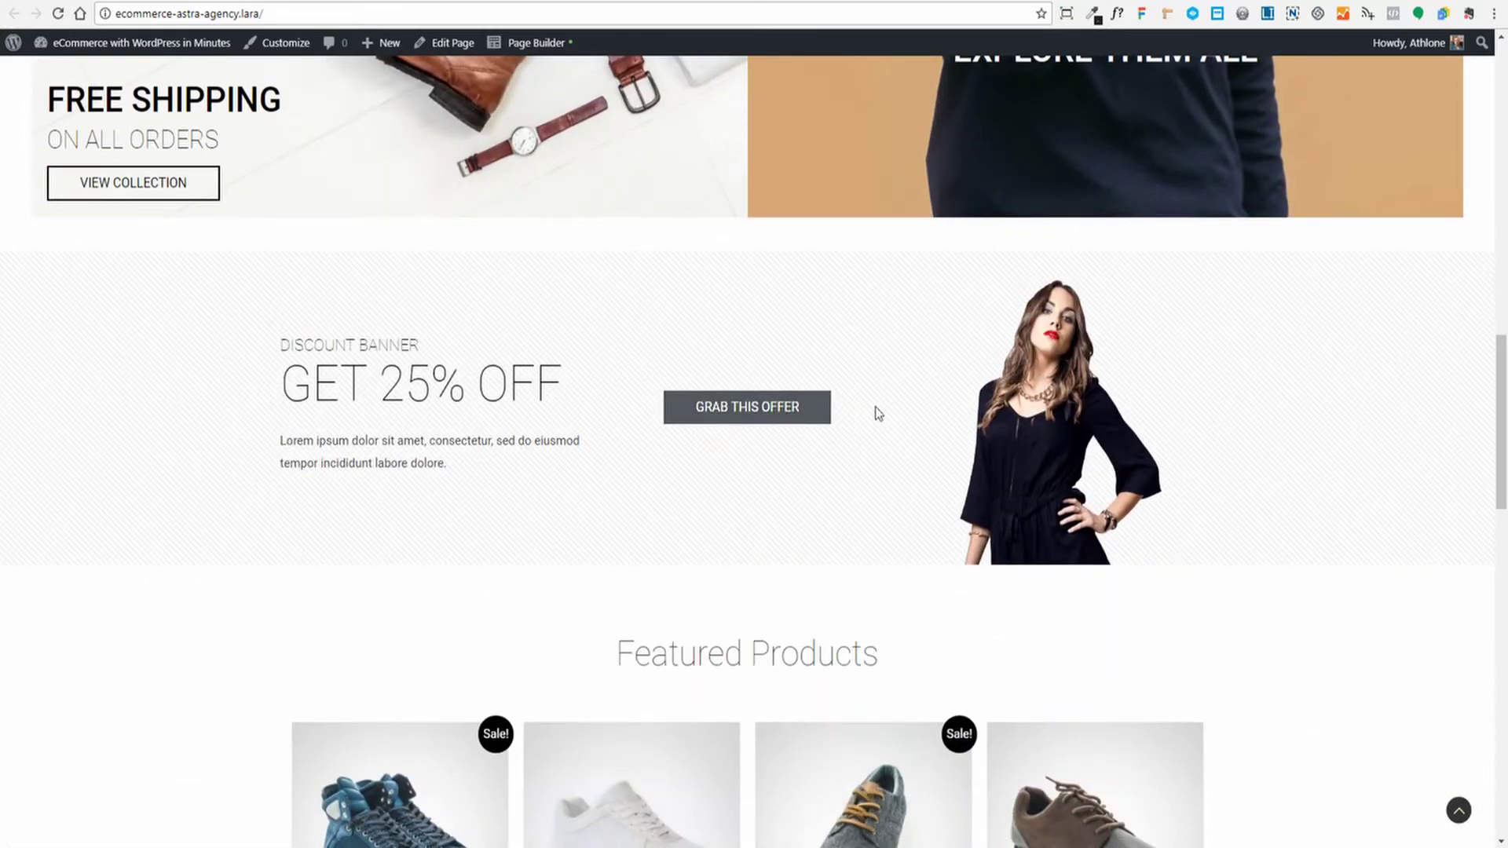
# Scroll the DStore home page through Featured Products down to the footer
pyautogui.scroll(-1, 980, 410)
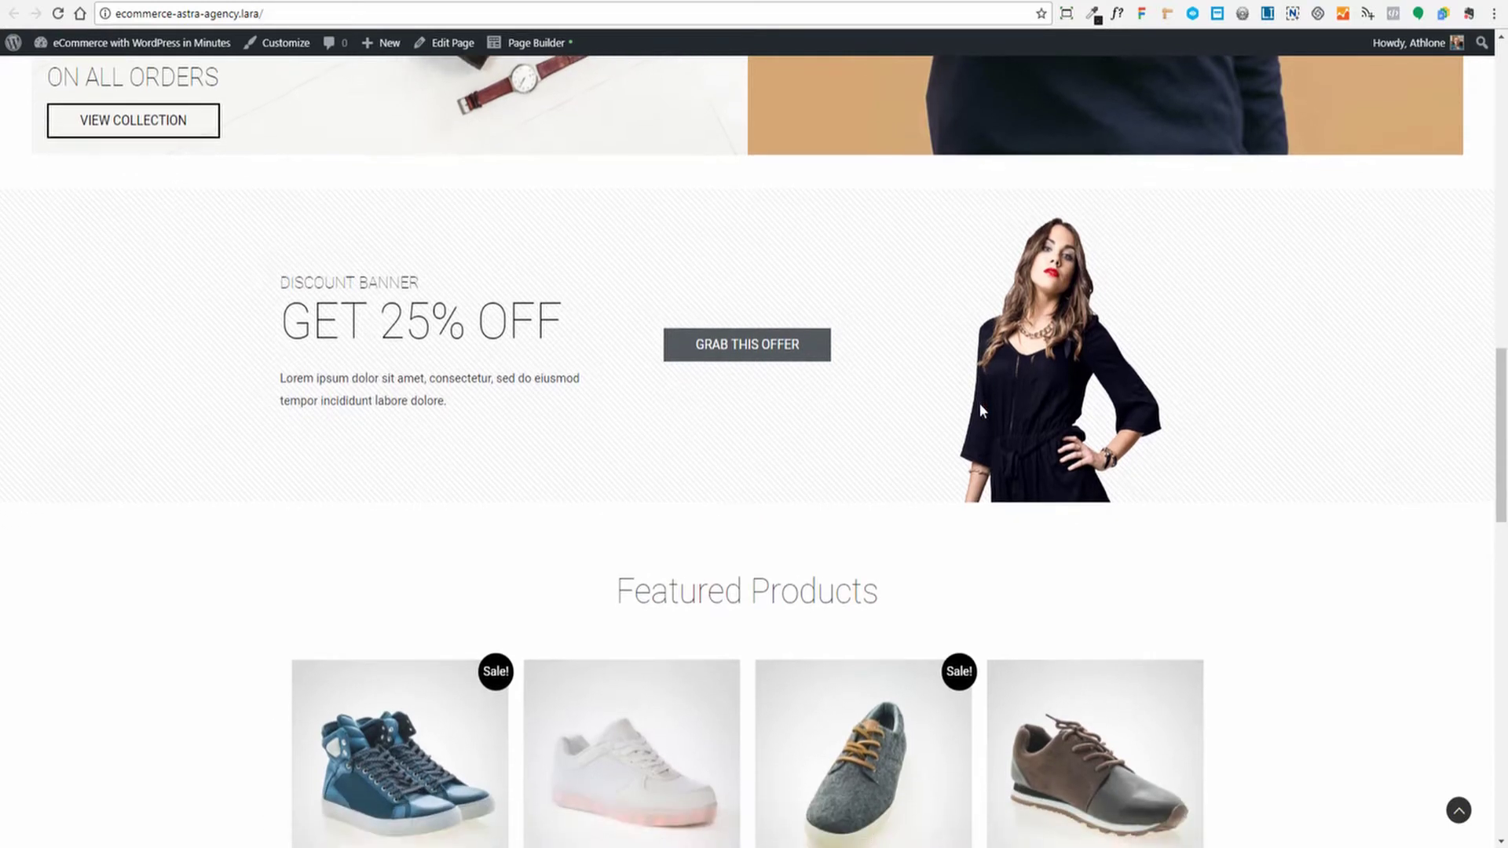
pyautogui.scroll(-1, 987, 399)
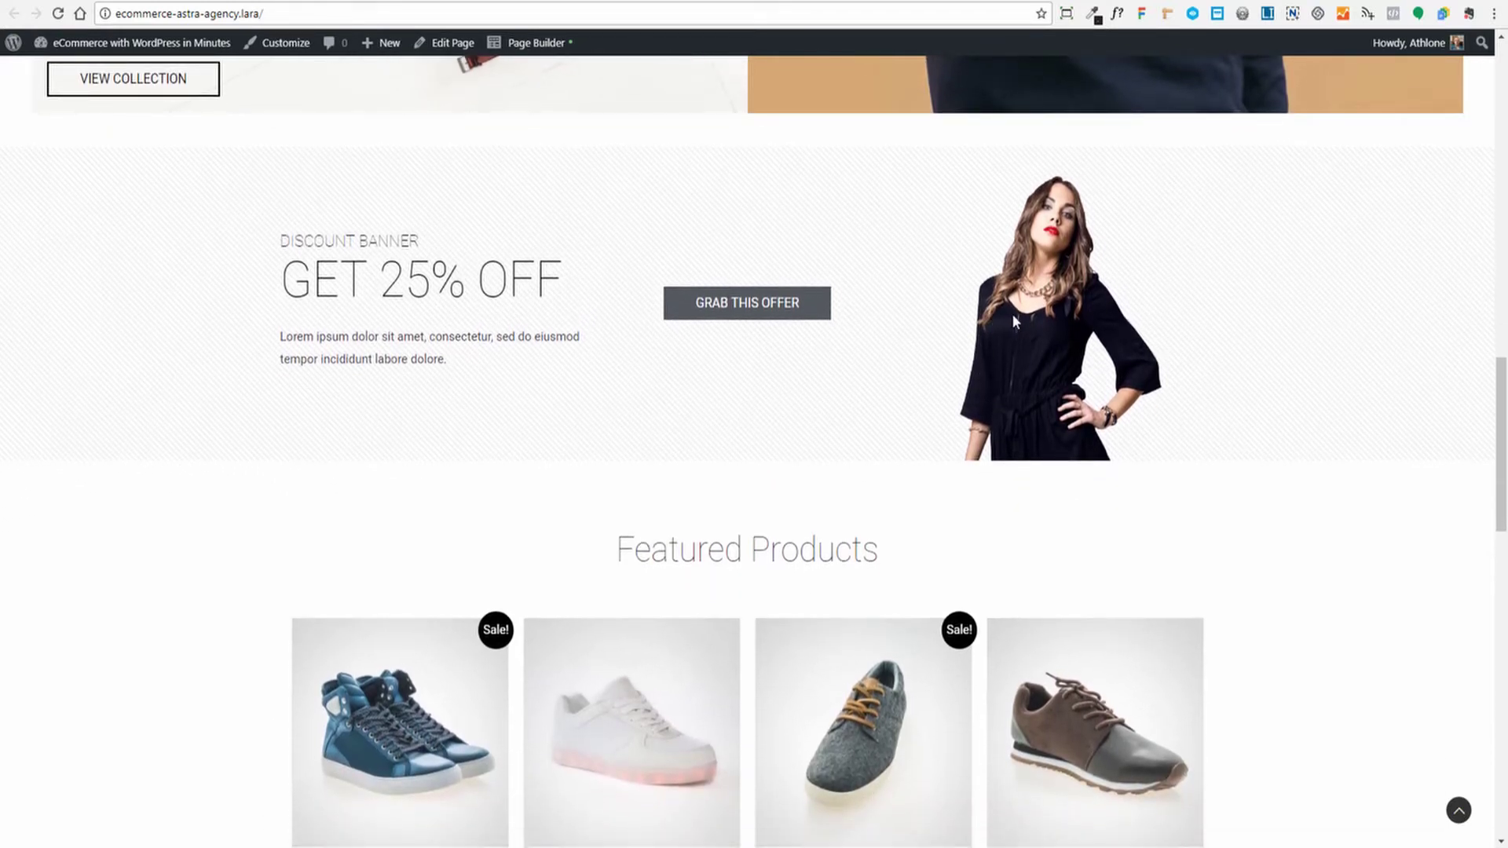
pyautogui.scroll(-5, 1029, 316)
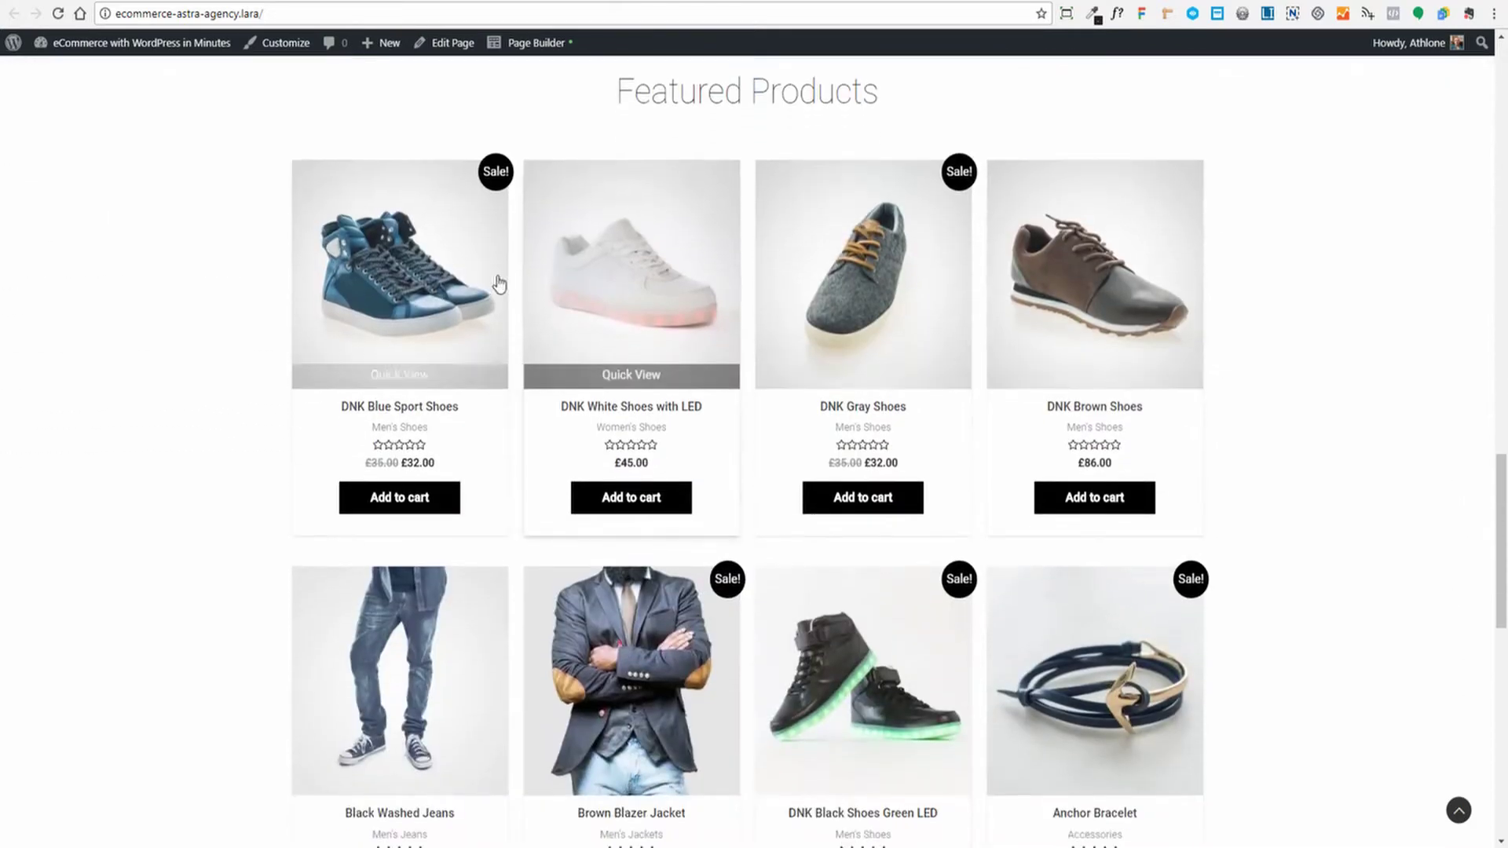
pyautogui.scroll(-2, 744, 278)
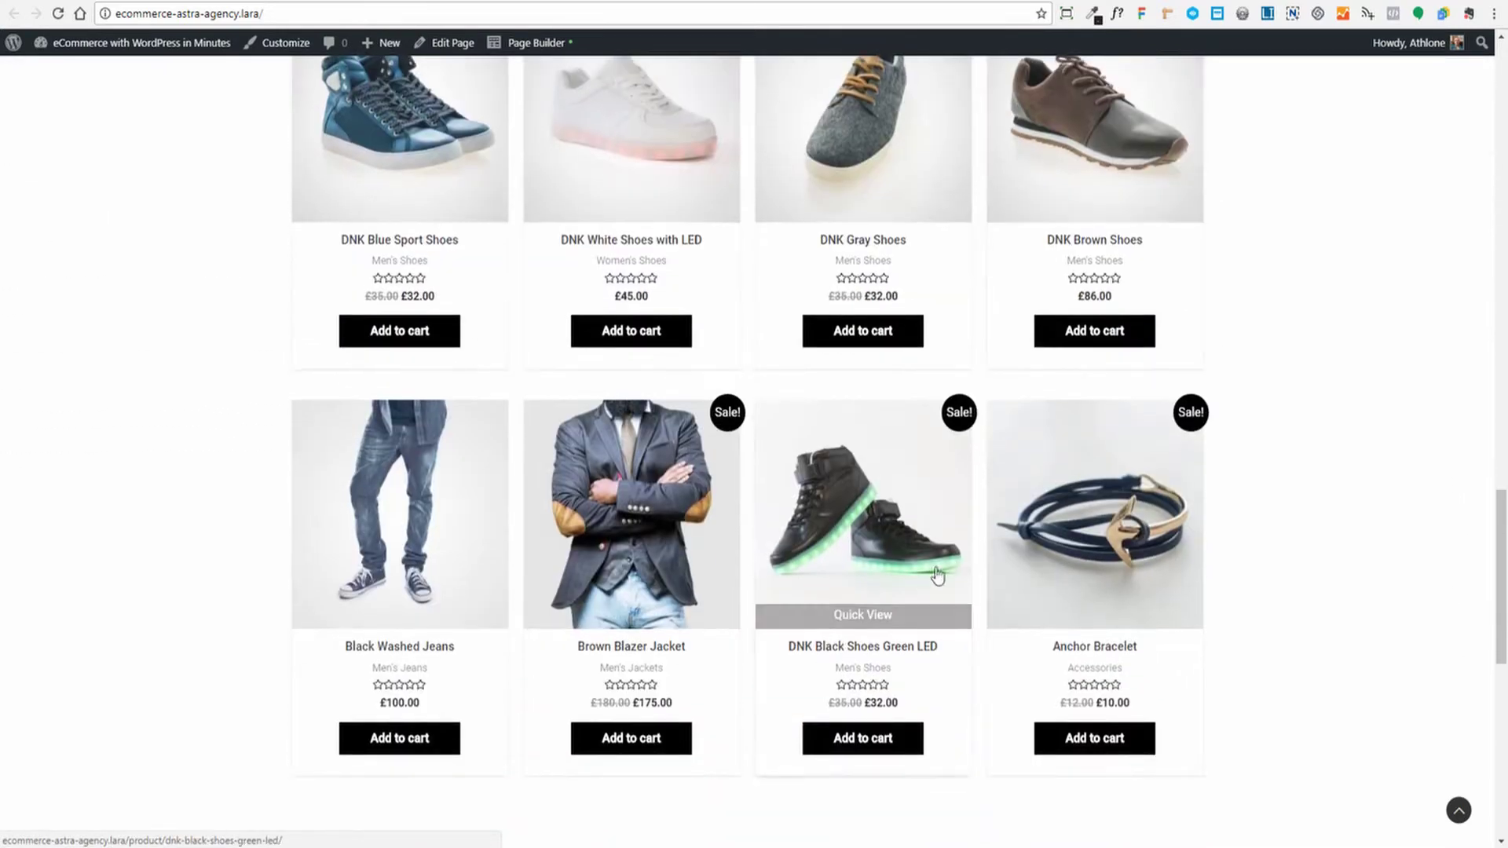
pyautogui.scroll(-7, 1248, 521)
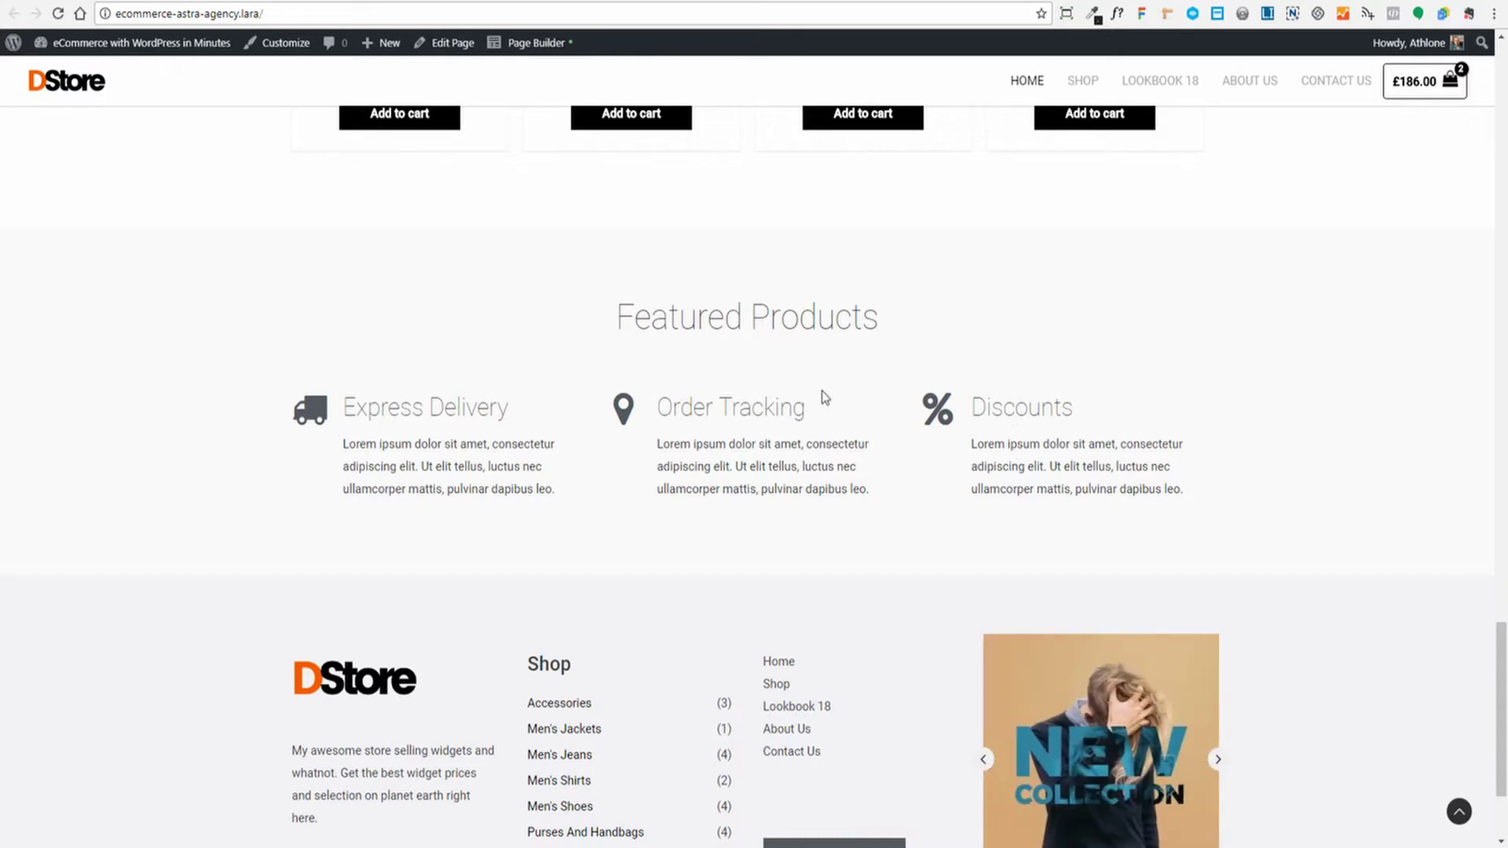
pyautogui.scroll(-3, 777, 422)
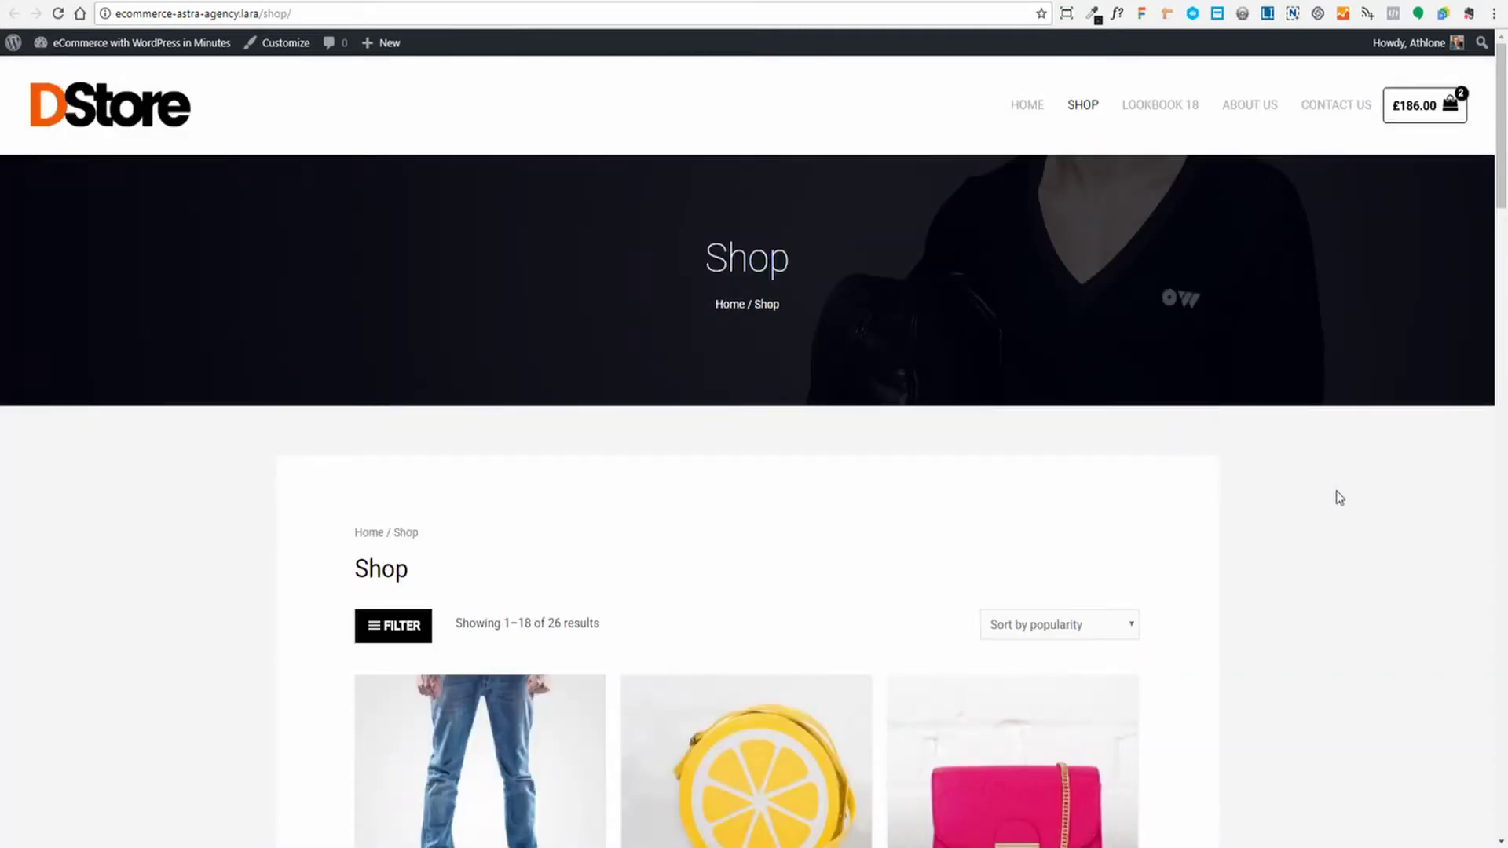
# Quick-view the Blue Denim Jeans in the shop, checking front and back images
pyautogui.scroll(-5, 1351, 465)
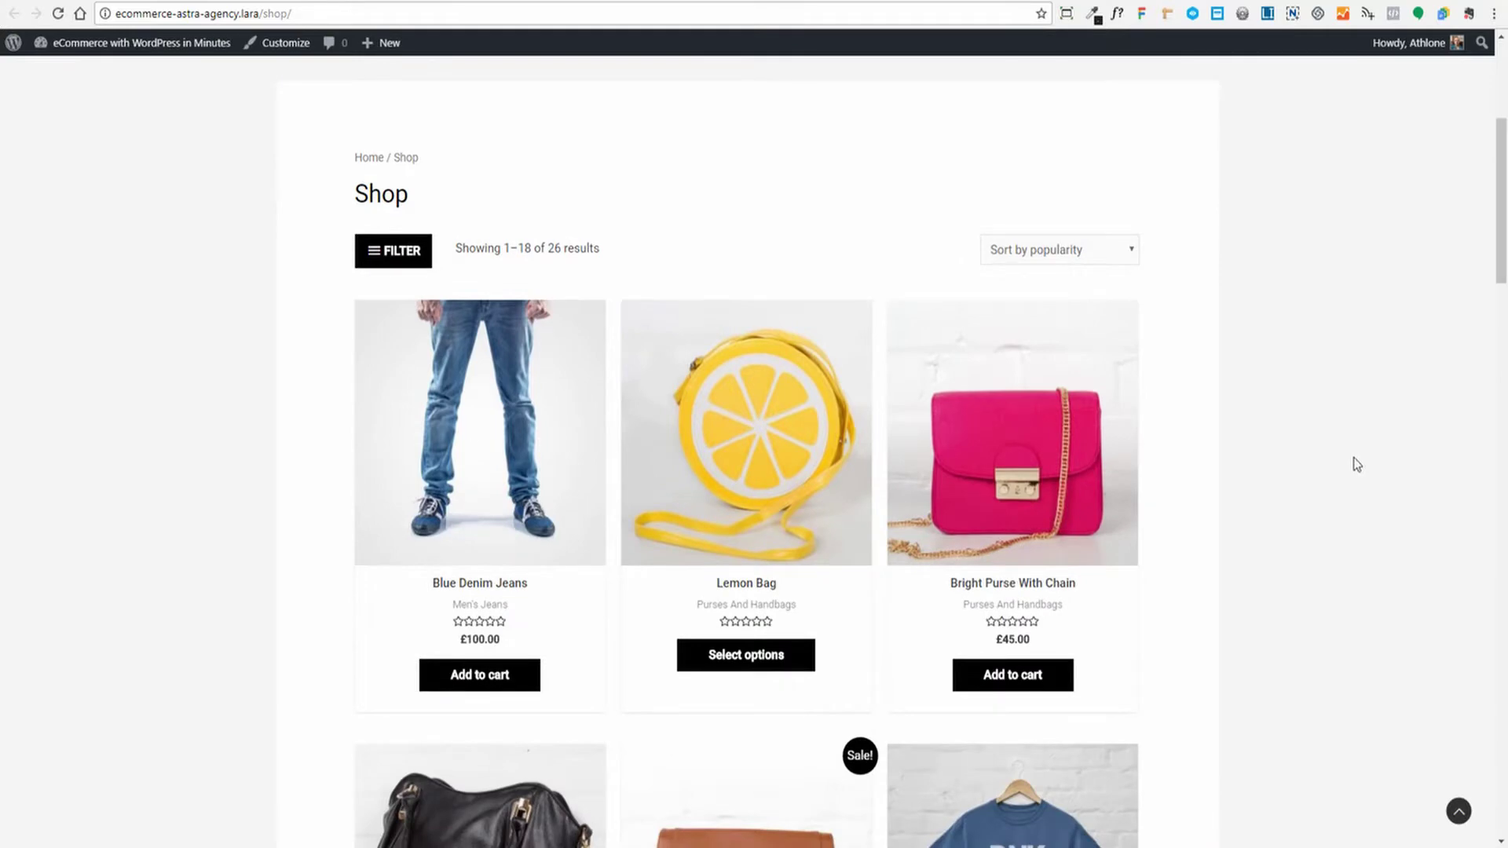
pyautogui.scroll(-2, 1035, 404)
pyautogui.scroll(-15, 1035, 405)
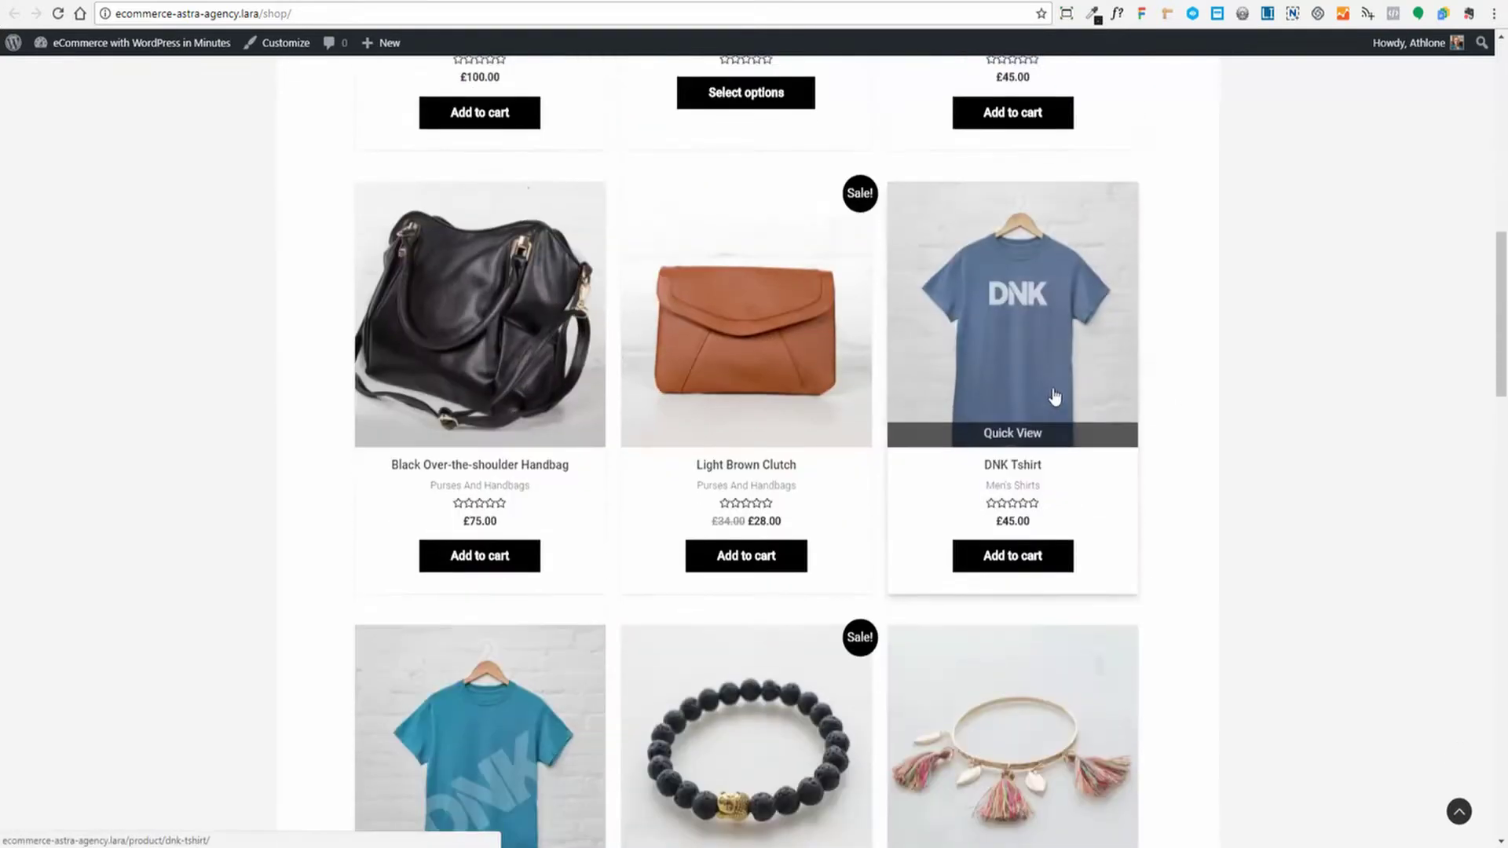
pyautogui.scroll(-3, 1103, 390)
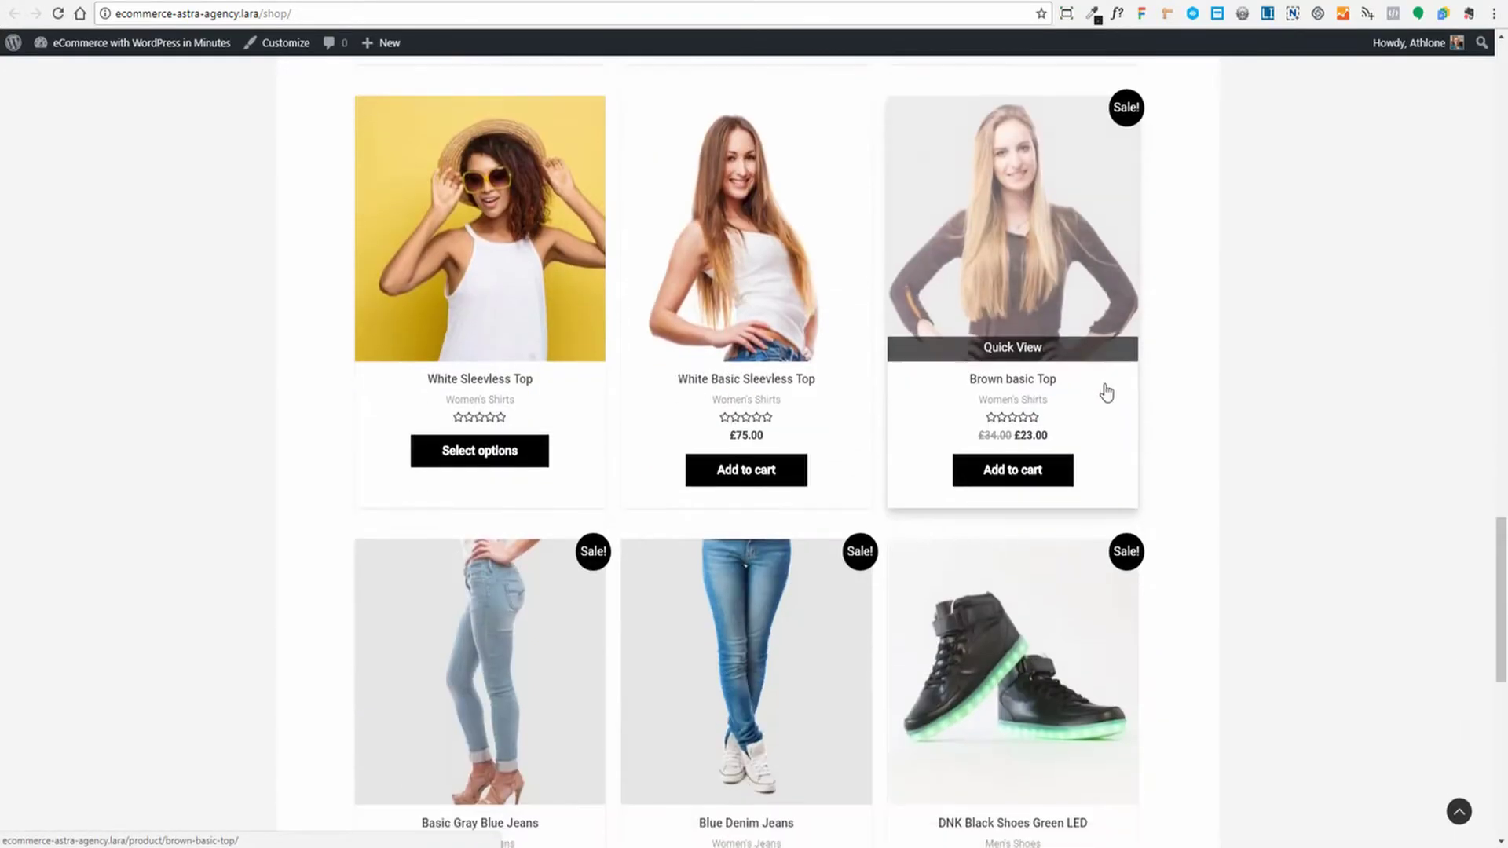
pyautogui.scroll(5, 533, 550)
pyautogui.scroll(17, 531, 587)
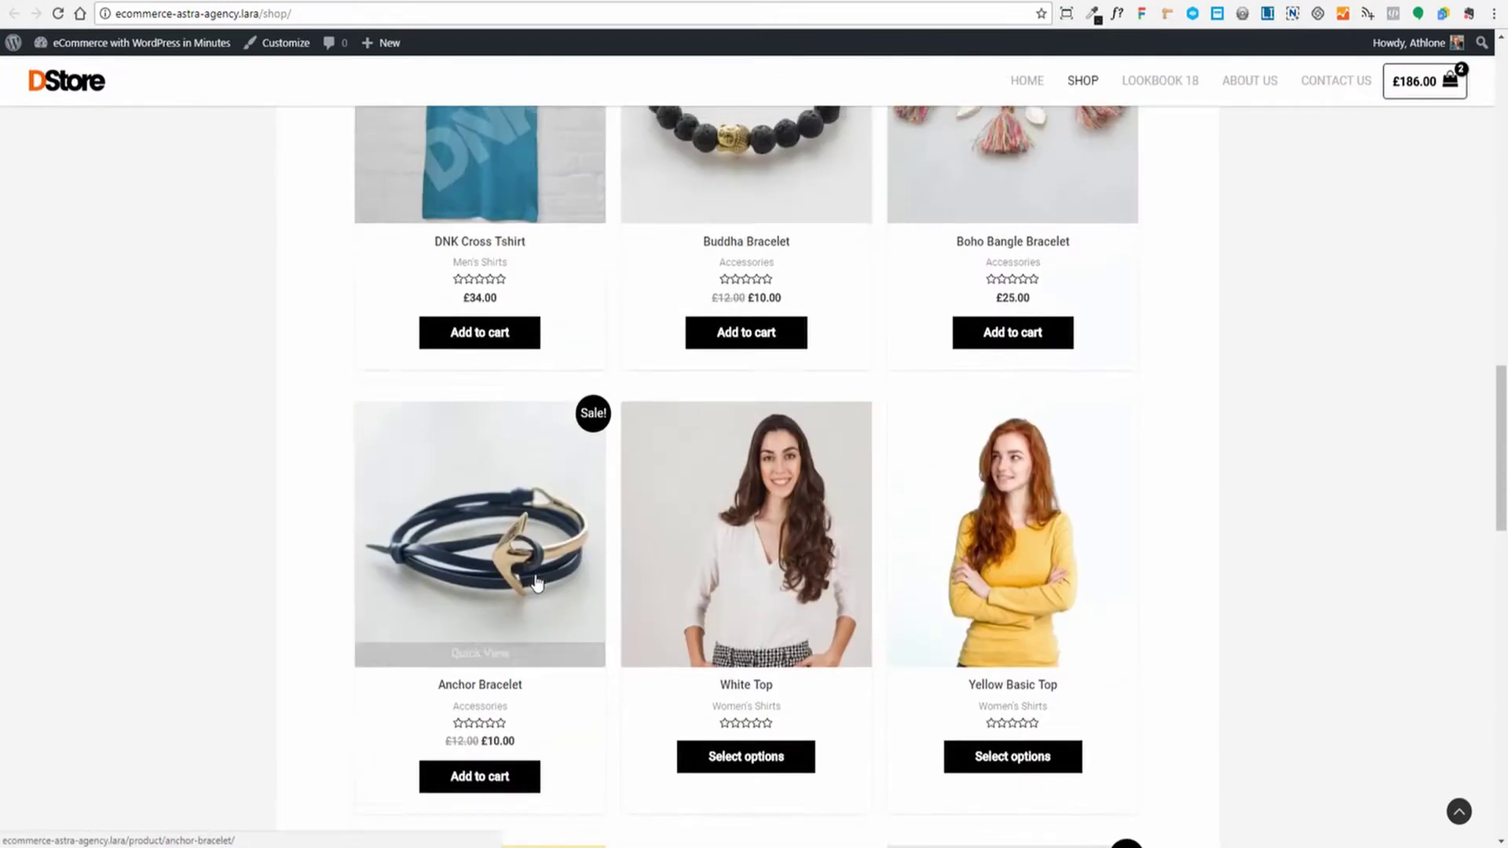
pyautogui.scroll(3, 605, 613)
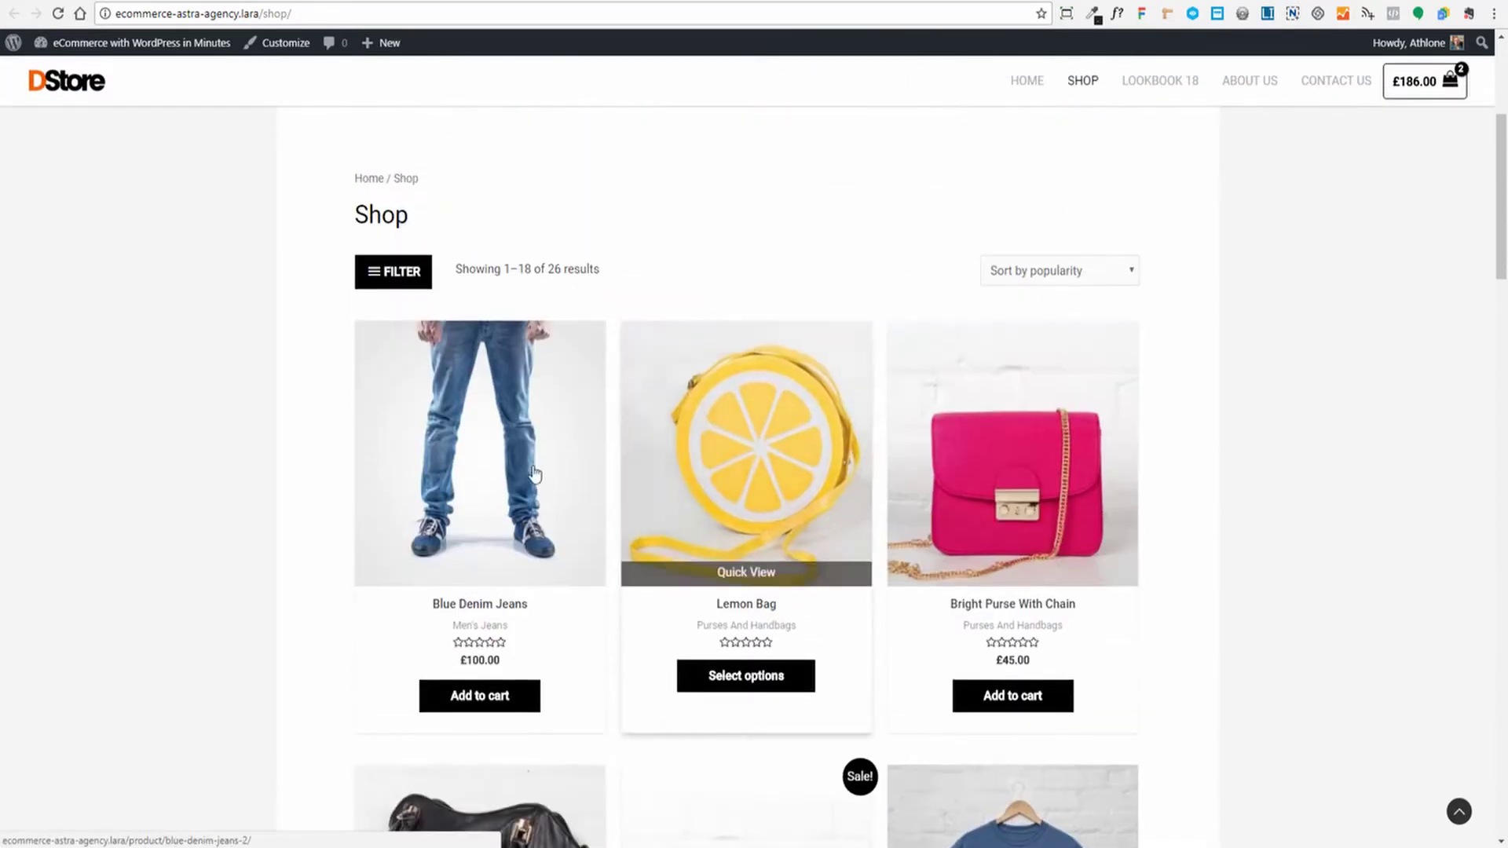
pyautogui.moveTo(495, 541)
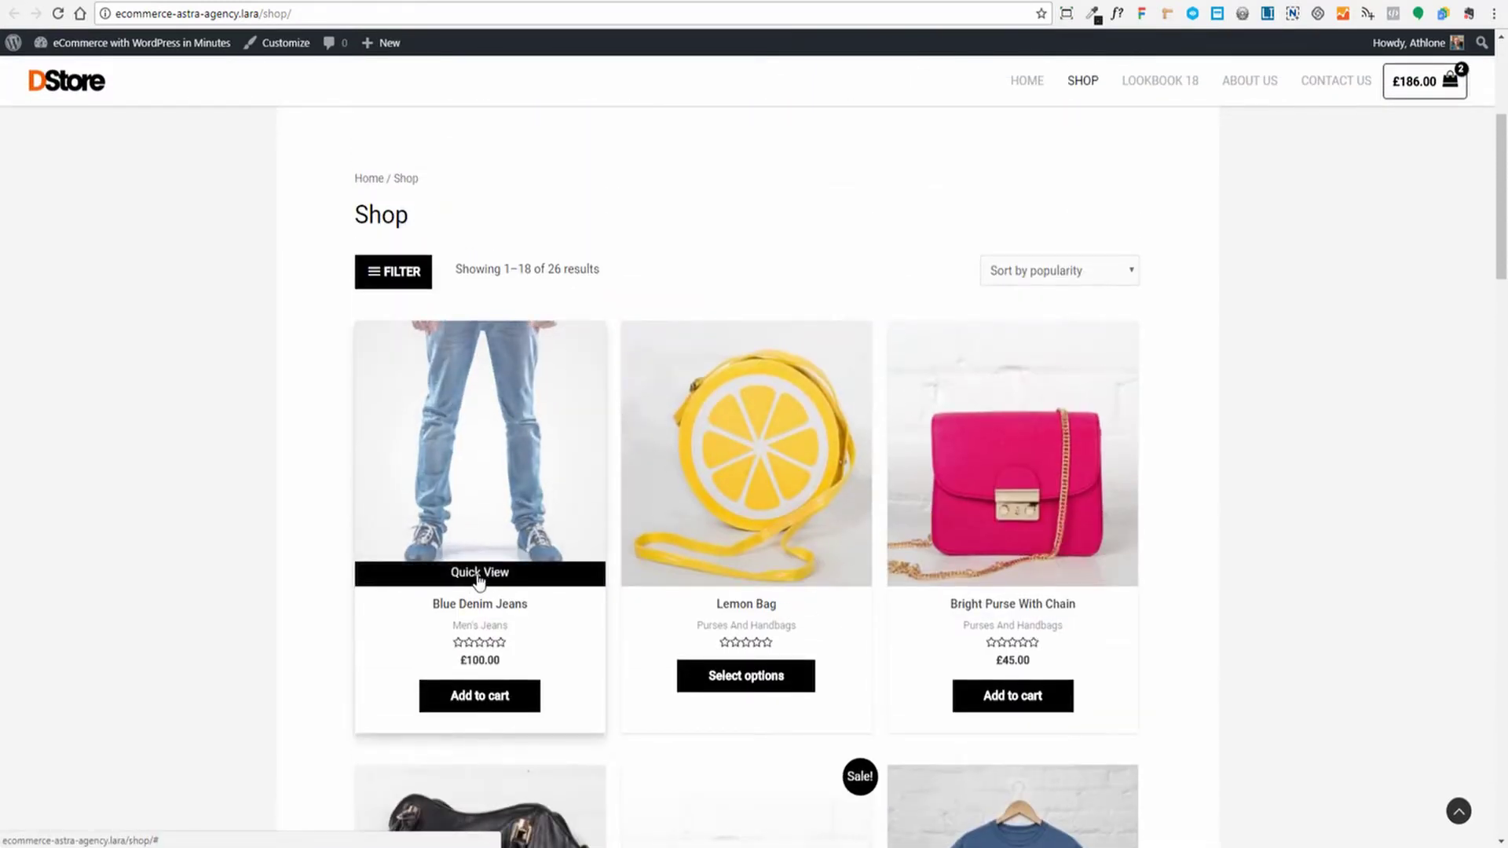
pyautogui.click(479, 573)
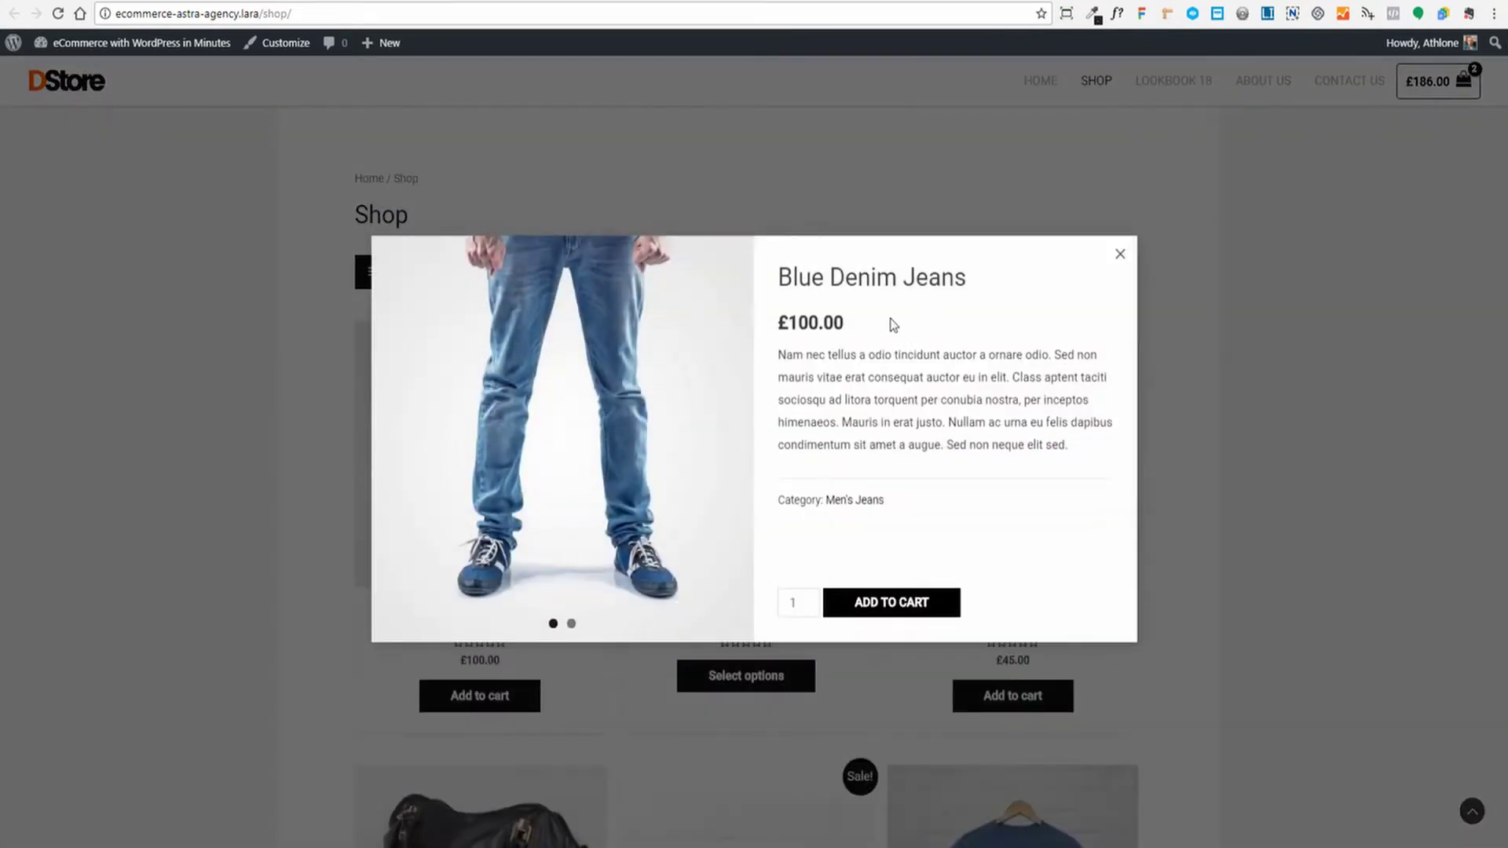
pyautogui.moveTo(736, 497)
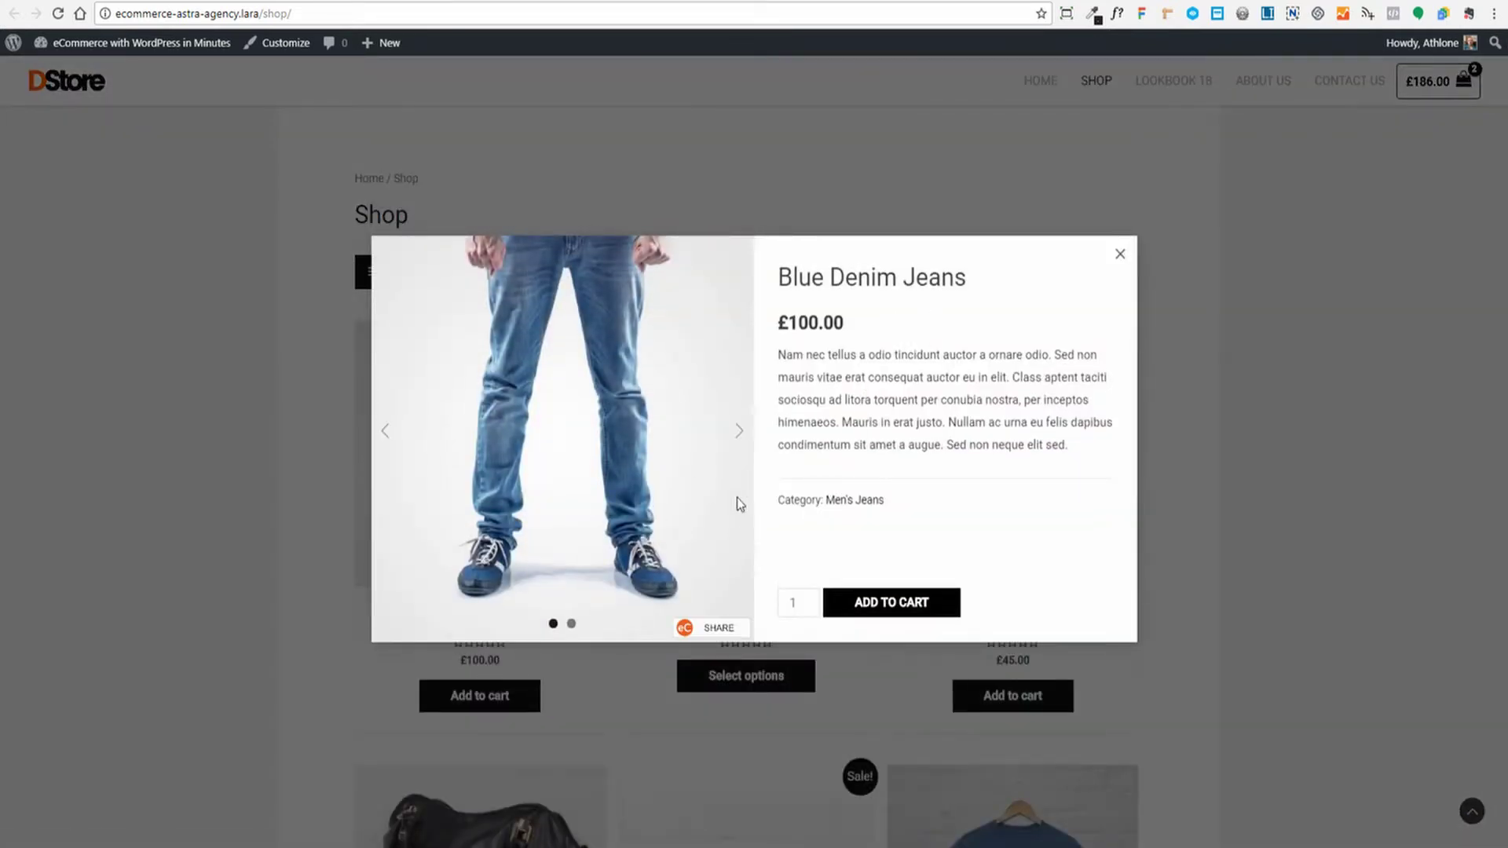
pyautogui.click(739, 433)
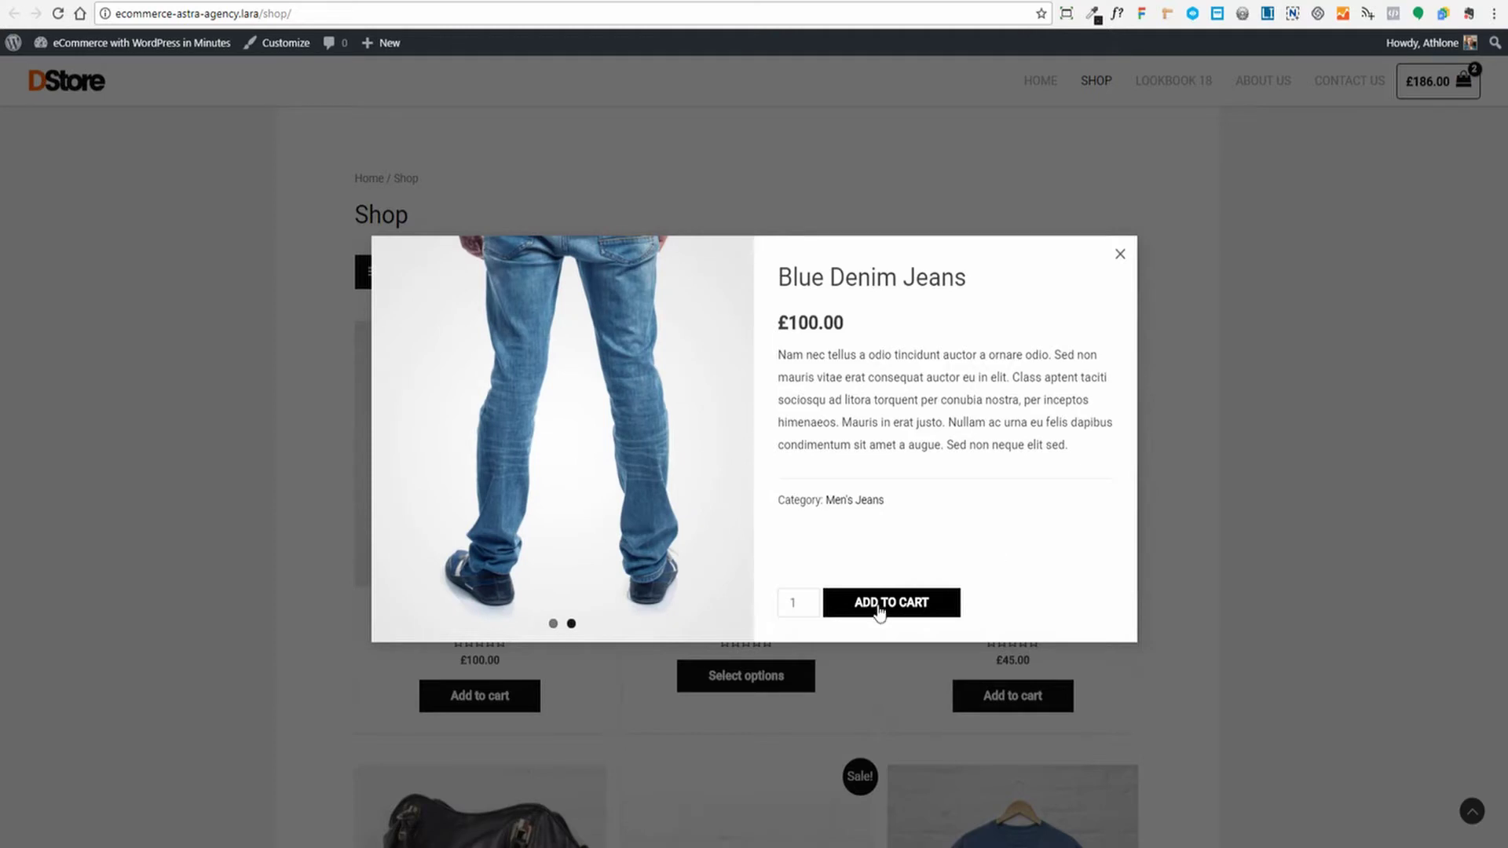
# Close the jeans preview and show the price, category and colour filters
pyautogui.click(1120, 254)
pyautogui.scroll(2, 741, 357)
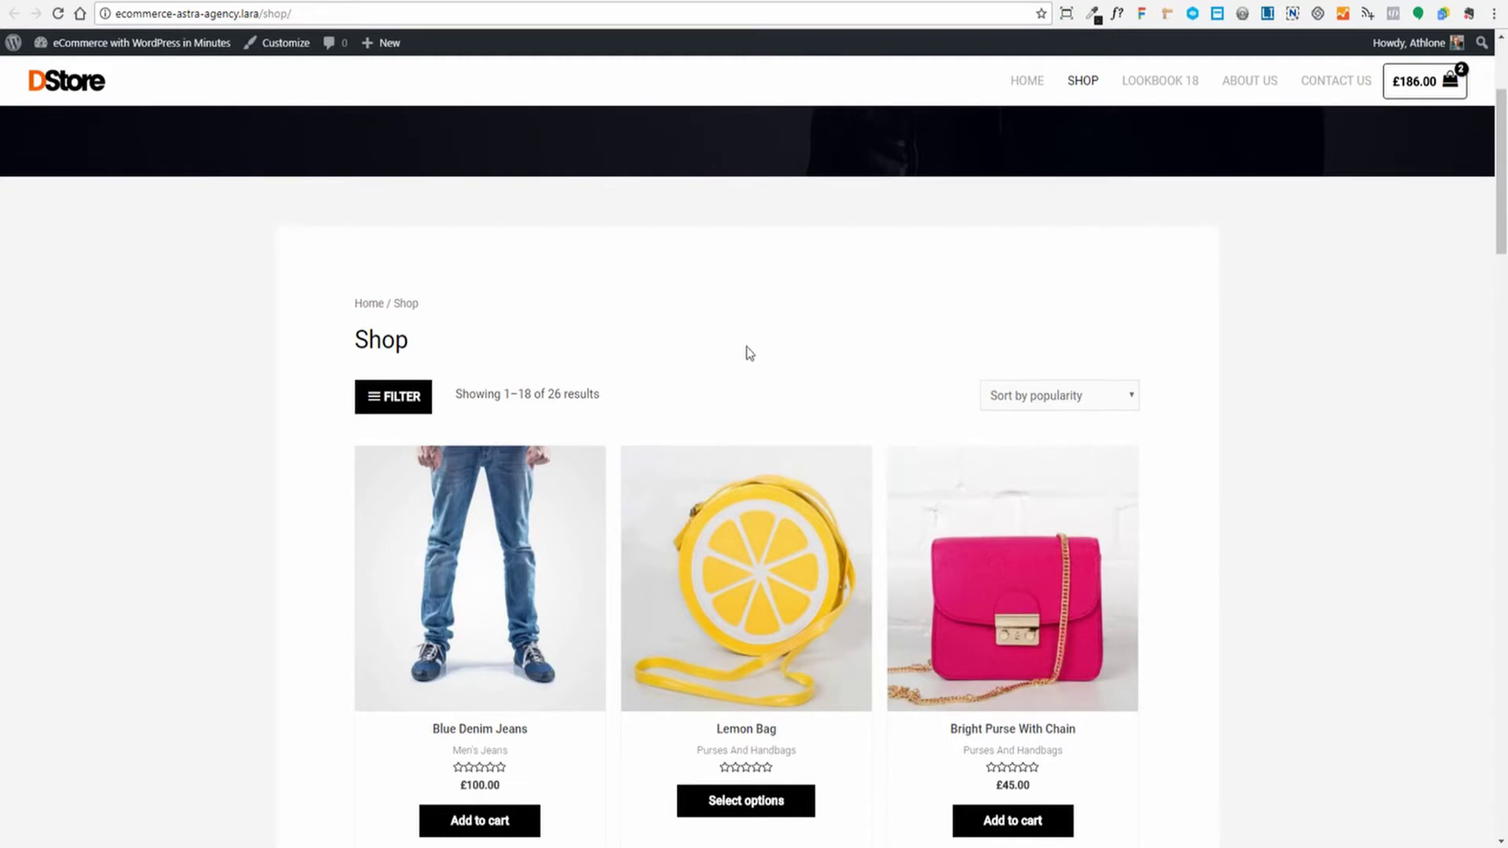
pyautogui.click(395, 399)
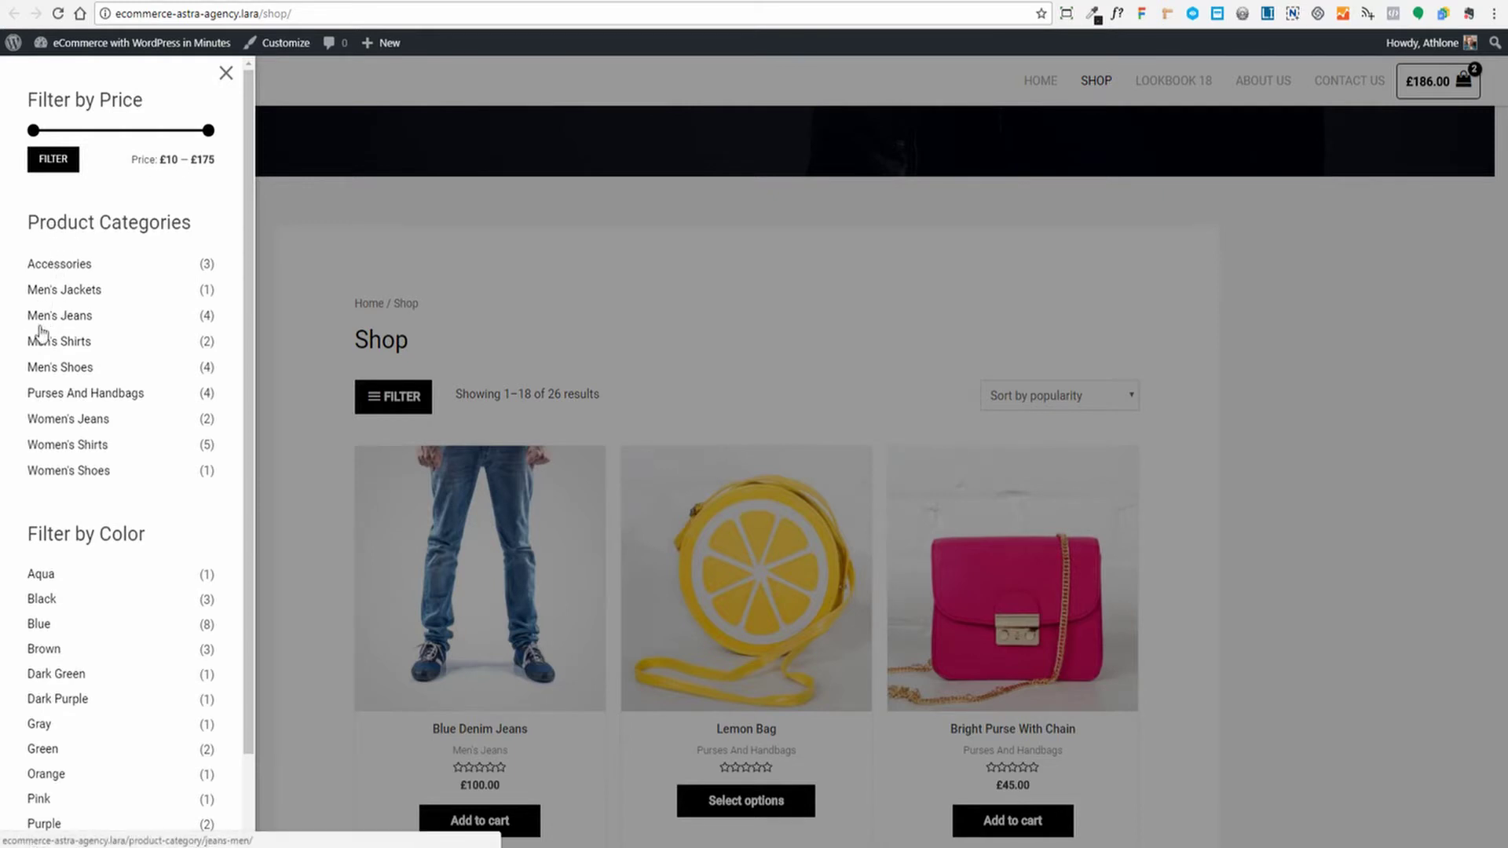
# Close the filter panel and show the mini-cart with two jeans totalling £186.00
pyautogui.scroll(-1, 79, 416)
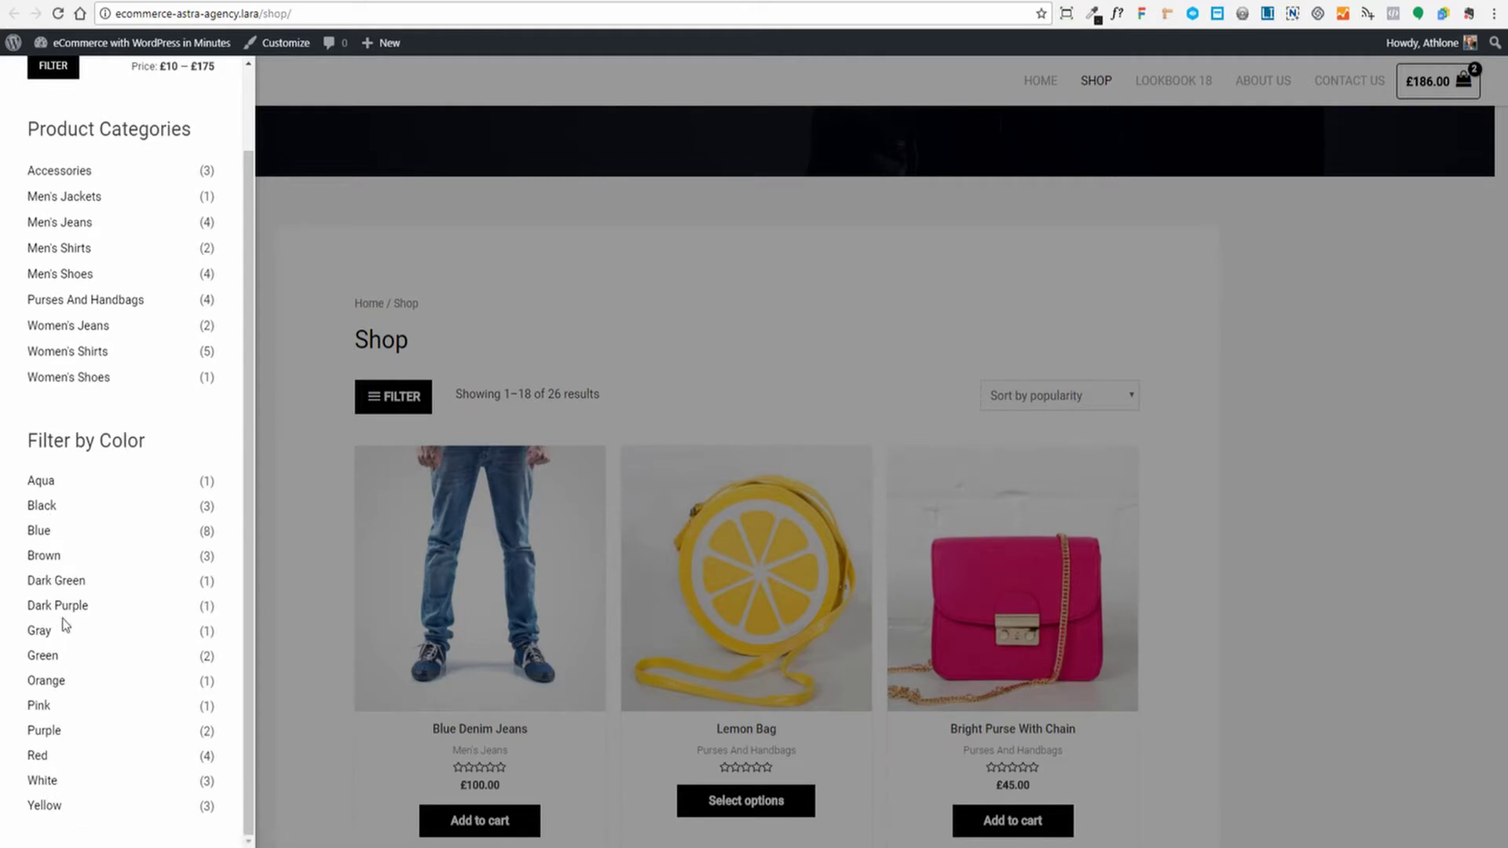
pyautogui.scroll(1, 94, 658)
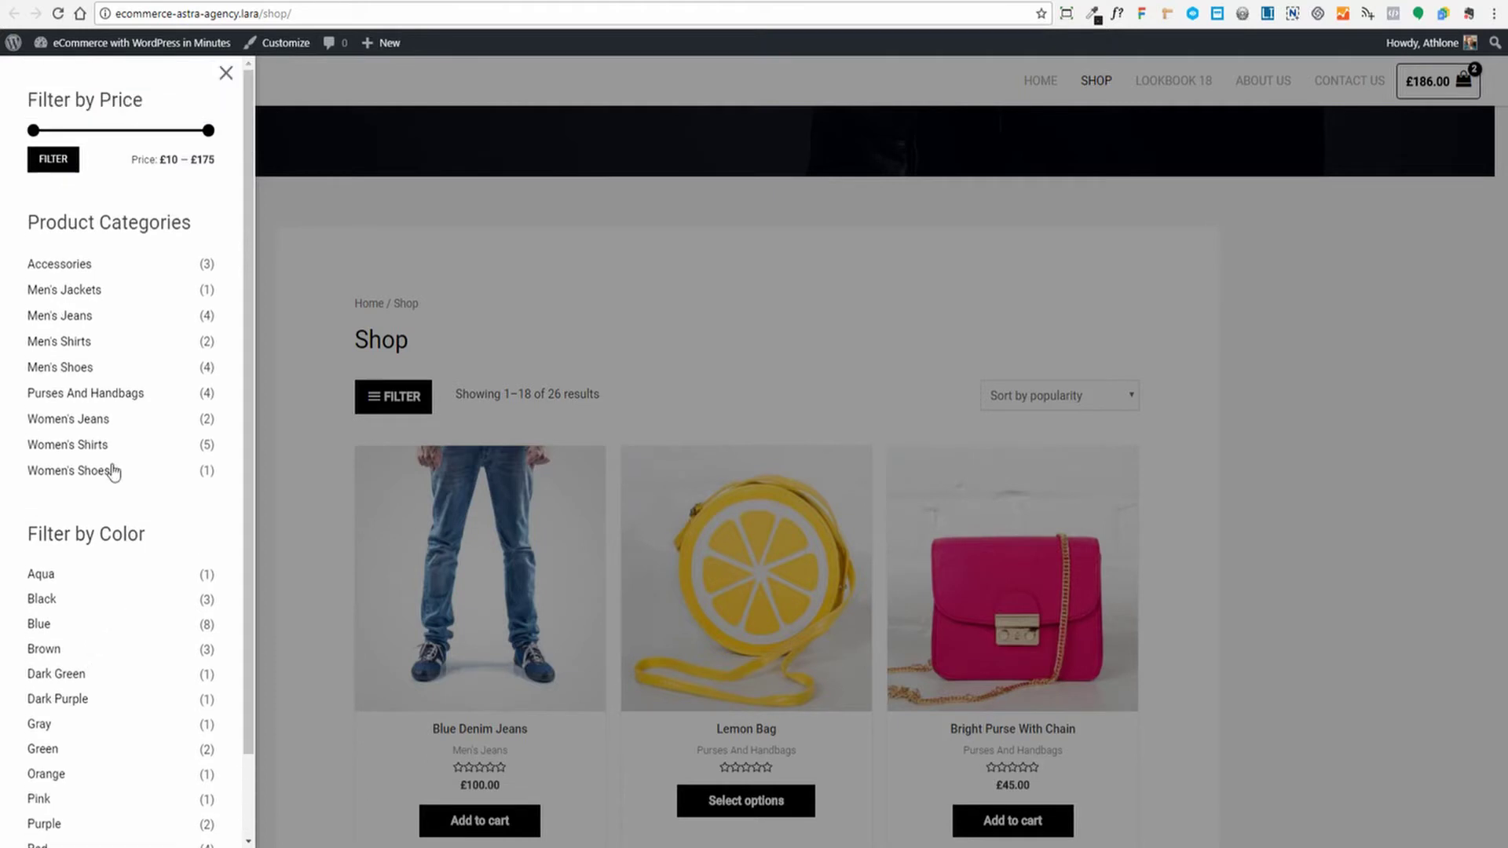
pyautogui.click(227, 73)
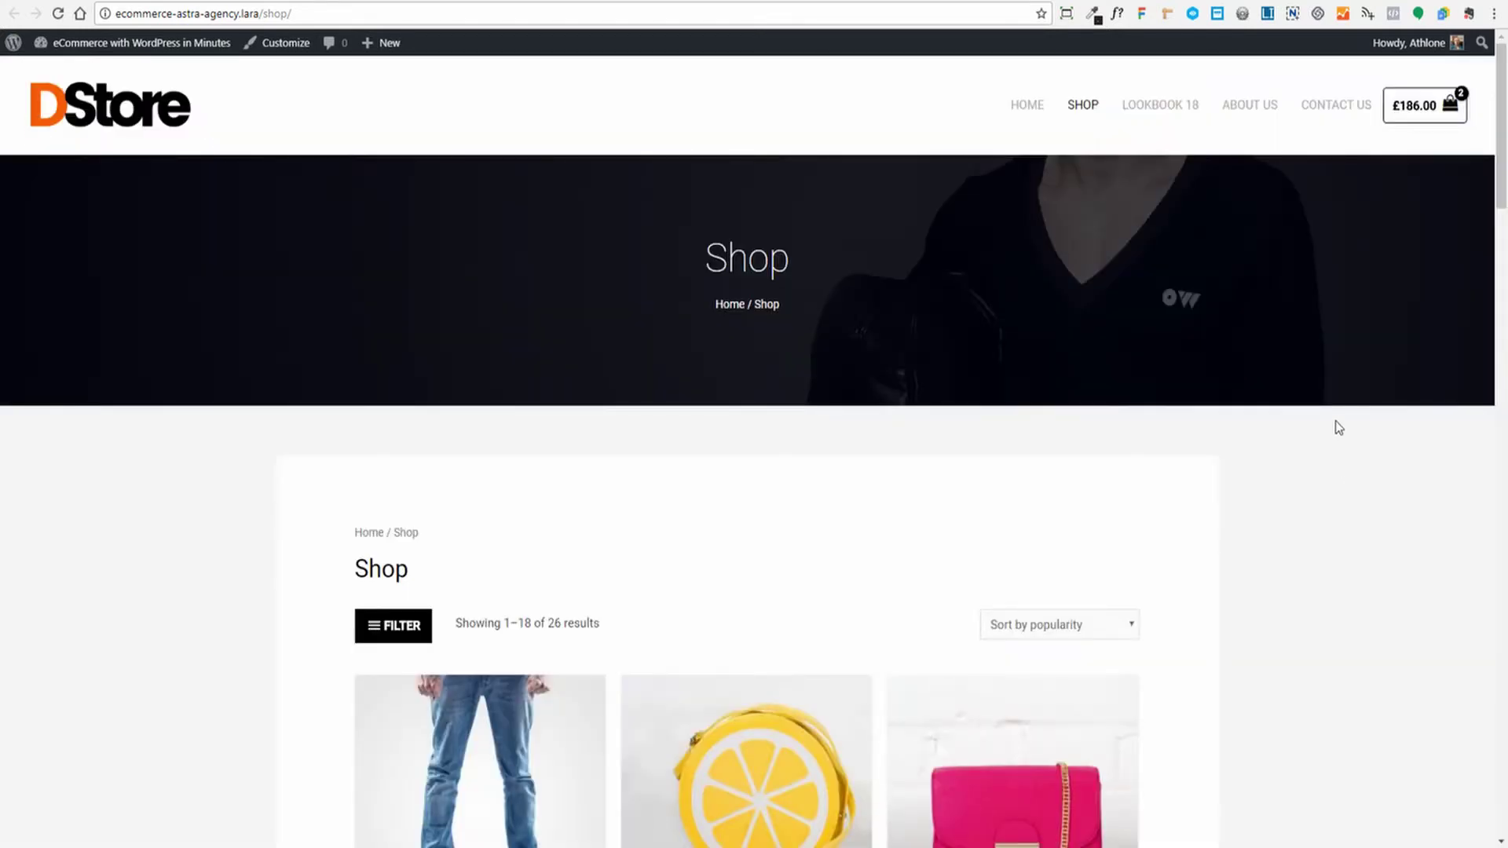
pyautogui.moveTo(1424, 117)
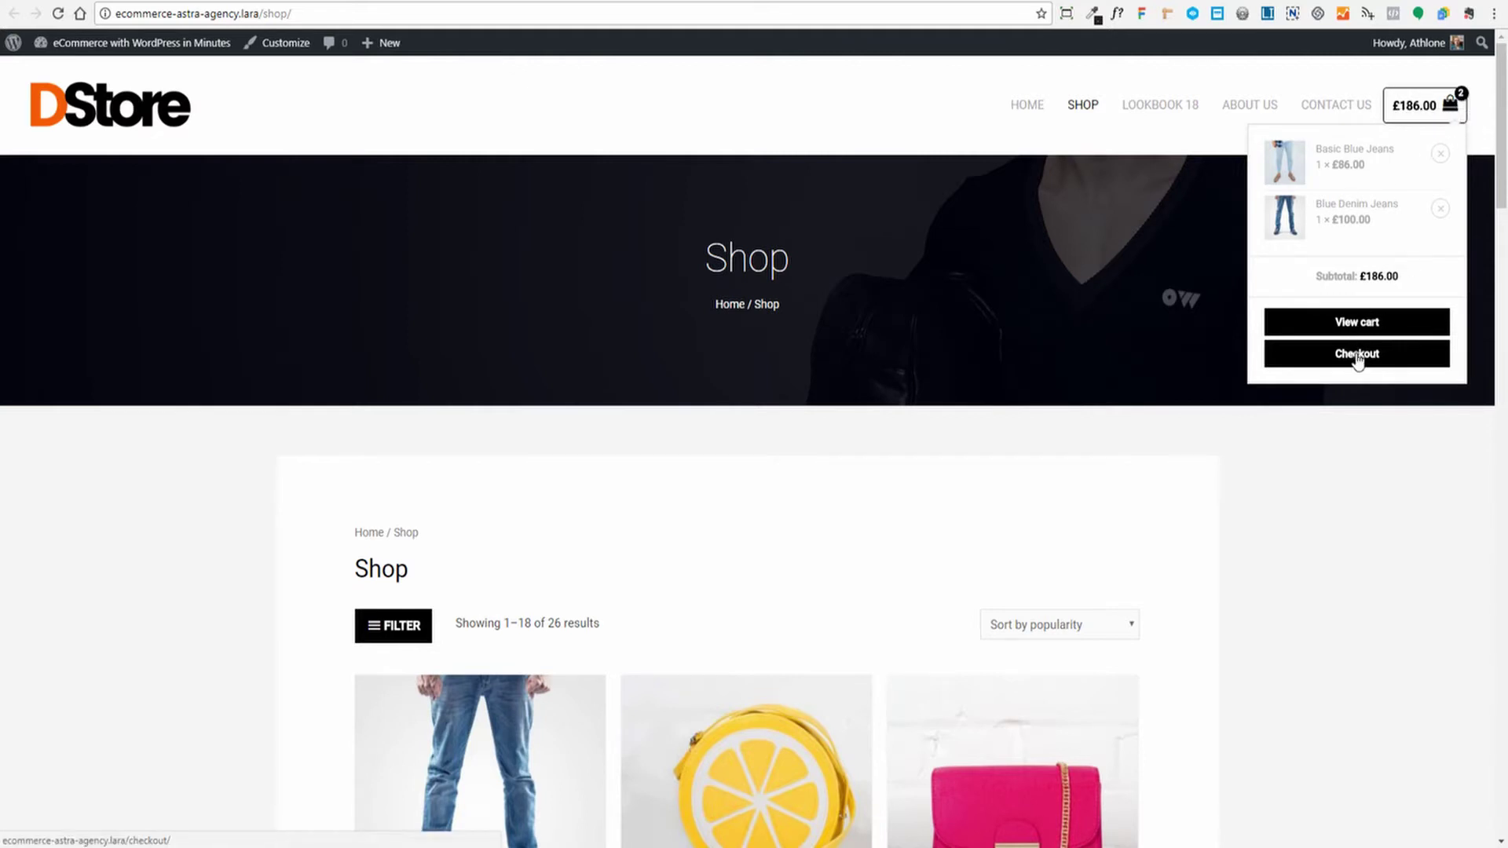
# Review Basic Blue Jeans and Blue Denim Jeans on the full cart page
pyautogui.click(1344, 330)
pyautogui.scroll(-5, 1265, 469)
pyautogui.scroll(5, 1266, 468)
pyautogui.scroll(-2, 1099, 487)
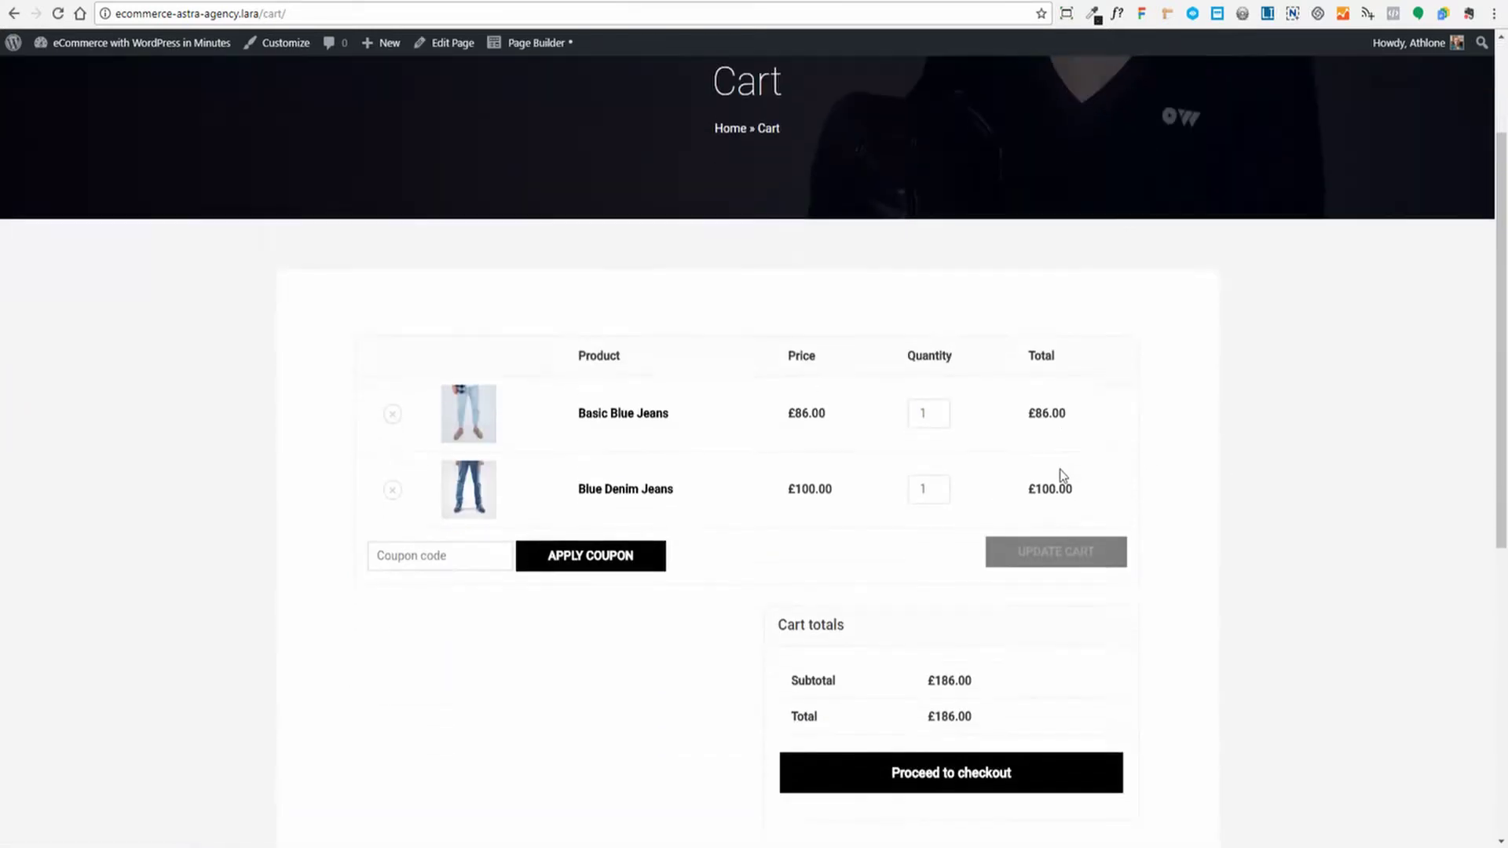
pyautogui.scroll(1, 864, 471)
pyautogui.scroll(-2, 754, 553)
pyautogui.scroll(-2, 864, 574)
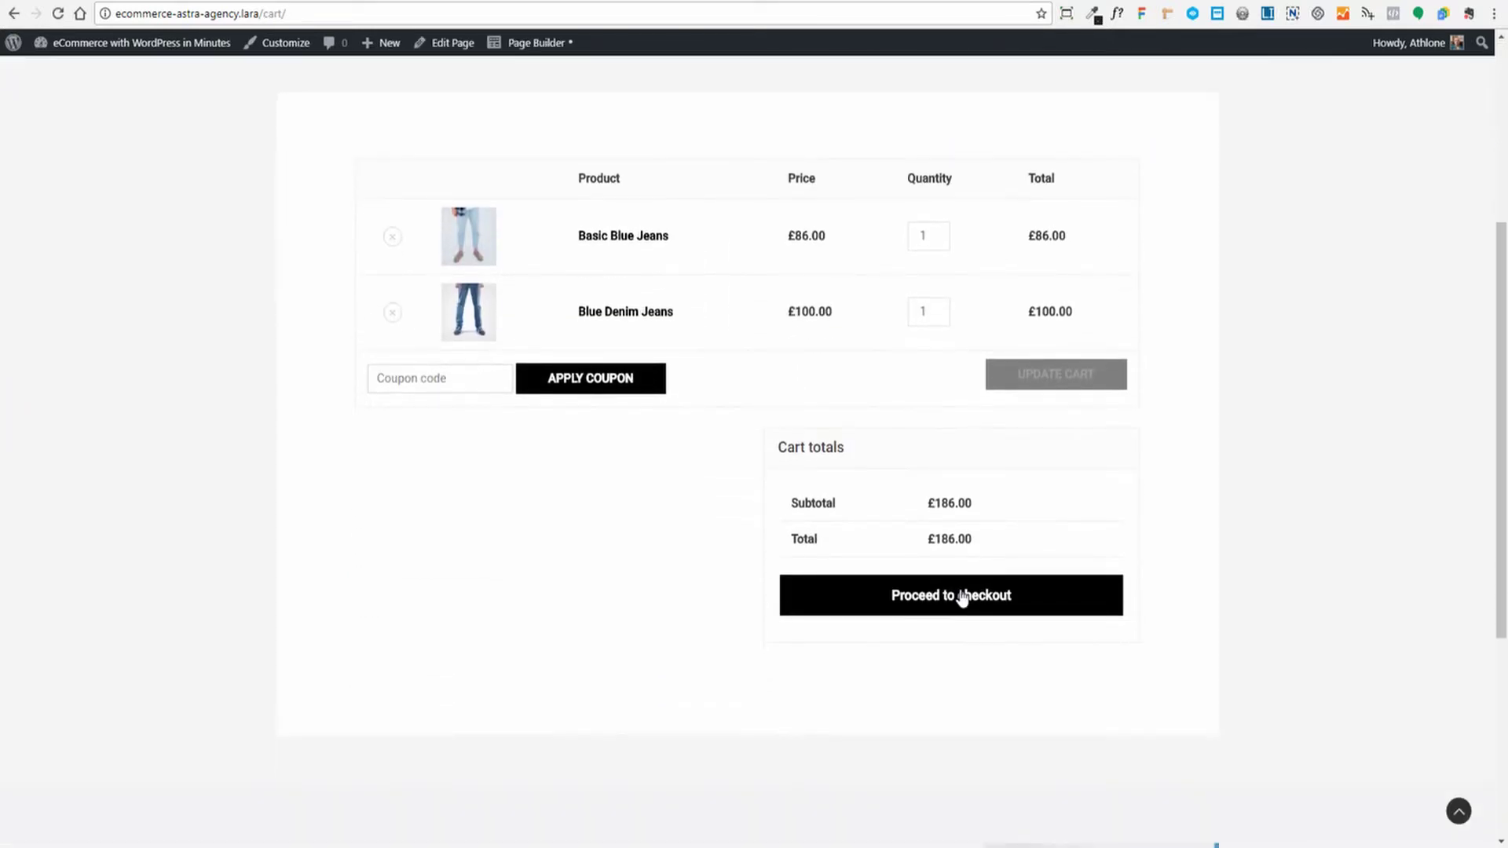
# Proceed to checkout and look through the billing details form
pyautogui.click(956, 601)
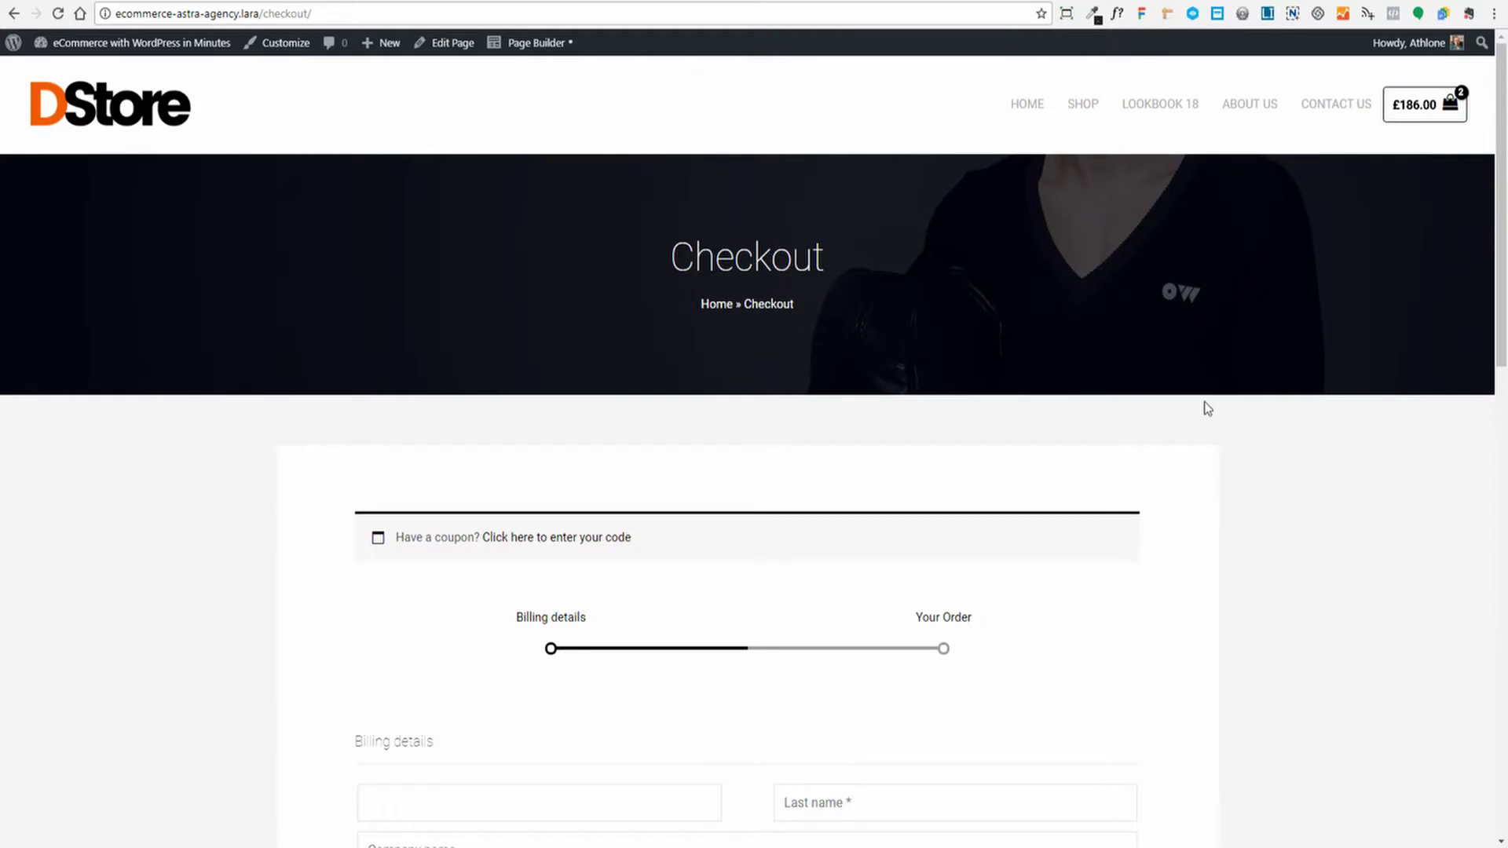
pyautogui.scroll(-3, 1206, 408)
pyautogui.scroll(-3, 1206, 405)
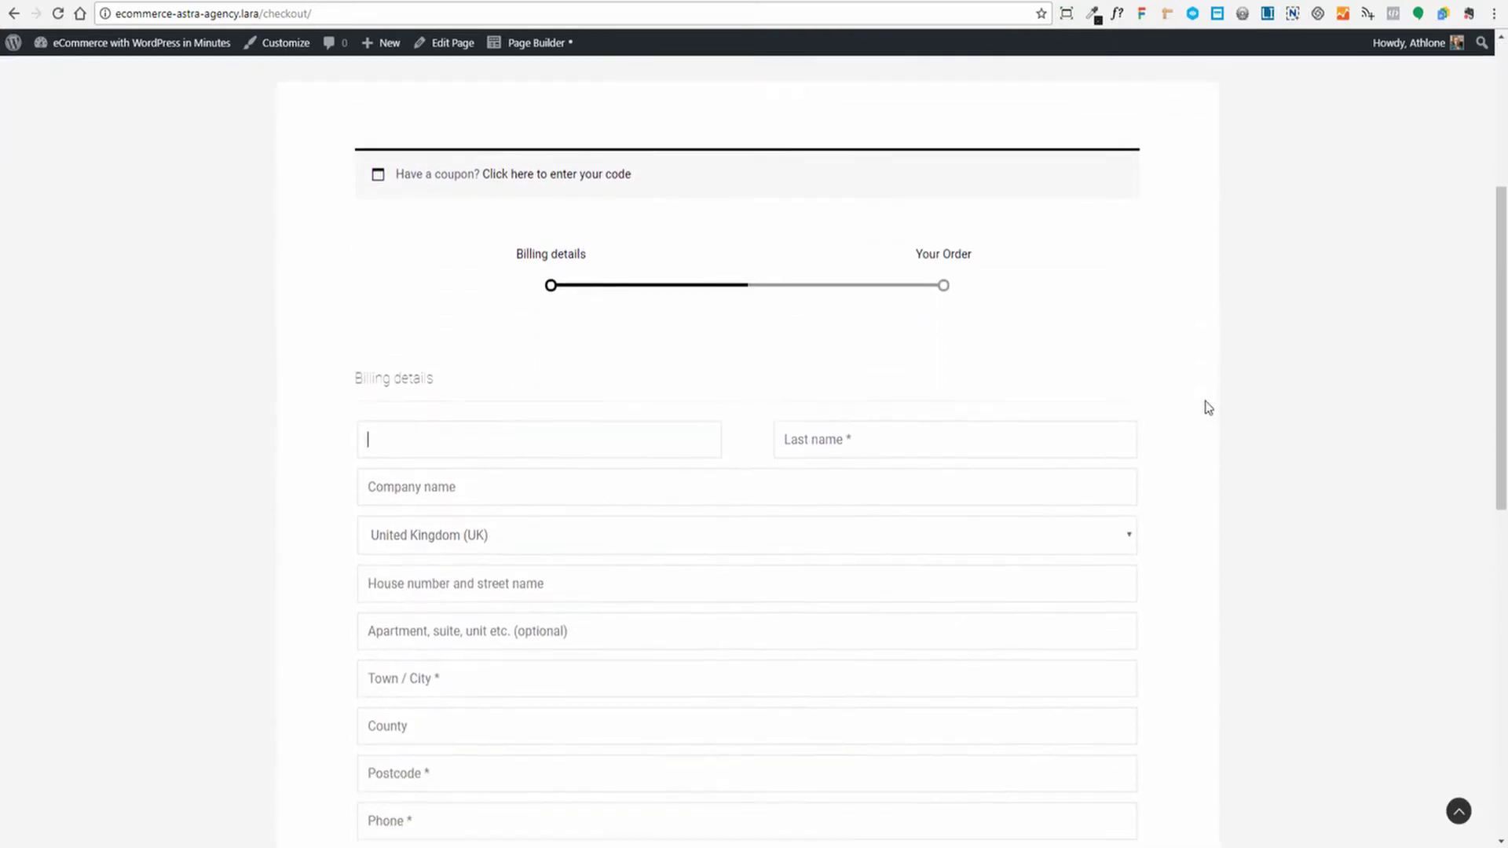
pyautogui.scroll(6, 1013, 408)
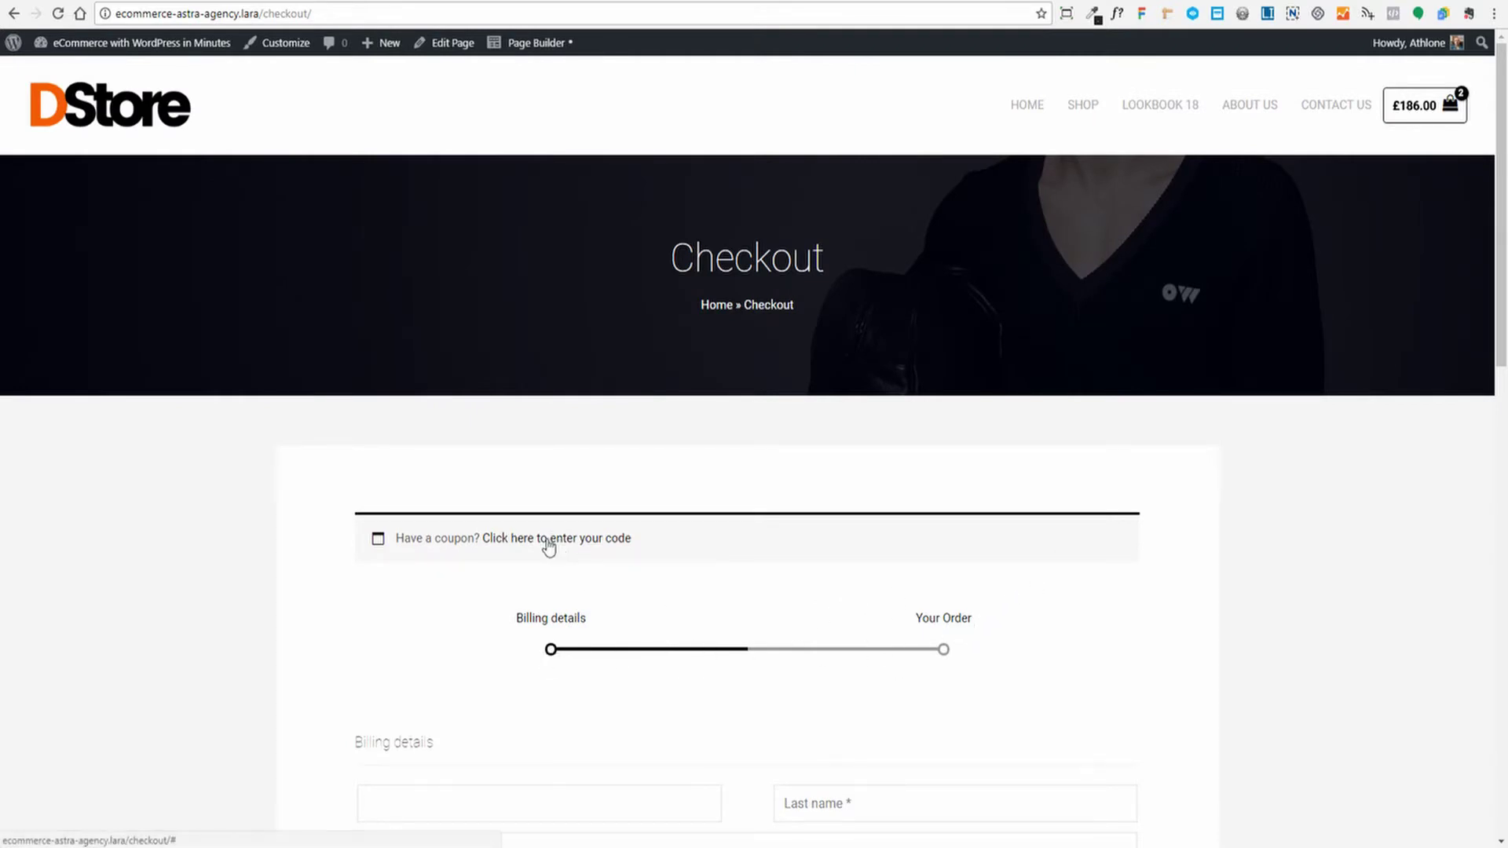
pyautogui.scroll(-12, 1049, 465)
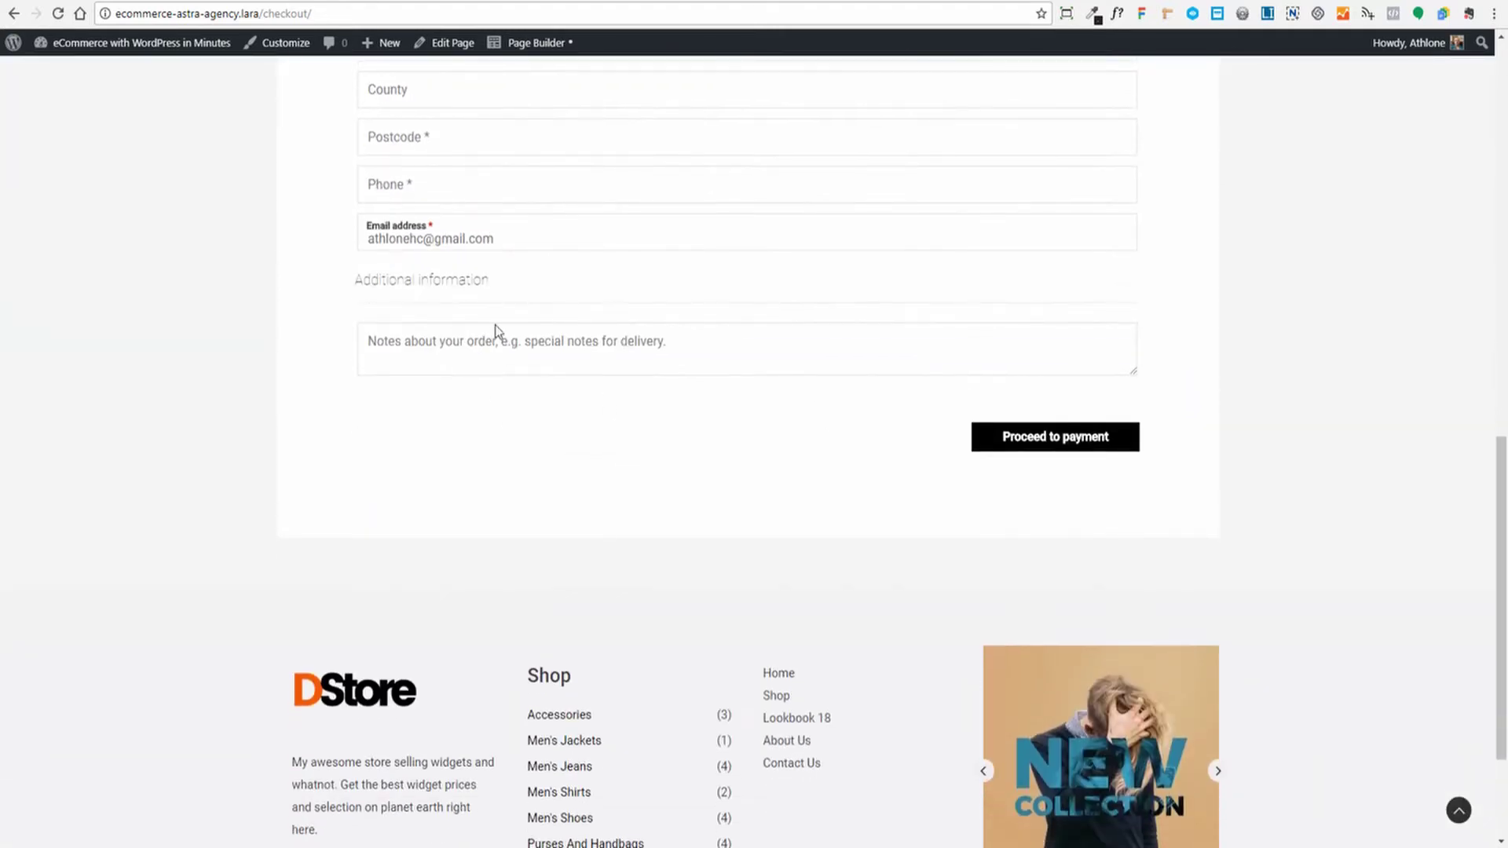
pyautogui.scroll(2, 795, 375)
pyautogui.scroll(5, 731, 314)
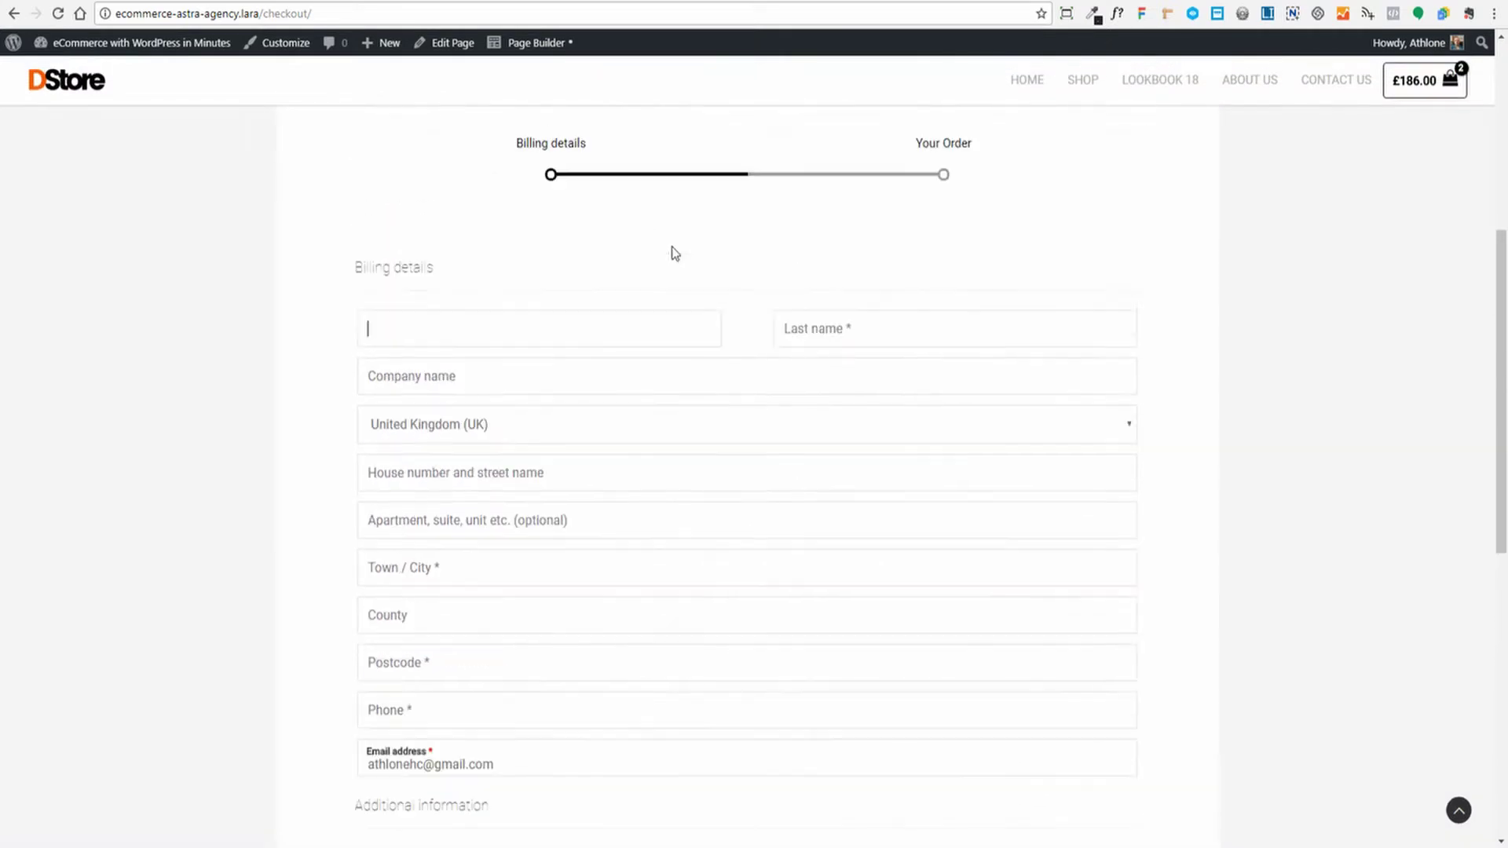
pyautogui.scroll(-2, 609, 323)
pyautogui.scroll(-2, 916, 657)
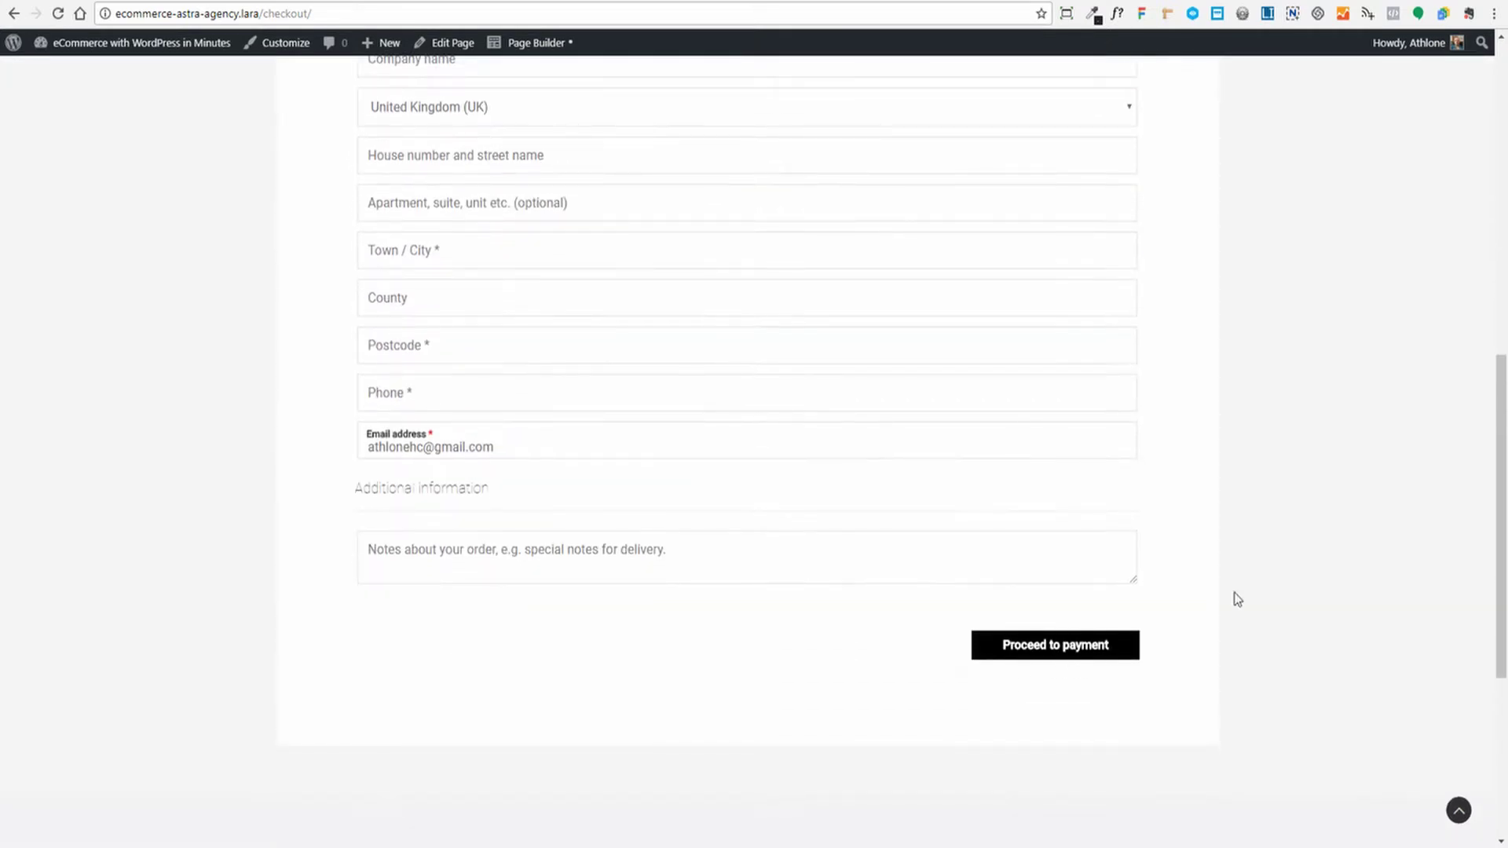
pyautogui.scroll(12, 1263, 581)
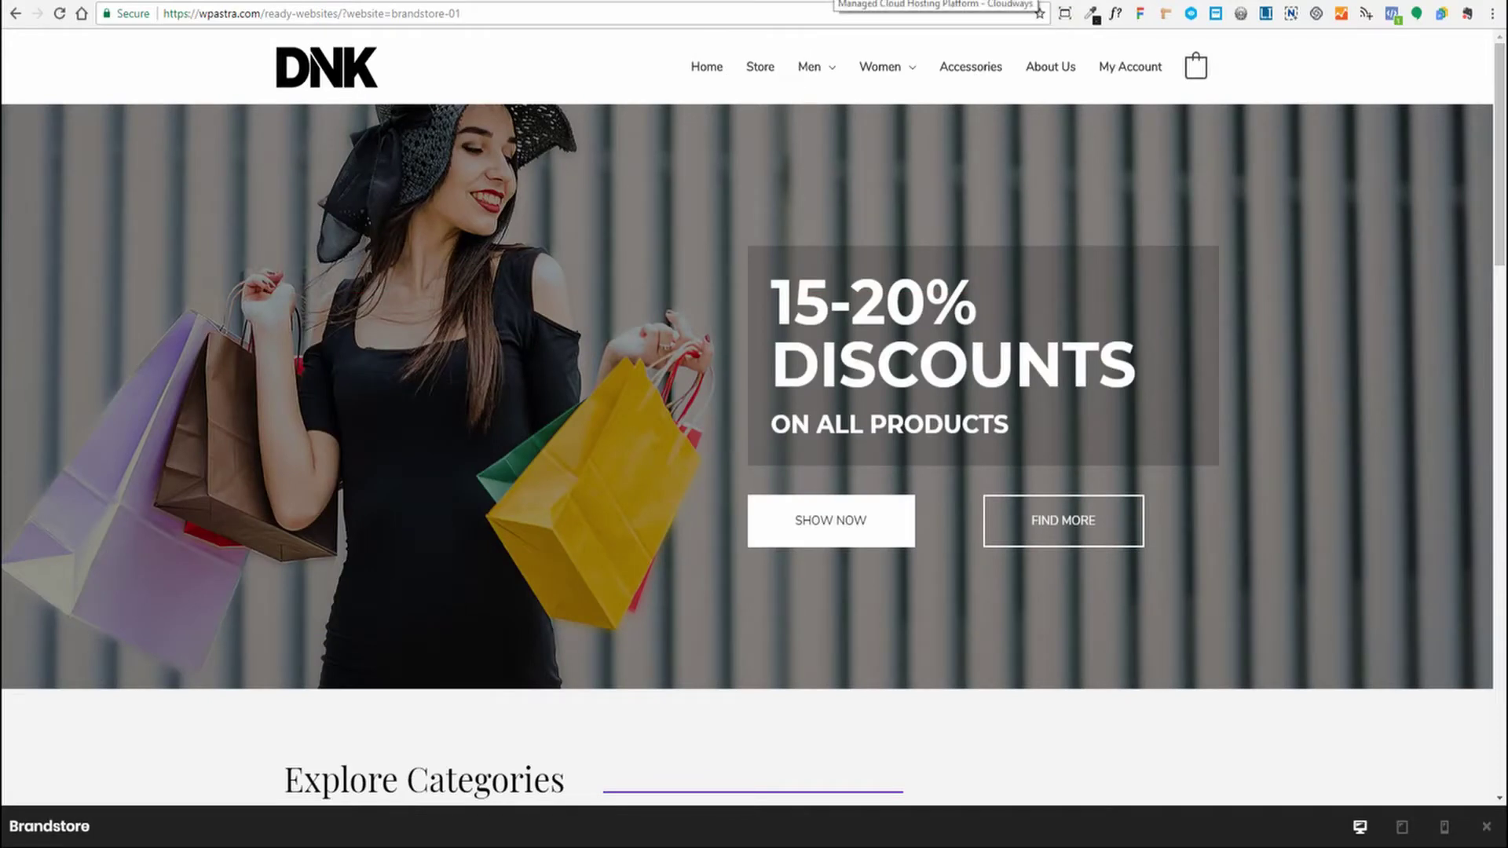
# Switch to the browser tab with the Cloudways servers dashboard
pyautogui.click(833, 0)
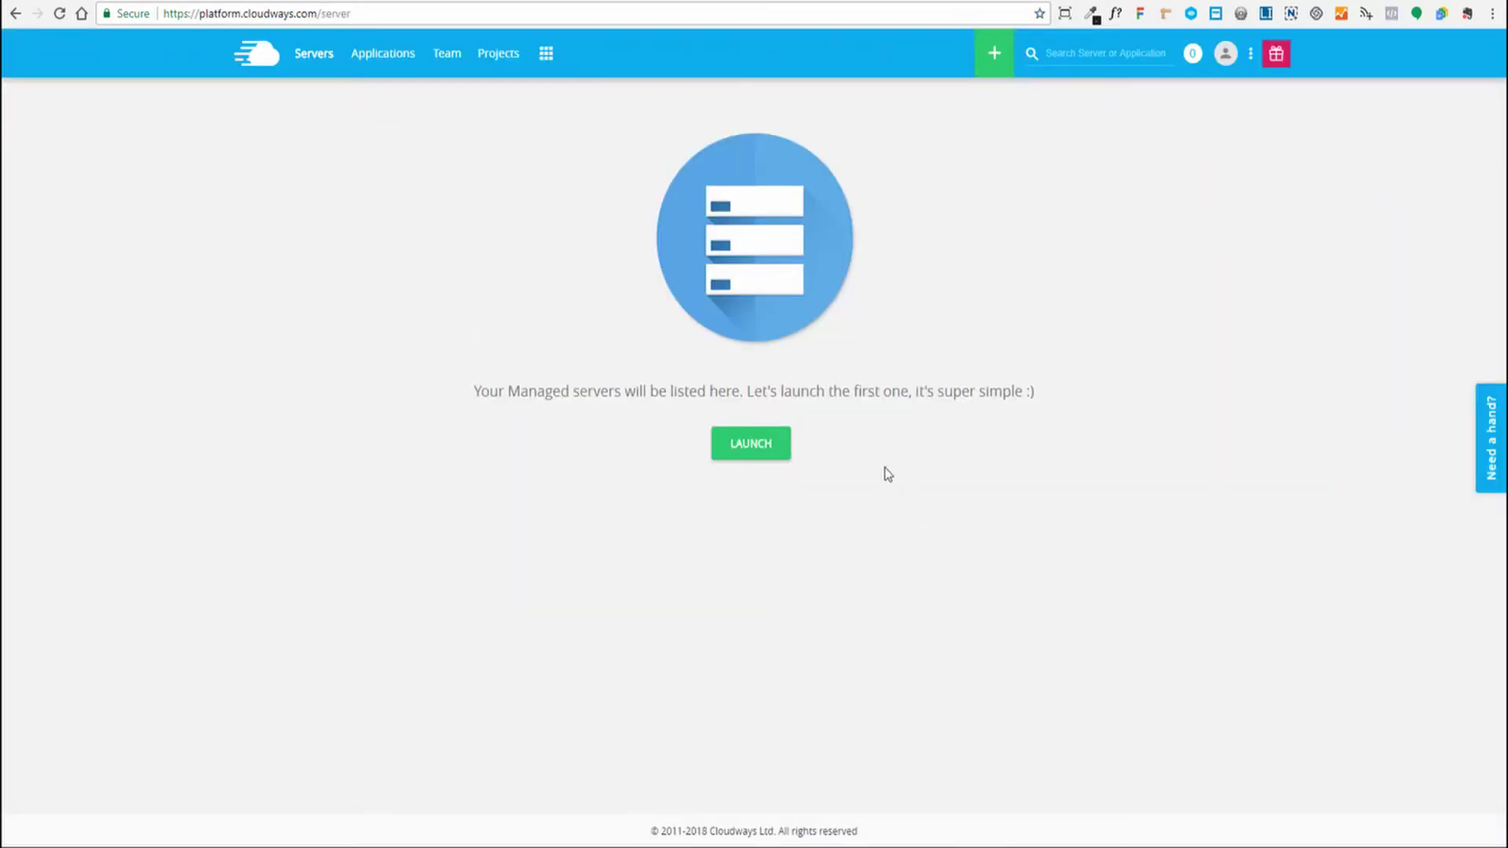
# Start a new Cloudways deployment with WordPress Version 4.9.2 with WooCommerce
pyautogui.click(740, 449)
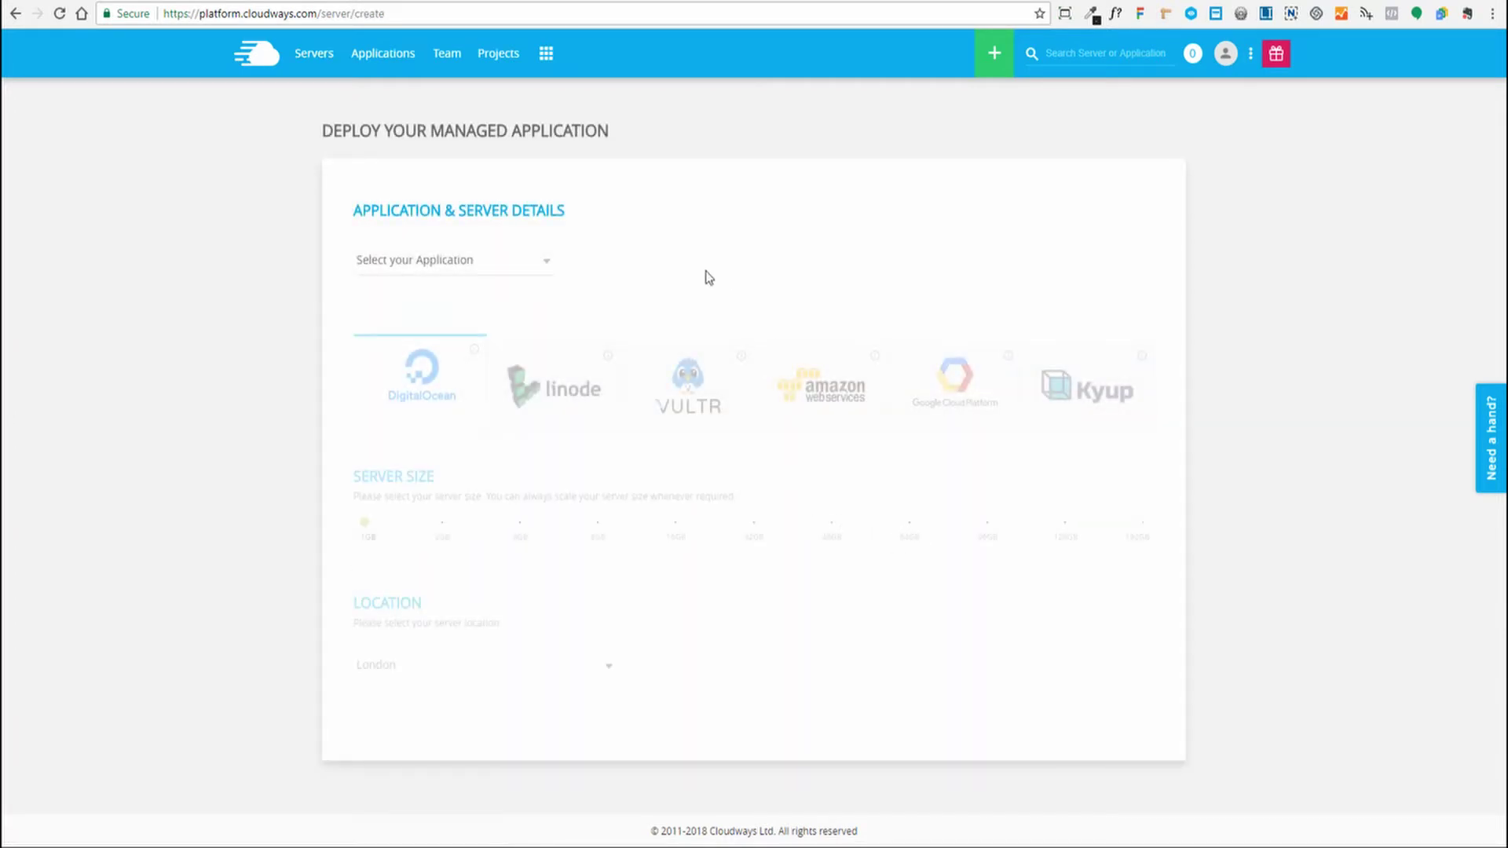
pyautogui.click(548, 267)
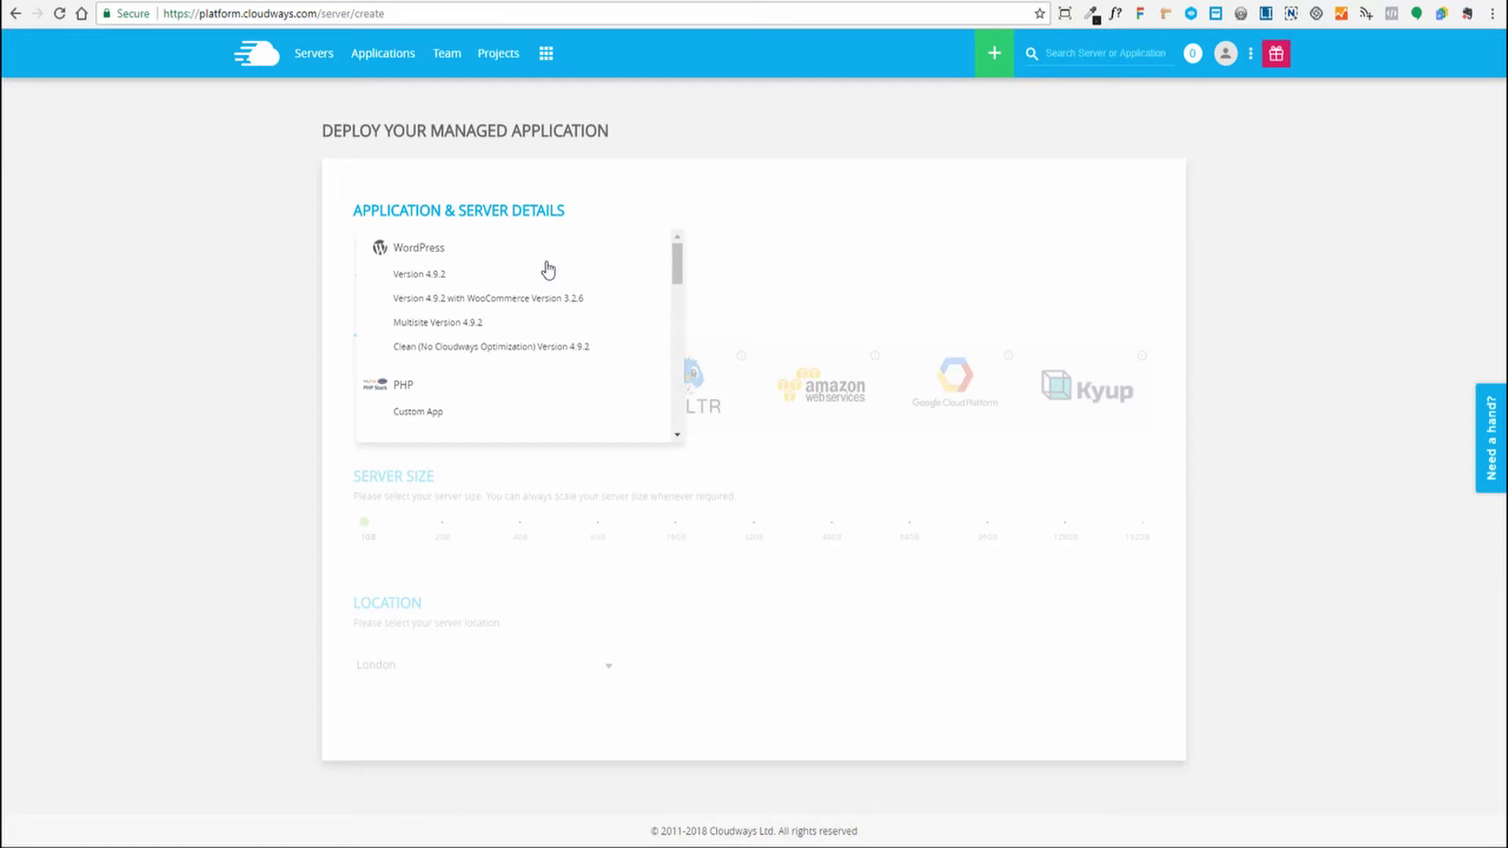
pyautogui.click(469, 301)
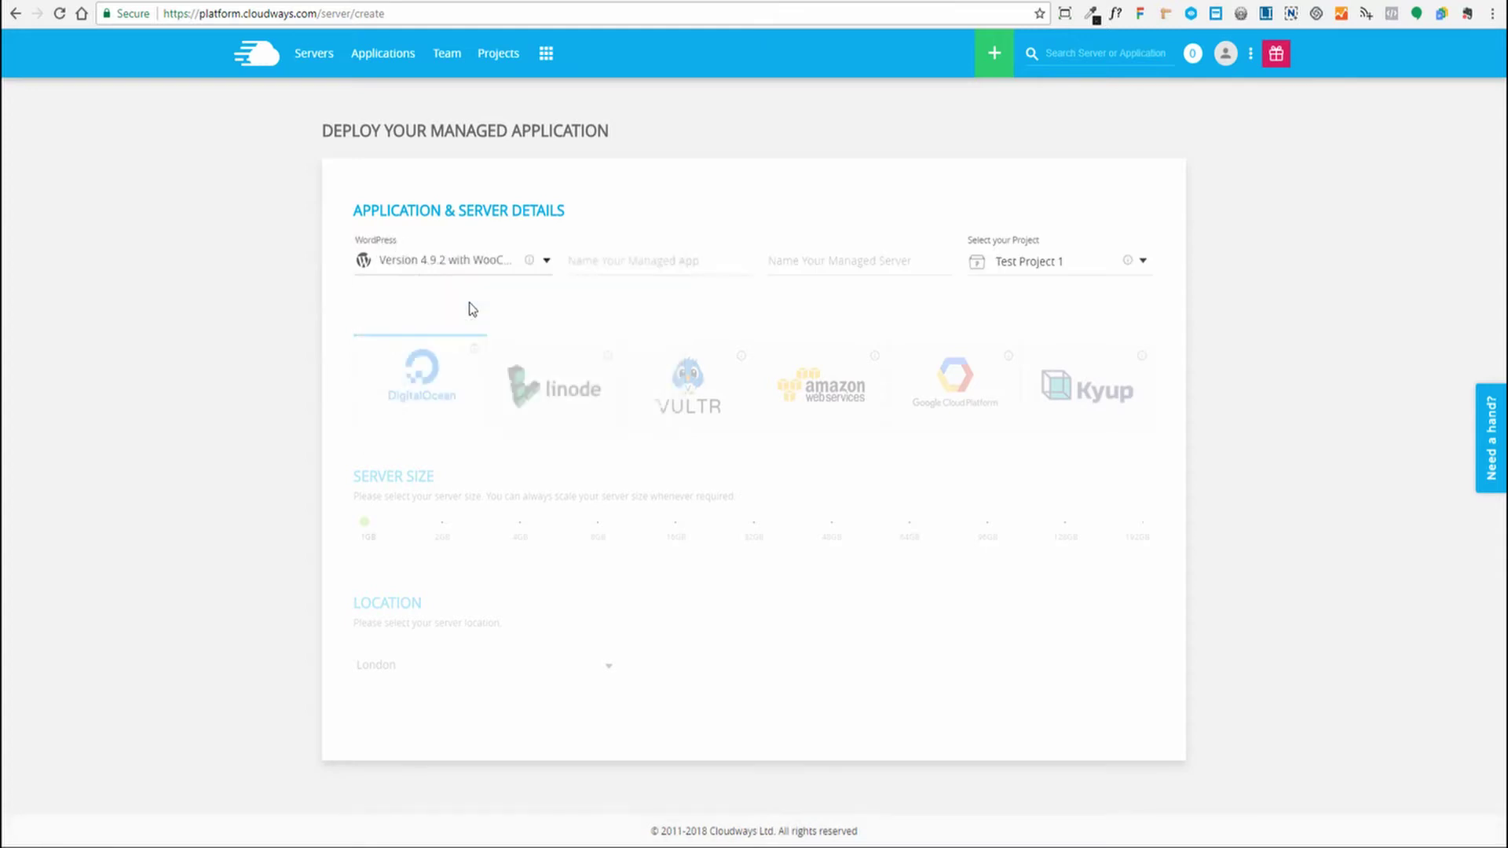
pyautogui.click(609, 265)
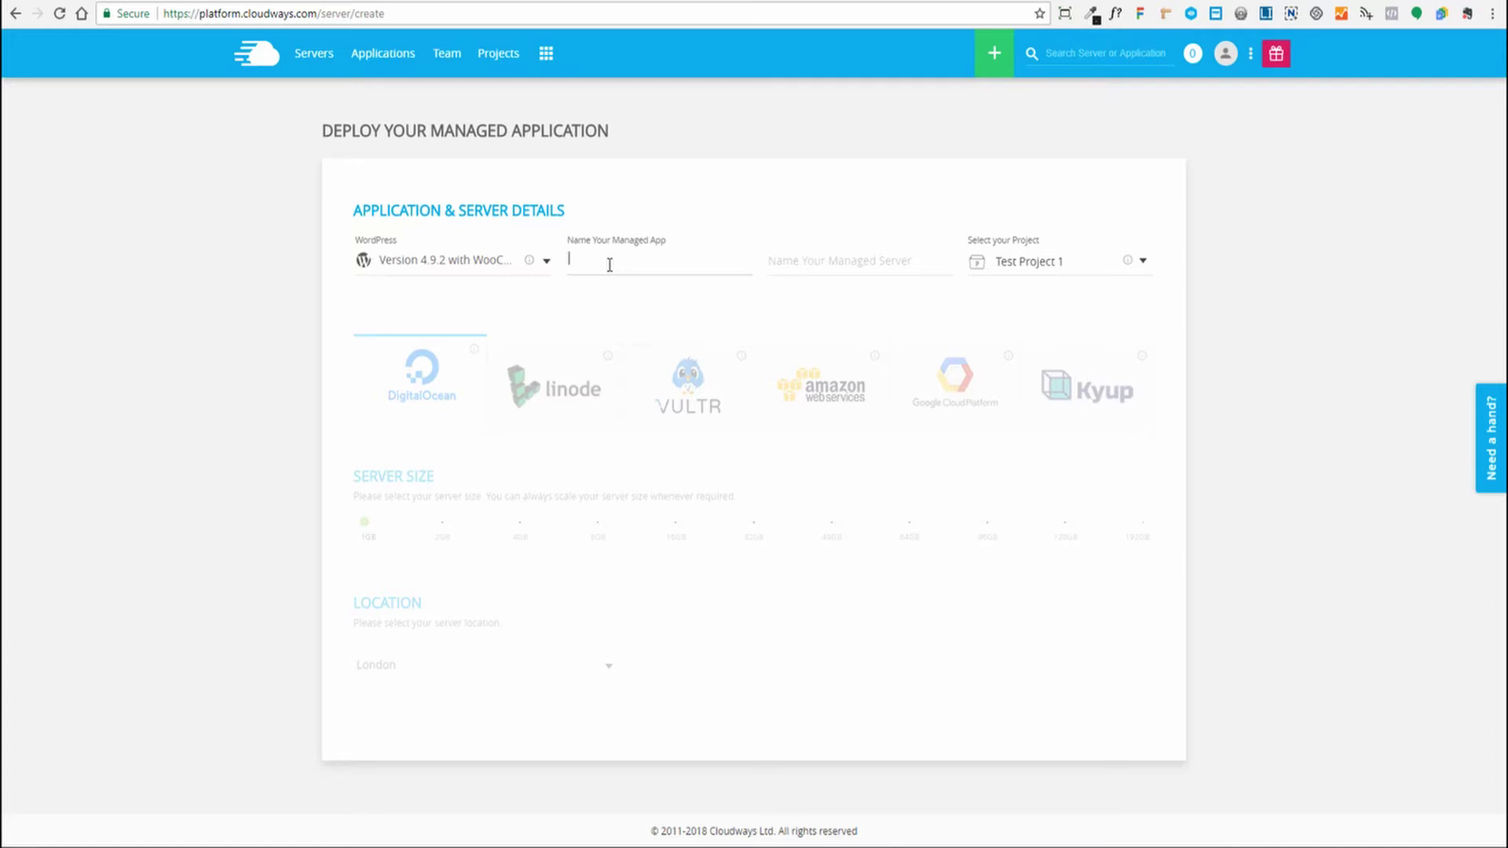
# Name the managed app demo-account.com and the managed server Cloud Server 1
pyautogui.write('demo-account.com')
pyautogui.press('Tab')
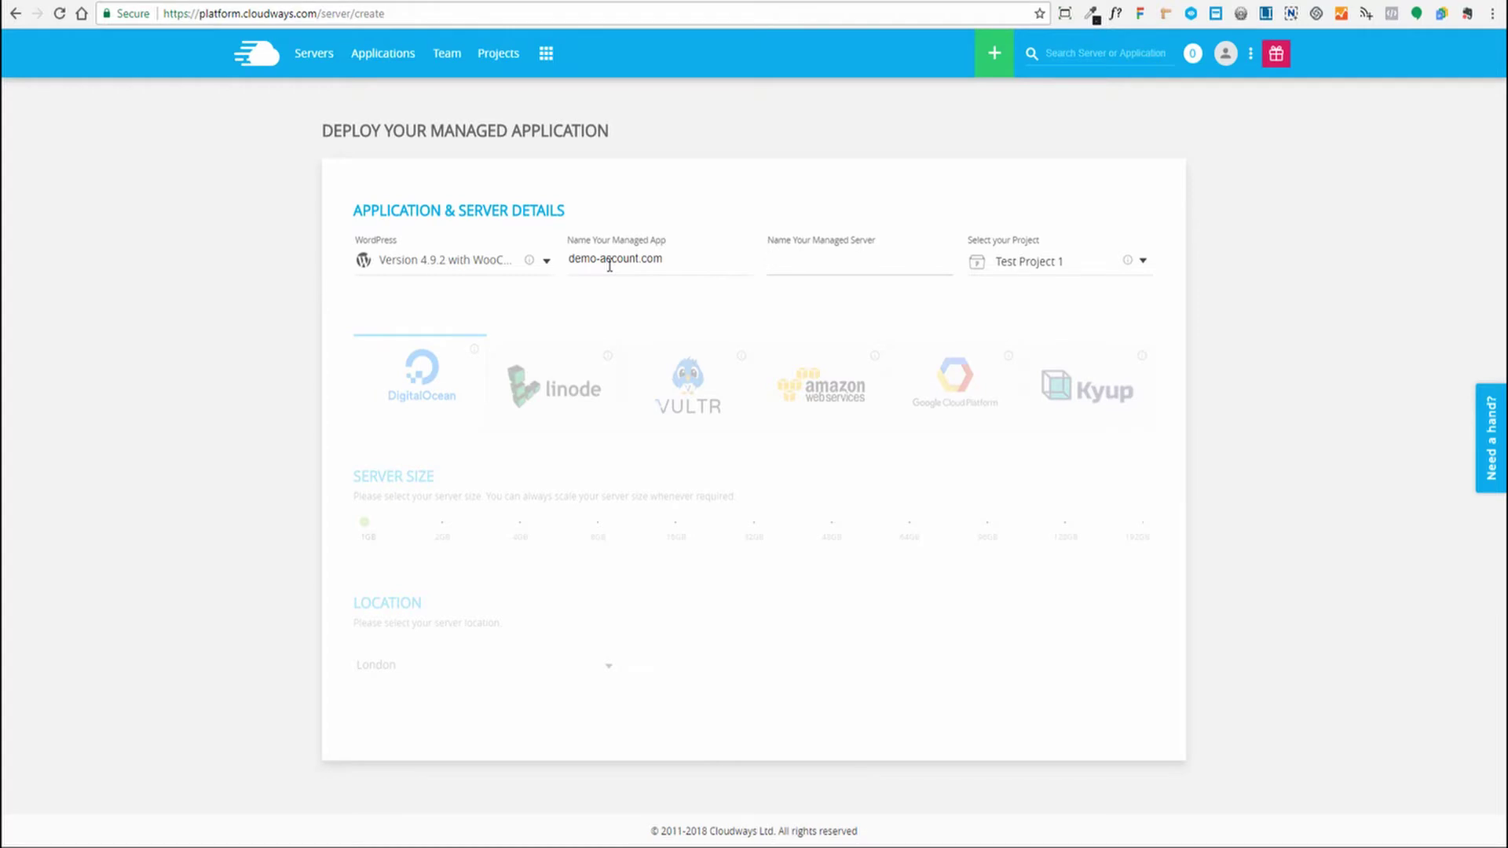
pyautogui.write('Cloud Server ')
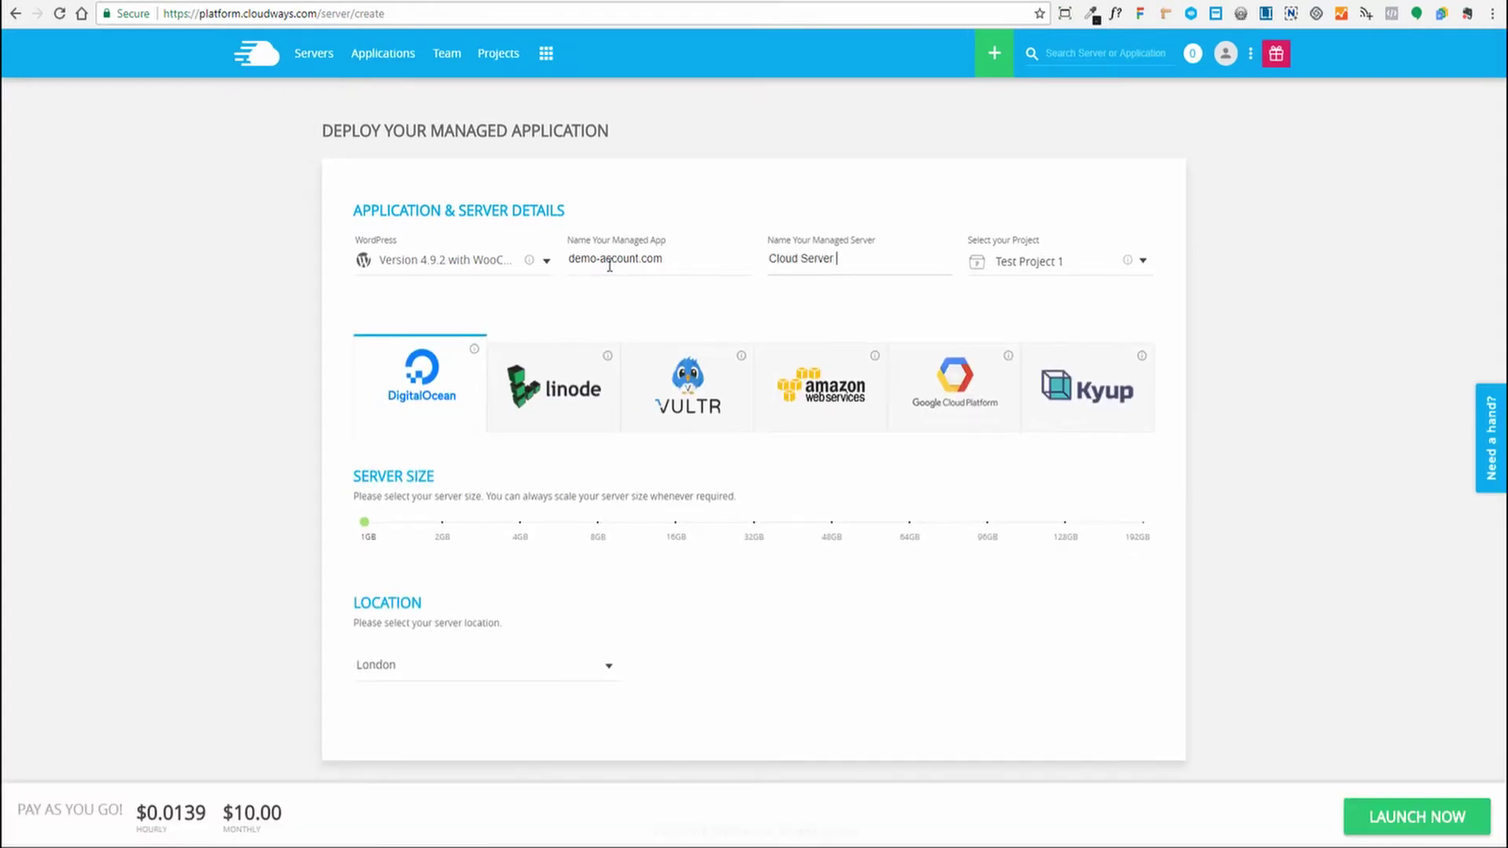
pyautogui.write('1')
pyautogui.press('Tab')
# Compare 2GB server pricing across Linode, Vultr, Amazon, Google Cloud and Kyup
pyautogui.click(442, 540)
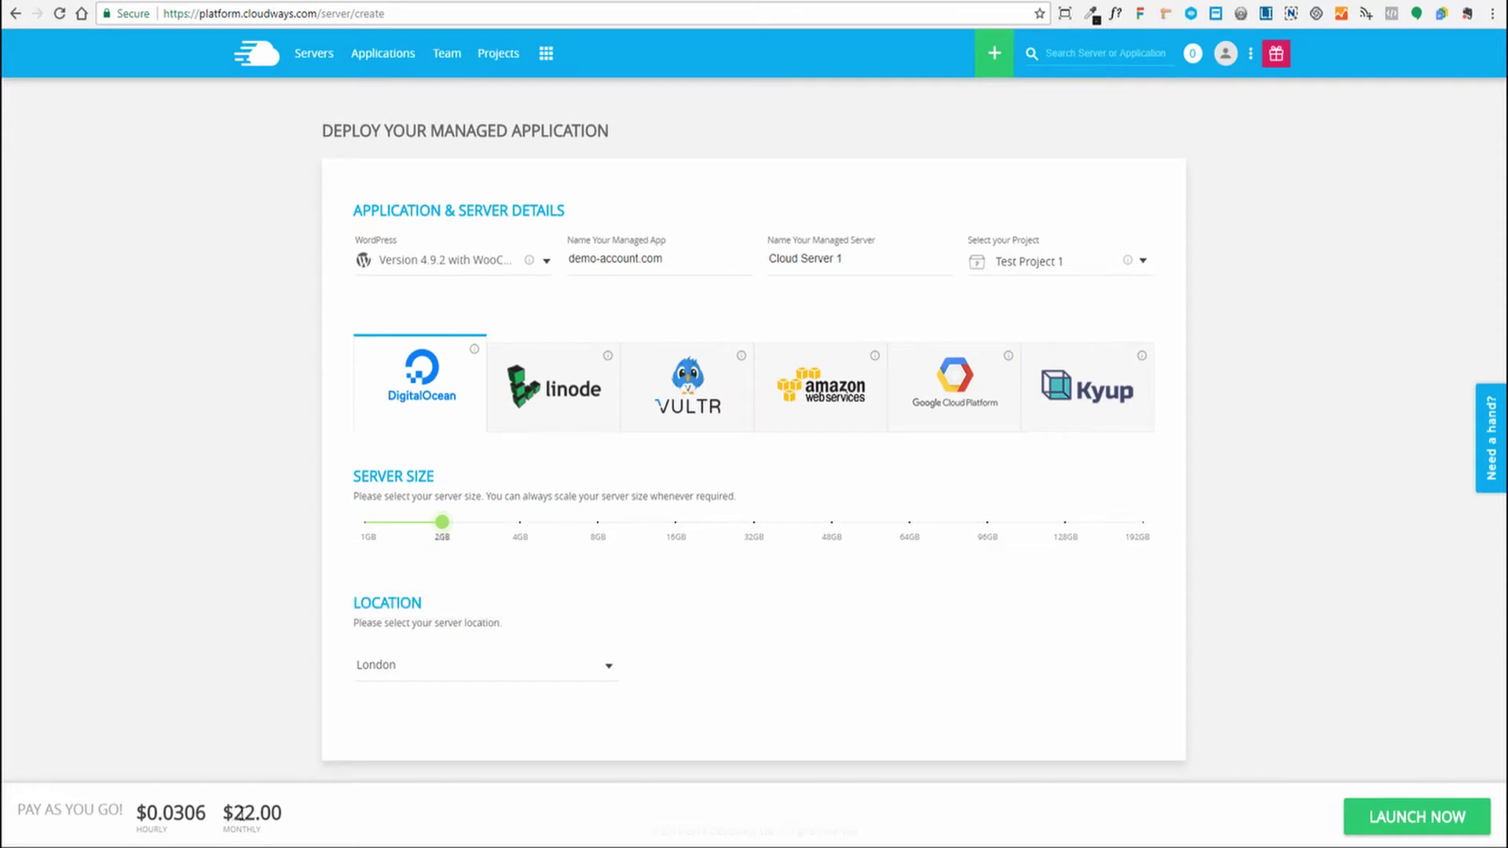
pyautogui.click(557, 362)
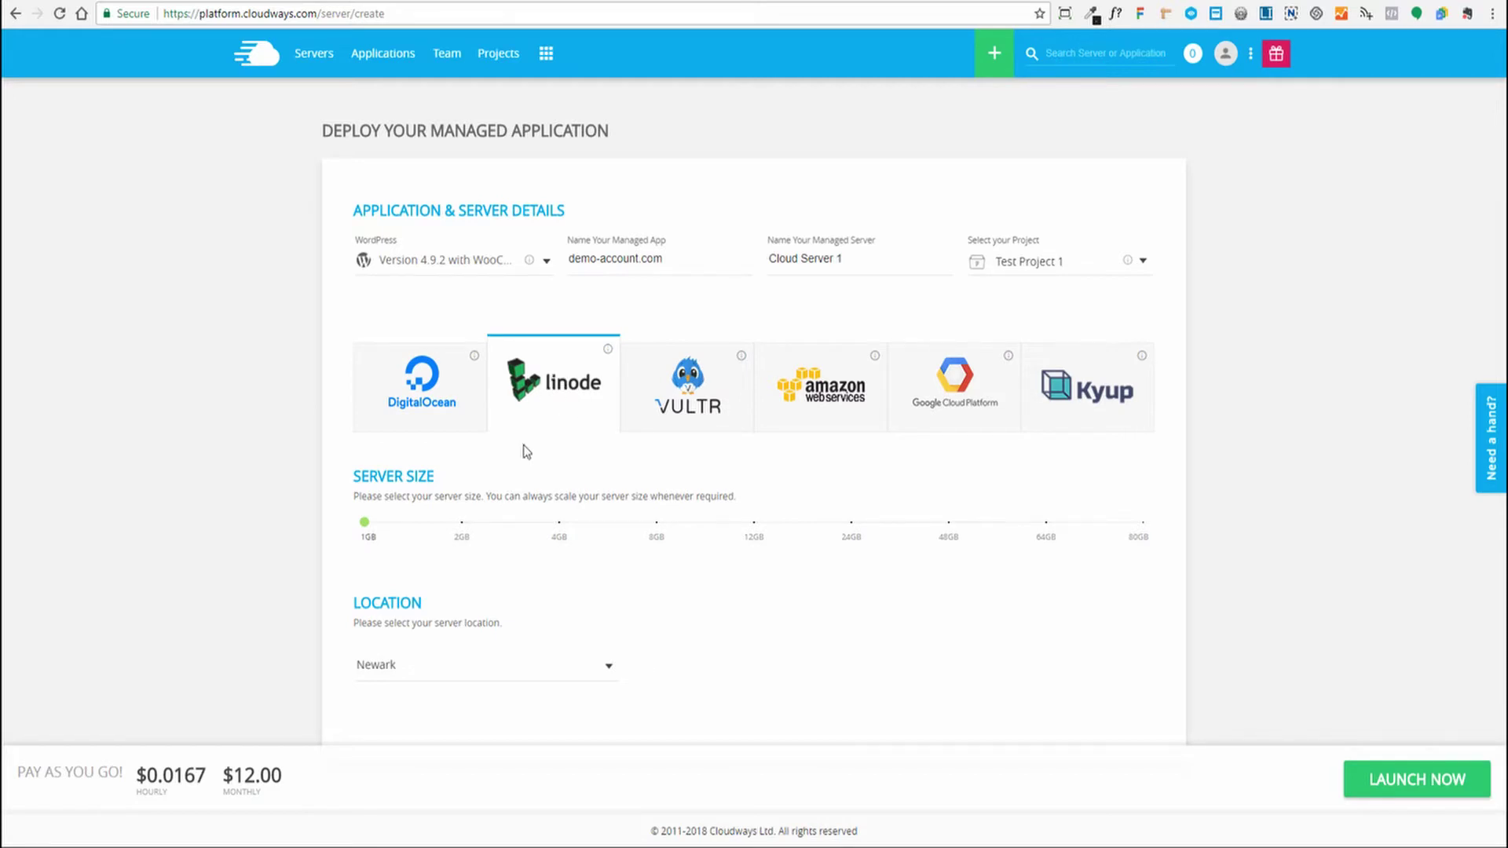
pyautogui.click(715, 397)
pyautogui.click(812, 397)
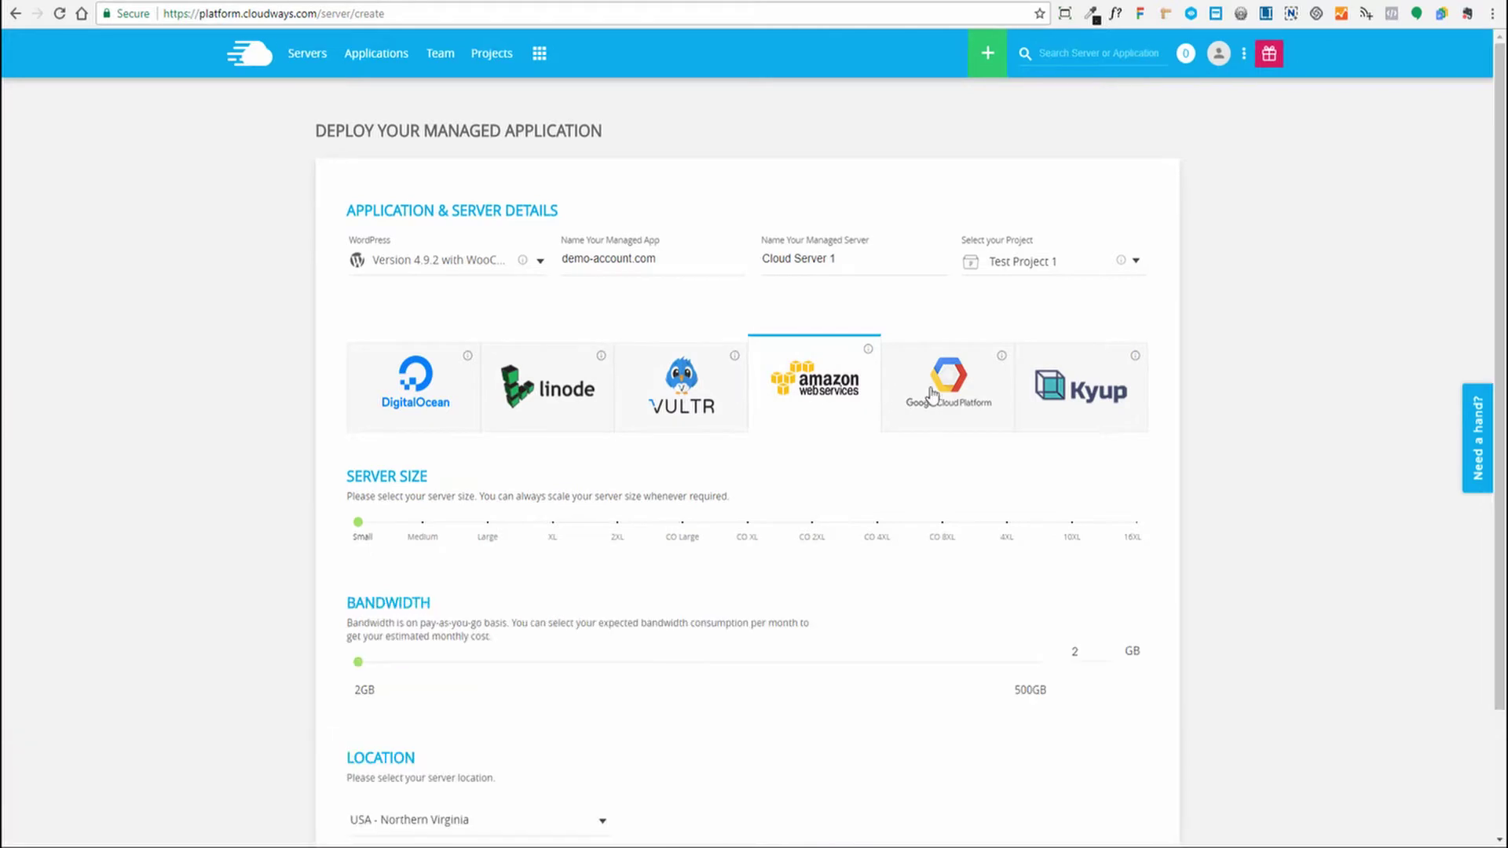
pyautogui.click(995, 398)
pyautogui.click(1065, 406)
# Go back to Vultr and set the server size to 1GB at $11.00 monthly
pyautogui.click(687, 397)
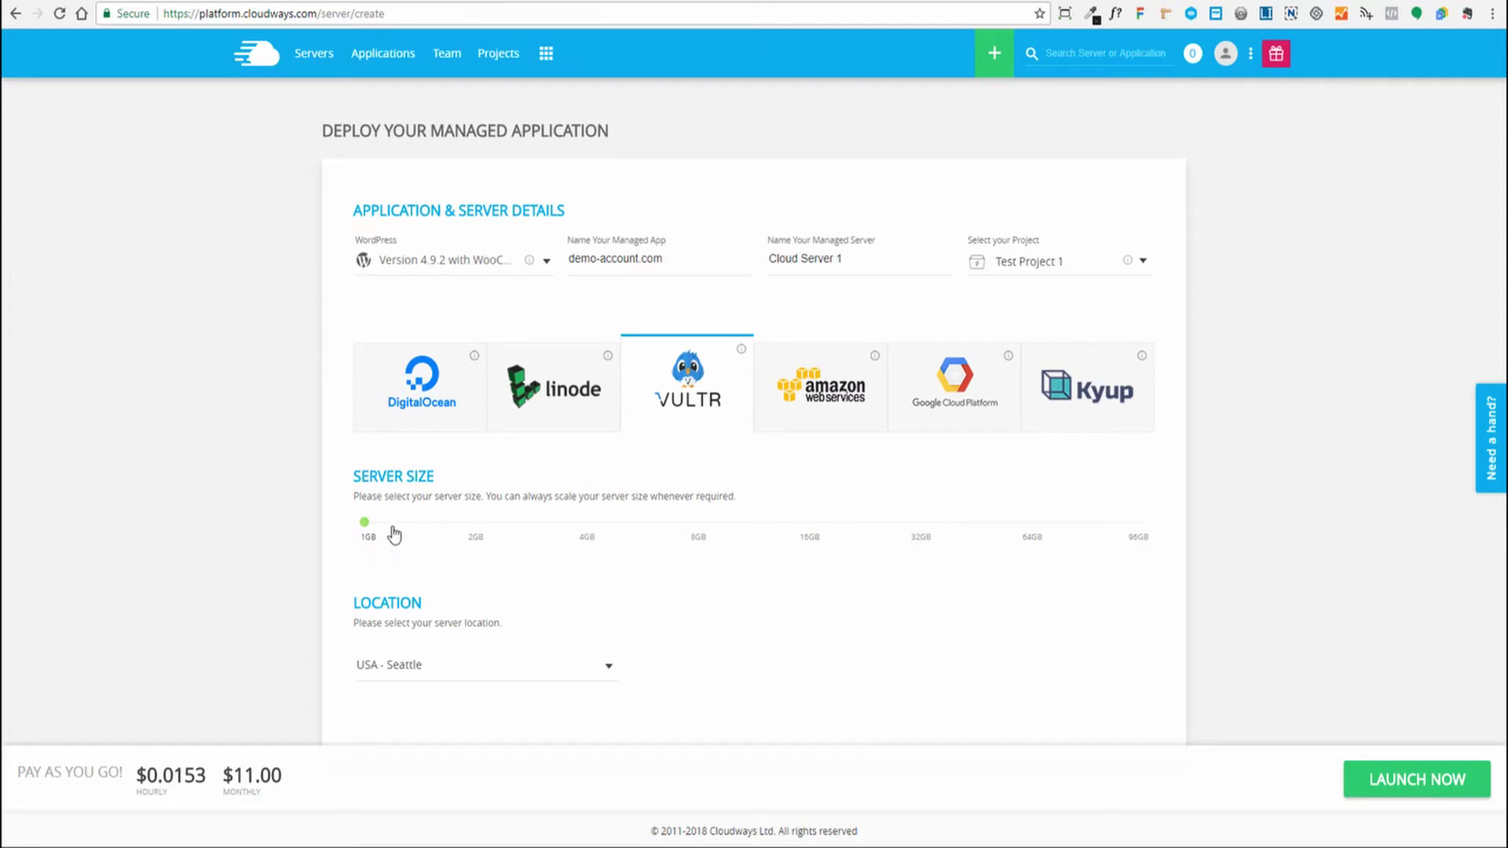
pyautogui.click(476, 541)
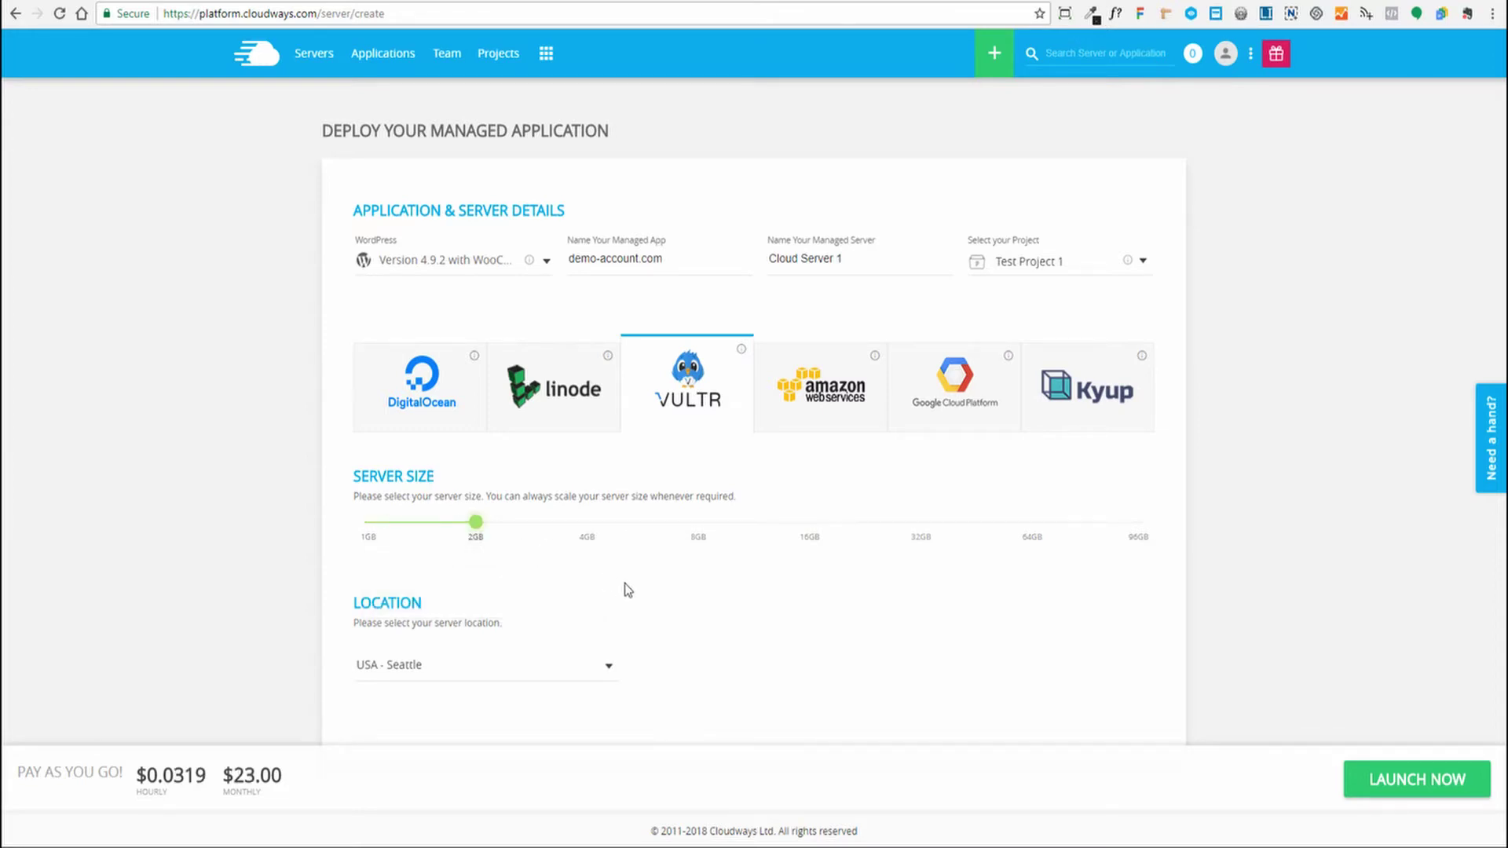
pyautogui.press('Left')
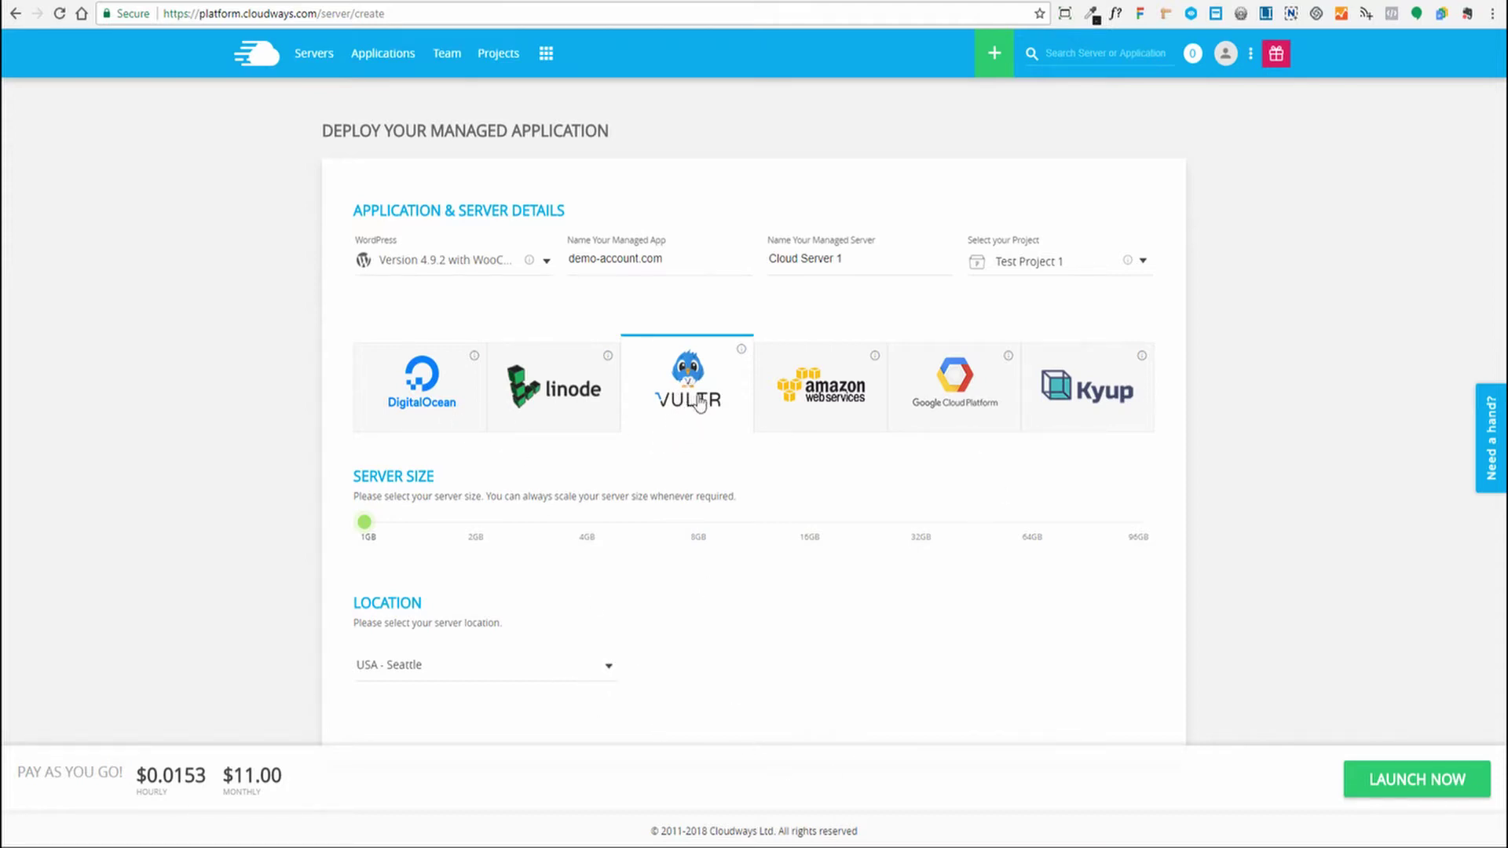
# Keep USA - Seattle as the server location
pyautogui.click(609, 665)
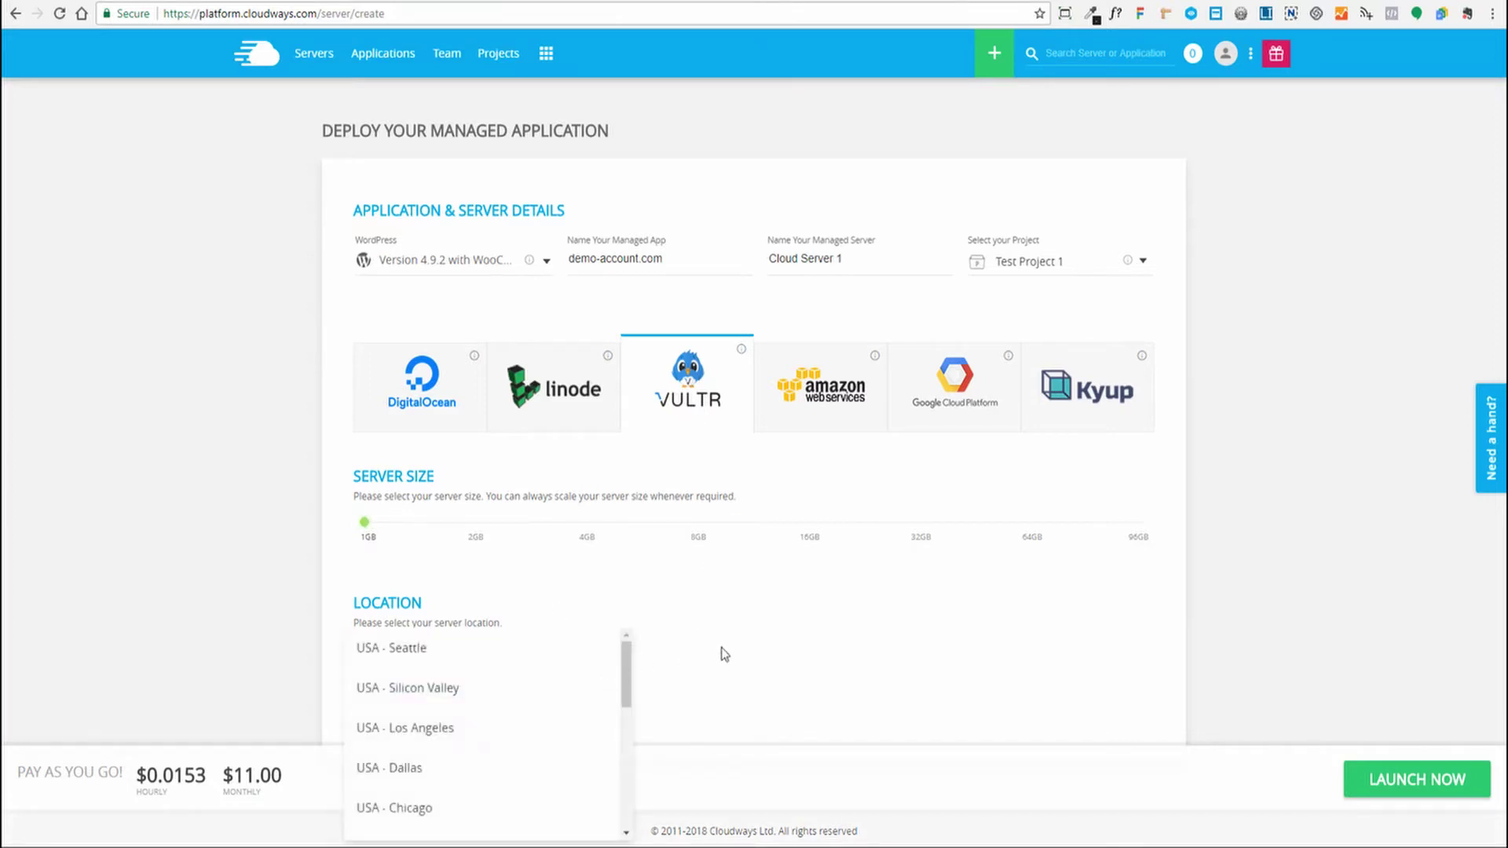
pyautogui.scroll(-5, 552, 677)
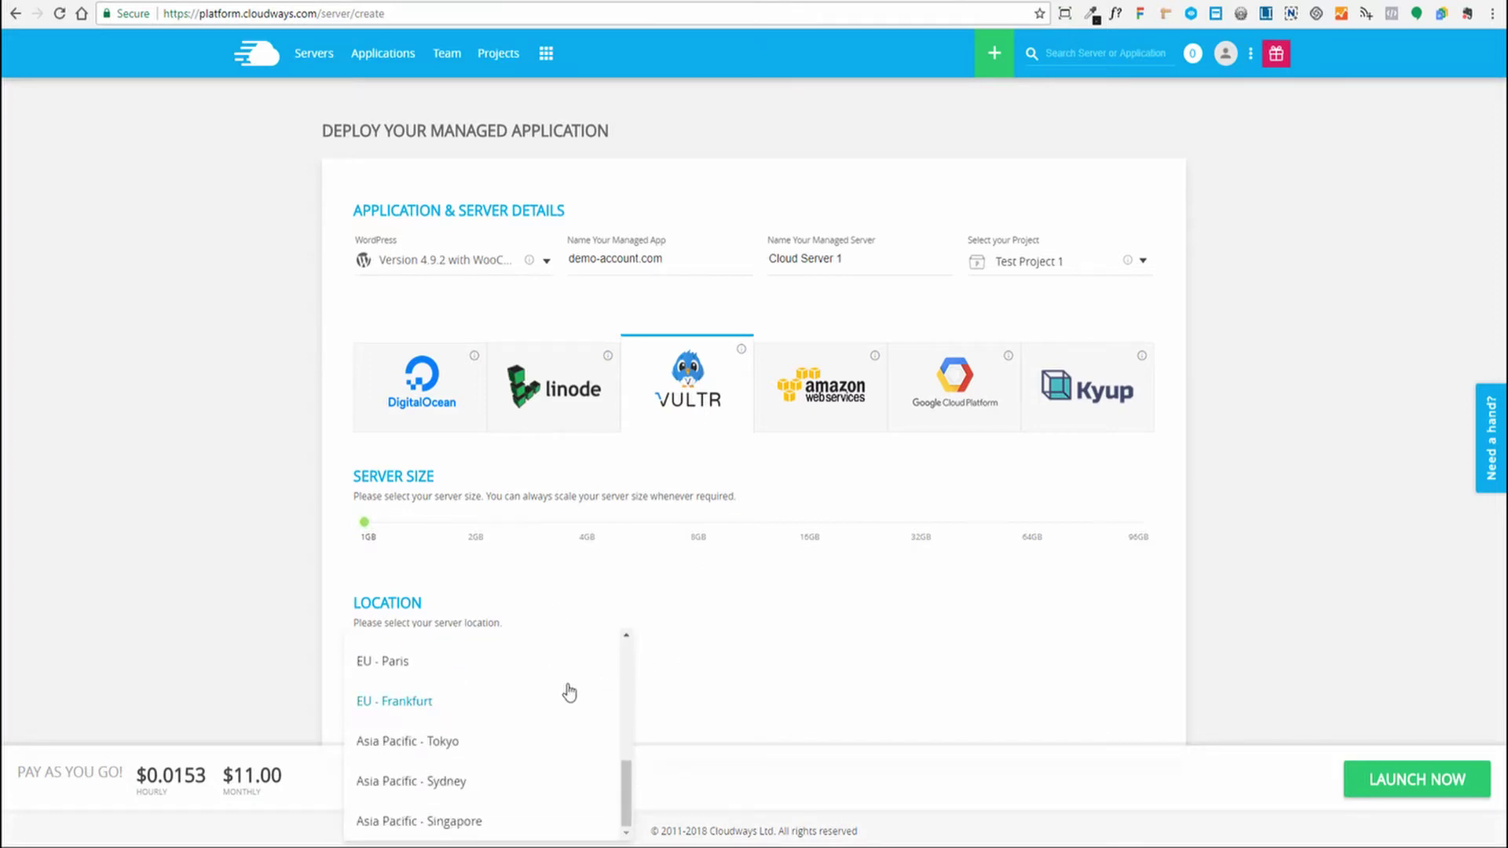
pyautogui.scroll(3, 568, 696)
pyautogui.scroll(2, 568, 696)
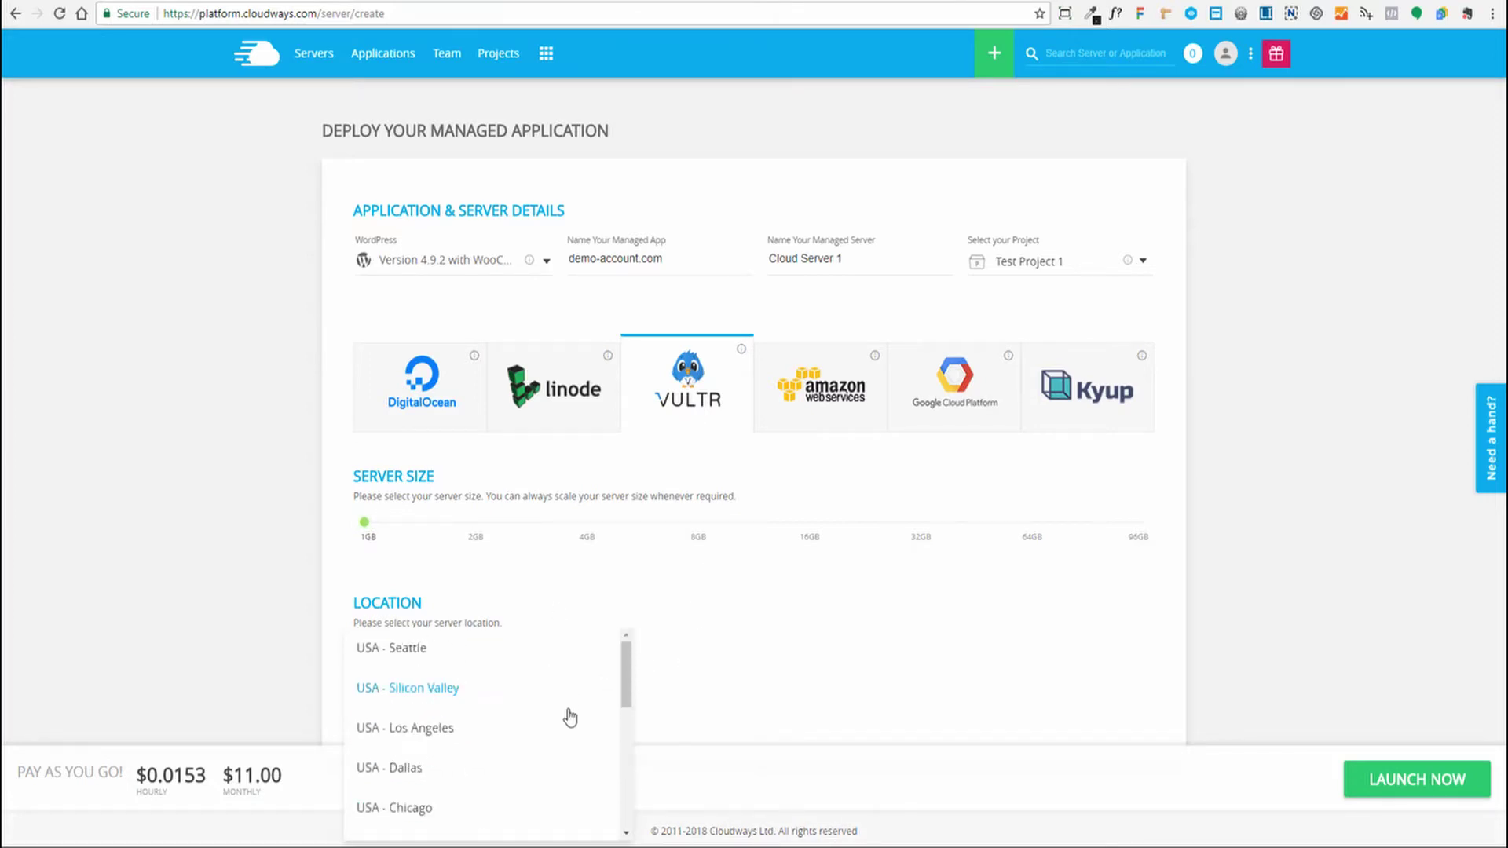
pyautogui.click(403, 651)
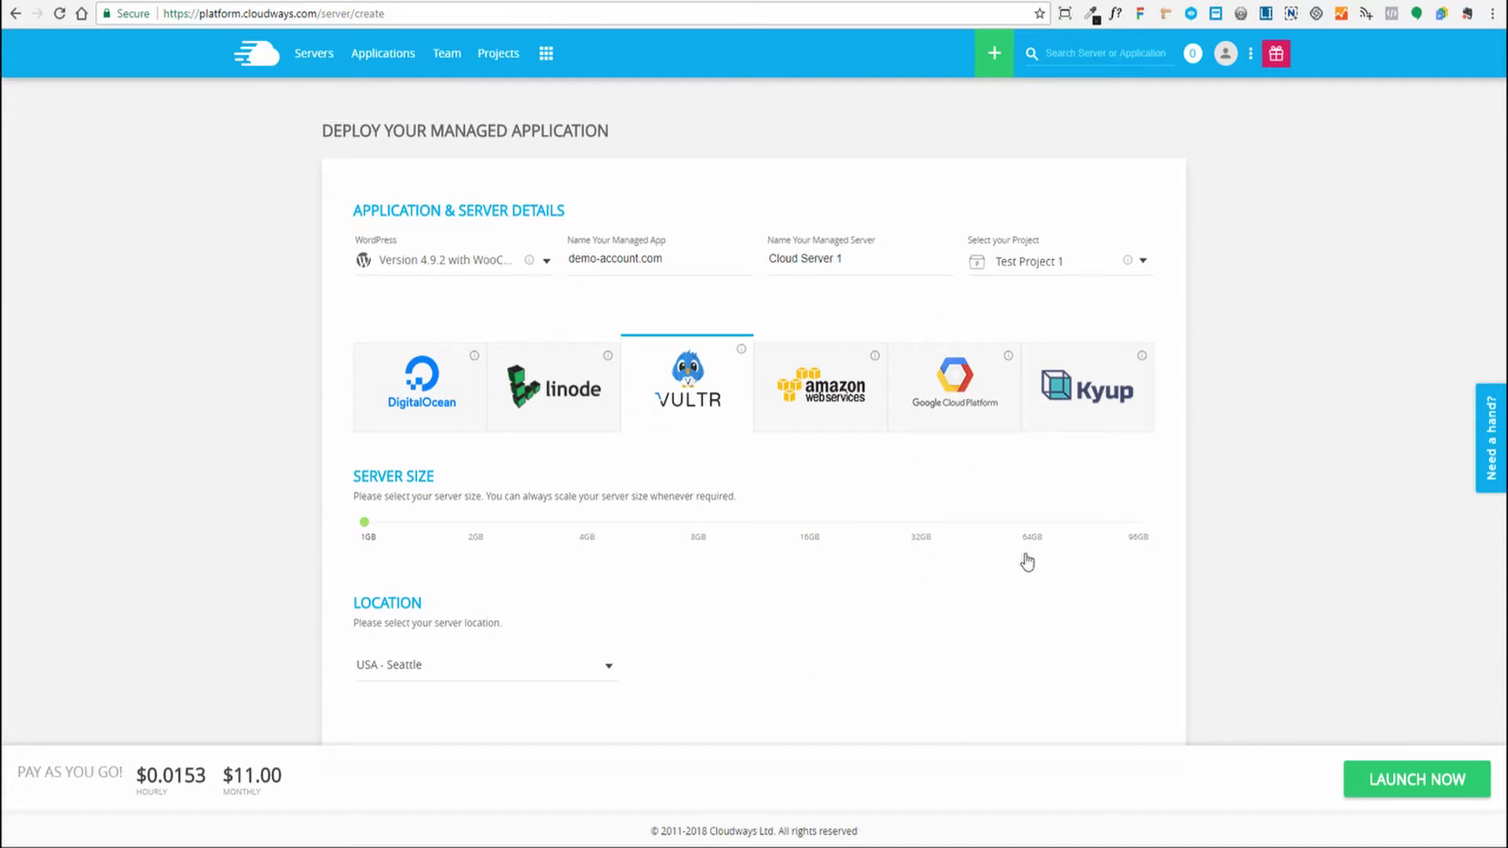
# Highlight the monthly and $0.0153 hourly prices, then launch the server
pyautogui.moveTo(224, 773); pyautogui.dragTo(288, 776)
pyautogui.click(150, 778)
pyautogui.moveTo(135, 776); pyautogui.dragTo(205, 771)
pyautogui.click(172, 782)
pyautogui.moveTo(143, 776); pyautogui.dragTo(192, 786)
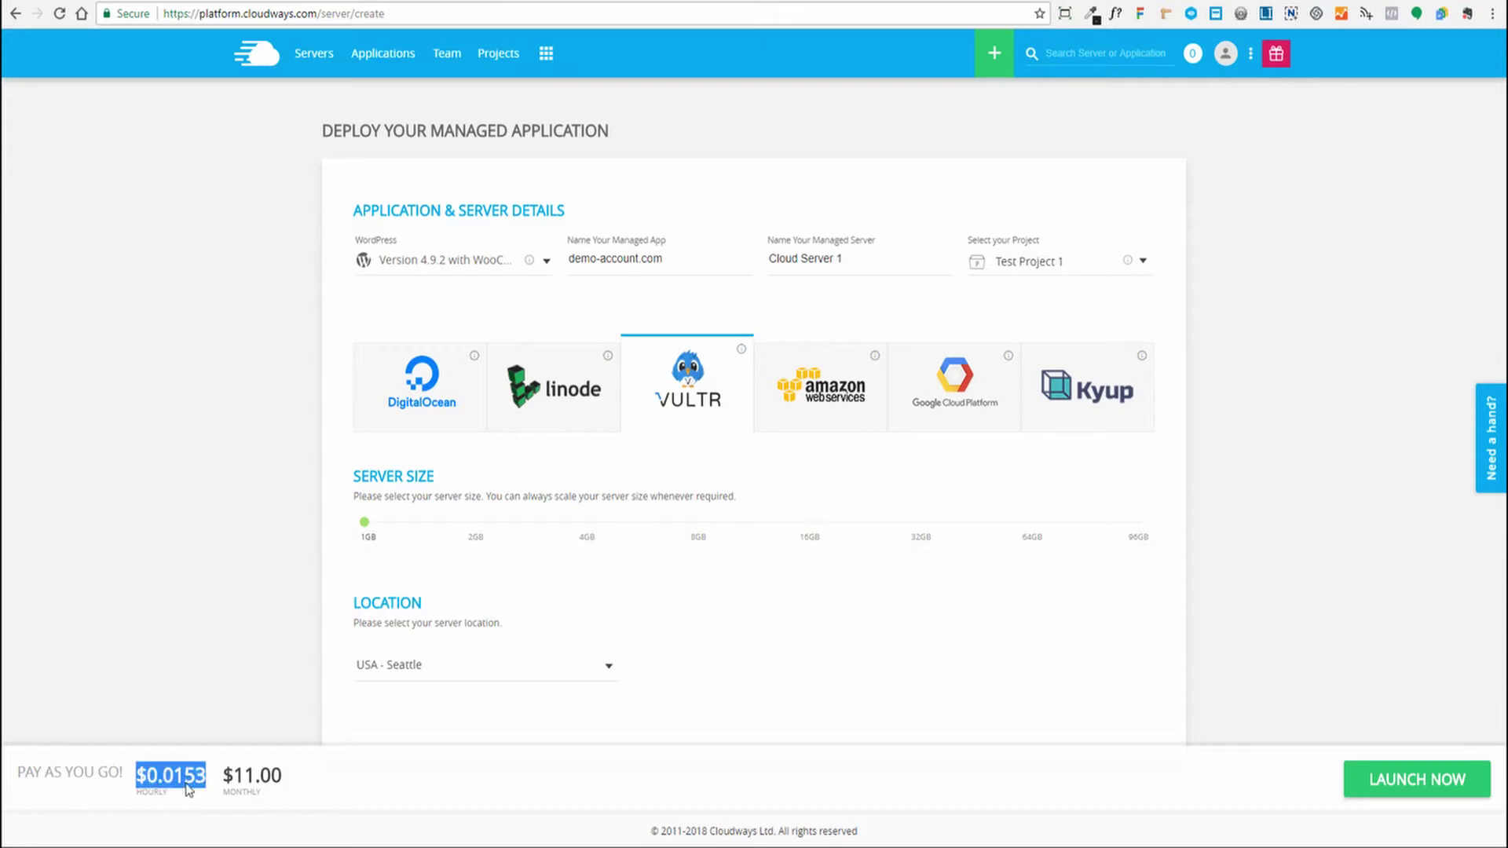
pyautogui.click(188, 788)
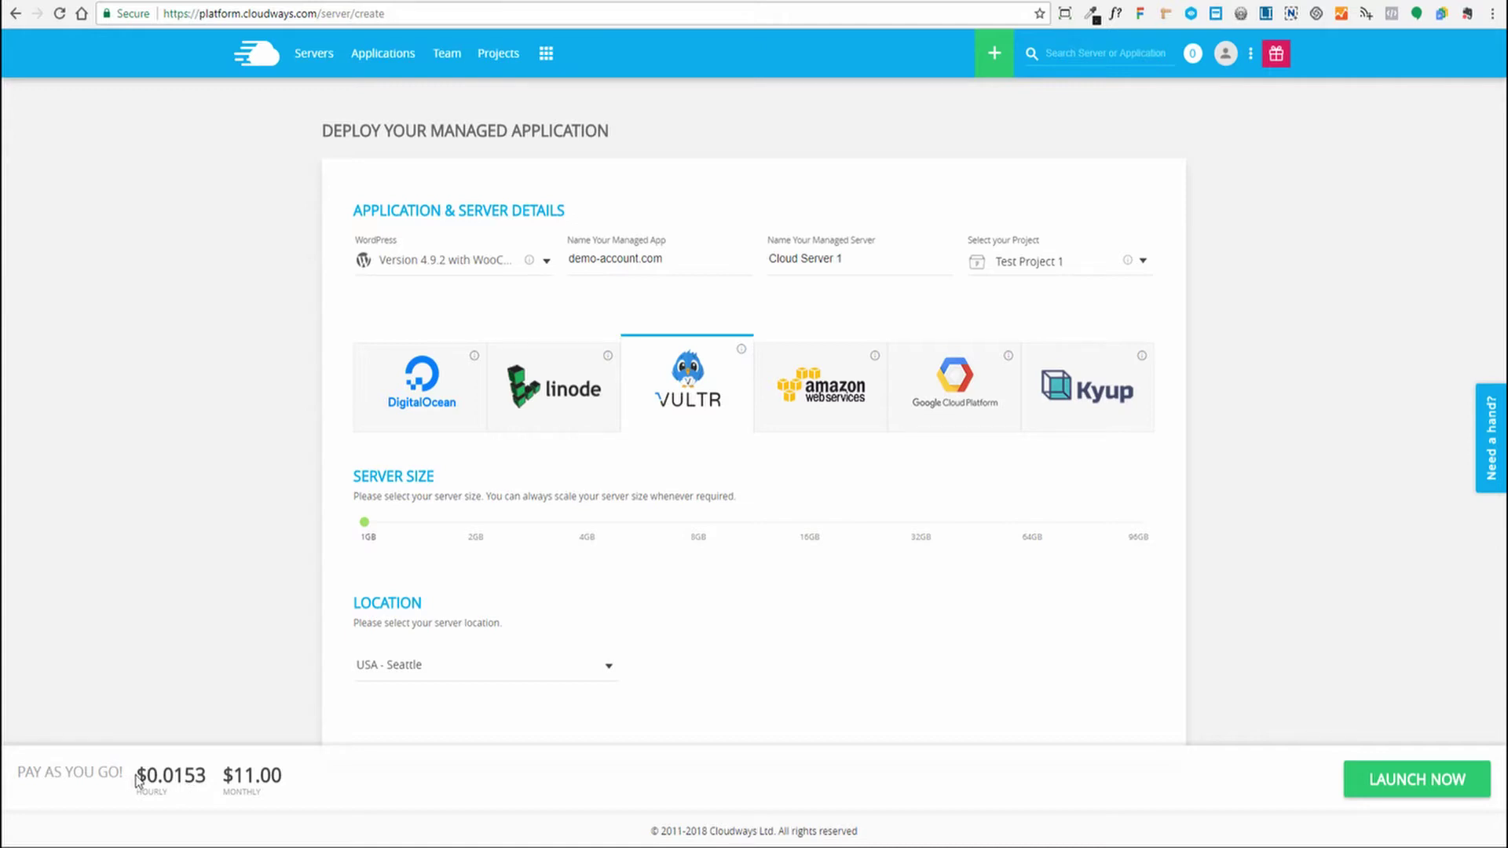
pyautogui.moveTo(141, 776); pyautogui.dragTo(209, 775)
pyautogui.click(161, 775)
pyautogui.click(680, 692)
pyautogui.click(1397, 789)
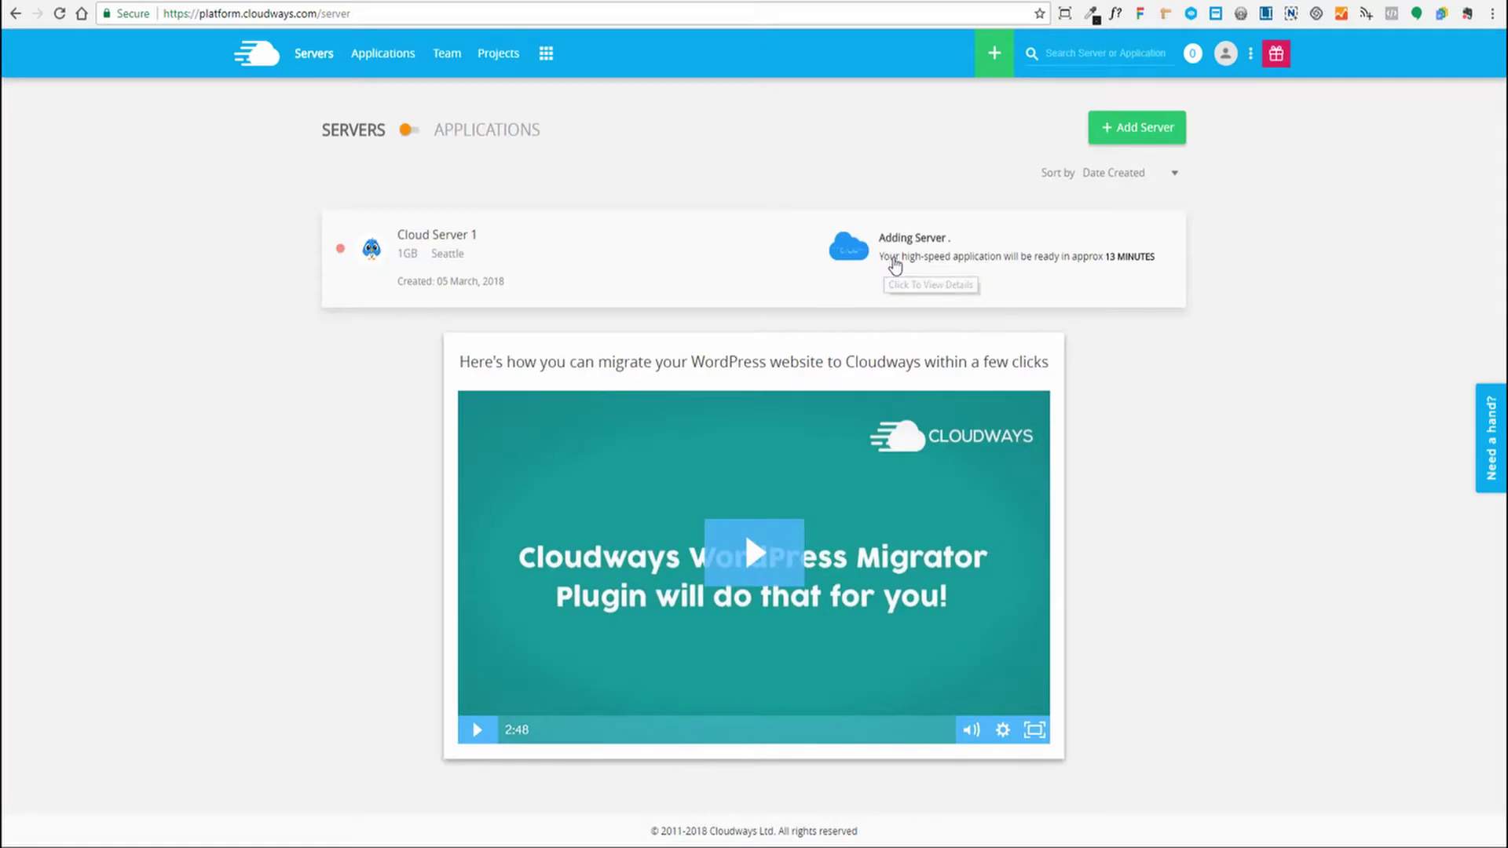
# After Cloud Server 1 finishes building, open demo-account.com's access details
pyautogui.moveTo(895, 265); pyautogui.dragTo(1013, 263)
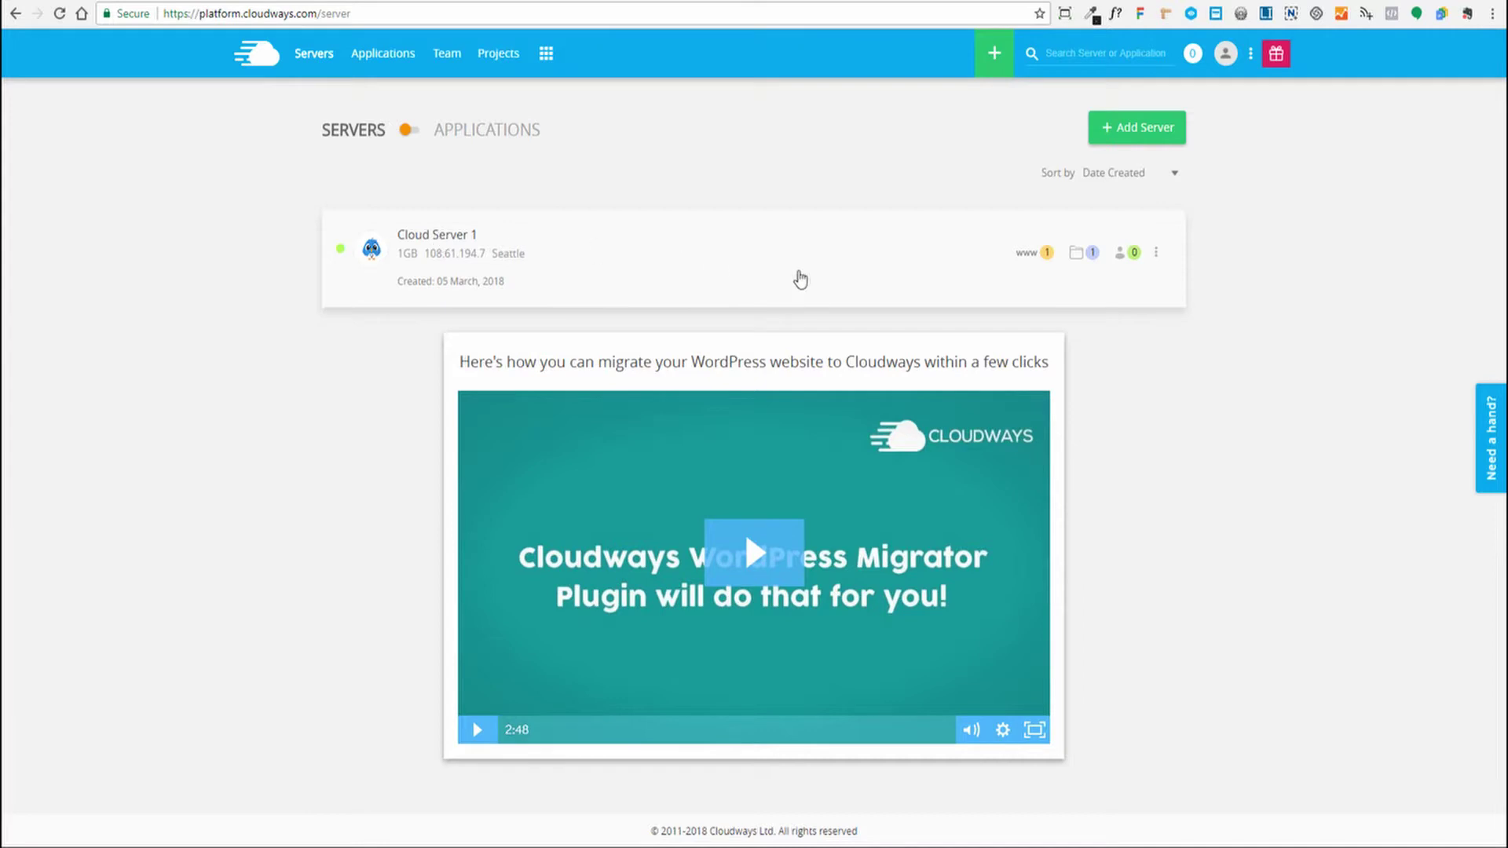
pyautogui.click(1021, 254)
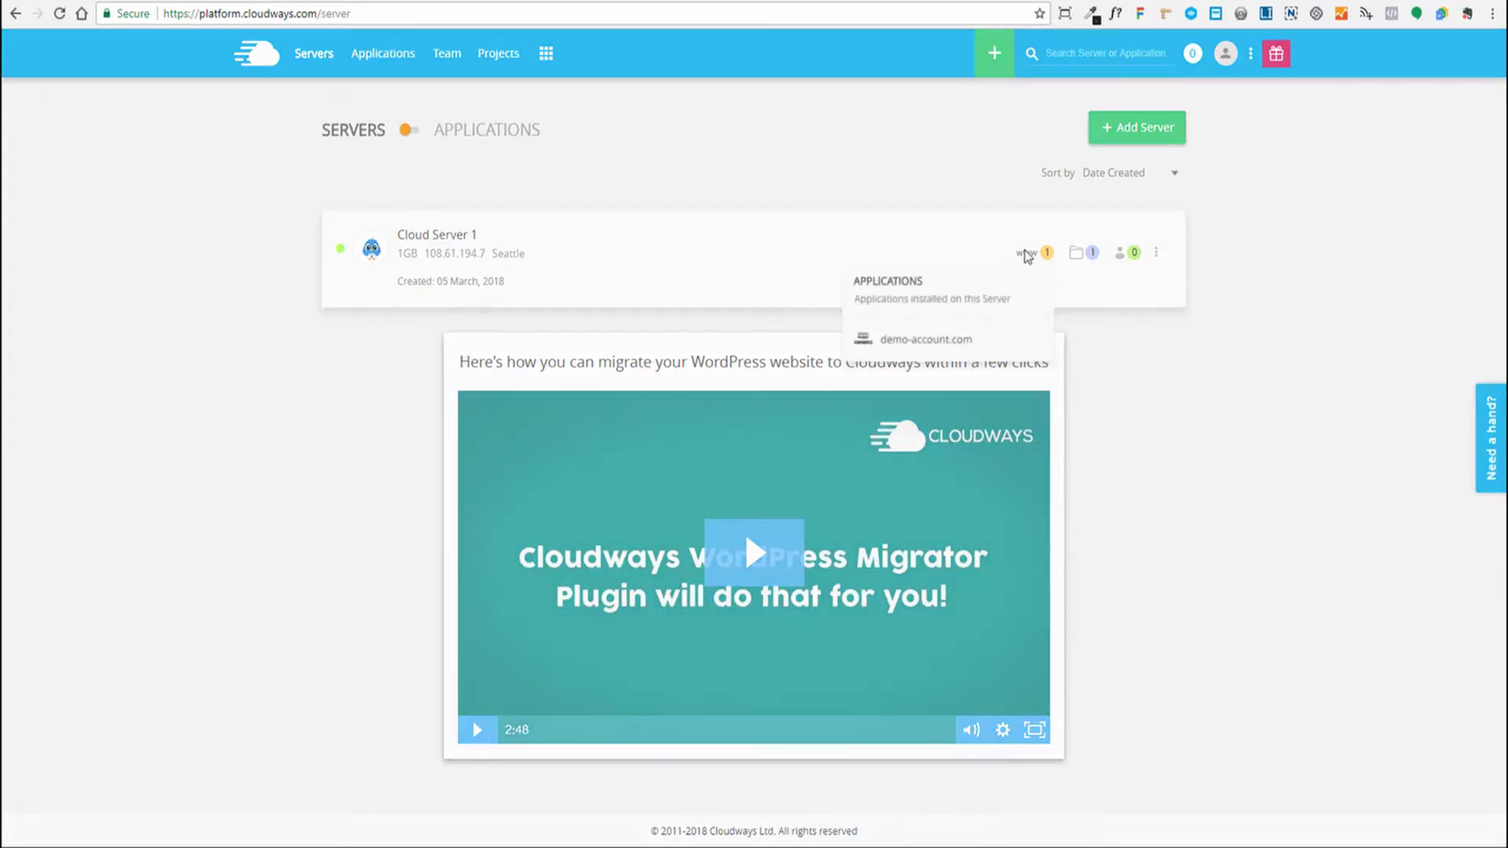
pyautogui.click(907, 340)
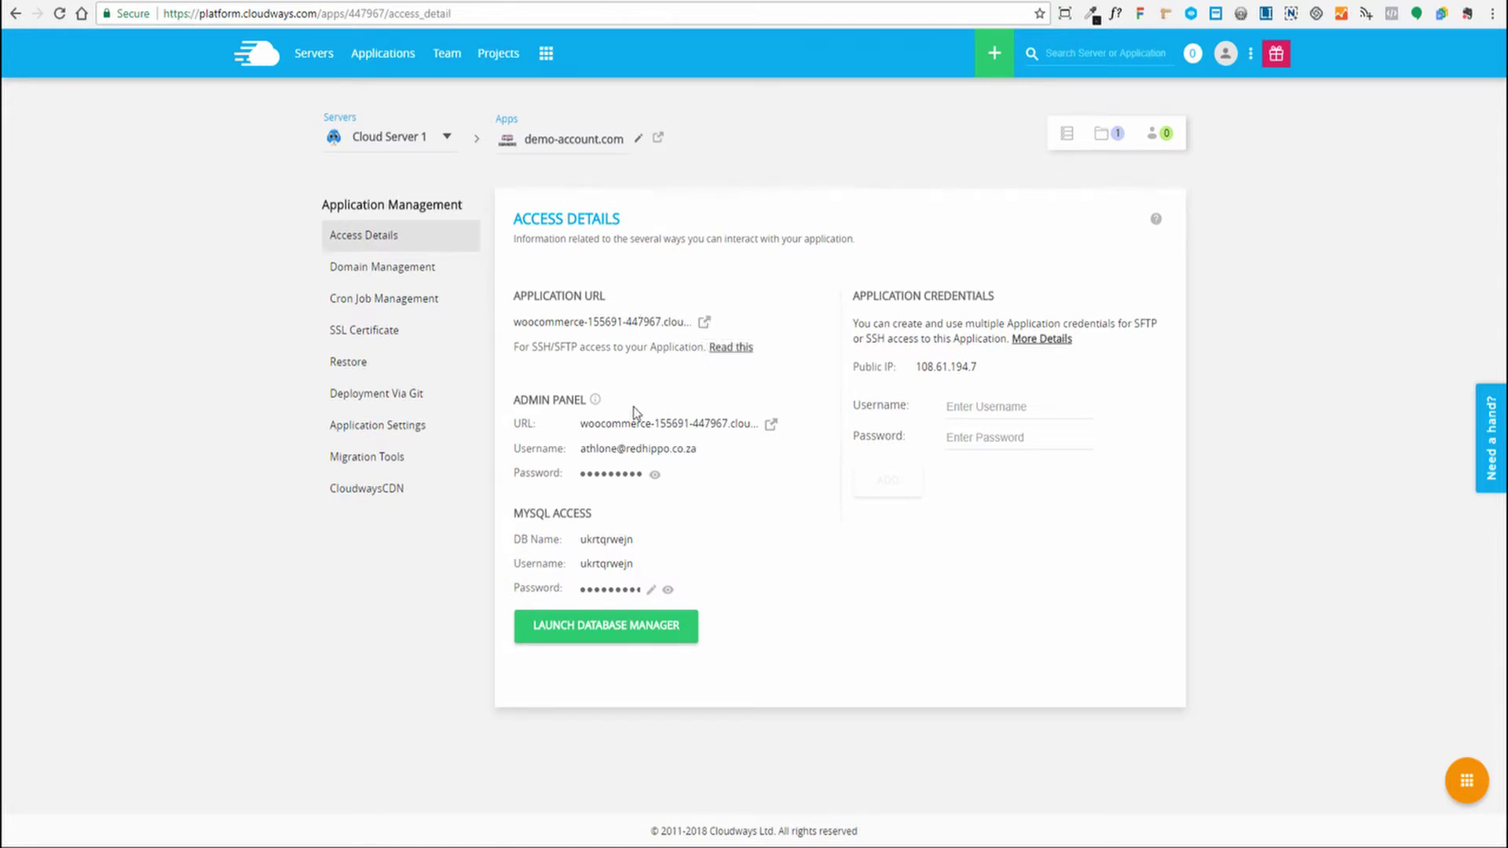
# Review the new application's Admin Panel URL and Application URL, and glance at the applications list
pyautogui.moveTo(581, 423); pyautogui.dragTo(750, 422)
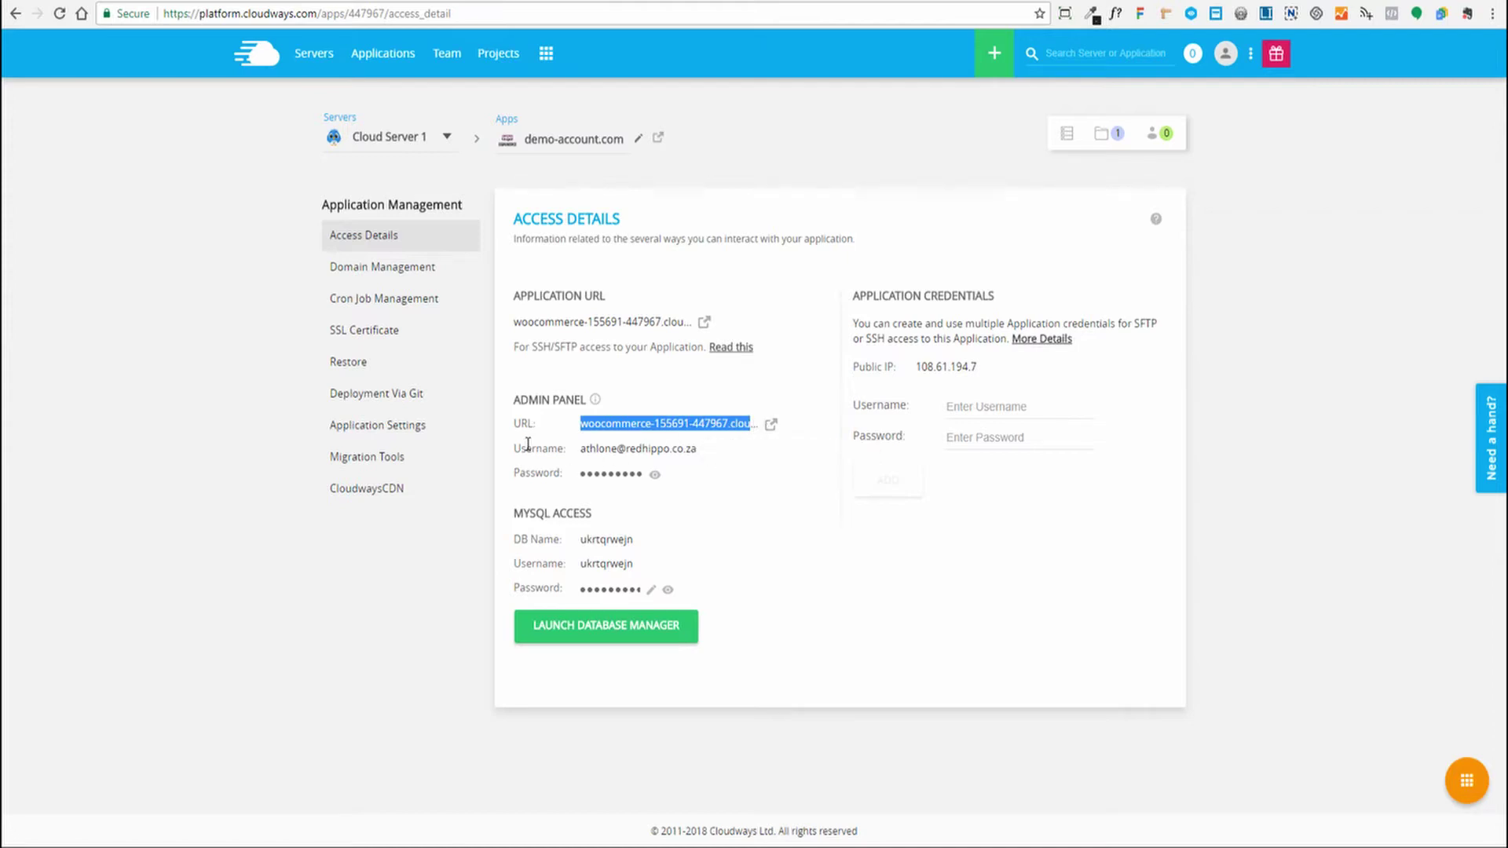
pyautogui.click(817, 463)
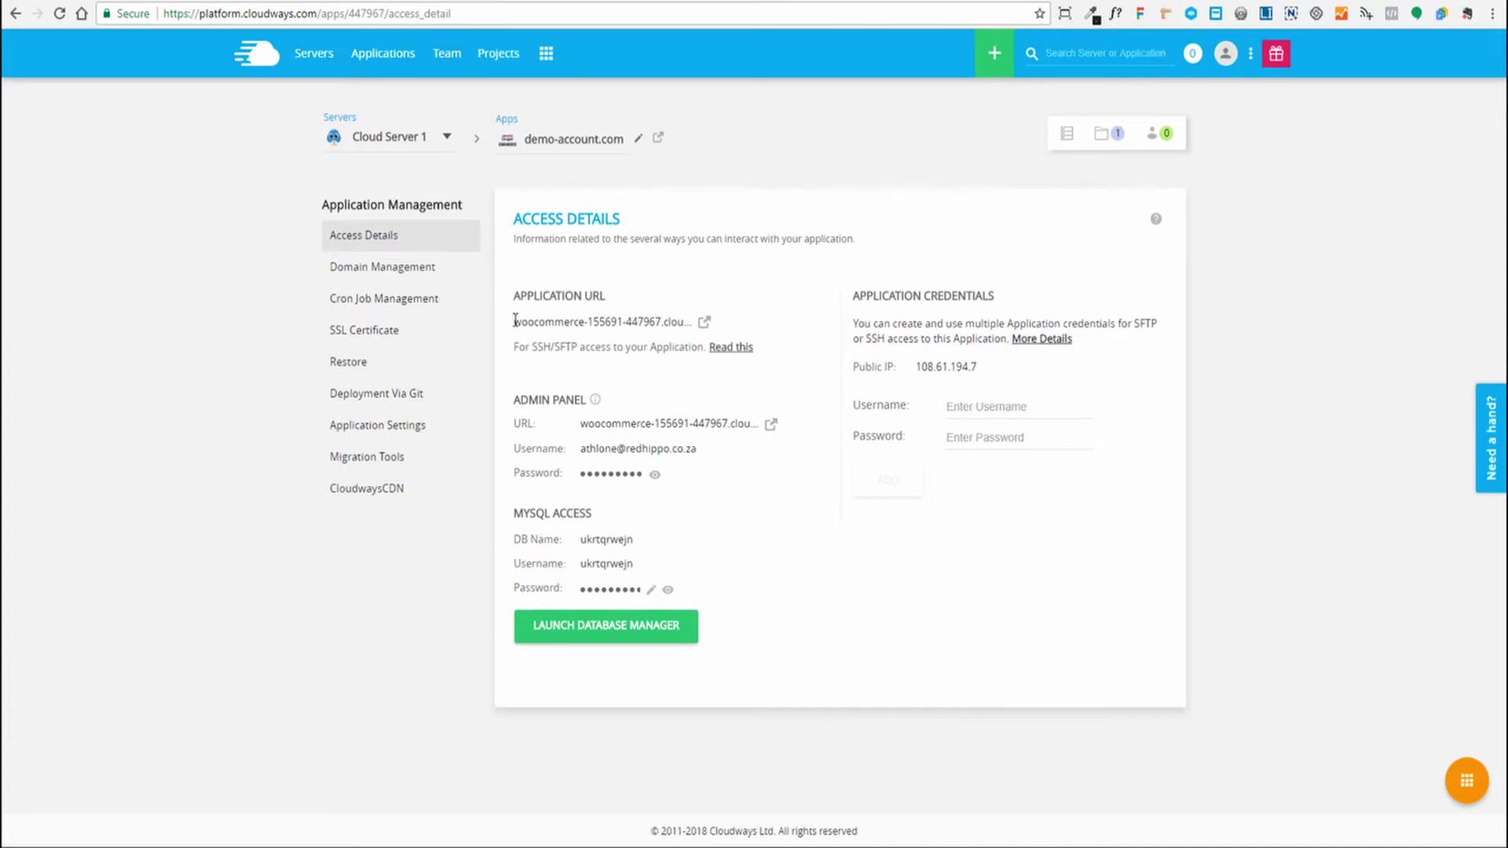
pyautogui.moveTo(514, 322); pyautogui.dragTo(682, 321)
pyautogui.click(683, 321)
pyautogui.doubleClick(559, 140)
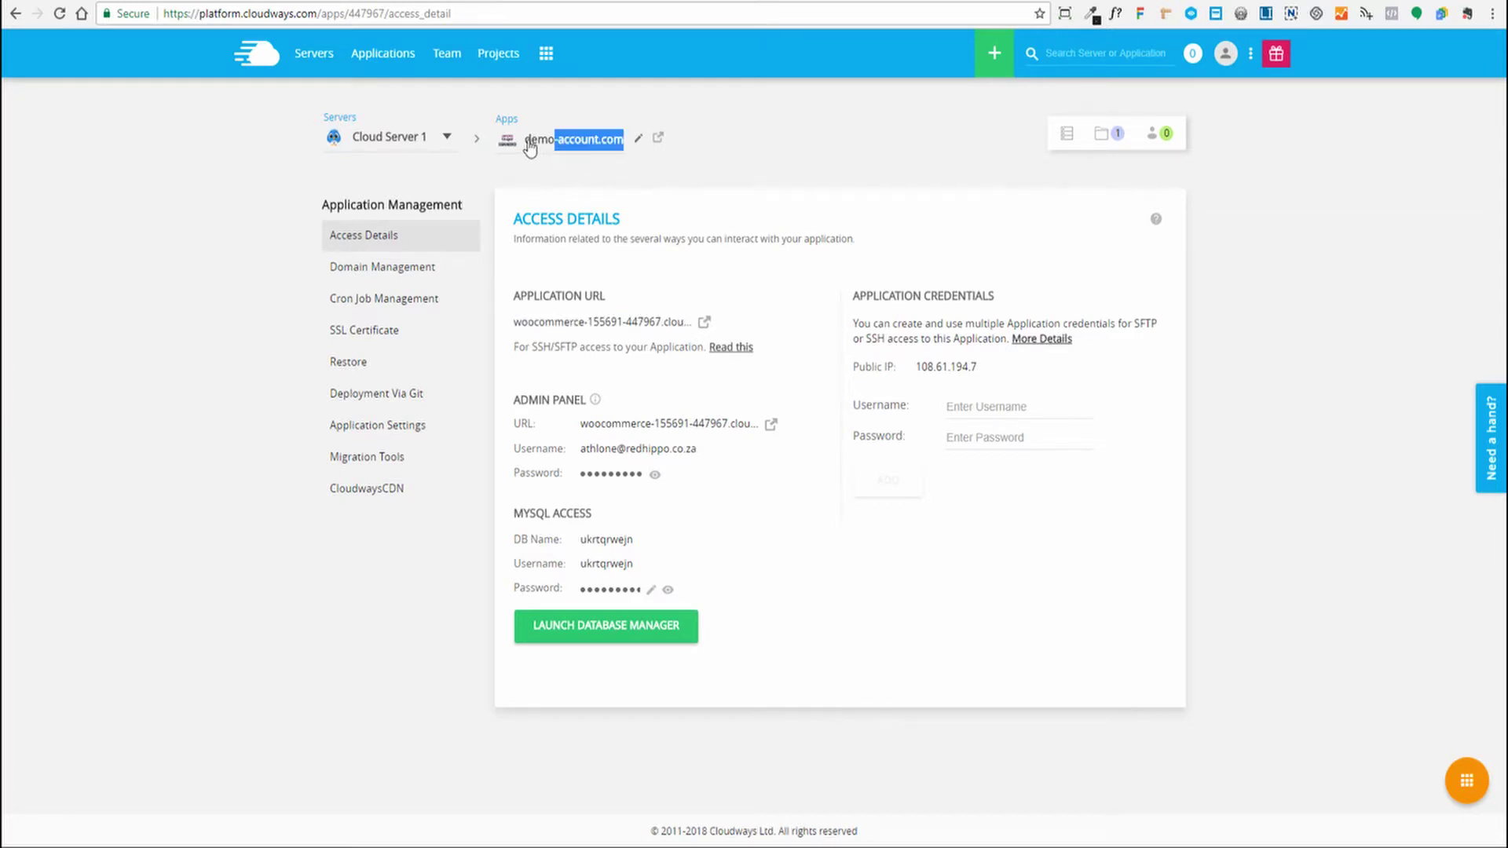
pyautogui.click(532, 145)
pyautogui.click(602, 138)
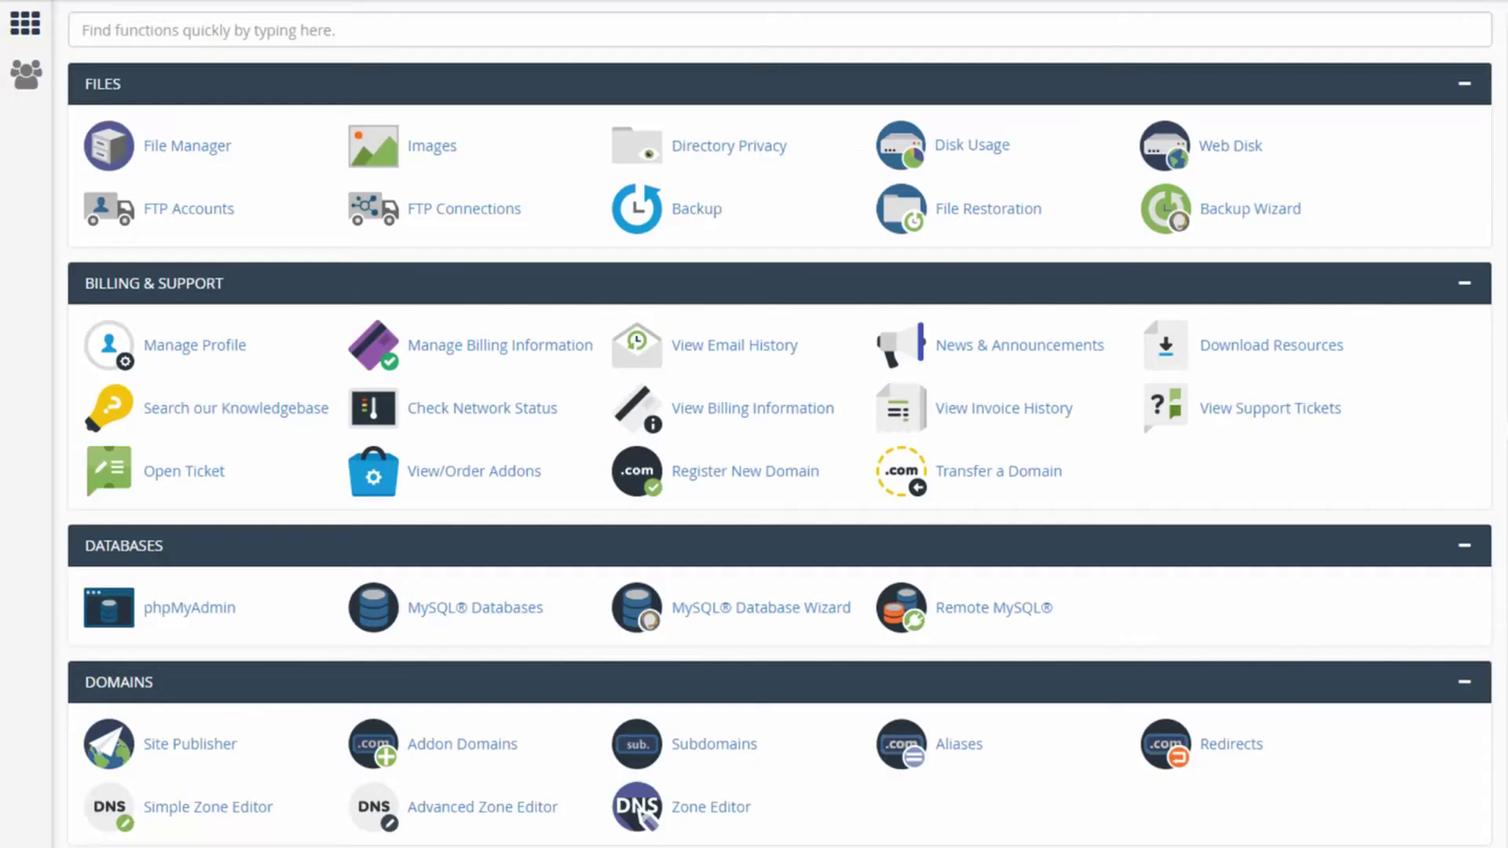
# Open cPanel's Zone Editor and manage the DNS records for demo-account.com
pyautogui.scroll(-3, 1004, 407)
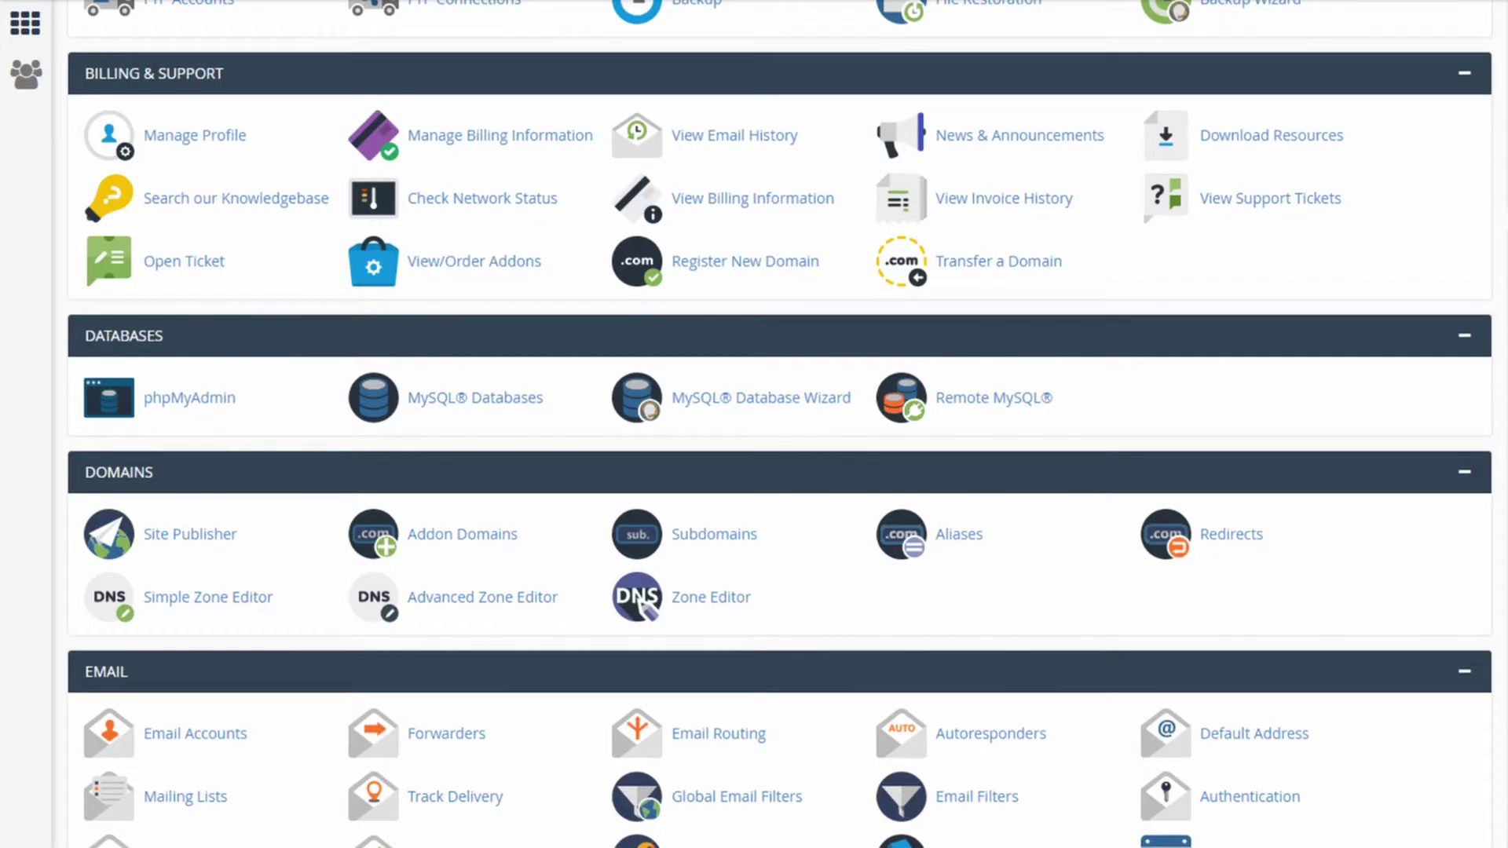
pyautogui.click(680, 601)
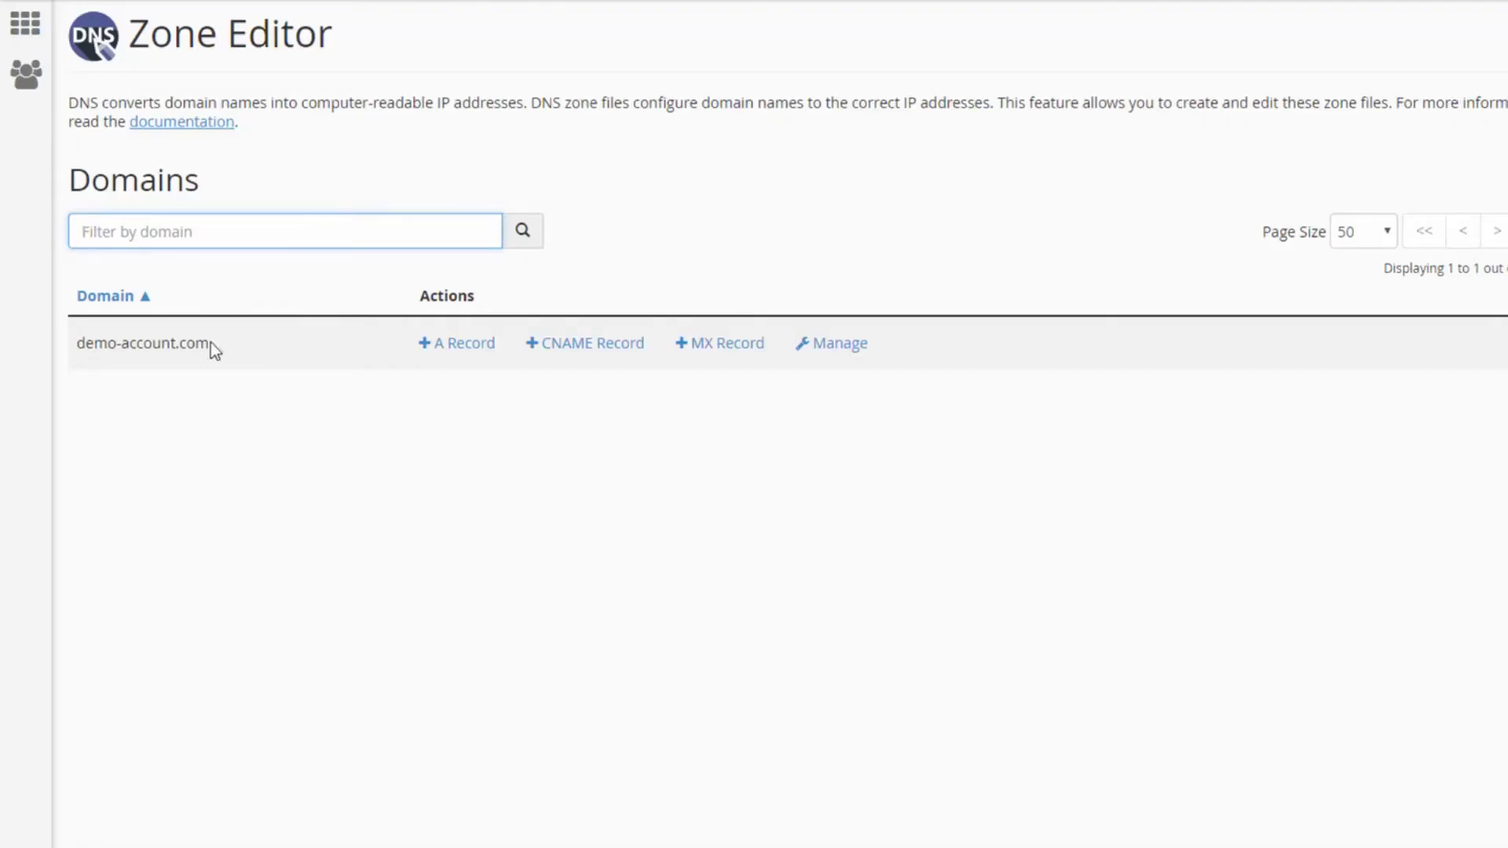
pyautogui.moveTo(209, 343); pyautogui.dragTo(79, 343)
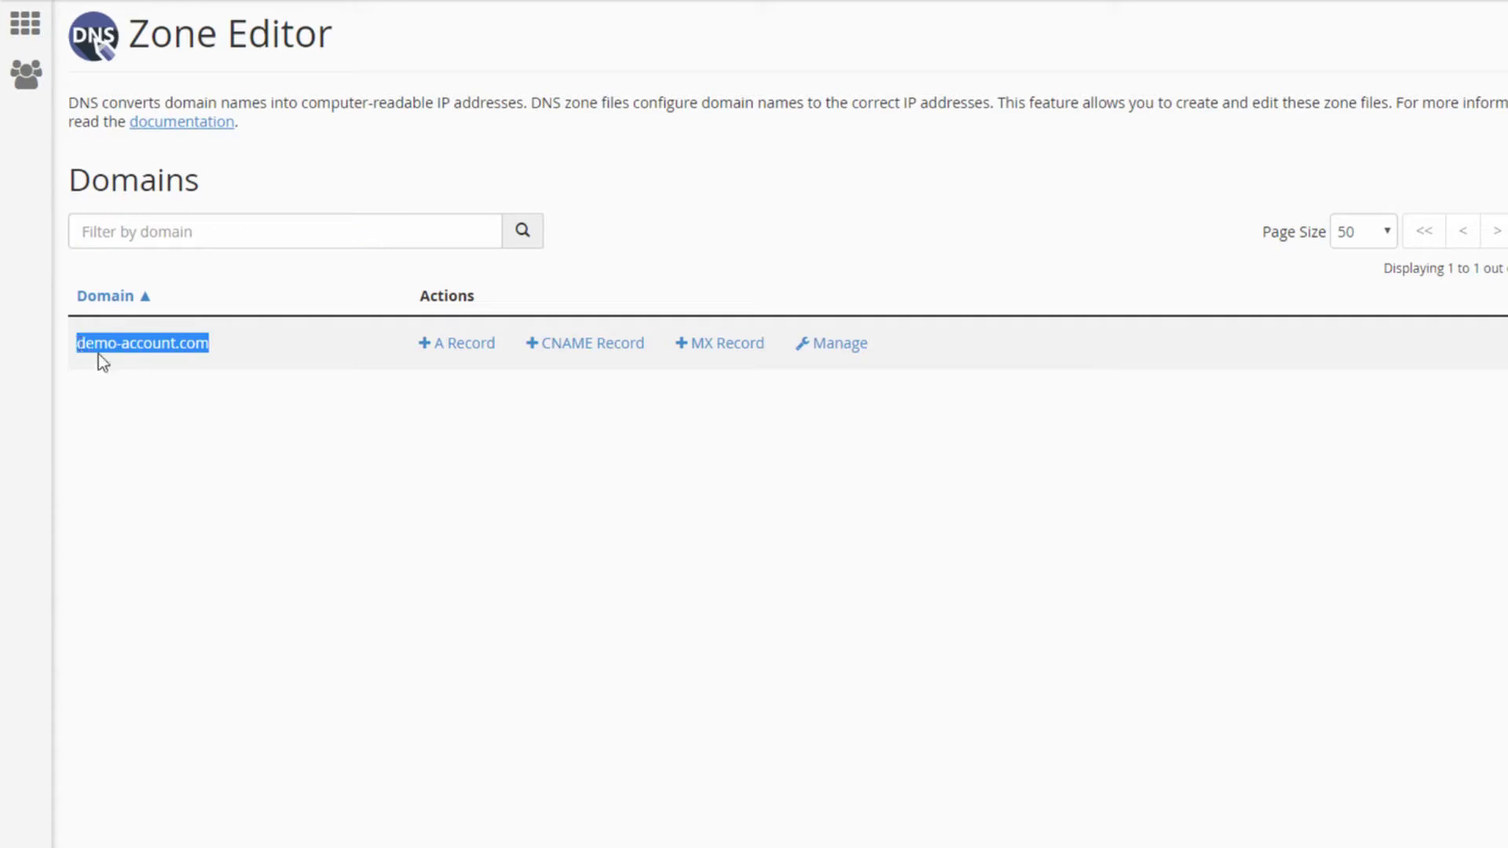
pyautogui.click(217, 423)
pyautogui.moveTo(79, 345); pyautogui.dragTo(242, 346)
pyautogui.click(97, 348)
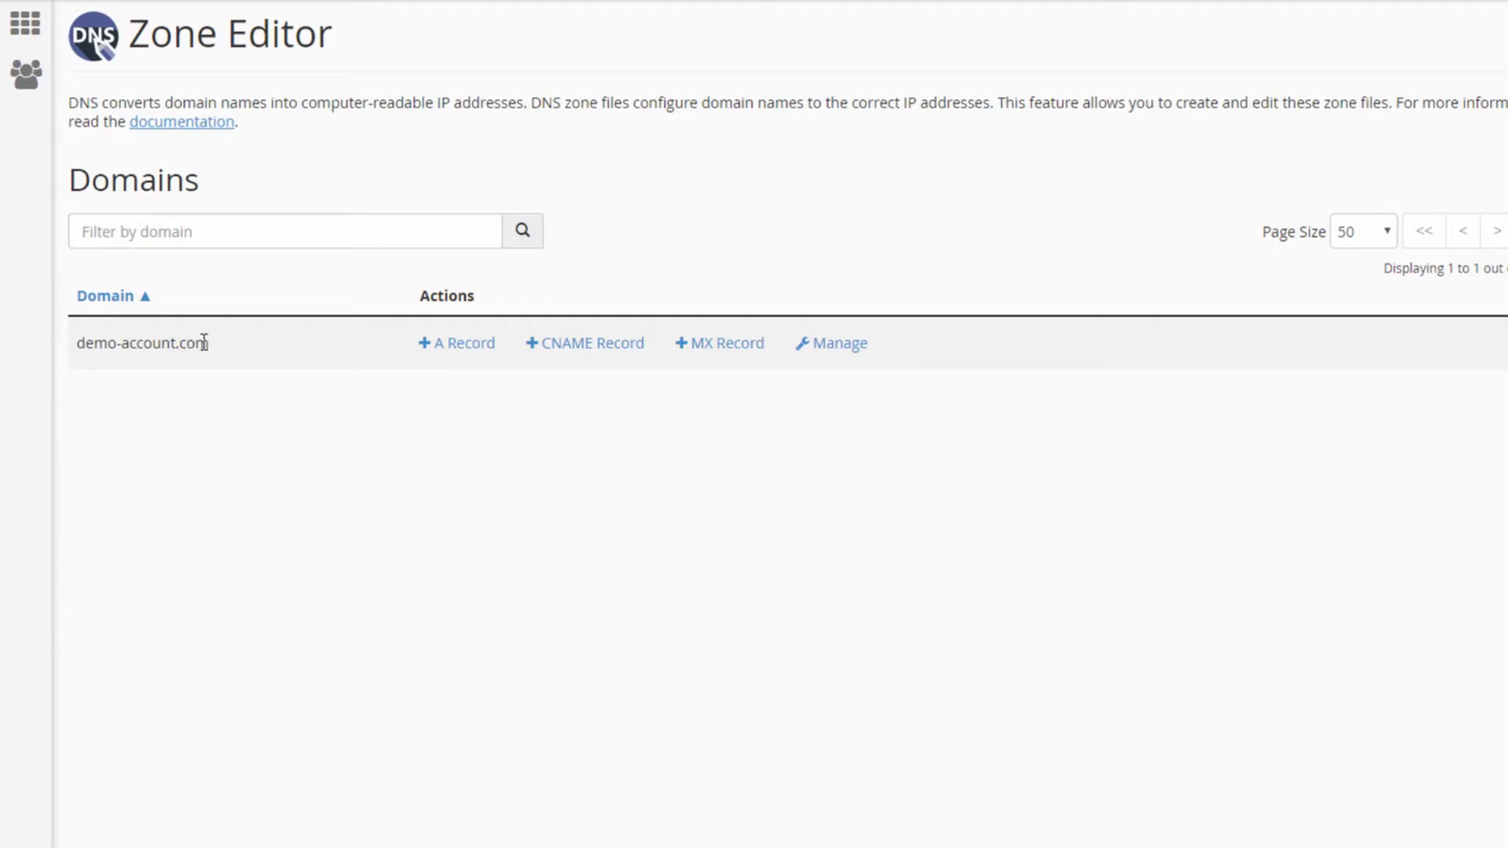
pyautogui.hotkey('ctrl', 'a')
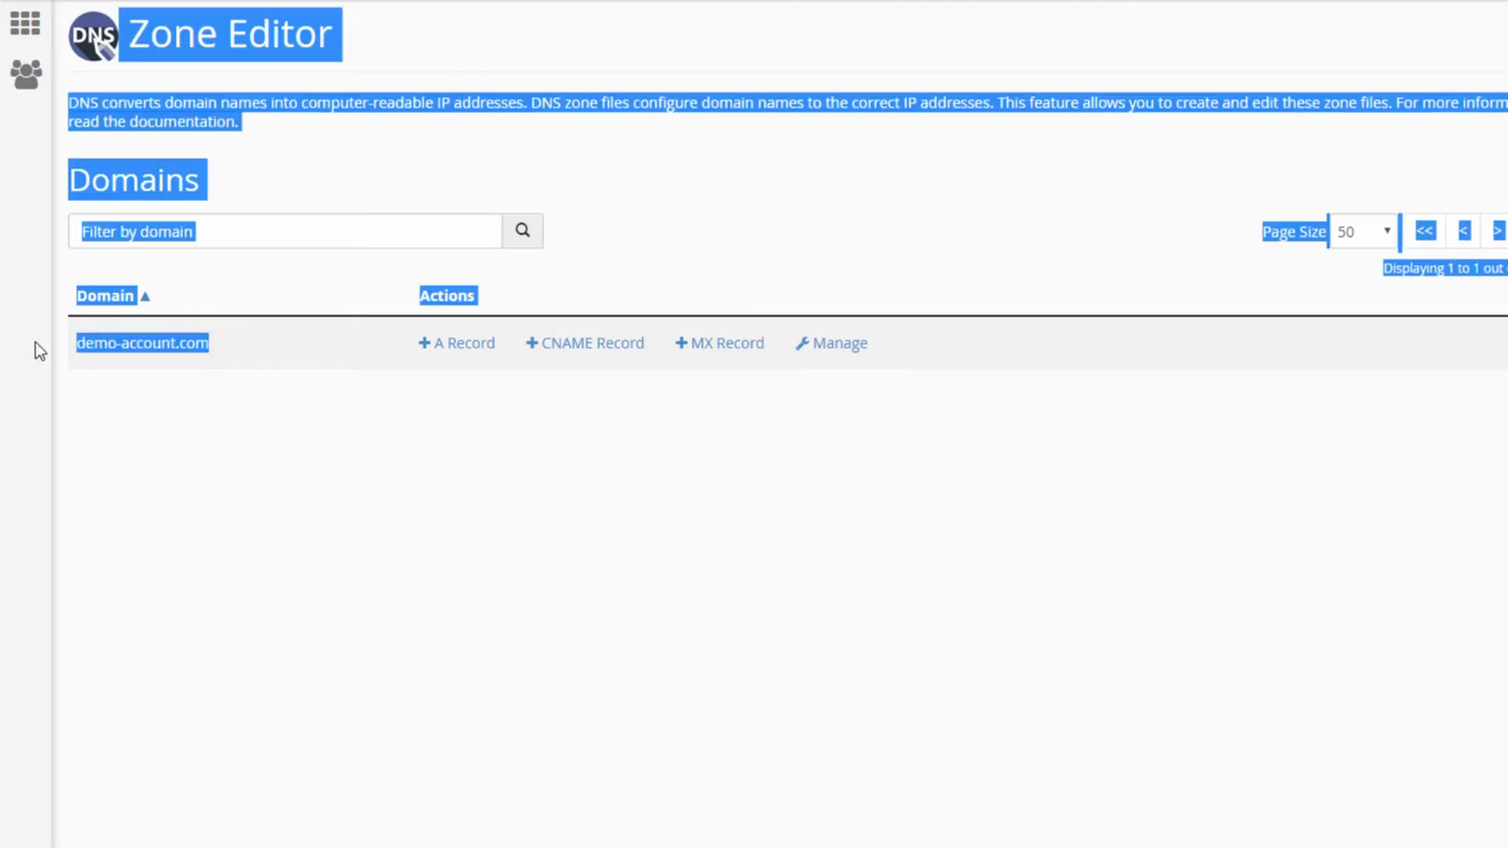
pyautogui.click(166, 390)
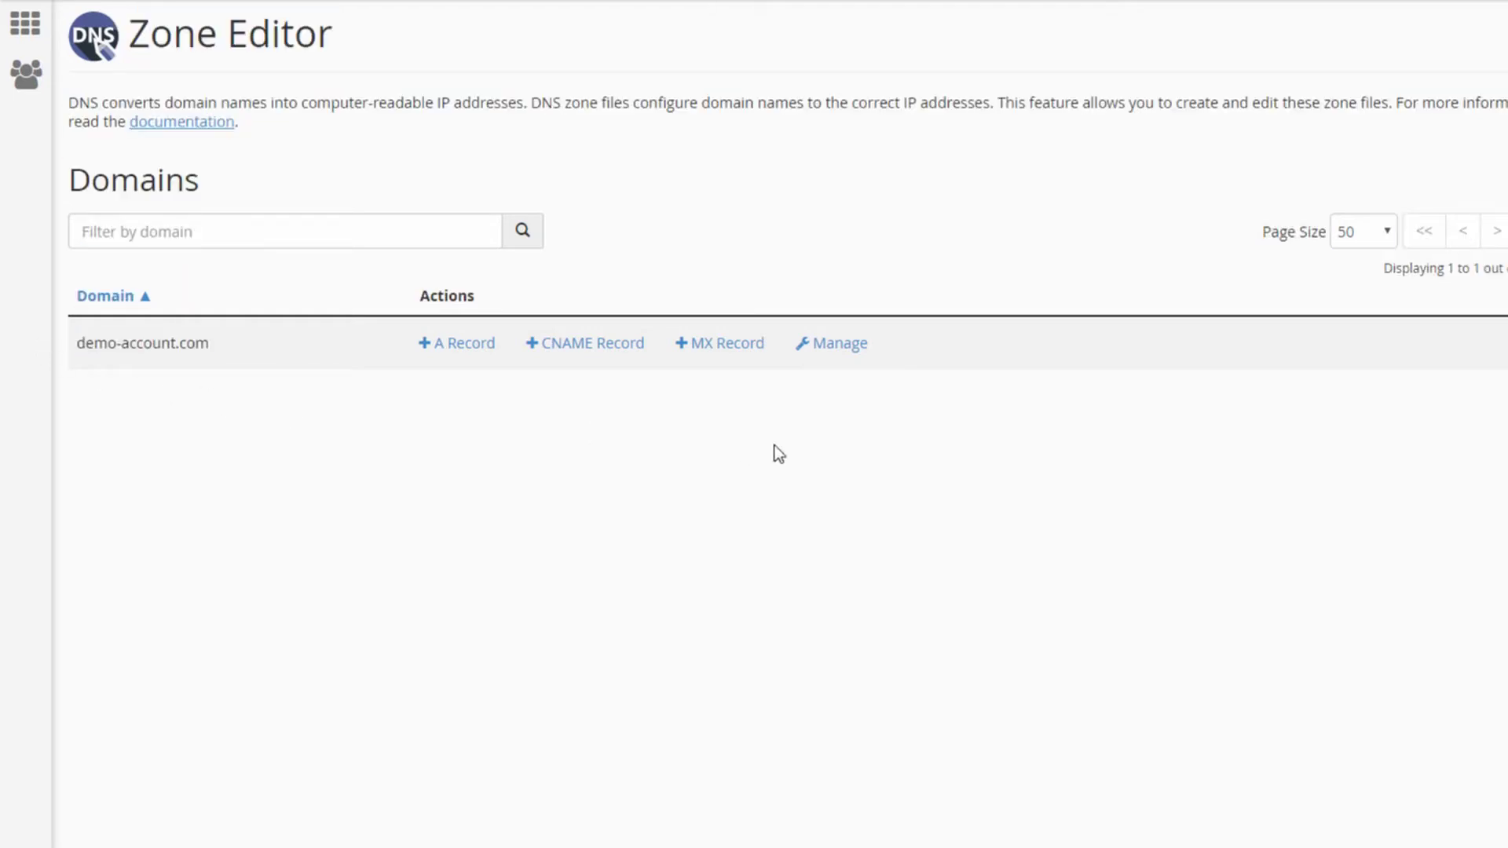
pyautogui.click(838, 357)
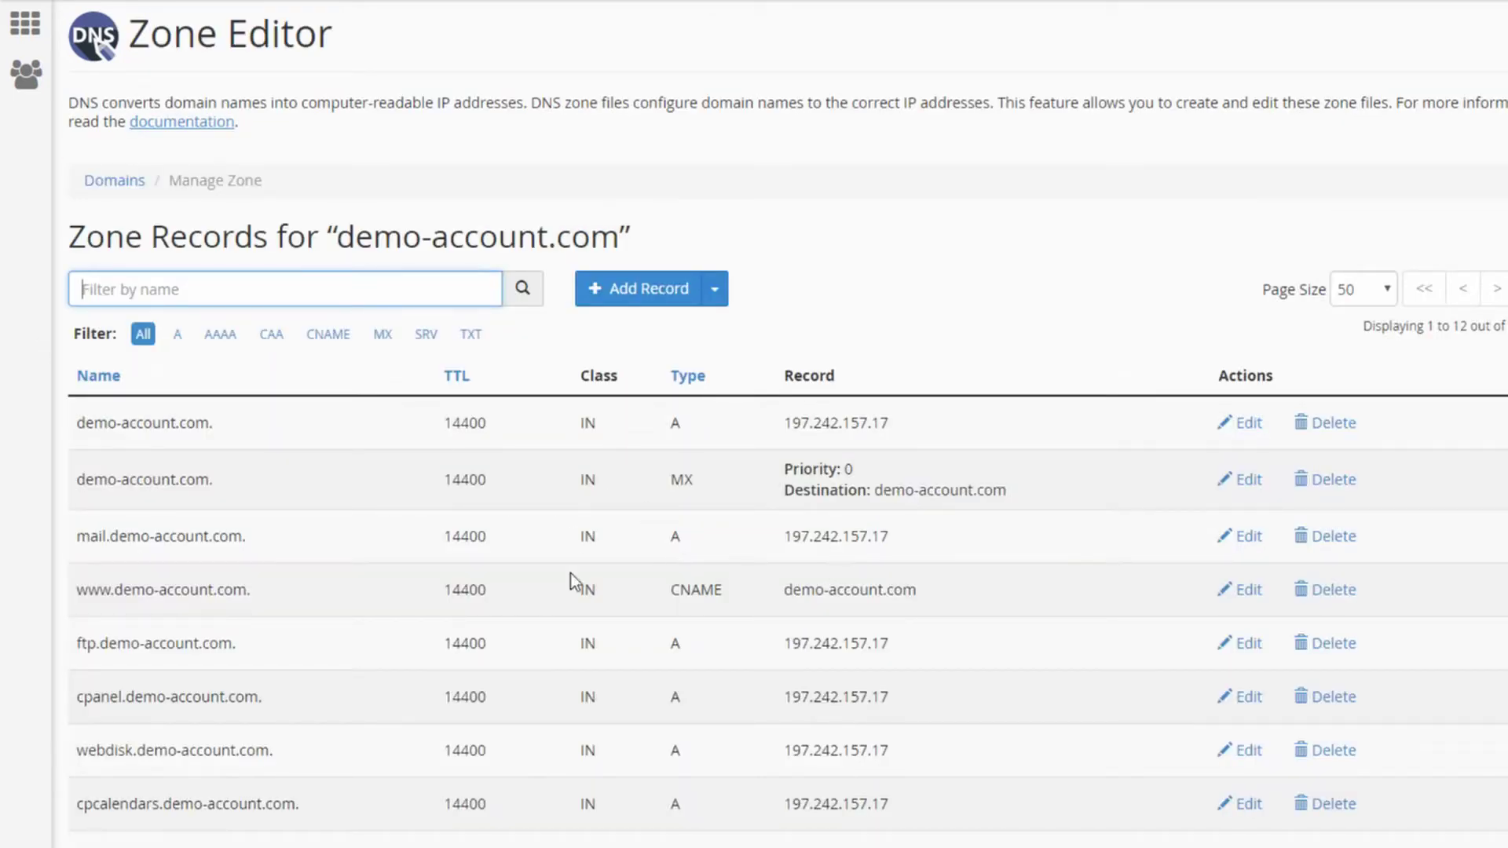
pyautogui.scroll(-3, 524, 499)
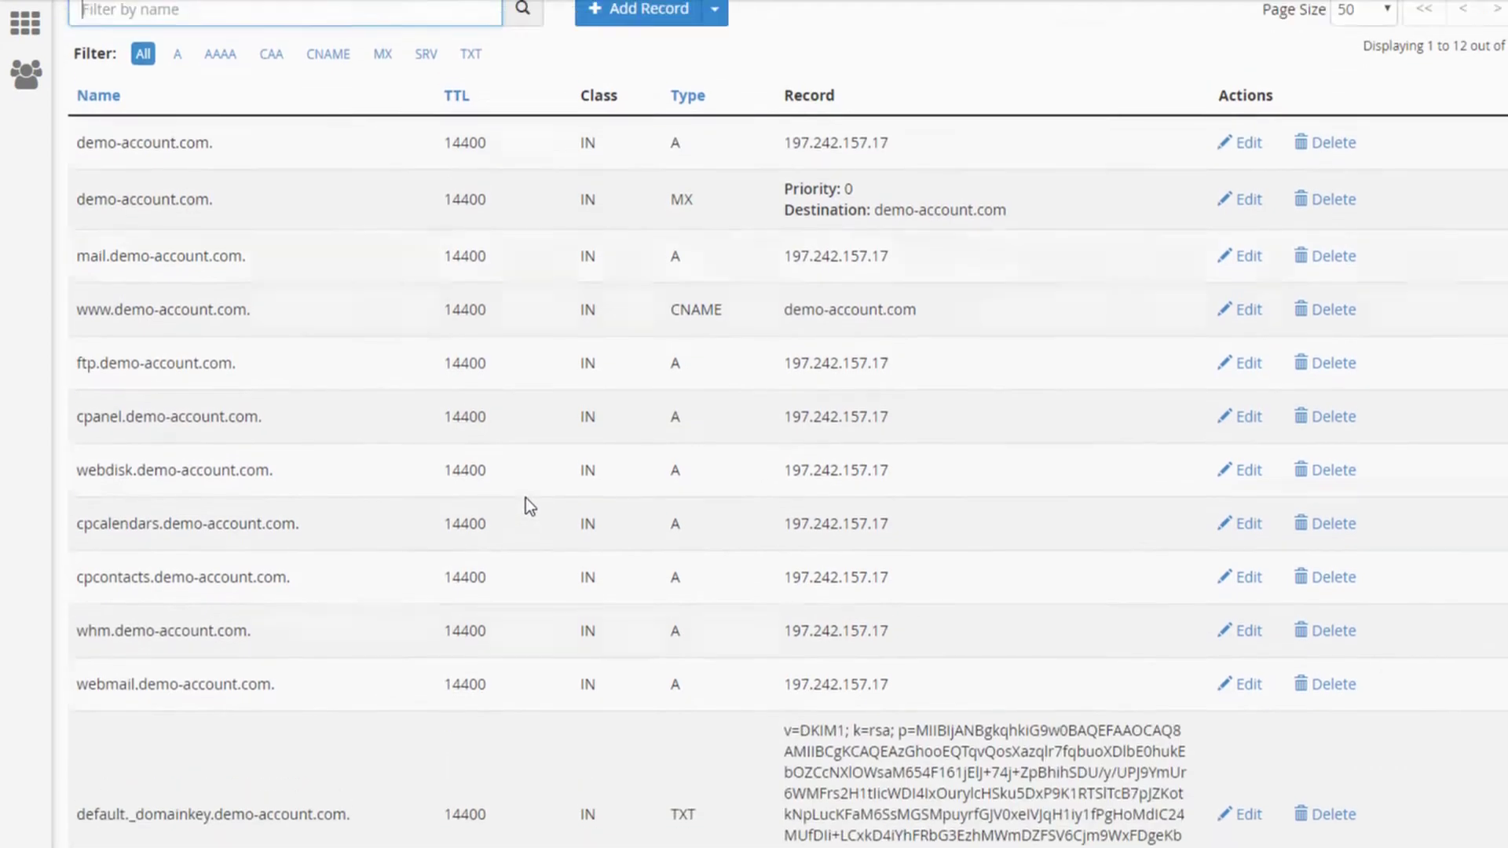
pyautogui.scroll(3, 526, 503)
pyautogui.click(1079, 269)
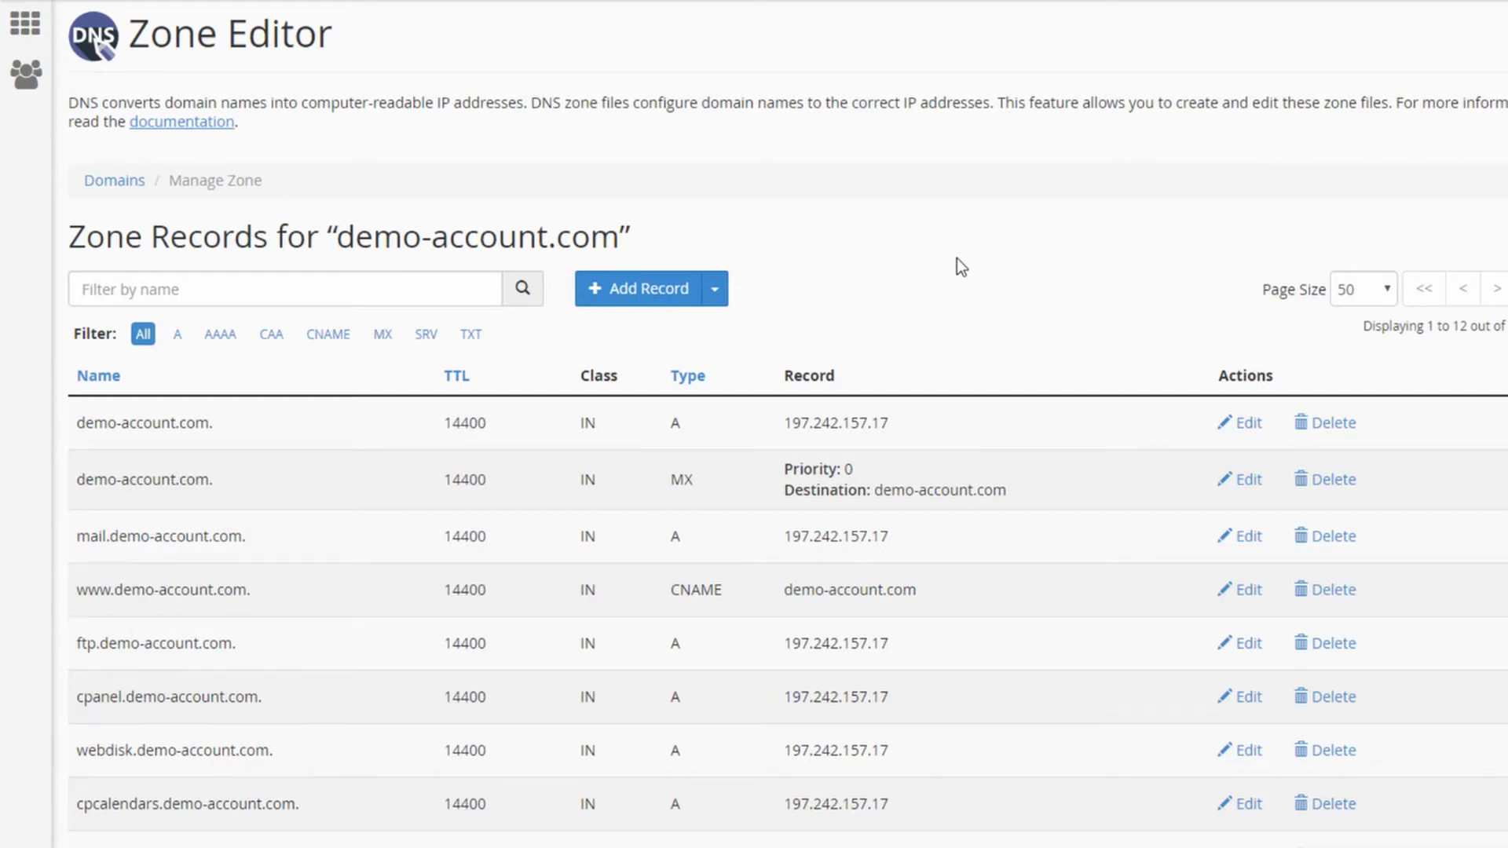
pyautogui.scroll(-4, 827, 288)
pyautogui.scroll(4, 827, 274)
pyautogui.scroll(-1, 989, 251)
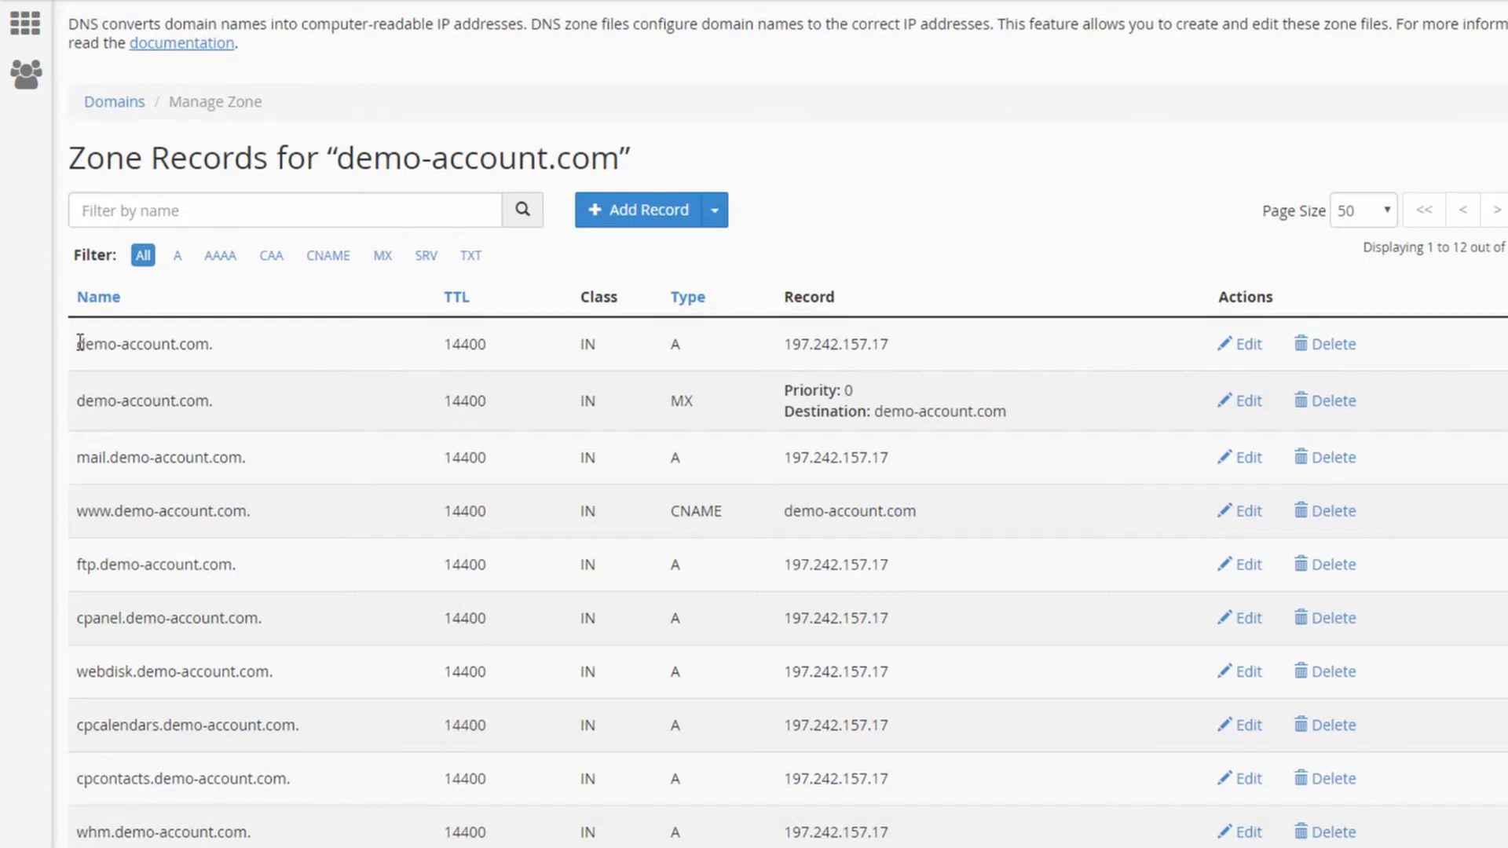
pyautogui.moveTo(77, 344); pyautogui.dragTo(207, 341)
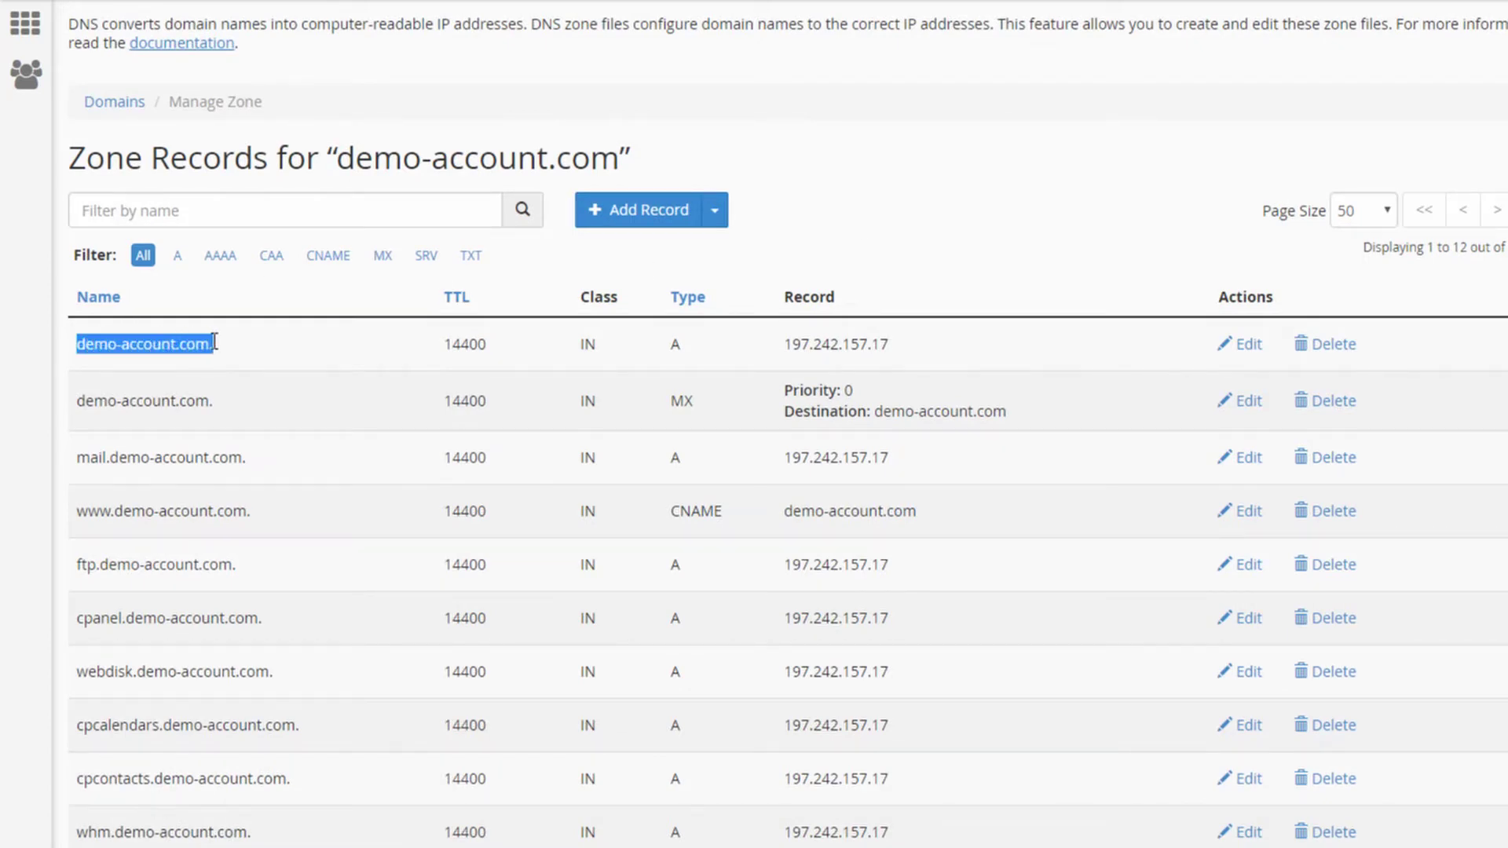
pyautogui.moveTo(785, 343); pyautogui.dragTo(891, 343)
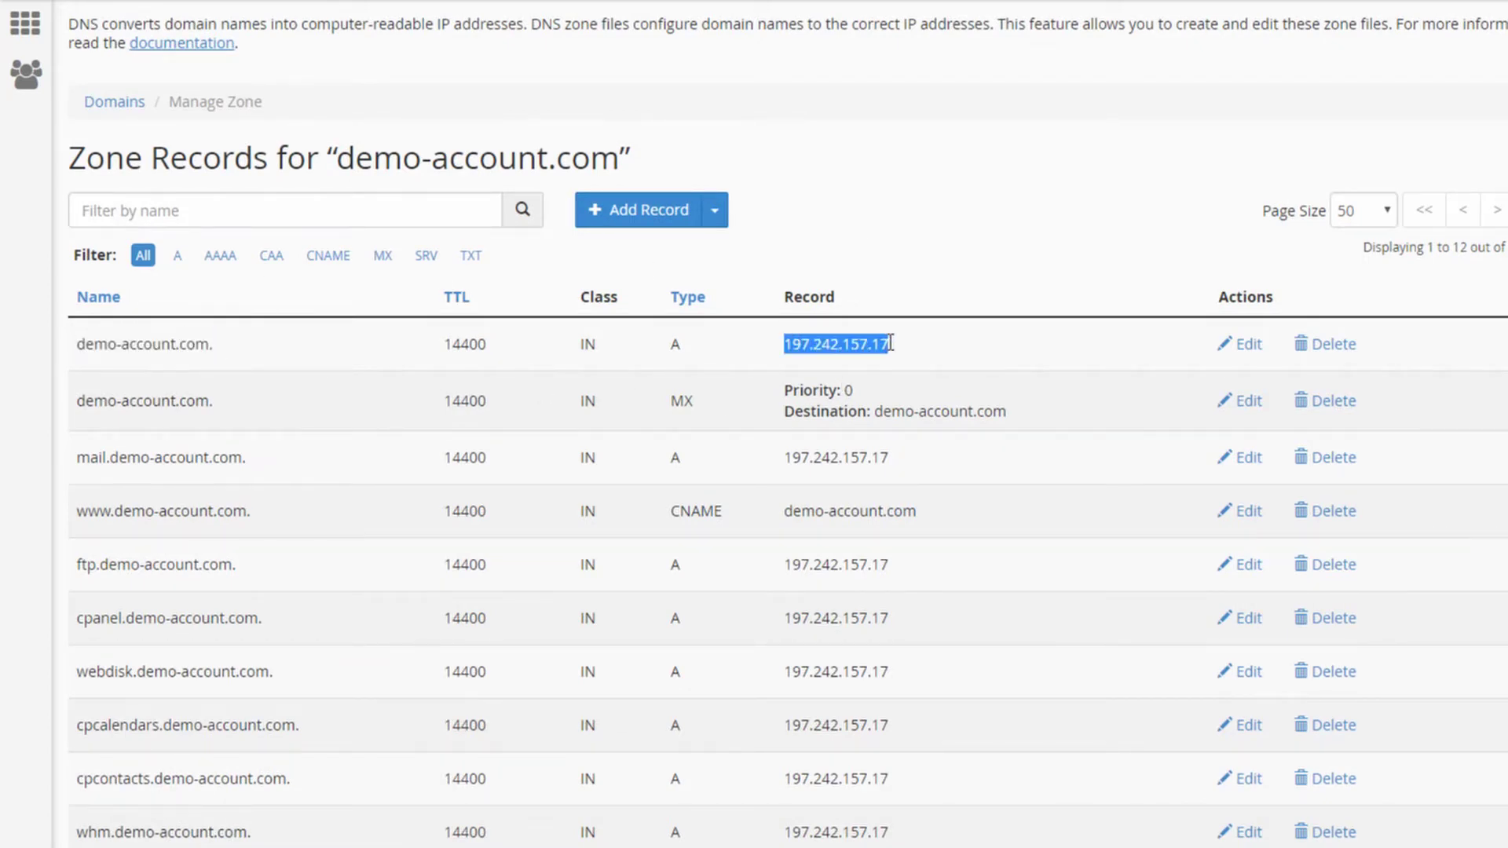
pyautogui.click(976, 366)
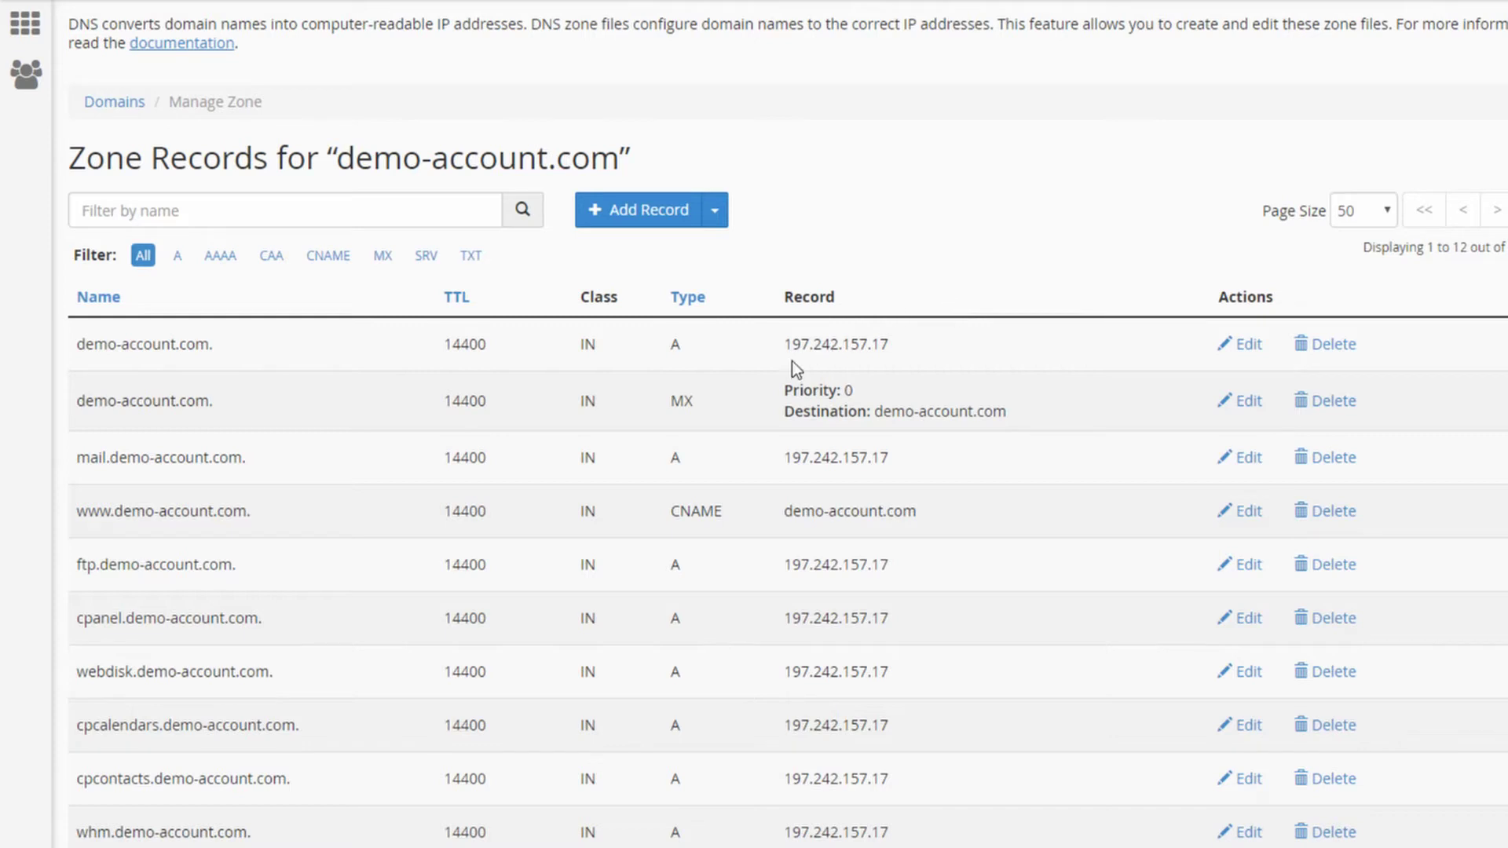
pyautogui.moveTo(784, 344); pyautogui.dragTo(874, 346)
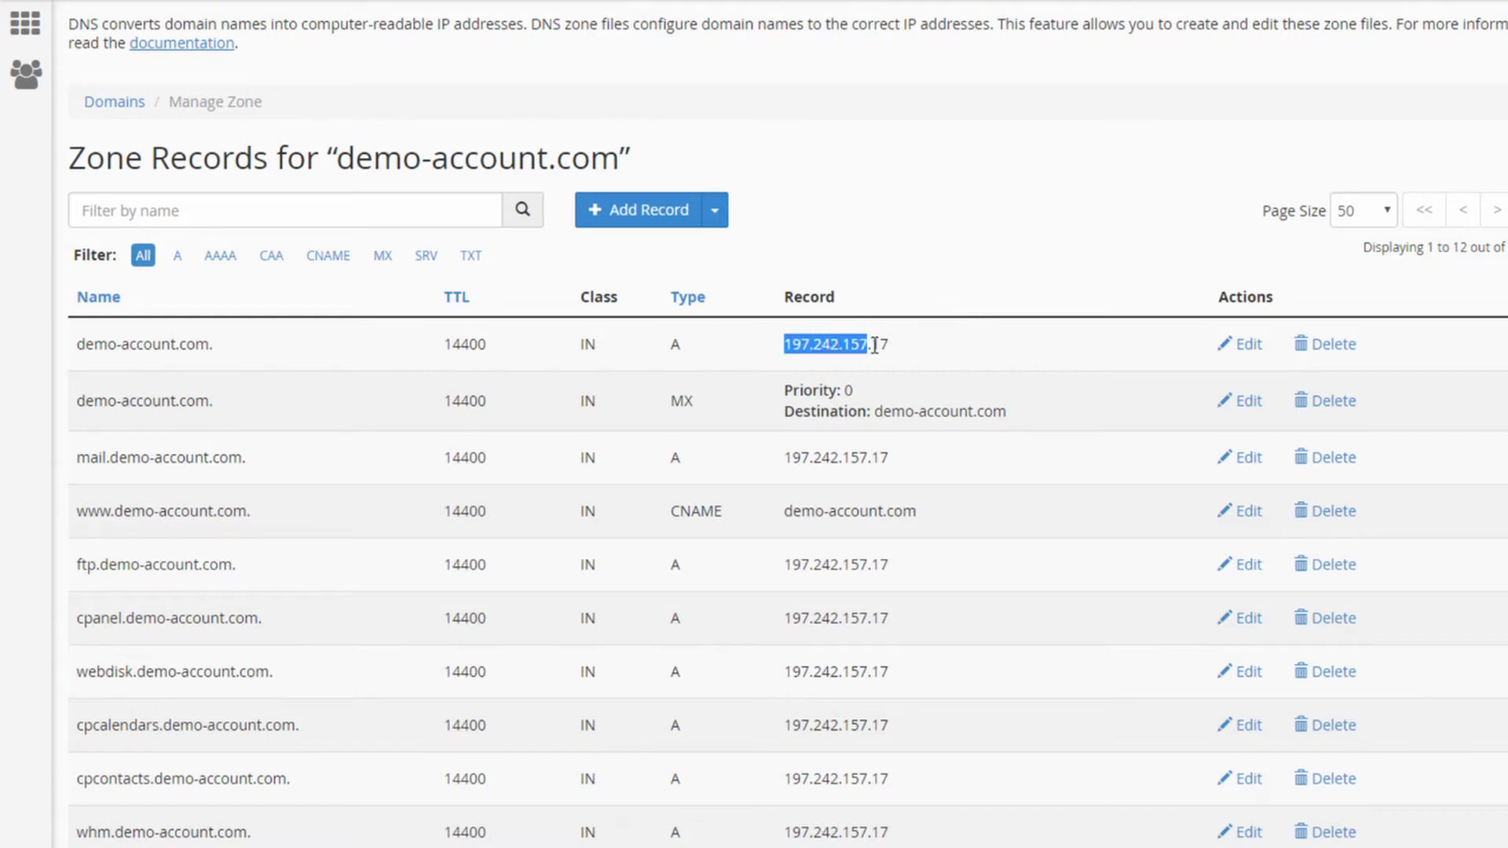
pyautogui.click(859, 357)
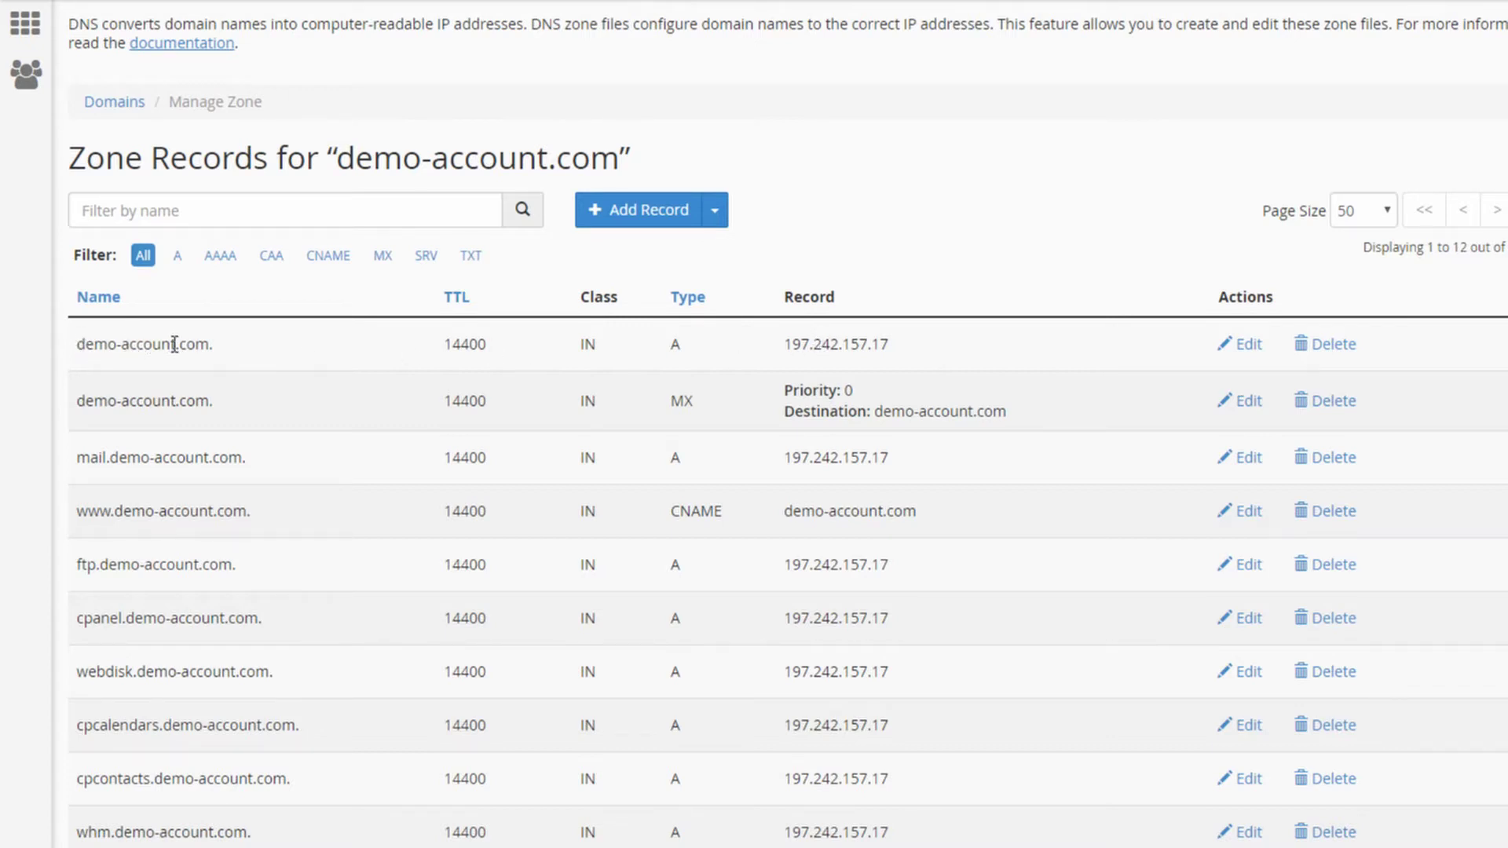
pyautogui.moveTo(783, 343); pyautogui.dragTo(887, 344)
pyautogui.click(891, 344)
pyautogui.moveTo(79, 512); pyautogui.dragTo(238, 512)
pyautogui.click(632, 529)
pyautogui.moveTo(813, 510); pyautogui.dragTo(907, 515)
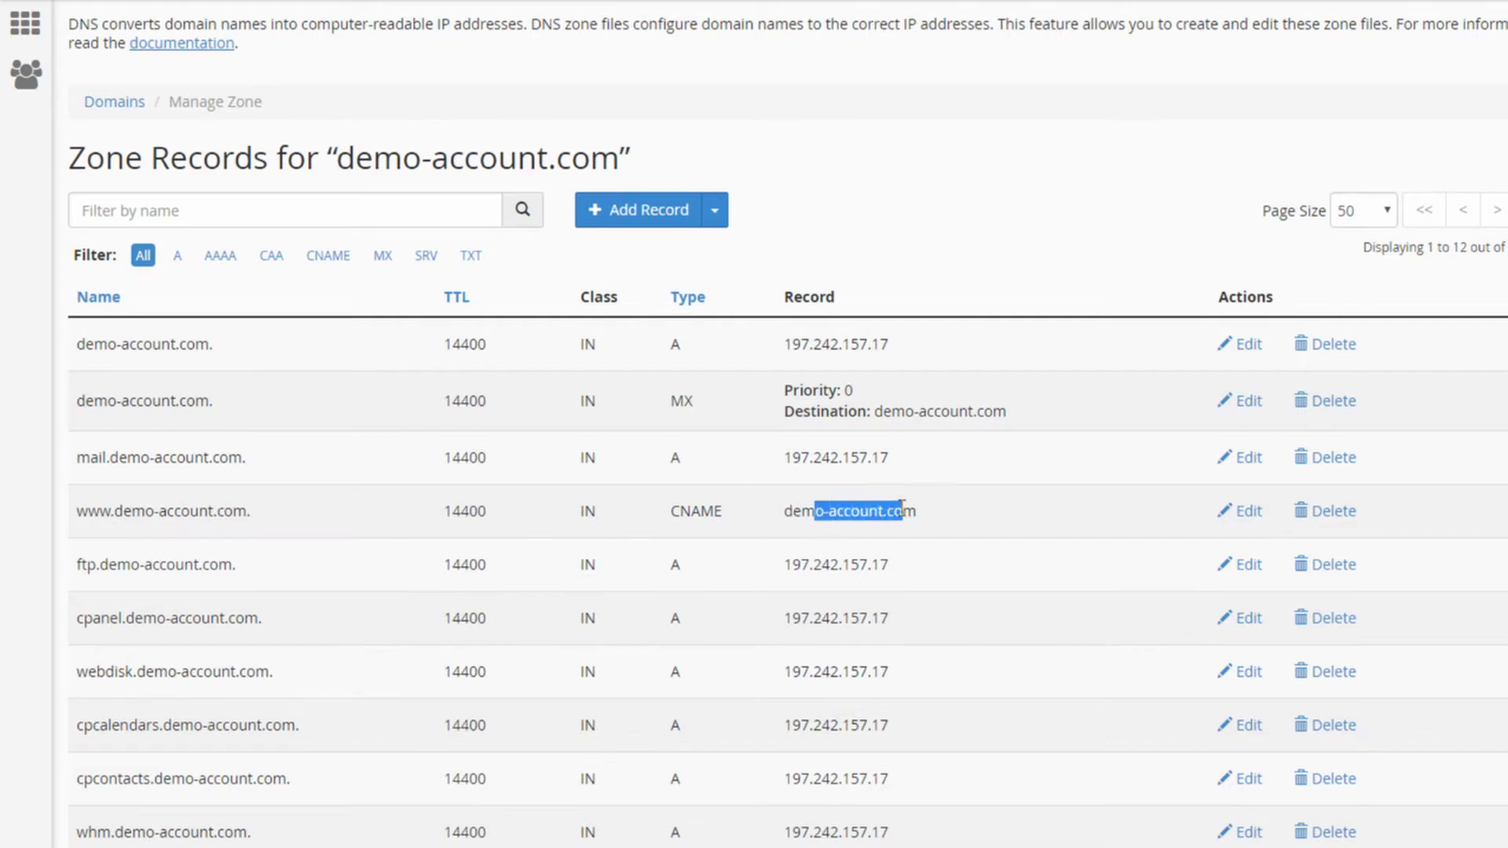
pyautogui.click(885, 520)
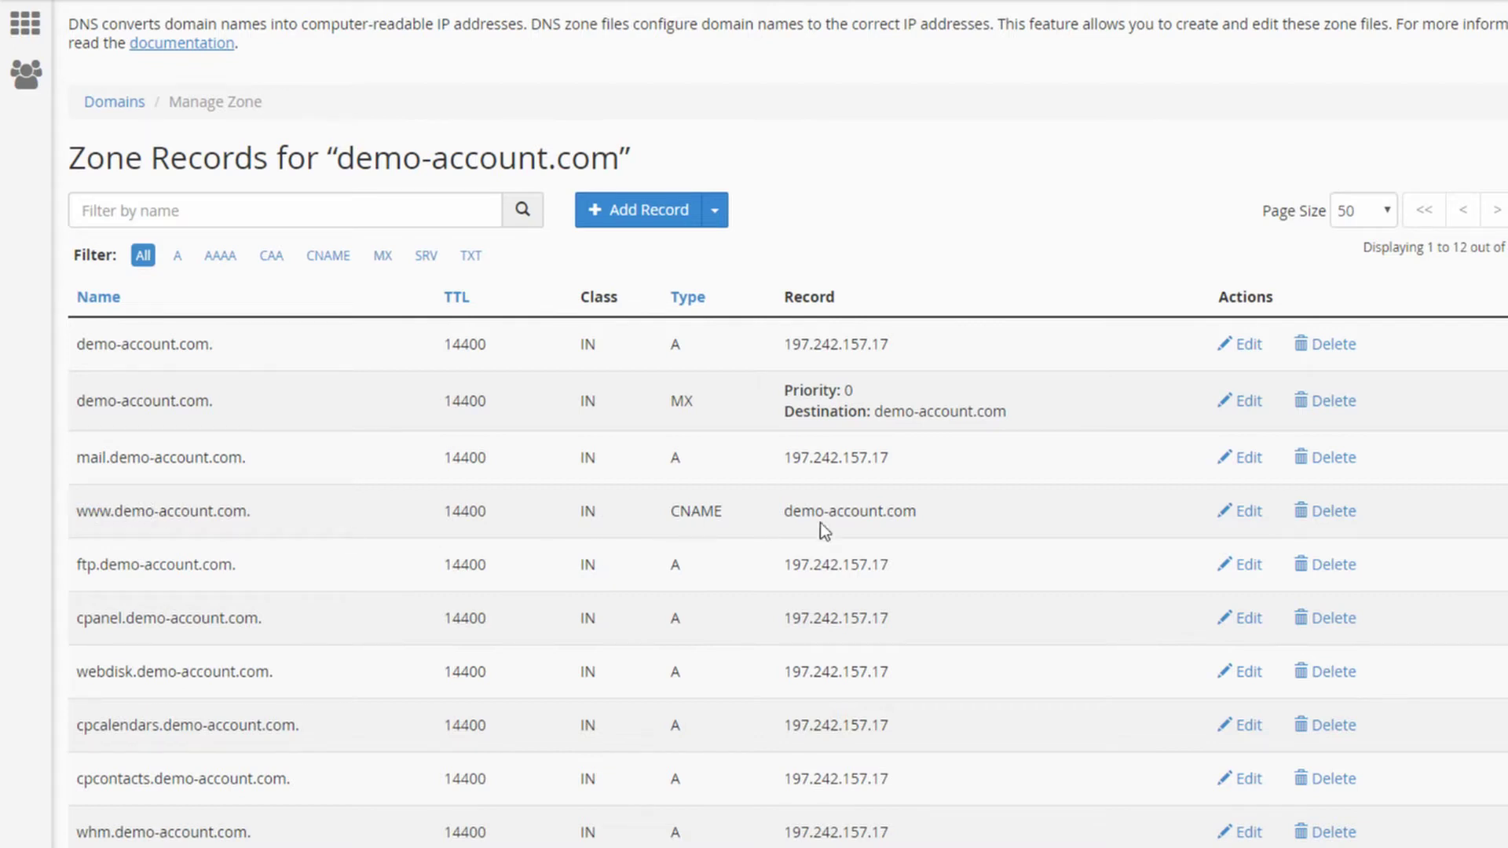
pyautogui.moveTo(785, 510); pyautogui.dragTo(911, 512)
pyautogui.click(911, 512)
# Check that the root A record currently points to 197.242.157.17
pyautogui.moveTo(79, 346); pyautogui.dragTo(211, 353)
pyautogui.moveTo(784, 346); pyautogui.dragTo(893, 339)
pyautogui.click(934, 353)
pyautogui.moveTo(784, 339); pyautogui.dragTo(898, 340)
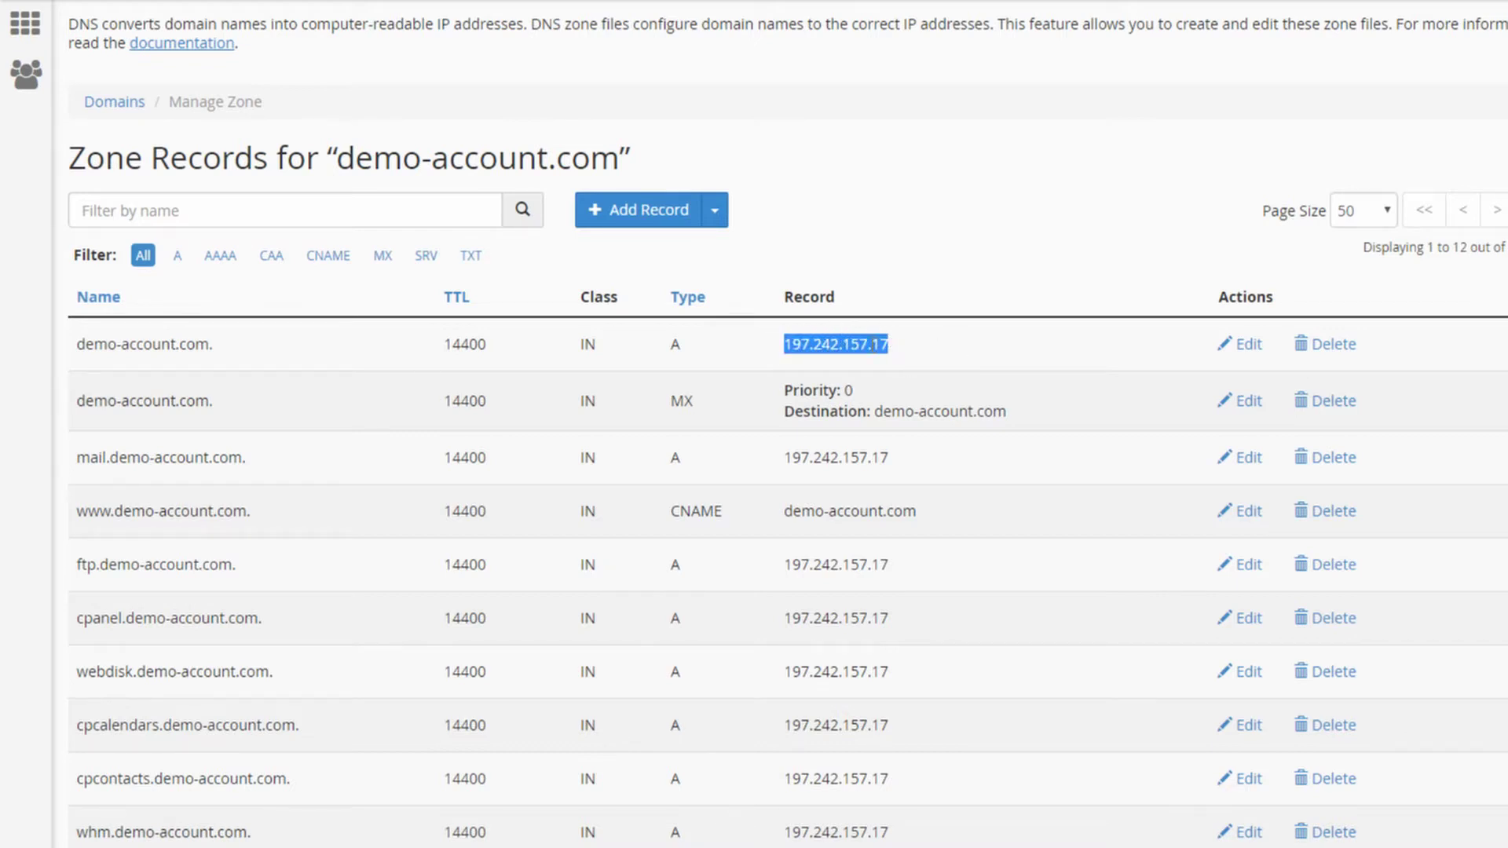
pyautogui.click(867, 343)
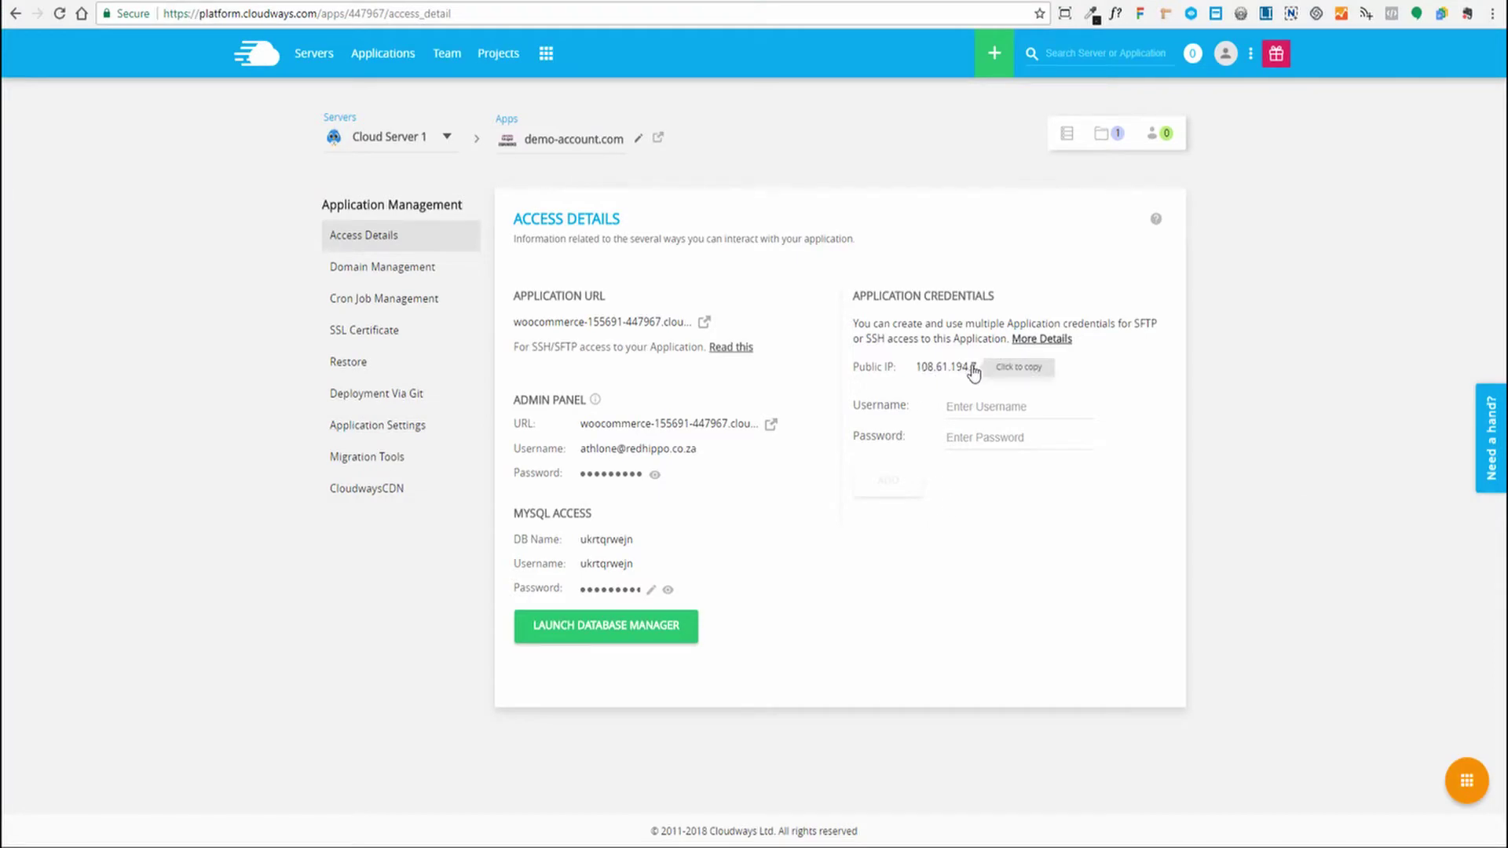
# Copy public IP 108.61.194.7 from demo-account.com's access details on Cloud Server 1
pyautogui.click(312, 55)
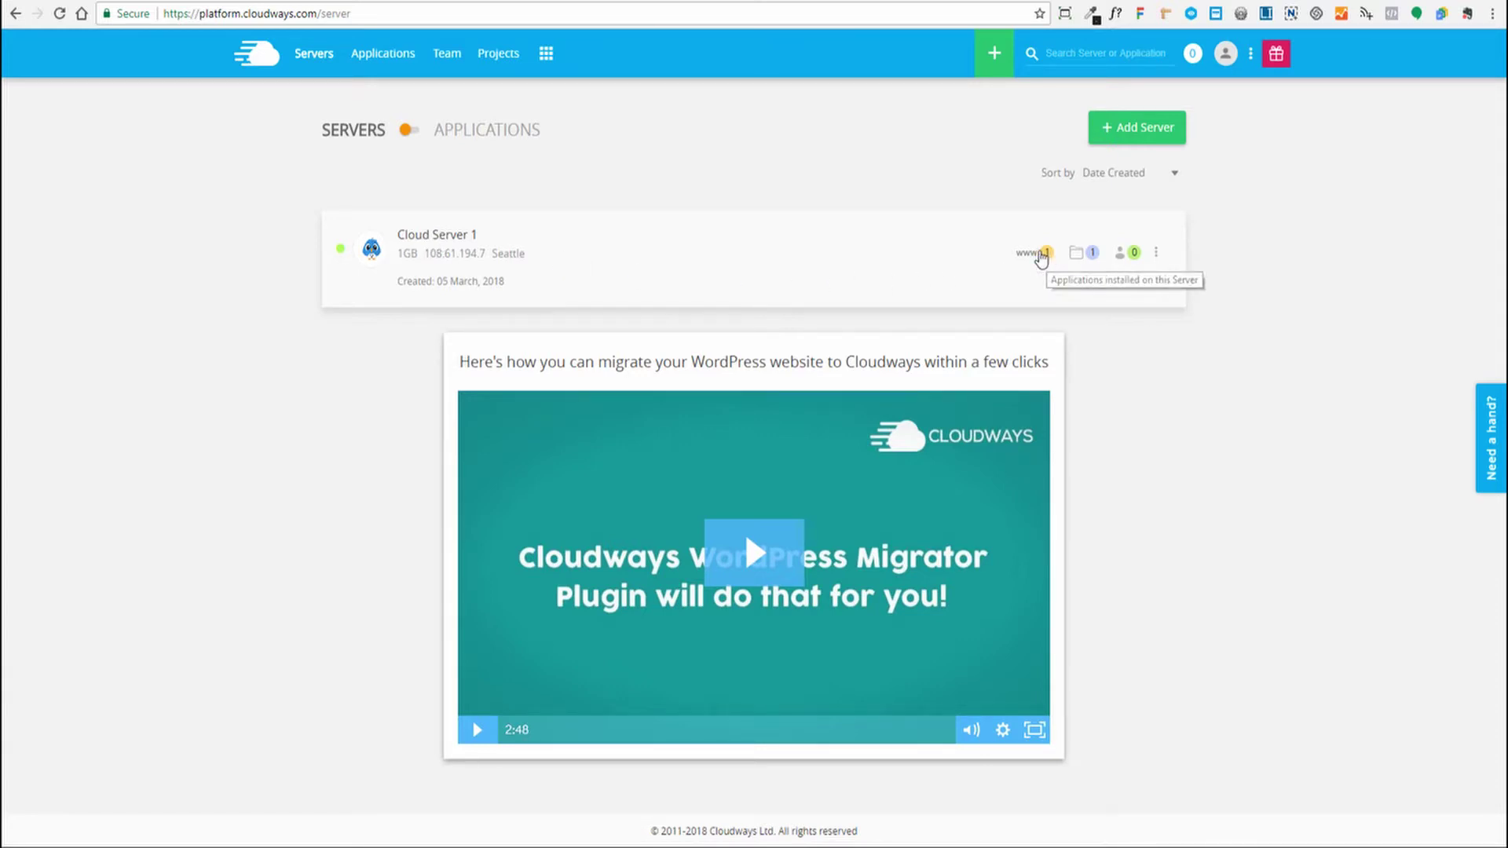
pyautogui.click(1025, 259)
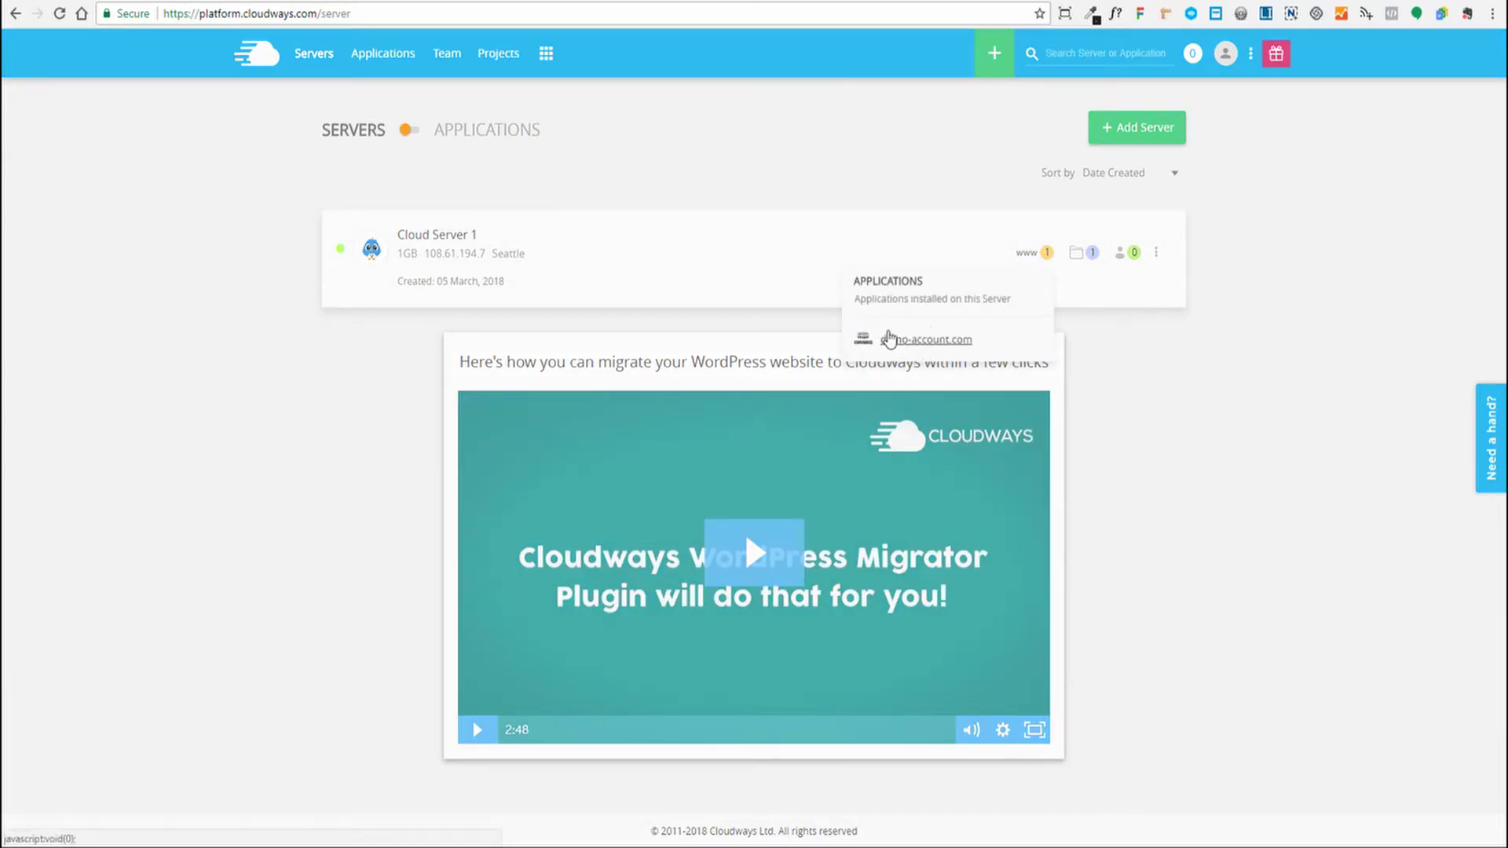
pyautogui.click(889, 339)
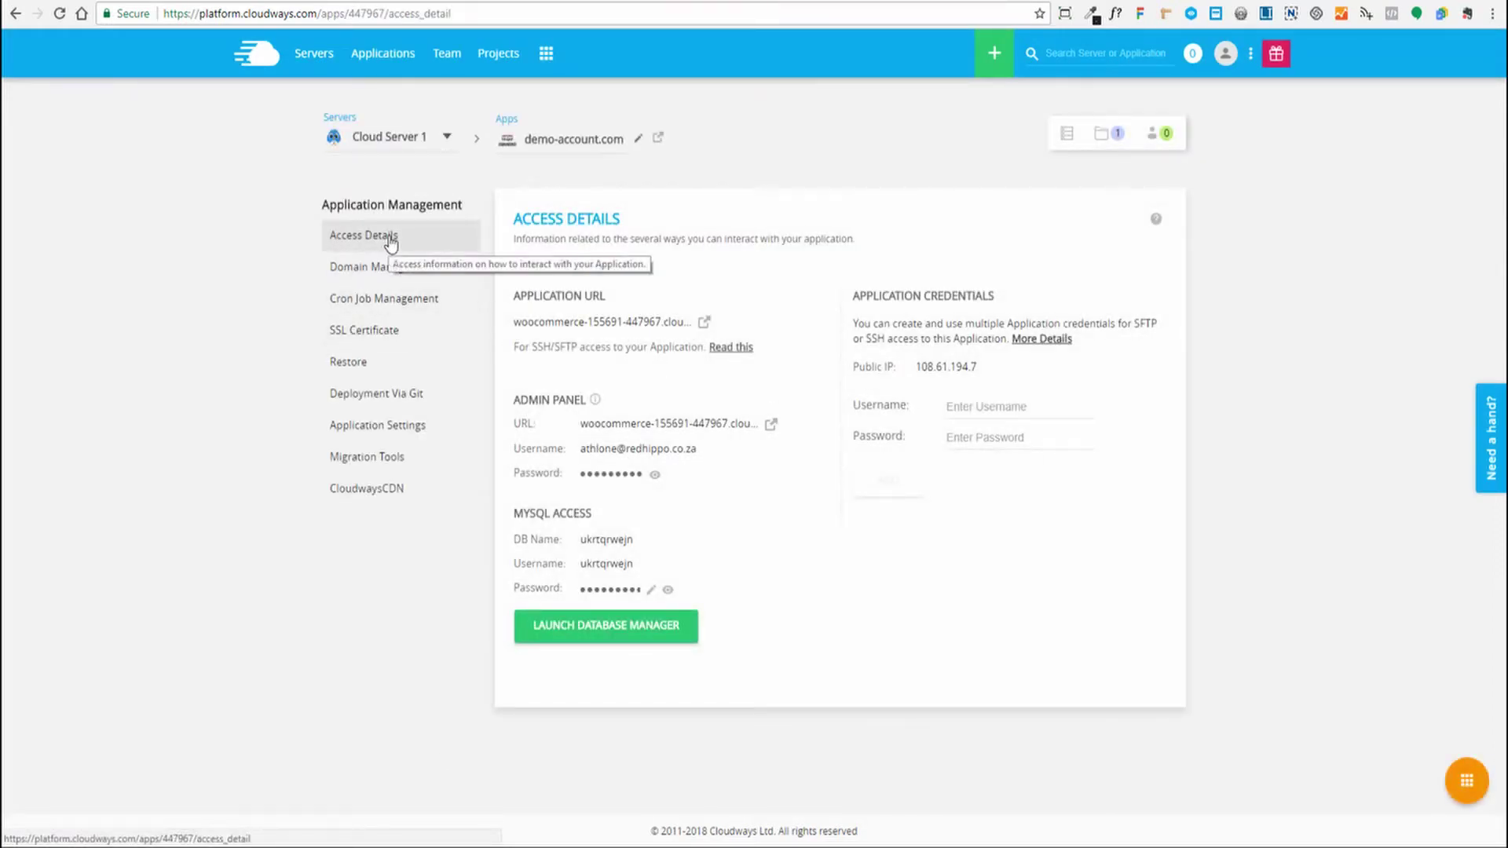
pyautogui.click(939, 374)
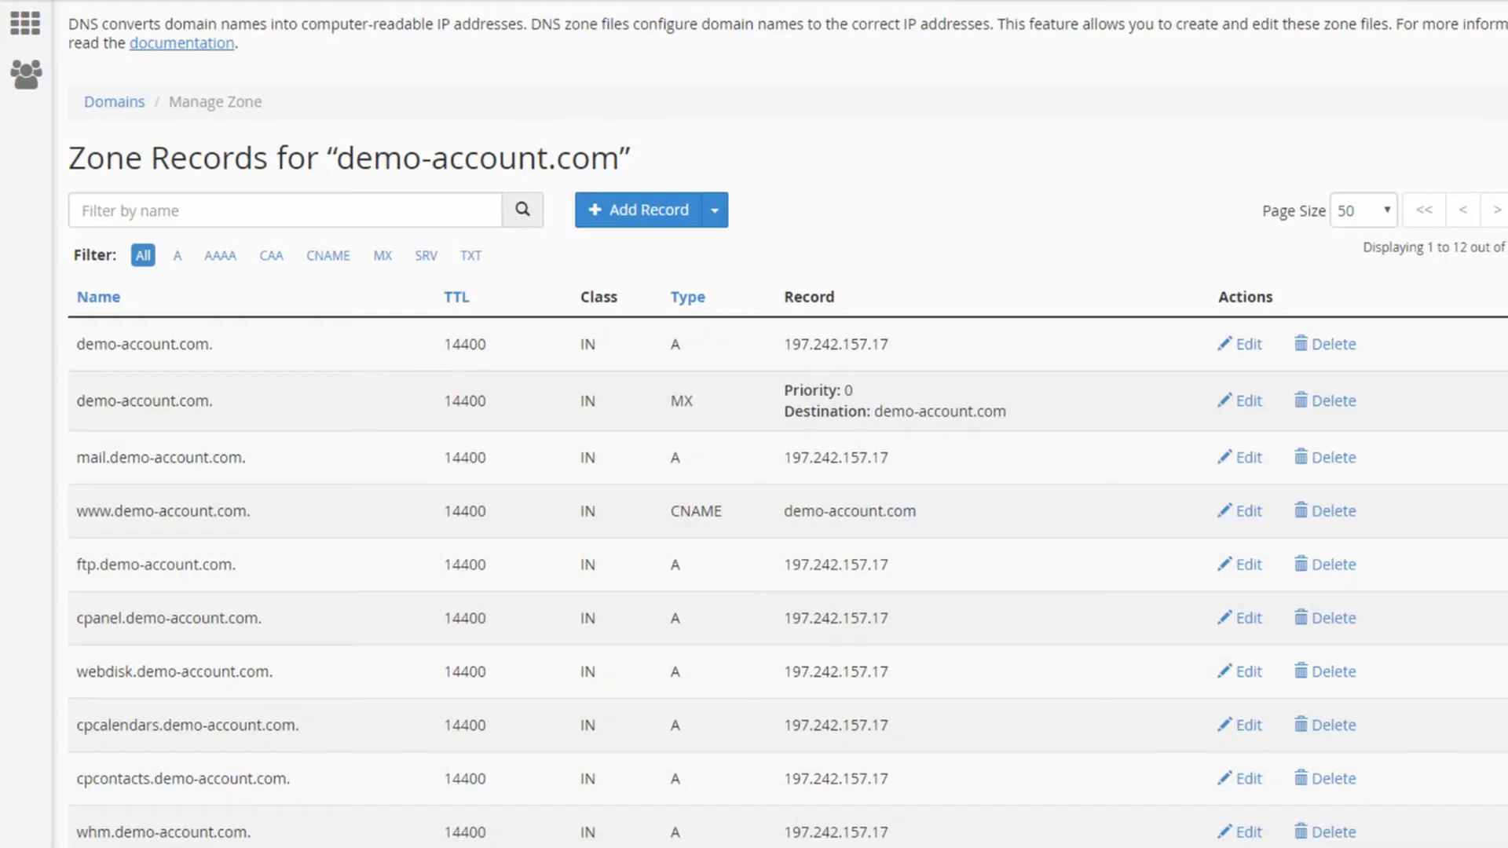
# Replace the root A record's 197.242.157.17 with the pasted 108.61.194.7 and save it
pyautogui.moveTo(78, 343); pyautogui.dragTo(215, 343)
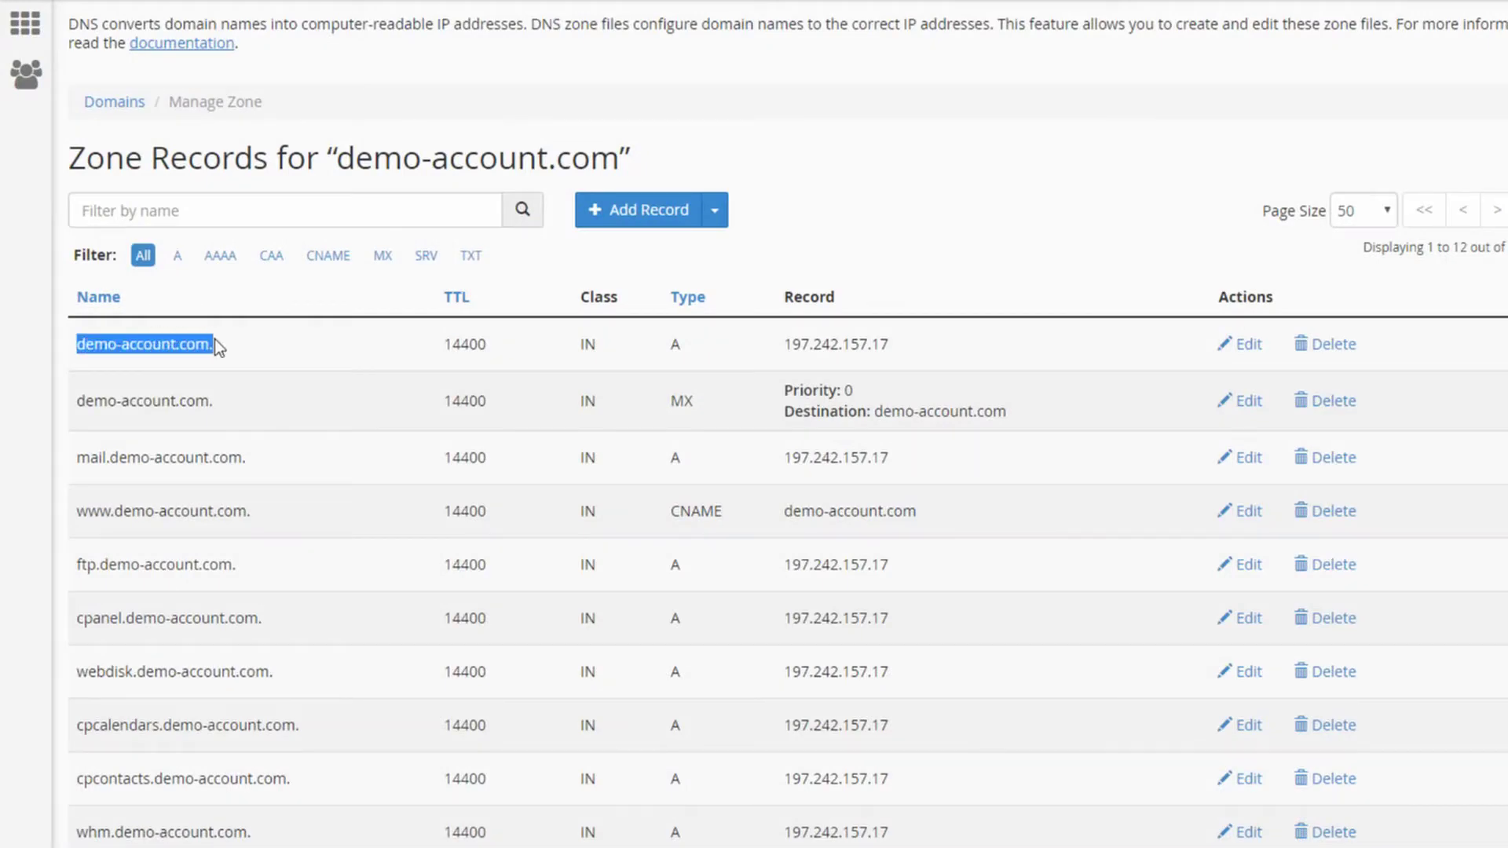
pyautogui.click(1151, 332)
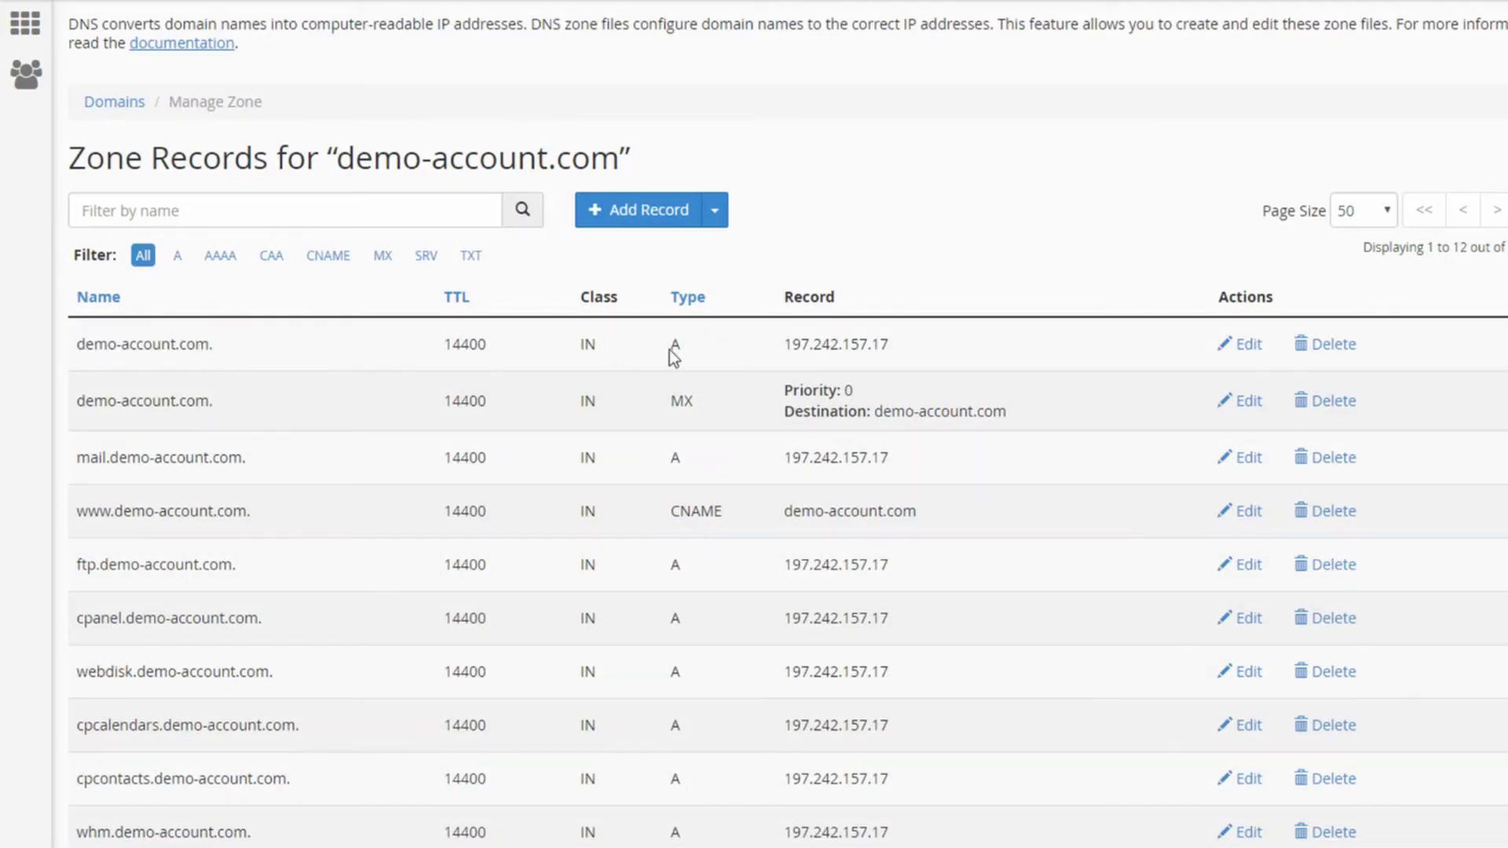
pyautogui.click(1249, 346)
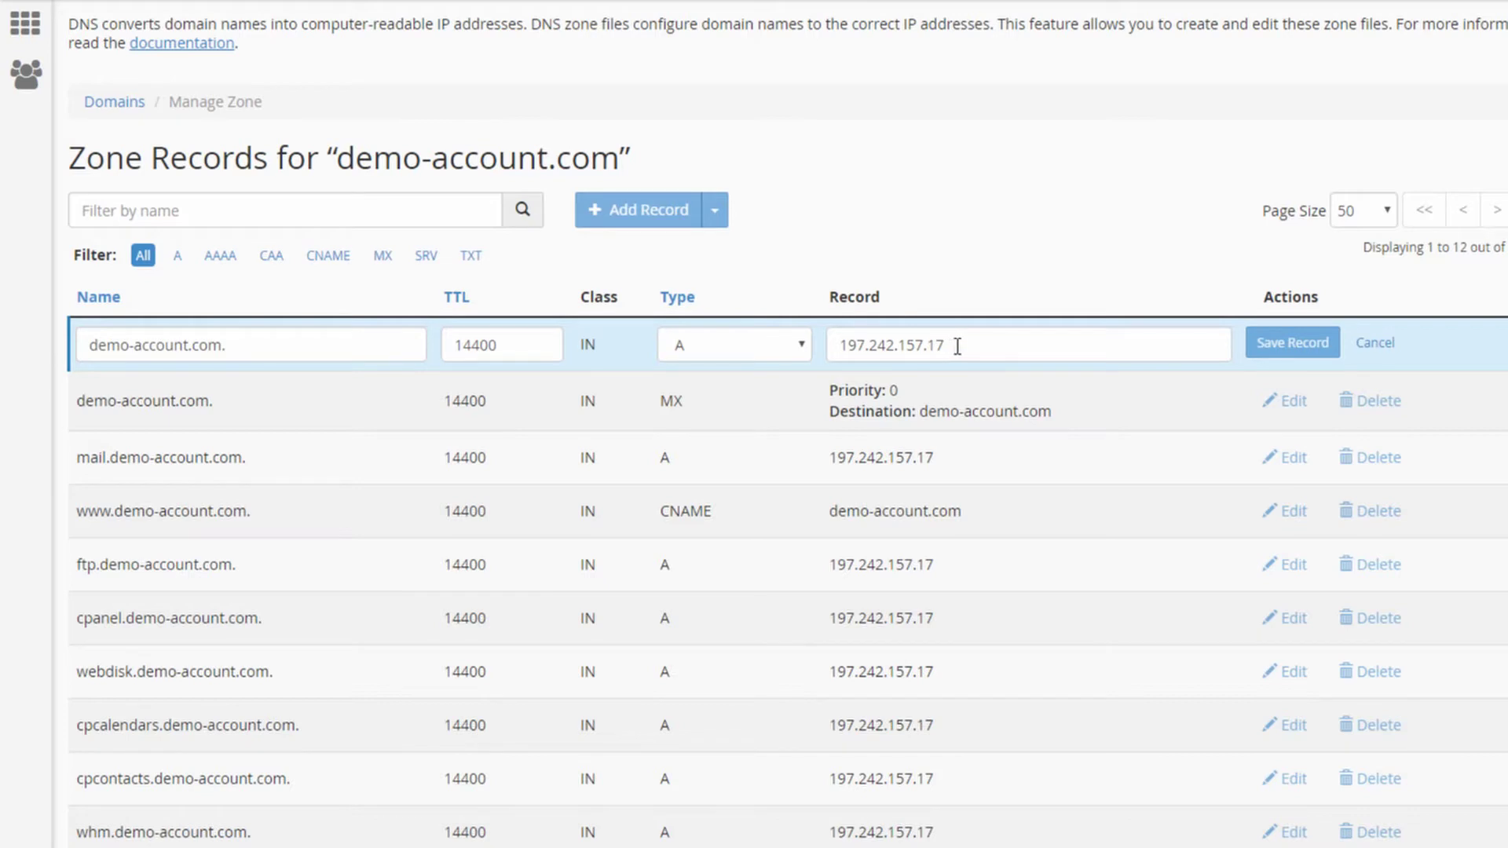
pyautogui.moveTo(956, 343); pyautogui.dragTo(794, 341)
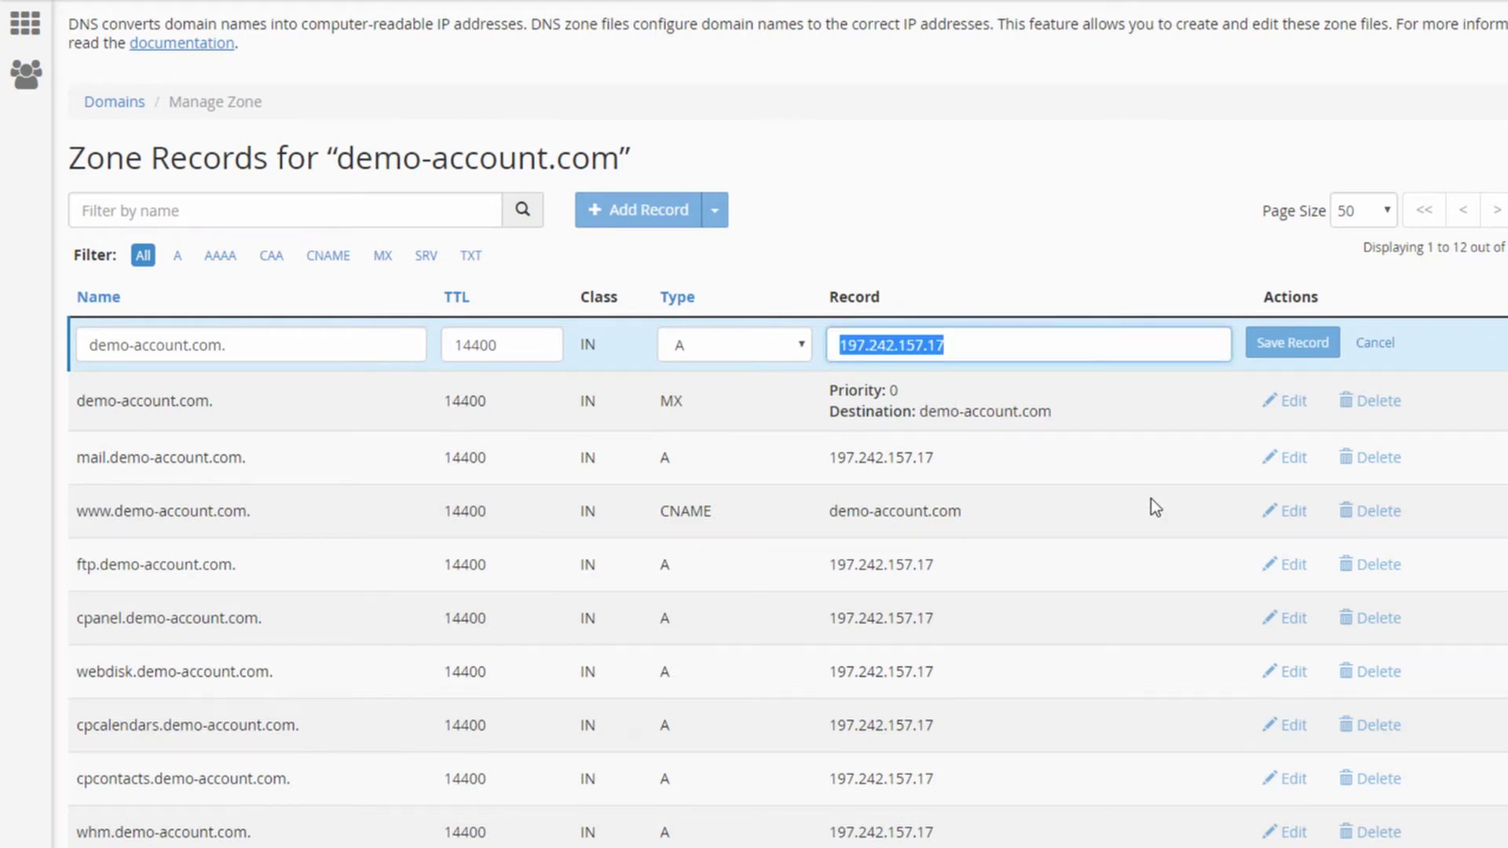
pyautogui.write('108.61.194.7')
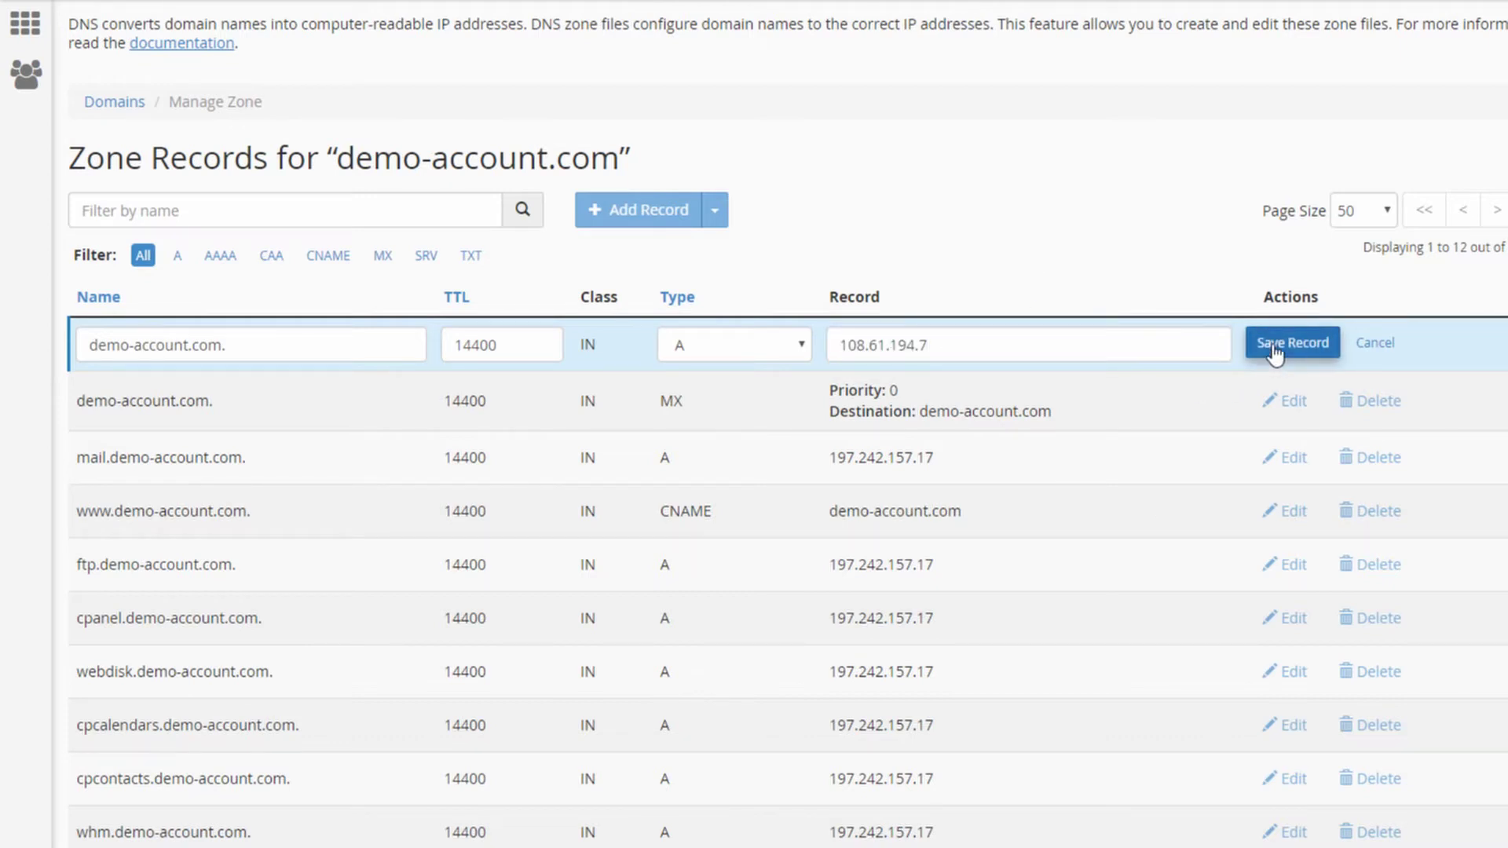
pyautogui.click(996, 345)
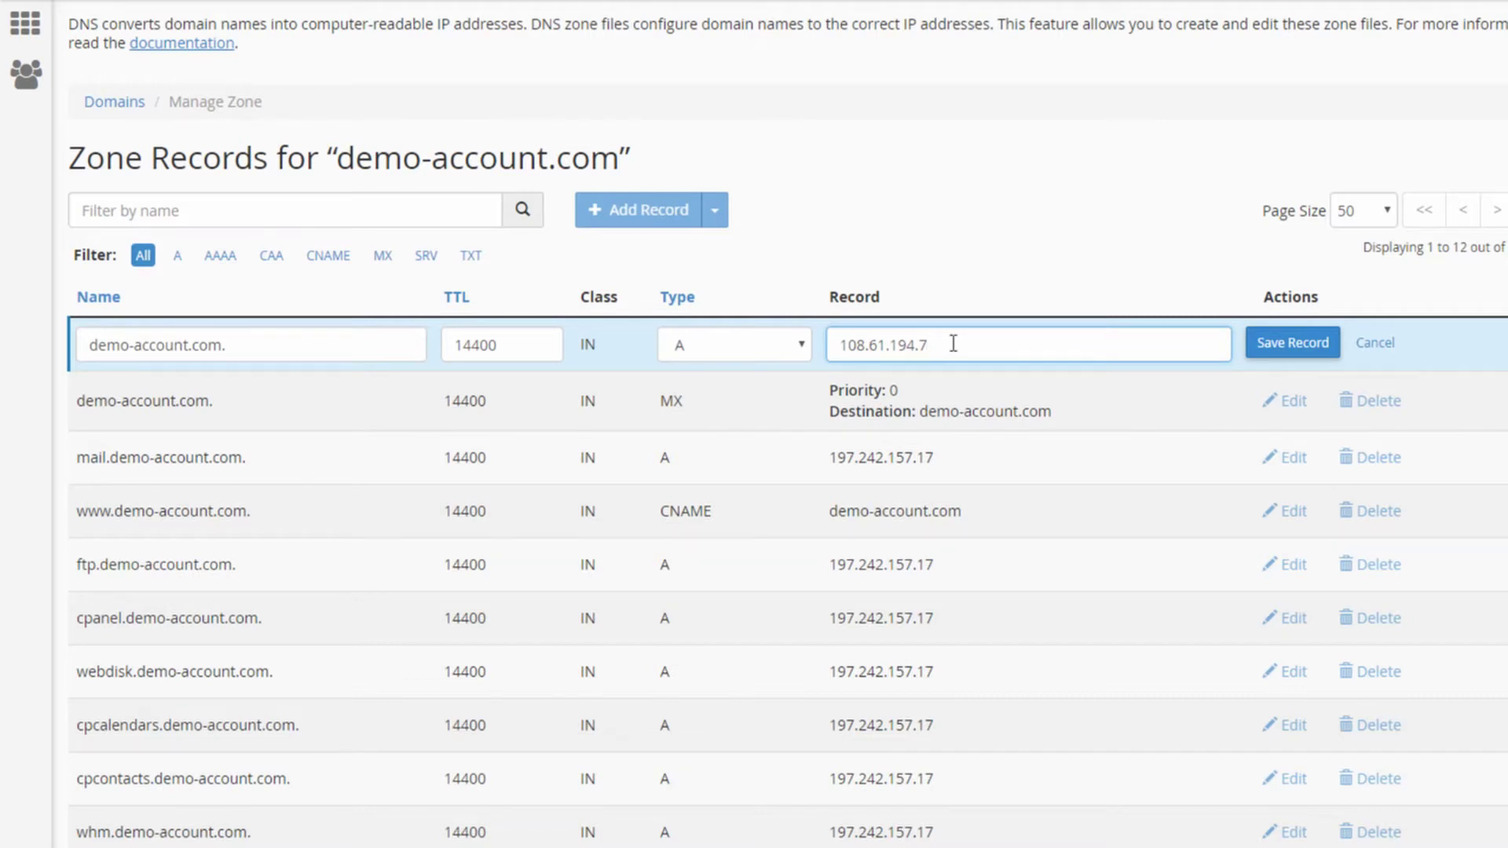
pyautogui.click(1280, 345)
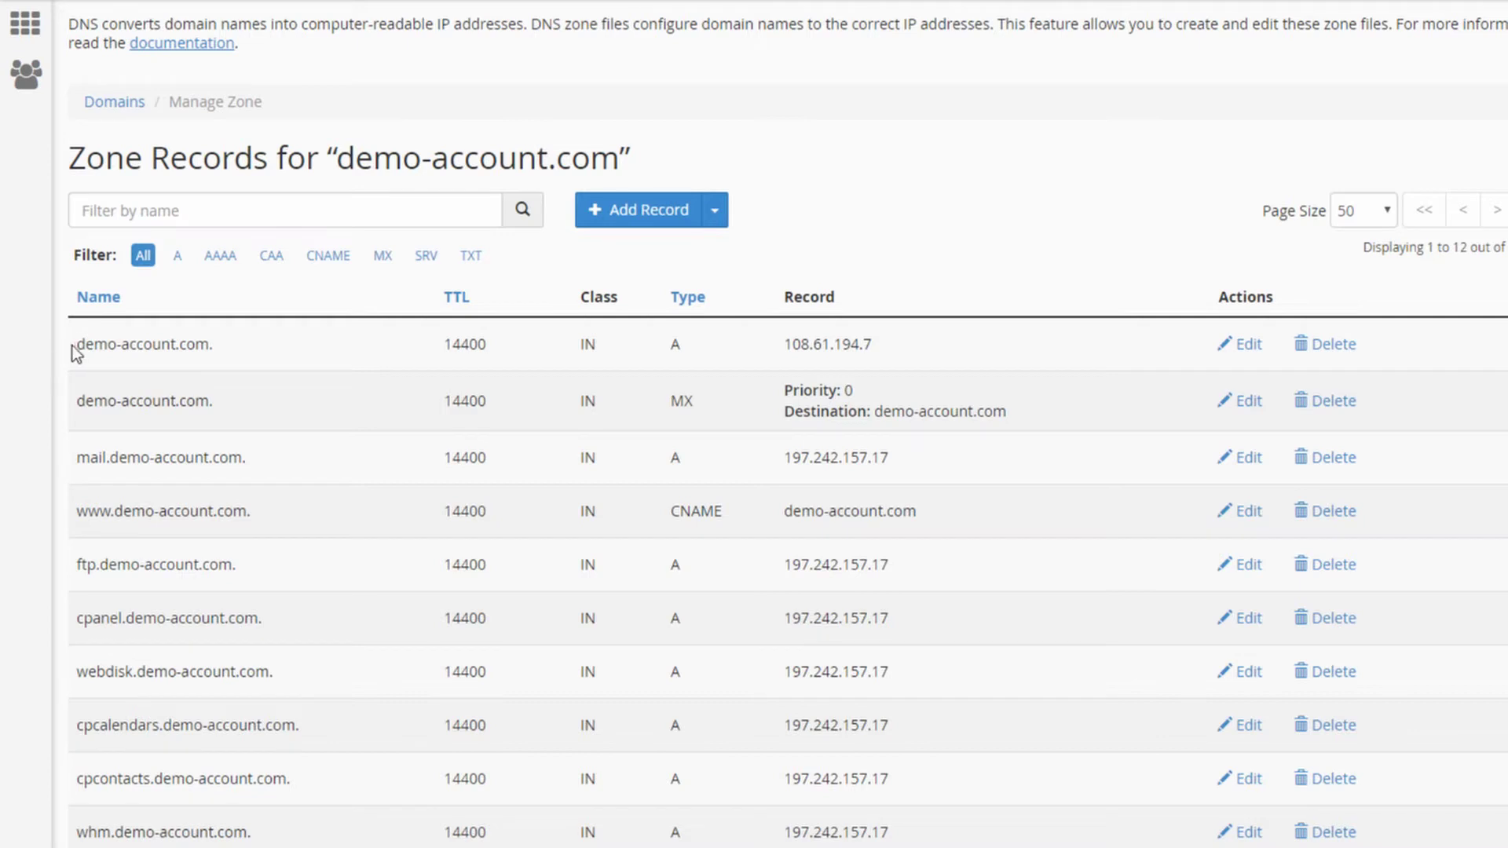
pyautogui.moveTo(77, 344); pyautogui.dragTo(207, 346)
pyautogui.click(207, 346)
pyautogui.moveTo(783, 344); pyautogui.dragTo(872, 347)
# From Servers, open demo-account.com on Cloud Server 1 and go to its Domain Management page
pyautogui.click(856, 347)
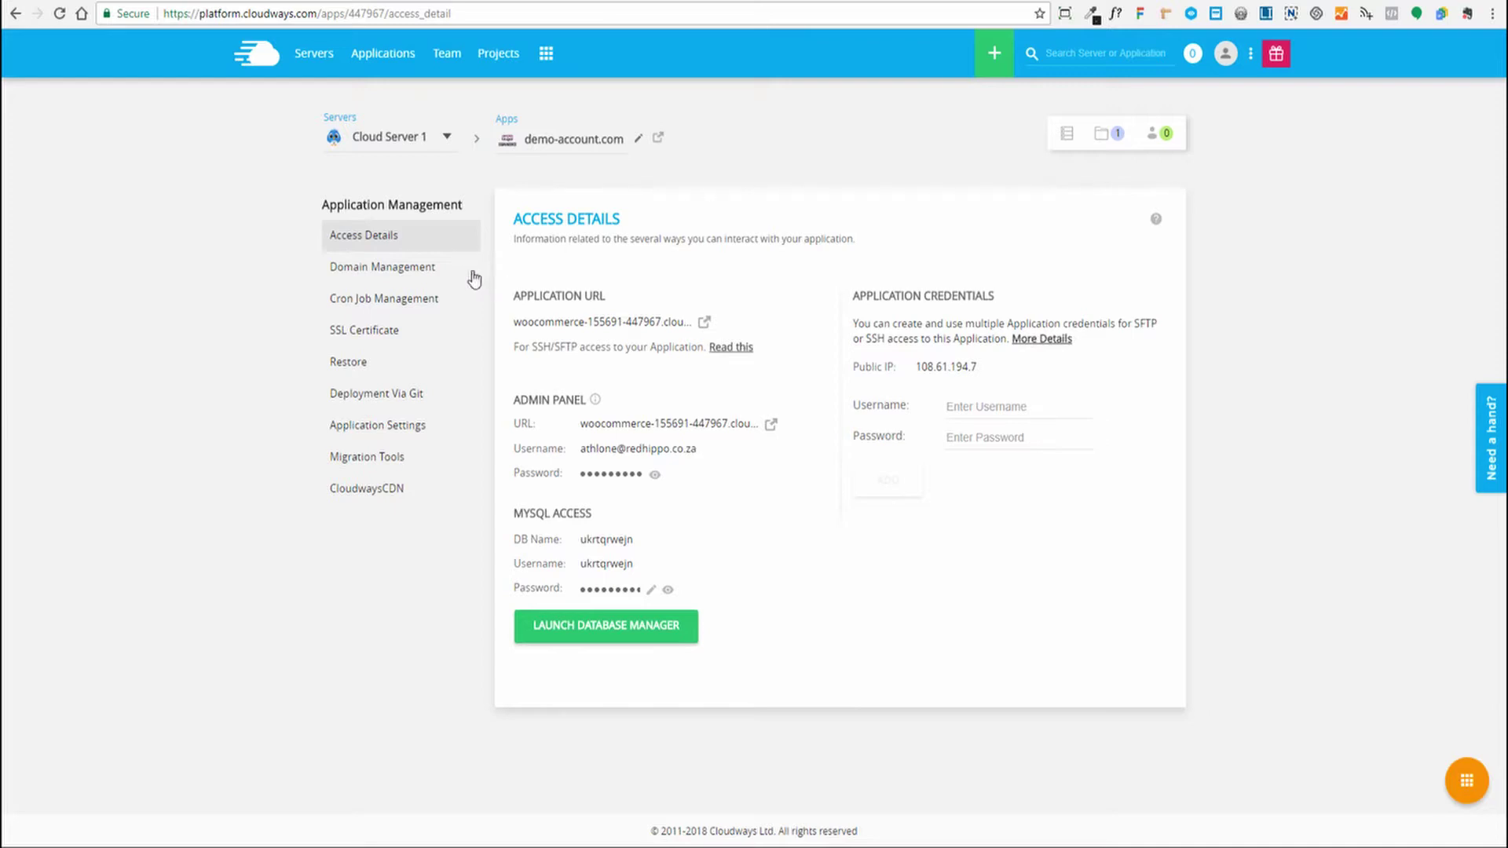
pyautogui.click(314, 54)
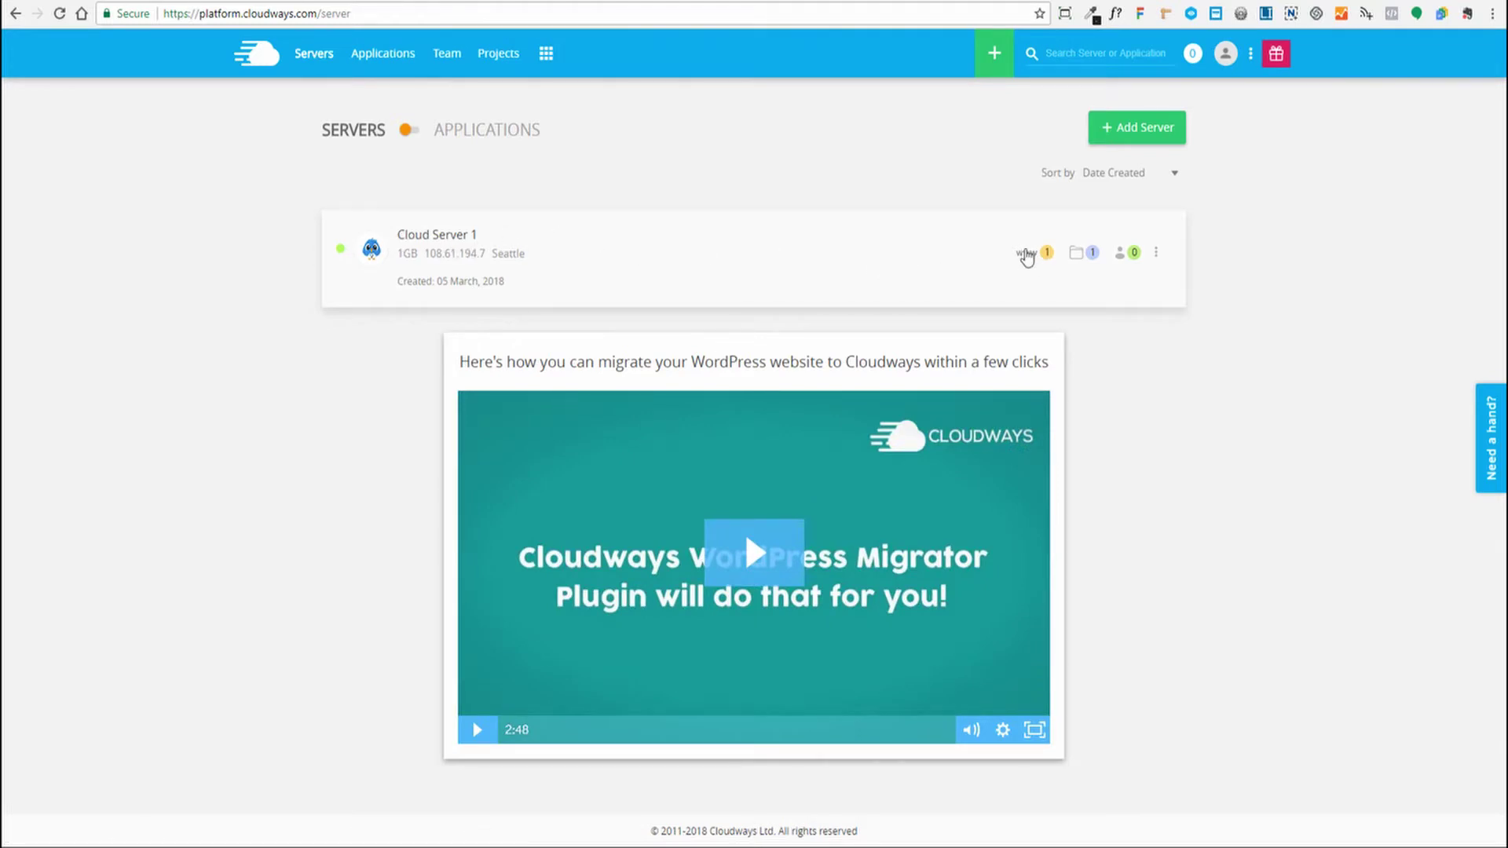
pyautogui.click(1026, 254)
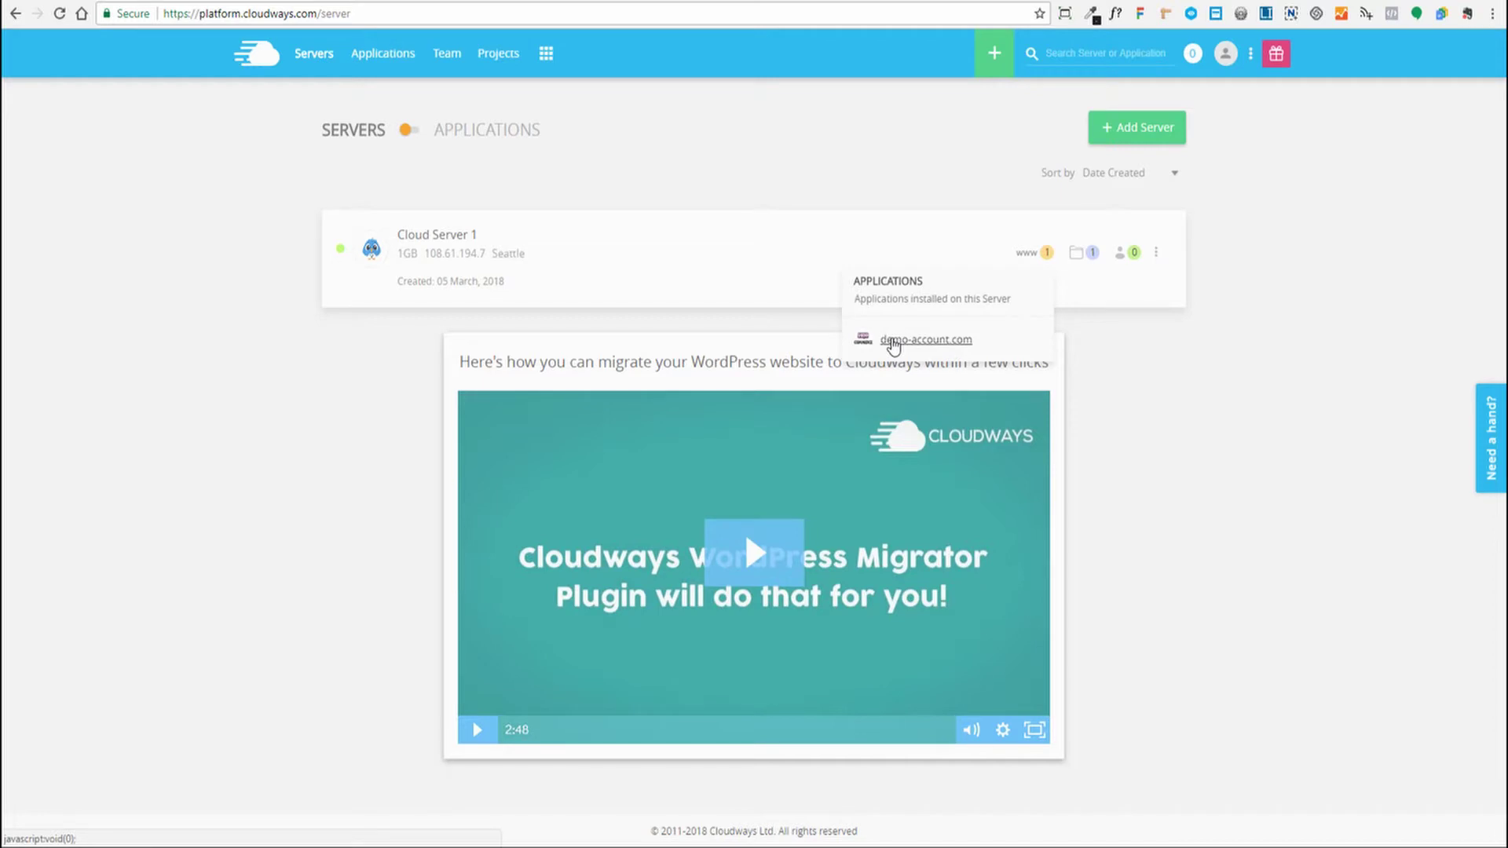
pyautogui.click(893, 342)
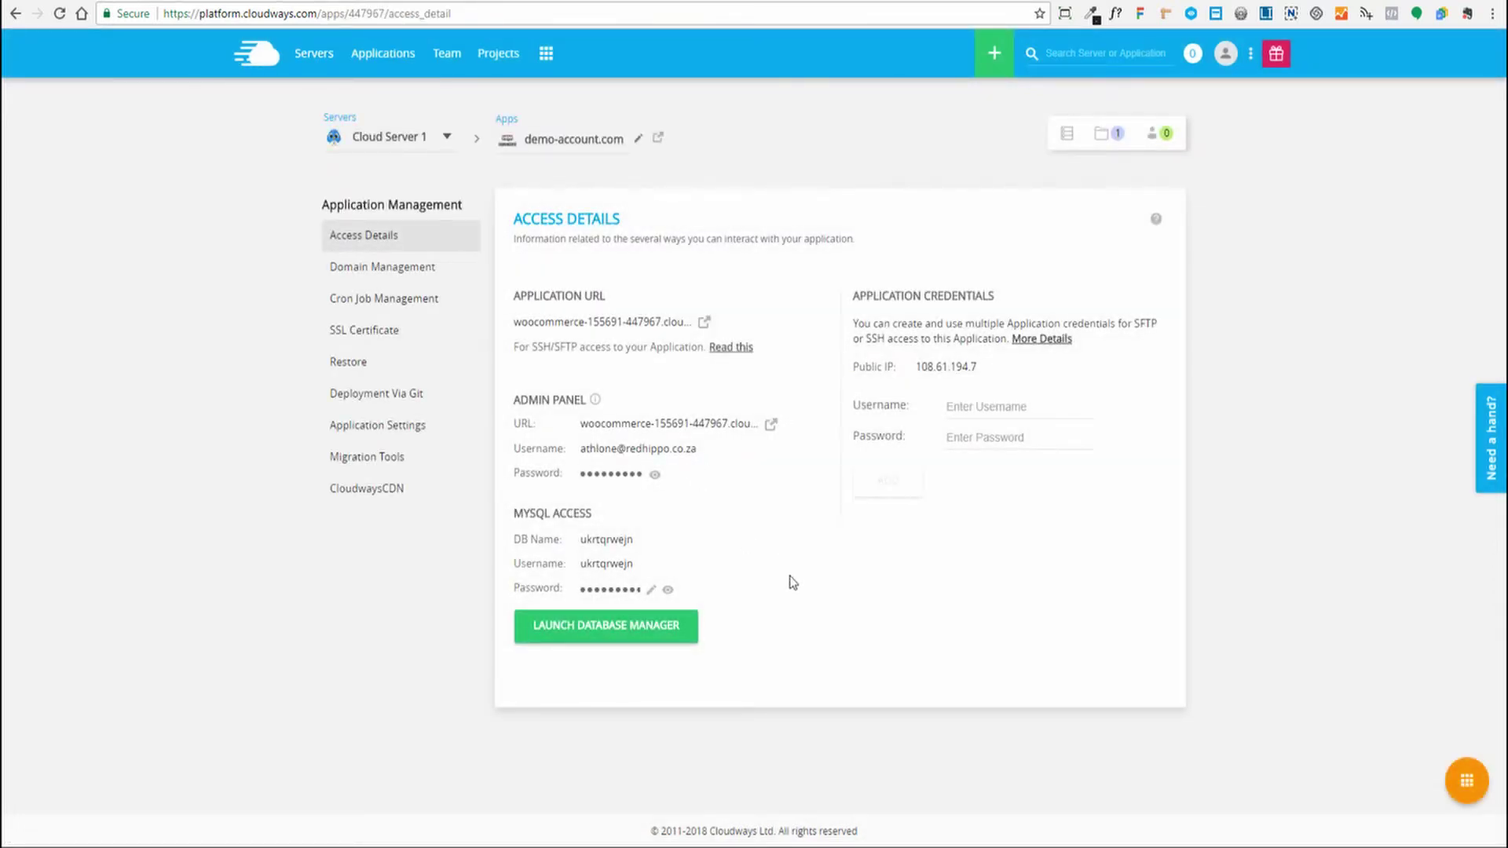
pyautogui.click(387, 271)
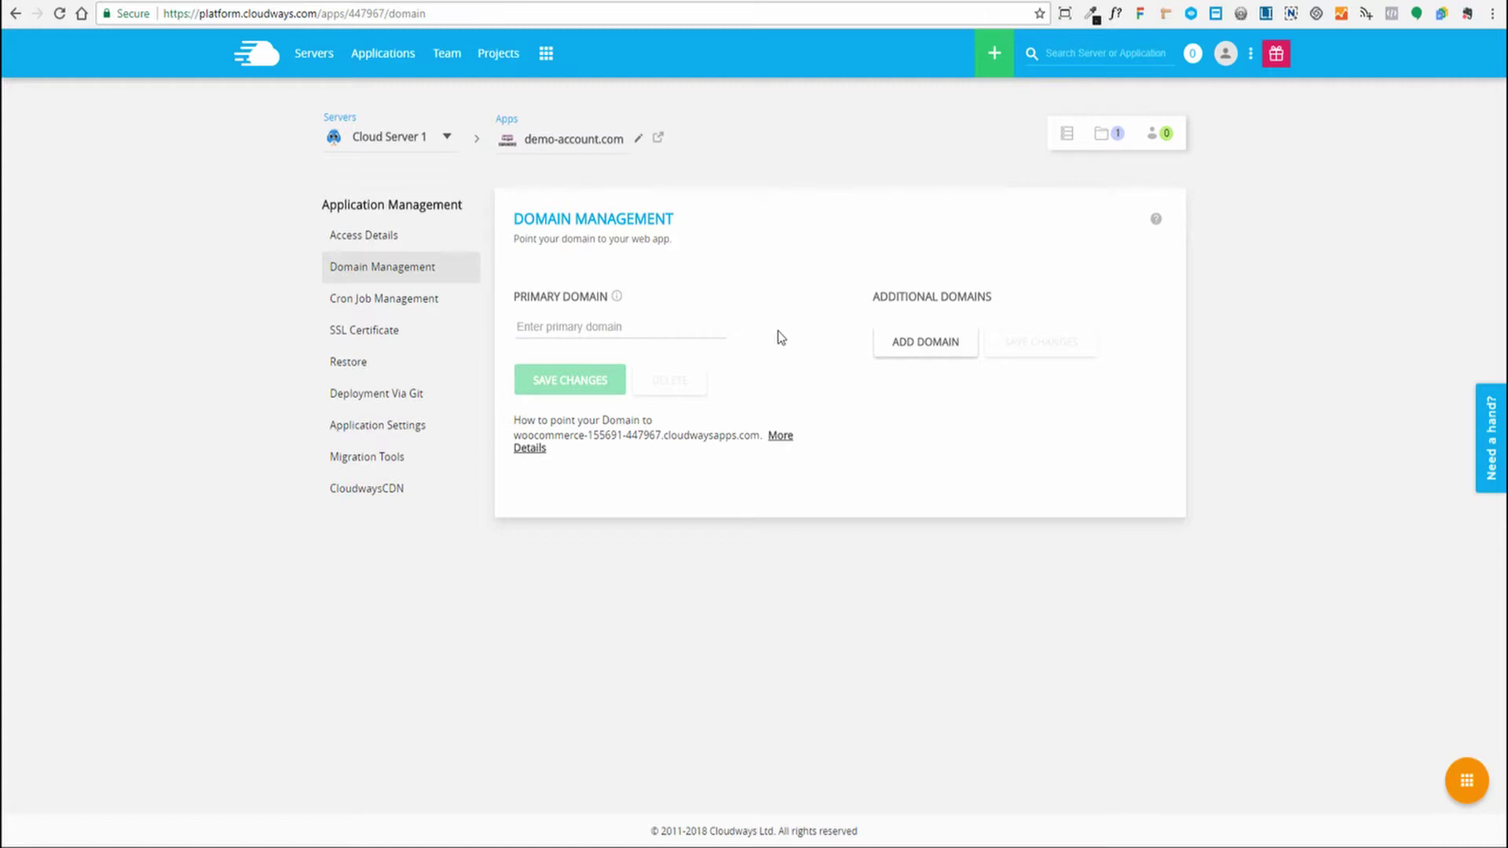
# Save demo-account.com as the primary domain and verify the new Application URL in Access Details
pyautogui.write('demo-')
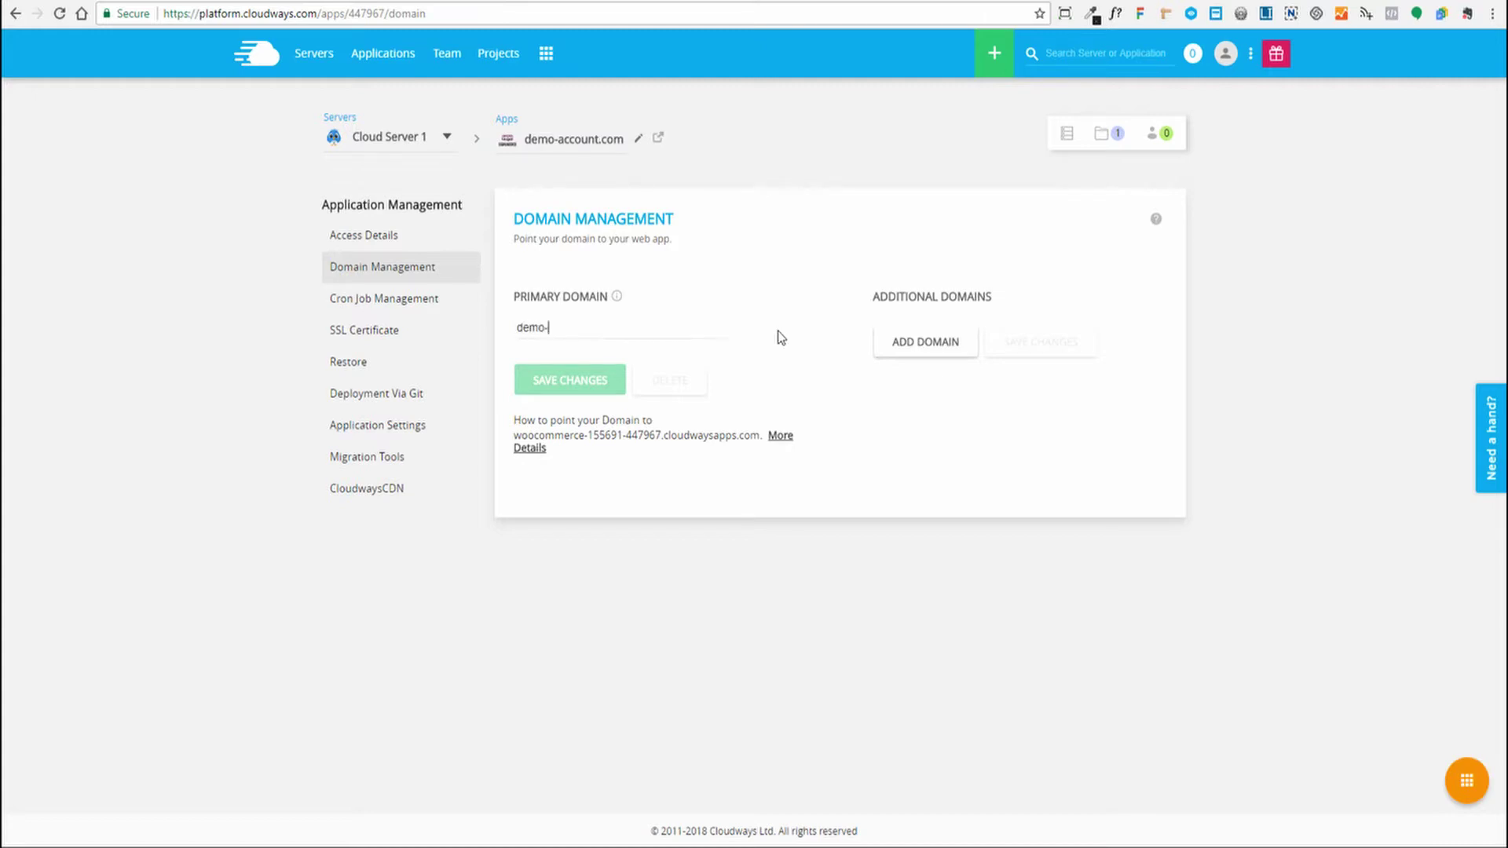
pyautogui.write('account.')
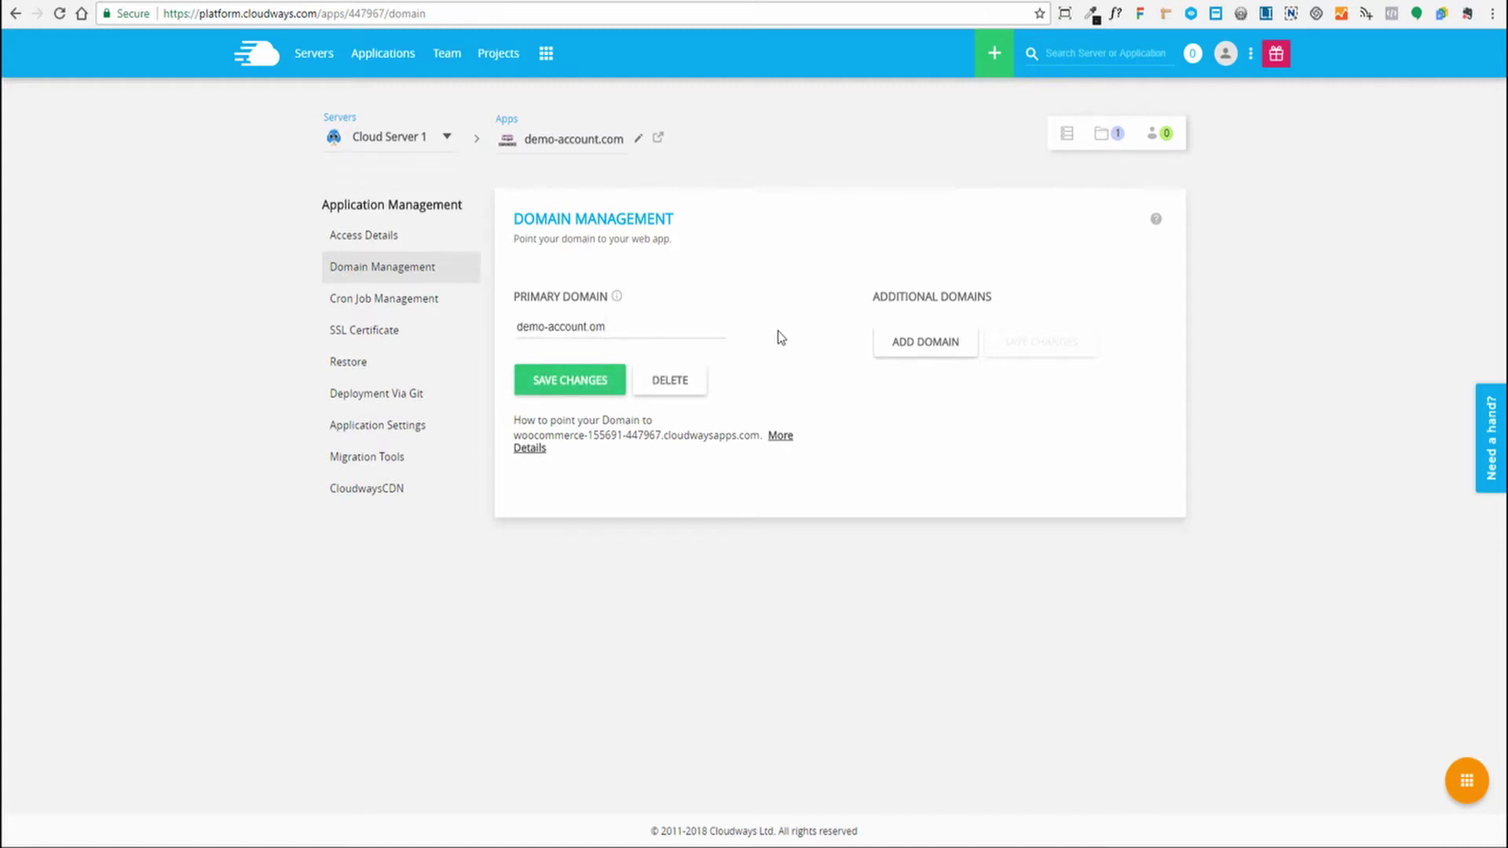
pyautogui.write('com')
pyautogui.click(574, 384)
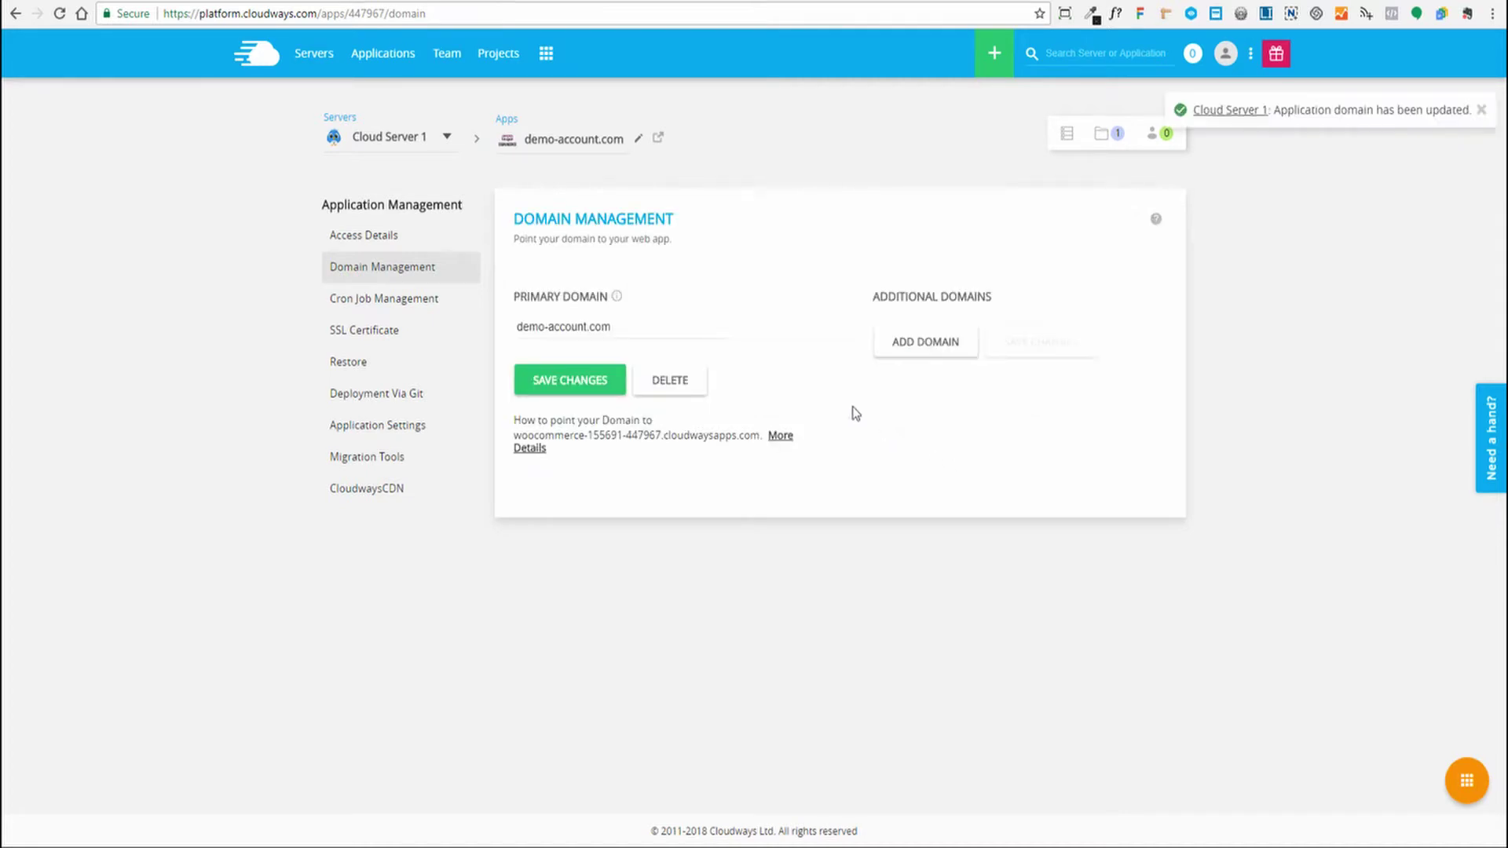
pyautogui.click(377, 245)
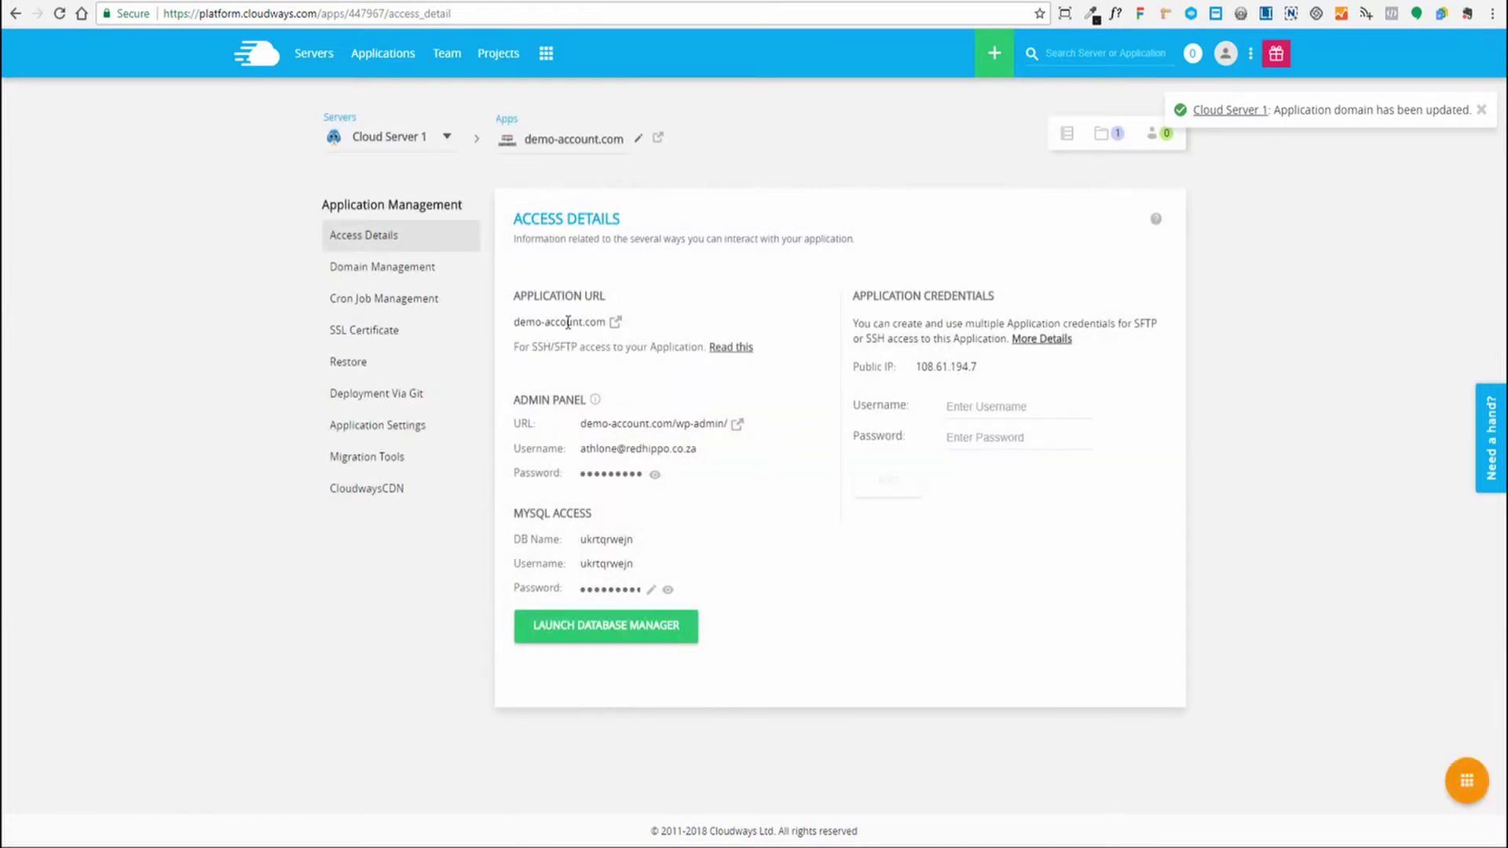
pyautogui.moveTo(514, 322); pyautogui.dragTo(605, 318)
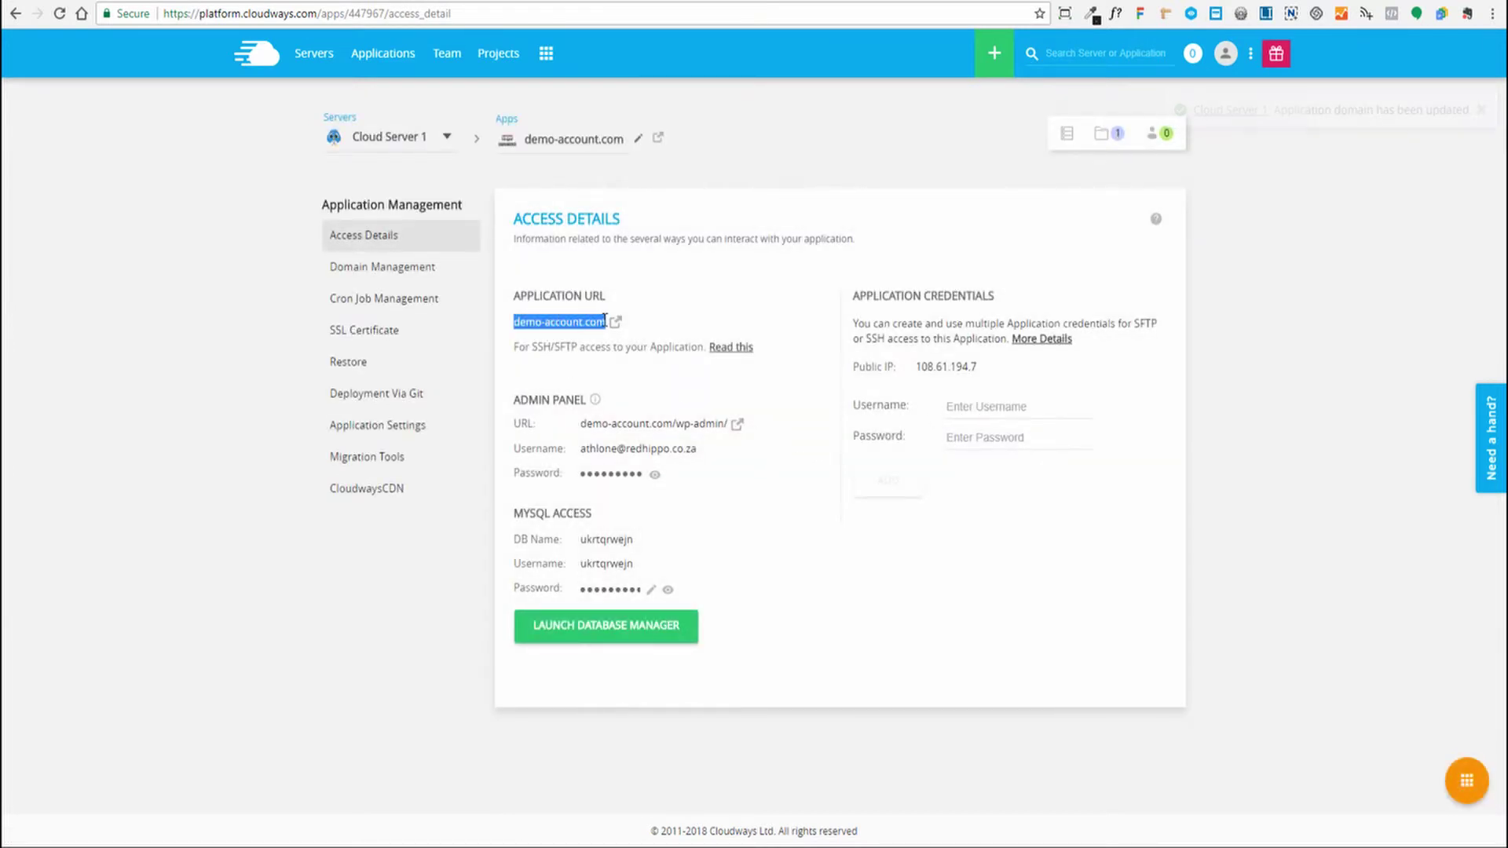
pyautogui.click(557, 338)
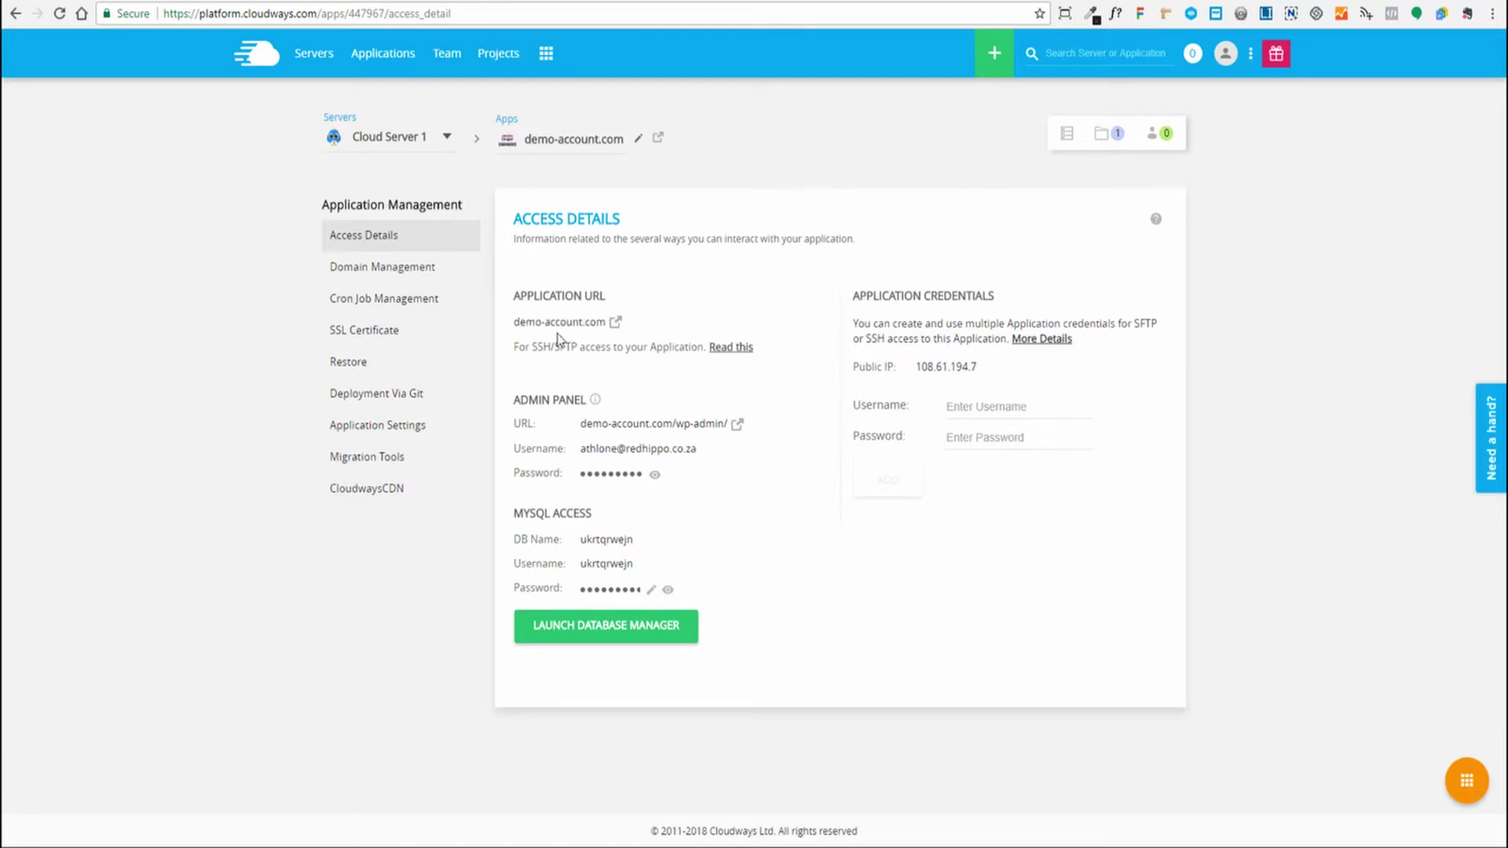
pyautogui.moveTo(512, 320); pyautogui.dragTo(604, 322)
pyautogui.click(799, 402)
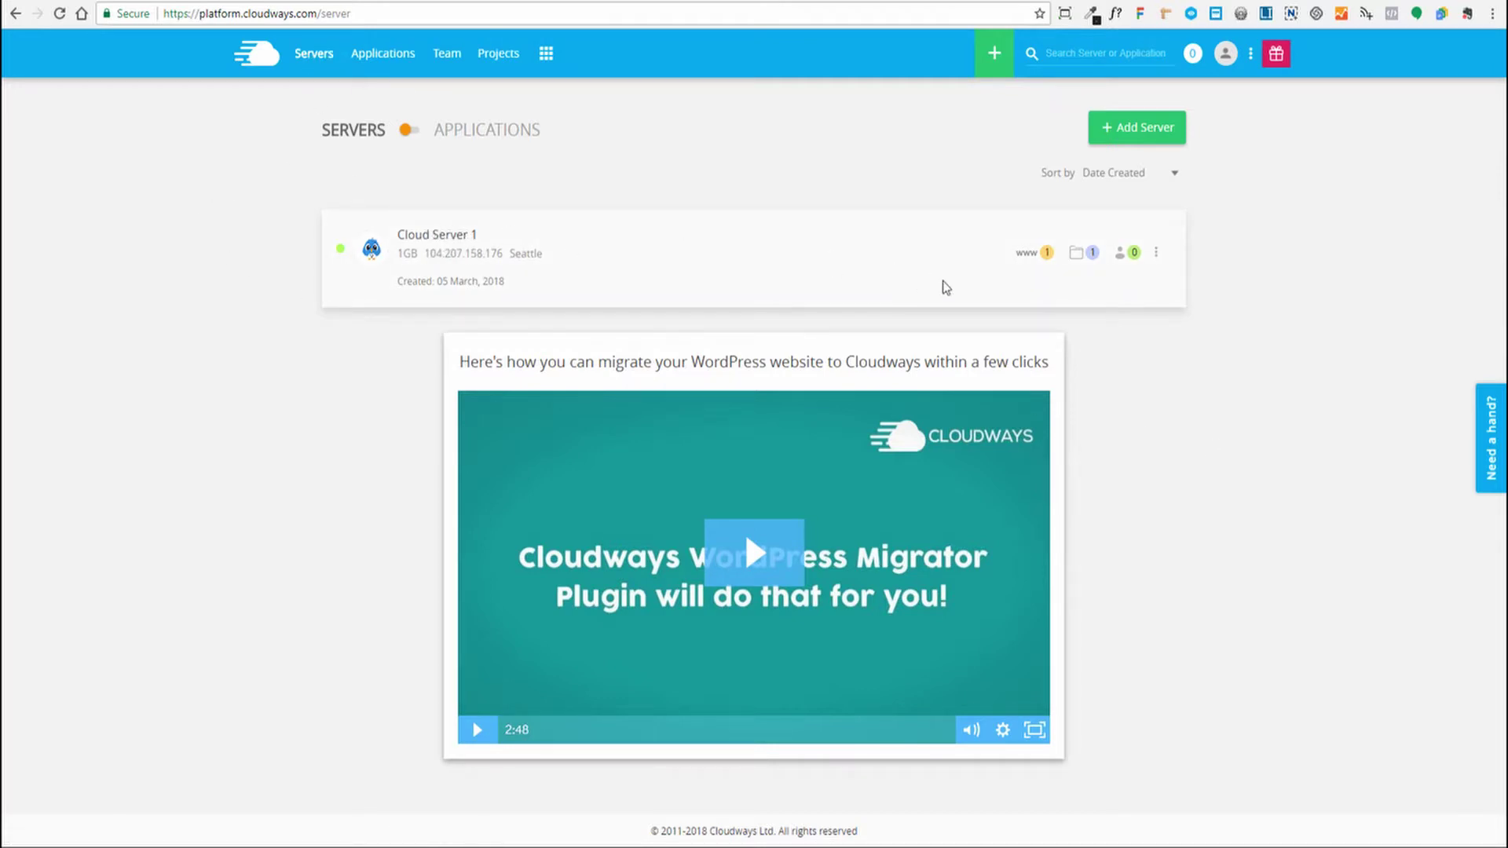
# Open demo-account.com from Cloud Server 1's applications dropdown
pyautogui.click(1026, 259)
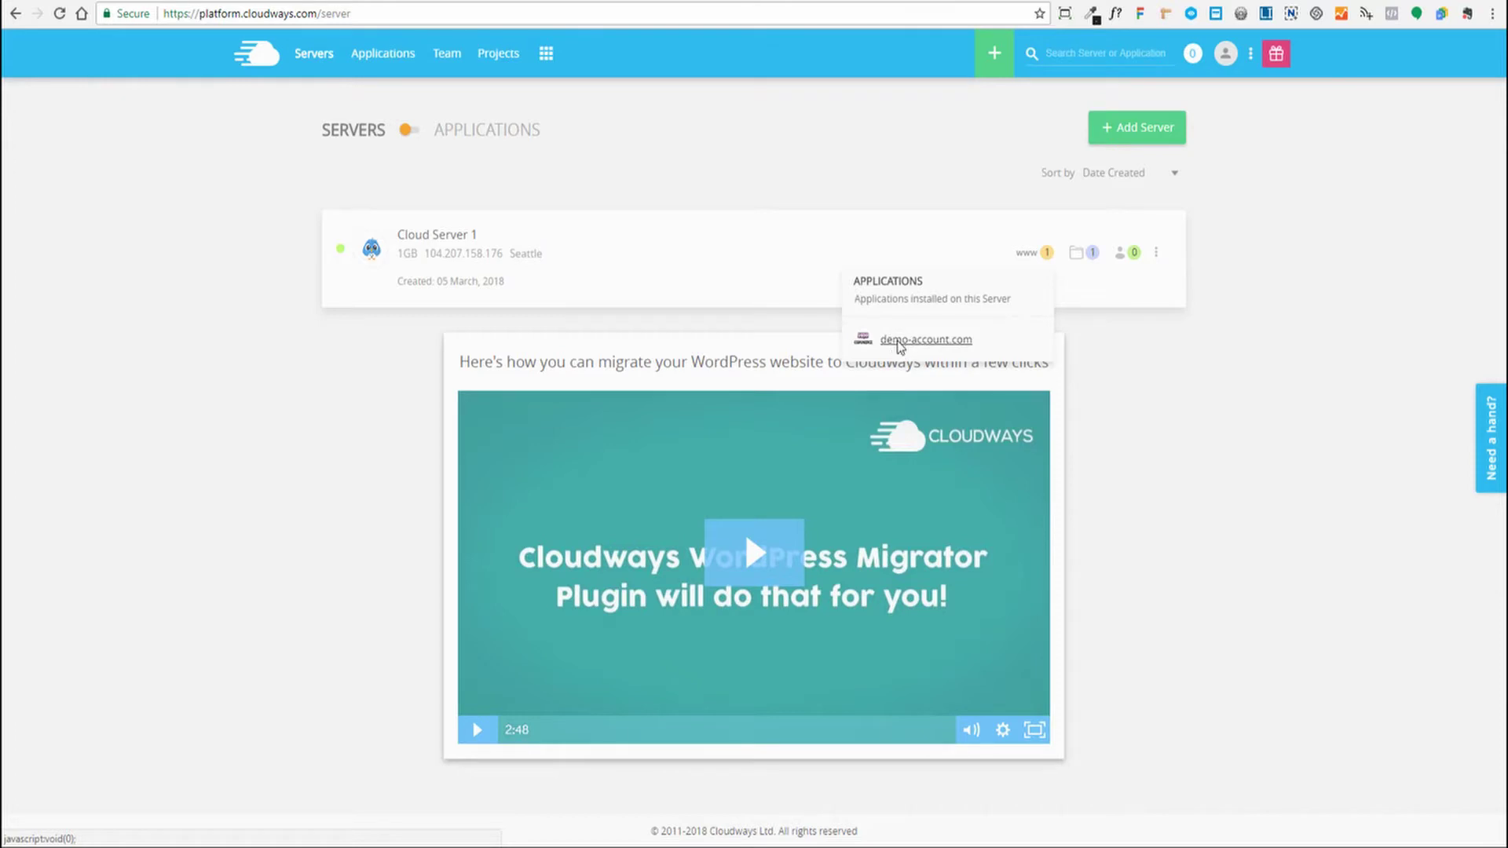
pyautogui.click(900, 344)
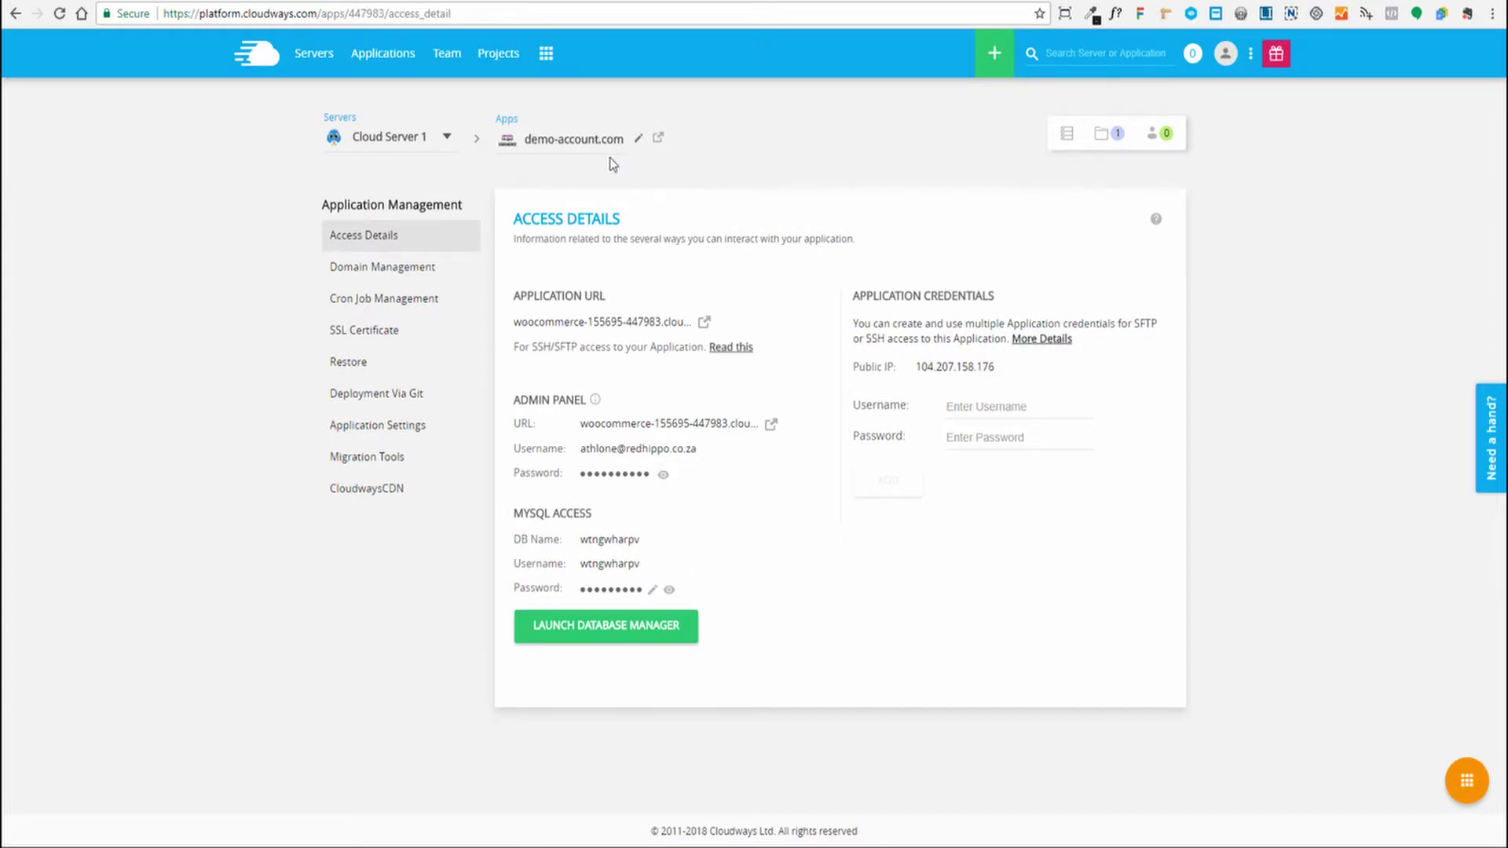
# Install a Let's Encrypt certificate for domain demo-account.com using the owner's e-mail address
pyautogui.click(355, 336)
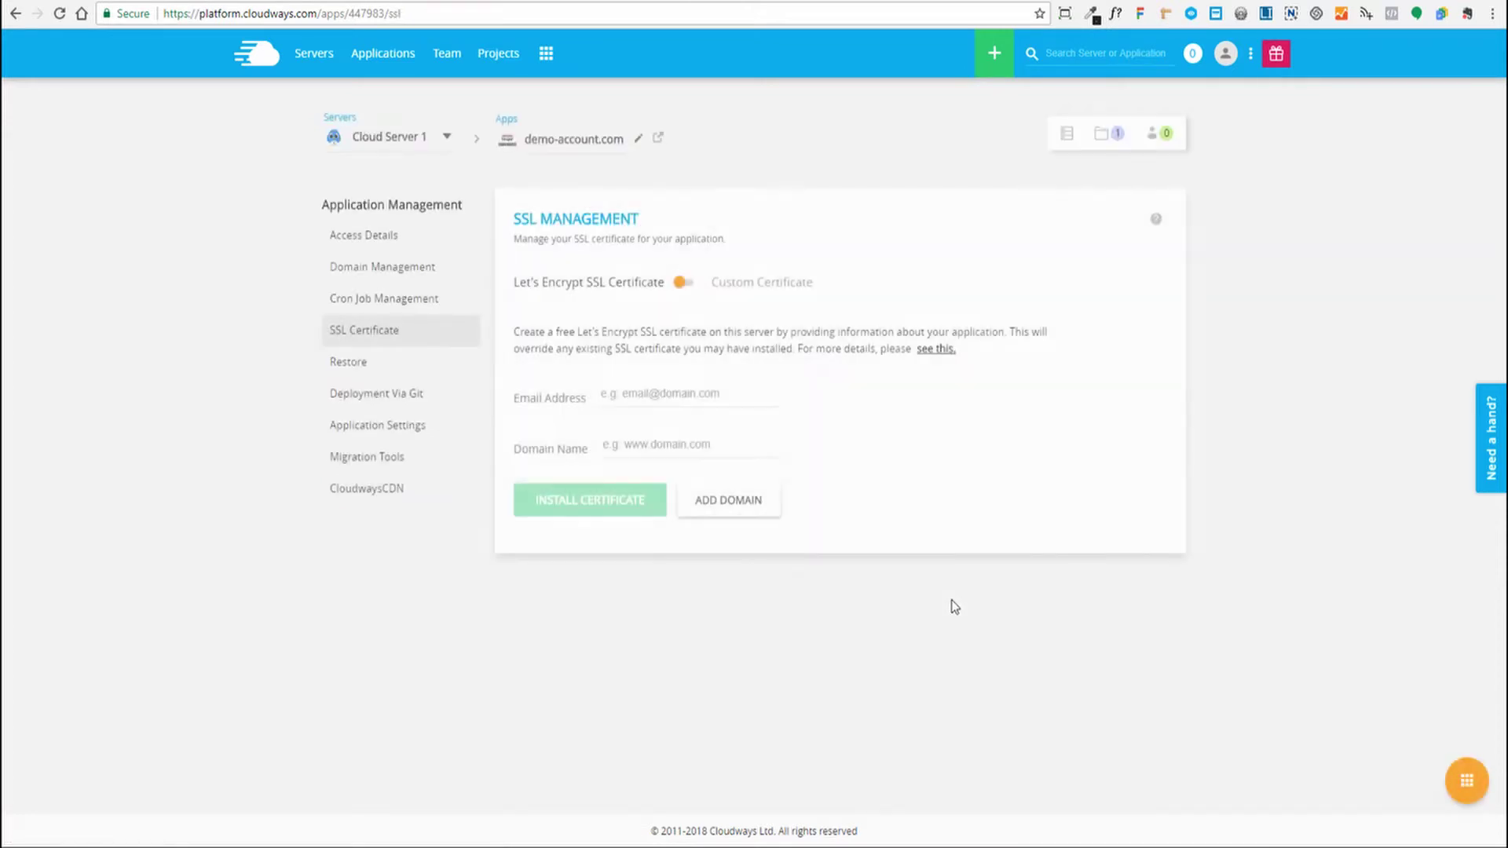
pyautogui.click(656, 396)
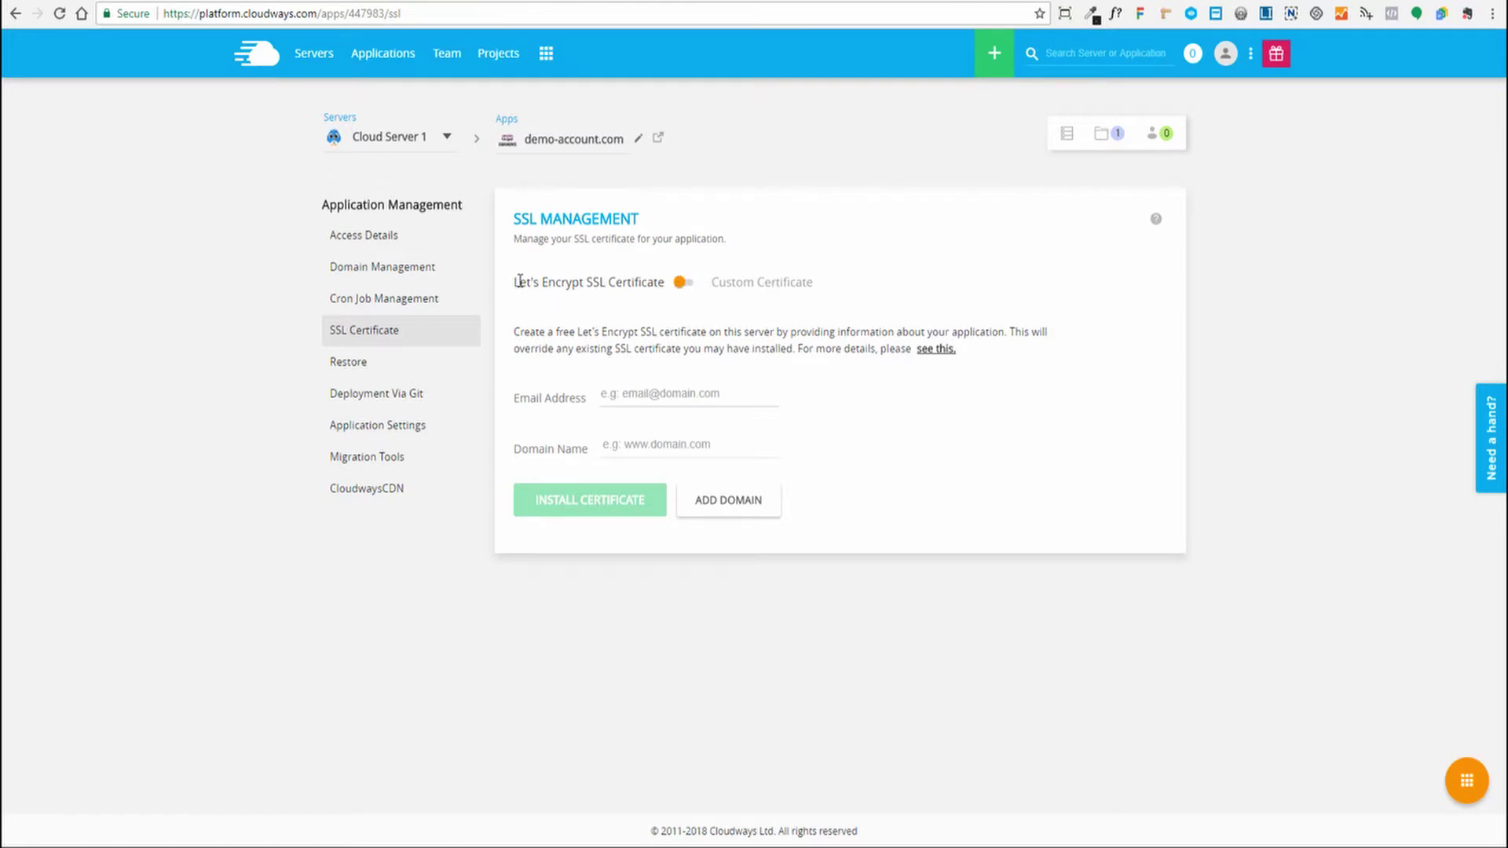
pyautogui.moveTo(515, 281); pyautogui.dragTo(611, 345)
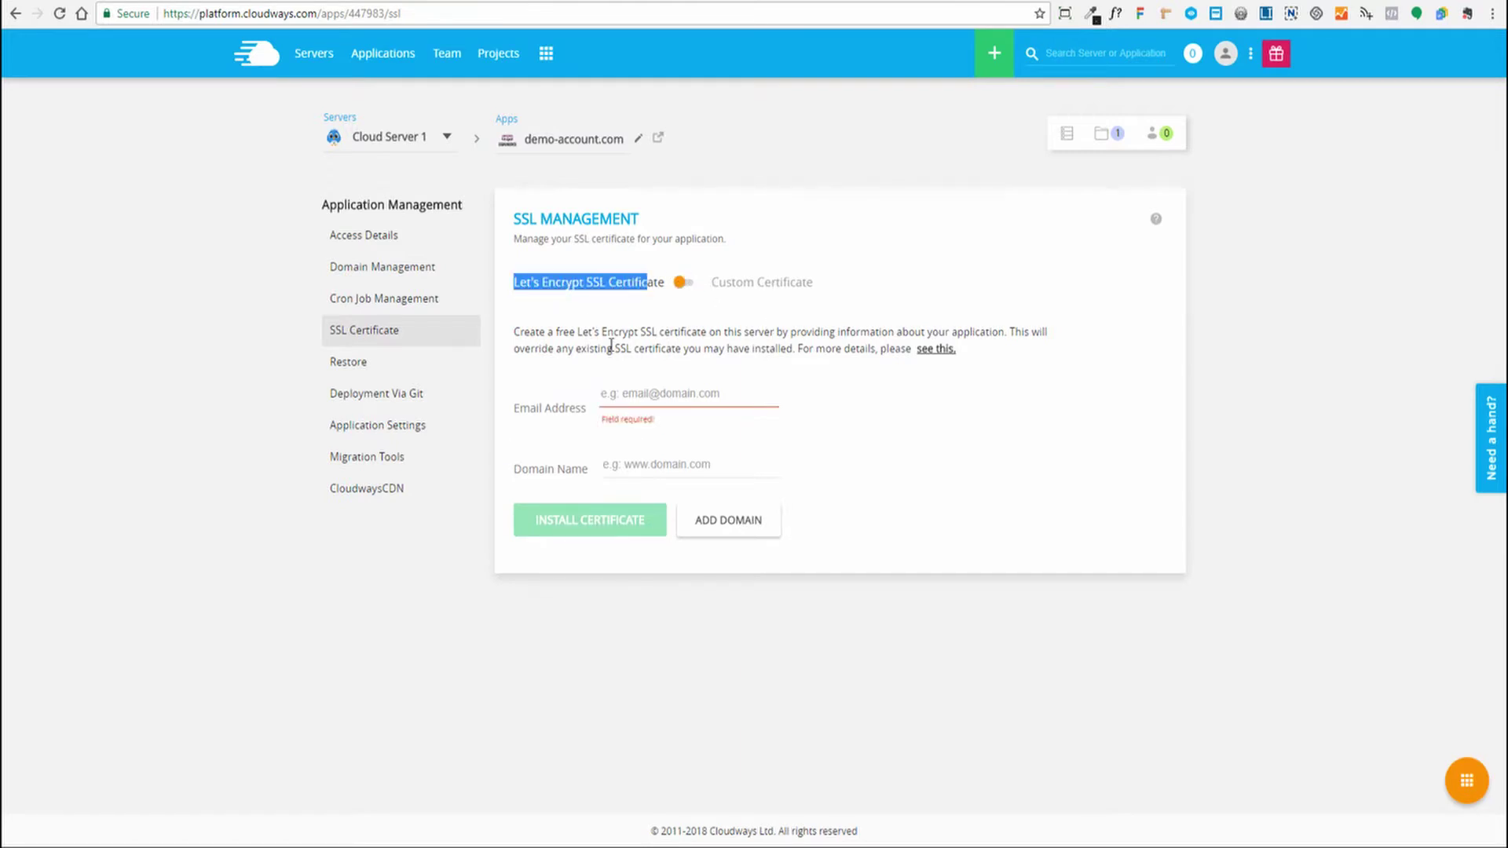
pyautogui.click(611, 346)
pyautogui.click(641, 395)
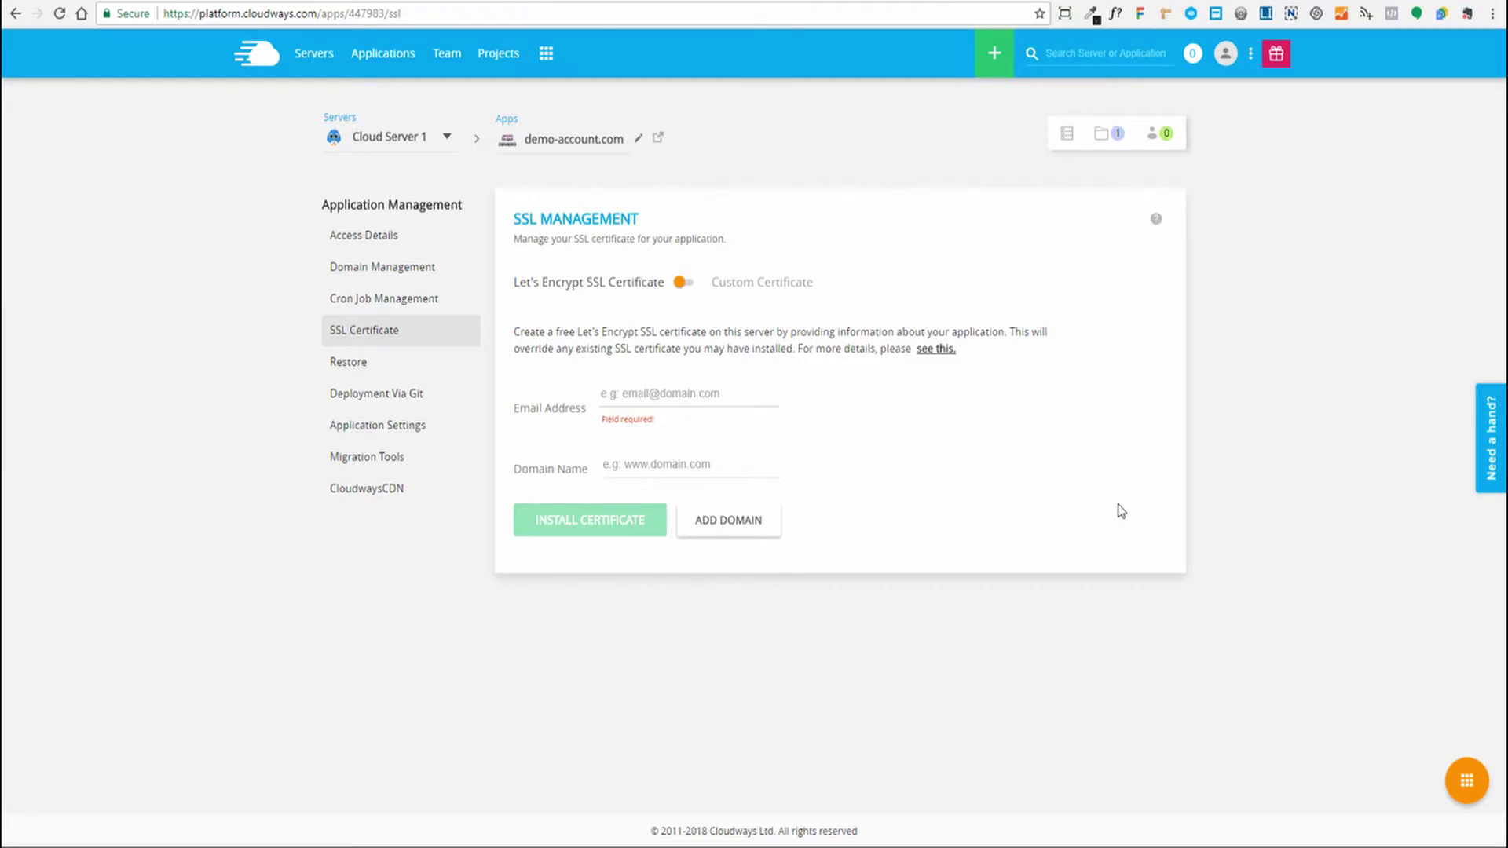
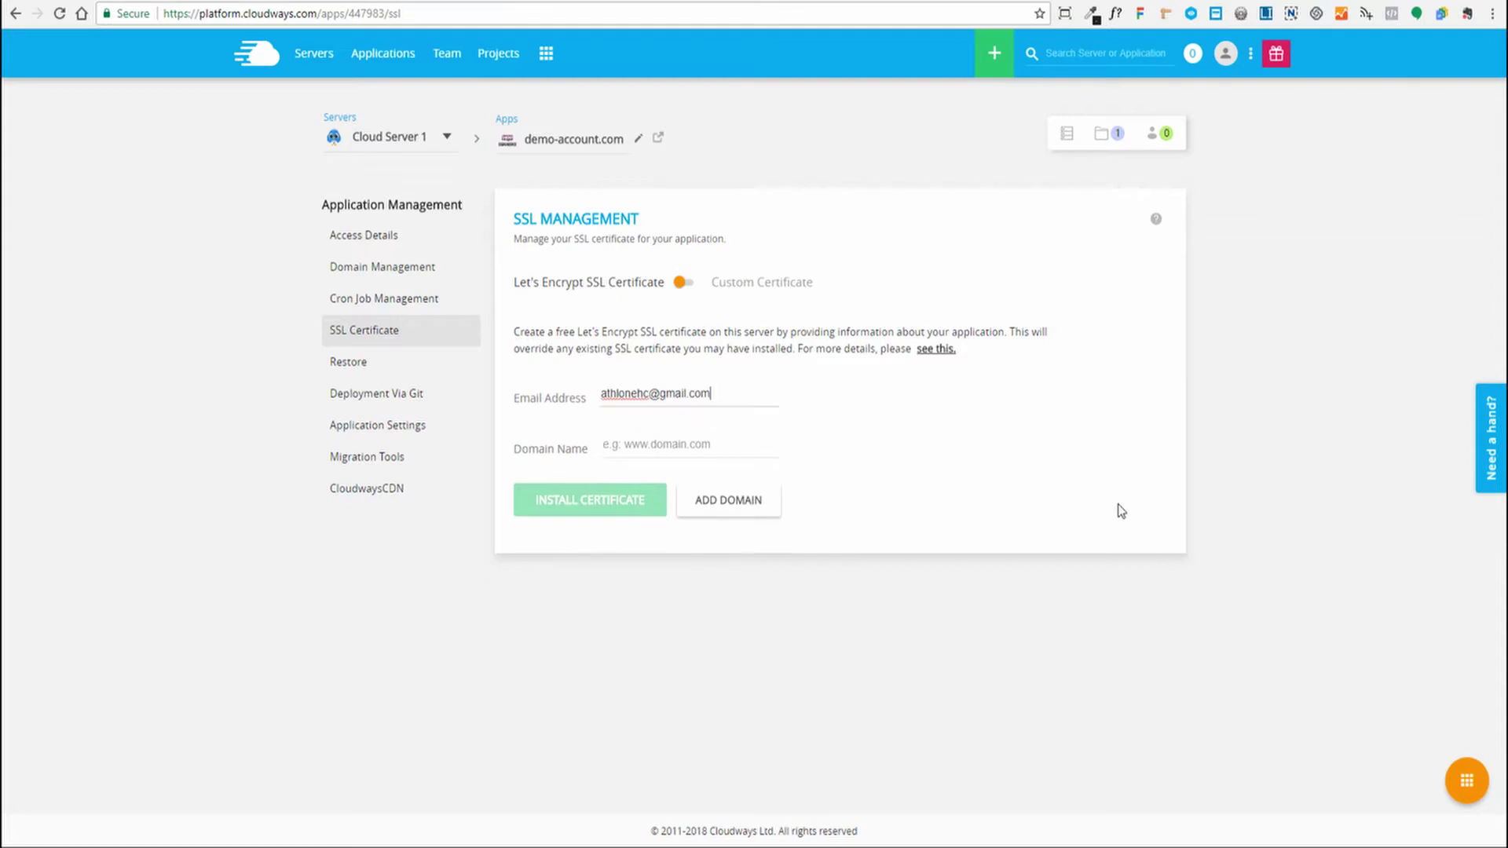
pyautogui.press('Tab')
pyautogui.write('demo-')
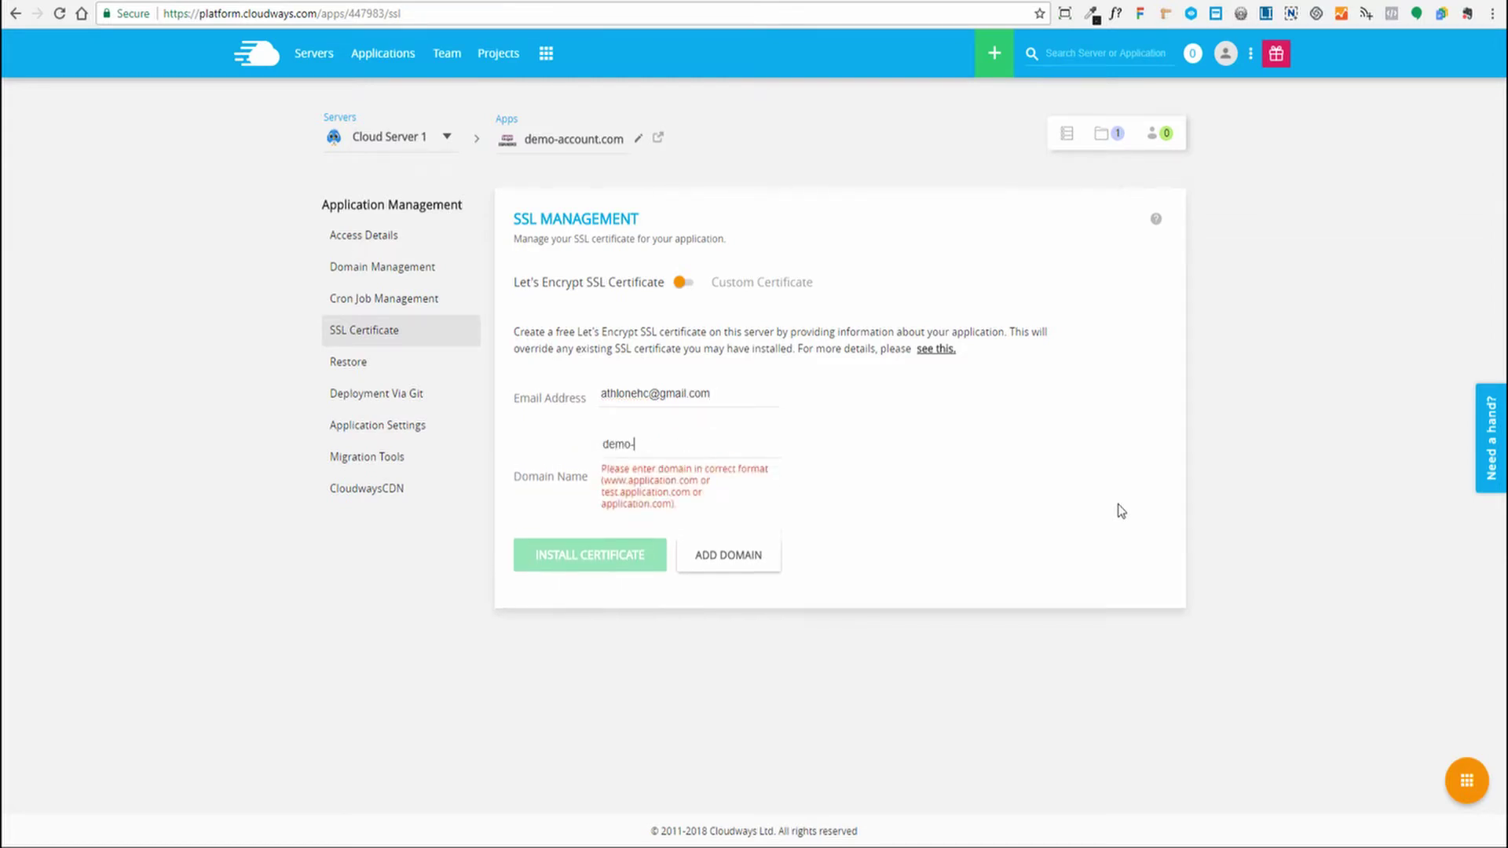
pyautogui.write('account.com')
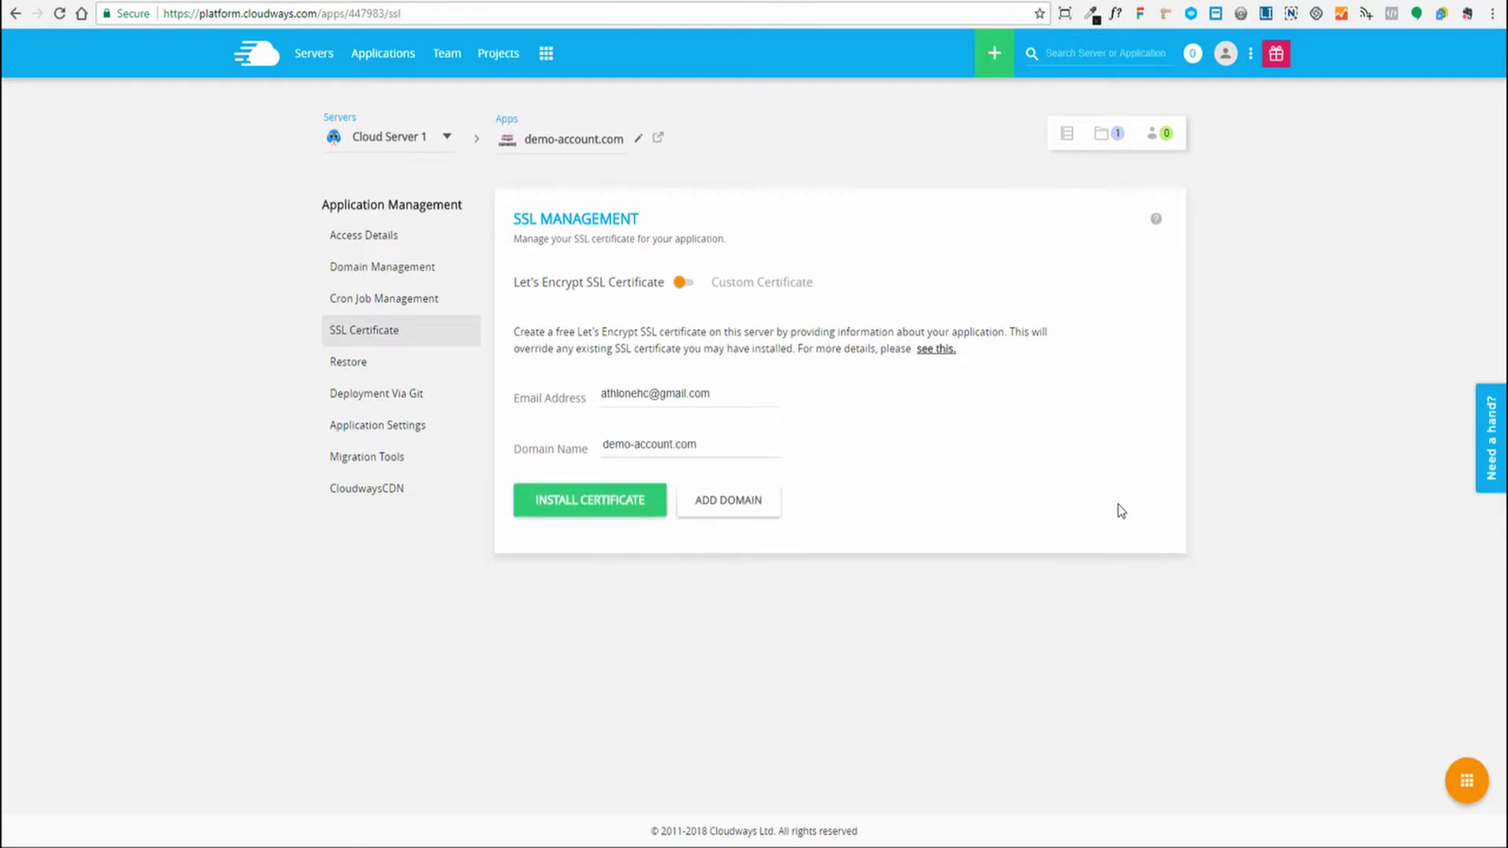
pyautogui.click(591, 511)
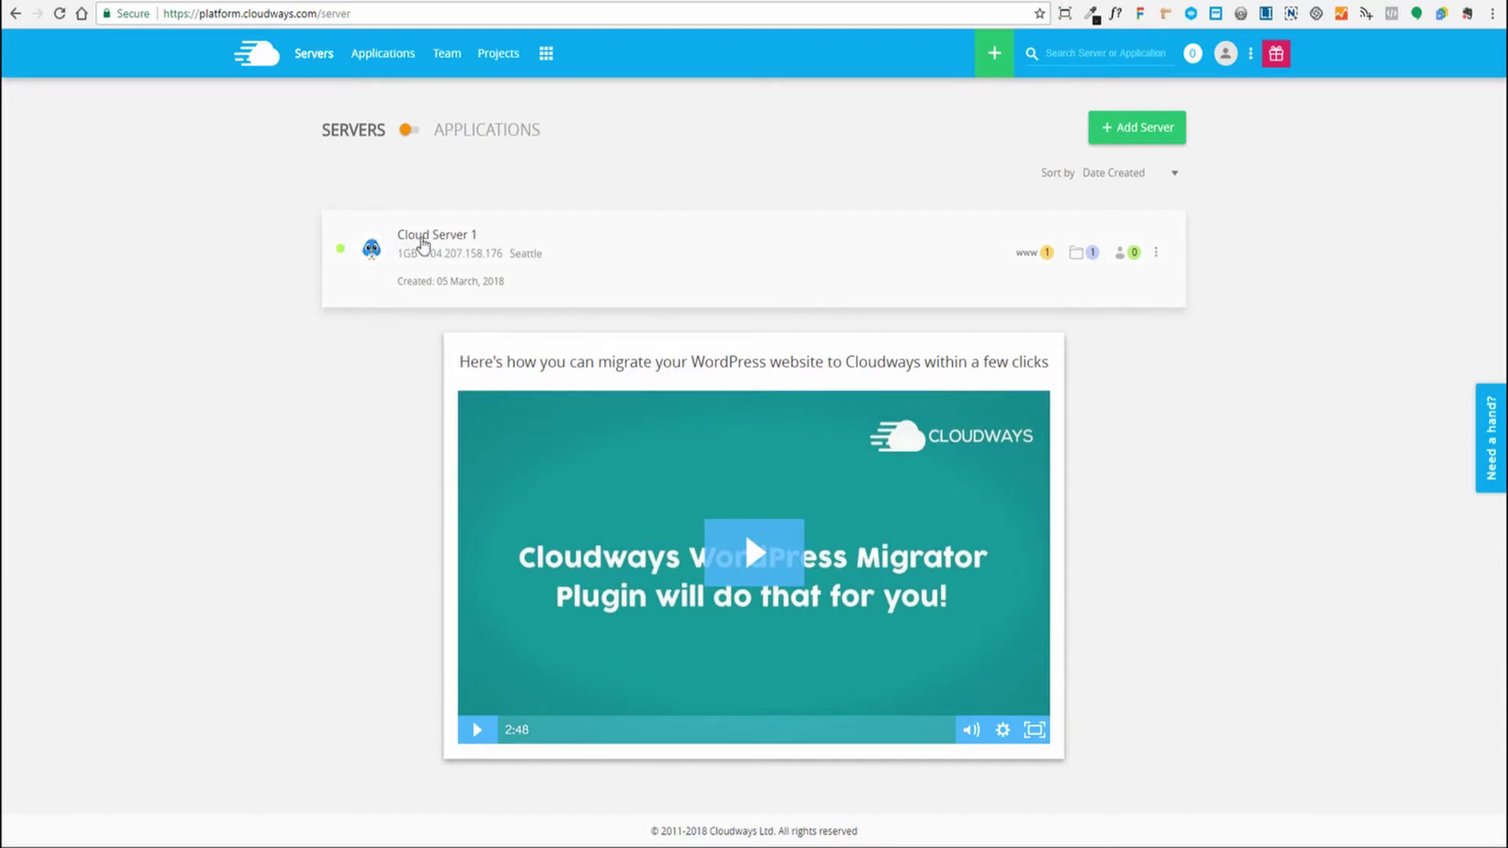
# Check Cloud Server 1's vertical scaling options, noting the $11.00 monthly price for 1GB
pyautogui.click(424, 238)
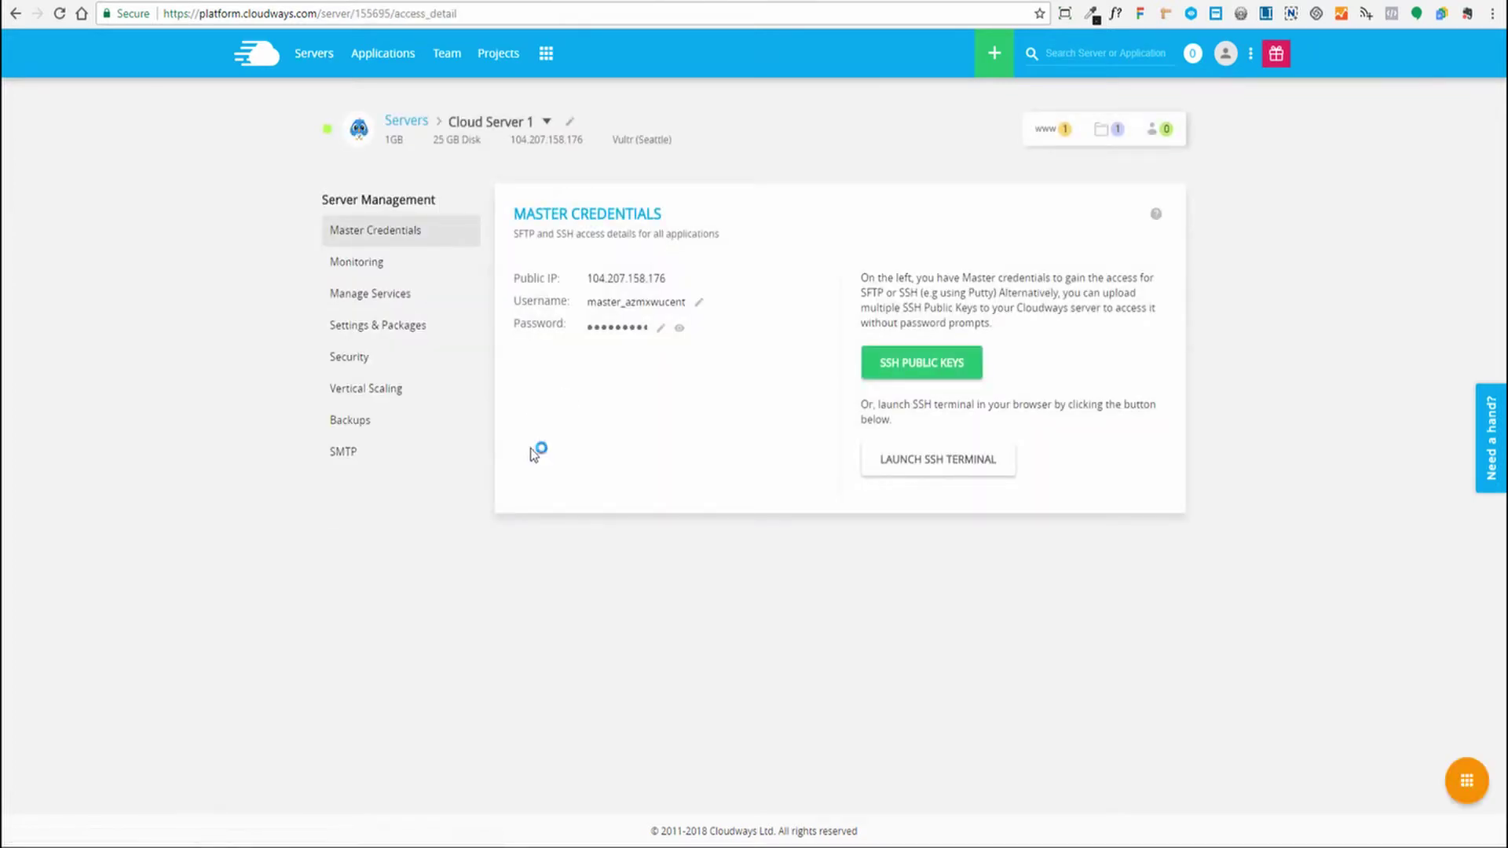
pyautogui.click(343, 389)
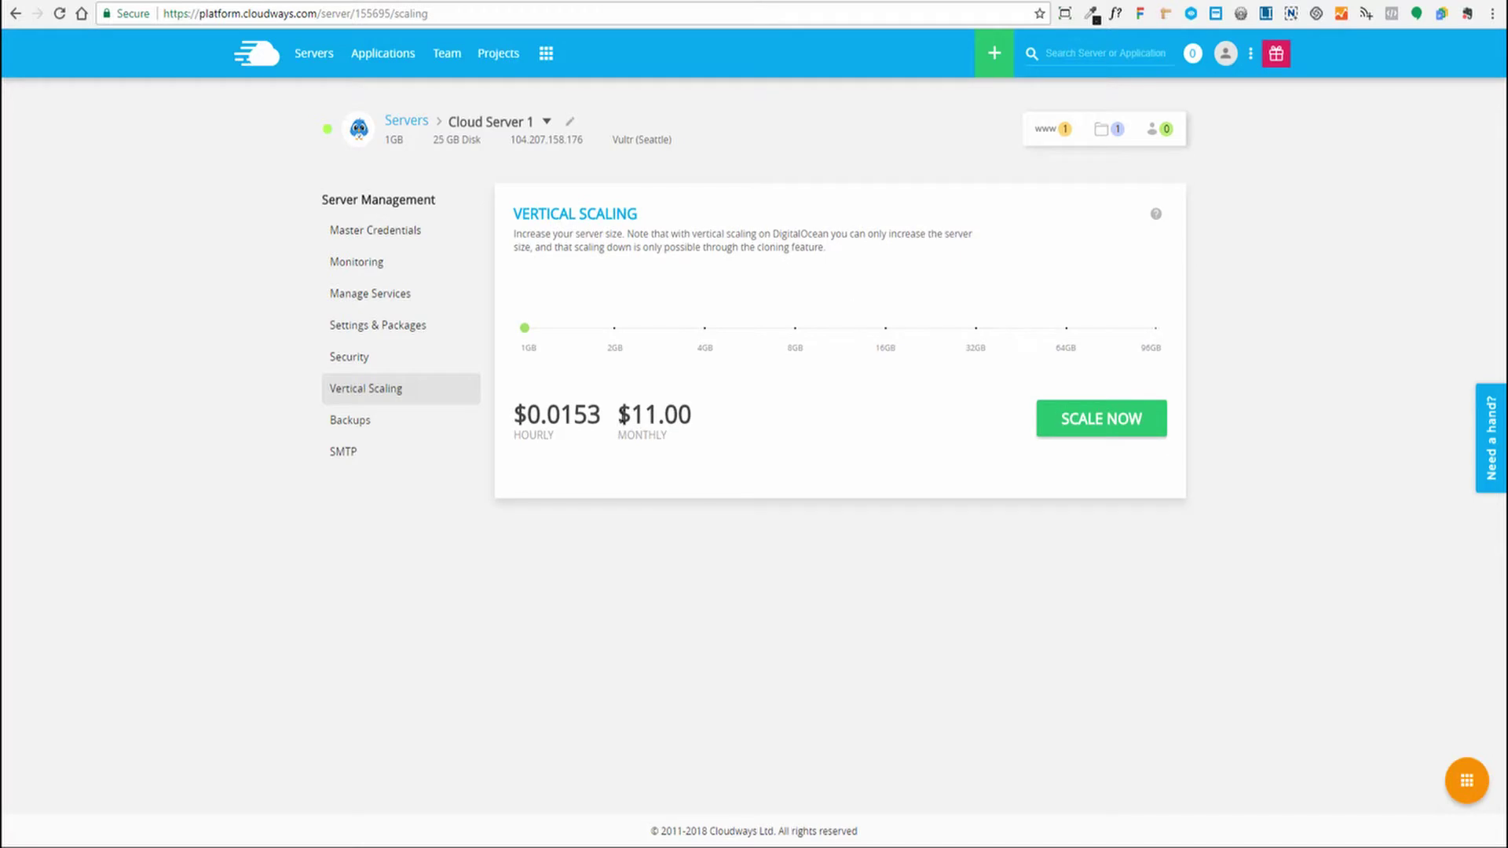
pyautogui.moveTo(618, 415); pyautogui.dragTo(695, 418)
pyautogui.click(539, 360)
pyautogui.moveTo(525, 329)
pyautogui.moveTo(615, 341)
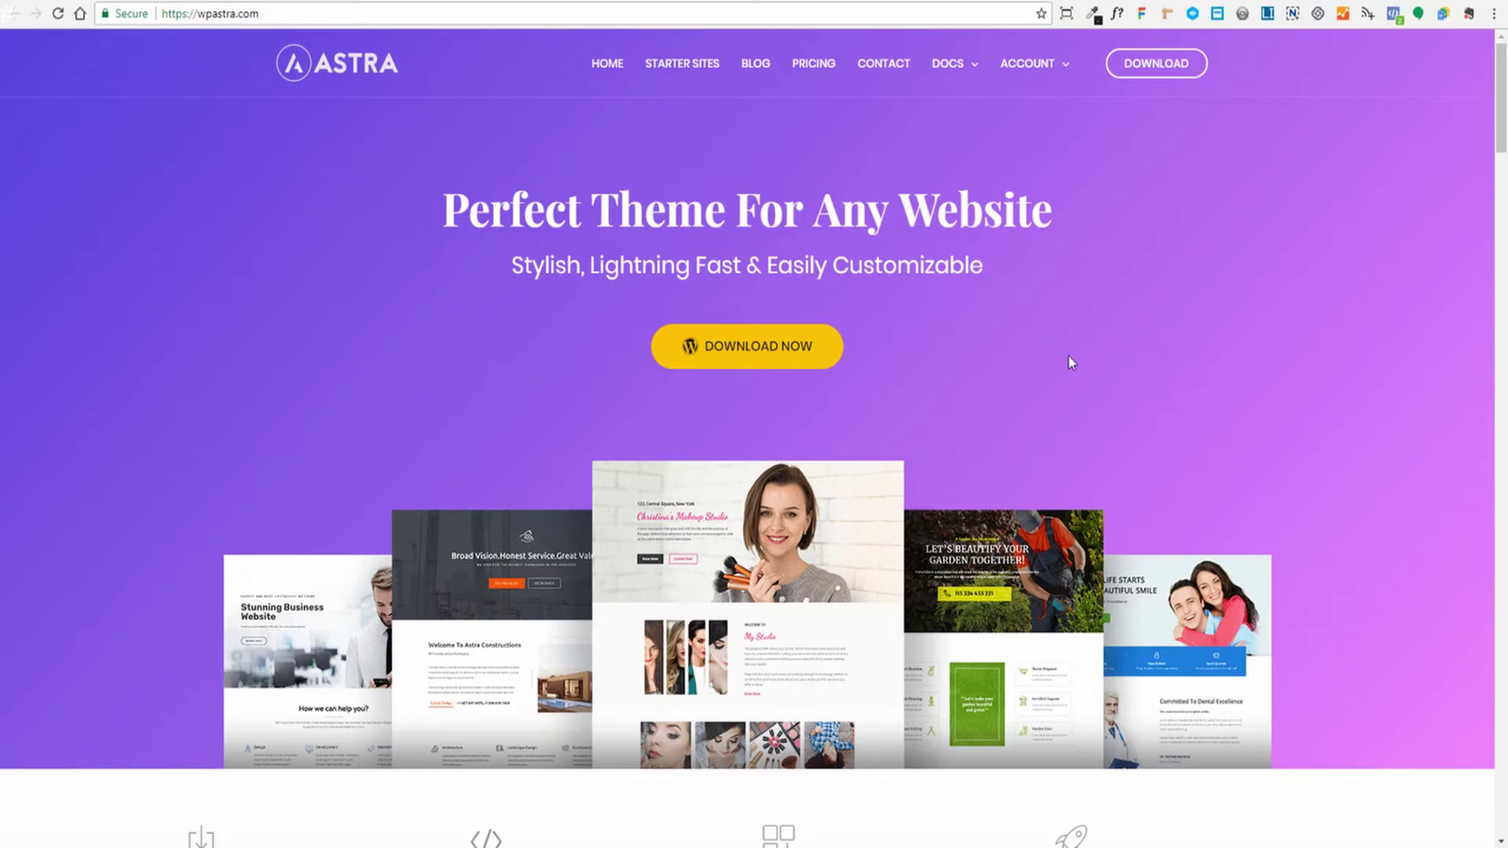
# Open the Astra pricing plans and scroll through the plan comparison
pyautogui.click(755, 351)
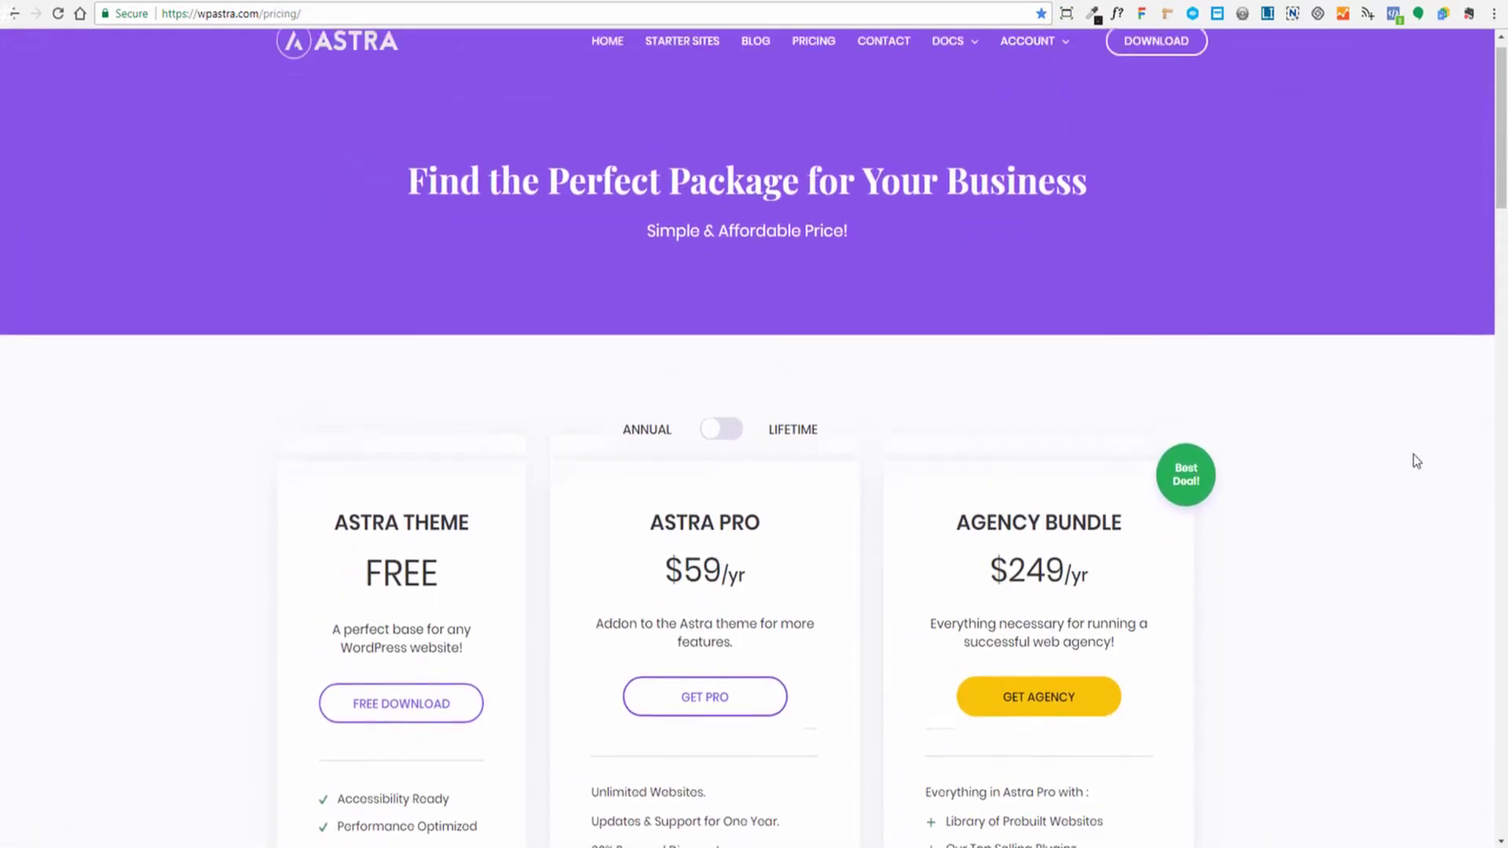
pyautogui.scroll(-2, 1414, 454)
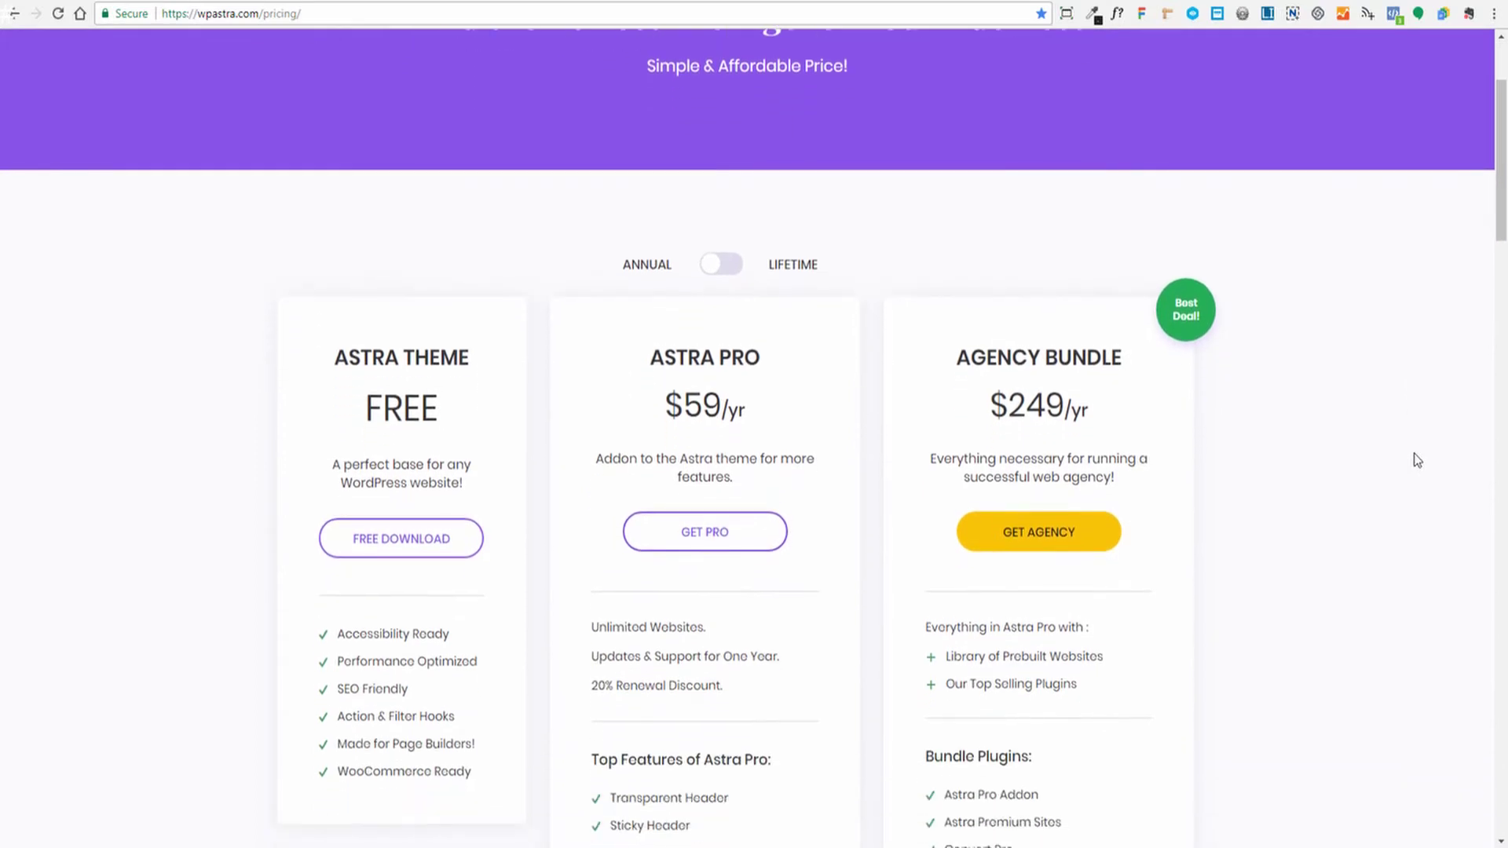
pyautogui.scroll(2, 1413, 460)
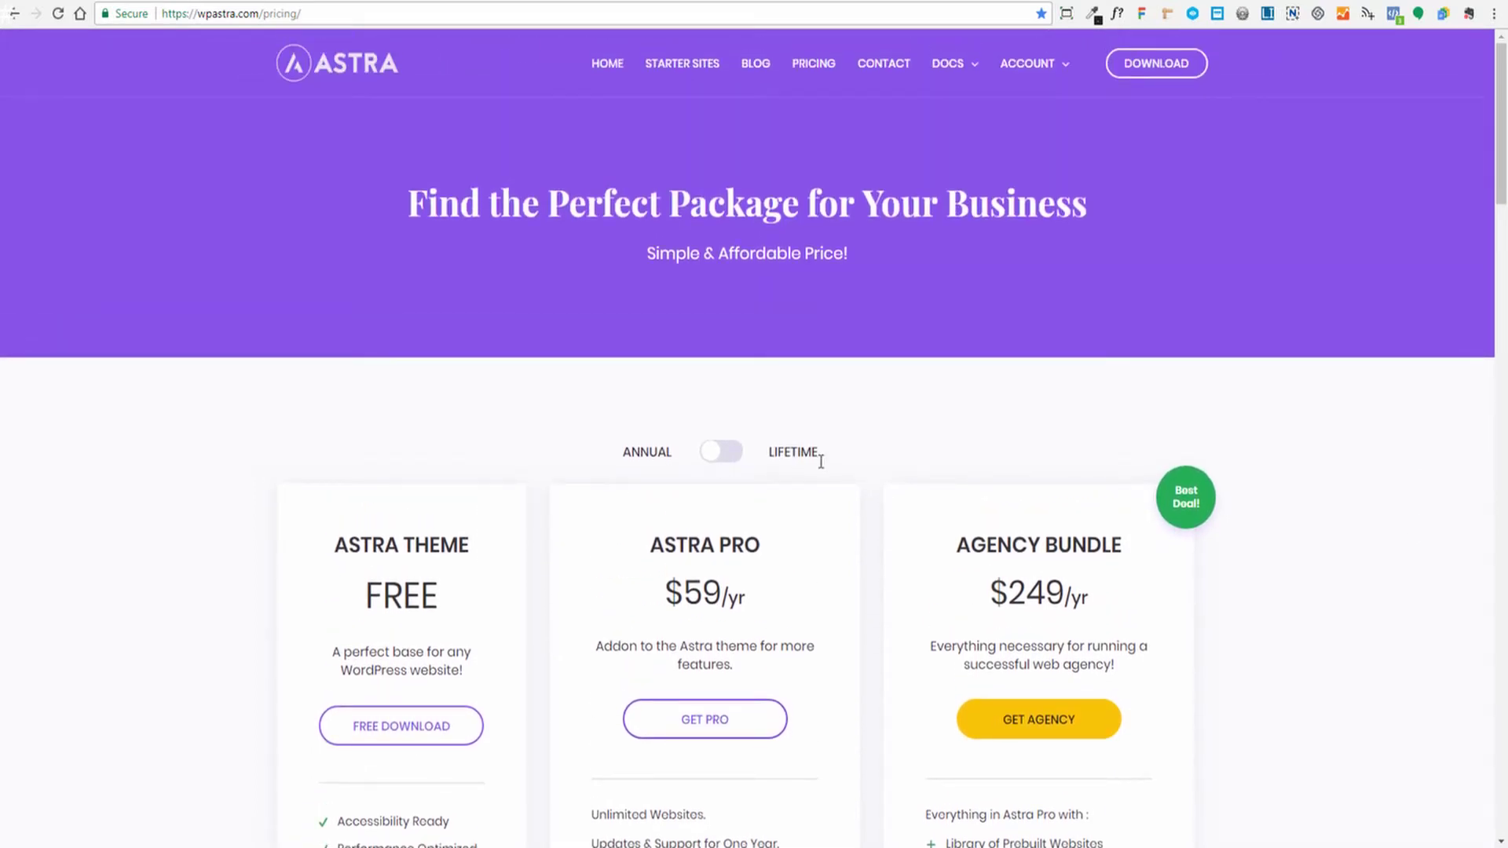
pyautogui.scroll(-2, 1376, 332)
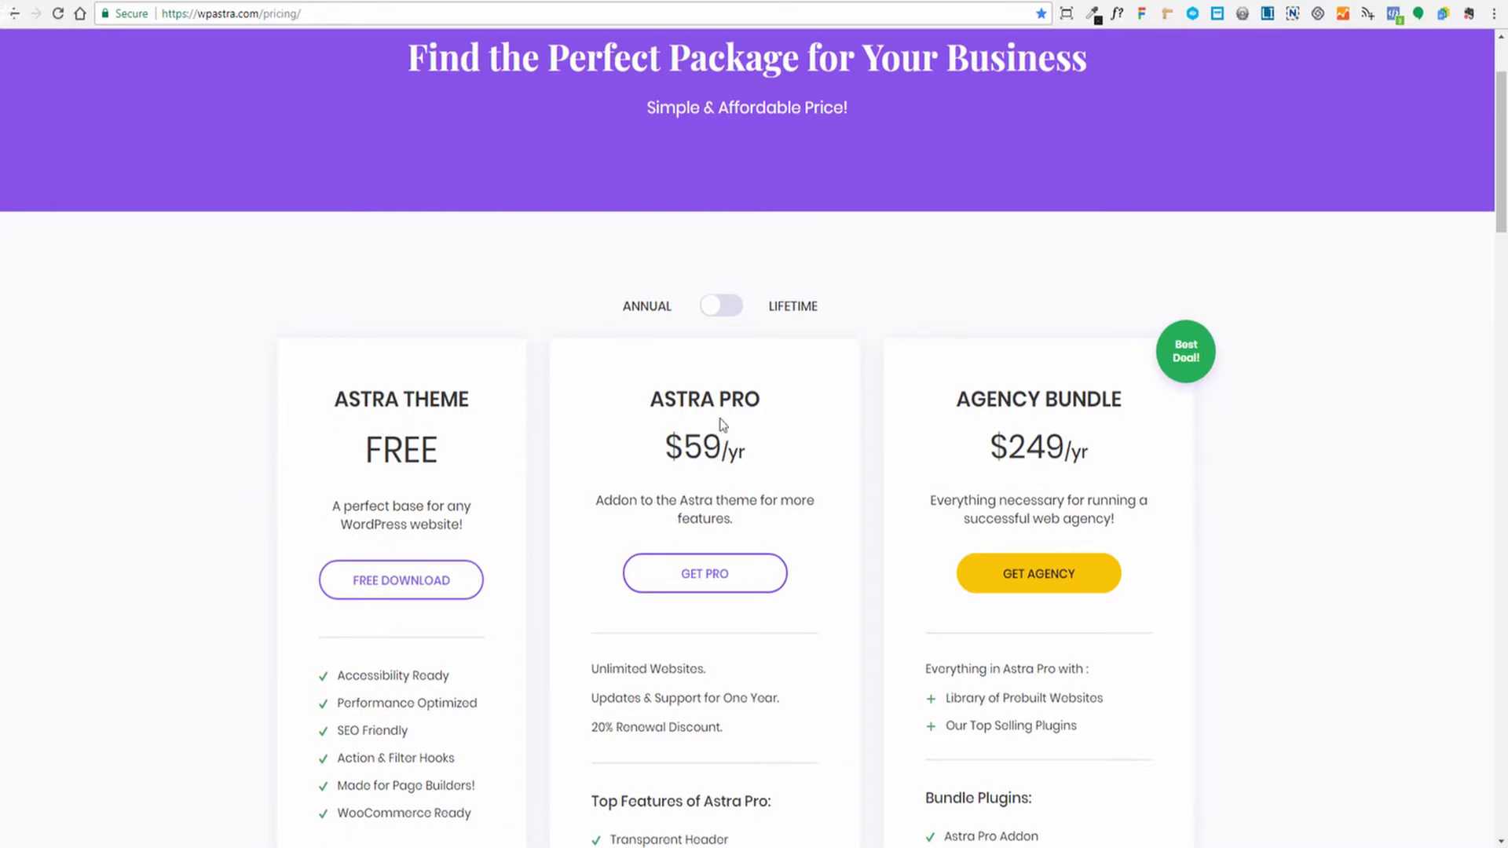
pyautogui.scroll(-1, 1138, 471)
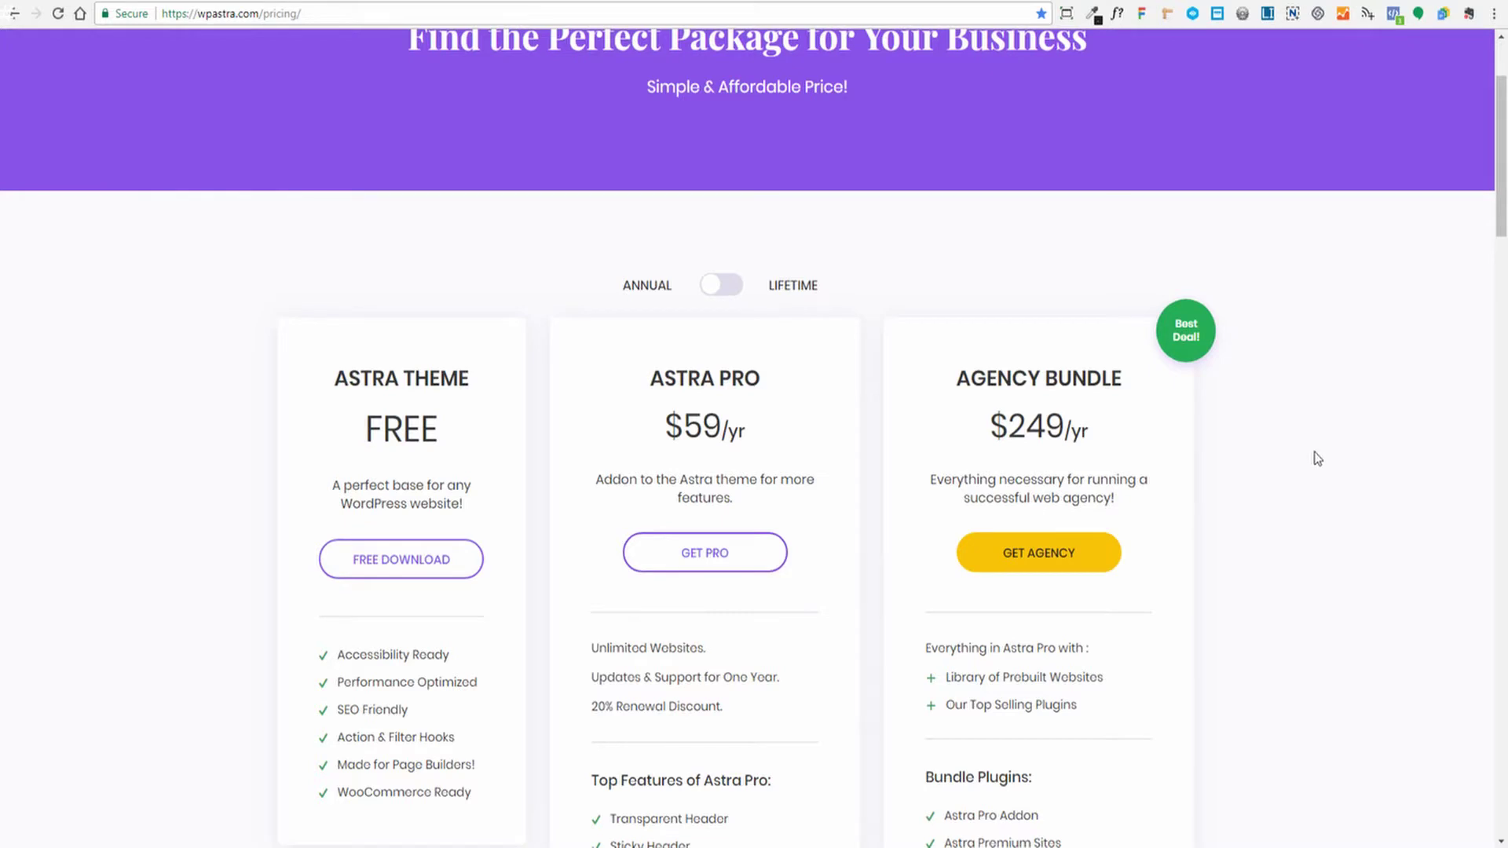
pyautogui.scroll(-2, 1327, 465)
pyautogui.scroll(-4, 1275, 498)
pyautogui.scroll(1, 1283, 508)
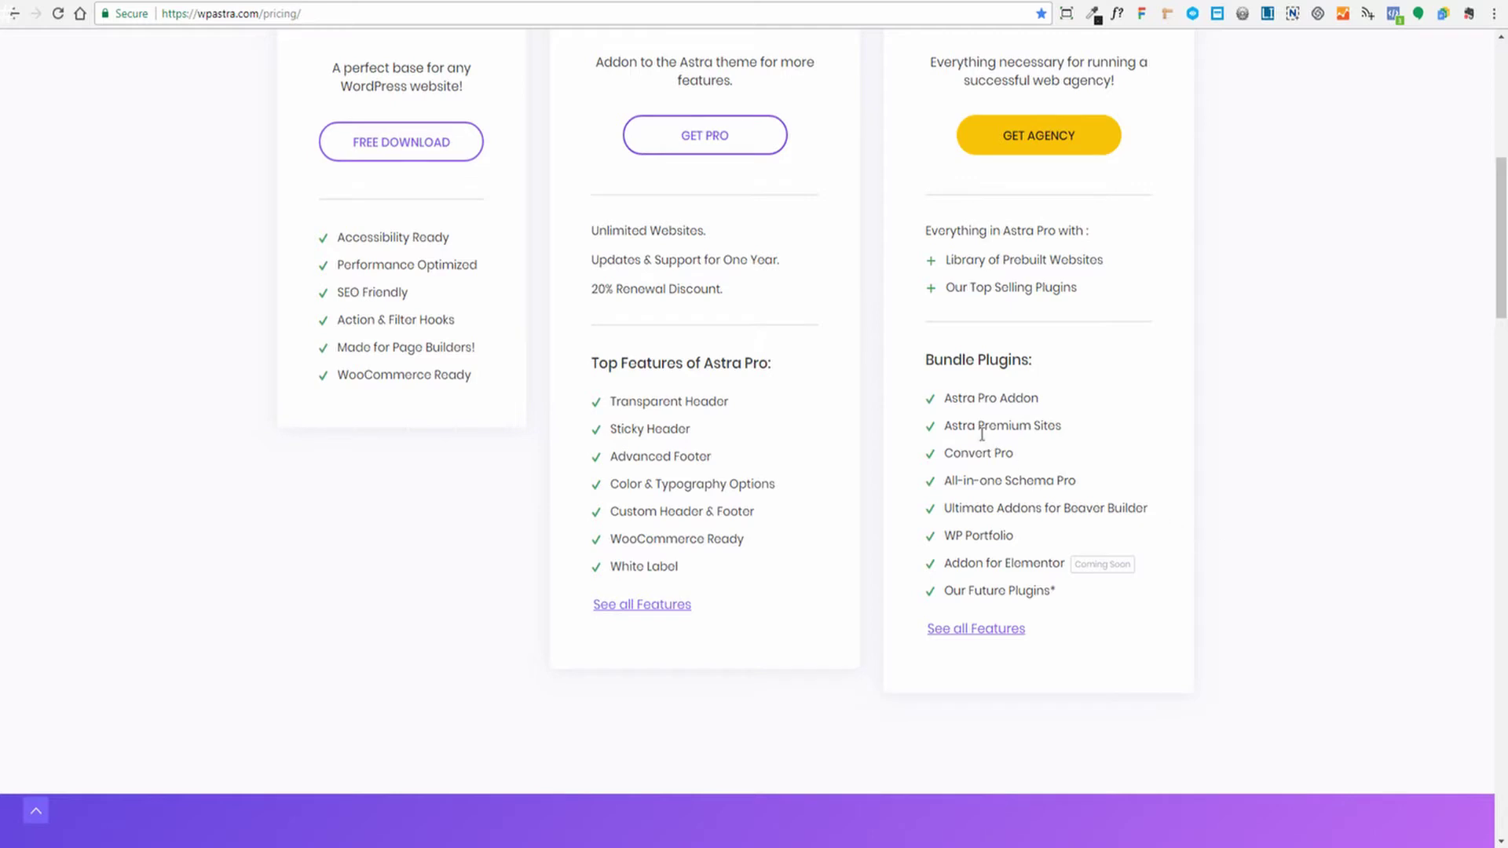
pyautogui.moveTo(948, 424)
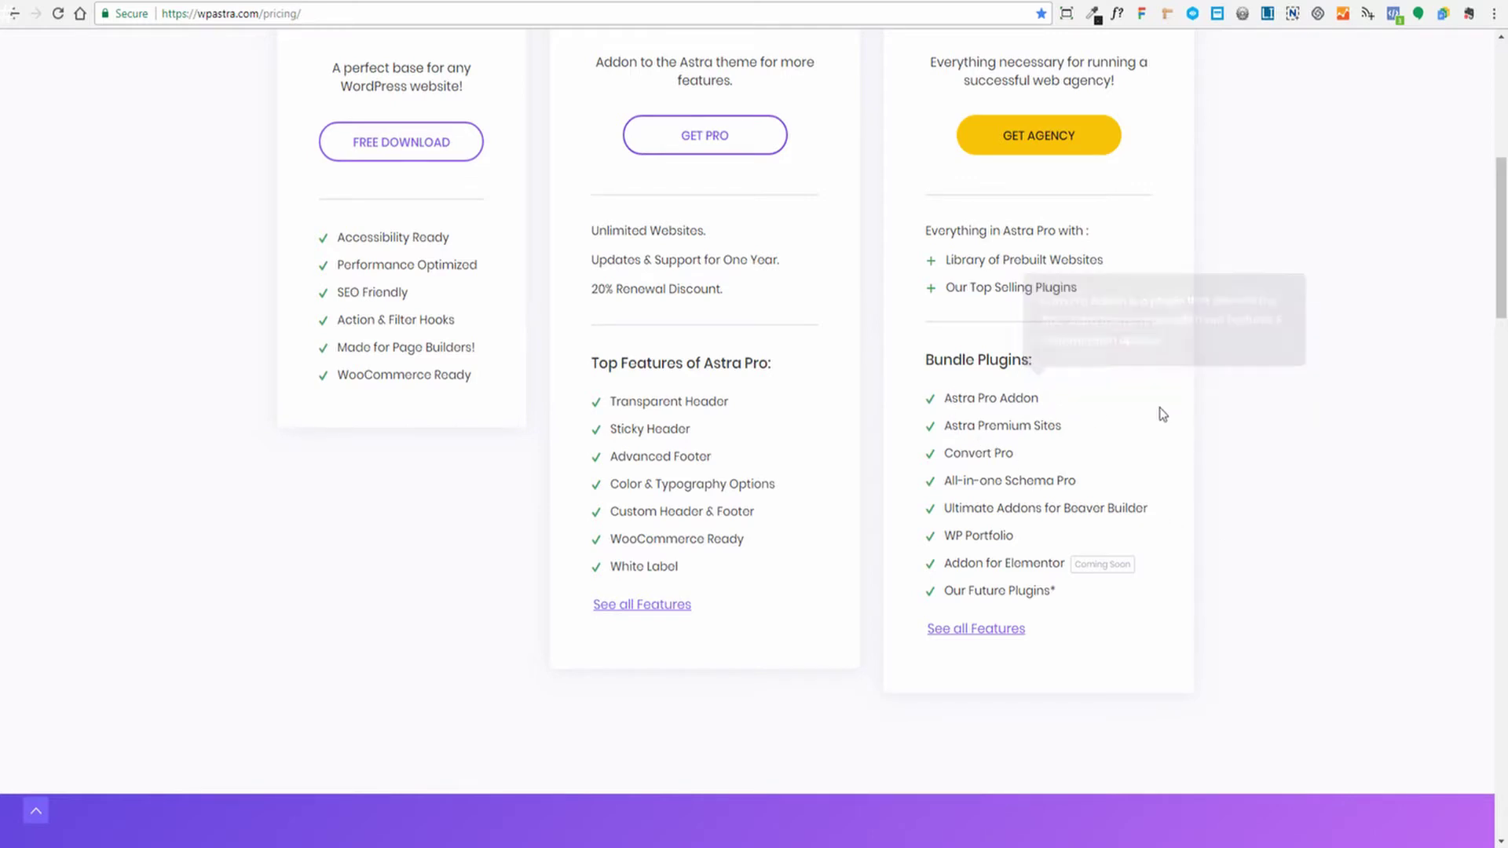
pyautogui.scroll(4, 1175, 410)
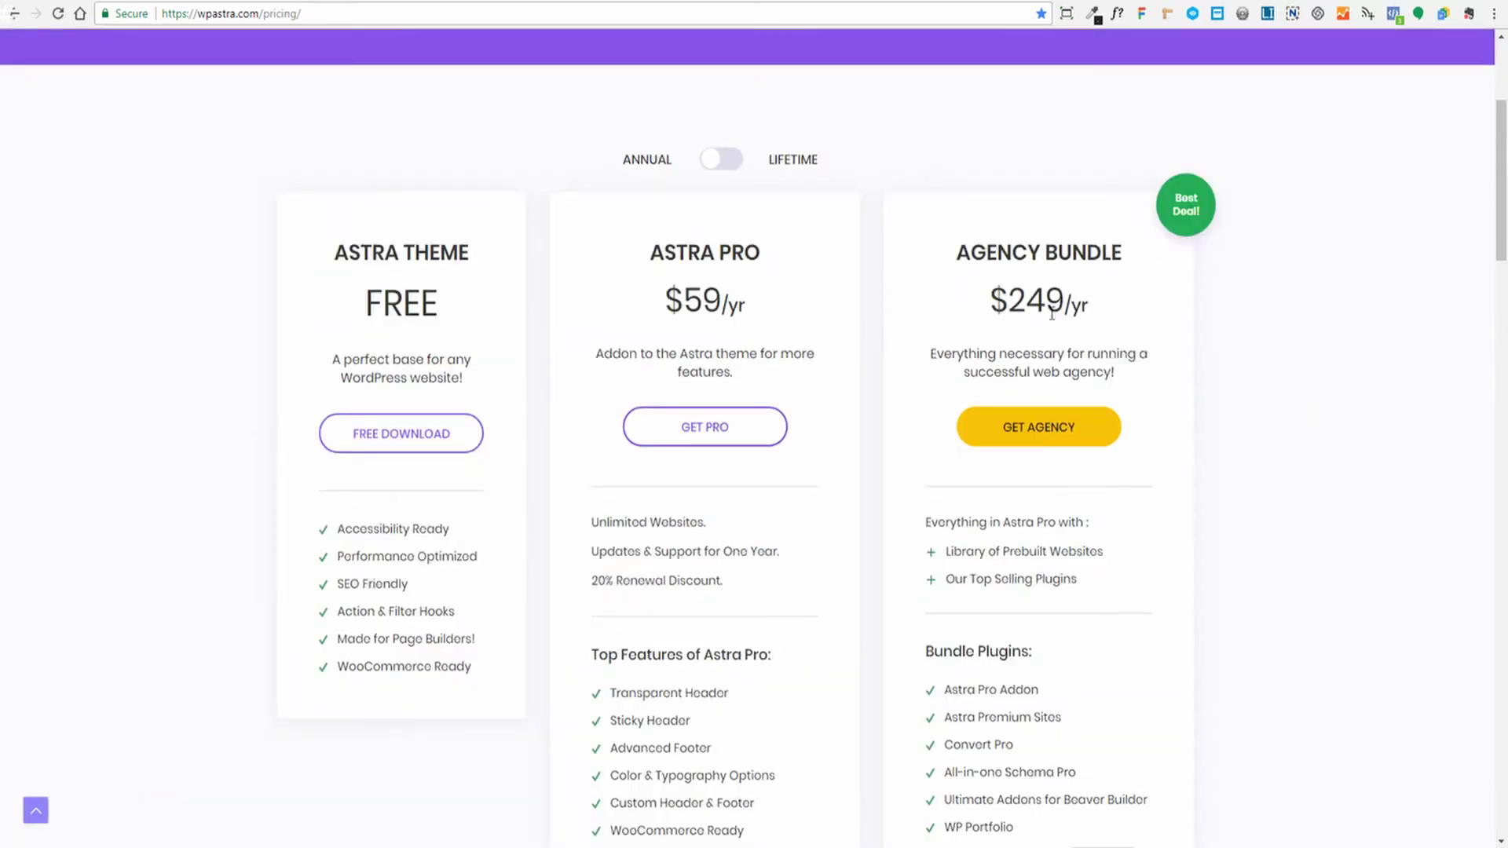
# Switch pricing to Lifetime so Astra Pro shows $249 and the Agency Bundle $699
pyautogui.click(710, 160)
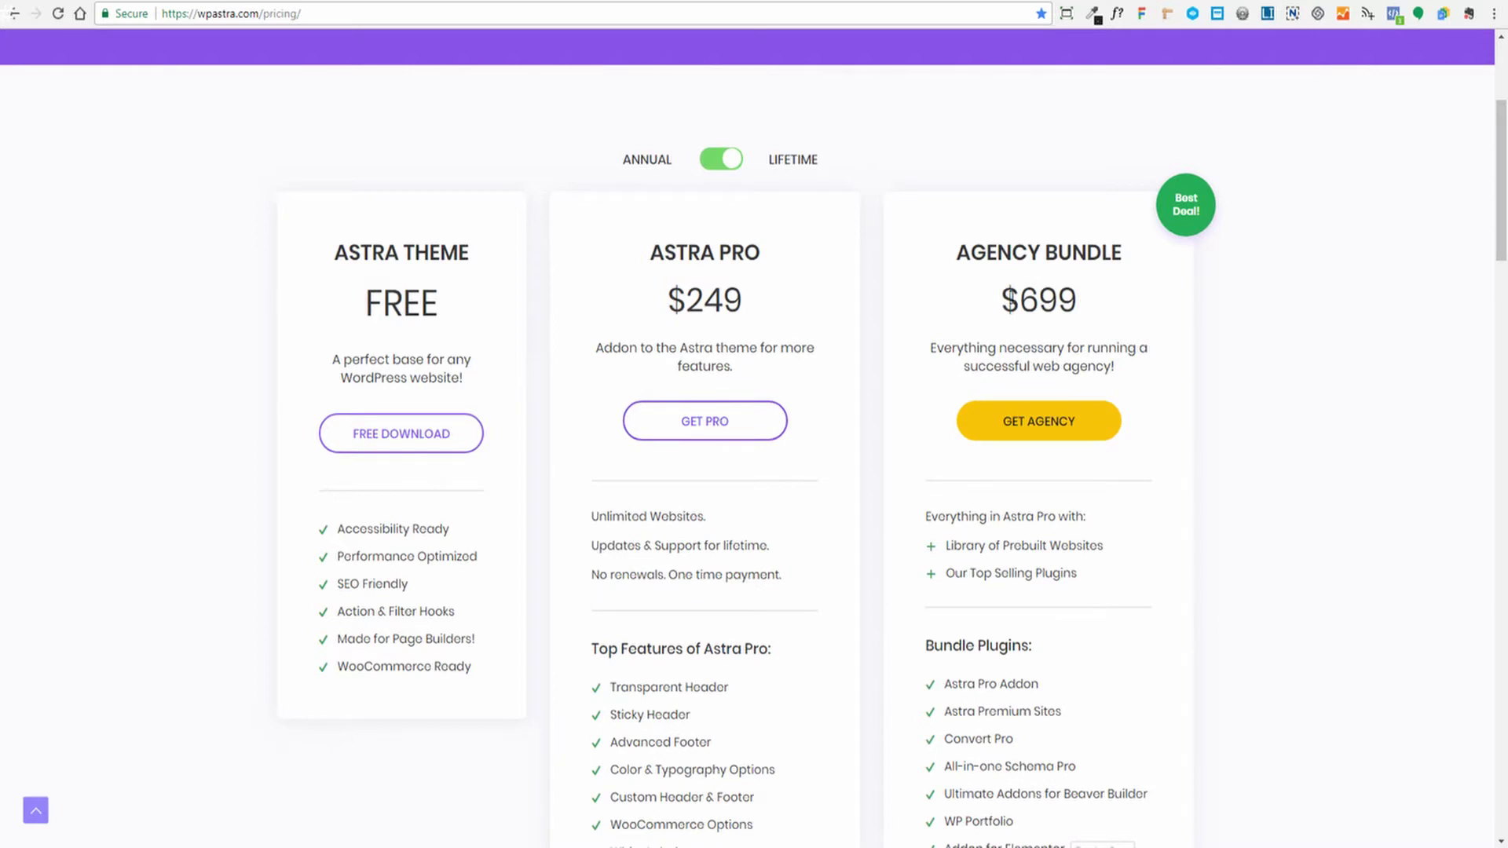
pyautogui.moveTo(1002, 300); pyautogui.dragTo(1074, 300)
pyautogui.click(1130, 314)
pyautogui.moveTo(1008, 299); pyautogui.dragTo(1096, 302)
pyautogui.click(1107, 300)
# Read the Bundle Plugins tooltips and jump to the plugins included in the Agency Package
pyautogui.scroll(-2, 1237, 380)
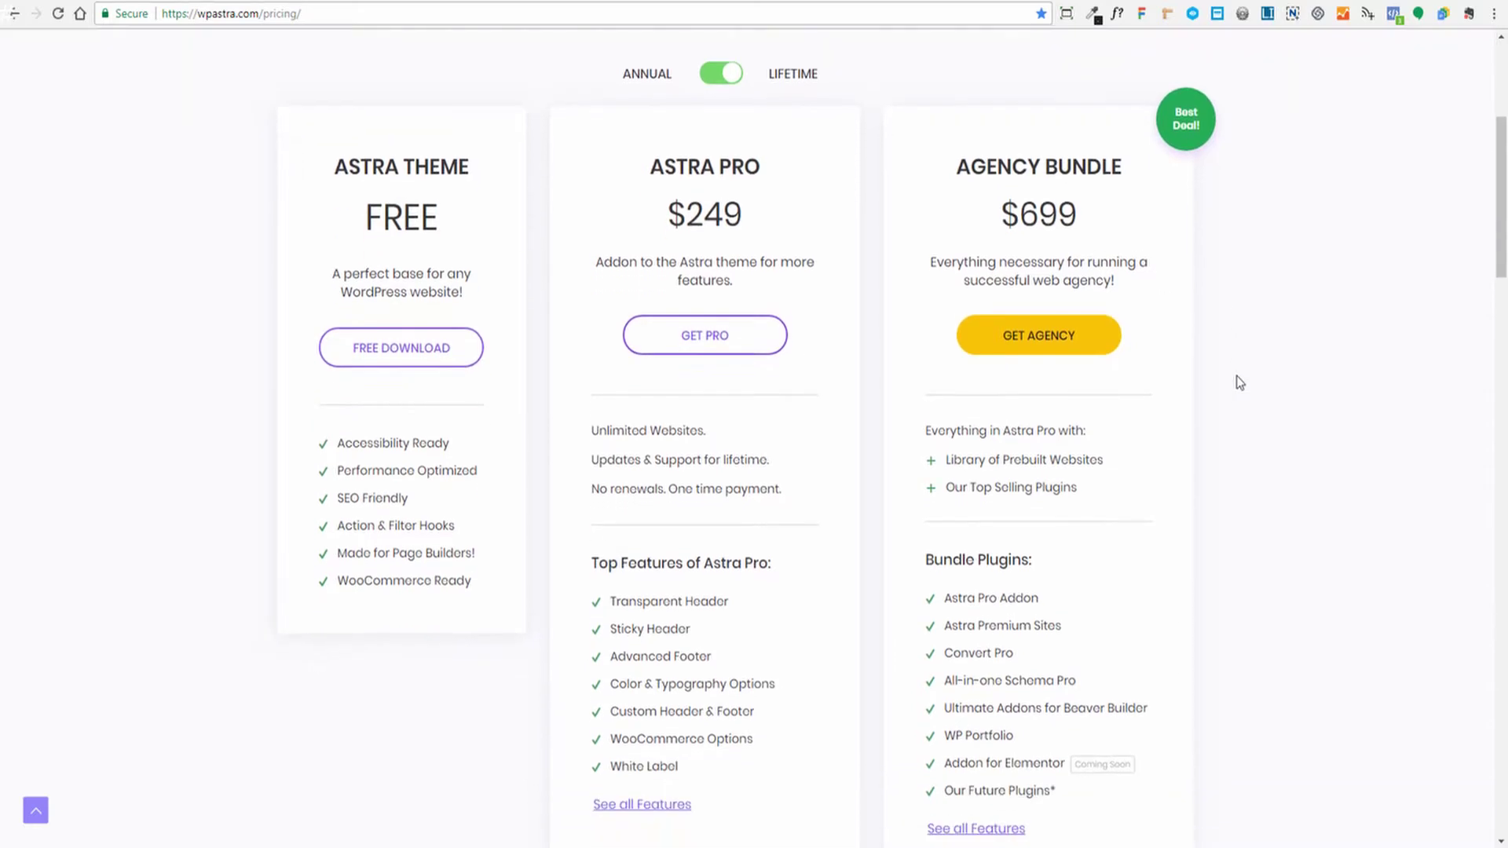
pyautogui.scroll(1, 1225, 387)
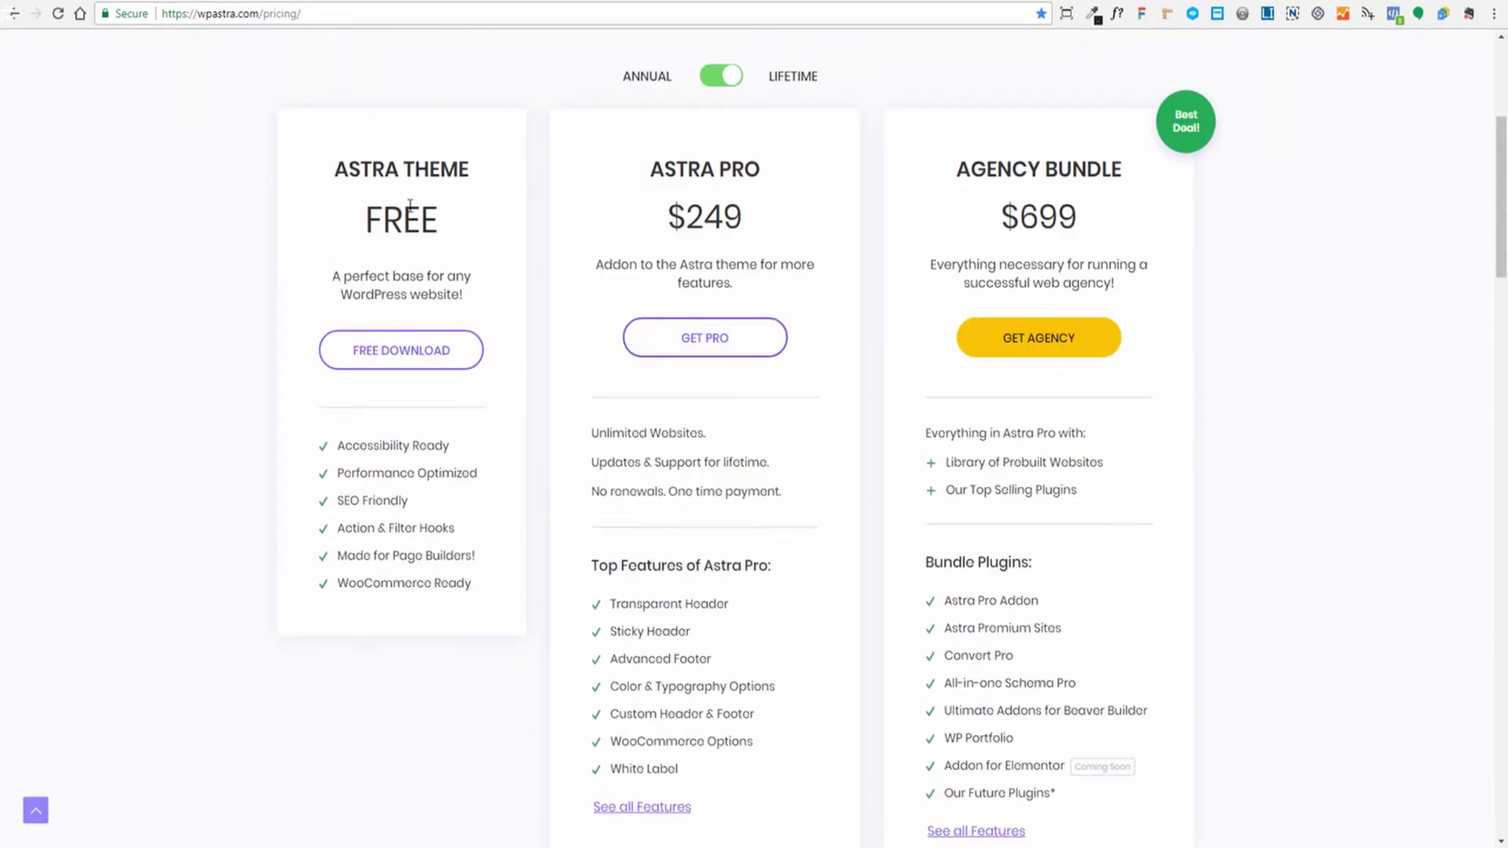
pyautogui.scroll(-1, 1239, 265)
pyautogui.scroll(-1, 1239, 266)
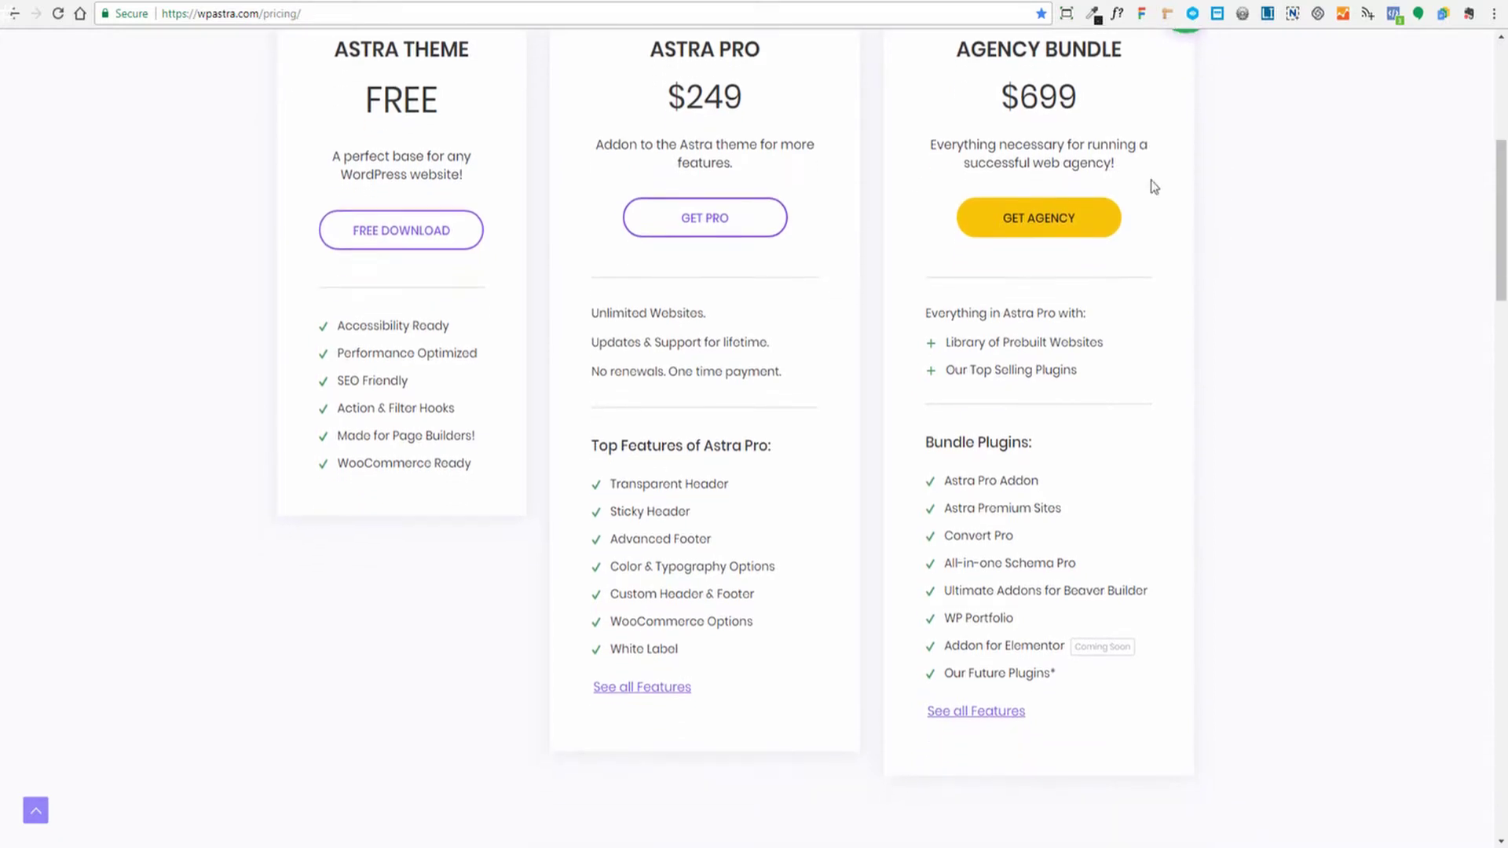
pyautogui.moveTo(993, 455)
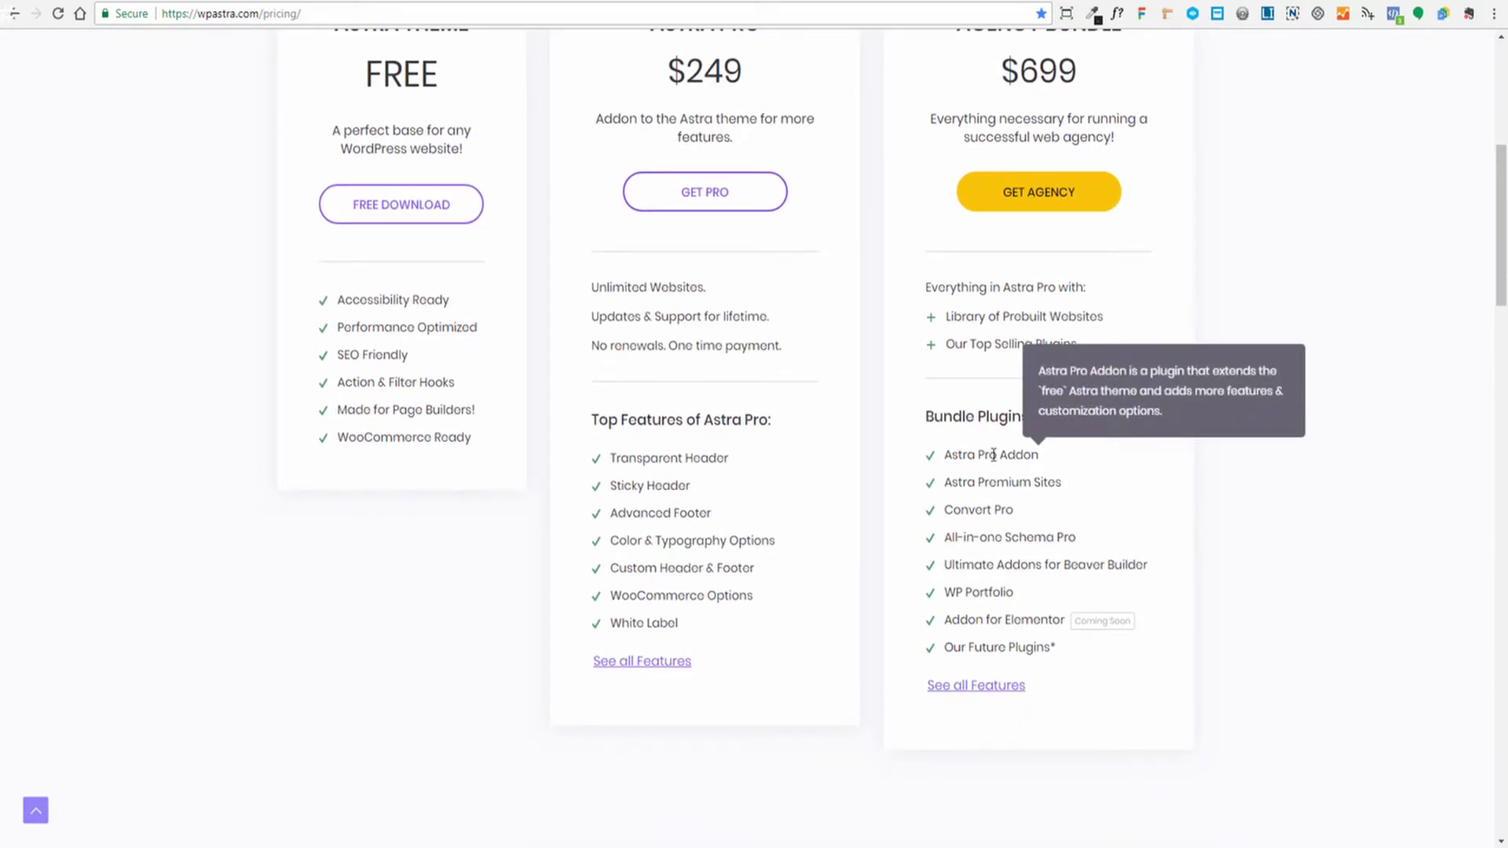
pyautogui.moveTo(1001, 482)
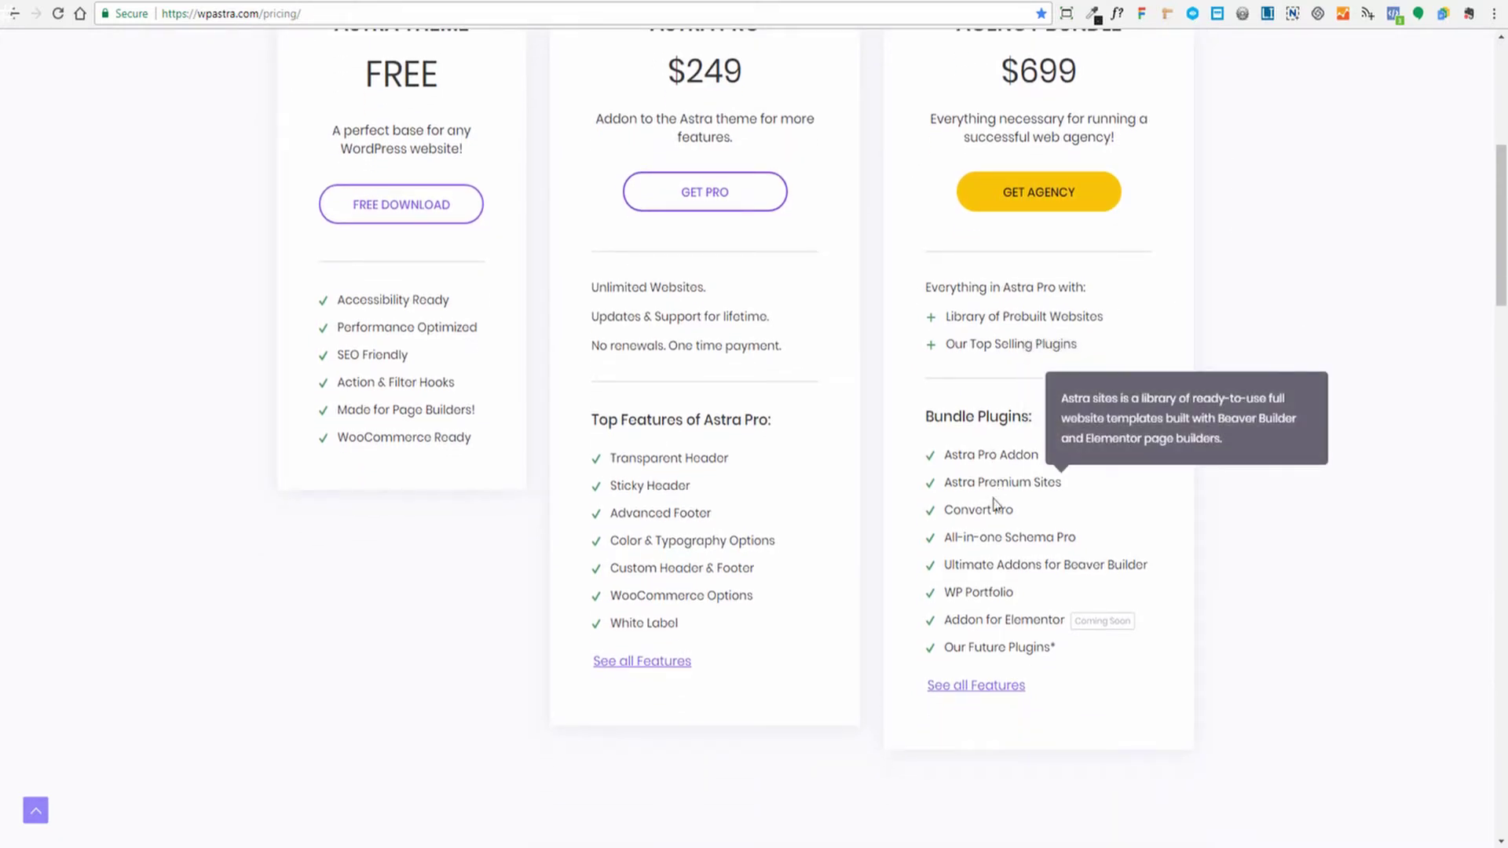
pyautogui.moveTo(1003, 538)
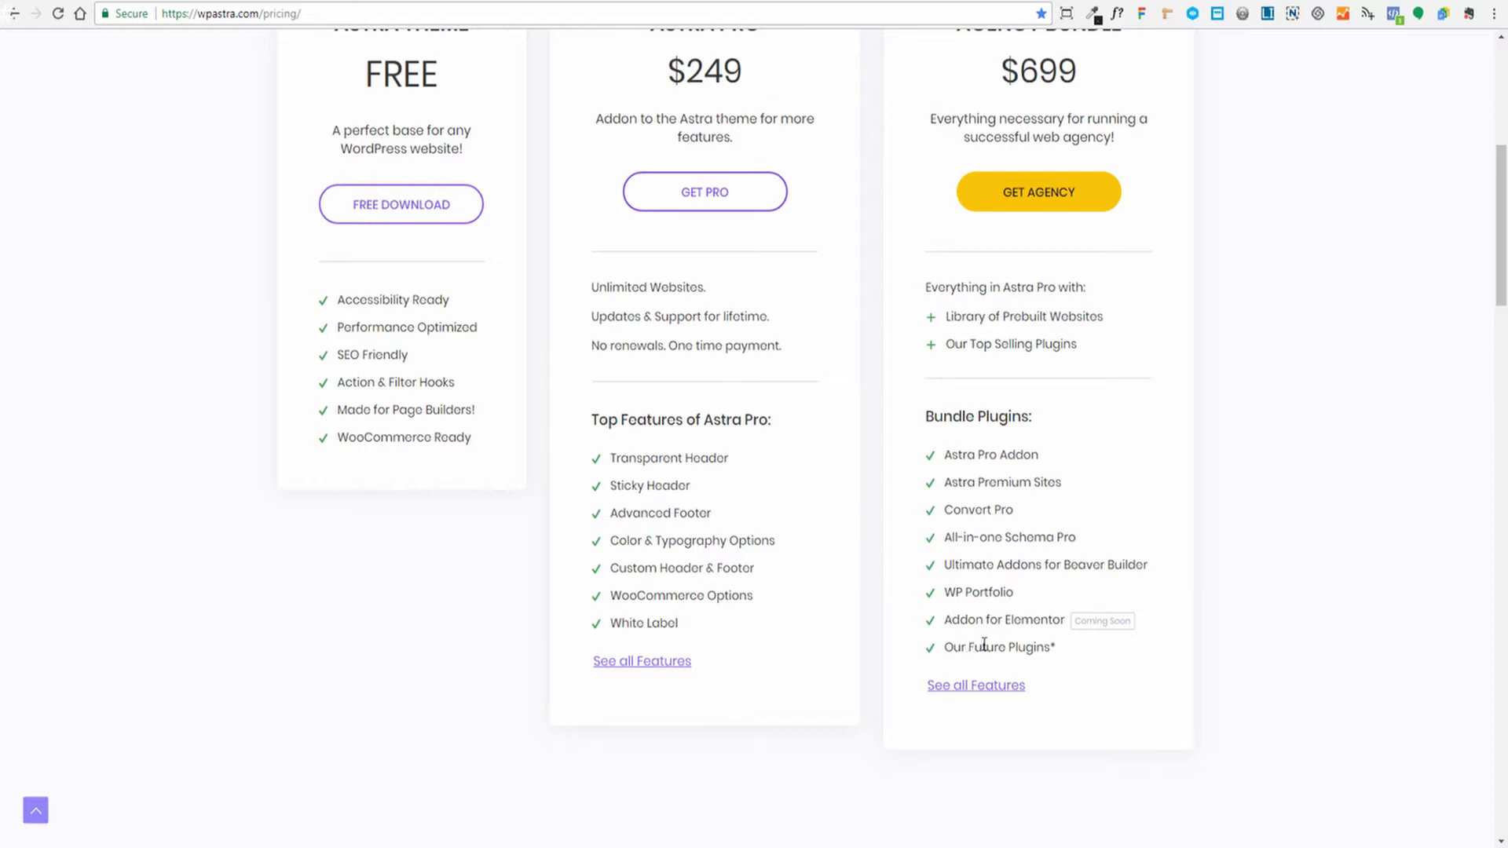
pyautogui.click(971, 686)
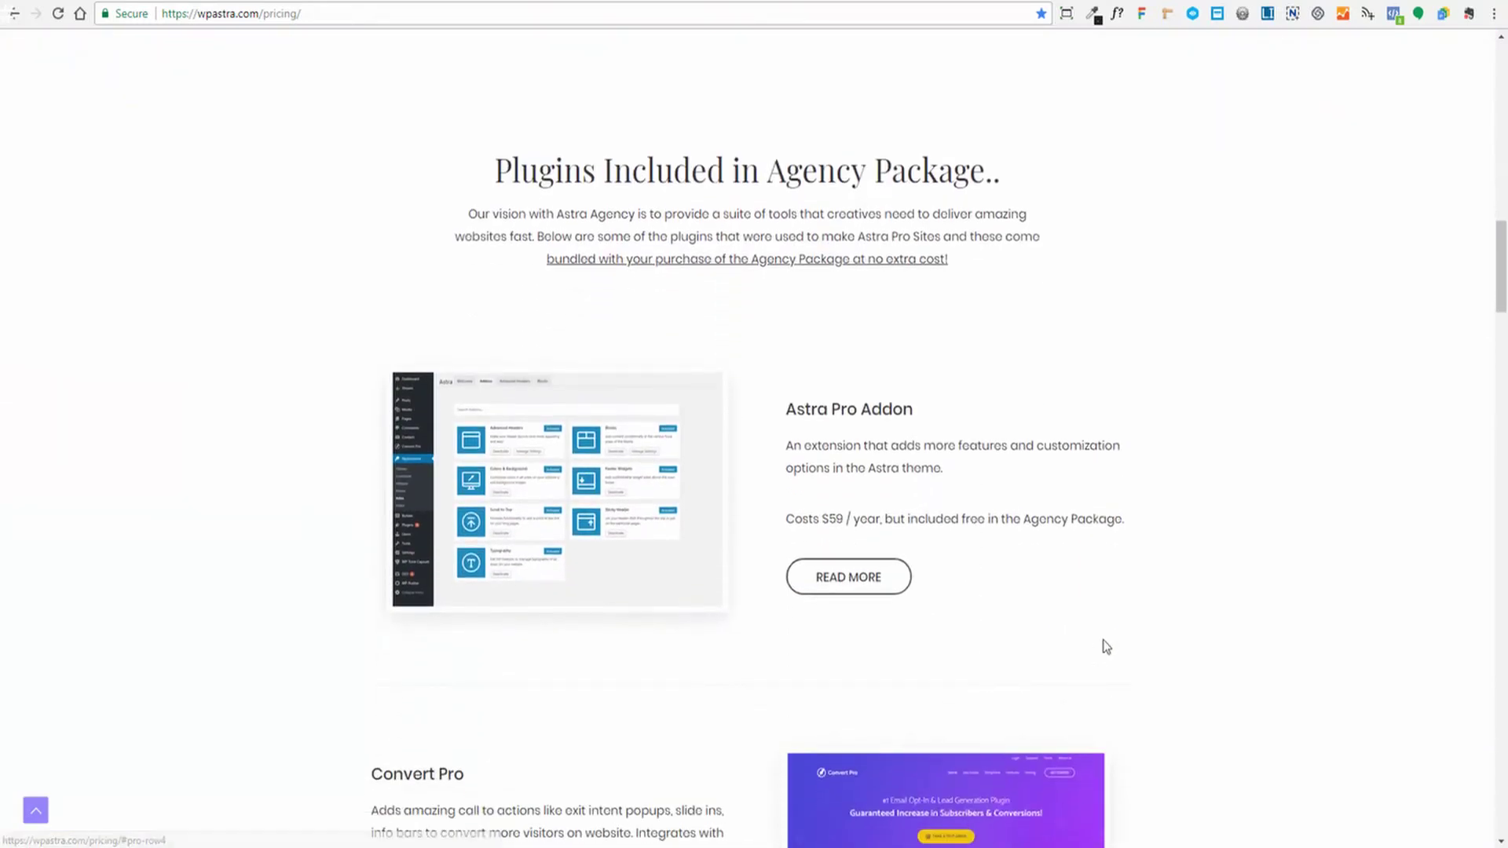
pyautogui.scroll(-1, 1208, 505)
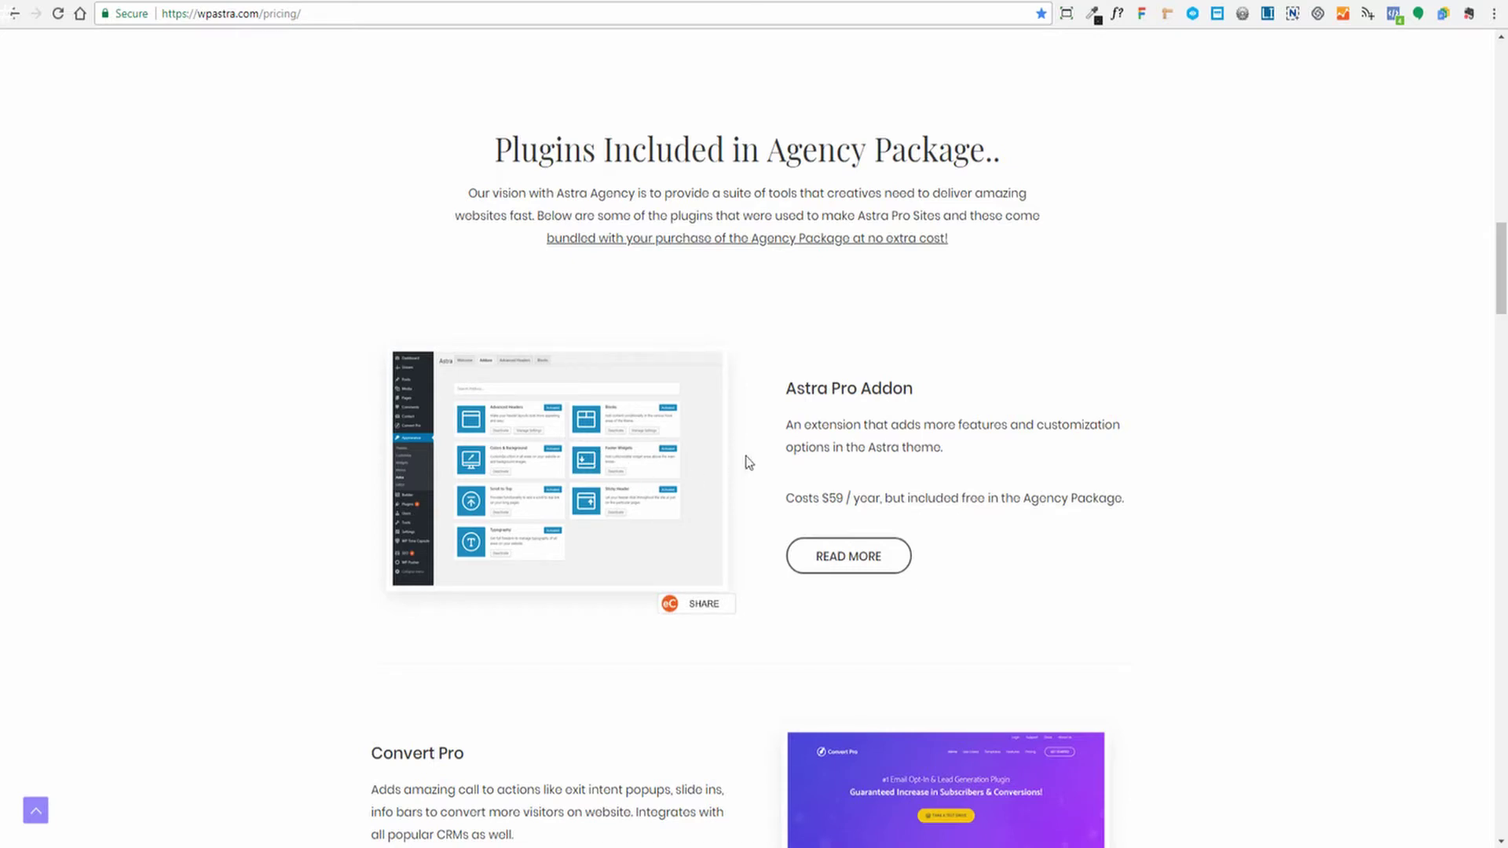
pyautogui.scroll(-5, 1245, 447)
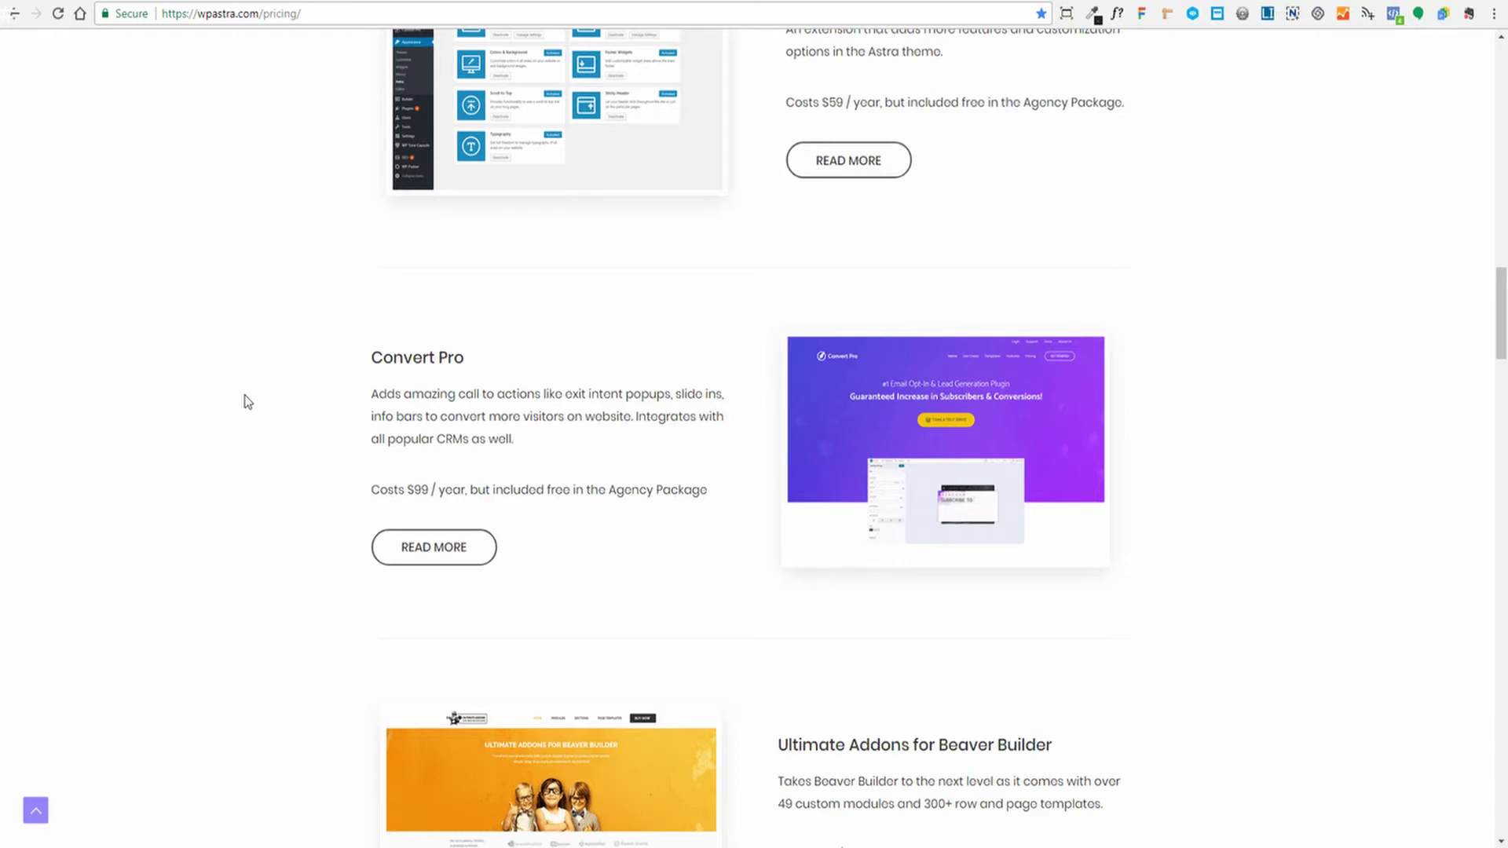
pyautogui.scroll(-5, 247, 401)
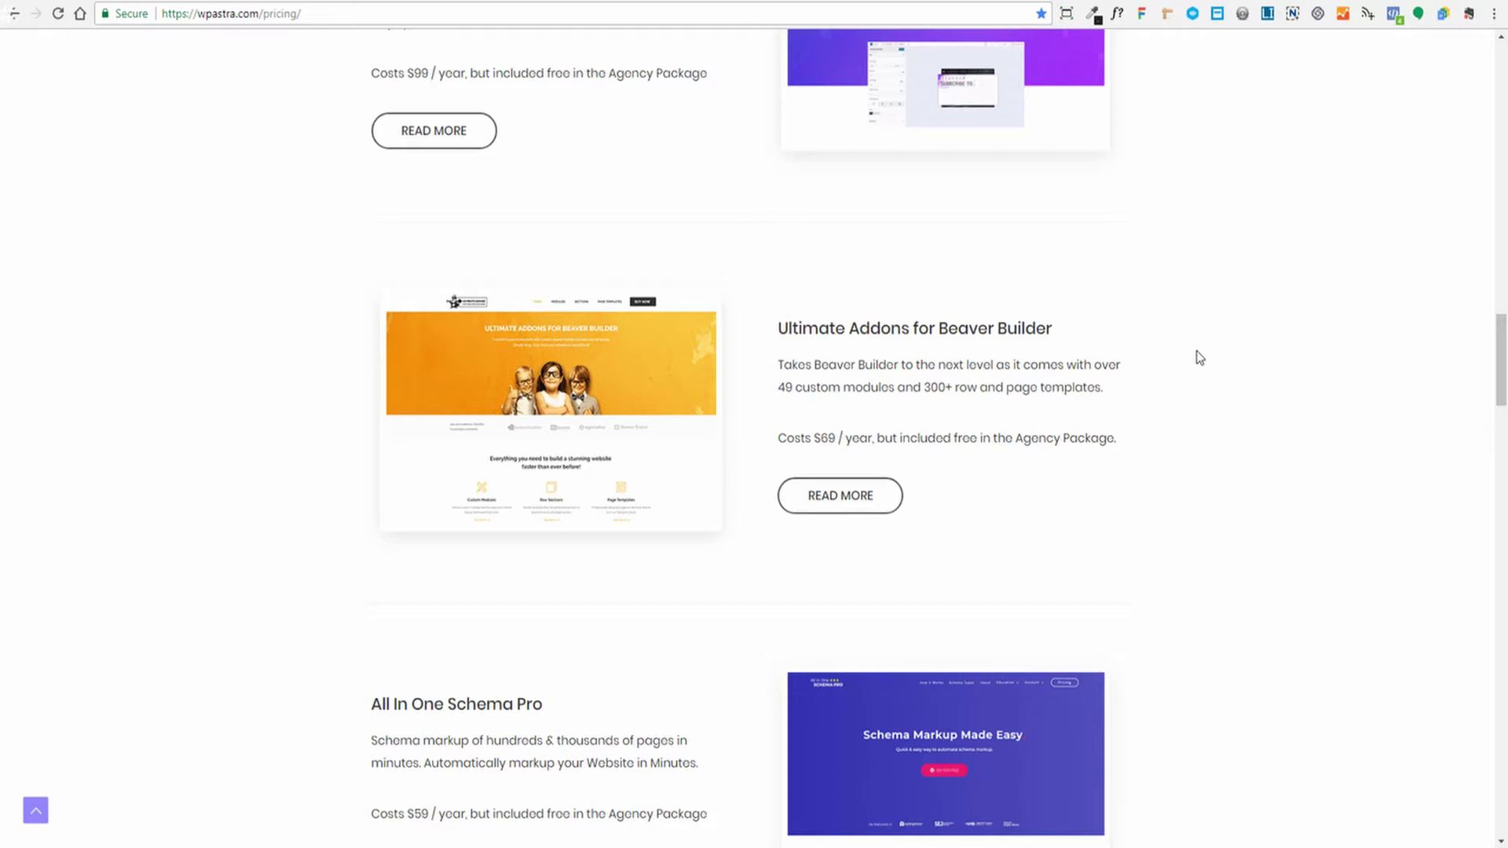
pyautogui.scroll(-6, 1199, 364)
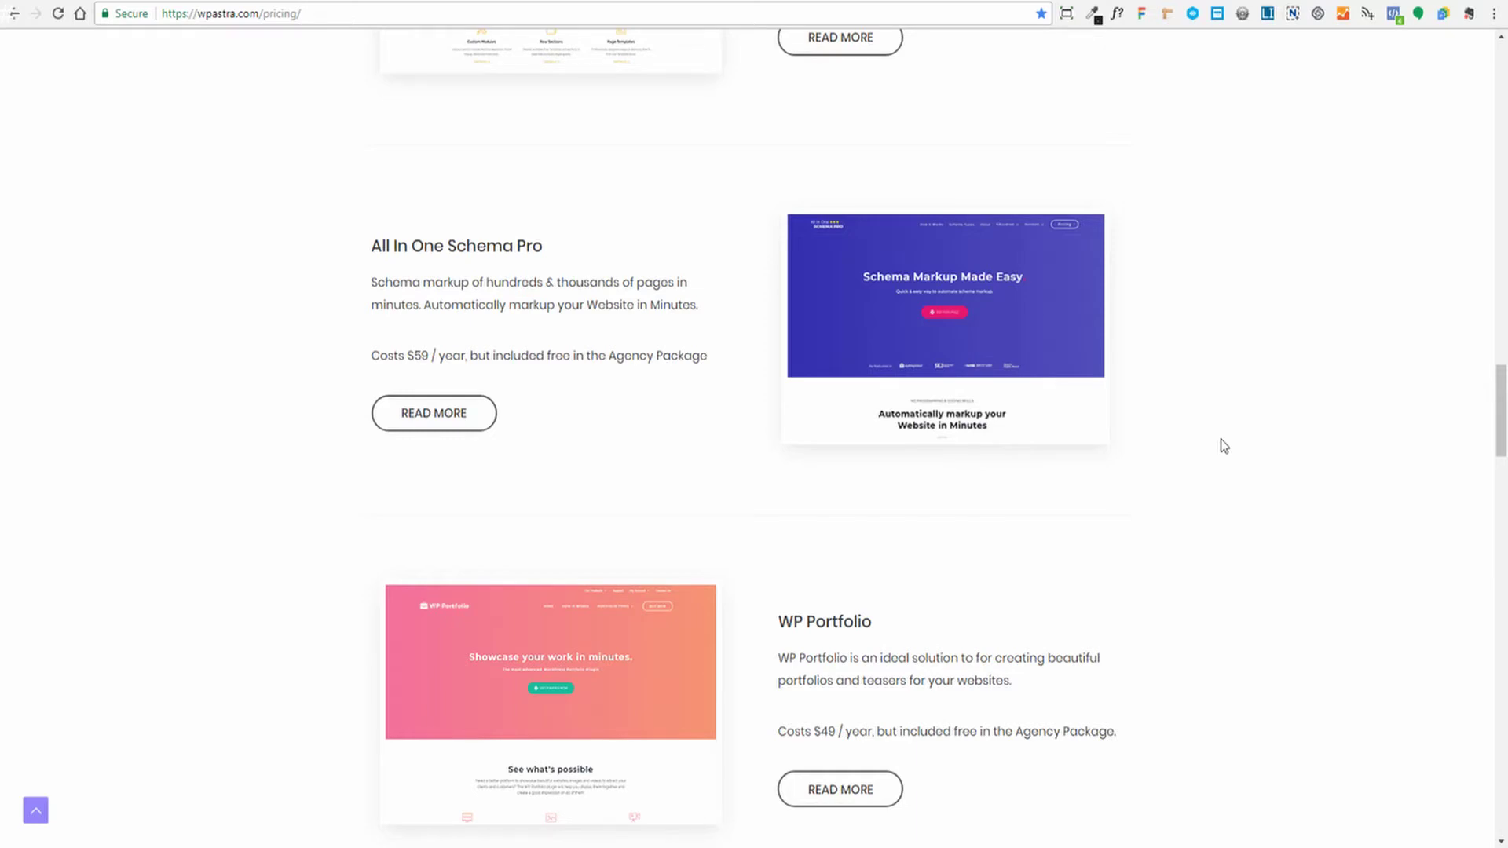
pyautogui.scroll(-10, 1257, 432)
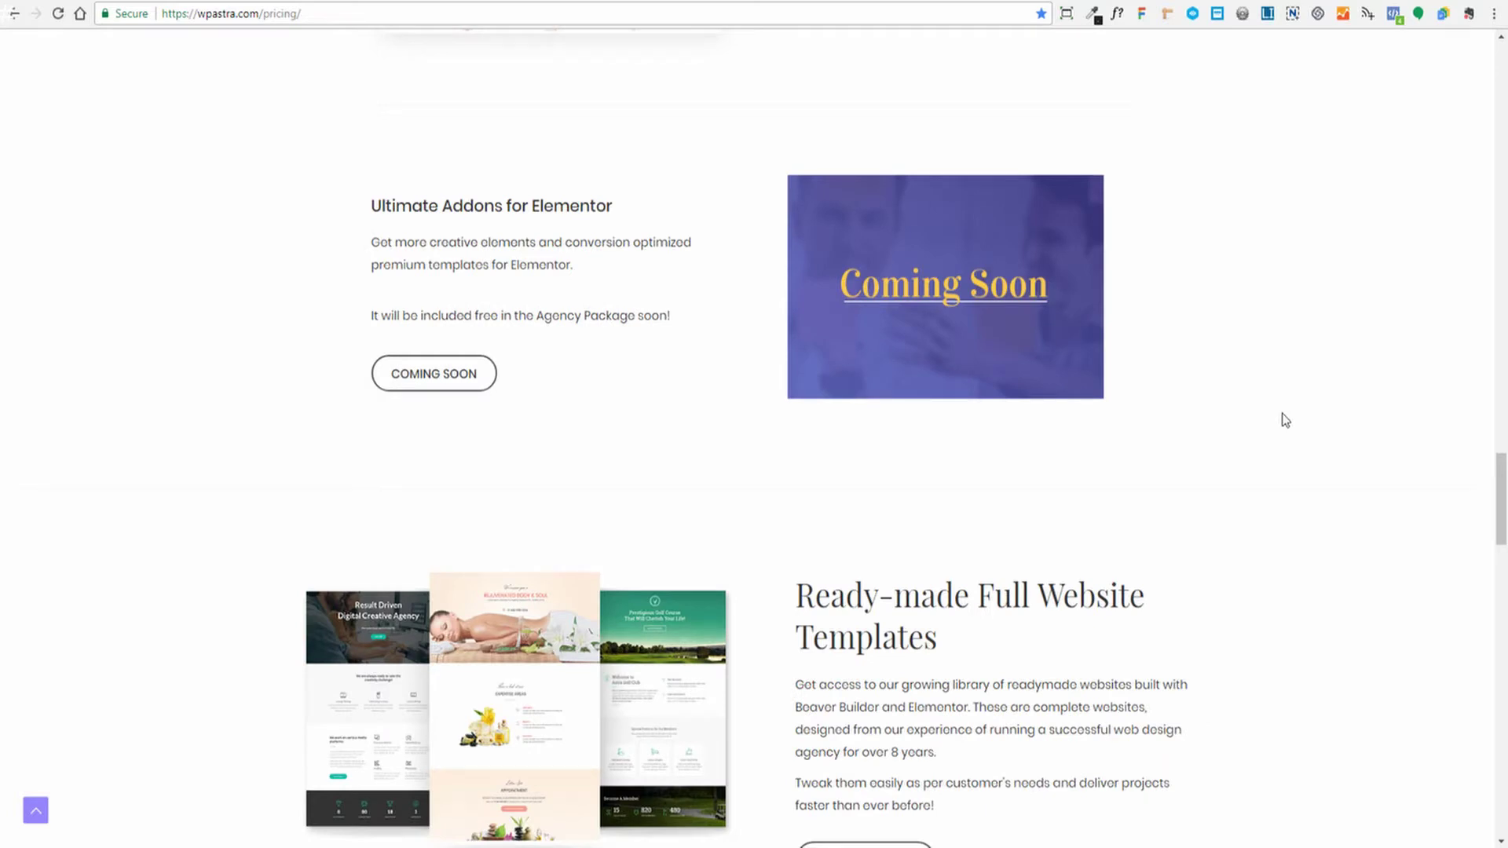
pyautogui.scroll(-4, 1304, 447)
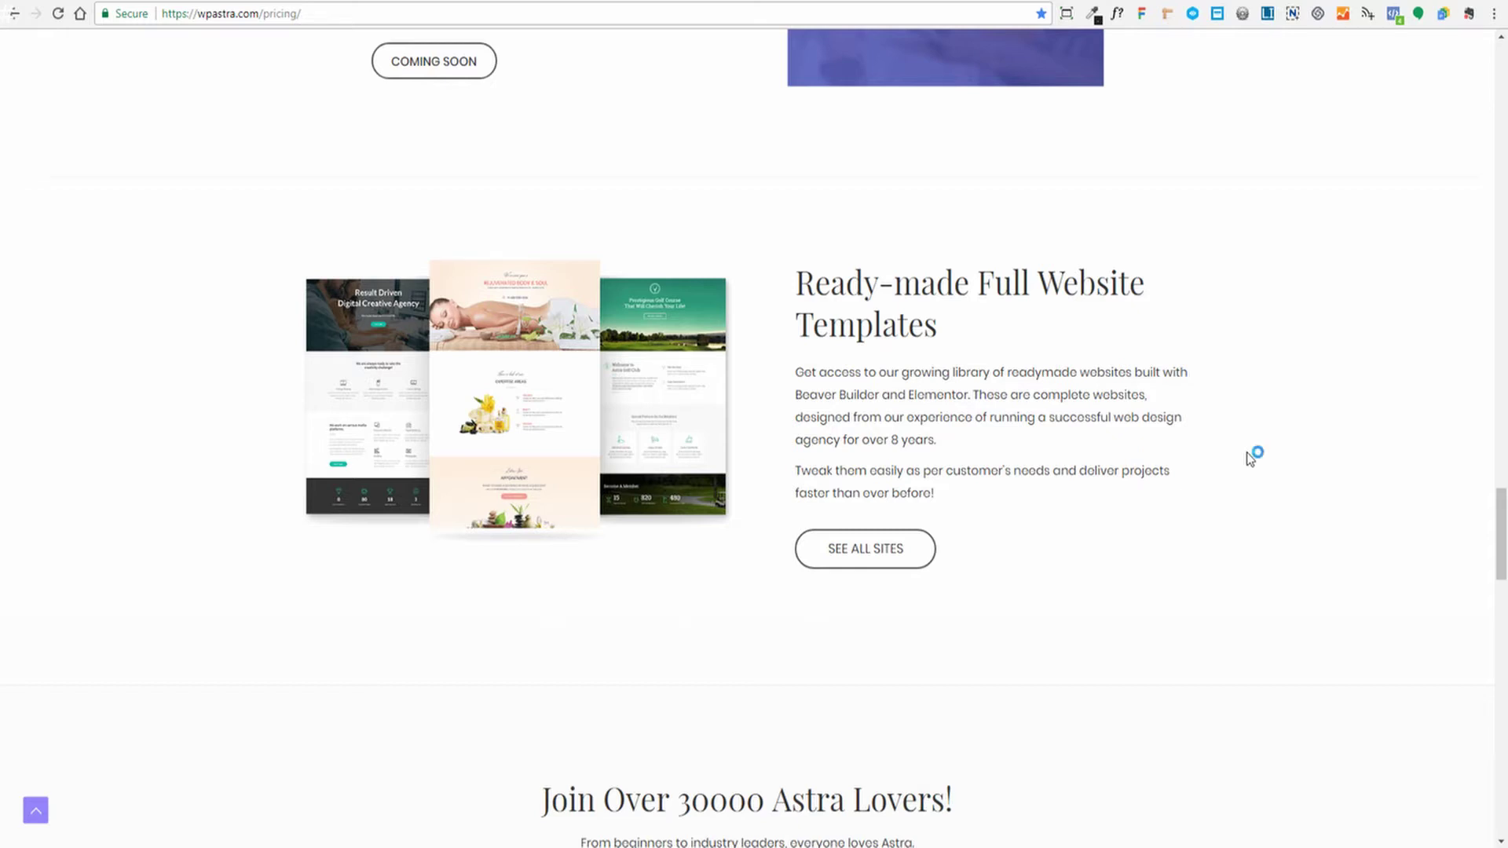
pyautogui.scroll(-7, 1254, 455)
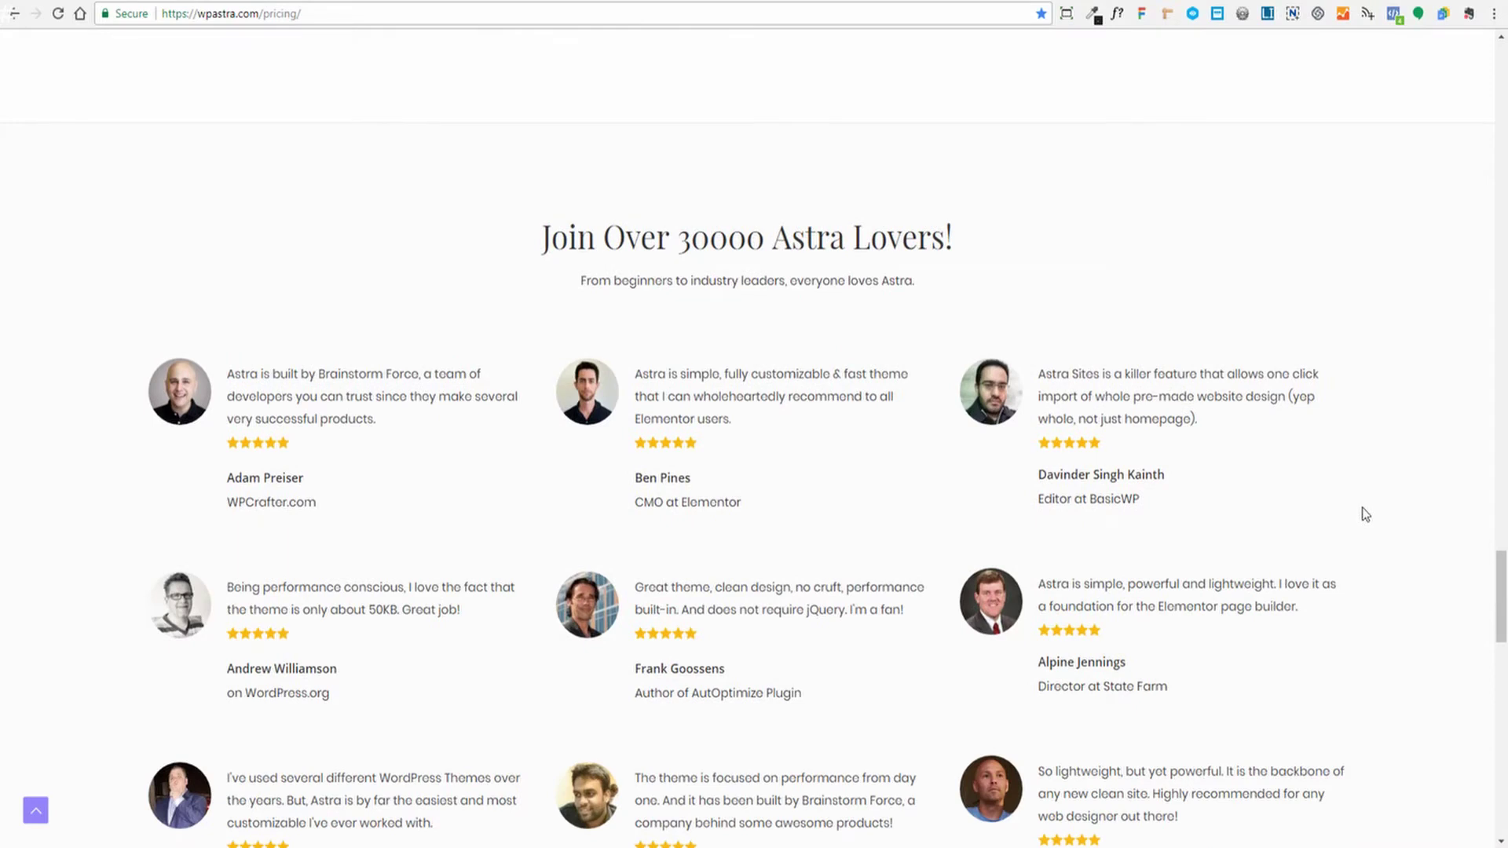
pyautogui.scroll(-3, 1363, 512)
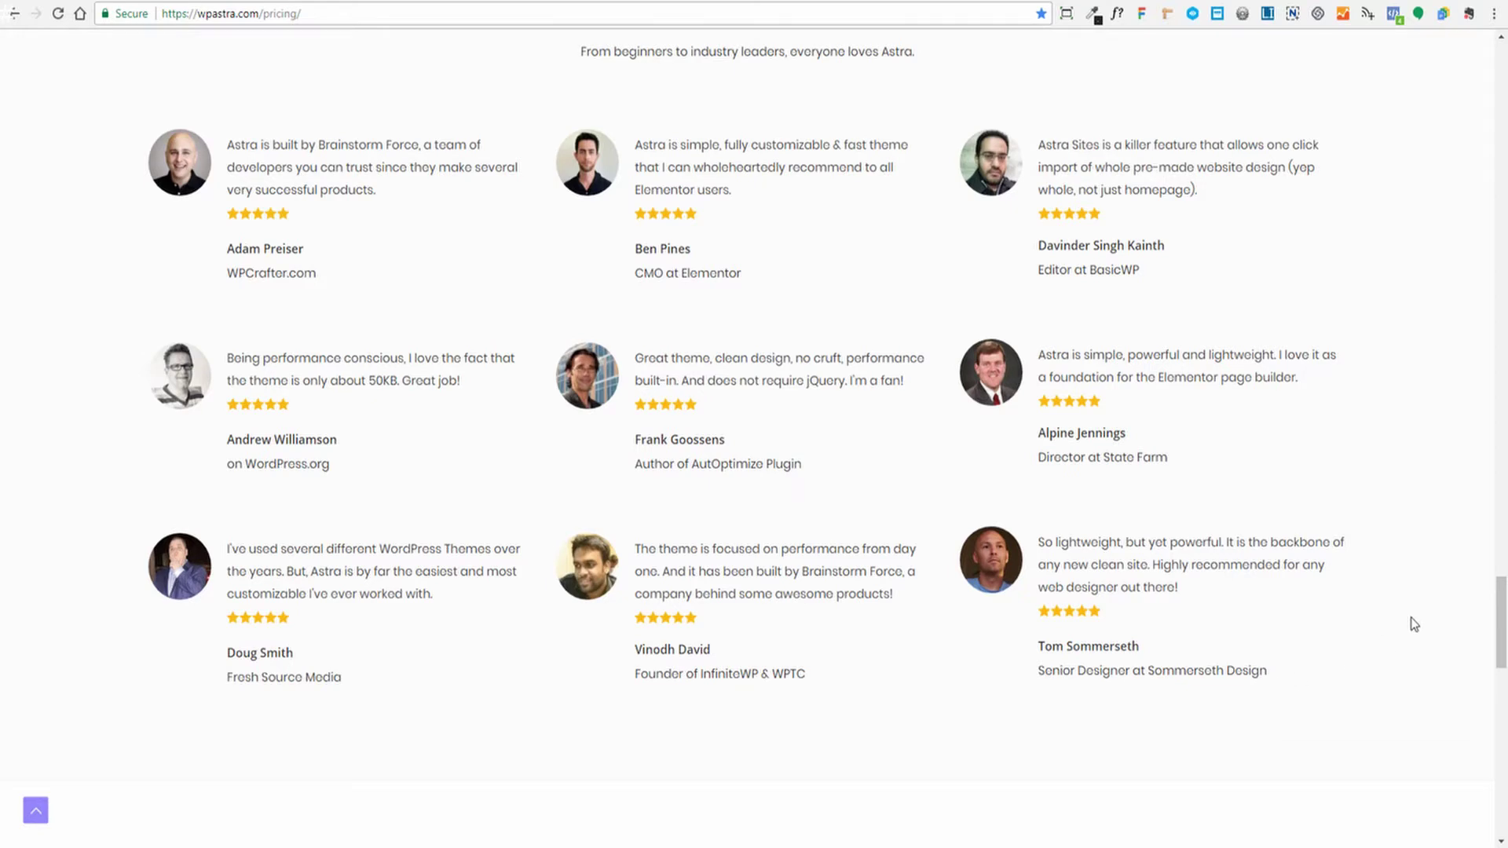
pyautogui.scroll(10, 1414, 624)
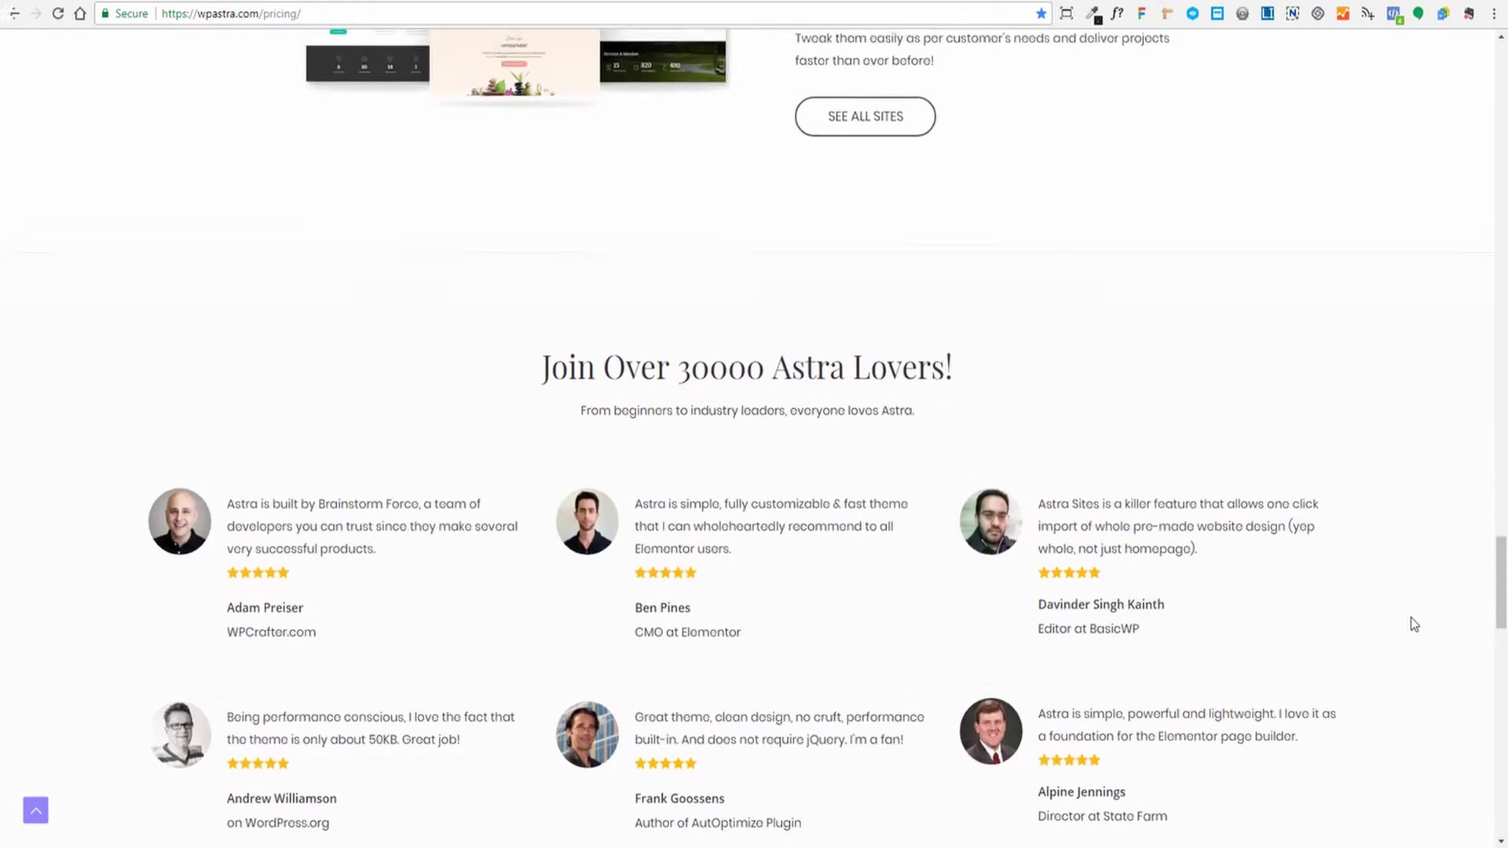
pyautogui.scroll(1, 1413, 625)
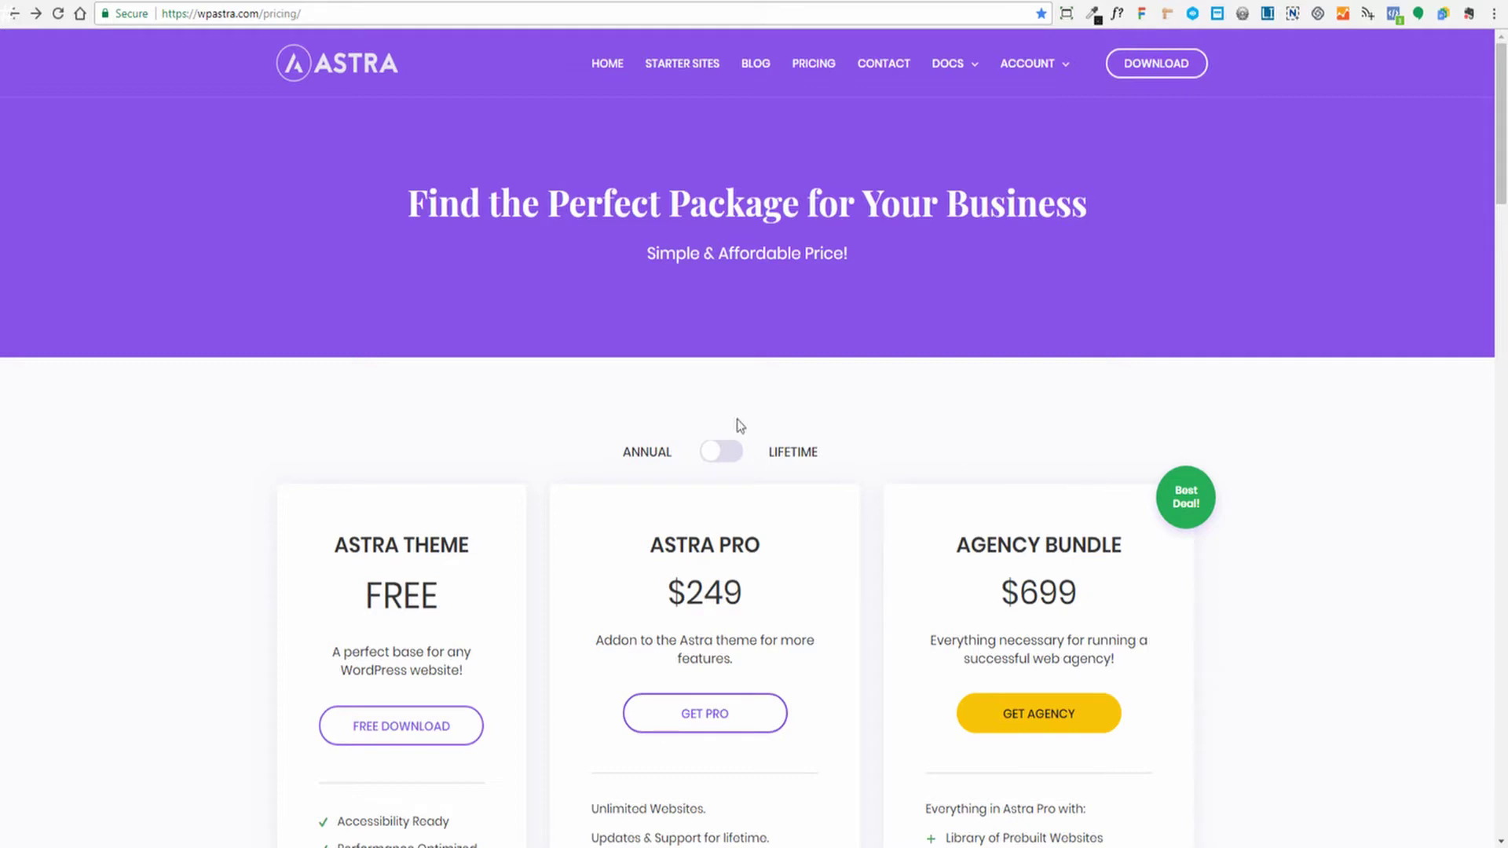
# Flip the Annual/Lifetime toggle and choose GET AGENCY to reach the $699 Agency Lifetime License checkout
pyautogui.click(707, 459)
pyautogui.scroll(-1, 1288, 577)
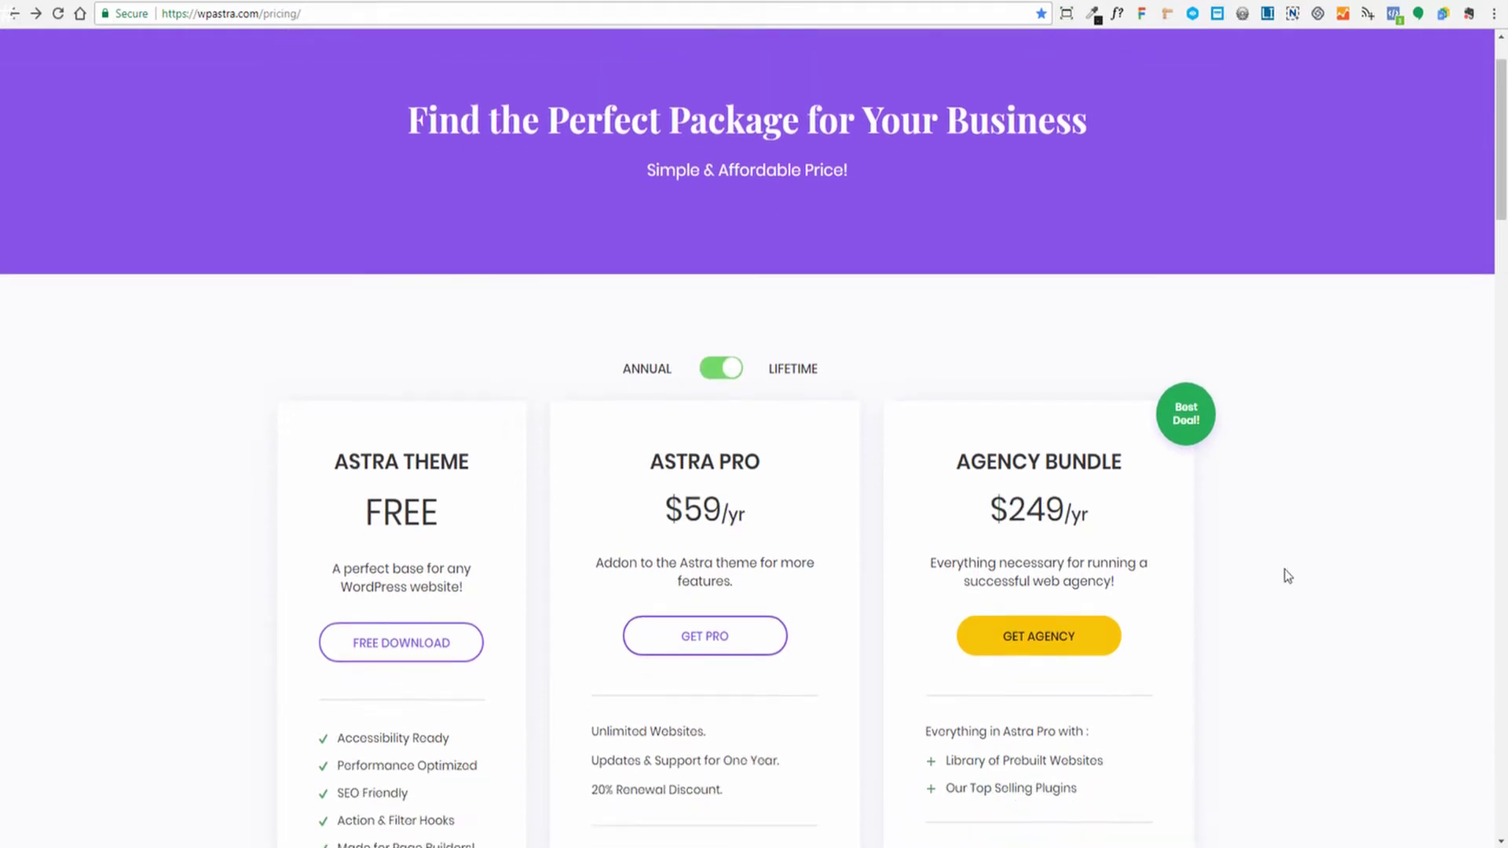
pyautogui.click(1050, 636)
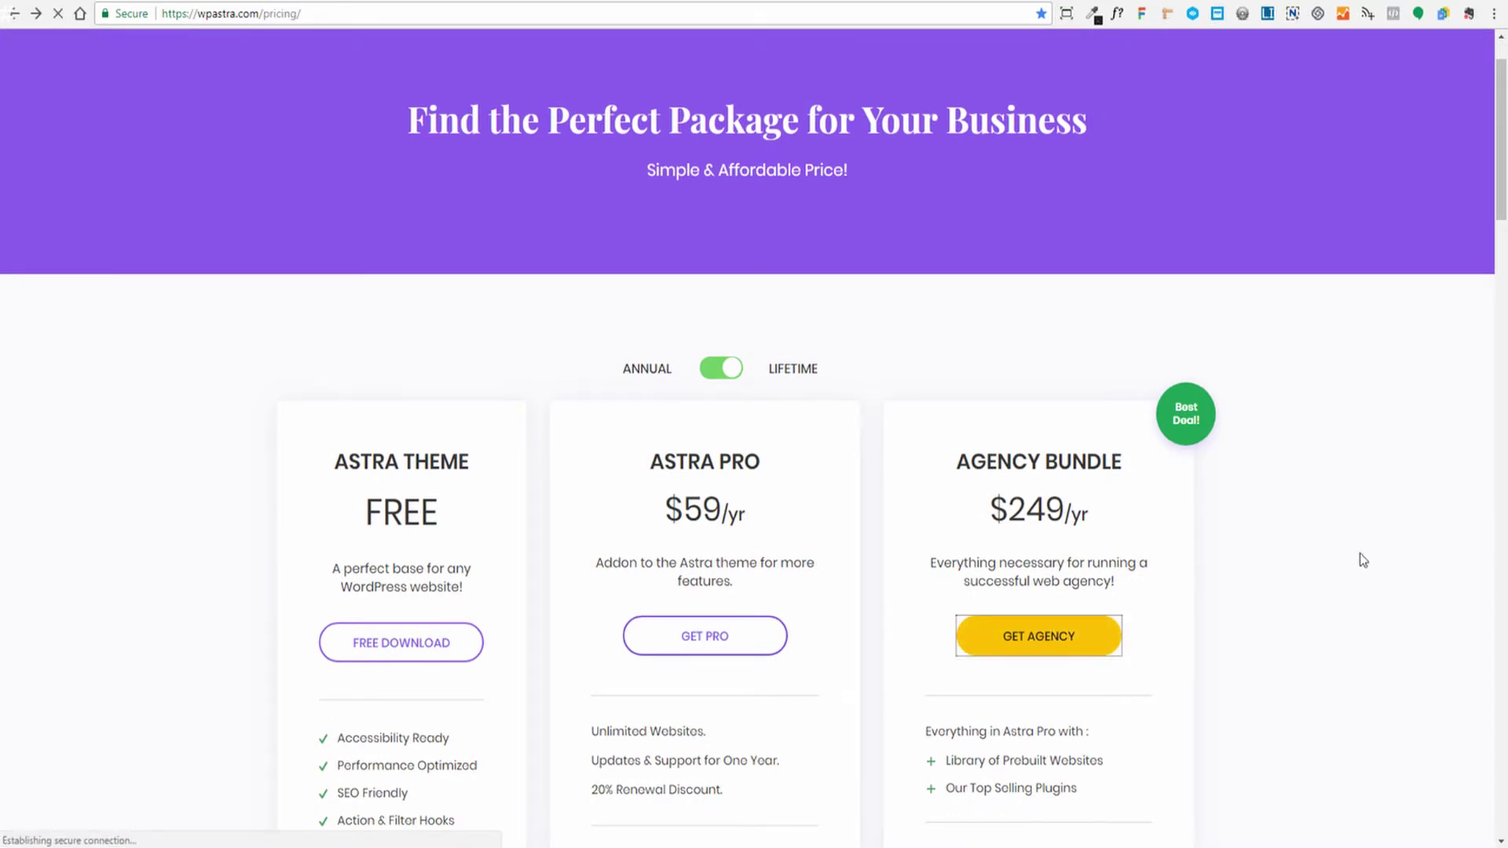
pyautogui.scroll(-1, 1249, 460)
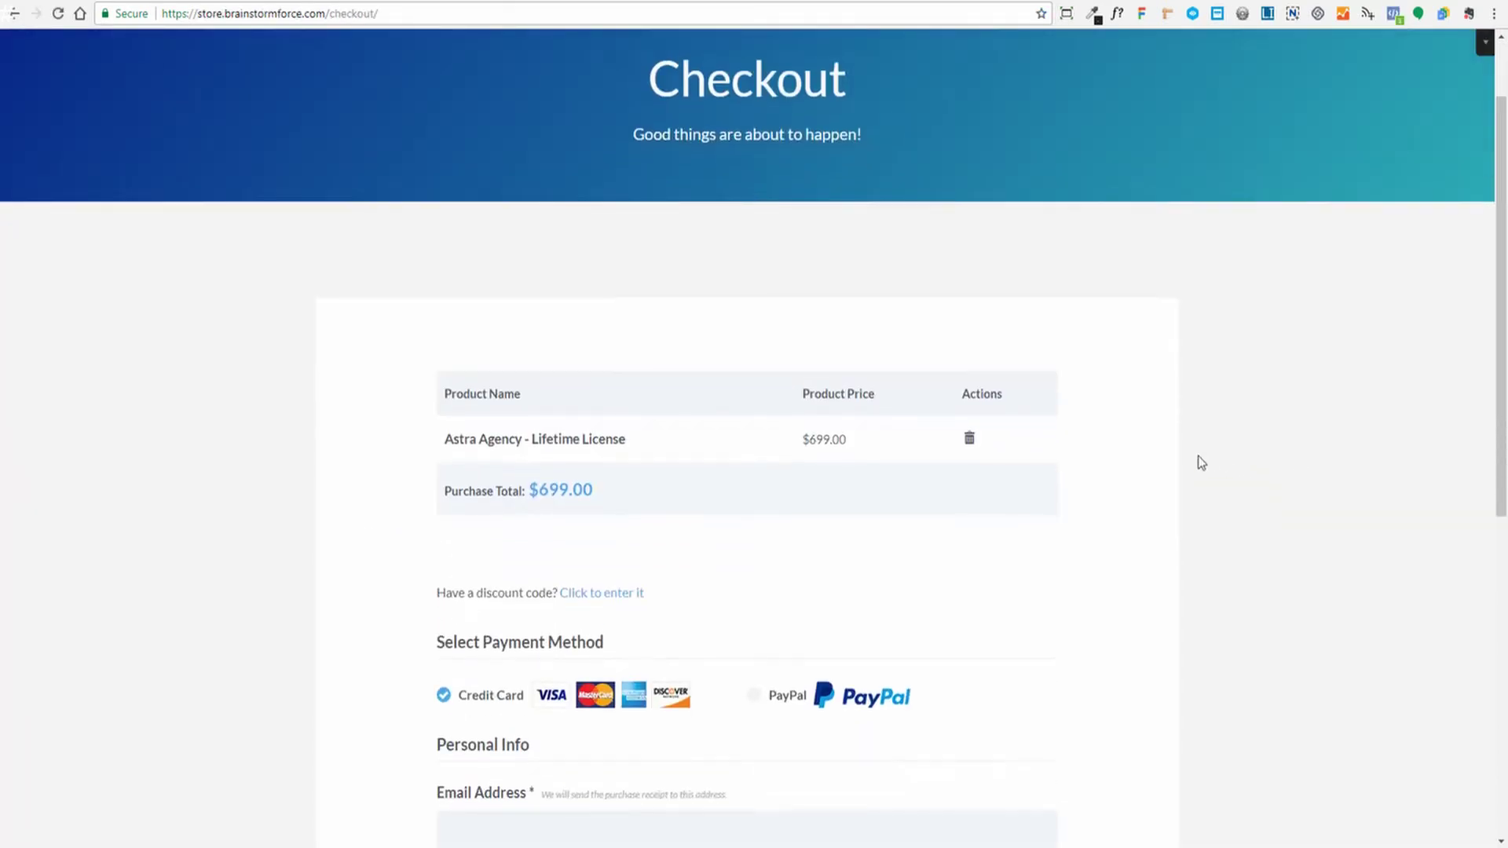
# Scroll down the checkout form to the Continue to Payment button
pyautogui.scroll(-2, 834, 427)
pyautogui.scroll(-1, 934, 452)
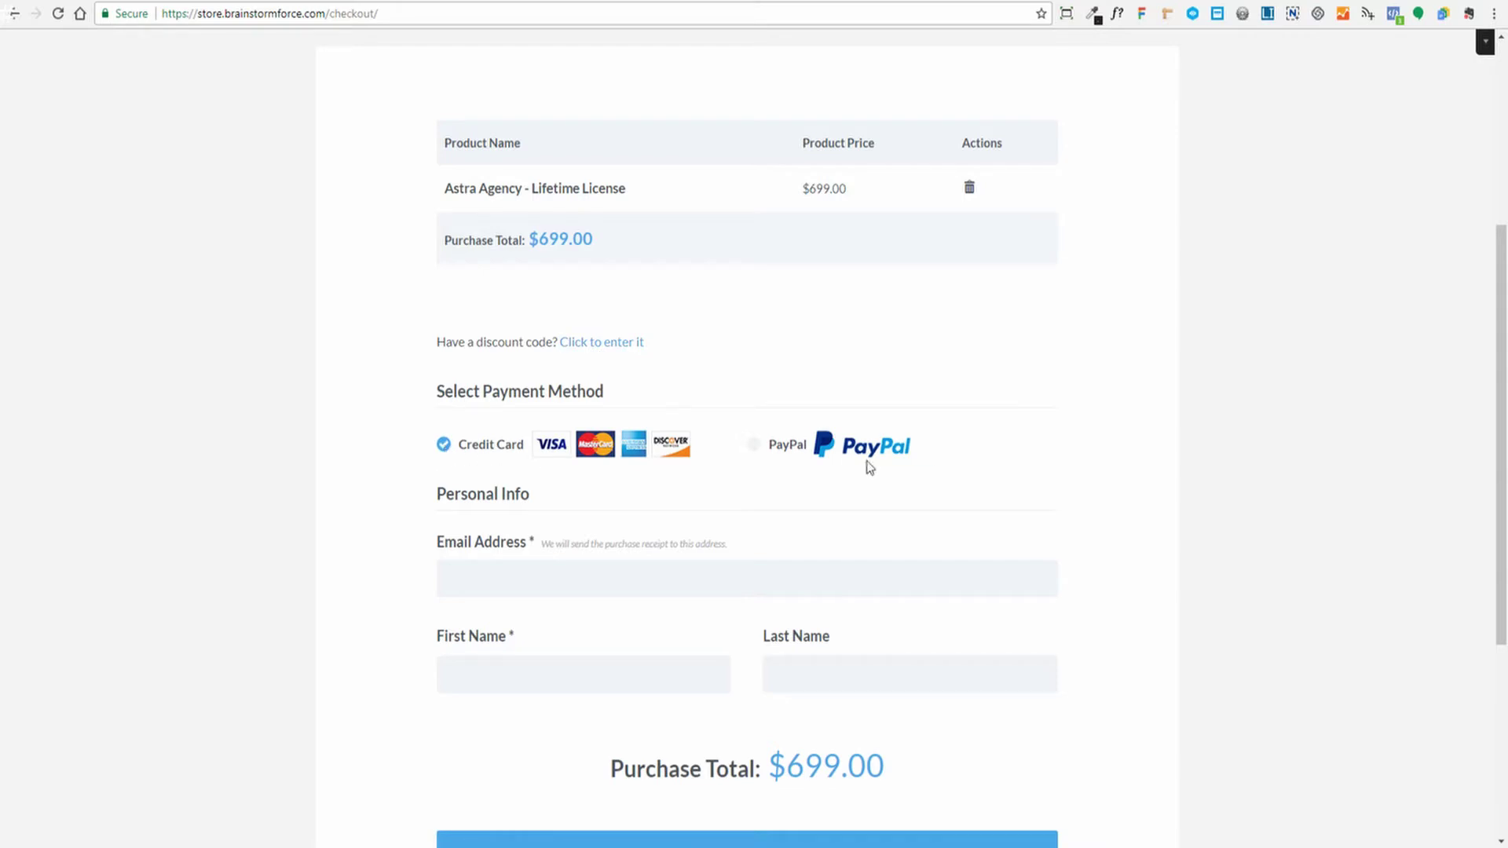
pyautogui.scroll(-2, 1171, 445)
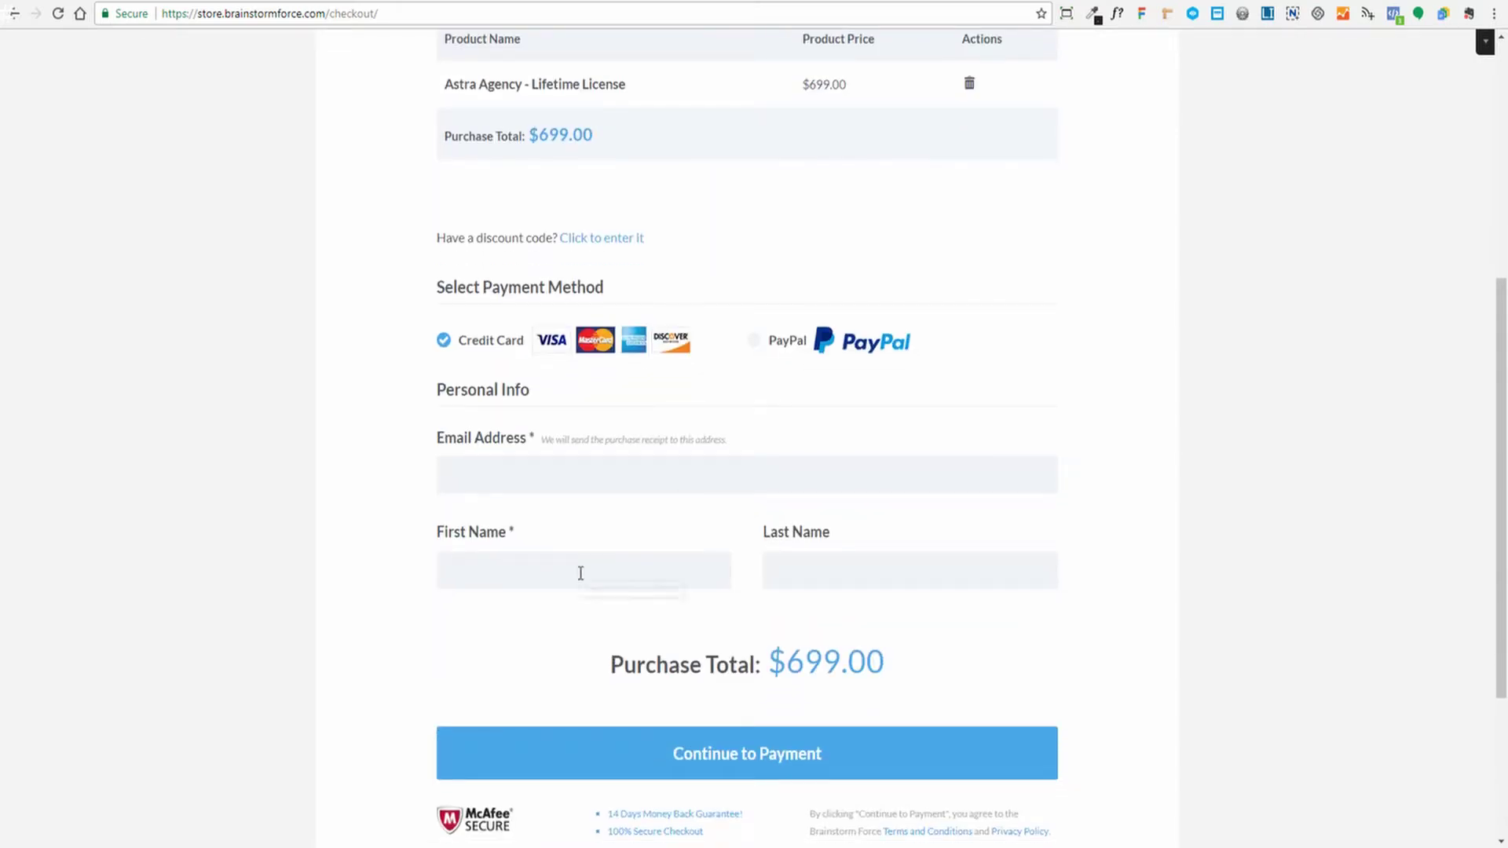
pyautogui.scroll(-1, 1172, 528)
pyautogui.scroll(-3, 1173, 528)
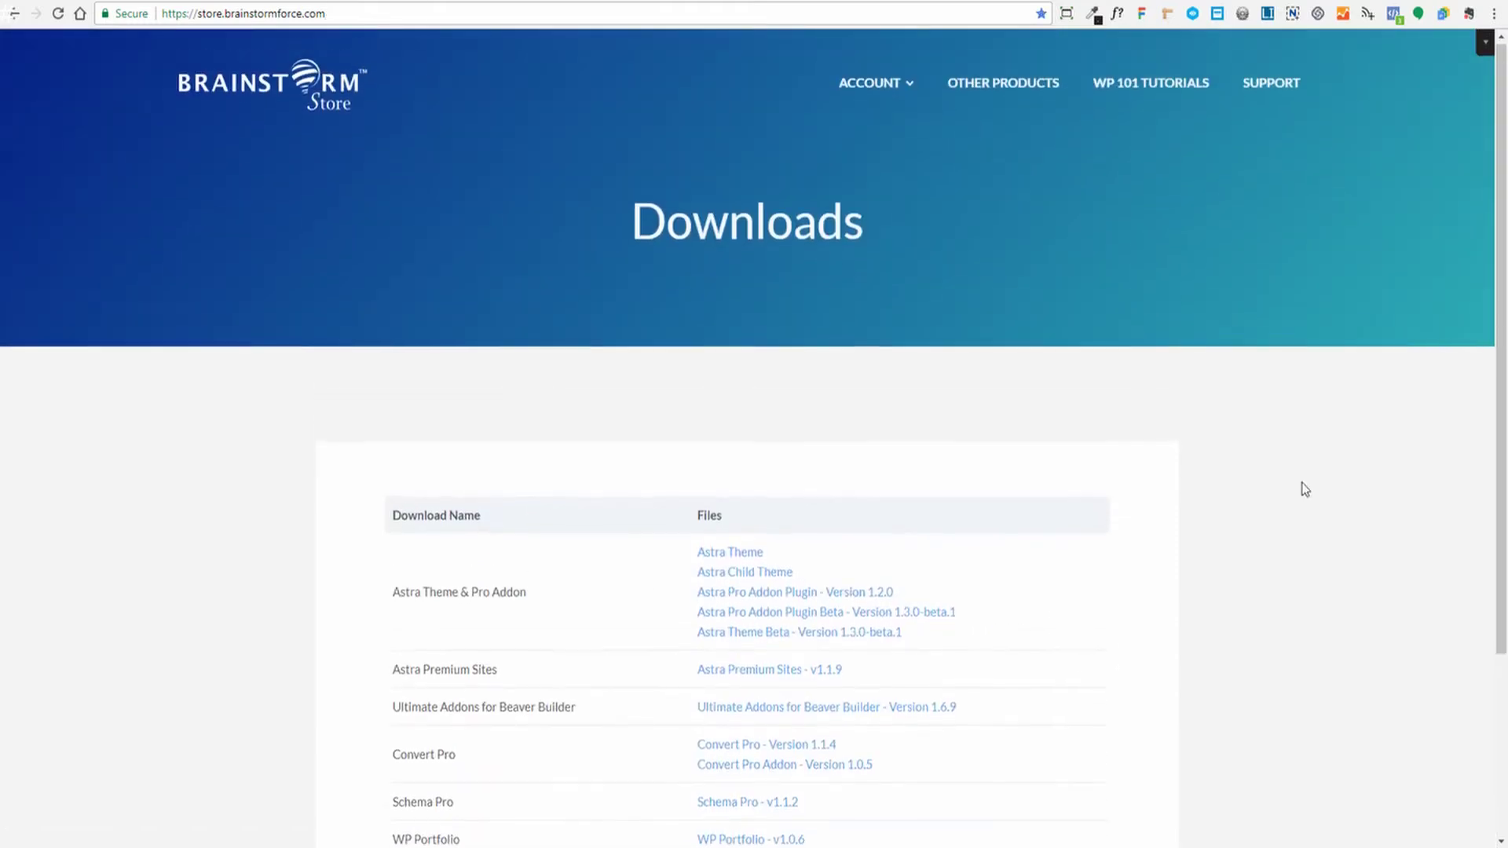
# Download the Astra Theme zip from the Downloads page and open the Astra Child Theme Generator
pyautogui.scroll(-1, 1305, 490)
pyautogui.scroll(1, 1307, 489)
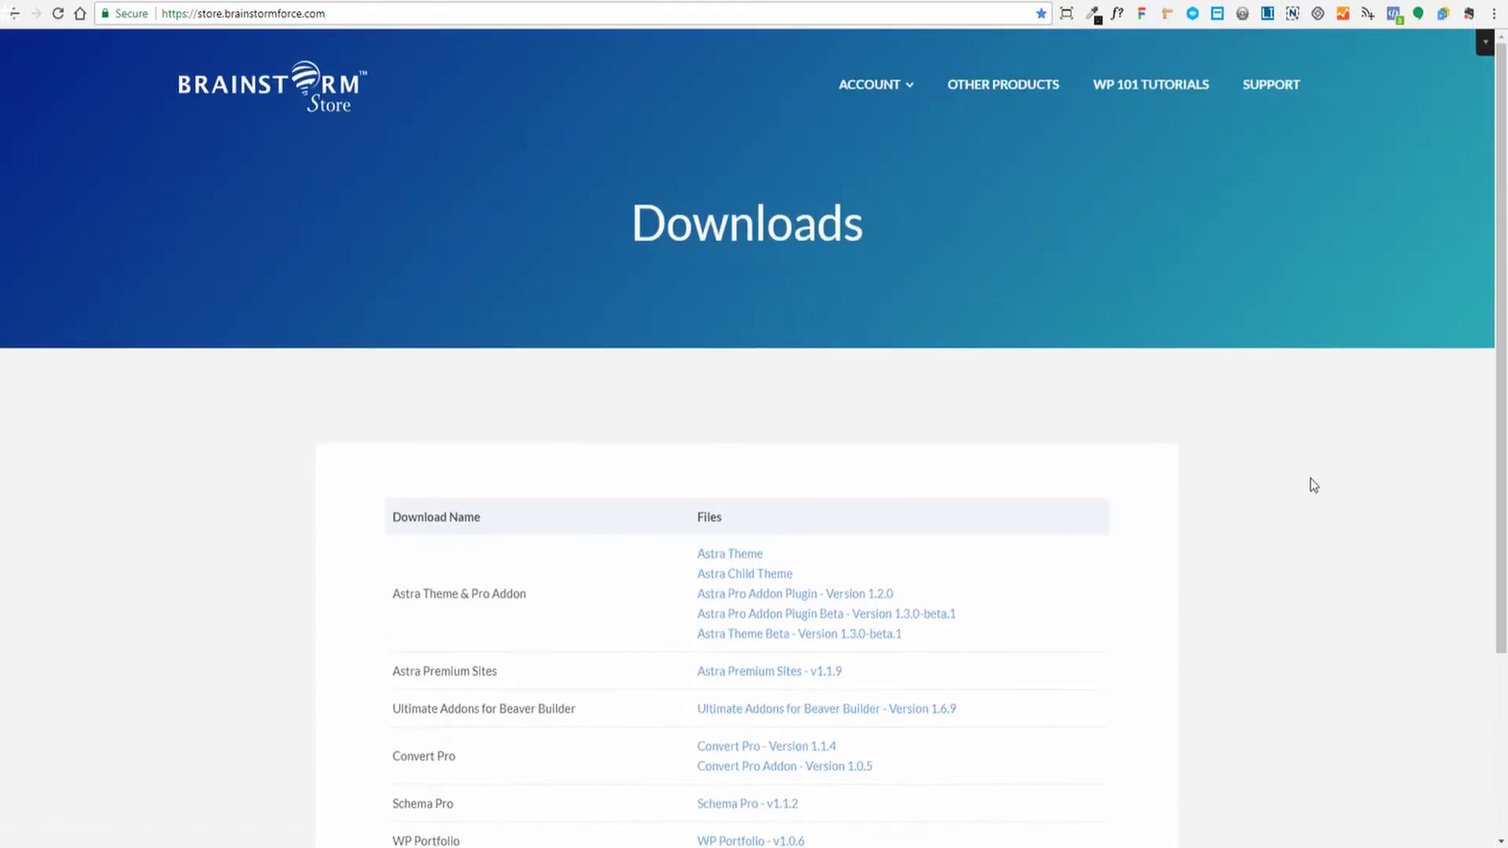
pyautogui.scroll(-3, 973, 377)
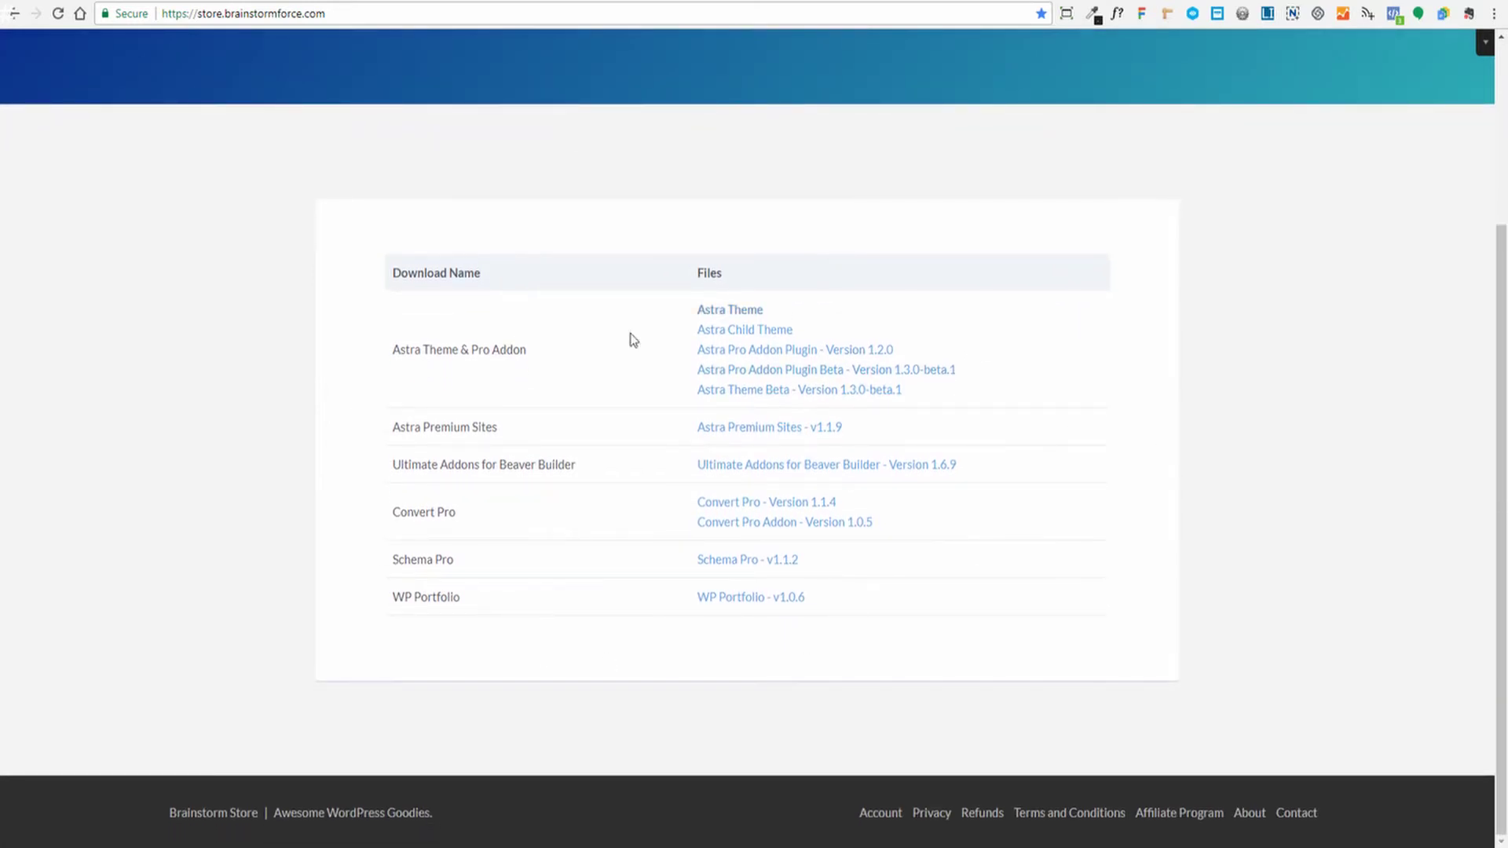
pyautogui.scroll(1, 1186, 620)
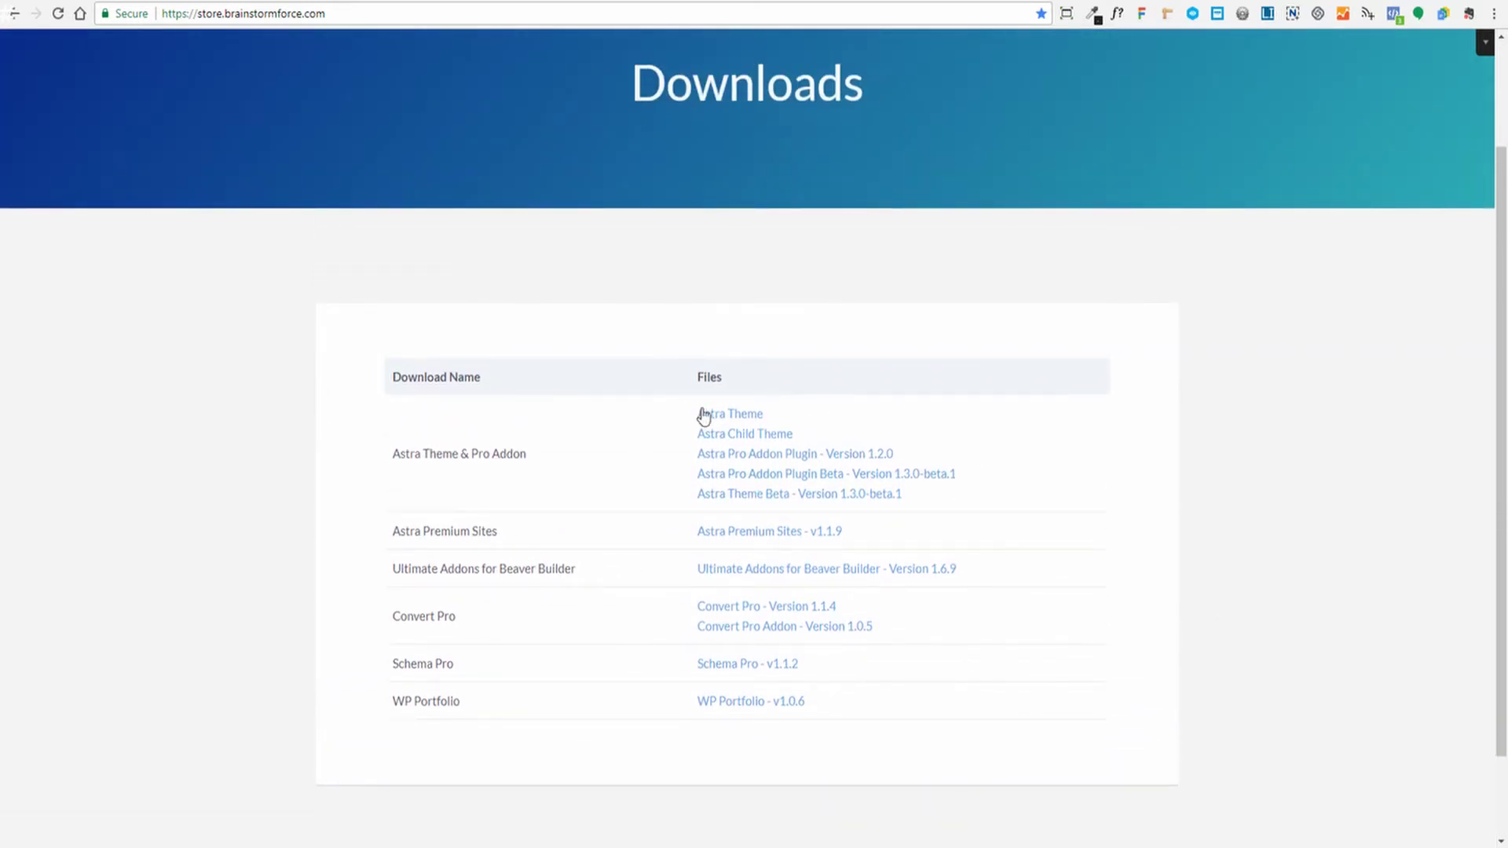
pyautogui.moveTo(393, 452); pyautogui.dragTo(542, 450)
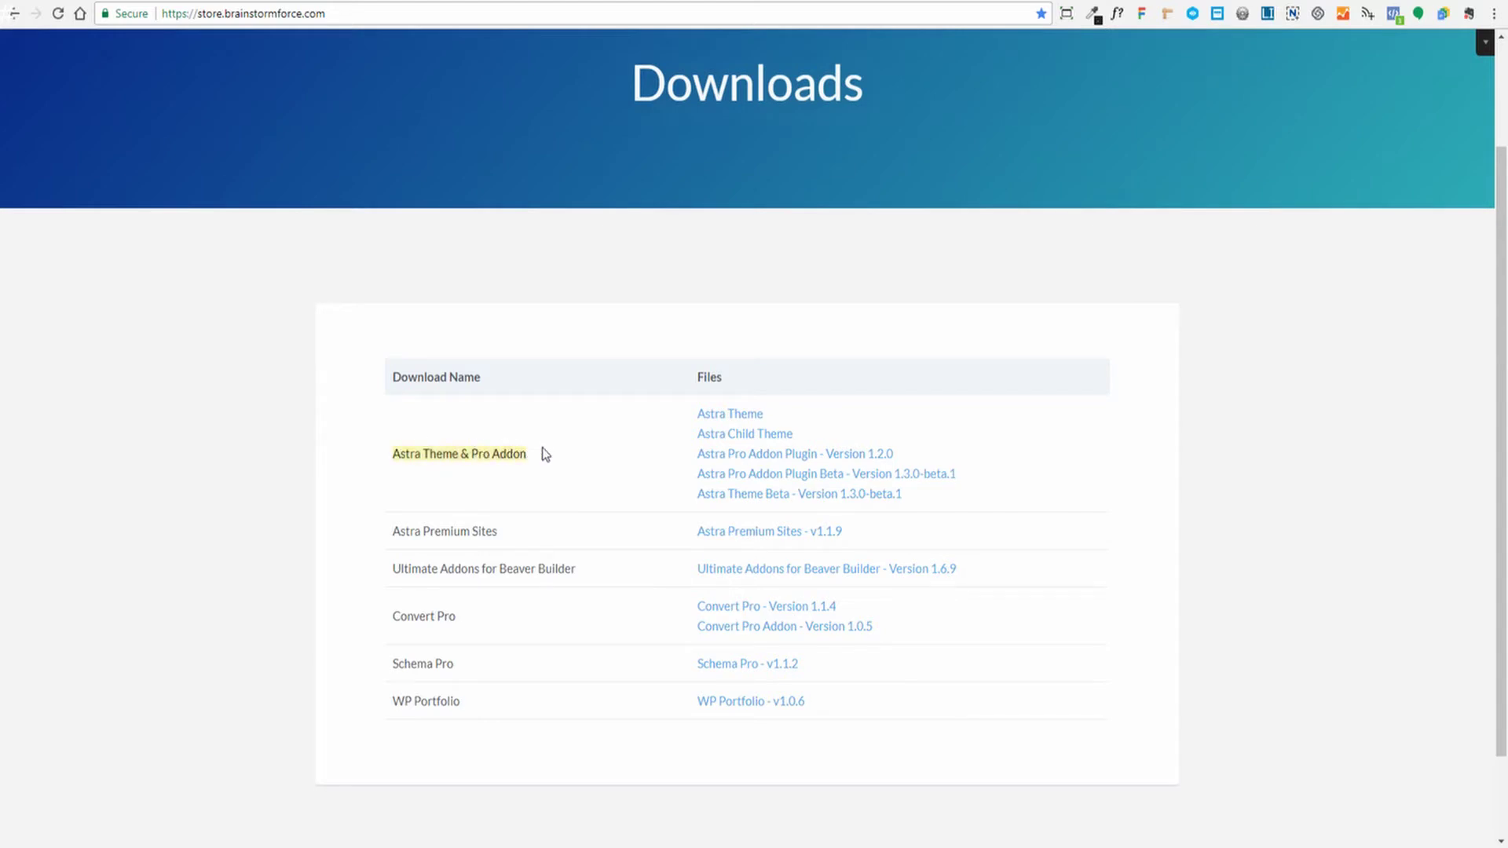
pyautogui.click(537, 465)
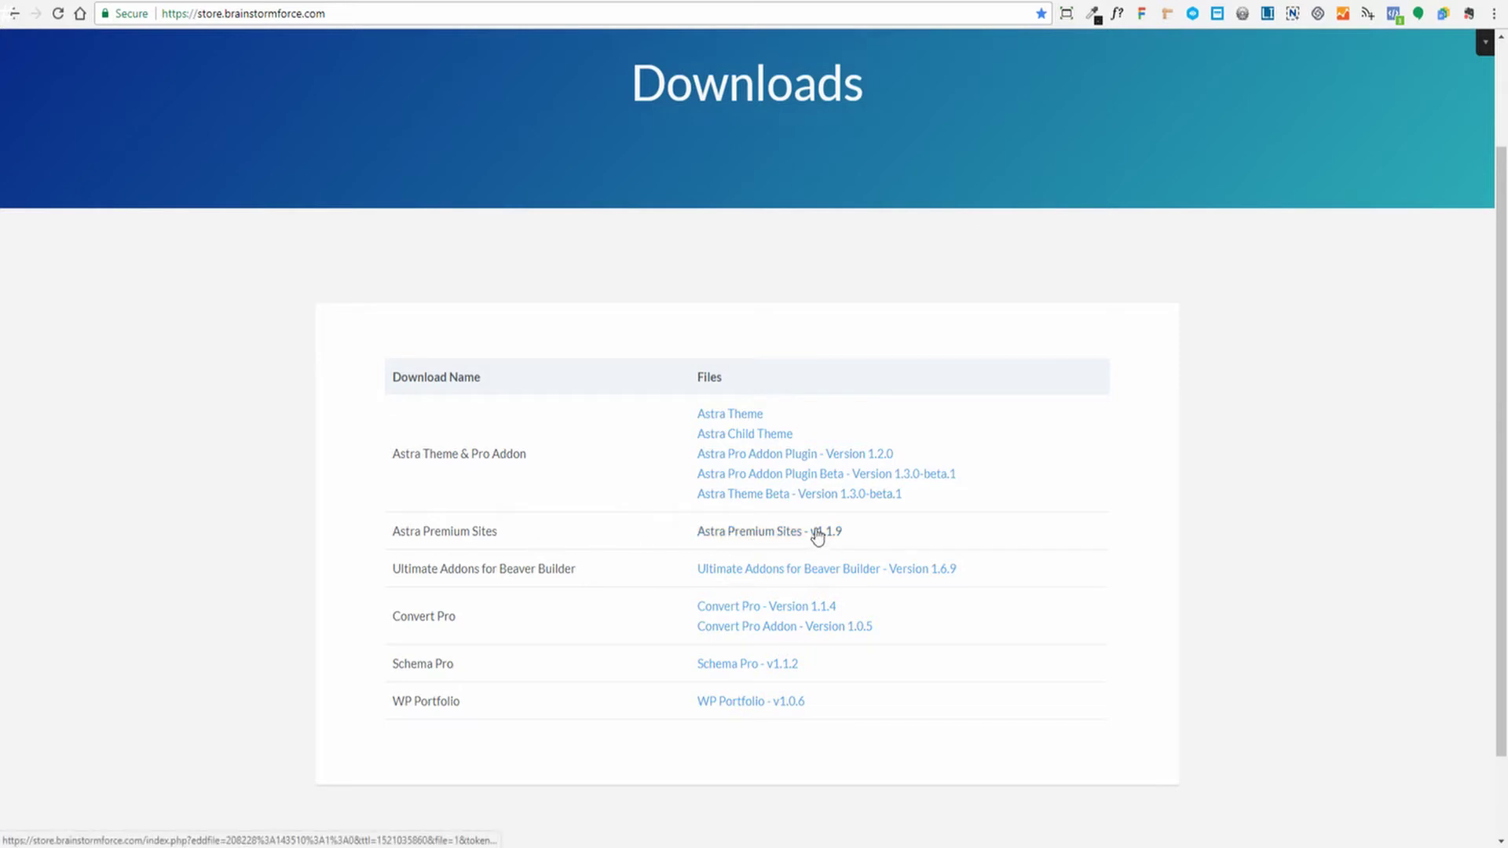
pyautogui.click(723, 416)
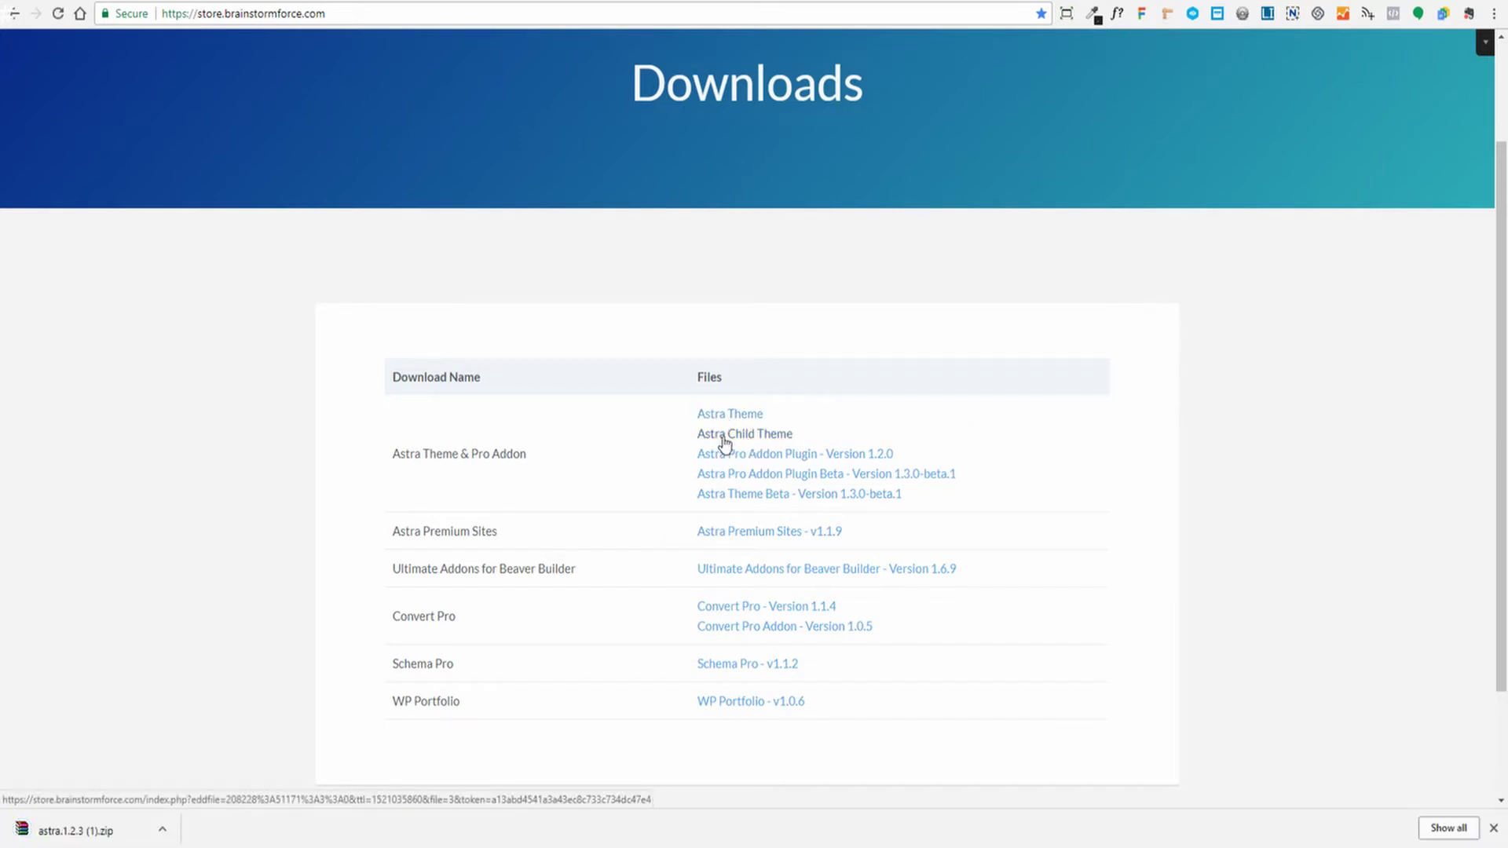
pyautogui.click(724, 440)
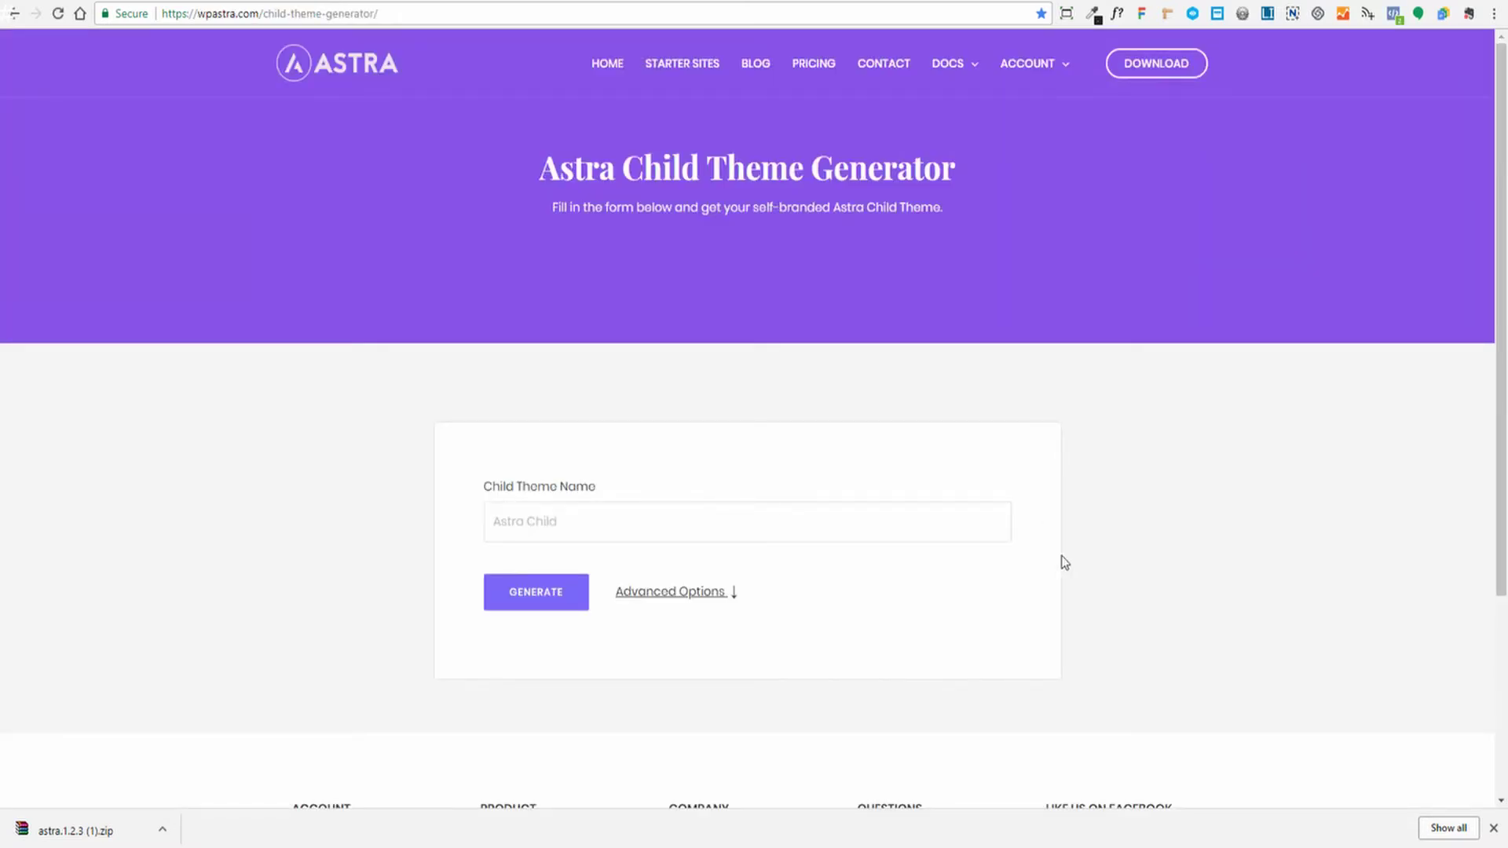
# Show Advanced Options and enter theme name Demo Account, version 1.0.0, and the author name
pyautogui.click(558, 519)
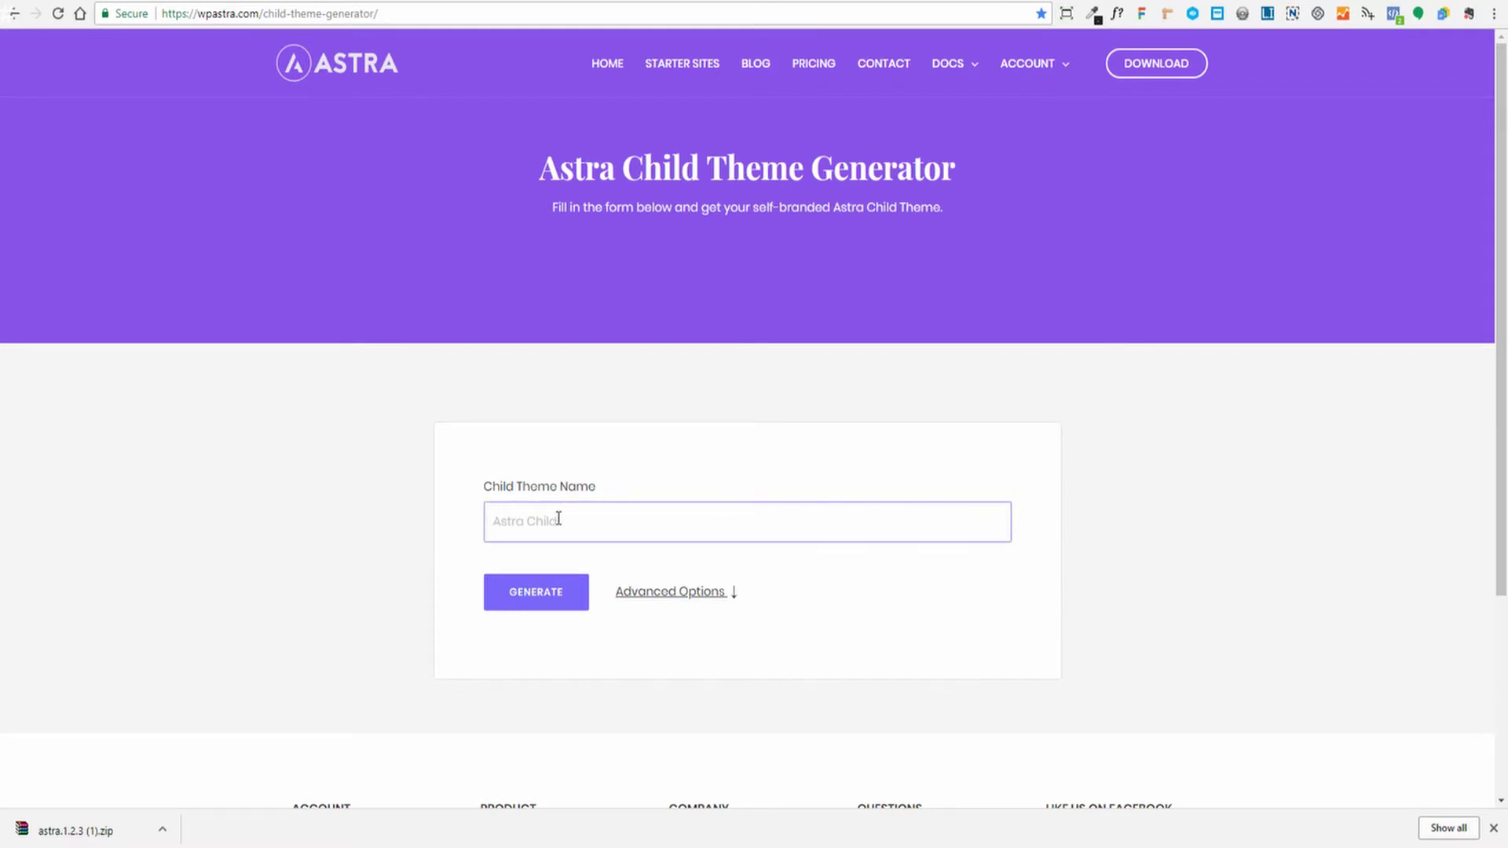
pyautogui.click(664, 605)
pyautogui.click(596, 522)
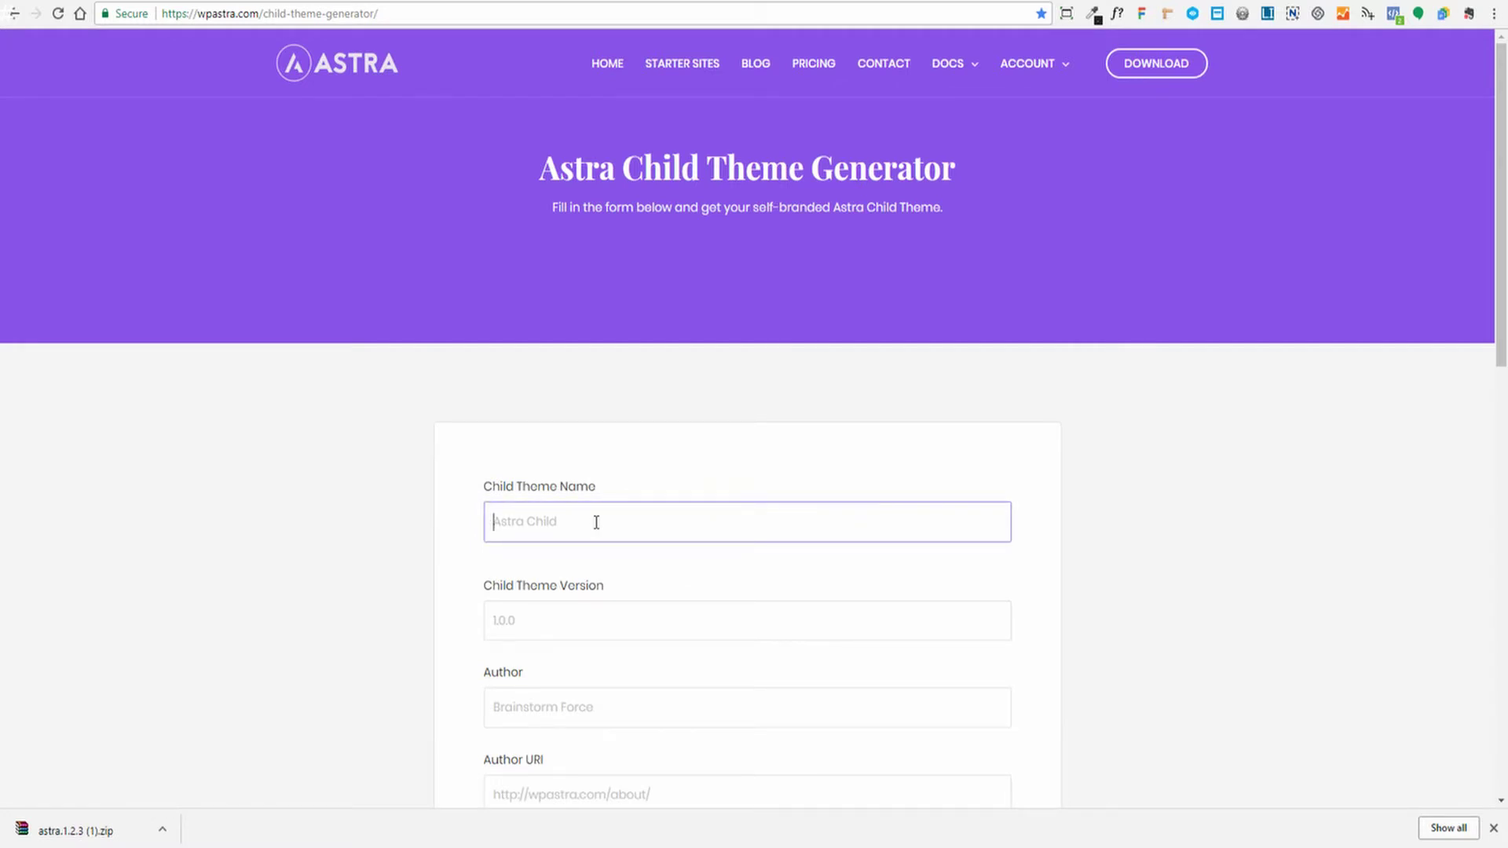
pyautogui.write('Demo Account')
pyautogui.press('Tab')
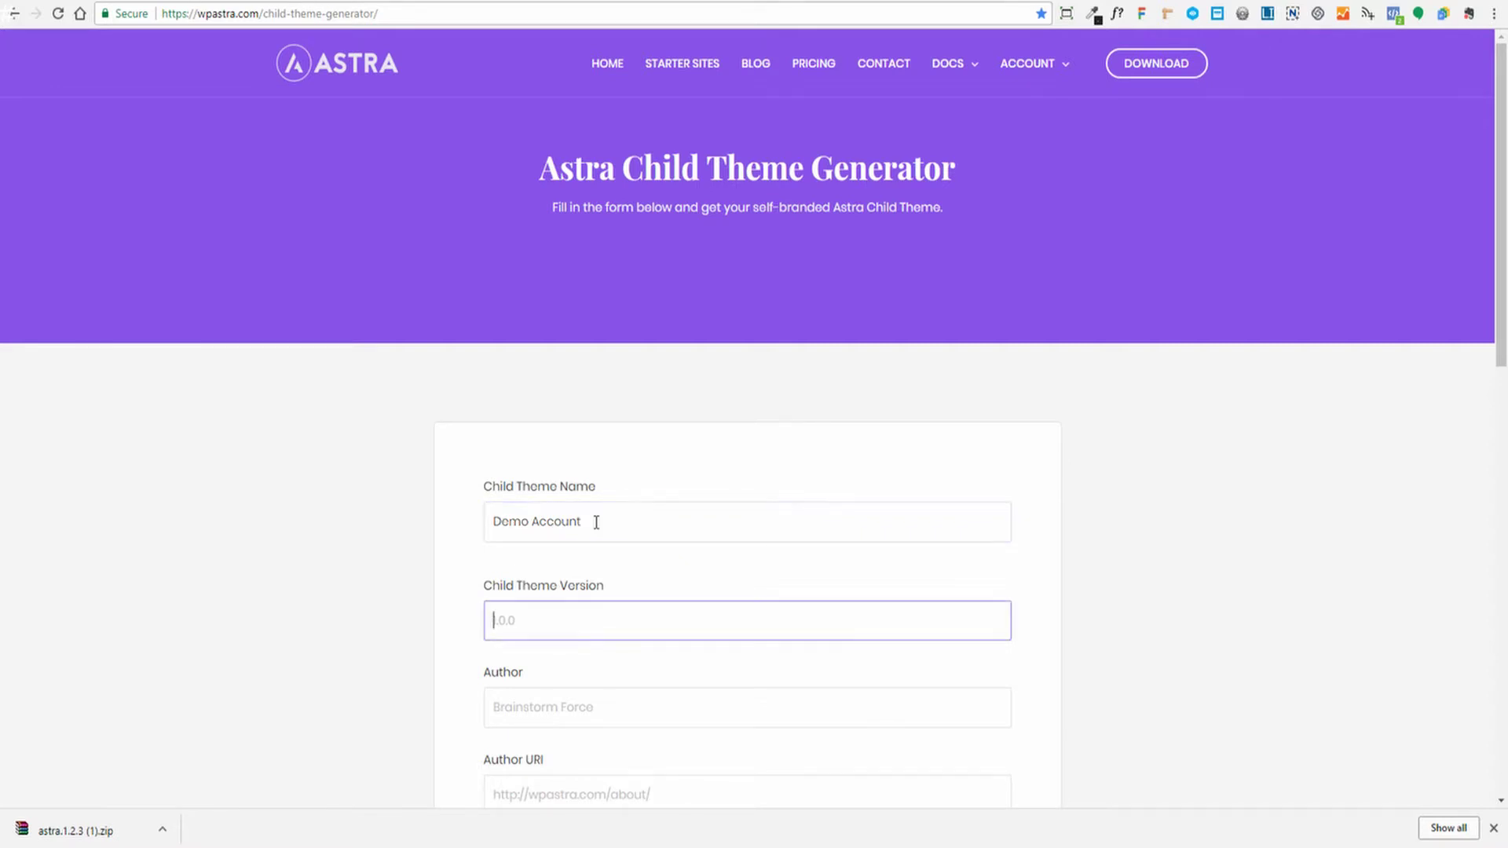
pyautogui.write('1.0.0')
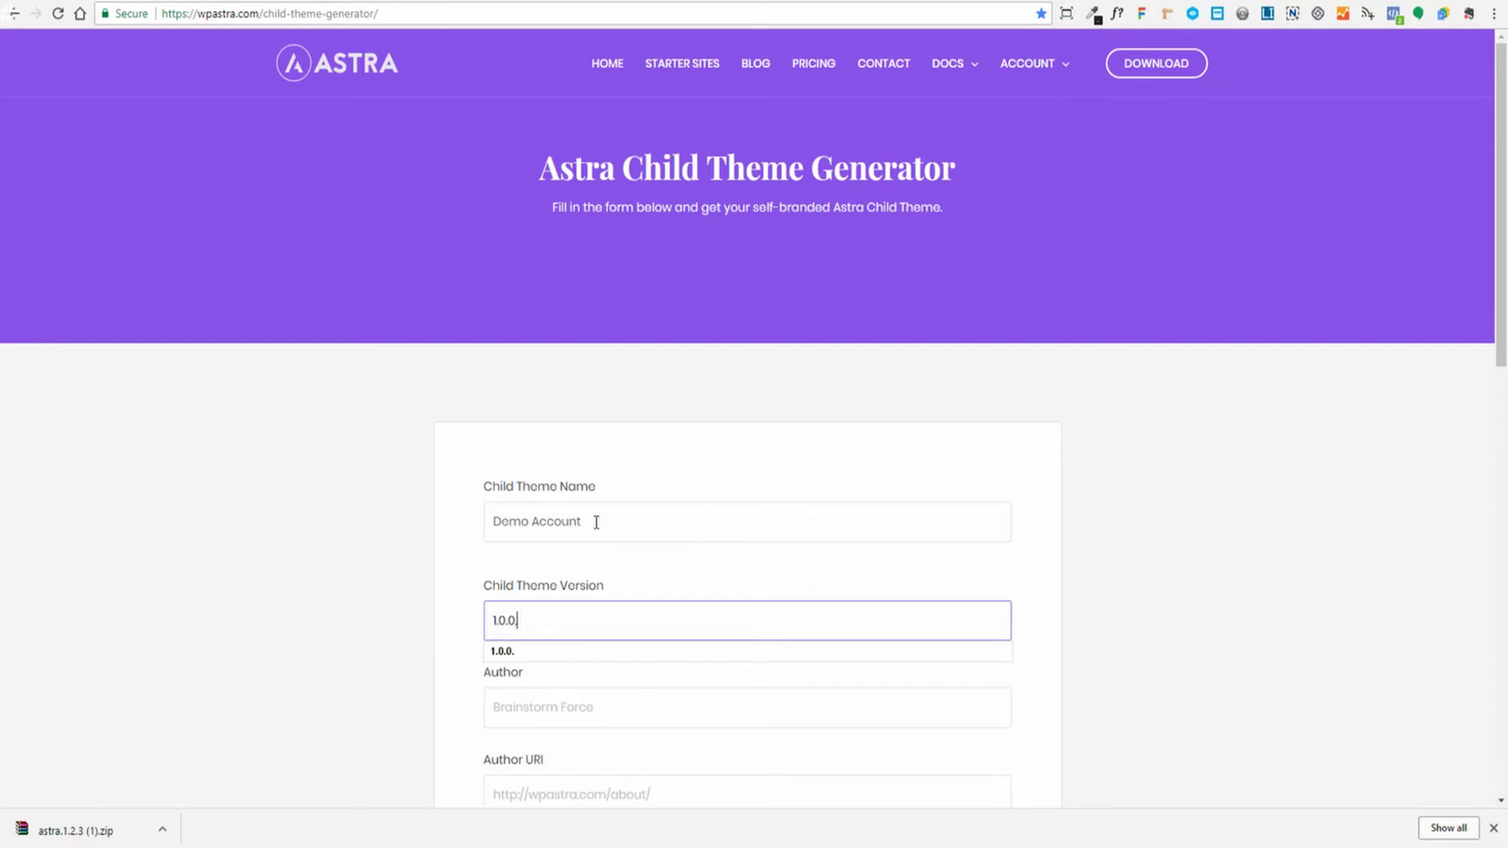
pyautogui.press('Tab')
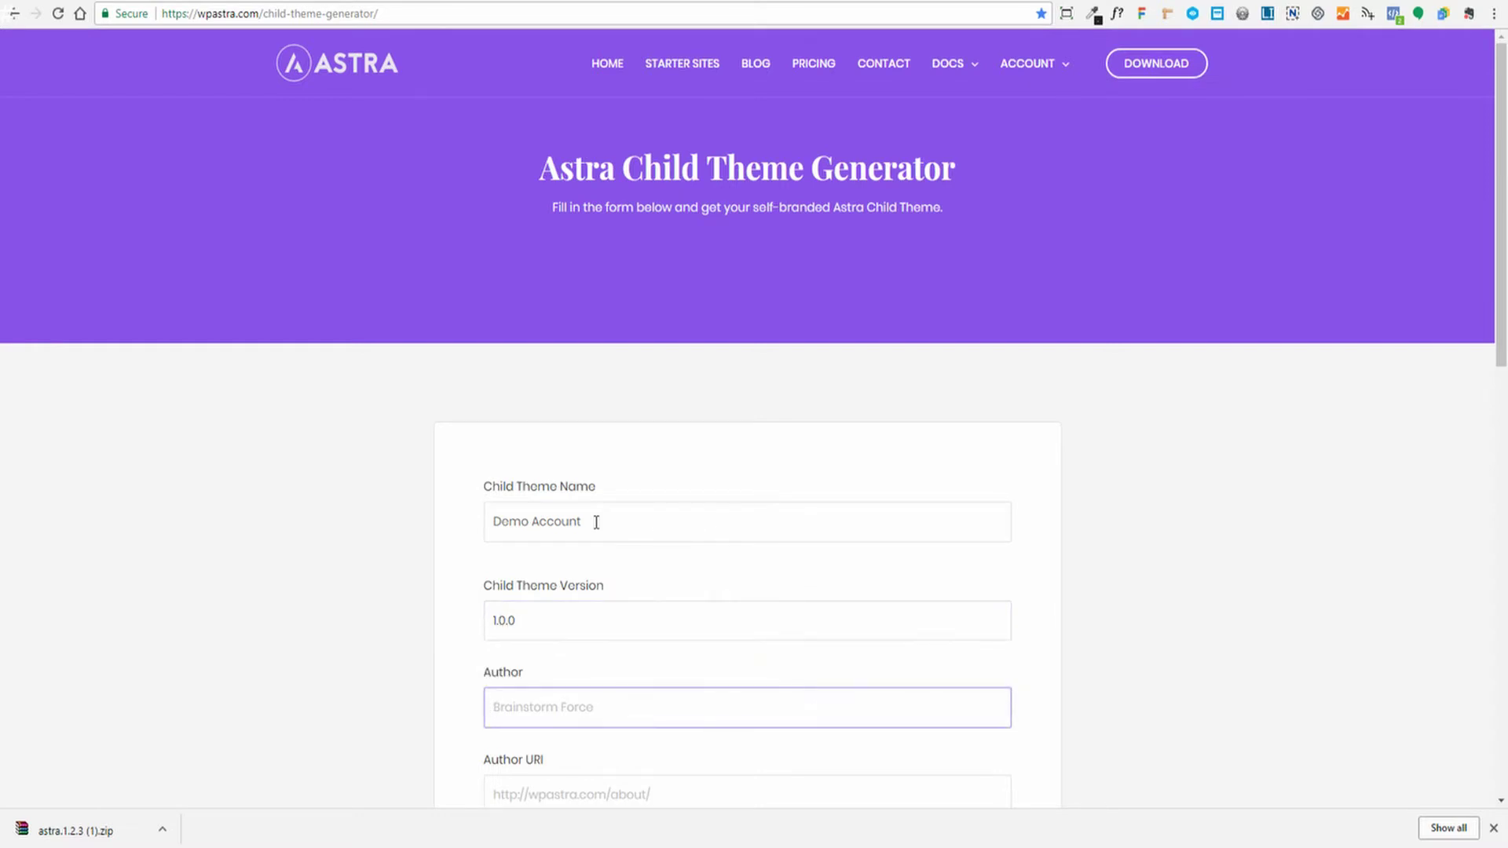
pyautogui.write('Web Assist')
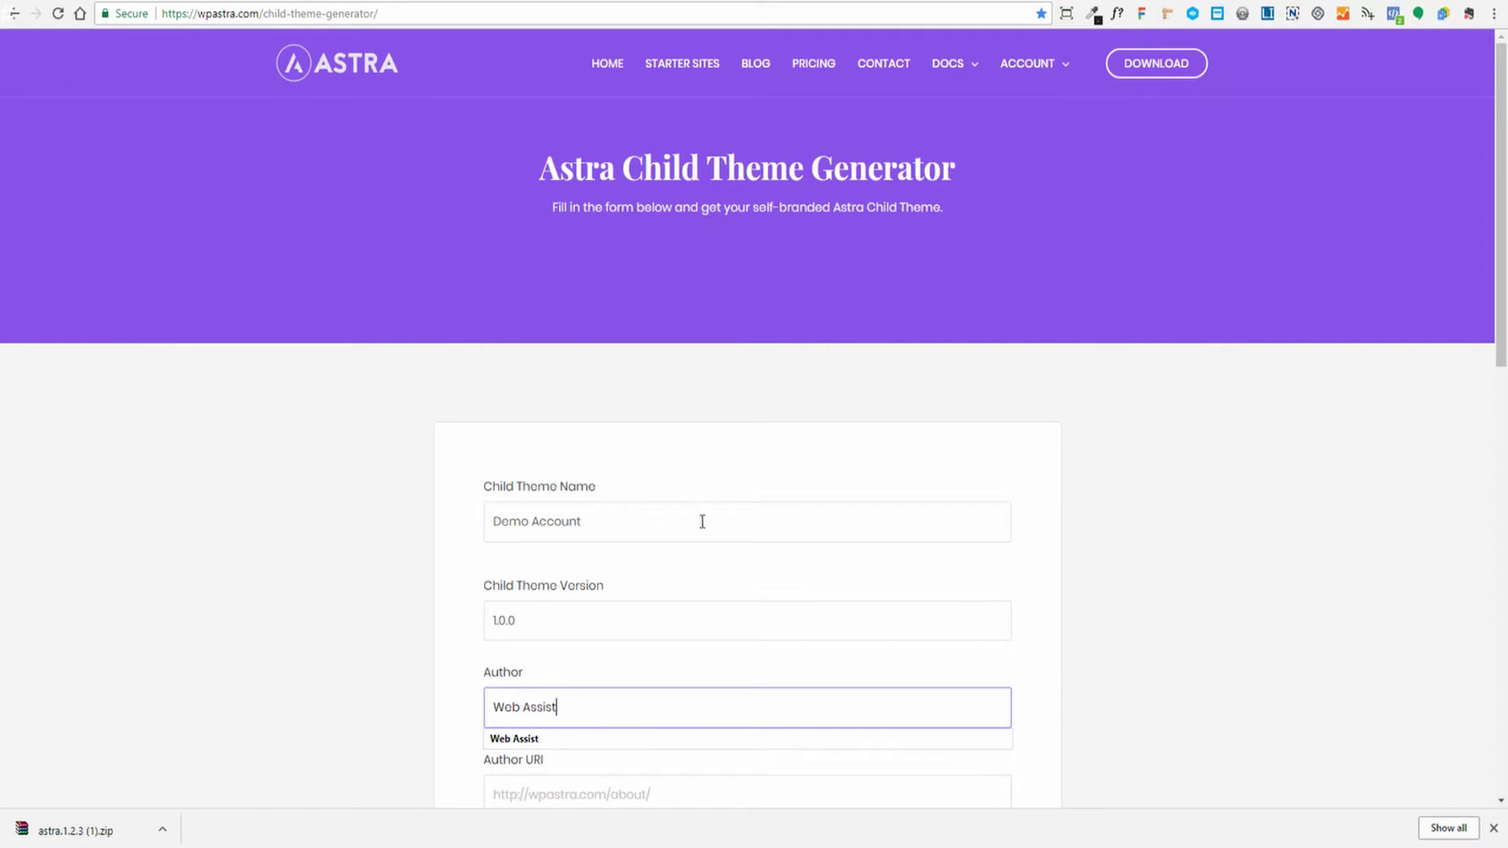
pyautogui.click(766, 667)
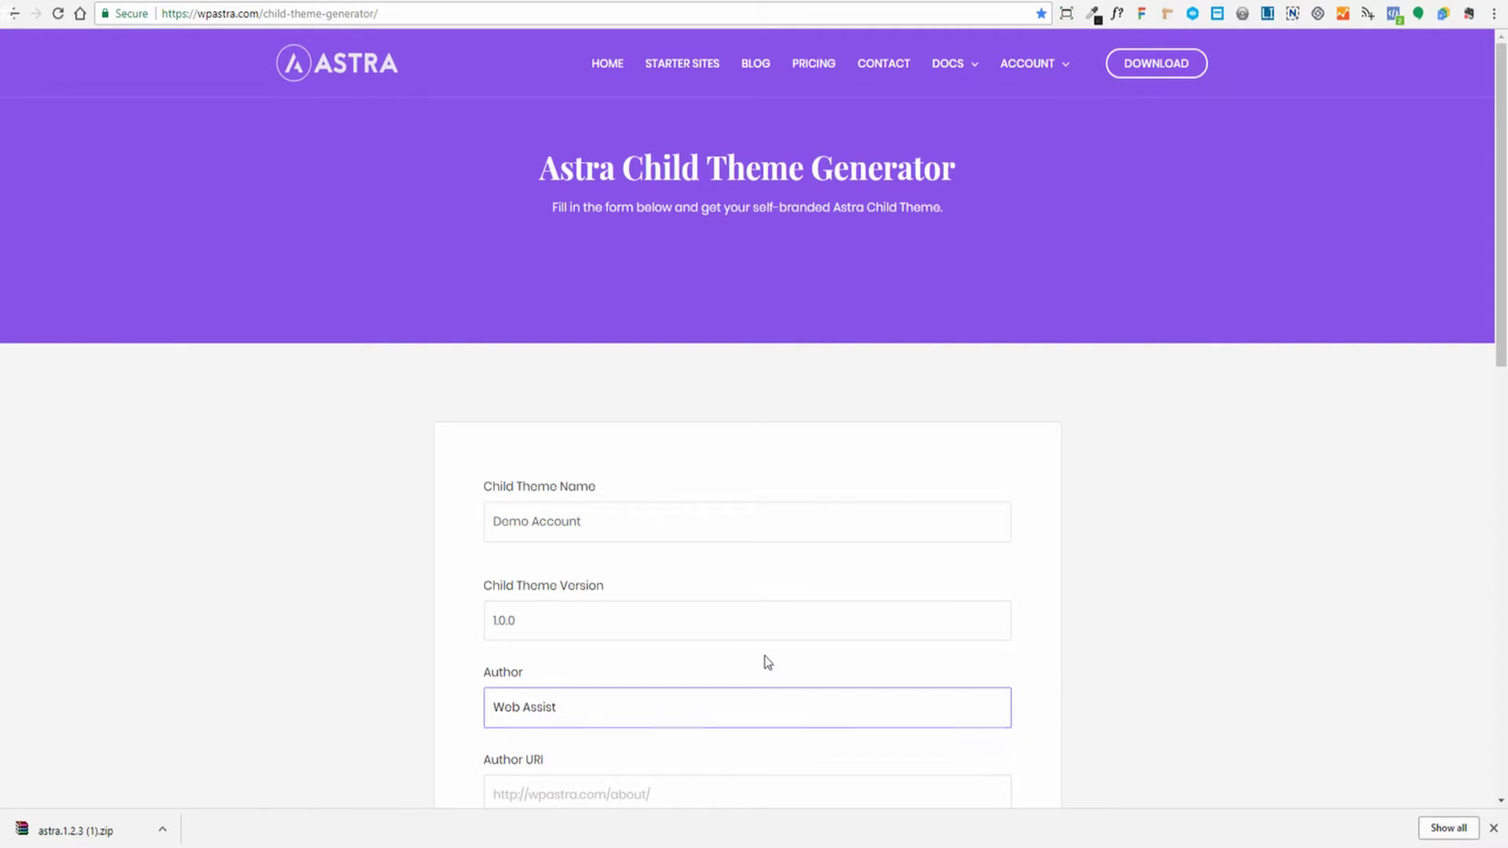
# Fill in the author URI from the suggestion and set the folder name to demo-account
pyautogui.scroll(-2, 814, 639)
pyautogui.click(636, 610)
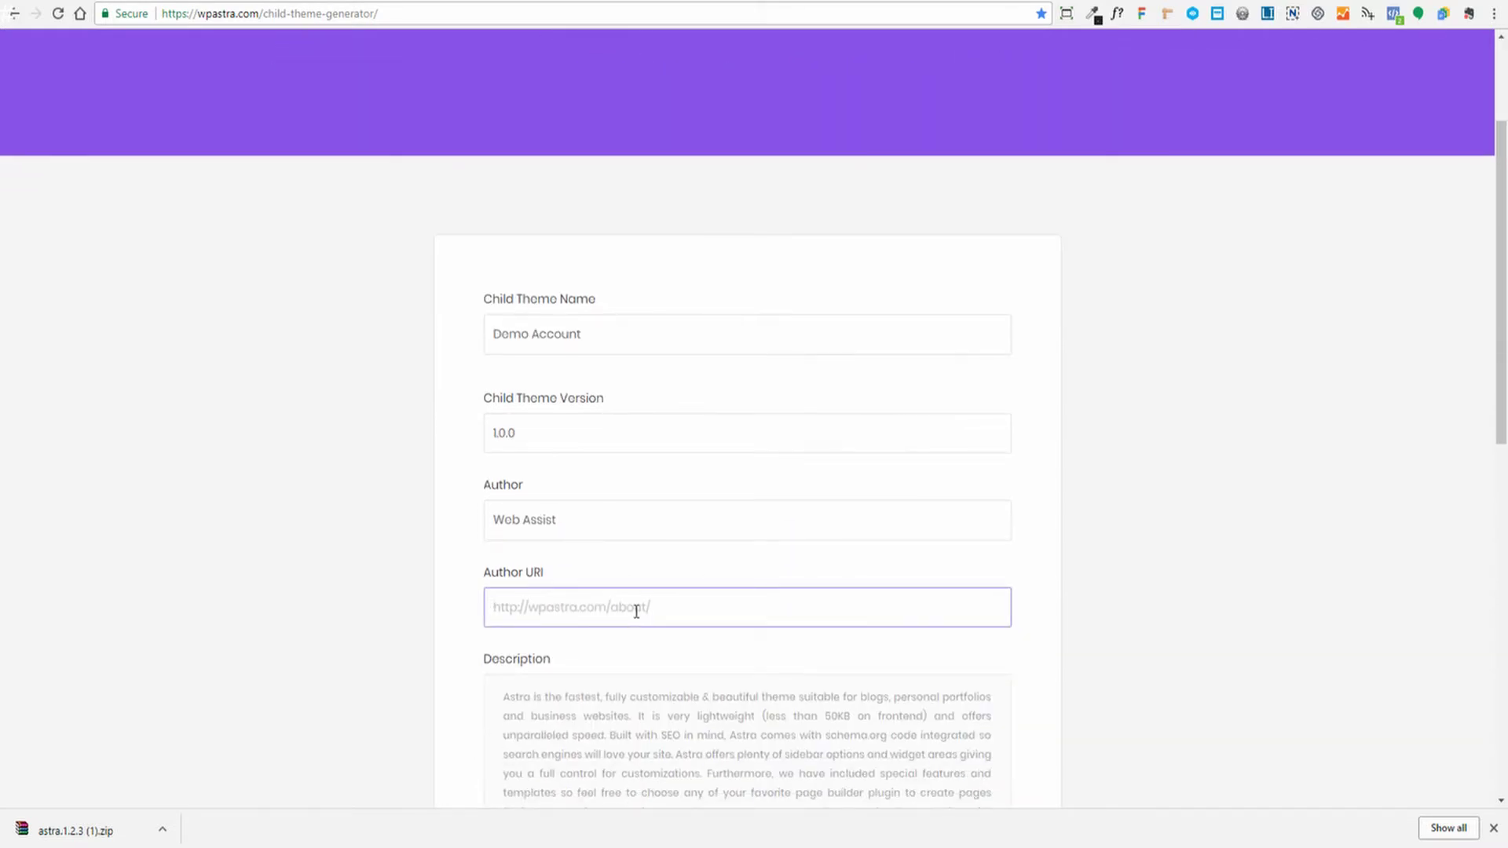
pyautogui.write('htt')
pyautogui.press('Down')
pyautogui.press('Tab')
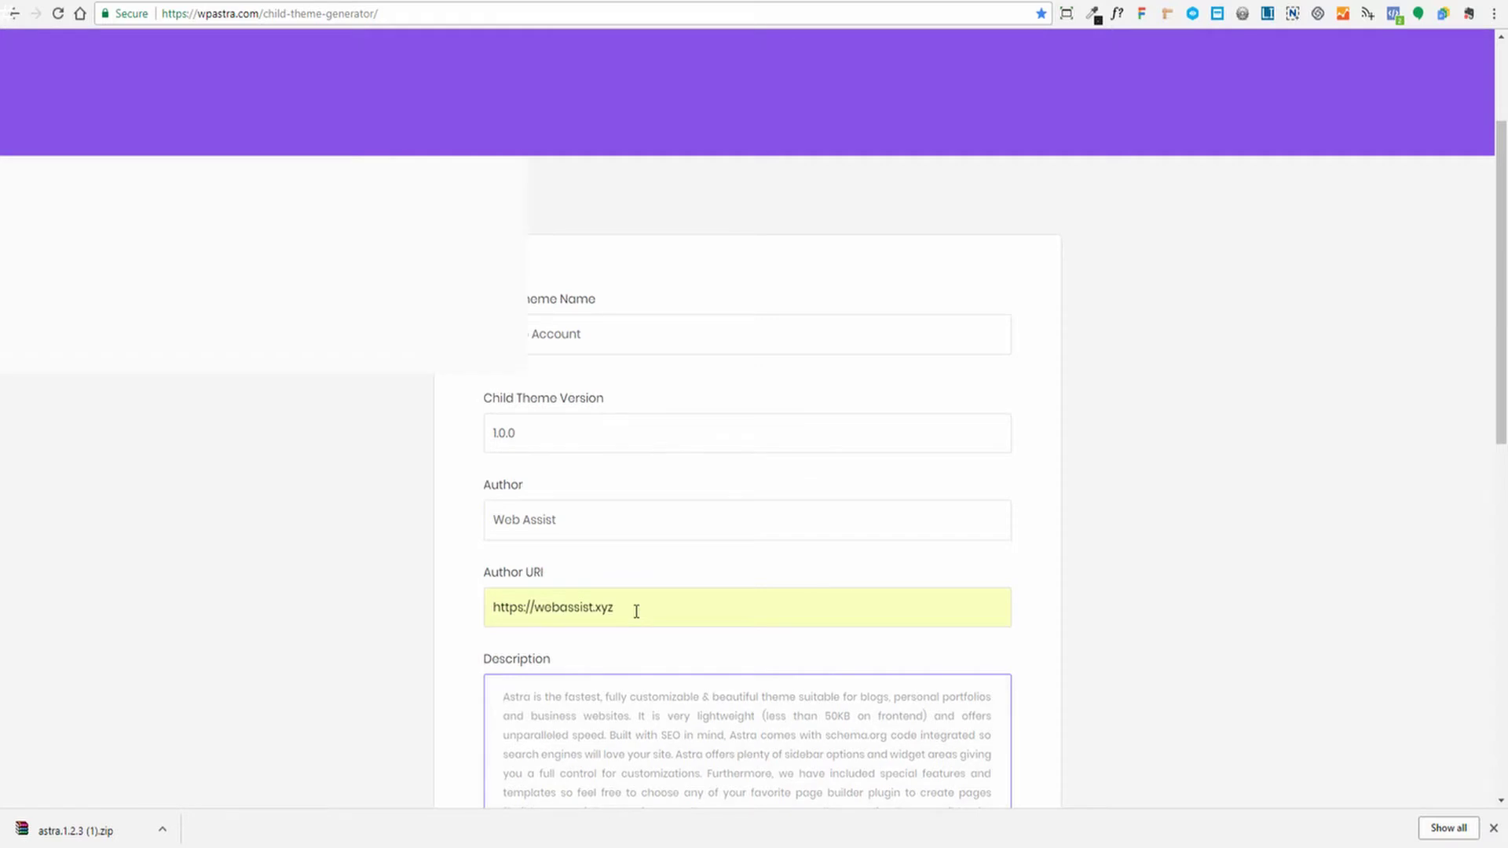
pyautogui.scroll(-4, 1051, 556)
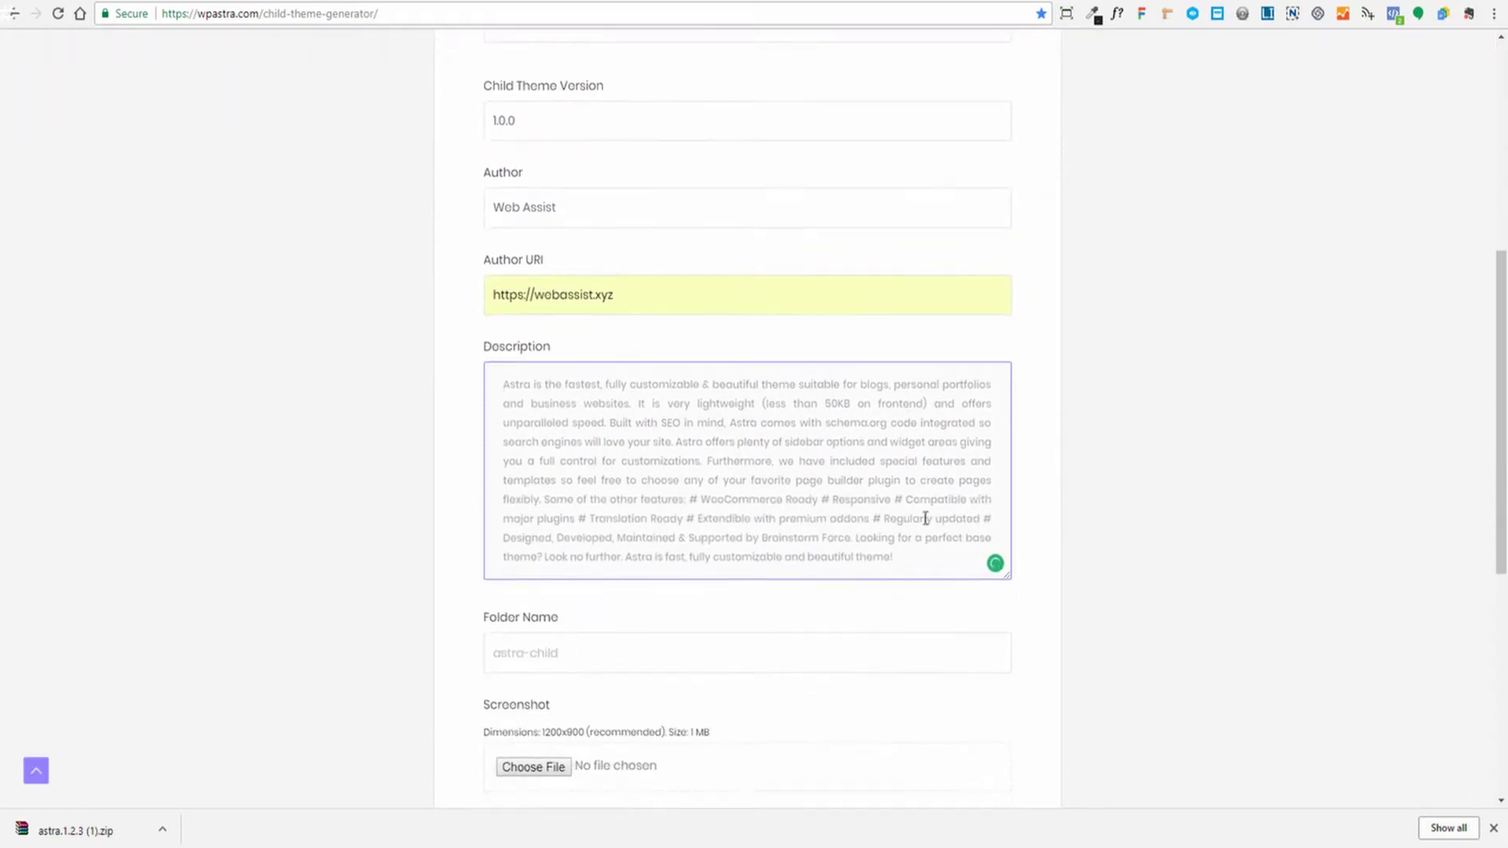
pyautogui.click(916, 562)
pyautogui.scroll(-2, 886, 538)
pyautogui.click(619, 531)
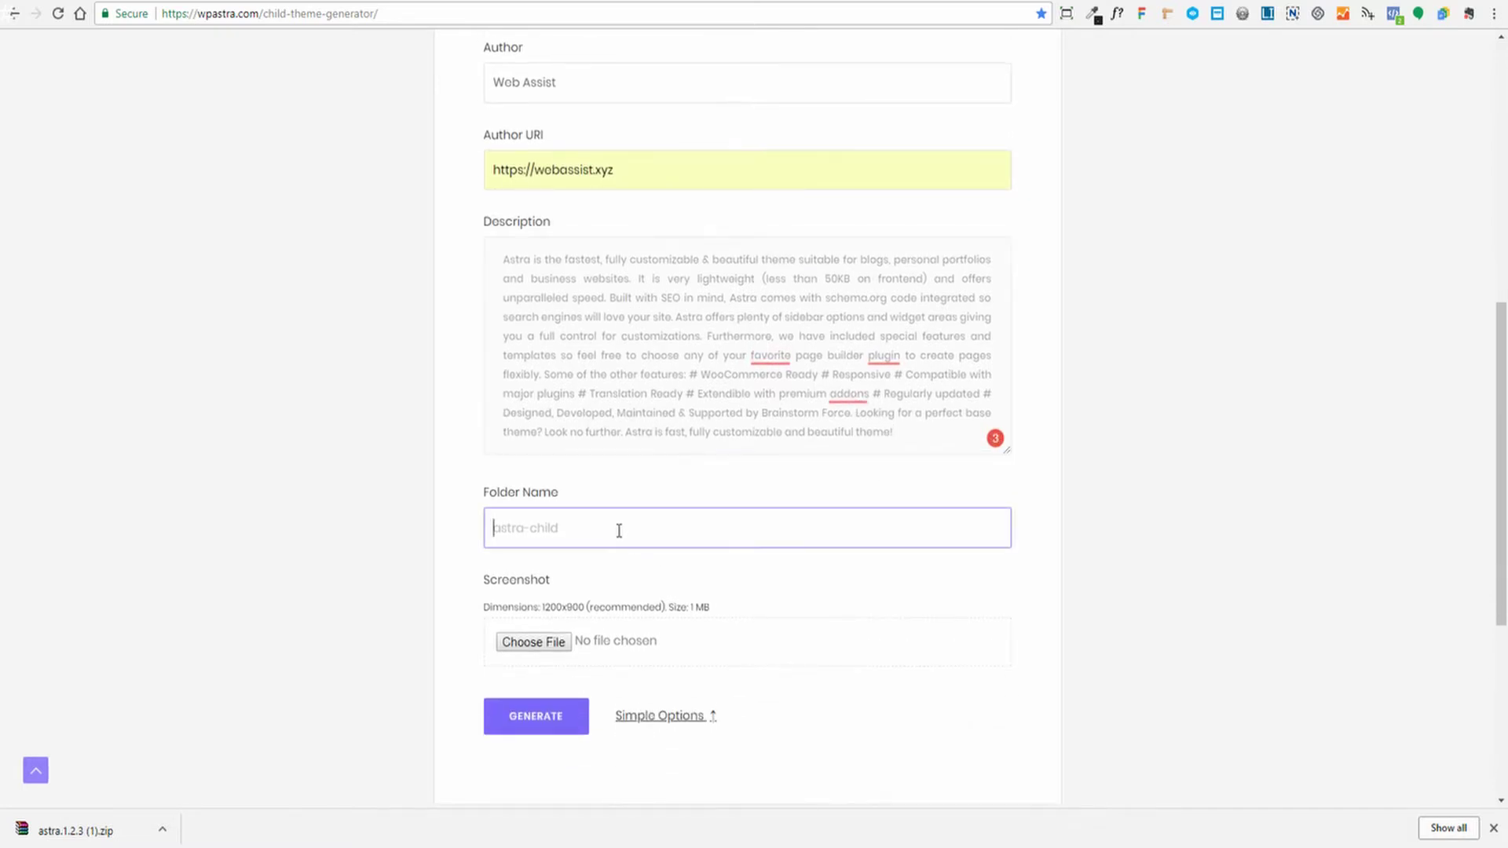
pyautogui.write('demo-account')
pyautogui.click(995, 601)
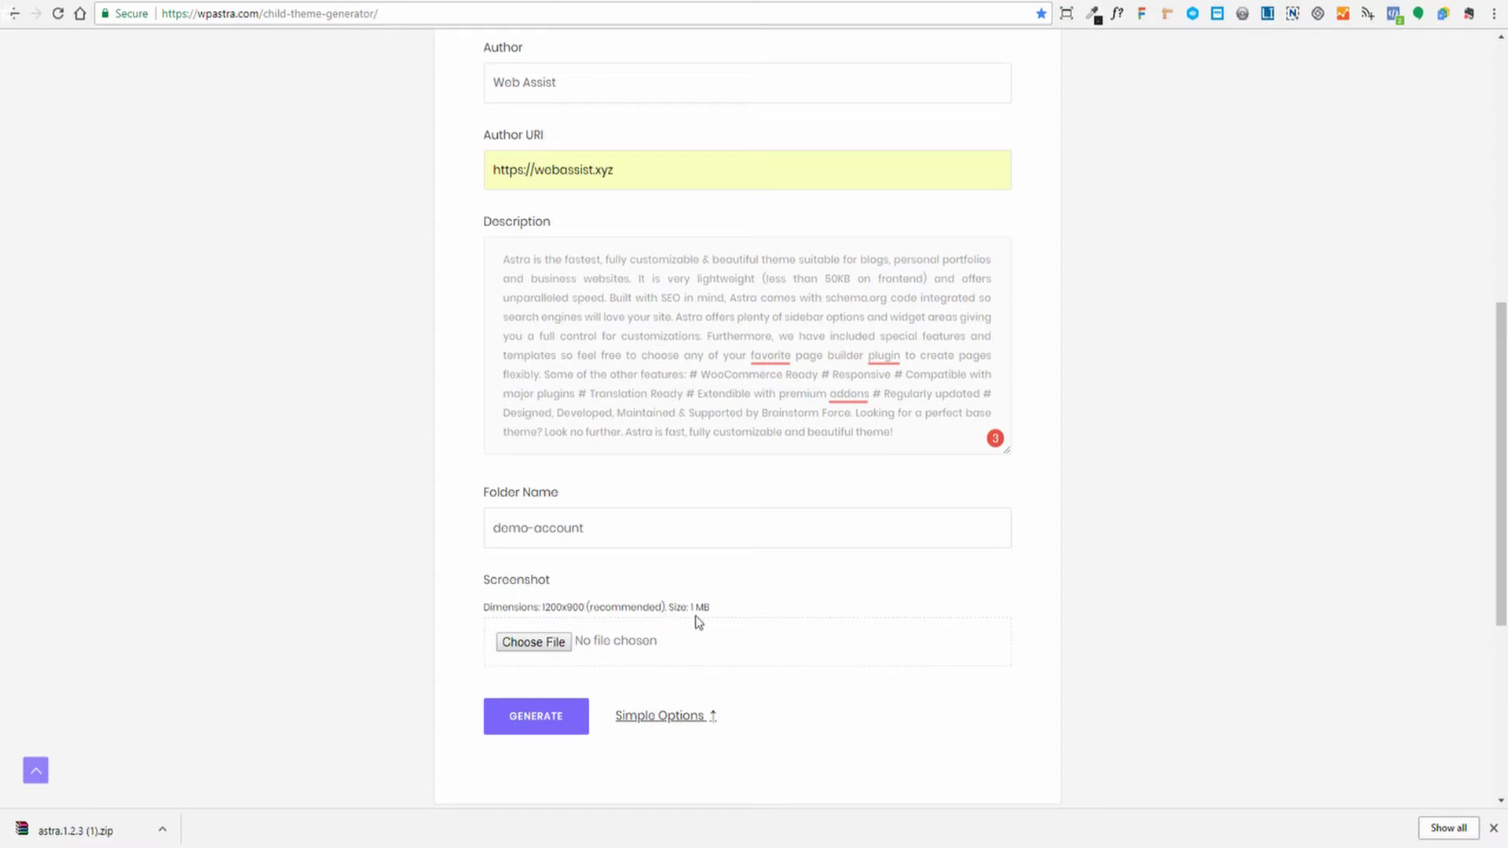
# Attach screenshot.png as the theme screenshot and generate the child theme download
pyautogui.moveTo(690, 607); pyautogui.dragTo(711, 608)
pyautogui.click(735, 609)
pyautogui.click(533, 642)
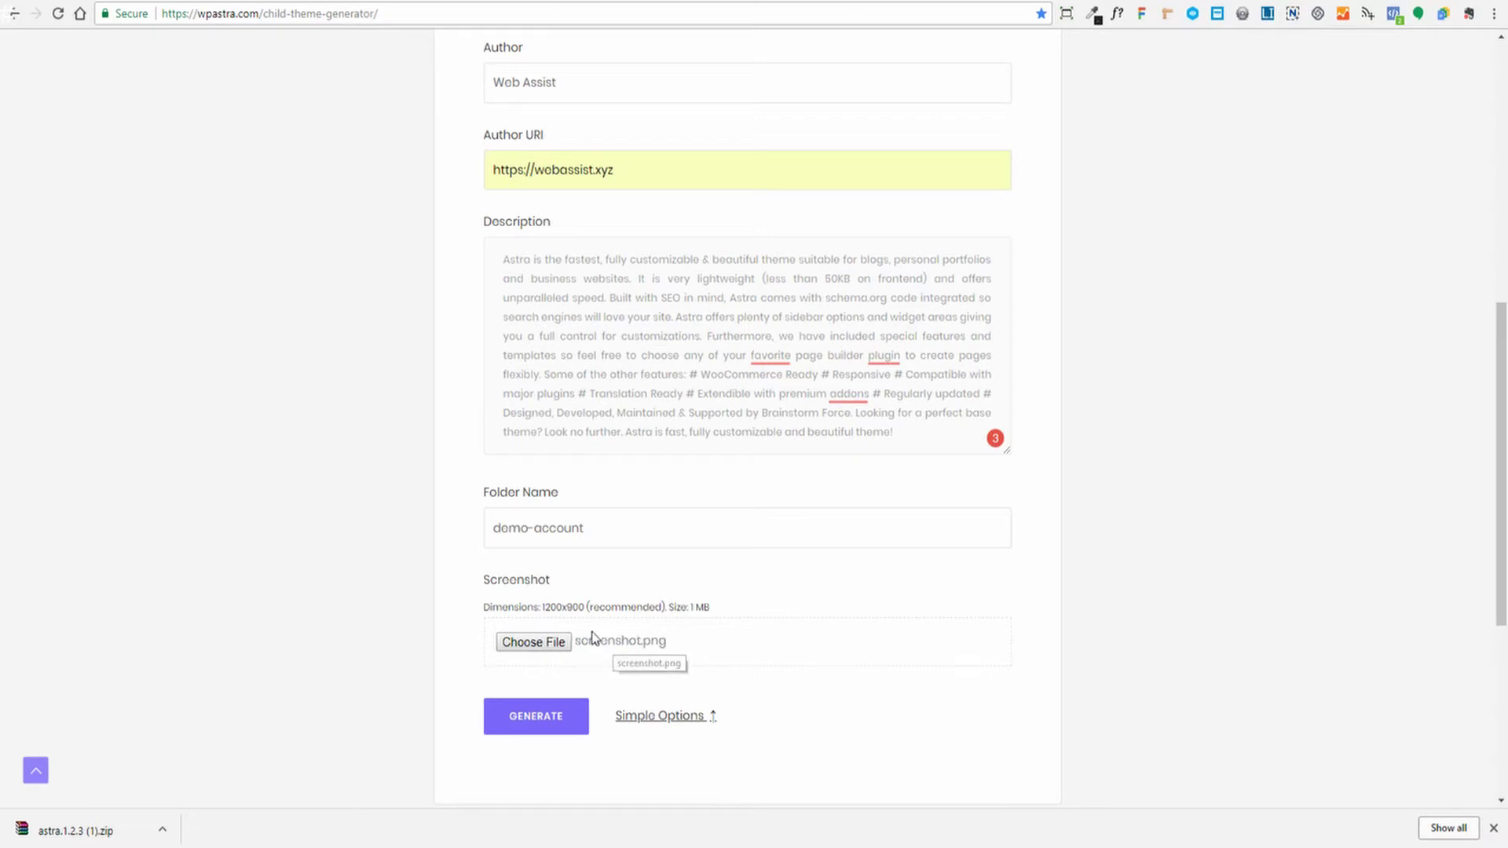
pyautogui.click(537, 723)
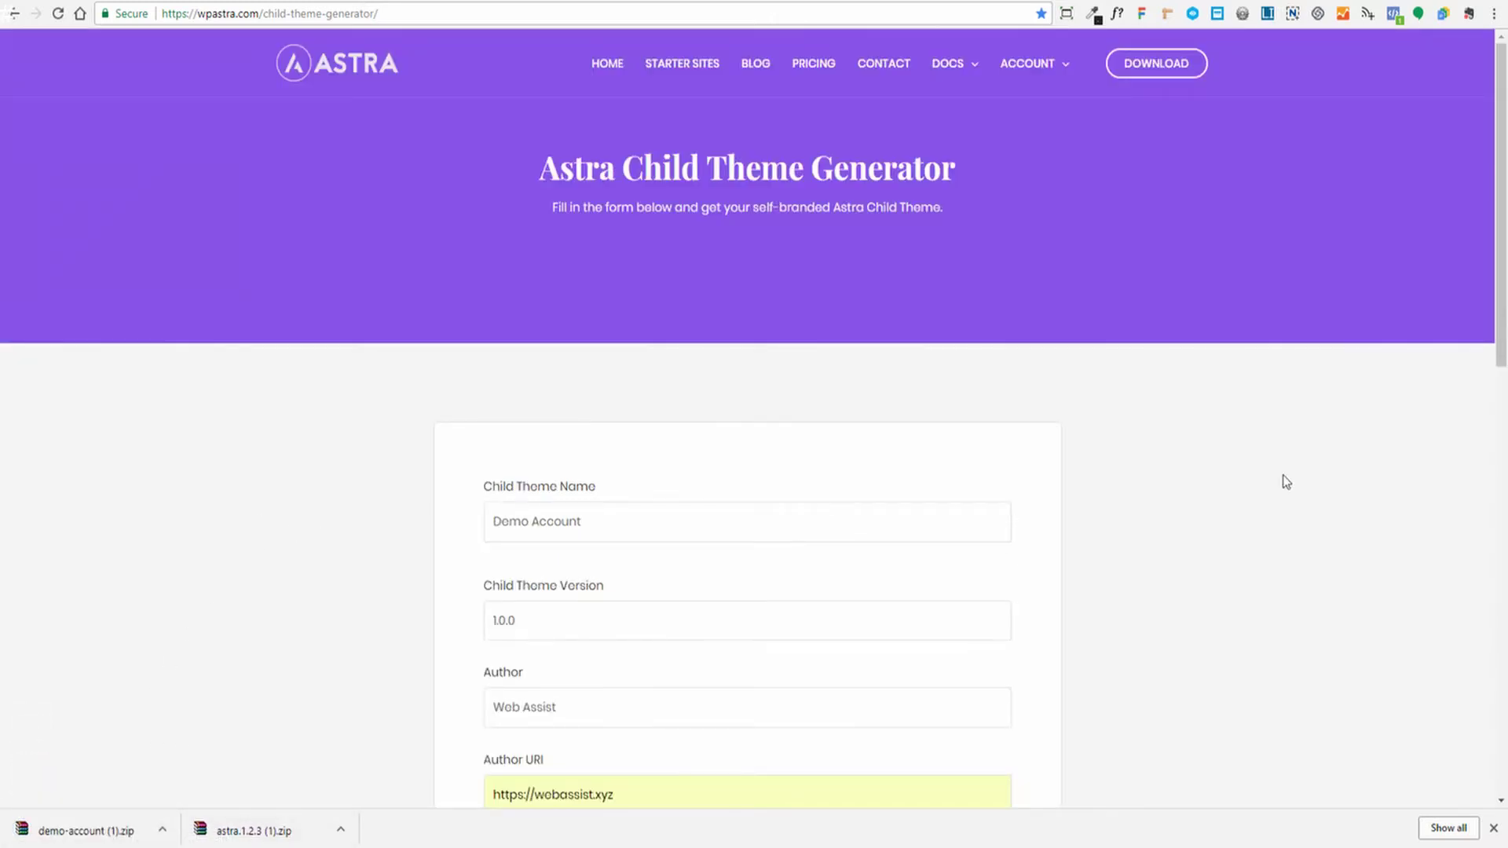
# From Downloads & Orders, download Astra Pro Addon 1.2.0, Astra Premium Sites 1.1.9 and Ultimate Addons for Beaver Builder 1.6.9
pyautogui.moveTo(1052, 60)
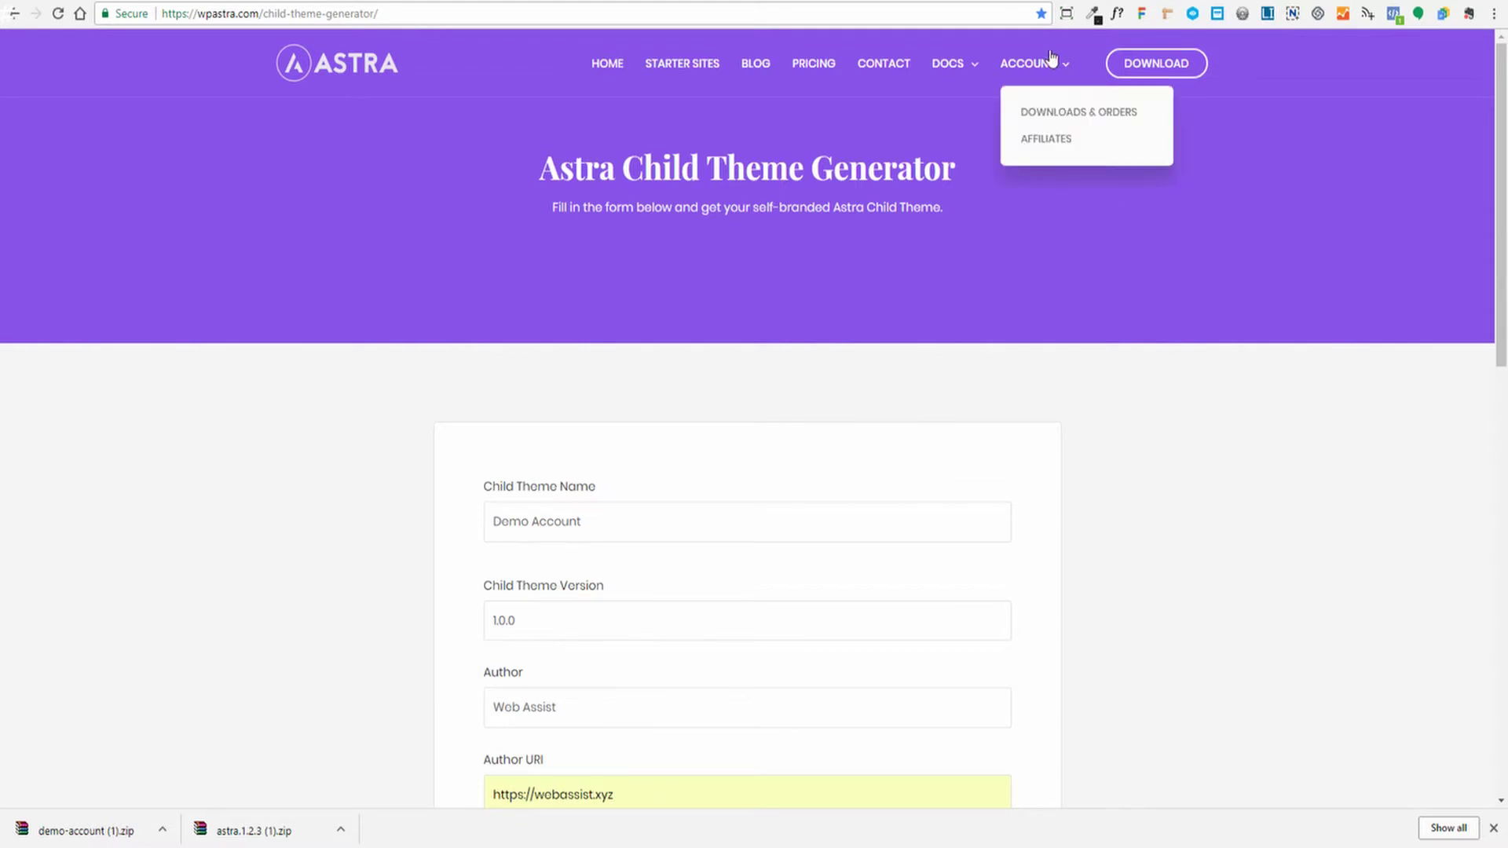
pyautogui.click(1047, 110)
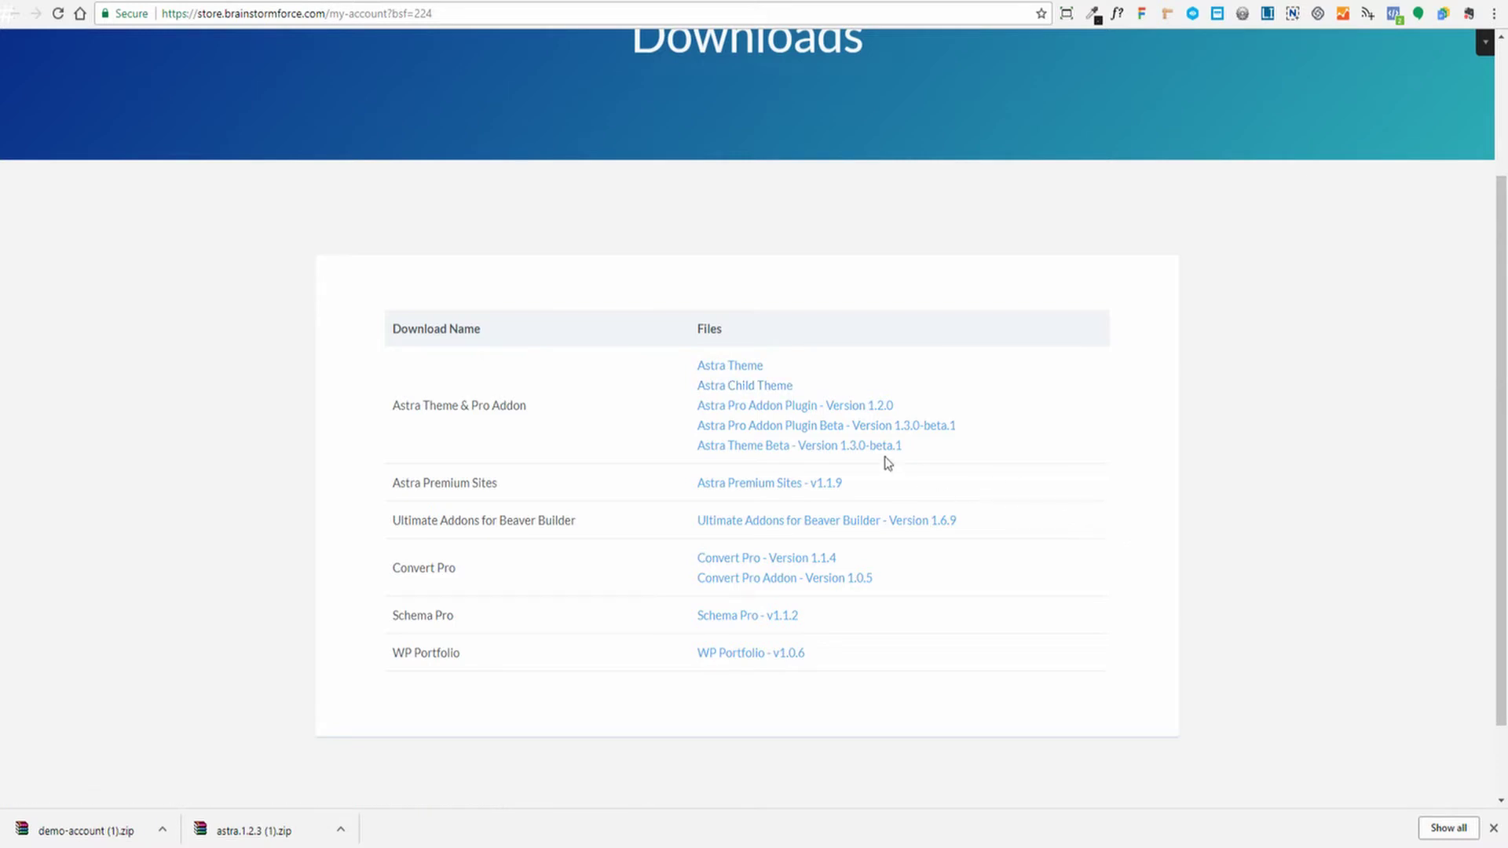
pyautogui.click(789, 408)
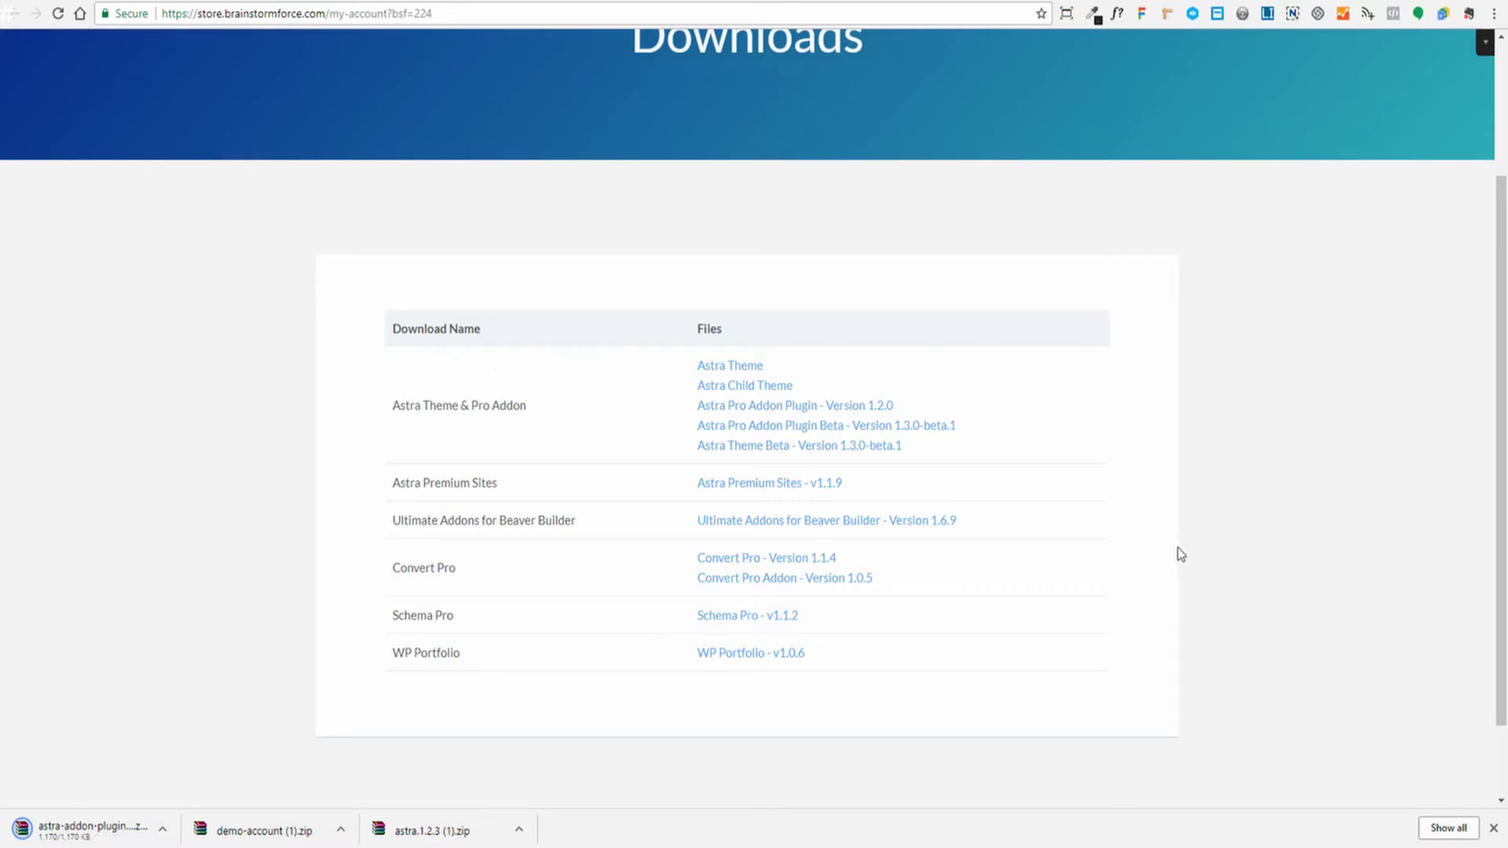
pyautogui.click(768, 486)
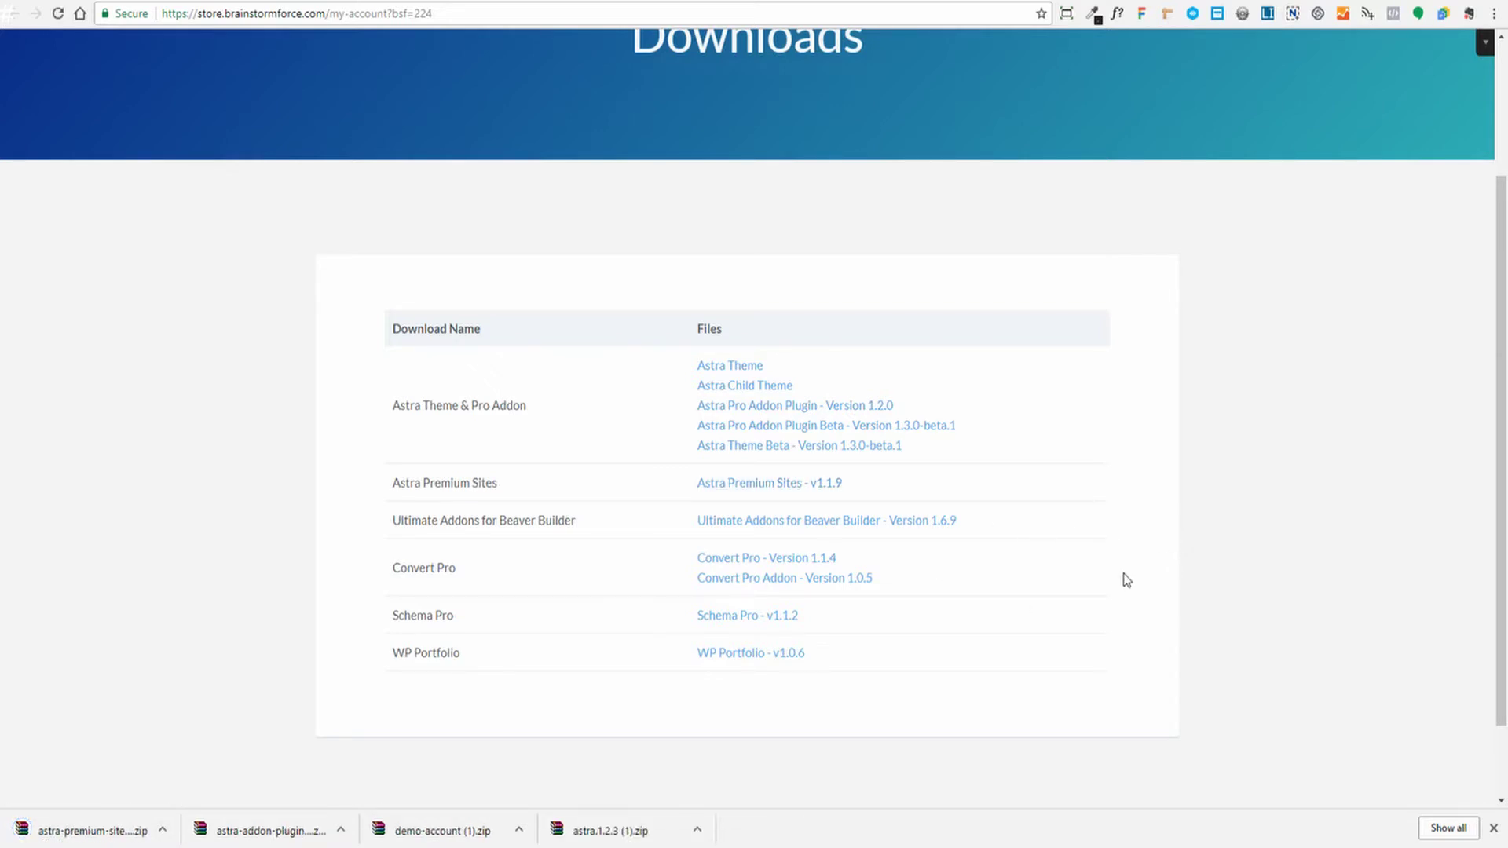
pyautogui.click(804, 523)
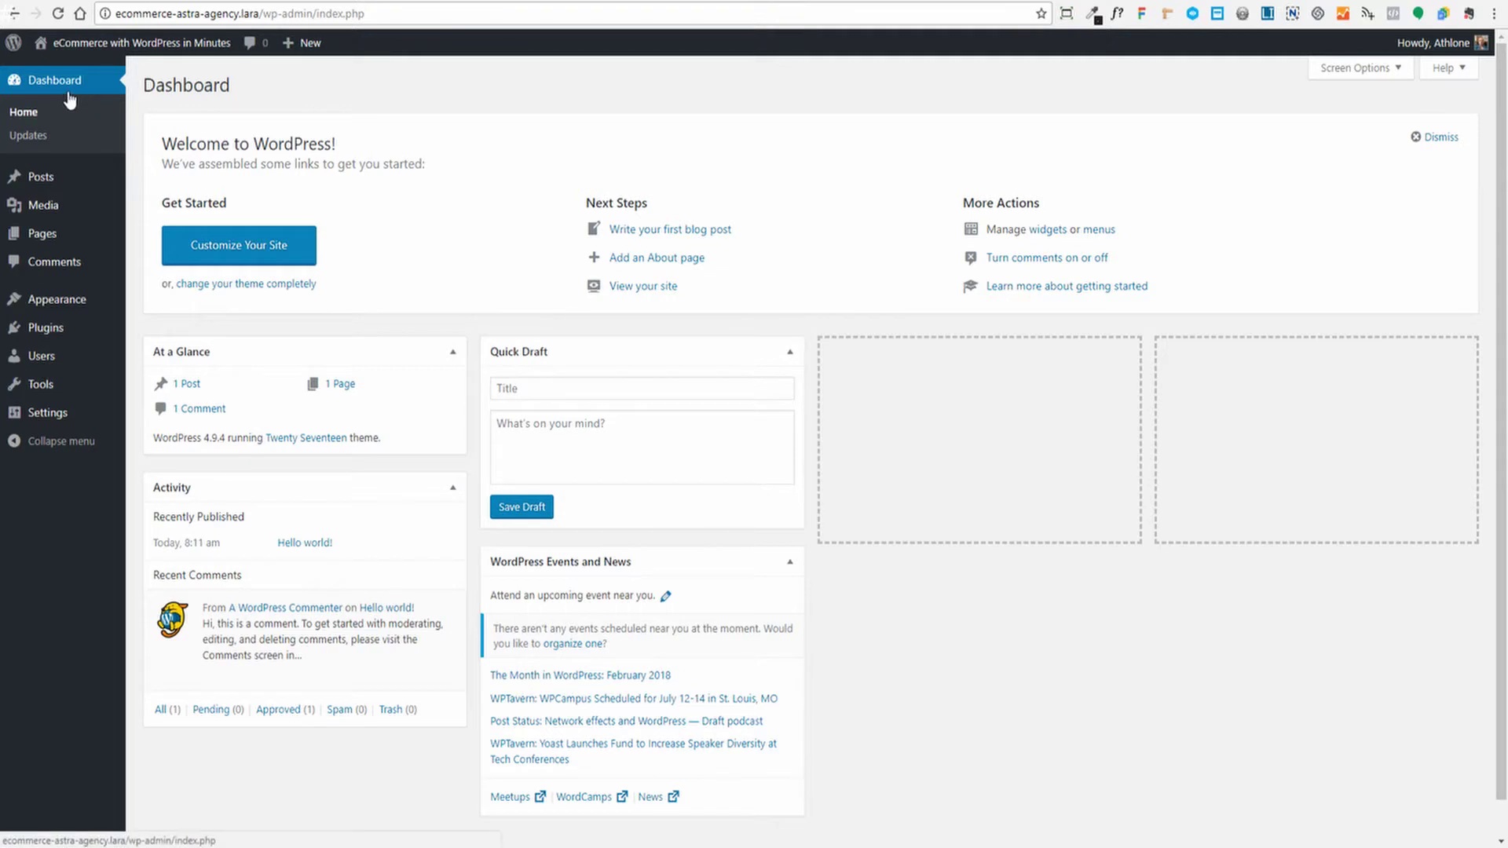
# Upload astra.1.2.3 (1).zip through Themes > Add New and install the Astra theme
pyautogui.moveTo(78, 302)
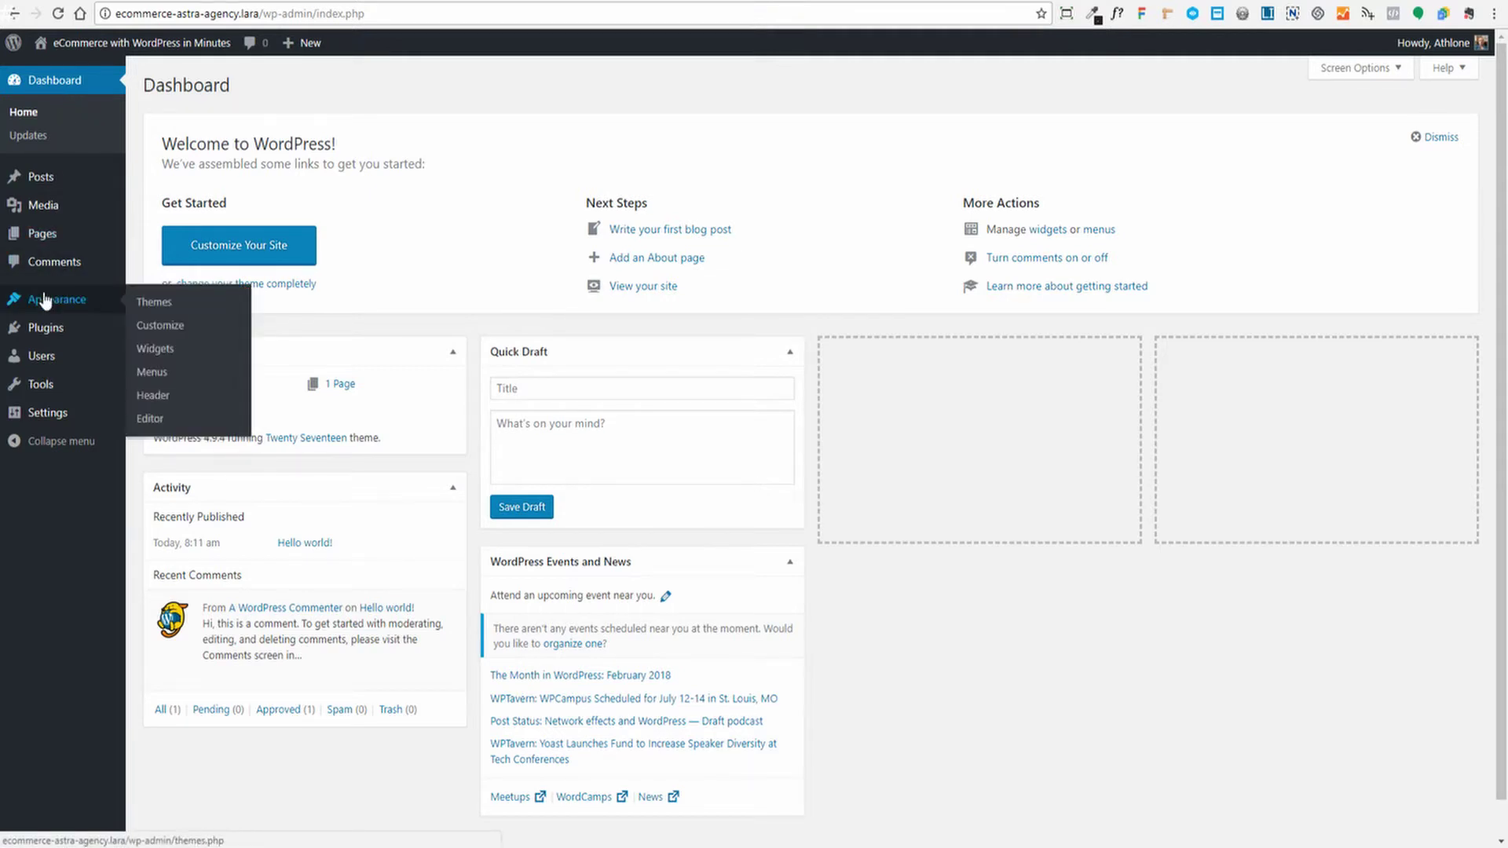
pyautogui.click(155, 303)
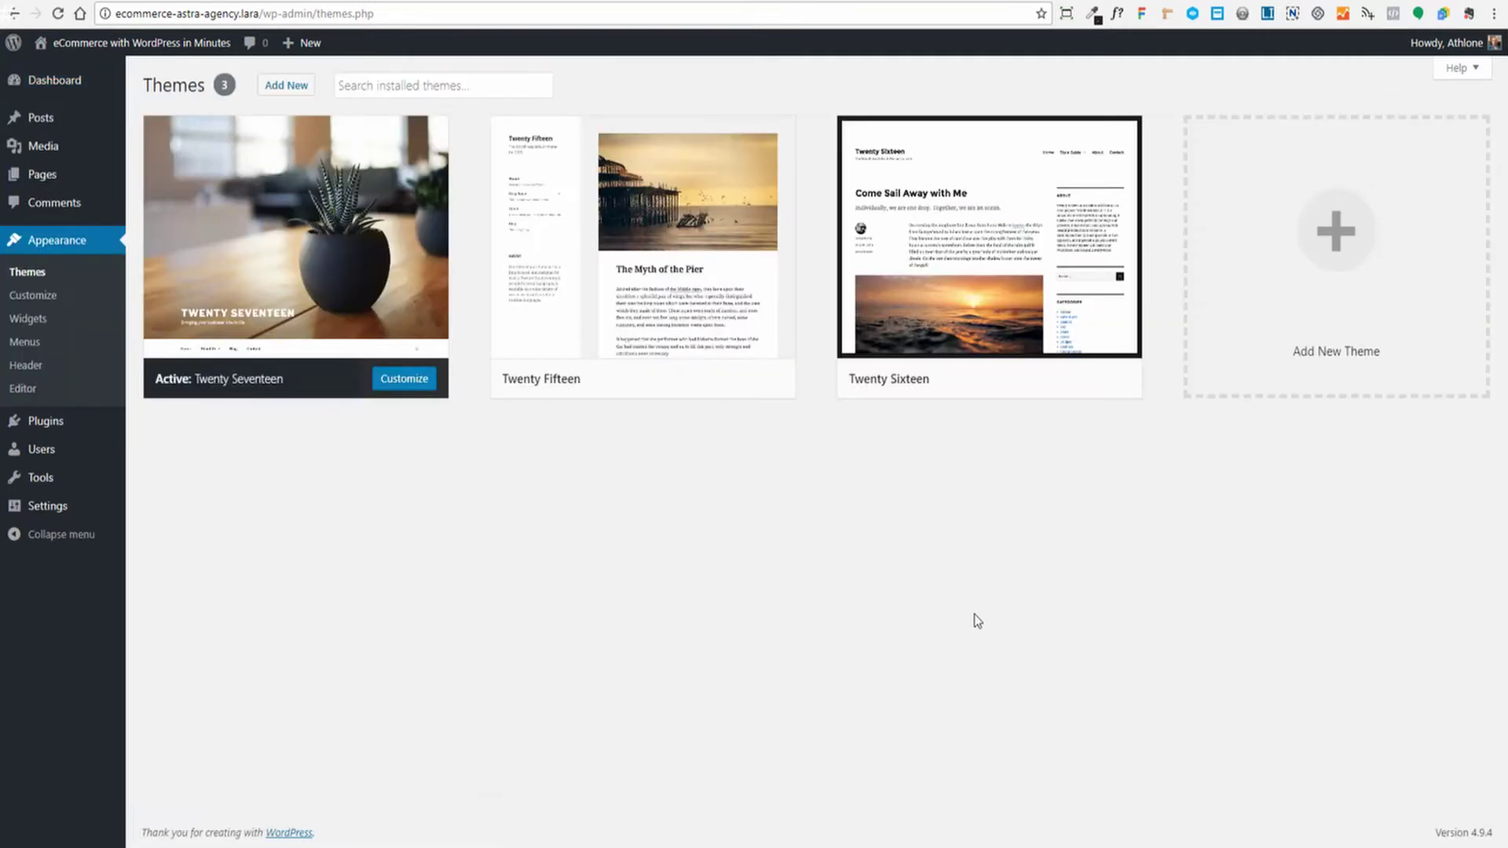
pyautogui.click(289, 86)
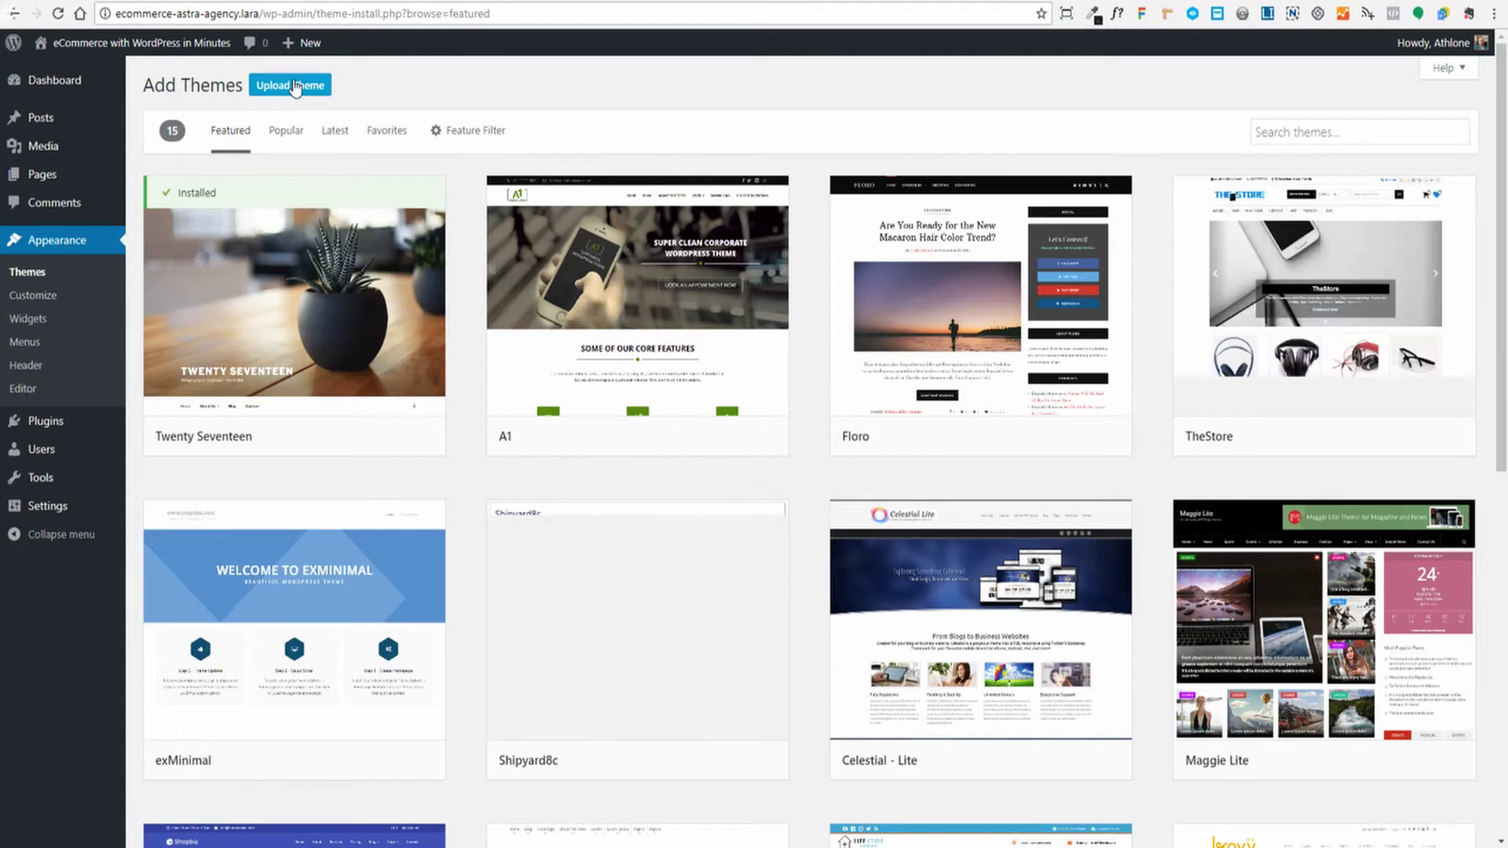
pyautogui.click(292, 85)
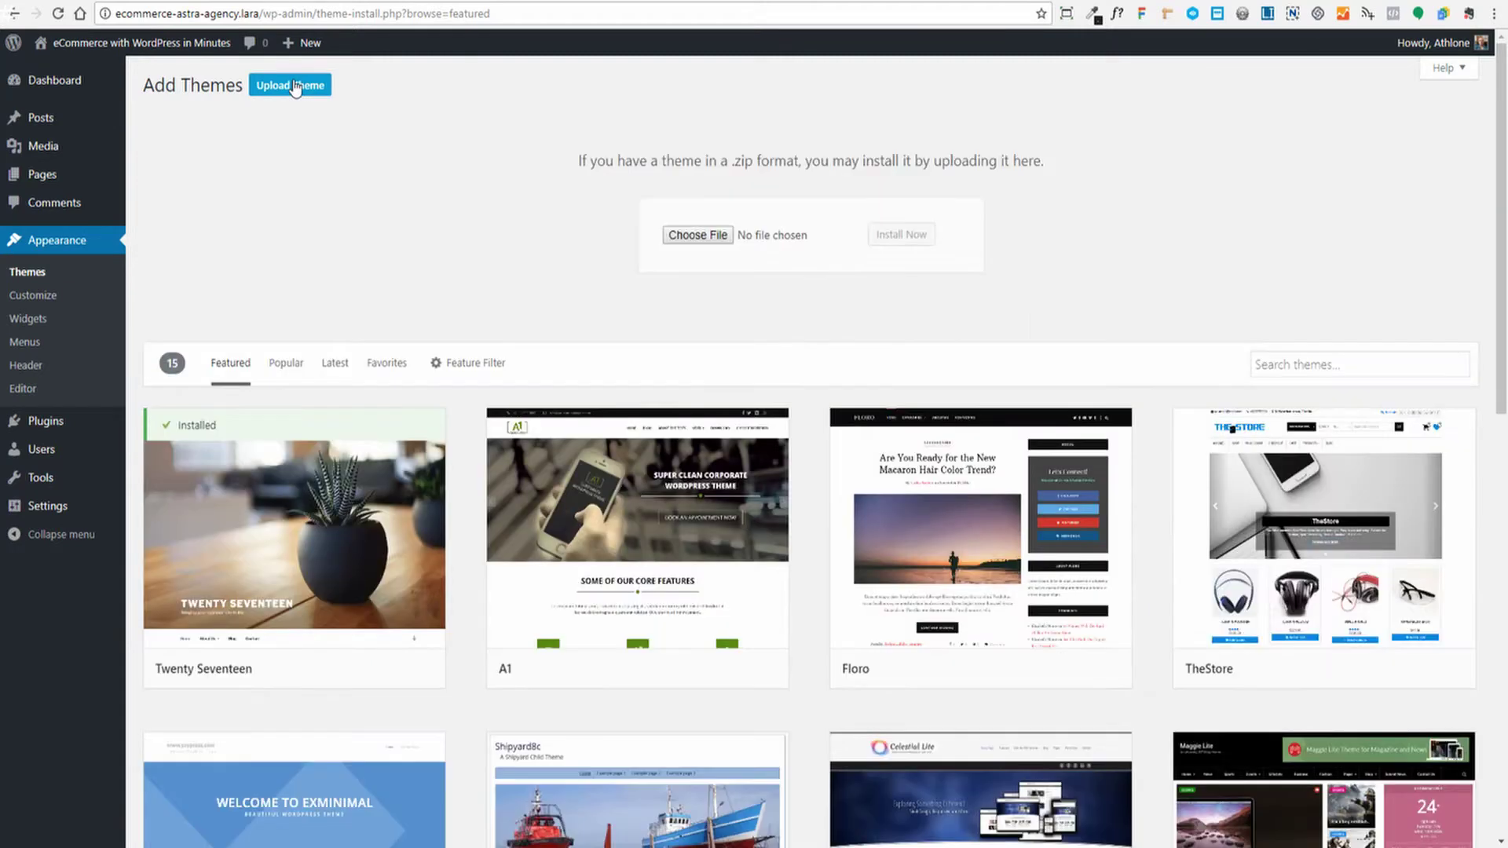
pyautogui.click(697, 237)
pyautogui.press('Return')
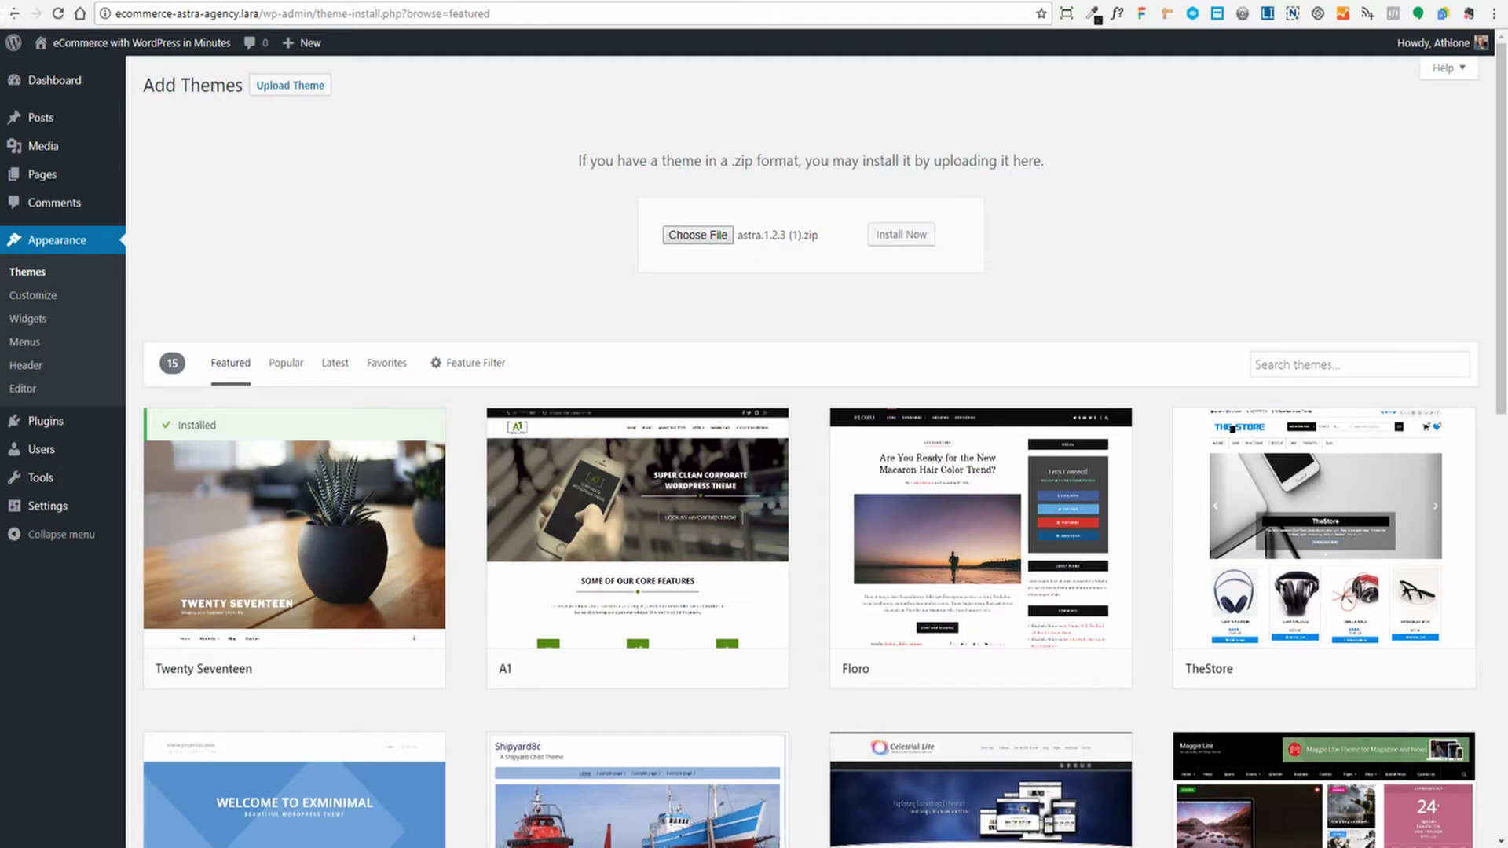
pyautogui.click(905, 237)
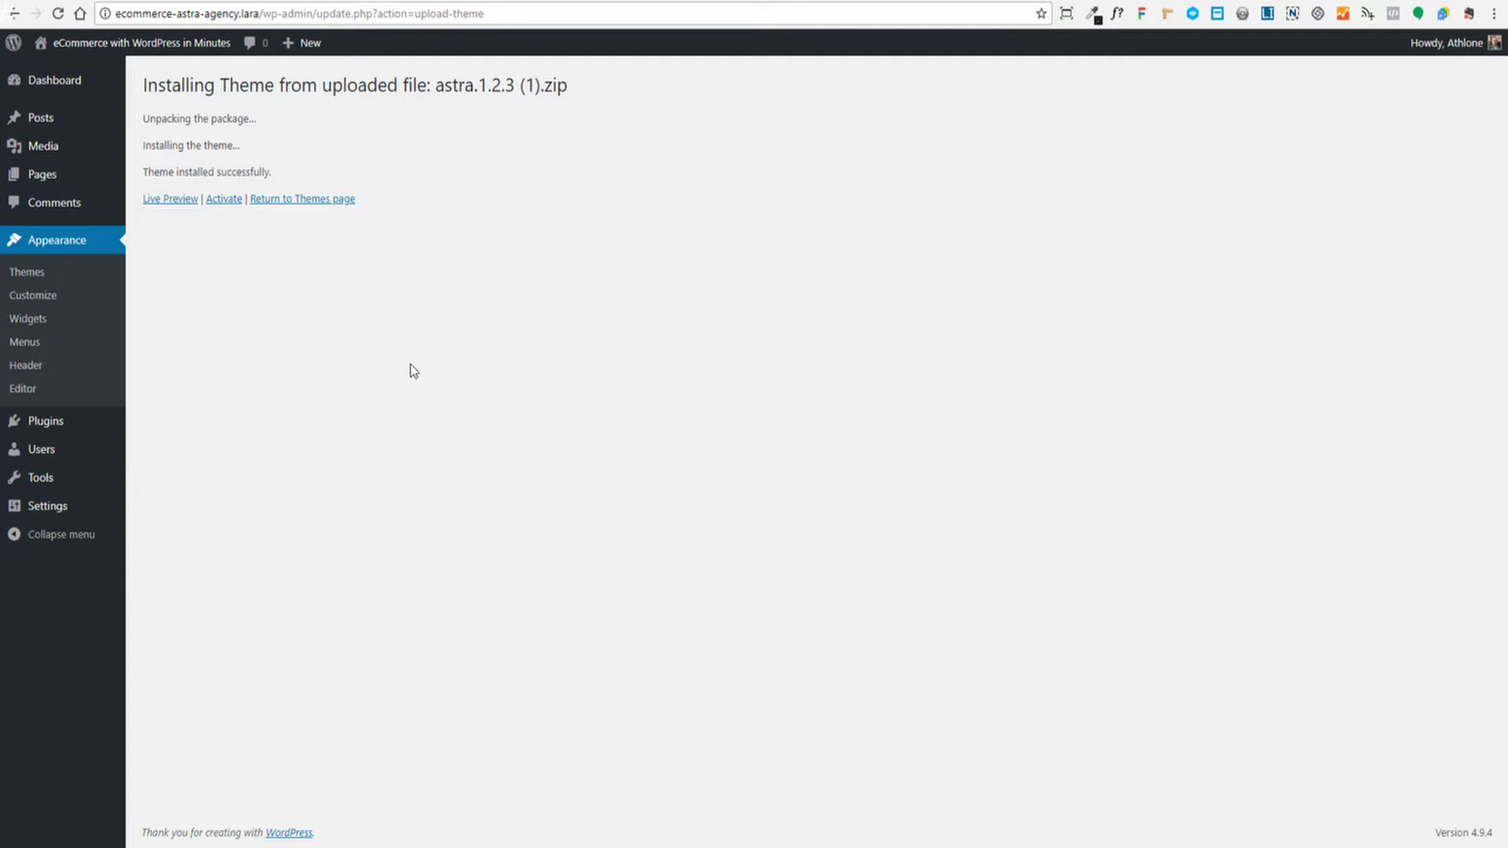
# Upload and install demo-account (1).zip, then activate the Demo Account child theme
pyautogui.click(303, 199)
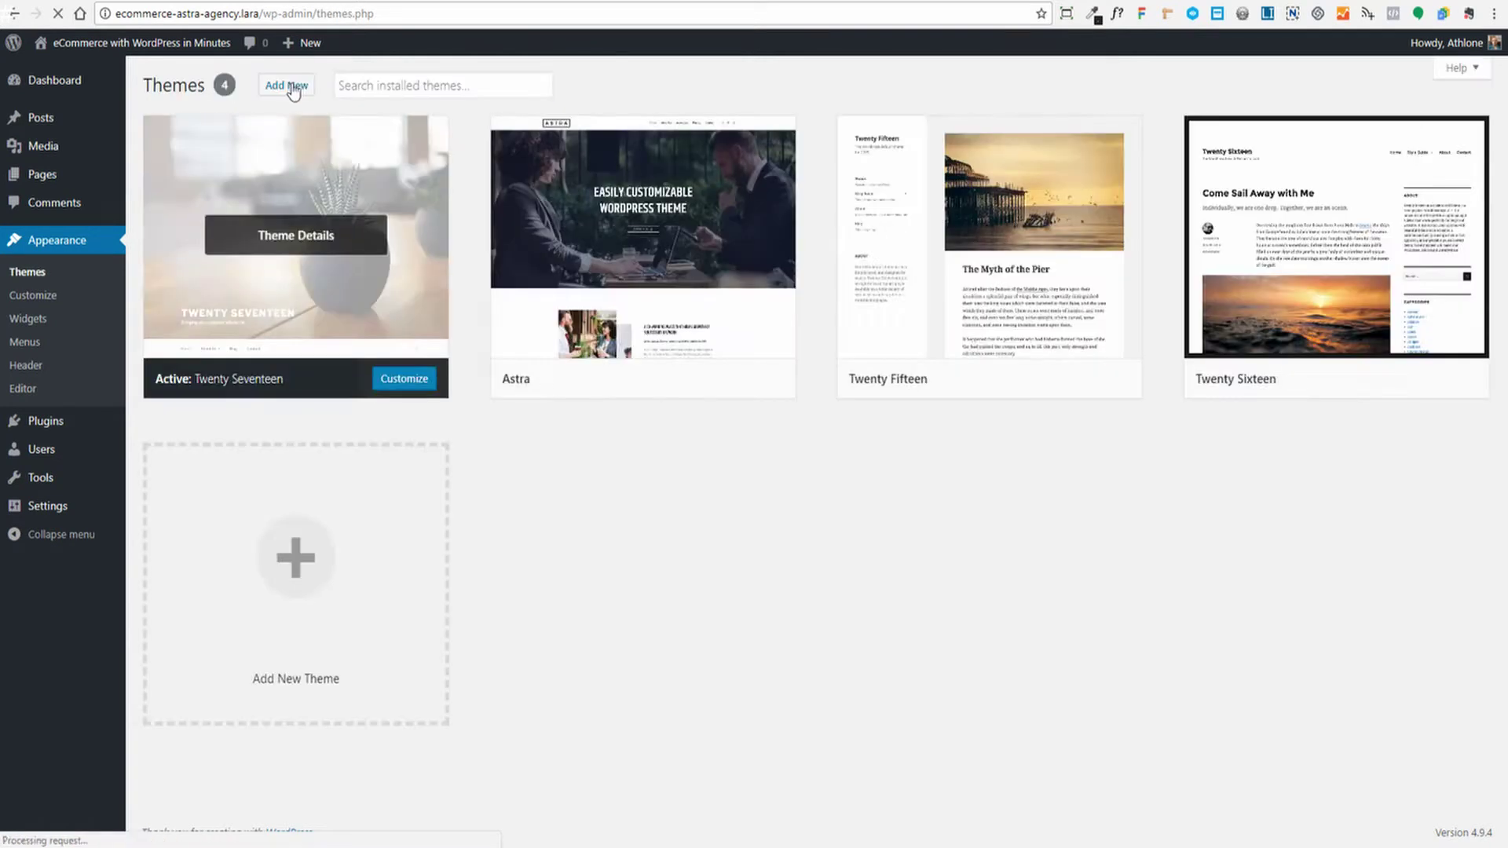
pyautogui.click(289, 86)
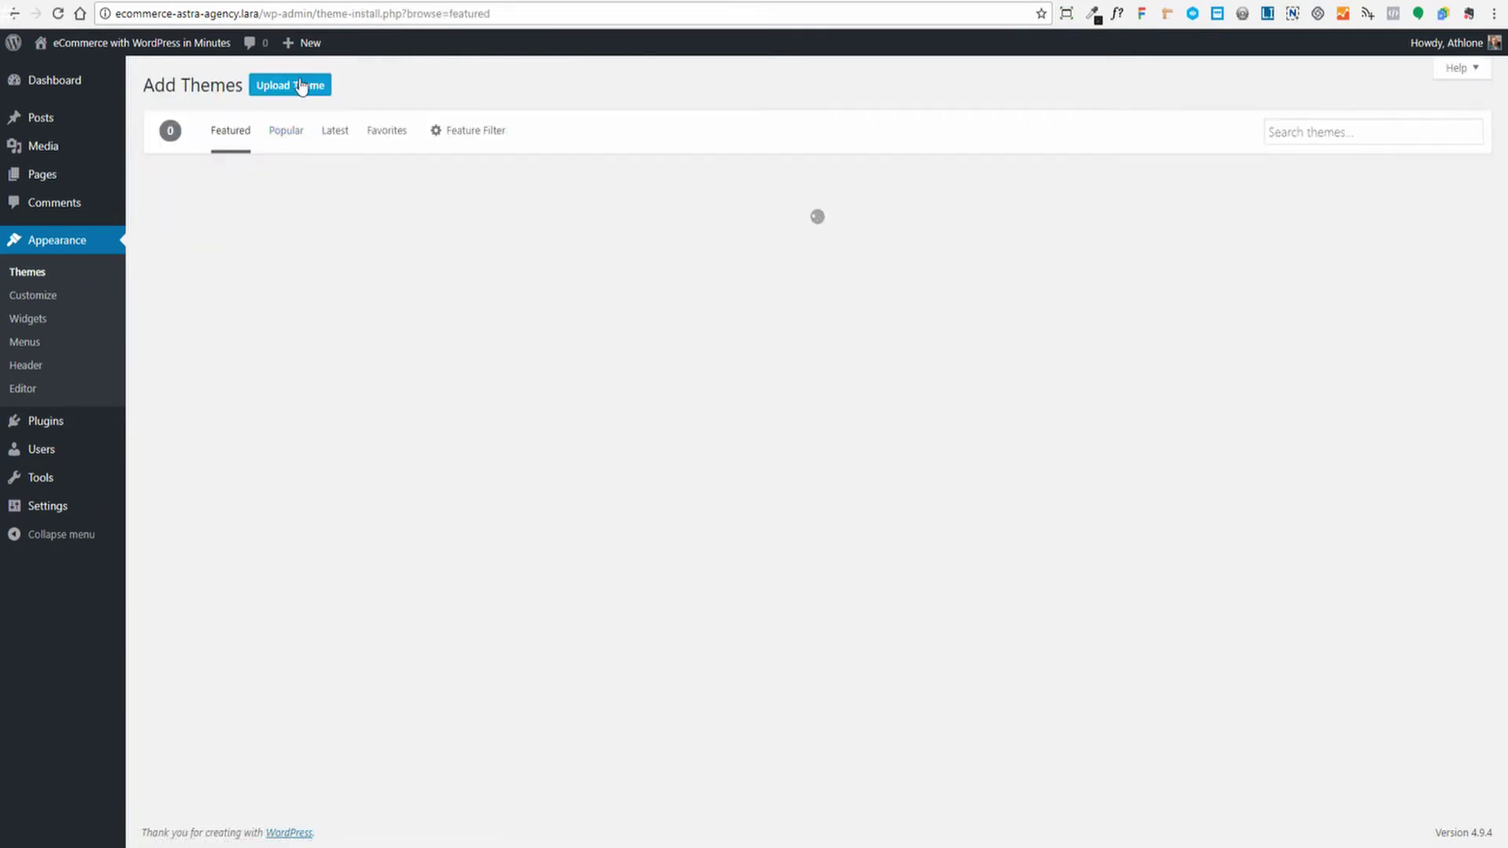
pyautogui.click(297, 84)
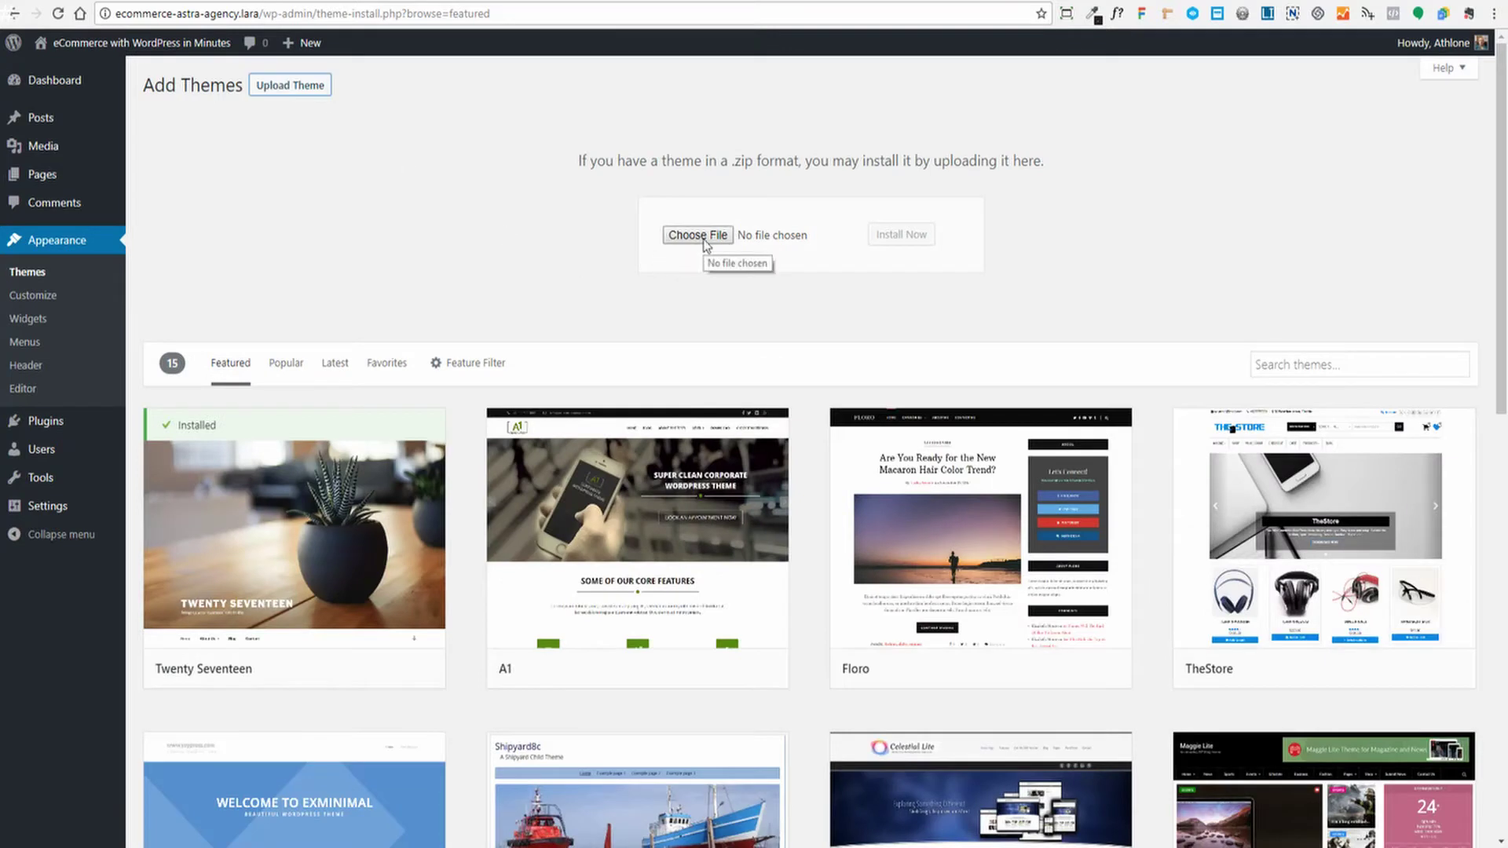
pyautogui.click(704, 239)
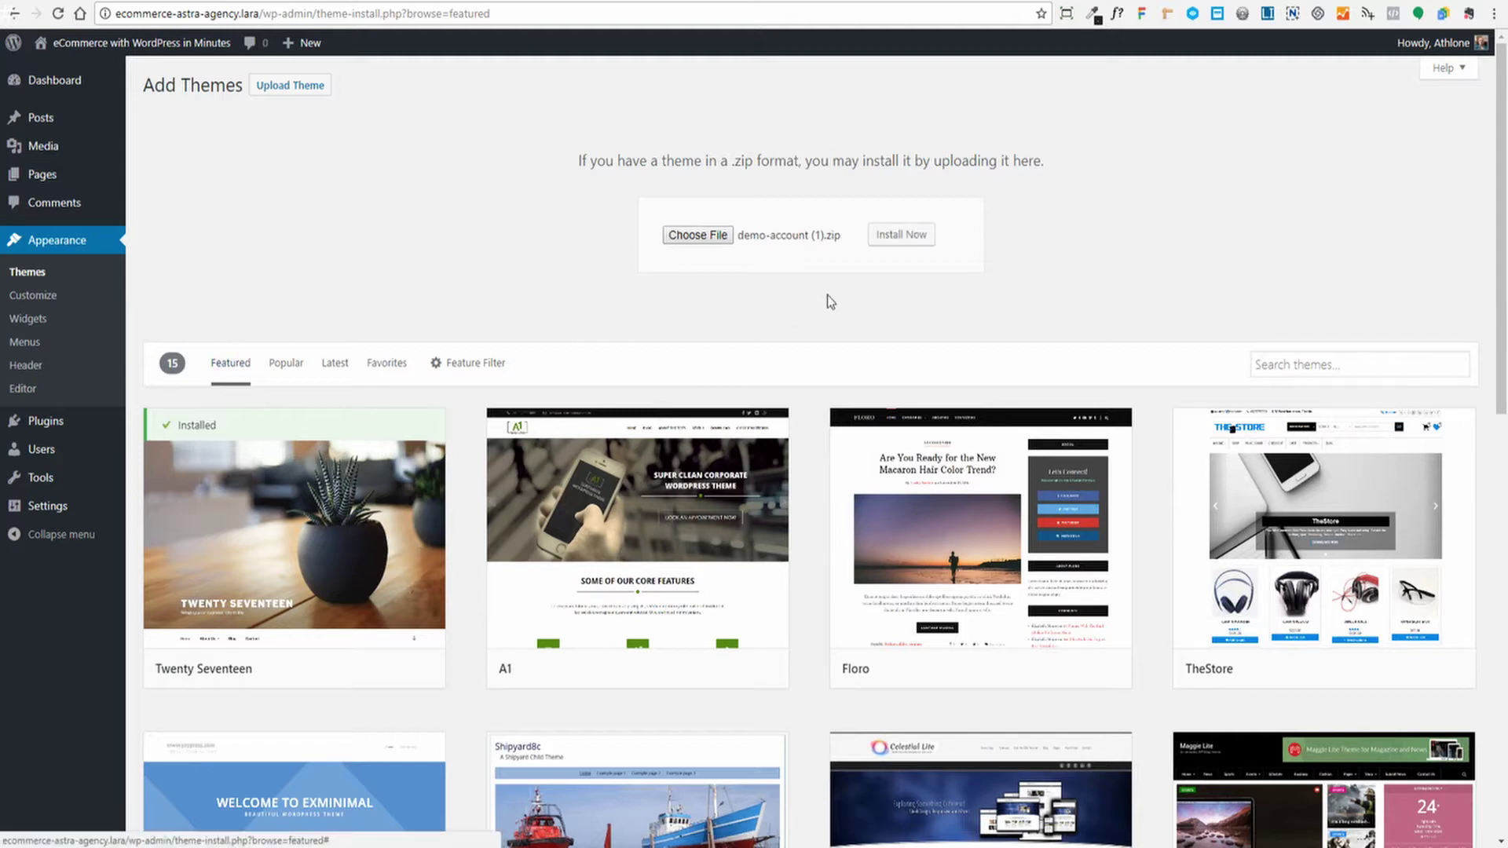
pyautogui.click(904, 240)
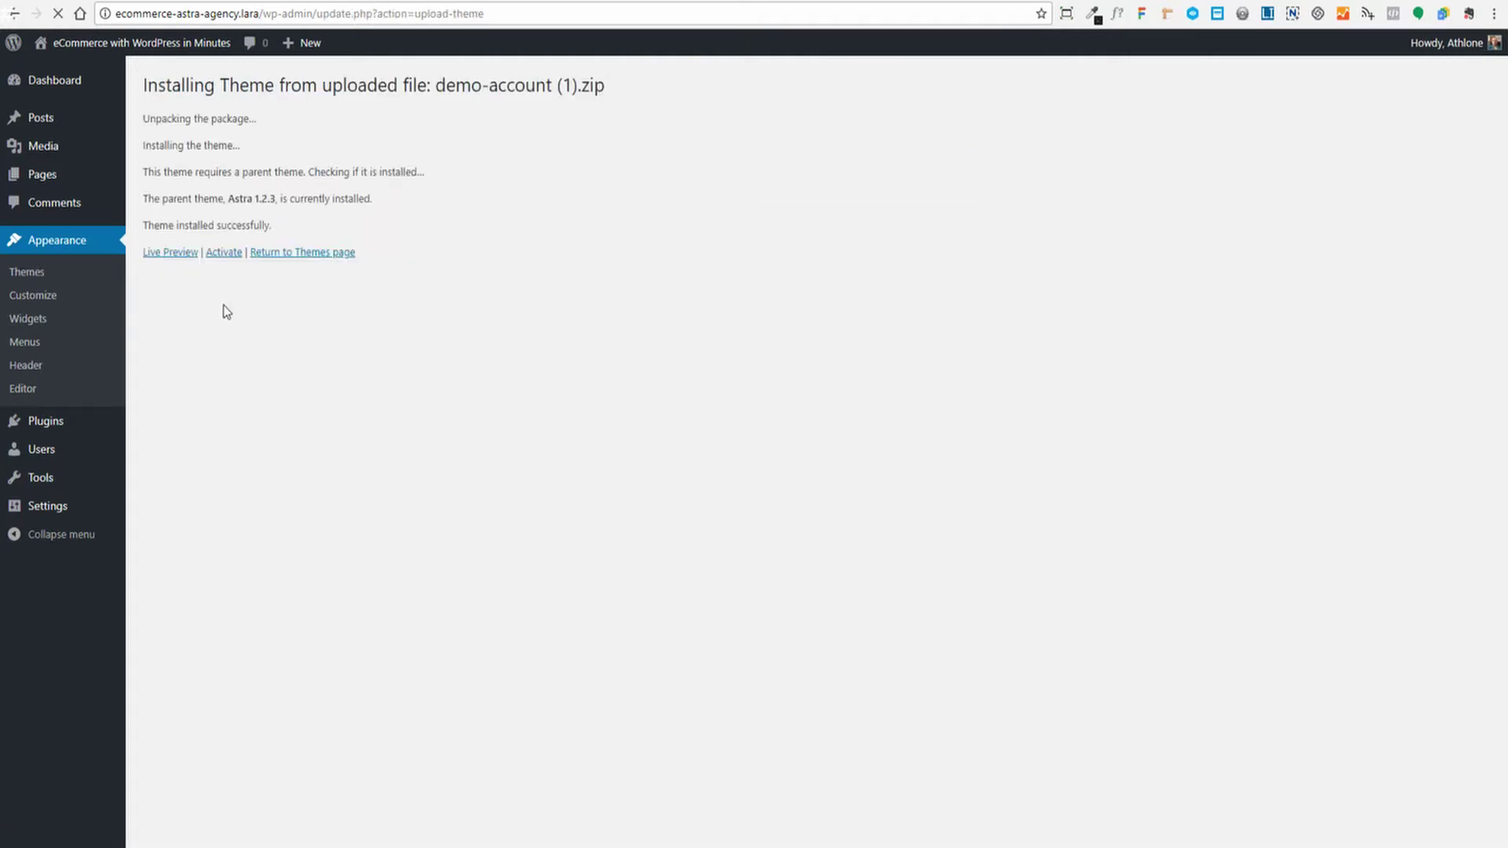
pyautogui.click(223, 252)
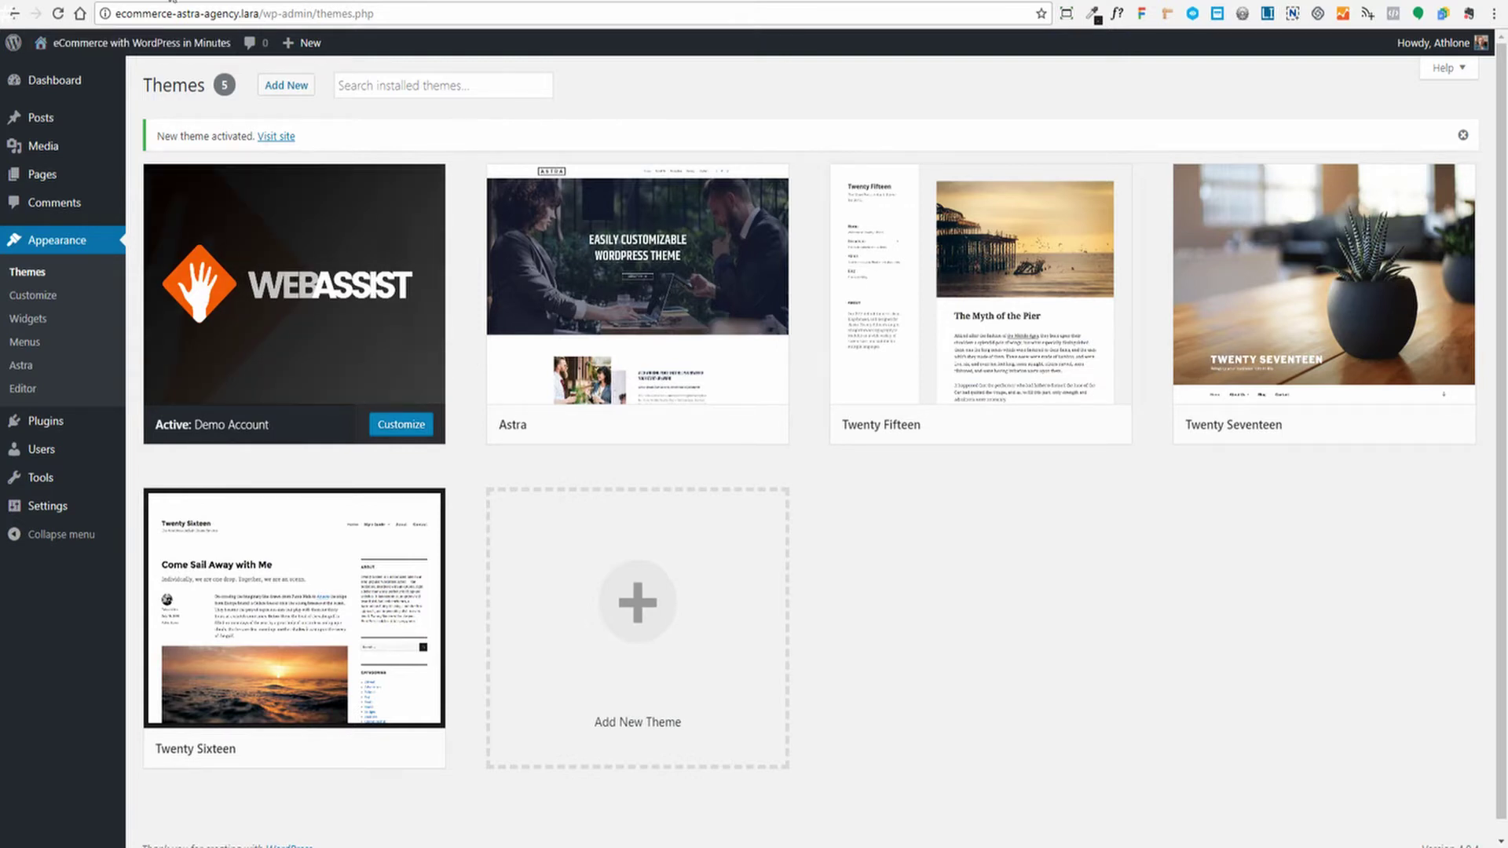
# Upload astra-addon-plugin-1.2.0.zip under Plugins > Add New, install it and activate Astra Pro
pyautogui.moveTo(122, 423)
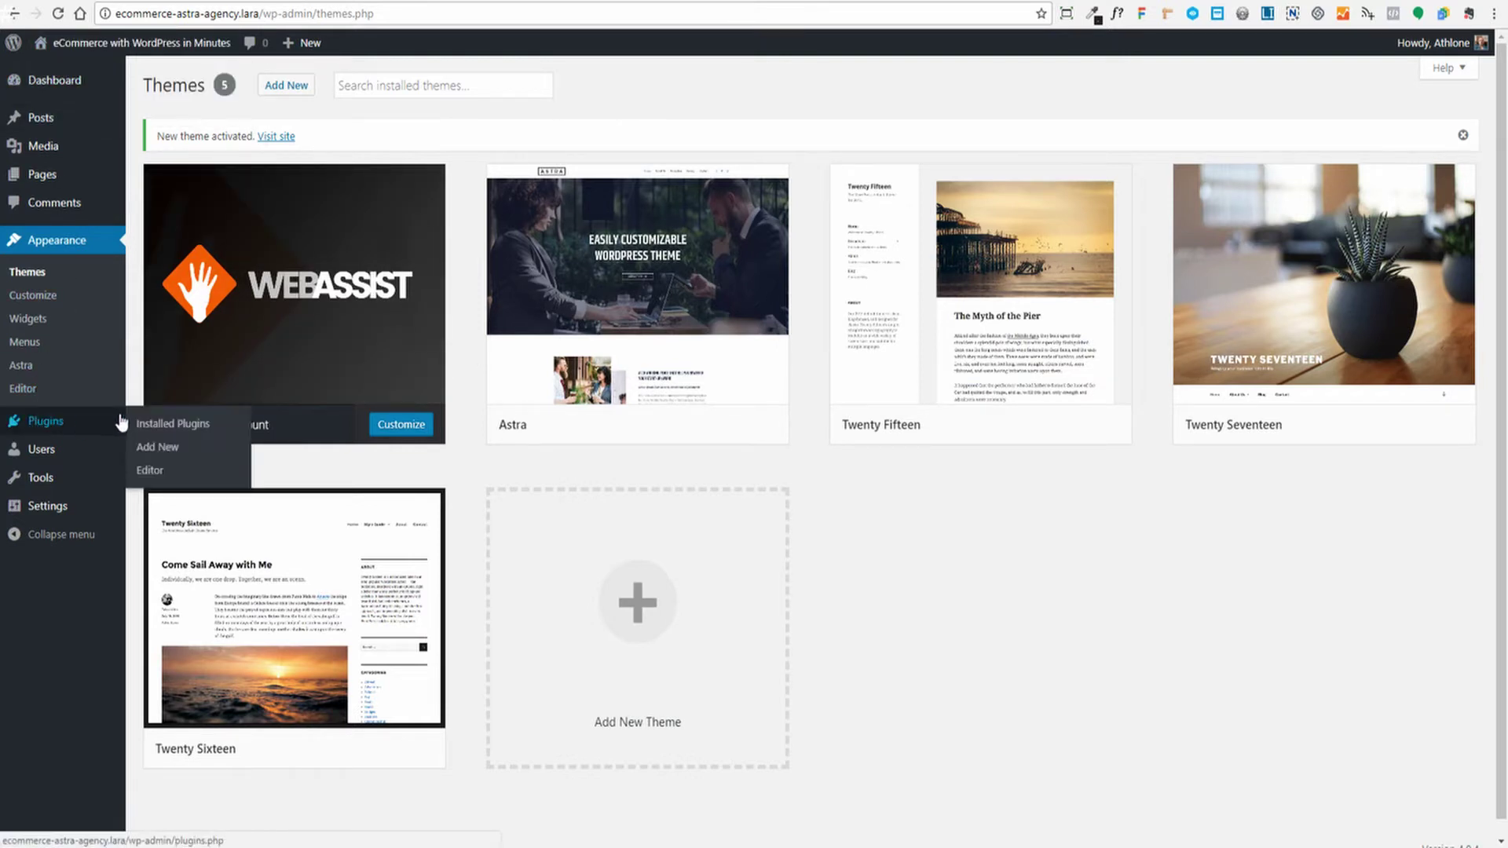
pyautogui.click(148, 445)
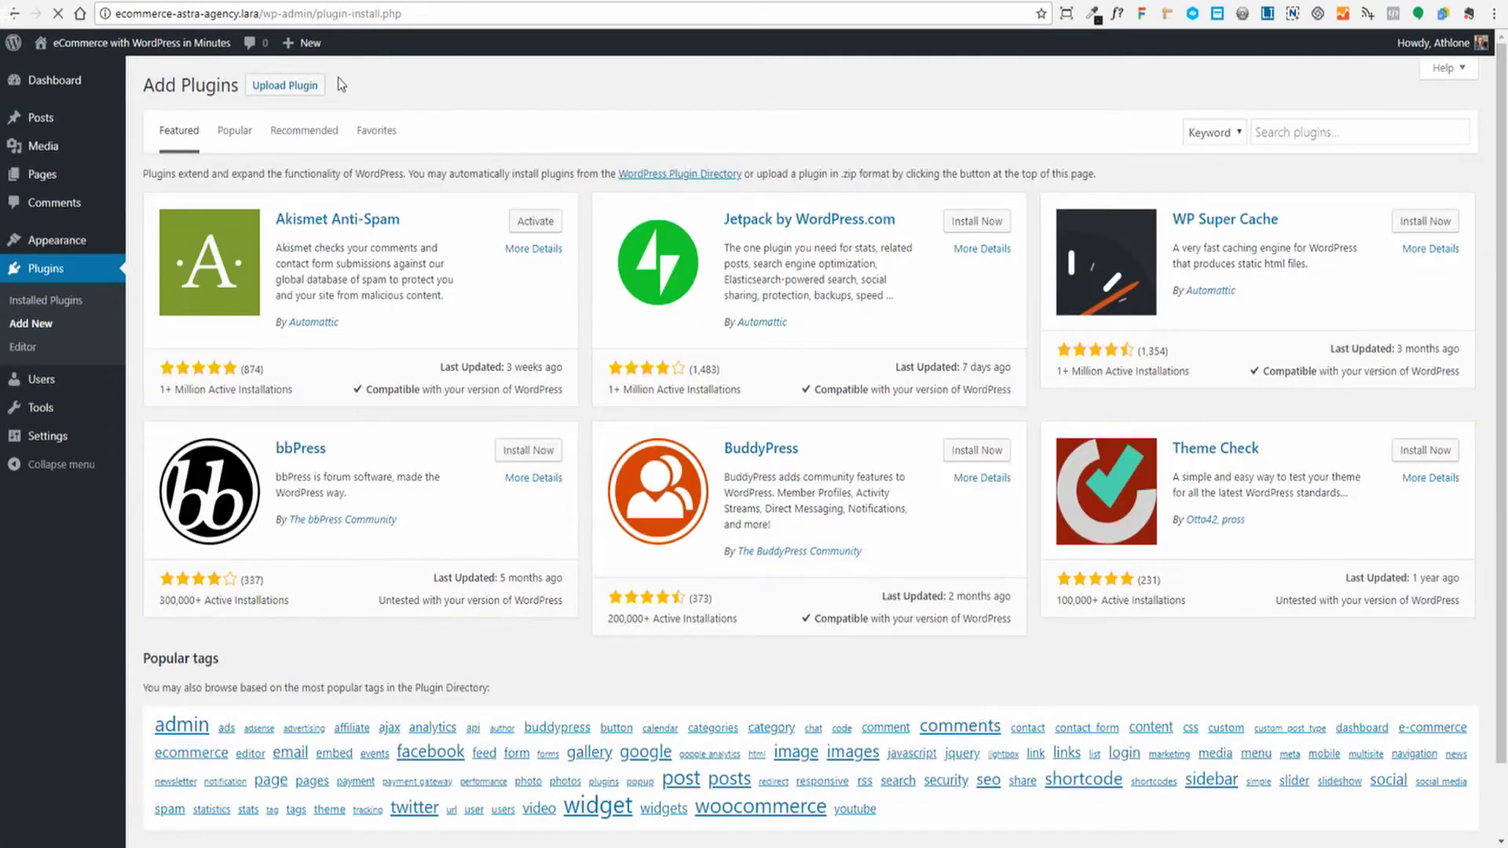
pyautogui.click(284, 85)
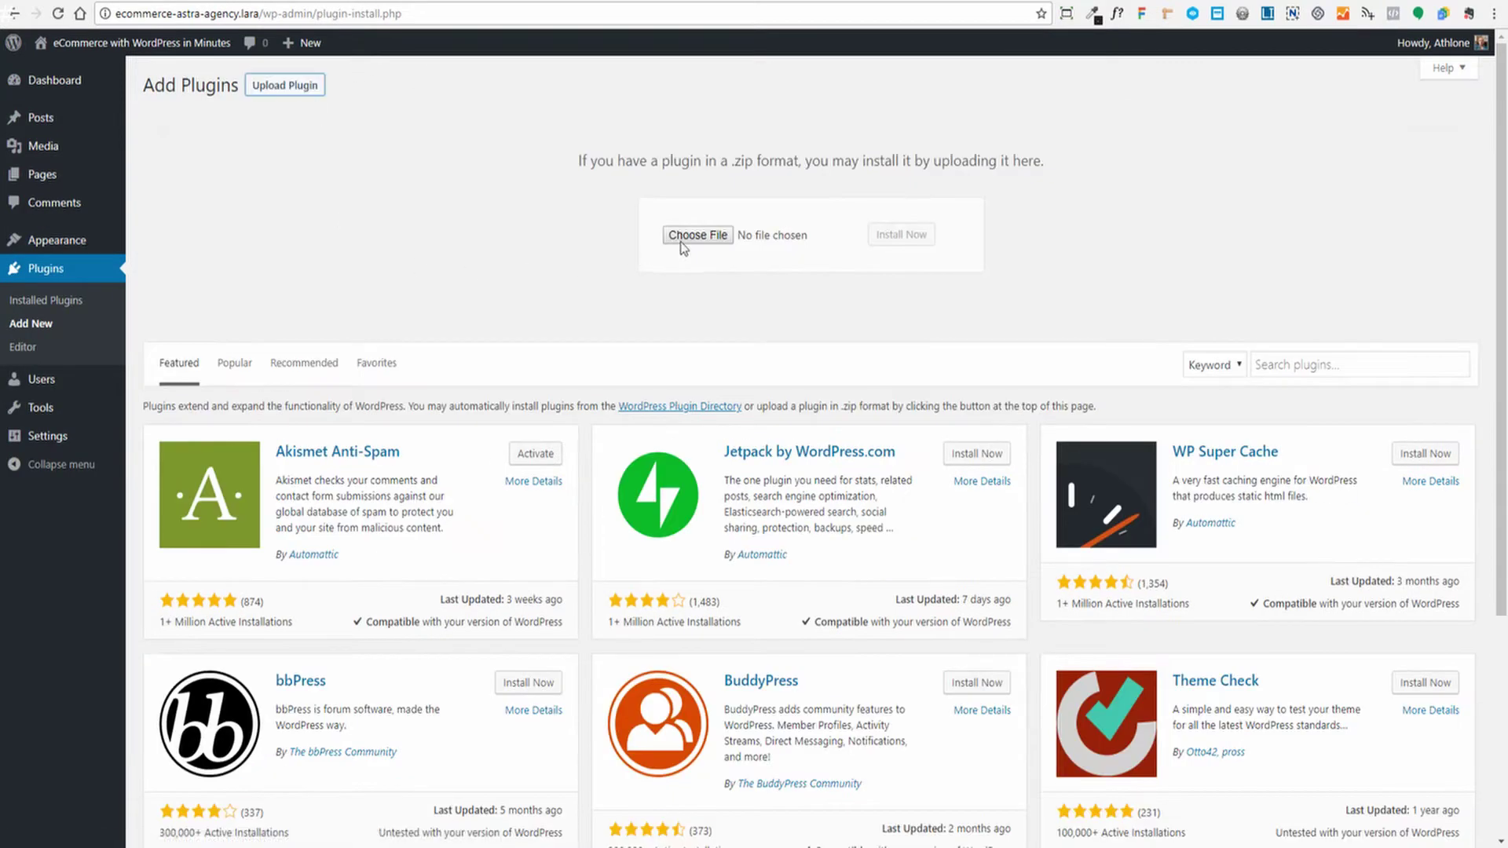
pyautogui.click(680, 240)
pyautogui.click(899, 235)
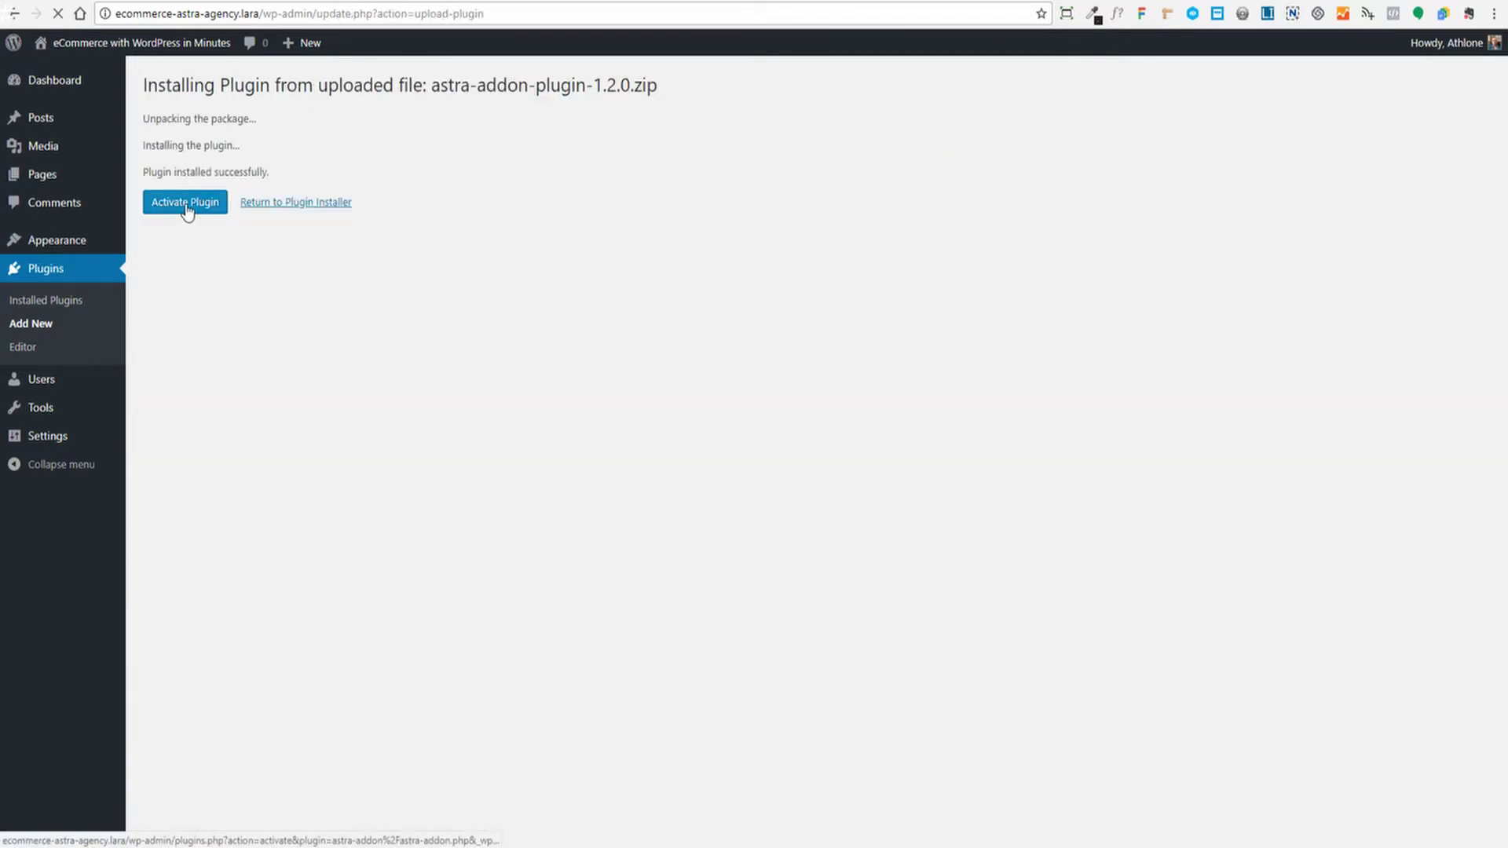
pyautogui.click(186, 205)
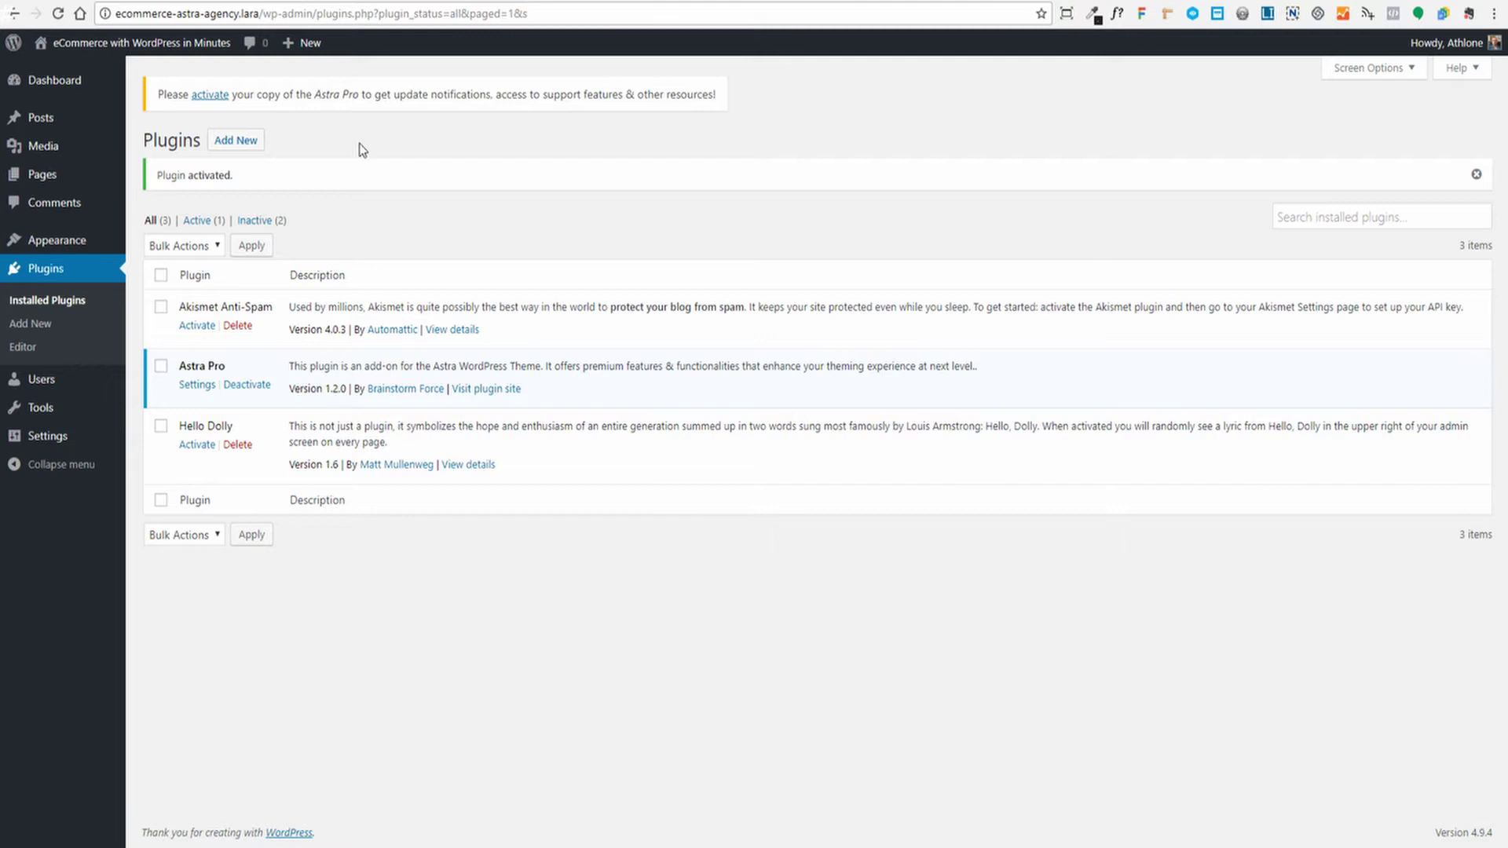
pyautogui.click(235, 140)
pyautogui.click(236, 140)
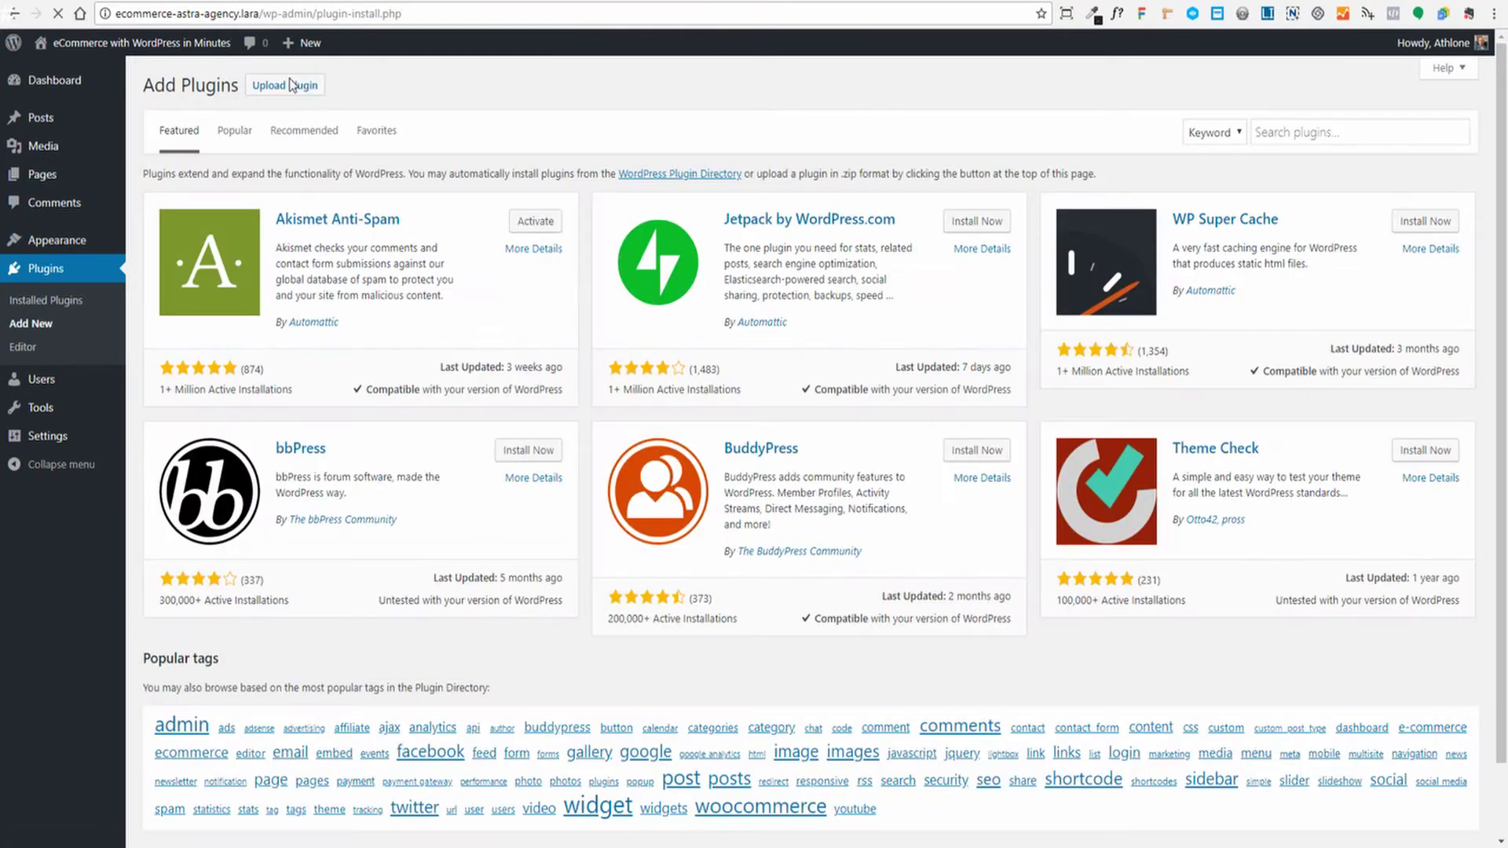
# Upload and install the Astra Premium Sites zip, then start activating its license
pyautogui.click(291, 85)
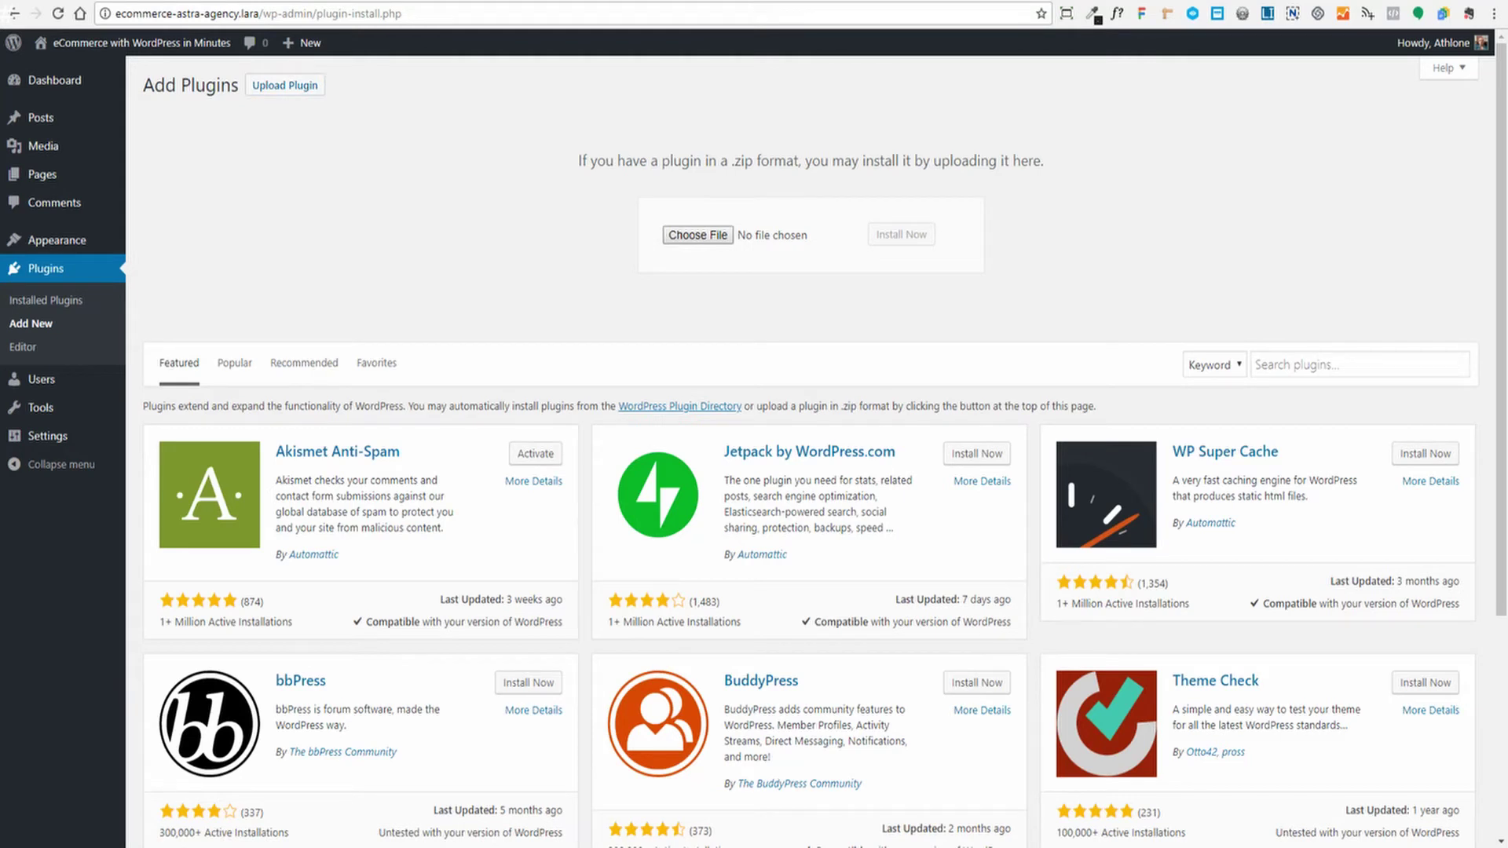
pyautogui.doubleClick(259, 335)
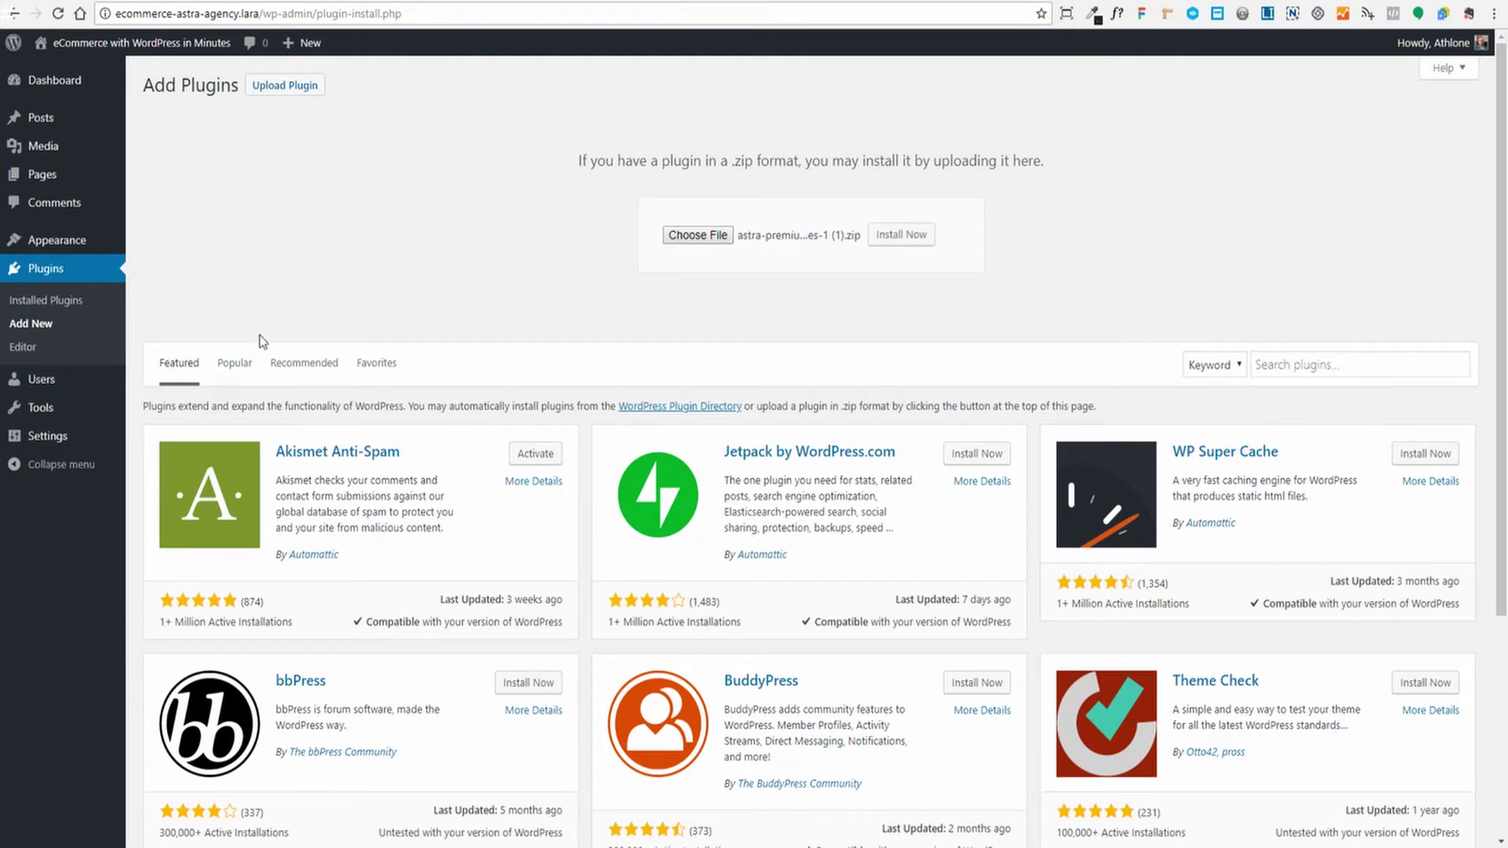
pyautogui.click(902, 235)
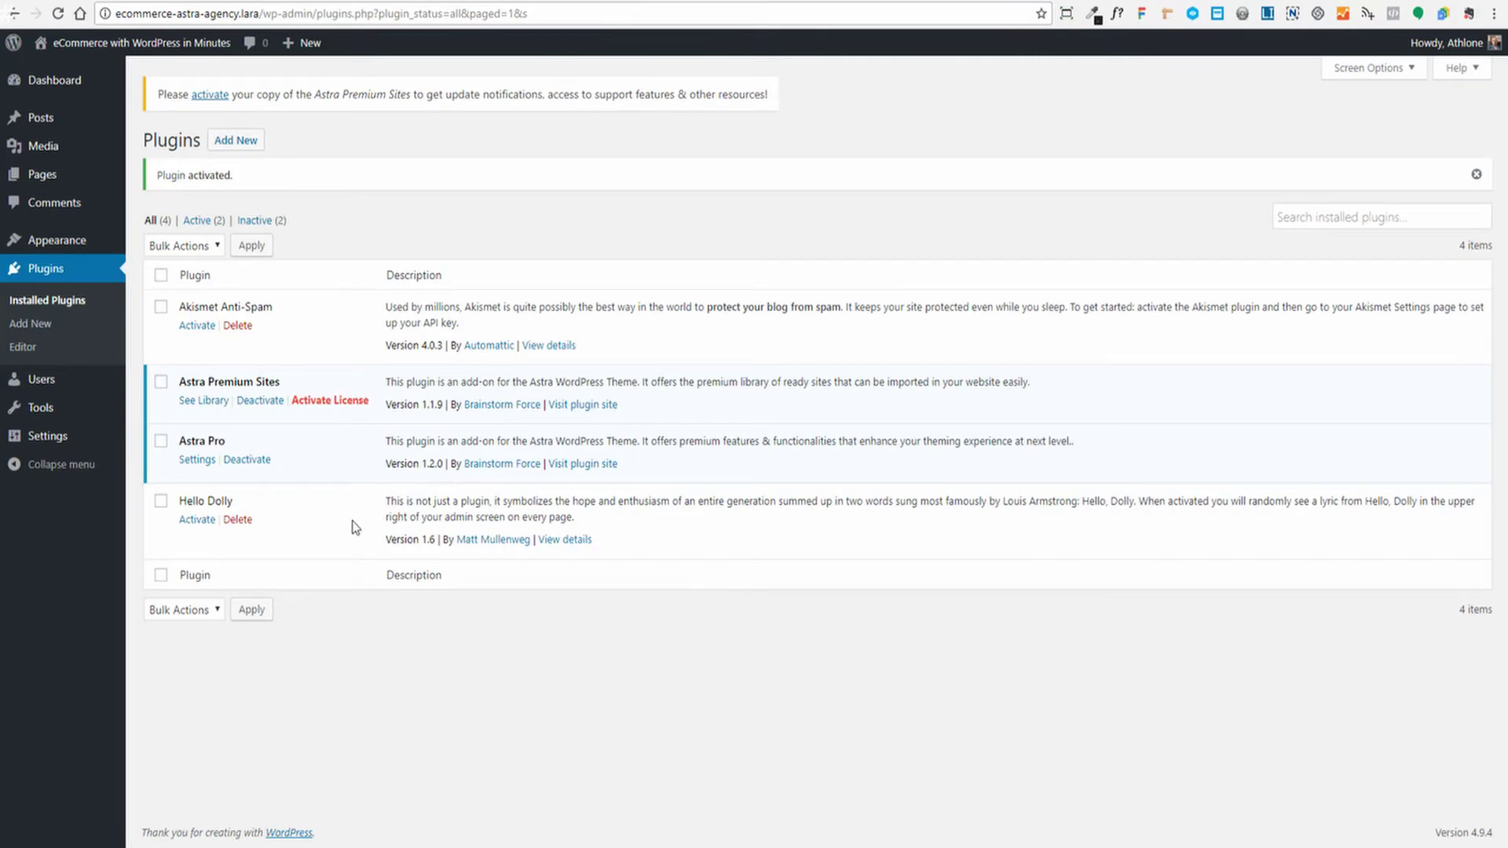
pyautogui.click(322, 402)
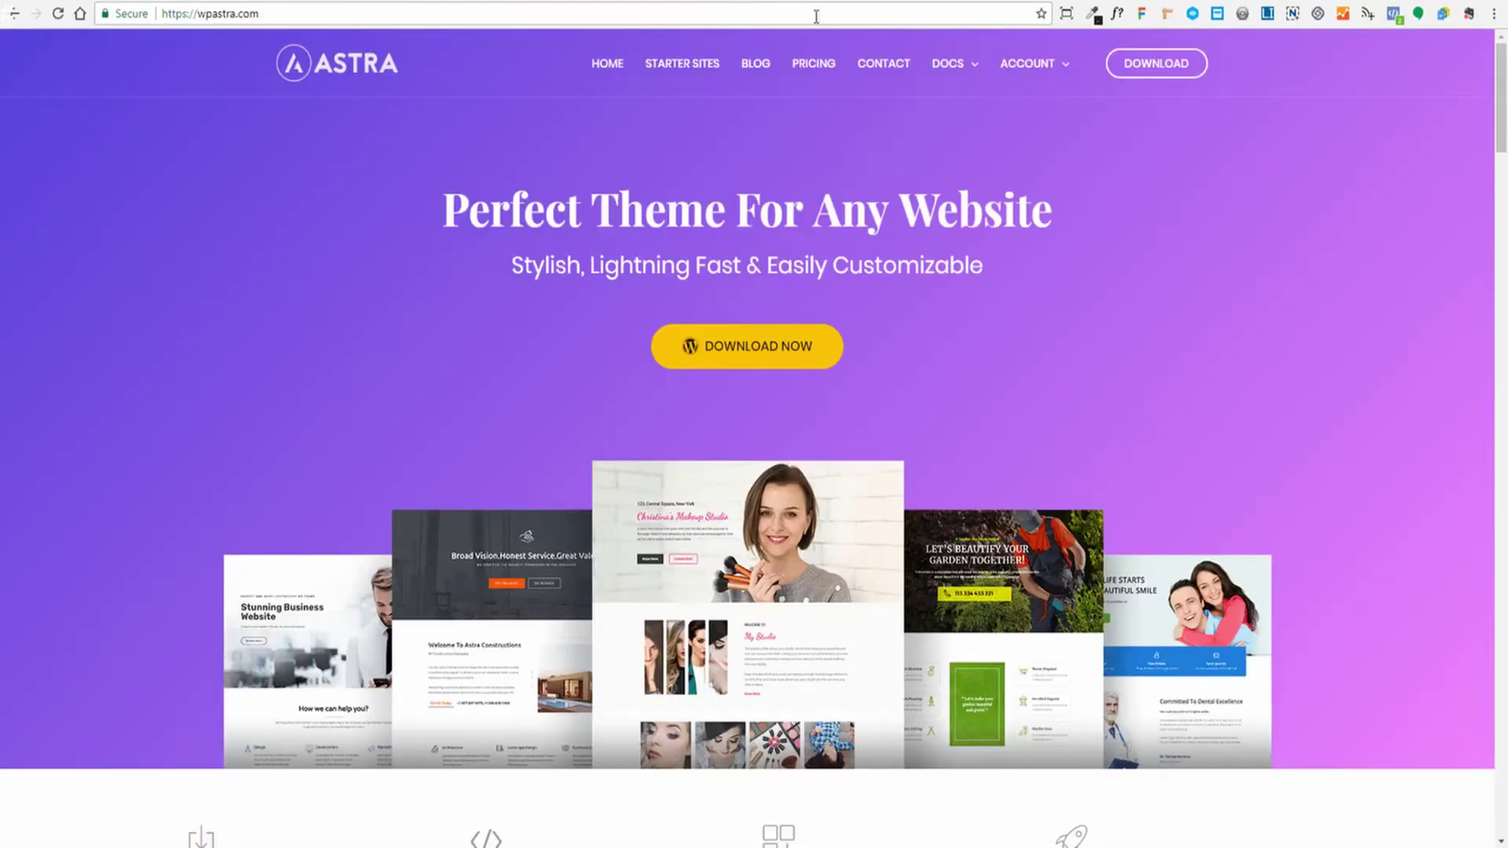
# Go from wpastra.com Downloads & Orders to the store's Licenses page and view the license table
pyautogui.moveTo(1018, 77)
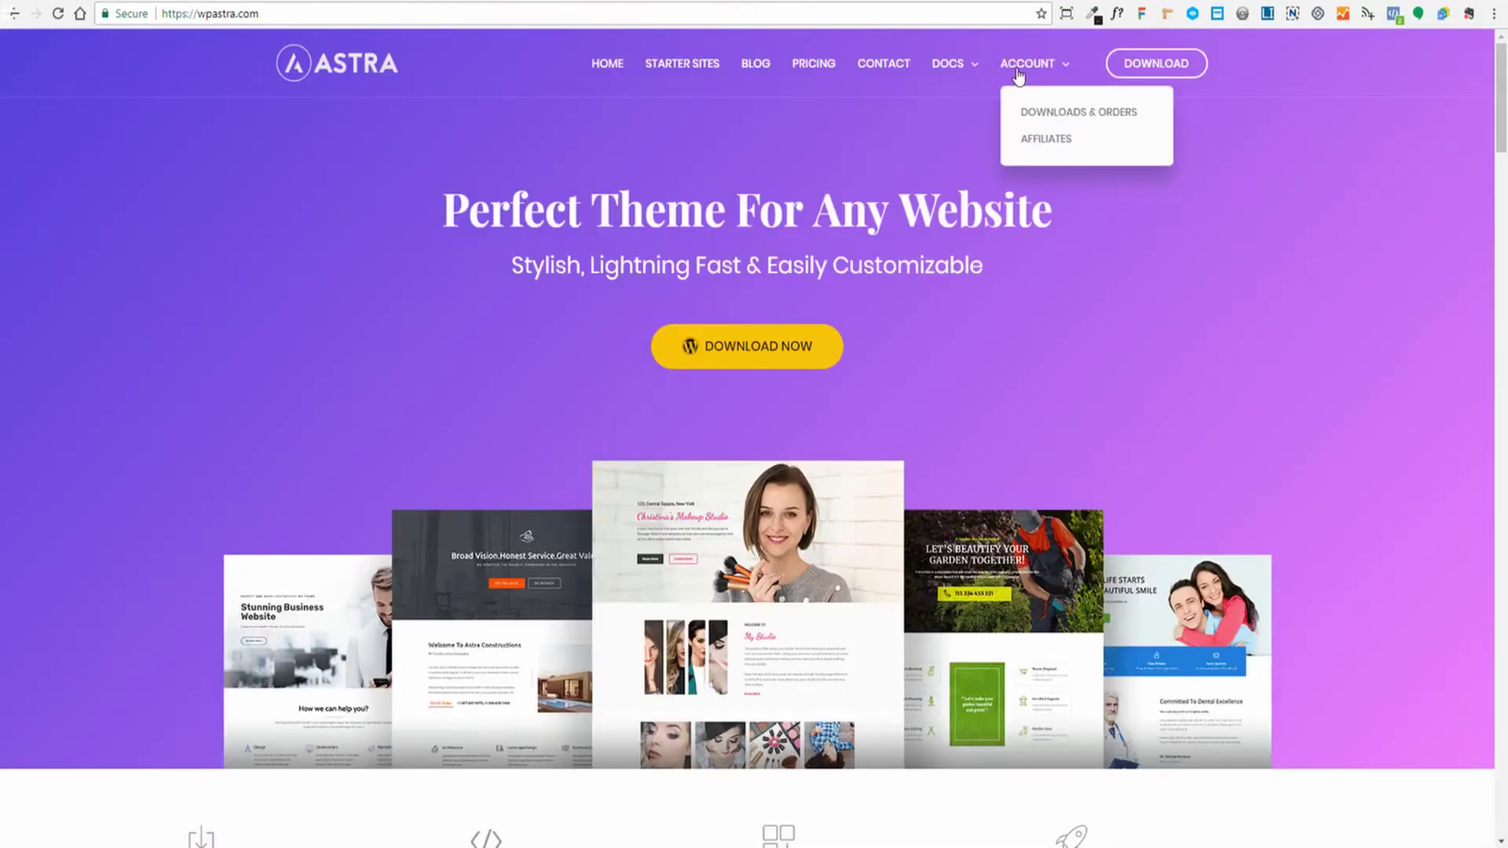
pyautogui.click(1052, 114)
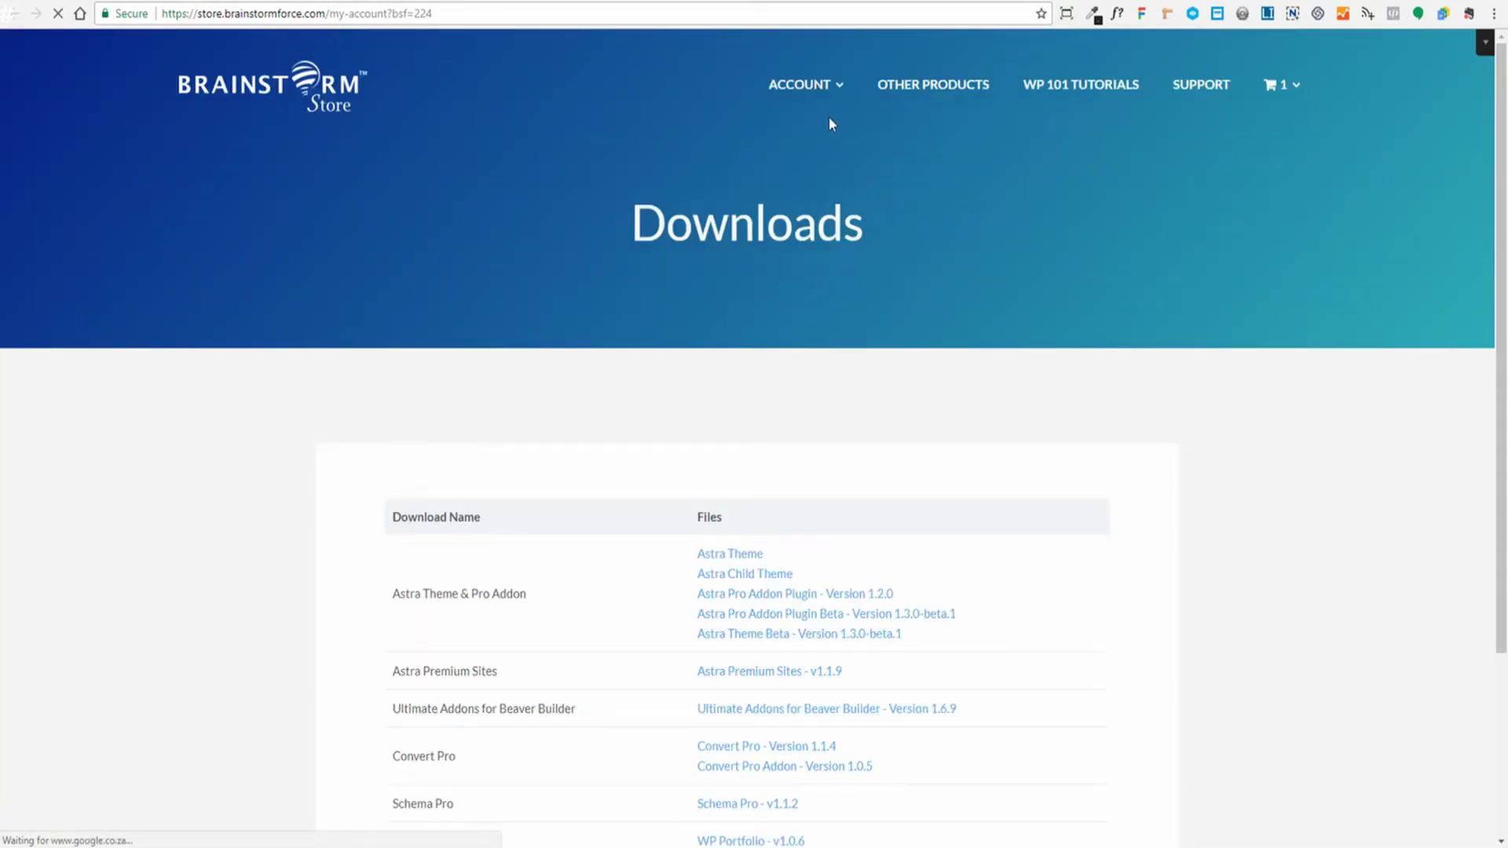
pyautogui.moveTo(827, 95)
pyautogui.click(754, 179)
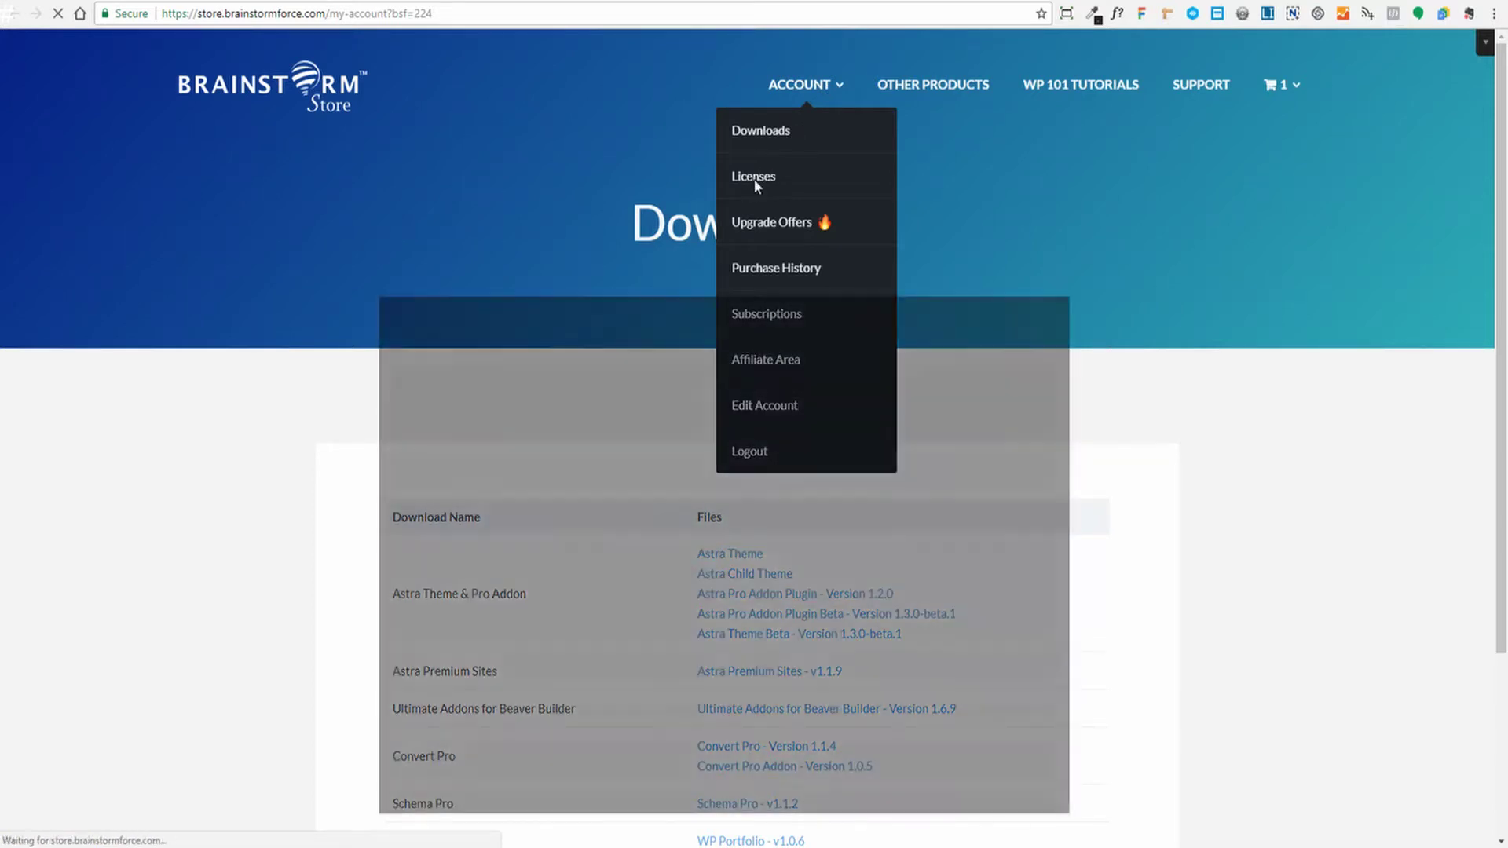
pyautogui.scroll(-3, 1159, 442)
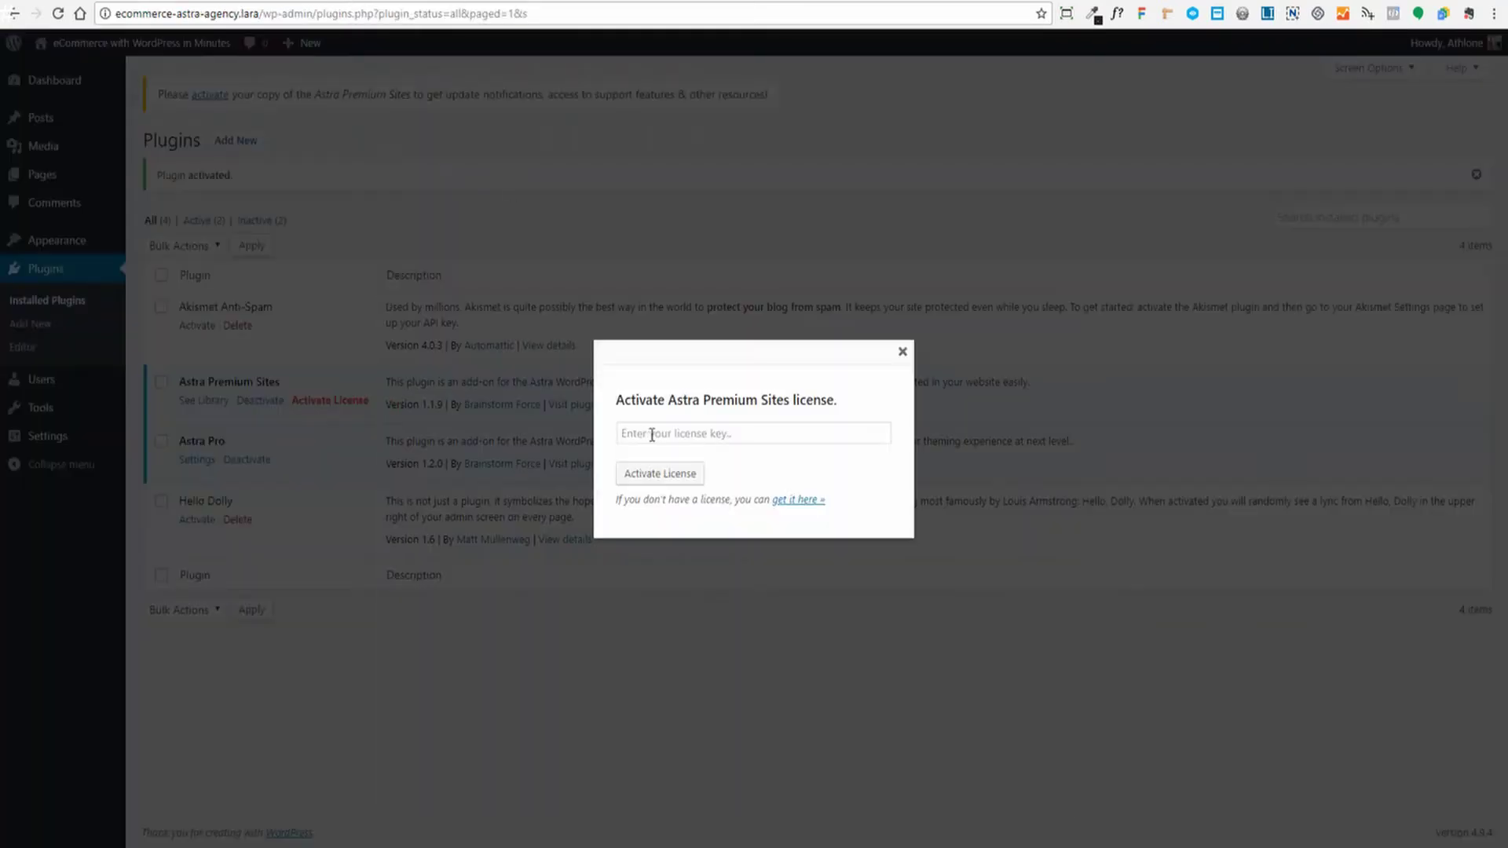
# Paste the purchased key into the Astra Premium Sites license dialog and activate it
pyautogui.click(668, 430)
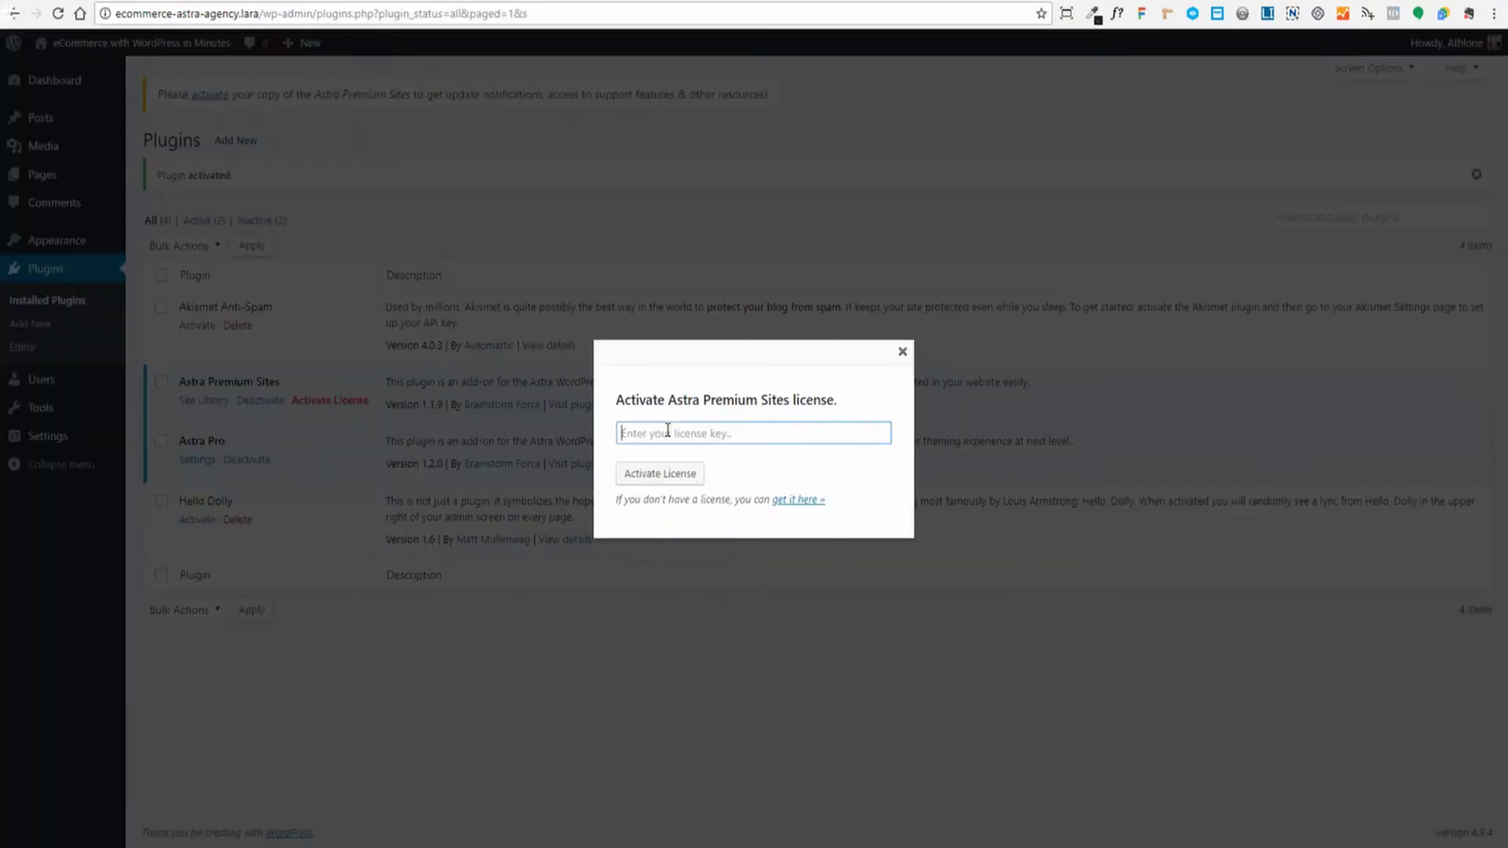
pyautogui.hotkey('ctrl', 'v')
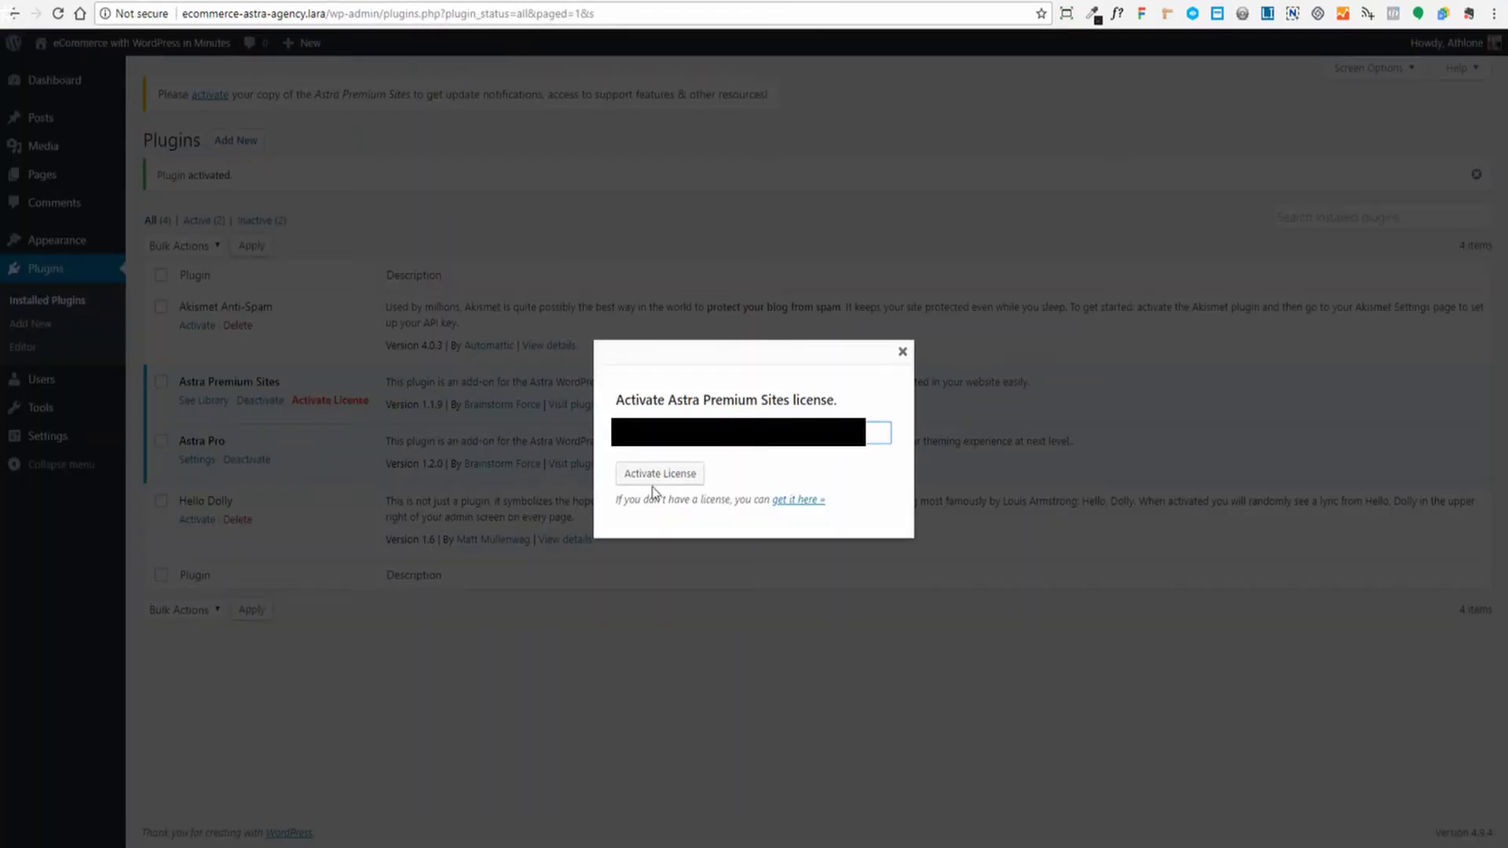
pyautogui.click(653, 476)
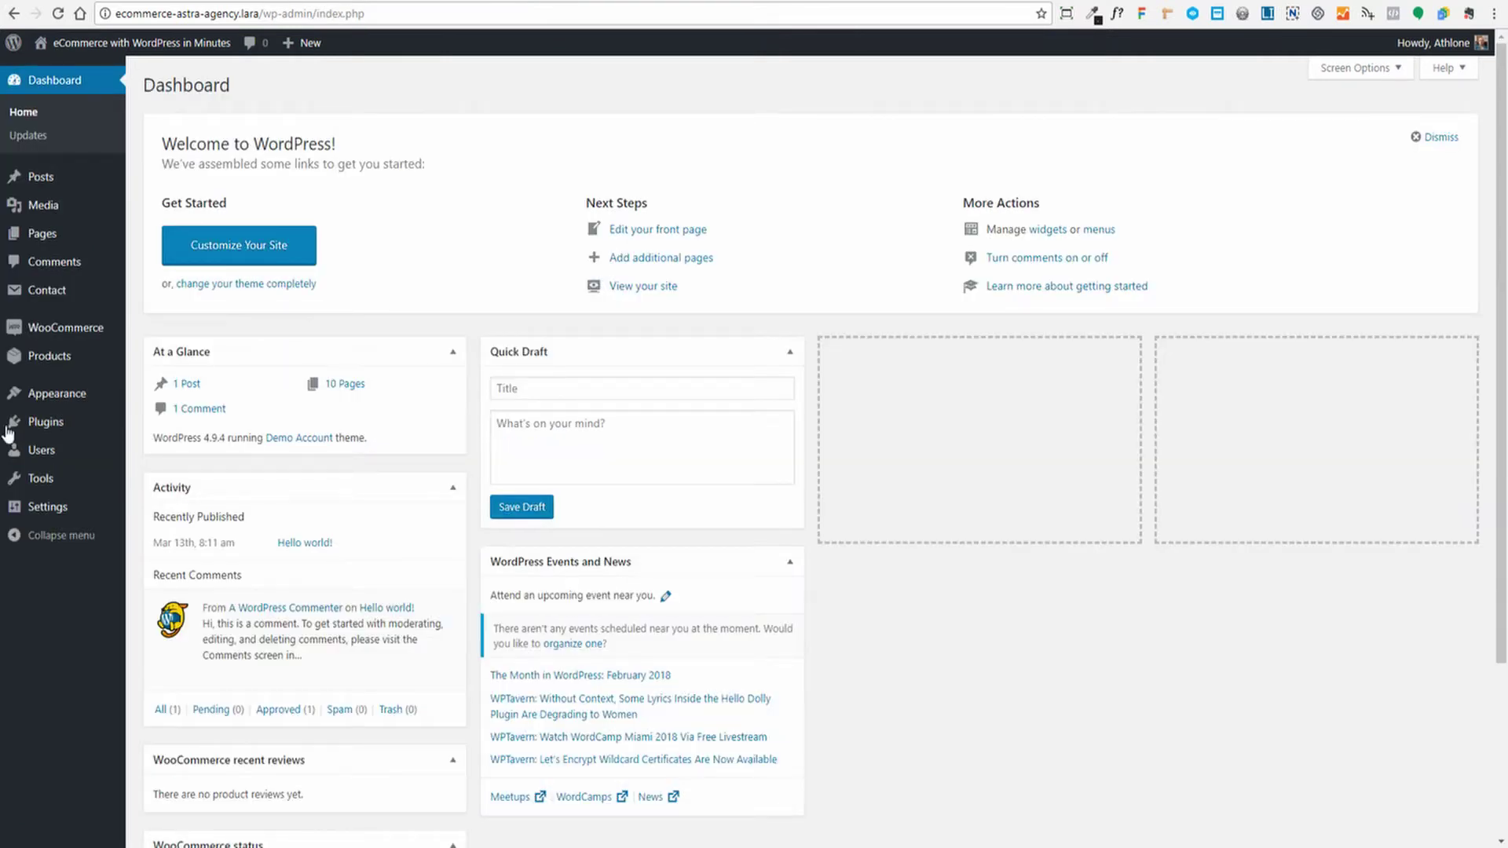
# On Appearance > Astra Options, paste the Astra Pro license key and submit it for activation
pyautogui.moveTo(74, 395)
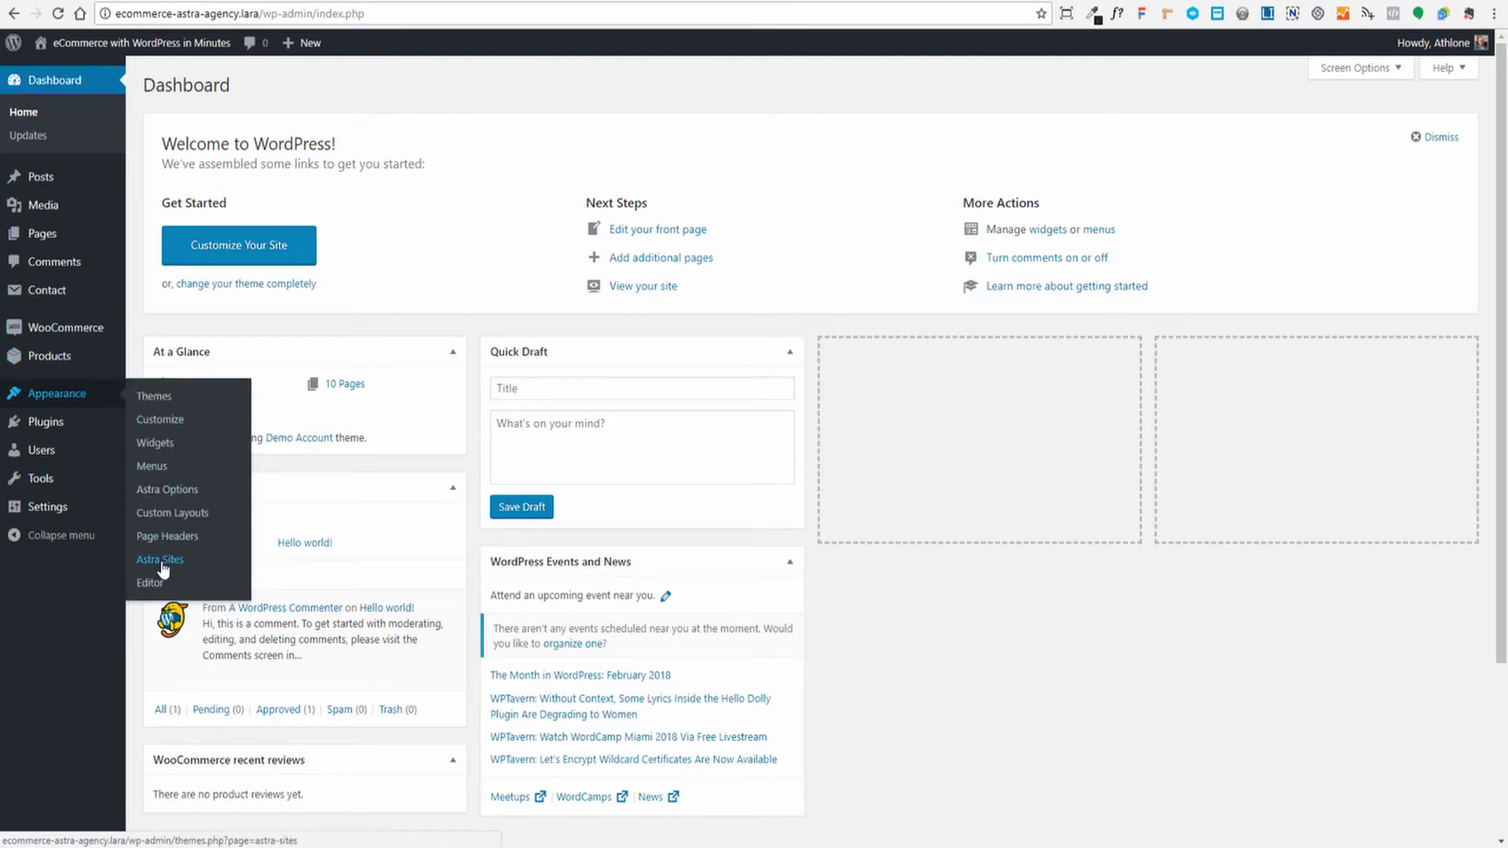
pyautogui.click(171, 488)
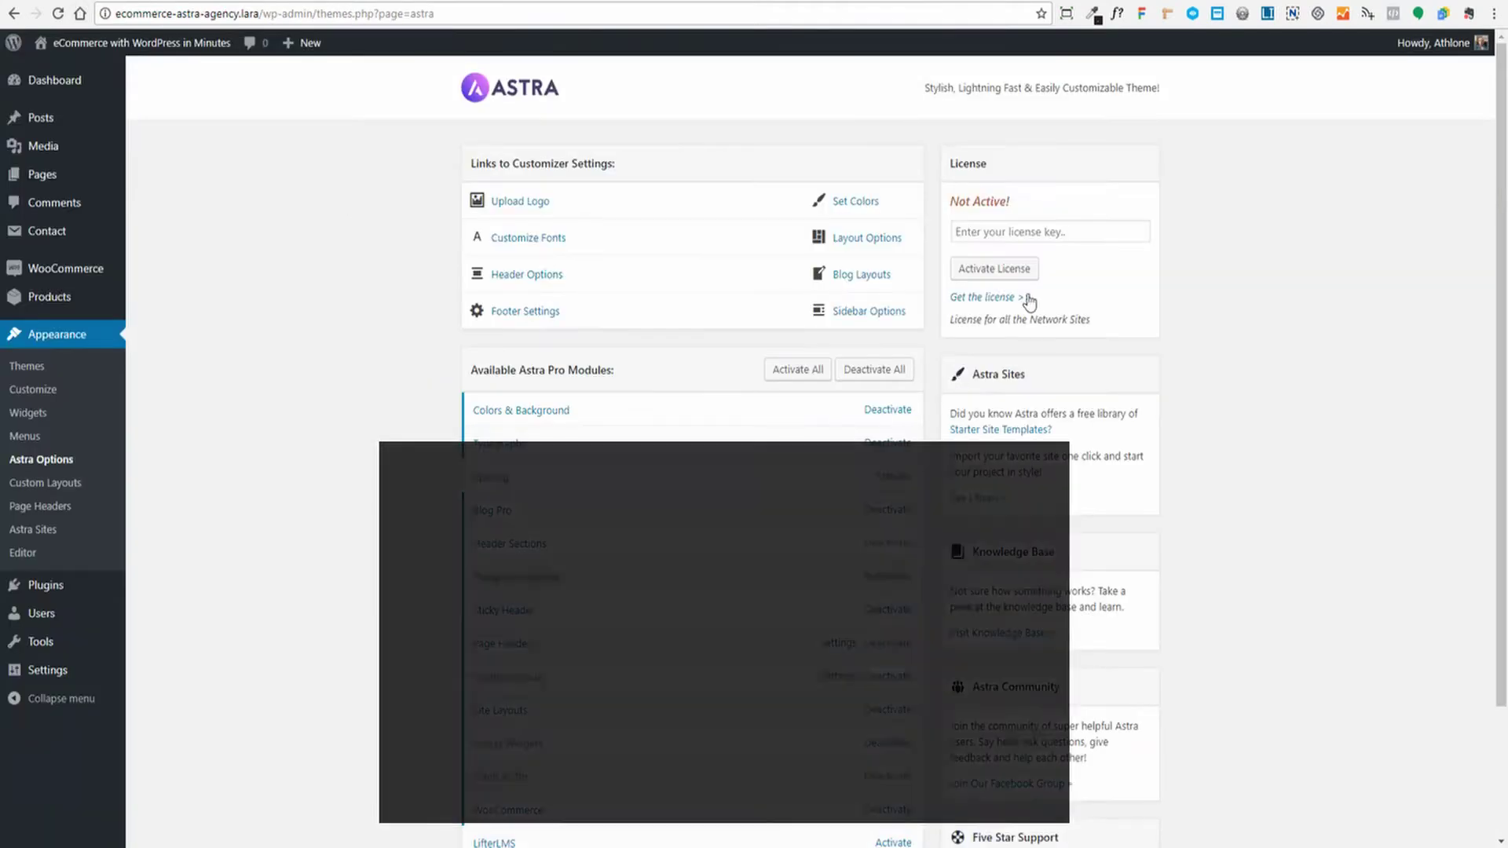
pyautogui.hotkey('ctrl', 'v')
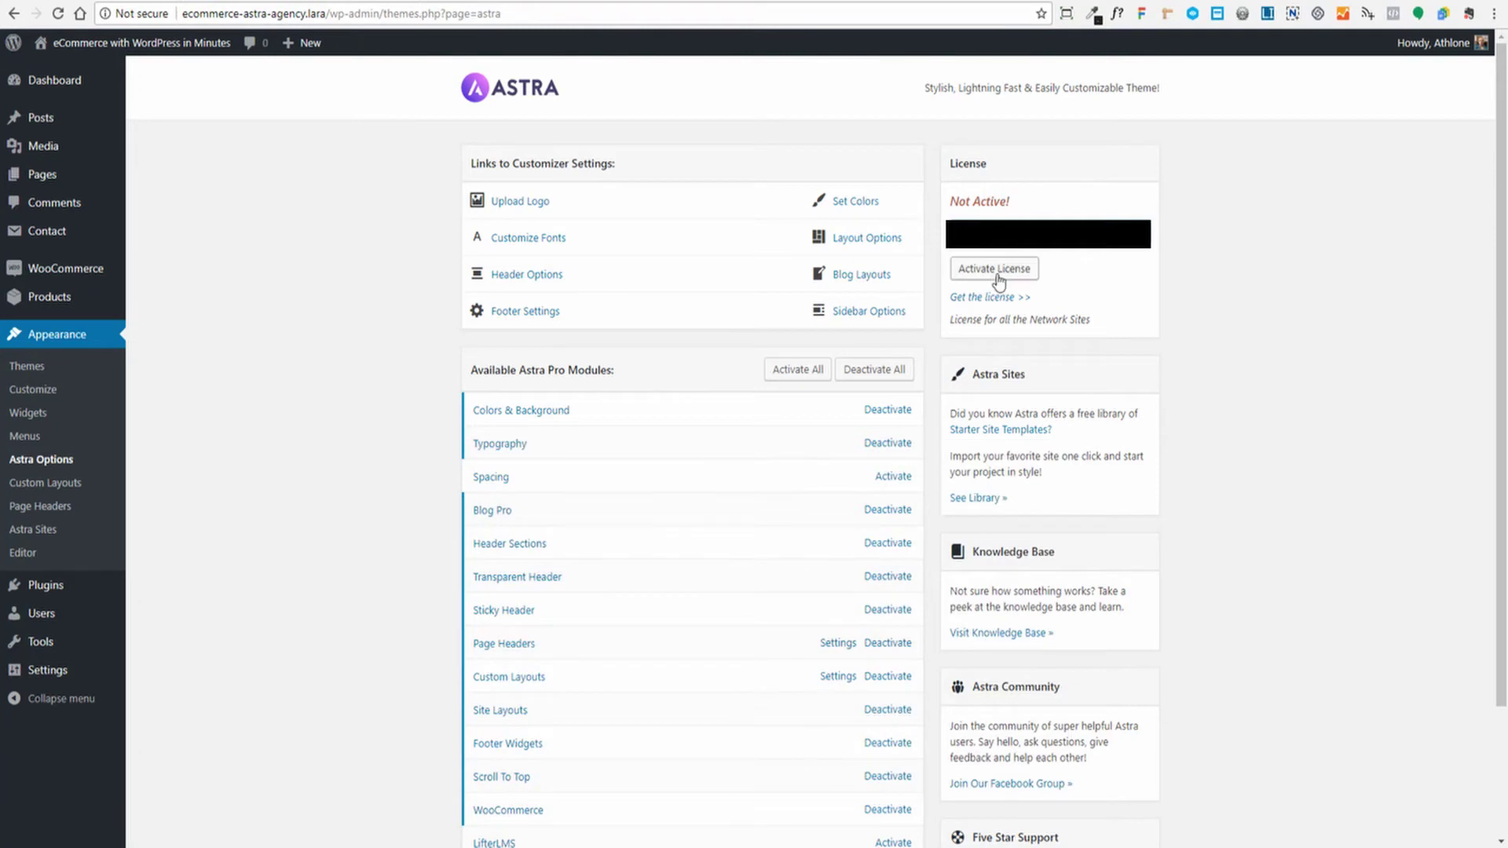
pyautogui.click(986, 270)
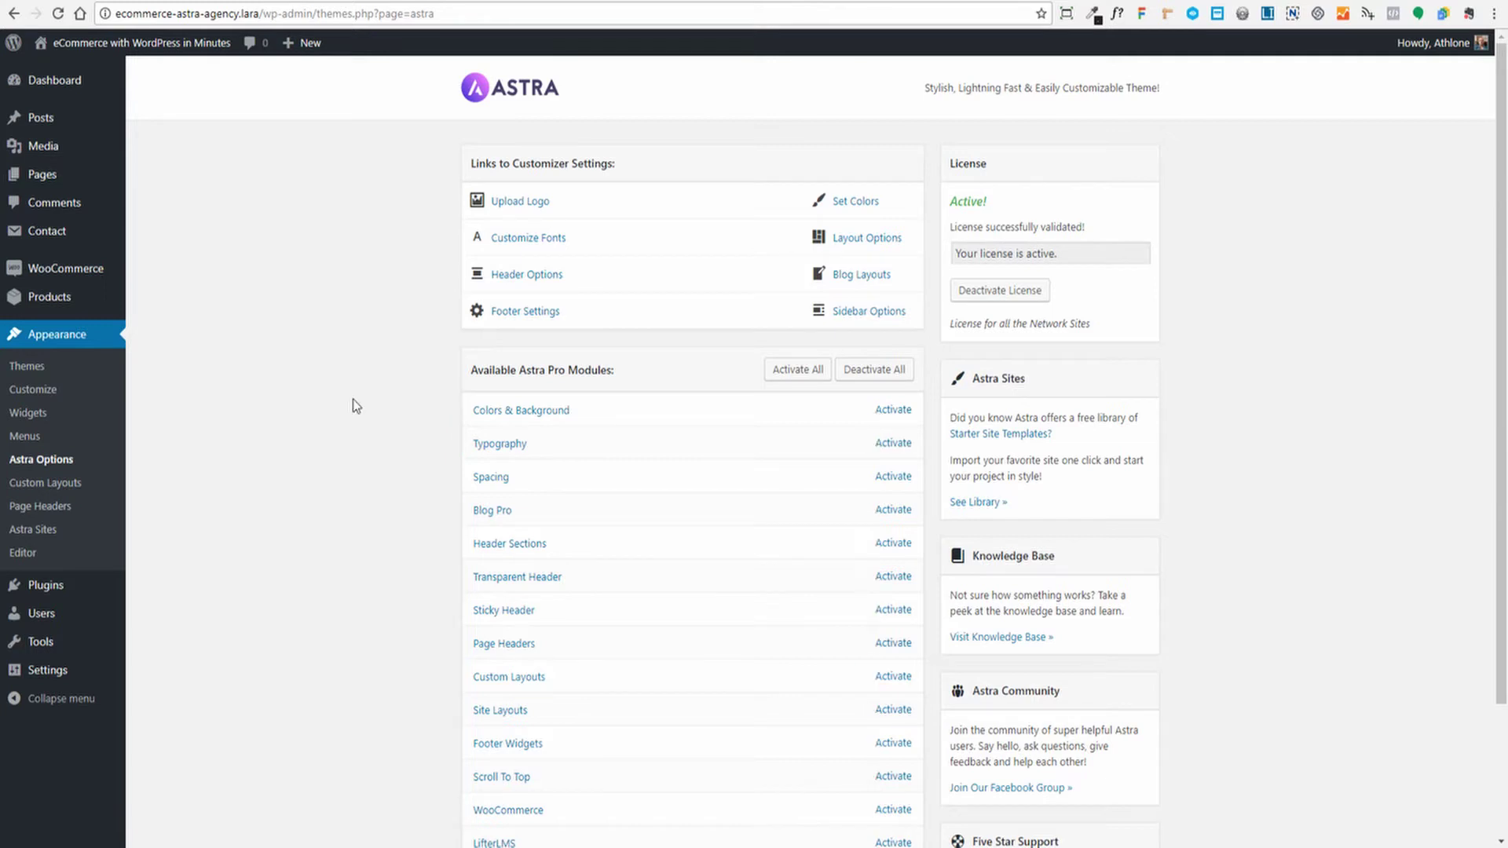
# Scroll up and down the Astra Options page to review the Astra Pro modules list
pyautogui.scroll(-1, 353, 399)
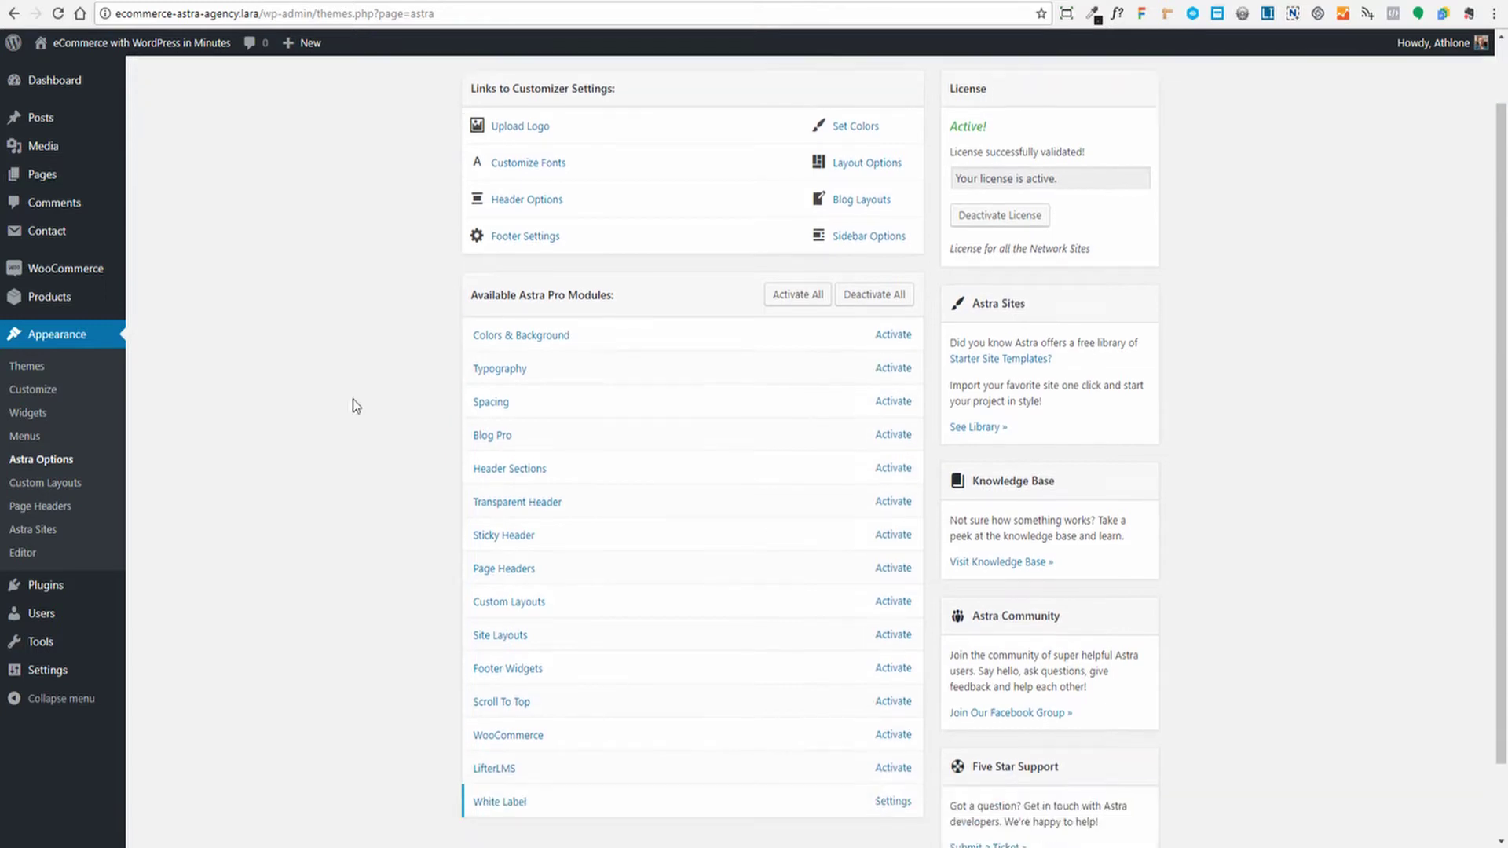
pyautogui.scroll(-1, 352, 399)
pyautogui.scroll(2, 352, 399)
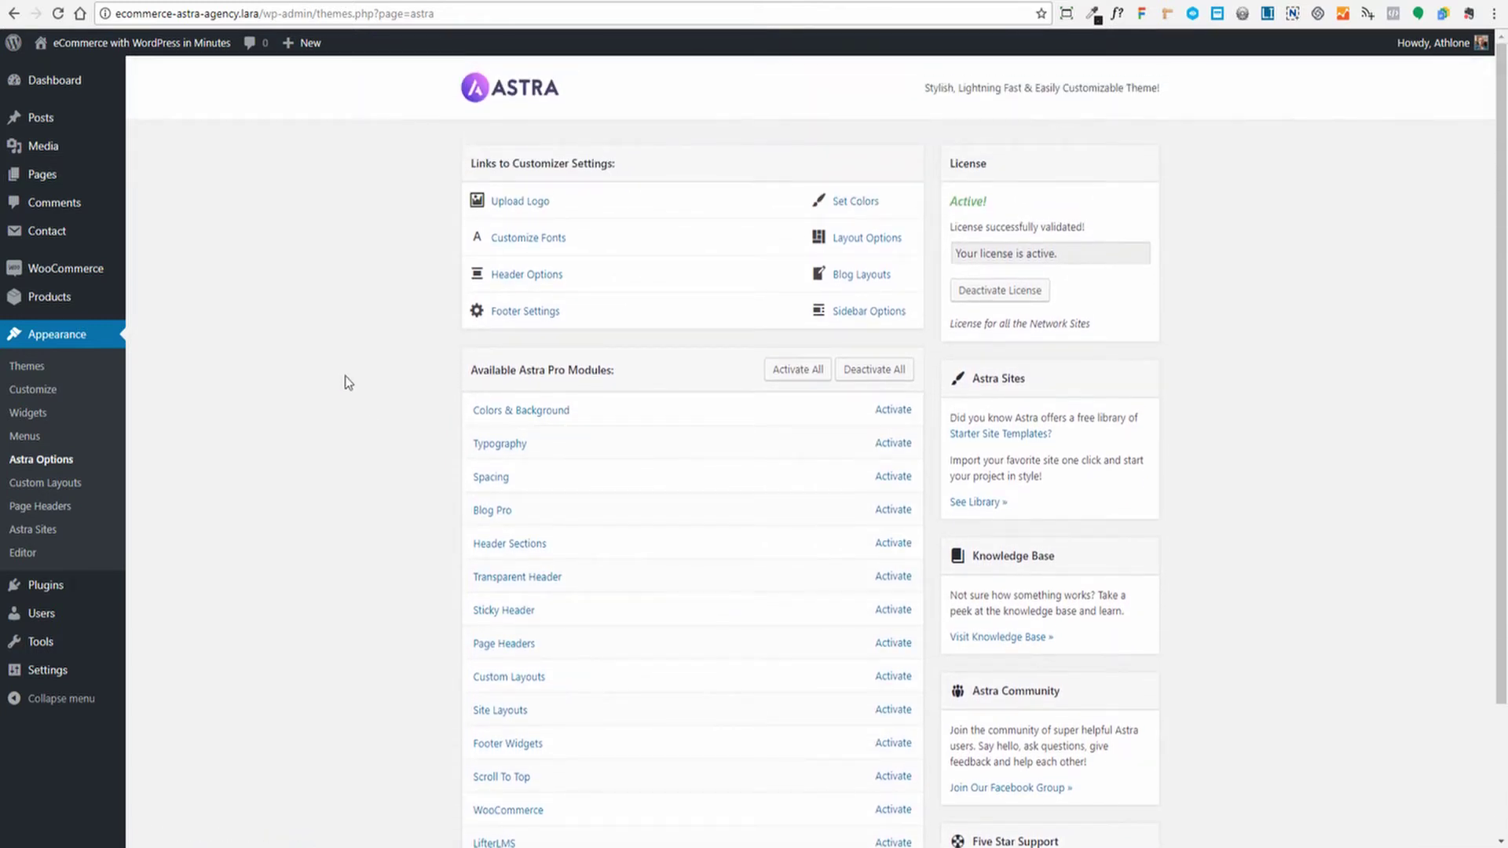
pyautogui.scroll(-2, 379, 429)
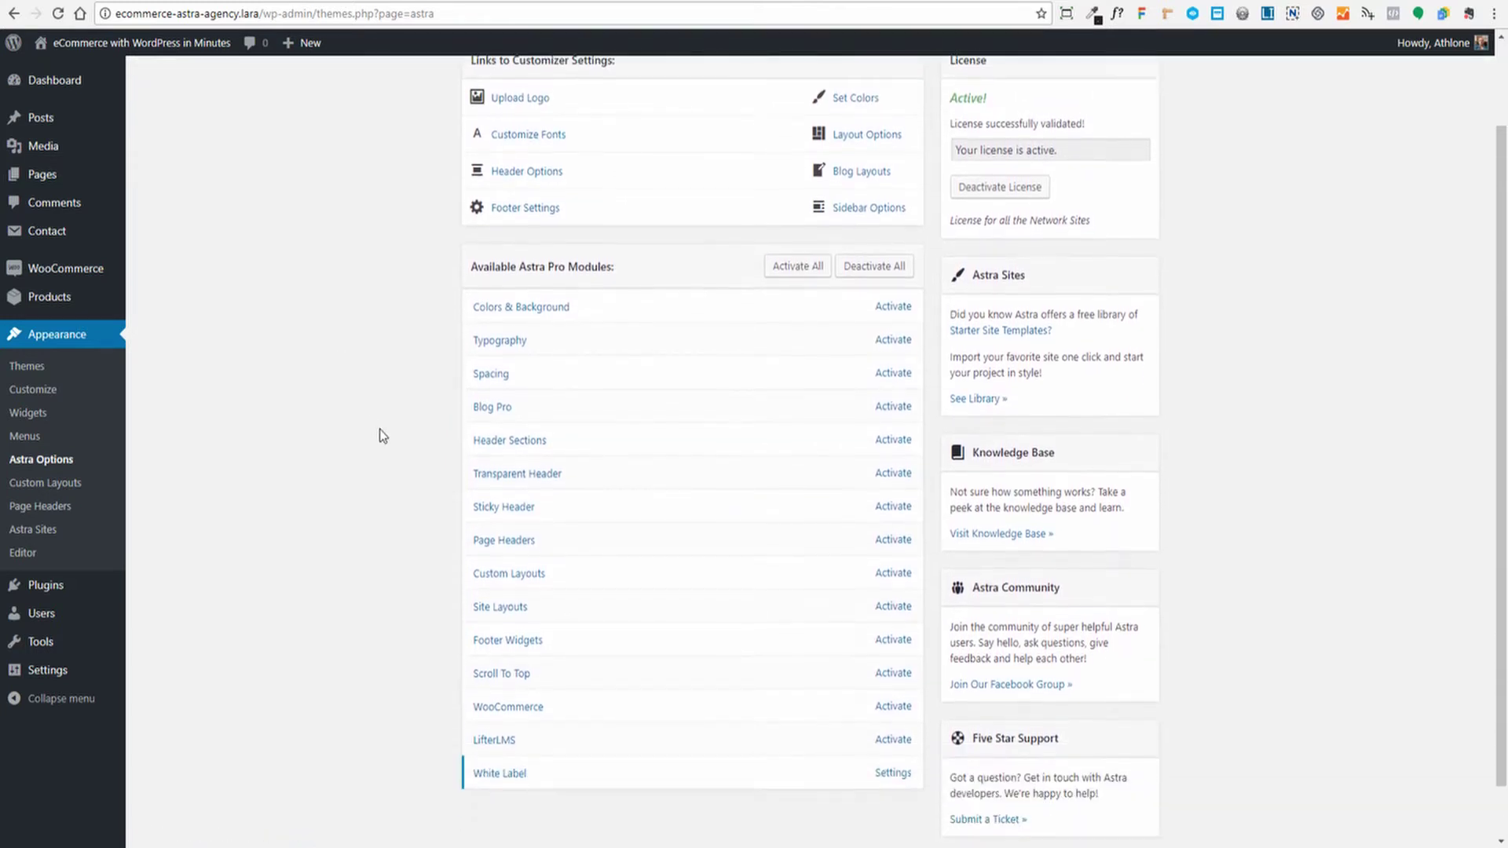
pyautogui.scroll(2, 379, 429)
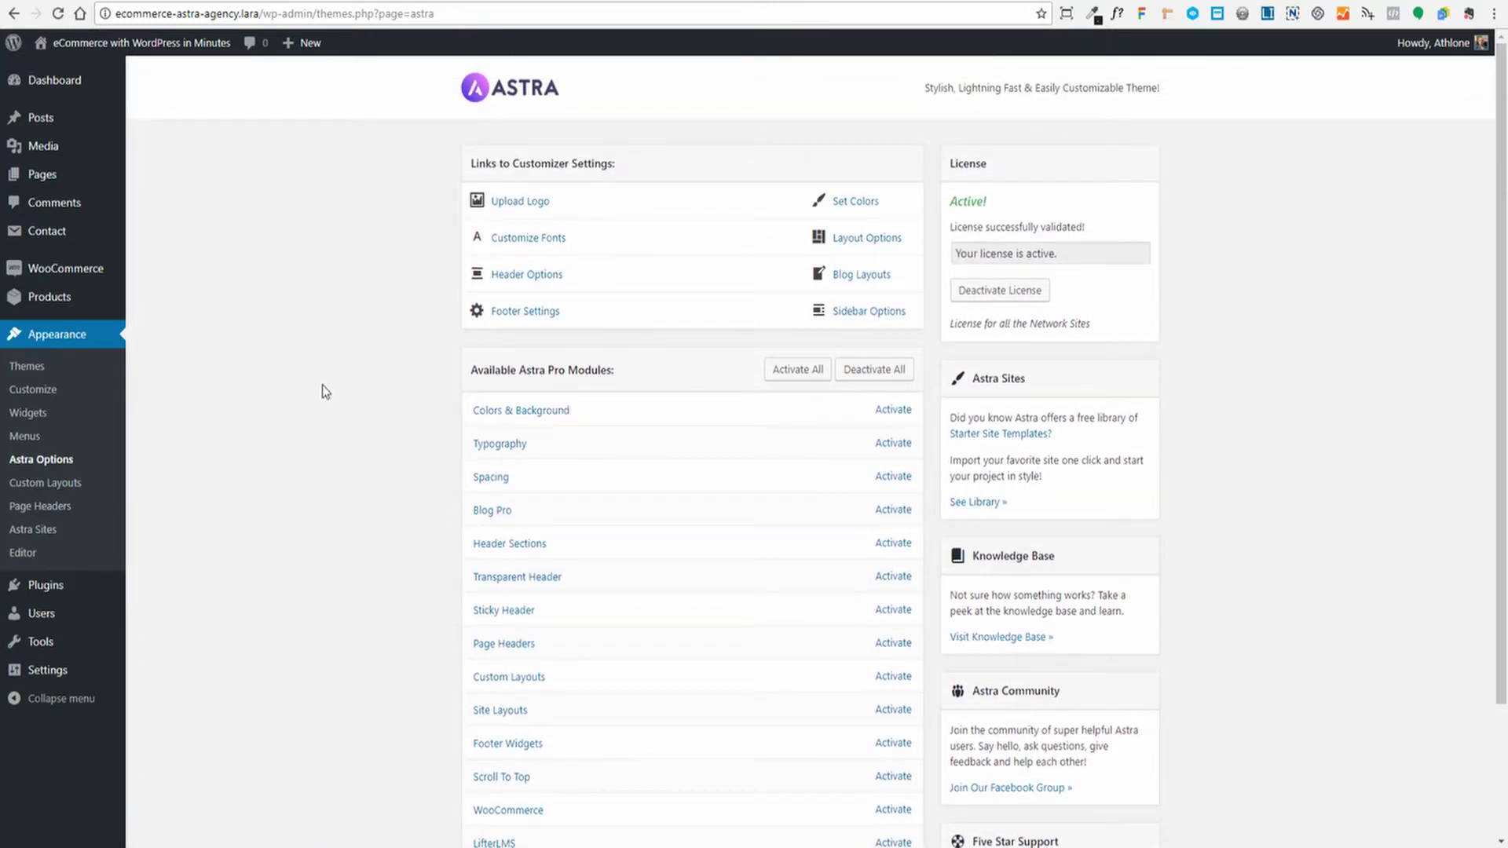
pyautogui.scroll(-2, 321, 391)
pyautogui.scroll(2, 322, 391)
pyautogui.scroll(-2, 408, 371)
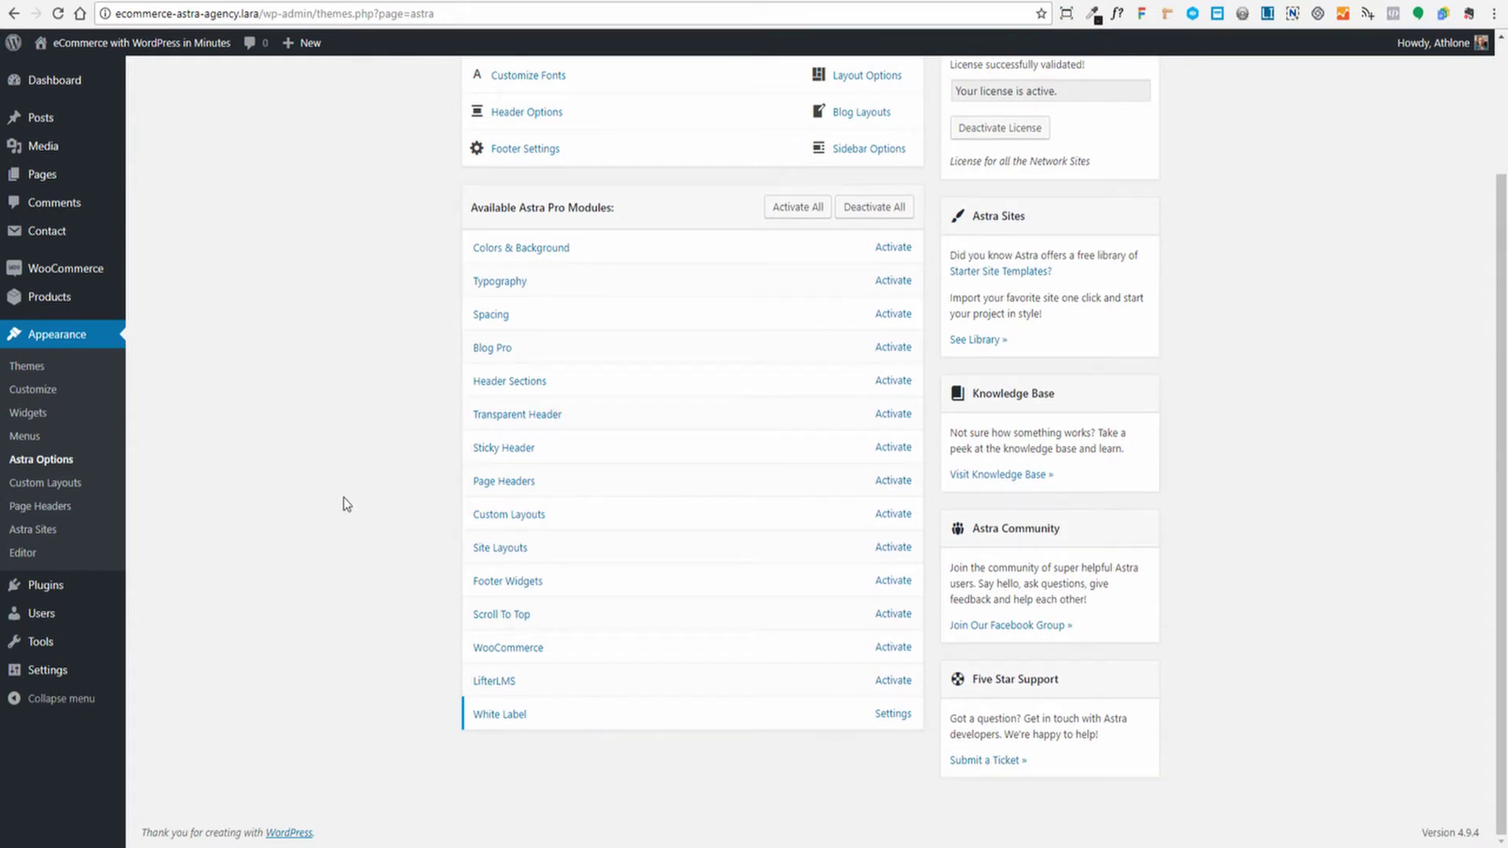
pyautogui.scroll(3, 298, 500)
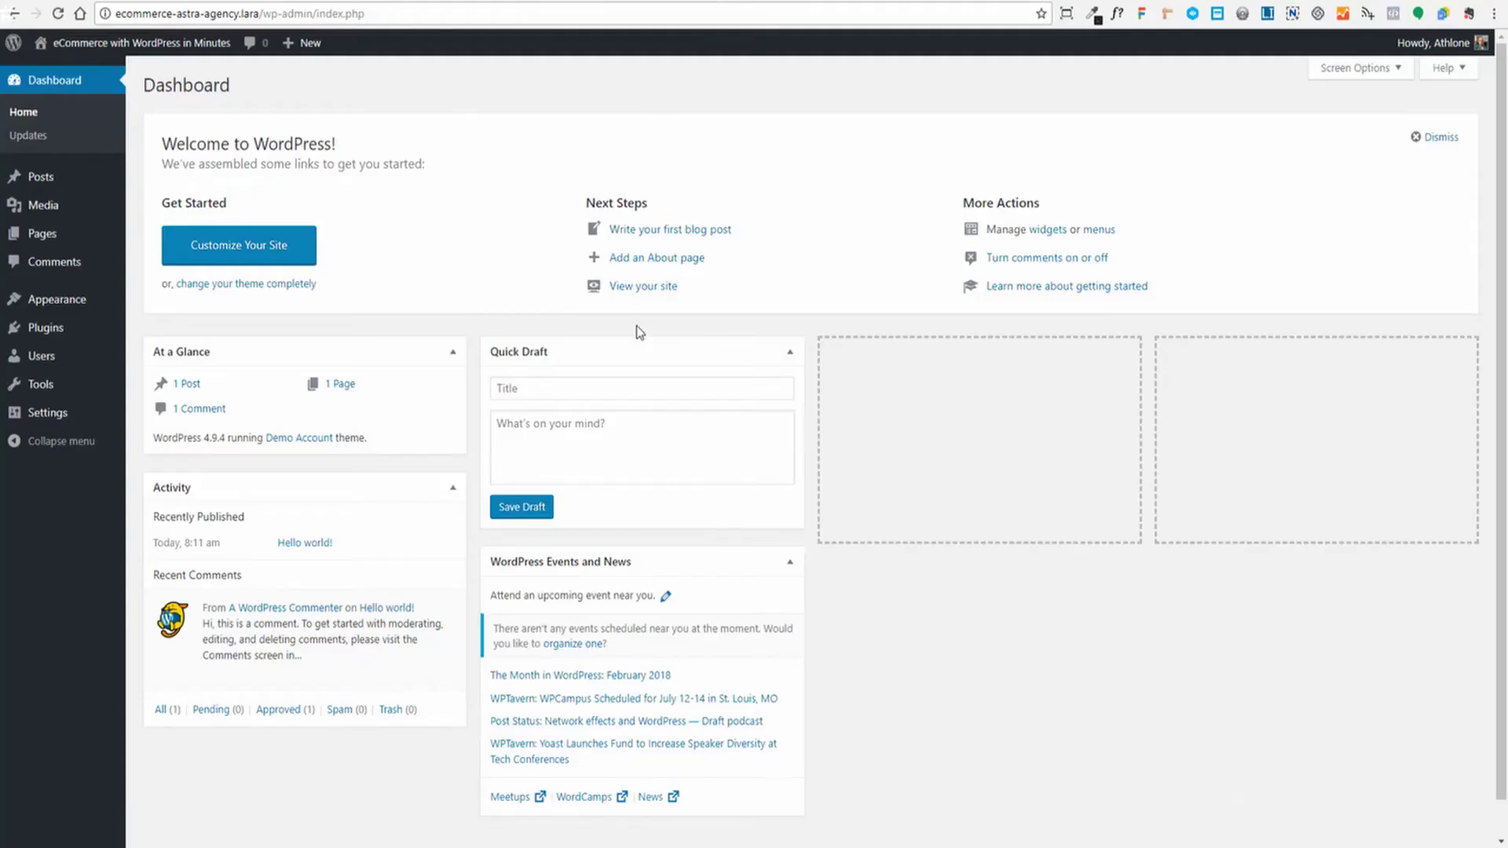
# Open Appearance > Astra Sites to reach the starter template library
pyautogui.moveTo(51, 303)
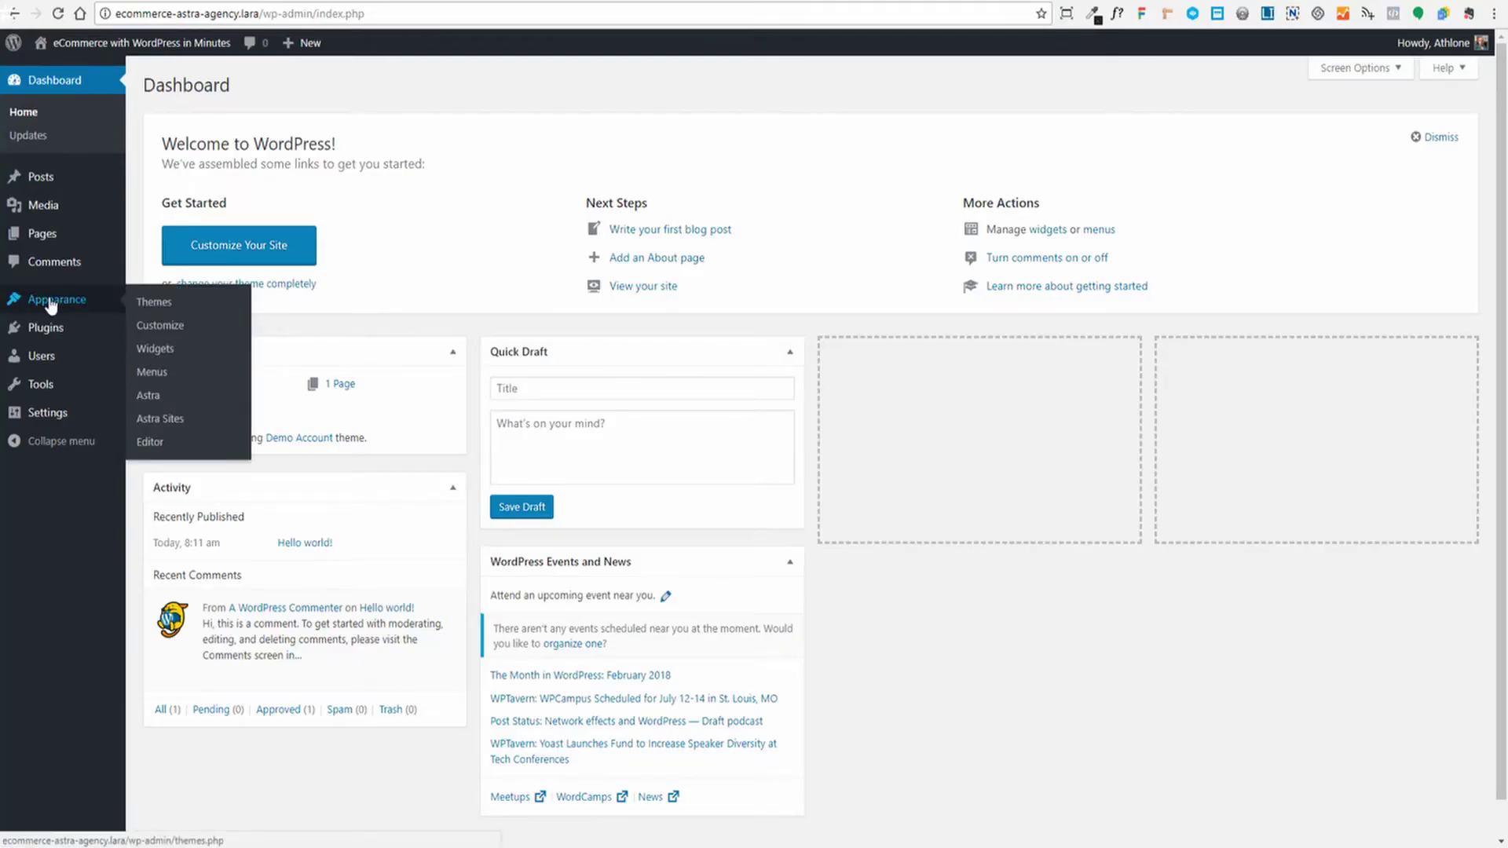
pyautogui.click(156, 424)
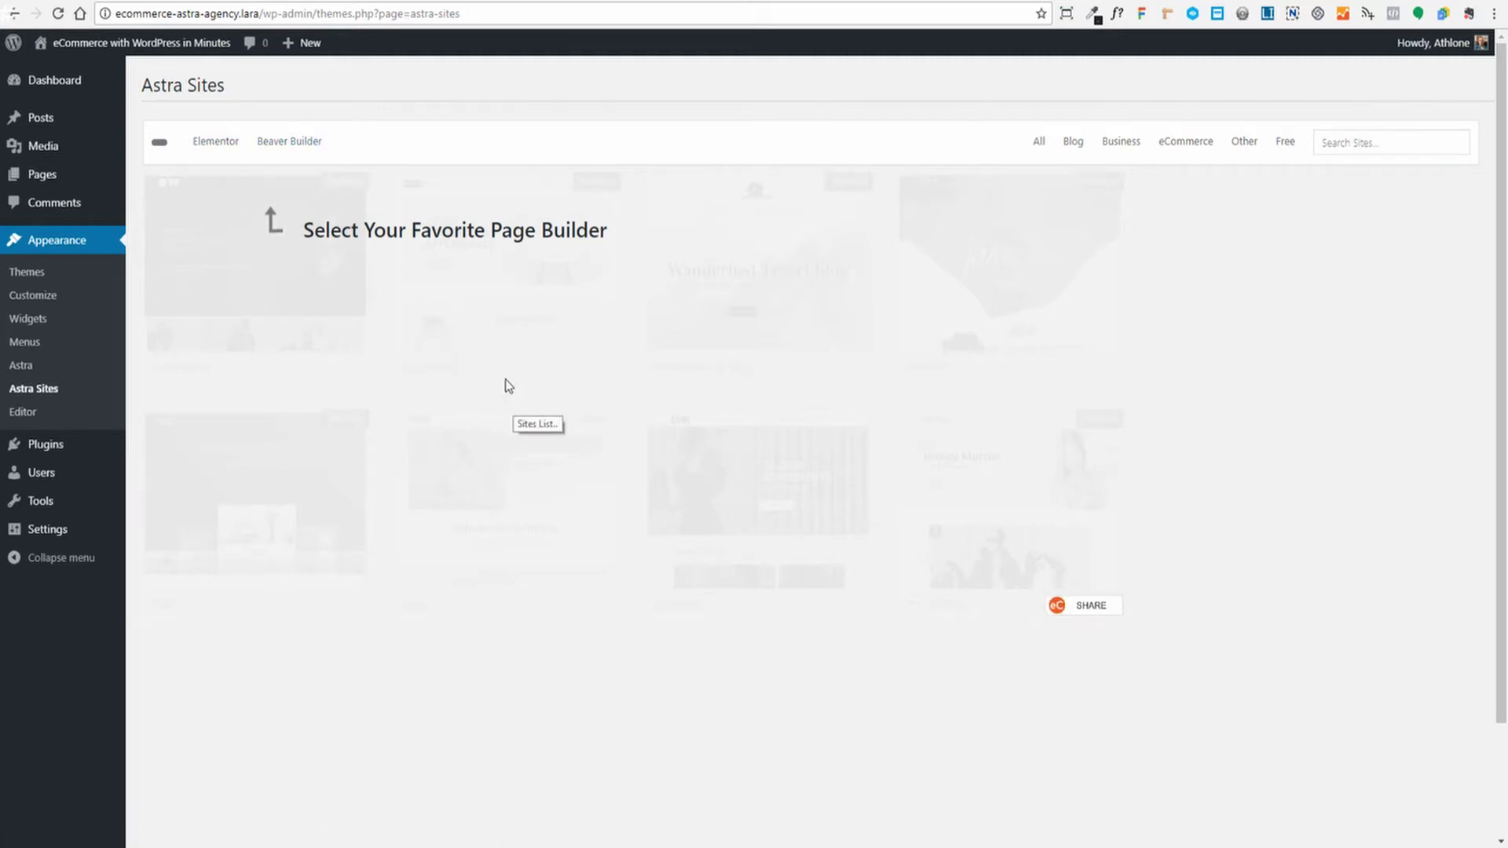
# Filter the Astra Sites library to Beaver Builder and browse the template grid
pyautogui.click(271, 155)
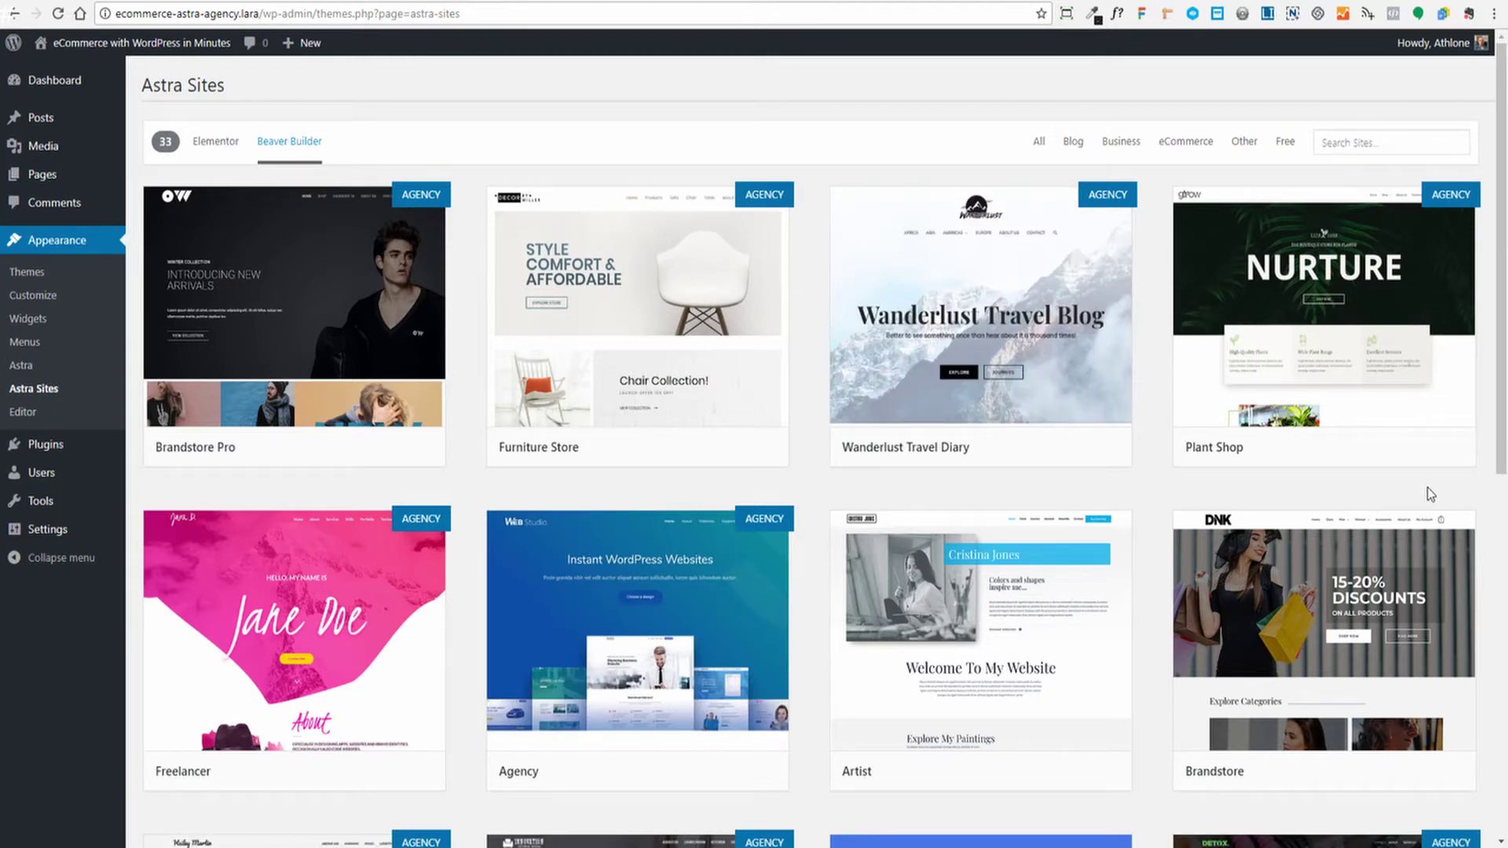
pyautogui.scroll(-6, 1427, 488)
pyautogui.scroll(-2, 1427, 491)
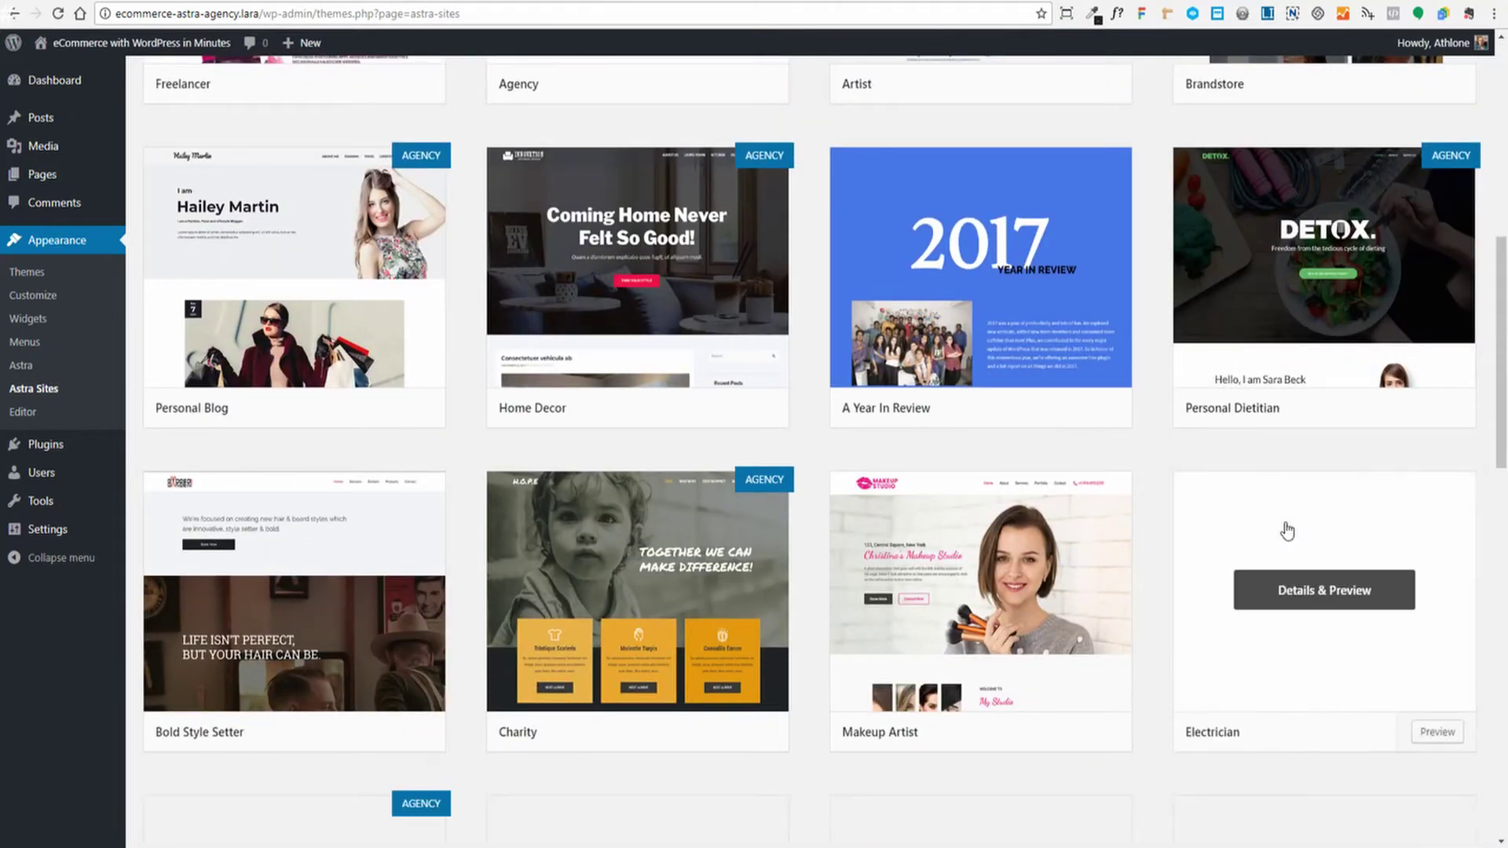
pyautogui.scroll(-5, 1285, 525)
pyautogui.scroll(-8, 1287, 531)
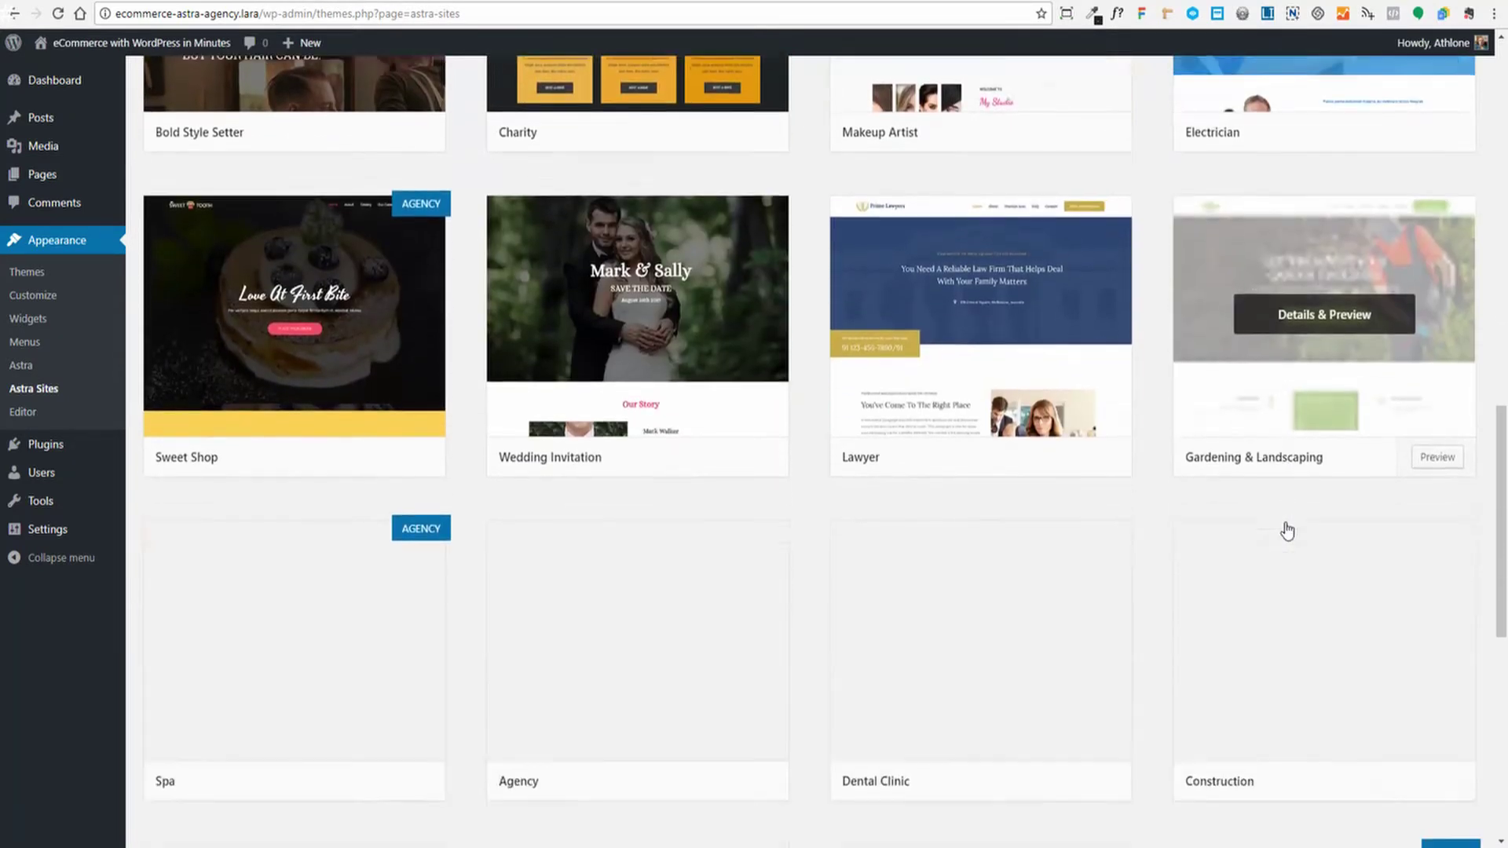
pyautogui.scroll(-2, 1255, 638)
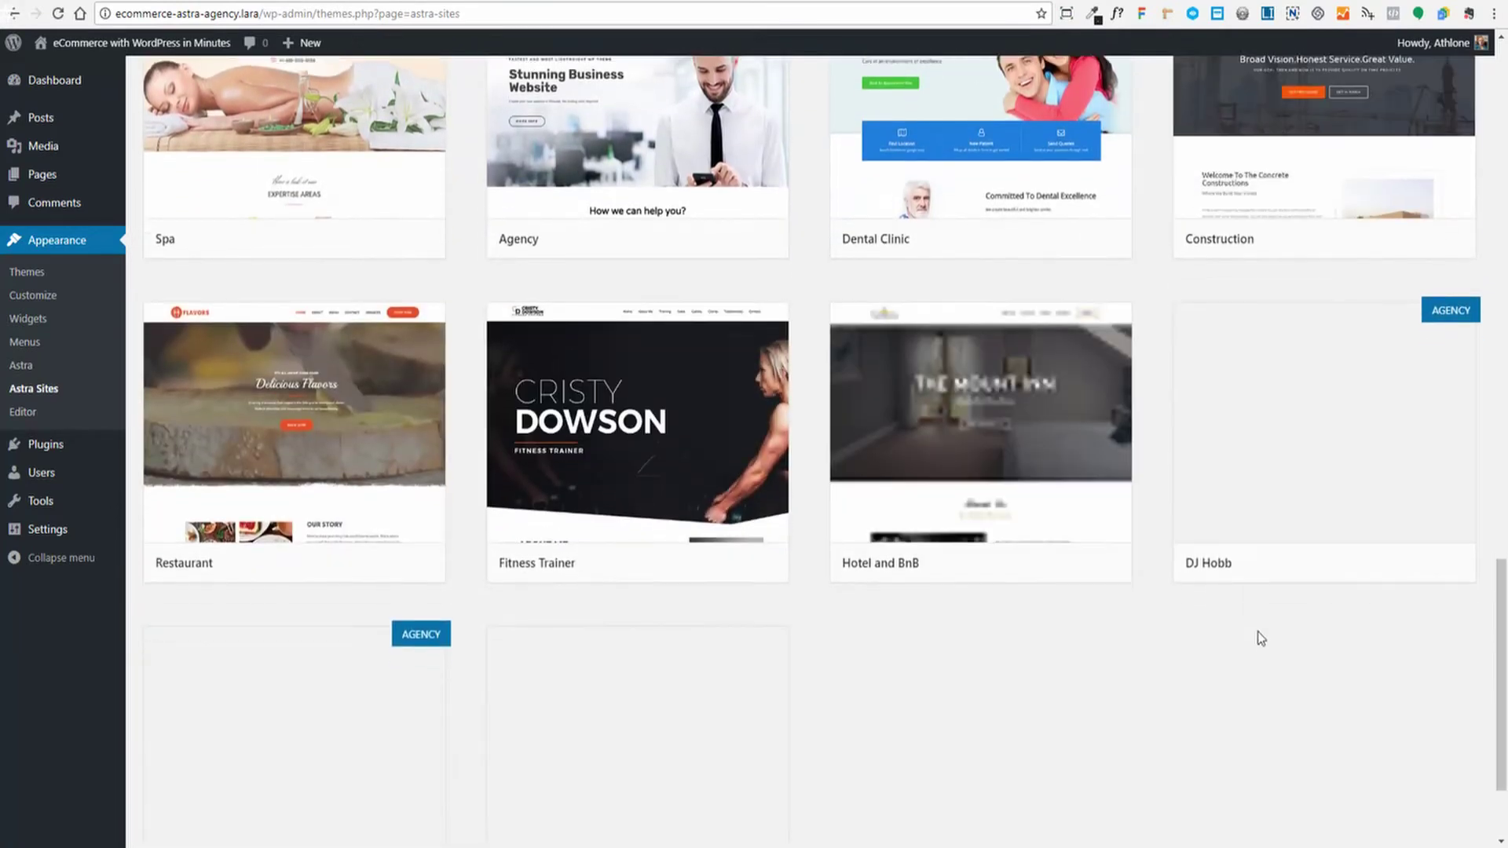
pyautogui.scroll(-4, 1259, 640)
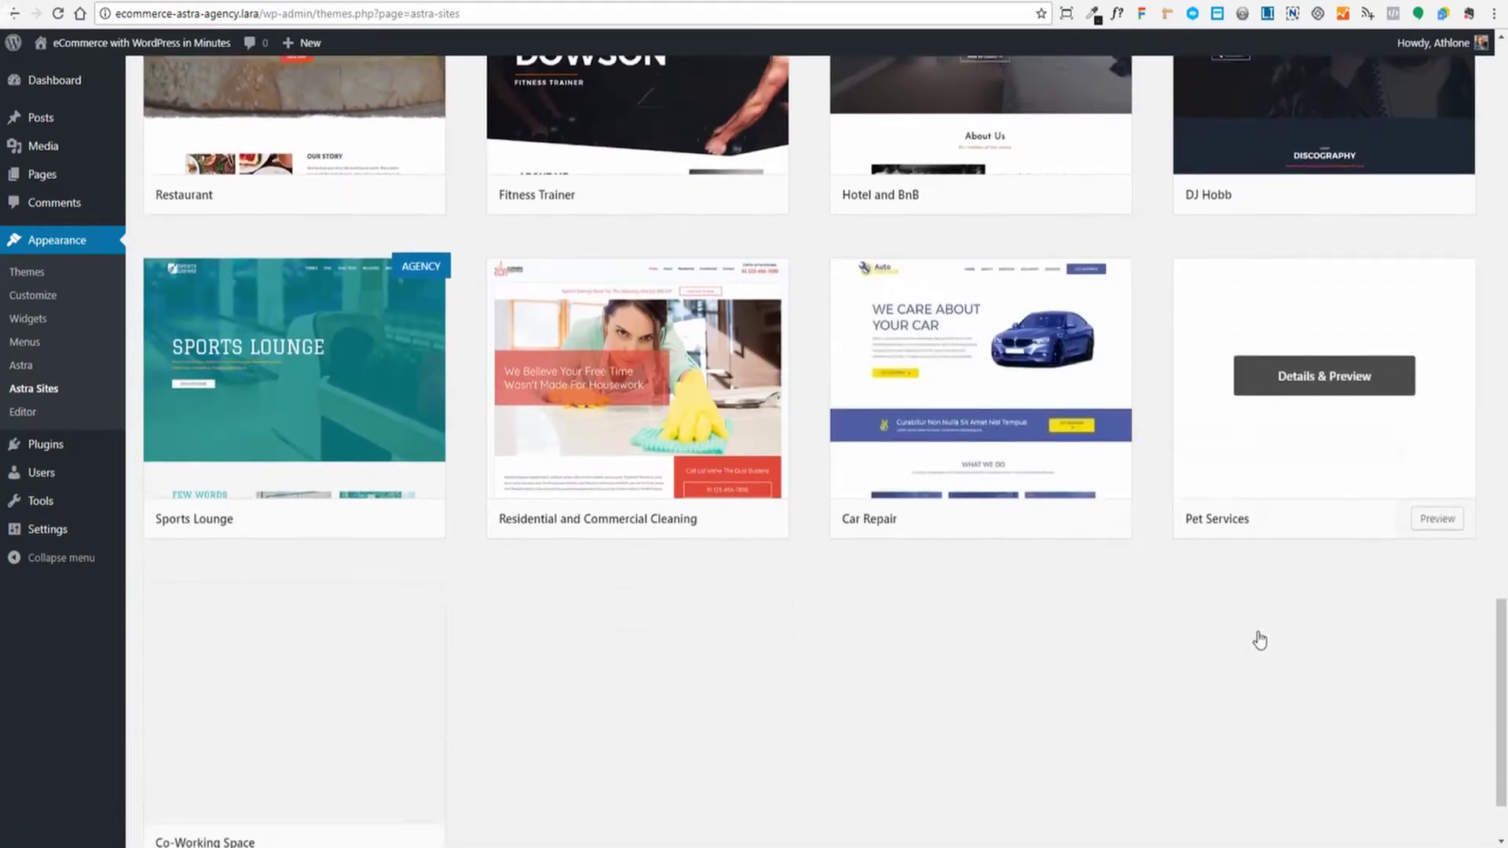
pyautogui.scroll(5, 1258, 631)
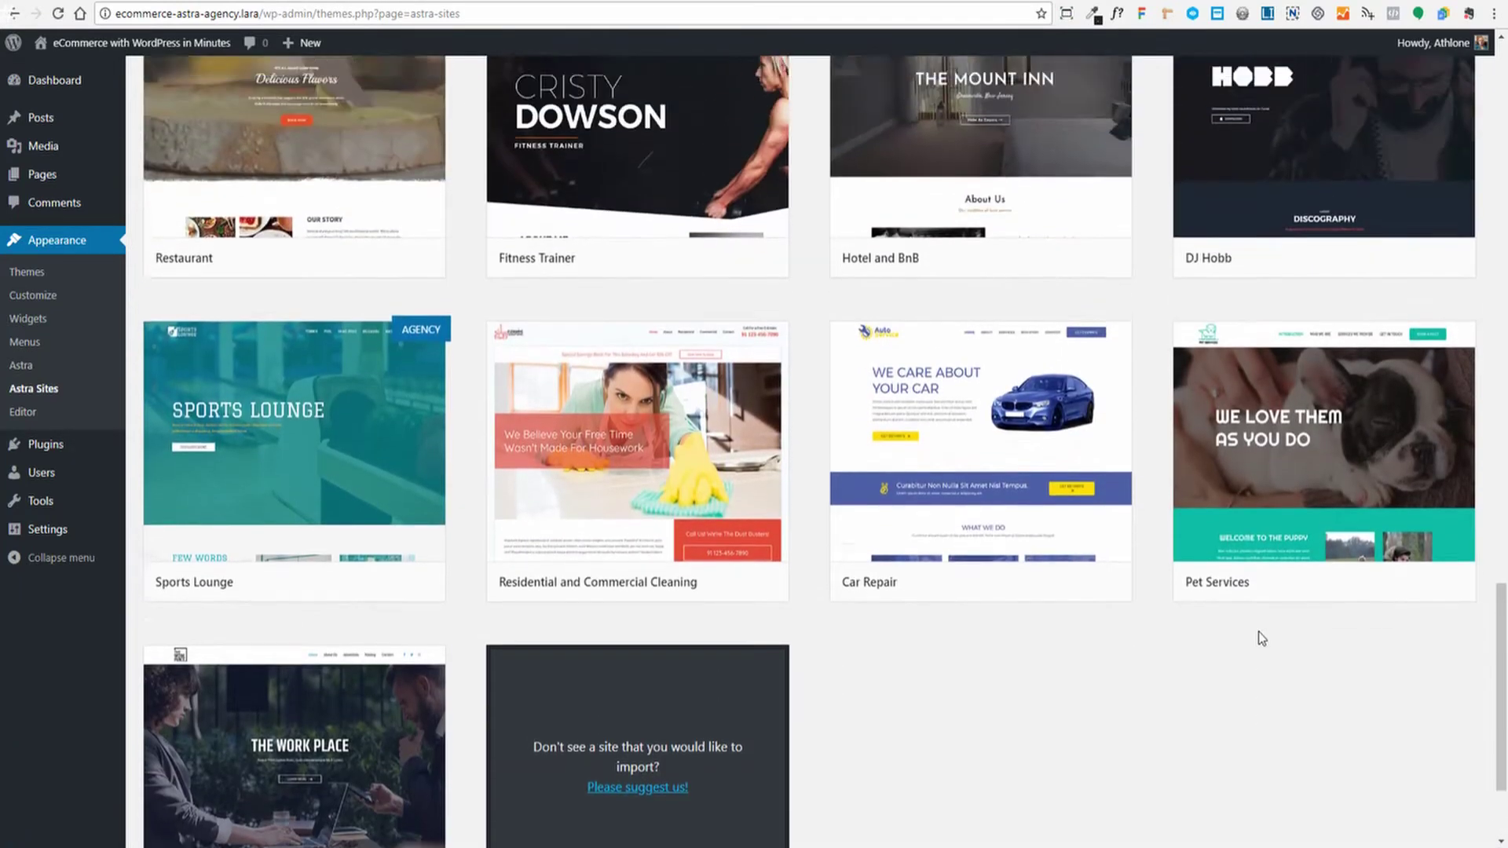
pyautogui.scroll(8, 1260, 638)
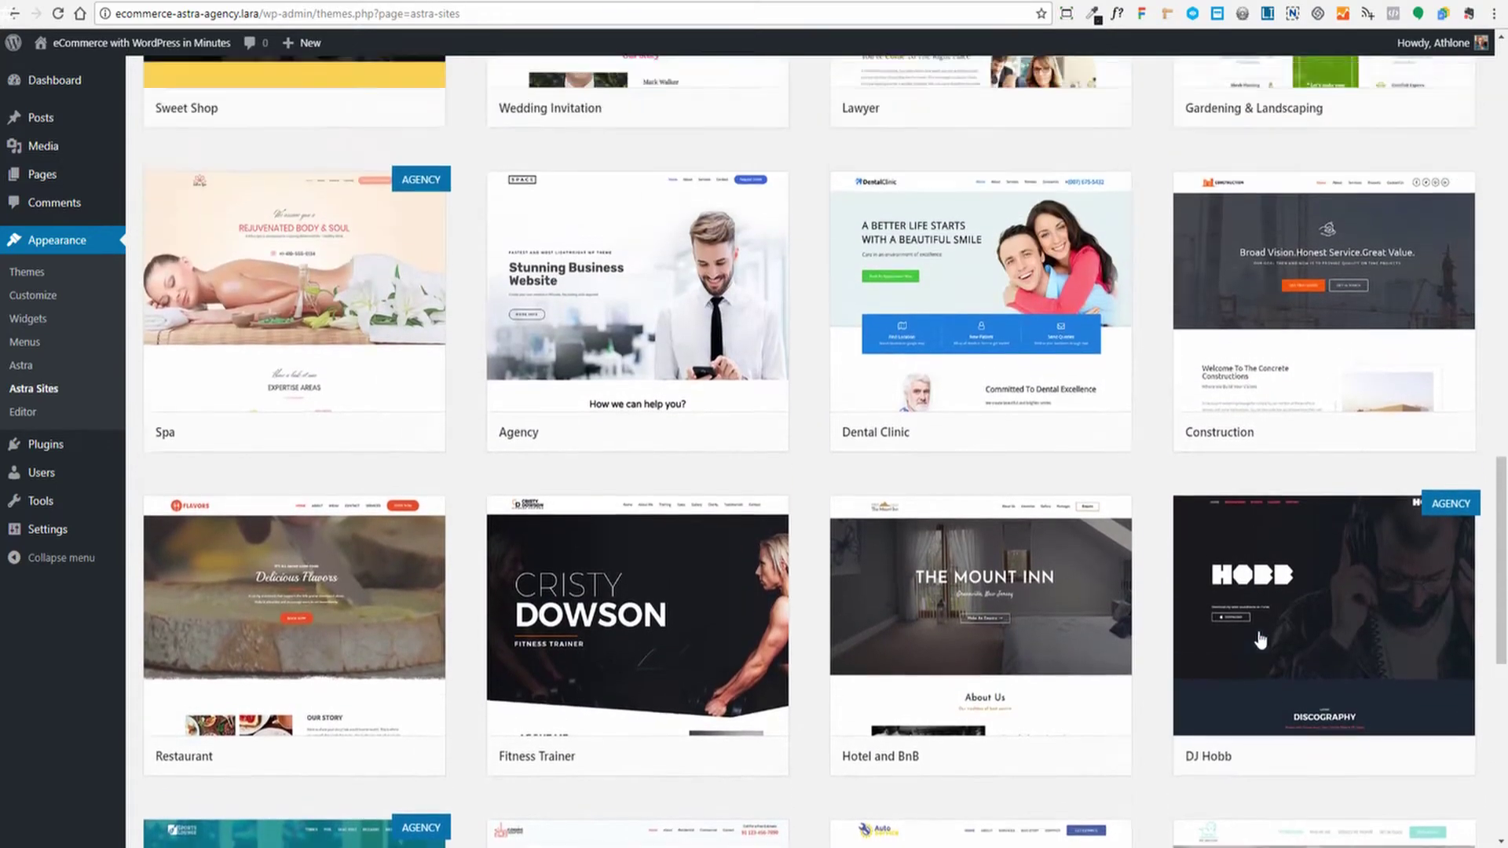
pyautogui.scroll(10, 1259, 638)
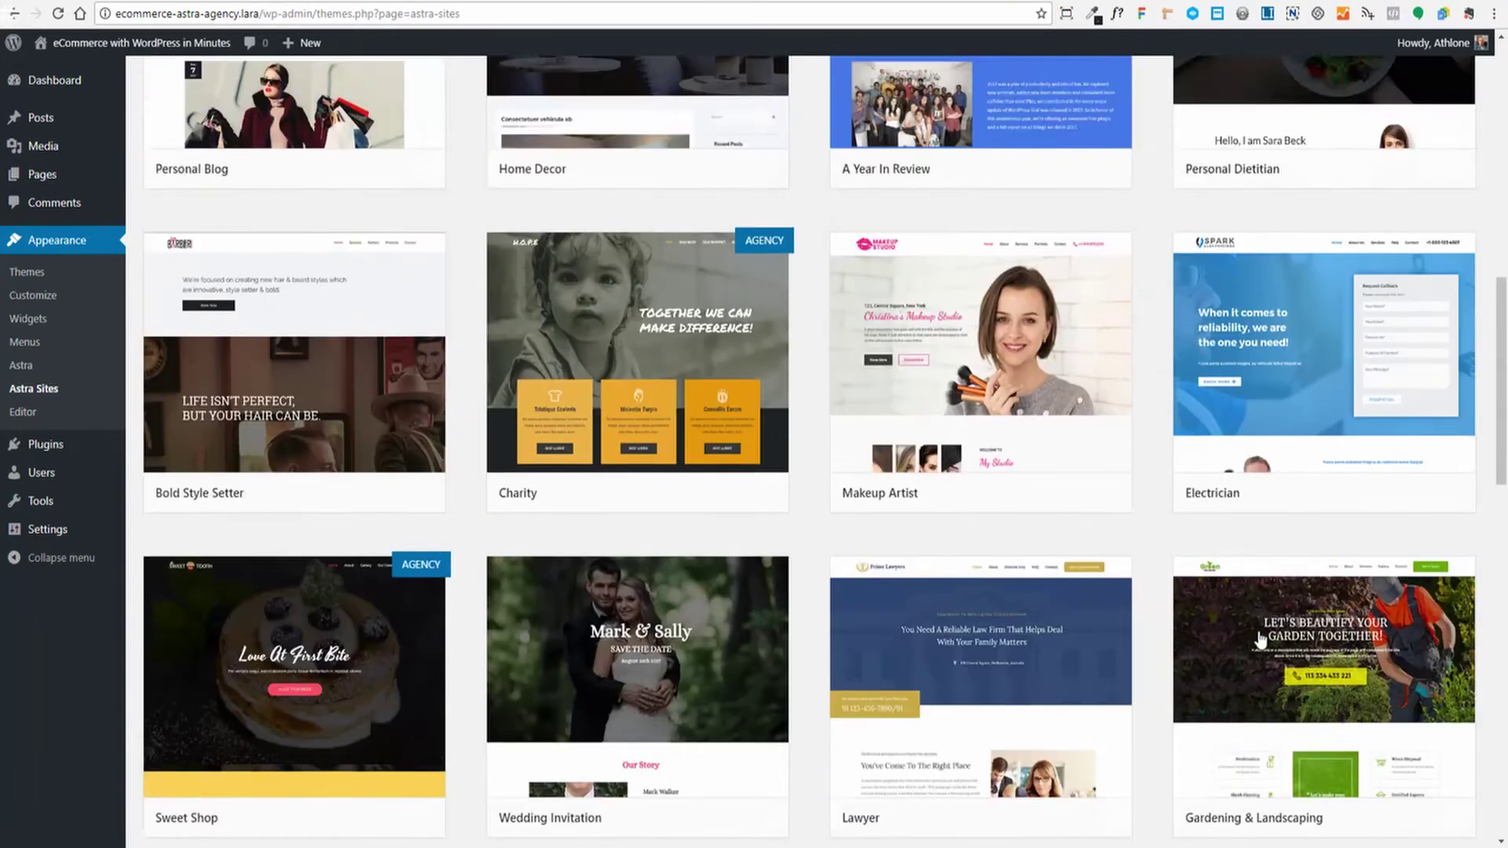
pyautogui.scroll(3, 1255, 611)
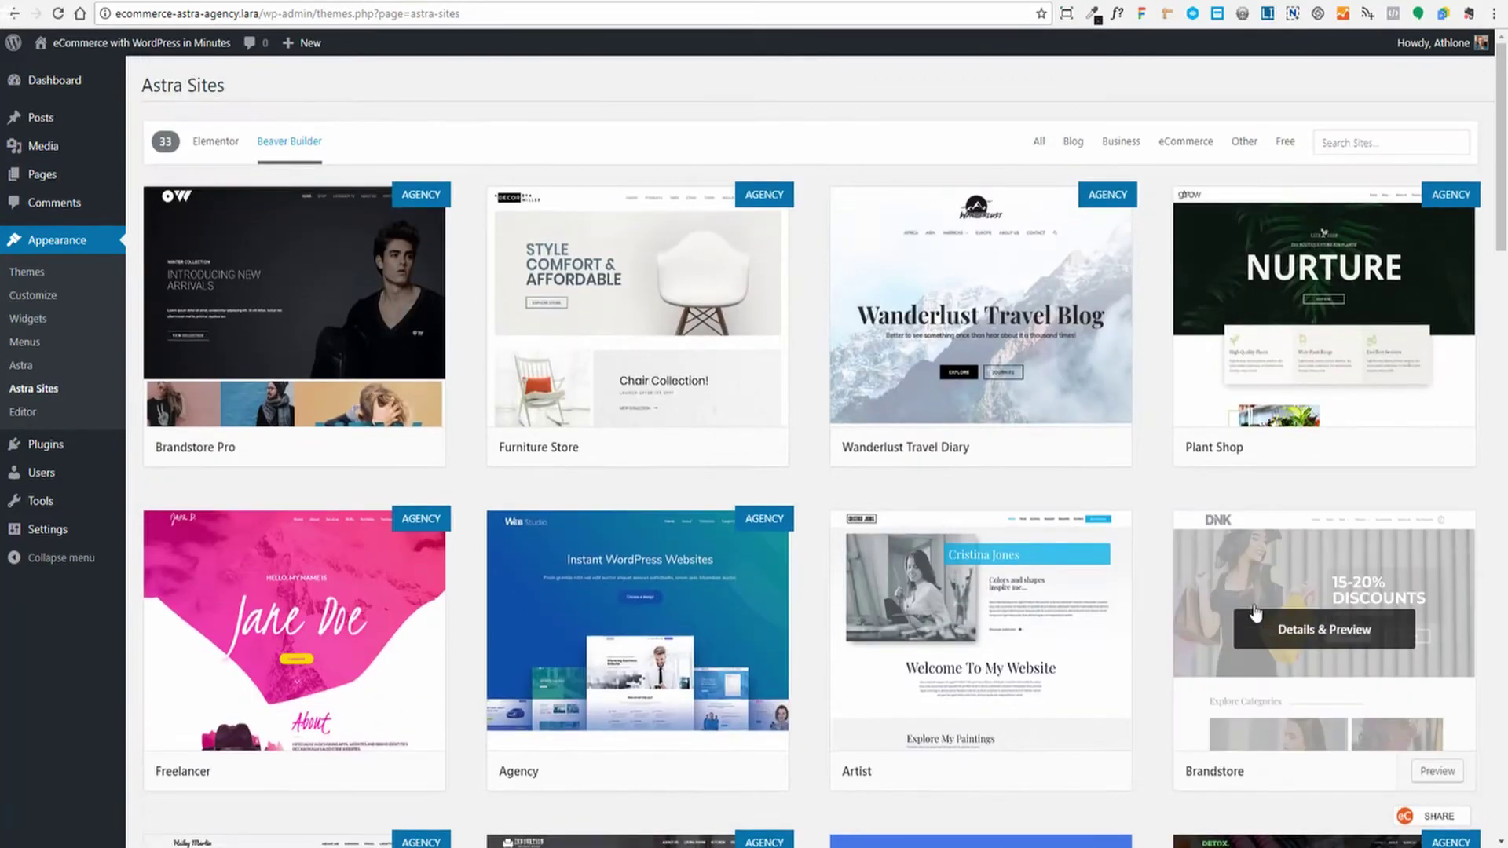
# Open and abandon the site search, then scroll the 33 Beaver Builder sites again
pyautogui.click(1040, 144)
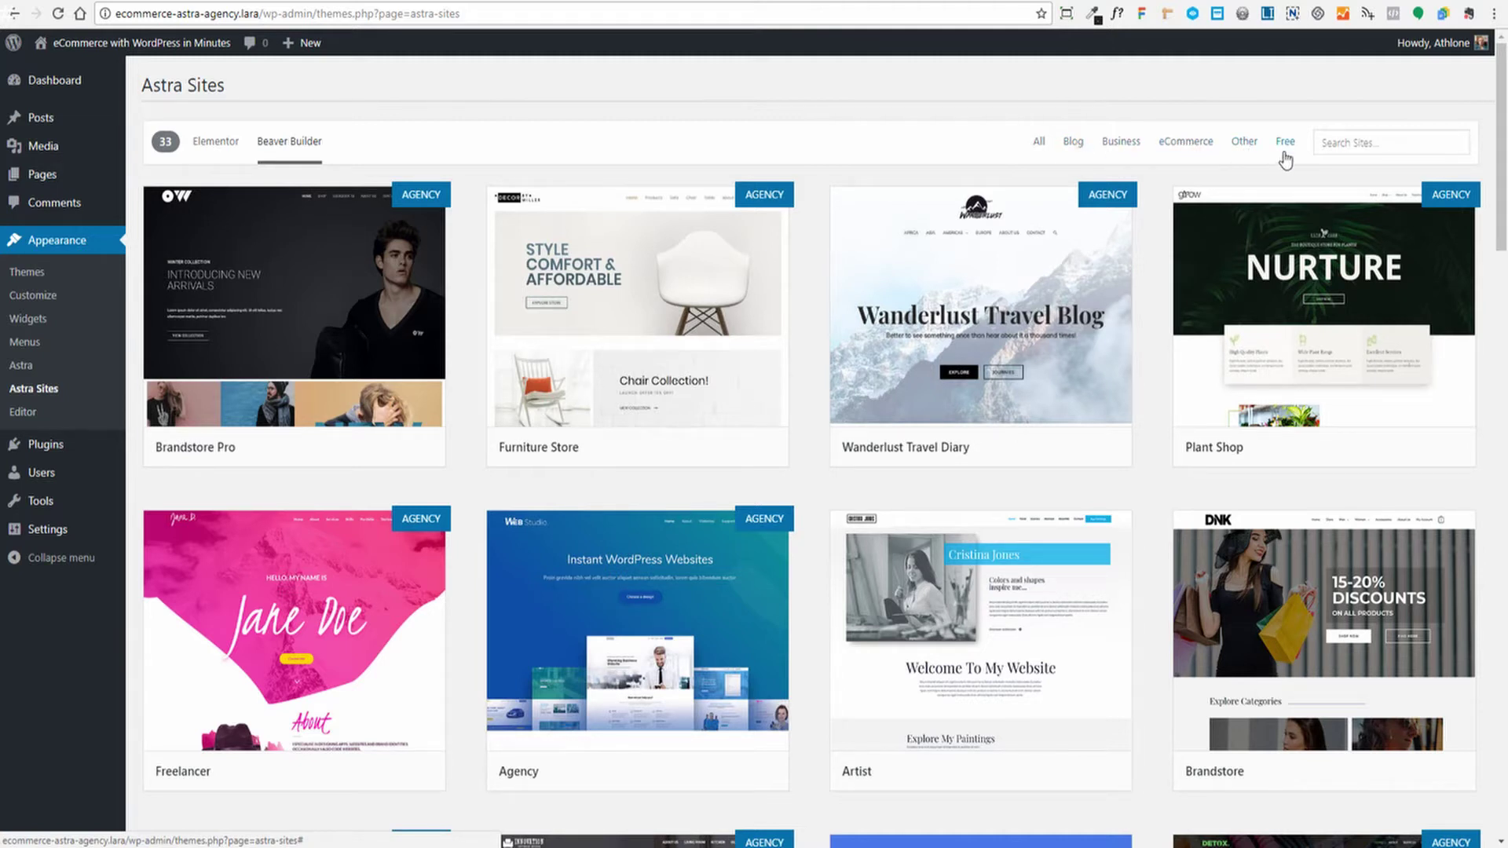
pyautogui.click(1375, 148)
pyautogui.click(931, 150)
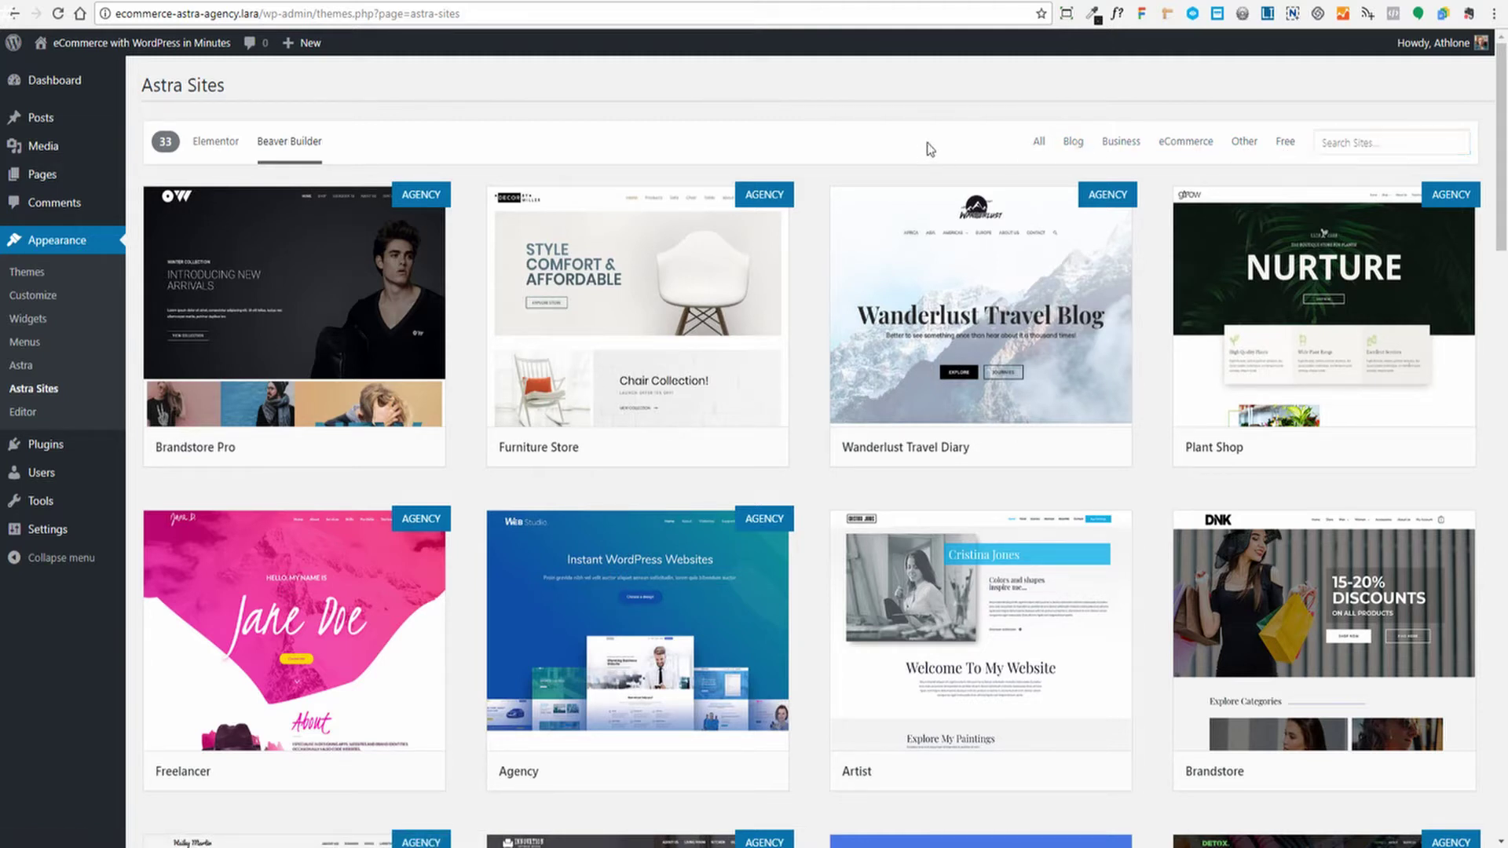
pyautogui.moveTo(442, 193)
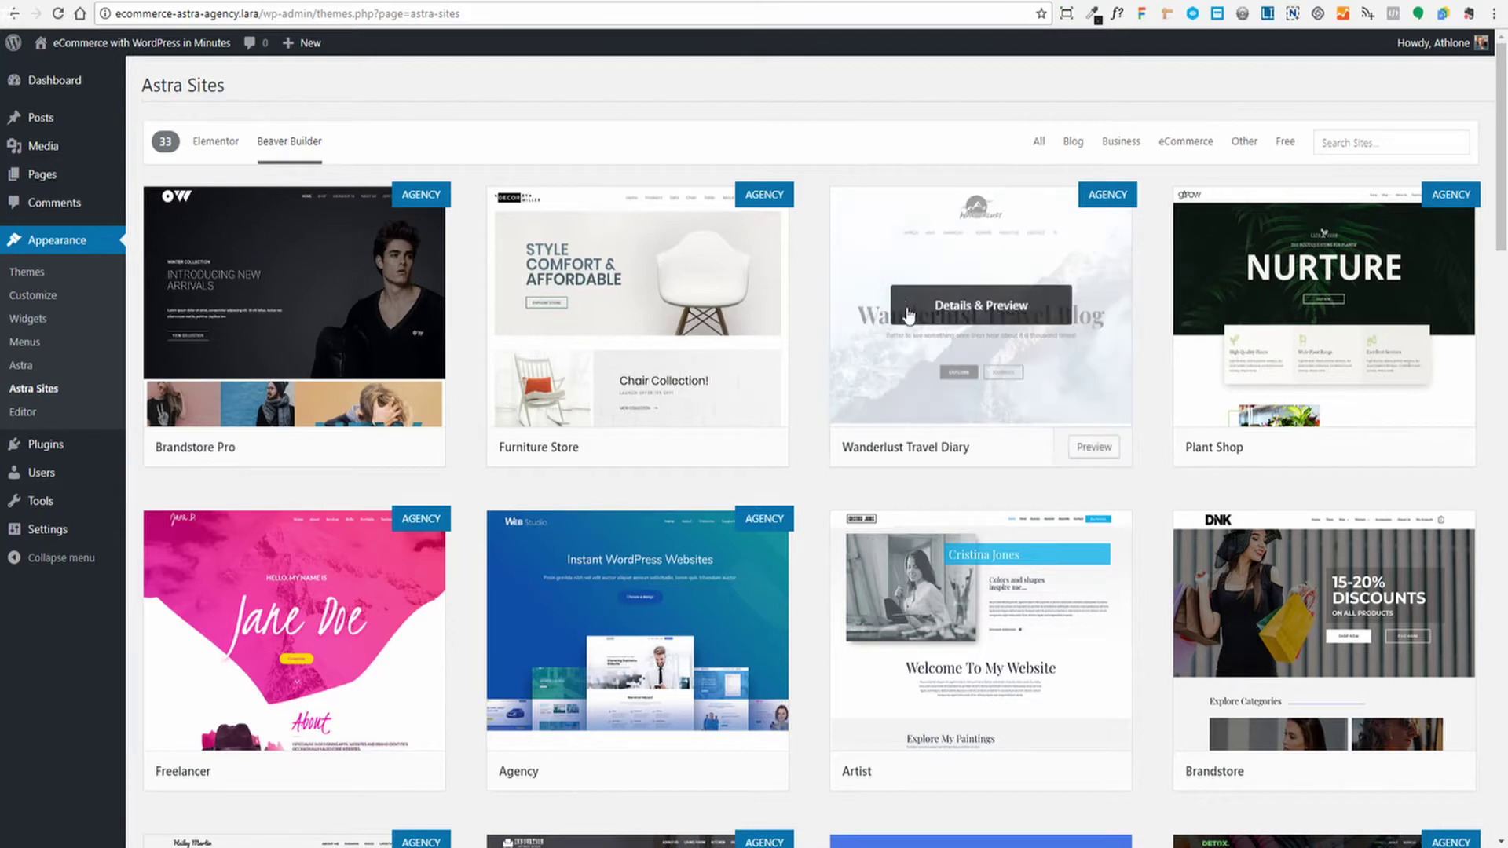
pyautogui.scroll(-1, 834, 438)
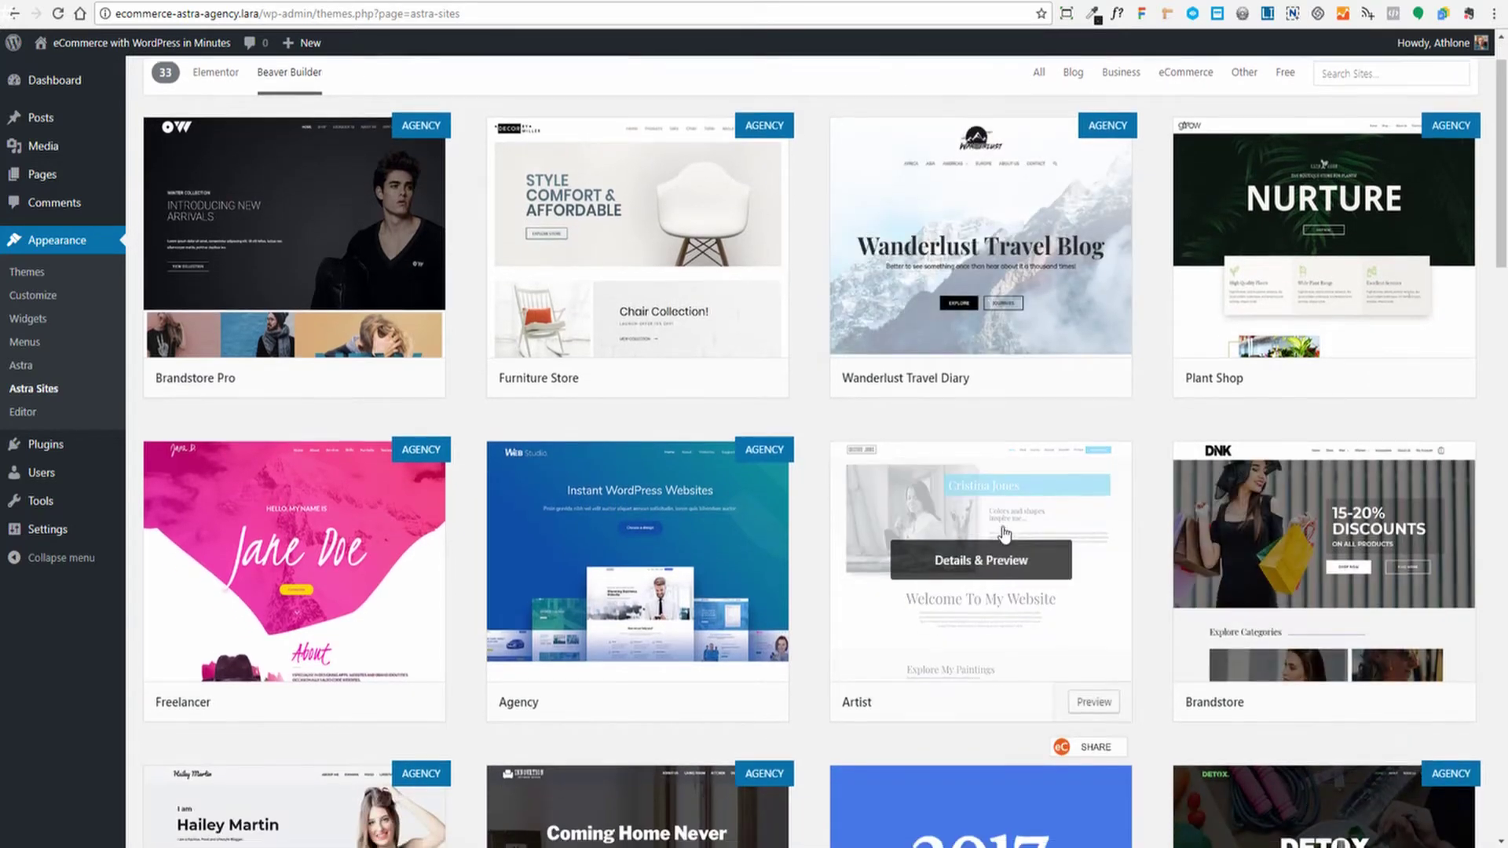
pyautogui.scroll(-5, 1099, 518)
pyautogui.scroll(-5, 1207, 196)
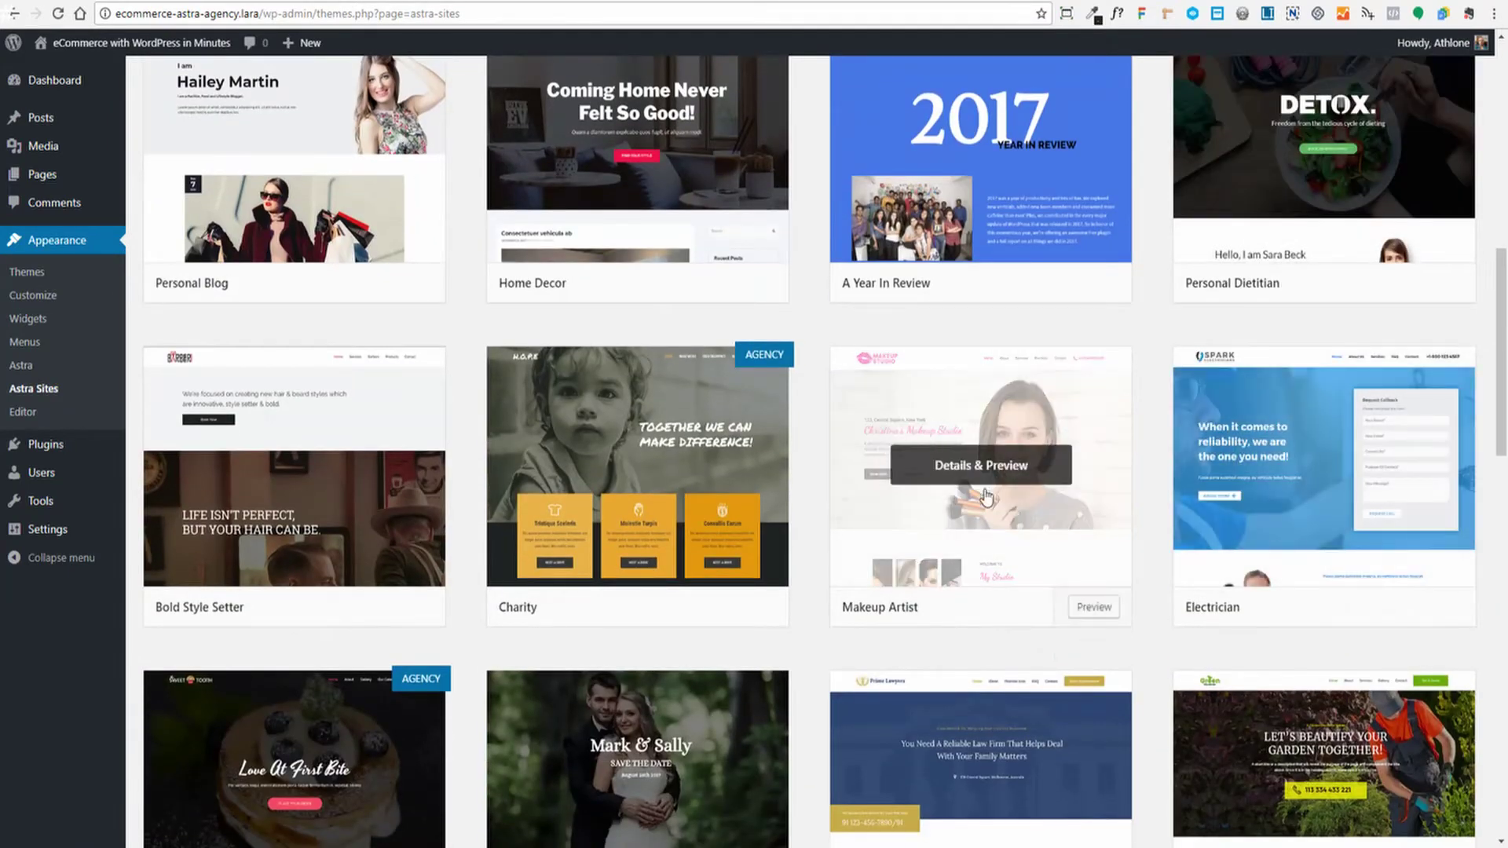
pyautogui.scroll(9, 1052, 495)
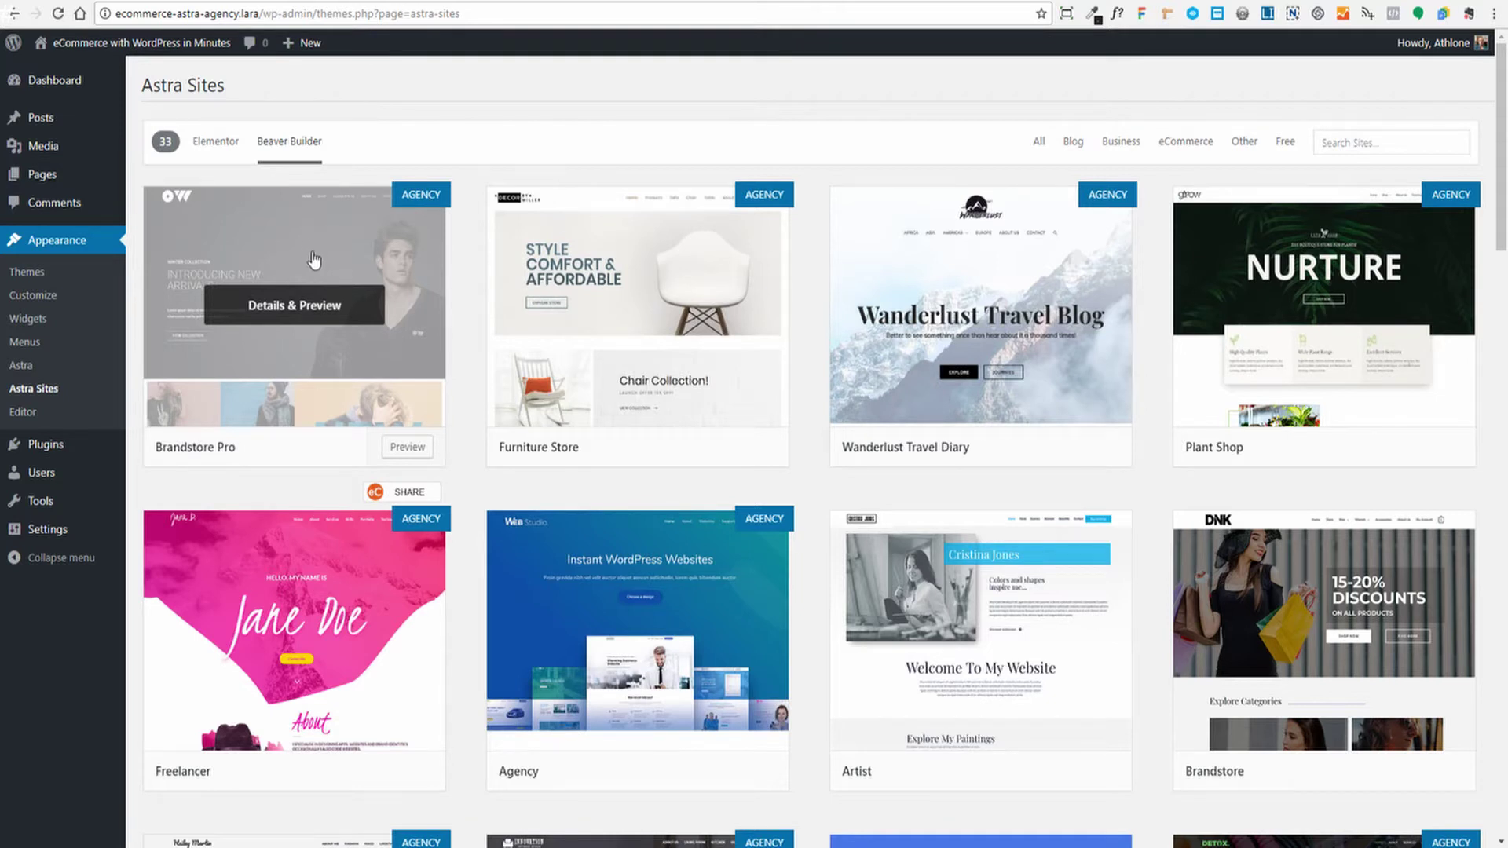
# Preview Brandstore Pro and install its five required plugins, including WooCommerce and Beaver Builder Lite
pyautogui.click(295, 308)
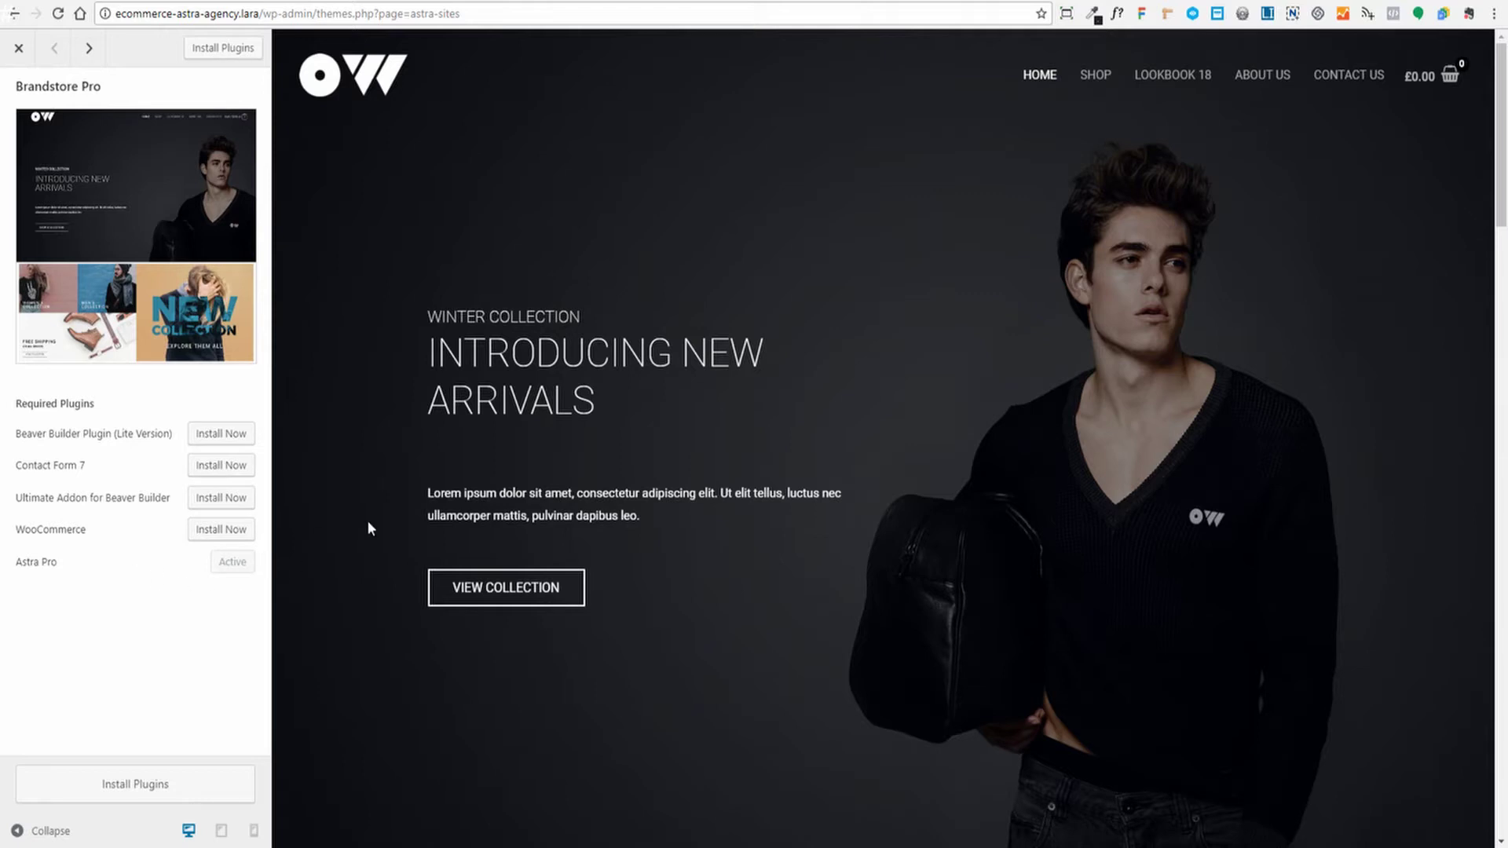
pyautogui.click(113, 790)
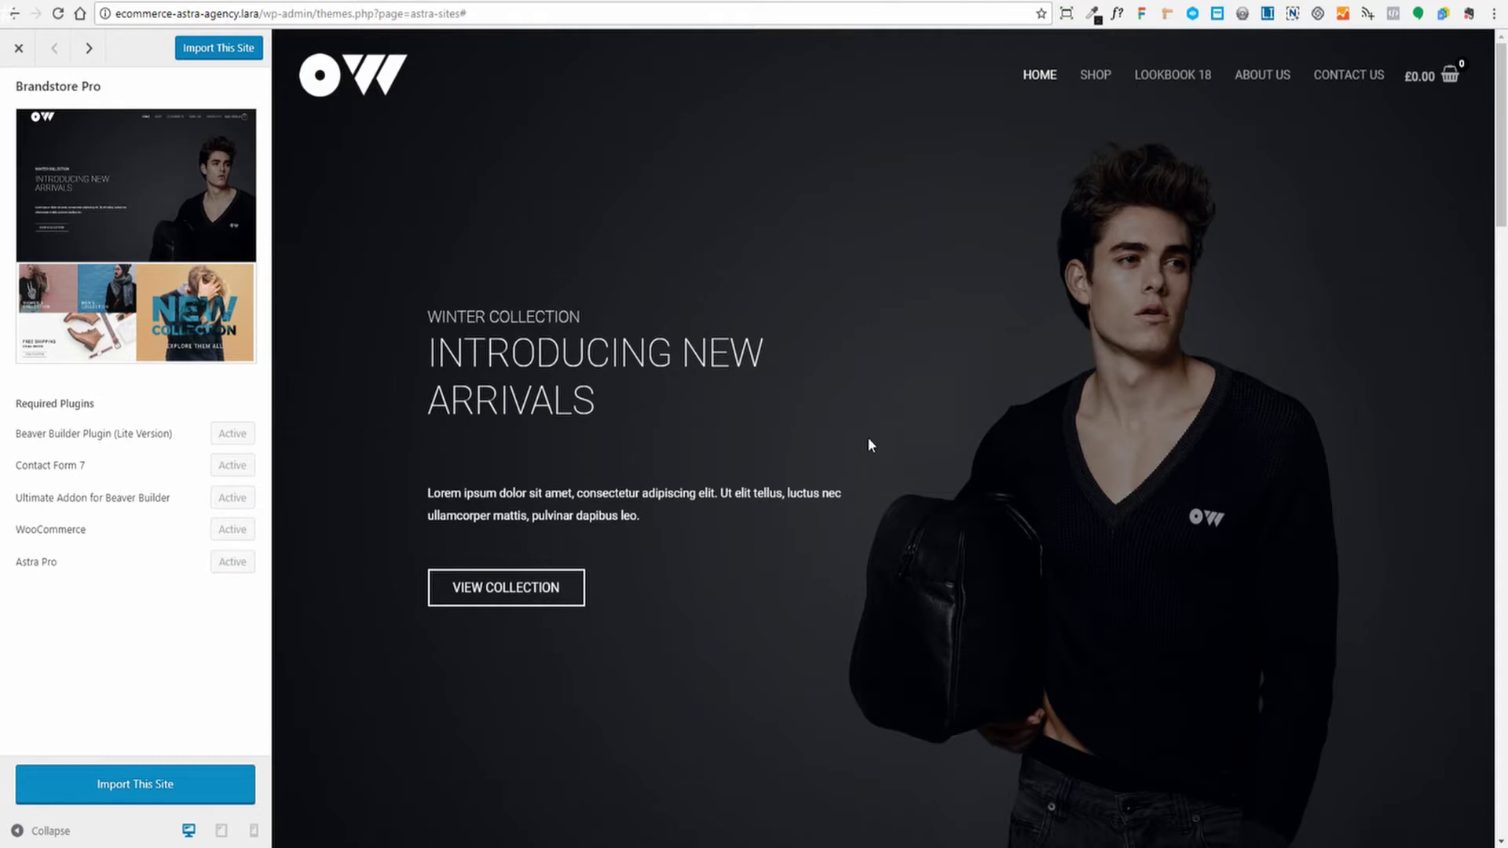
# Import the Brandstore Pro site, confirming the import warning, then switch to the site's front-end tab
pyautogui.click(115, 790)
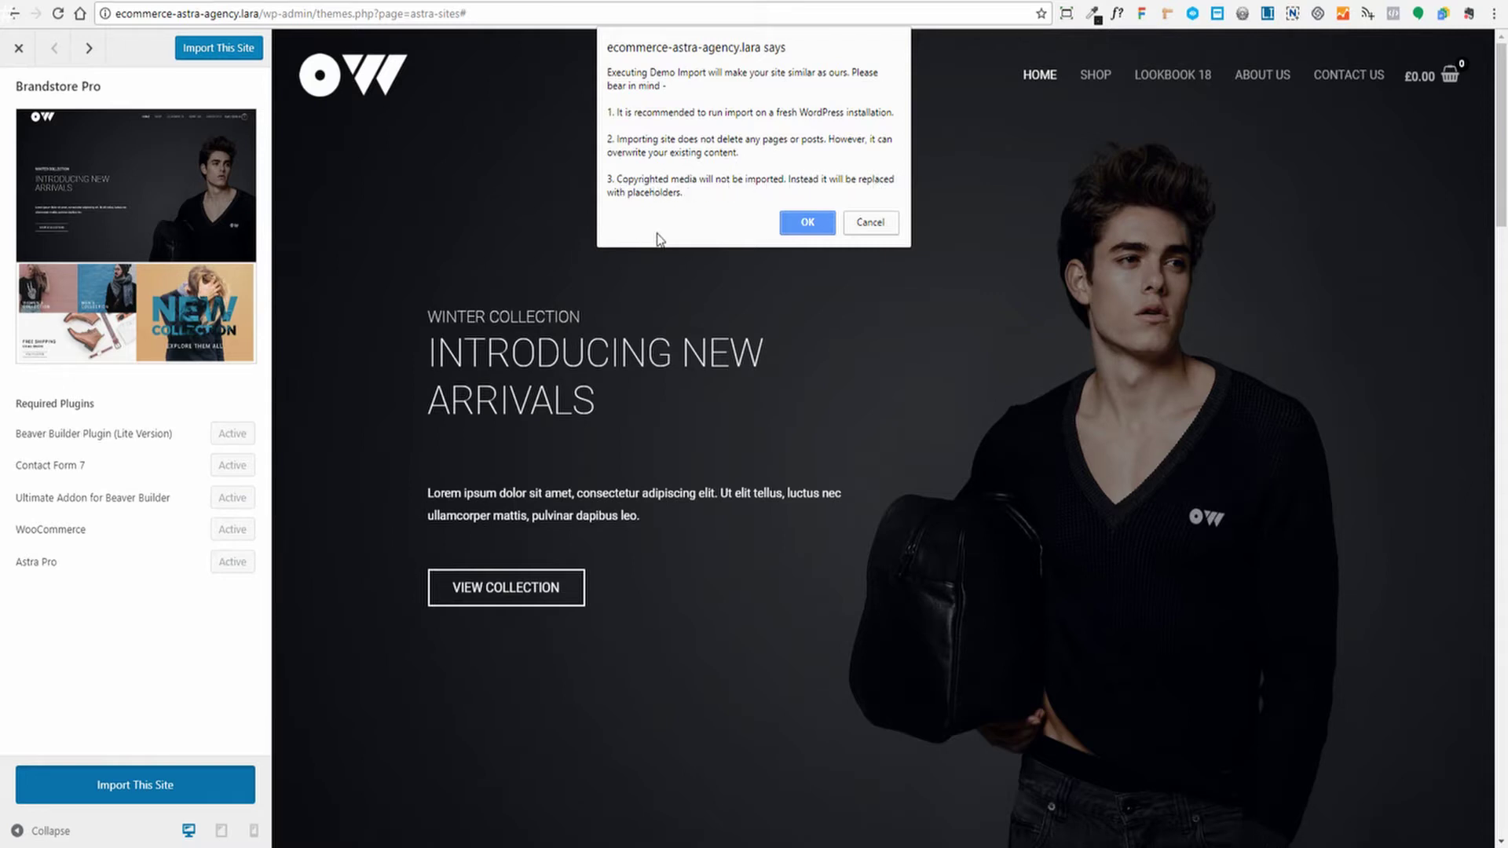
pyautogui.click(806, 225)
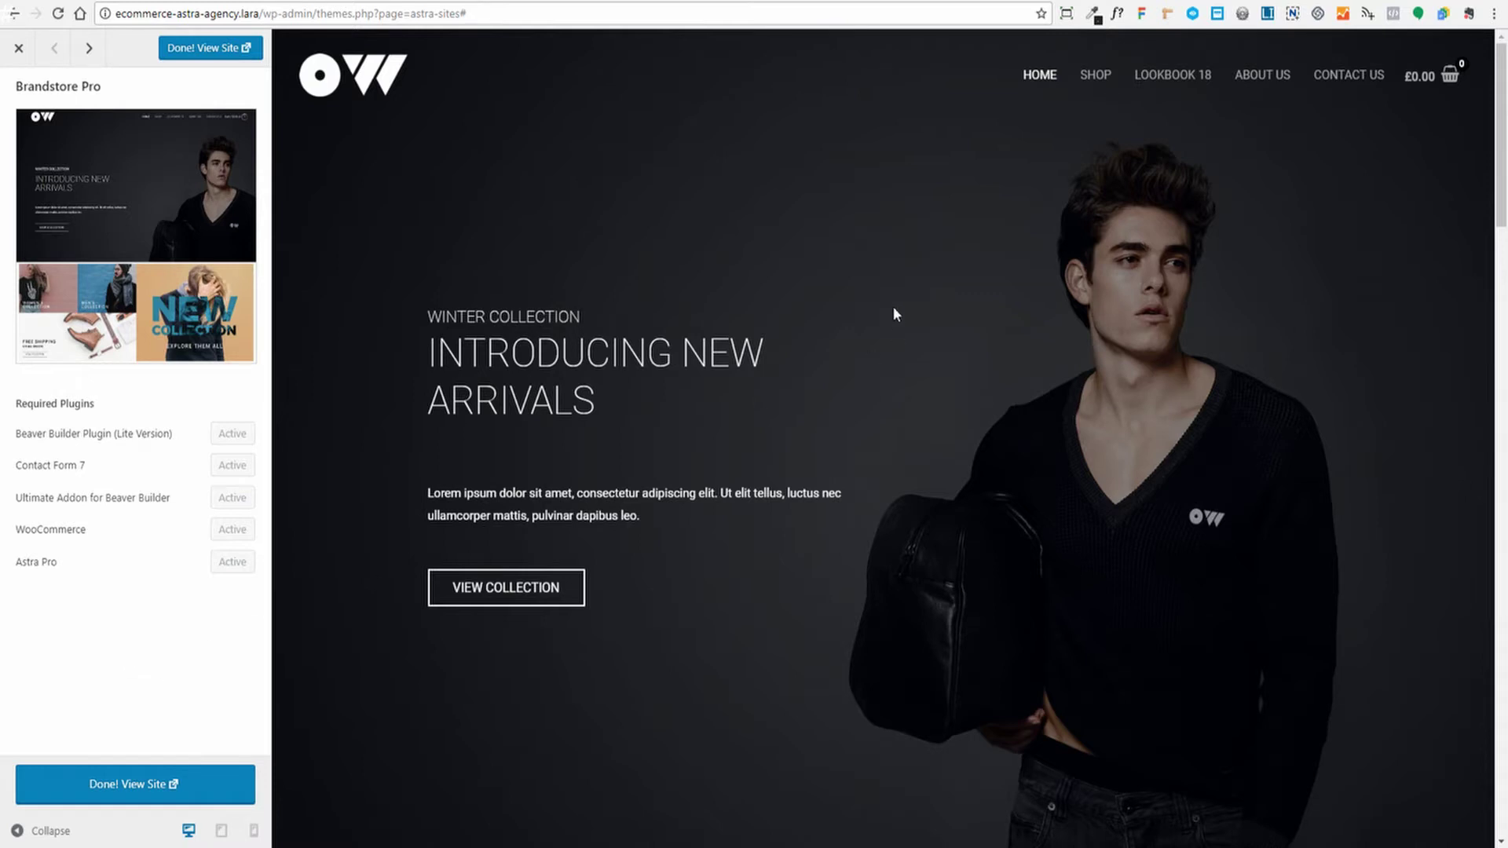
pyautogui.click(850, 0)
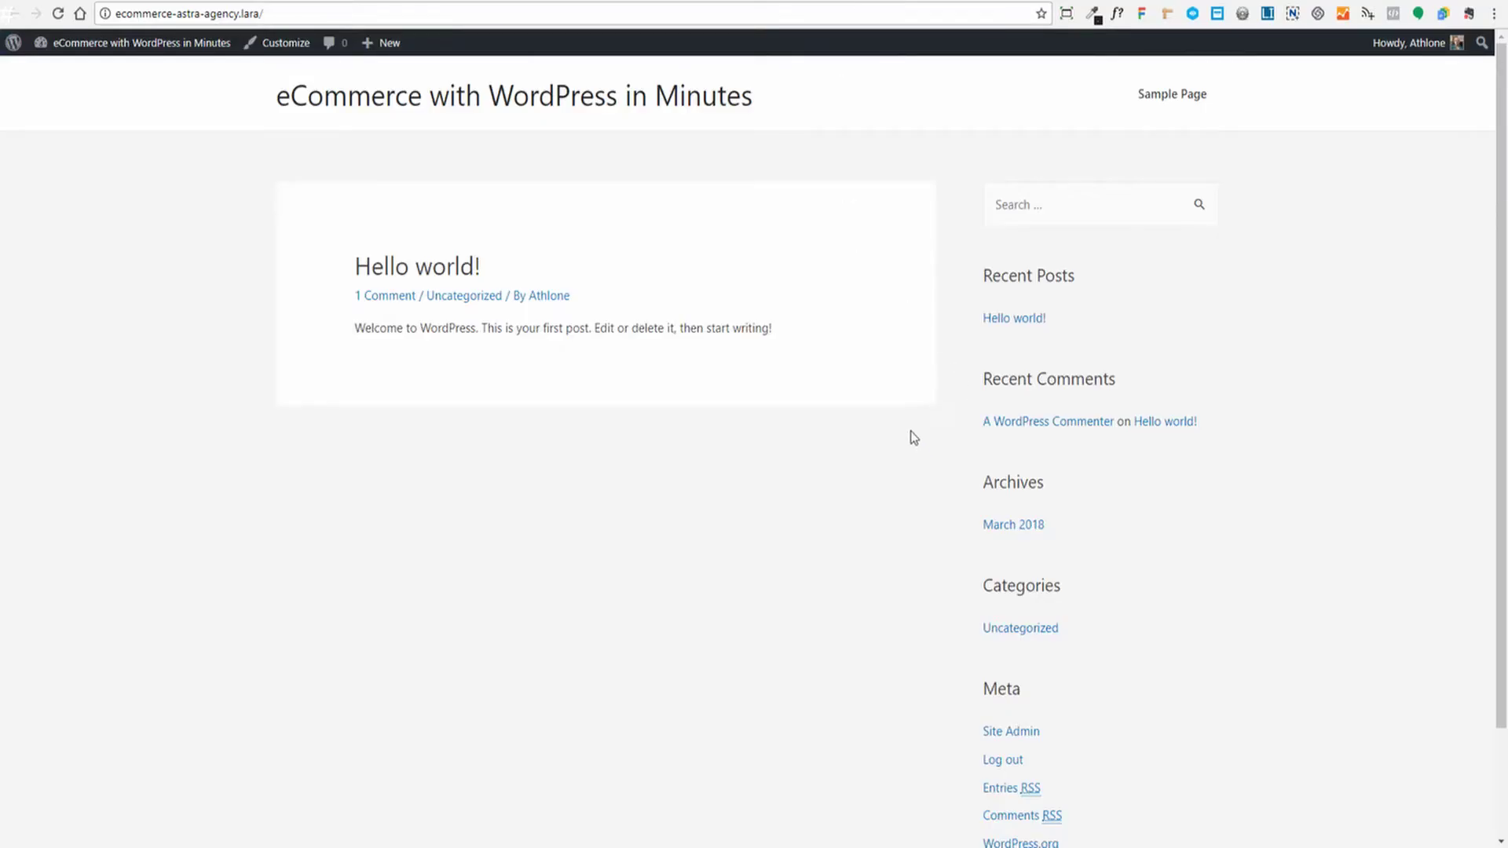
# Return to the Brandstore Pro import page and view the freshly imported site
pyautogui.scroll(-3, 652, 477)
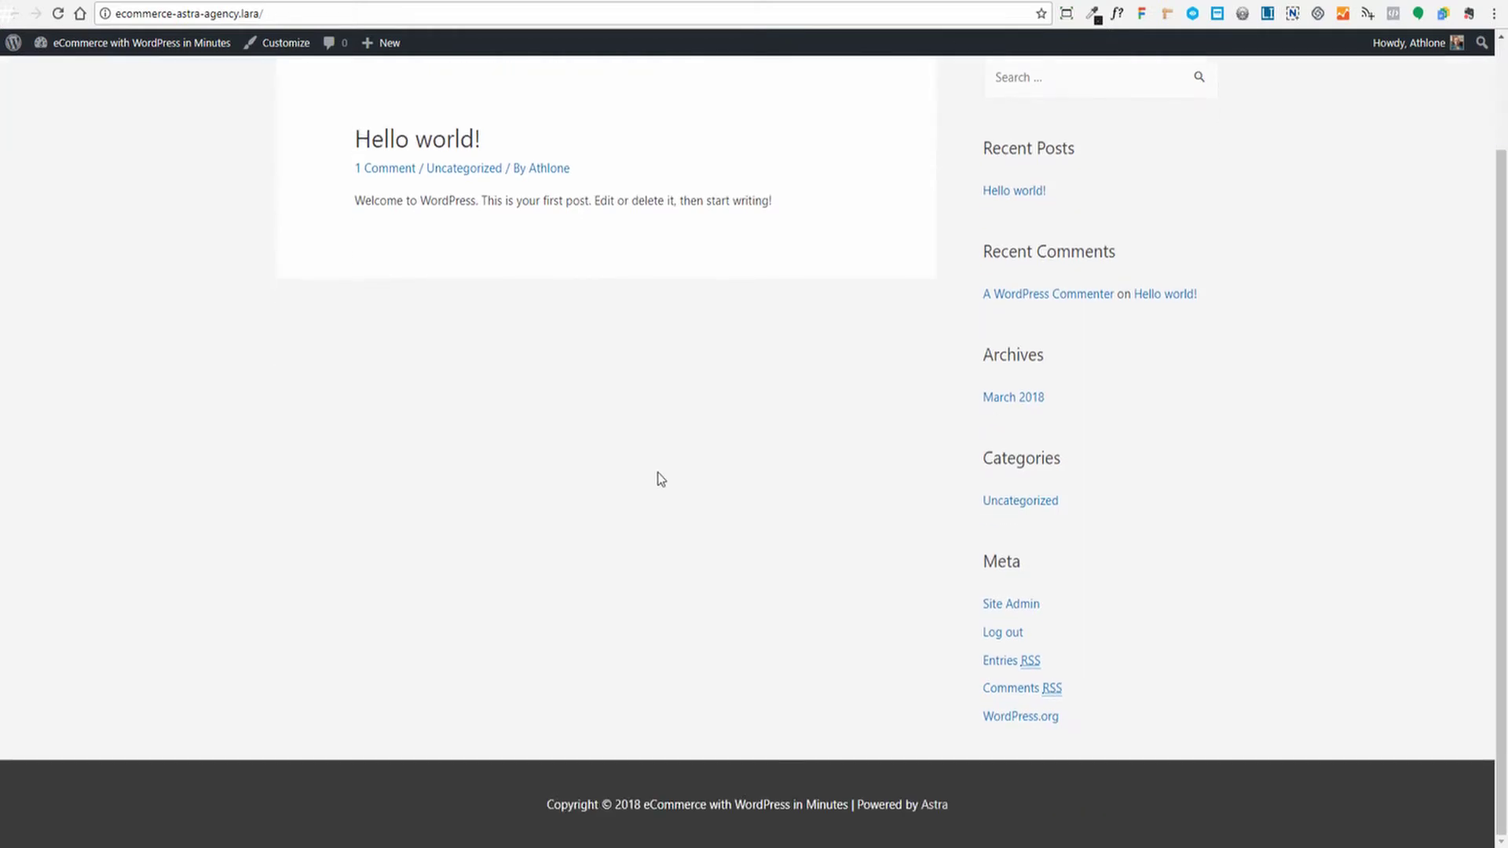
pyautogui.scroll(3, 661, 481)
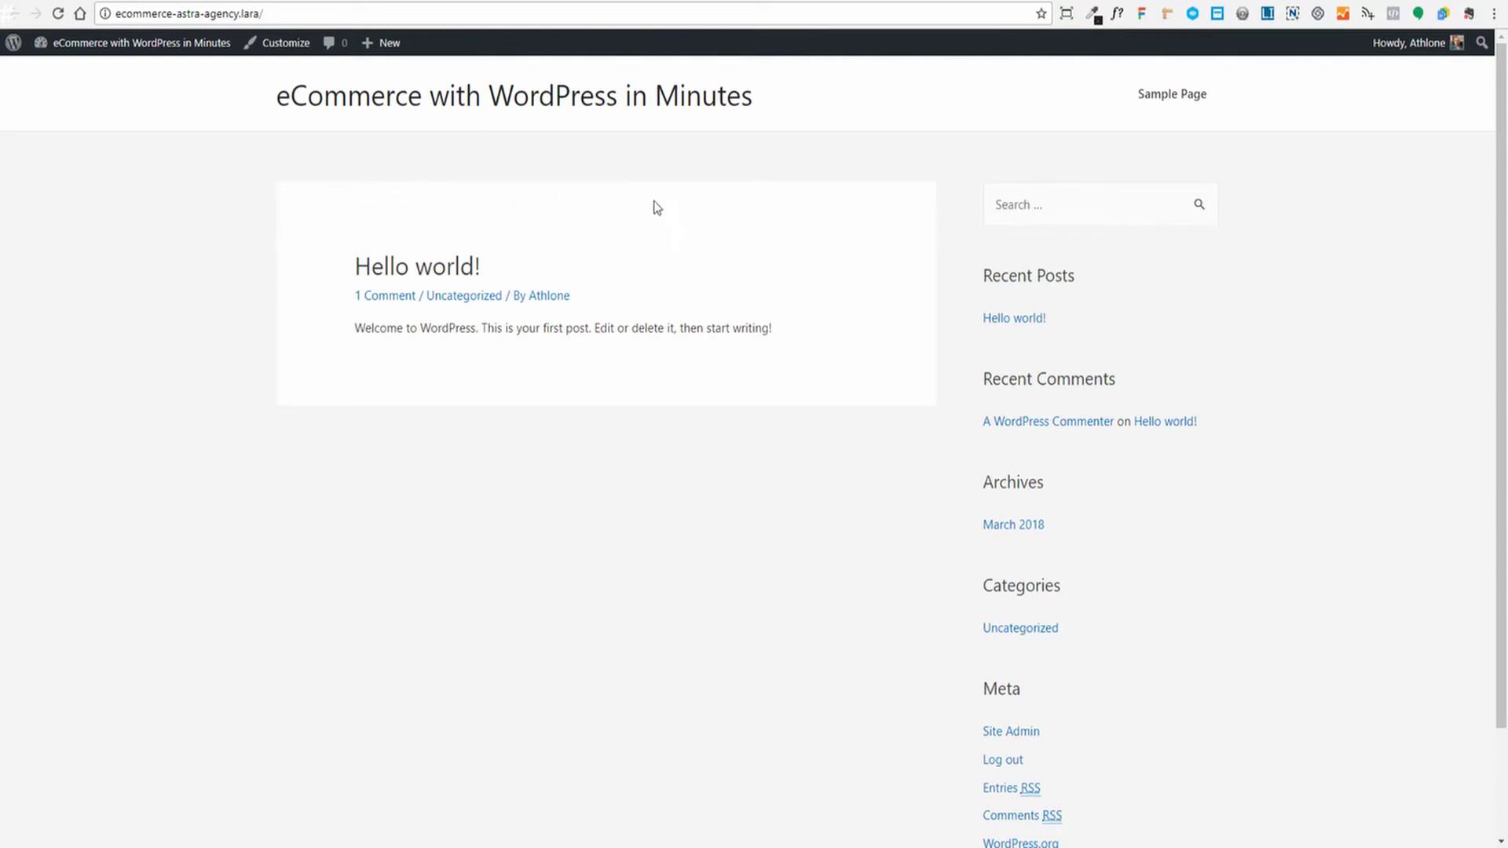
pyautogui.click(723, 1)
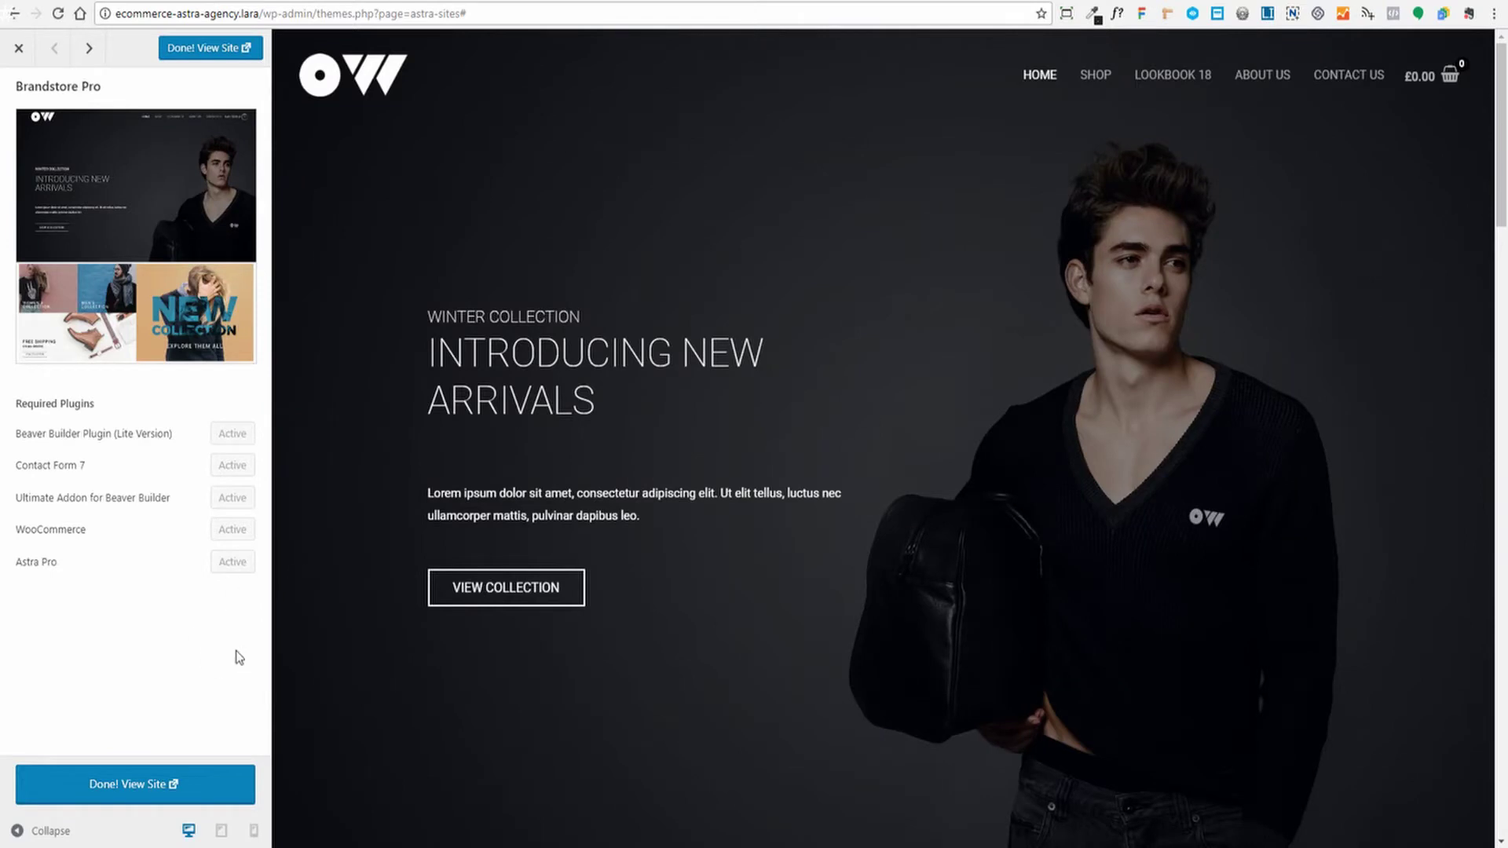
pyautogui.click(127, 786)
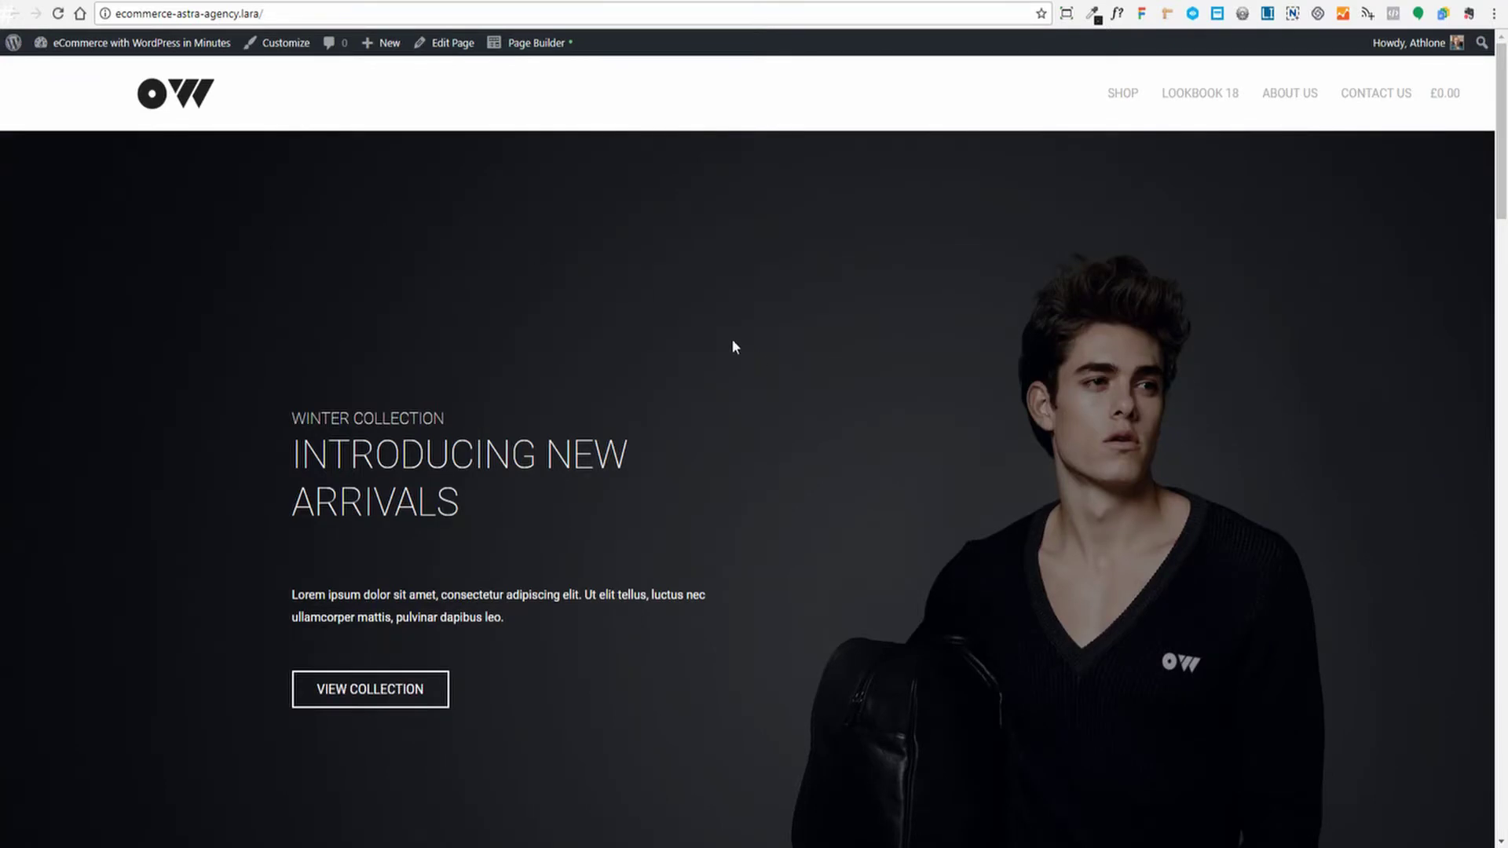
# Check the home page, then reload it with F5 to get the transparent header and cart
pyautogui.scroll(-5, 728, 305)
pyautogui.scroll(5, 728, 304)
pyautogui.press('F5')
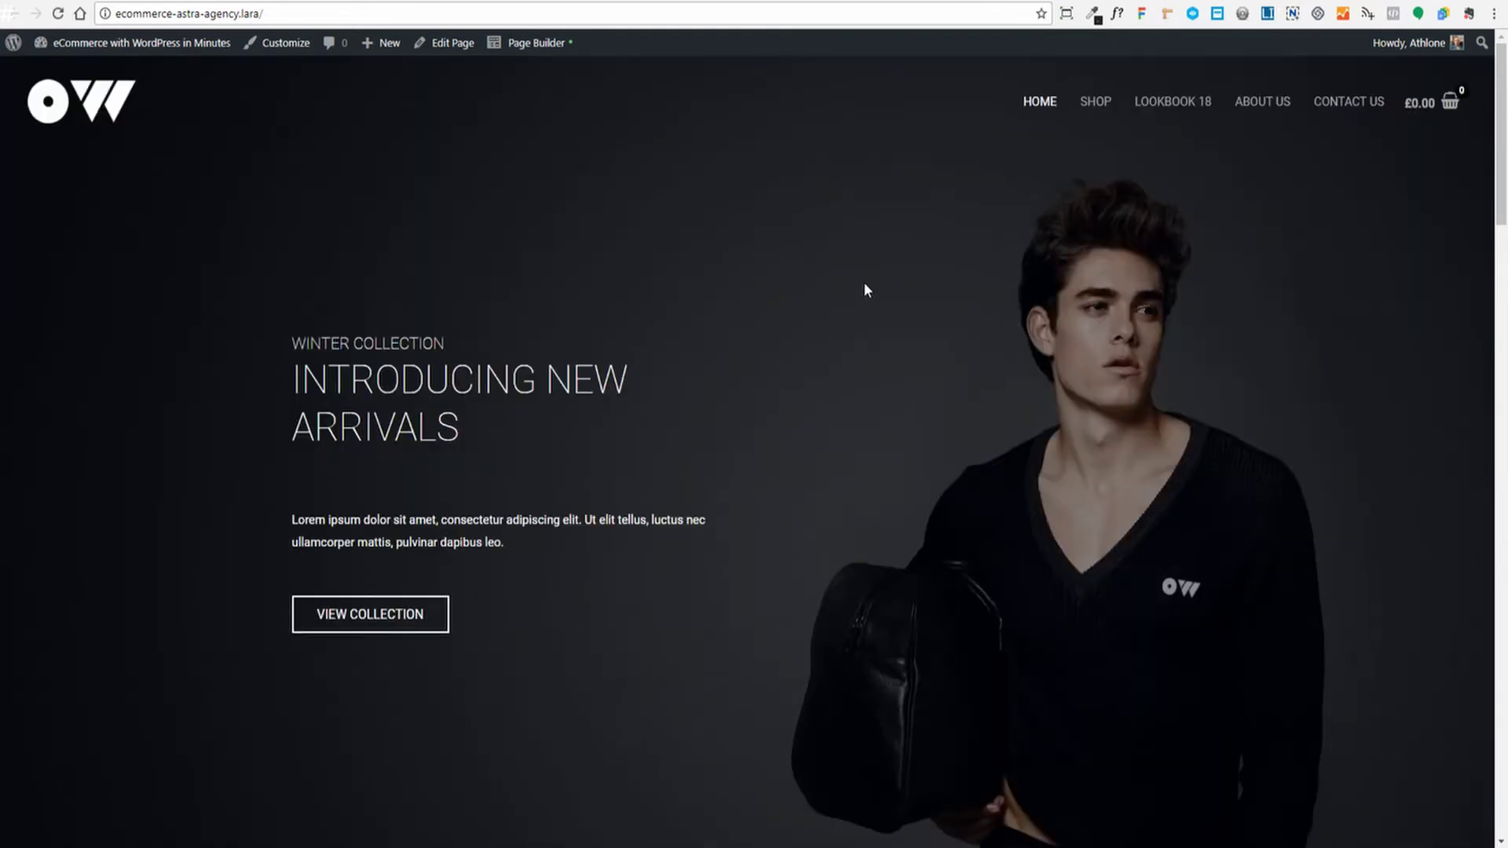
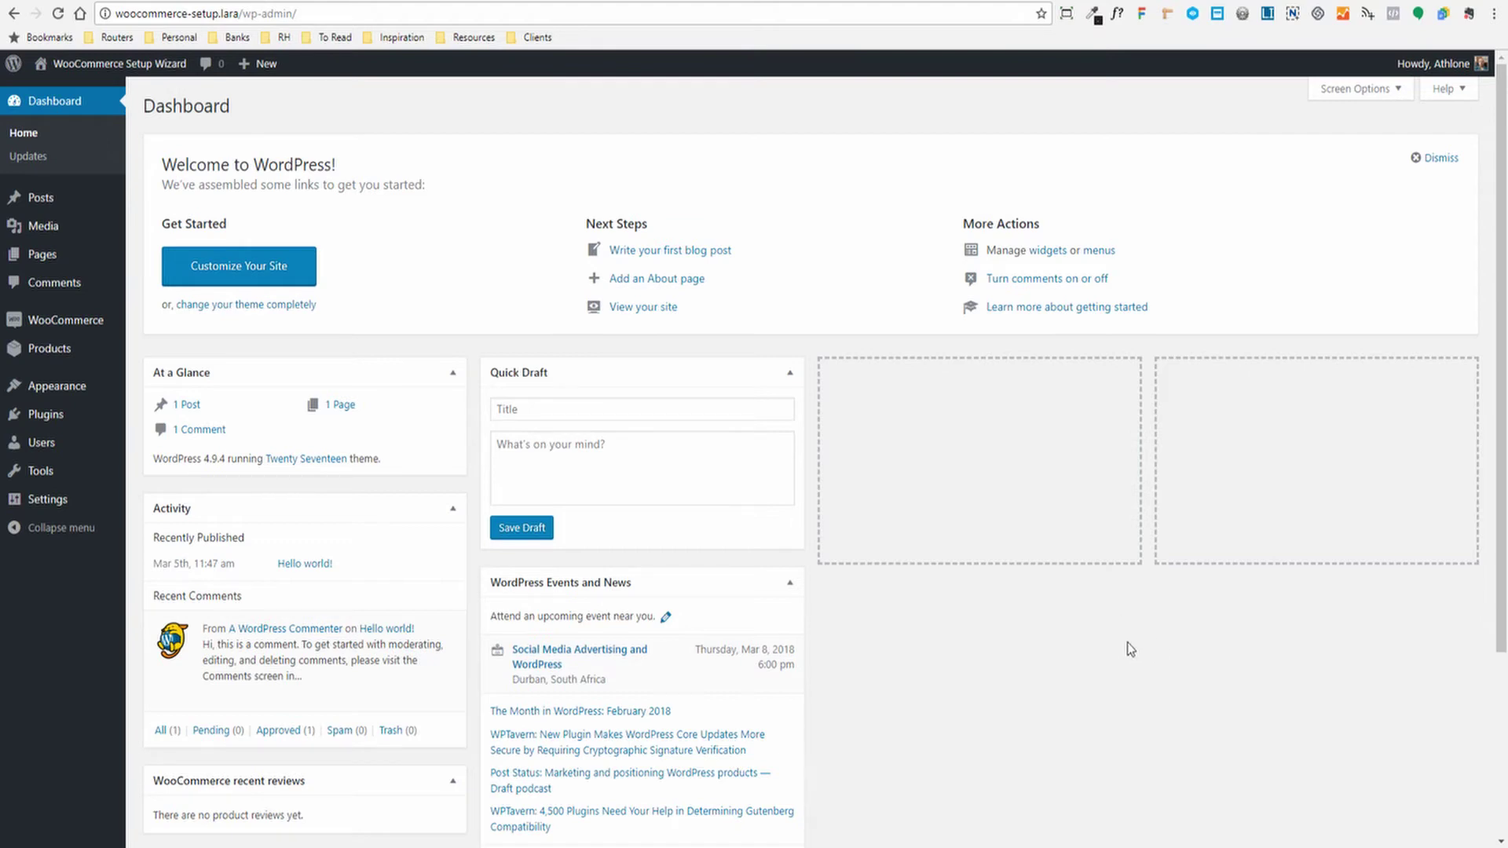
# Relaunch the WooCommerce setup wizard from Settings' Help > Setup wizard tab
pyautogui.moveTo(24, 318)
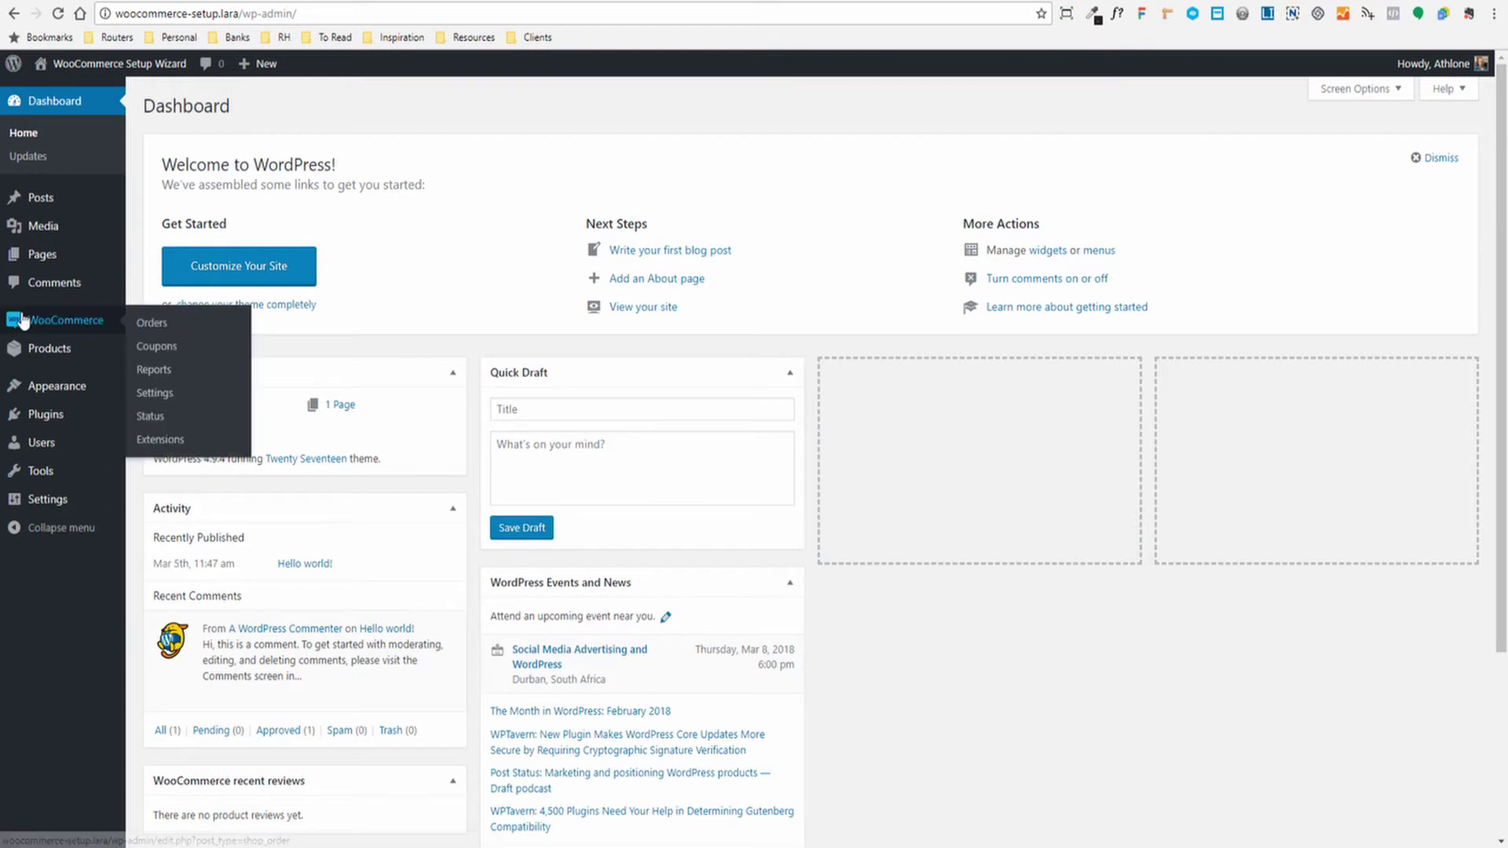
pyautogui.click(153, 393)
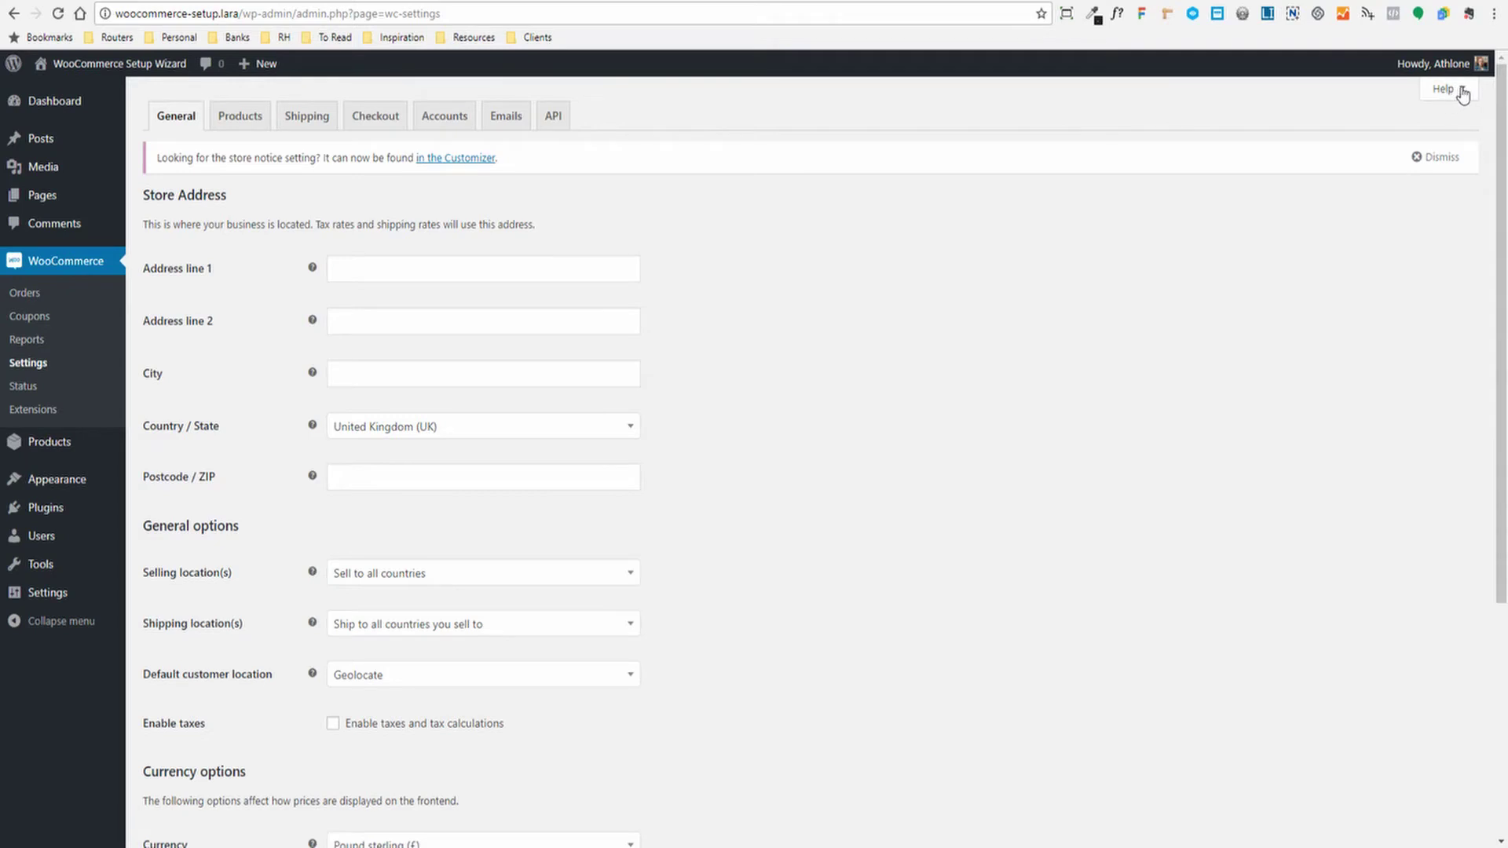
pyautogui.click(1457, 90)
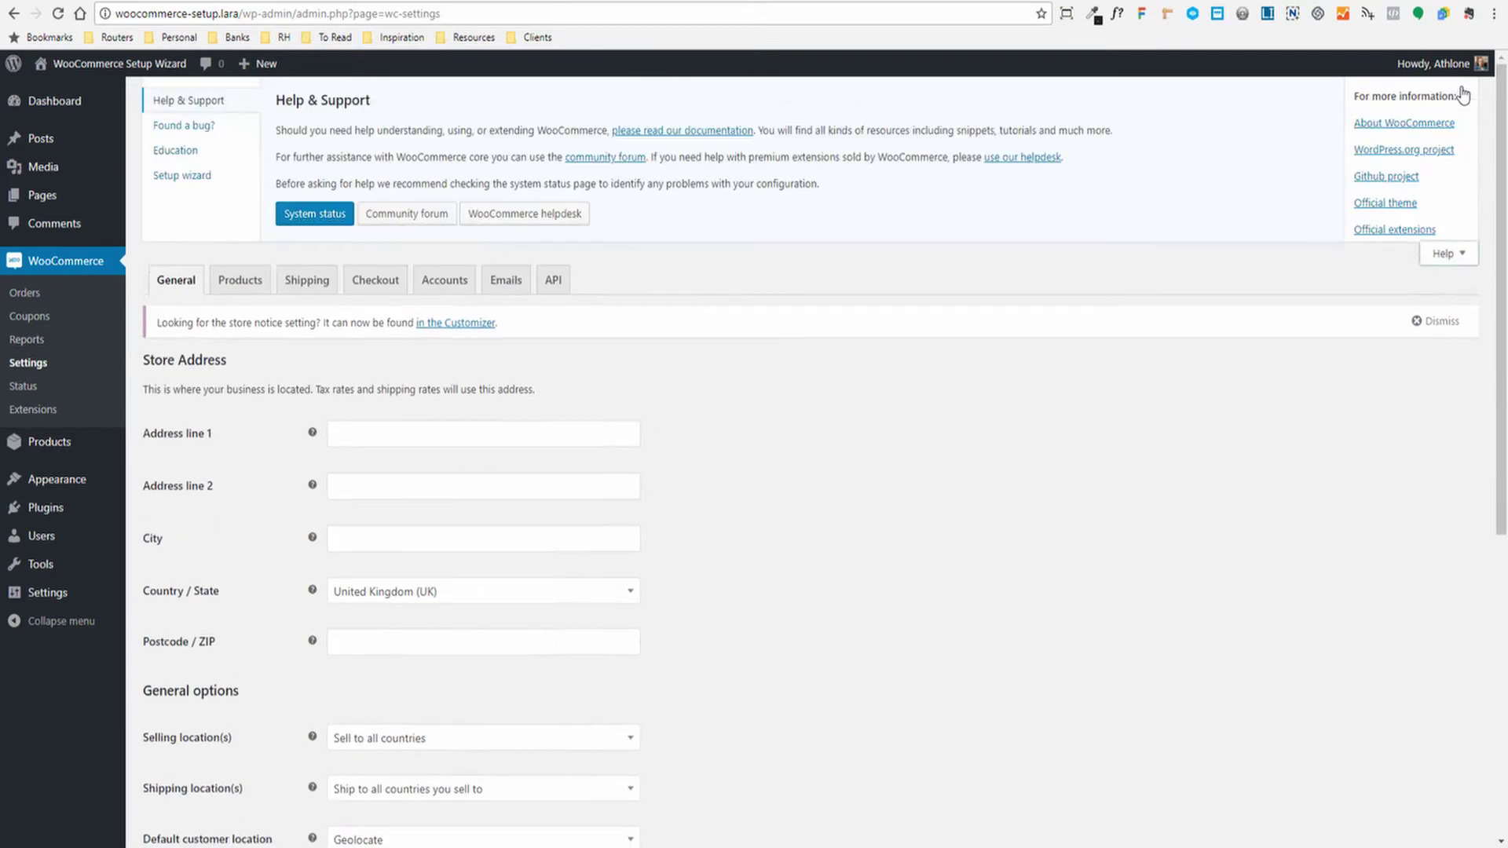
pyautogui.click(156, 179)
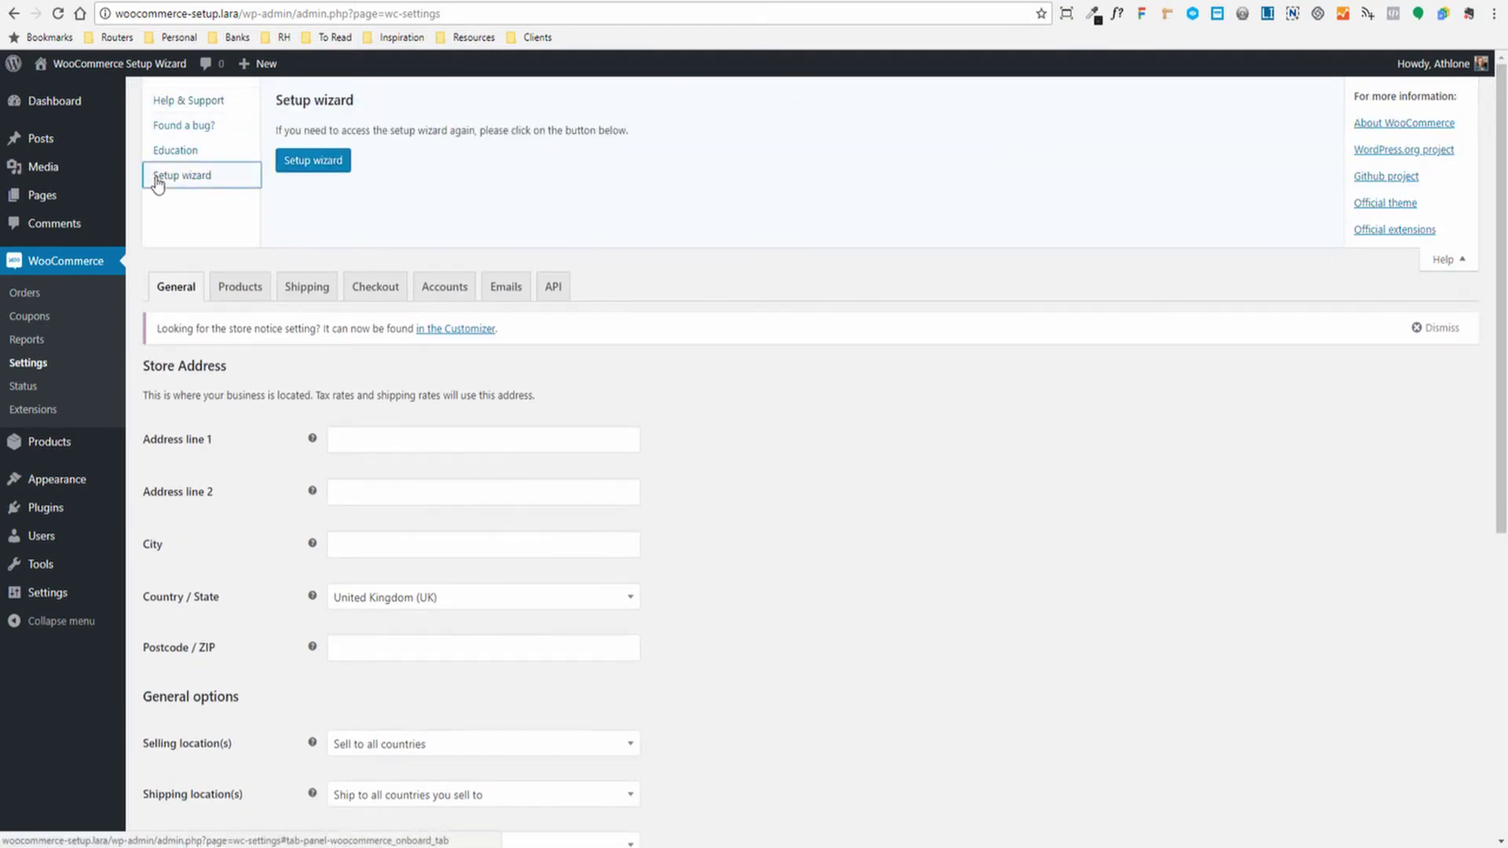
pyautogui.click(308, 162)
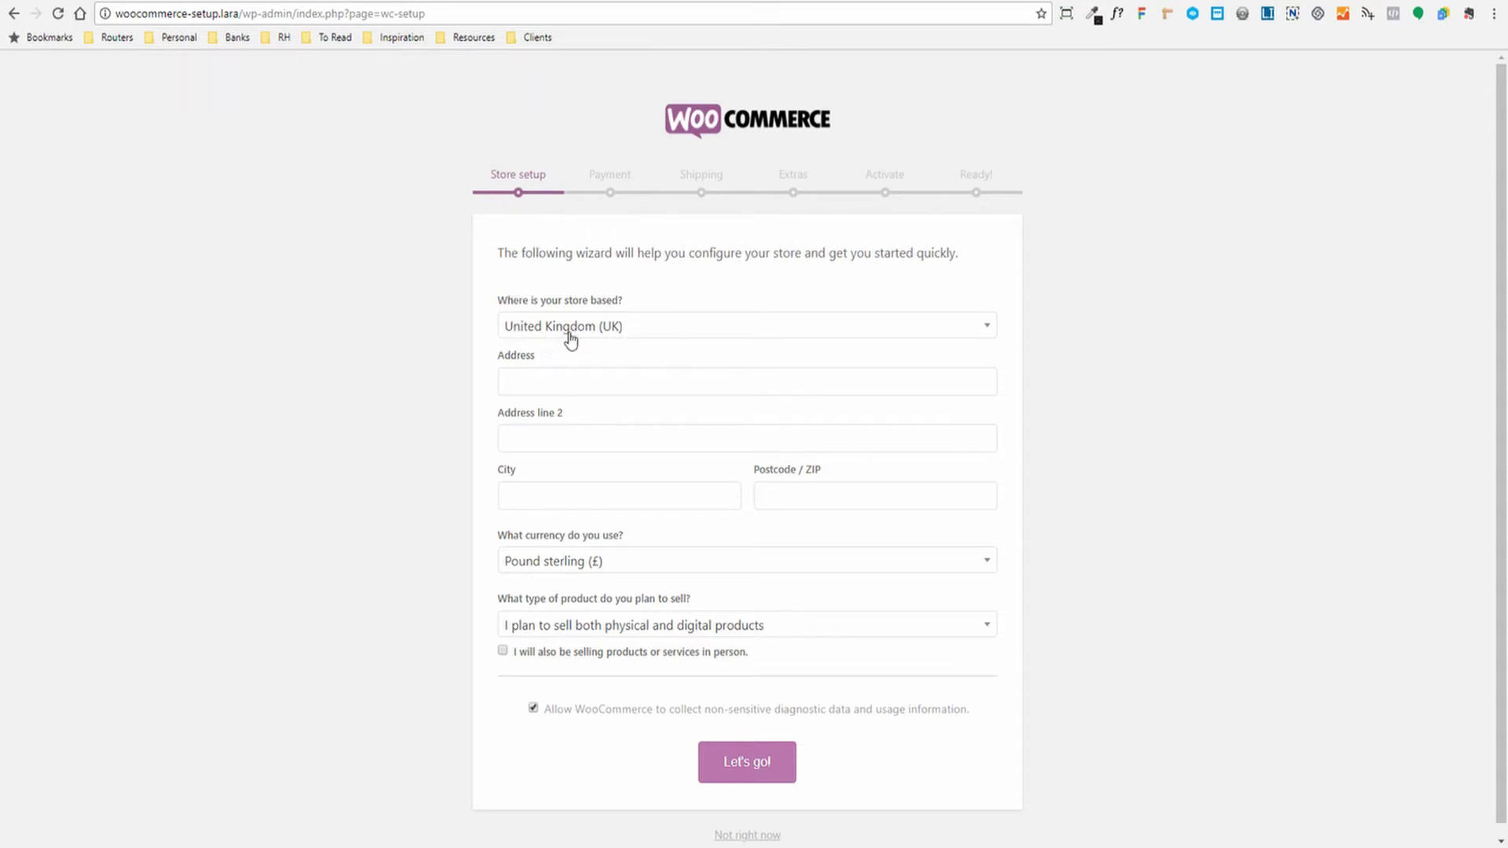
# Enter the store's street address, city London and postcode 2000
pyautogui.click(548, 385)
pyautogui.write('1q')
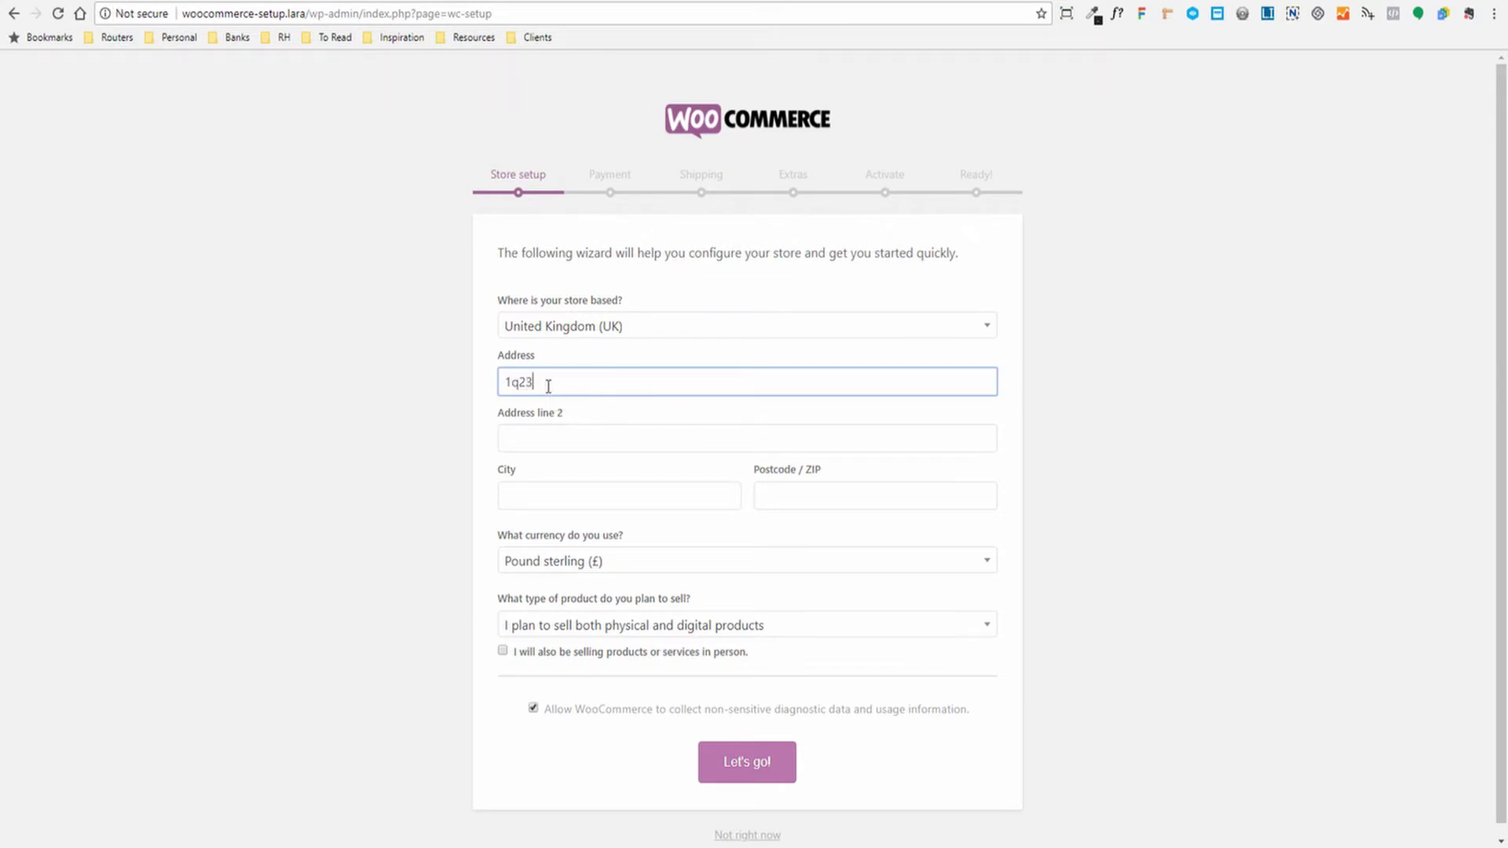
pyautogui.press('BackSpace')
pyautogui.write('23 Some str')
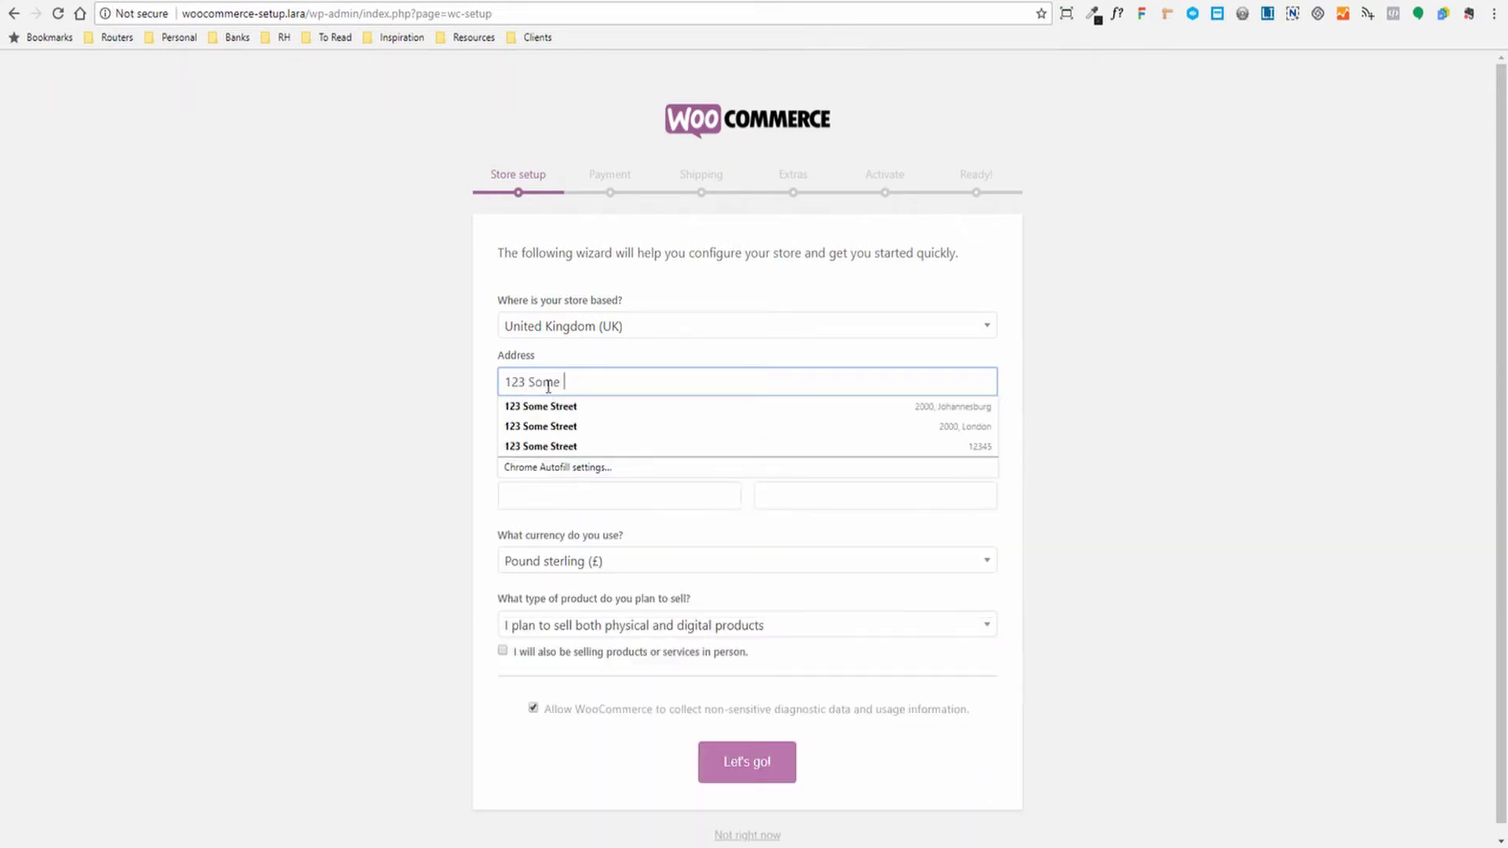
pyautogui.press('BackSpace')
pyautogui.press('BackSpace')
pyautogui.press('BackSpace')
pyautogui.write('Street')
pyautogui.press('Tab')
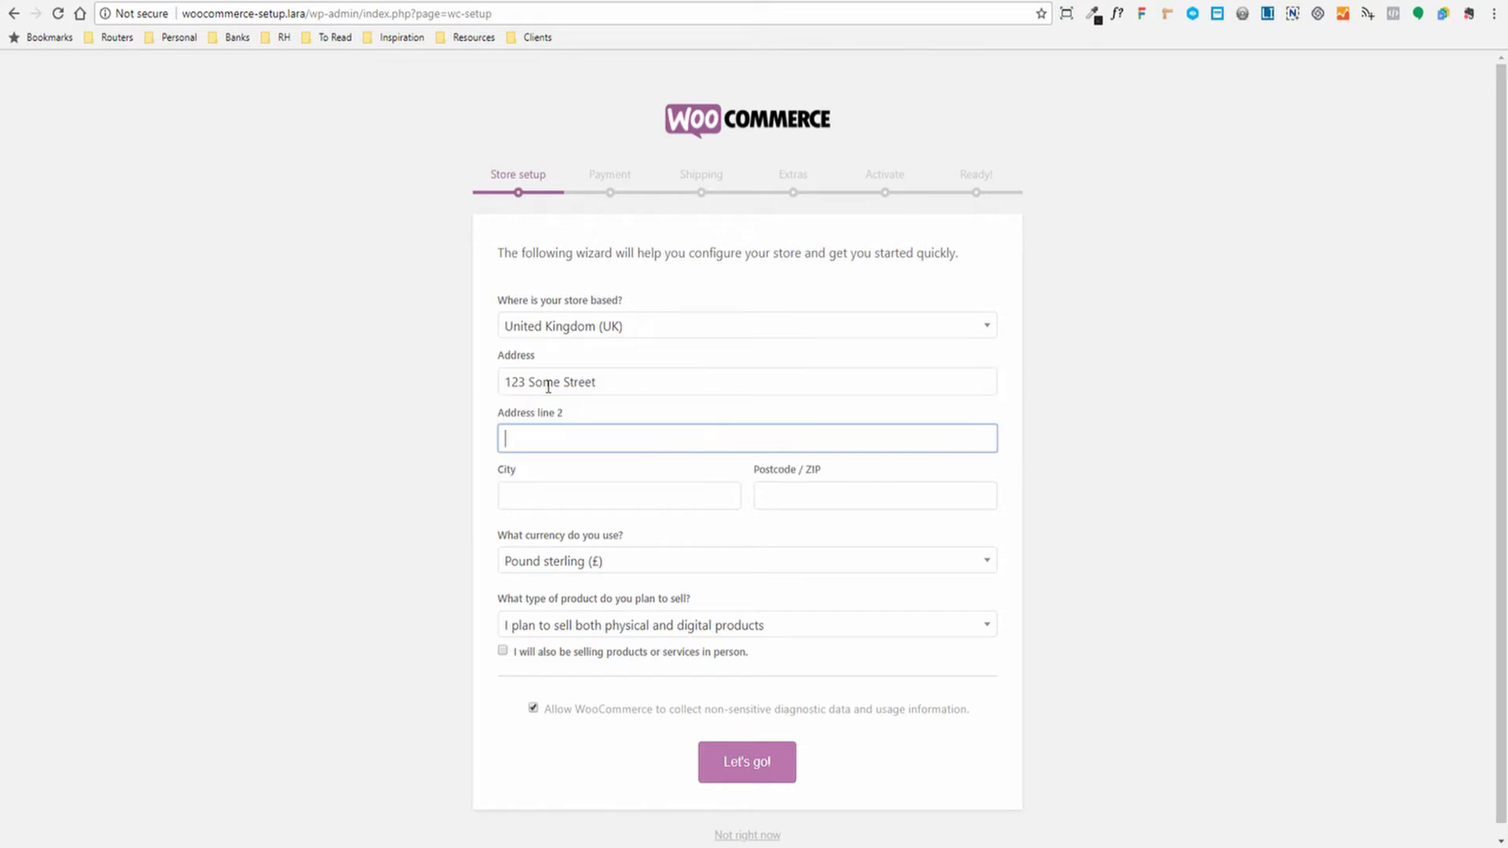
pyautogui.click(557, 442)
pyautogui.click(464, 444)
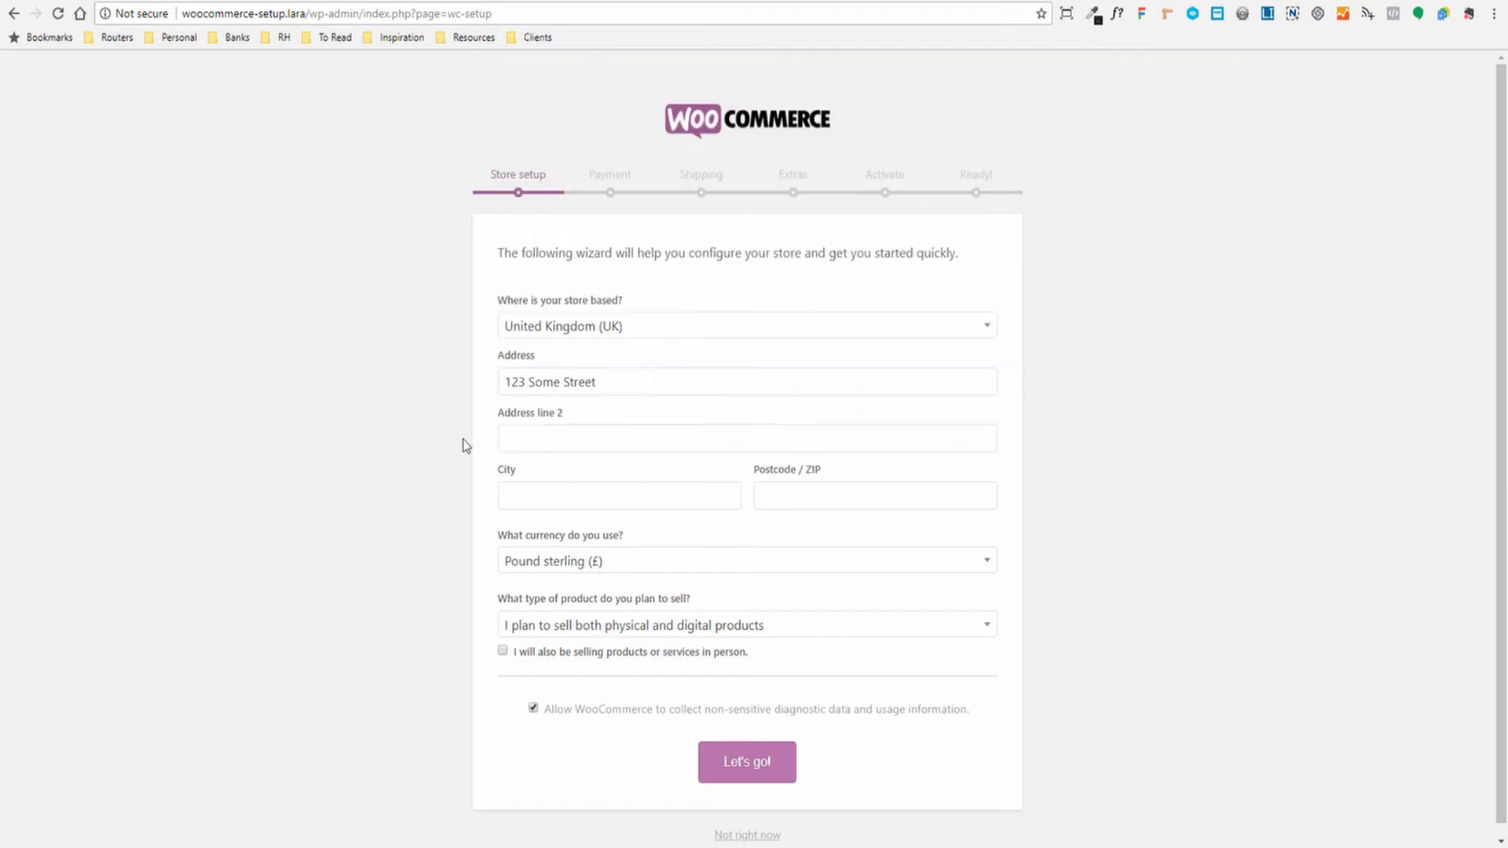
pyautogui.click(579, 503)
pyautogui.write('London')
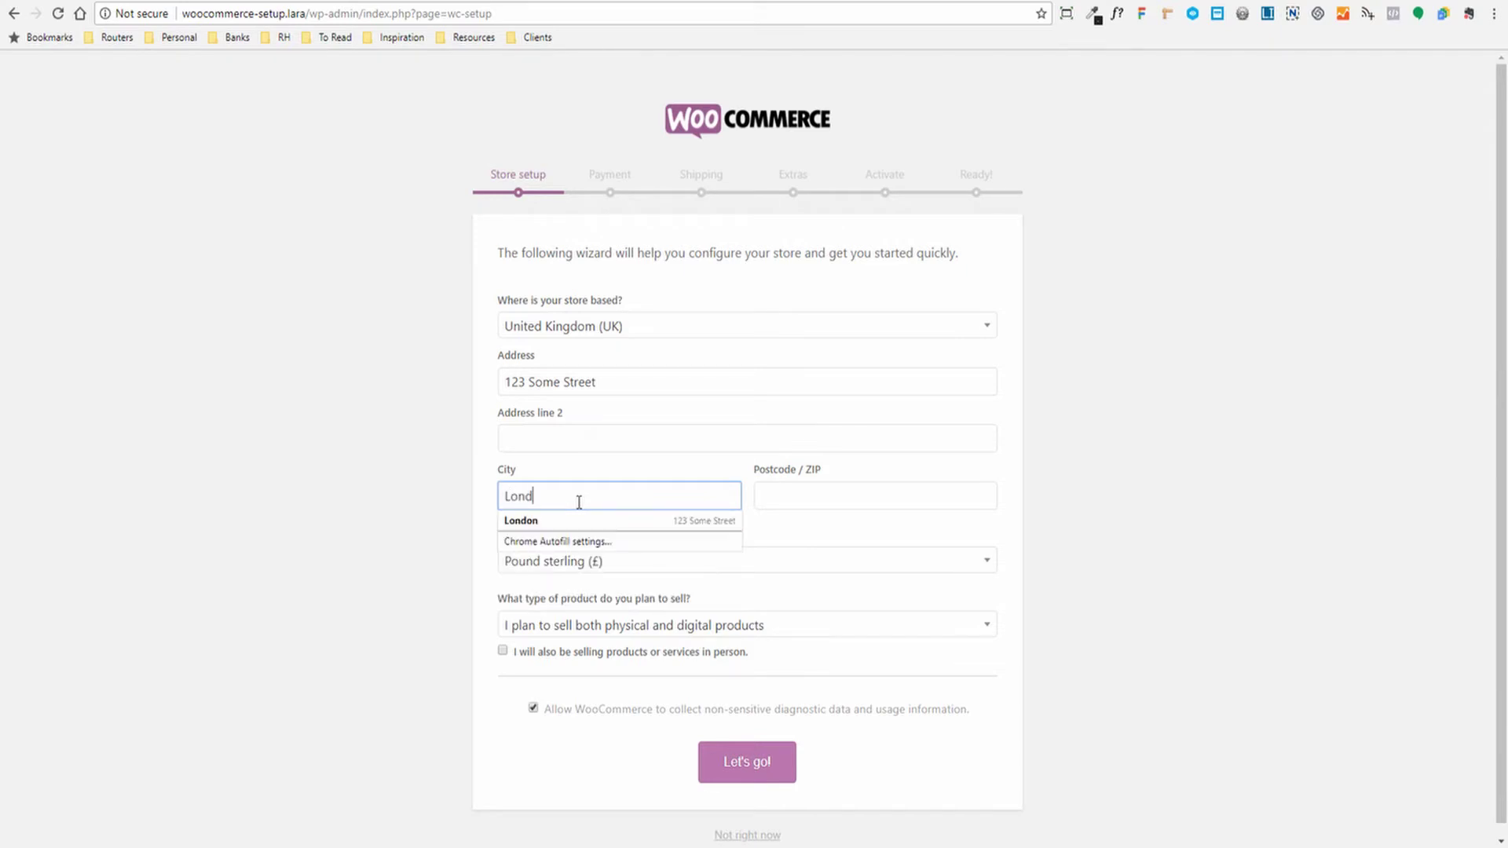
pyautogui.press('Tab')
pyautogui.write('2000')
pyautogui.press('Tab')
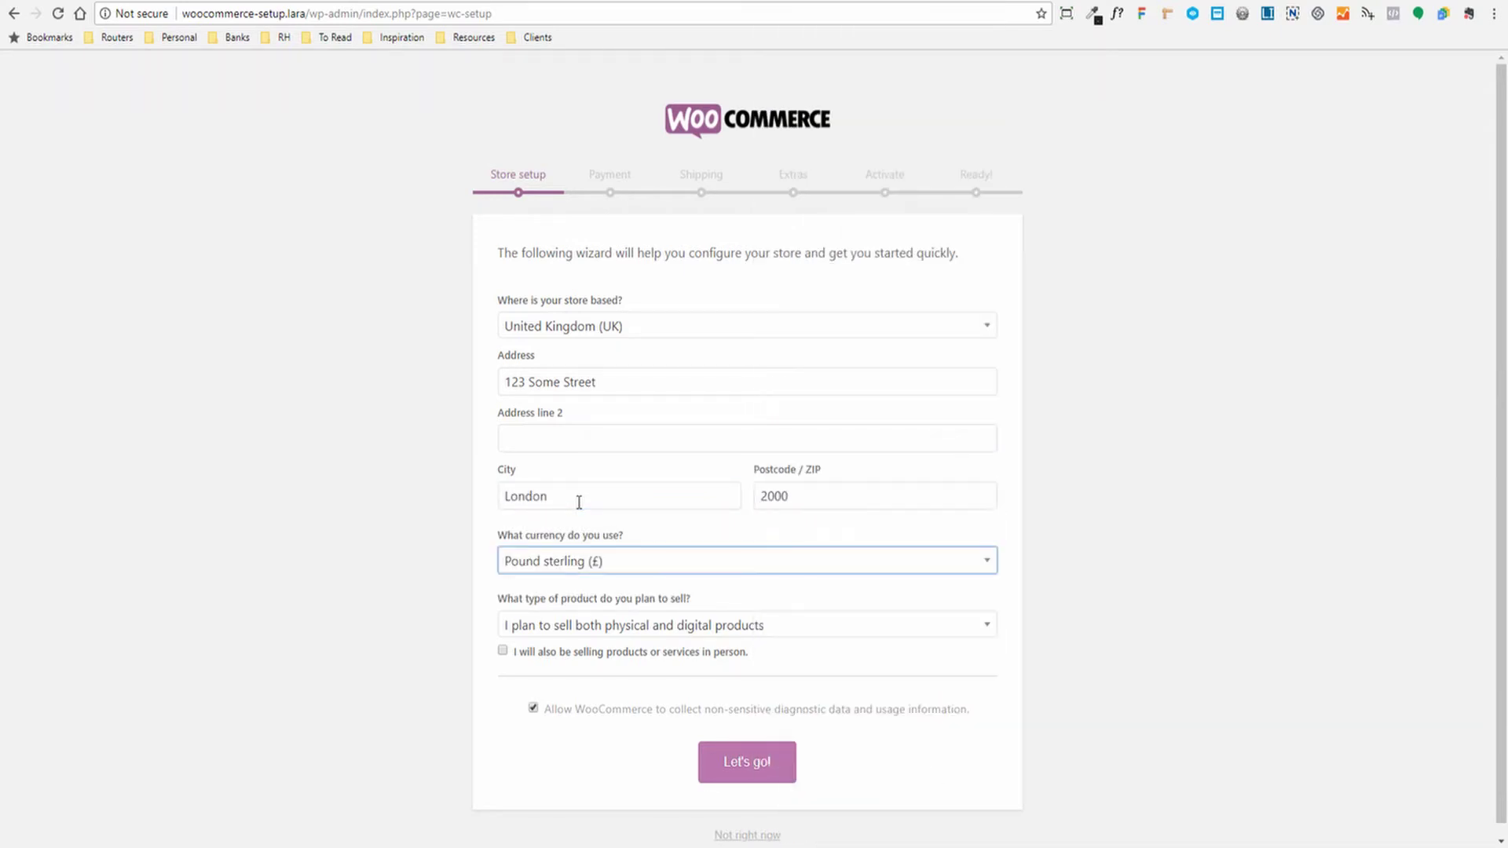
# Keep Pound sterling and physical plus digital products, opt out of usage tracking, and submit
pyautogui.click(603, 559)
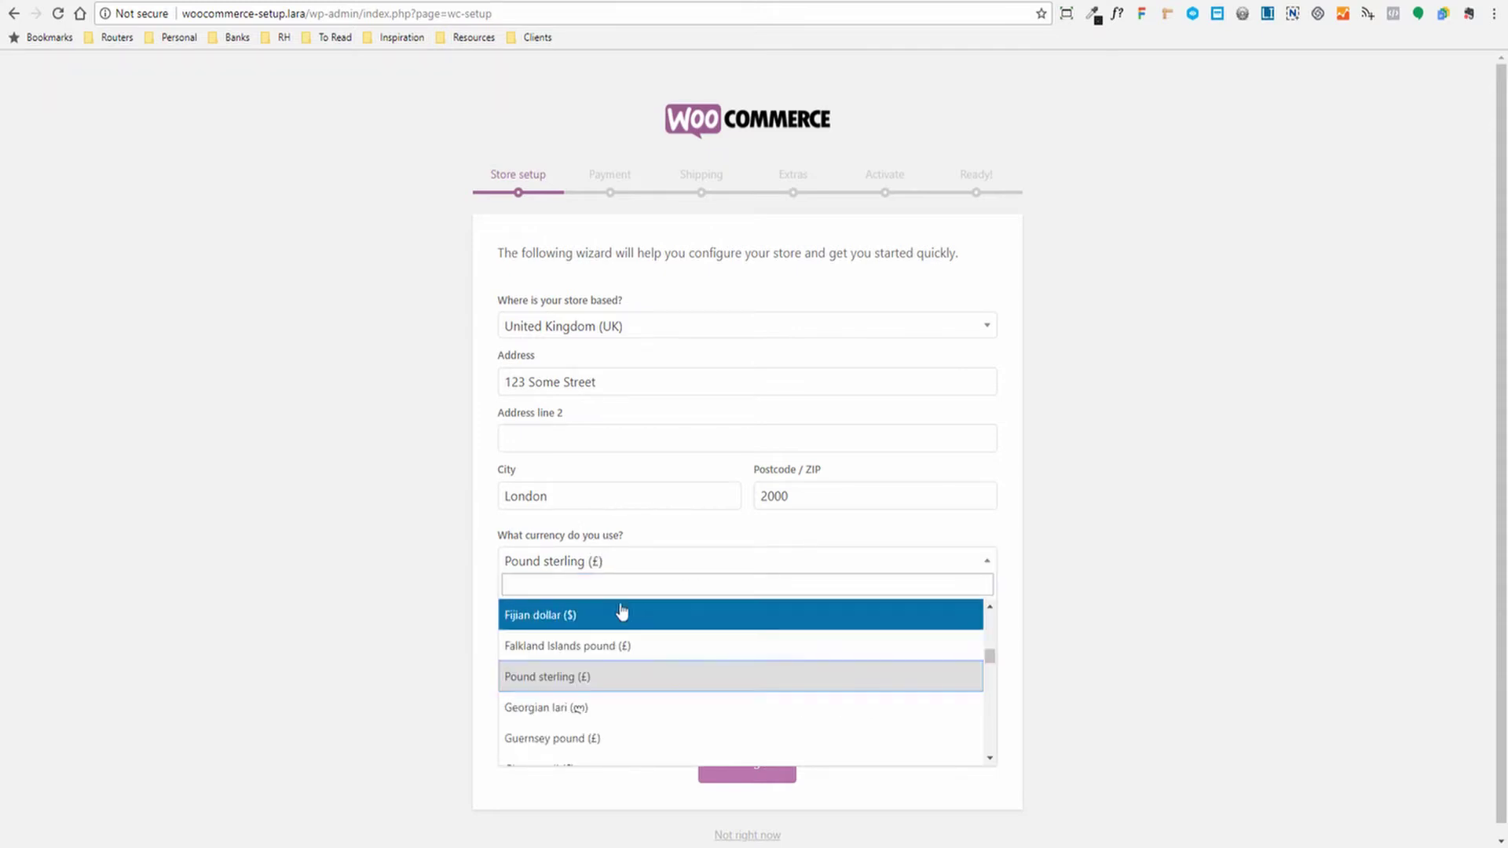
pyautogui.click(432, 554)
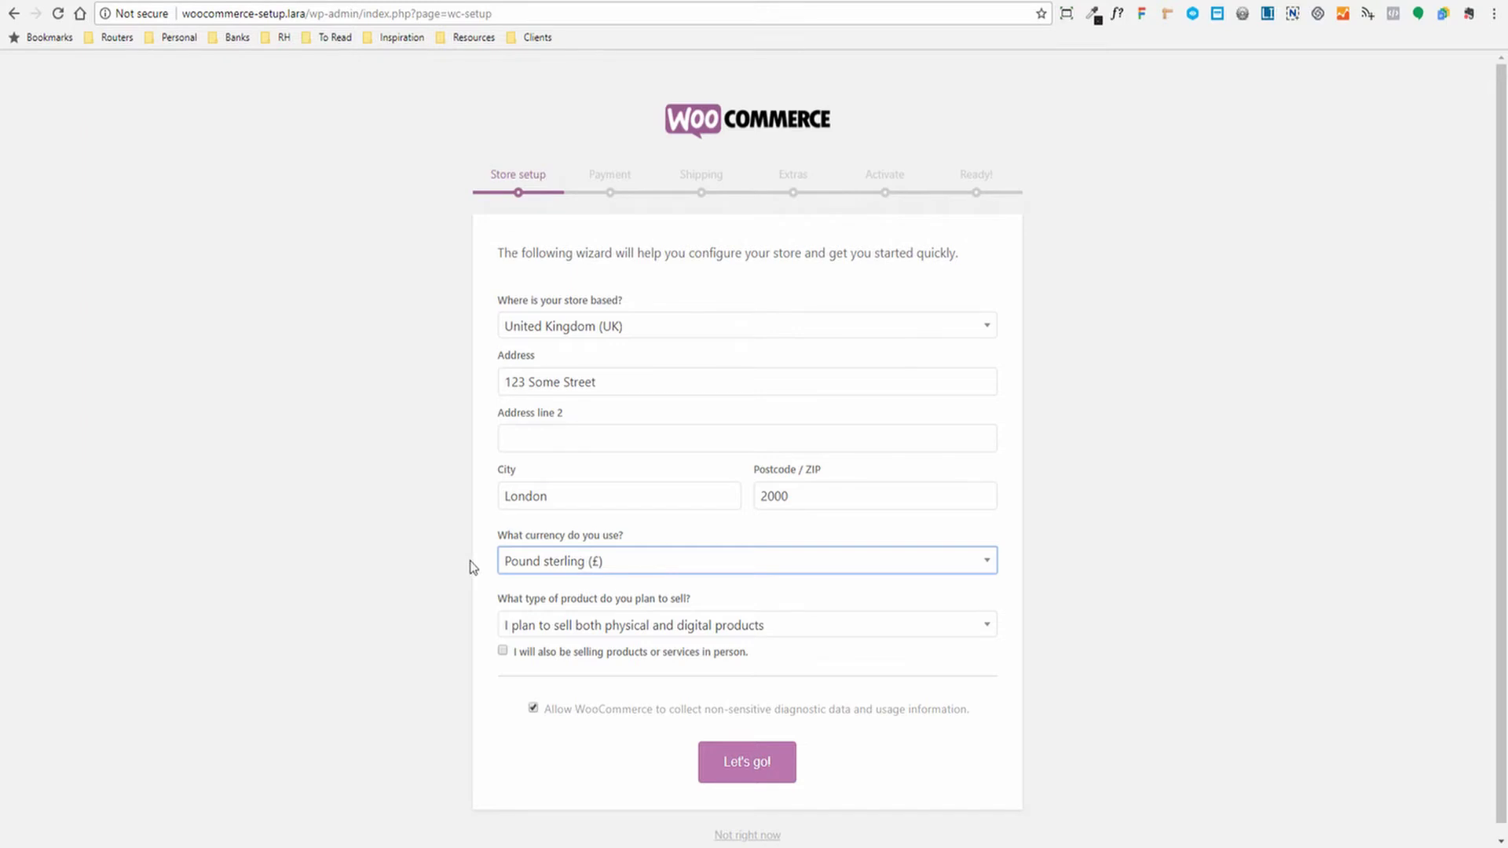
pyautogui.click(649, 626)
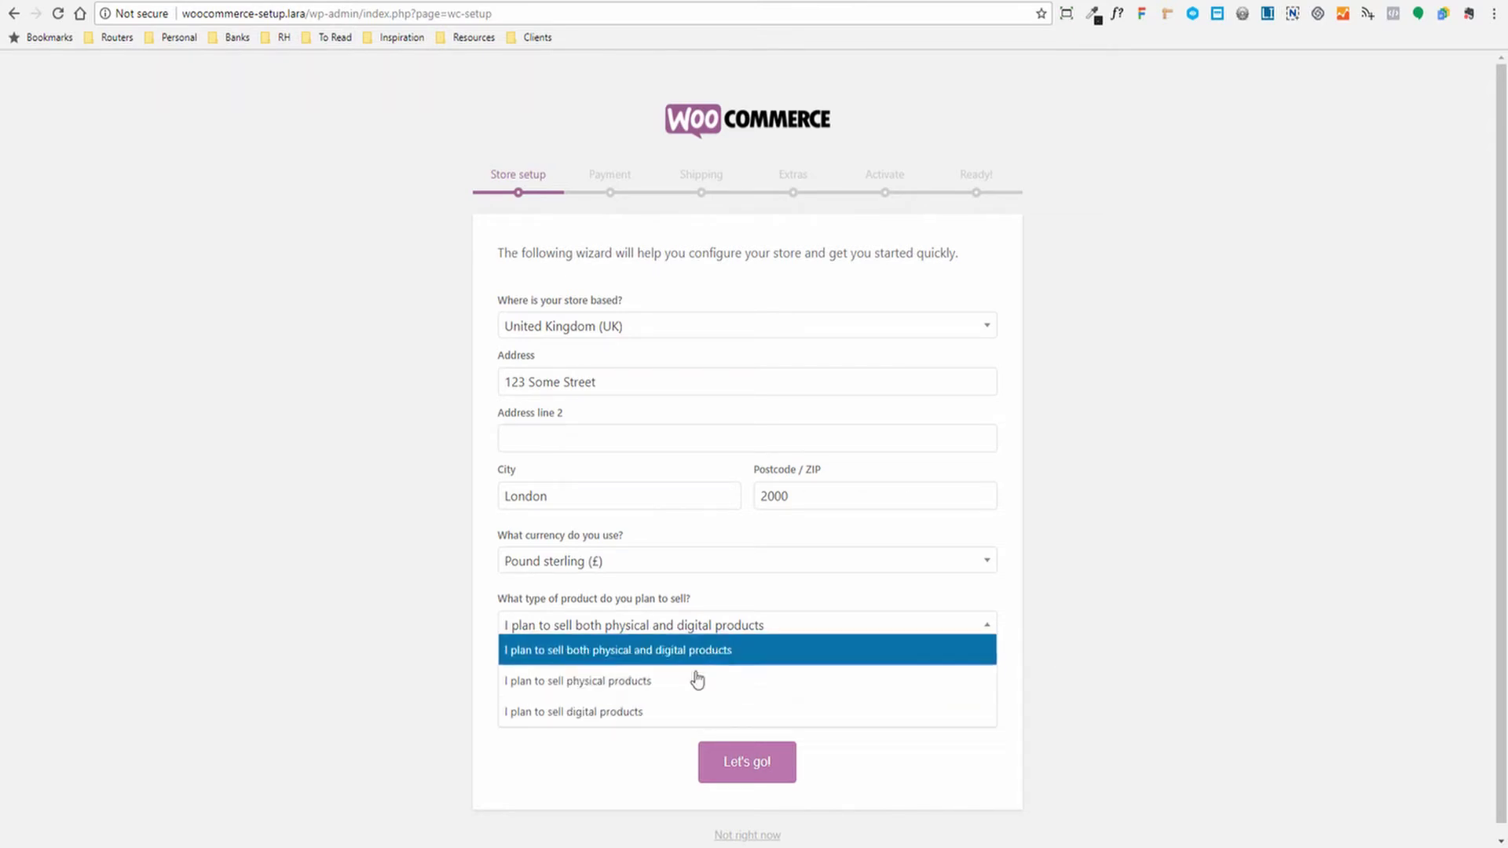
pyautogui.click(1090, 563)
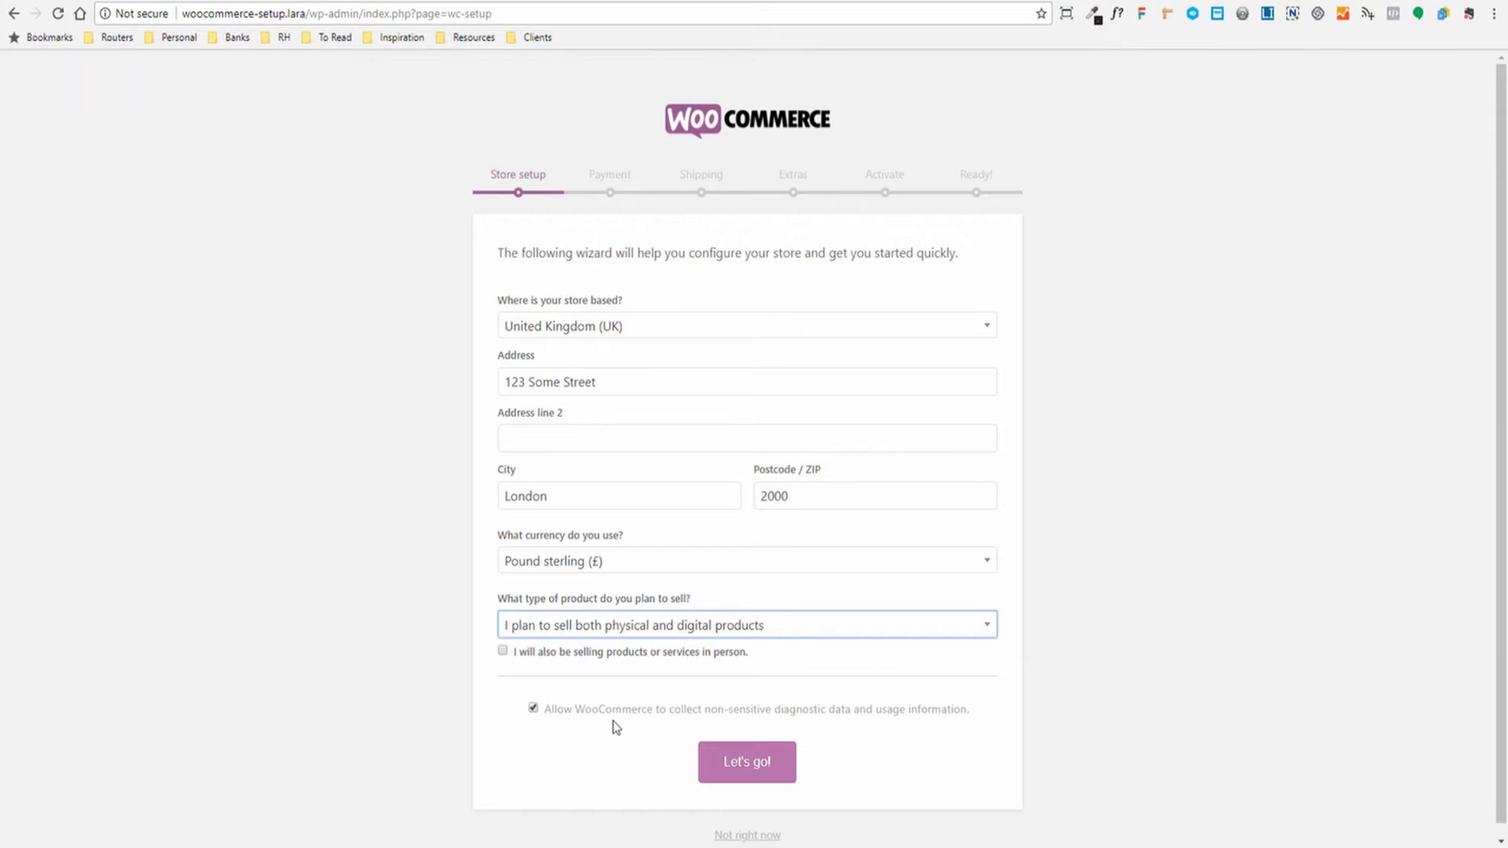
pyautogui.click(533, 710)
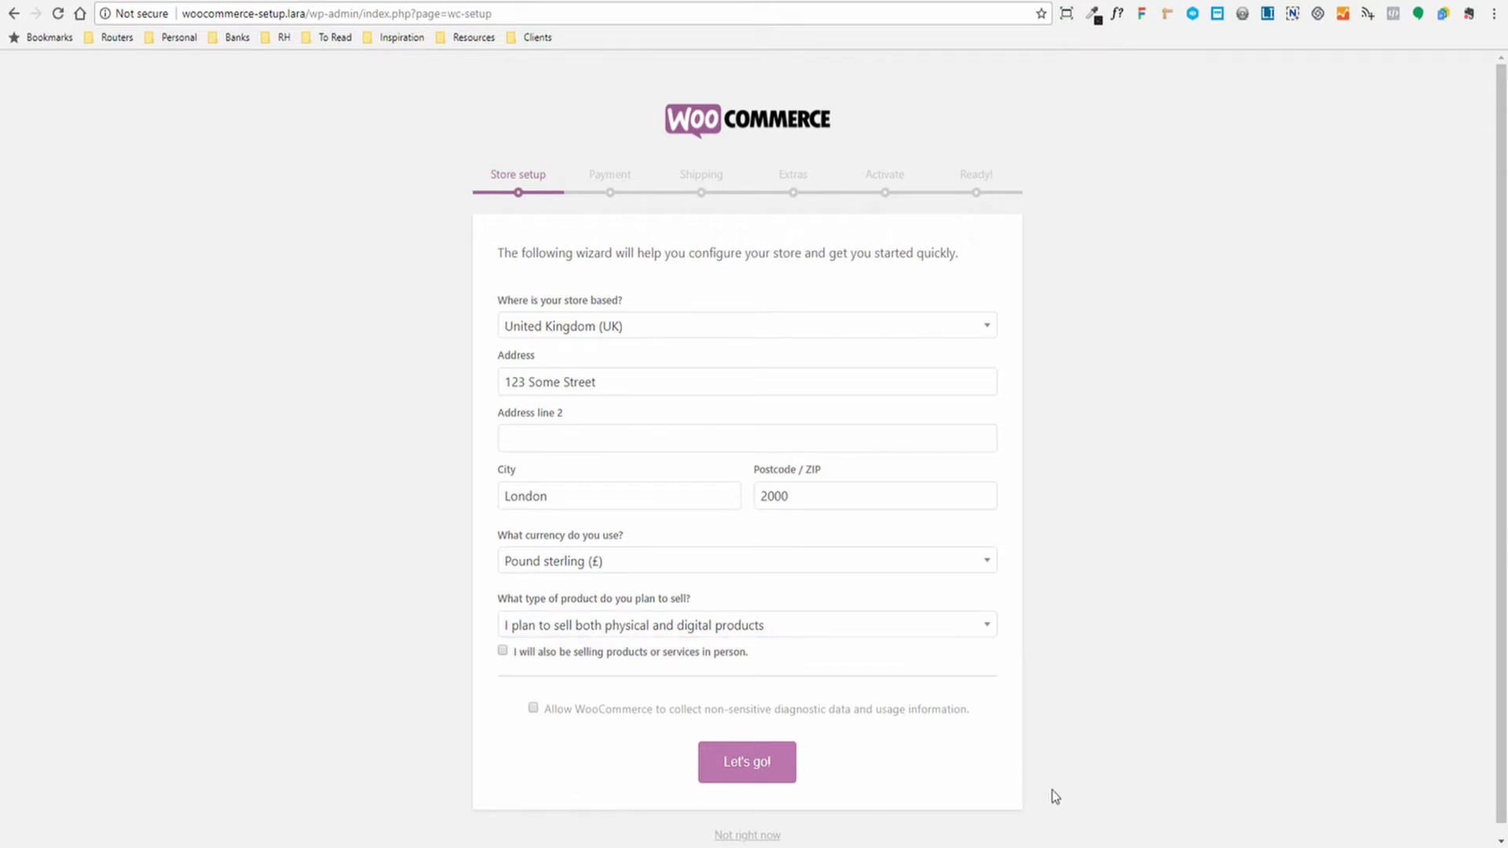
pyautogui.click(730, 761)
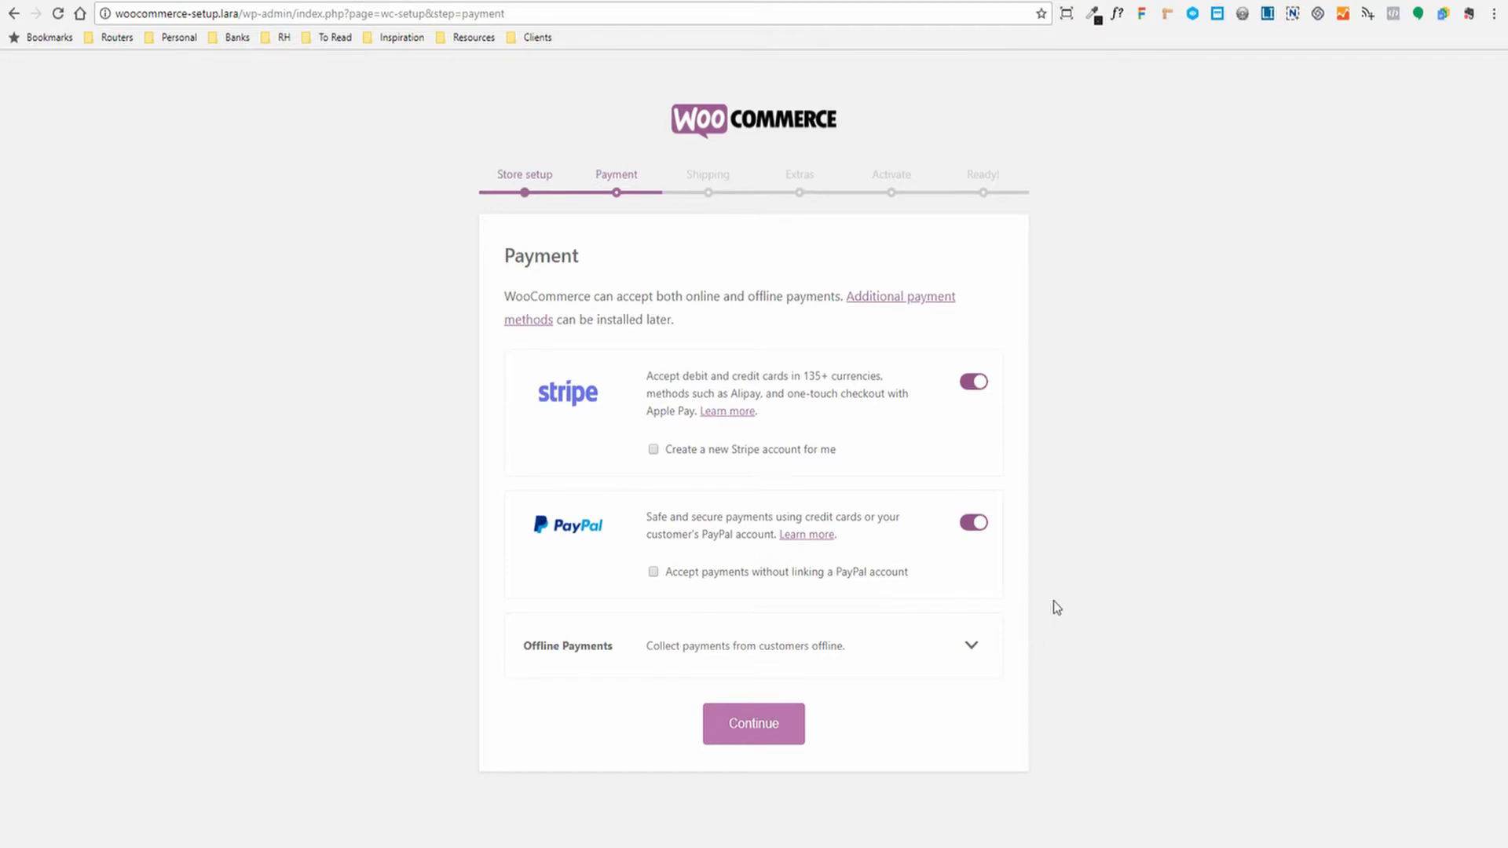
# Switch off PayPal so only Stripe stays enabled, and continue to Shipping
pyautogui.click(973, 522)
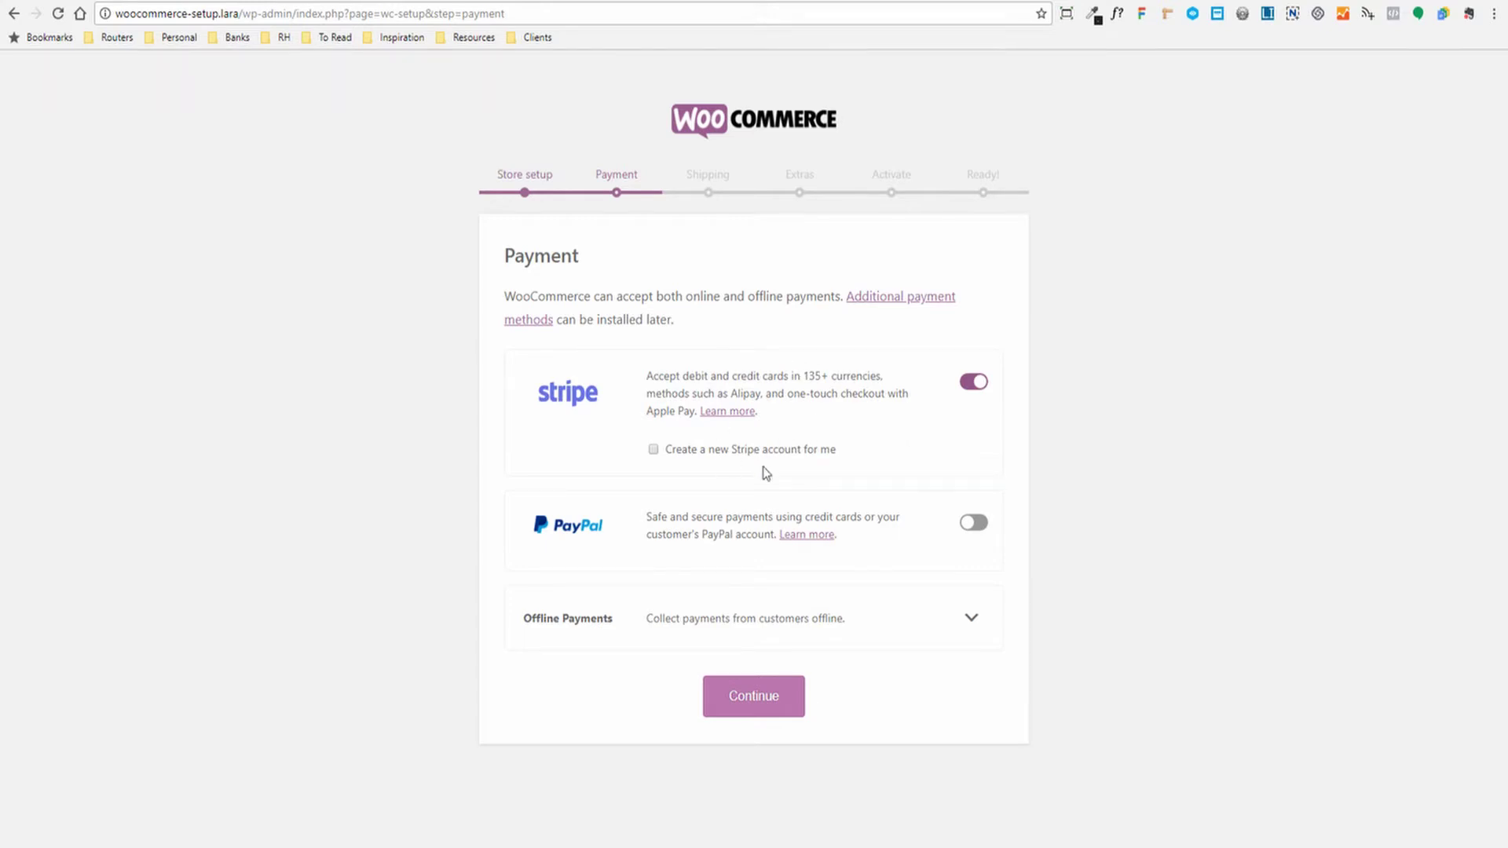
pyautogui.click(738, 704)
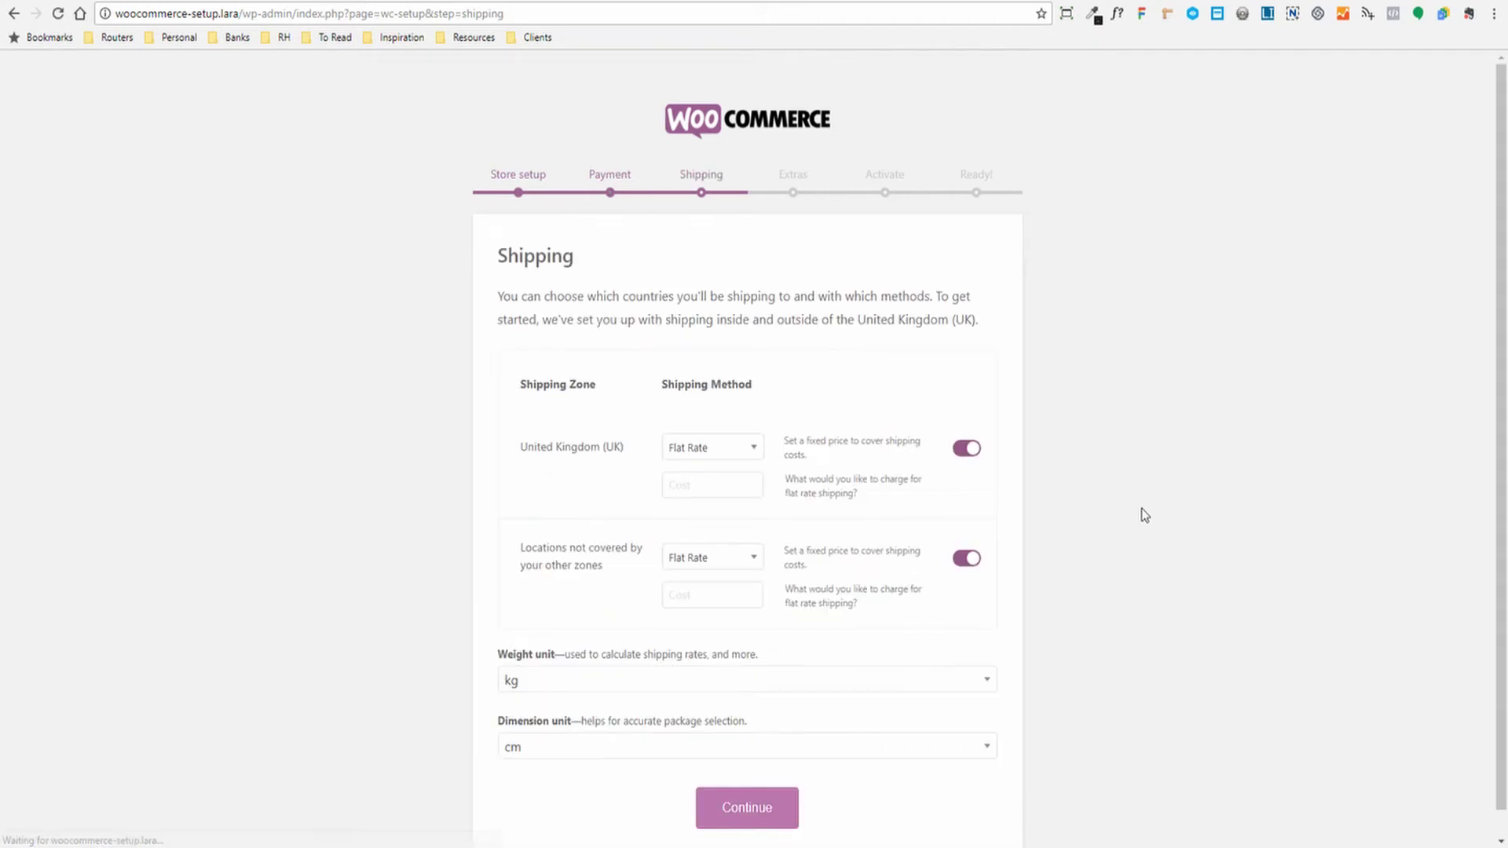
# Set United Kingdom shipping to Free Shipping and disable shipping to locations outside other zones
pyautogui.scroll(-1, 1141, 516)
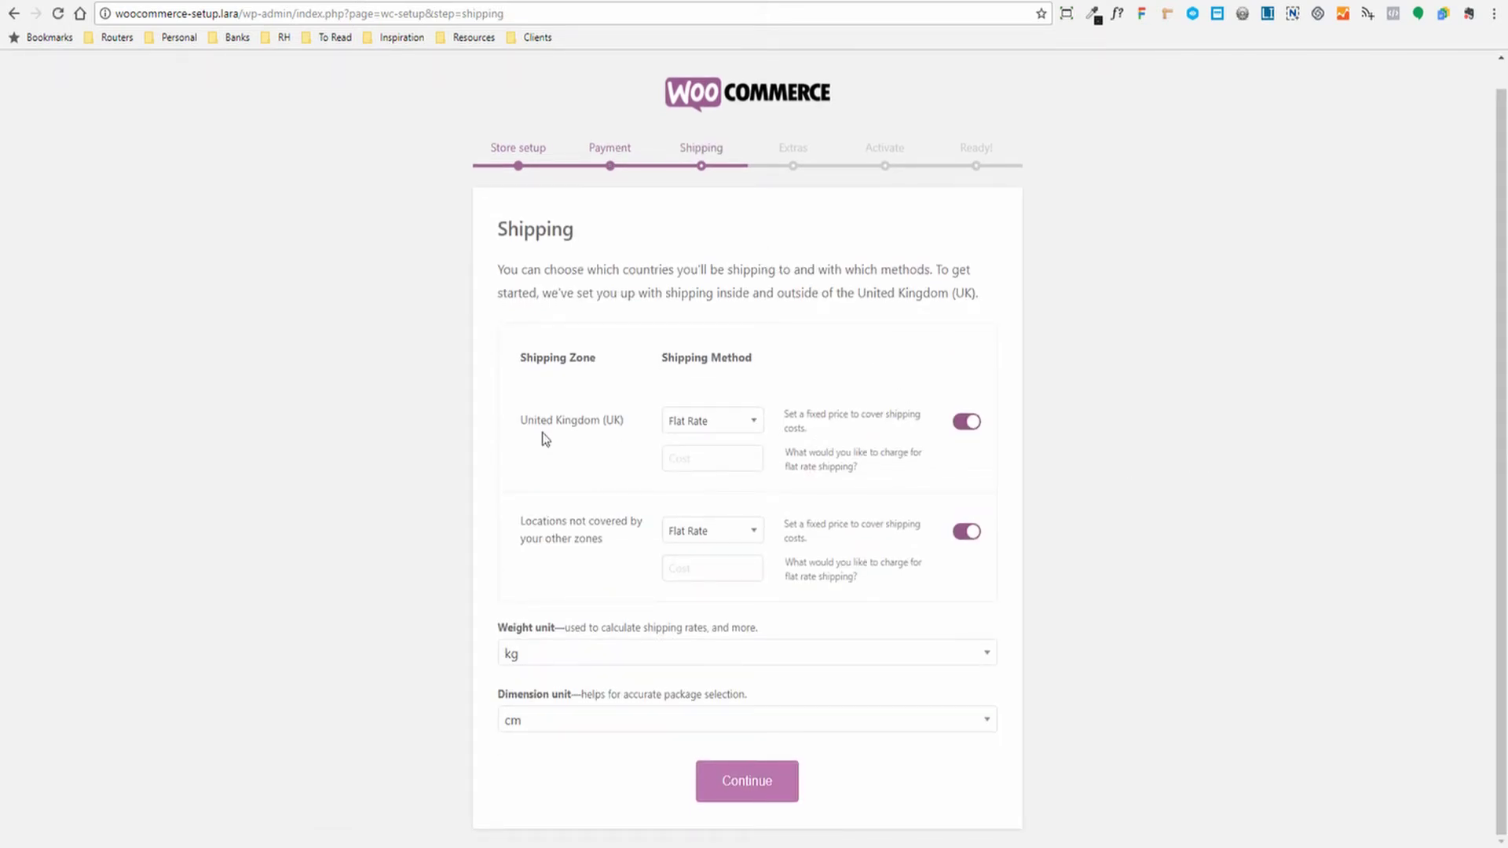
pyautogui.moveTo(524, 417); pyautogui.dragTo(620, 420)
pyautogui.click(574, 449)
pyautogui.click(752, 422)
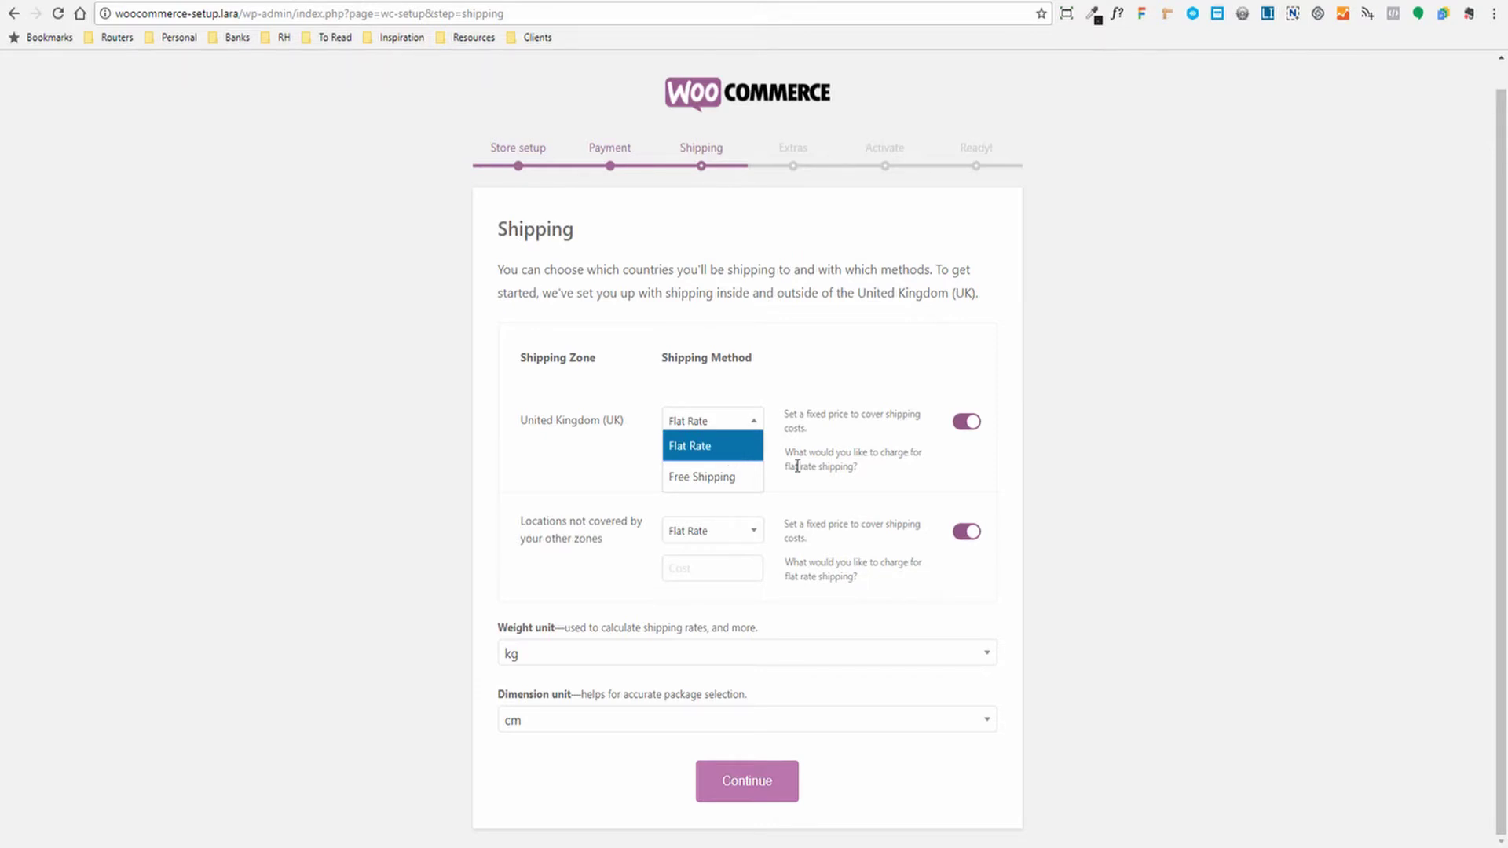
pyautogui.click(829, 463)
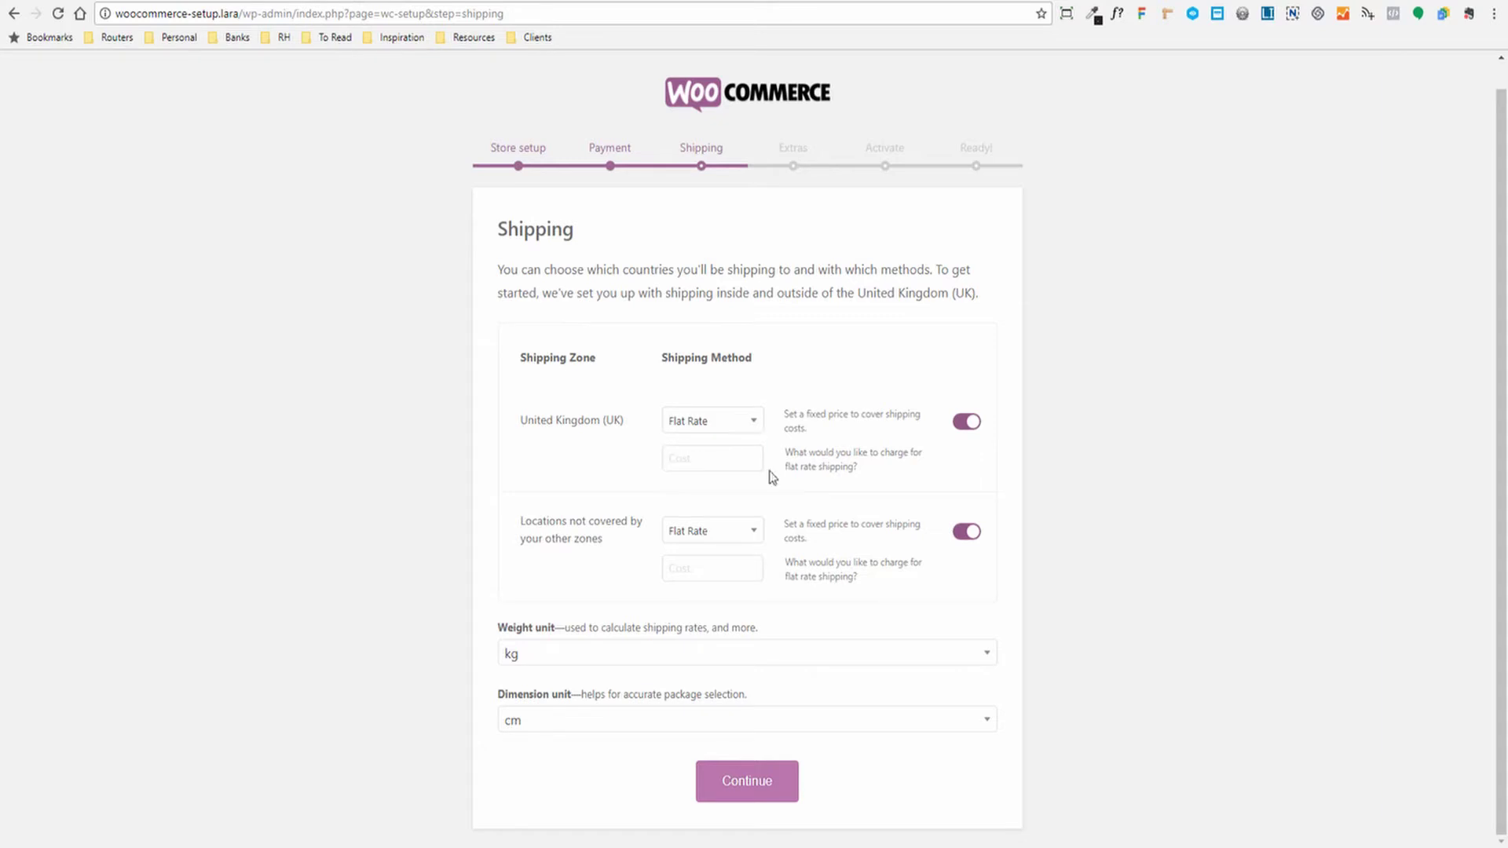
pyautogui.click(680, 425)
pyautogui.click(723, 445)
pyautogui.click(711, 422)
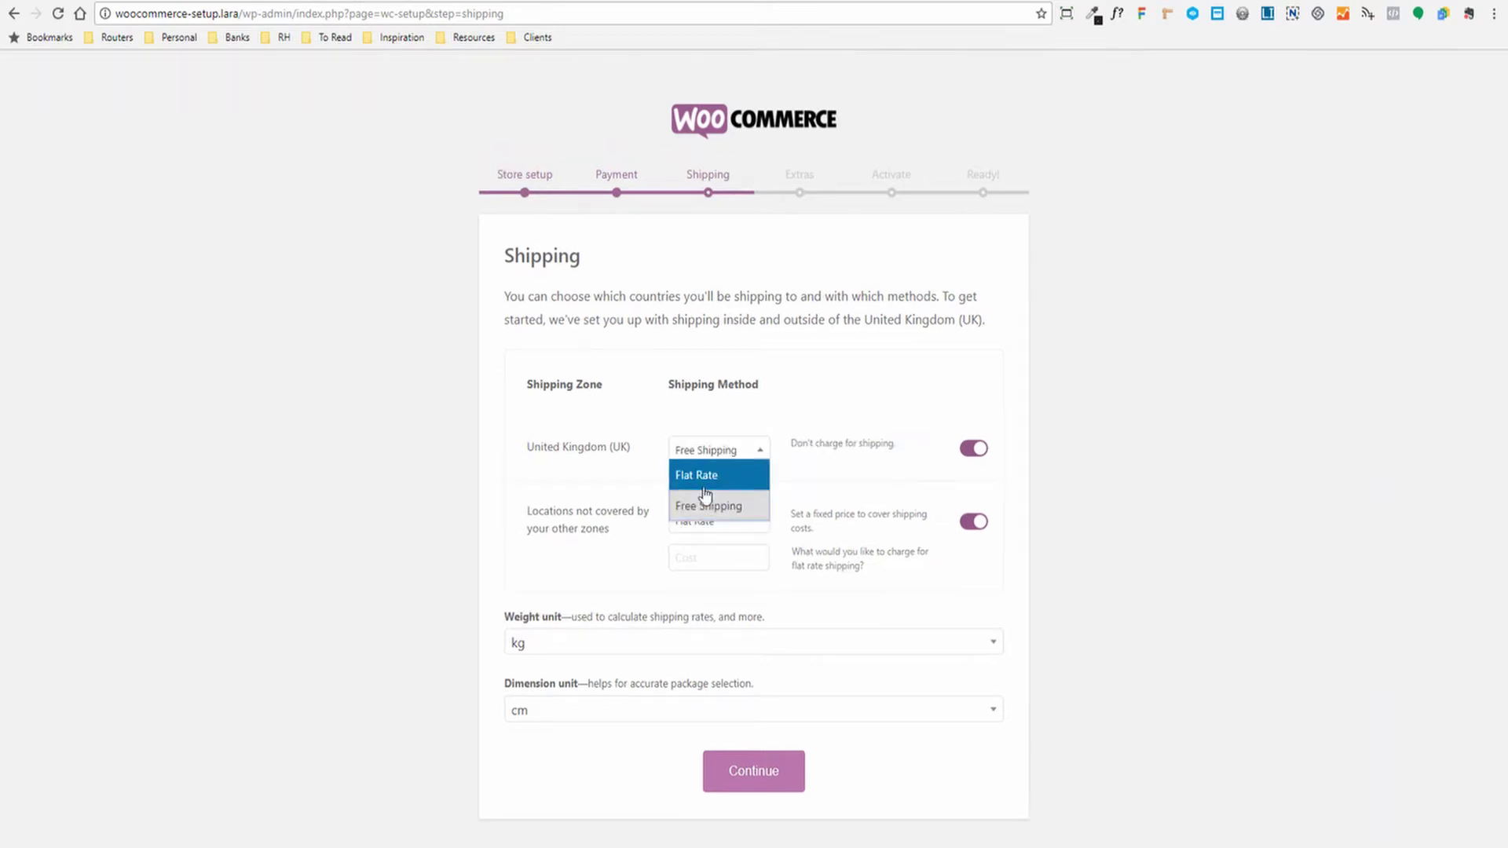
pyautogui.click(695, 478)
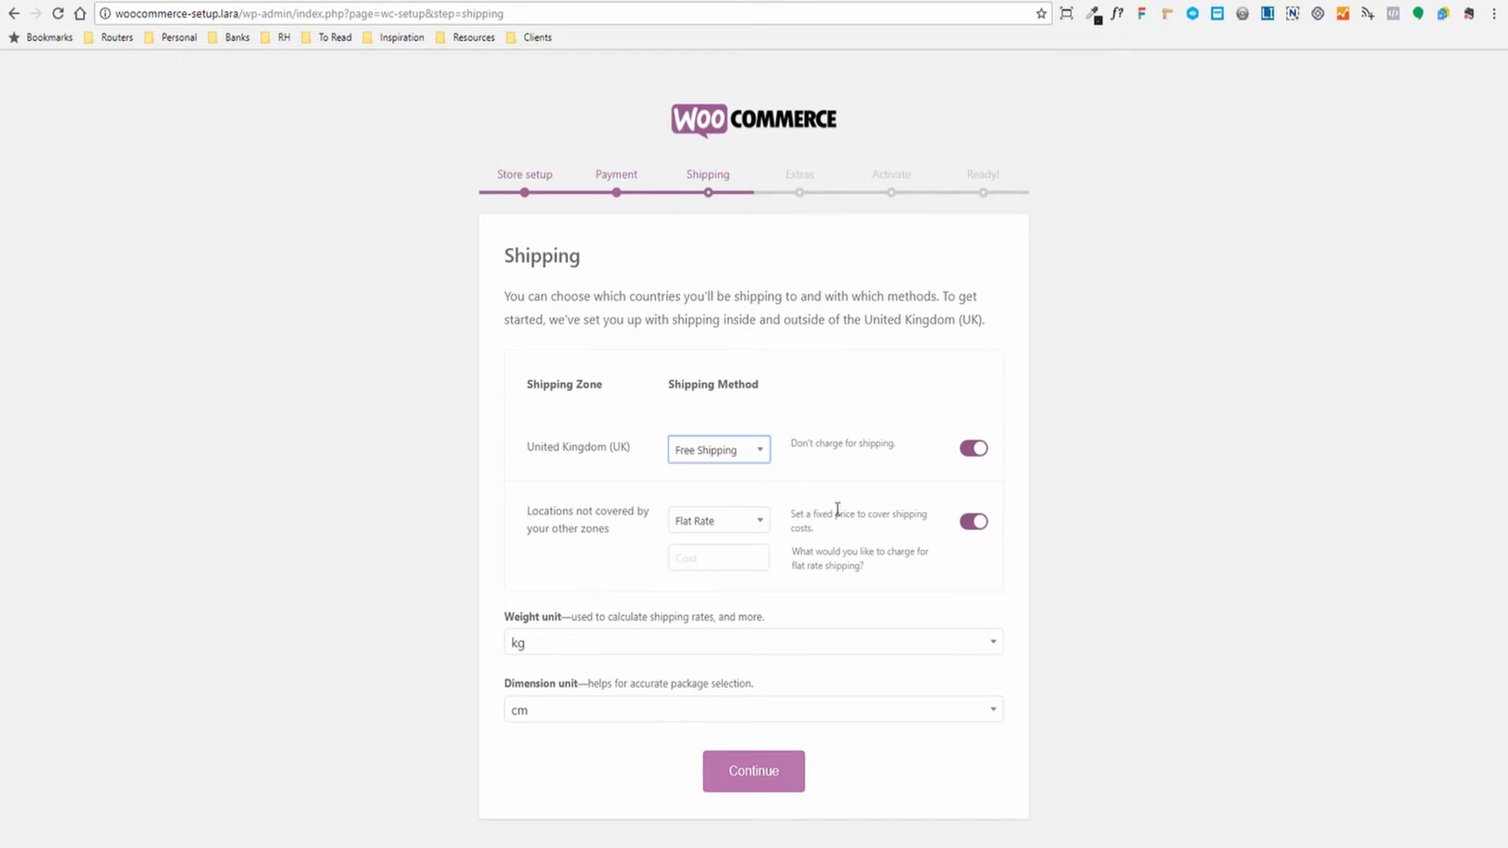
pyautogui.moveTo(790, 443); pyautogui.dragTo(901, 453)
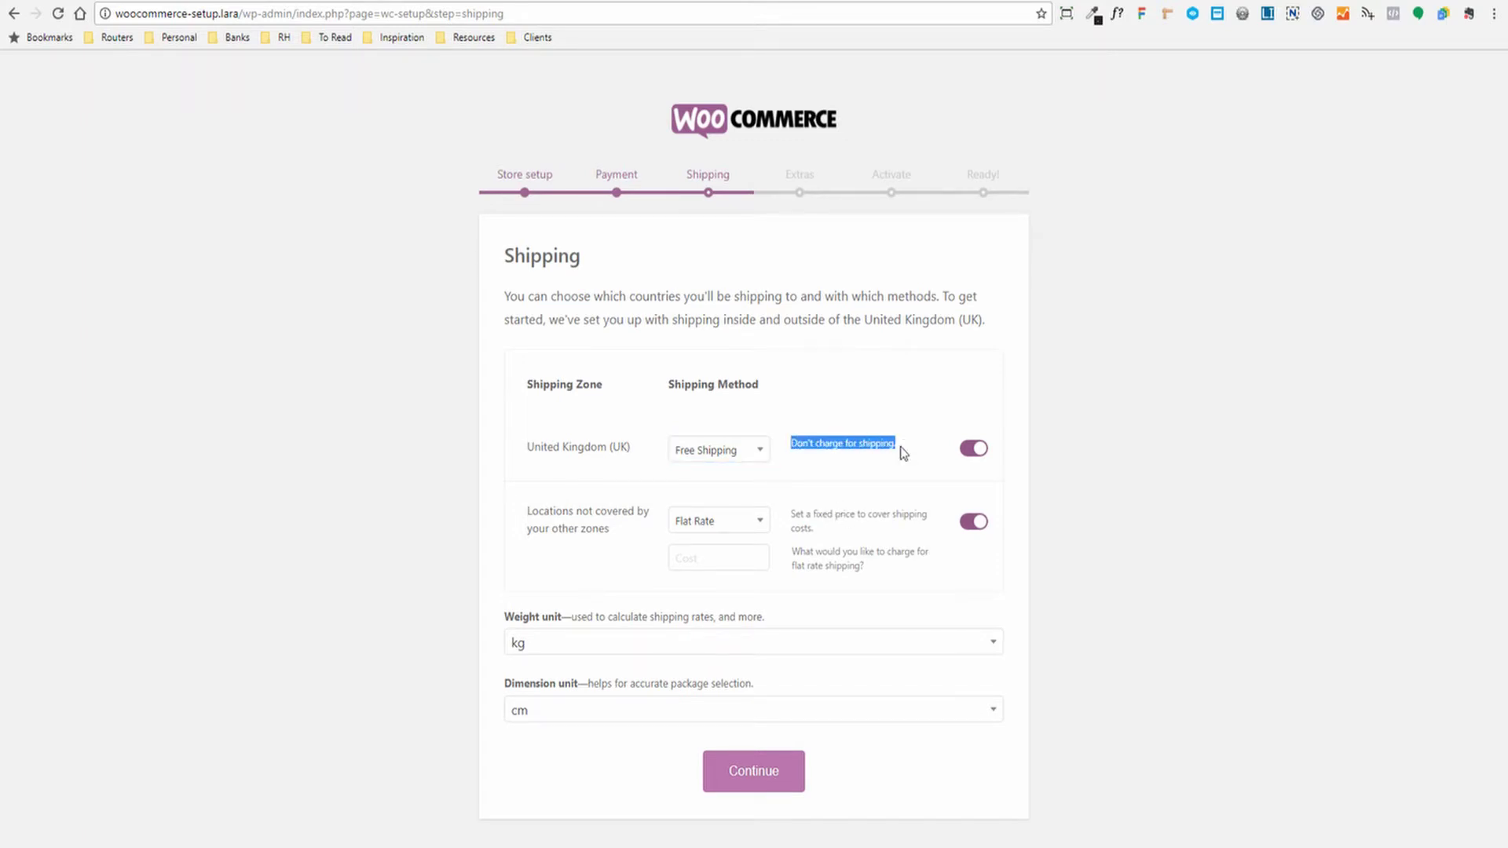
pyautogui.click(883, 482)
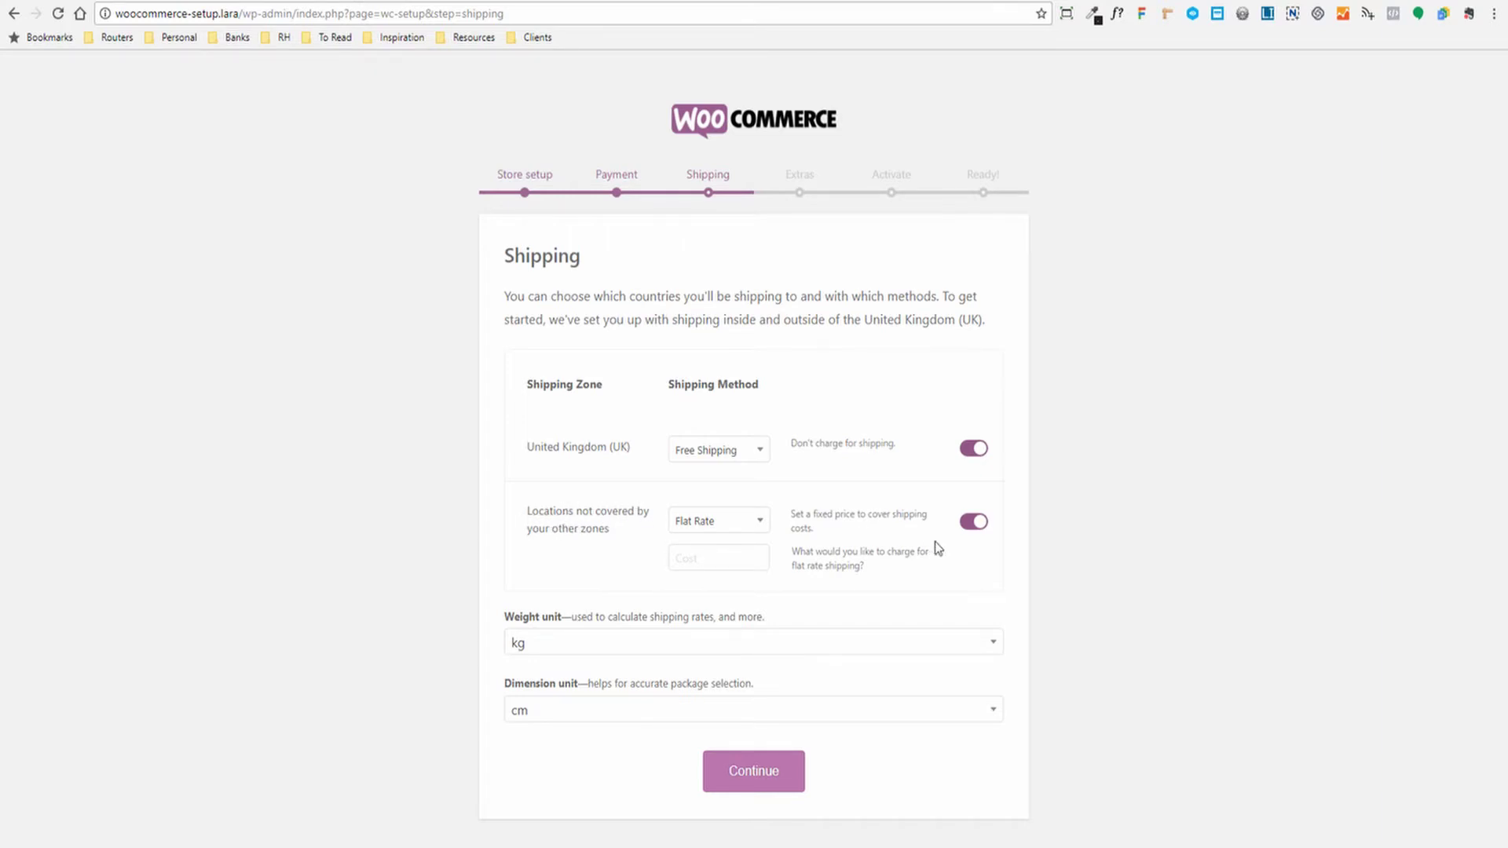
pyautogui.click(971, 523)
# Keep kg and cm as the weight and dimension units, and continue
pyautogui.click(573, 648)
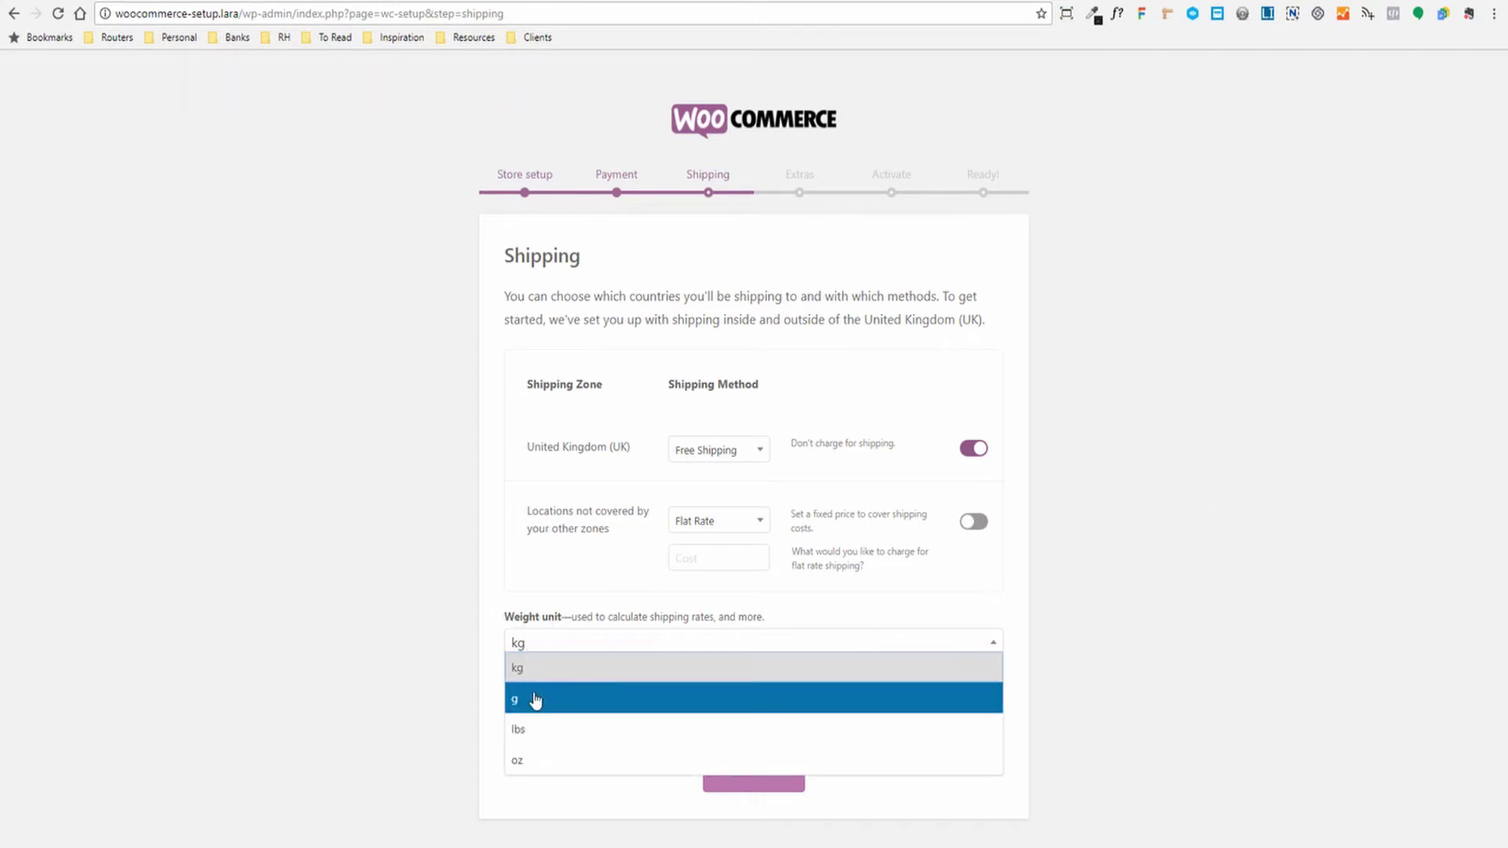
pyautogui.click(495, 673)
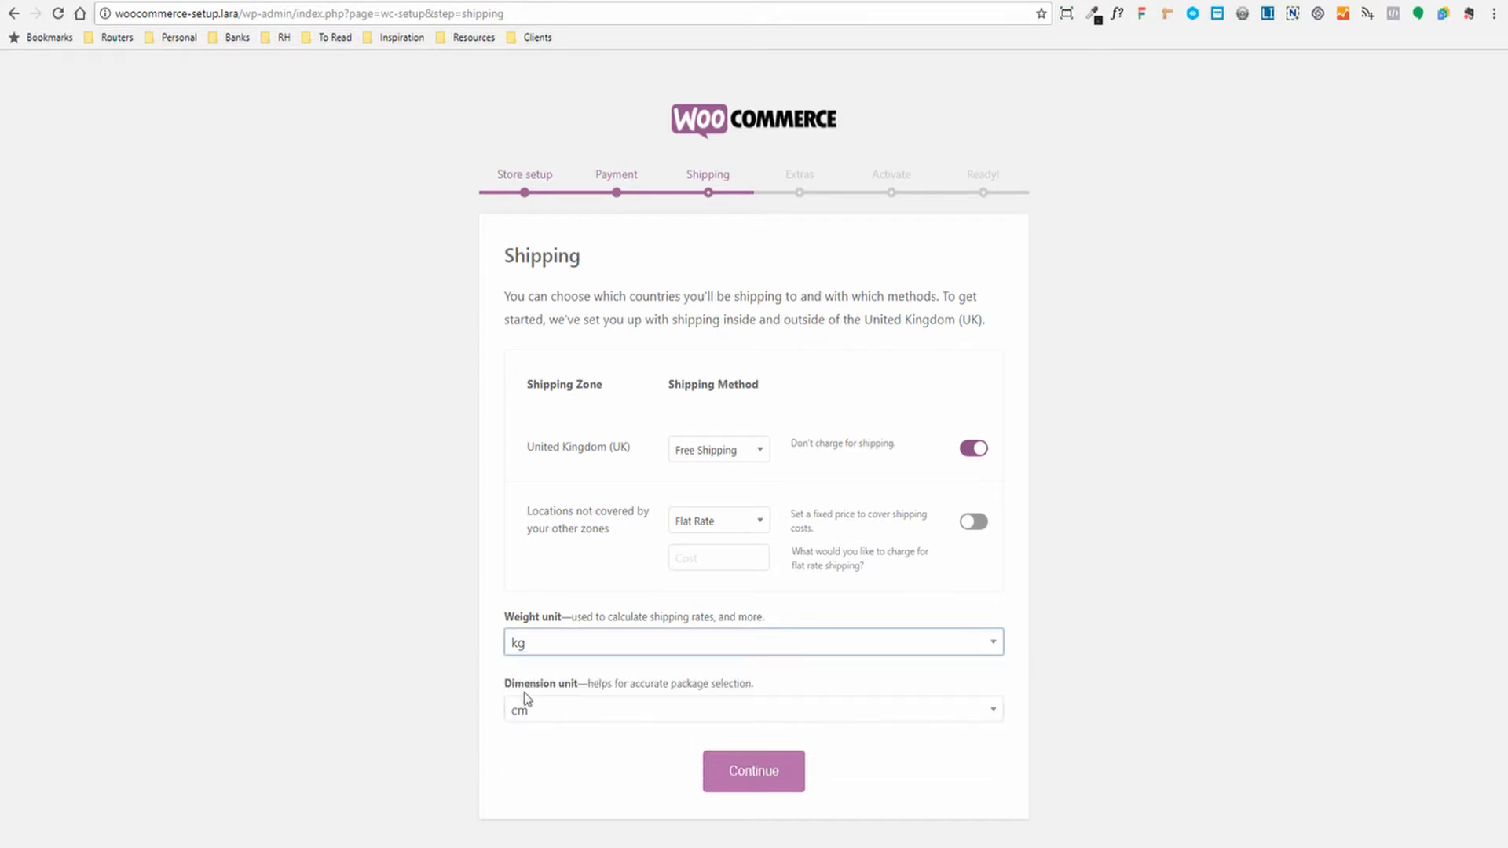
pyautogui.click(564, 710)
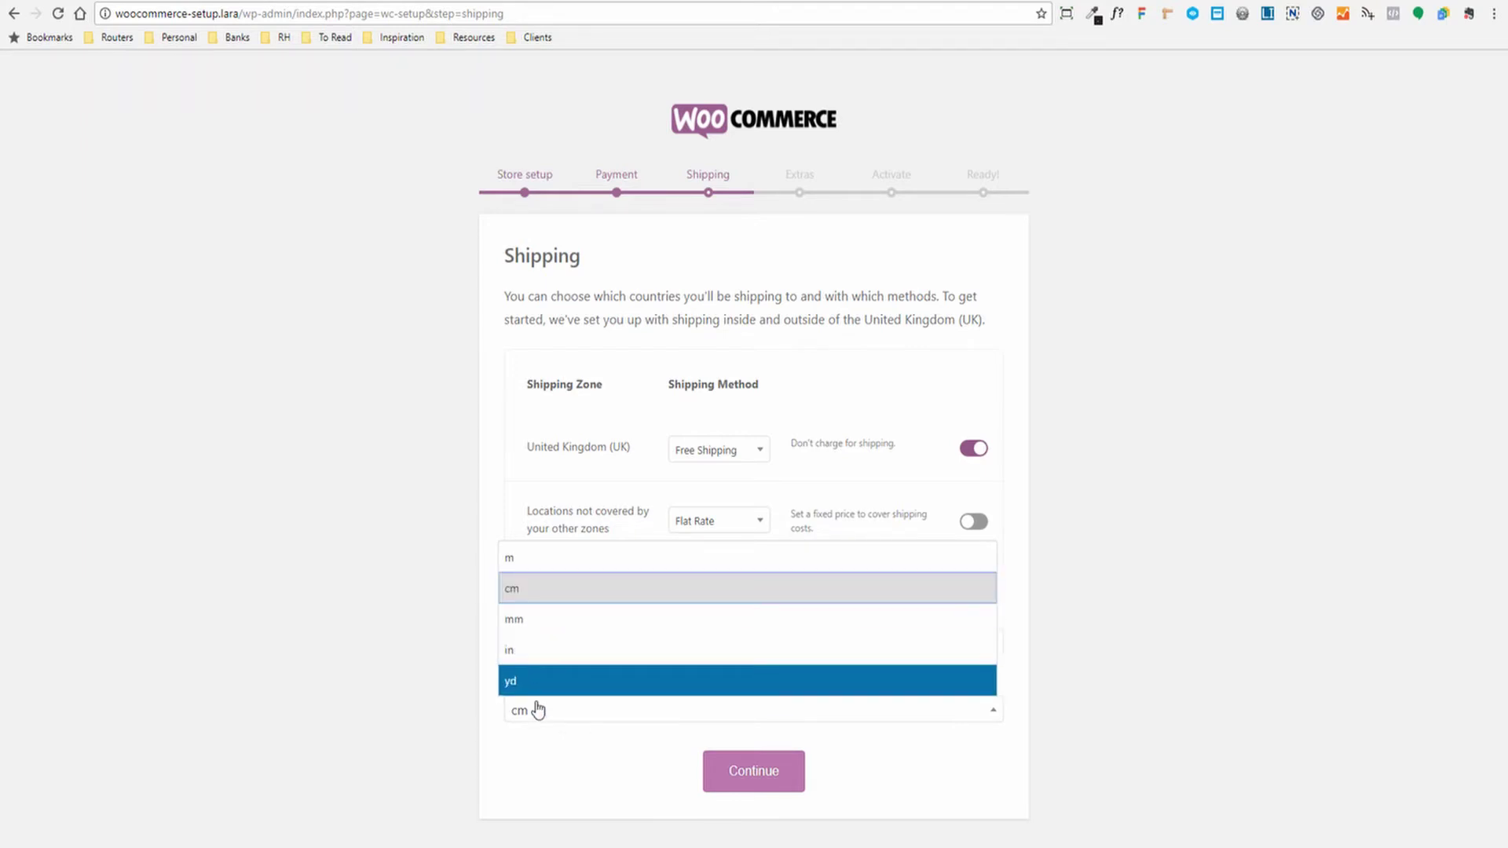
pyautogui.click(431, 674)
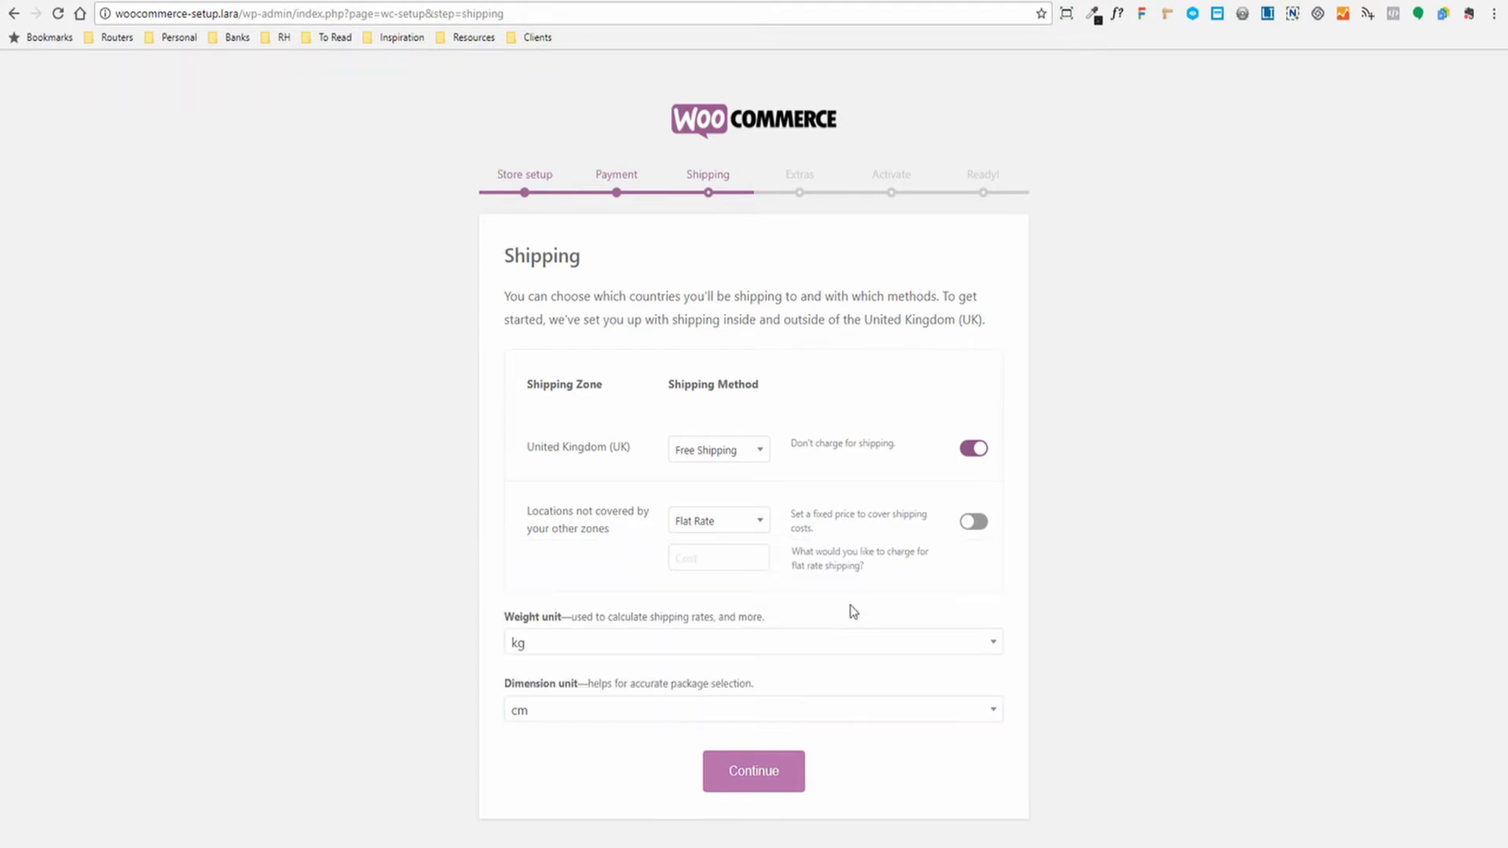
pyautogui.click(766, 788)
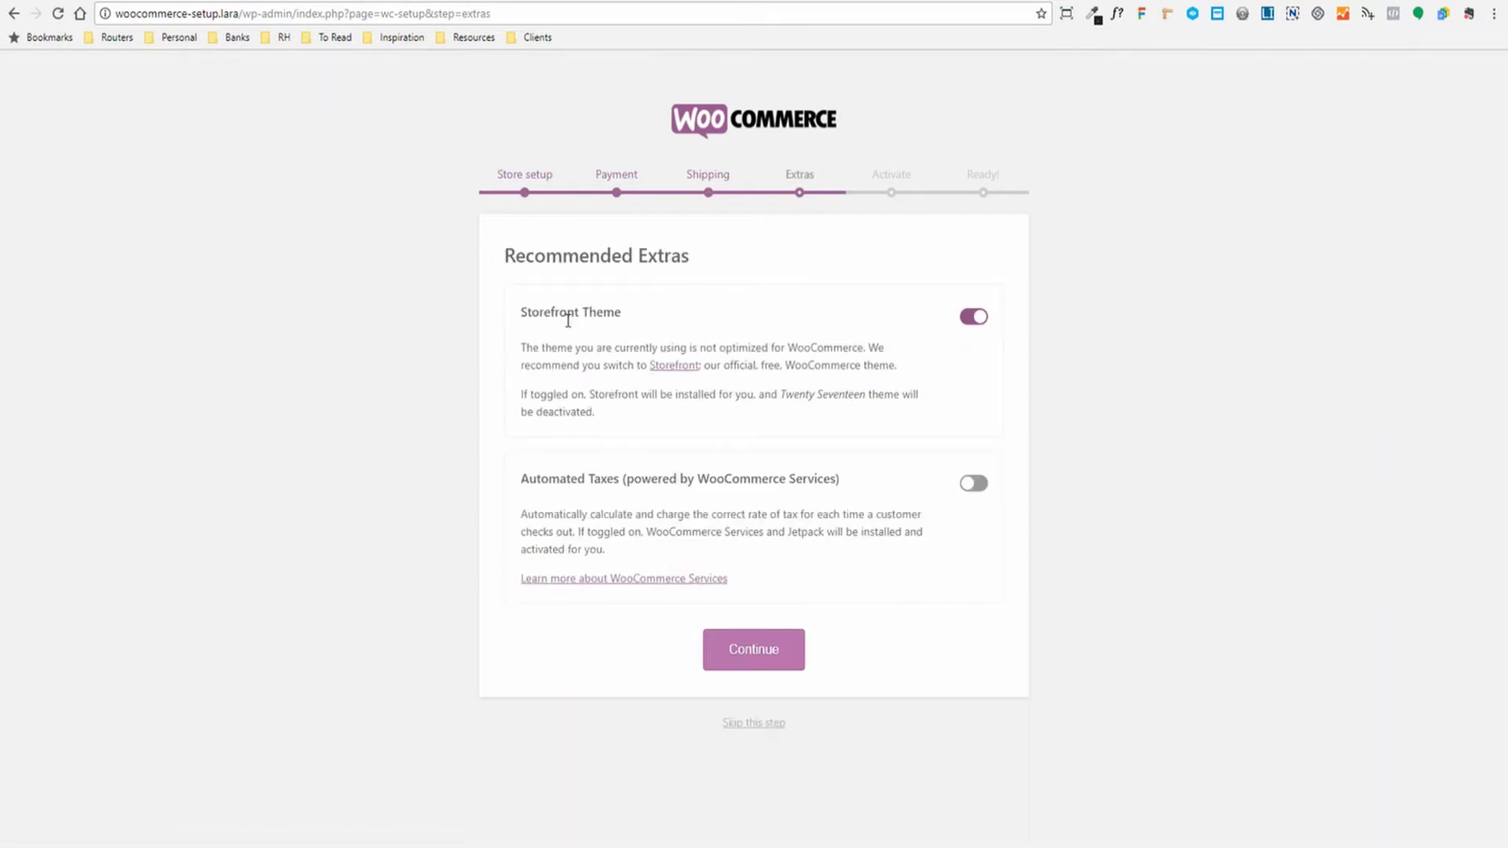
# Turn off the Storefront Theme install, leave Automated Taxes off, and continue
pyautogui.moveTo(526, 306); pyautogui.dragTo(629, 313)
pyautogui.moveTo(811, 347); pyautogui.dragTo(817, 347)
pyautogui.click(972, 317)
pyautogui.moveTo(538, 477); pyautogui.dragTo(691, 478)
pyautogui.click(724, 476)
pyautogui.moveTo(523, 477); pyautogui.dragTo(838, 484)
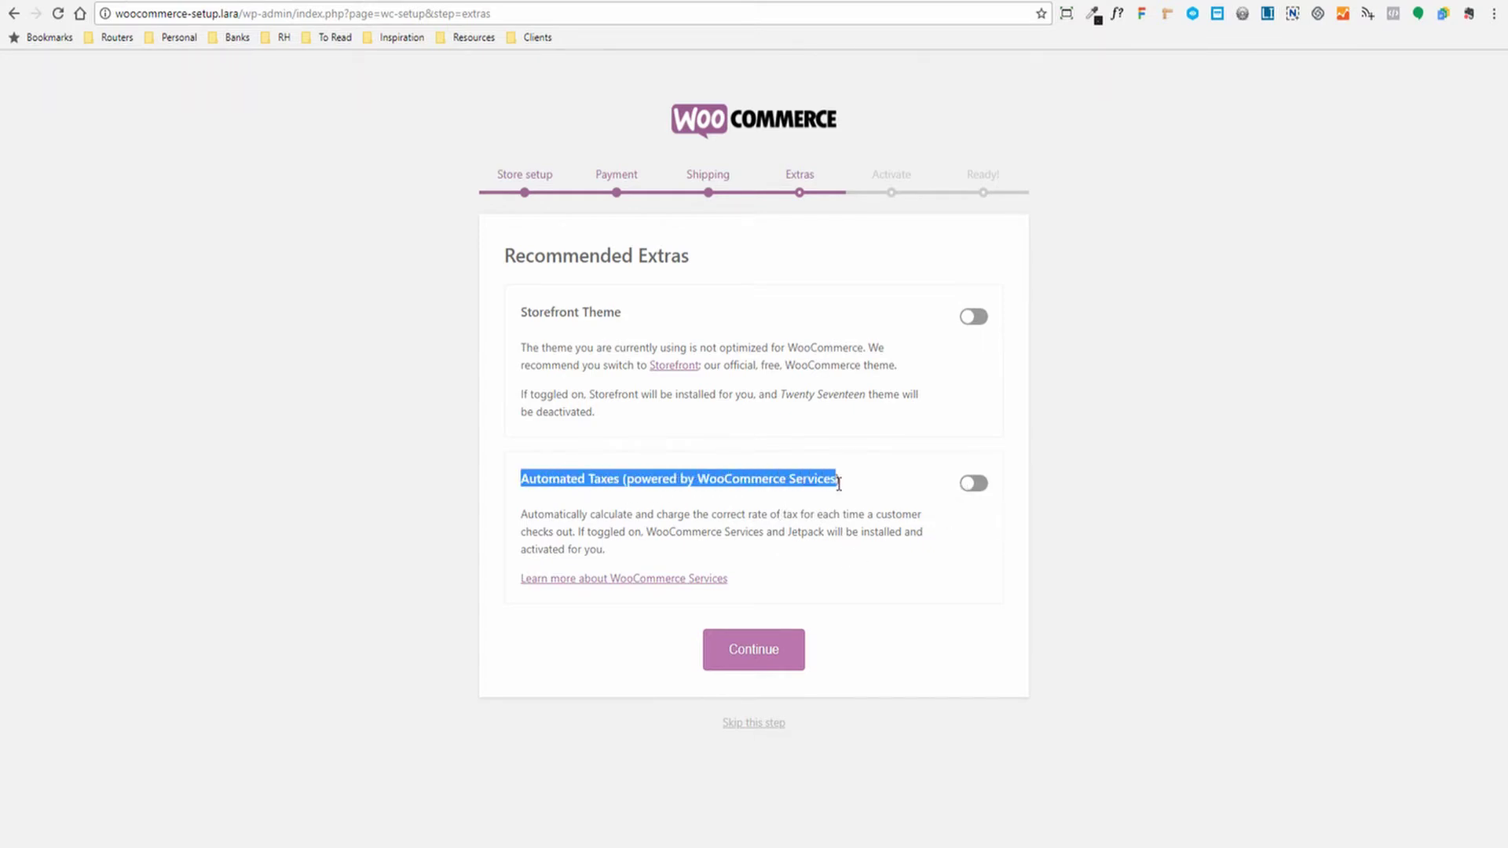
pyautogui.click(855, 512)
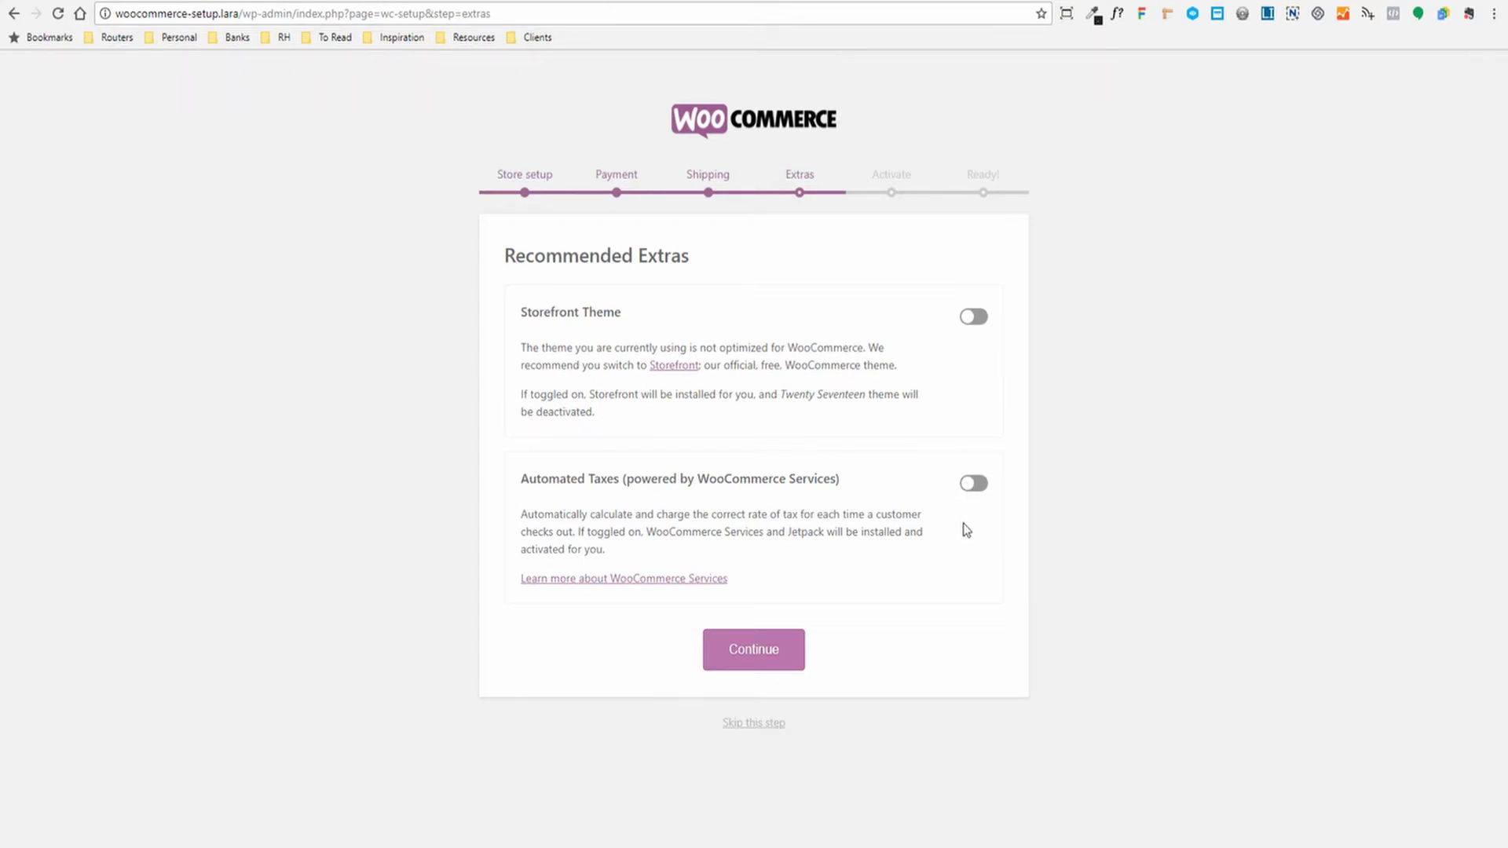
pyautogui.click(744, 662)
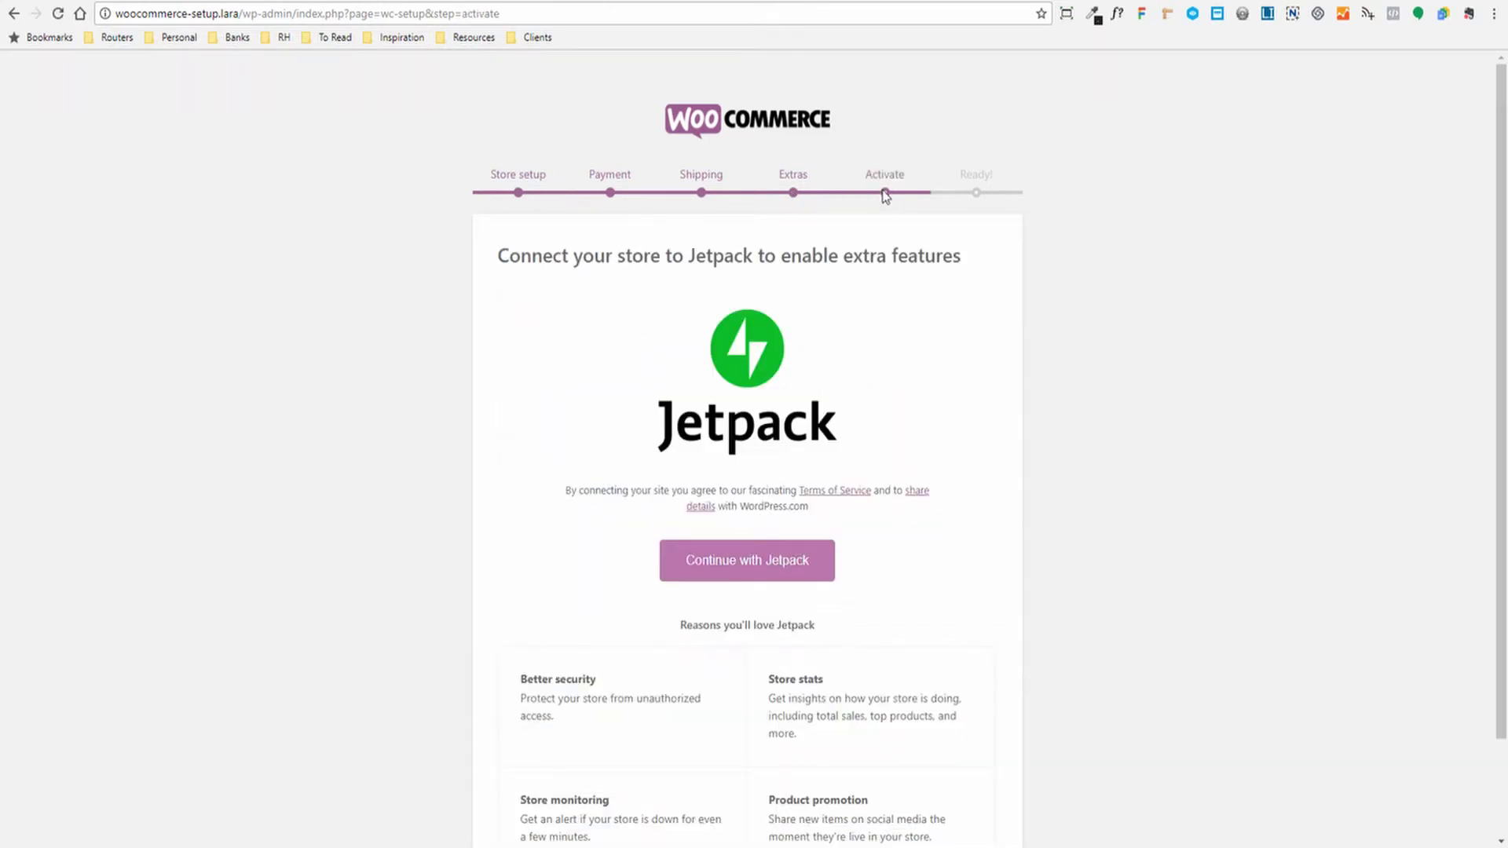
# Skip the Jetpack connection to reach the wizard's Ready! page
pyautogui.scroll(-2, 1000, 380)
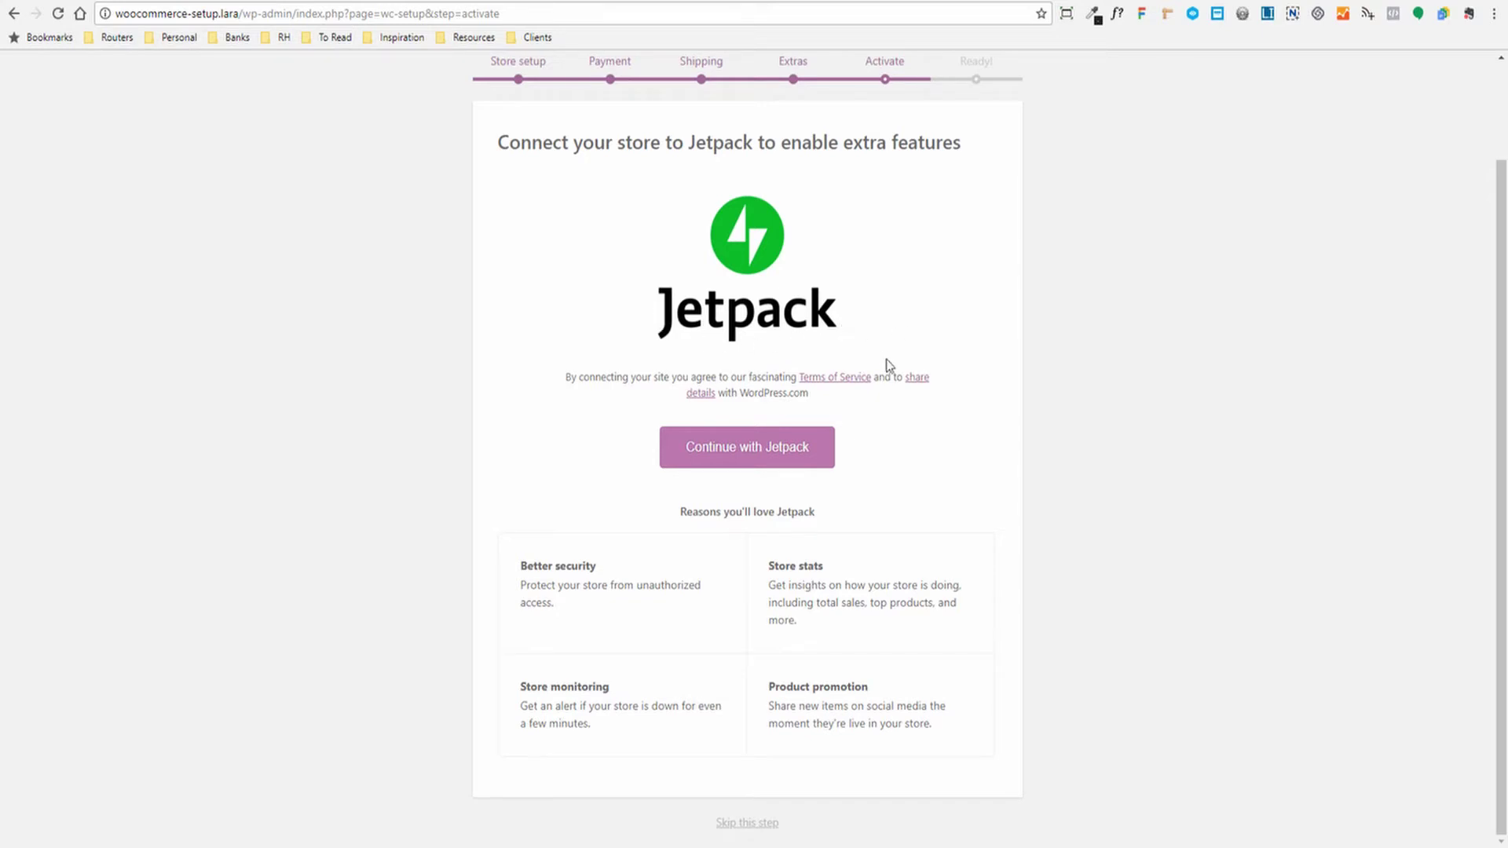
pyautogui.scroll(2, 976, 397)
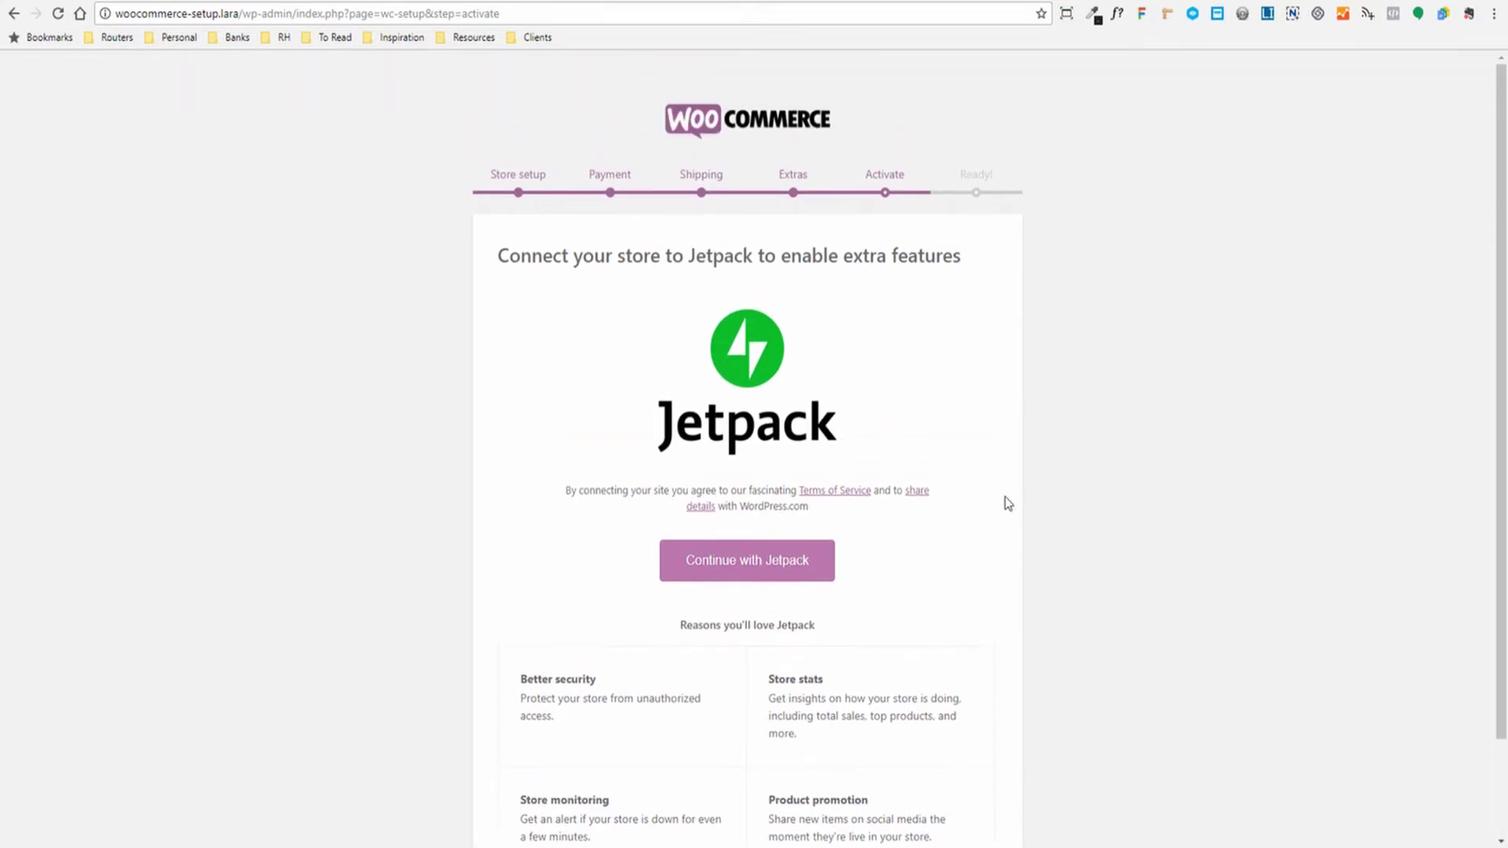
pyautogui.scroll(-2, 612, 542)
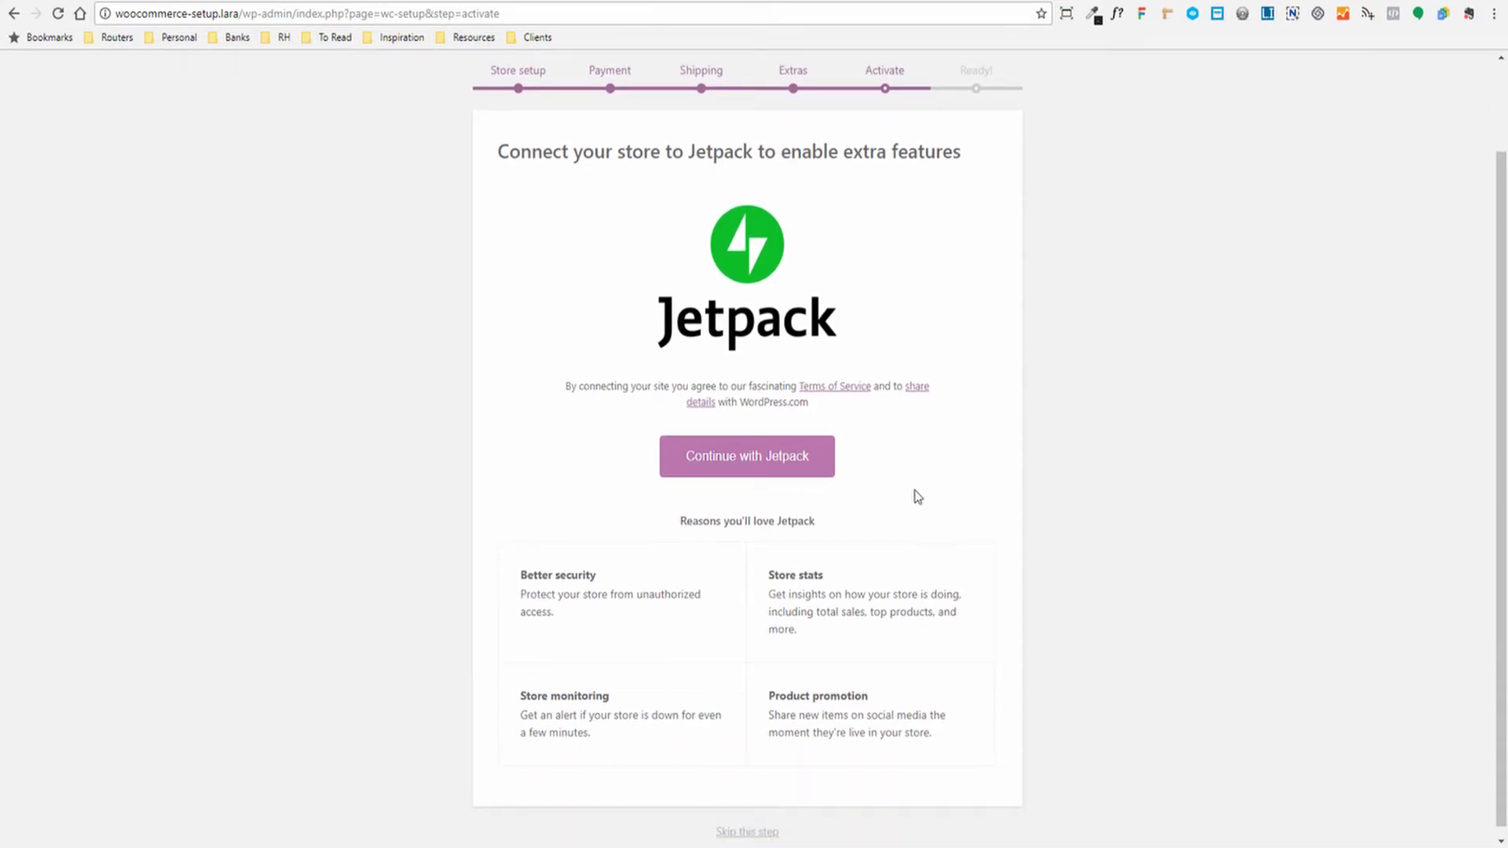
pyautogui.scroll(-1, 917, 494)
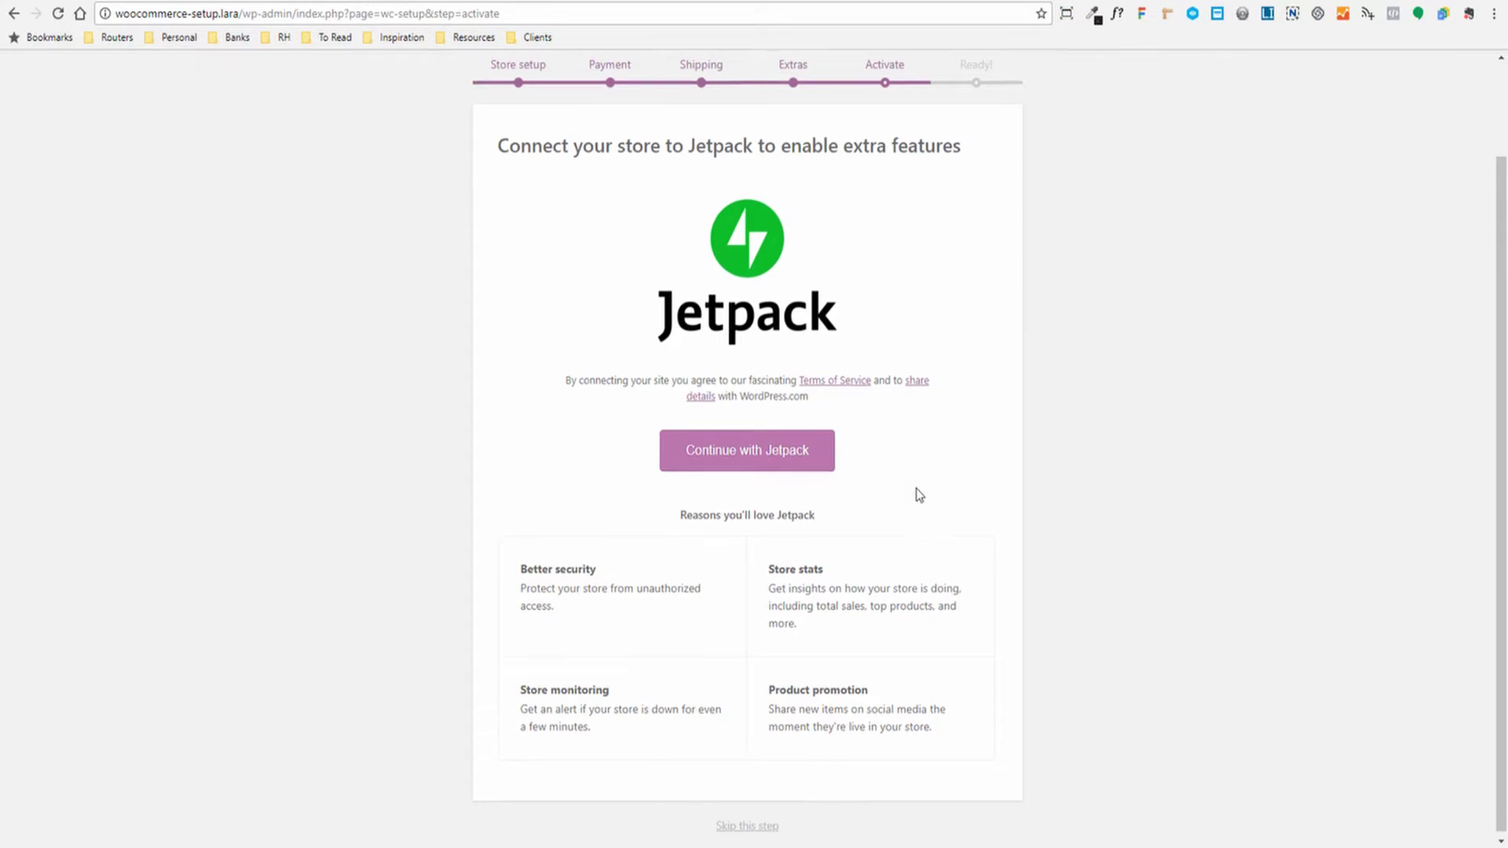
pyautogui.click(727, 825)
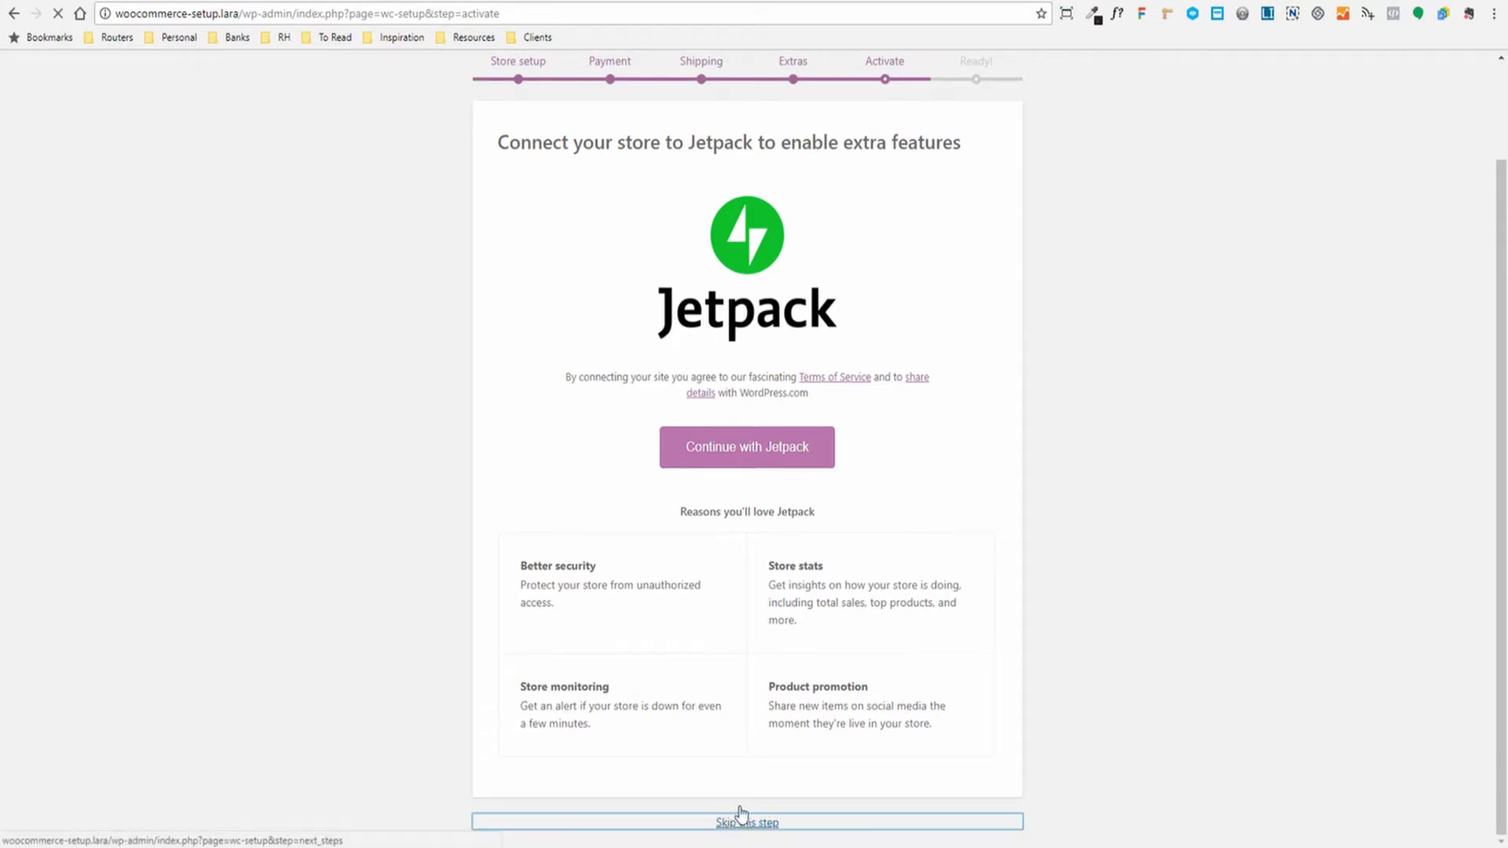
pyautogui.click(774, 371)
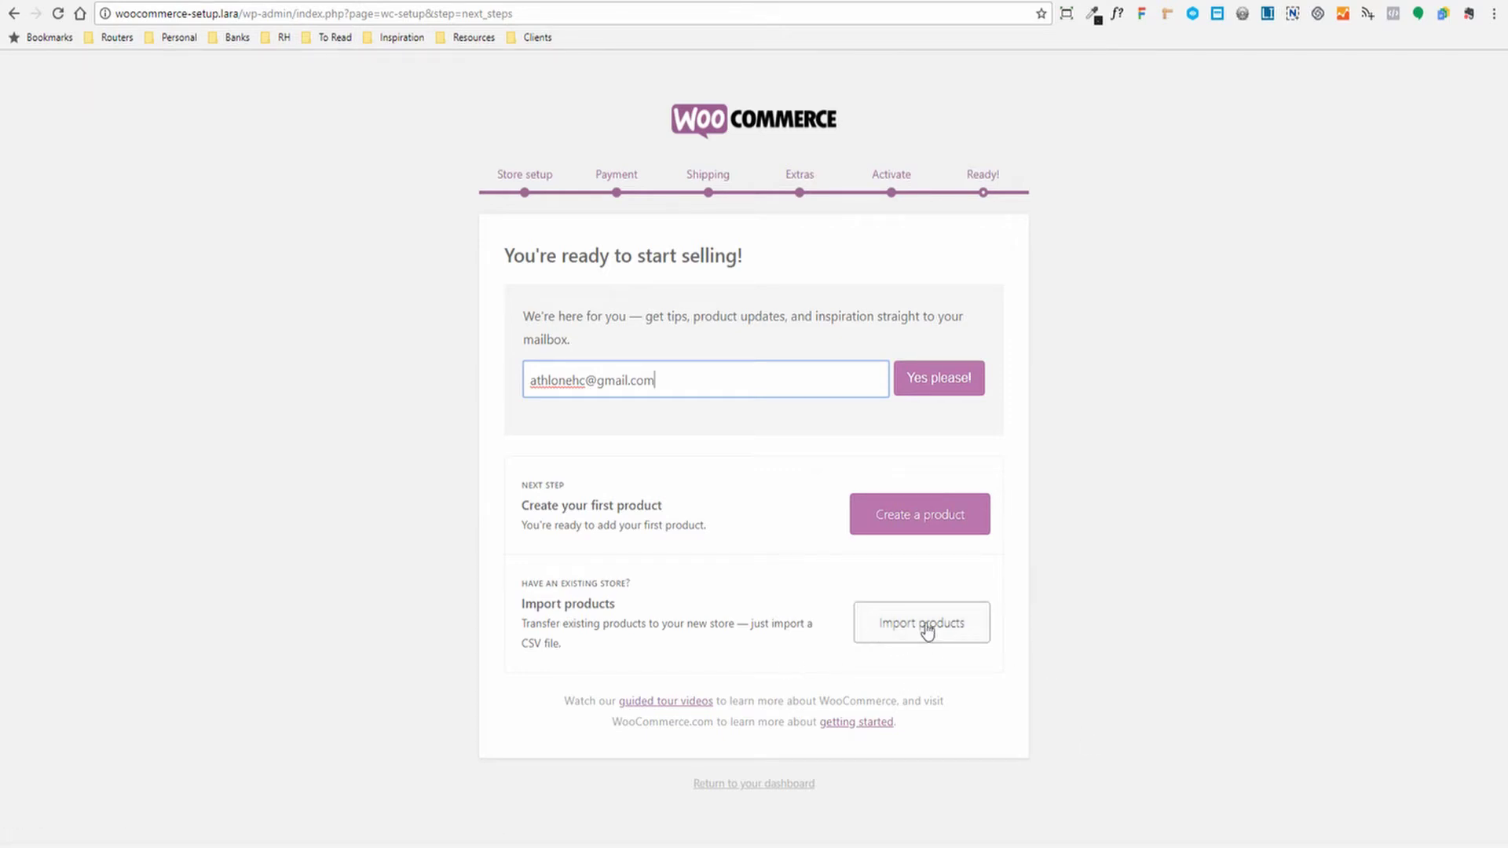
# Exit the finished wizard via 'Return to your dashboard'
pyautogui.click(523, 646)
pyautogui.moveTo(523, 646); pyautogui.dragTo(541, 645)
pyautogui.click(596, 656)
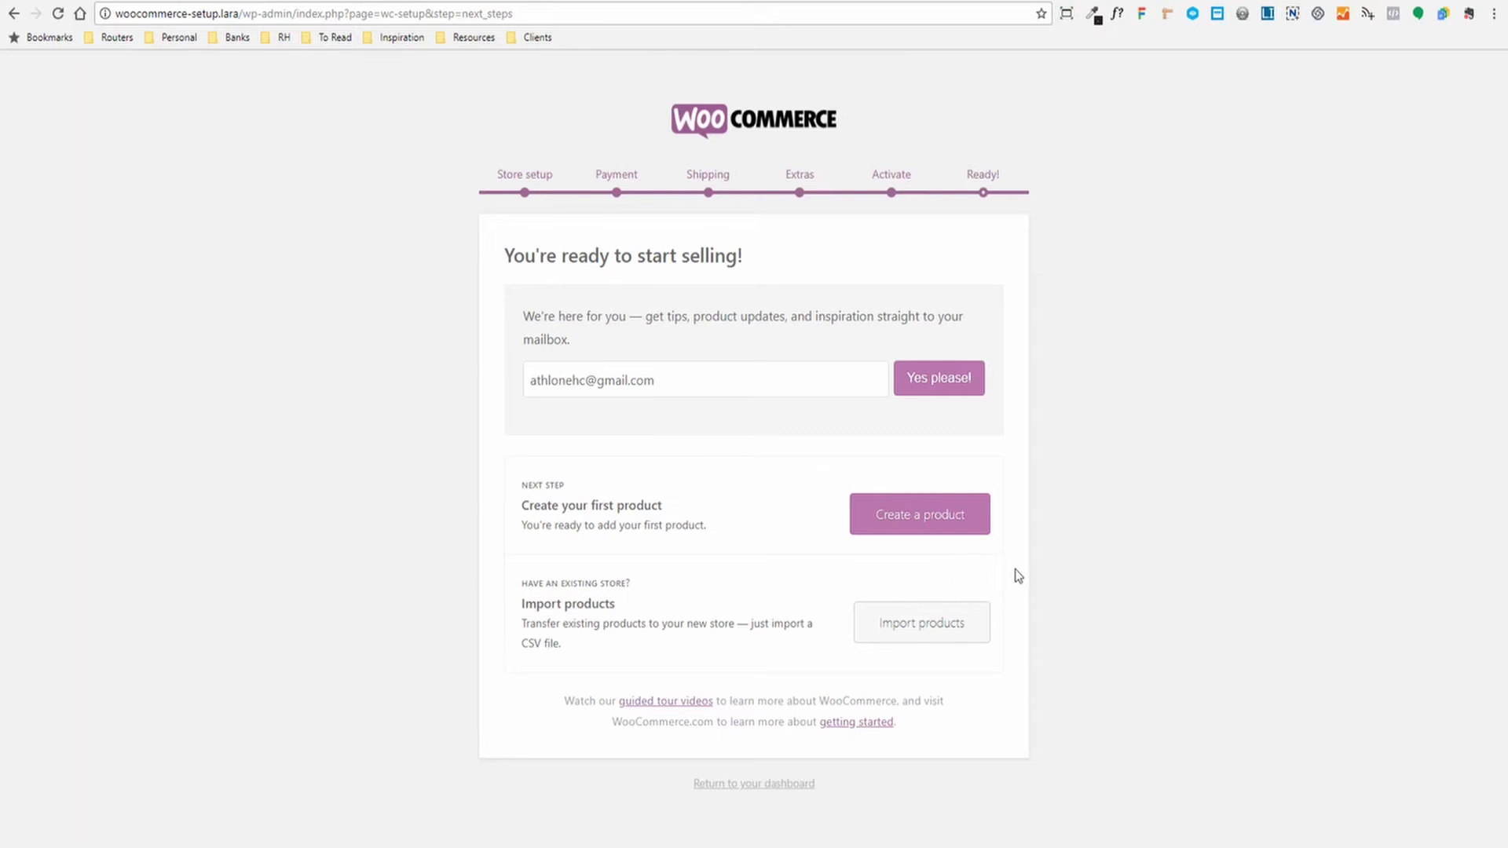
pyautogui.click(714, 785)
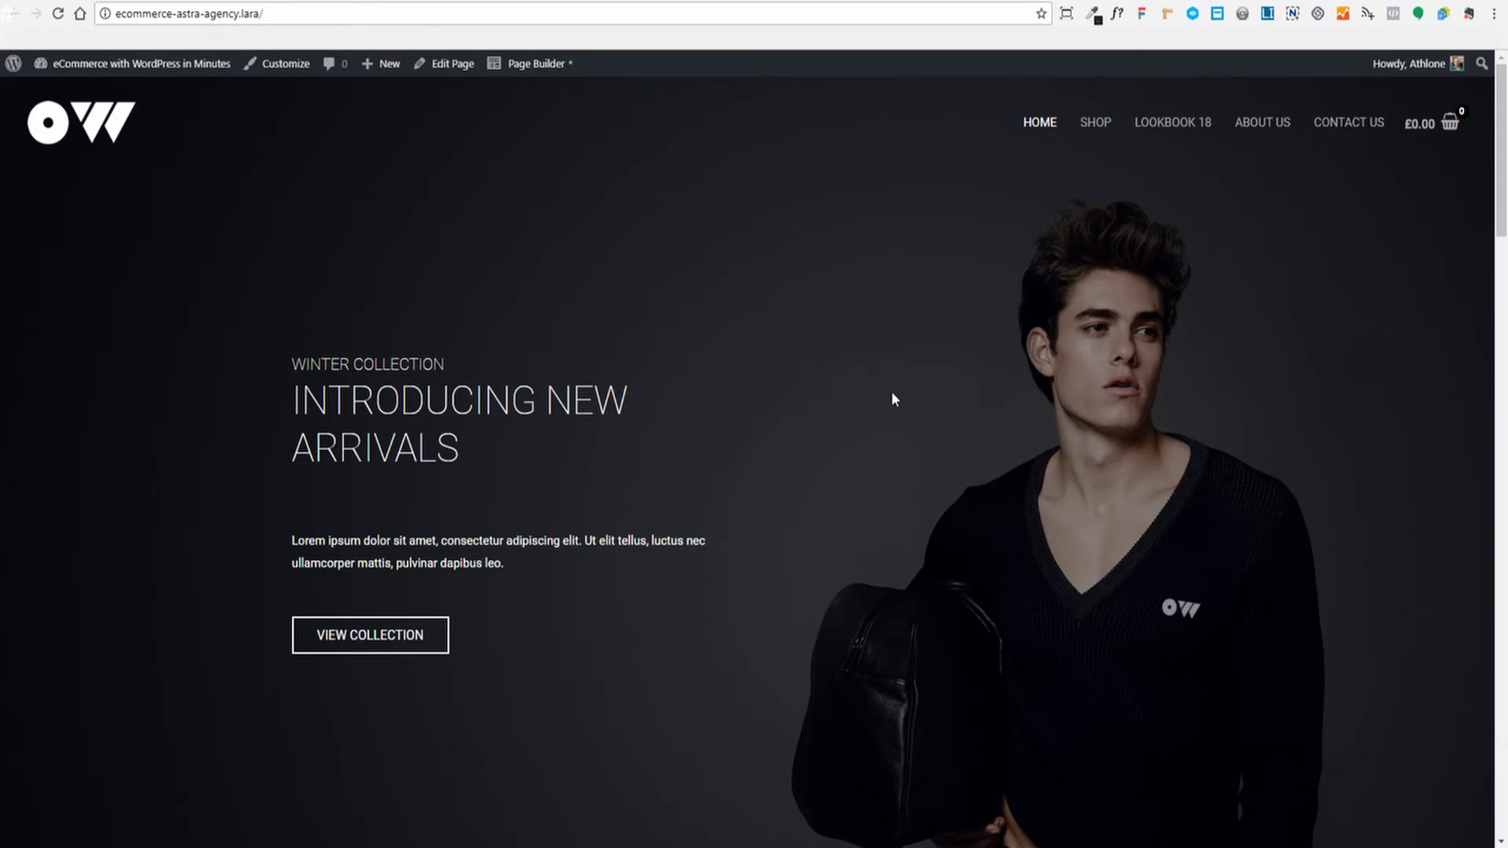
pyautogui.scroll(-15, 892, 393)
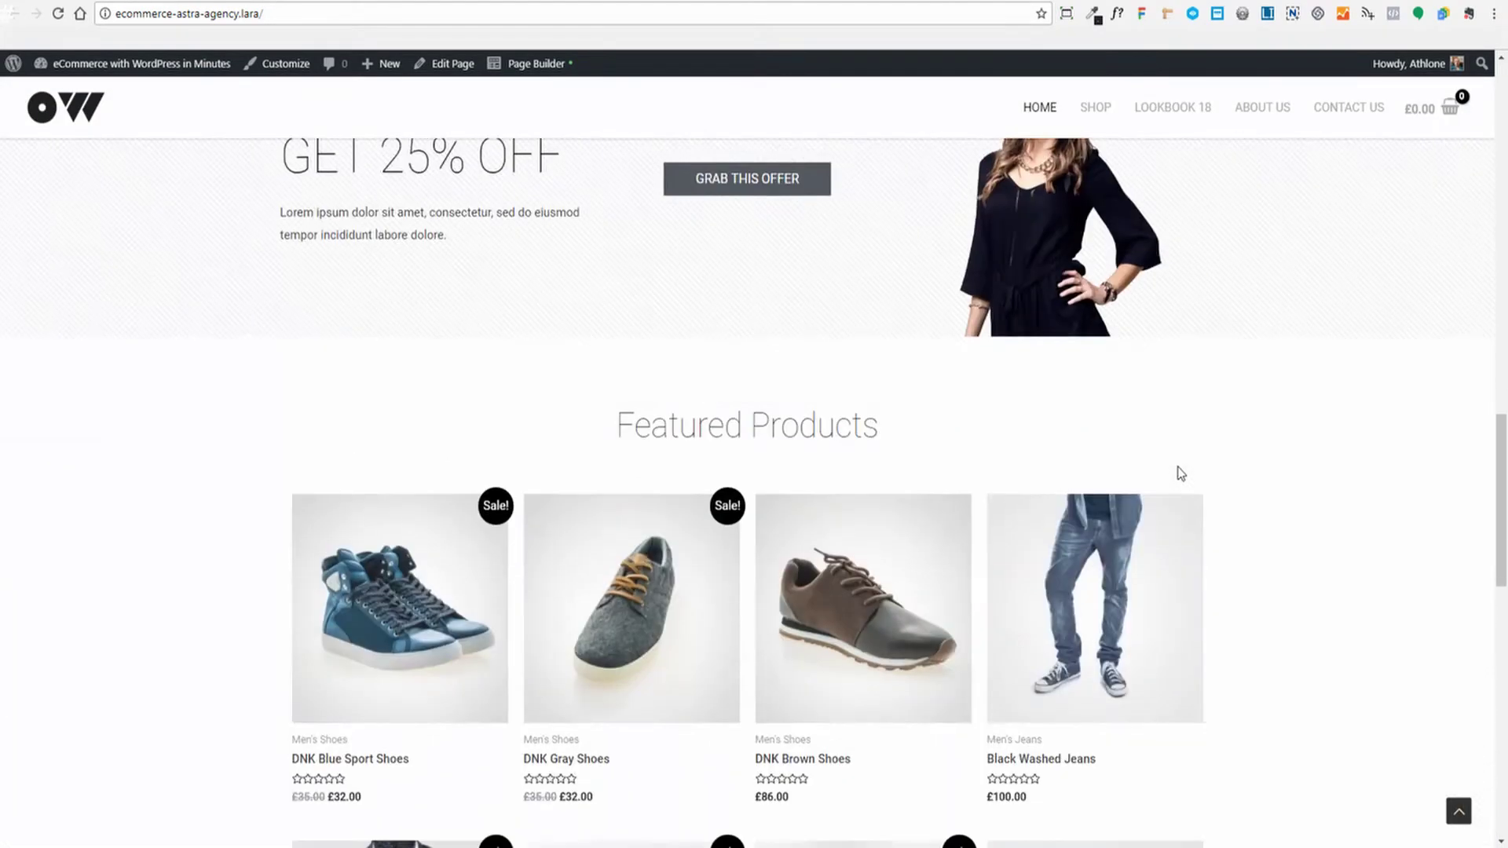
pyautogui.scroll(-12, 1178, 471)
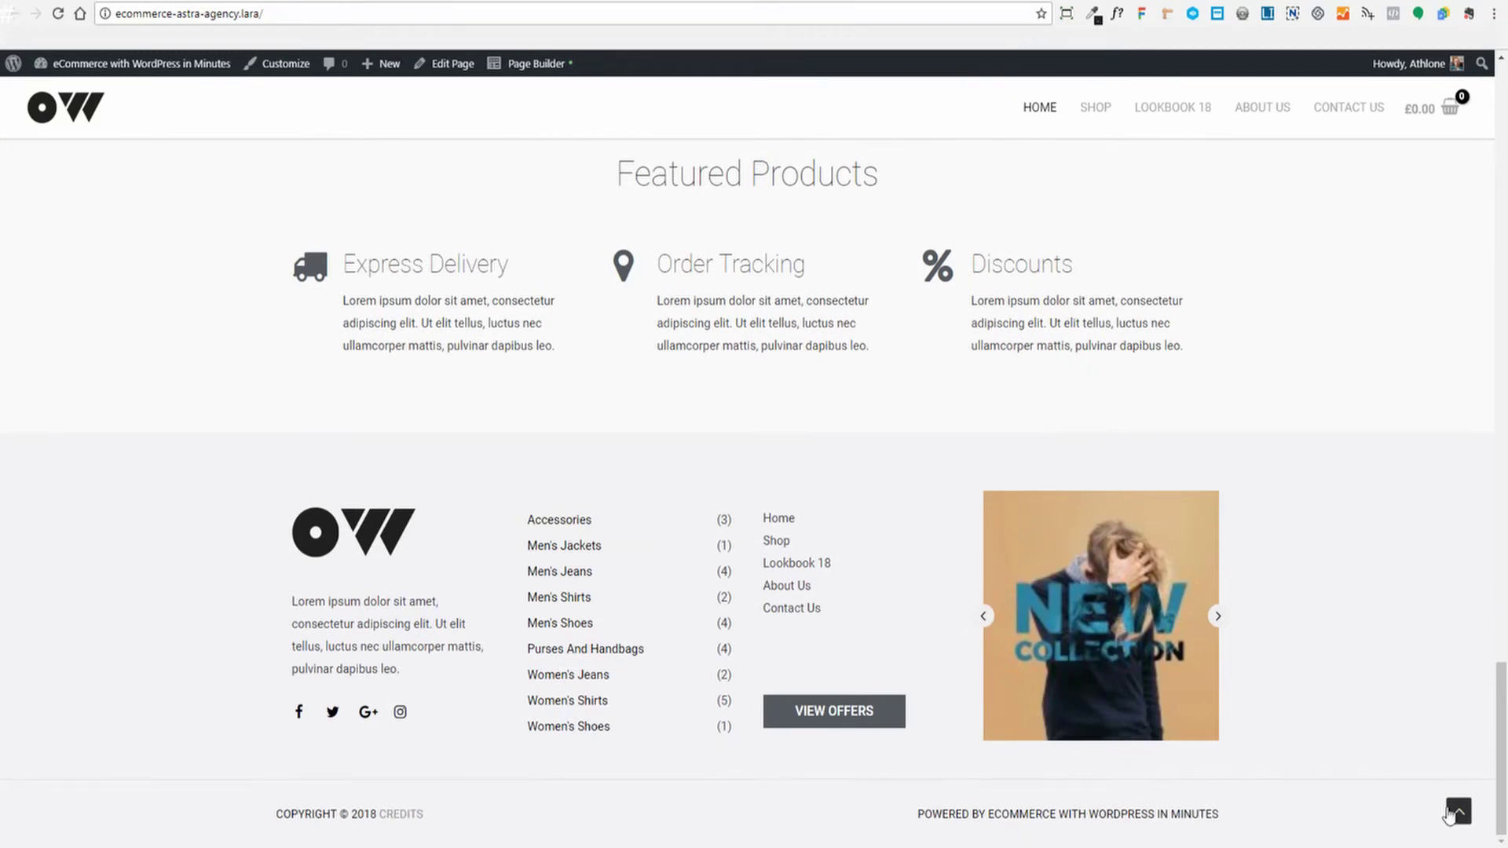
pyautogui.click(1457, 811)
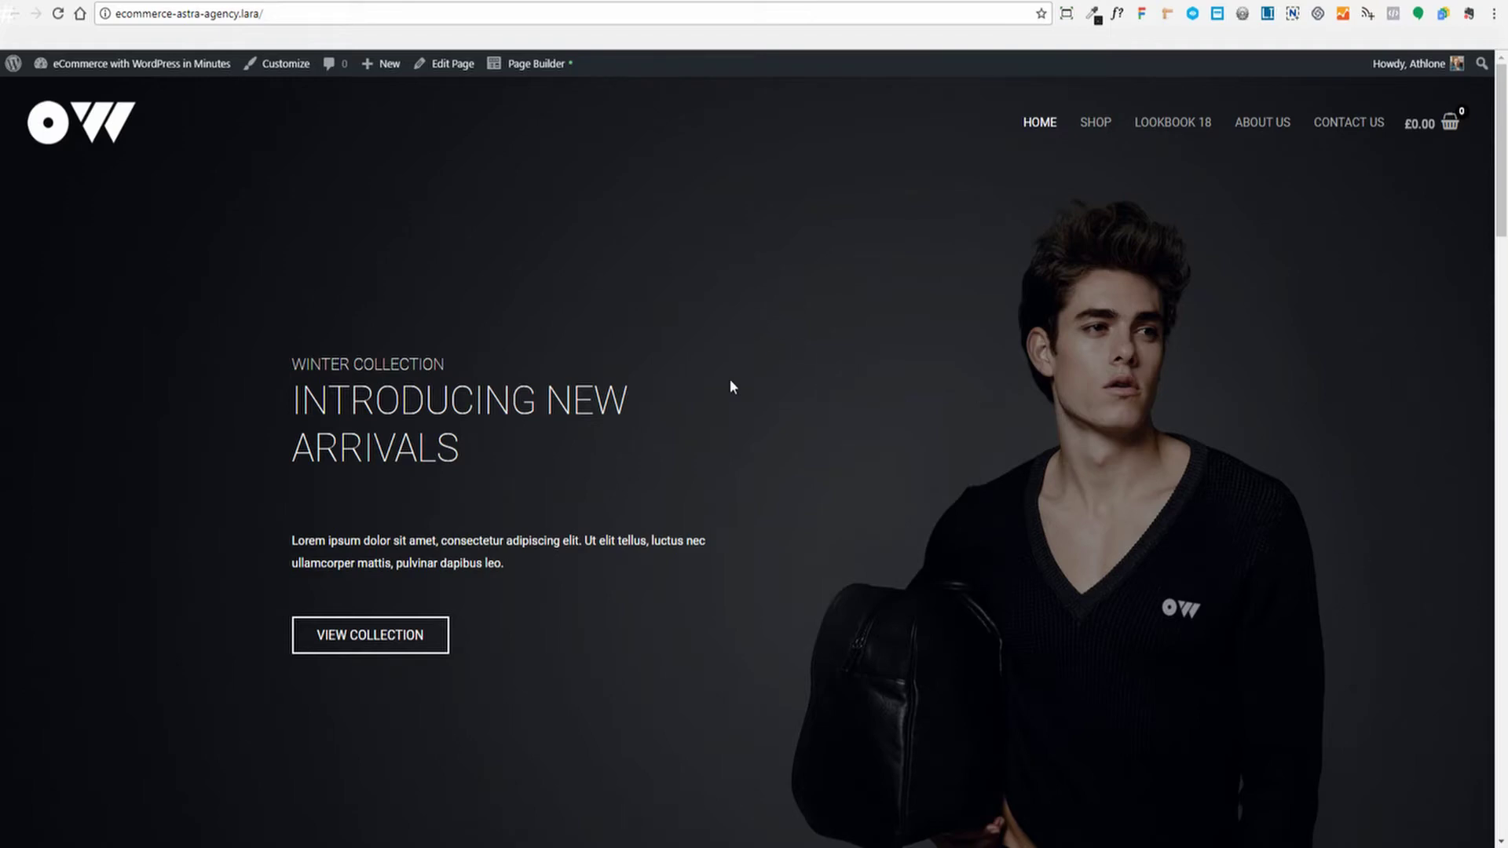
pyautogui.scroll(-10, 822, 358)
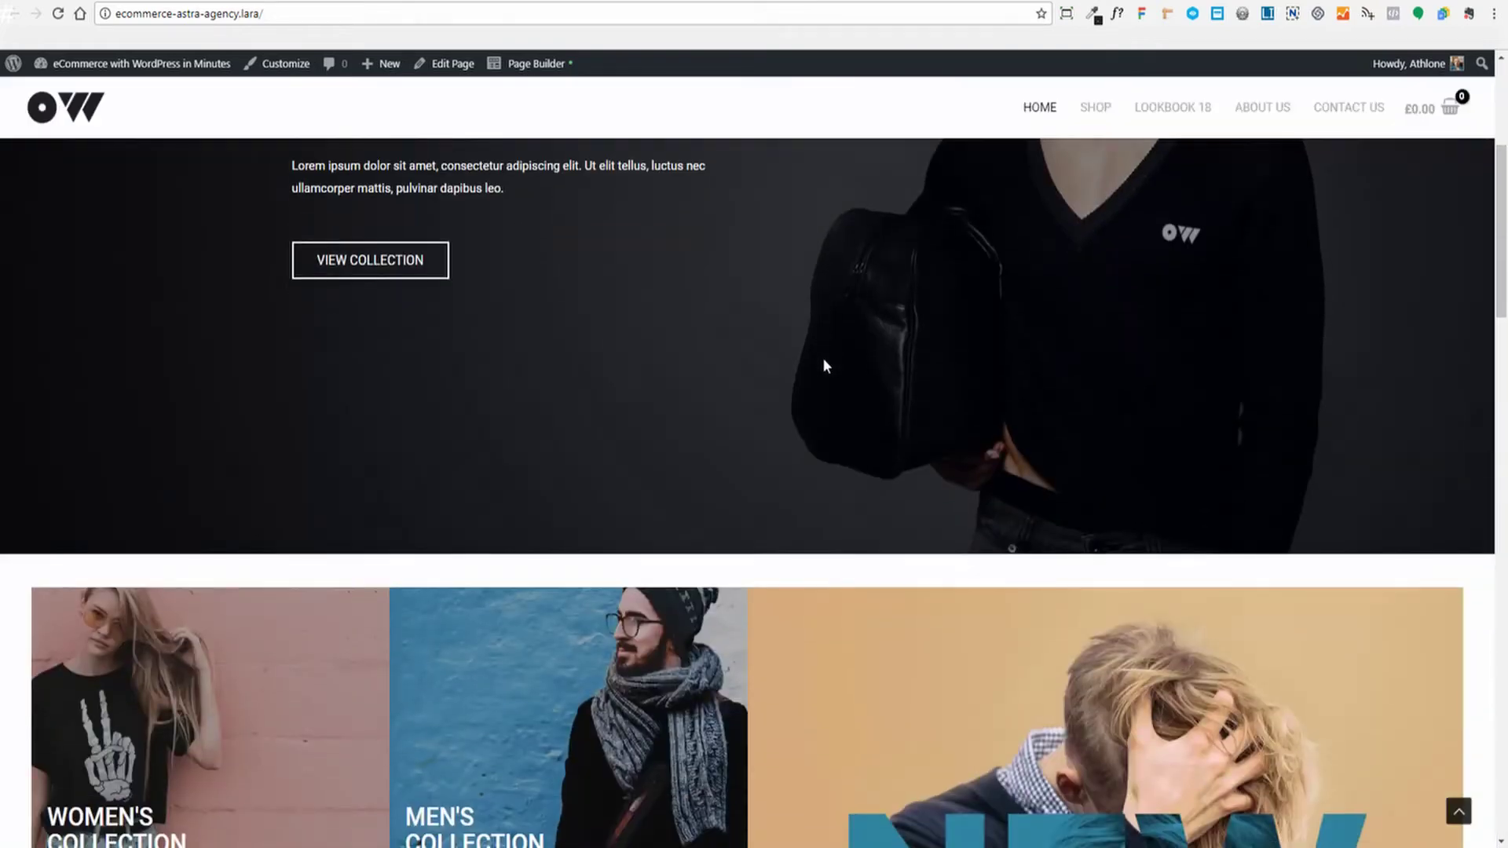
pyautogui.scroll(-15, 824, 366)
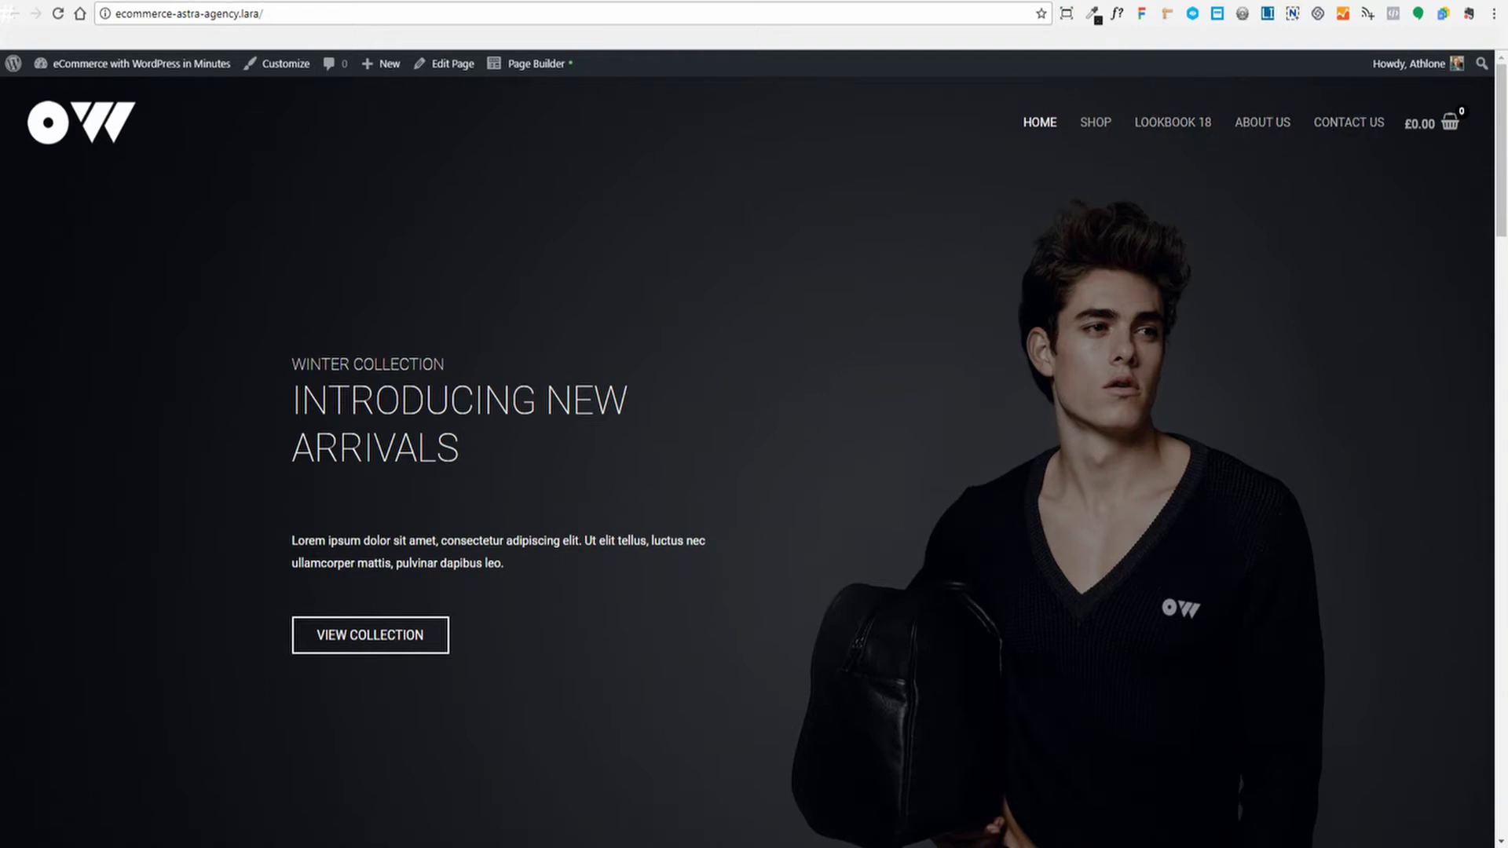
pyautogui.click(471, 1)
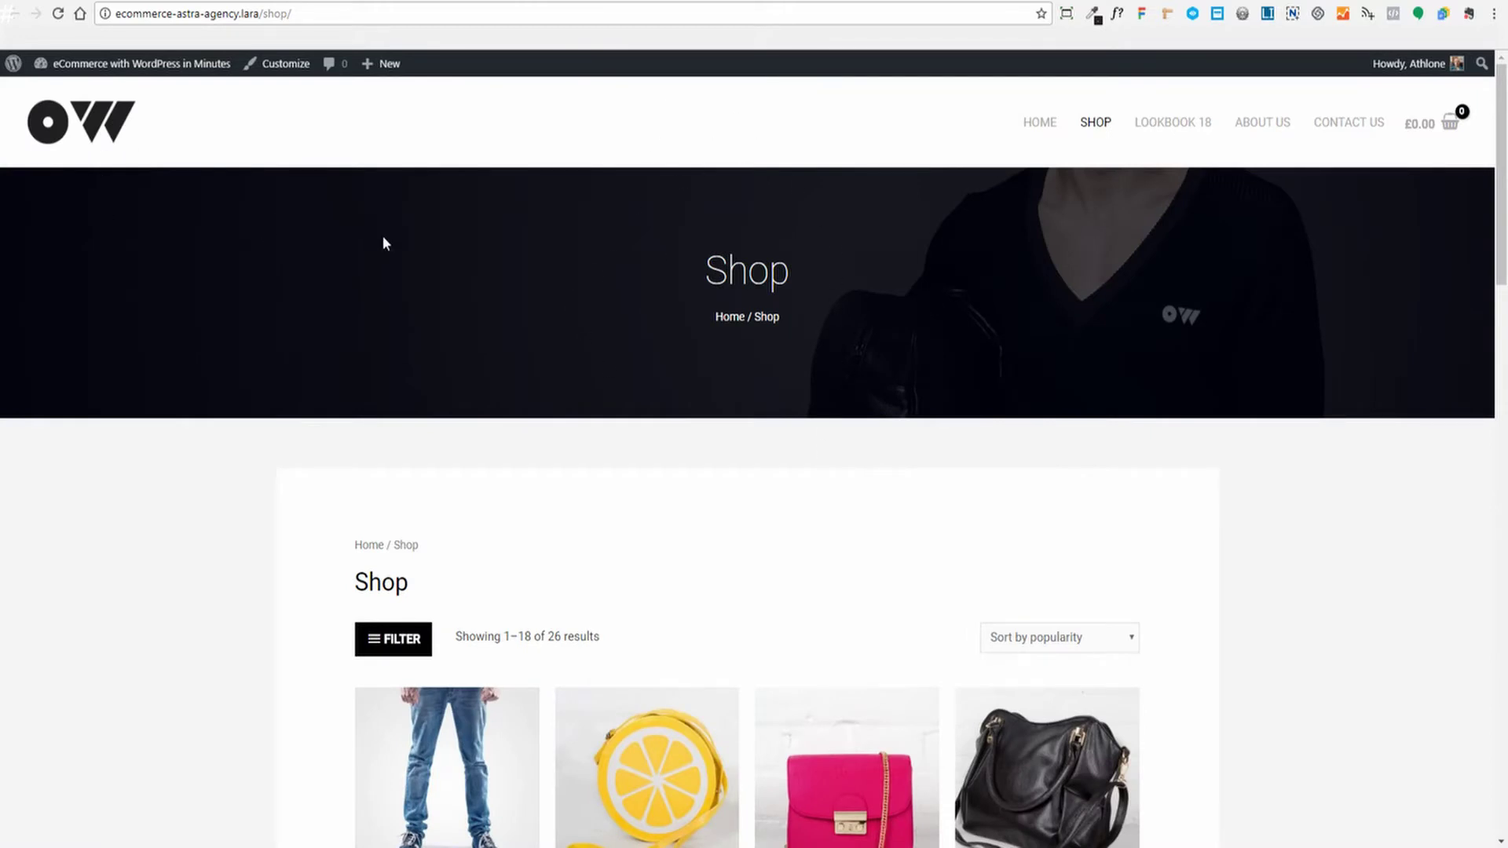
pyautogui.click(413, 0)
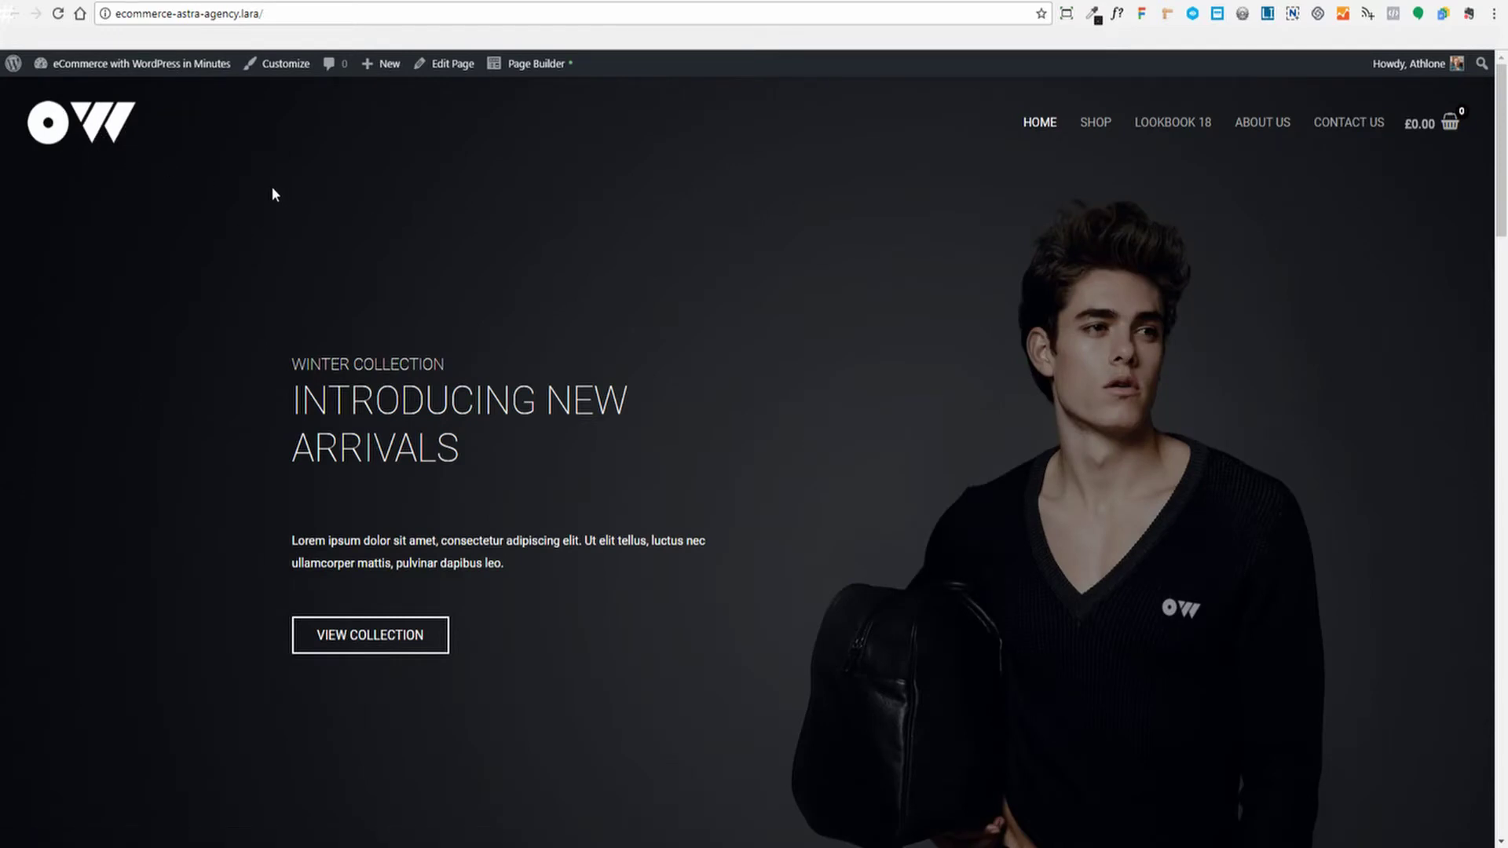
pyautogui.hotkey('ctrl', 'Tab')
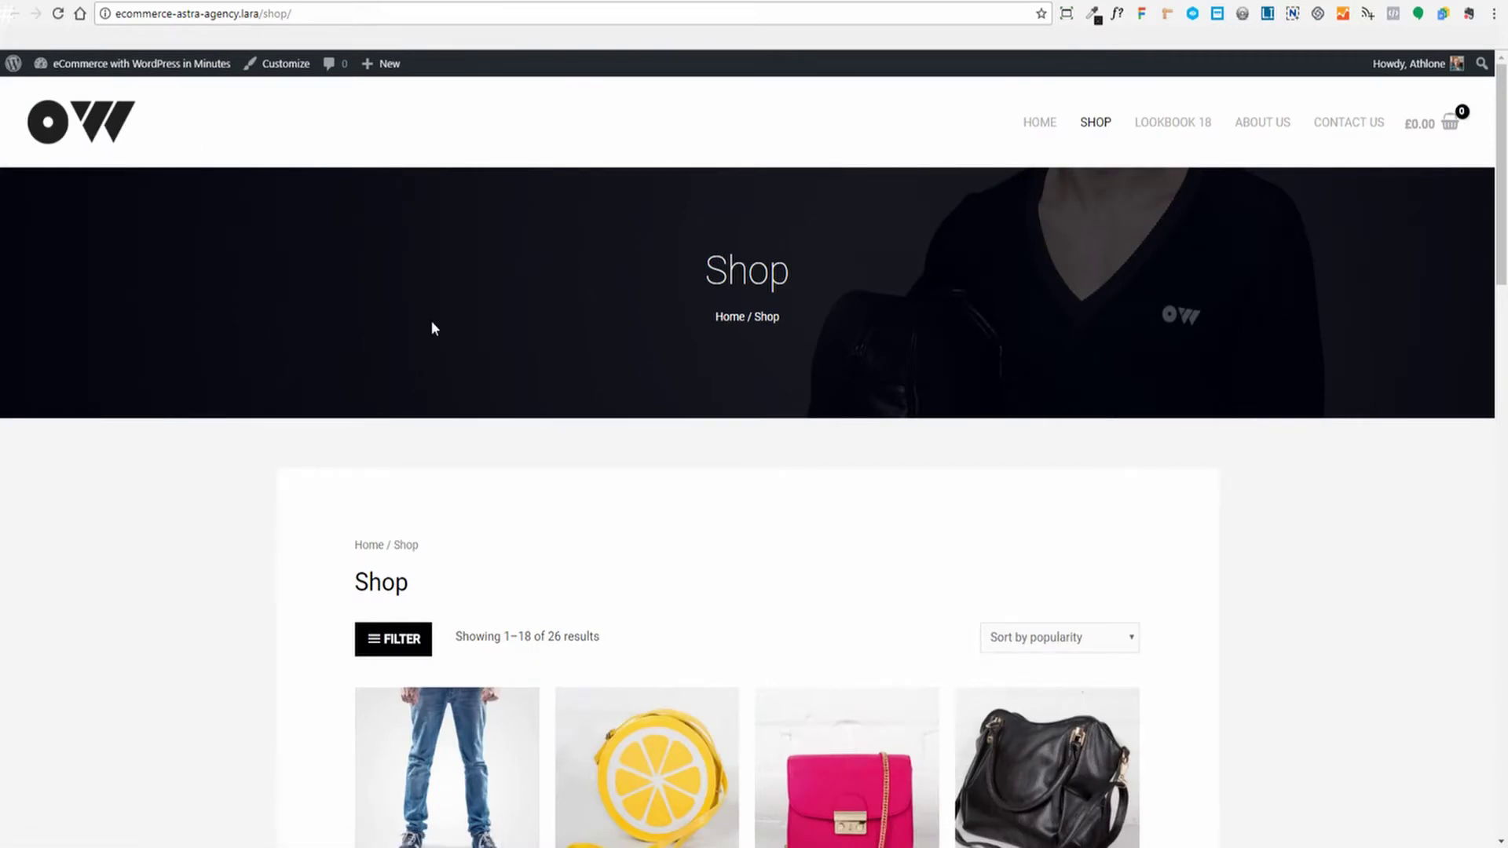
pyautogui.hotkey('ctrl', 'Tab')
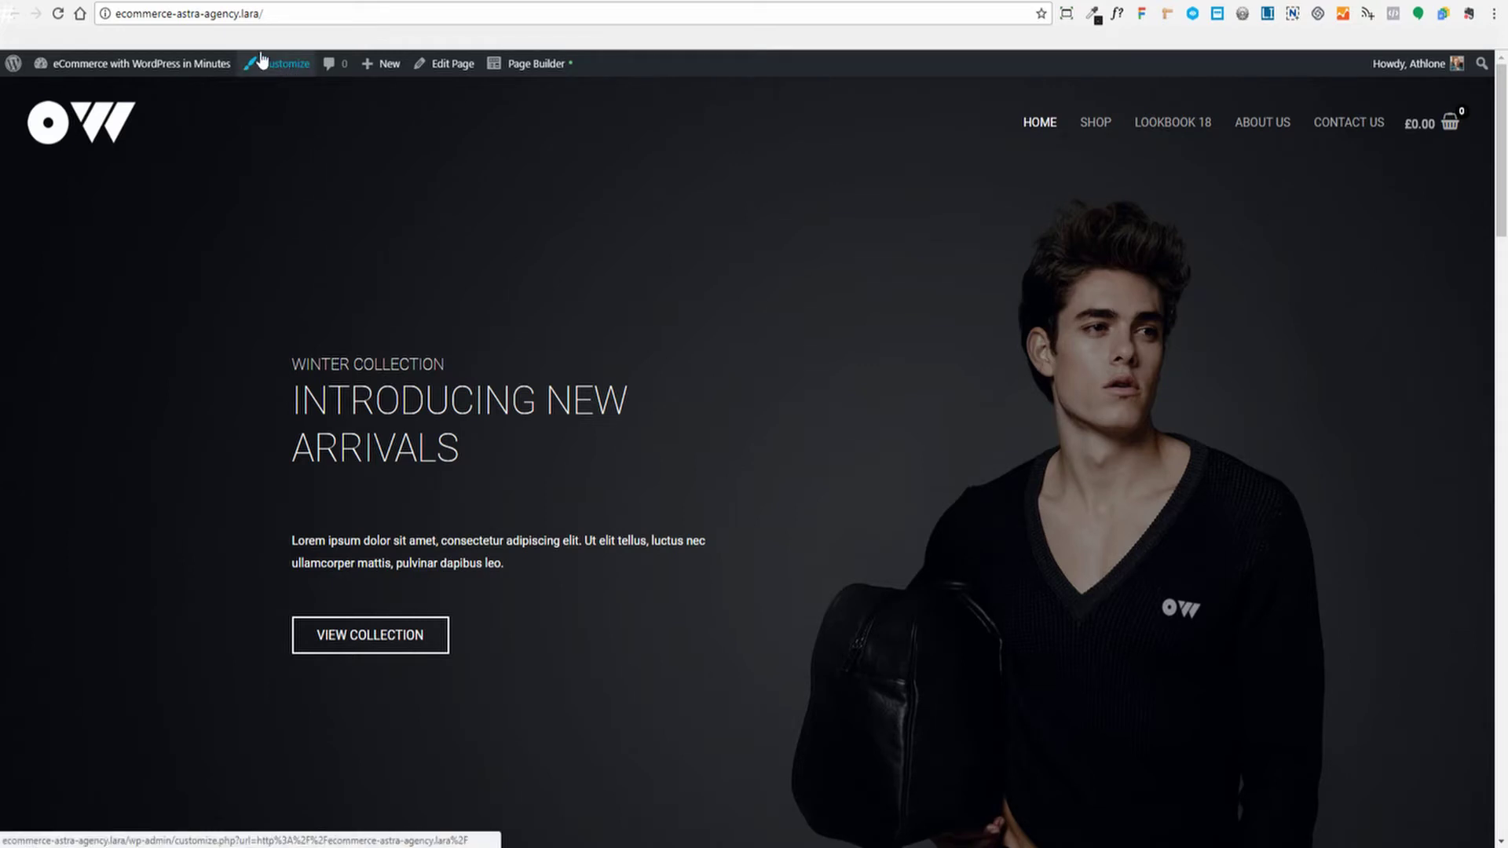
# Open Appearance > Customize > Site Identity from the dashboard
pyautogui.click(197, 63)
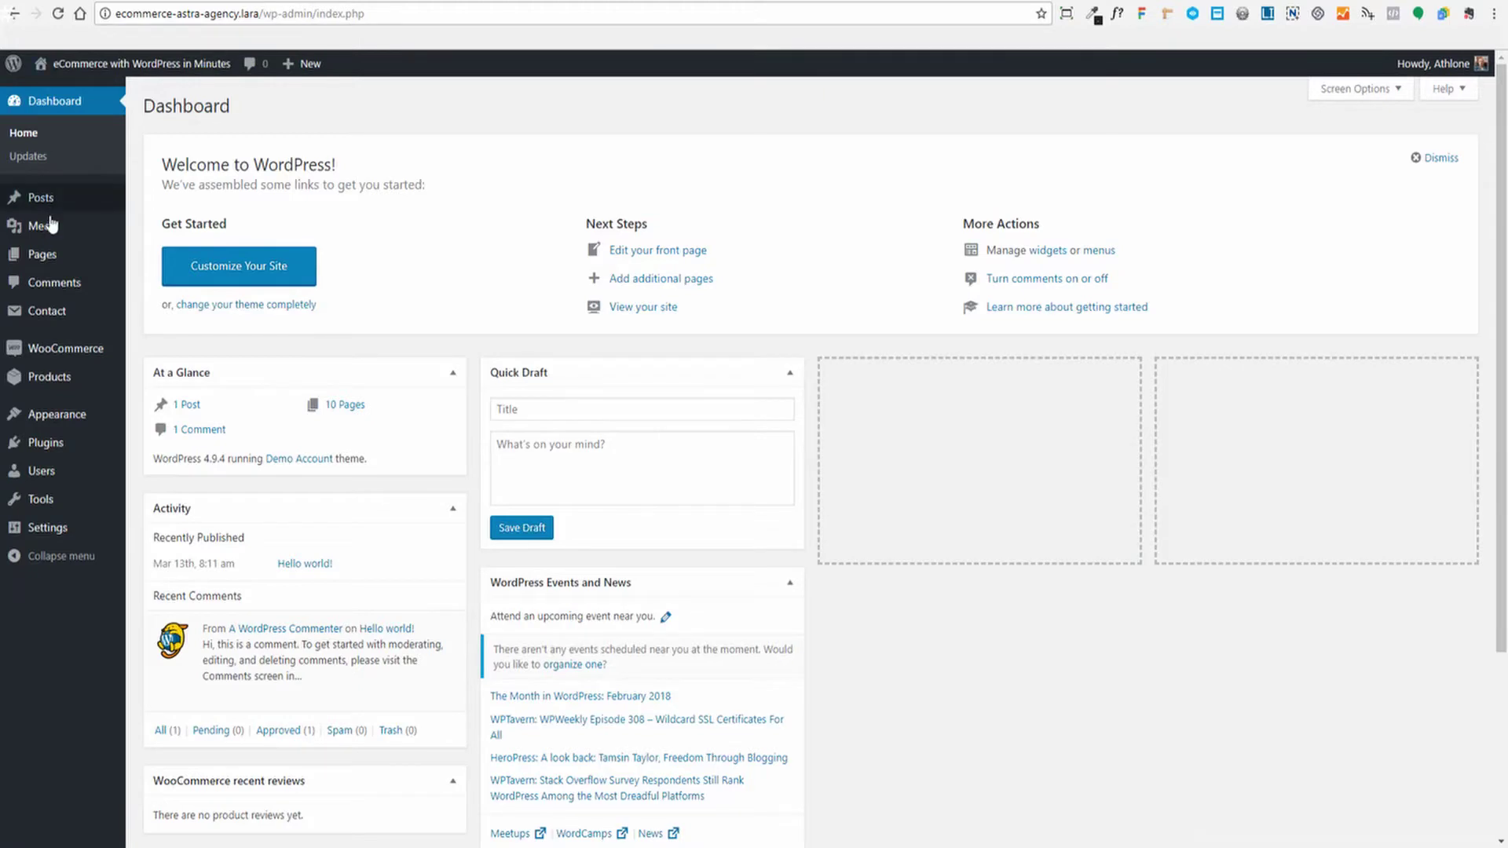
pyautogui.moveTo(63, 414)
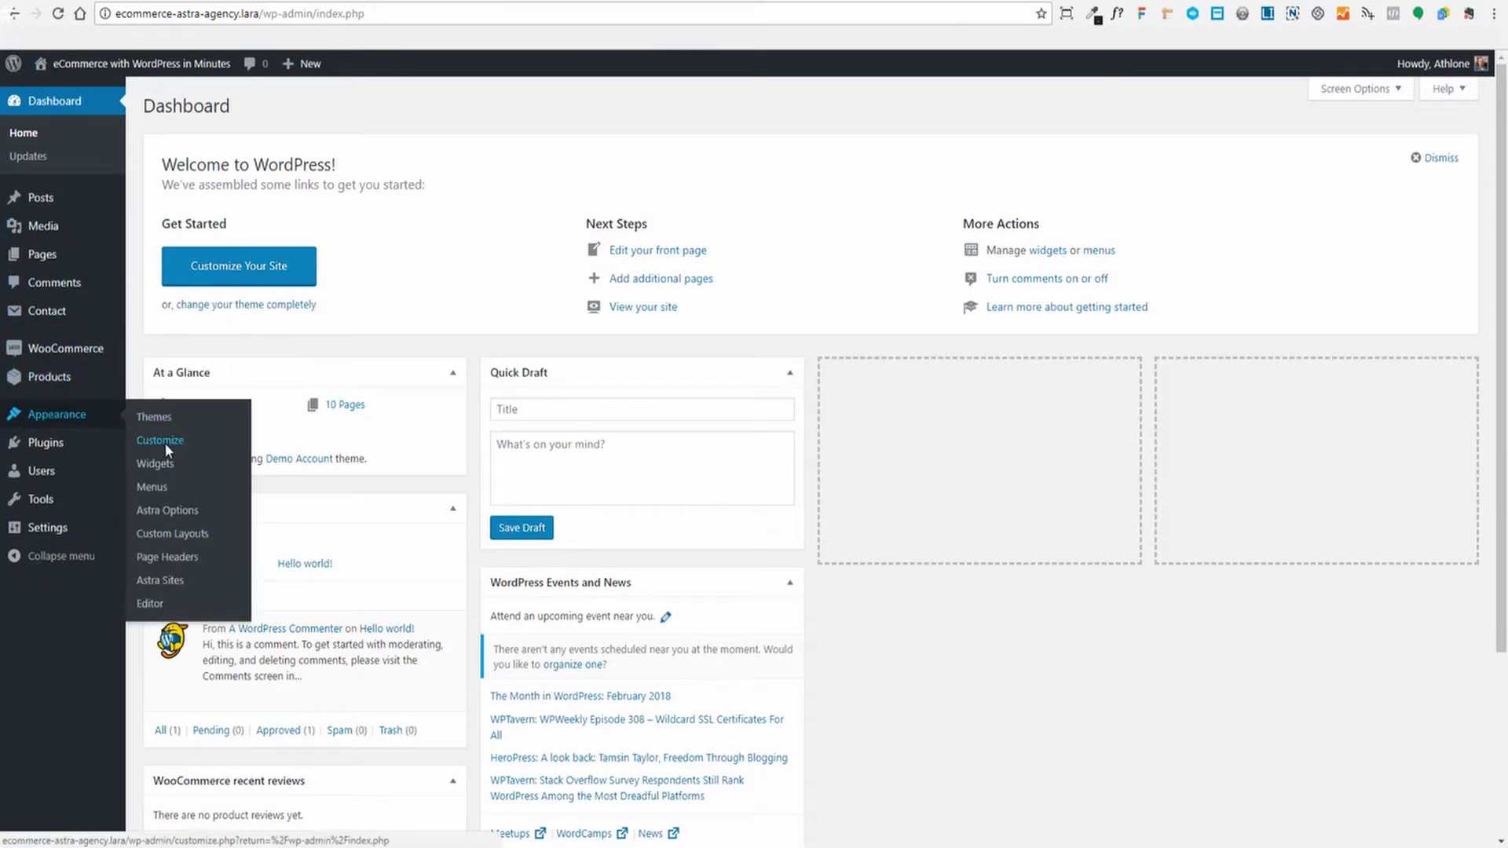
pyautogui.click(196, 440)
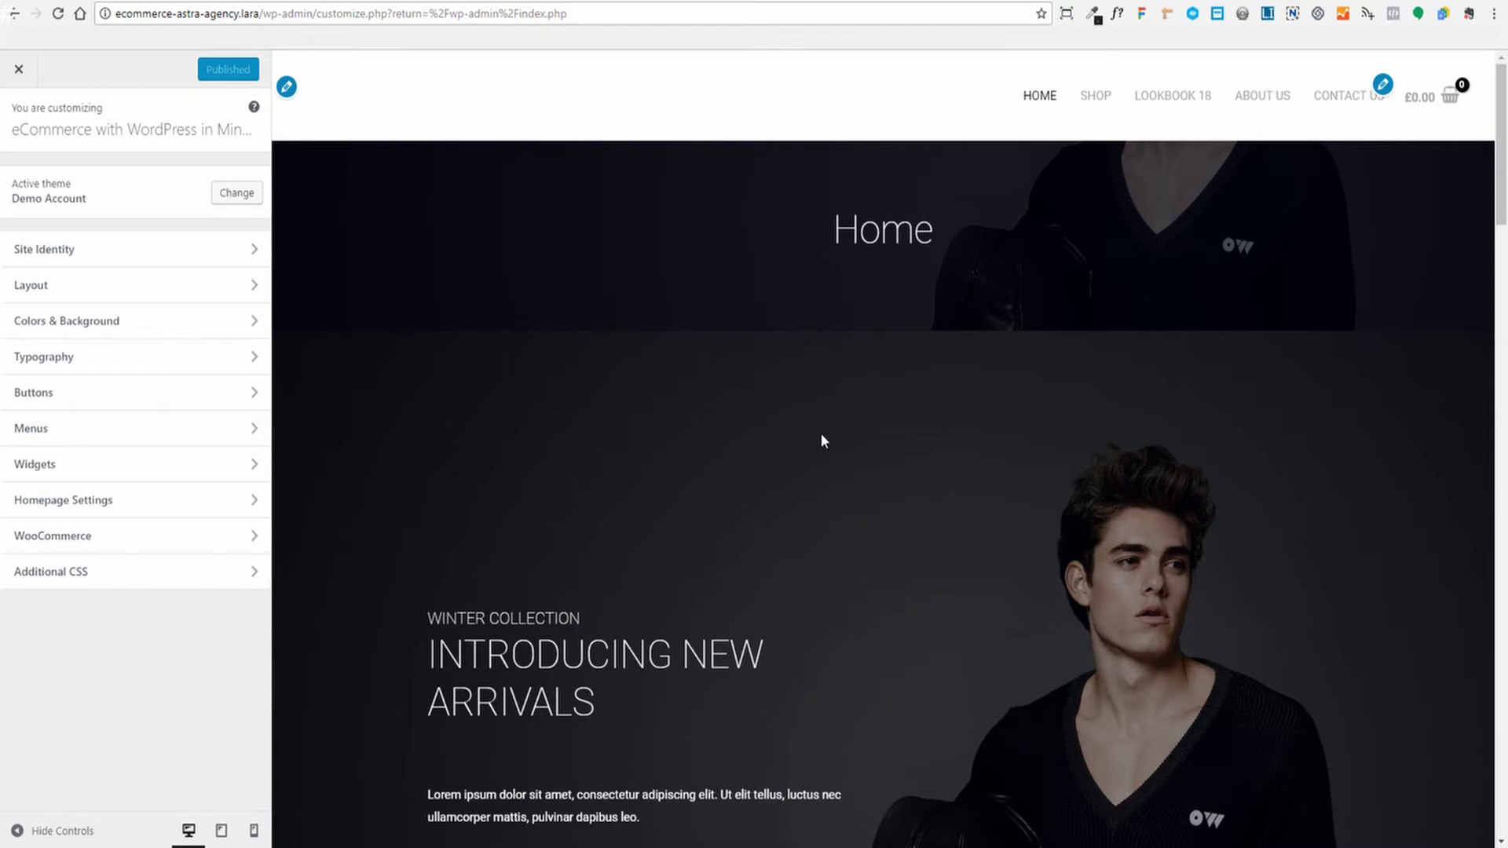
pyautogui.click(92, 251)
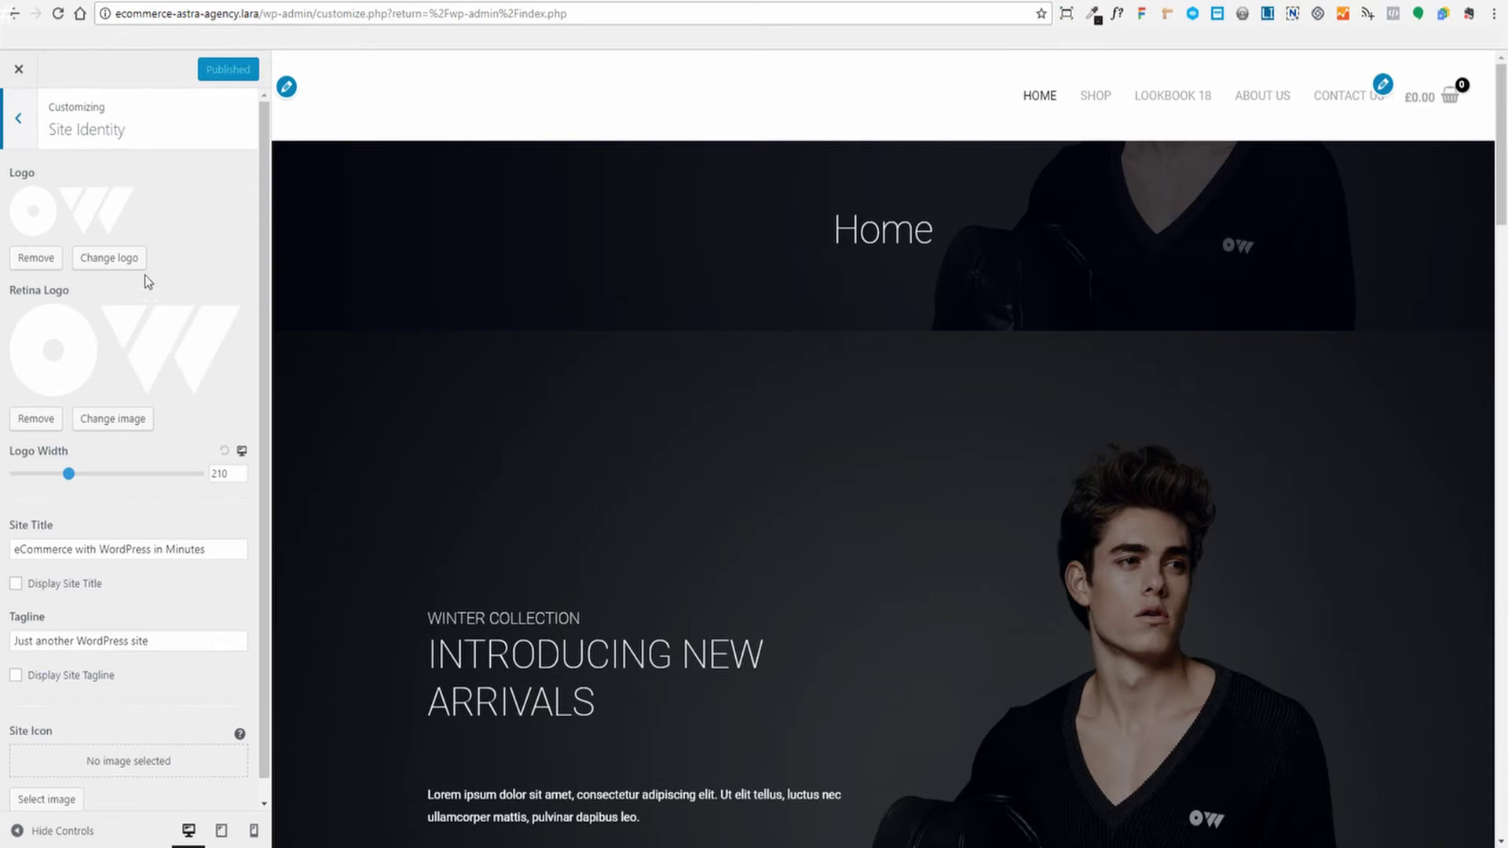
# Set store-logo.png as the site logo, skipping cropping
pyautogui.click(120, 257)
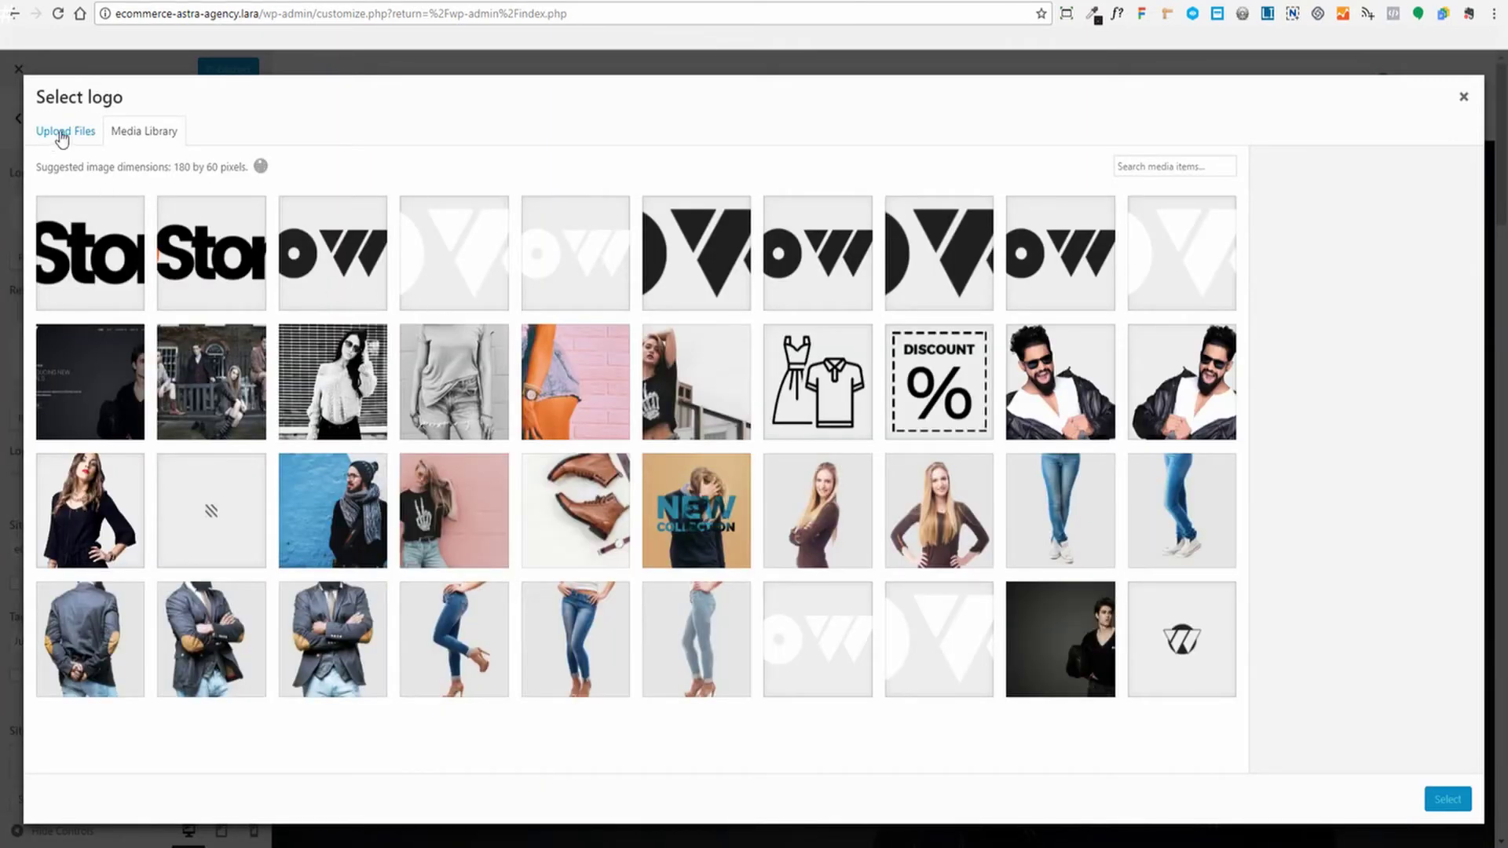
pyautogui.click(69, 138)
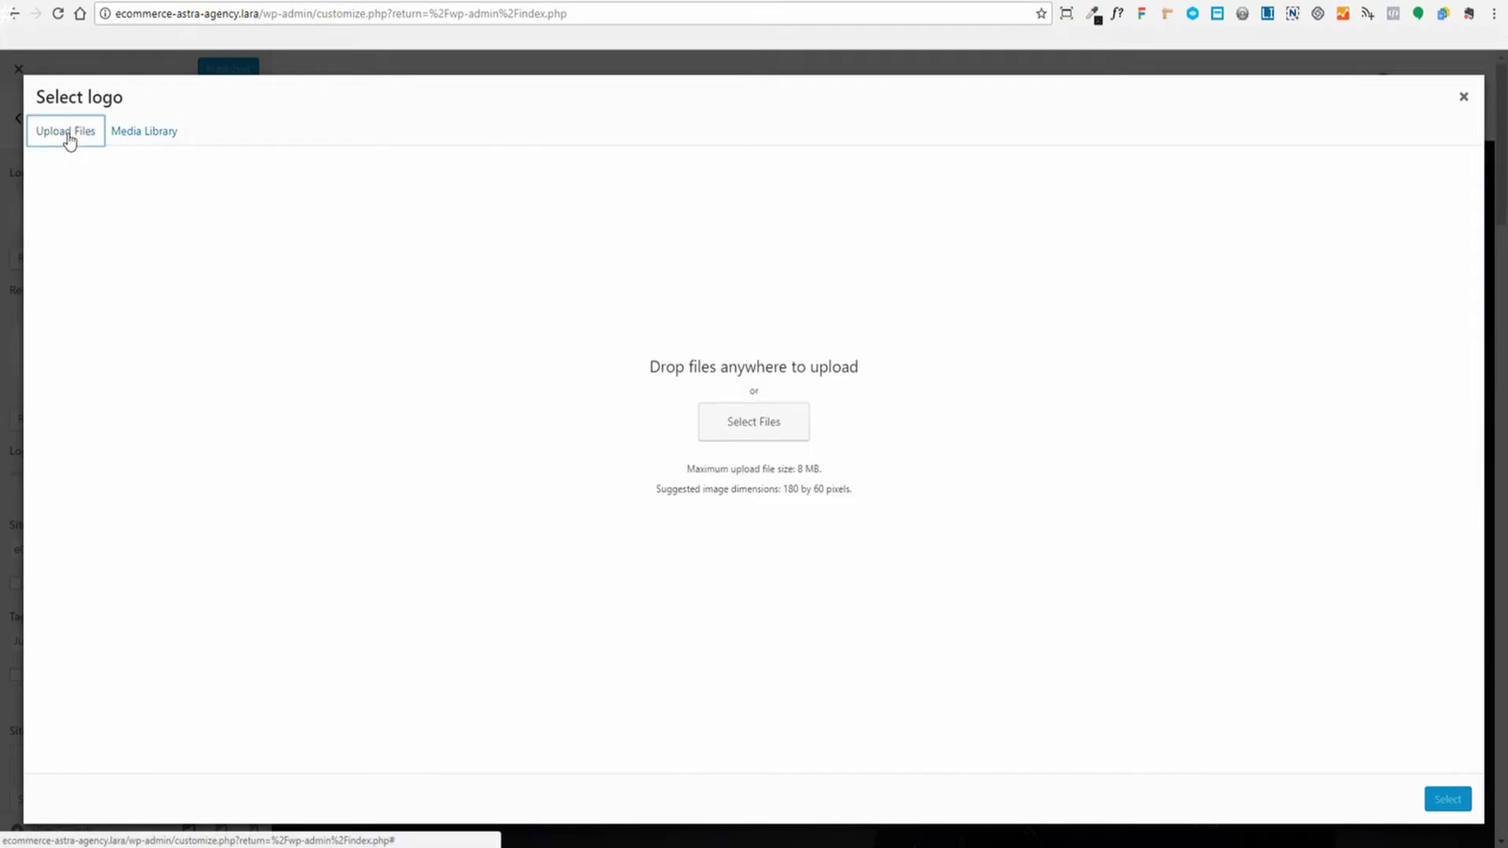
pyautogui.click(145, 132)
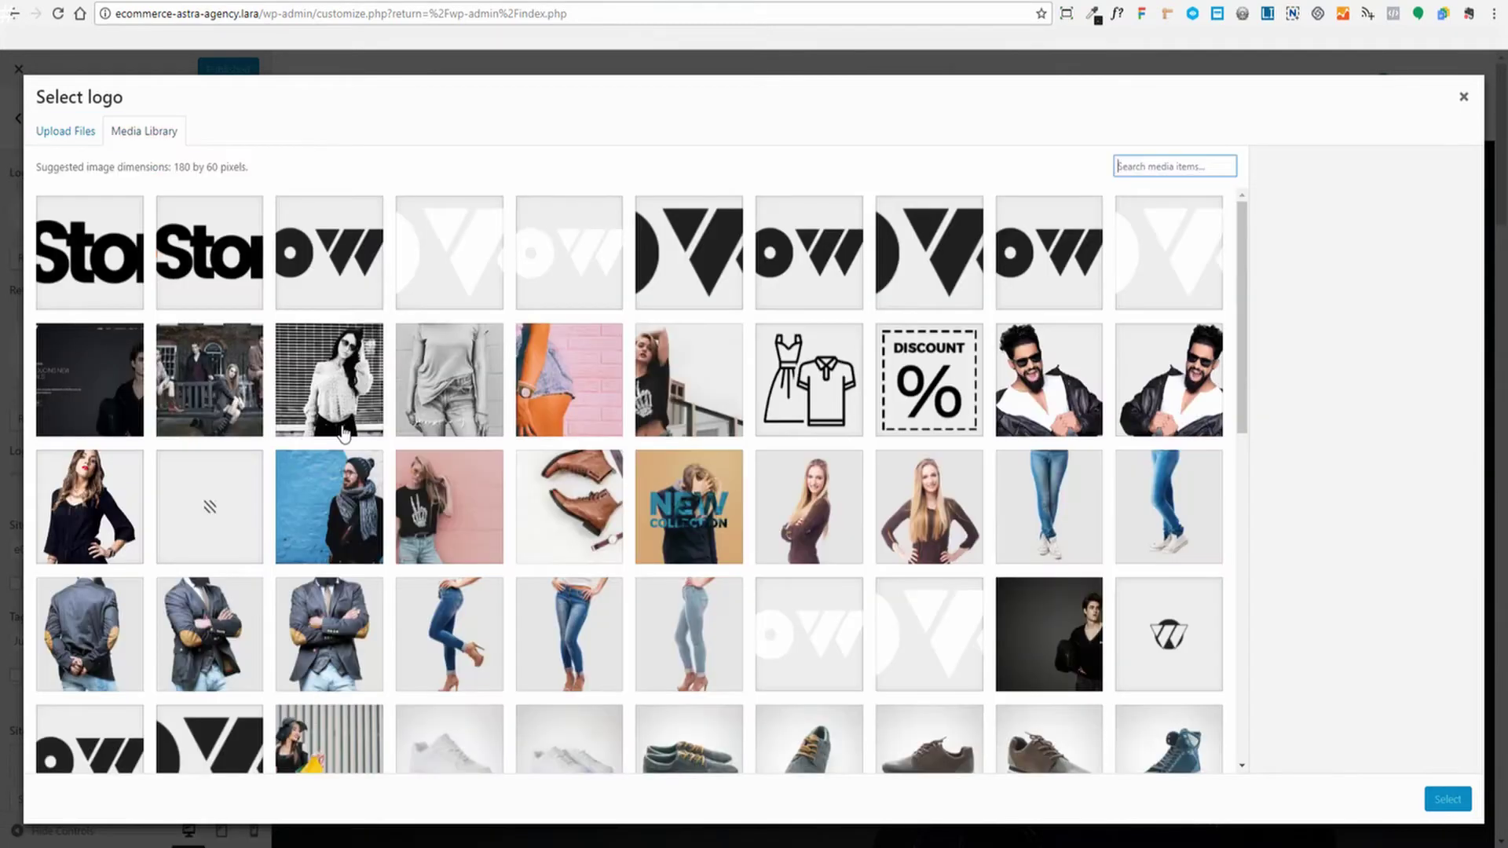
pyautogui.click(208, 240)
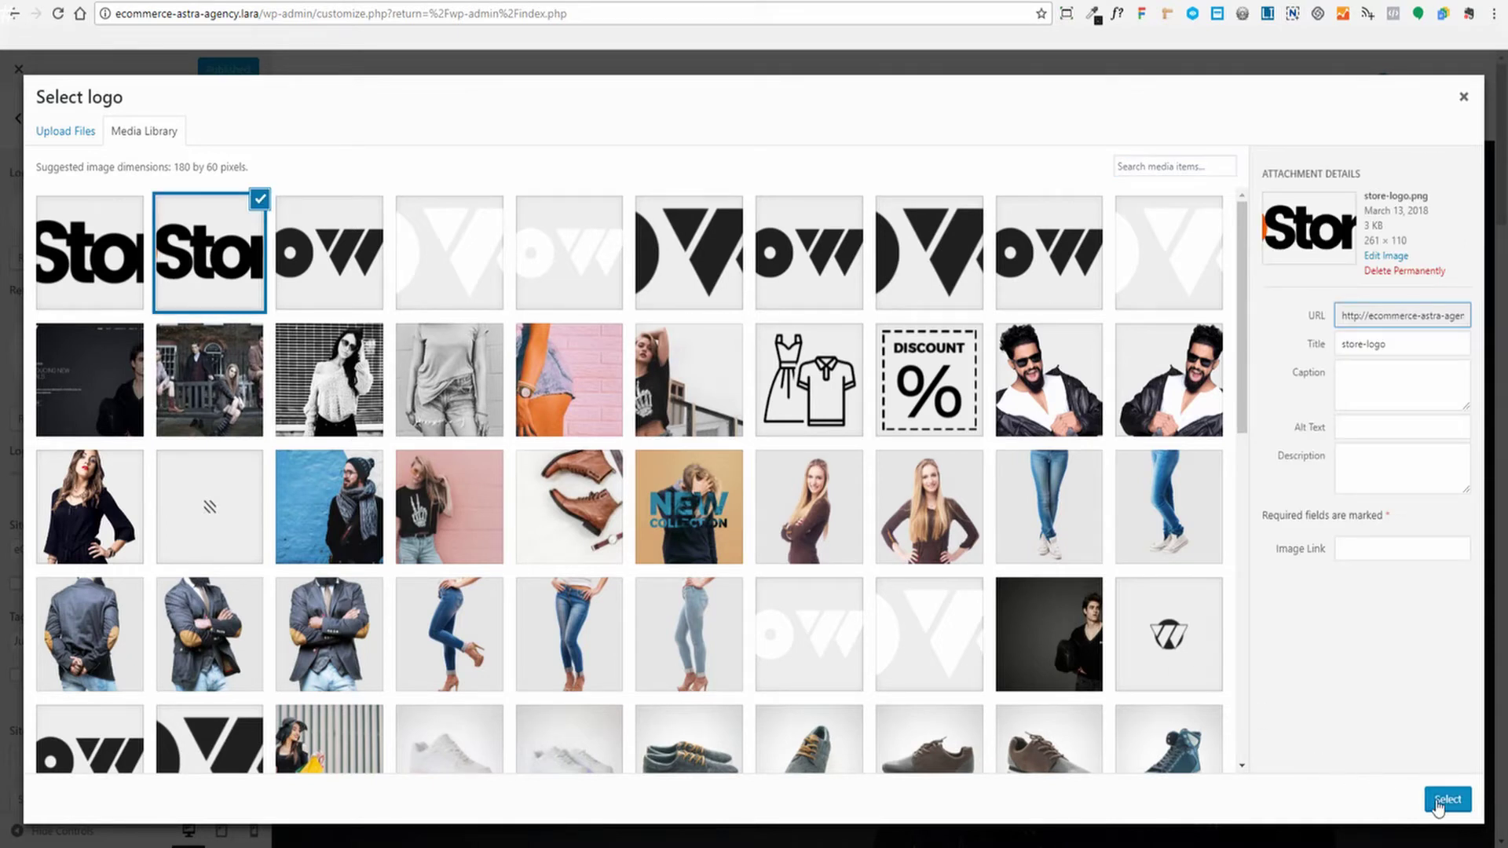
pyautogui.click(1438, 801)
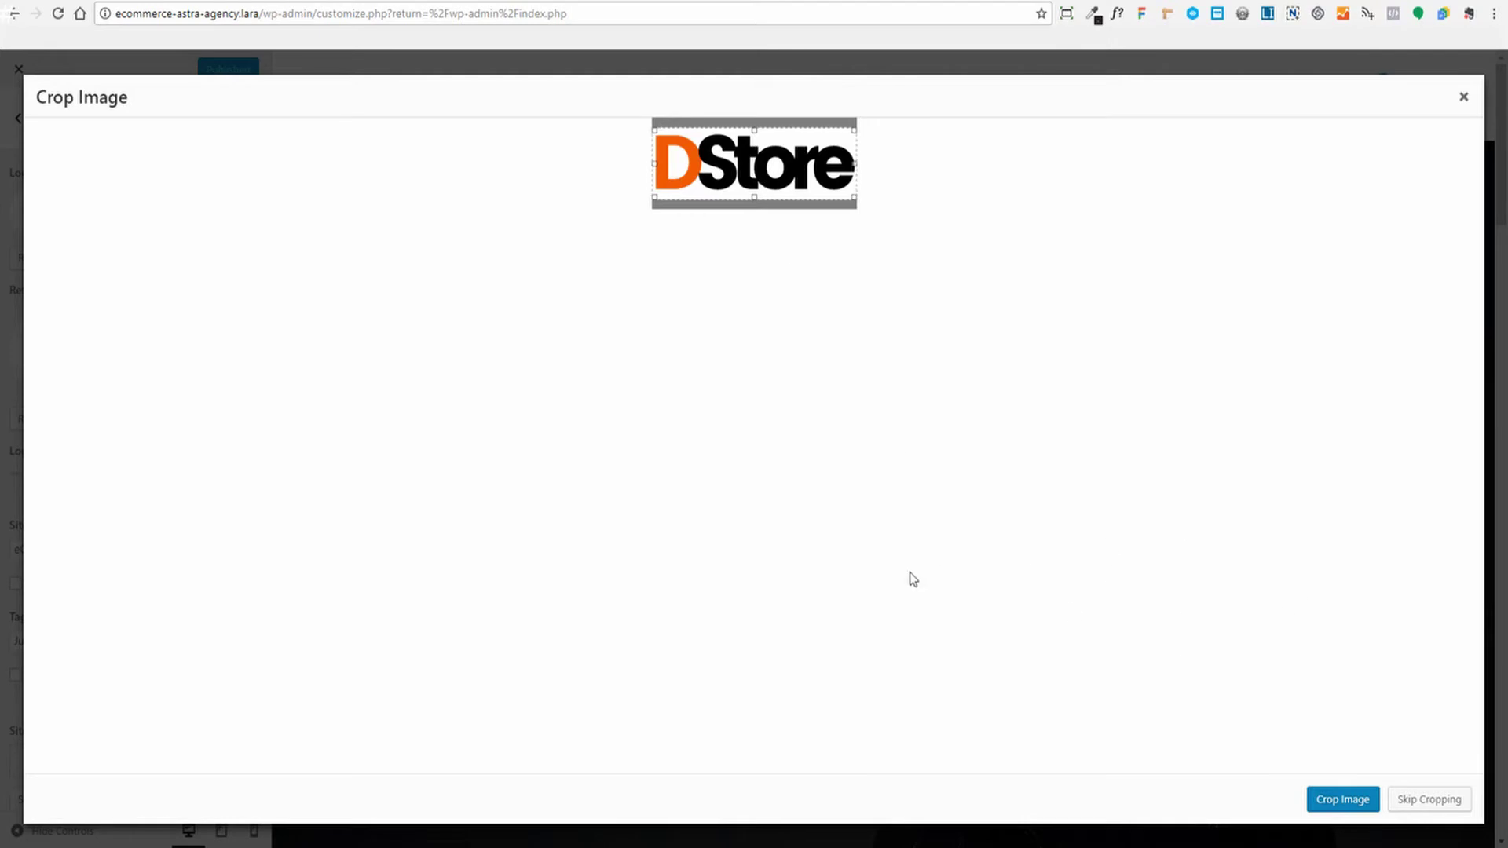
pyautogui.click(1421, 801)
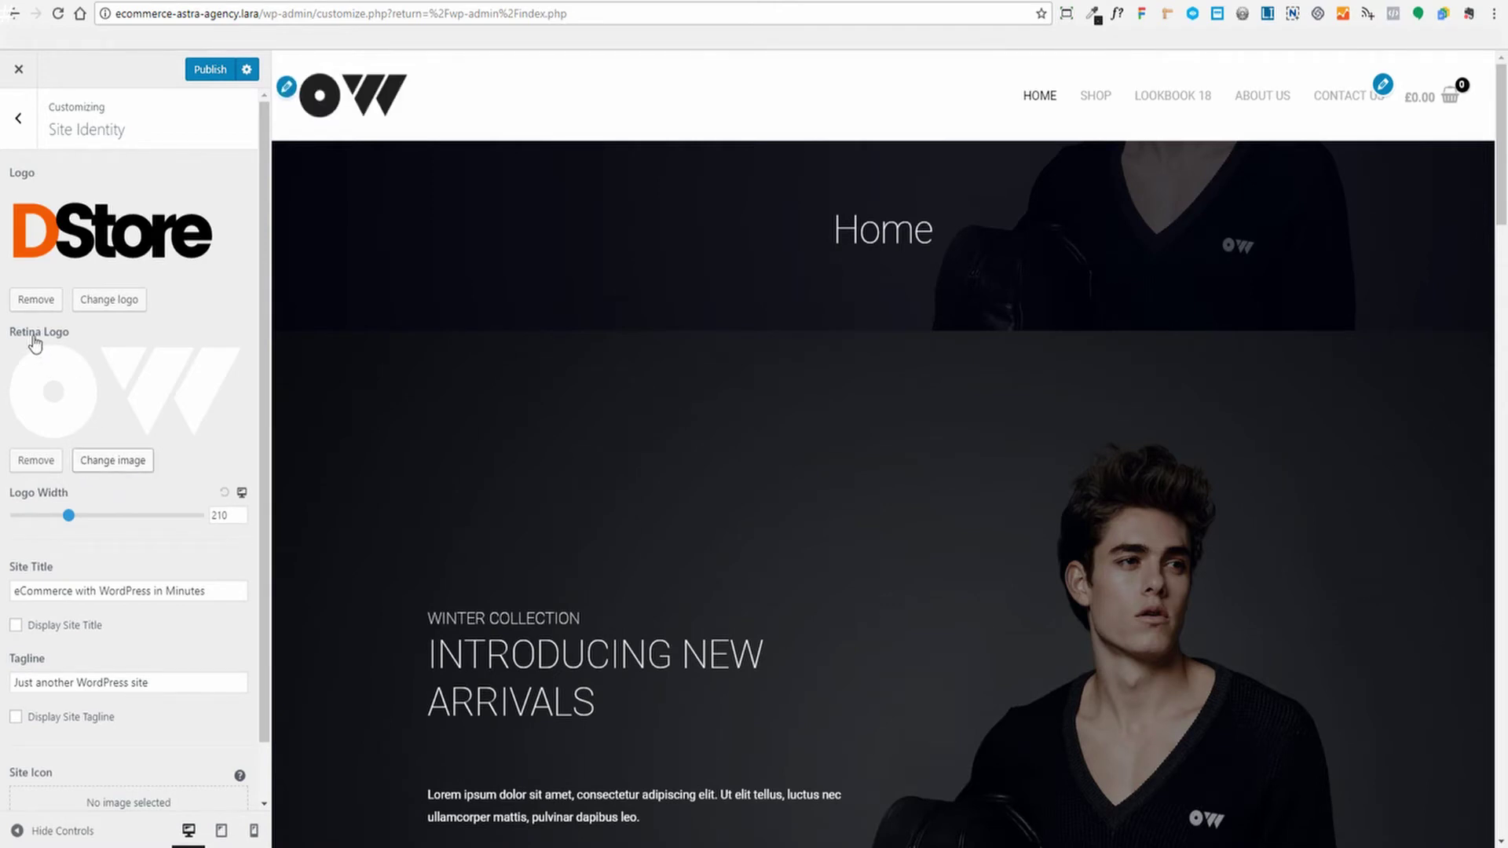
# Set store-logo-ret.png as the Retina Logo
pyautogui.click(103, 466)
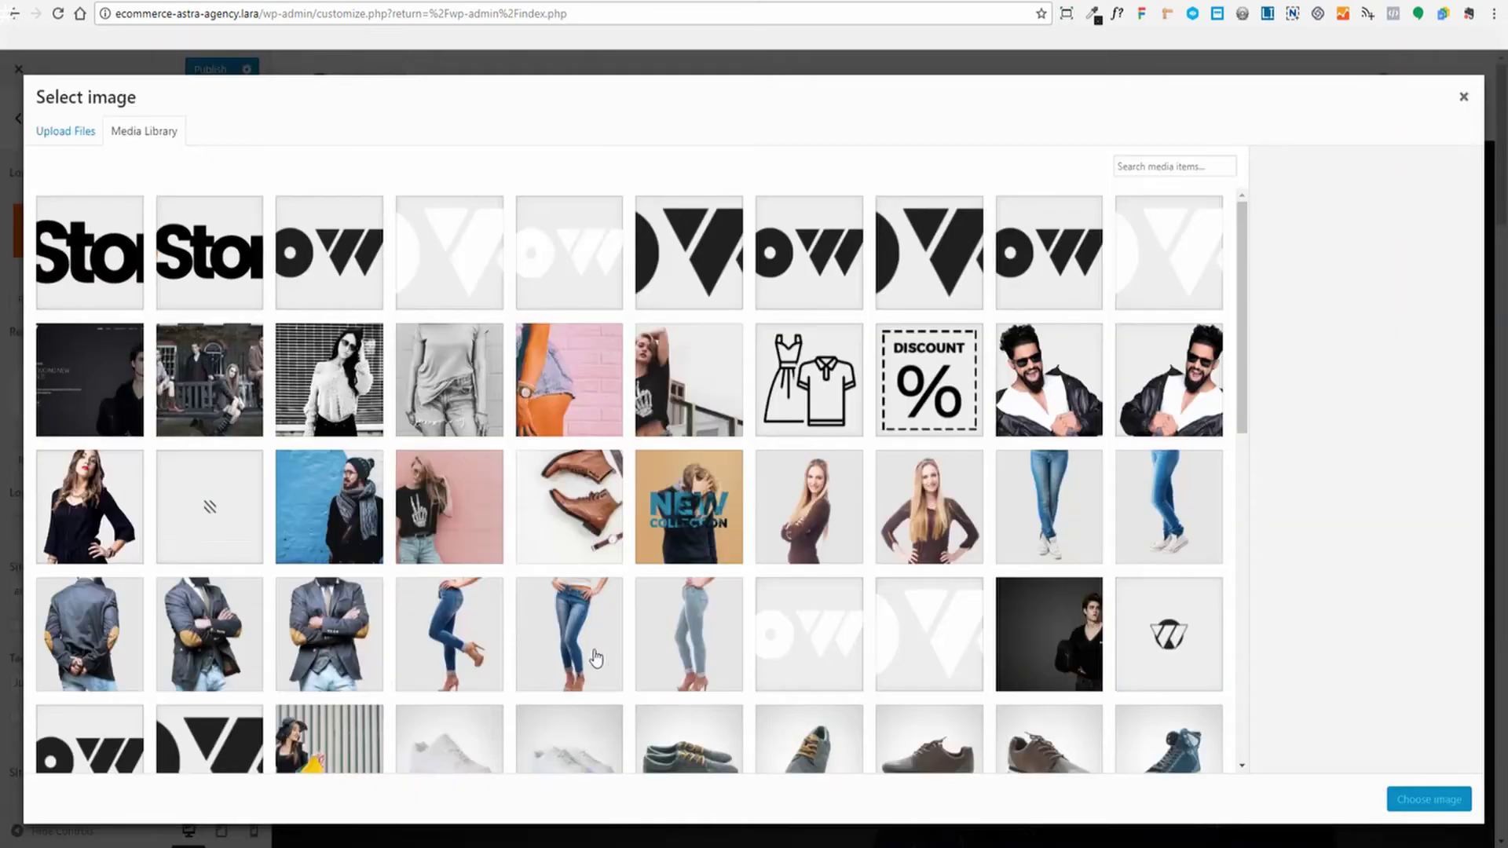
pyautogui.click(106, 277)
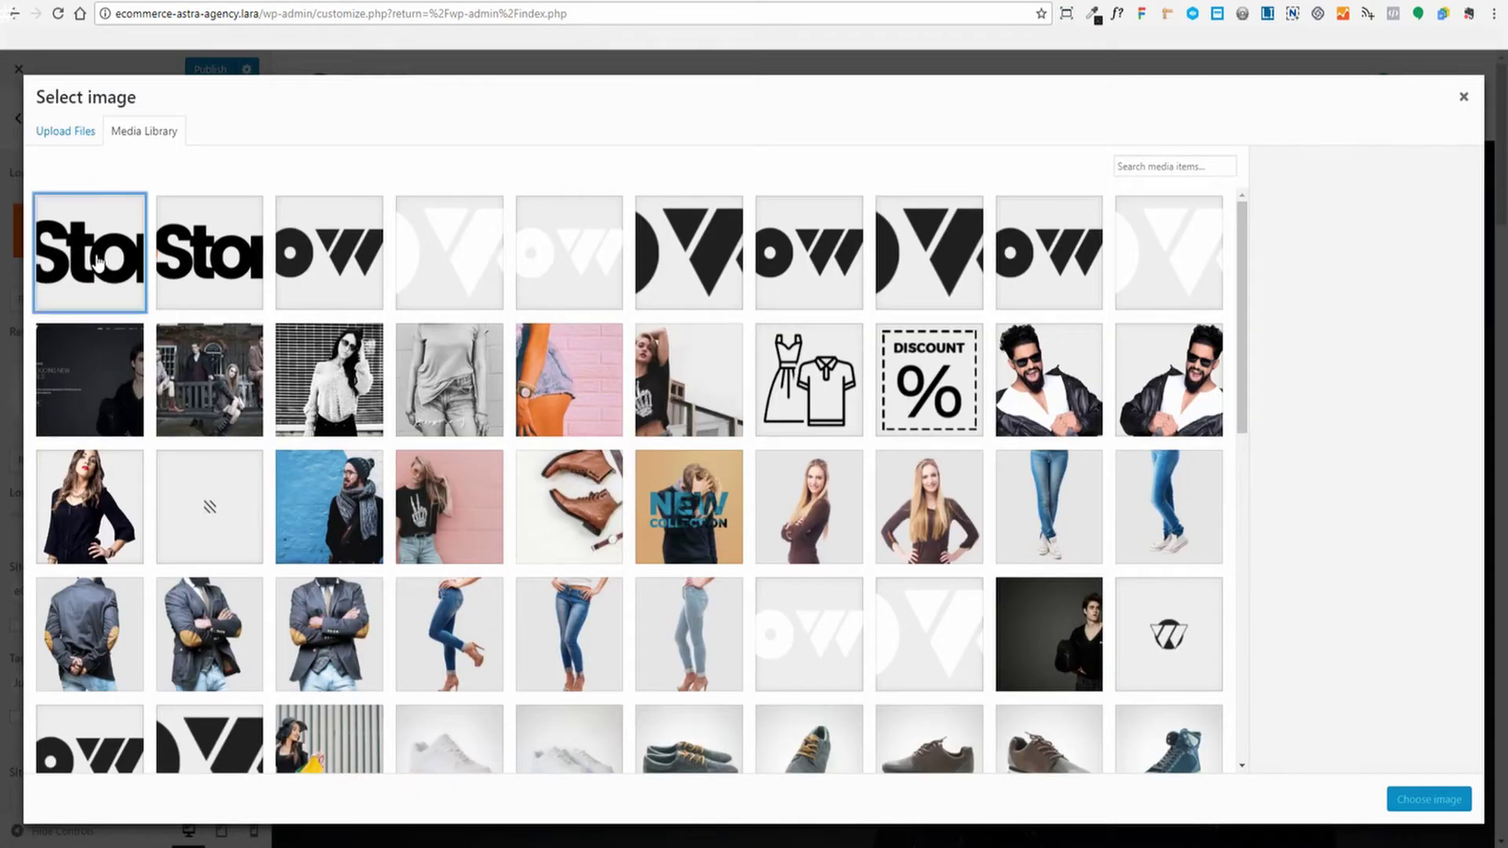
pyautogui.click(1417, 803)
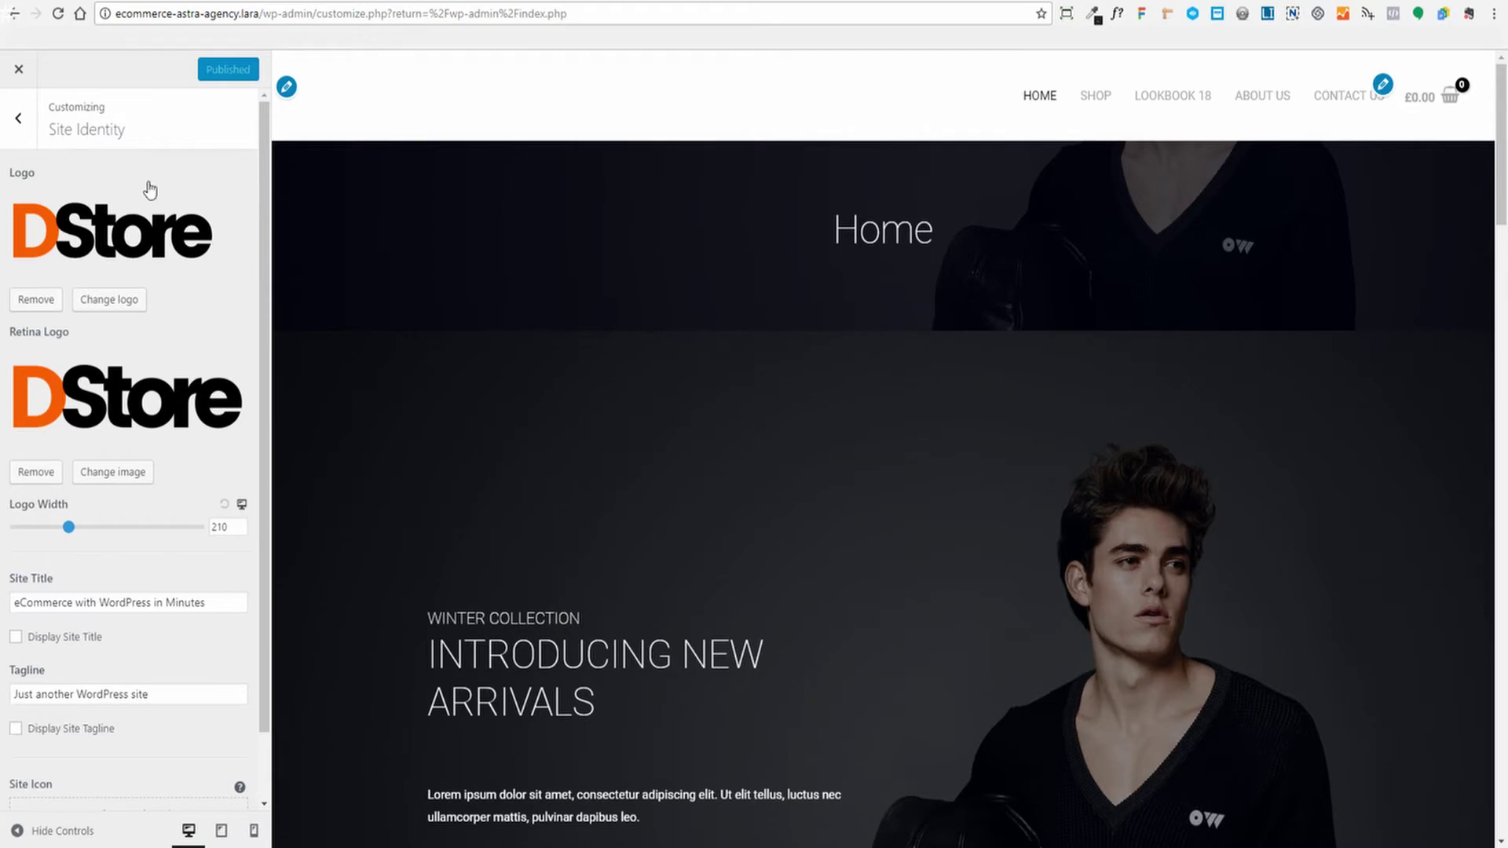
# Set the white DStore image as the Transparent Header logo under Layout > Header
pyautogui.click(17, 117)
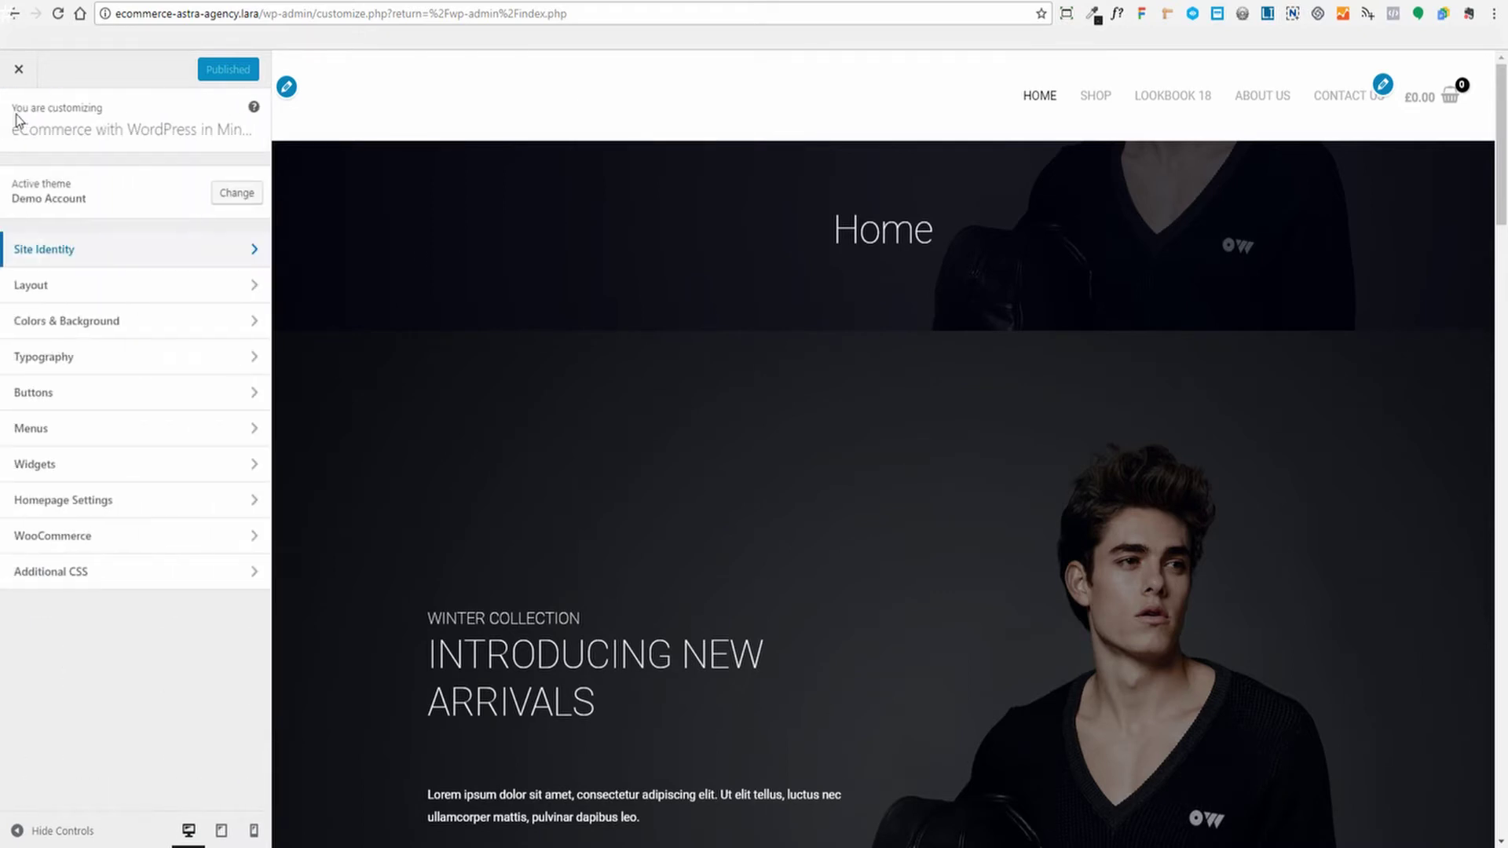
pyautogui.click(78, 294)
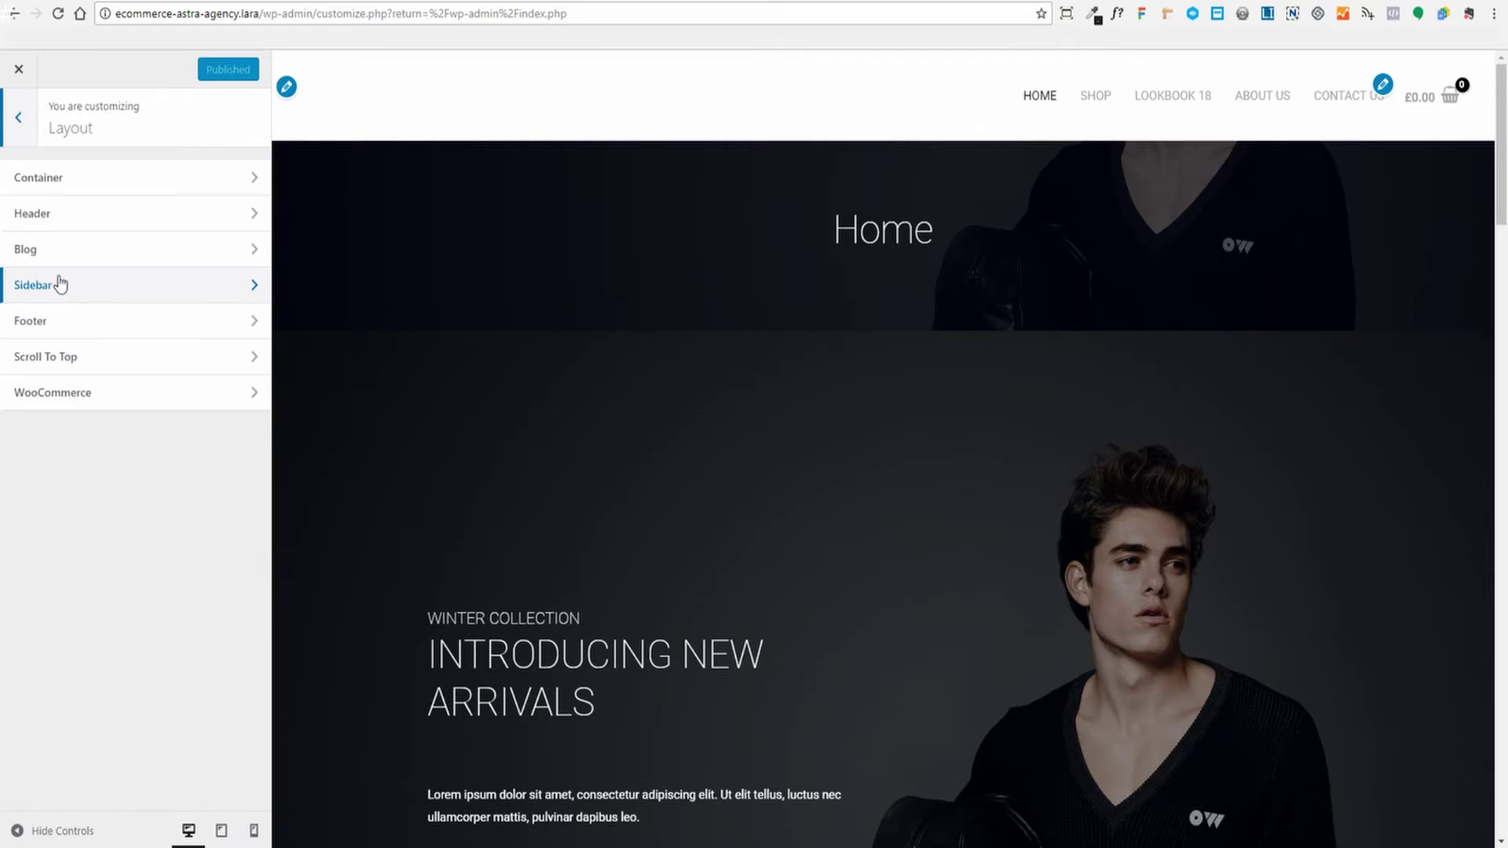
pyautogui.click(80, 220)
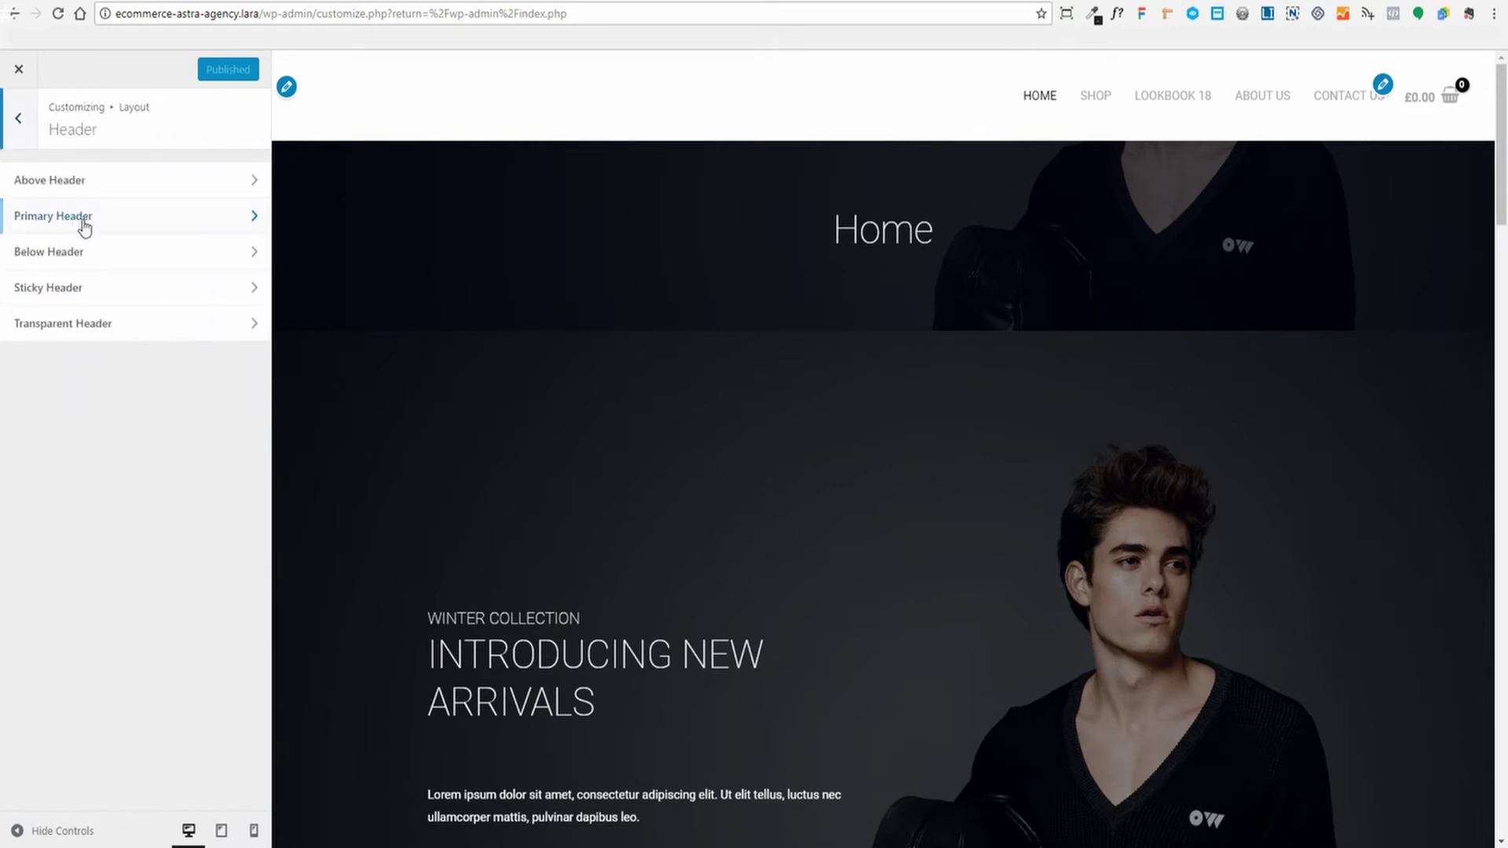
pyautogui.click(122, 335)
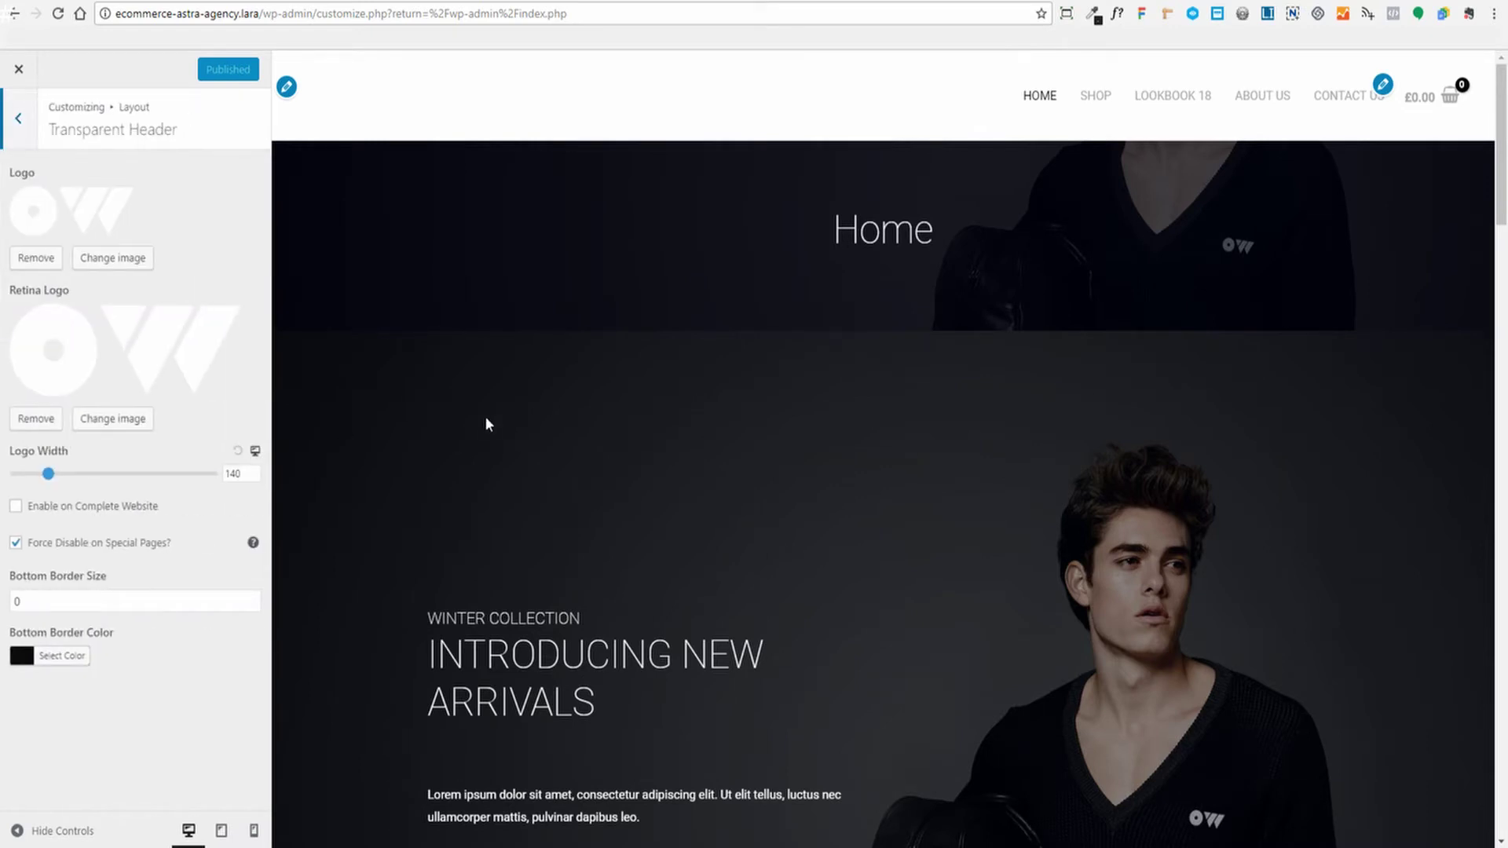
pyautogui.click(110, 259)
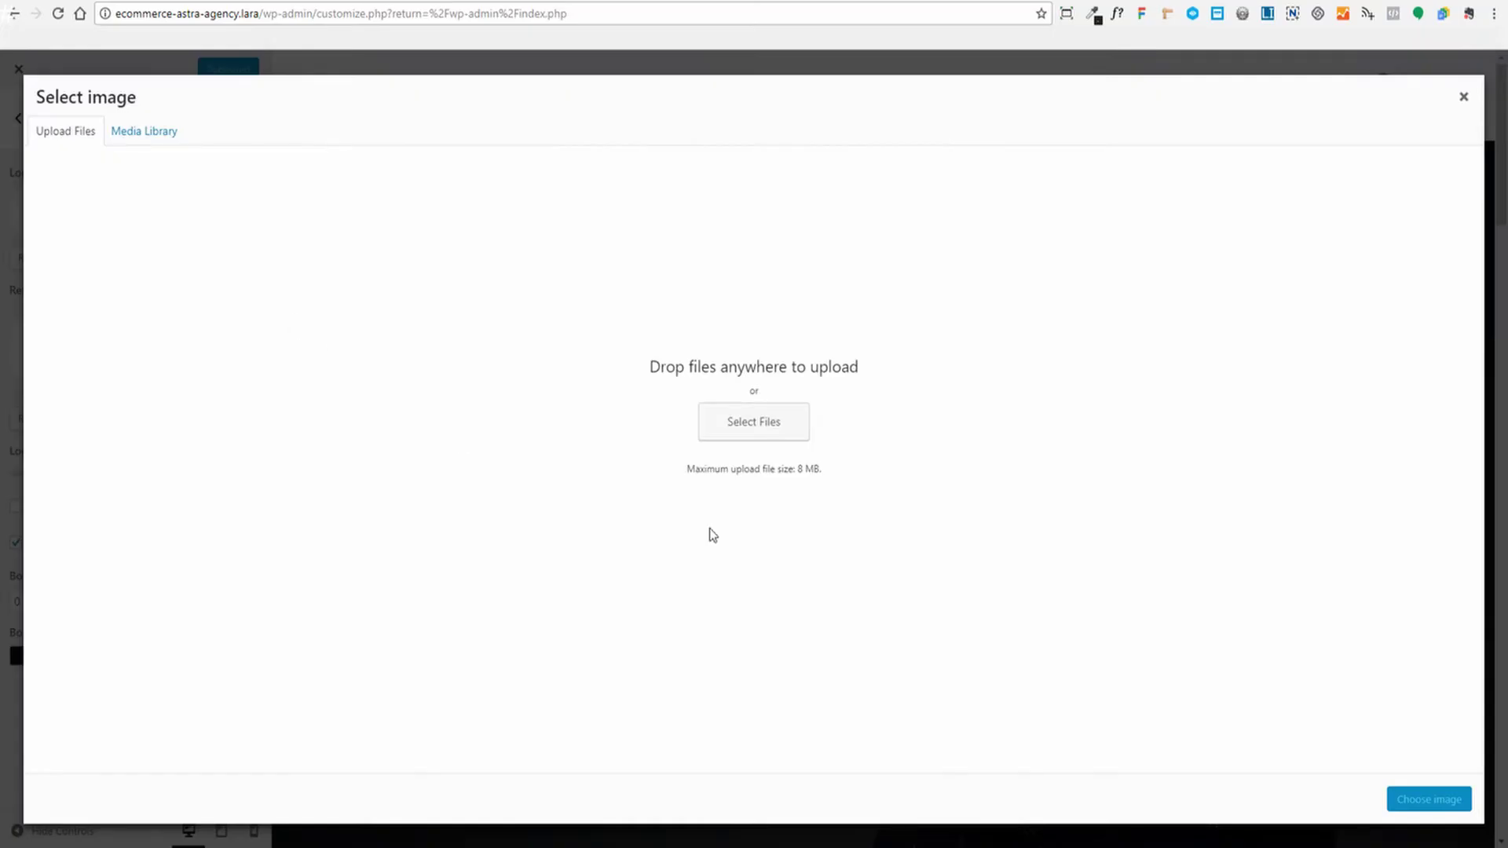
pyautogui.click(766, 430)
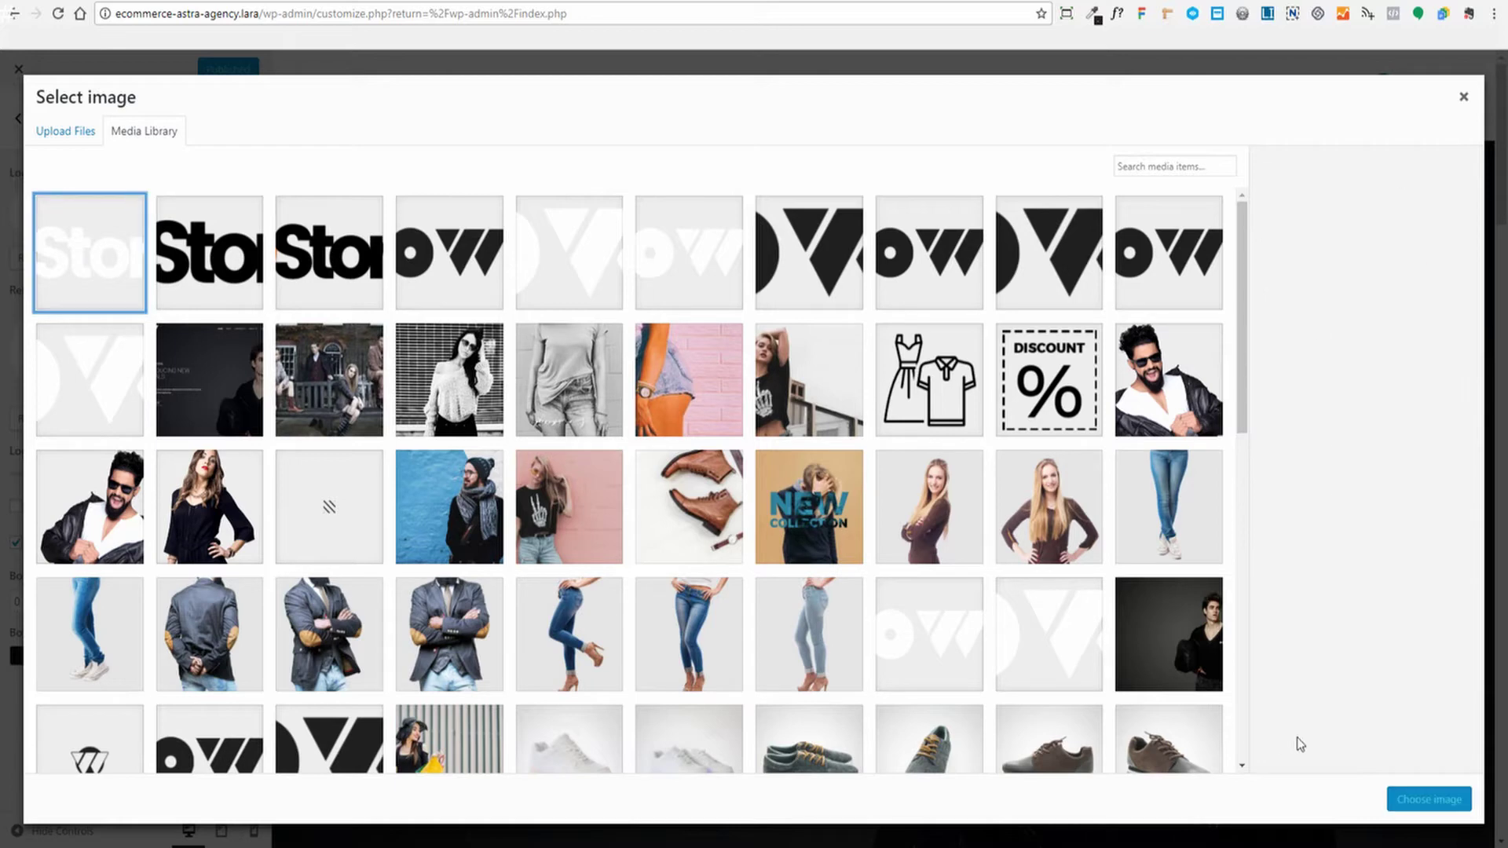
pyautogui.click(1426, 800)
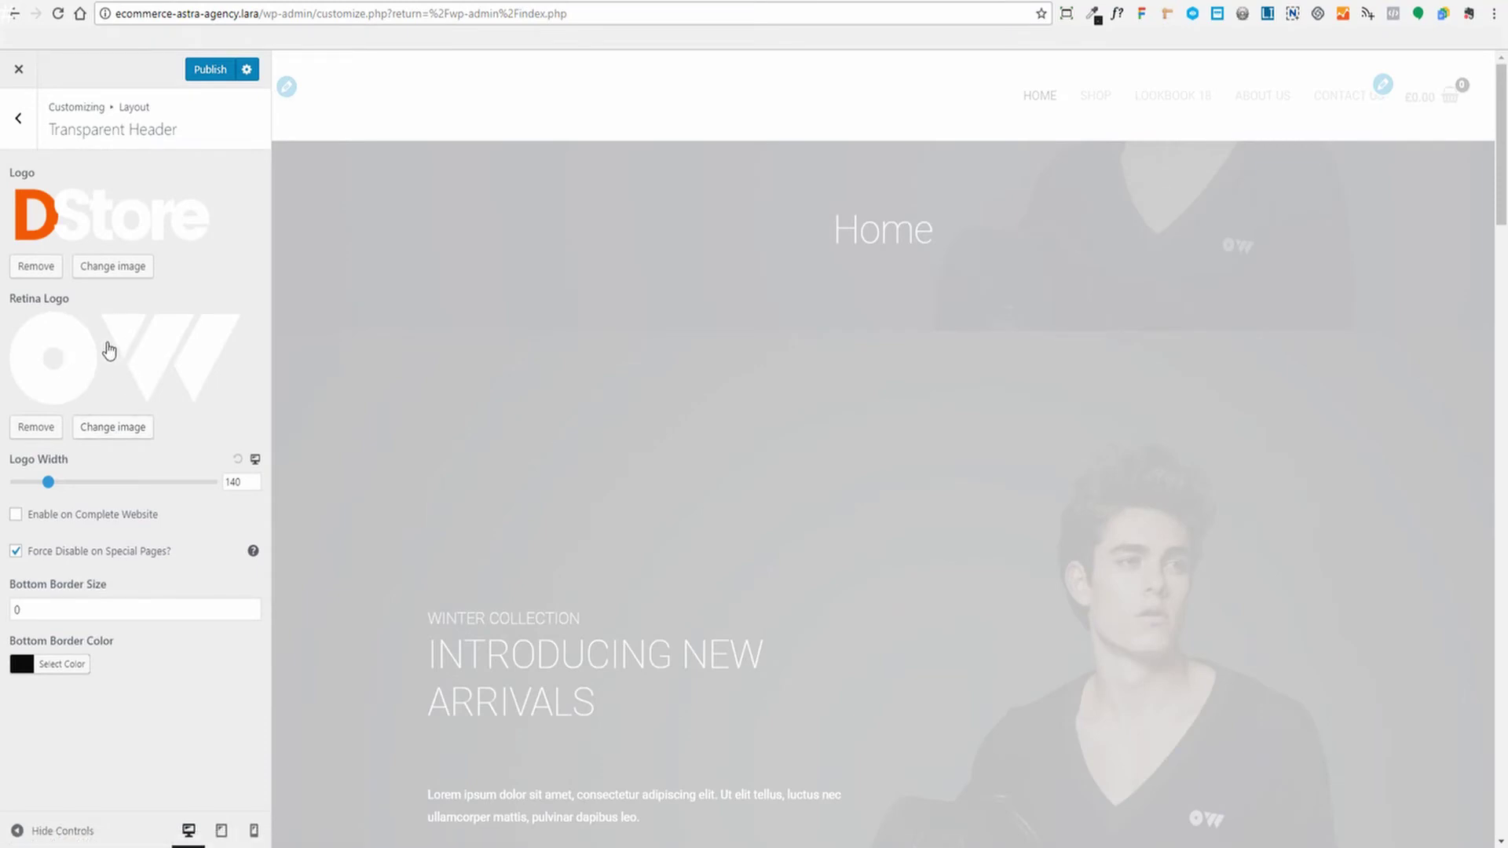
# Set the white DStore image as the transparent retina logo and publish
pyautogui.click(95, 427)
pyautogui.click(69, 135)
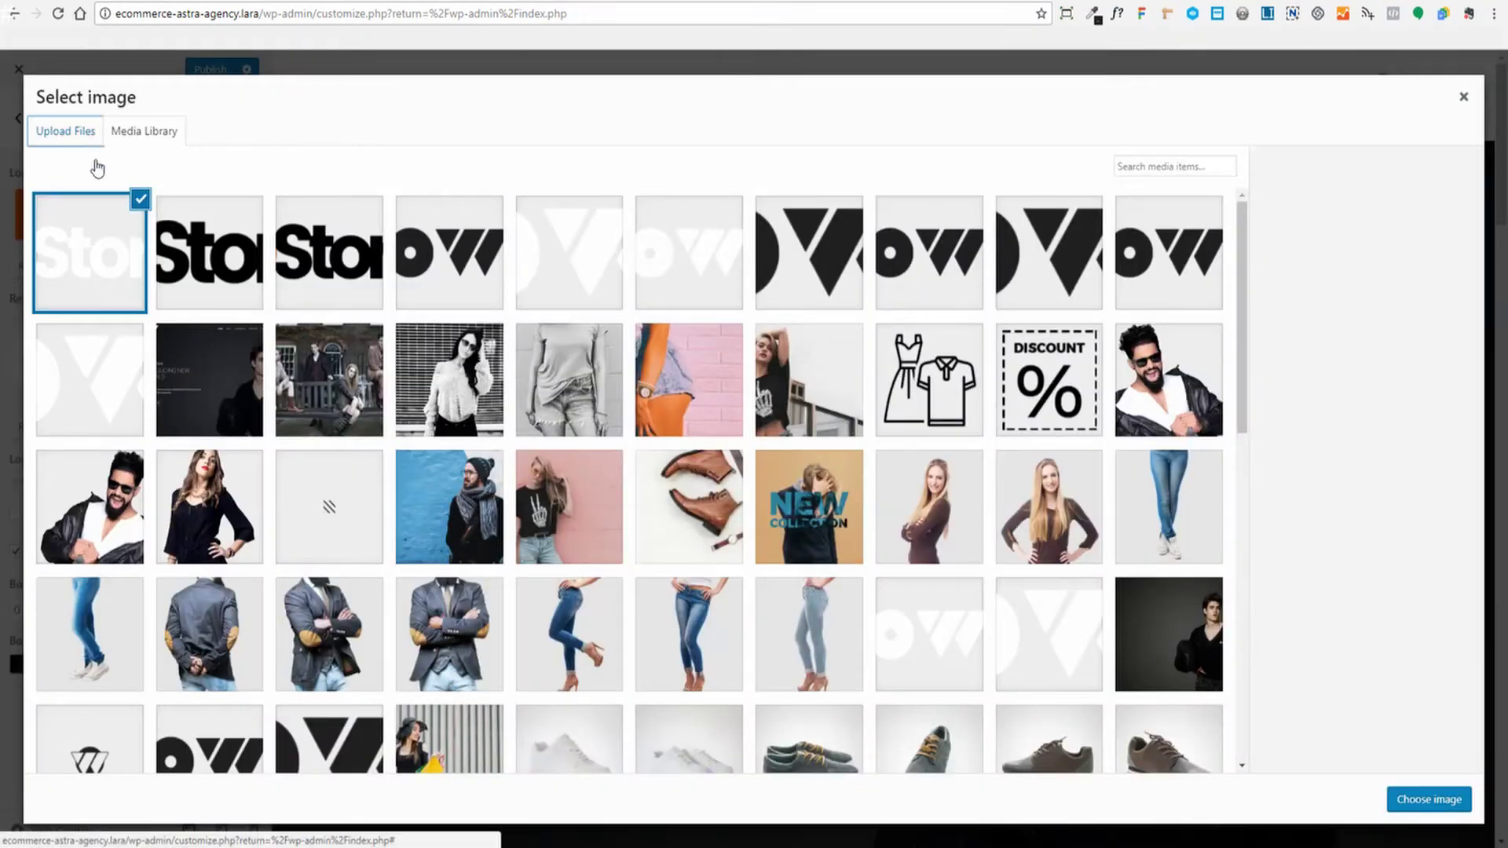
pyautogui.click(783, 438)
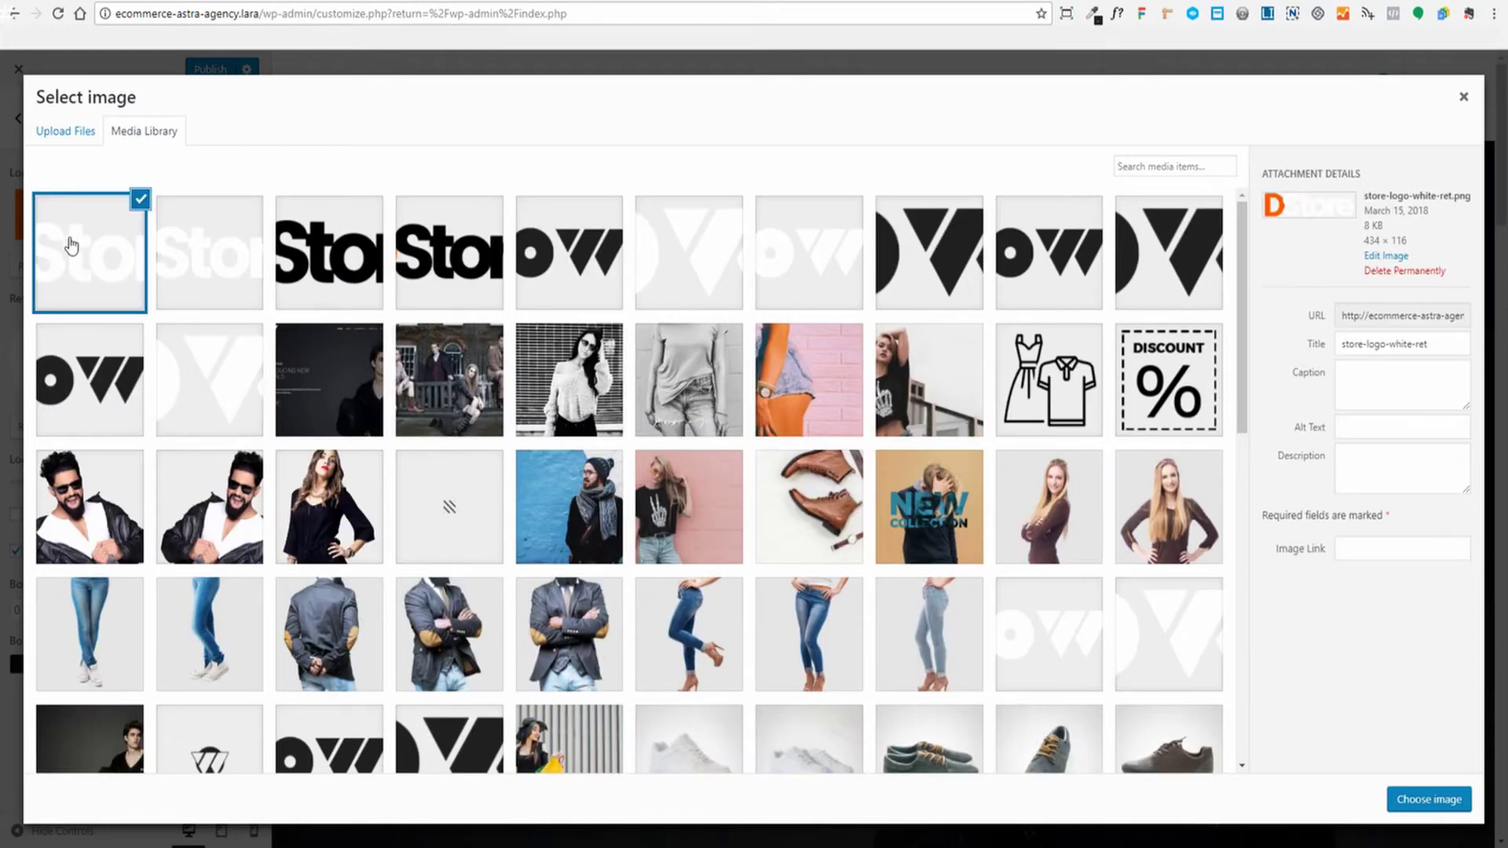
pyautogui.click(1421, 800)
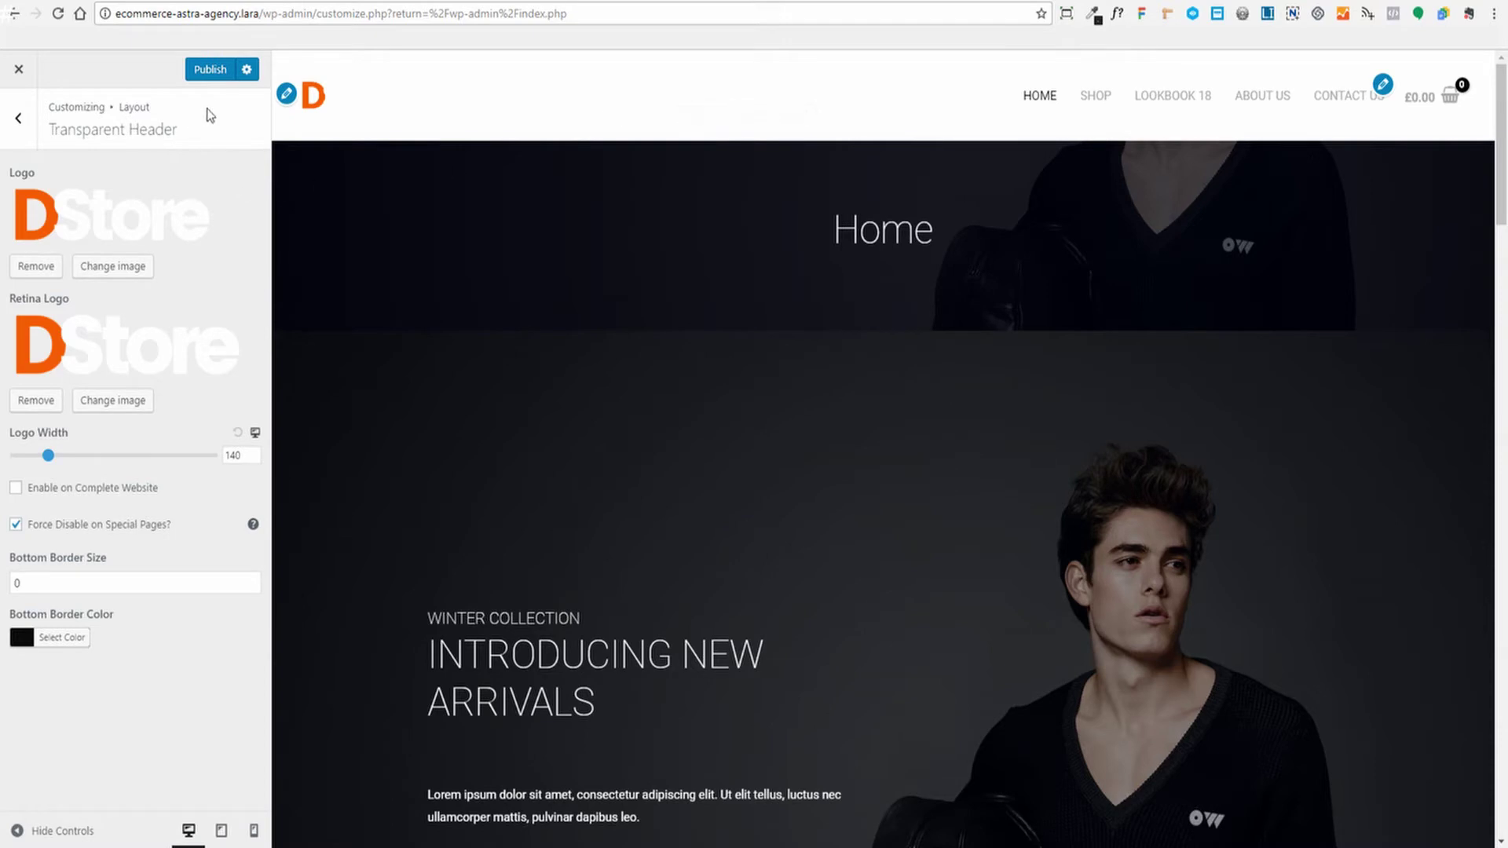
pyautogui.click(208, 71)
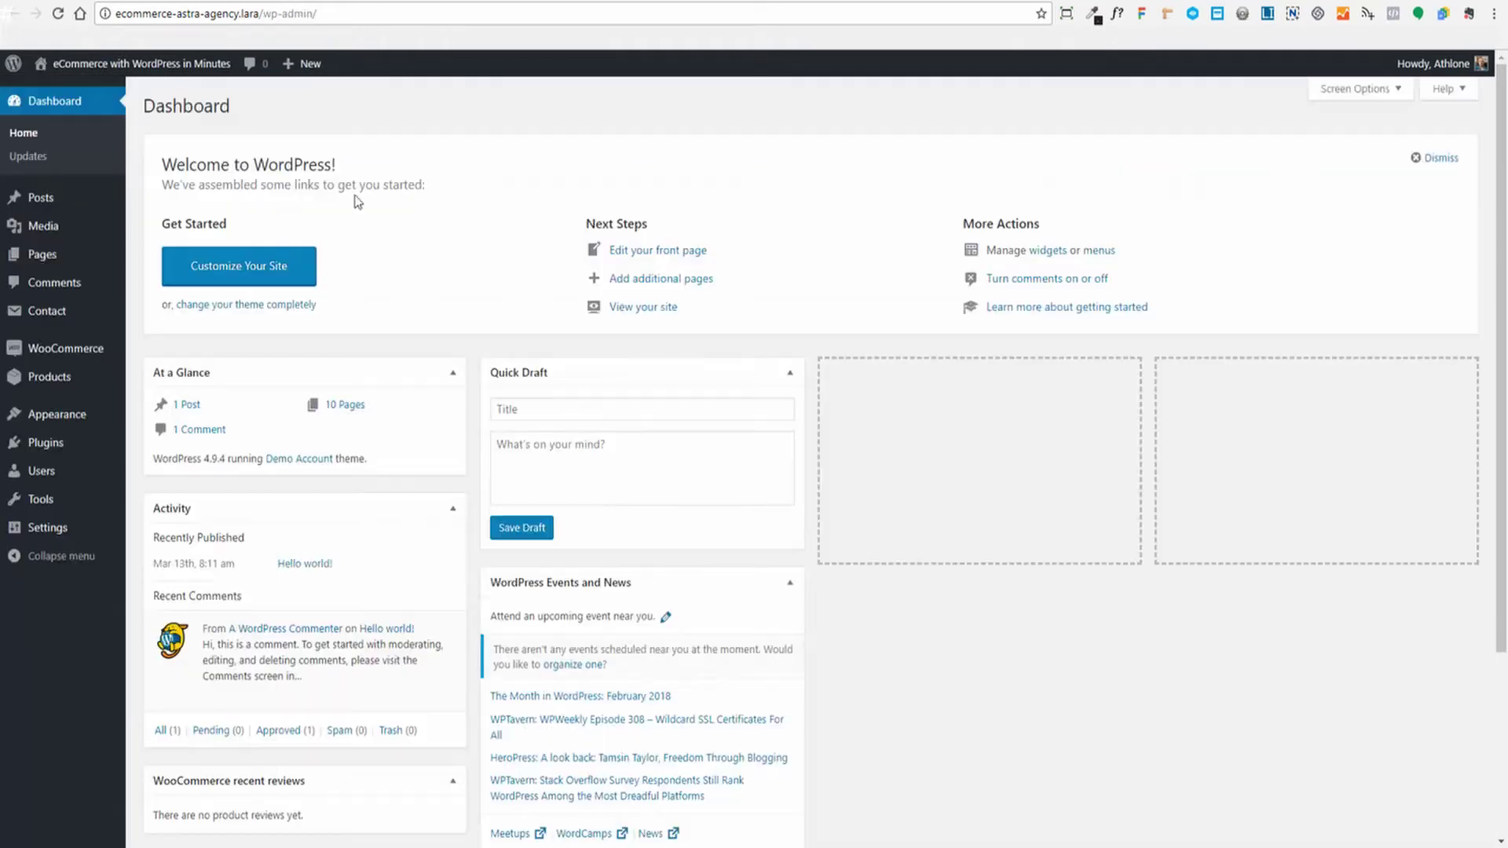
# Go to Appearance > Page Headers to list the published Header entry
pyautogui.moveTo(43, 431)
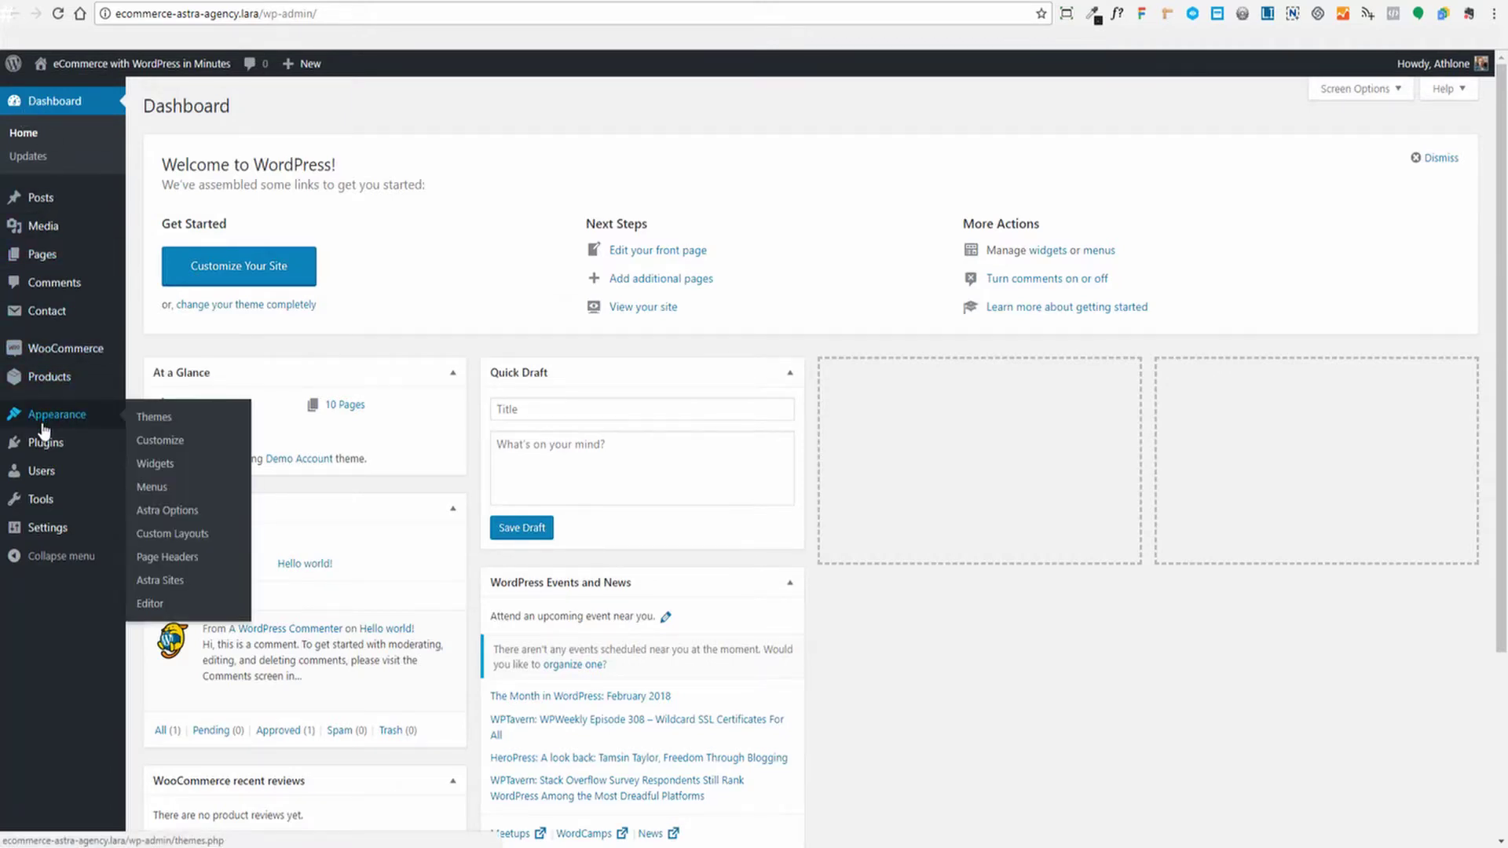
pyautogui.click(161, 558)
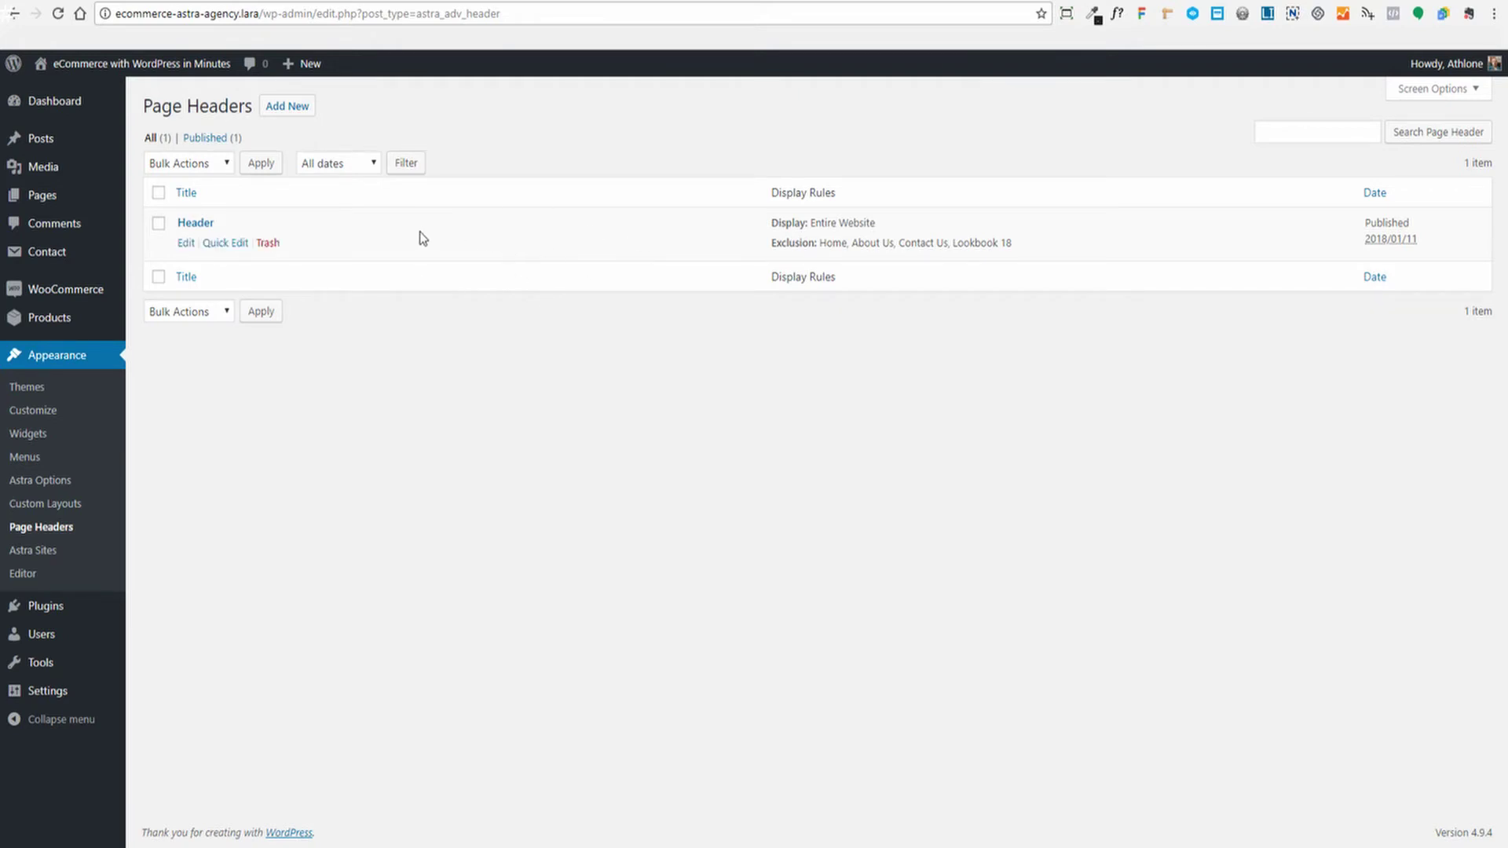
# Open the Header page header and review its fields, leaving background size at Custom Size
pyautogui.click(186, 244)
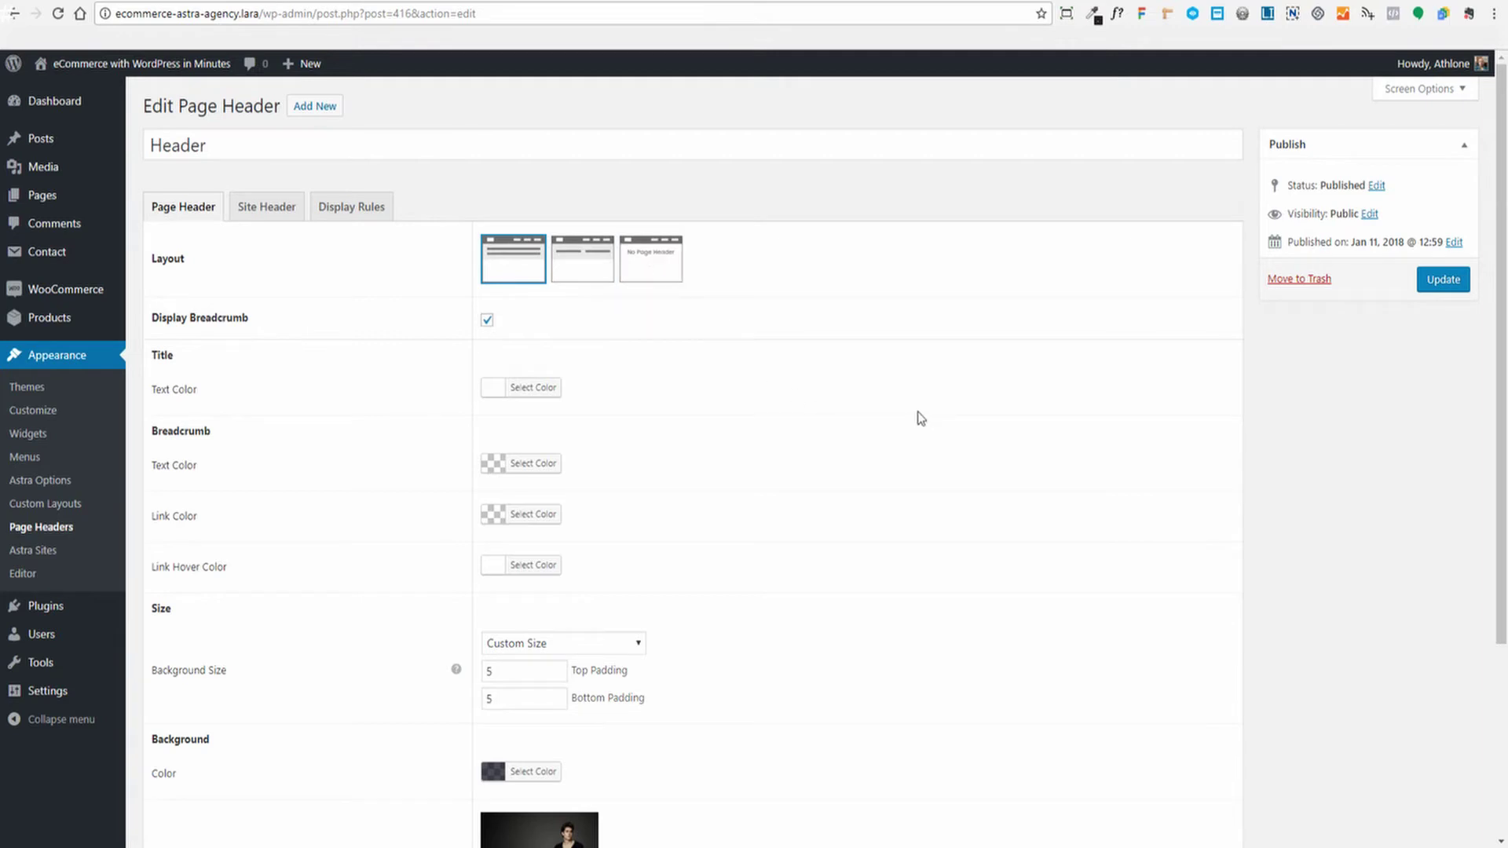
pyautogui.scroll(-3, 554, 585)
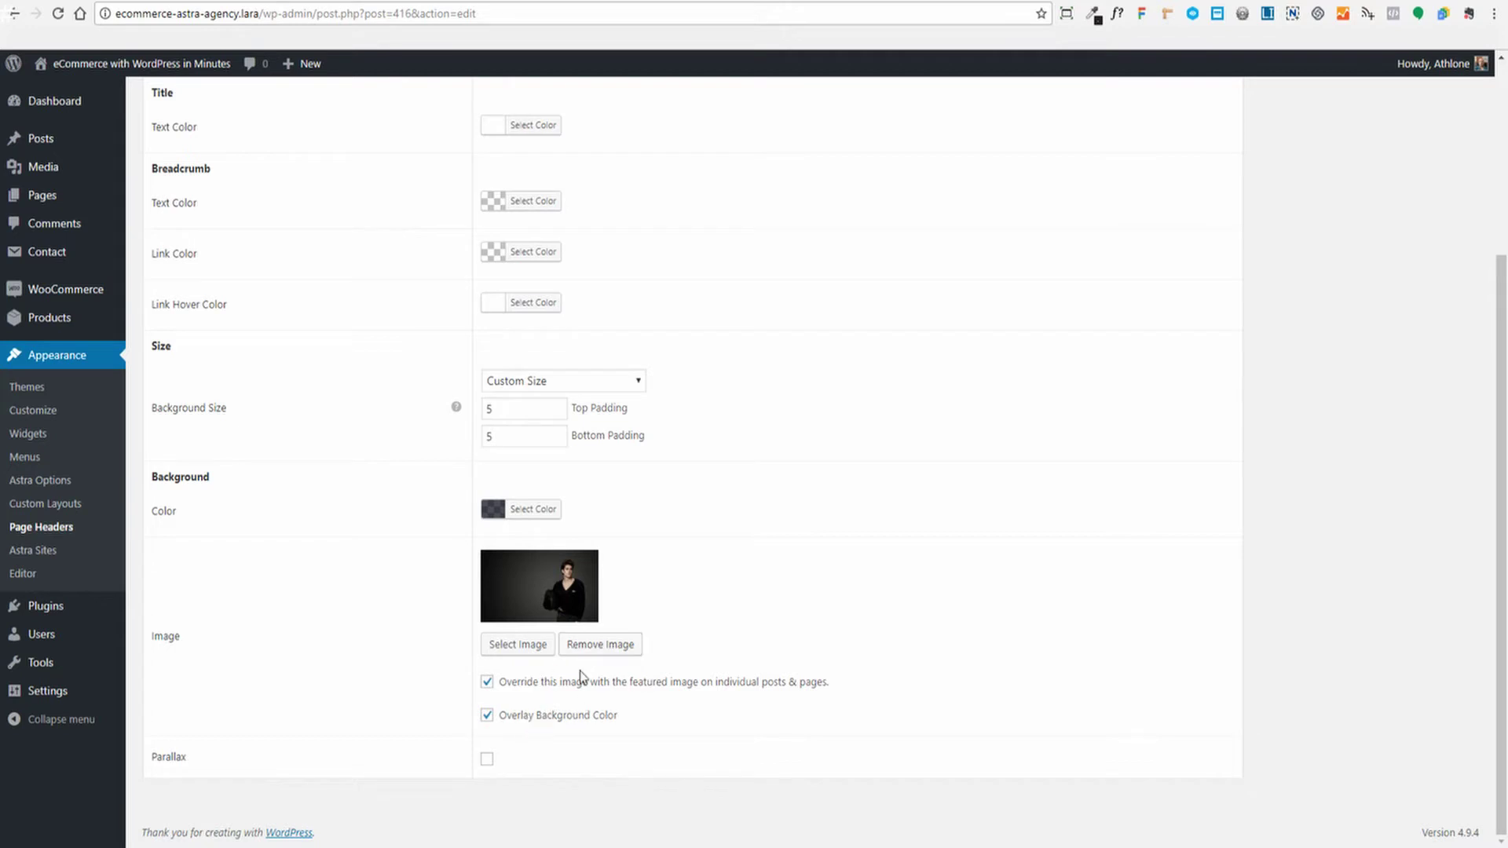
pyautogui.scroll(2, 511, 524)
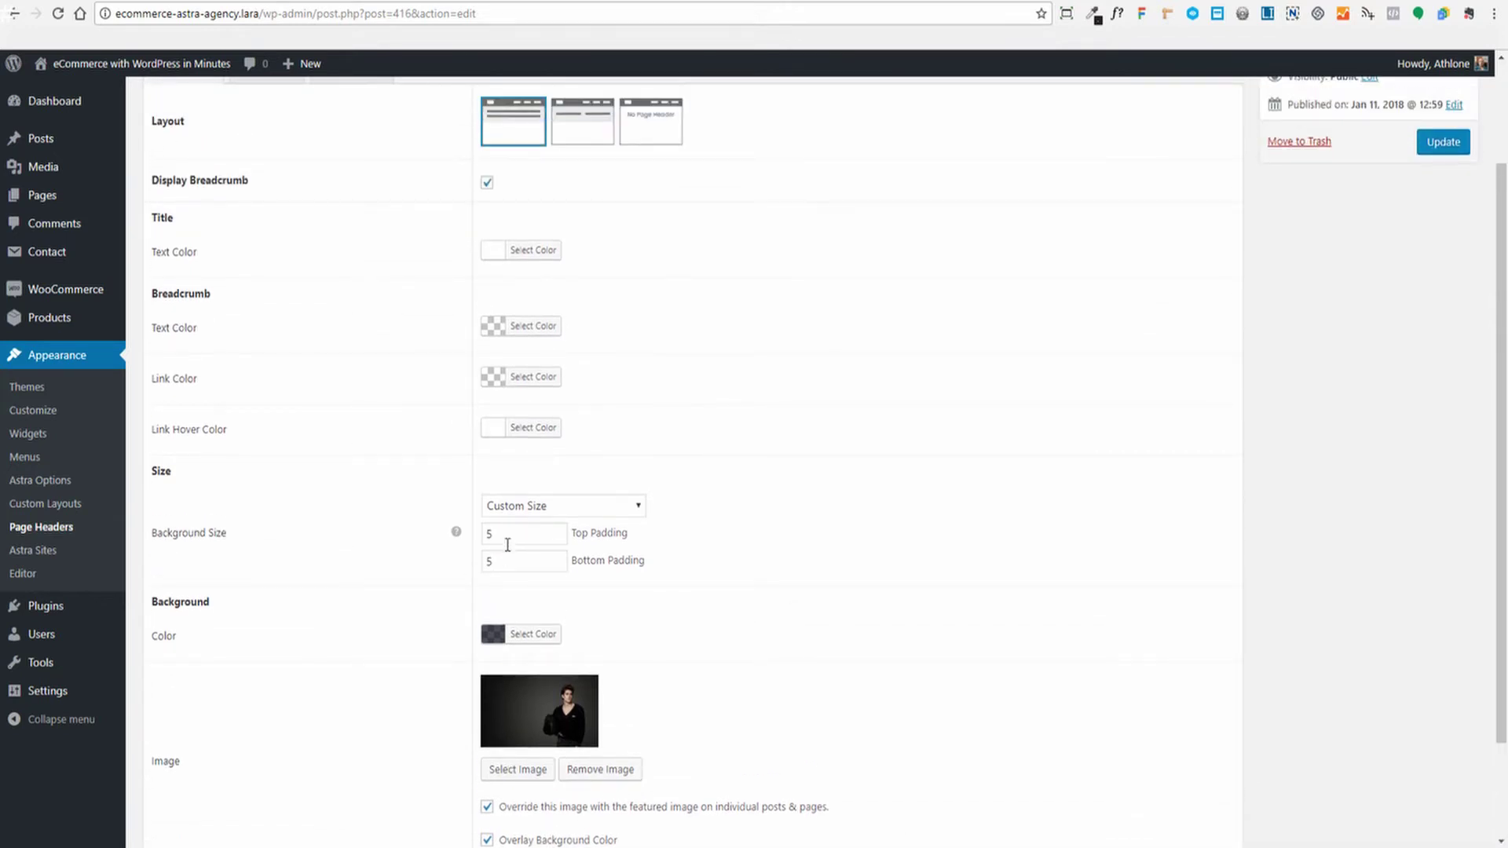
pyautogui.click(641, 503)
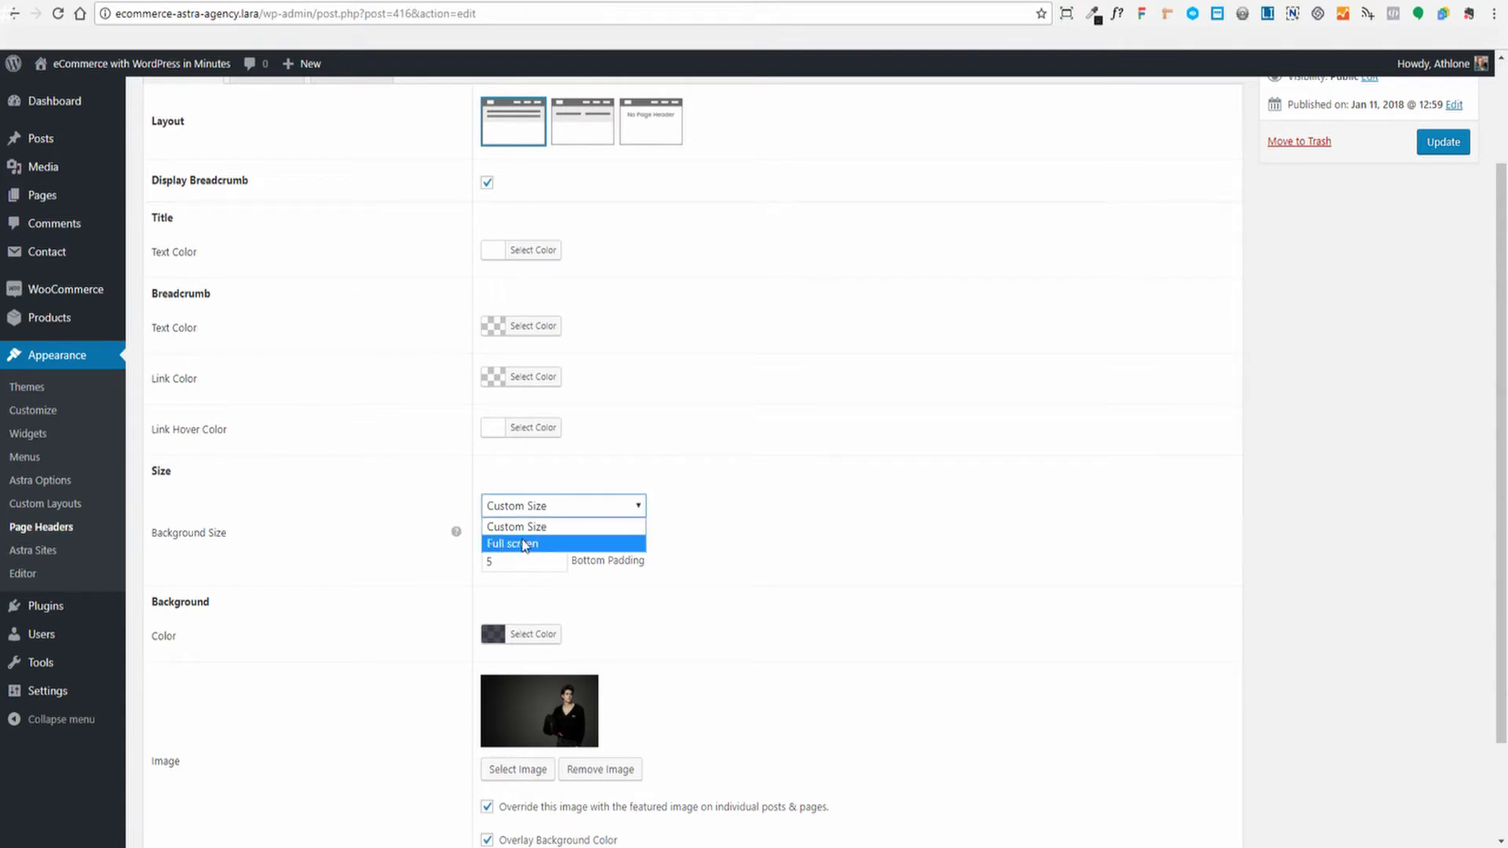
pyautogui.click(860, 484)
pyautogui.scroll(2, 858, 484)
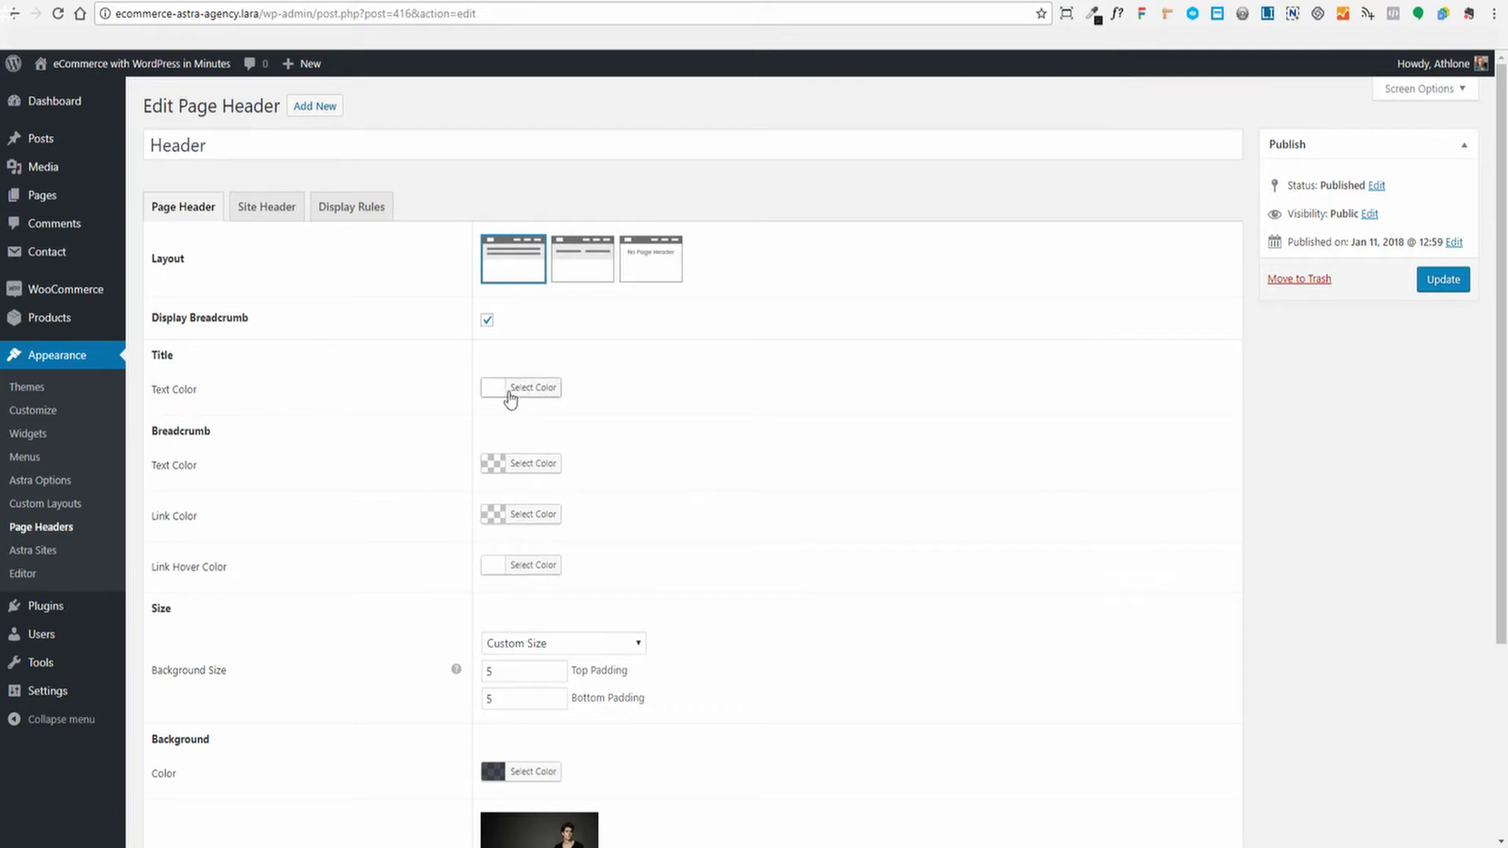
# Compare with the live Shop page, then show the Site Header settings with the OW logo
pyautogui.click(376, 0)
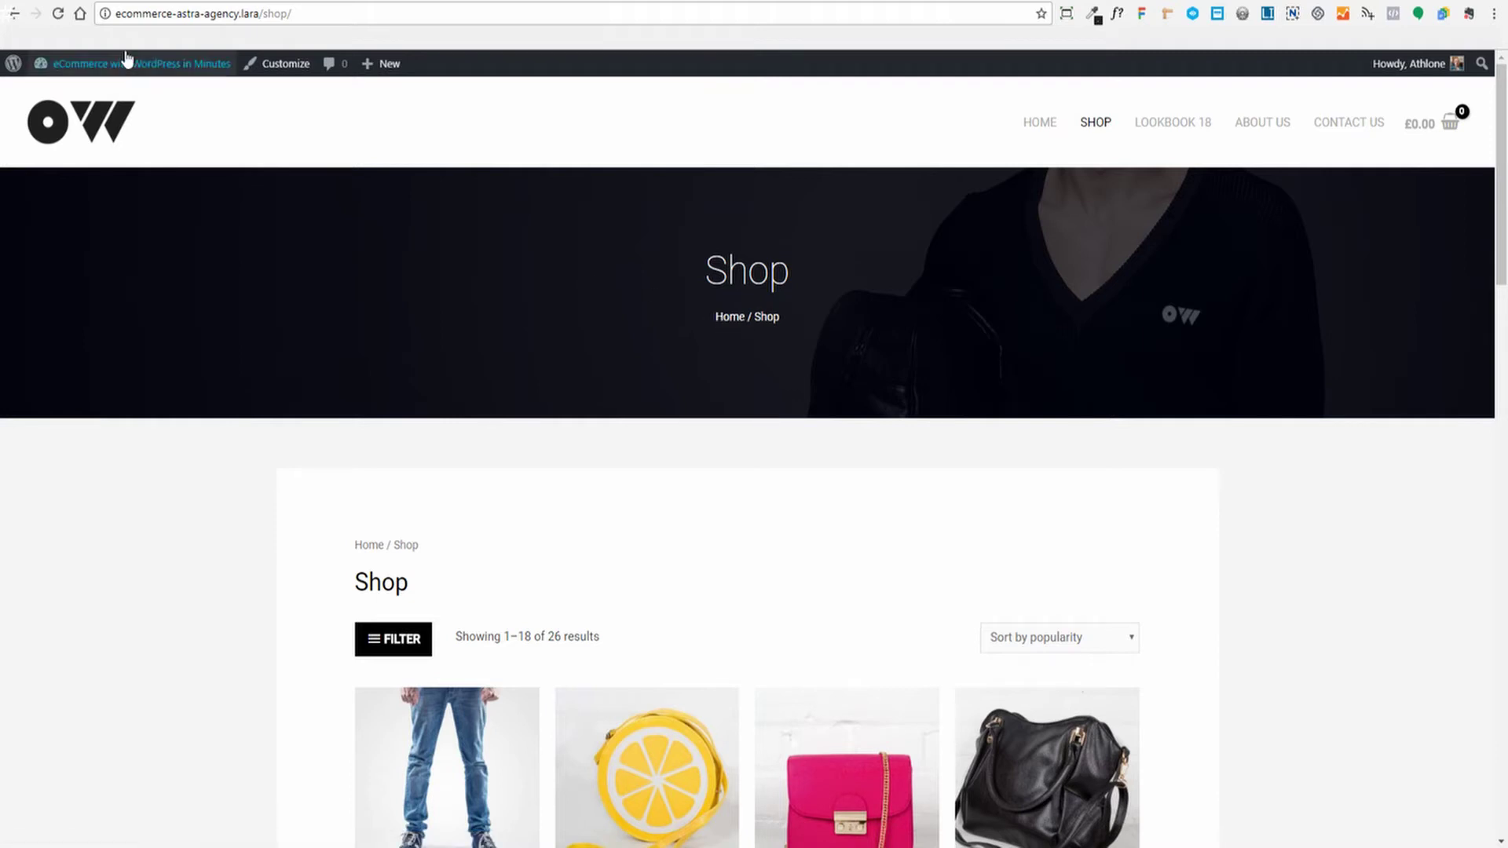
pyautogui.click(130, 1)
pyautogui.click(267, 206)
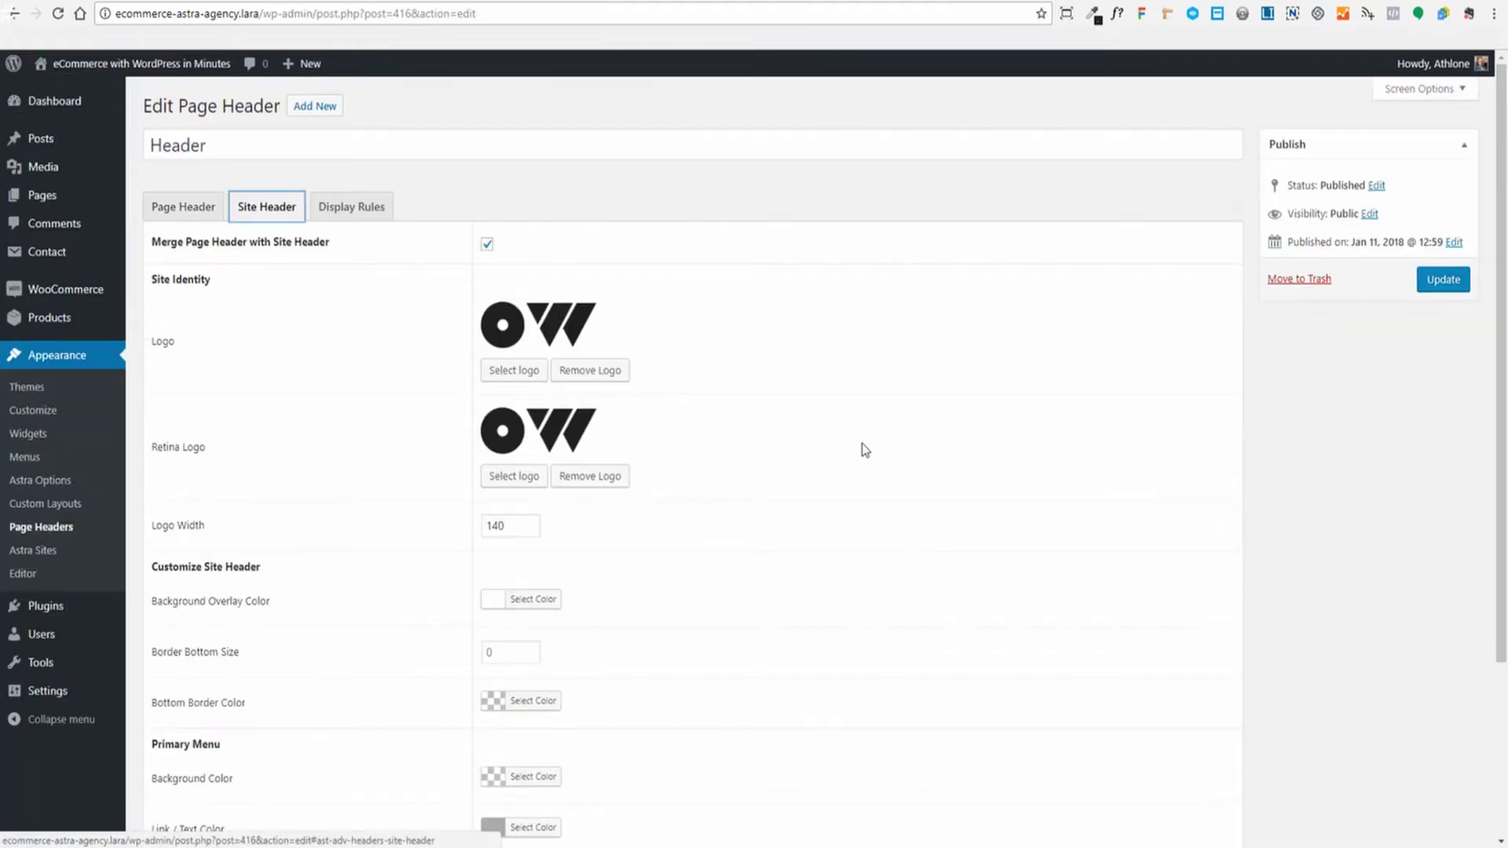
# Compare the site header settings against the live Shop page header
pyautogui.scroll(-2, 859, 437)
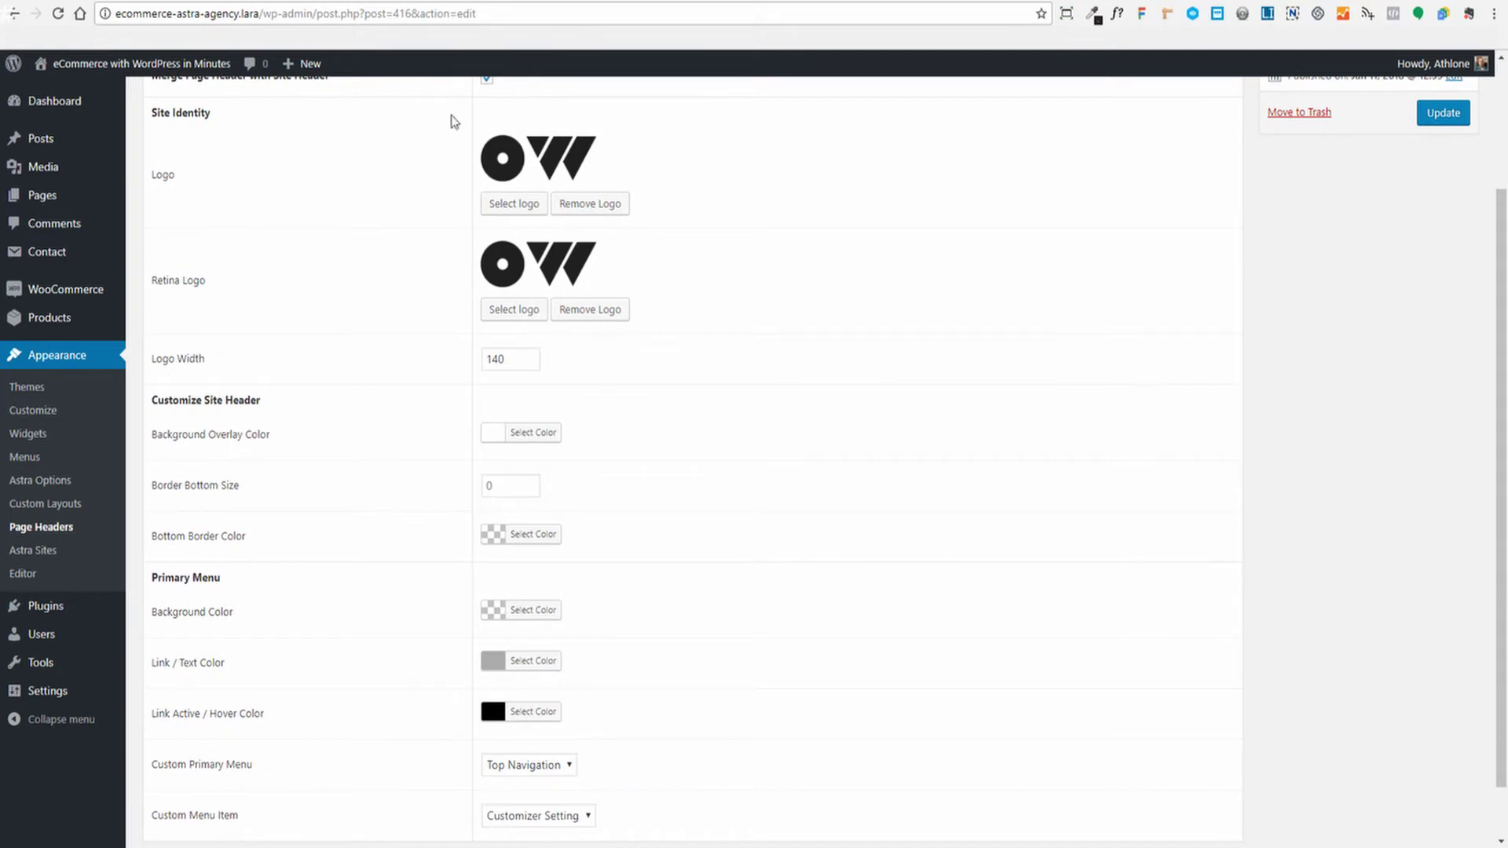
pyautogui.click(378, 4)
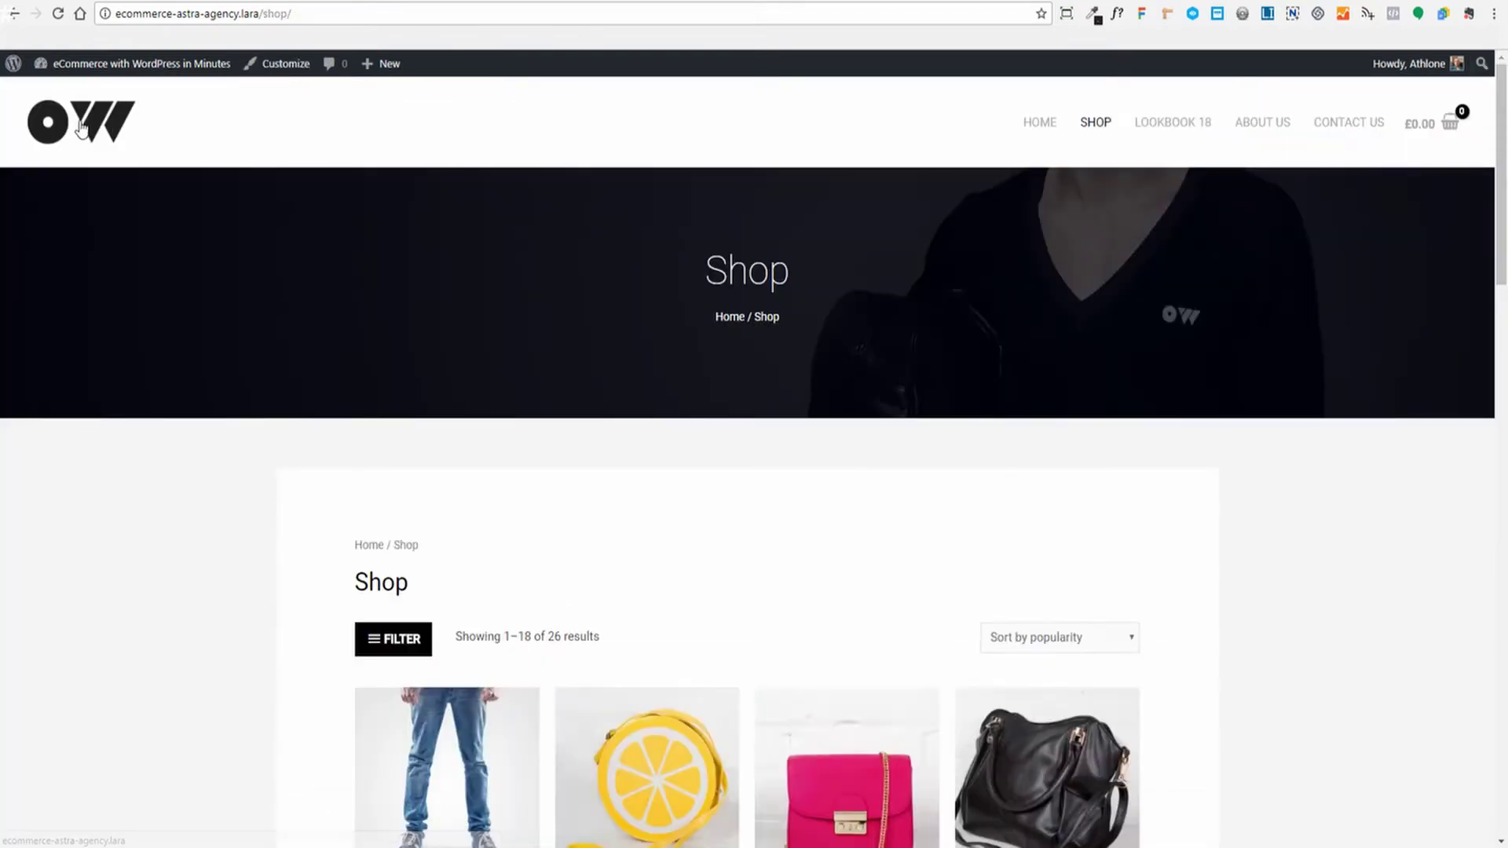
pyautogui.click(102, 9)
pyautogui.scroll(2, 793, 406)
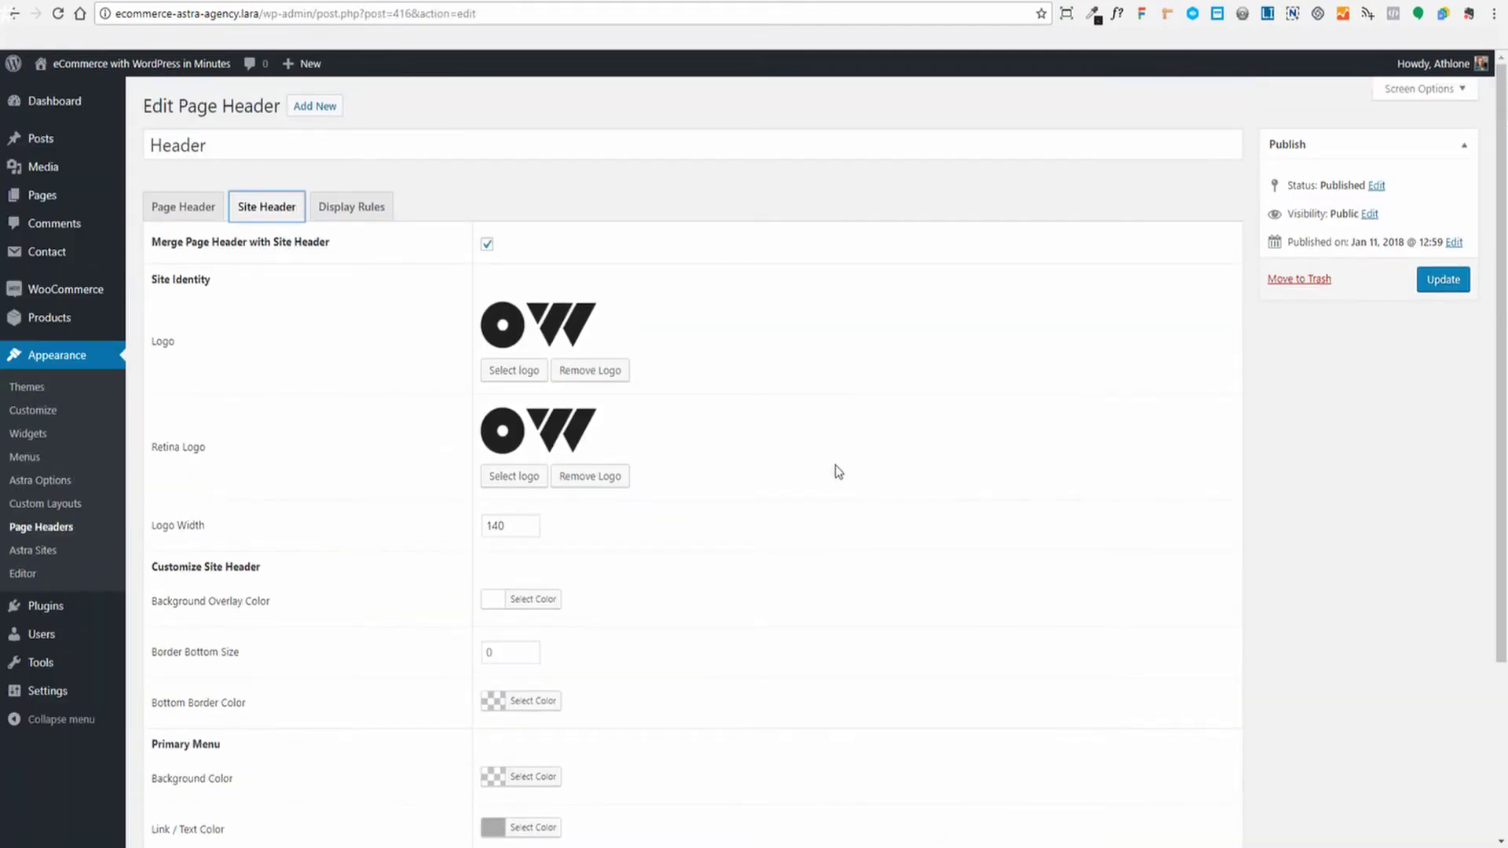
pyautogui.click(351, 2)
# Replace the OW logo with store-logo and set the DStore image as Retina Logo
pyautogui.click(597, 372)
pyautogui.click(495, 317)
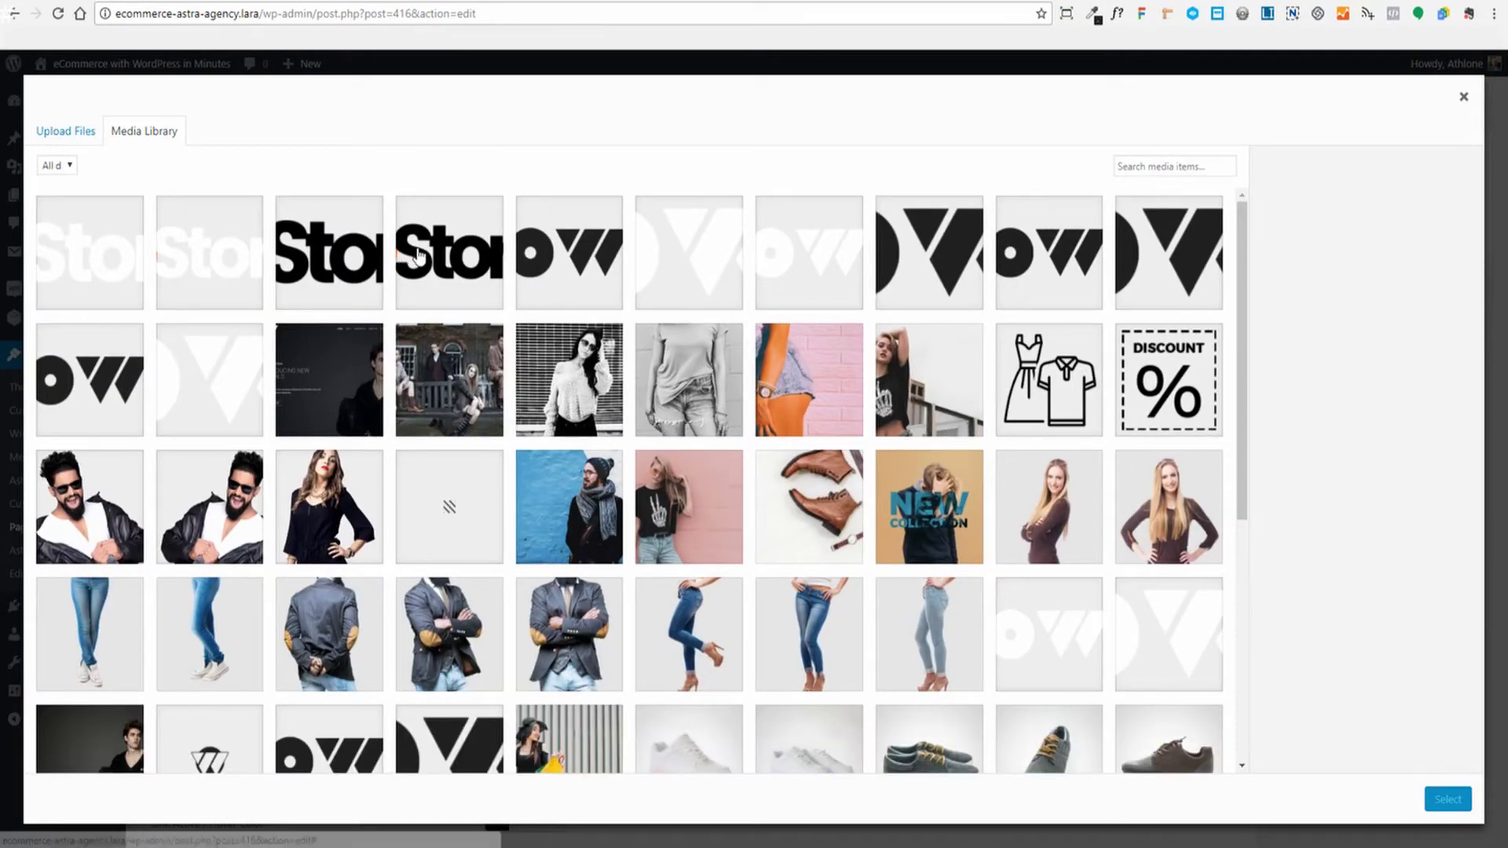
pyautogui.click(464, 287)
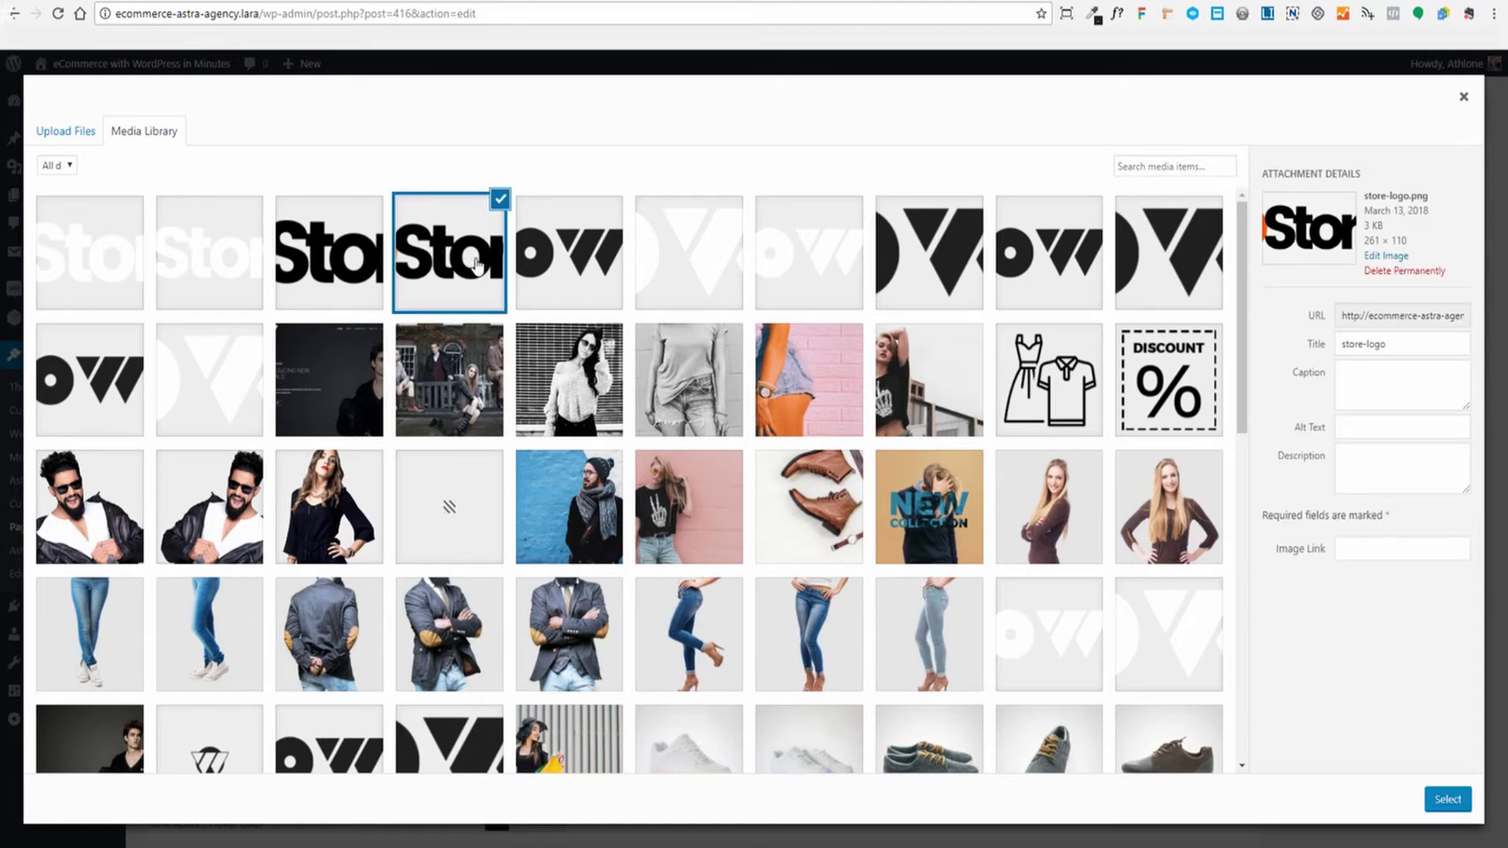
pyautogui.click(1447, 799)
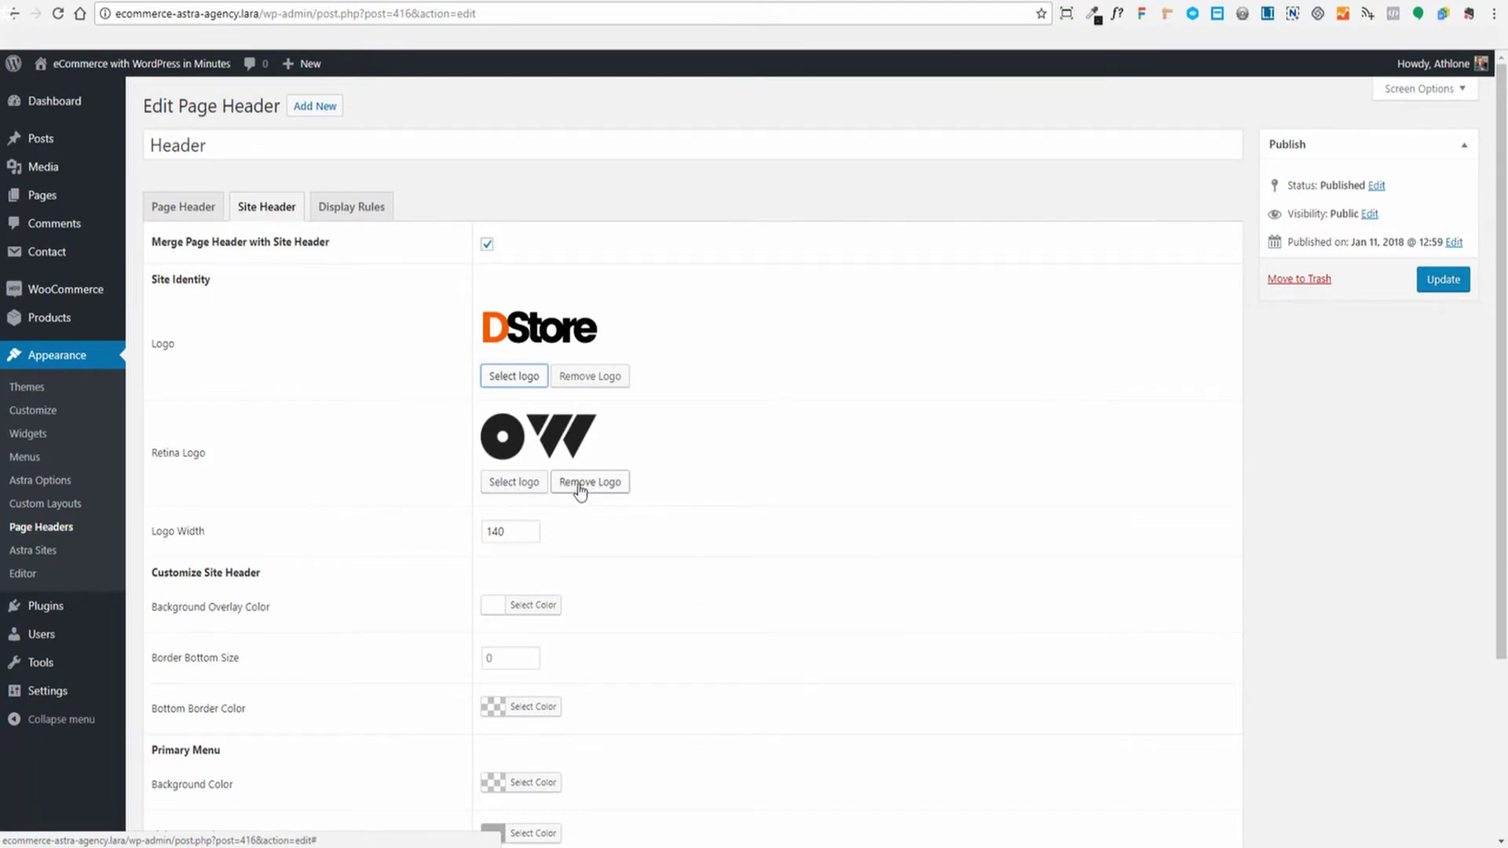
pyautogui.click(513, 481)
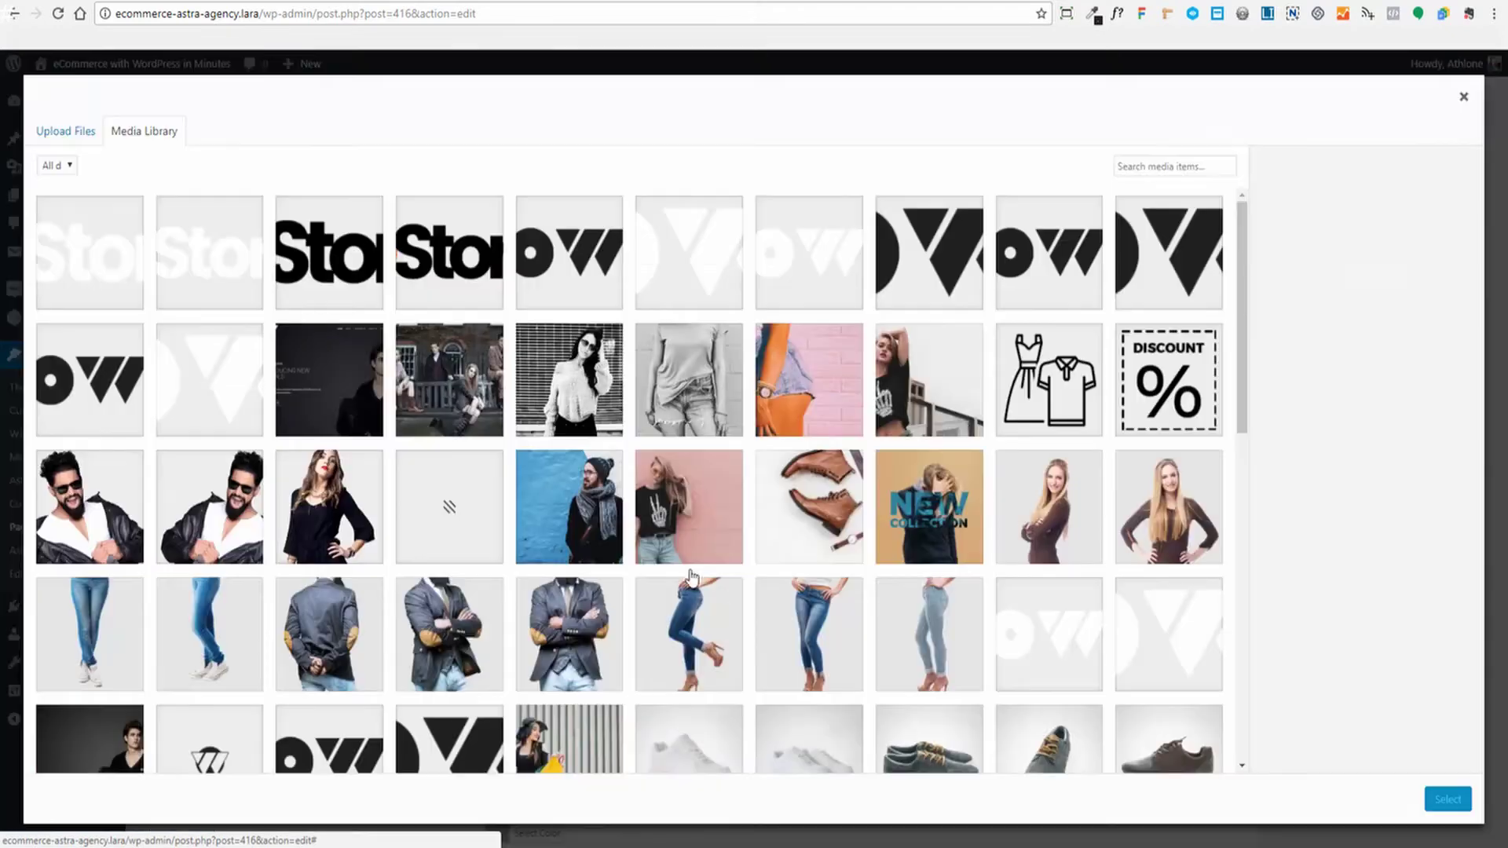
pyautogui.click(357, 284)
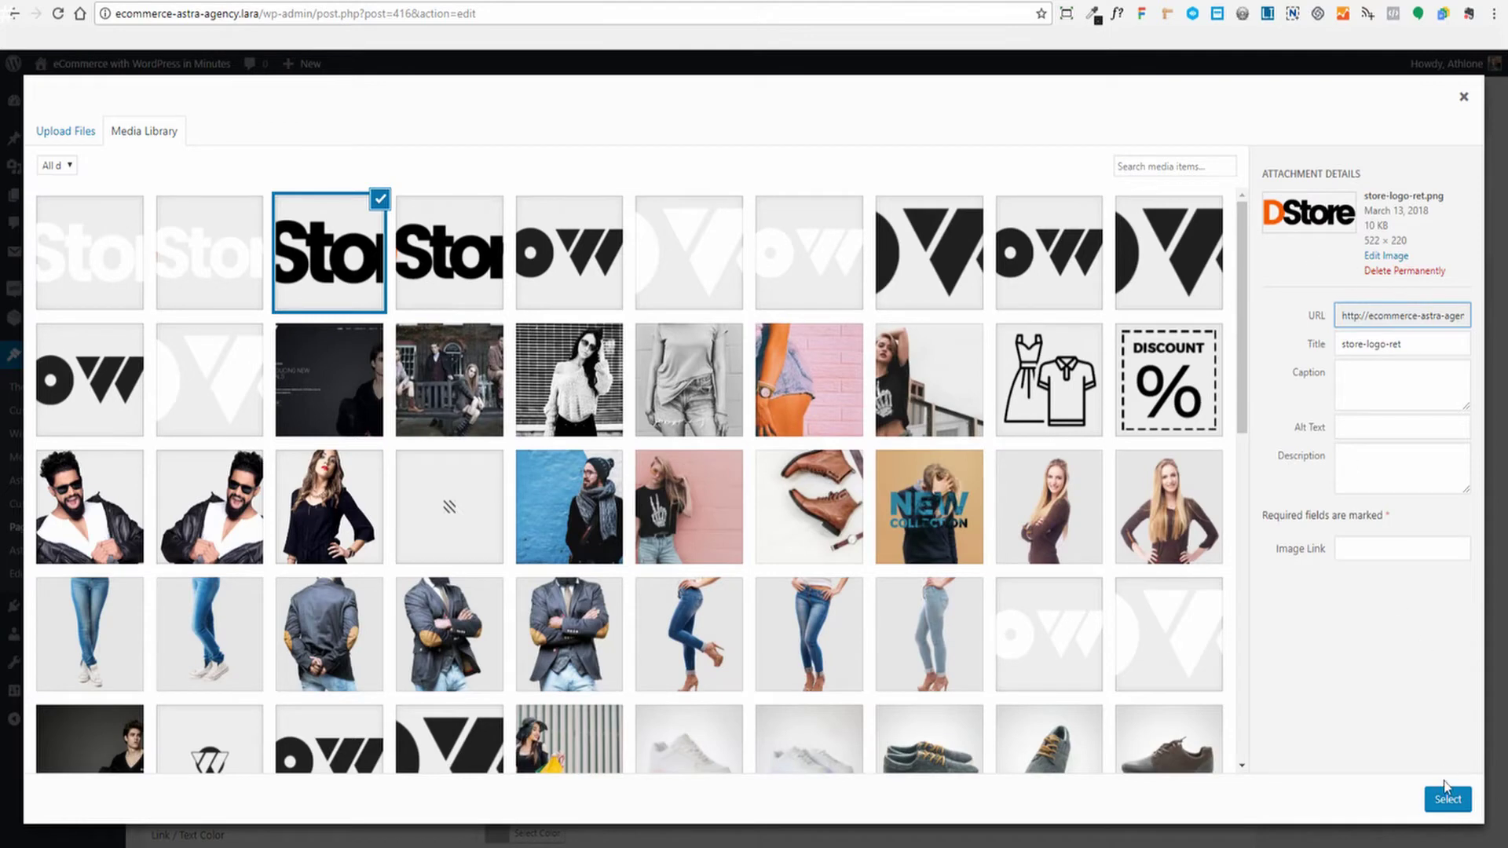
pyautogui.click(1448, 797)
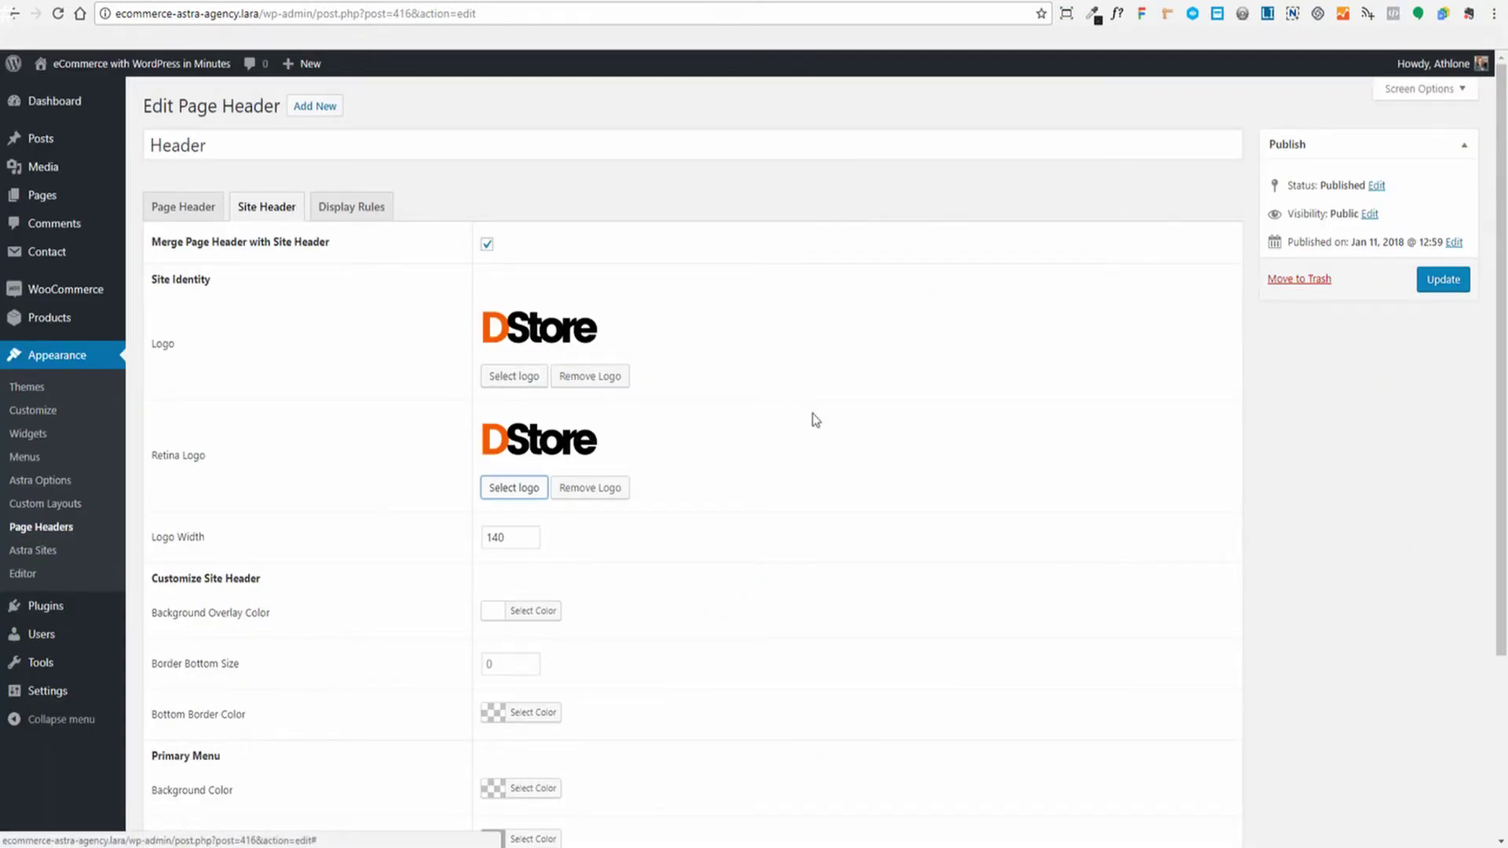
# Update the Header page header to save the new DStore logos
pyautogui.click(1442, 278)
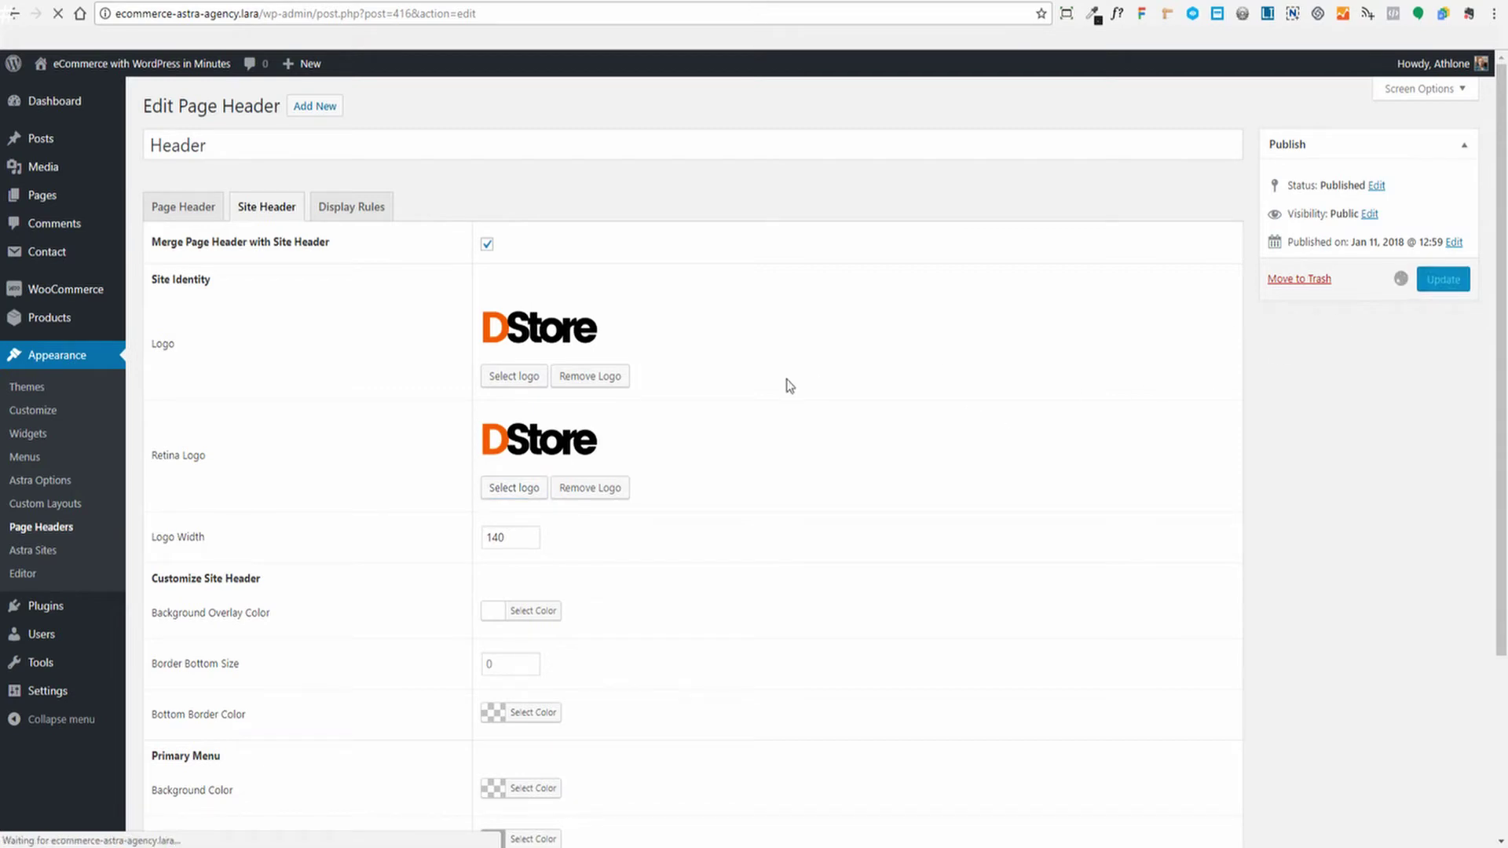
pyautogui.scroll(-3, 790, 385)
pyautogui.scroll(3, 790, 386)
pyautogui.scroll(-3, 795, 385)
pyautogui.scroll(3, 796, 384)
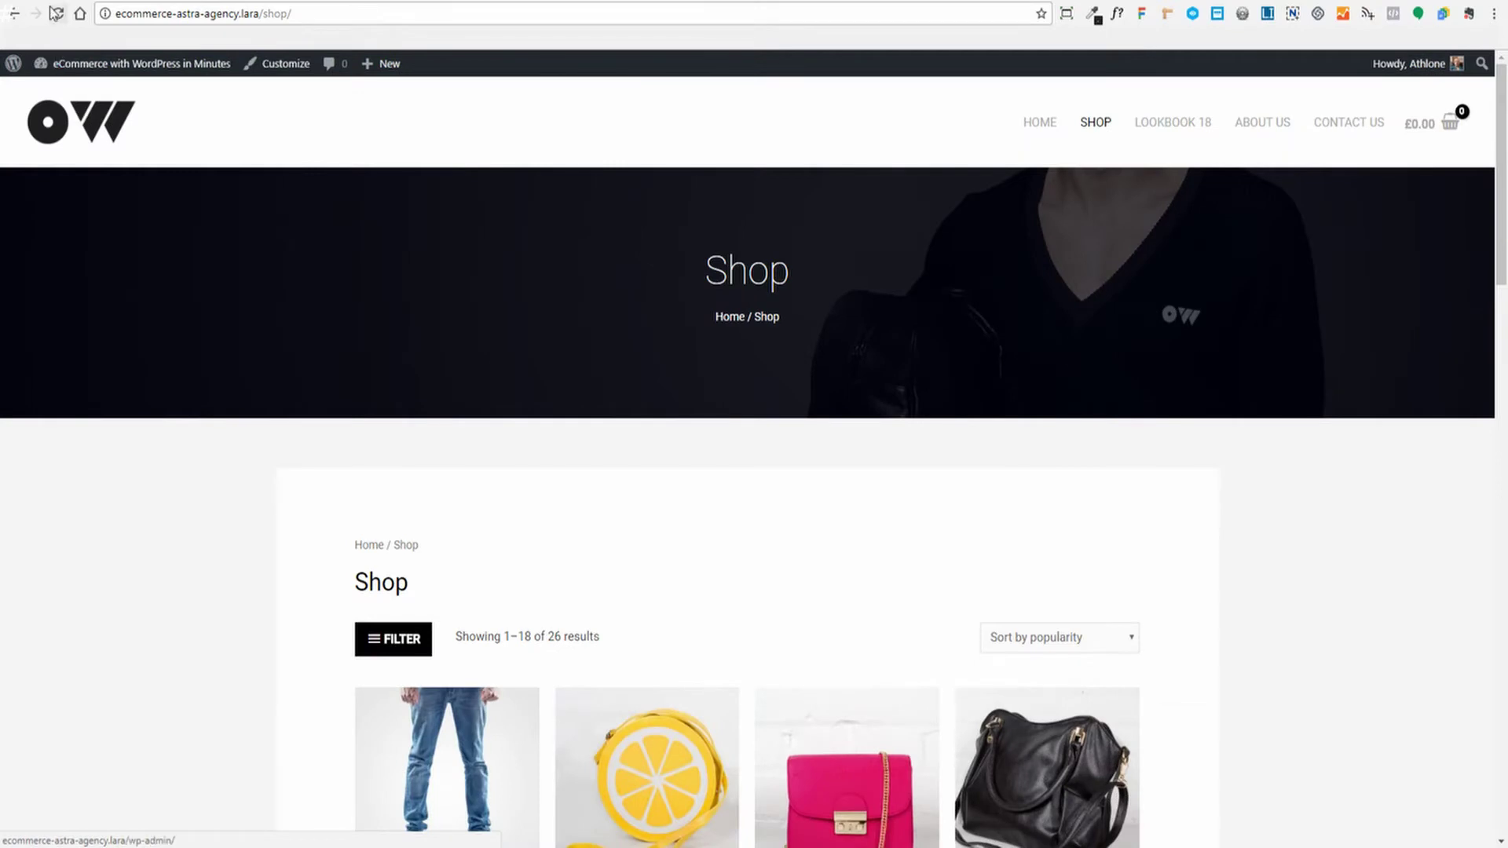
# Reload the Shop page to confirm the DStore logo, then go back to the Header editor
pyautogui.click(55, 13)
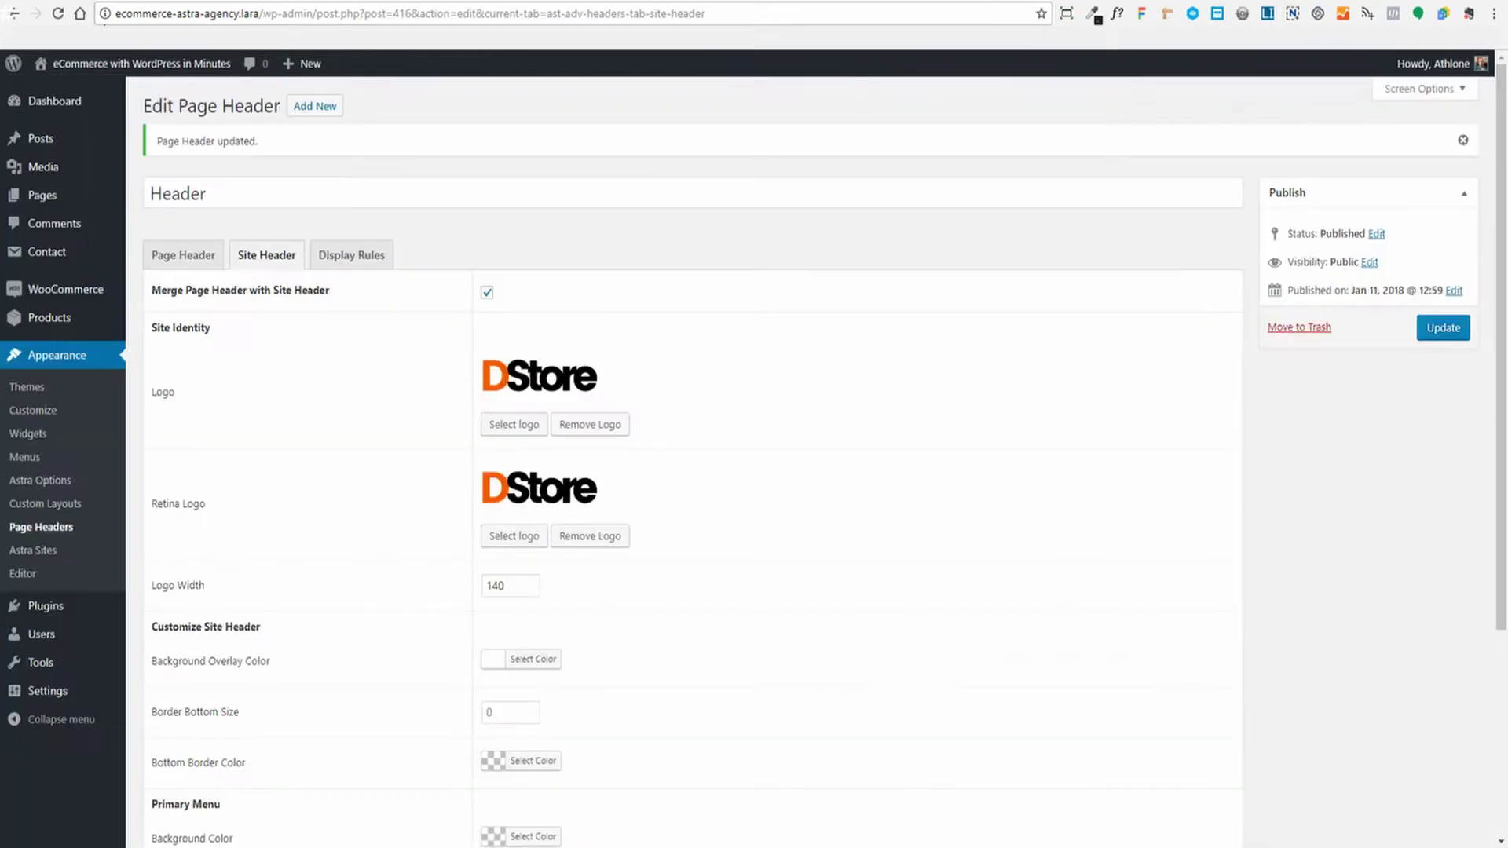
pyautogui.scroll(-4, 841, 416)
pyautogui.scroll(2, 903, 400)
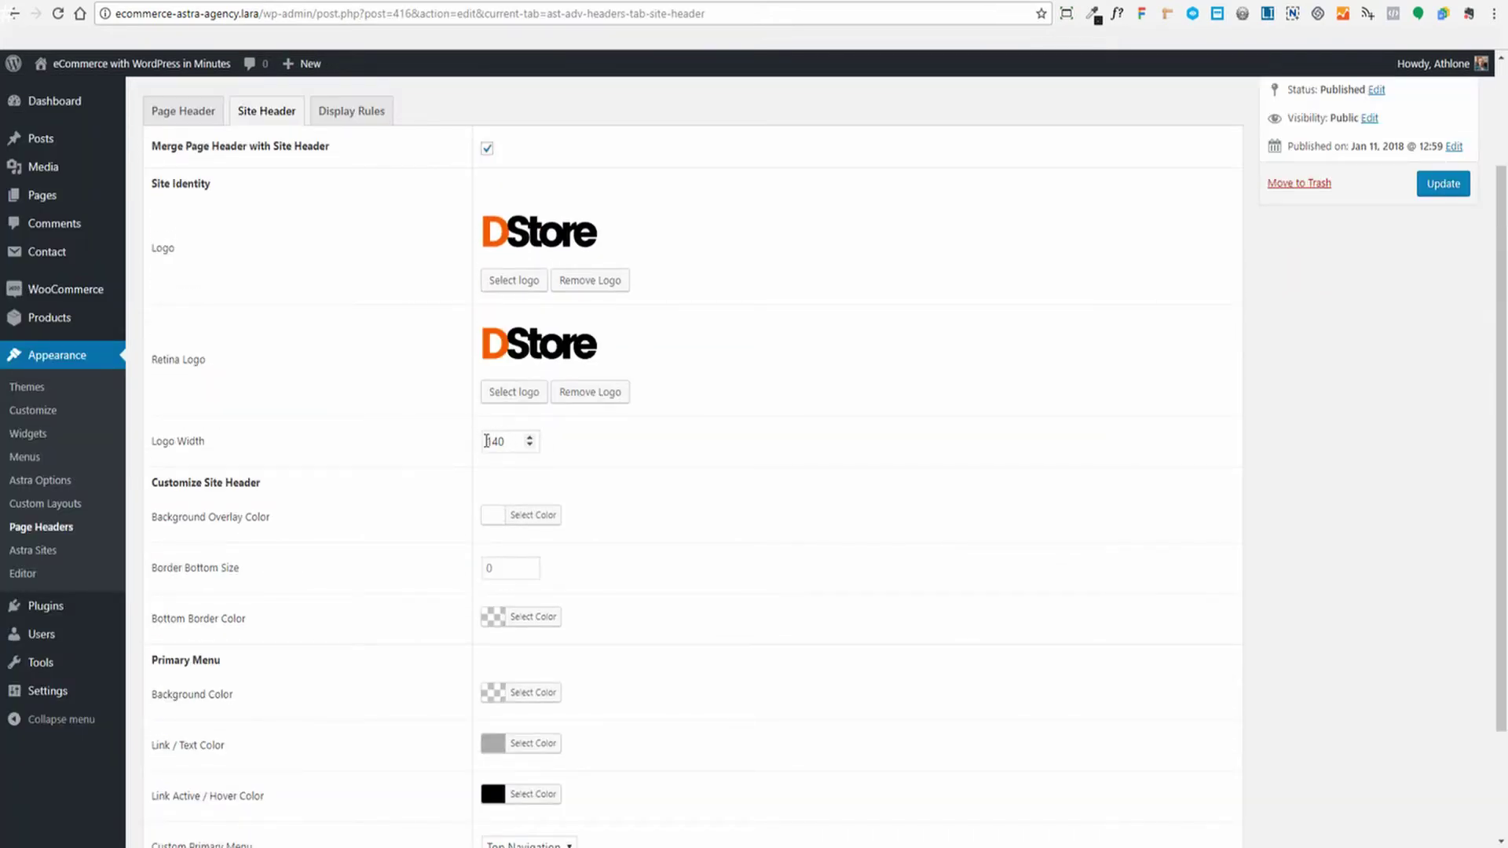
pyautogui.scroll(-2, 717, 447)
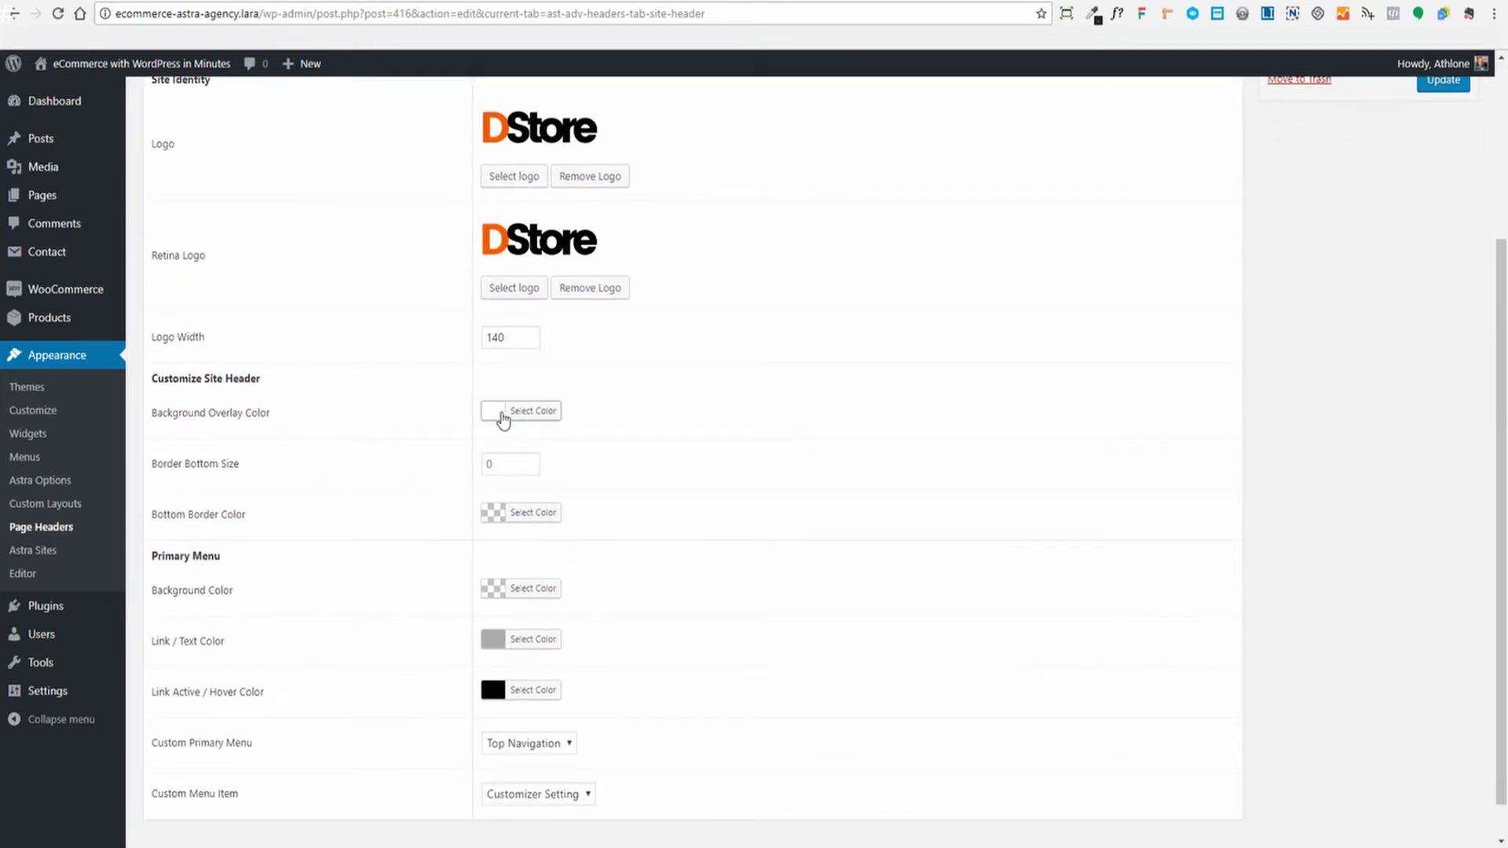
pyautogui.scroll(-1, 597, 421)
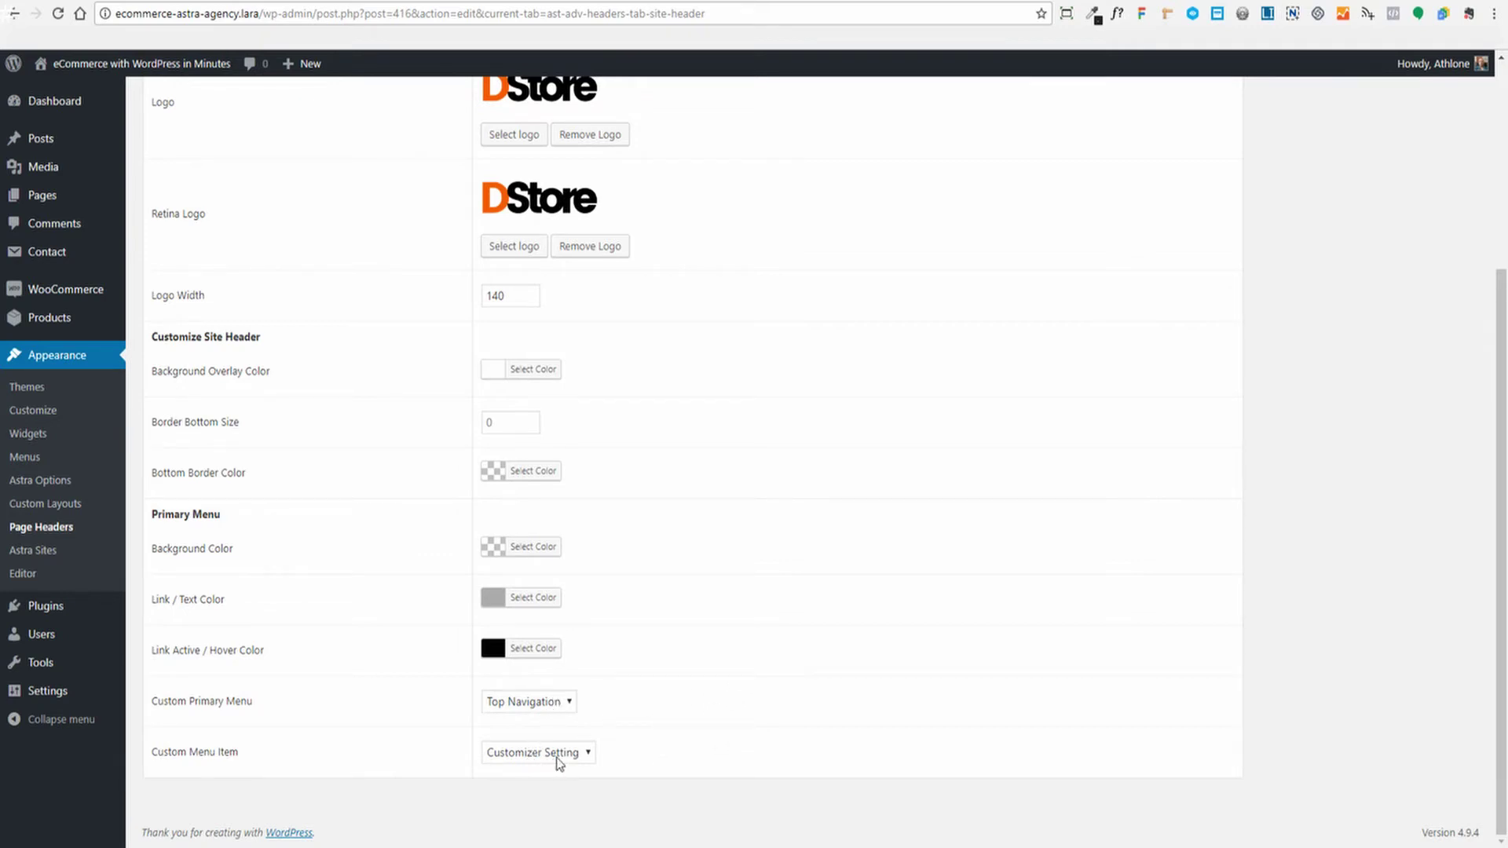
pyautogui.click(391, 1)
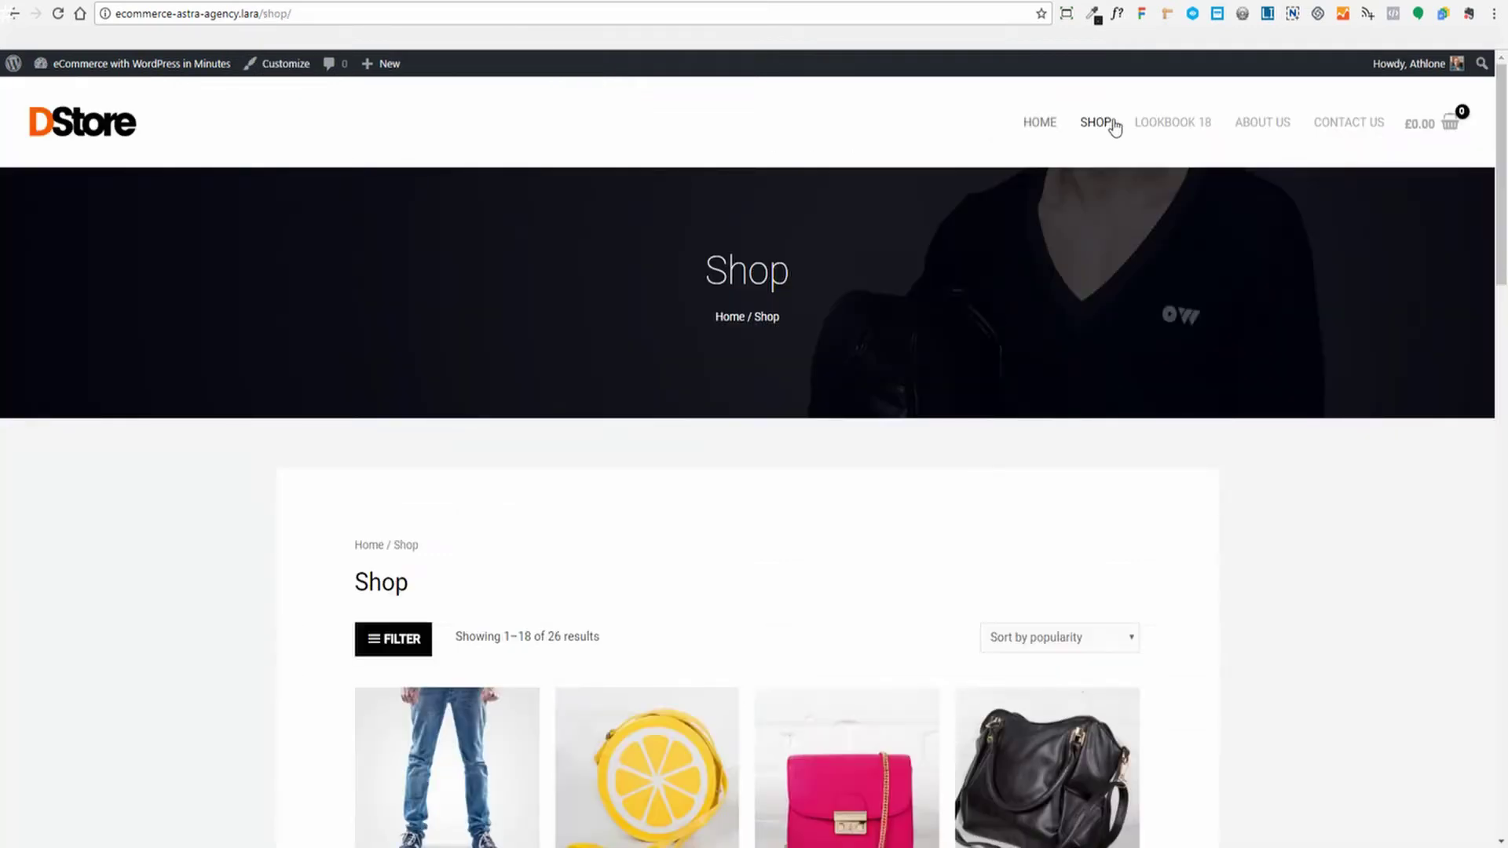
pyautogui.click(66, 2)
pyautogui.scroll(4, 653, 427)
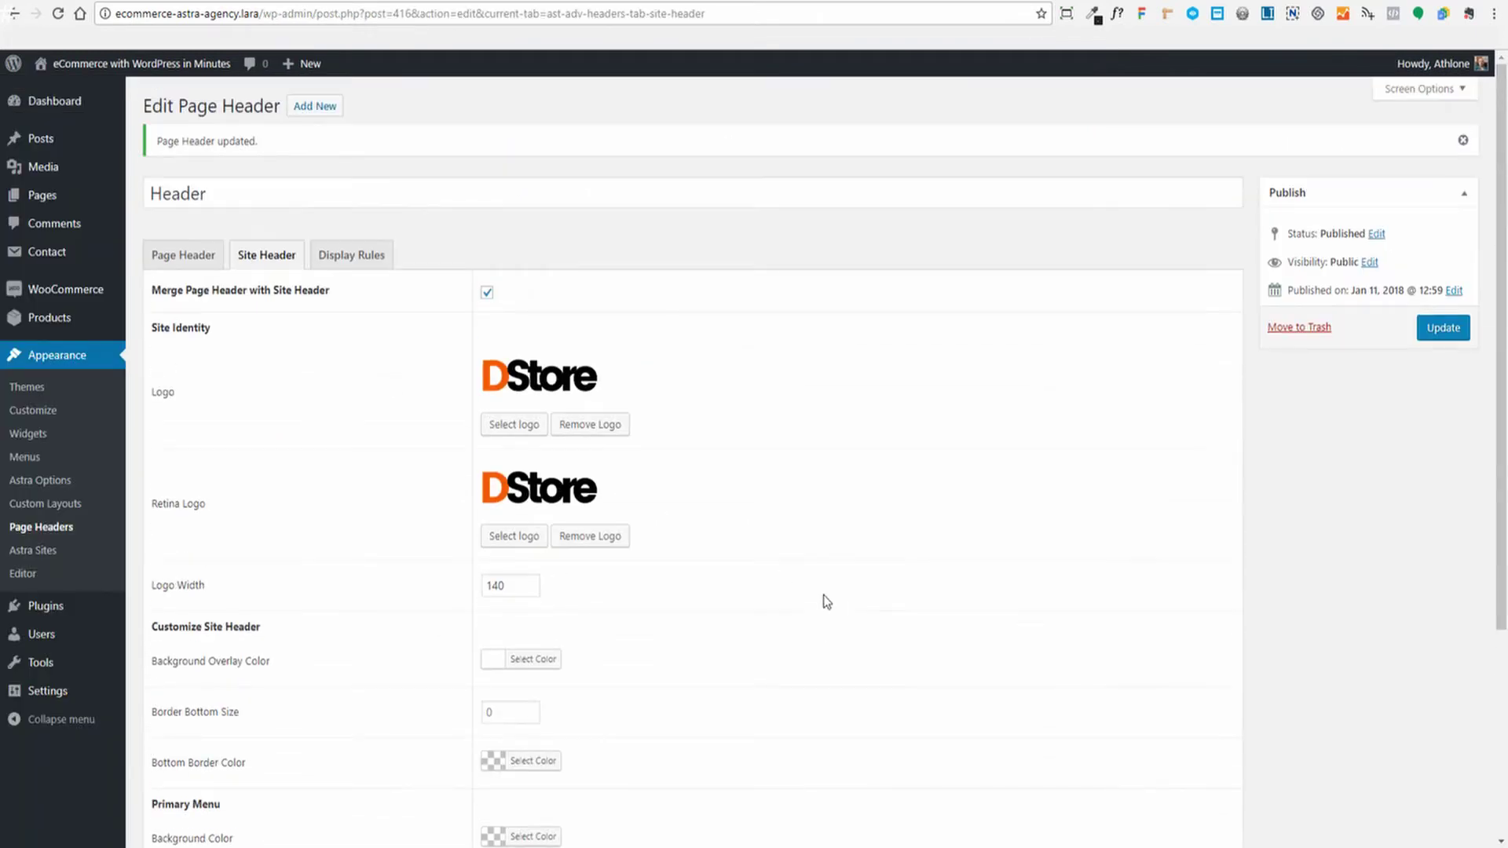
# In Display Rules, remove the Home exclusion and add Home back to the excluded pages
pyautogui.click(356, 259)
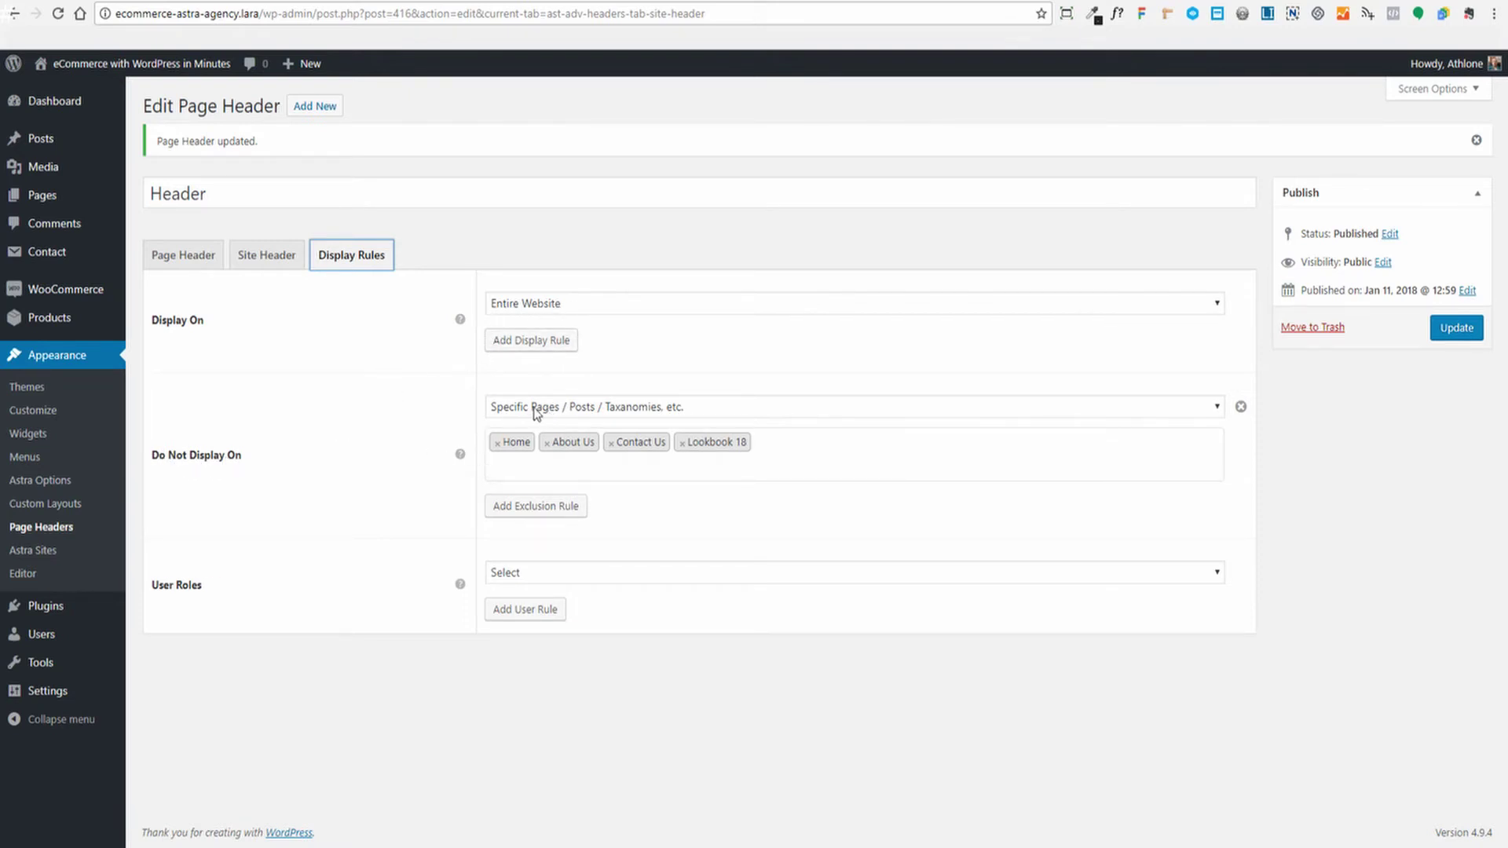
pyautogui.click(1202, 409)
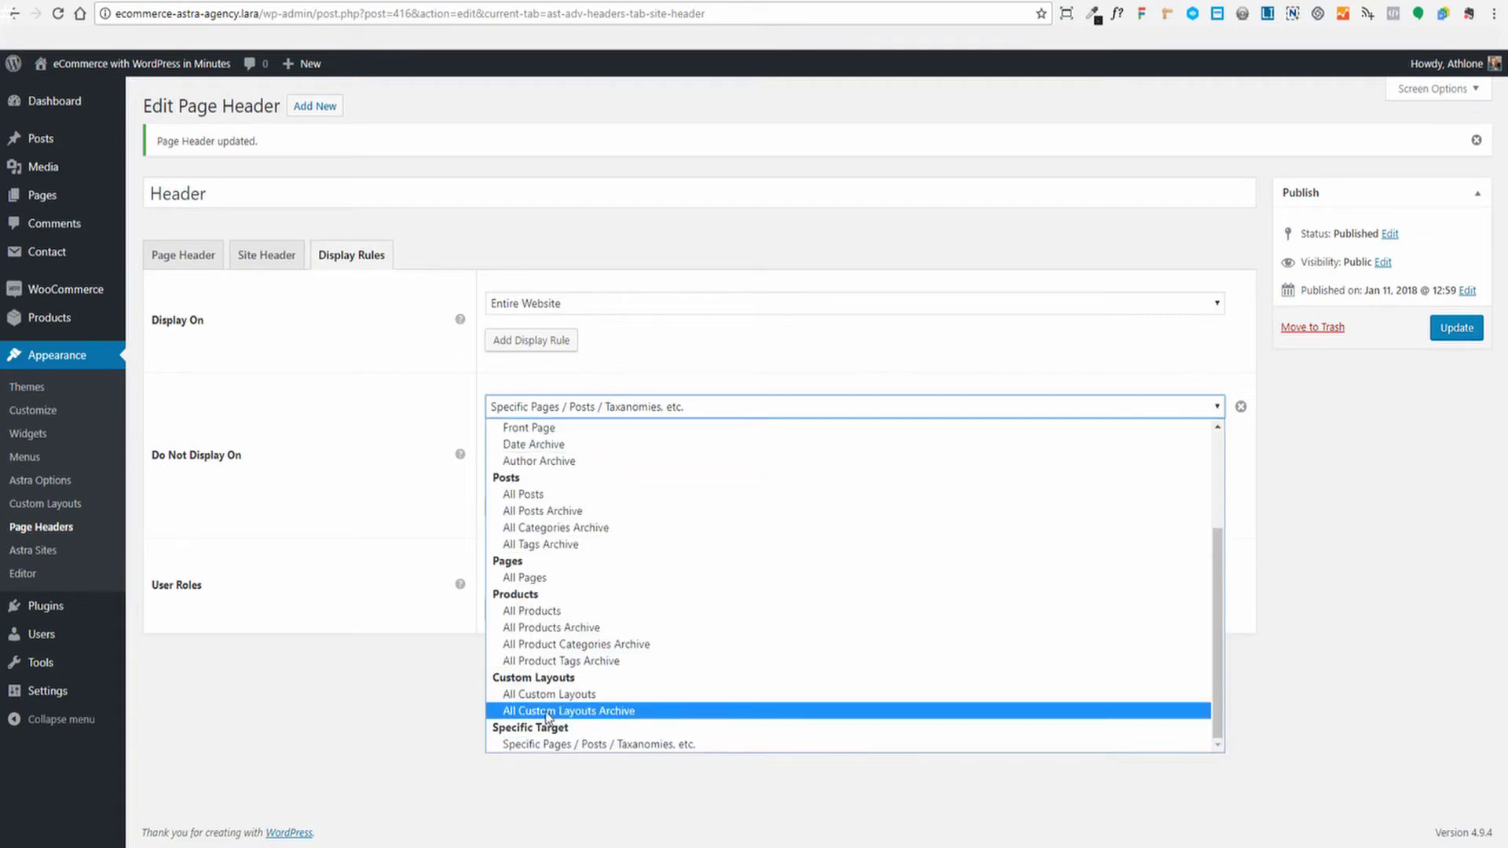
pyautogui.click(372, 377)
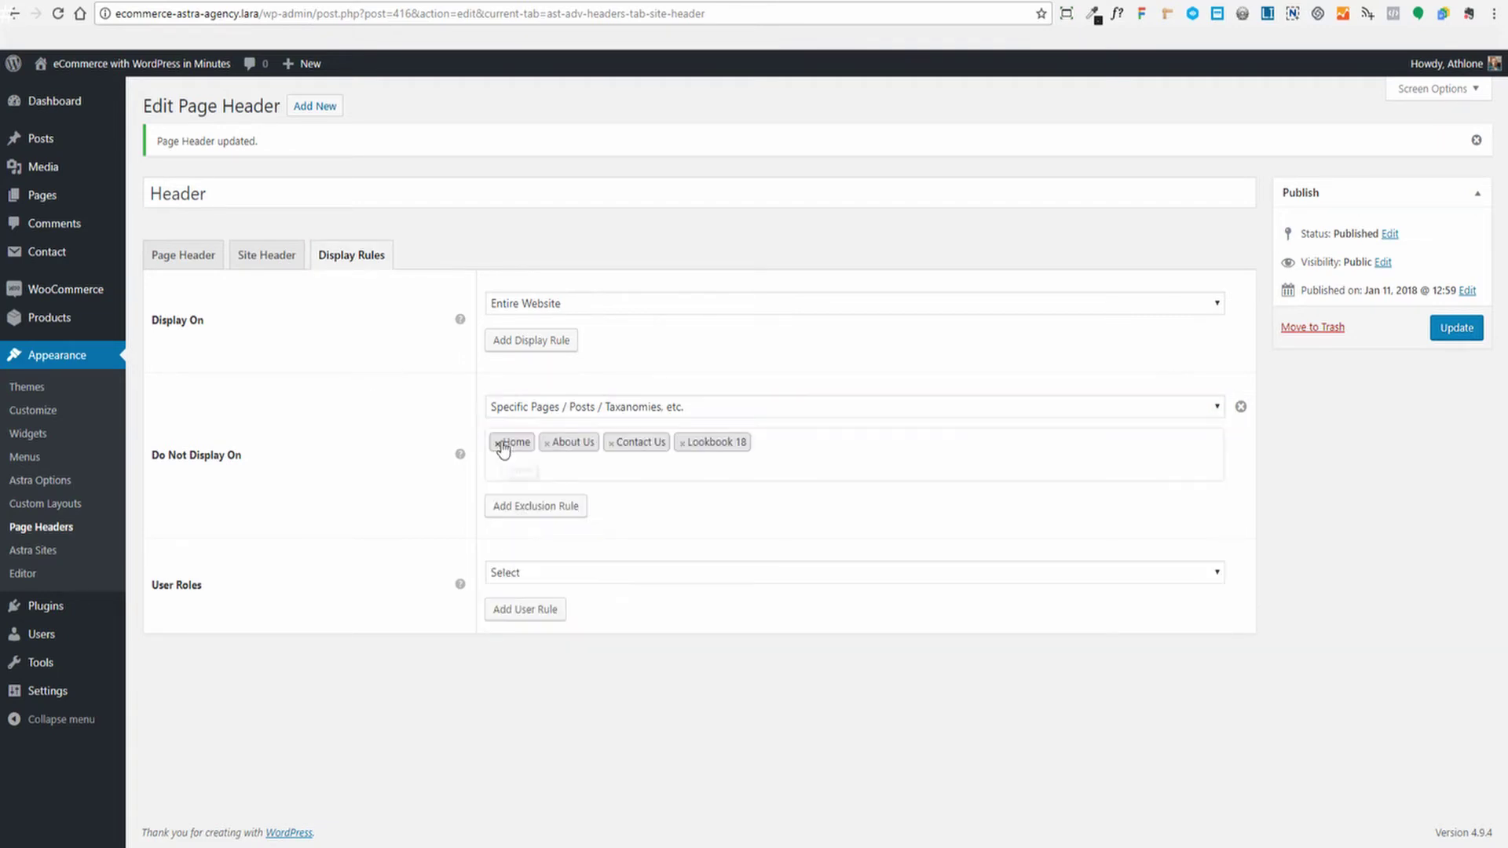
pyautogui.click(821, 448)
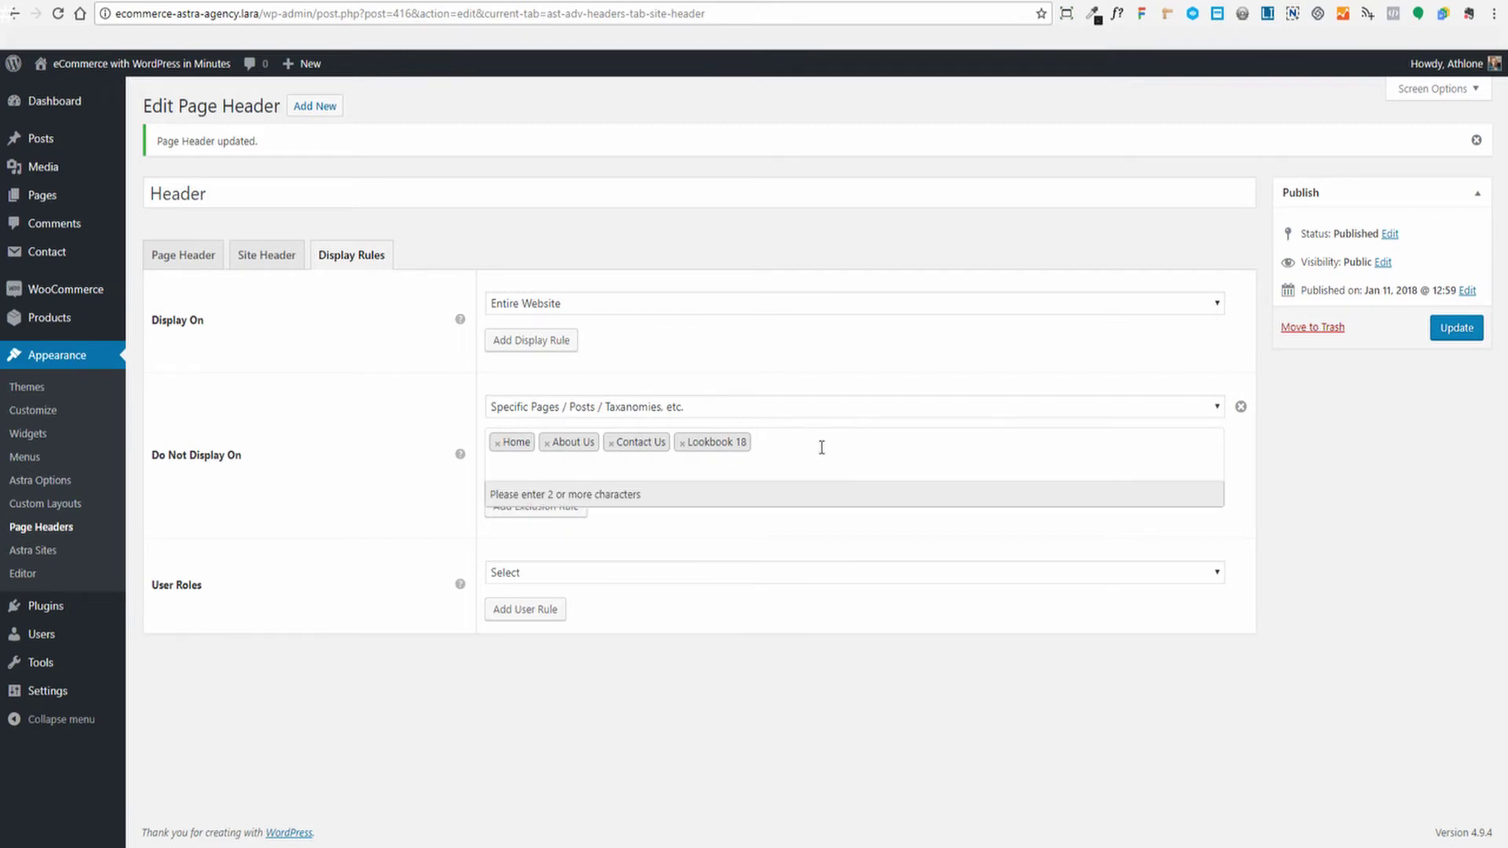
pyautogui.click(497, 443)
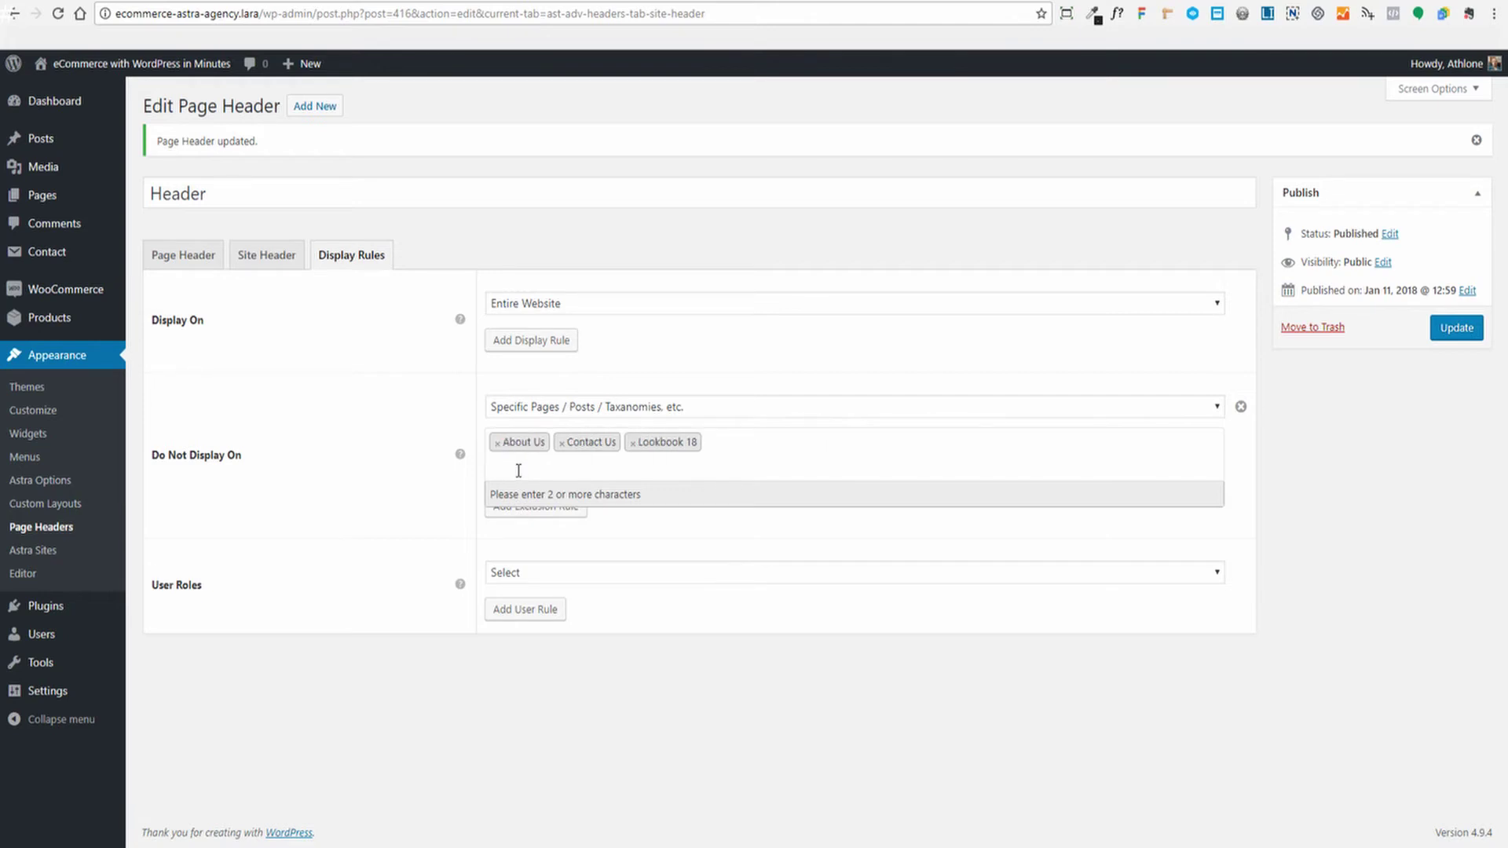
pyautogui.write('ho')
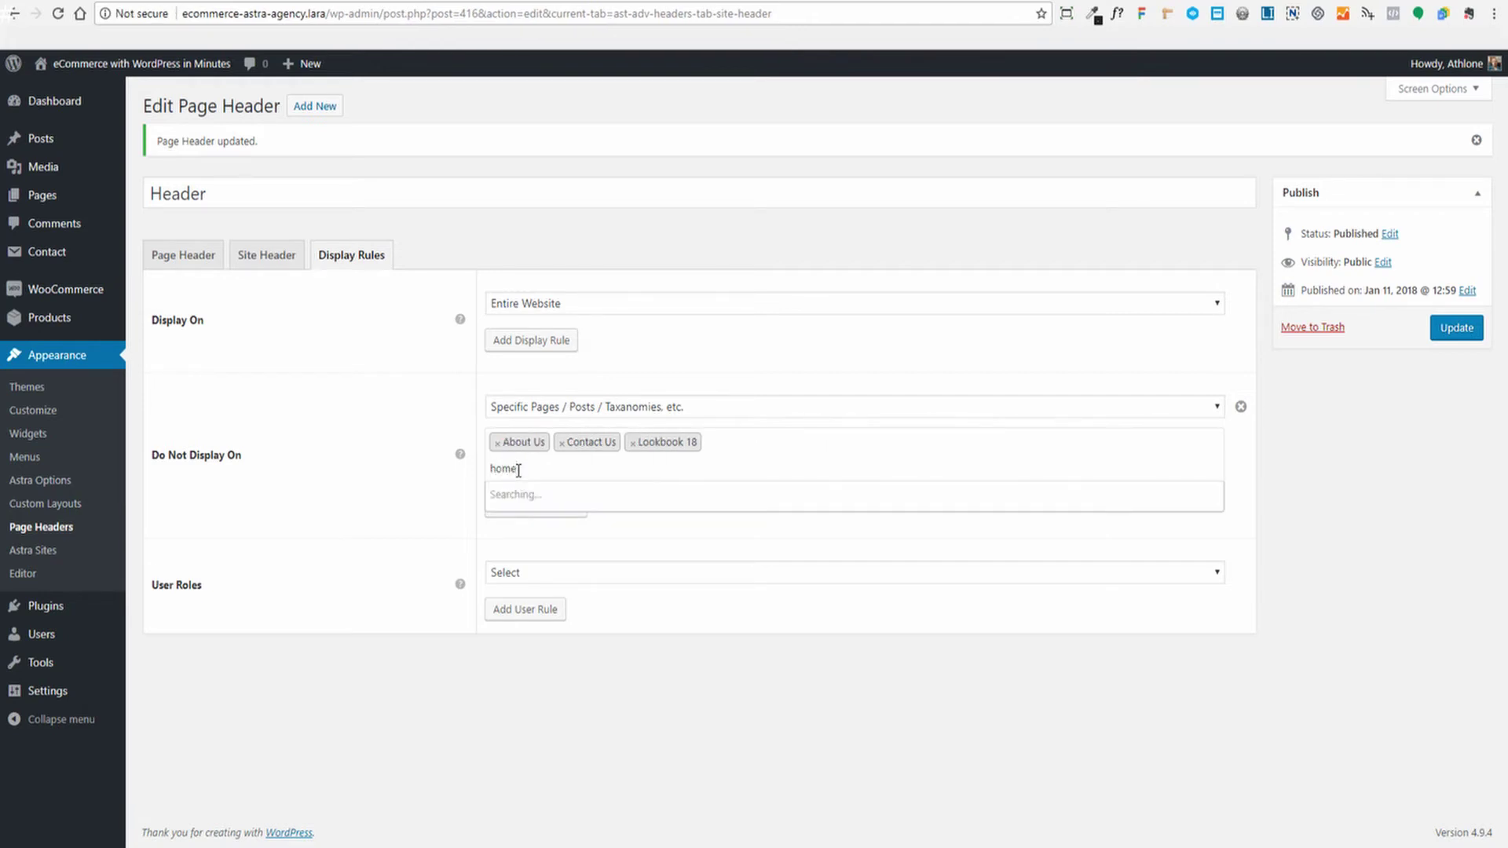
pyautogui.write('me')
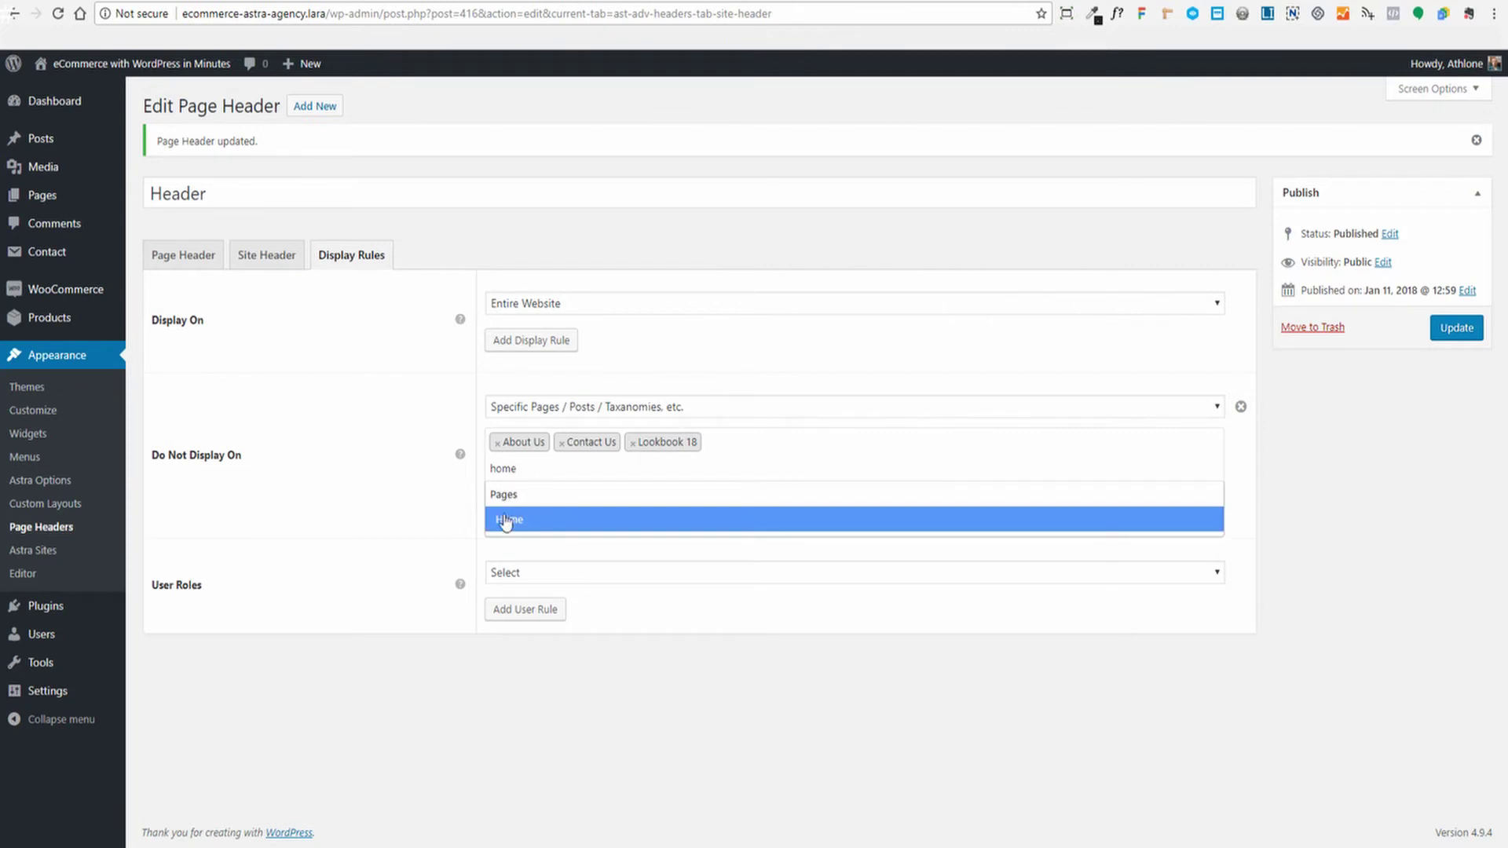
pyautogui.click(502, 519)
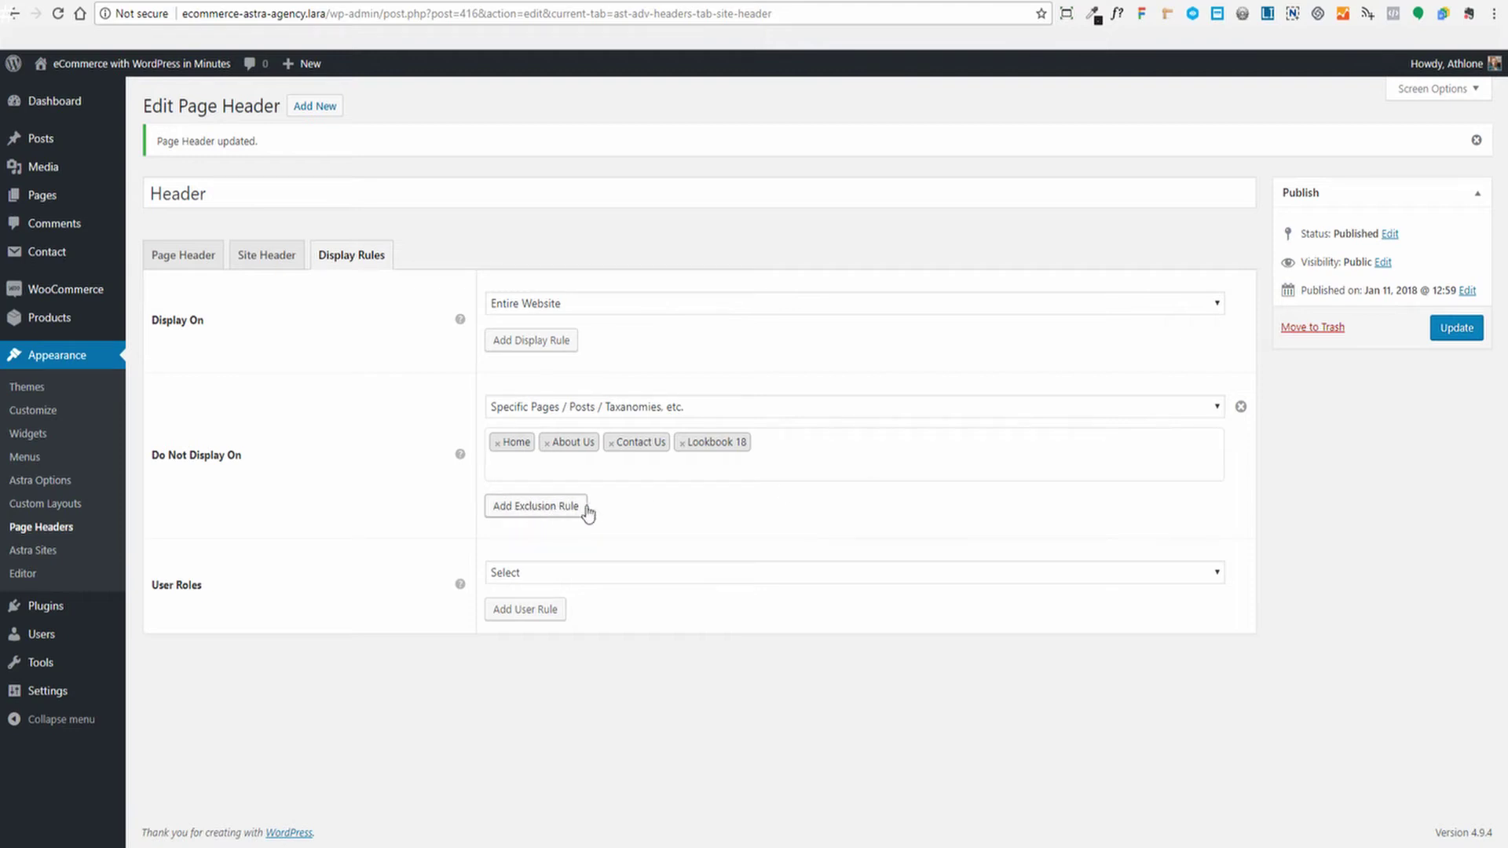
# Leave user roles unchanged and display location at Entire Website, then update the header
pyautogui.click(876, 581)
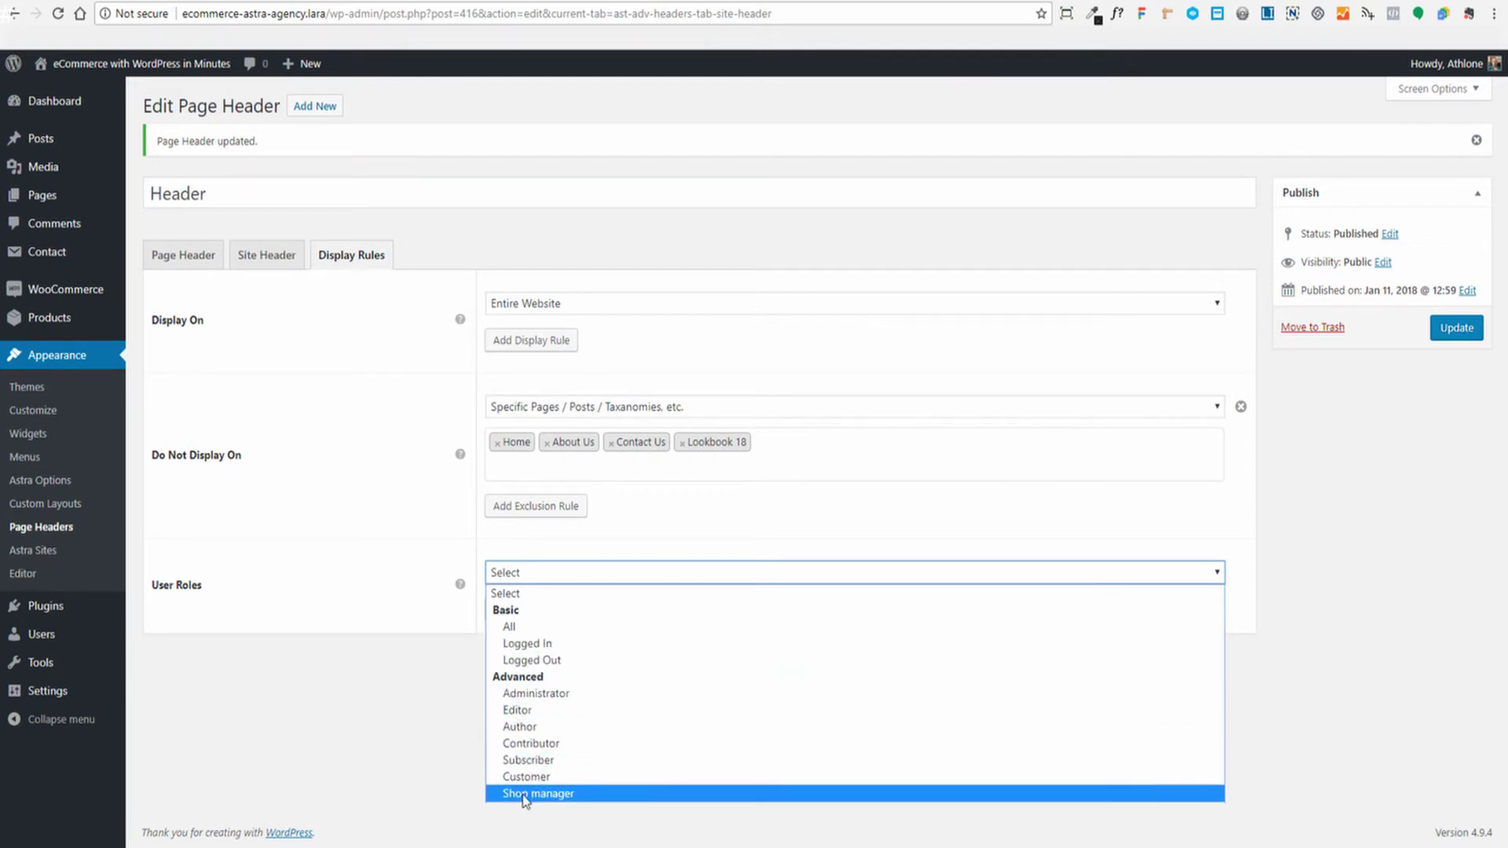
pyautogui.click(397, 597)
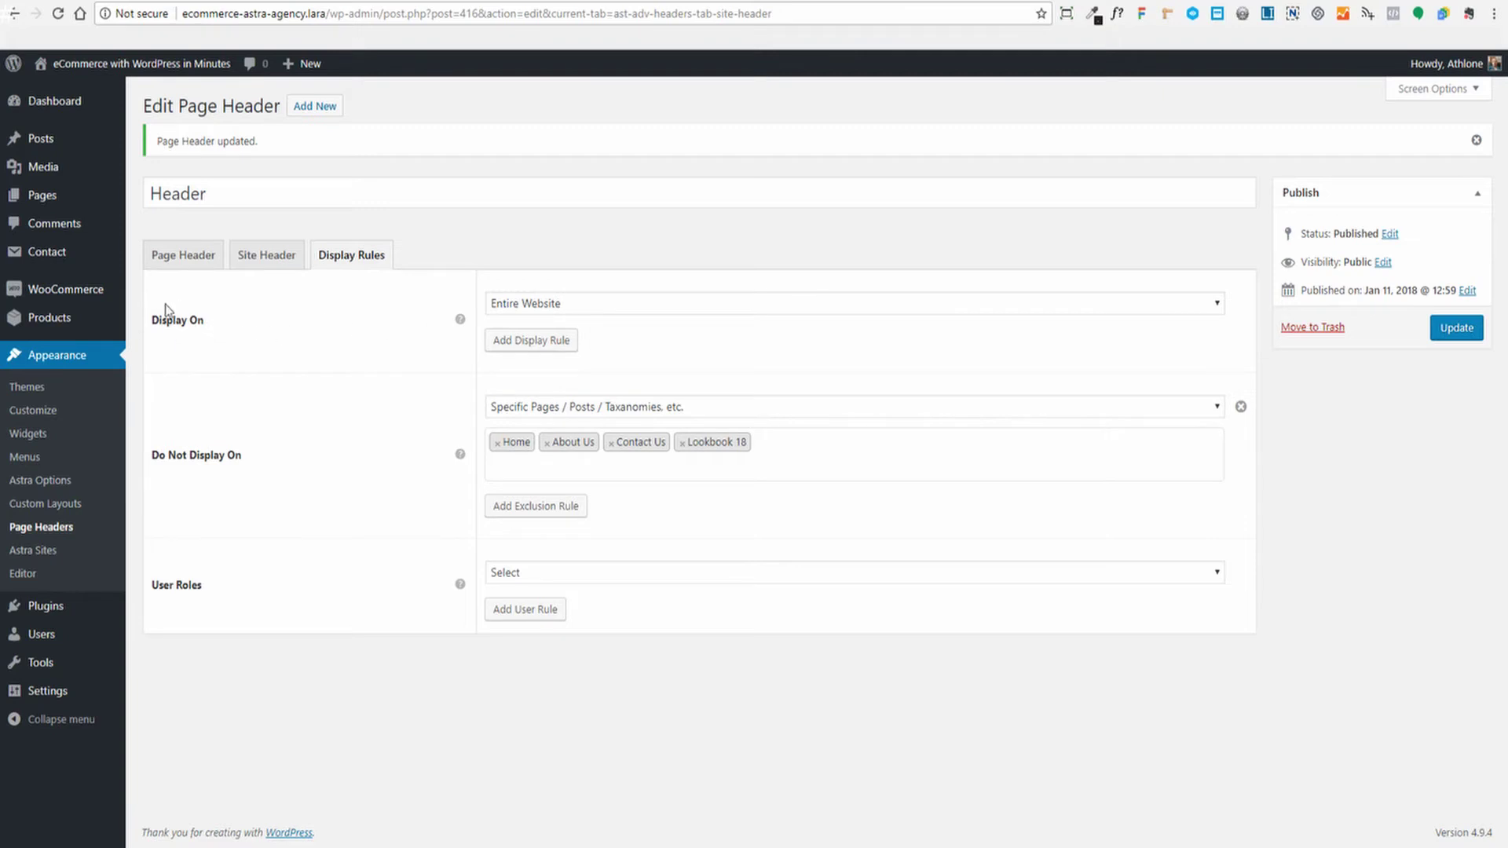
pyautogui.click(1214, 307)
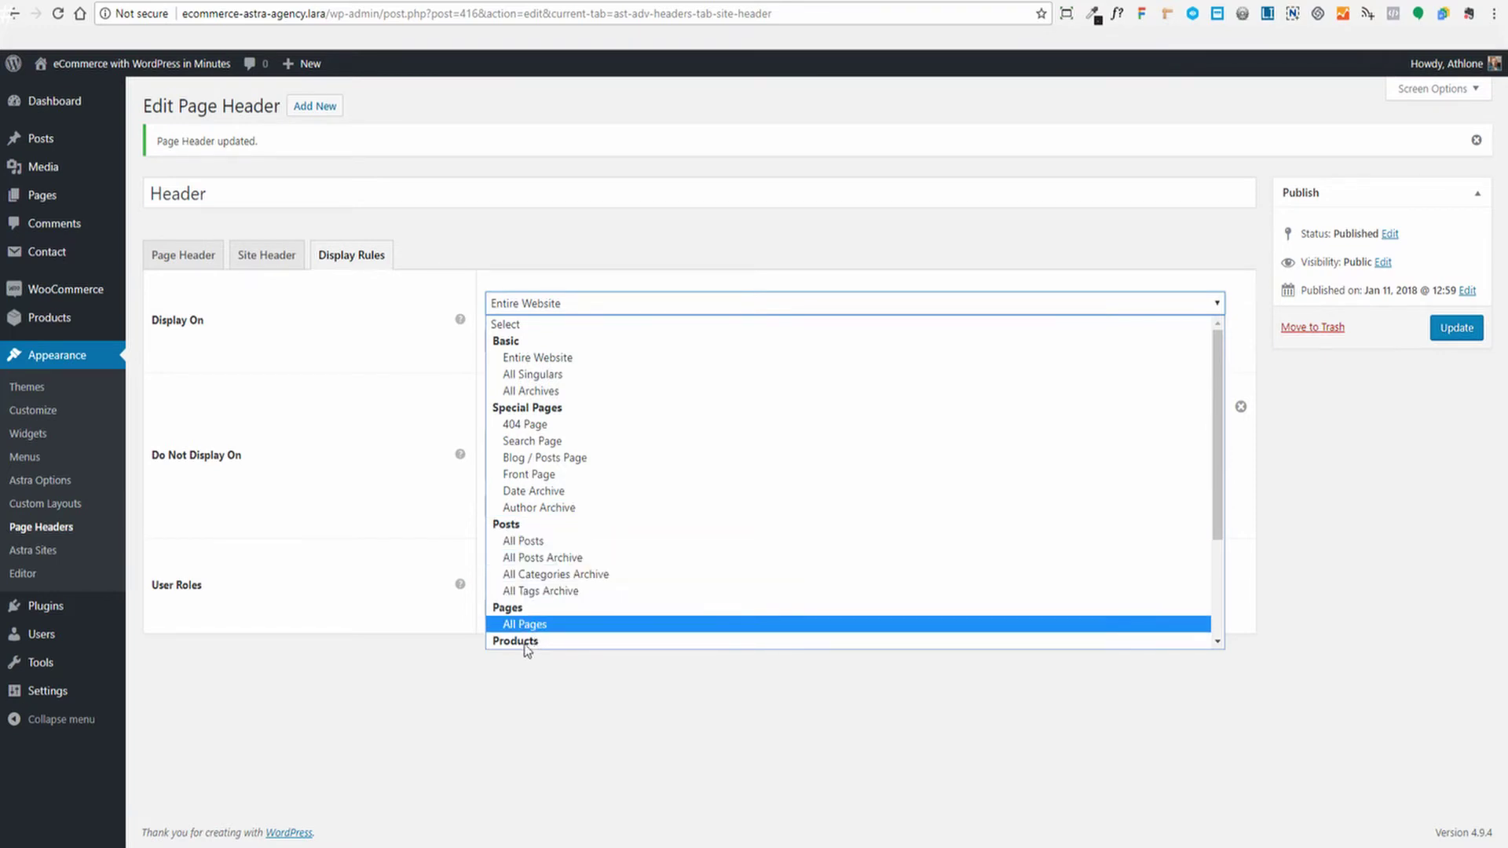
pyautogui.scroll(-2, 570, 510)
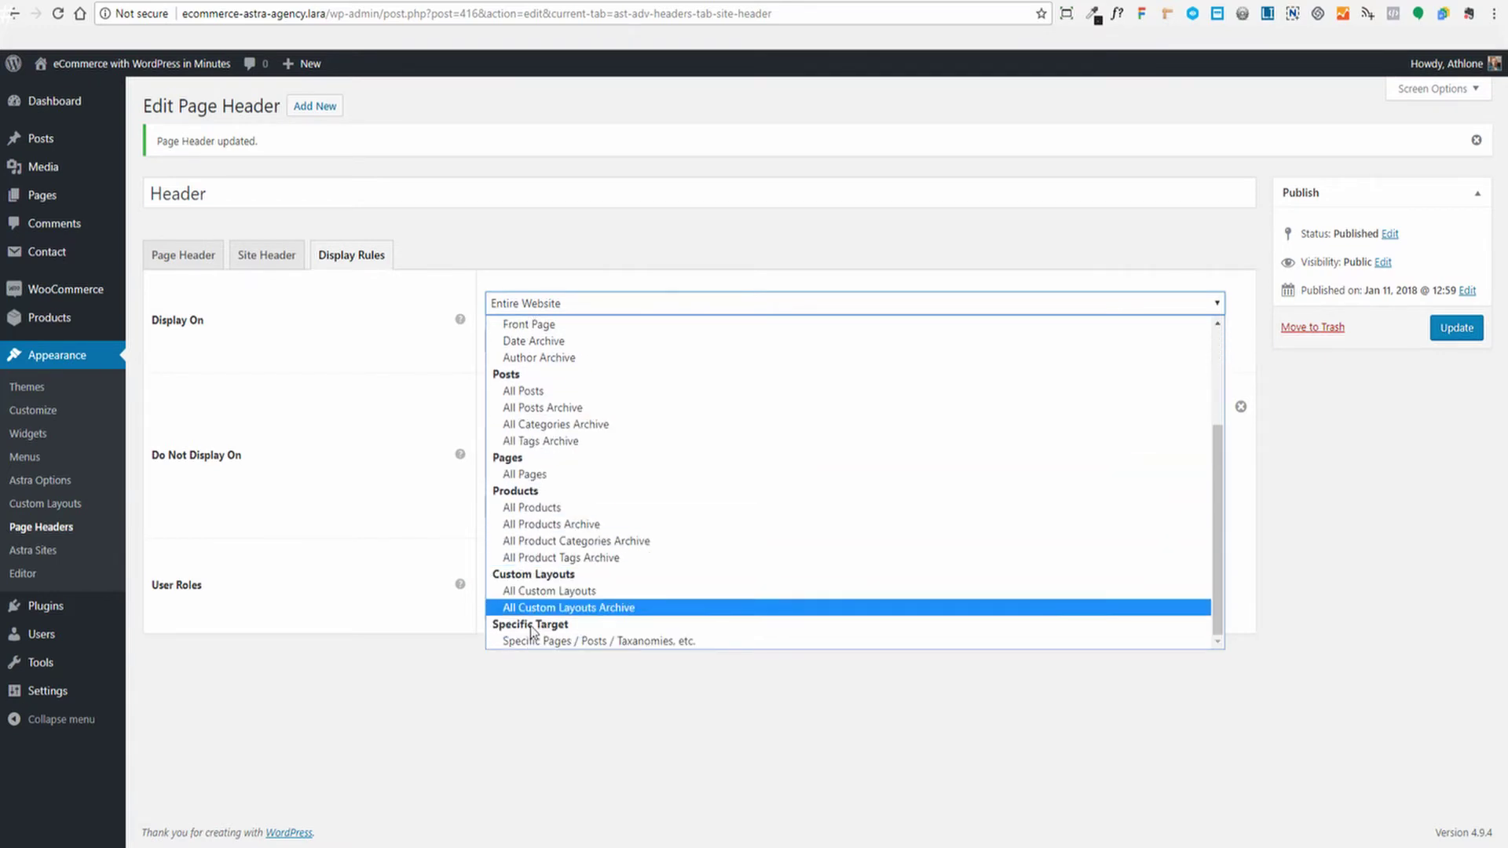
pyautogui.click(328, 365)
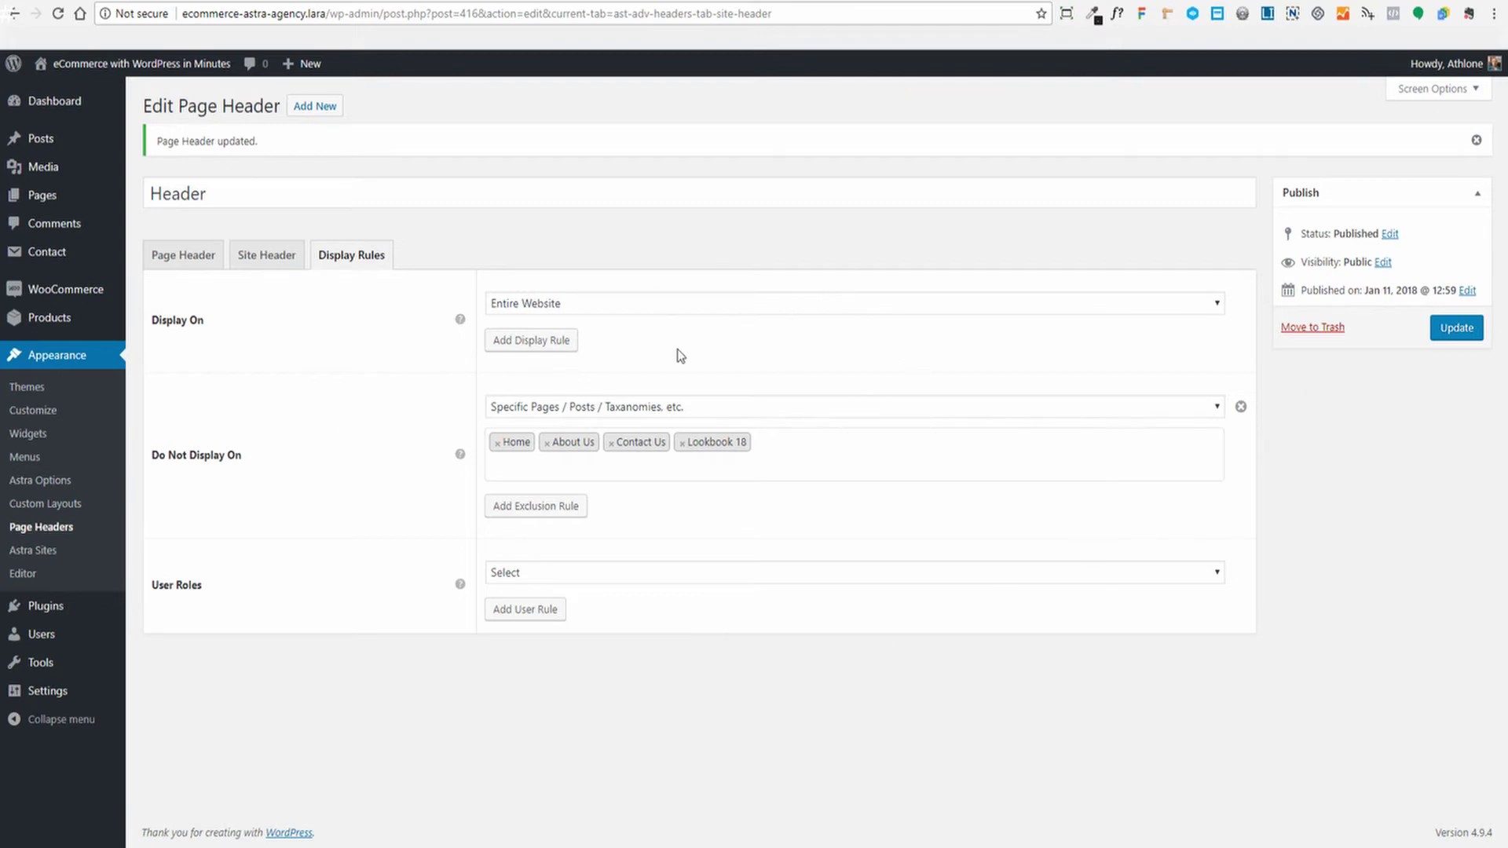
pyautogui.click(1465, 328)
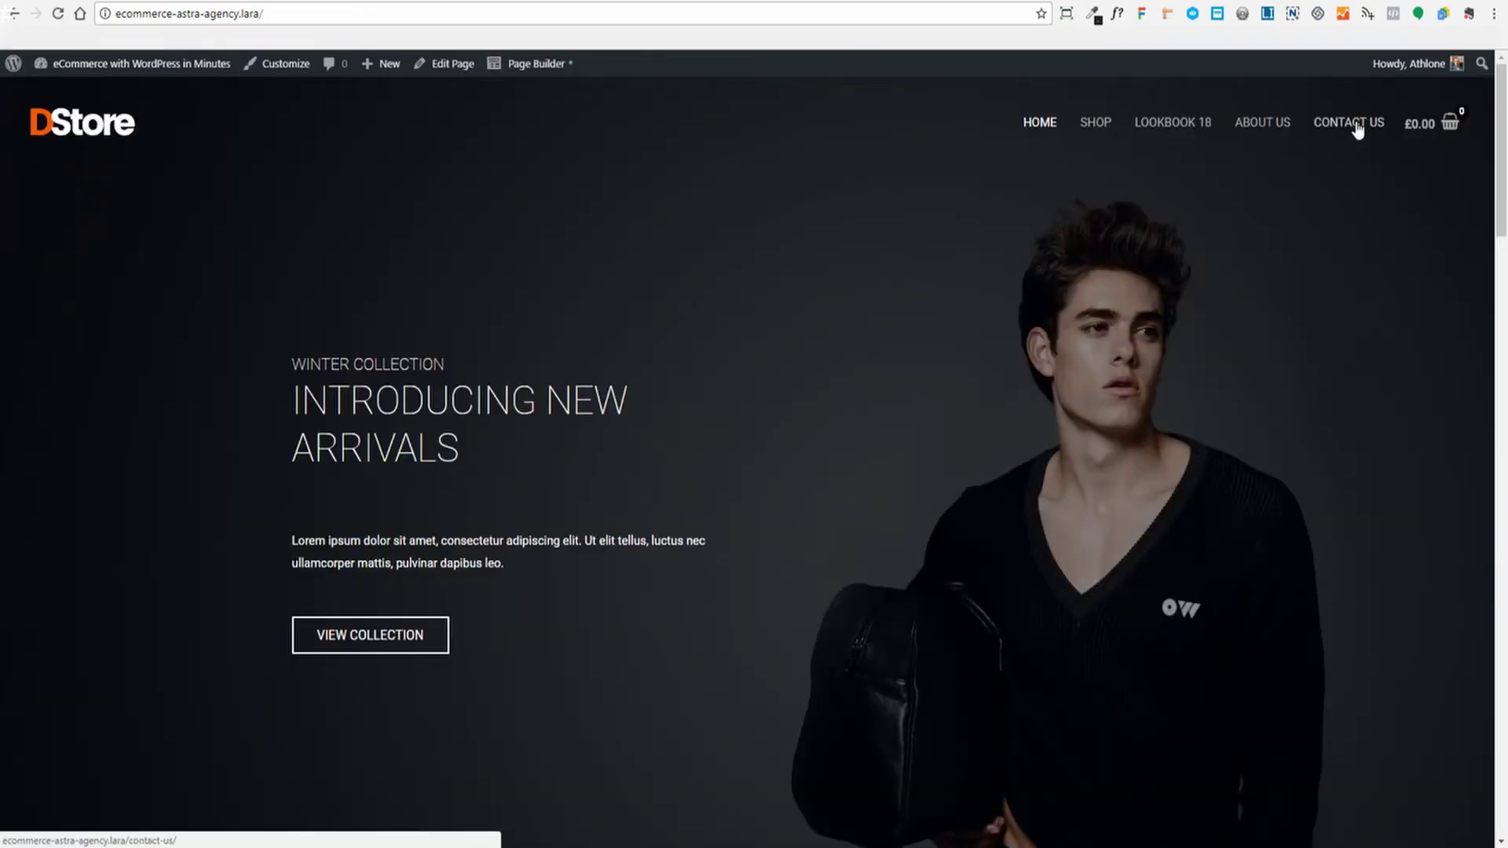
pyautogui.scroll(-2, 935, 322)
pyautogui.scroll(2, 1094, 464)
pyautogui.scroll(-6, 1115, 455)
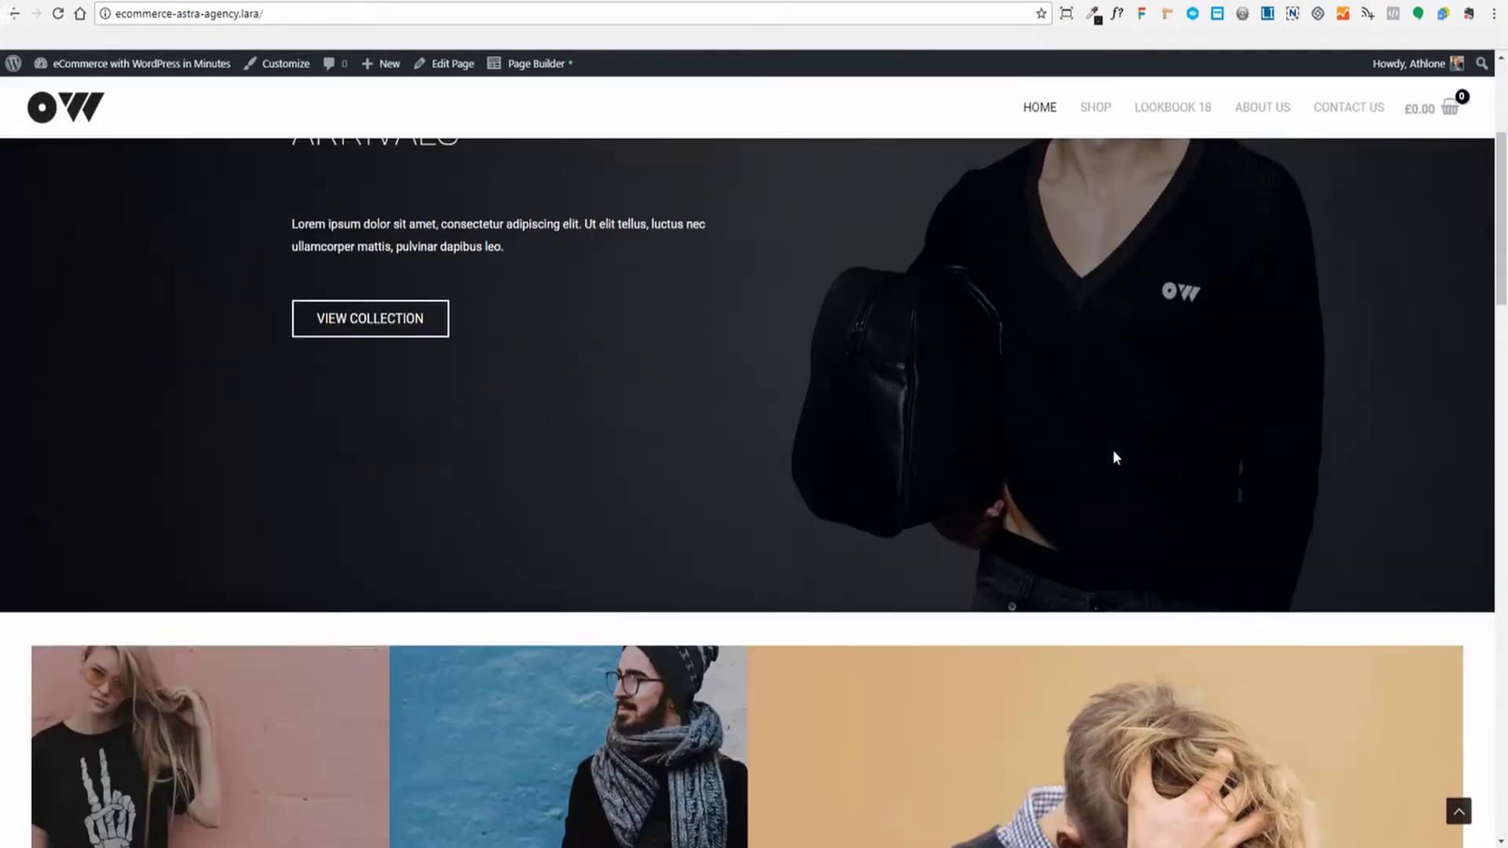
pyautogui.scroll(-3, 1100, 402)
pyautogui.scroll(3, 1090, 408)
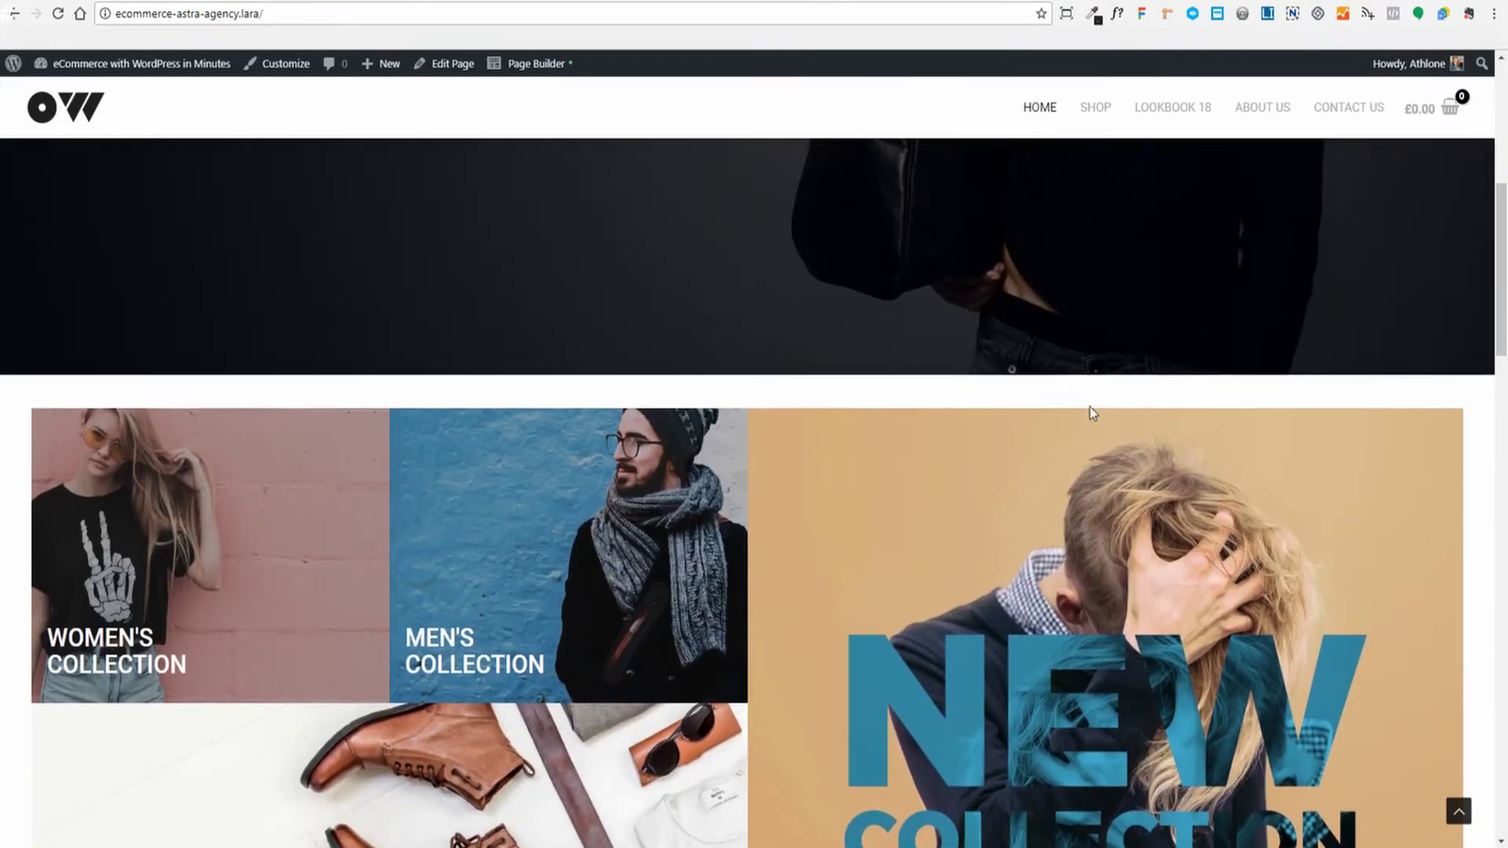
pyautogui.scroll(5, 1090, 406)
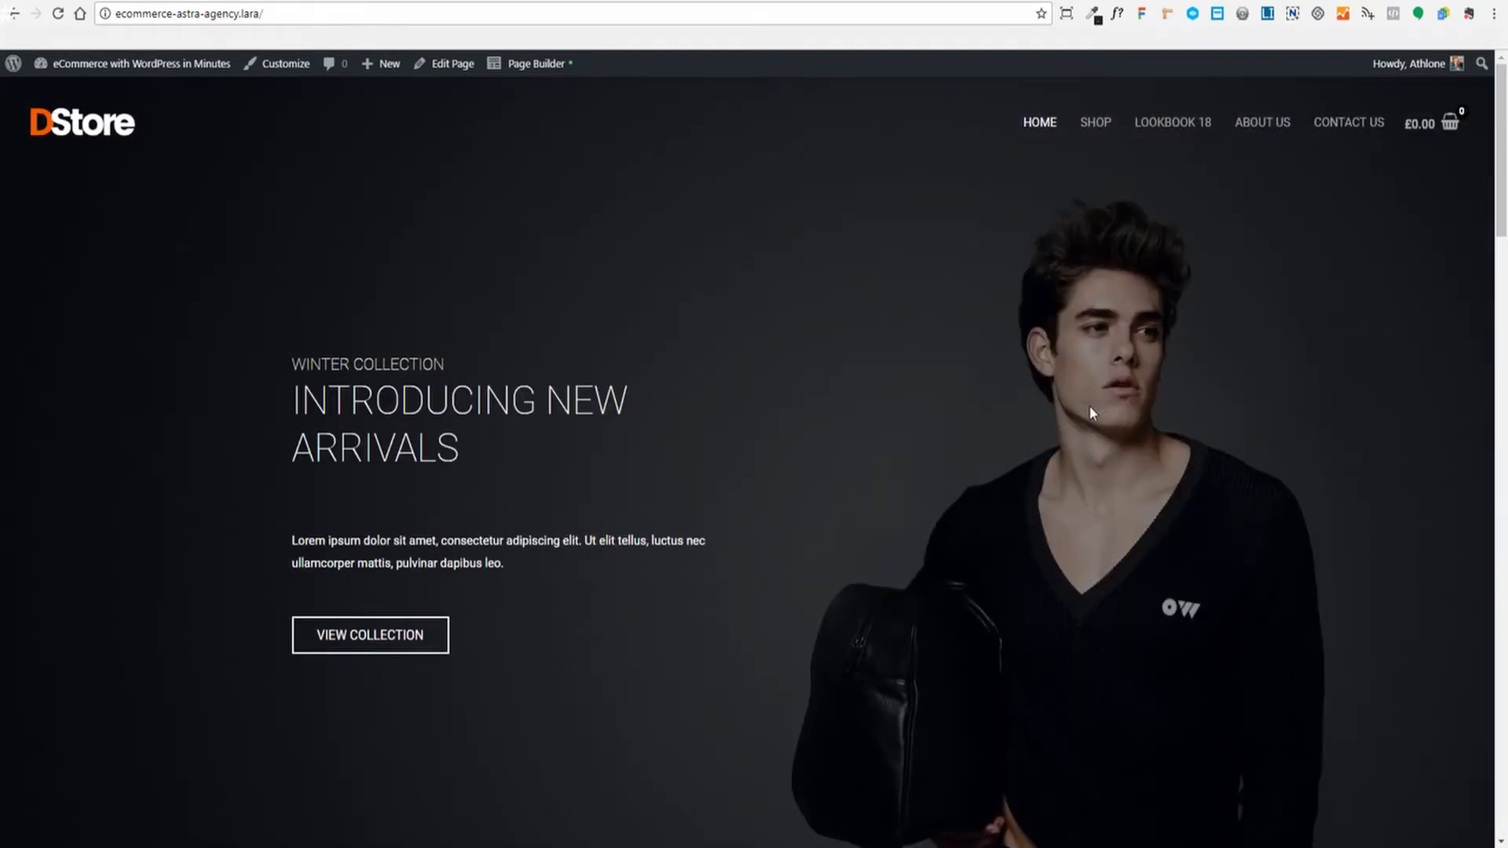
pyautogui.scroll(-3, 1090, 406)
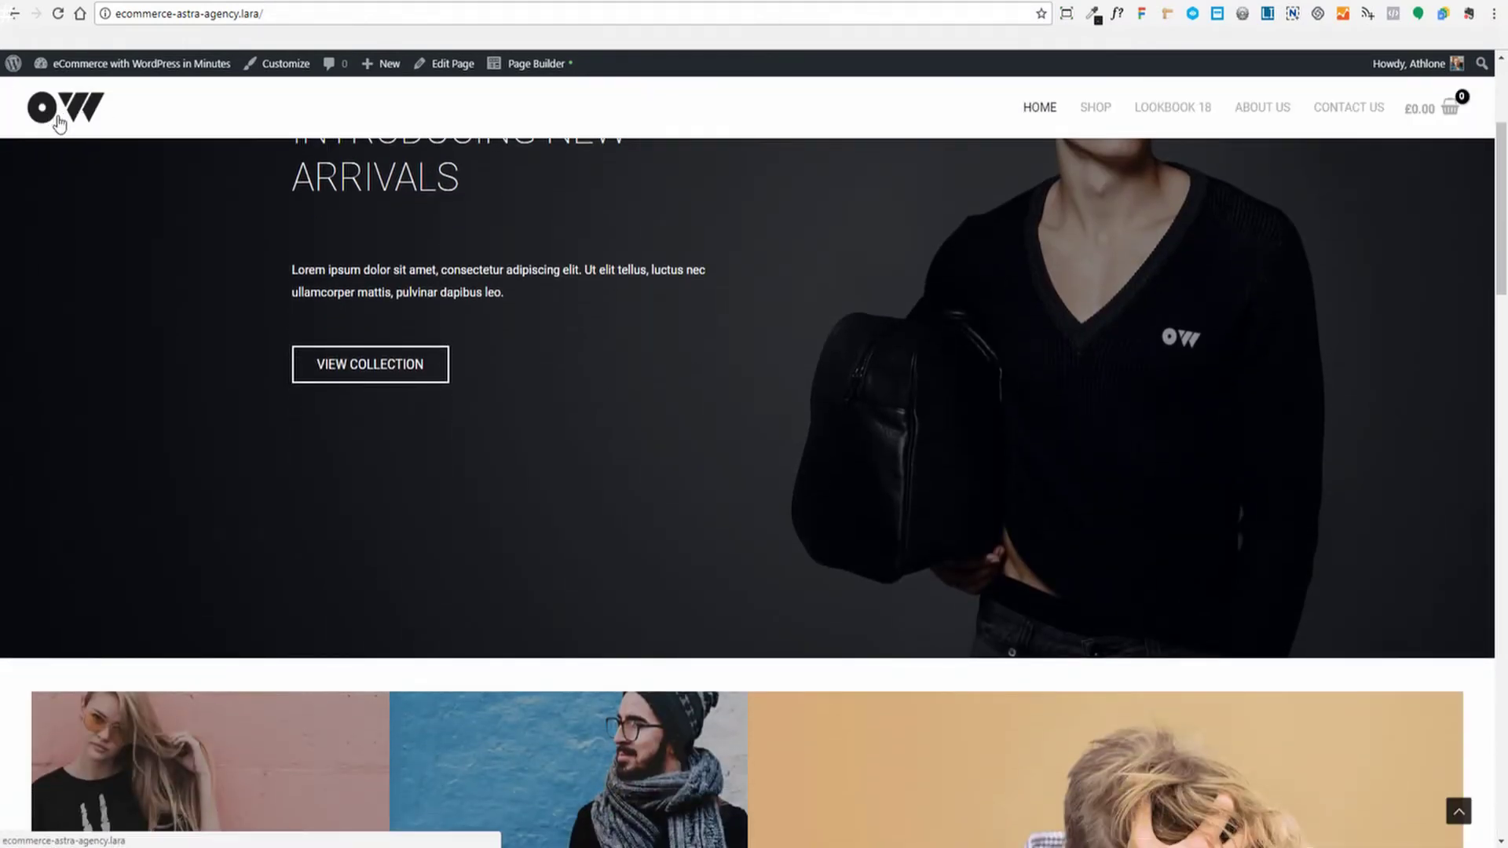
pyautogui.scroll(-3, 908, 256)
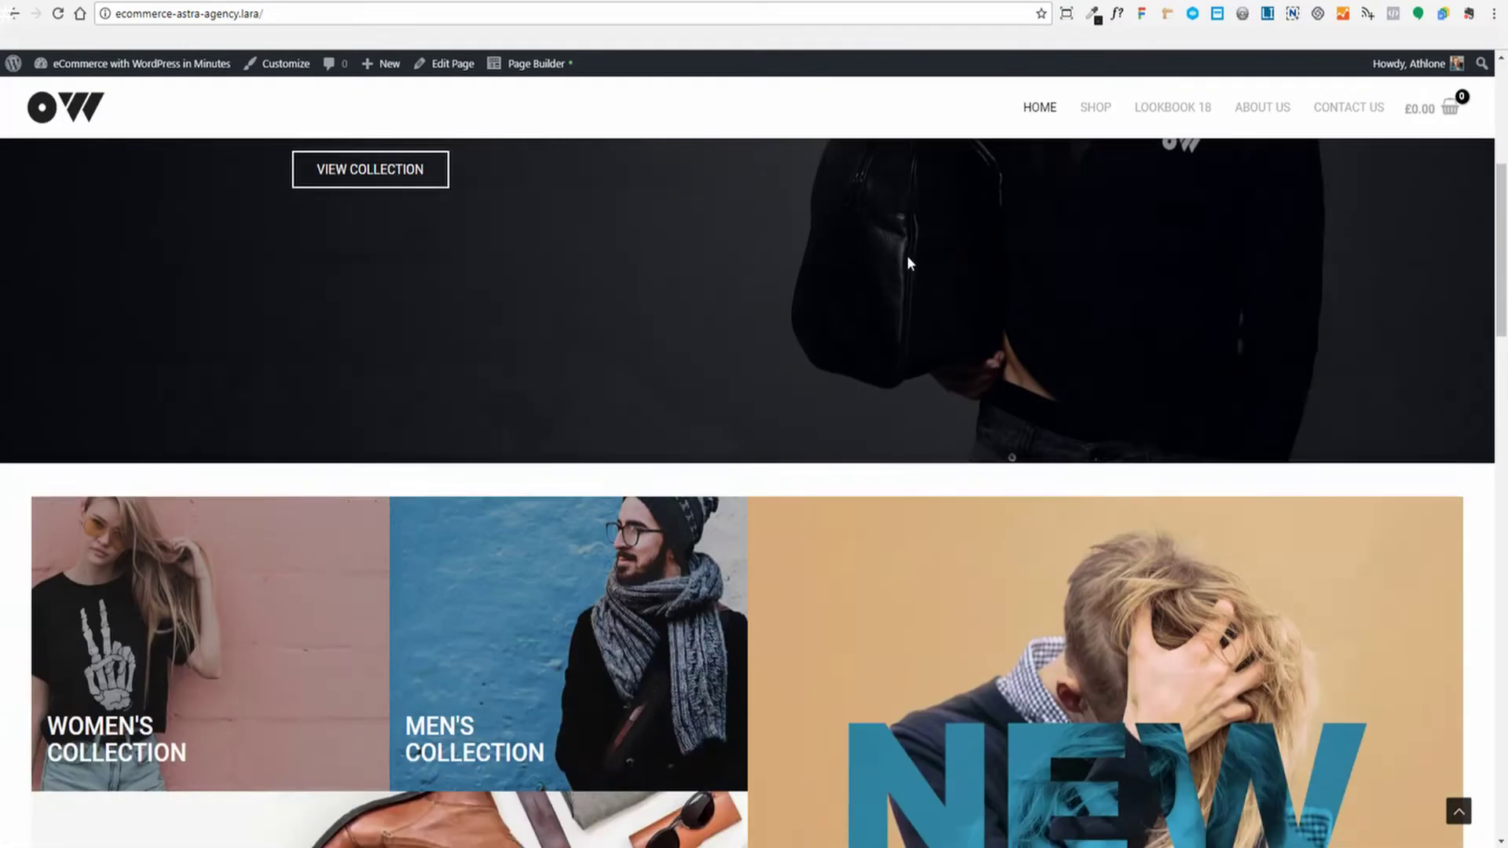
pyautogui.scroll(7, 909, 254)
pyautogui.scroll(-1, 911, 254)
pyautogui.scroll(-2, 914, 257)
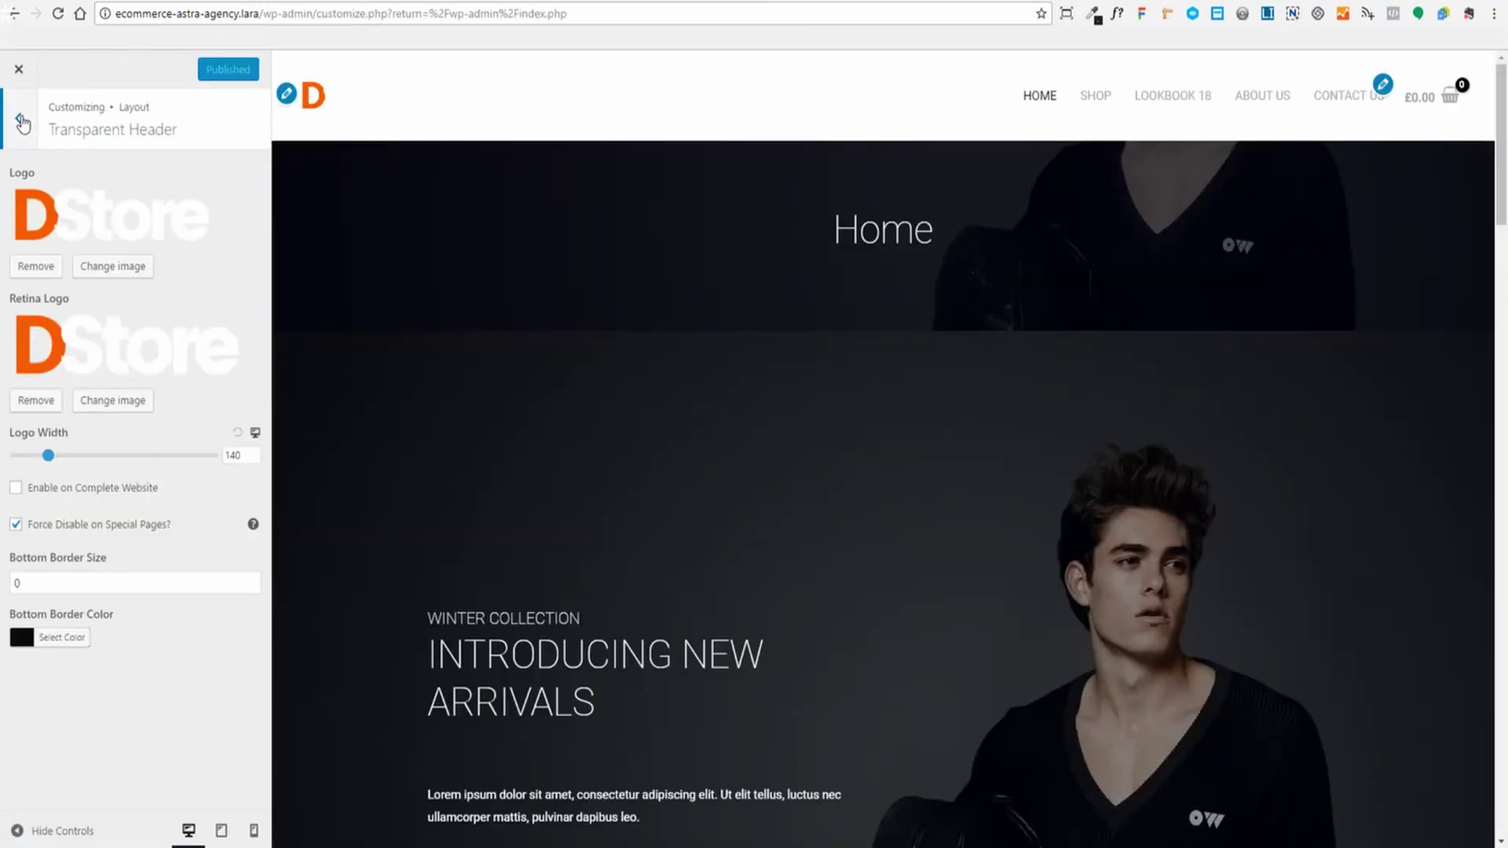
# Open the Sticky Header section of the Customizer header settings and look through it
pyautogui.click(21, 122)
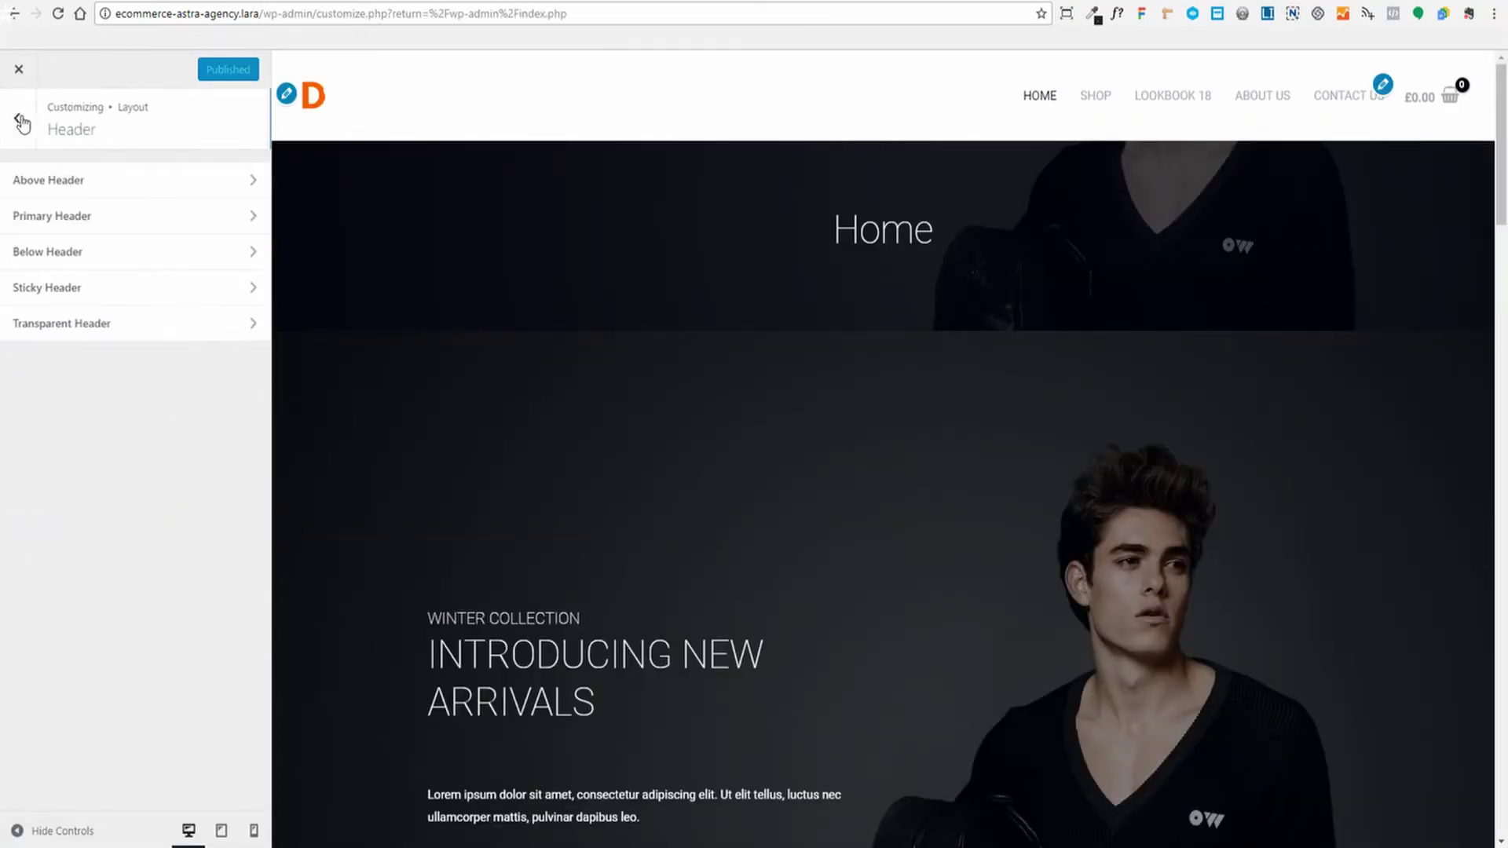
pyautogui.click(77, 292)
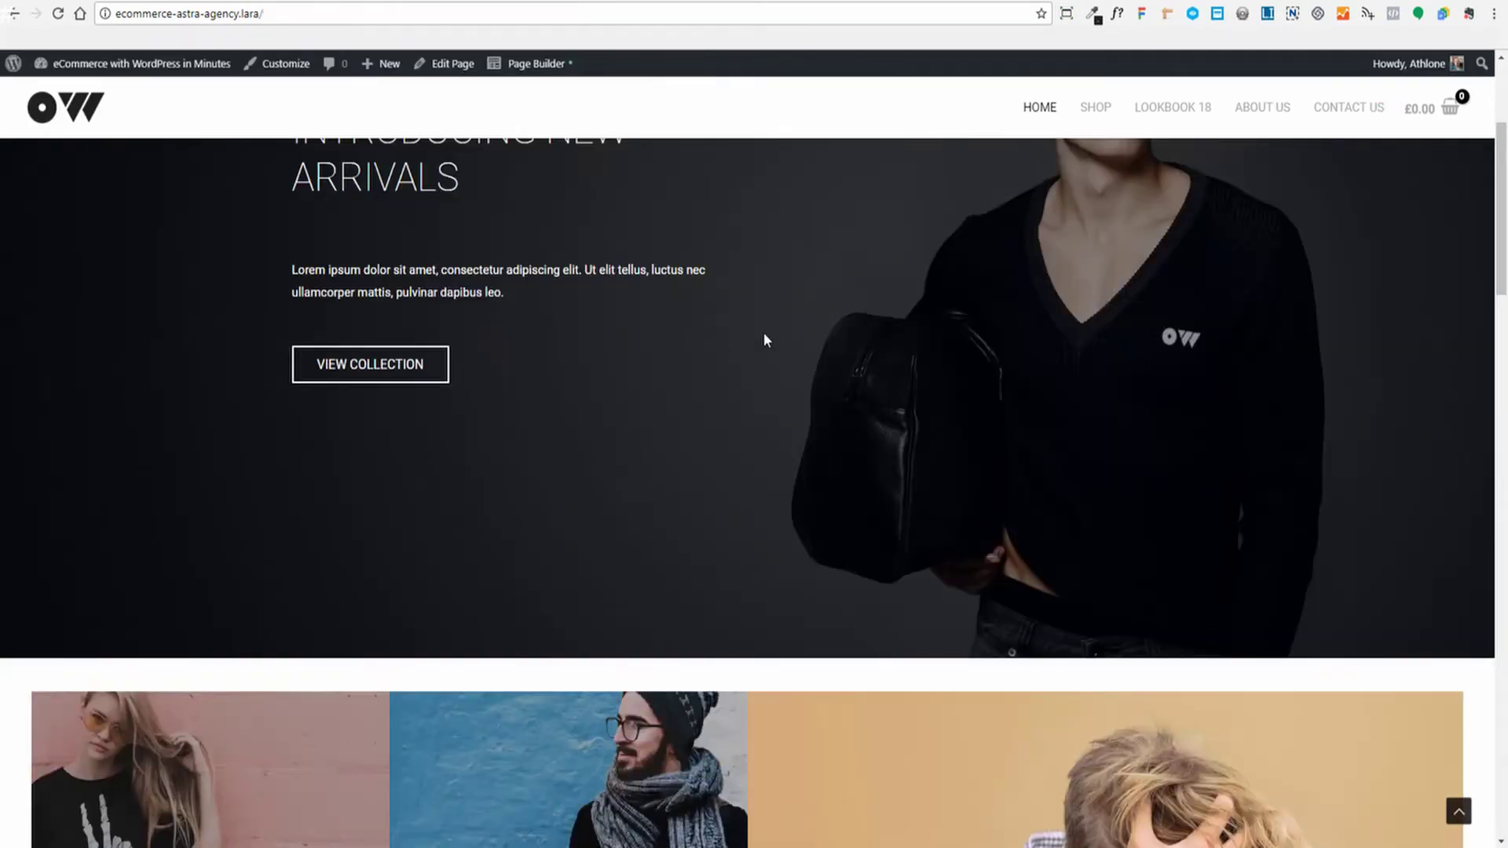
pyautogui.scroll(3, 827, 290)
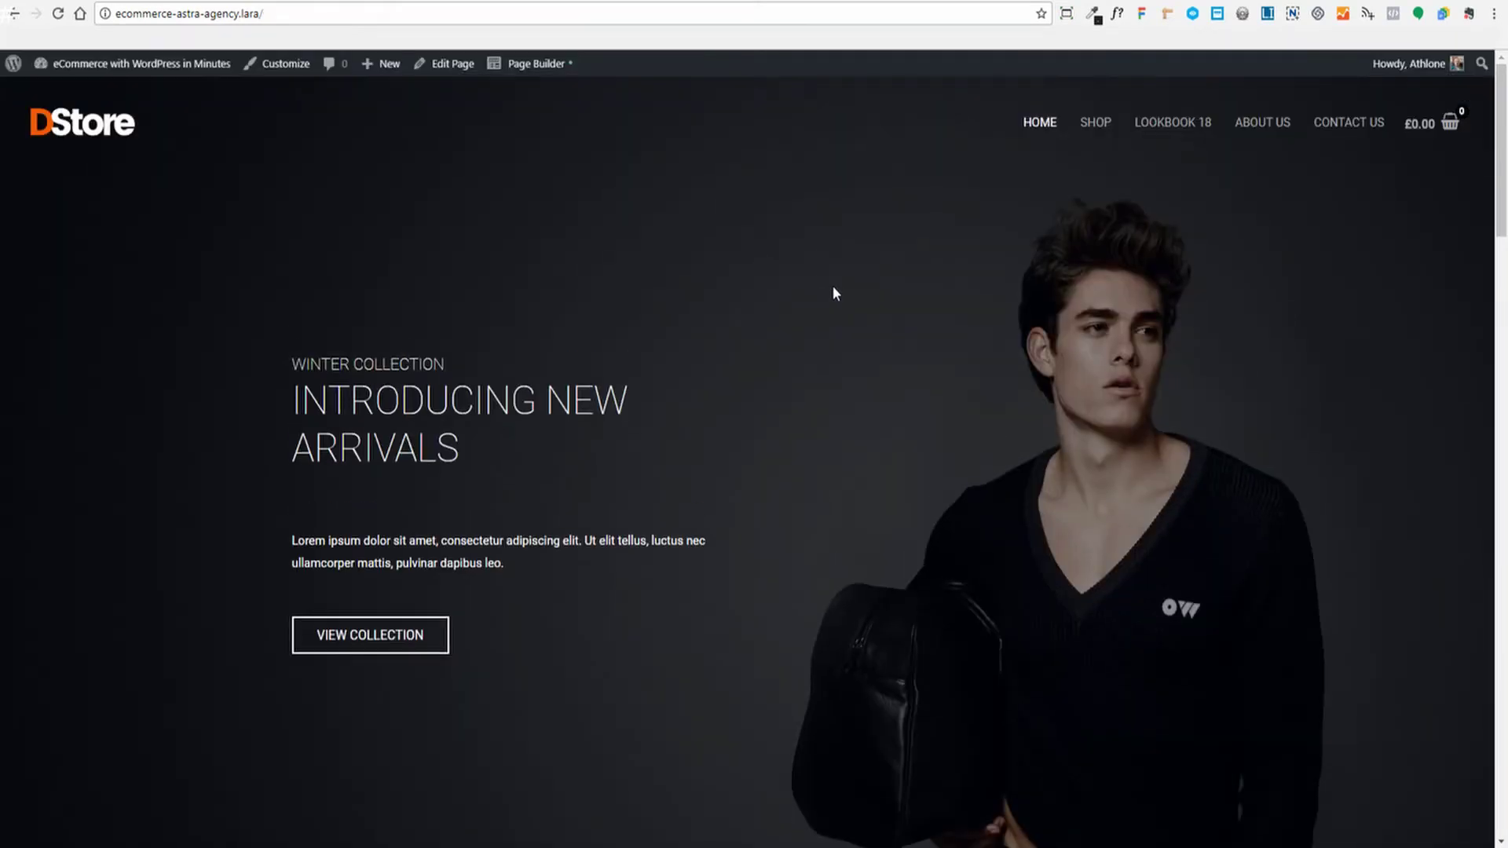
pyautogui.scroll(-5, 832, 285)
pyautogui.scroll(1, 835, 297)
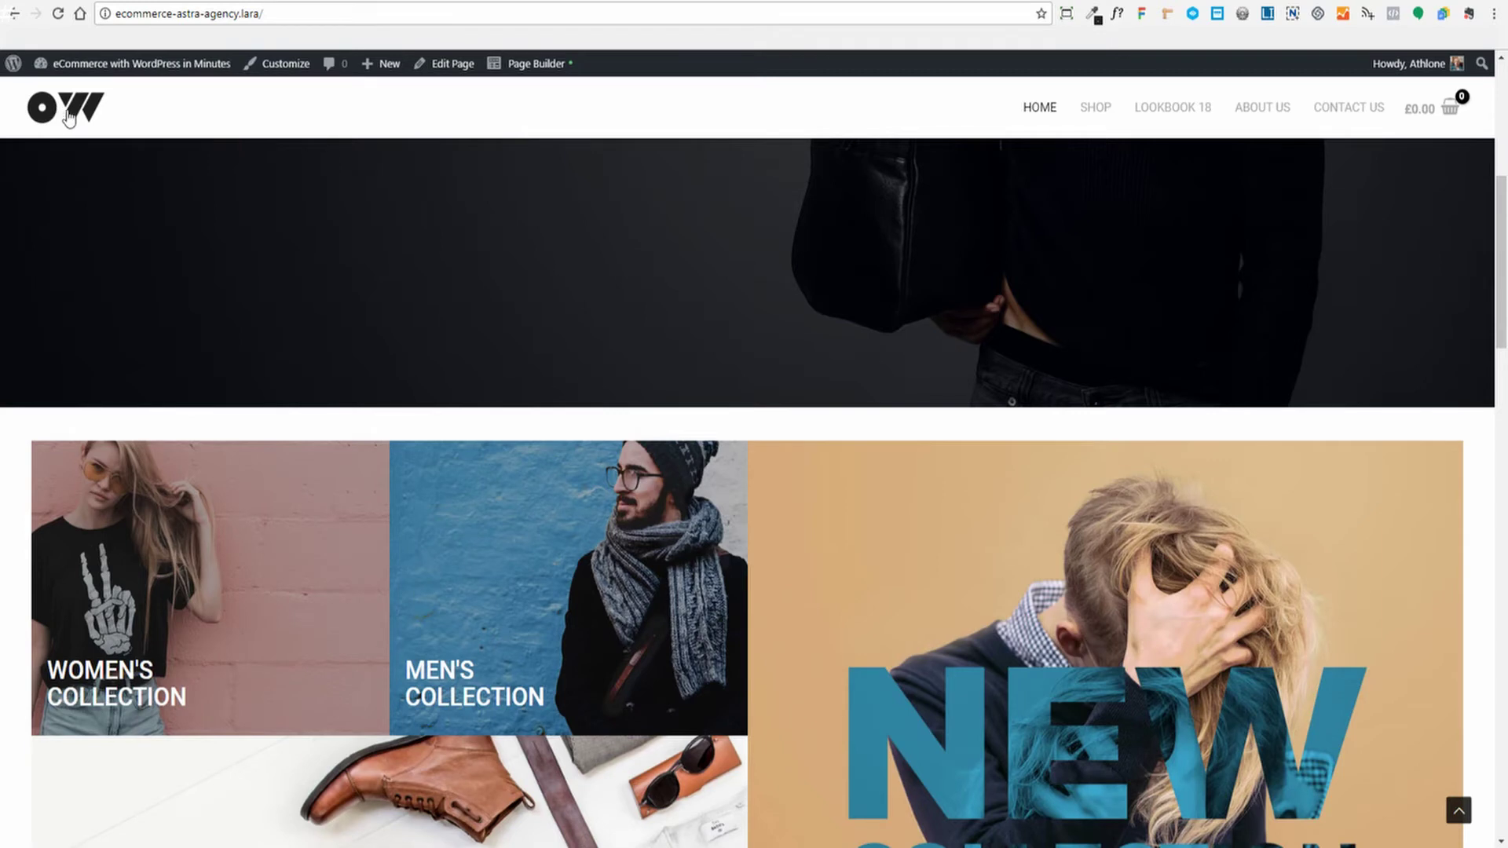
pyautogui.scroll(-3, 72, 122)
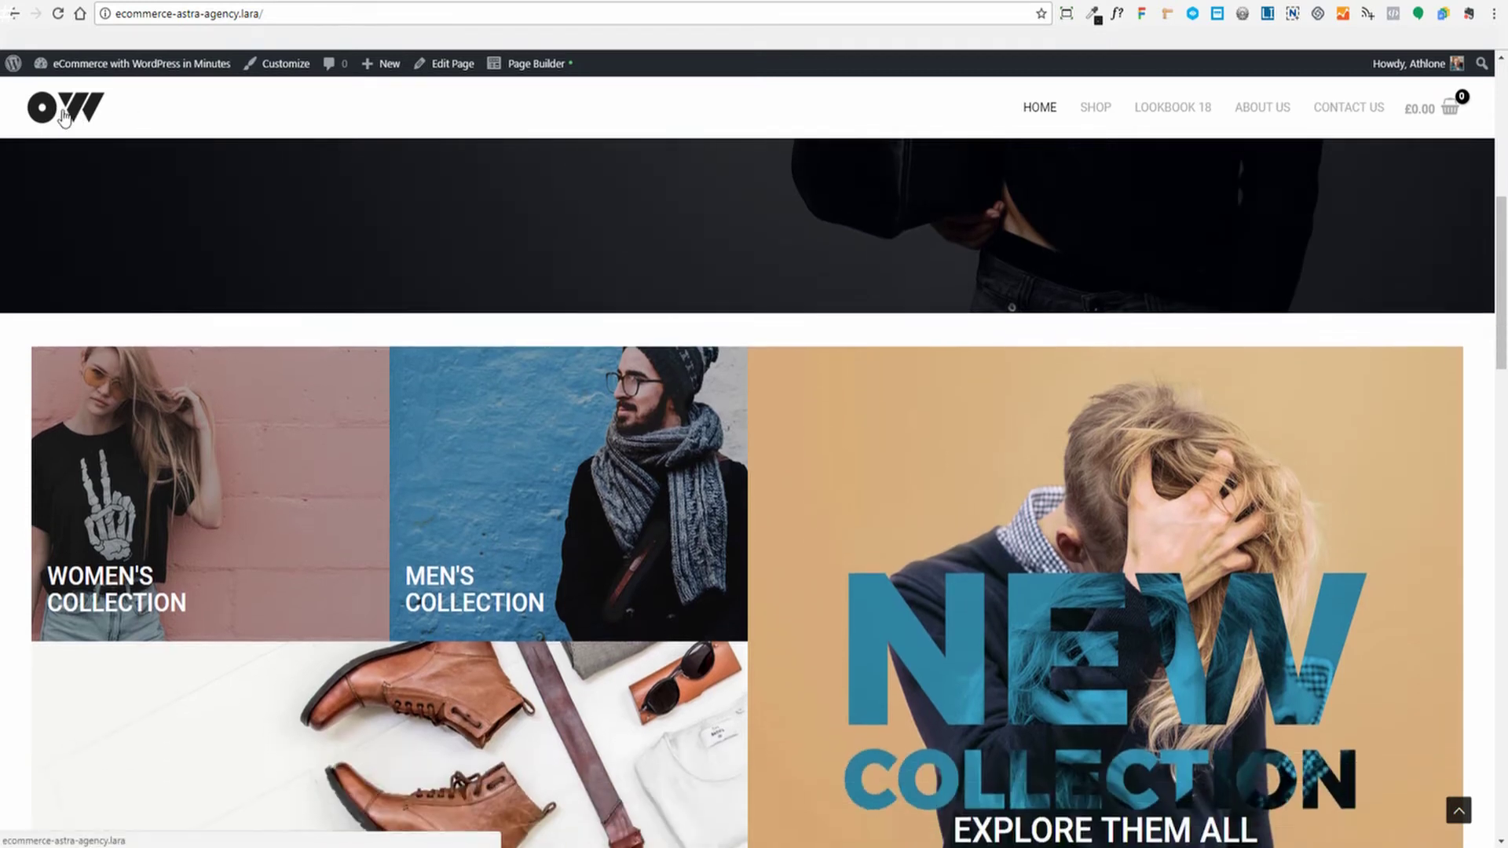
pyautogui.scroll(5, 72, 121)
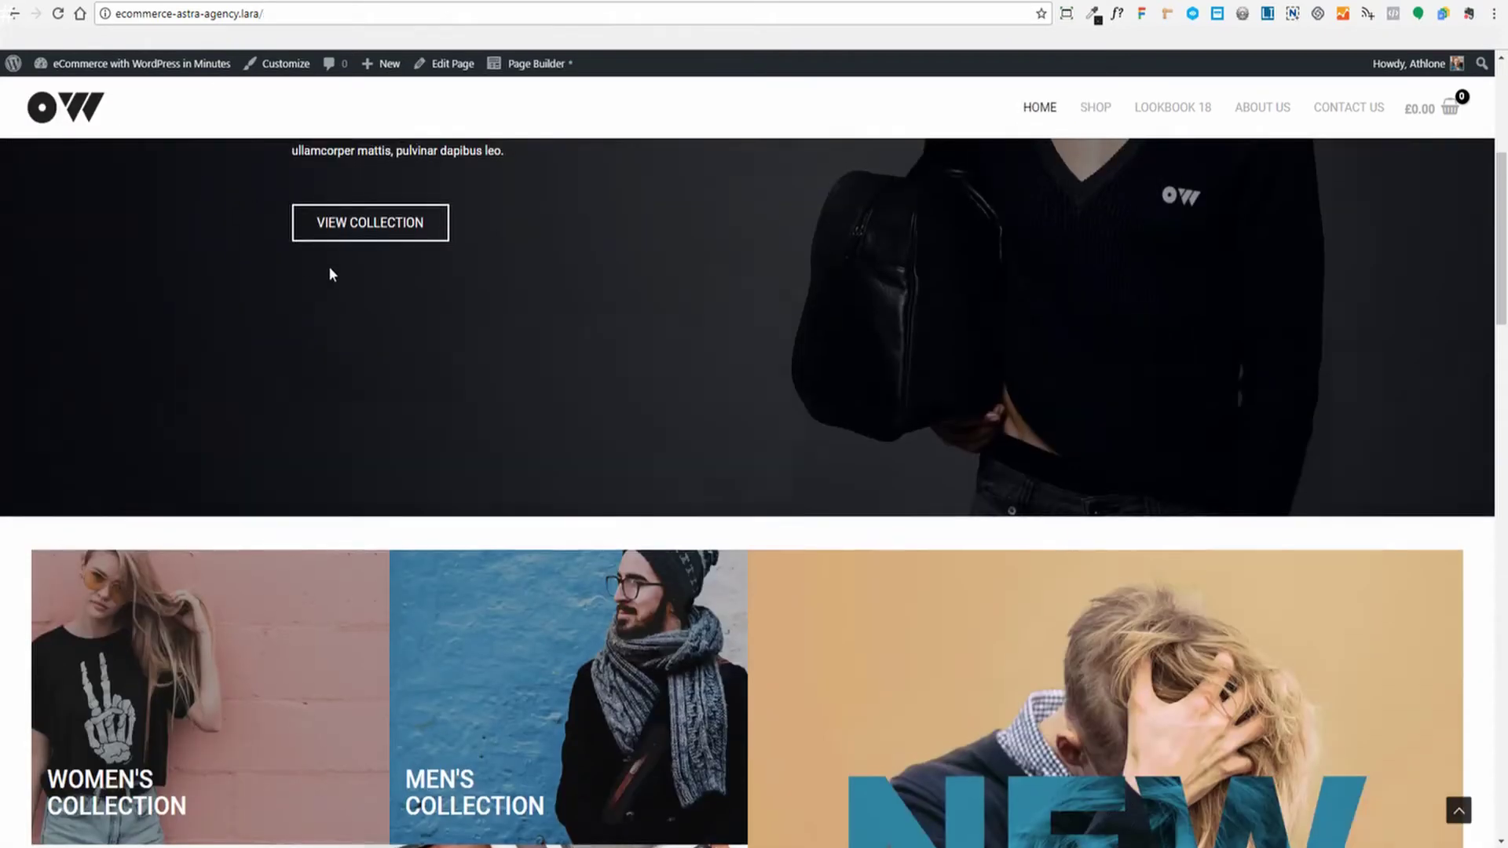
pyautogui.scroll(5, 330, 272)
pyautogui.scroll(-5, 388, 243)
# Visit the Shop page to compare its header with the sticky logo settings
pyautogui.click(397, 227)
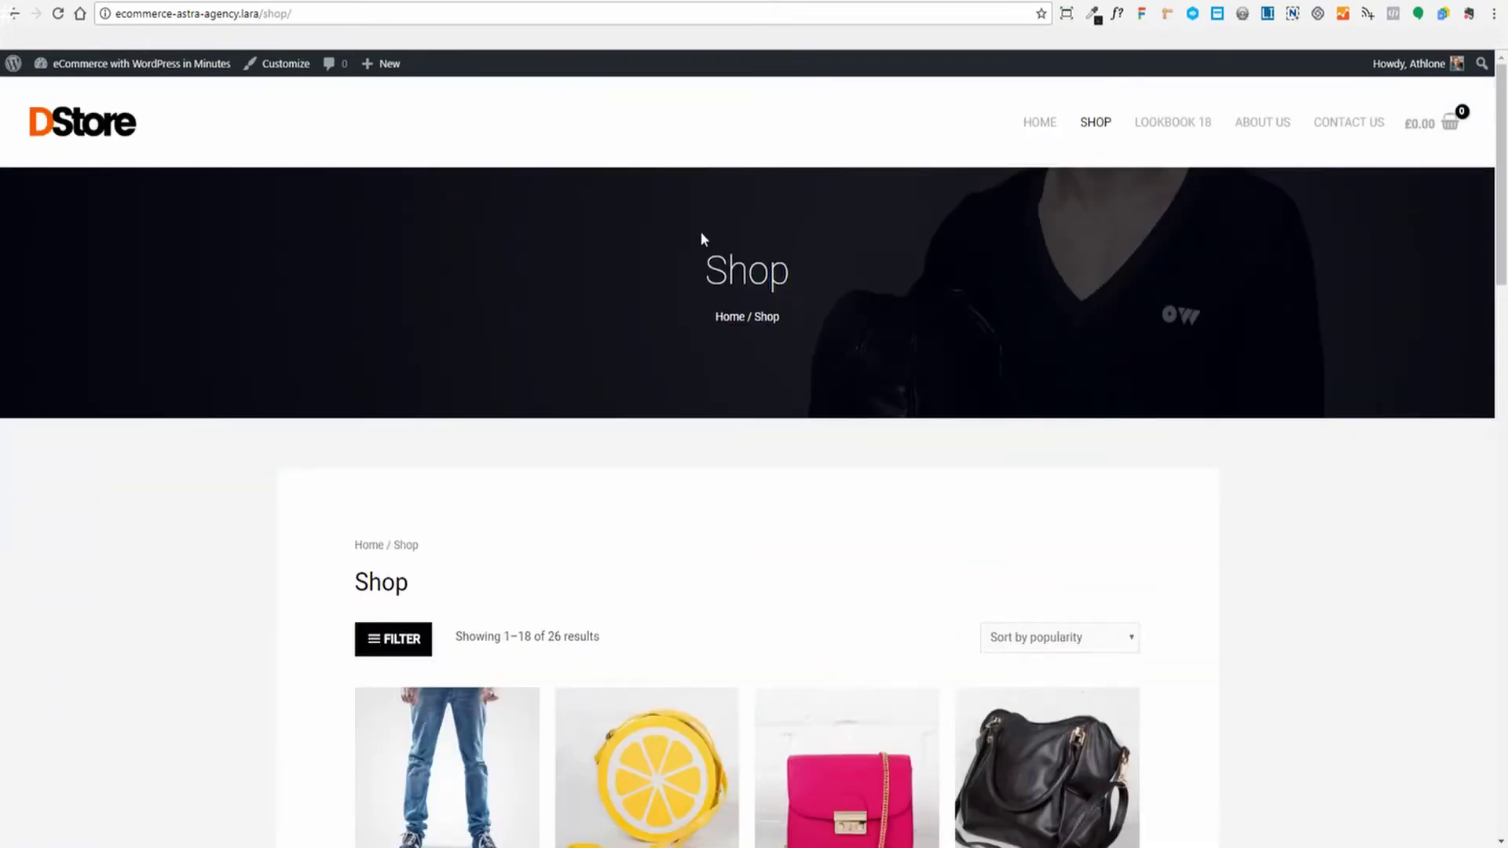
pyautogui.scroll(-10, 720, 252)
pyautogui.scroll(3, 639, 364)
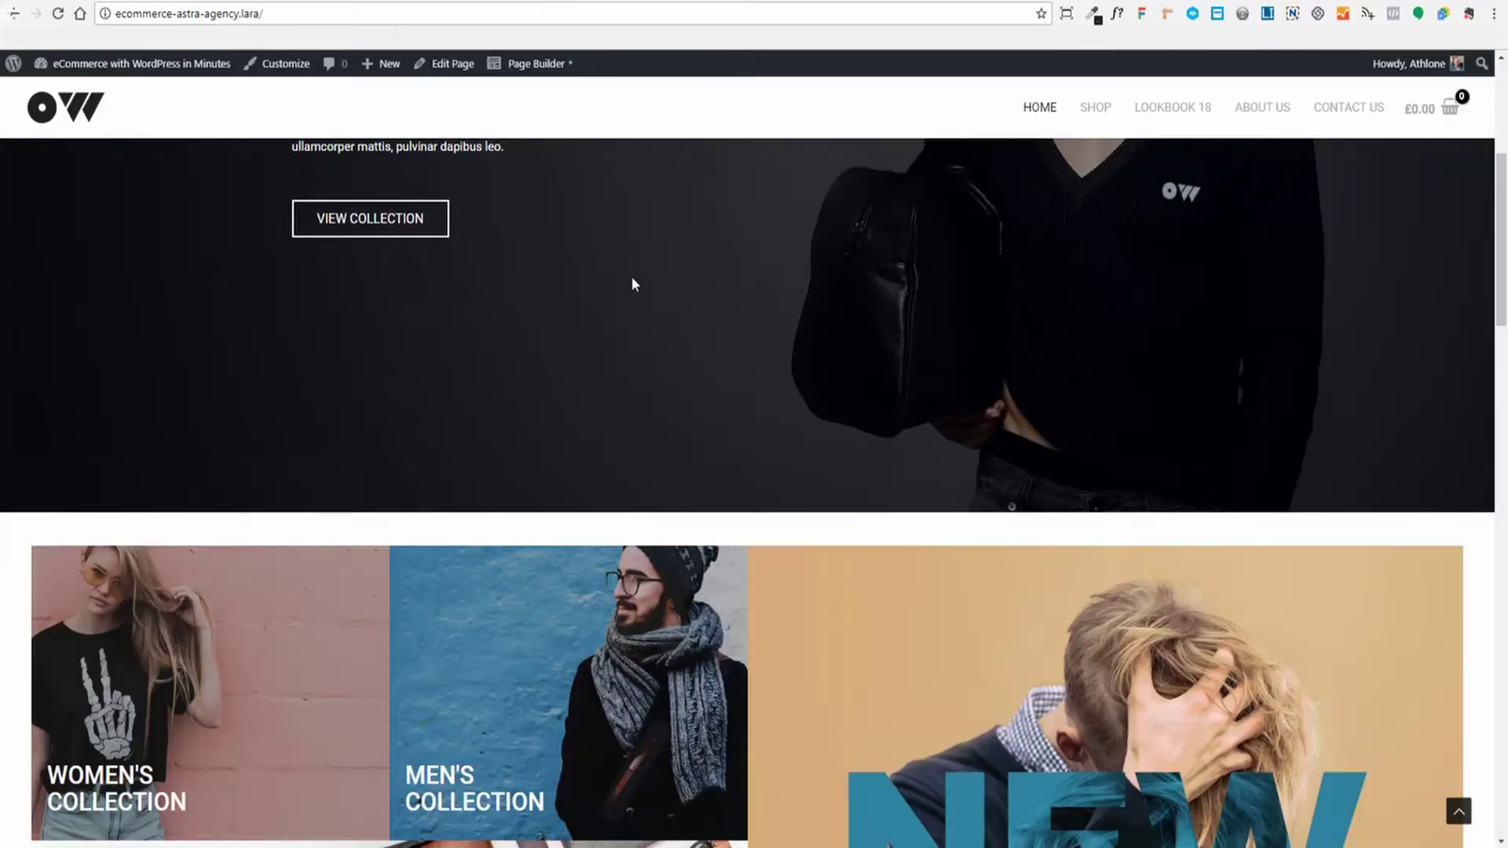
pyautogui.scroll(5, 632, 277)
pyautogui.scroll(-3, 569, 186)
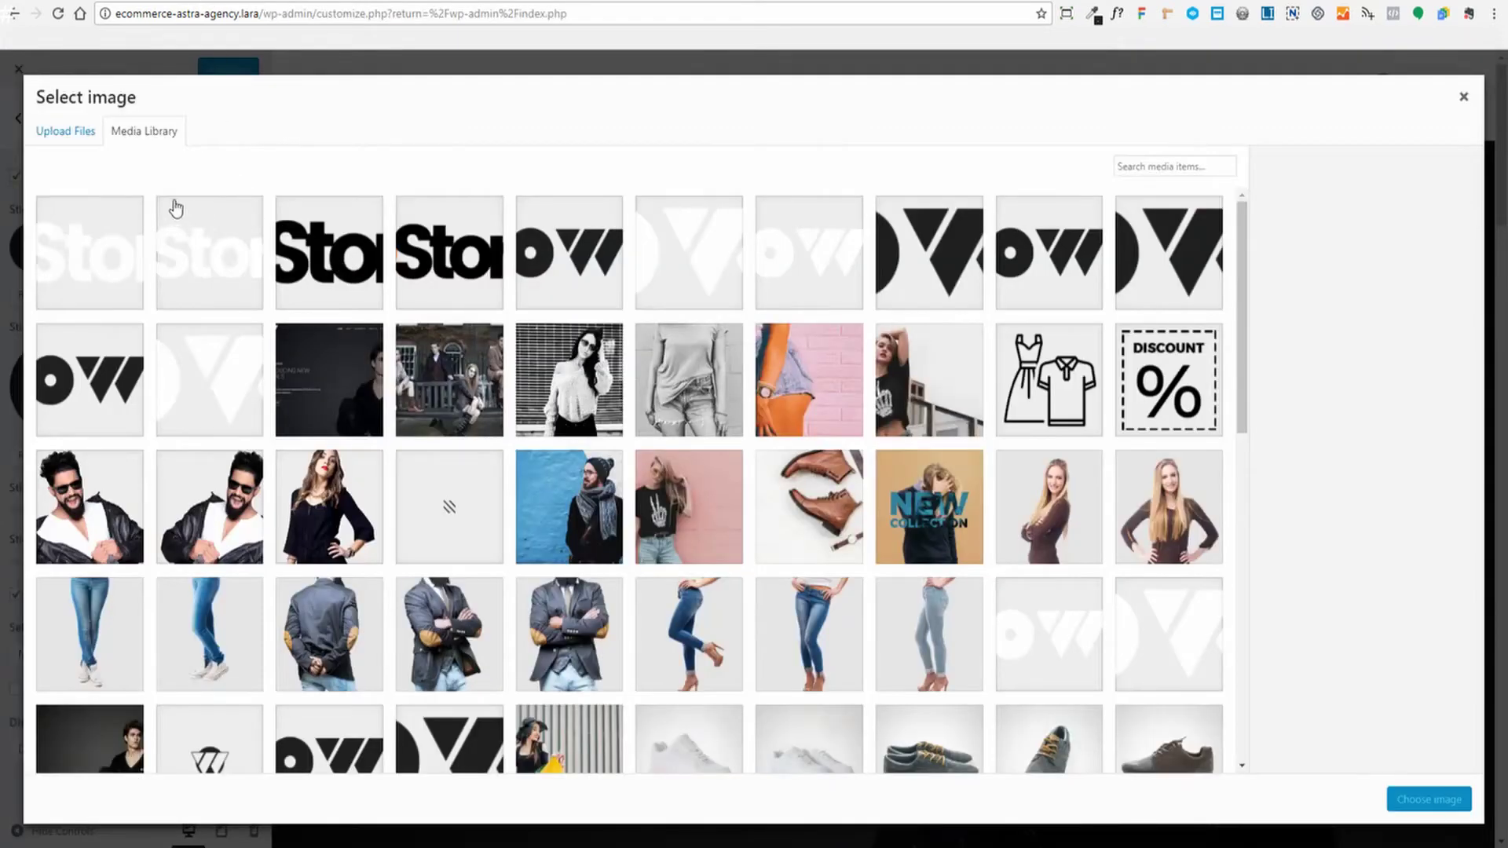
# Set store-logo.png as Sticky Logo and the retina store logo as Sticky Retina Logo
pyautogui.click(427, 256)
pyautogui.click(1418, 805)
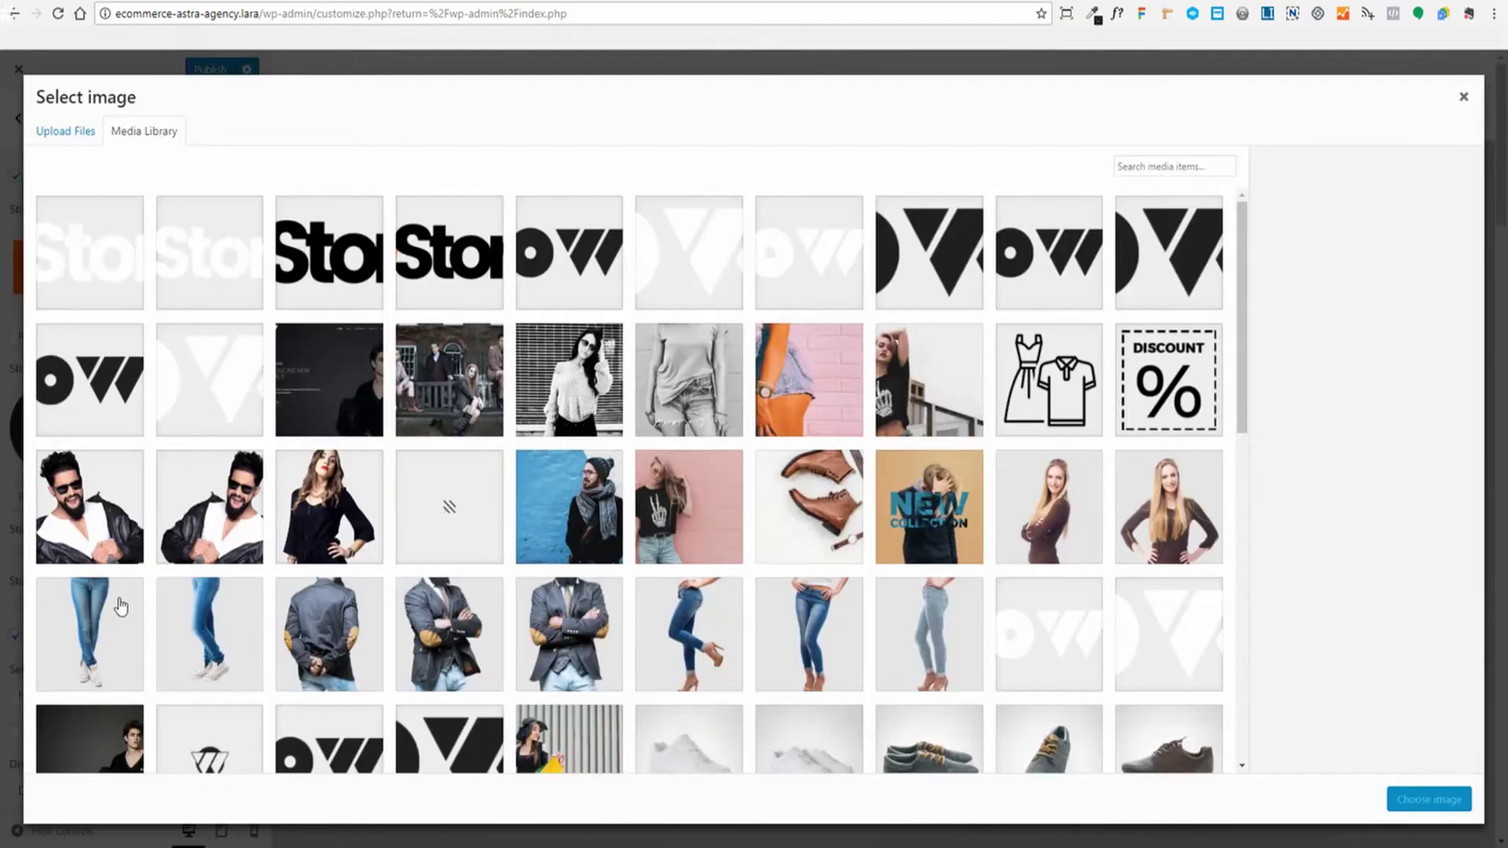
pyautogui.click(323, 253)
pyautogui.click(1405, 800)
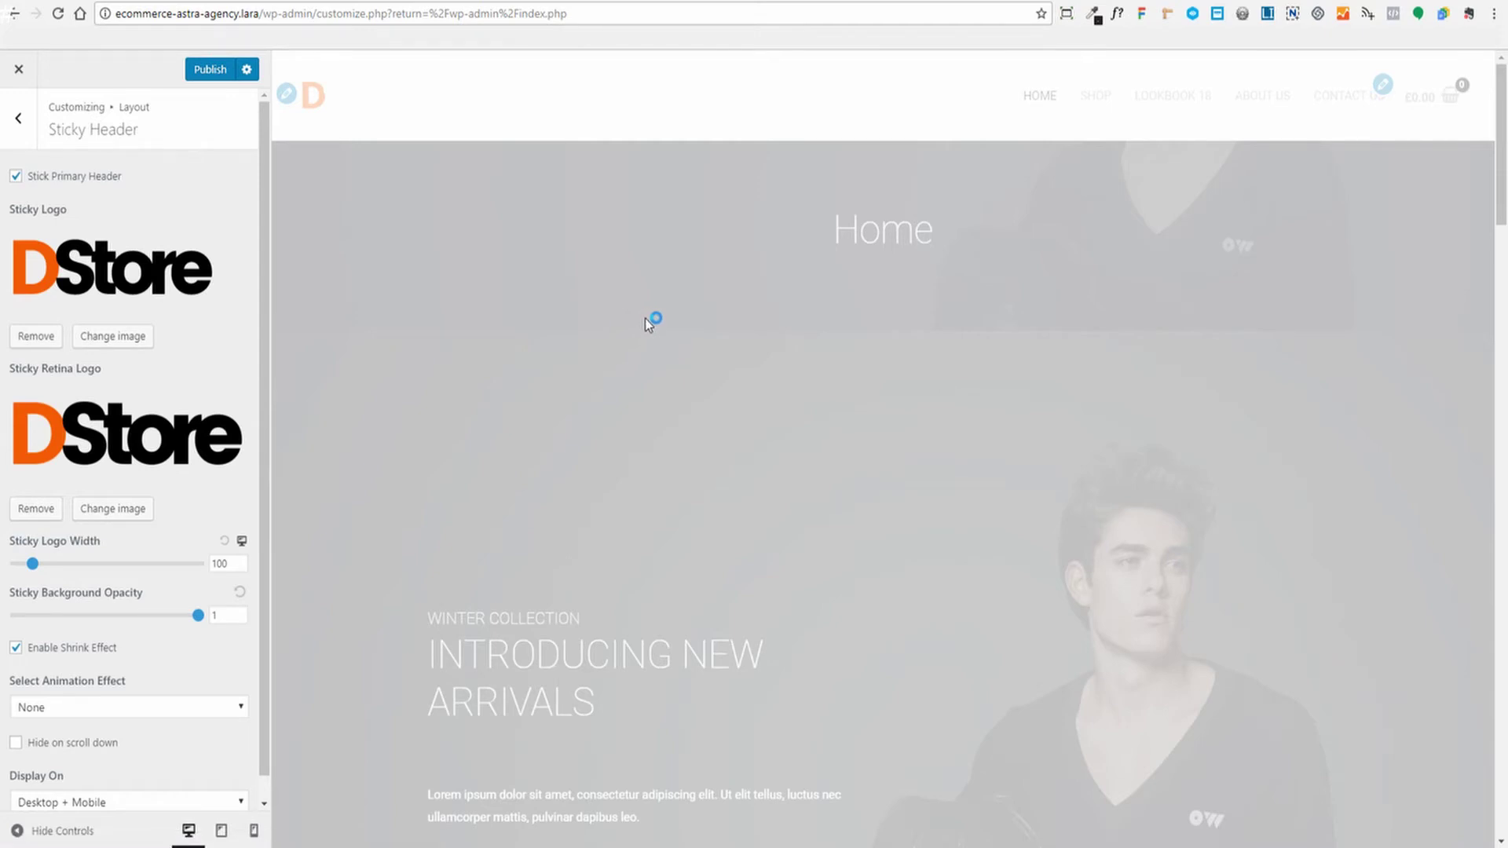
pyautogui.scroll(-6, 648, 315)
pyautogui.scroll(5, 668, 310)
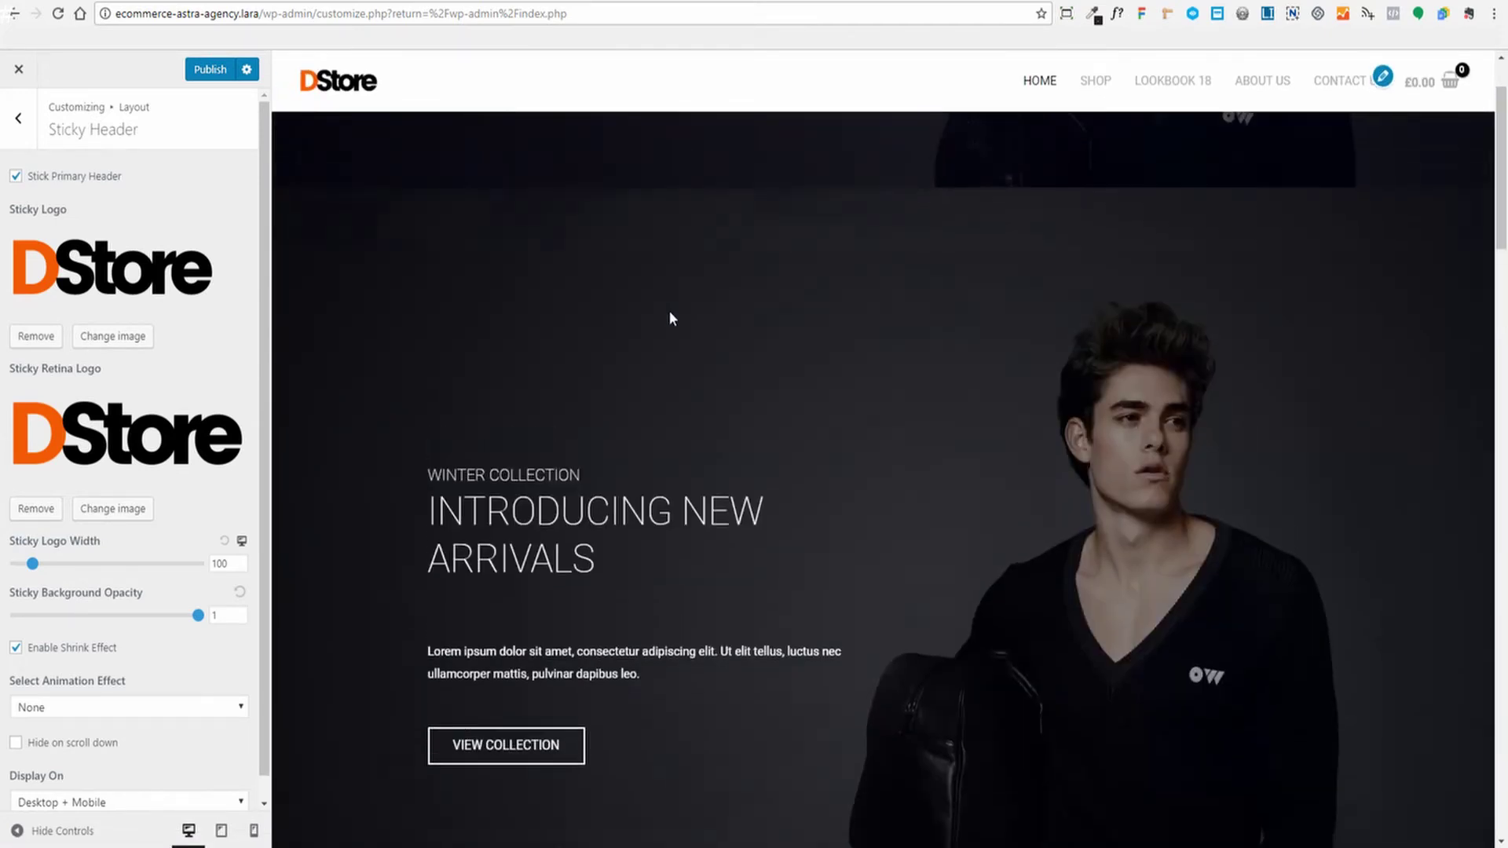
pyautogui.scroll(2, 671, 314)
pyautogui.scroll(-1, 673, 316)
pyautogui.scroll(1, 673, 316)
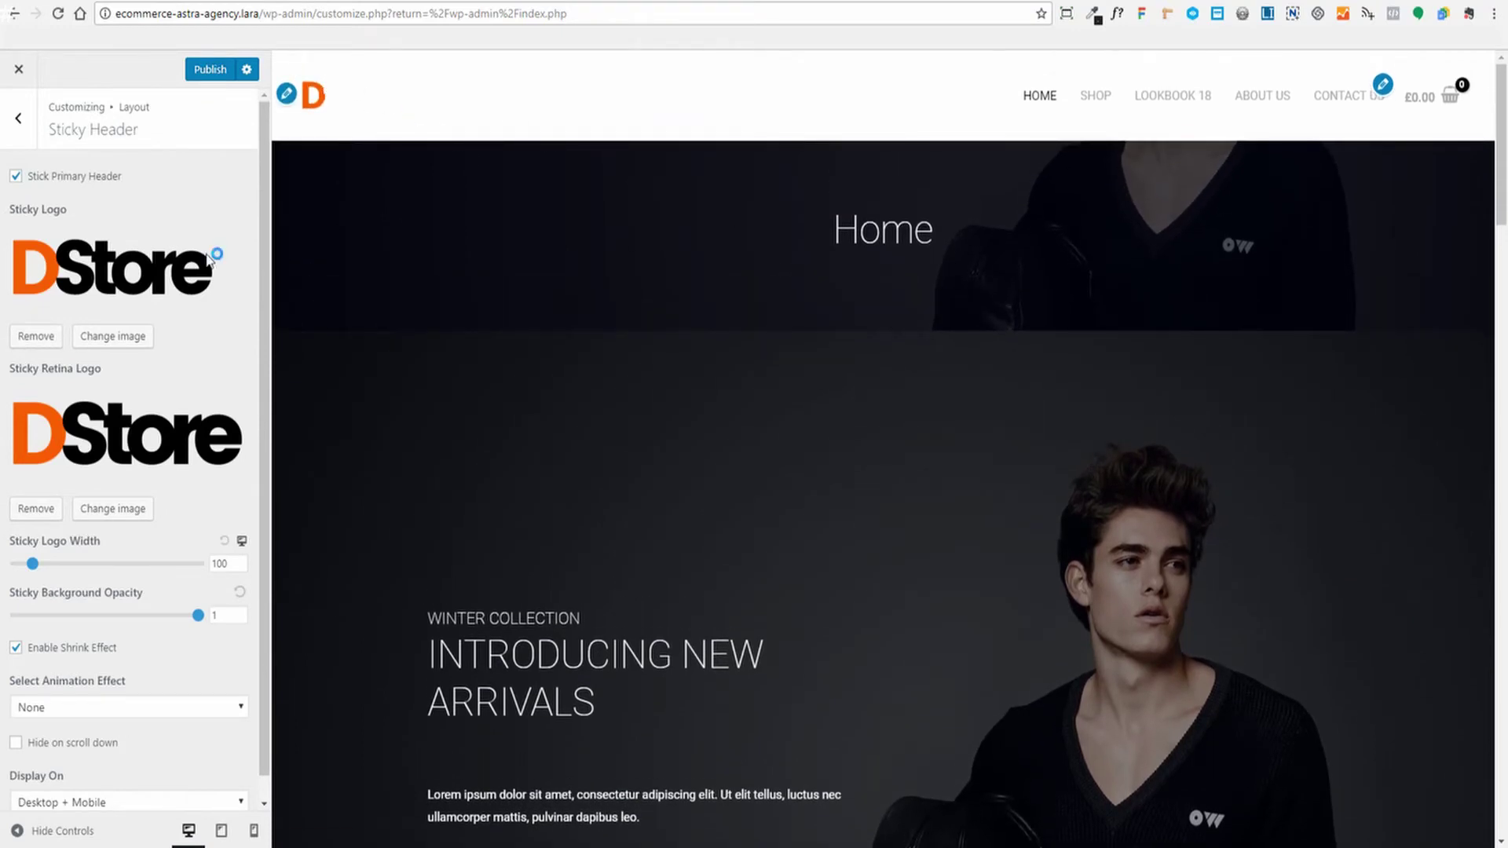
# Publish the sticky logos, then reload and scroll the home page to see the DStore sticky header
pyautogui.click(211, 72)
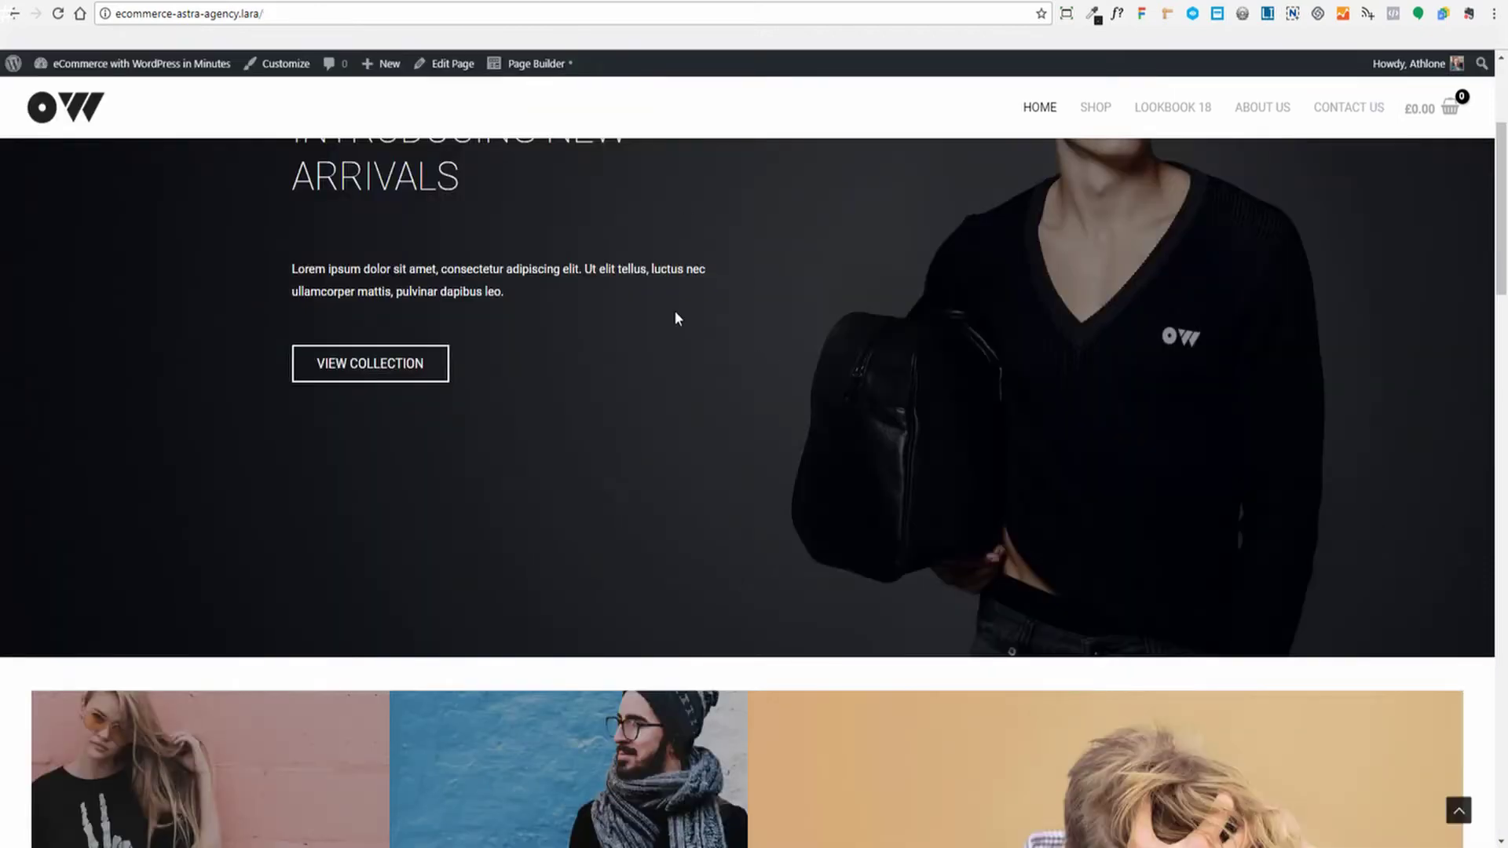
pyautogui.scroll(5, 631, 309)
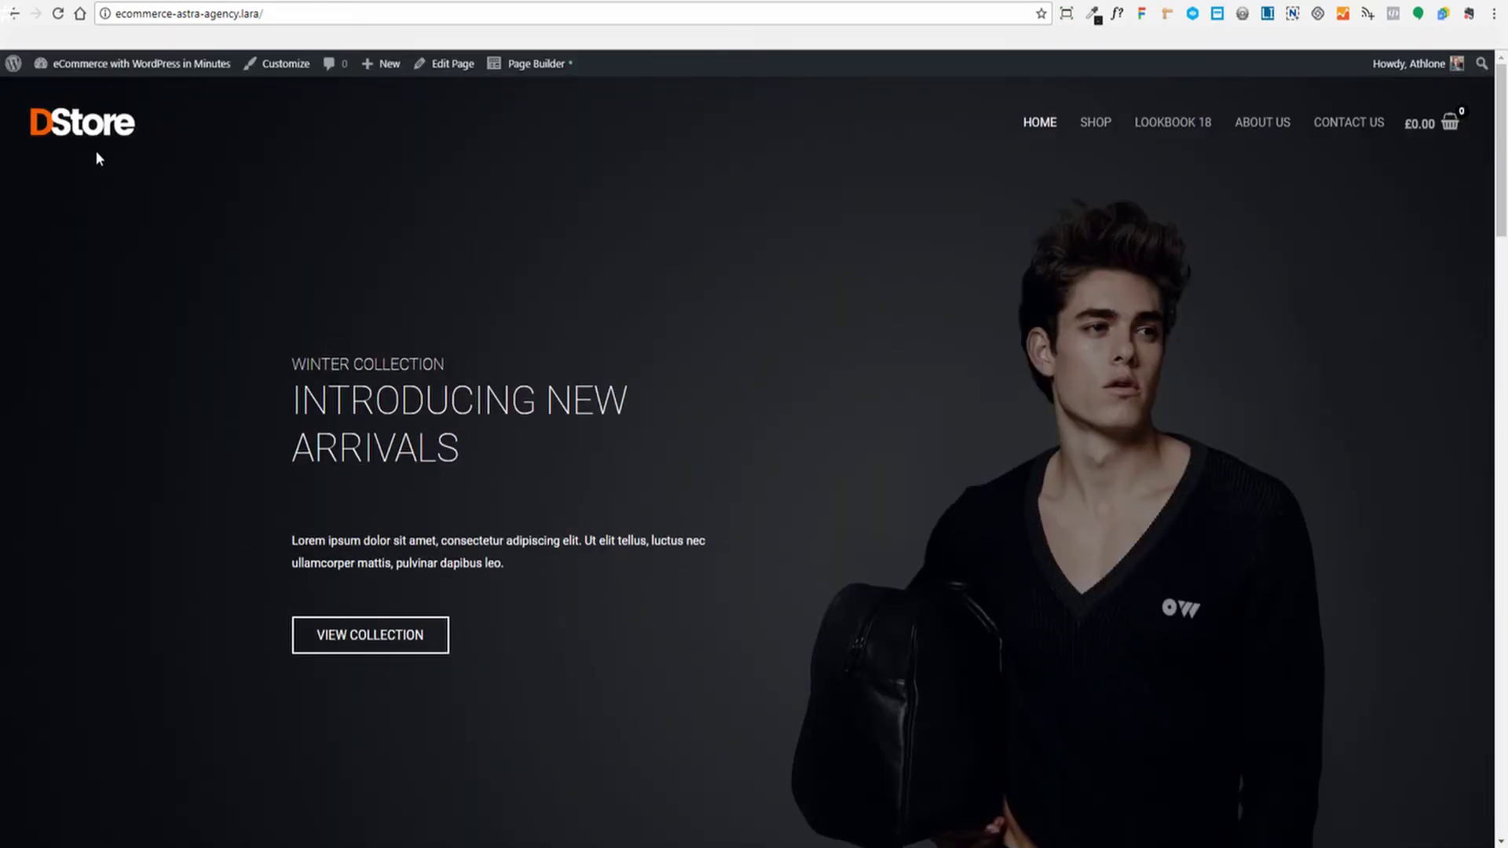
pyautogui.click(98, 154)
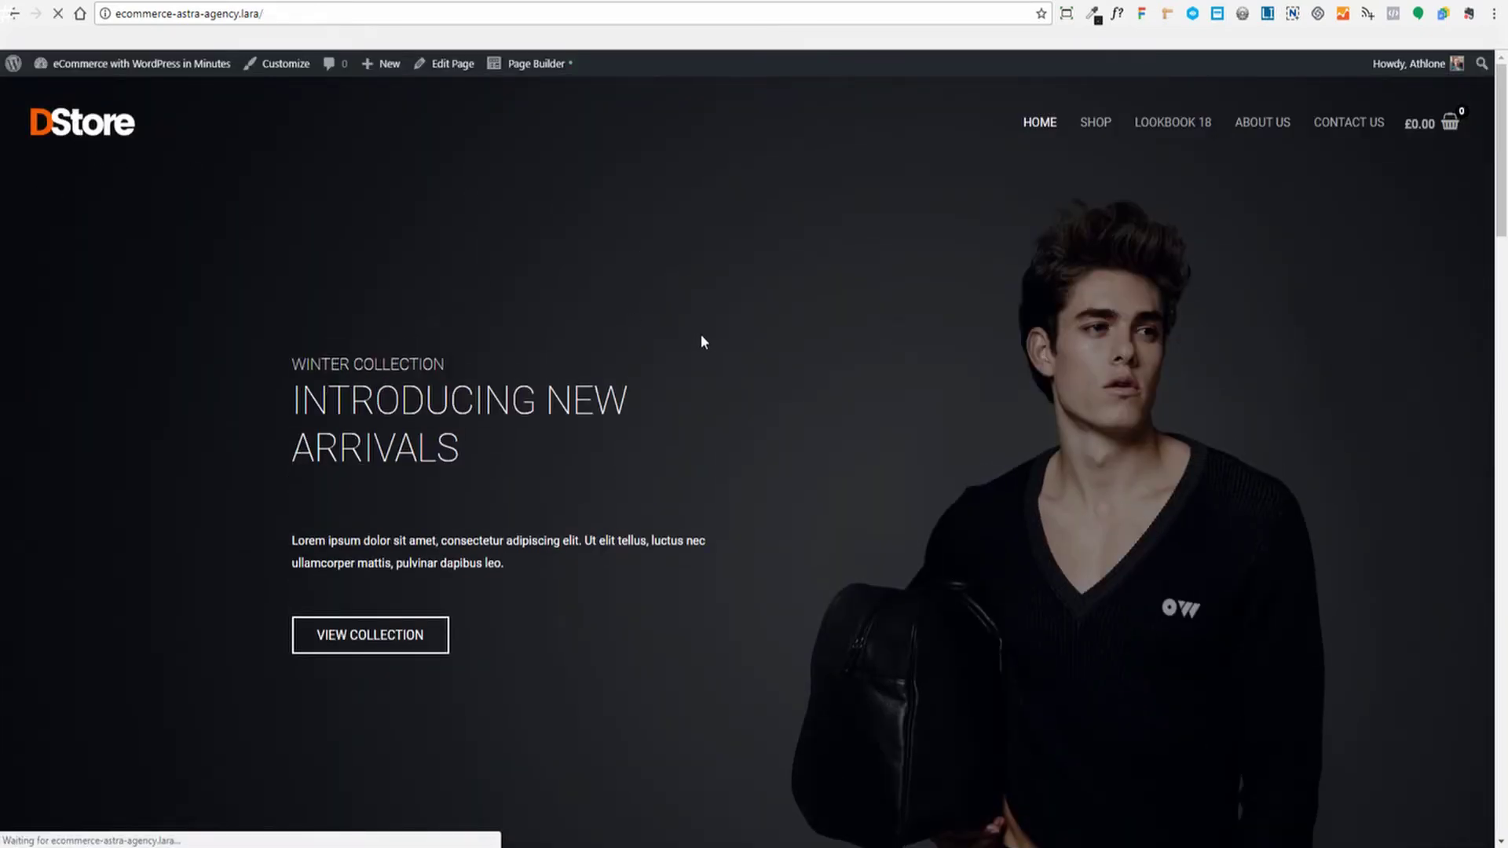
pyautogui.scroll(-5, 701, 341)
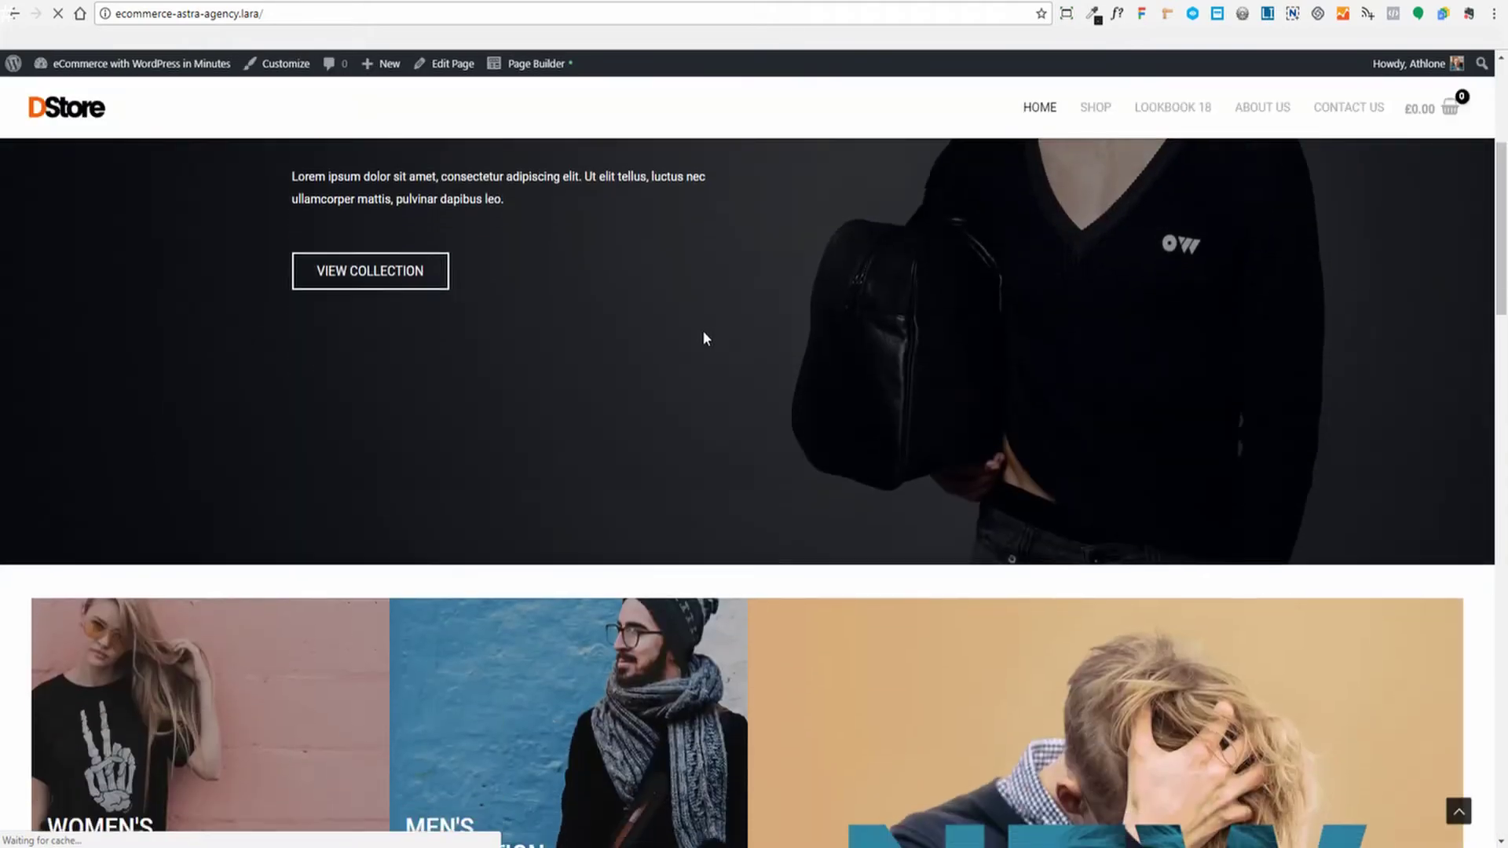
pyautogui.scroll(-3, 705, 338)
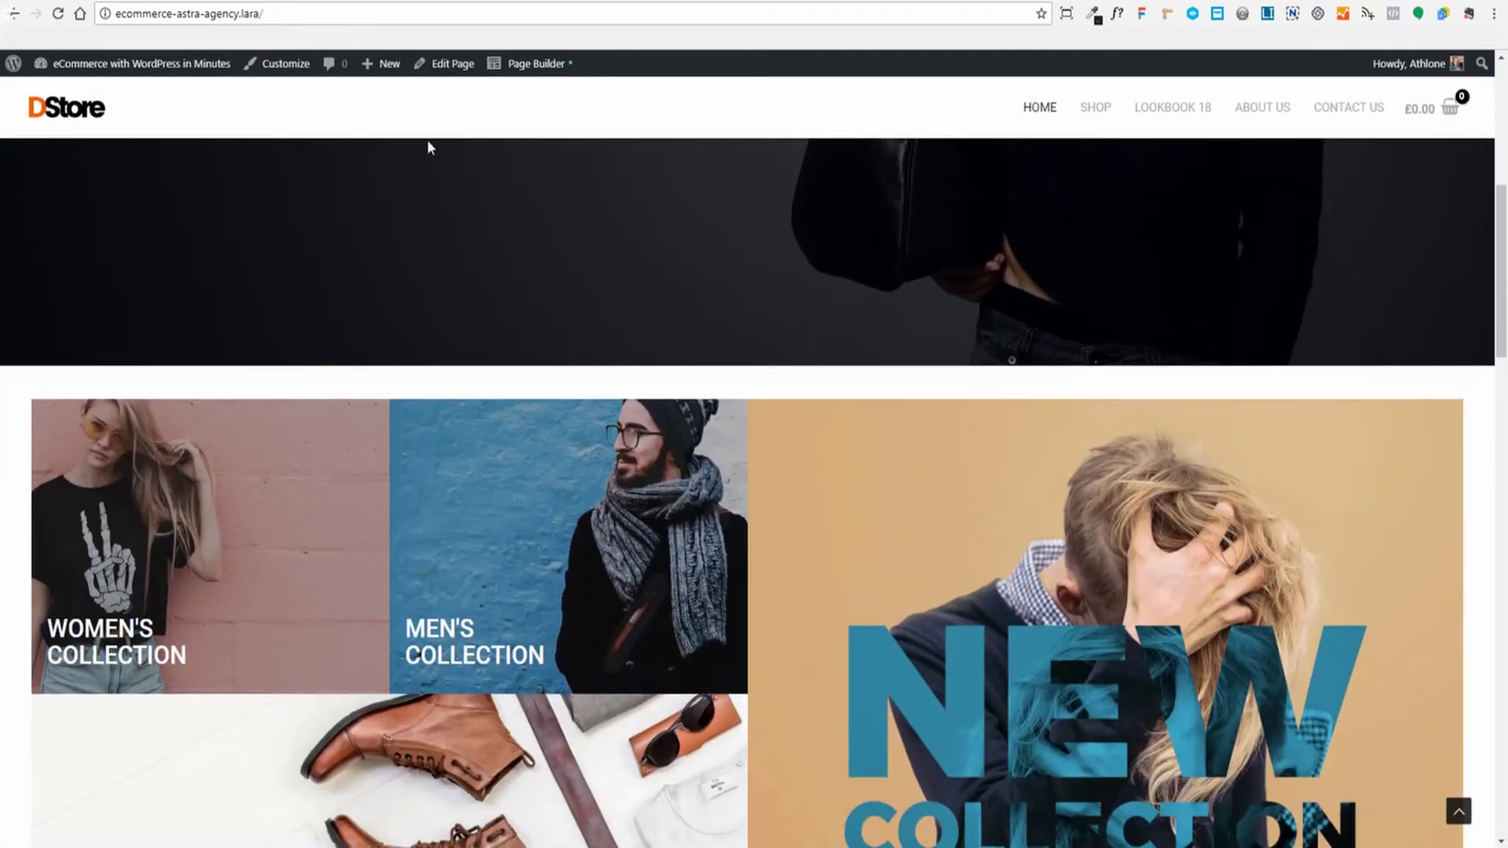
pyautogui.scroll(-20, 1087, 290)
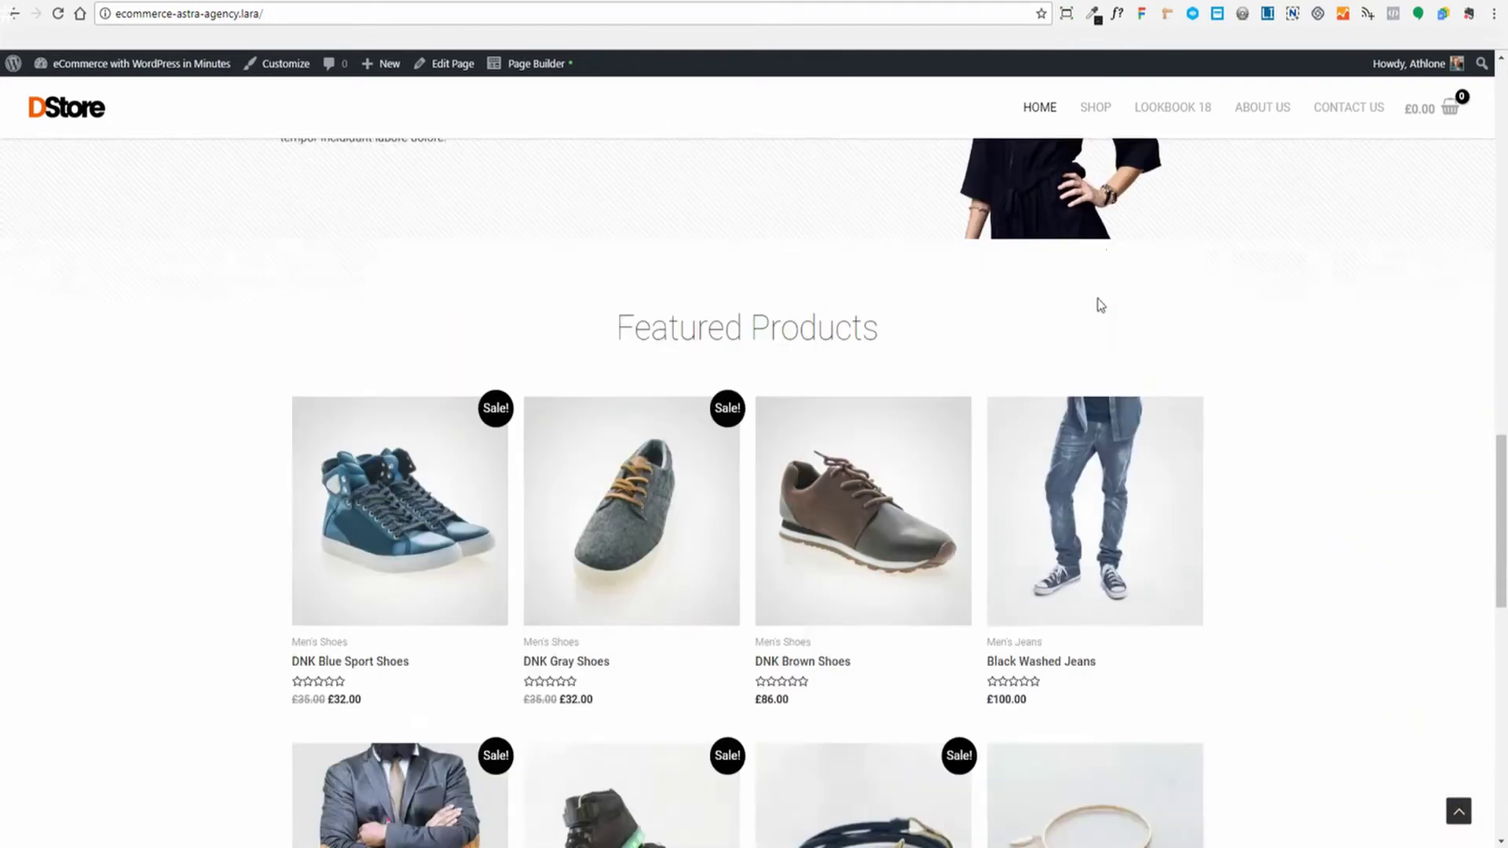
pyautogui.scroll(6, 1098, 305)
pyautogui.scroll(15, 1098, 302)
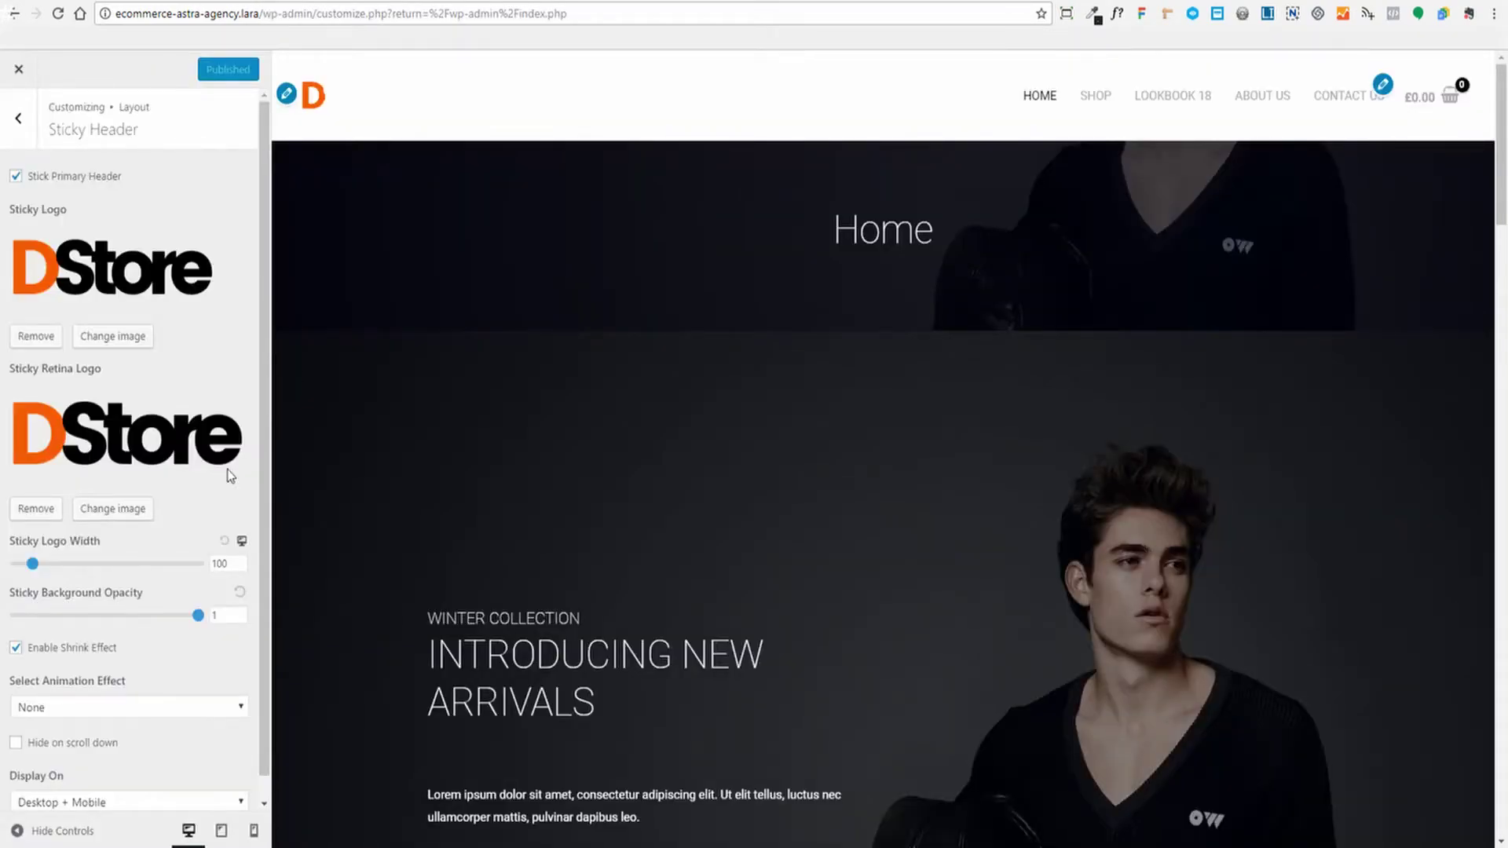
pyautogui.scroll(-1, 228, 334)
pyautogui.scroll(-7, 600, 353)
pyautogui.scroll(-1, 605, 353)
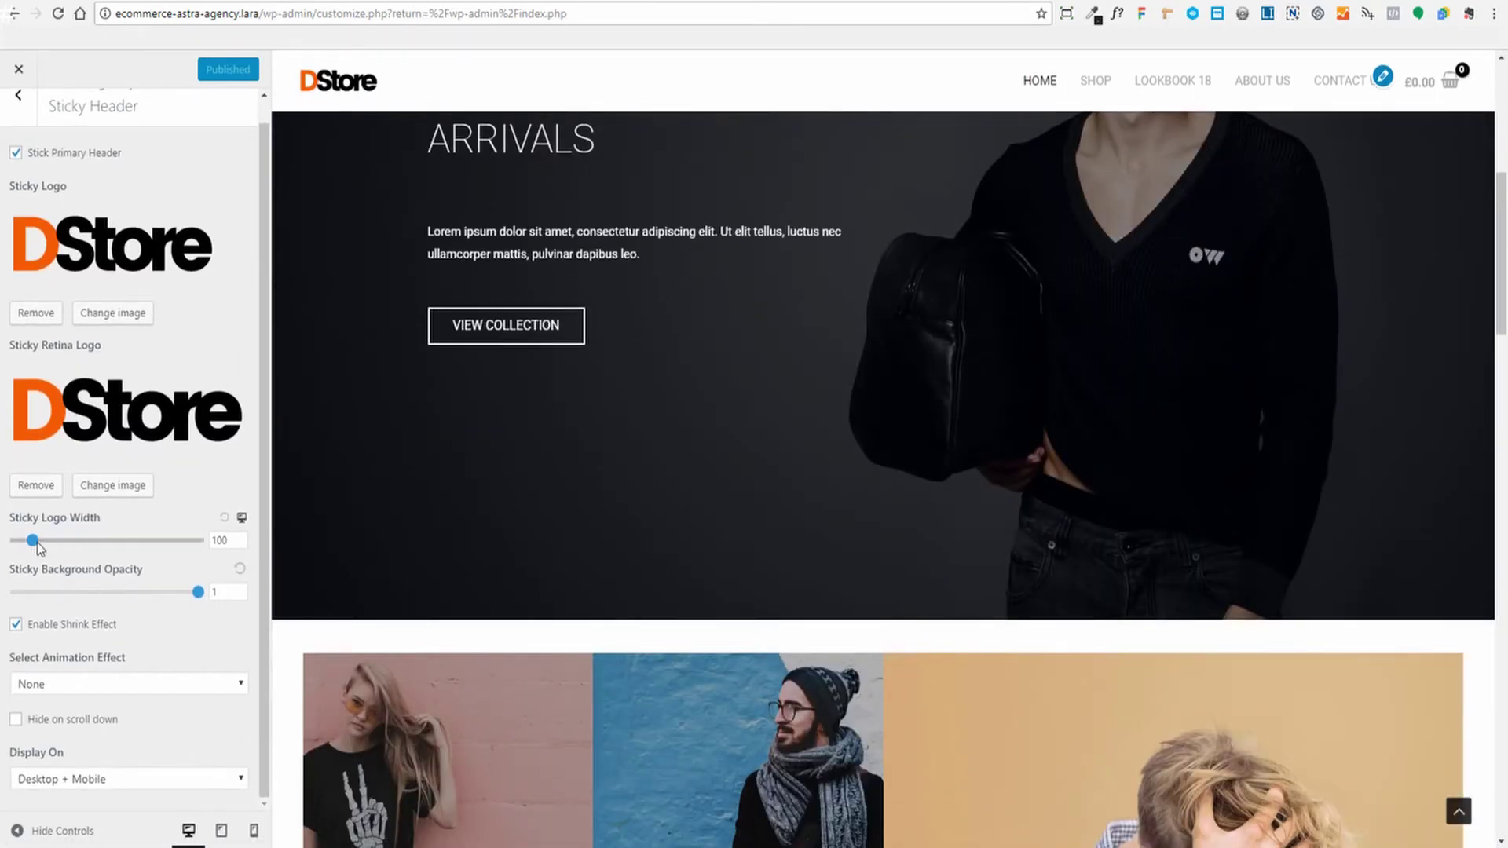
pyautogui.moveTo(38, 545)
pyautogui.mouseDown()
pyautogui.moveTo(79, 543)
pyautogui.moveTo(33, 543)
pyautogui.moveTo(46, 544)
pyautogui.mouseUp()
pyautogui.click(225, 518)
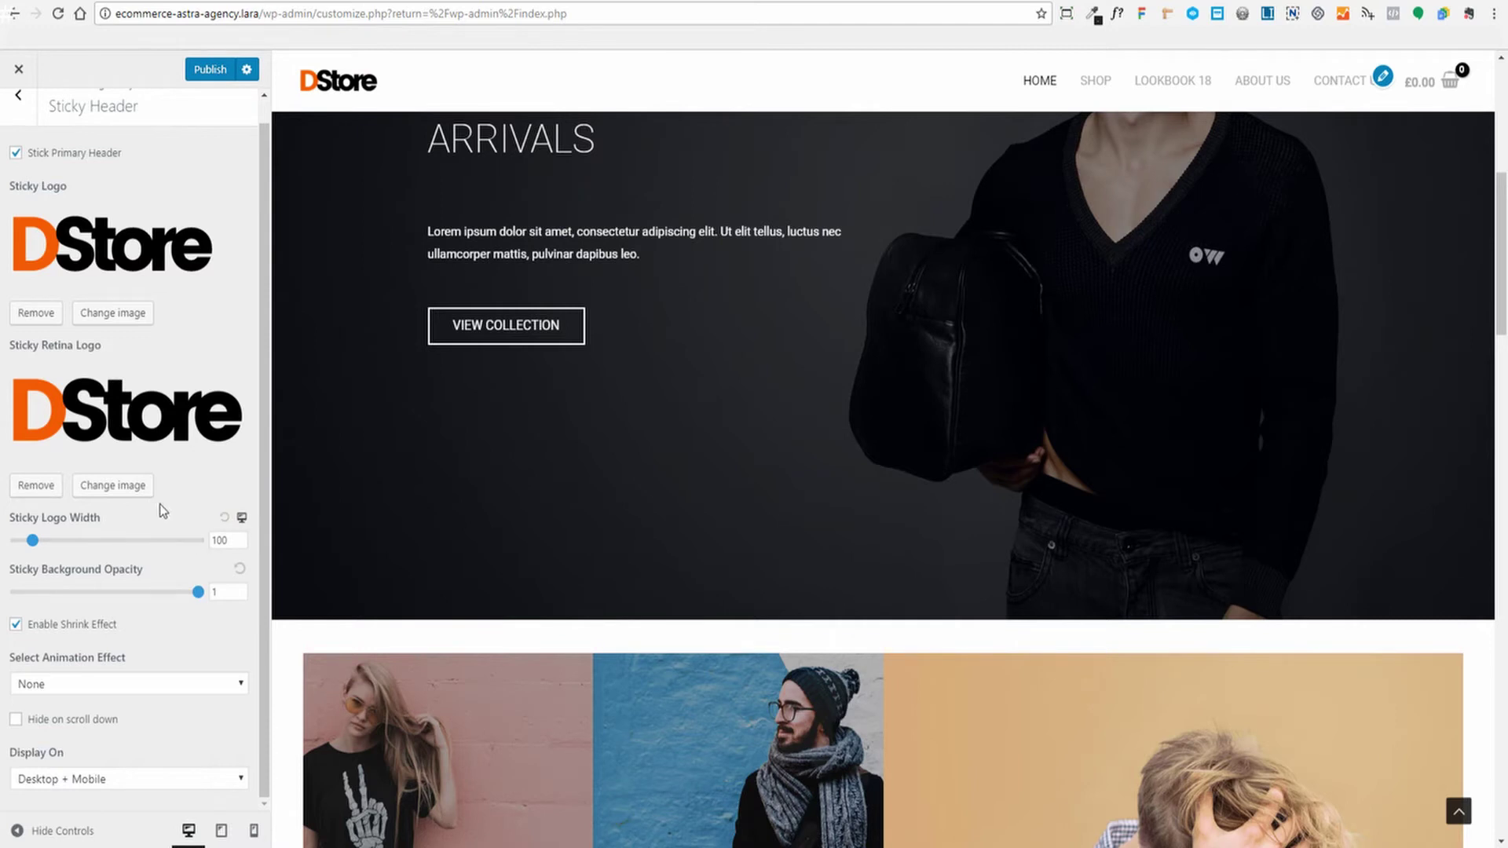
pyautogui.scroll(-1, 481, 460)
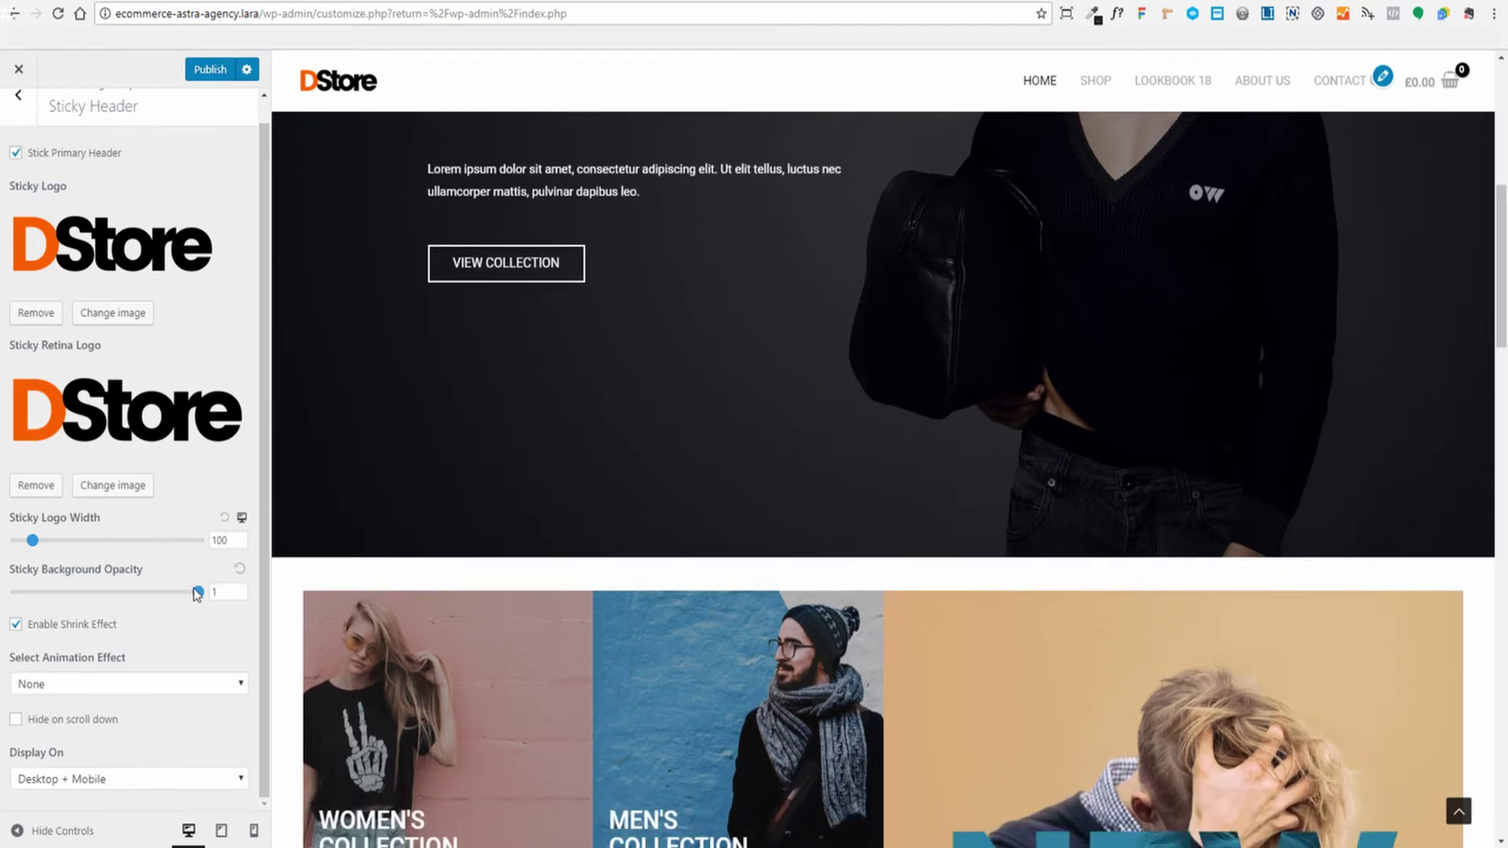
pyautogui.moveTo(196, 595); pyautogui.dragTo(143, 596)
pyautogui.scroll(-5, 589, 512)
pyautogui.scroll(5, 616, 505)
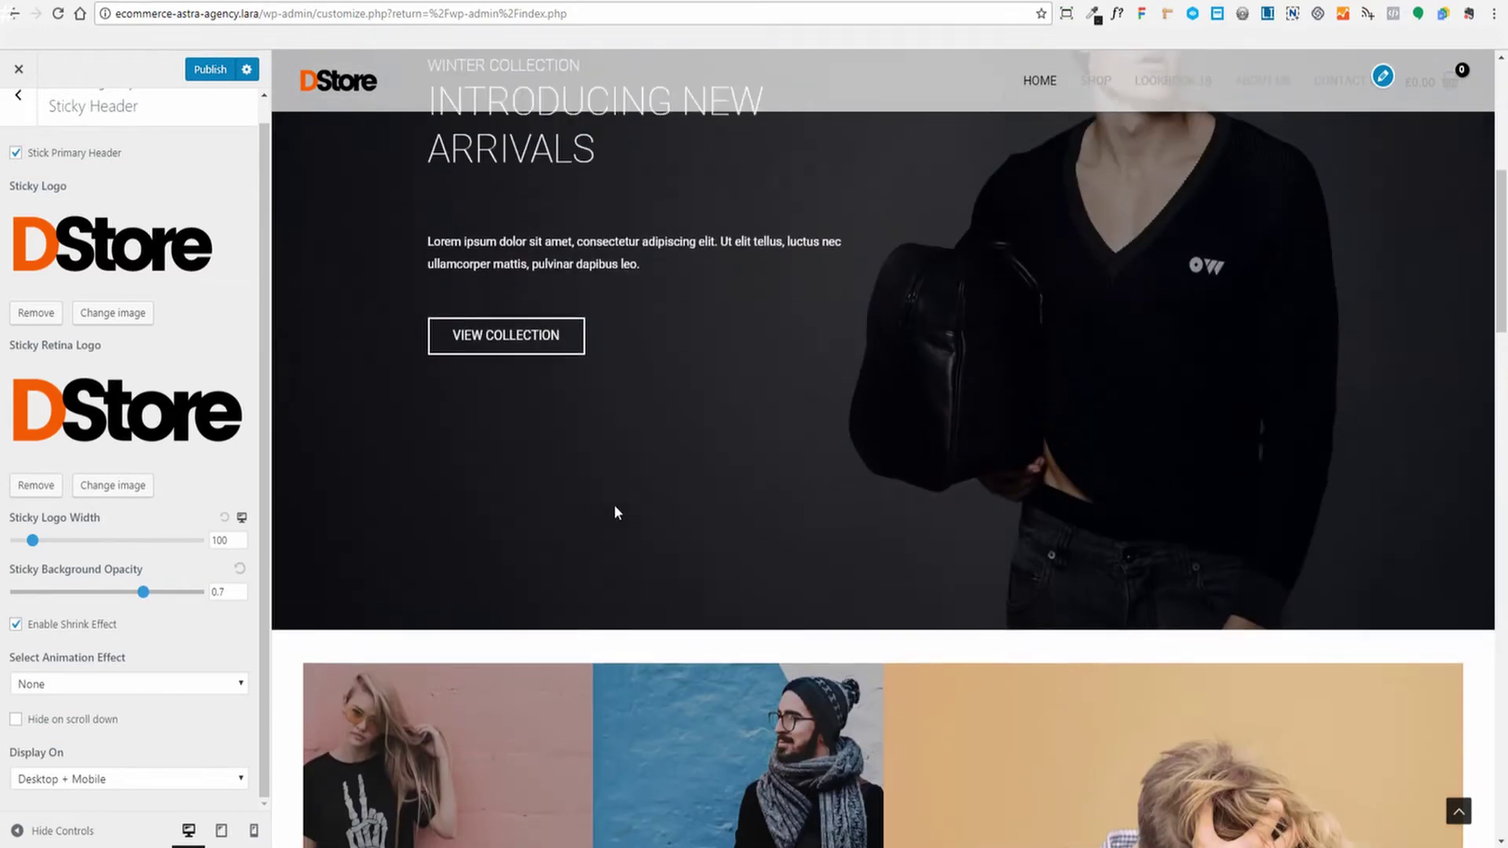
pyautogui.scroll(-5, 609, 512)
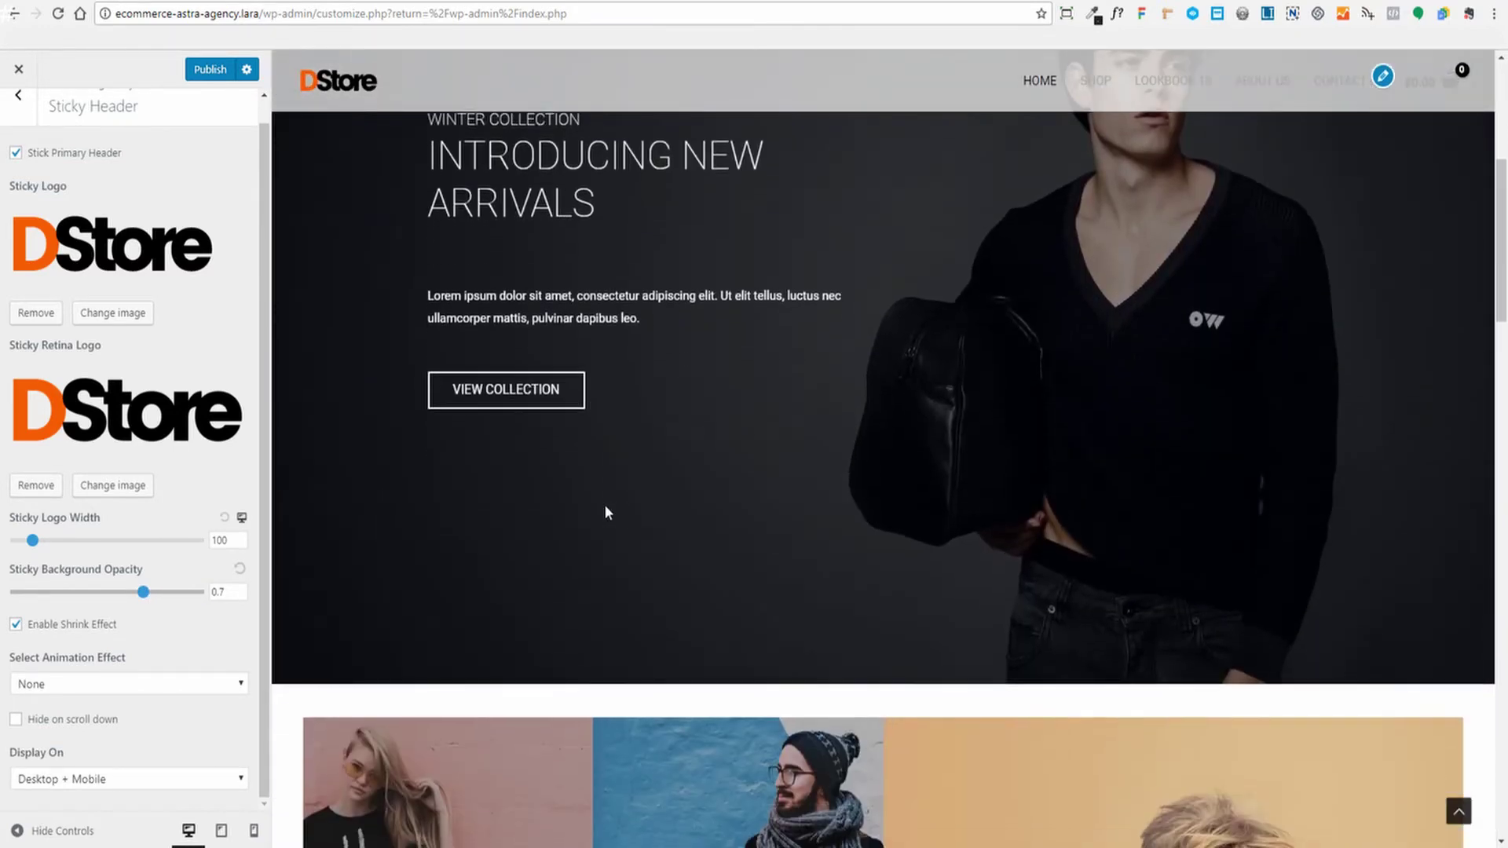
pyautogui.click(195, 593)
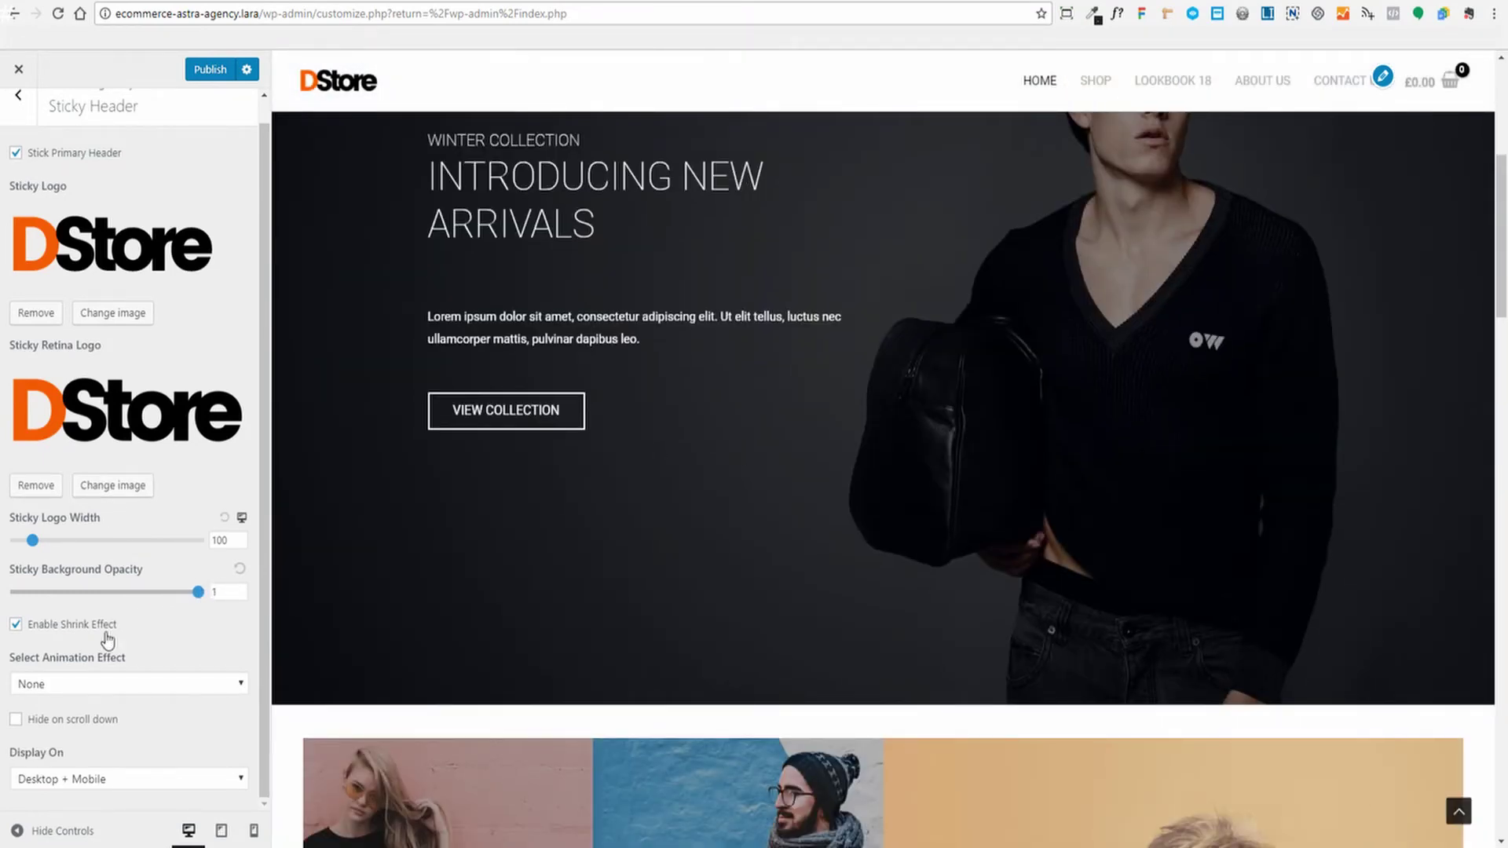
pyautogui.click(15, 624)
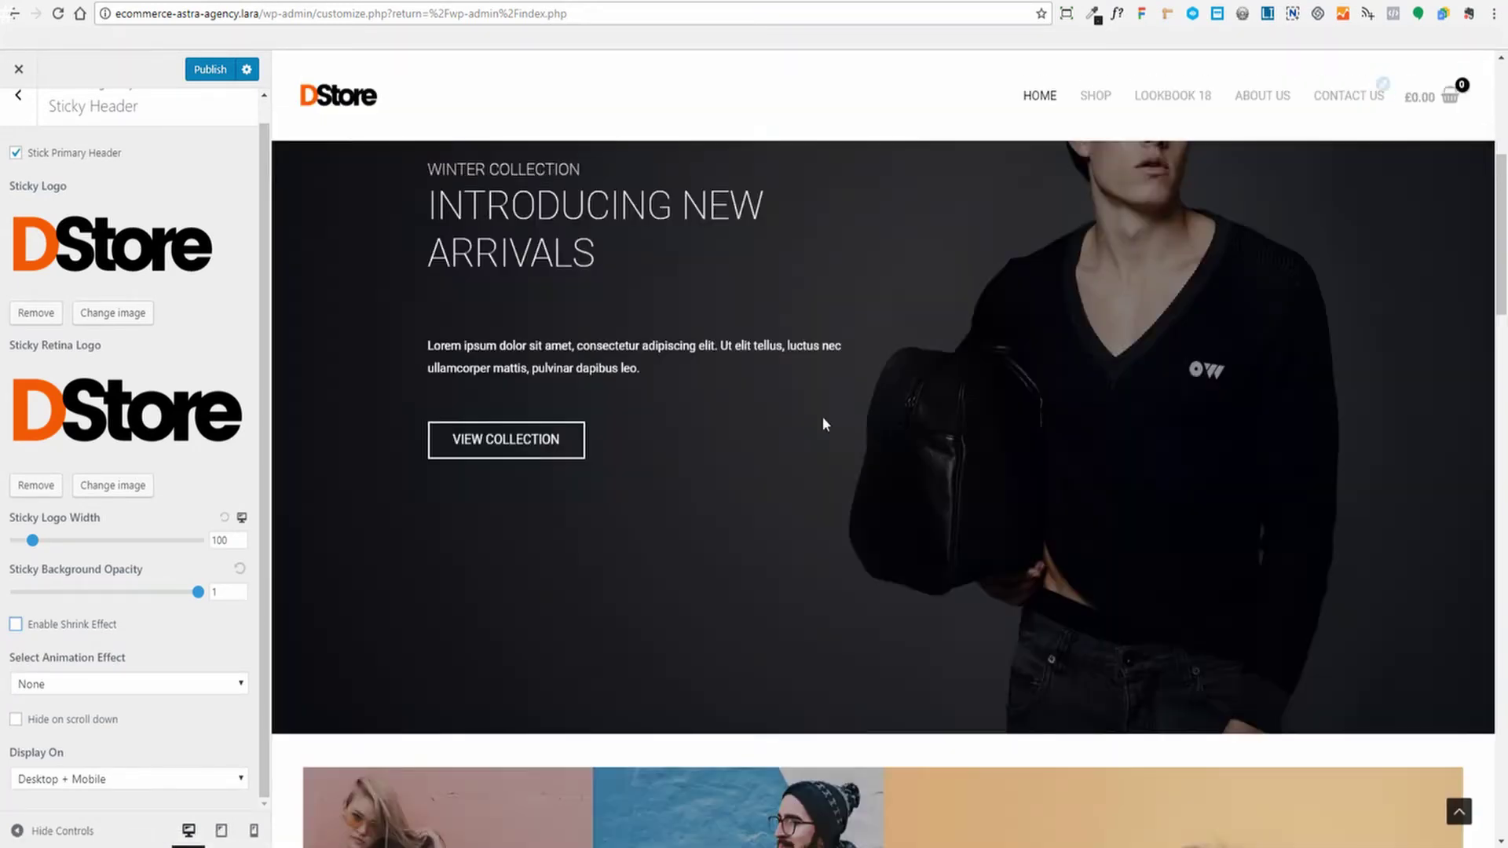
pyautogui.scroll(-20, 869, 413)
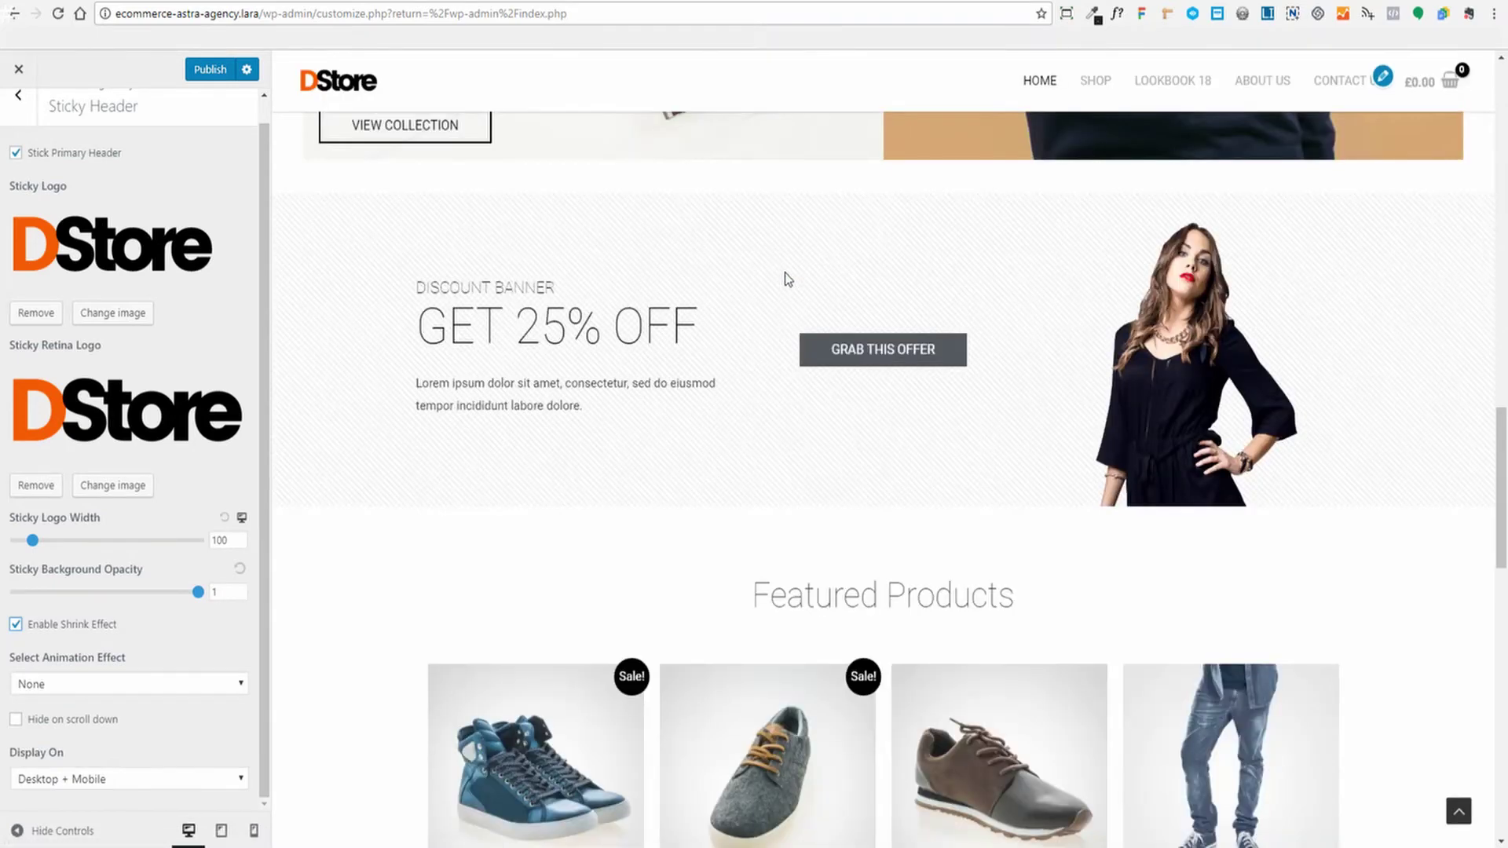
pyautogui.scroll(10, 785, 271)
pyautogui.scroll(3, 787, 268)
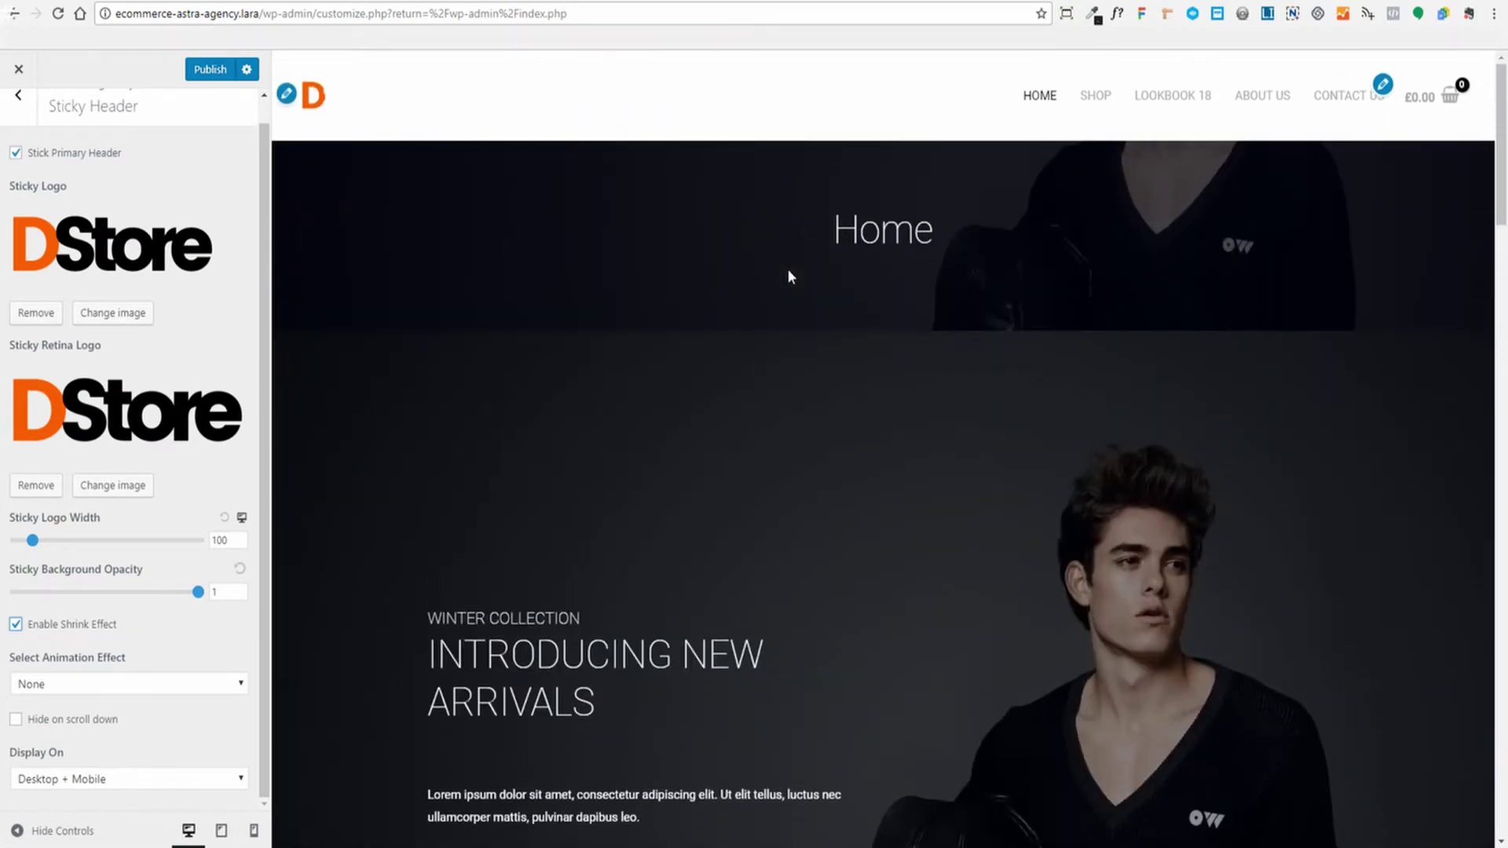
pyautogui.scroll(-5, 695, 172)
pyautogui.scroll(-3, 722, 238)
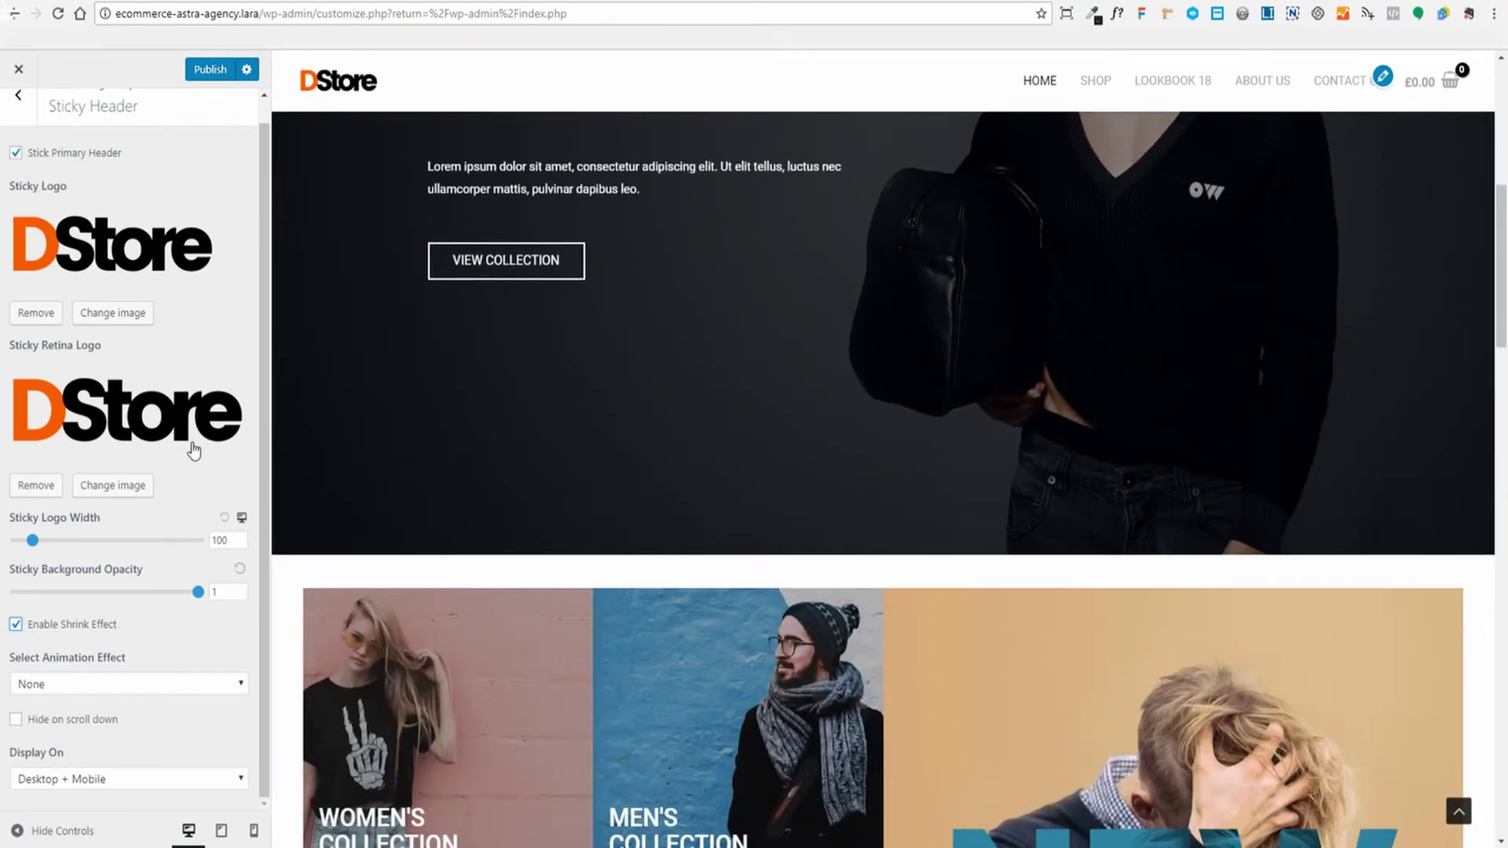
# Keep Animation Effect at None and enable Hide on scroll down for the sticky header
pyautogui.click(74, 685)
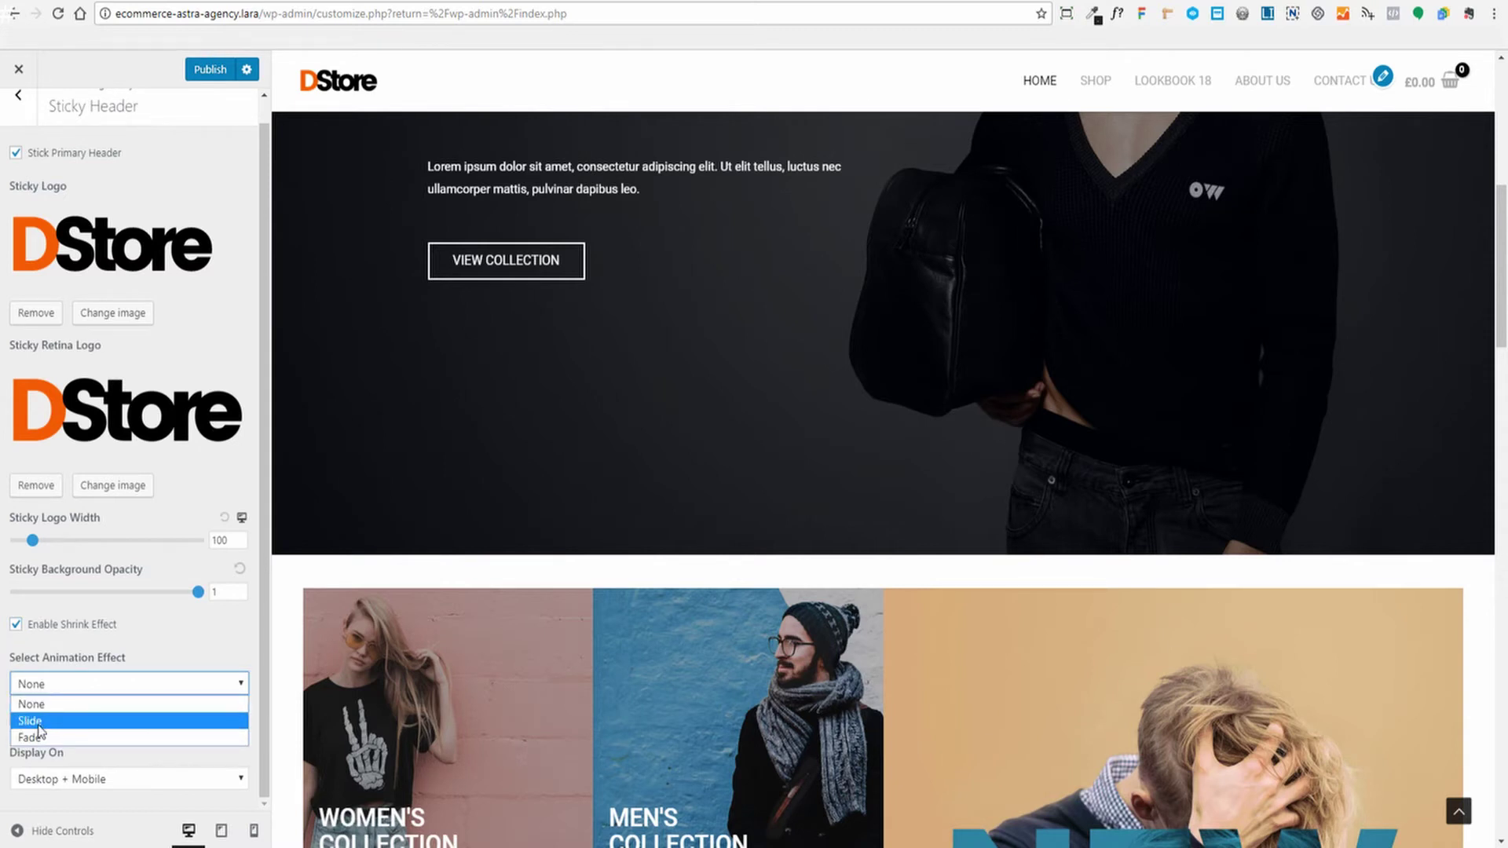
pyautogui.click(479, 554)
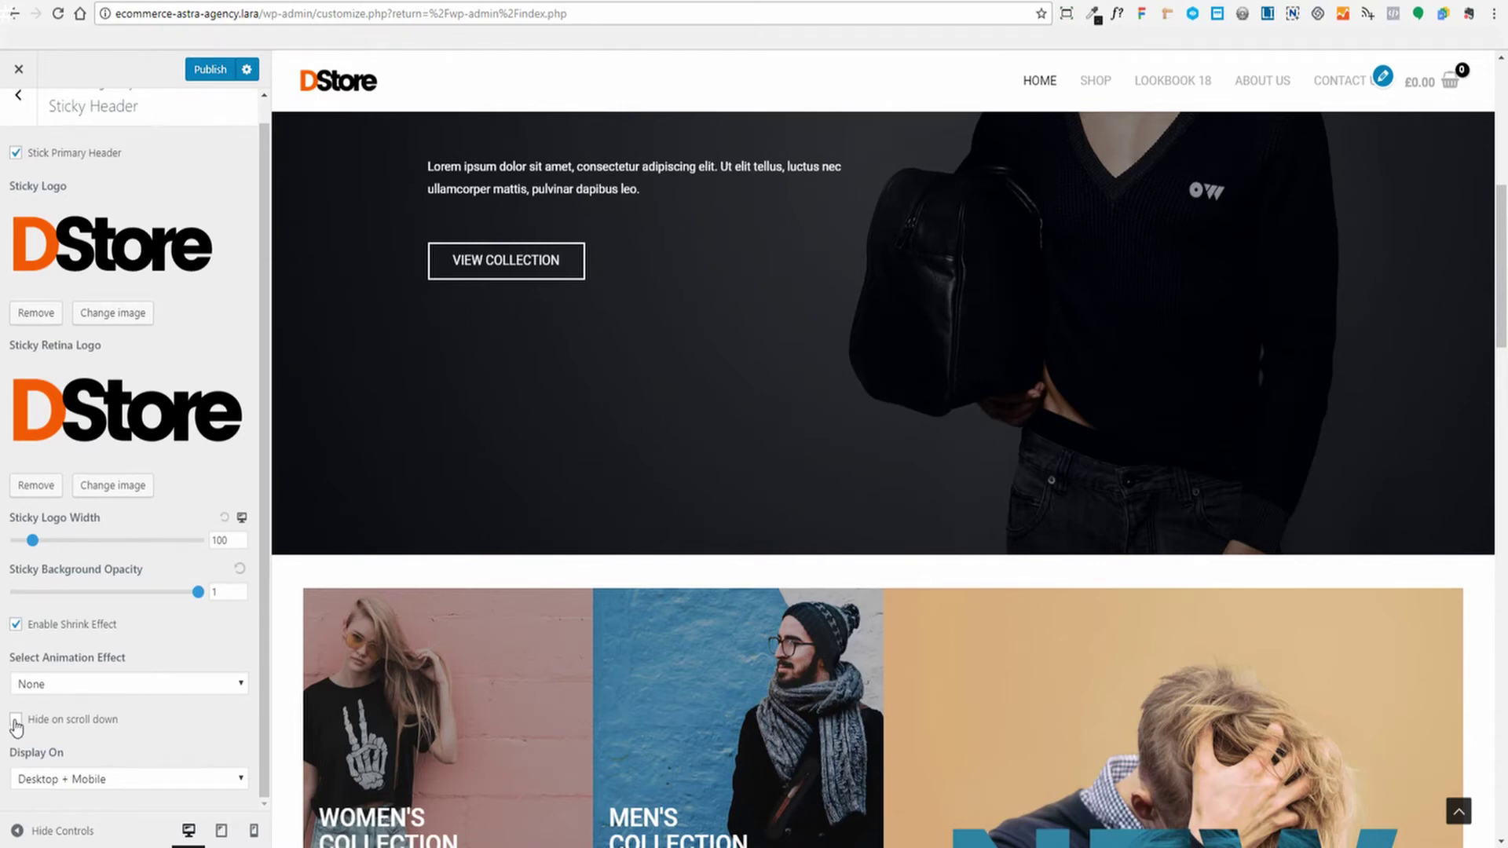
pyautogui.click(15, 720)
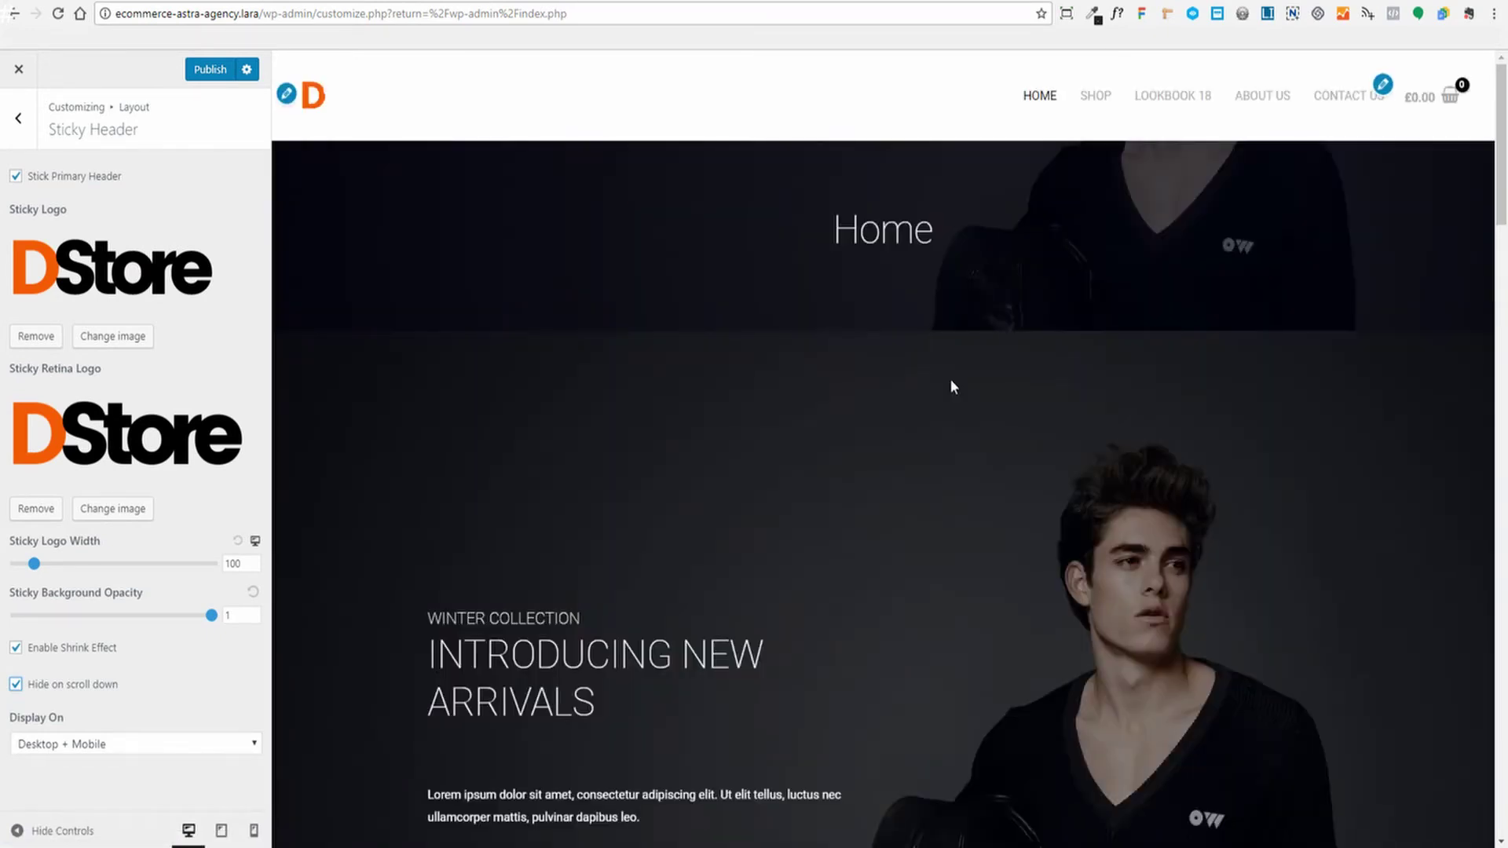
pyautogui.scroll(-5, 950, 379)
pyautogui.scroll(-12, 950, 379)
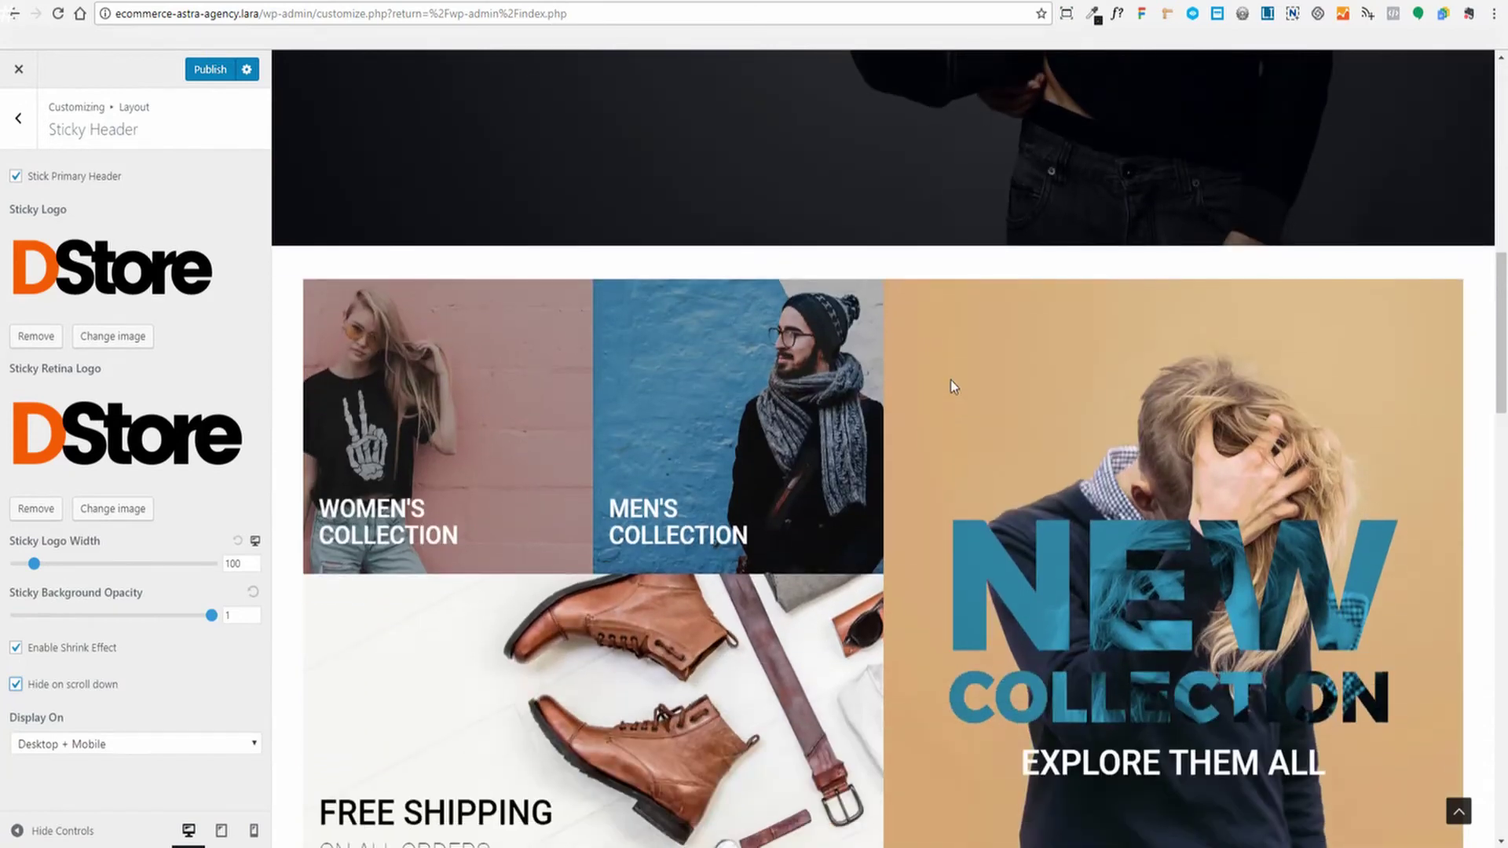
pyautogui.scroll(3, 950, 384)
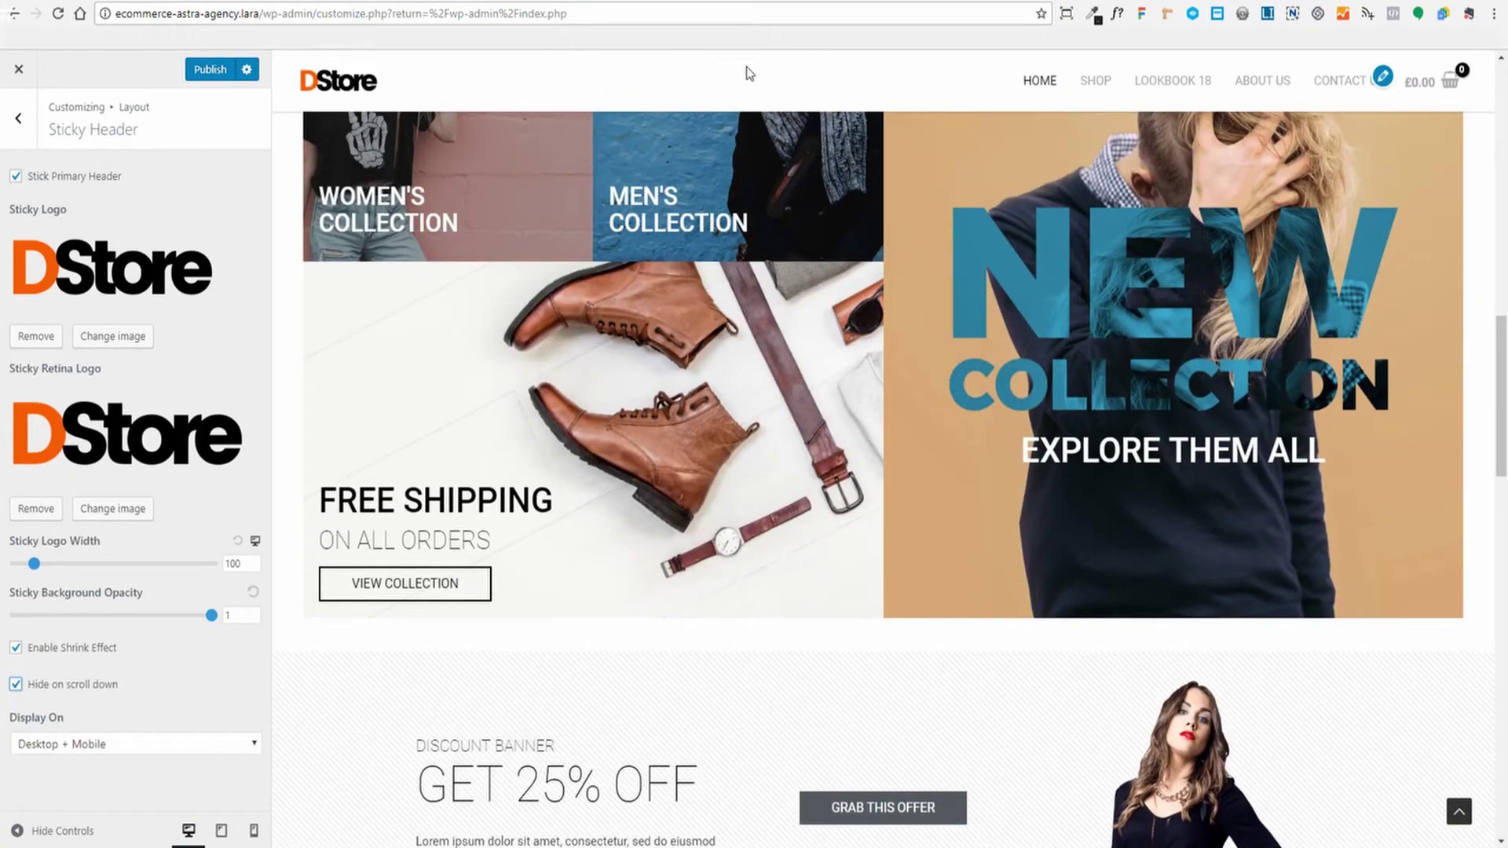
pyautogui.scroll(-4, 1082, 293)
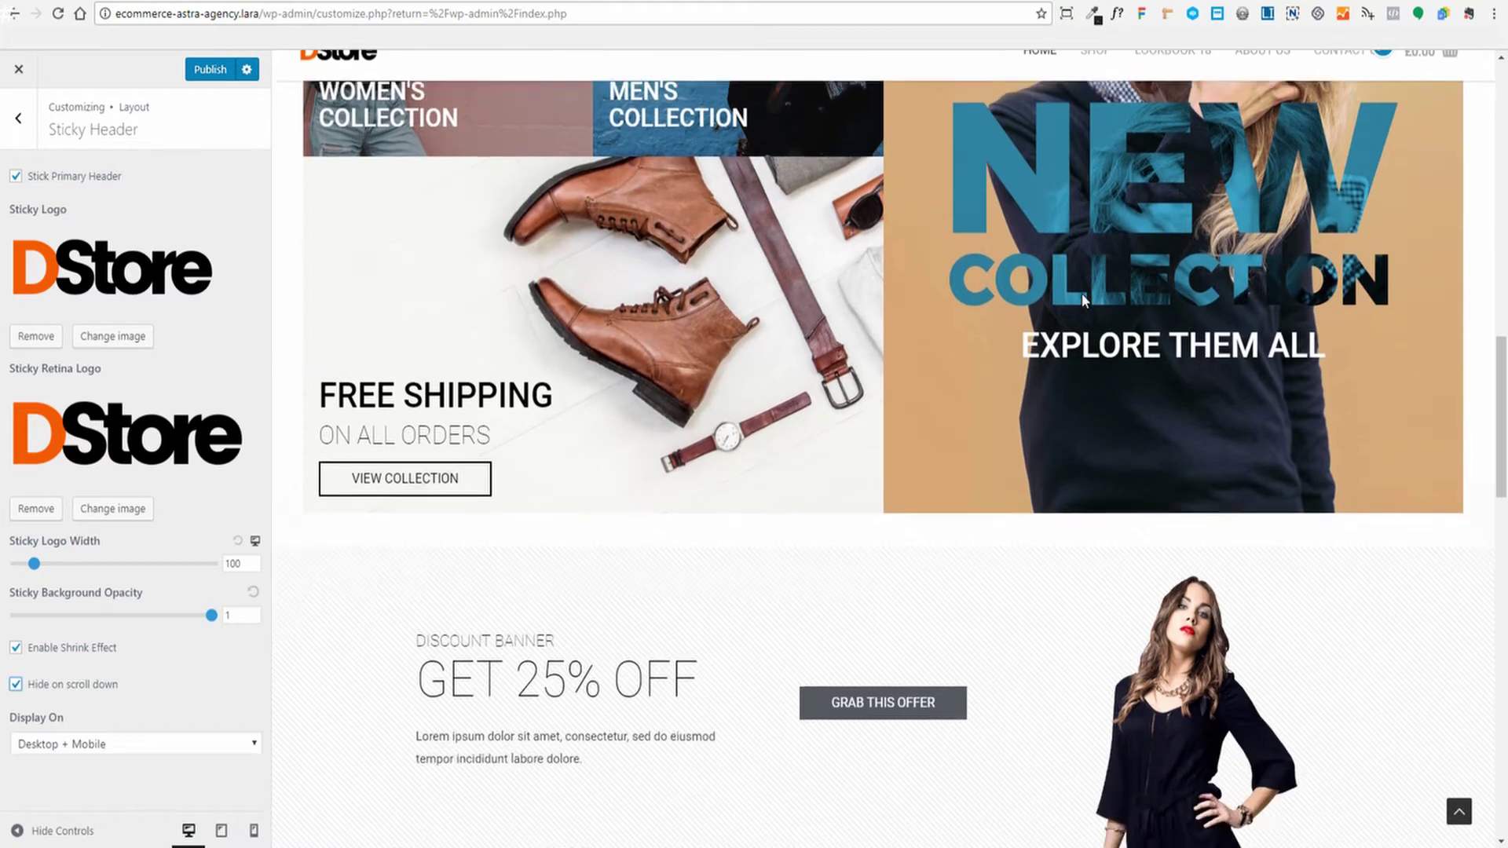
pyautogui.scroll(-5, 1056, 267)
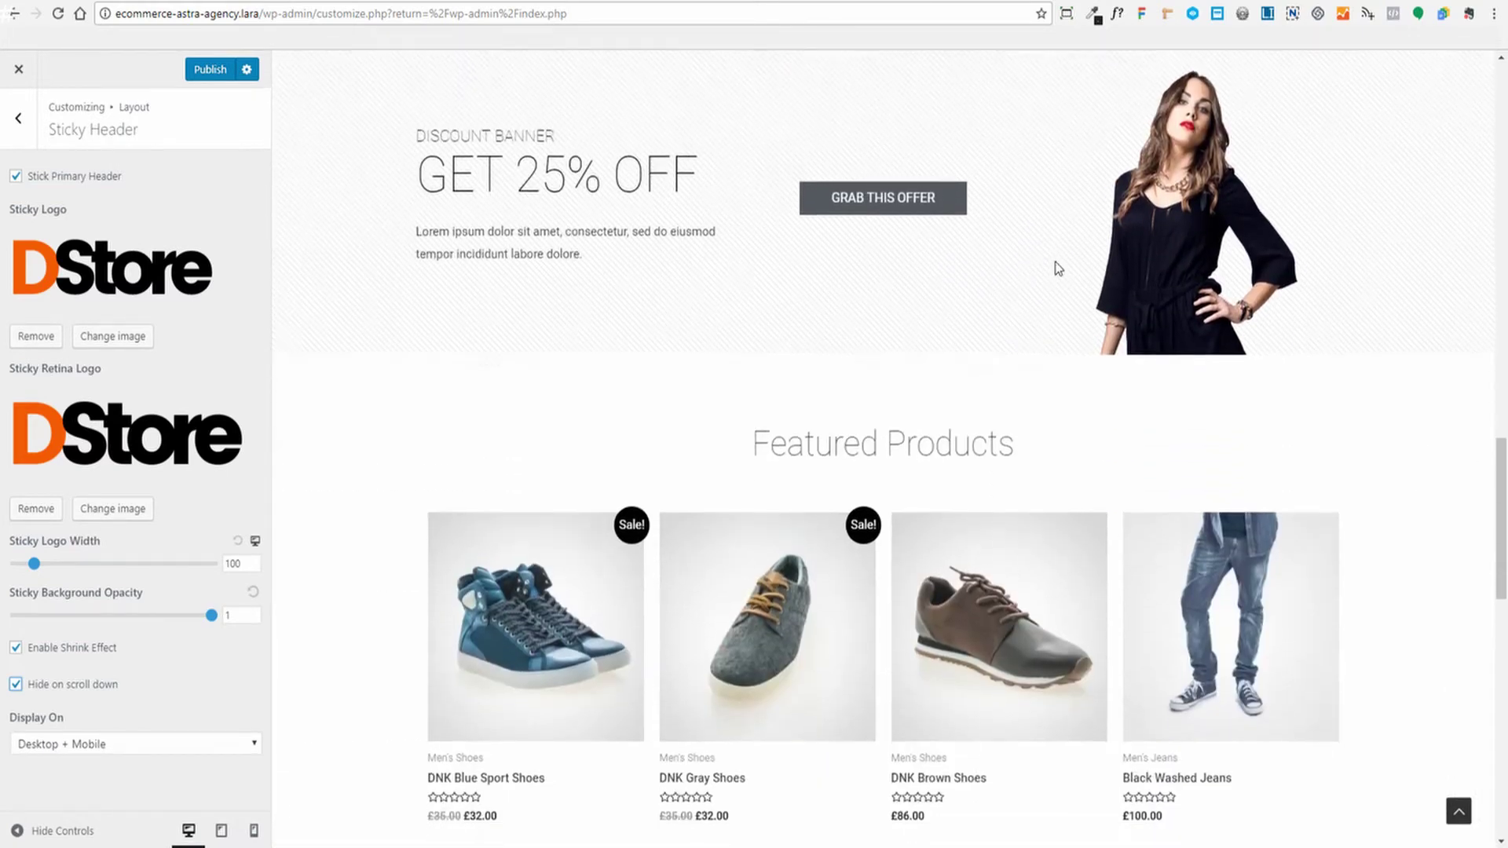
pyautogui.scroll(2, 1056, 267)
pyautogui.scroll(7, 1058, 269)
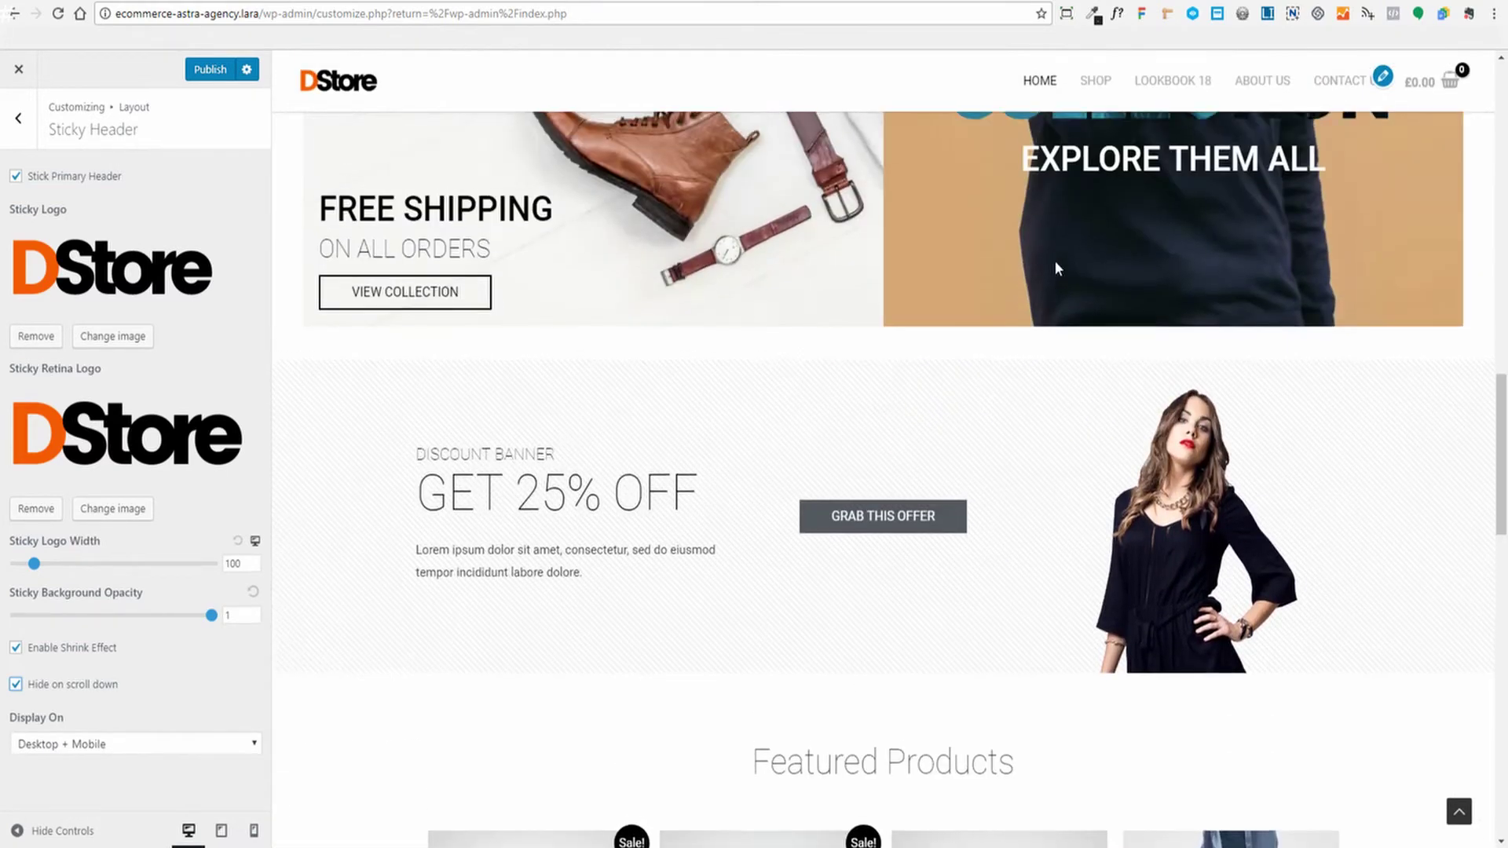
pyautogui.scroll(-4, 1057, 268)
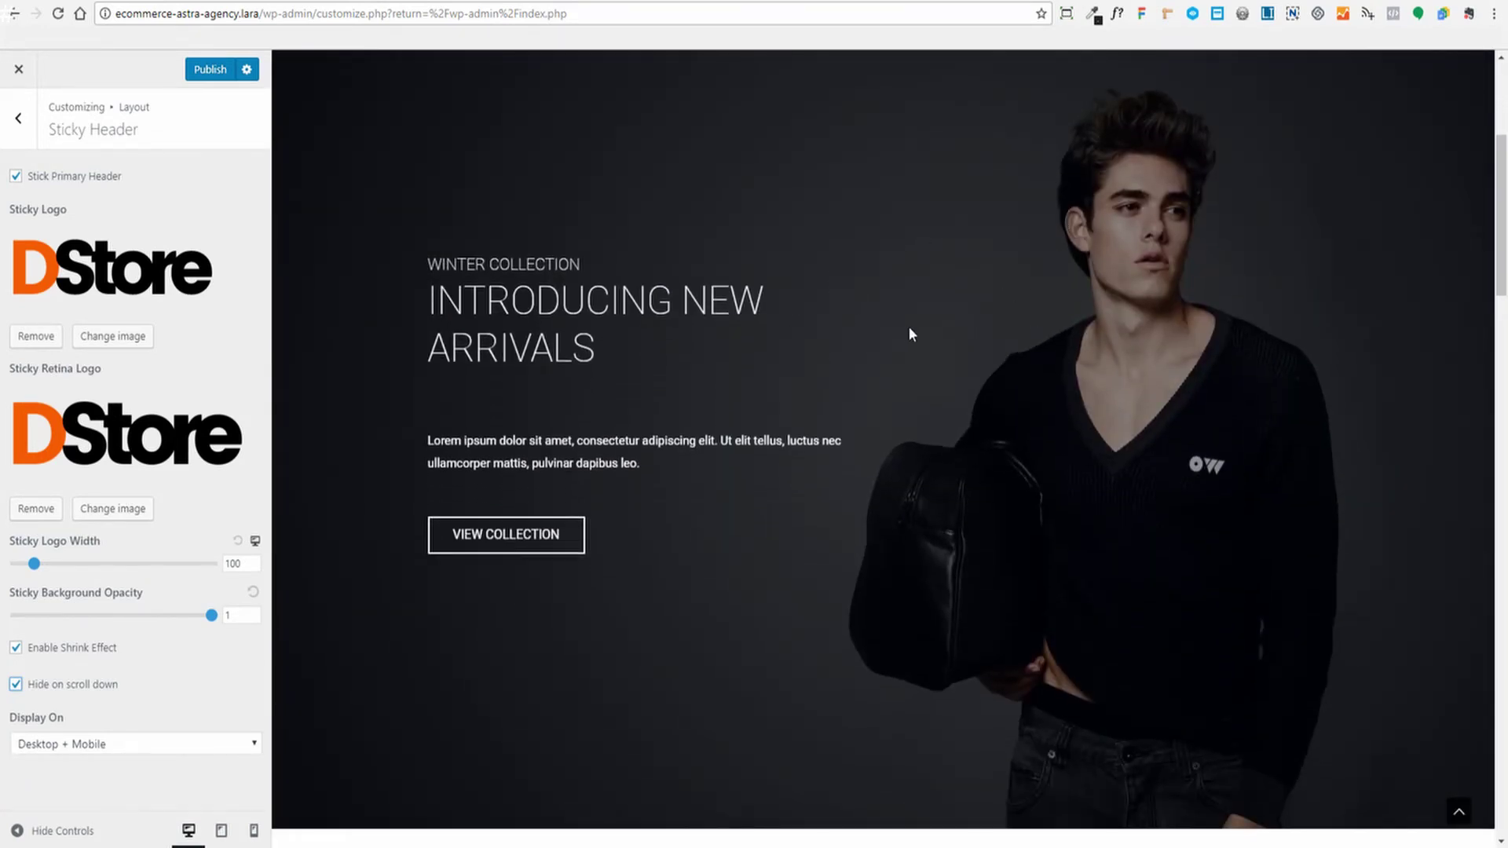
pyautogui.scroll(-2, 908, 327)
pyautogui.scroll(1, 908, 327)
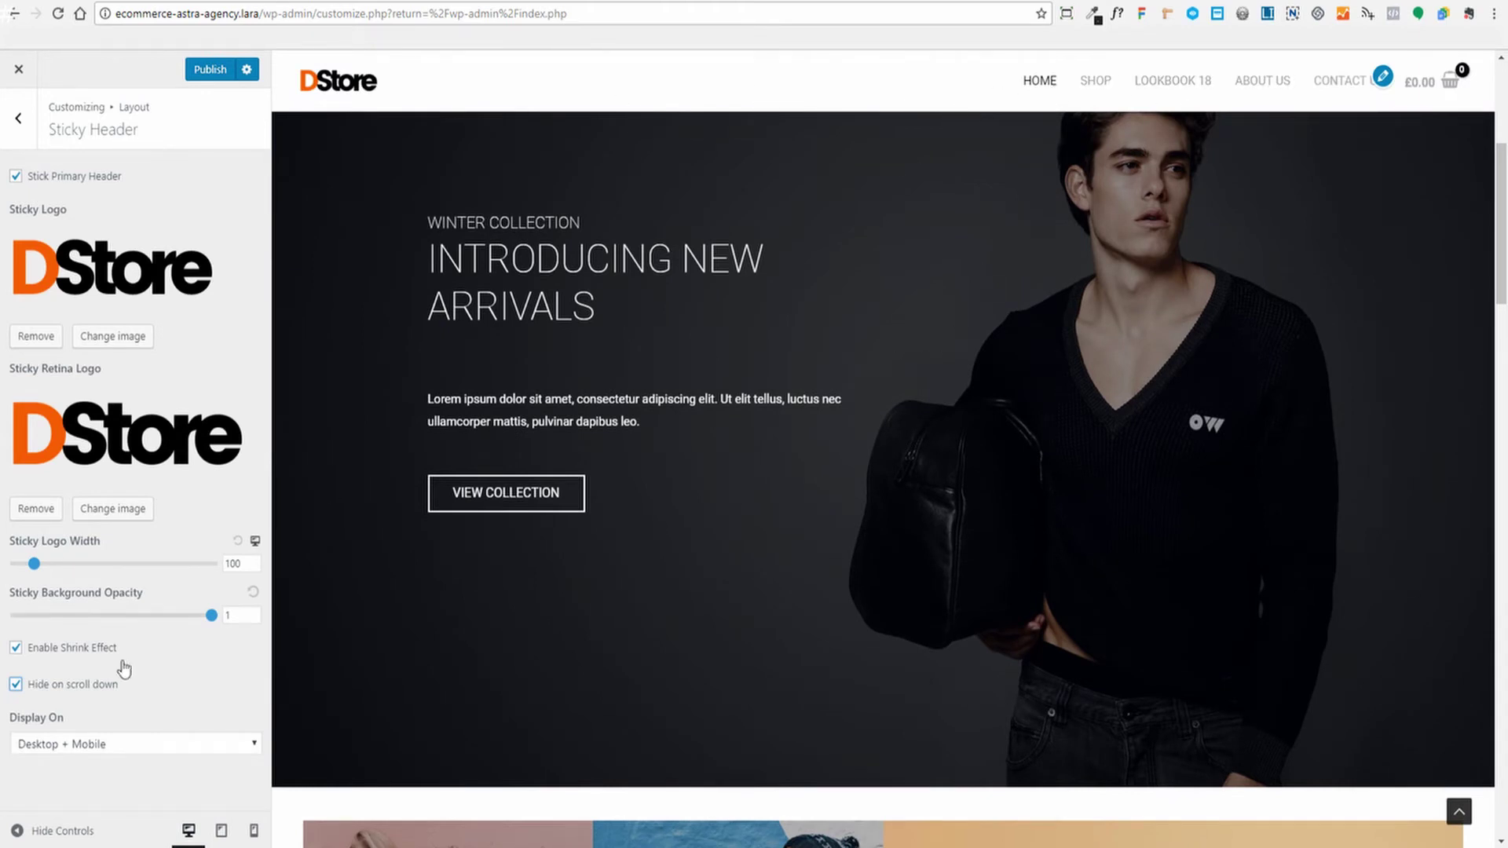
# Keep the sticky header's Display On setting at Desktop + Mobile
pyautogui.click(15, 684)
pyautogui.click(251, 750)
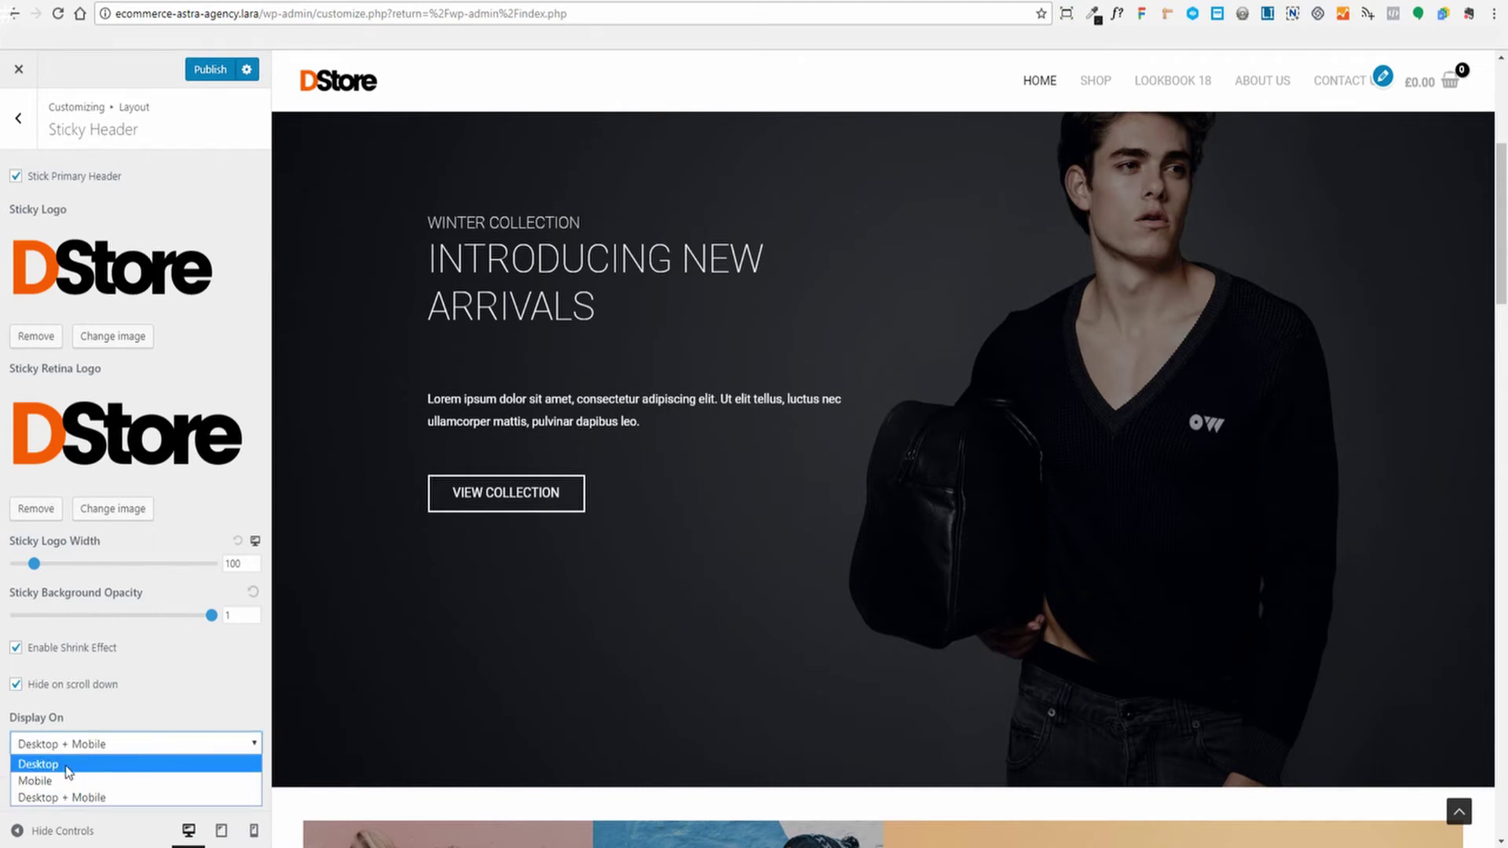
pyautogui.click(48, 797)
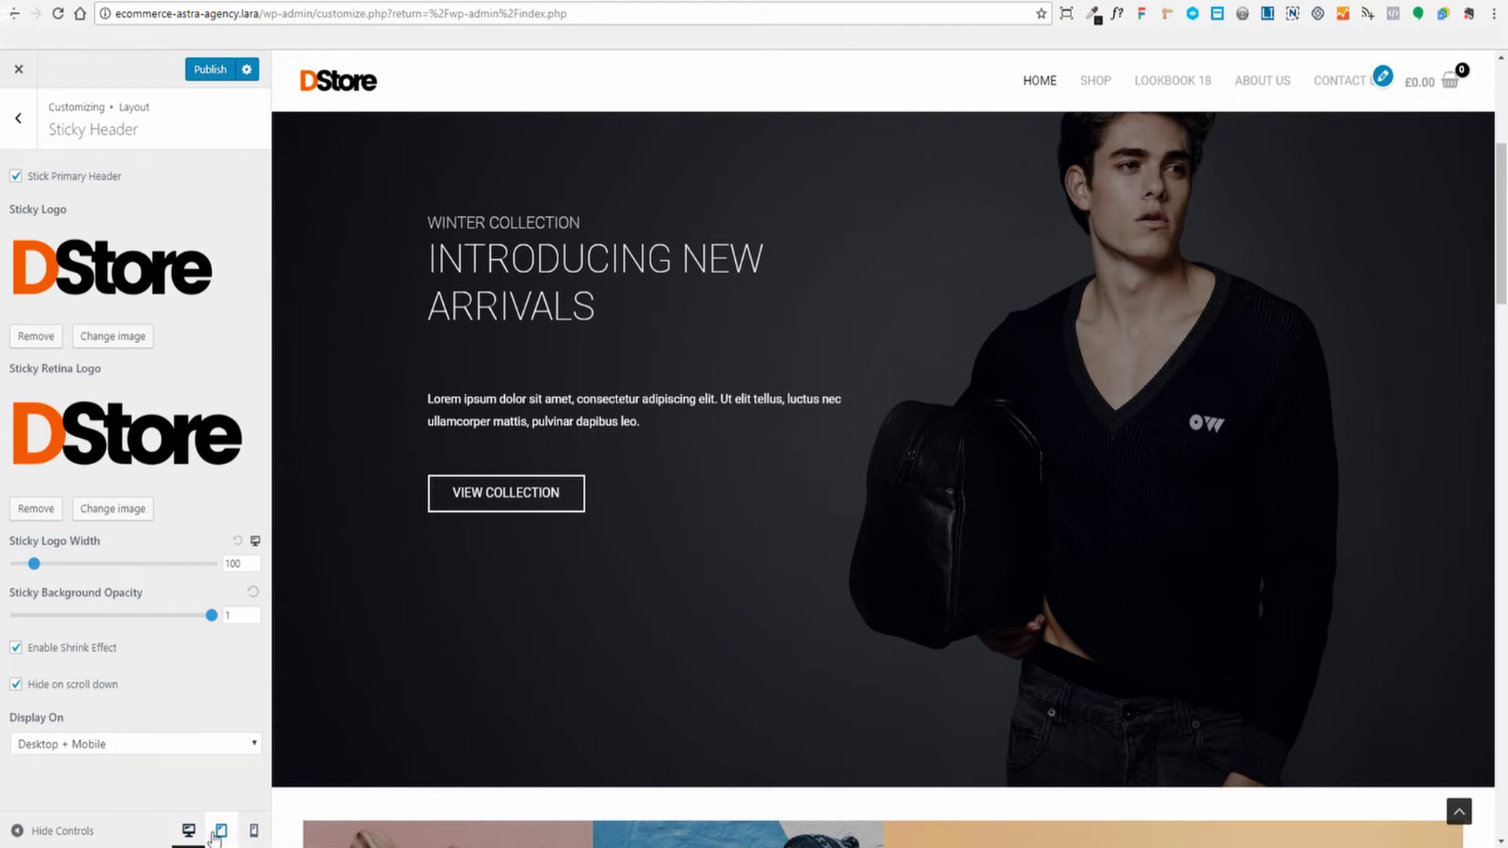
# Preview the site at tablet, mobile and desktop widths, including a full-width preview
pyautogui.click(221, 830)
pyautogui.scroll(5, 943, 471)
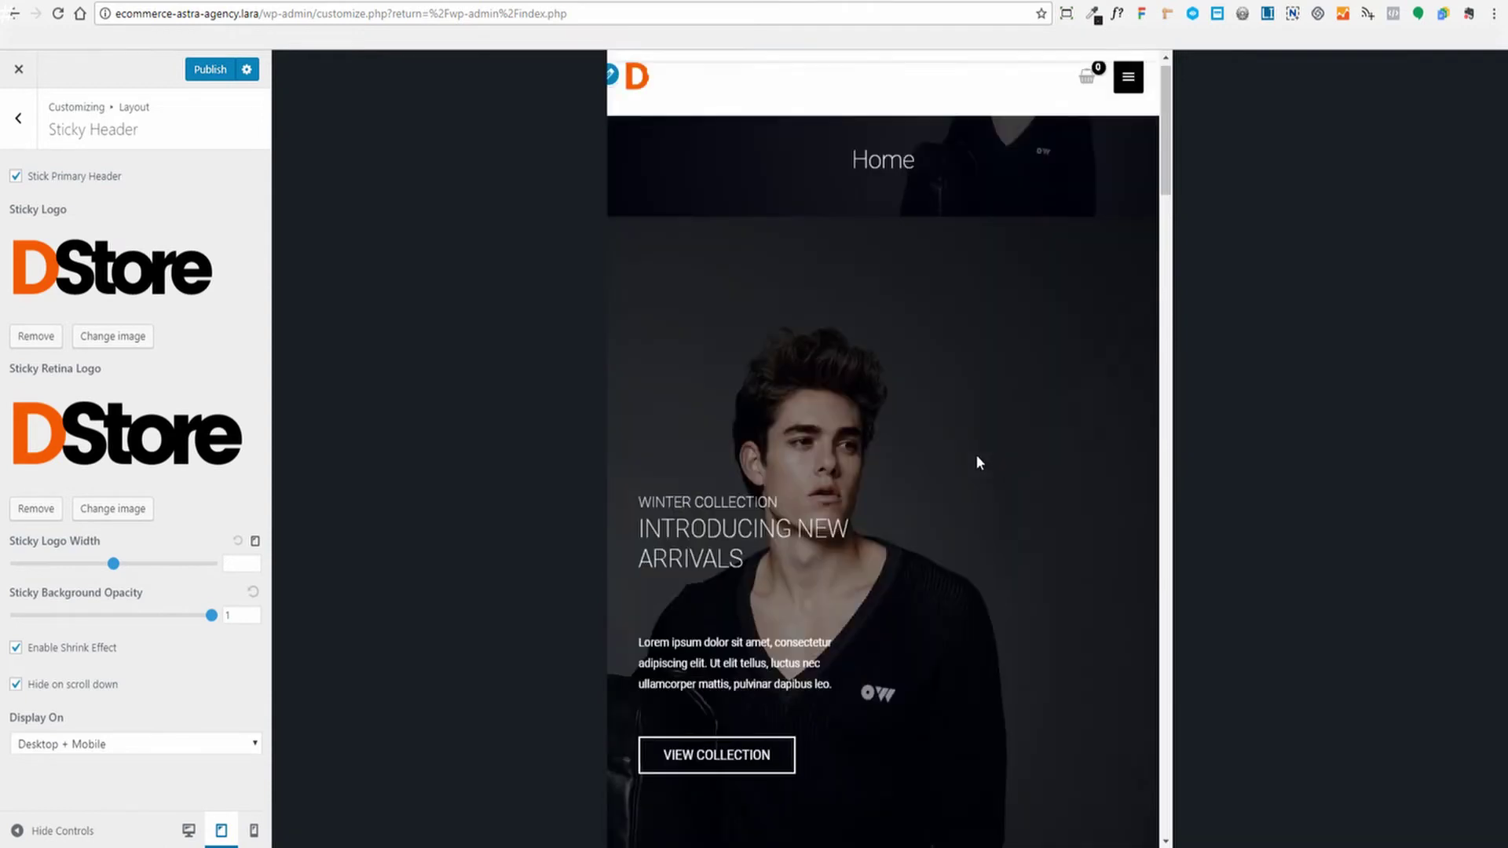
pyautogui.click(253, 830)
pyautogui.scroll(-11, 959, 417)
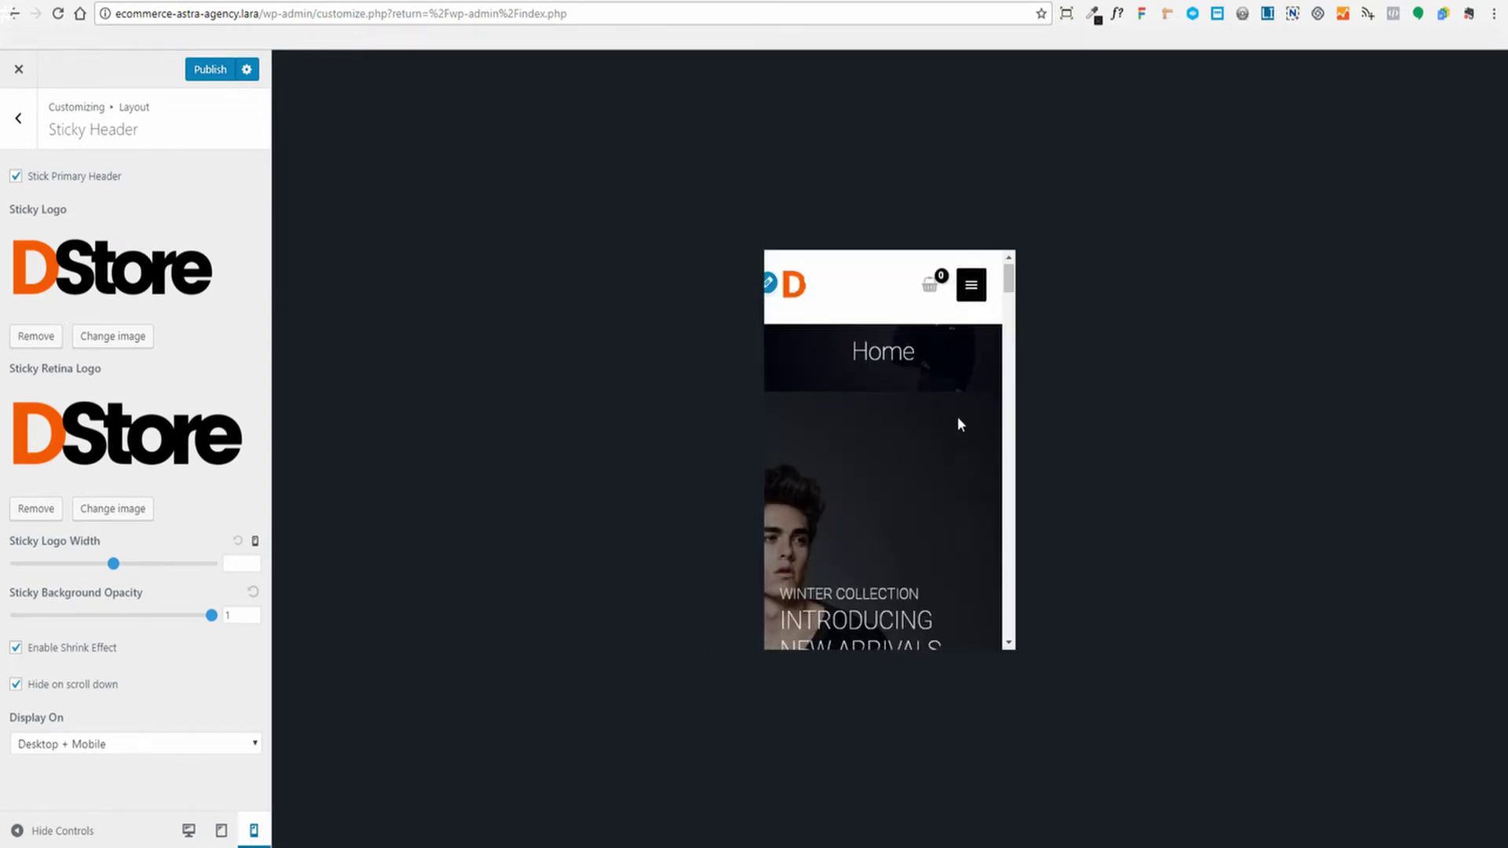
pyautogui.scroll(11, 959, 417)
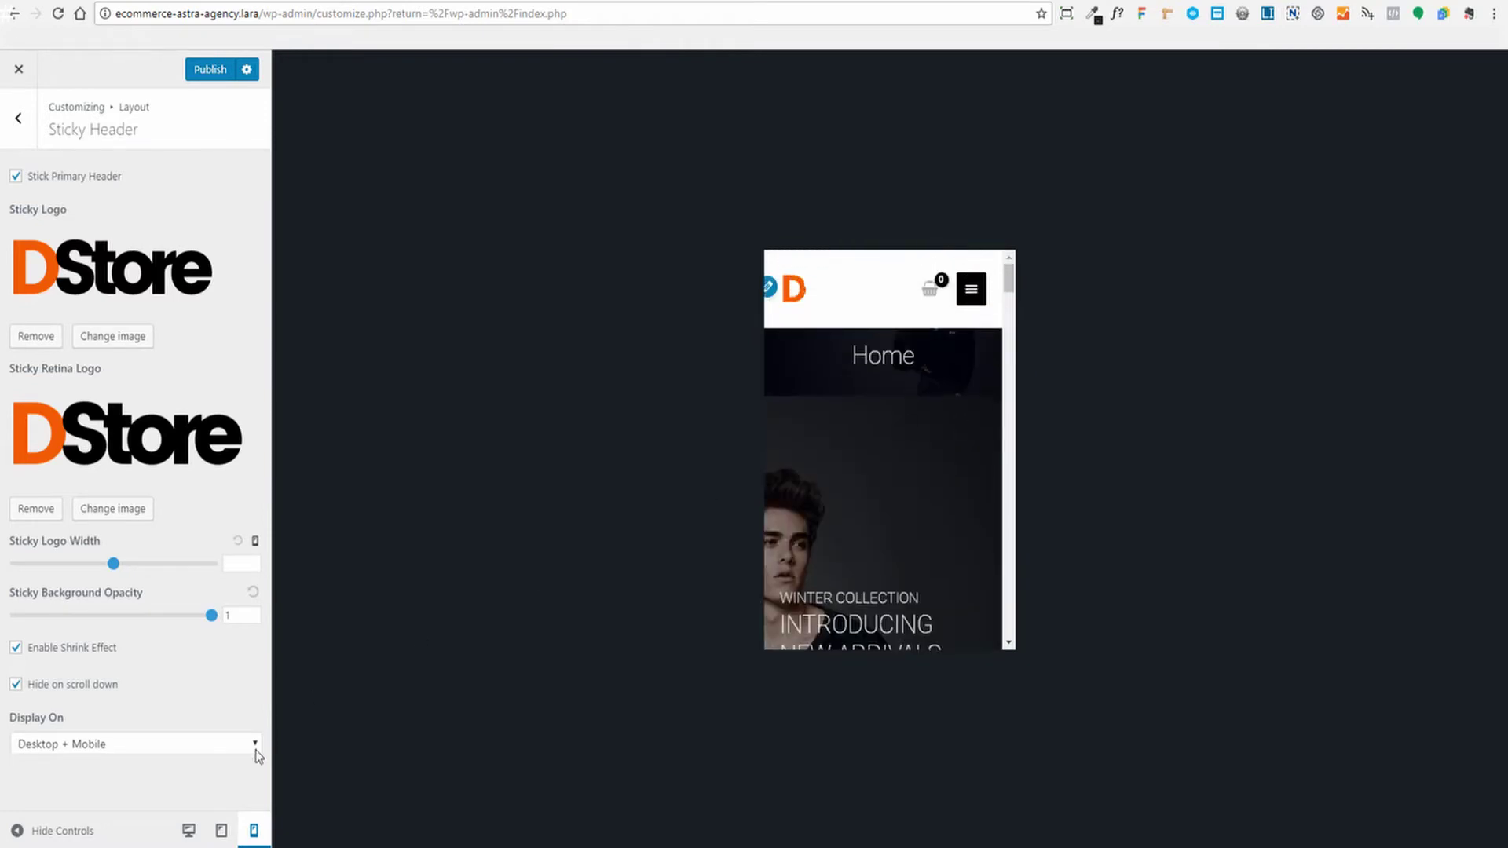
pyautogui.click(188, 830)
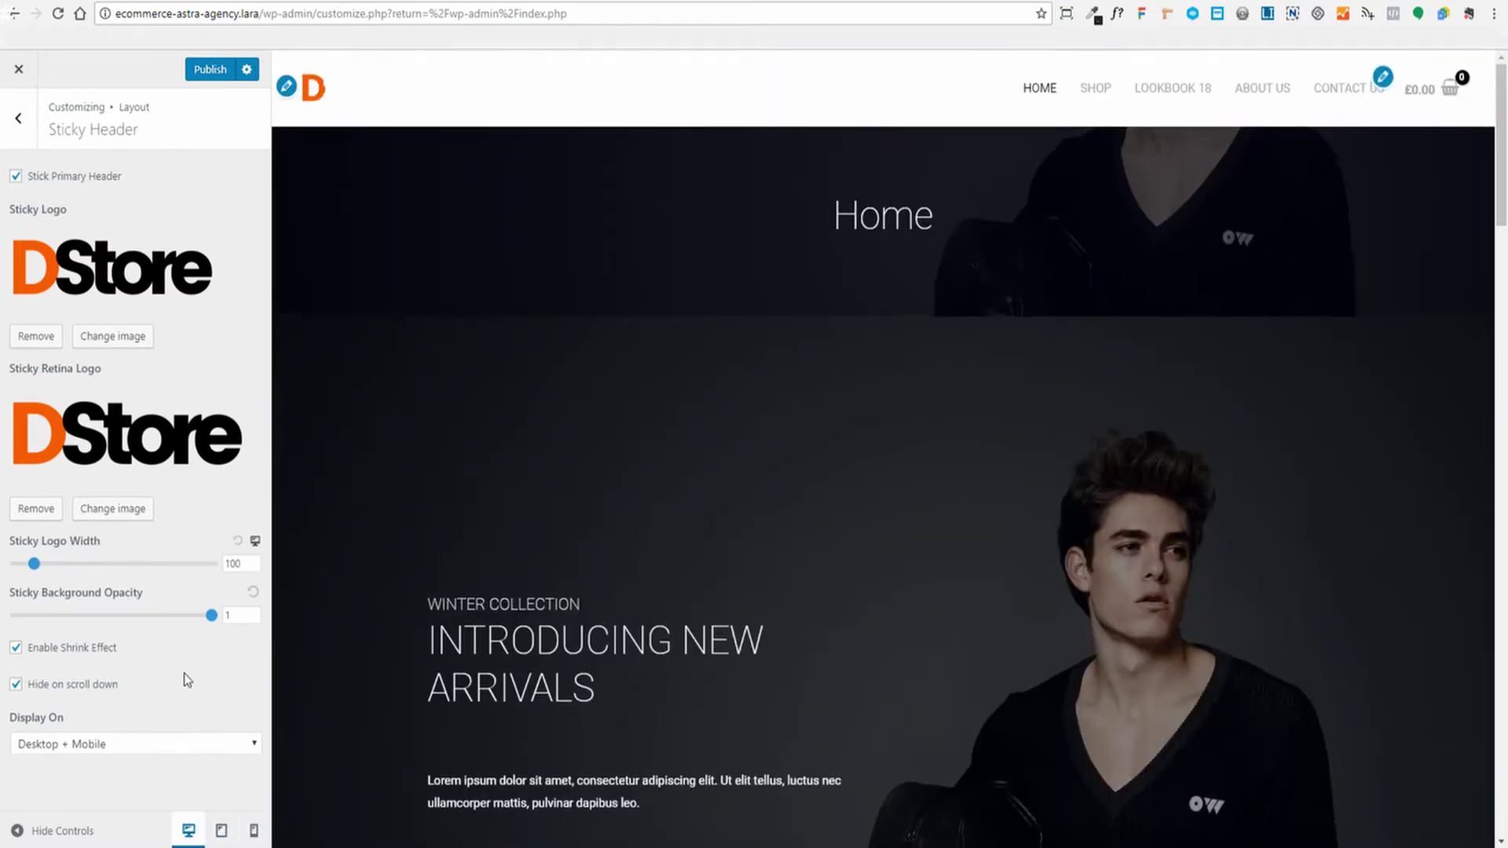
pyautogui.click(49, 832)
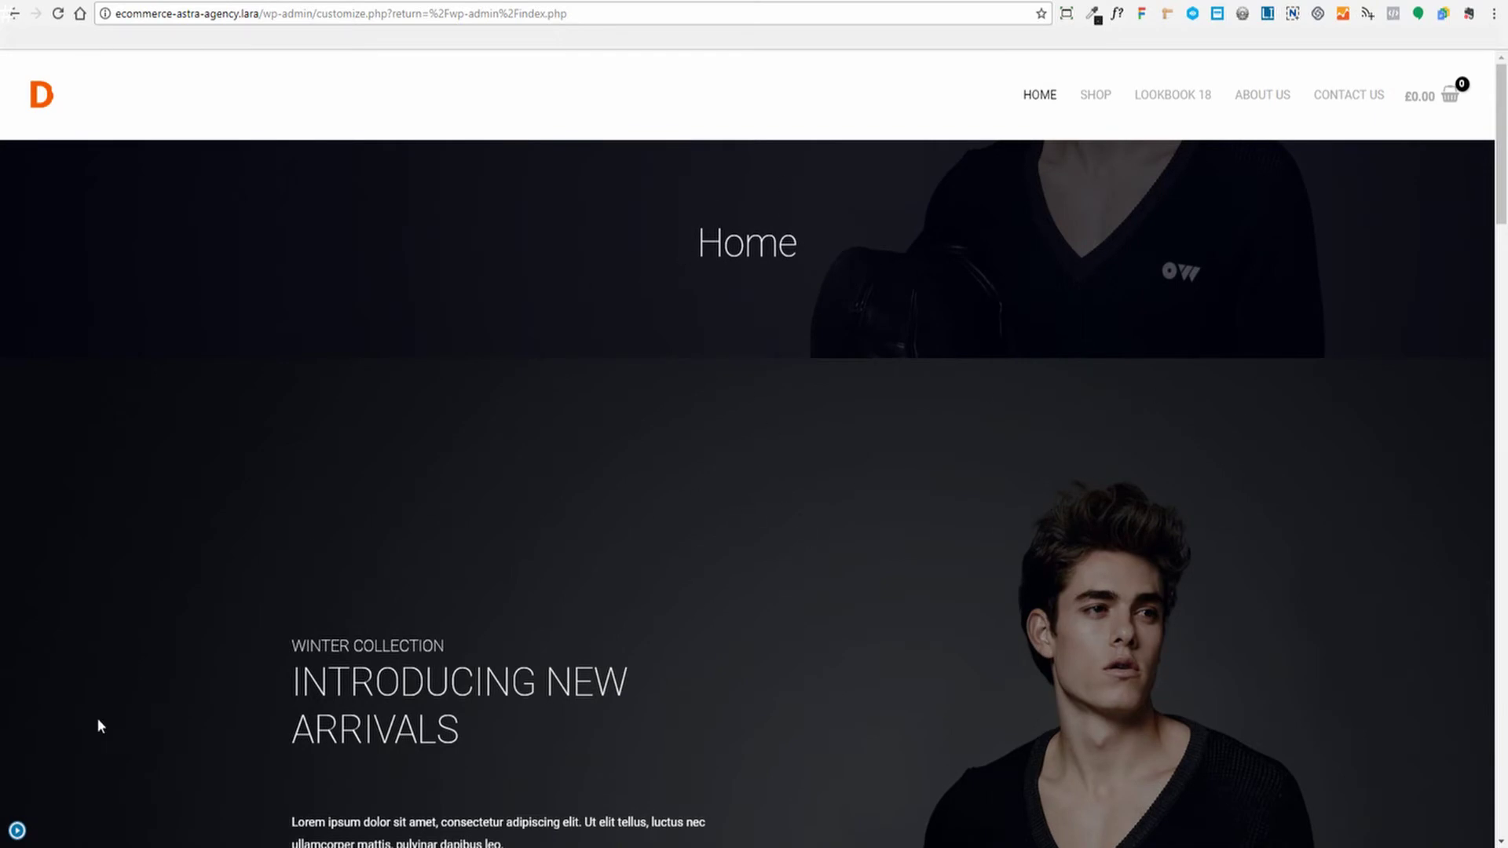
pyautogui.click(18, 830)
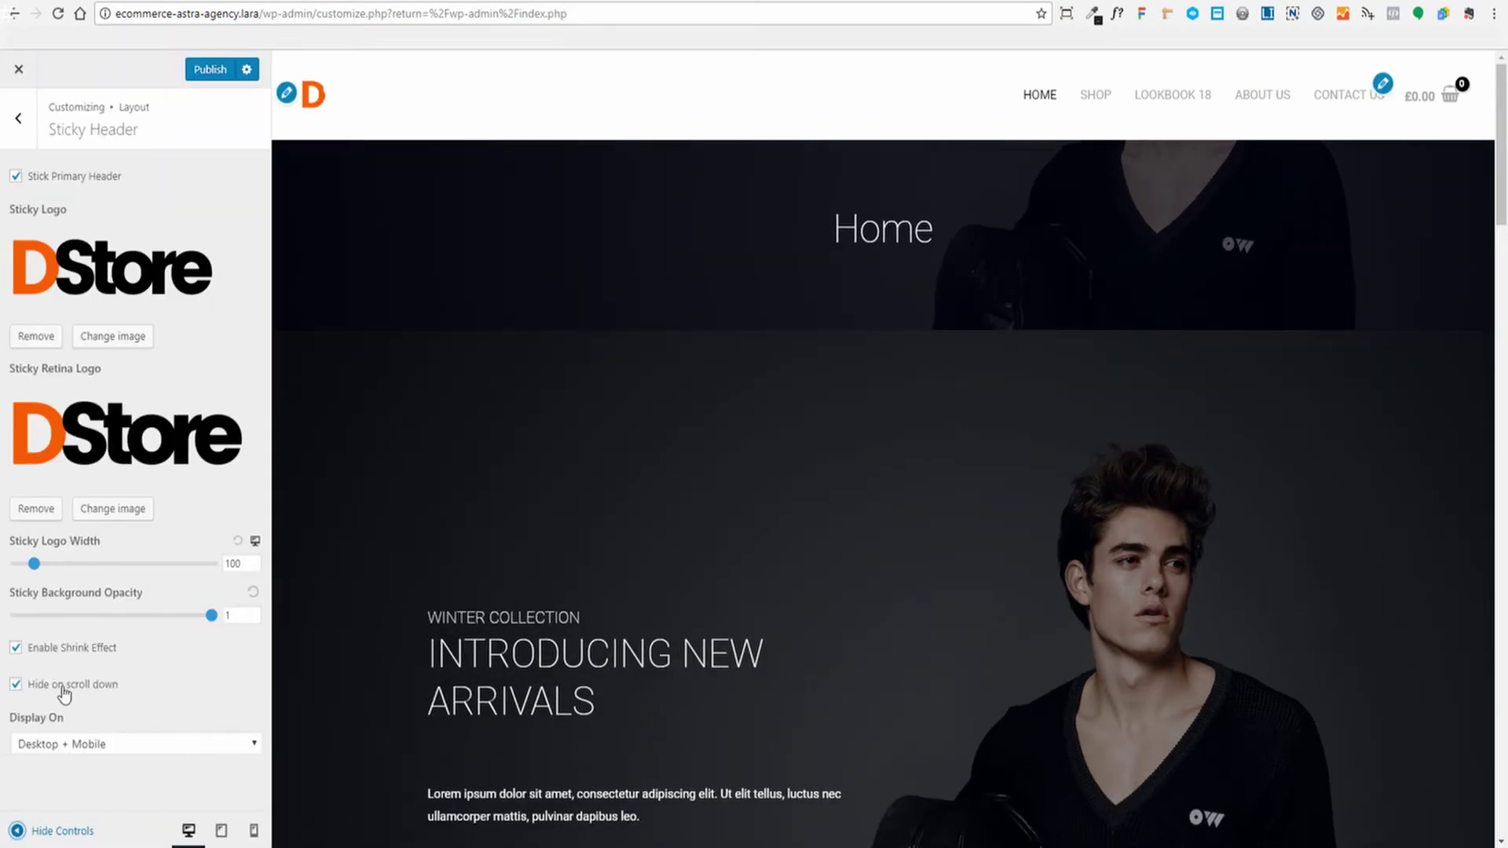
pyautogui.scroll(-5, 893, 564)
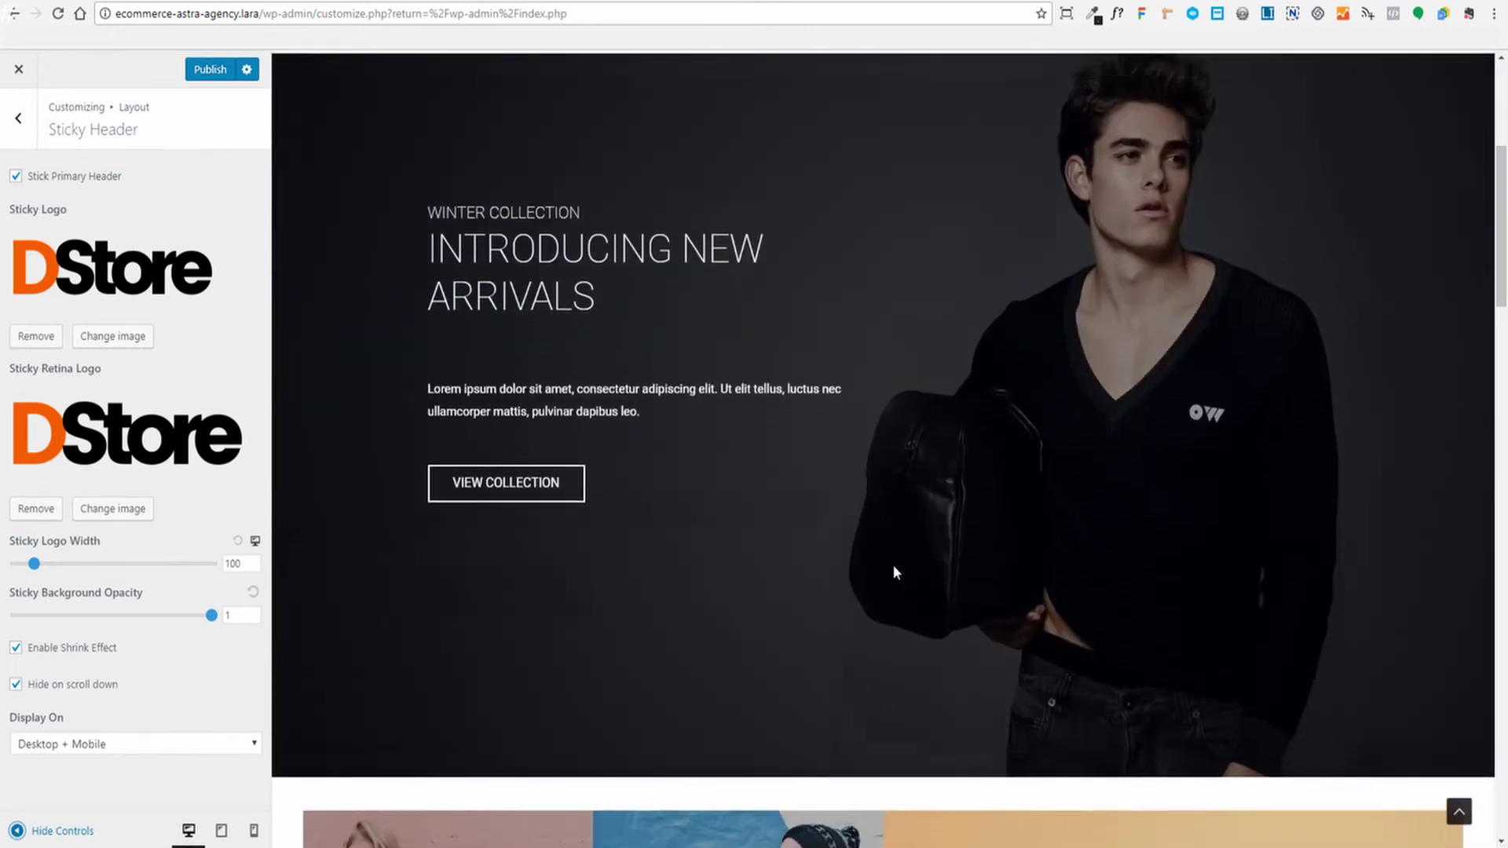
pyautogui.scroll(5, 660, 474)
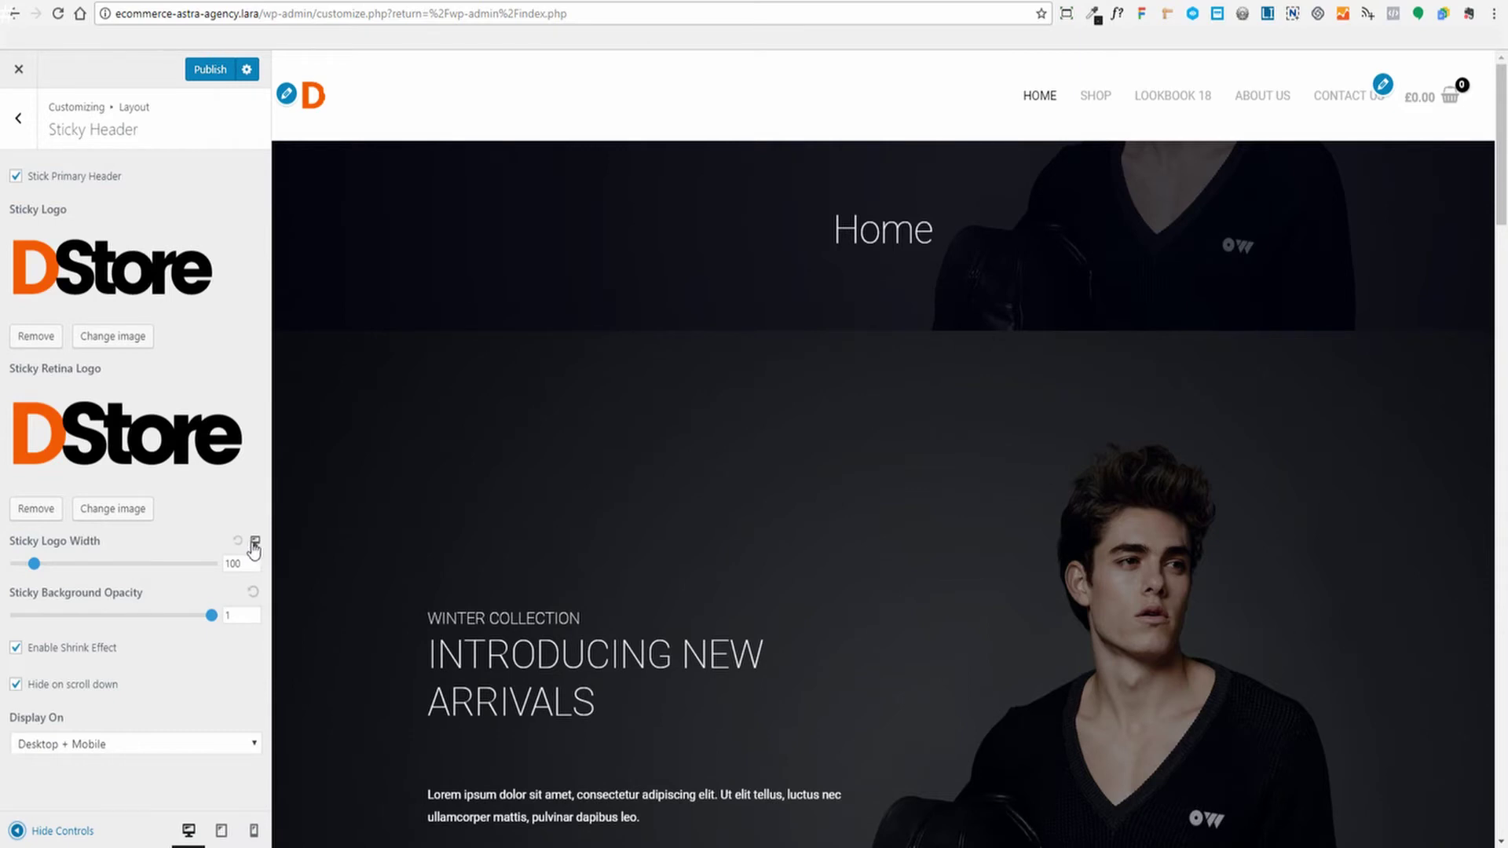
# Check the tablet and mobile sticky logo width settings and publish the sticky header settings
pyautogui.click(255, 542)
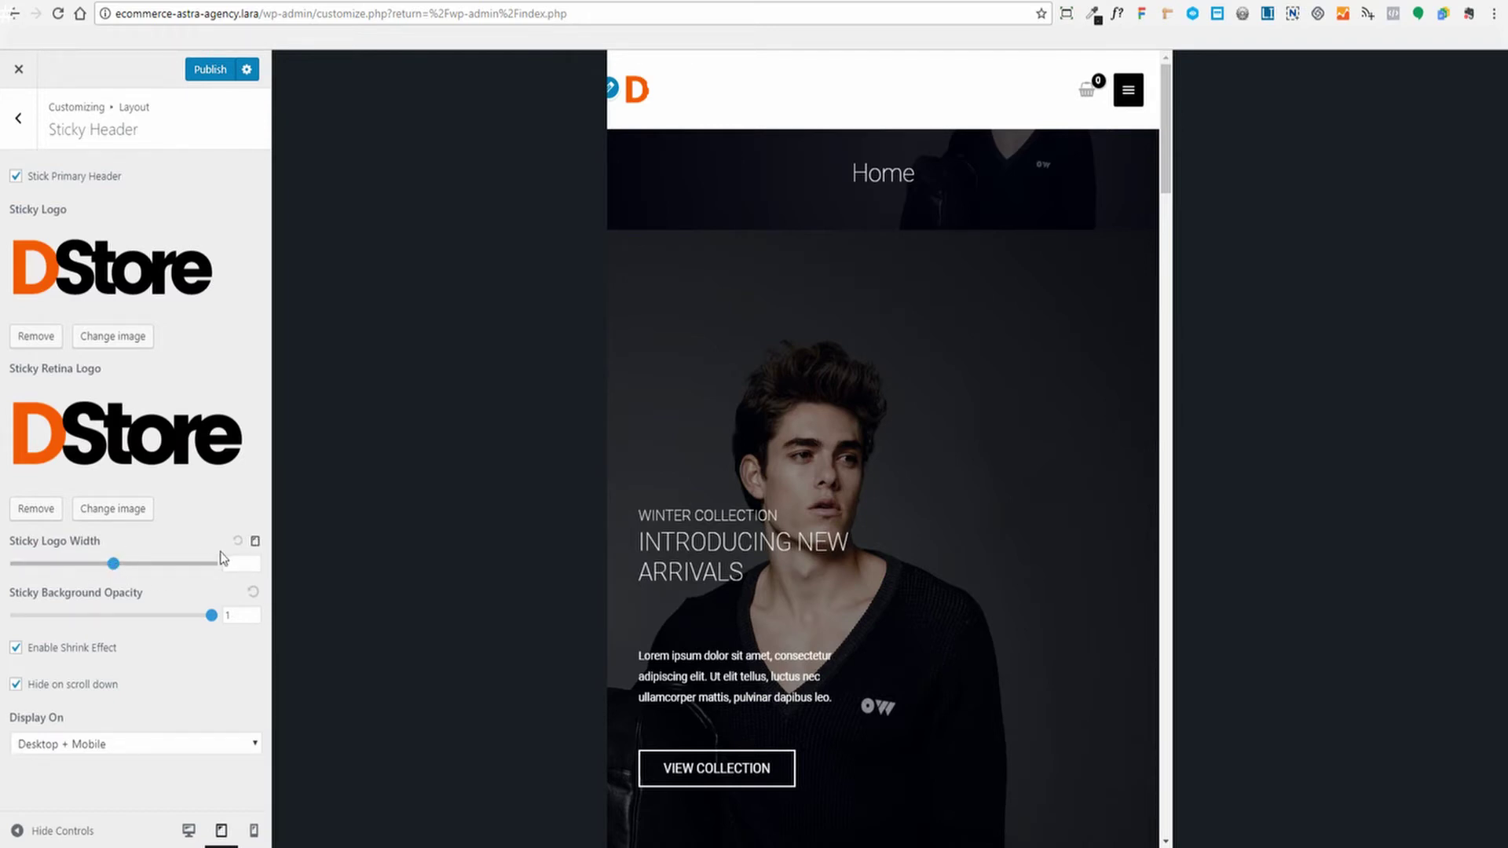
pyautogui.click(254, 542)
pyautogui.click(255, 542)
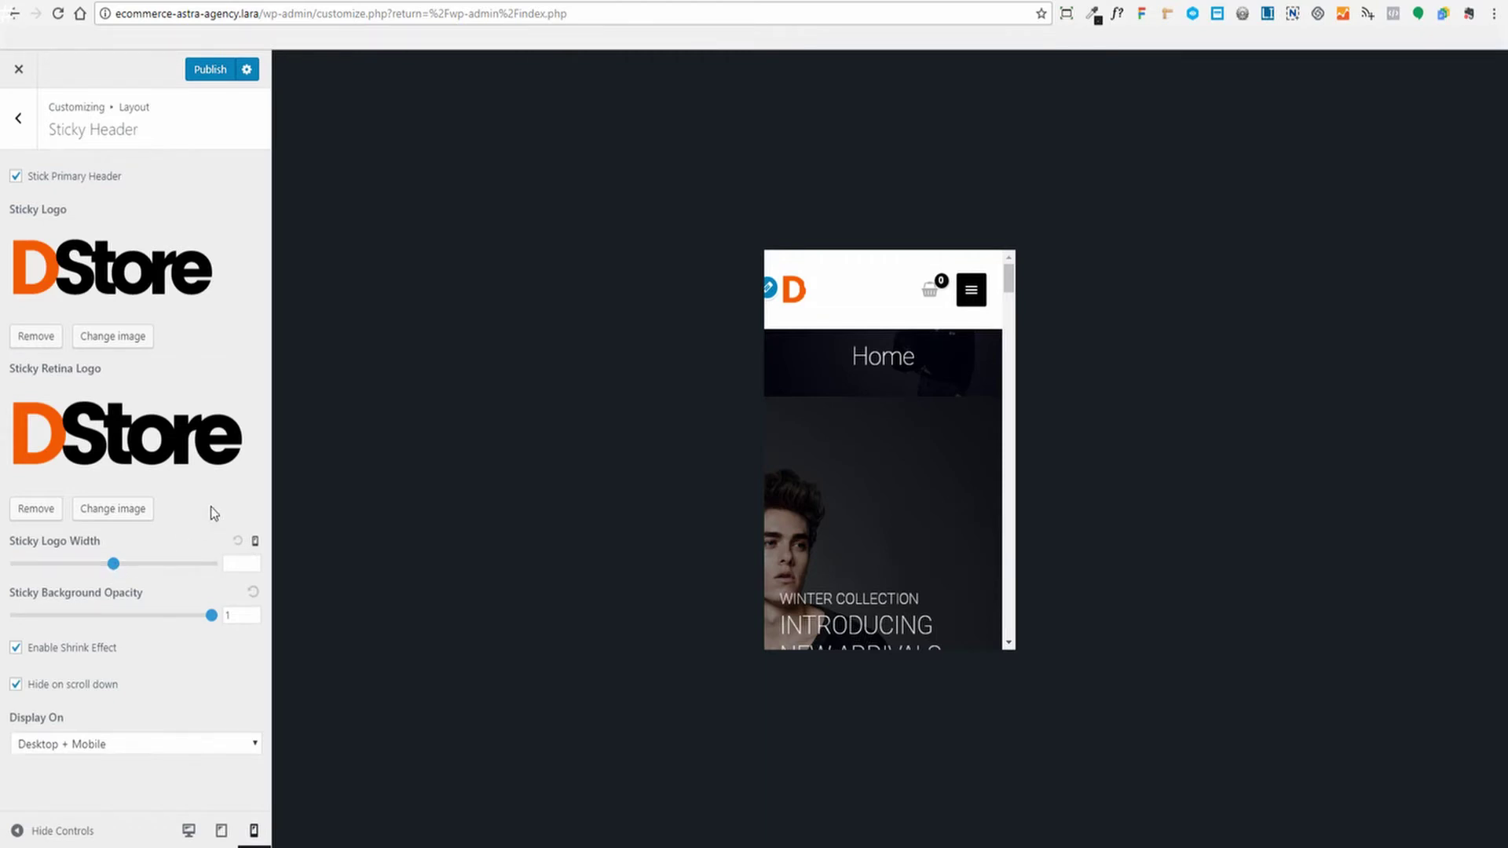
pyautogui.scroll(-5, 929, 501)
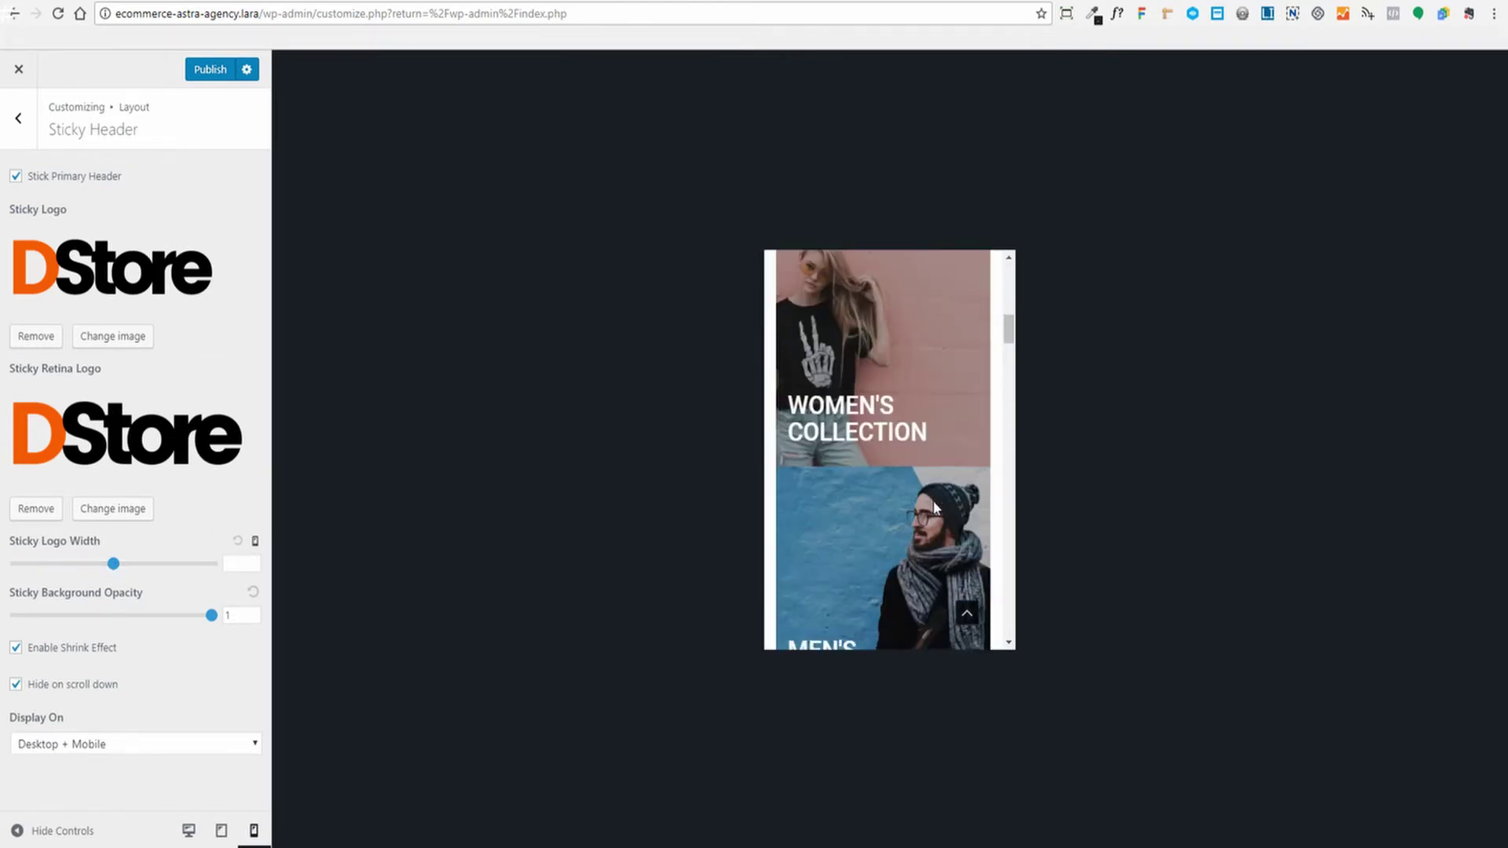
pyautogui.scroll(5, 933, 501)
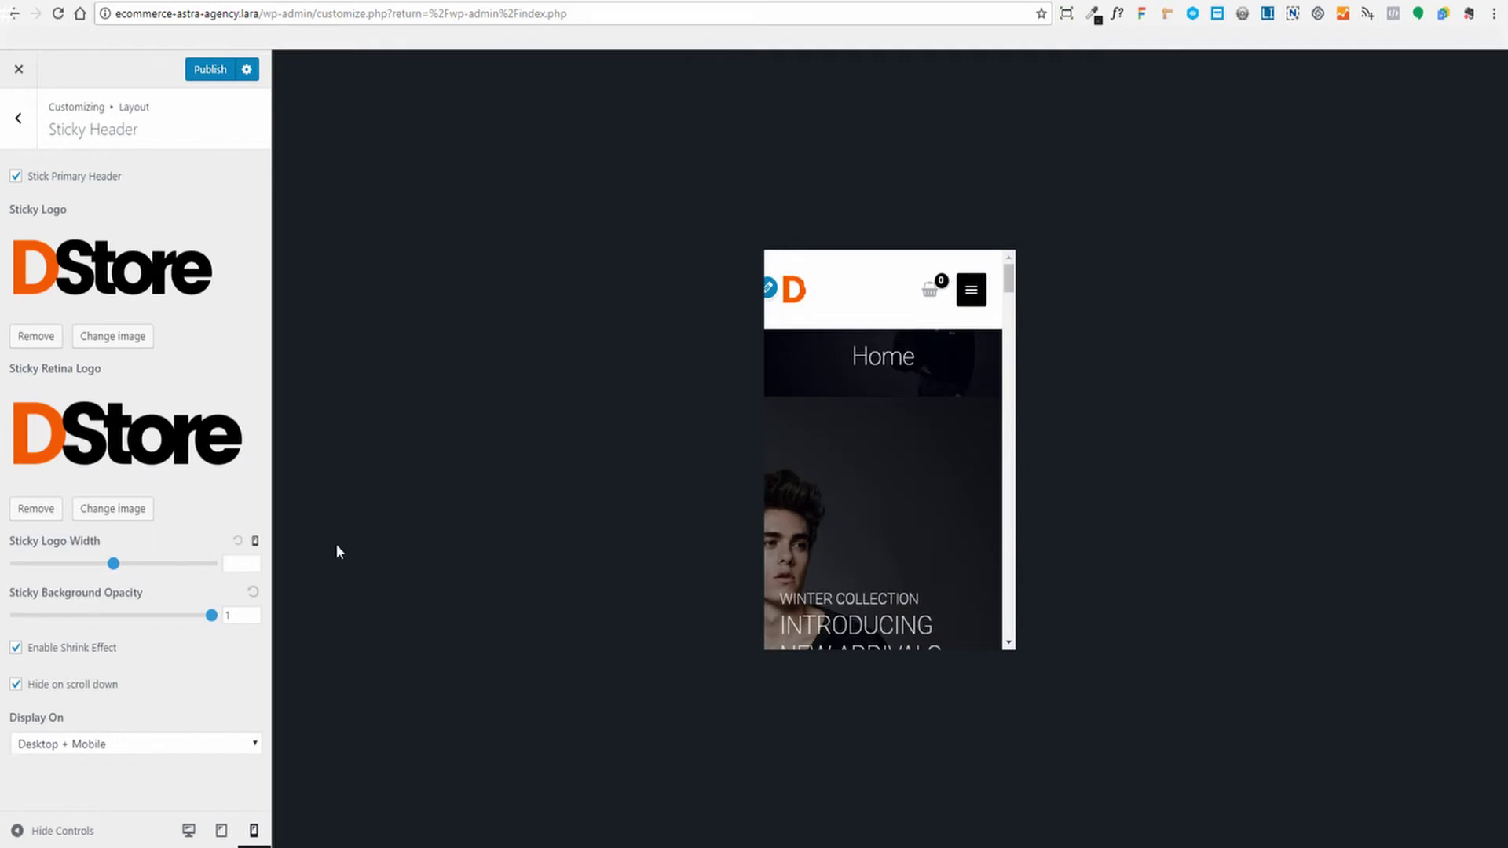
pyautogui.click(210, 71)
pyautogui.click(256, 543)
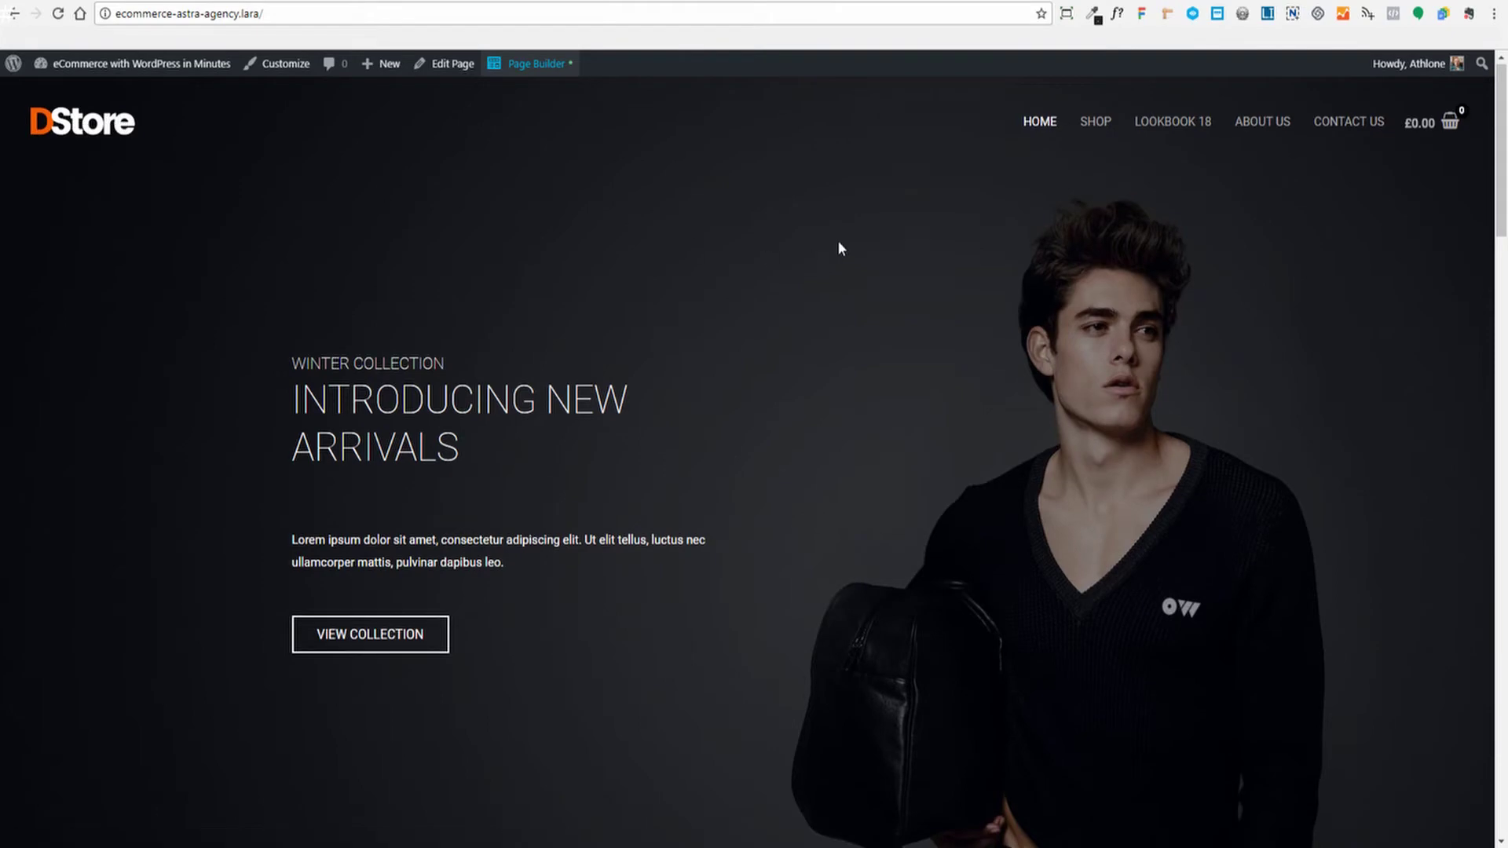
# Scroll the live storefront down to its footer, then go back to the WordPress Dashboard tab
pyautogui.scroll(-1, 838, 242)
pyautogui.scroll(-6, 812, 304)
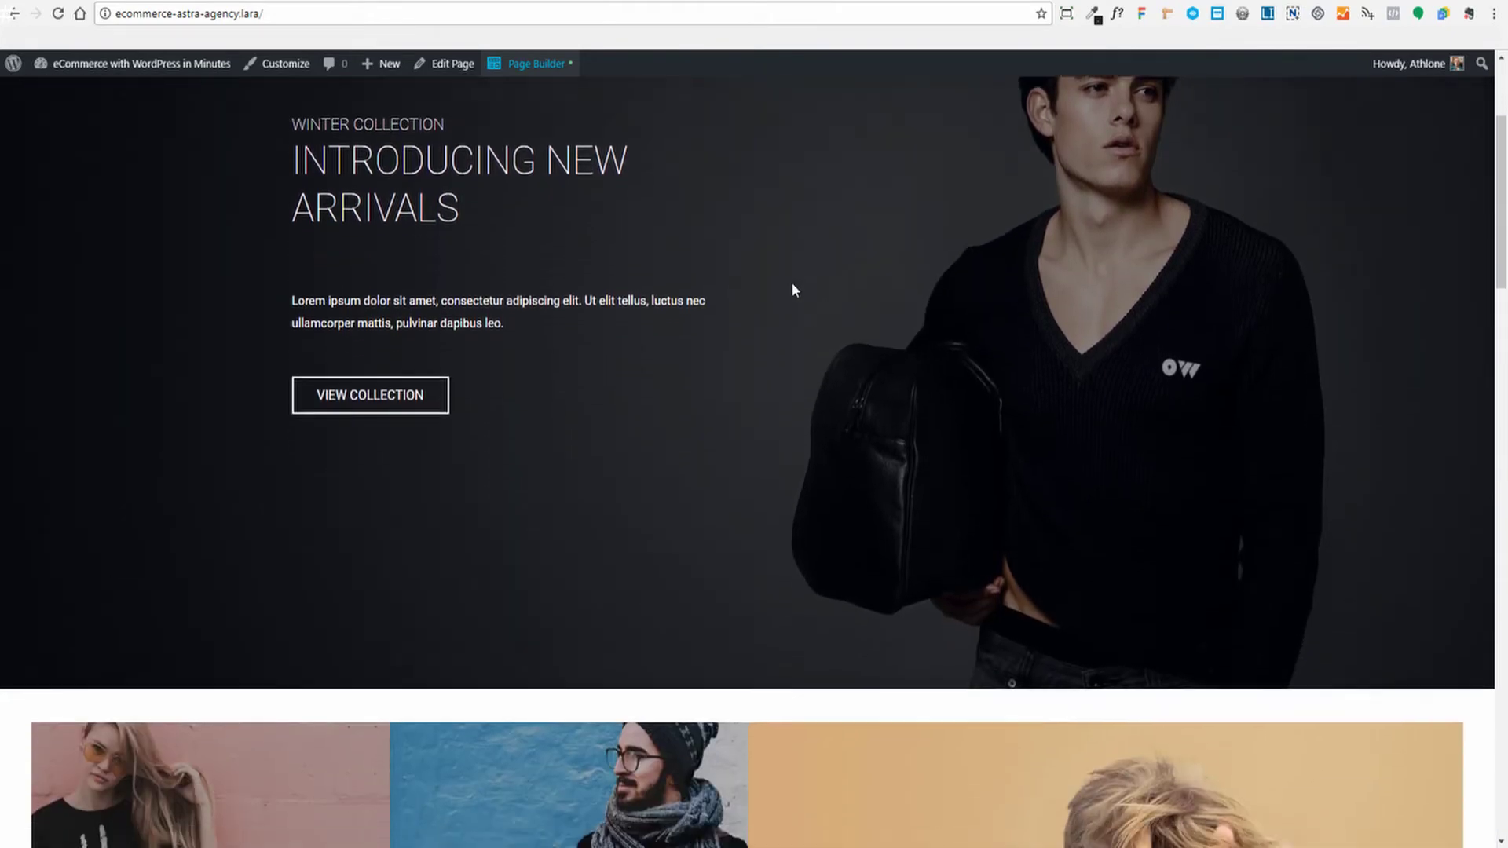
pyautogui.scroll(-20, 798, 292)
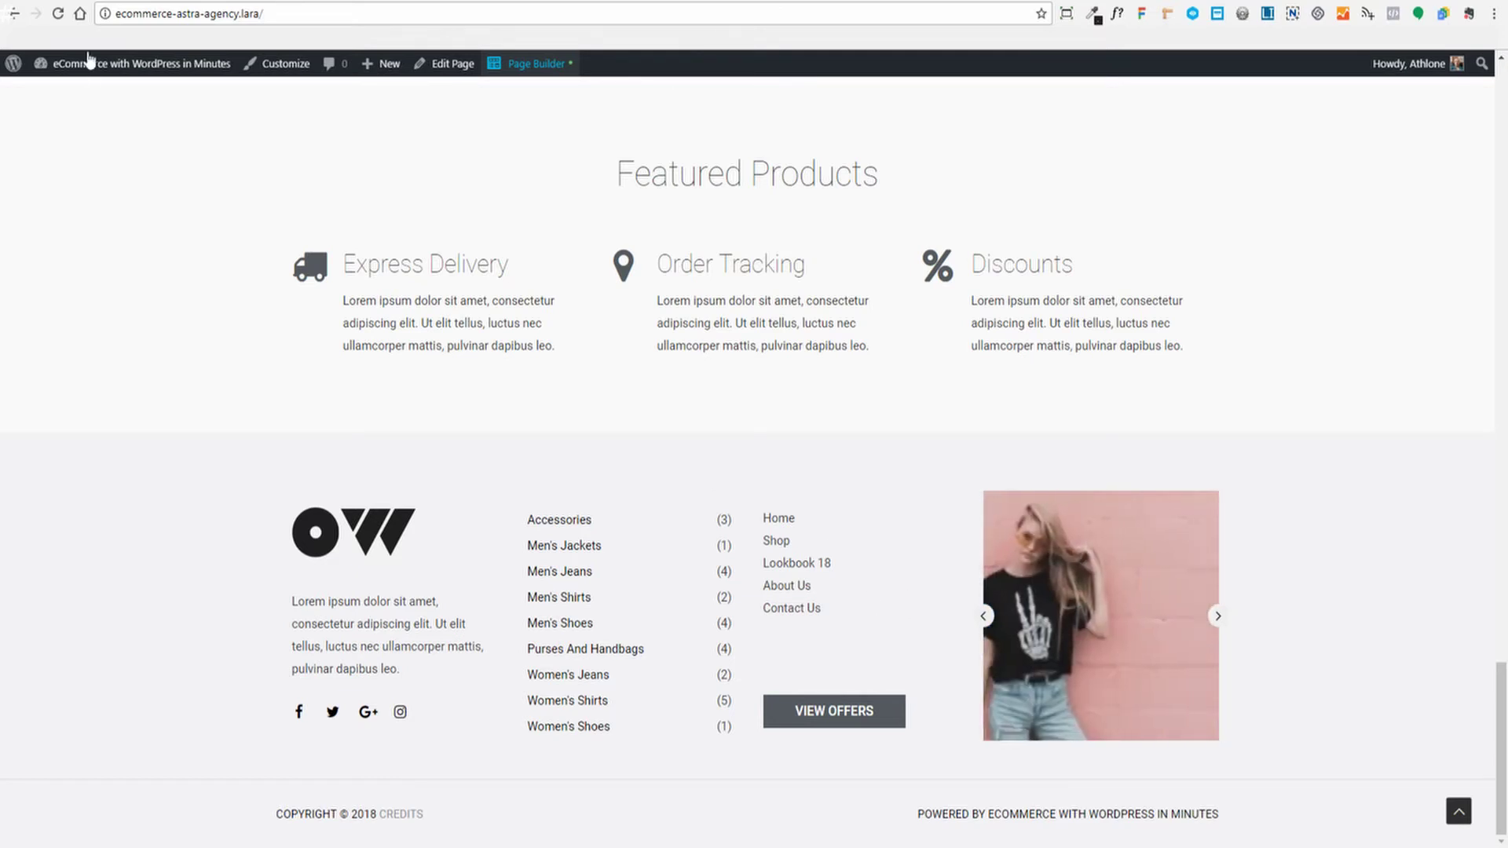
pyautogui.click(89, 0)
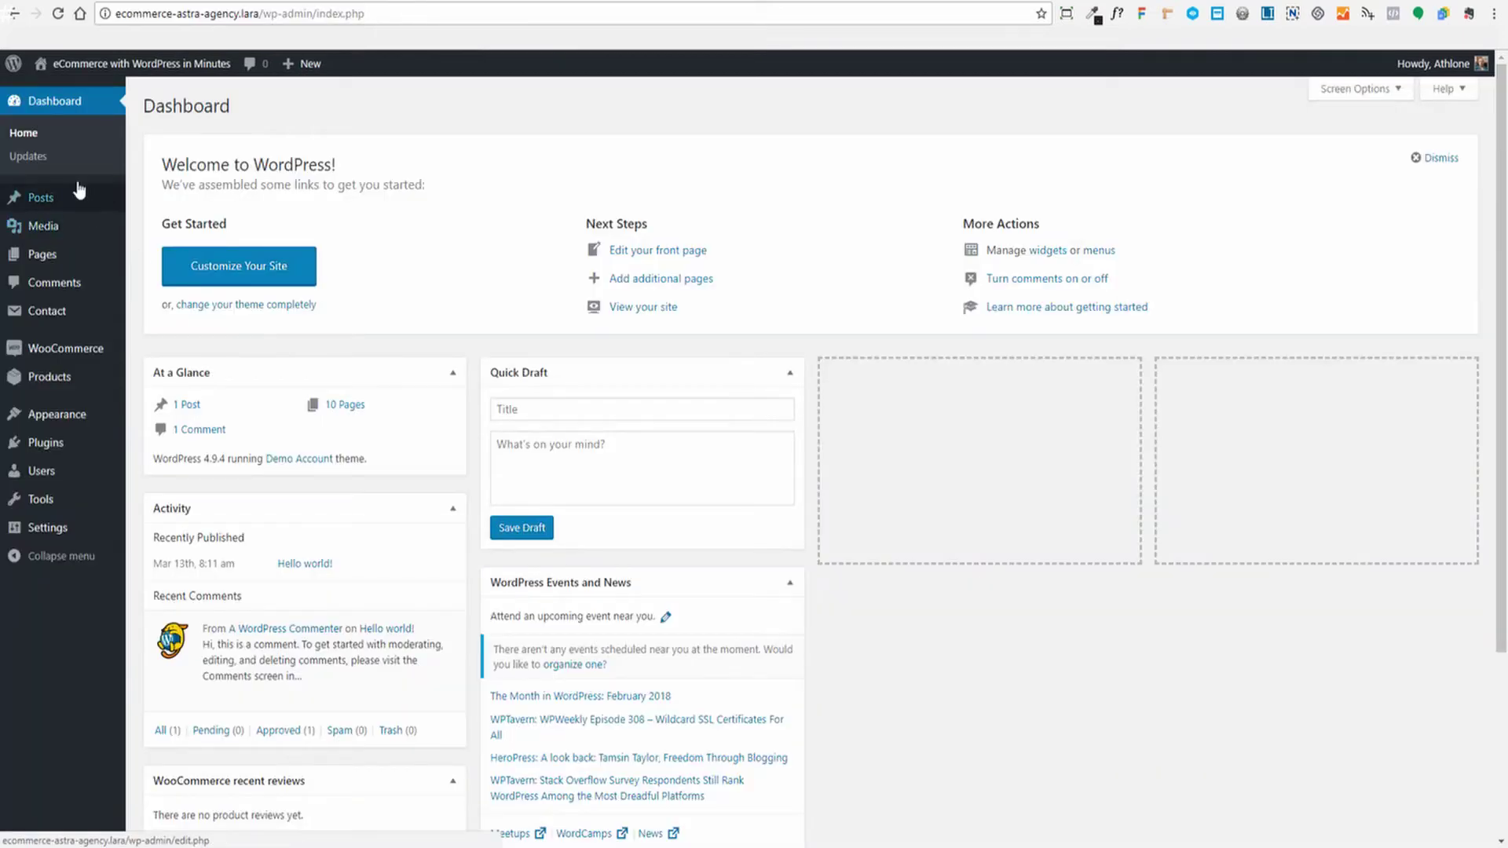
# Open Appearance > Custom Layouts and open the Site Footer layout, which uses the astra_footer_before hook, for editing
pyautogui.moveTo(48, 420)
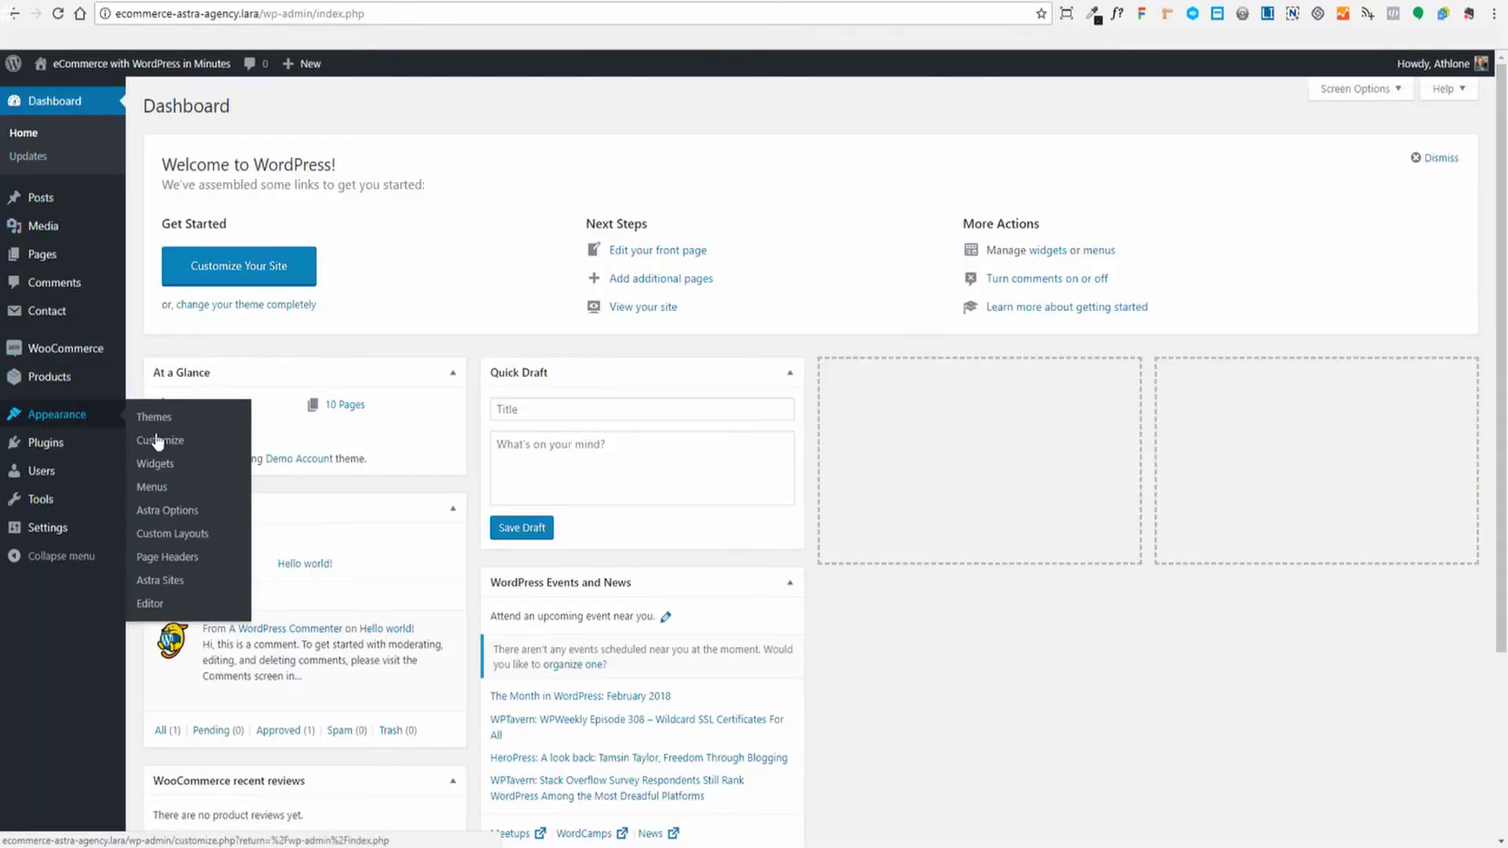
pyautogui.click(169, 536)
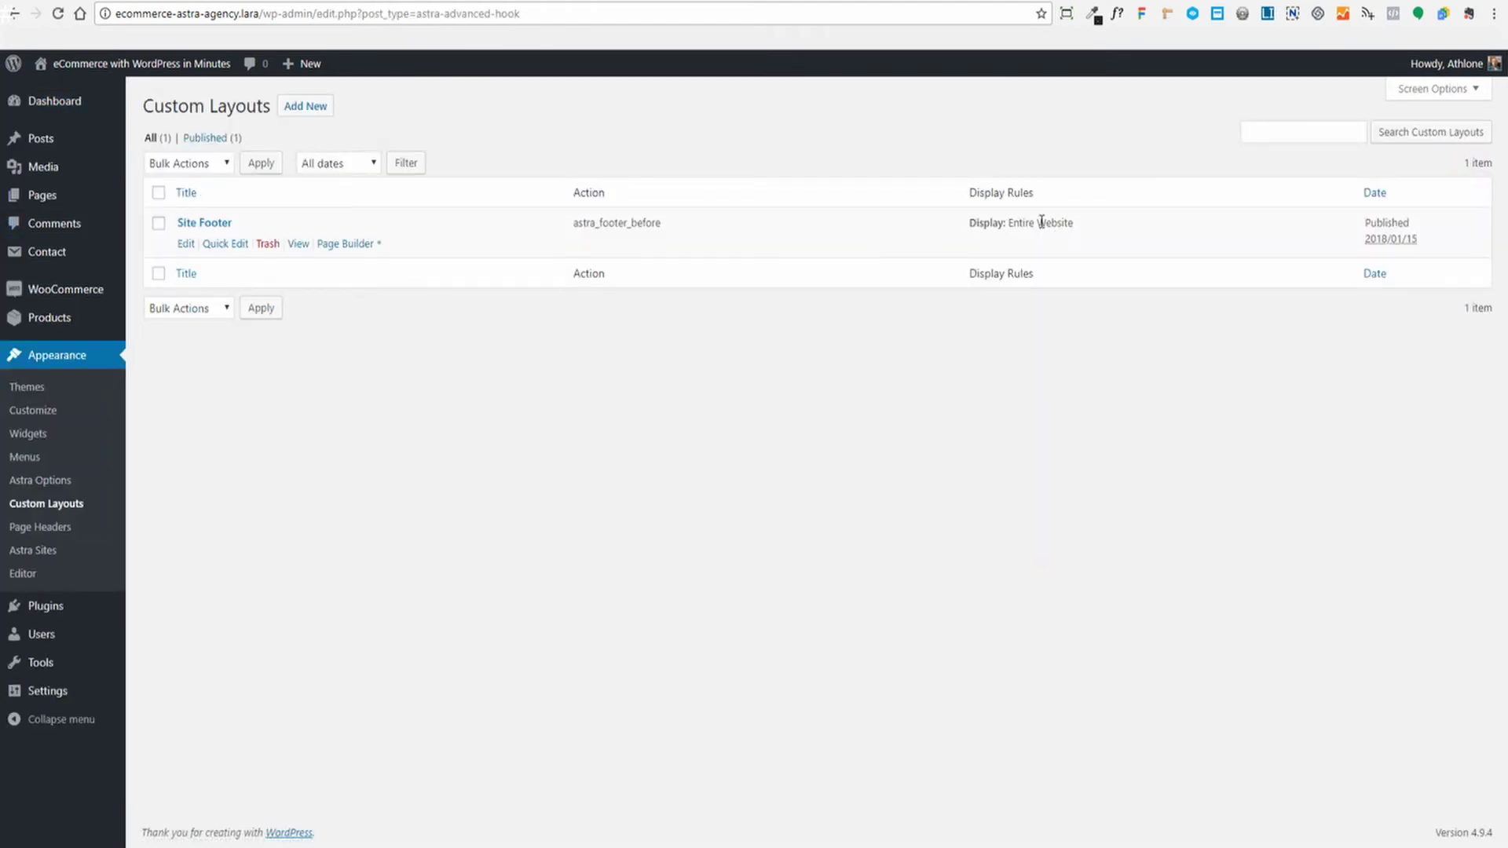
pyautogui.moveTo(572, 223); pyautogui.dragTo(666, 229)
pyautogui.click(587, 229)
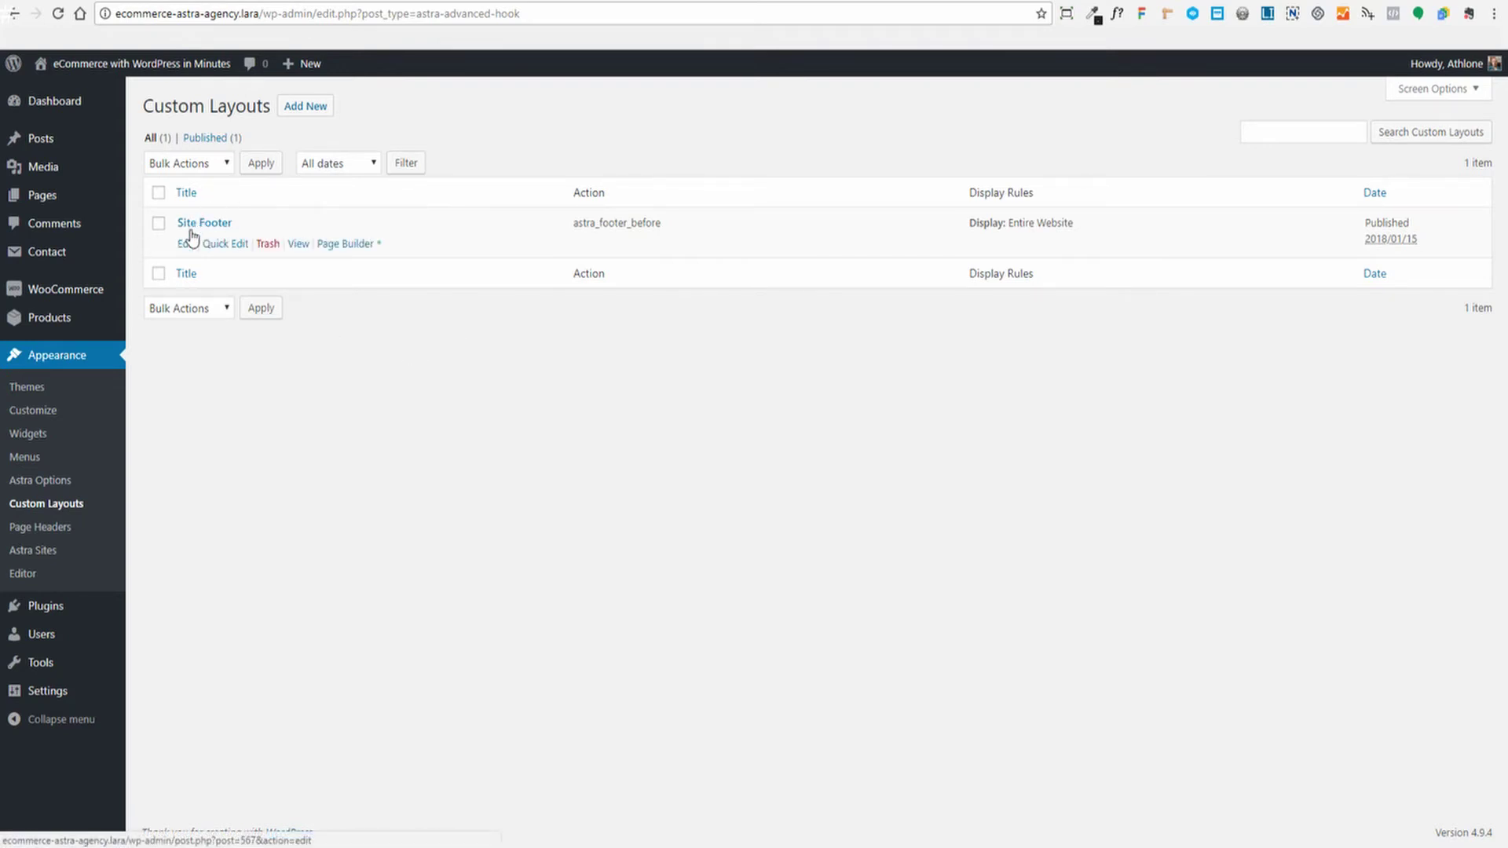
pyautogui.click(185, 243)
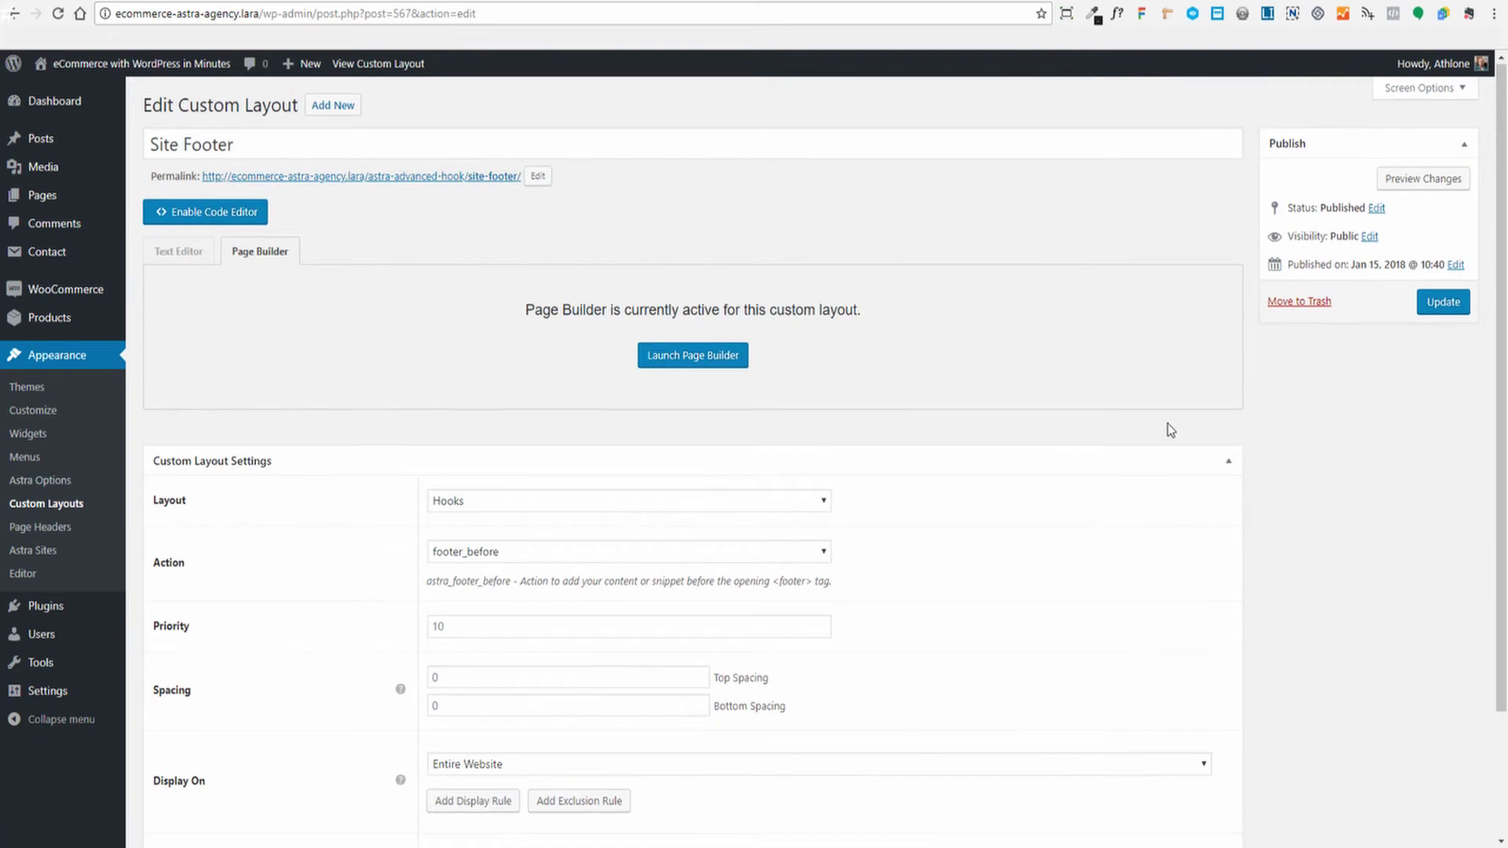
# Confirm the Site Footer layout type stays Hooks with action footer_before
pyautogui.scroll(-3, 1170, 431)
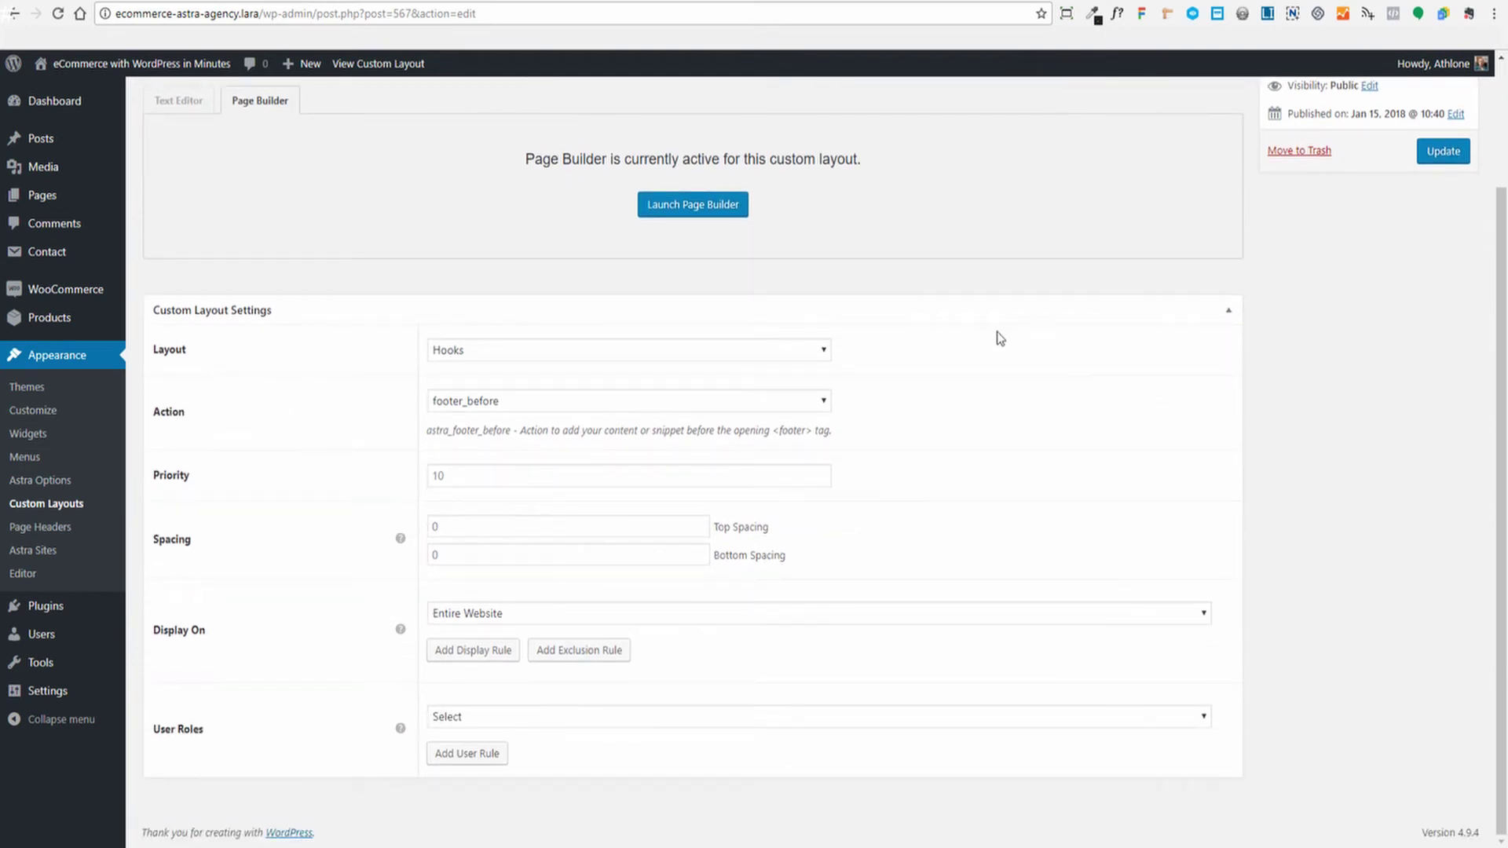
pyautogui.click(819, 350)
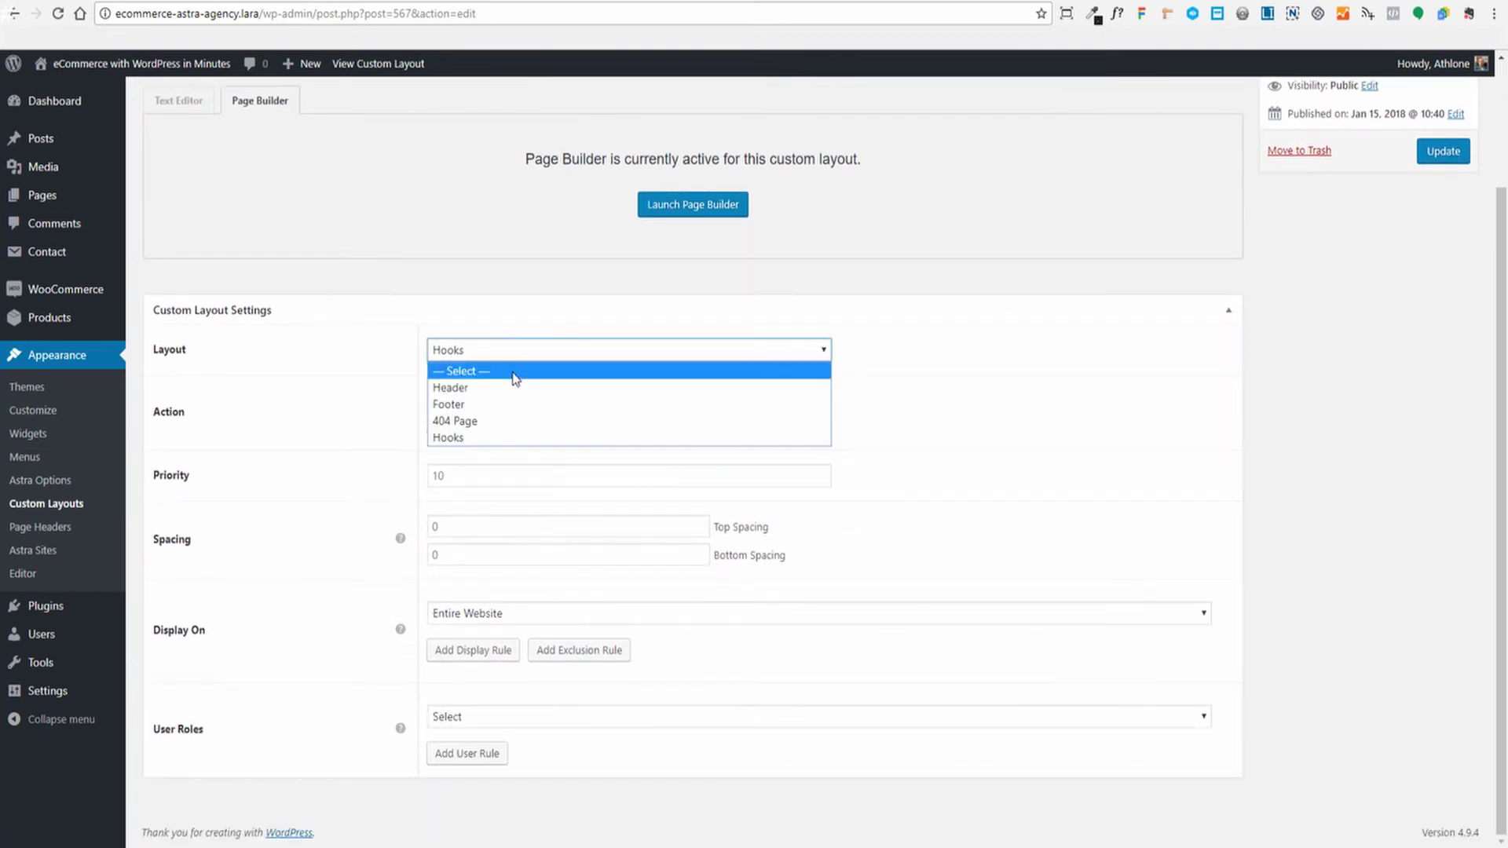
pyautogui.click(471, 437)
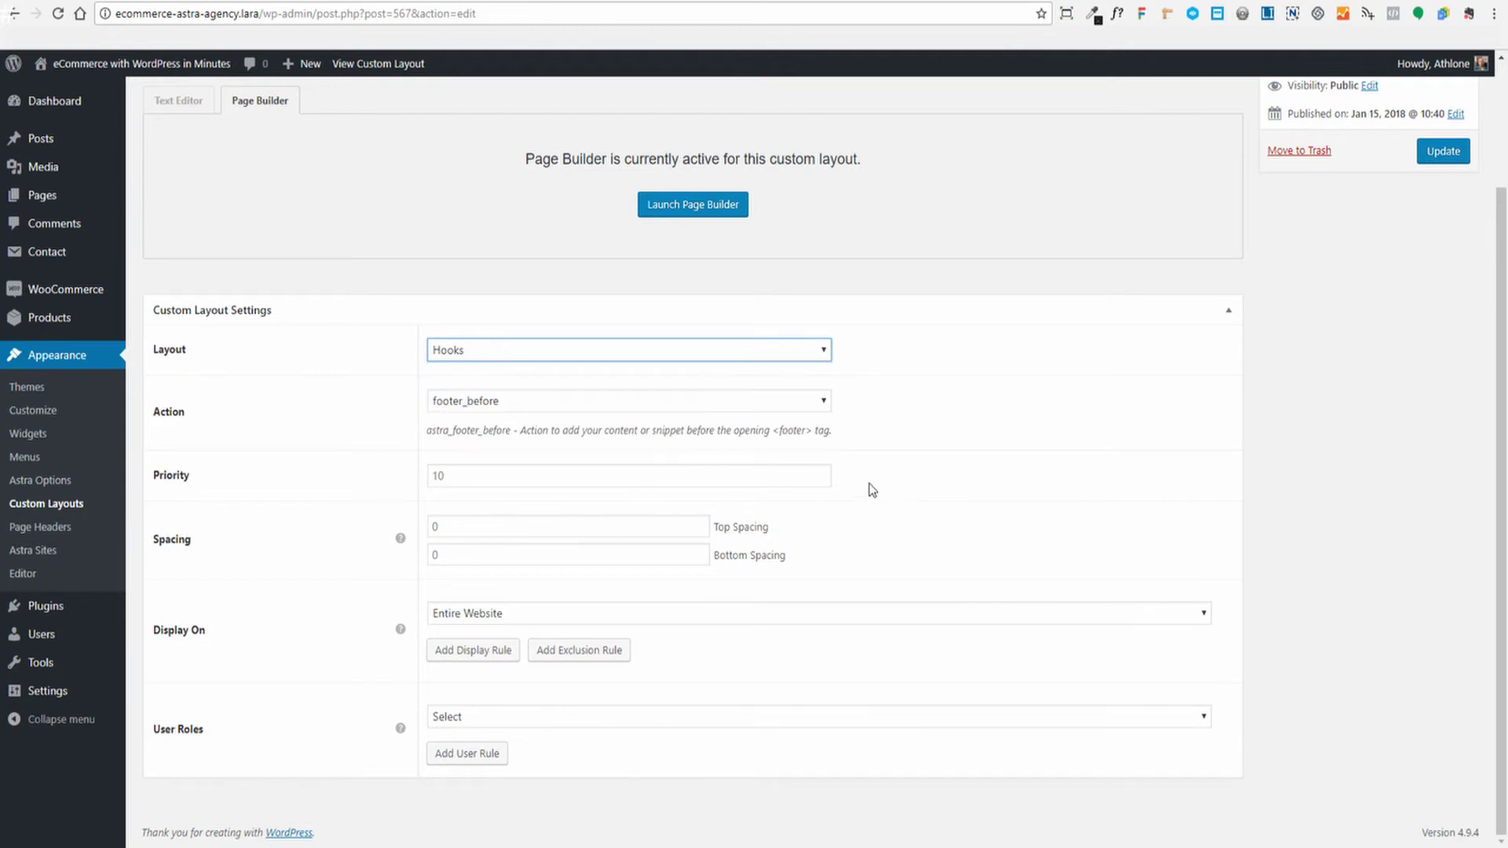
pyautogui.click(822, 401)
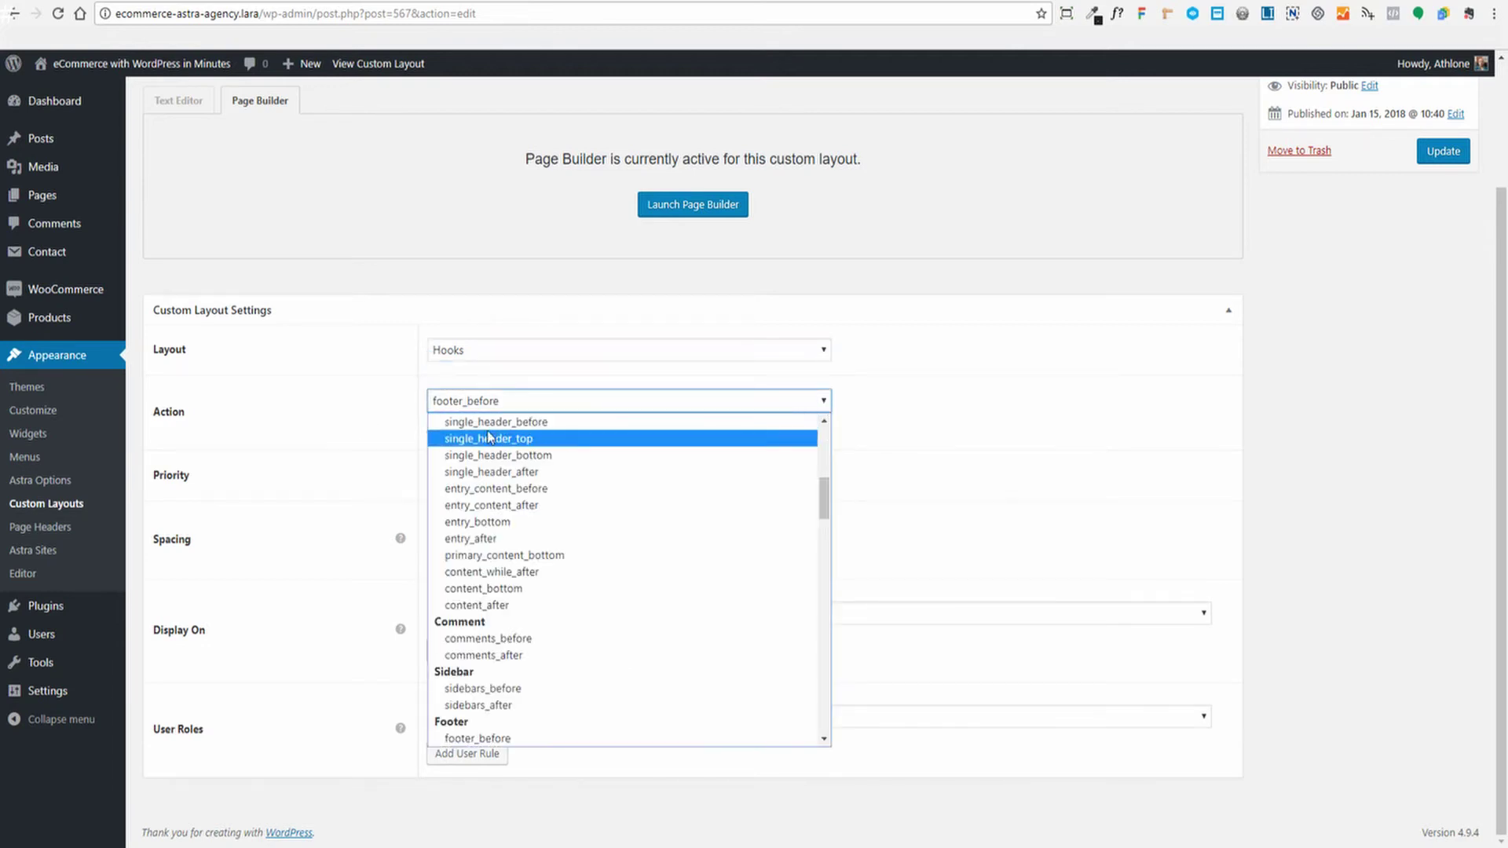
pyautogui.click(817, 402)
pyautogui.click(346, 408)
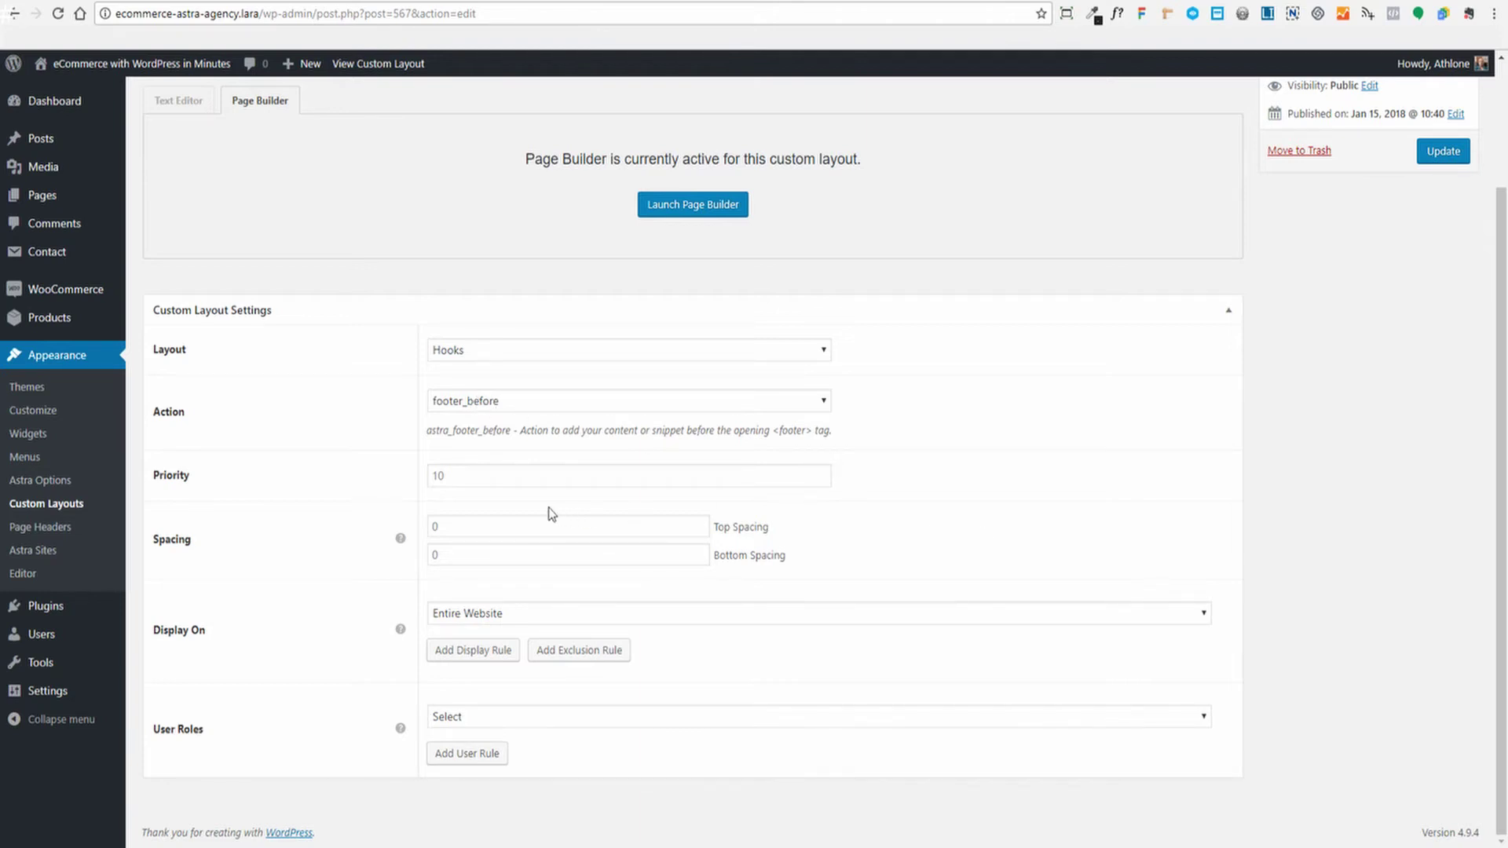
# Check the Priority stays at 10, then view the store's front page footer
pyautogui.click(532, 469)
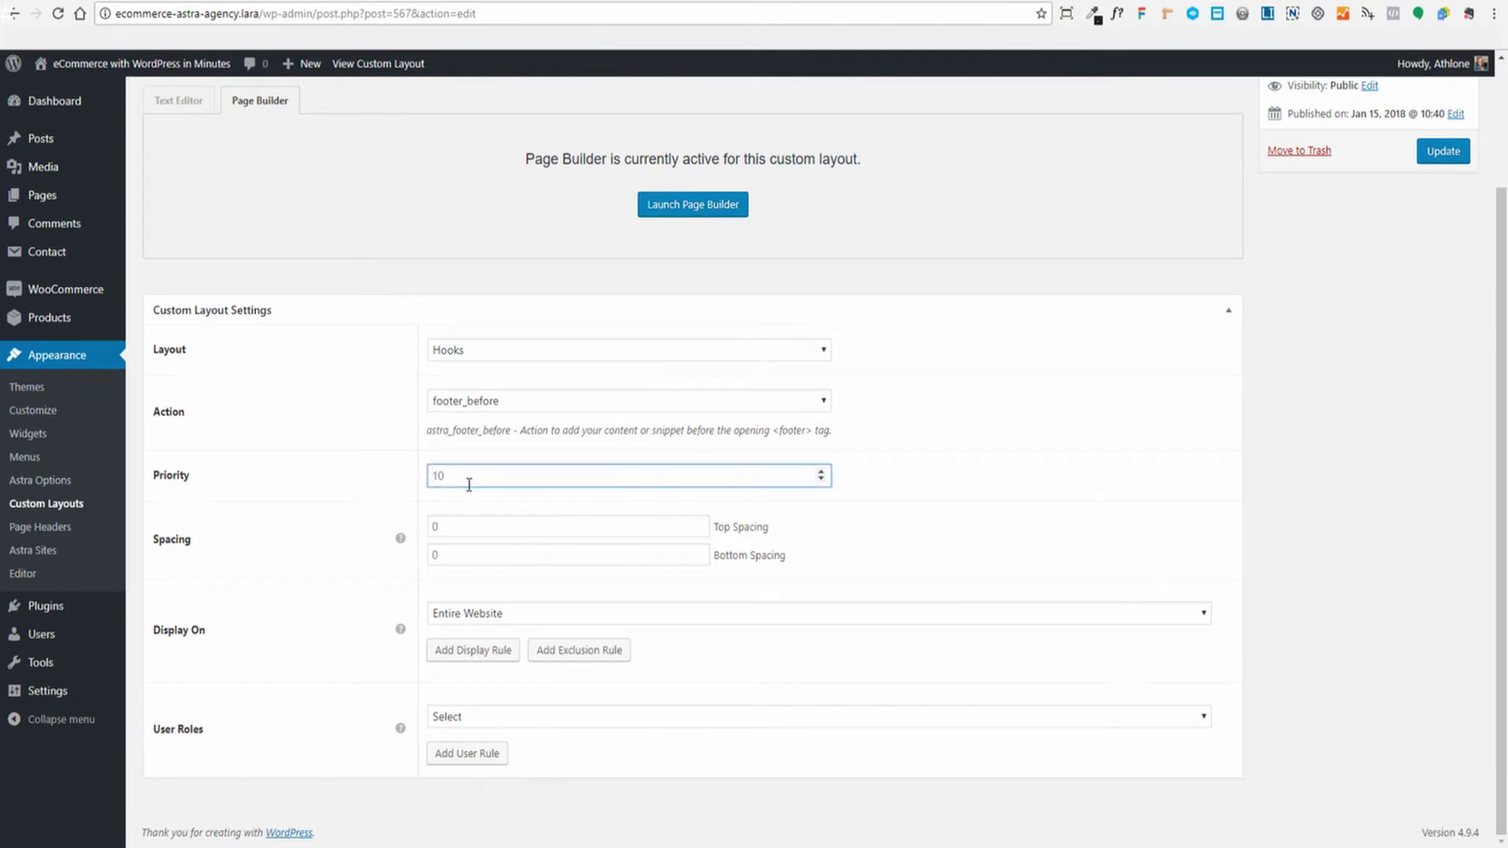
pyautogui.click(369, 490)
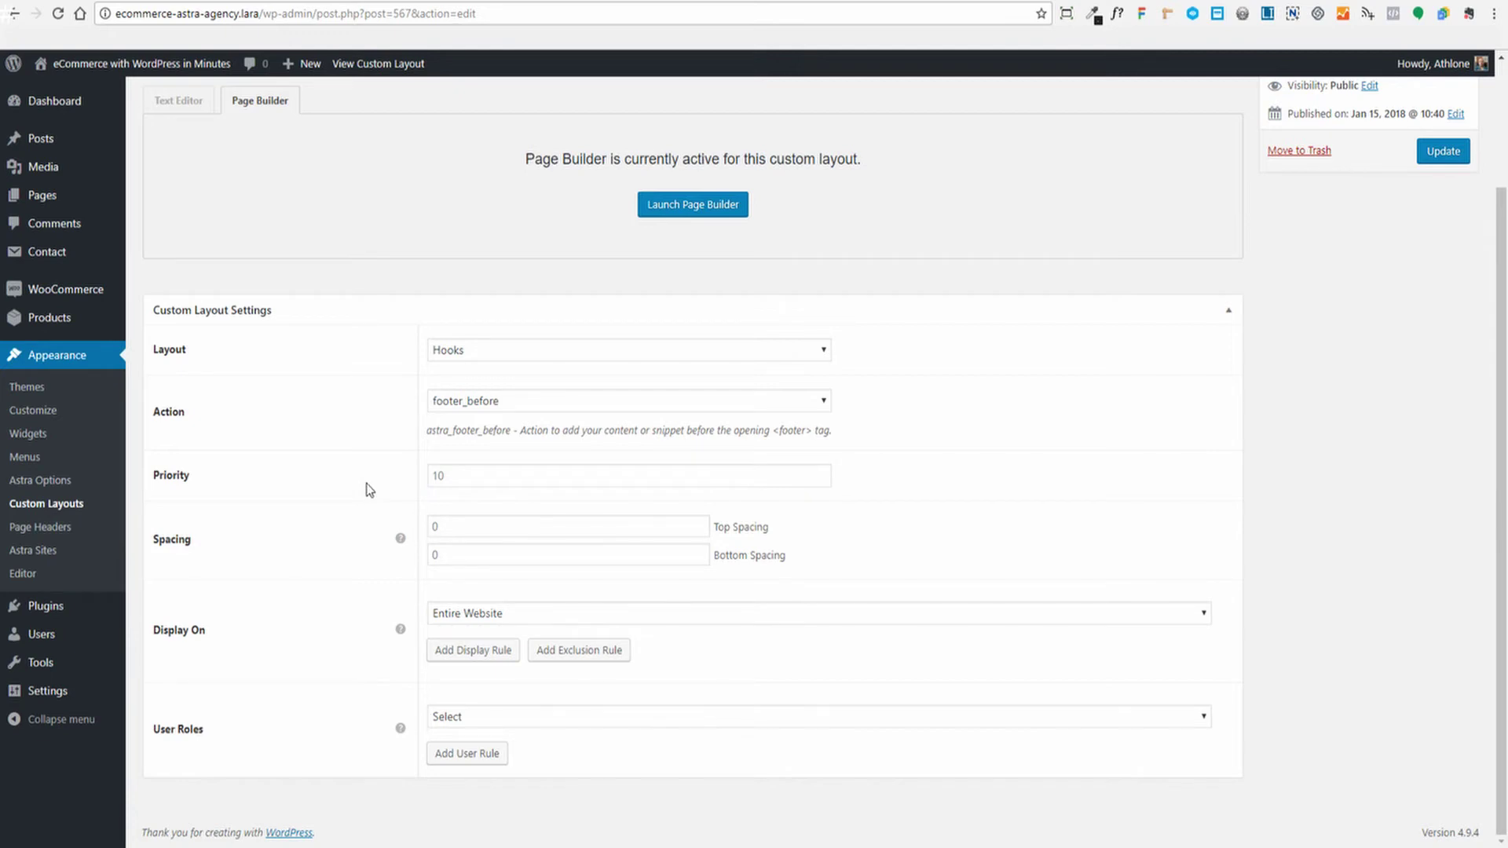
pyautogui.scroll(2, 943, 417)
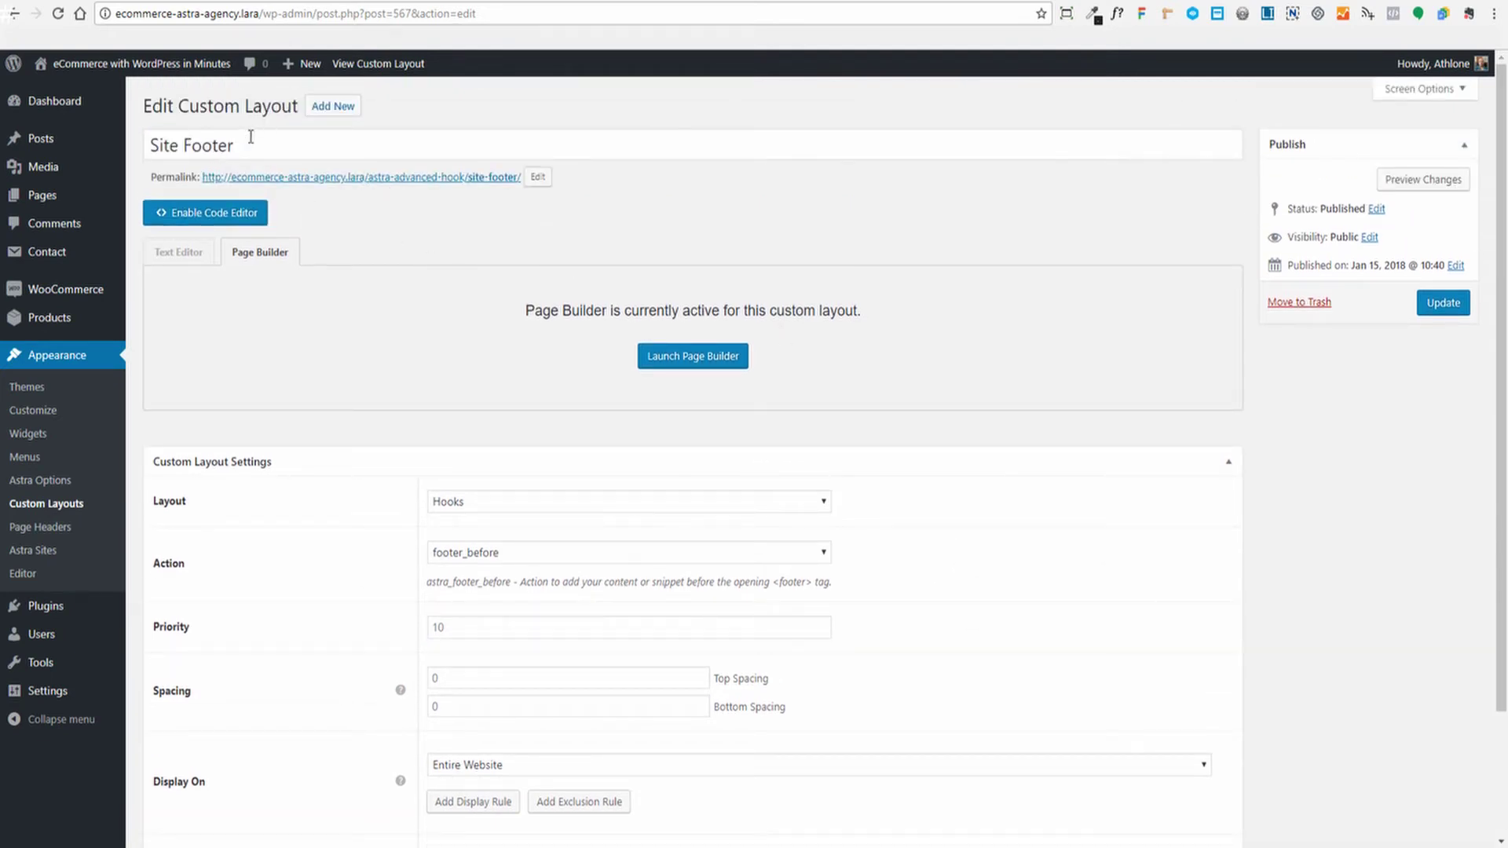
pyautogui.scroll(-2, 966, 512)
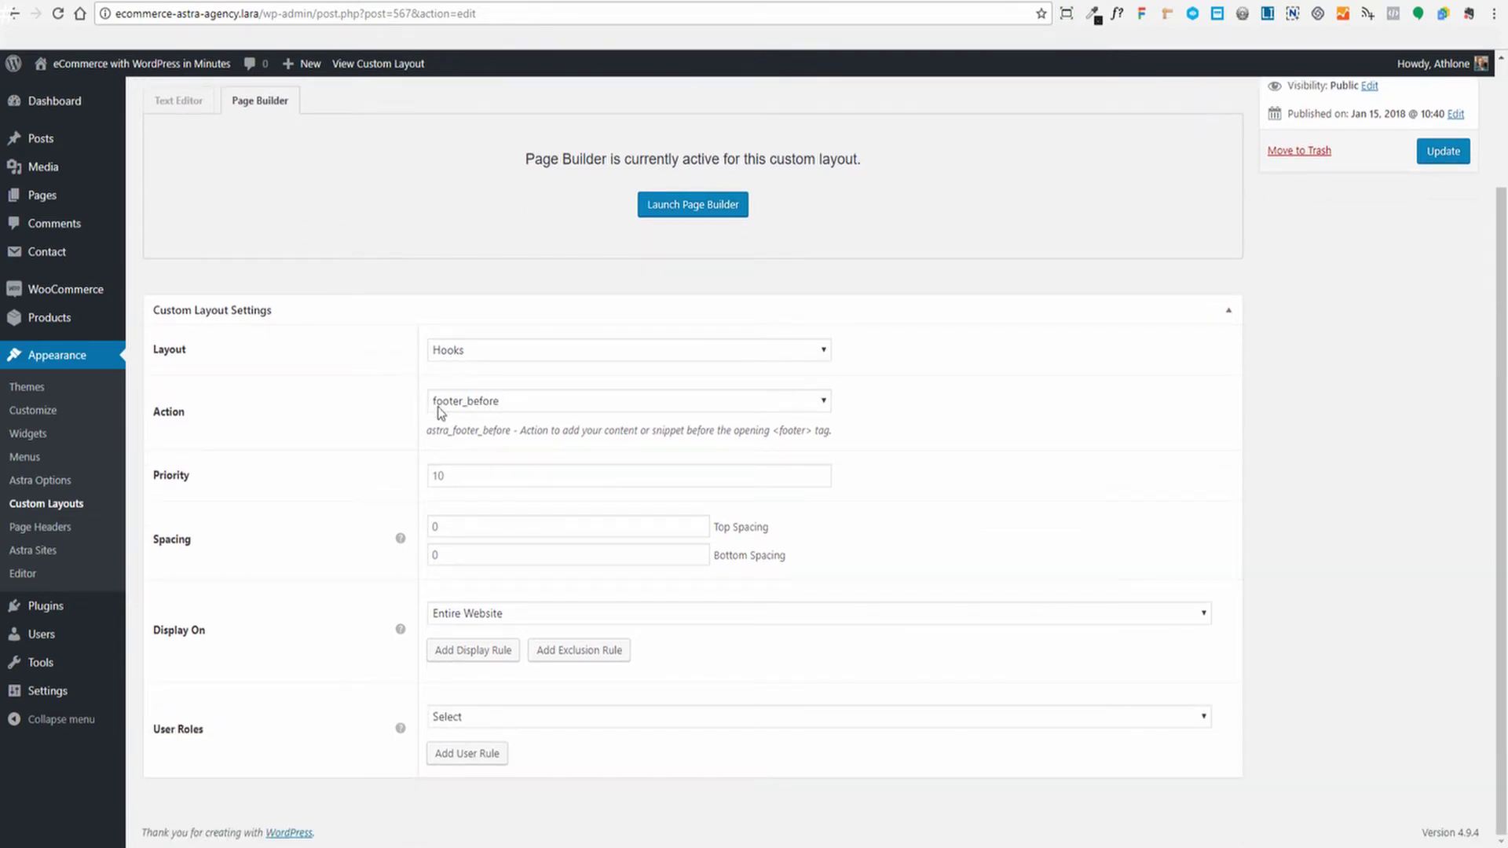
pyautogui.click(466, 476)
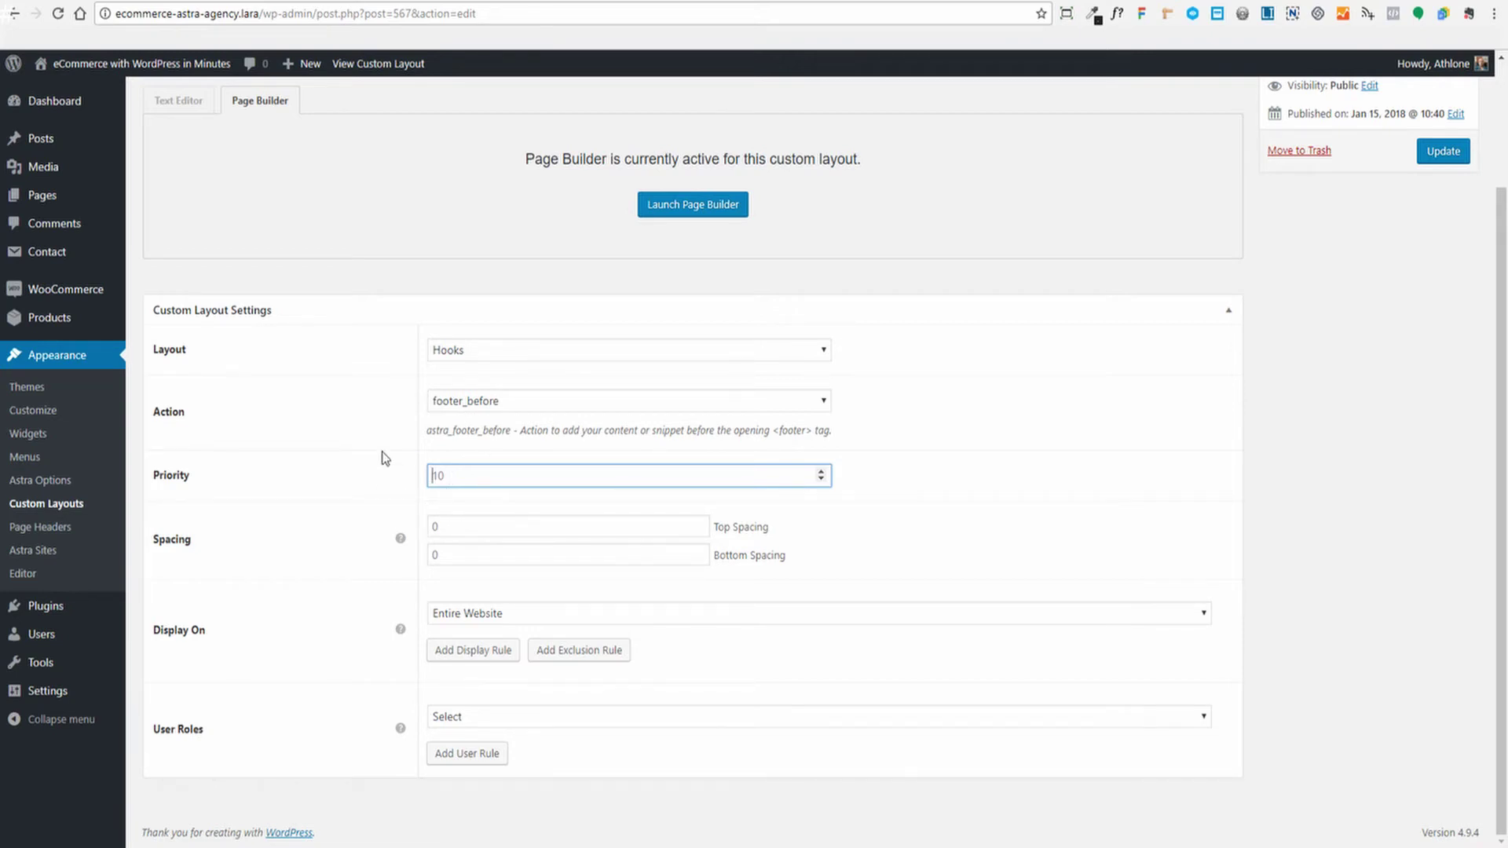
pyautogui.click(538, 1)
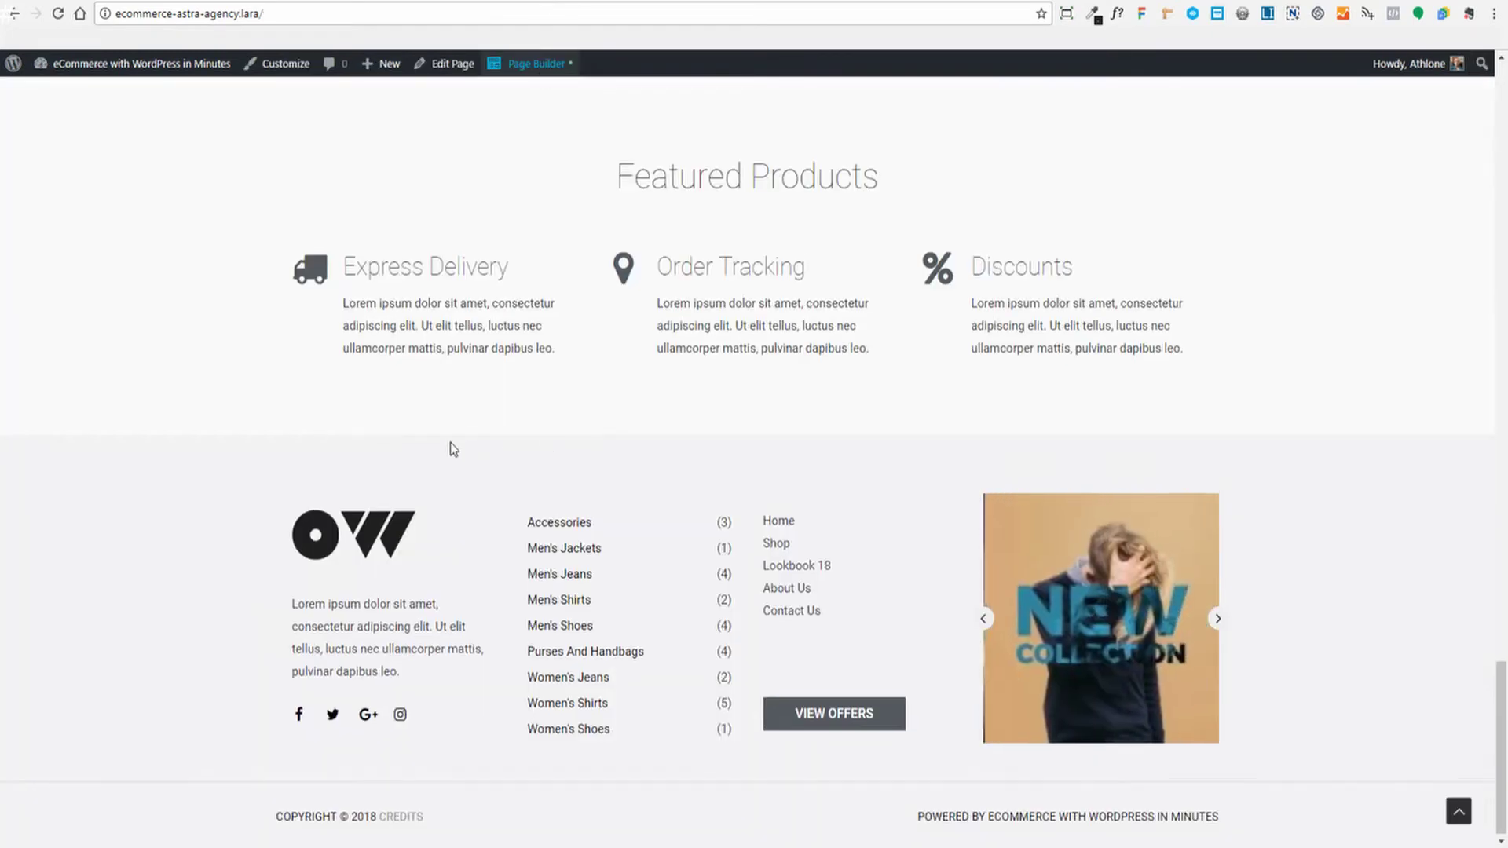
# Scroll the storefront, then return to the Site Footer editor with Priority unchanged
pyautogui.scroll(1, 360, 503)
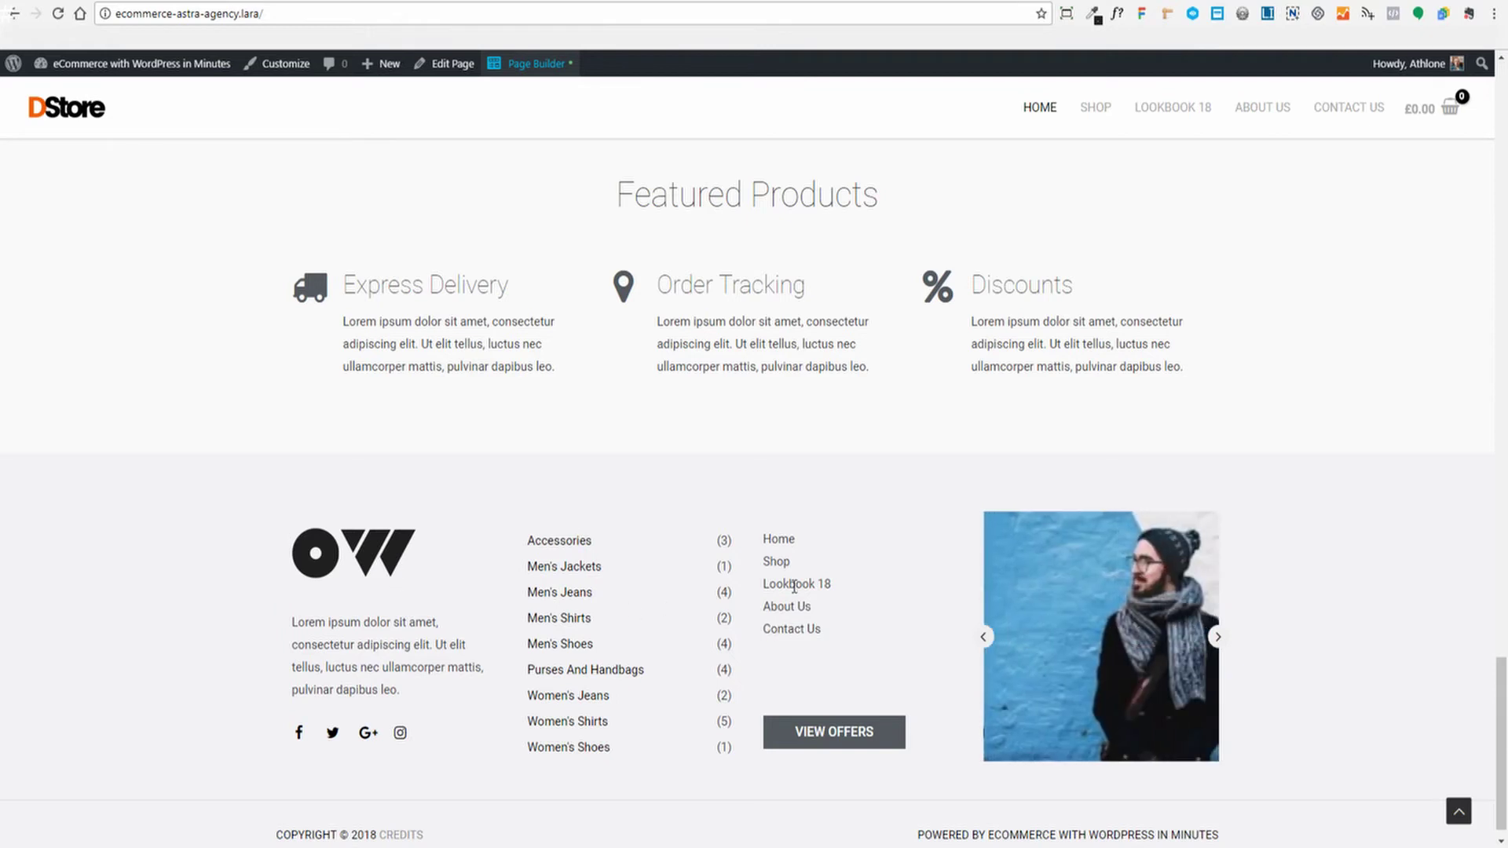
pyautogui.scroll(-1, 505, 620)
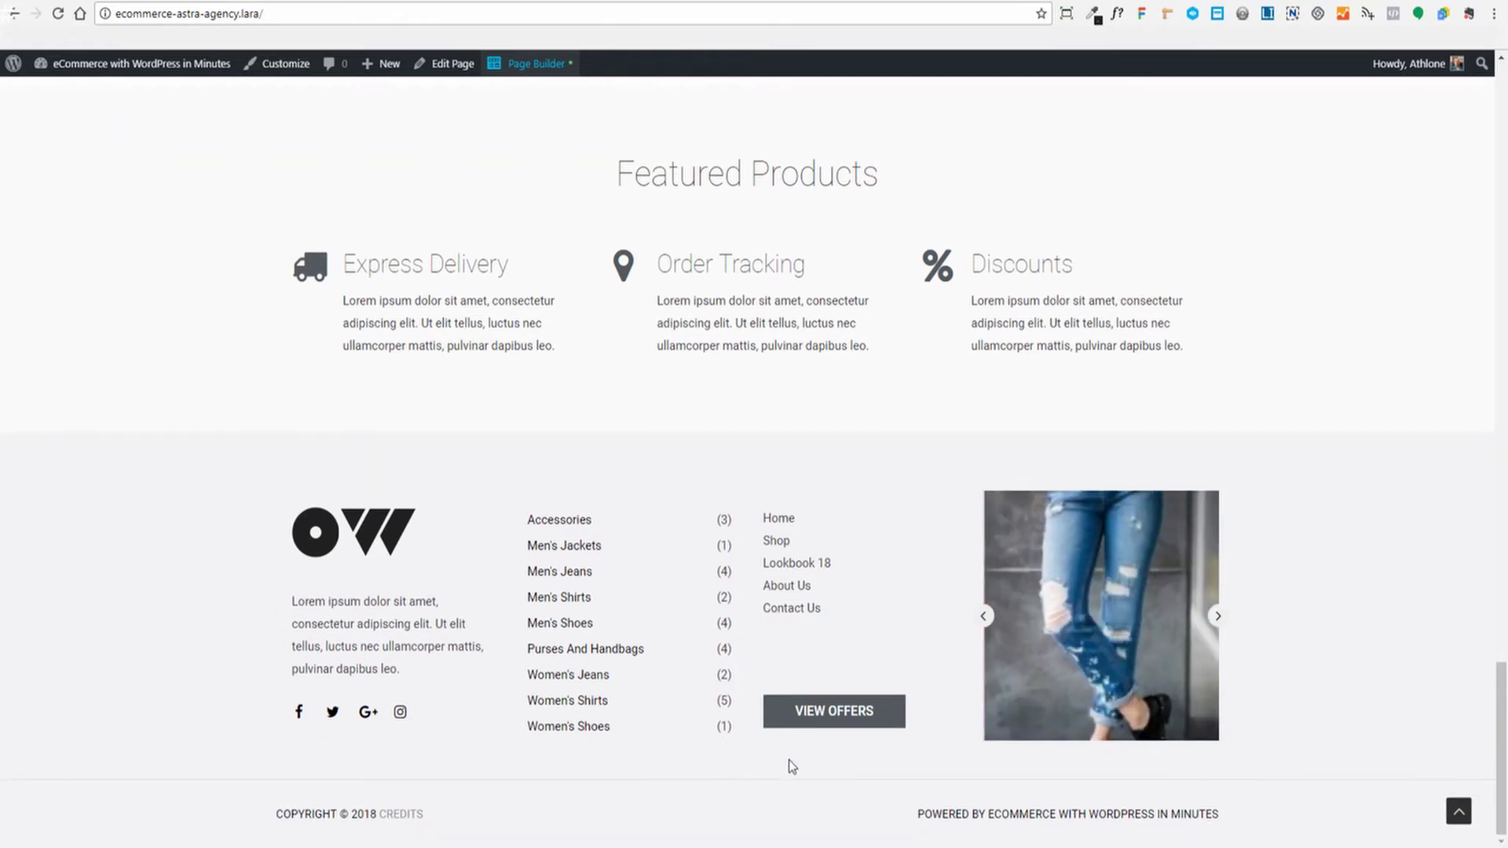
pyautogui.click(57, 1)
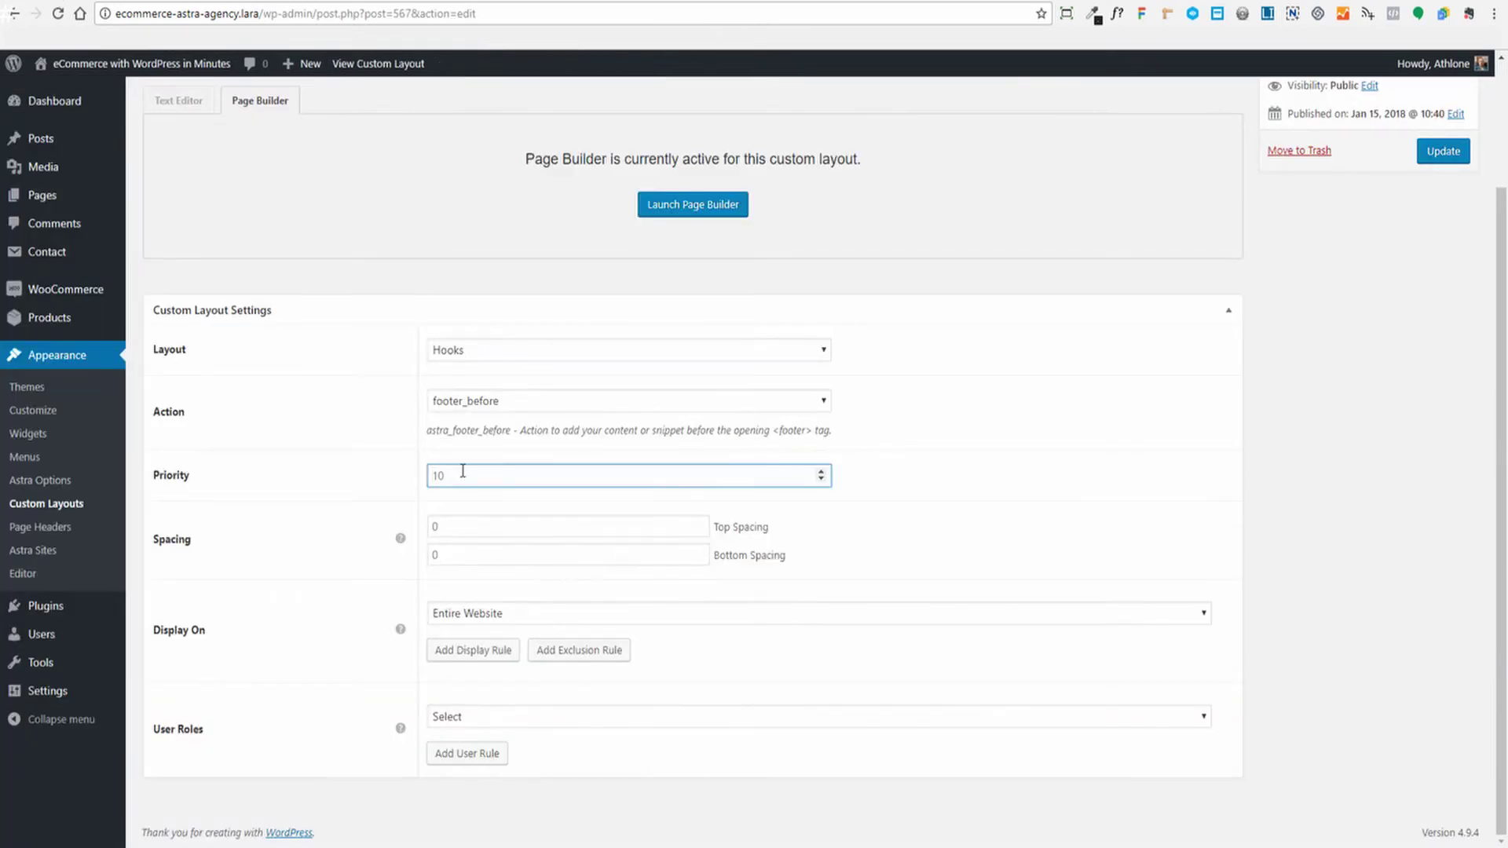
pyautogui.click(1086, 596)
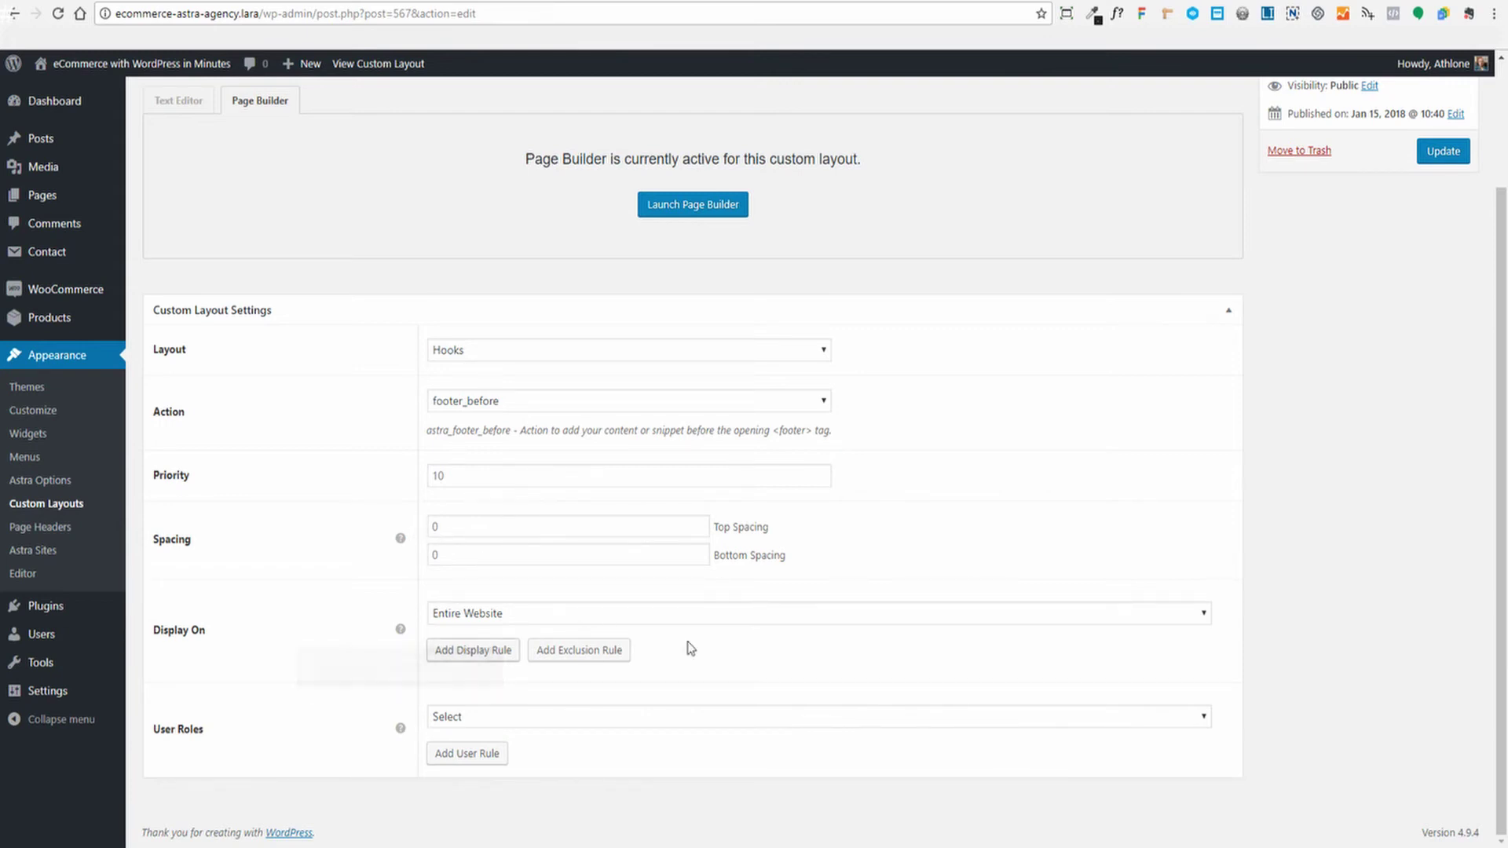
# Review the Display On (Entire Website) and User Roles options without changing them
pyautogui.click(1192, 617)
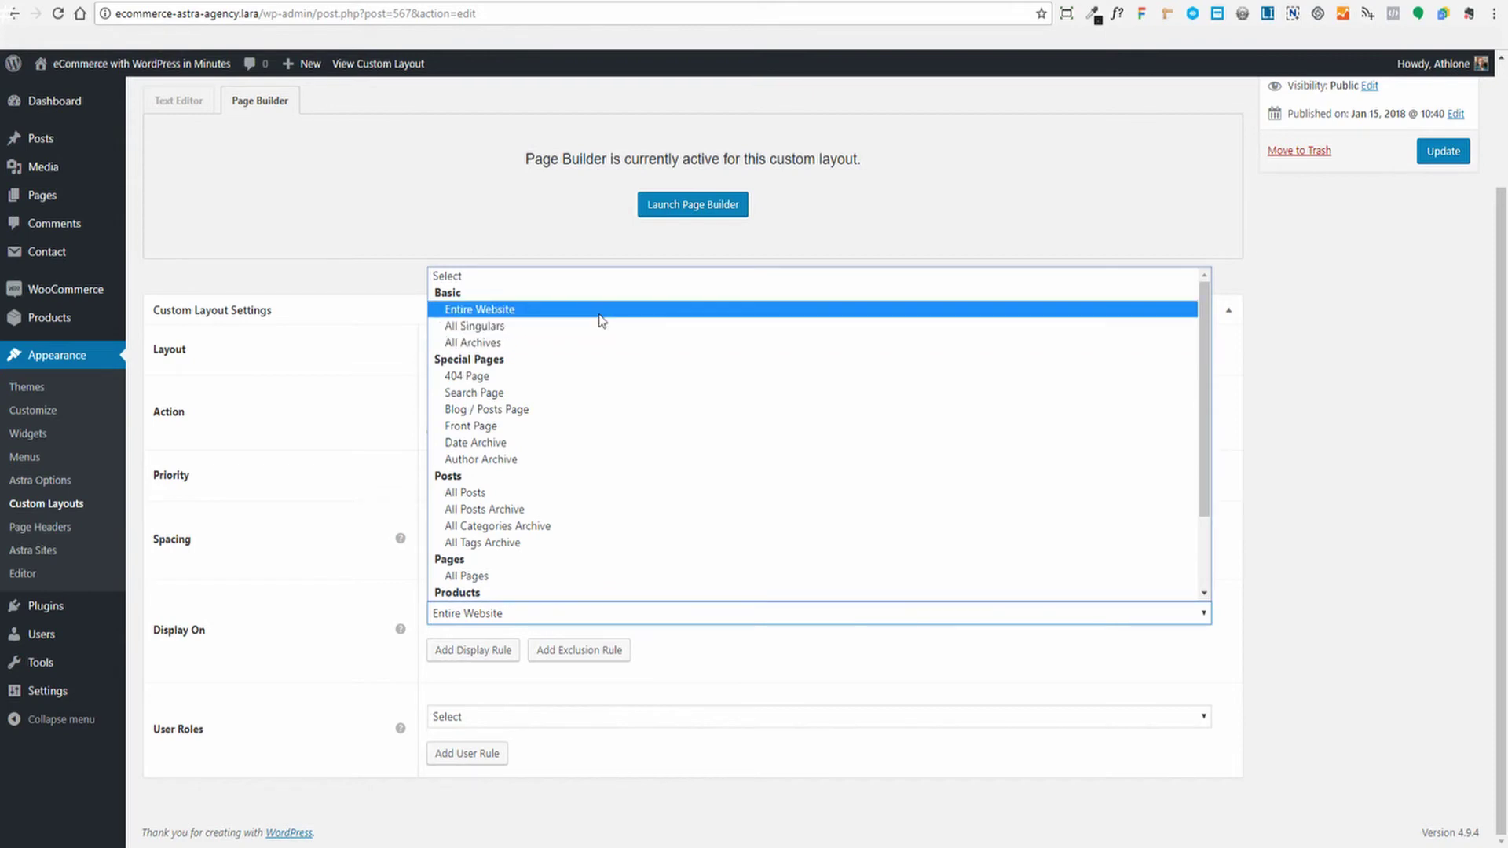
pyautogui.scroll(-2, 600, 346)
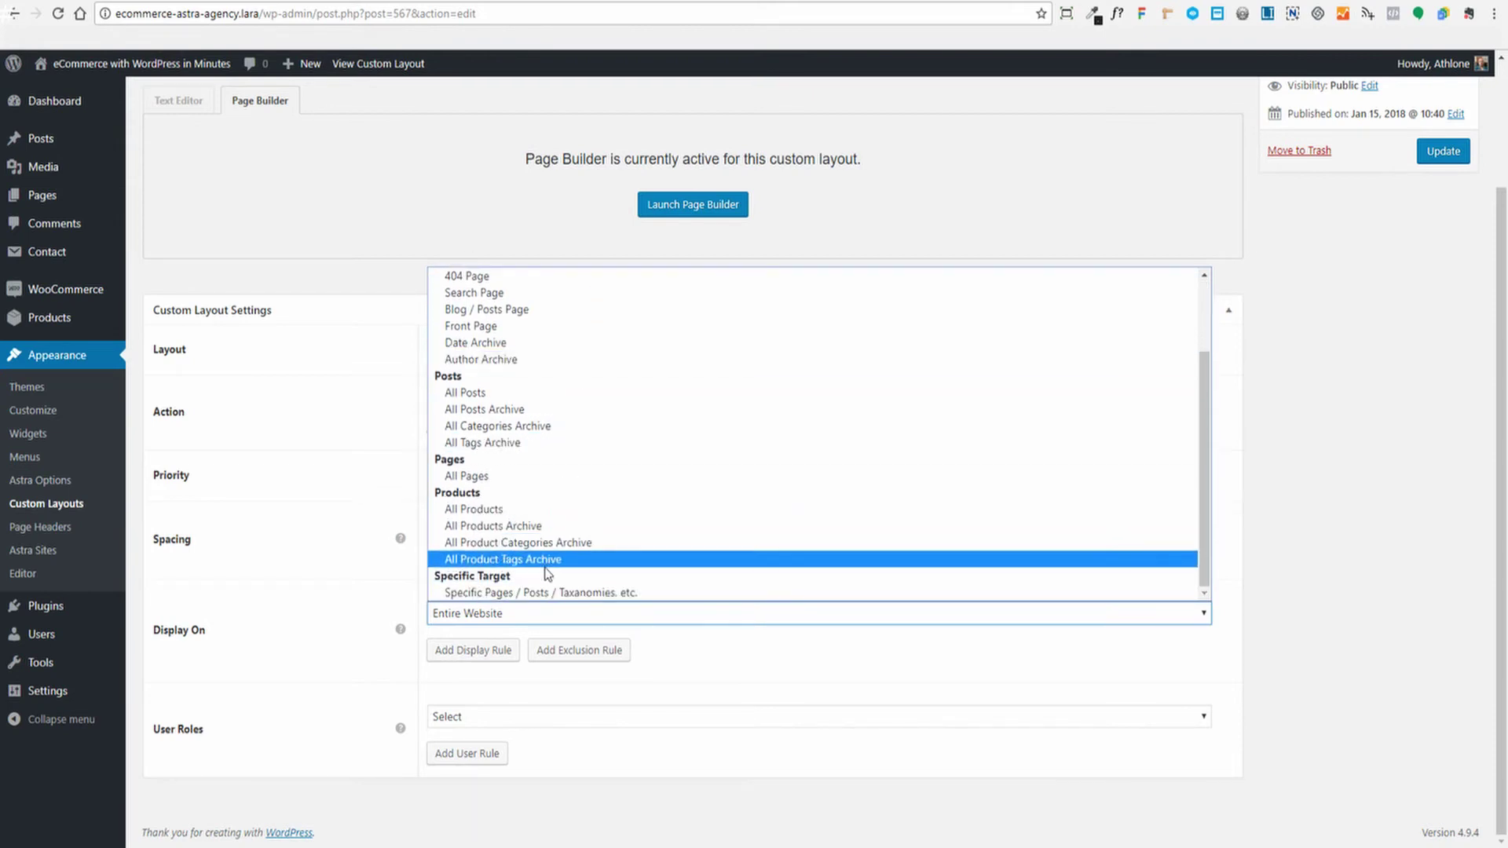
pyautogui.scroll(2, 564, 516)
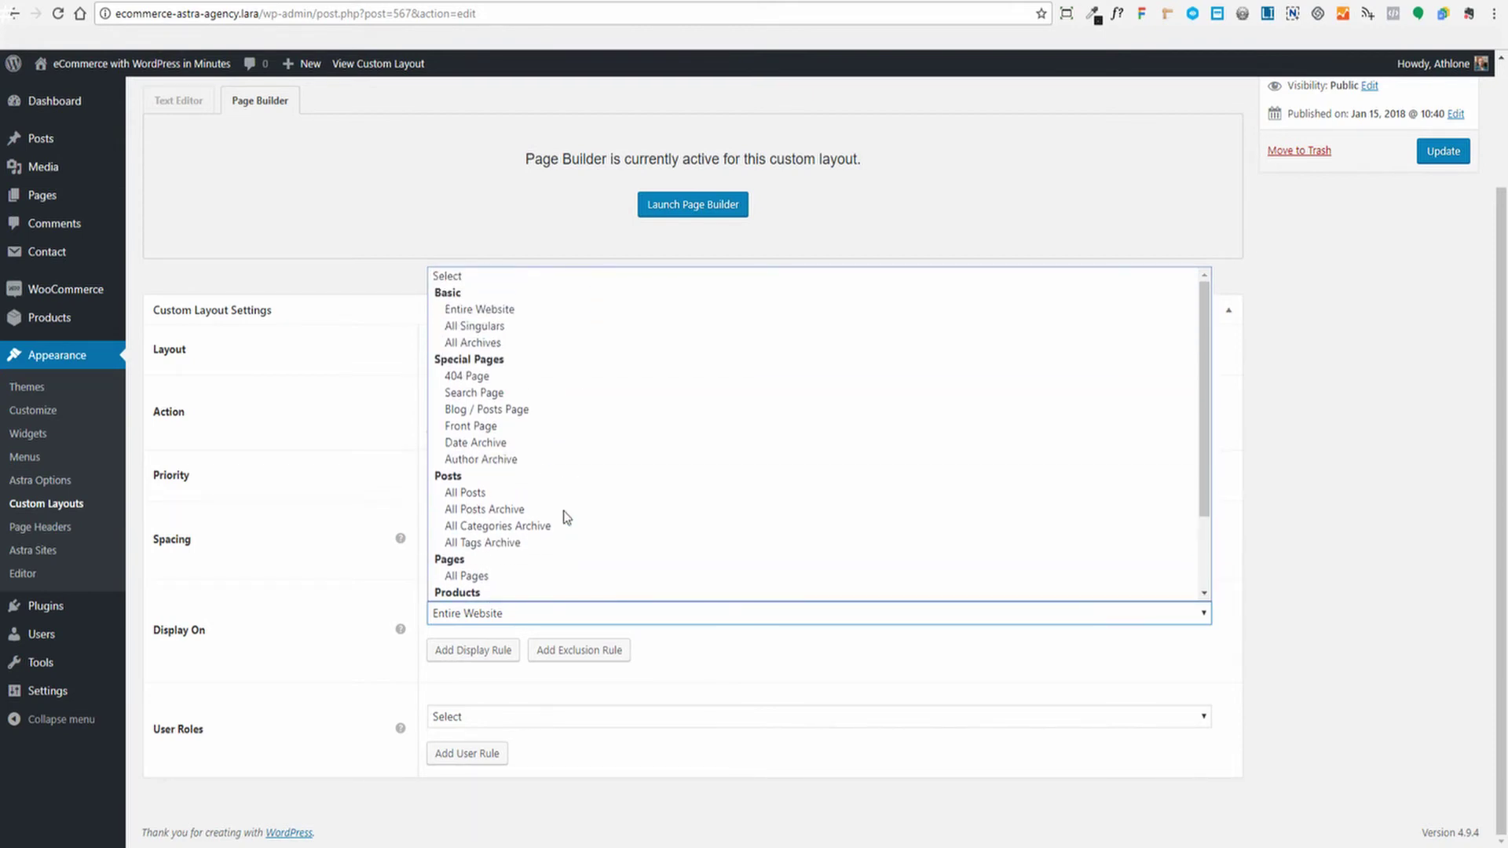
pyautogui.click(320, 571)
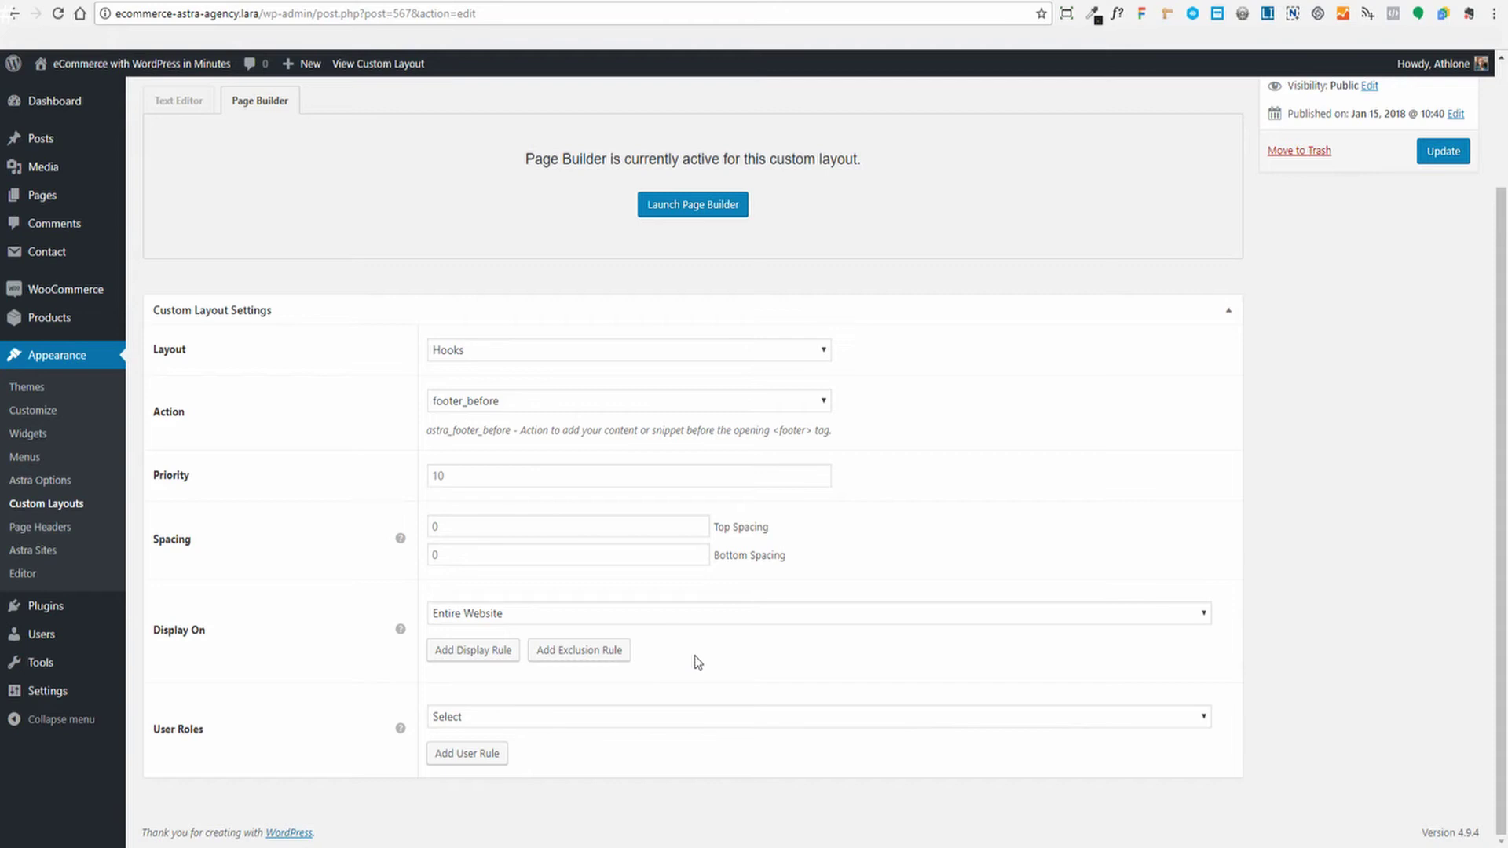
pyautogui.click(1204, 717)
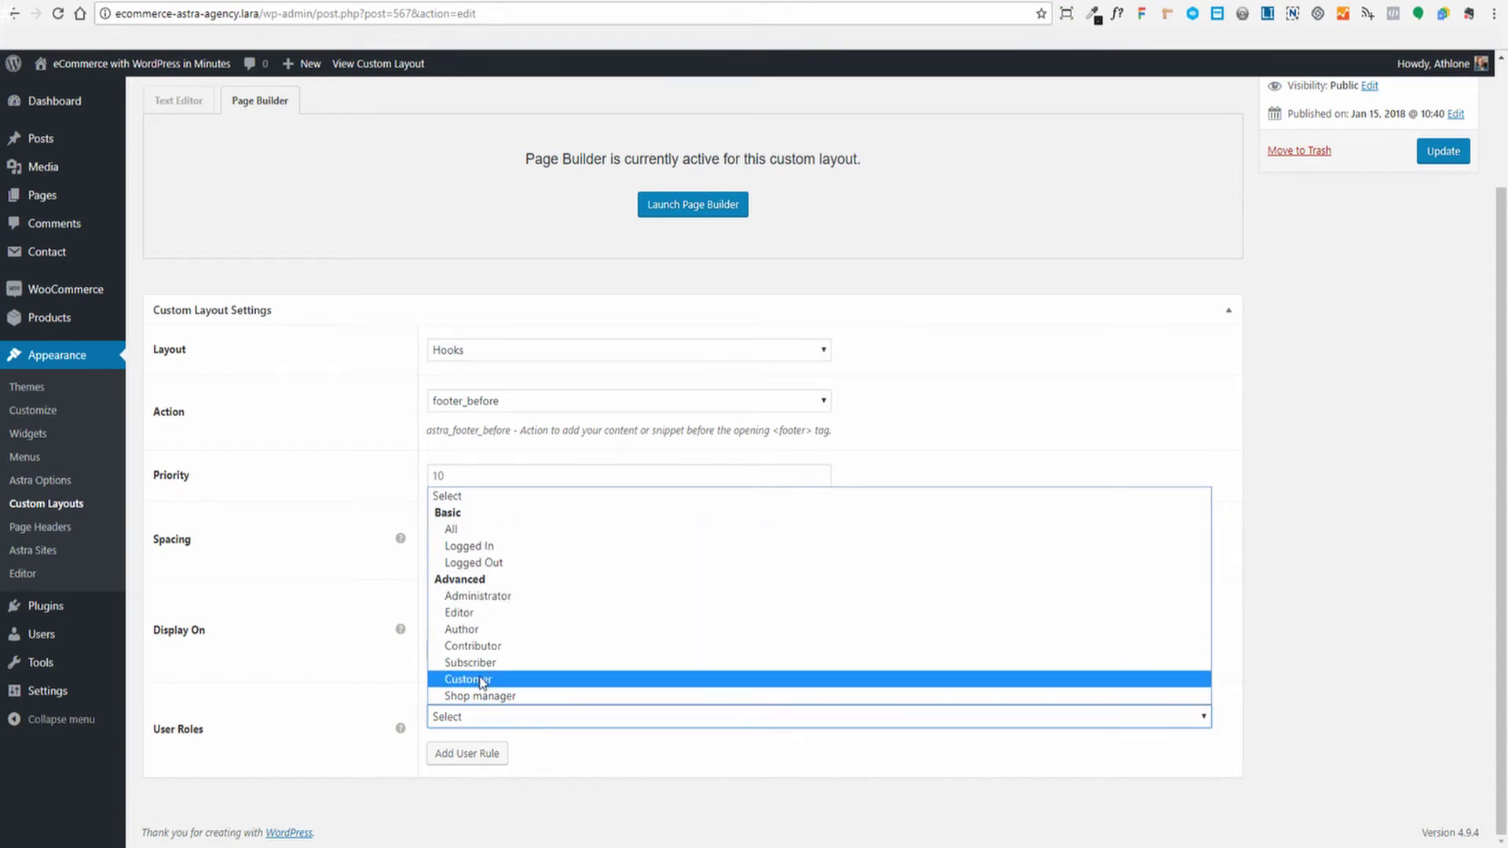
pyautogui.click(380, 698)
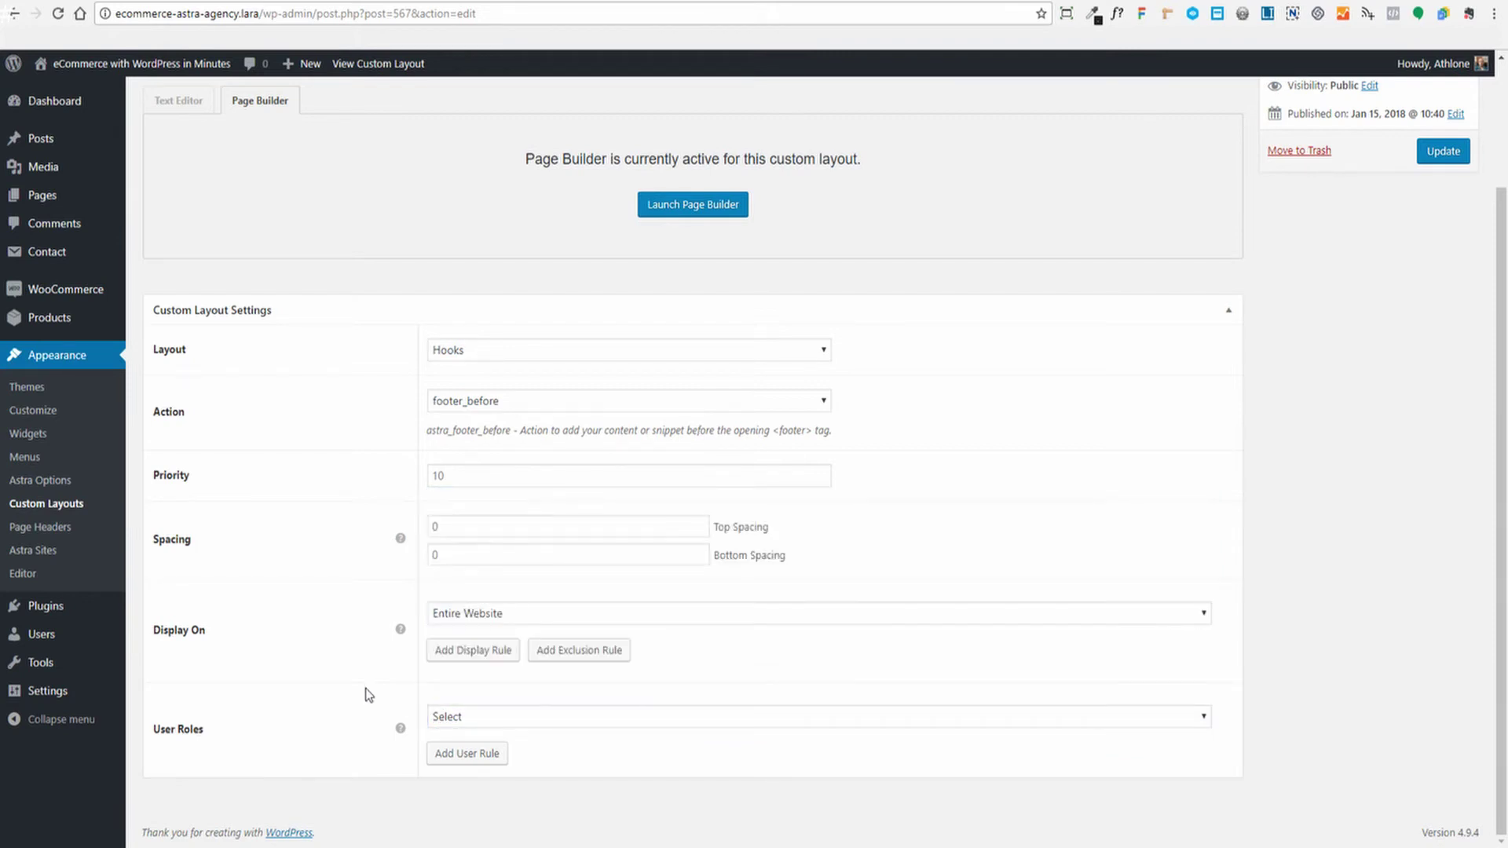
pyautogui.scroll(2, 1266, 685)
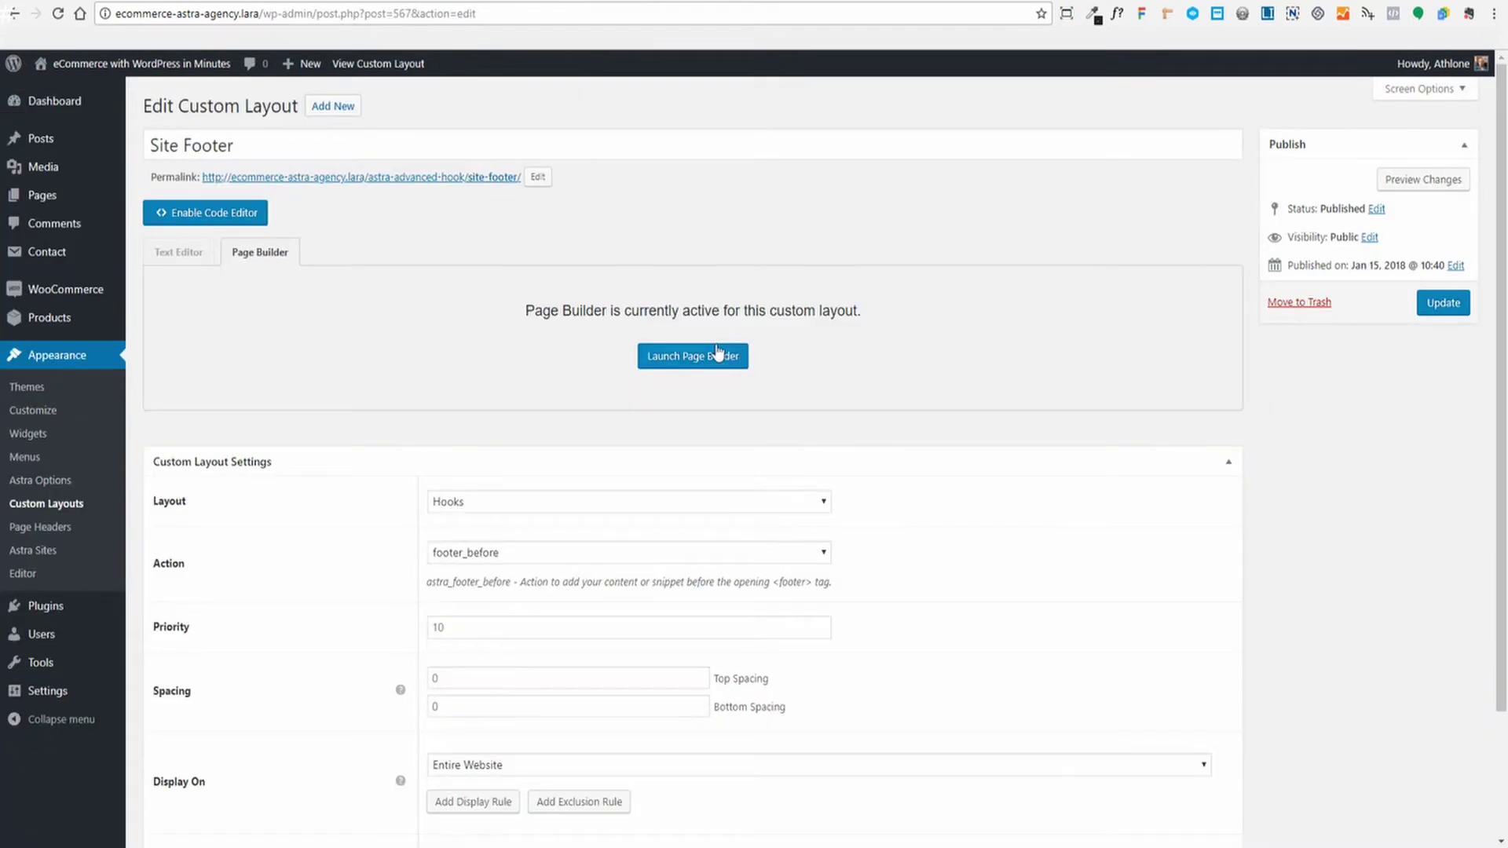
# Launch Beaver Builder on Site Footer, remove the footer logo photo and open the Media Library
pyautogui.click(672, 357)
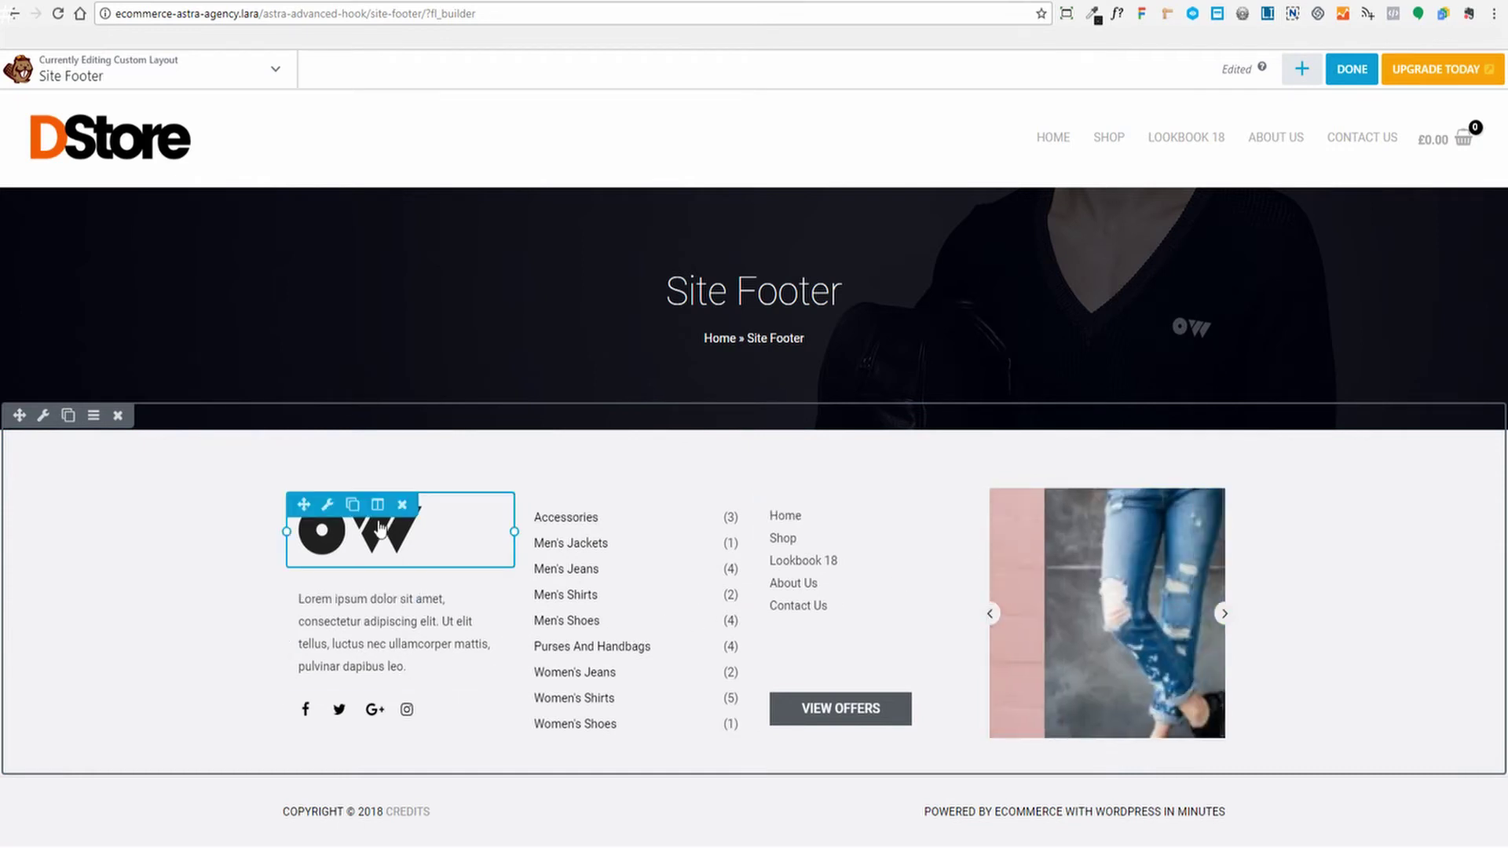
pyautogui.click(430, 536)
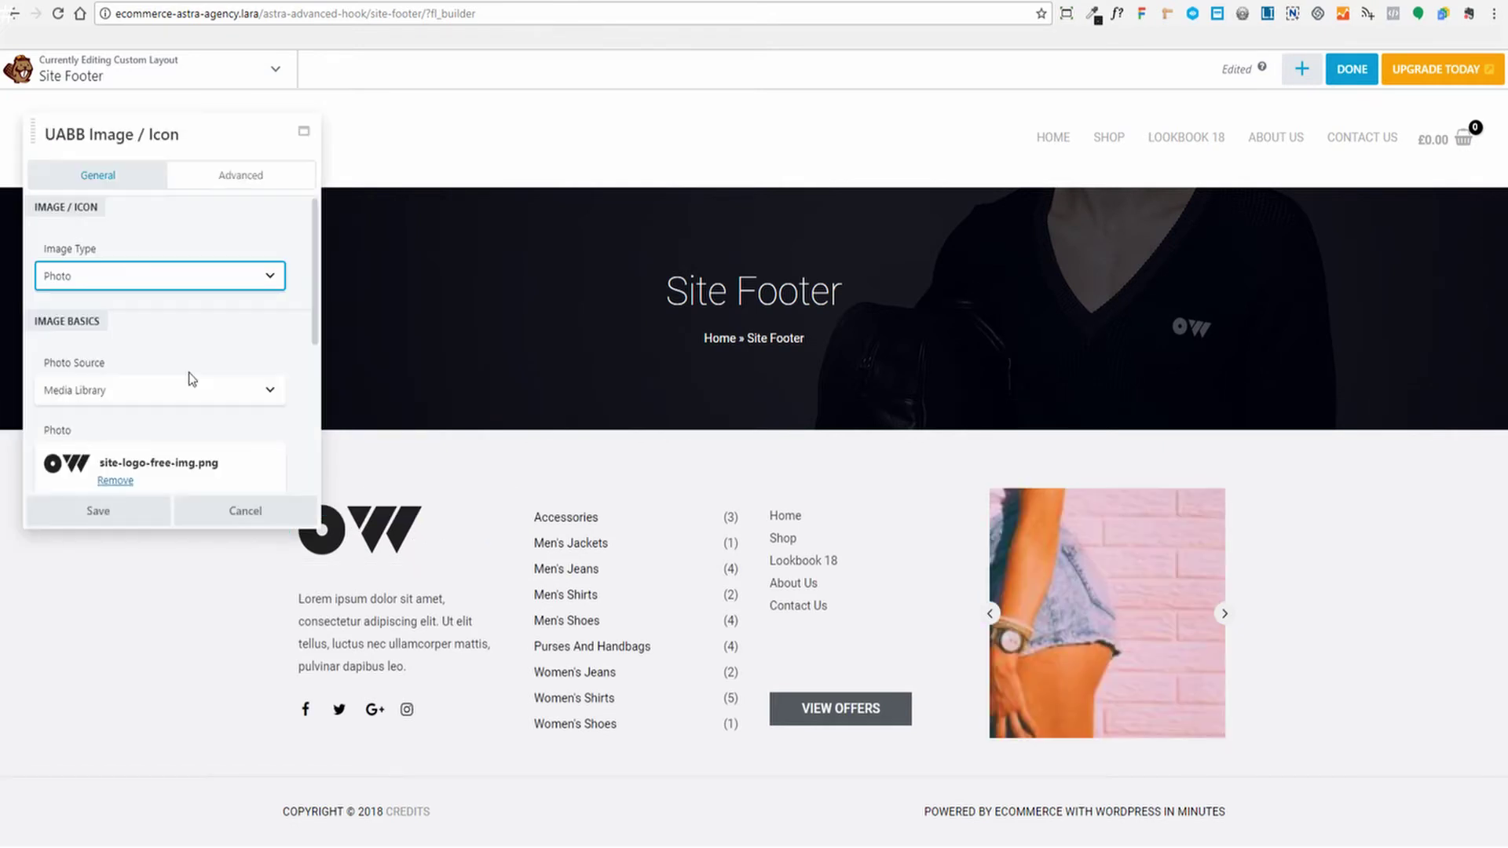
pyautogui.scroll(-2, 189, 372)
pyautogui.click(114, 356)
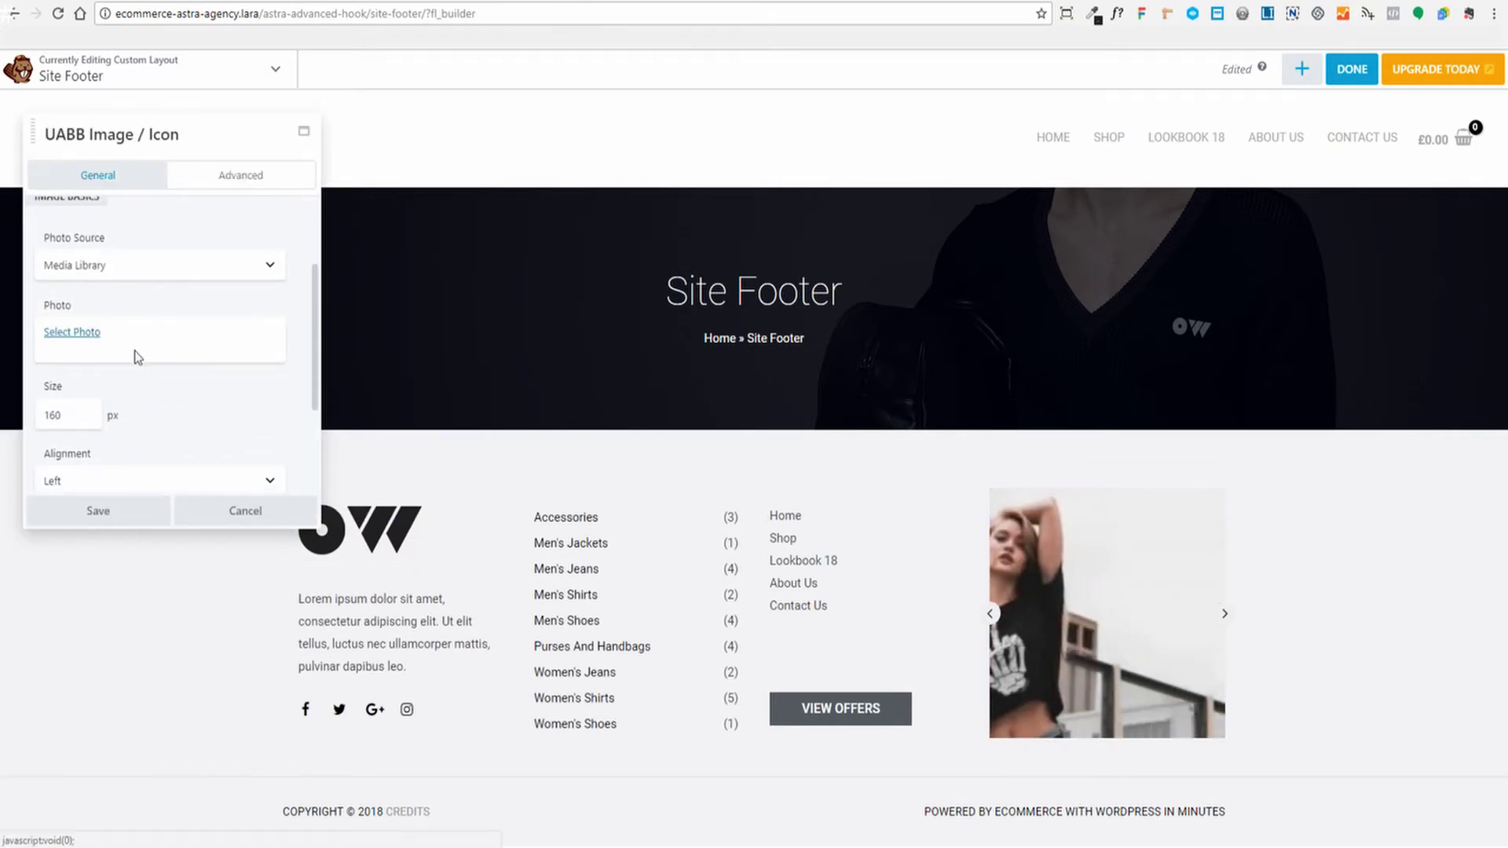
pyautogui.click(86, 336)
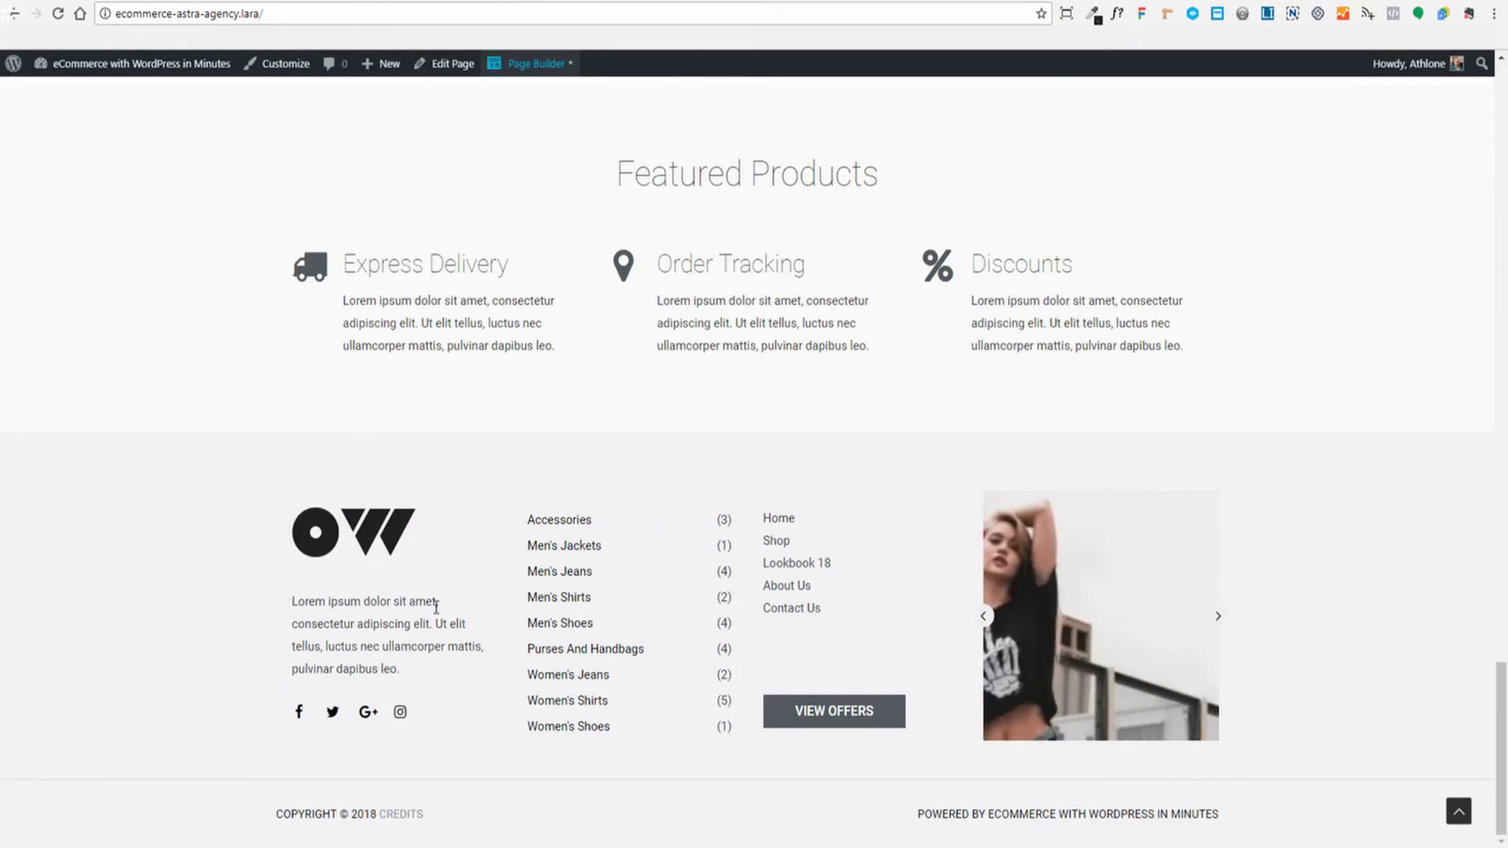
pyautogui.scroll(10, 720, 652)
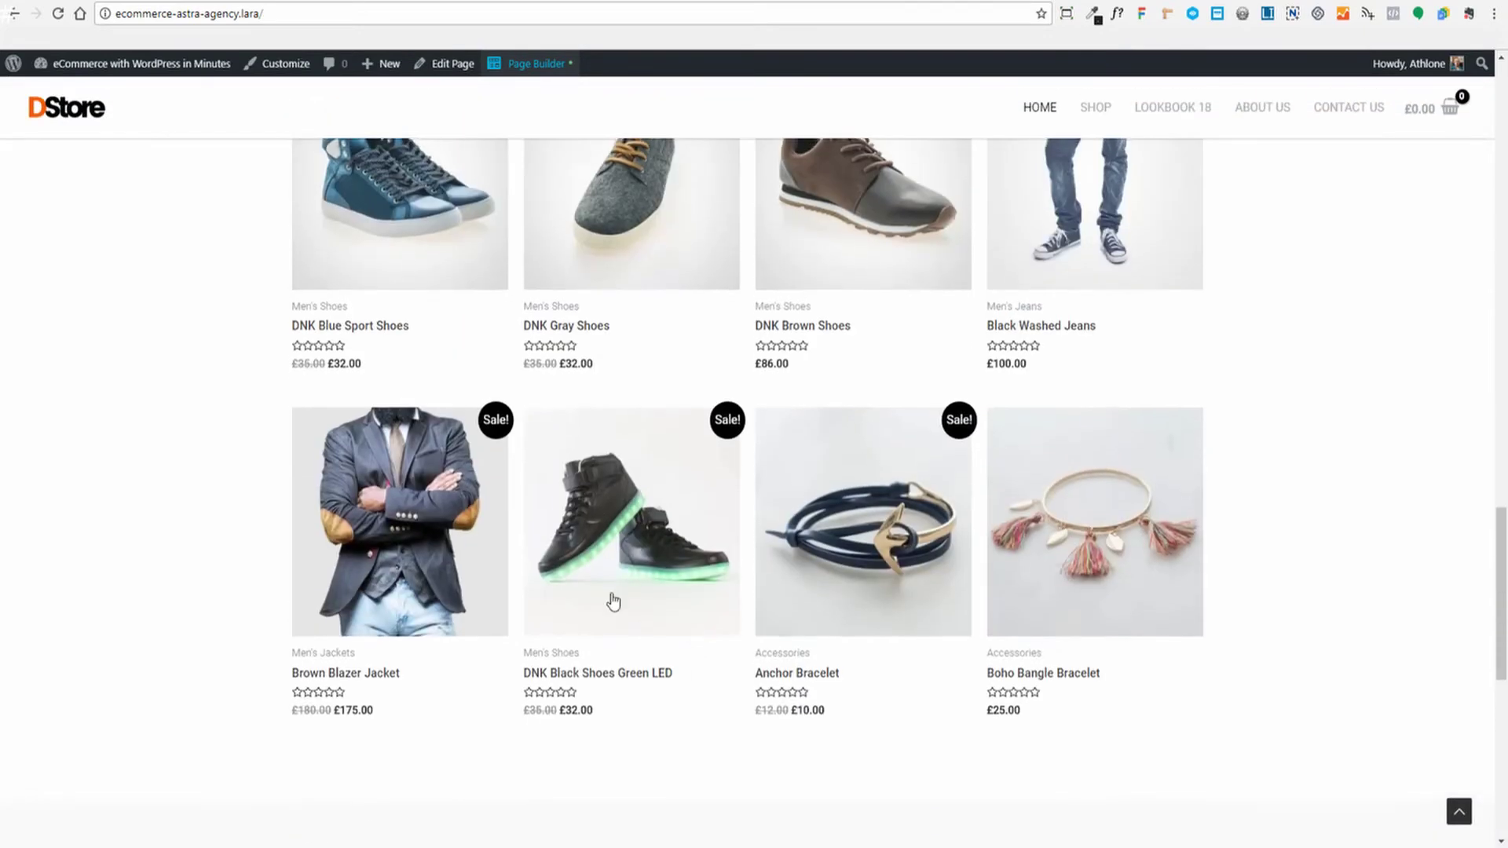
pyautogui.scroll(-10, 289, 394)
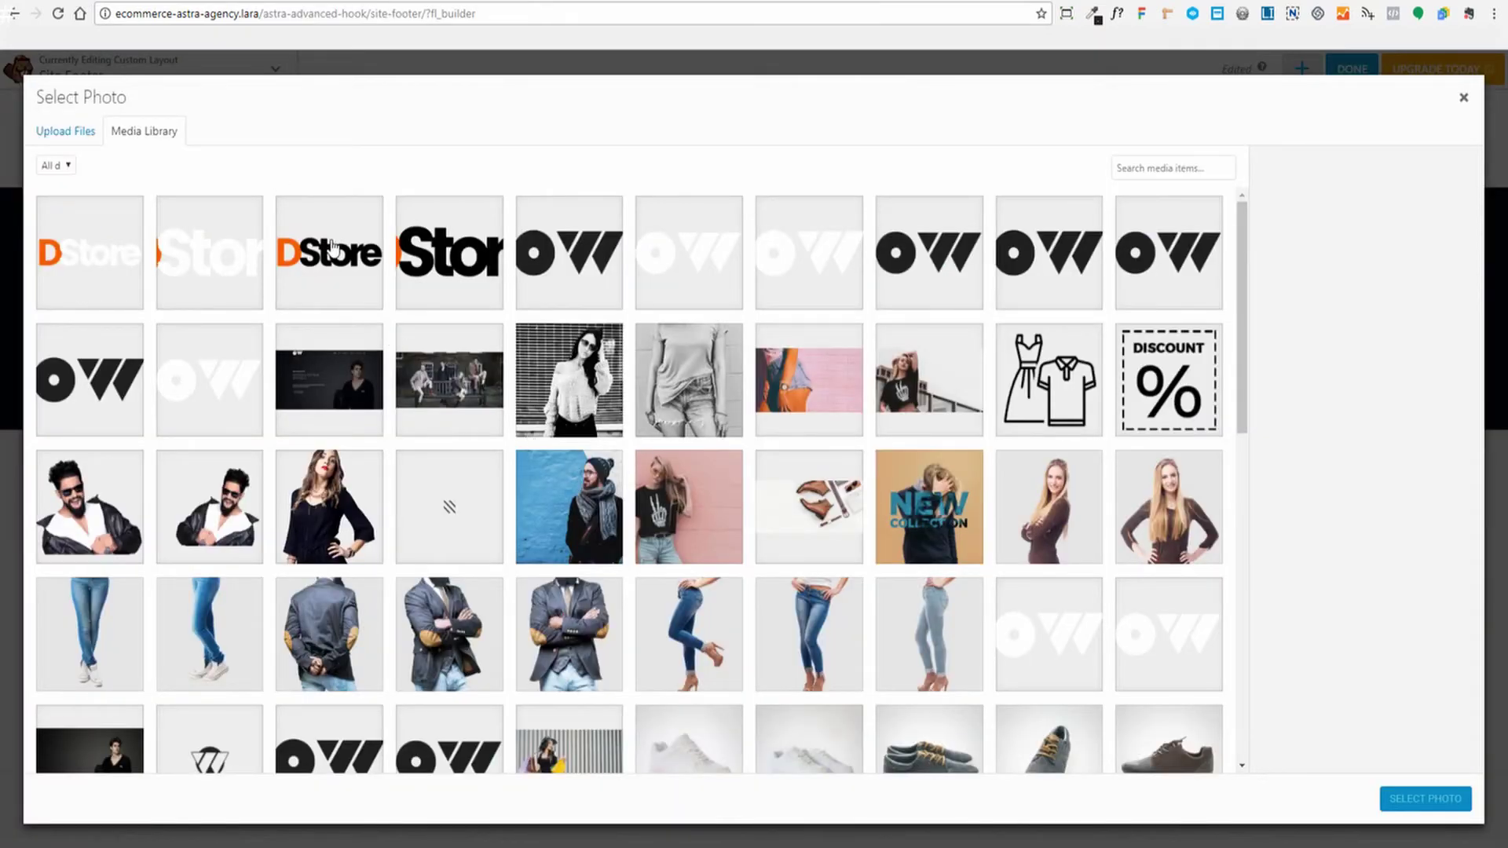
# Set the footer logo to the standard store-logo.png at 160 px and save the module
pyautogui.click(333, 248)
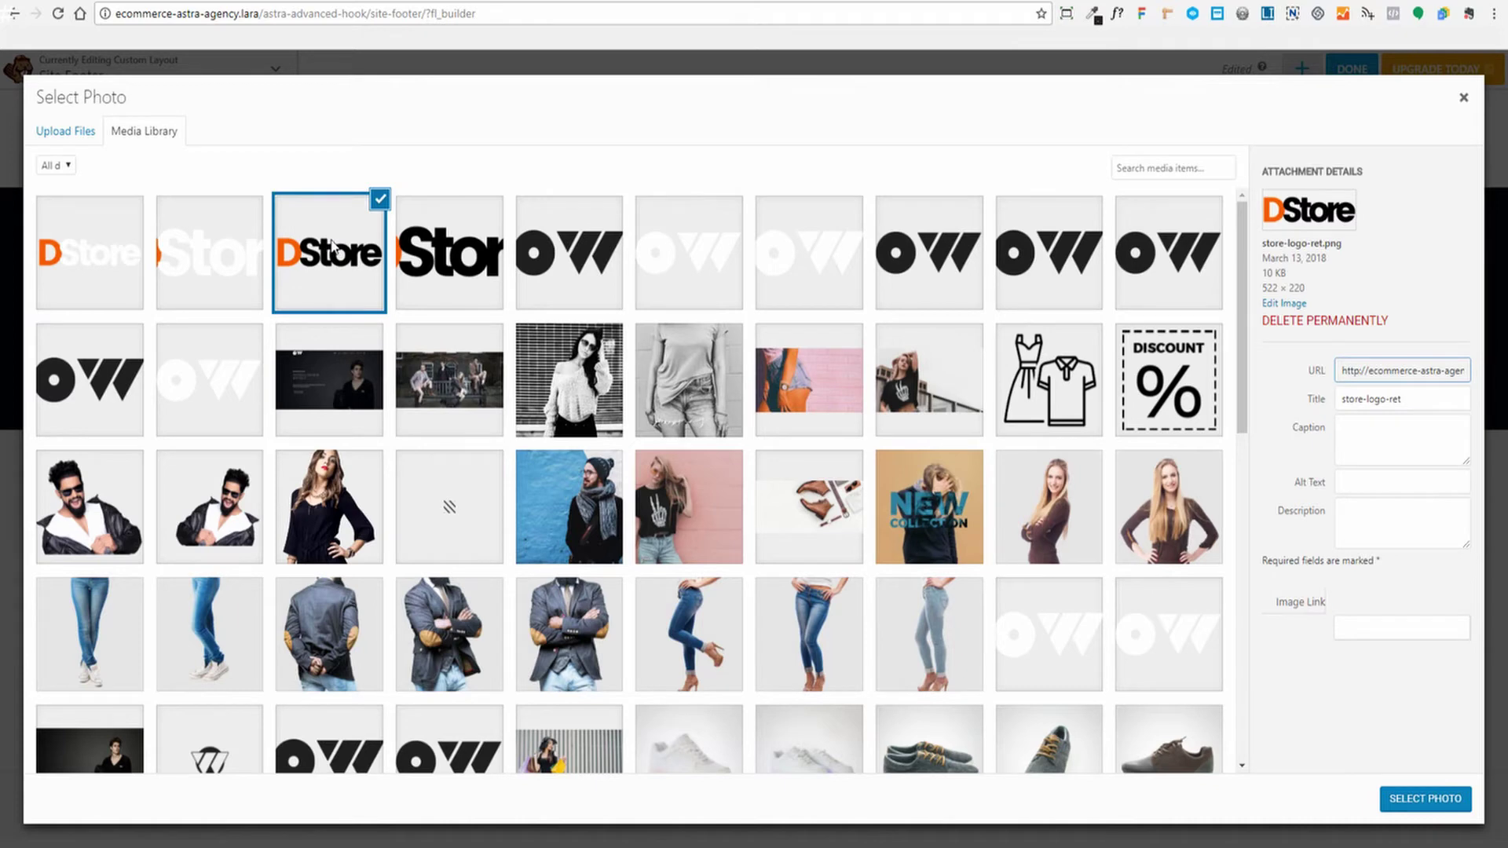
pyautogui.click(463, 267)
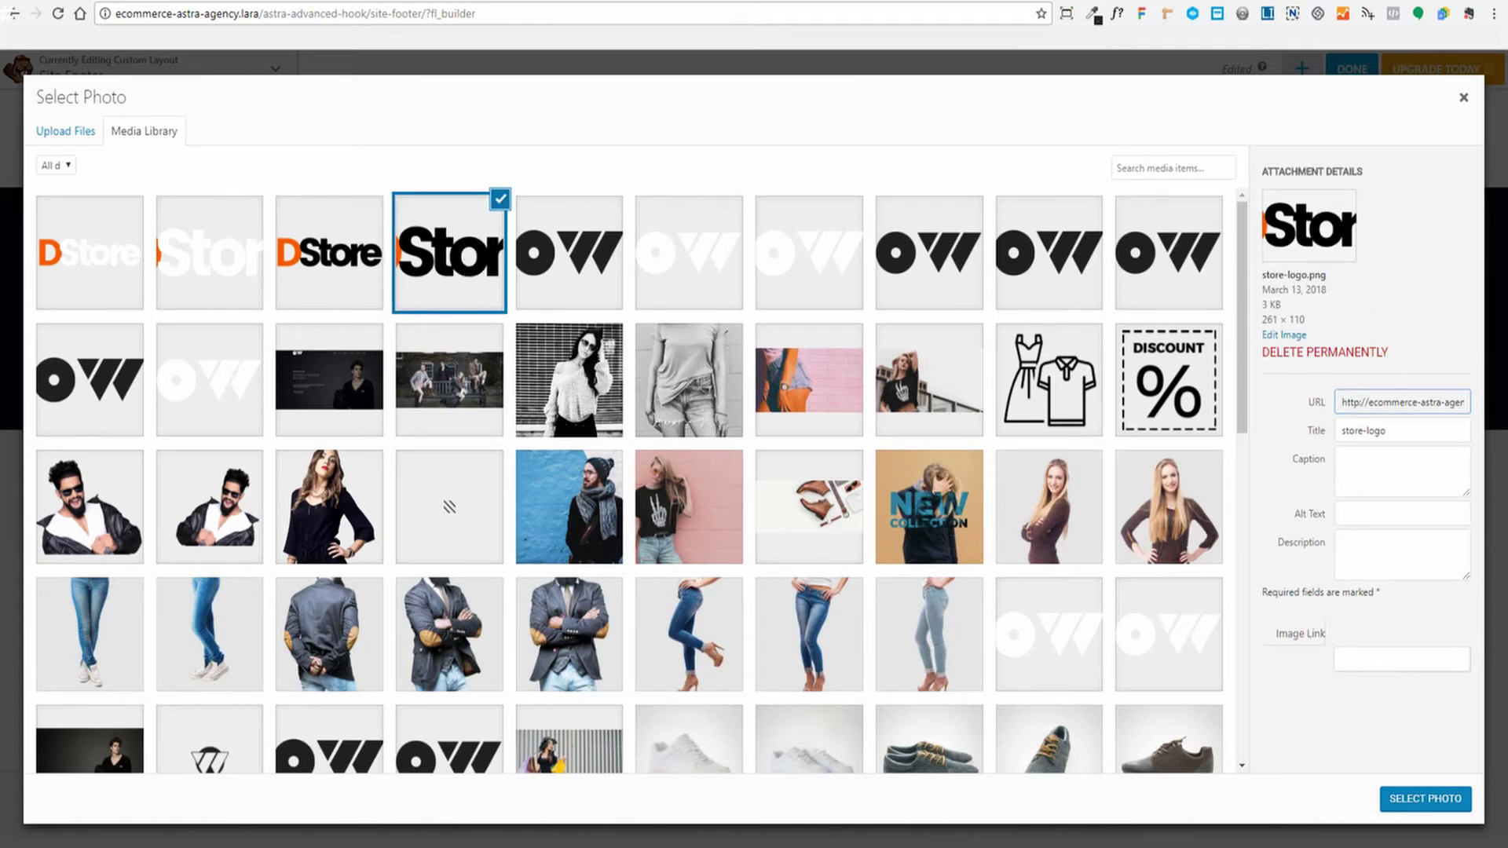
pyautogui.click(1425, 800)
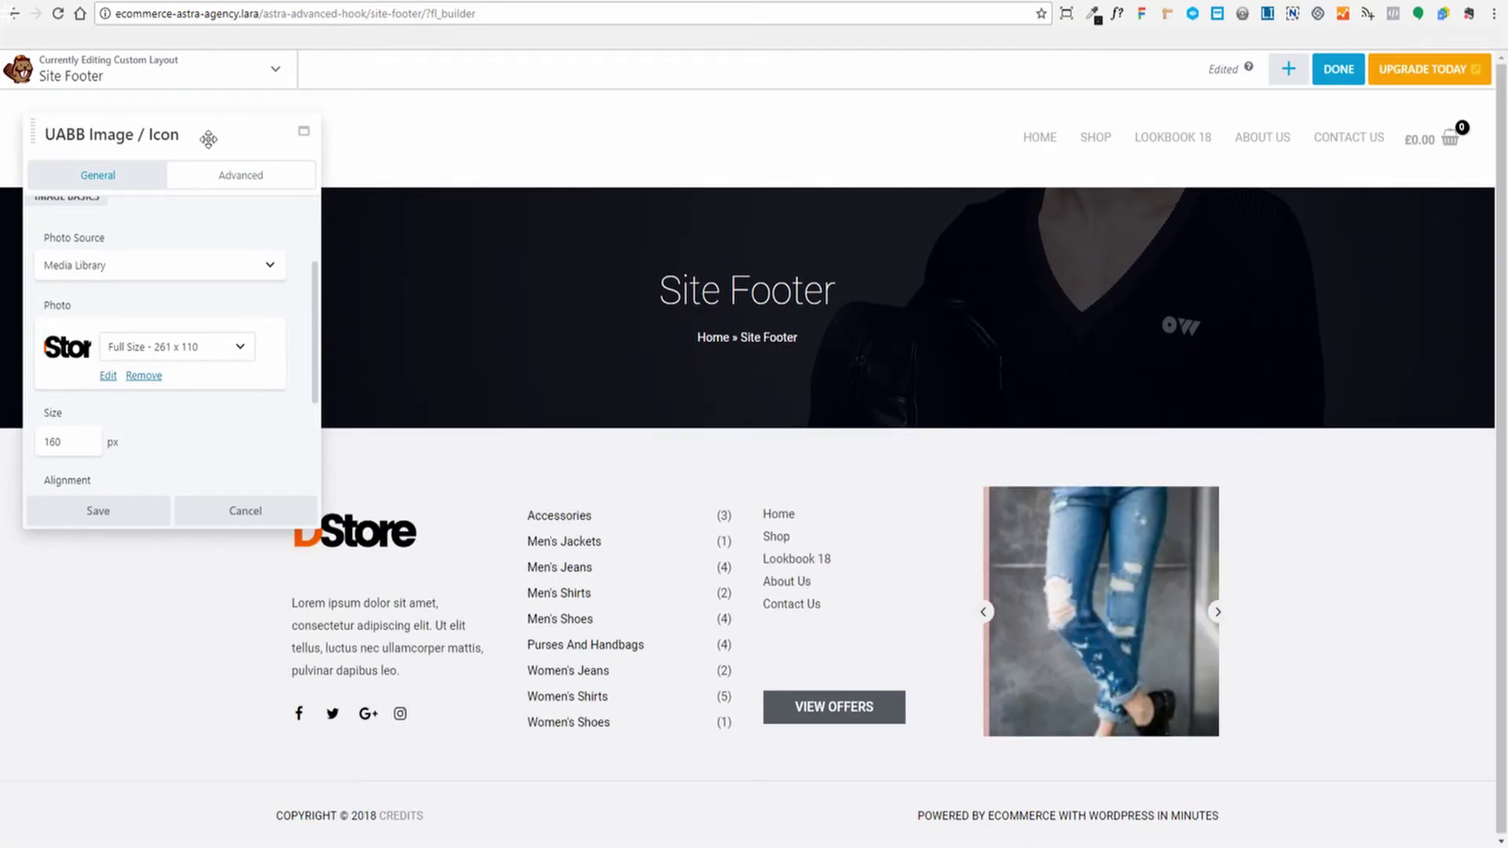
pyautogui.moveTo(205, 138); pyautogui.dragTo(871, 126)
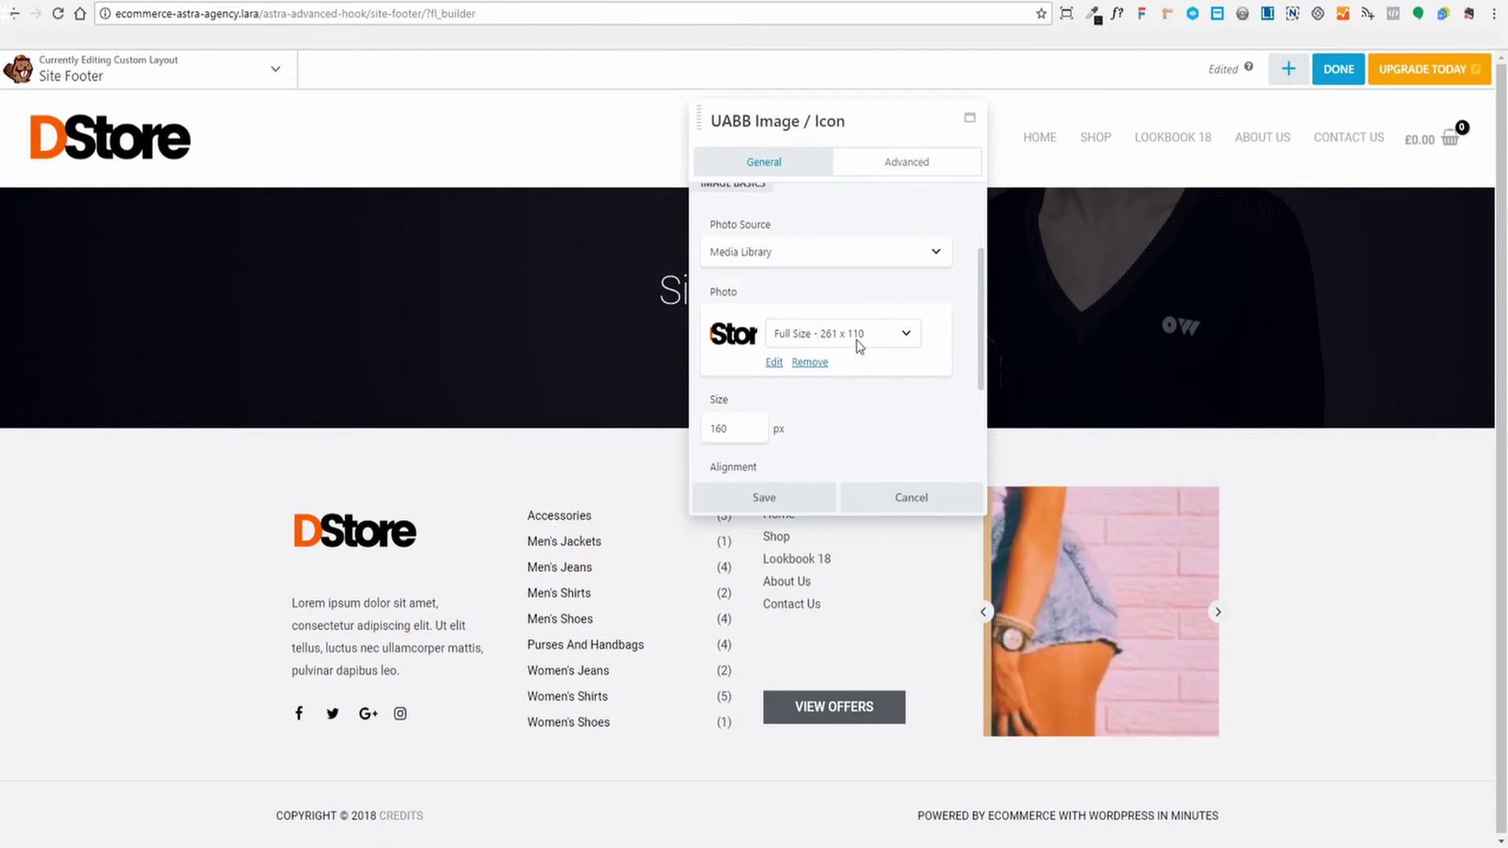
pyautogui.click(731, 428)
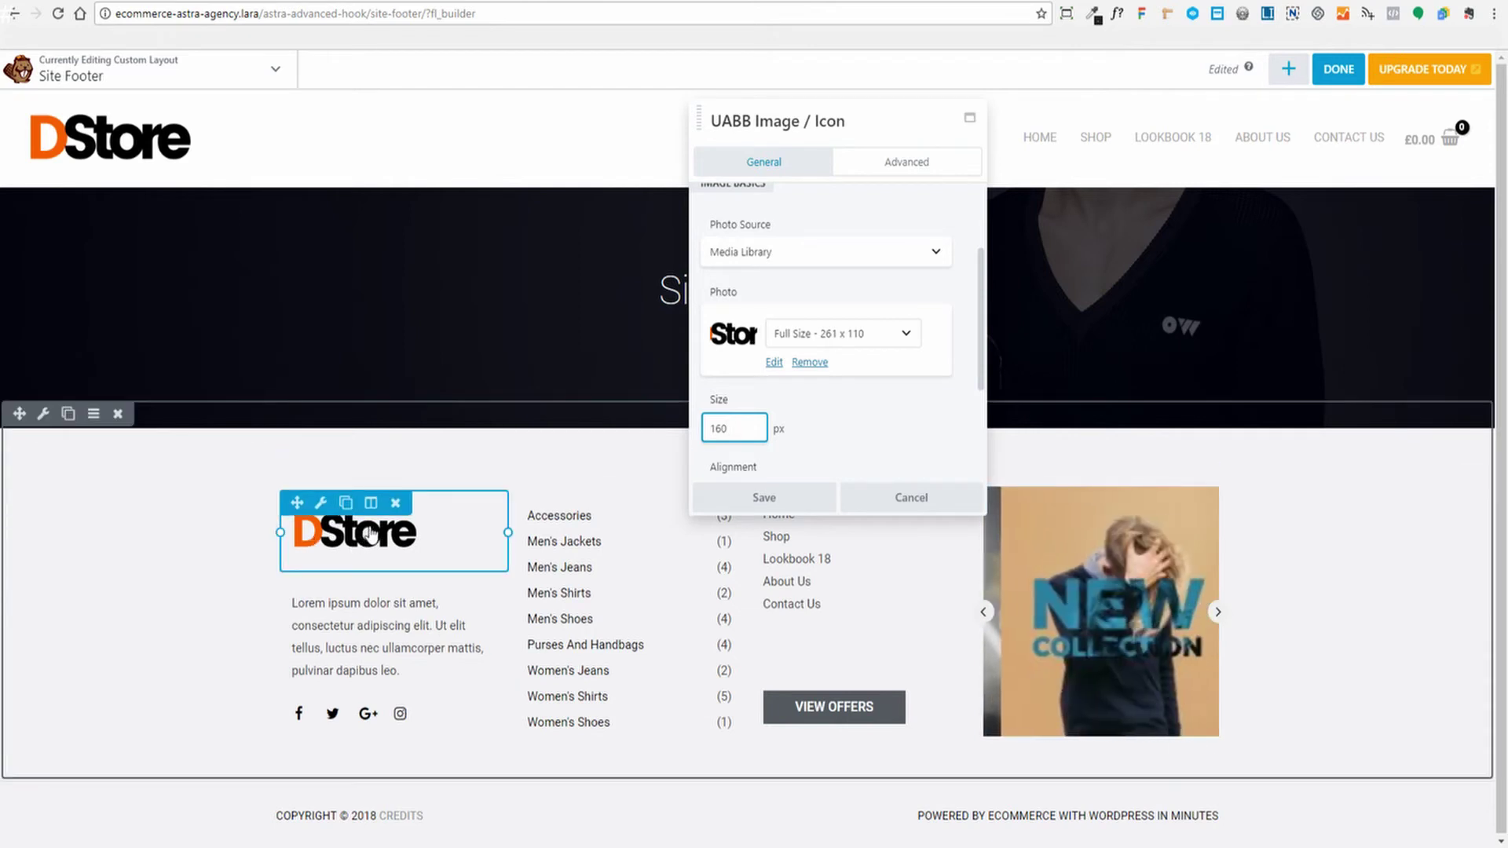
pyautogui.click(766, 500)
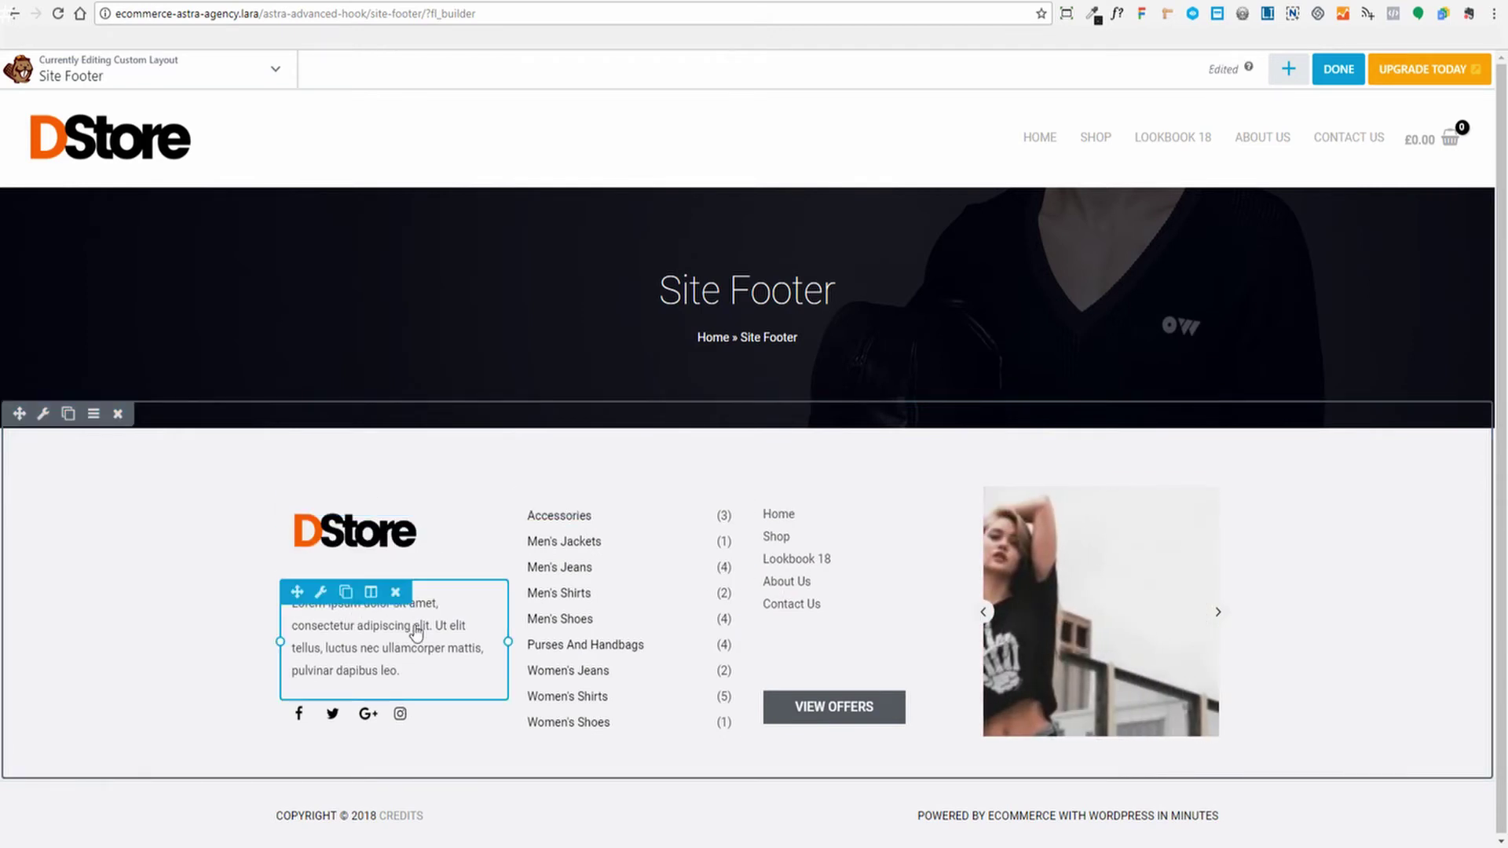
# Replace the footer paragraph with 'My awesome store selling widgets and whatnot. Get the best widget prices and selection on planet earth right here.' and save
pyautogui.click(461, 662)
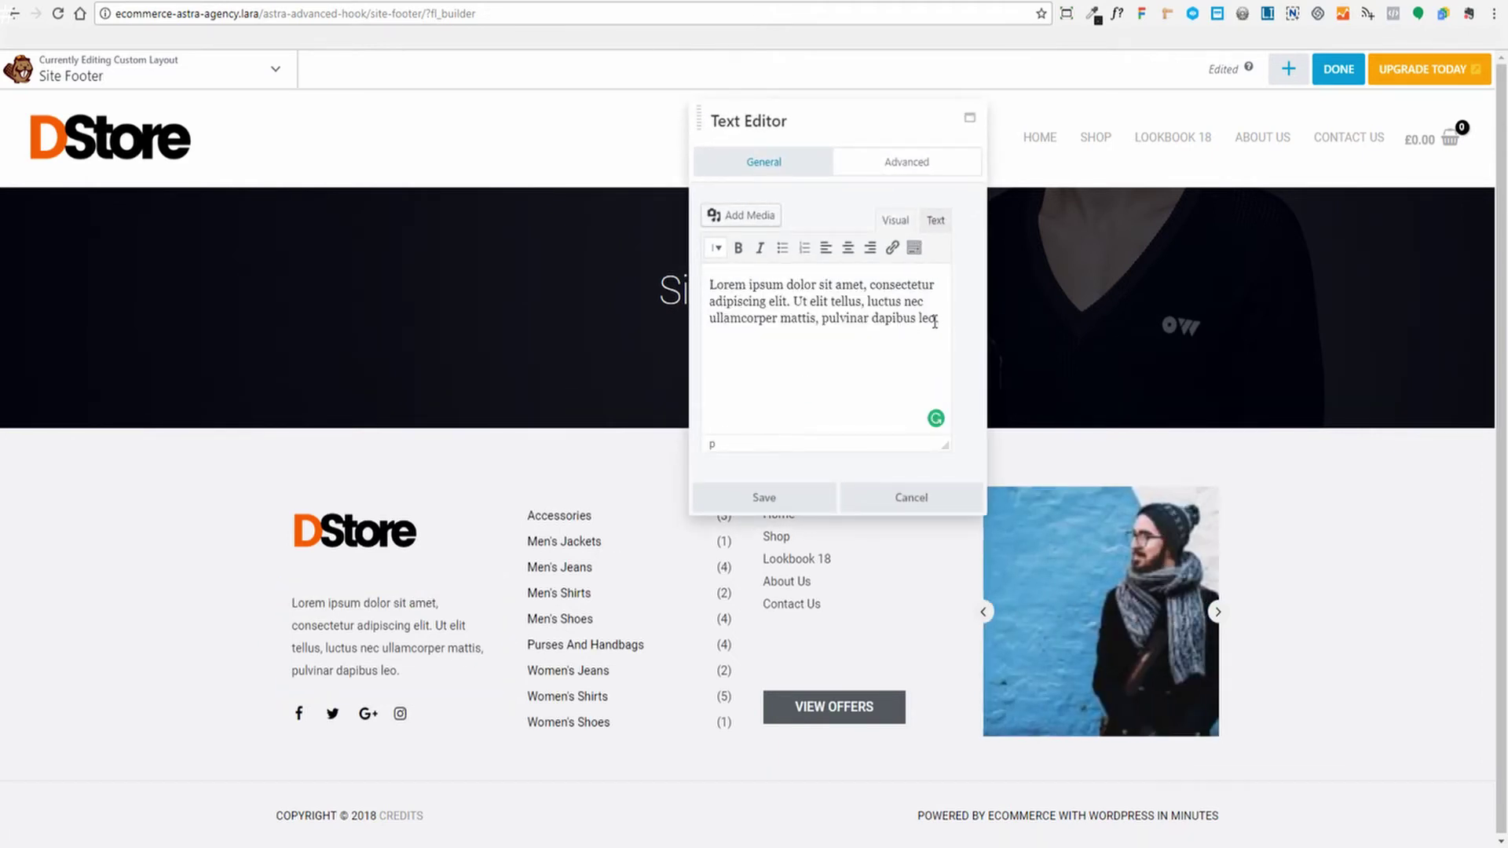
pyautogui.tripleClick(935, 320)
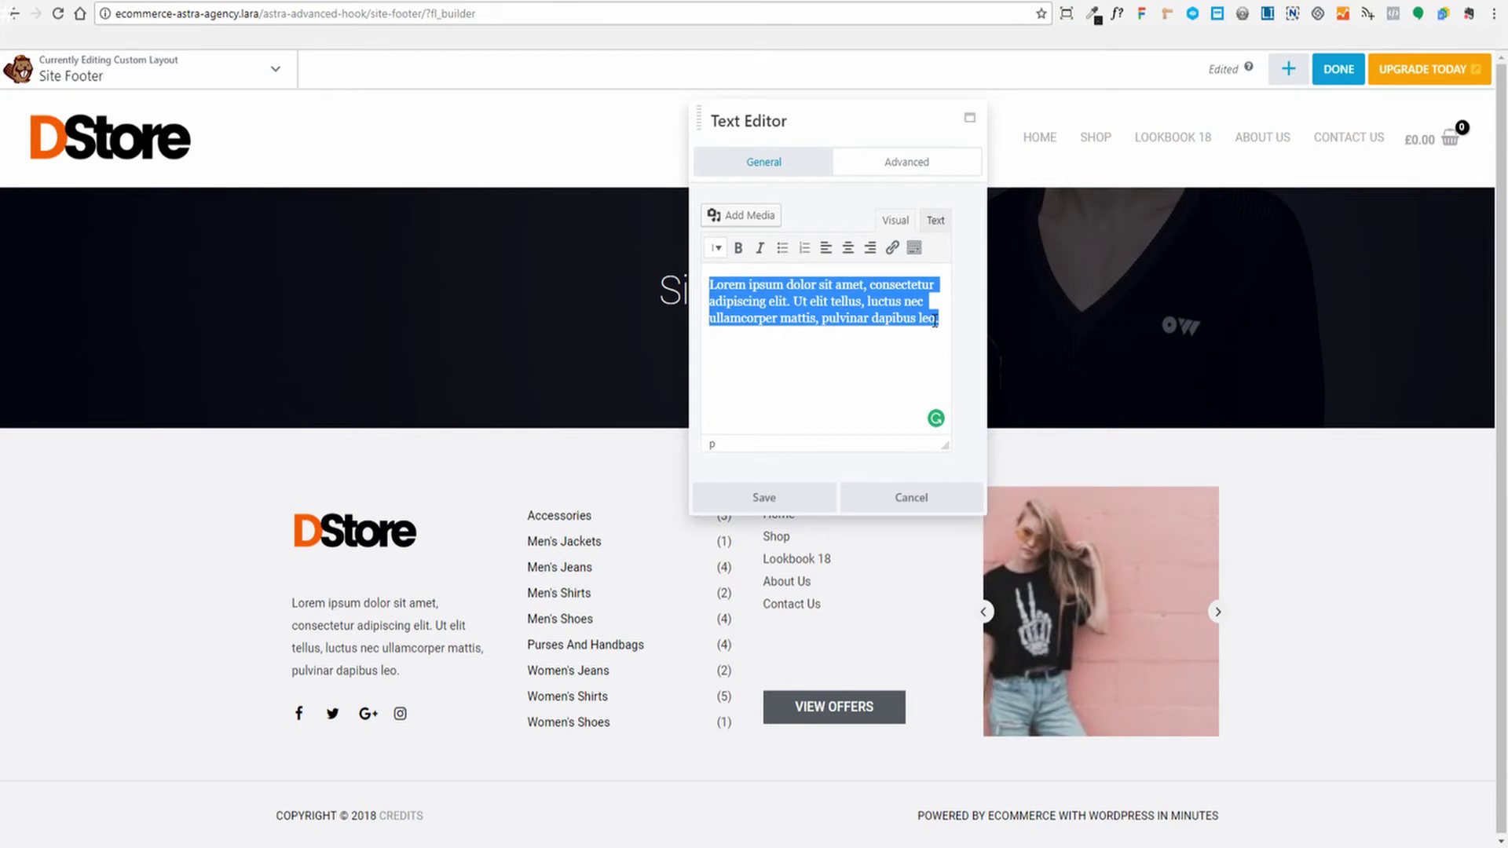
pyautogui.write('My aweso')
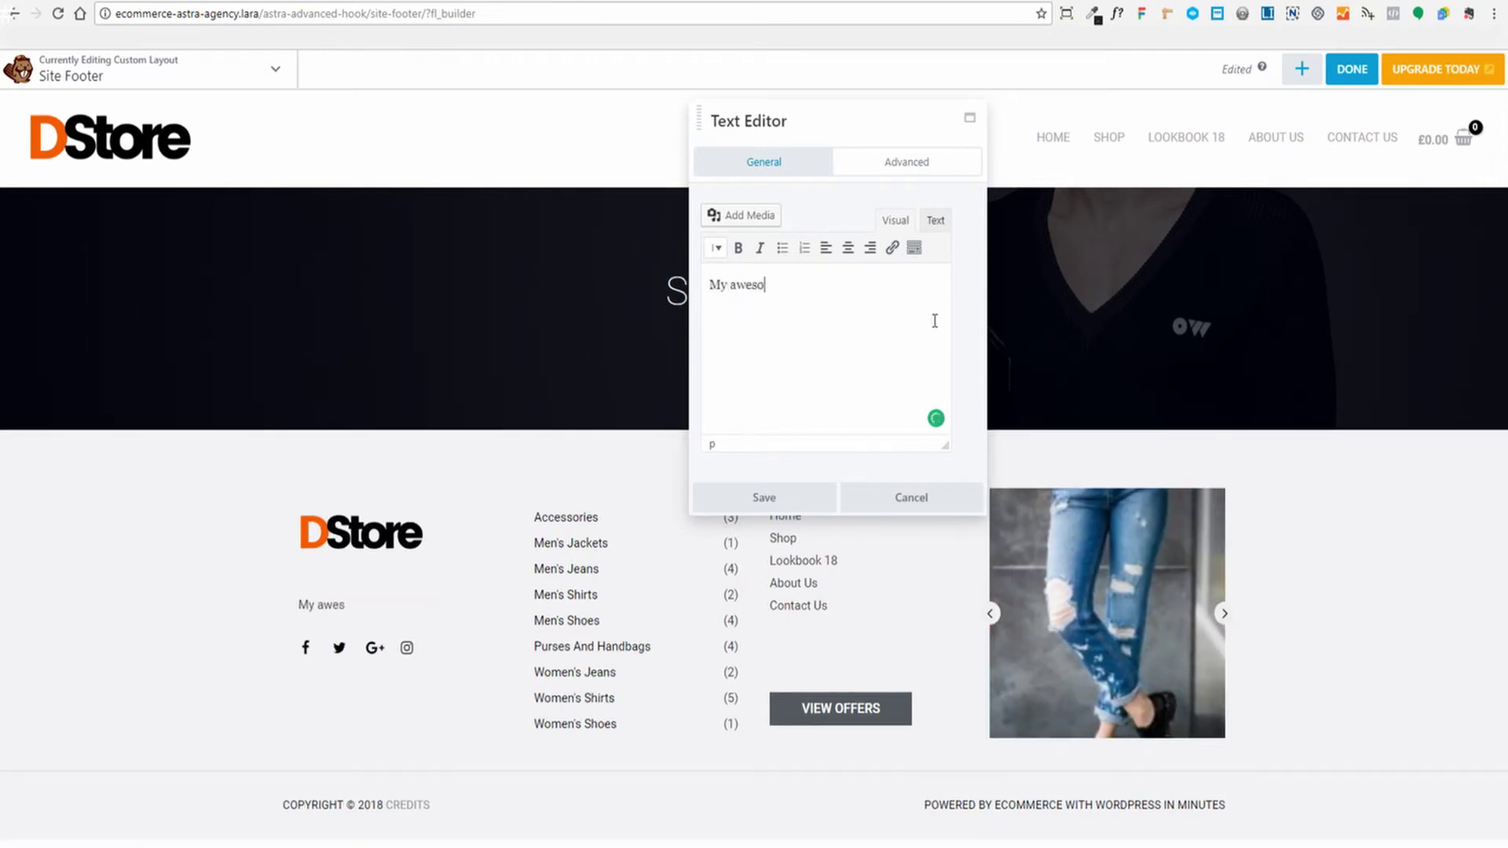
pyautogui.write('me store selling')
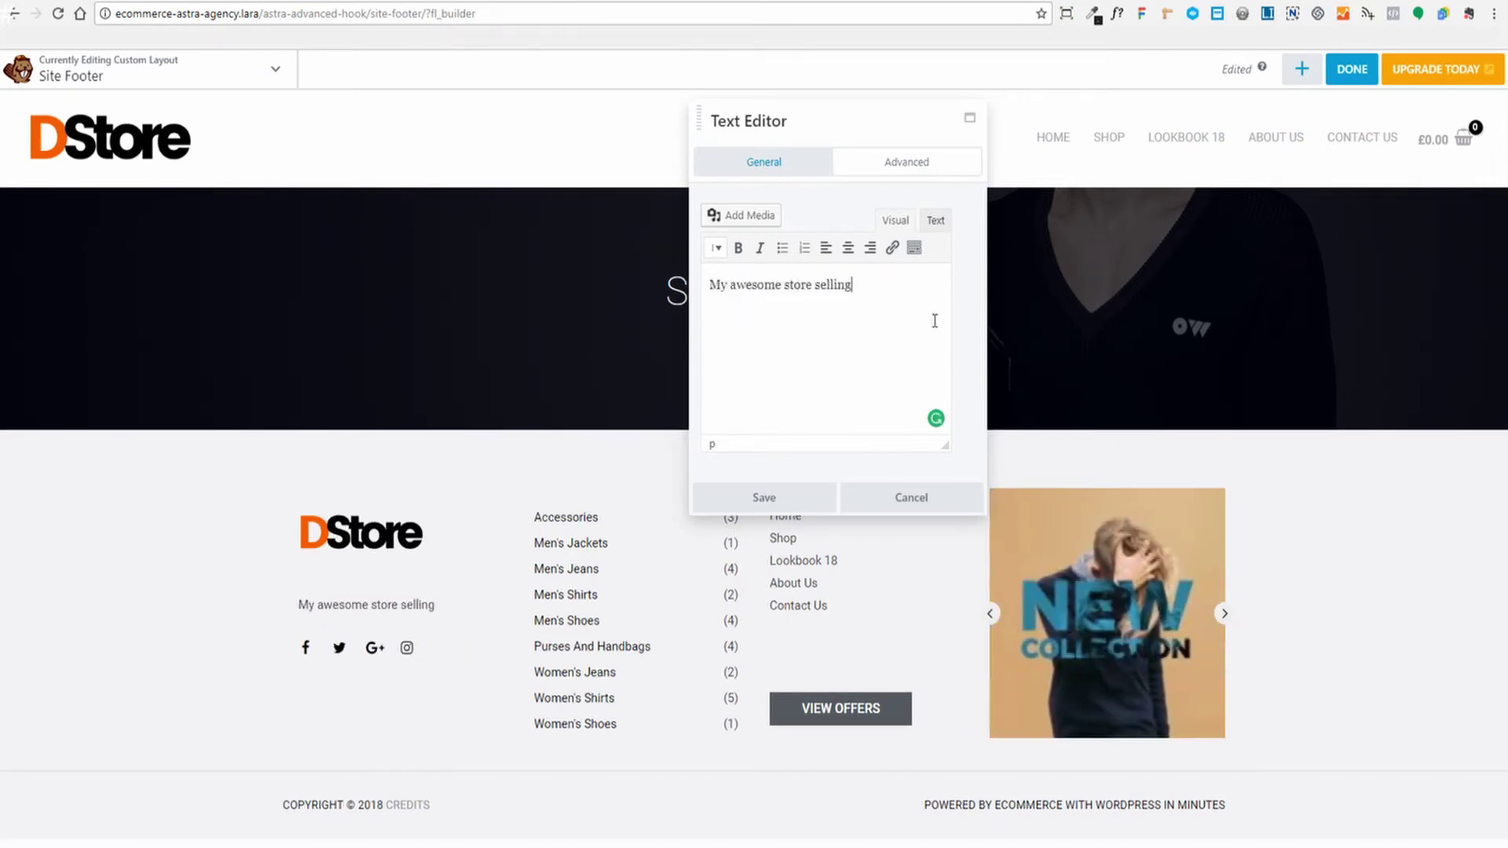
pyautogui.write(' widget')
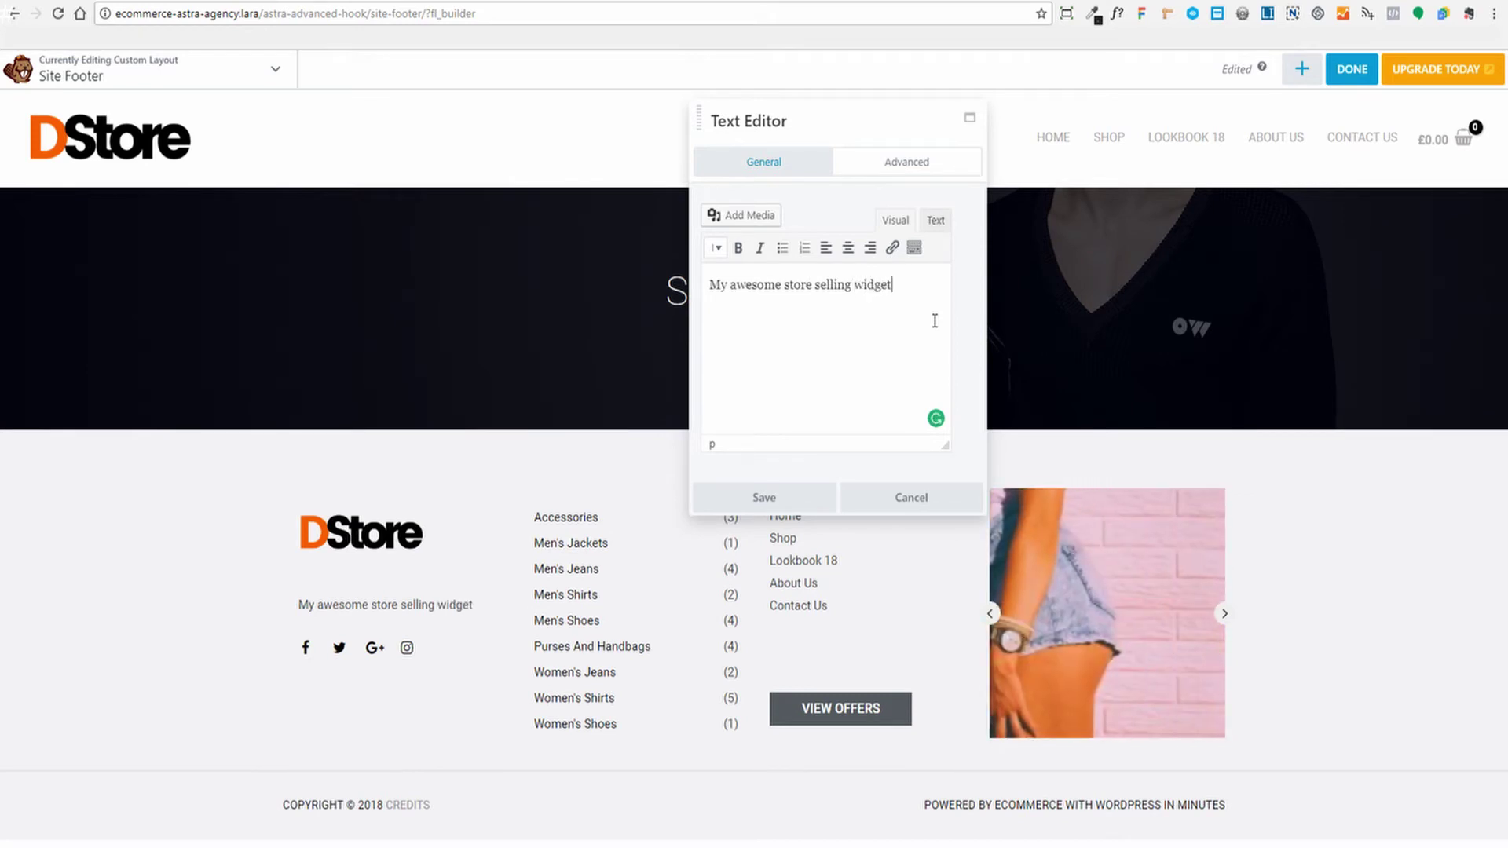
pyautogui.write('s and whatnot.')
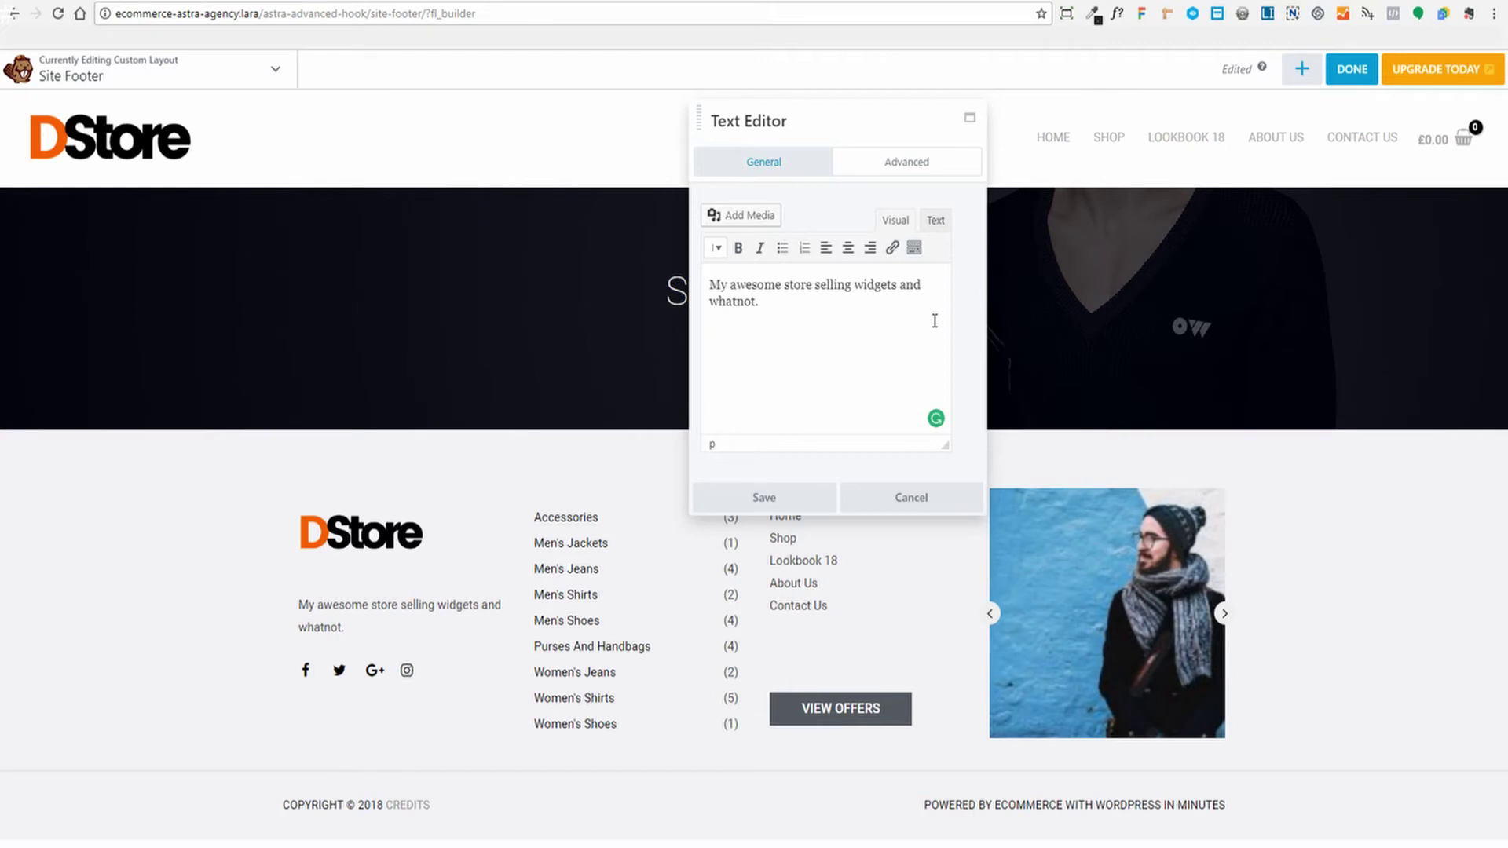
pyautogui.write('Get the best')
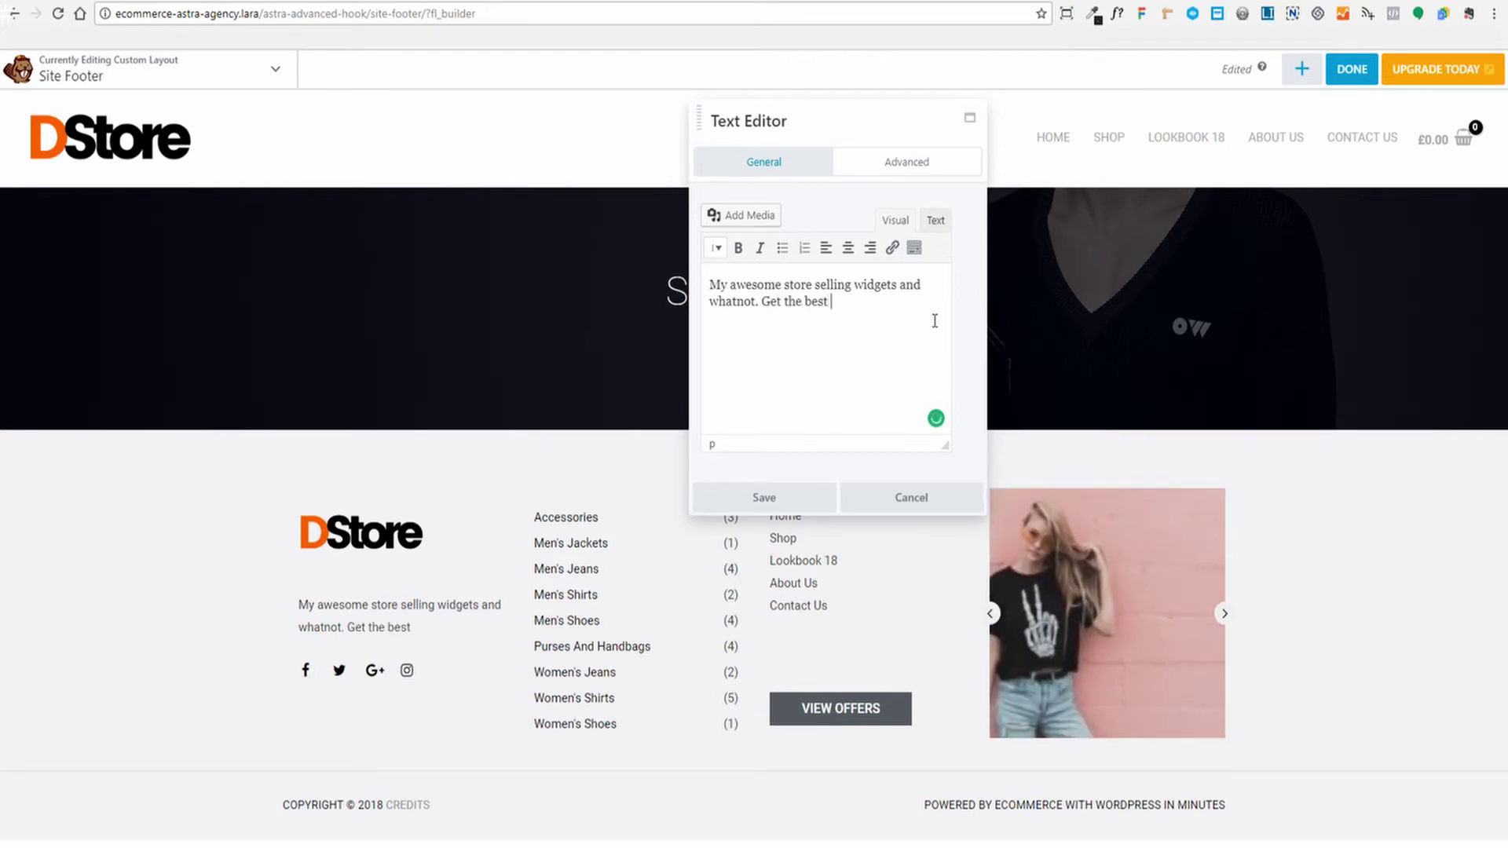
pyautogui.write(' widget prices a')
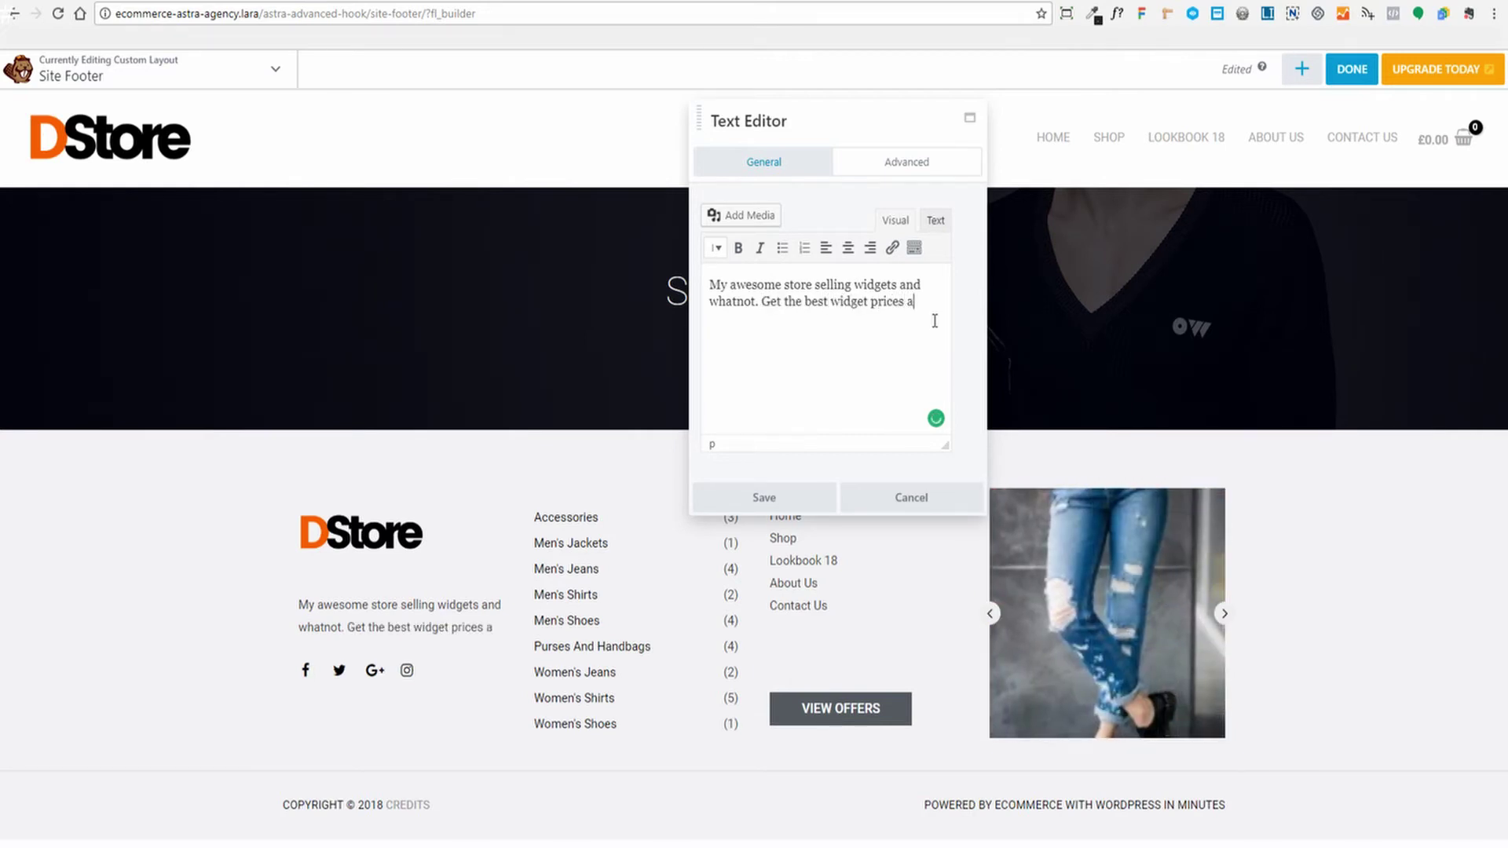
pyautogui.write('nd selection')
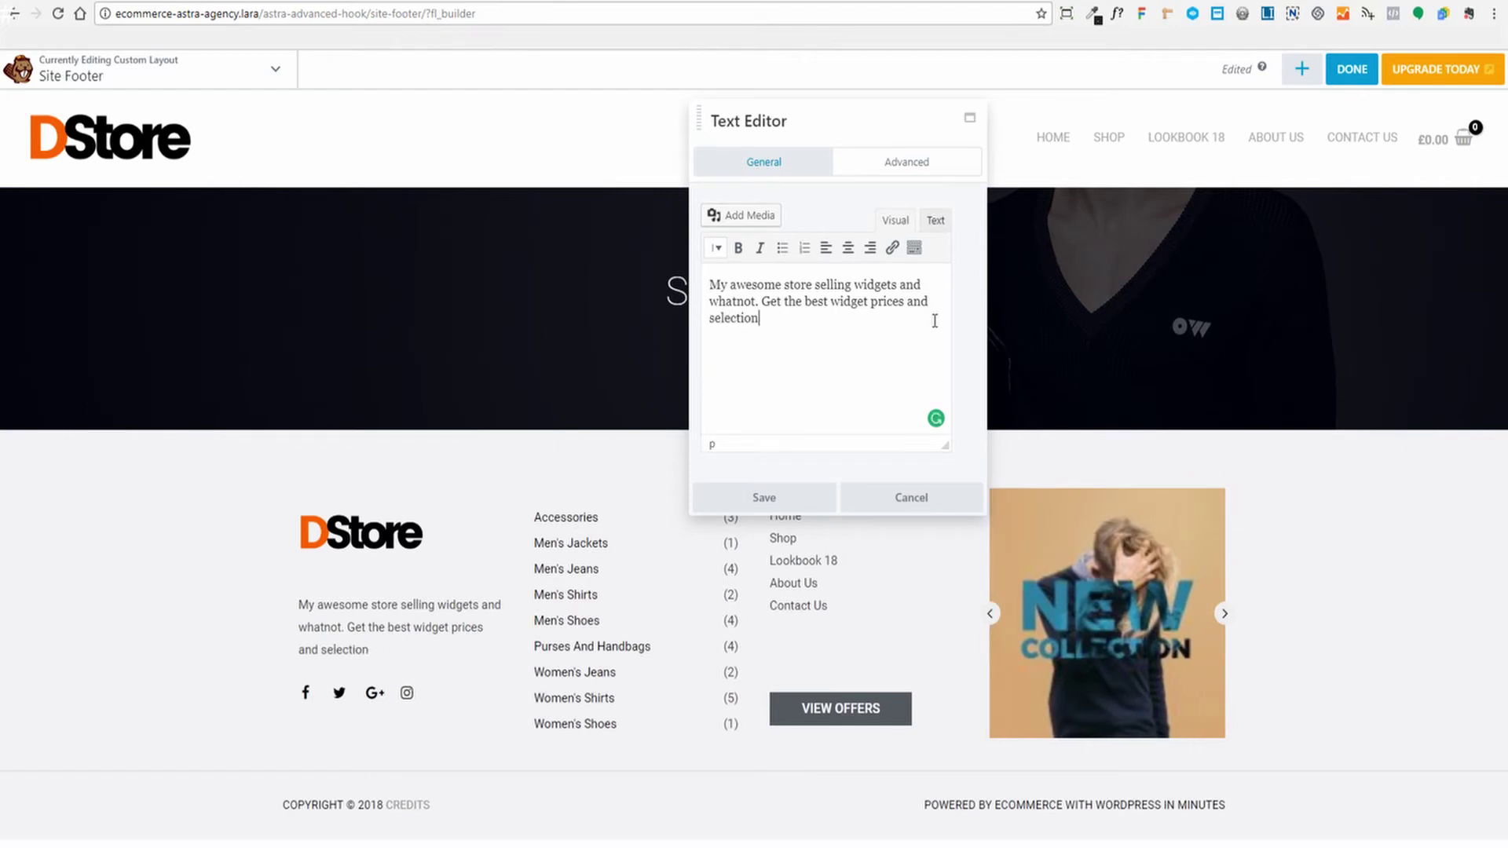
pyautogui.write(' on planet he')
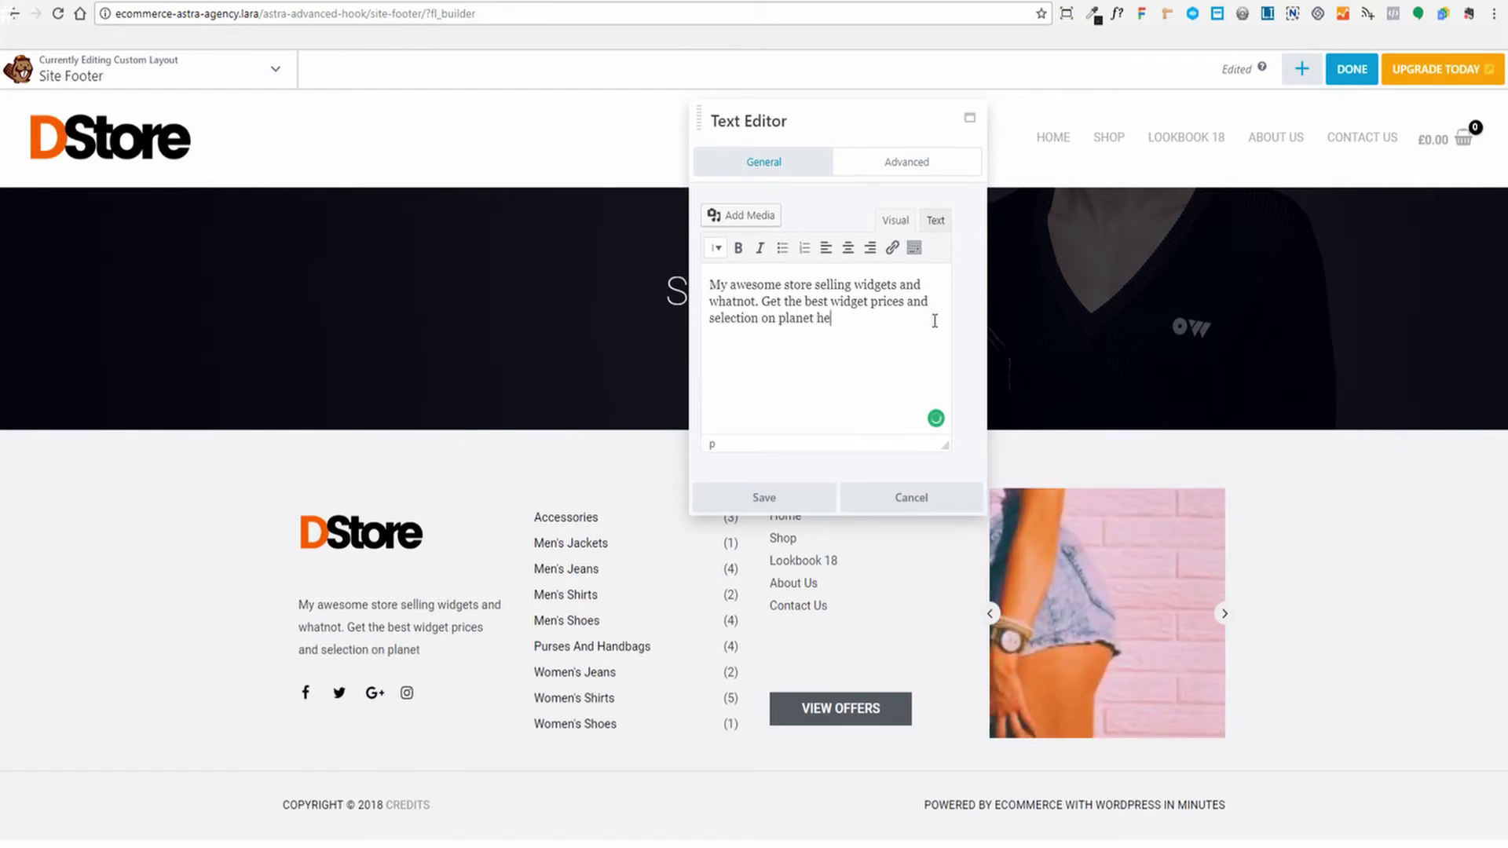
pyautogui.press('BackSpace')
pyautogui.press('BackSpace')
pyautogui.press('BackSpace')
pyautogui.press('BackSpace')
pyautogui.write('earth rig')
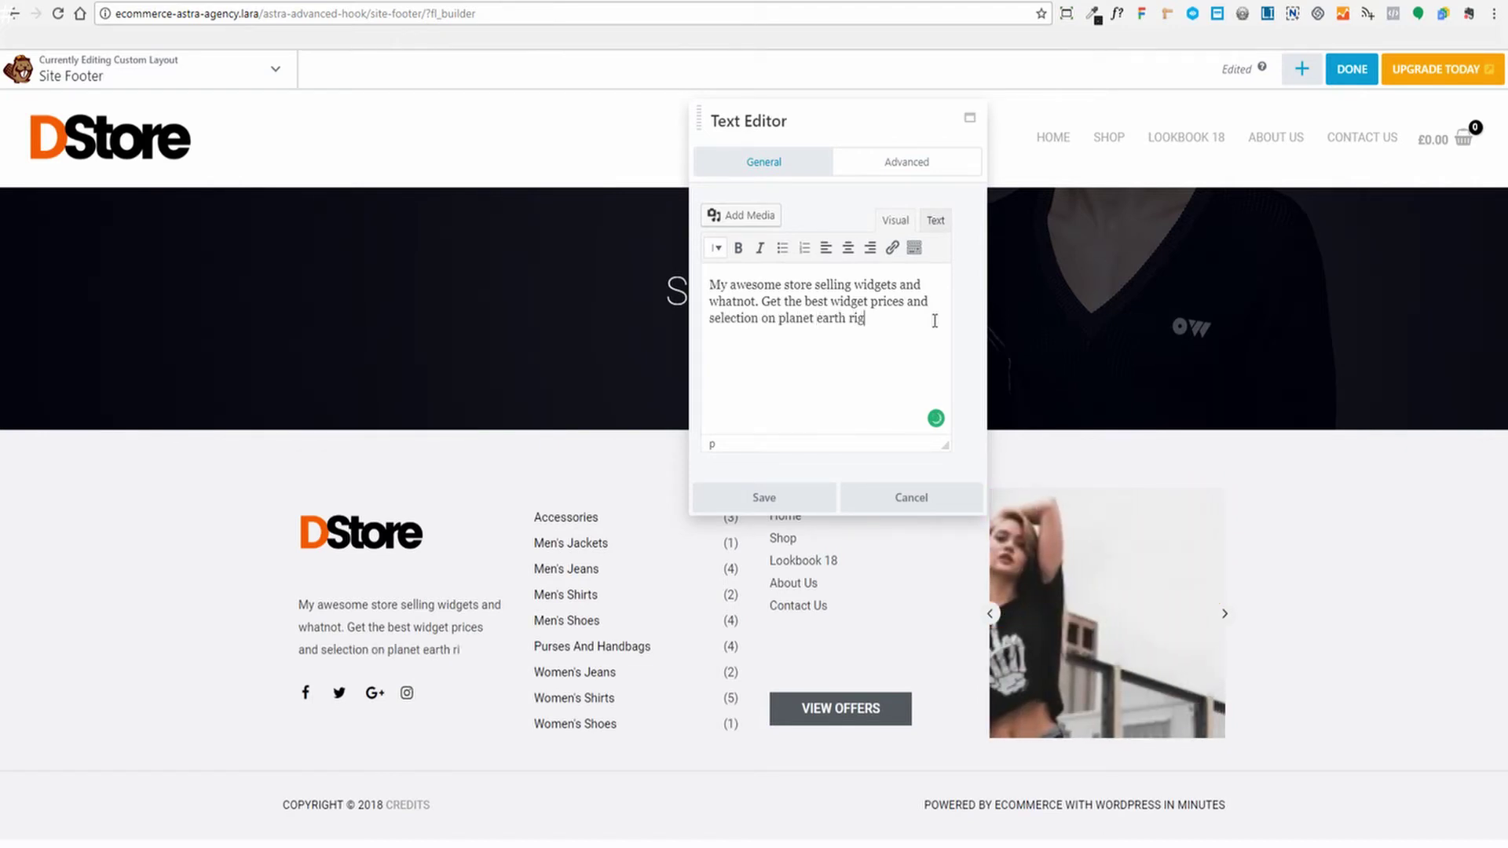
pyautogui.write('ht here.')
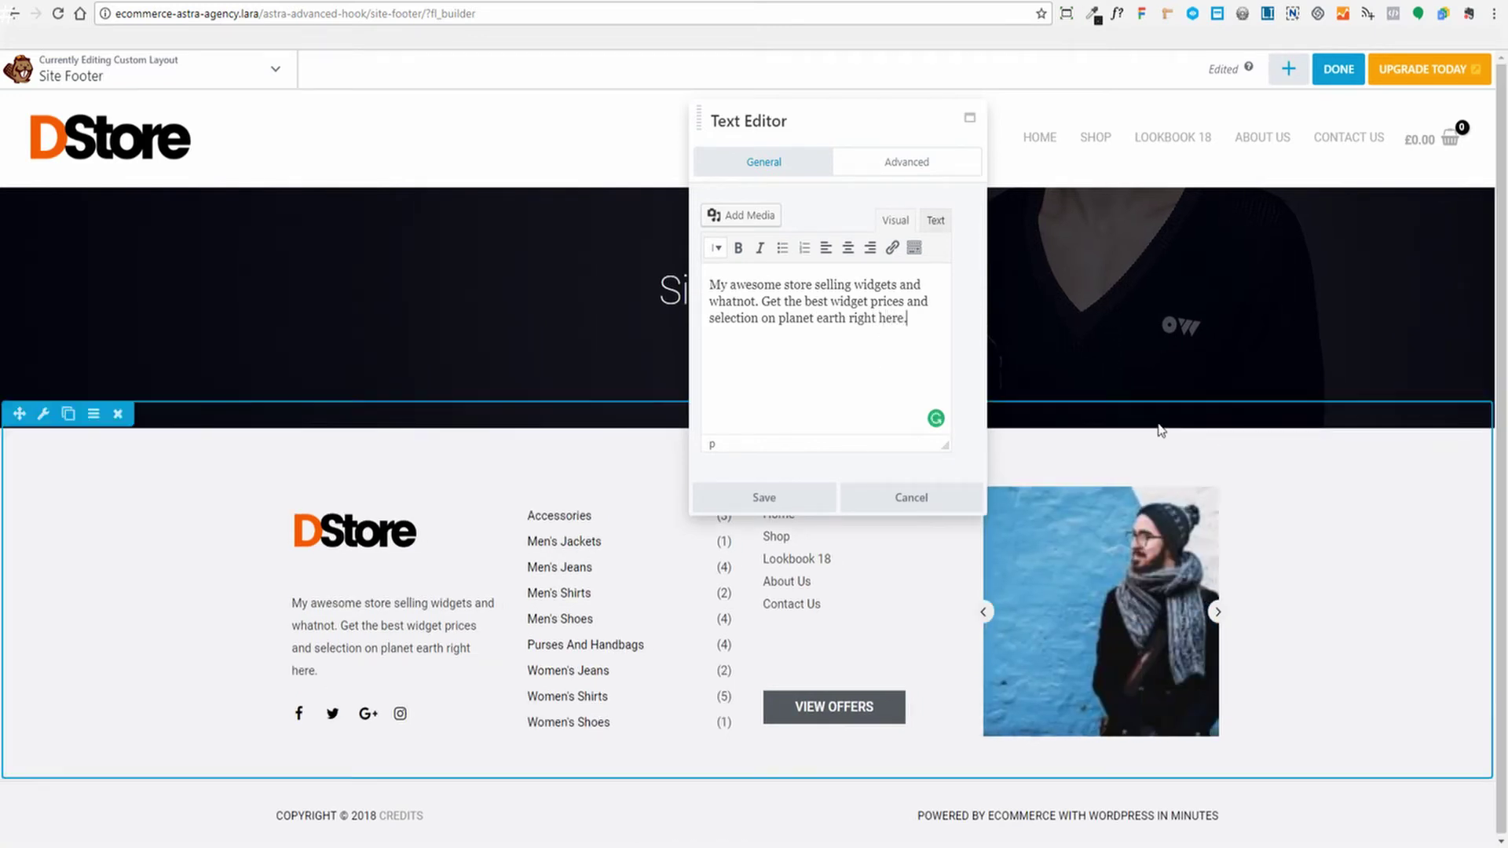
pyautogui.click(765, 499)
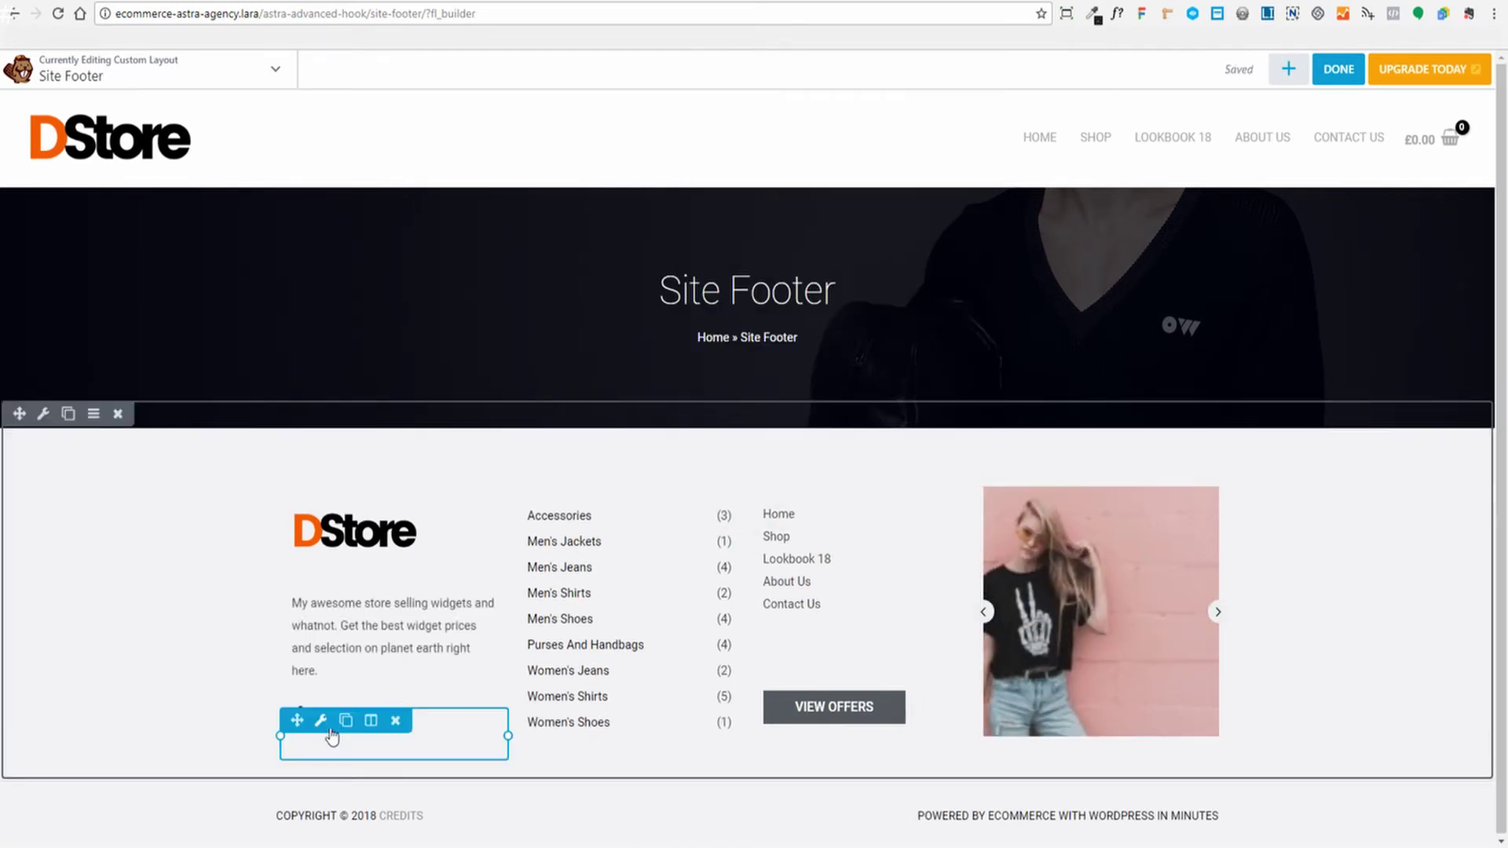
# Open the footer's UABB Social Share settings, scroll the share list, and edit the Facebook entry
pyautogui.click(442, 741)
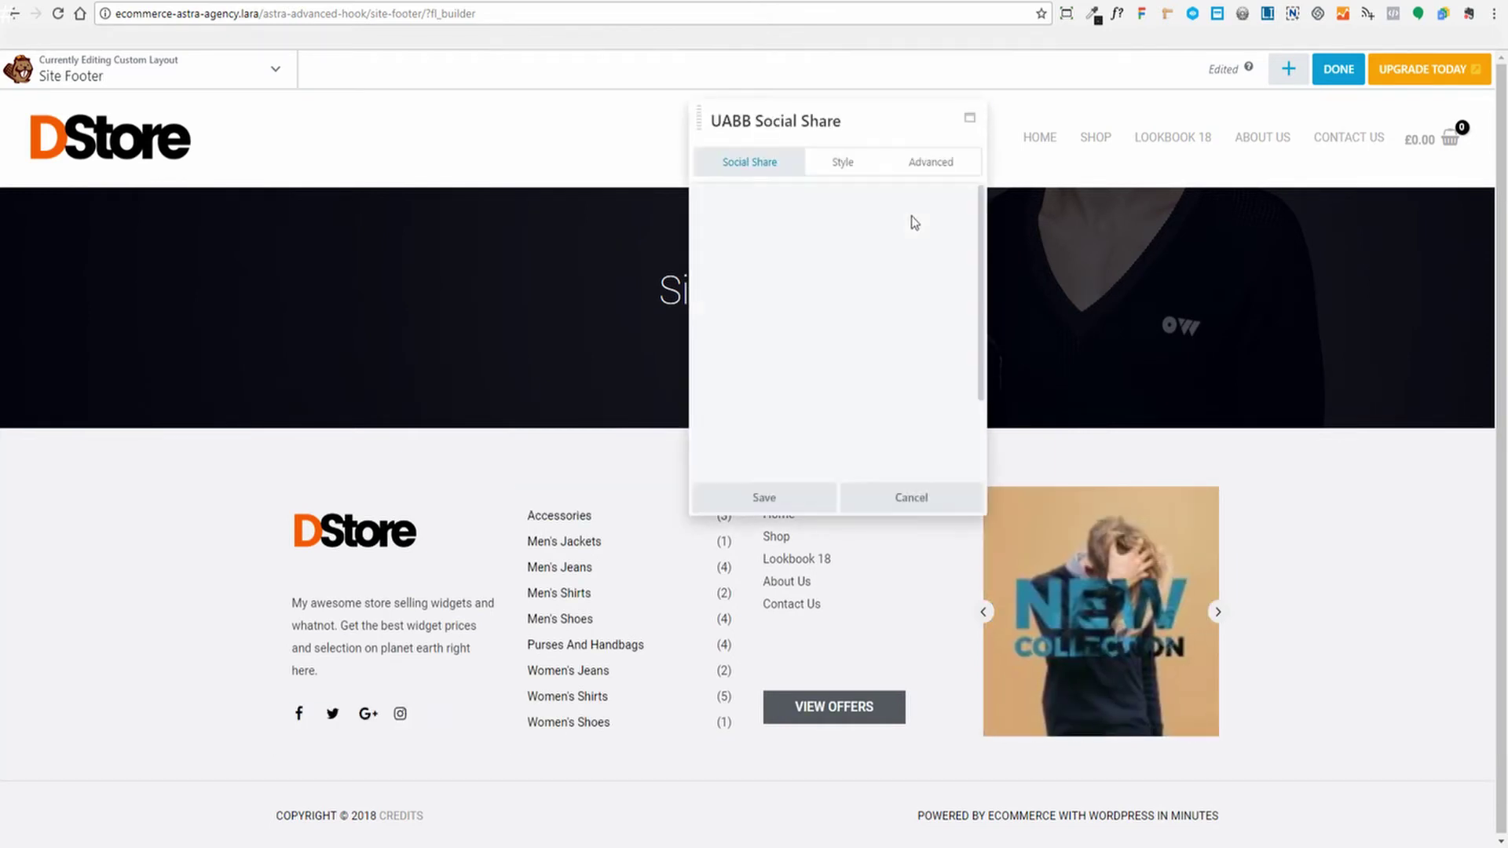
pyautogui.moveTo(895, 120); pyautogui.dragTo(970, 127)
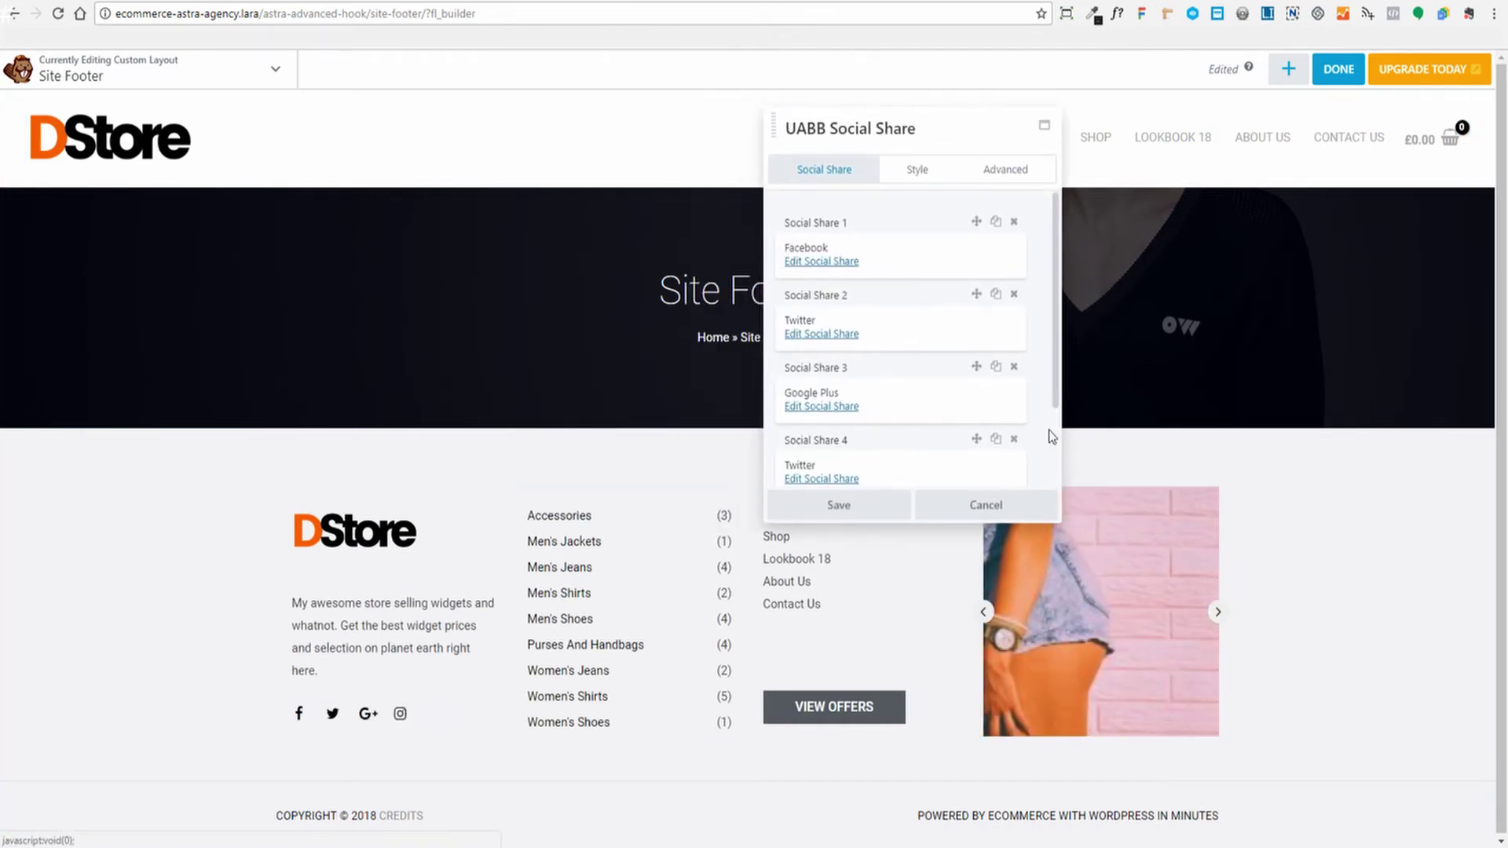
pyautogui.scroll(-3, 826, 343)
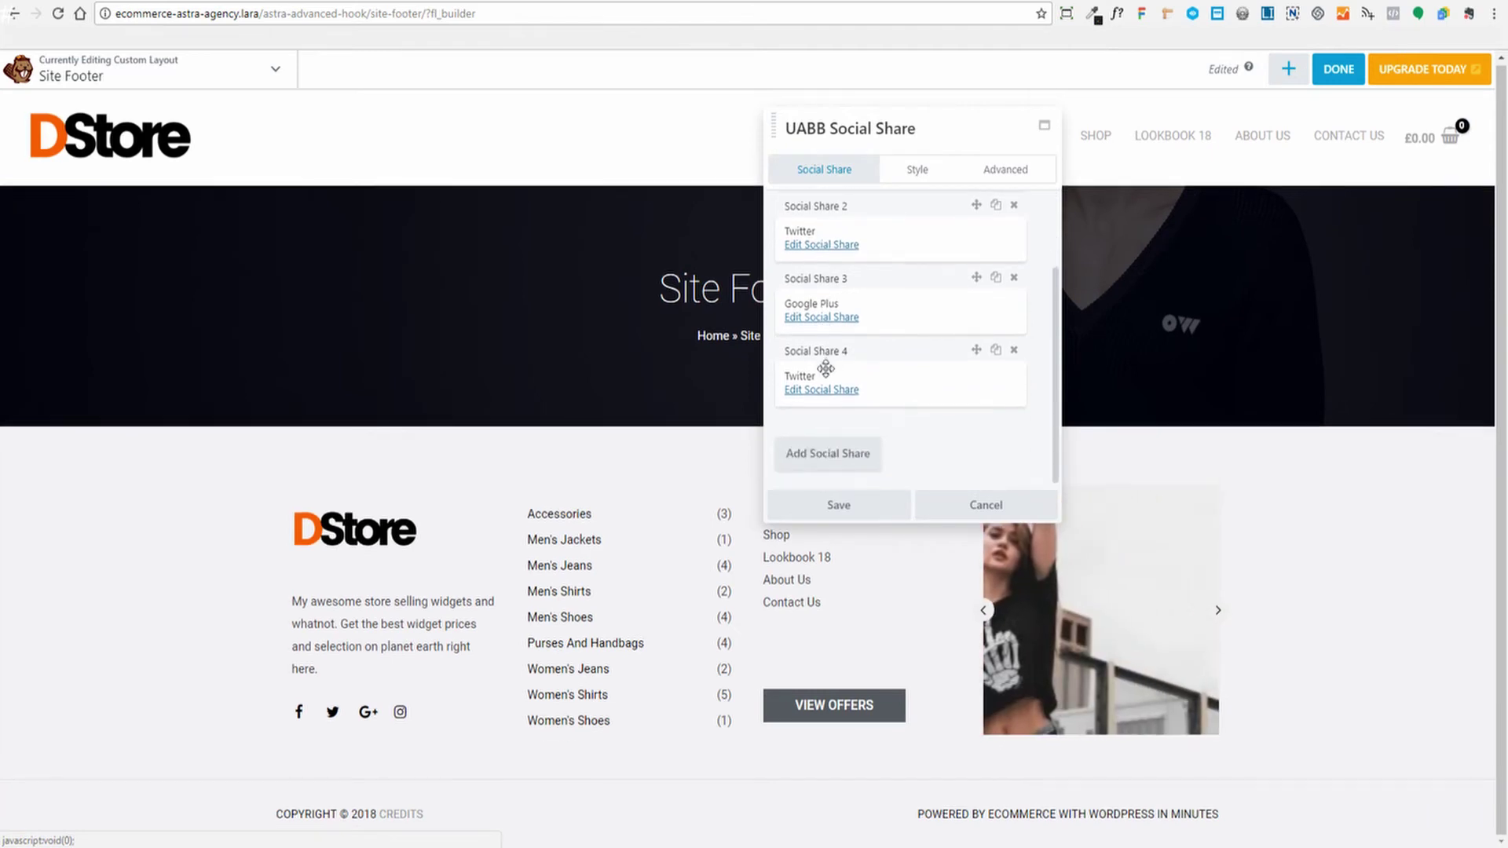
pyautogui.scroll(2, 826, 371)
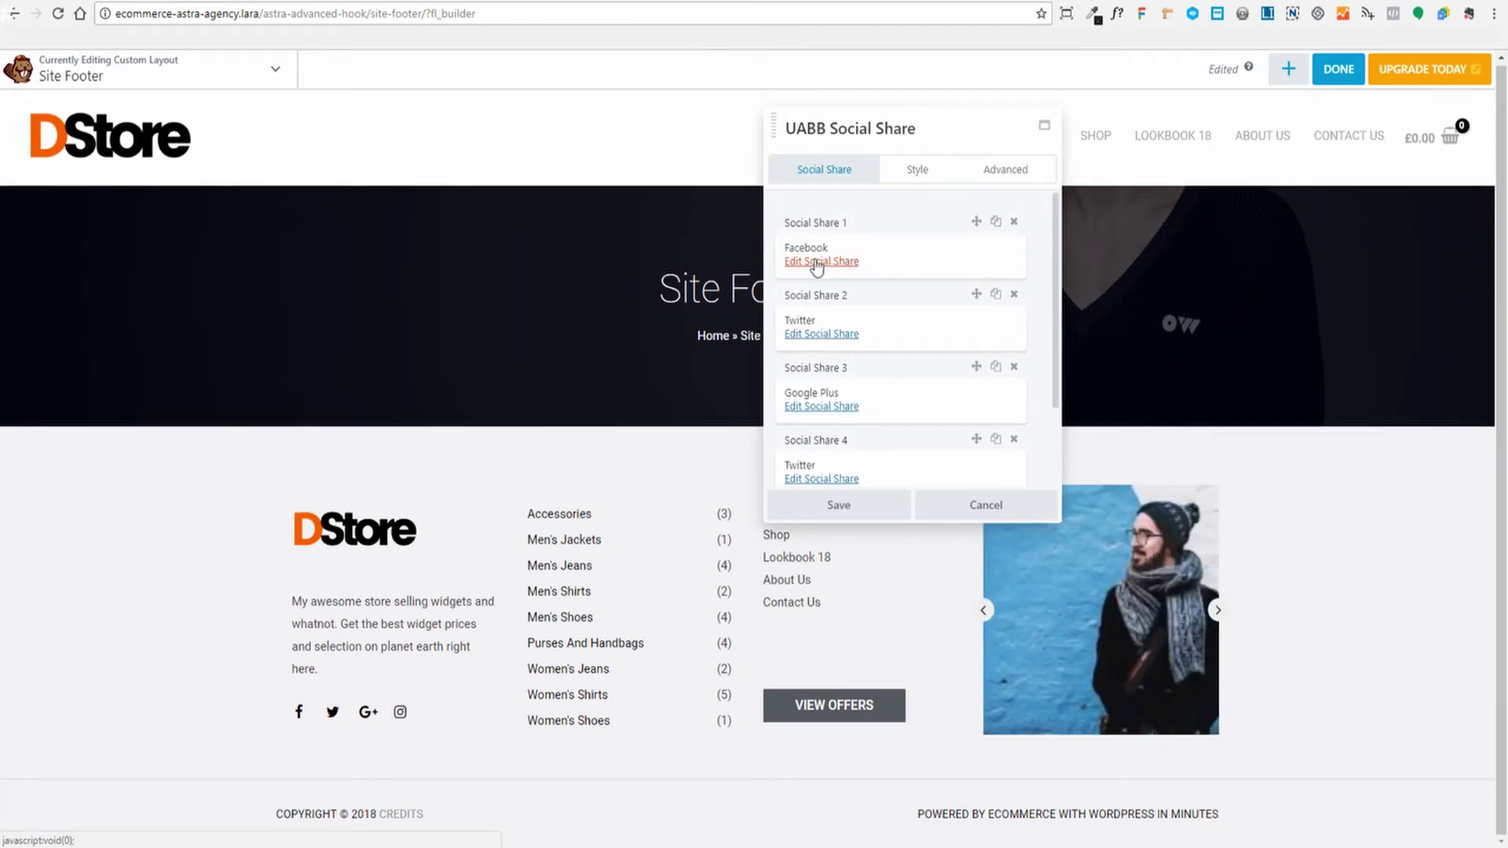
pyautogui.scroll(-2, 855, 289)
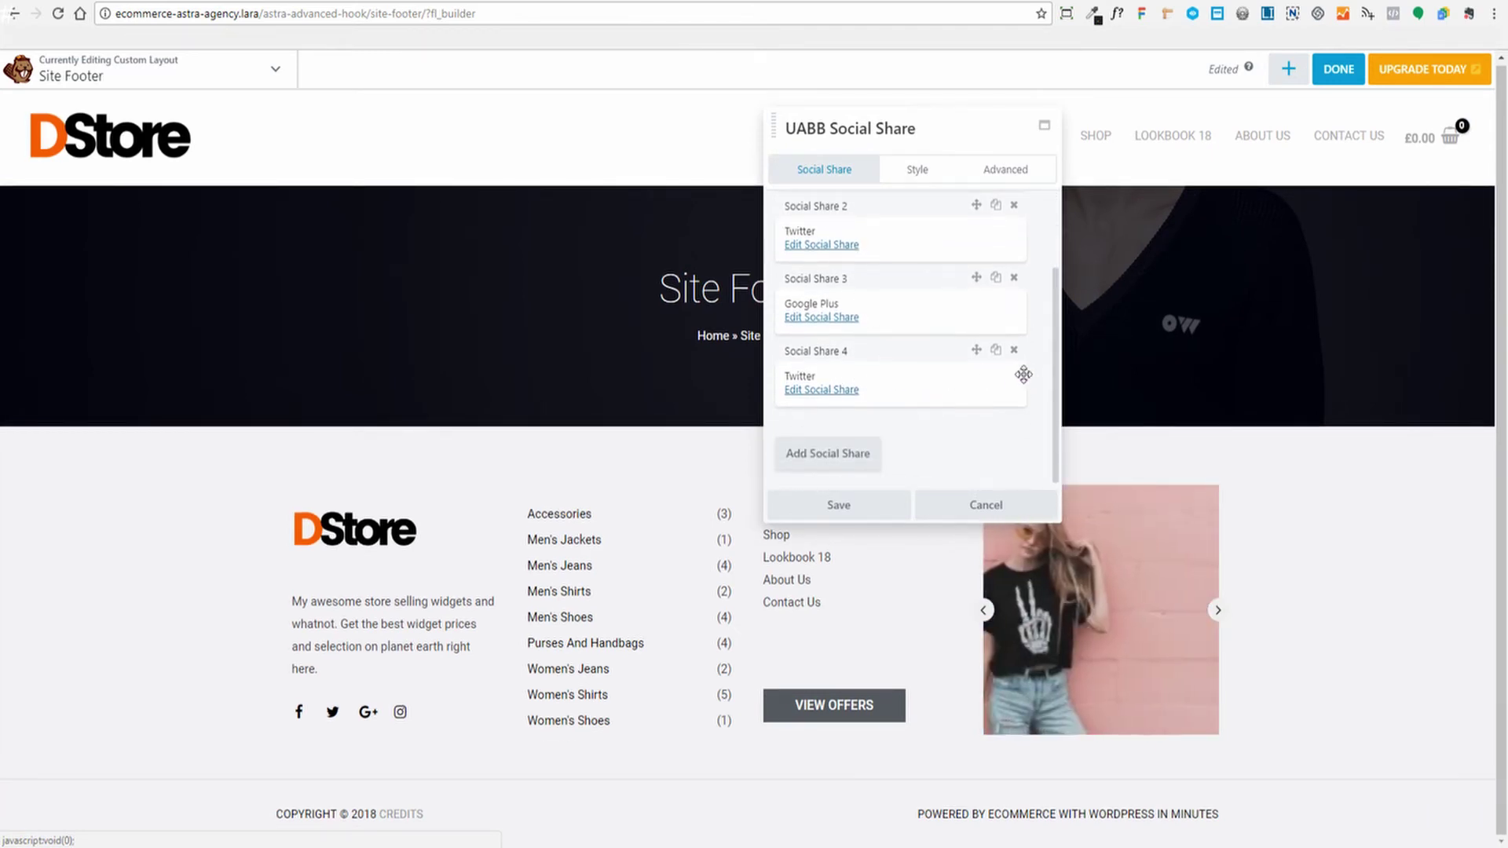
pyautogui.scroll(2, 1012, 369)
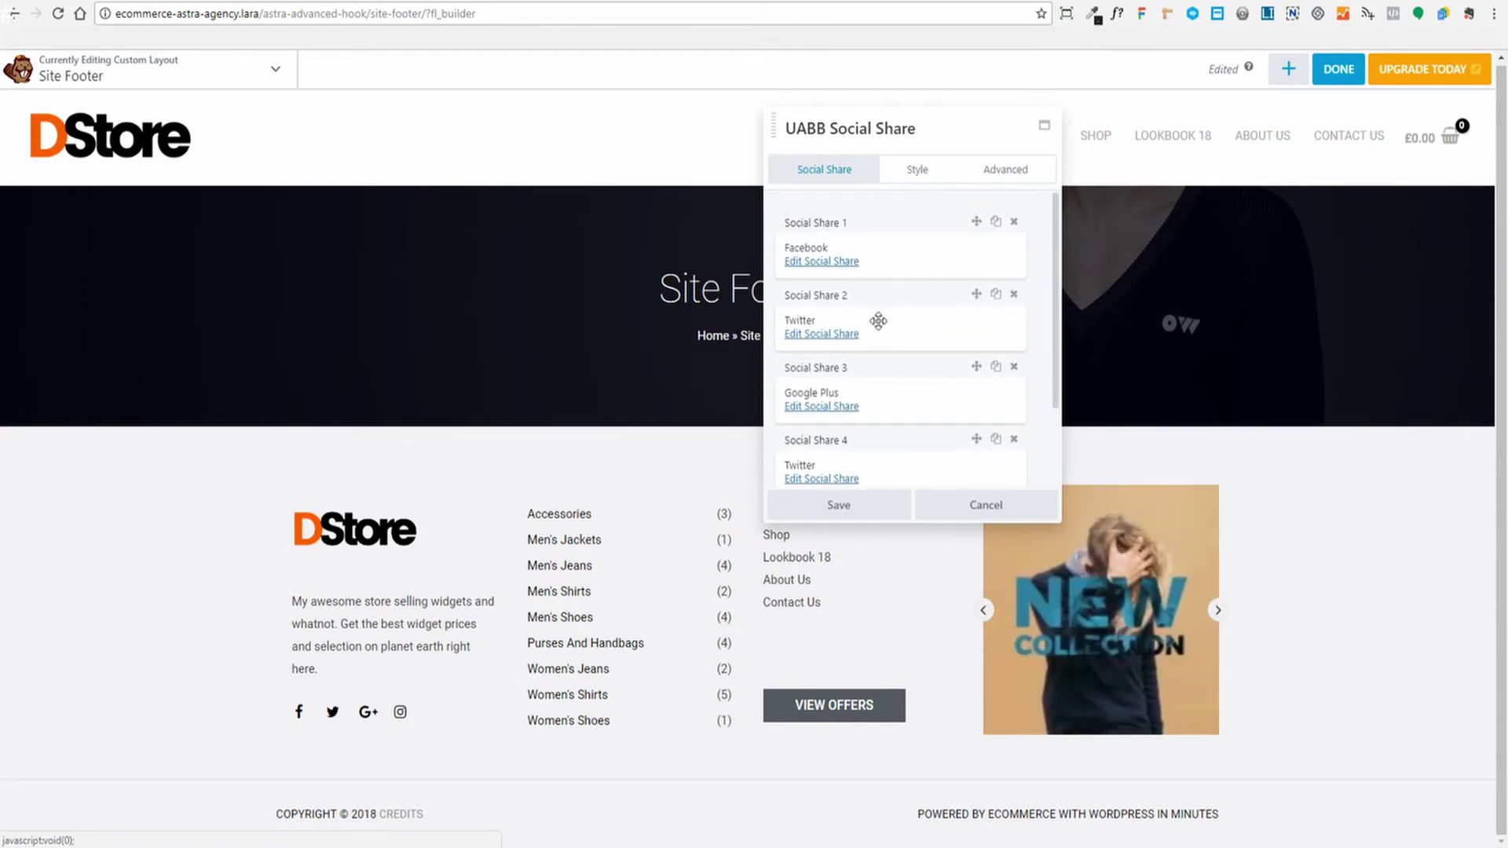
pyautogui.click(851, 275)
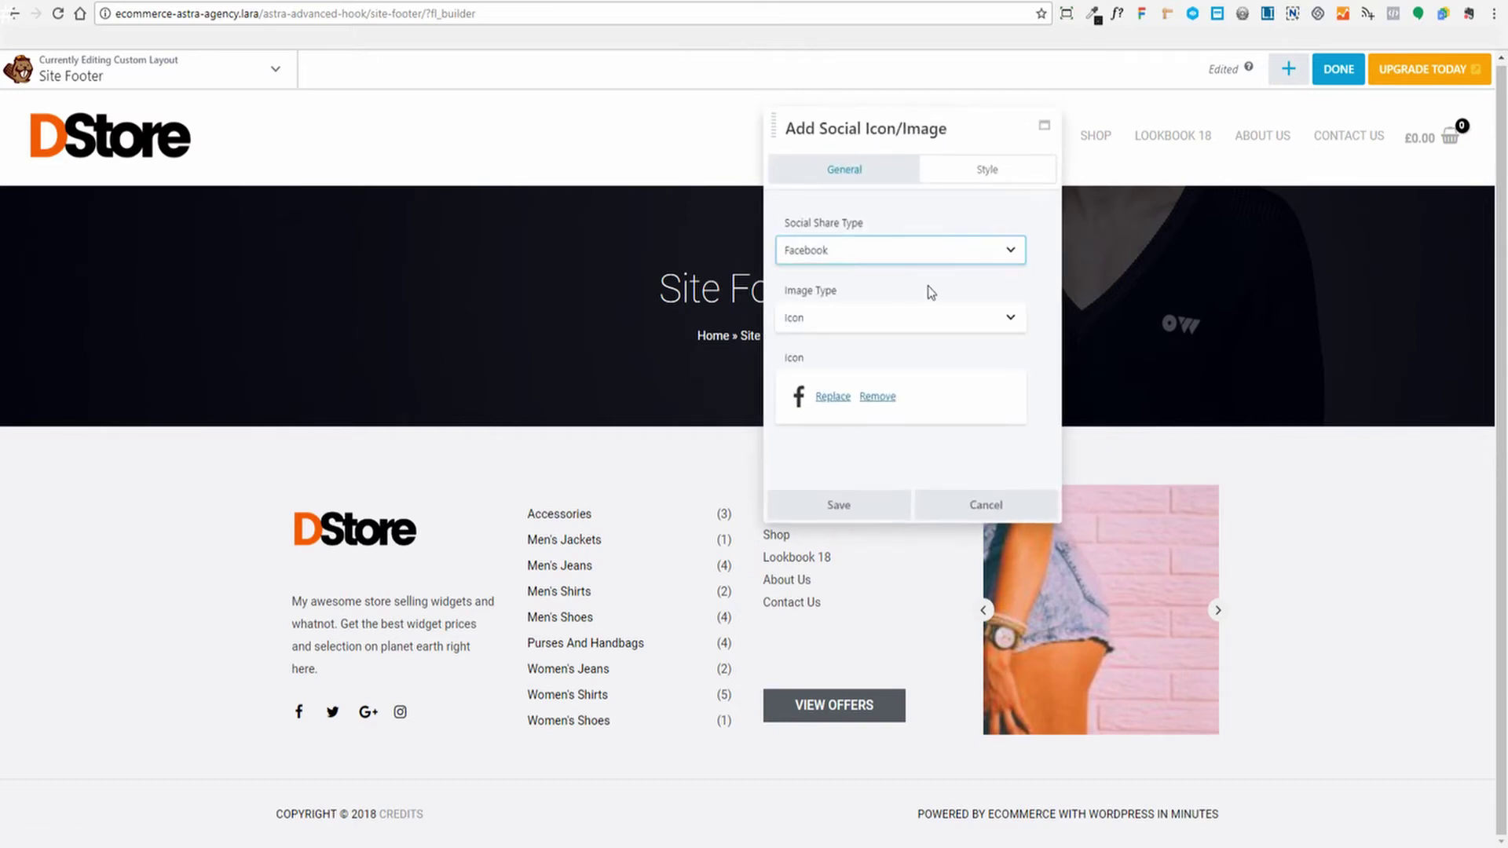
# Keep the share's network as Facebook and its image type as Icon, check the Style colours, and save
pyautogui.click(1010, 254)
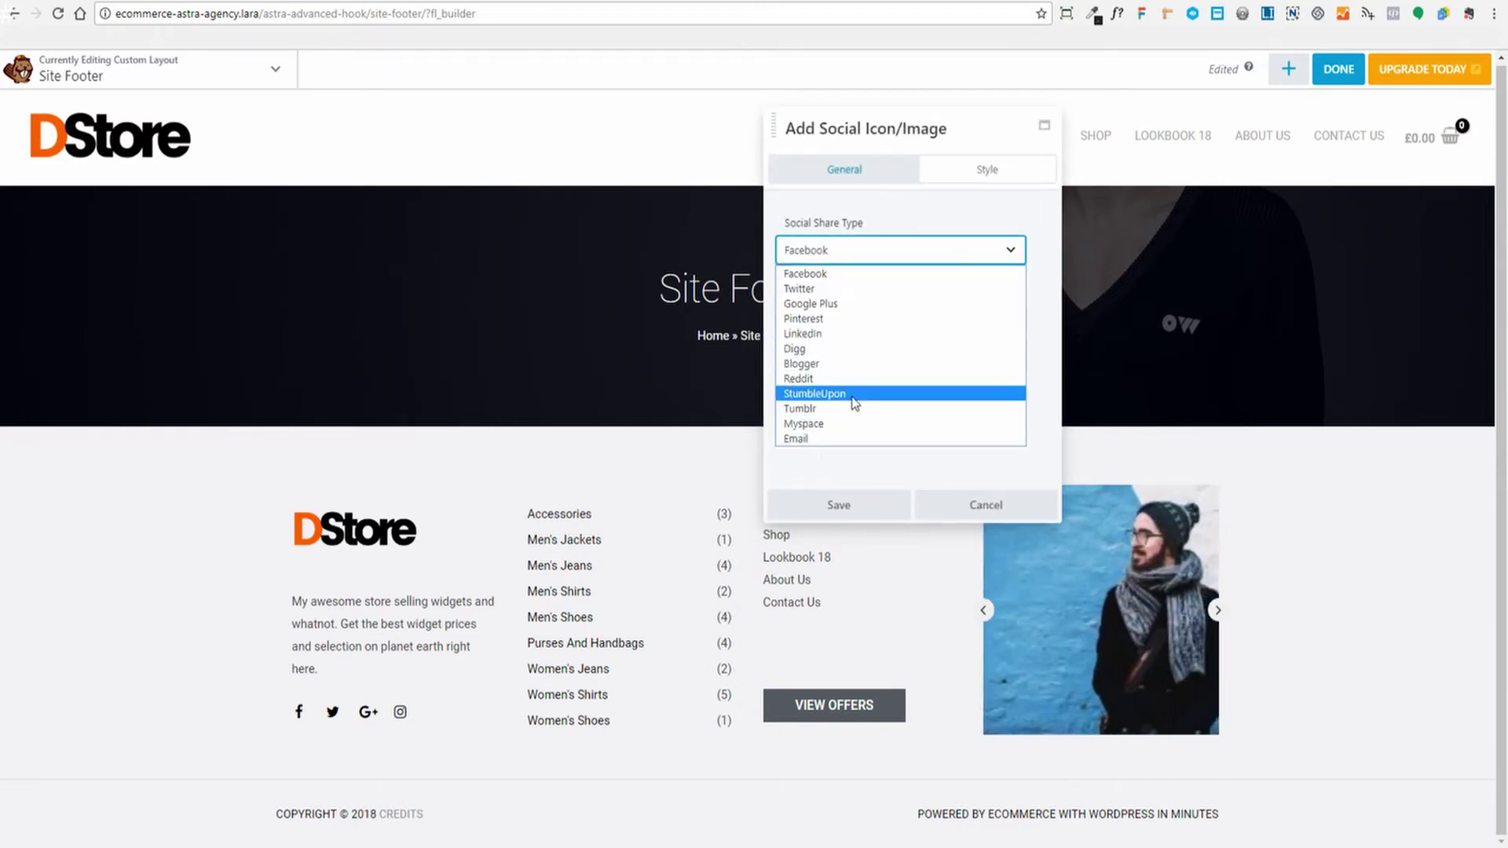
pyautogui.click(1044, 201)
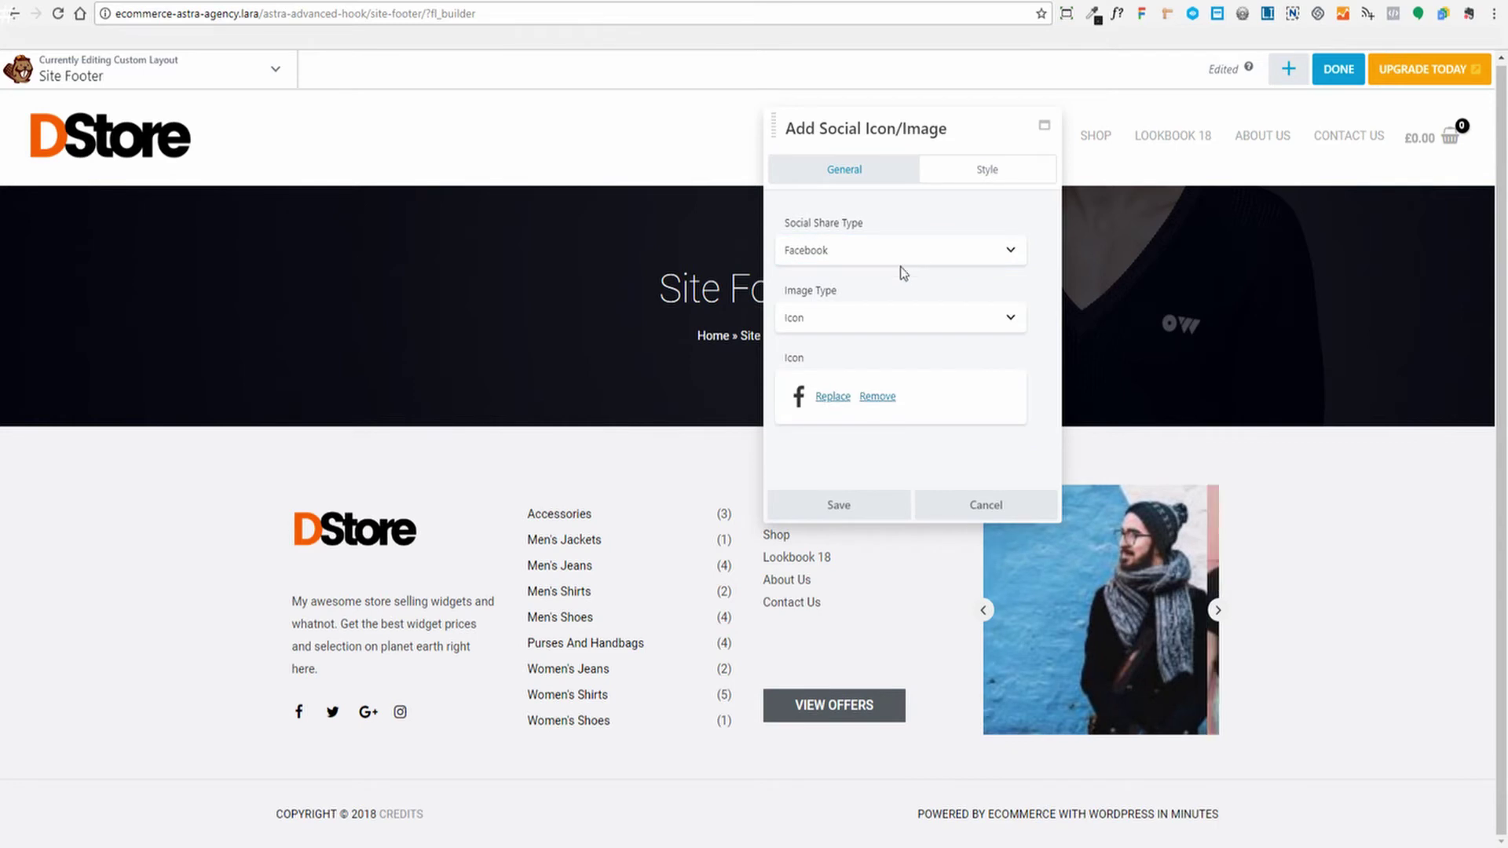
pyautogui.click(1010, 317)
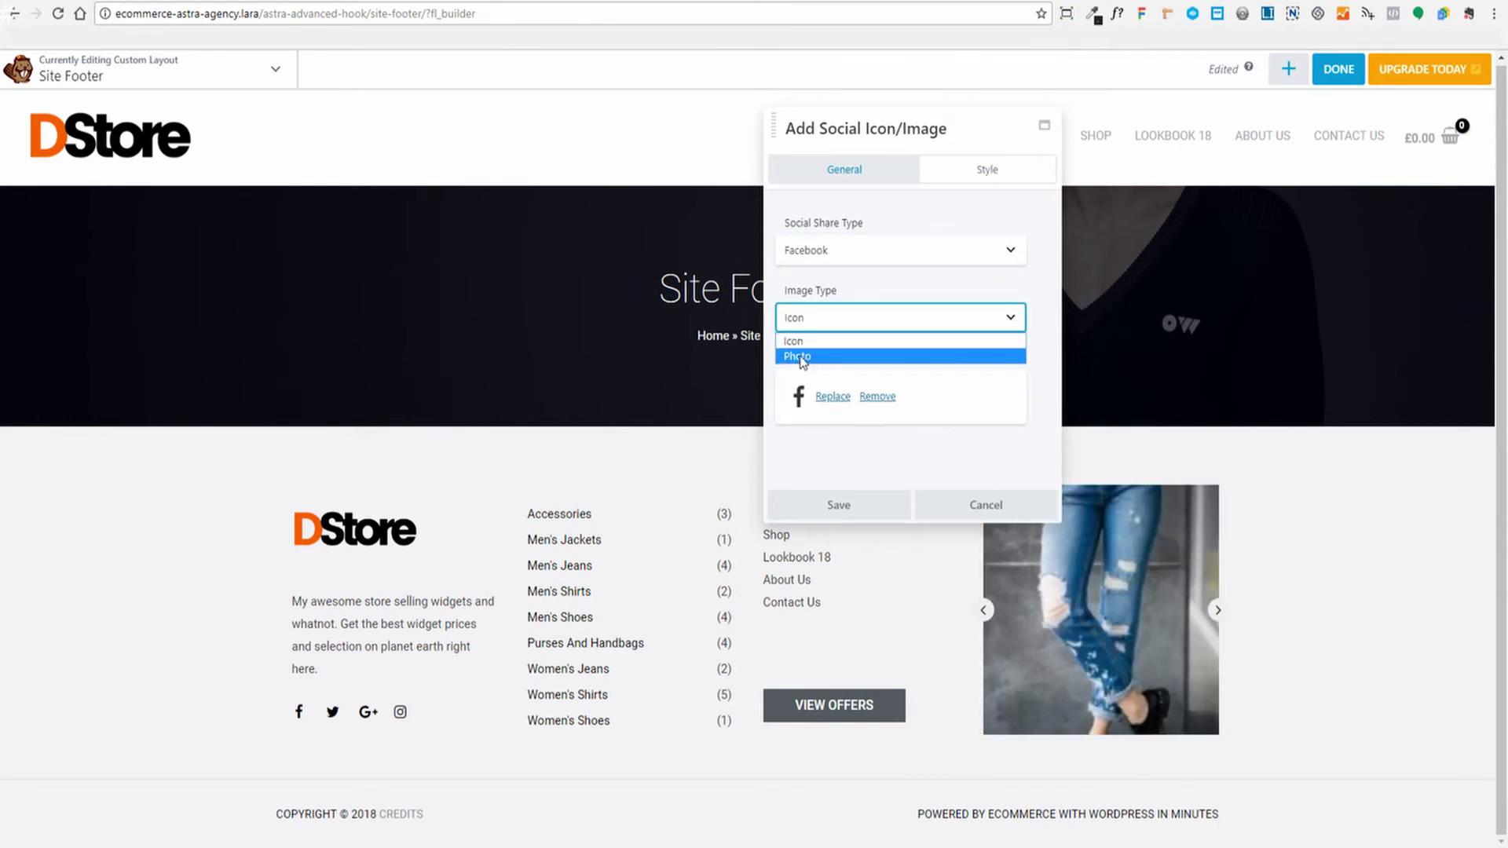
pyautogui.click(947, 280)
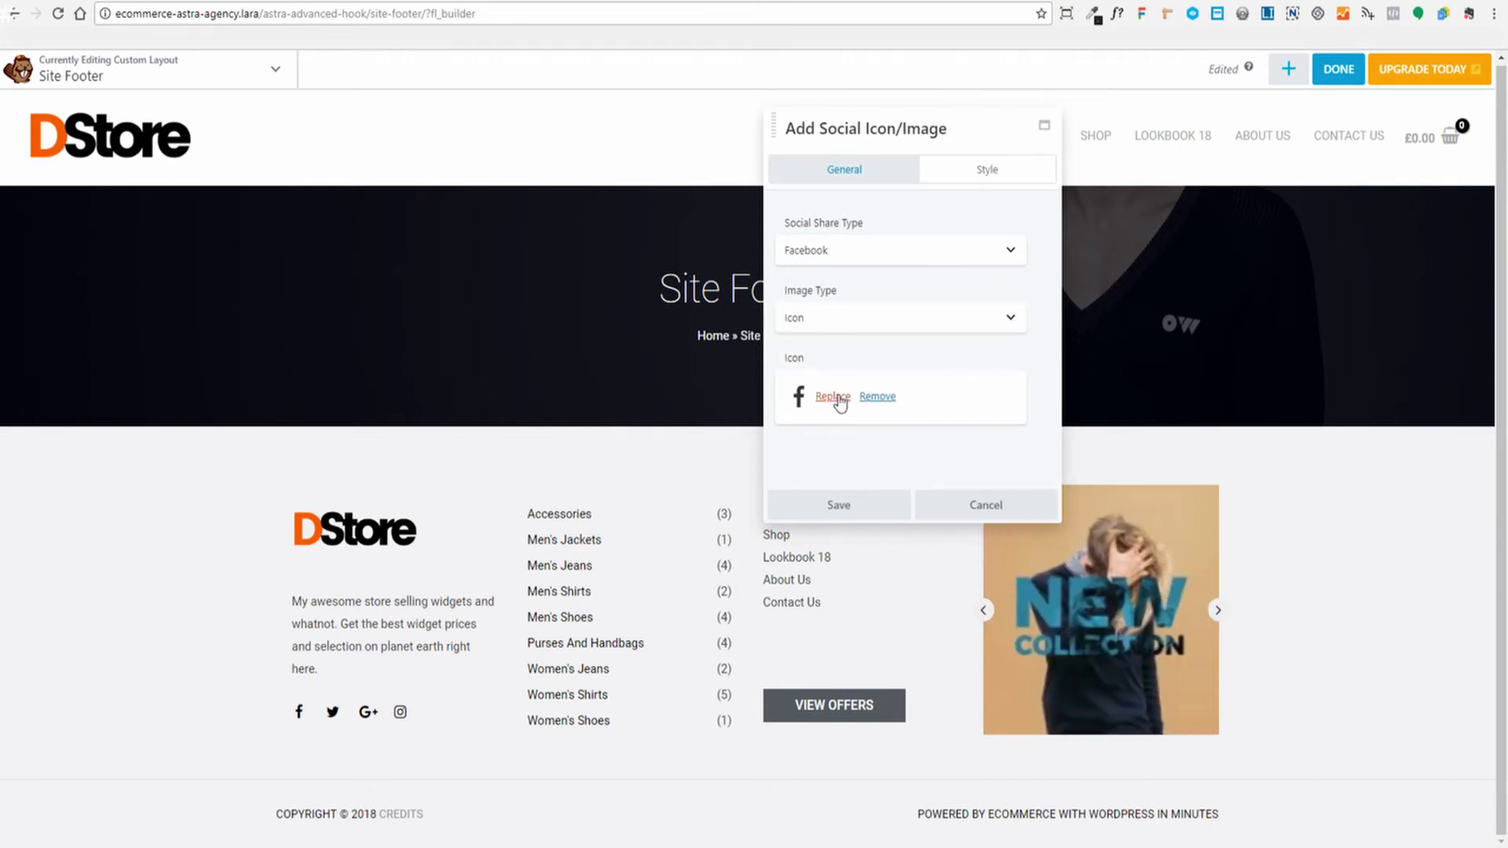
pyautogui.click(1013, 169)
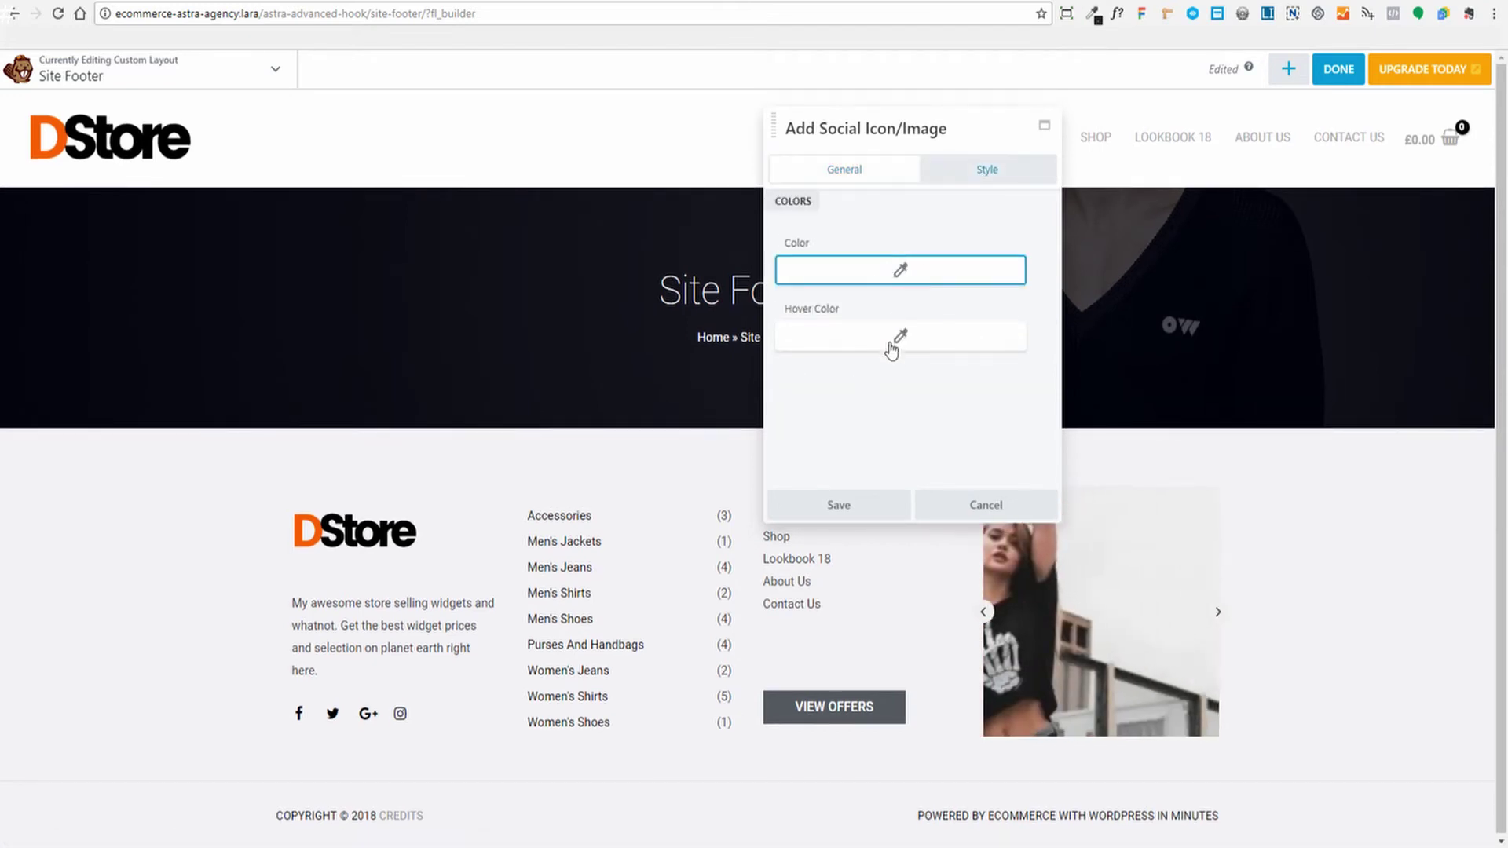
pyautogui.click(857, 176)
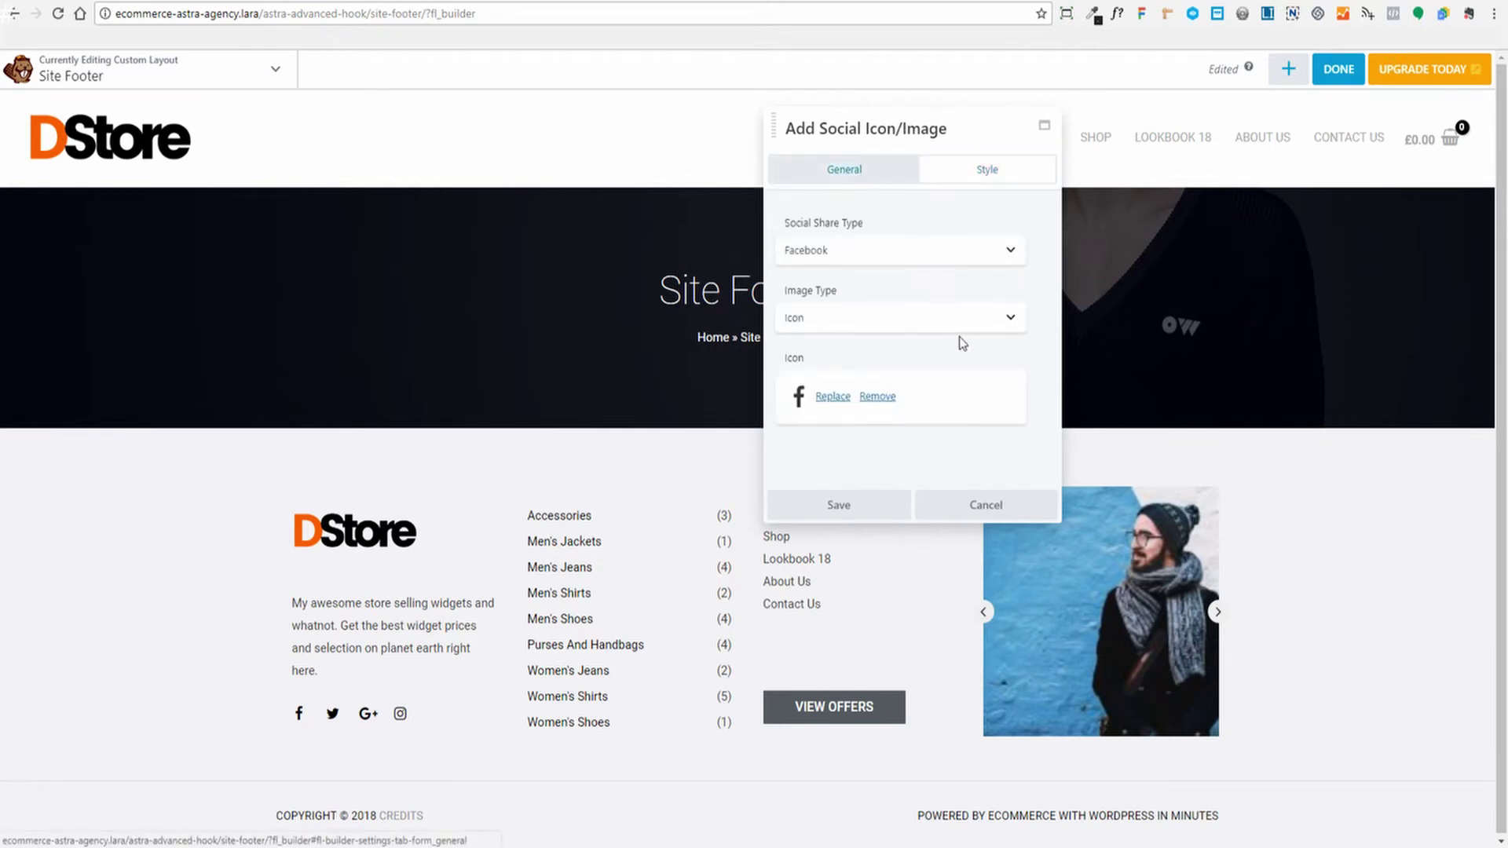
pyautogui.click(839, 505)
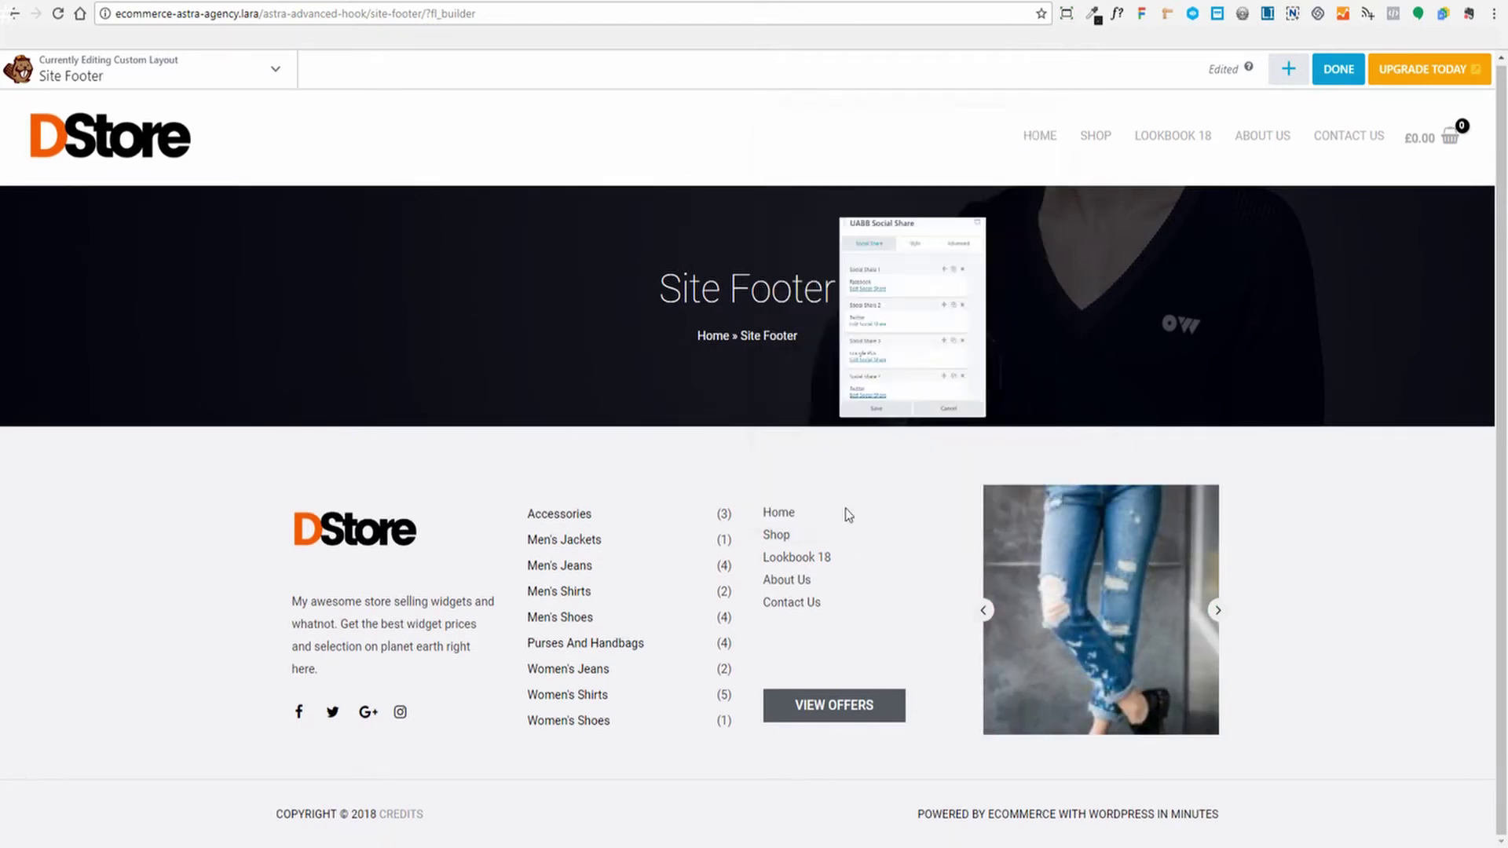
# Look over the Facebook, Twitter, Google Plus and Twitter shares, then save the Social Share module
pyautogui.scroll(-2, 868, 266)
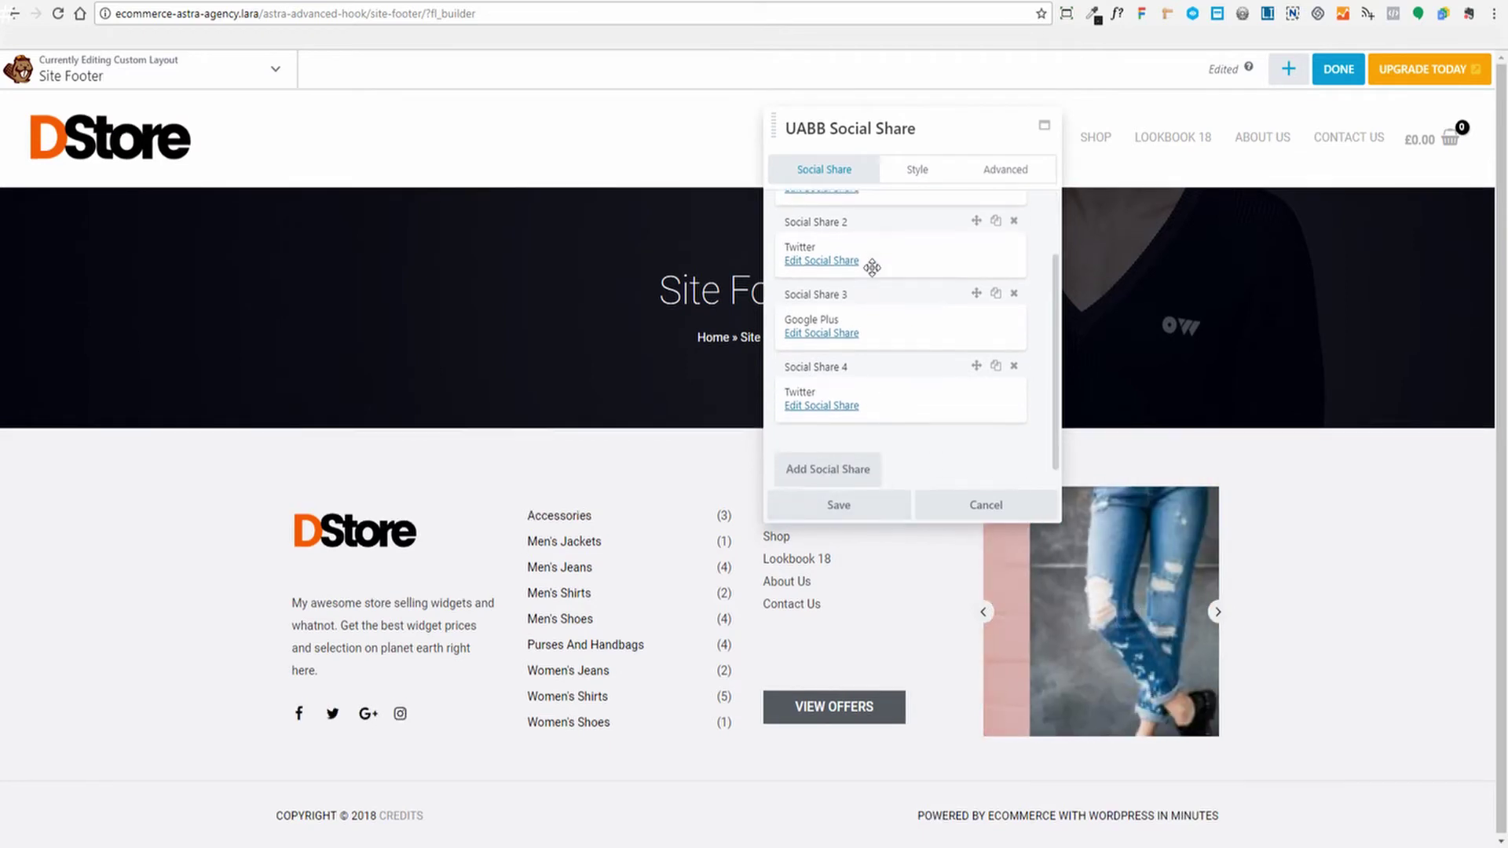
pyautogui.scroll(2, 855, 303)
pyautogui.scroll(-2, 880, 346)
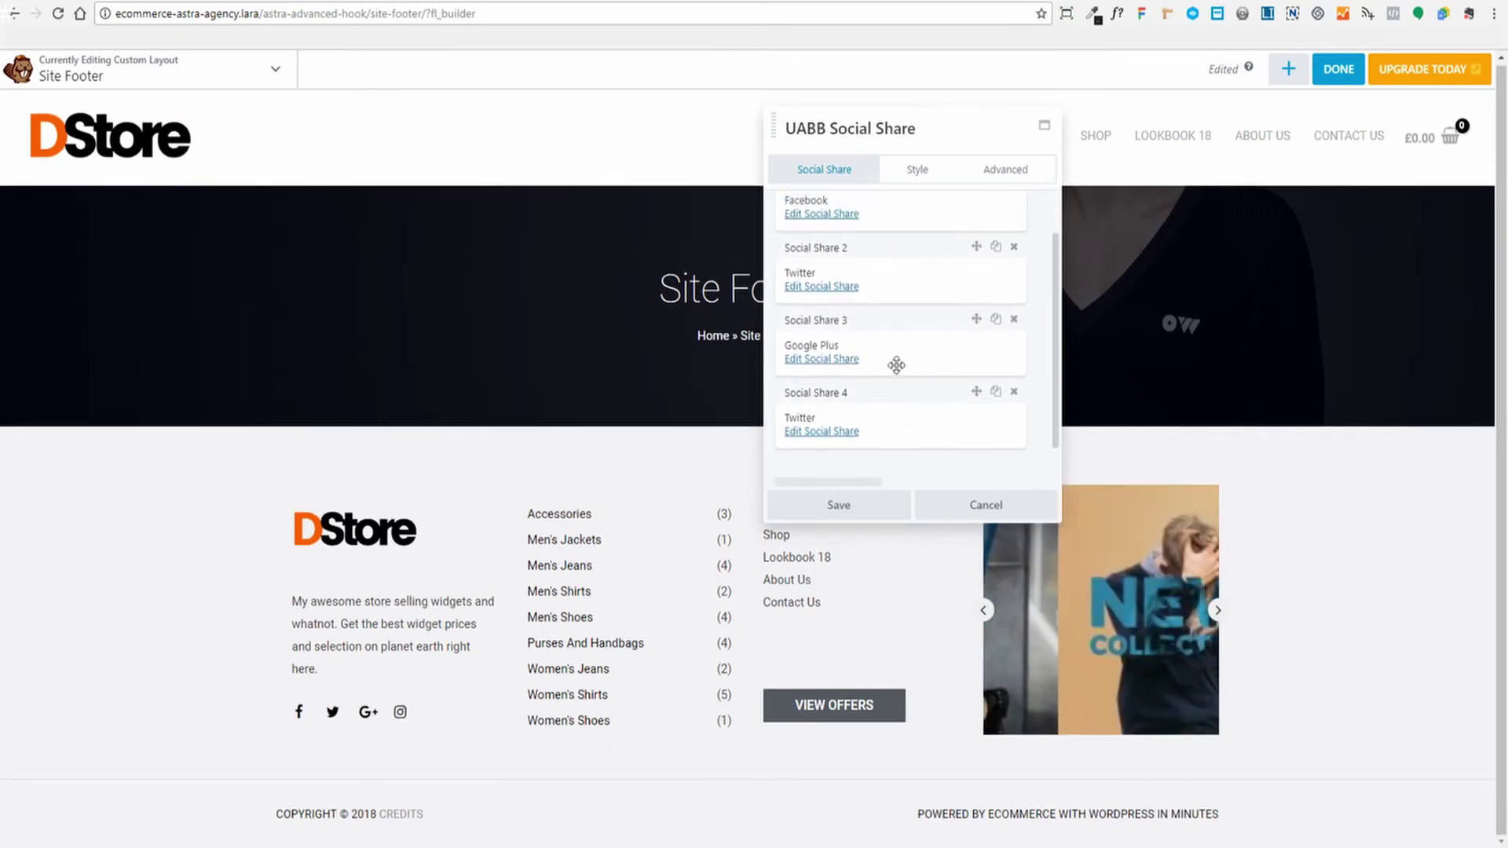
pyautogui.scroll(2, 922, 279)
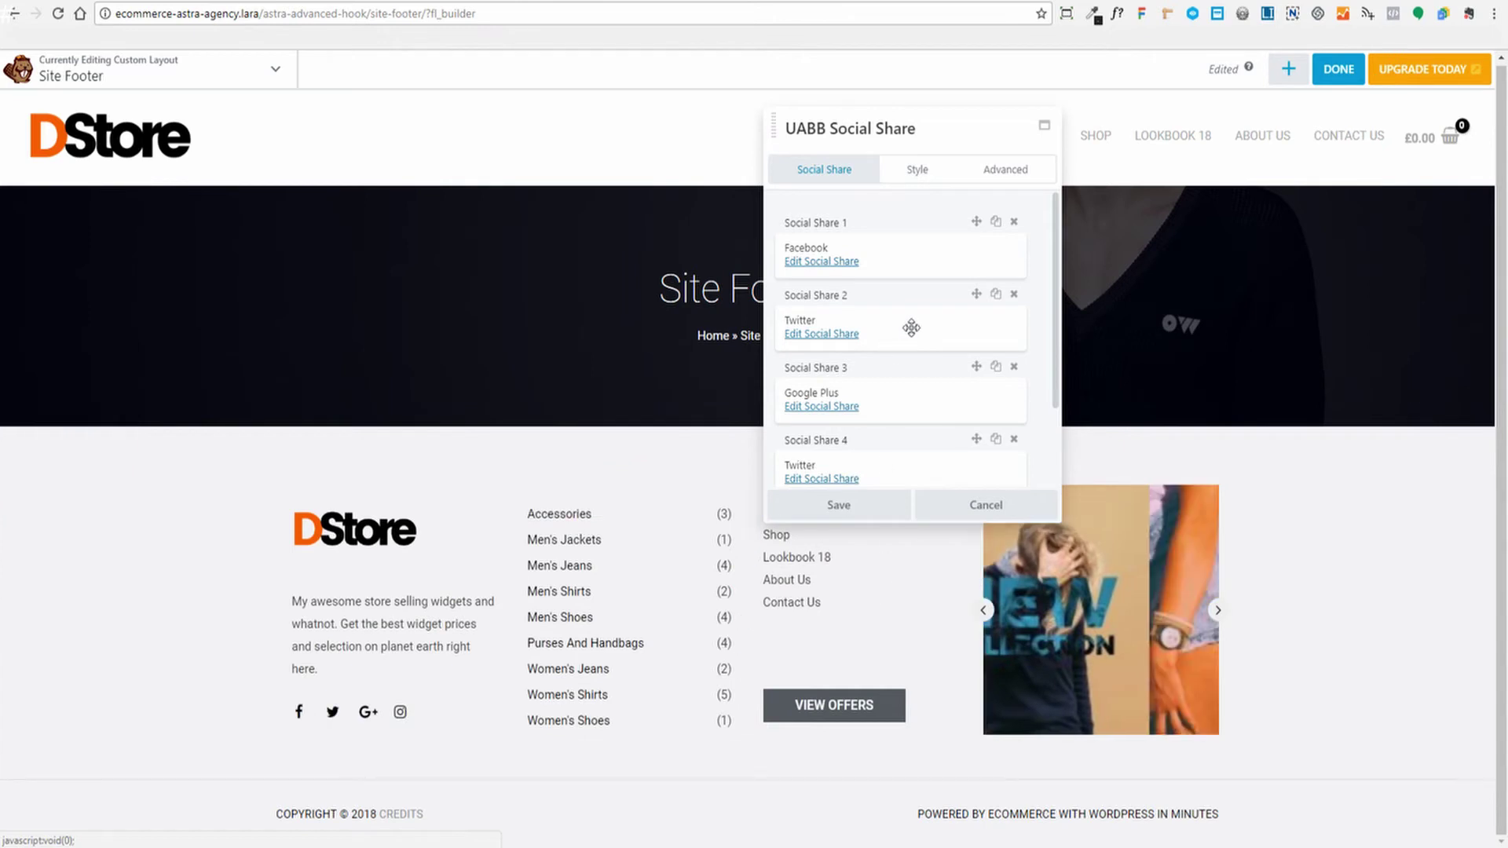
pyautogui.scroll(-2, 904, 347)
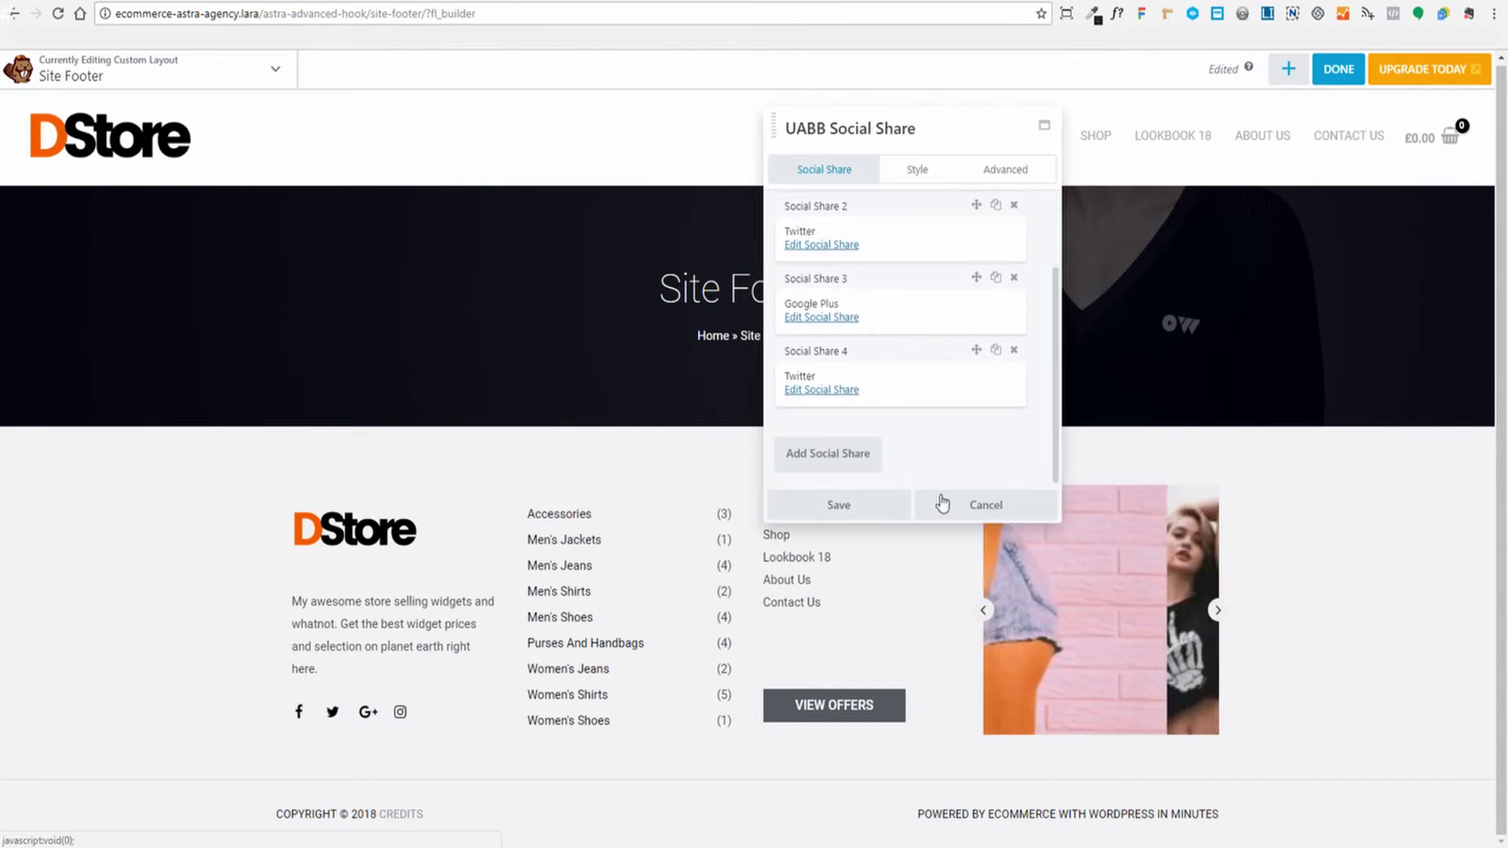
pyautogui.scroll(2, 835, 243)
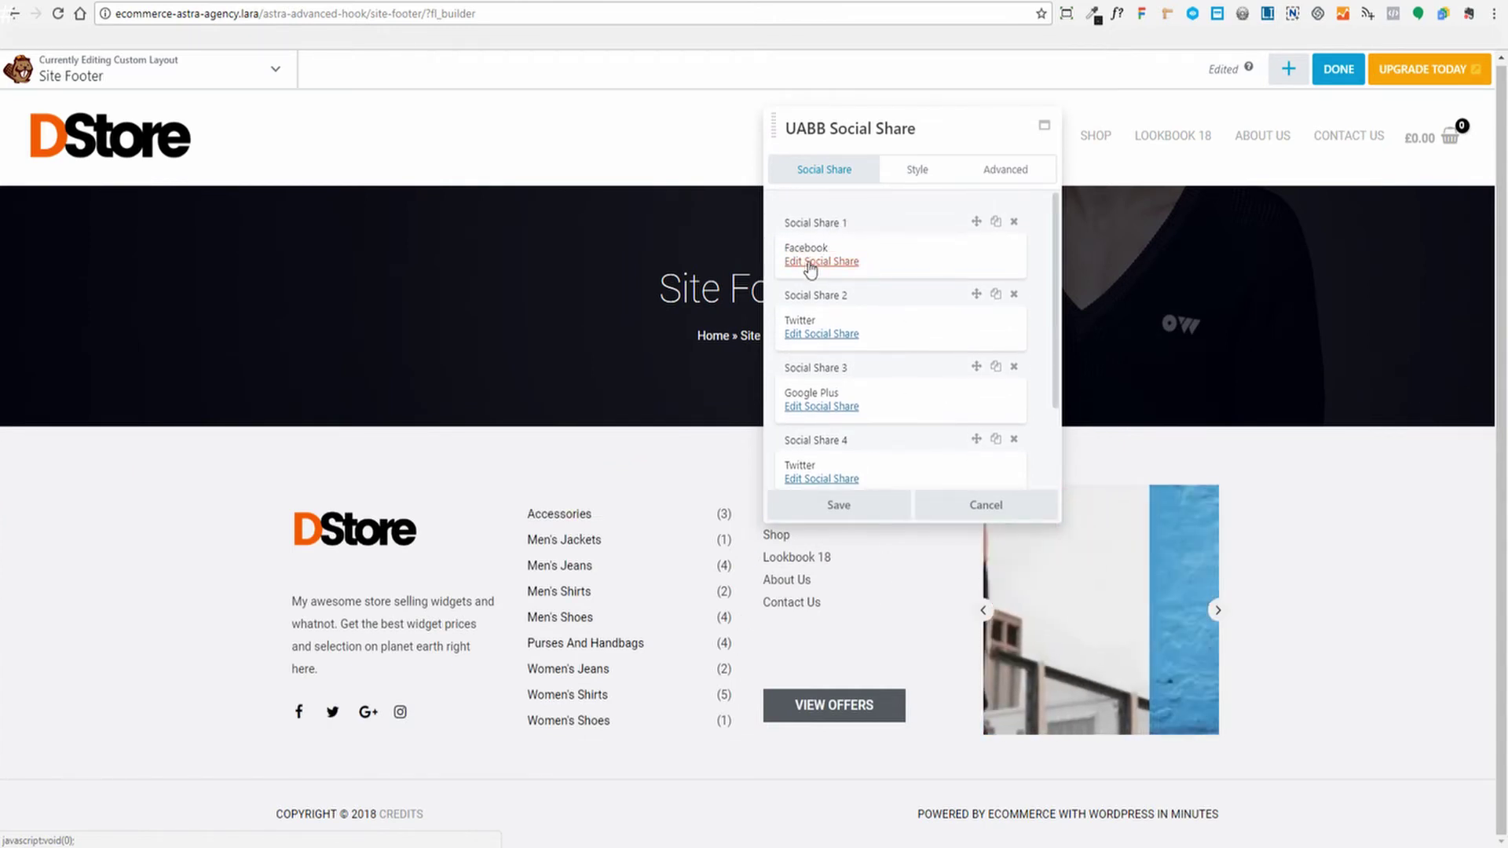
pyautogui.click(838, 506)
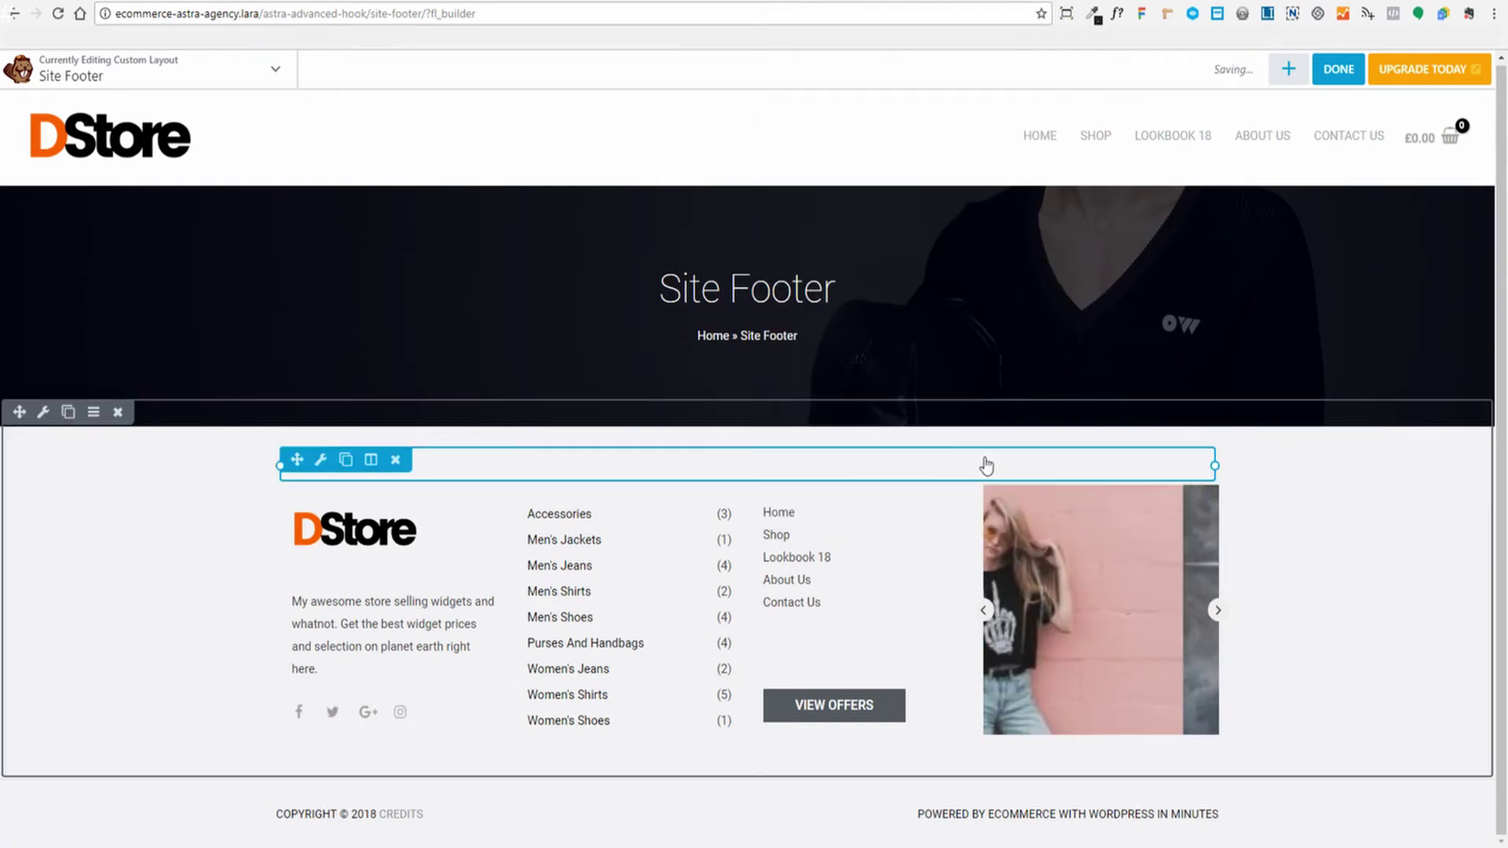
# Enter 'Shop' as the title of the footer's product categories widget
pyautogui.click(622, 579)
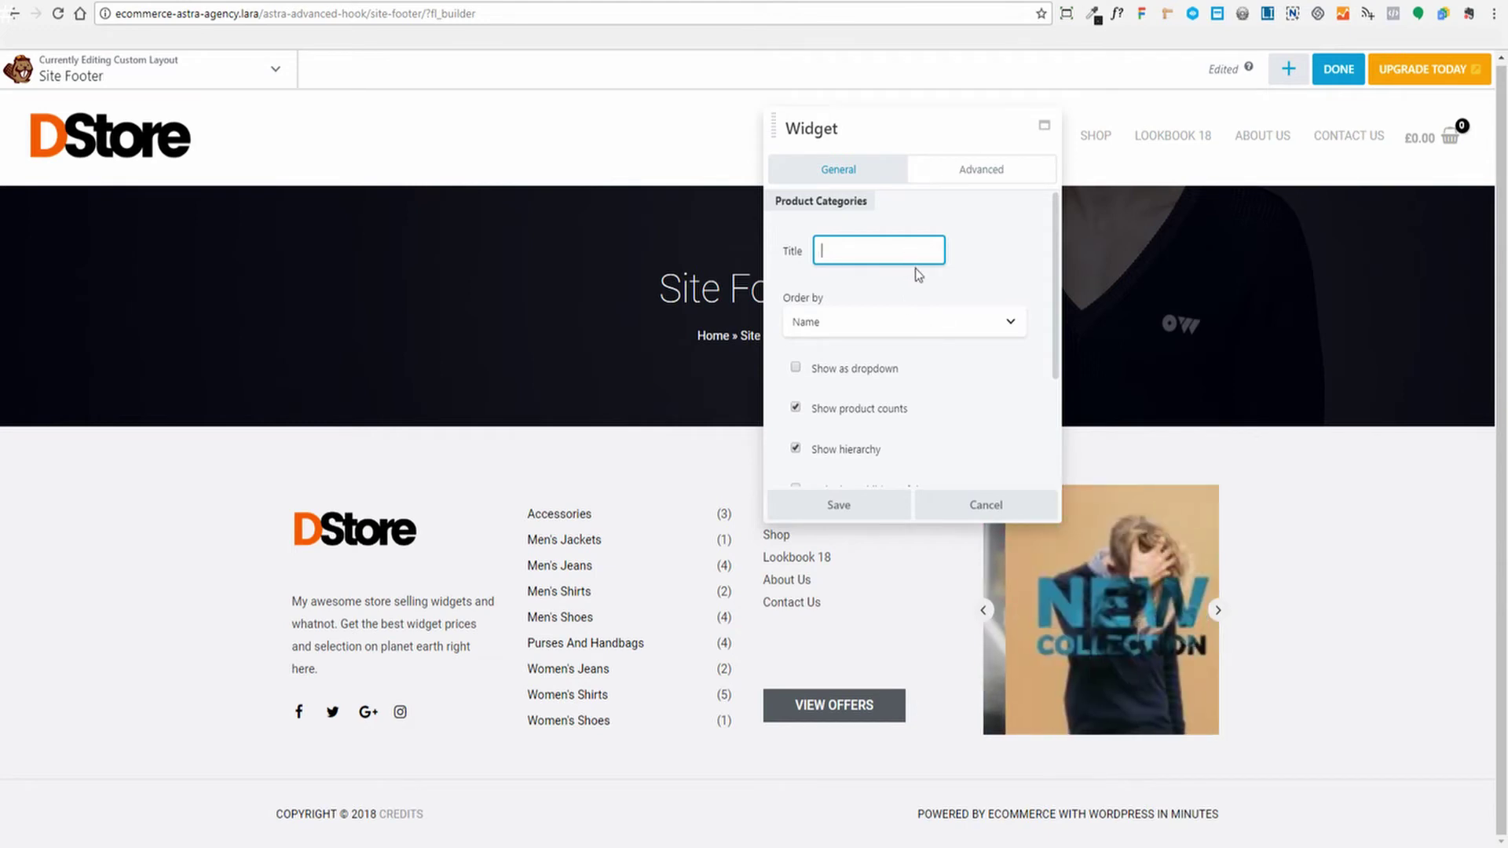
pyautogui.scroll(-2, 992, 251)
pyautogui.scroll(2, 898, 308)
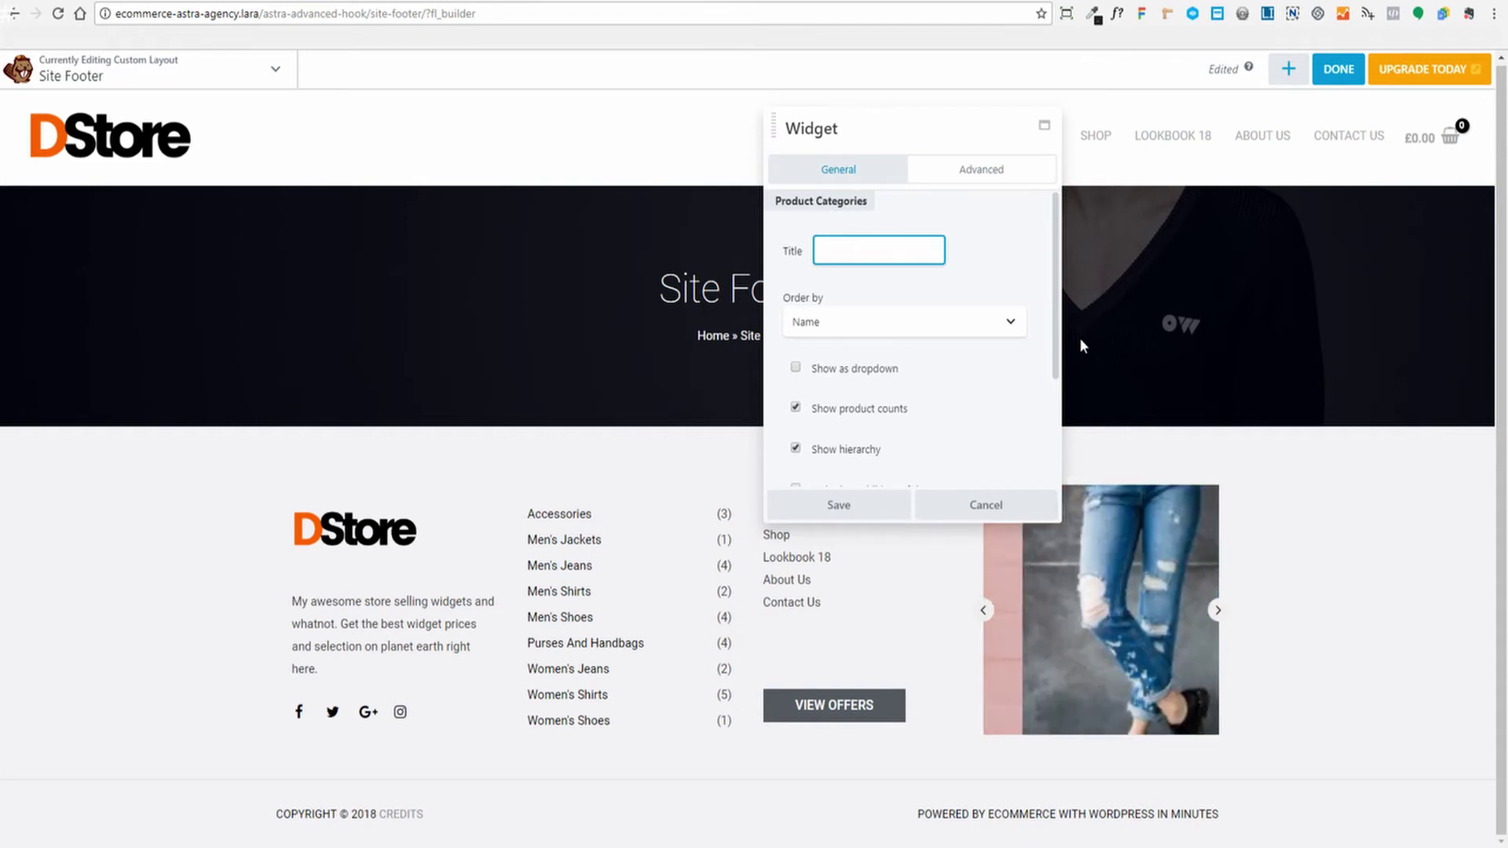
pyautogui.write('Shop')
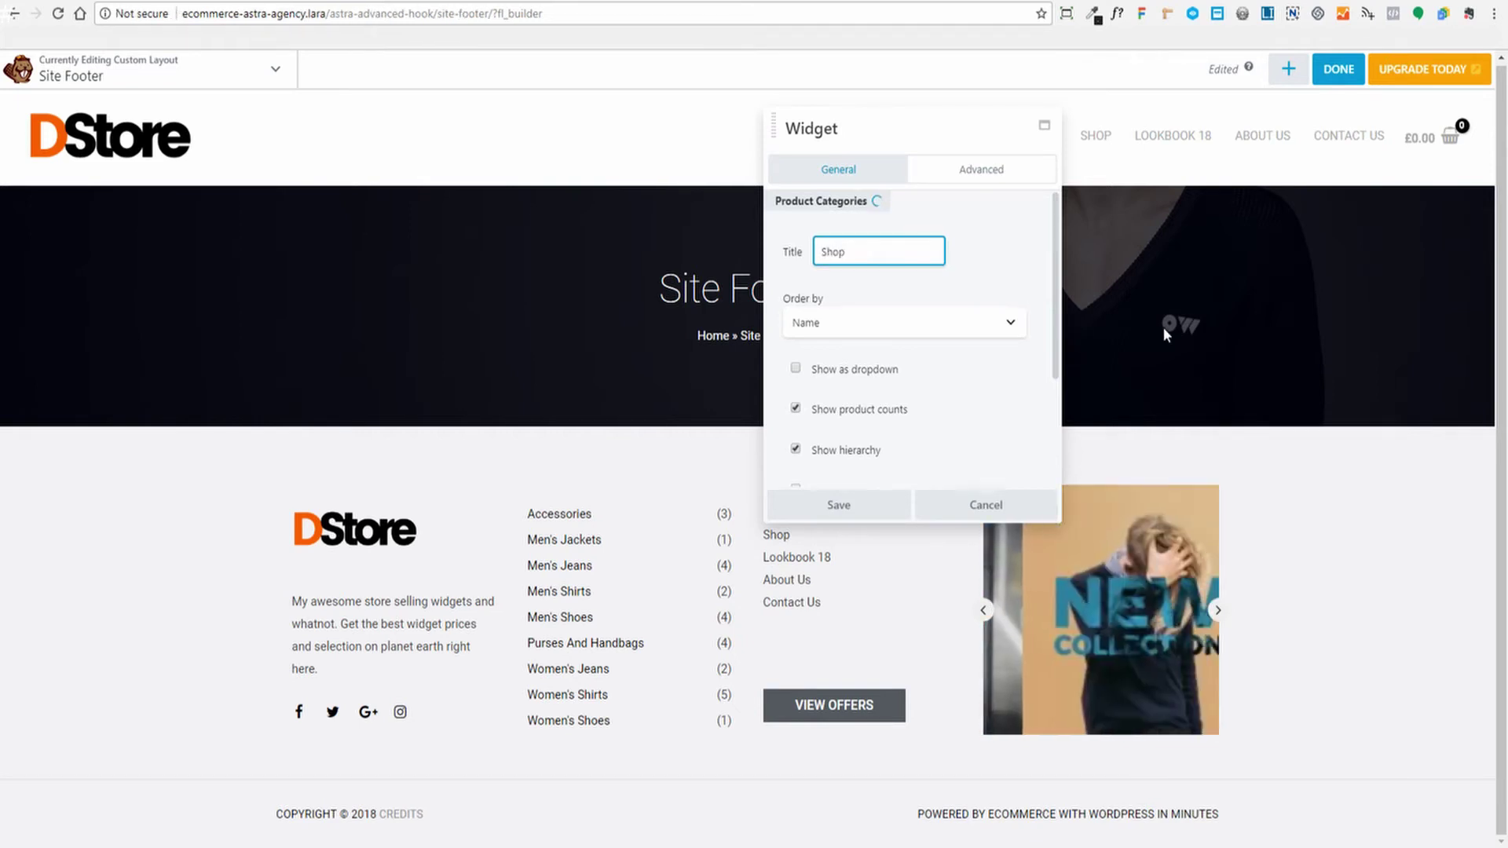
pyautogui.moveTo(972, 144); pyautogui.dragTo(1223, 129)
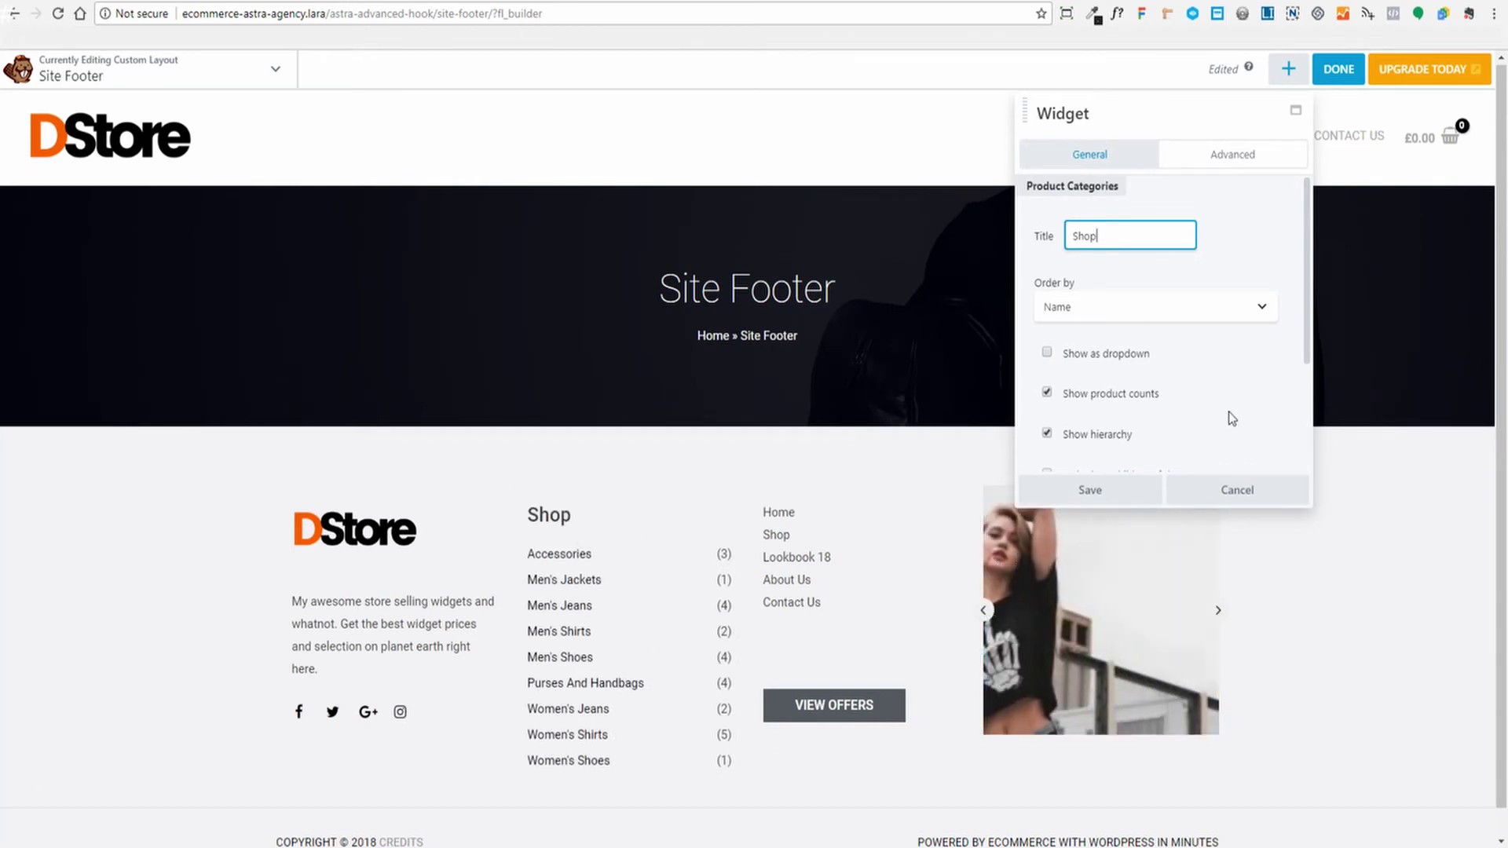
# Keep Name ordering with counts and hierarchy shown, and save the widget
pyautogui.scroll(-2, 1178, 291)
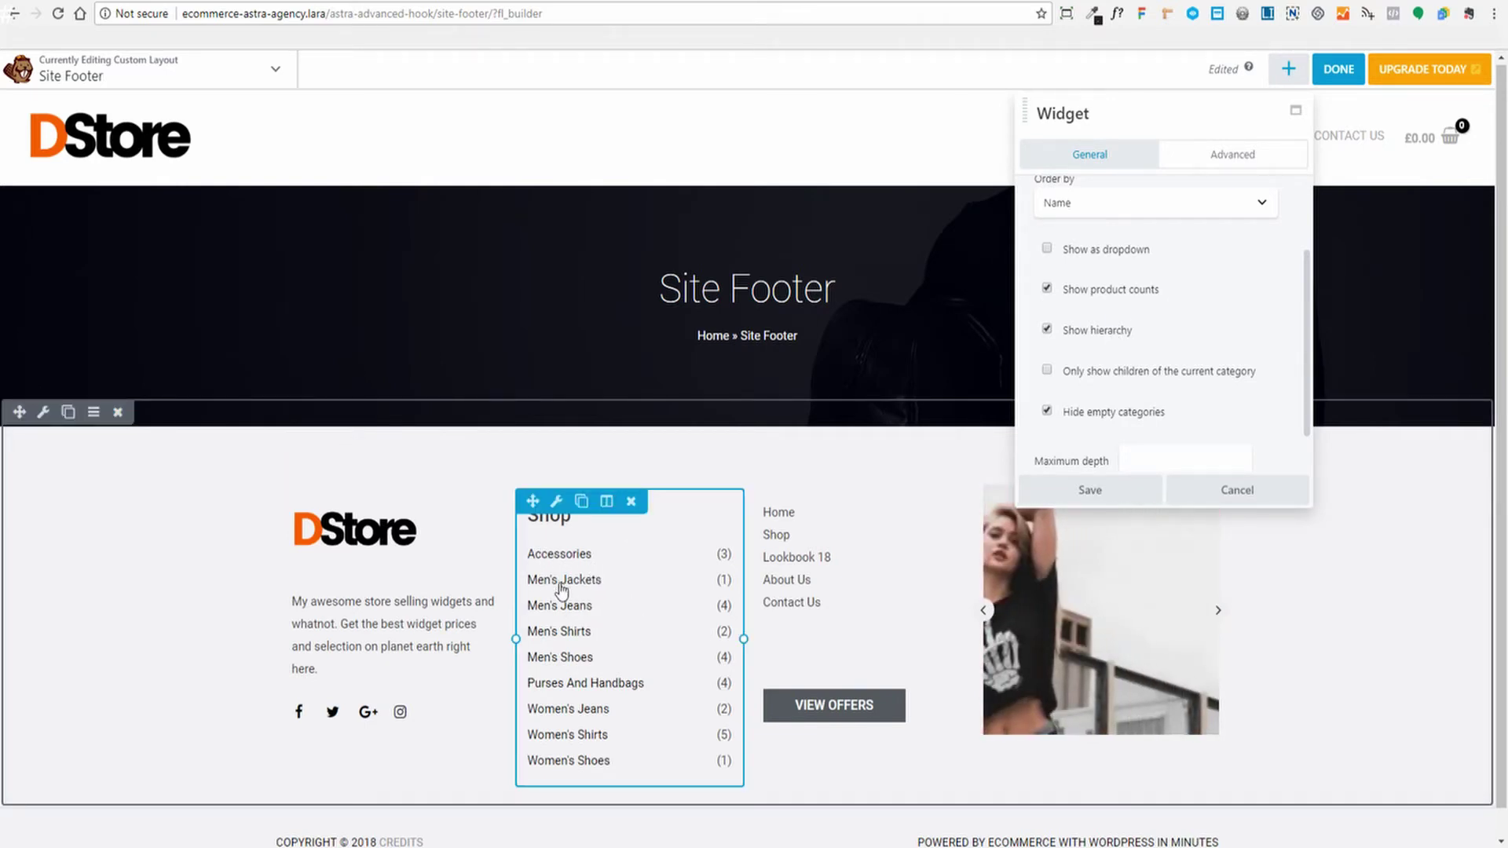
pyautogui.scroll(-2, 1219, 351)
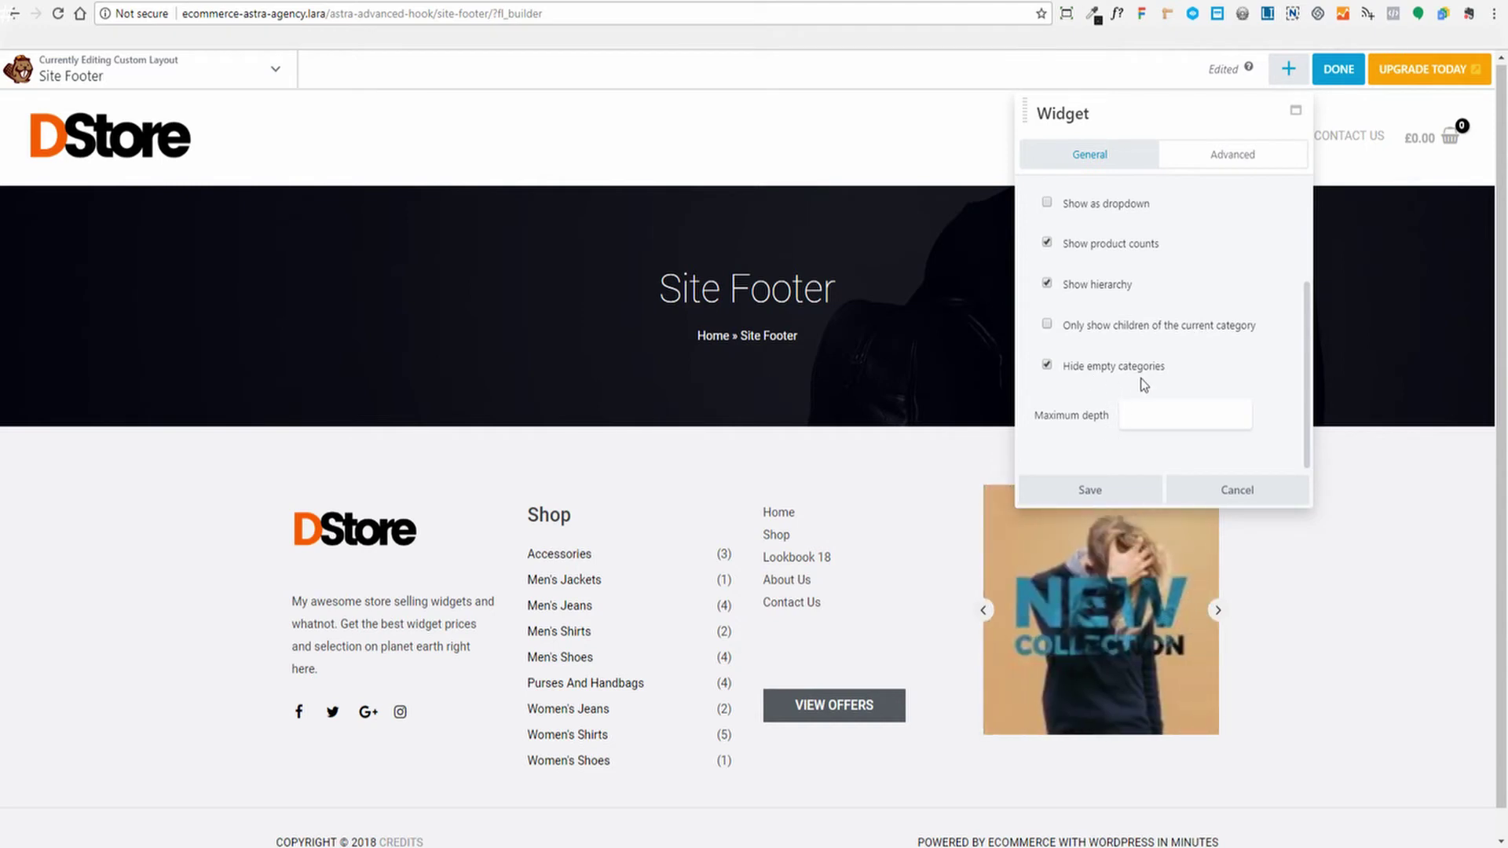
pyautogui.scroll(2, 1092, 384)
pyautogui.scroll(-2, 1091, 385)
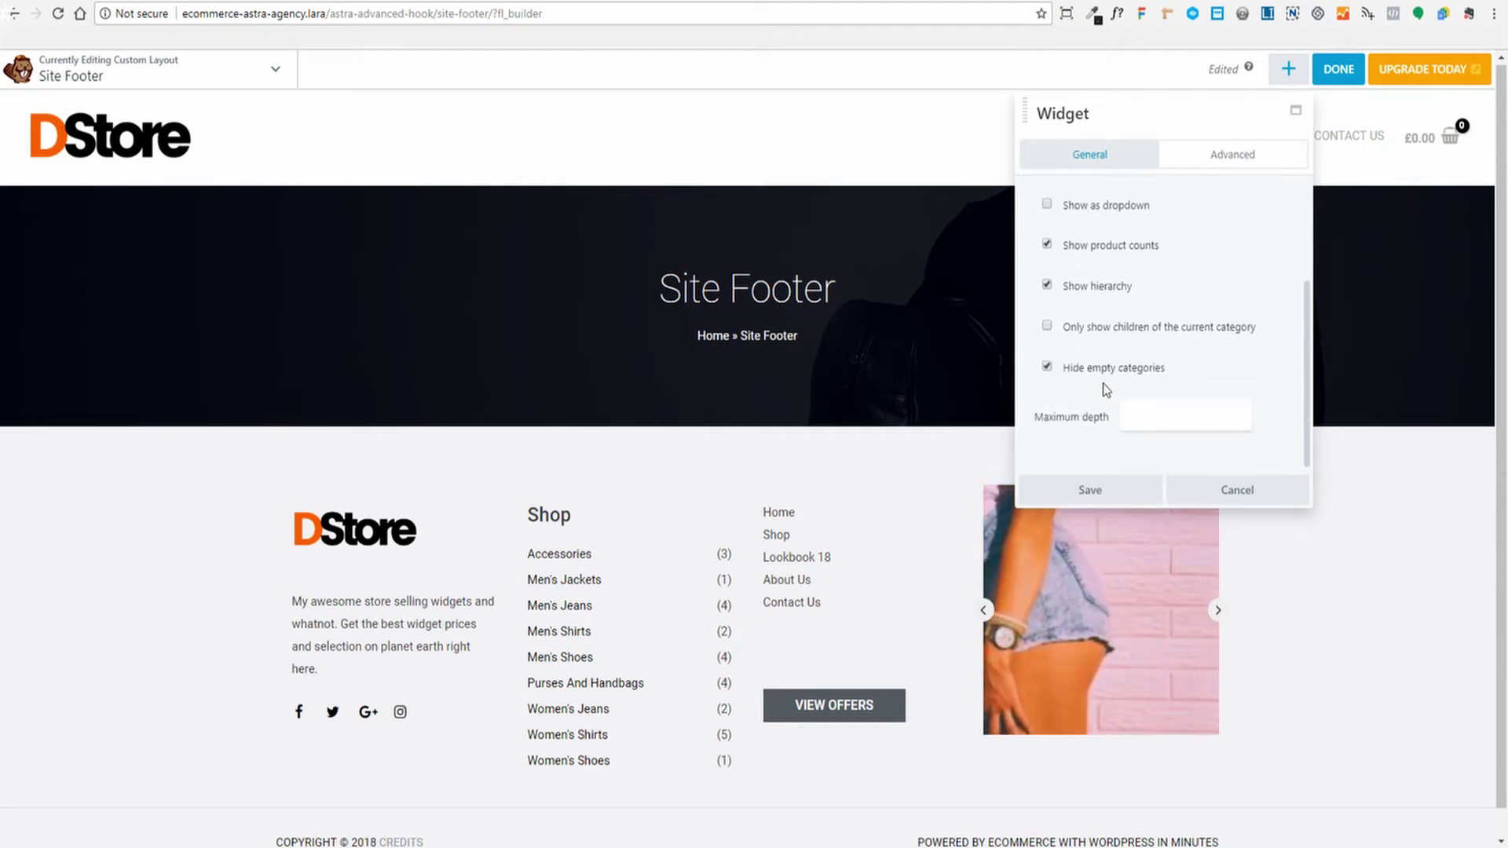
pyautogui.scroll(3, 1104, 386)
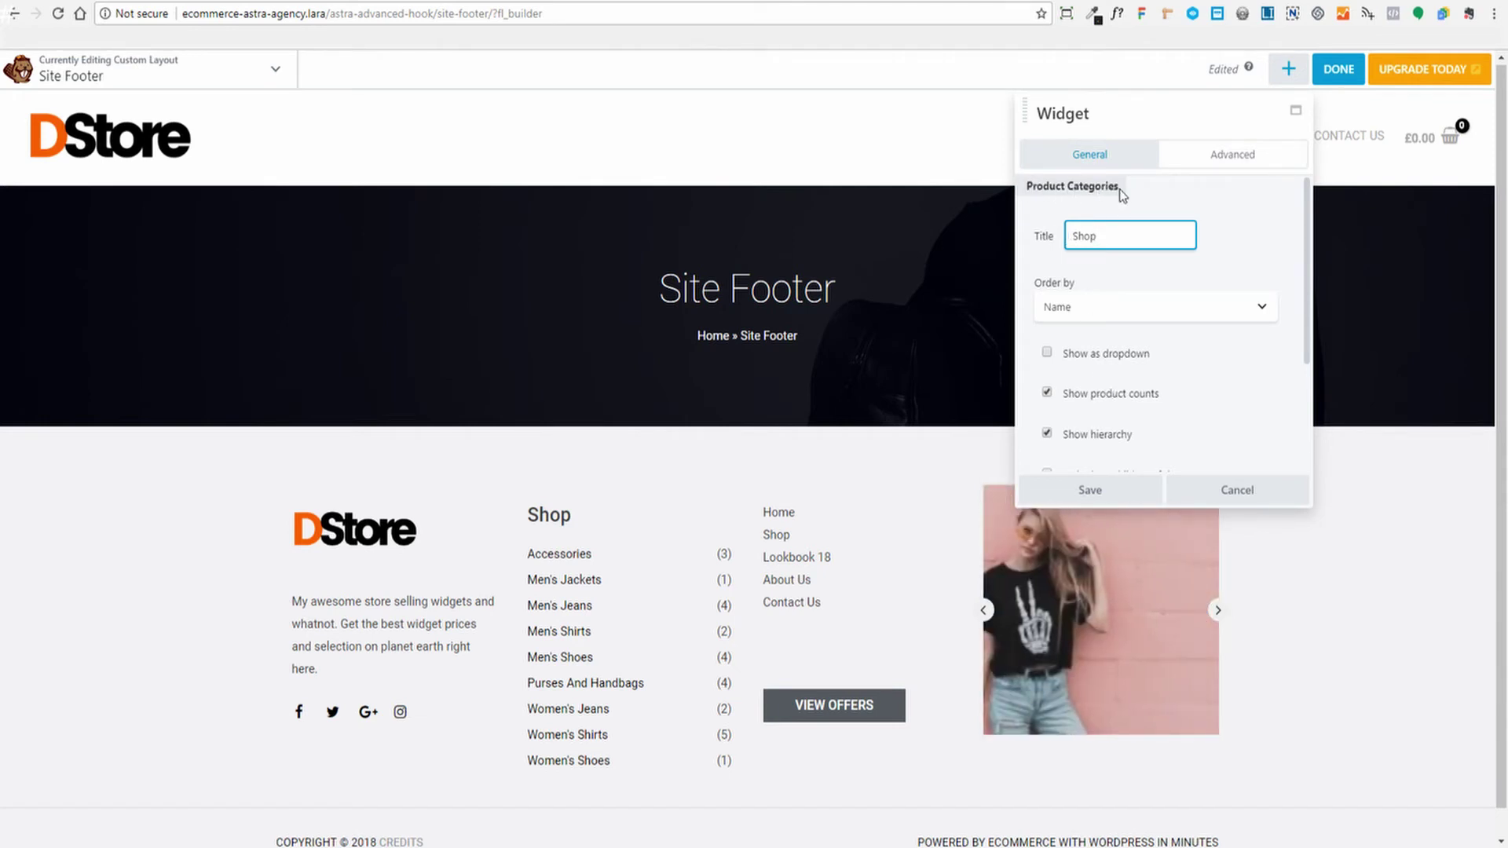
pyautogui.scroll(-2, 1243, 306)
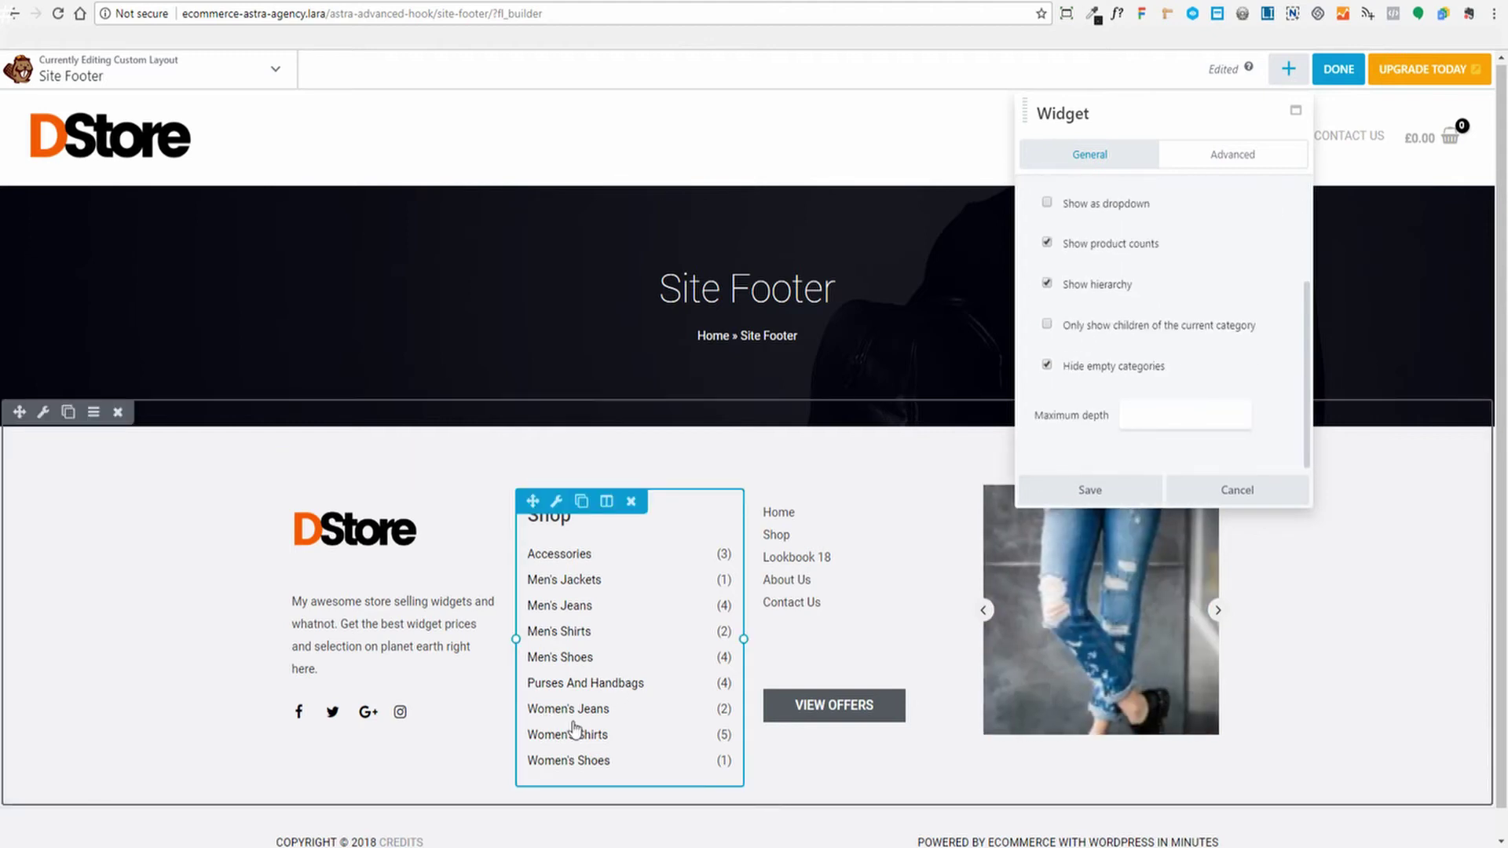
pyautogui.click(1092, 490)
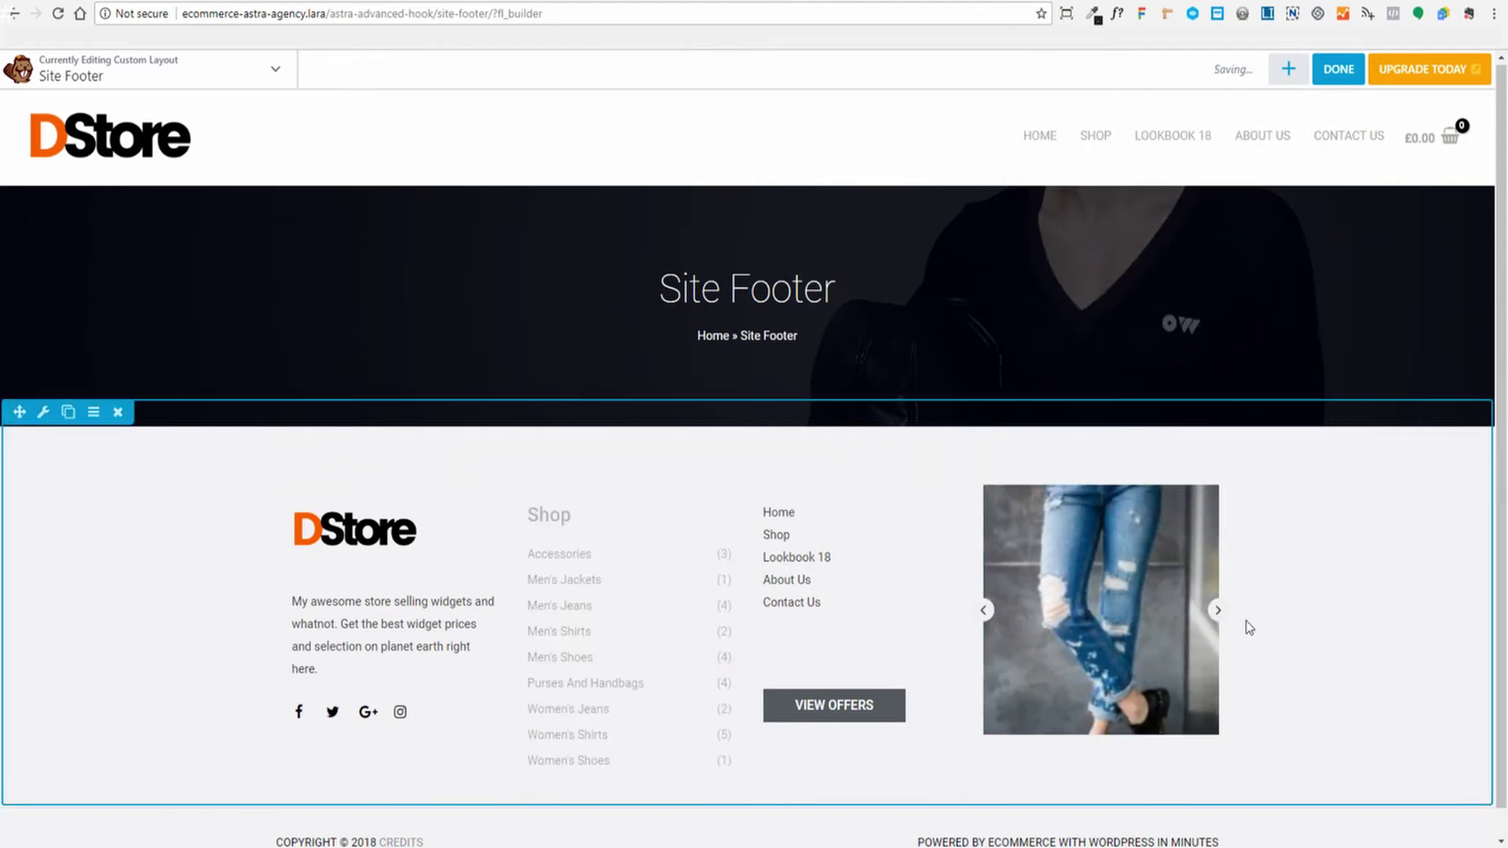
pyautogui.click(835, 552)
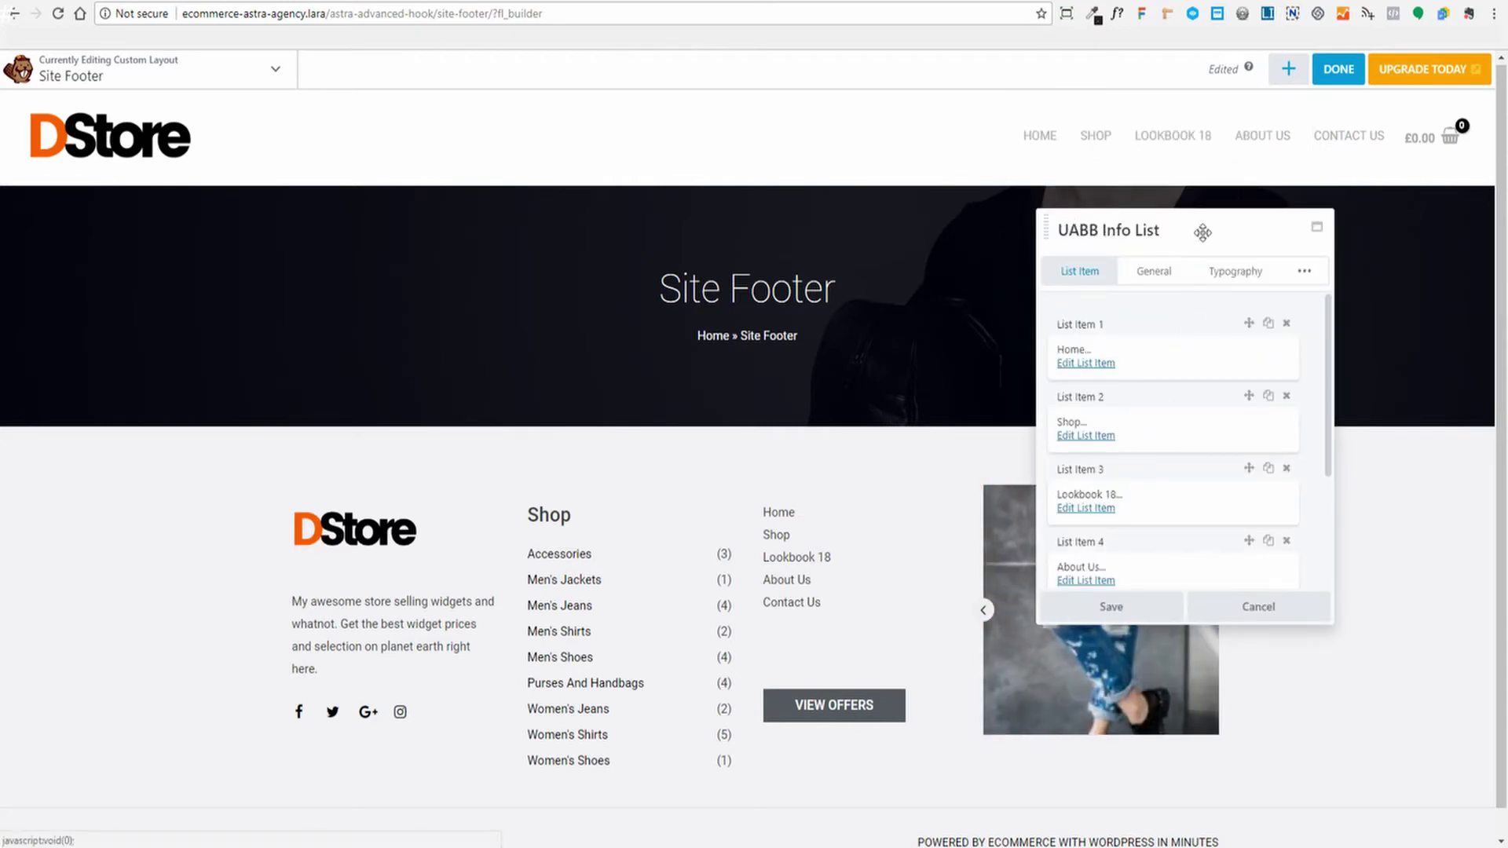
pyautogui.scroll(-5, 1225, 444)
pyautogui.scroll(5, 1084, 373)
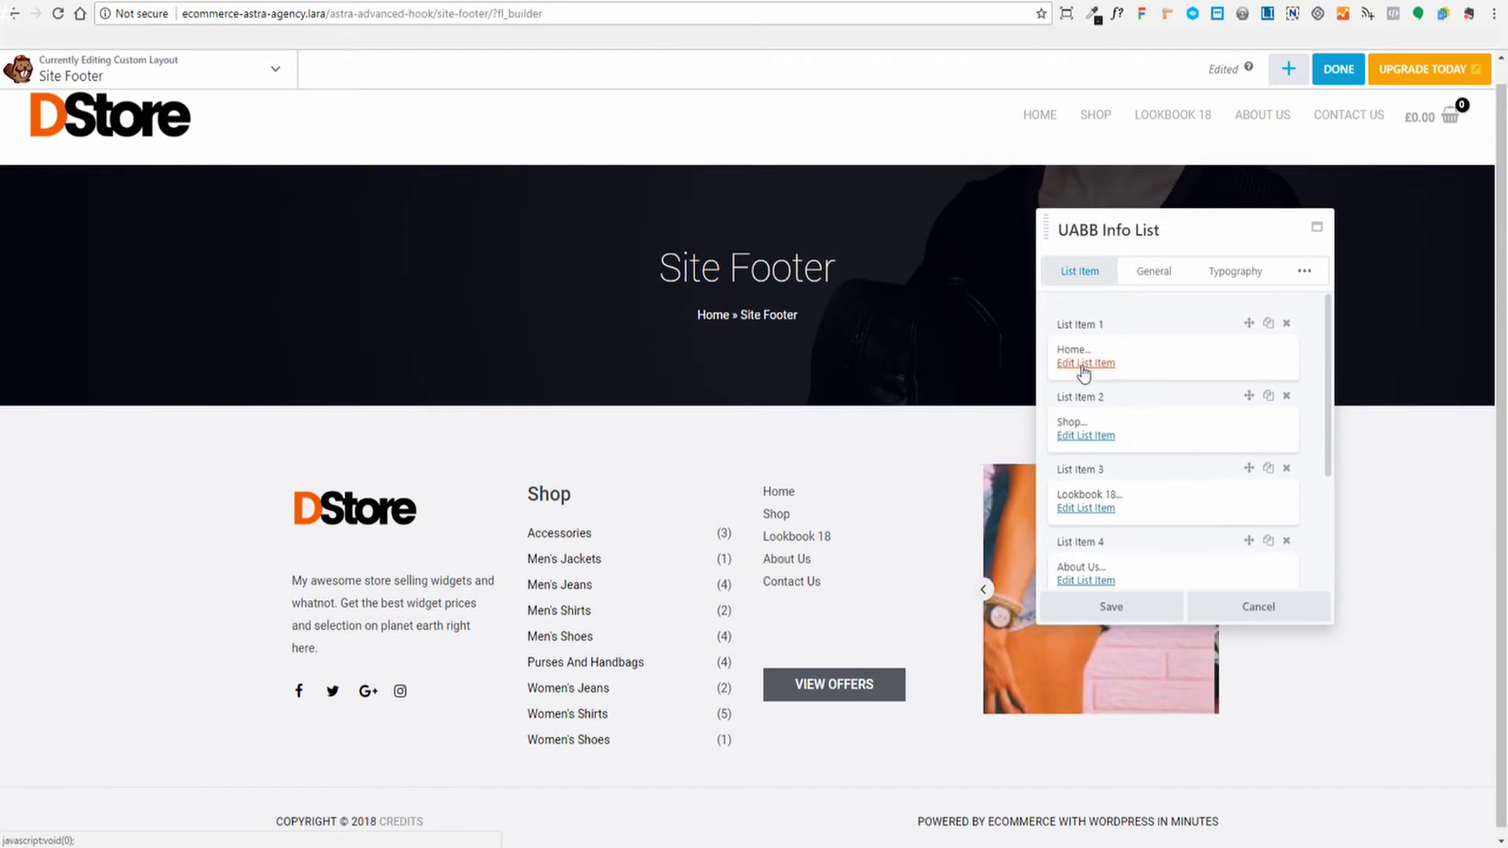
pyautogui.scroll(-3, 1091, 451)
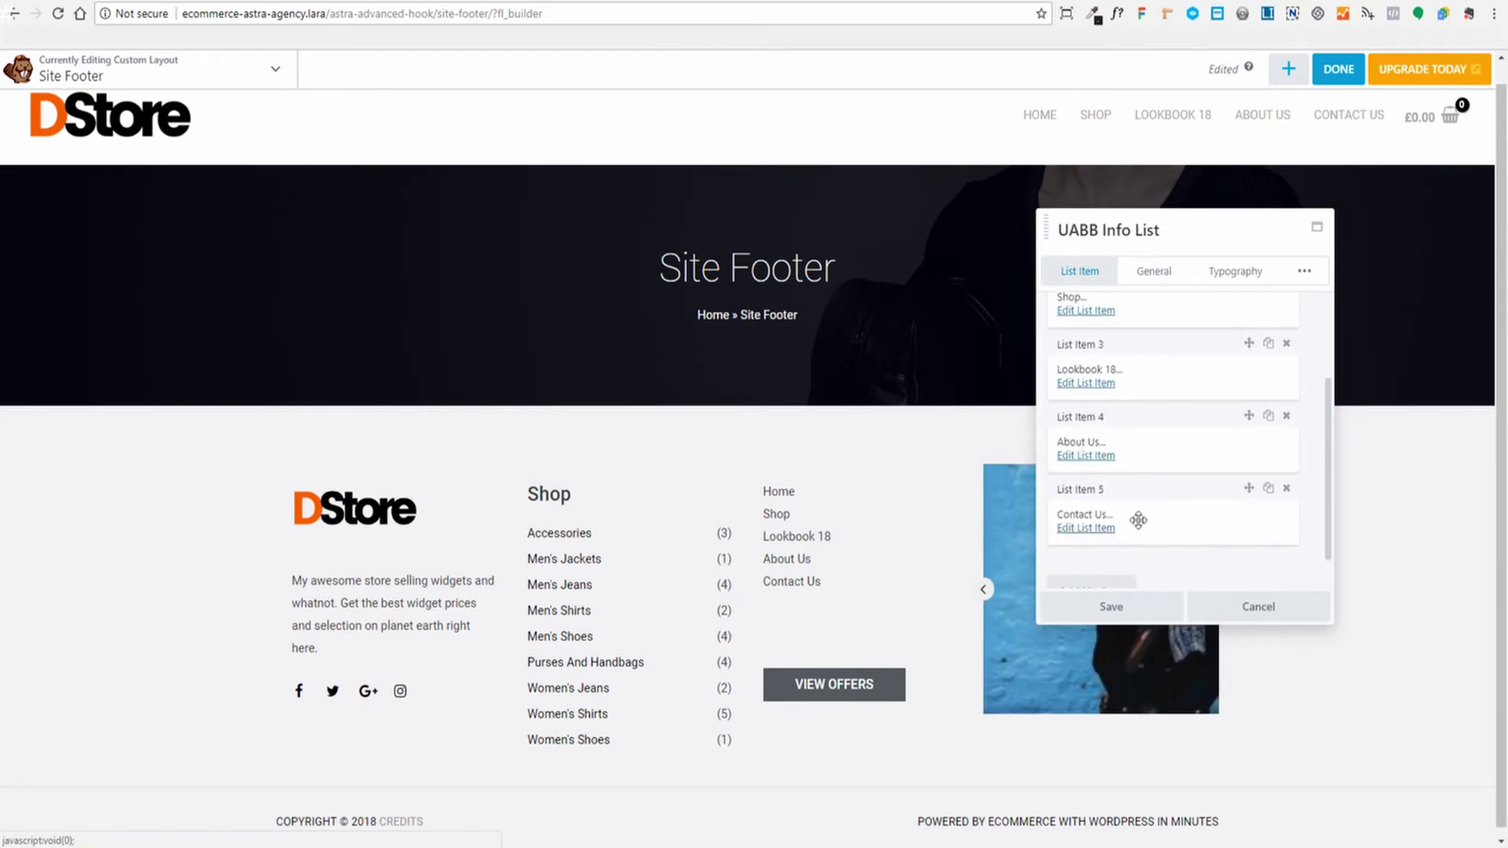
pyautogui.scroll(-1, 1147, 515)
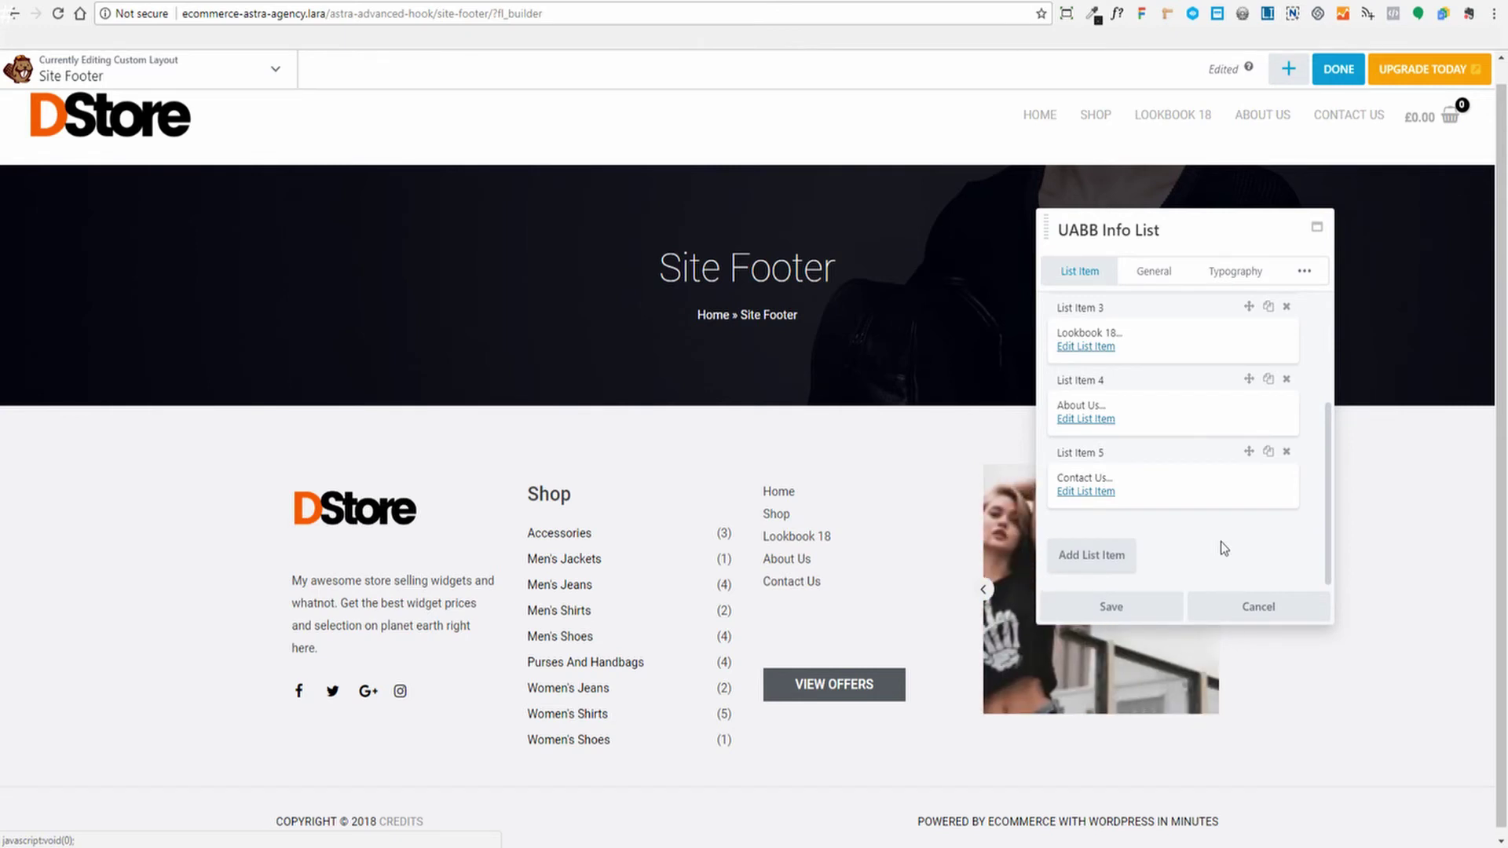
pyautogui.click(1099, 603)
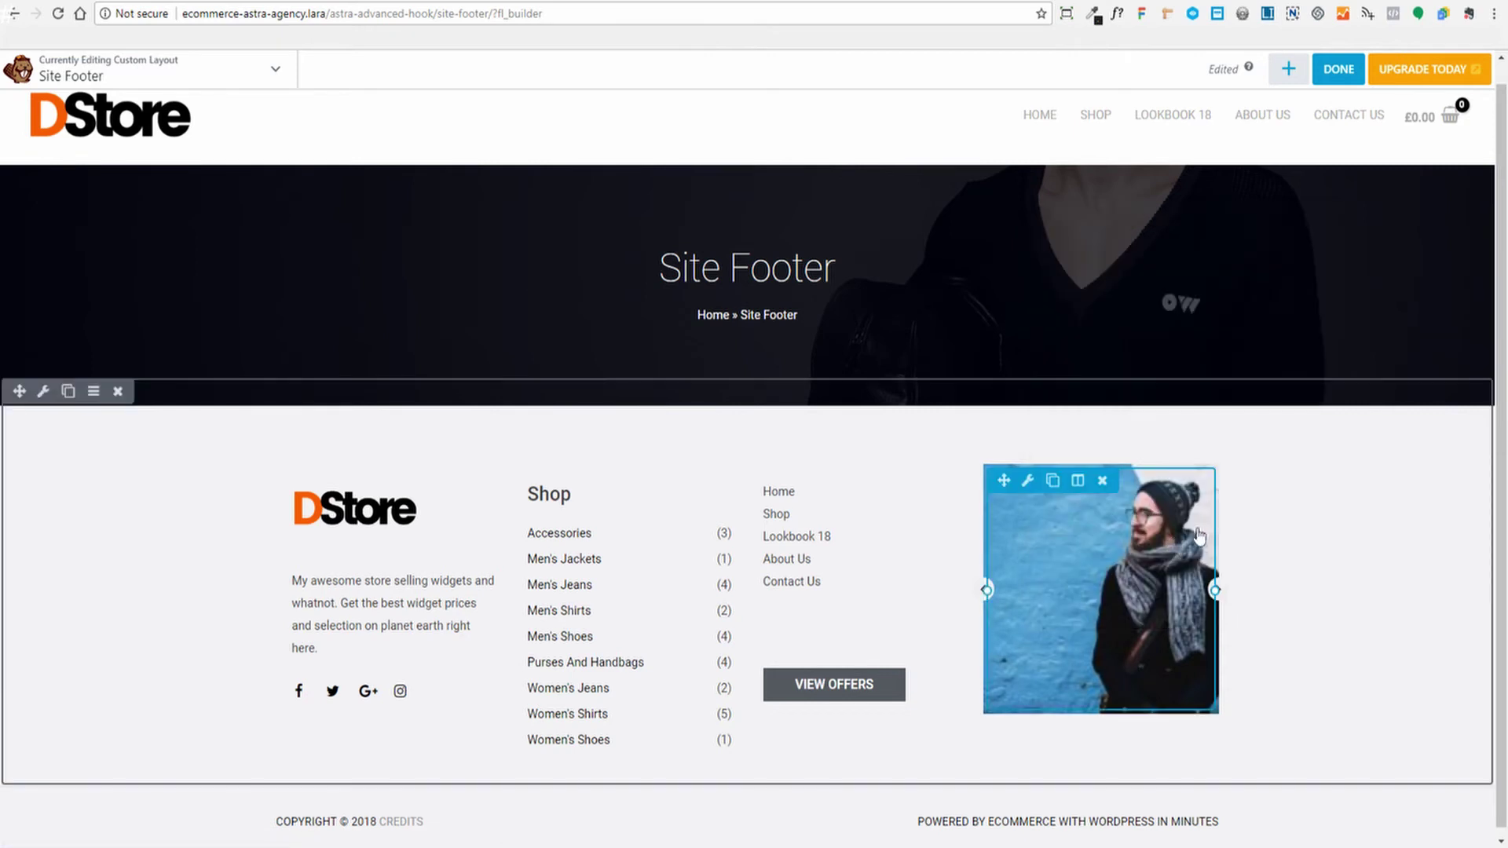
# Show the Standard Modules group, such as Audio, Photo, HTML and Text Editor, in the content panel
pyautogui.click(1288, 70)
pyautogui.click(1418, 159)
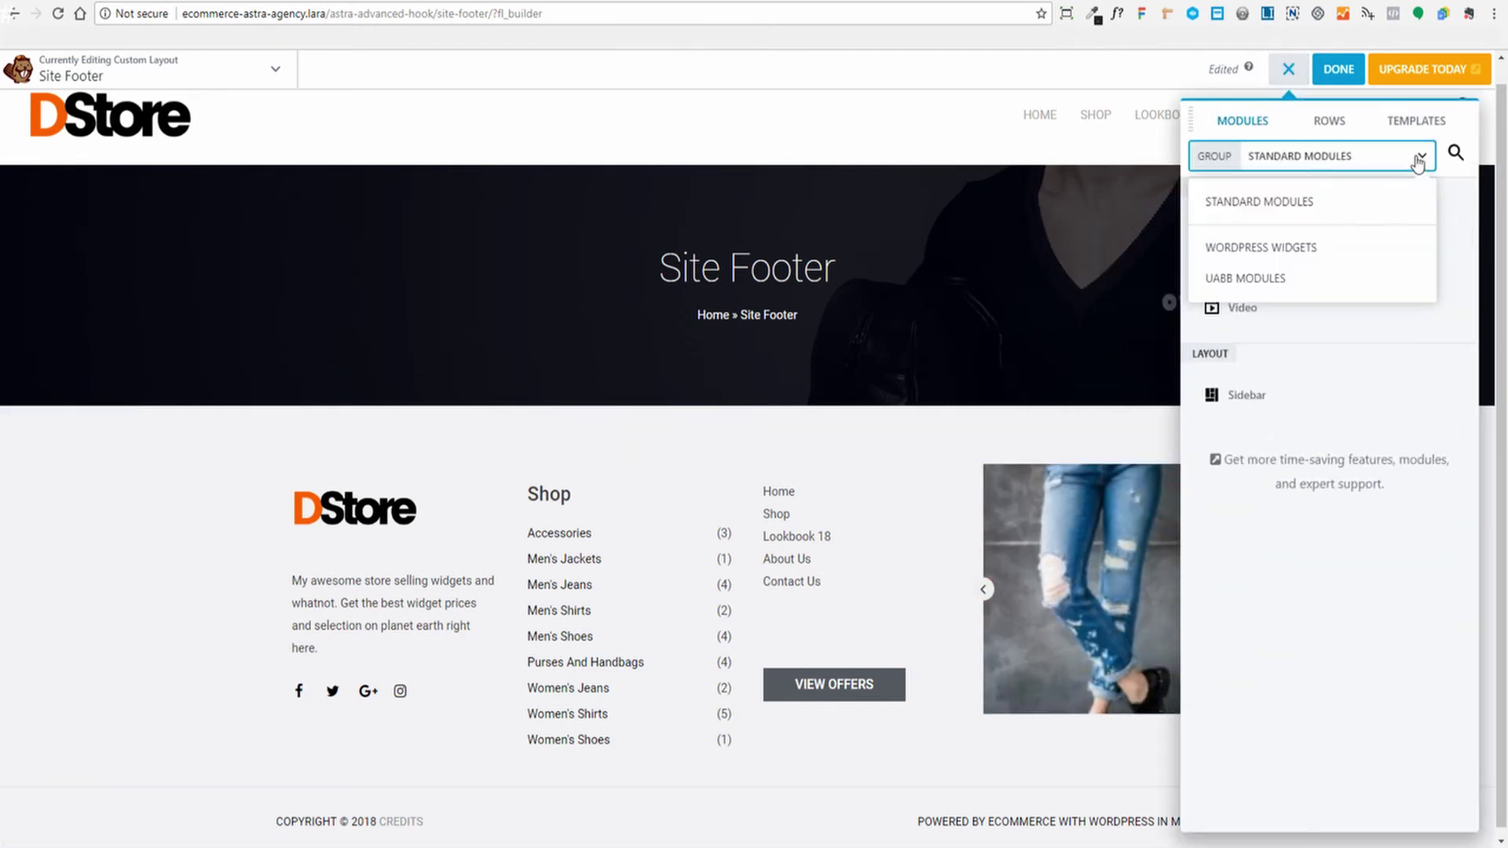
pyautogui.click(1258, 202)
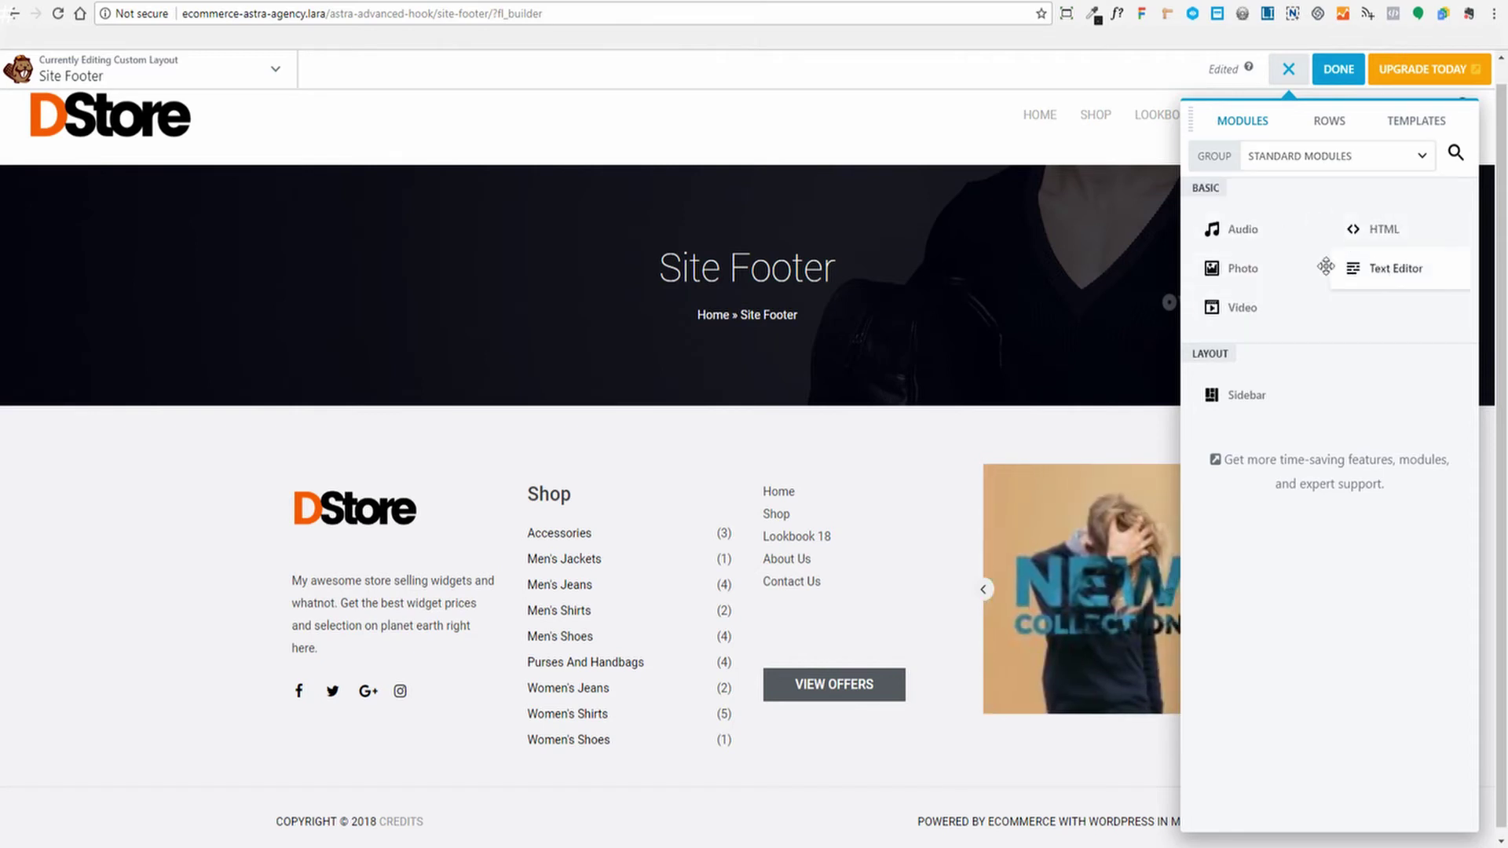
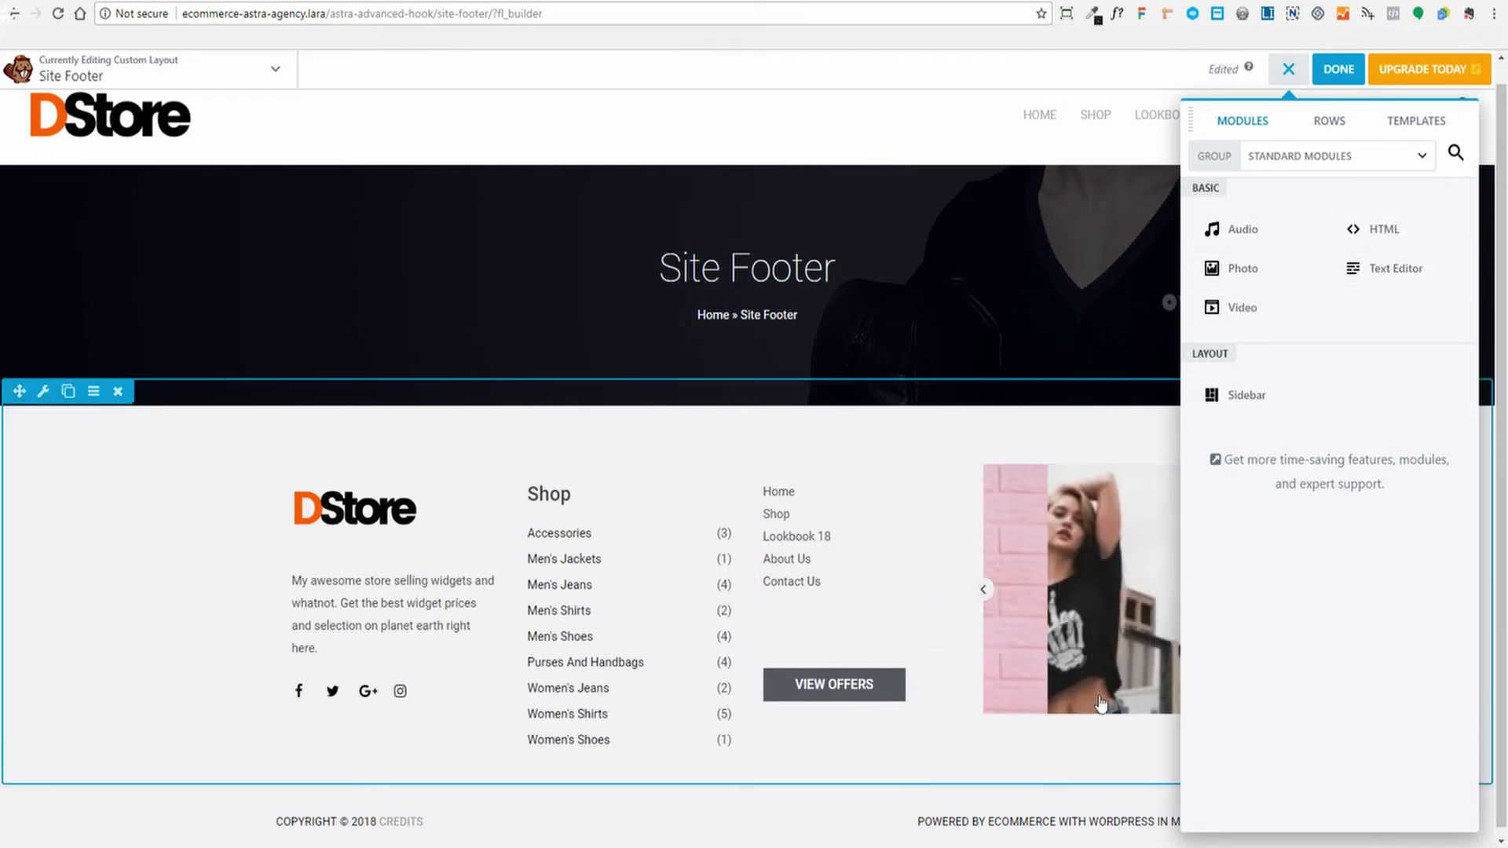
# Open and cancel the image carousel's settings so the modules panel closes
pyautogui.click(1117, 658)
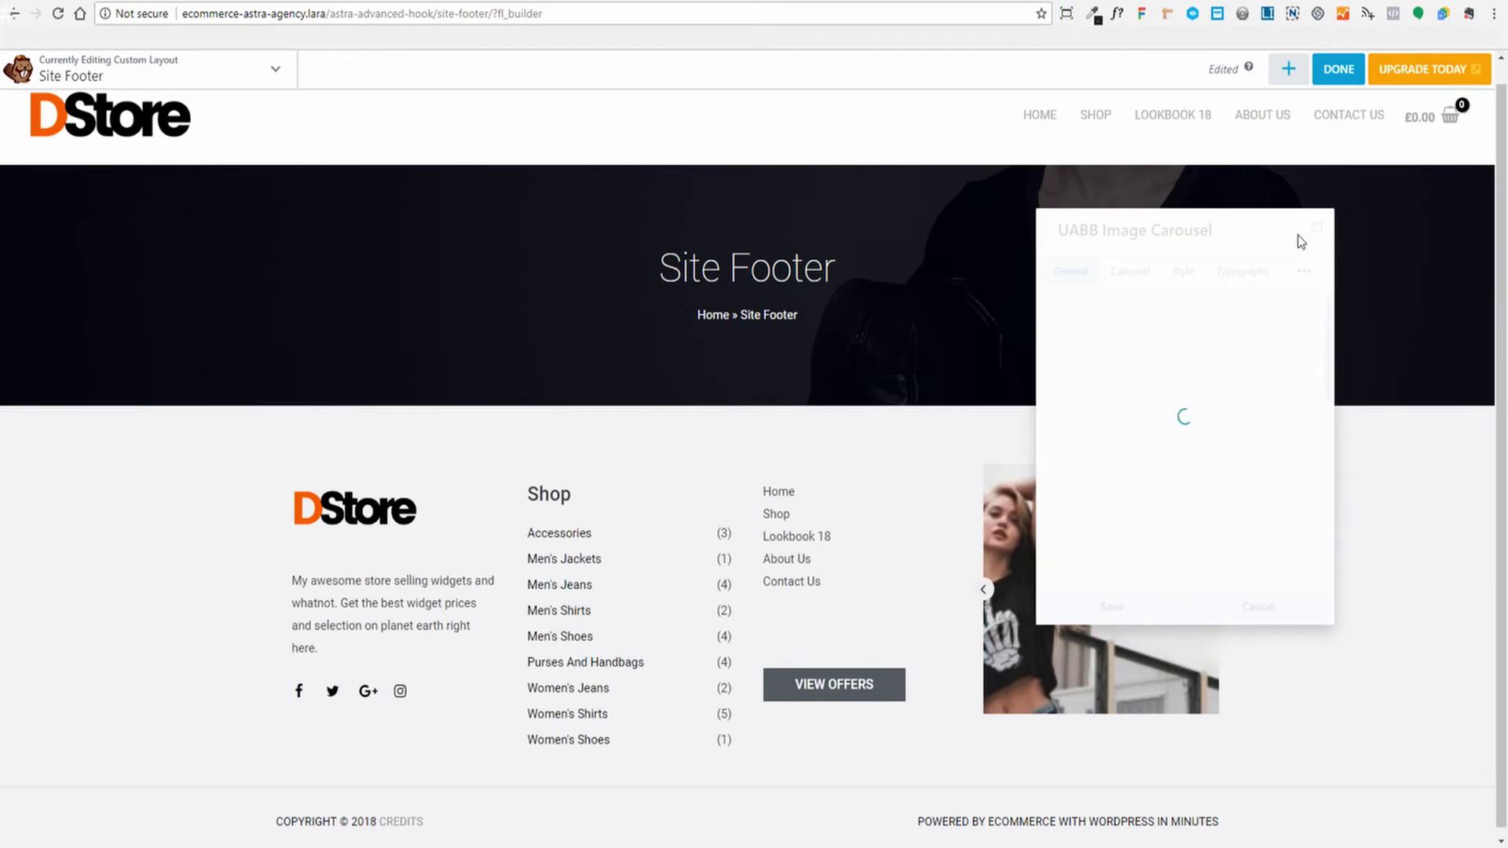
pyautogui.click(1231, 613)
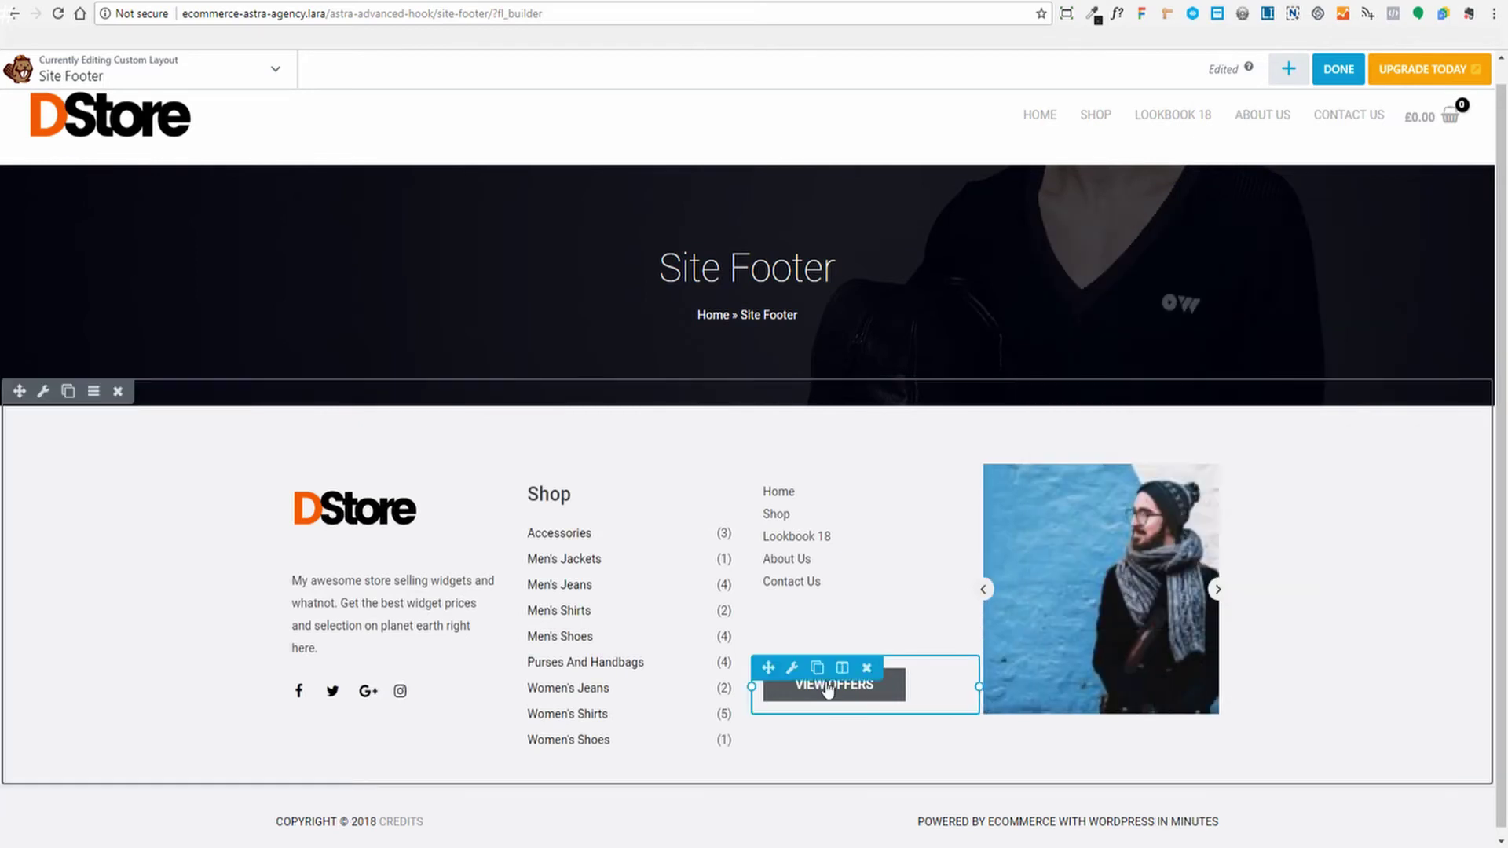
# Link the VIEW OFFERS button to the Shop page, found by searching 'shop', and save
pyautogui.click(900, 695)
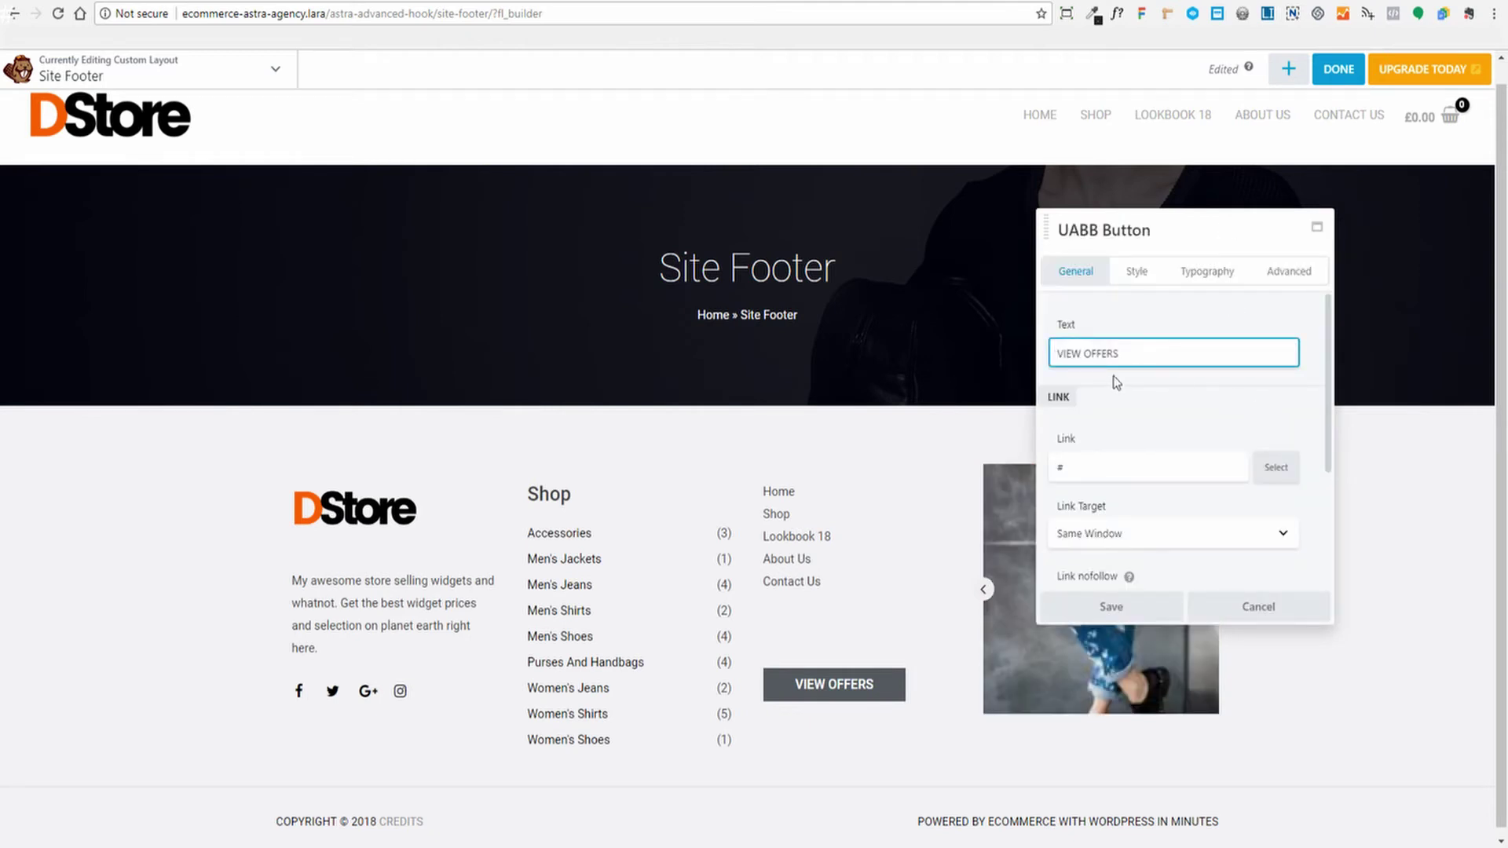
pyautogui.scroll(-2, 1165, 424)
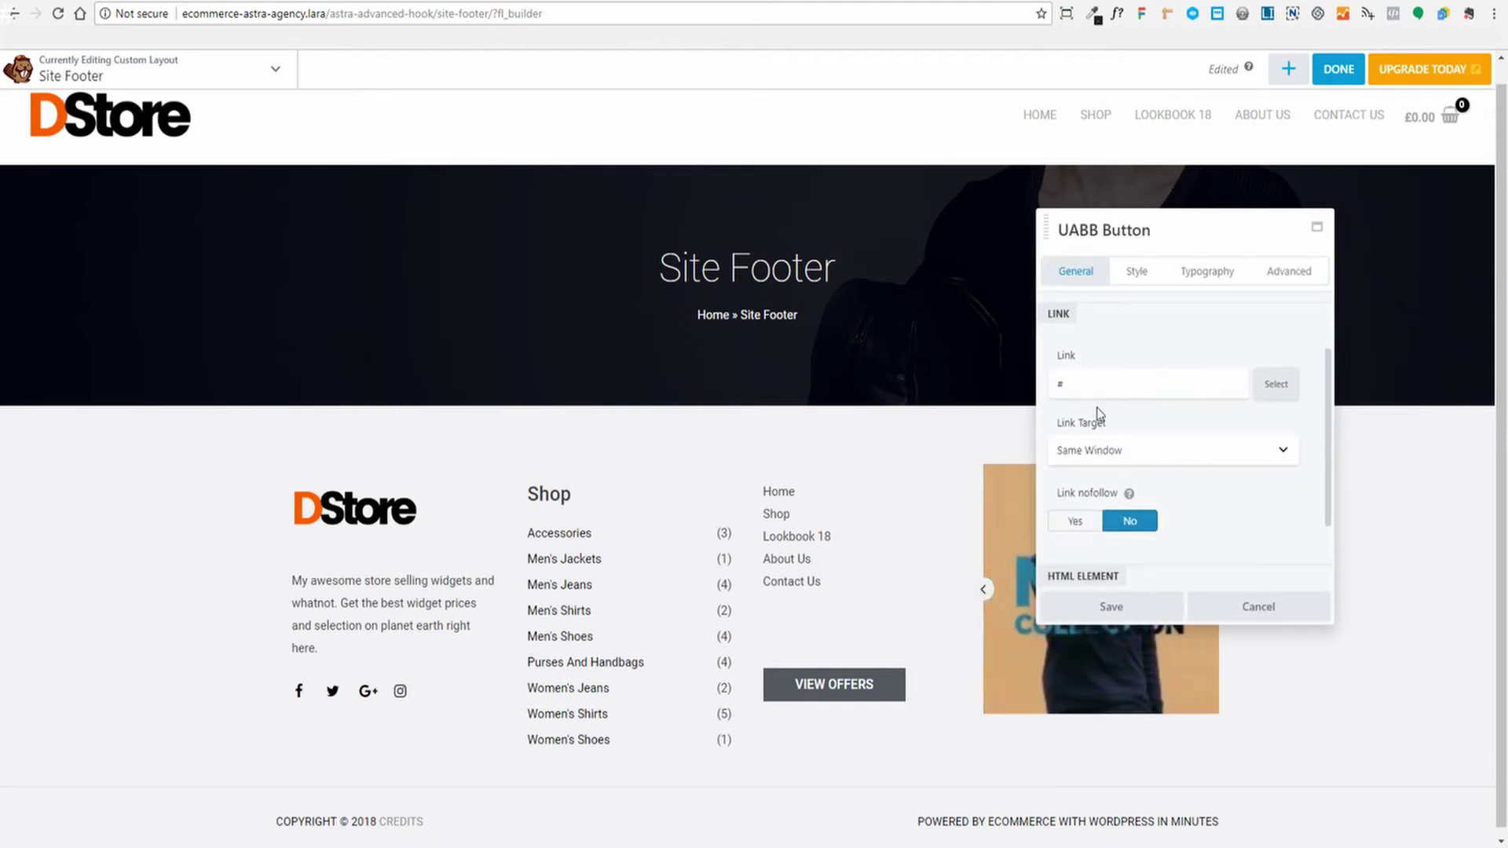
pyautogui.click(1089, 384)
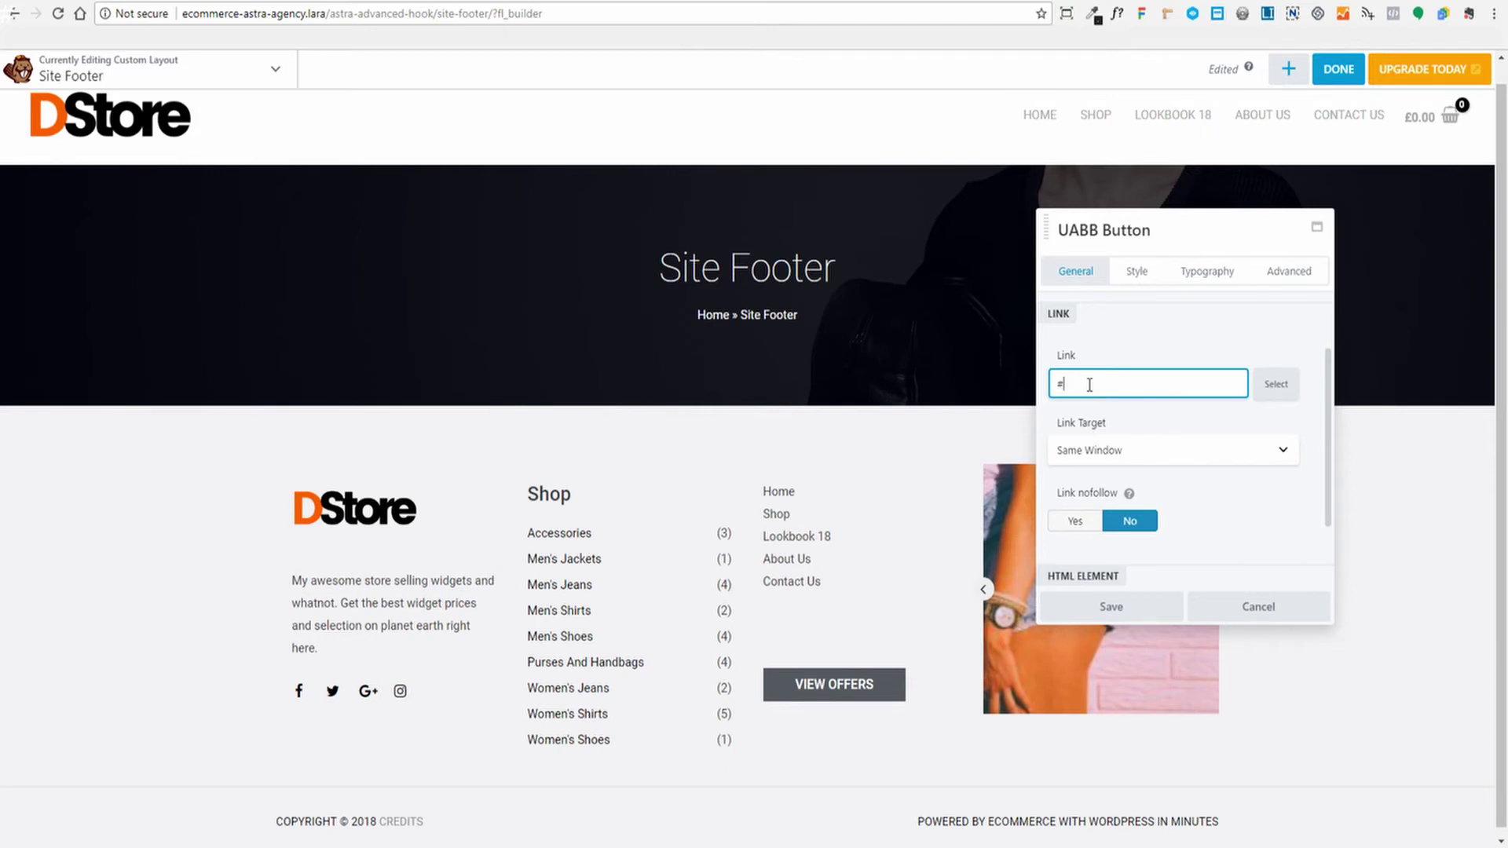
pyautogui.click(1275, 387)
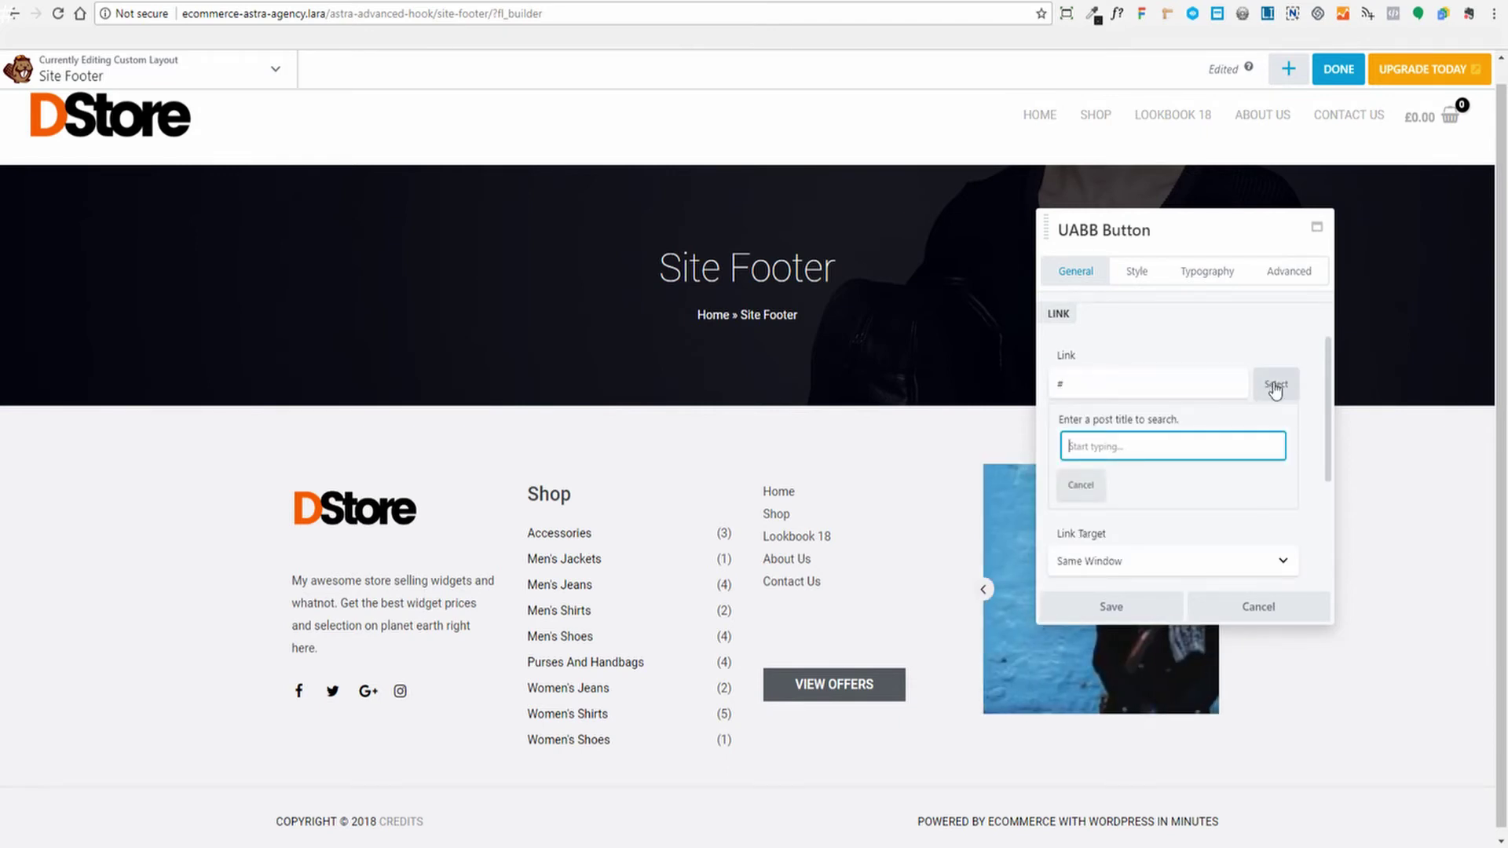
pyautogui.write('store')
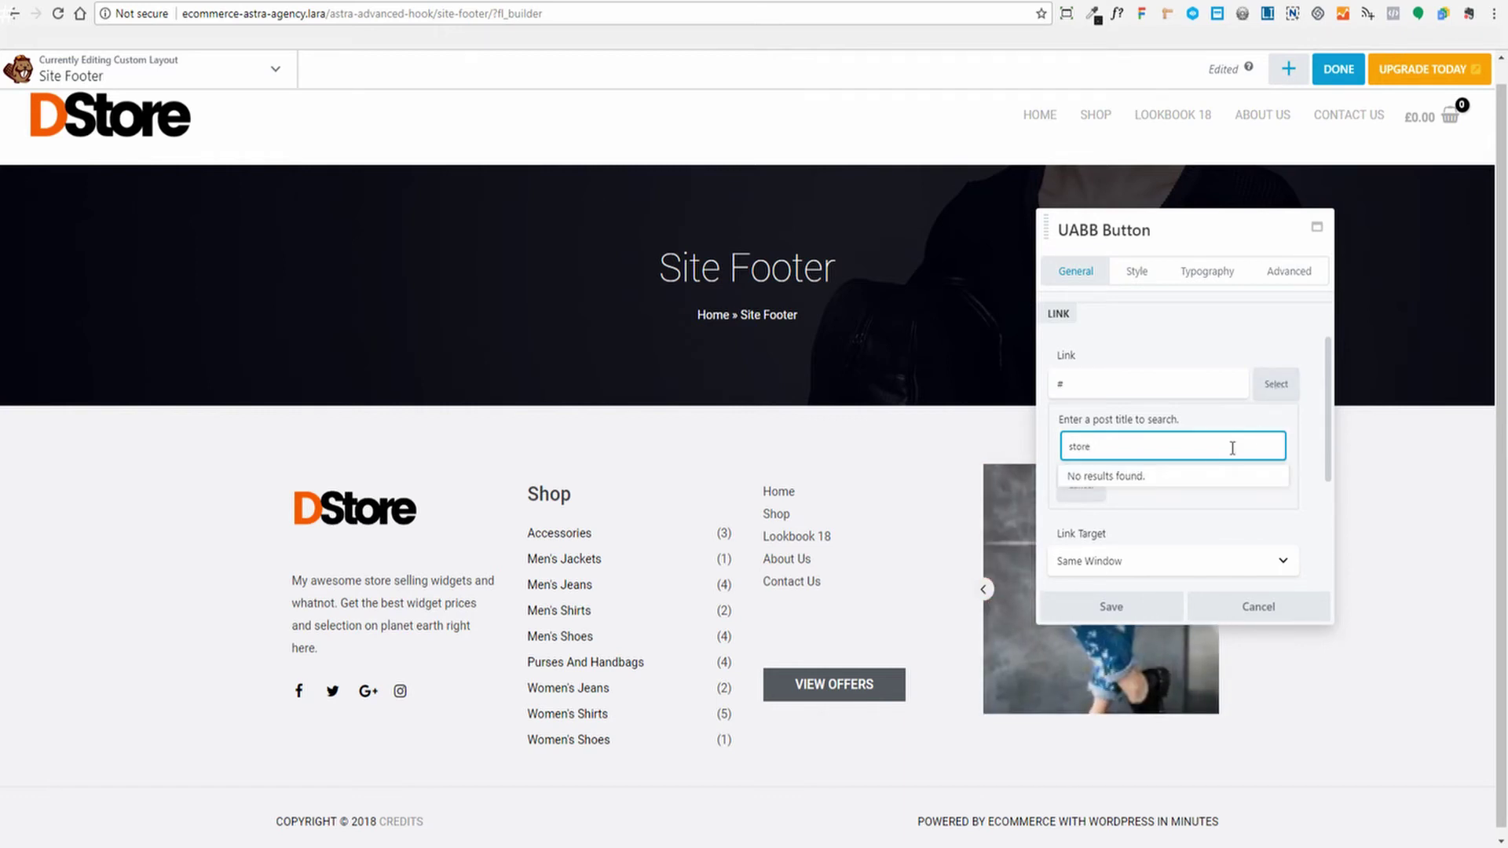
pyautogui.press('BackSpace')
pyautogui.press('BackSpace')
pyautogui.press('BackSpace')
pyautogui.press('BackSpace')
pyautogui.press('BackSpace')
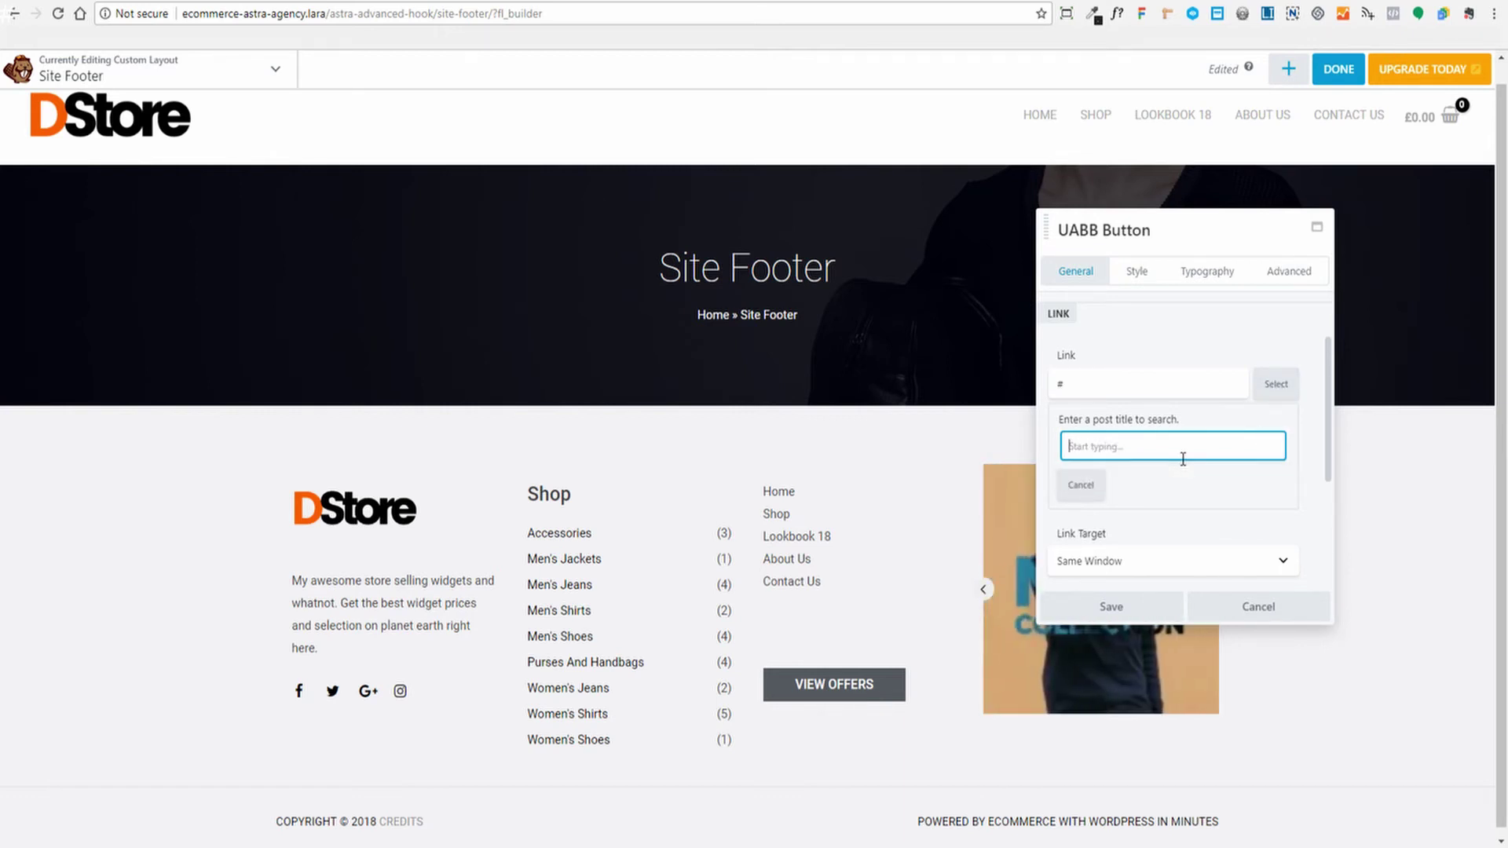
pyautogui.write('shop')
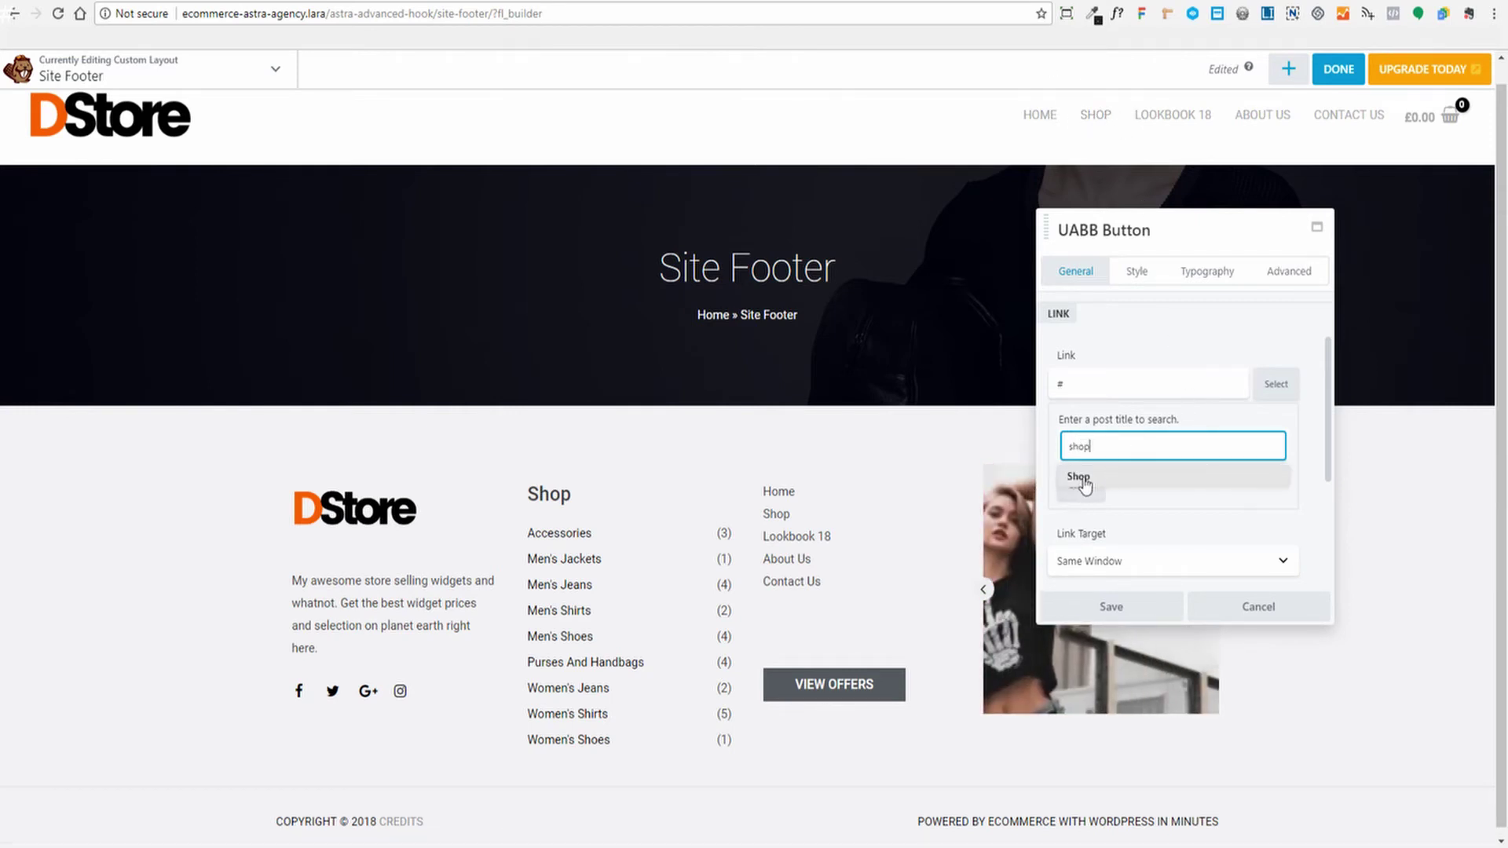
pyautogui.click(1083, 478)
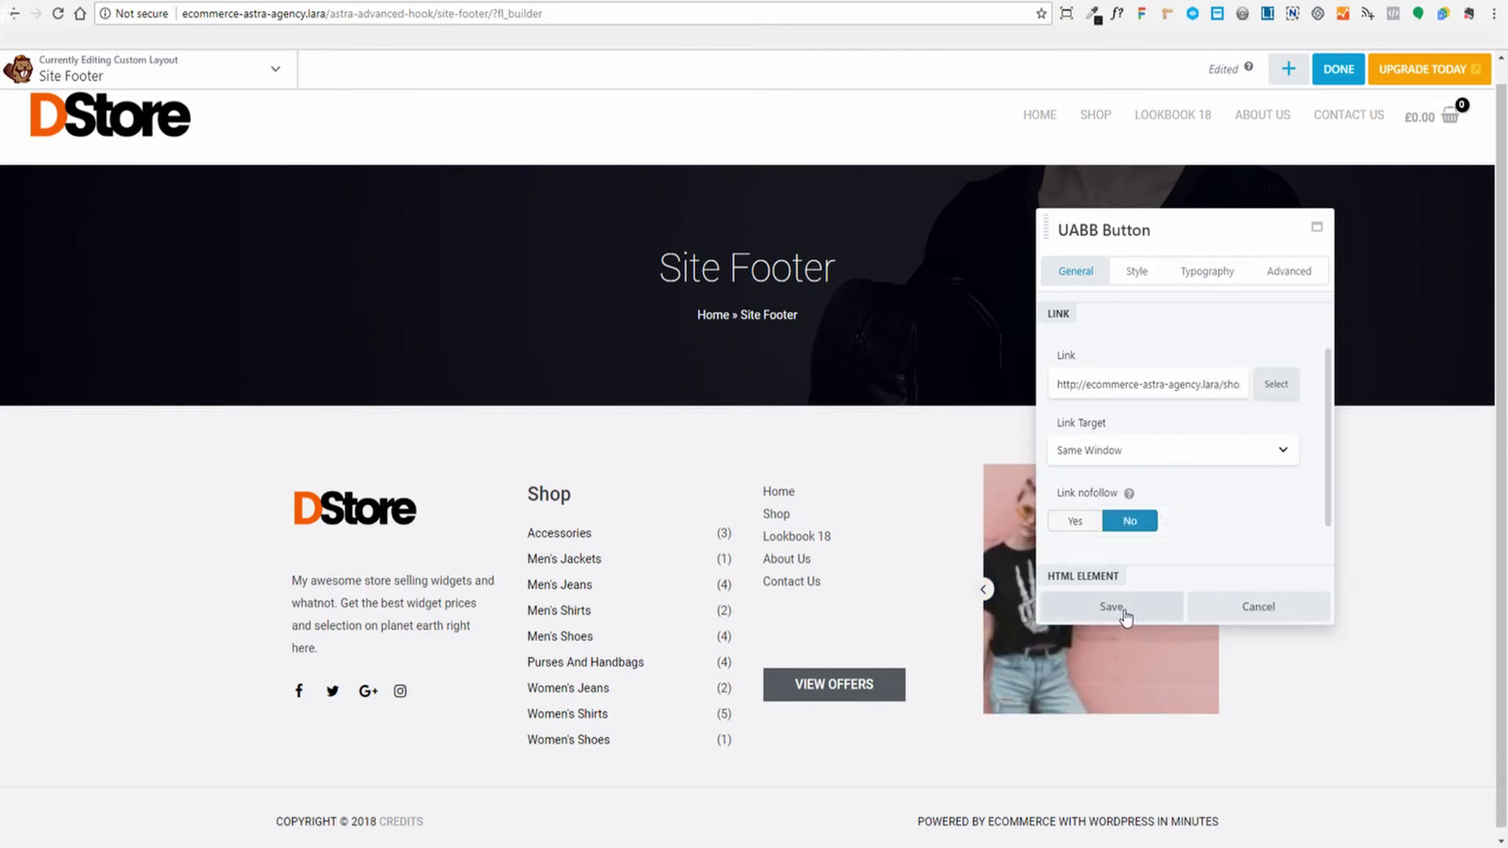
pyautogui.click(1119, 610)
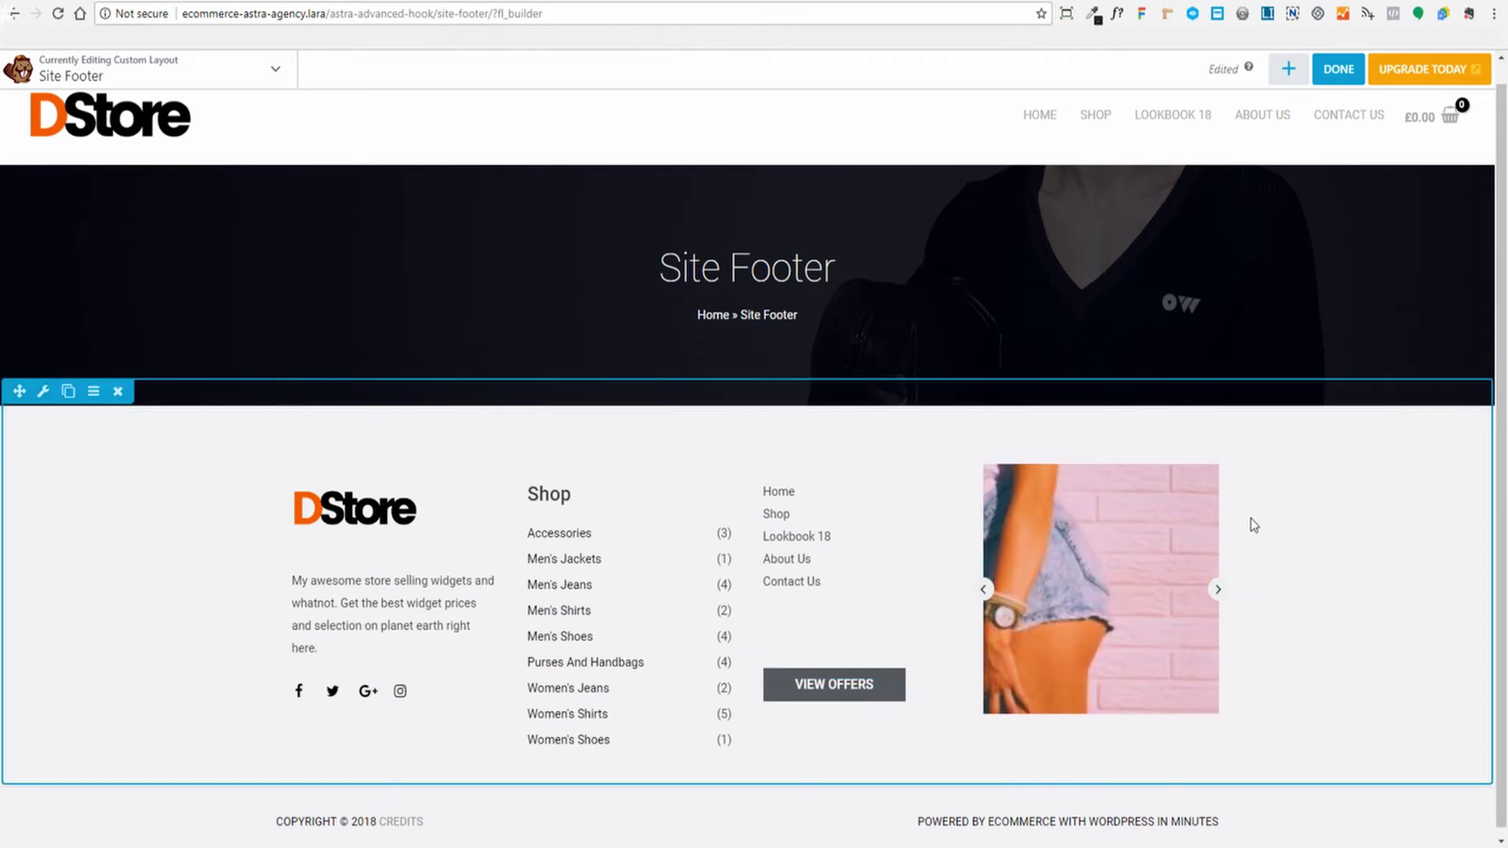
# Preview the footer layout via Tools, then open the image carousel's settings
pyautogui.click(274, 73)
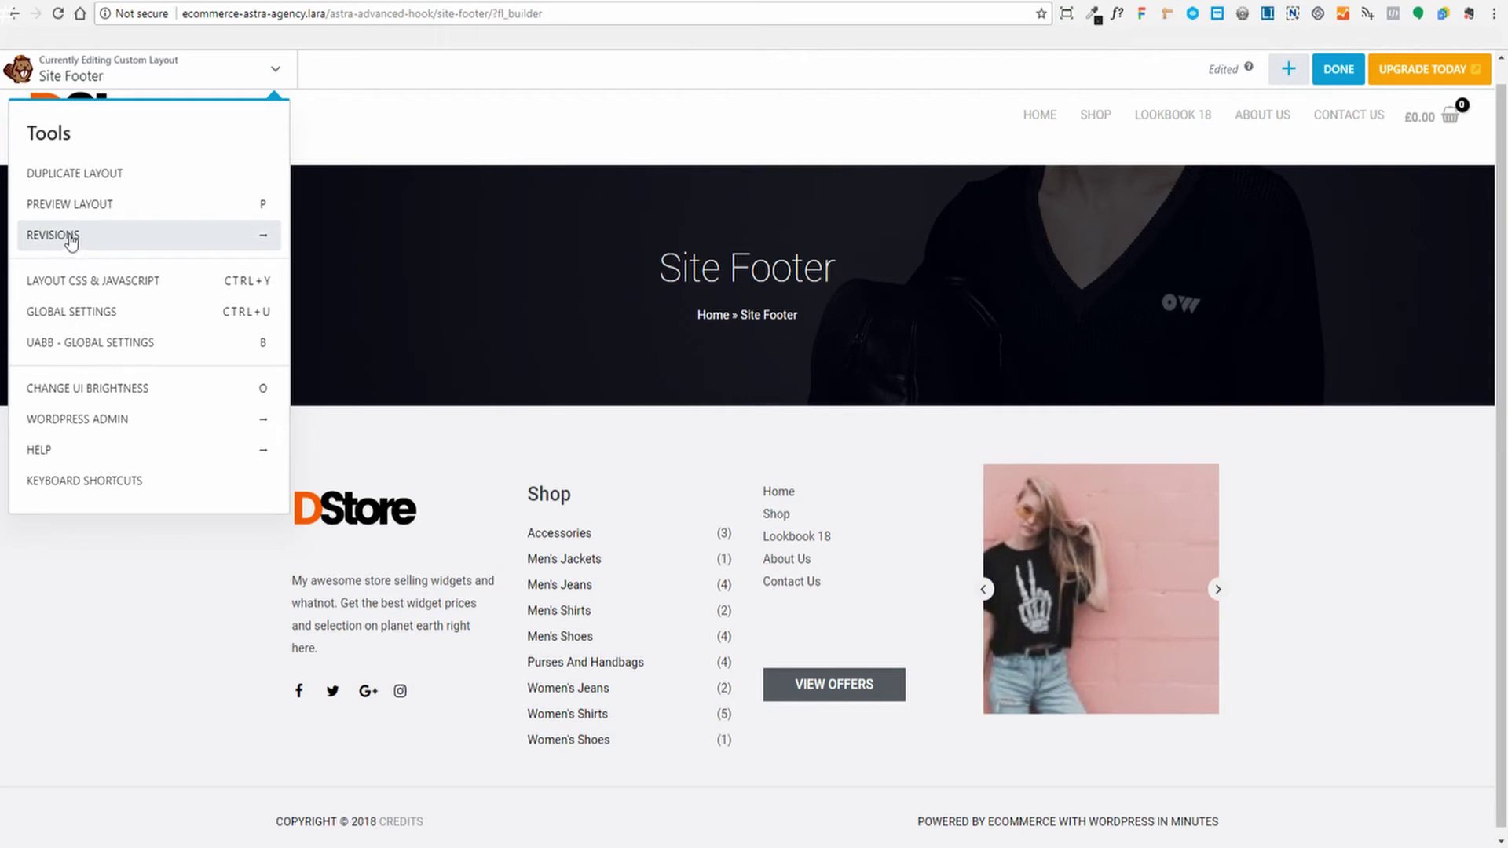
pyautogui.click(87, 206)
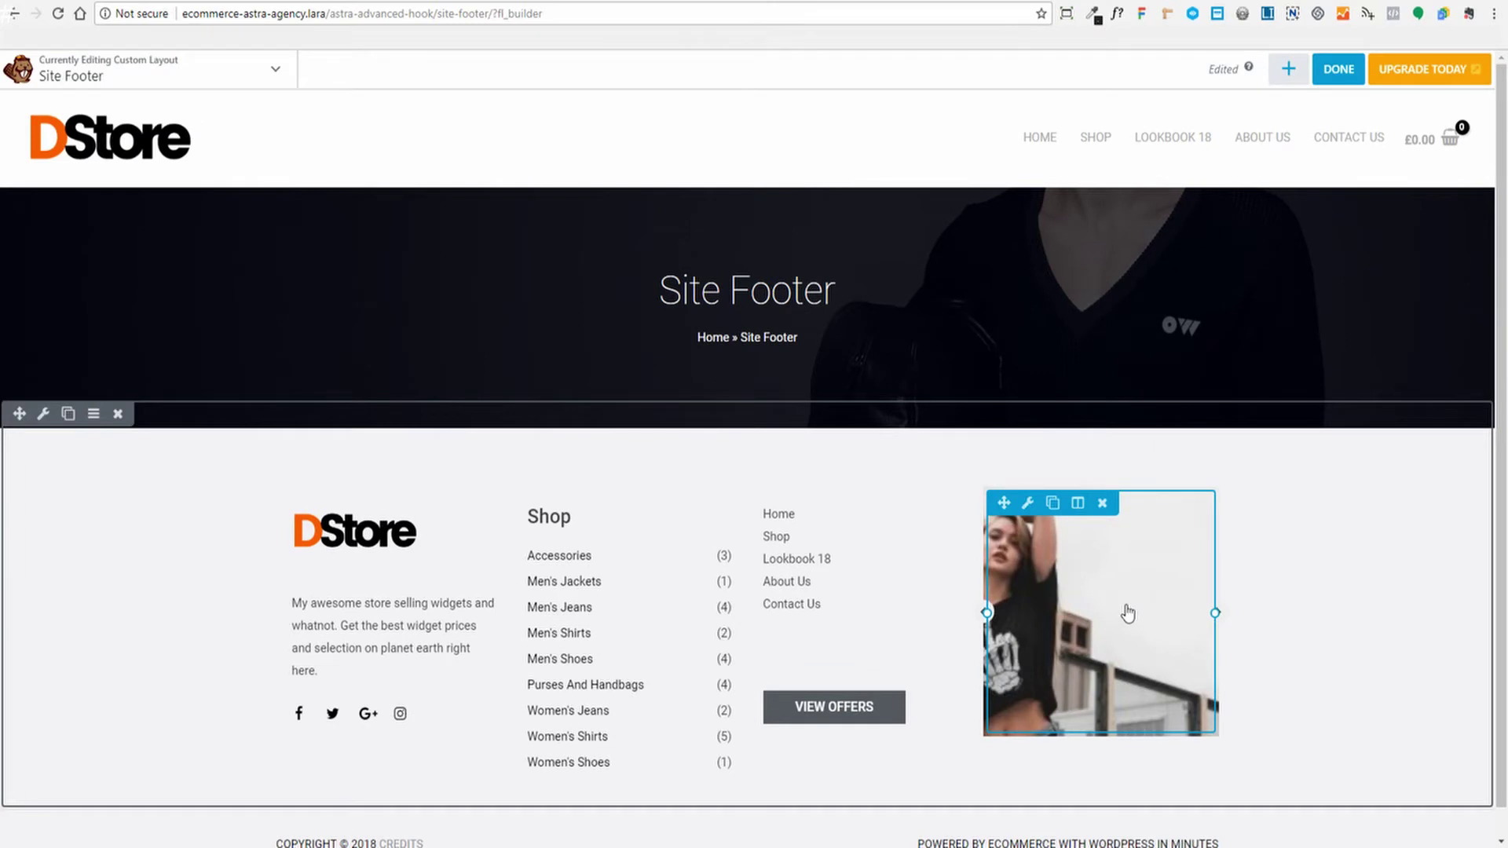
pyautogui.click(1127, 611)
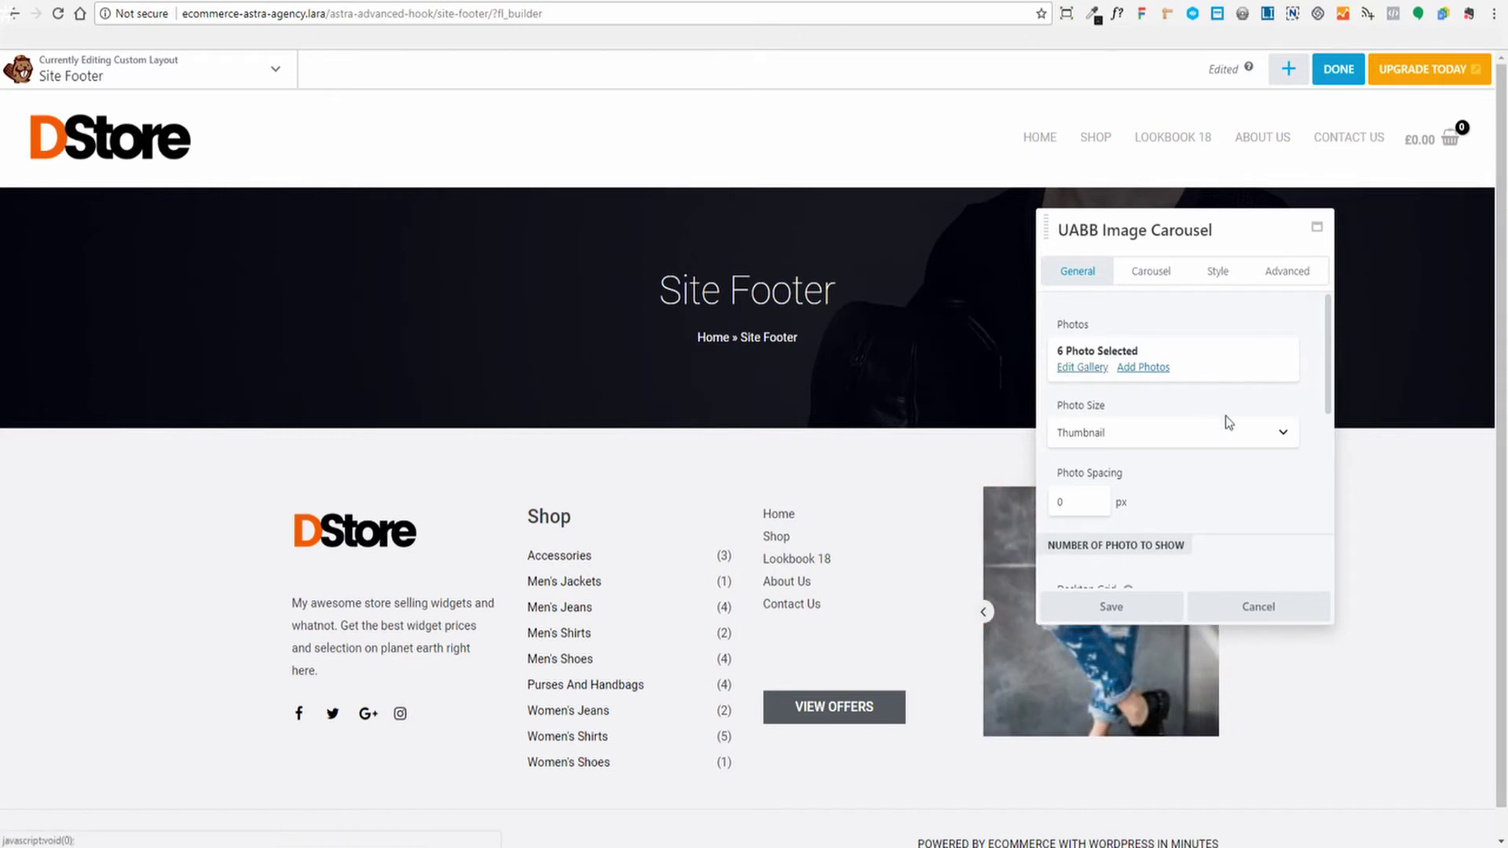
# Set the carousel's Photo Size to Medium and move the settings panel aside to review its fields
pyautogui.scroll(-1, 1229, 418)
pyautogui.scroll(1, 1151, 388)
pyautogui.scroll(-1, 1143, 418)
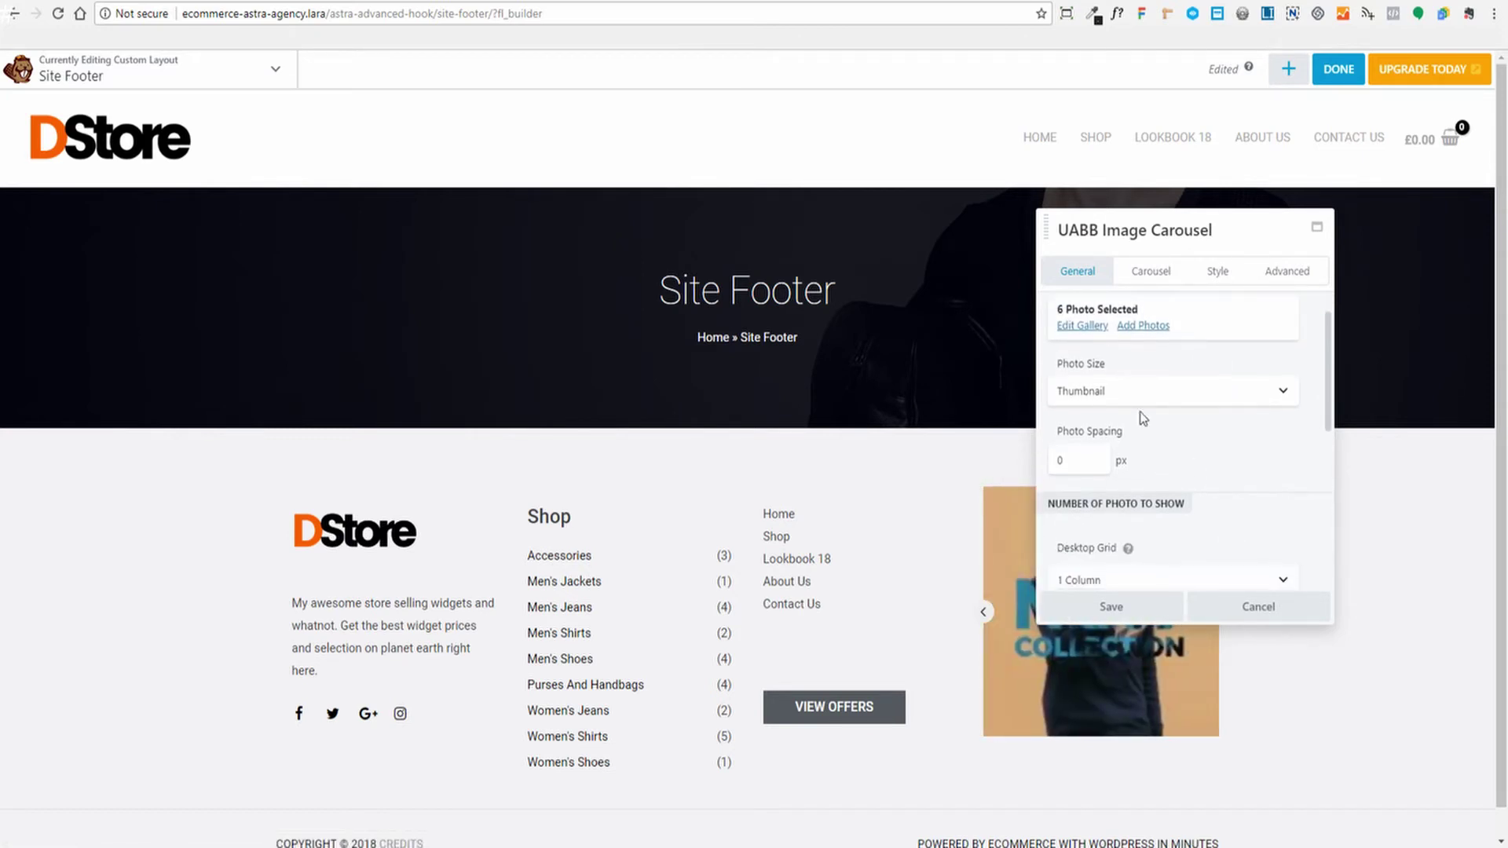
pyautogui.scroll(1, 1229, 420)
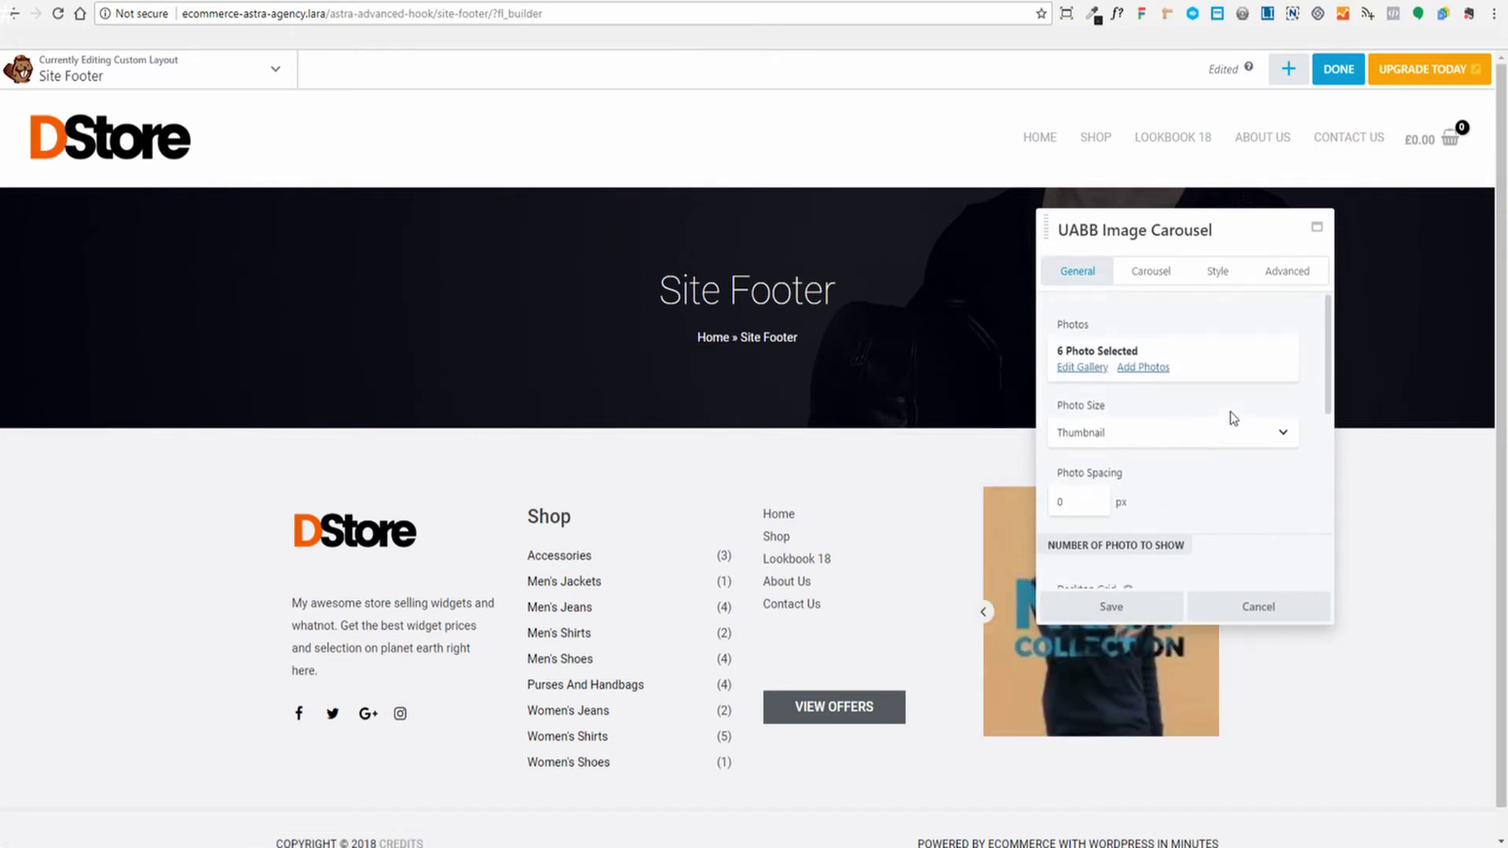
pyautogui.click(1181, 433)
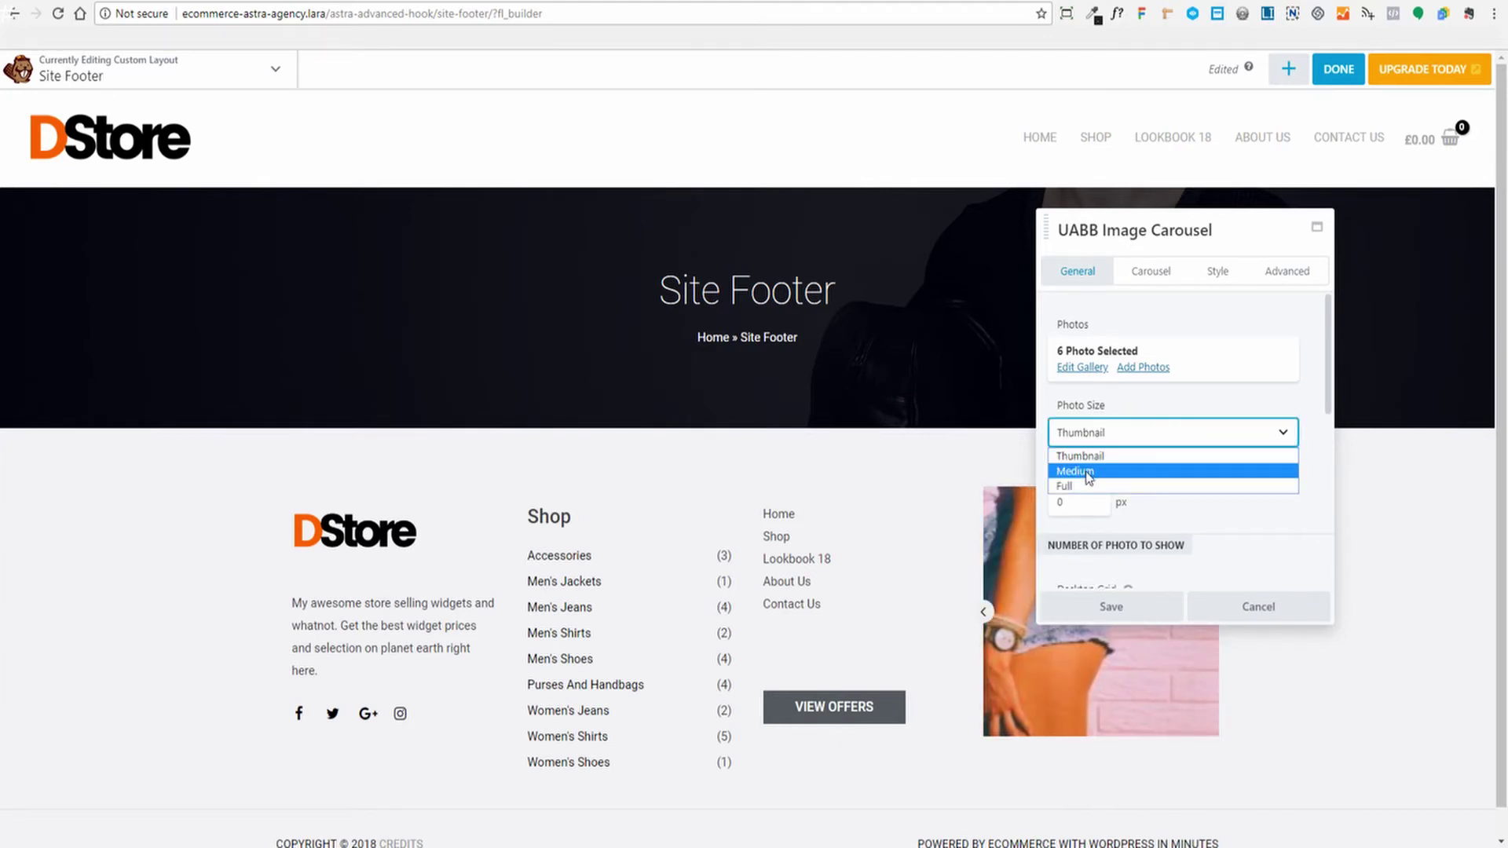
pyautogui.click(1178, 470)
pyautogui.moveTo(1218, 230); pyautogui.dragTo(1327, 214)
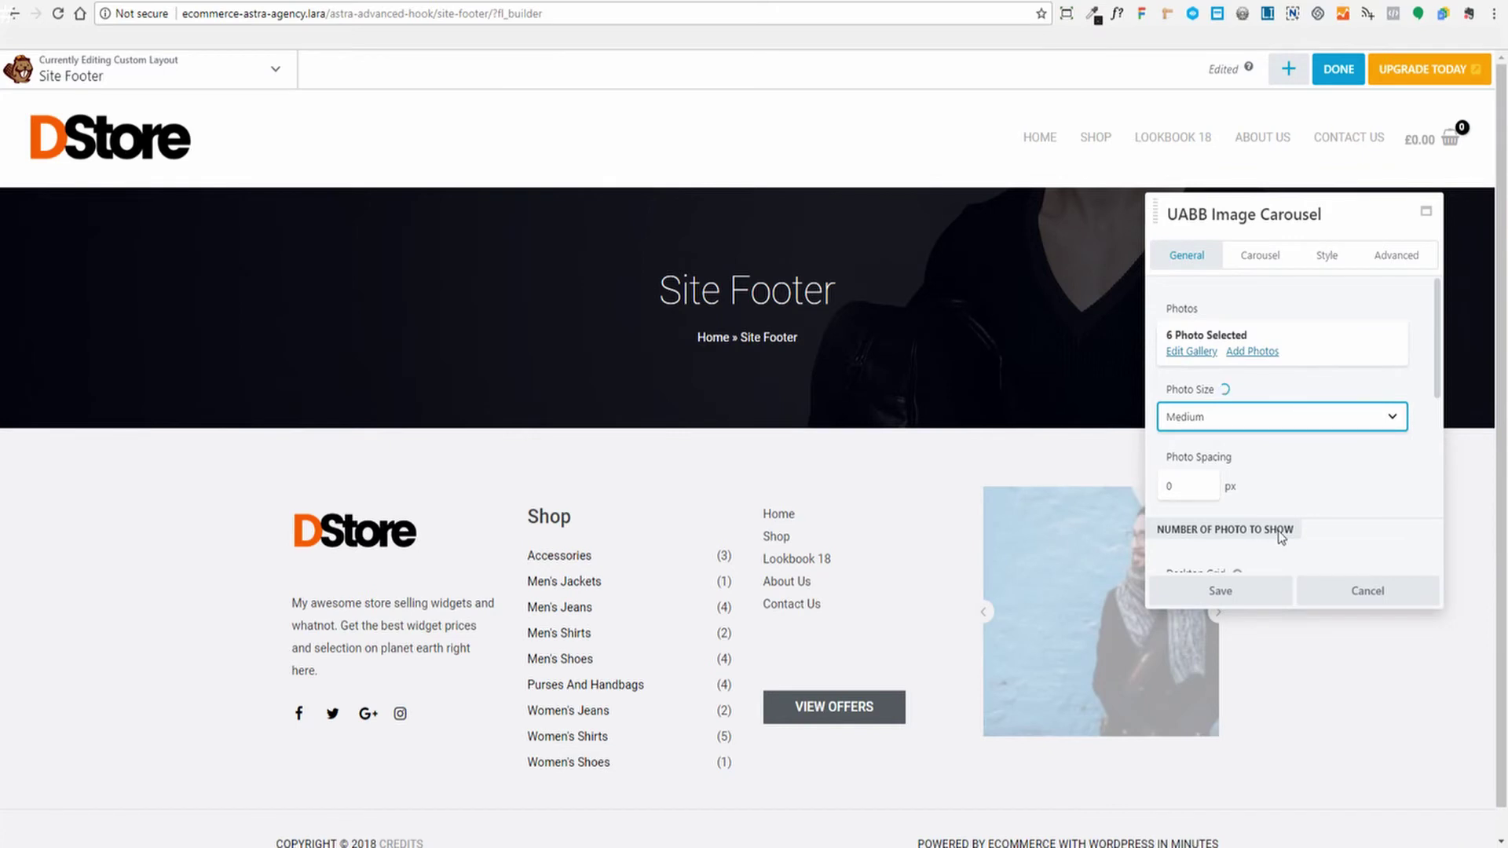
pyautogui.scroll(-2, 1355, 490)
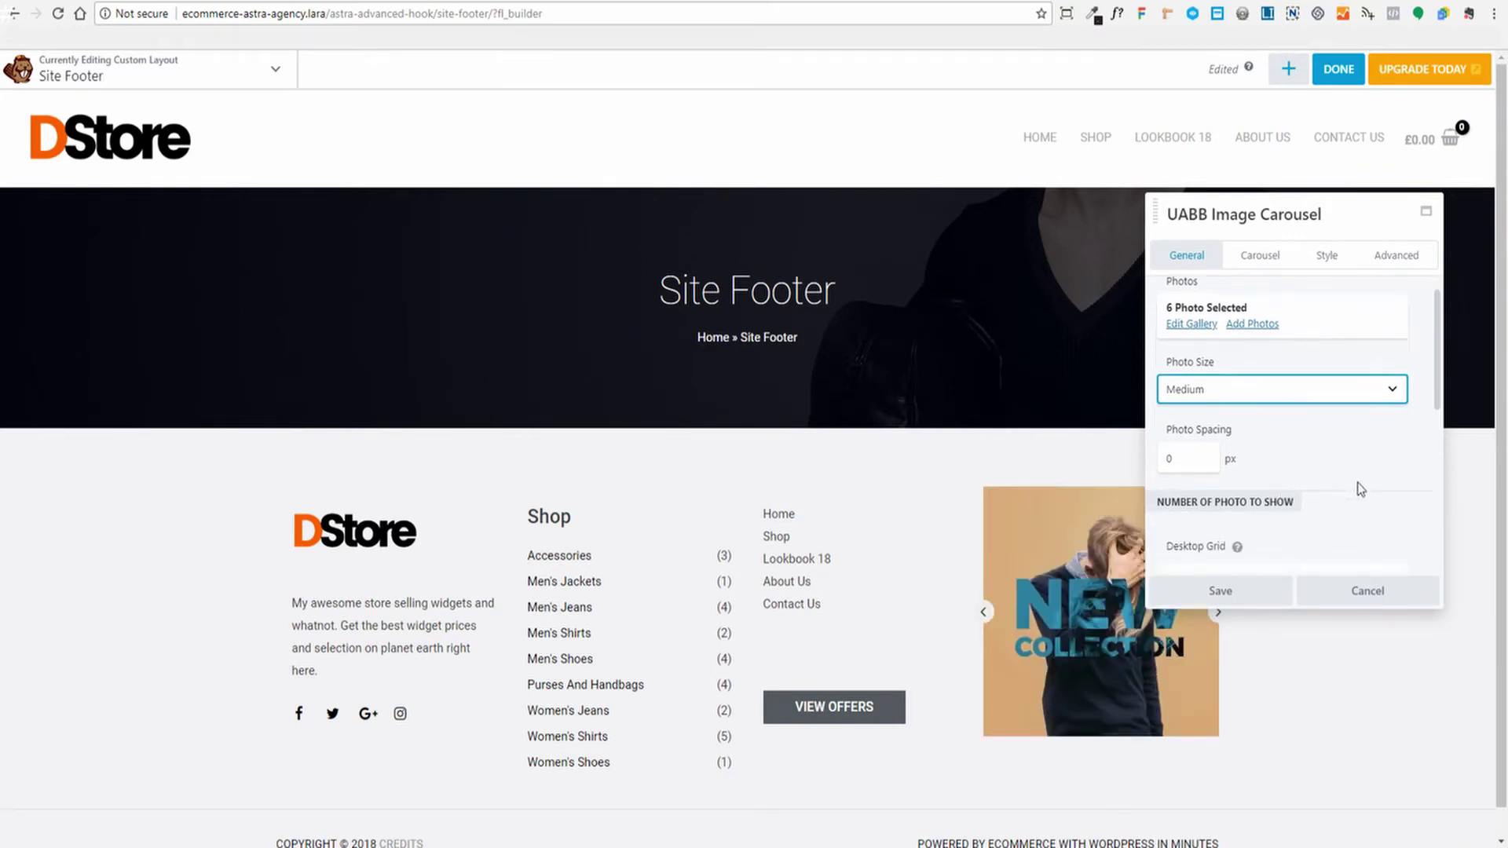
pyautogui.scroll(-3, 1257, 393)
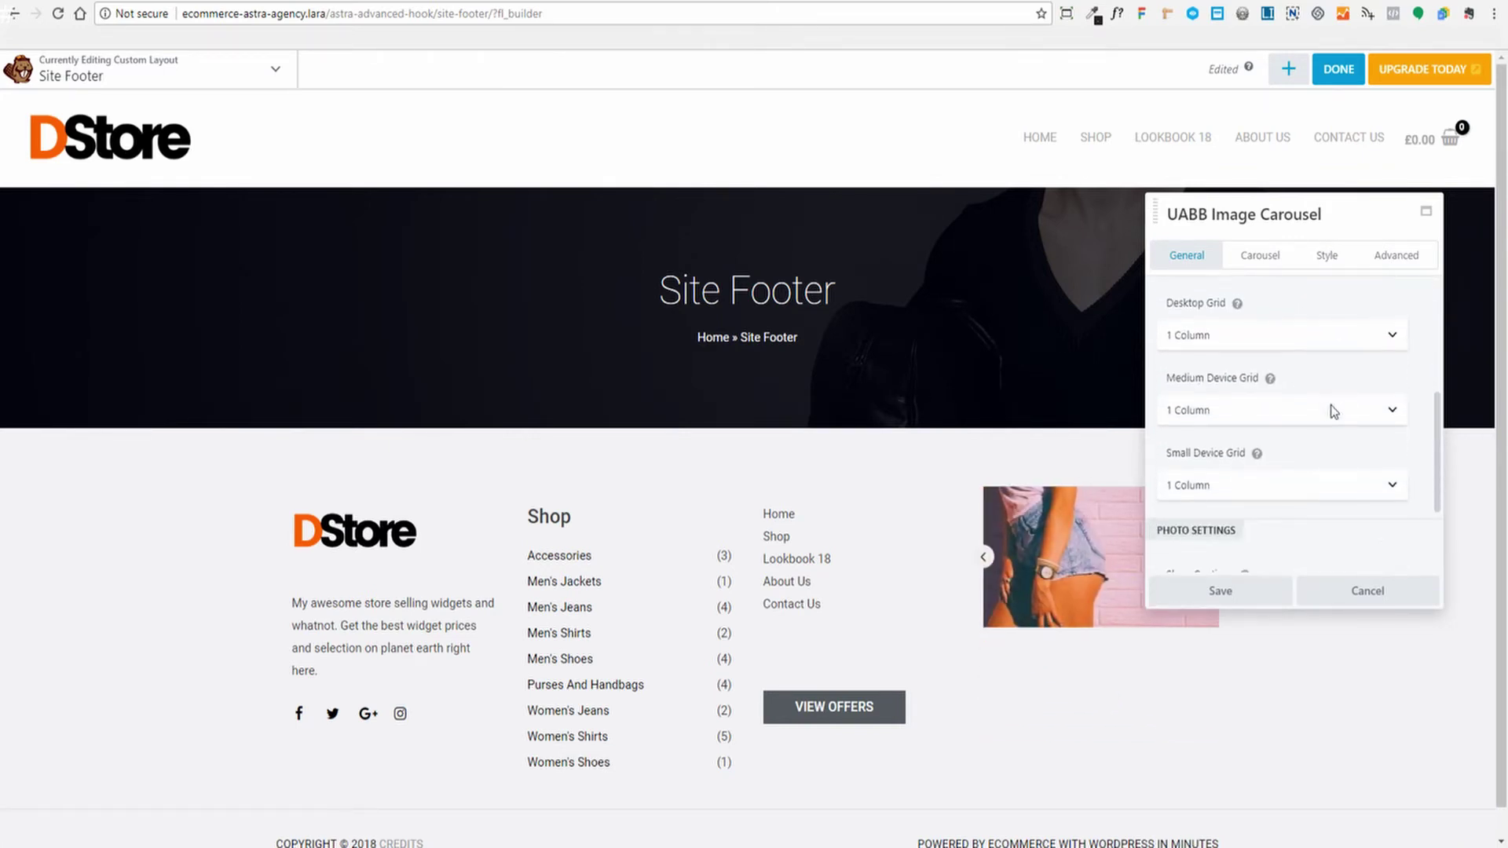
pyautogui.scroll(-2, 1288, 369)
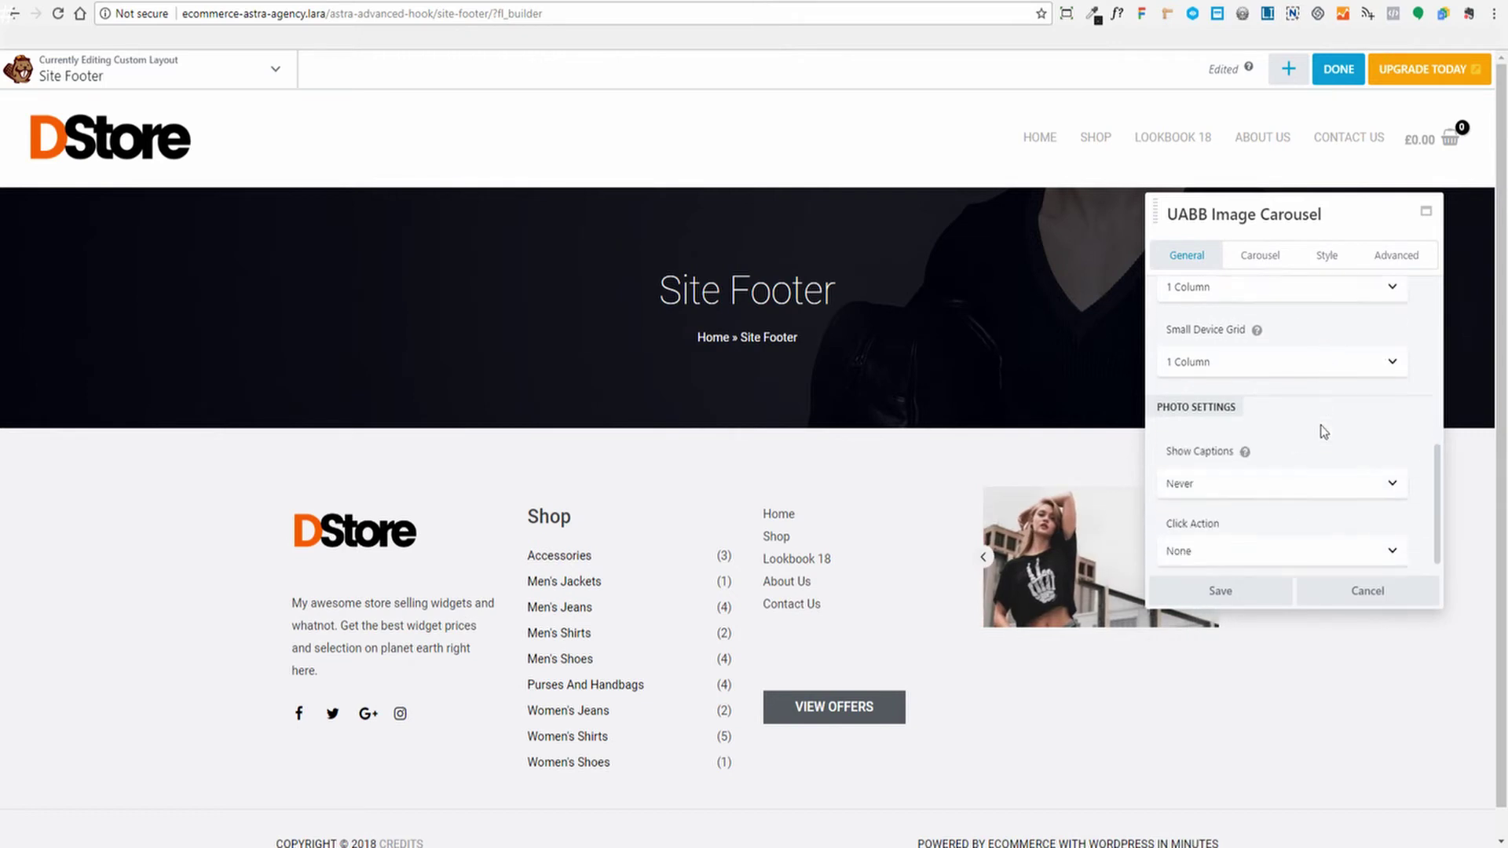
pyautogui.scroll(3, 1310, 494)
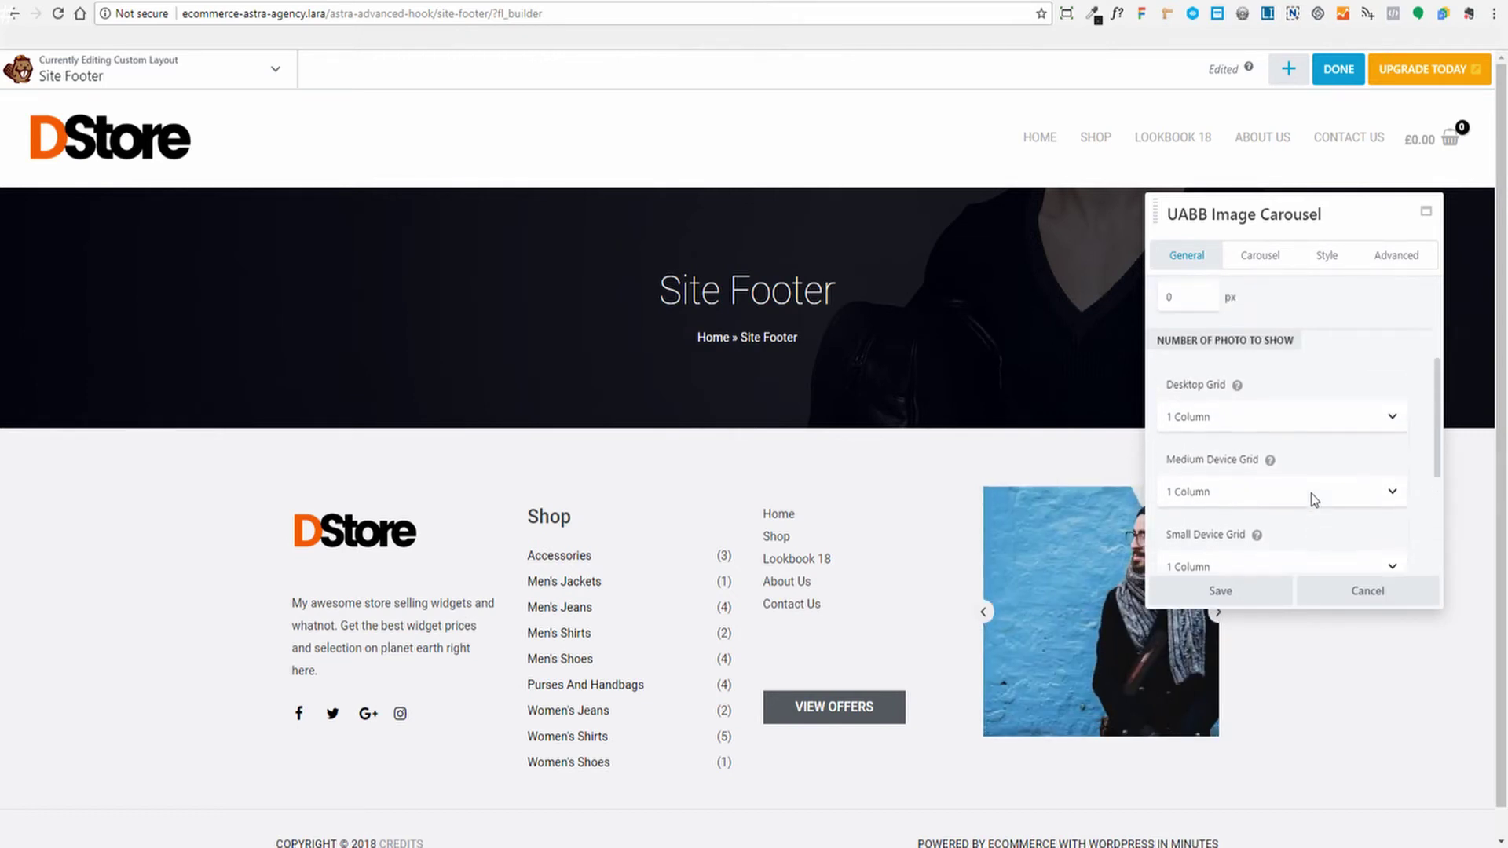
pyautogui.scroll(-3, 1312, 495)
pyautogui.scroll(2, 1238, 539)
pyautogui.scroll(-2, 1238, 534)
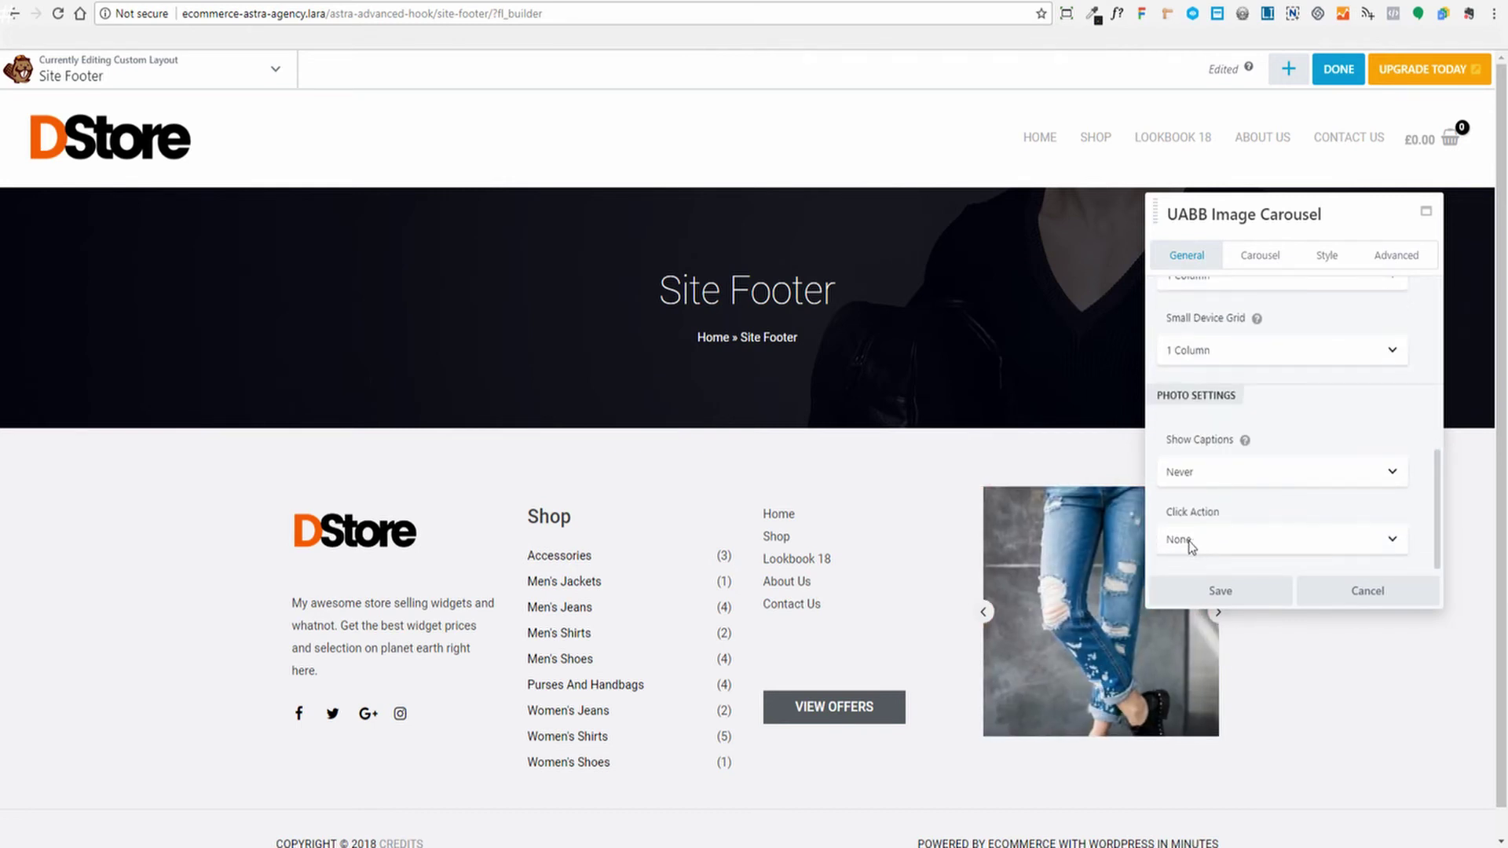
pyautogui.scroll(4, 1282, 501)
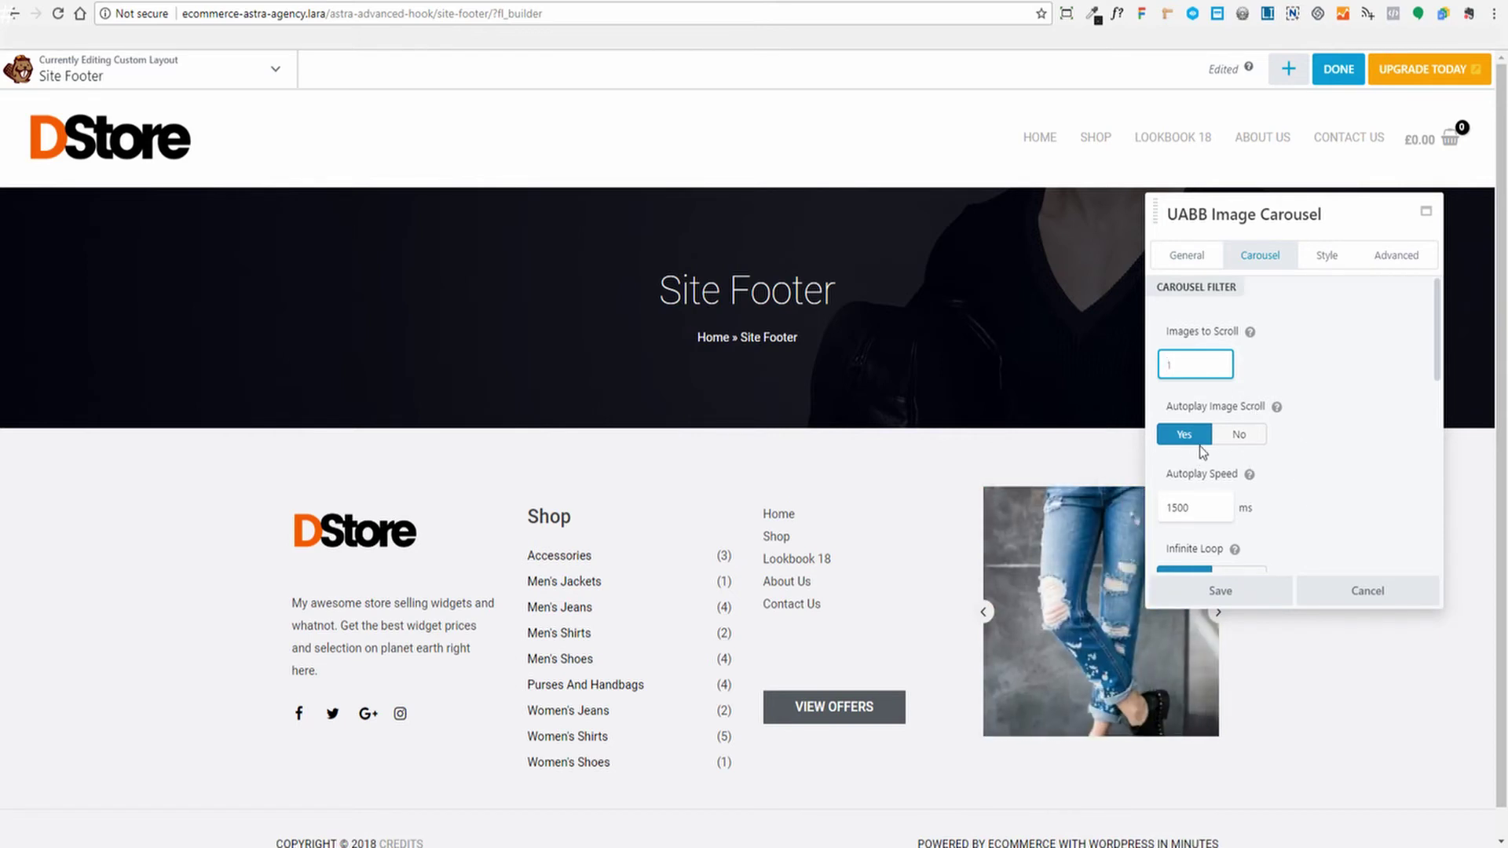
# Check the carousel's autoplay speed and scroll down to the Arrow Style and Color fields
pyautogui.scroll(-2, 1305, 471)
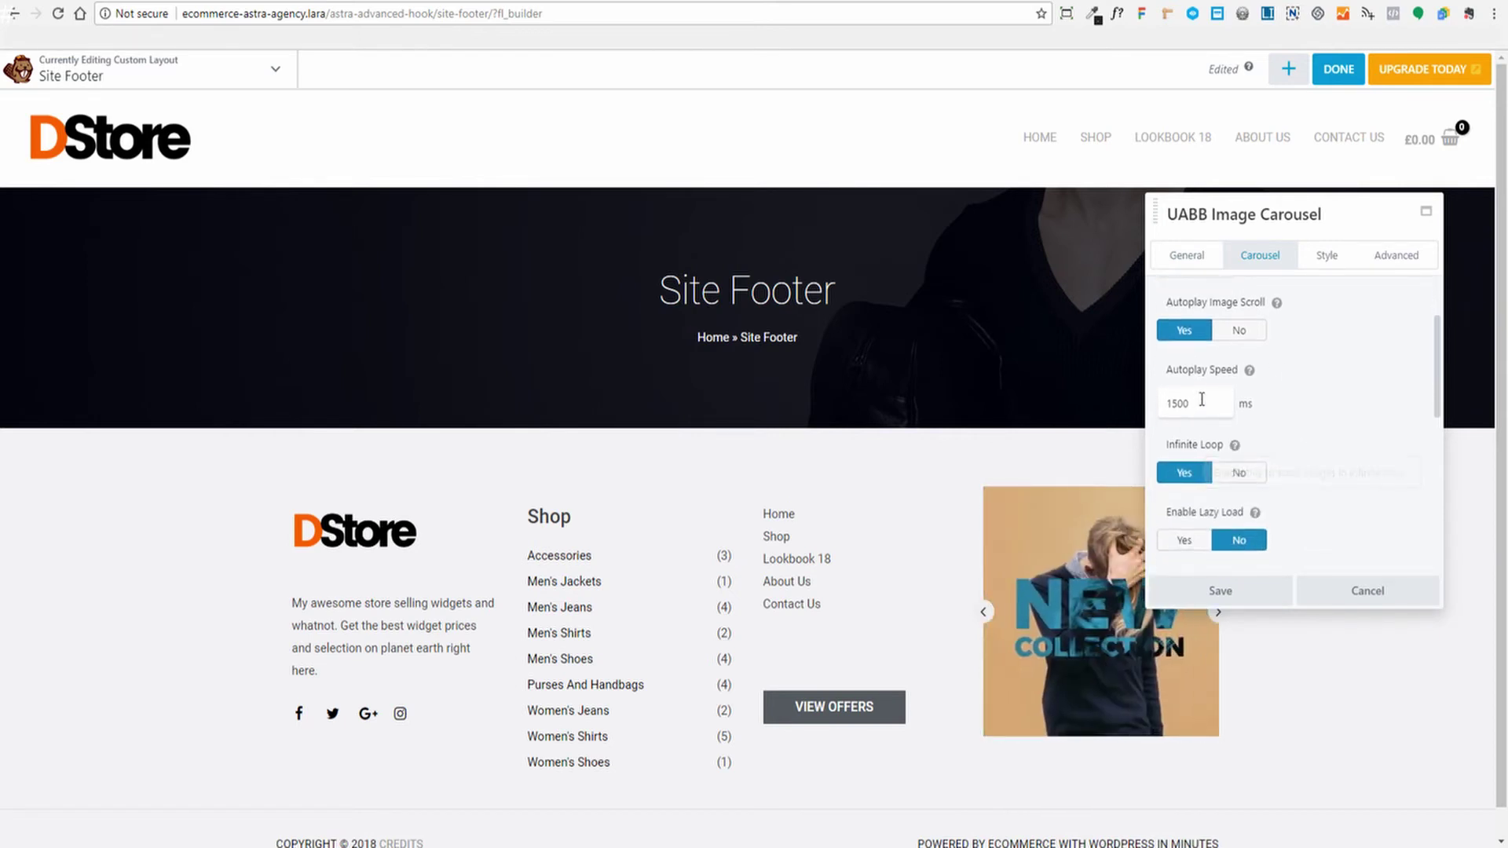
pyautogui.click(1195, 401)
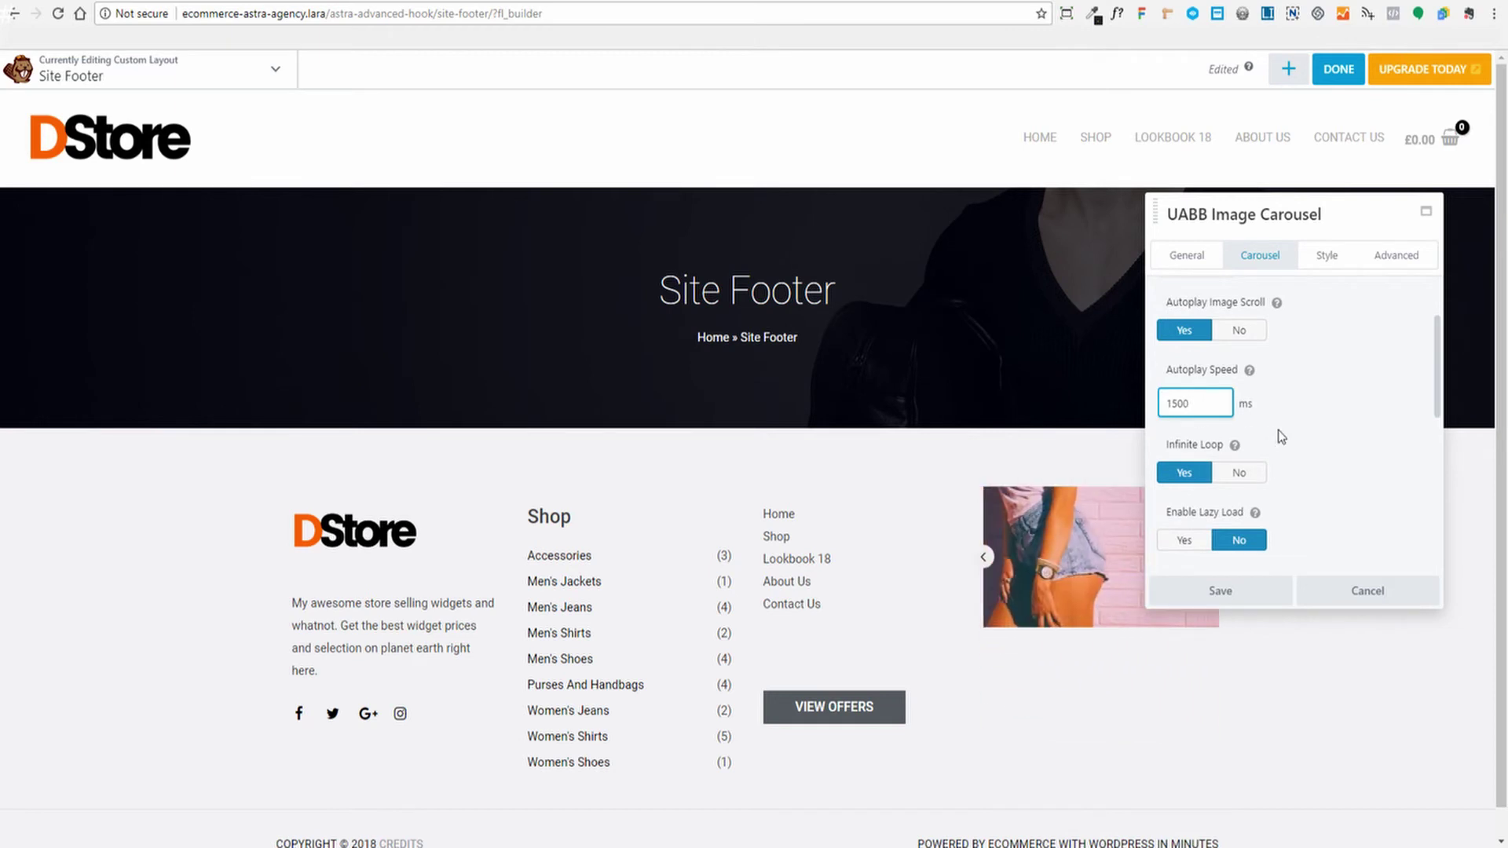
pyautogui.scroll(-1, 1303, 431)
pyautogui.scroll(-2, 1329, 435)
pyautogui.scroll(2, 1211, 374)
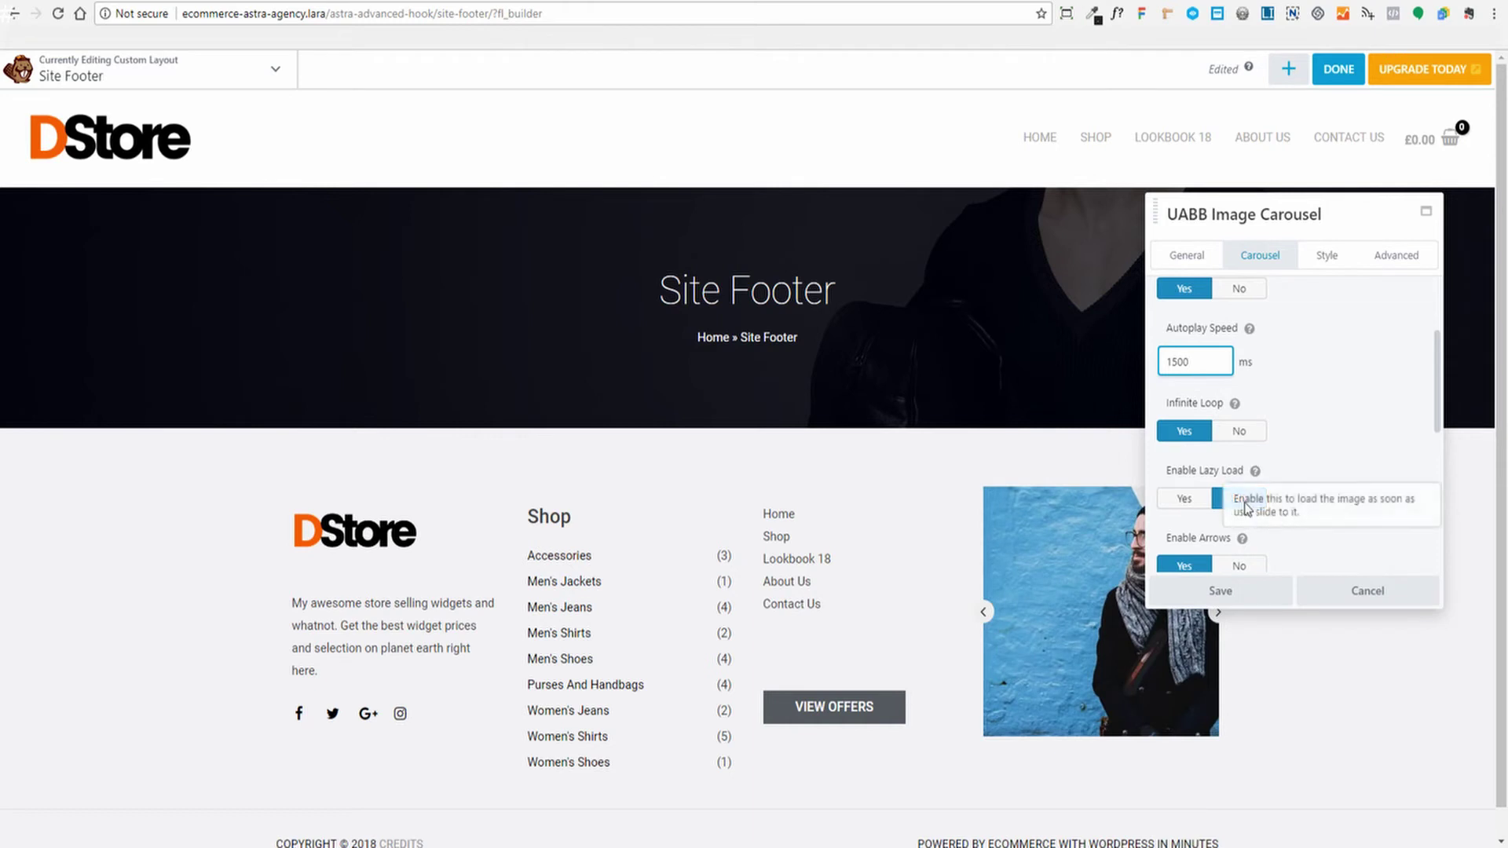
pyautogui.scroll(-3, 1296, 448)
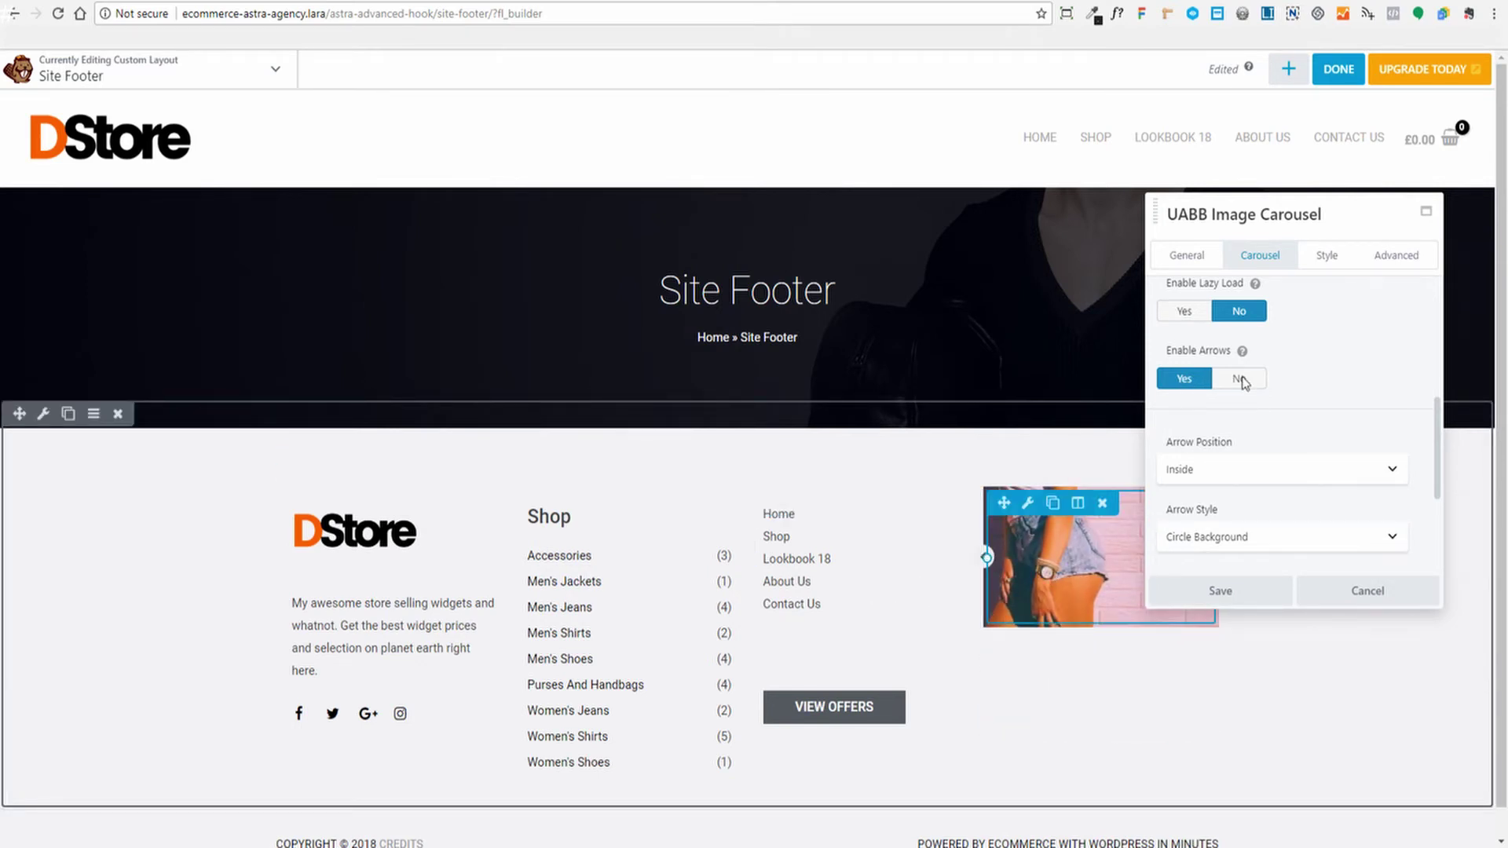
pyautogui.moveTo(1370, 227); pyautogui.dragTo(1410, 130)
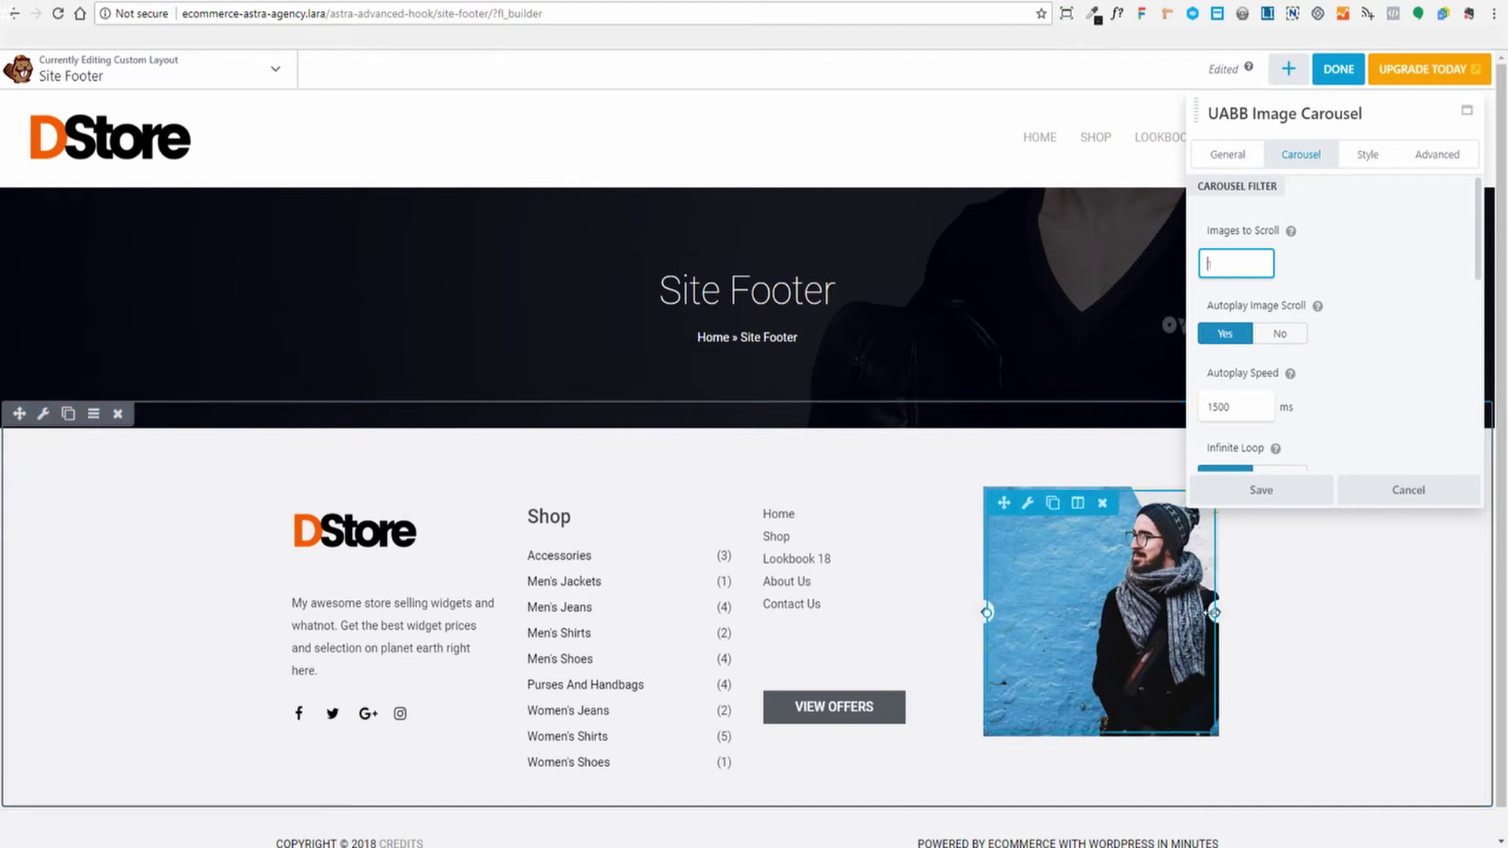
pyautogui.scroll(-8, 1407, 331)
pyautogui.scroll(1, 1407, 331)
pyautogui.scroll(-1, 1405, 343)
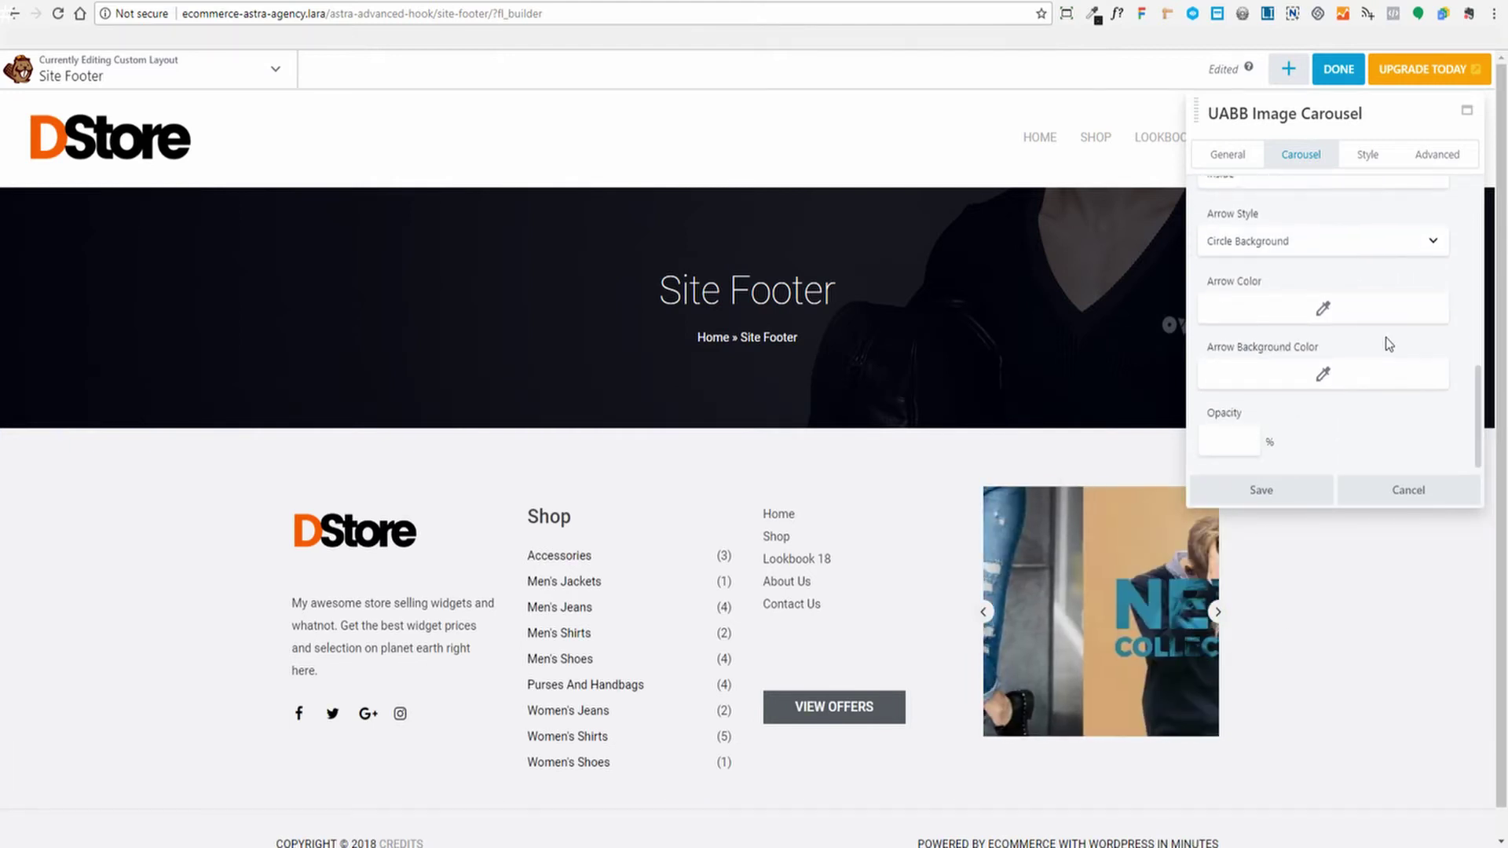
pyautogui.scroll(8, 1386, 339)
# Leave the Style tab's Image Hover Effect at None and save the carousel
pyautogui.click(1366, 156)
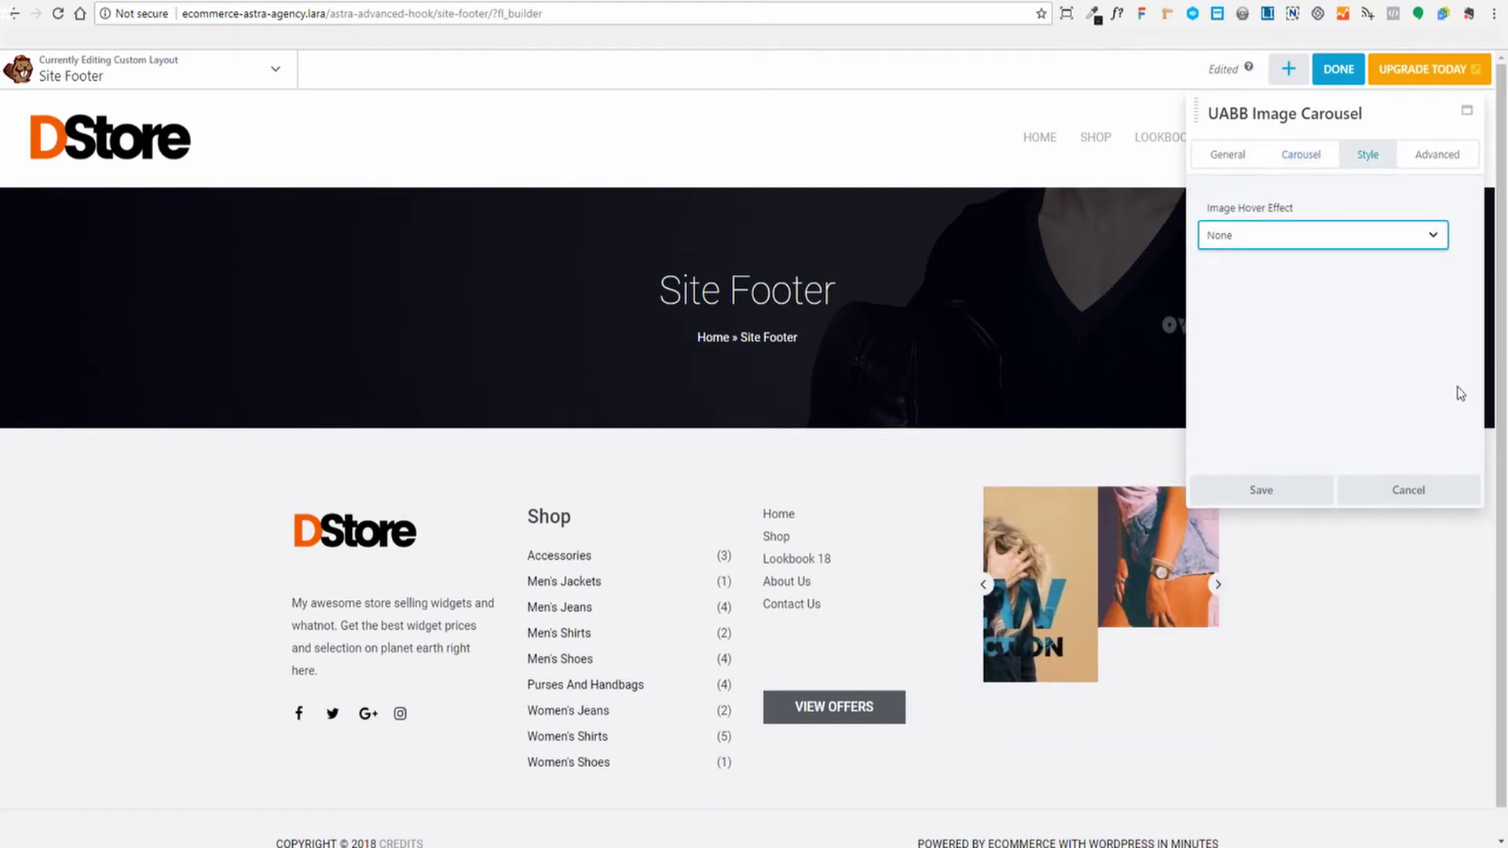
pyautogui.click(1434, 236)
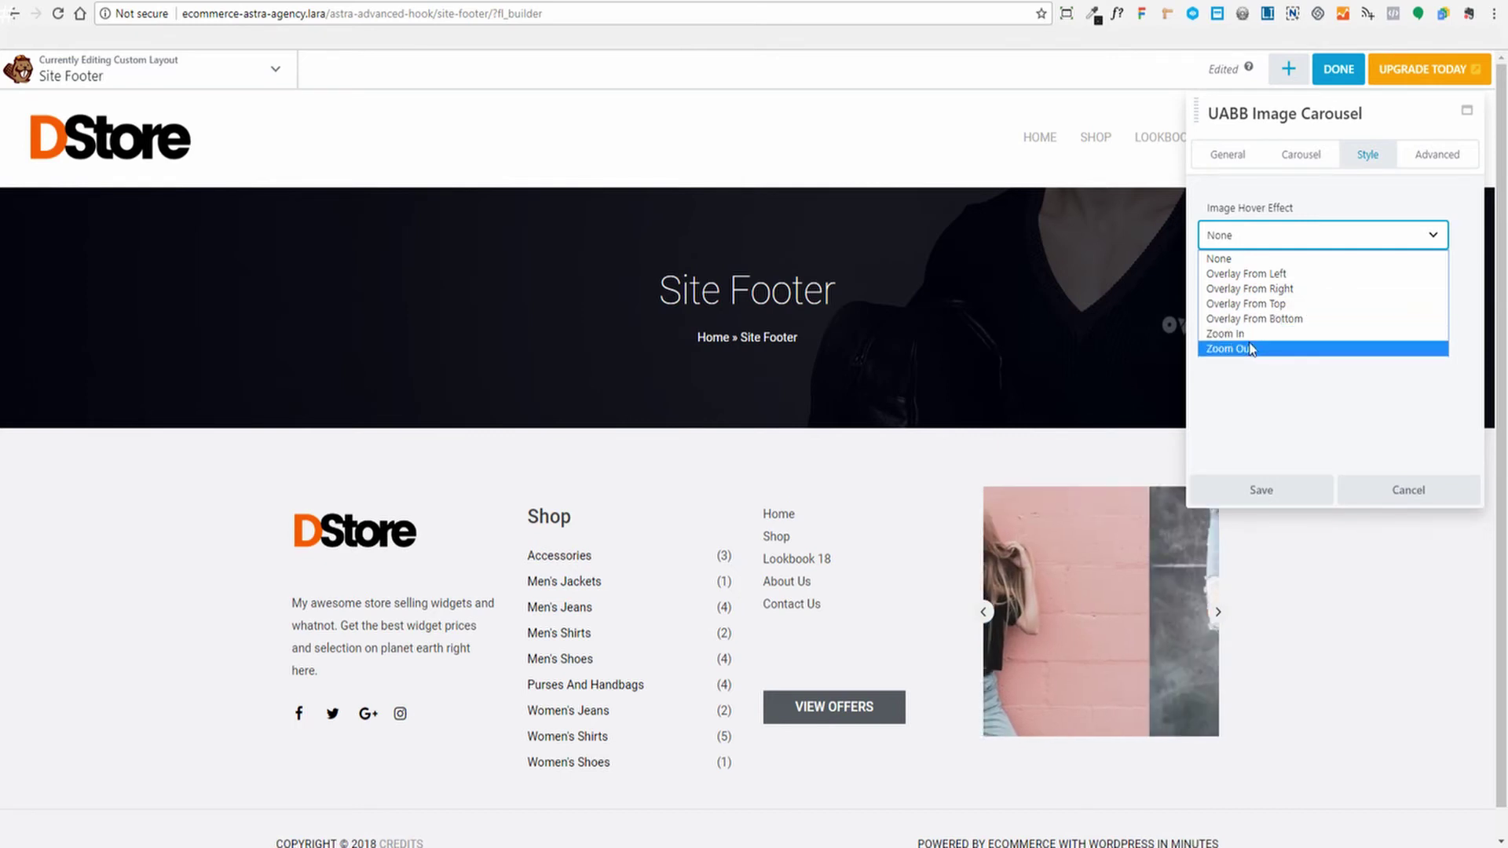
pyautogui.click(1310, 459)
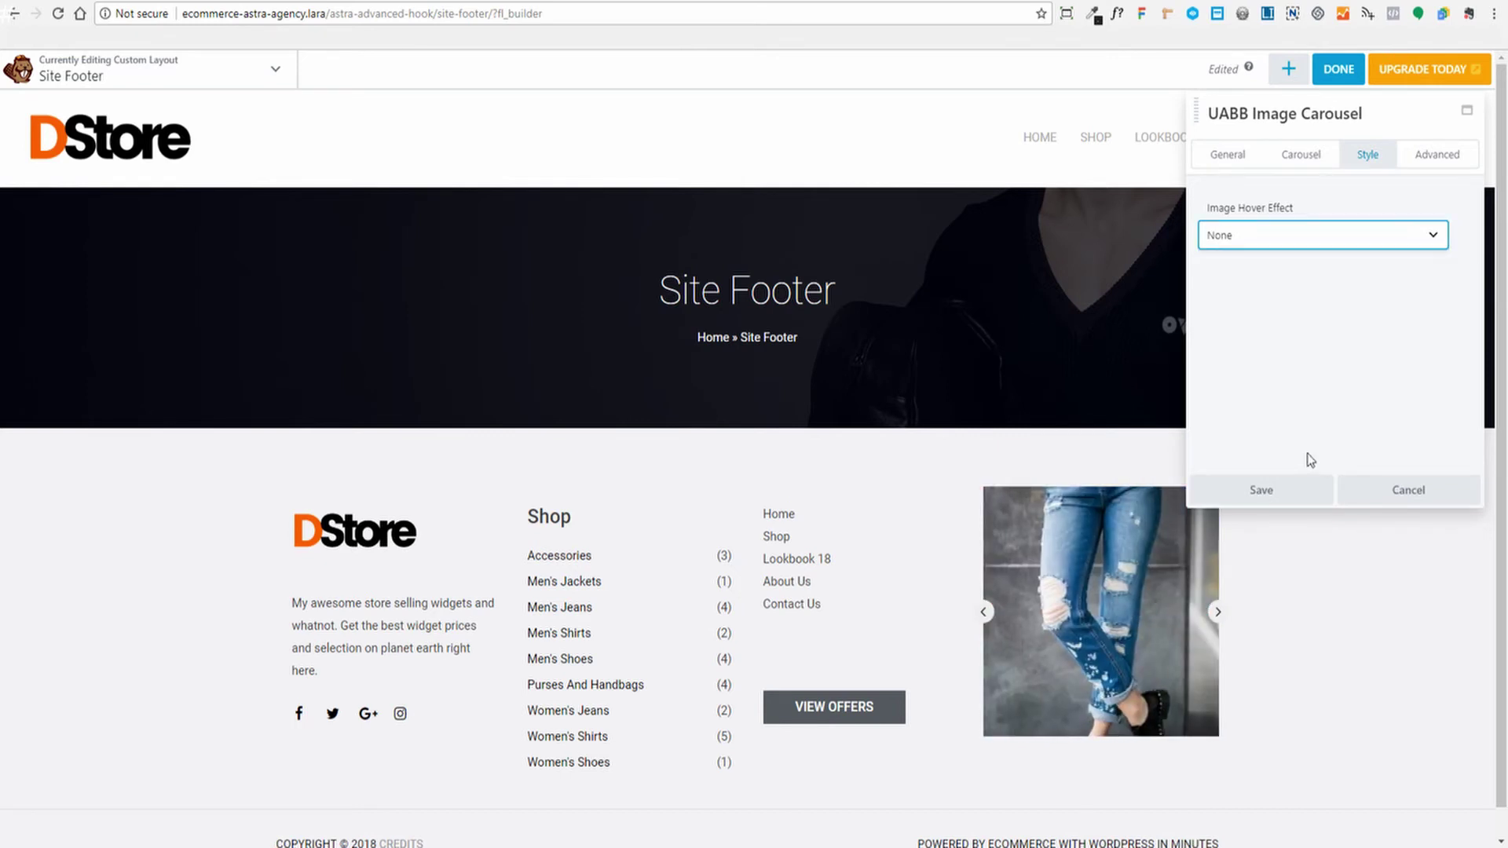
pyautogui.click(1284, 496)
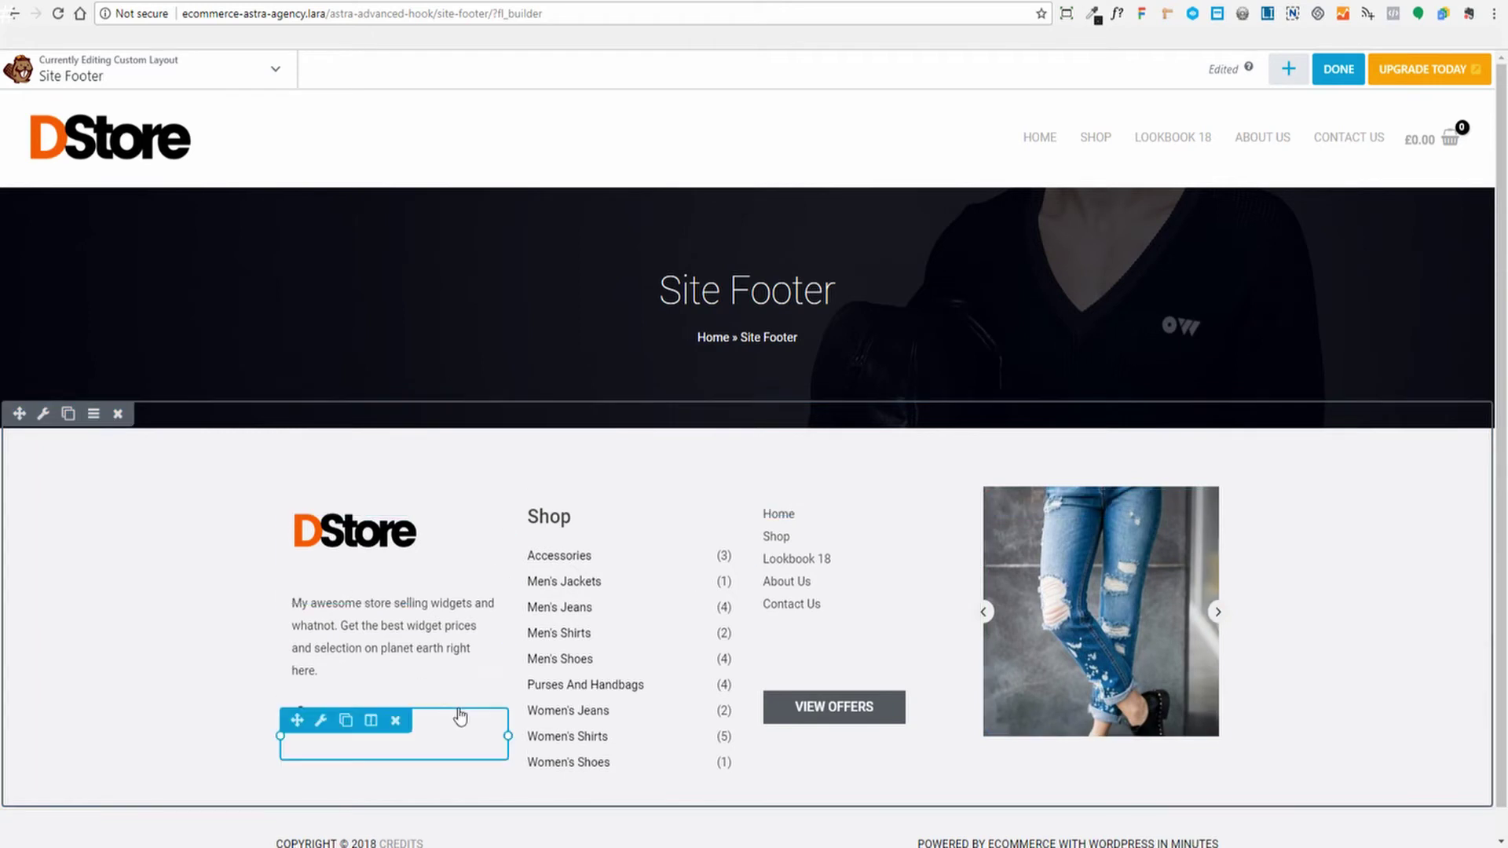
# Publish the footer layout and check the new footer on the reloaded home page
pyautogui.click(1336, 67)
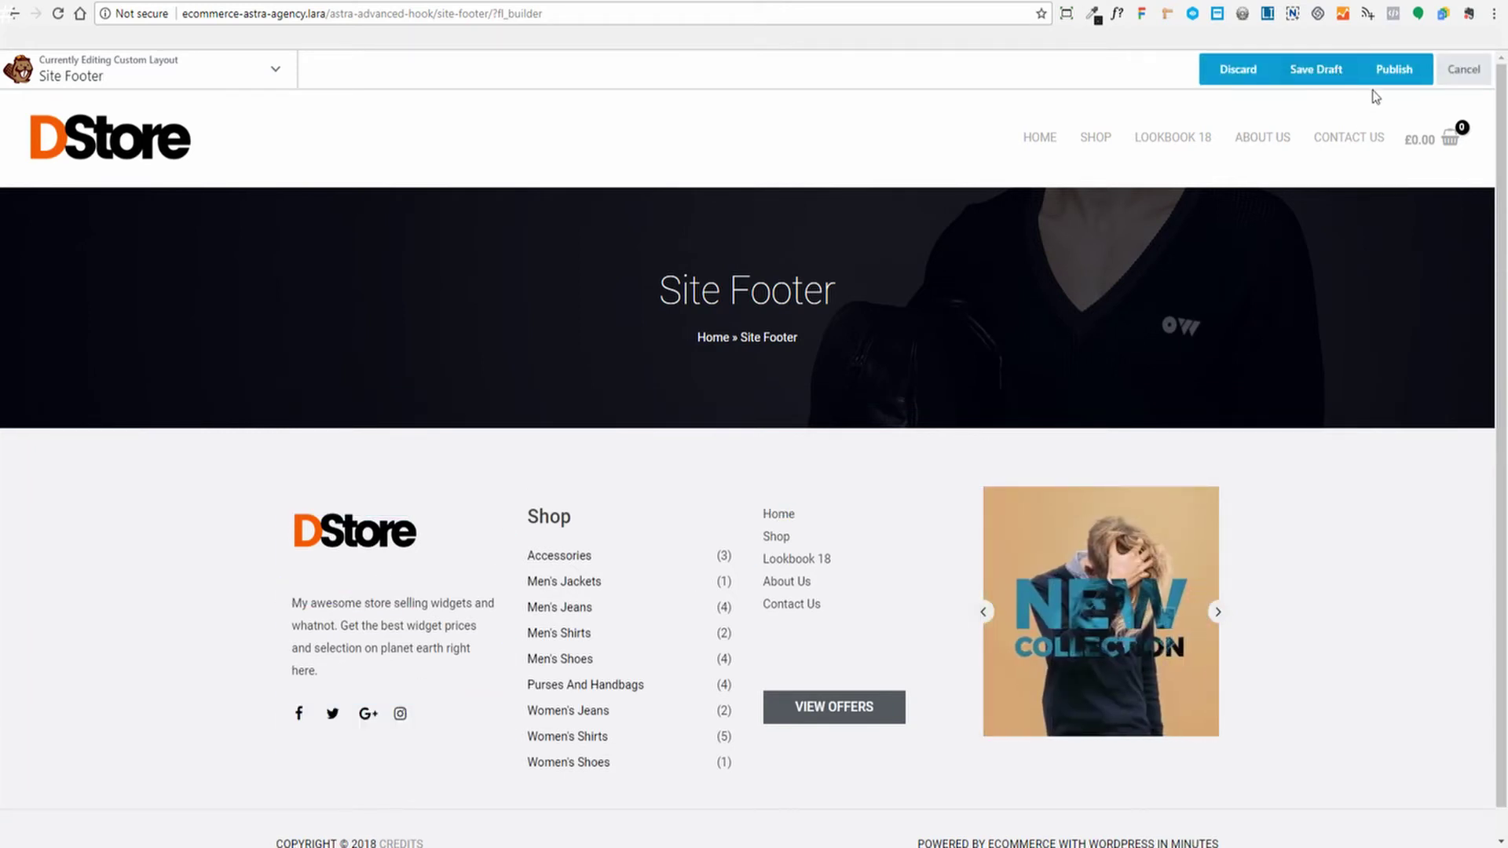
pyautogui.click(1389, 72)
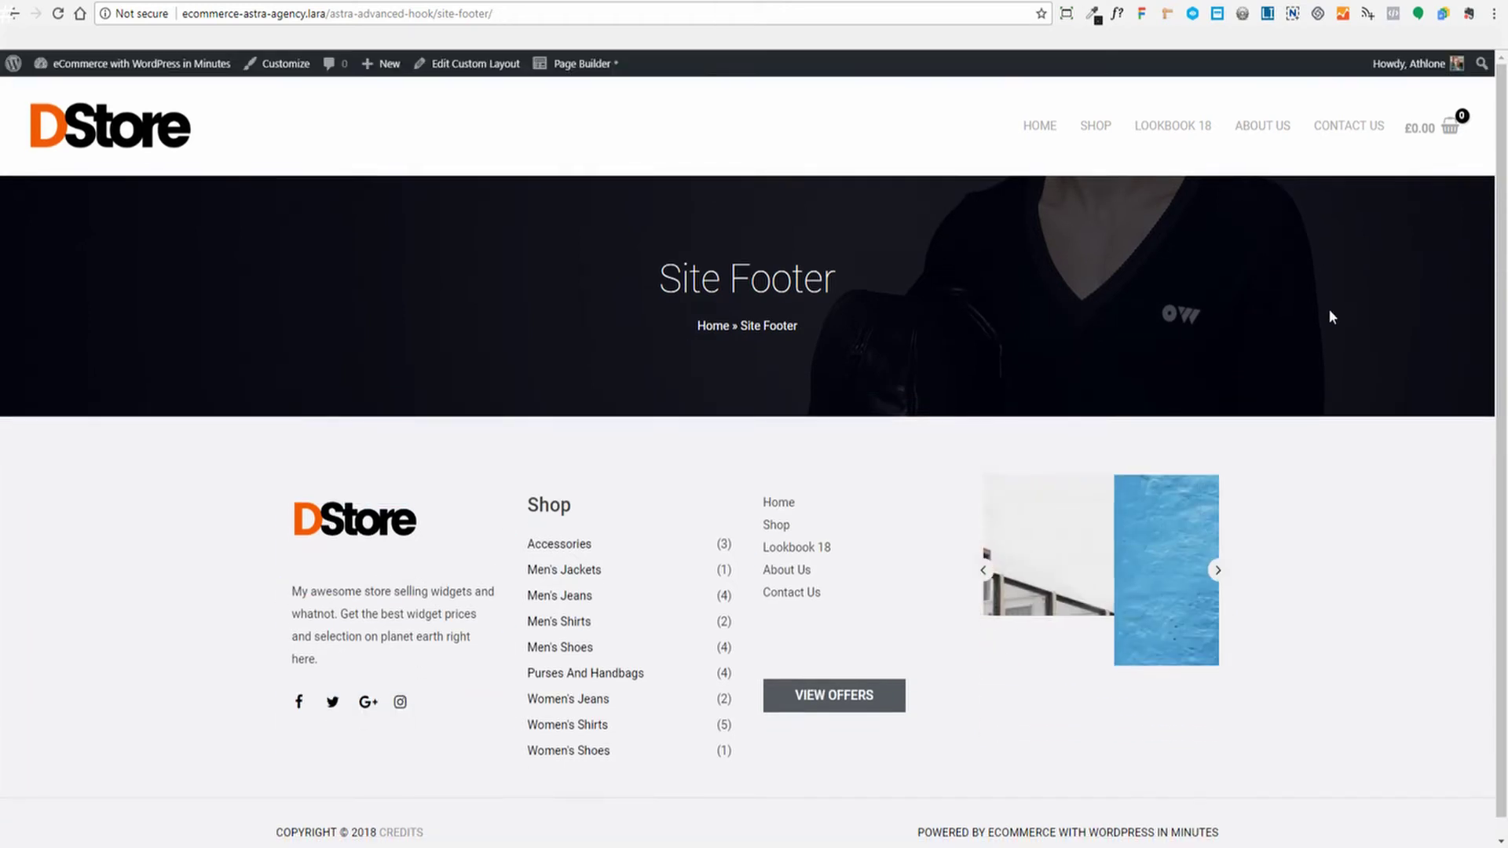
pyautogui.click(533, 1)
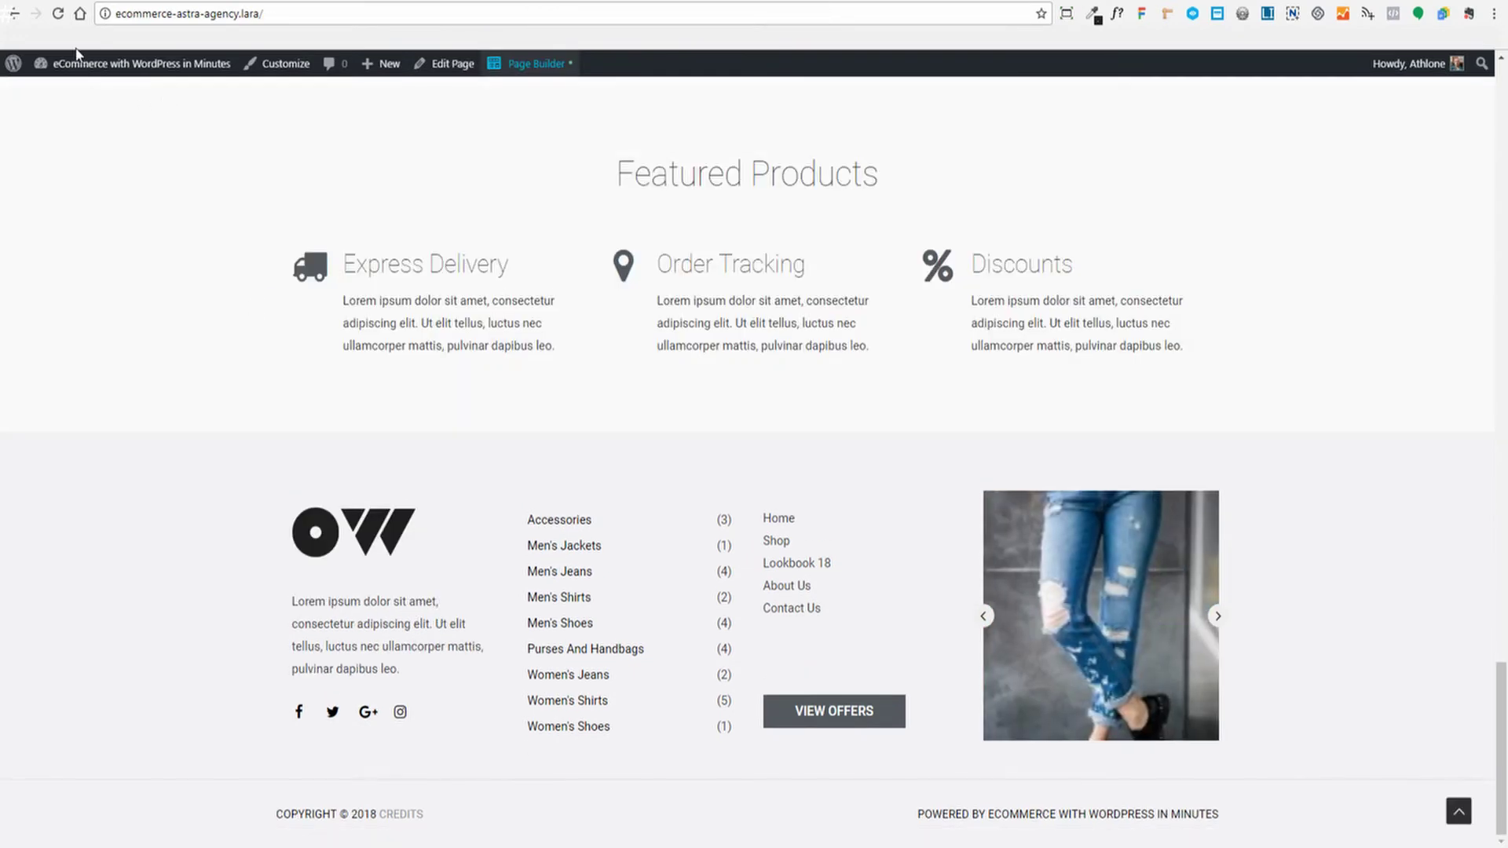
pyautogui.click(58, 14)
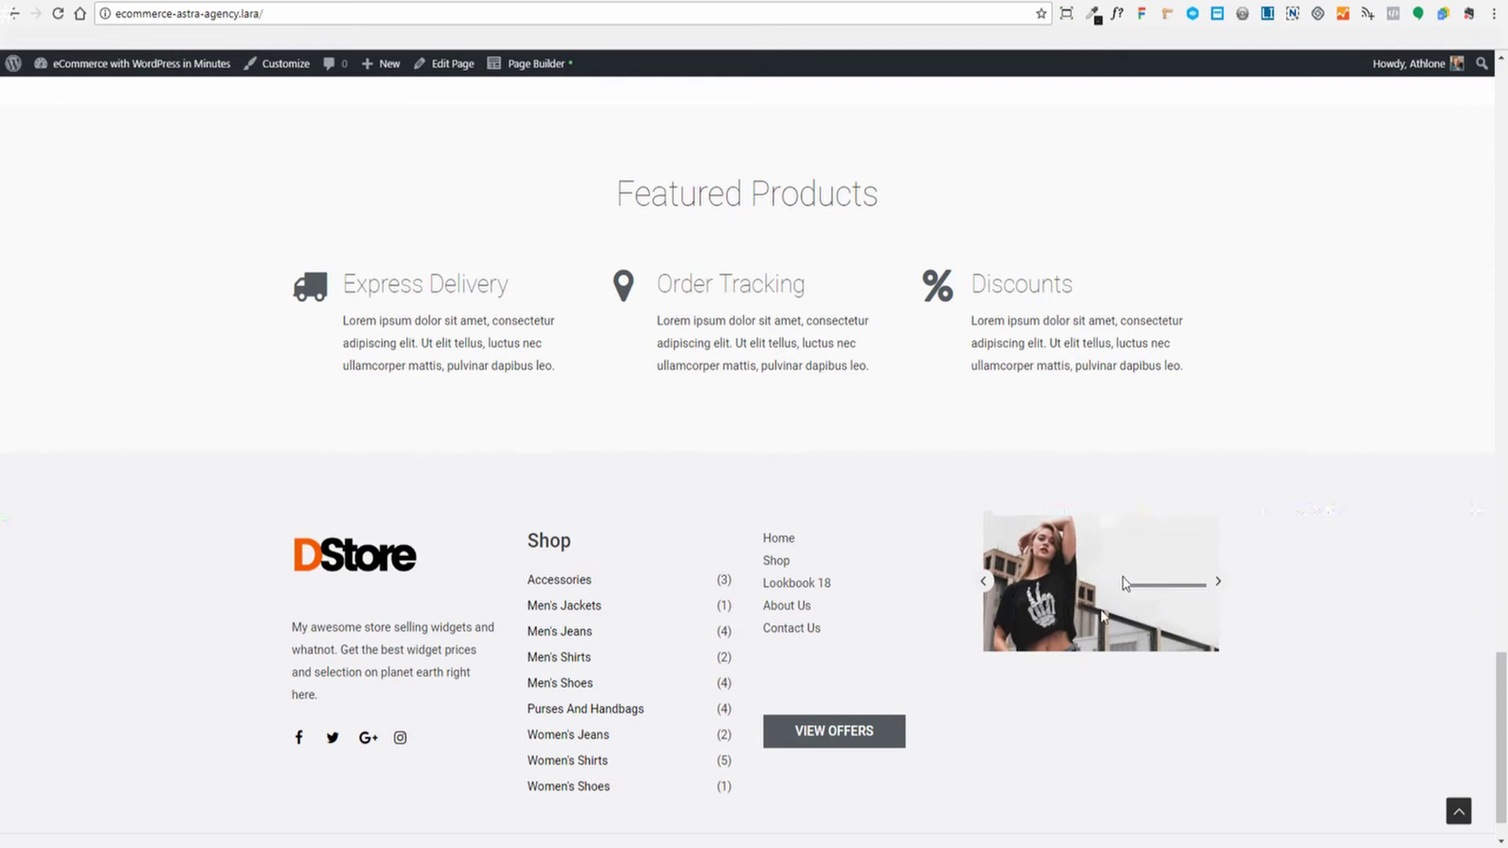
pyautogui.scroll(6, 1110, 608)
pyautogui.scroll(-3, 1195, 636)
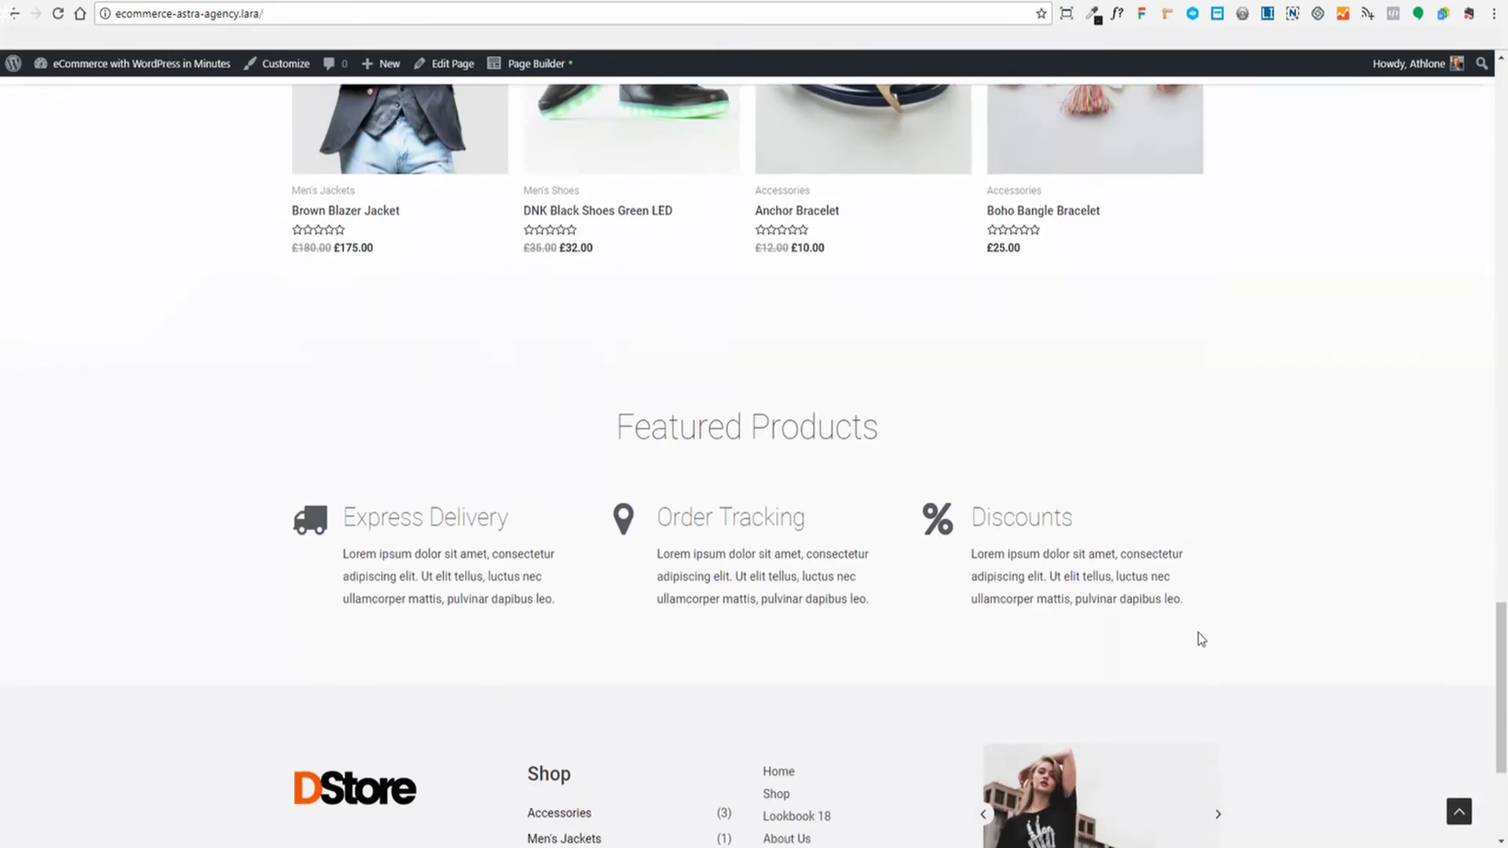
pyautogui.scroll(7, 1200, 638)
pyautogui.scroll(12, 1199, 636)
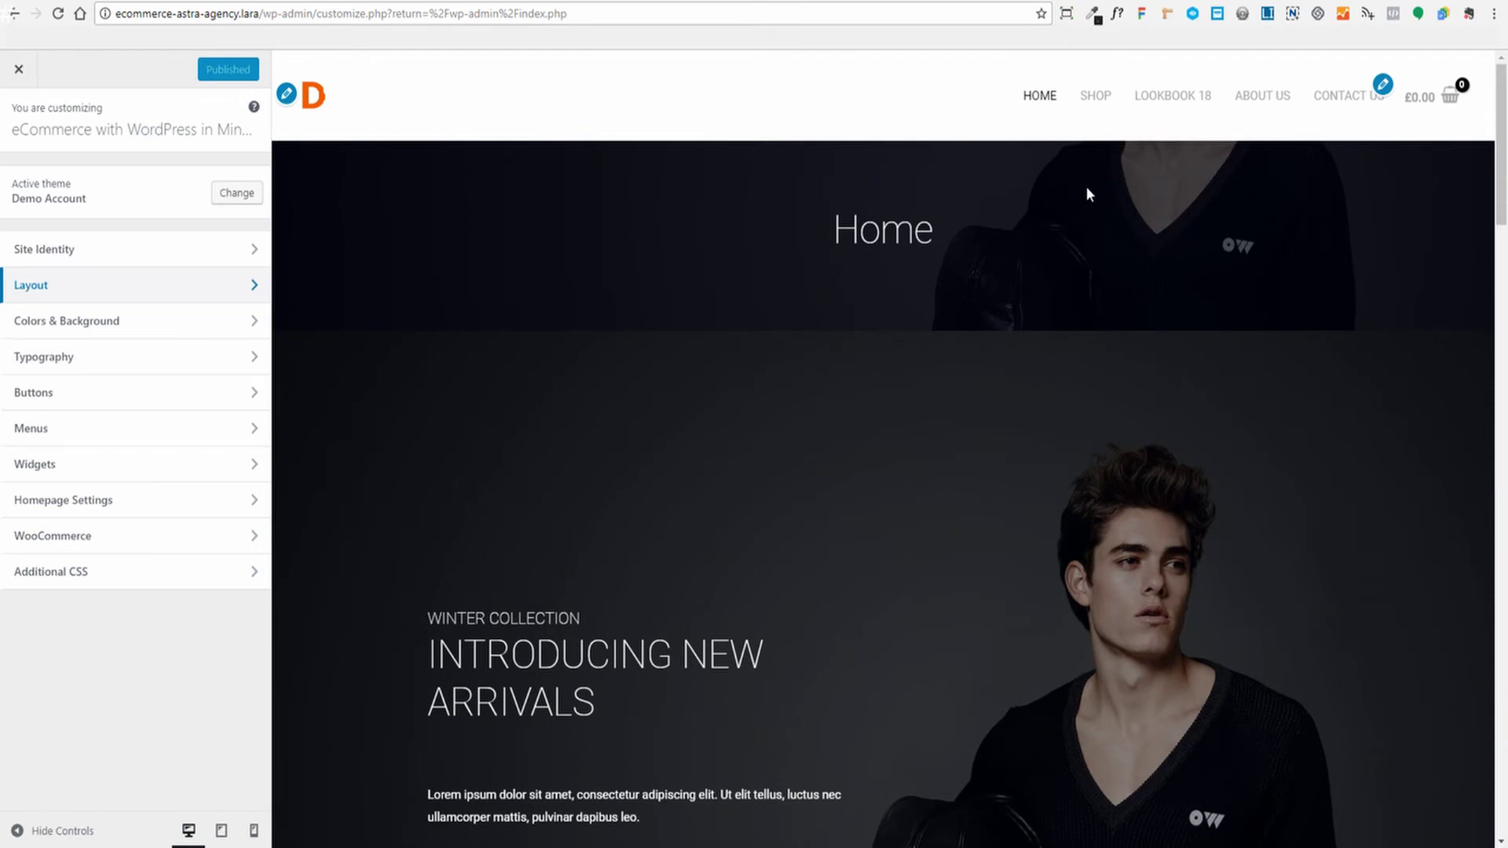
# Load the Shop page in the Customizer preview and open the Store Notice settings
pyautogui.click(35, 542)
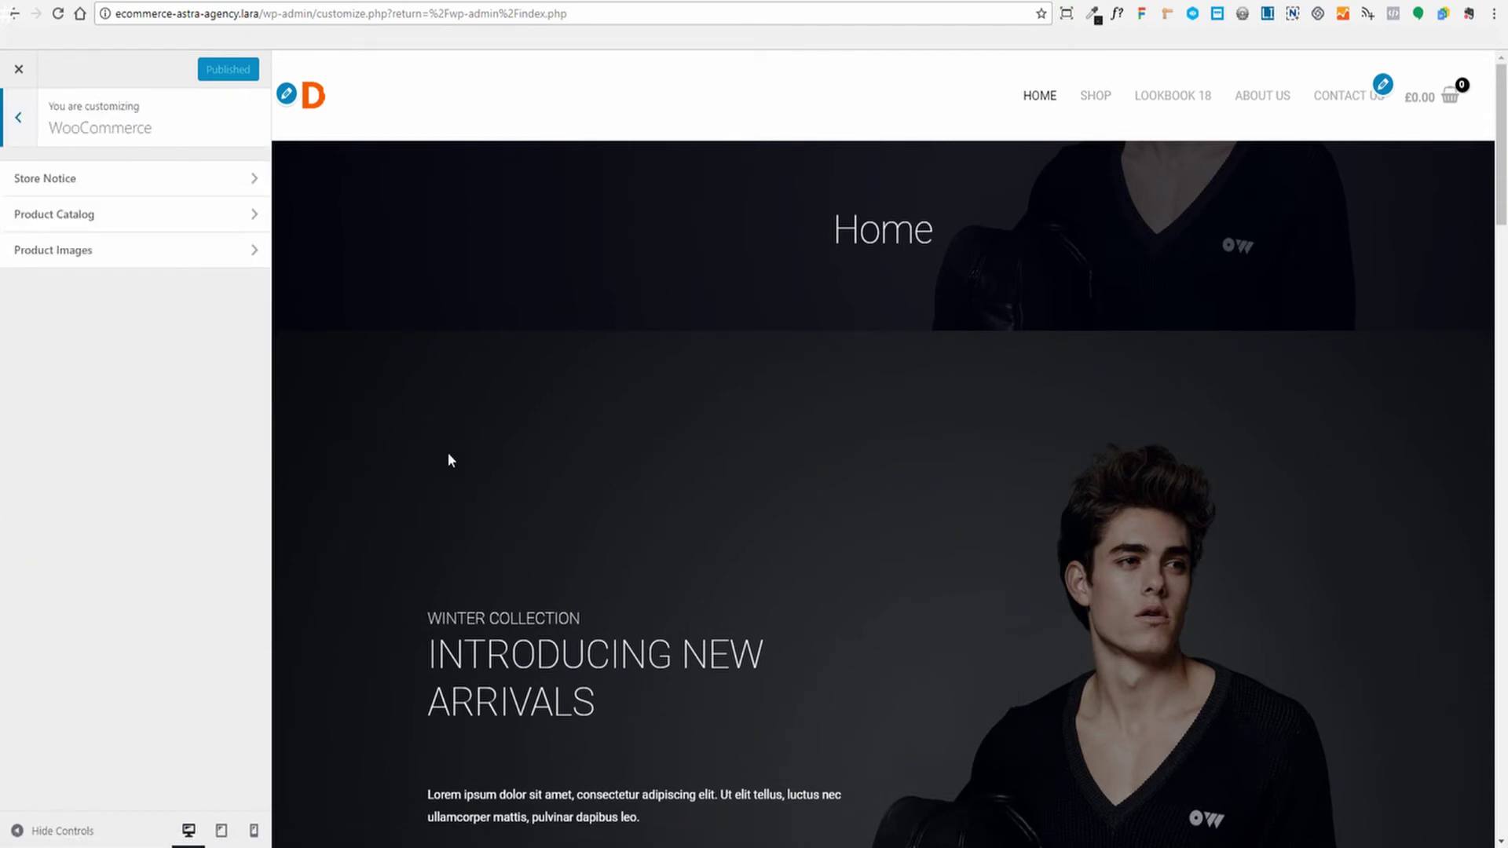
pyautogui.click(1095, 95)
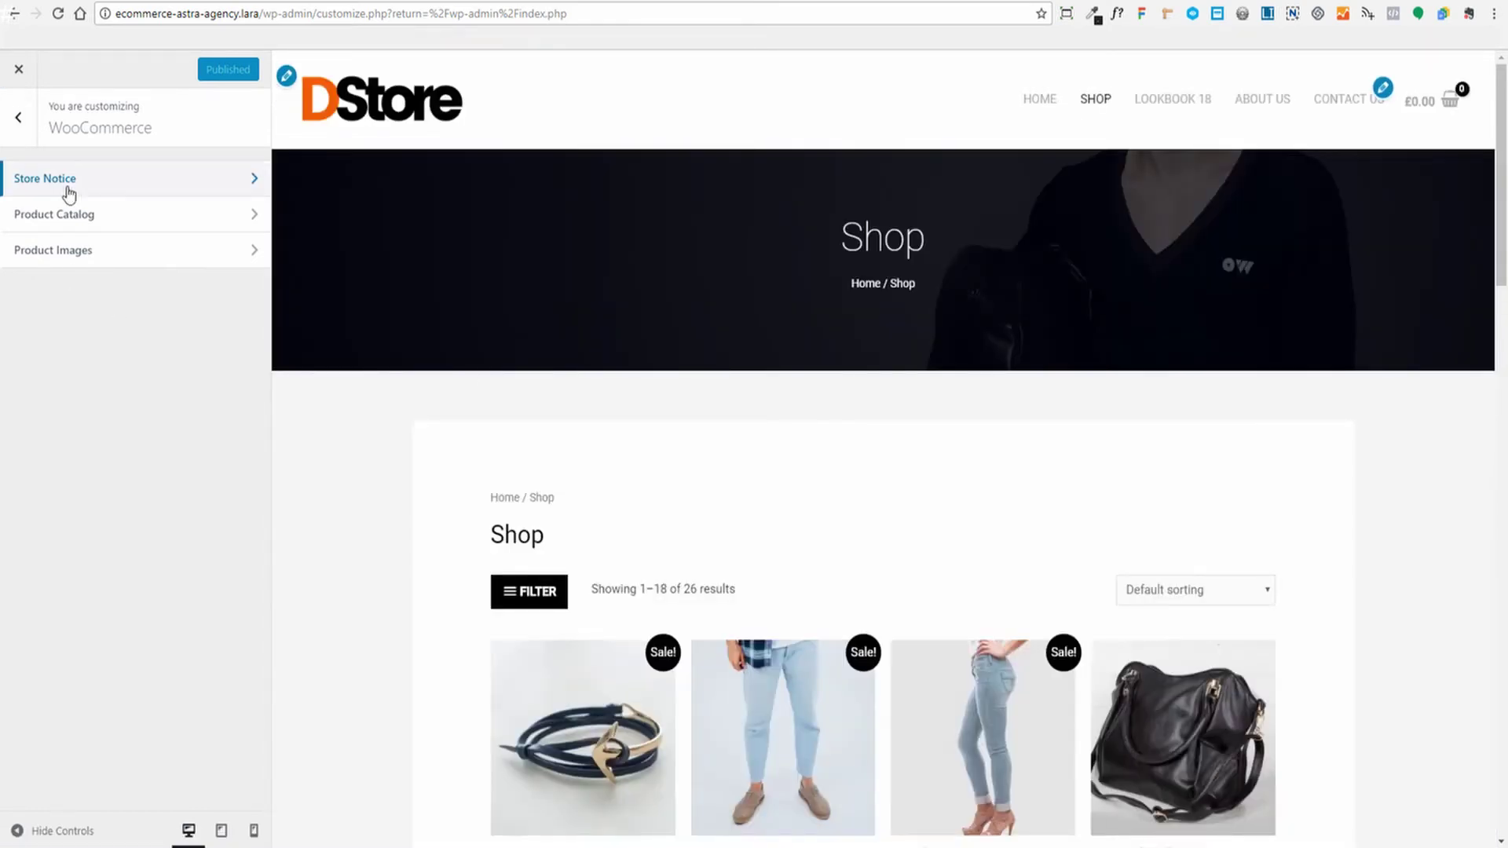
pyautogui.click(70, 187)
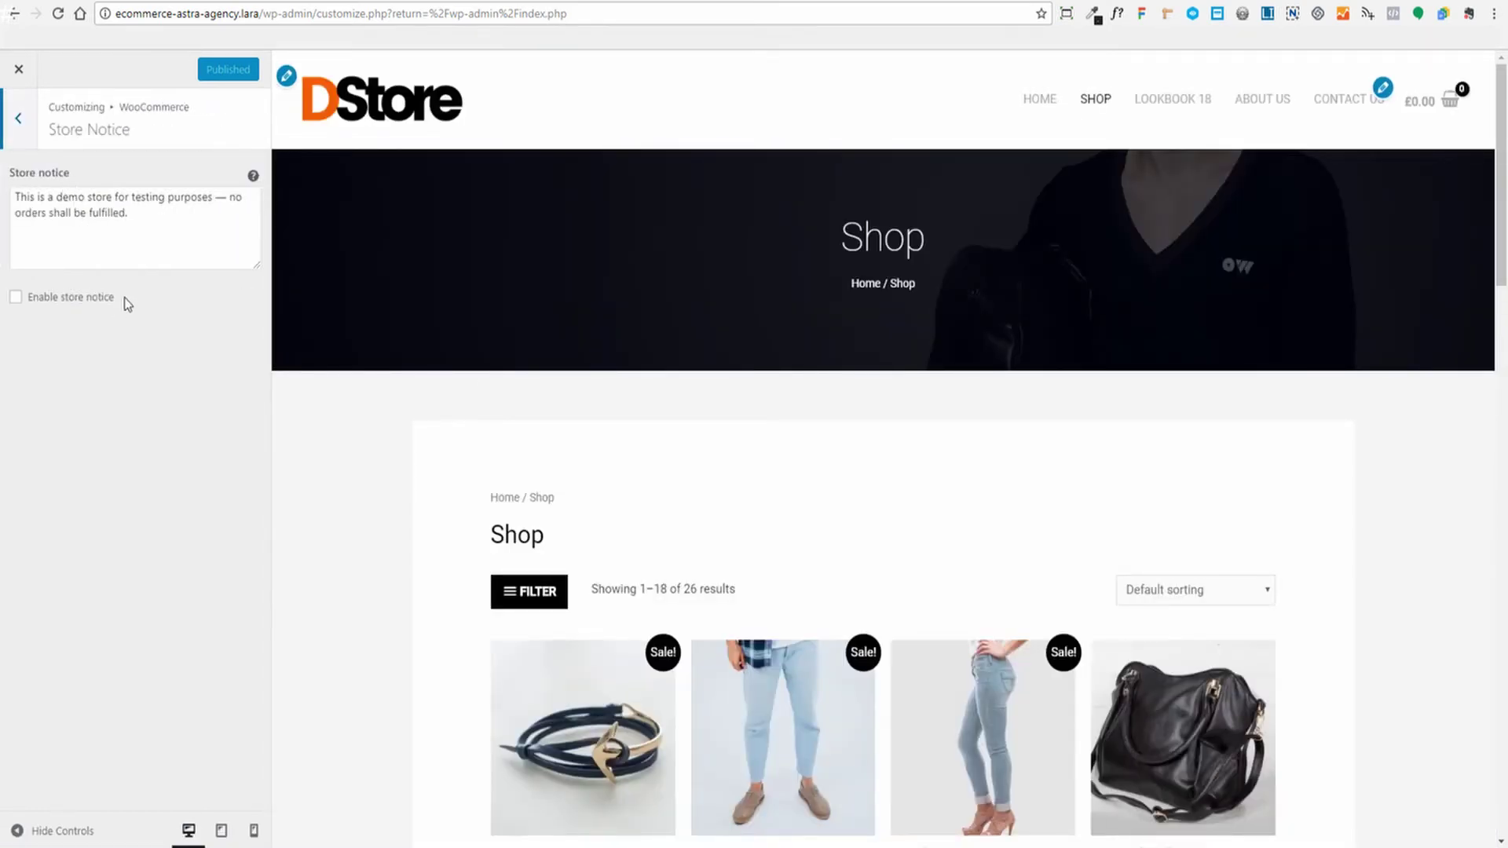
pyautogui.moveTo(15, 197); pyautogui.dragTo(132, 219)
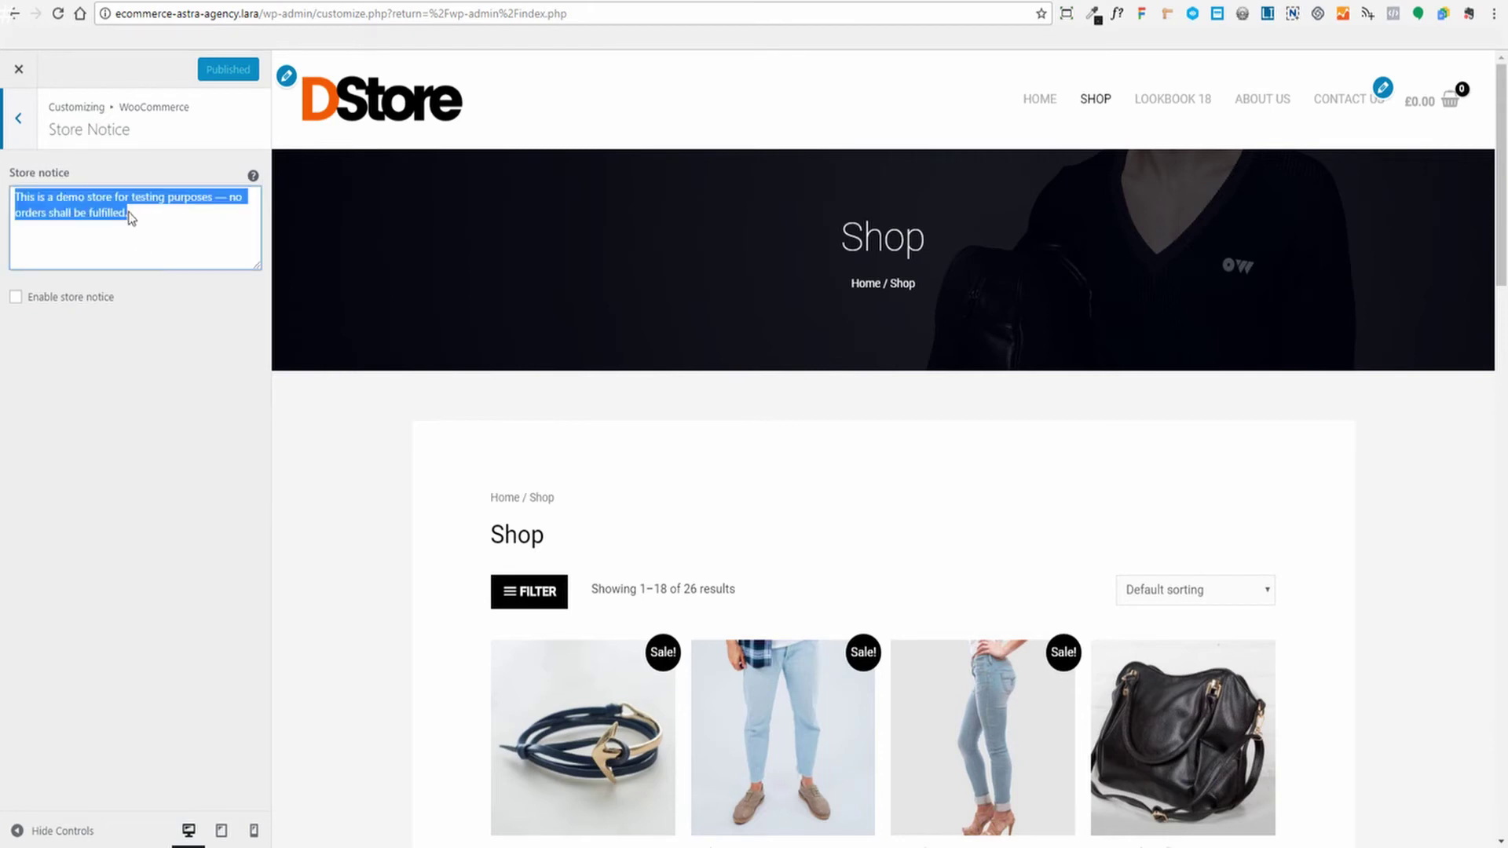
pyautogui.click(173, 231)
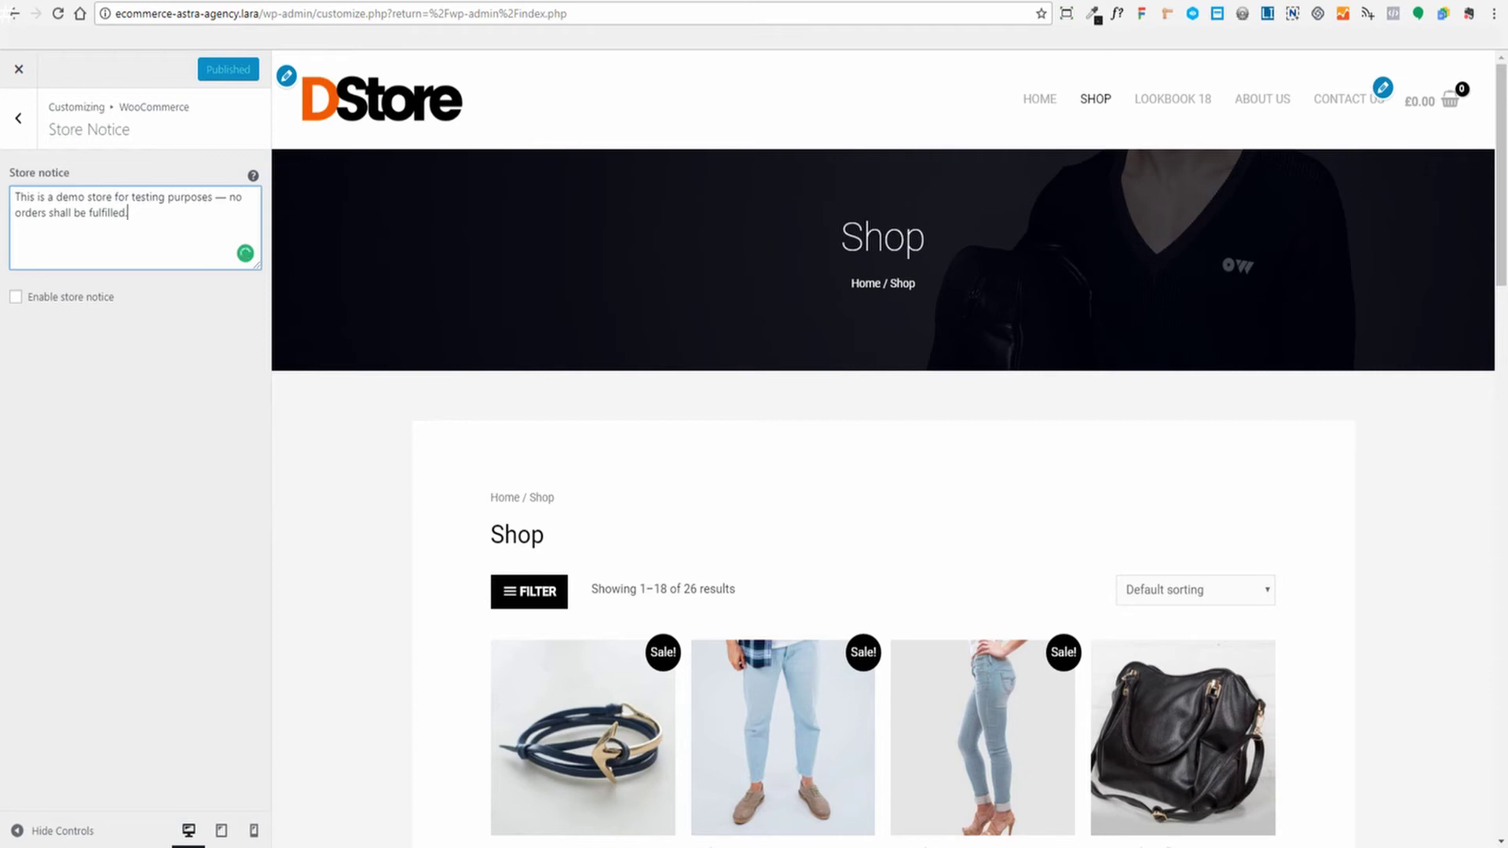
# Turn the store notice on, then off again, and publish the Customizer changes
pyautogui.click(16, 297)
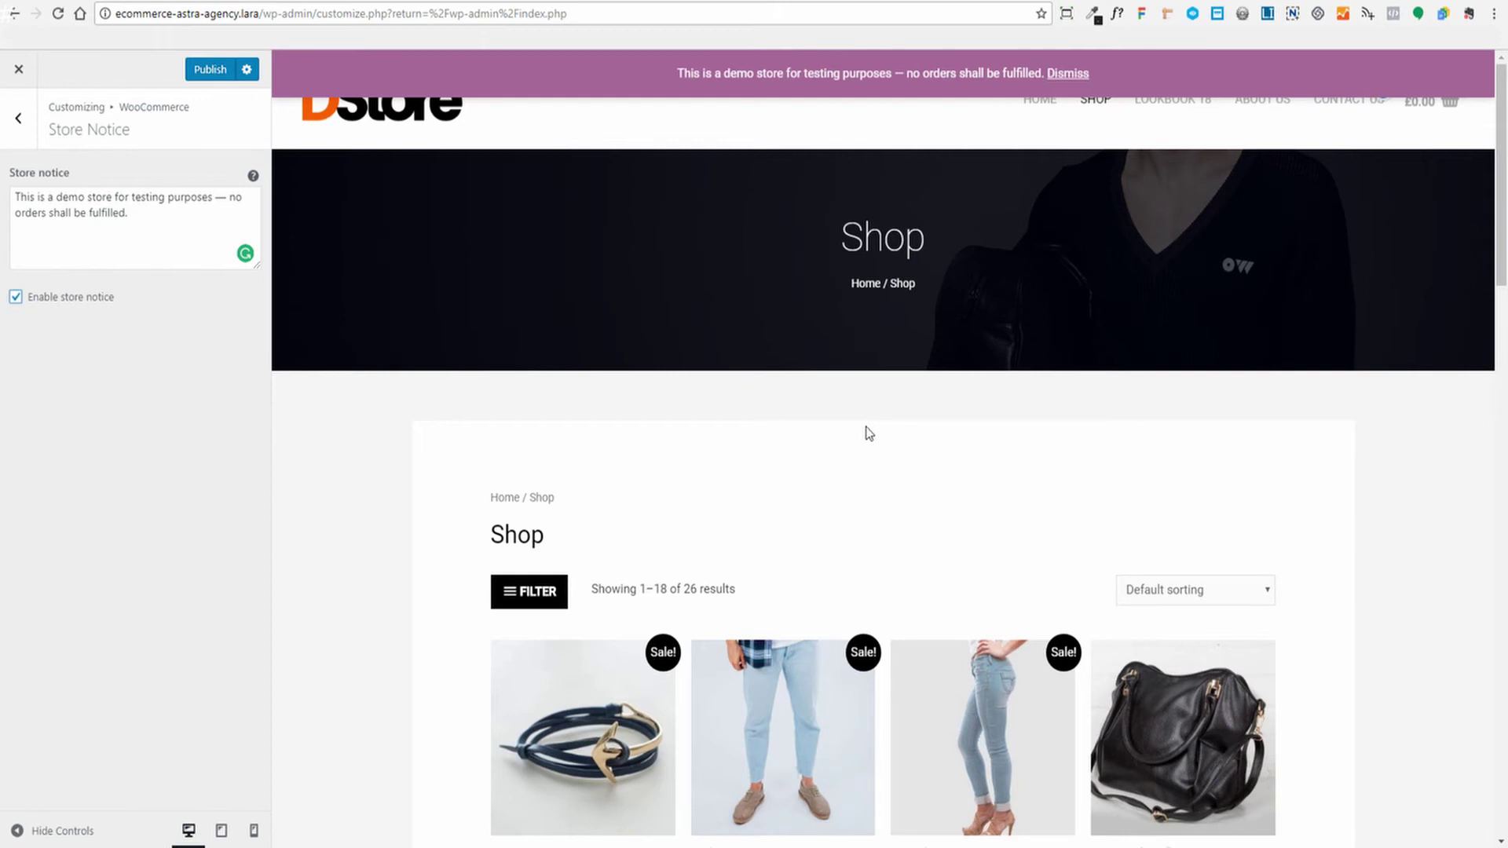
pyautogui.click(135, 211)
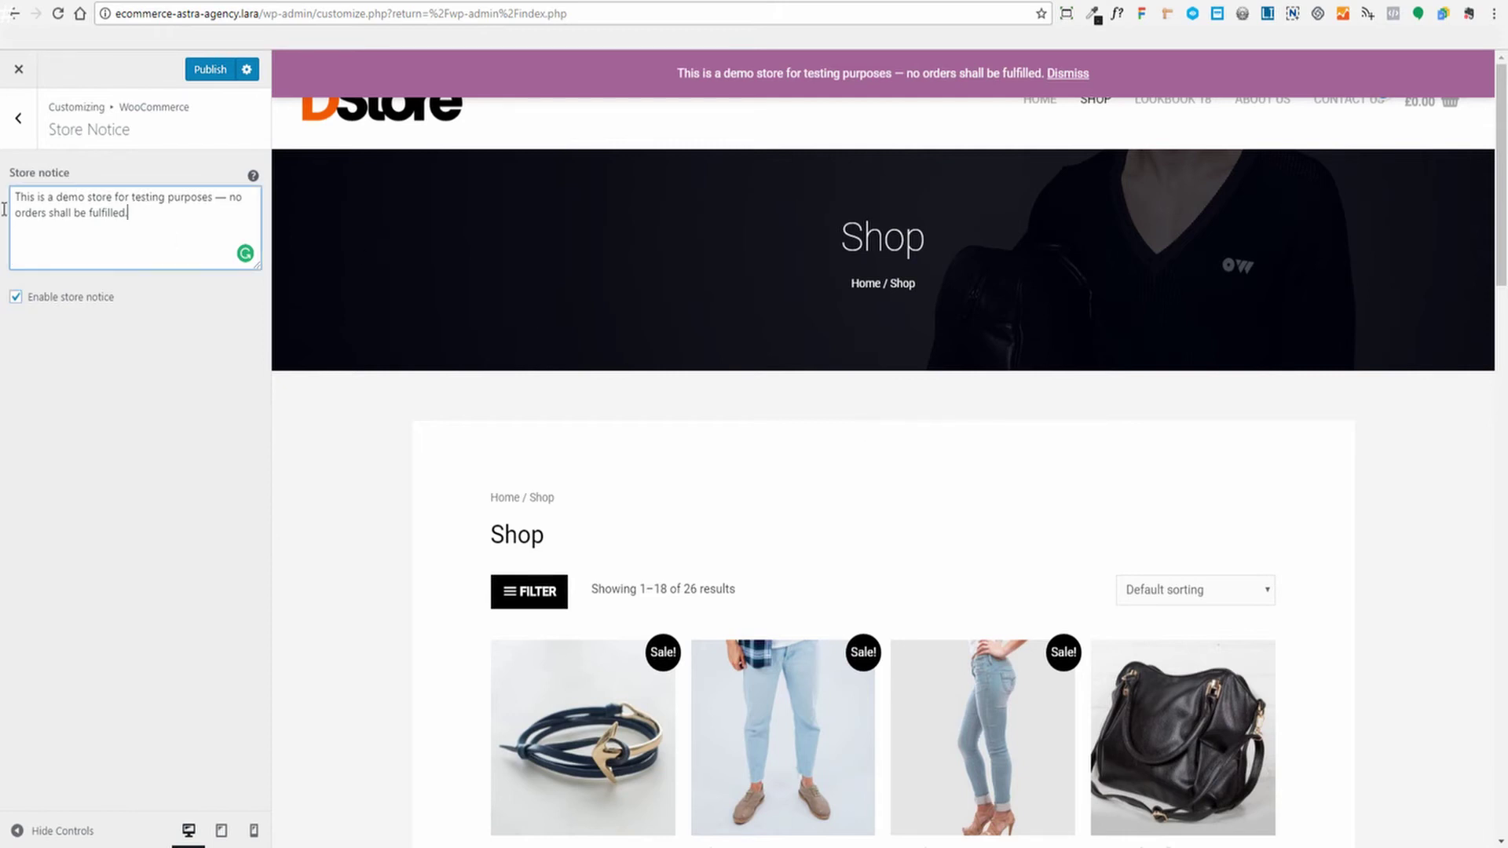
pyautogui.click(16, 296)
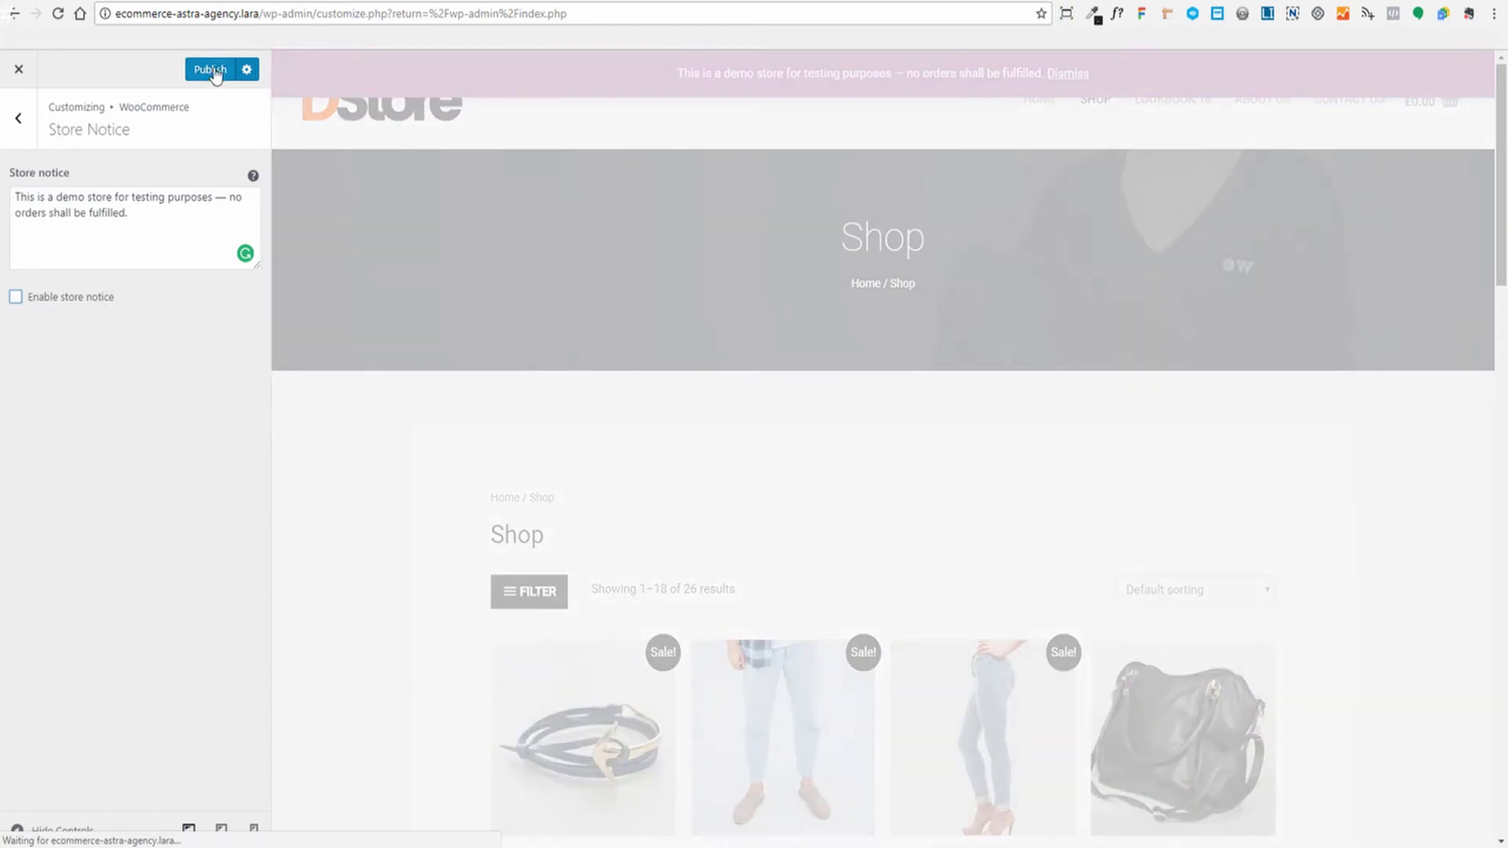
pyautogui.click(213, 71)
pyautogui.click(18, 118)
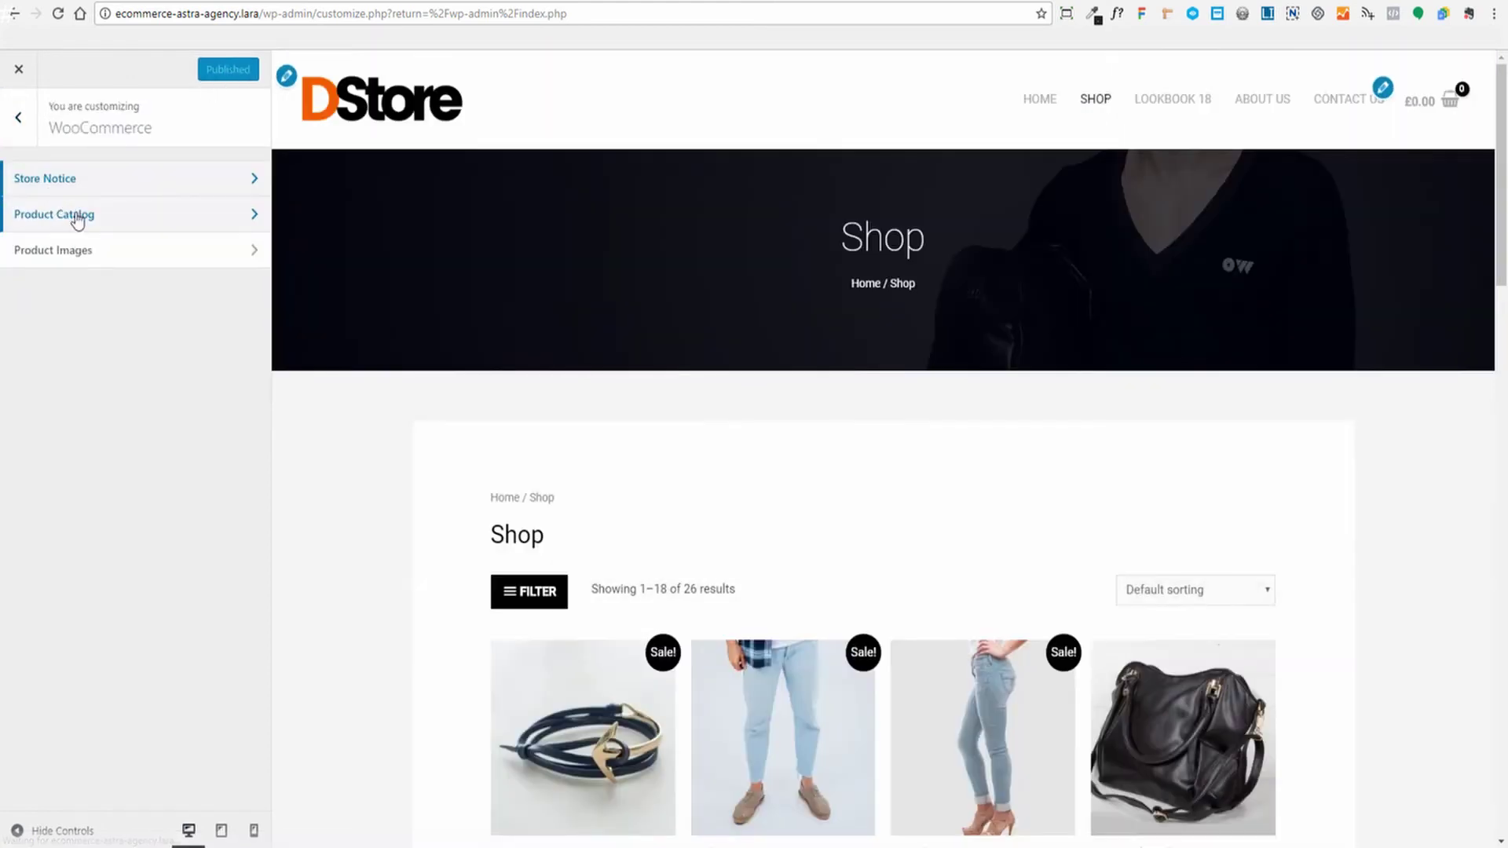
pyautogui.click(77, 216)
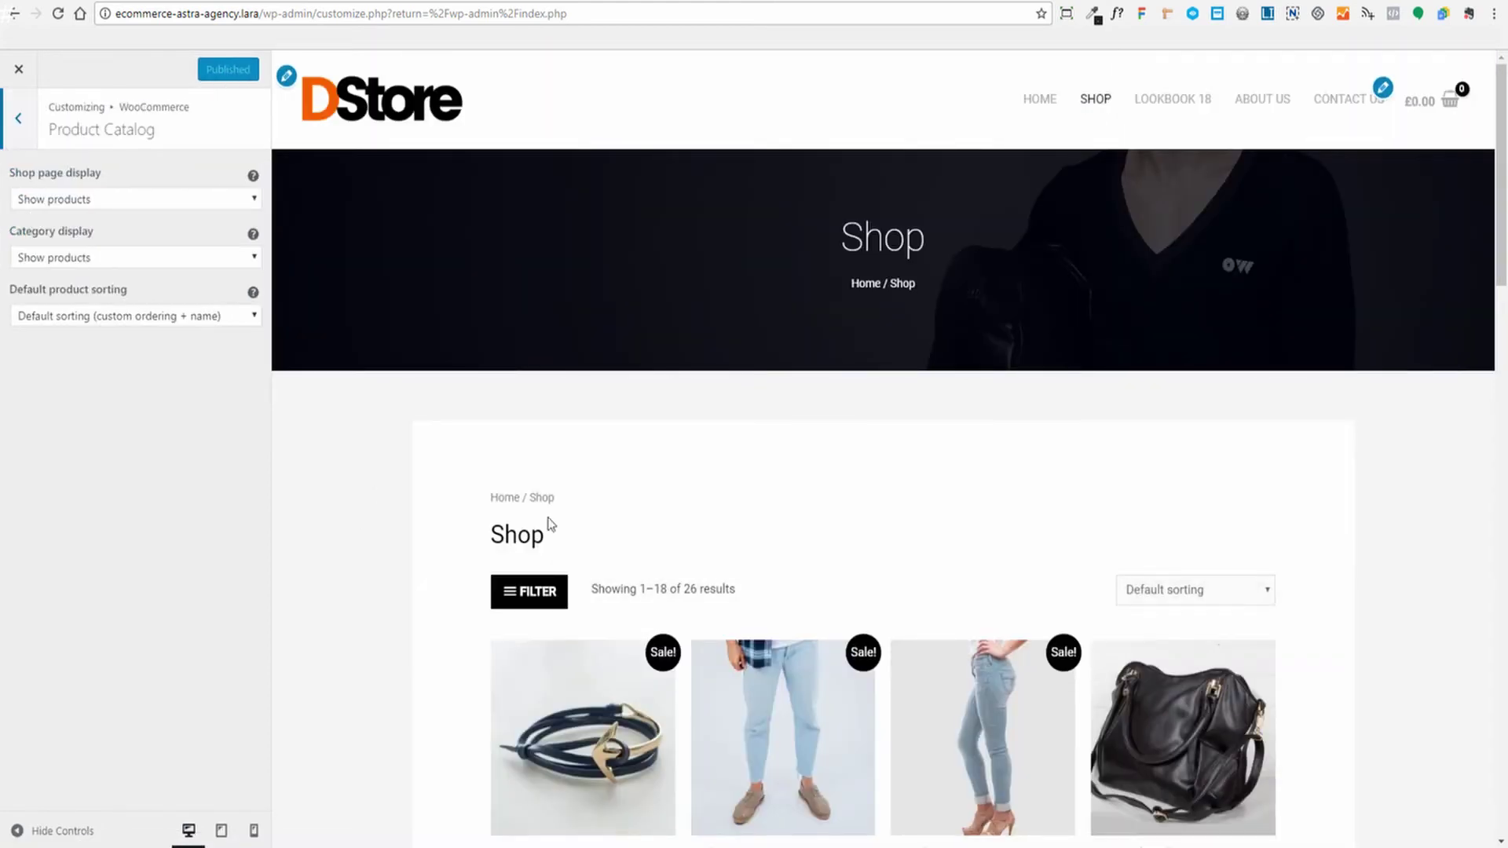
# Keep the Shop page display set to Show products
pyautogui.scroll(-5, 949, 440)
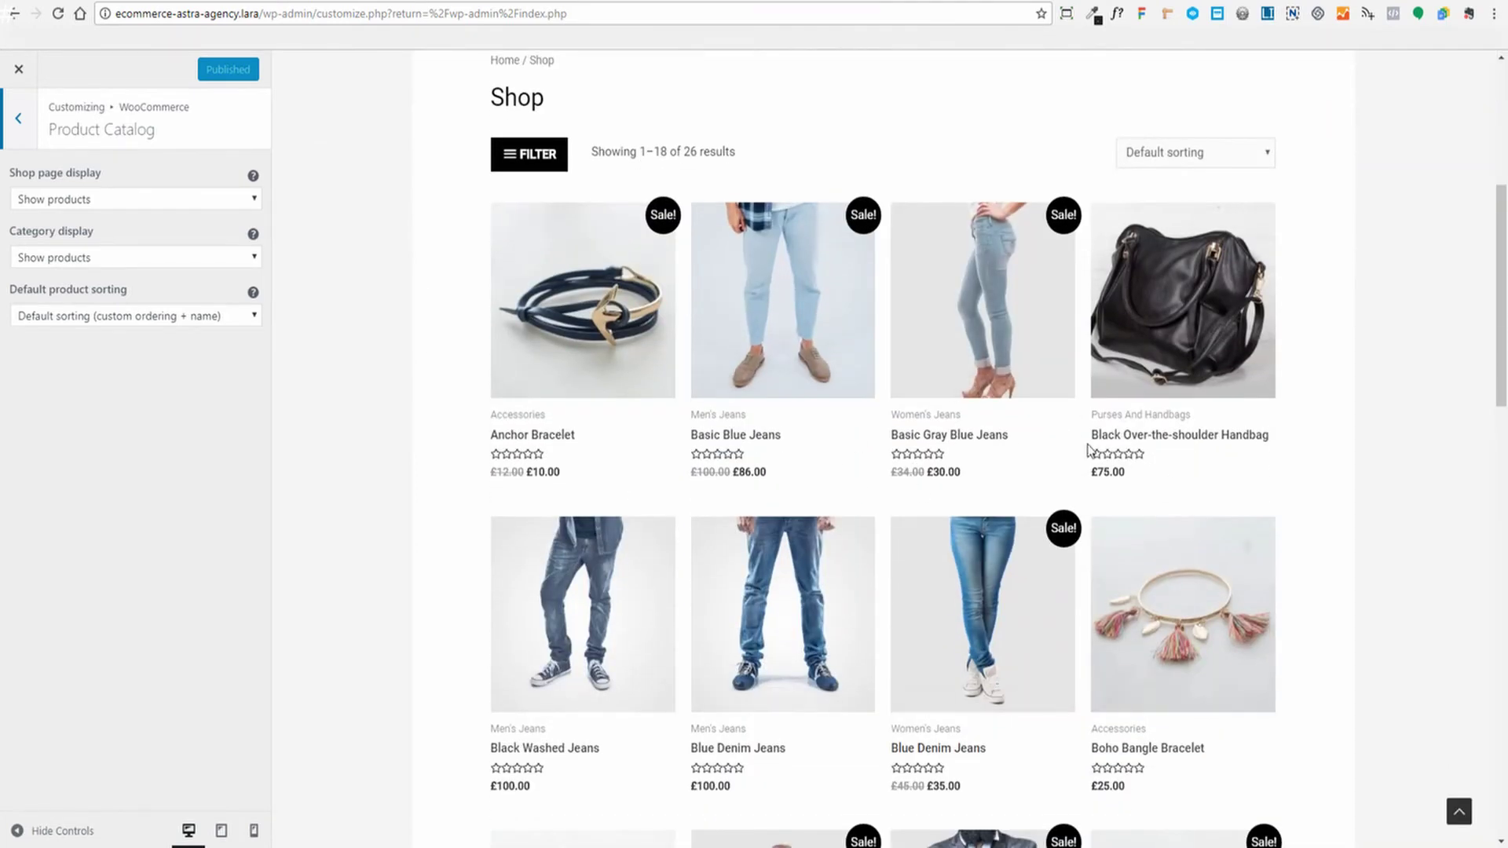
pyautogui.scroll(5, 1088, 449)
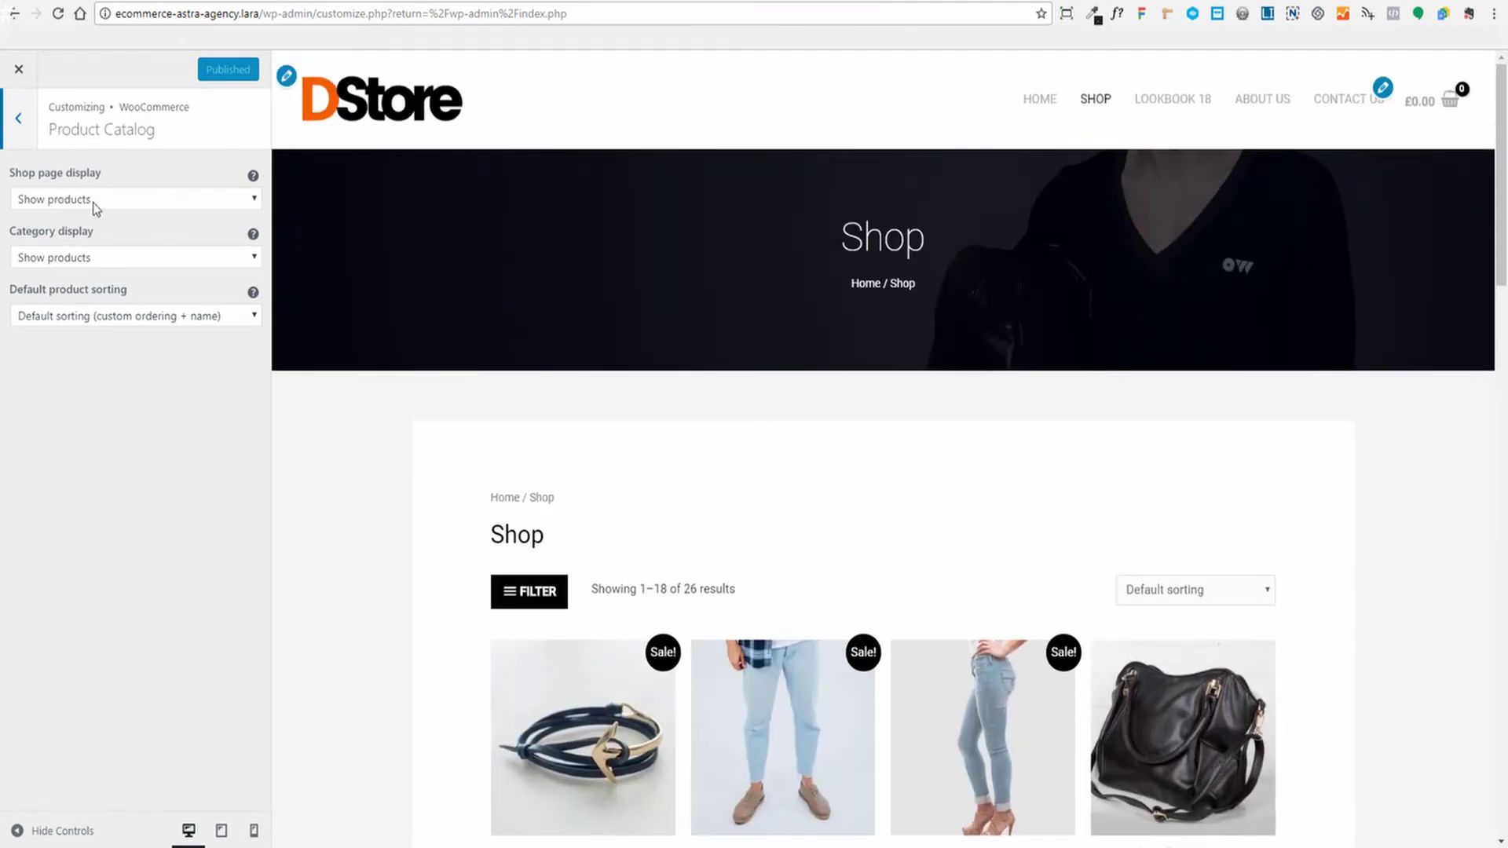
pyautogui.click(258, 203)
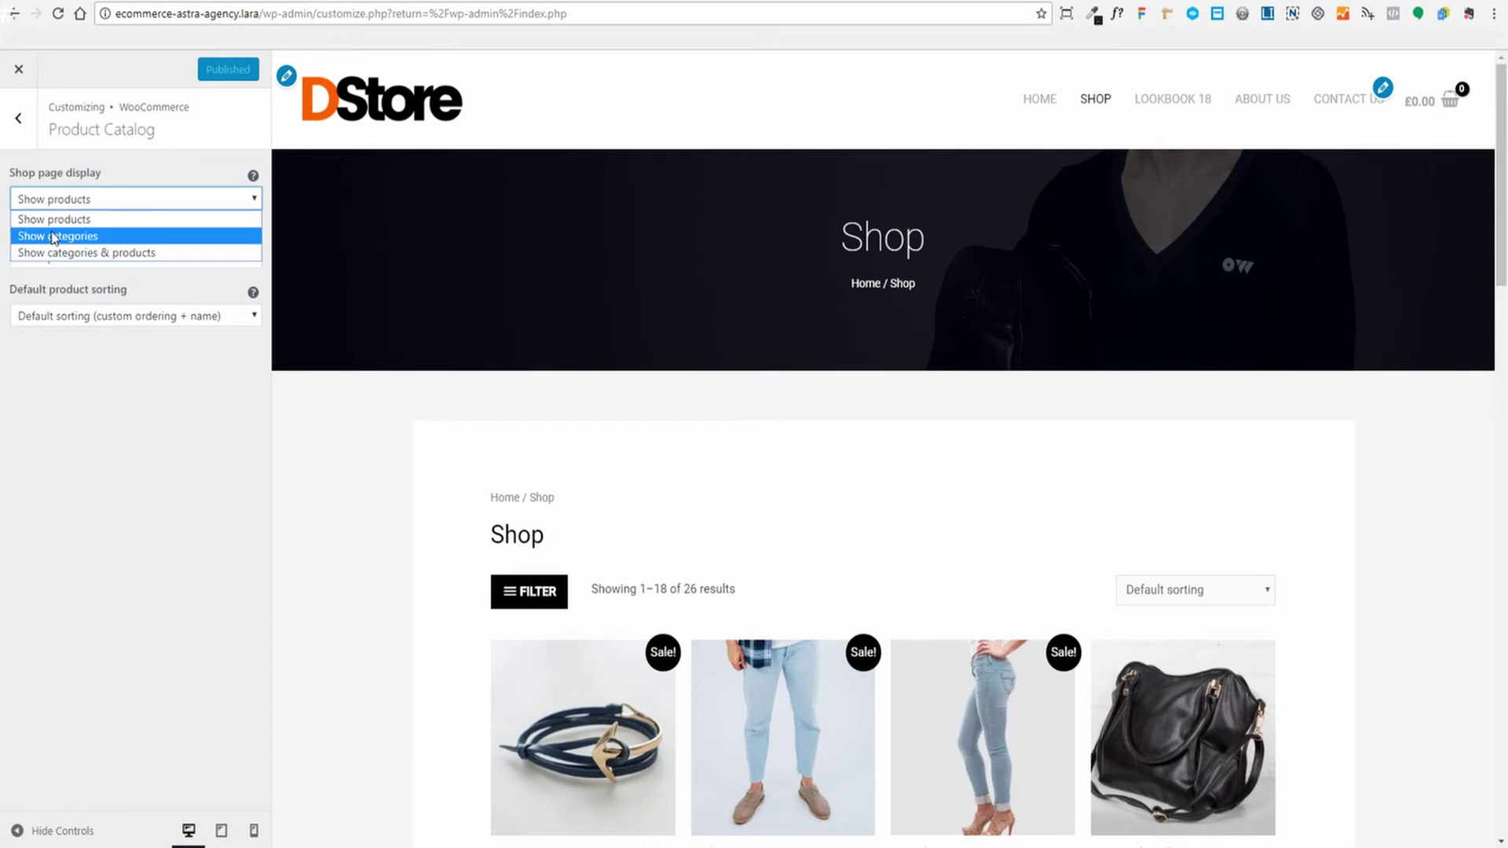
pyautogui.click(47, 301)
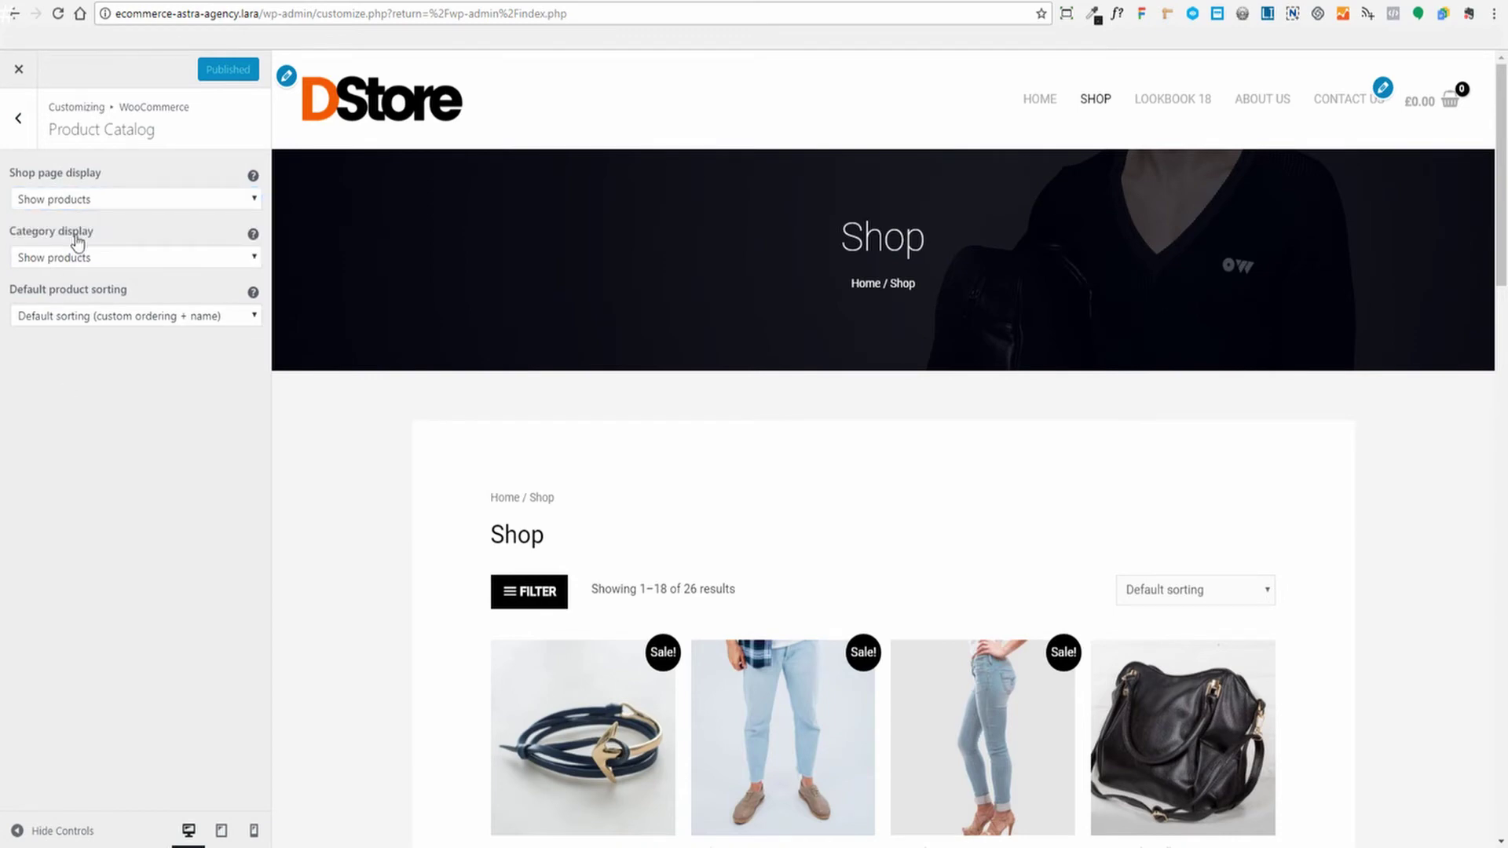
# Open the Shop page's off-canvas FILTER sidebar with price, category and colour filters
pyautogui.scroll(-14, 1329, 400)
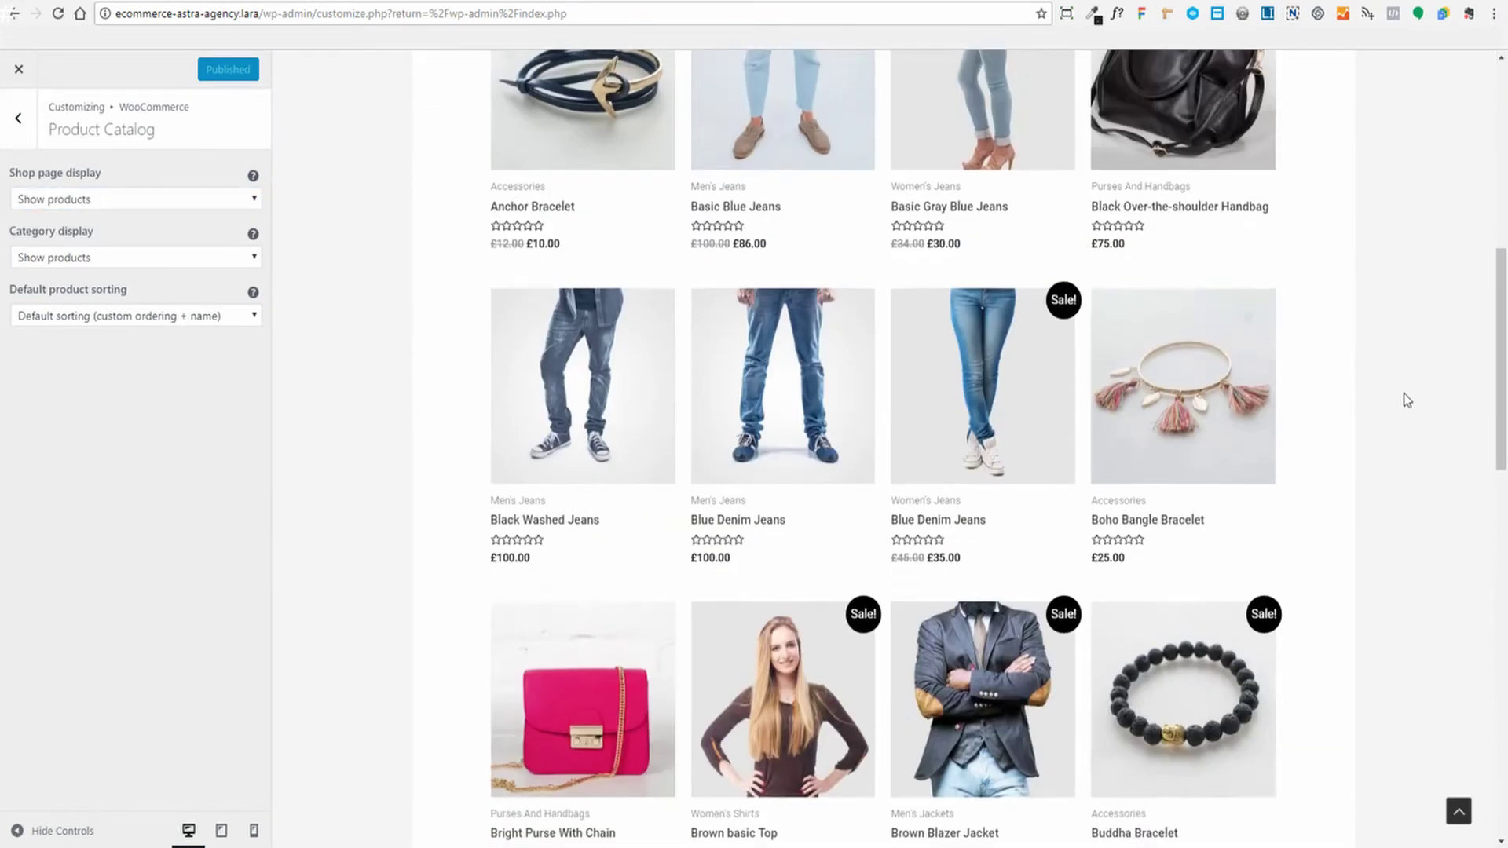
pyautogui.scroll(6, 1401, 404)
pyautogui.scroll(6, 1409, 398)
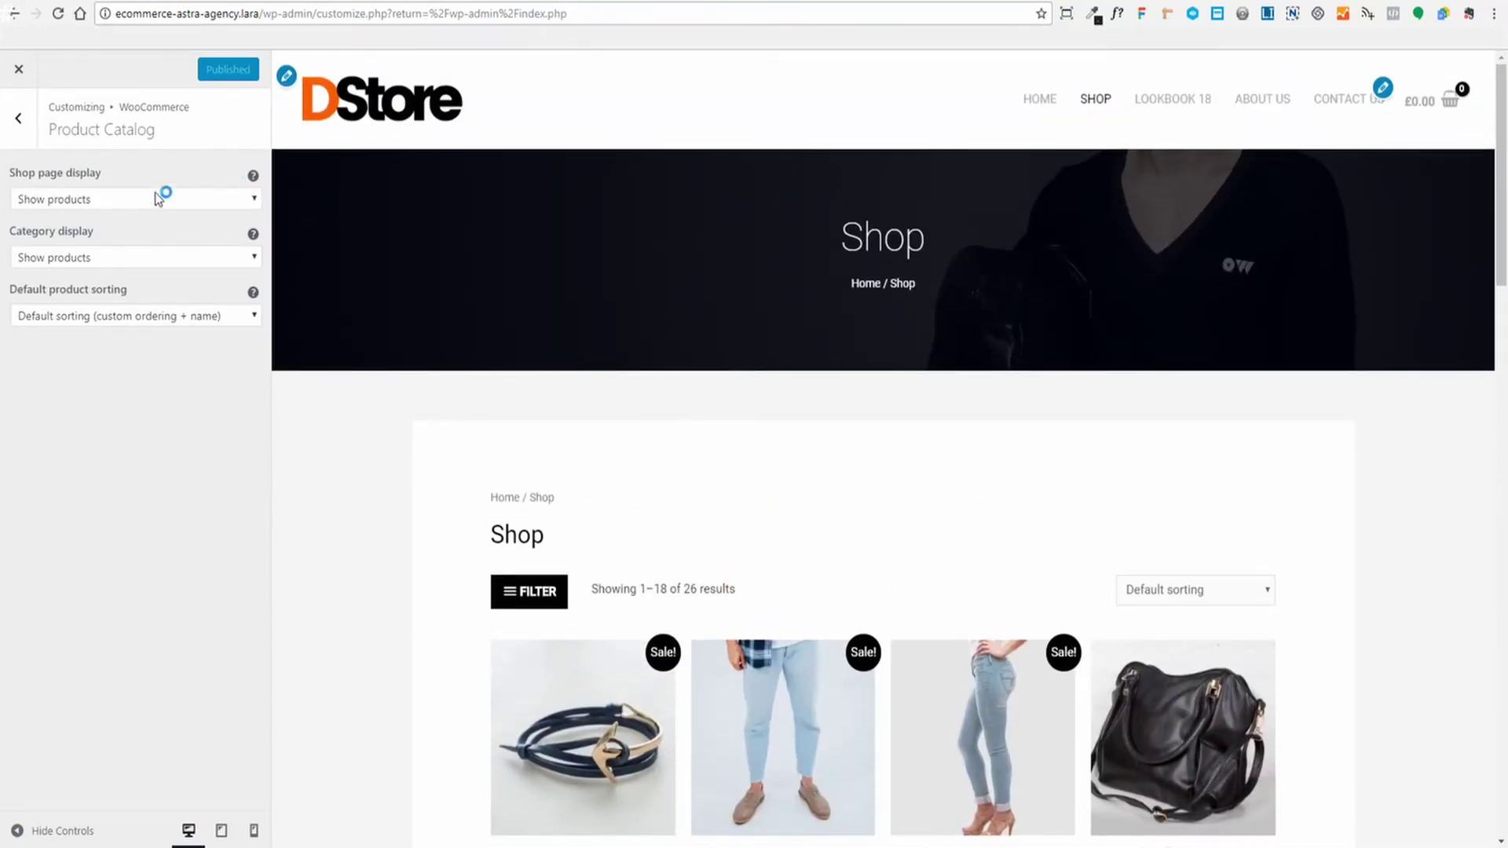
pyautogui.moveTo(254, 180)
pyautogui.scroll(-2, 597, 597)
pyautogui.scroll(-2, 887, 494)
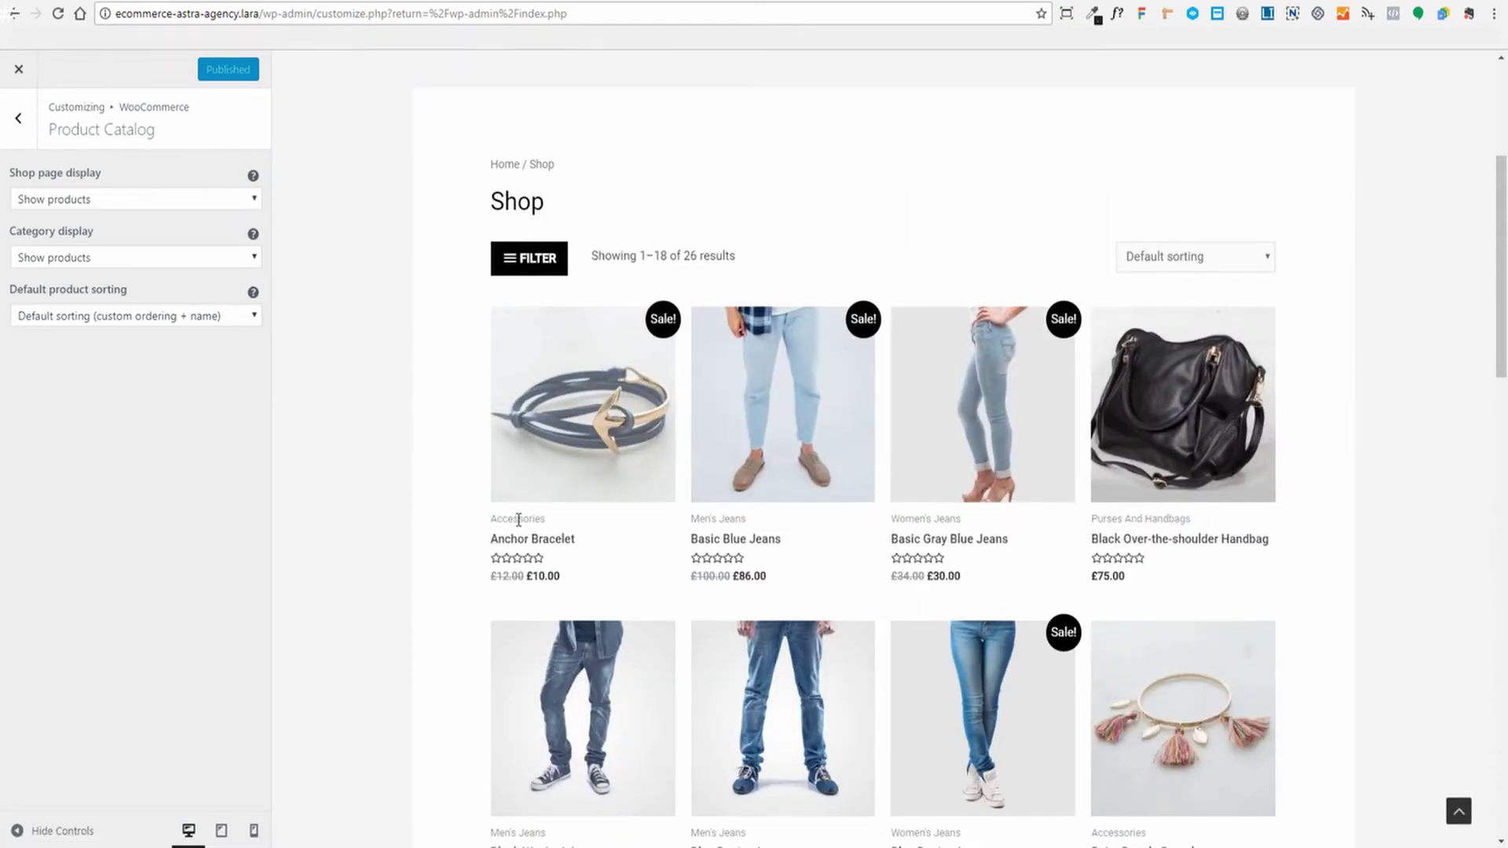
pyautogui.click(541, 266)
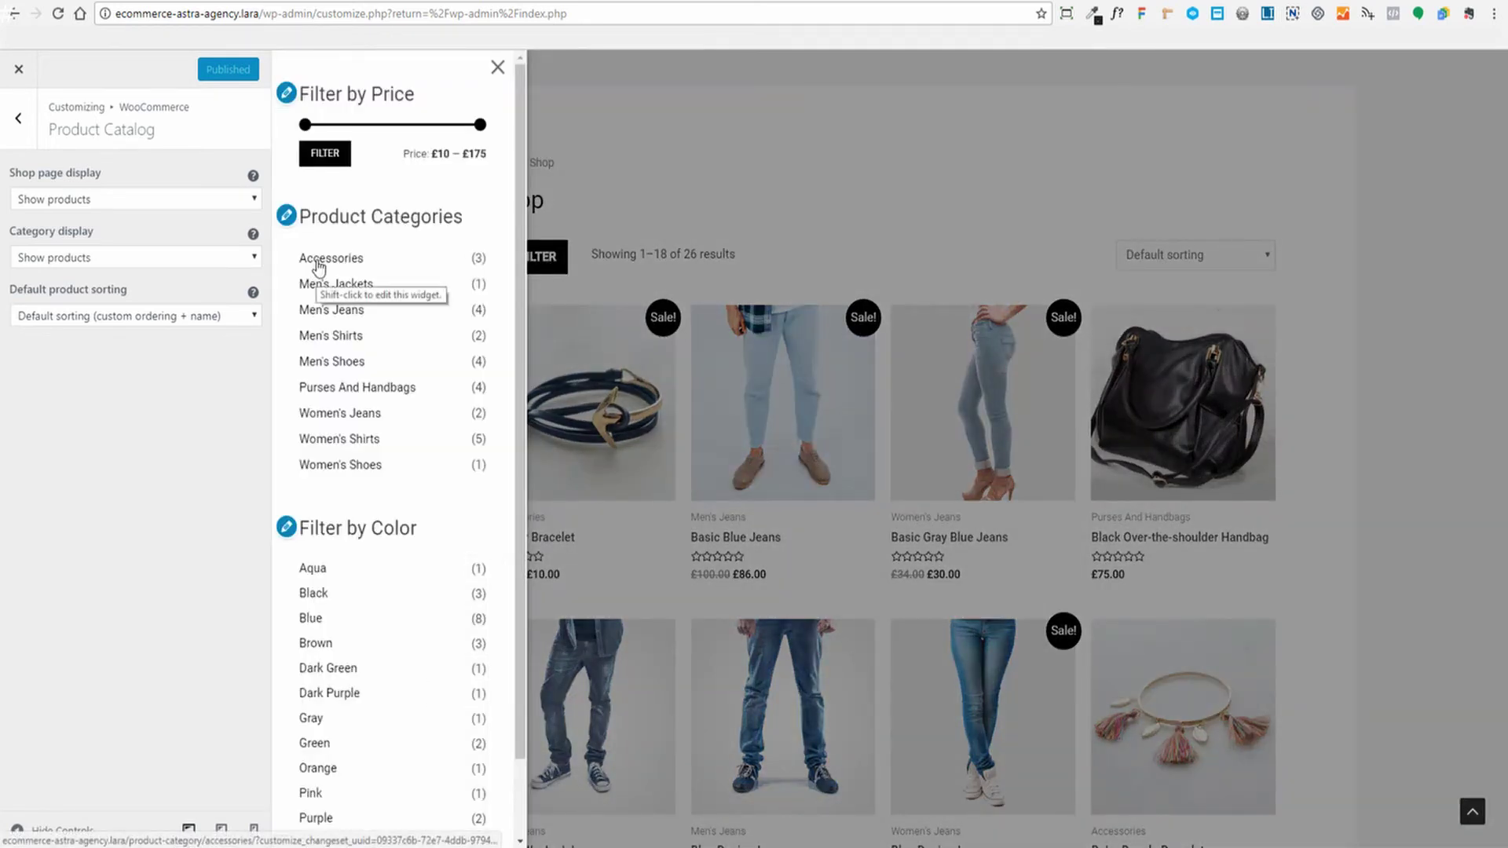
# View the Women's Shirts category and keep Category display on Show products
pyautogui.click(328, 440)
pyautogui.scroll(-4, 1240, 463)
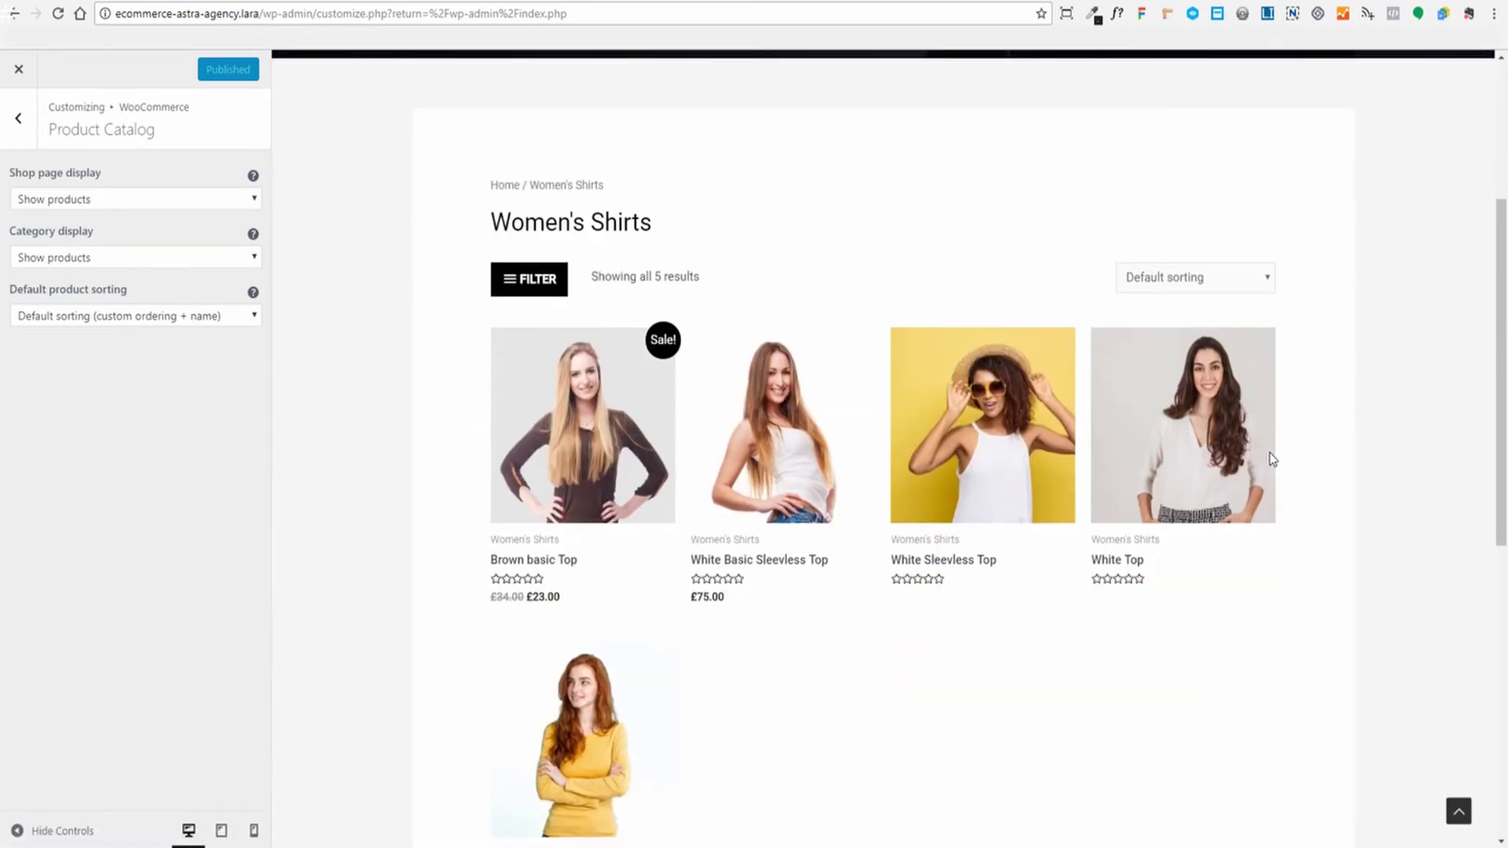
pyautogui.click(106, 258)
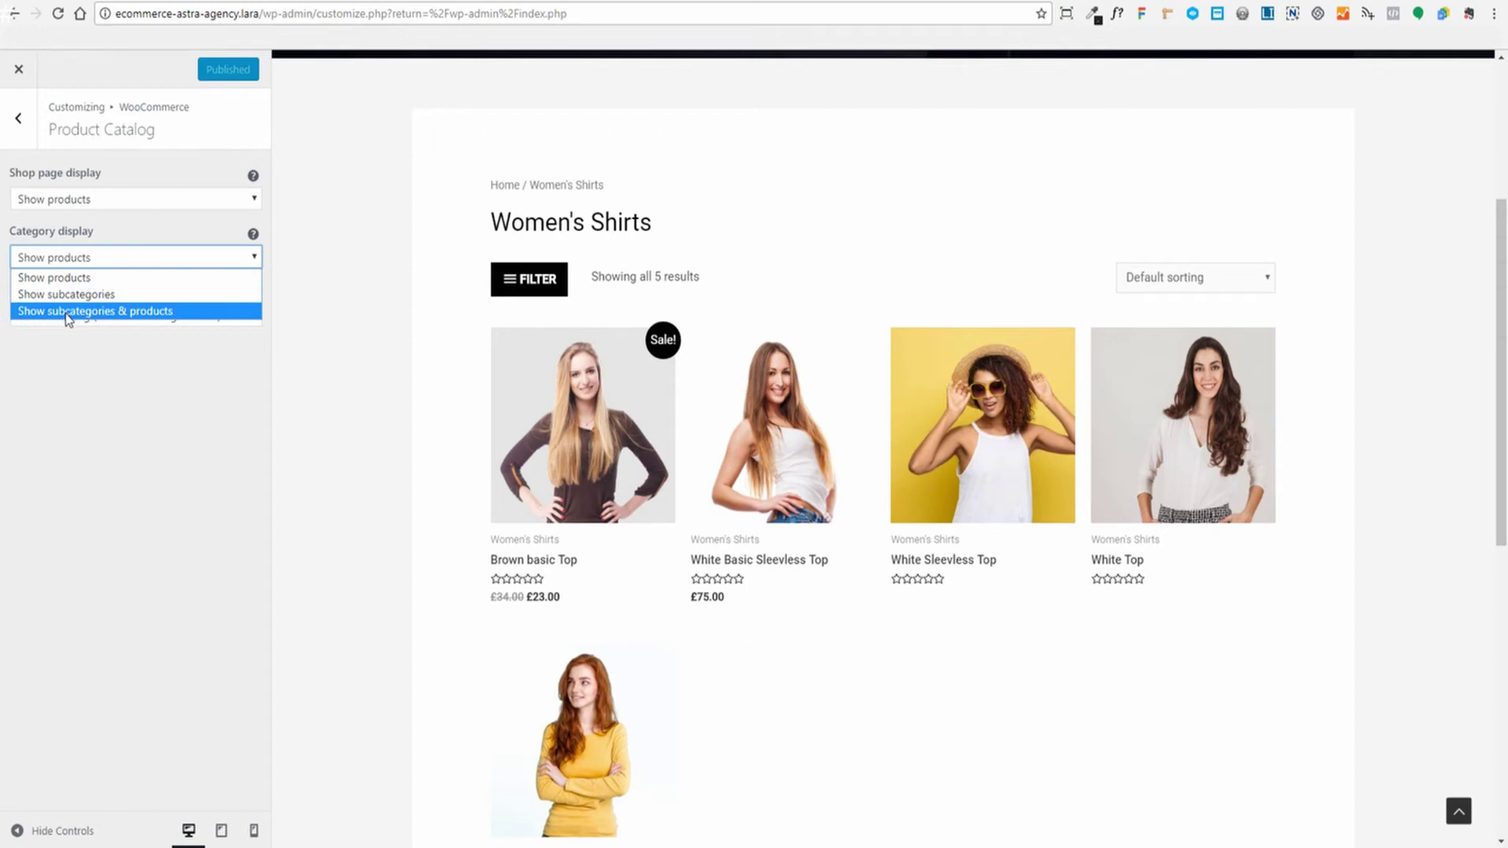
pyautogui.click(62, 277)
pyautogui.scroll(-3, 864, 471)
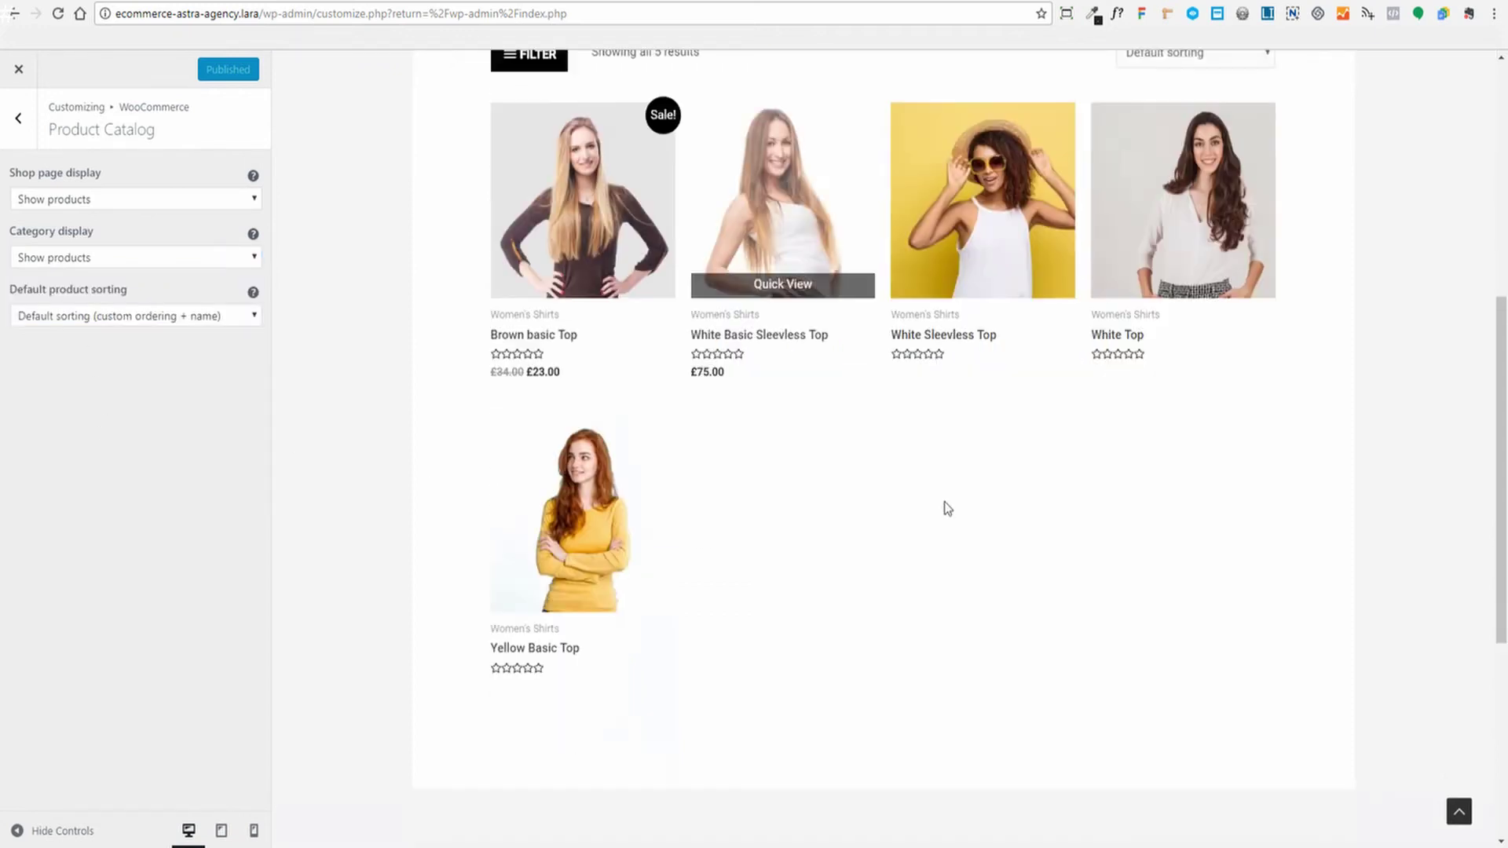
pyautogui.scroll(5, 888, 515)
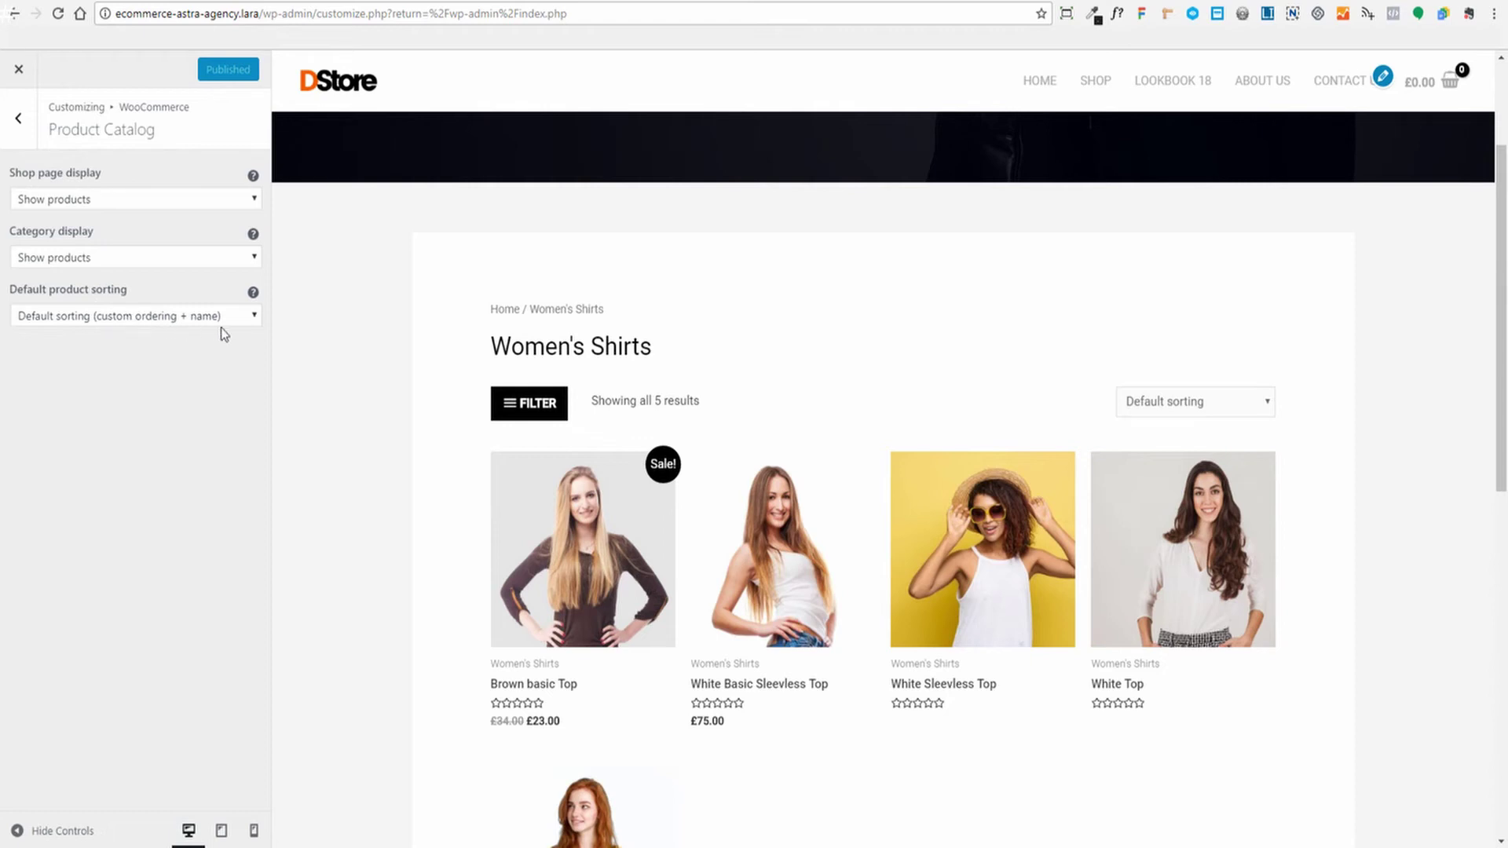
# Leave Default product sorting unchanged and go back to the WooCommerce sections
pyautogui.click(255, 318)
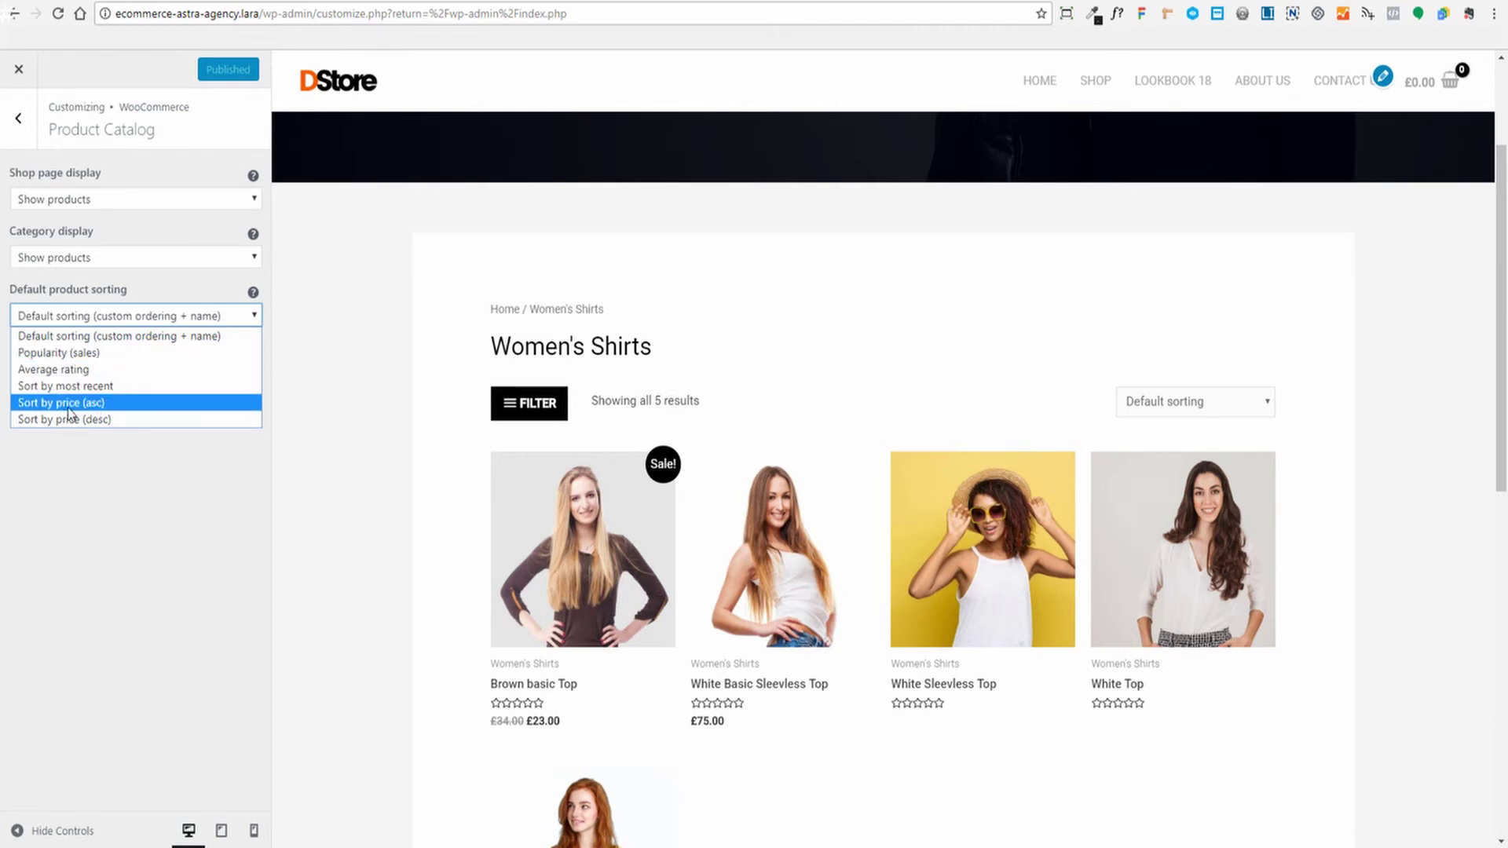
pyautogui.click(121, 453)
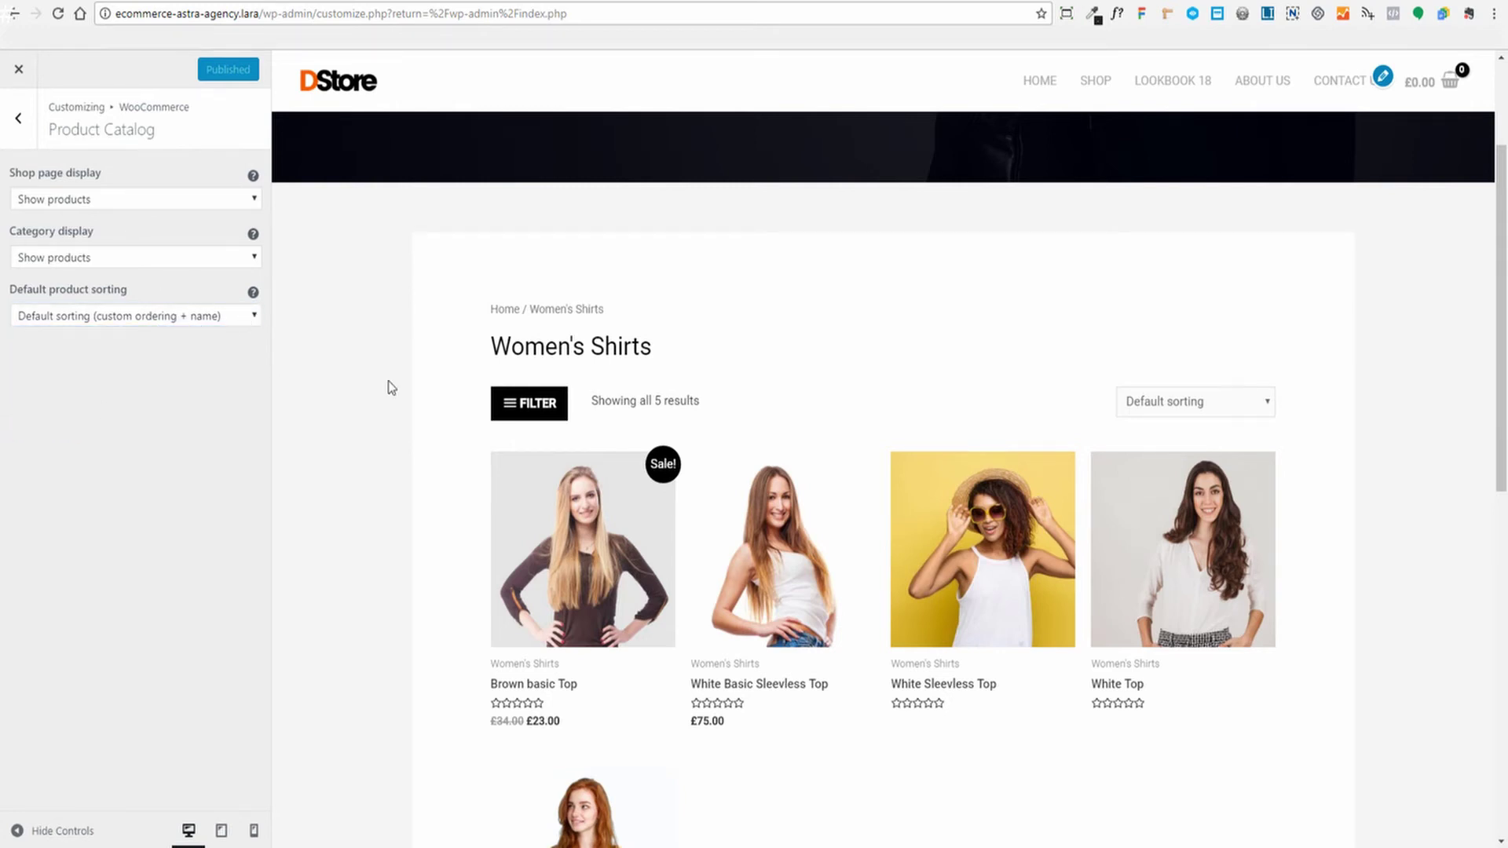
pyautogui.scroll(-5, 1444, 328)
pyautogui.scroll(6, 1444, 328)
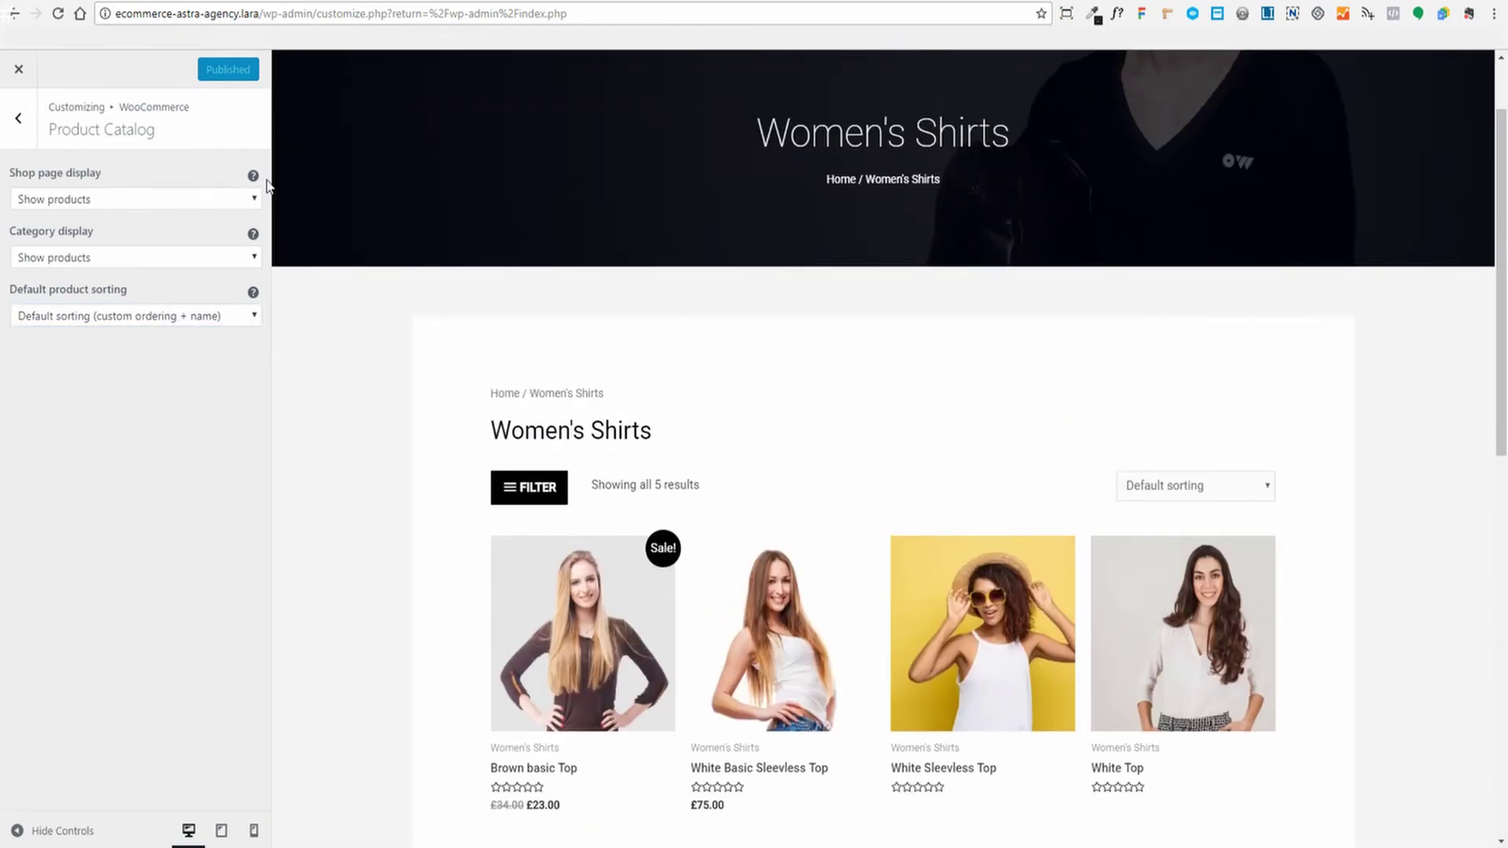
pyautogui.click(17, 116)
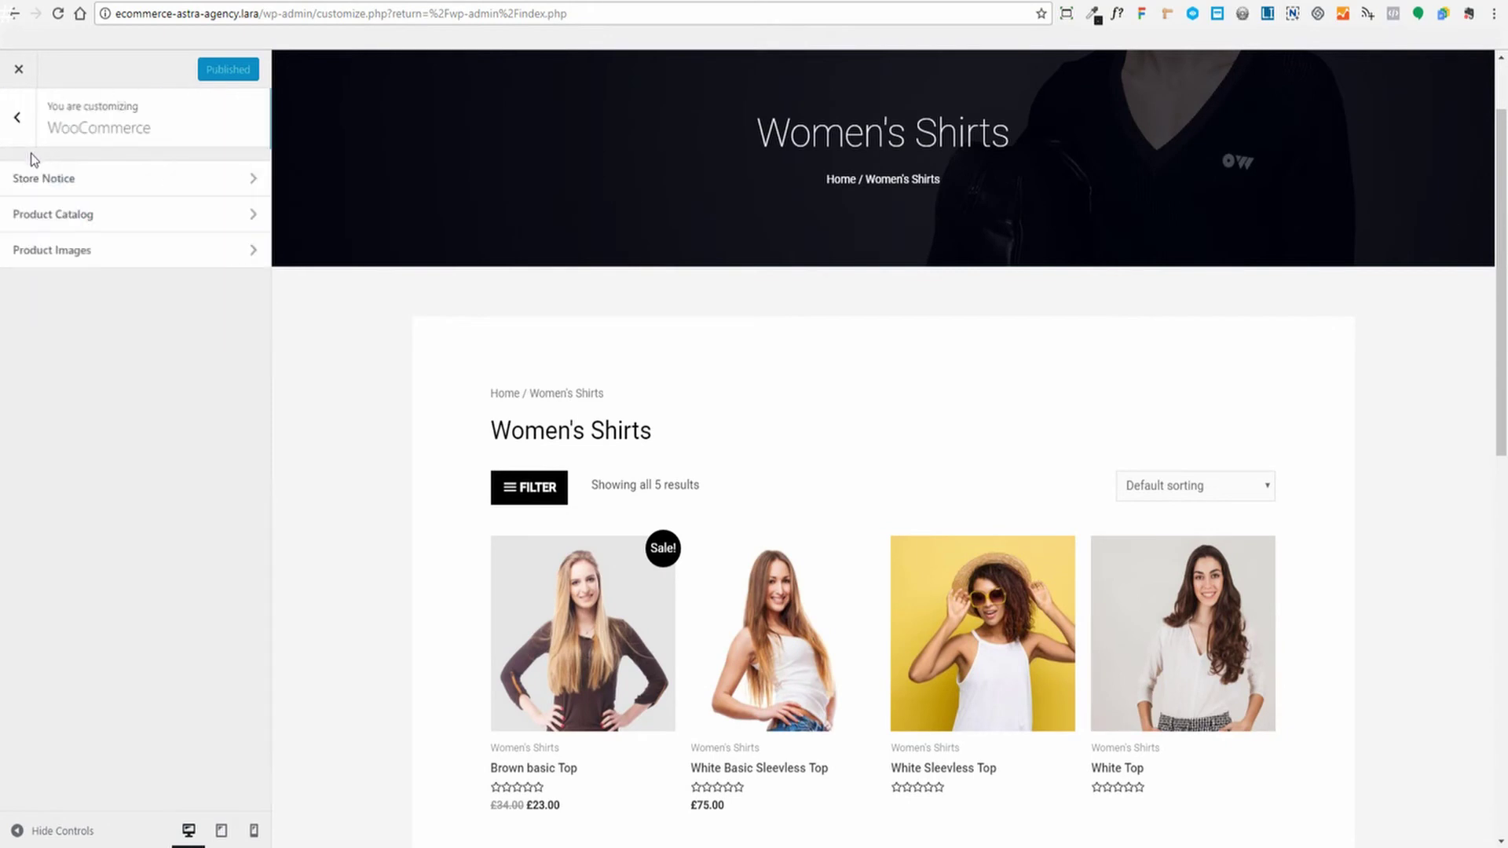
# Open the Product Images settings: 600 main width, 300 thumbnail, 1:1 cropping
pyautogui.click(88, 253)
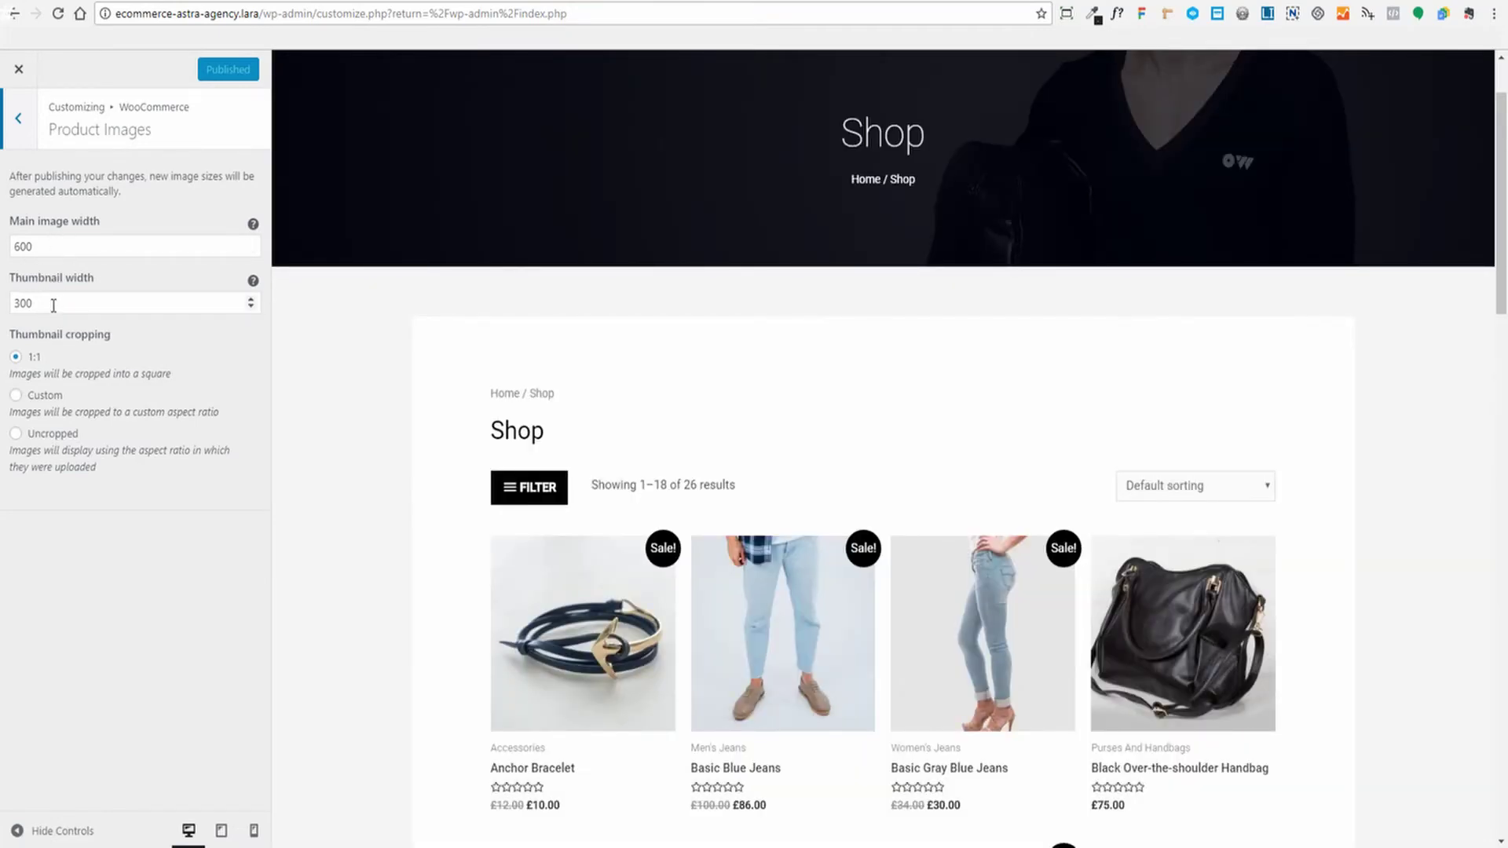
pyautogui.scroll(-2, 393, 488)
pyautogui.scroll(-4, 1289, 620)
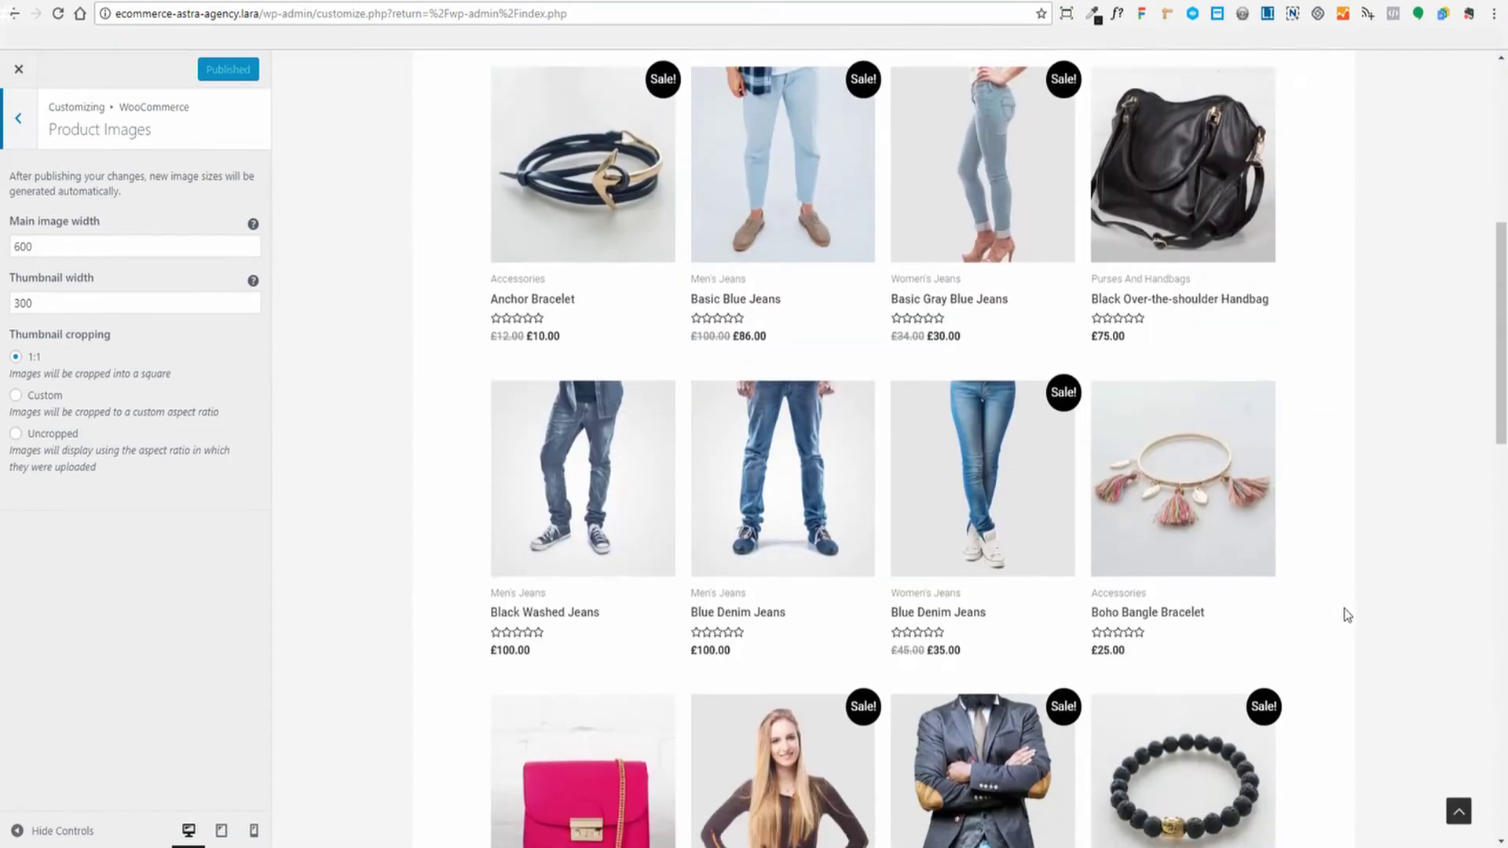
pyautogui.scroll(4, 1348, 615)
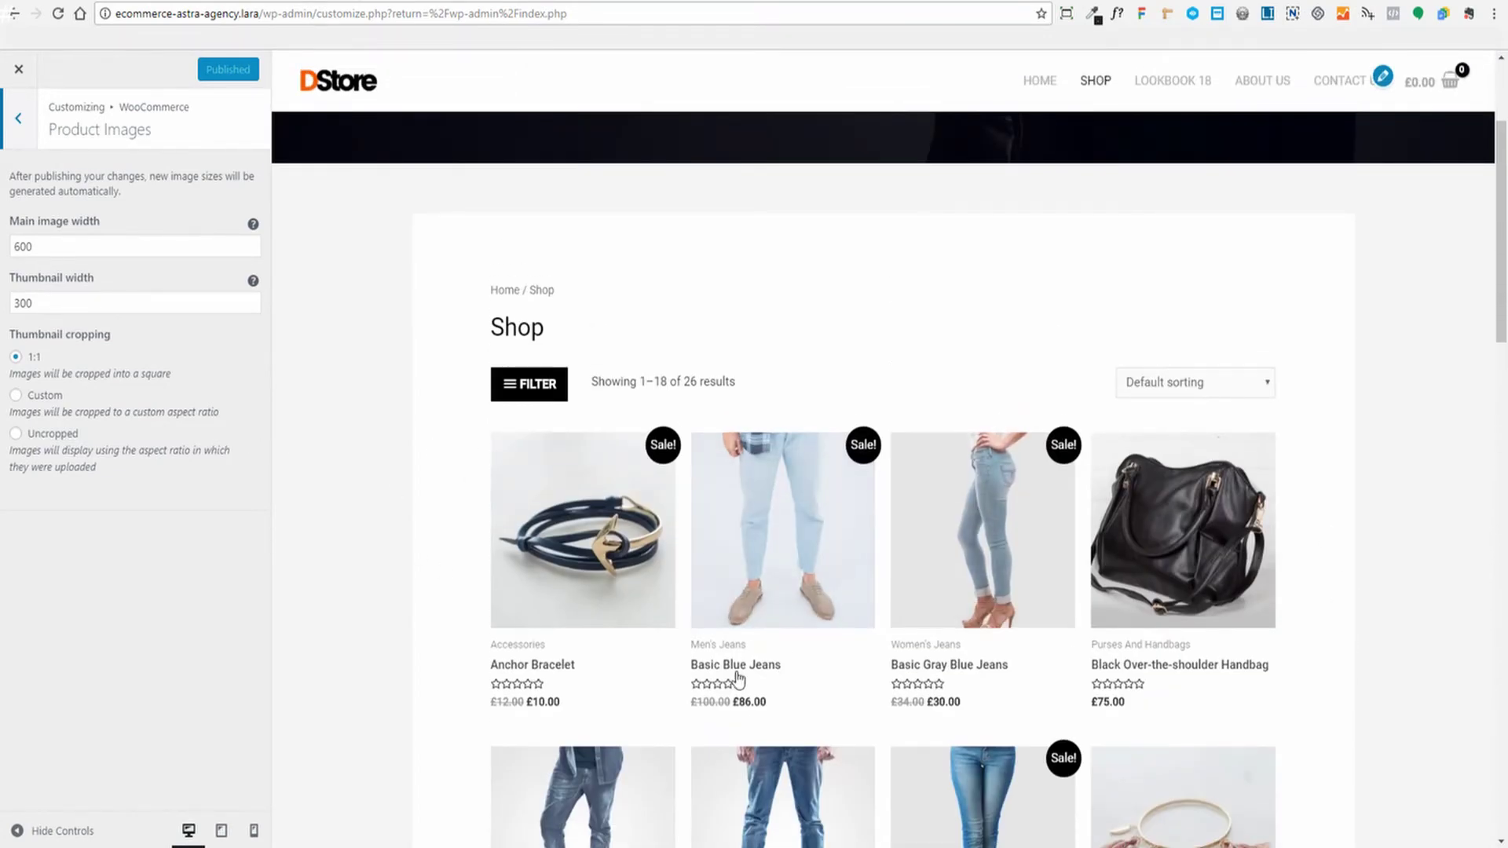
# Preview the Basic Blue Jeans product page to check its images
pyautogui.click(1221, 465)
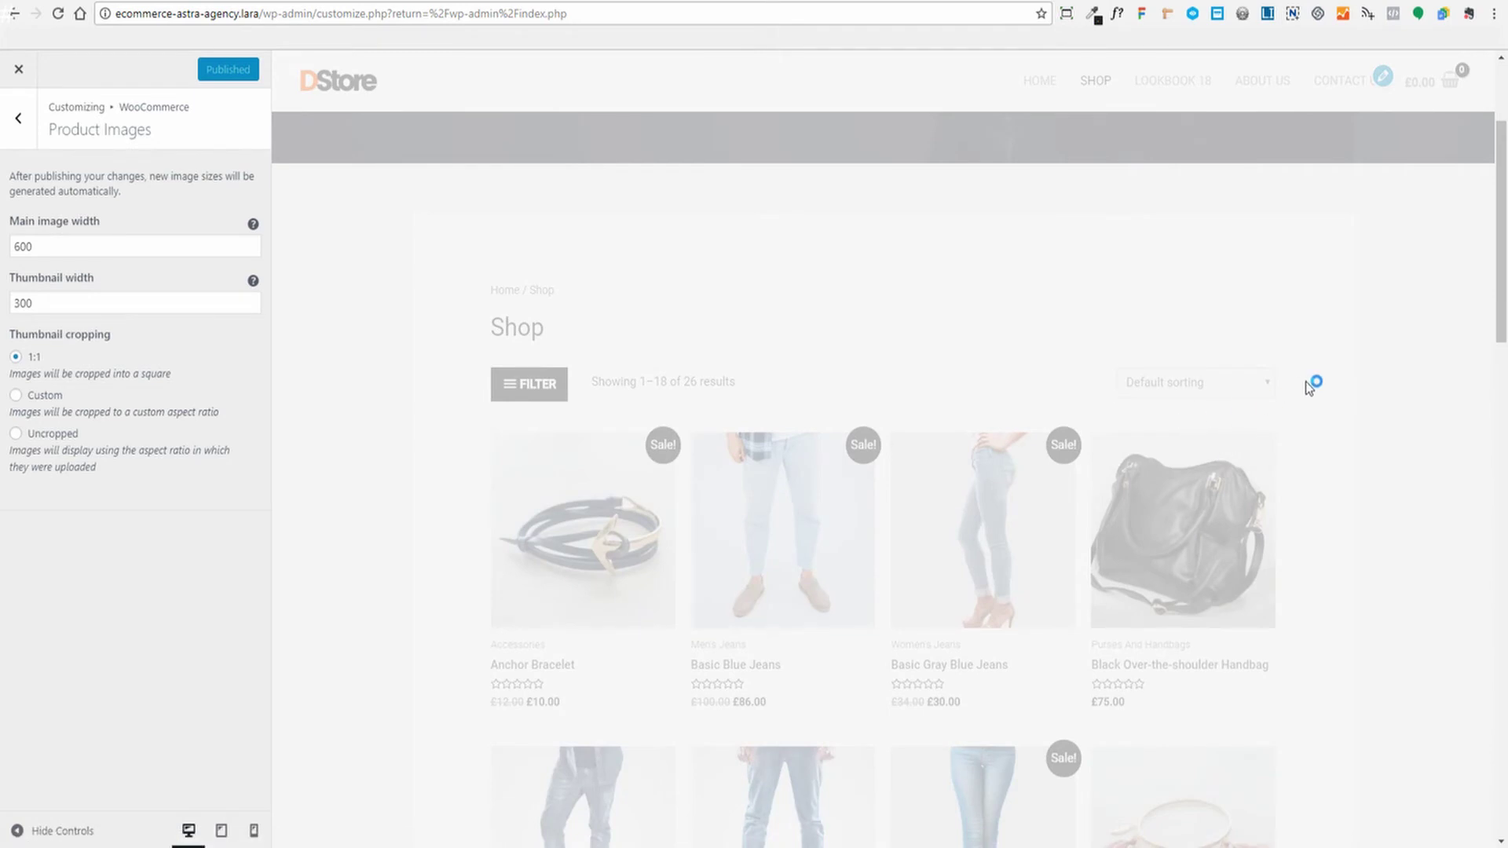
pyautogui.scroll(-3, 1327, 534)
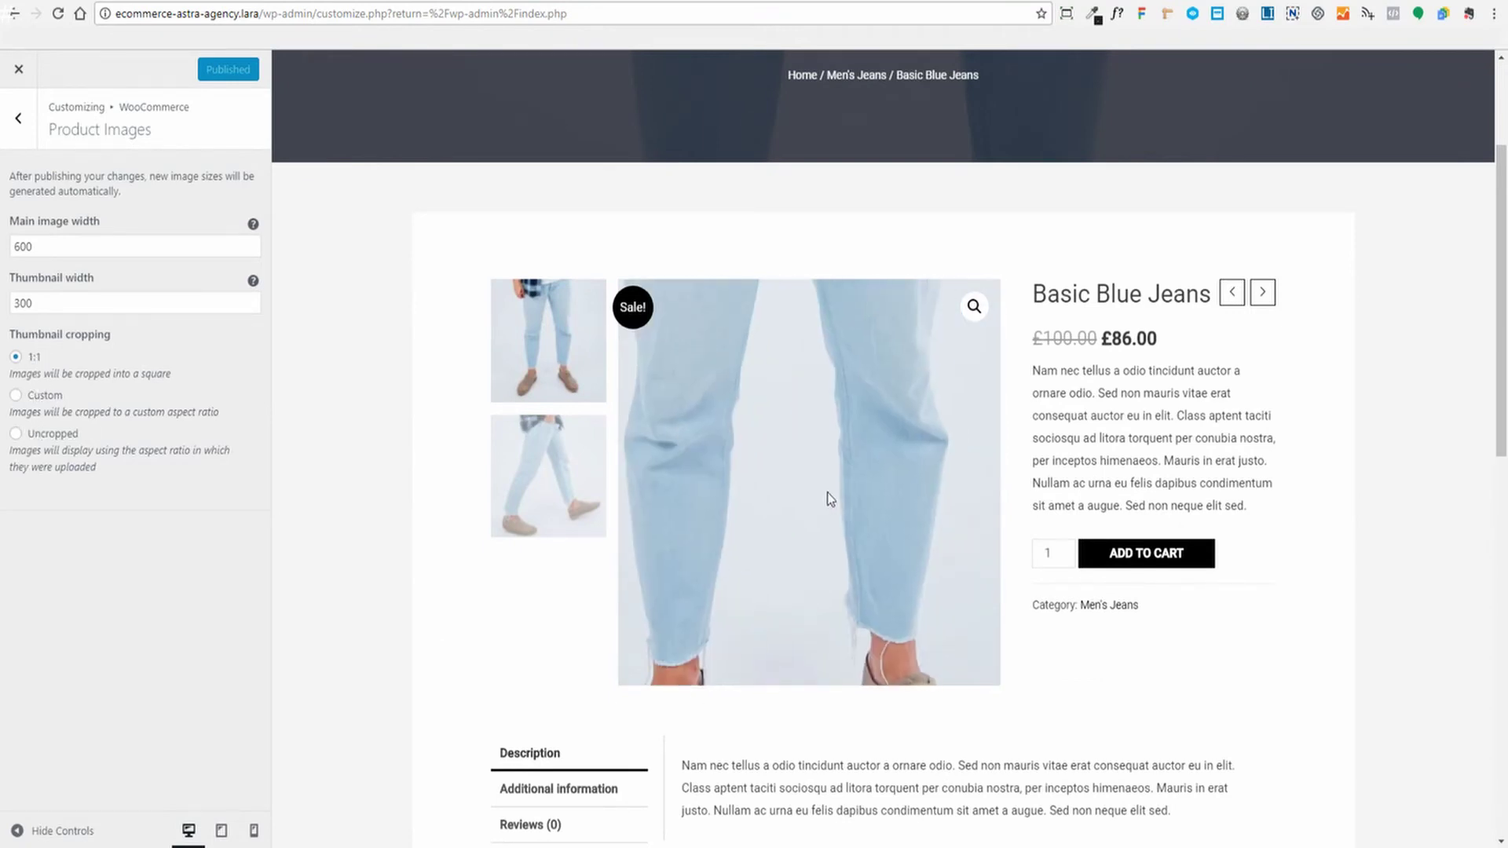
pyautogui.moveTo(1500, 361)
pyautogui.mouseDown()
pyautogui.moveTo(1505, 482)
pyautogui.moveTo(1505, 342)
pyautogui.mouseUp()
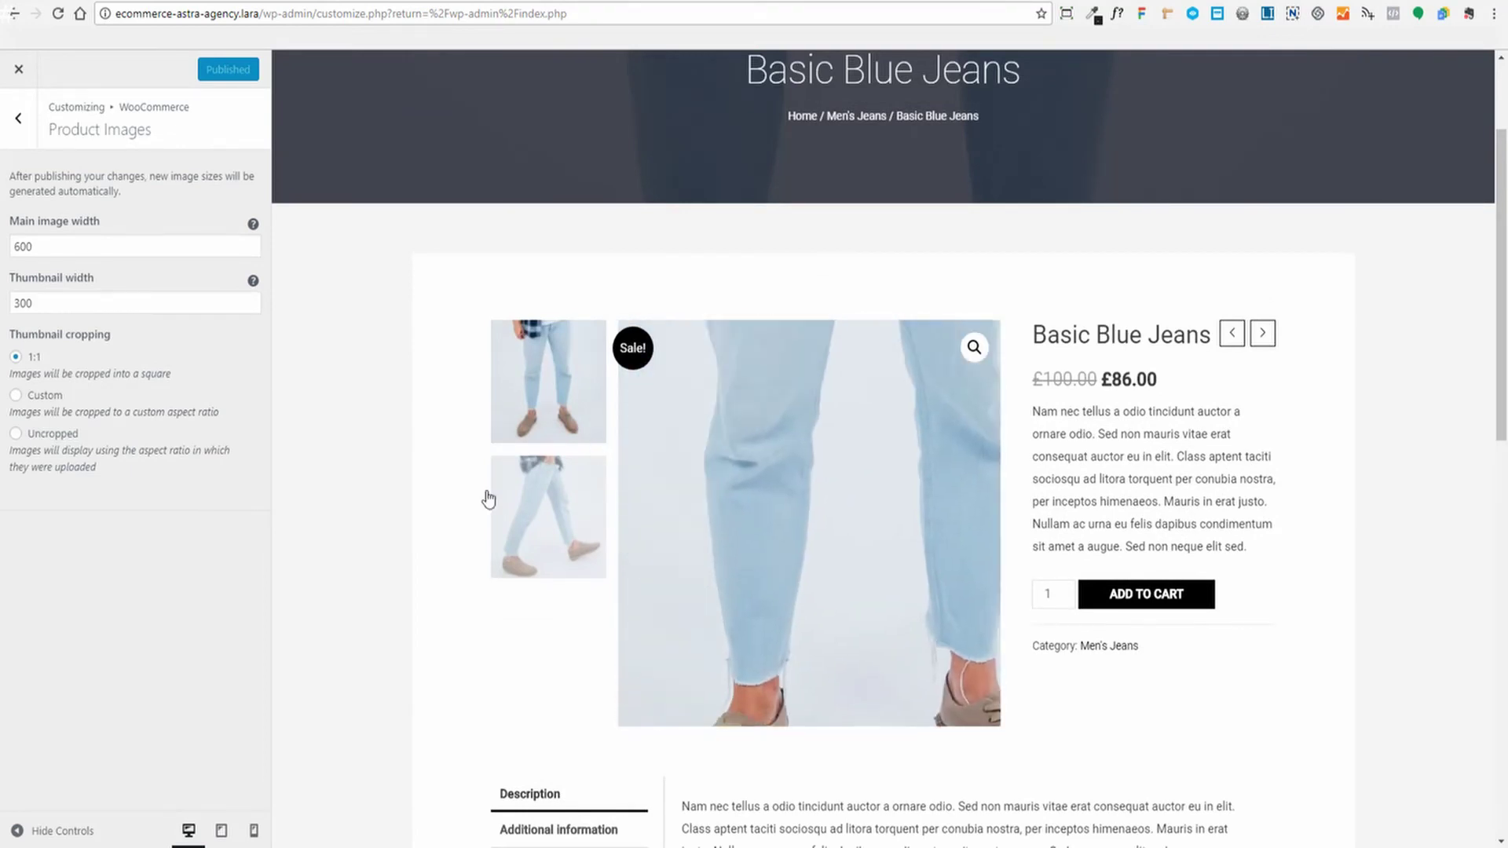
pyautogui.scroll(-5, 1454, 470)
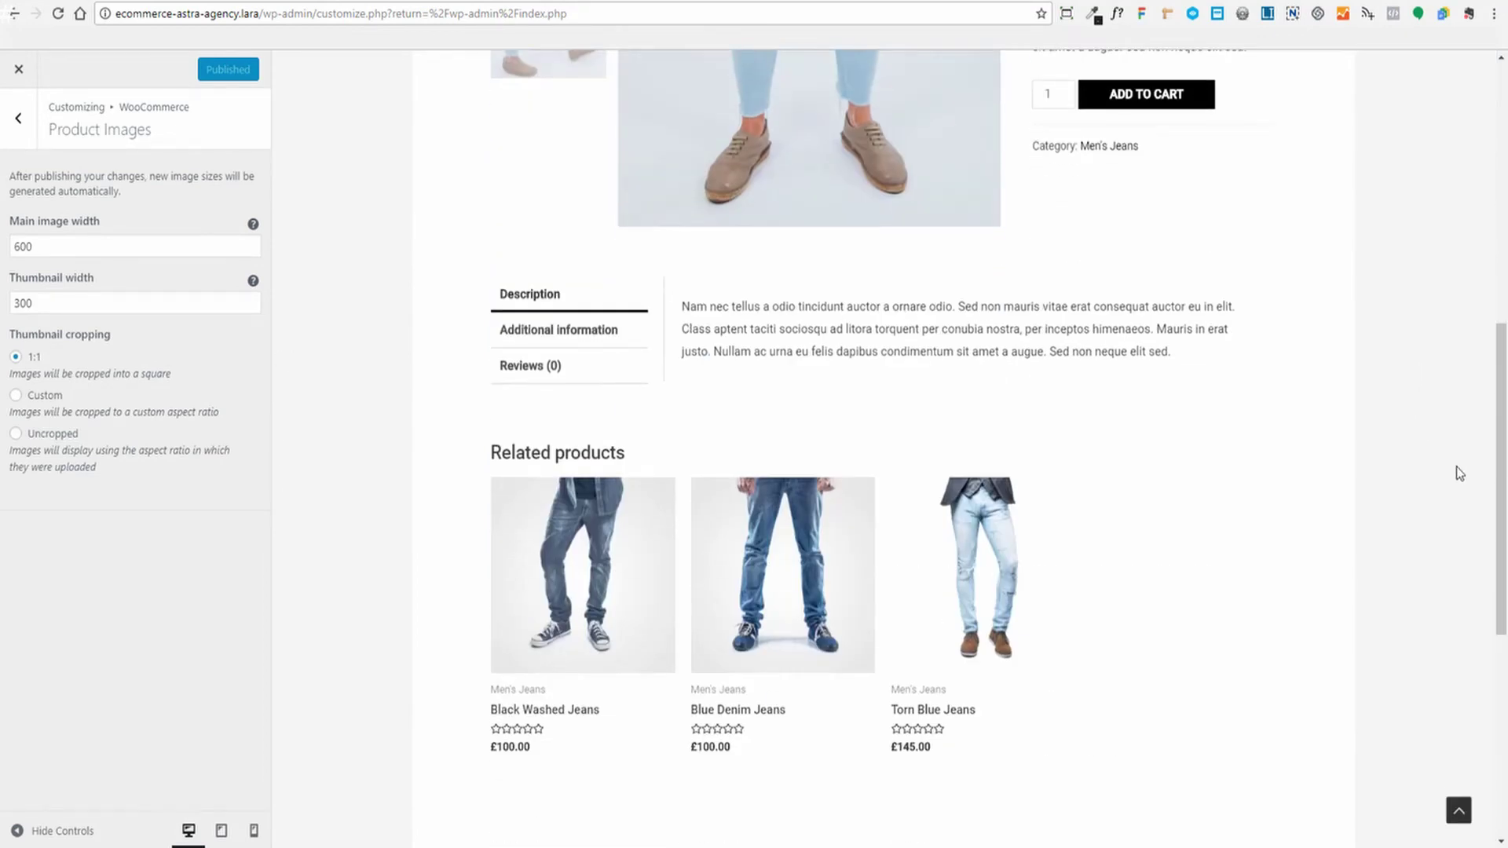
pyautogui.scroll(5, 1456, 466)
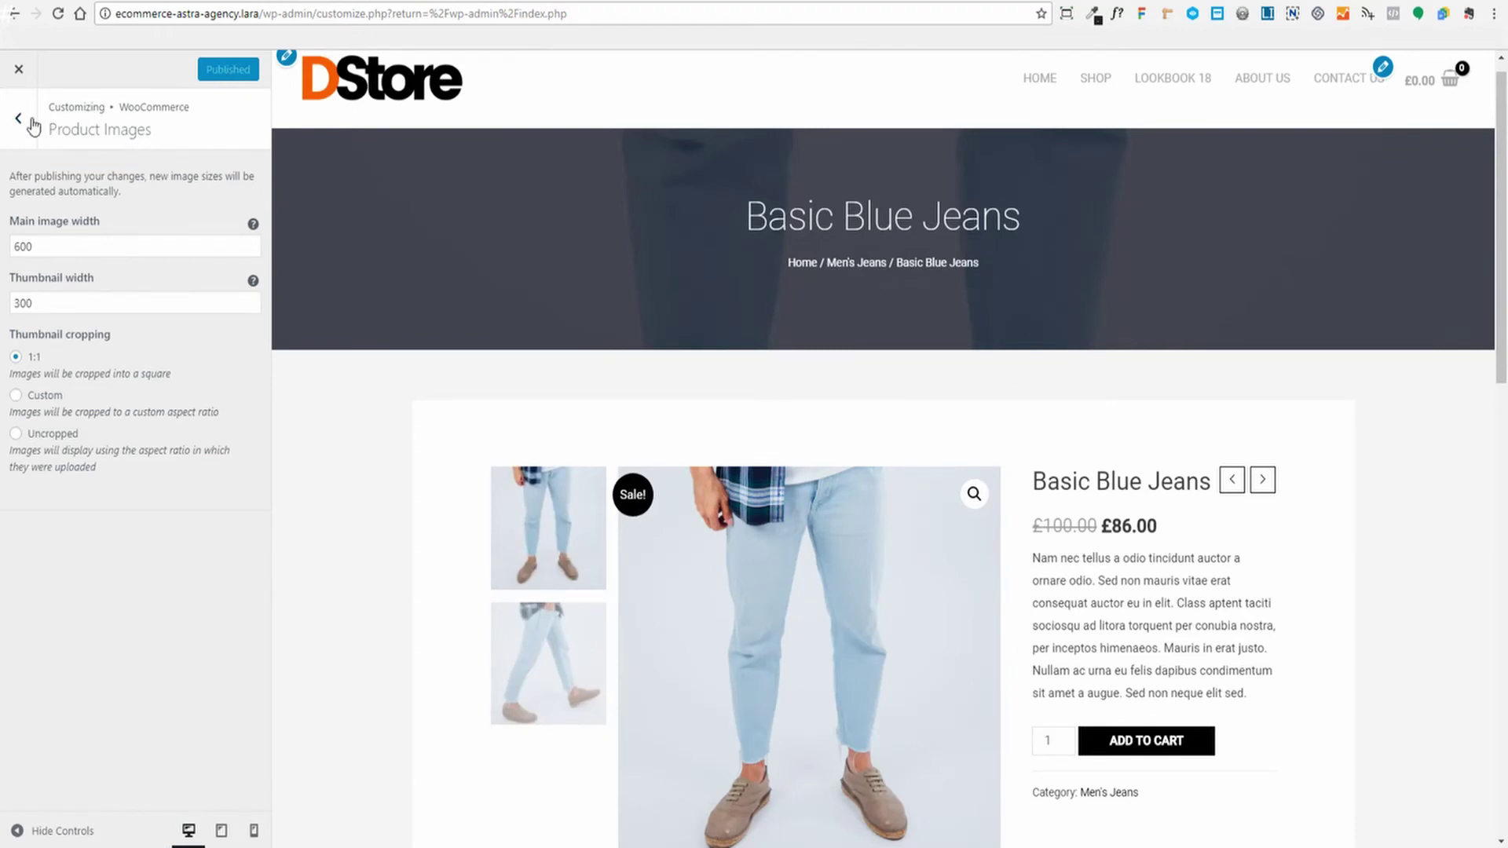
pyautogui.click(20, 119)
# Open Layout > WooCommerce > General with the Shop page loaded in the preview
pyautogui.click(22, 120)
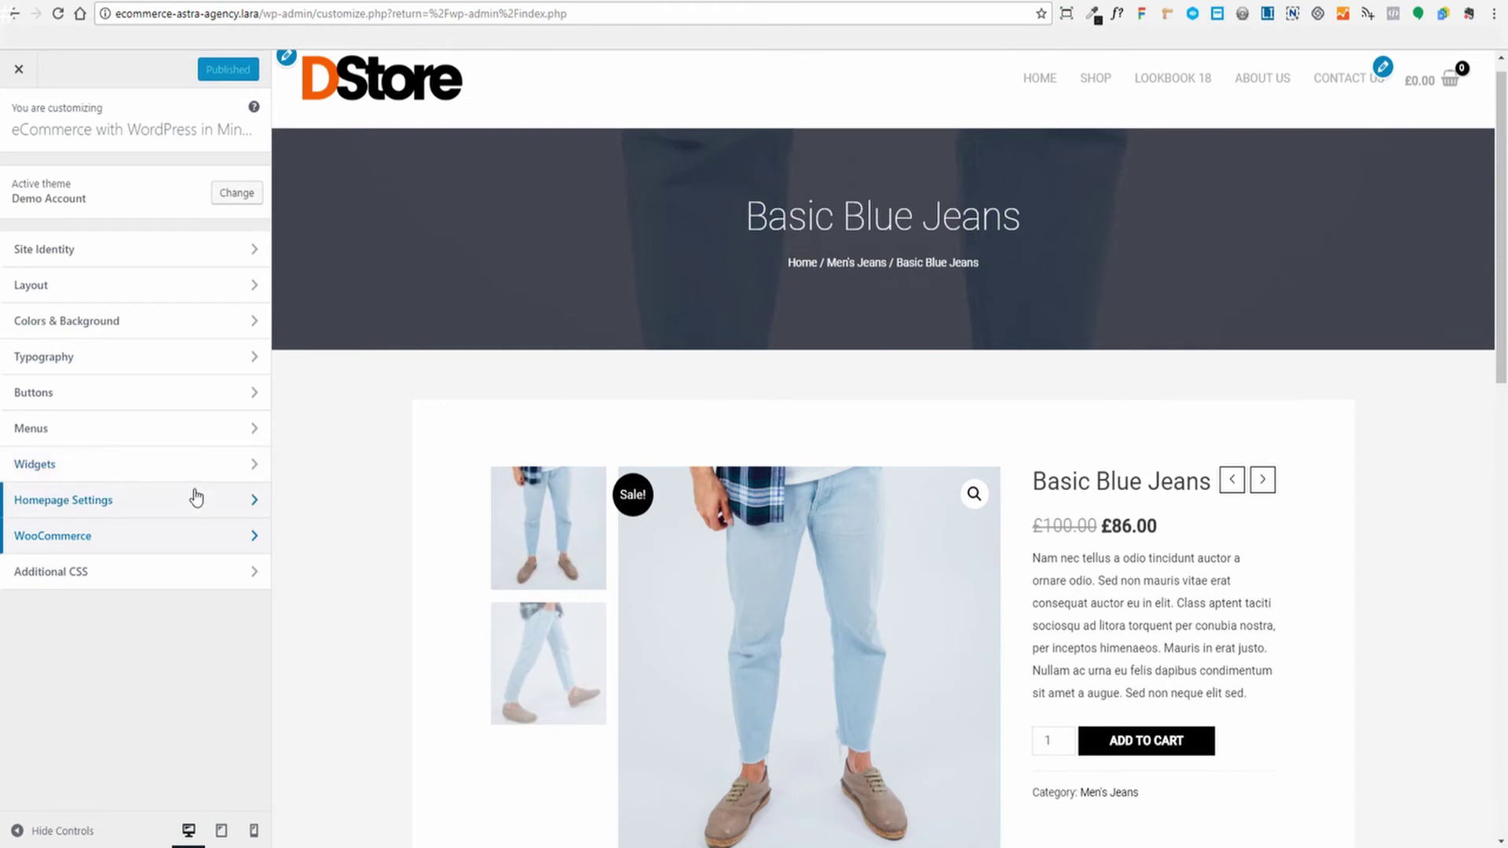
pyautogui.click(124, 286)
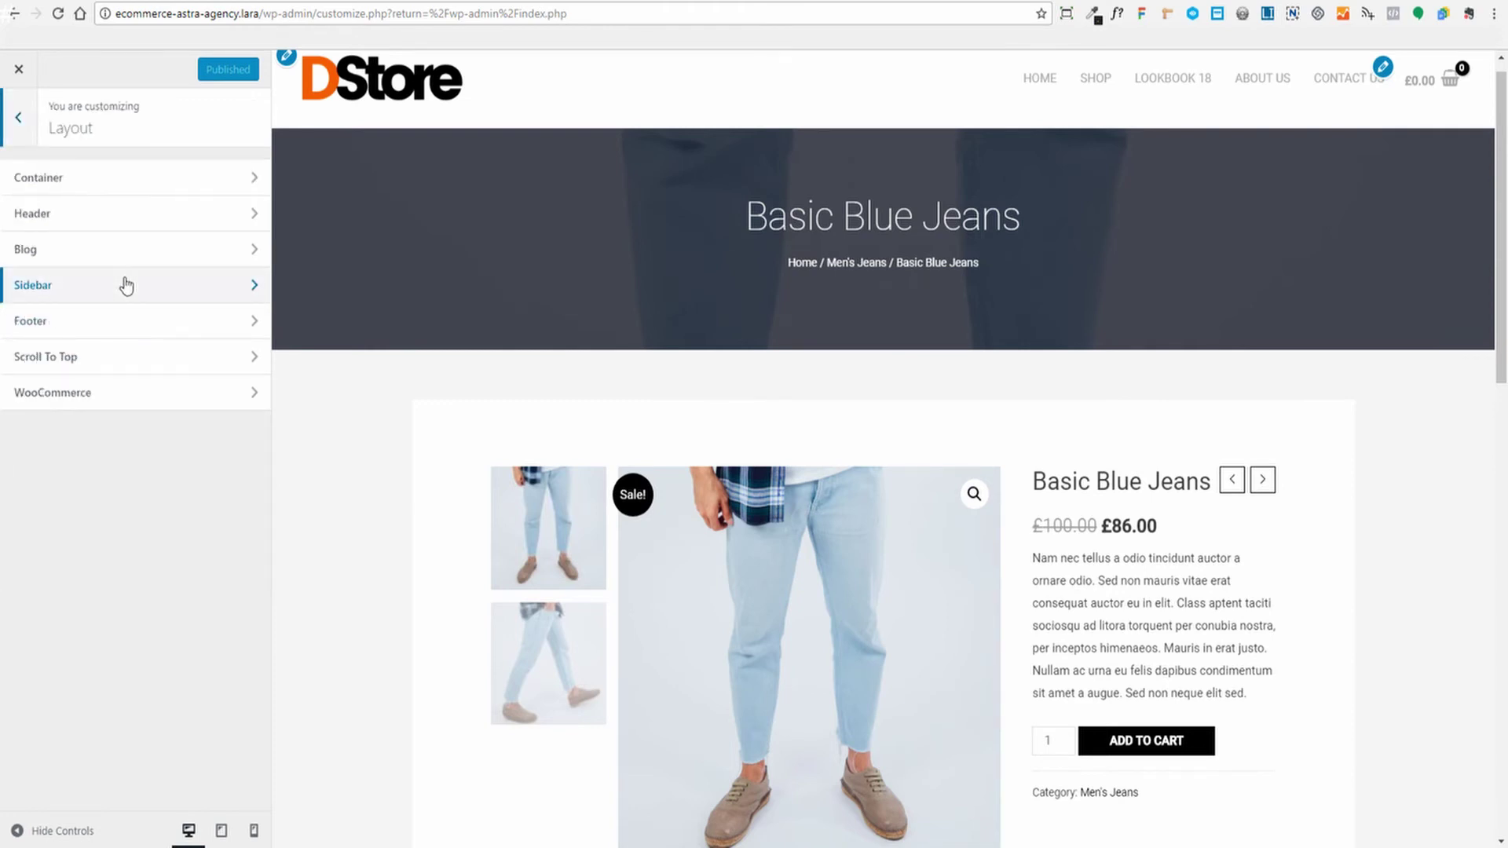
pyautogui.click(94, 394)
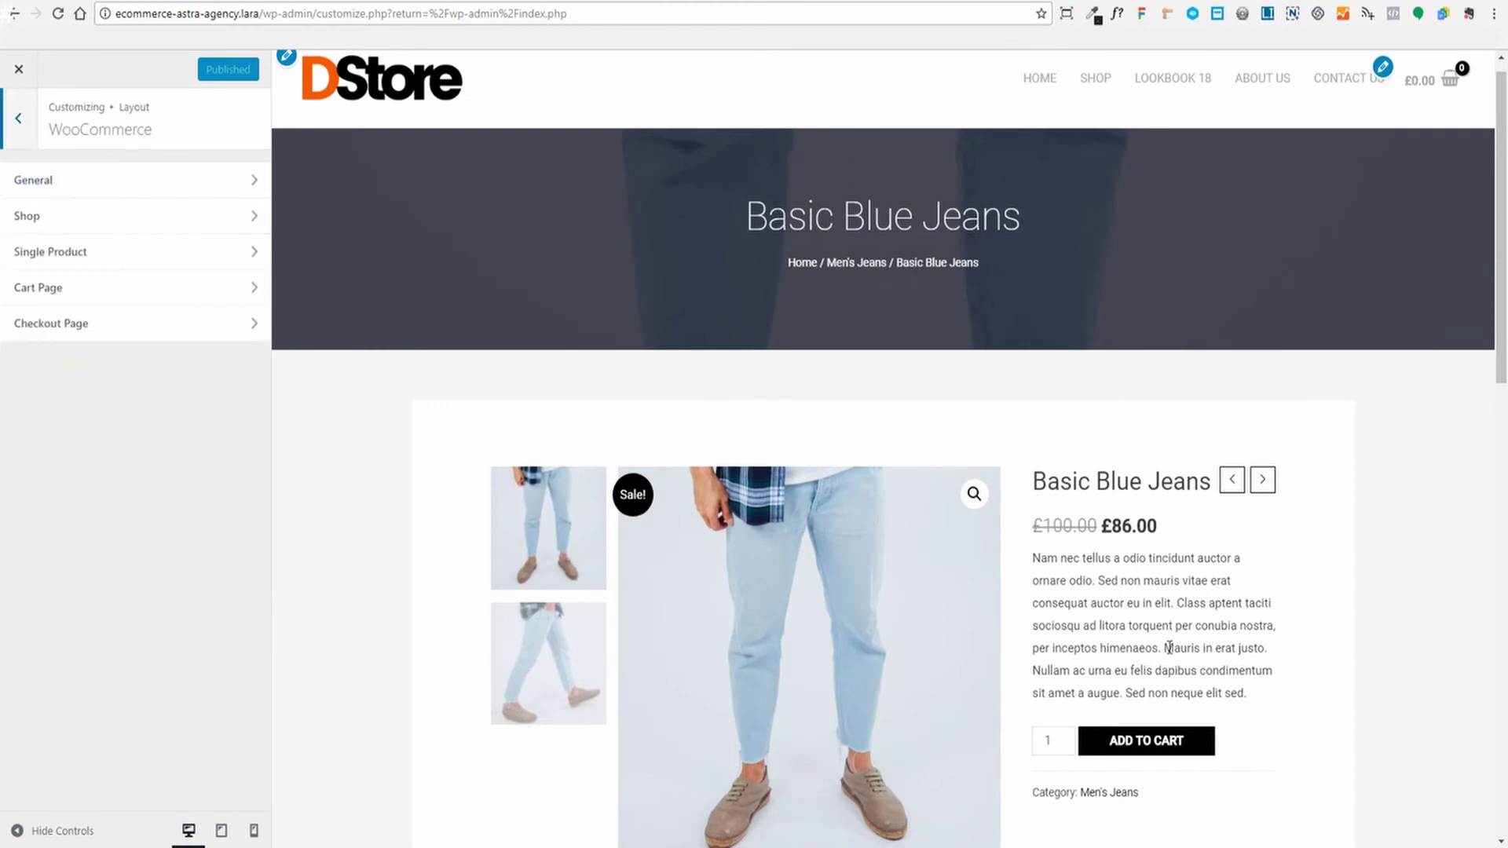
pyautogui.click(63, 182)
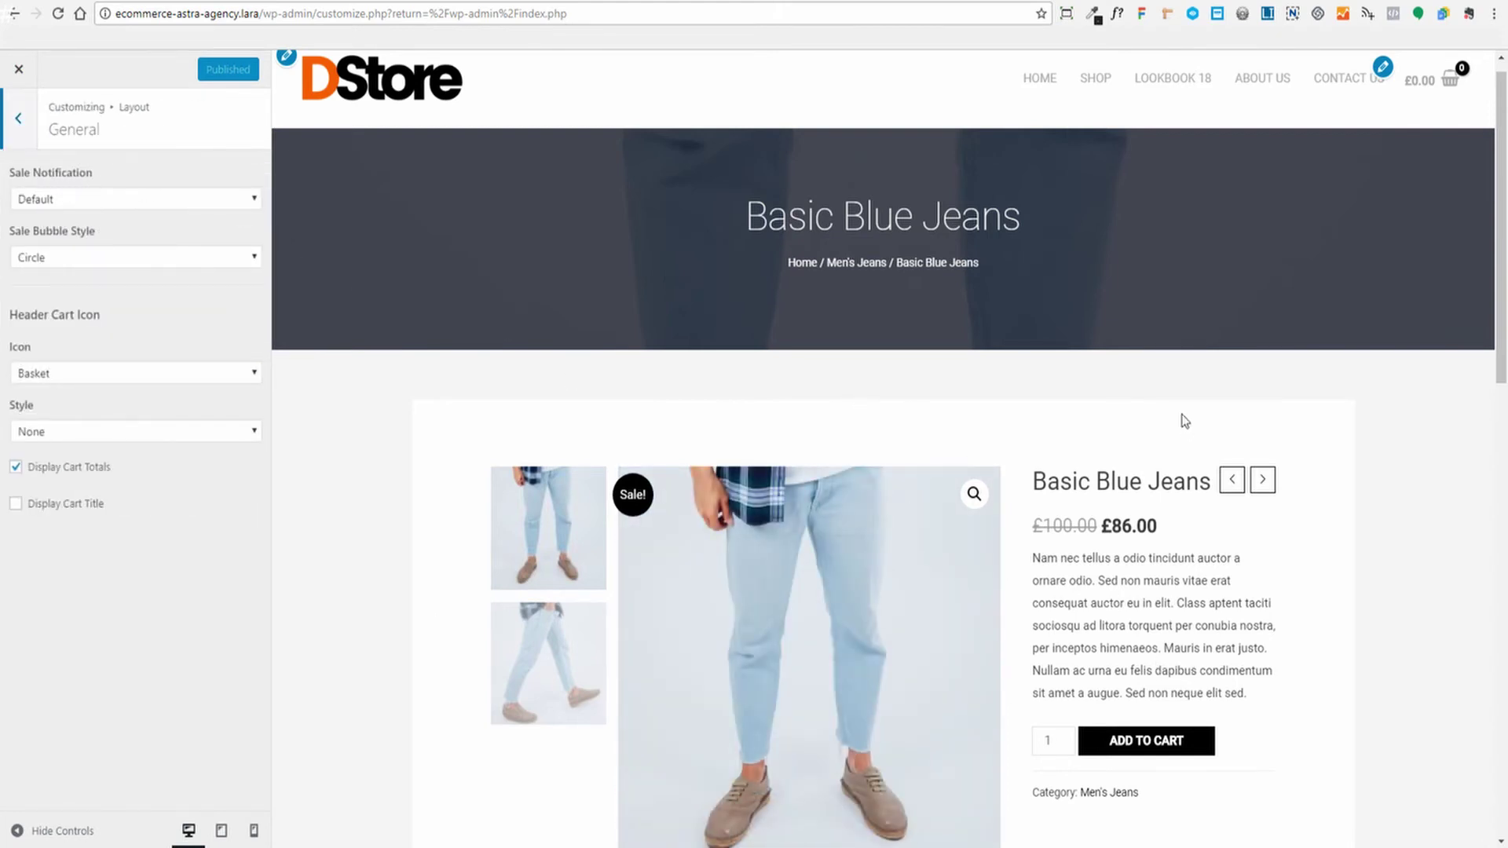
pyautogui.click(1097, 83)
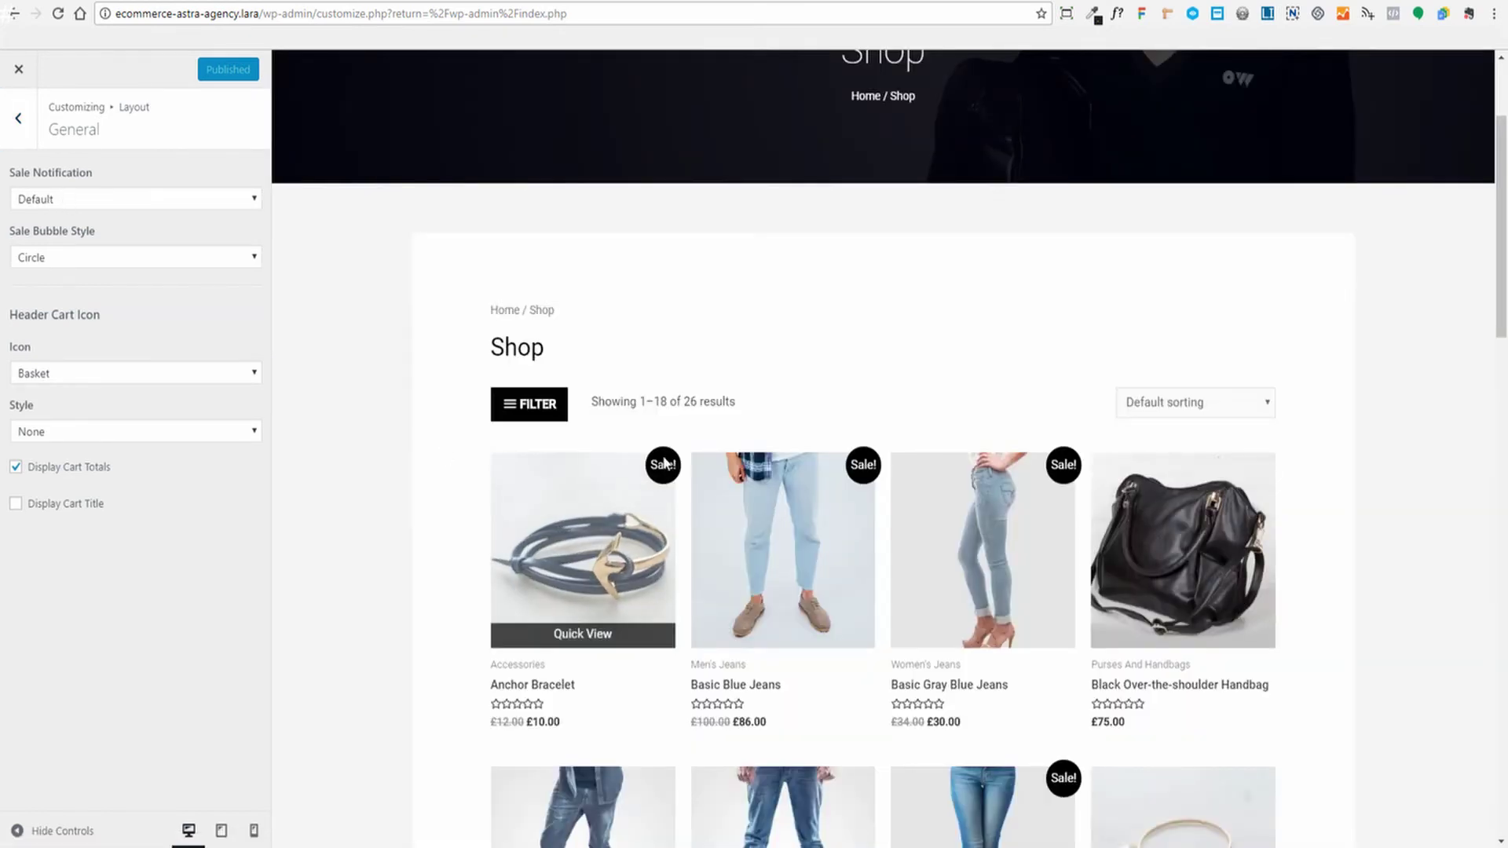
# Try Custom String percentage sale badges, then set Sale Notification back to Default 'Sale!'
pyautogui.click(252, 199)
pyautogui.click(88, 252)
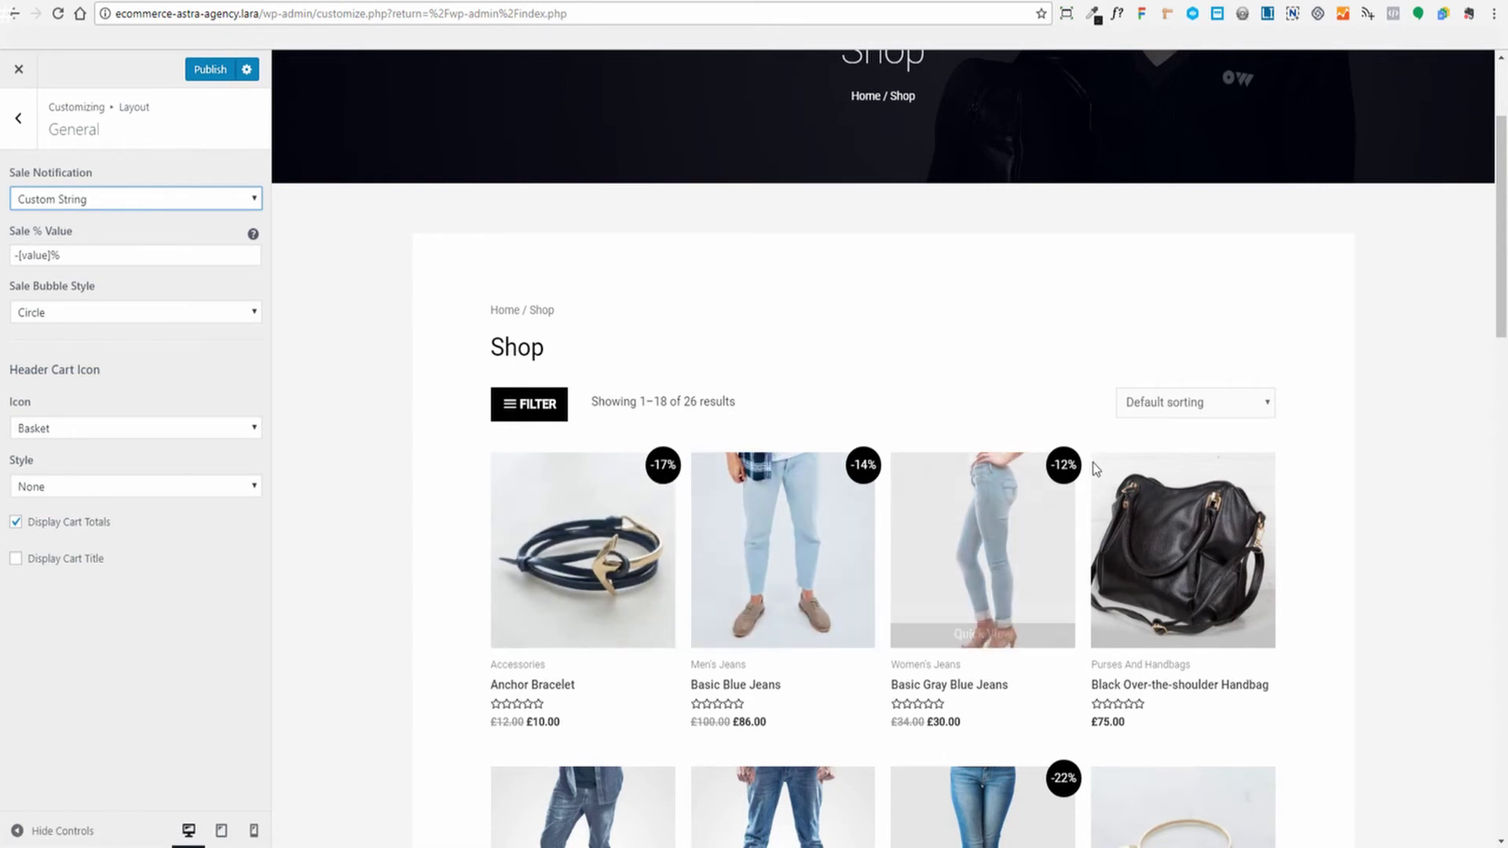
pyautogui.scroll(-9, 1444, 431)
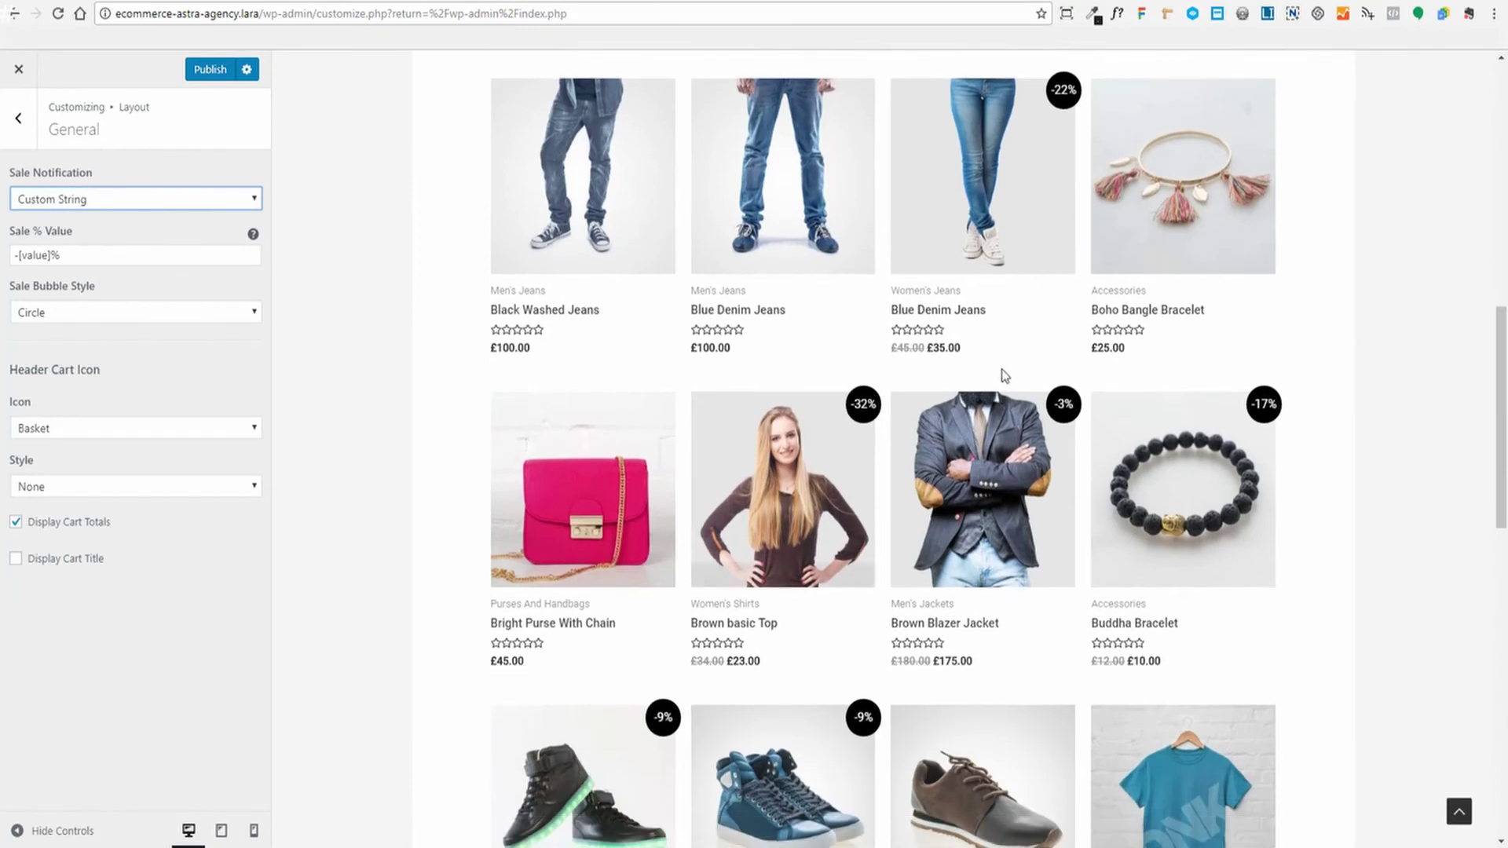
pyautogui.scroll(10, 892, 427)
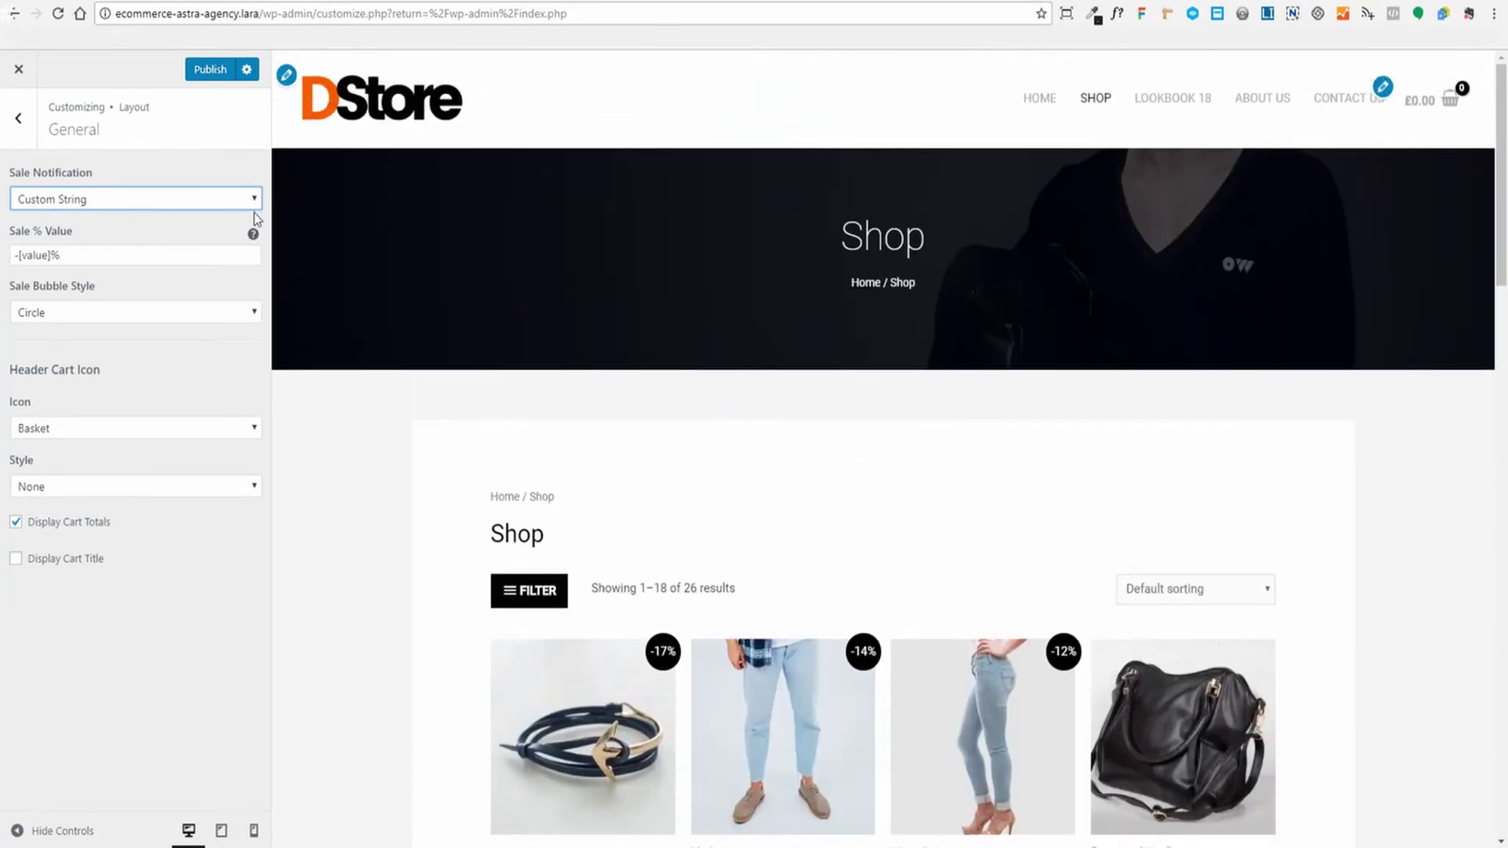
pyautogui.scroll(-4, 393, 402)
pyautogui.scroll(4, 366, 402)
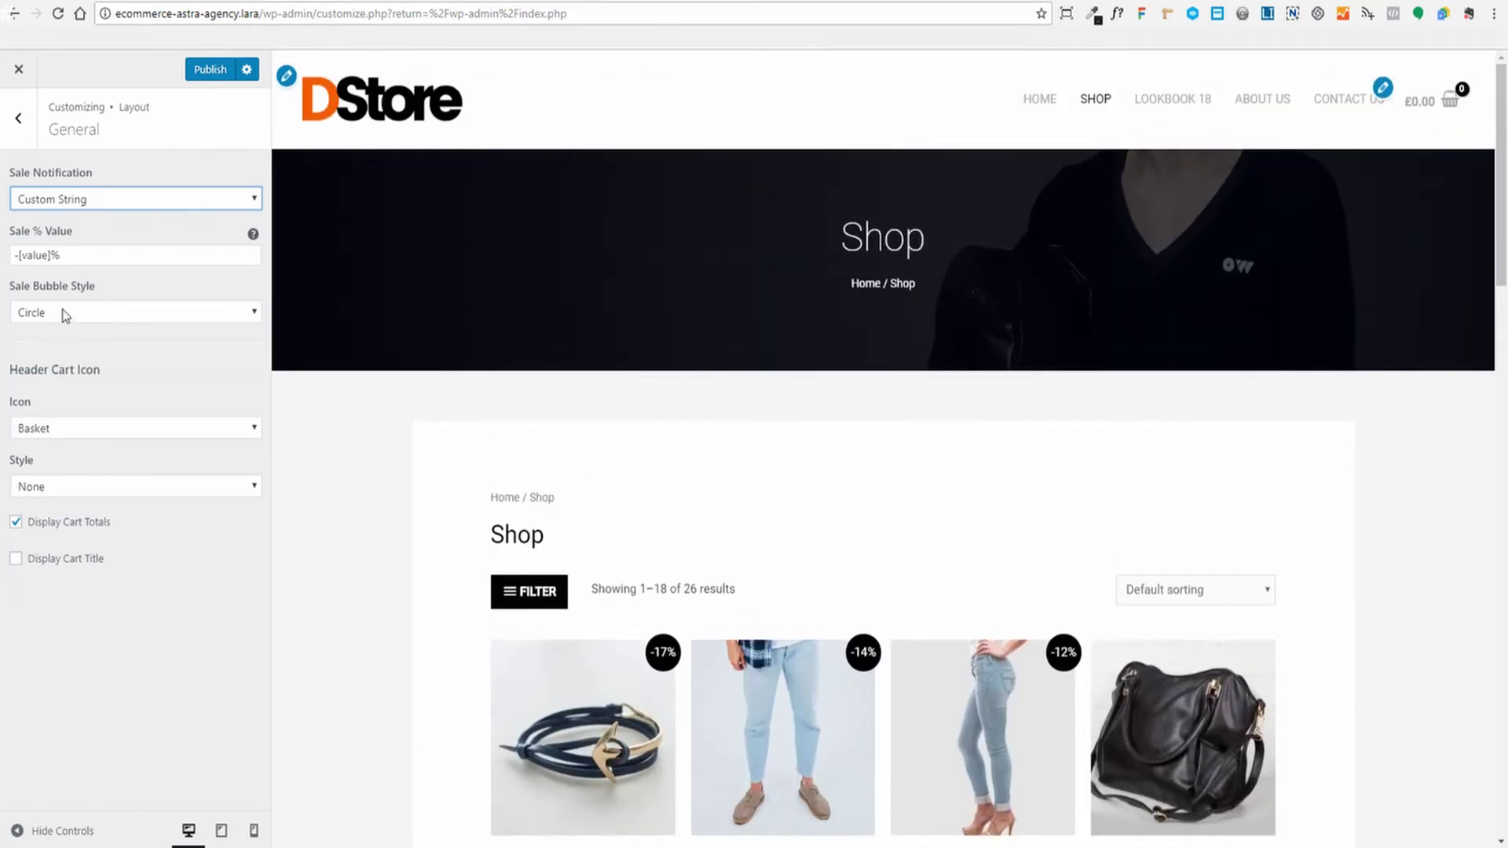
pyautogui.click(252, 199)
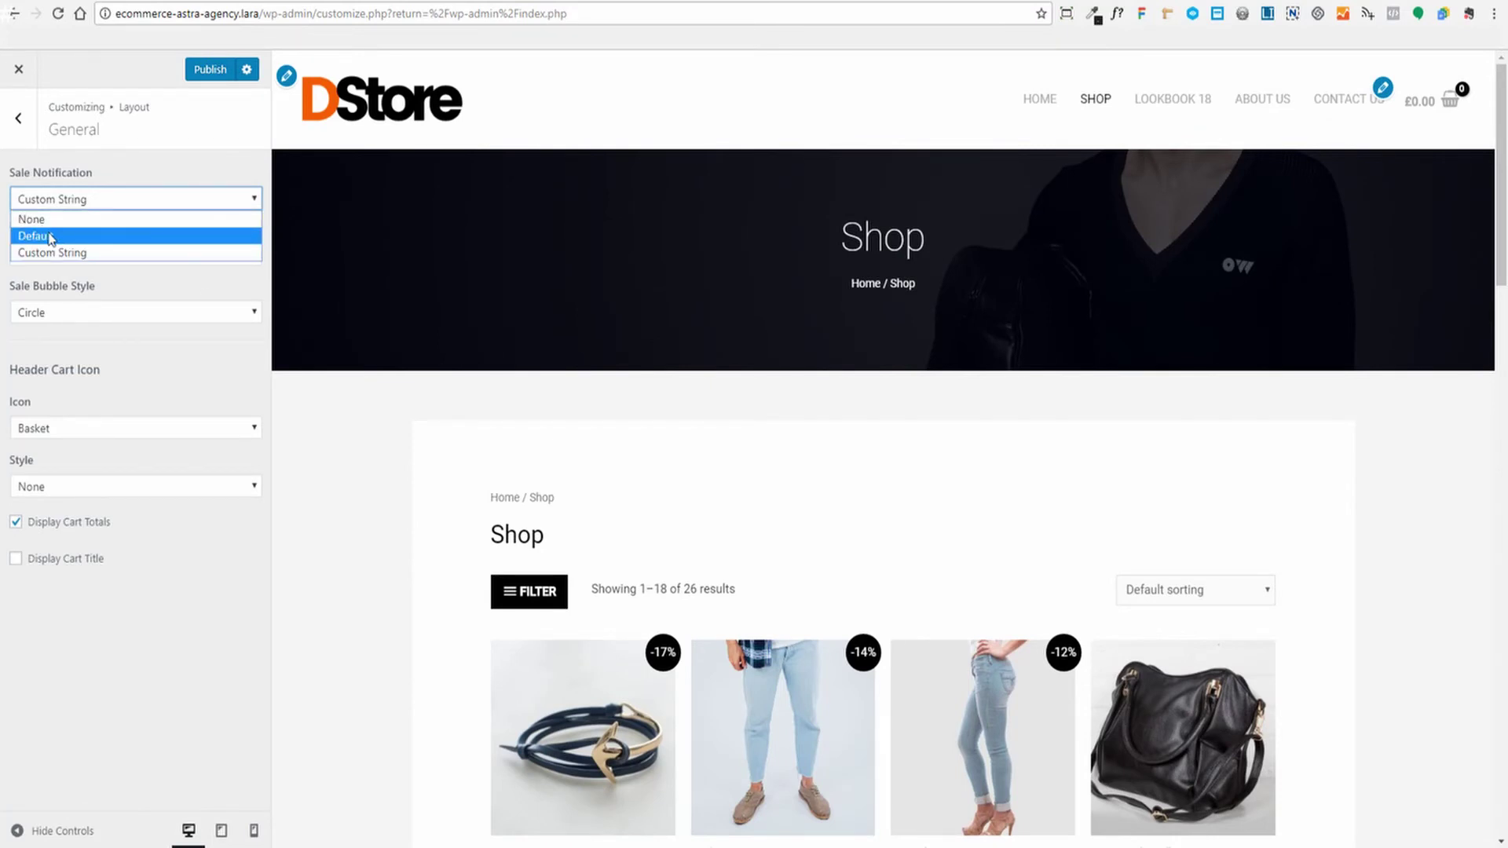
pyautogui.click(49, 236)
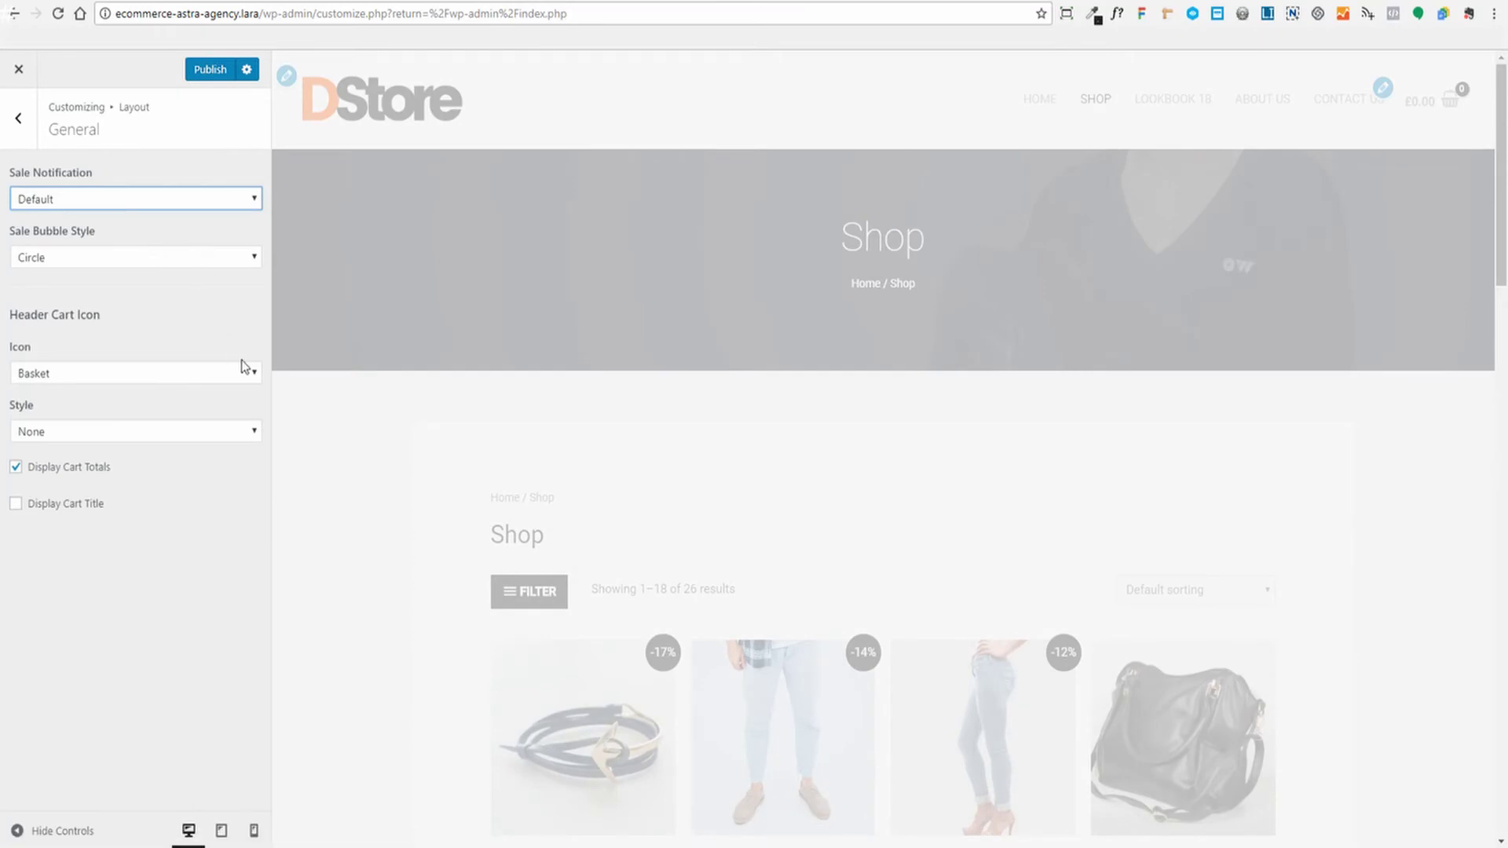
pyautogui.scroll(-2, 717, 467)
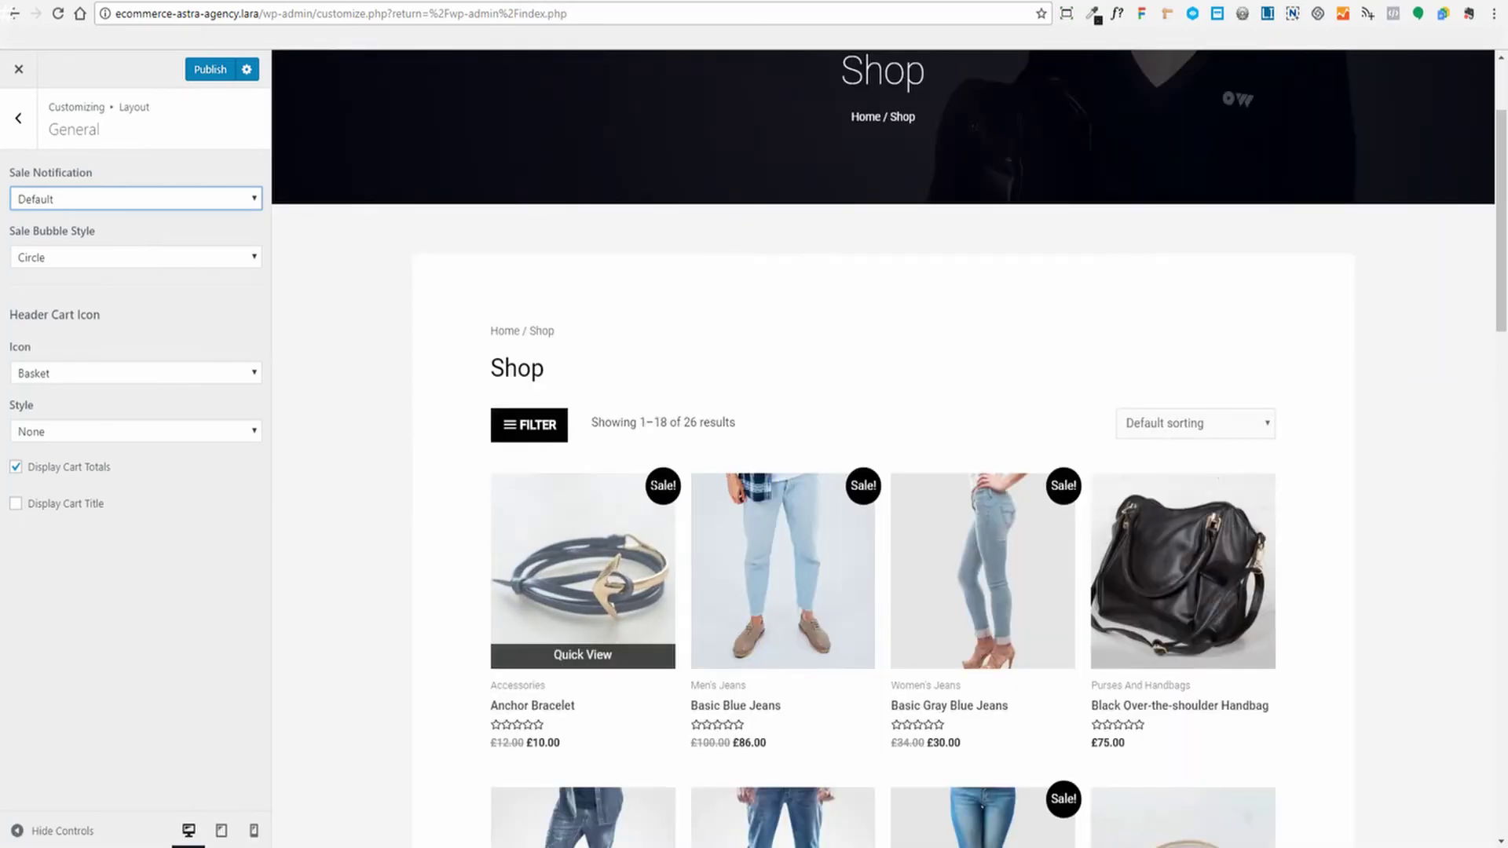
# Try outlined circle, solid square and outlined square sale bubble styles
pyautogui.click(77, 252)
pyautogui.click(60, 293)
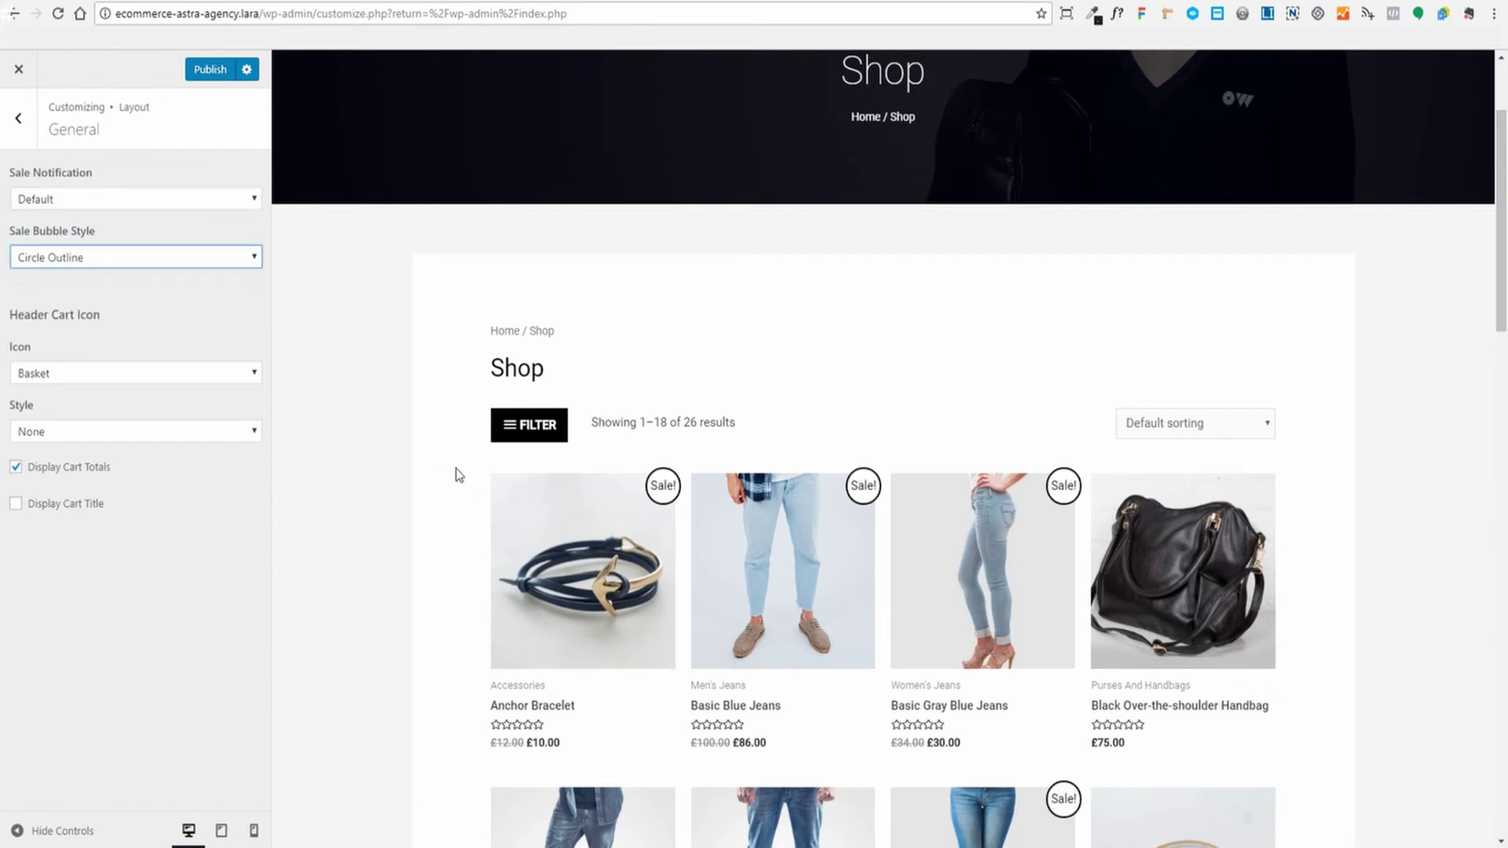
pyautogui.click(114, 259)
pyautogui.click(58, 311)
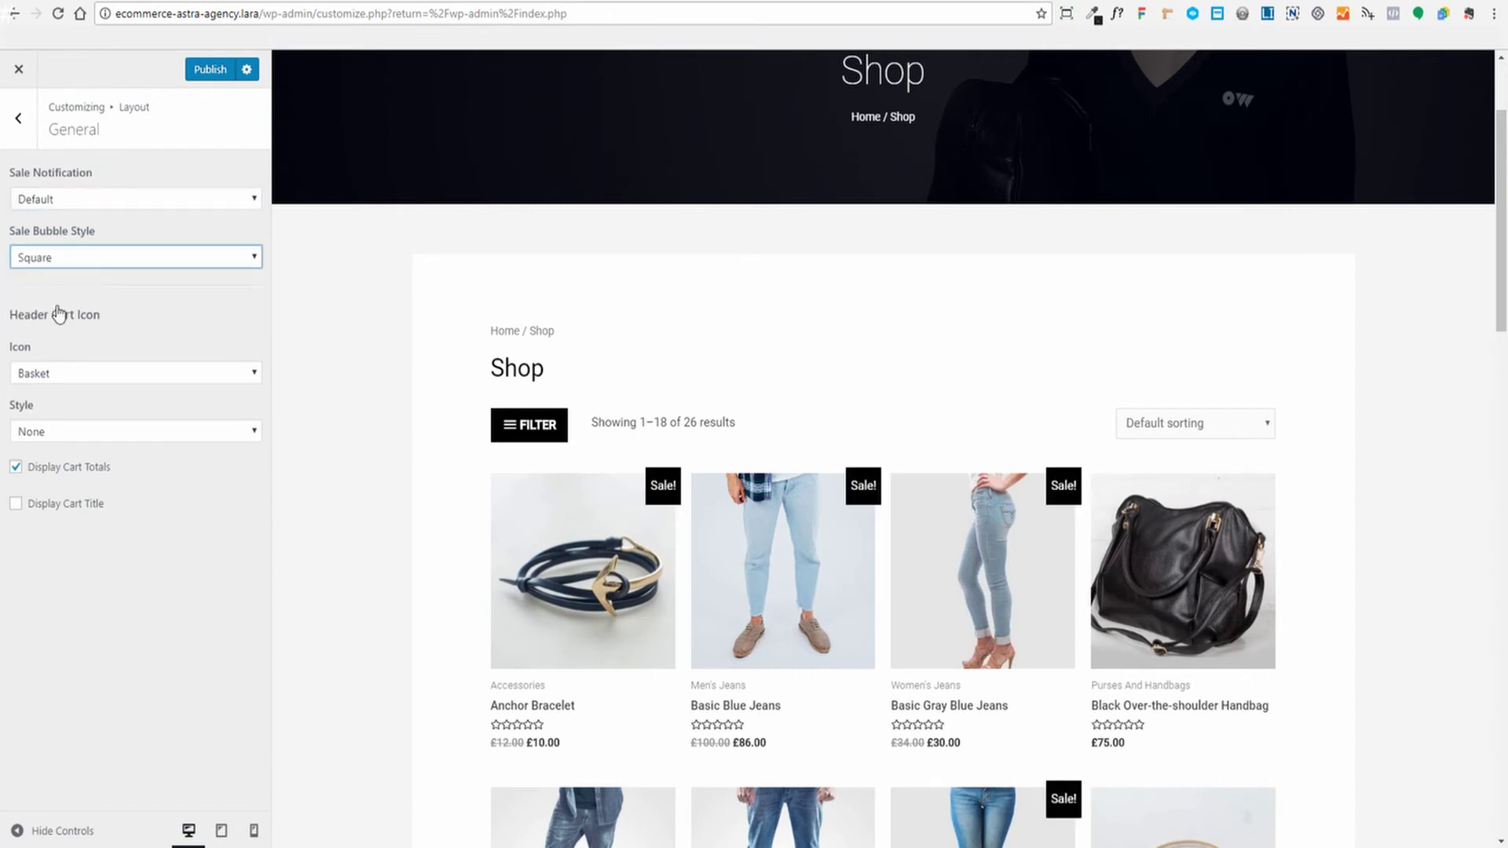
pyautogui.click(110, 257)
pyautogui.click(53, 328)
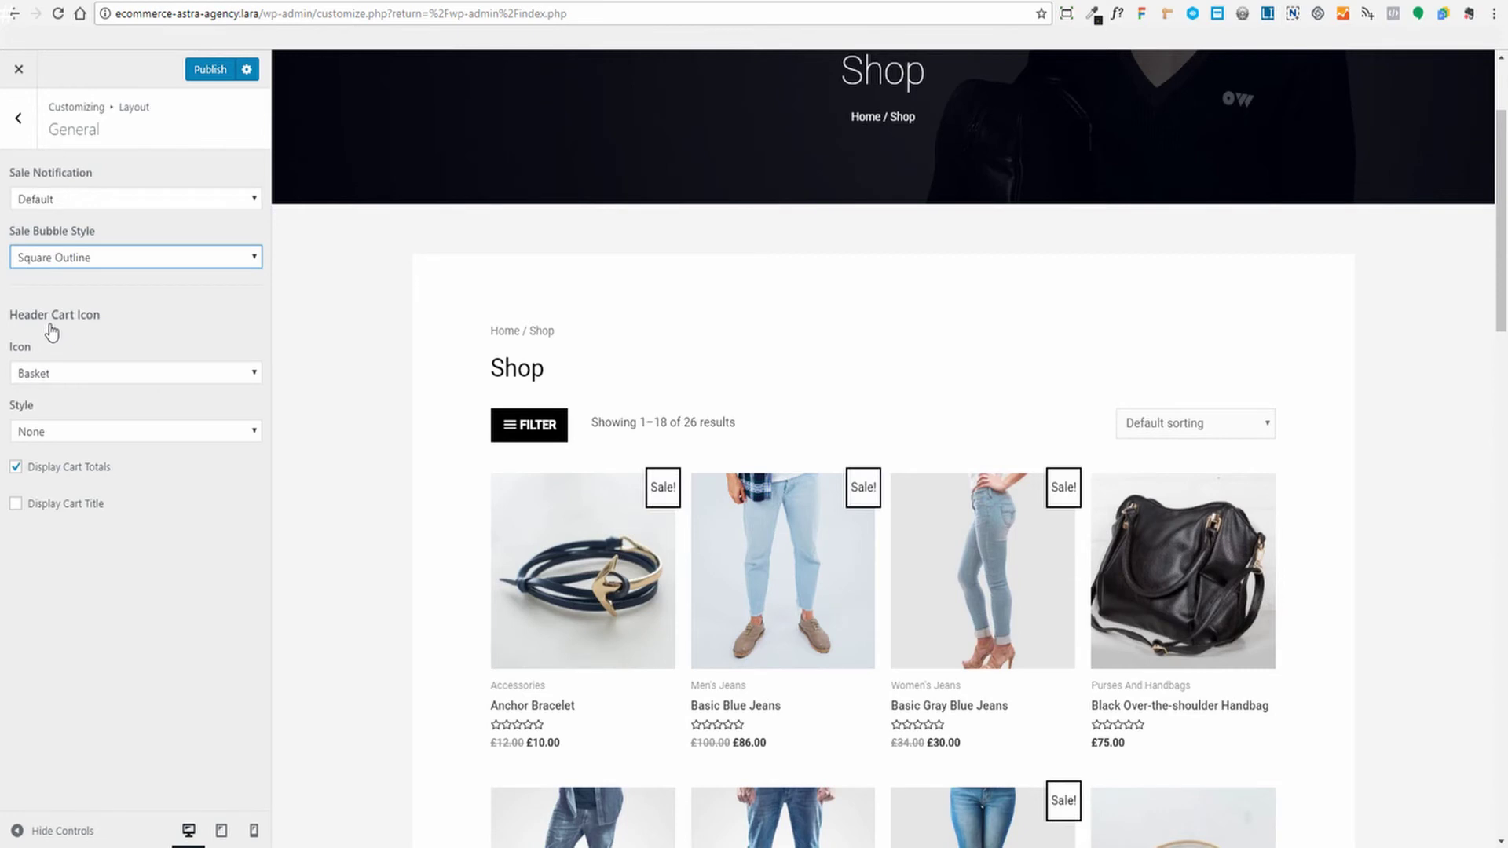
pyautogui.click(132, 260)
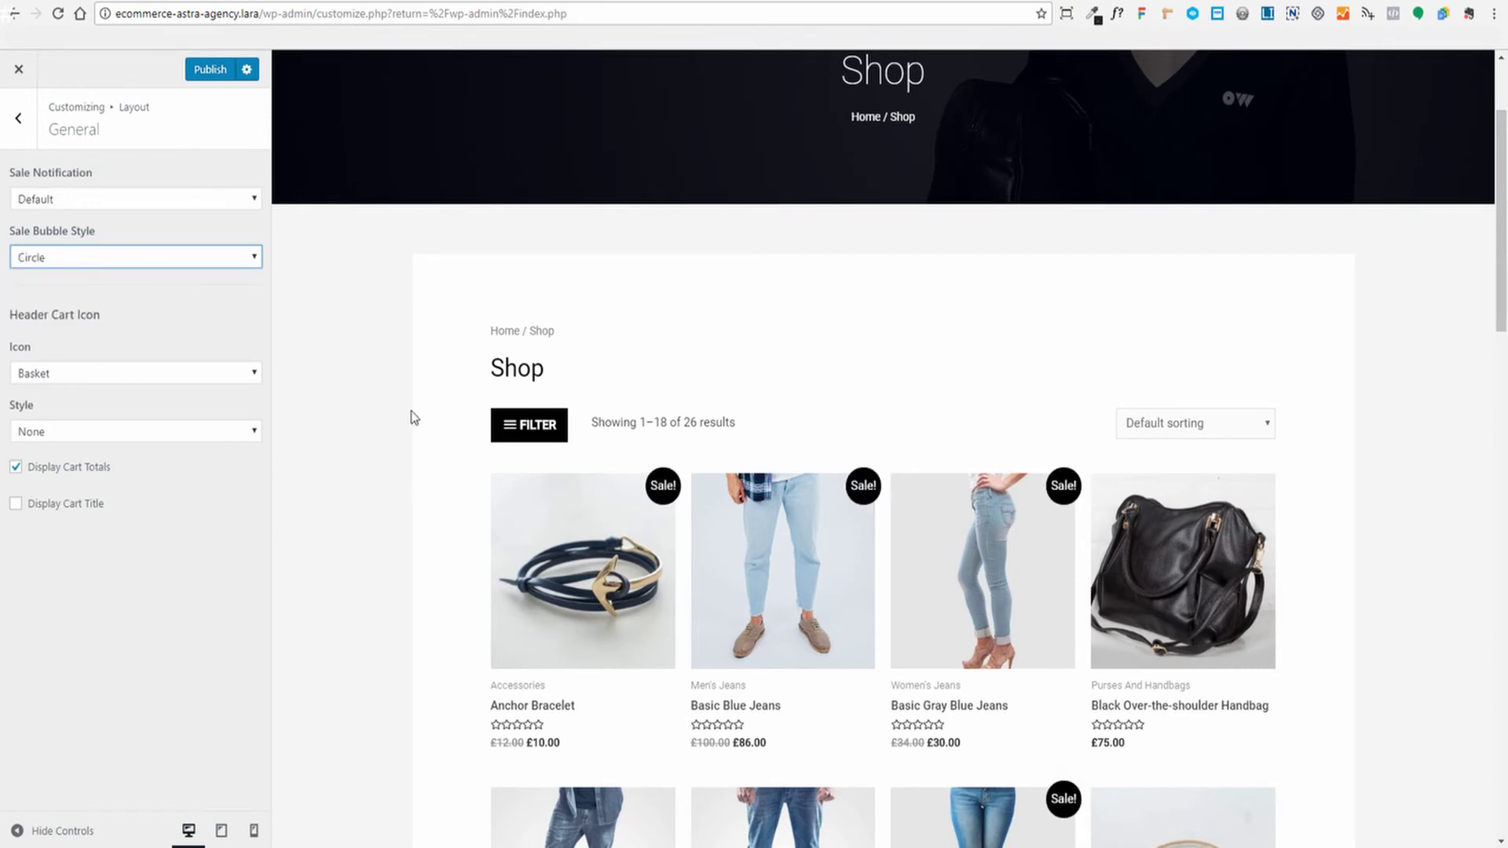
pyautogui.scroll(-2, 414, 417)
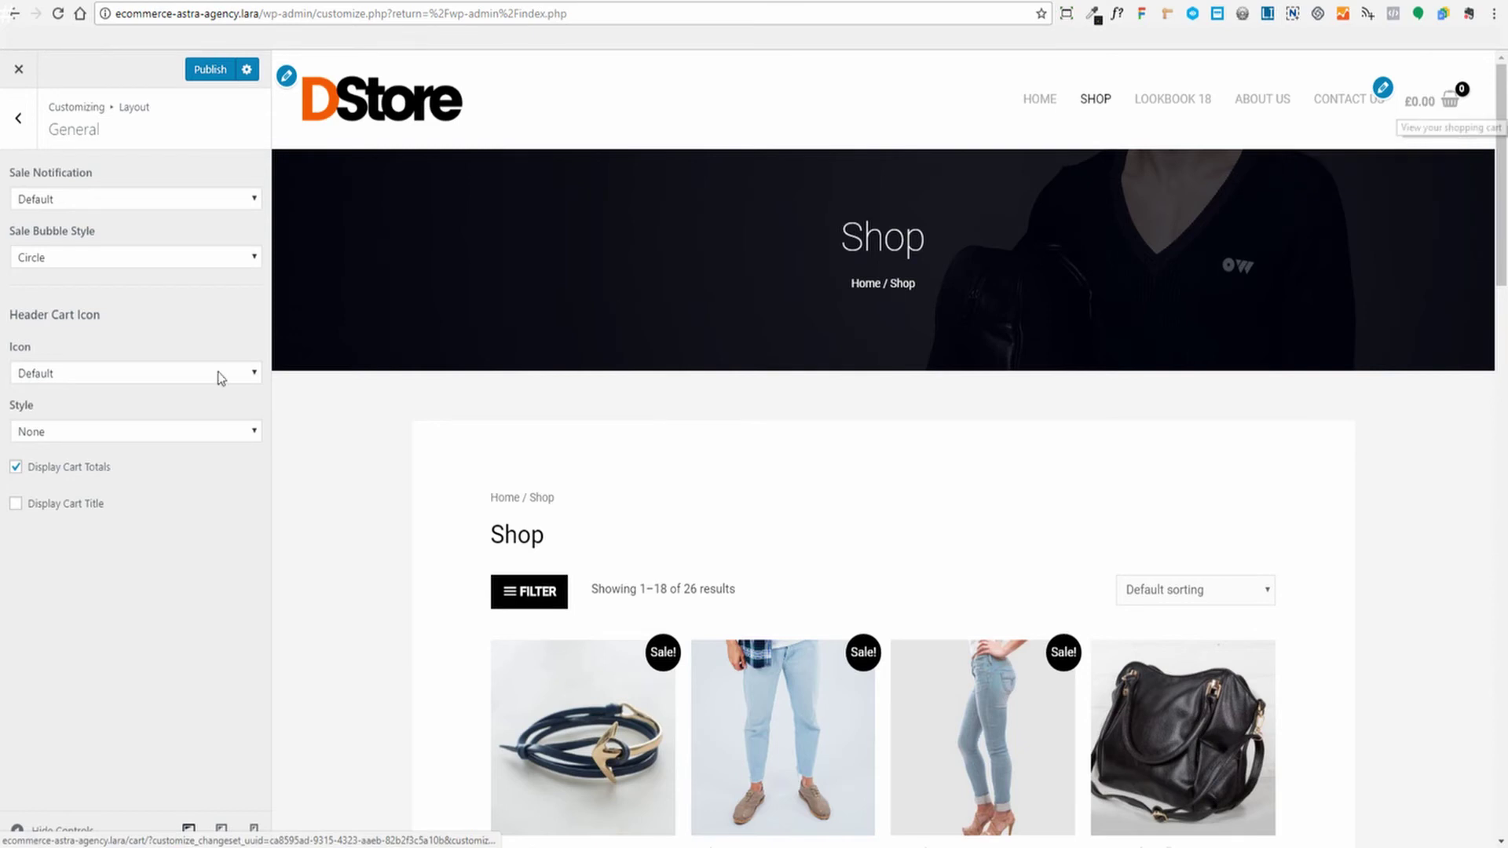
# Set the header cart icon to Bag with the Outline style
pyautogui.click(123, 374)
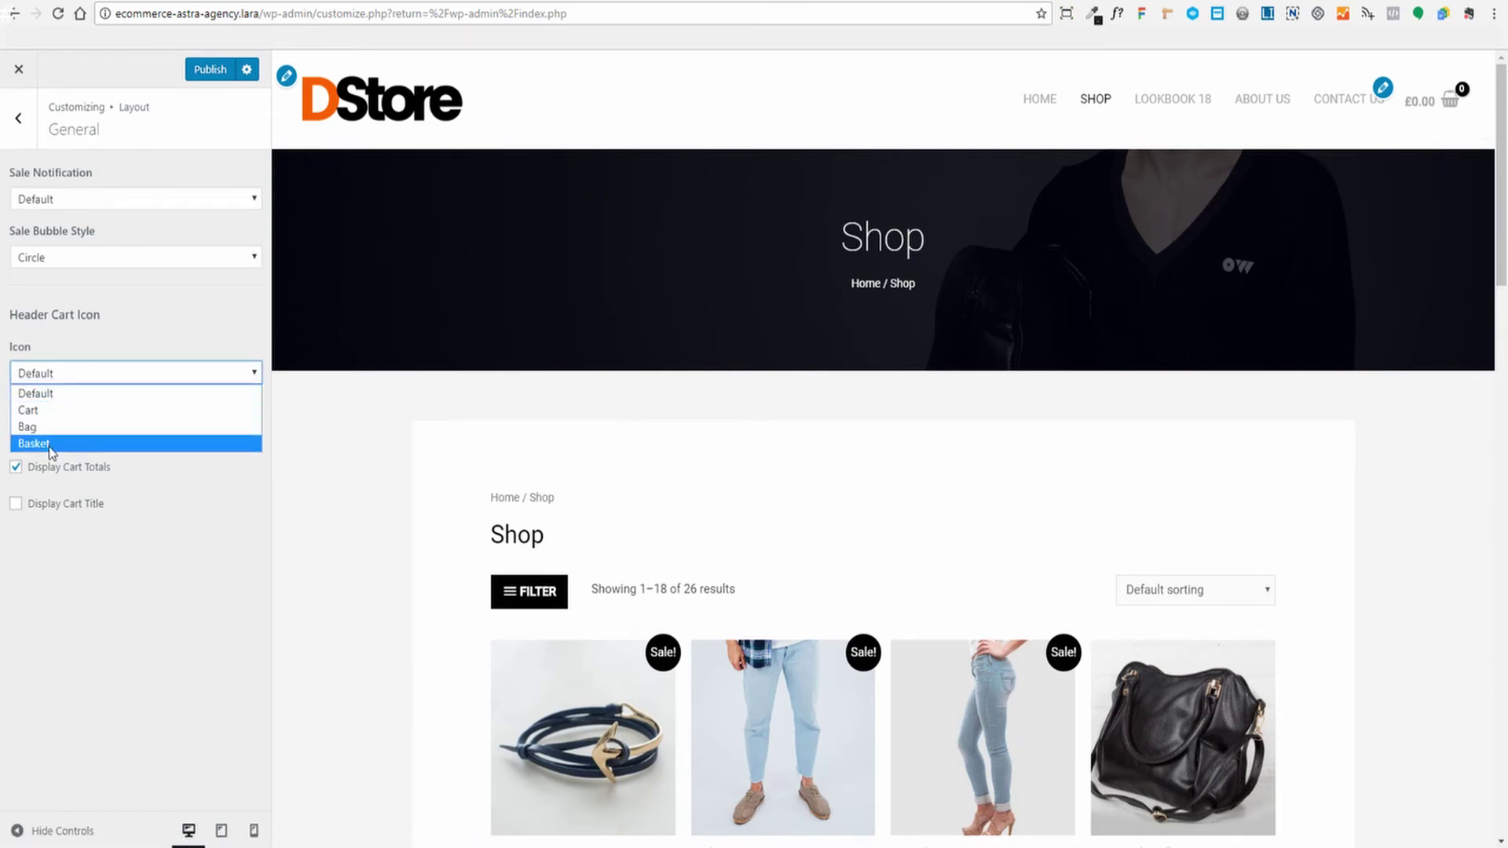
pyautogui.click(181, 292)
pyautogui.click(118, 433)
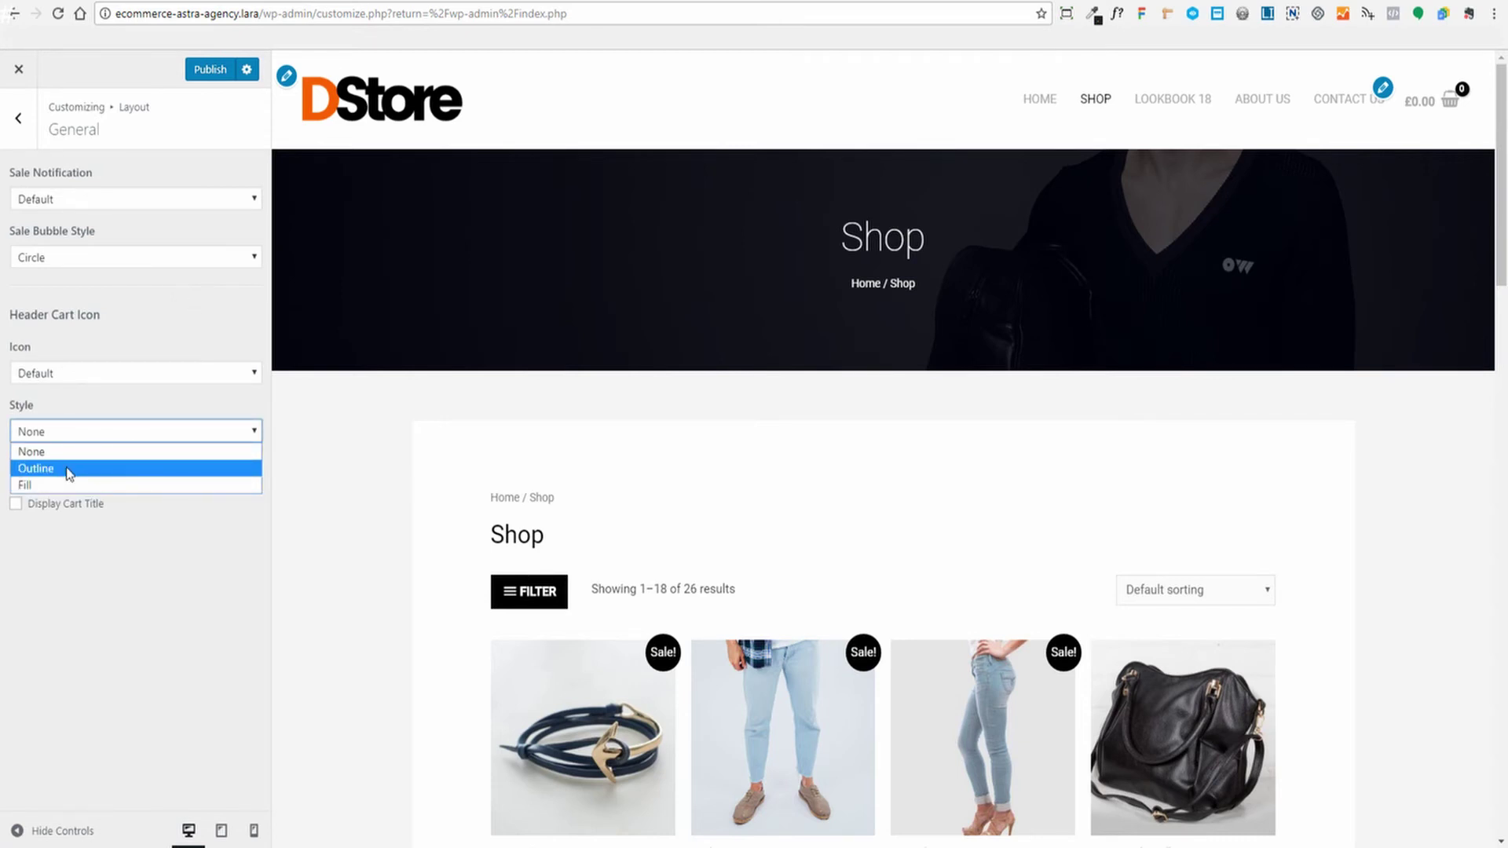
pyautogui.click(172, 359)
pyautogui.click(95, 375)
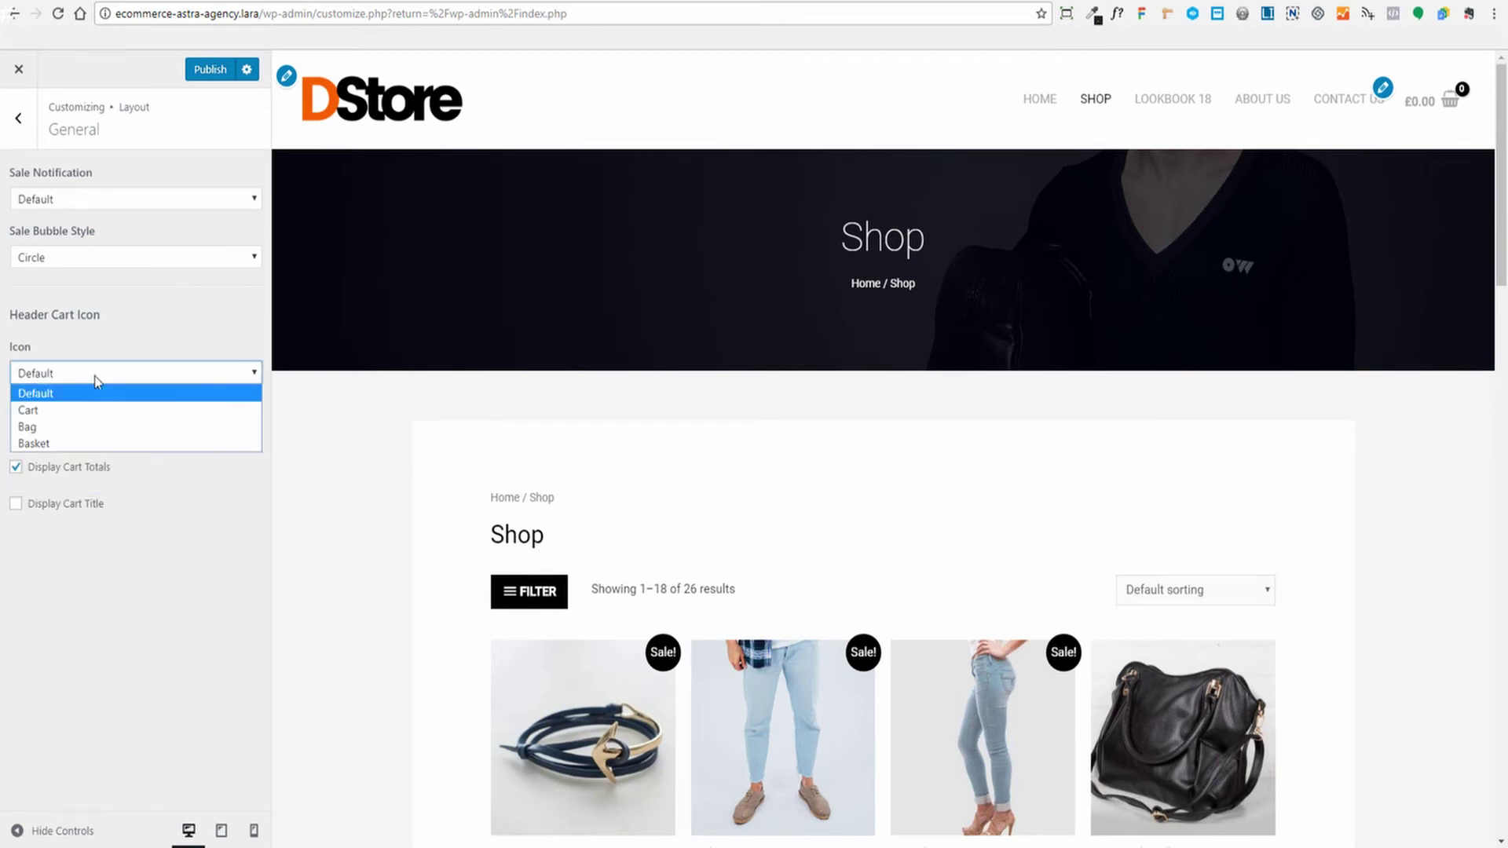
pyautogui.click(65, 428)
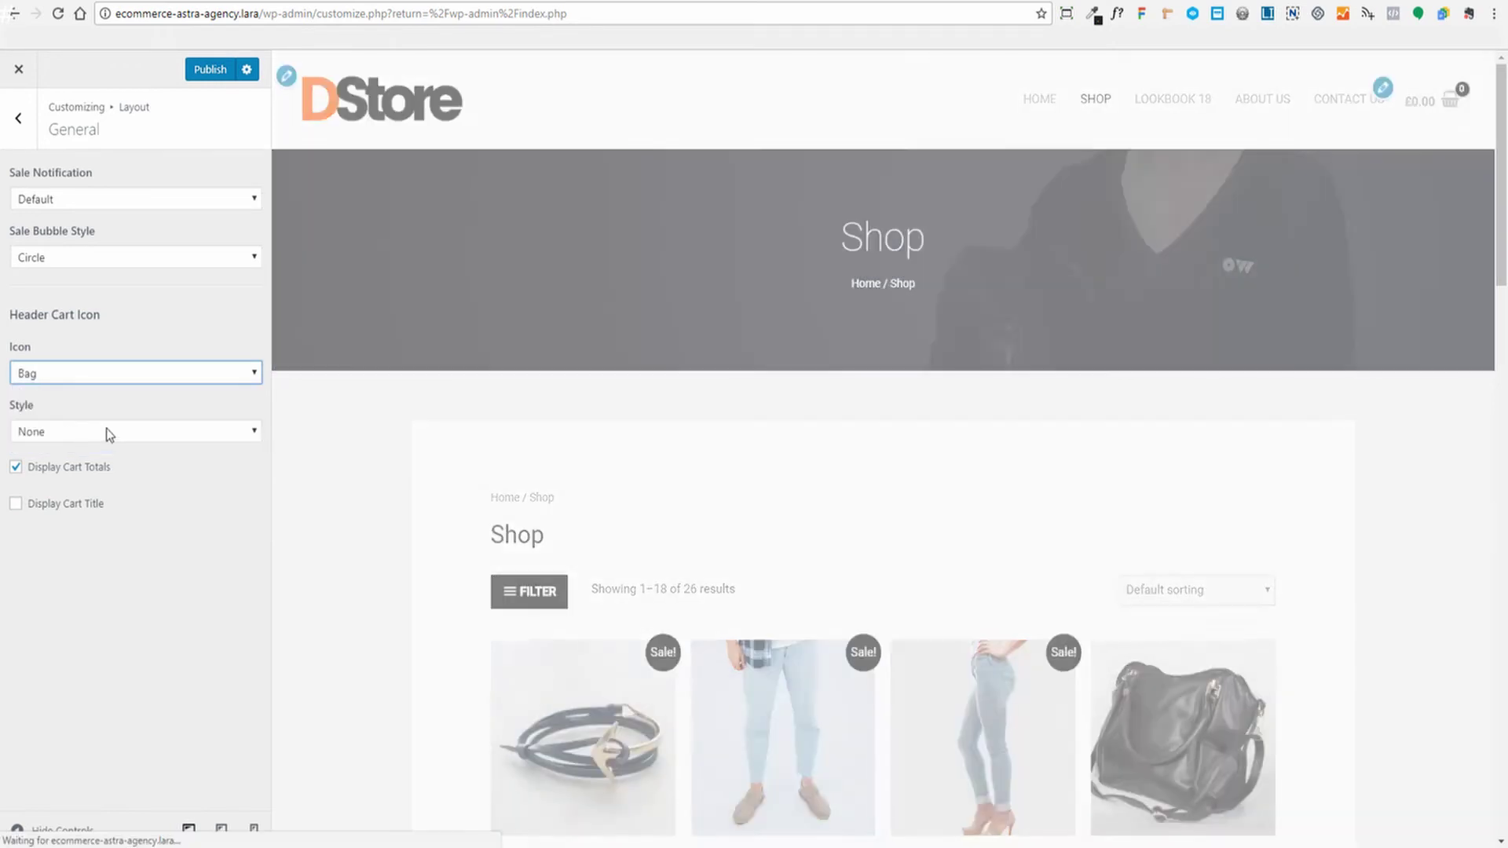
pyautogui.click(104, 430)
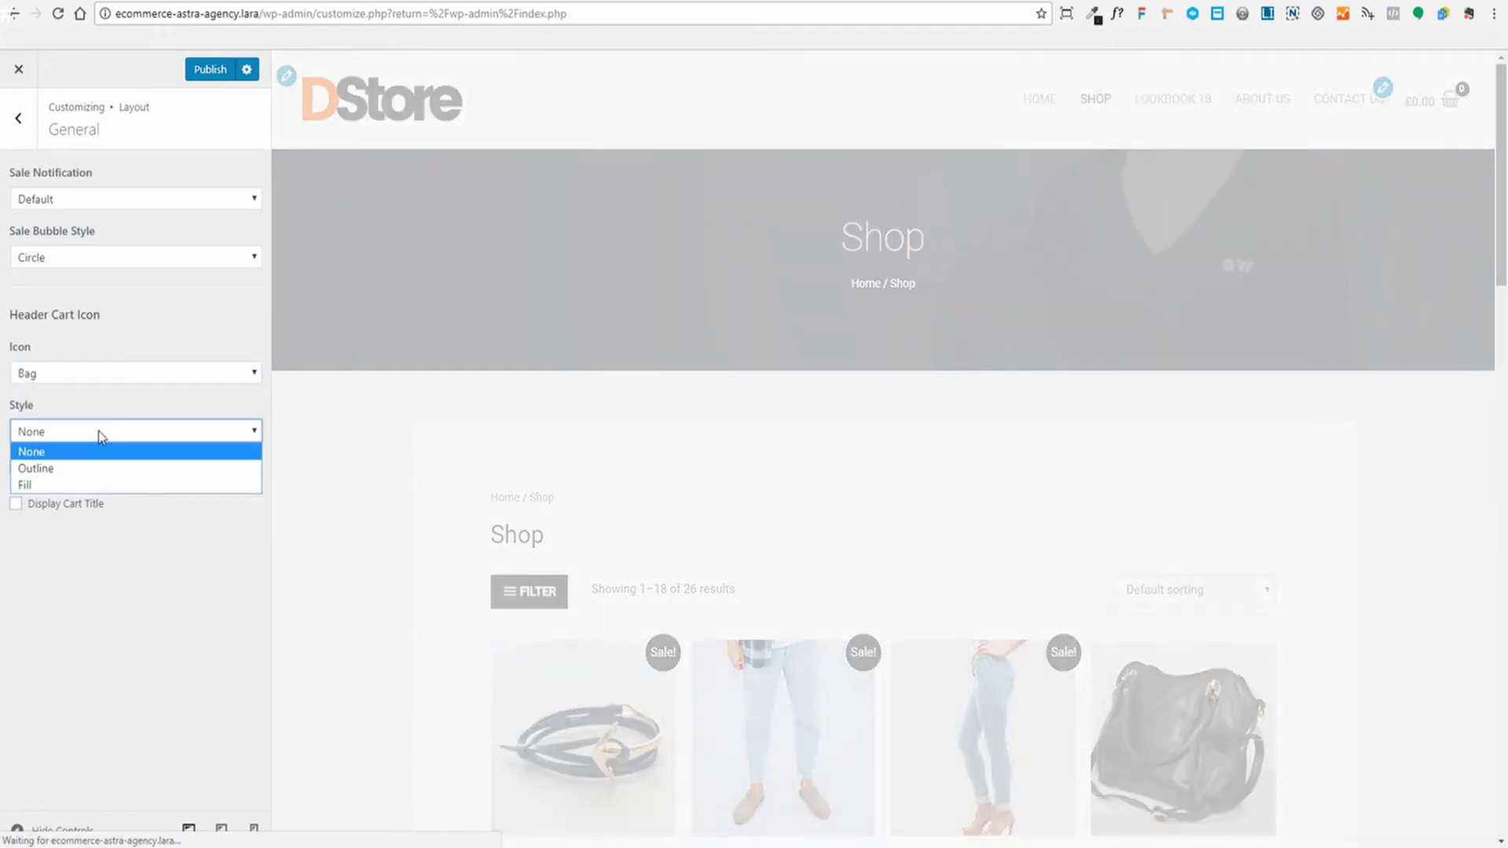
pyautogui.click(61, 469)
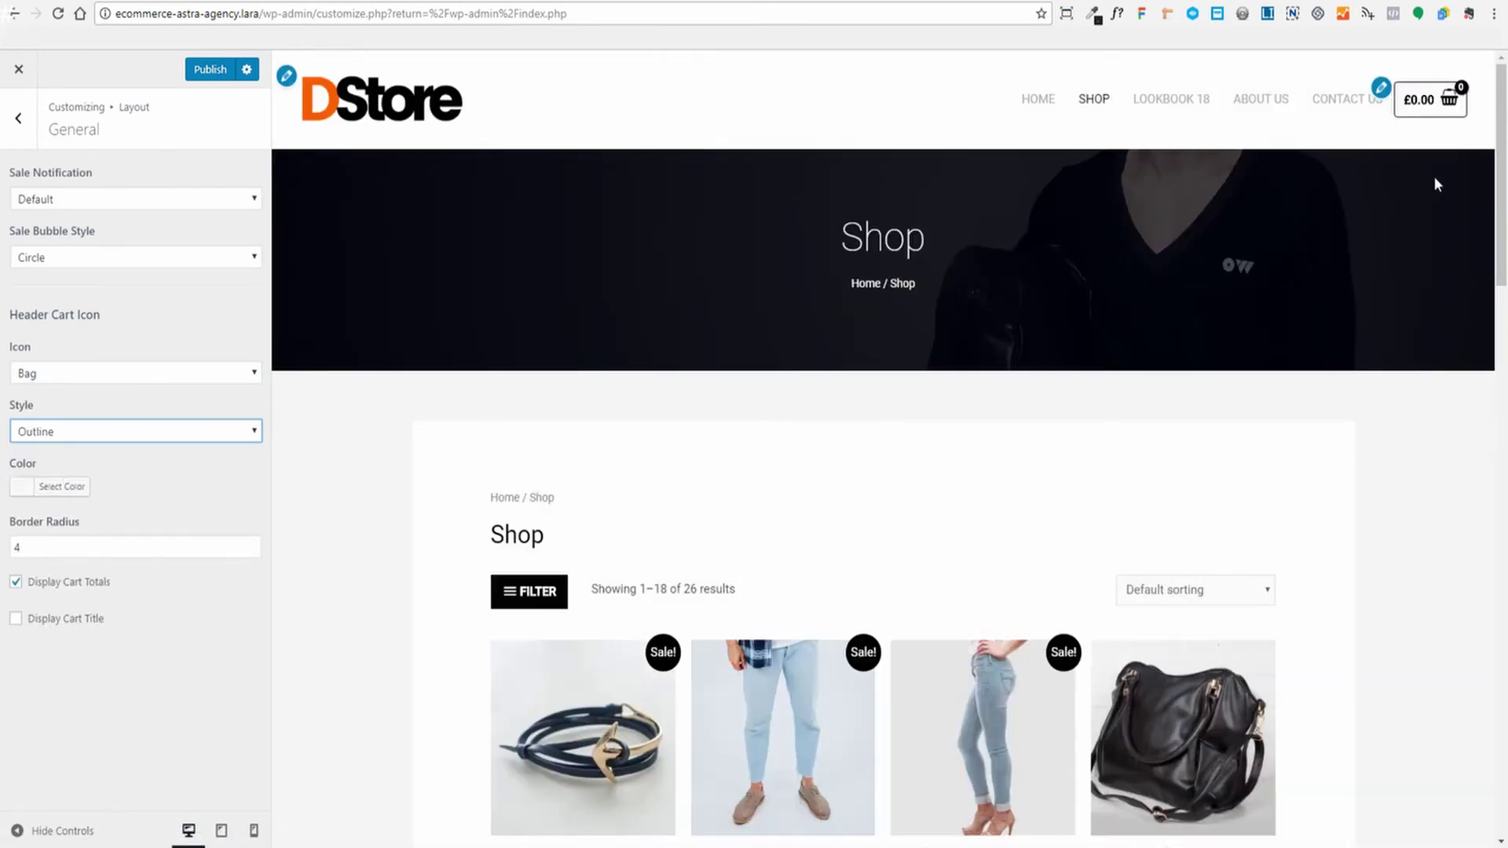
# Publish the Customizer changes, check the live home page, and return to the WooCommerce sections
pyautogui.moveTo(1438, 111)
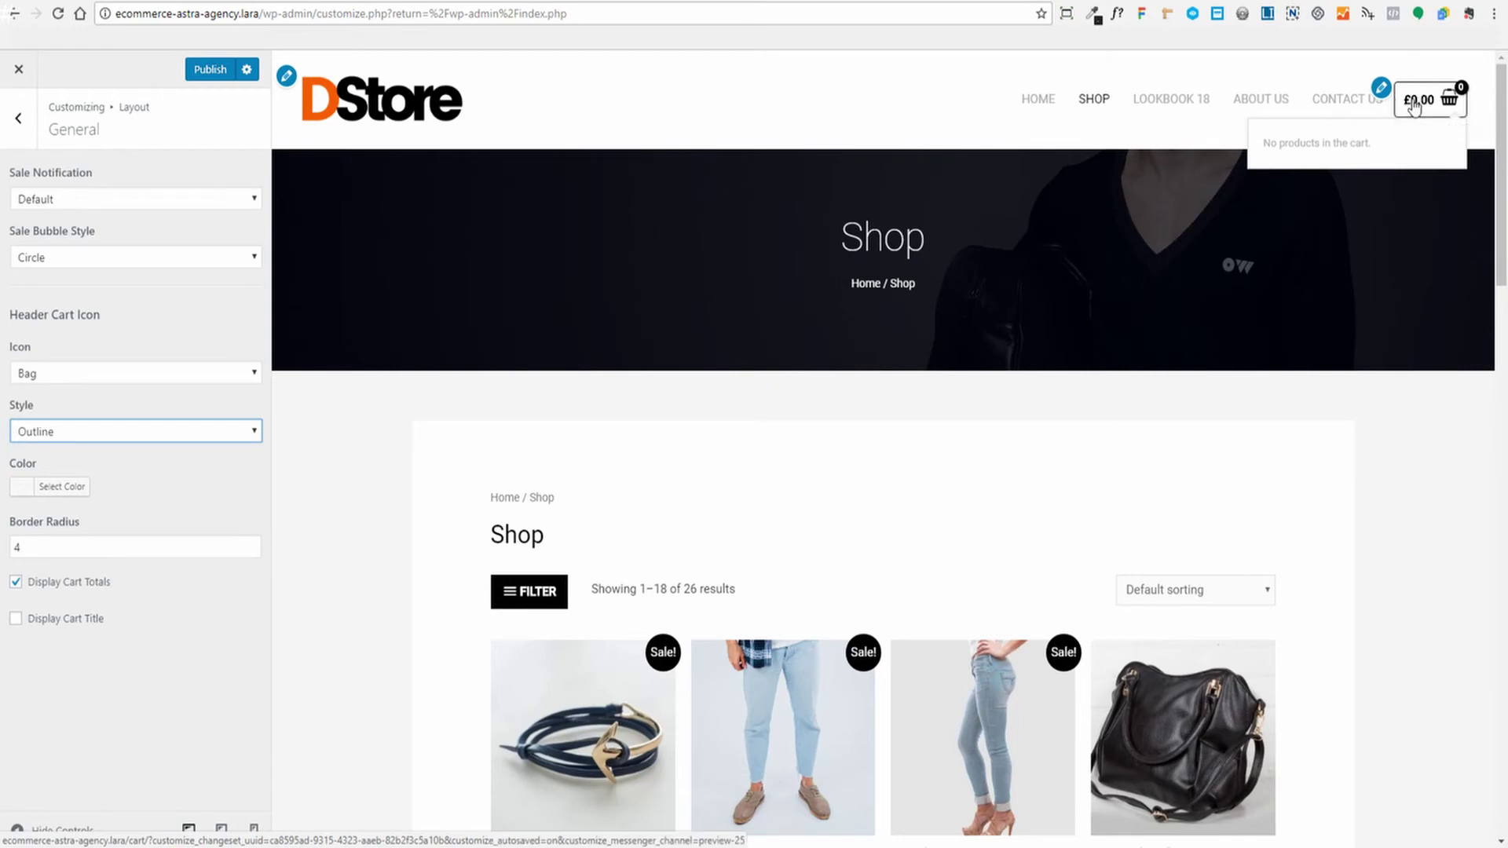
pyautogui.click(211, 72)
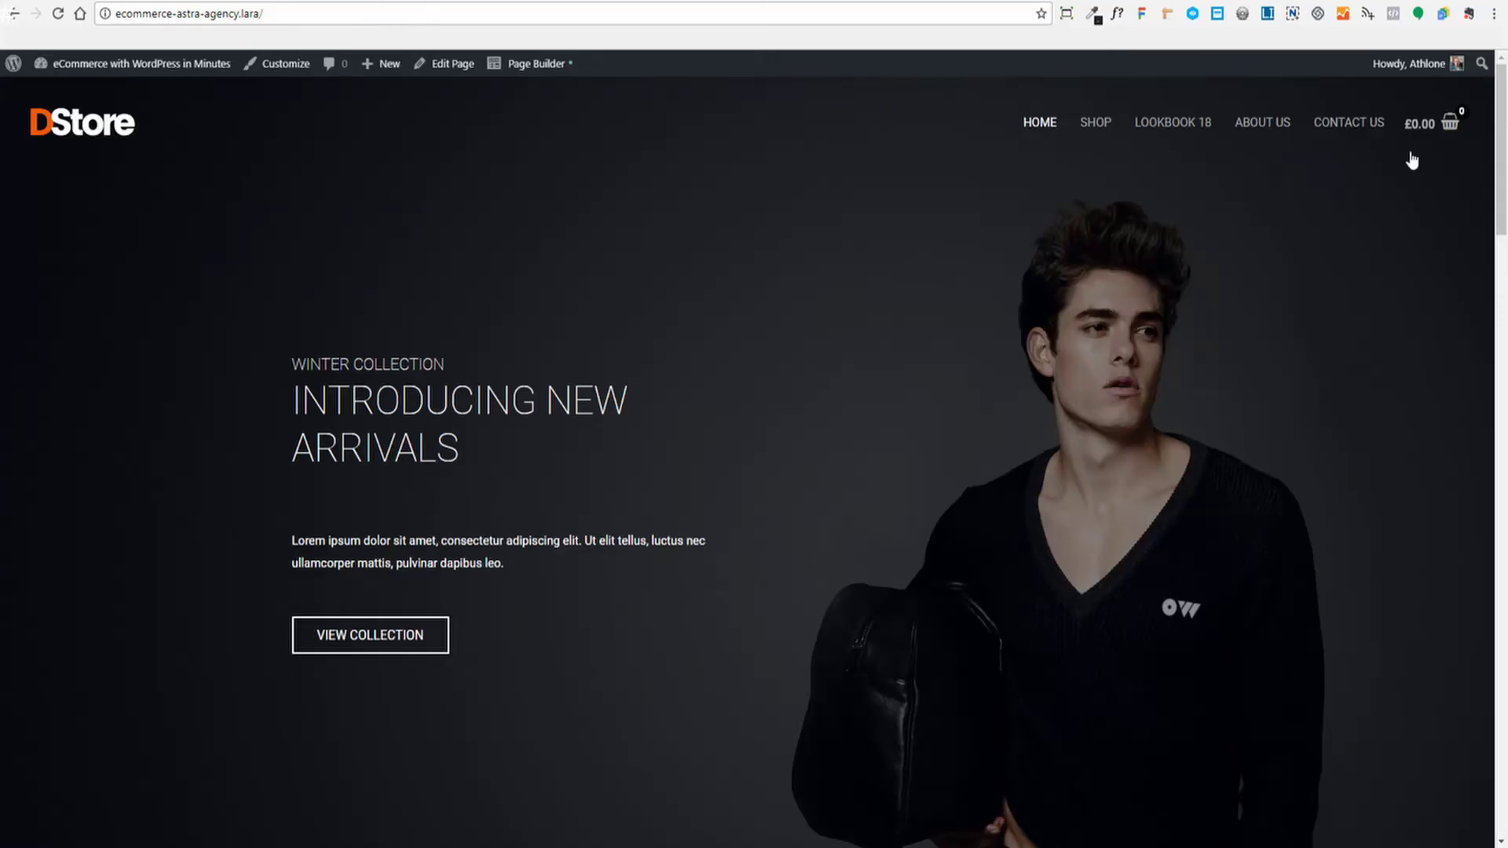
pyautogui.click(69, 128)
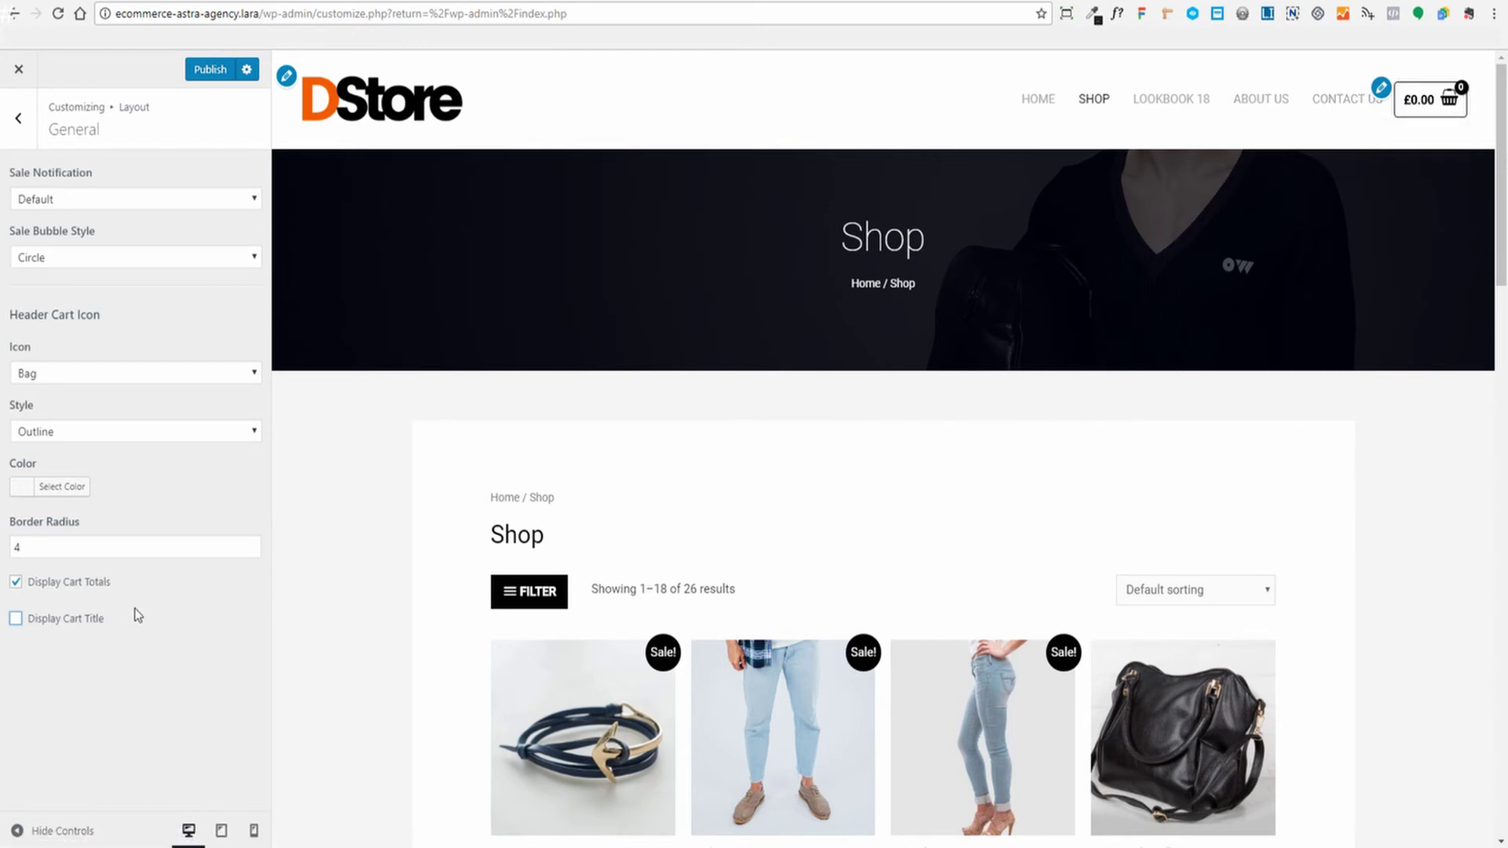
pyautogui.click(213, 72)
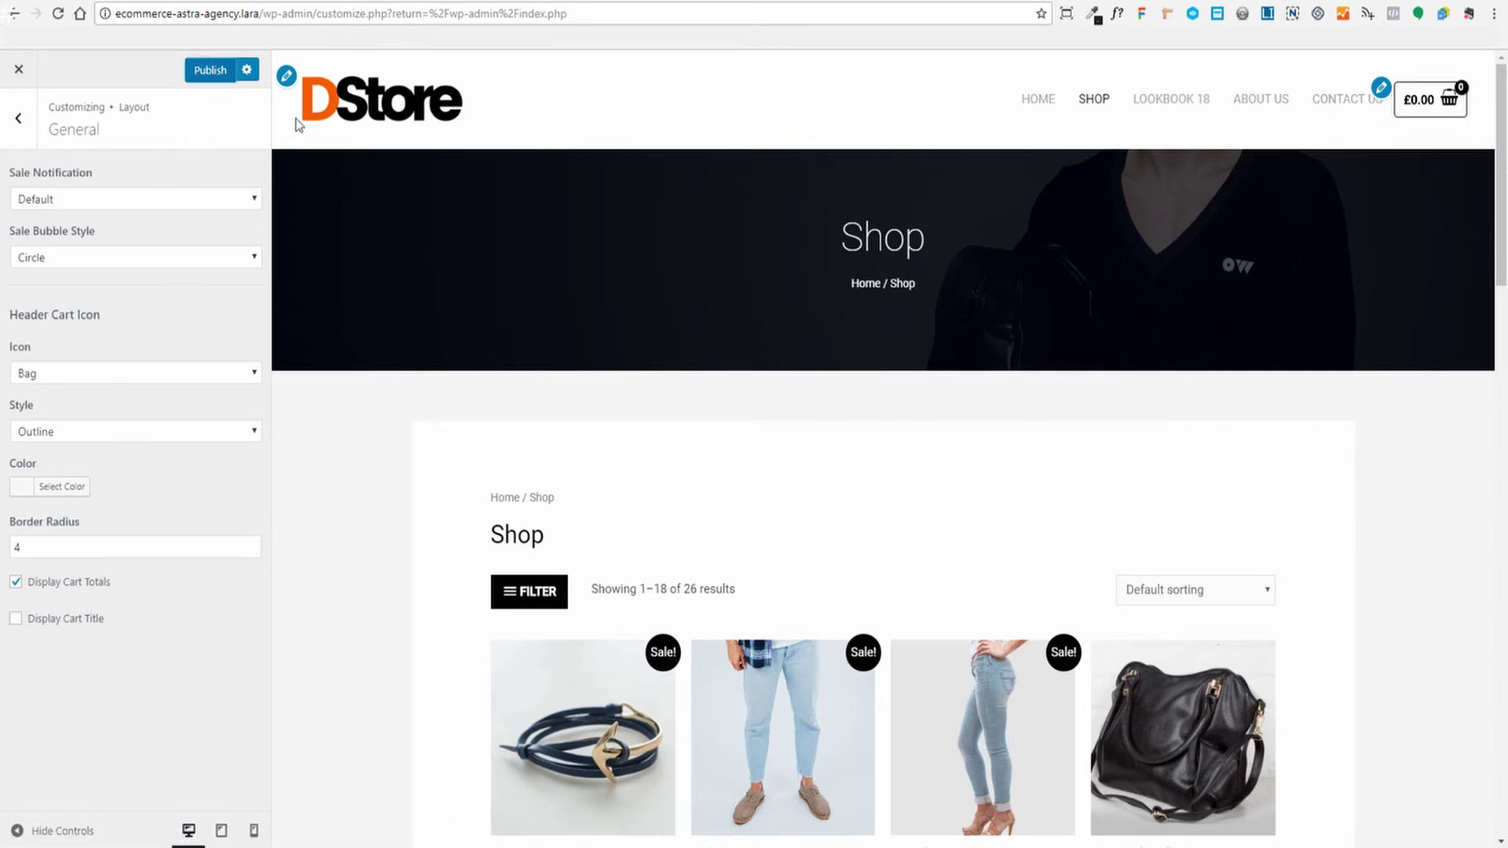
pyautogui.press('Escape')
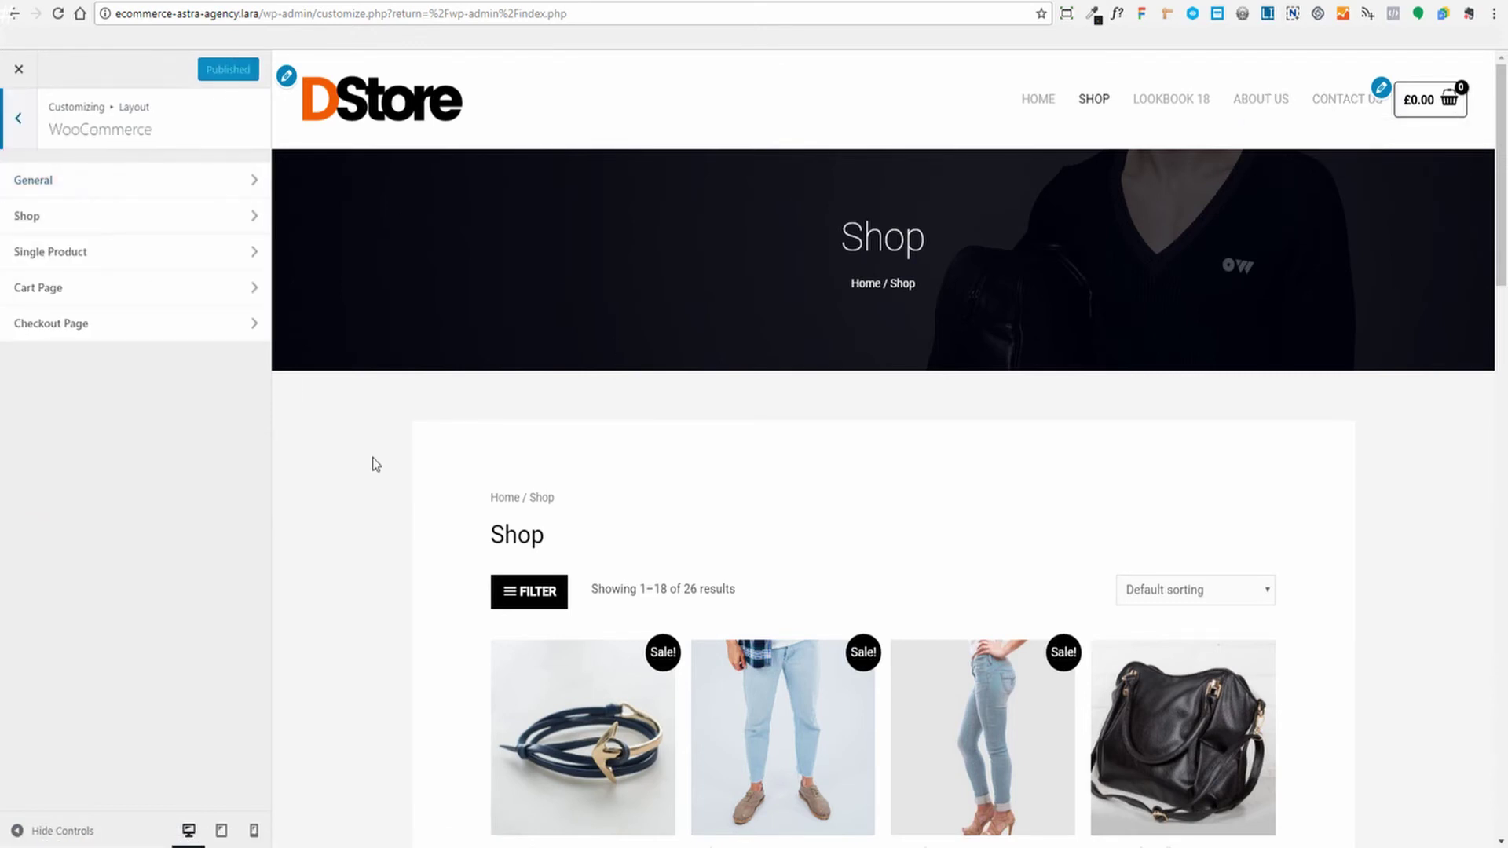
# Open the Shop layout settings and try the list product style
pyautogui.click(92, 215)
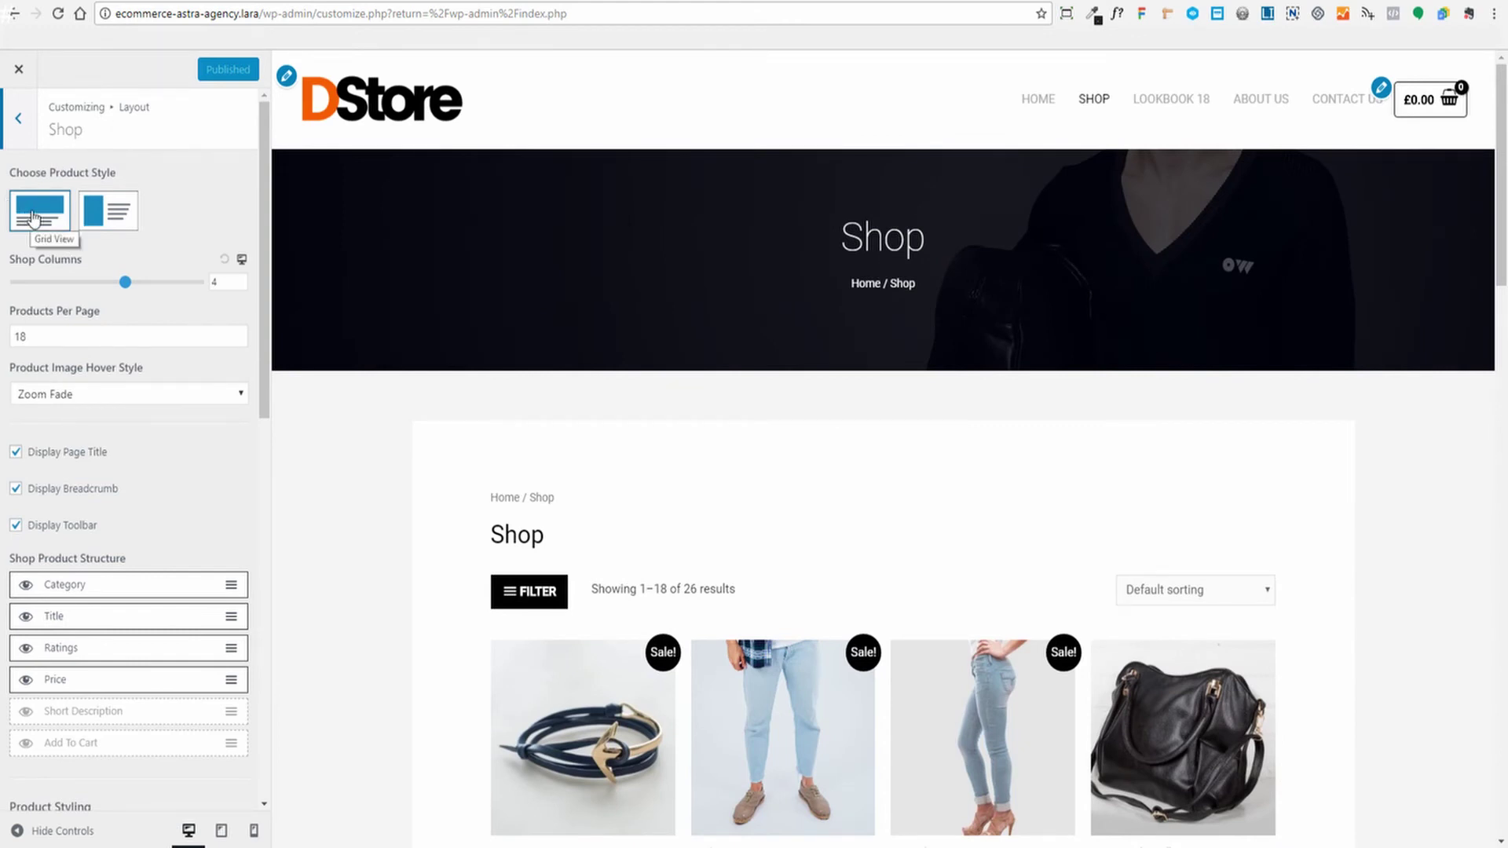
pyautogui.scroll(-4, 974, 355)
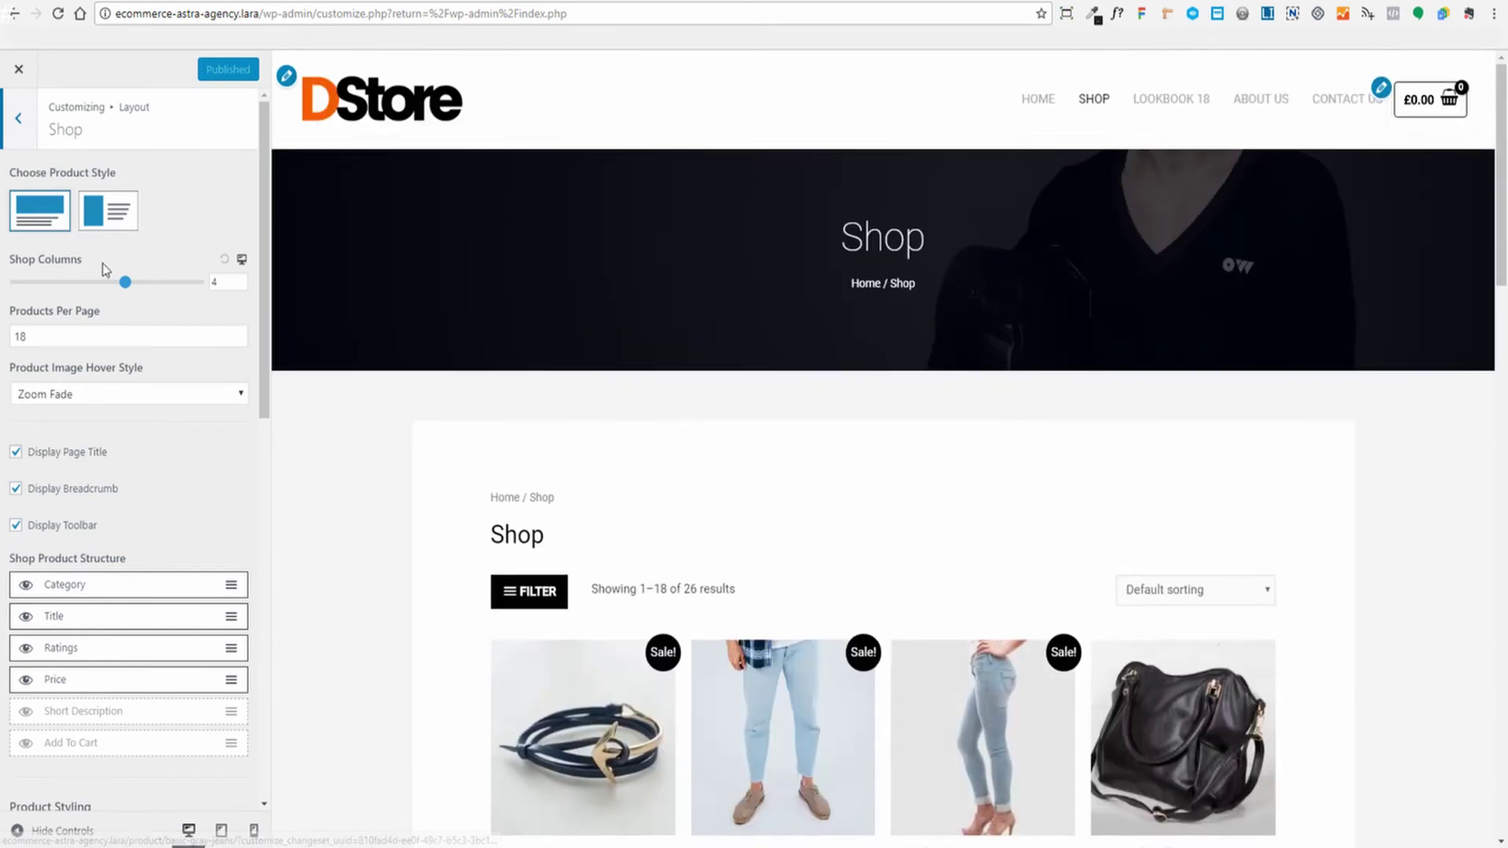
pyautogui.click(107, 210)
pyautogui.scroll(-4, 174, 367)
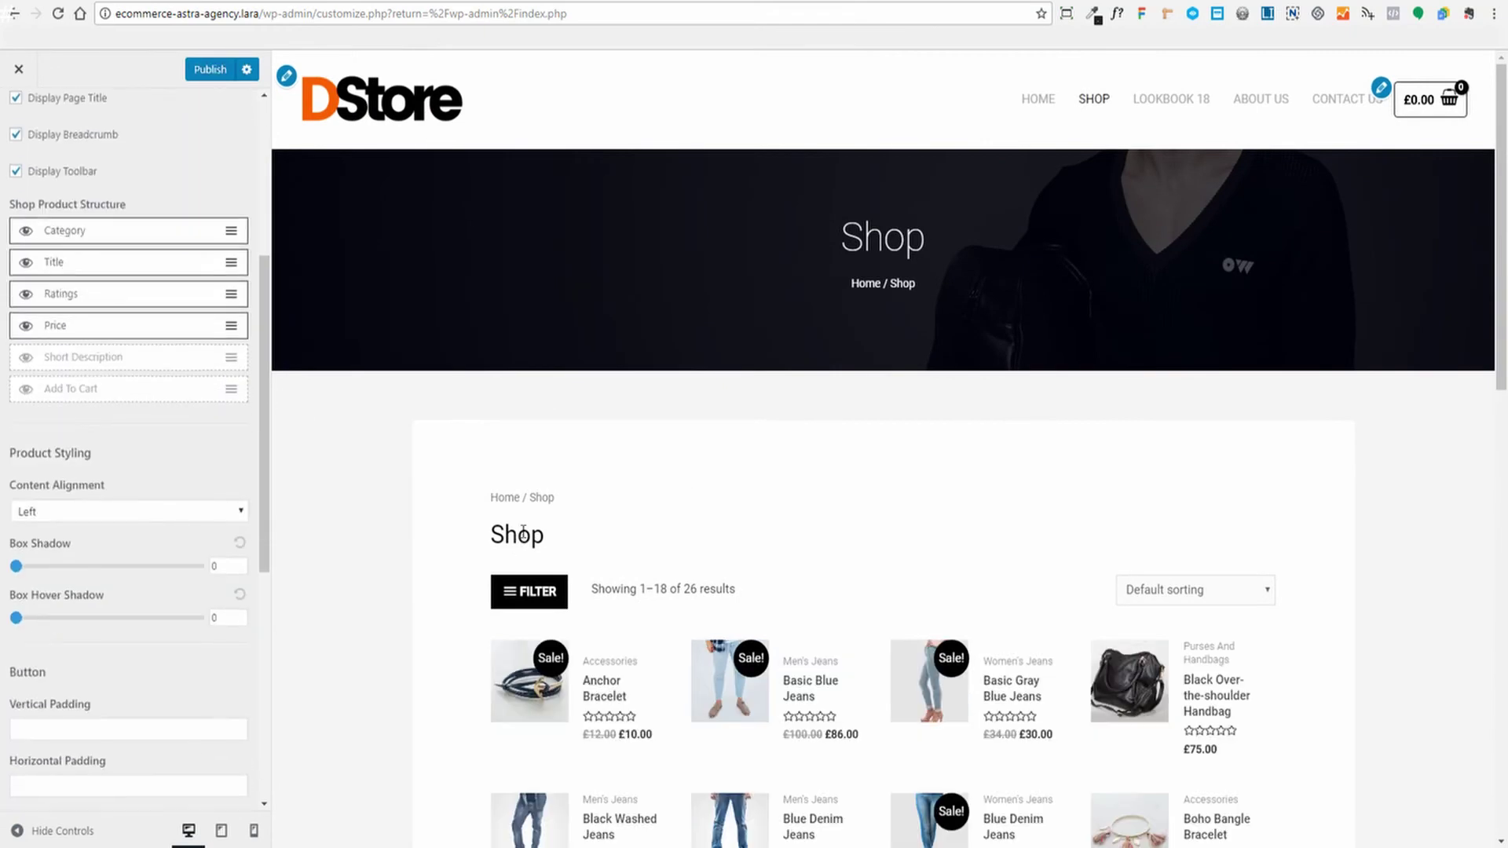
pyautogui.scroll(-4, 454, 427)
pyautogui.scroll(1, 415, 431)
pyautogui.scroll(3, 415, 431)
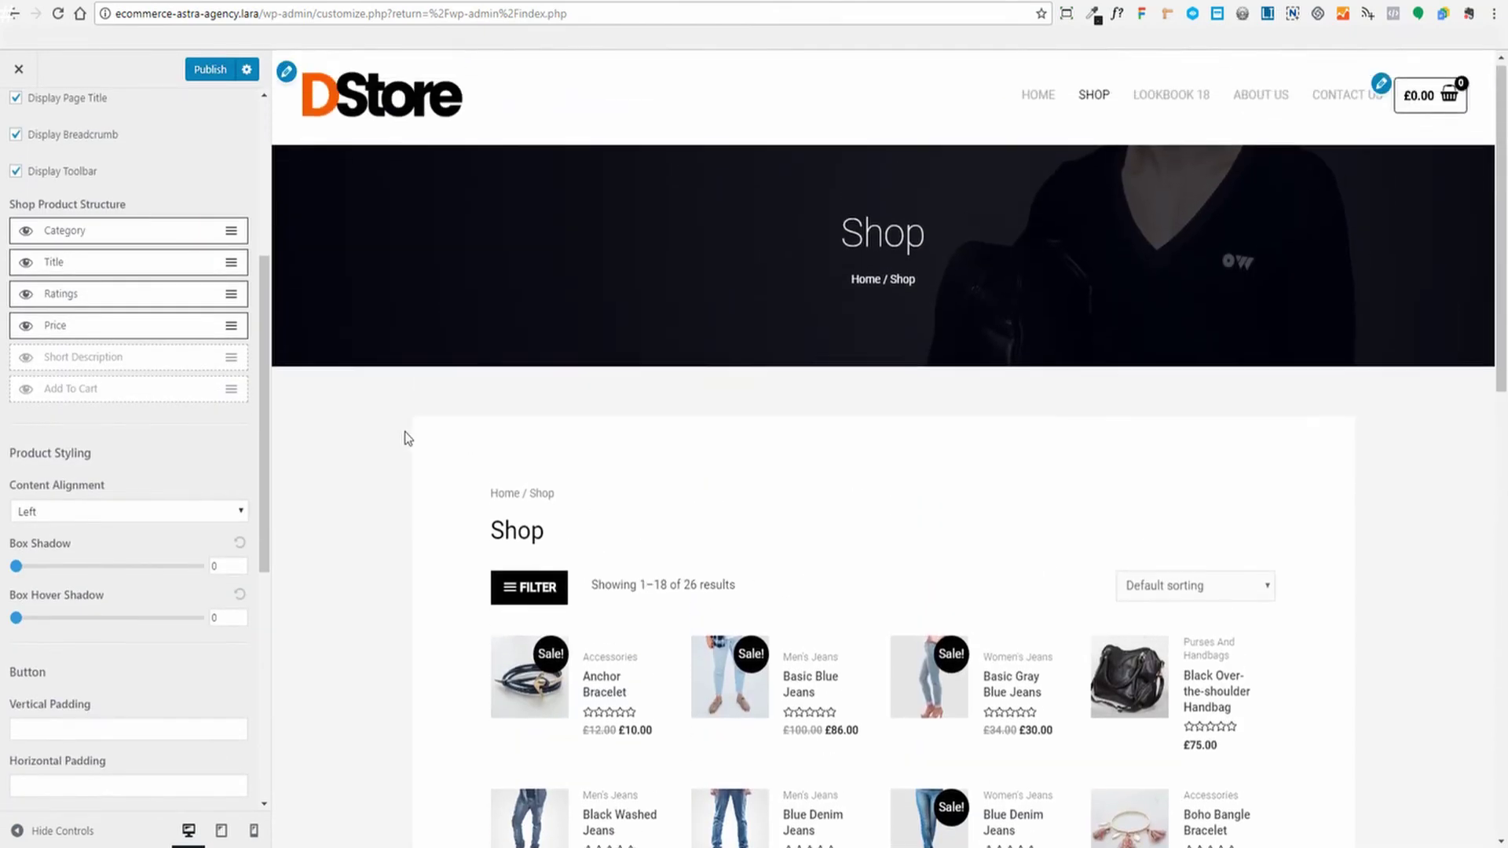
pyautogui.scroll(5, 202, 259)
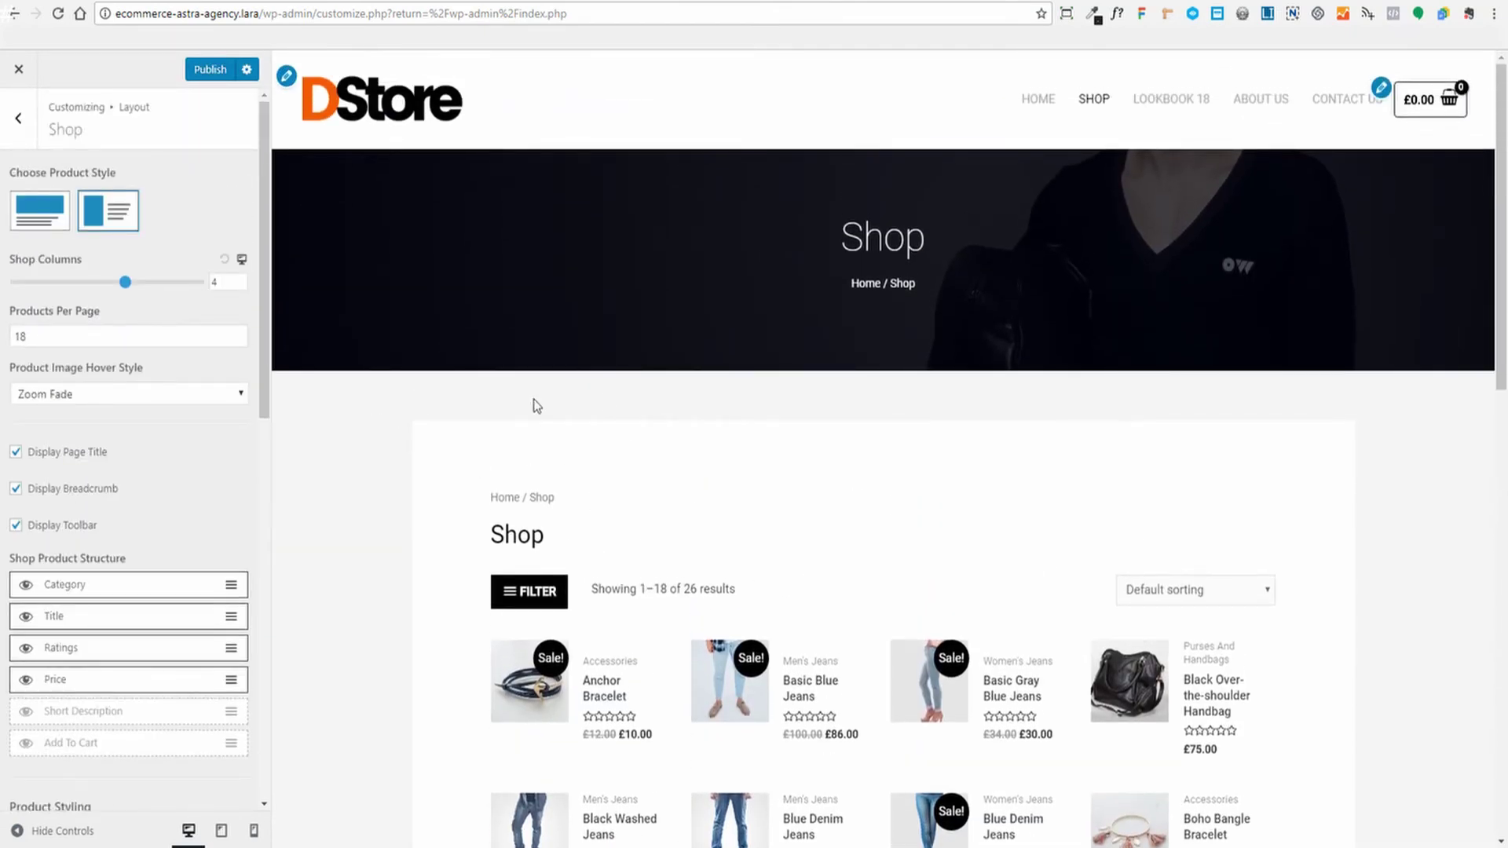
pyautogui.scroll(-2, 536, 406)
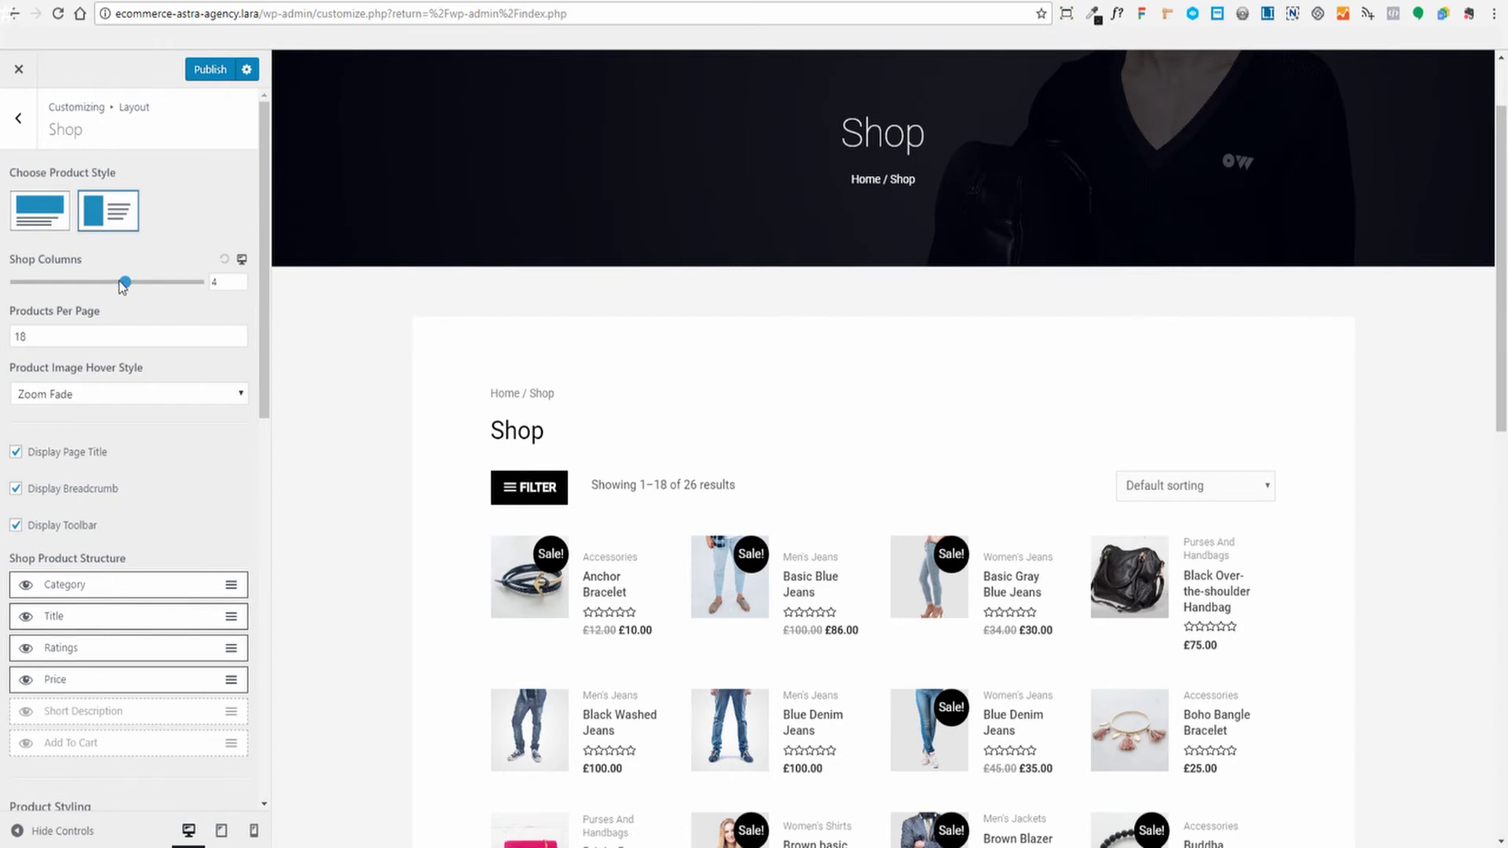
# Reduce Shop Columns from 4 to 3 and switch products back to the grid style
pyautogui.click(105, 284)
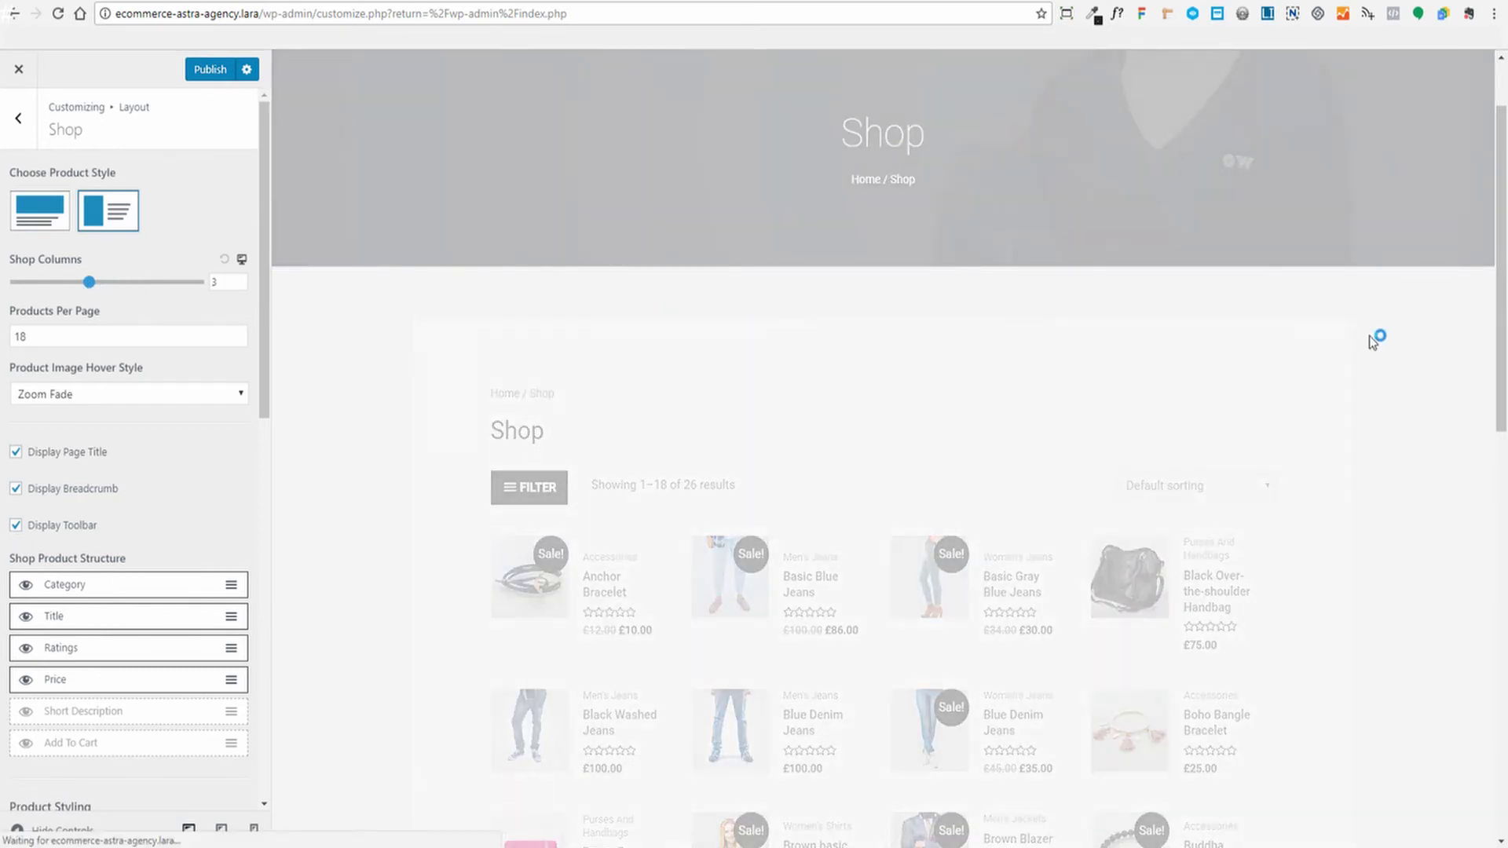
pyautogui.scroll(-4, 1379, 330)
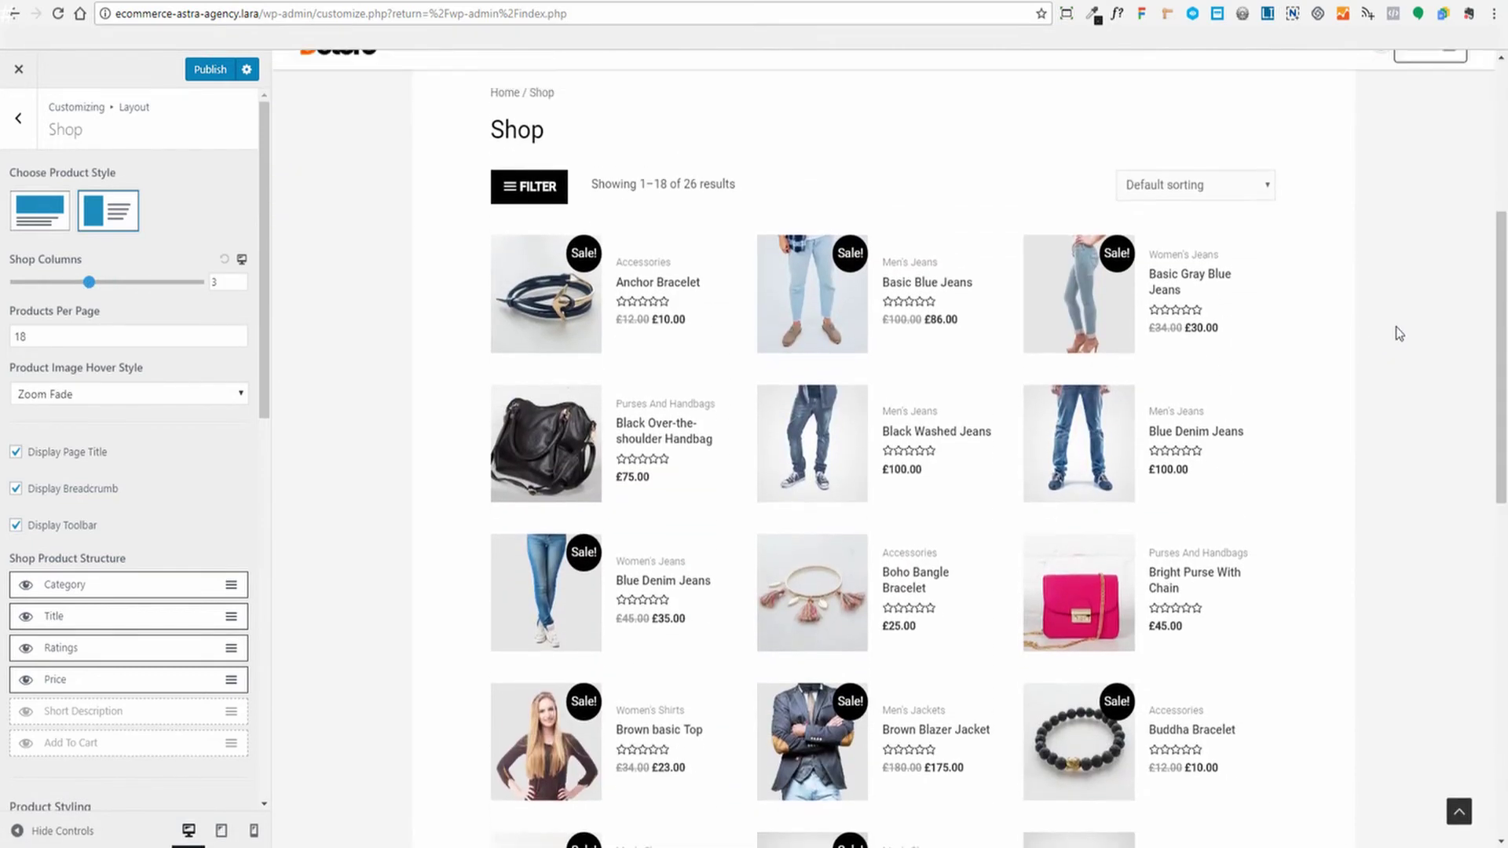
pyautogui.scroll(1, 1399, 333)
pyautogui.click(49, 224)
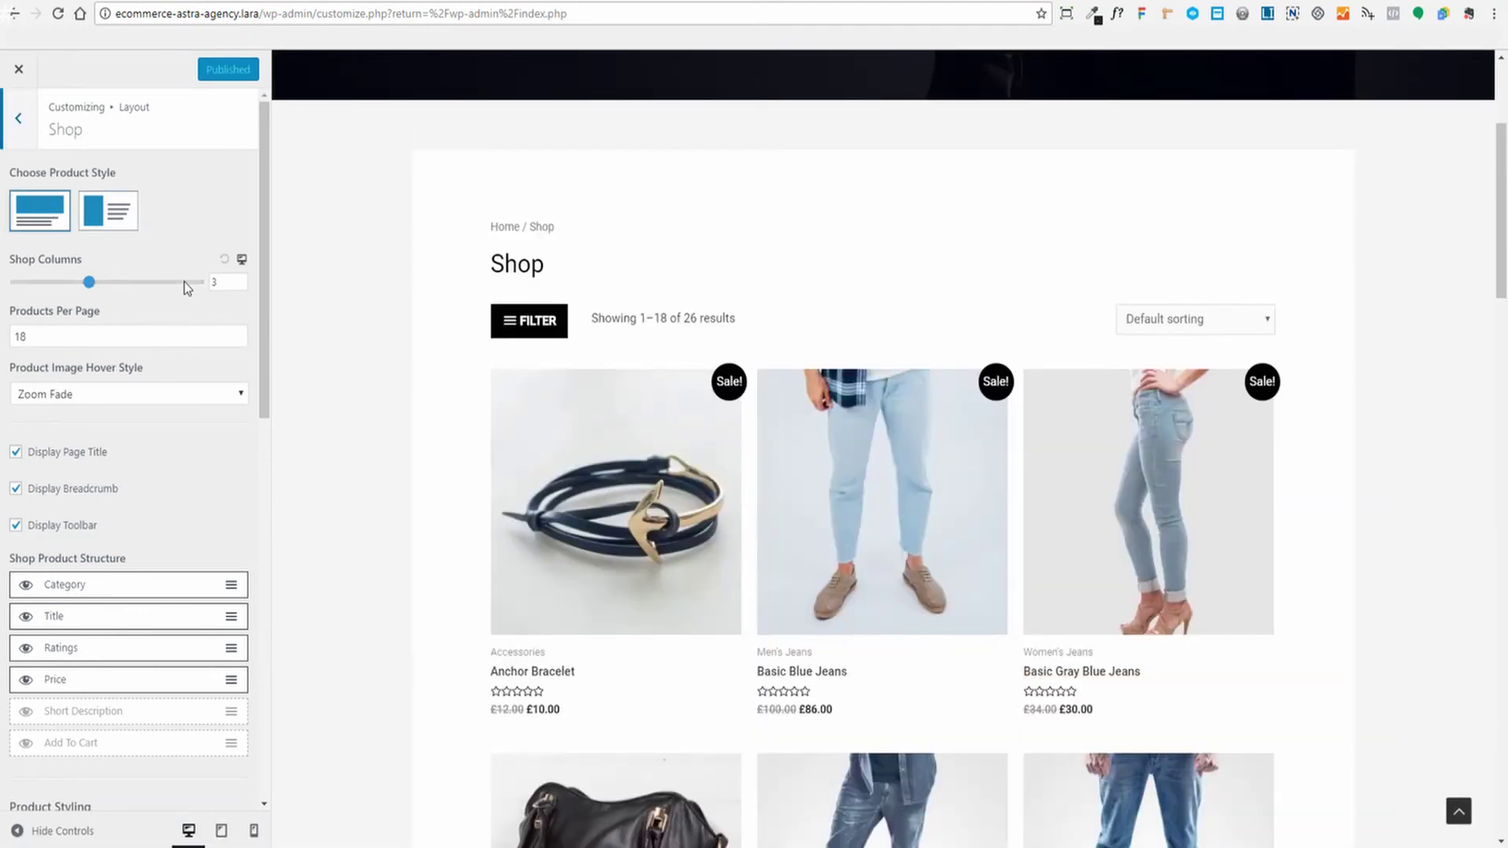
pyautogui.click(243, 262)
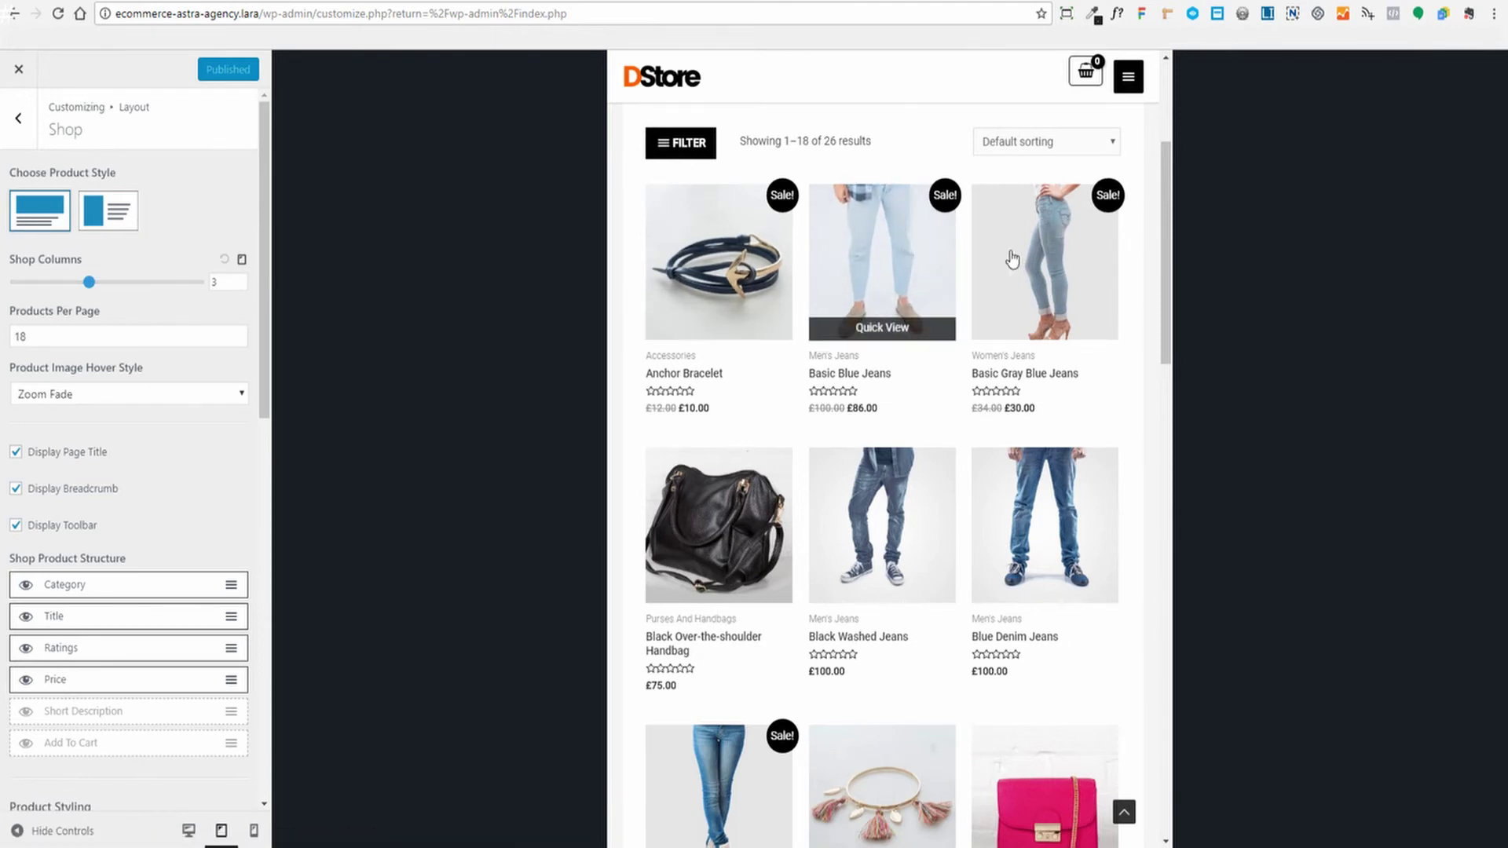
pyautogui.click(242, 261)
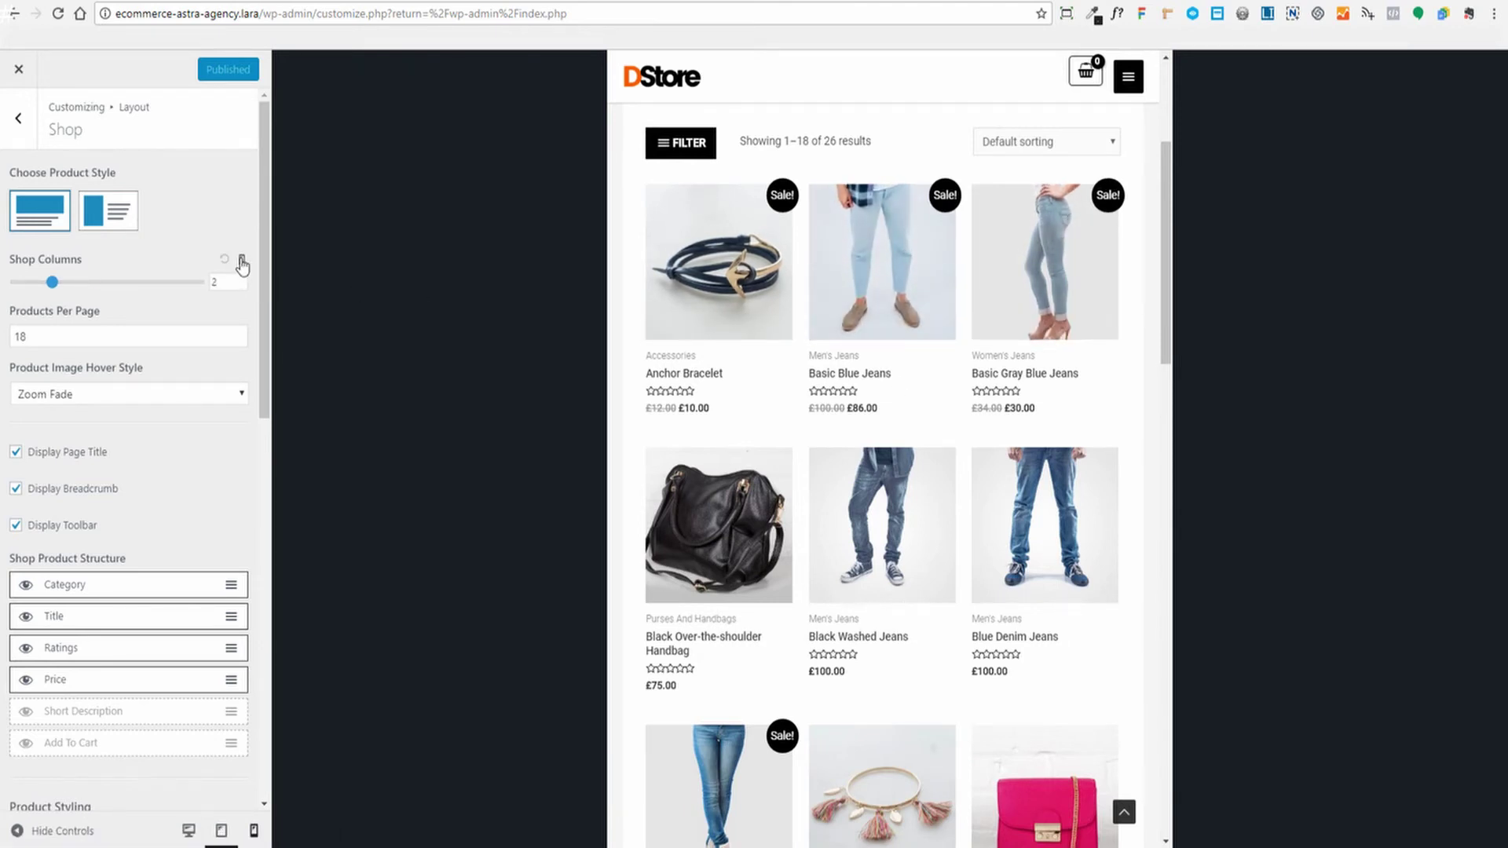
pyautogui.scroll(-3, 940, 454)
pyautogui.scroll(4, 939, 449)
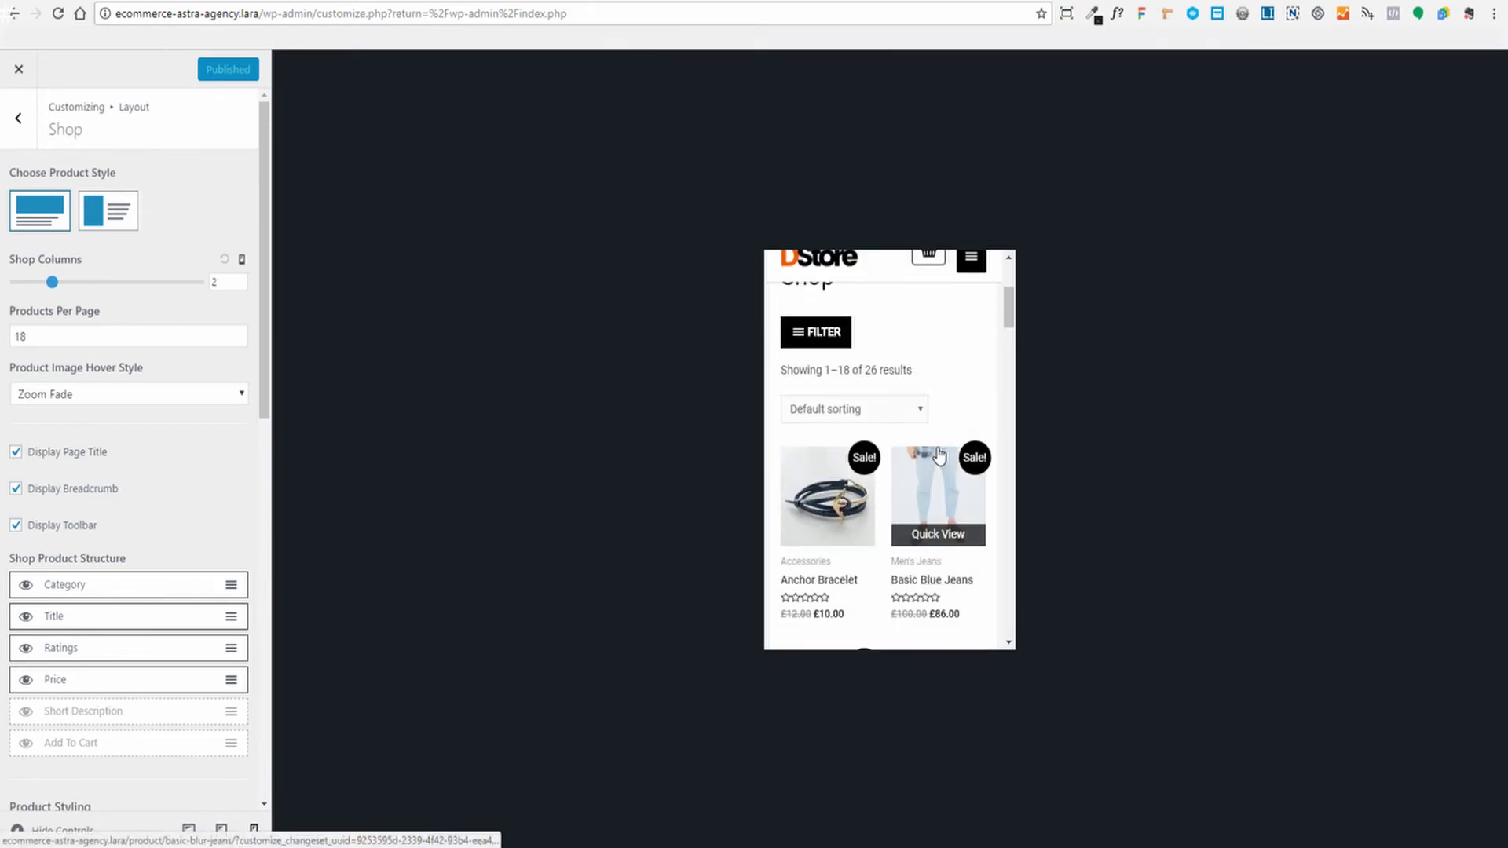
pyautogui.click(240, 262)
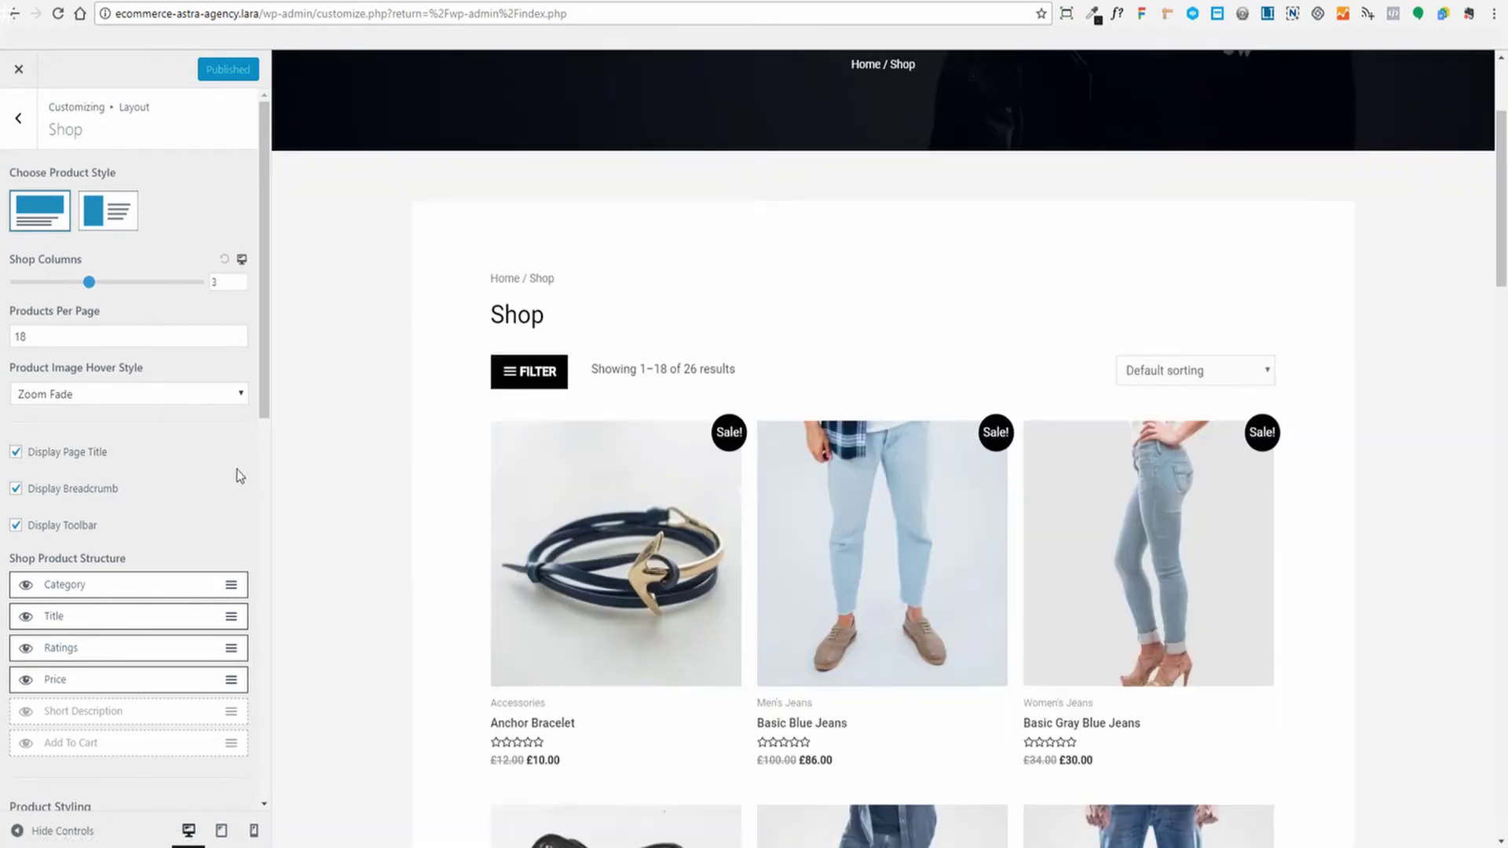
pyautogui.scroll(-3, 447, 474)
pyautogui.scroll(3, 432, 451)
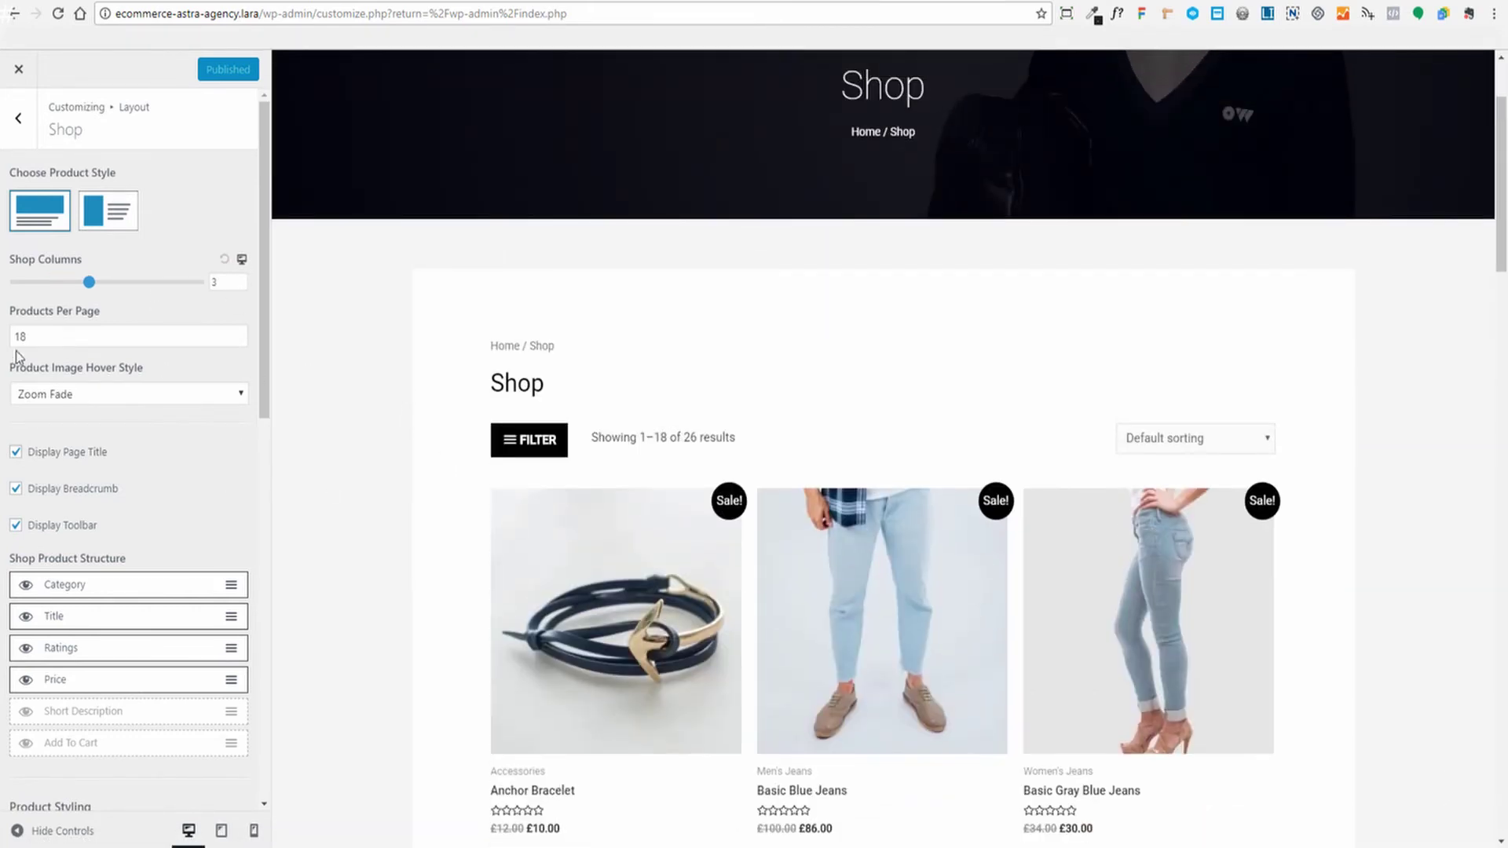
pyautogui.scroll(-3, 1016, 424)
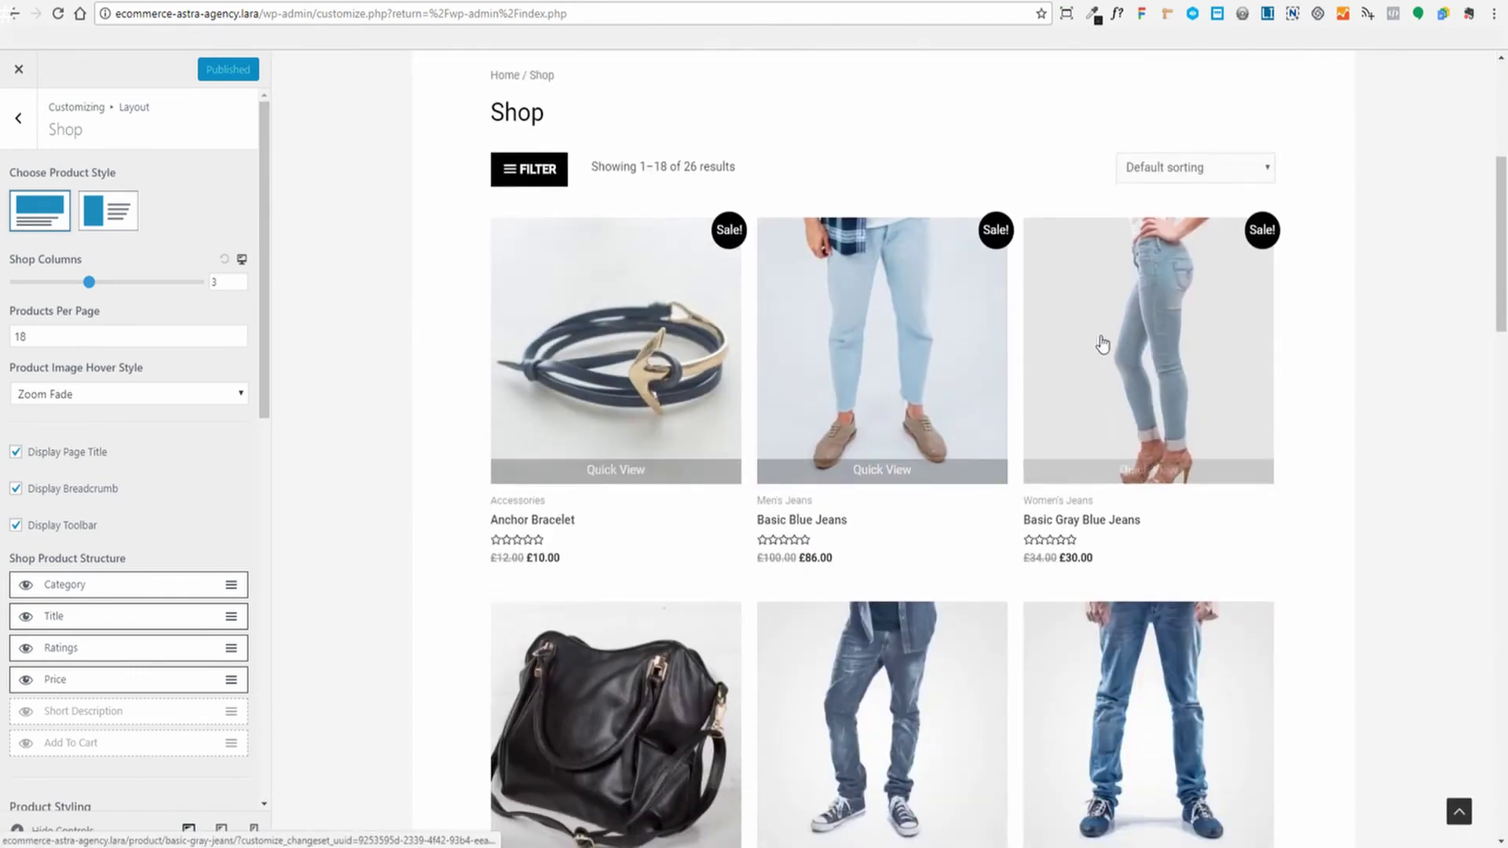
pyautogui.scroll(-5, 670, 489)
pyautogui.scroll(-3, 922, 517)
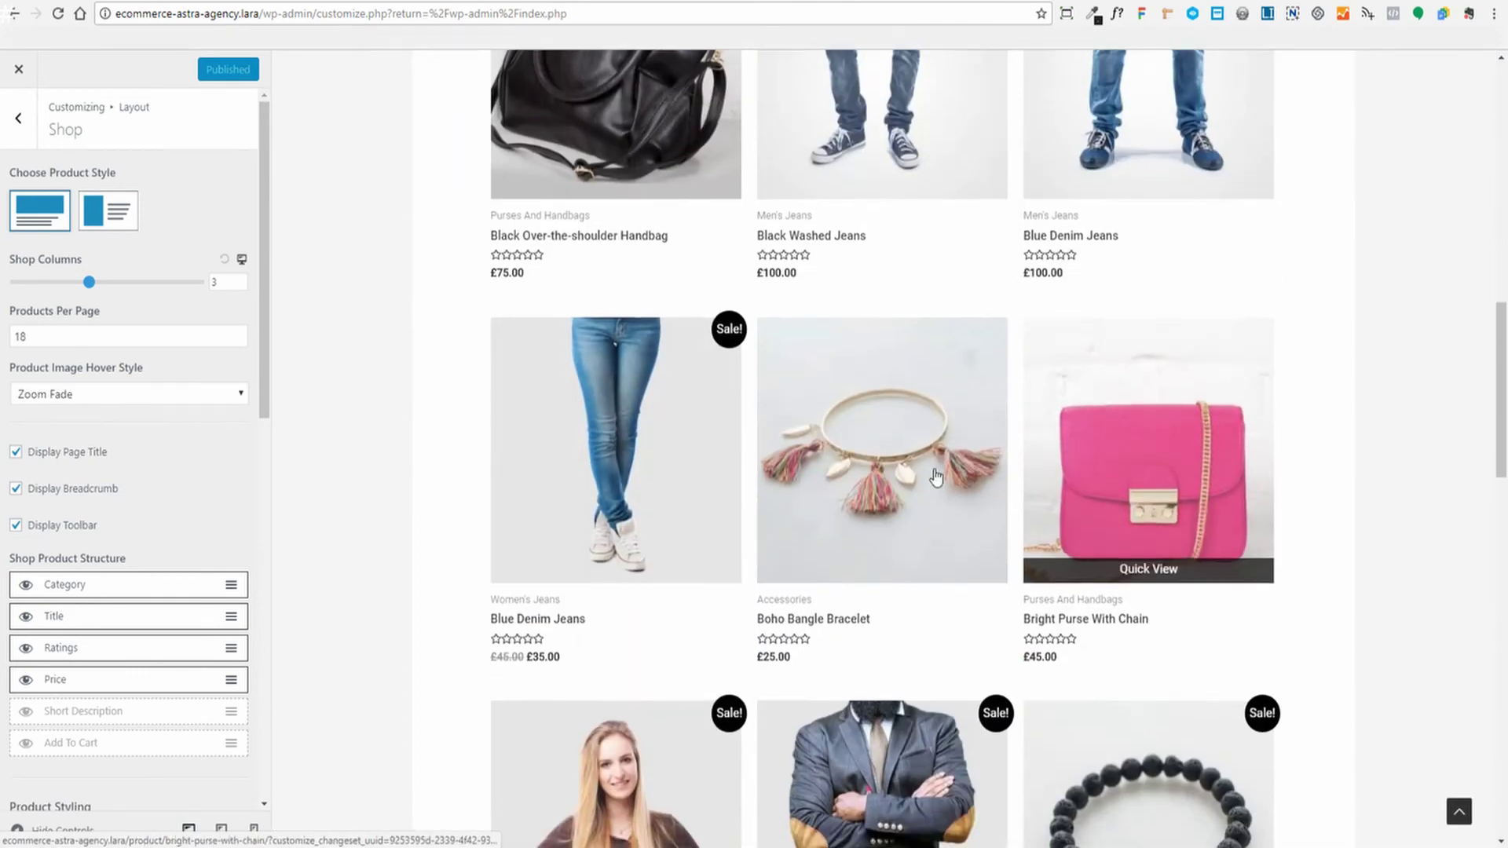
pyautogui.scroll(-8, 1100, 487)
pyautogui.scroll(-5, 1104, 461)
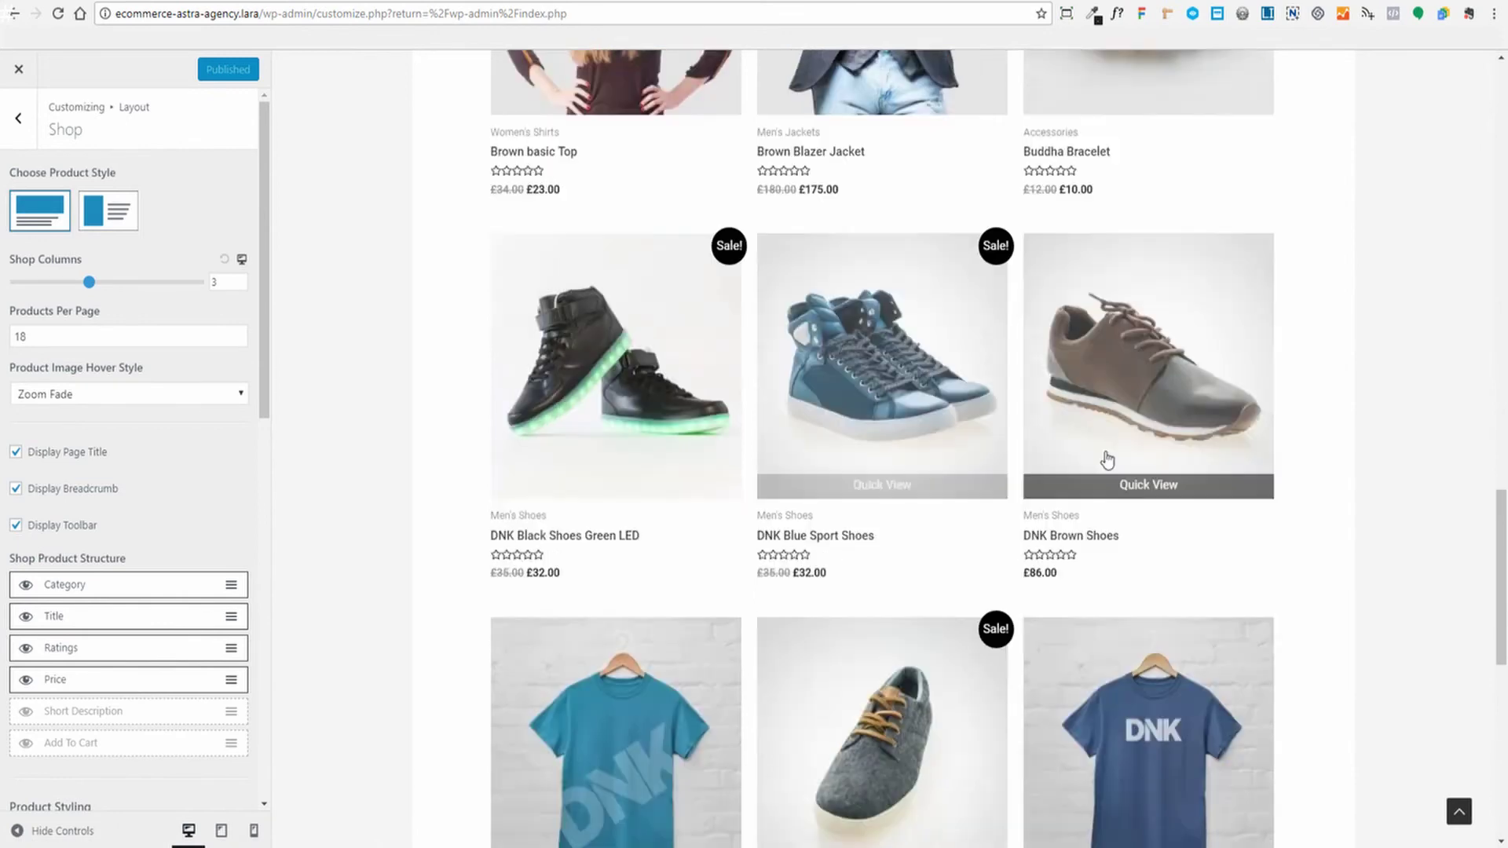
pyautogui.scroll(-1, 1209, 458)
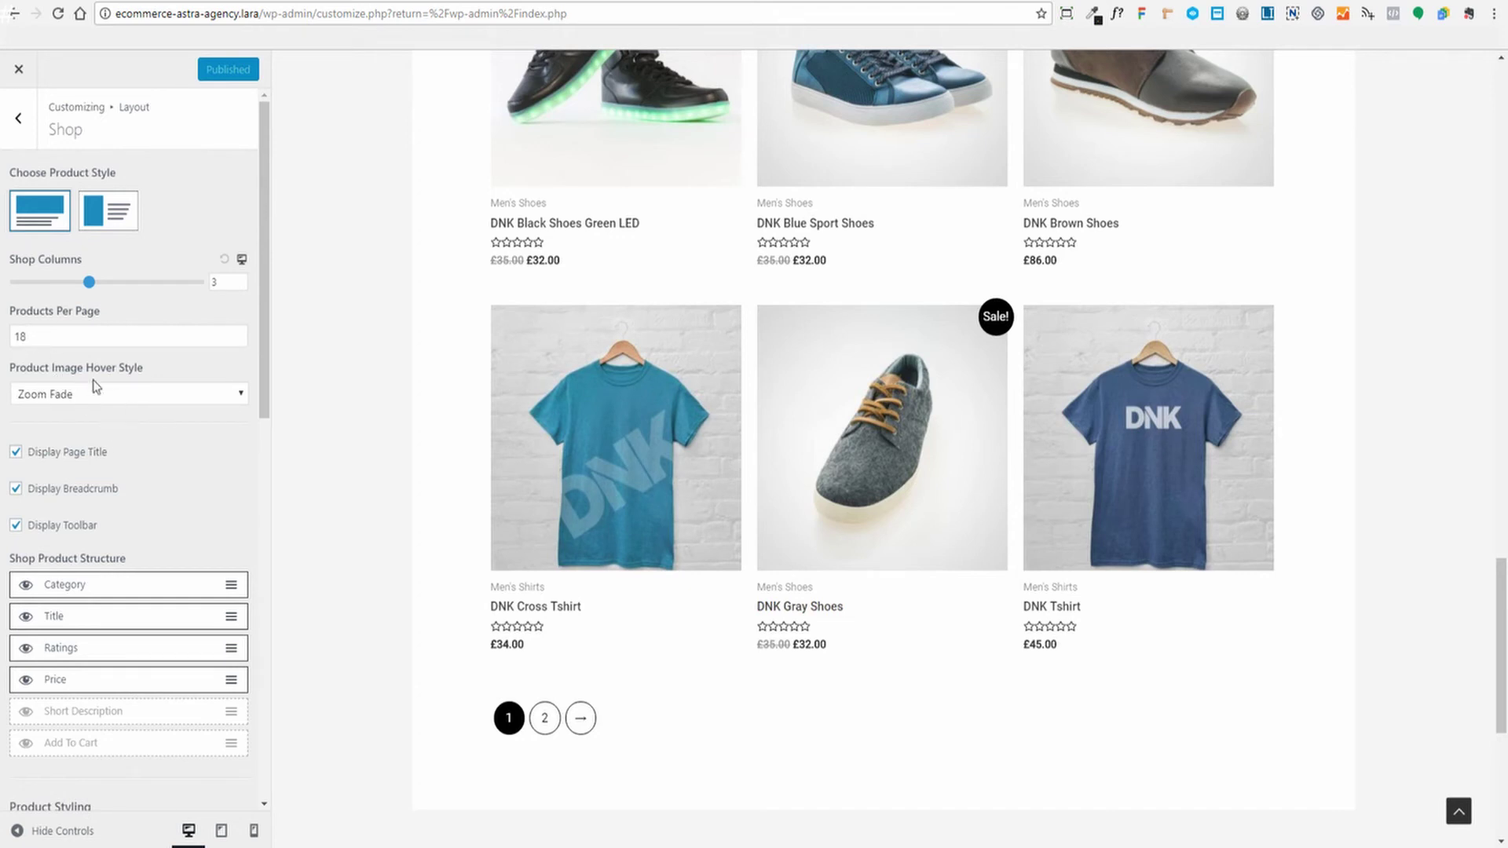
pyautogui.moveTo(589, 475)
pyautogui.moveTo(612, 438)
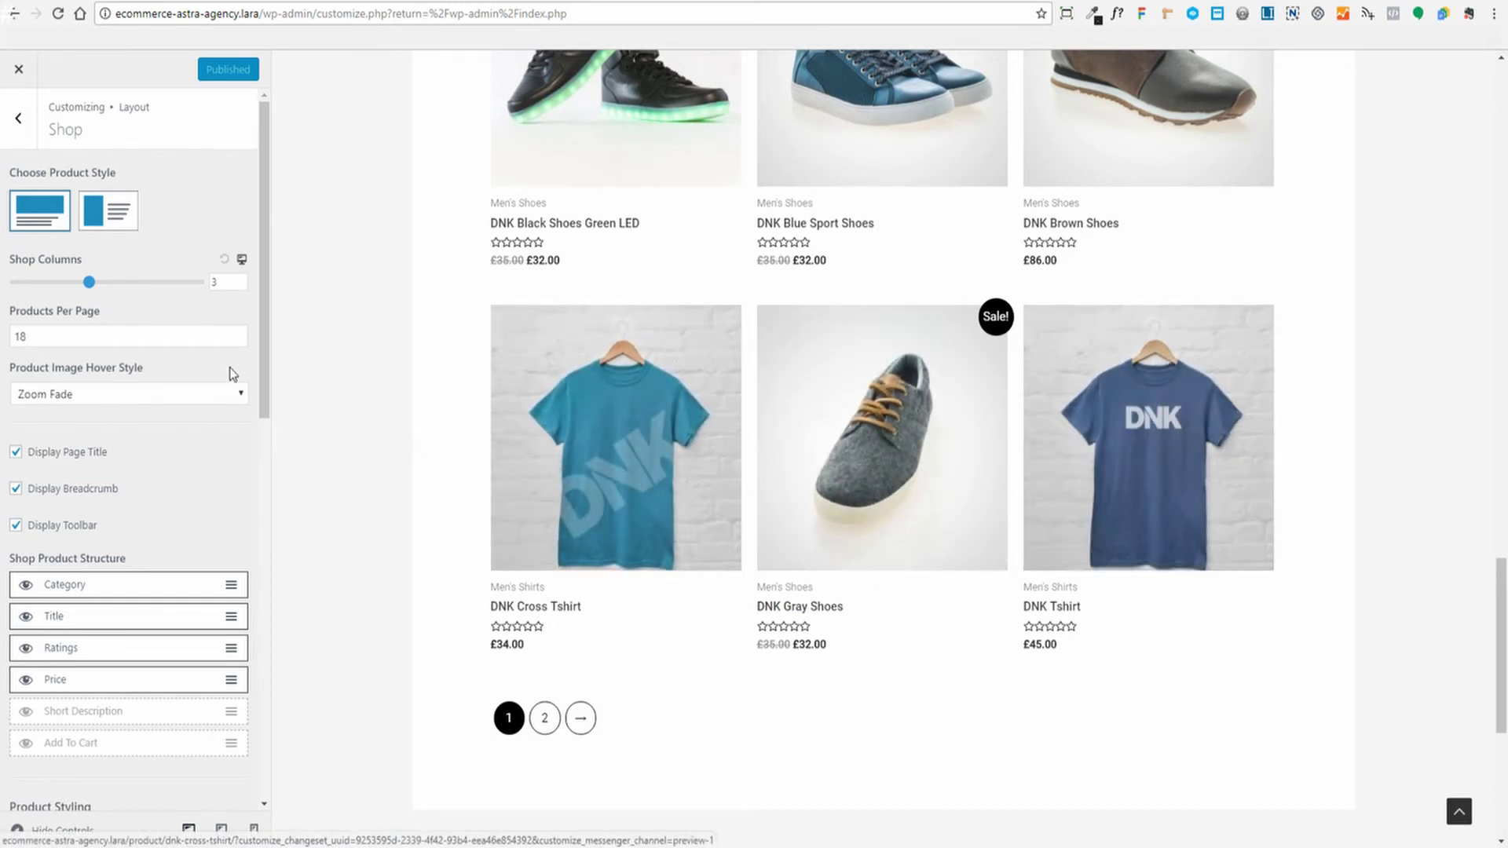
pyautogui.click(230, 394)
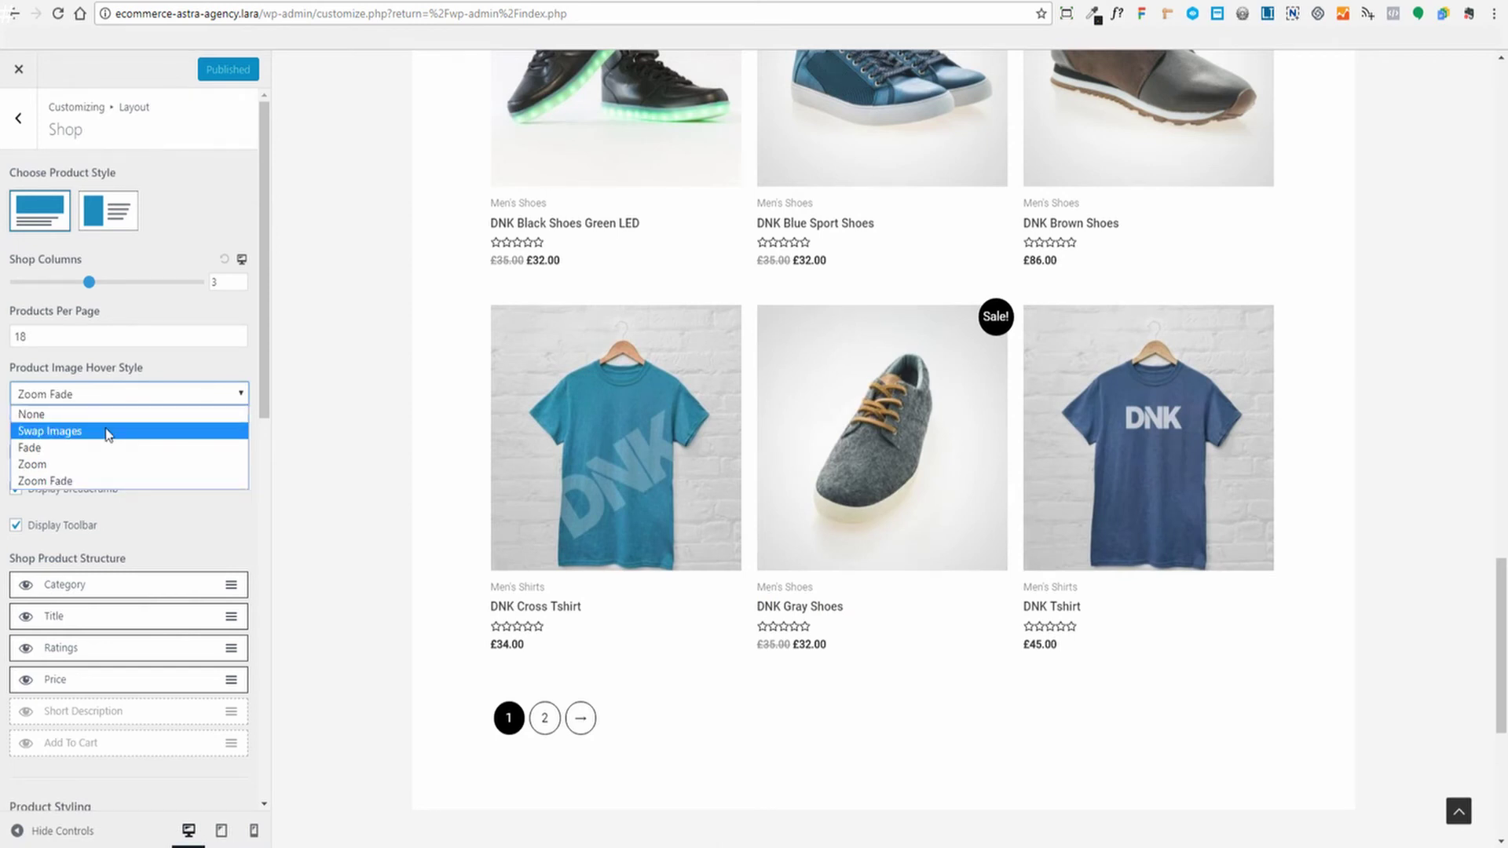
pyautogui.click(108, 434)
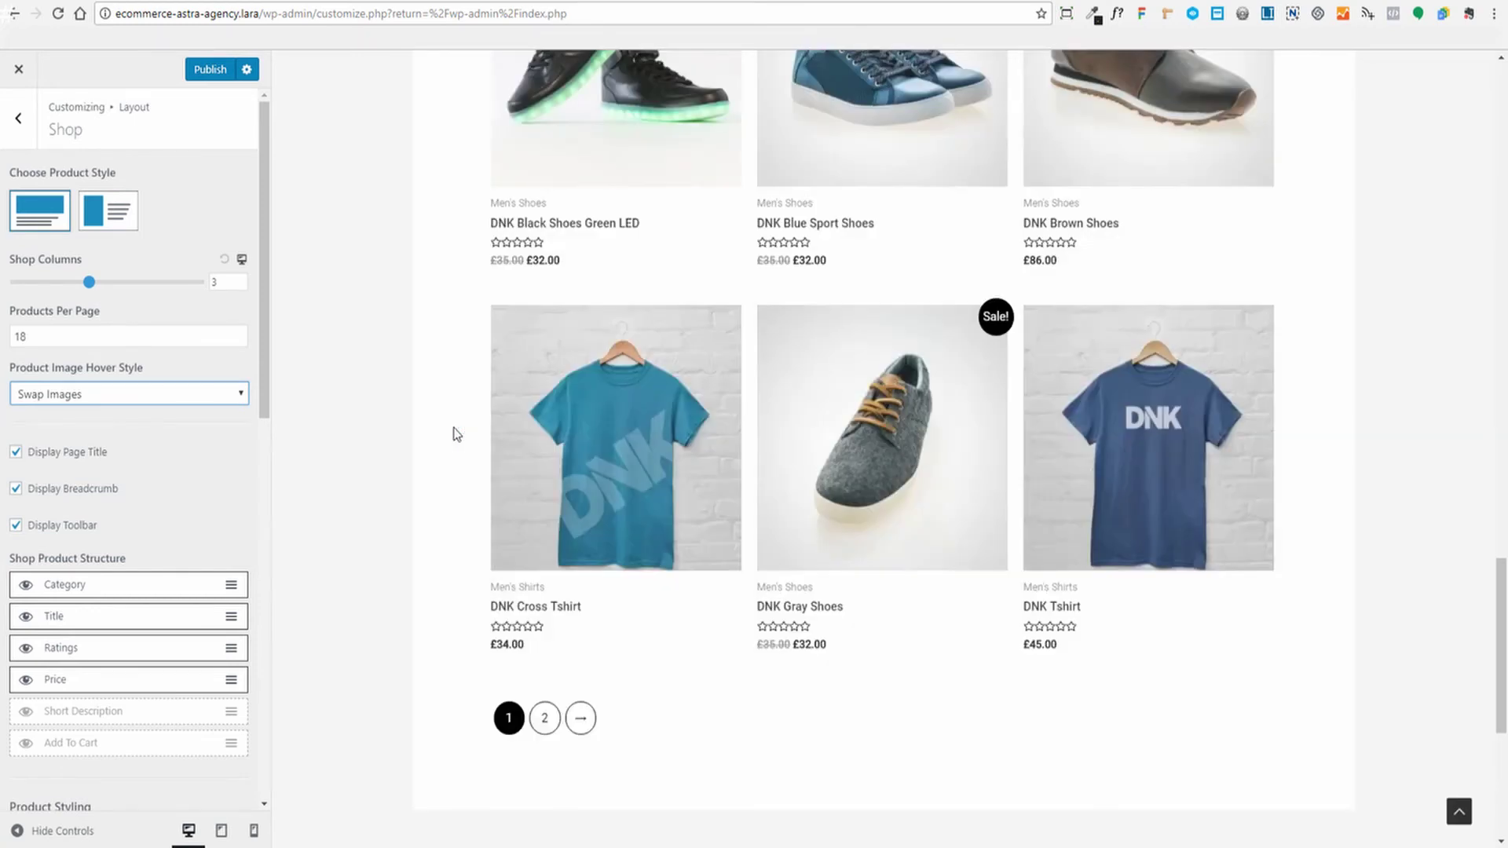
pyautogui.moveTo(886, 466)
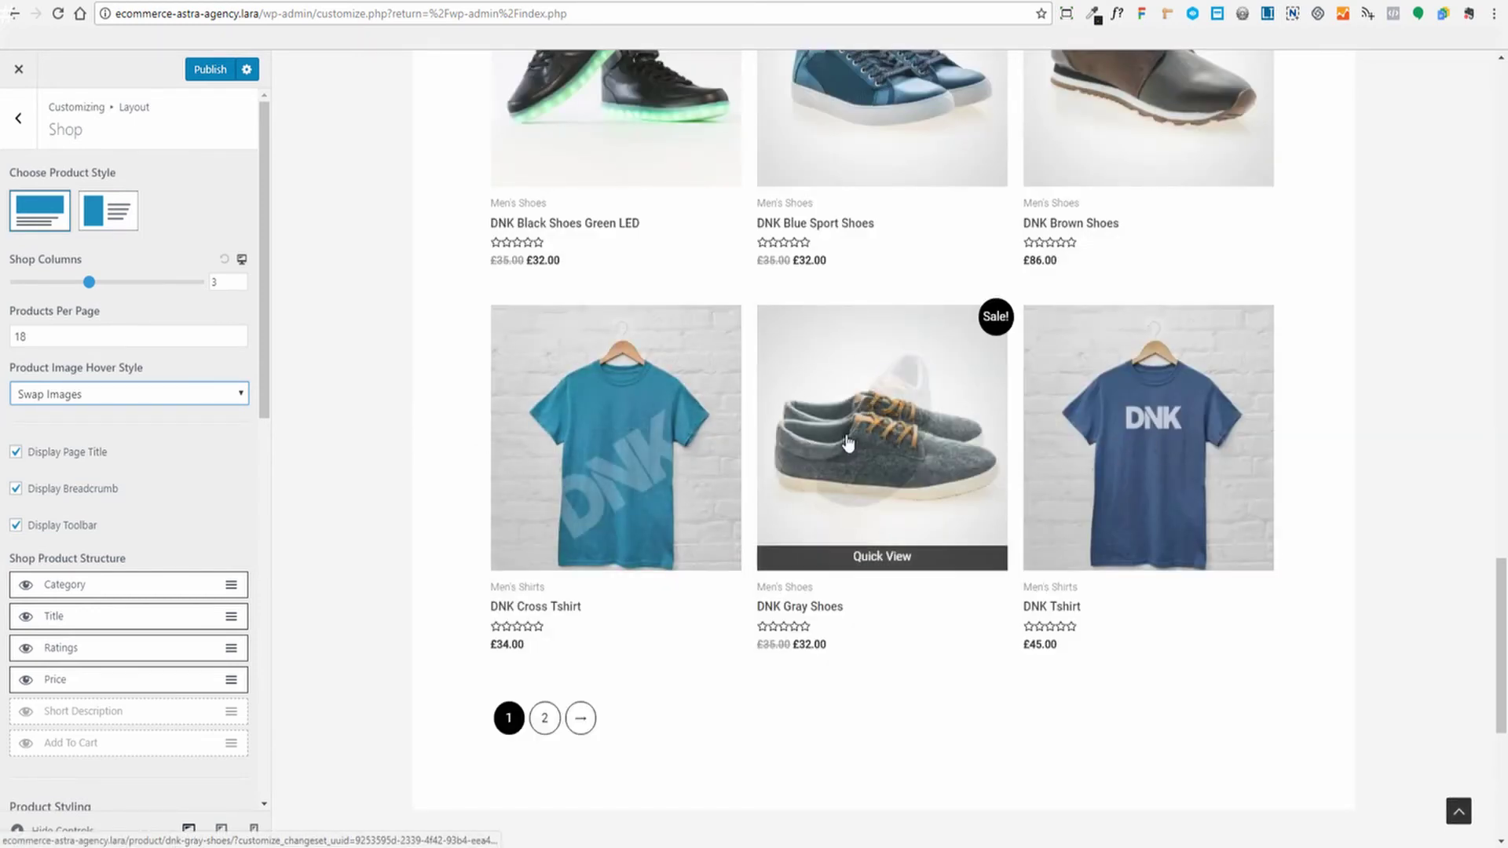
pyautogui.click(235, 393)
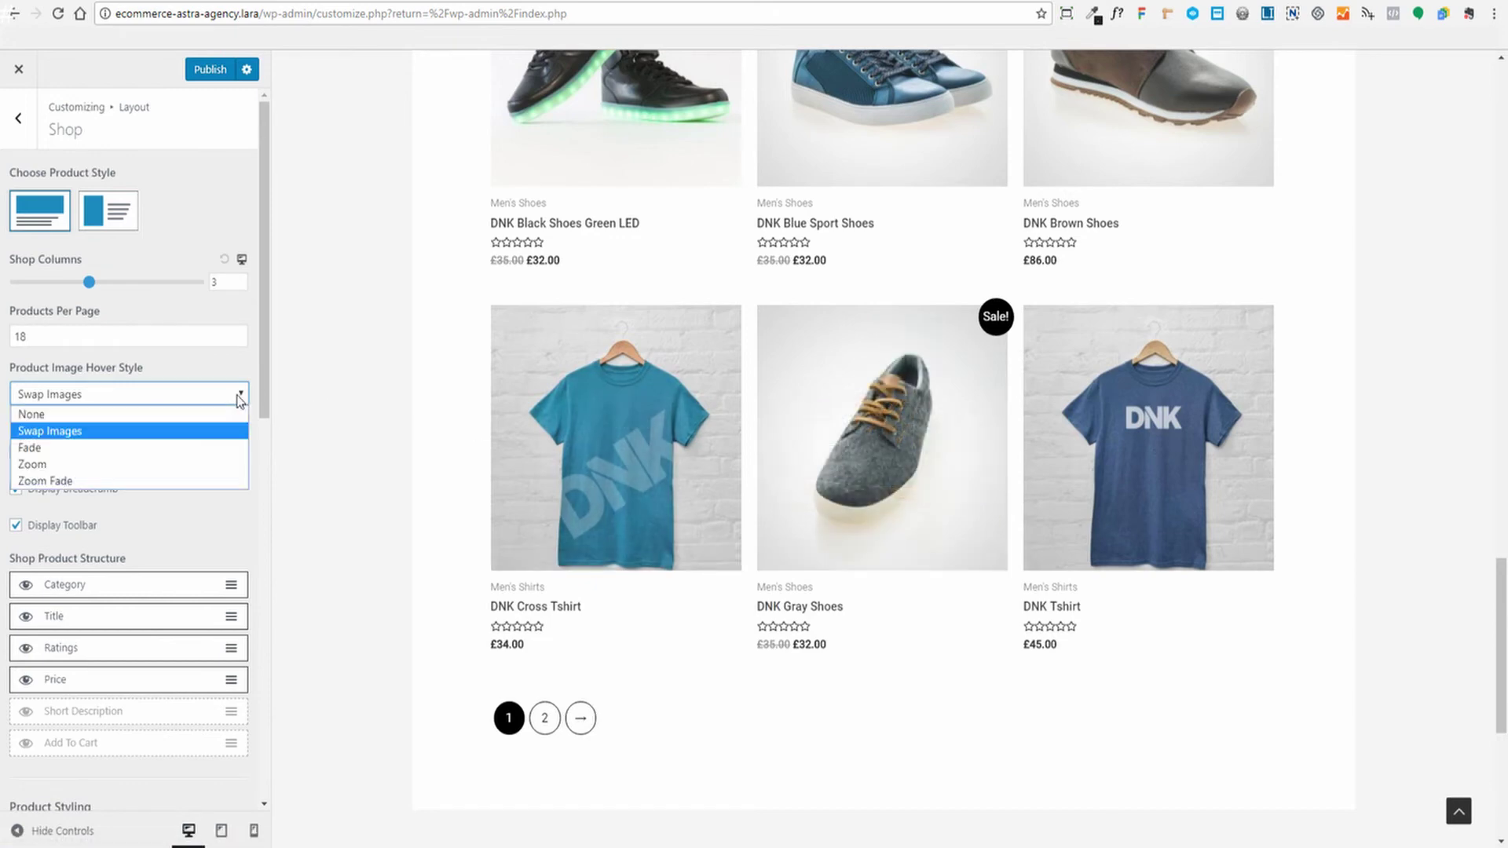
pyautogui.click(77, 481)
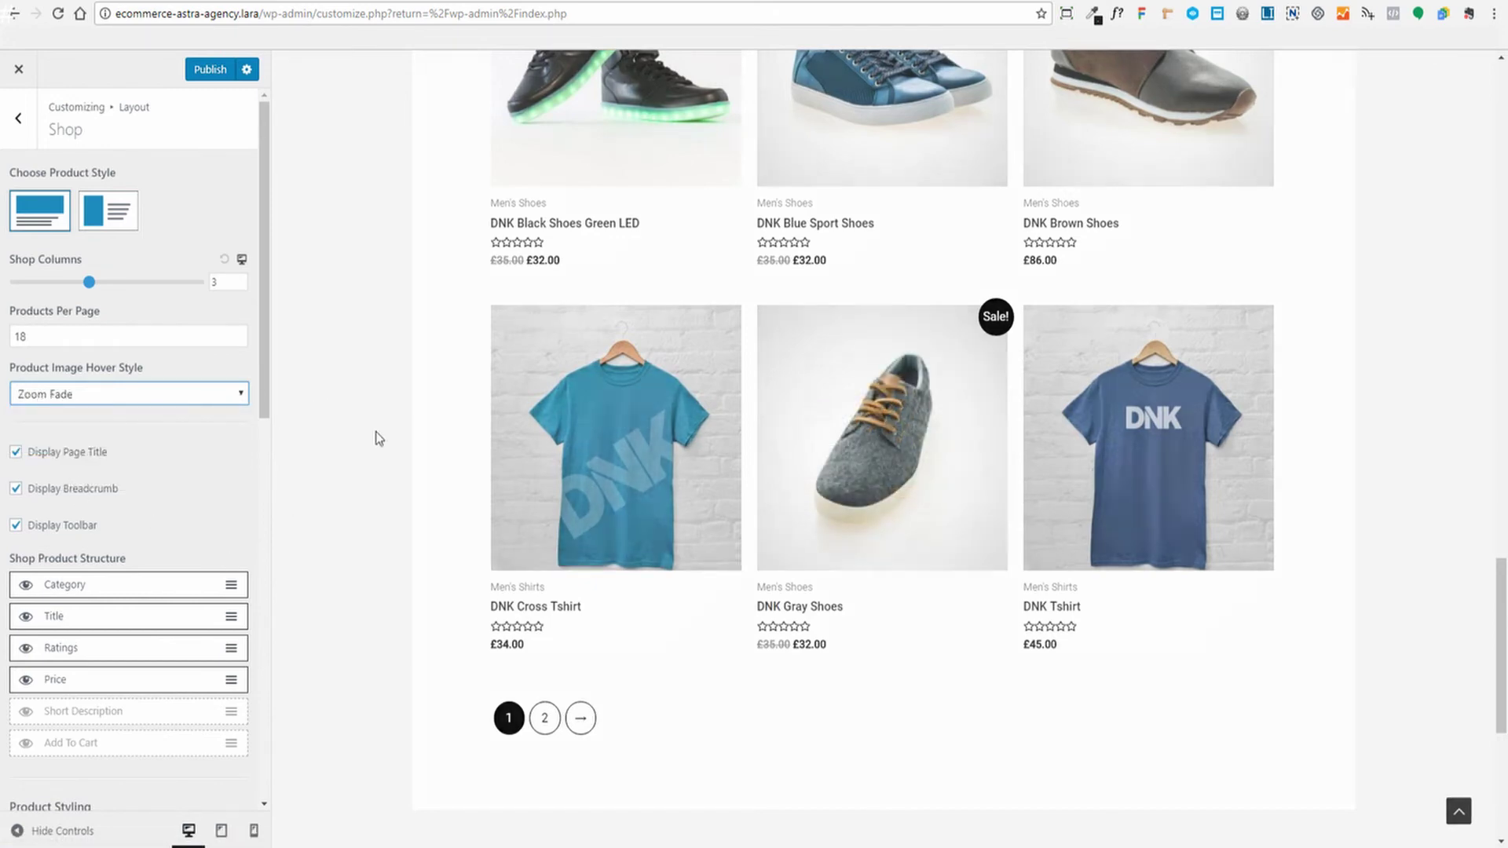
pyautogui.scroll(5, 406, 399)
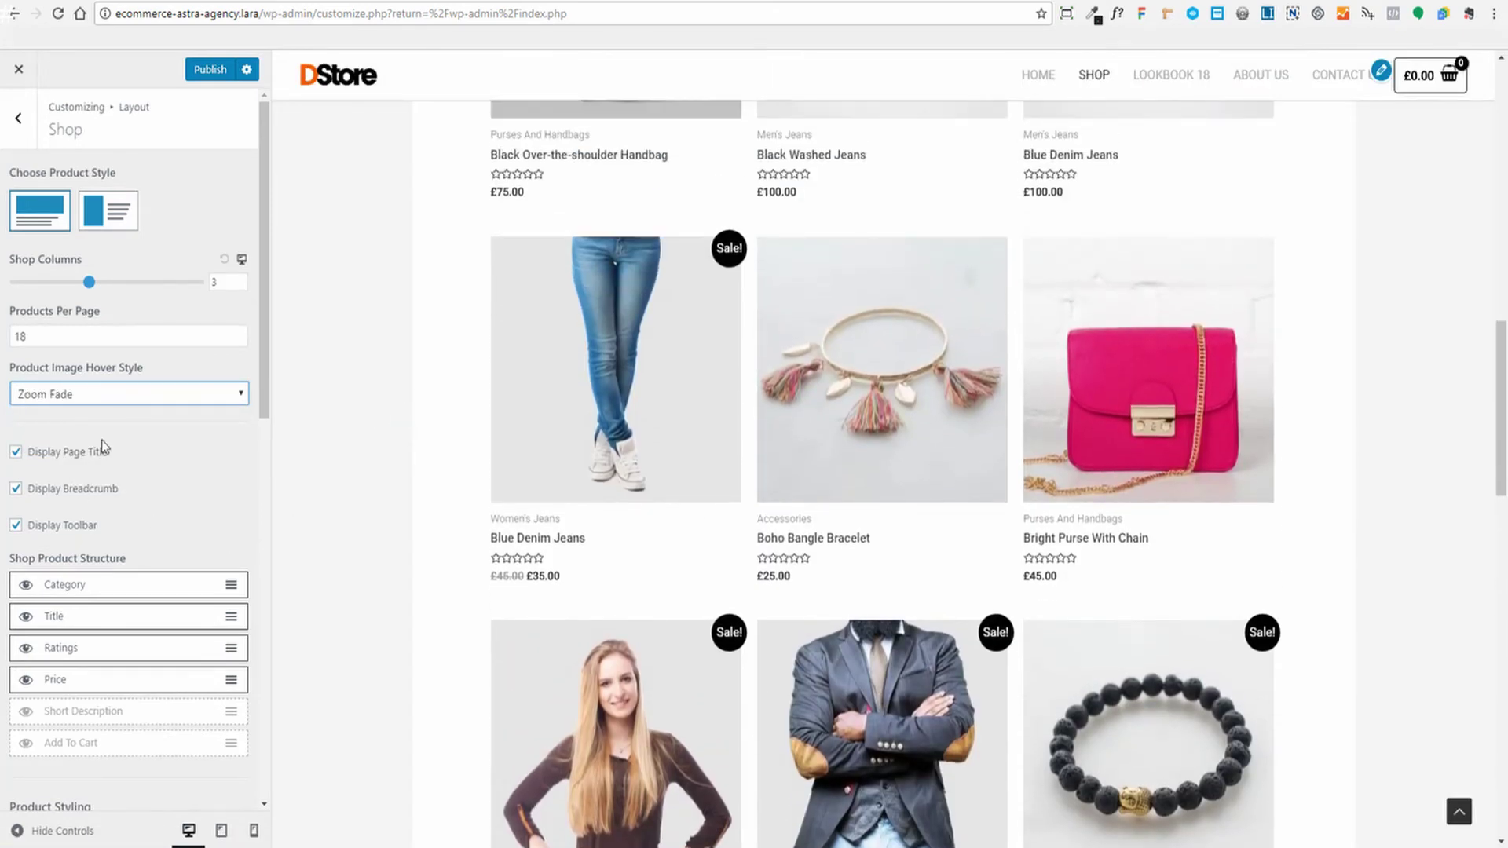
pyautogui.scroll(10, 432, 511)
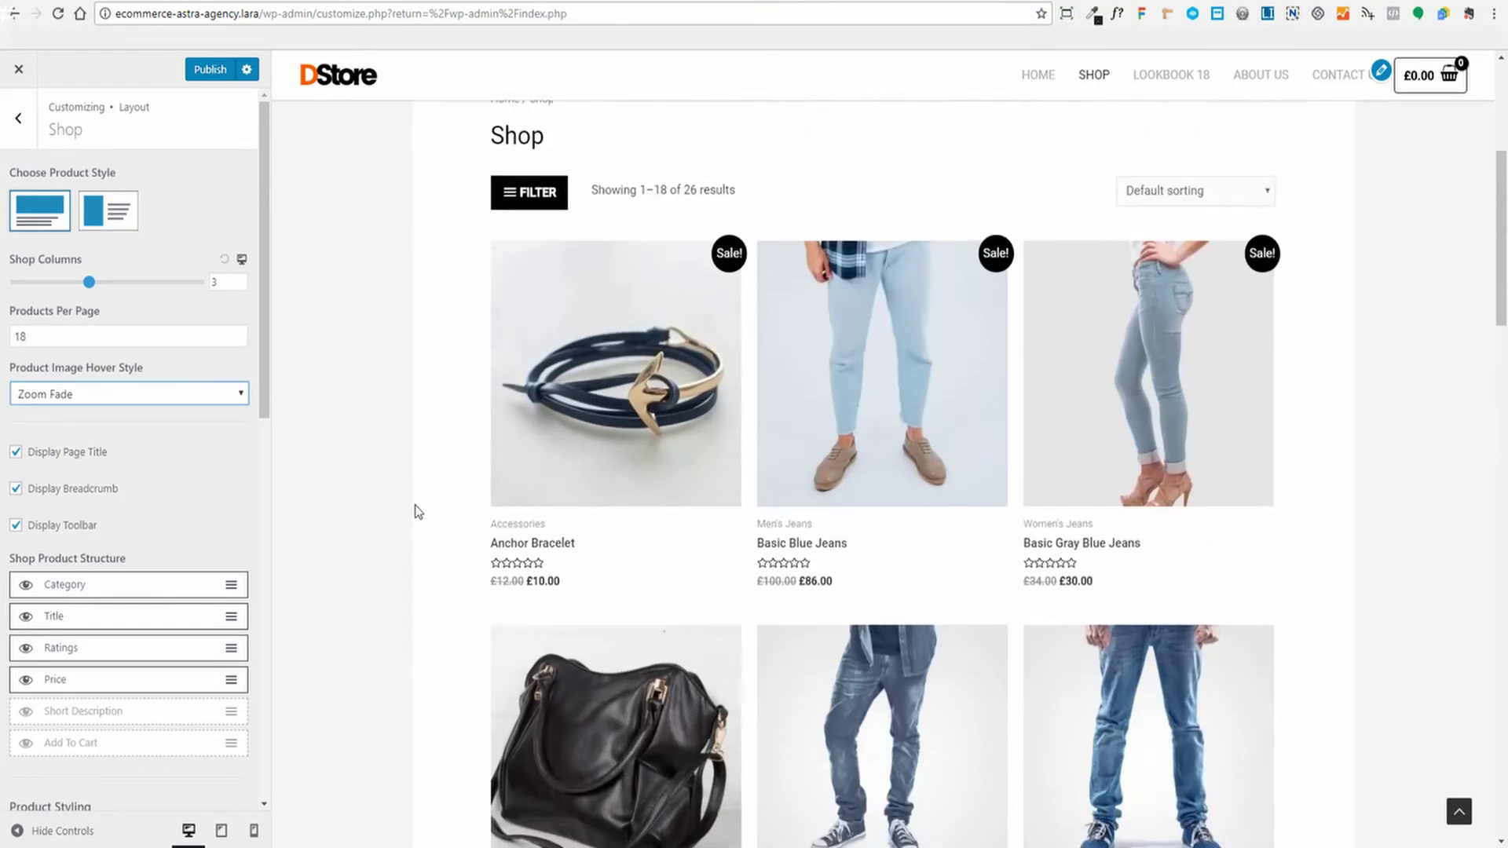
pyautogui.scroll(1, 487, 440)
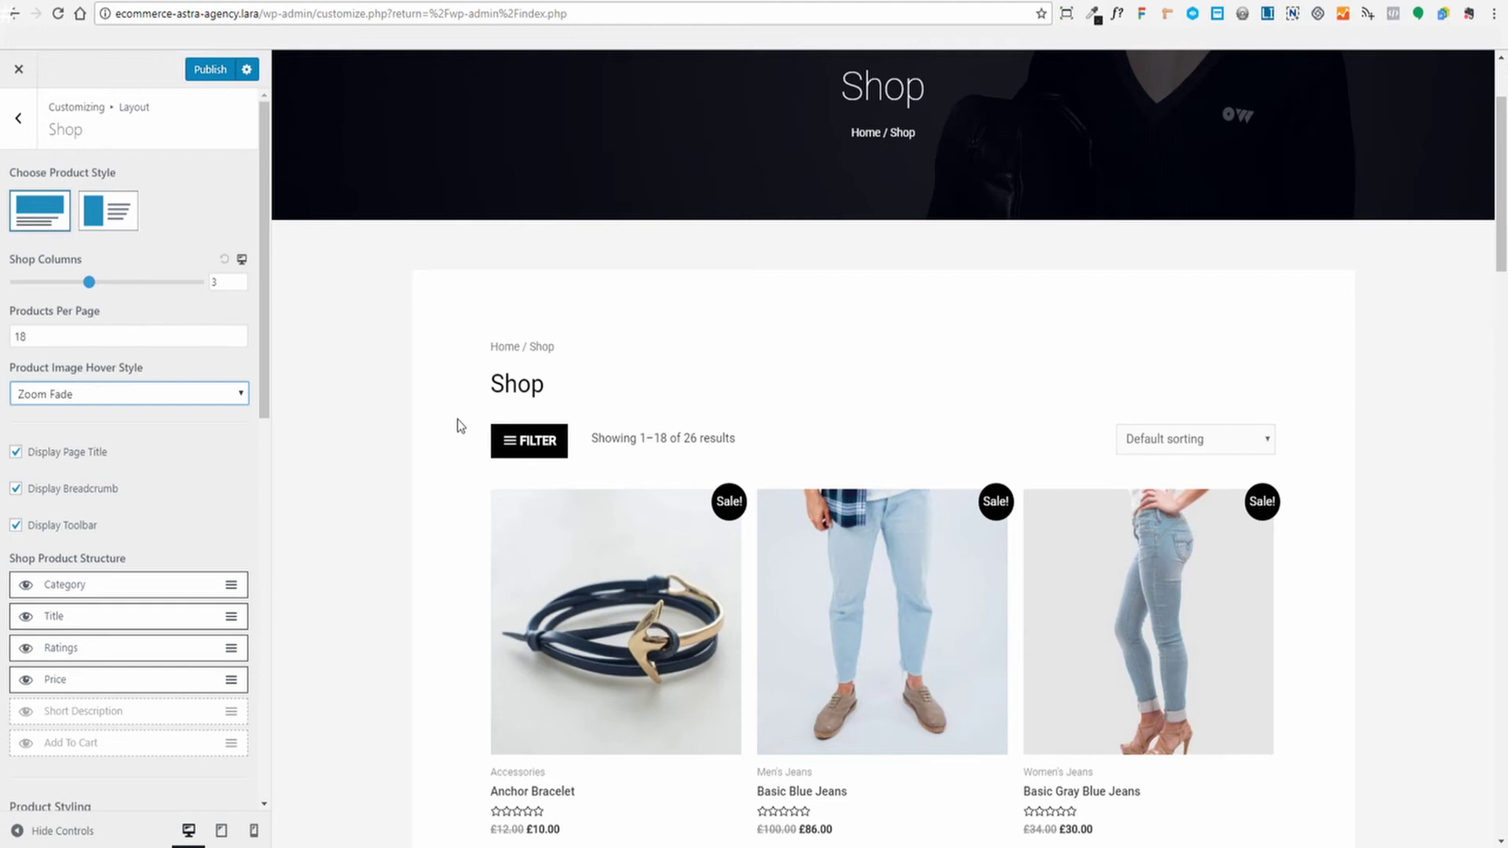
pyautogui.scroll(2, 459, 425)
pyautogui.scroll(-2, 63, 475)
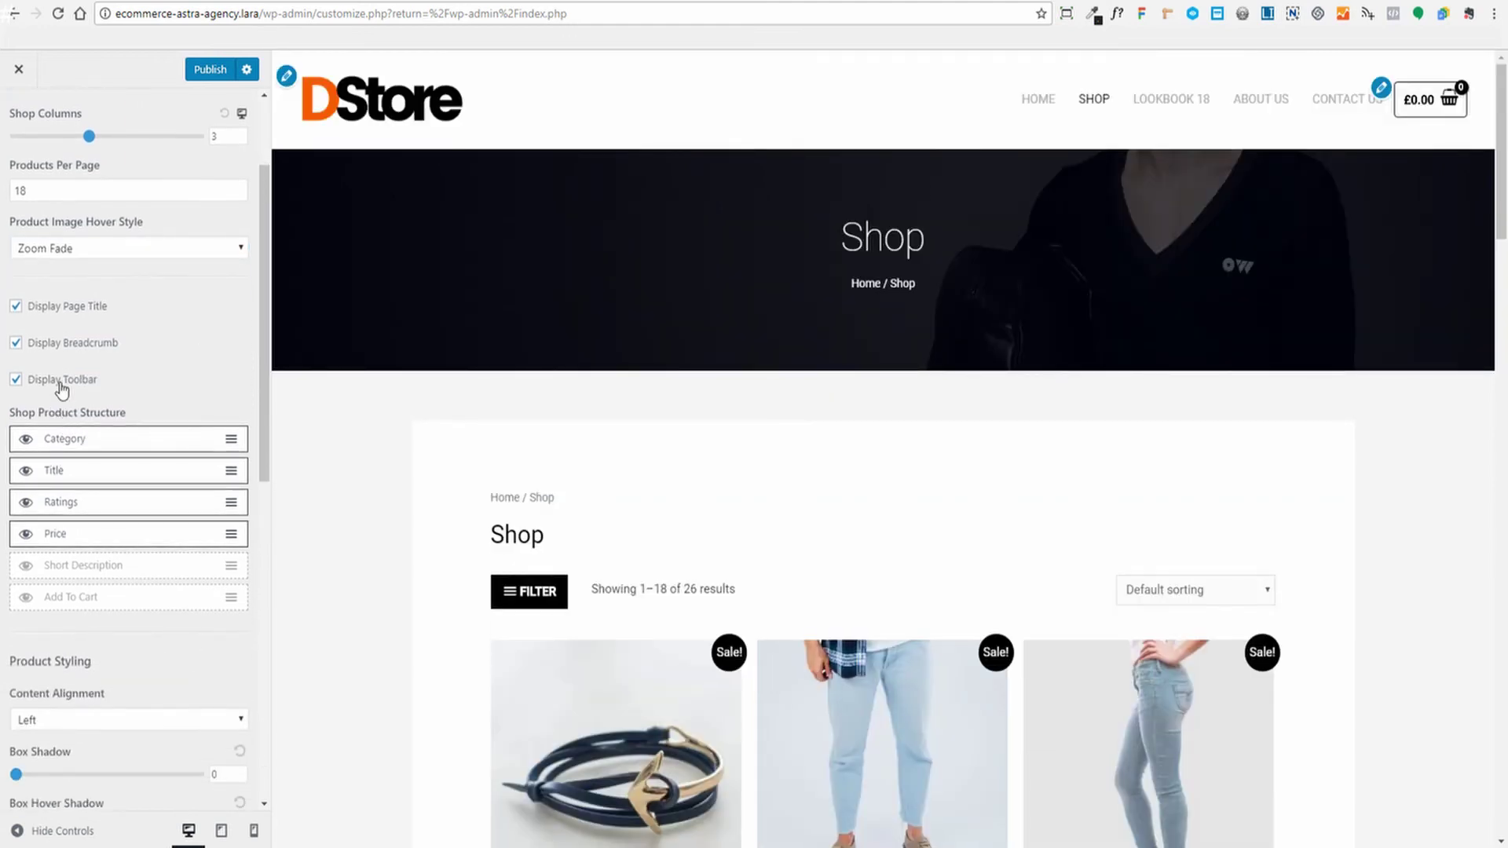
pyautogui.click(1274, 590)
pyautogui.click(1270, 522)
pyautogui.scroll(-1, 201, 357)
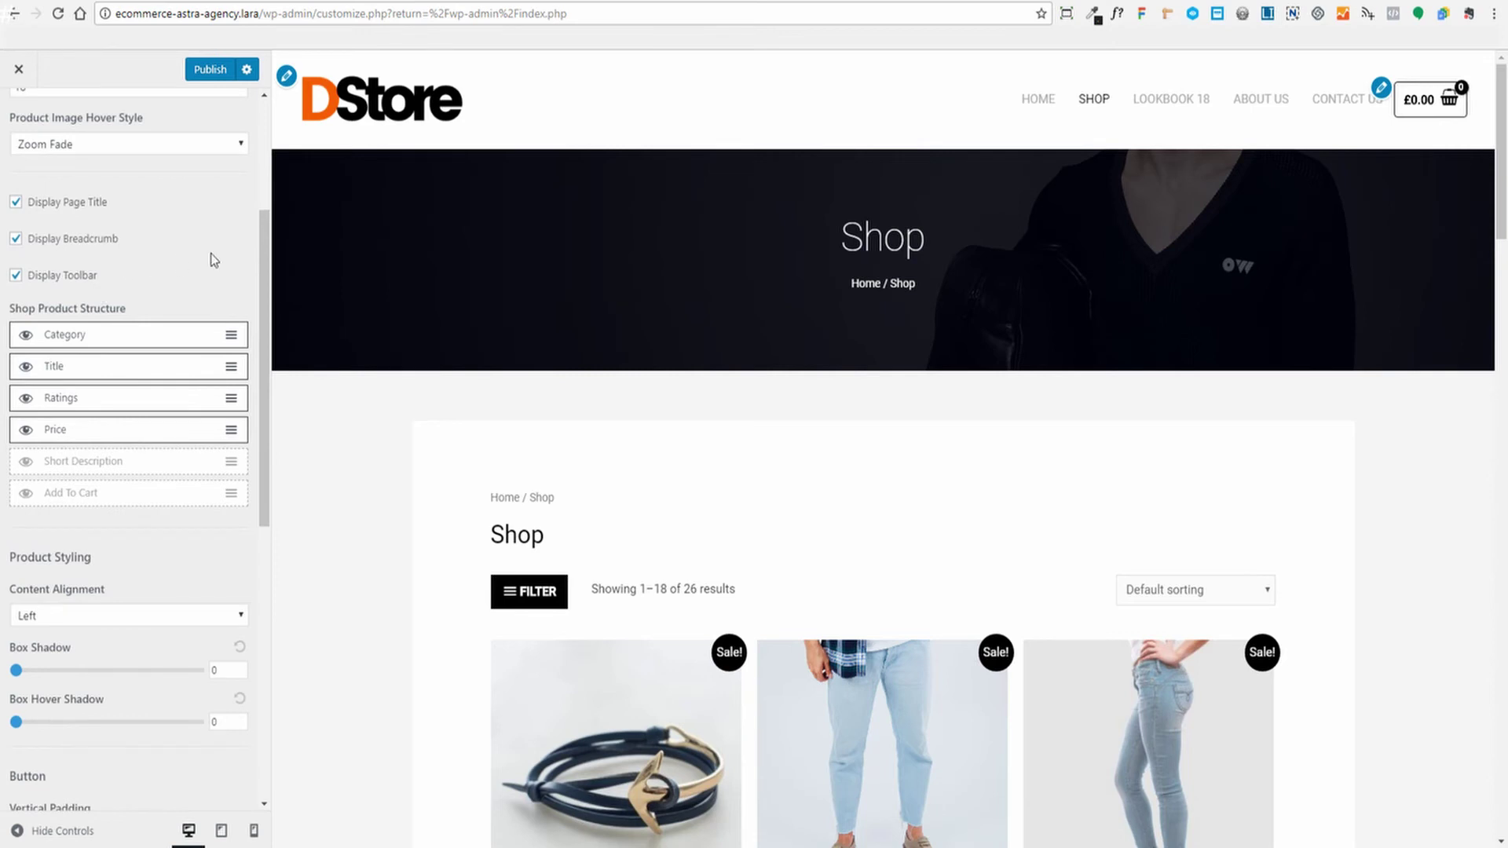
pyautogui.scroll(-1, 224, 274)
pyautogui.scroll(-3, 452, 464)
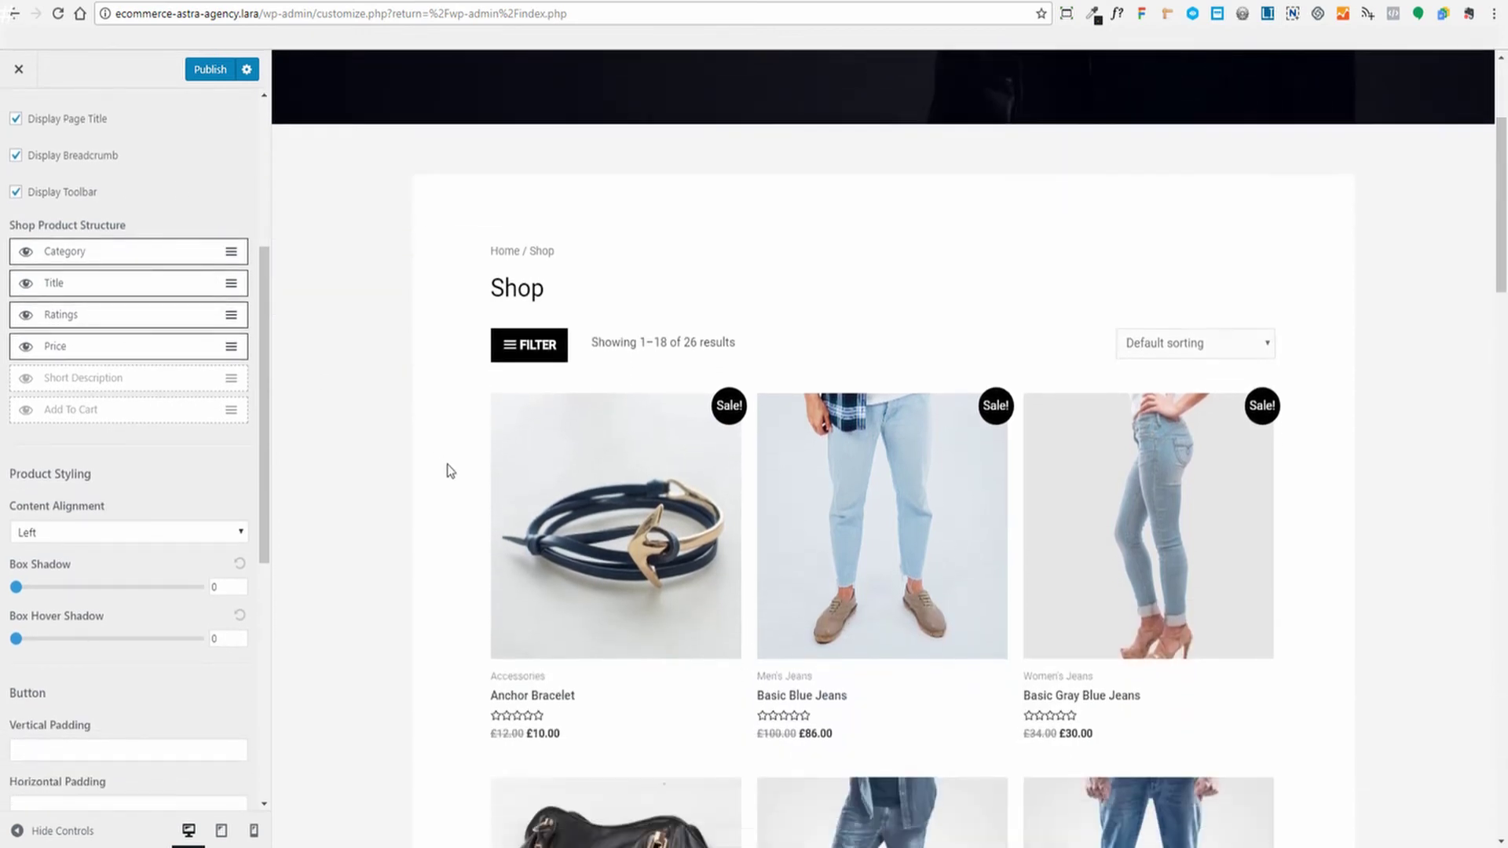
pyautogui.scroll(-2, 450, 470)
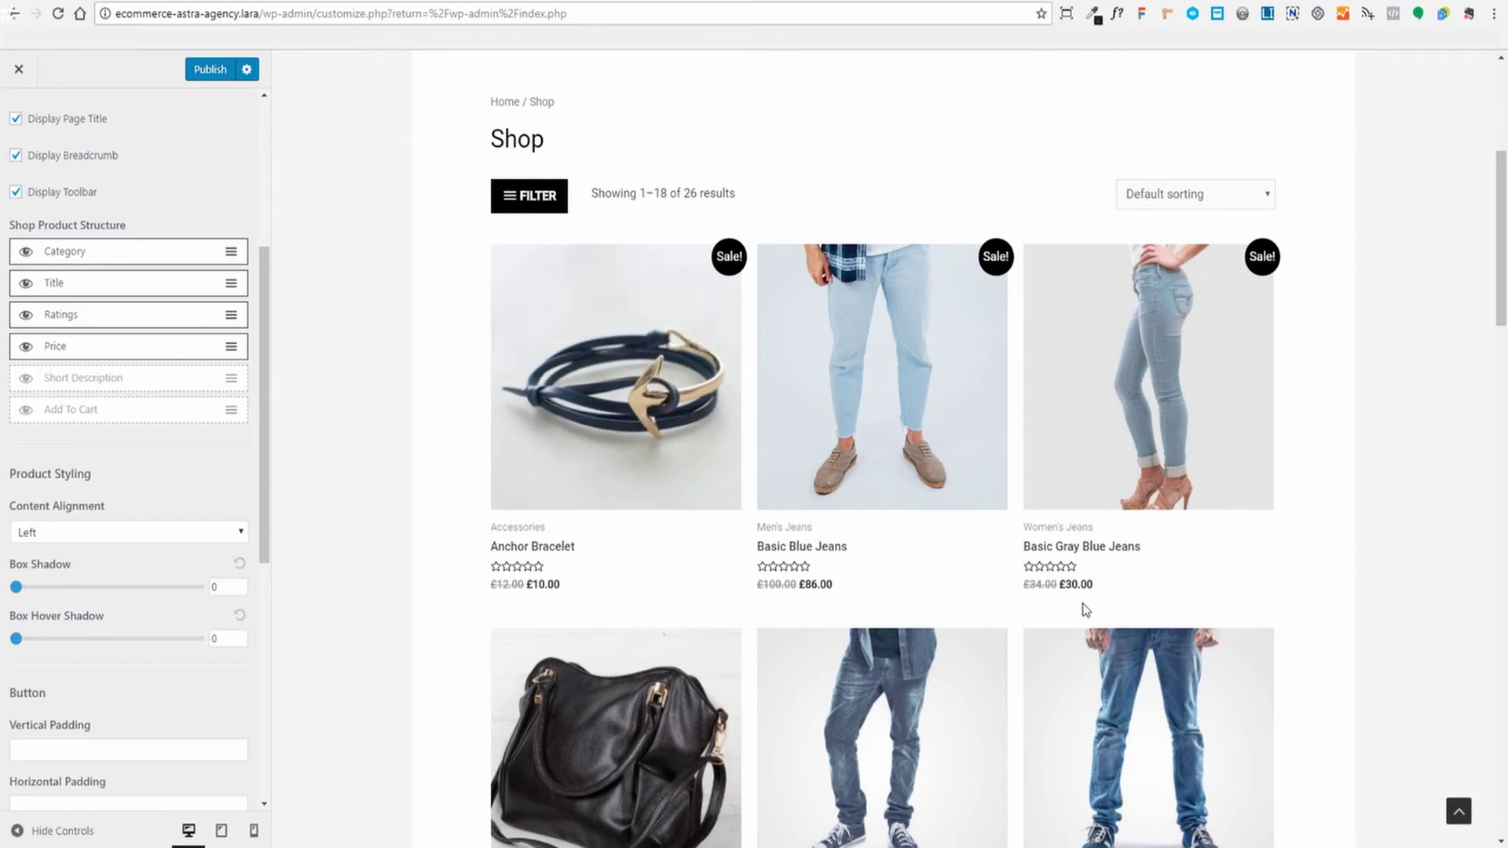
# Make Add to cart buttons visible on the shop product cards
pyautogui.click(26, 410)
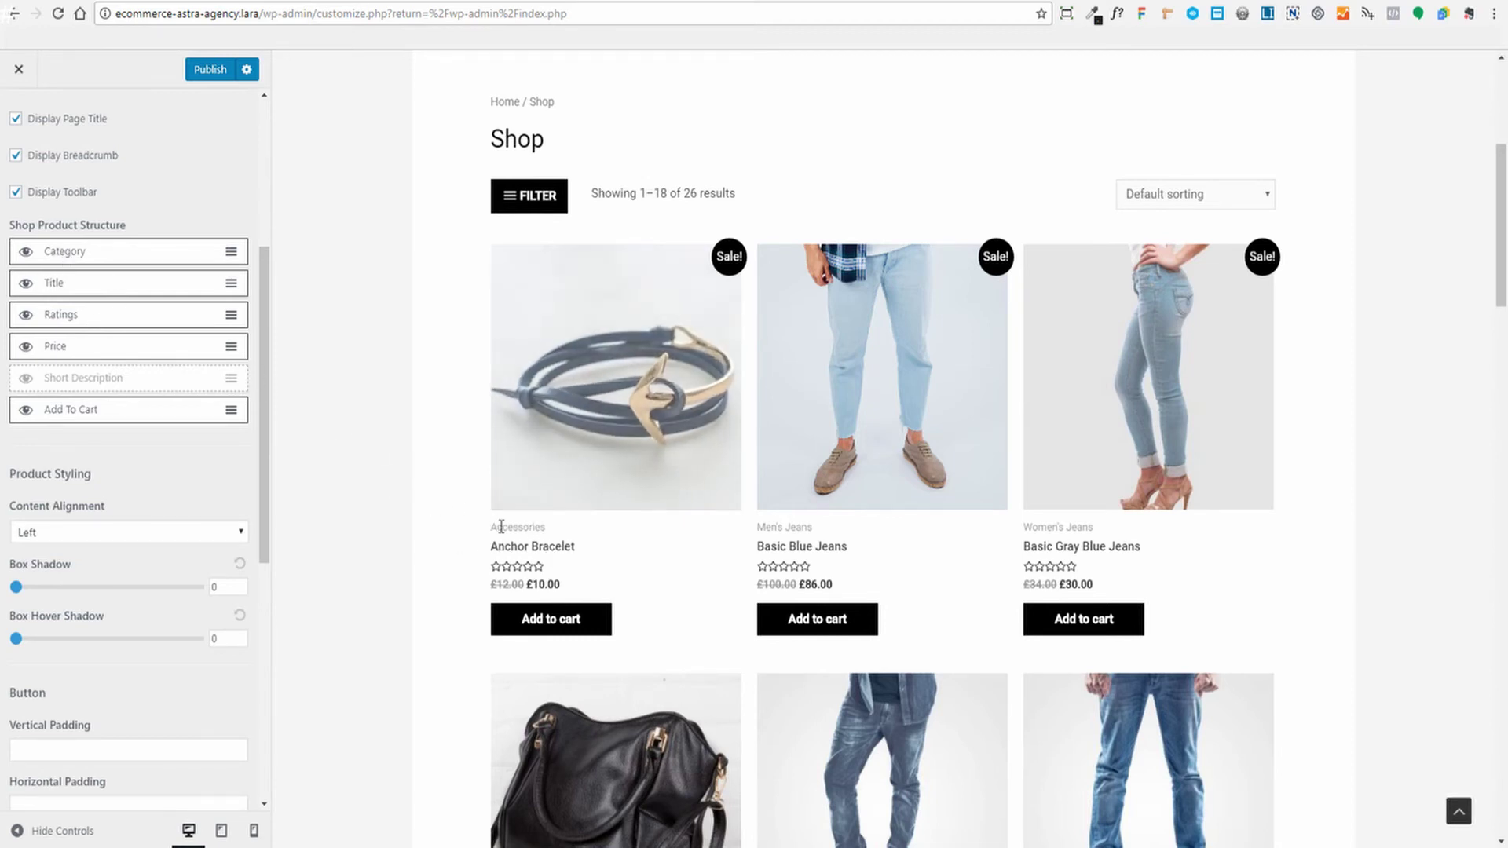
pyautogui.scroll(-3, 442, 388)
pyautogui.scroll(2, 442, 389)
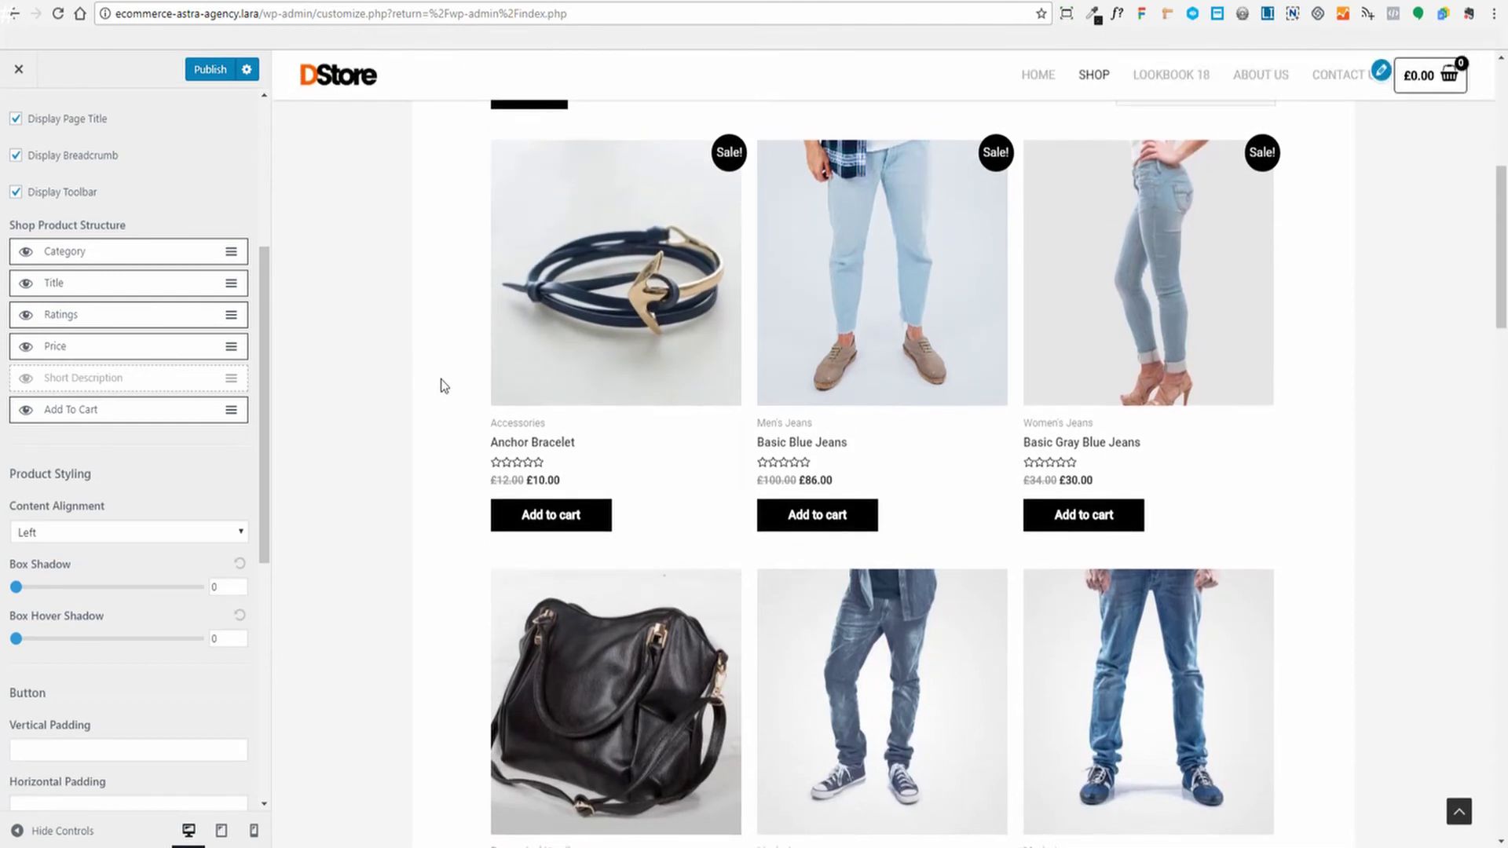
pyautogui.scroll(1, 444, 385)
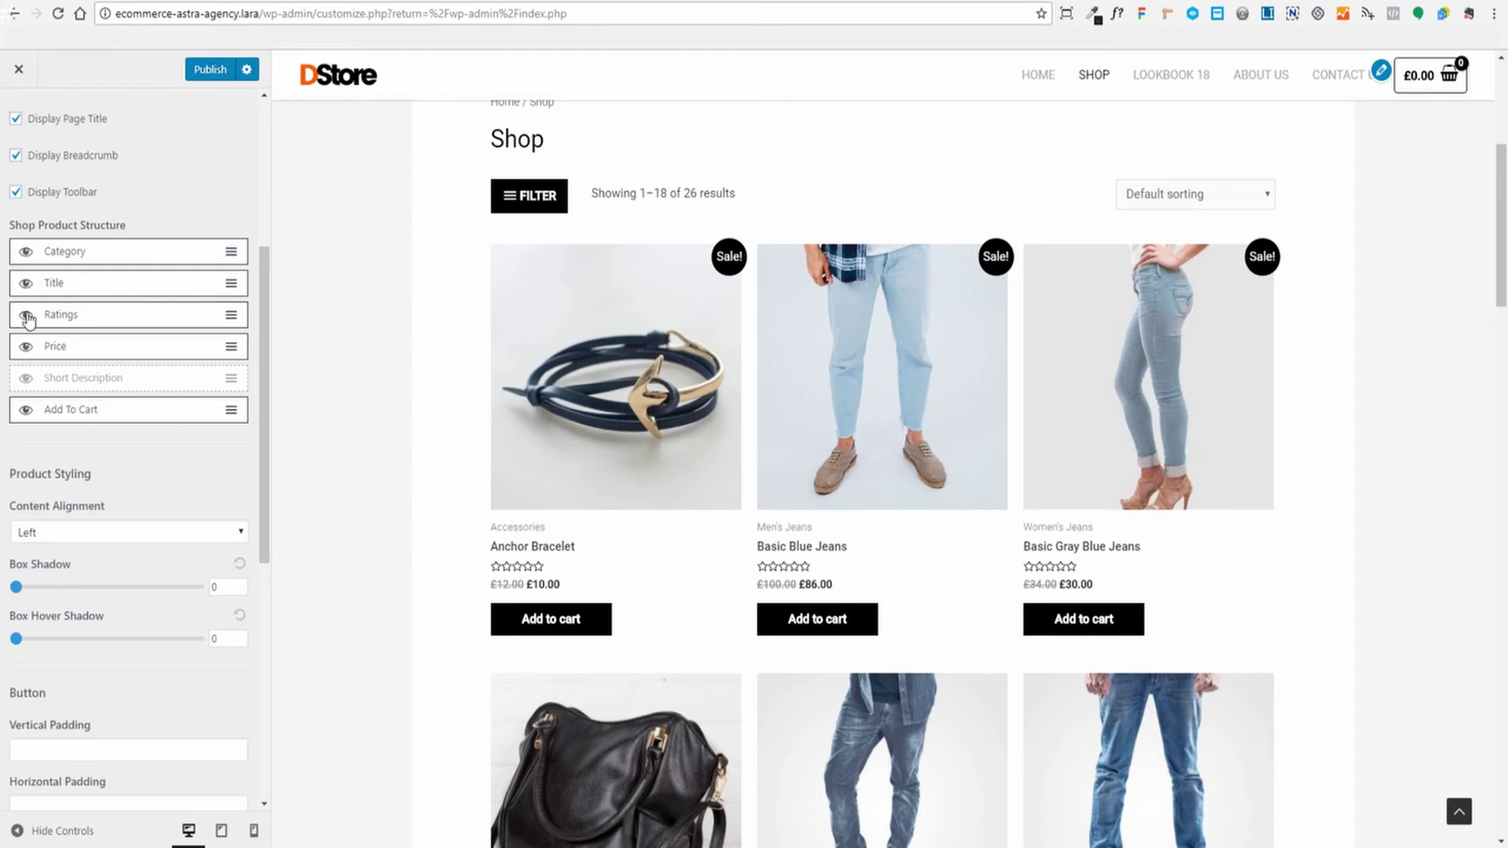
# Toggle star ratings off and back on, then move Category below the product Title
pyautogui.click(26, 317)
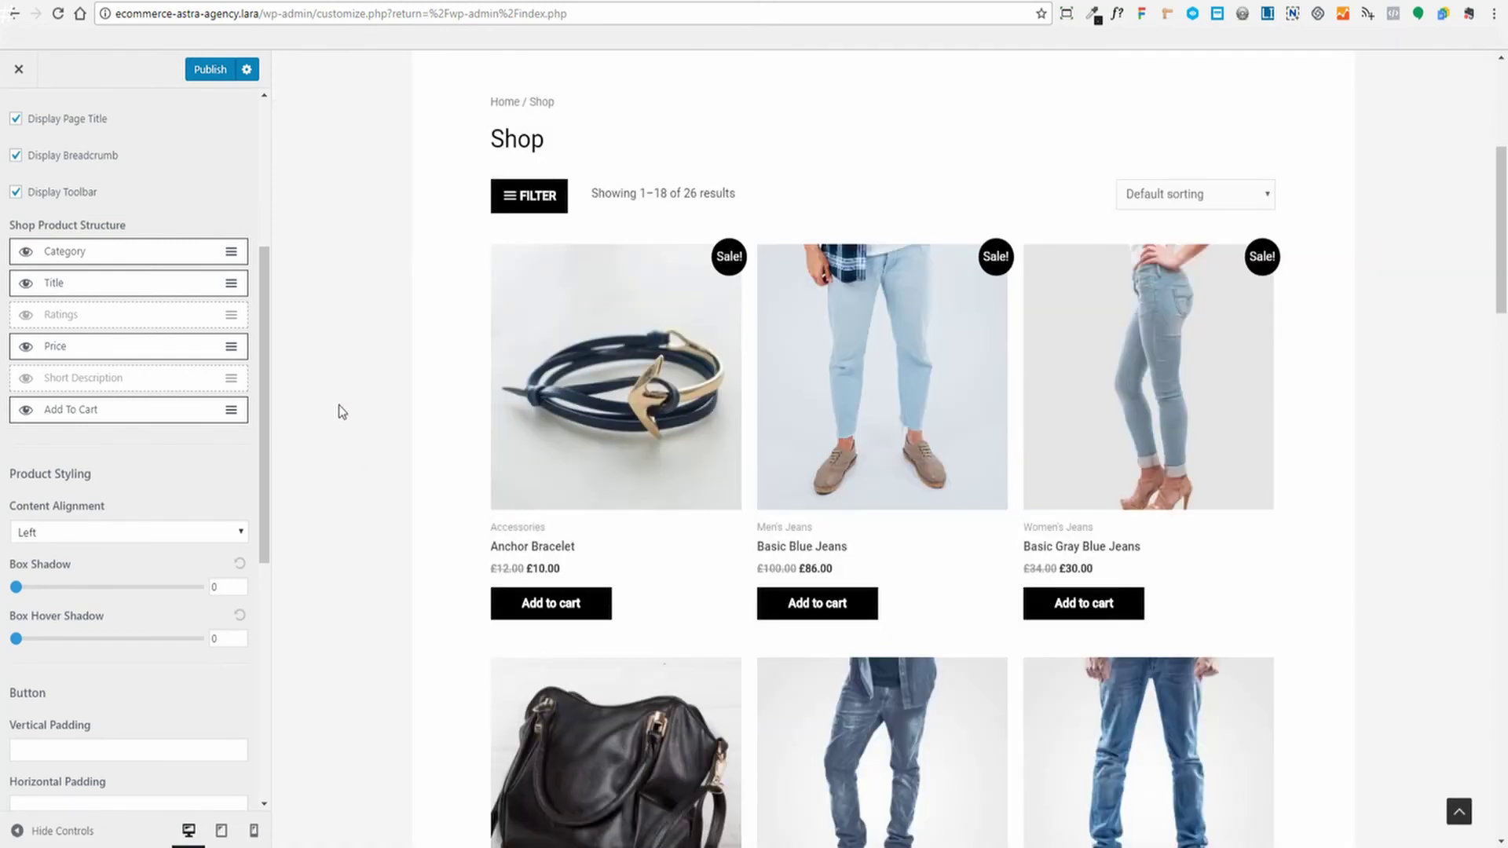
pyautogui.click(26, 316)
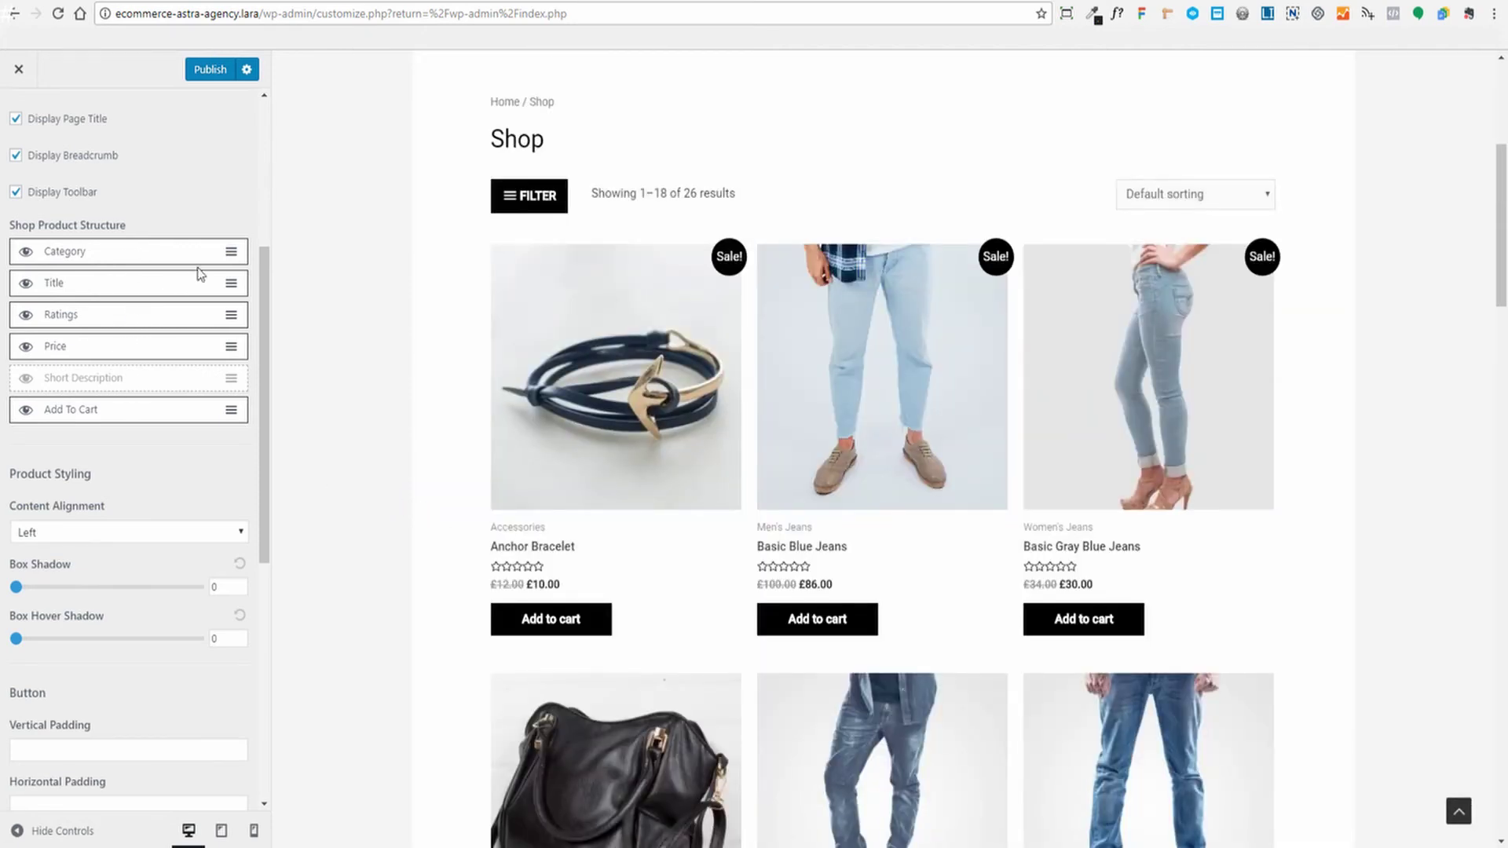
pyautogui.moveTo(227, 249); pyautogui.dragTo(227, 284)
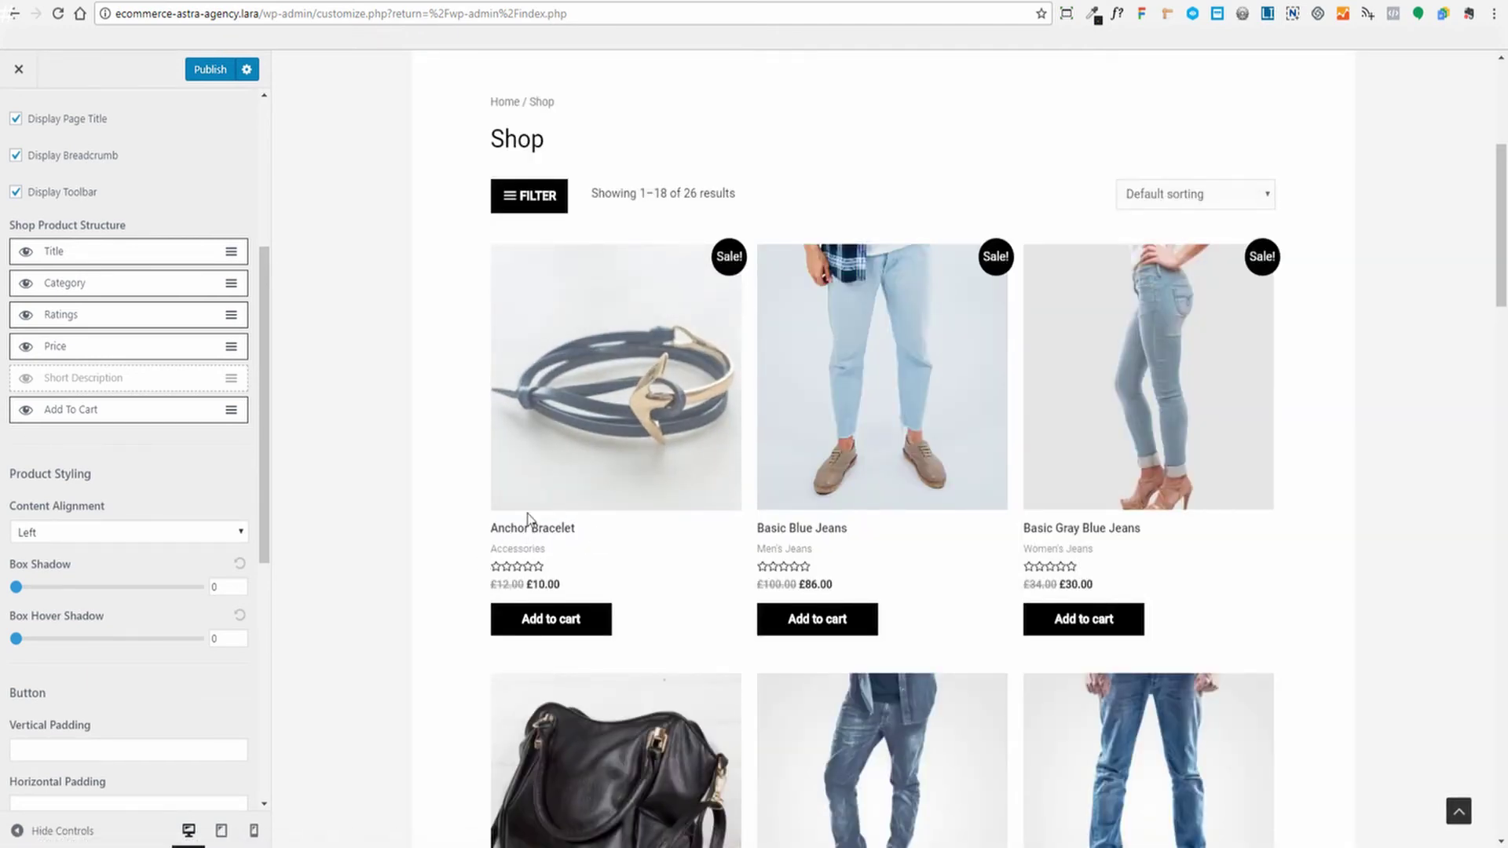
pyautogui.scroll(-3, 176, 385)
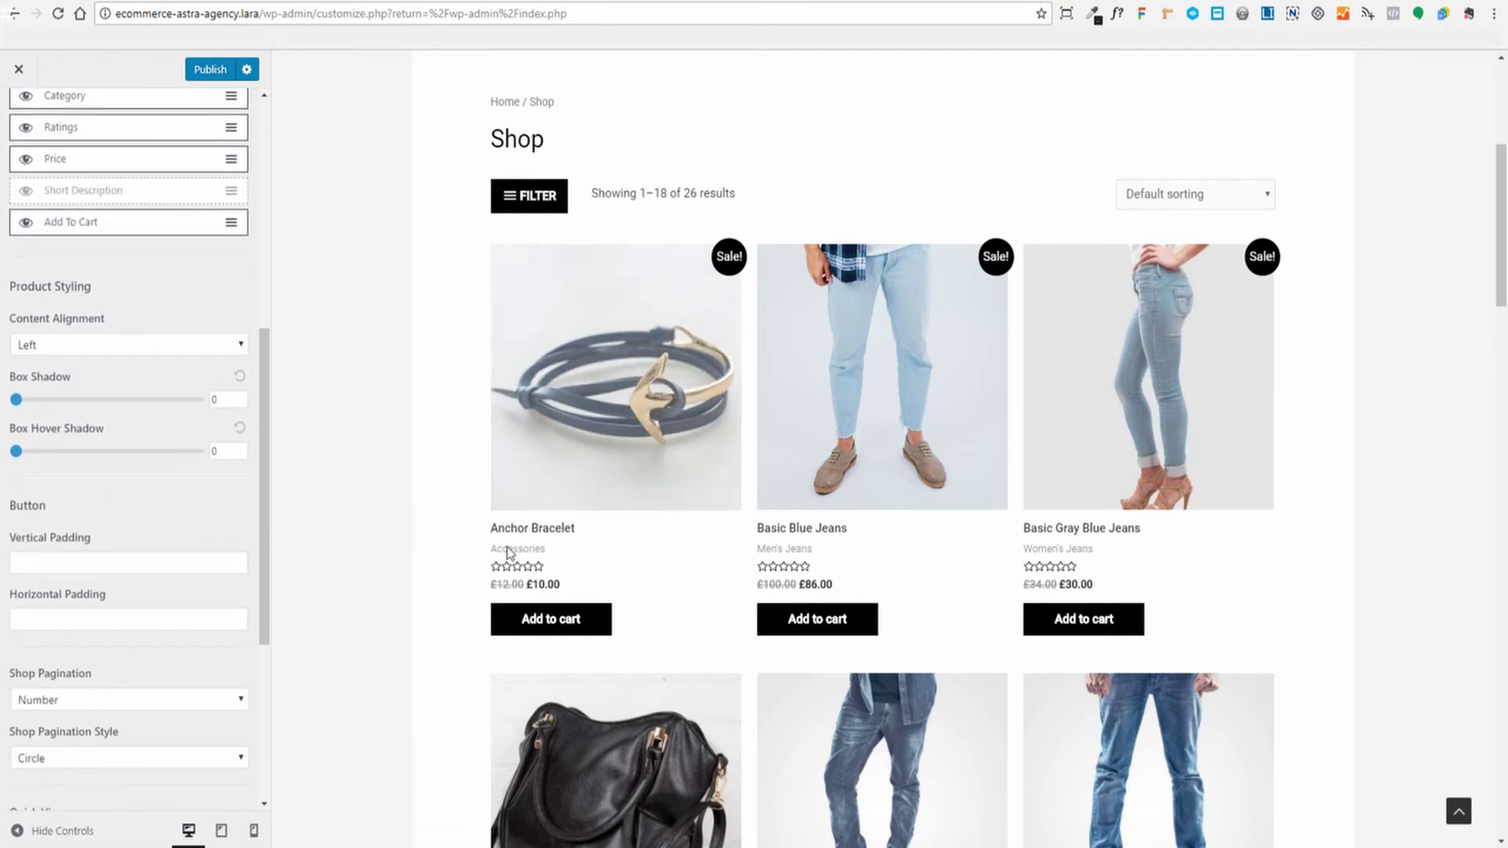
# Set the Product Styling Content Alignment dropdown to Center
pyautogui.click(233, 344)
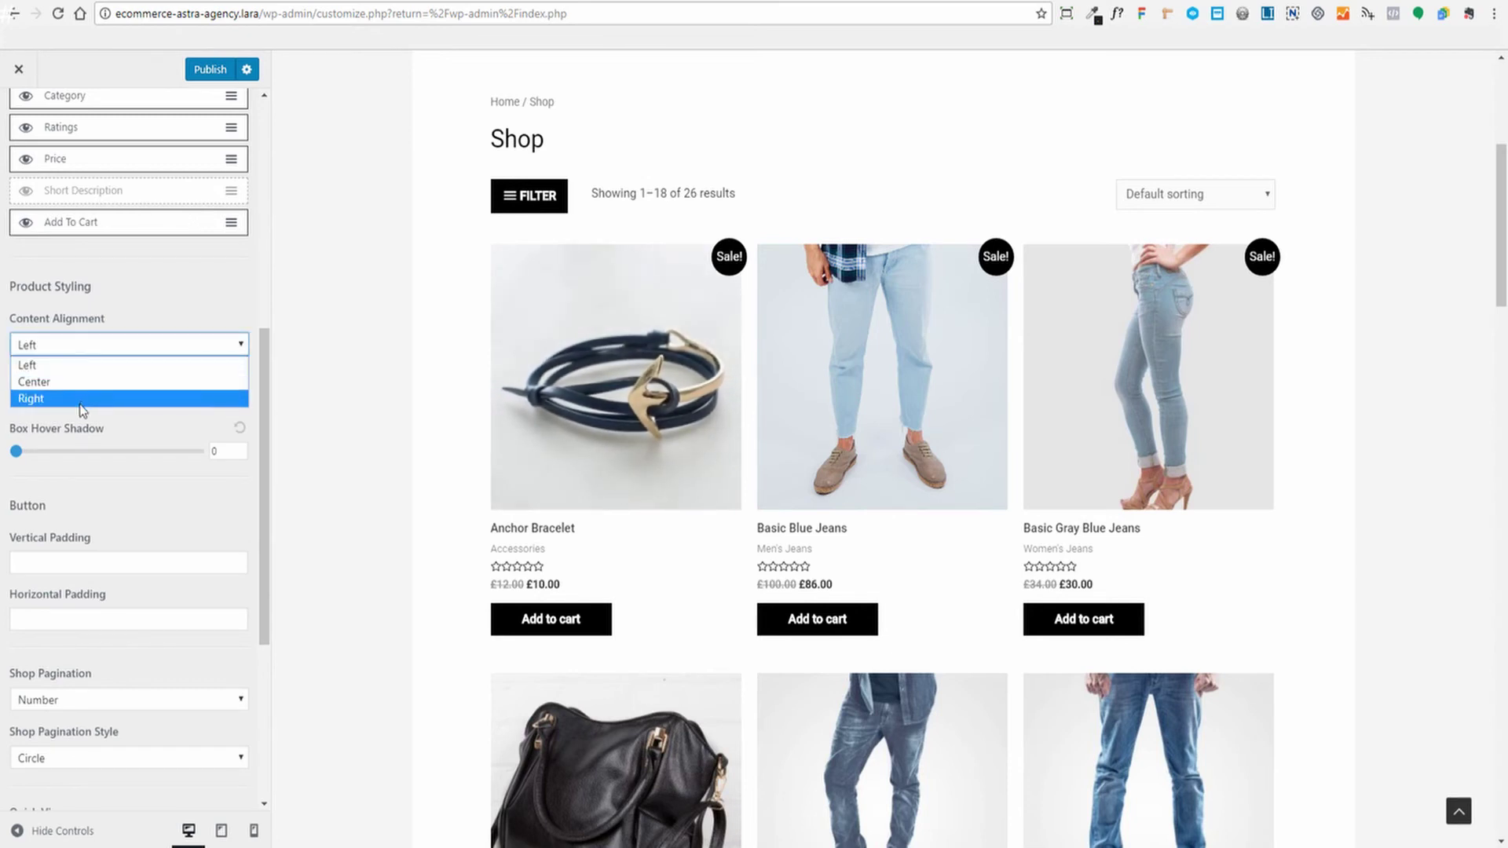
pyautogui.click(92, 382)
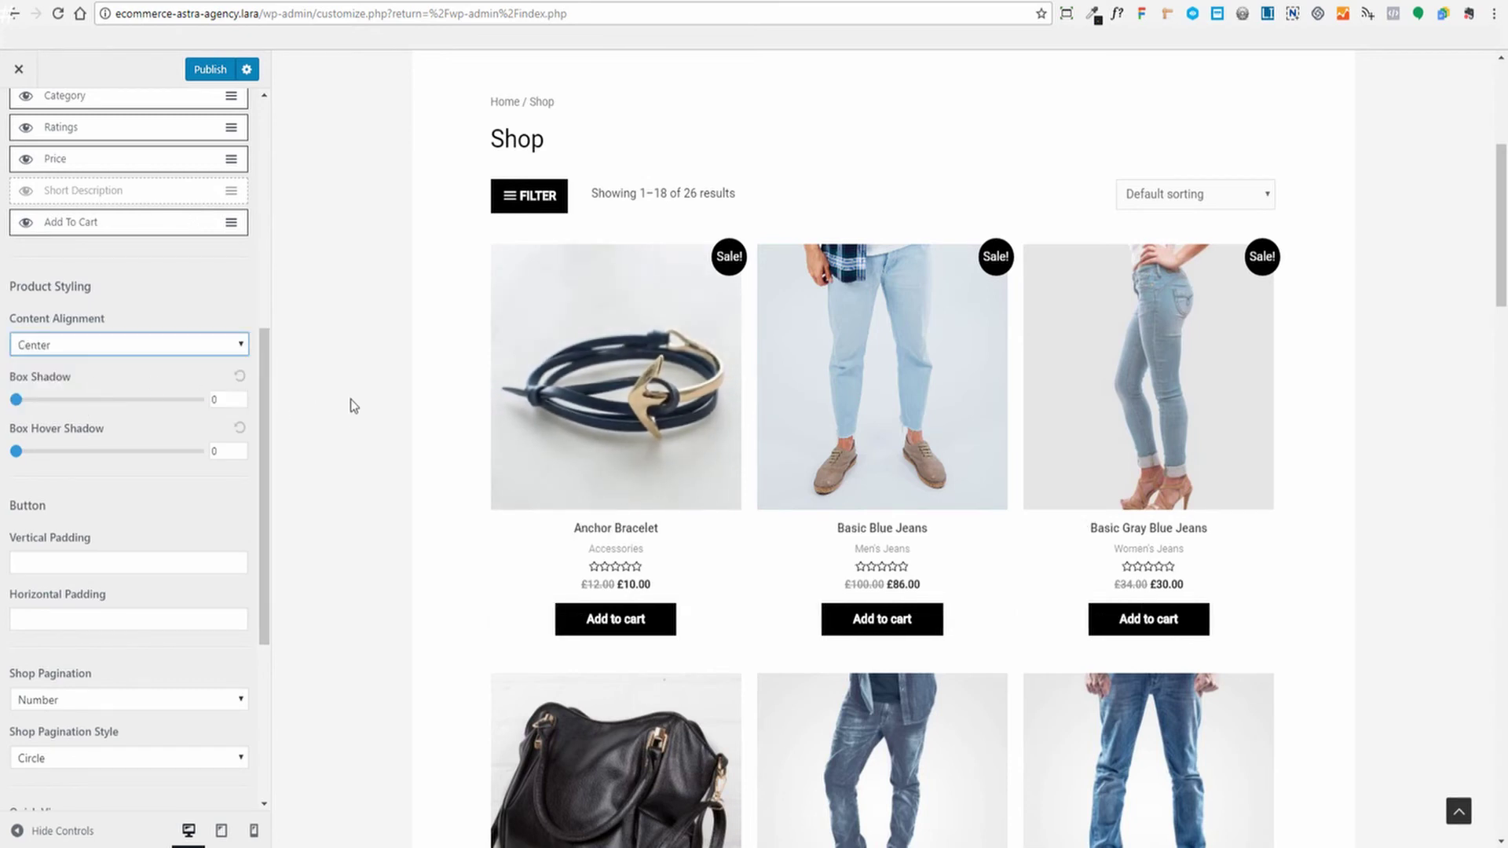
pyautogui.scroll(-3, 1157, 565)
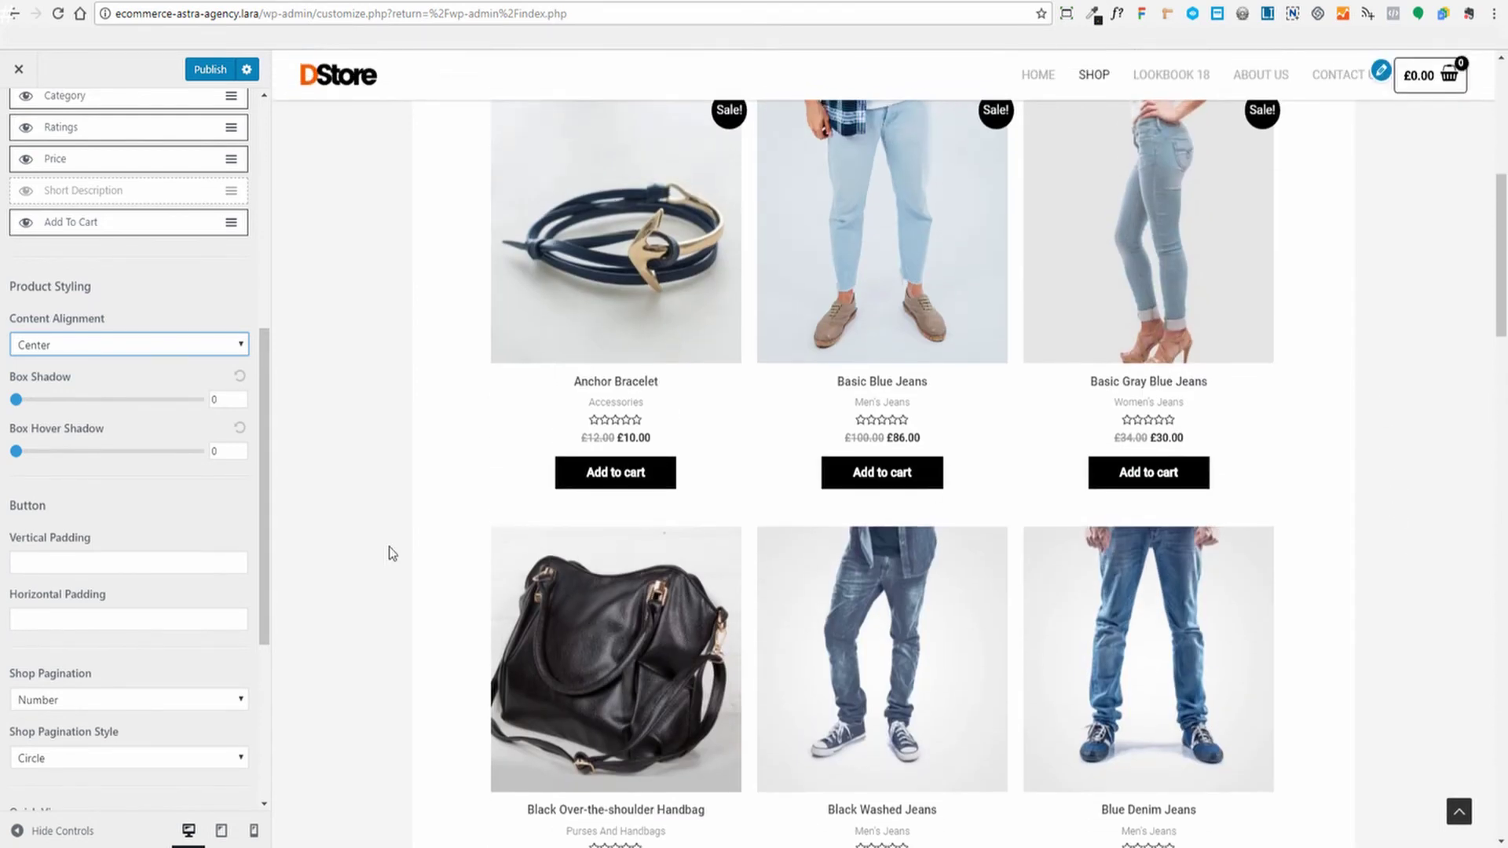
pyautogui.scroll(3, 380, 403)
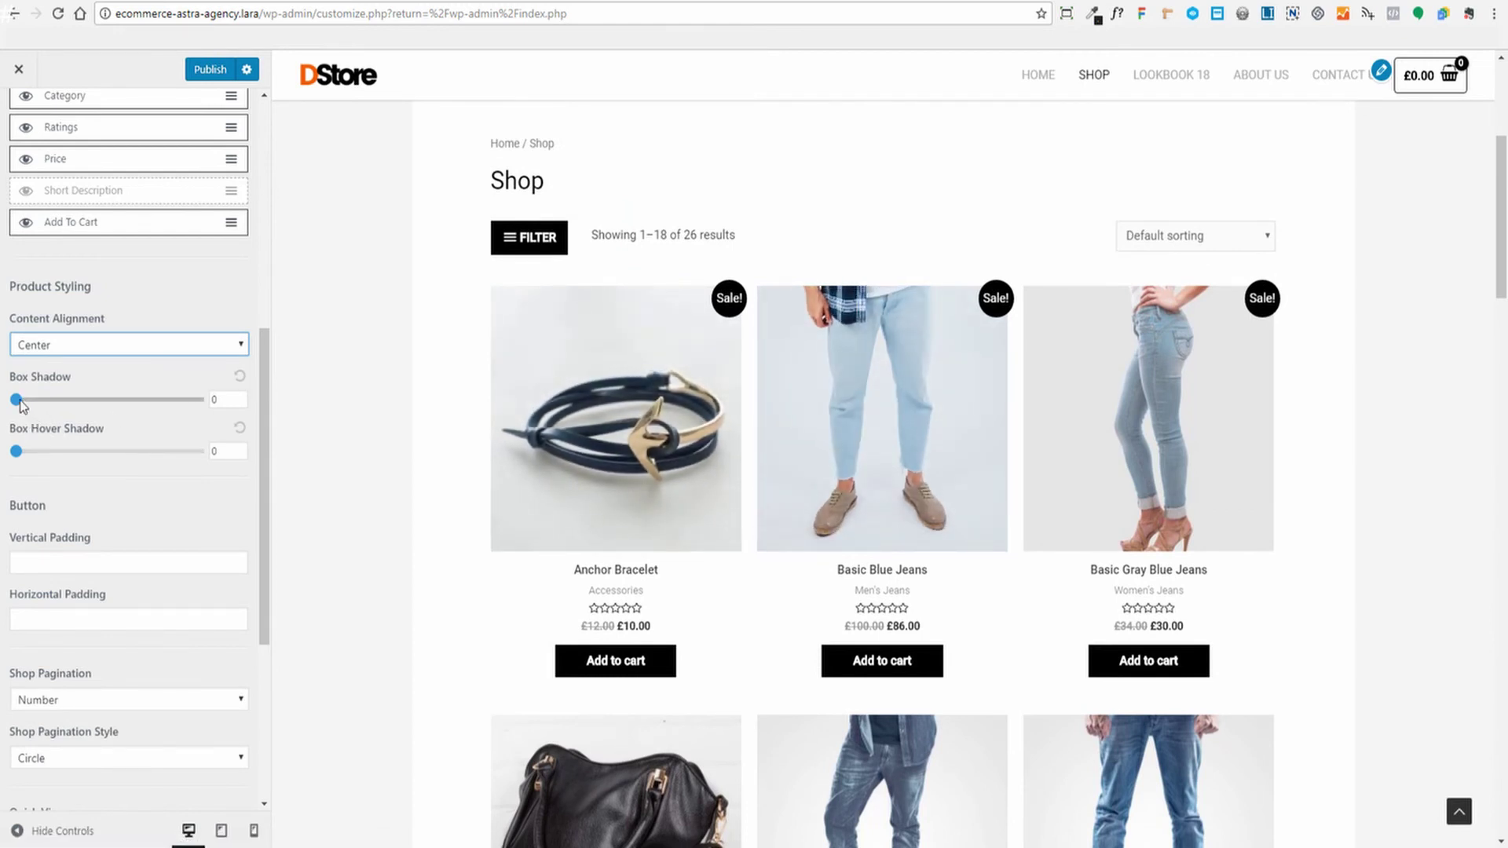
pyautogui.moveTo(16, 400); pyautogui.dragTo(56, 401)
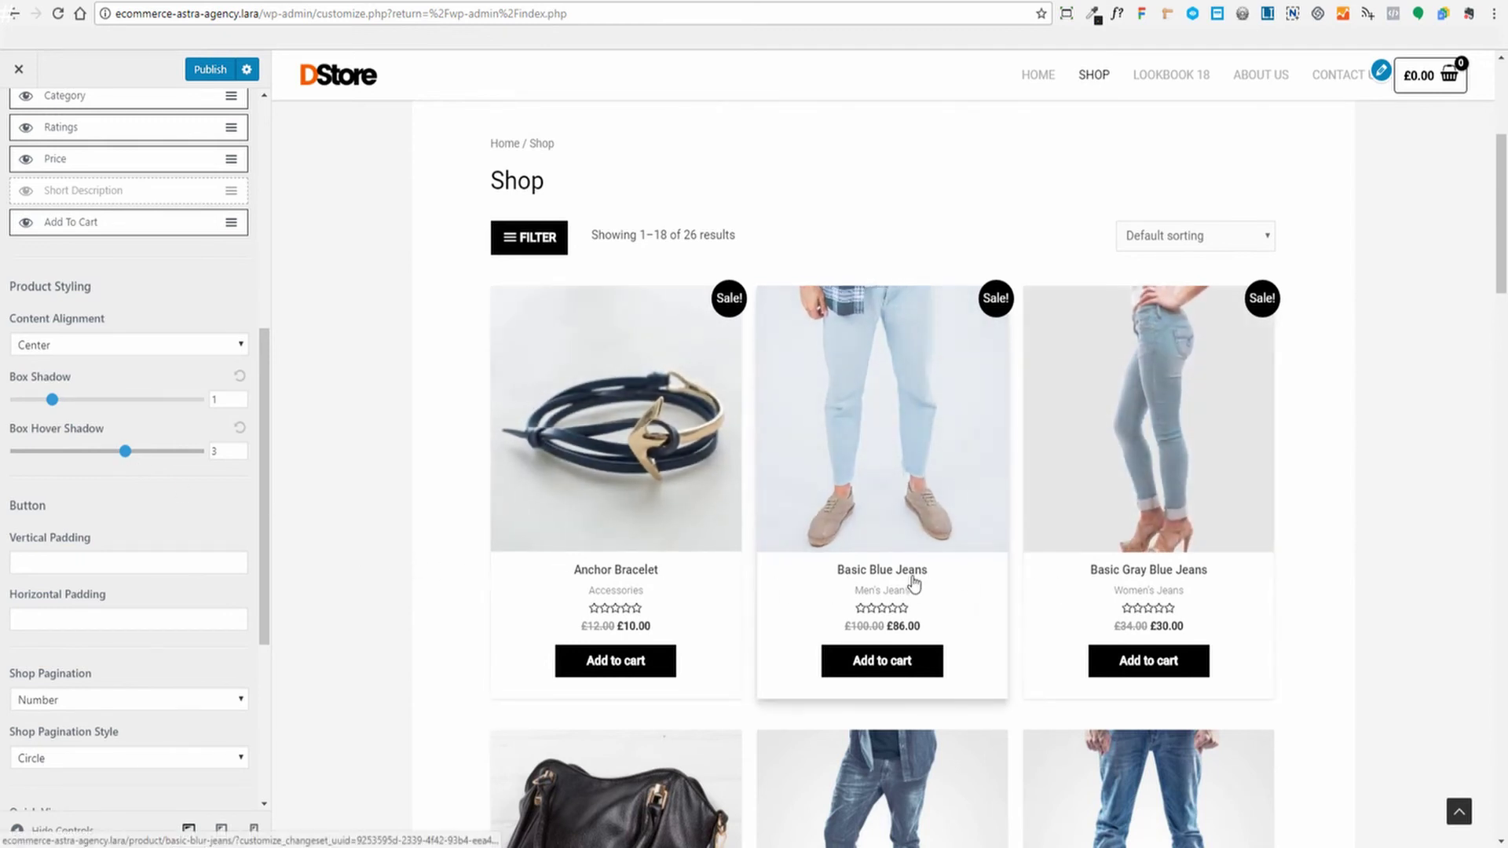
pyautogui.scroll(-4, 626, 528)
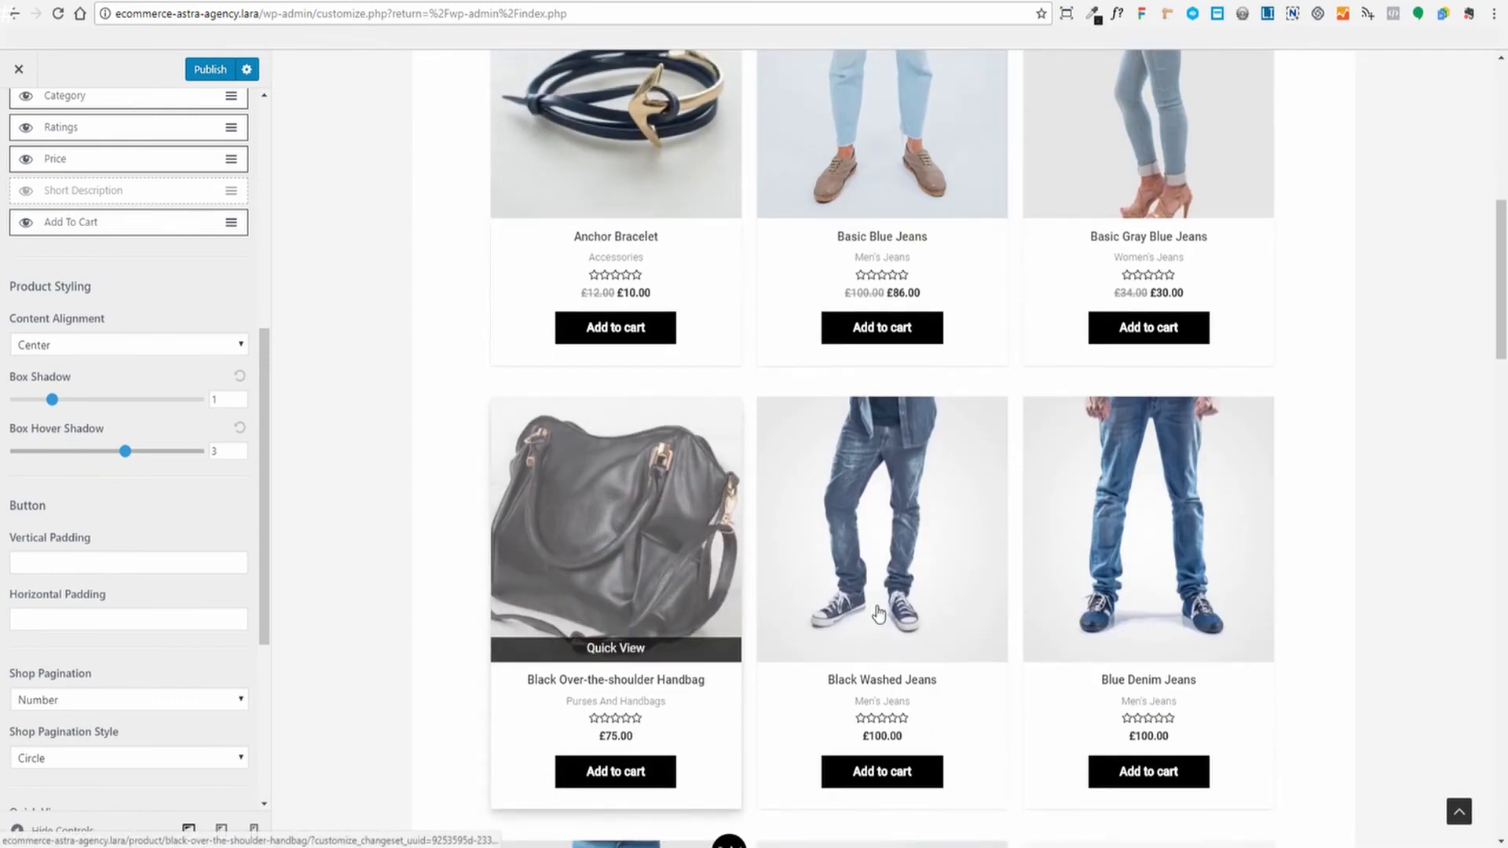
pyautogui.scroll(-5, 1147, 572)
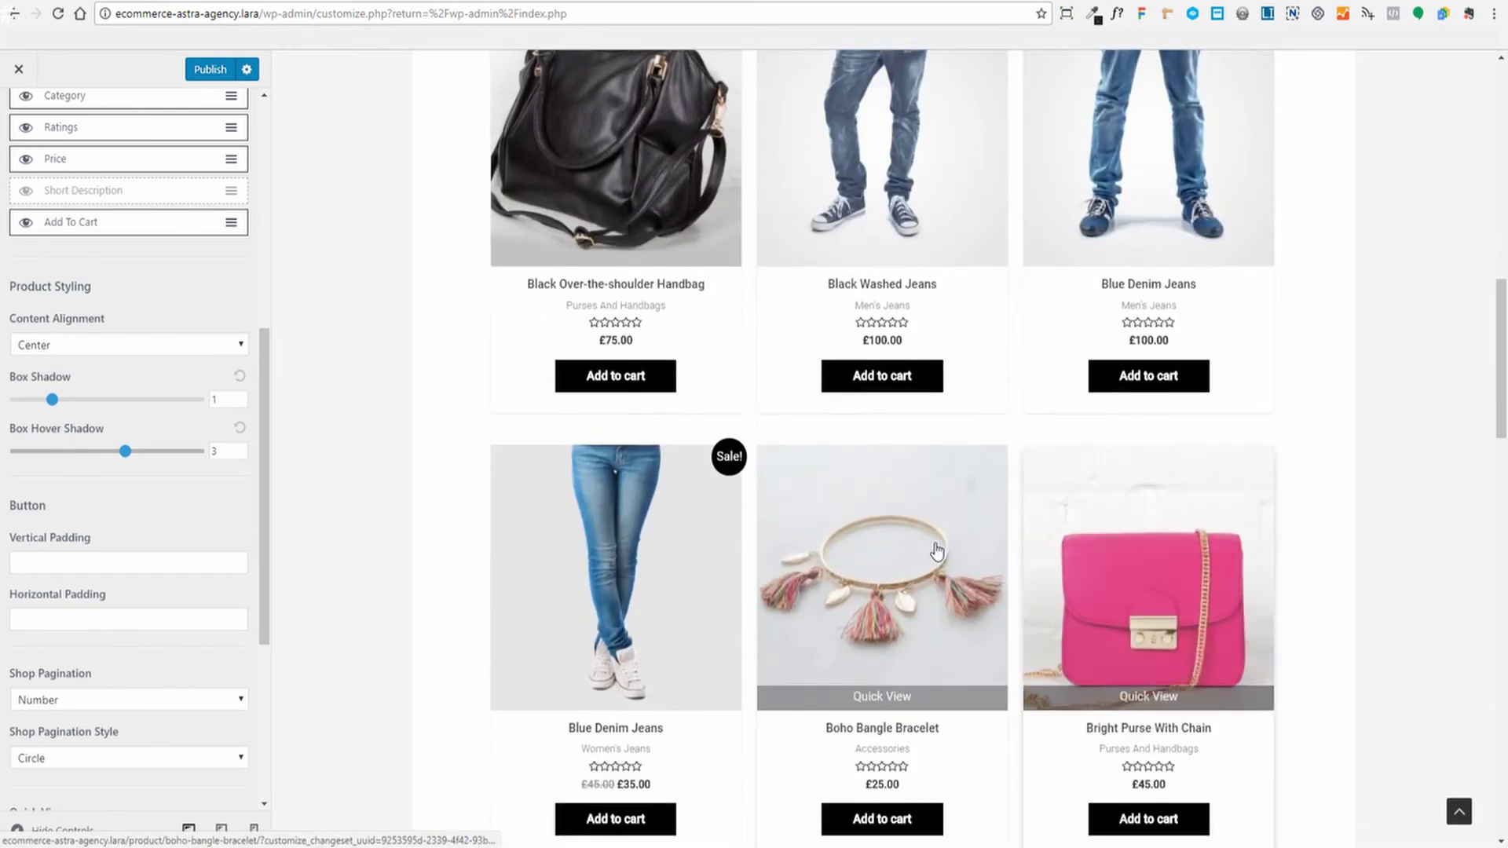
pyautogui.scroll(-8, 658, 562)
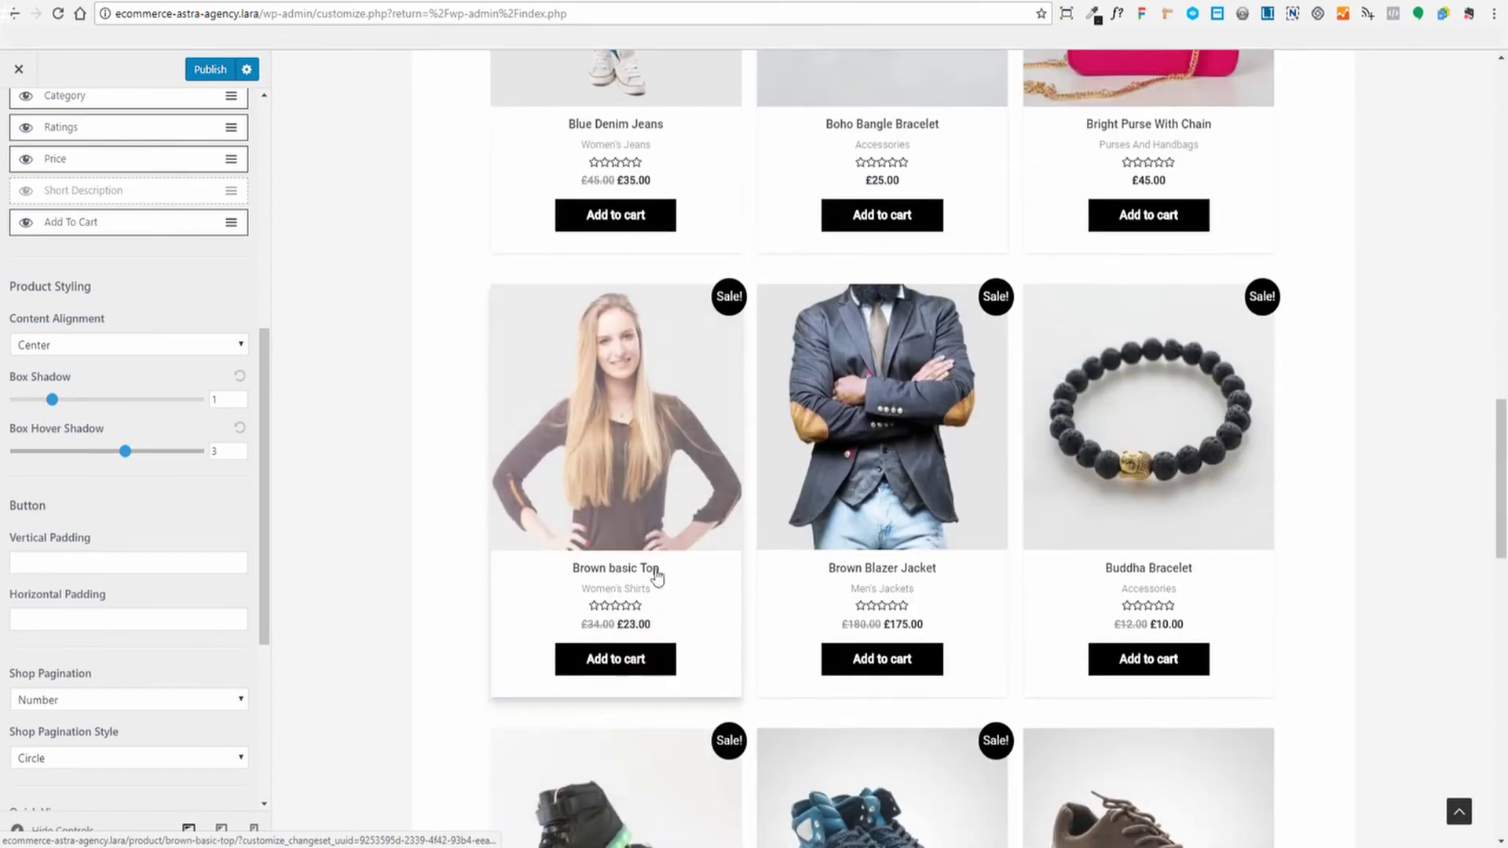
pyautogui.scroll(-6, 1079, 565)
pyautogui.scroll(10, 1001, 606)
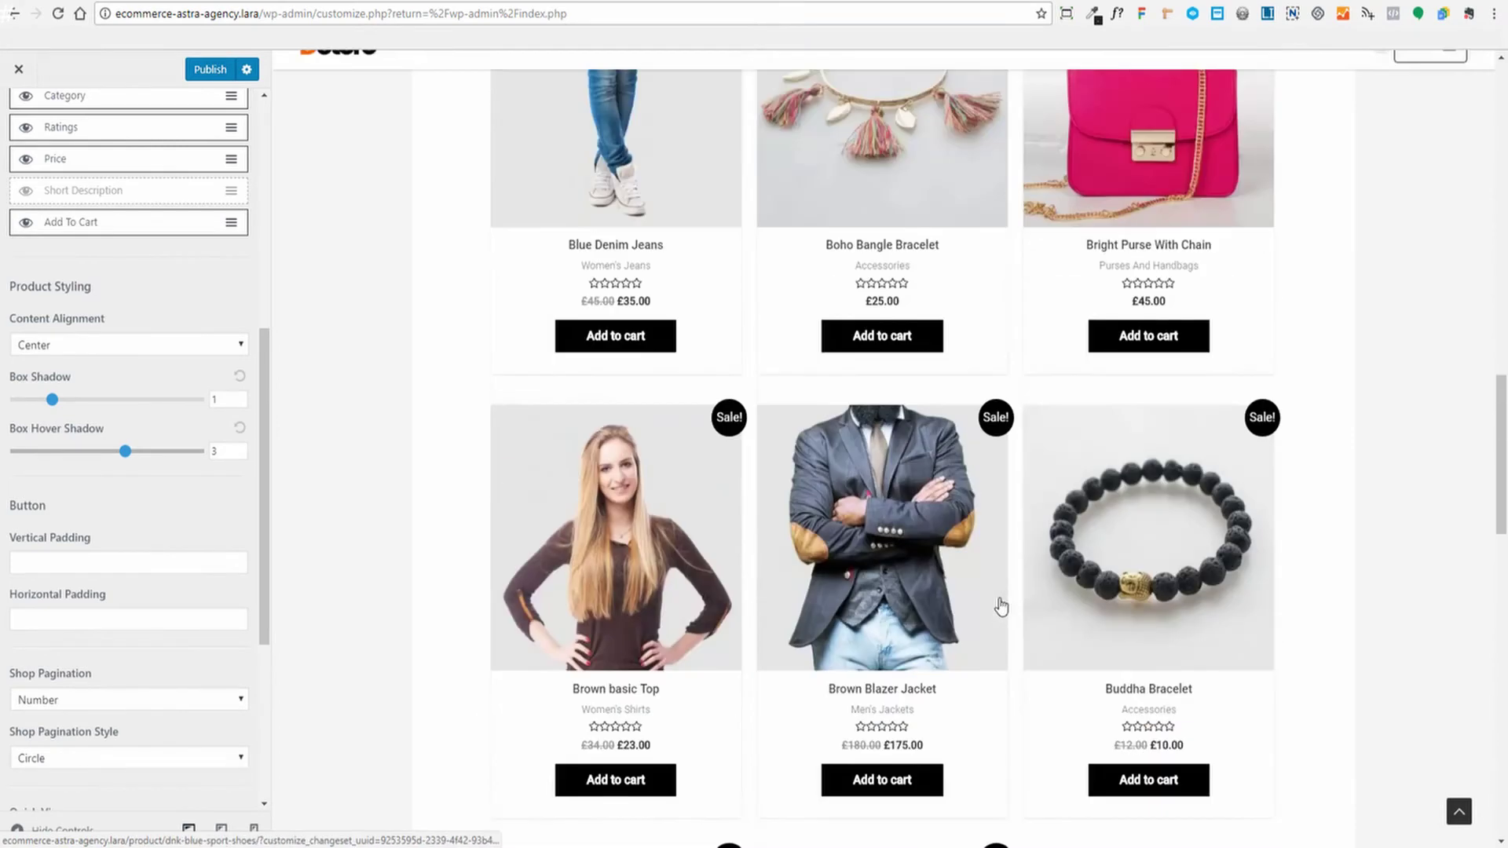
pyautogui.scroll(10, 1001, 606)
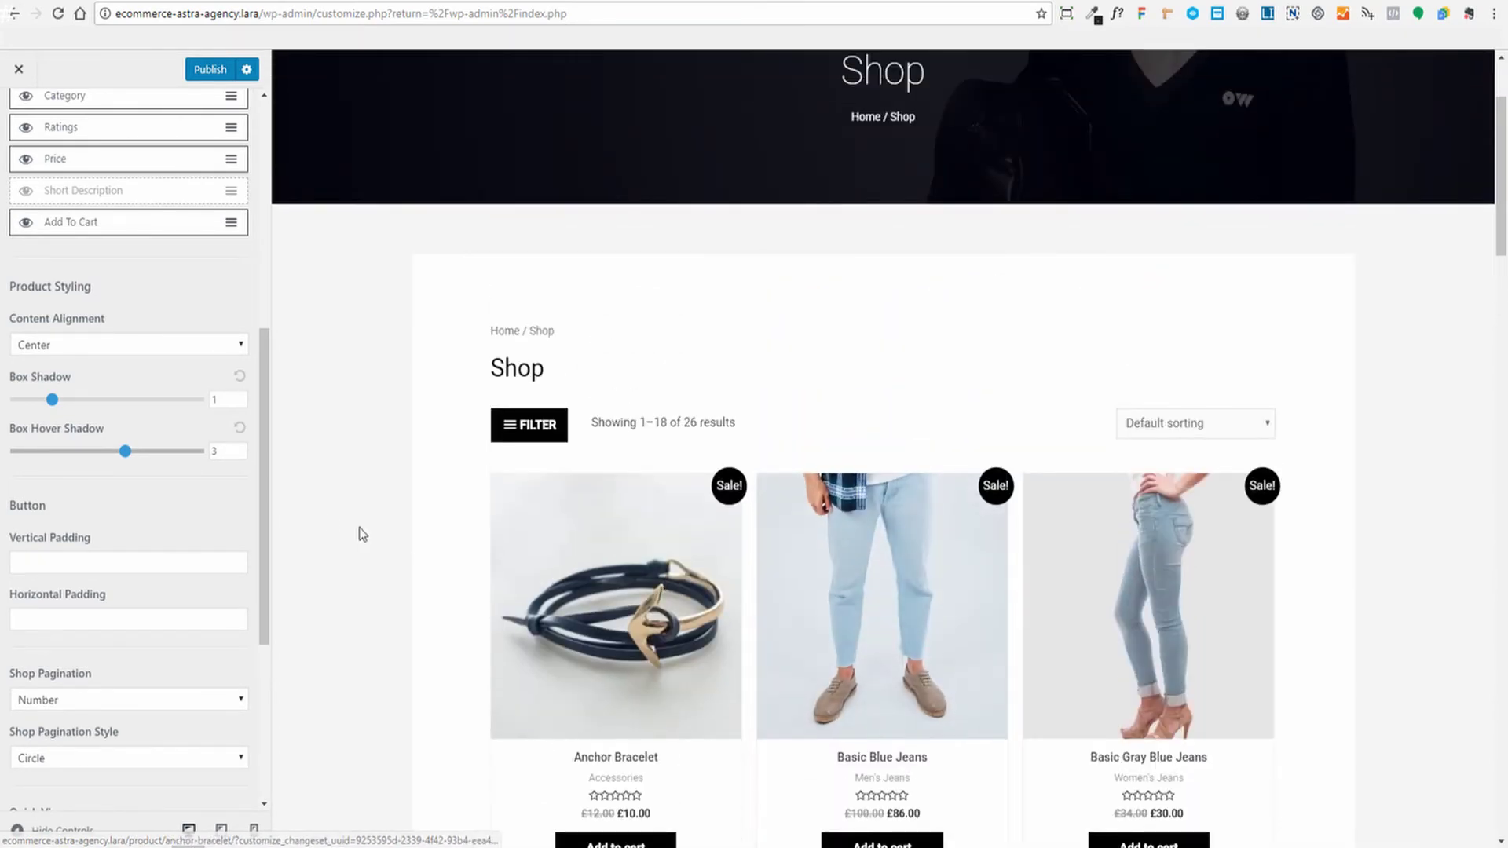
pyautogui.scroll(-3, 354, 501)
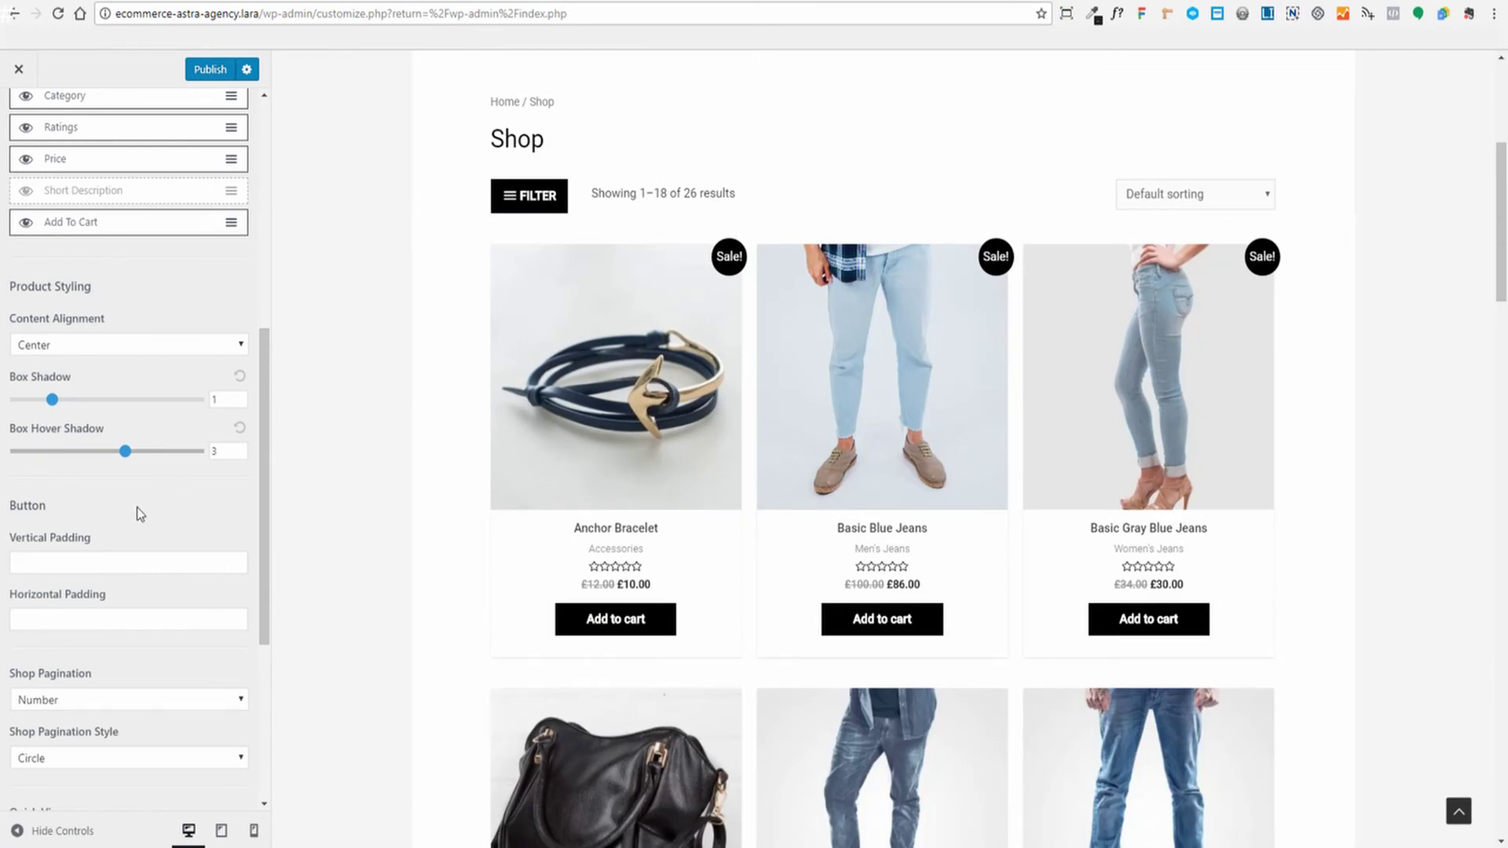
pyautogui.scroll(-2, 139, 504)
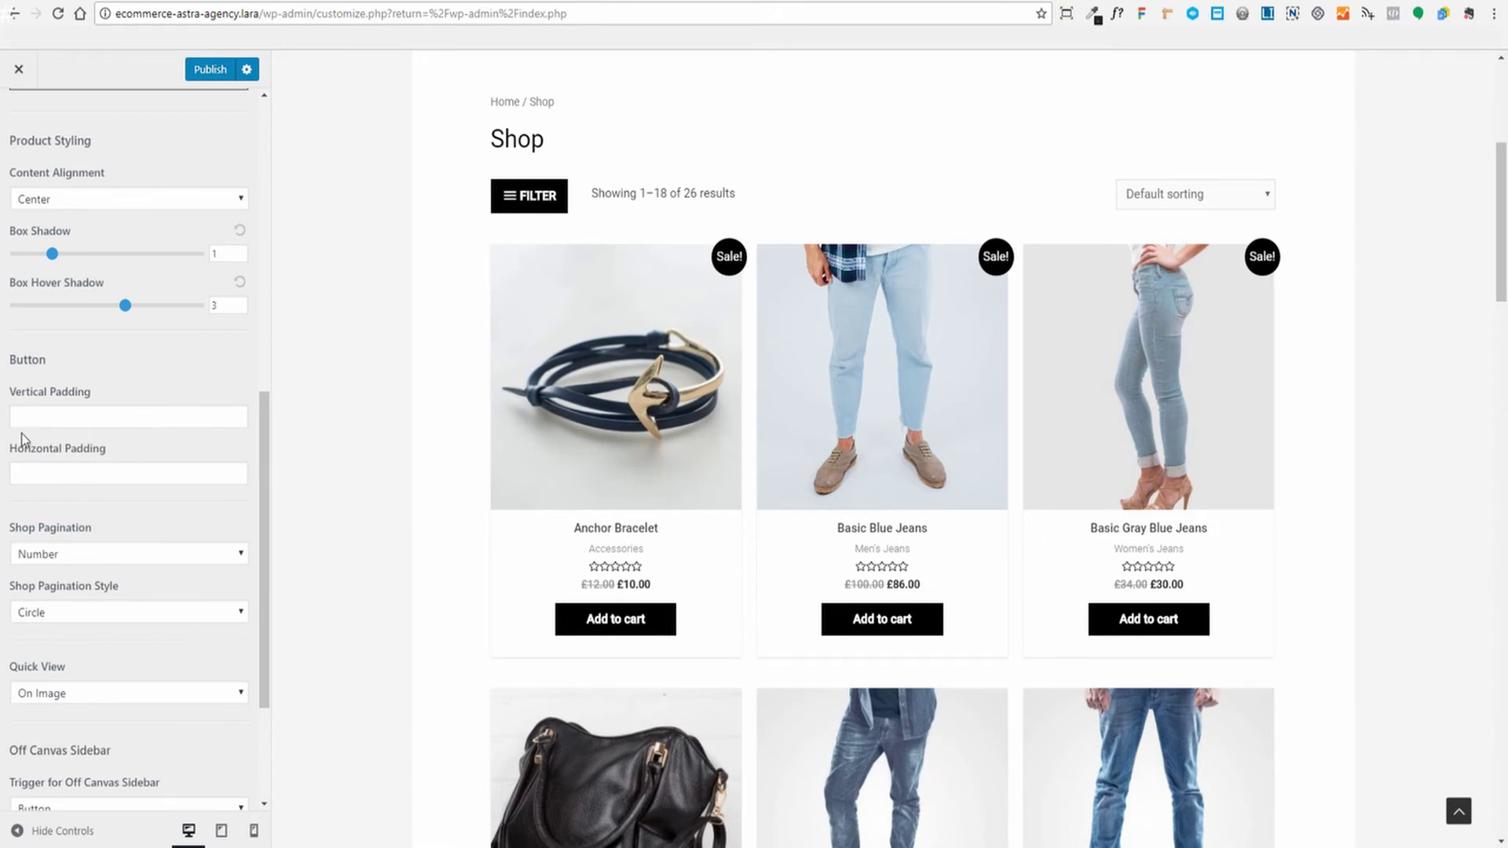
pyautogui.click(53, 413)
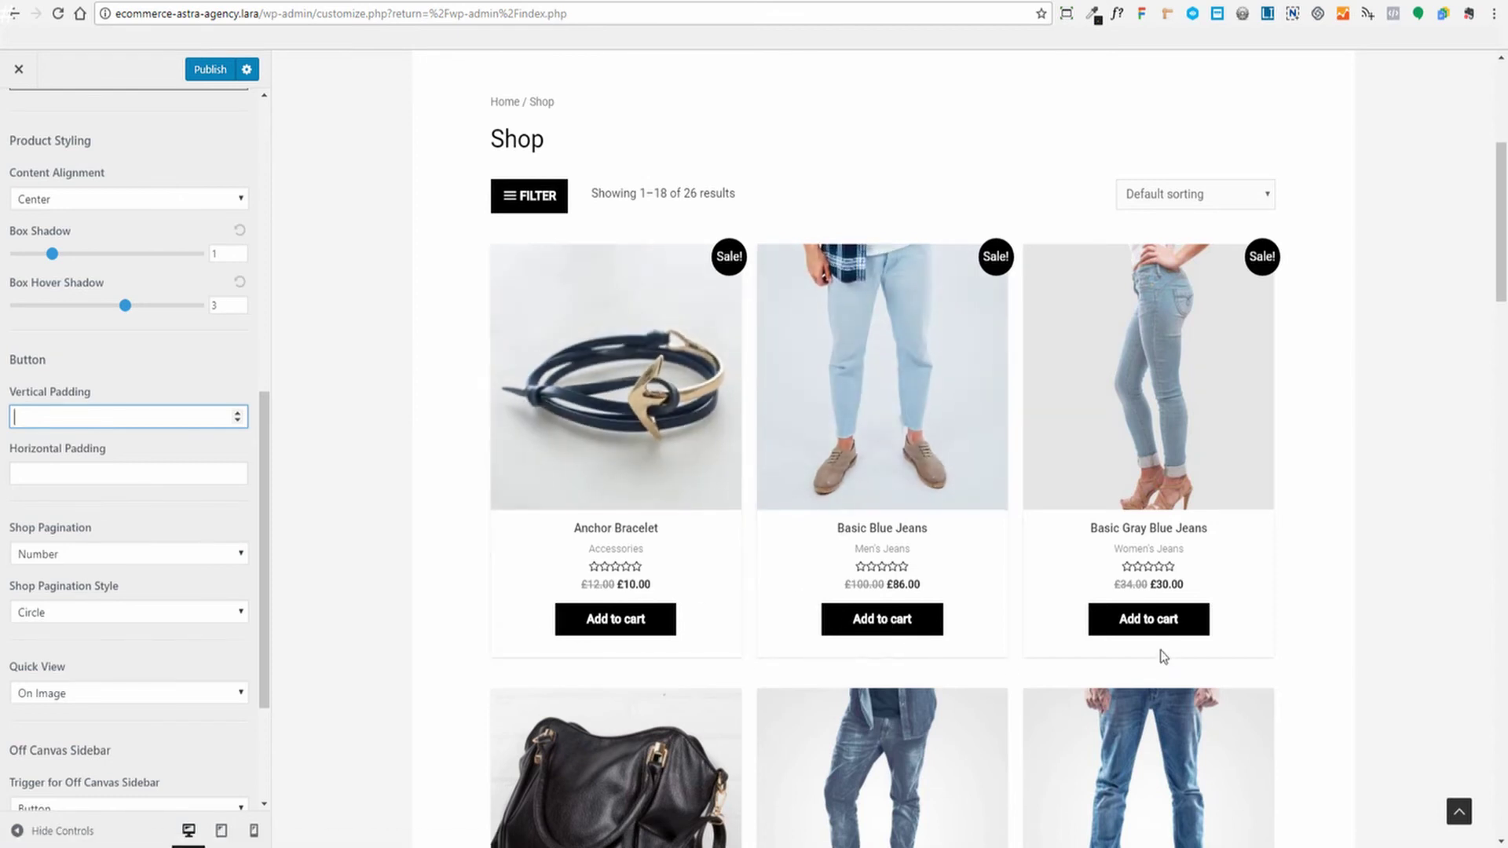
pyautogui.scroll(-1, 388, 443)
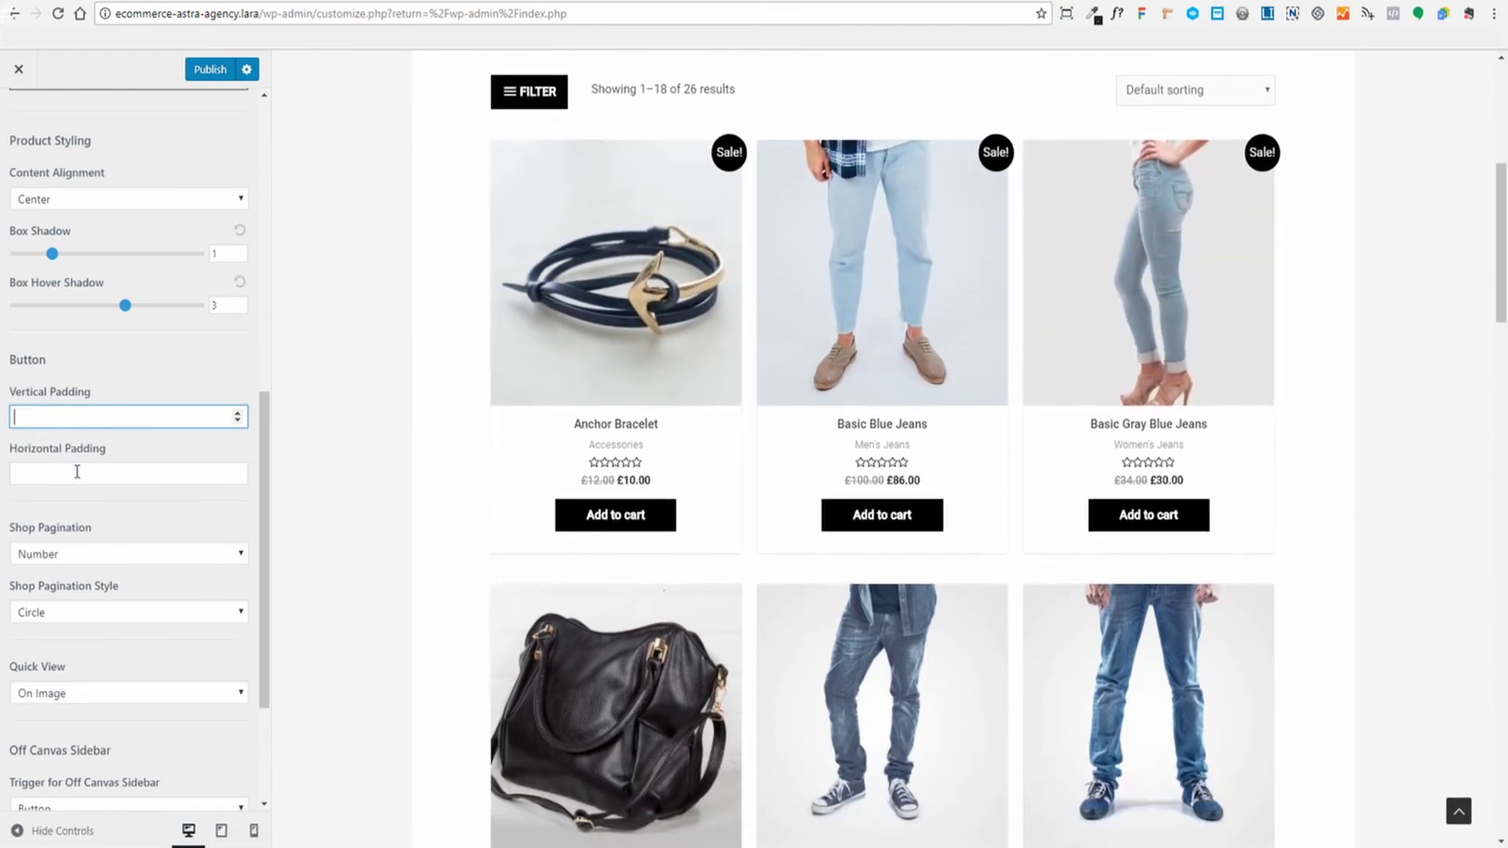
pyautogui.scroll(-2, 120, 495)
pyautogui.scroll(-10, 408, 474)
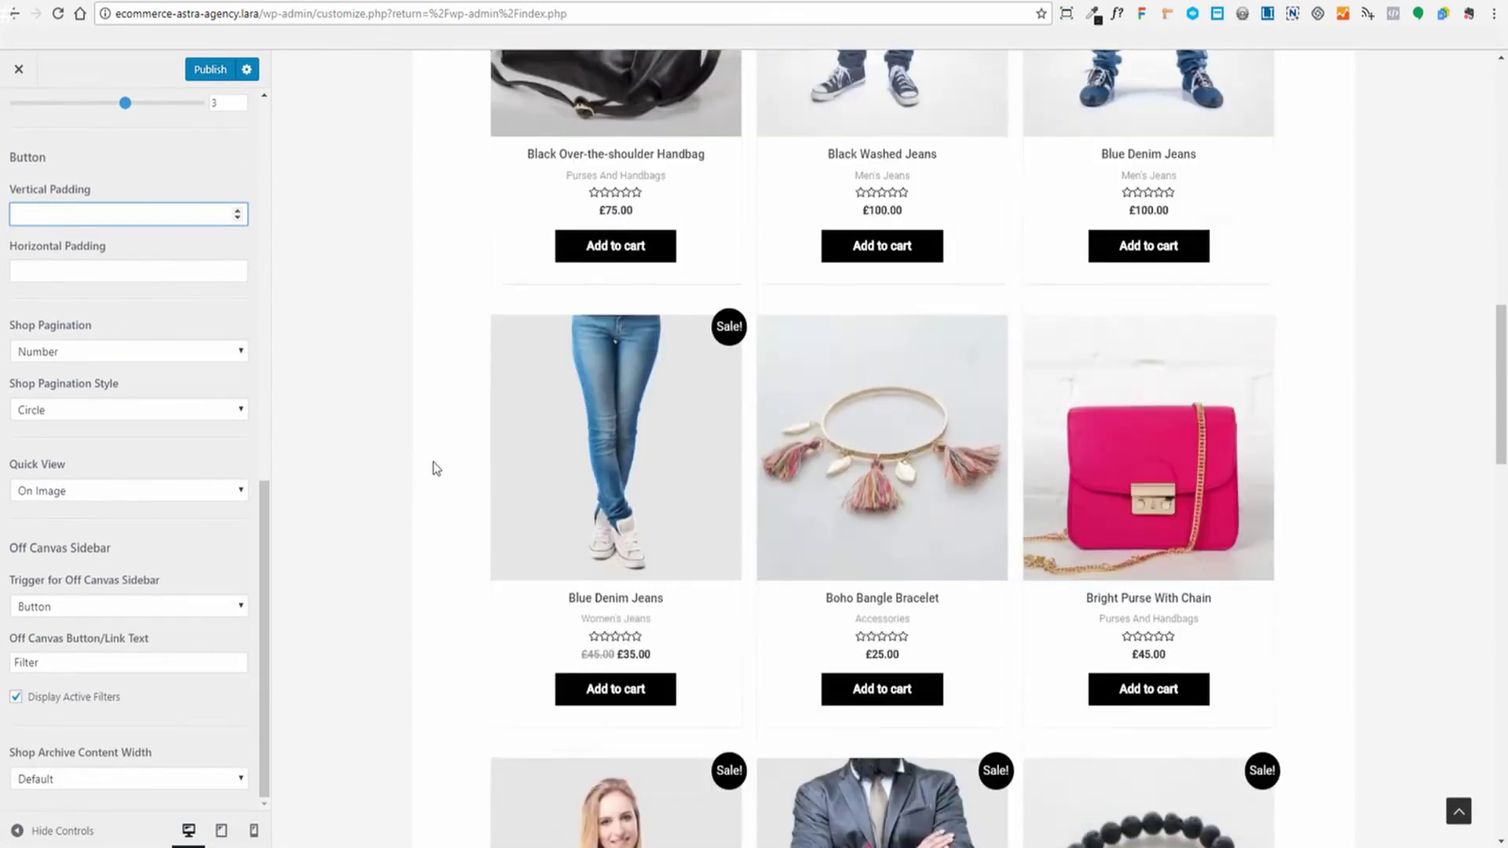
pyautogui.scroll(-12, 439, 468)
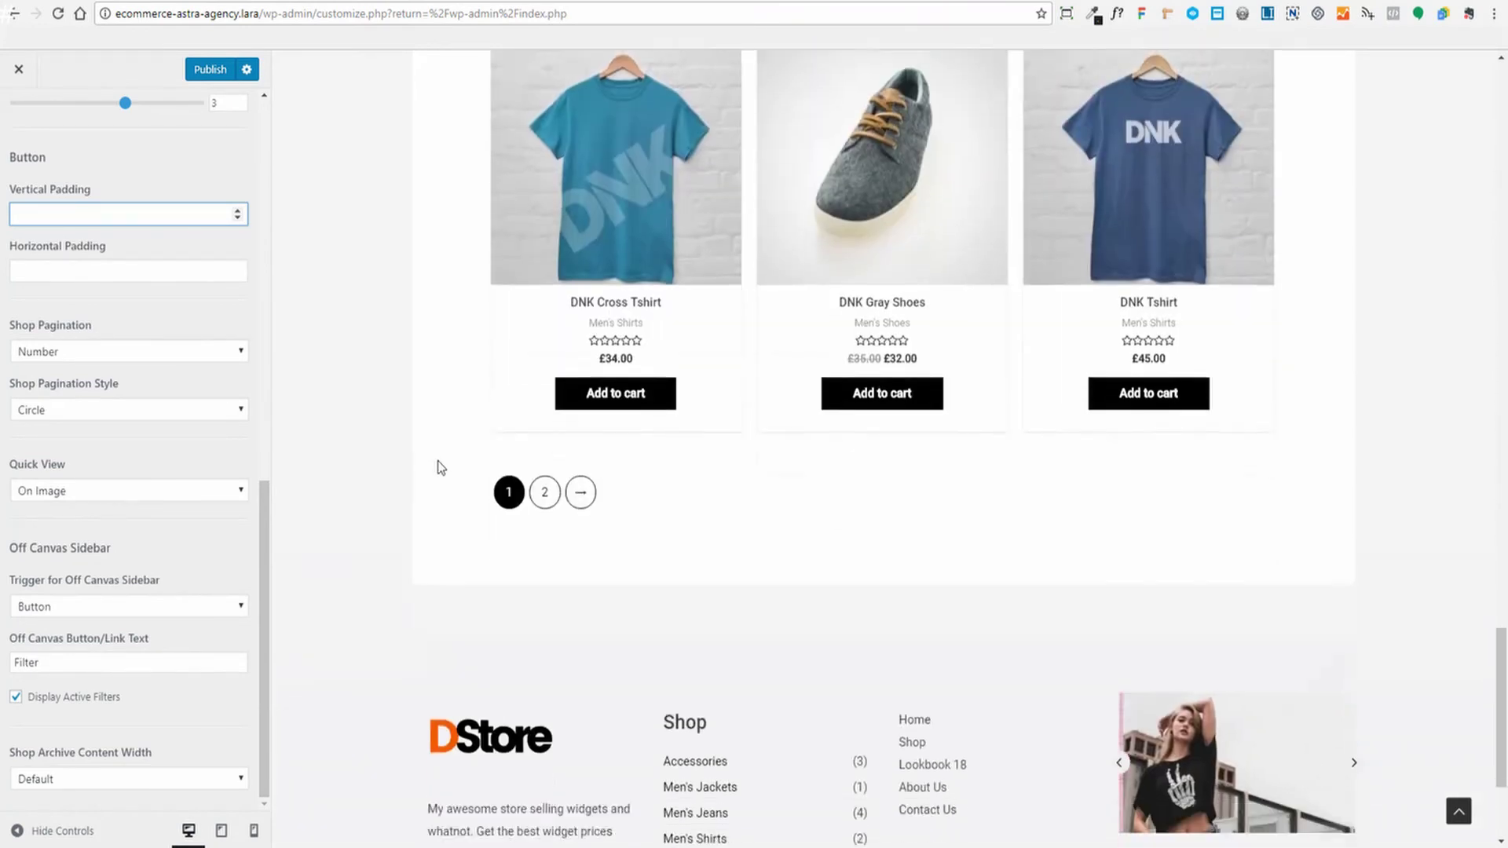
pyautogui.scroll(1, 567, 519)
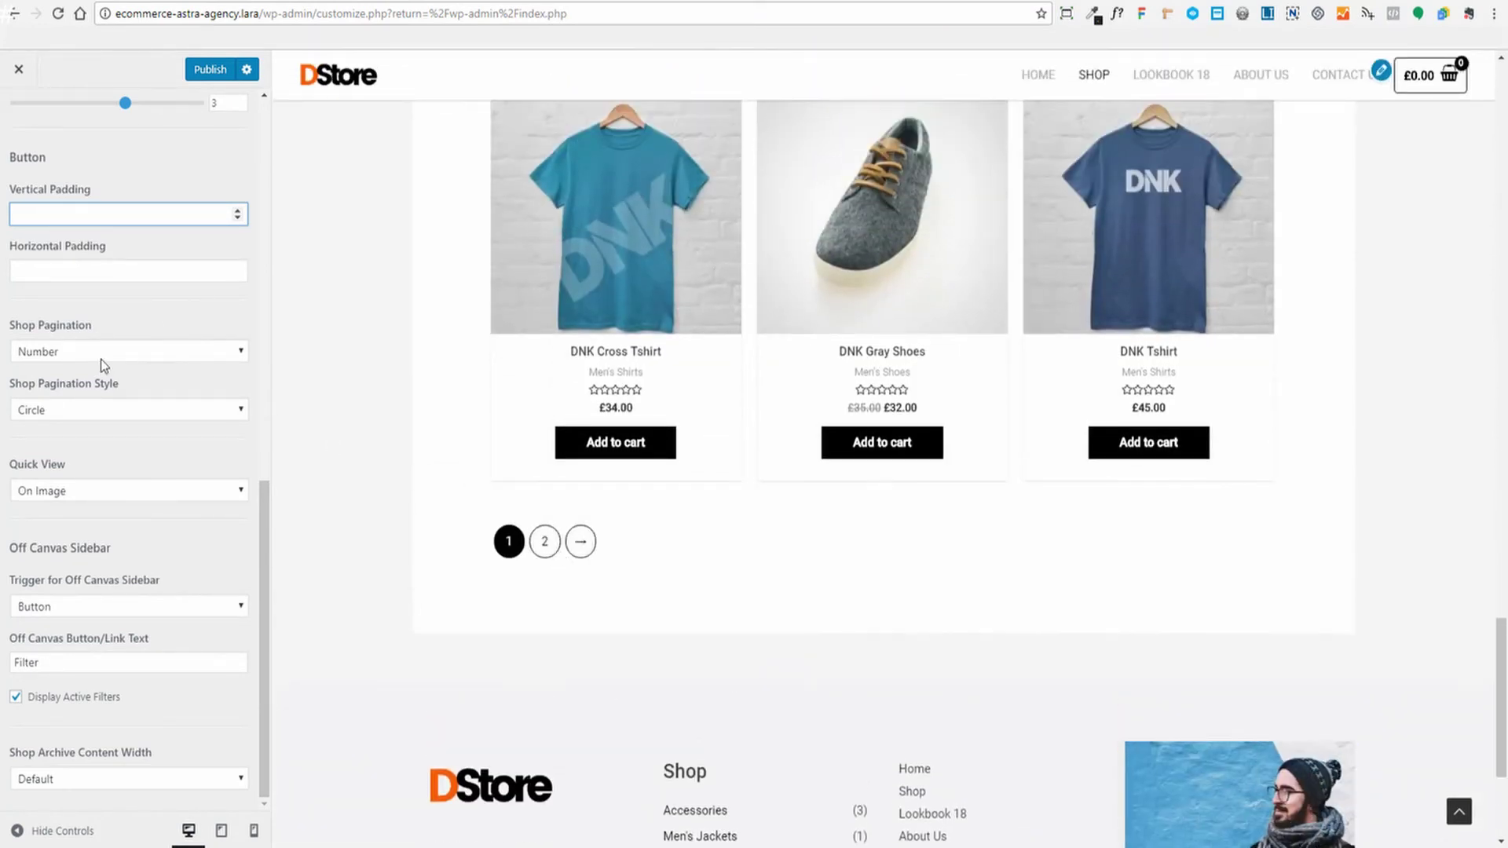
pyautogui.click(134, 357)
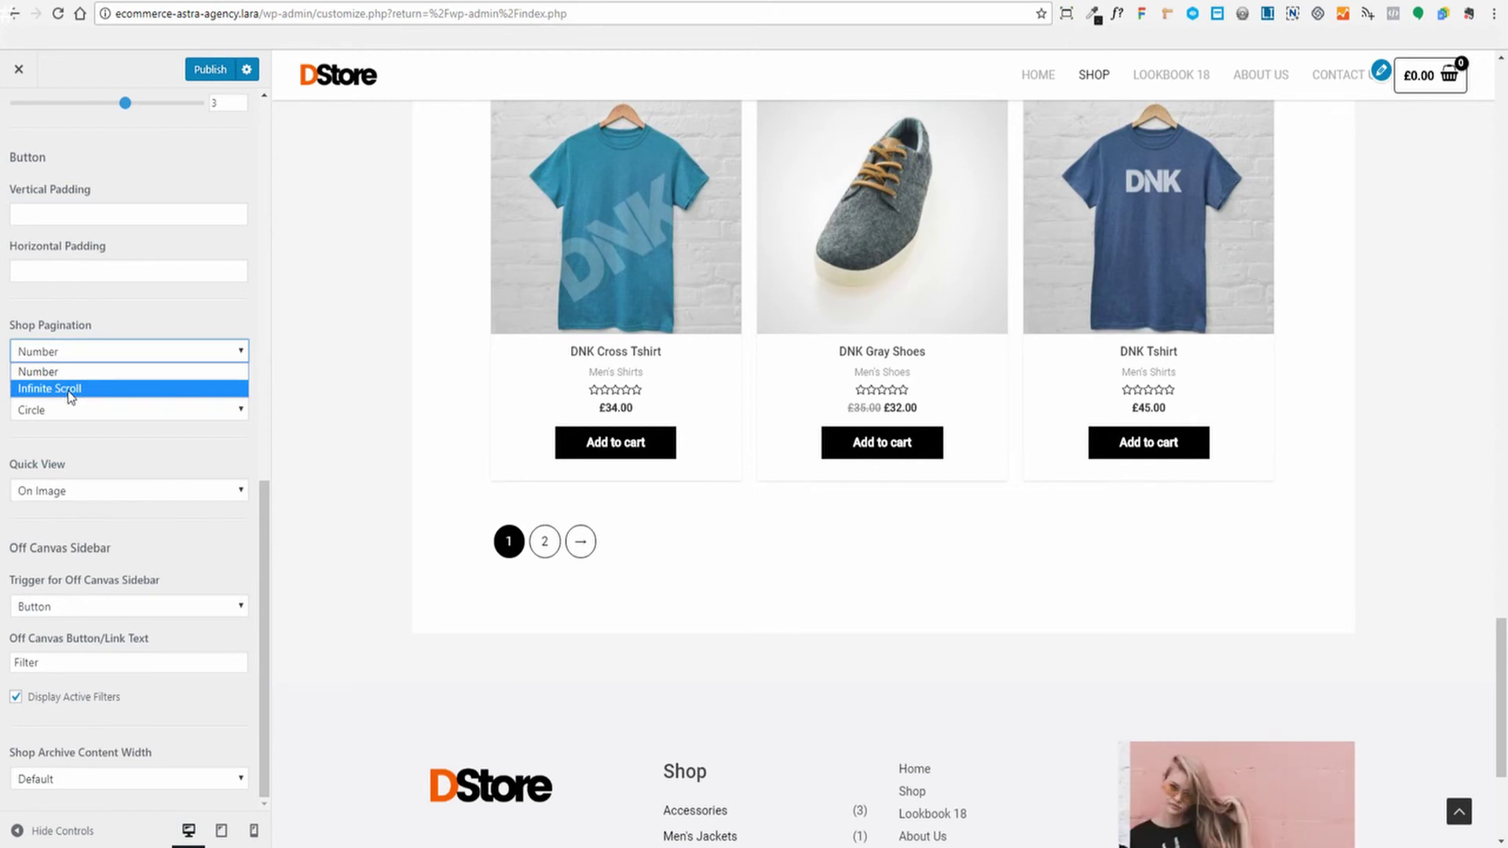
pyautogui.click(110, 384)
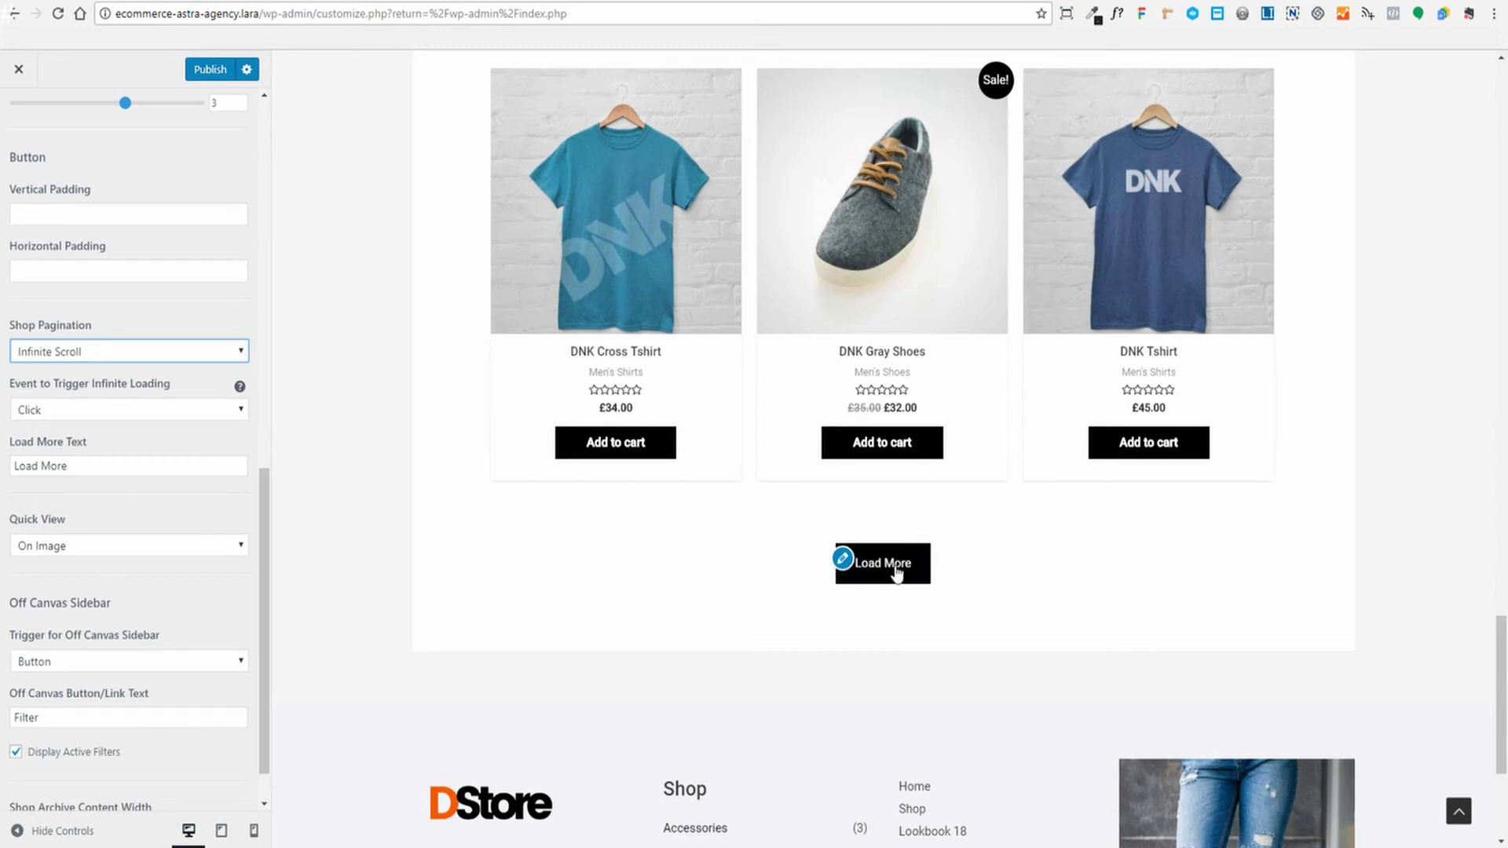
pyautogui.click(125, 409)
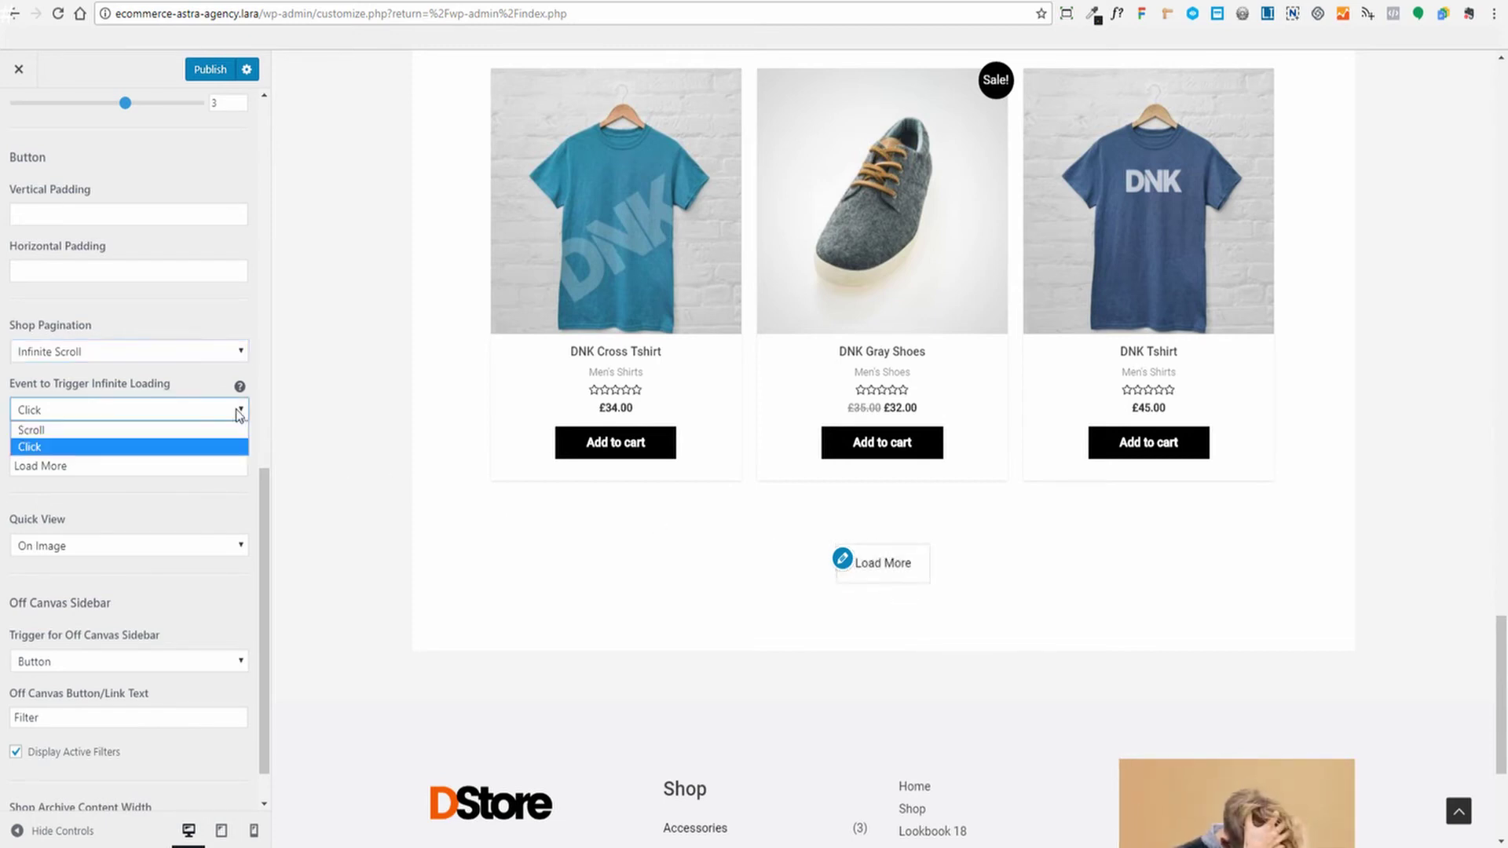
pyautogui.click(47, 435)
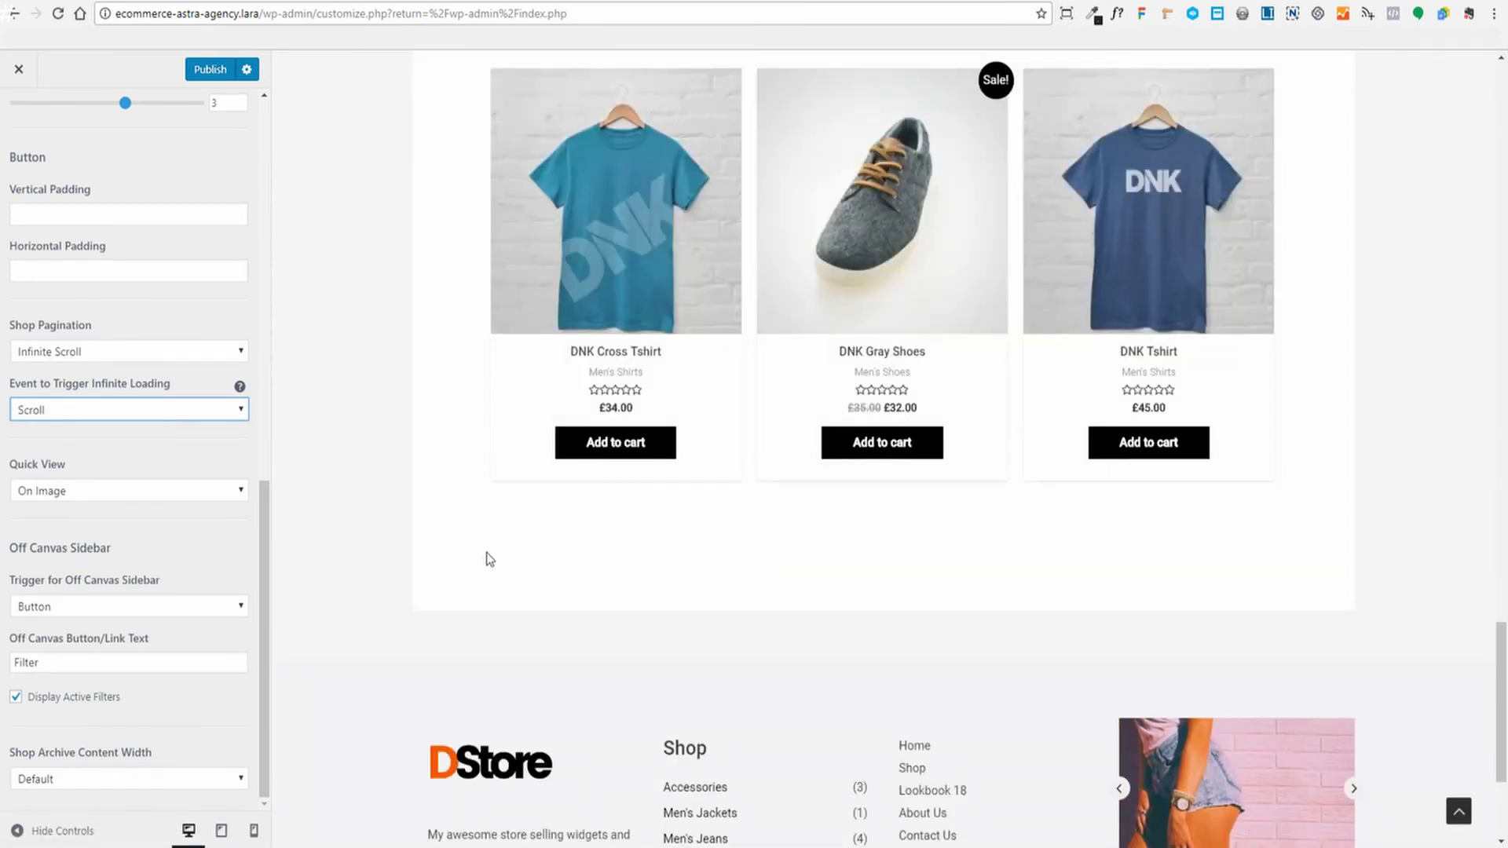
pyautogui.click(237, 412)
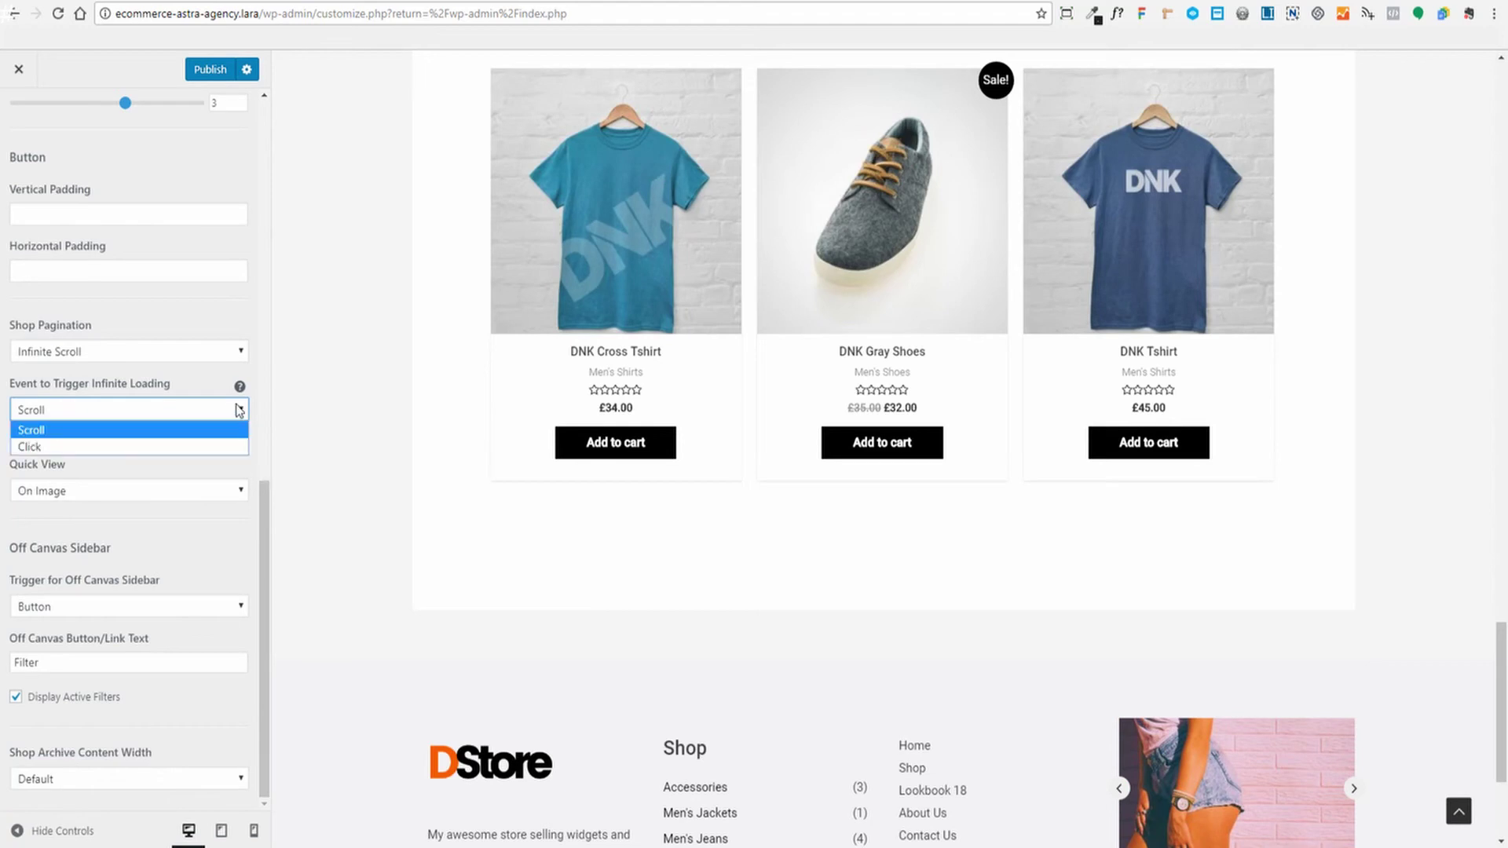
pyautogui.click(158, 369)
pyautogui.click(160, 354)
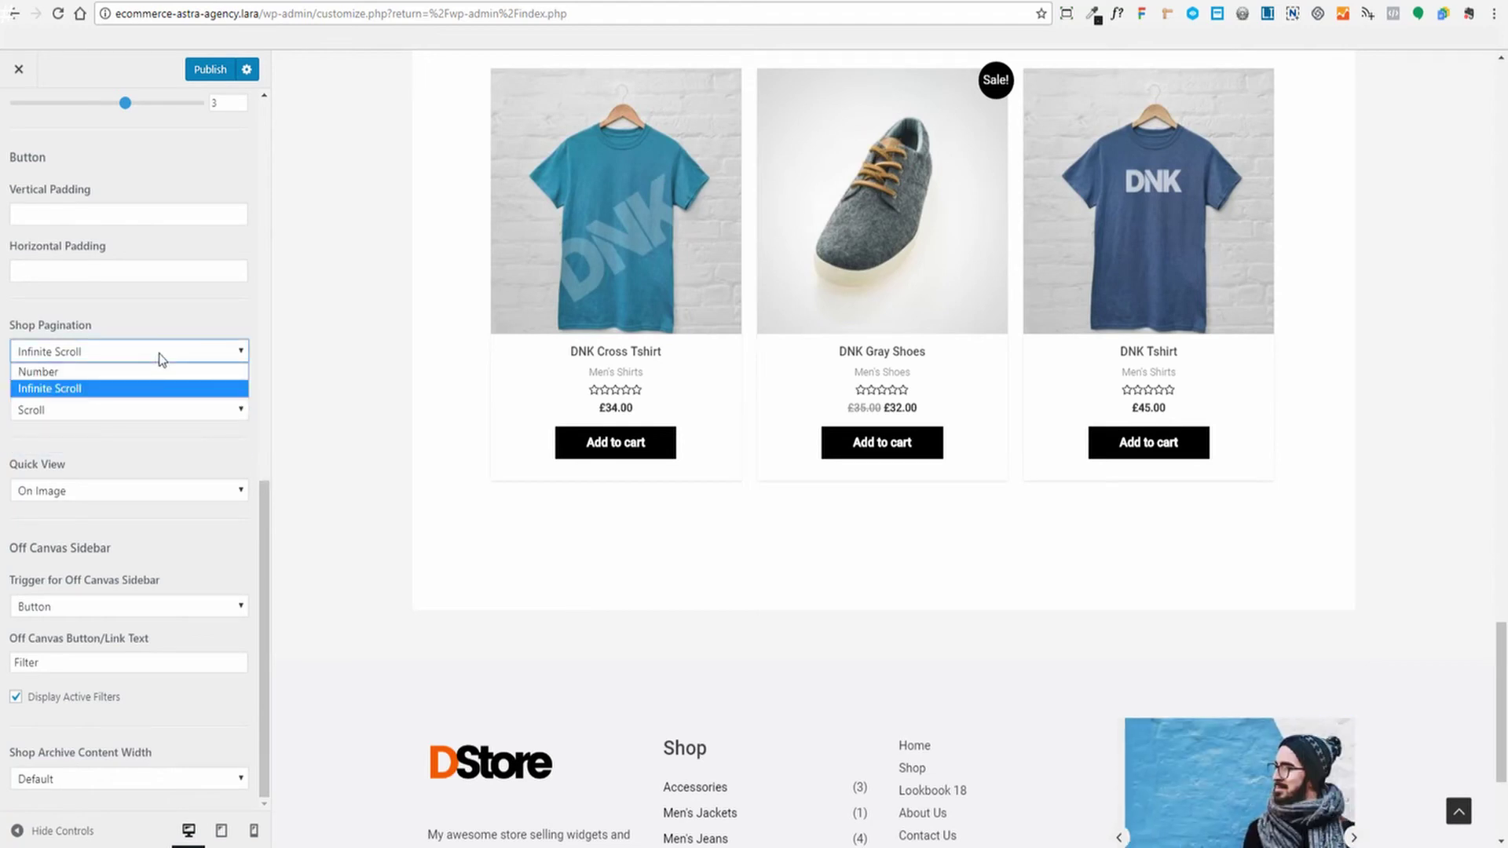
pyautogui.click(73, 376)
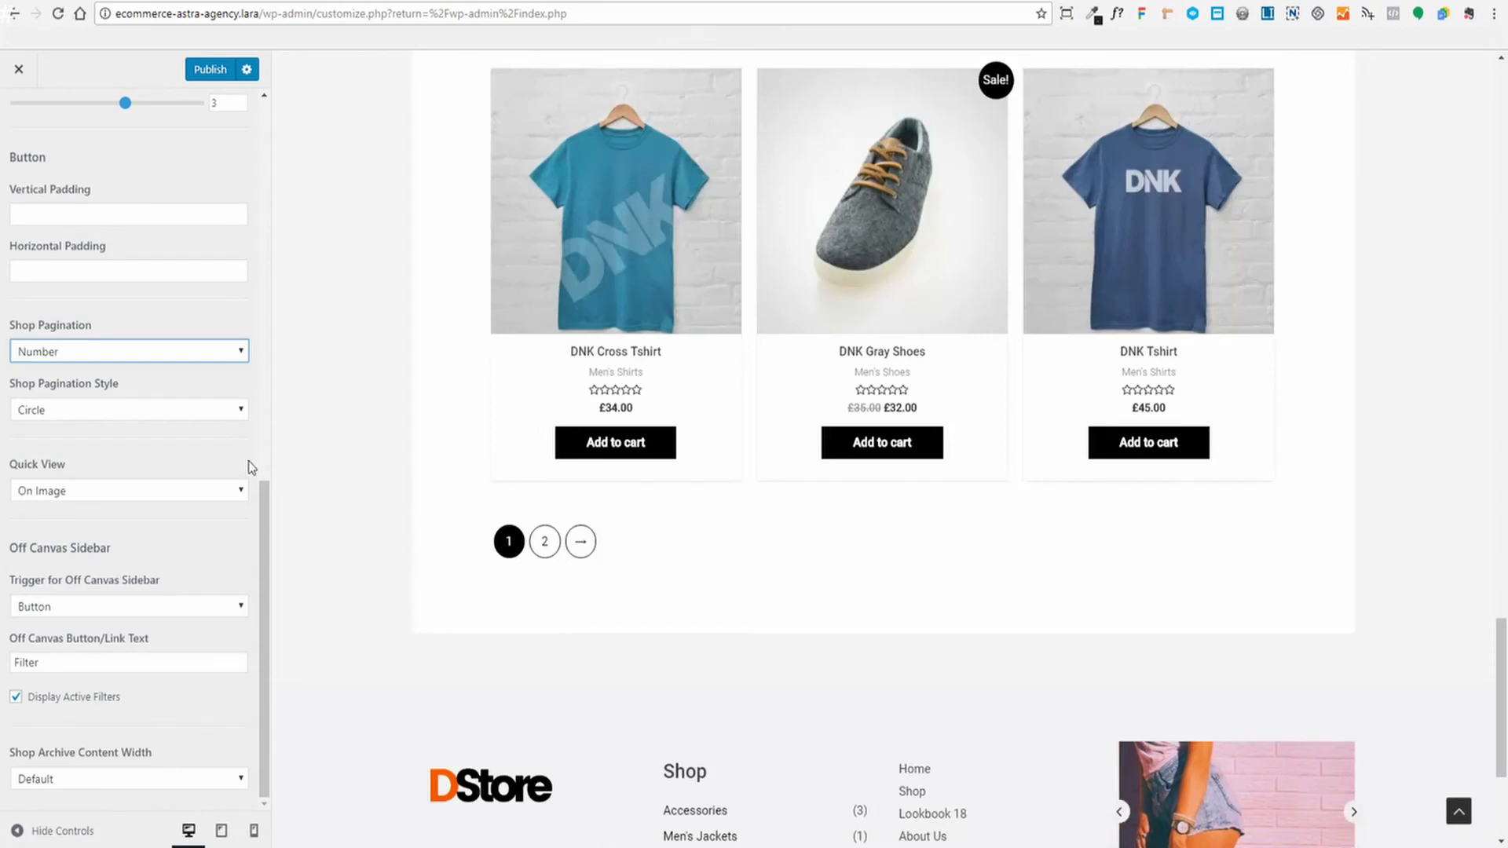
pyautogui.click(210, 403)
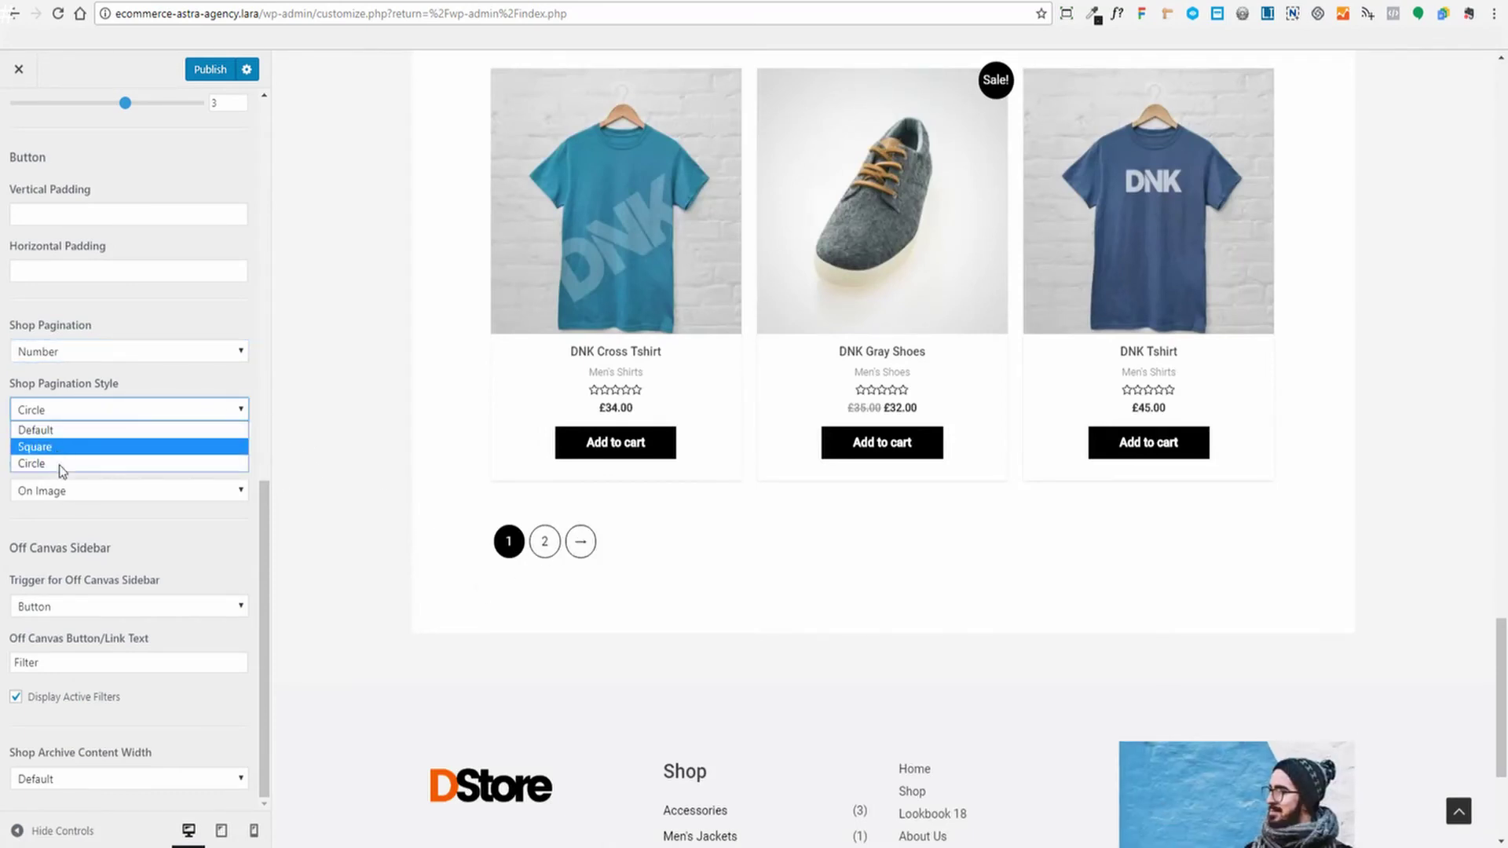
pyautogui.scroll(1, 269, 376)
pyautogui.scroll(7, 269, 378)
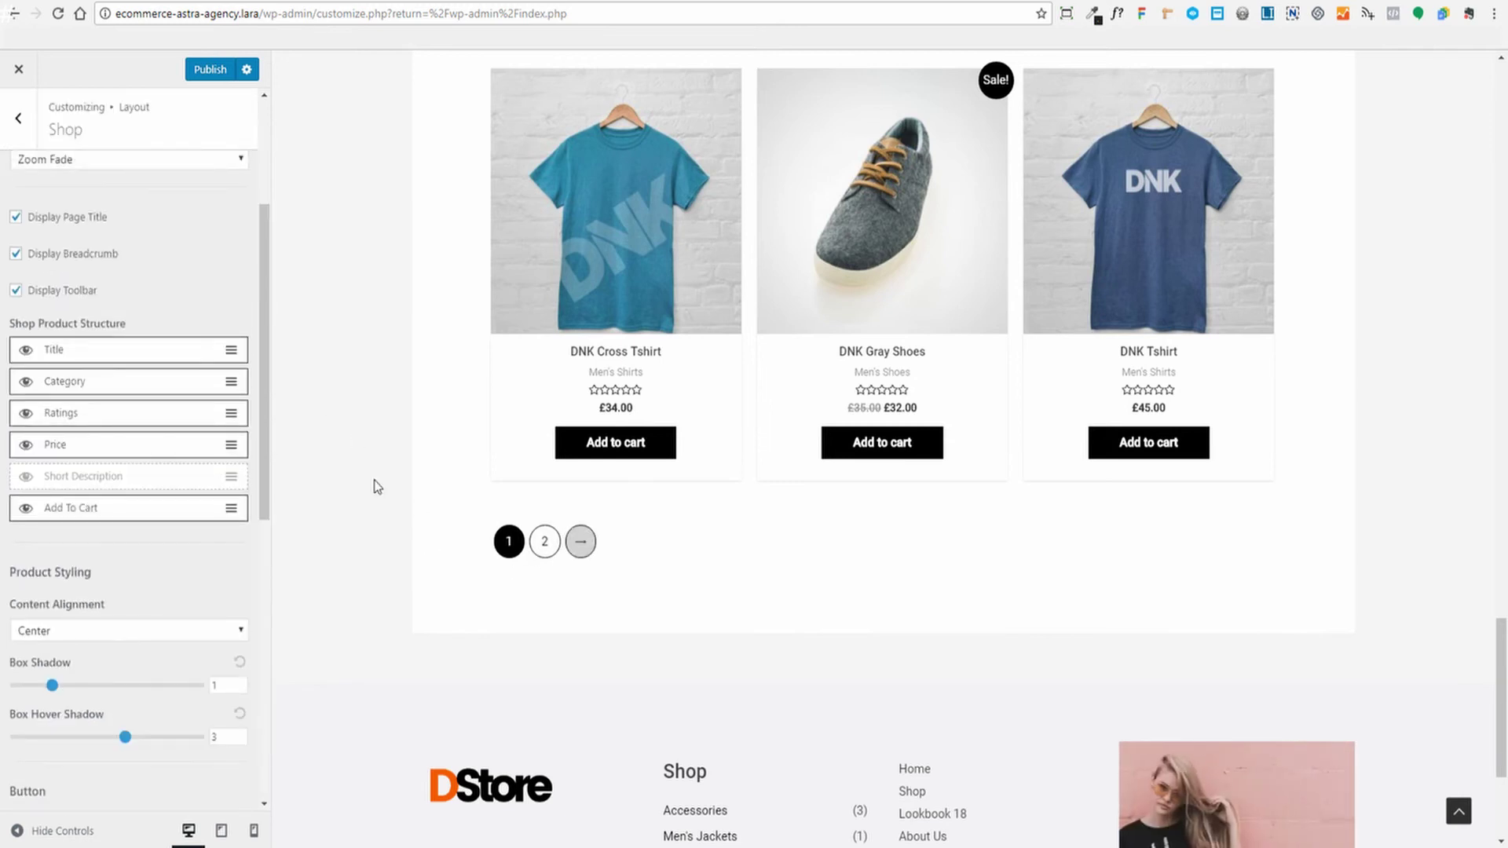
pyautogui.scroll(-7, 215, 495)
pyautogui.scroll(-1, 177, 554)
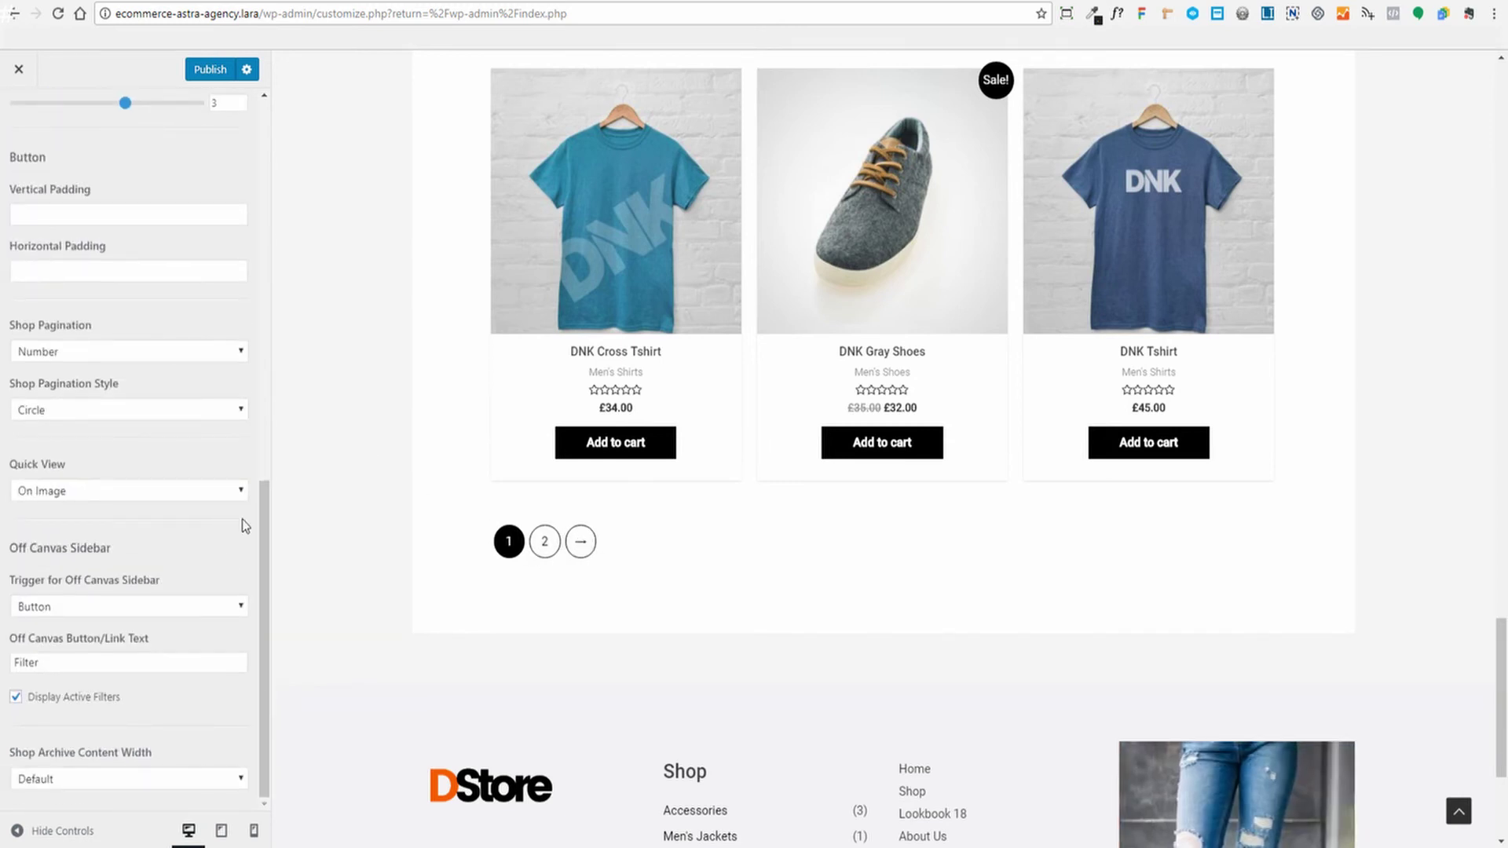
pyautogui.scroll(3, 397, 539)
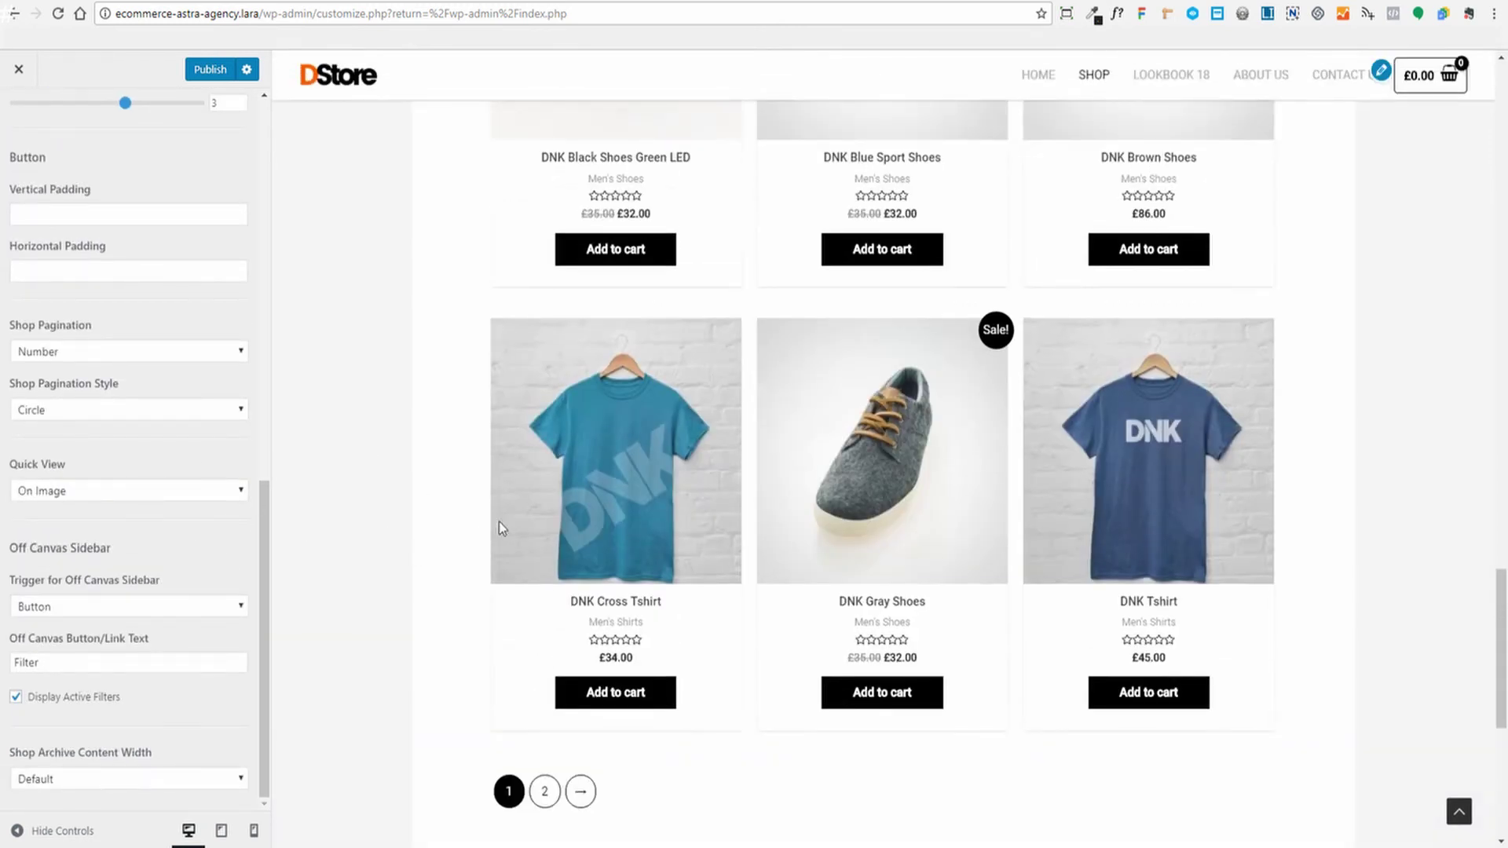
pyautogui.moveTo(633, 464)
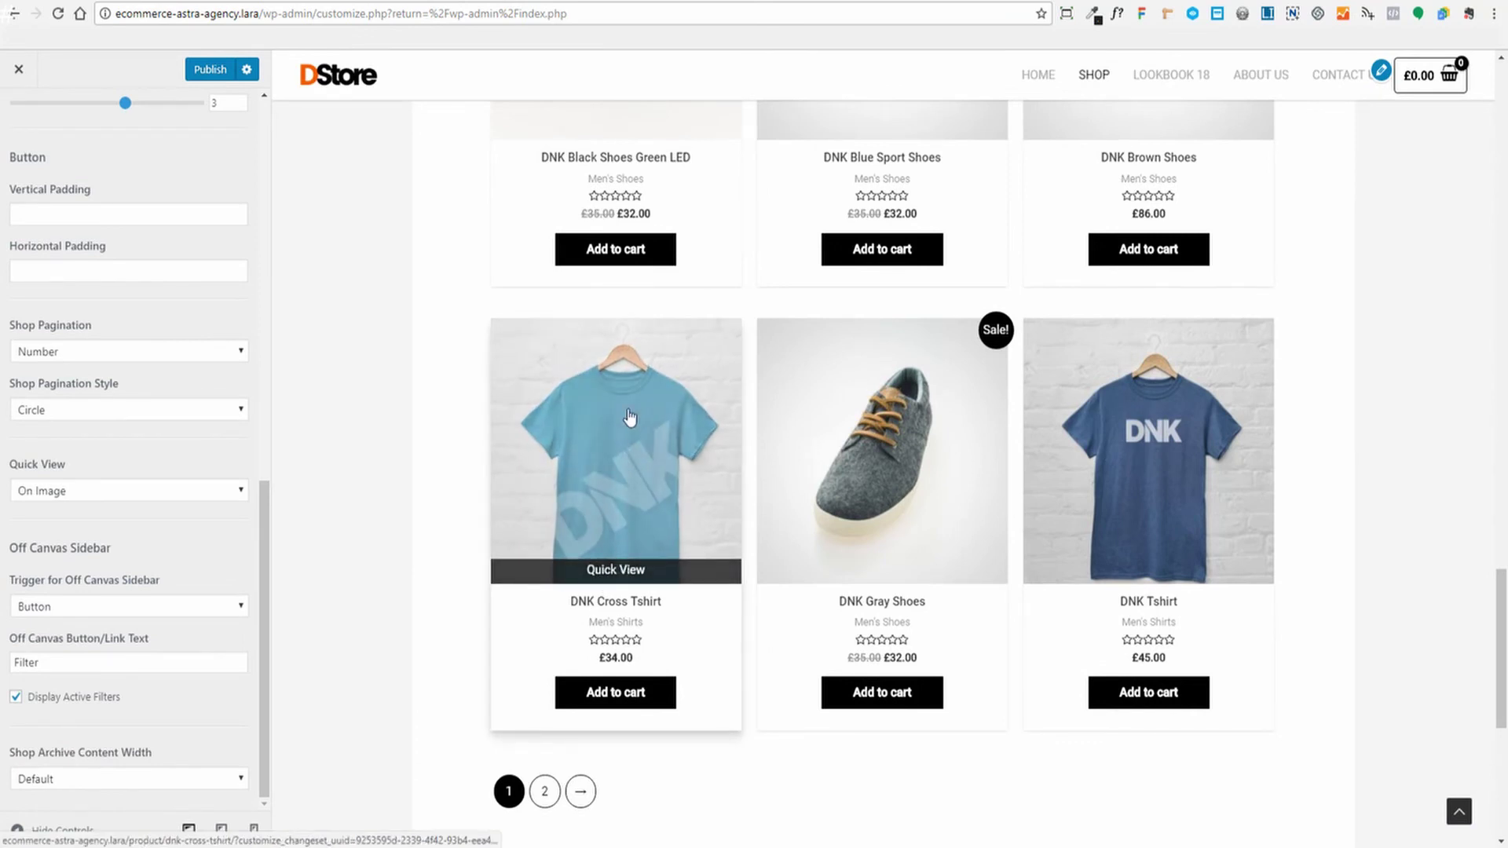
pyautogui.scroll(-2, 406, 450)
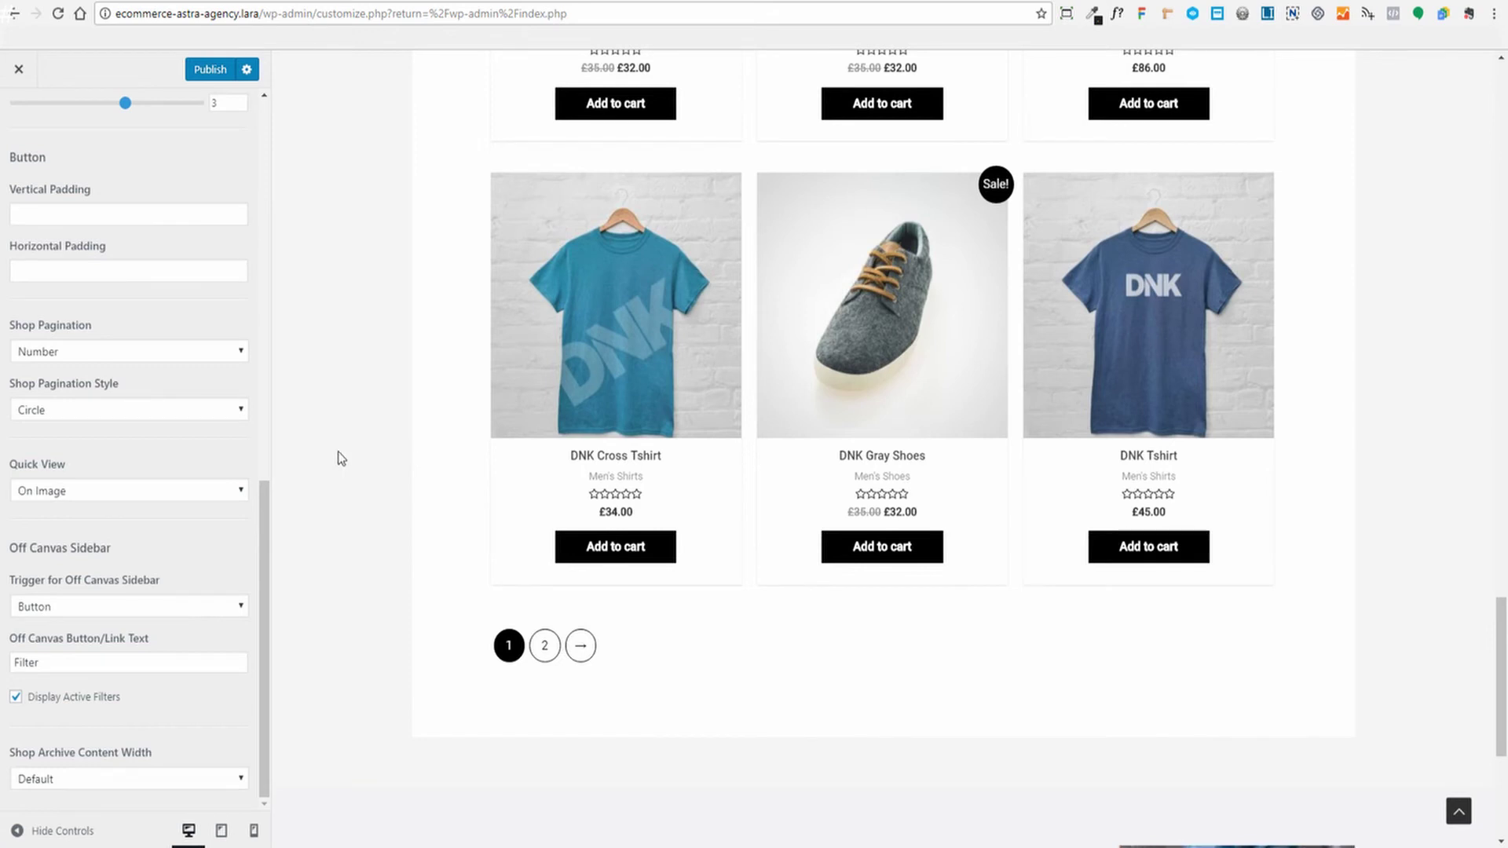
pyautogui.scroll(-1, 345, 458)
pyautogui.scroll(2, 440, 416)
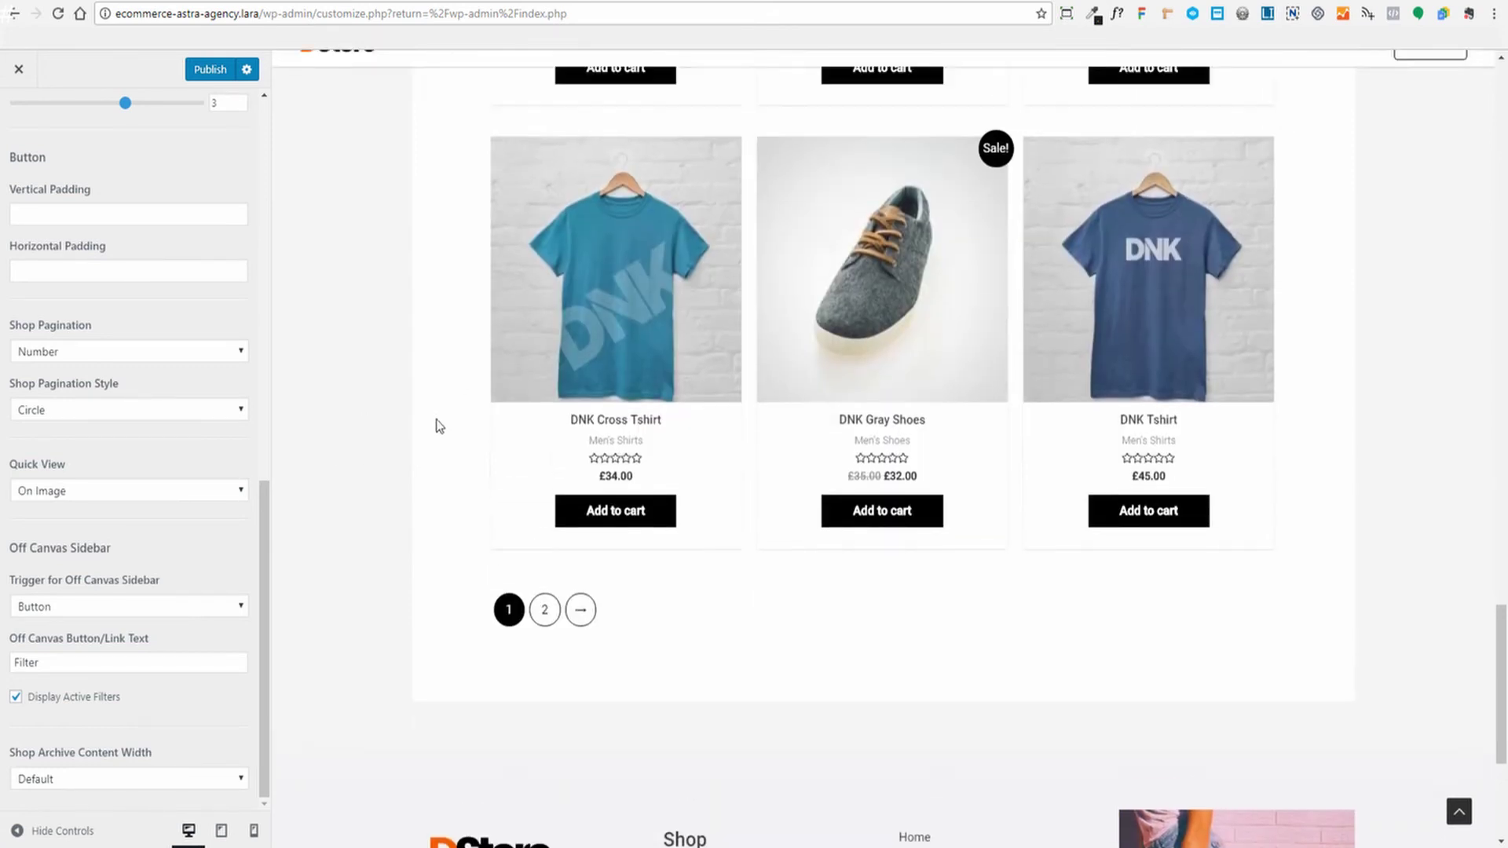
pyautogui.click(188, 497)
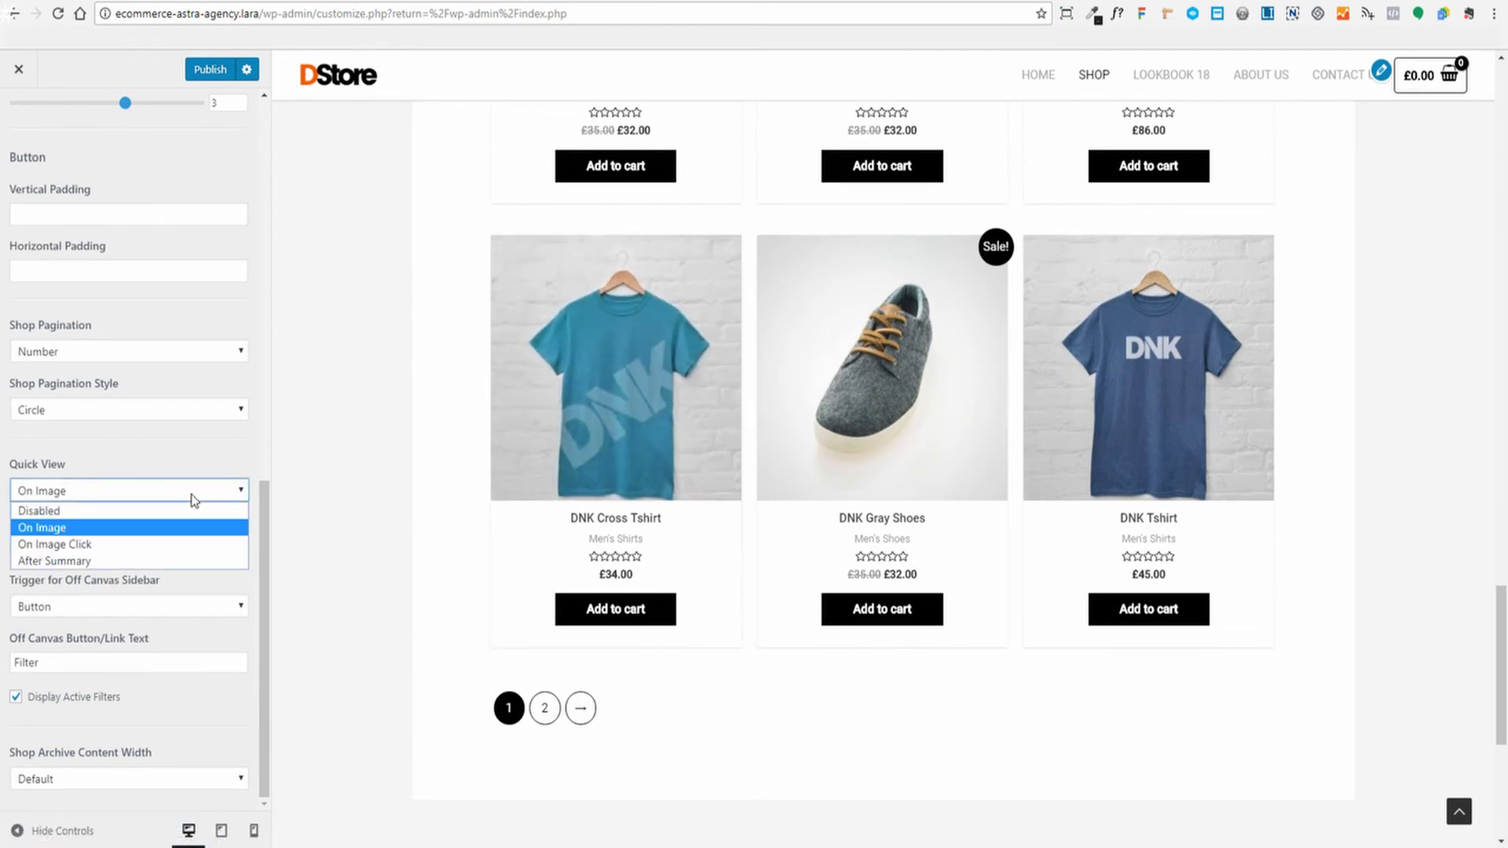
pyautogui.click(93, 529)
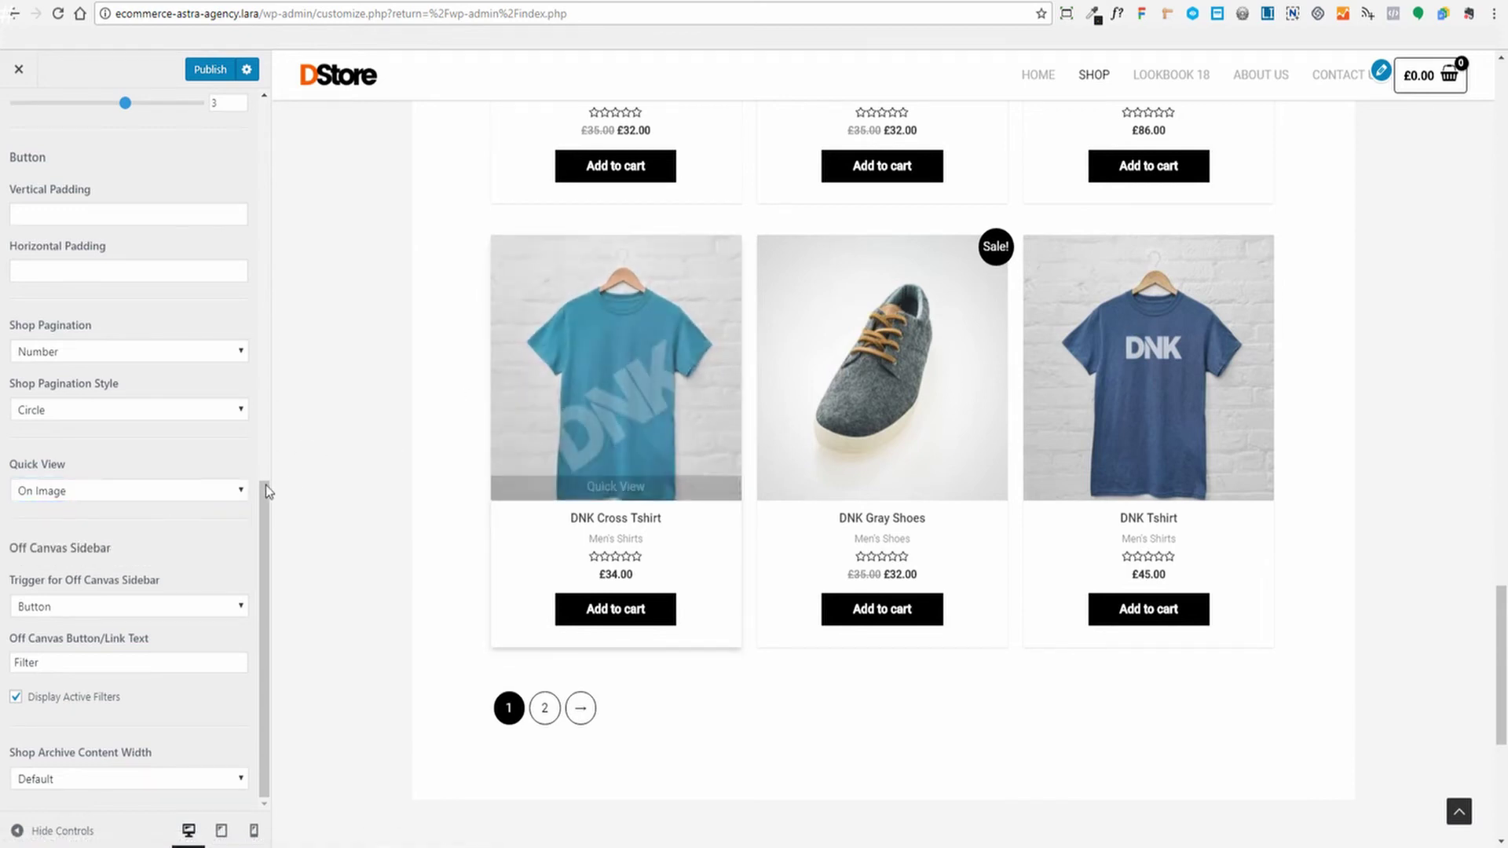
pyautogui.click(158, 494)
pyautogui.click(403, 406)
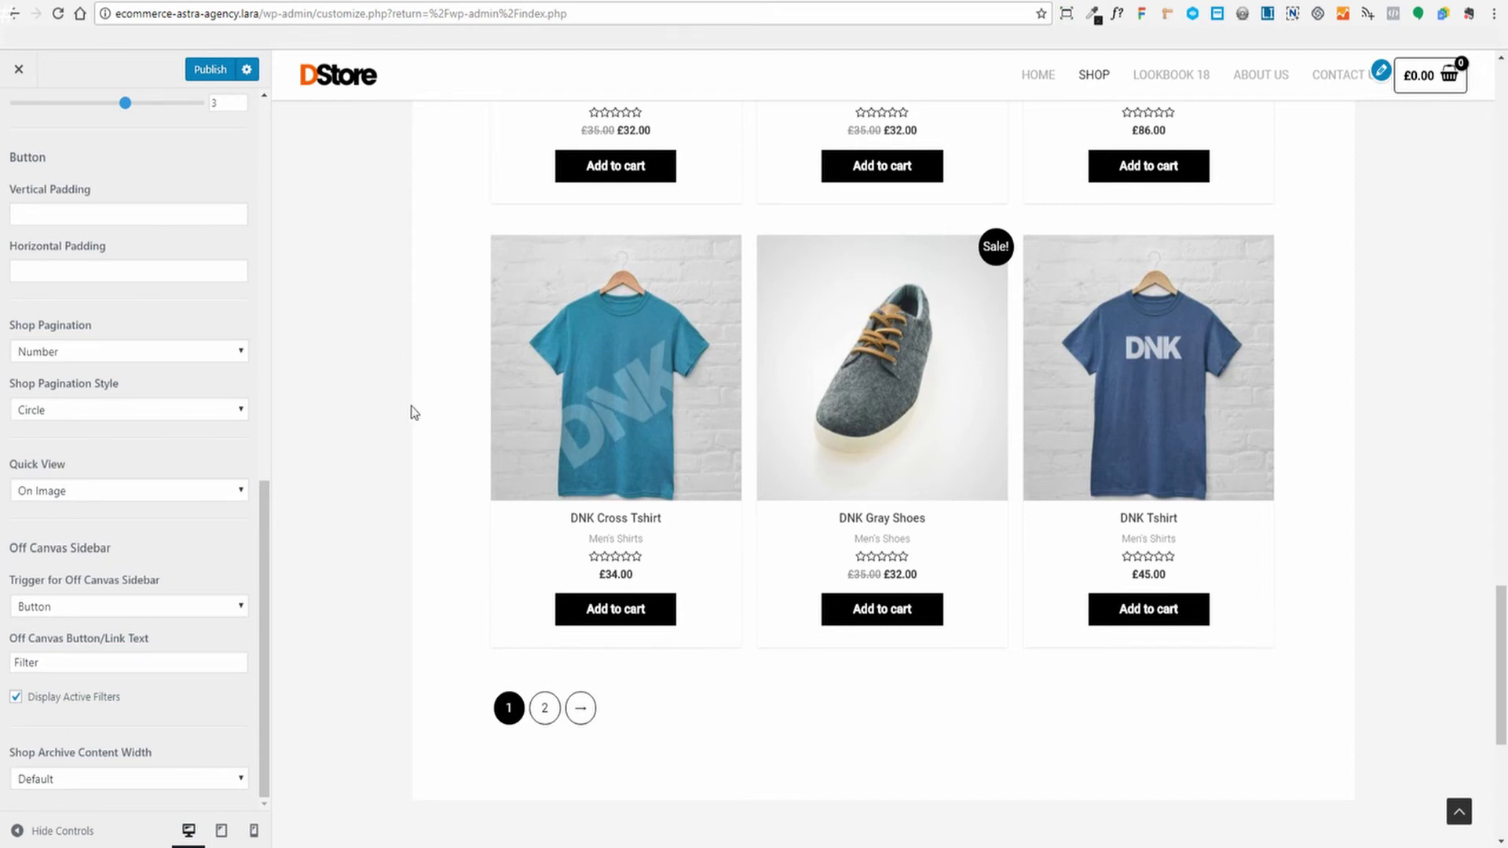
pyautogui.moveTo(681, 391)
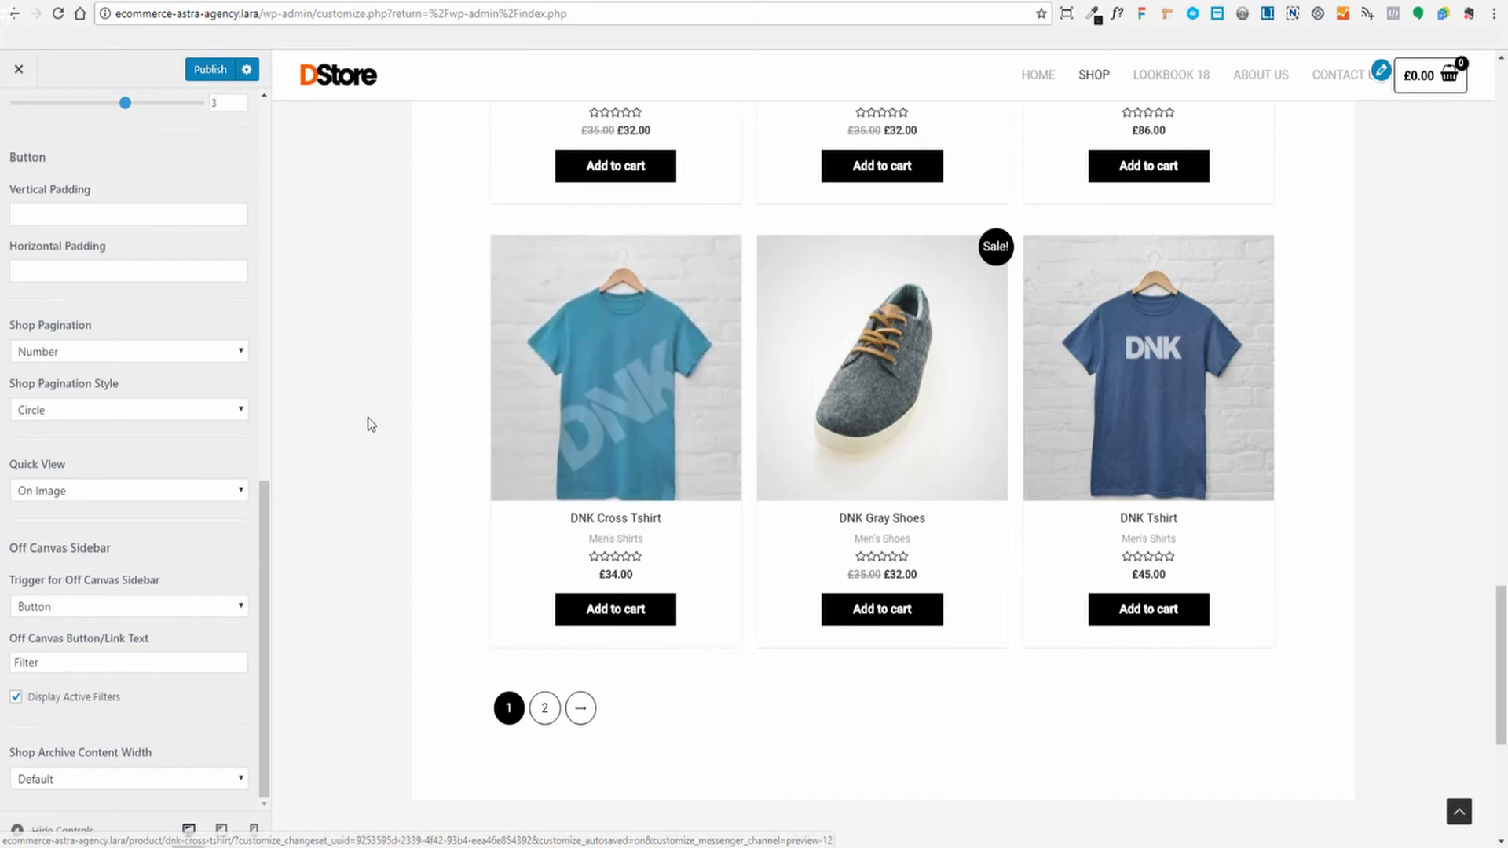
pyautogui.click(566, 487)
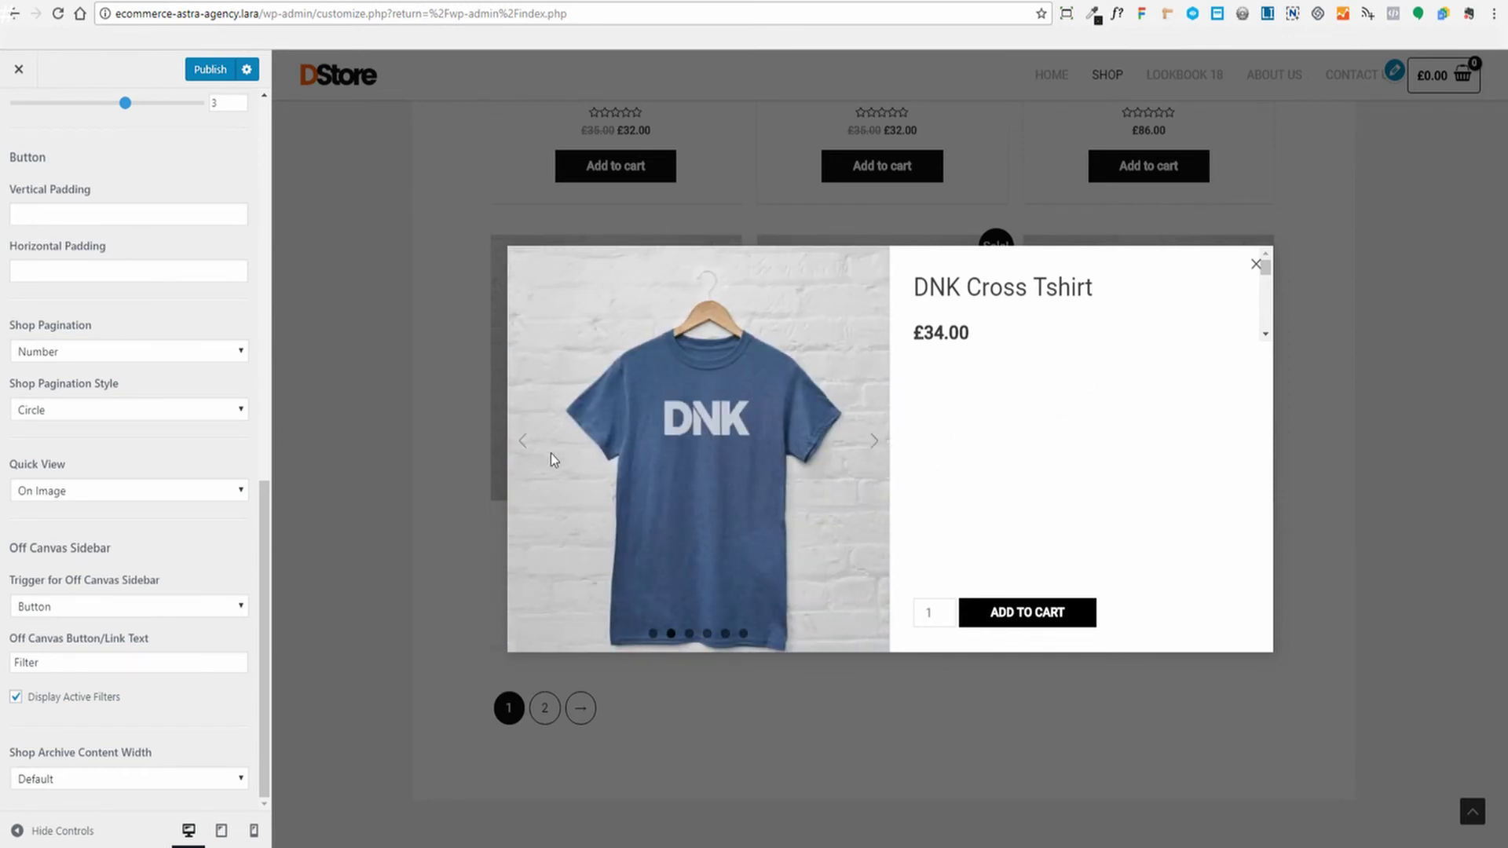
pyautogui.click(874, 441)
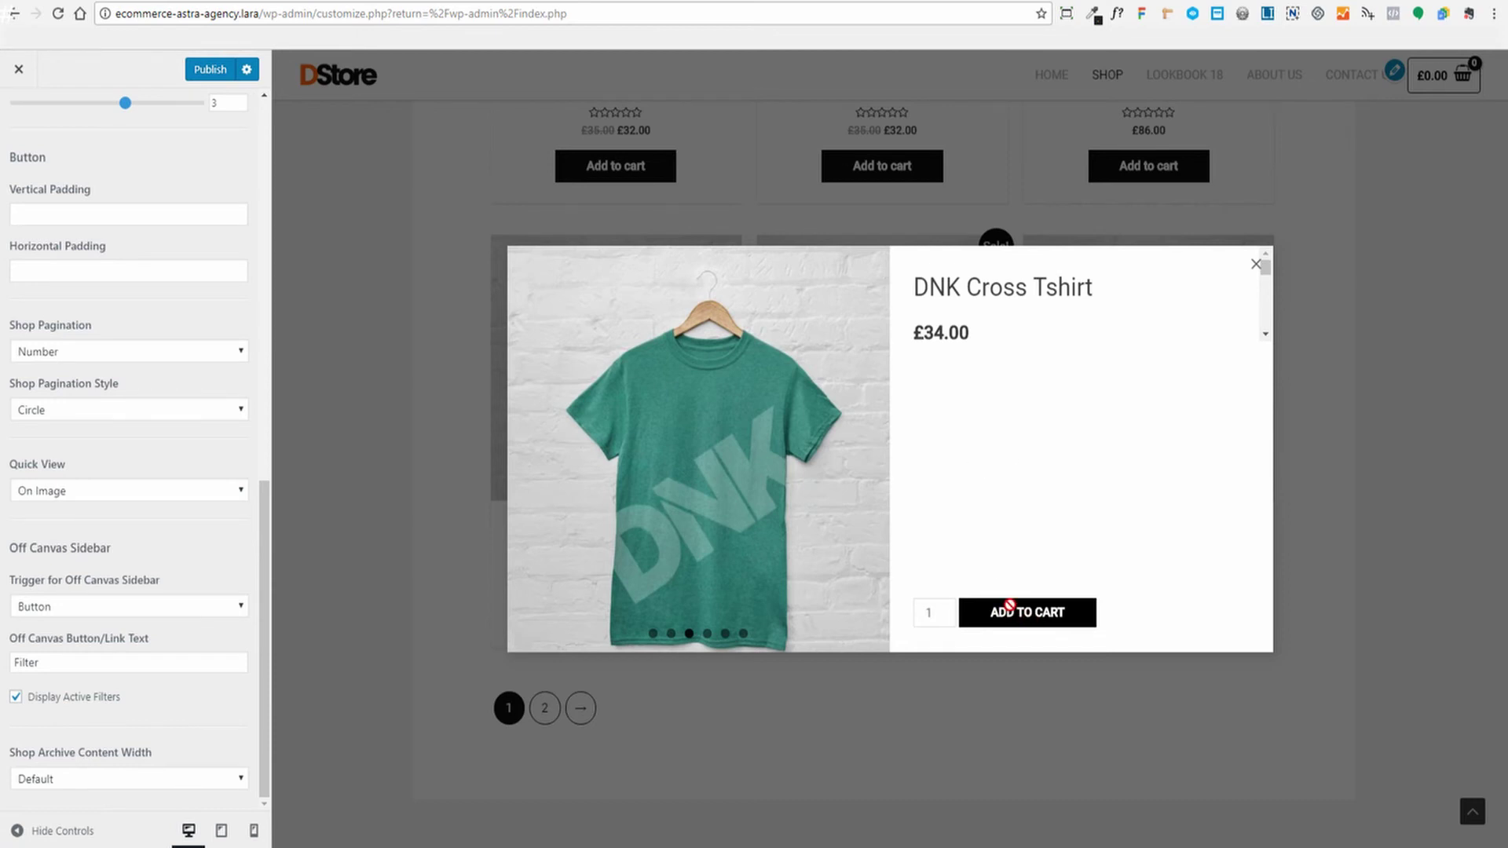
pyautogui.click(1256, 264)
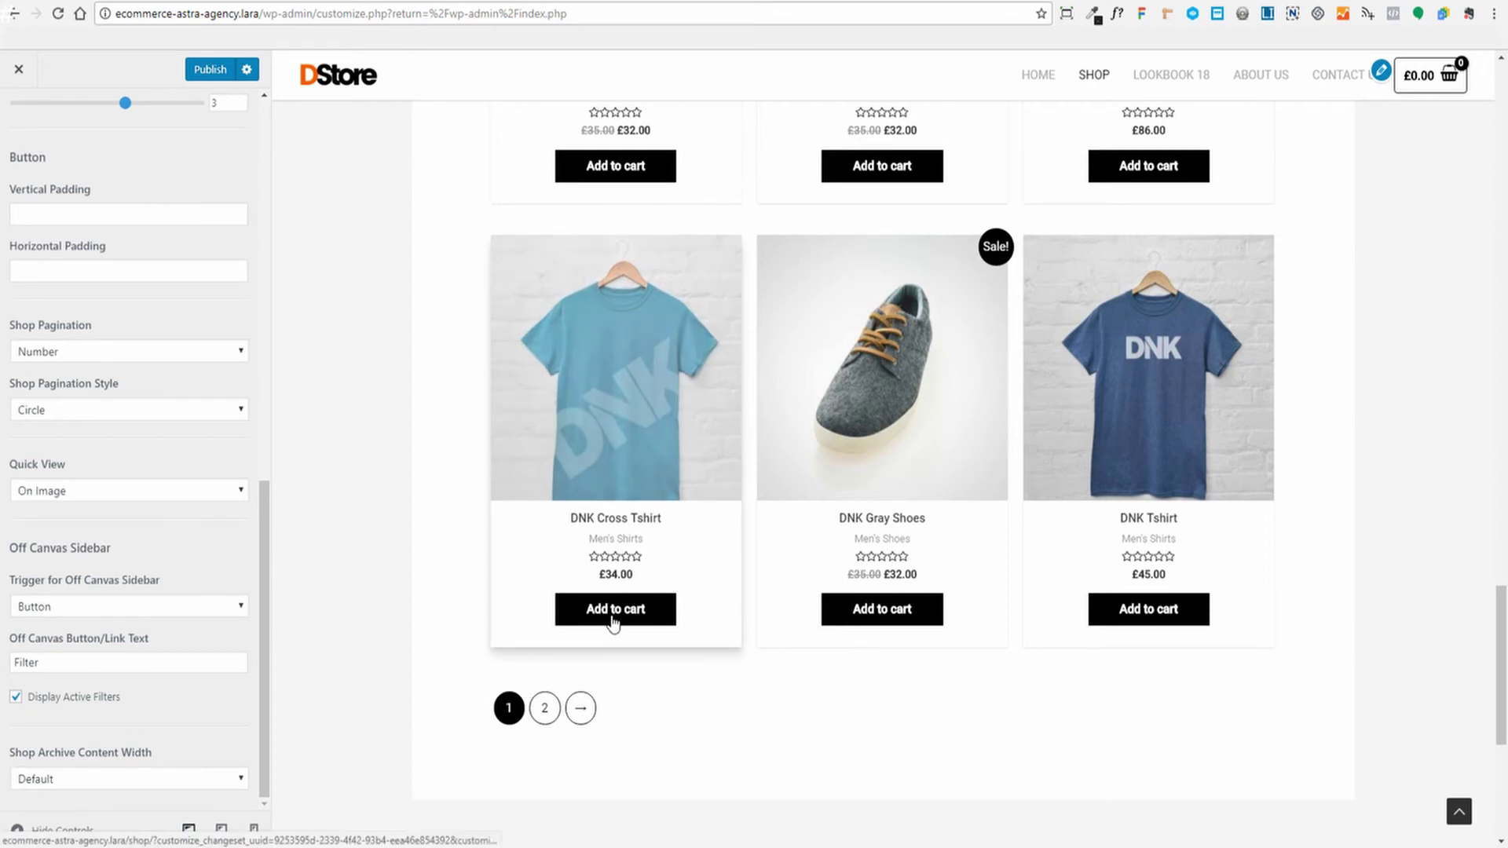
pyautogui.scroll(-2, 392, 463)
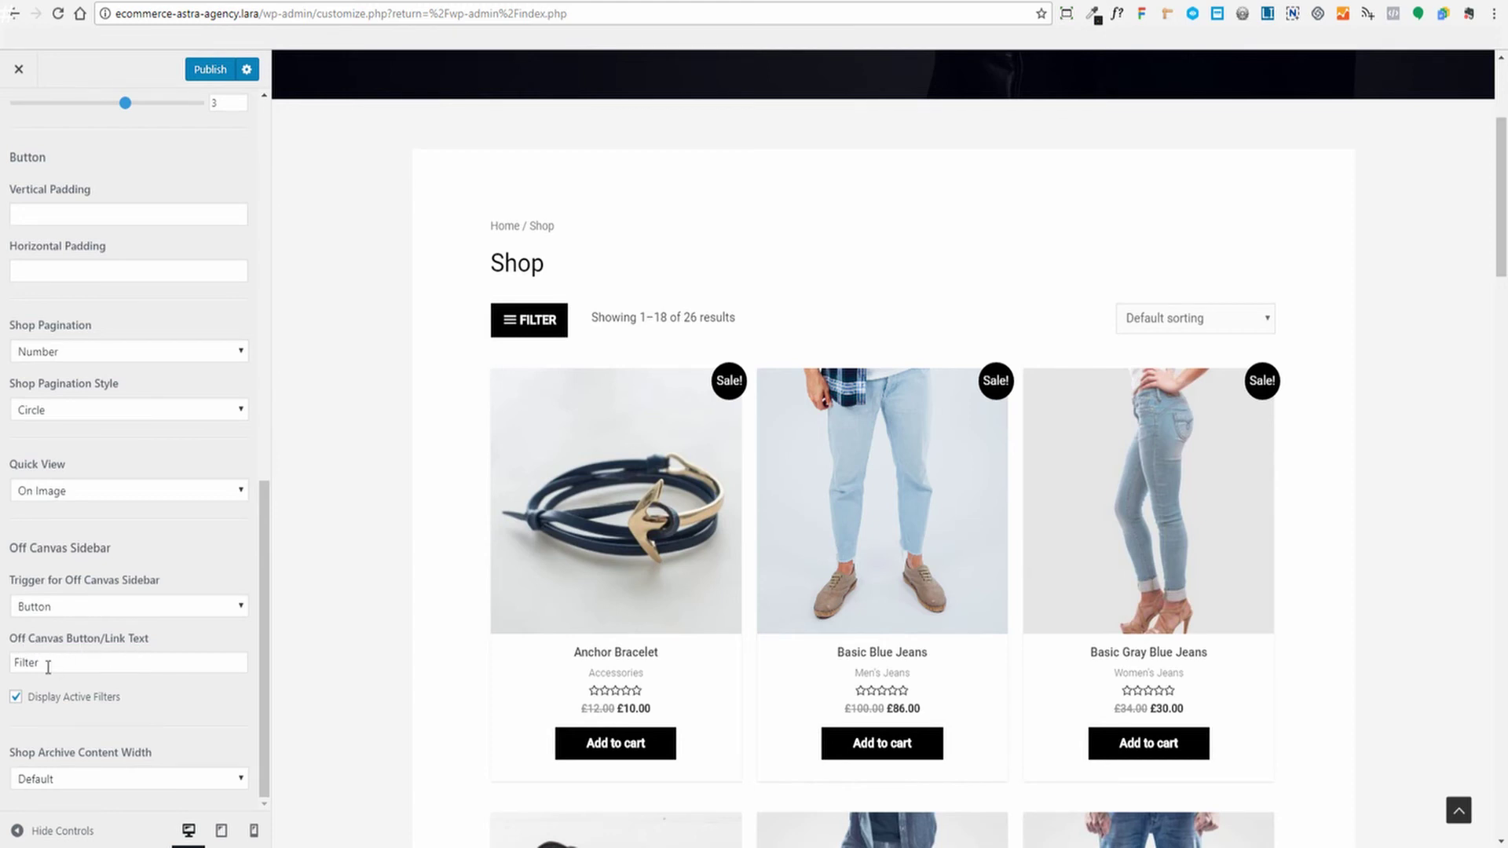
pyautogui.click(48, 667)
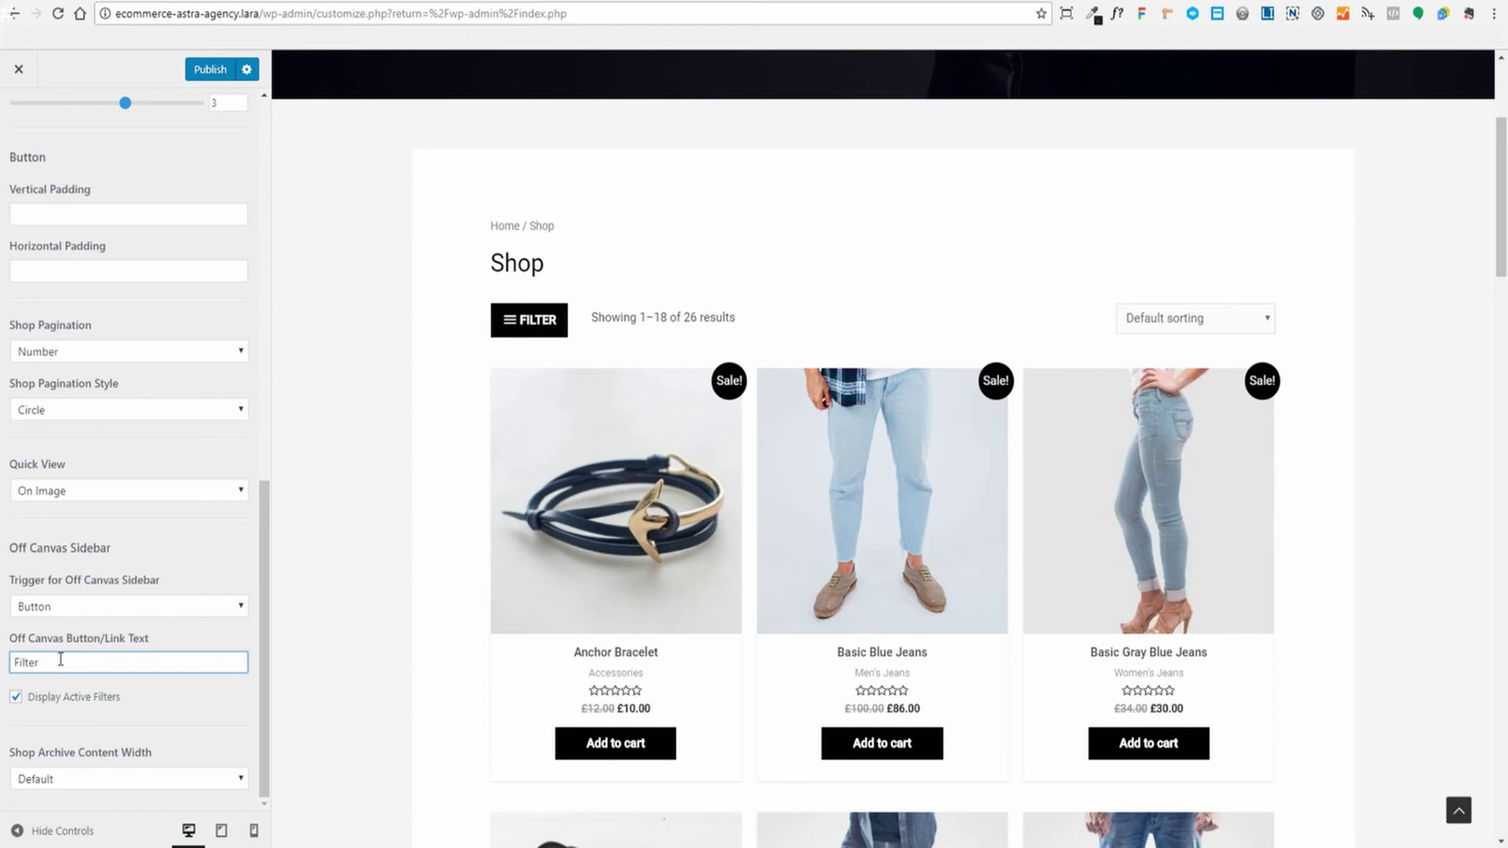
pyautogui.press('BackSpace')
pyautogui.press('BackSpace')
pyautogui.press('BackSpace')
pyautogui.press('BackSpace')
pyautogui.press('BackSpace')
pyautogui.press('BackSpace')
pyautogui.write('Cate')
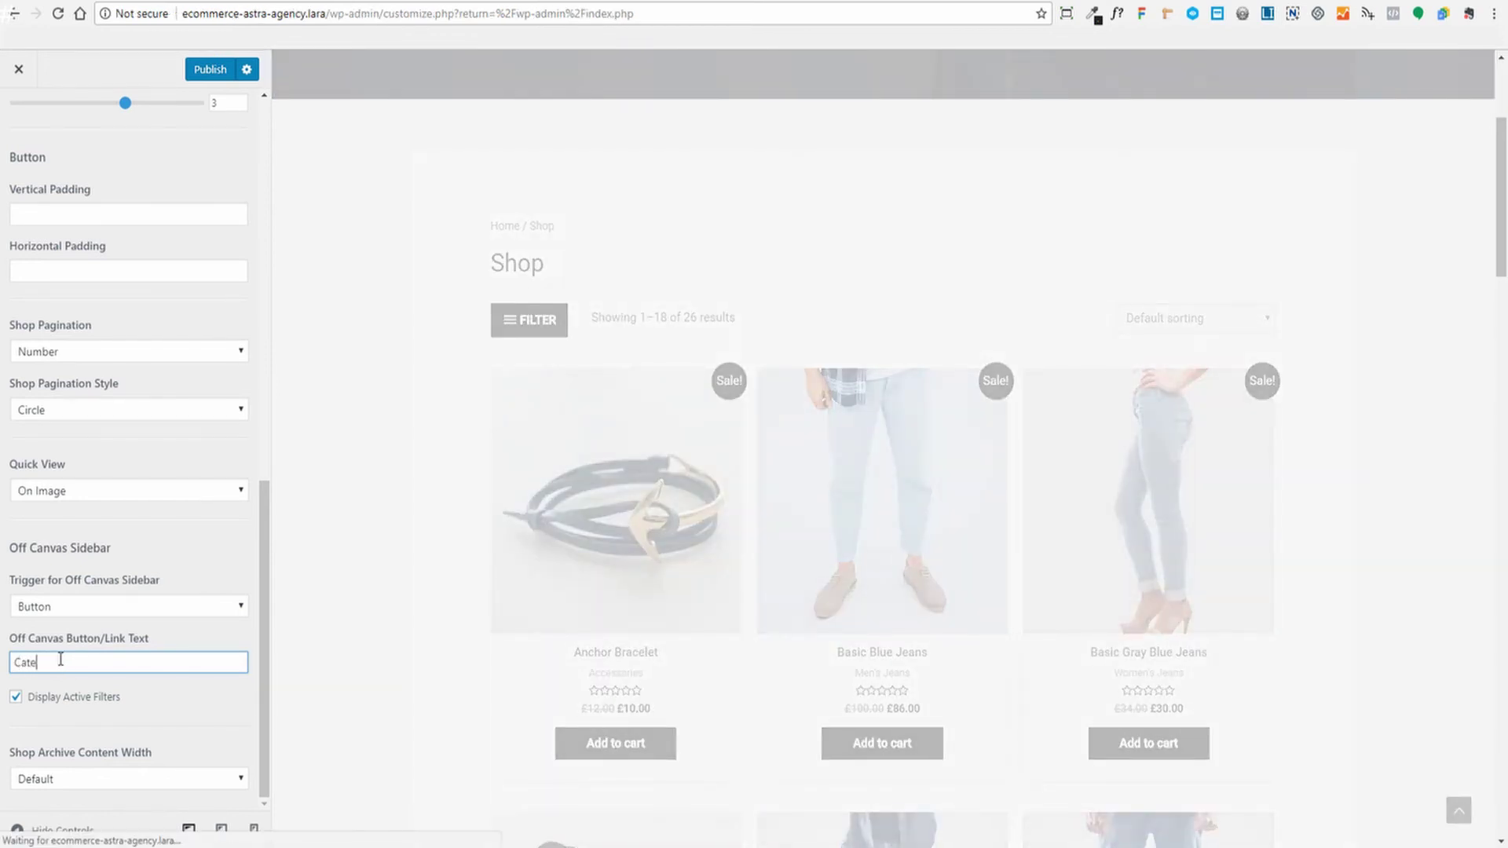
pyautogui.write('gories')
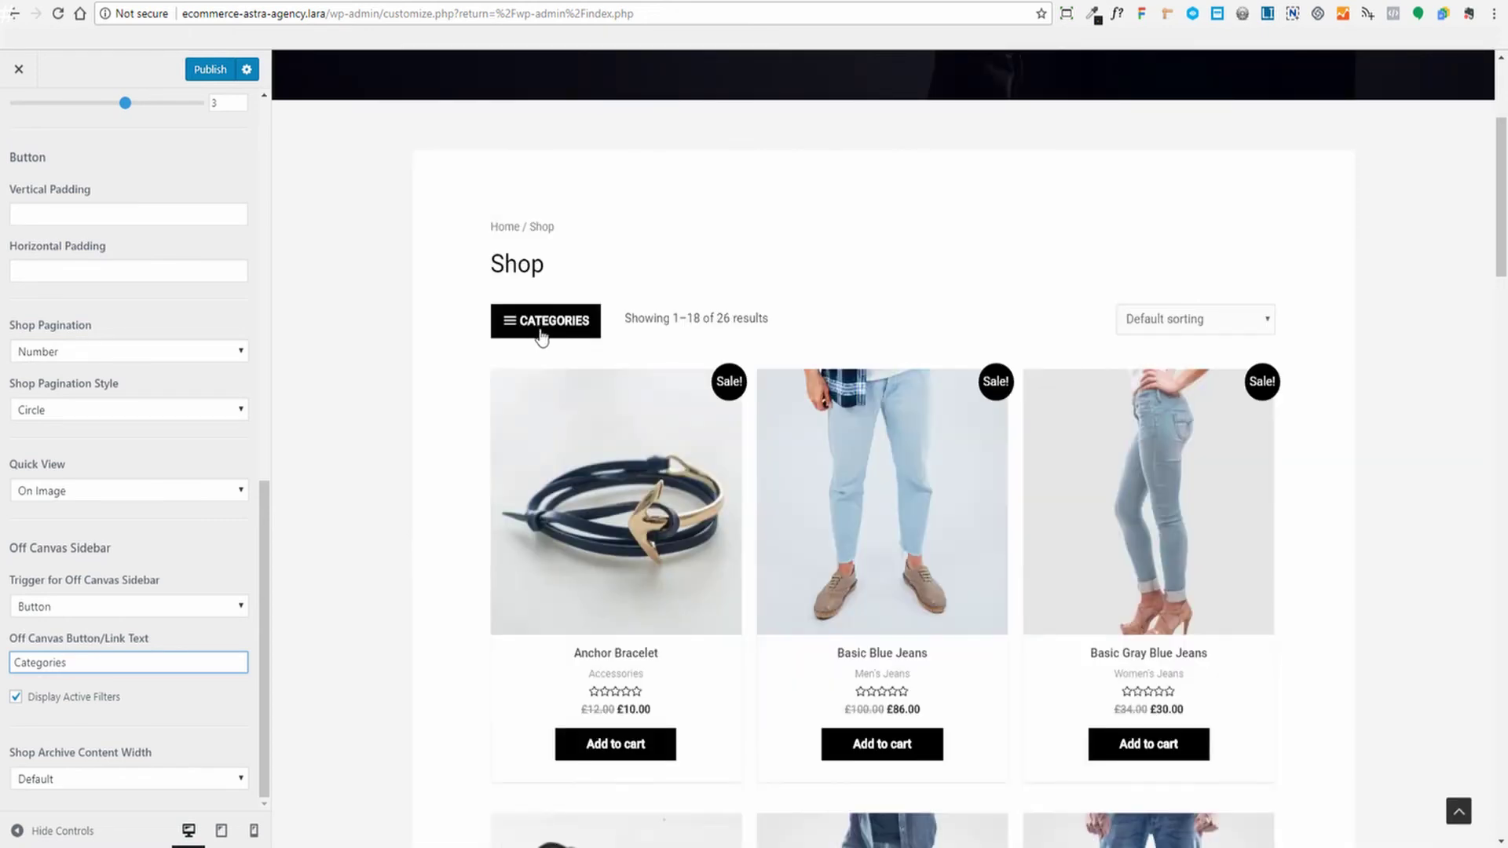
pyautogui.moveTo(84, 661); pyautogui.dragTo(1, 663)
pyautogui.write('Filter')
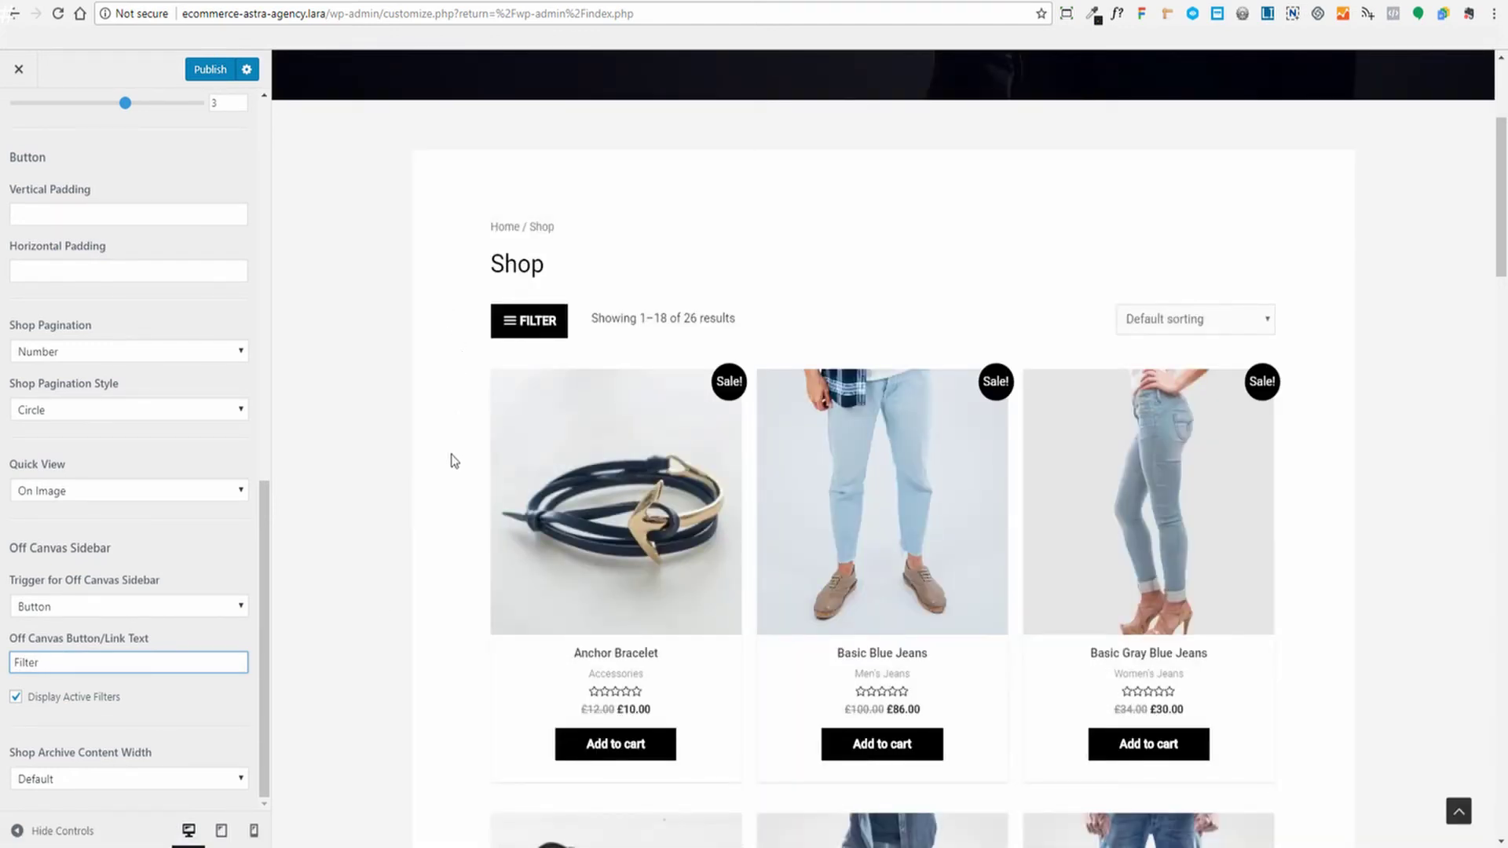
# Preview the off-canvas filter sidebar's price, category and colour filters, then switch to the Dashboard
pyautogui.click(533, 328)
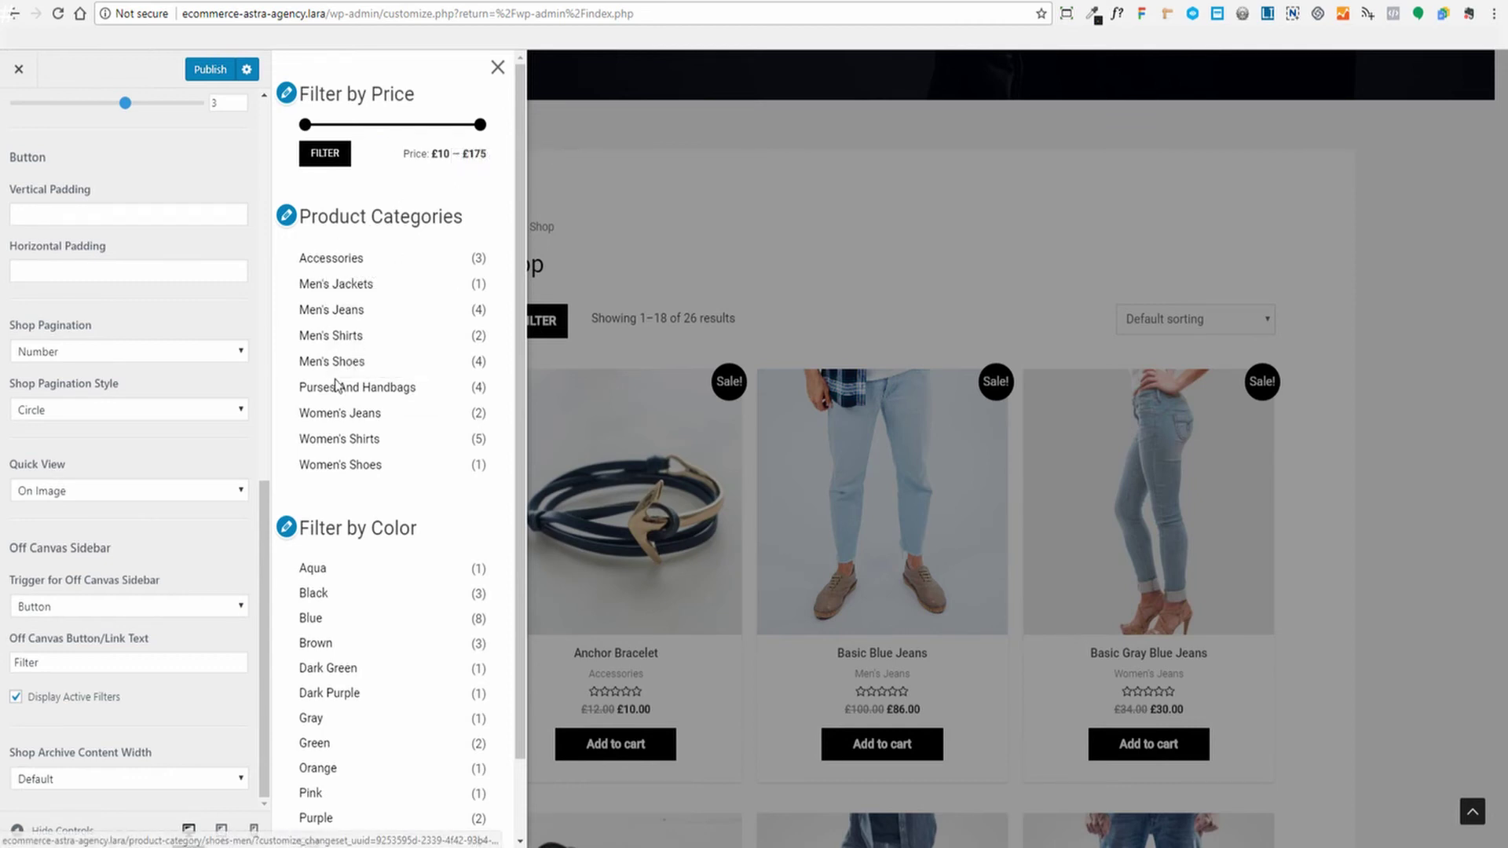
pyautogui.scroll(-2, 353, 484)
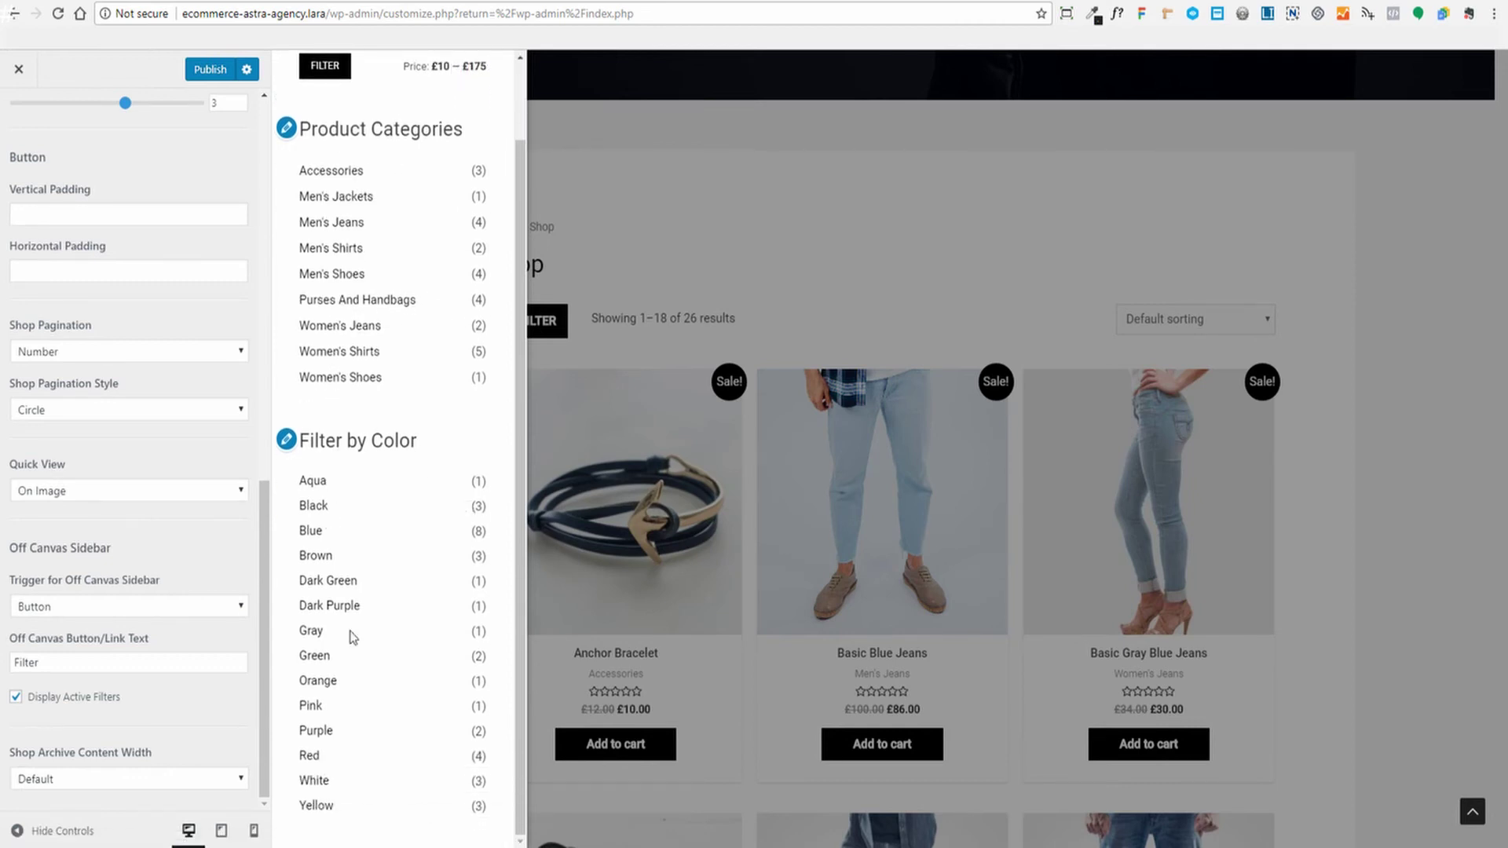
pyautogui.scroll(2, 392, 640)
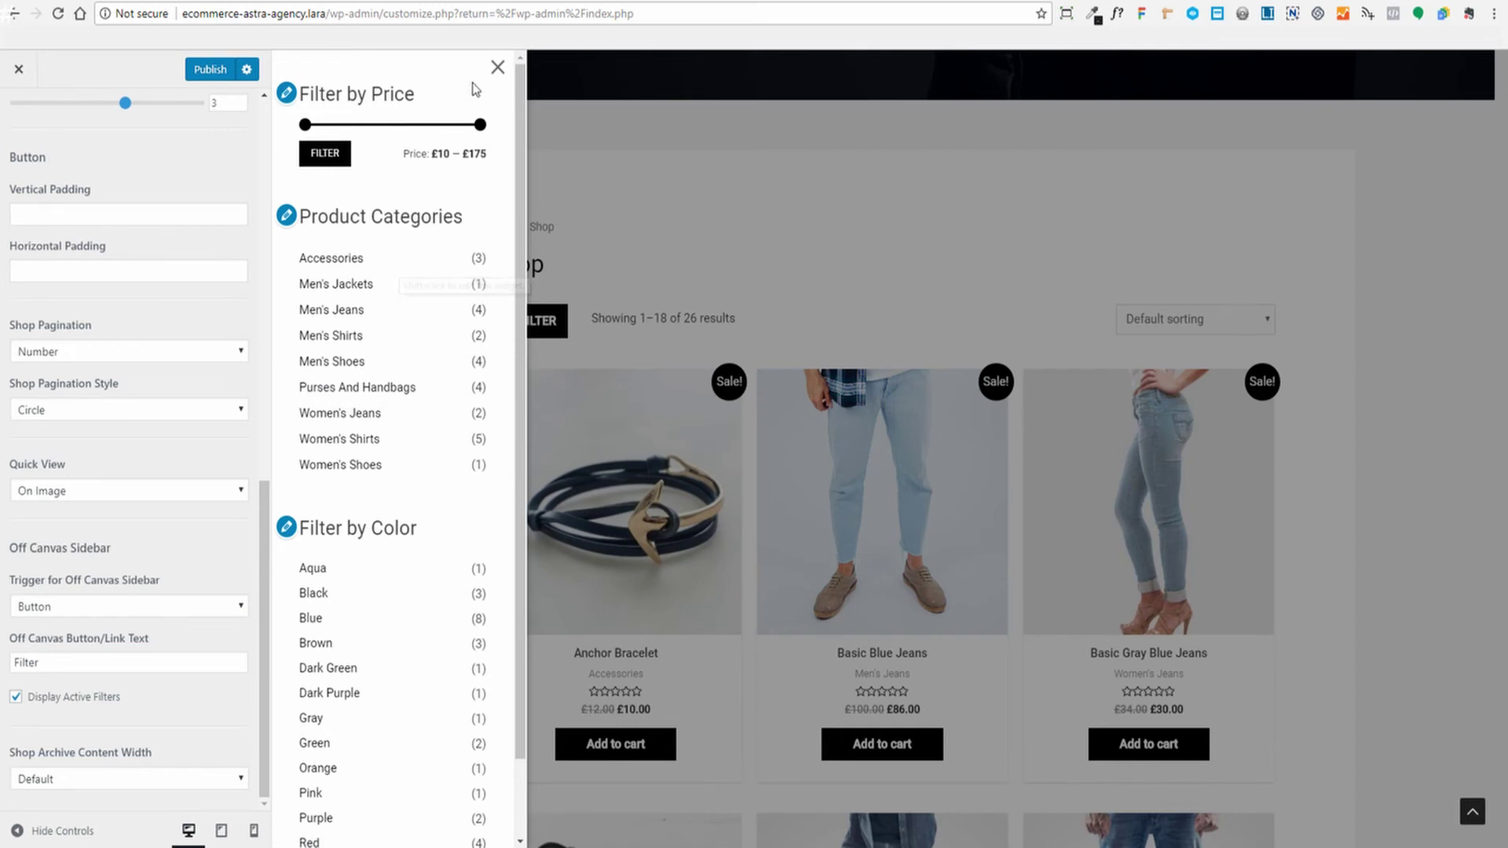
pyautogui.click(498, 70)
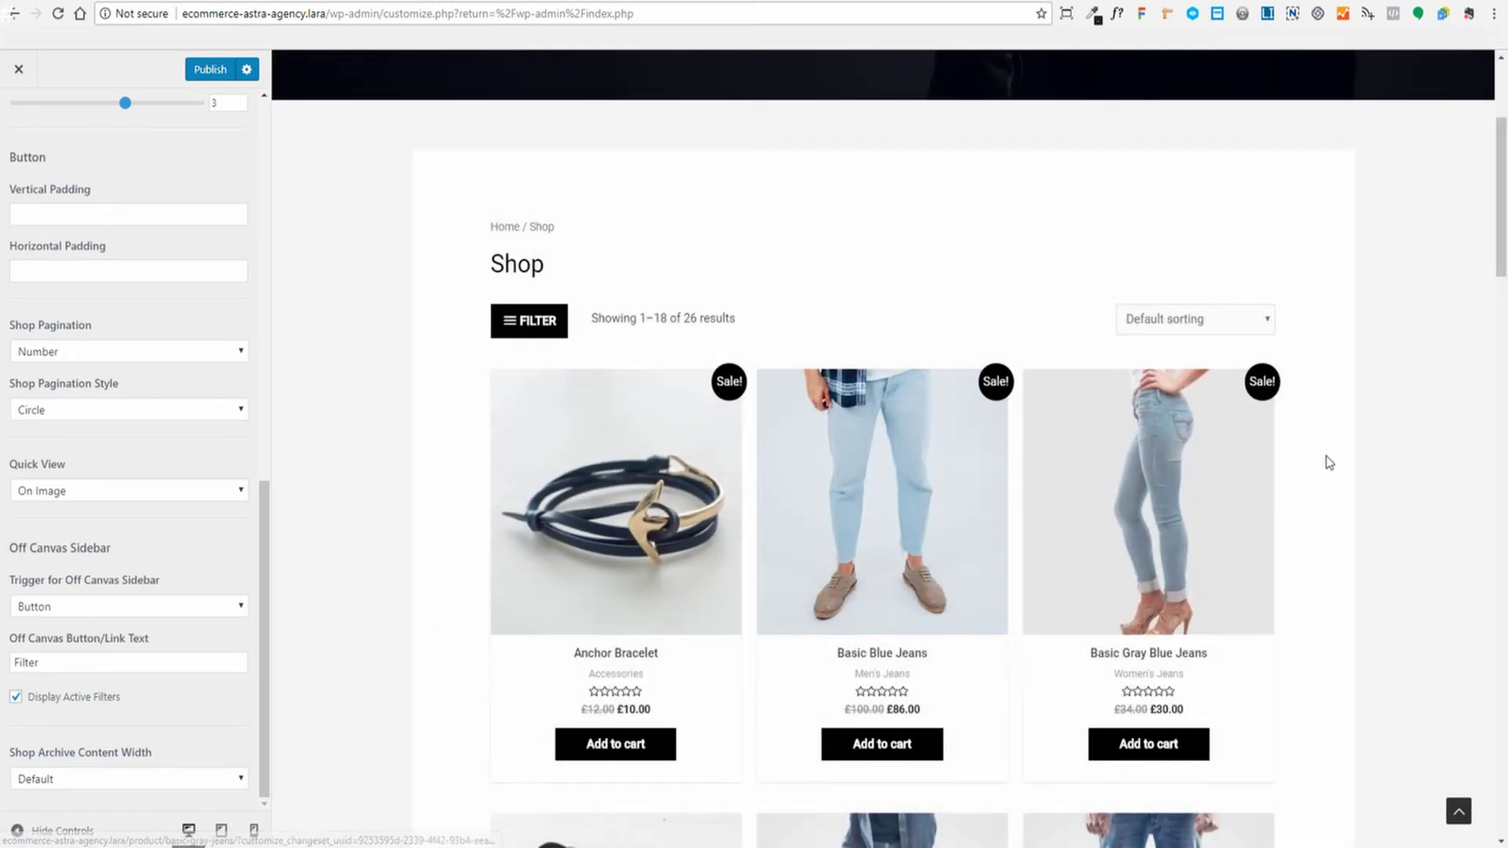
pyautogui.click(1191, 515)
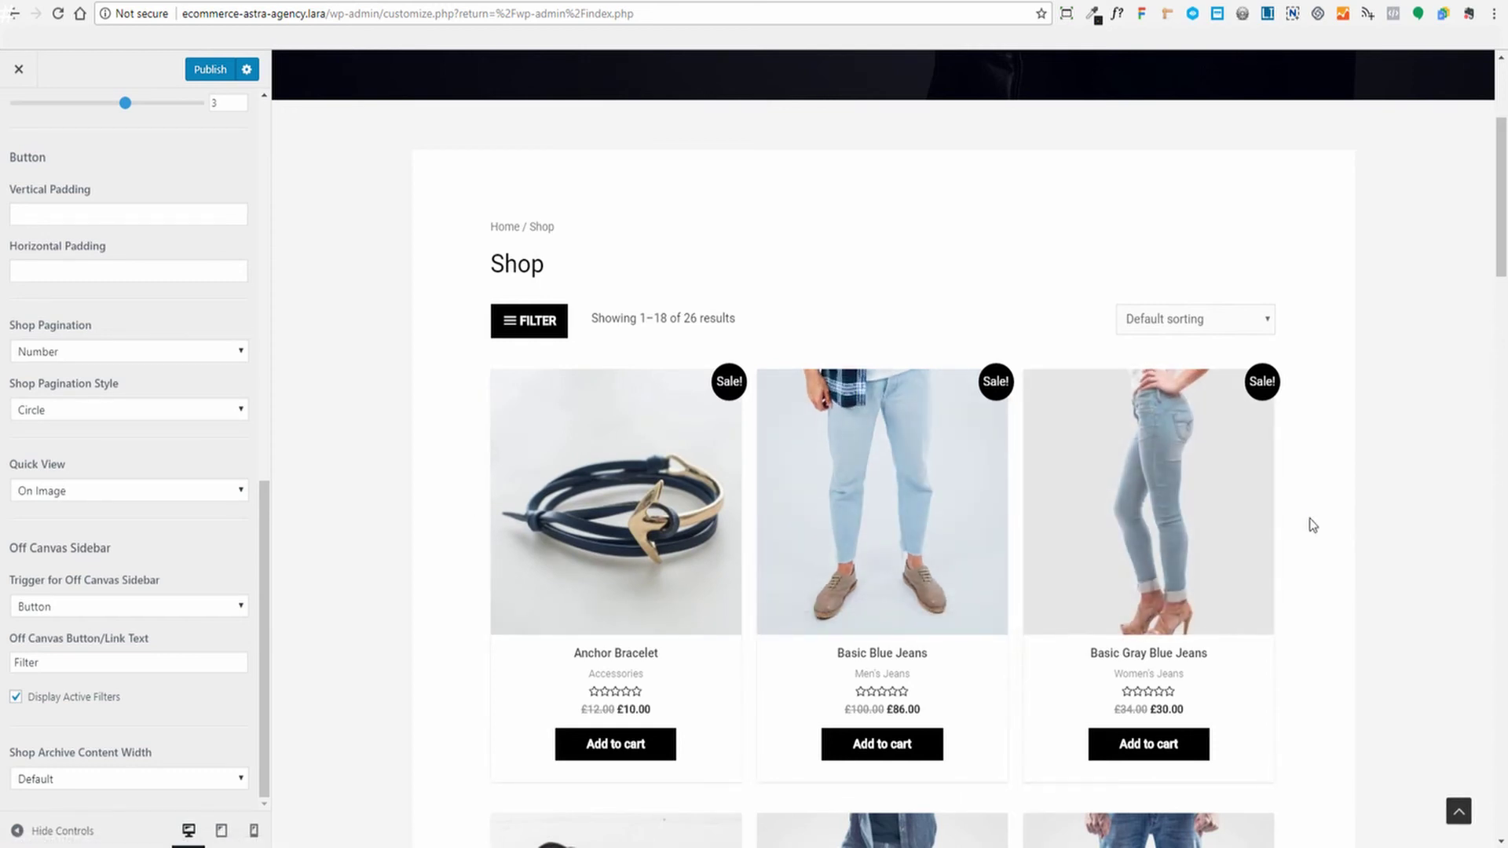
pyautogui.click(534, 321)
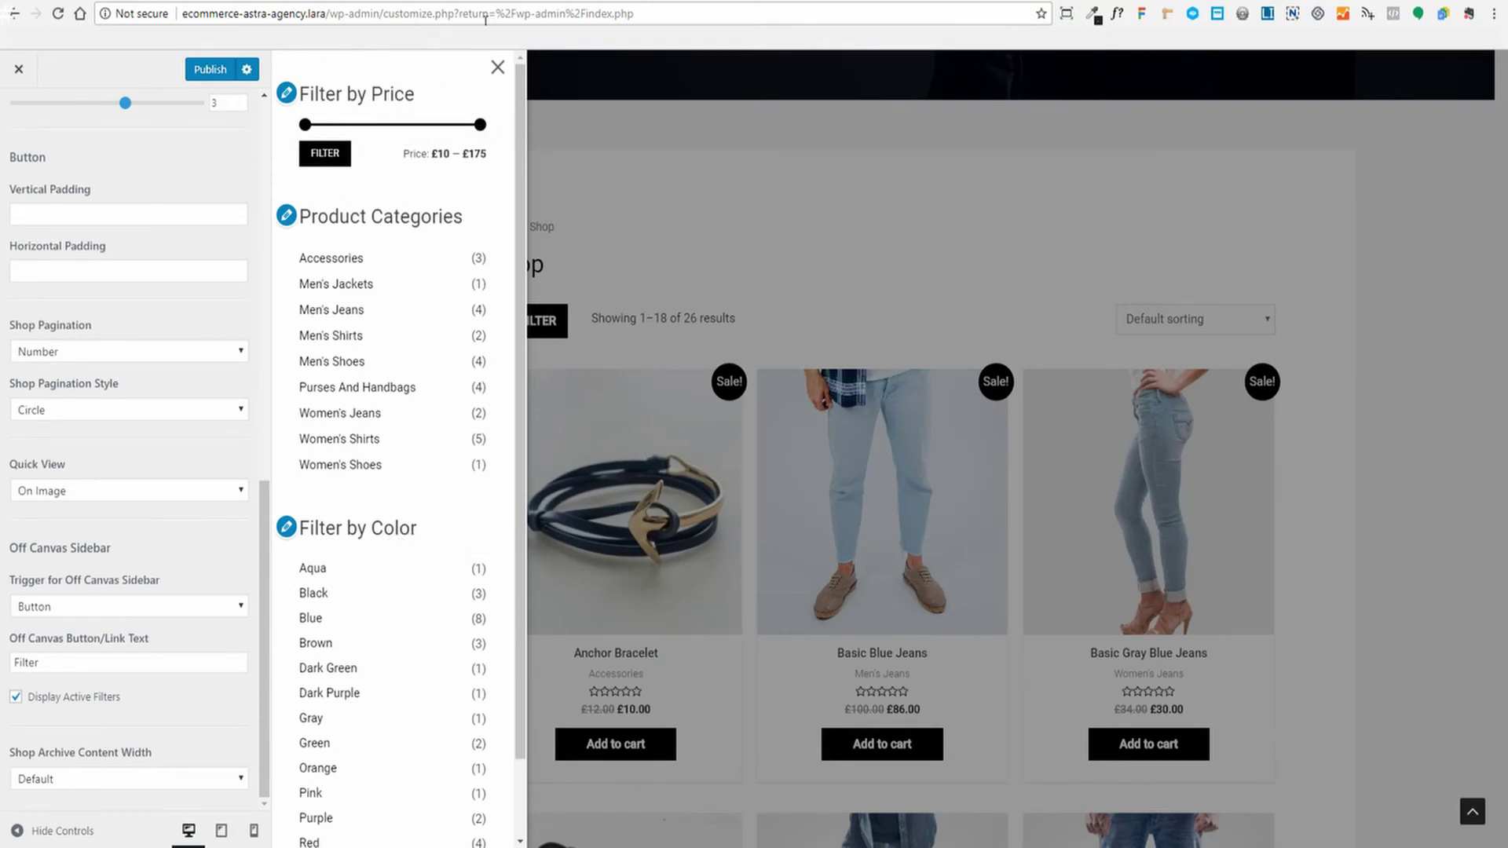
pyautogui.click(497, 67)
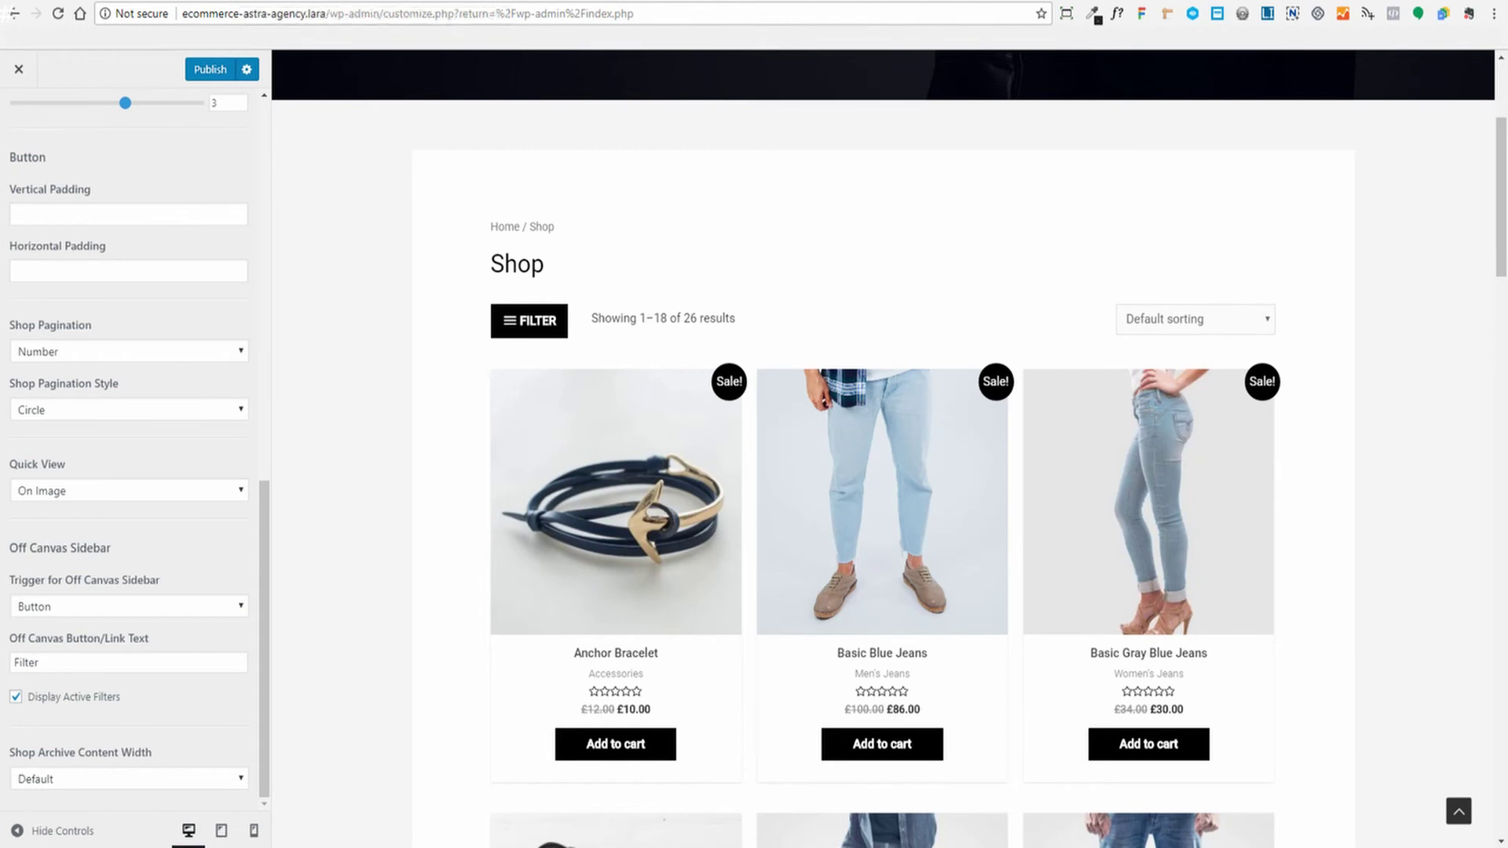
pyautogui.click(126, 2)
# Open Appearance > Widgets and expand the Off-Canvas Filters area and its price widget
pyautogui.moveTo(39, 417)
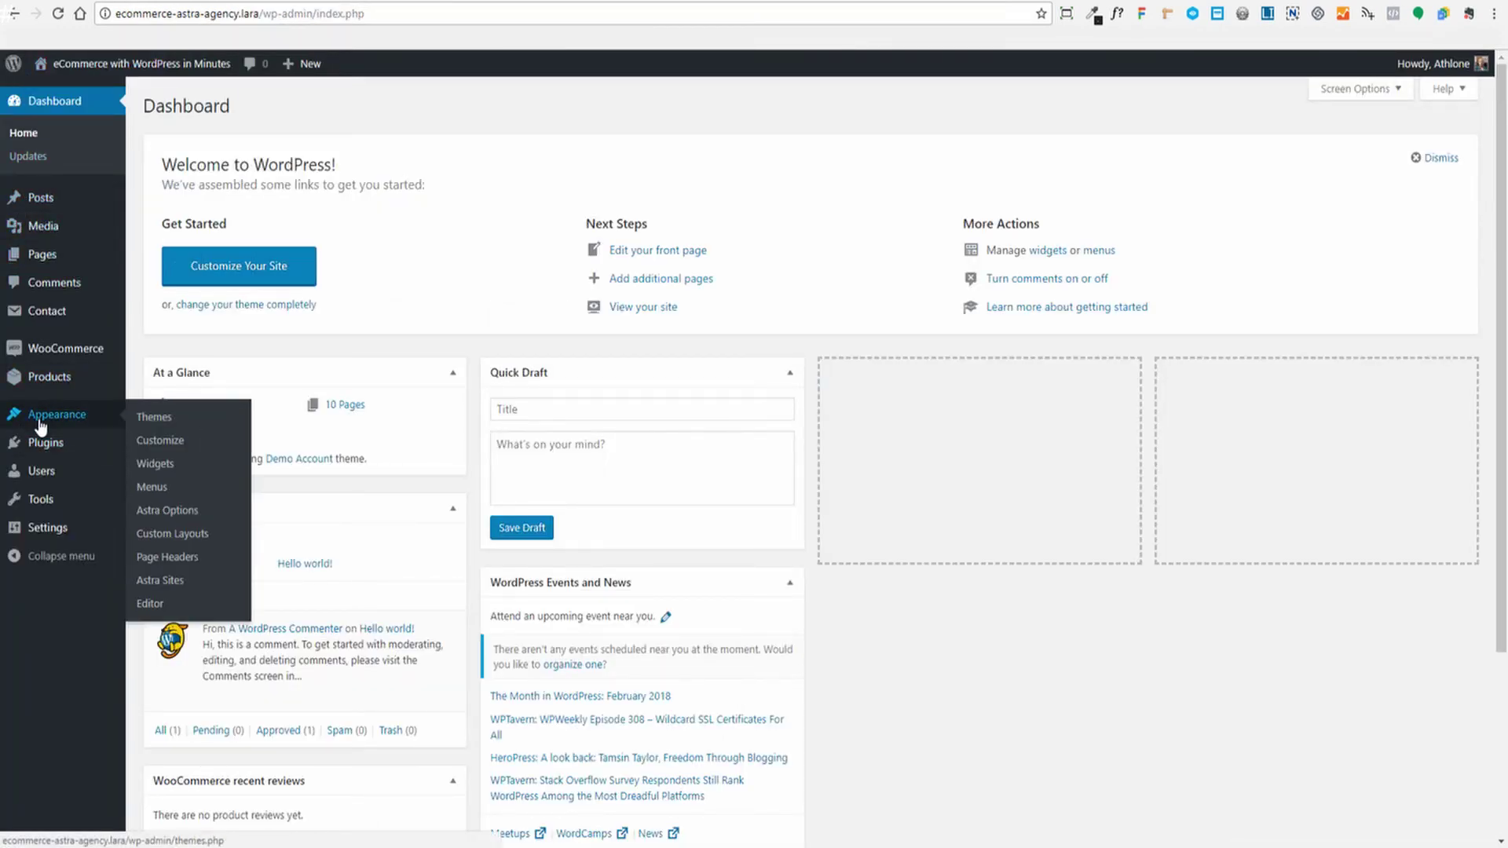
pyautogui.click(152, 465)
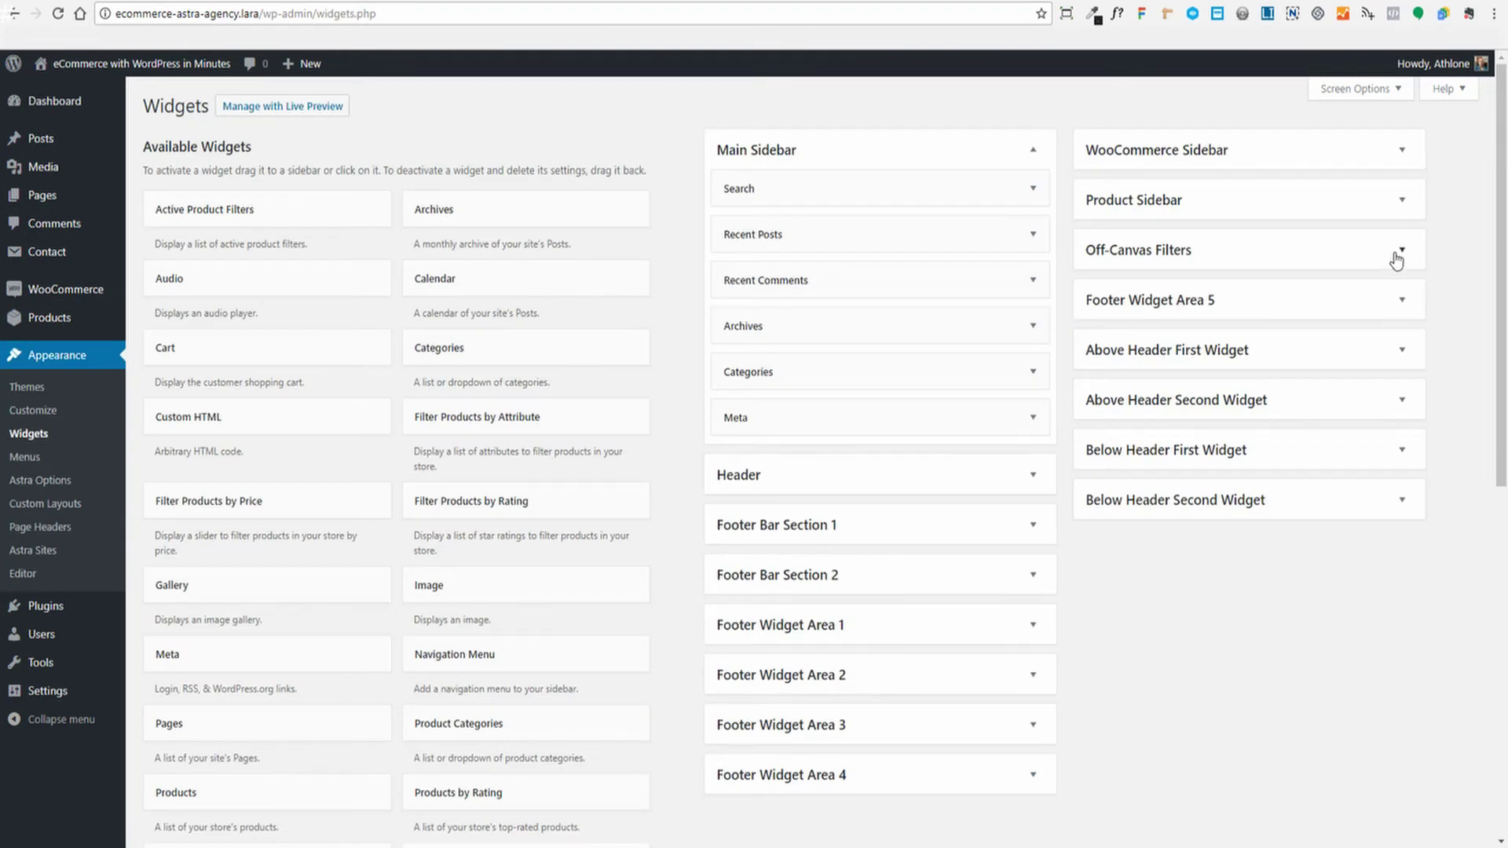
pyautogui.click(1400, 251)
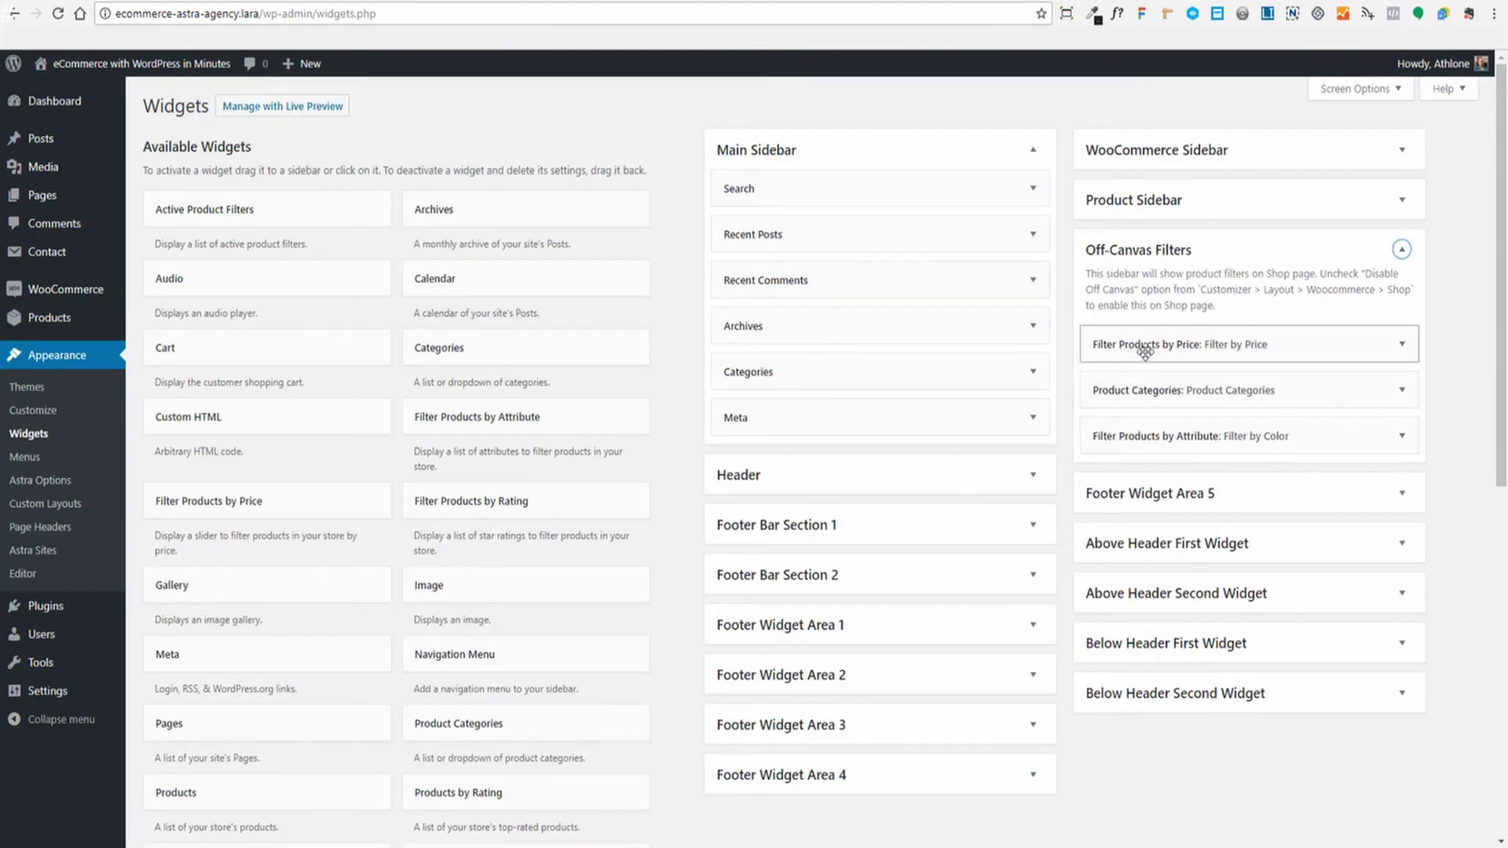
pyautogui.click(1402, 346)
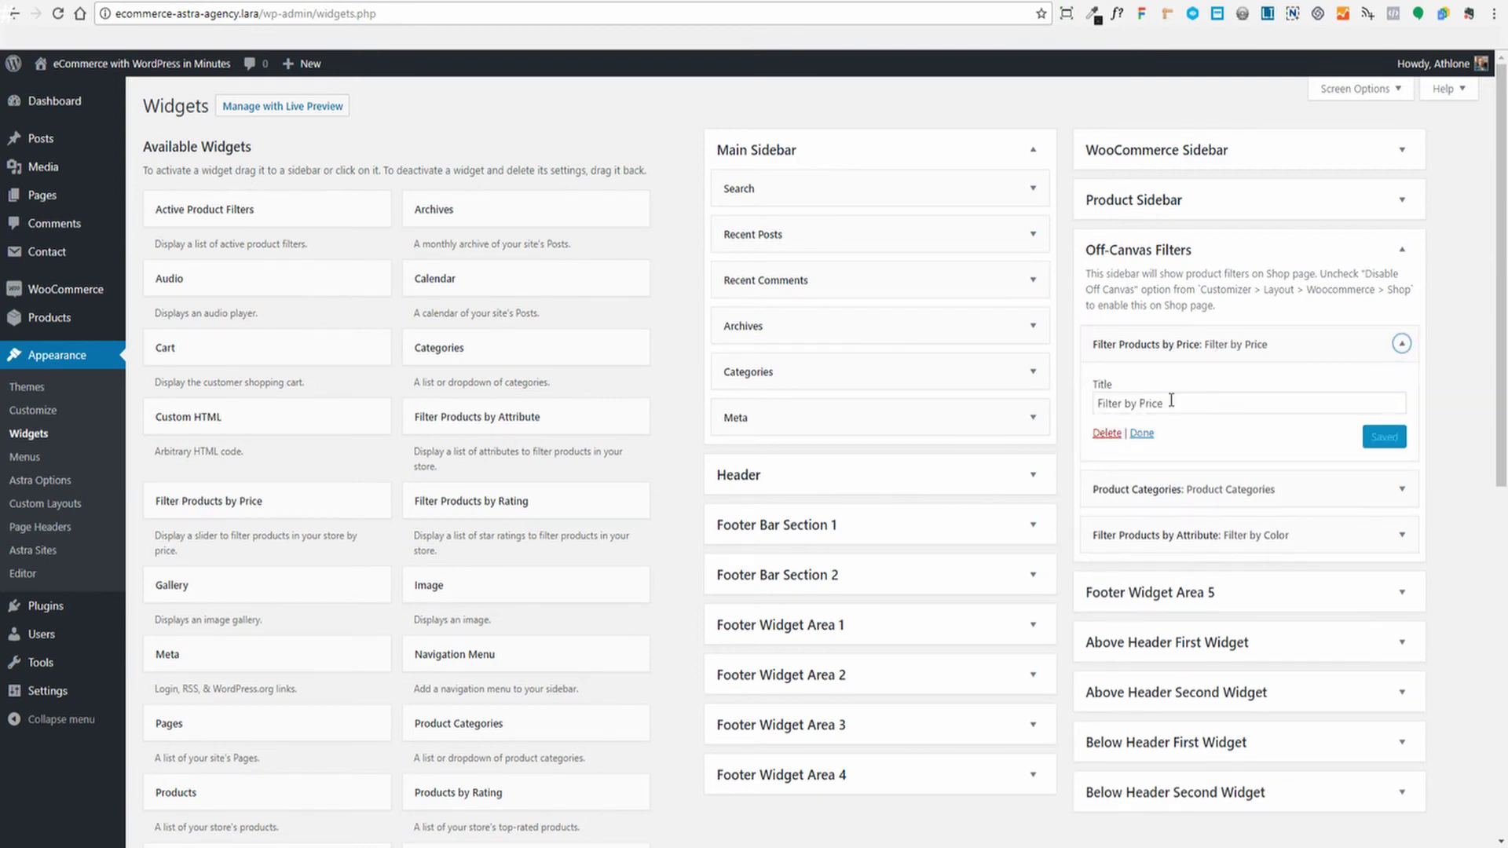
pyautogui.click(1403, 346)
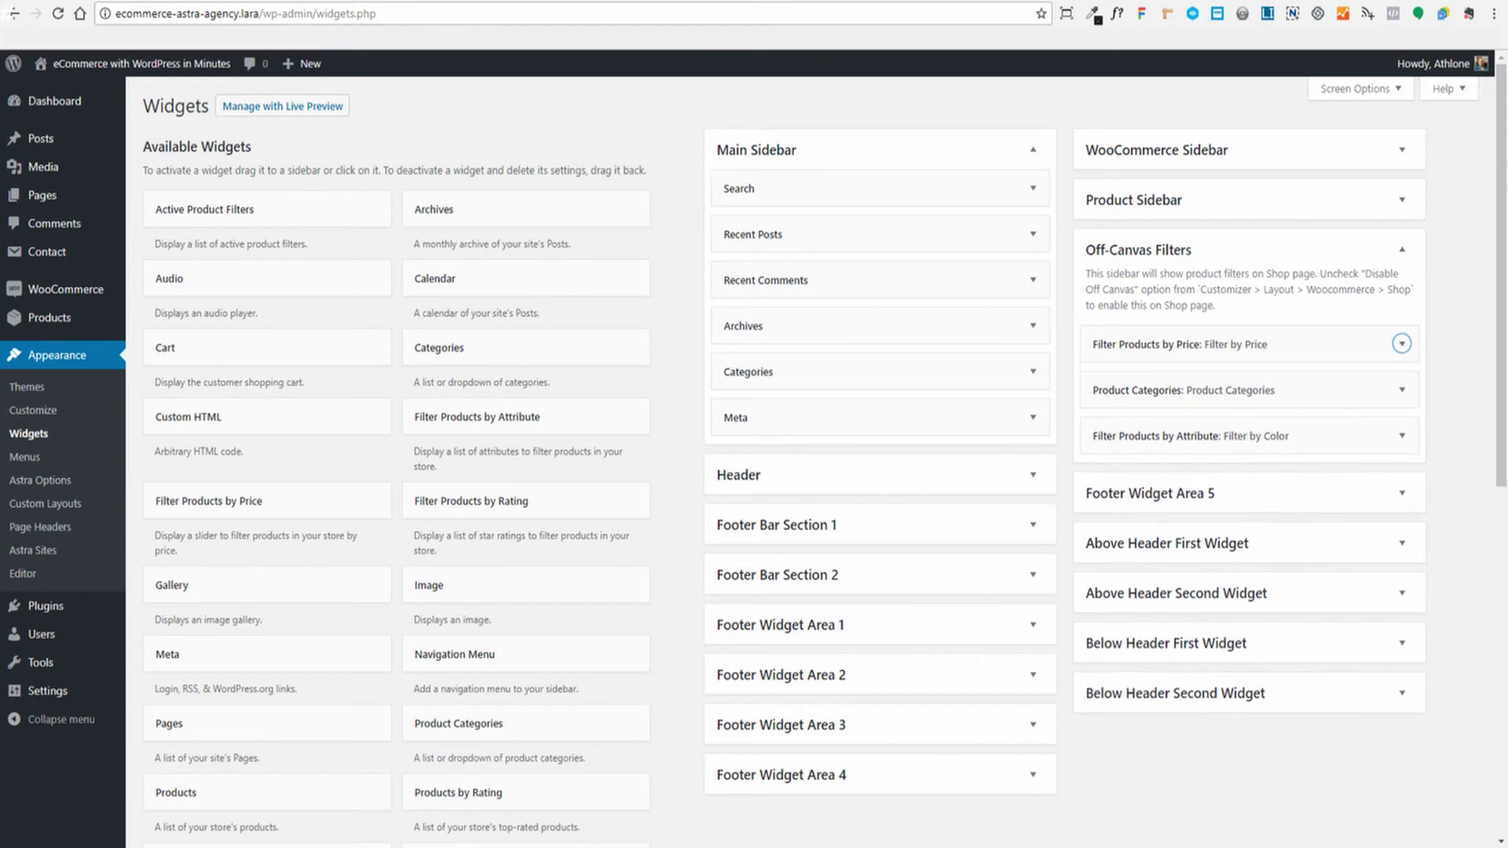
# Check the live shop's off-canvas Filter panel, then return to the Widgets page
pyautogui.click(440, 2)
pyautogui.scroll(-5, 505, 394)
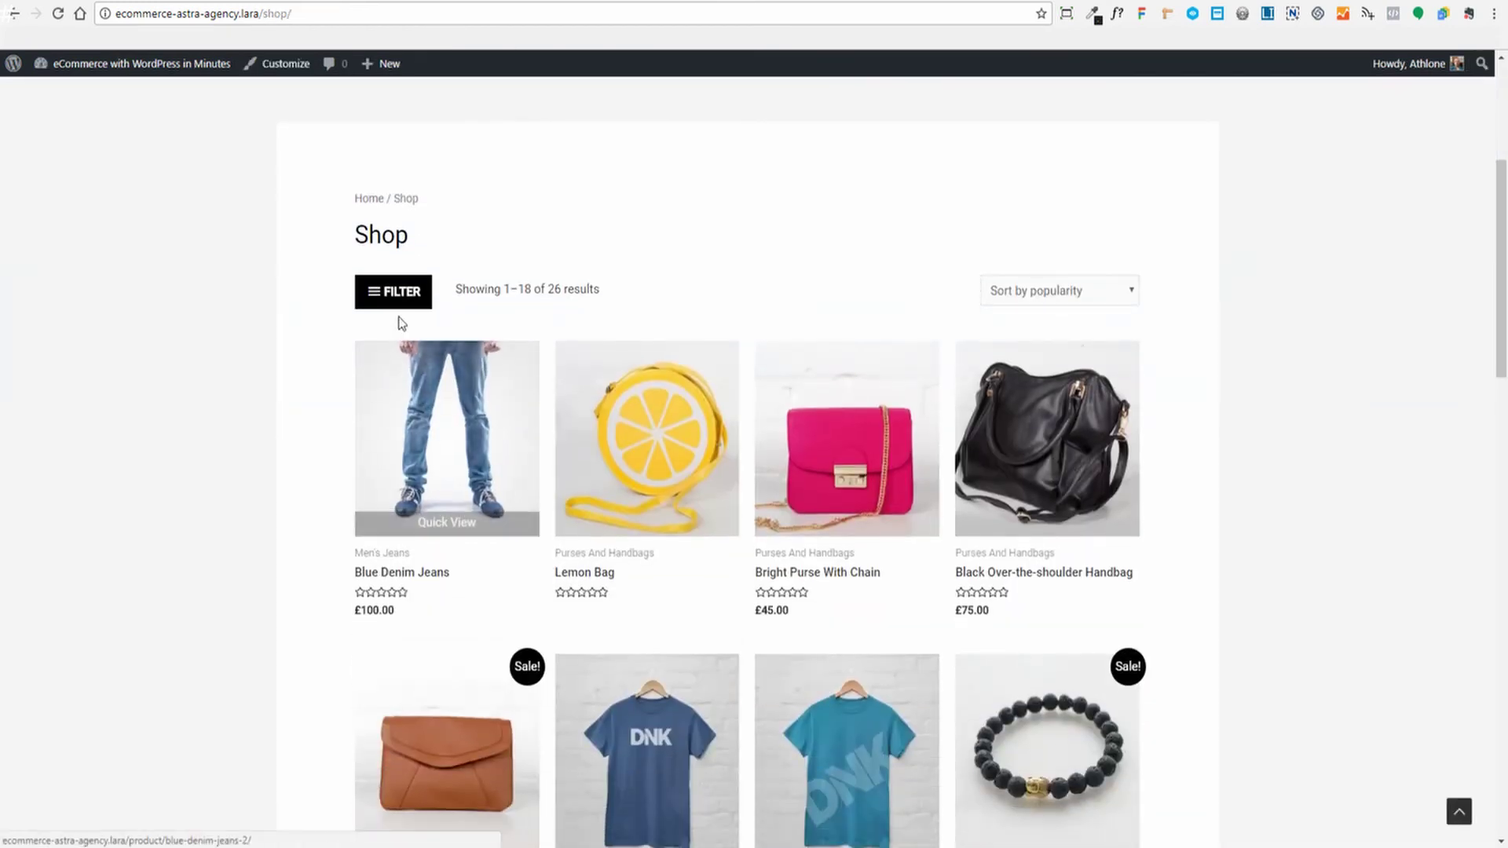
pyautogui.click(393, 293)
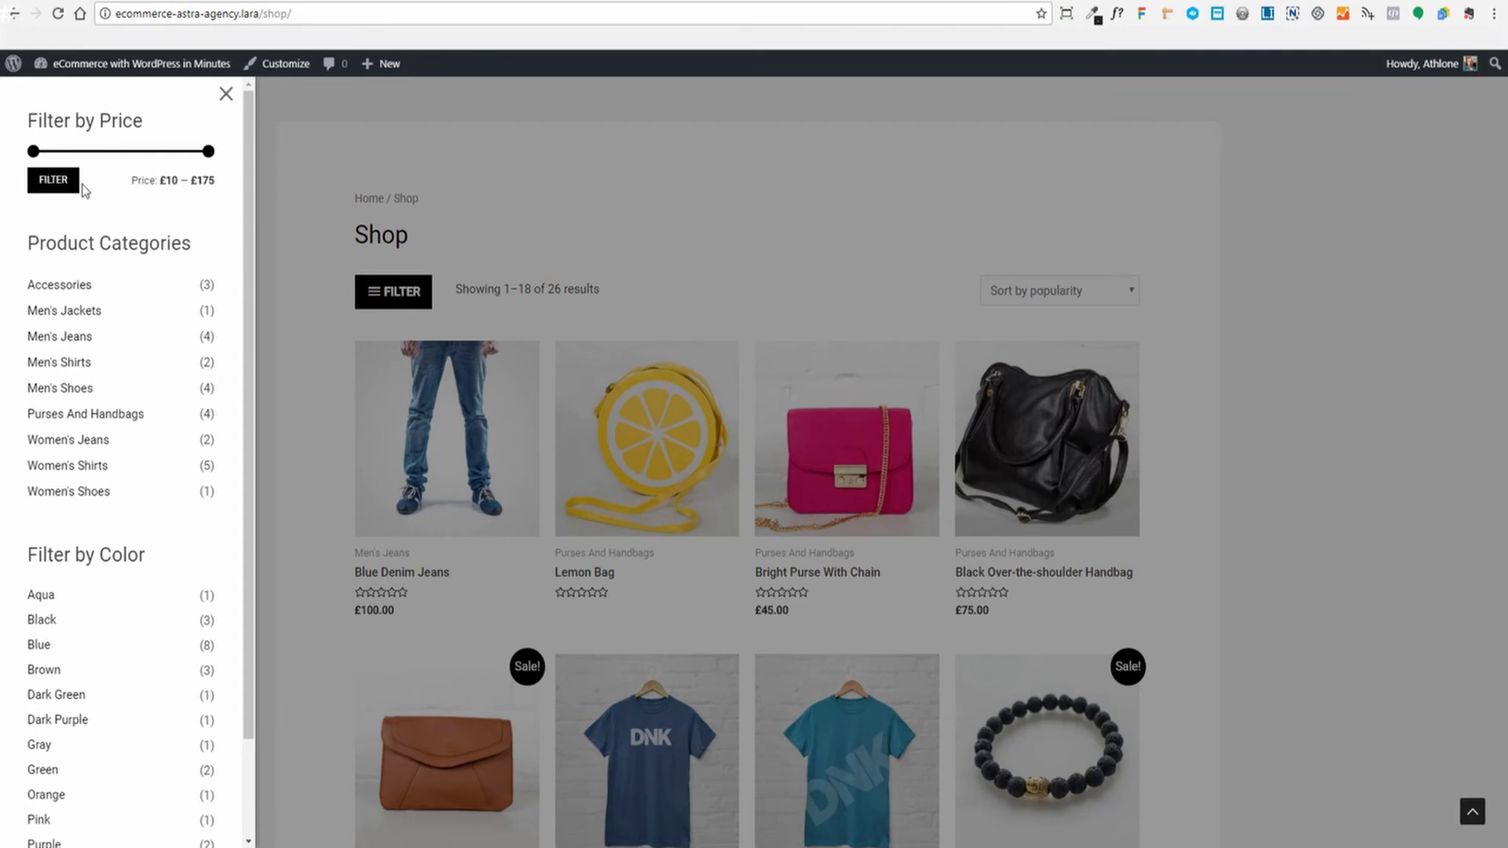
pyautogui.click(259, 2)
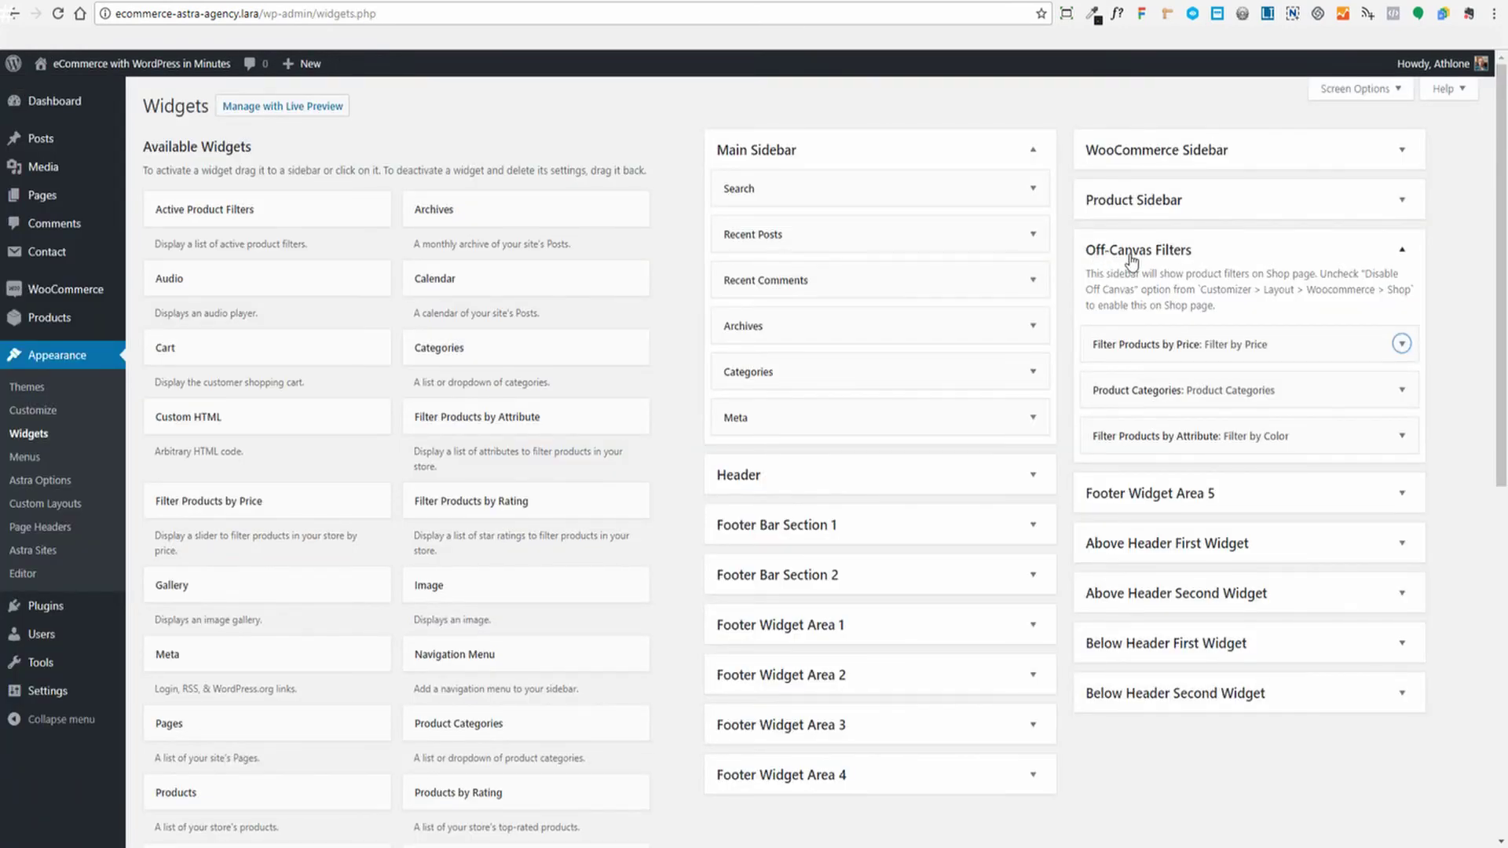
# Review the Filter Products by Price and Product Categories widget settings
pyautogui.click(1276, 346)
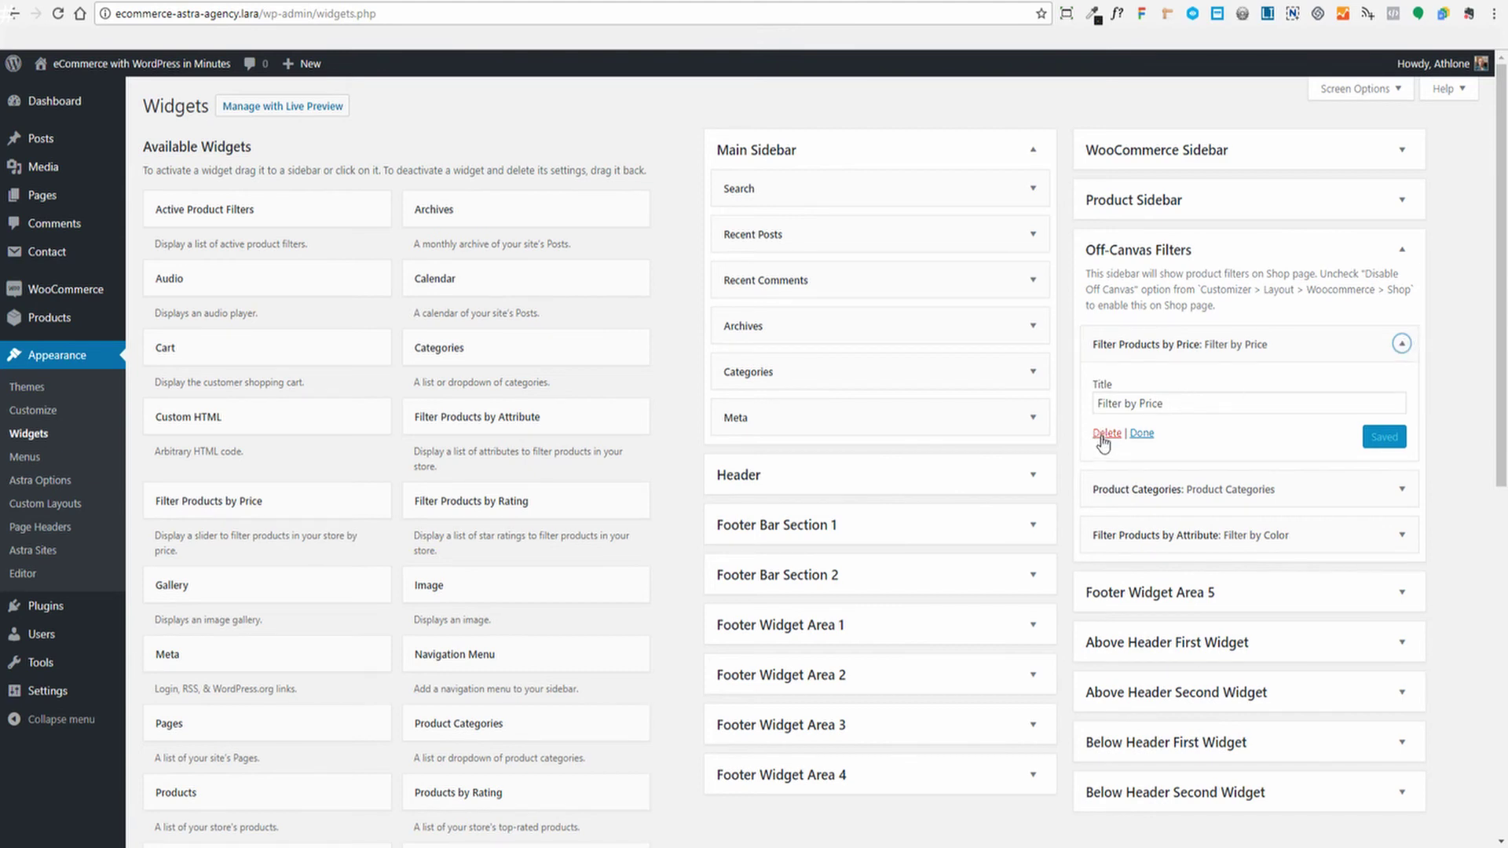
pyautogui.click(1400, 344)
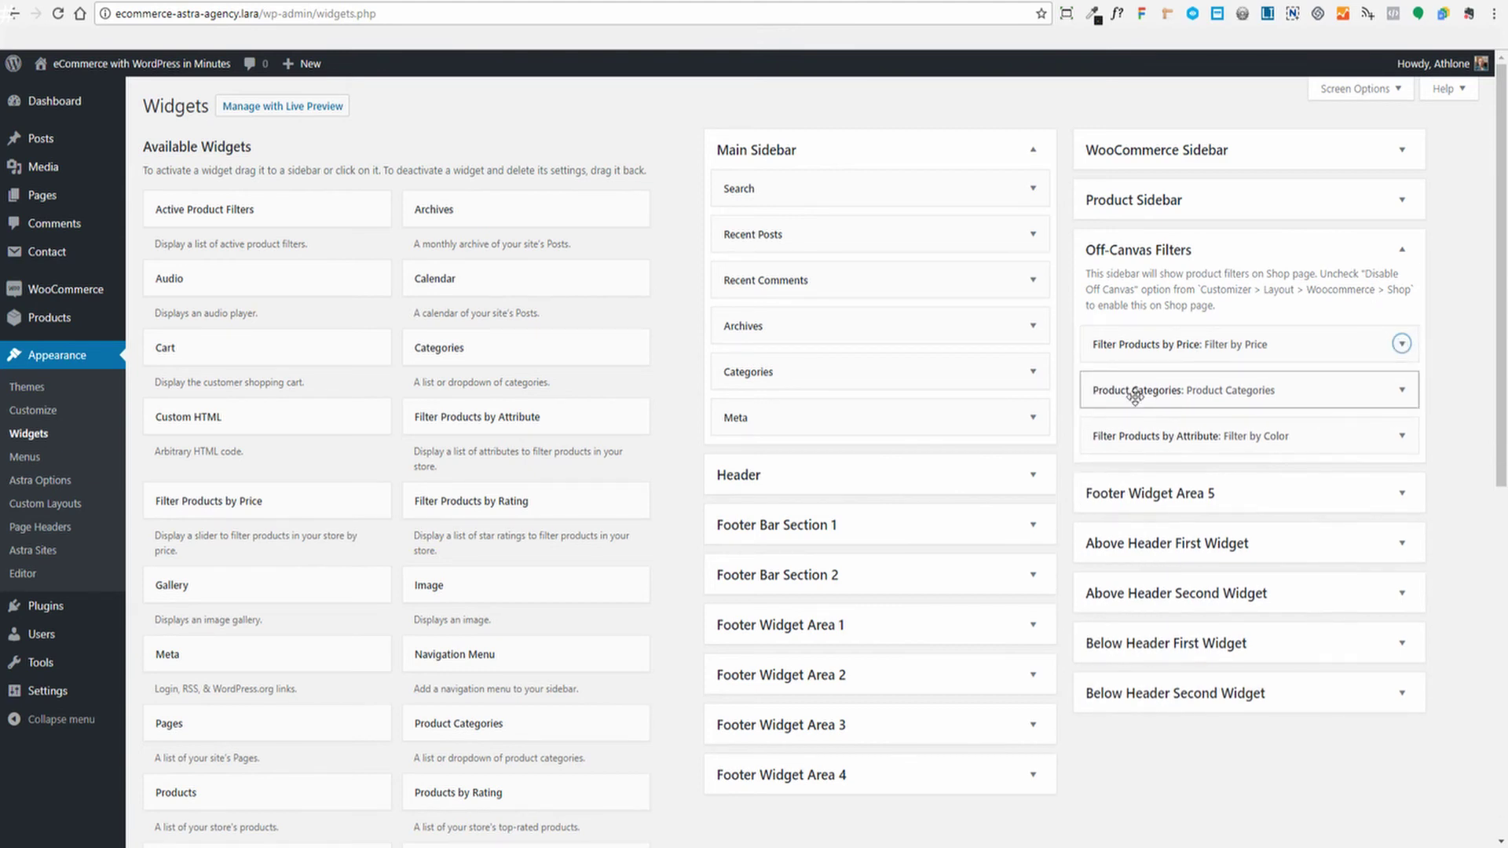
pyautogui.click(1402, 390)
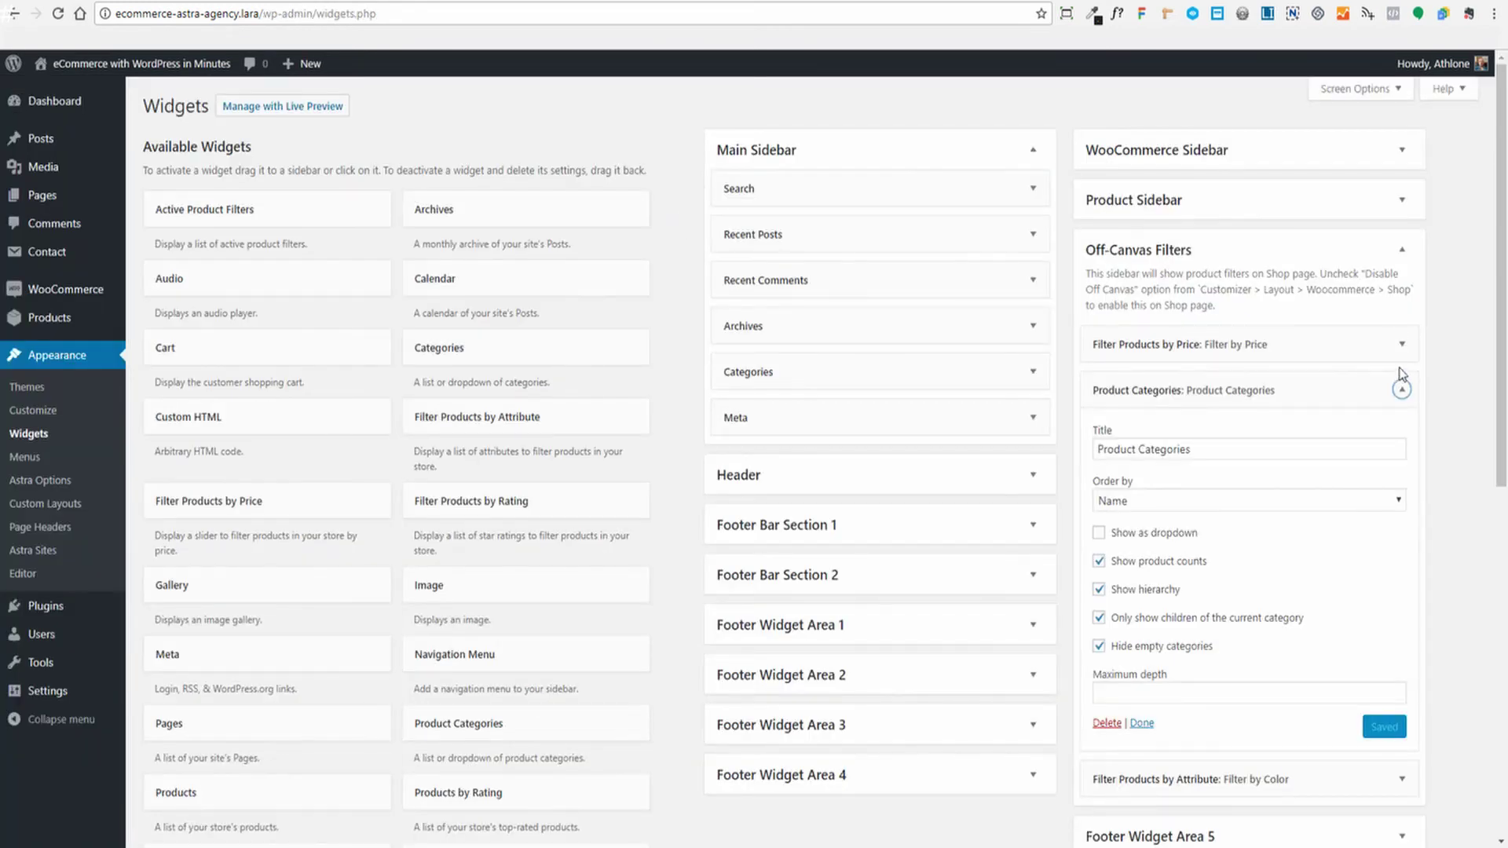
pyautogui.click(1401, 390)
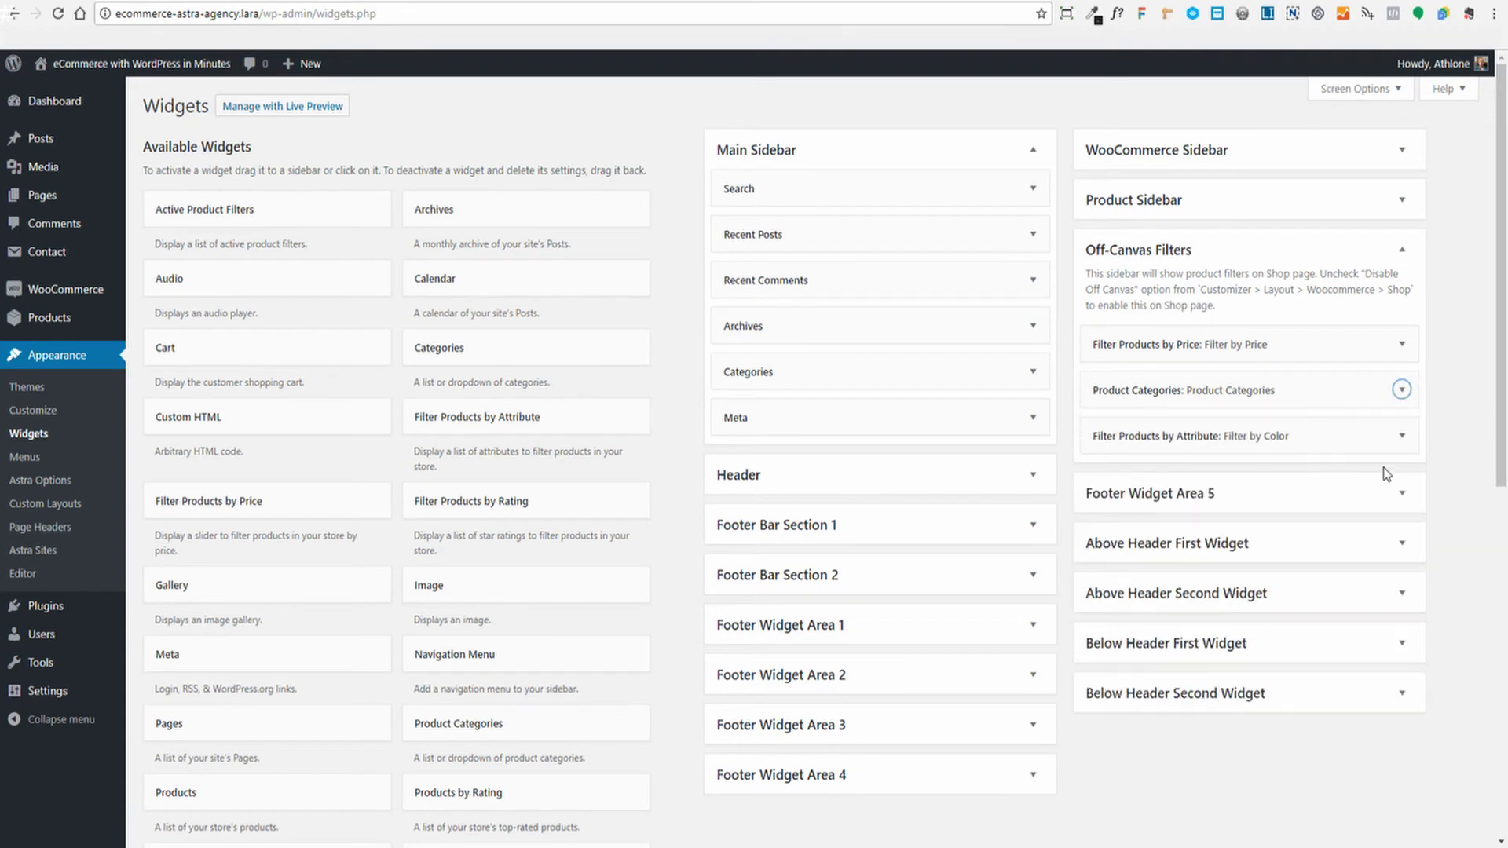
# Set the attribute filter widget to Color, List display type and OR query type
pyautogui.click(1401, 435)
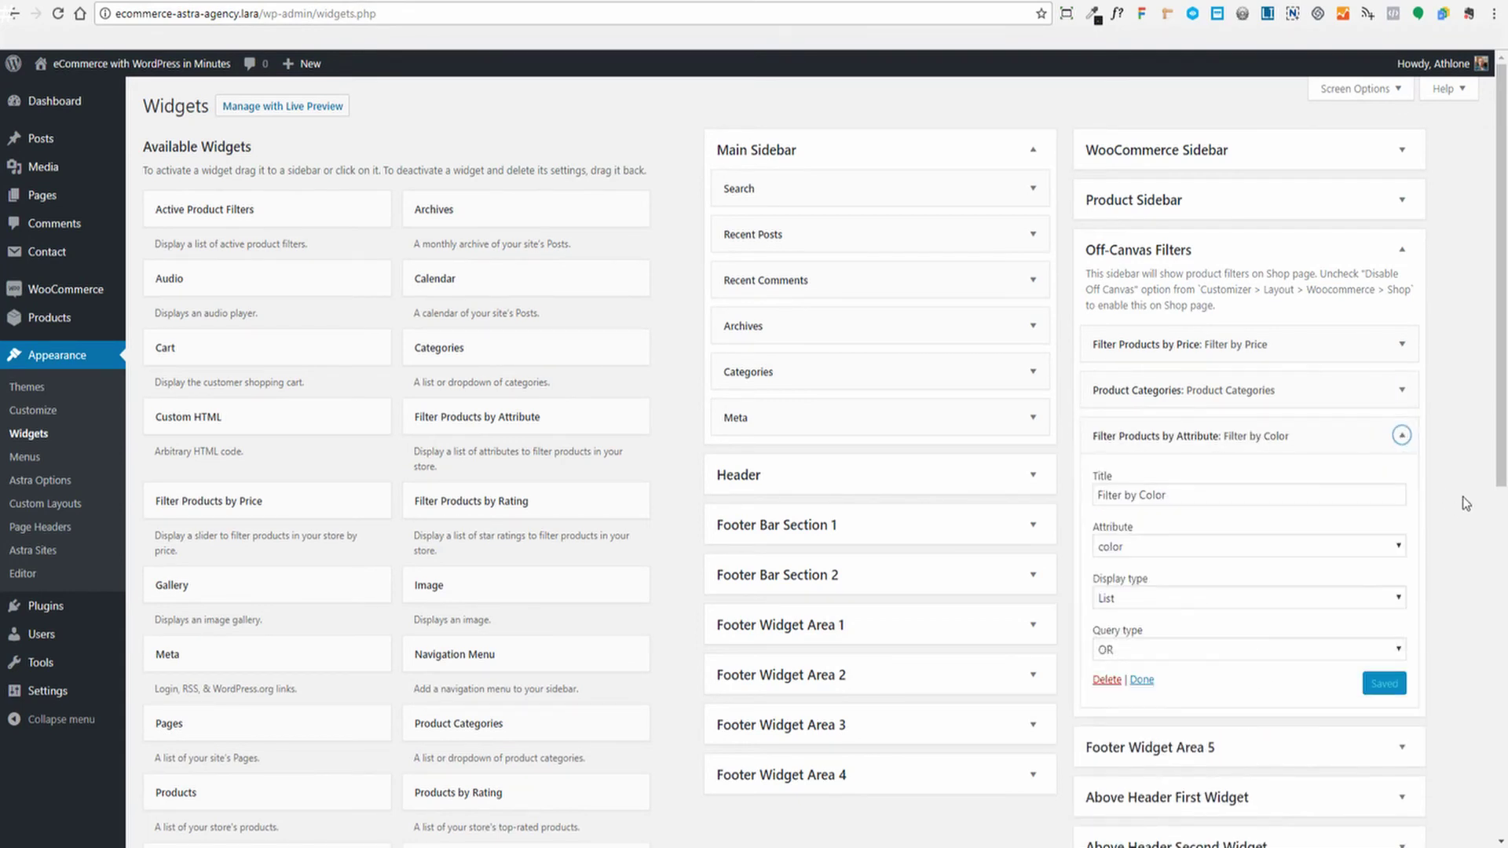
pyautogui.scroll(-2, 1215, 402)
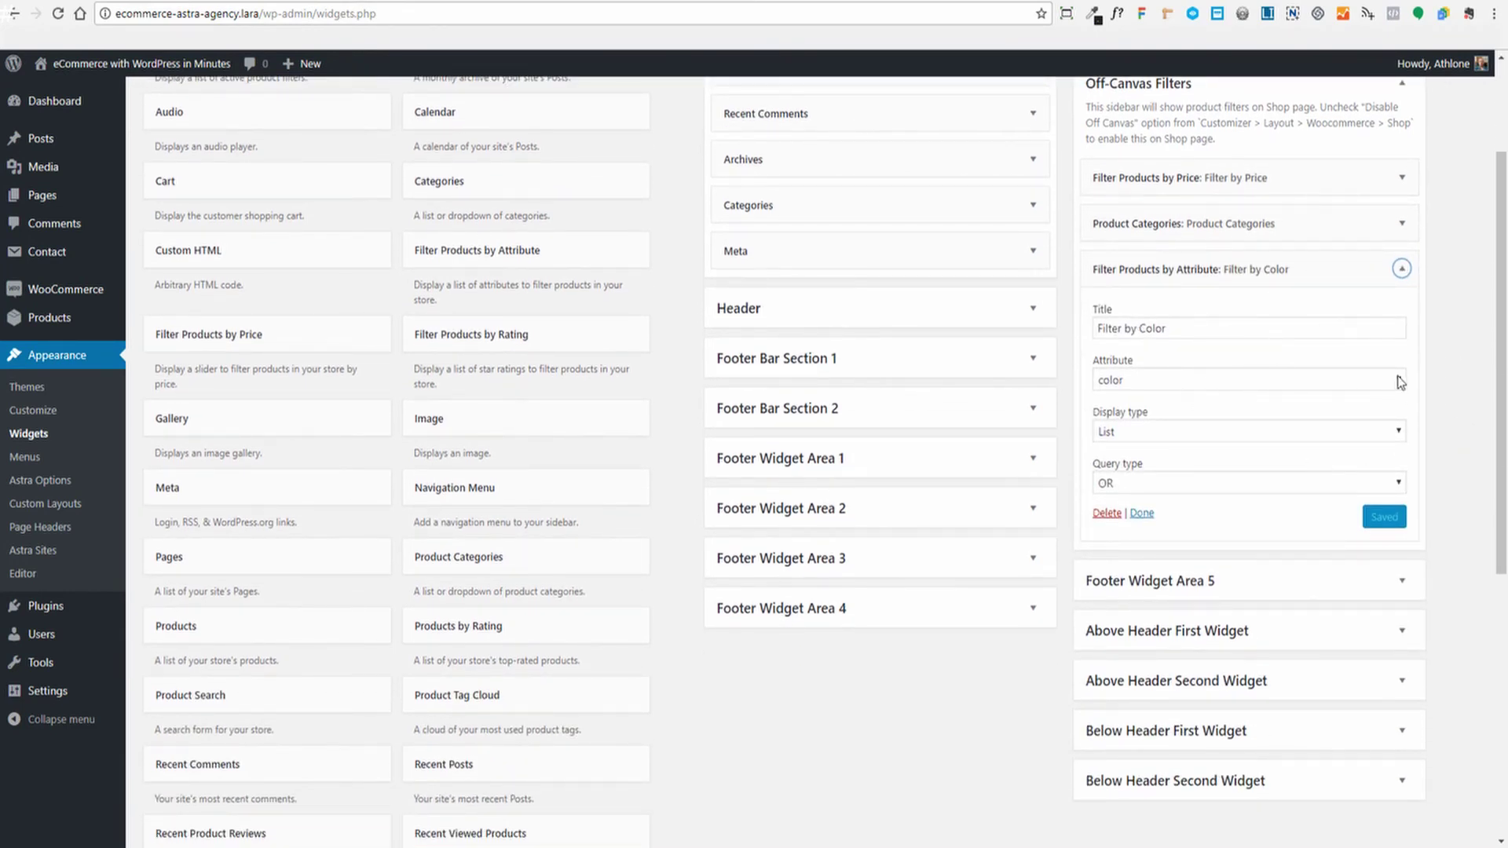
pyautogui.click(1398, 383)
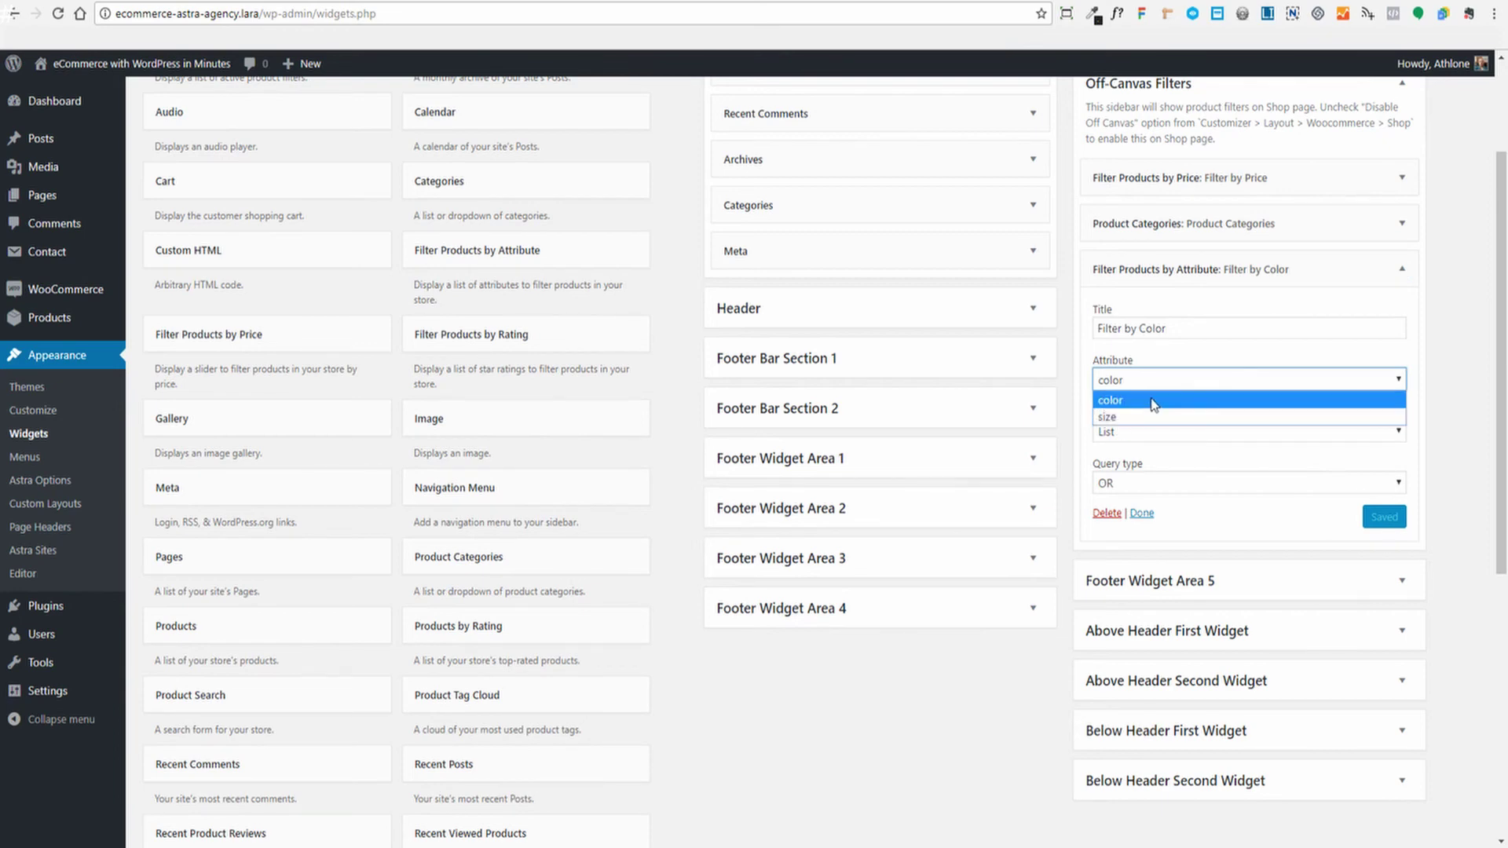
pyautogui.click(1434, 359)
pyautogui.scroll(2, 1434, 359)
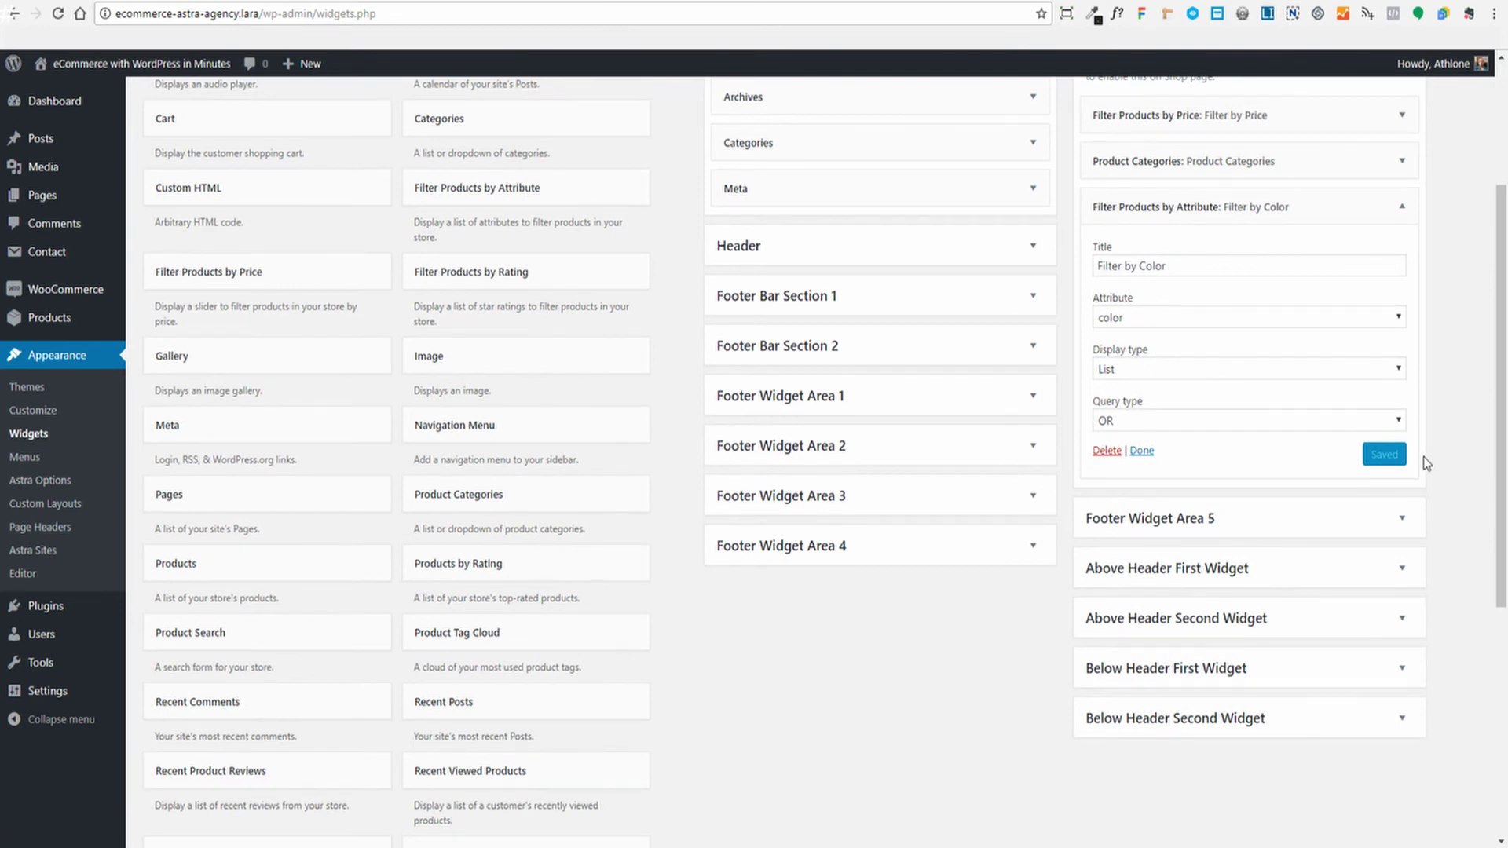
pyautogui.click(1384, 374)
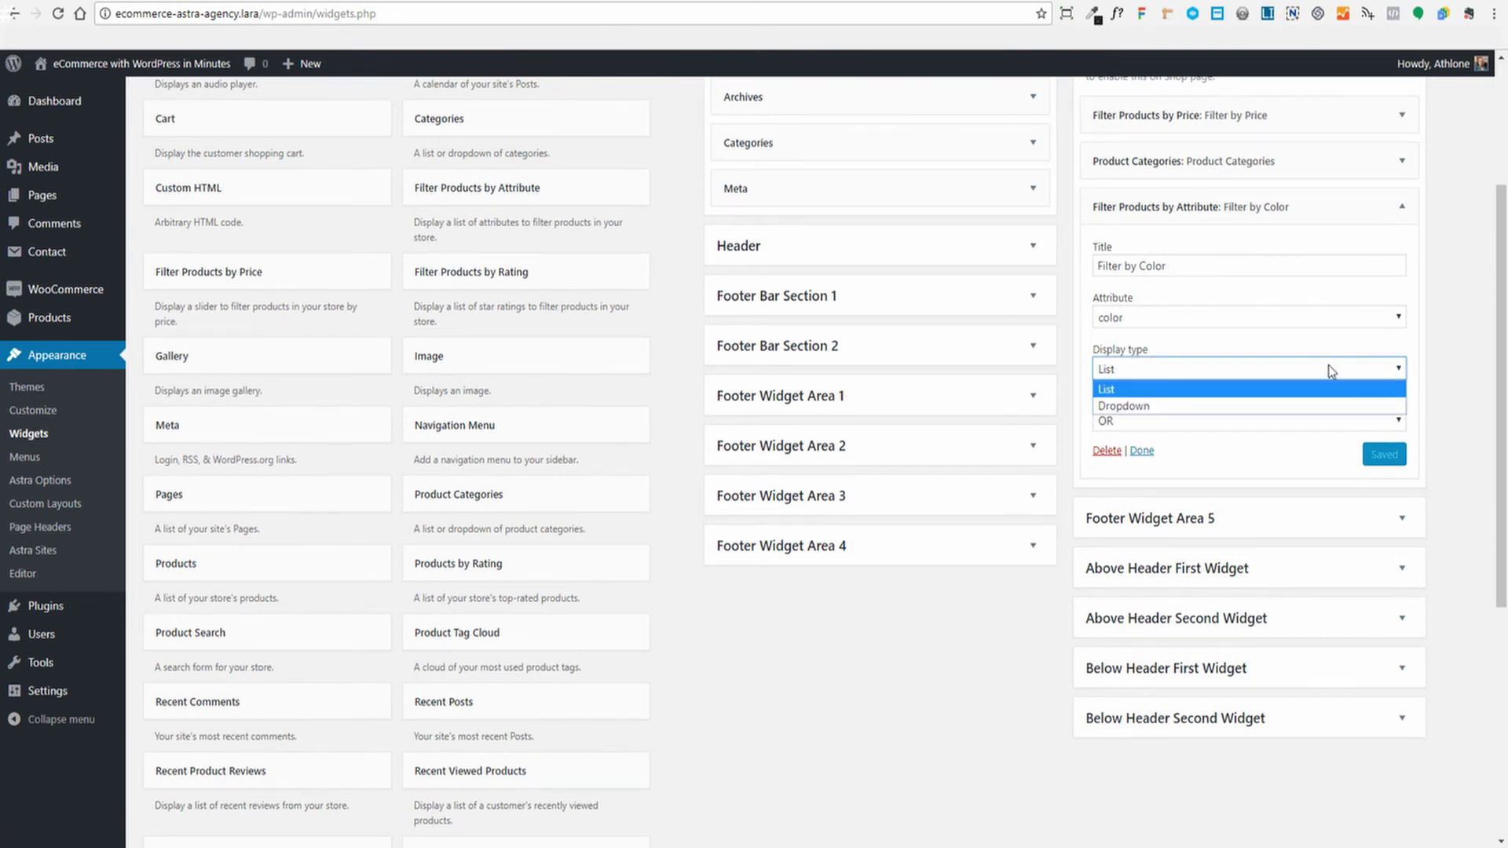
pyautogui.click(1454, 371)
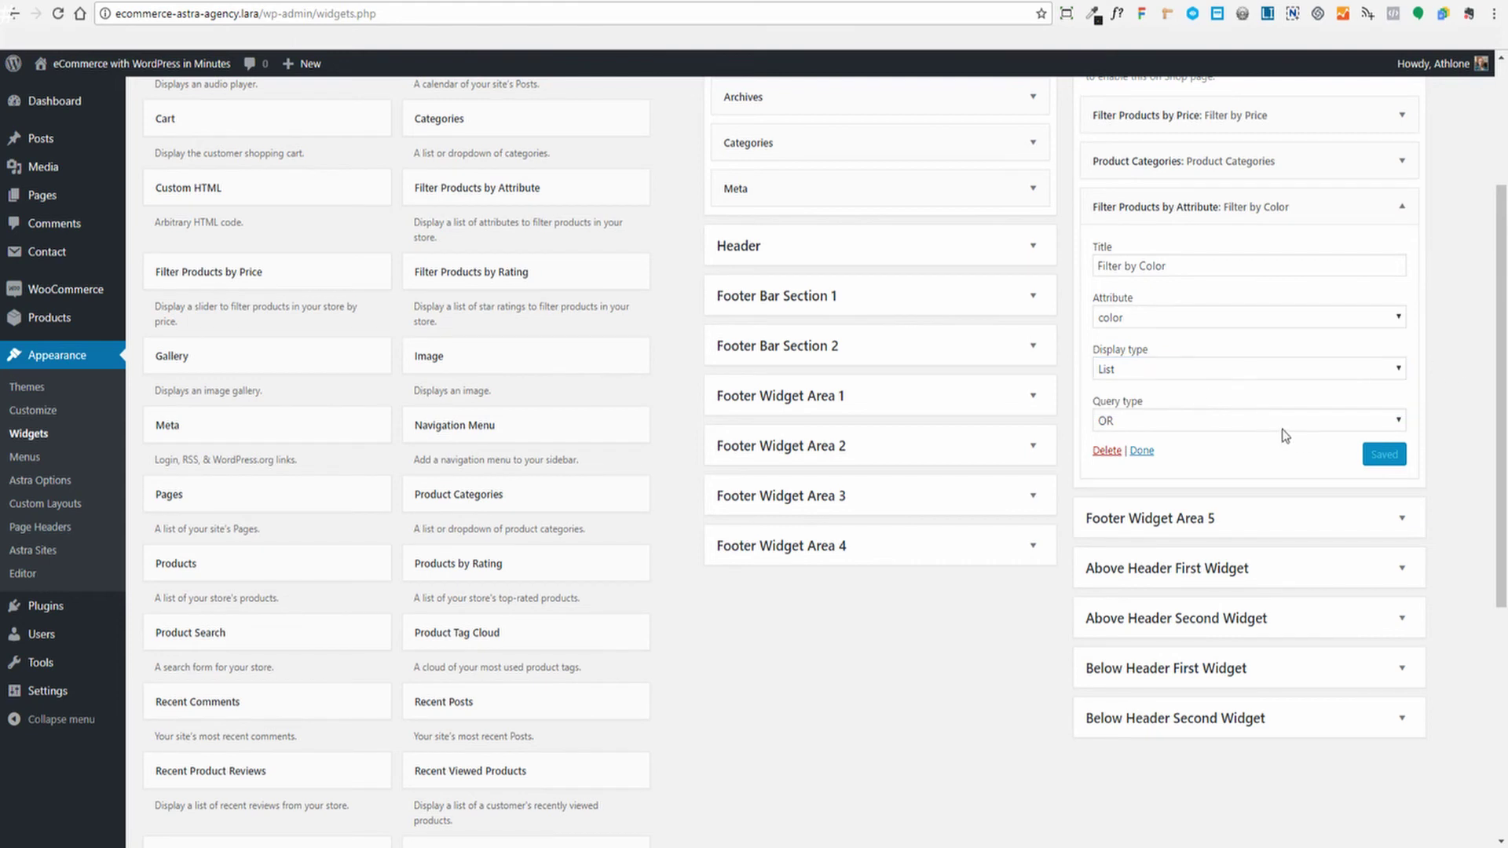
pyautogui.click(1399, 421)
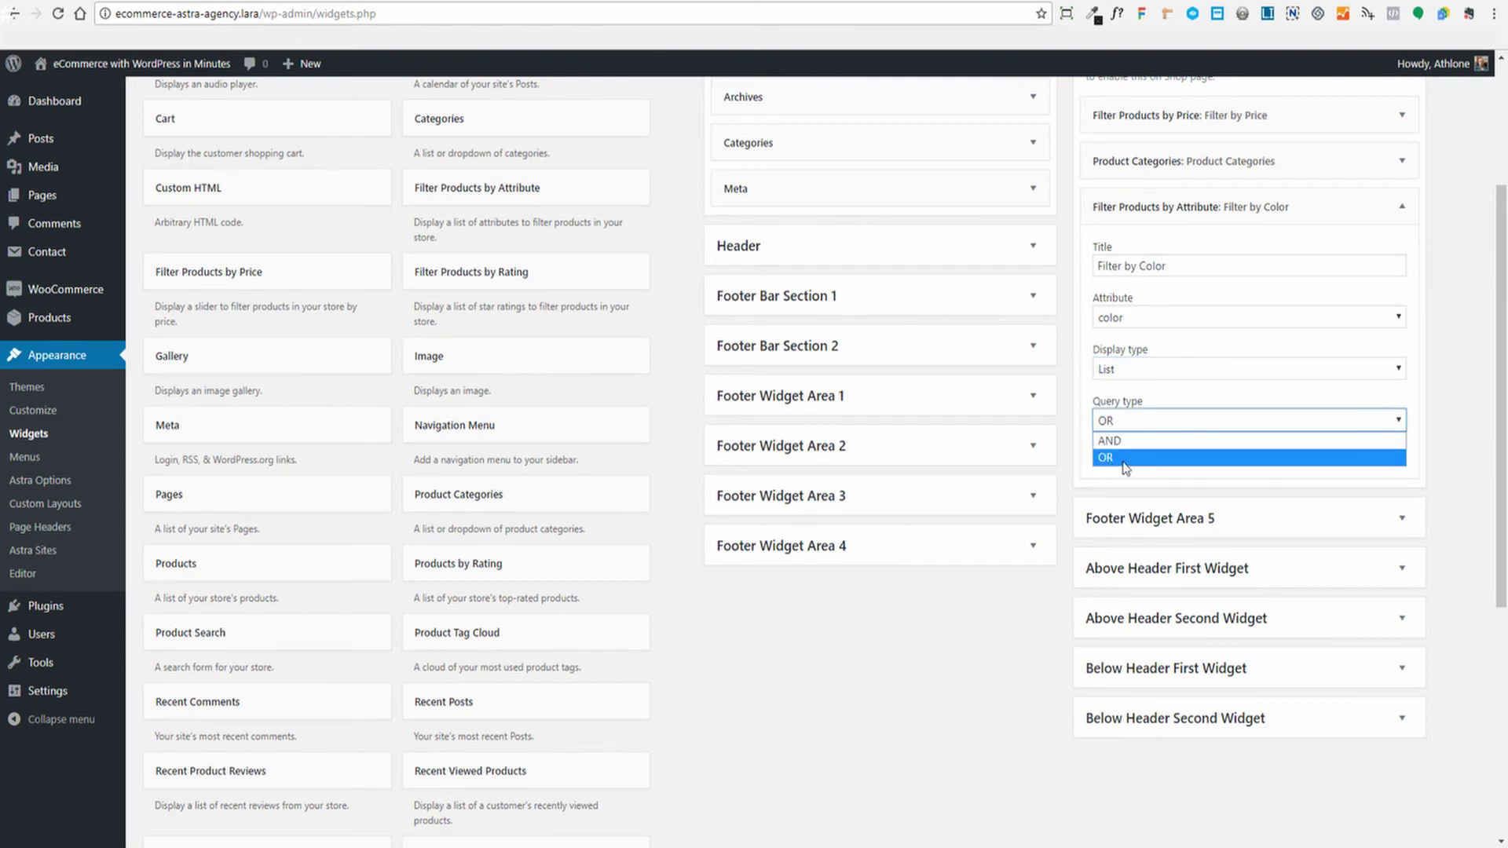
pyautogui.click(1235, 457)
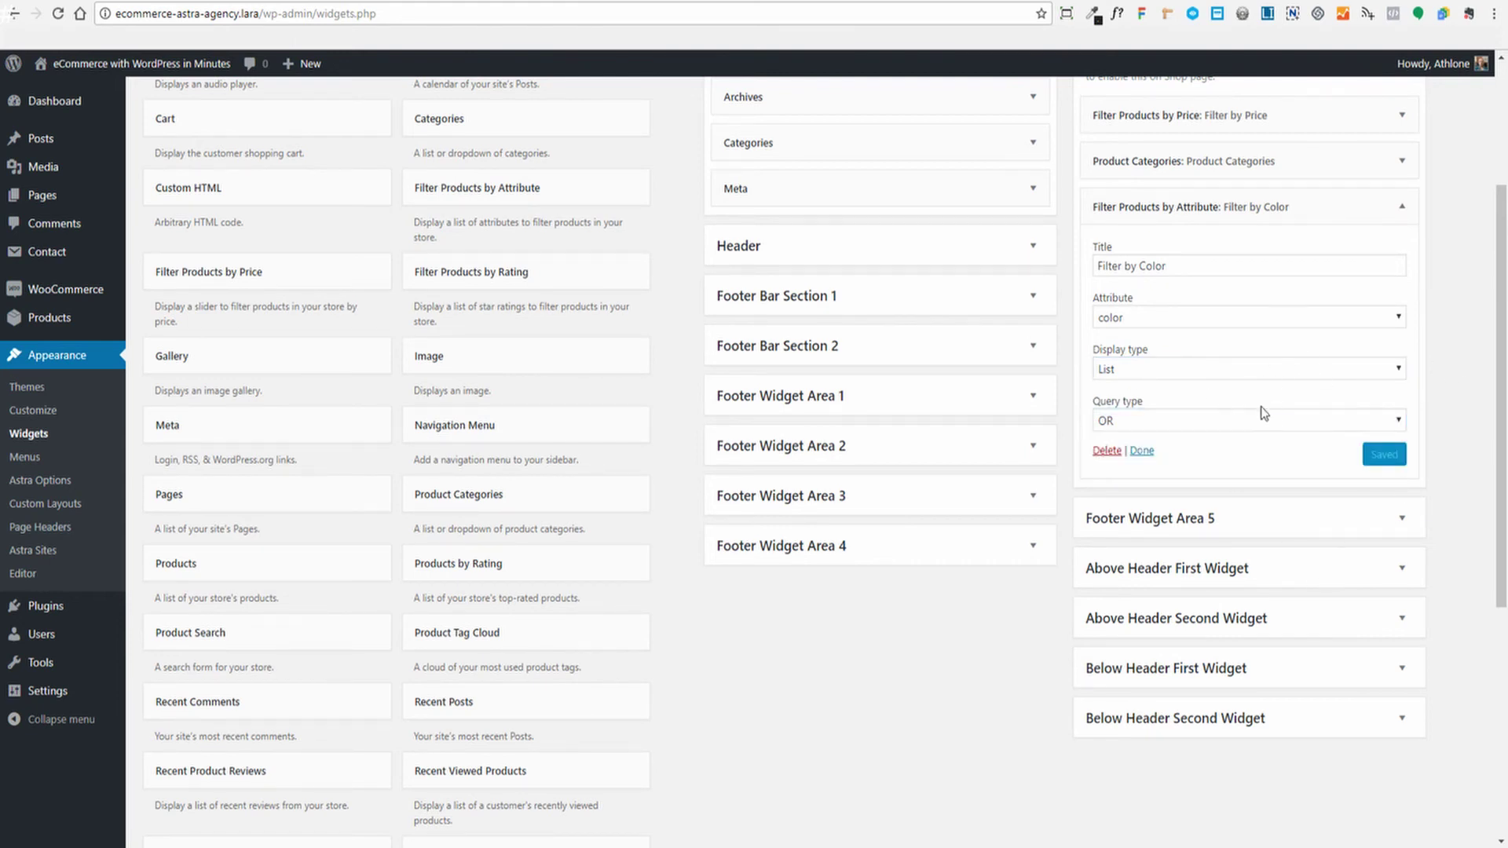
pyautogui.scroll(1, 1407, 521)
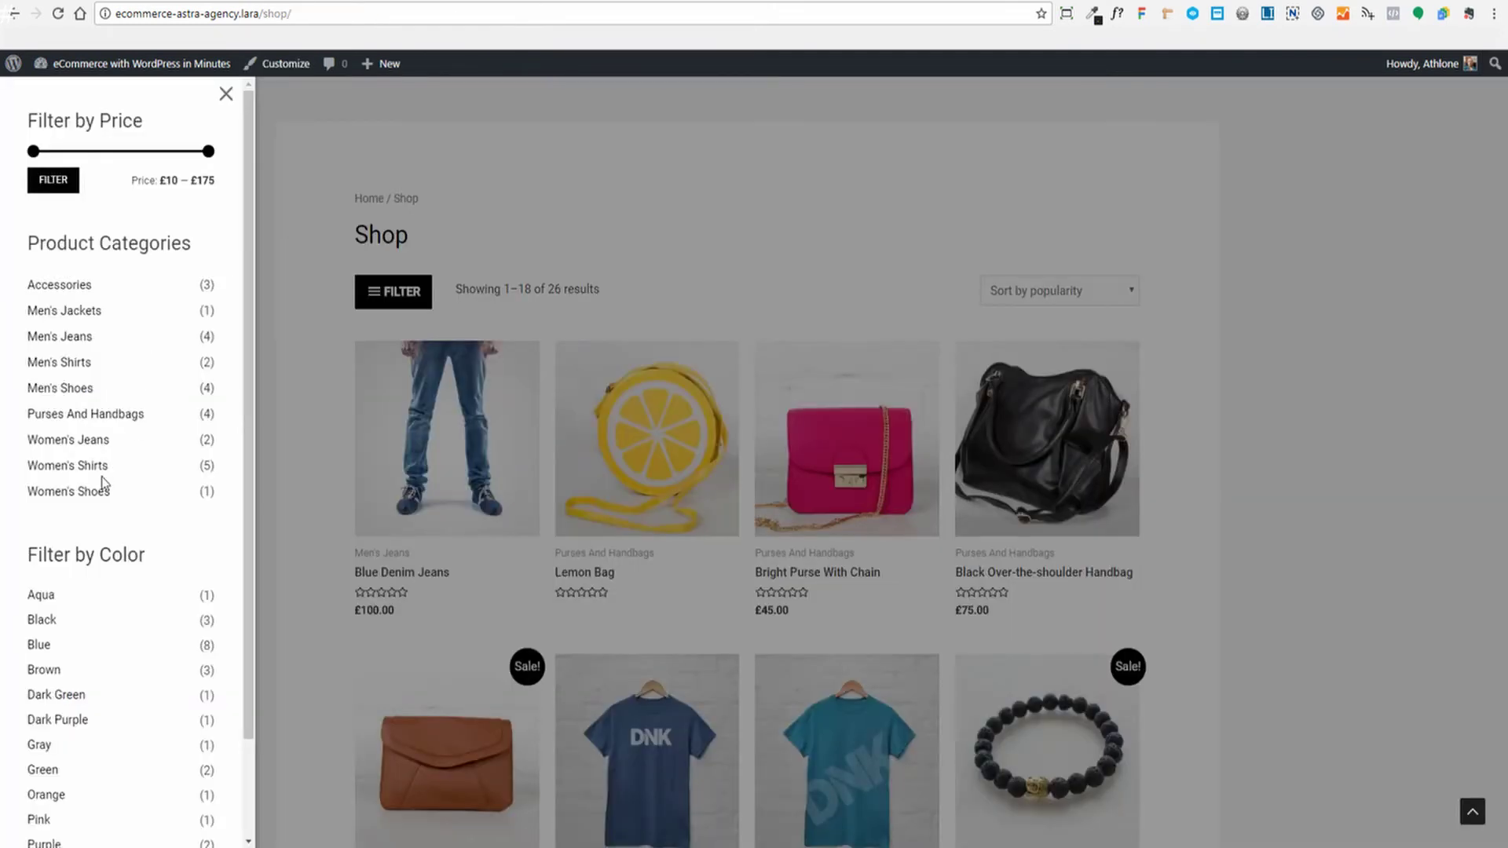
pyautogui.scroll(-2, 98, 448)
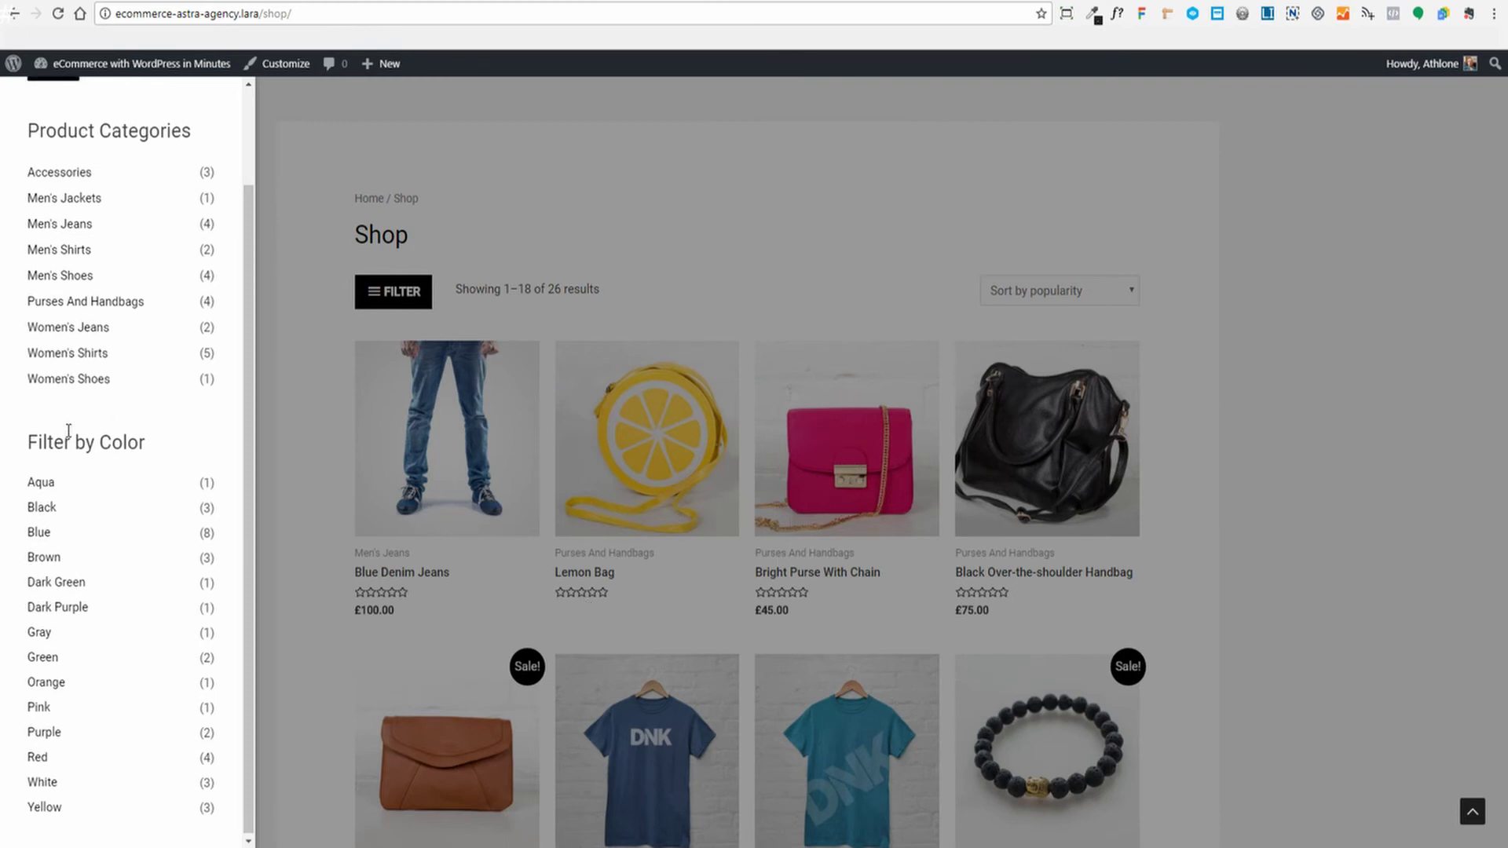
# Open the Men's Jeans category, then Purses And Handbags through the off-canvas filter panel
pyautogui.scroll(2, 91, 209)
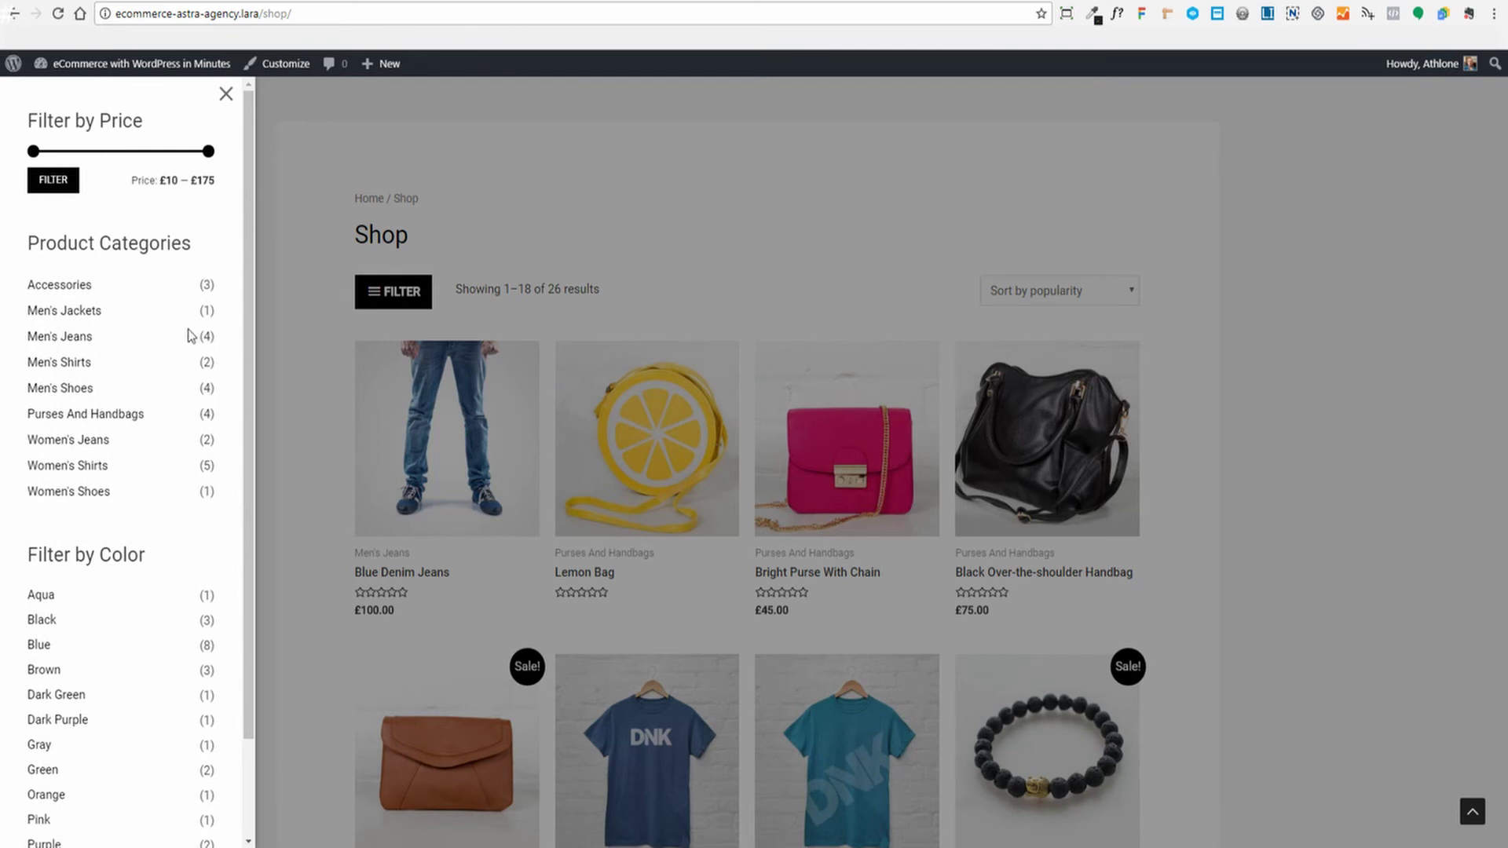
pyautogui.click(42, 345)
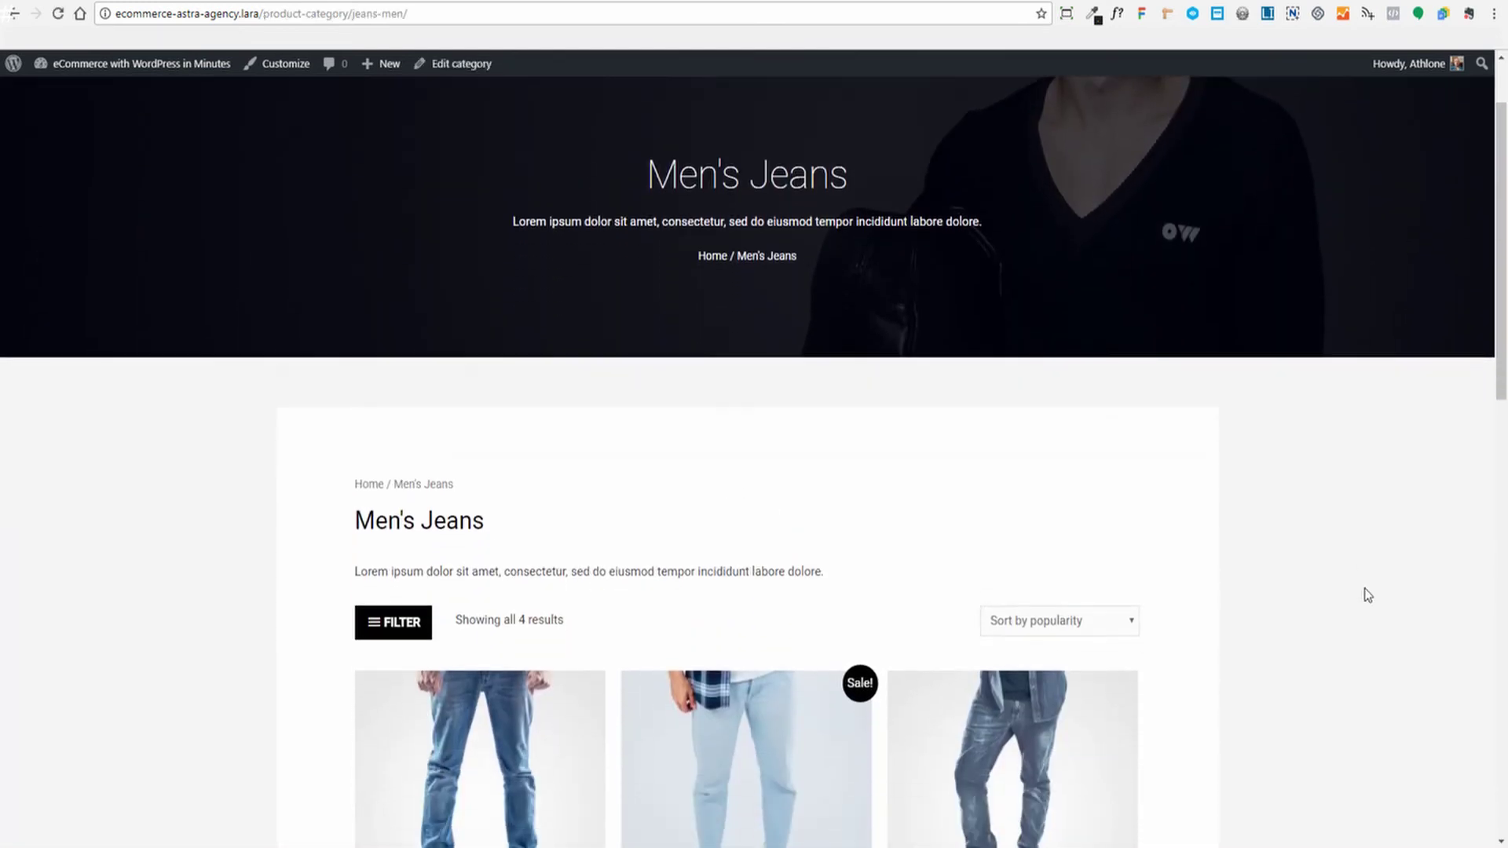
pyautogui.scroll(-2, 1371, 589)
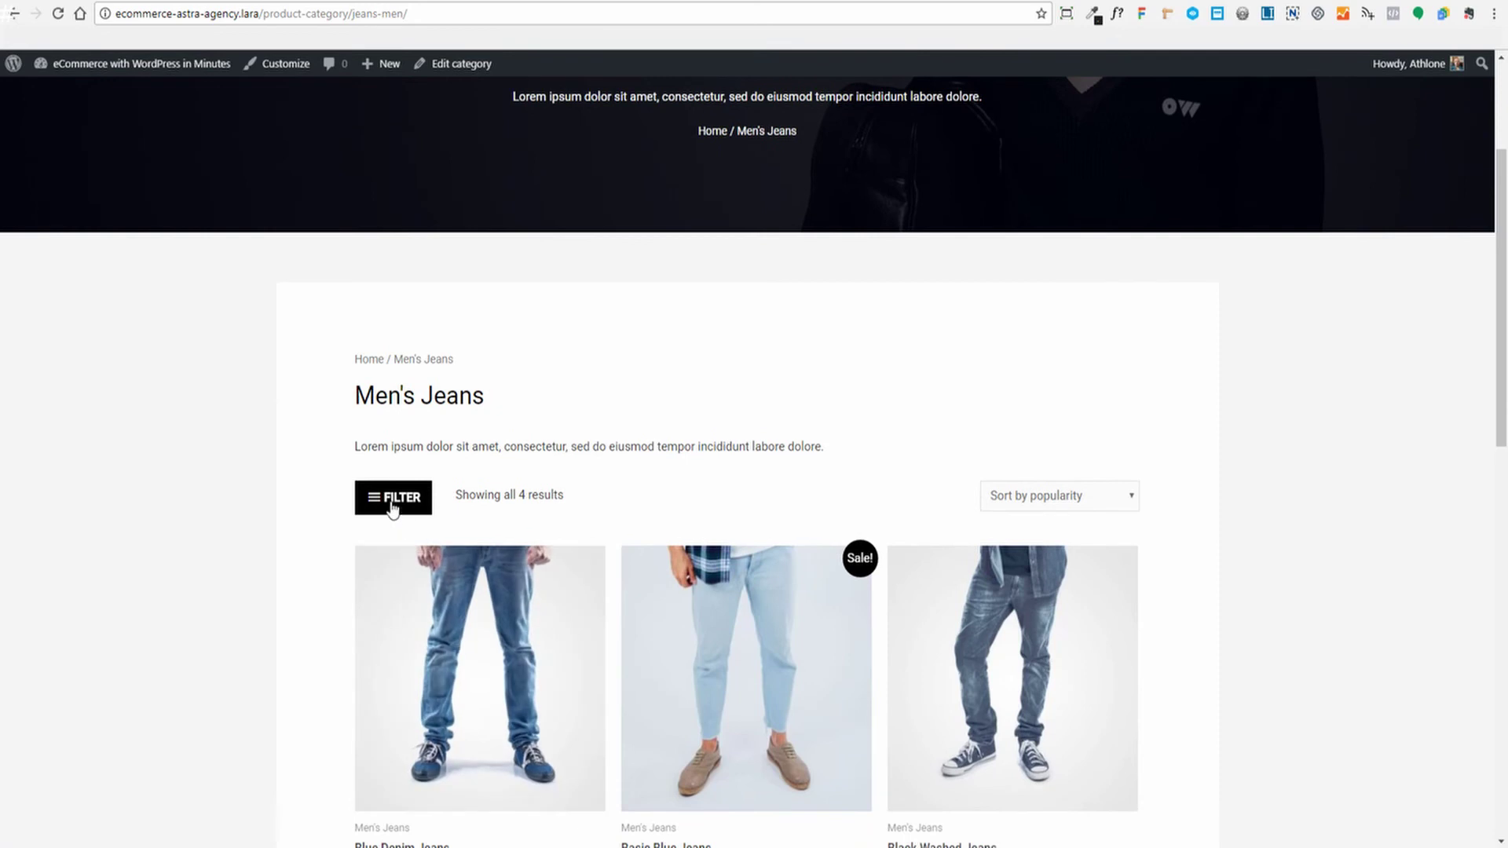
pyautogui.click(392, 500)
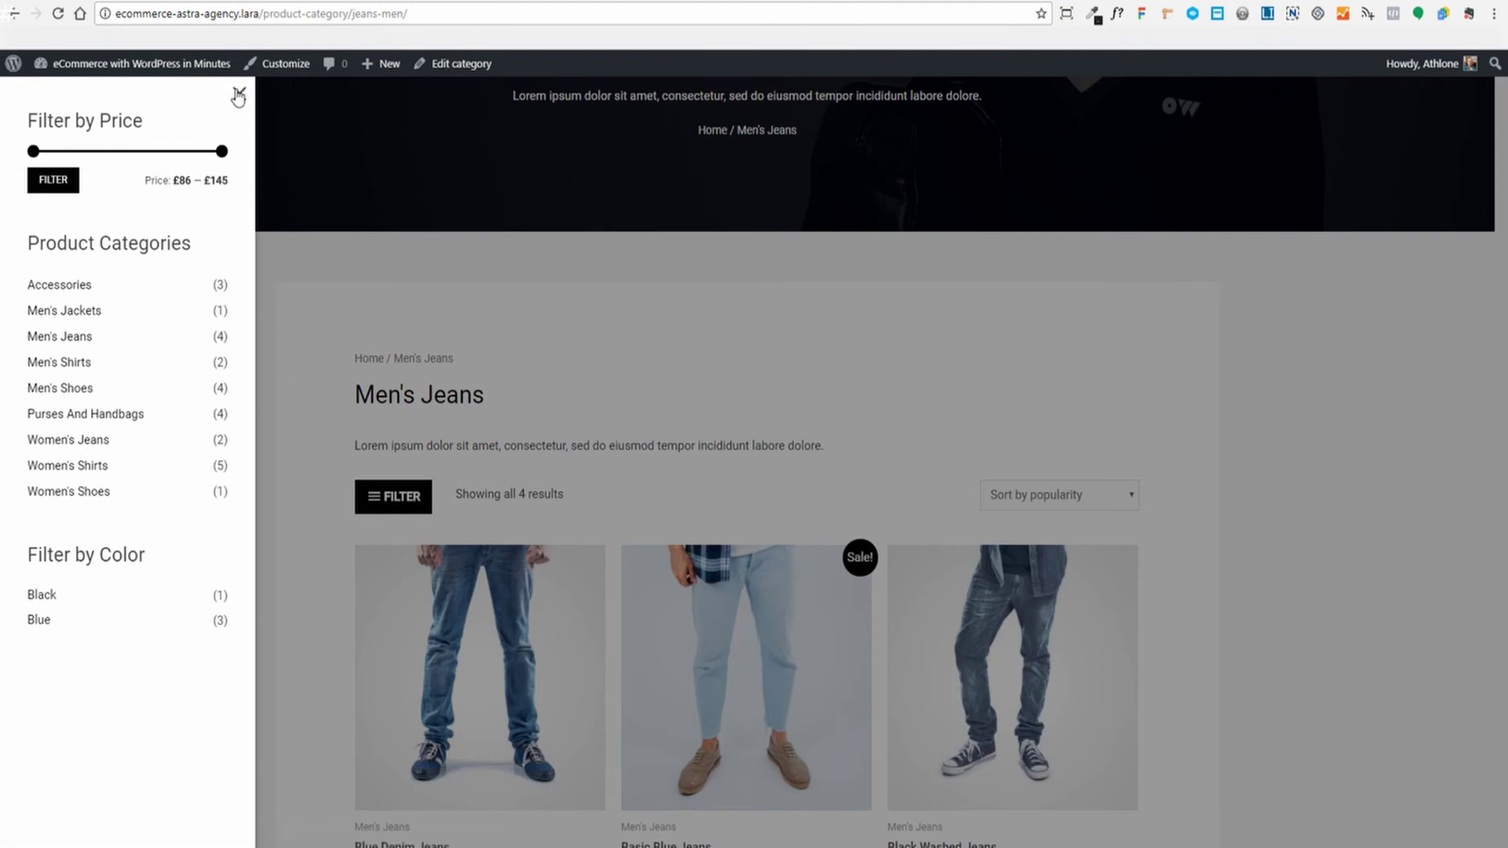
pyautogui.click(55, 421)
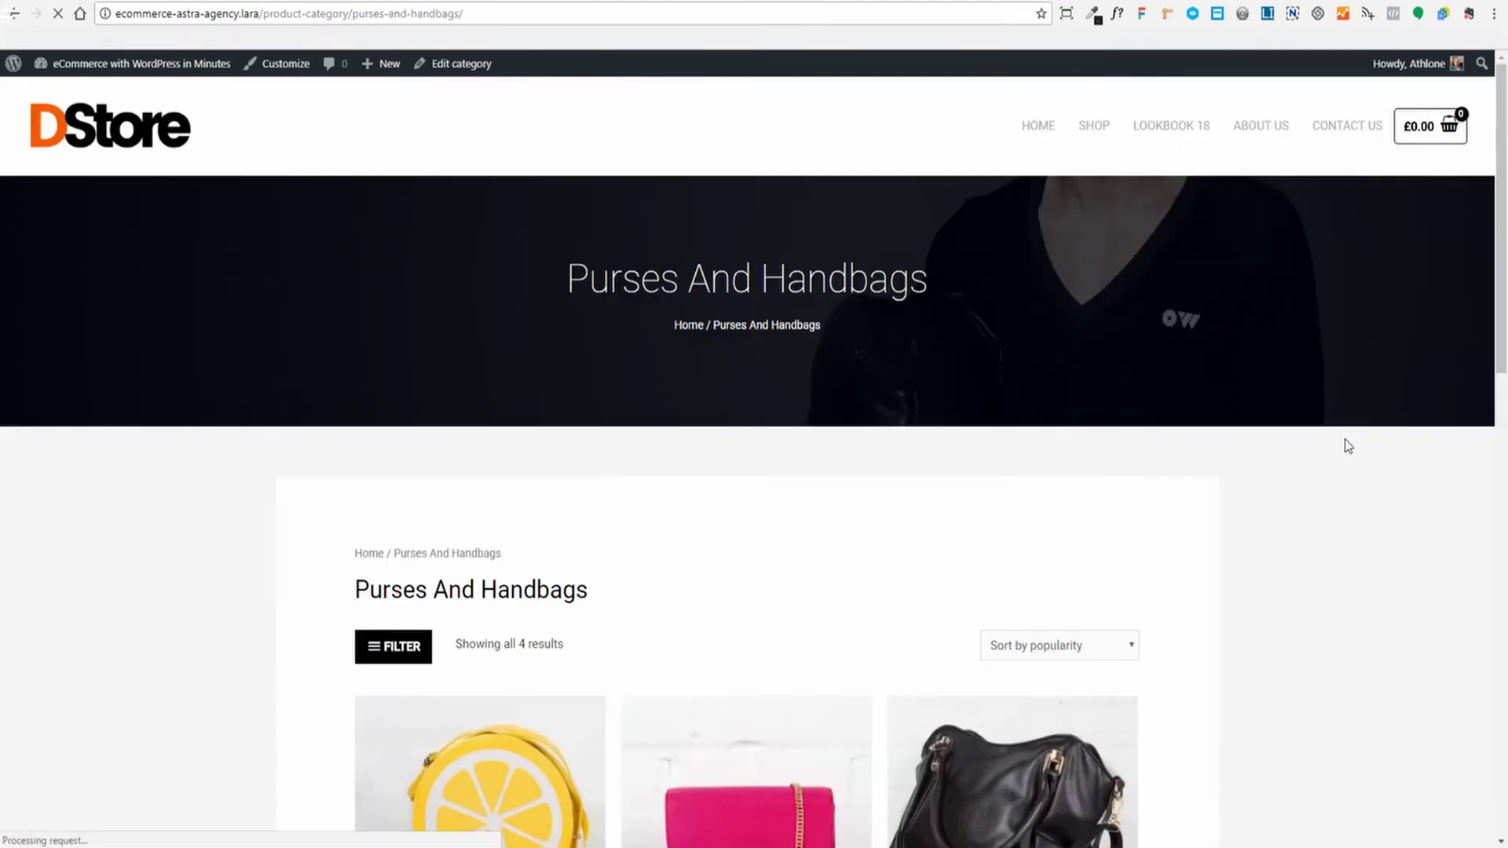
pyautogui.scroll(-10, 1345, 438)
pyautogui.scroll(-5, 1348, 446)
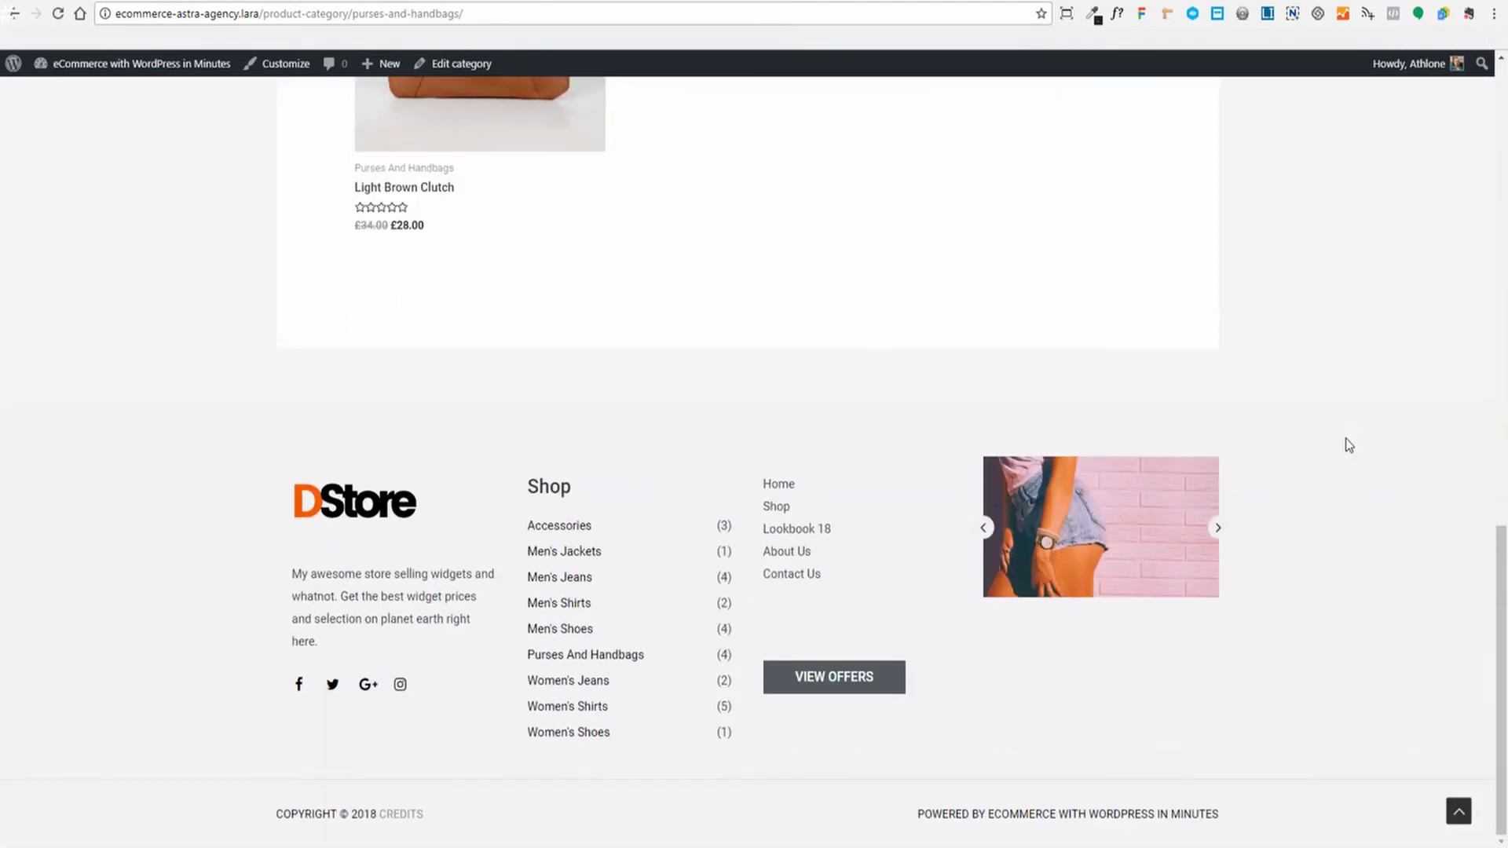
pyautogui.scroll(15, 1347, 445)
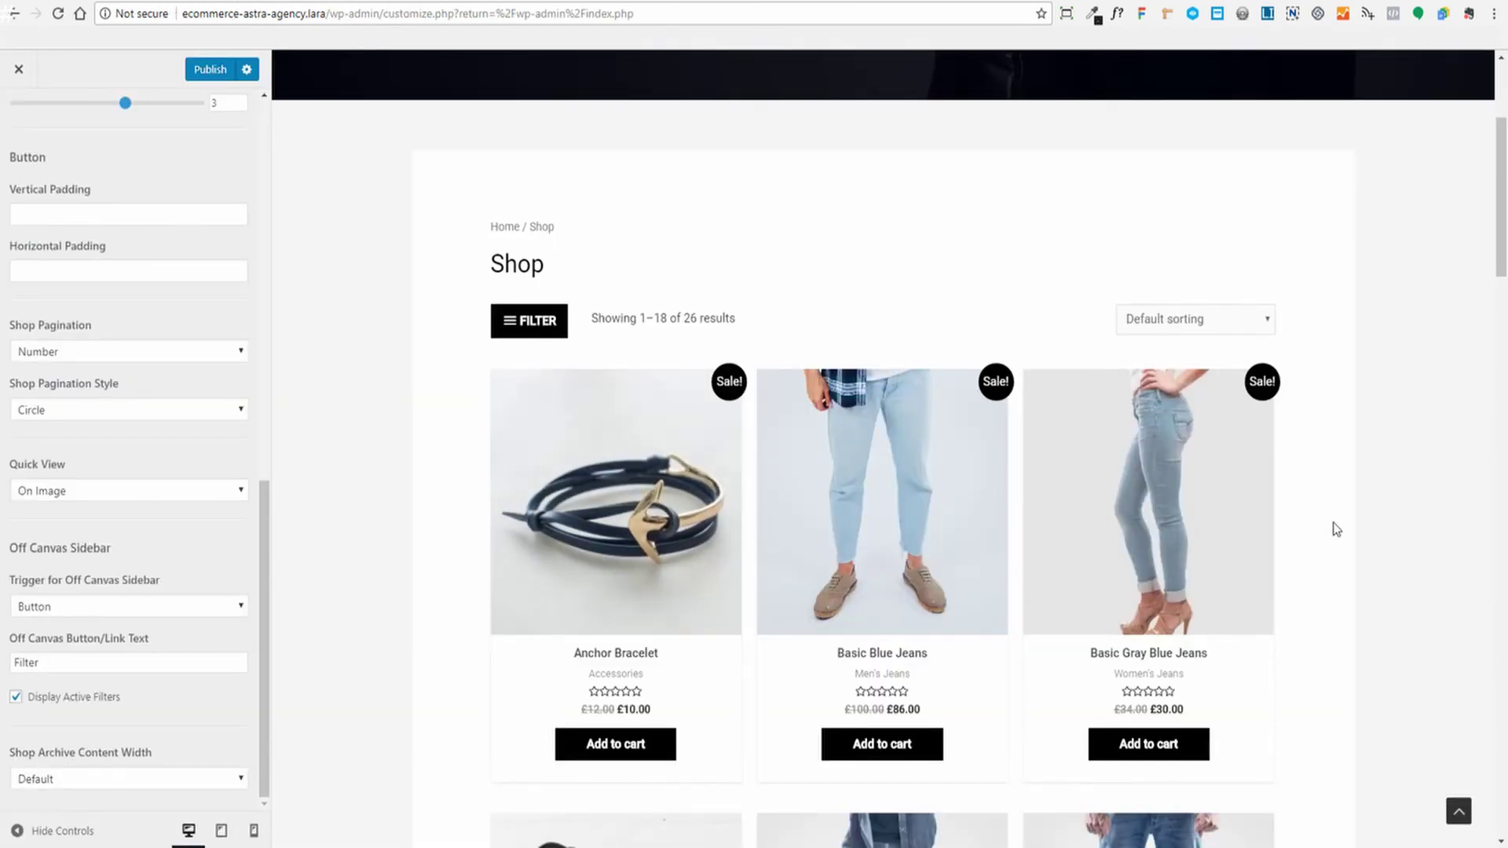
# Leave the Shop Archive Content Width set to Default
pyautogui.click(74, 775)
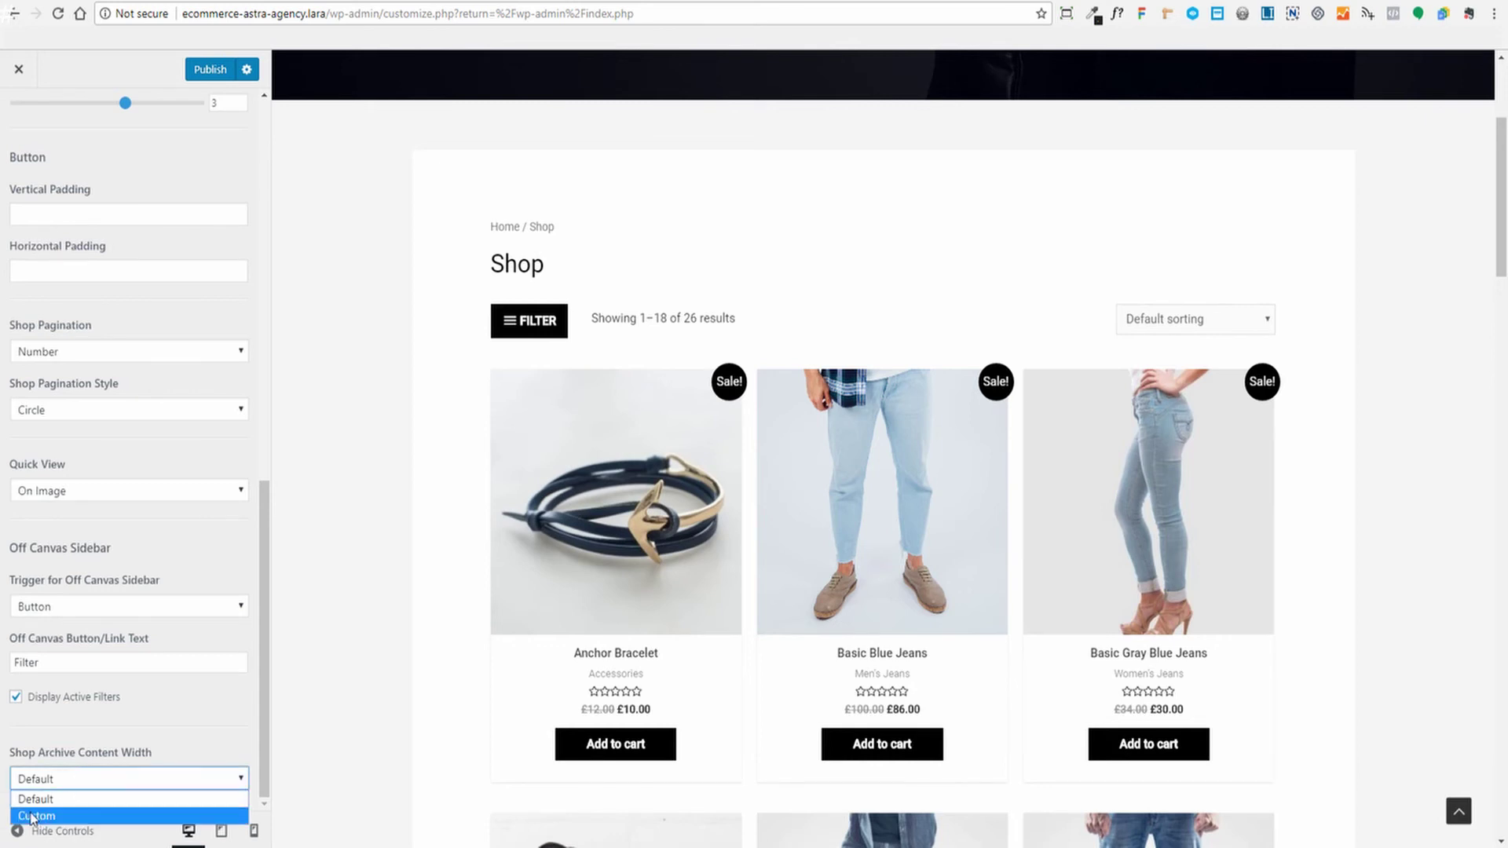
pyautogui.click(196, 716)
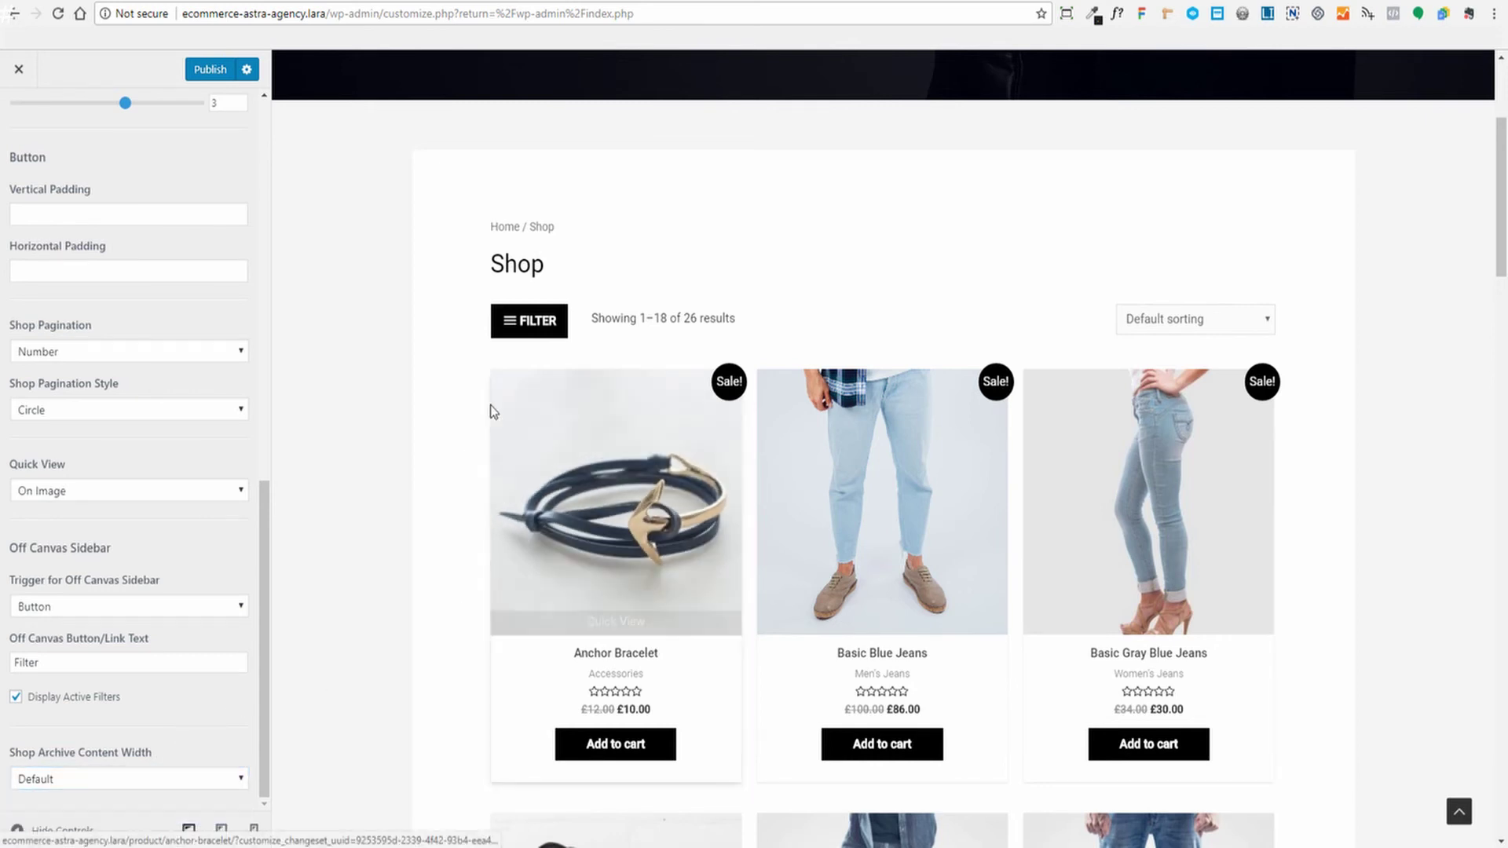
pyautogui.scroll(10, 224, 384)
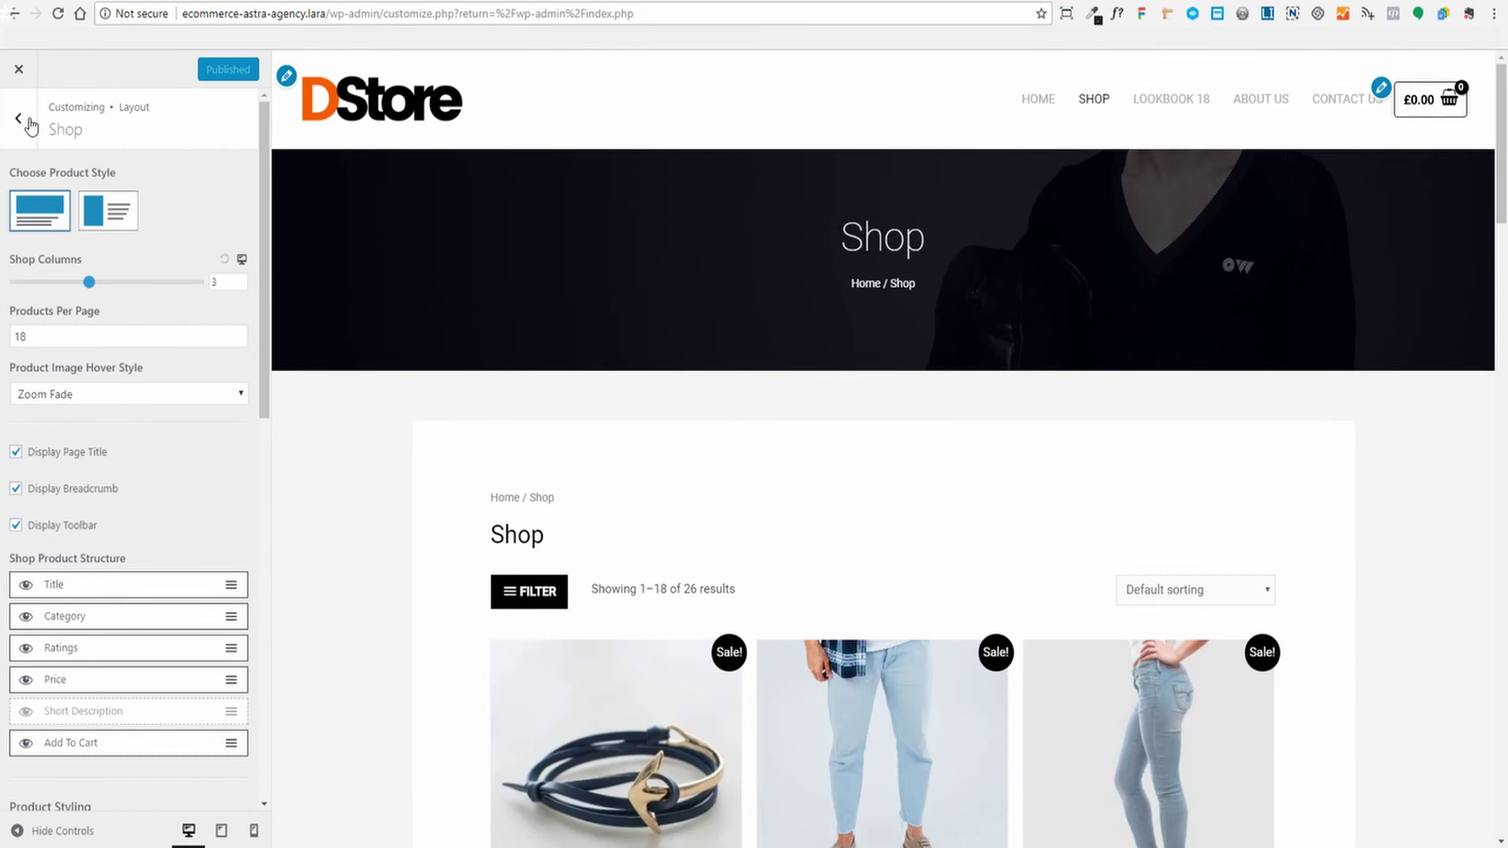
# Show the Single Product layout settings while previewing the Basic Blue Jeans product page
pyautogui.click(18, 117)
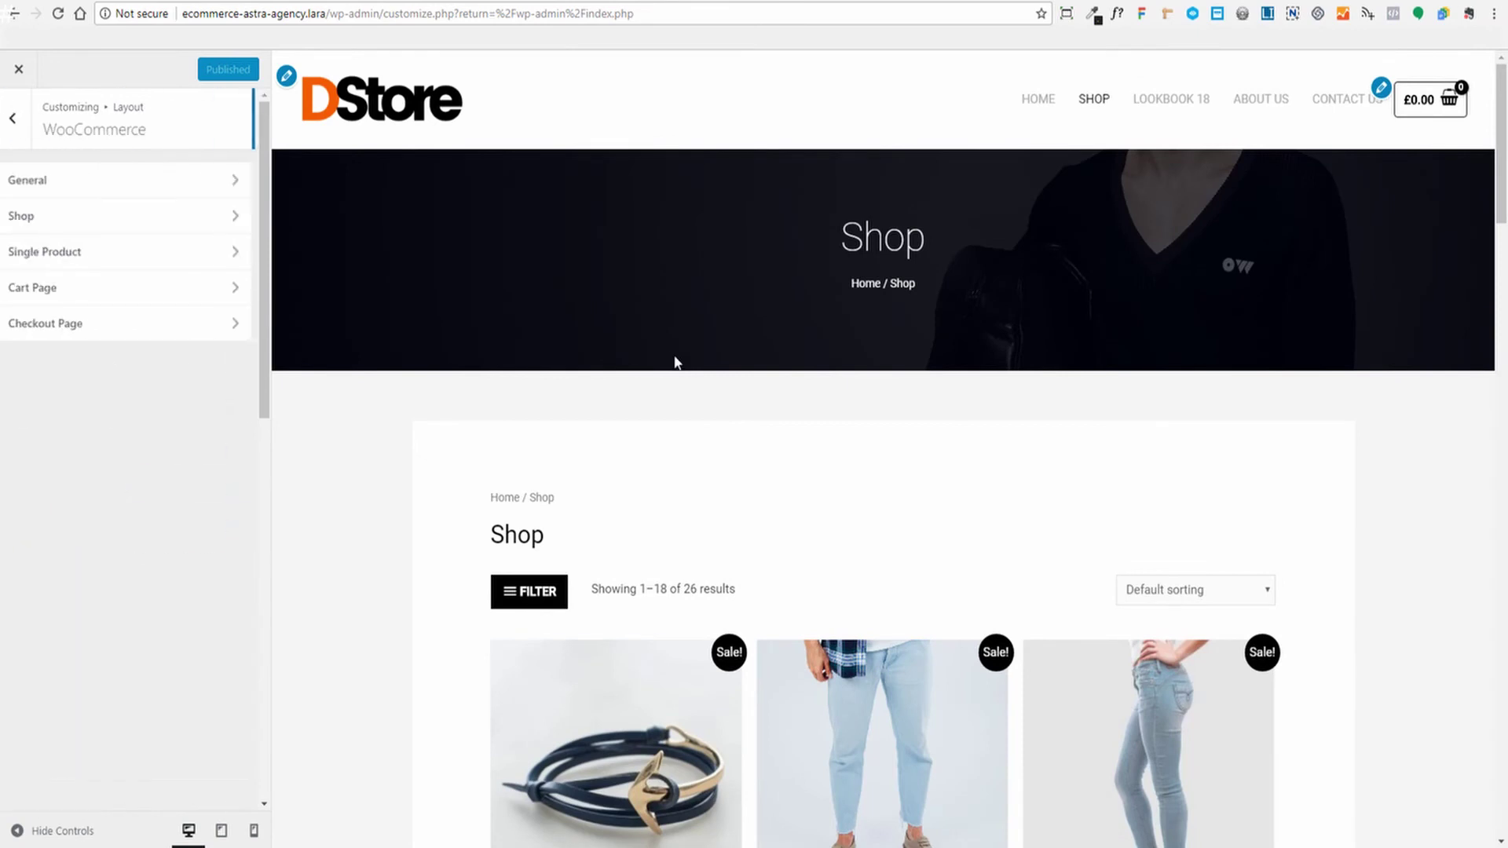
pyautogui.click(35, 252)
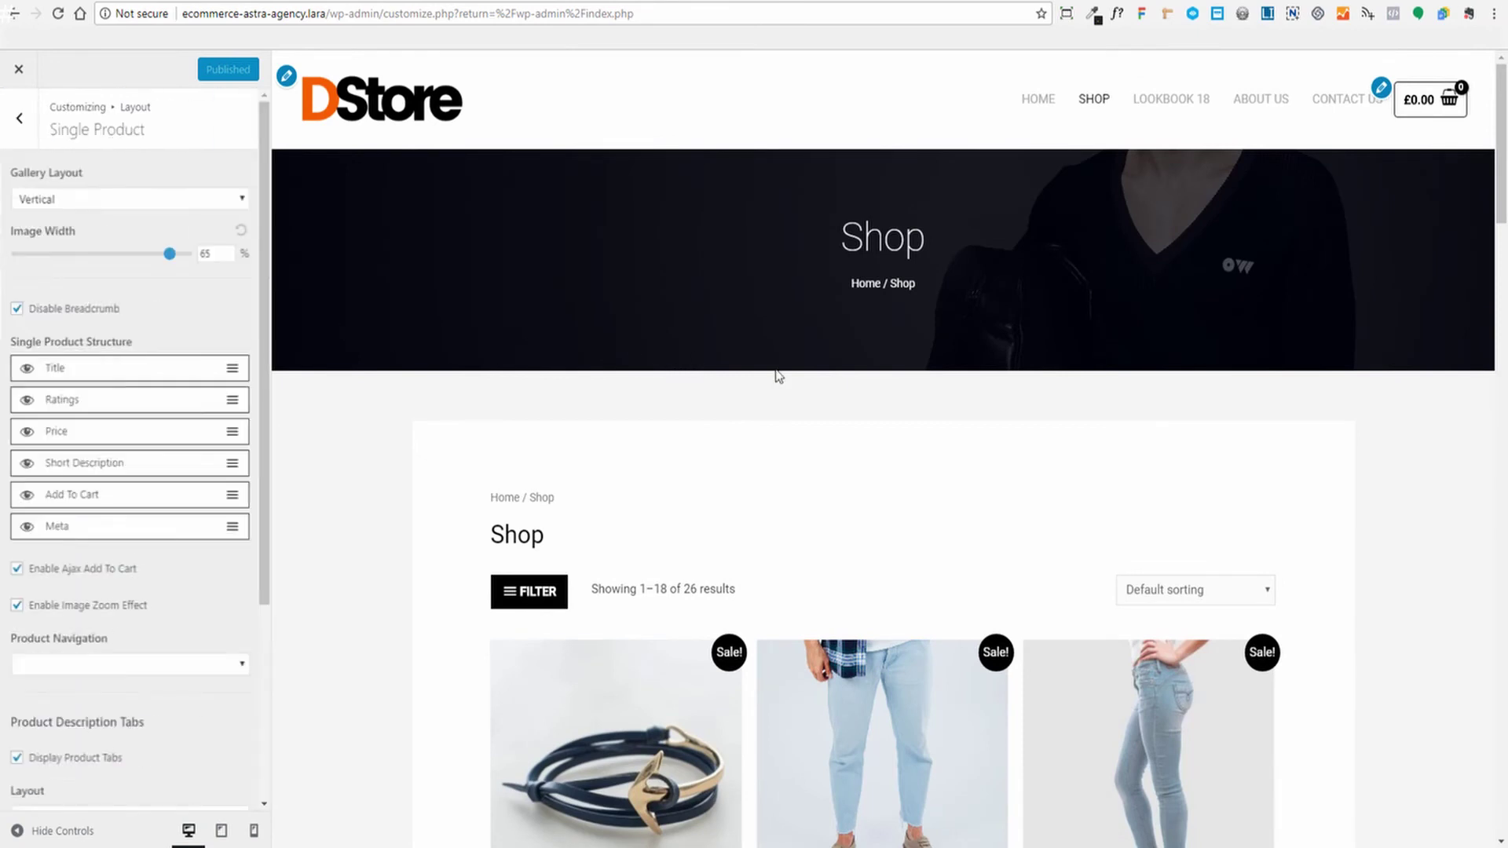
pyautogui.scroll(-3, 864, 391)
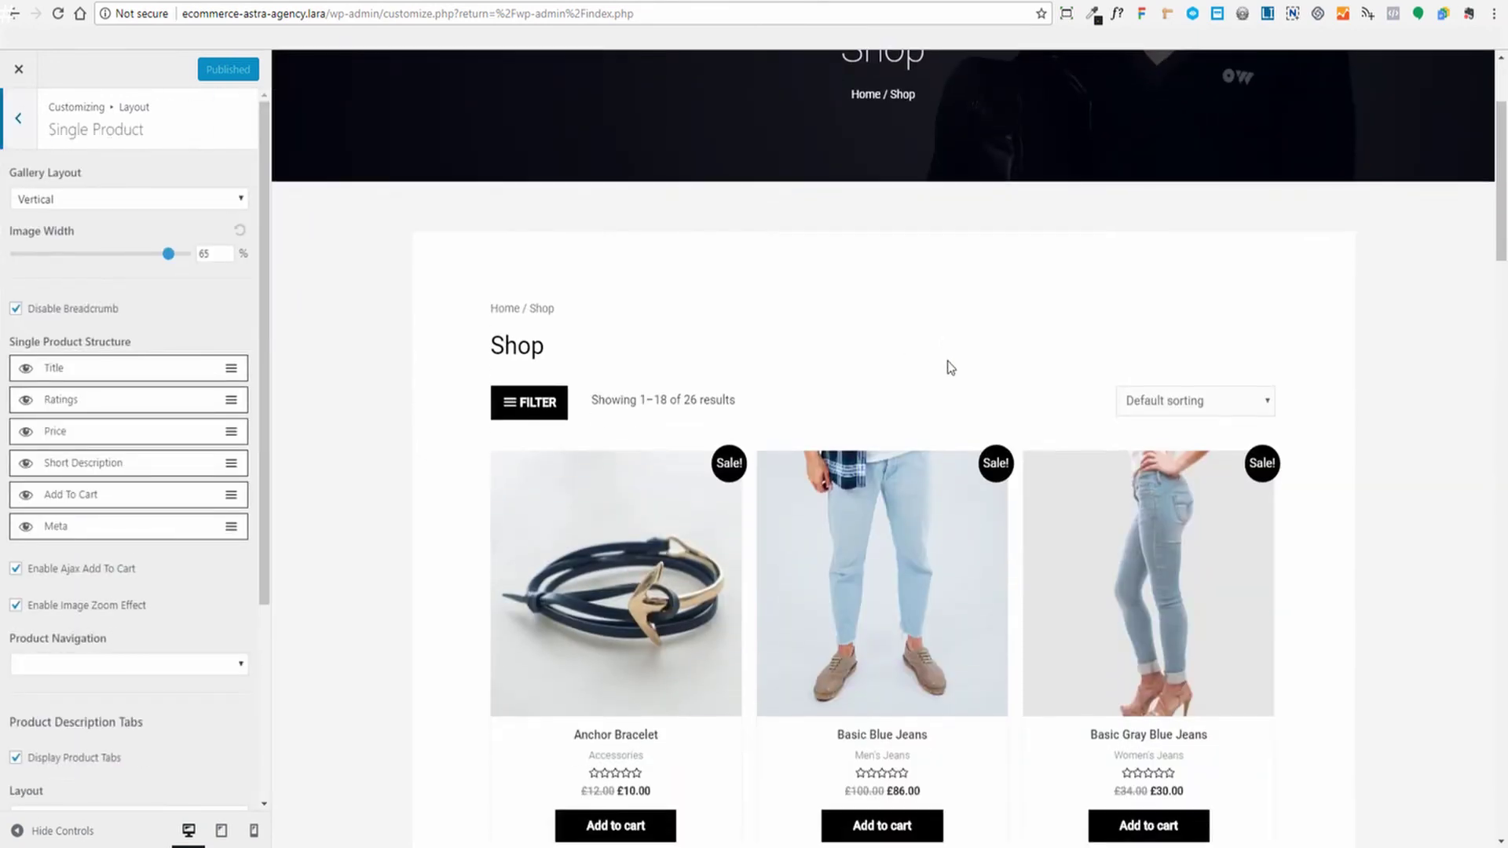
pyautogui.scroll(-3, 949, 363)
pyautogui.click(905, 383)
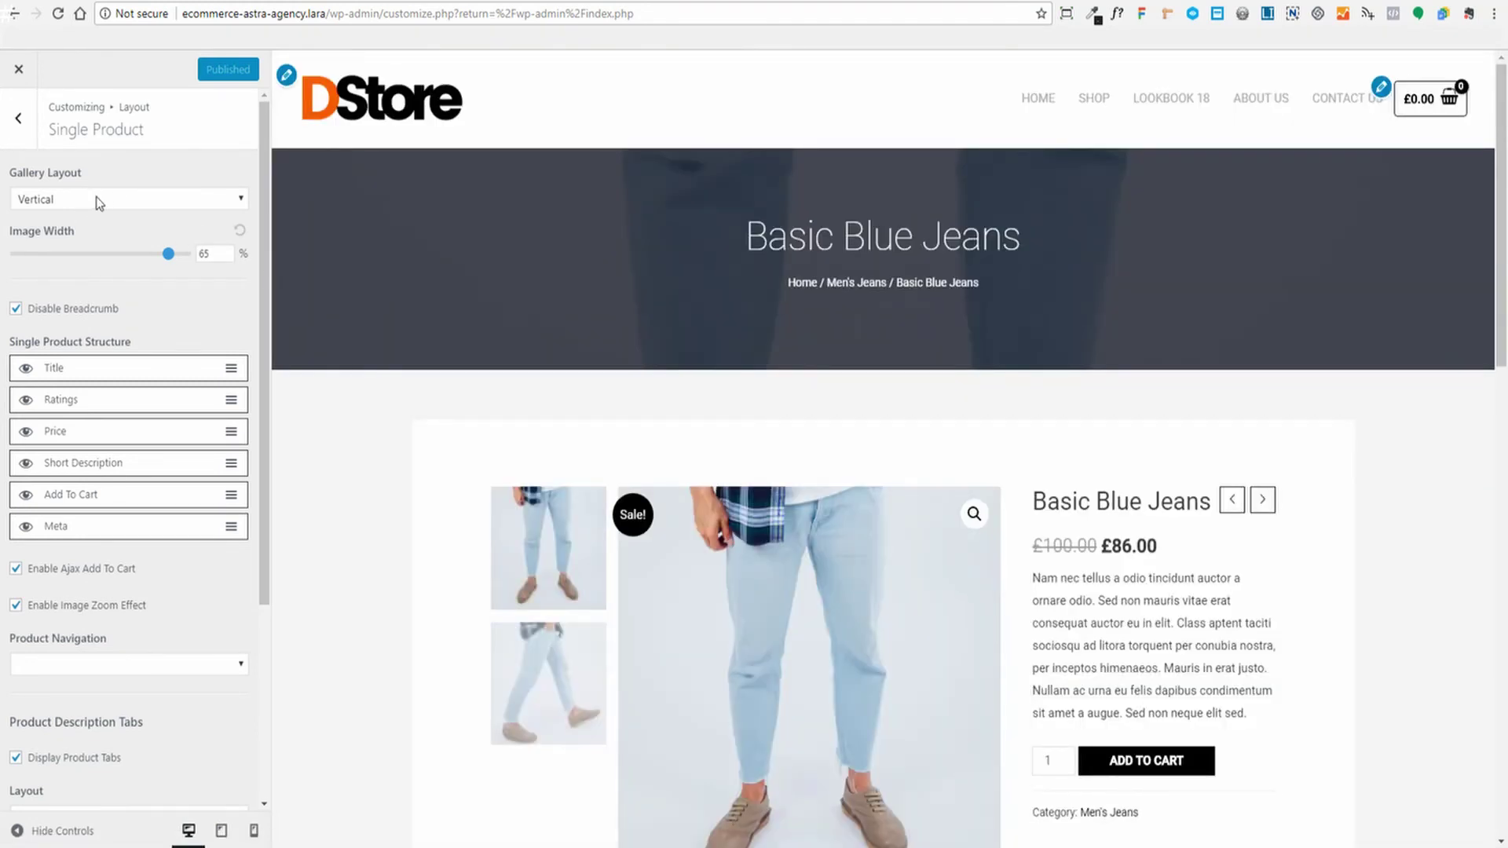
pyautogui.scroll(-2, 471, 438)
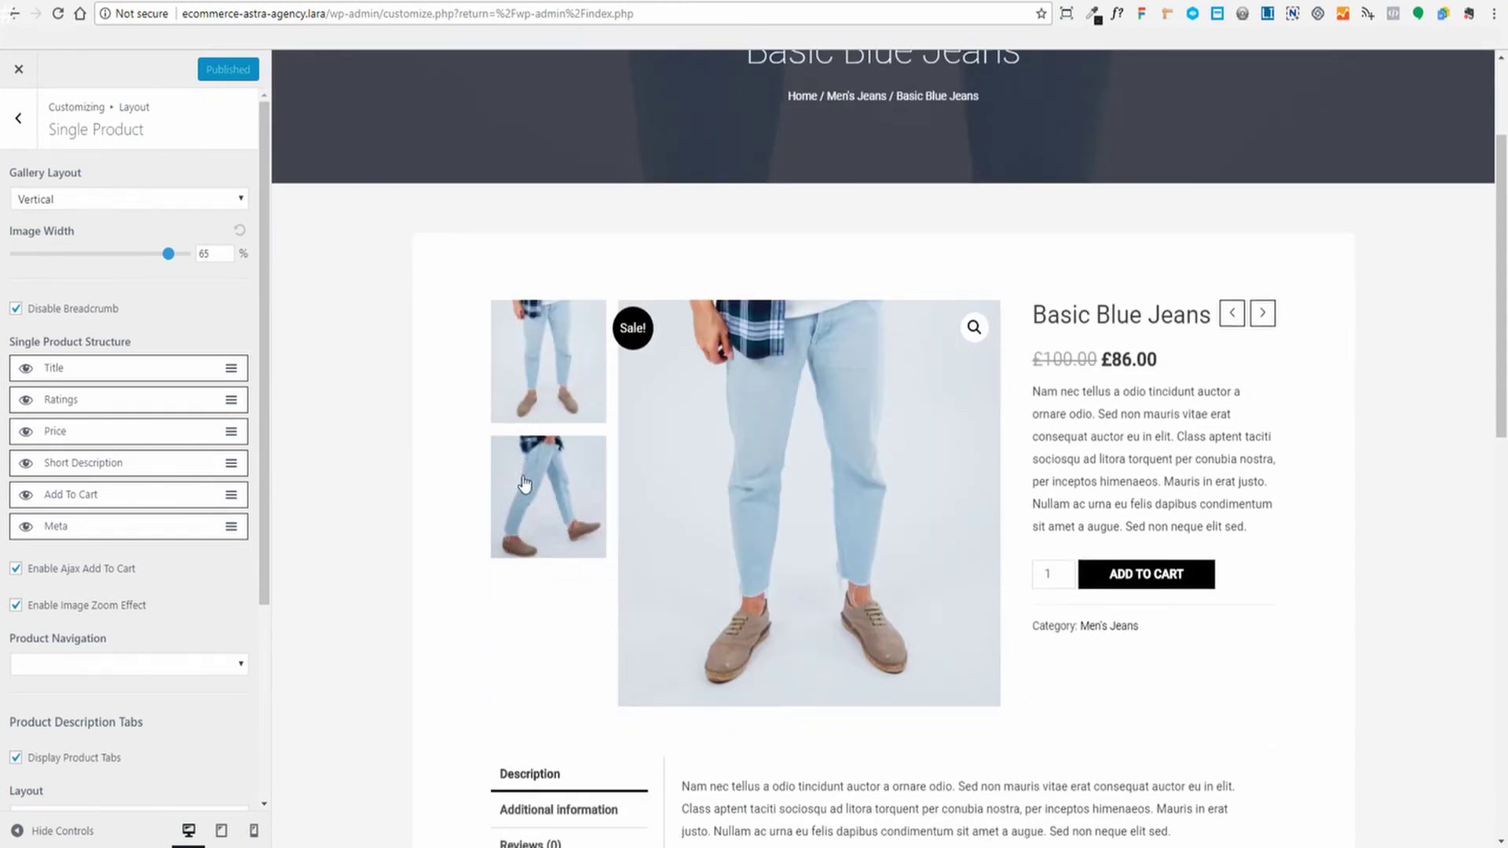
pyautogui.scroll(-1, 539, 549)
pyautogui.scroll(-1, 628, 566)
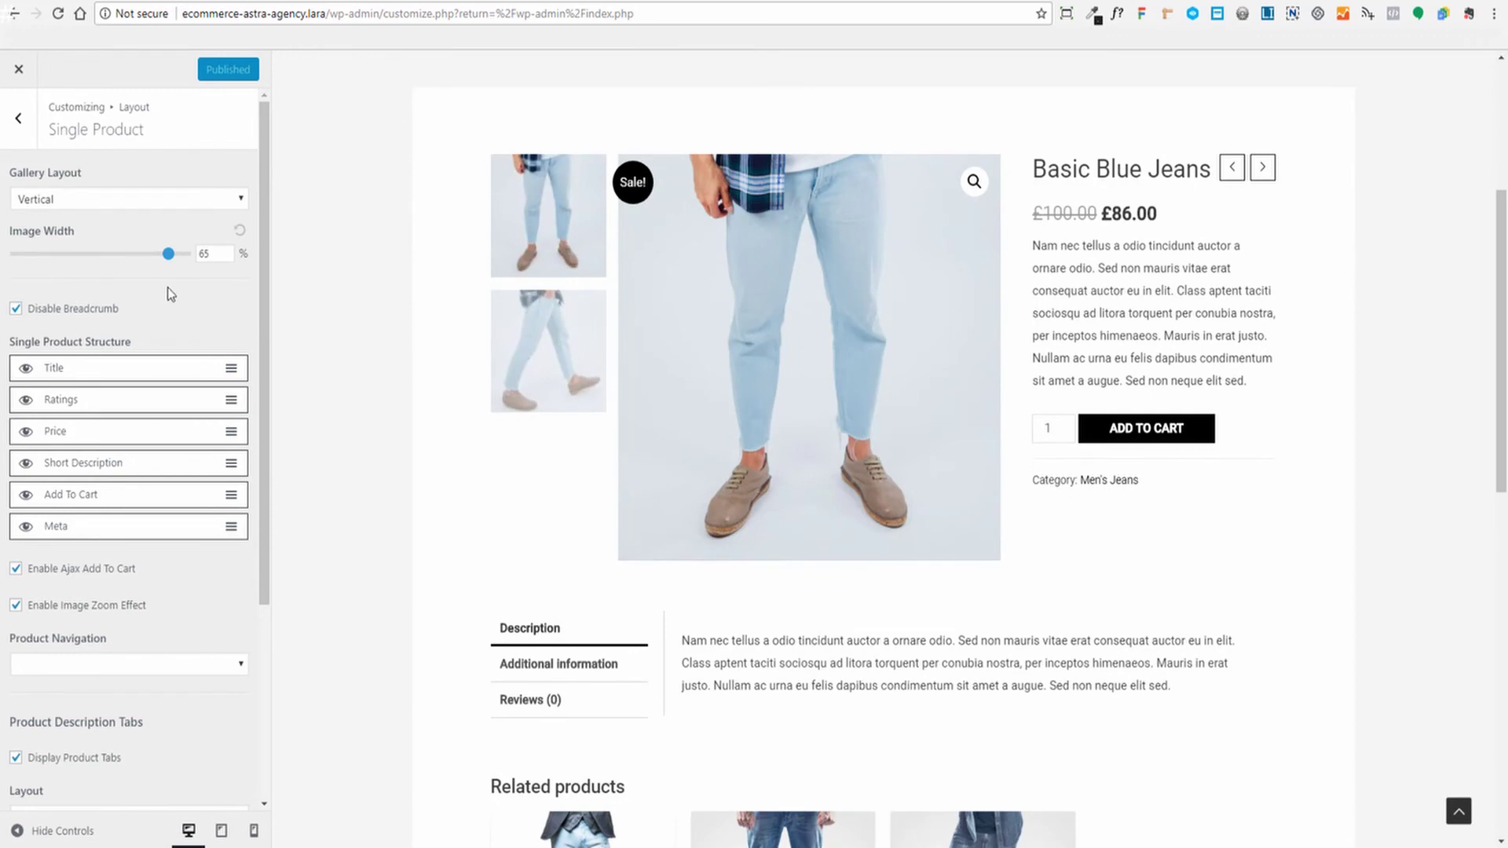
pyautogui.click(226, 199)
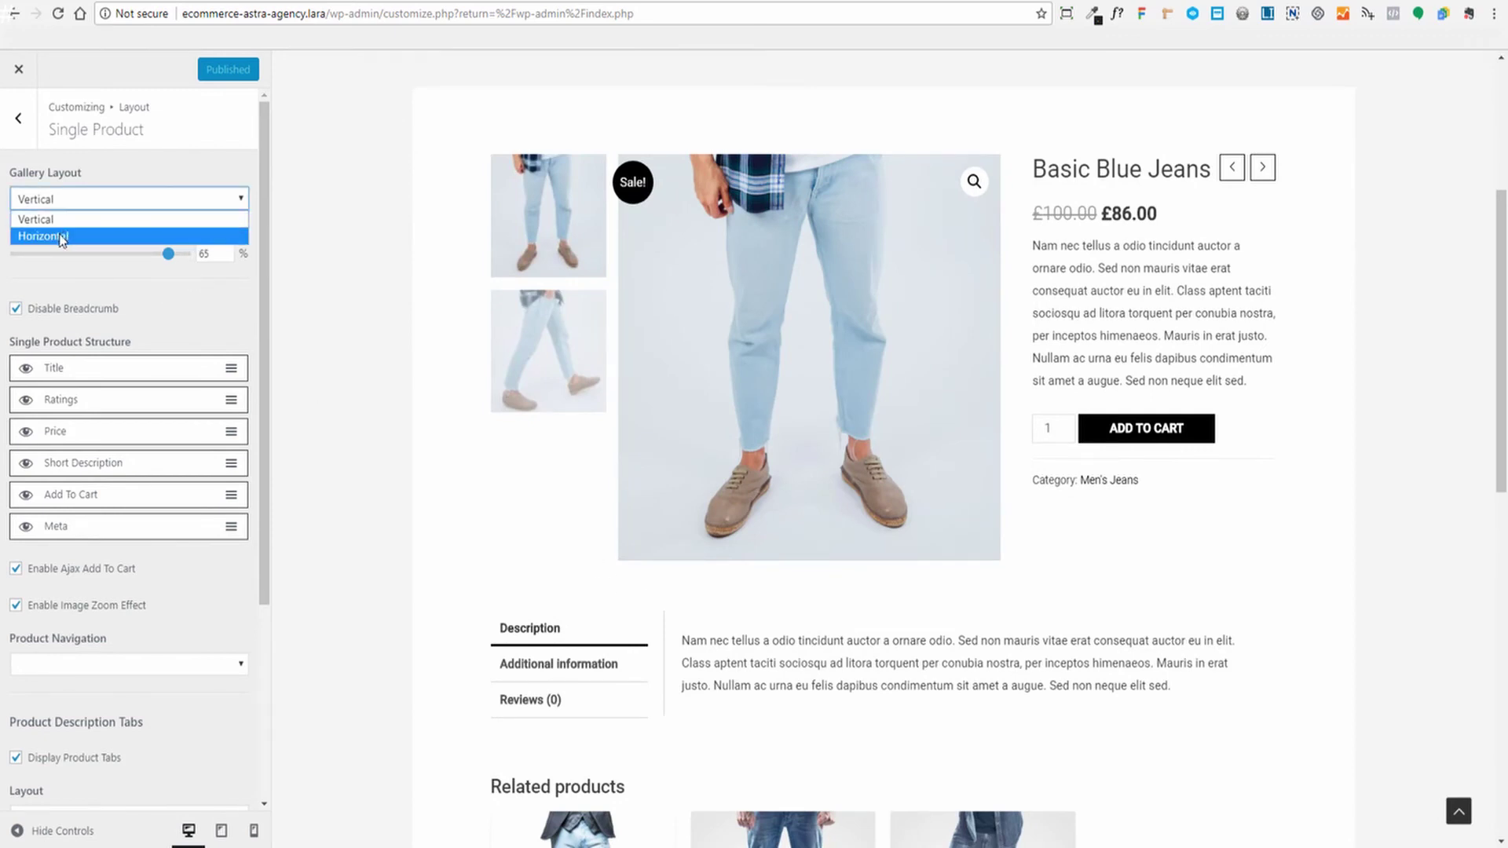
pyautogui.click(290, 187)
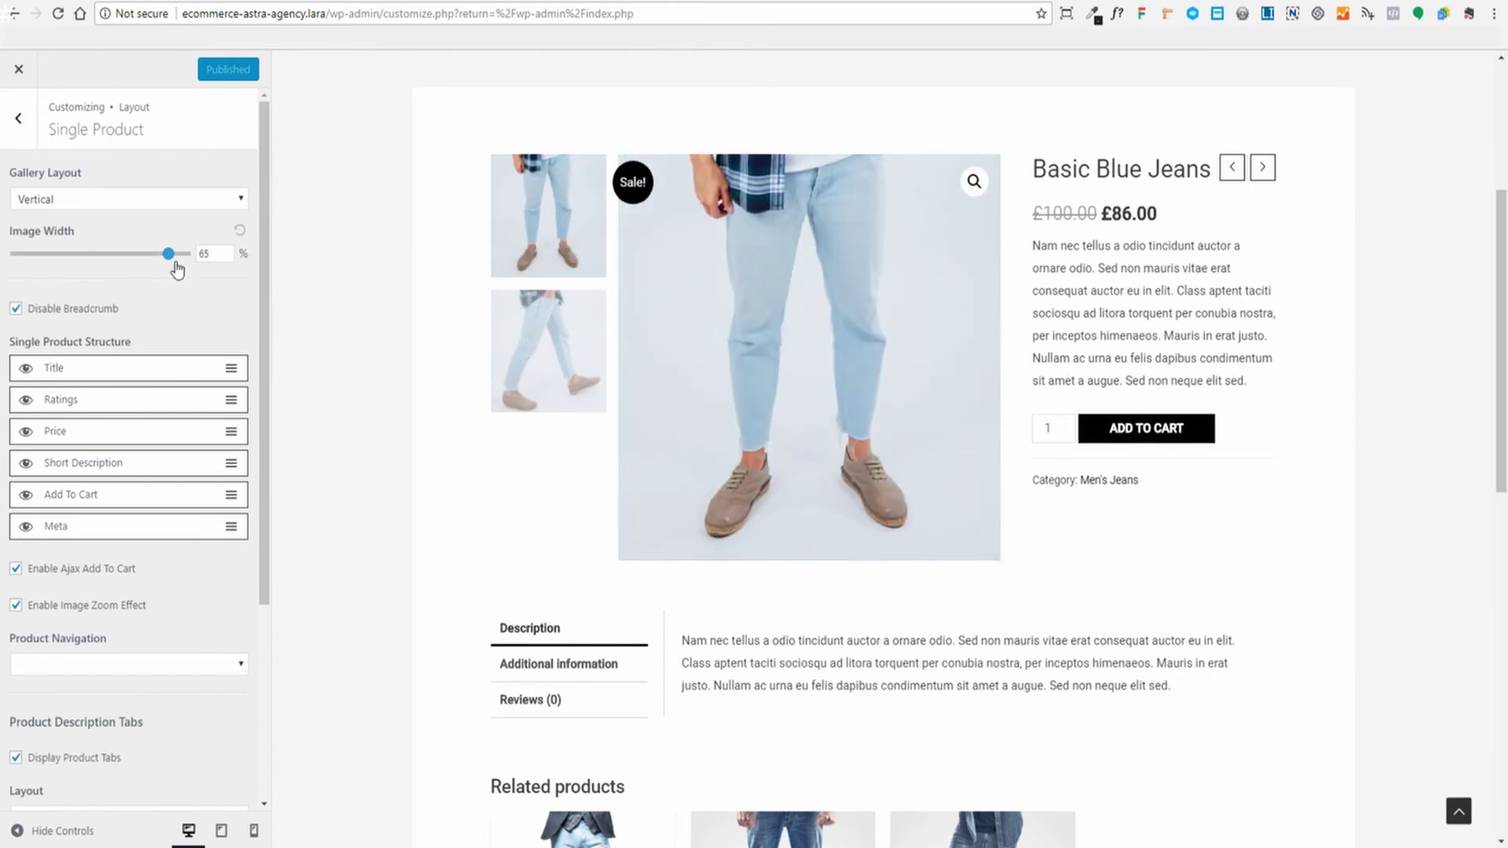
pyautogui.scroll(2, 840, 441)
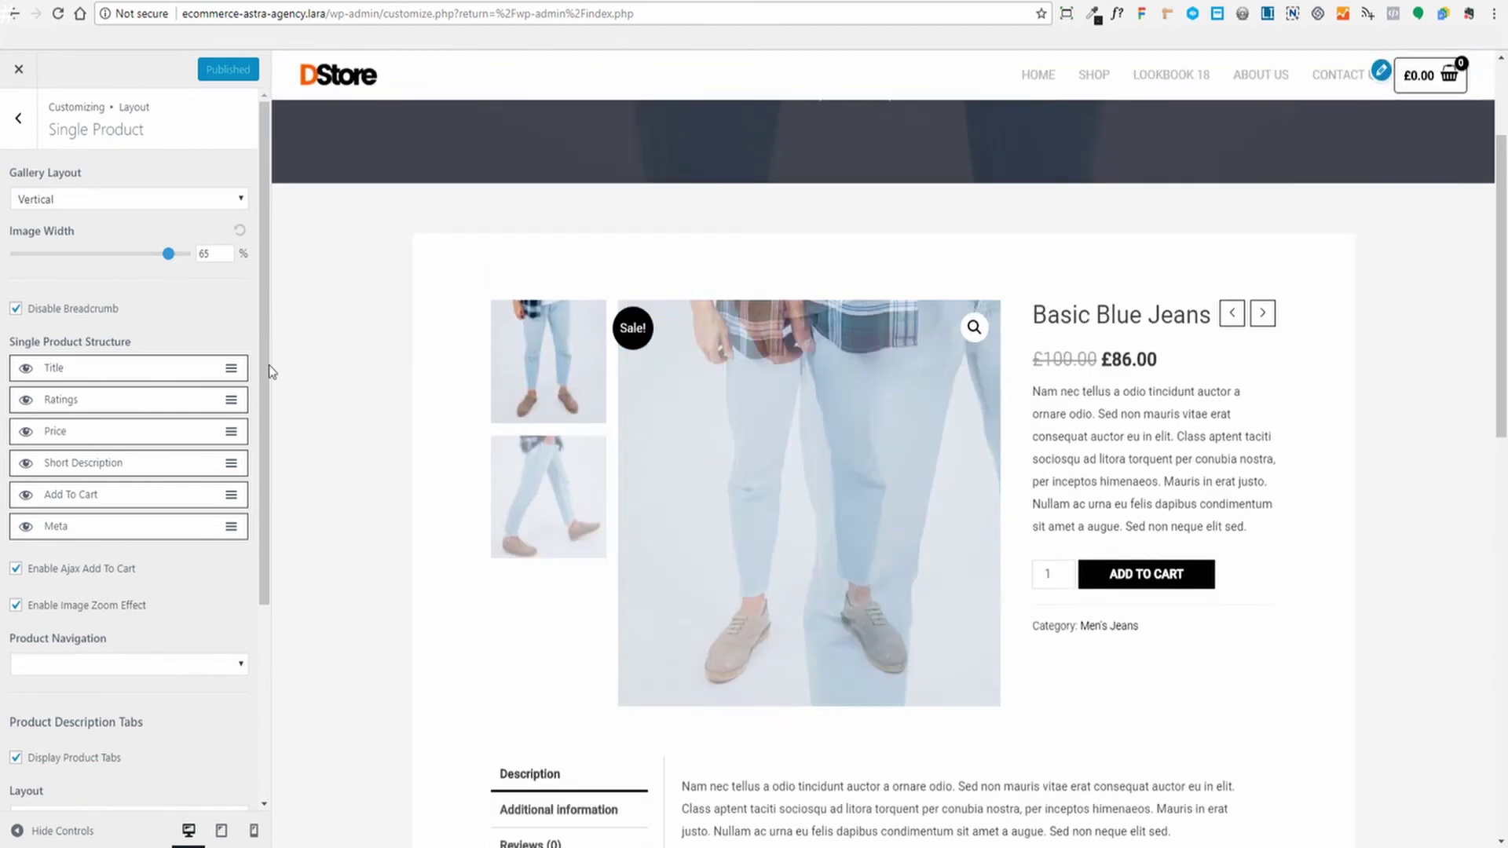
pyautogui.moveTo(168, 261); pyautogui.dragTo(86, 275)
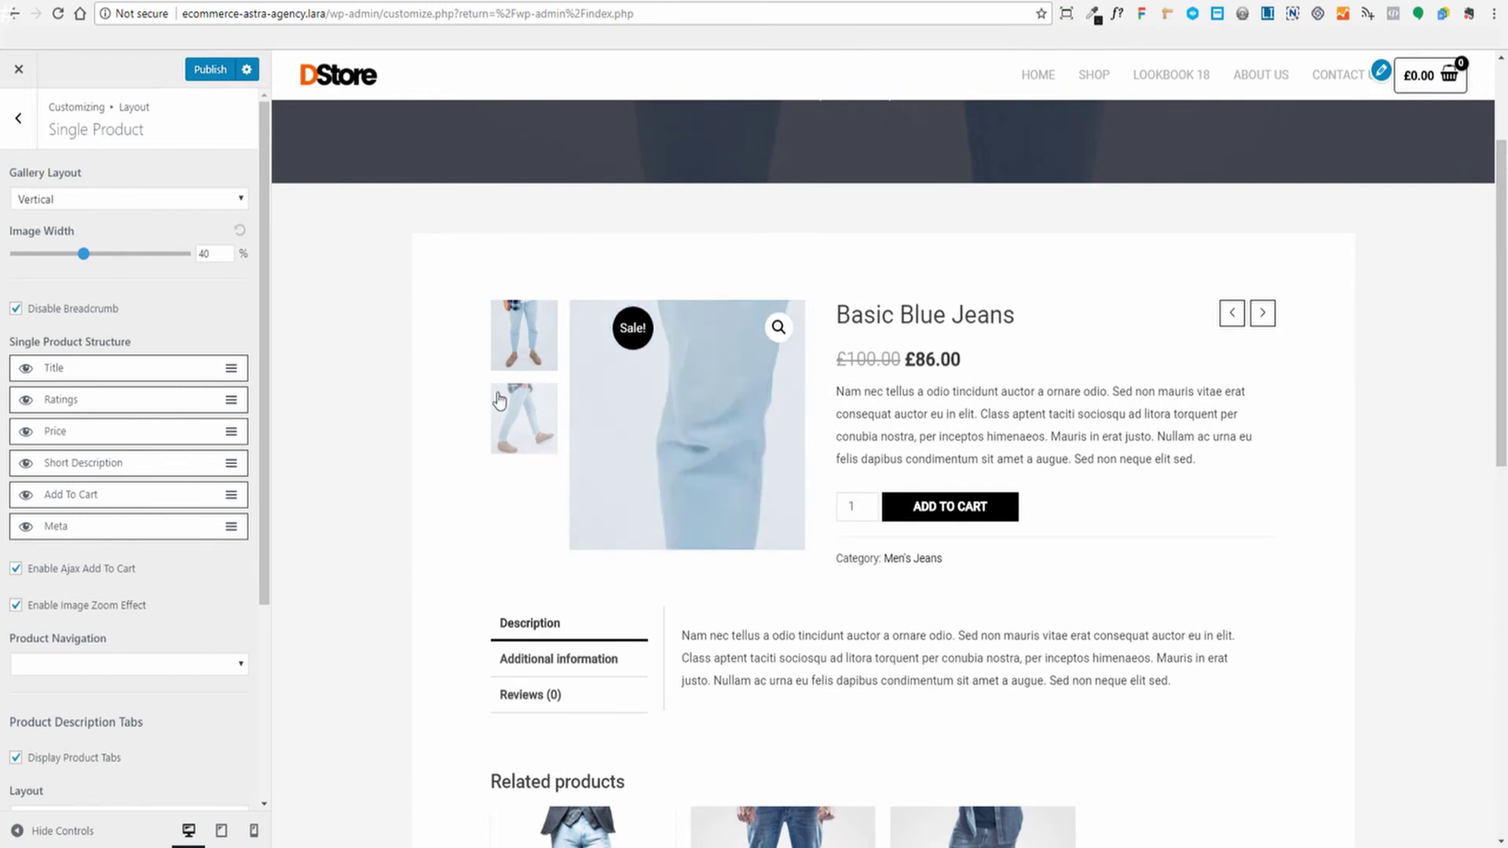
pyautogui.click(239, 232)
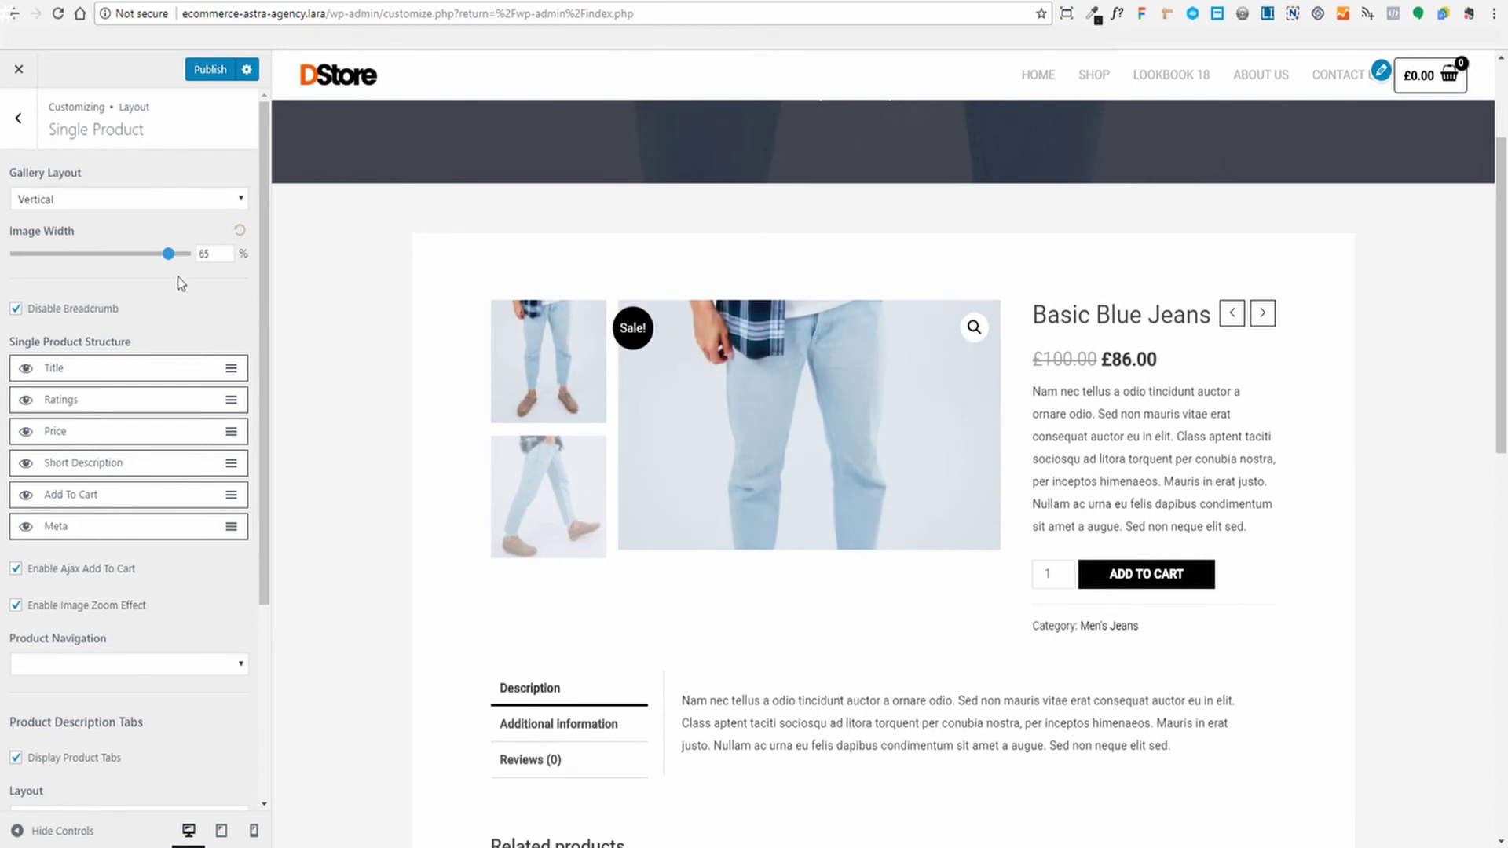
pyautogui.moveTo(153, 259)
pyautogui.mouseDown()
pyautogui.moveTo(117, 259)
pyautogui.moveTo(158, 259)
pyautogui.mouseUp()
pyautogui.click(239, 231)
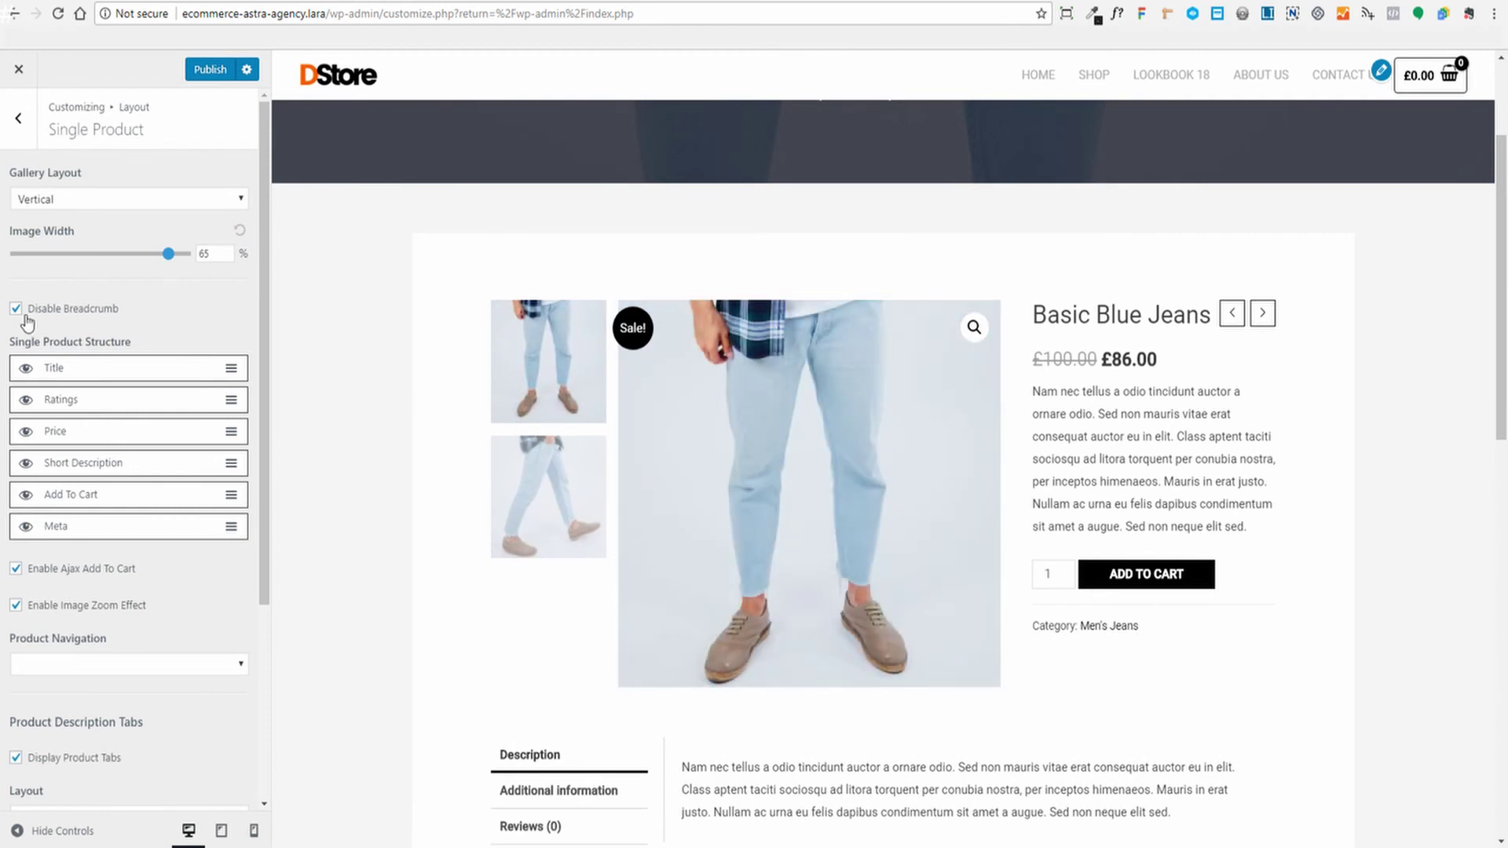
pyautogui.scroll(-3, 407, 499)
pyautogui.scroll(6, 405, 497)
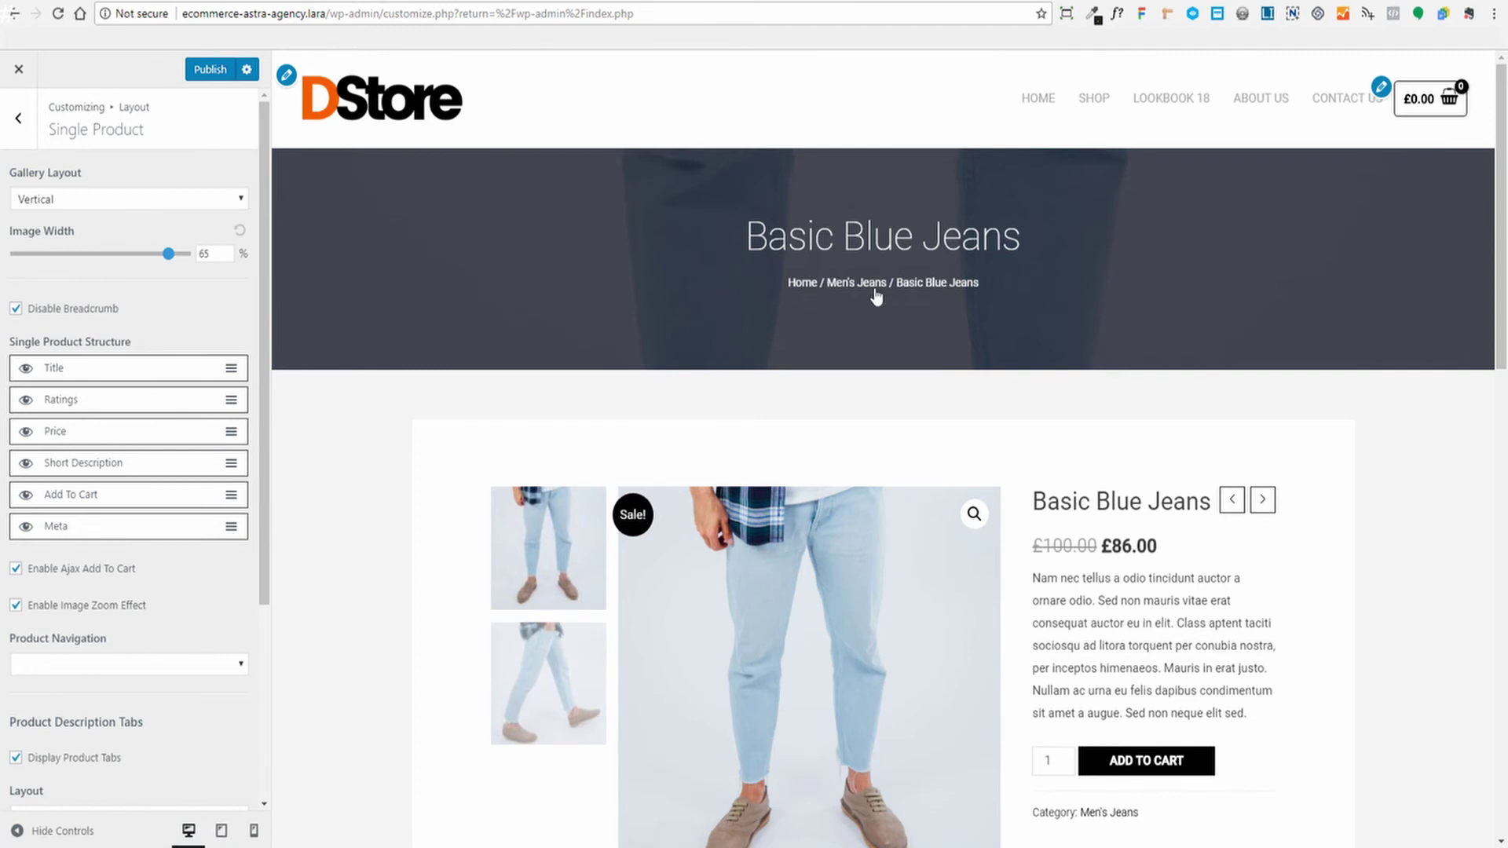
pyautogui.scroll(-3, 813, 416)
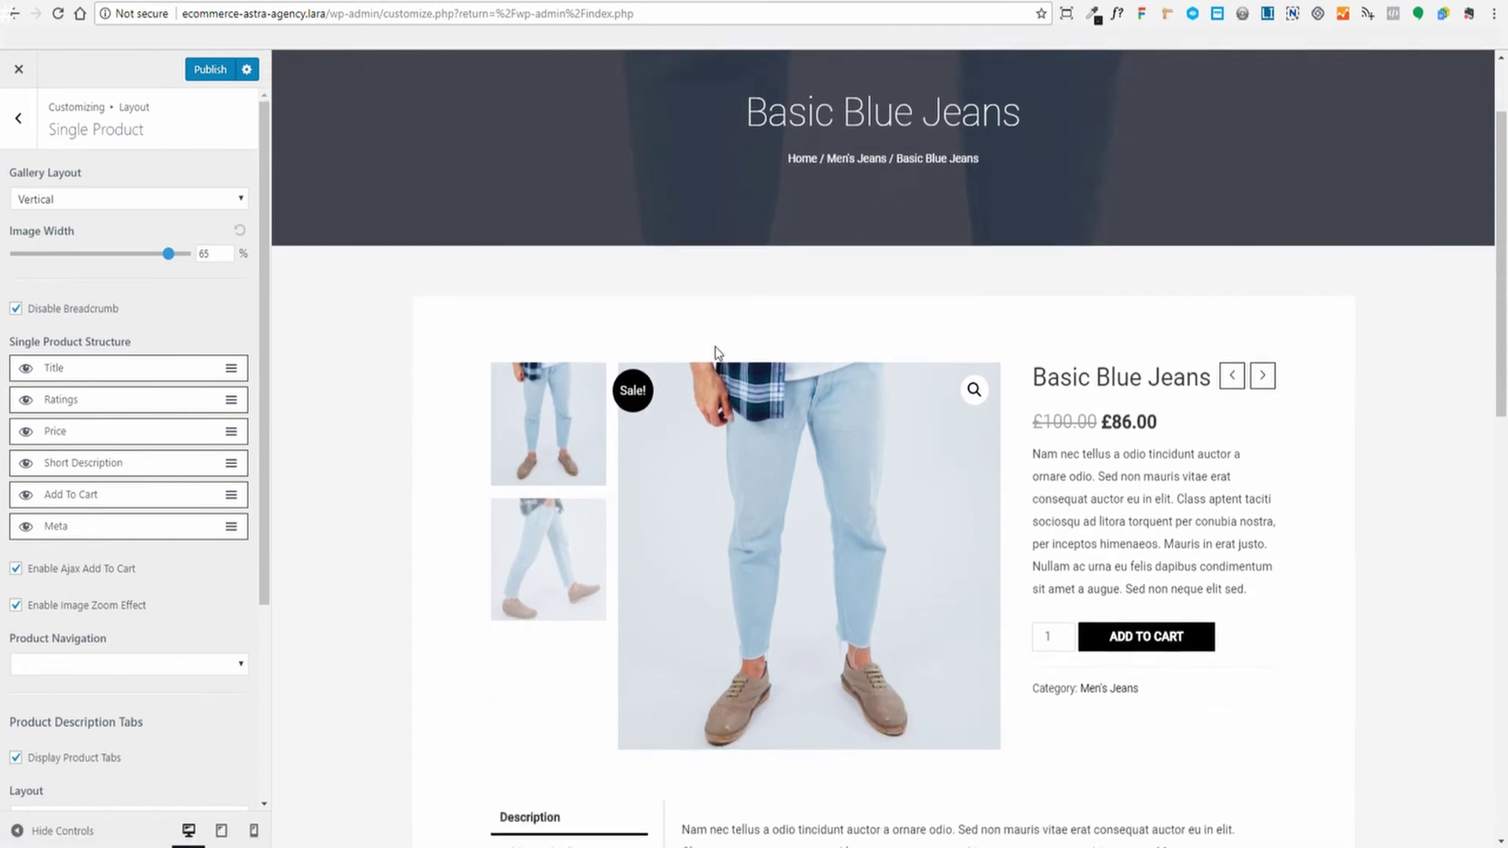
pyautogui.scroll(1, 409, 397)
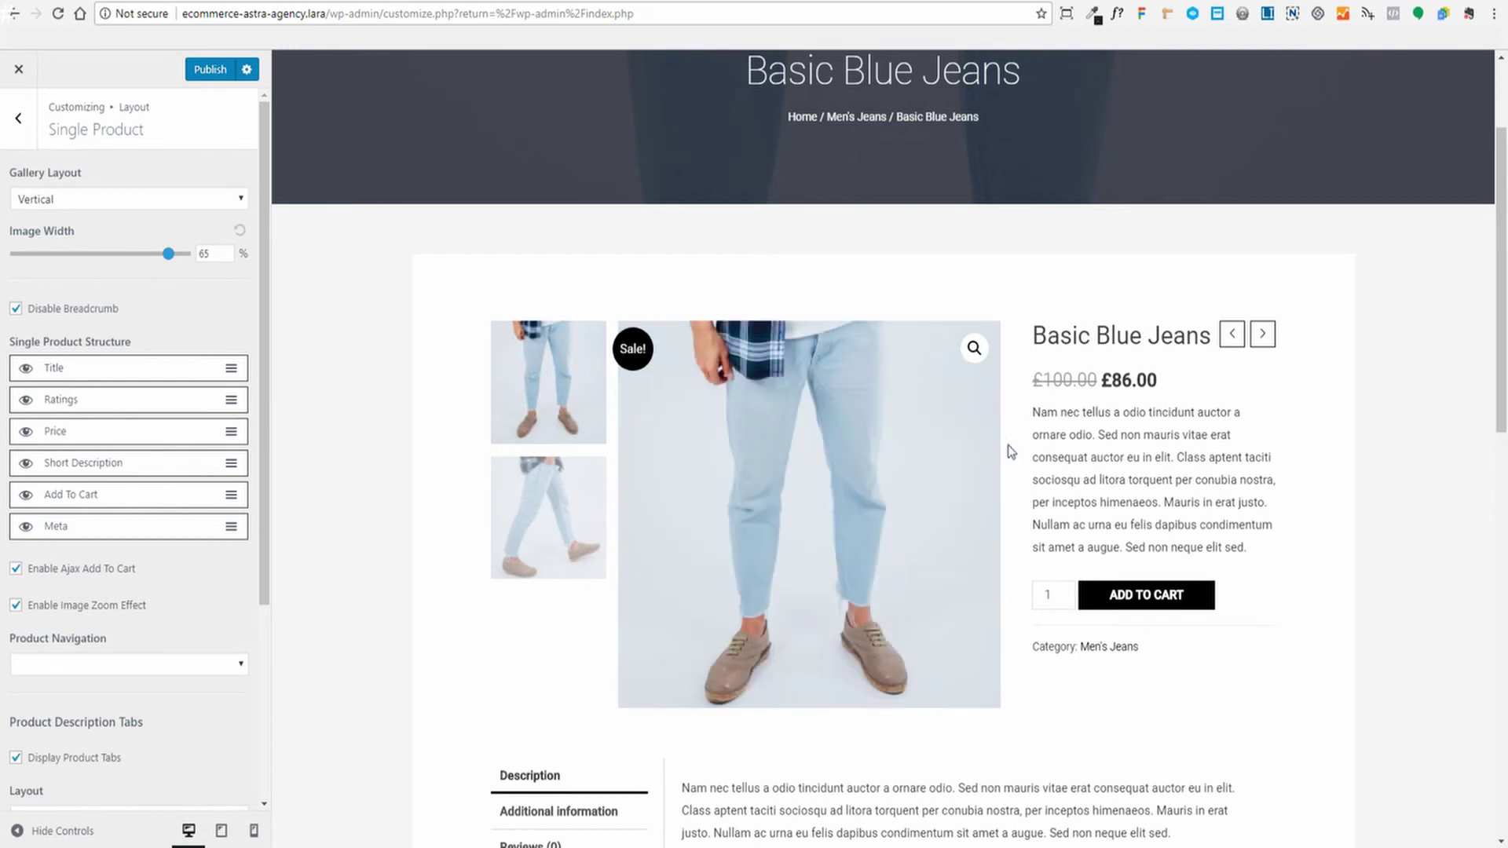
pyautogui.scroll(-3, 1206, 428)
pyautogui.scroll(4, 1235, 424)
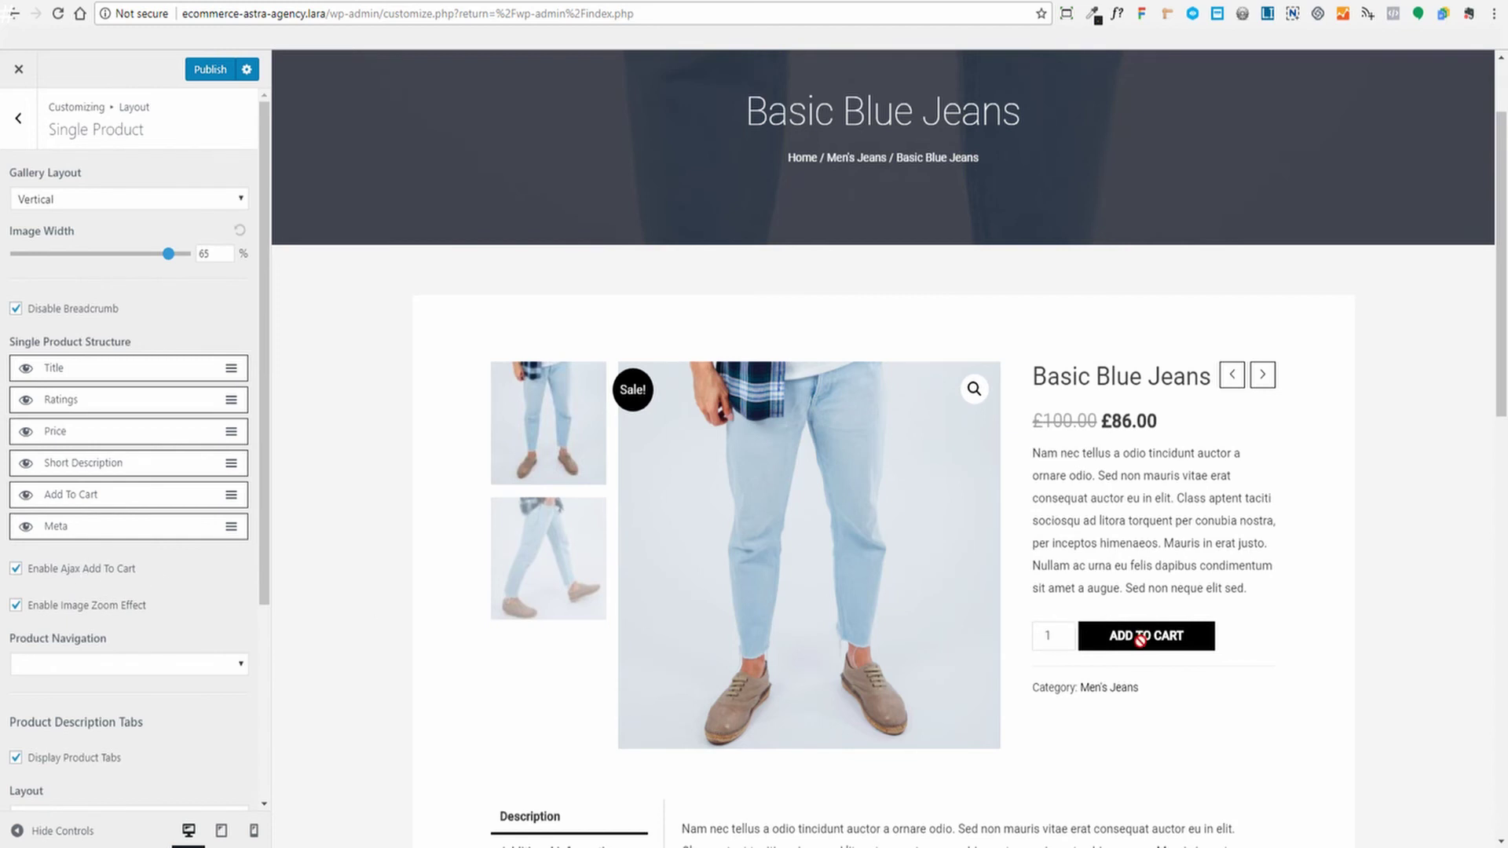
# Preview the product image in its full-screen zoom gallery, then close it
pyautogui.scroll(2, 1292, 650)
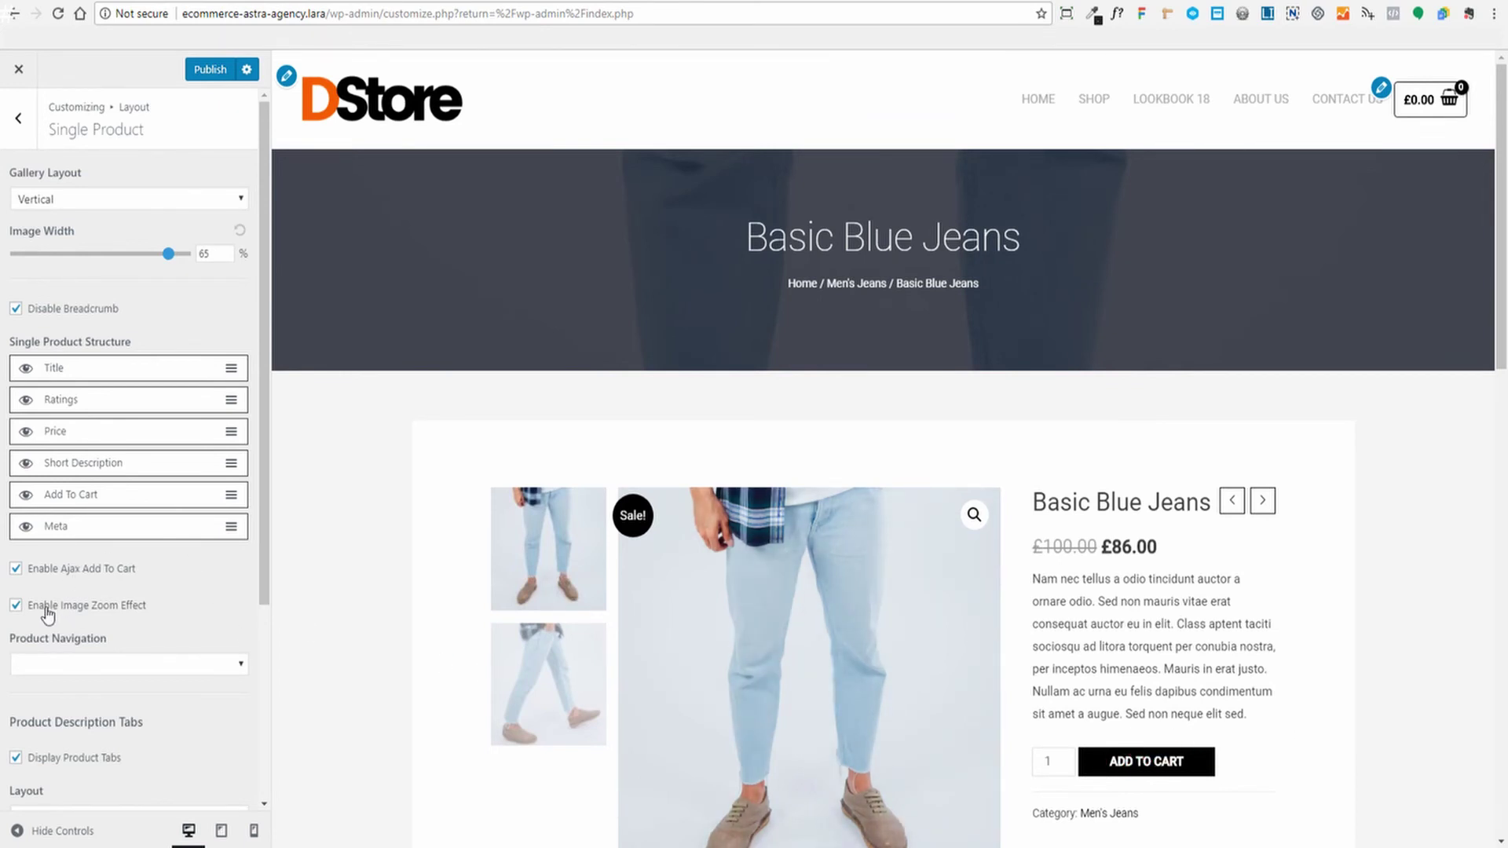
pyautogui.scroll(-4, 563, 471)
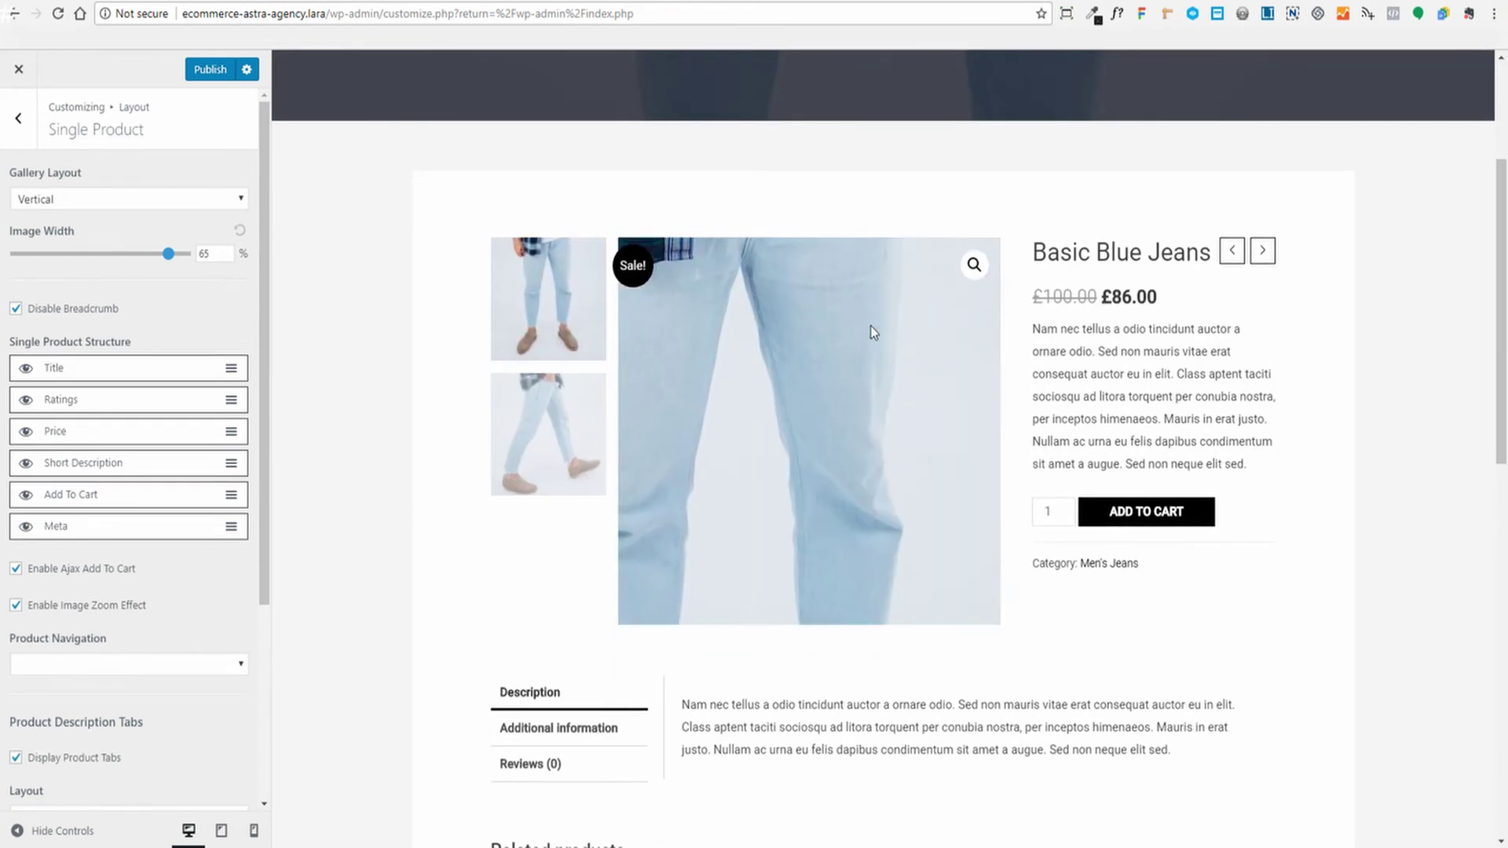
pyautogui.click(974, 266)
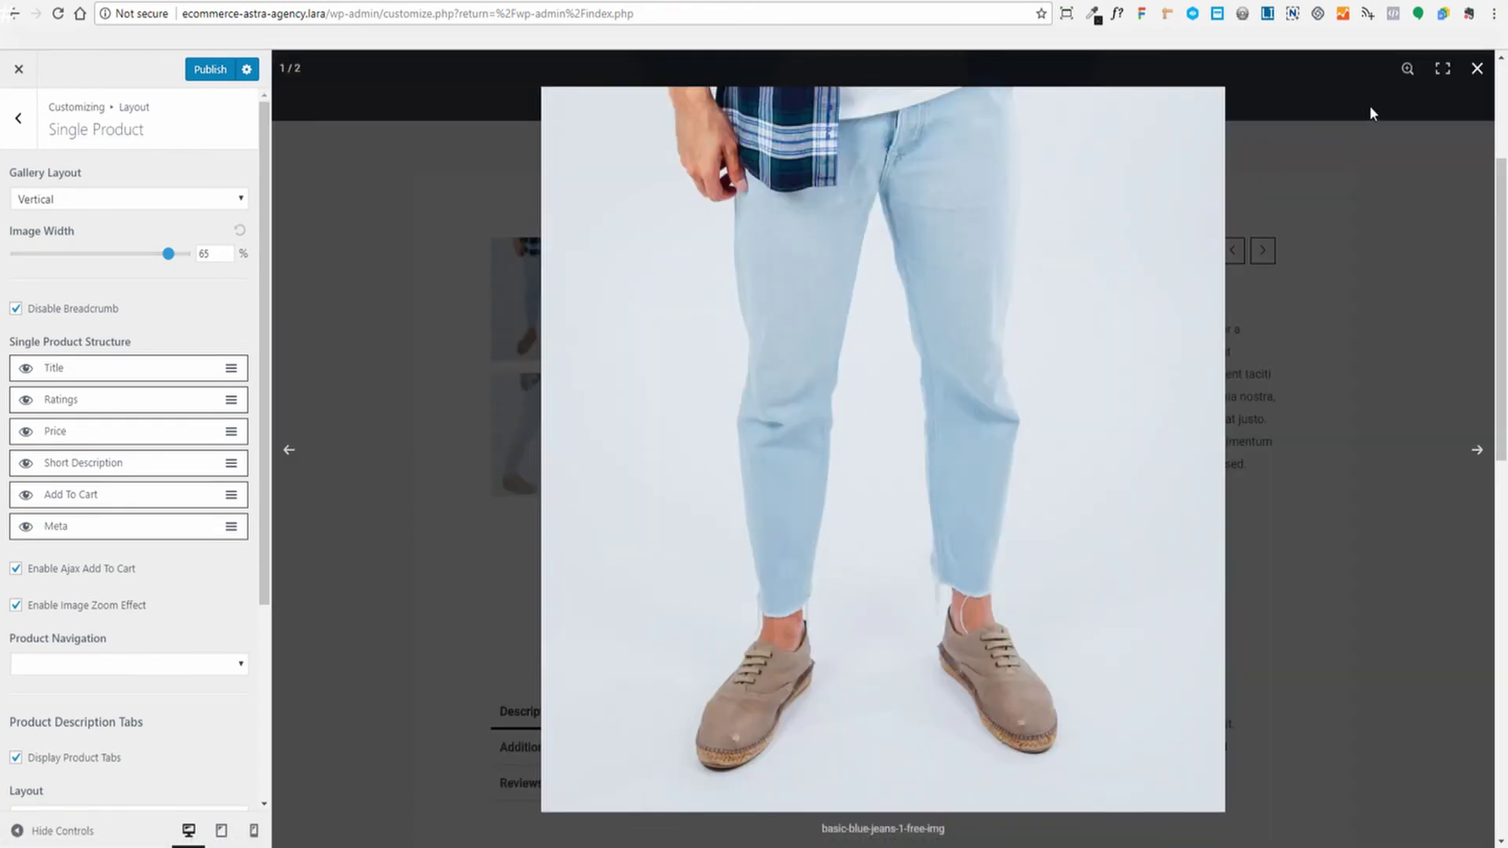
pyautogui.click(1476, 69)
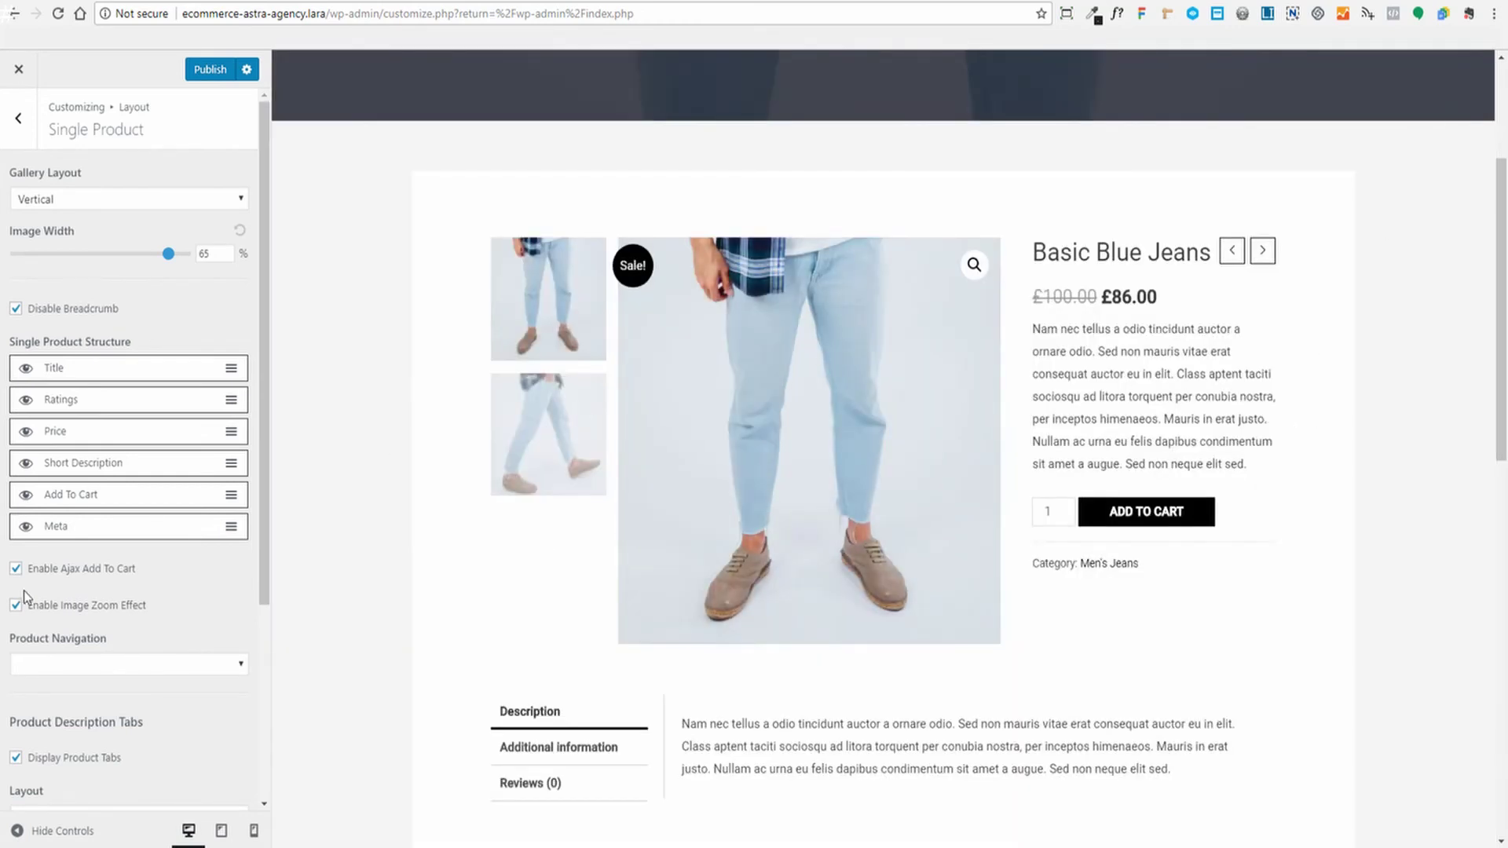
# Show the Product Navigation style choices for single product pages
pyautogui.scroll(-1, 190, 454)
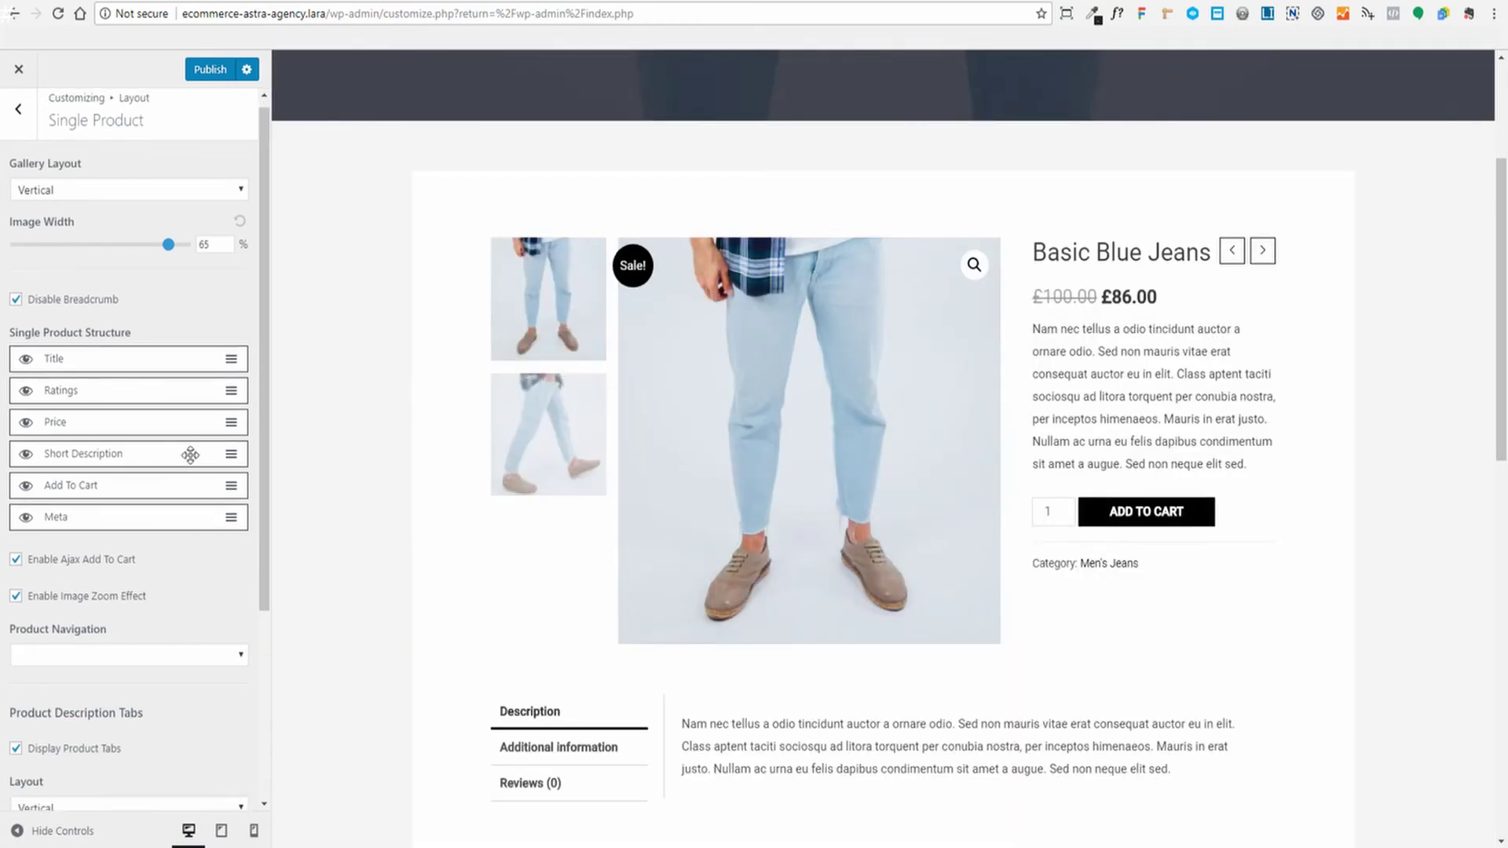
pyautogui.scroll(-2, 126, 593)
pyautogui.click(239, 541)
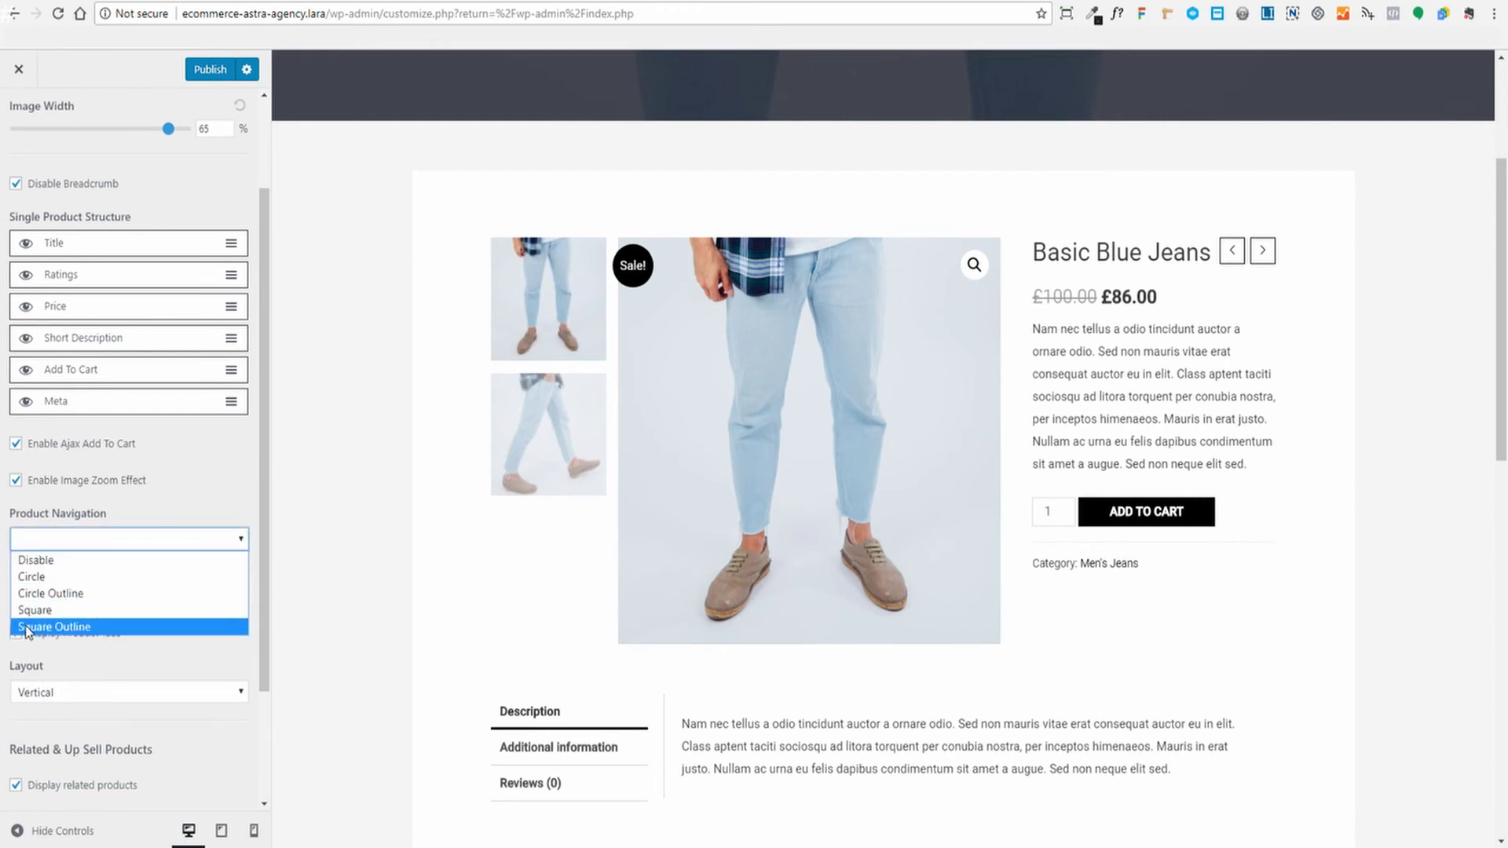
pyautogui.click(186, 479)
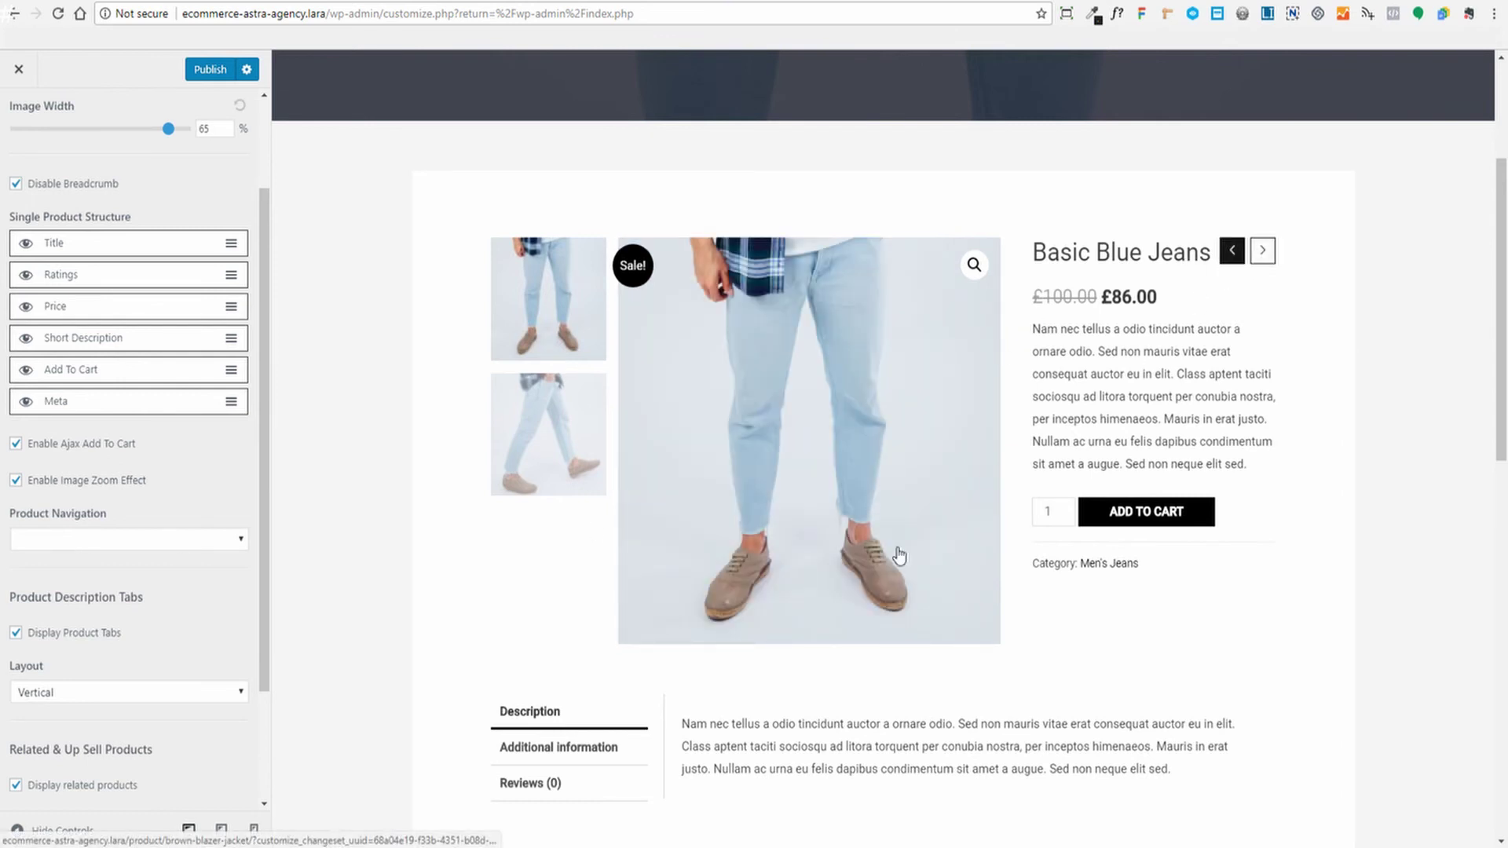
pyautogui.click(71, 541)
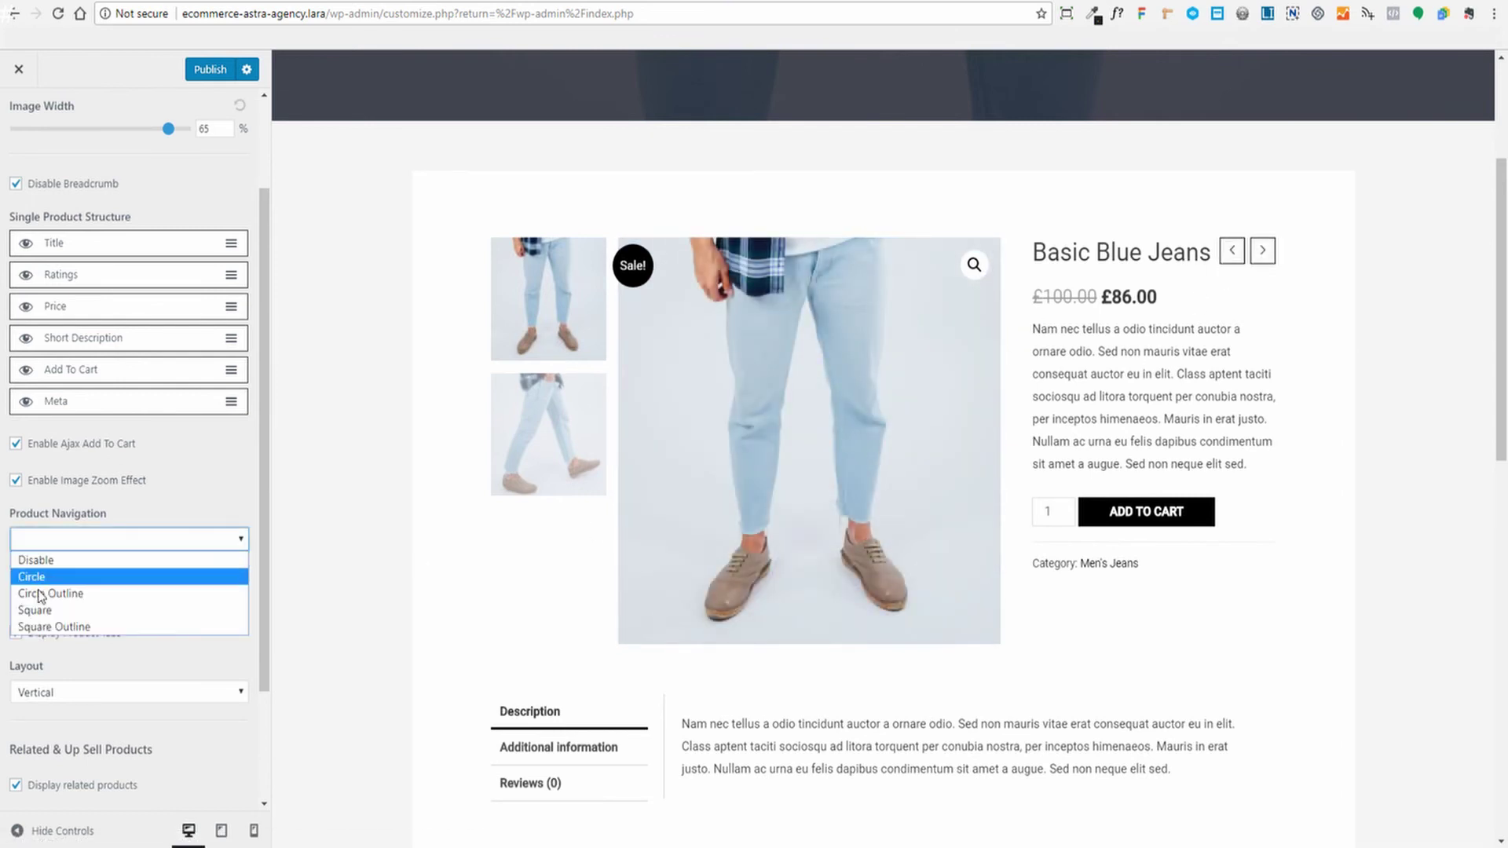
pyautogui.click(199, 484)
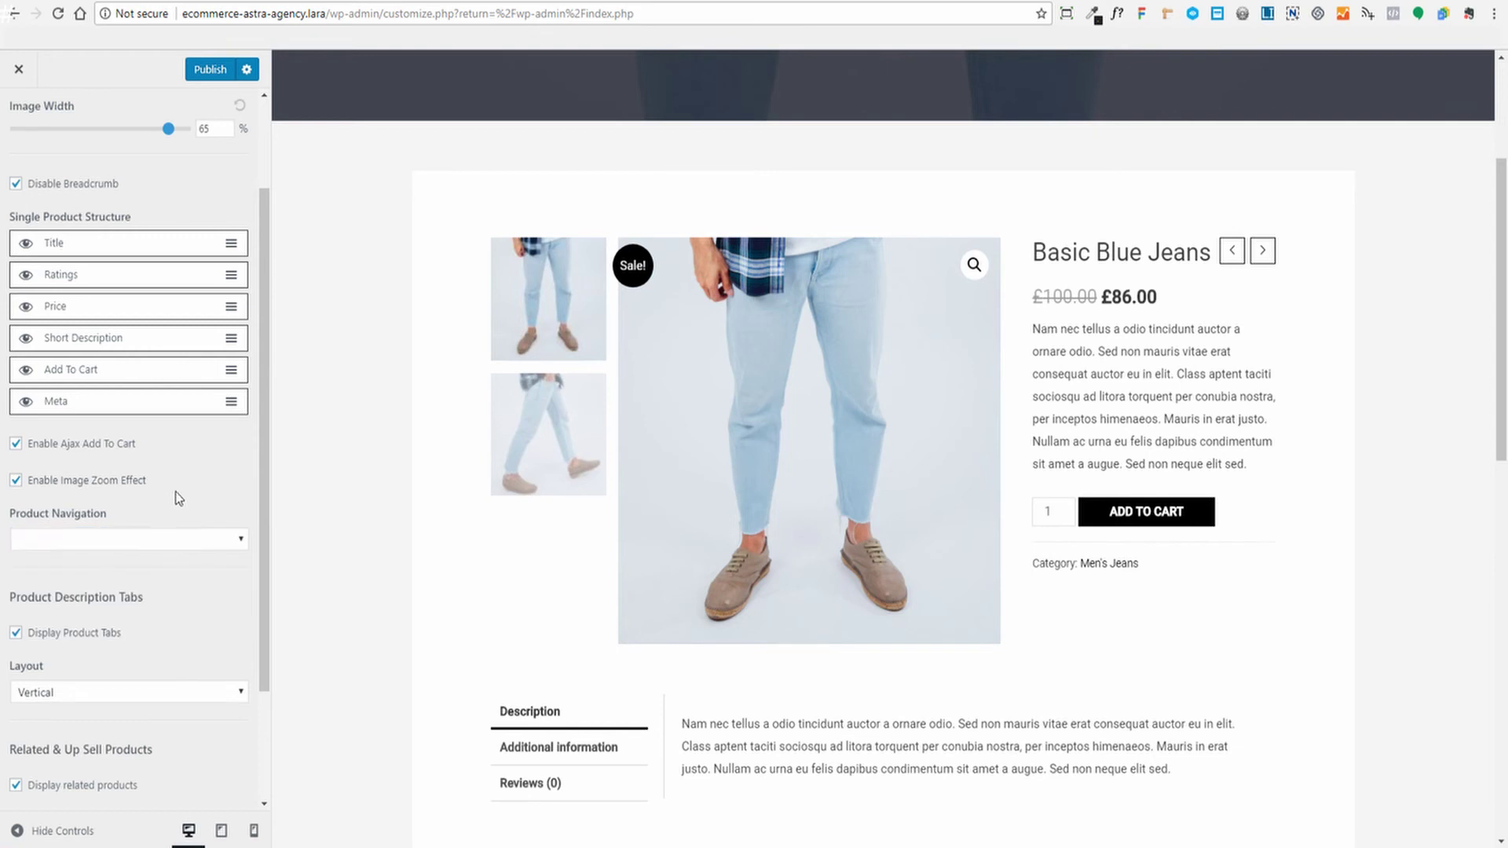
pyautogui.scroll(-2, 201, 494)
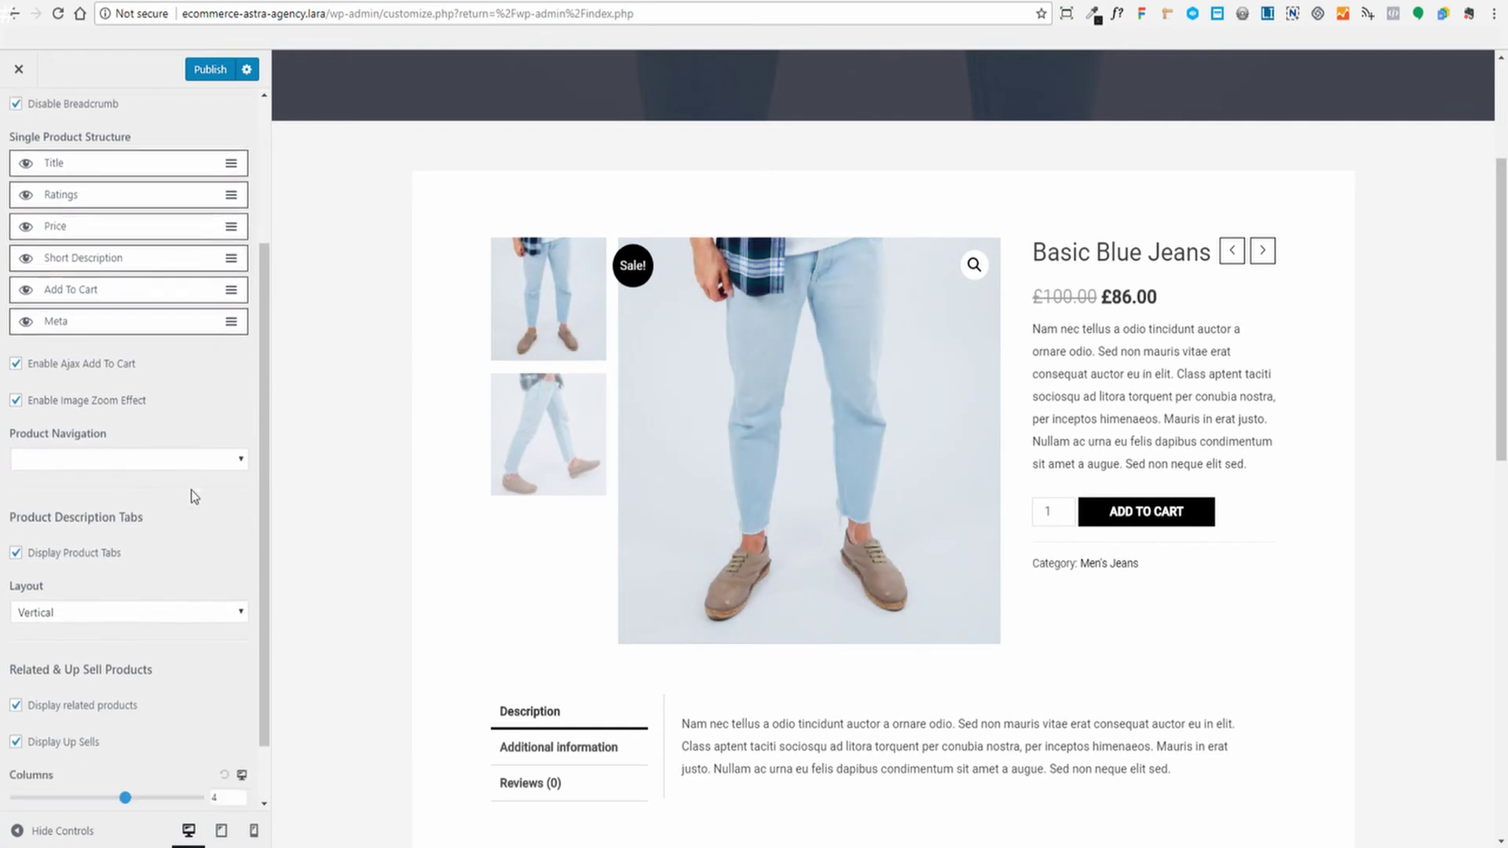
pyautogui.scroll(-3, 380, 459)
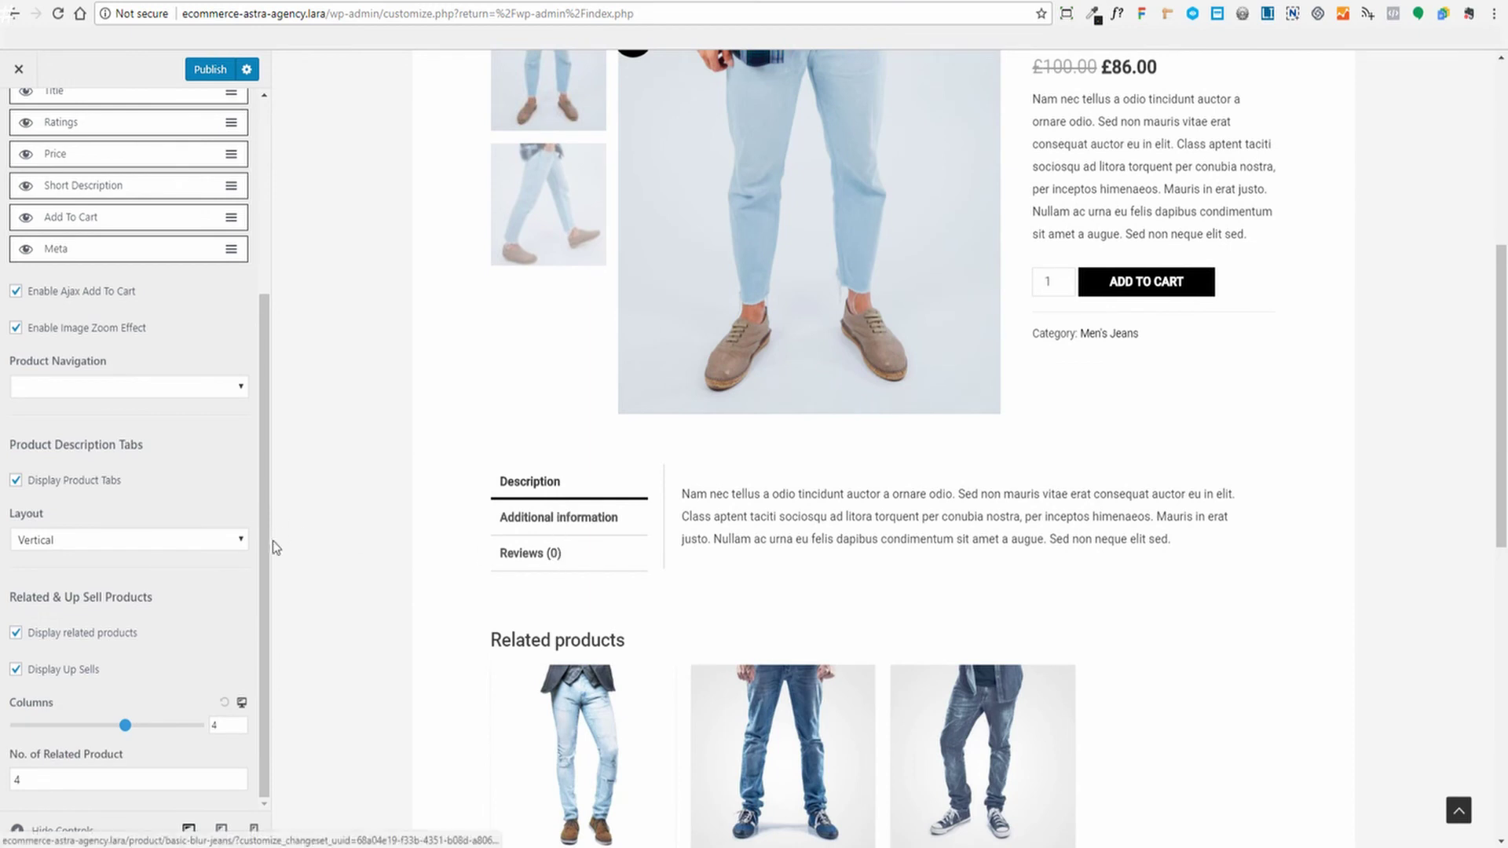
pyautogui.click(92, 545)
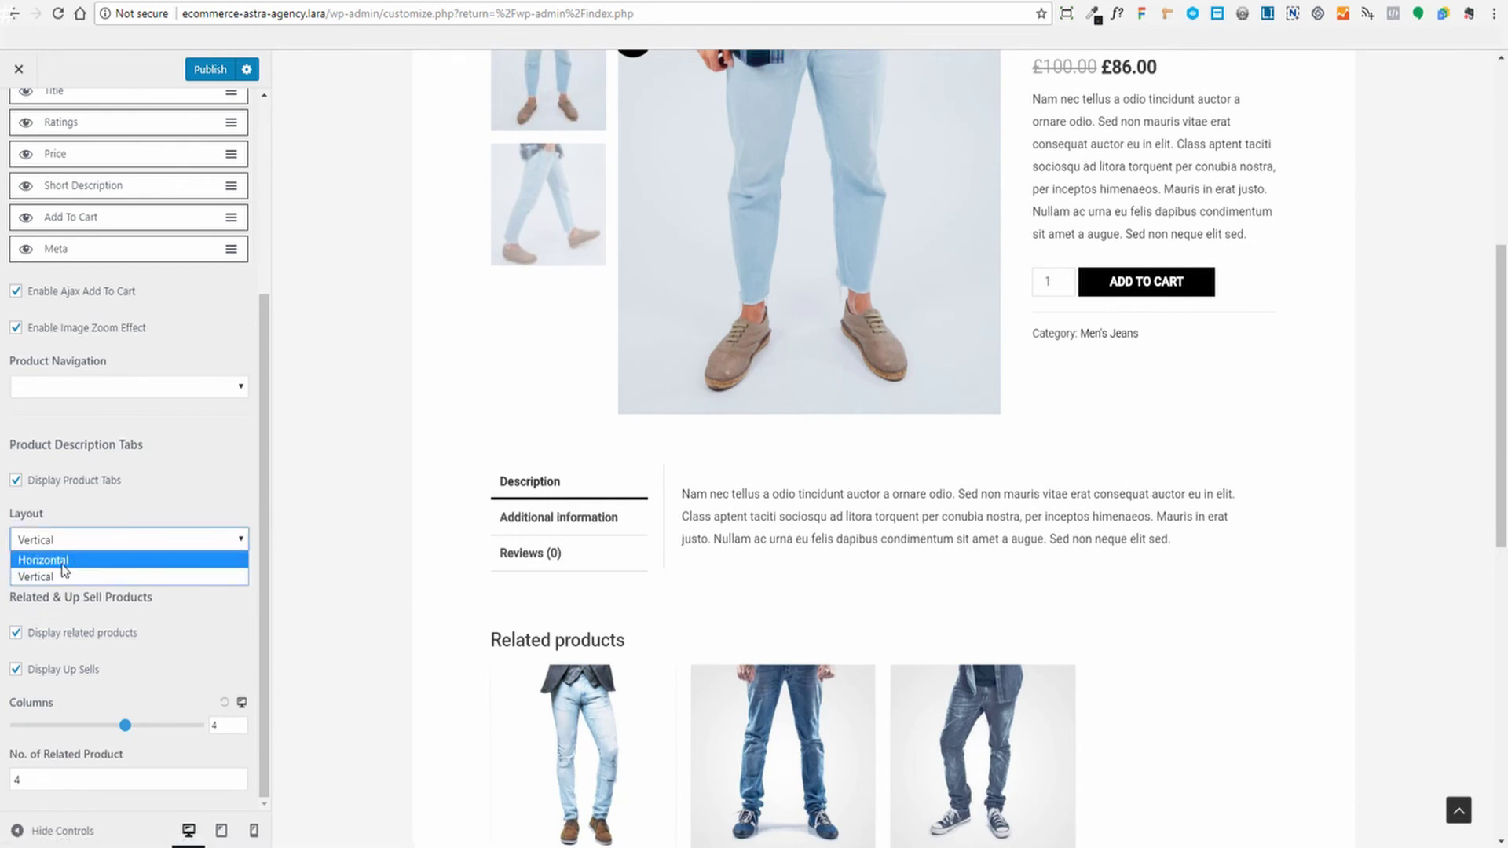
pyautogui.click(62, 562)
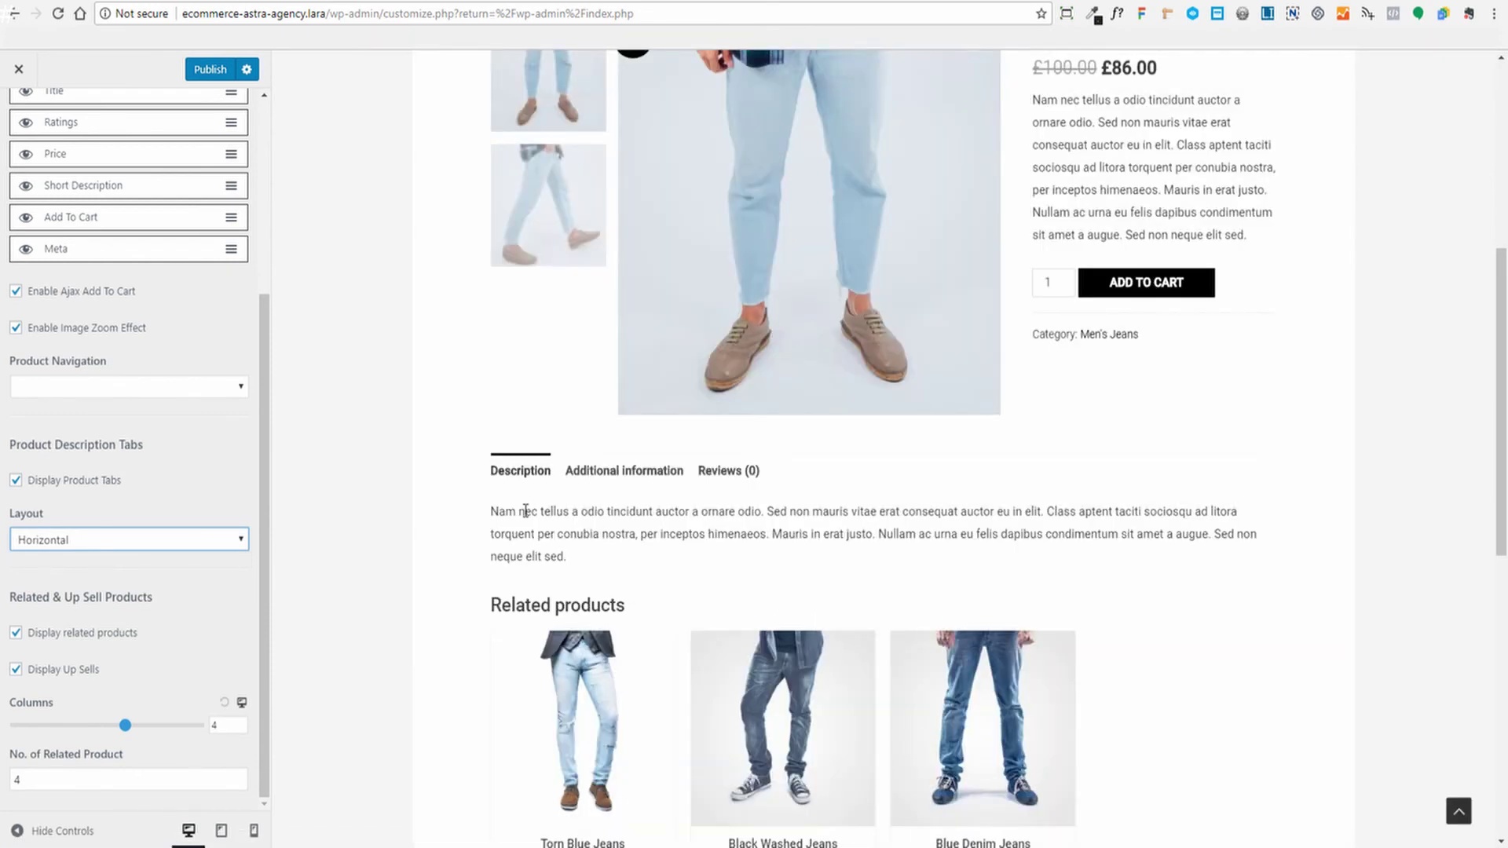
pyautogui.click(135, 541)
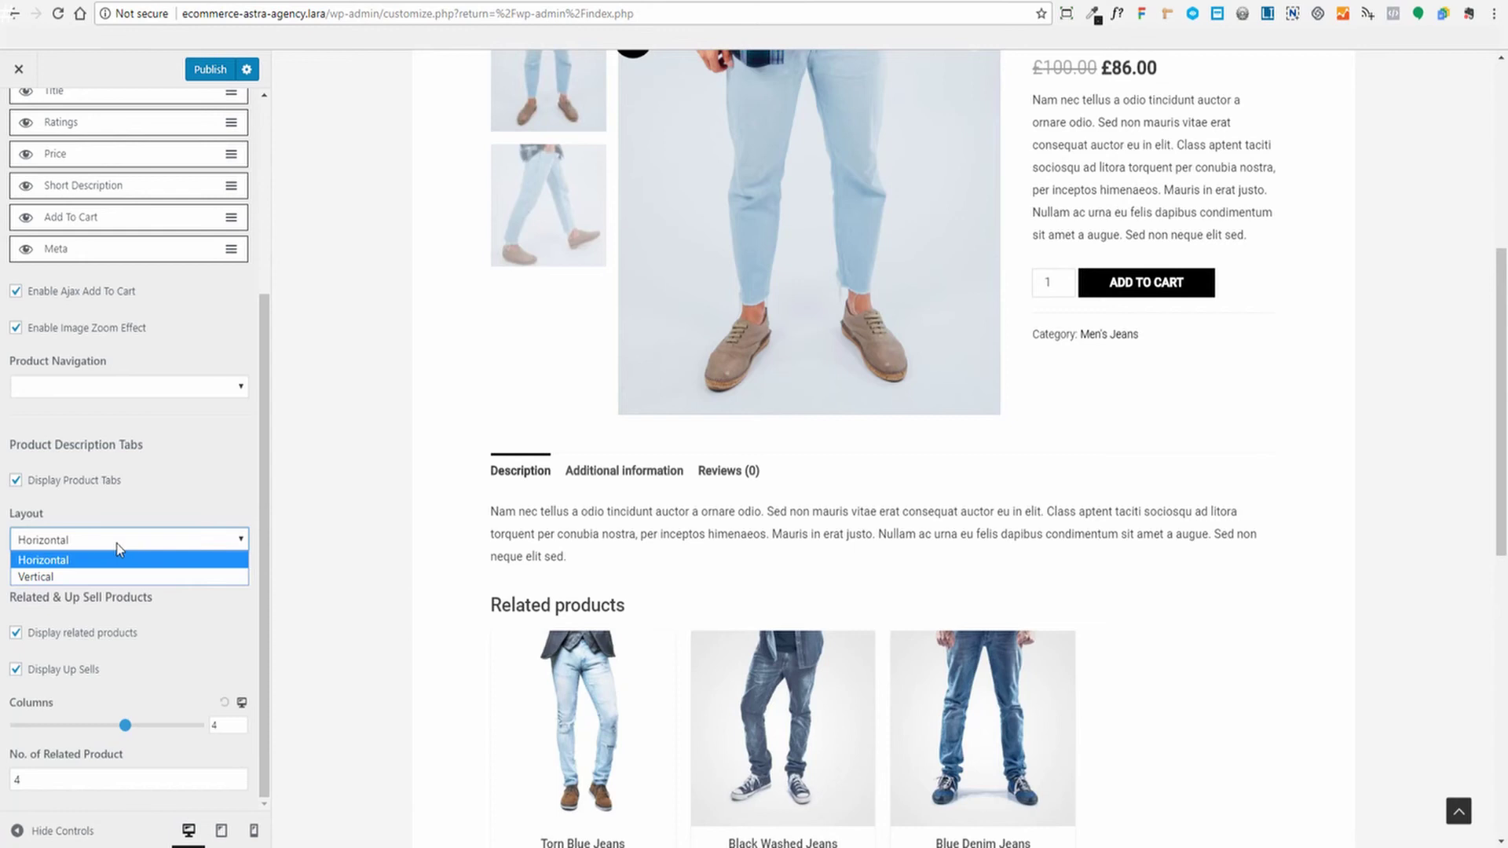
pyautogui.click(63, 576)
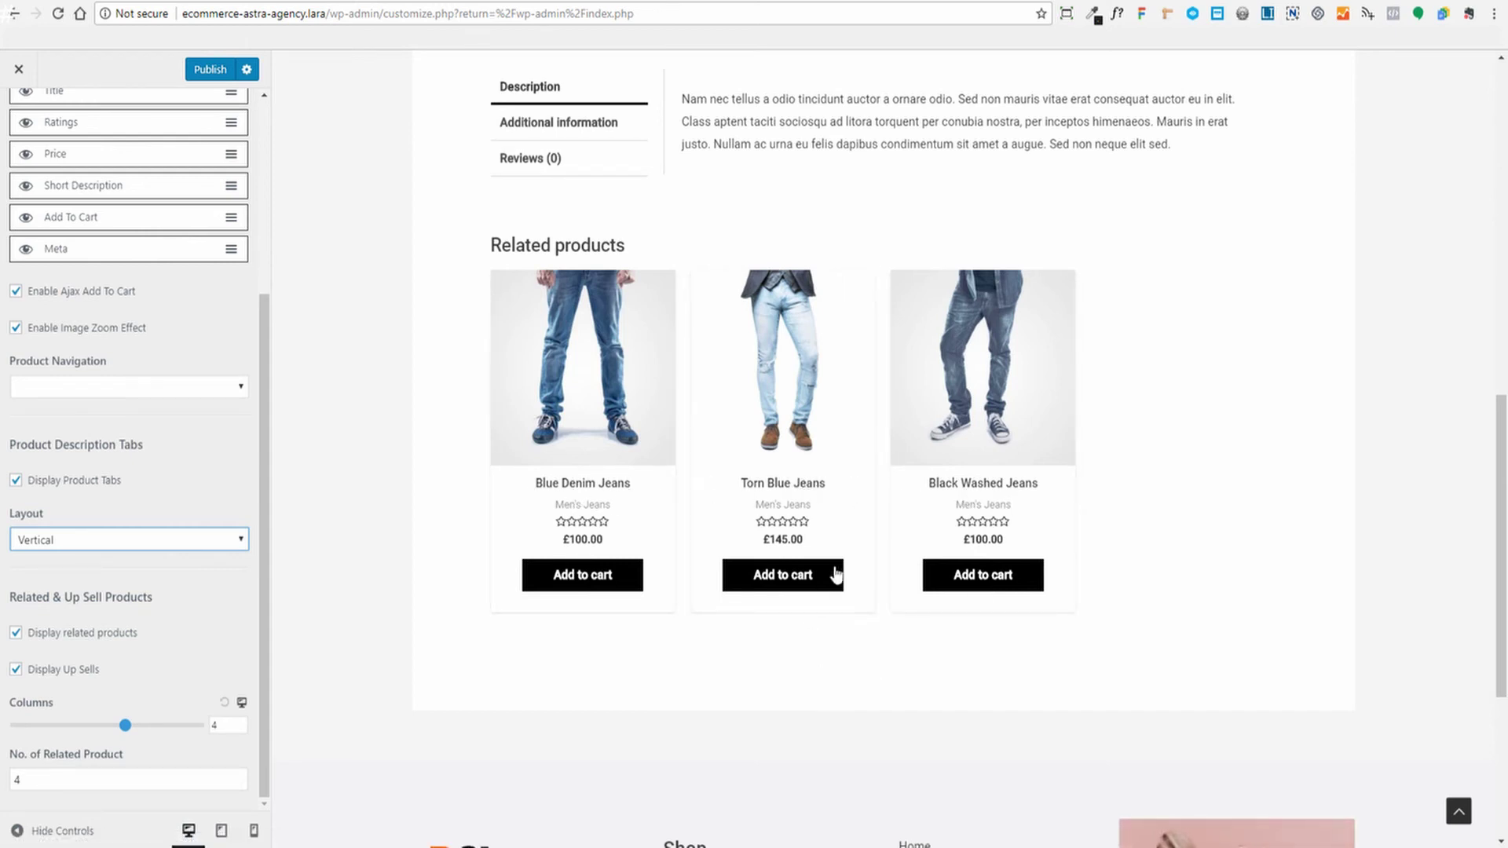
pyautogui.scroll(-5, 440, 550)
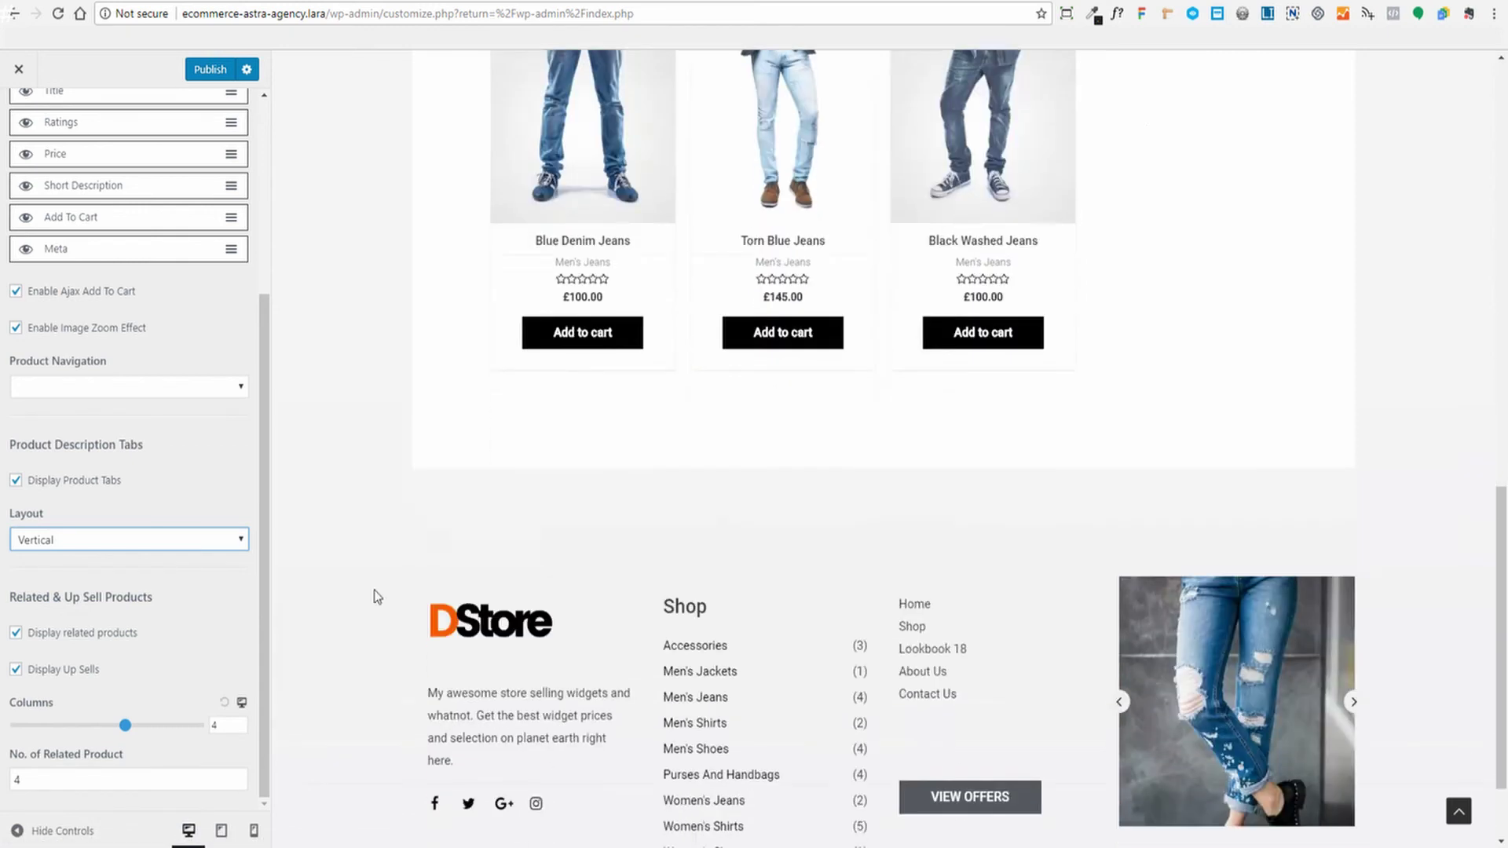
pyautogui.scroll(4, 474, 538)
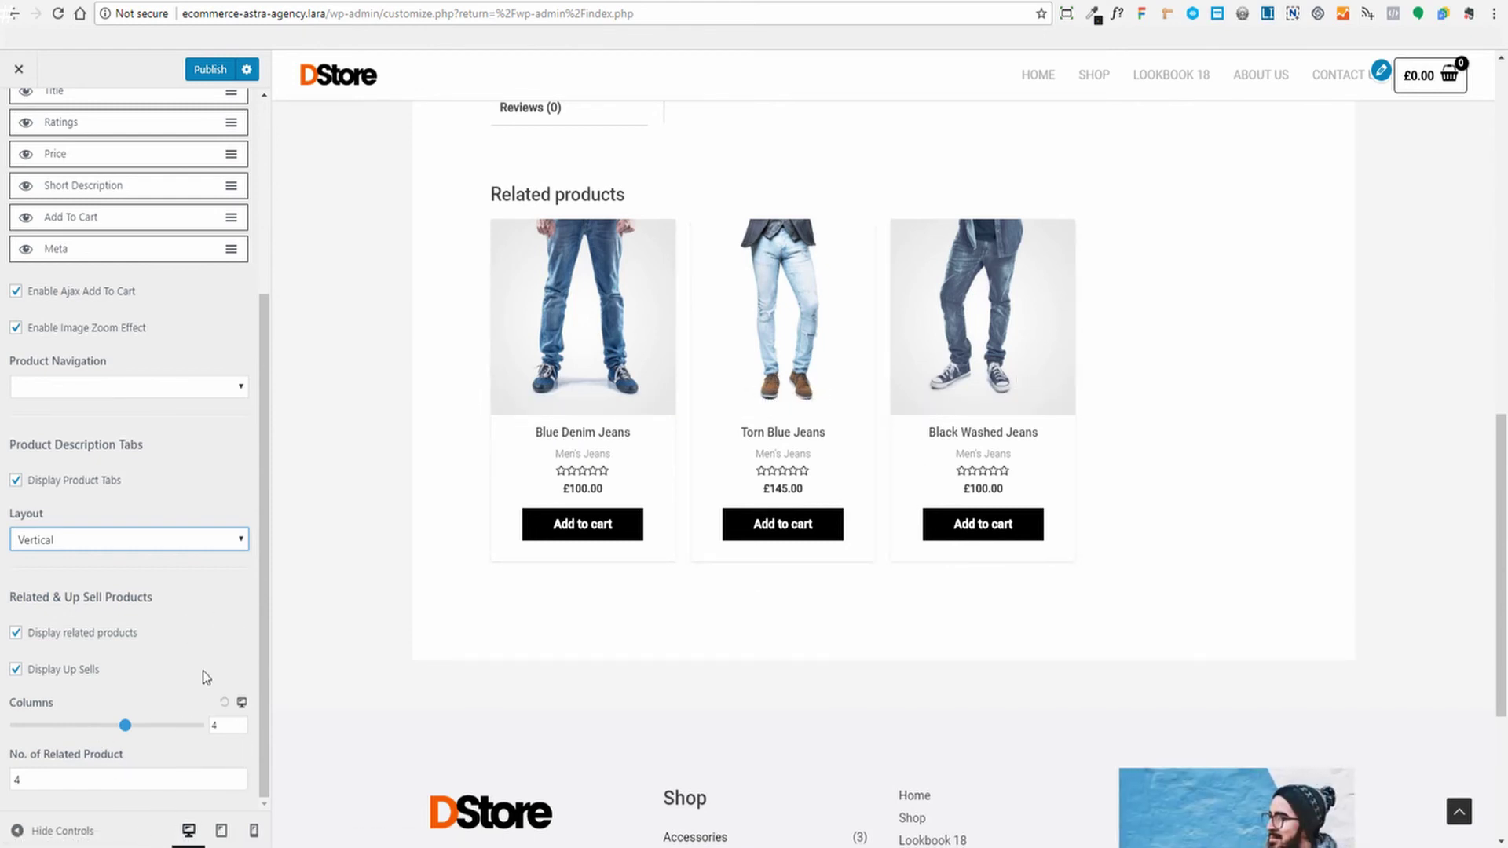
pyautogui.scroll(4, 202, 671)
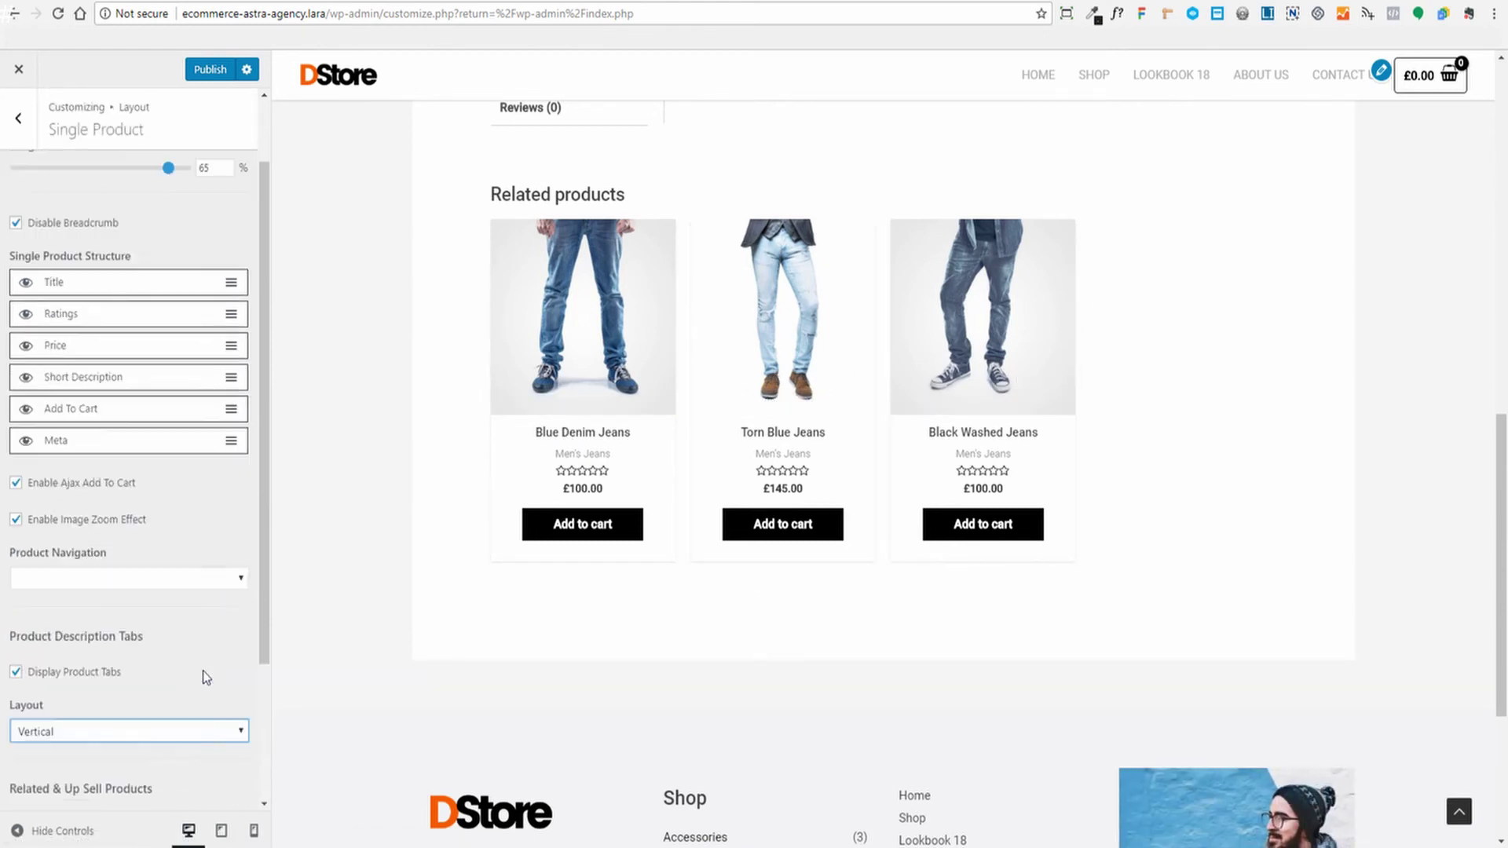
# Publish the single product layout changes and look over the Cart Page settings
pyautogui.click(211, 71)
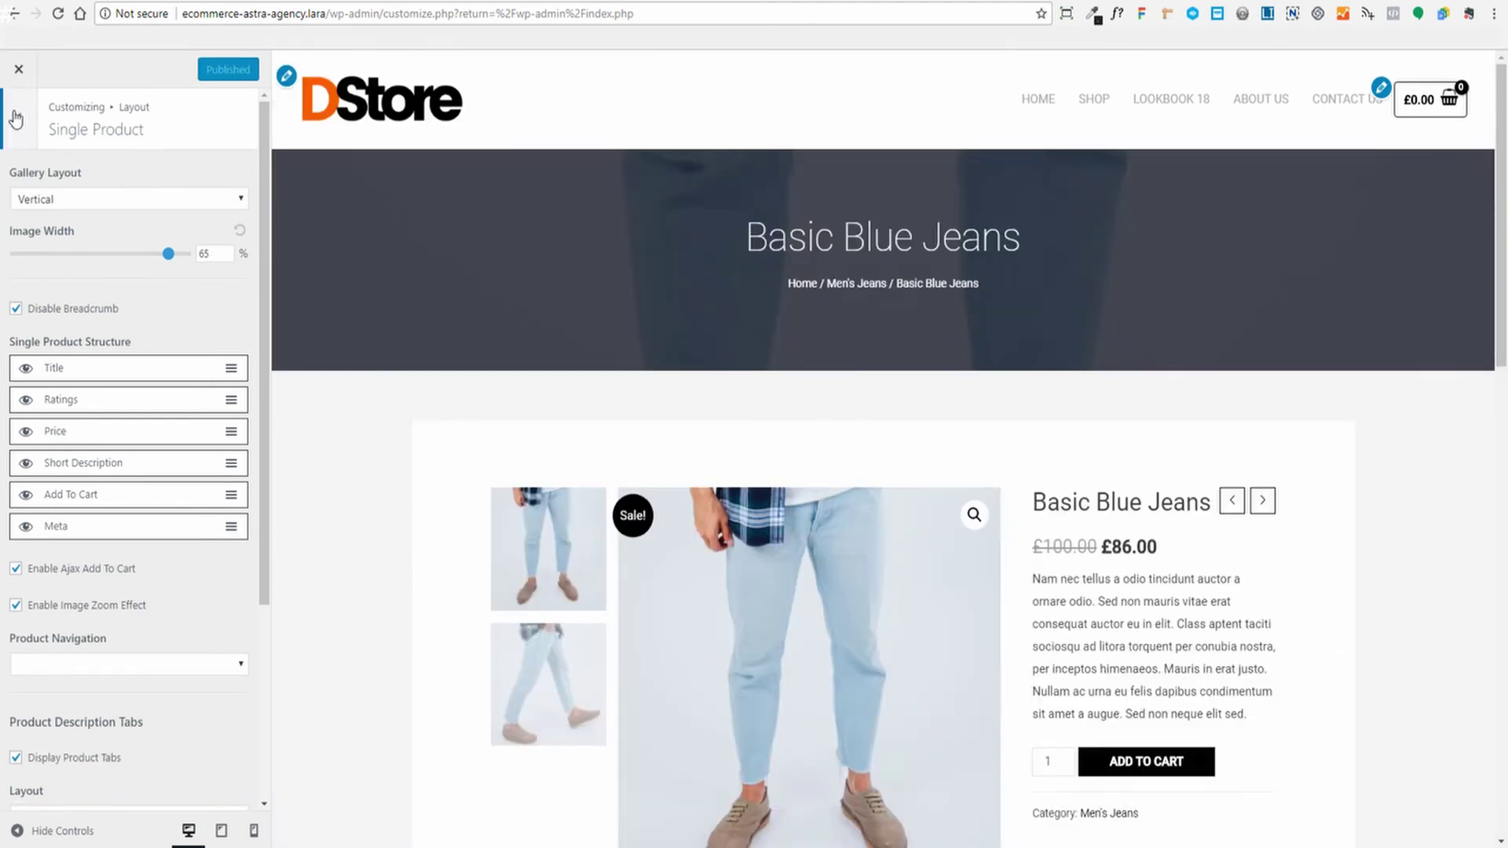
pyautogui.click(18, 117)
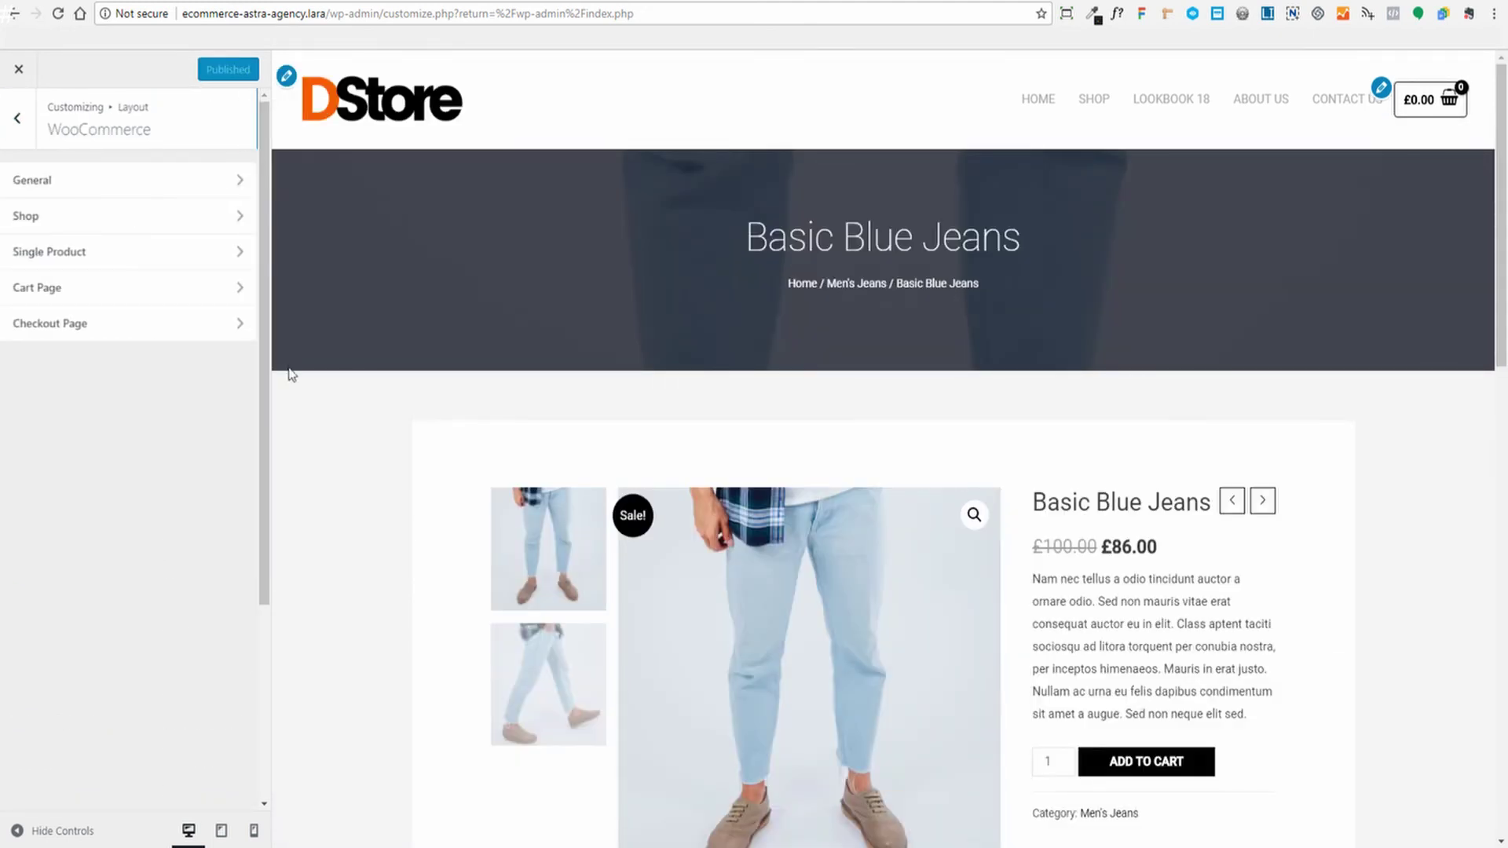
pyautogui.click(81, 300)
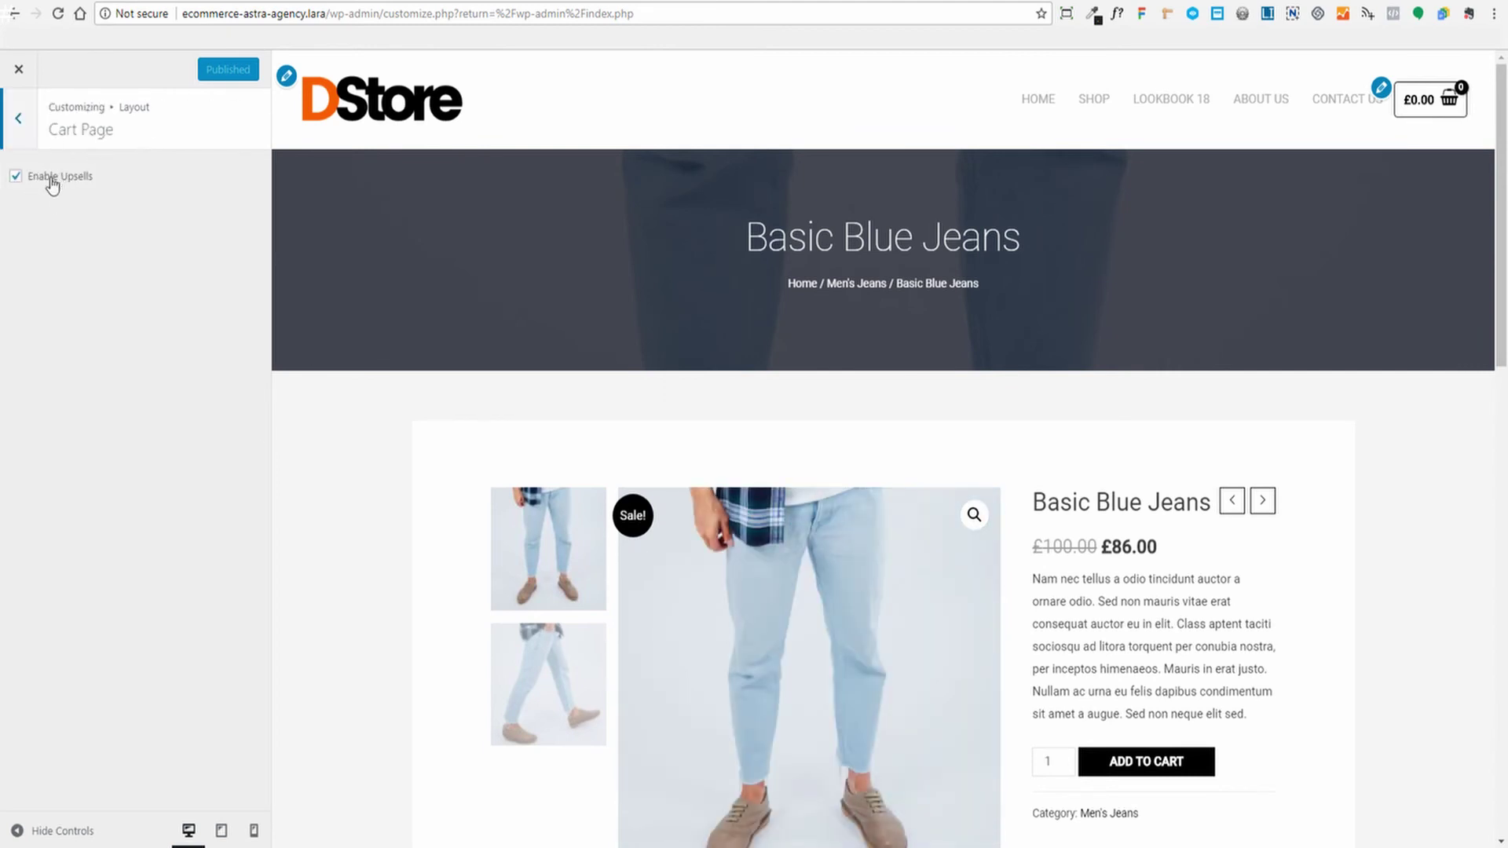
pyautogui.click(19, 118)
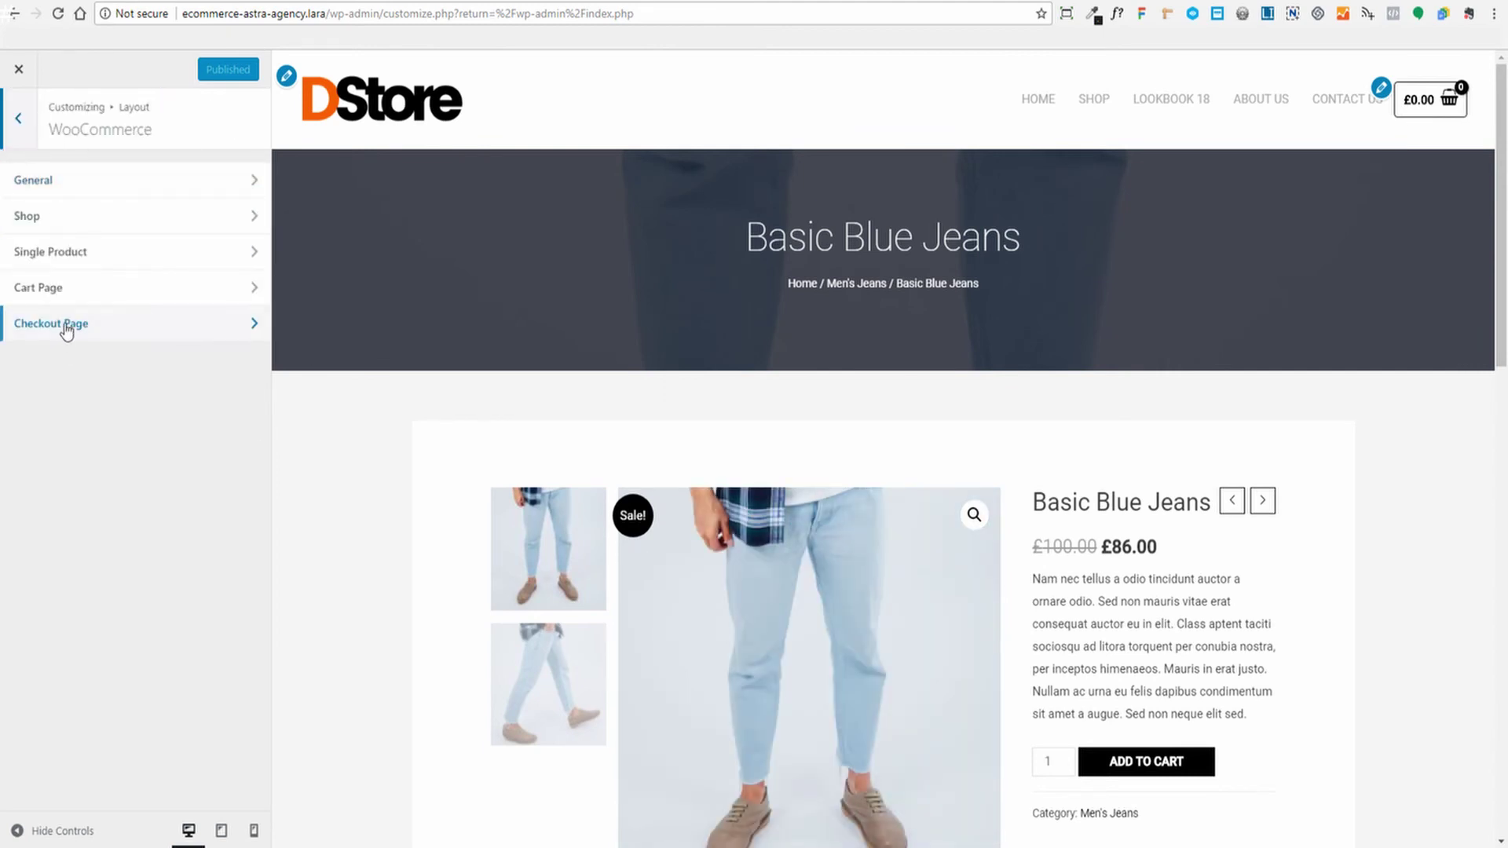
# Open the Checkout Page layout settings and review their options
pyautogui.click(67, 325)
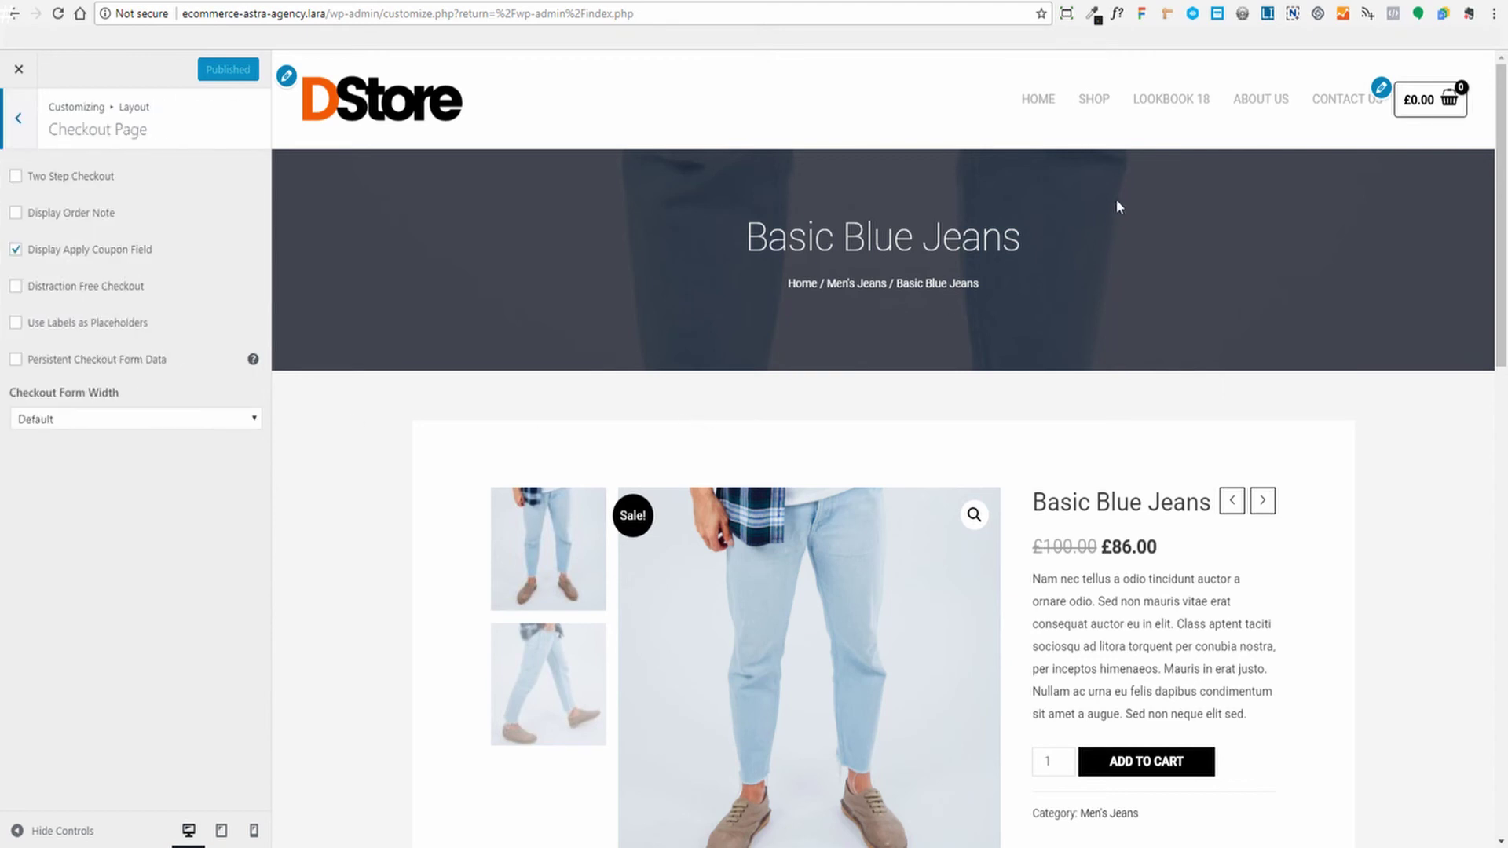
pyautogui.scroll(-15, 1356, 414)
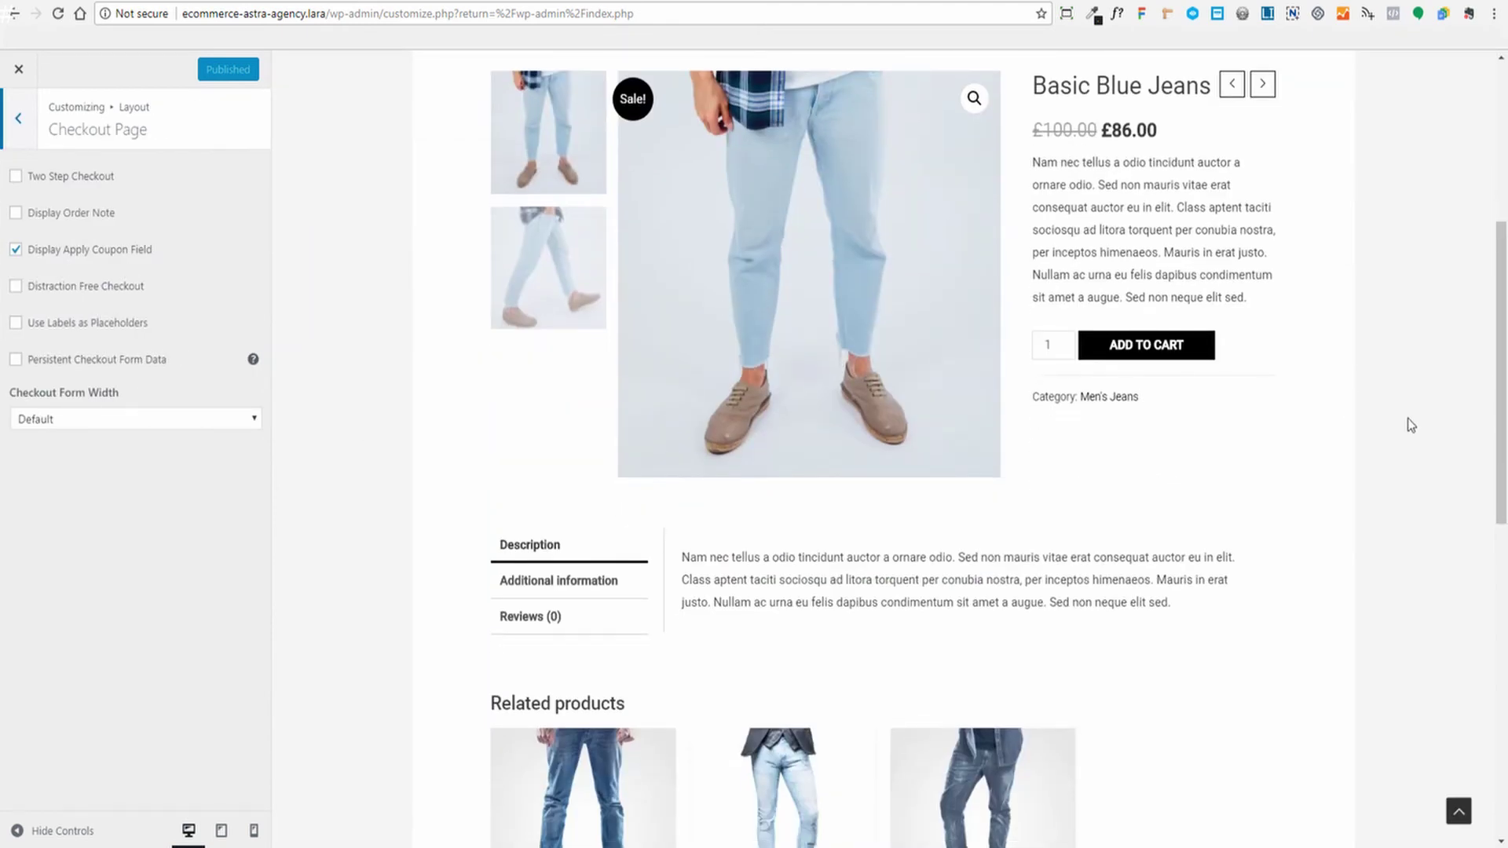
pyautogui.scroll(15, 1443, 368)
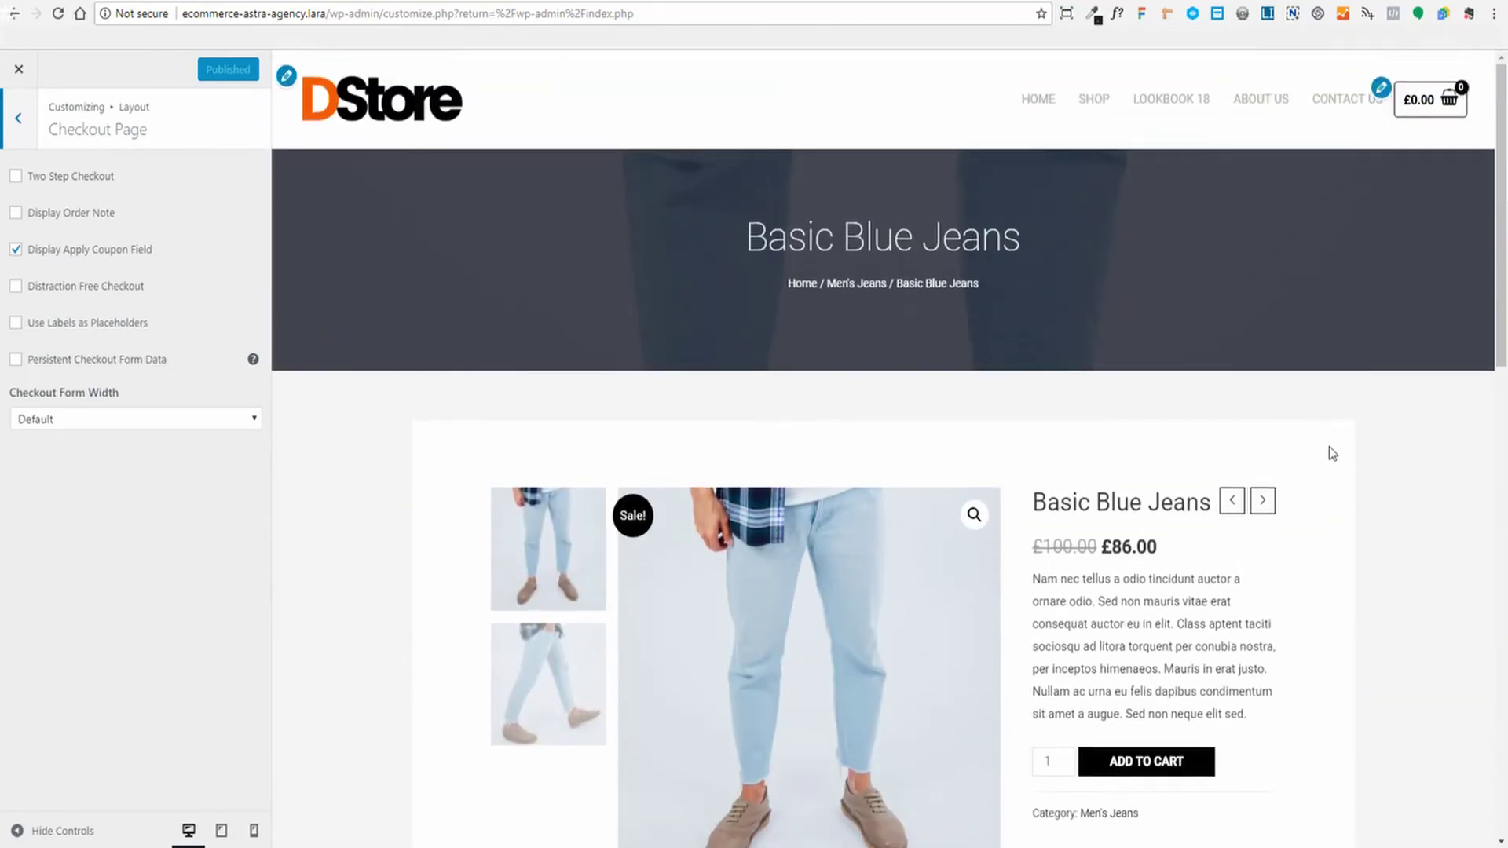
pyautogui.scroll(-3, 1138, 487)
pyautogui.click(1125, 509)
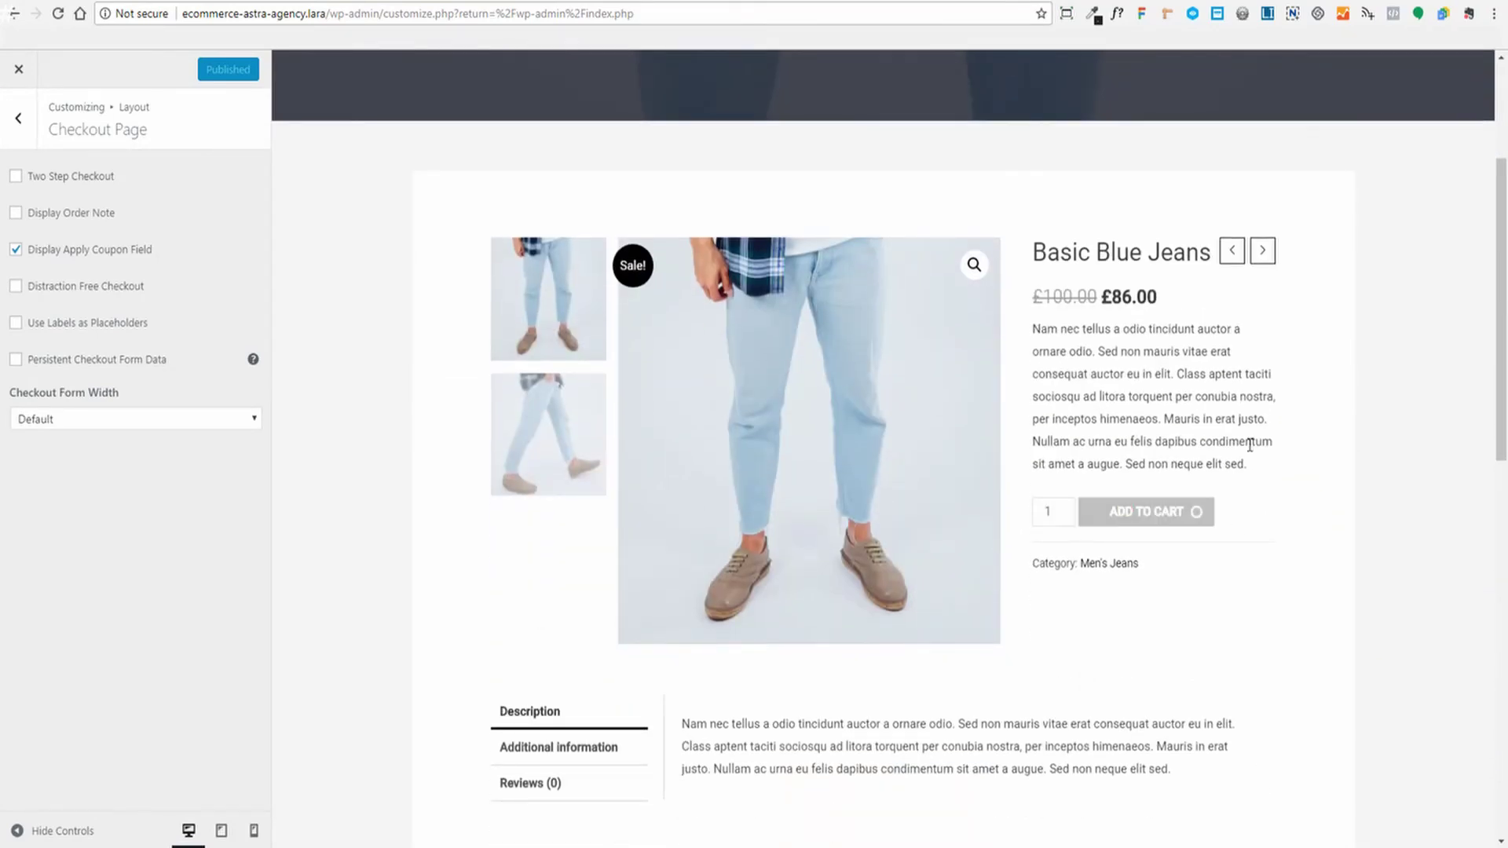
pyautogui.scroll(3, 1273, 456)
pyautogui.click(1063, 792)
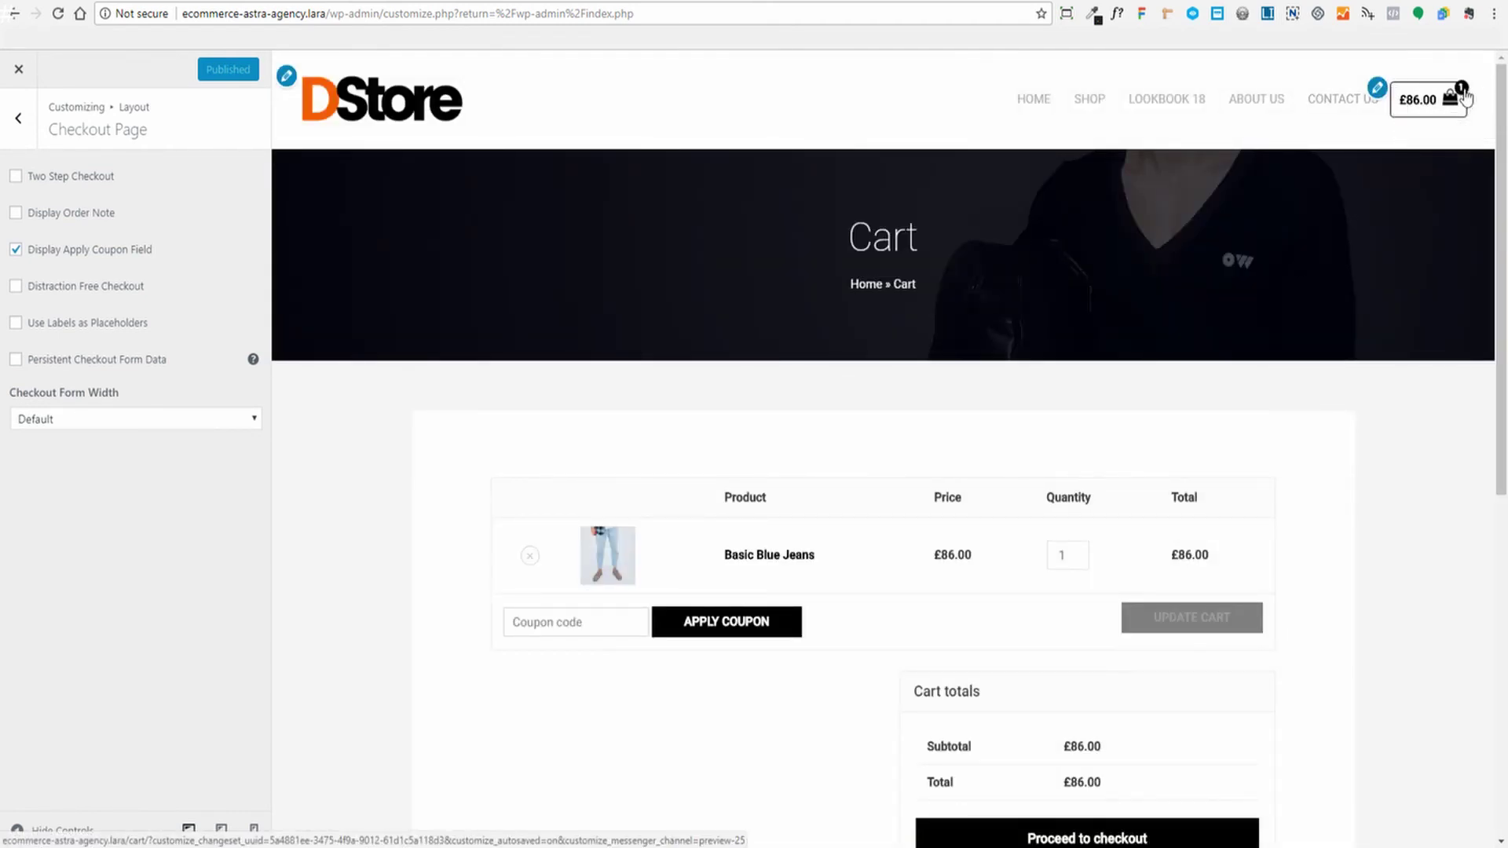
pyautogui.scroll(-1, 1425, 416)
pyautogui.scroll(-1, 1428, 420)
pyautogui.scroll(3, 1432, 427)
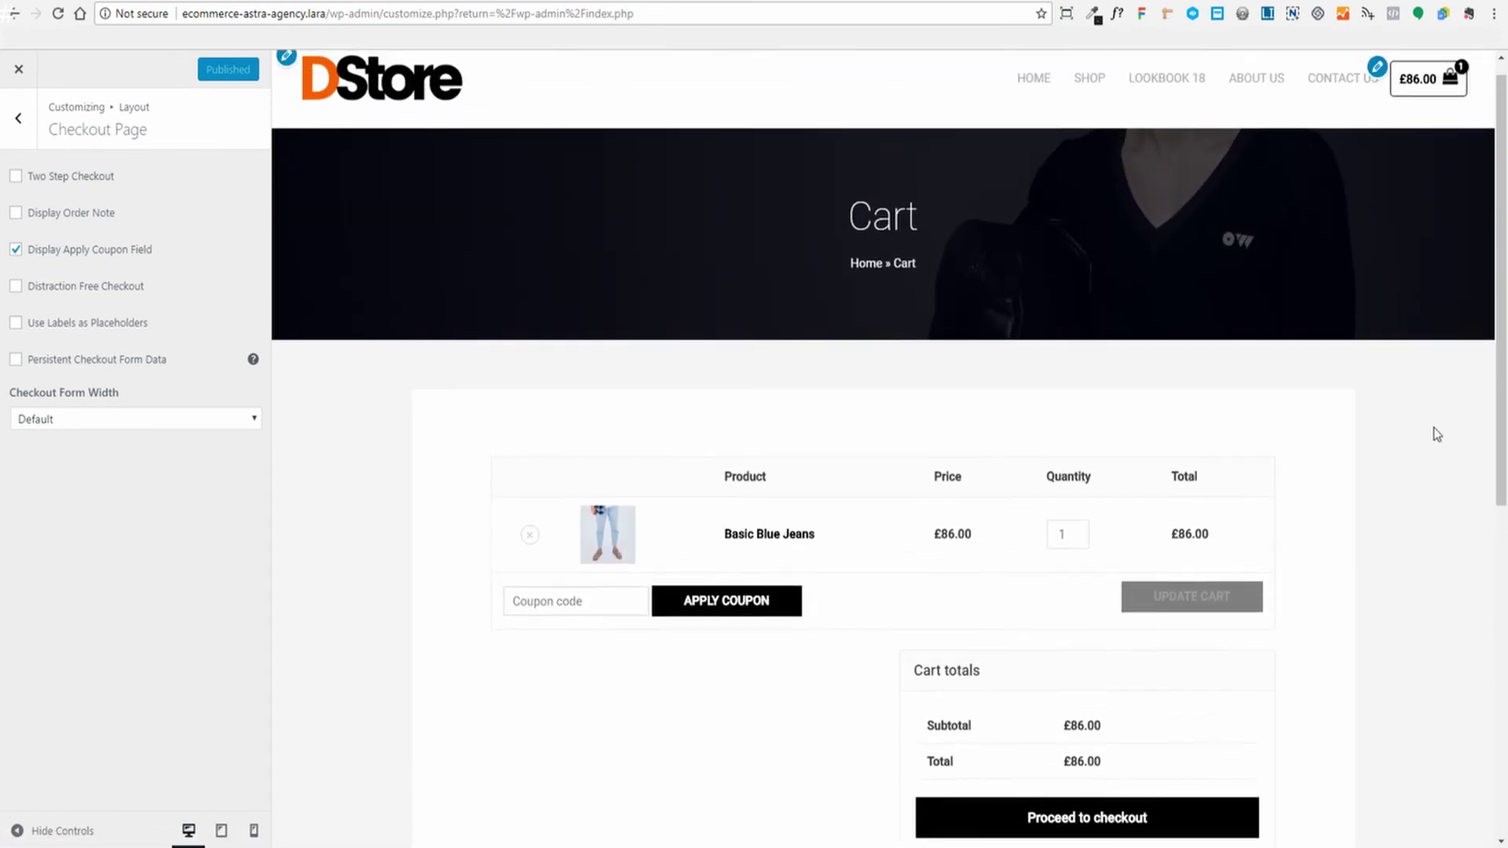
pyautogui.scroll(-2, 1436, 427)
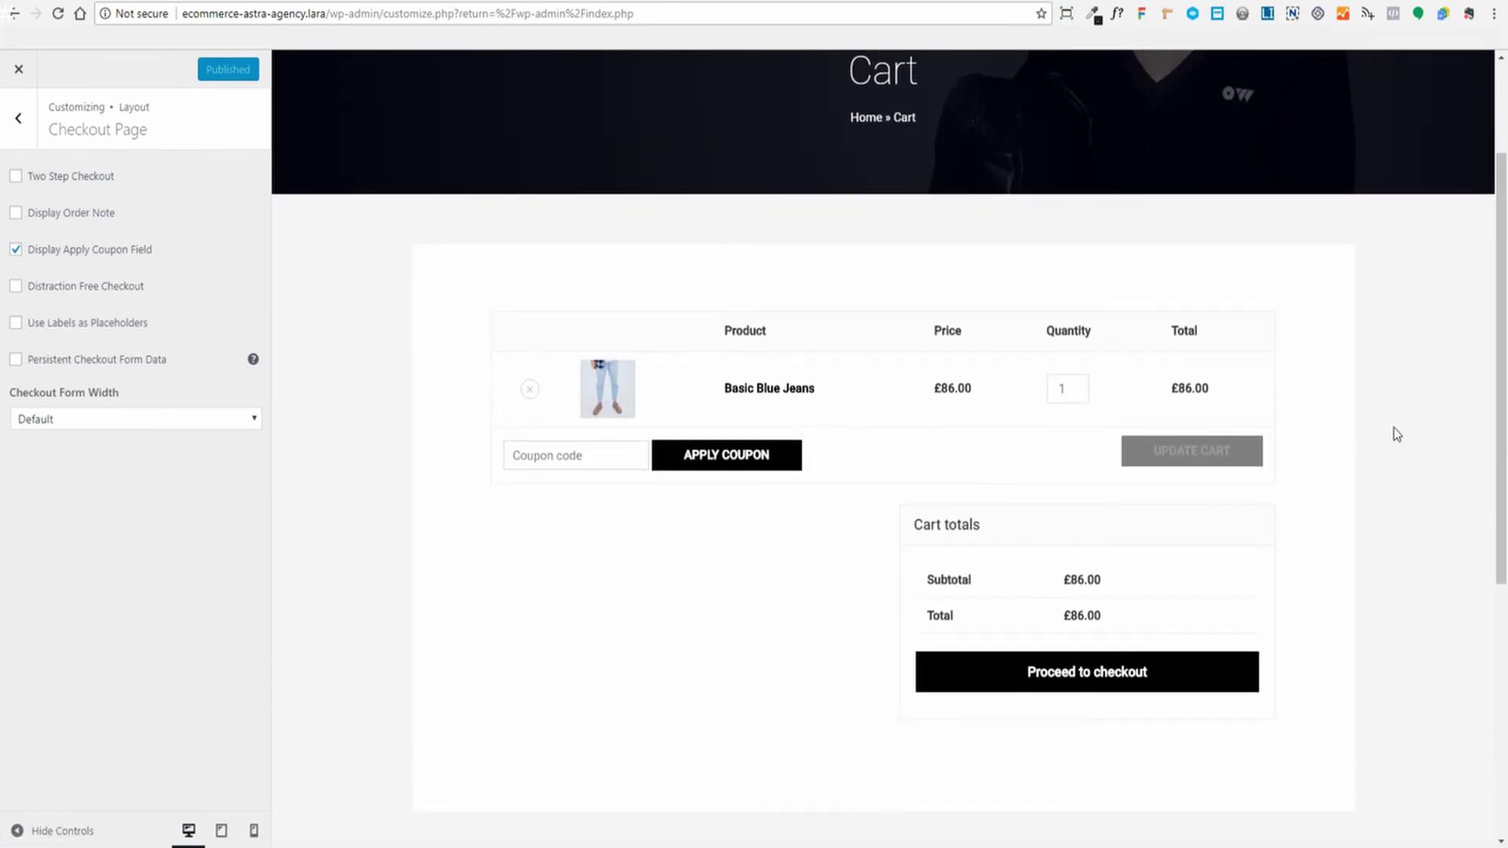
pyautogui.click(1087, 680)
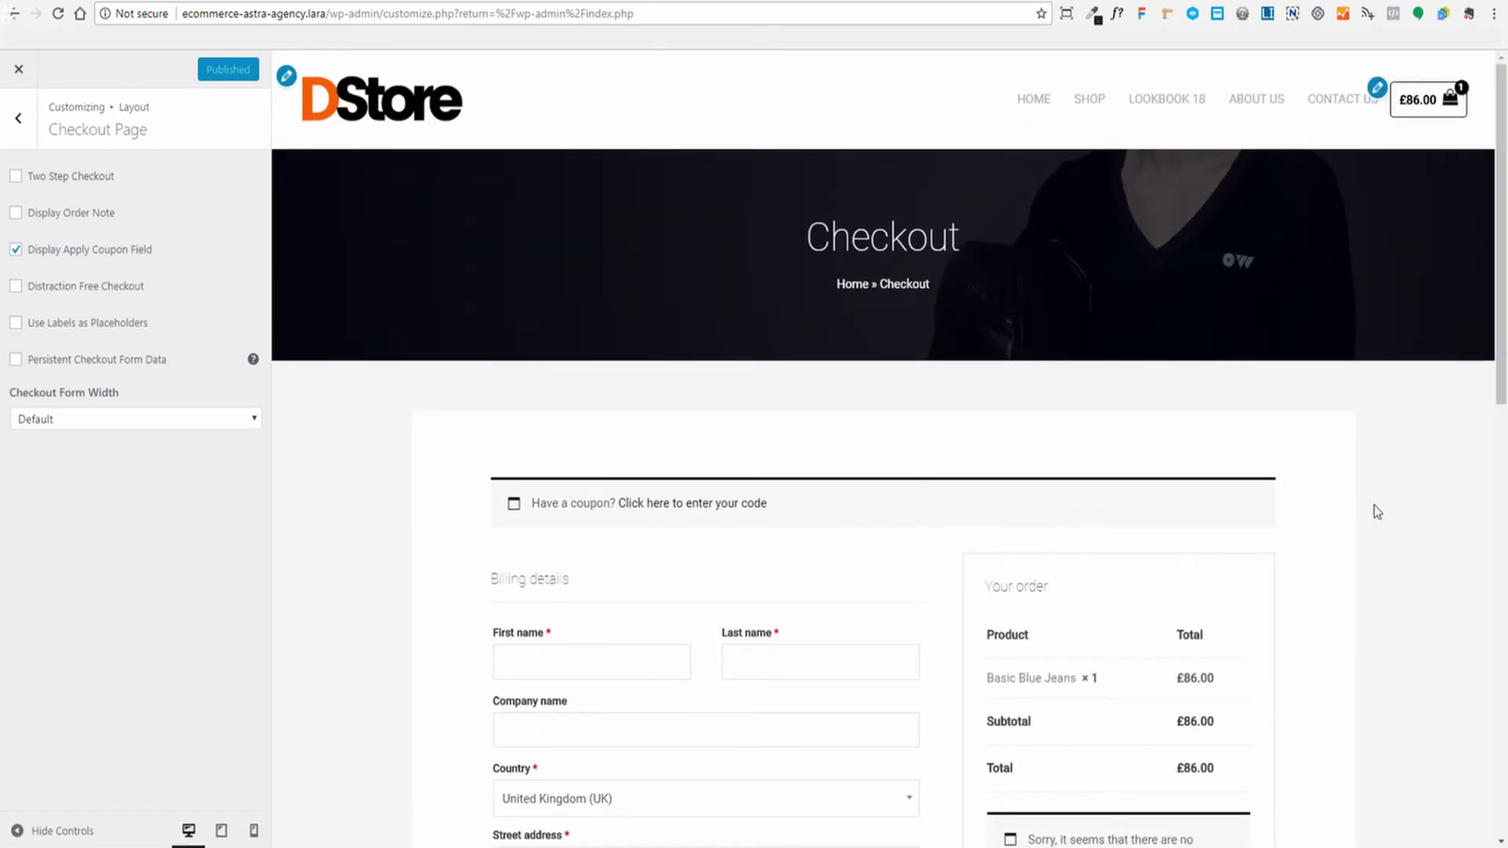
pyautogui.scroll(-2, 1374, 509)
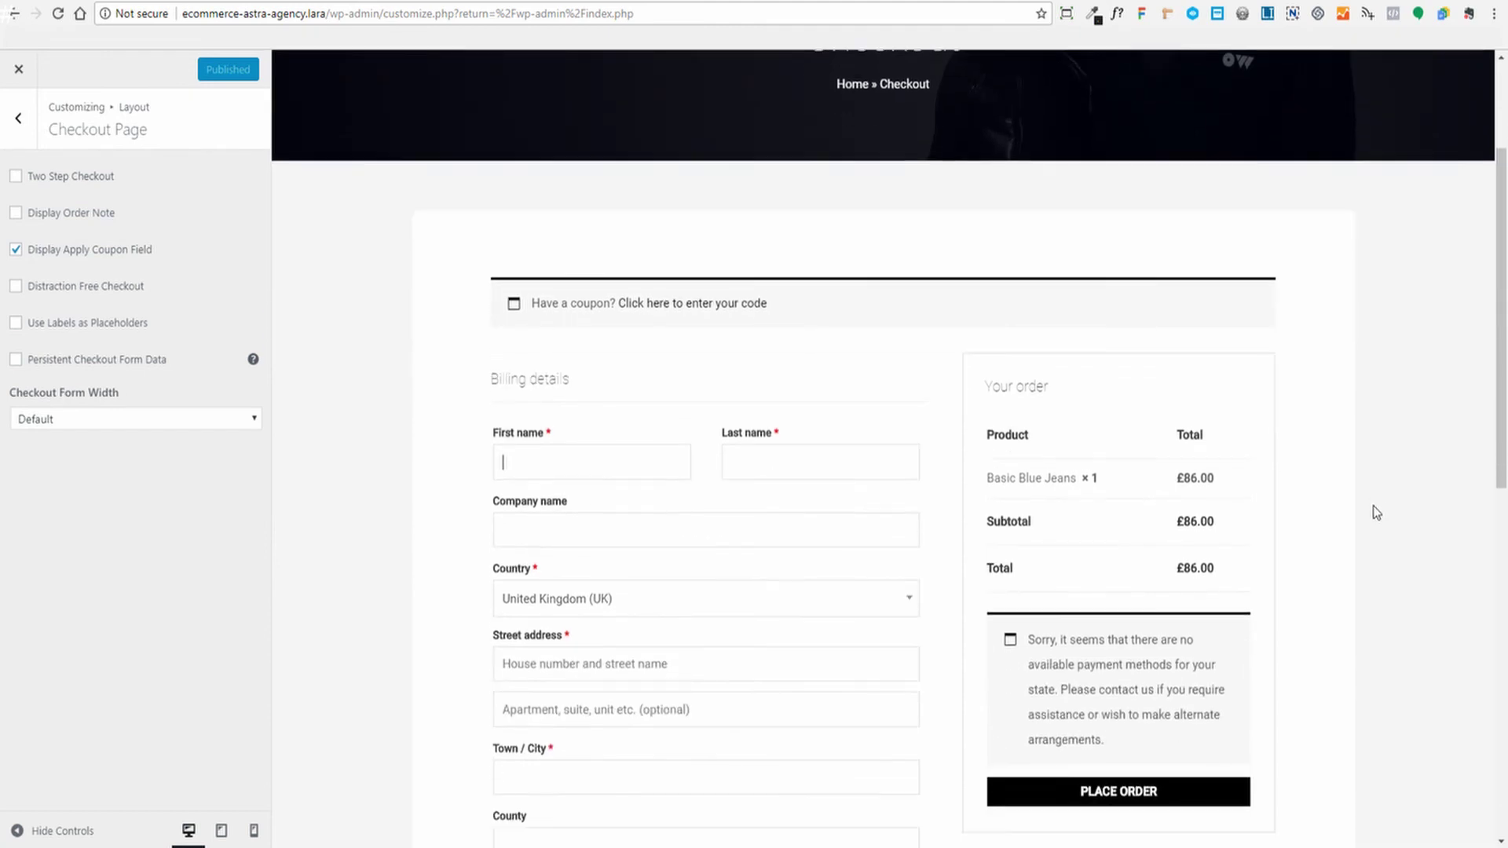
pyautogui.scroll(1, 1374, 503)
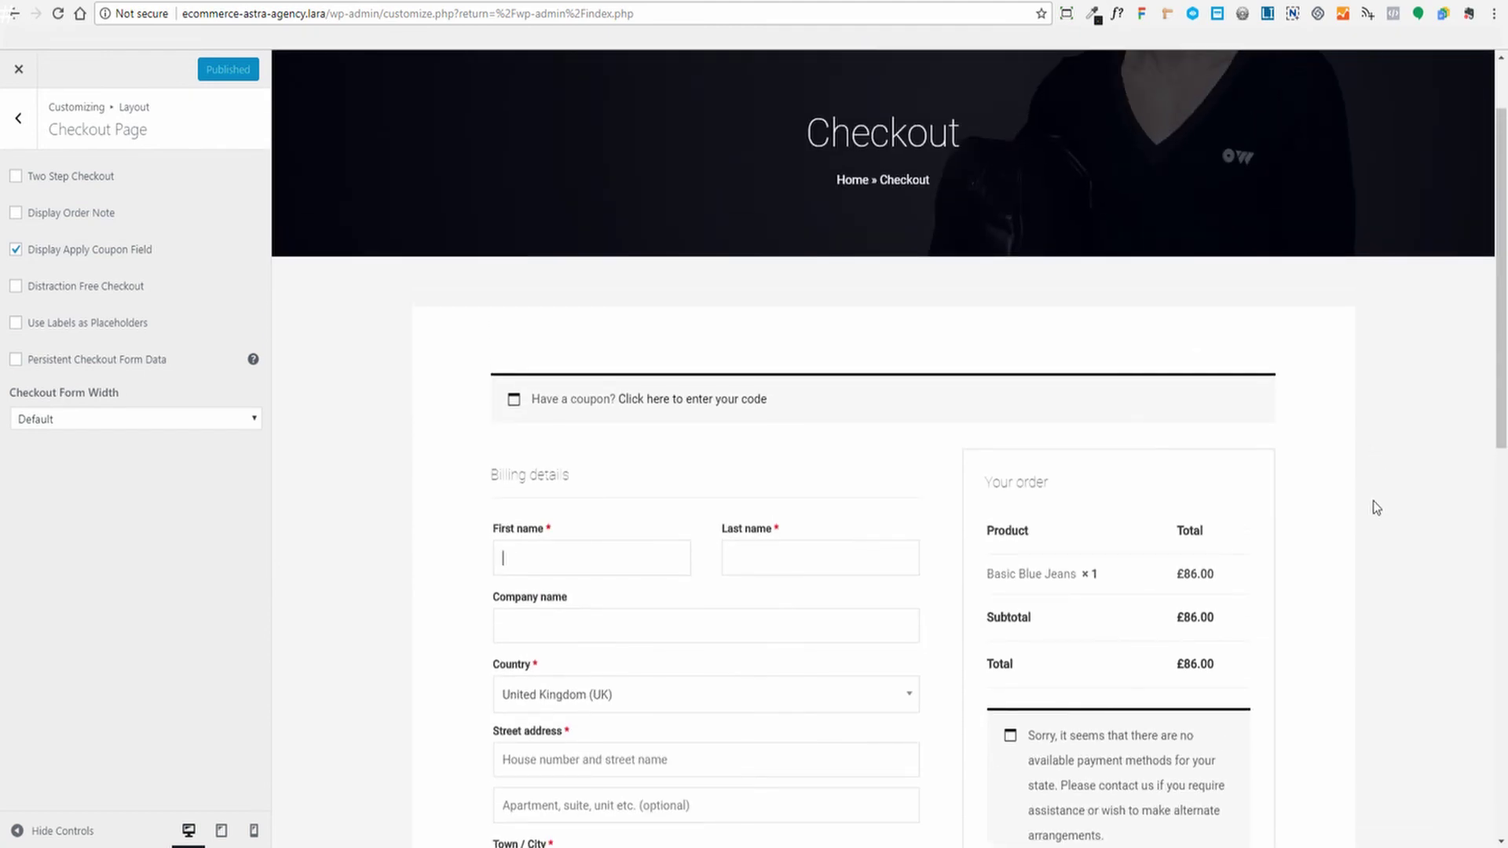
pyautogui.scroll(-3, 1371, 471)
pyautogui.scroll(1, 1367, 436)
pyautogui.scroll(-3, 1370, 440)
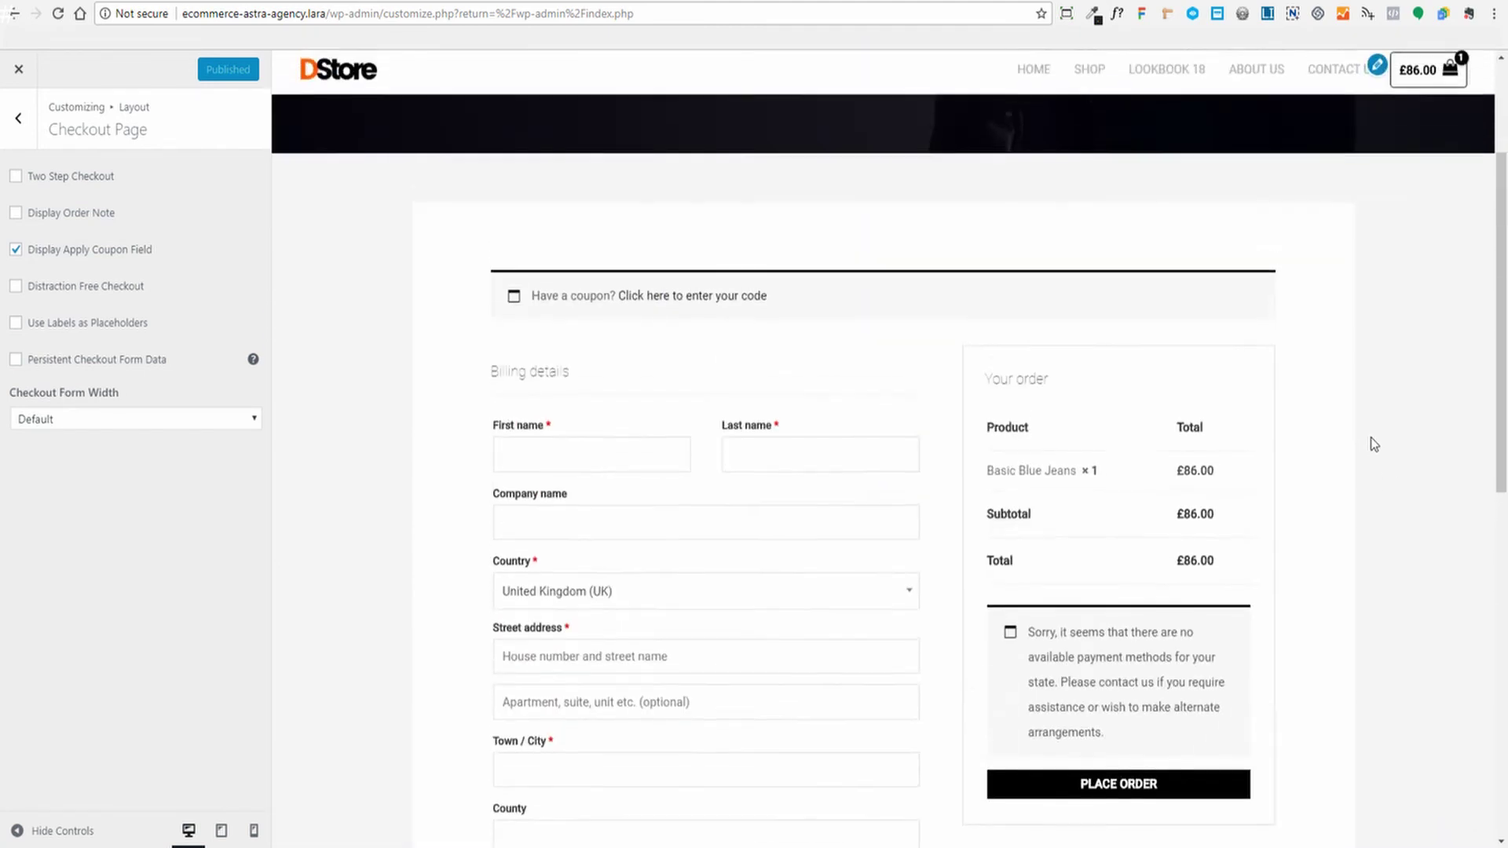
pyautogui.scroll(-2, 1374, 444)
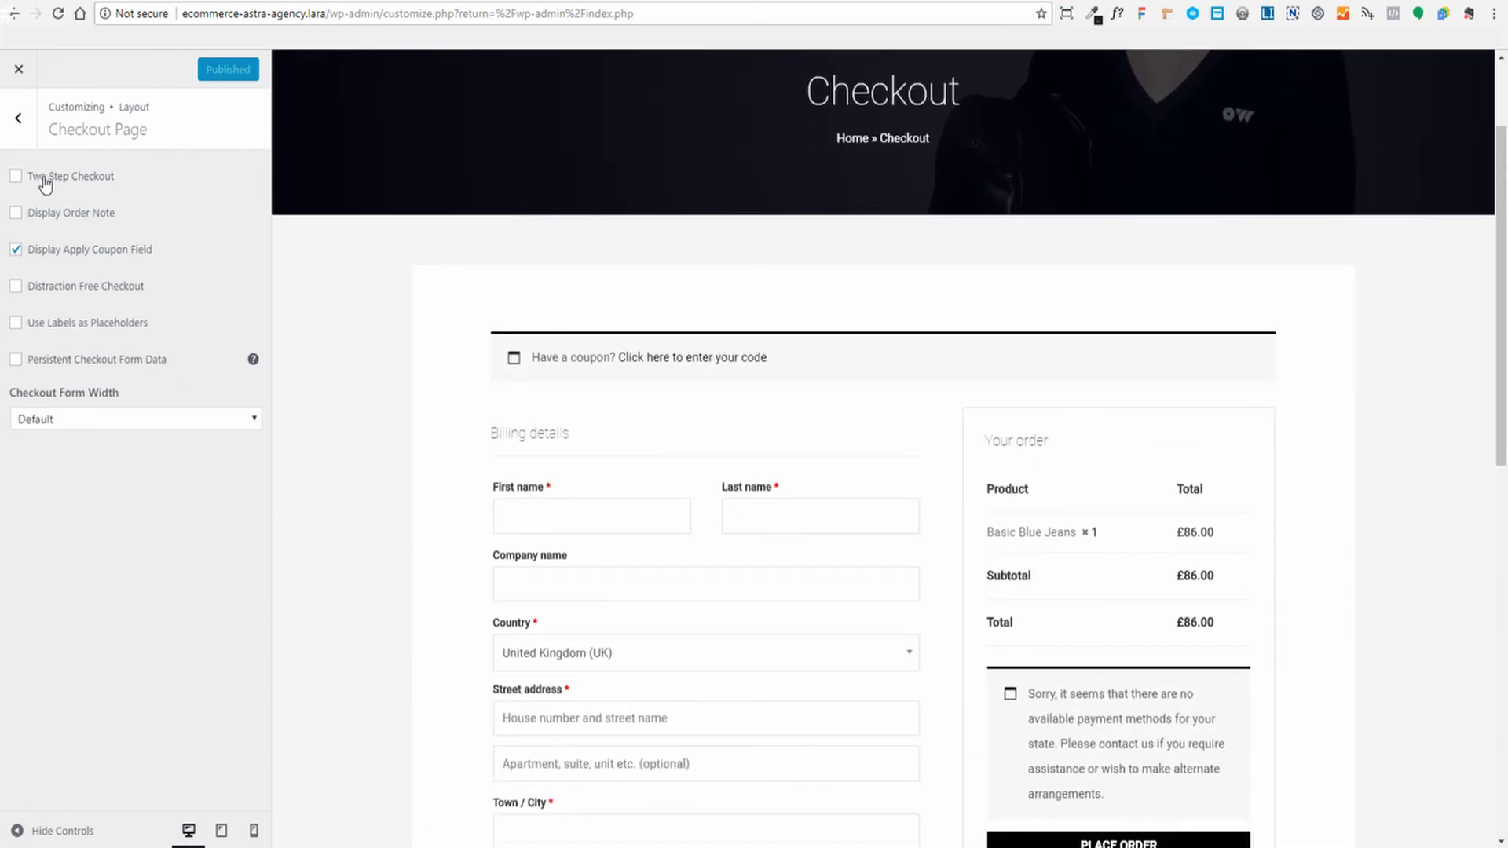
pyautogui.scroll(-7, 1411, 361)
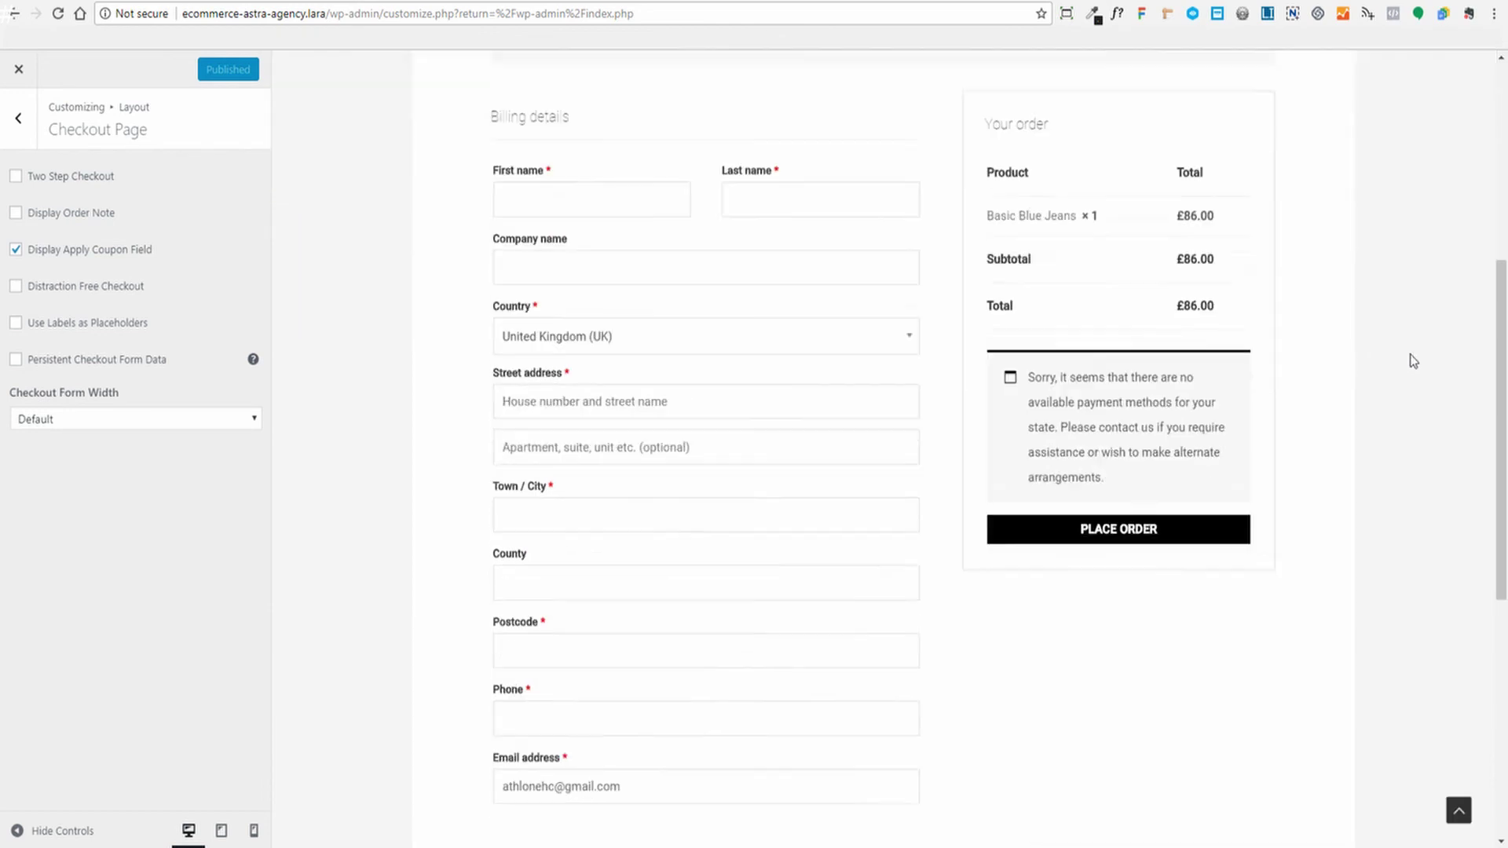
pyautogui.scroll(8, 1418, 355)
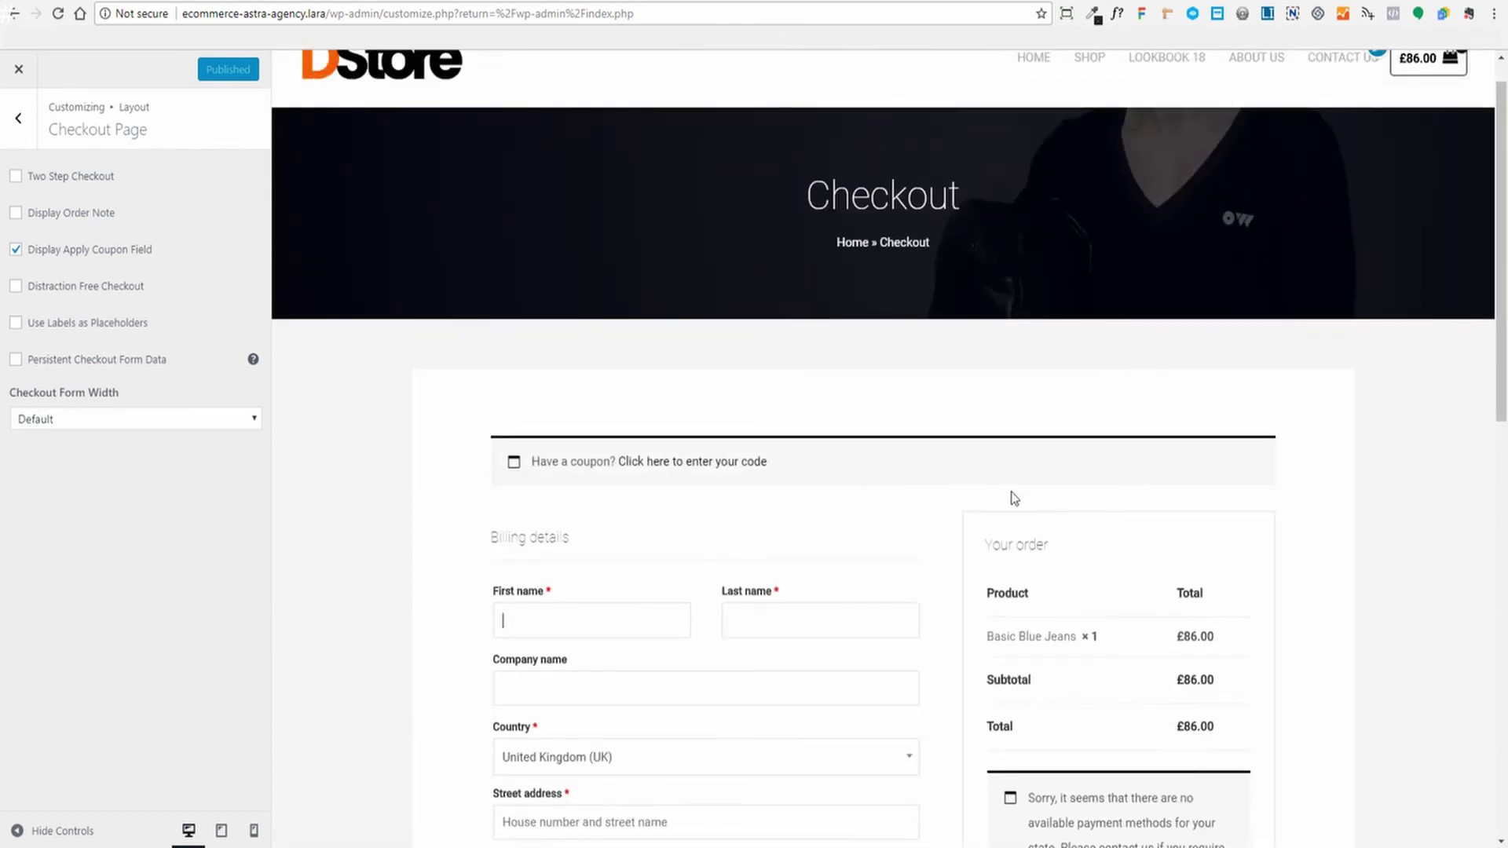
pyautogui.scroll(-2, 973, 428)
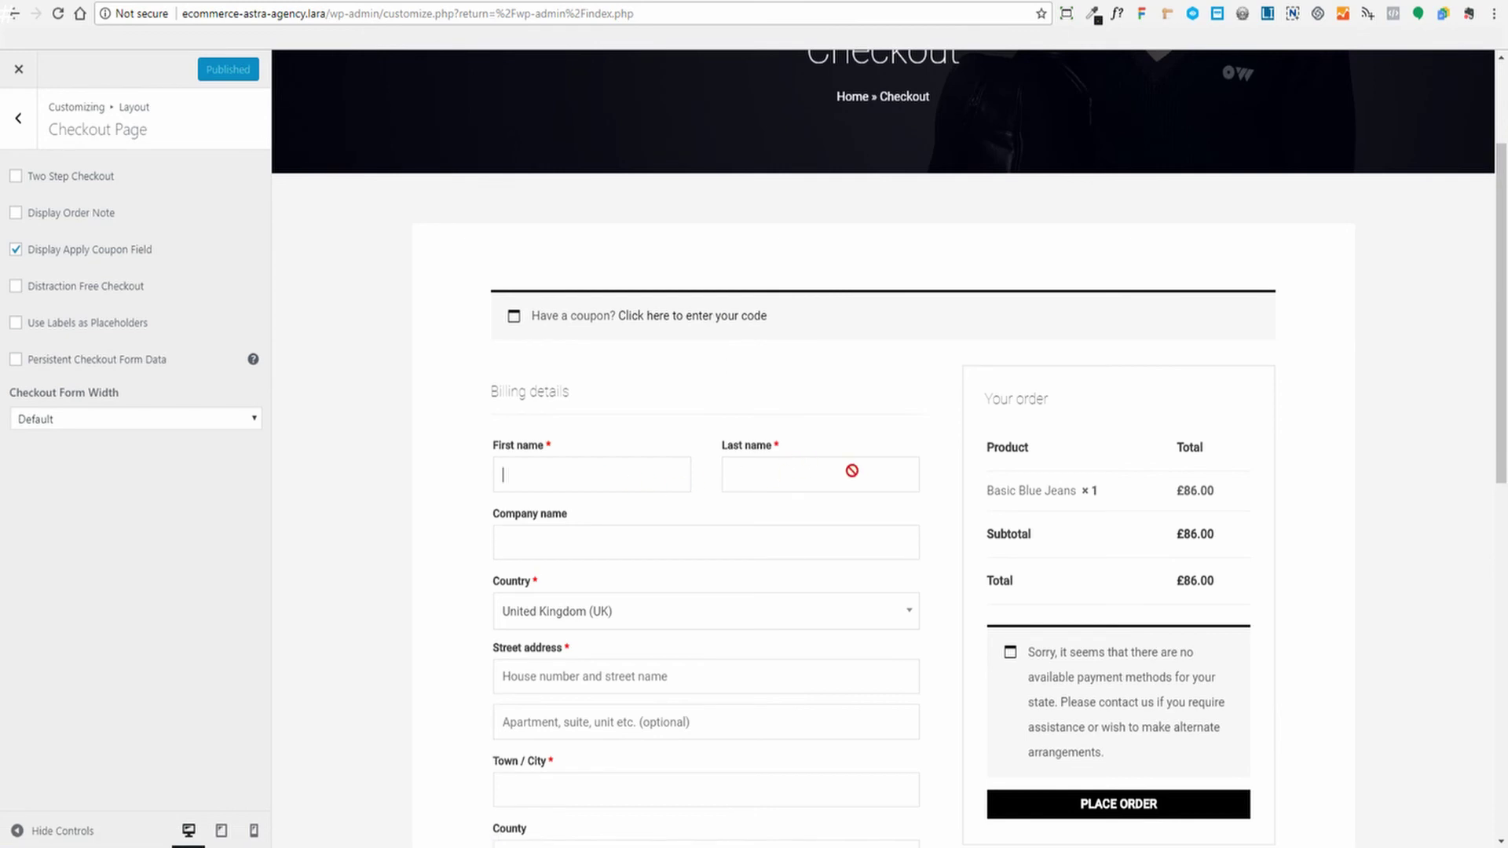
pyautogui.scroll(-2, 642, 422)
pyautogui.scroll(-3, 742, 394)
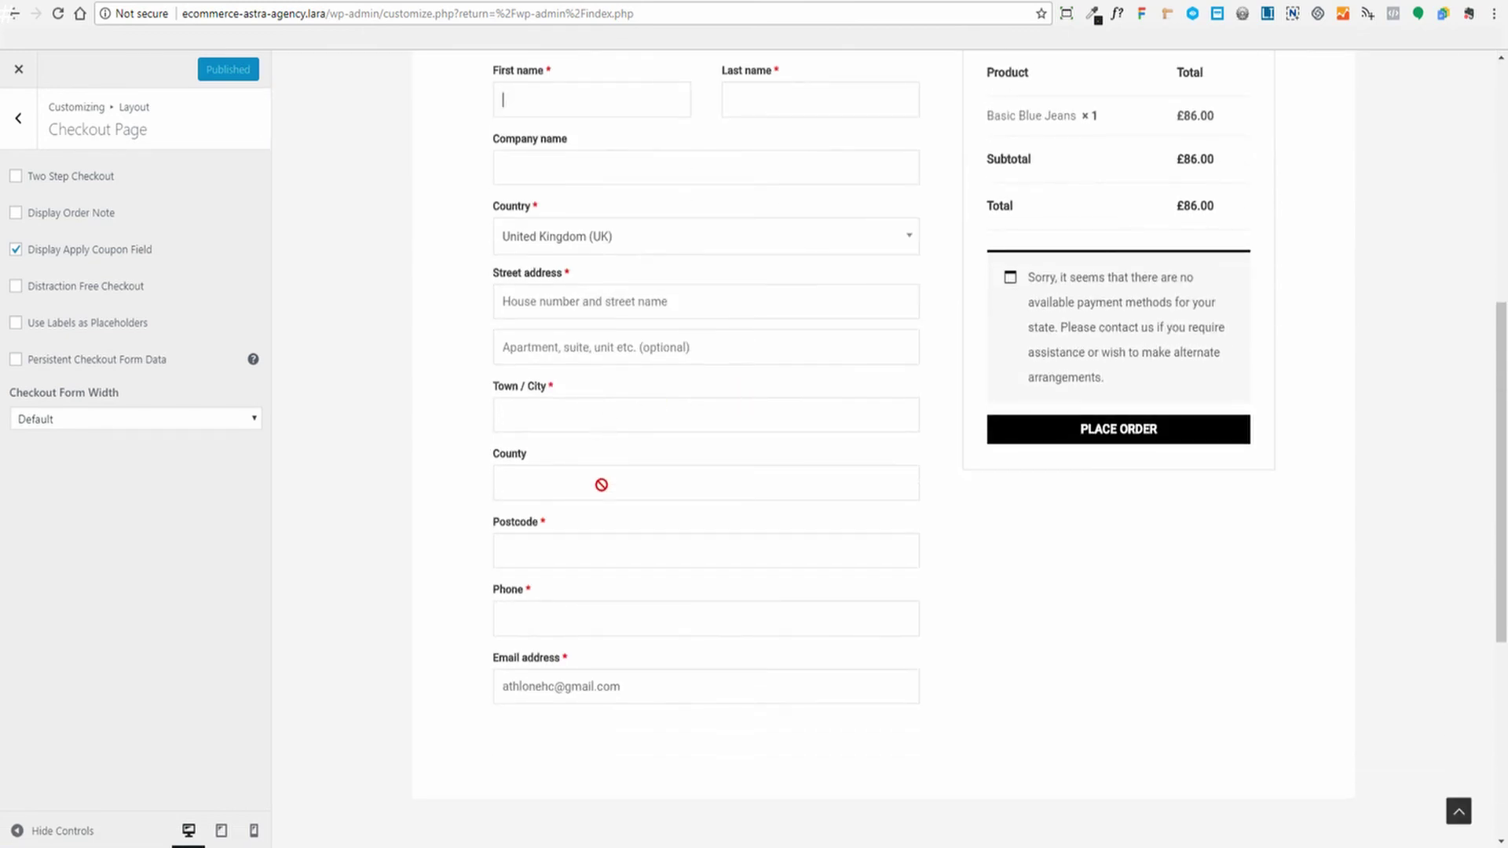
pyautogui.scroll(2, 1171, 667)
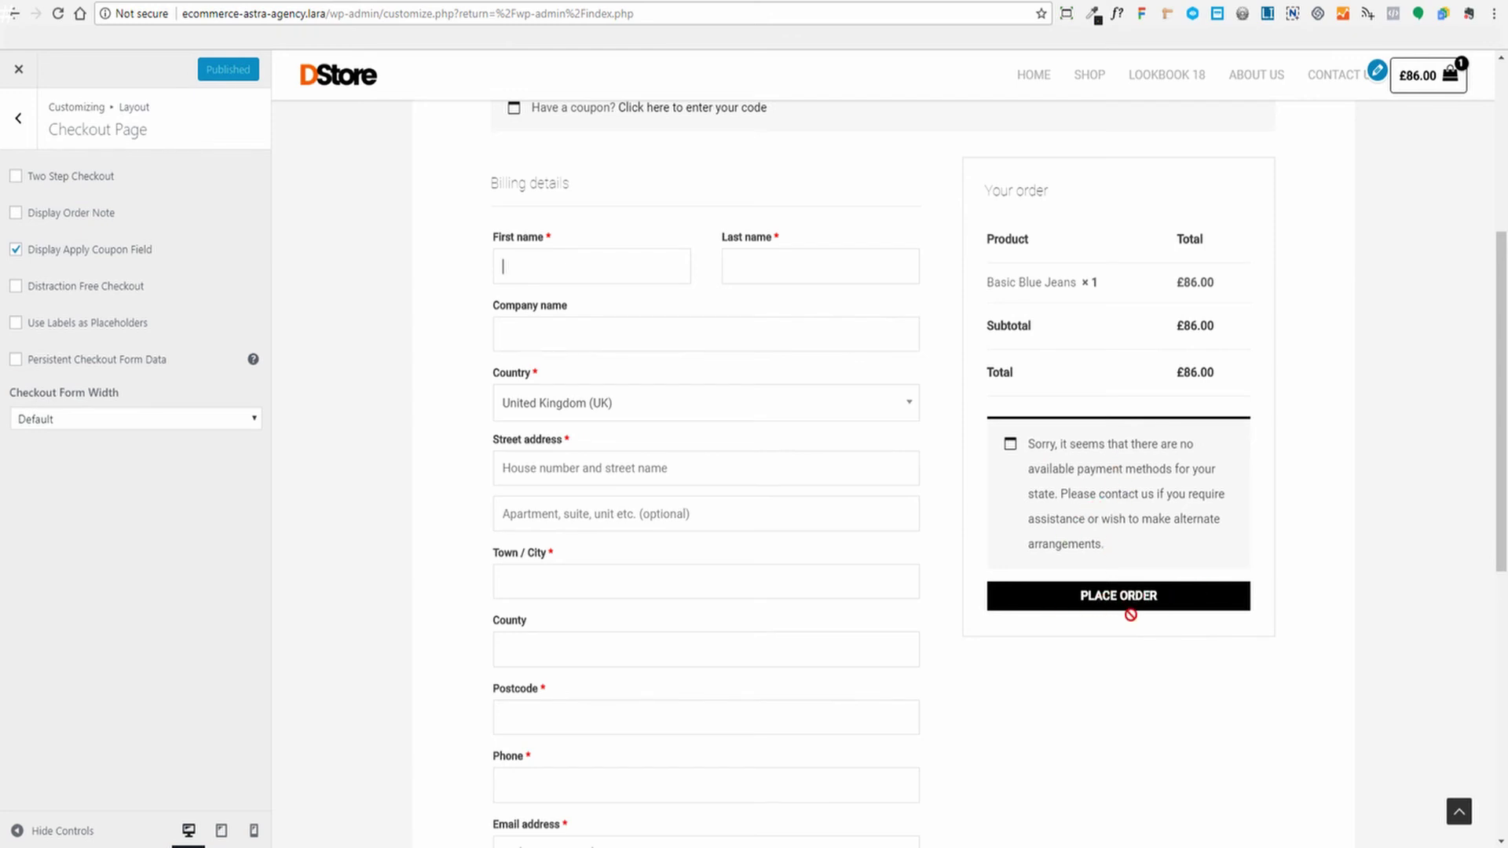
pyautogui.scroll(6, 1342, 604)
pyautogui.scroll(-3, 1376, 579)
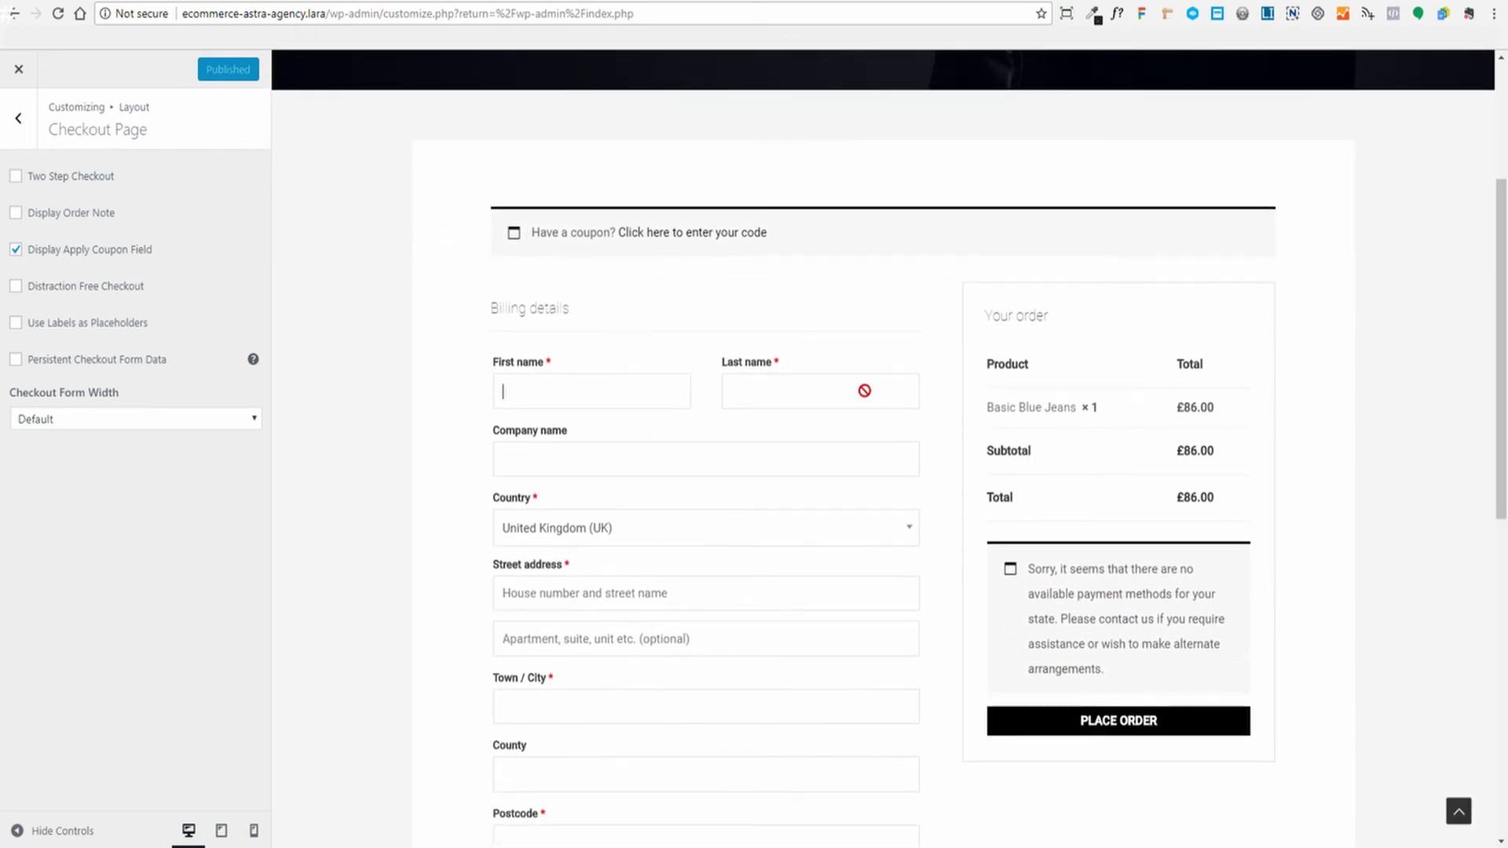
pyautogui.scroll(3, 899, 340)
# Enable Two Step Checkout in the Checkout Page settings
pyautogui.click(17, 177)
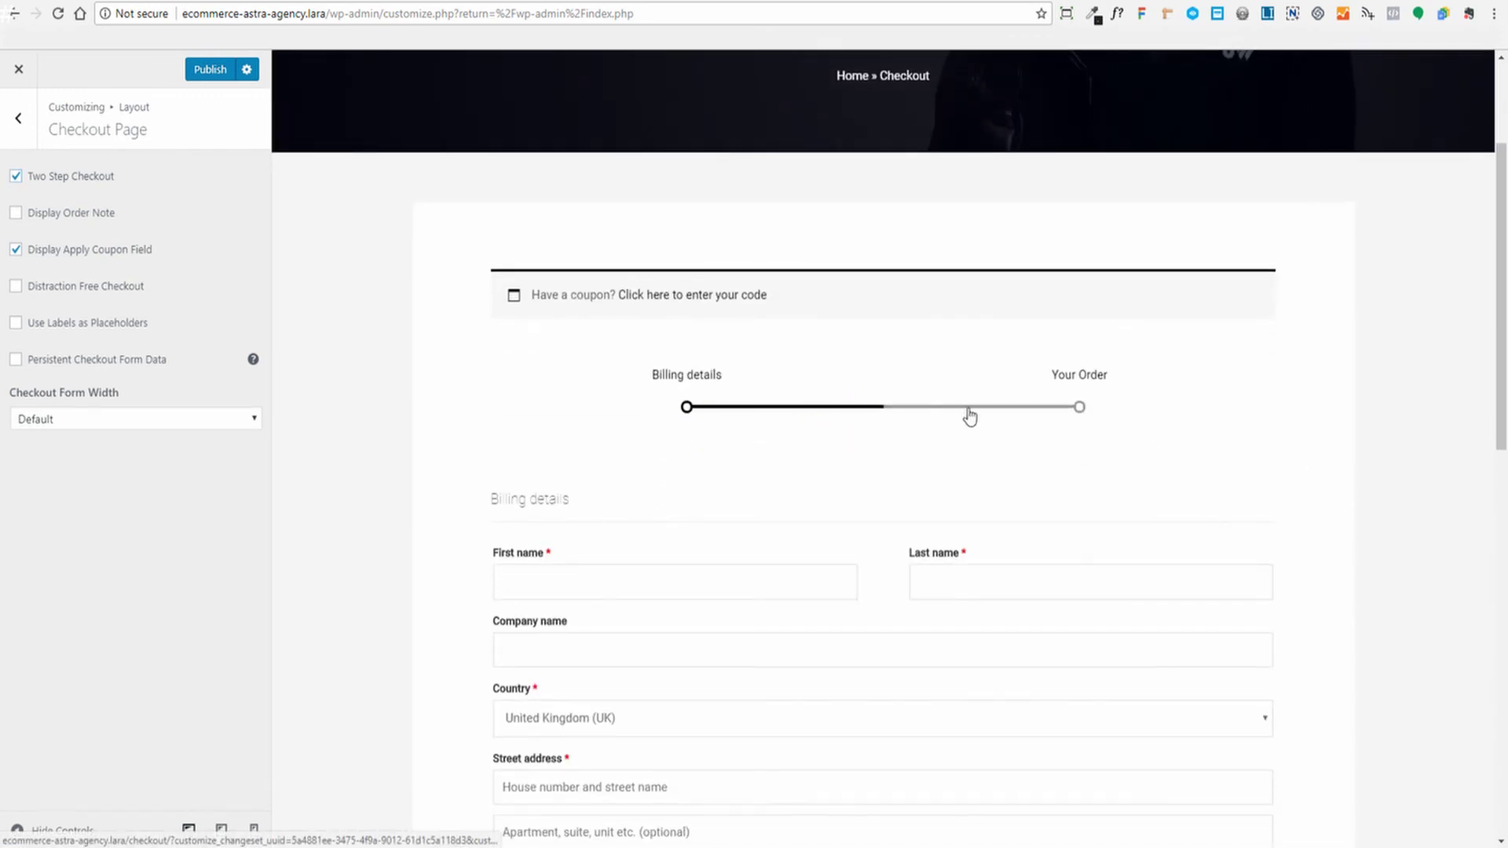
pyautogui.scroll(-6, 1410, 370)
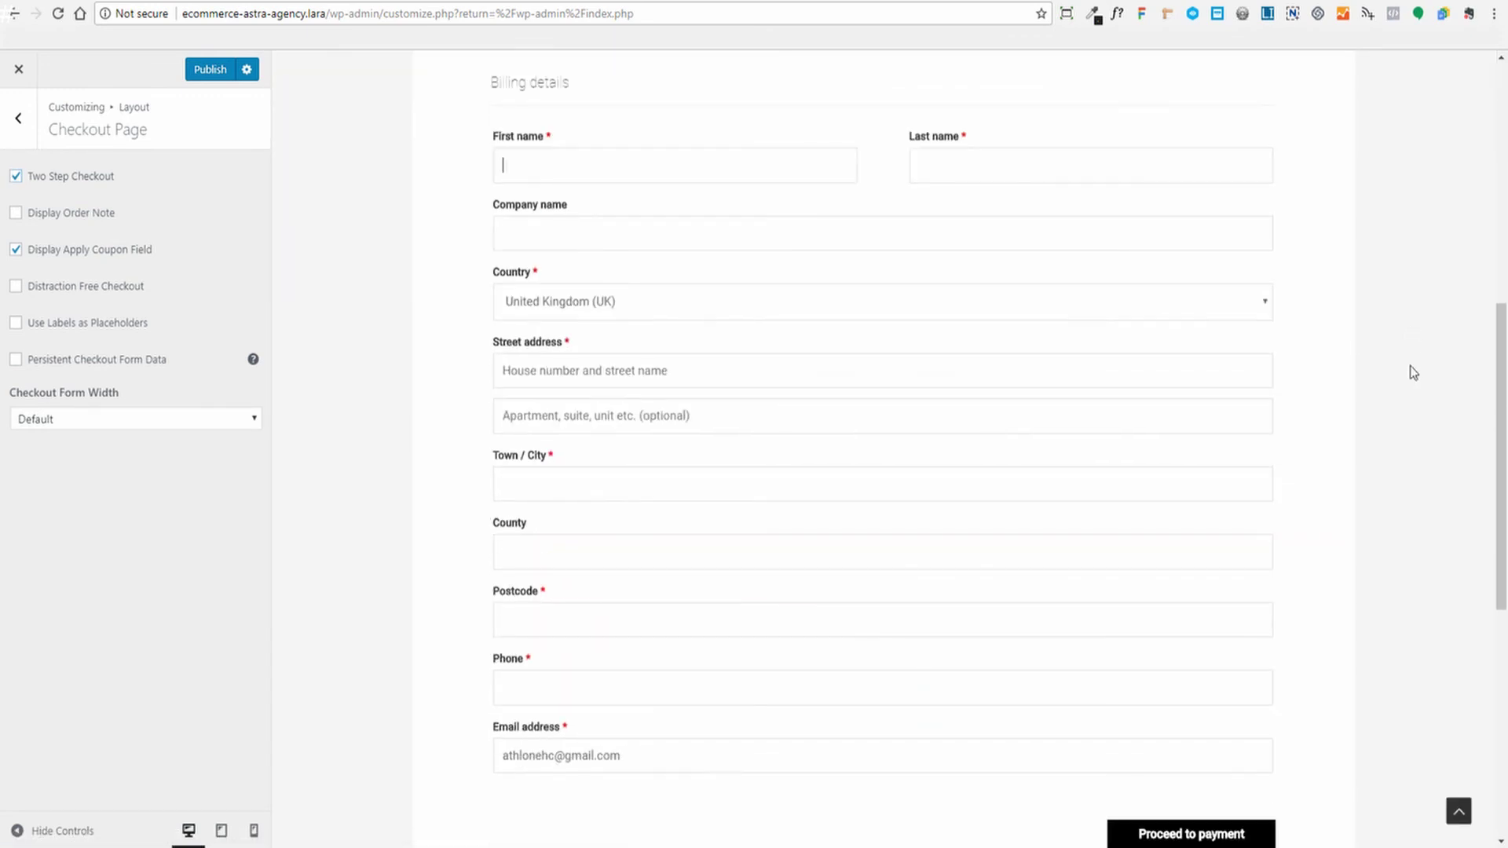
pyautogui.scroll(-2, 1412, 372)
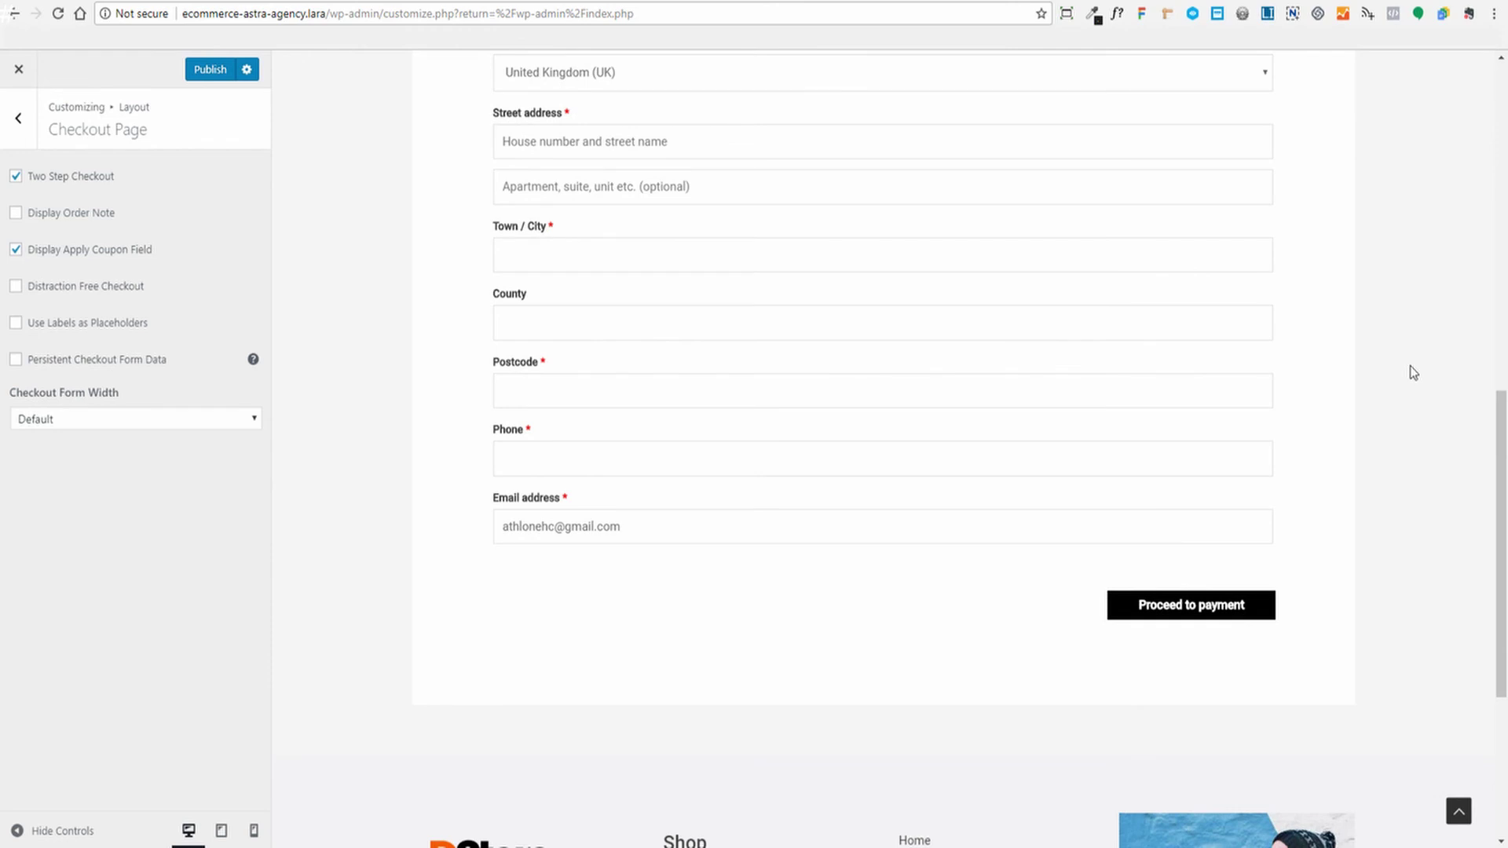
pyautogui.scroll(7, 1410, 370)
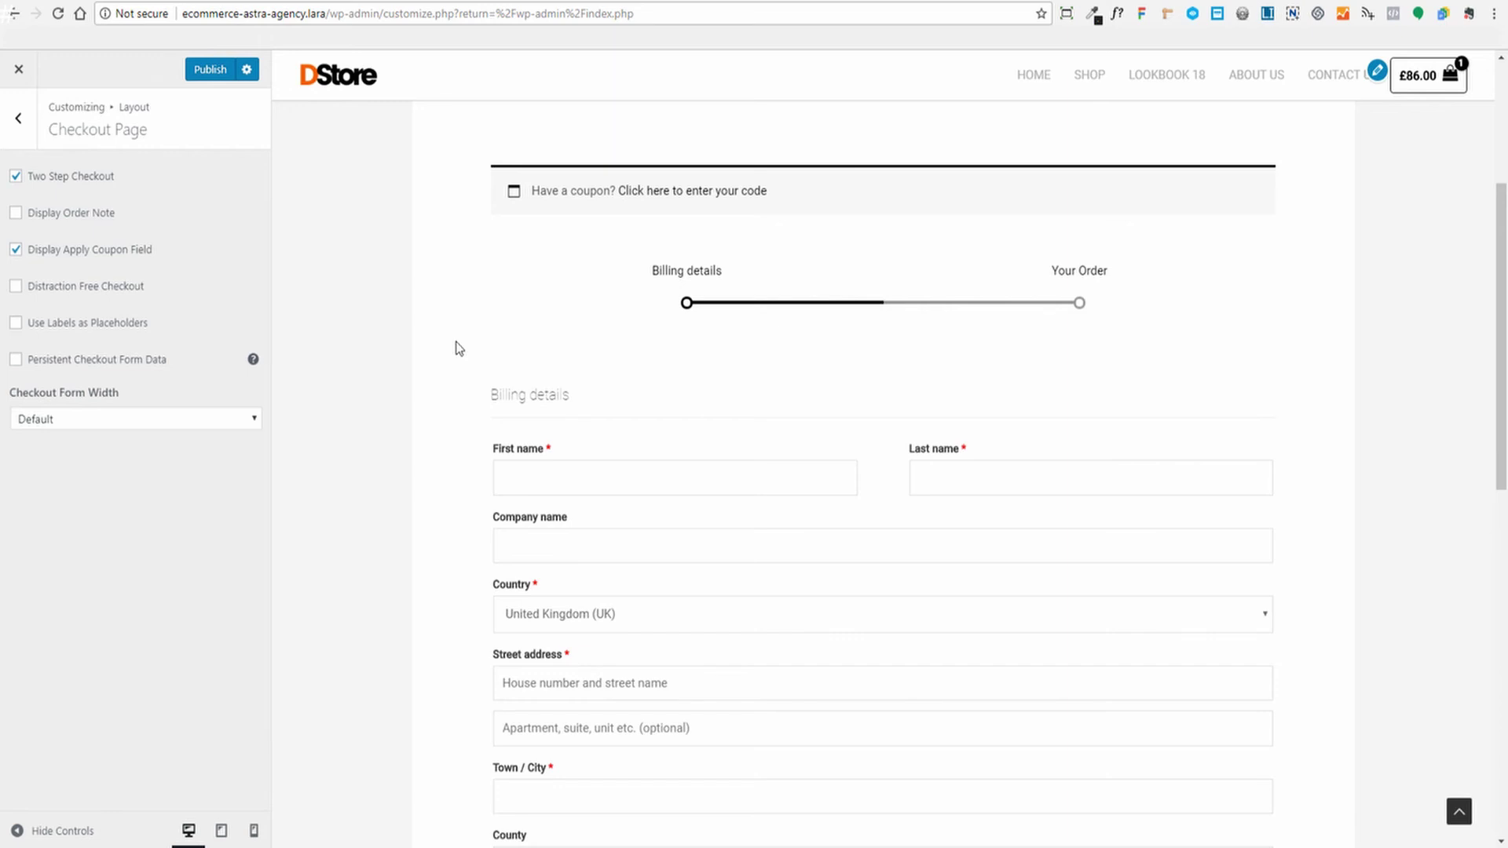
pyautogui.scroll(-4, 937, 391)
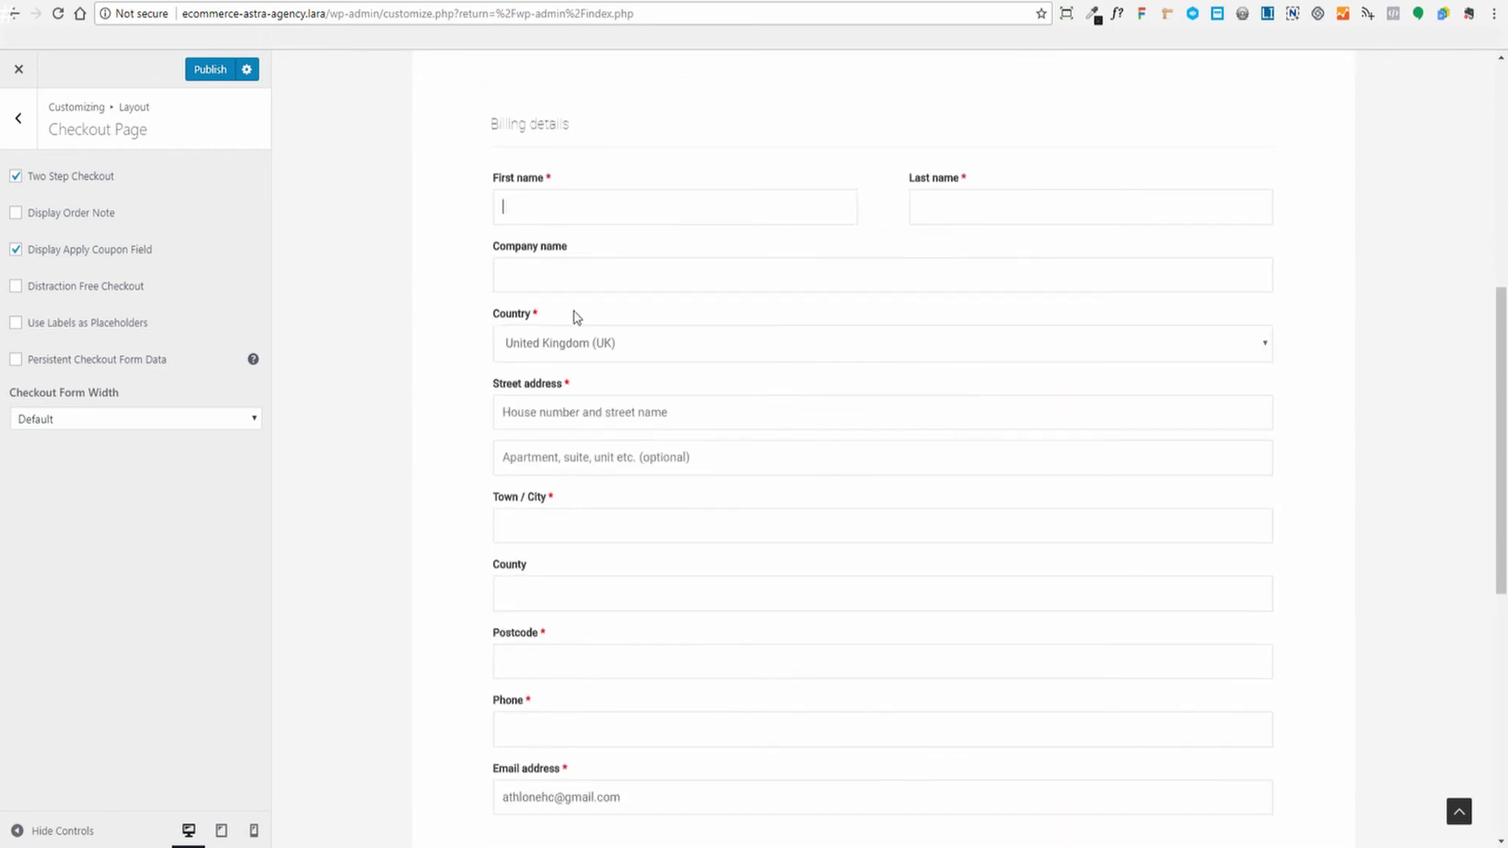
pyautogui.scroll(-1, 1017, 270)
pyautogui.scroll(5, 1016, 269)
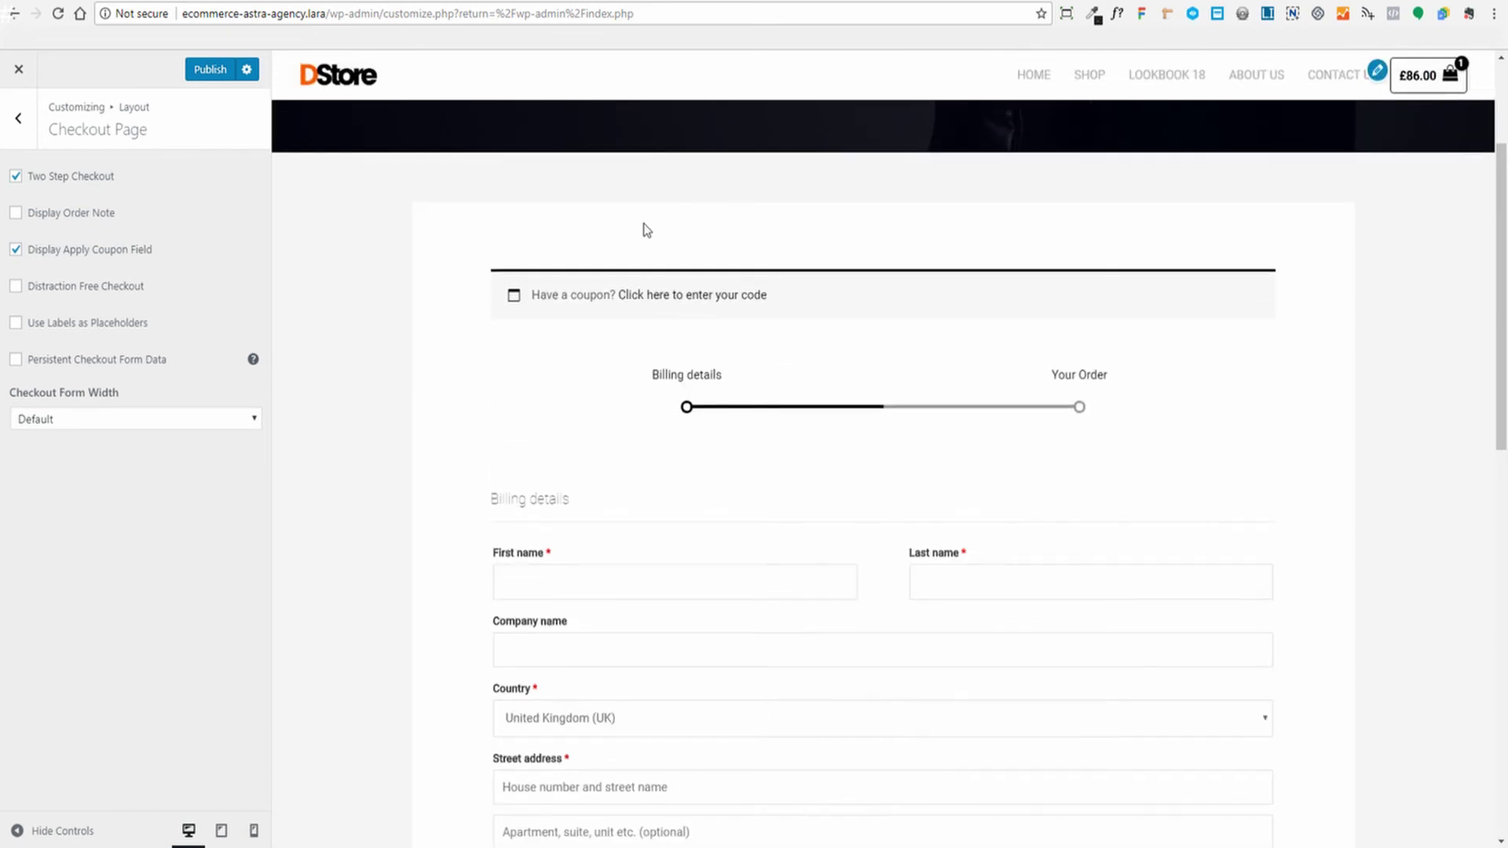
pyautogui.scroll(-4, 651, 261)
pyautogui.scroll(-2, 650, 261)
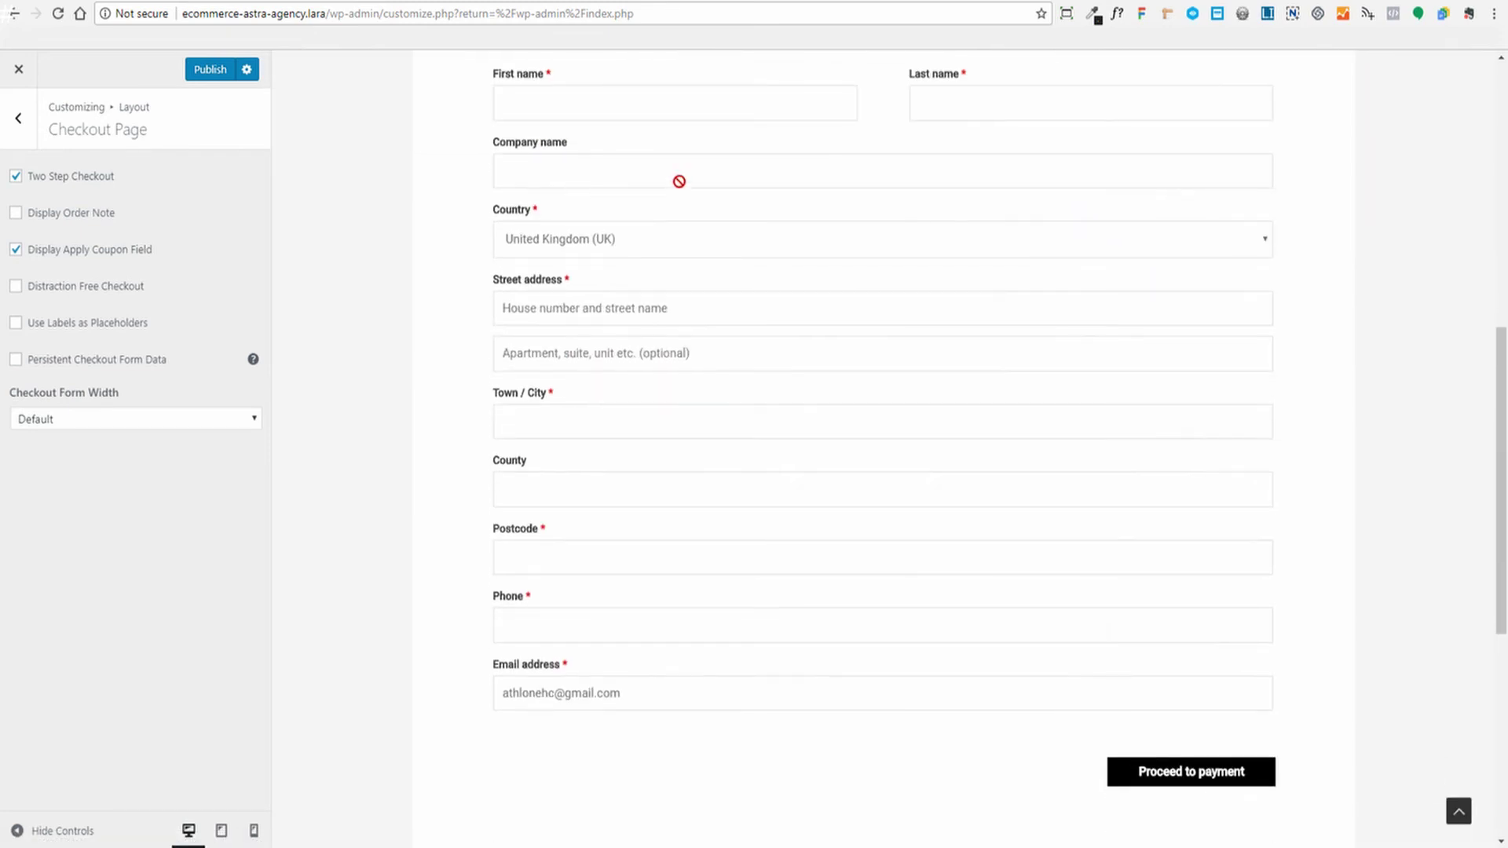
pyautogui.scroll(-2, 789, 297)
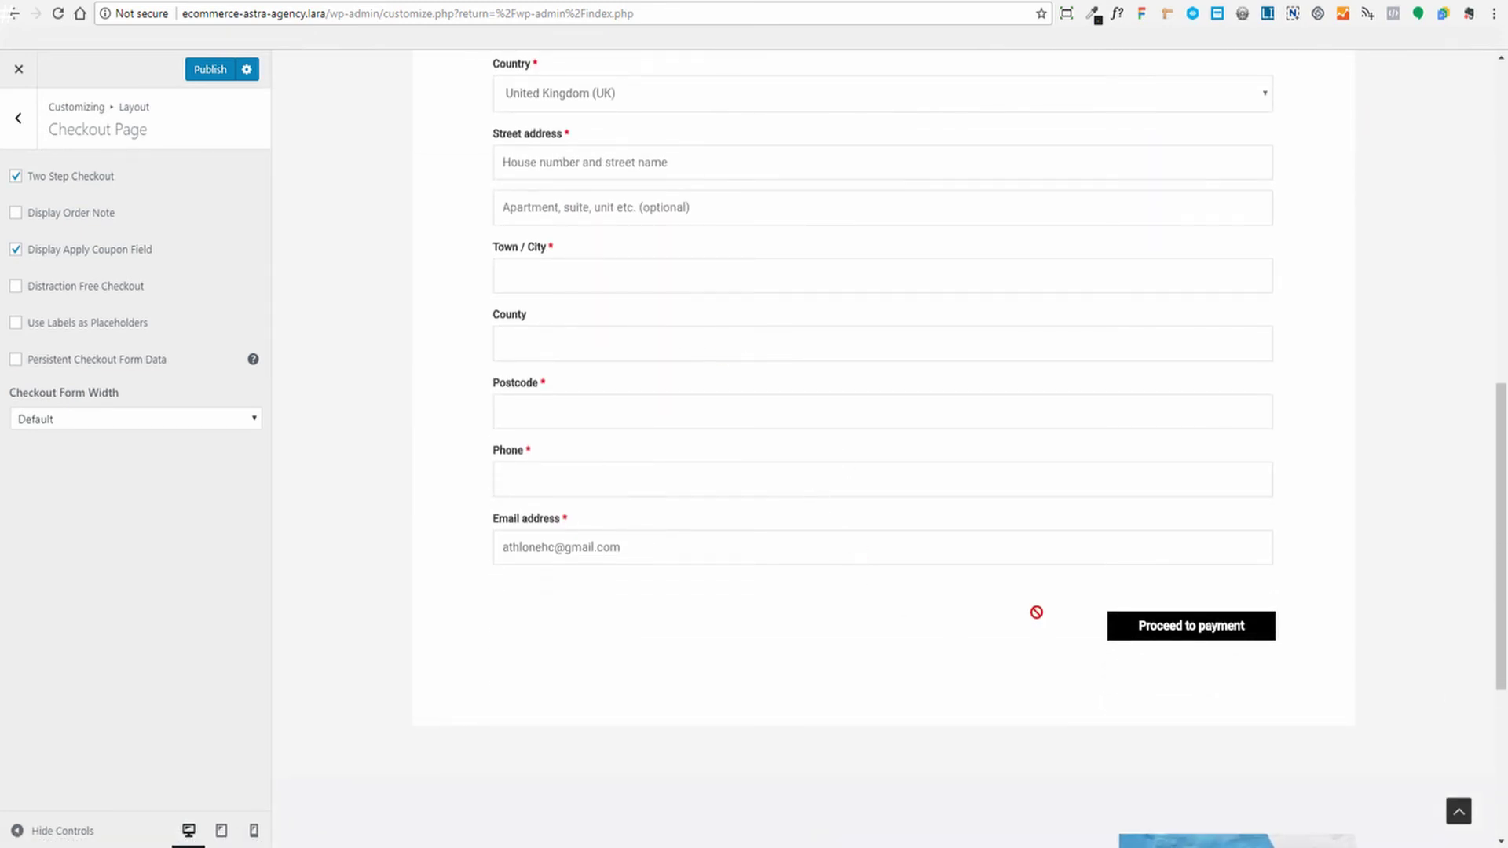
# Advance the checkout preview to the Your Order step with Proceed to payment
pyautogui.click(1167, 636)
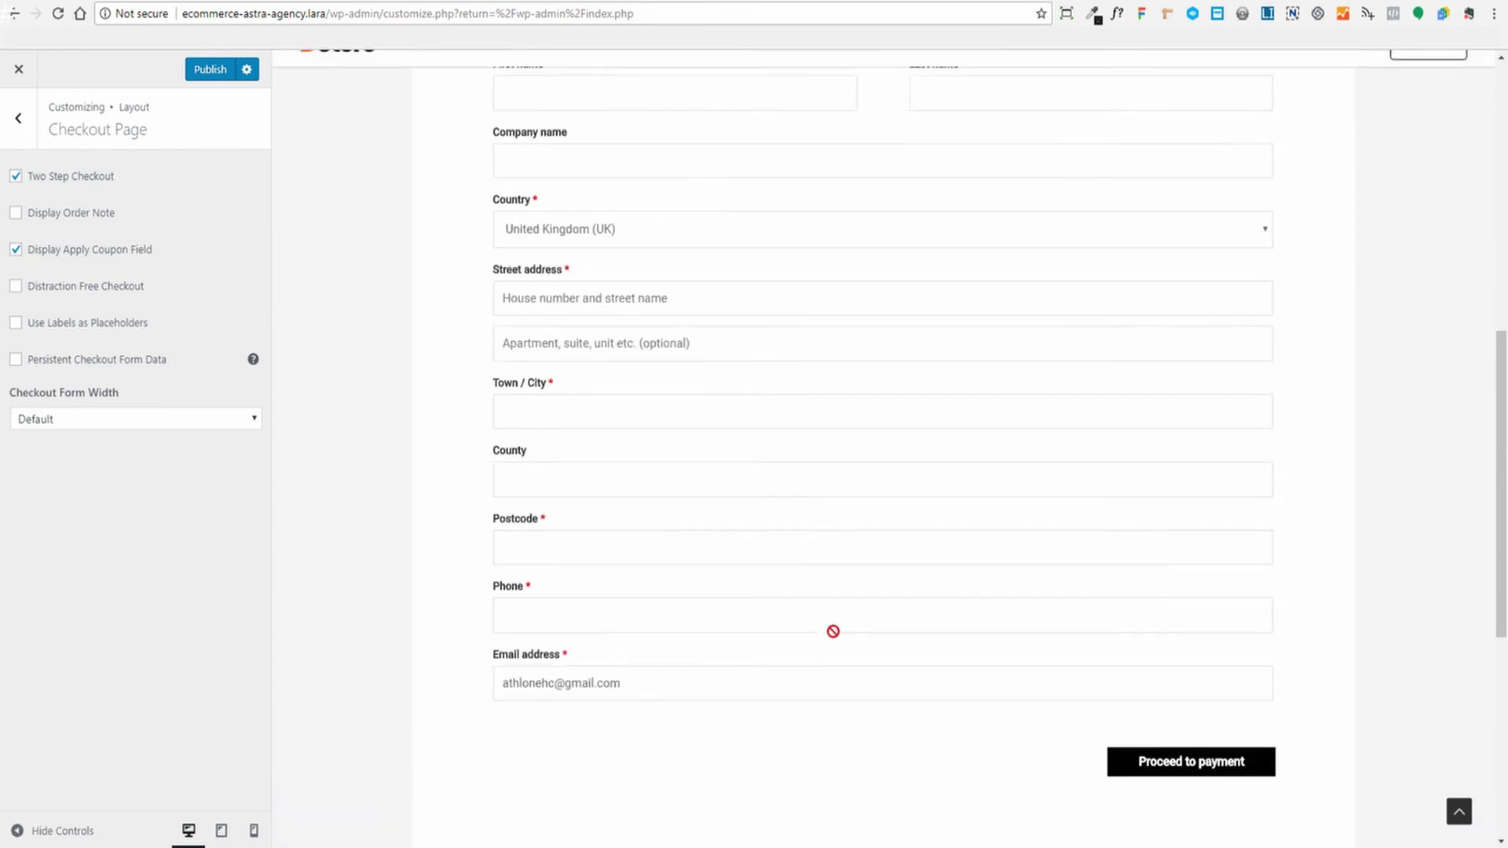
pyautogui.scroll(3, 902, 428)
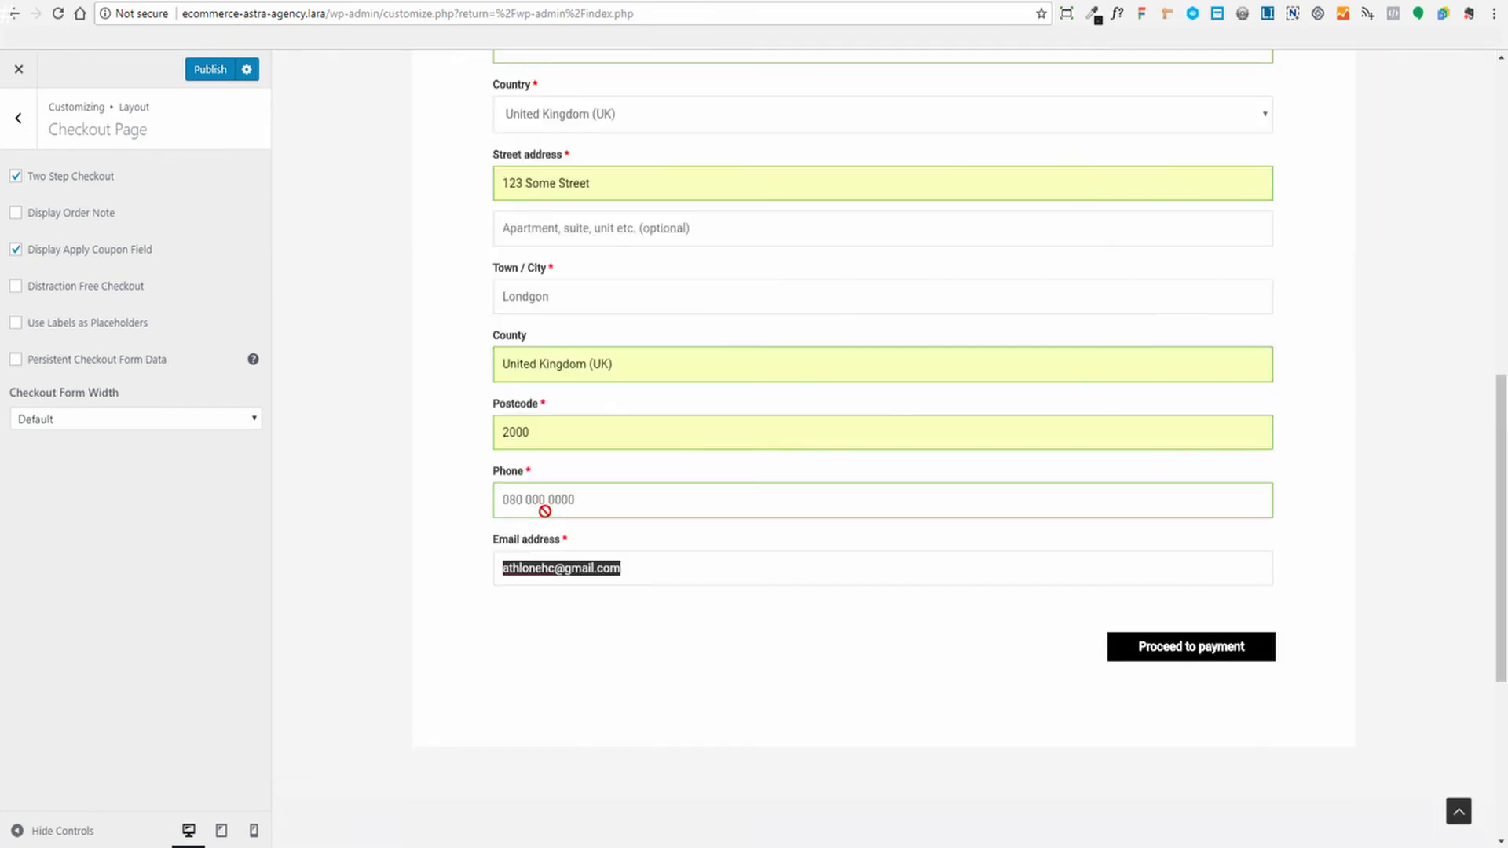
pyautogui.scroll(3, 1312, 637)
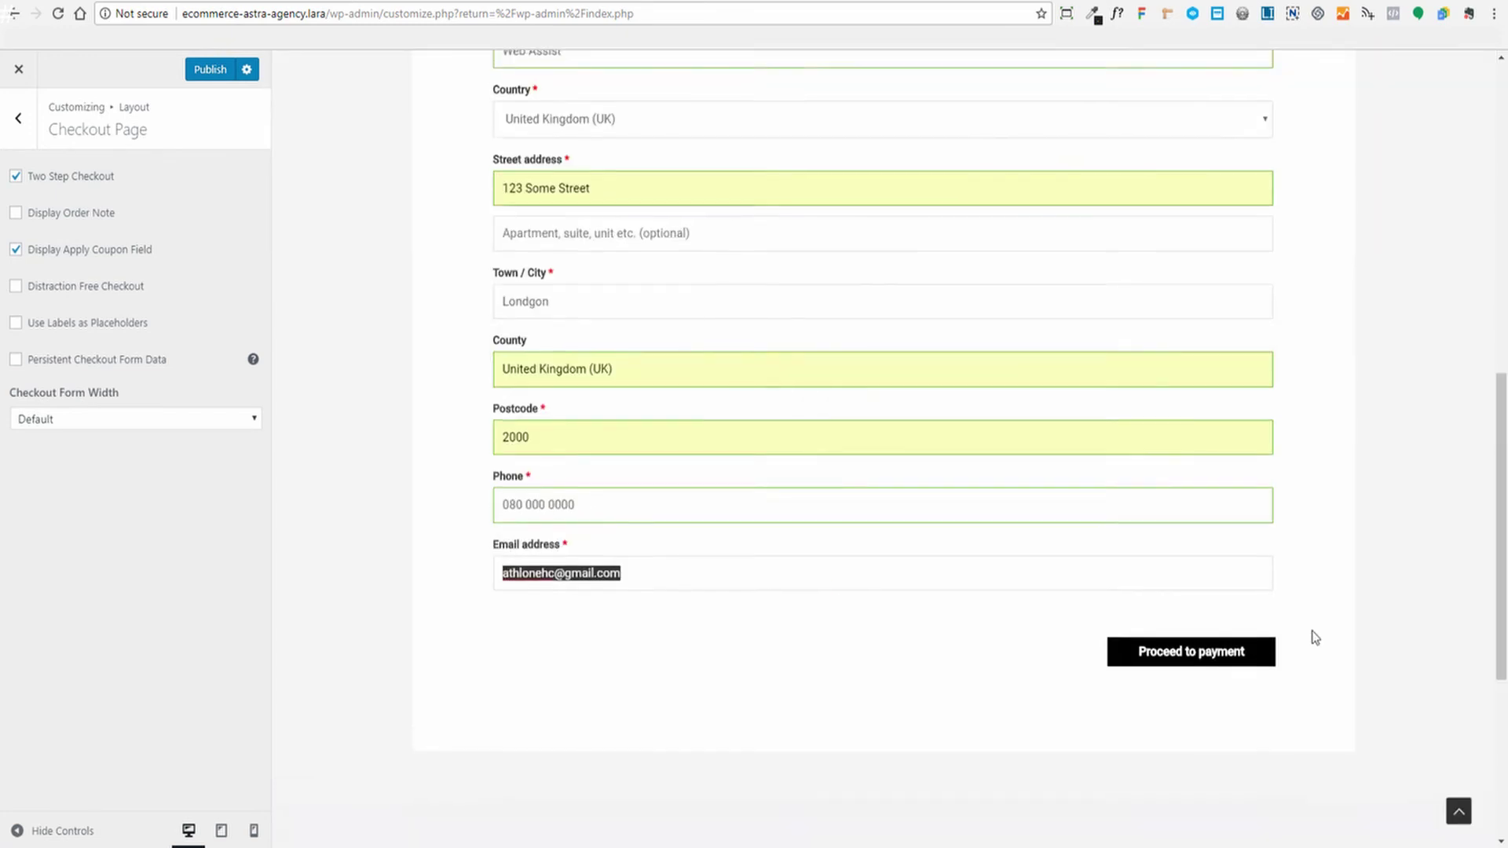
pyautogui.scroll(-3, 1396, 606)
pyautogui.click(1178, 656)
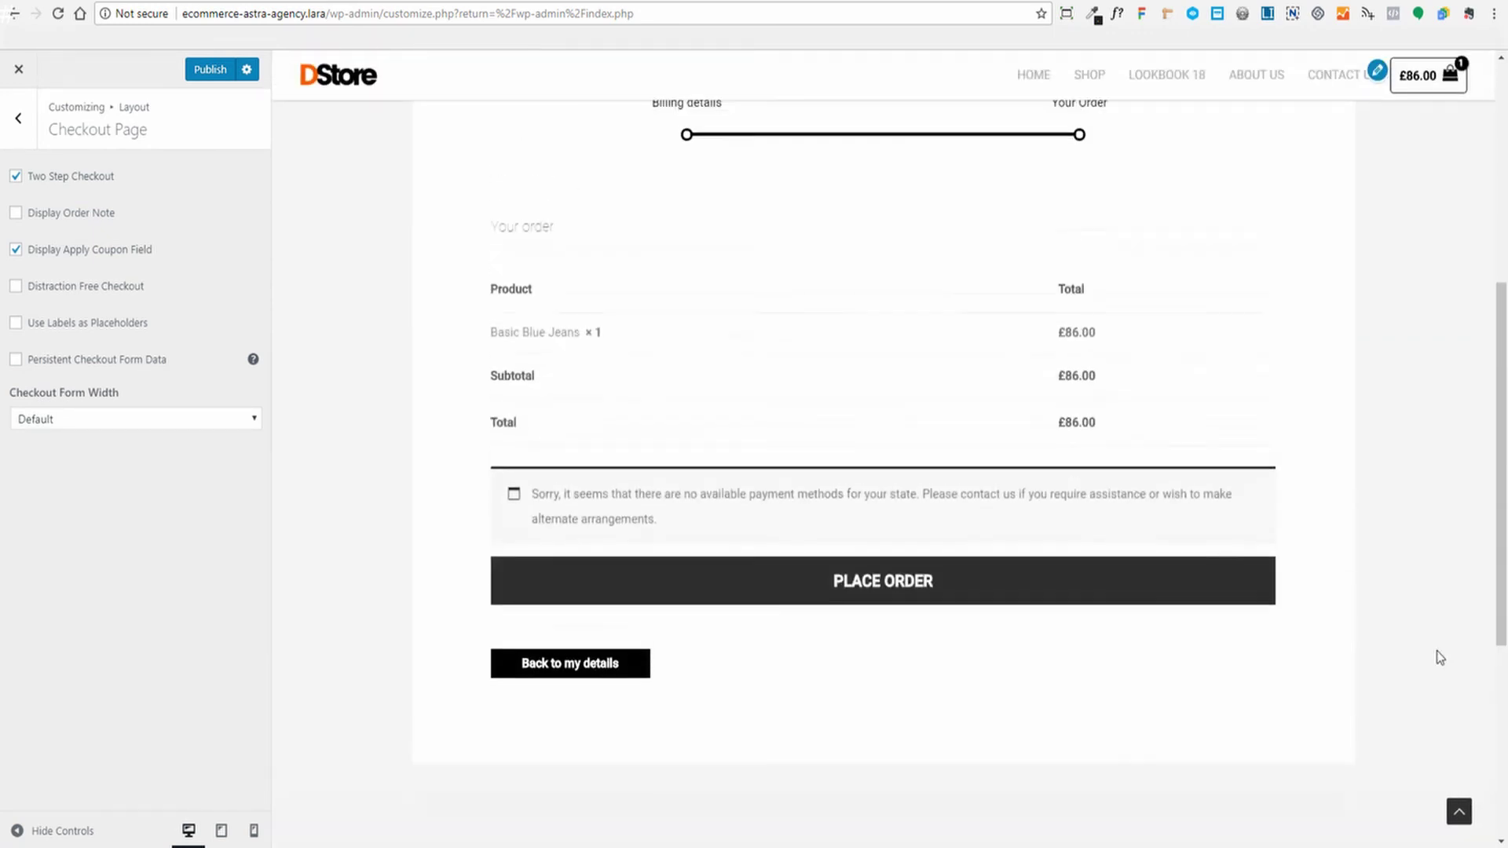
pyautogui.scroll(2, 1409, 648)
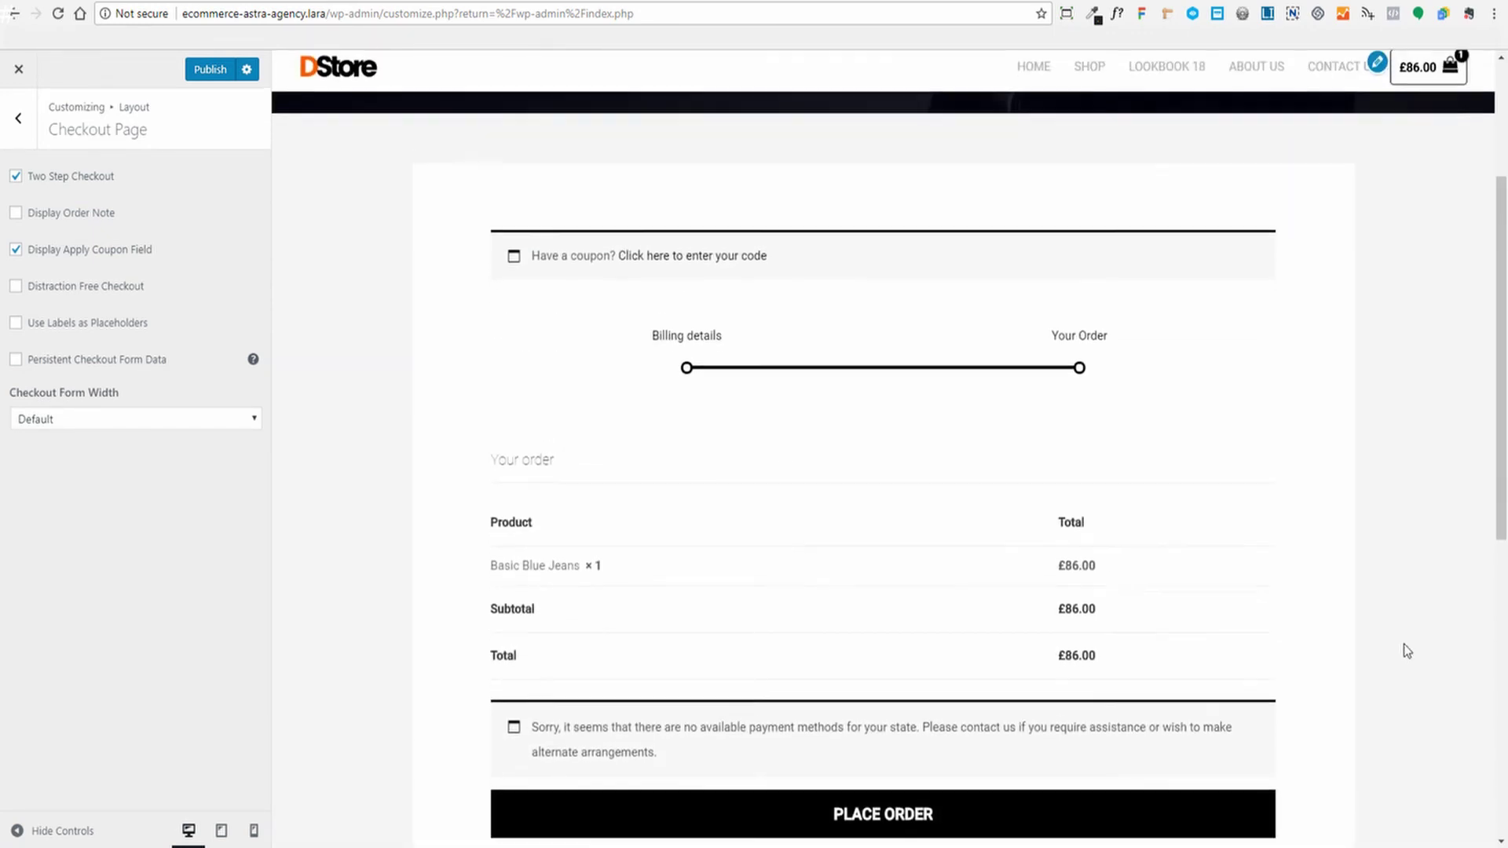
pyautogui.scroll(-2, 1042, 297)
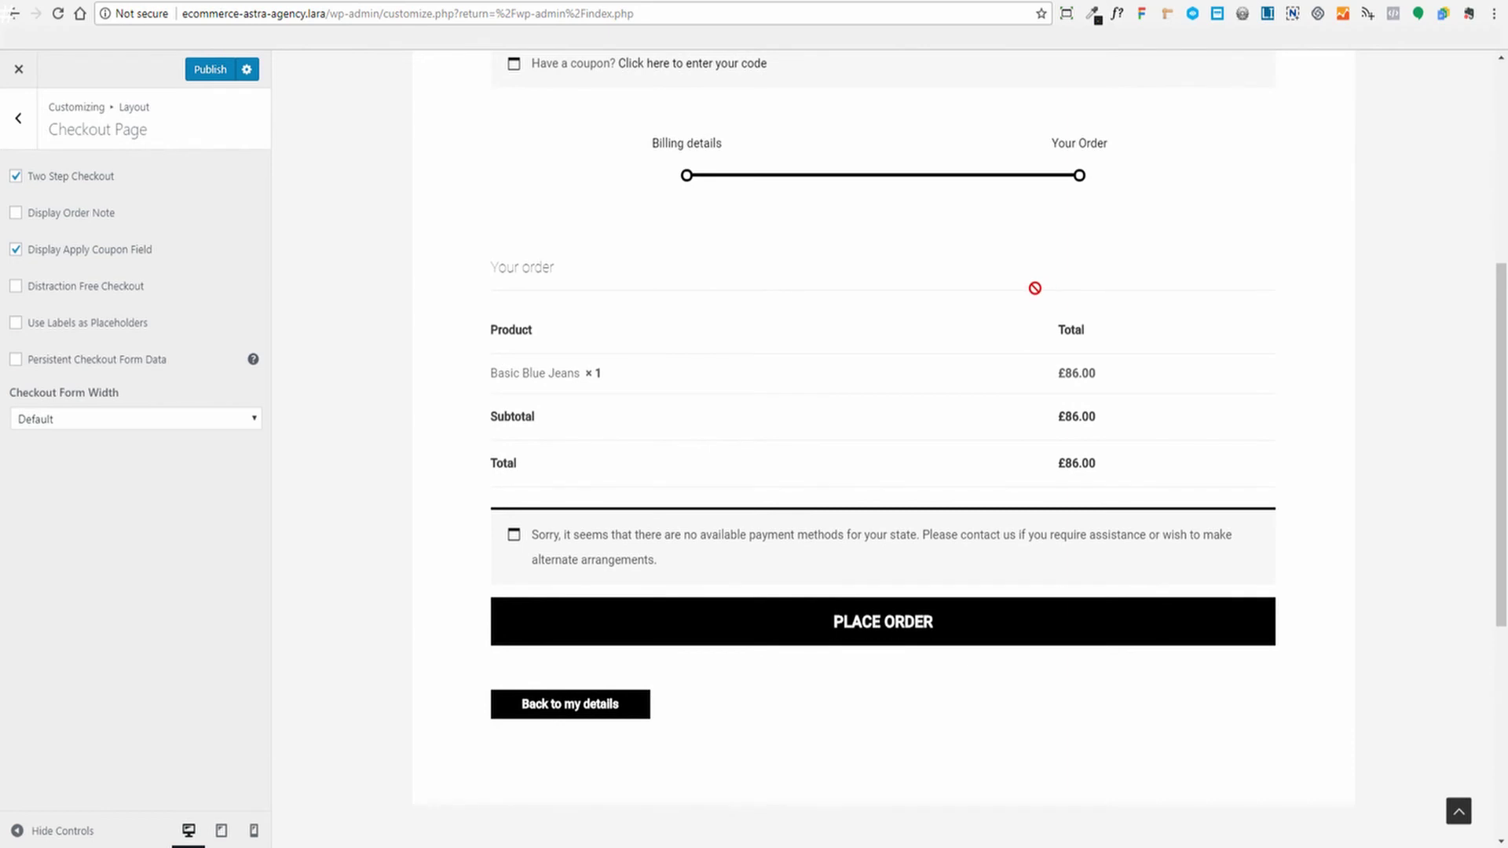
pyautogui.scroll(2, 1238, 630)
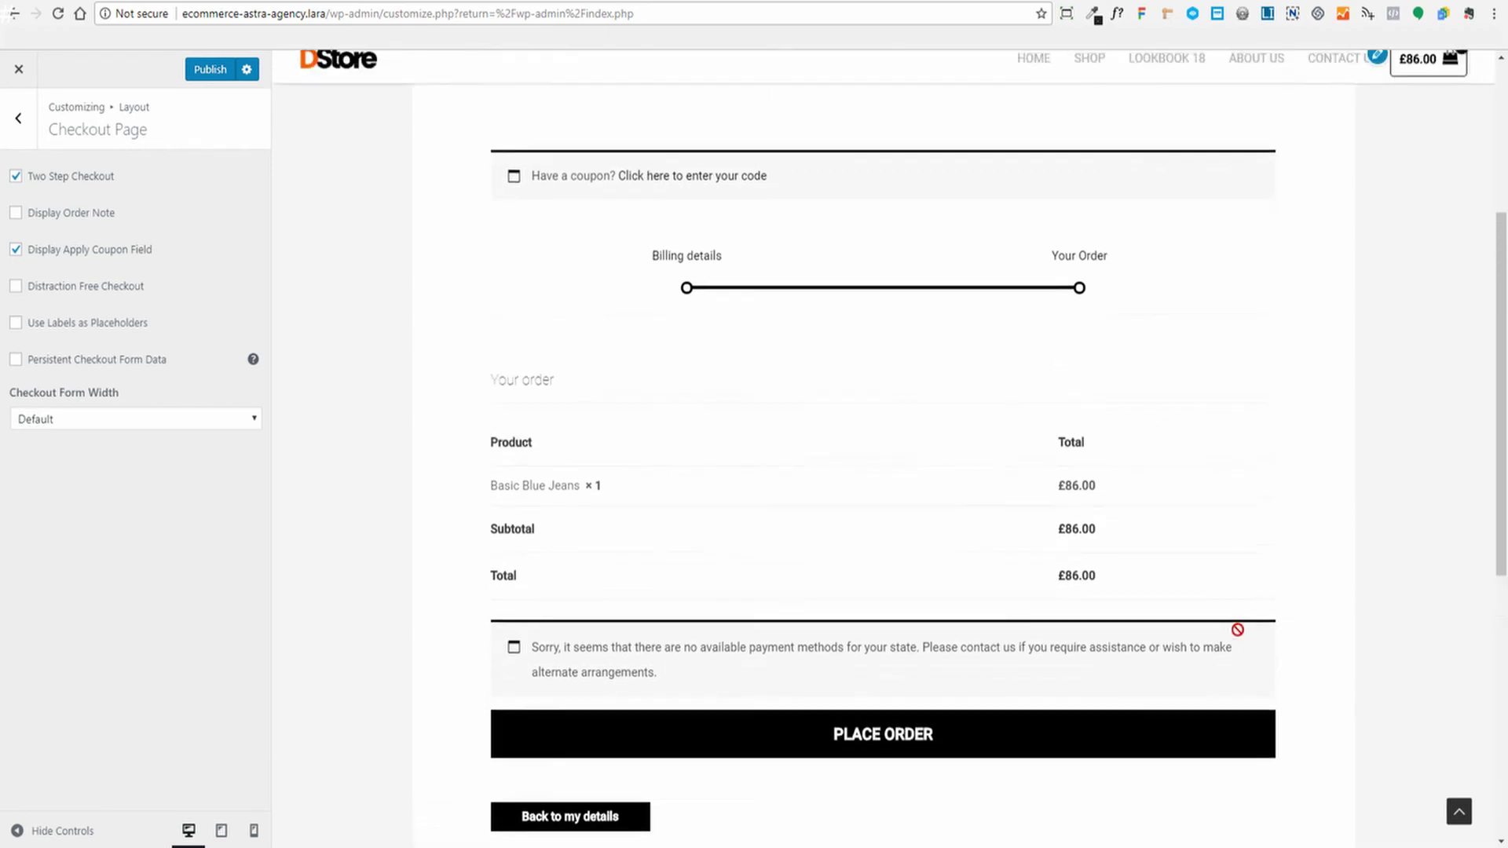
pyautogui.scroll(1, 1238, 630)
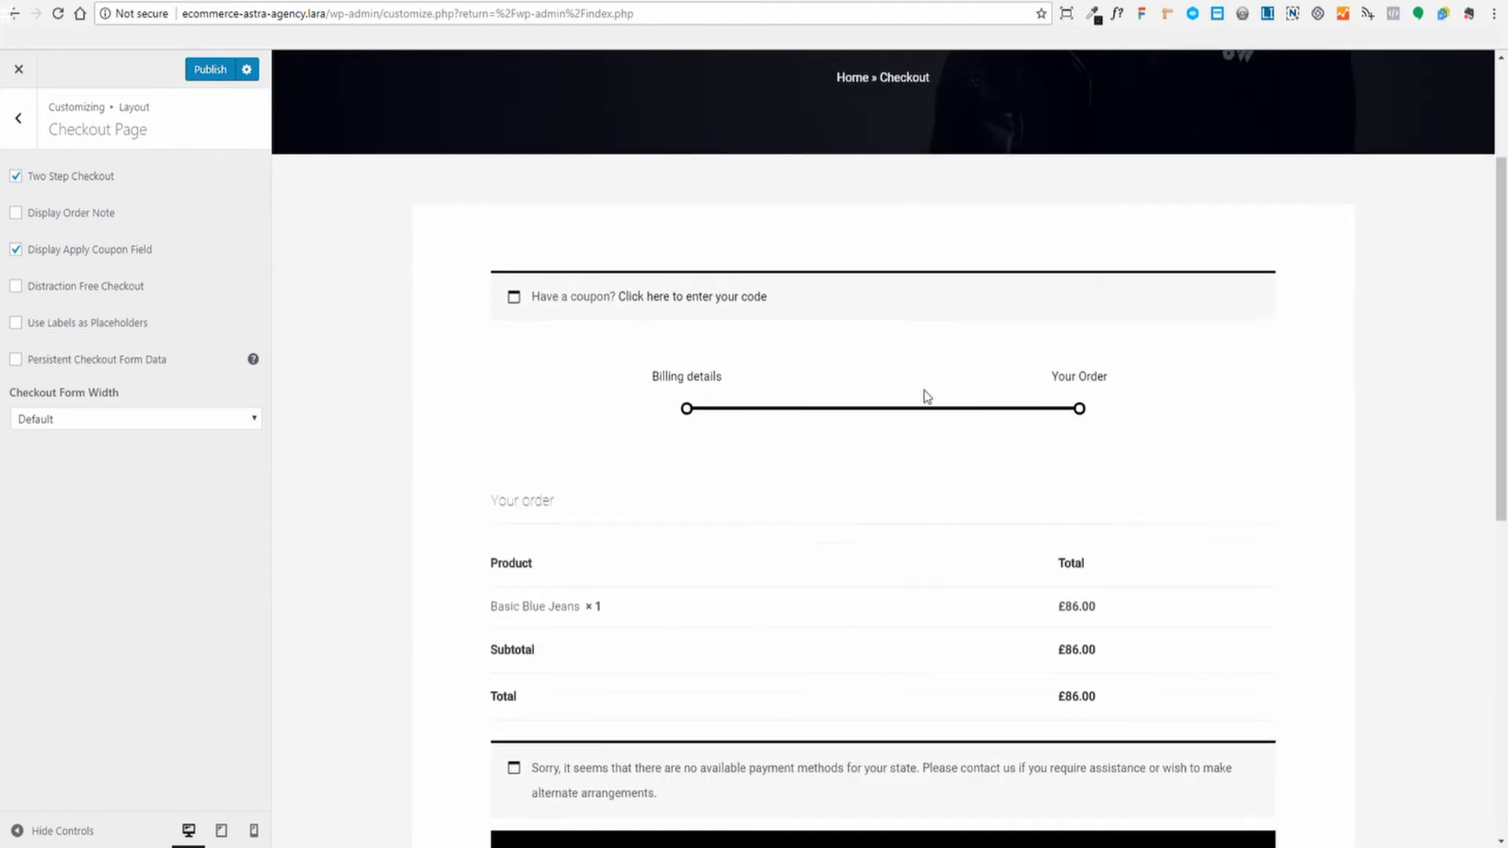
pyautogui.scroll(1, 927, 397)
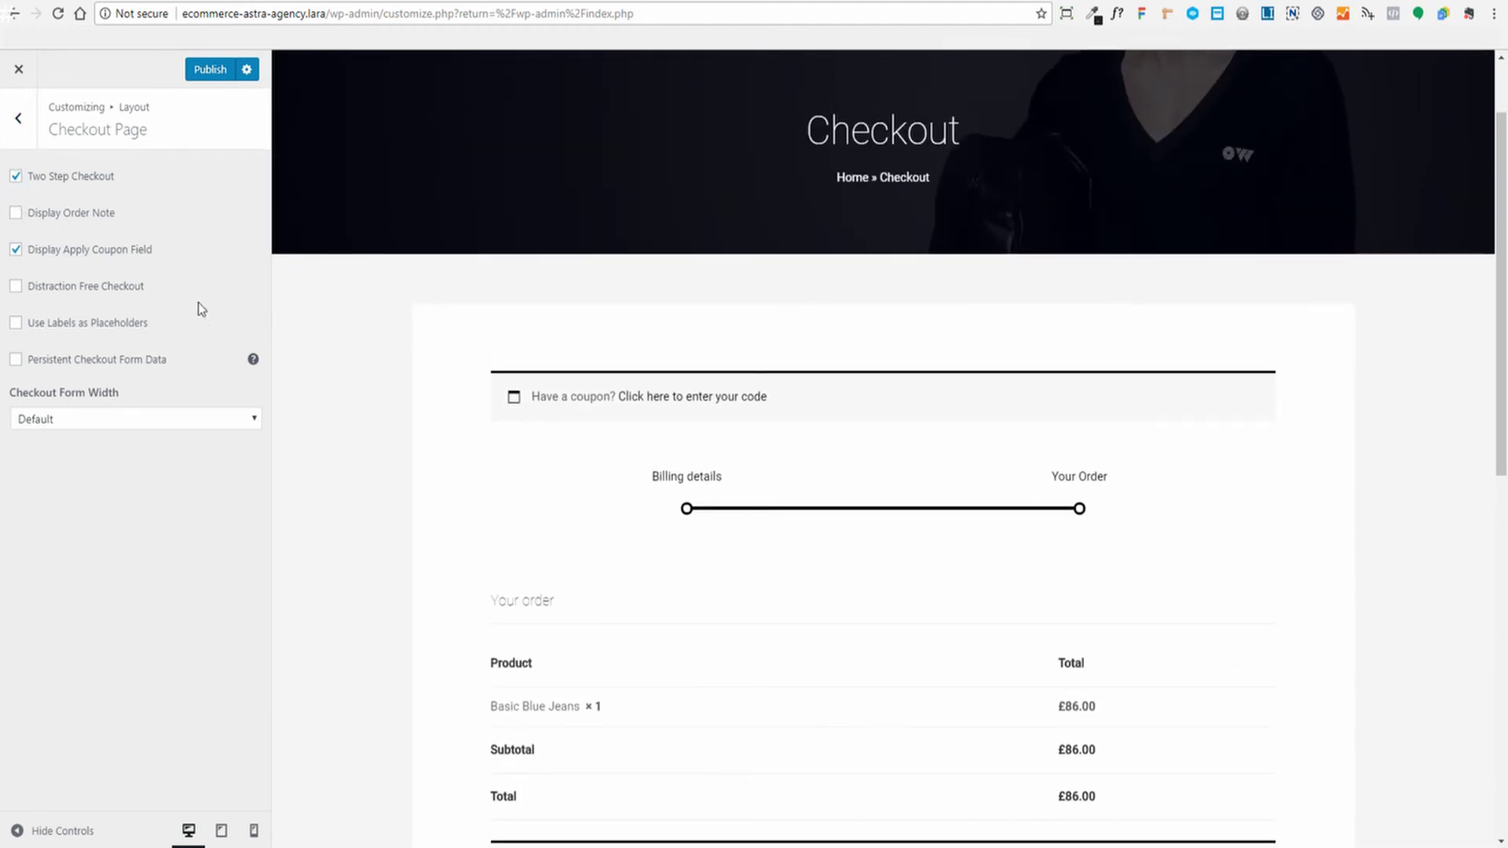
pyautogui.click(14, 215)
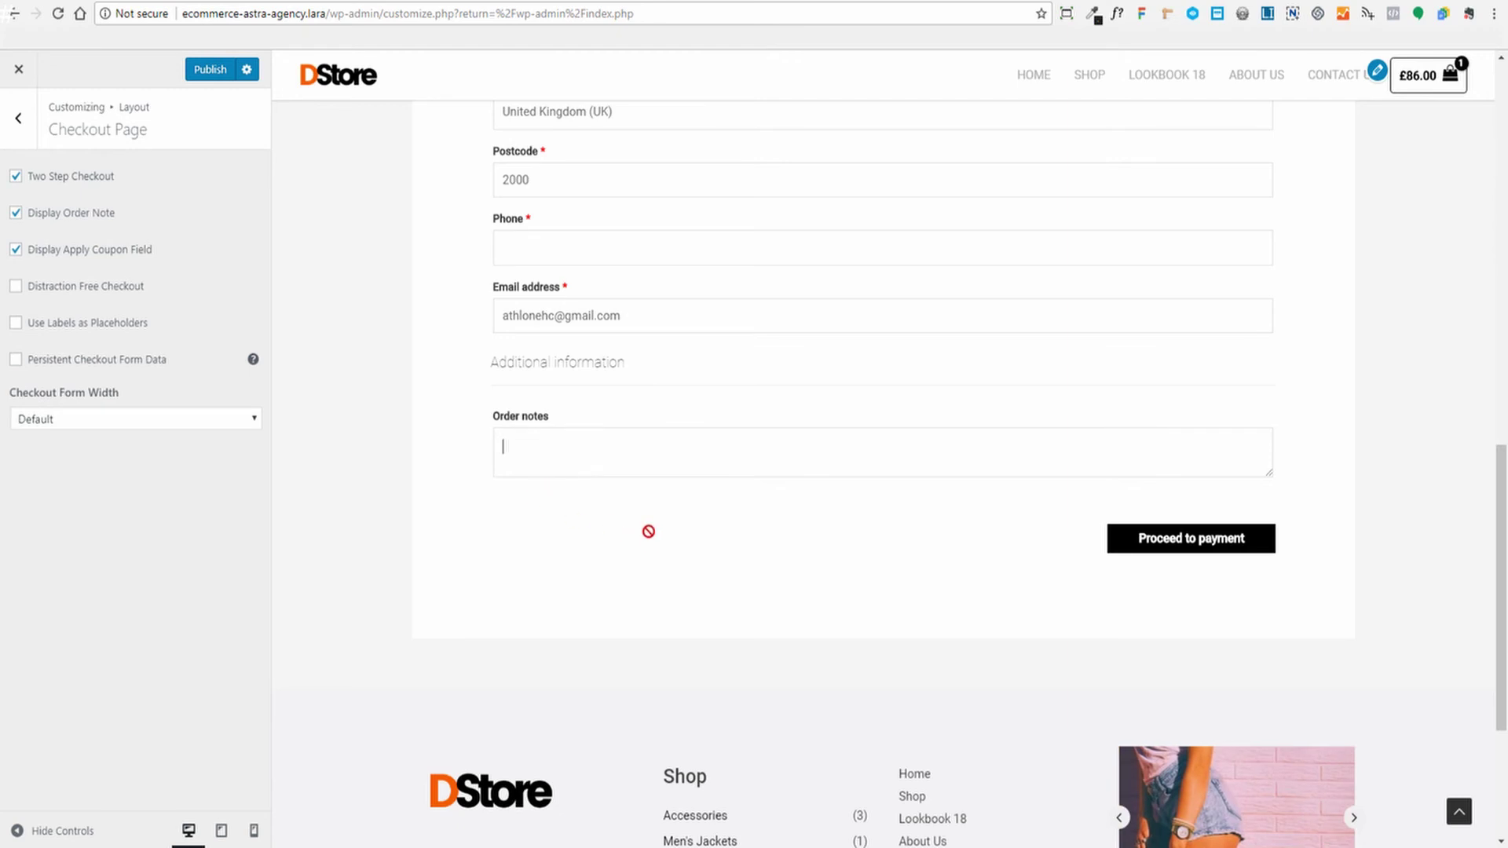
pyautogui.scroll(2, 471, 471)
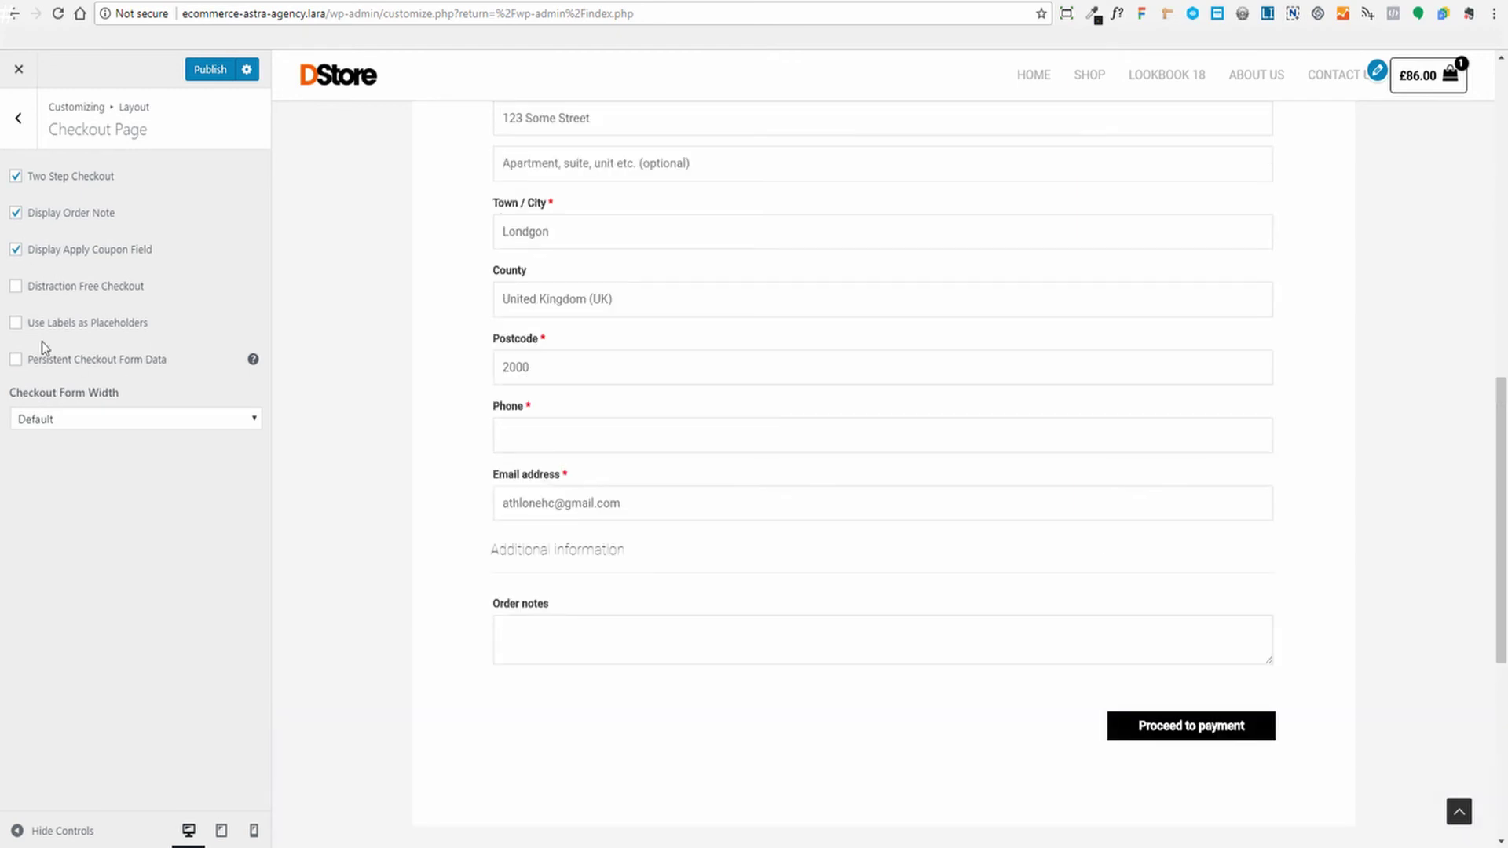
pyautogui.scroll(8, 392, 439)
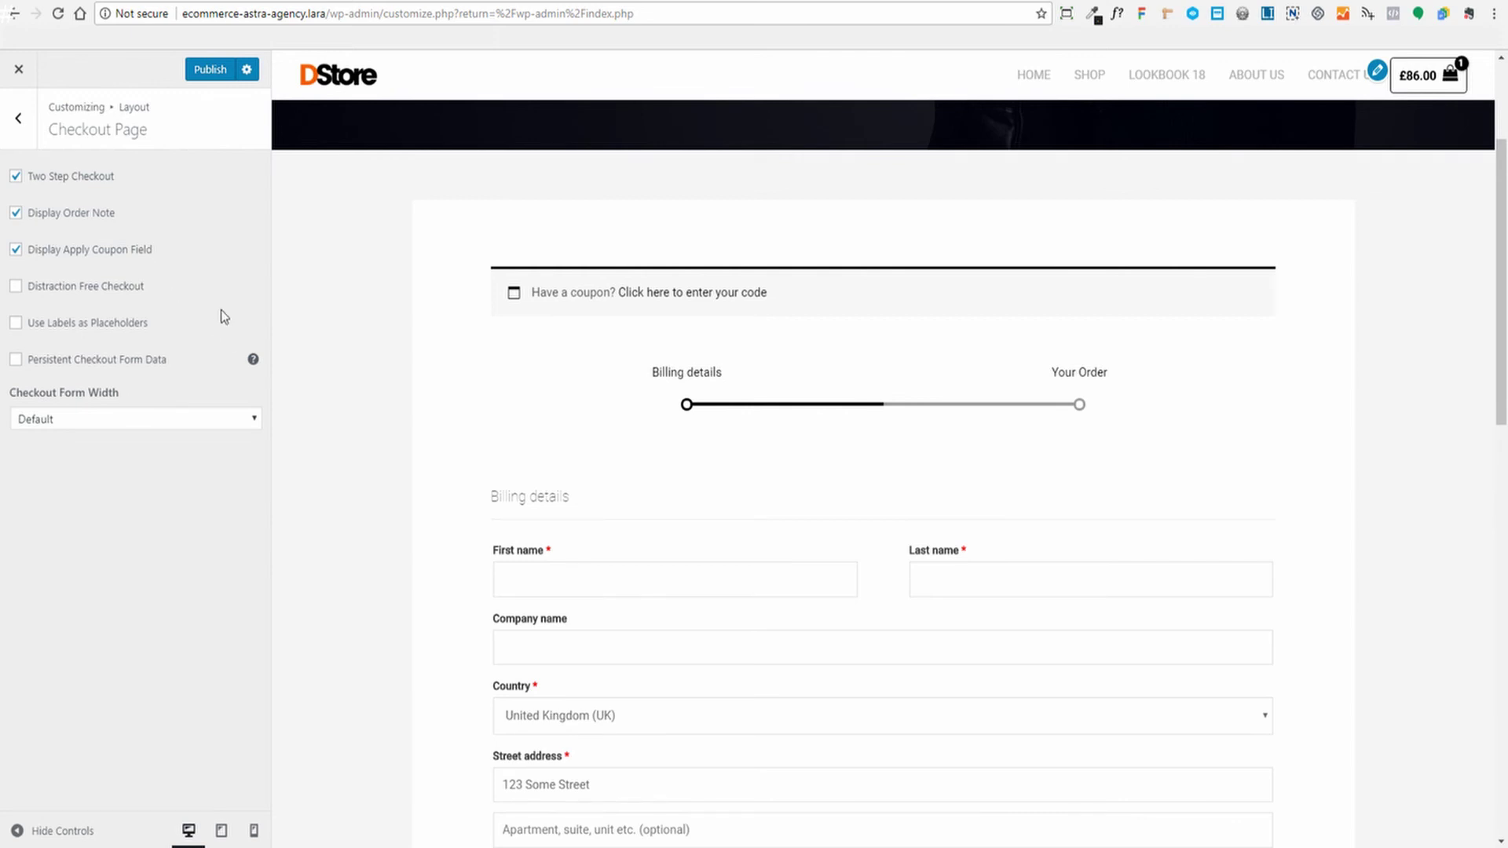
pyautogui.scroll(3, 311, 365)
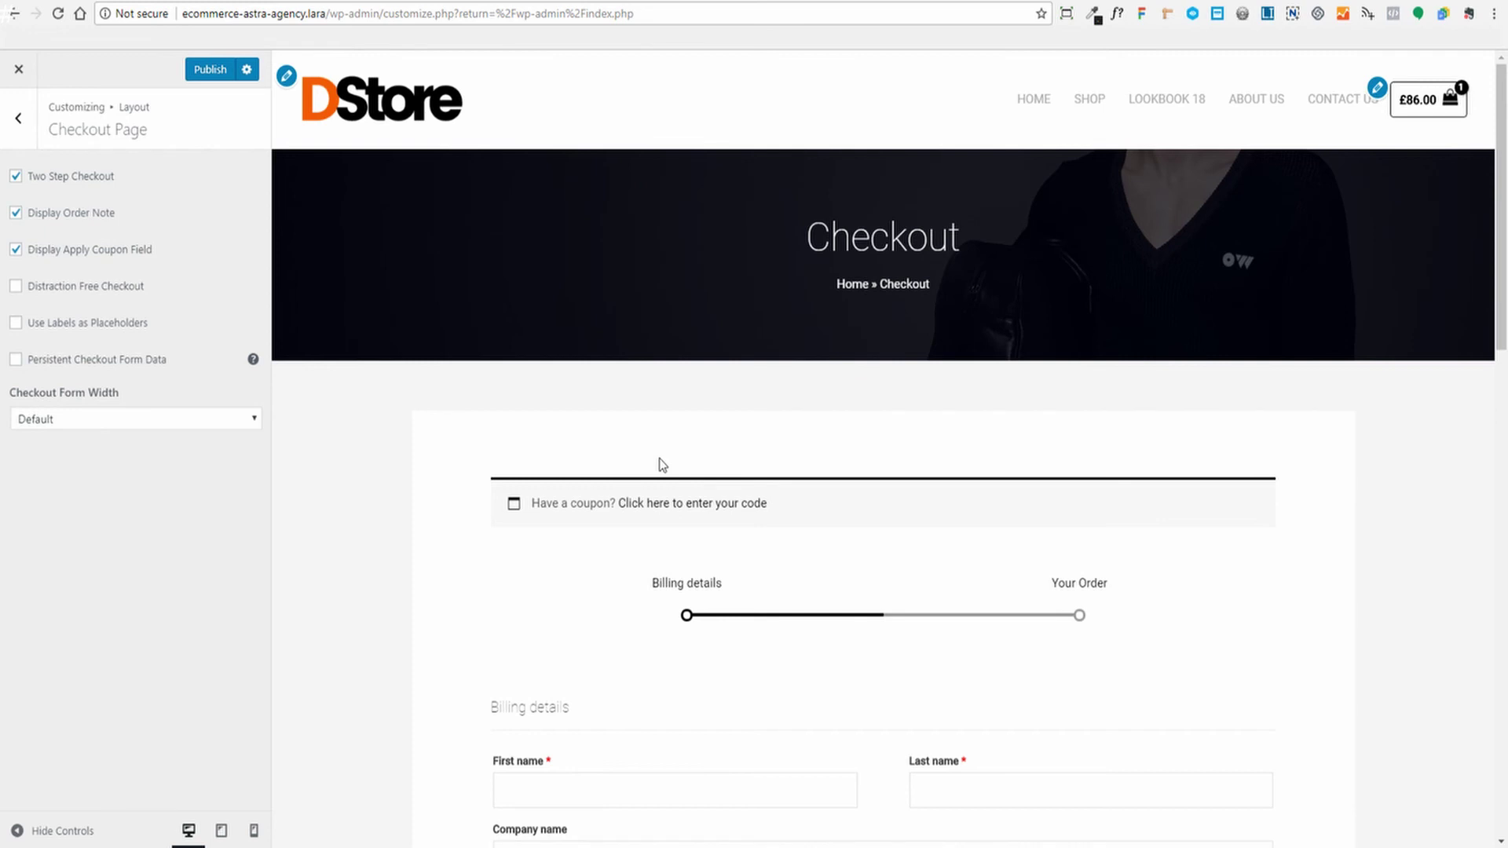
pyautogui.click(17, 288)
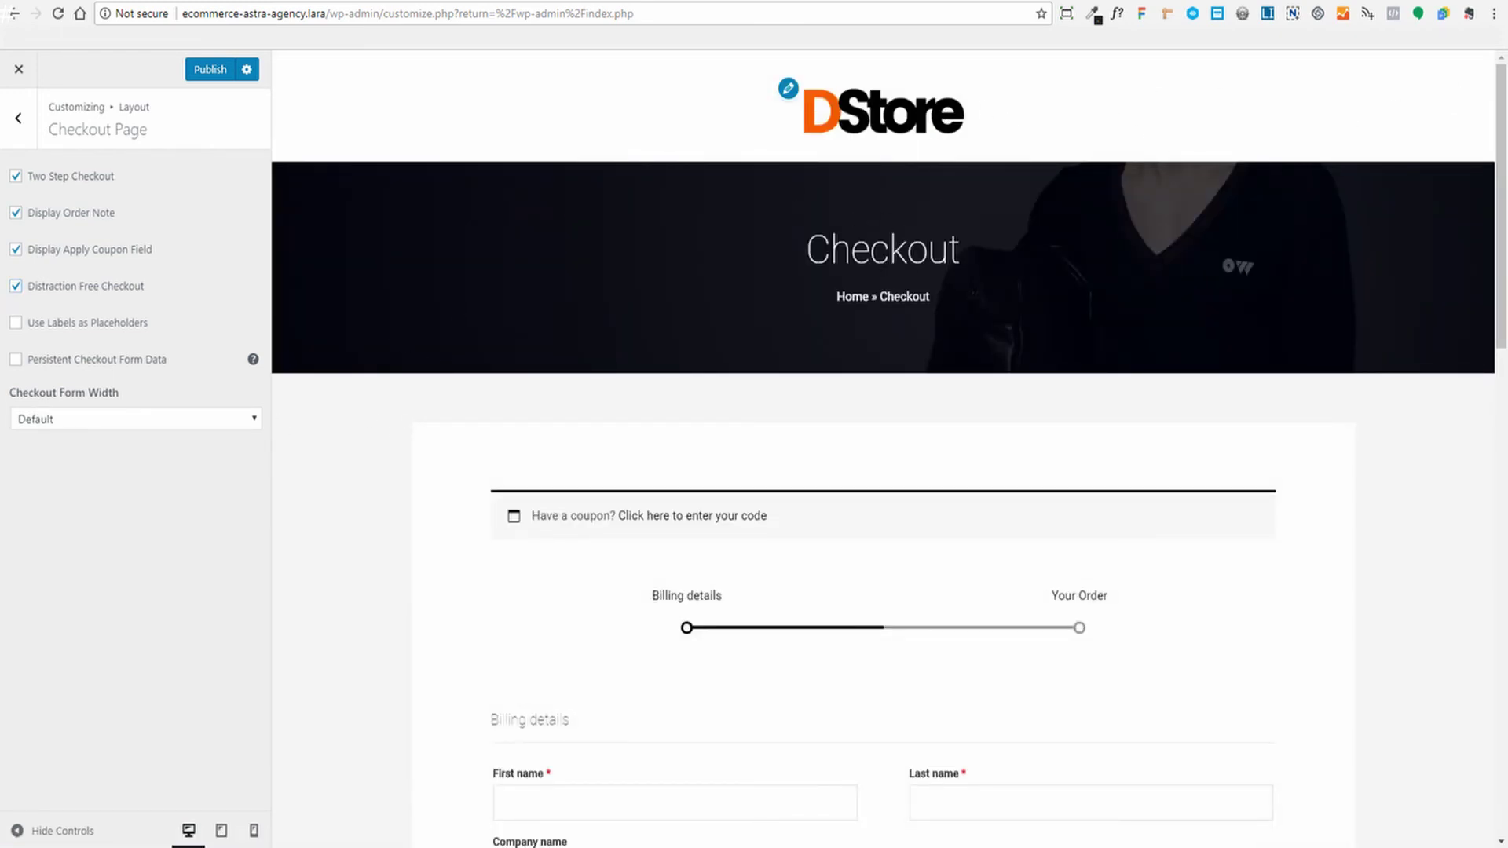
pyautogui.scroll(-10, 1350, 451)
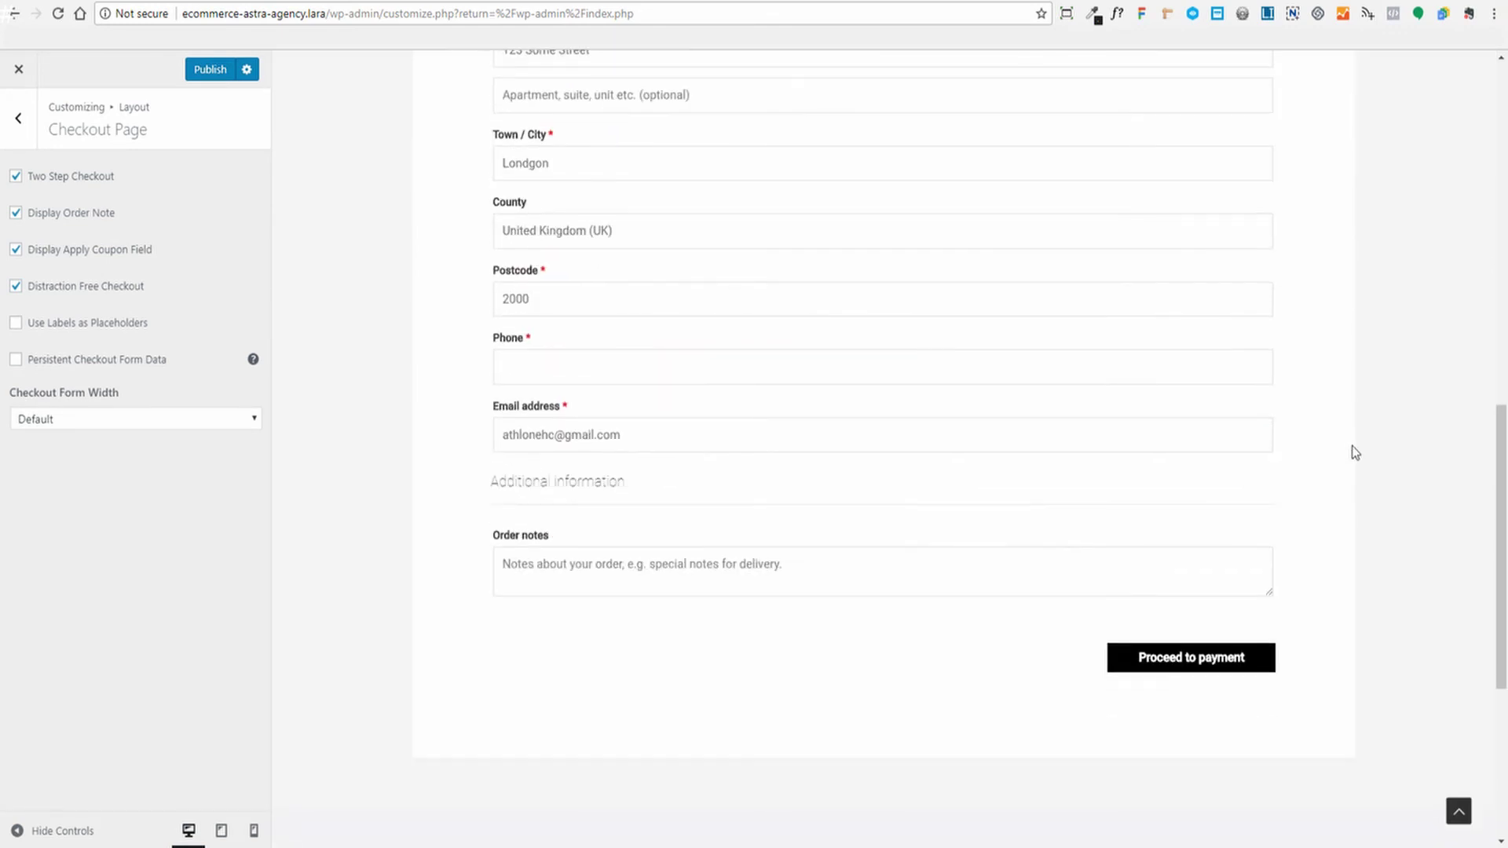
pyautogui.scroll(10, 1352, 445)
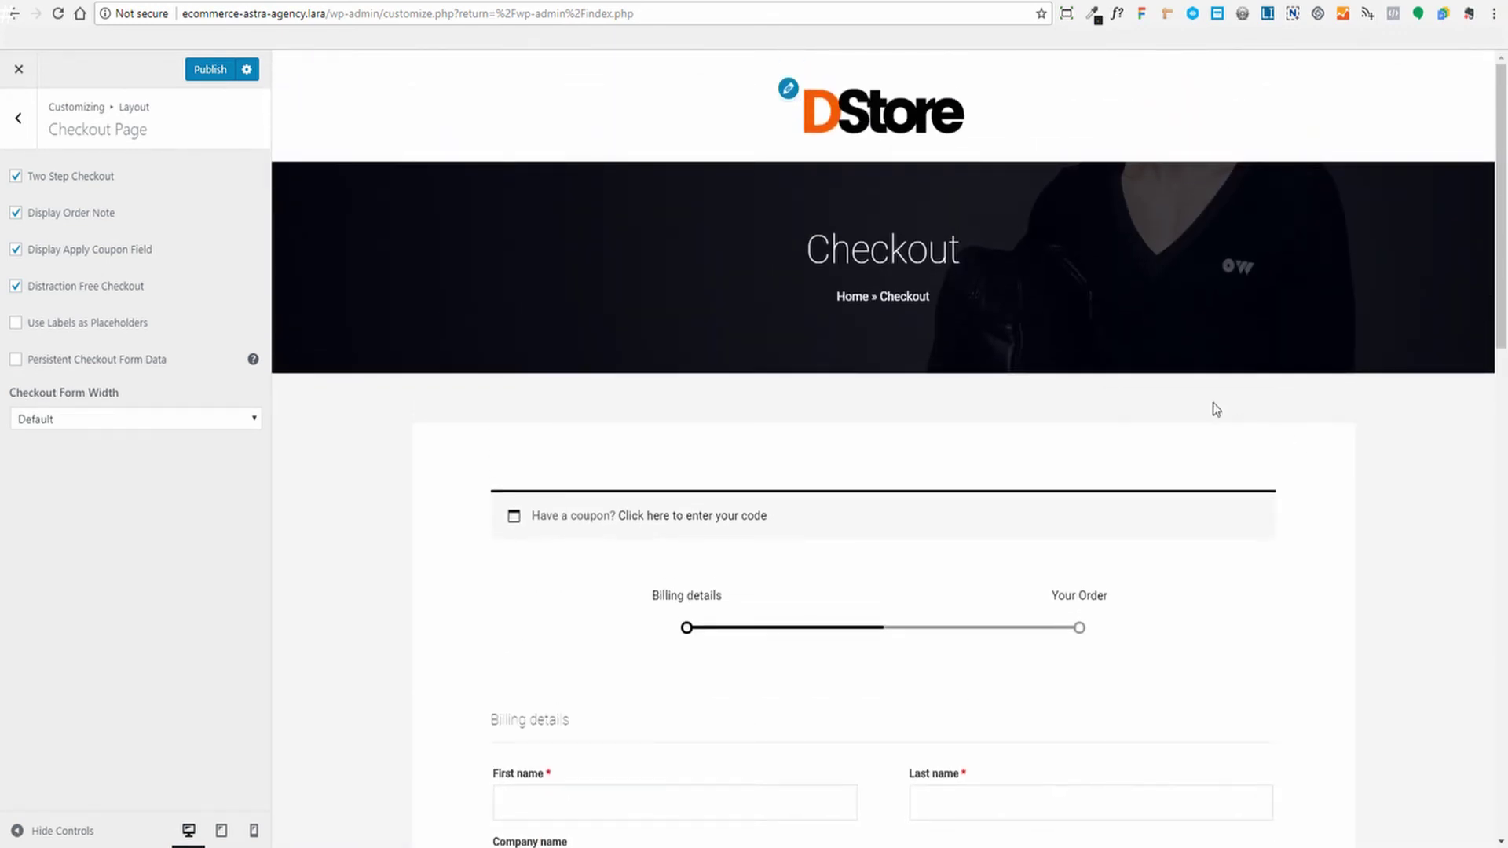
pyautogui.click(16, 285)
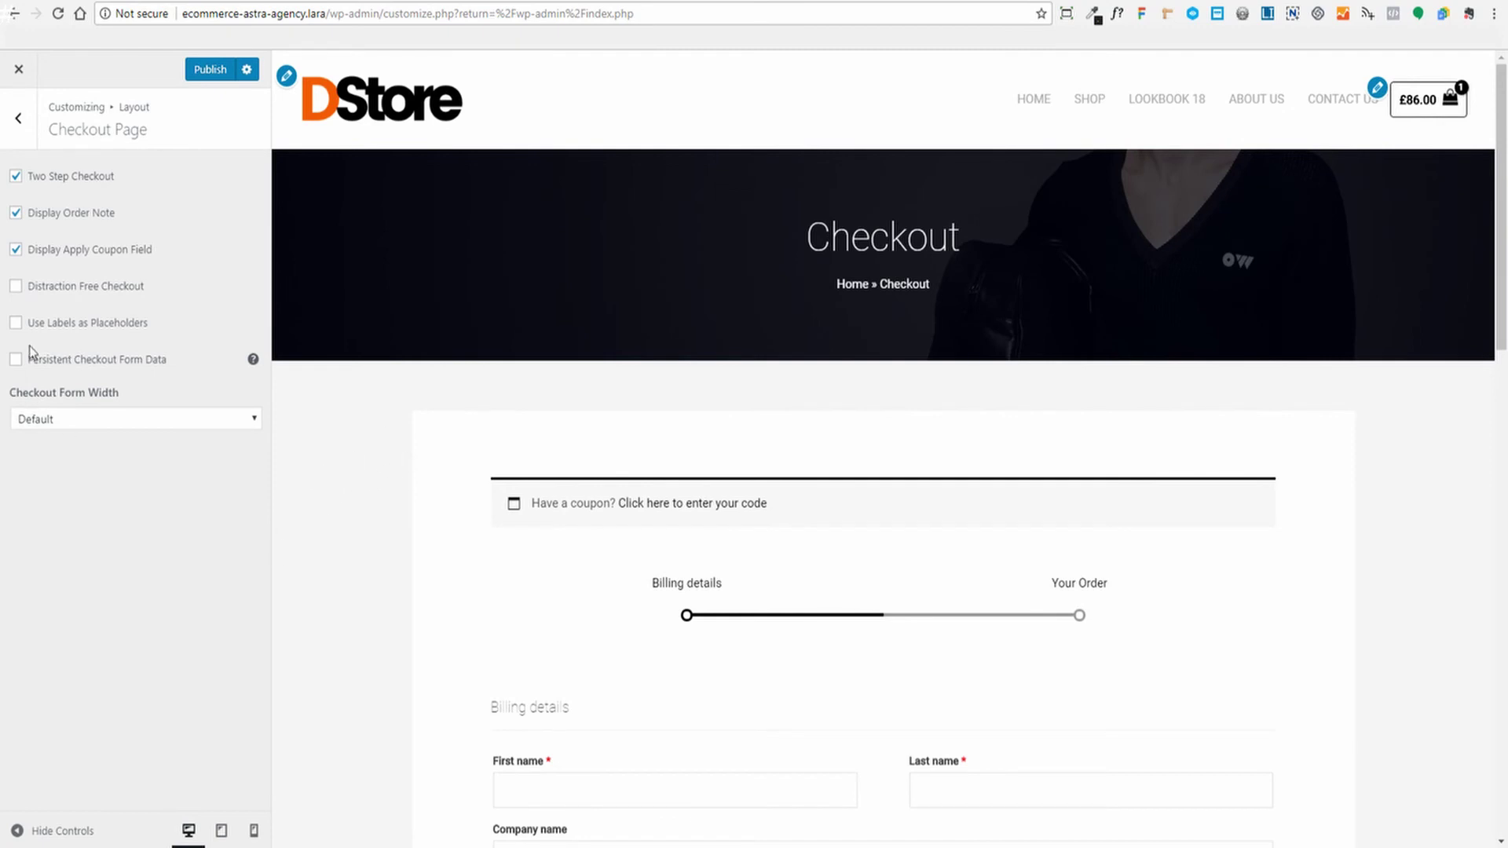
pyautogui.scroll(-4, 318, 385)
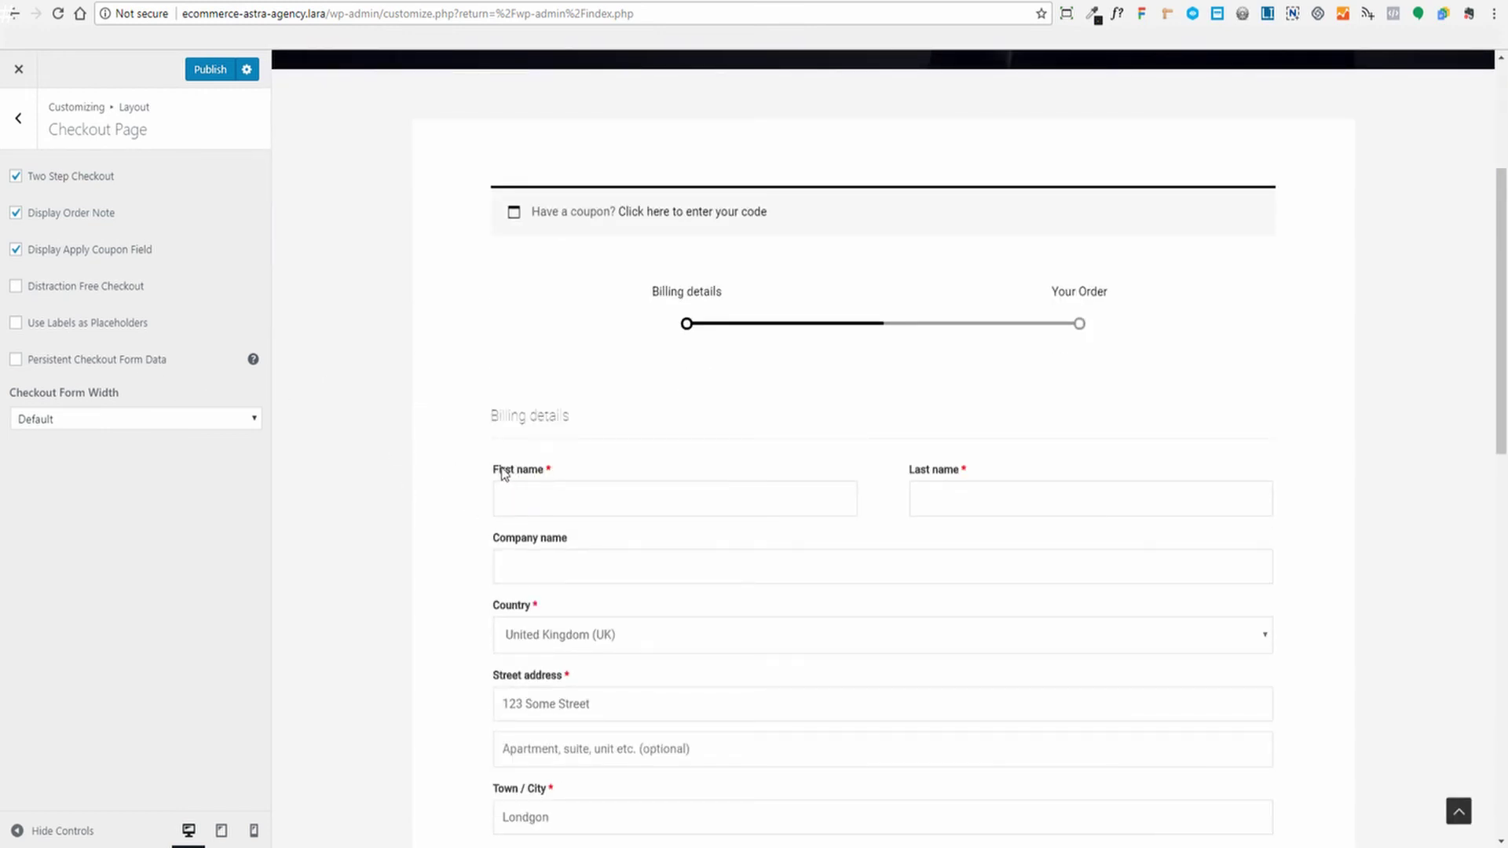
# Turn on Use Labels as Placeholders for the checkout form
pyautogui.click(514, 498)
pyautogui.click(935, 497)
pyautogui.click(16, 323)
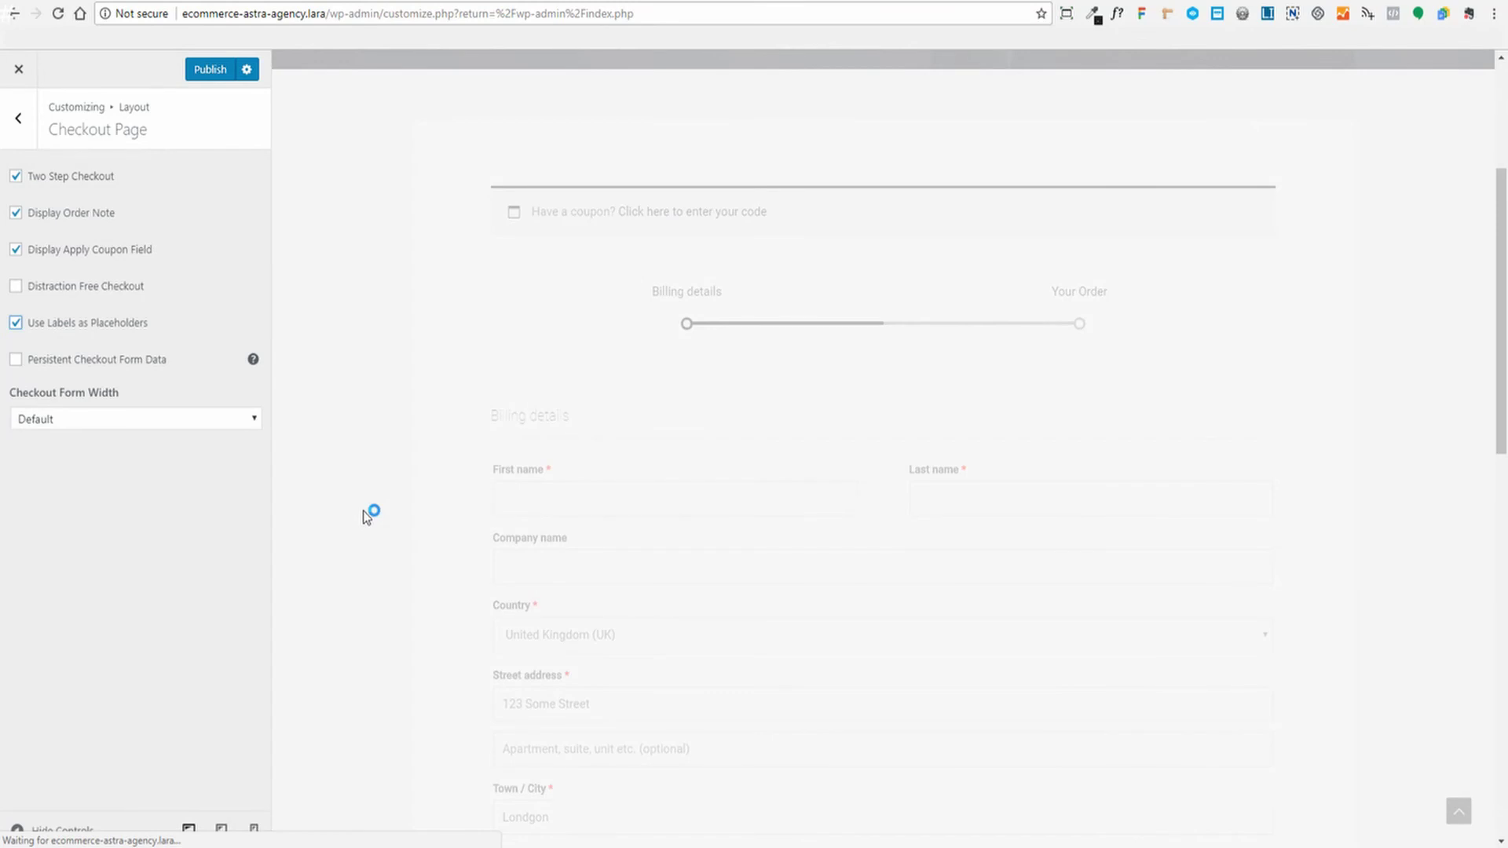
pyautogui.scroll(-2, 391, 434)
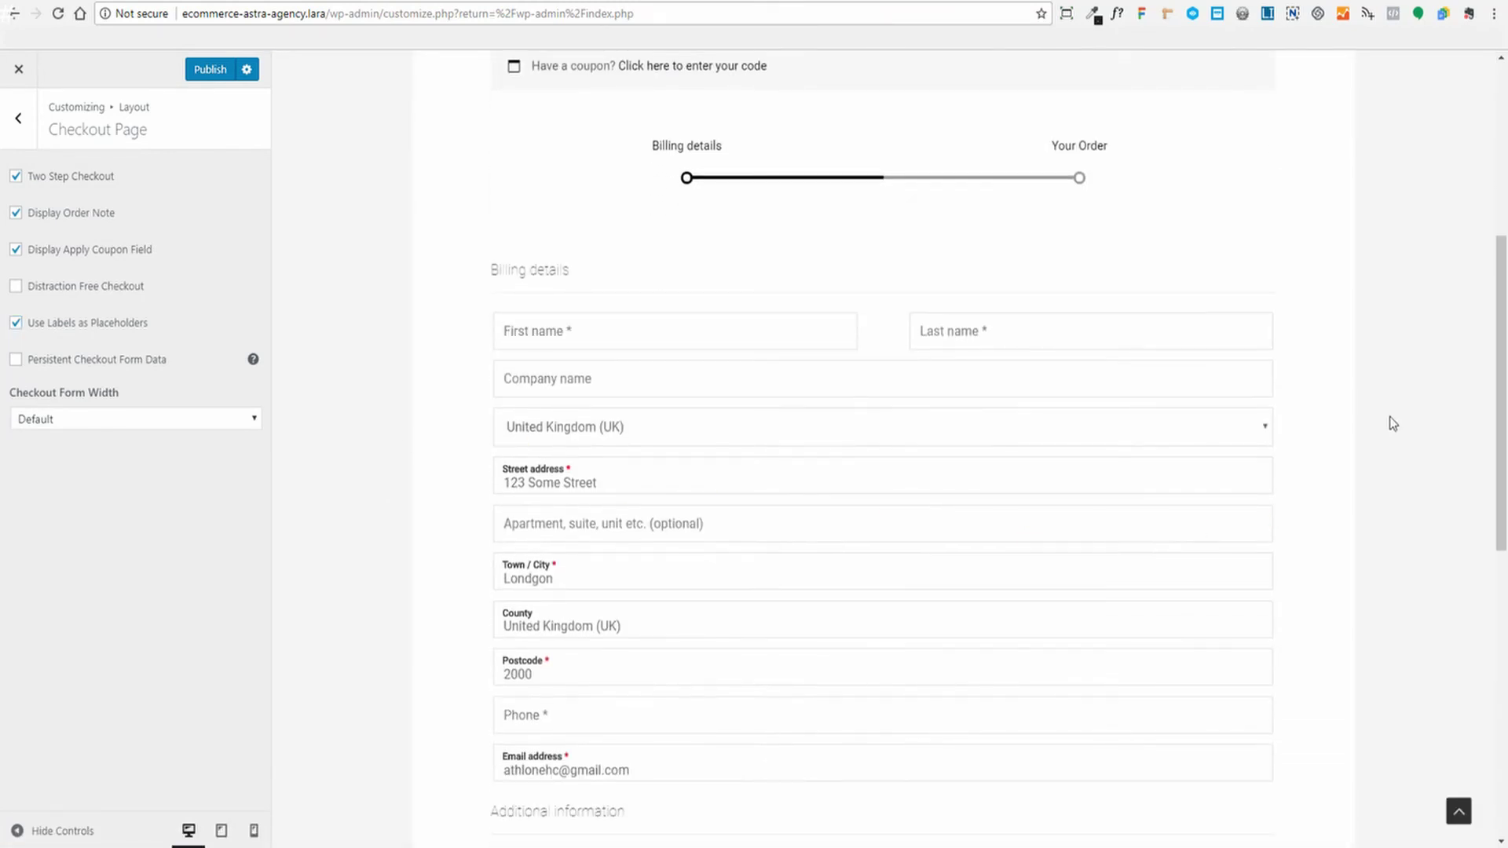
# Test the placeholder labels by entering a first name and tabbing to Last name
pyautogui.click(593, 328)
pyautogui.write('Athlone')
pyautogui.press('Tab')
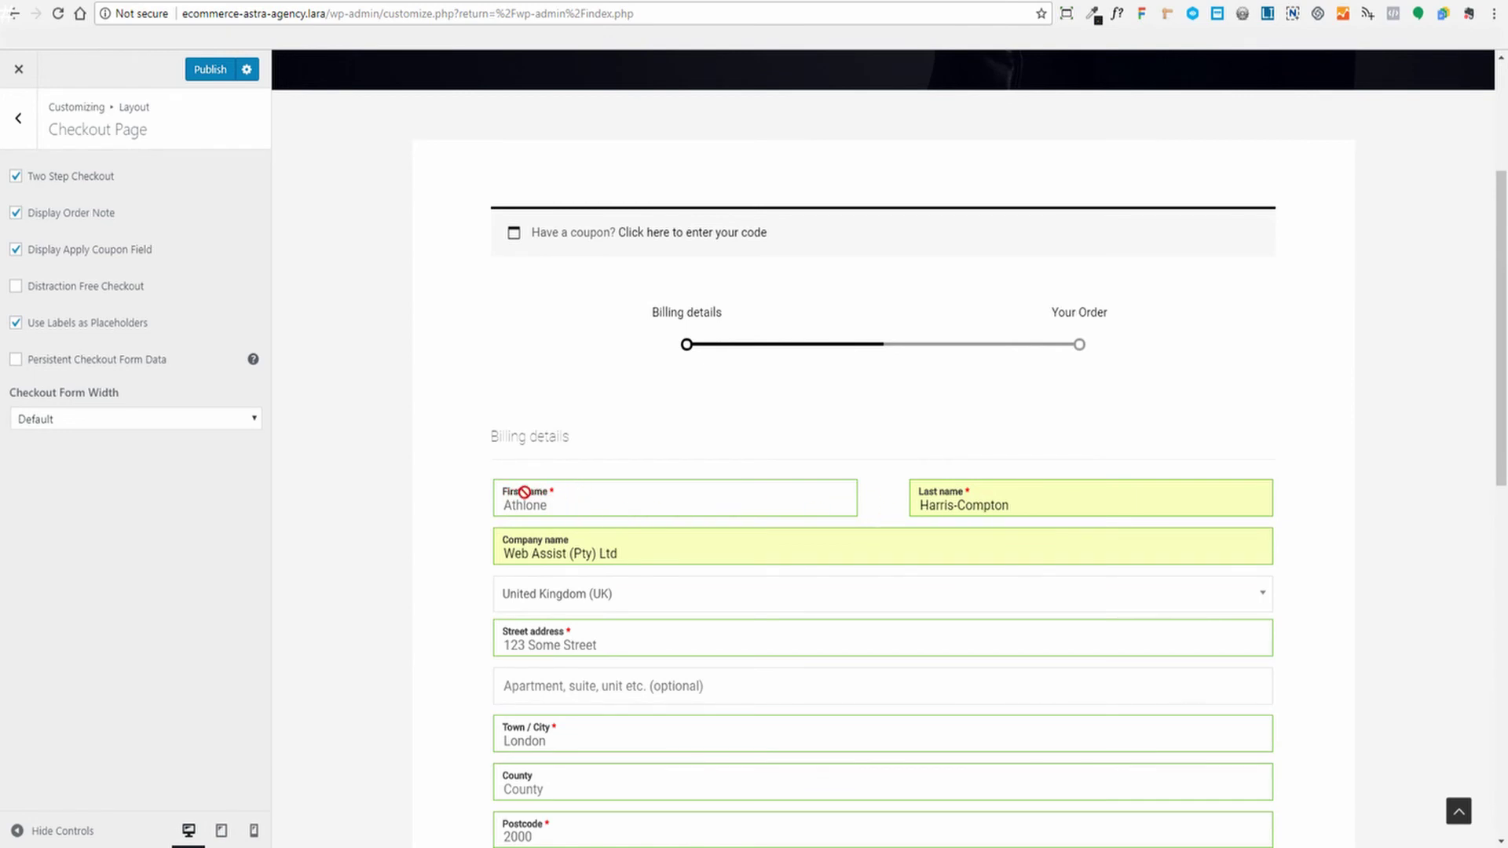
pyautogui.scroll(-3, 451, 493)
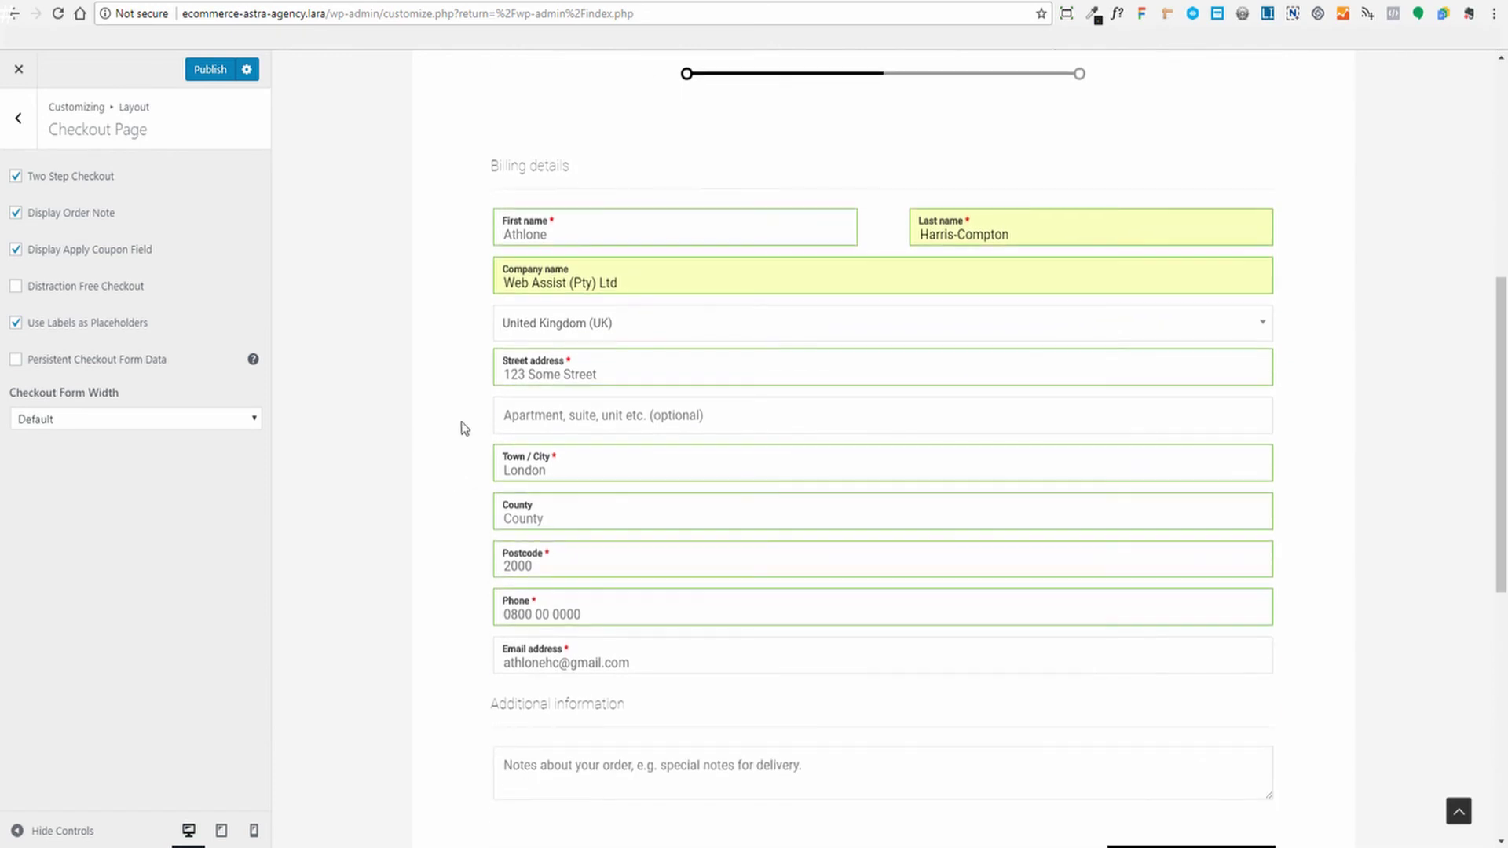
pyautogui.scroll(-2, 396, 404)
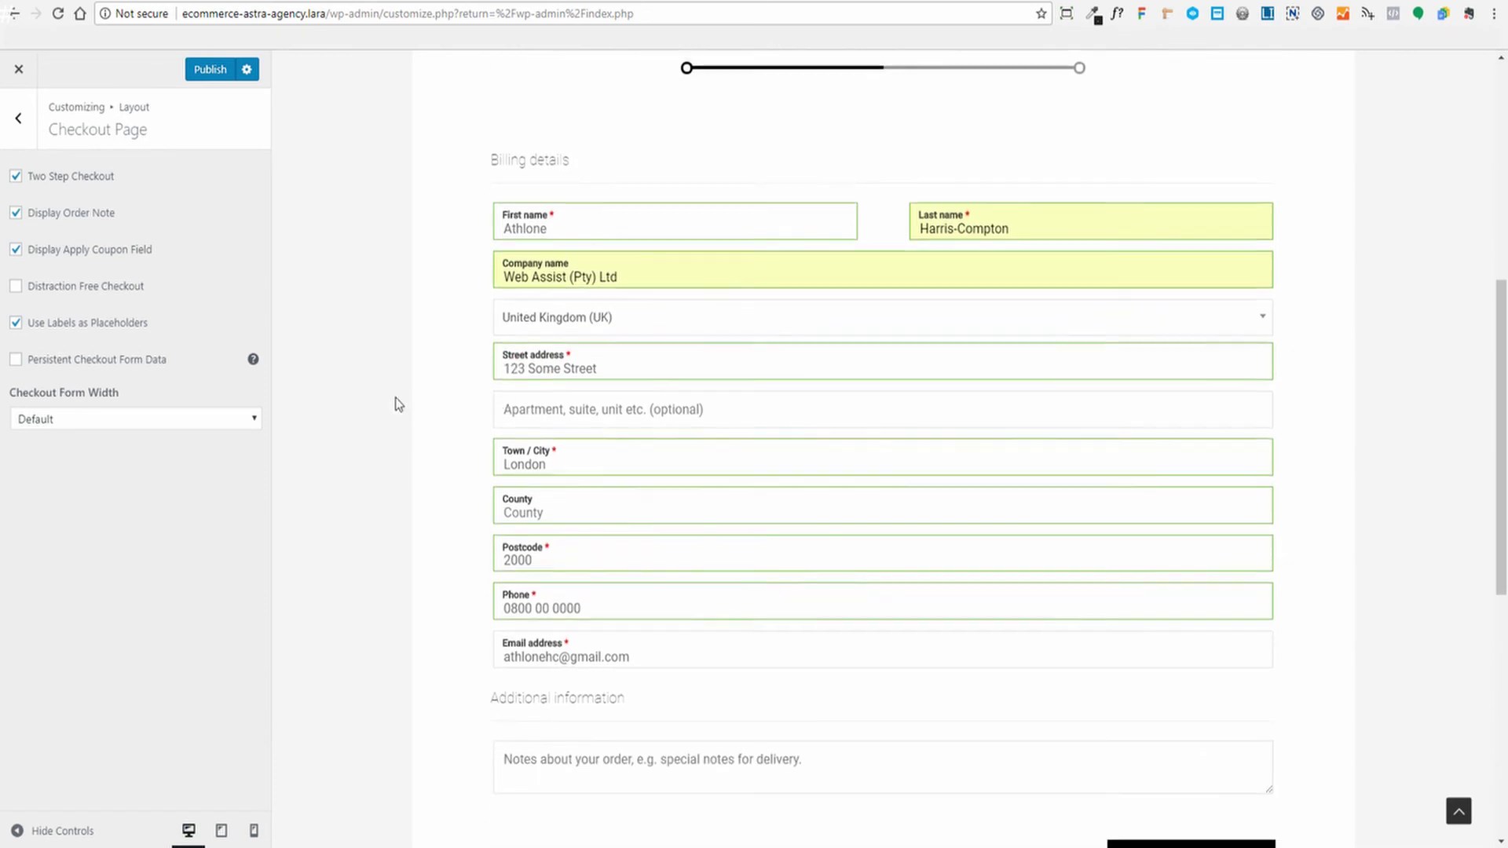
pyautogui.scroll(3, 452, 433)
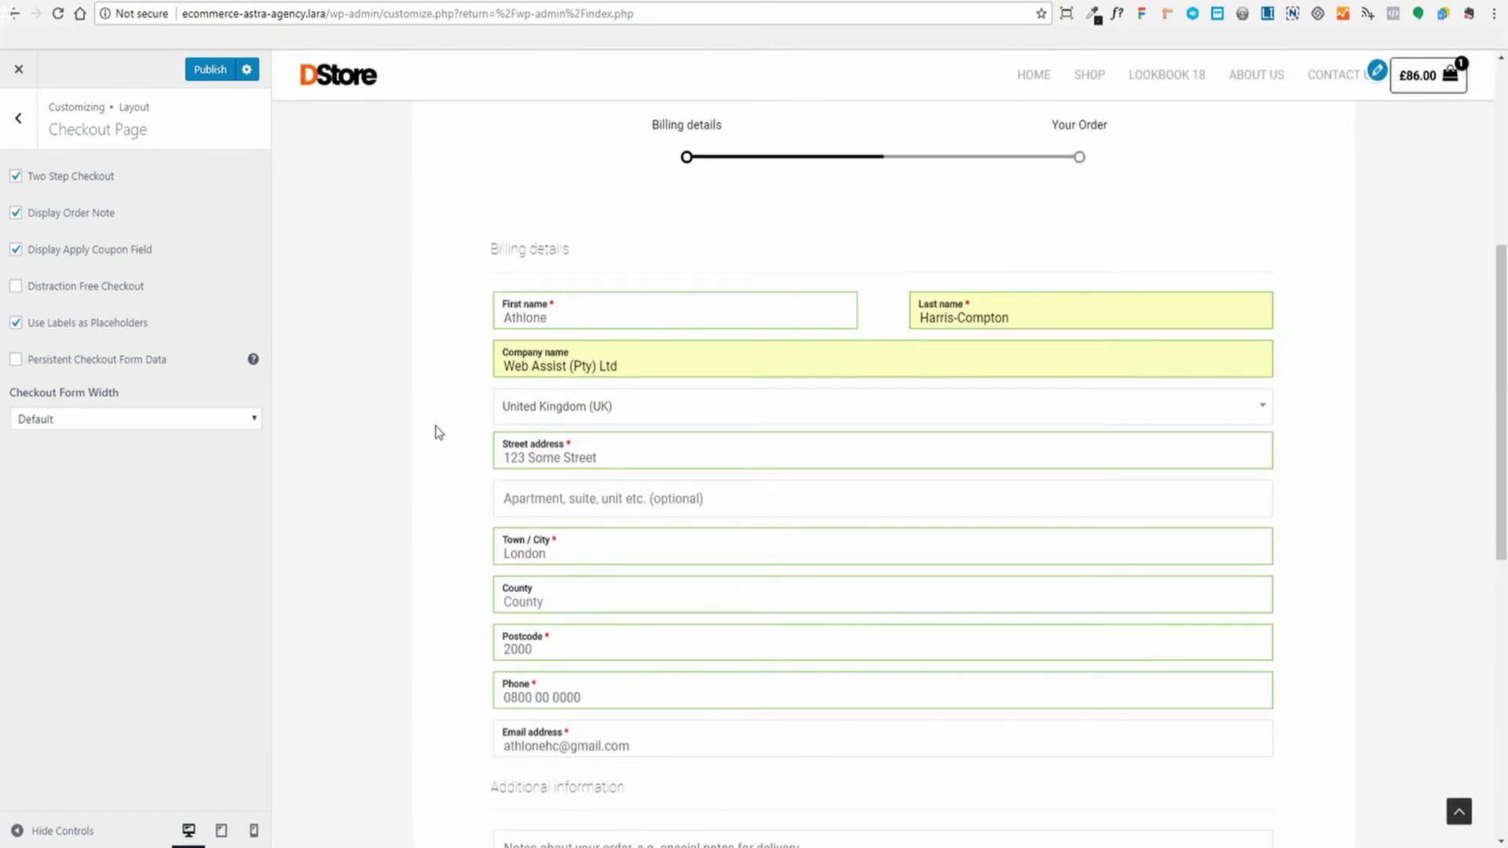
pyautogui.scroll(-3, 439, 432)
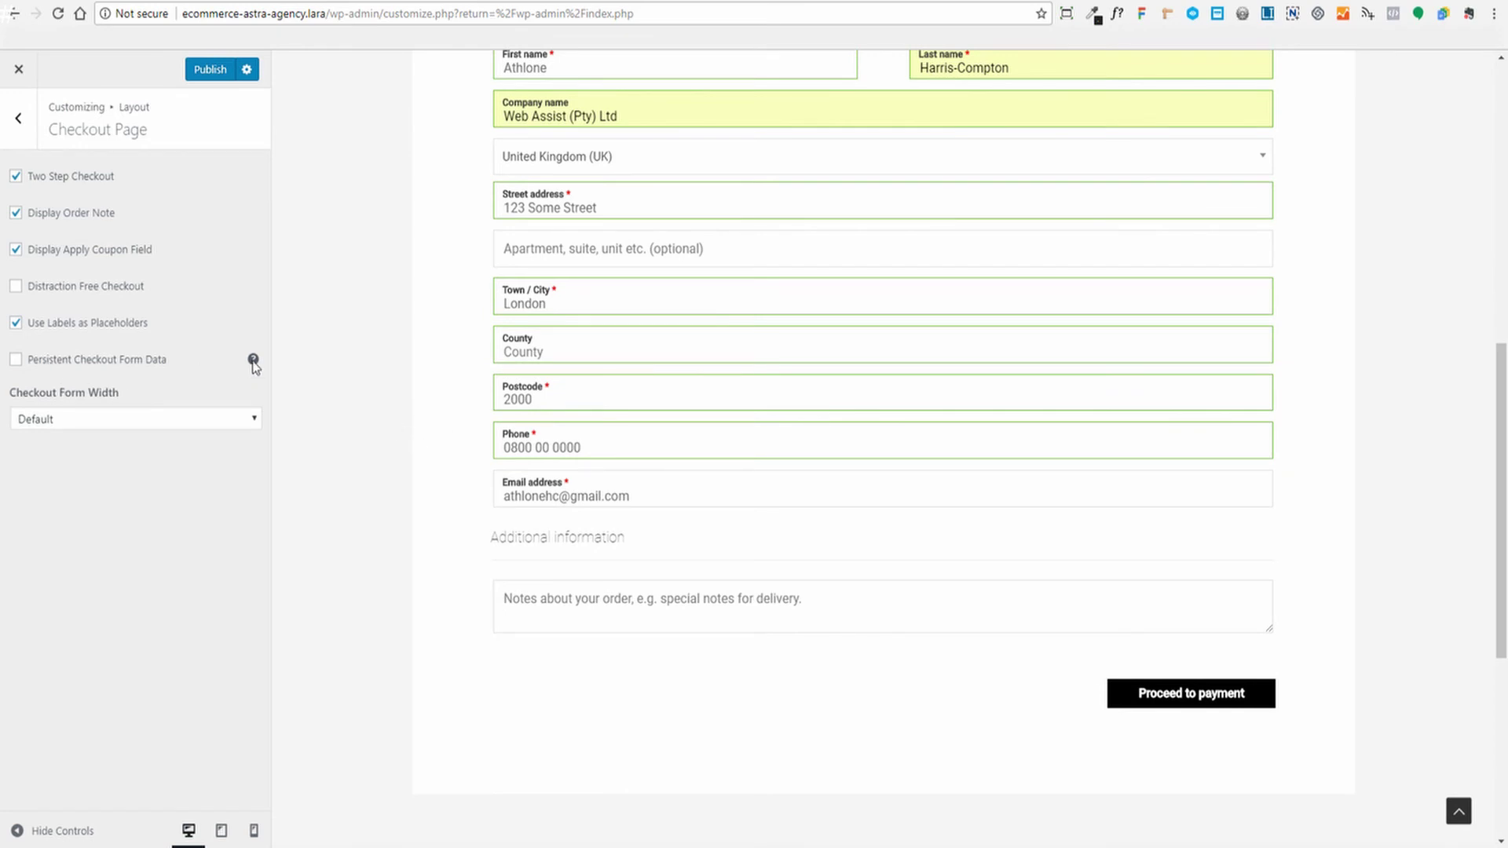
pyautogui.moveTo(252, 364)
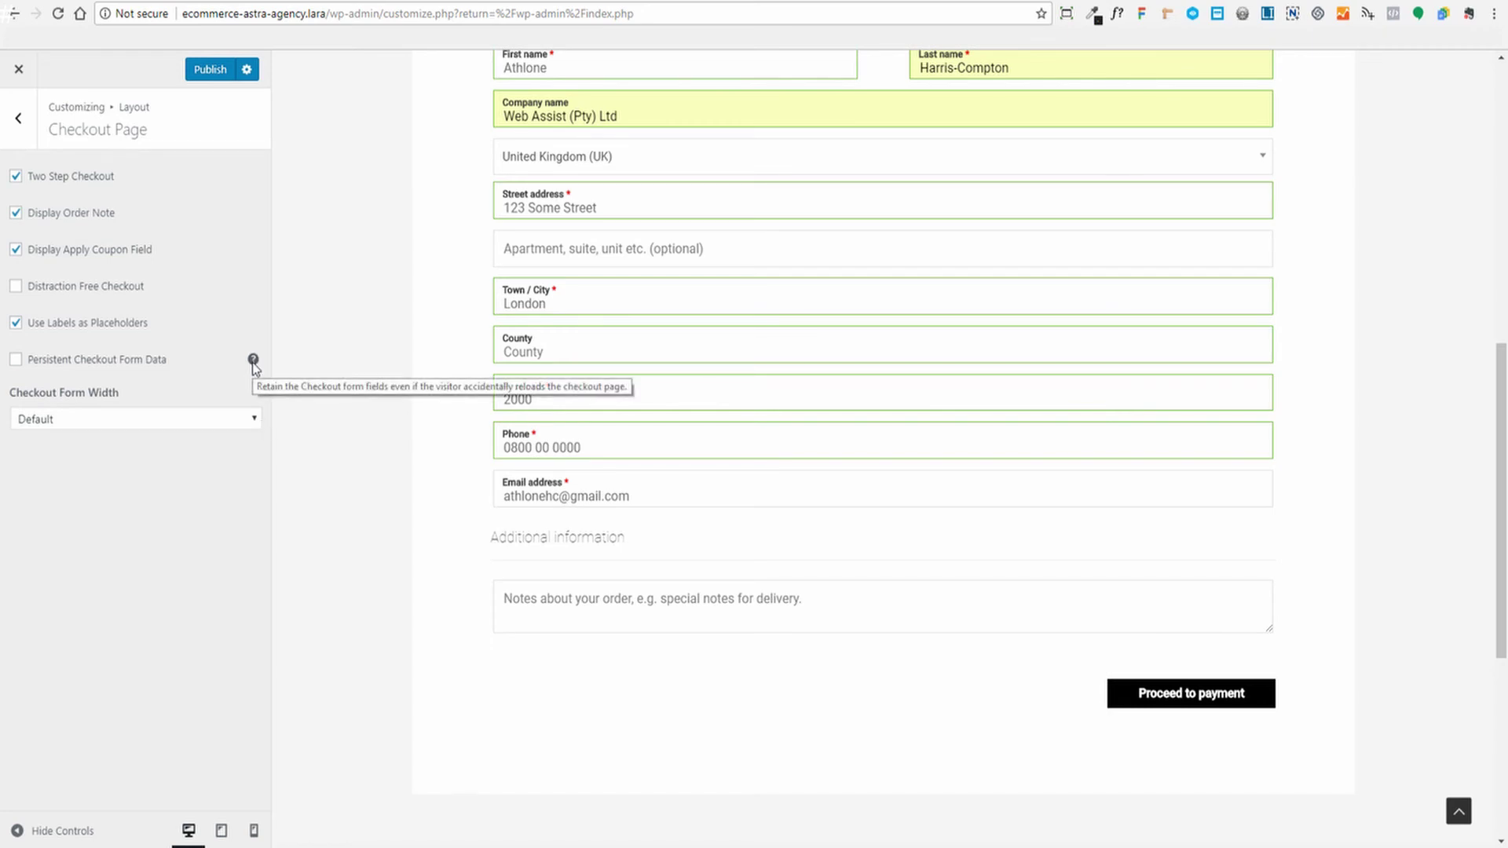
pyautogui.scroll(3, 472, 330)
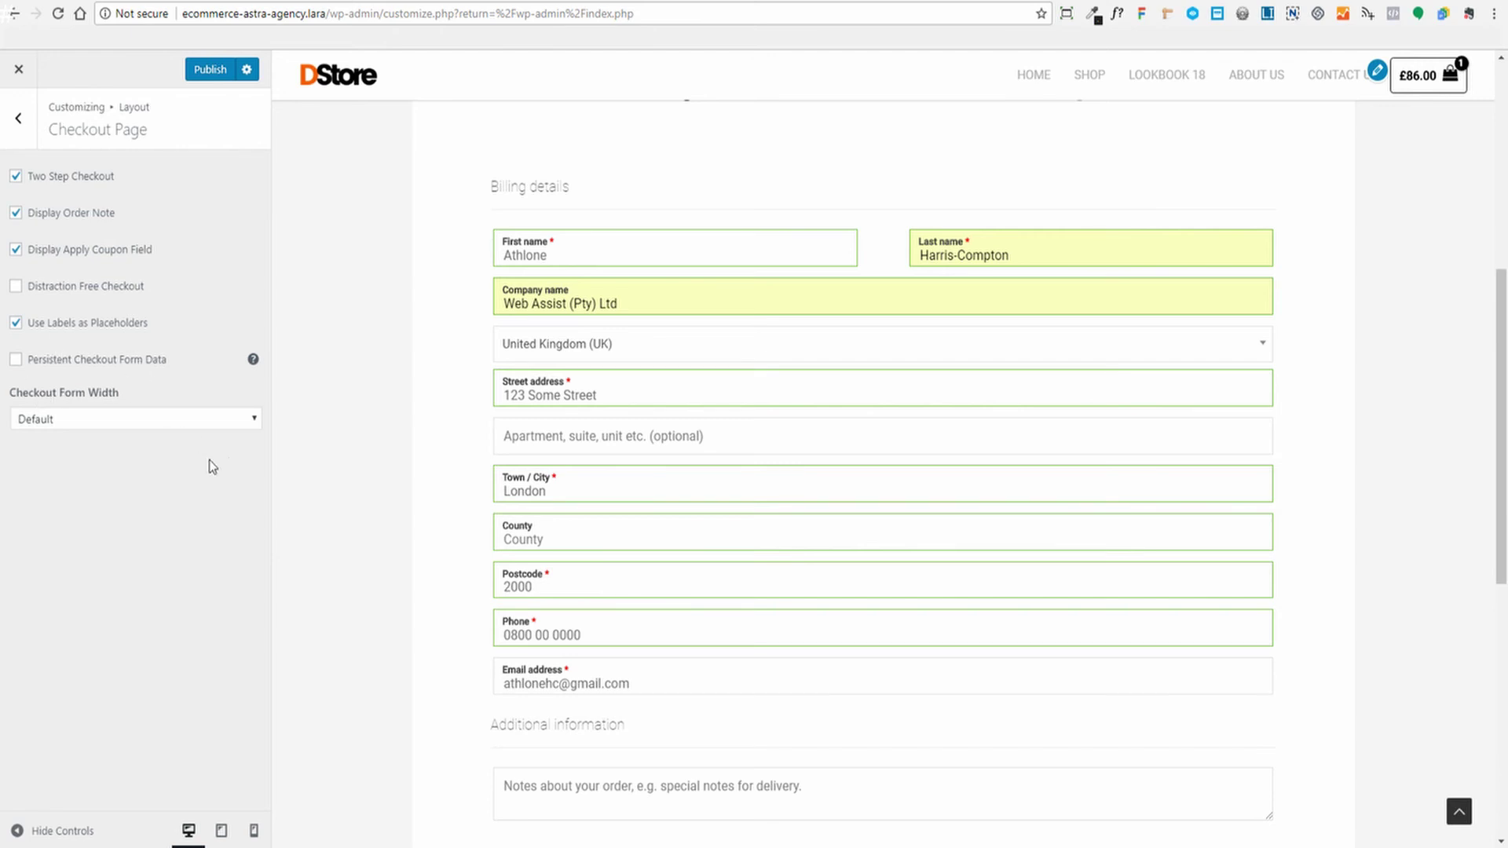
# Leave Checkout Form Width at Default and publish the checkout changes
pyautogui.click(134, 419)
pyautogui.click(543, 361)
pyautogui.scroll(-3, 424, 542)
pyautogui.scroll(7, 437, 530)
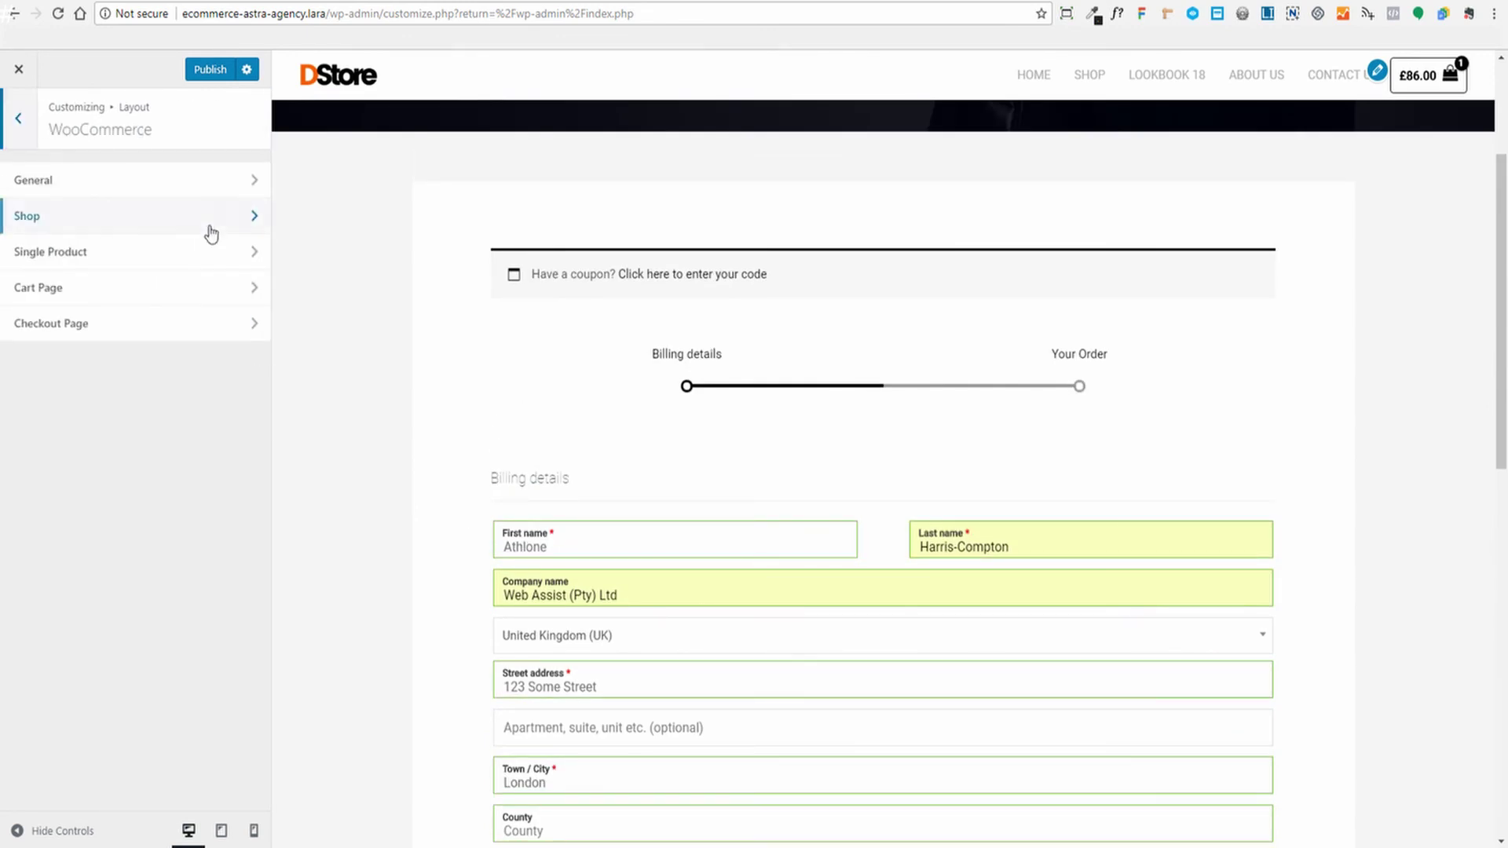
pyautogui.click(210, 69)
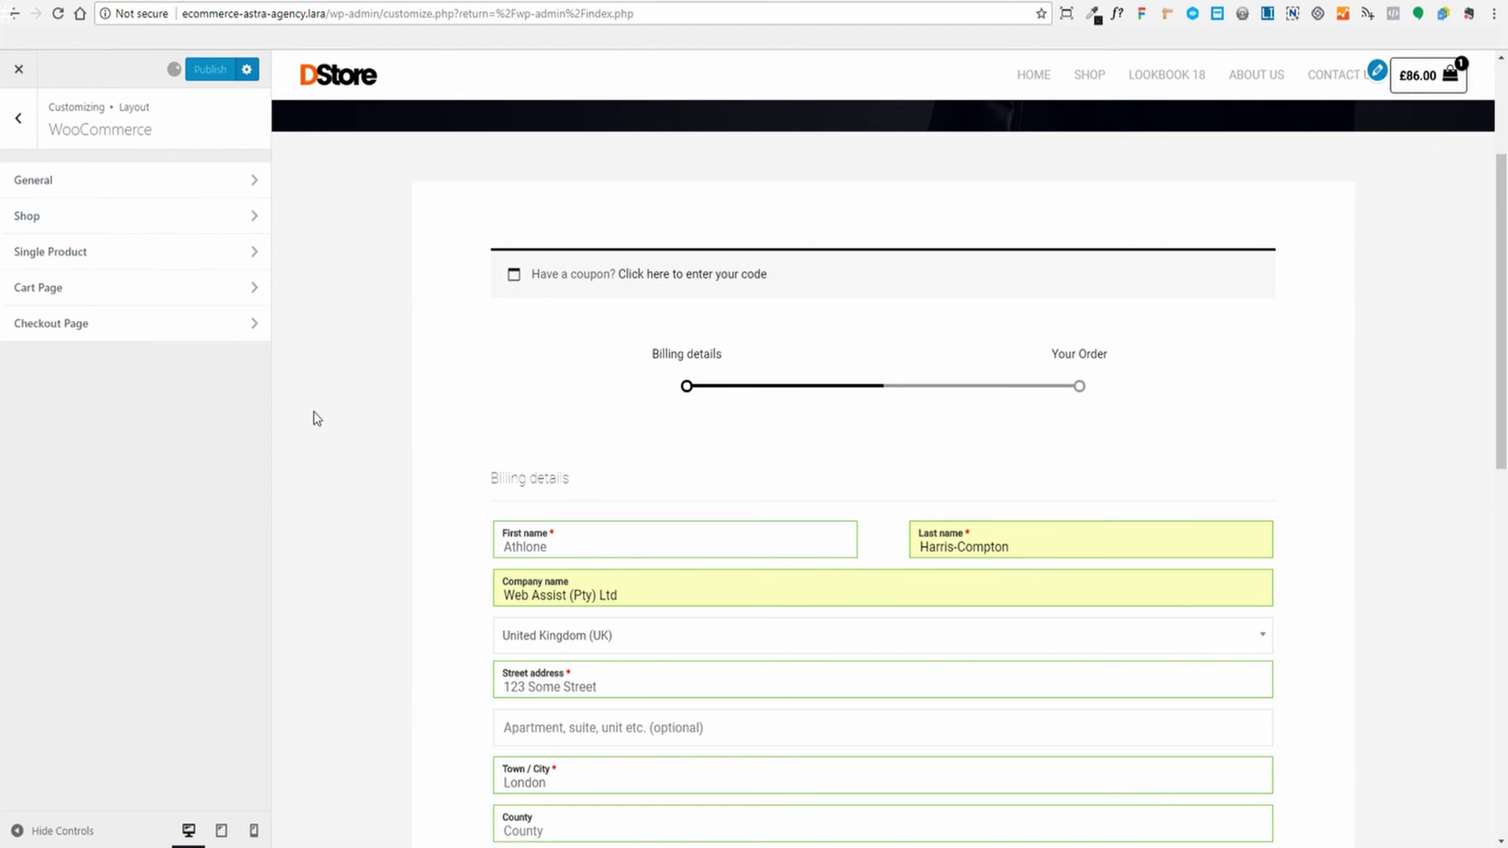
# Return to the main Customizer panel and load the Home page in the preview
pyautogui.scroll(-2, 986, 438)
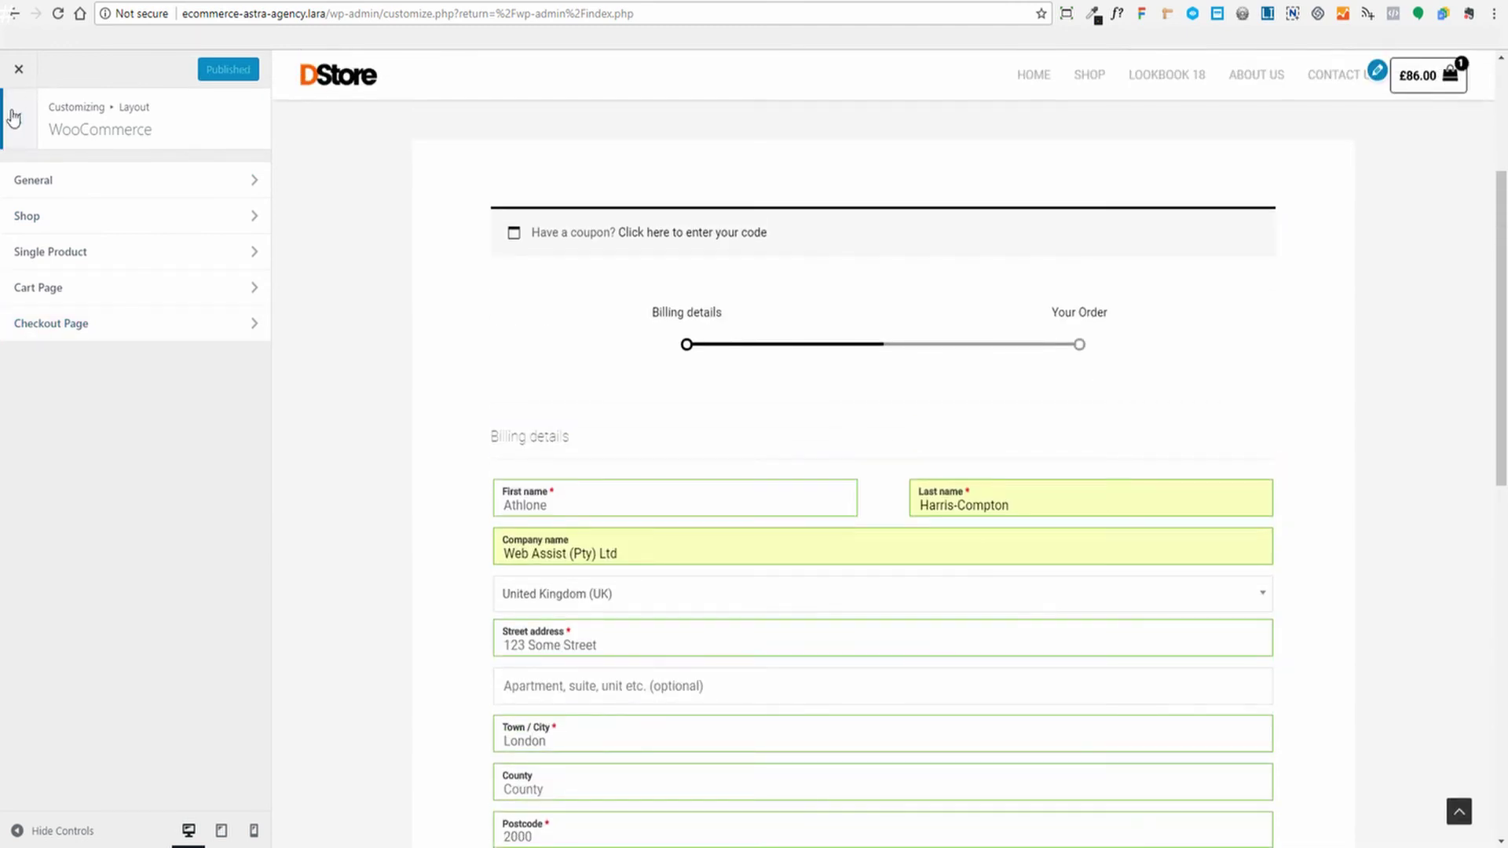
pyautogui.click(18, 118)
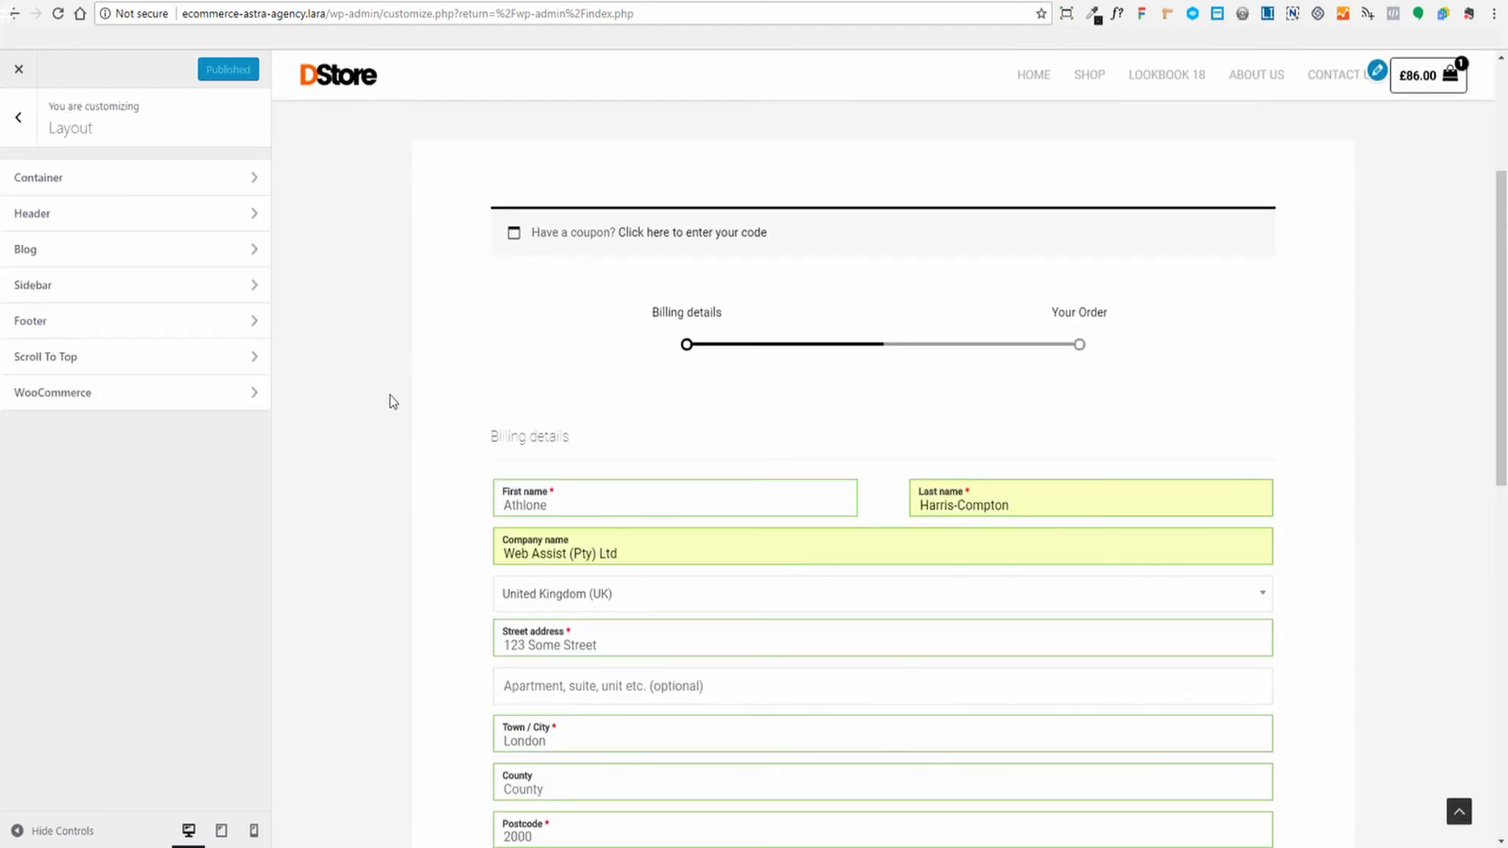
pyautogui.click(1033, 76)
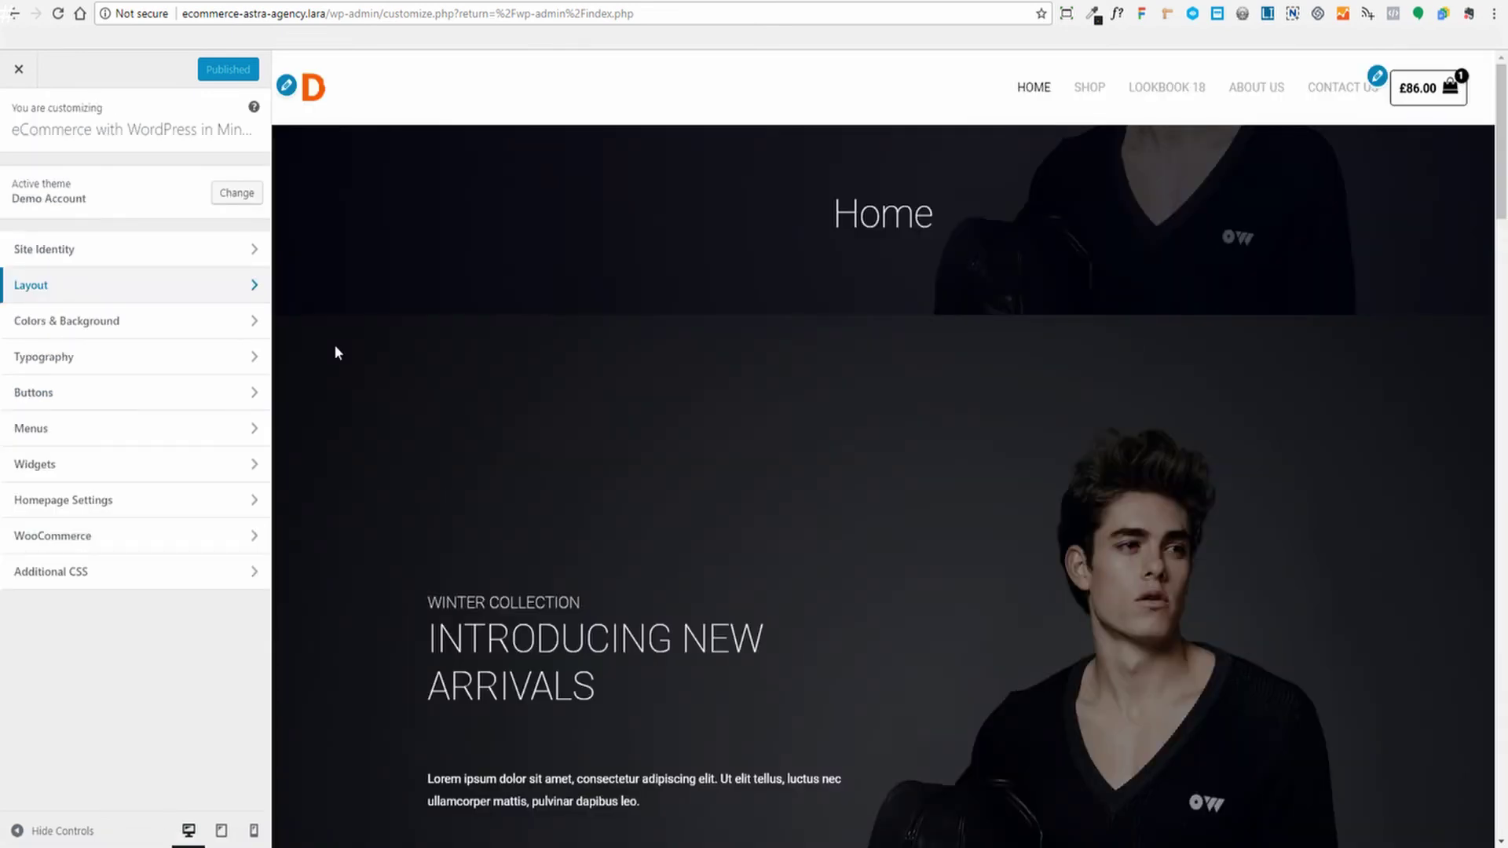
pyautogui.scroll(-2, 1074, 433)
pyautogui.scroll(-8, 1100, 428)
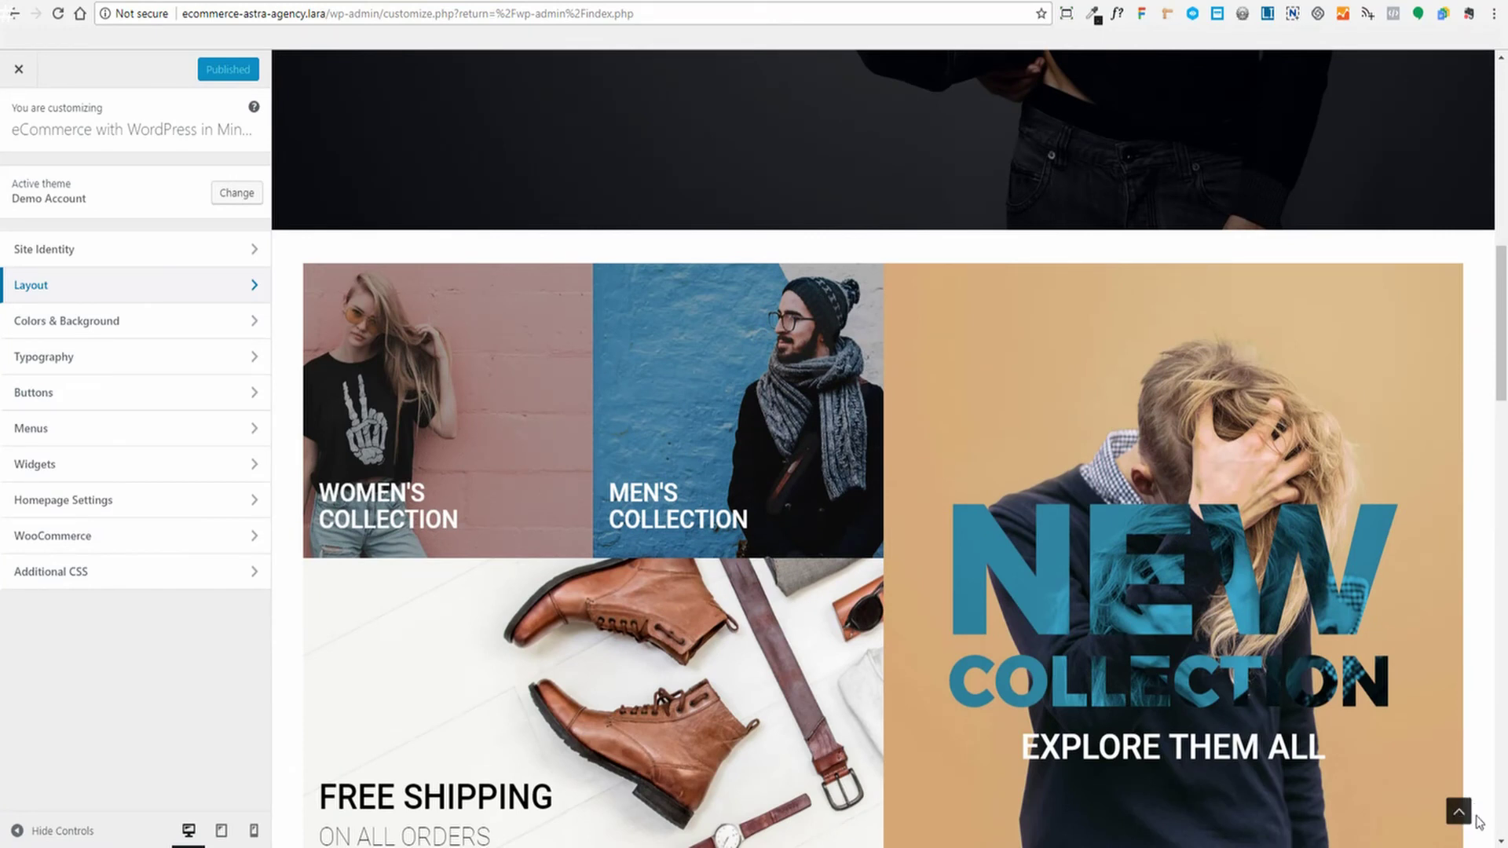
# In Scroll To Top settings, keep Desktop + Mobile display and the Right position
pyautogui.click(77, 289)
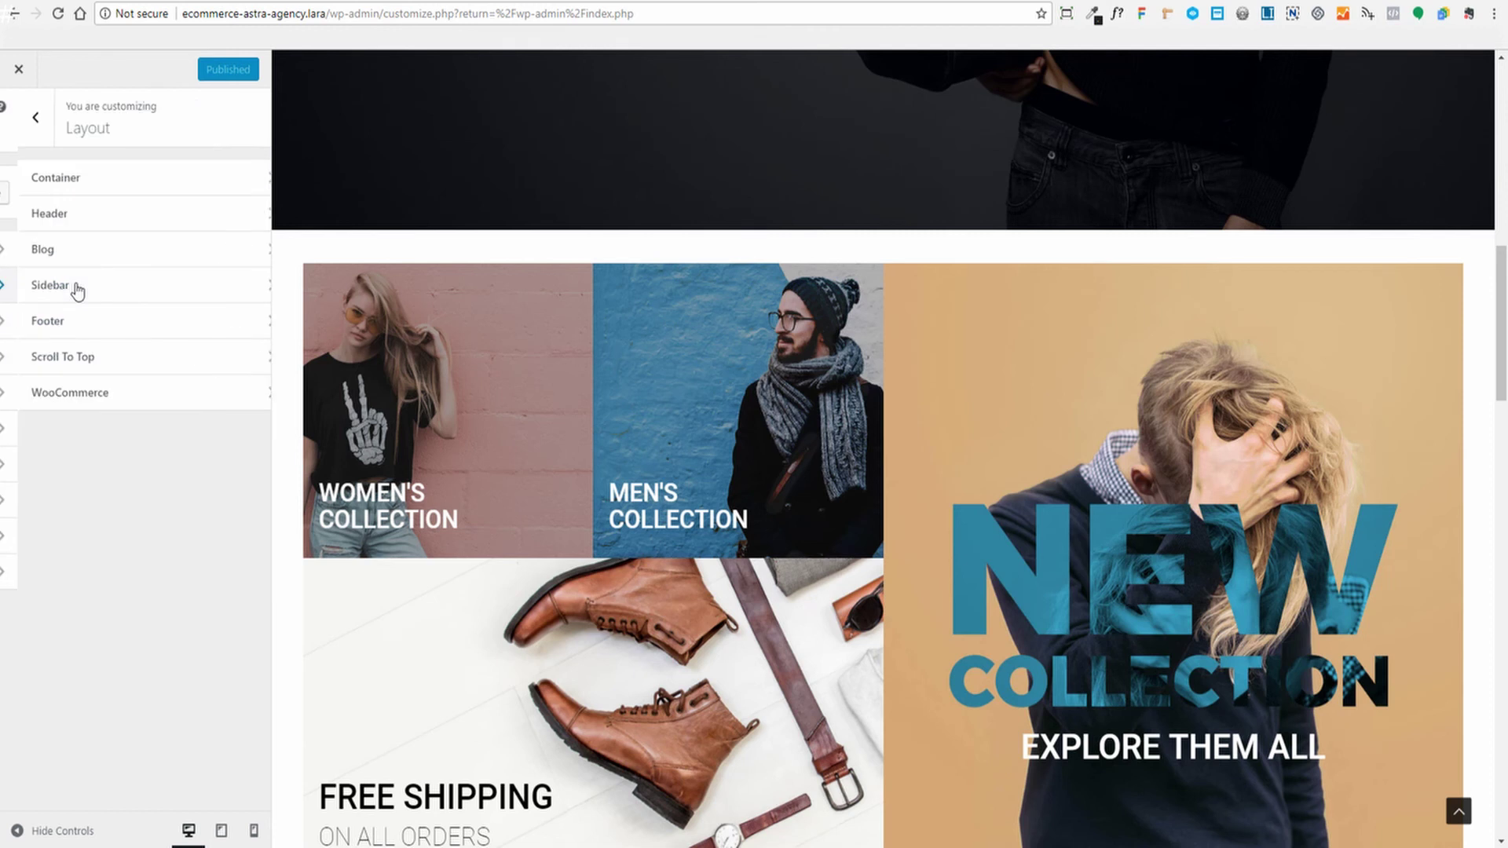
pyautogui.click(61, 369)
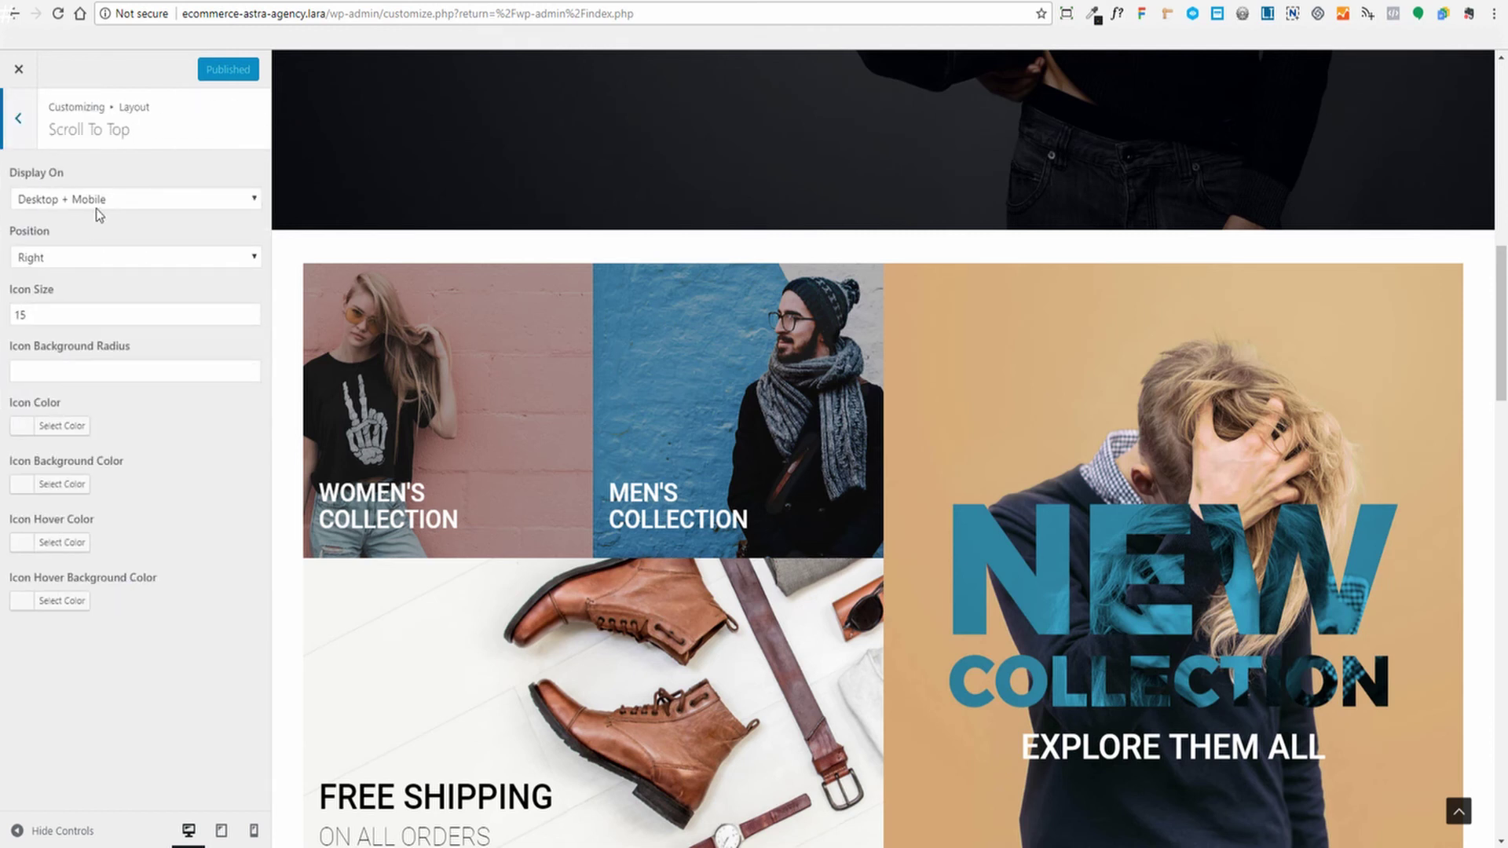
pyautogui.click(255, 199)
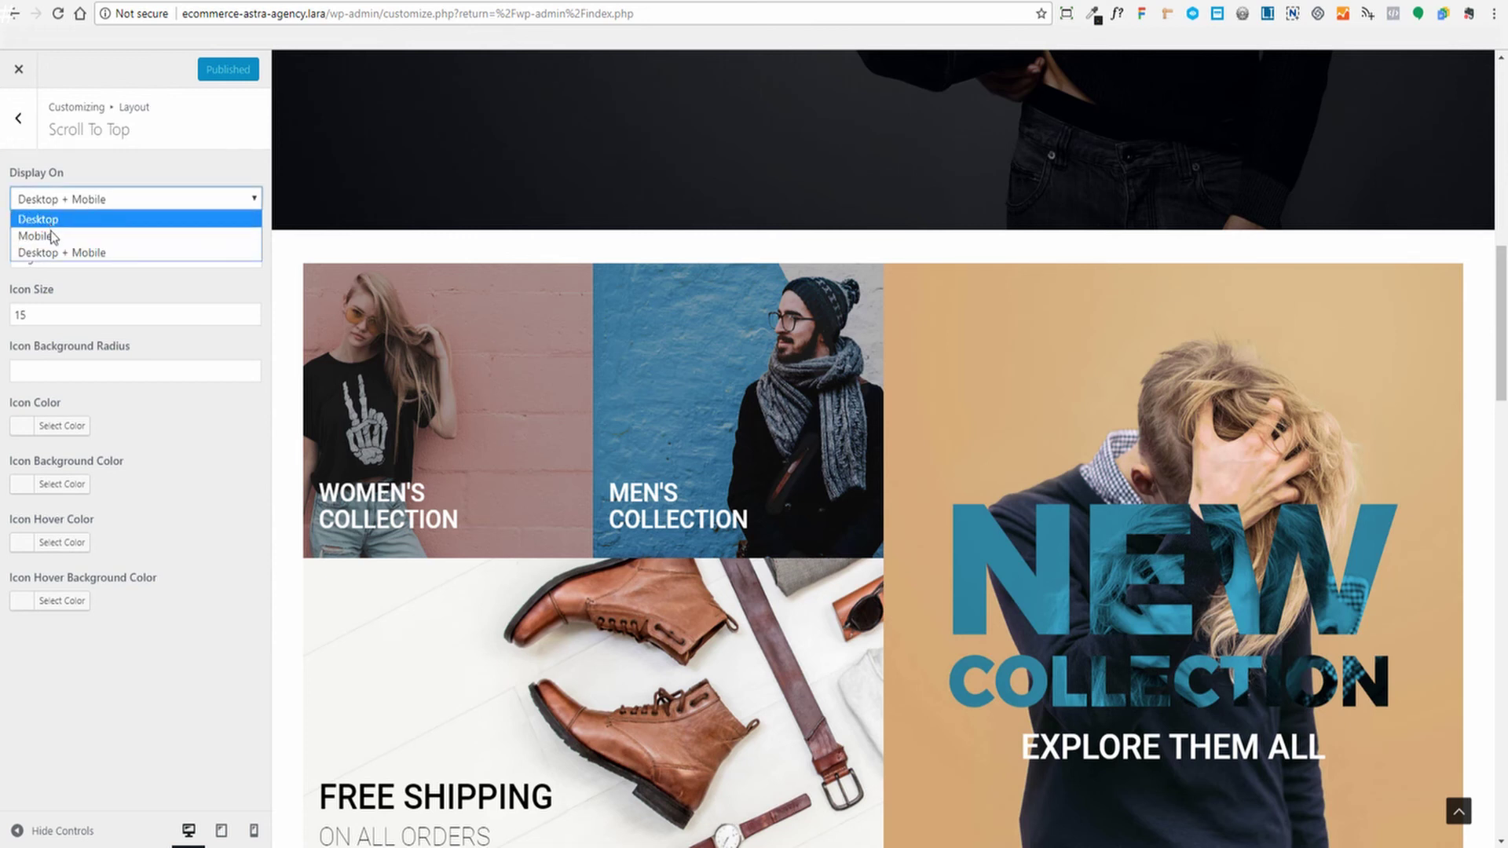
pyautogui.click(239, 164)
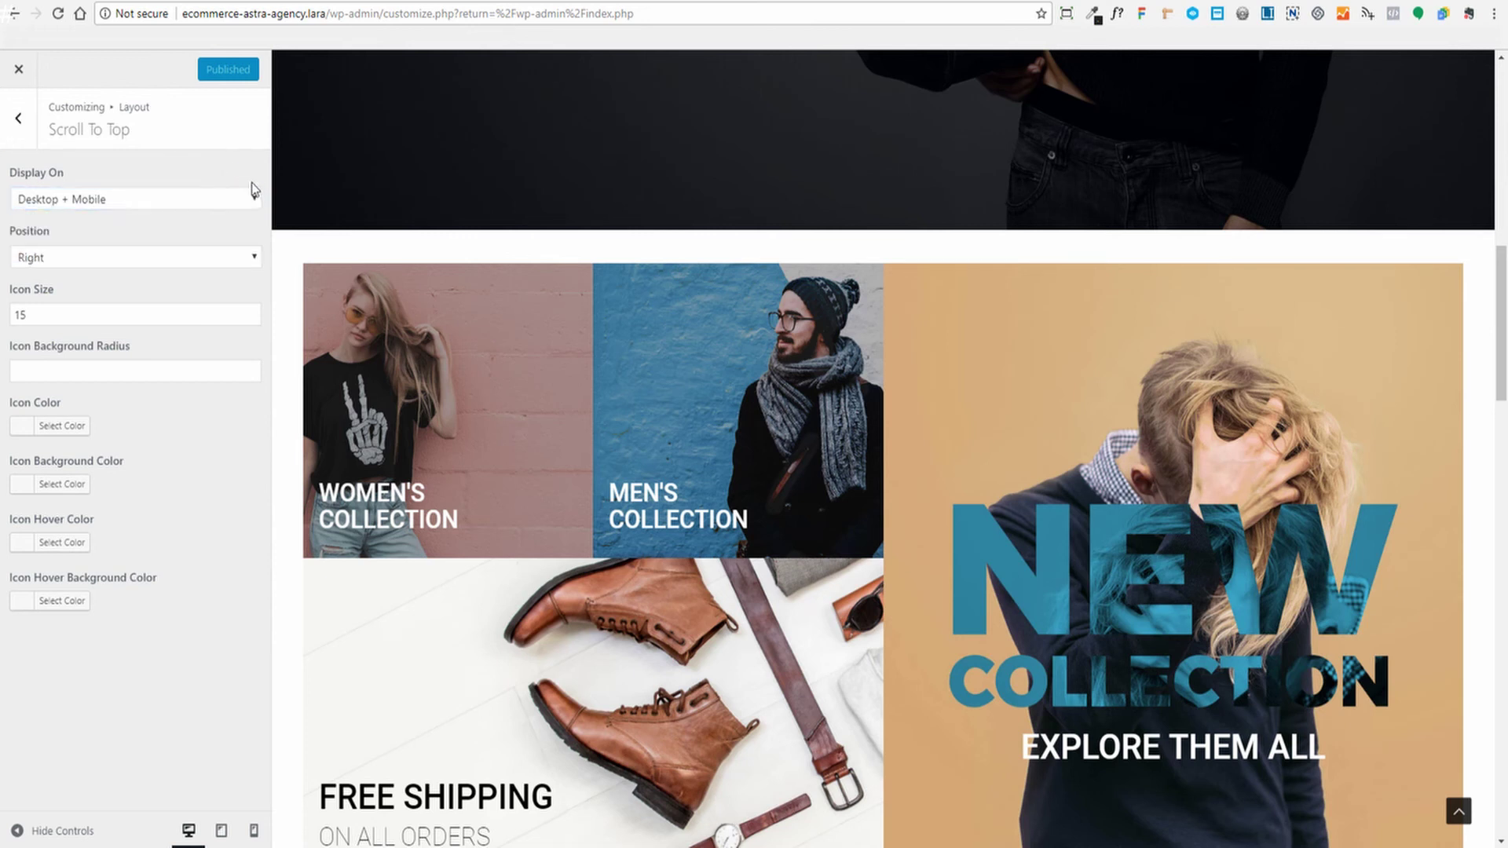
pyautogui.click(69, 264)
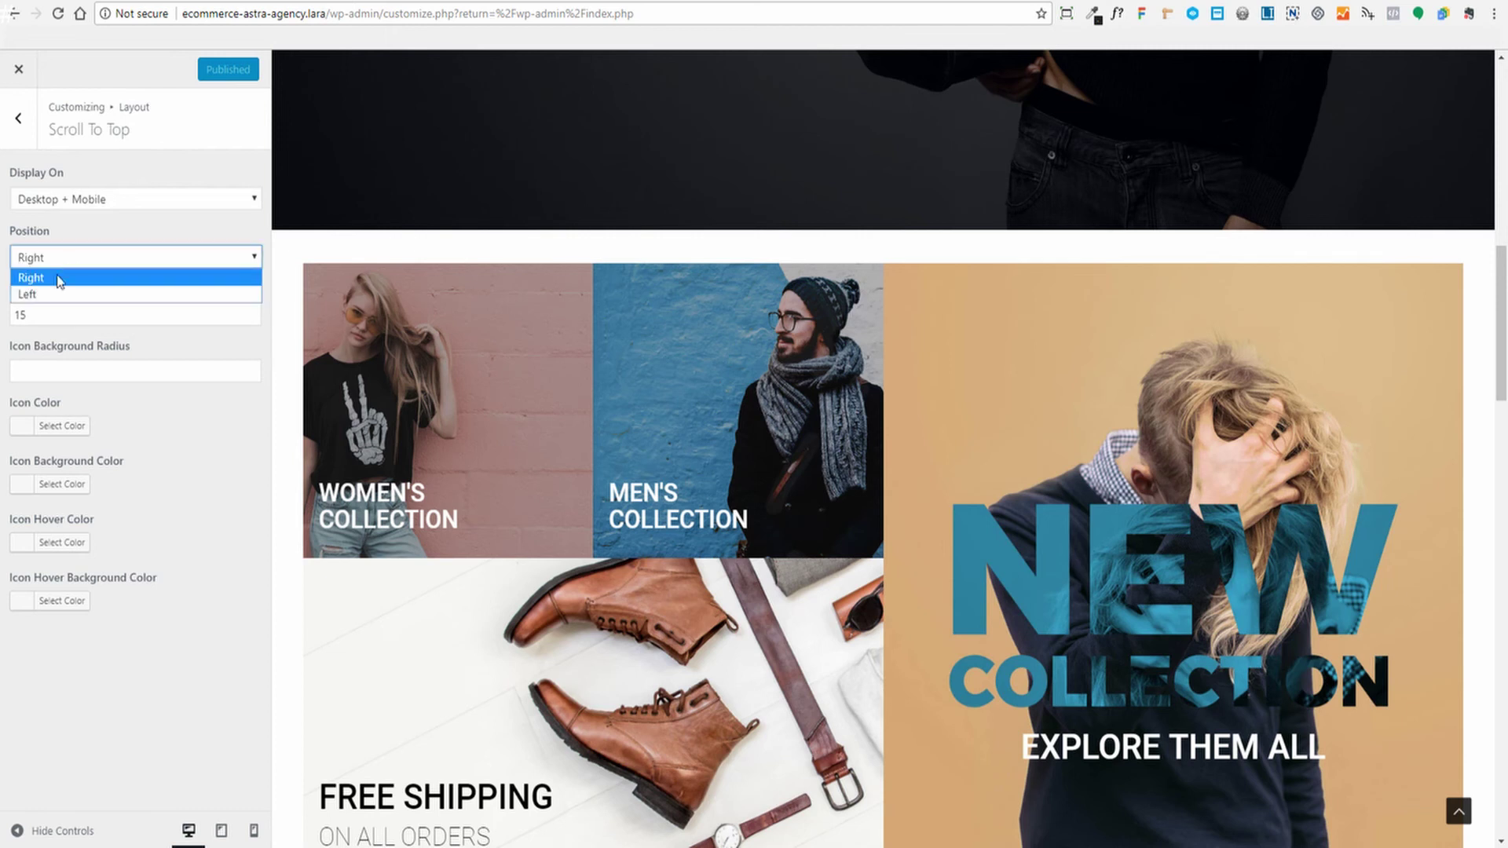
pyautogui.click(1014, 258)
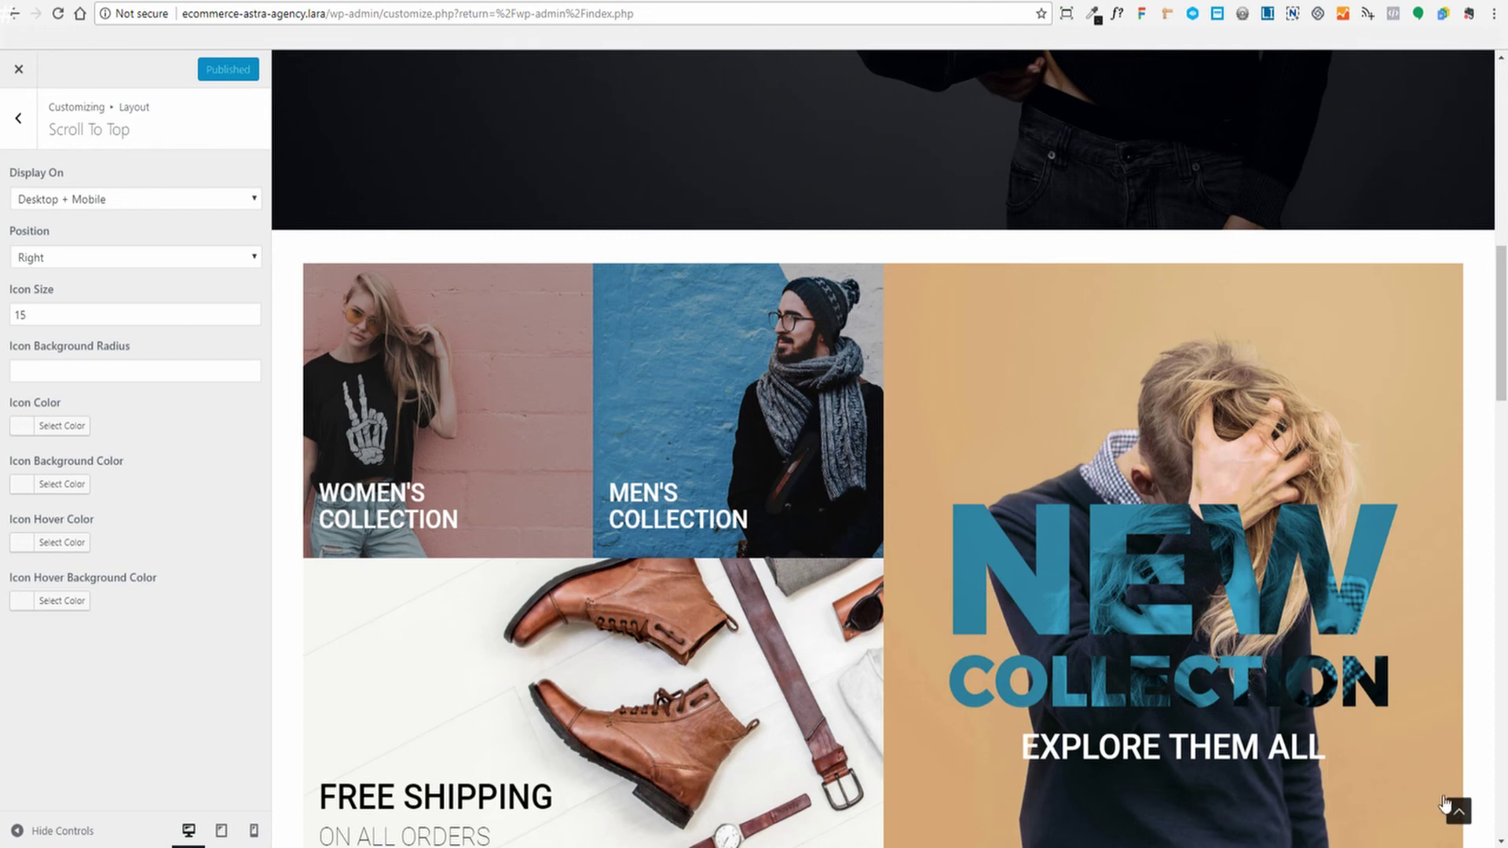
pyautogui.click(122, 260)
pyautogui.click(92, 292)
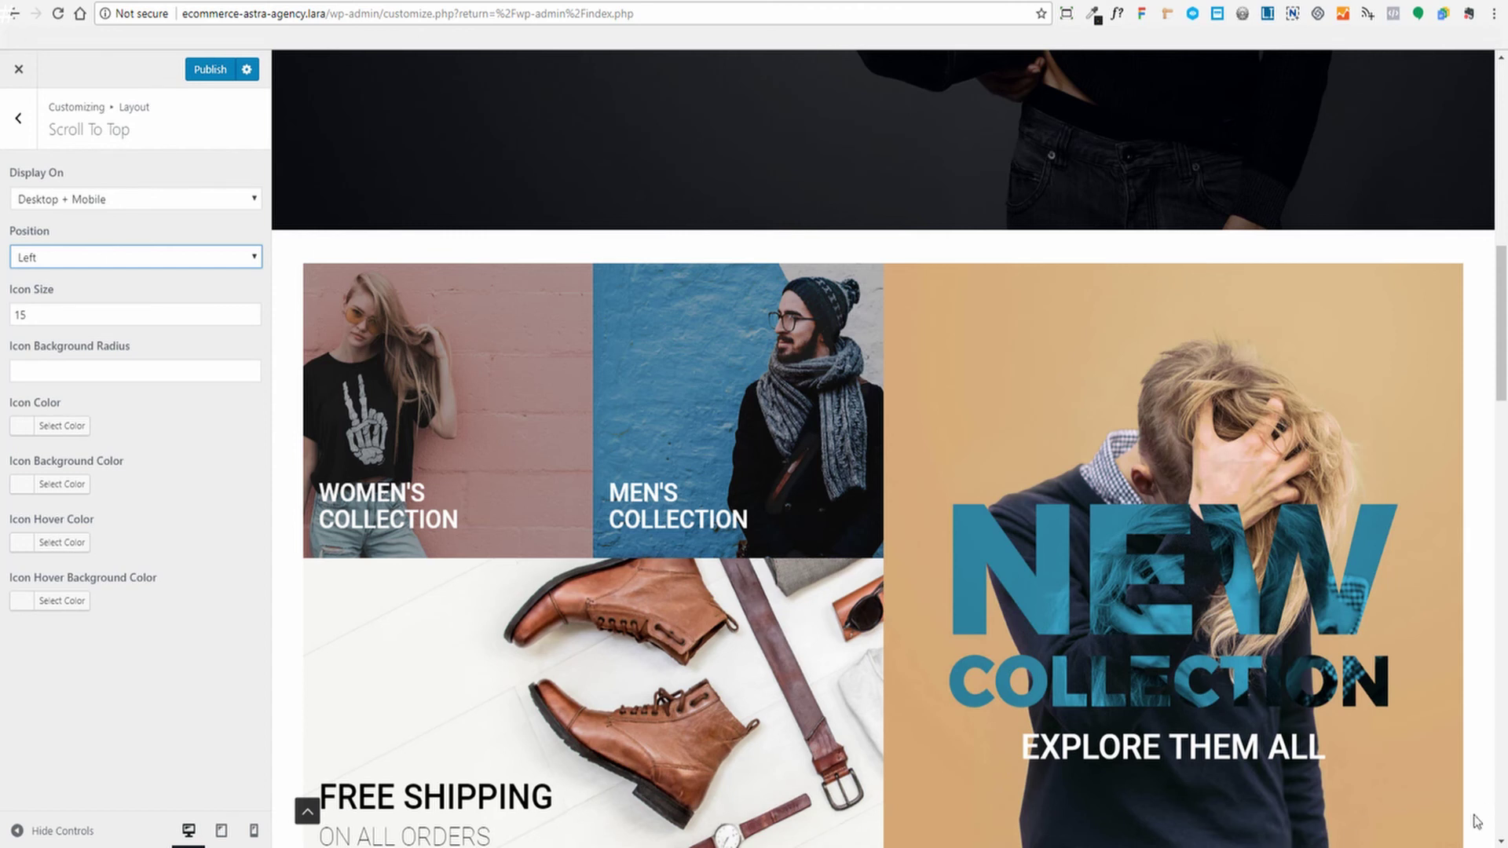
pyautogui.click(96, 260)
pyautogui.click(47, 277)
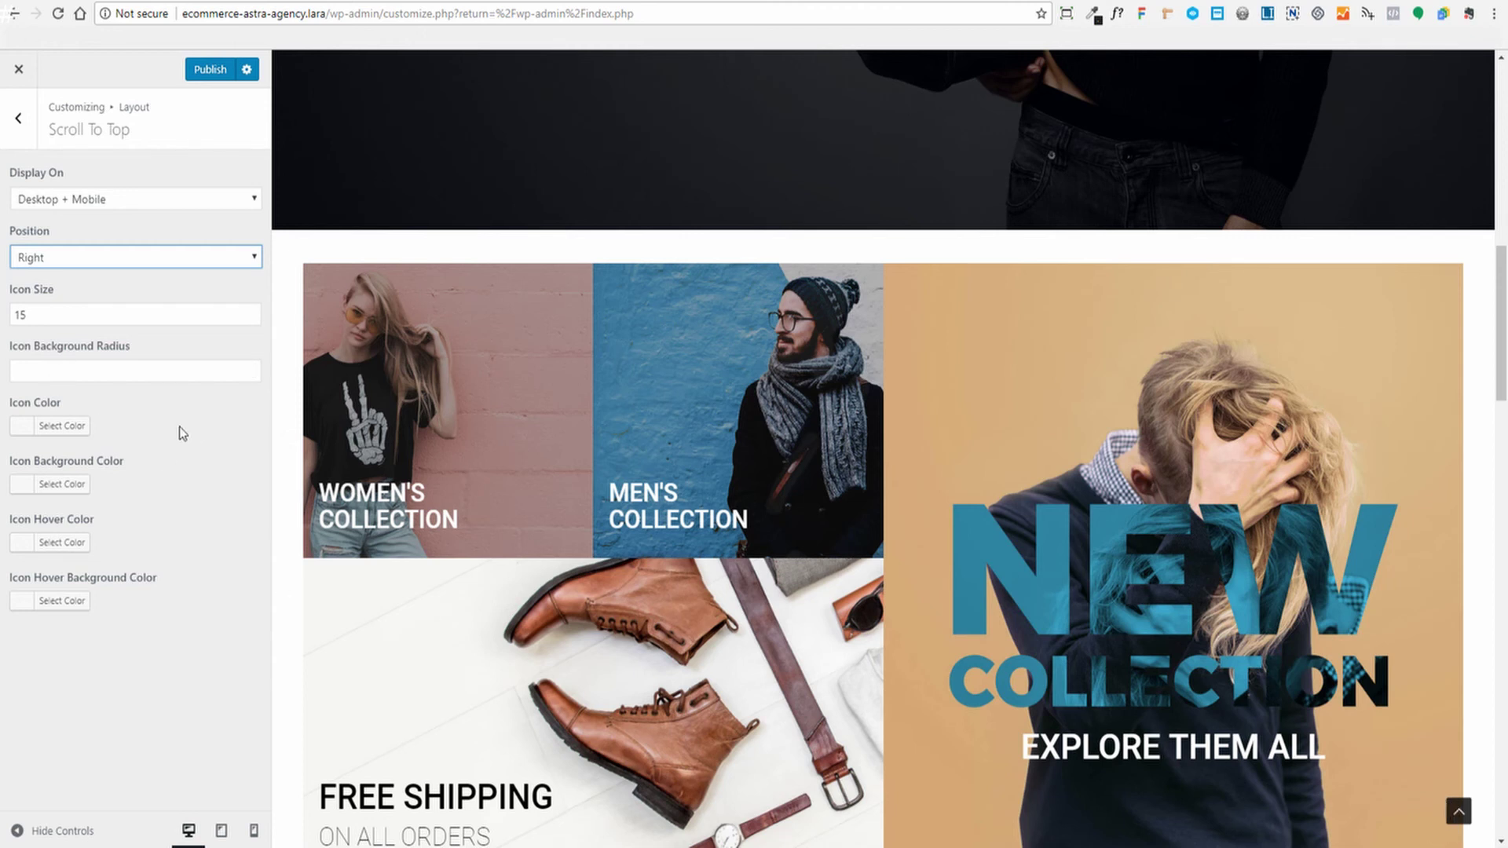
# Set Icon Background Radius to 30 and publish
pyautogui.click(74, 372)
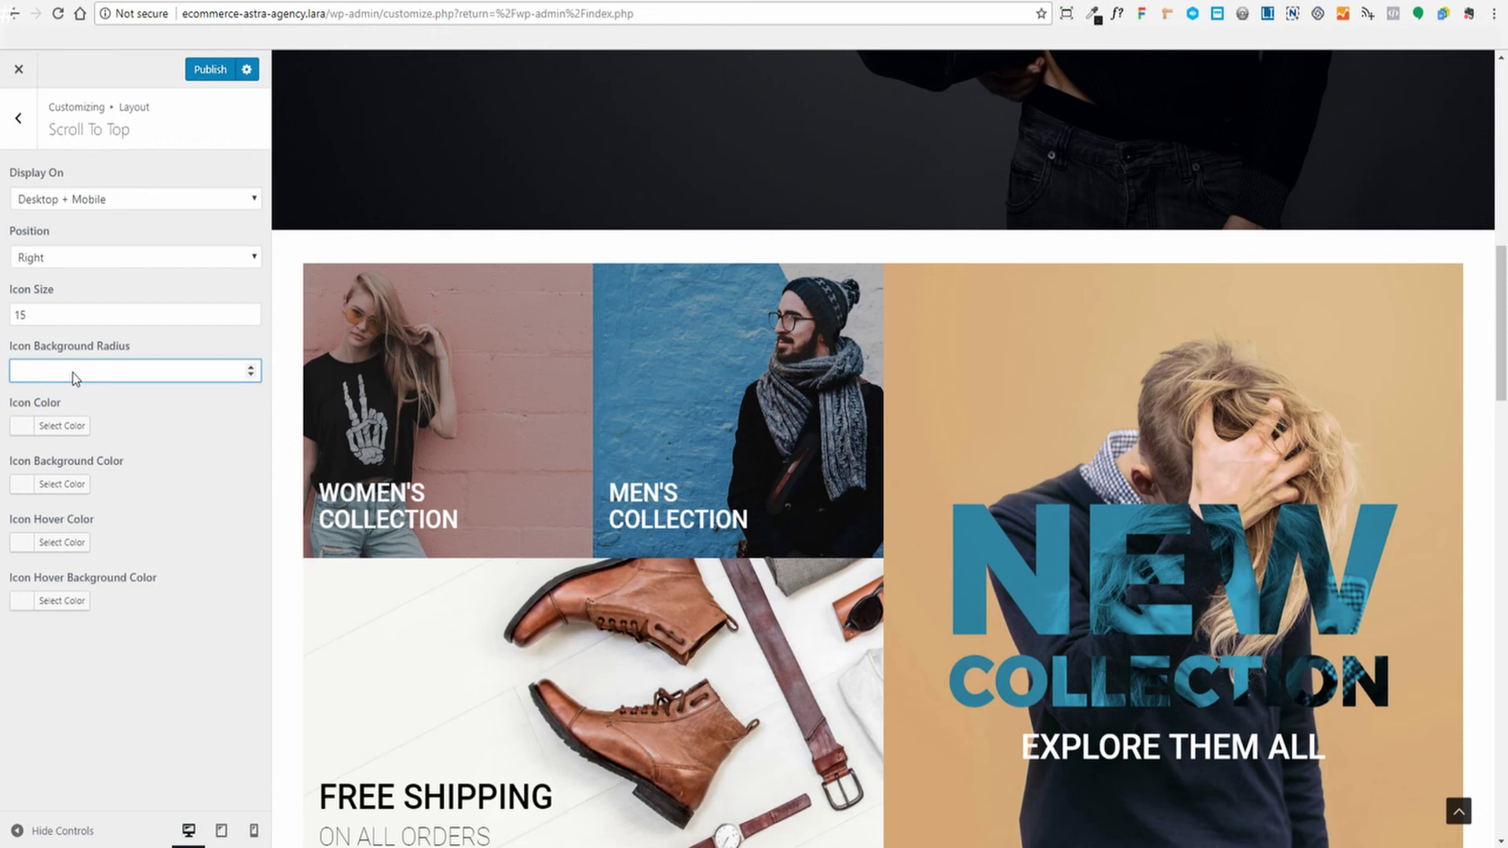
pyautogui.write('30')
pyautogui.click(209, 73)
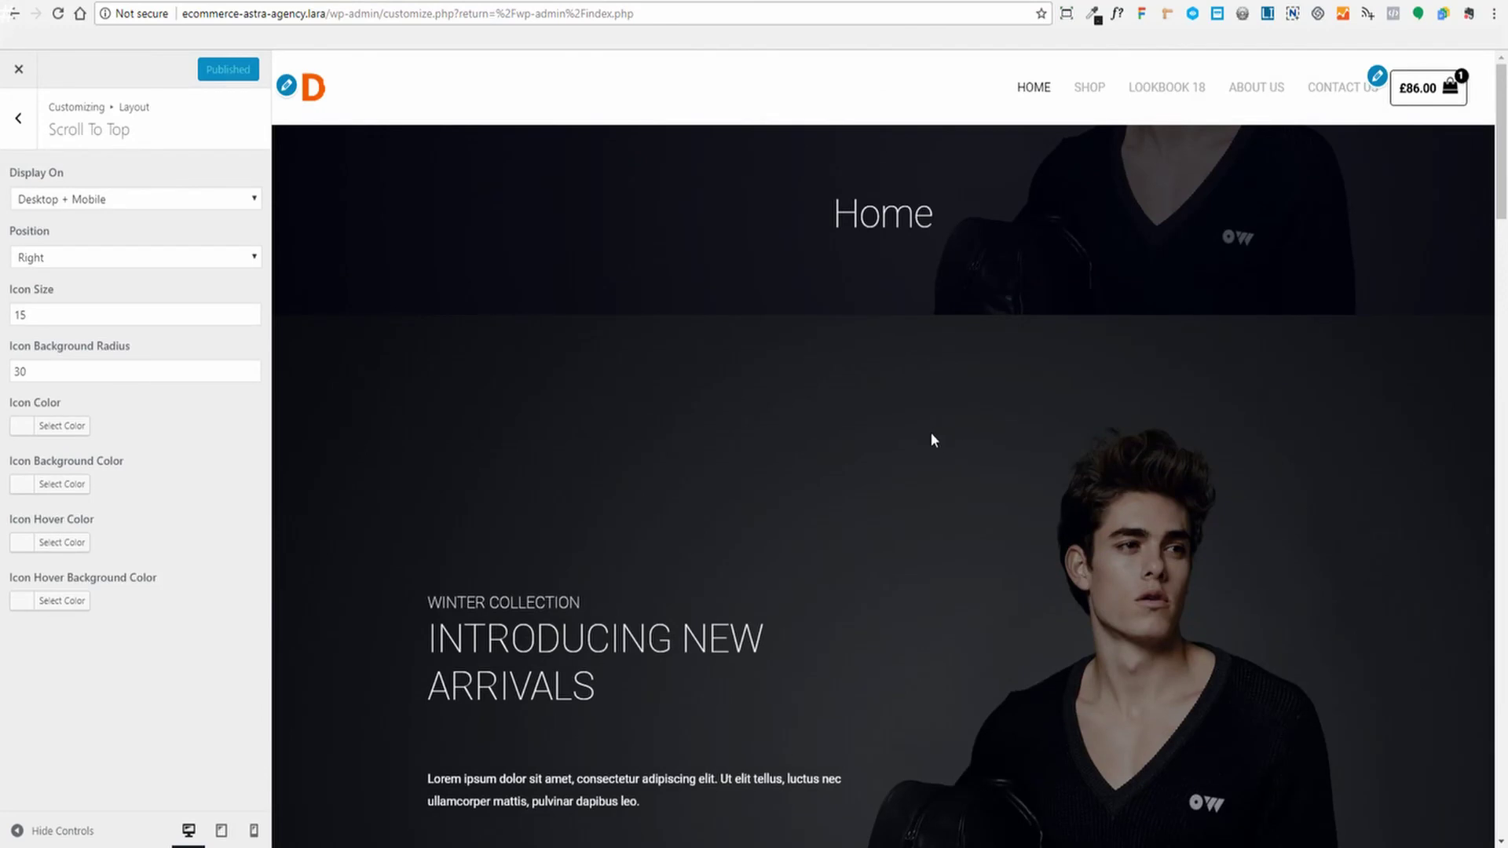
# Close the Customizer, look over the live home page, and open it in Page Builder
pyautogui.click(560, 2)
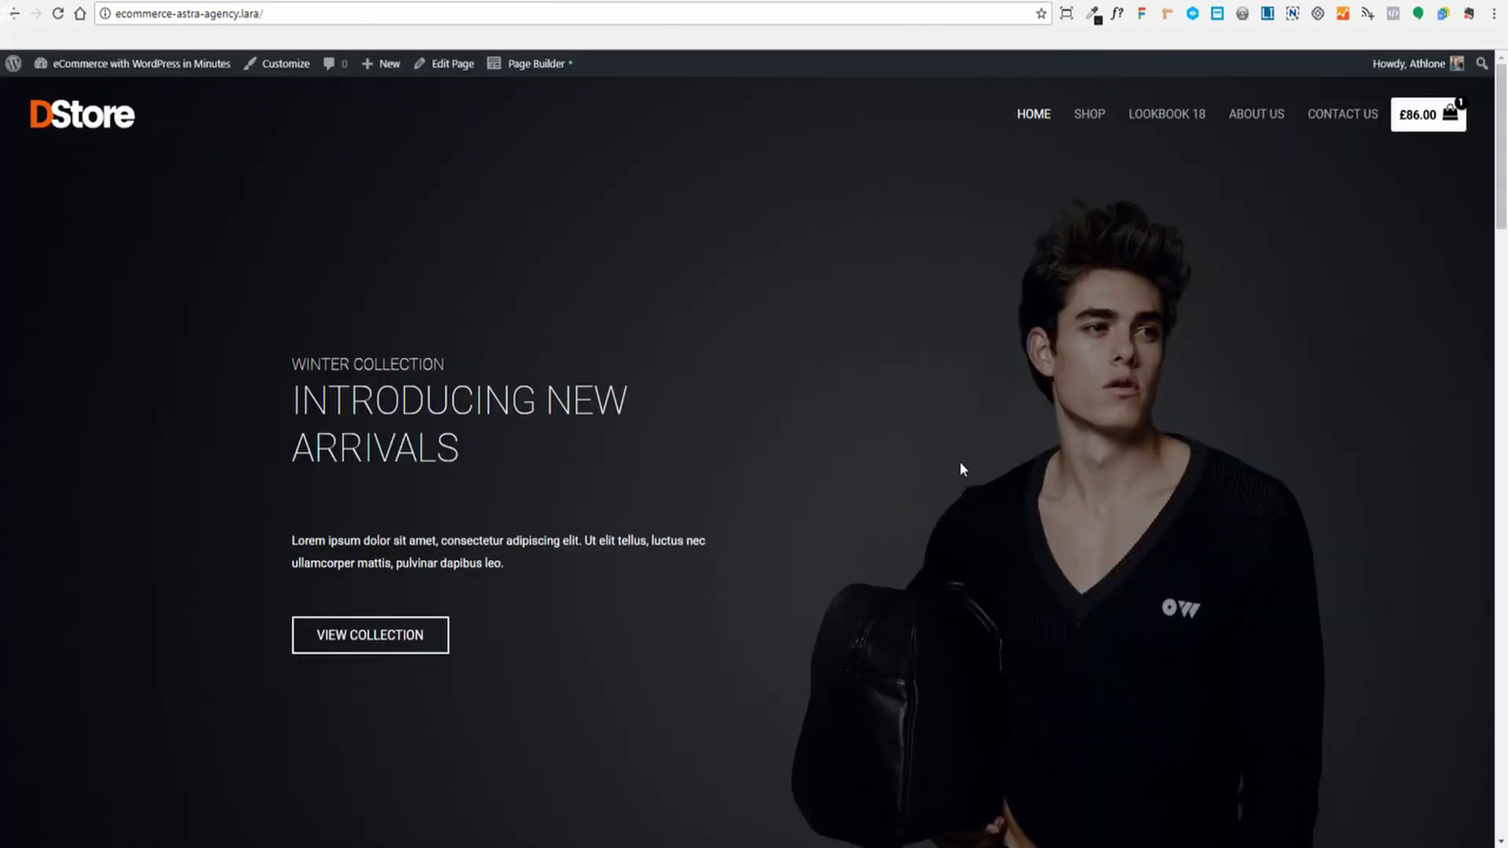
pyautogui.scroll(-20, 960, 464)
pyautogui.scroll(-10, 961, 468)
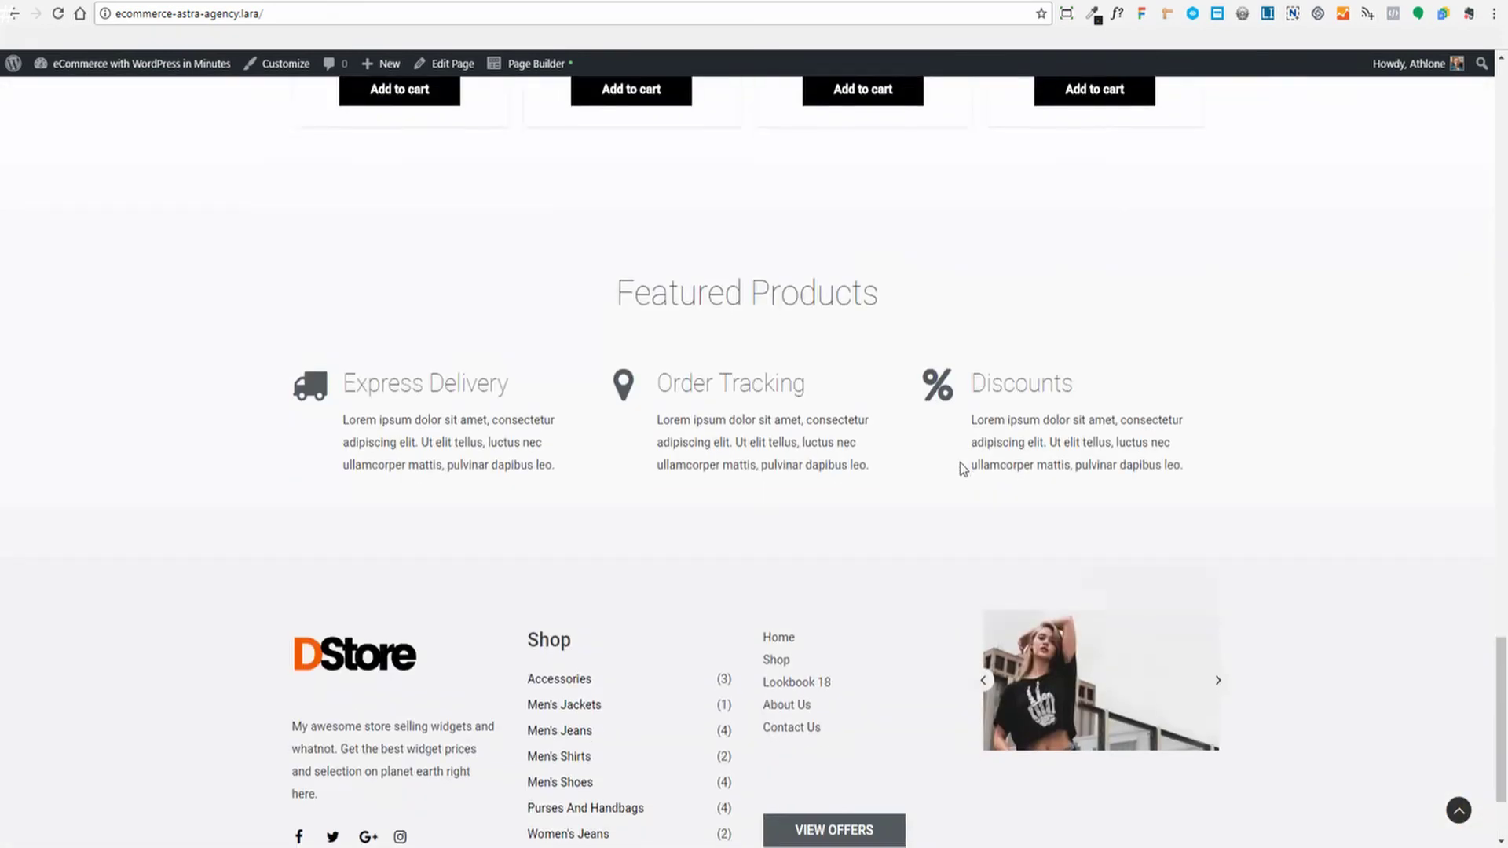
pyautogui.scroll(15, 962, 468)
pyautogui.scroll(10, 962, 469)
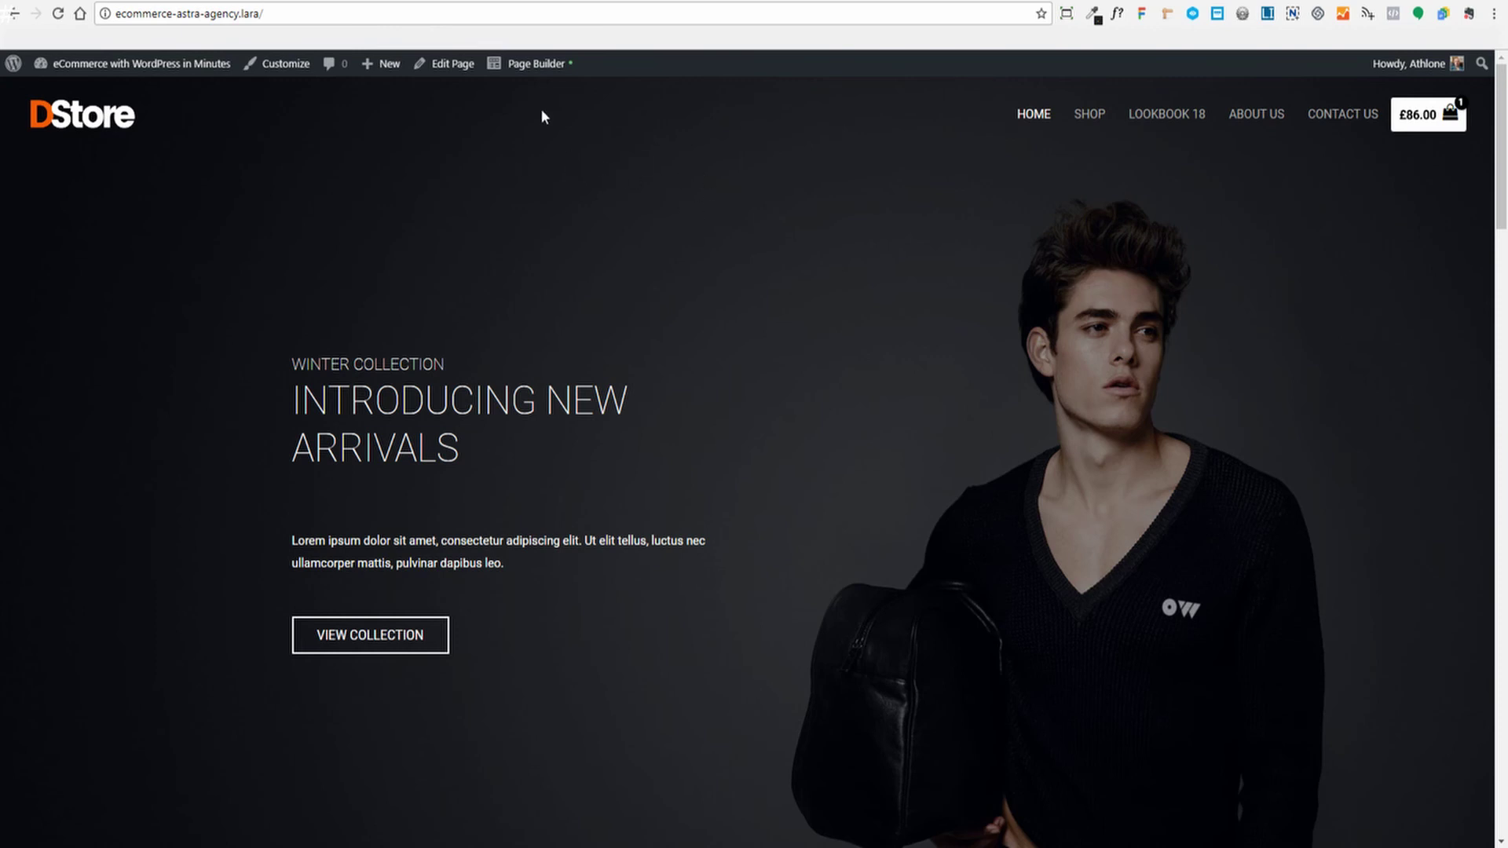
pyautogui.click(519, 71)
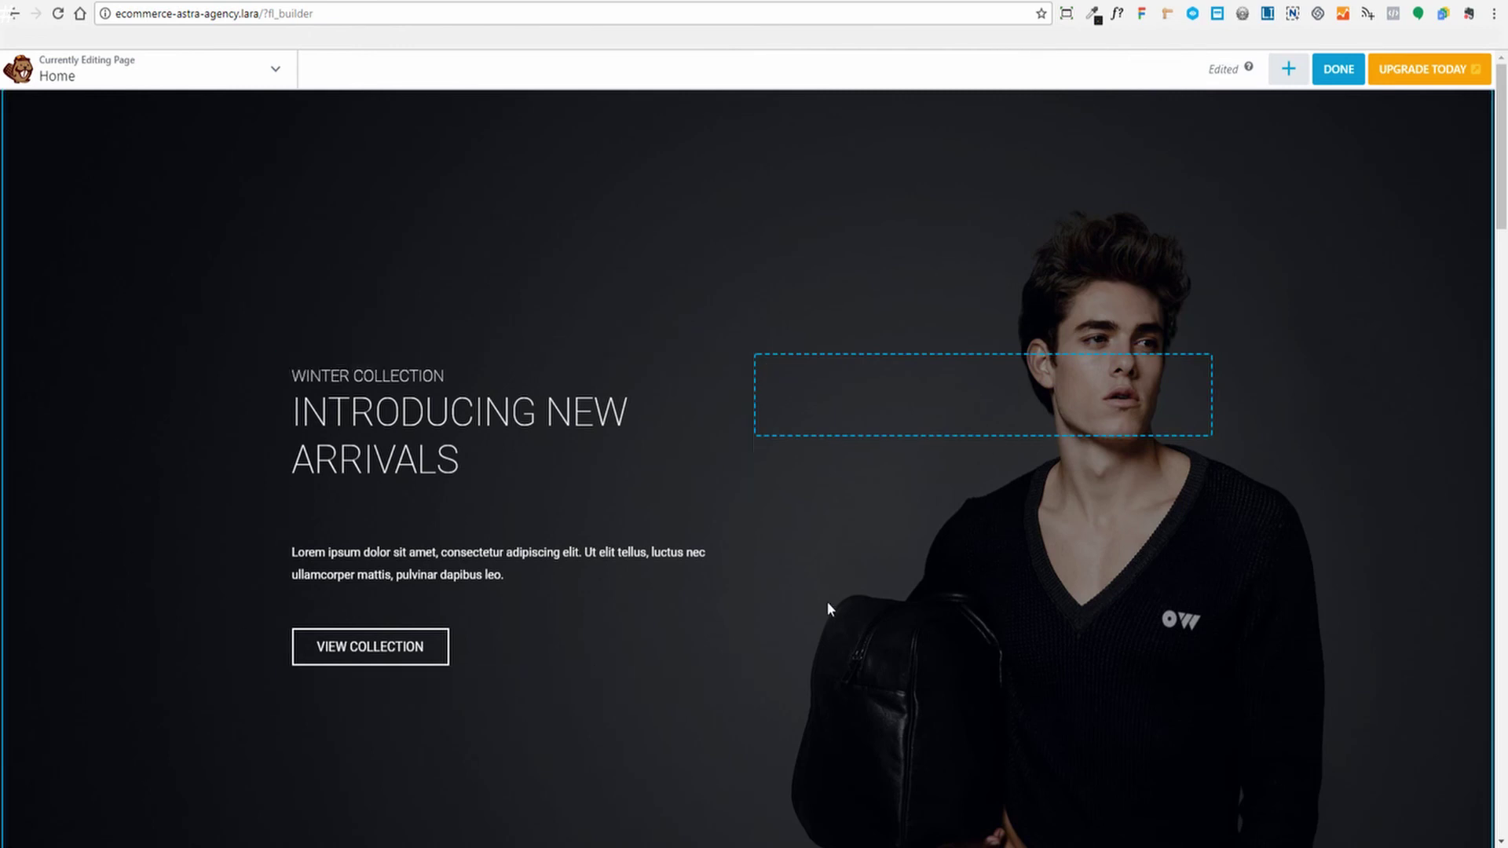
# Open the hero banner row's Row Settings and dock the panel at the right edge
pyautogui.scroll(-2, 174, 462)
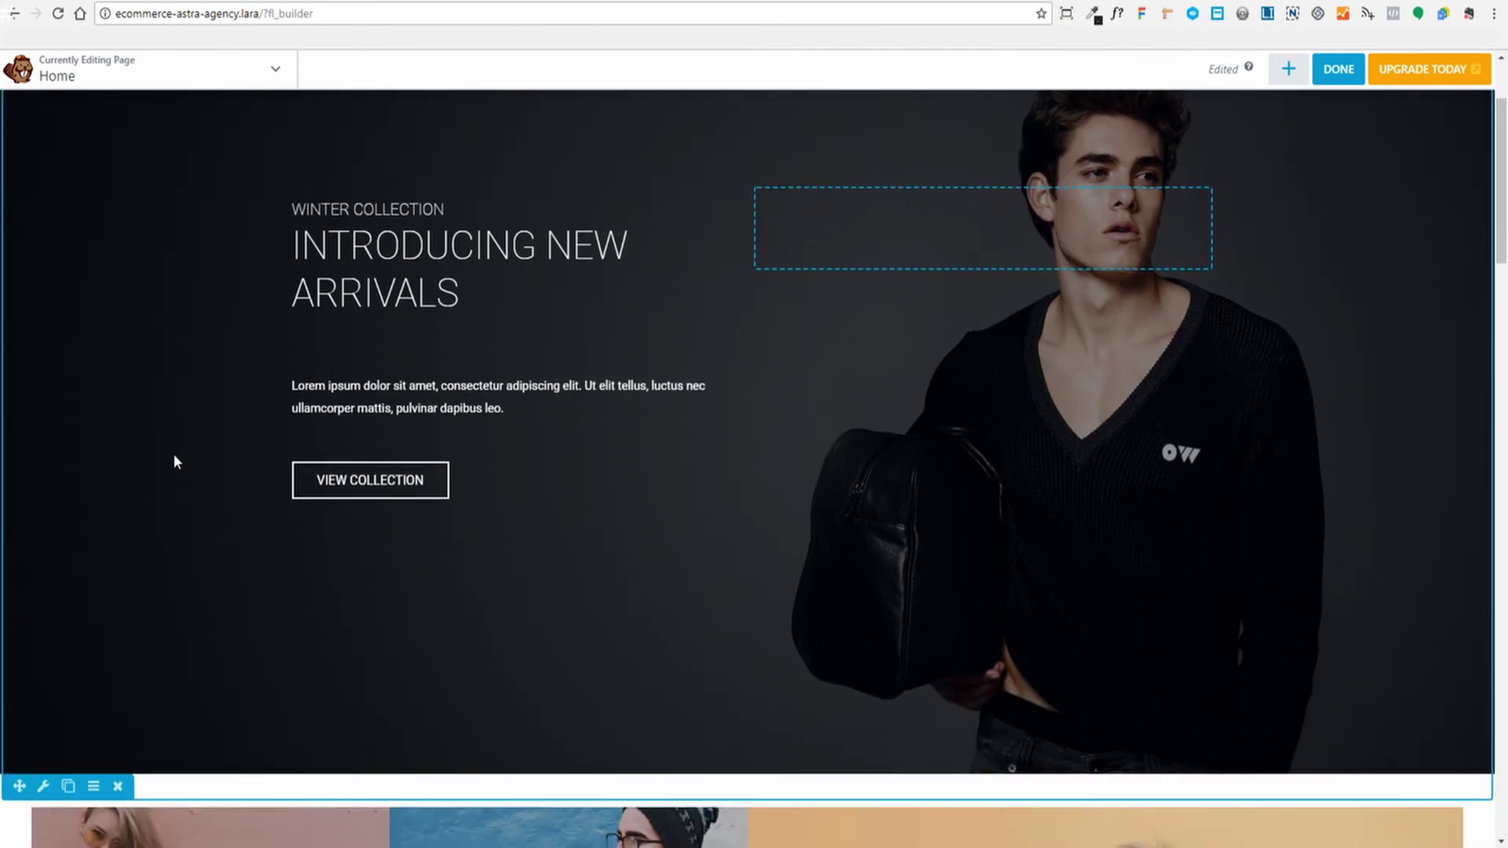
pyautogui.click(44, 787)
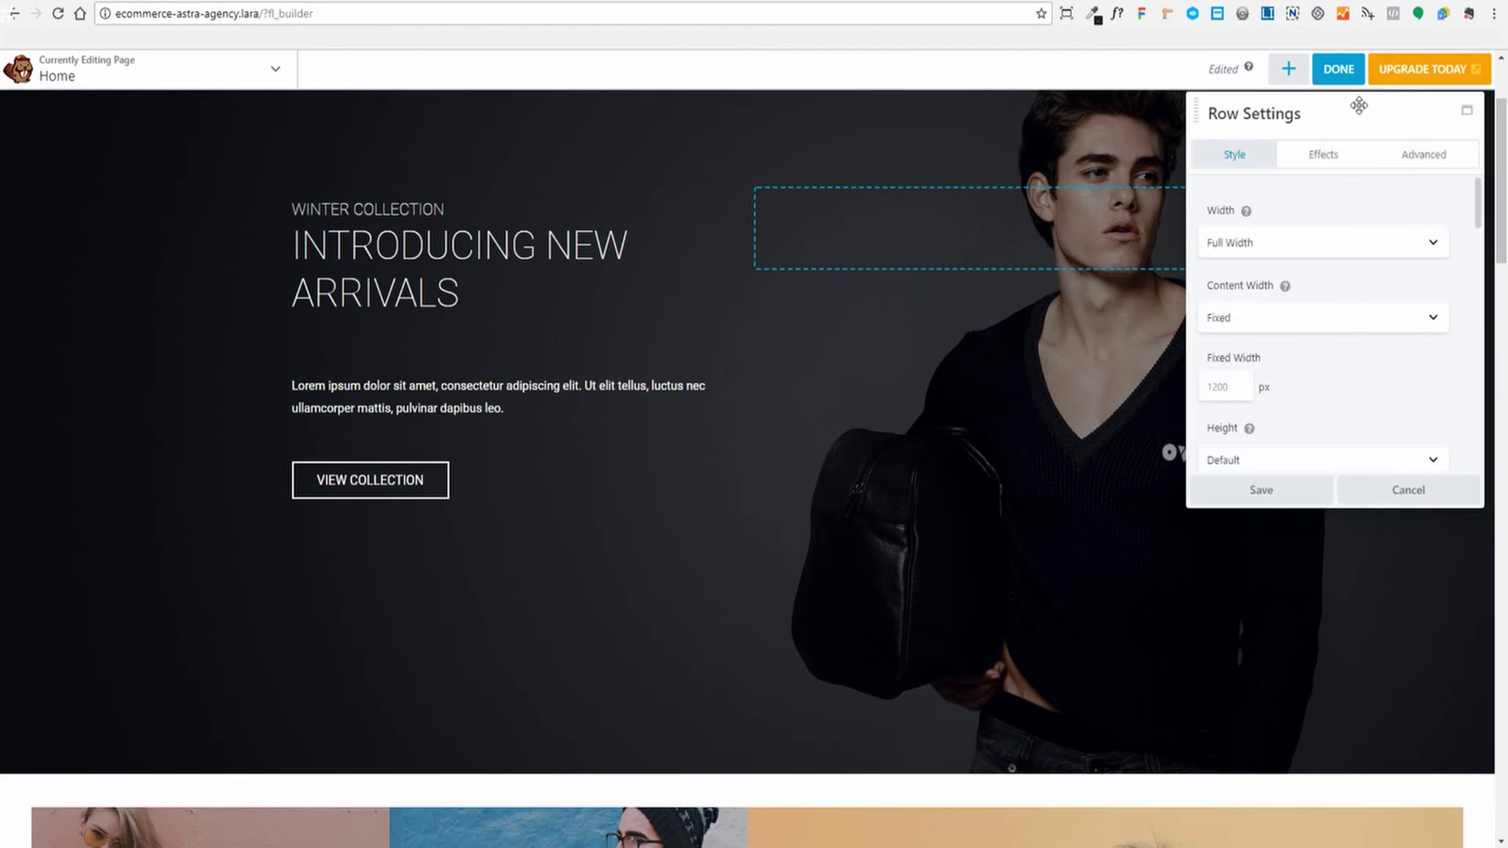
pyautogui.moveTo(1339, 105); pyautogui.dragTo(1265, 166)
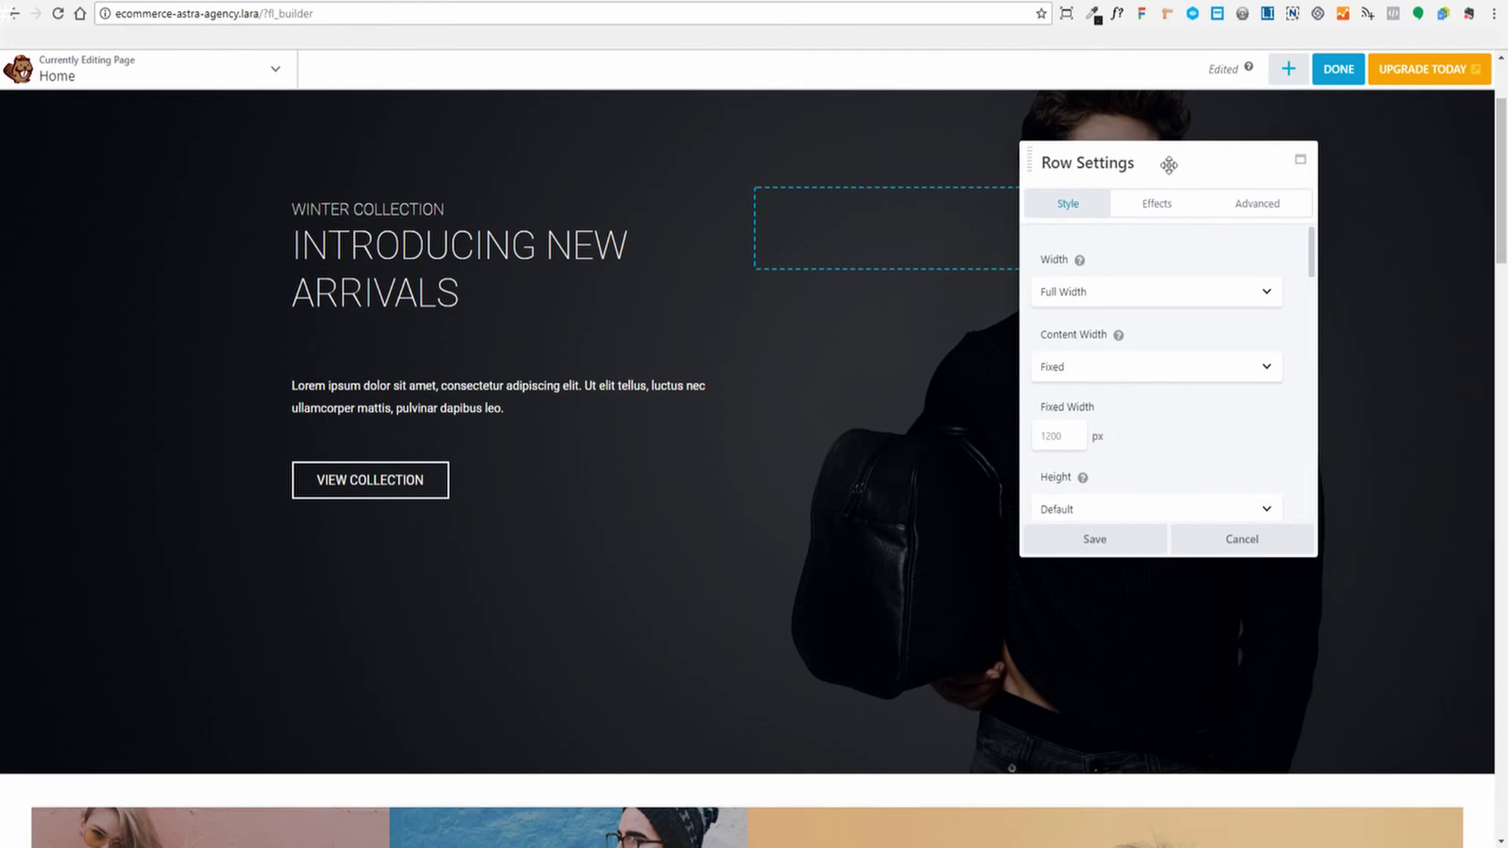
pyautogui.moveTo(1168, 163); pyautogui.dragTo(1464, 176)
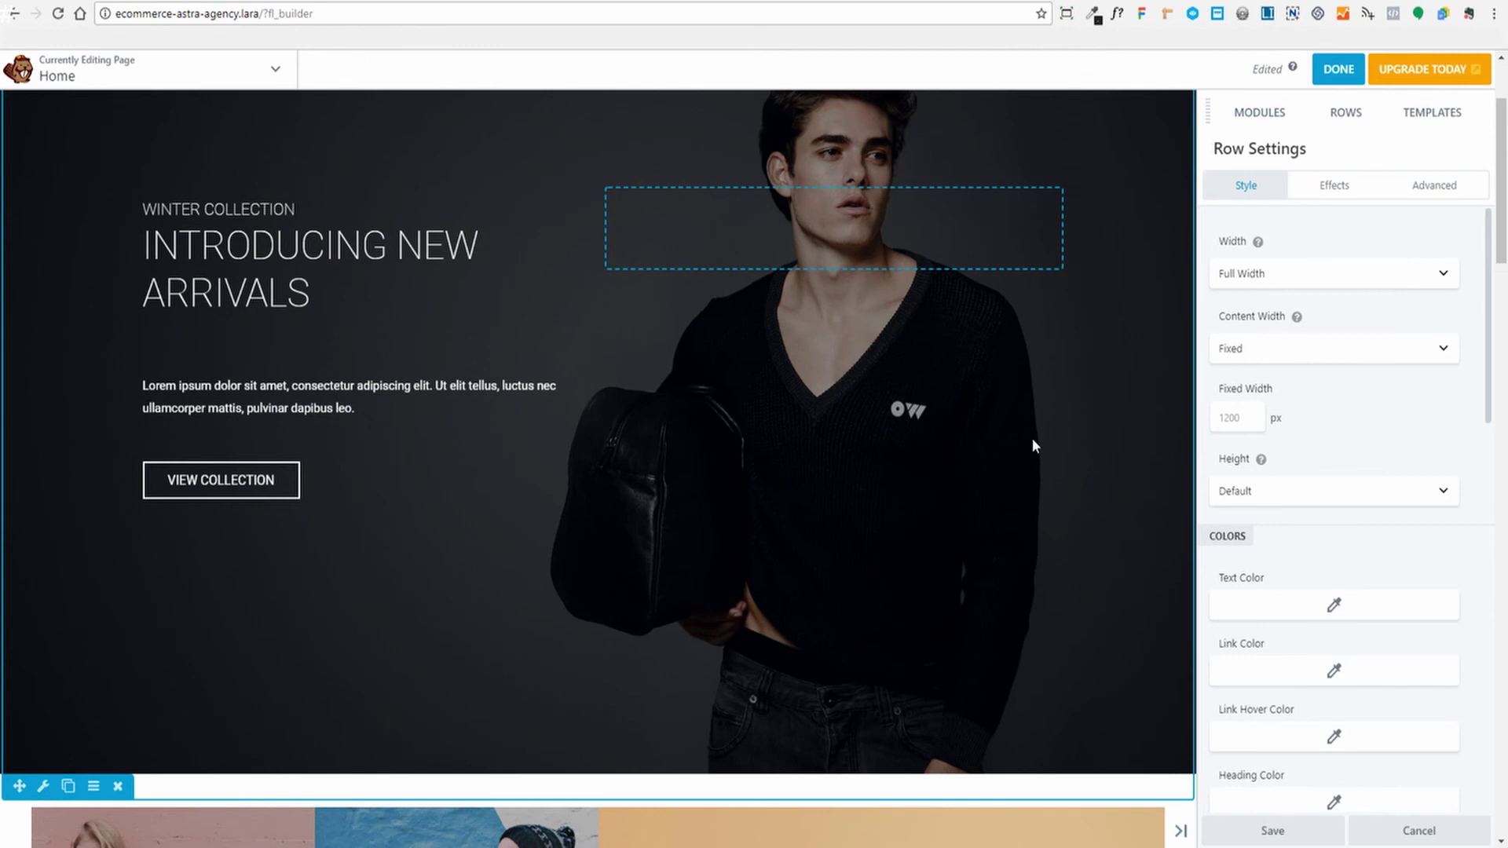
pyautogui.scroll(3, 1083, 410)
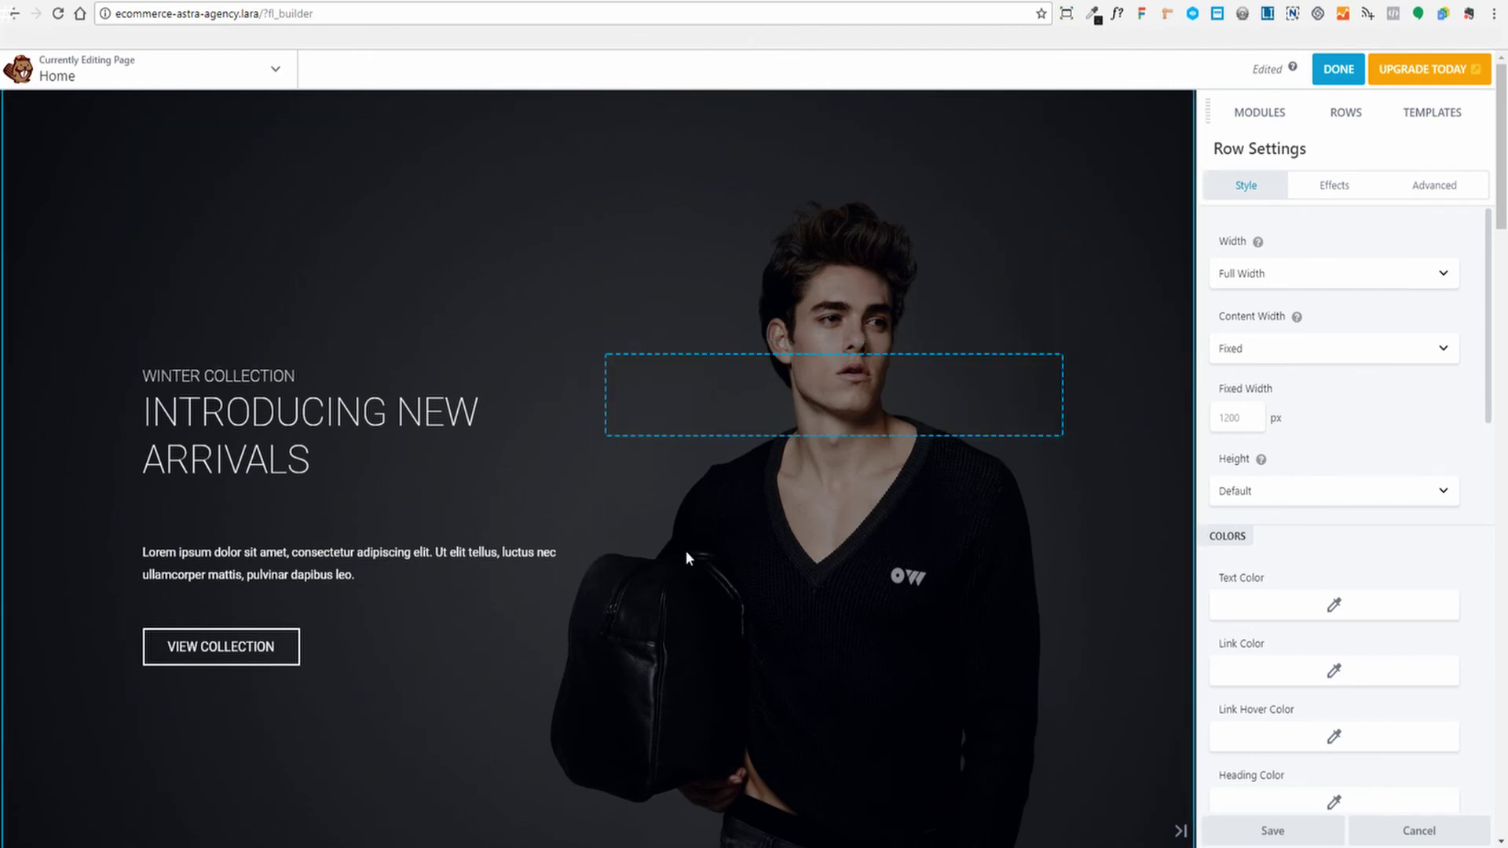
pyautogui.scroll(-4, 148, 686)
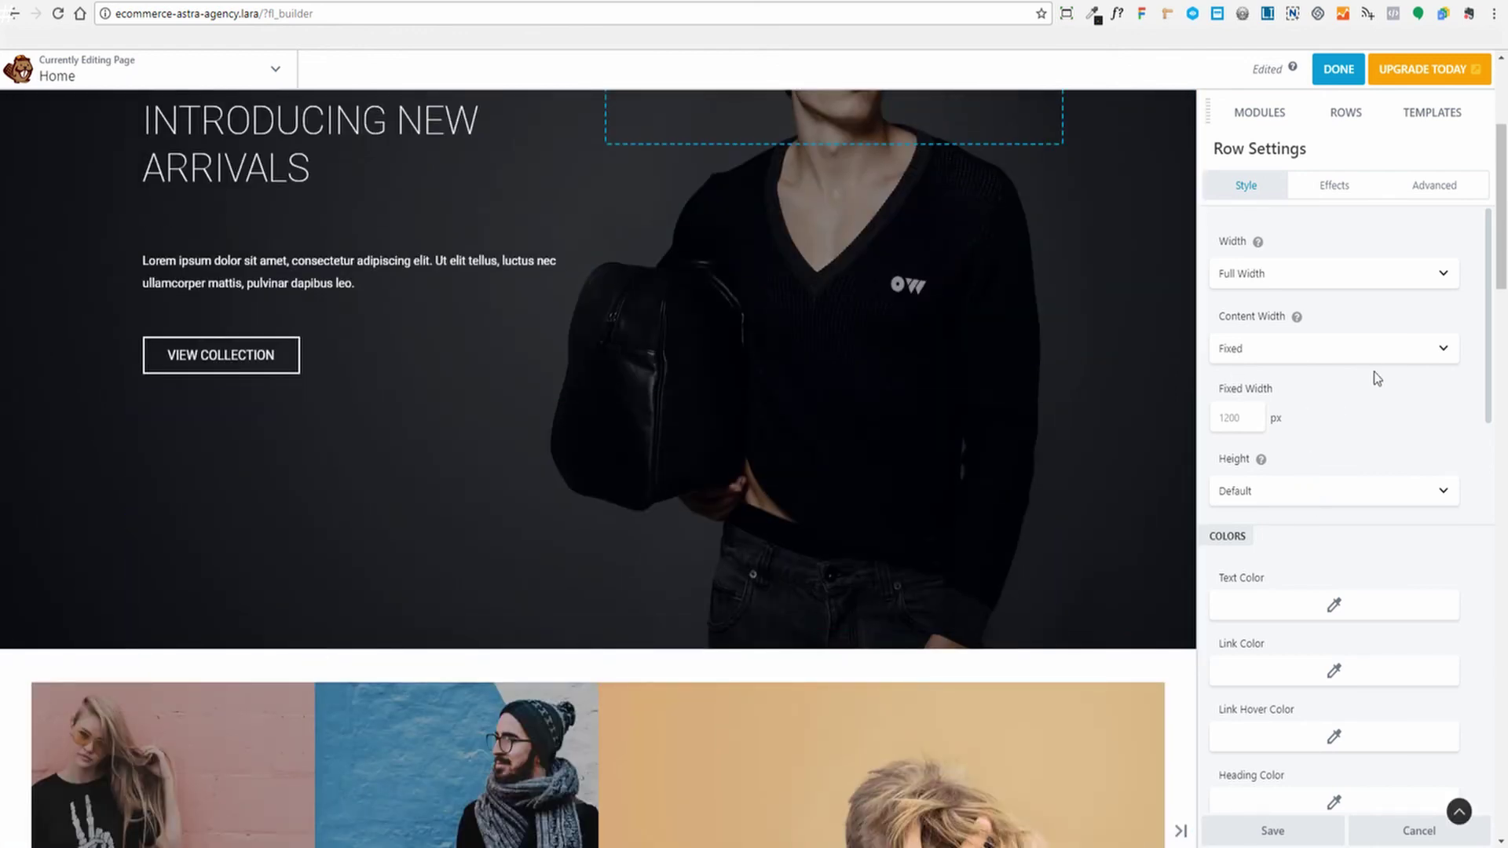
pyautogui.scroll(-7, 1420, 370)
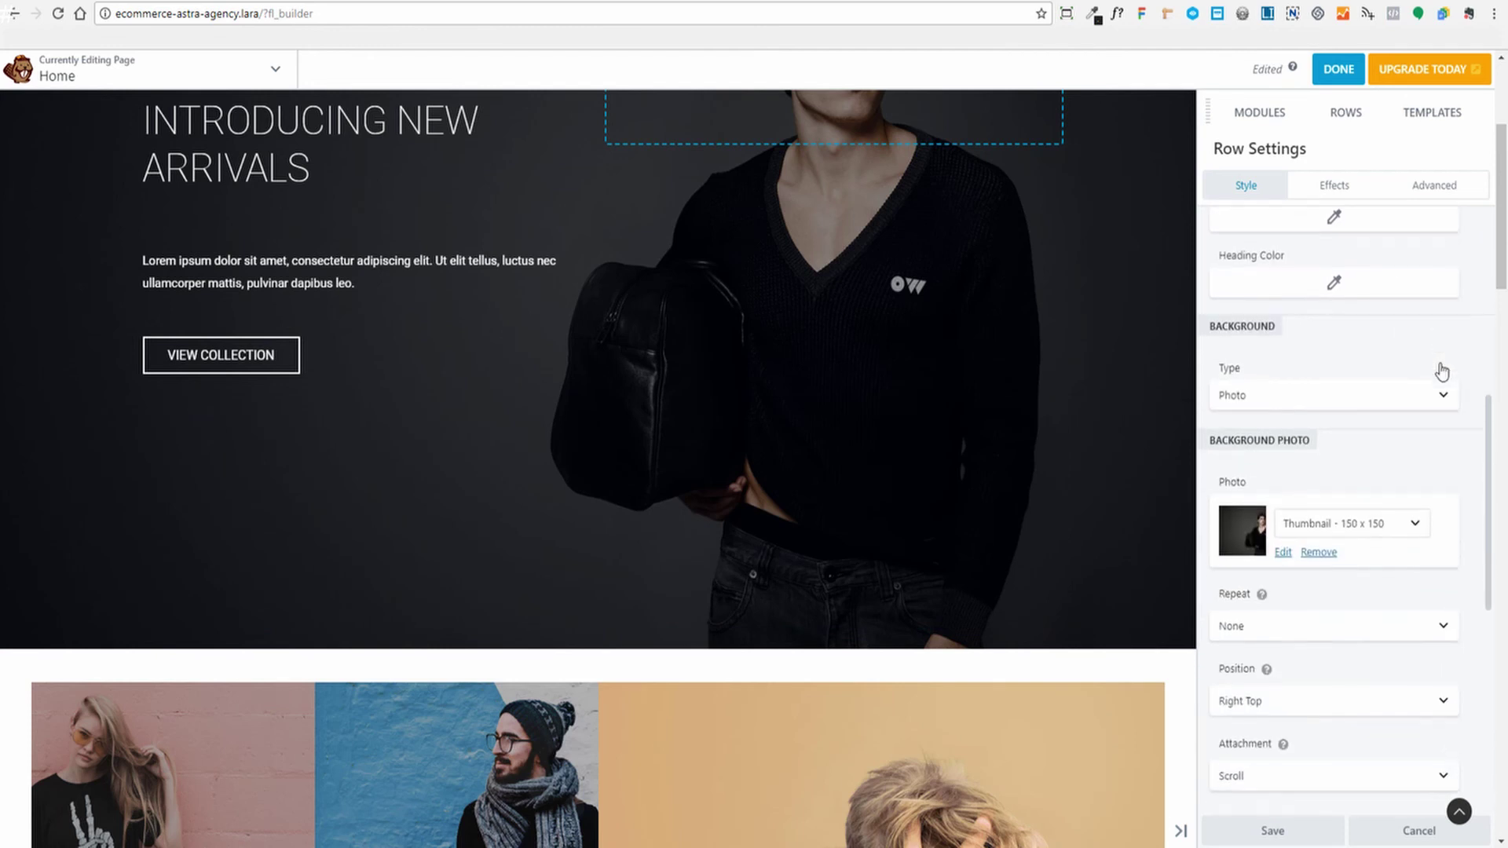
pyautogui.scroll(3, 1463, 417)
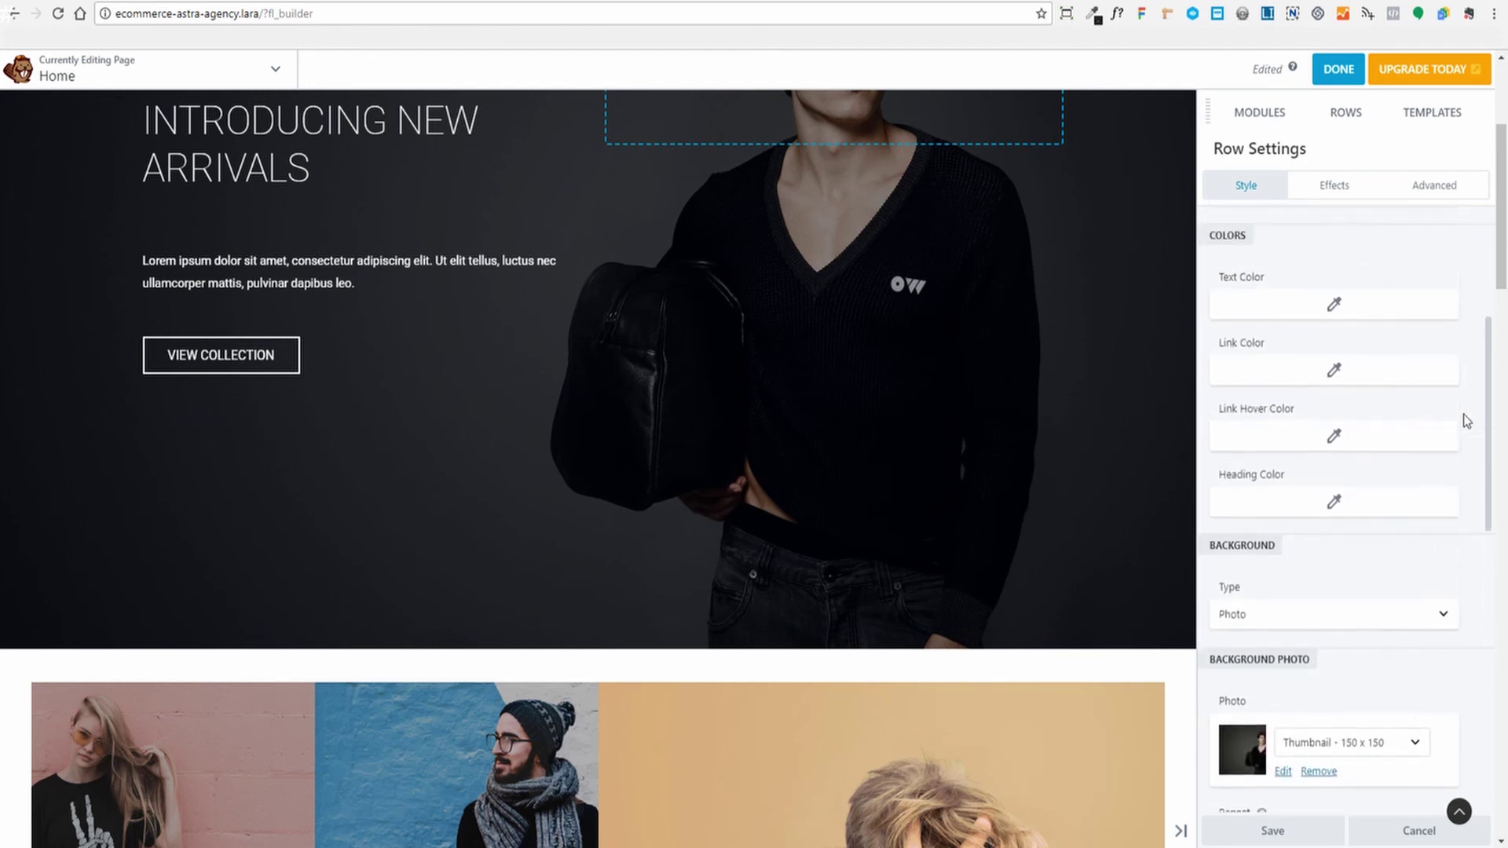
pyautogui.scroll(4, 1463, 413)
pyautogui.scroll(-1, 1439, 424)
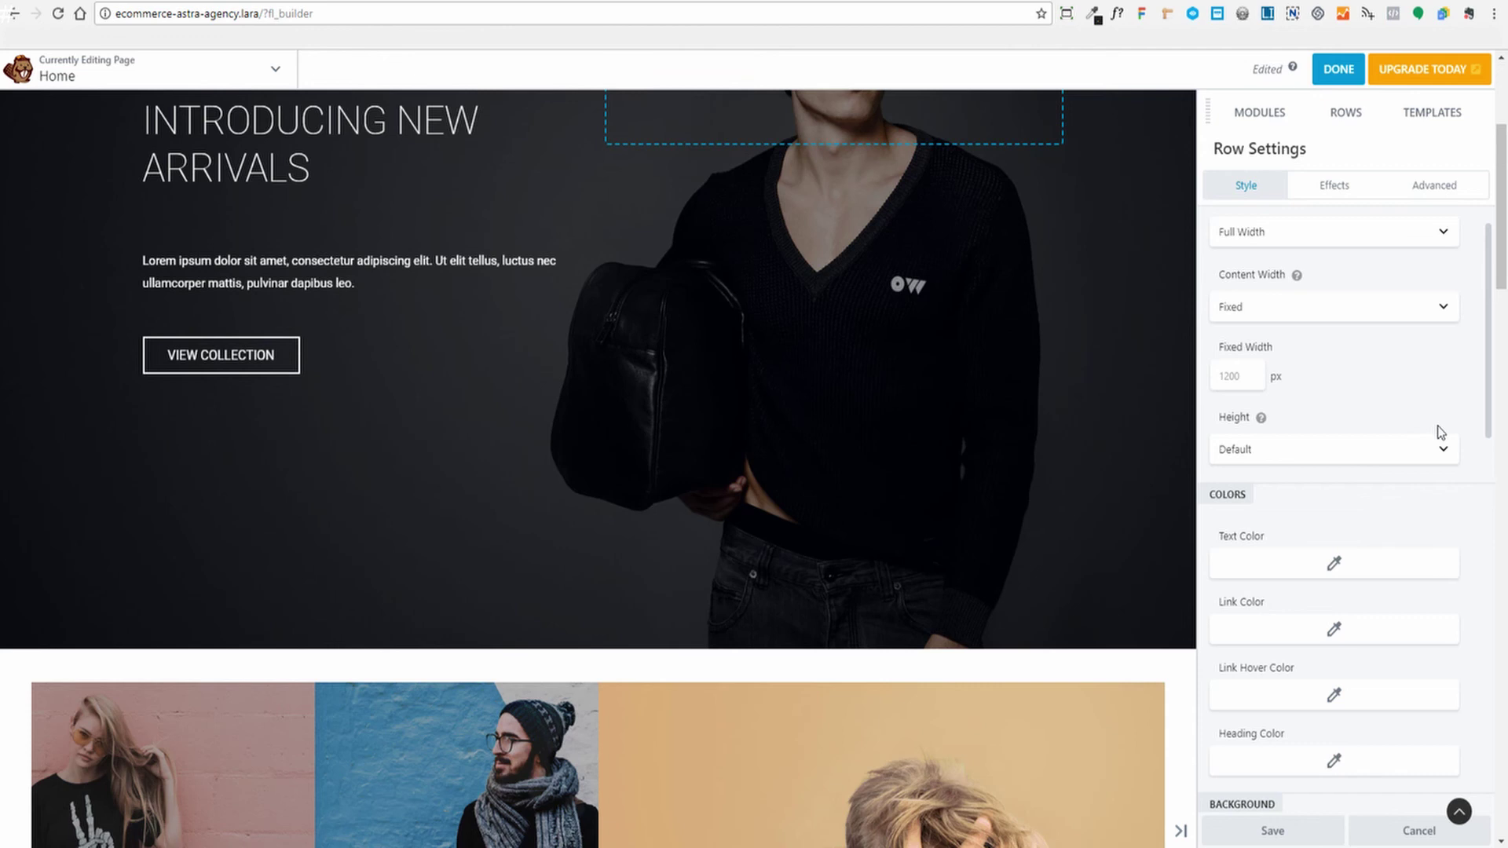
pyautogui.scroll(-1, 1439, 432)
pyautogui.scroll(-3, 1437, 443)
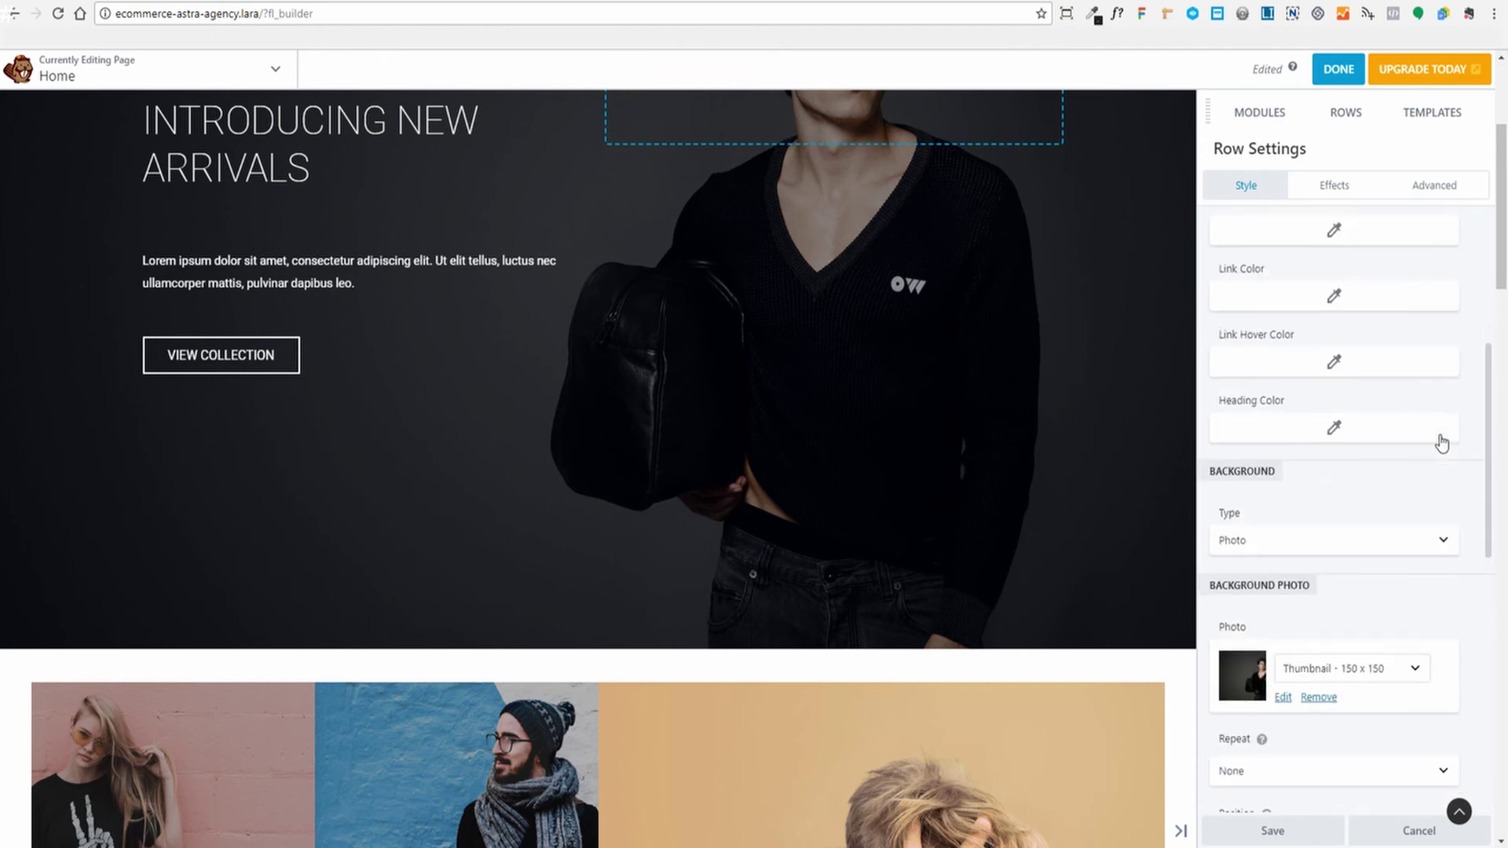
pyautogui.scroll(-2, 1441, 443)
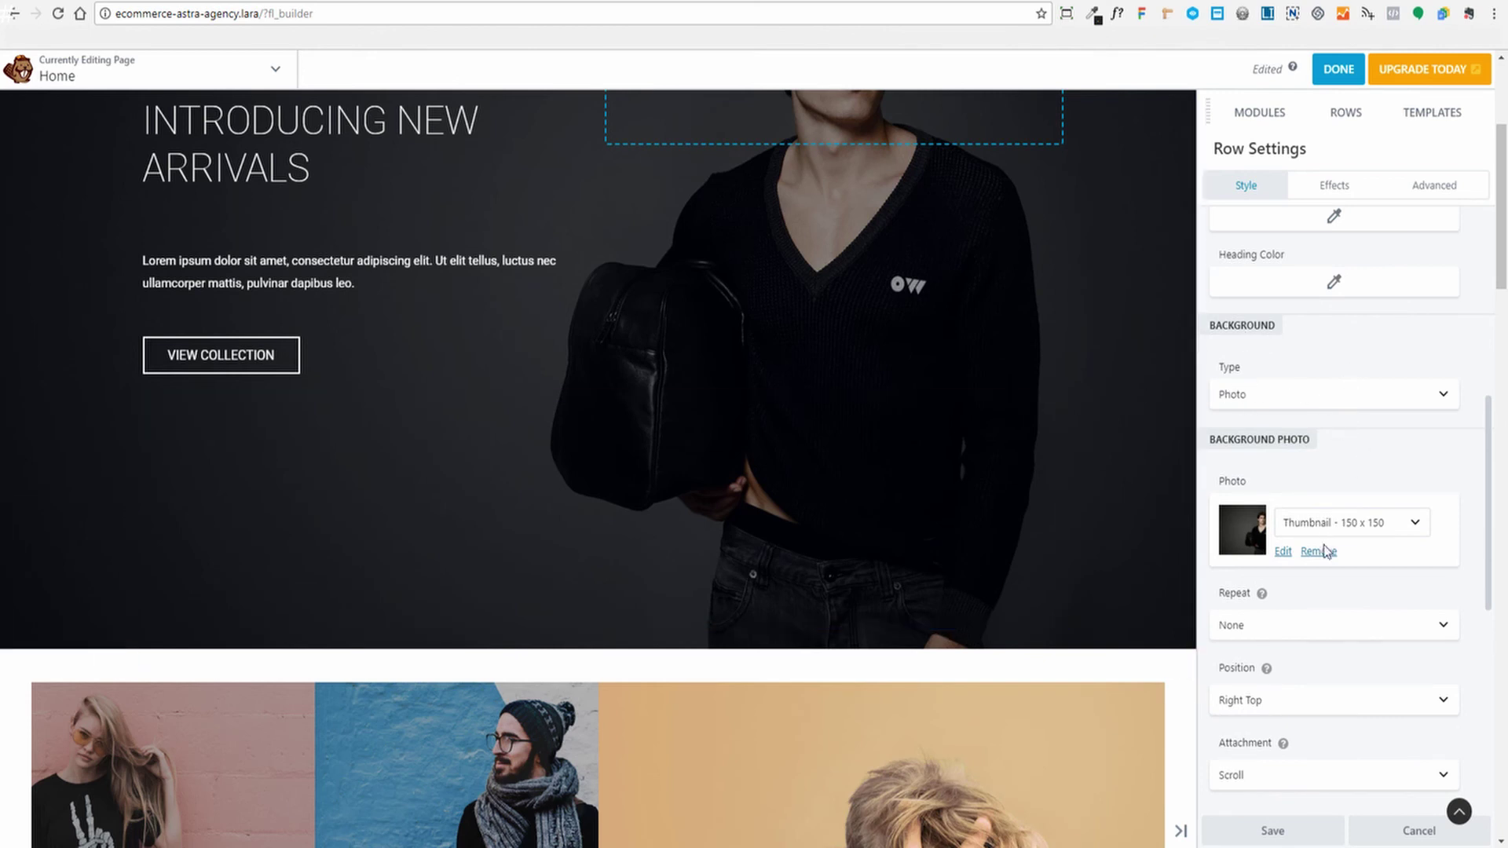
pyautogui.click(1389, 396)
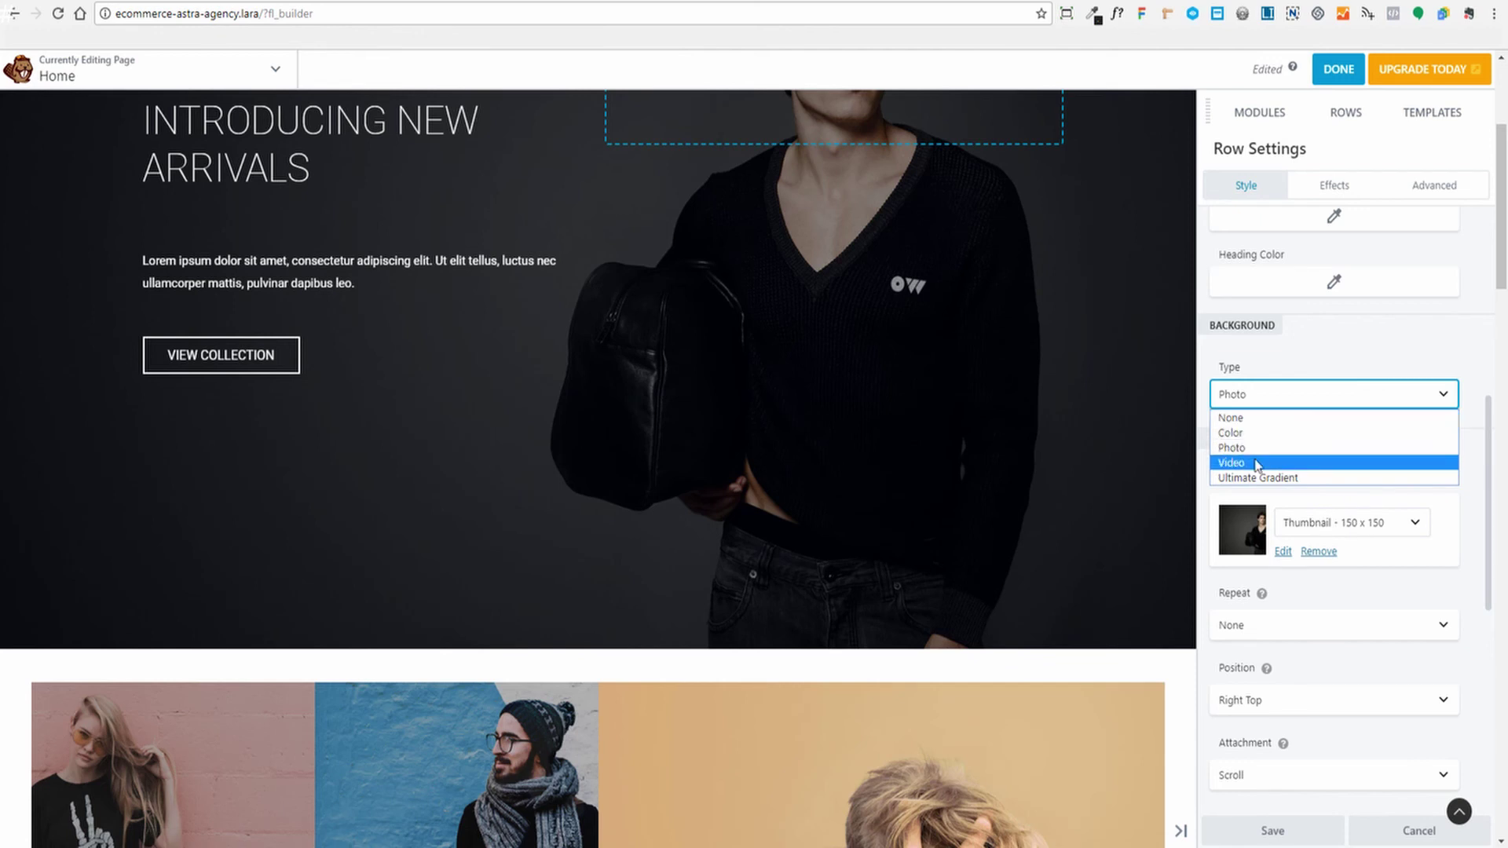
pyautogui.click(1414, 351)
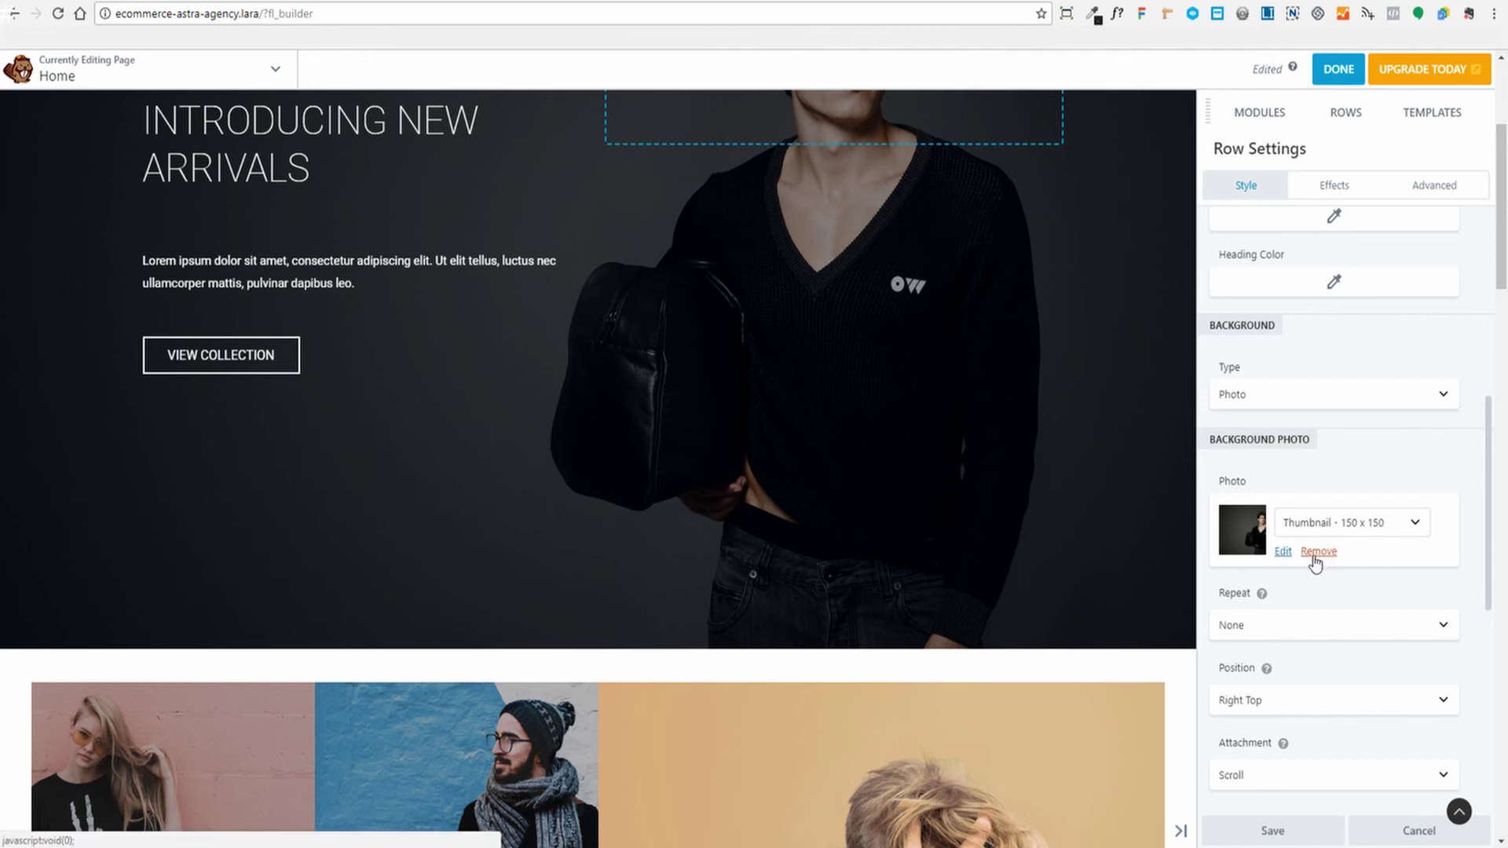
# Replace the hero row background with home-banner-free-img.jpg (1920 × 1124) from the Media Library
pyautogui.click(1317, 552)
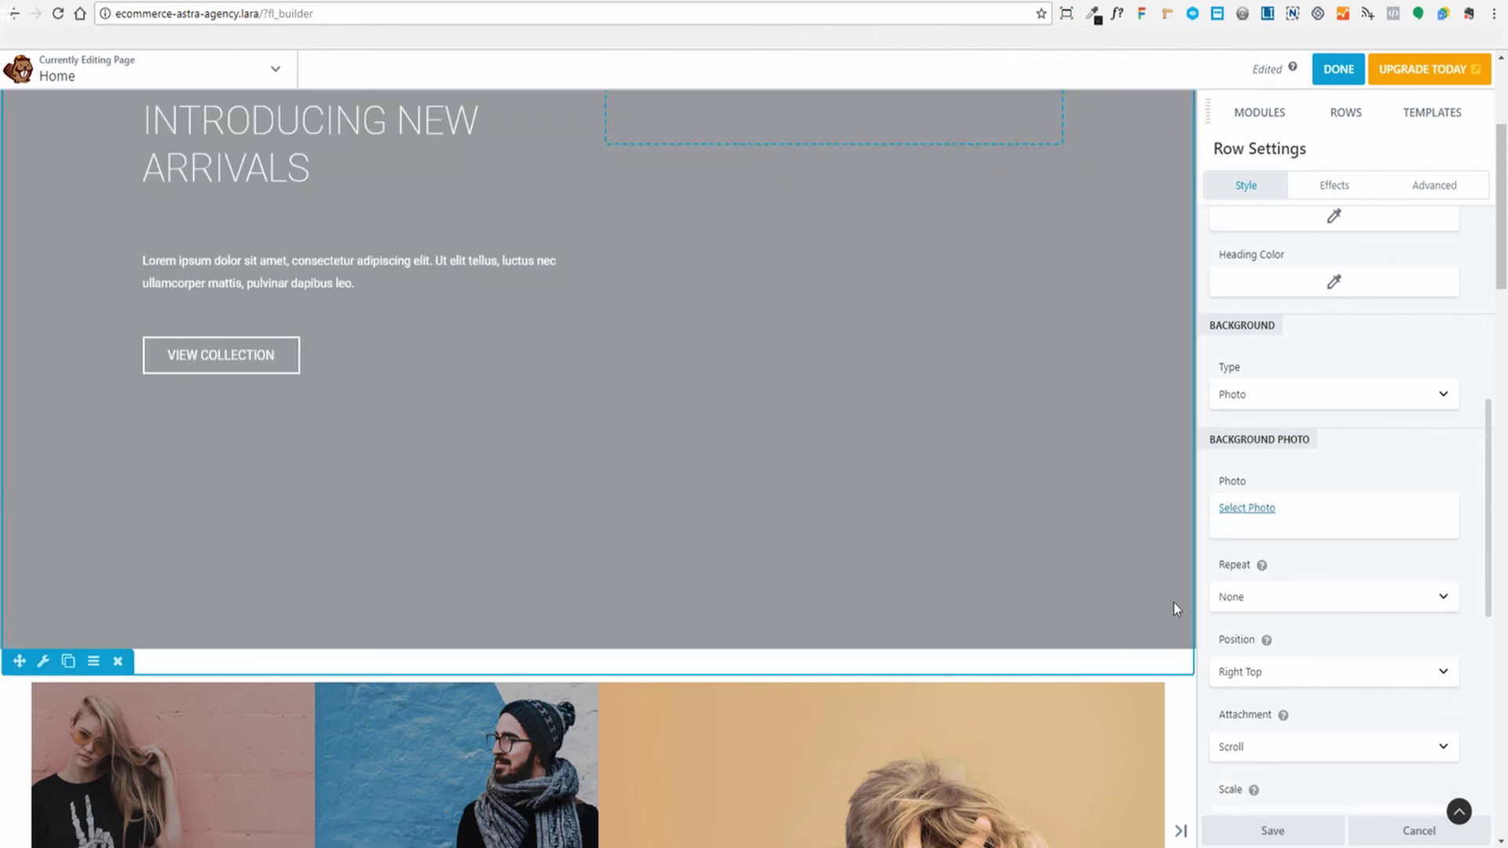
pyautogui.click(1240, 508)
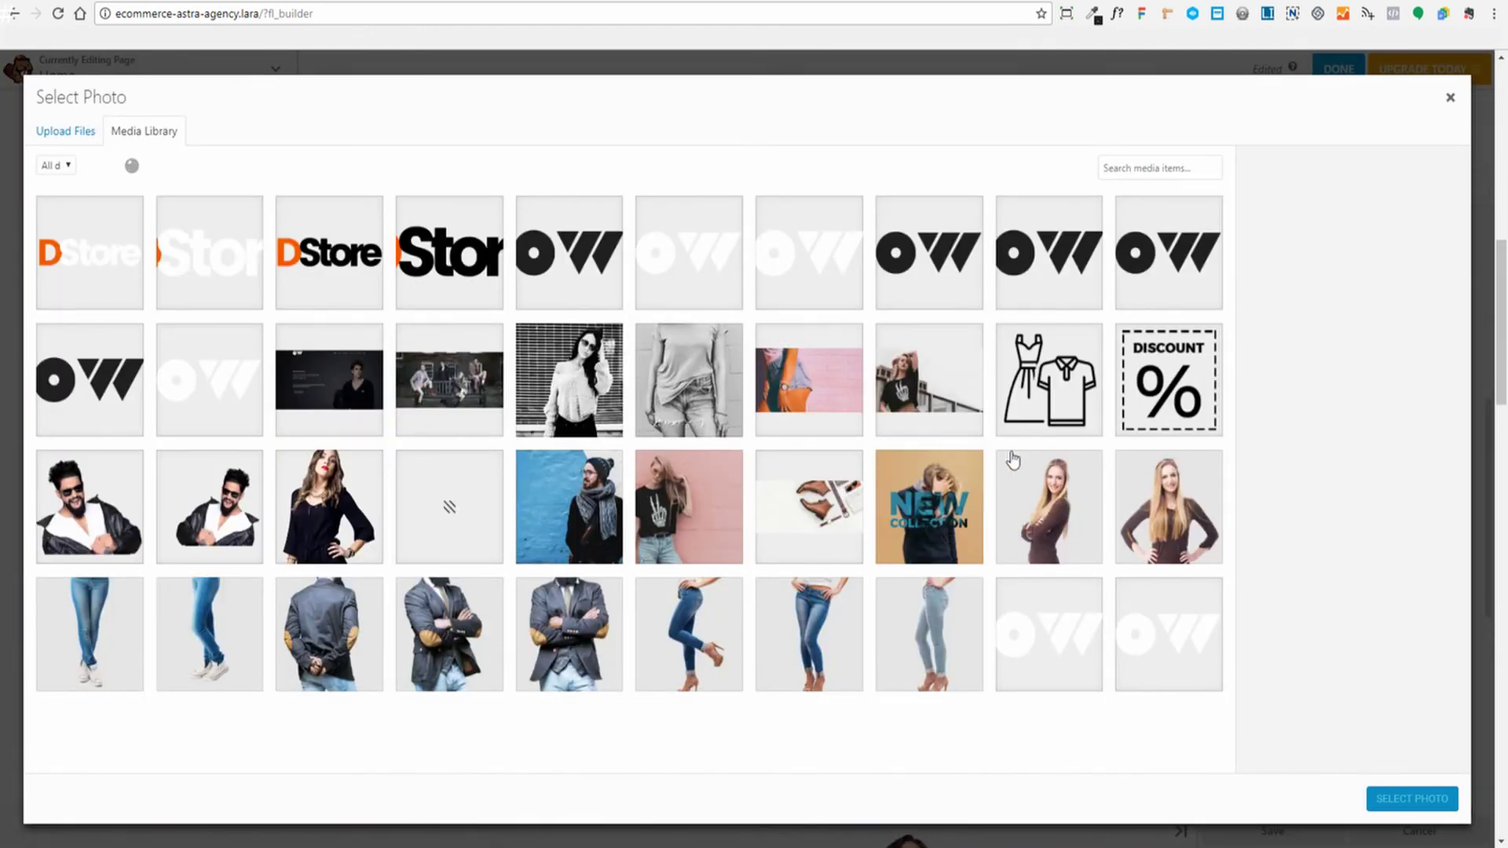
pyautogui.scroll(-3, 1028, 432)
pyautogui.scroll(3, 1042, 410)
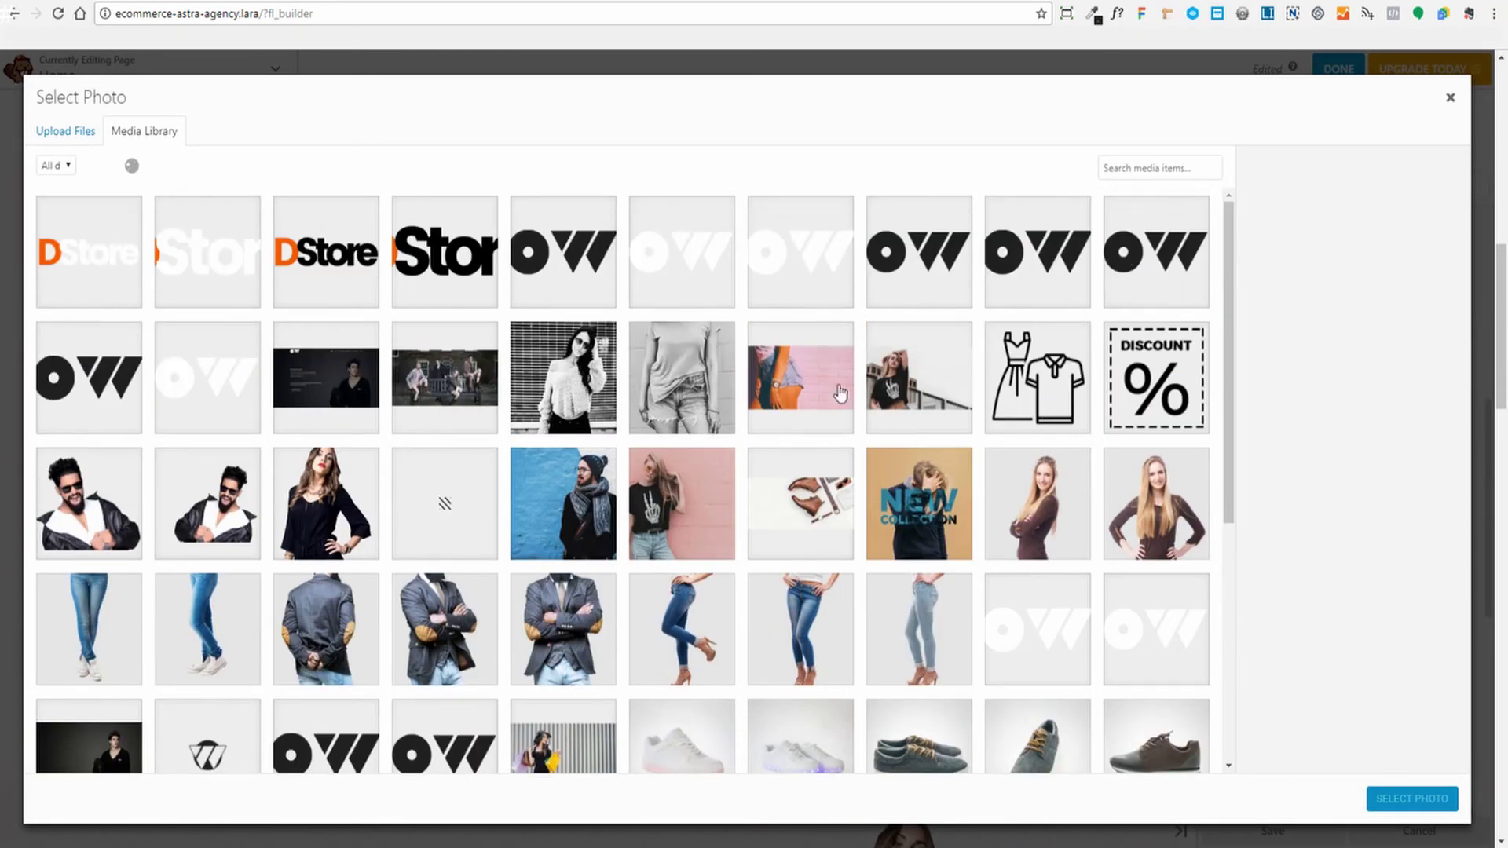
pyautogui.scroll(-4, 558, 417)
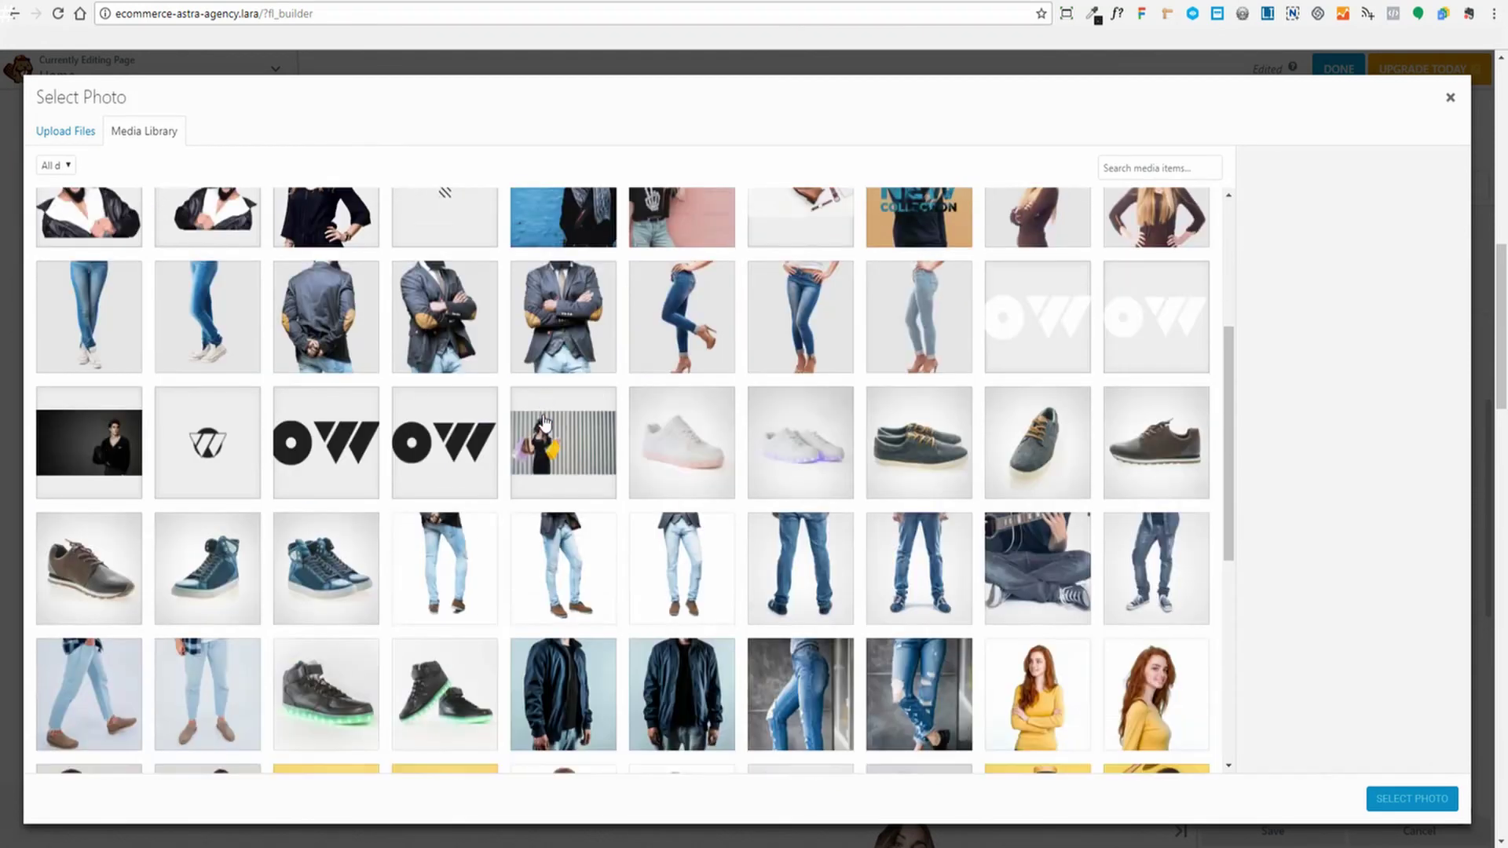
pyautogui.click(98, 448)
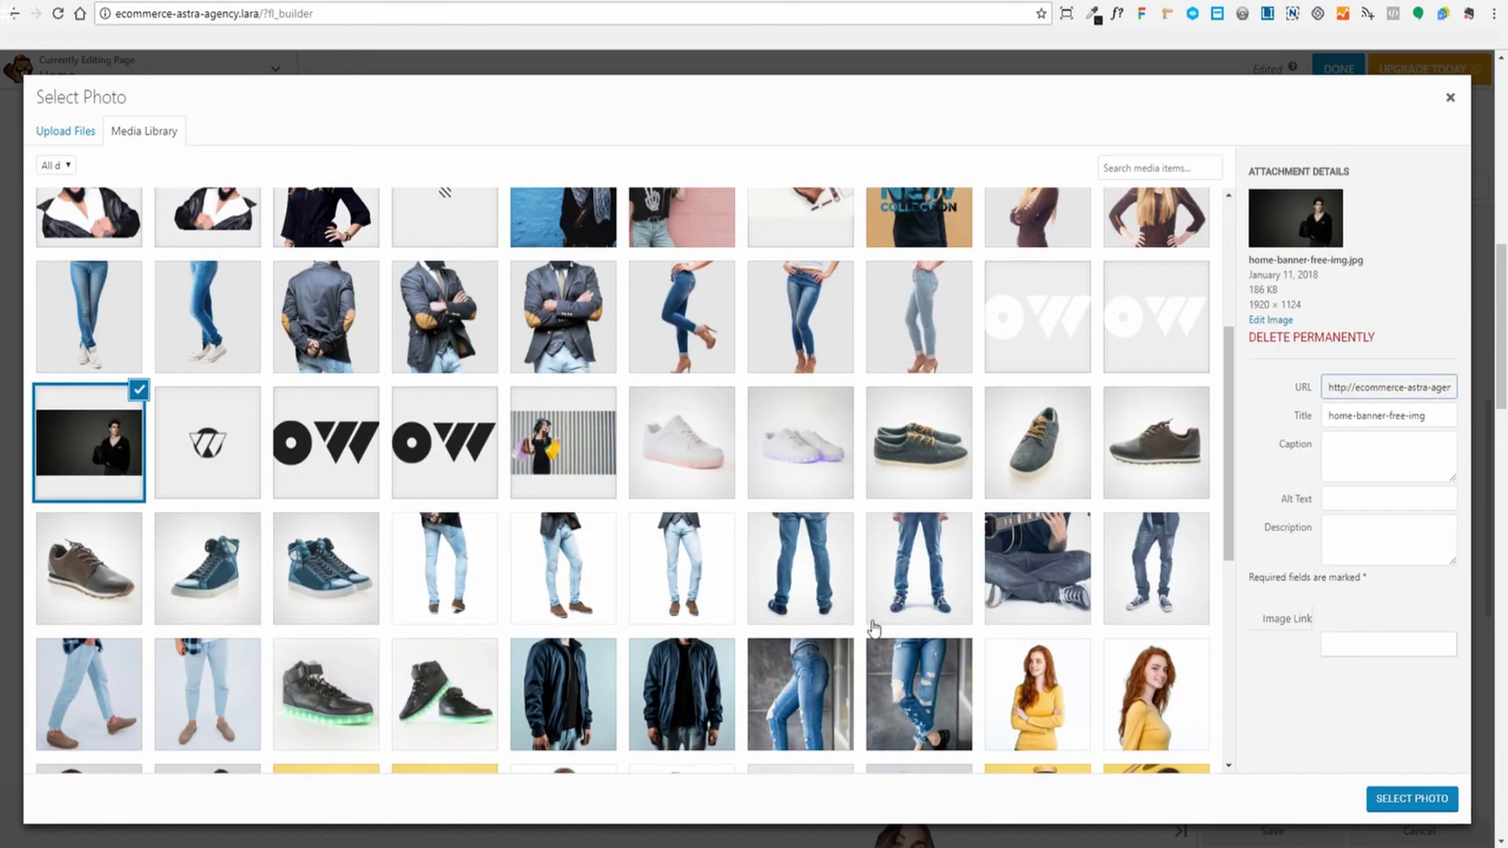
pyautogui.click(1412, 799)
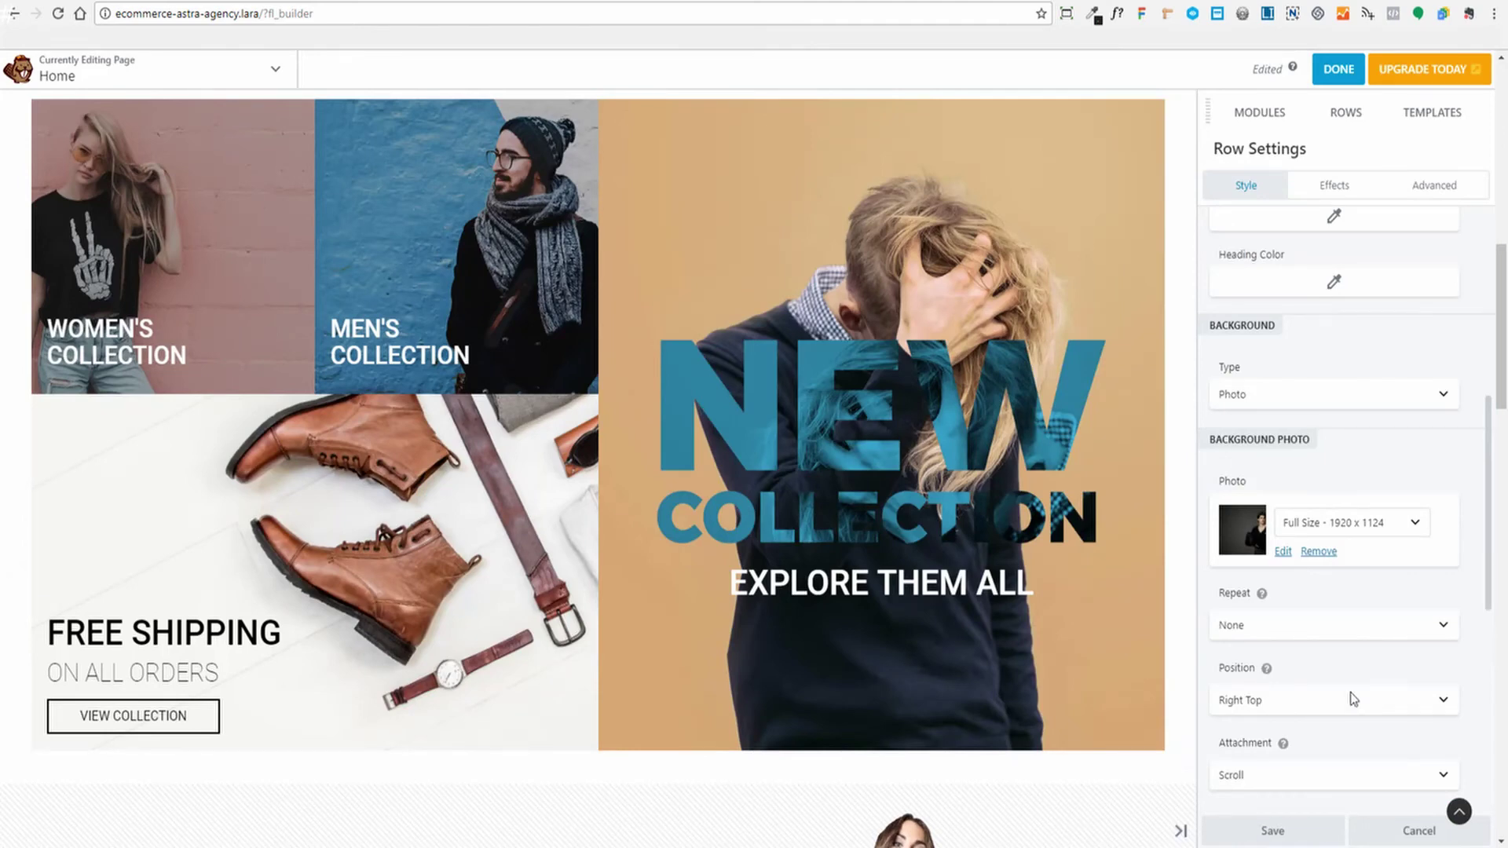
pyautogui.scroll(10, 1002, 481)
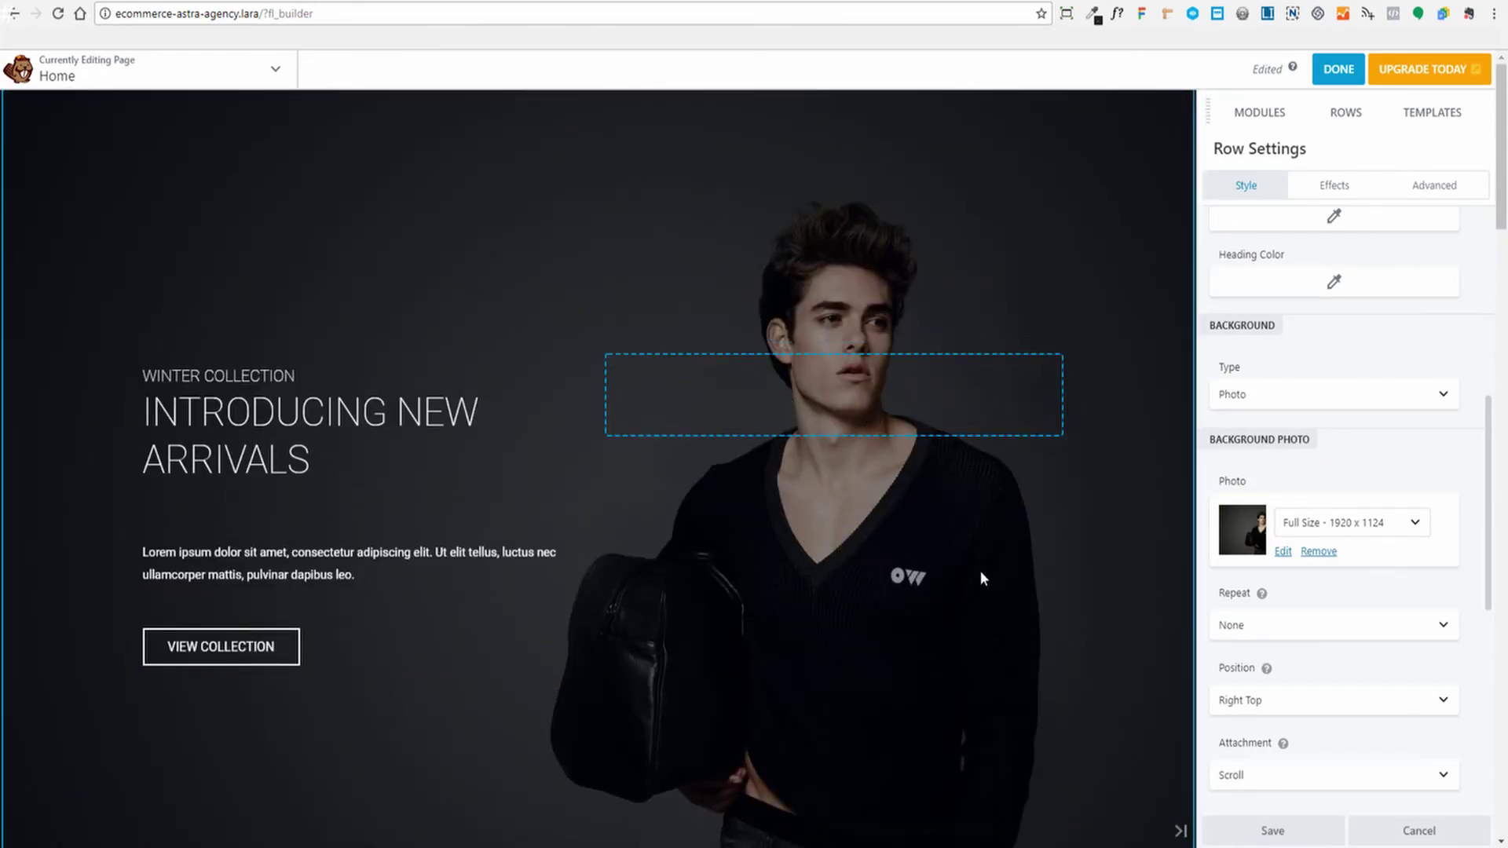
# Open the INTRODUCING NEW ARRIVALS info box settings and switch to its Link tab
pyautogui.click(361, 470)
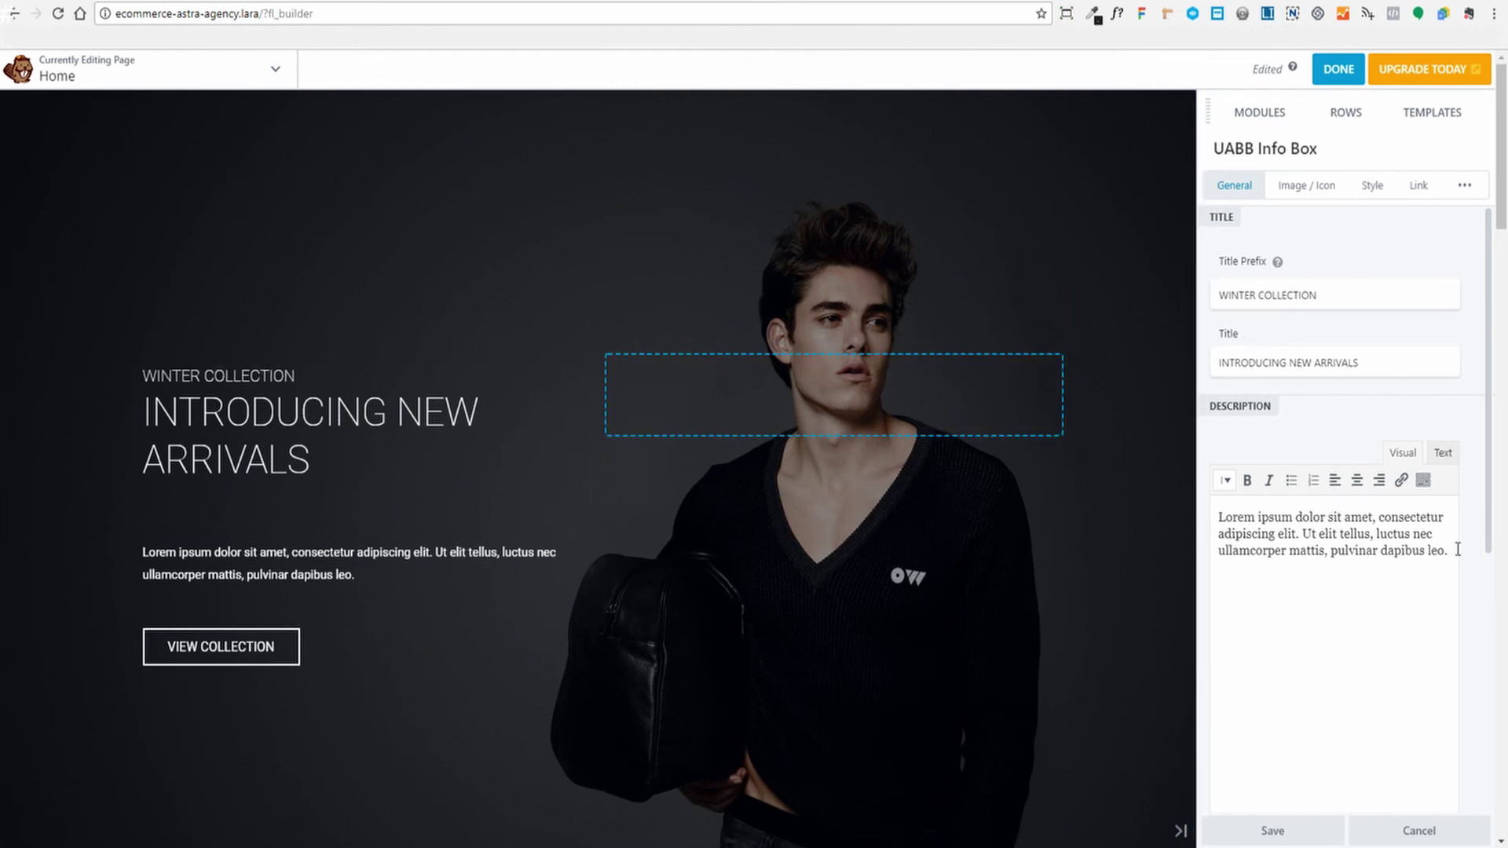
pyautogui.scroll(-4, 1330, 292)
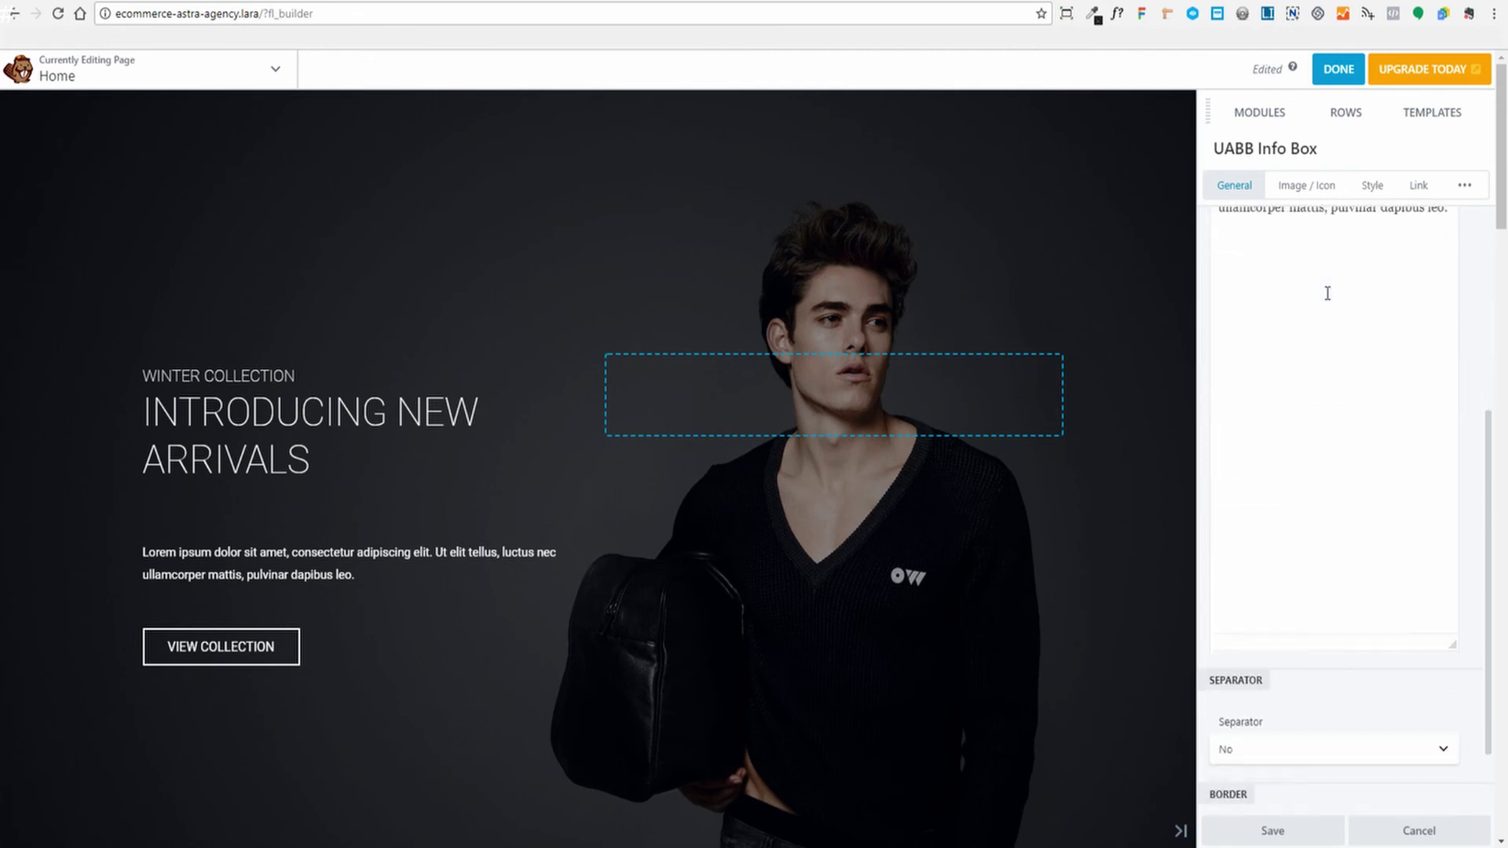
pyautogui.scroll(4, 1329, 292)
pyautogui.scroll(-5, 1330, 292)
pyautogui.scroll(5, 1331, 292)
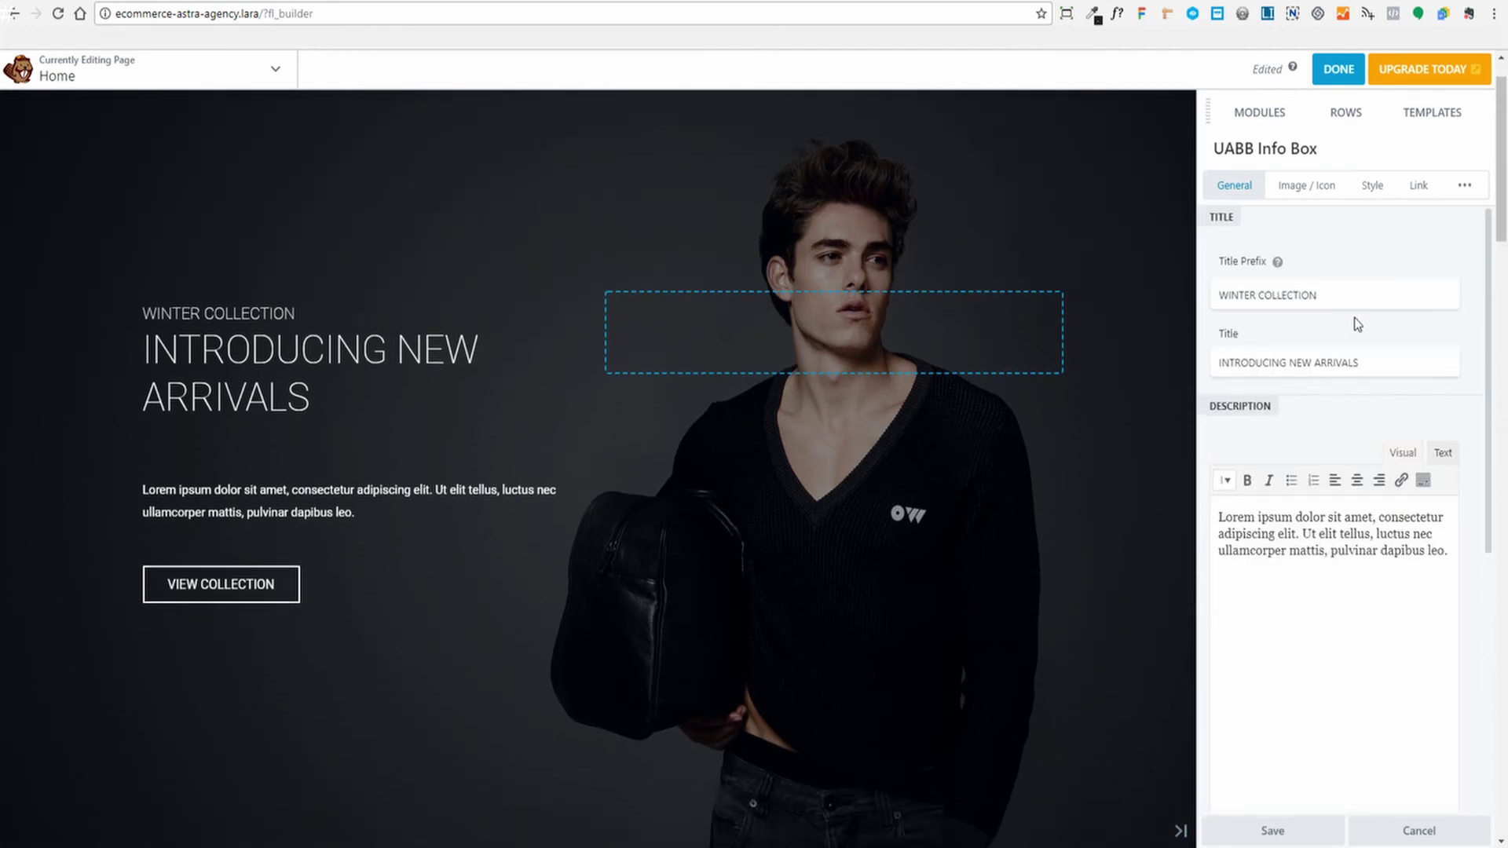
pyautogui.scroll(-2, 1363, 353)
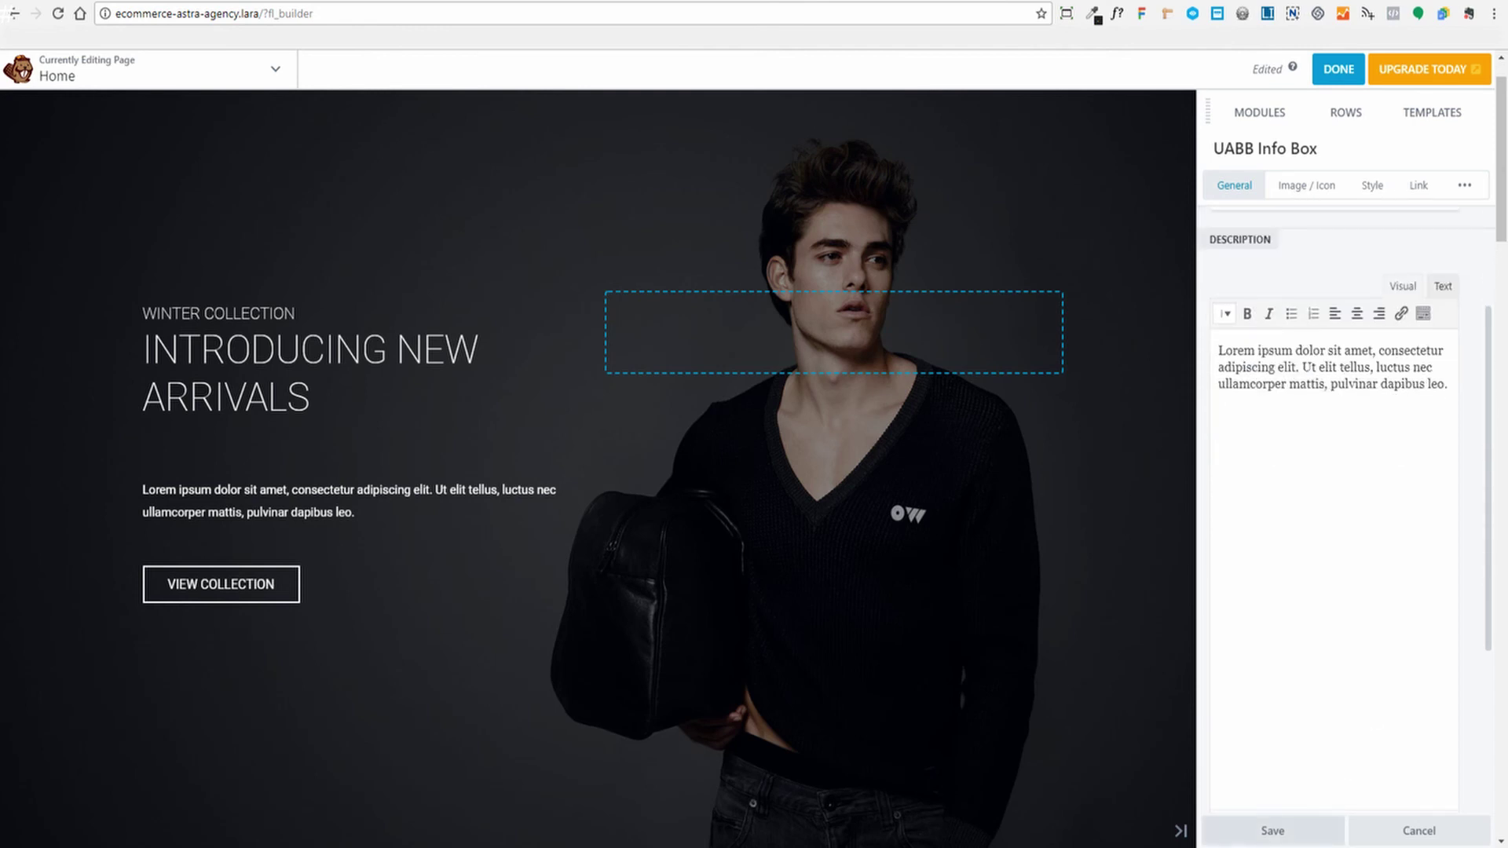
pyautogui.click(1274, 831)
pyautogui.click(276, 513)
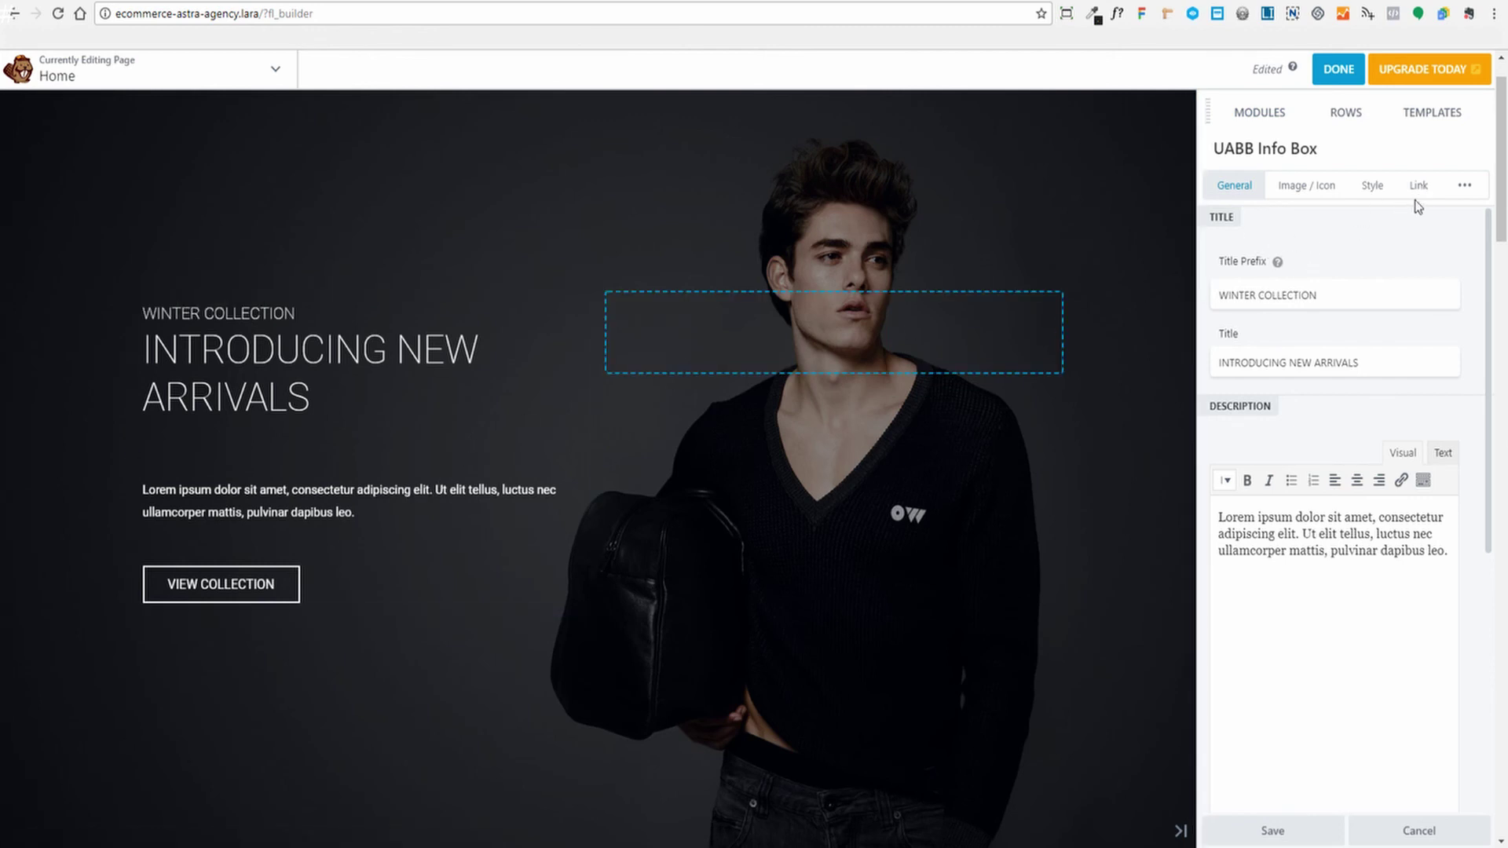
pyautogui.click(1419, 188)
# Keep the hero call to action as a button, link VIEW COLLECTION to the Shop page, and preview
pyautogui.click(1443, 285)
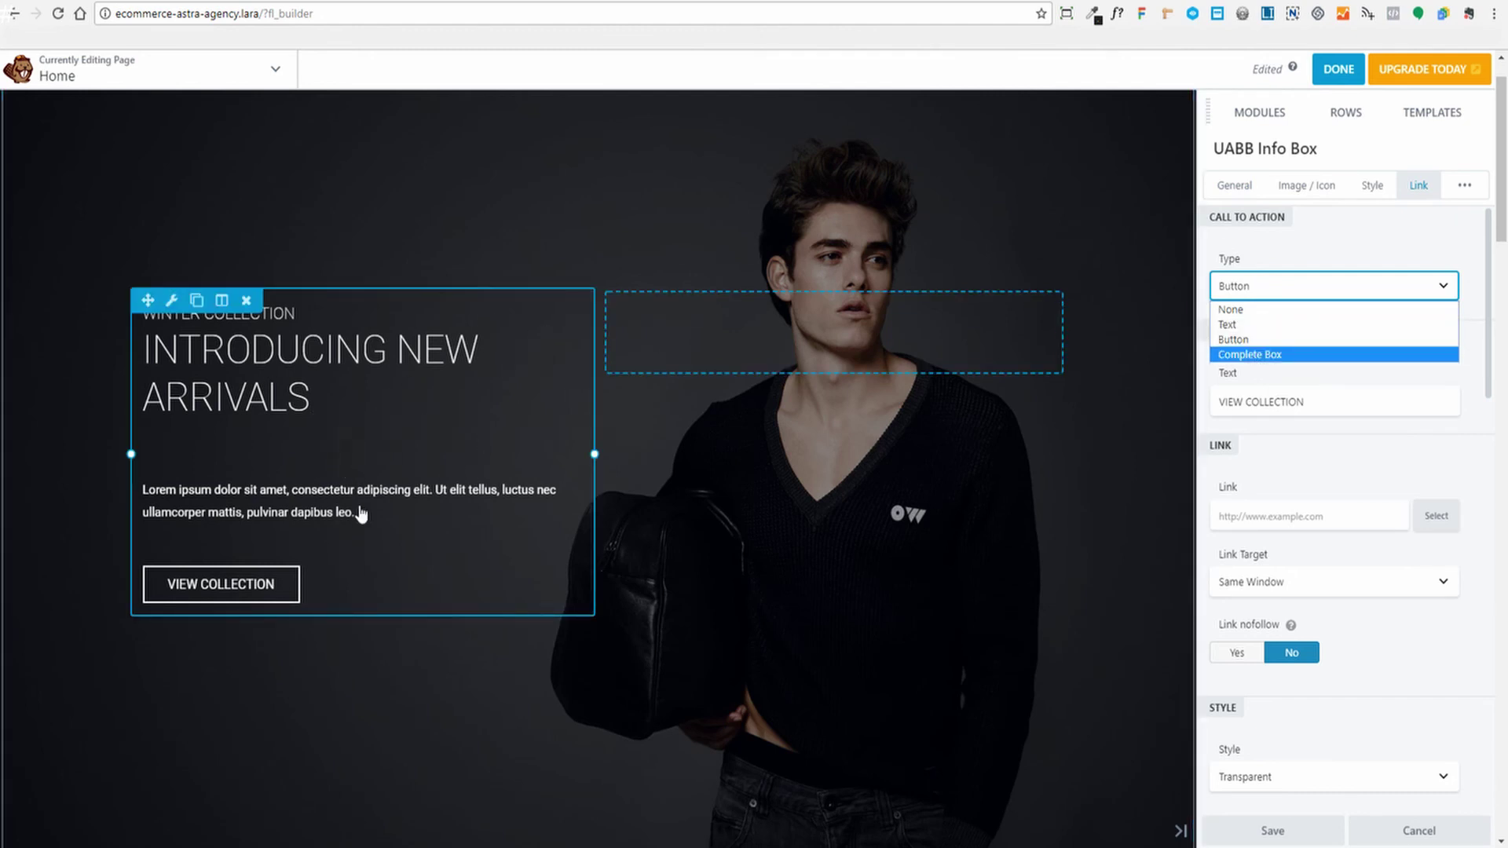
pyautogui.click(1392, 237)
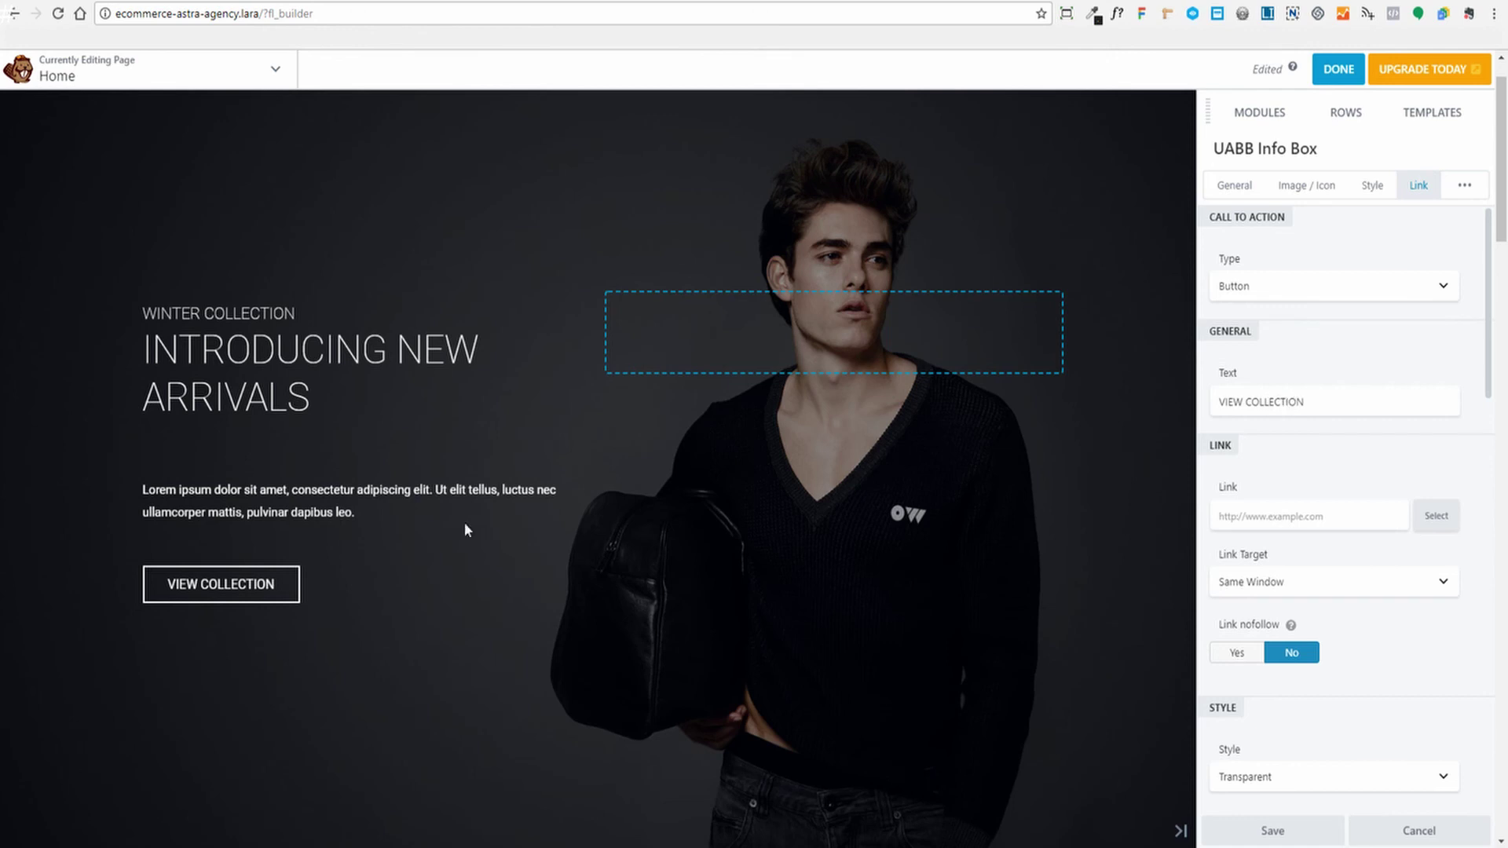
pyautogui.click(1257, 511)
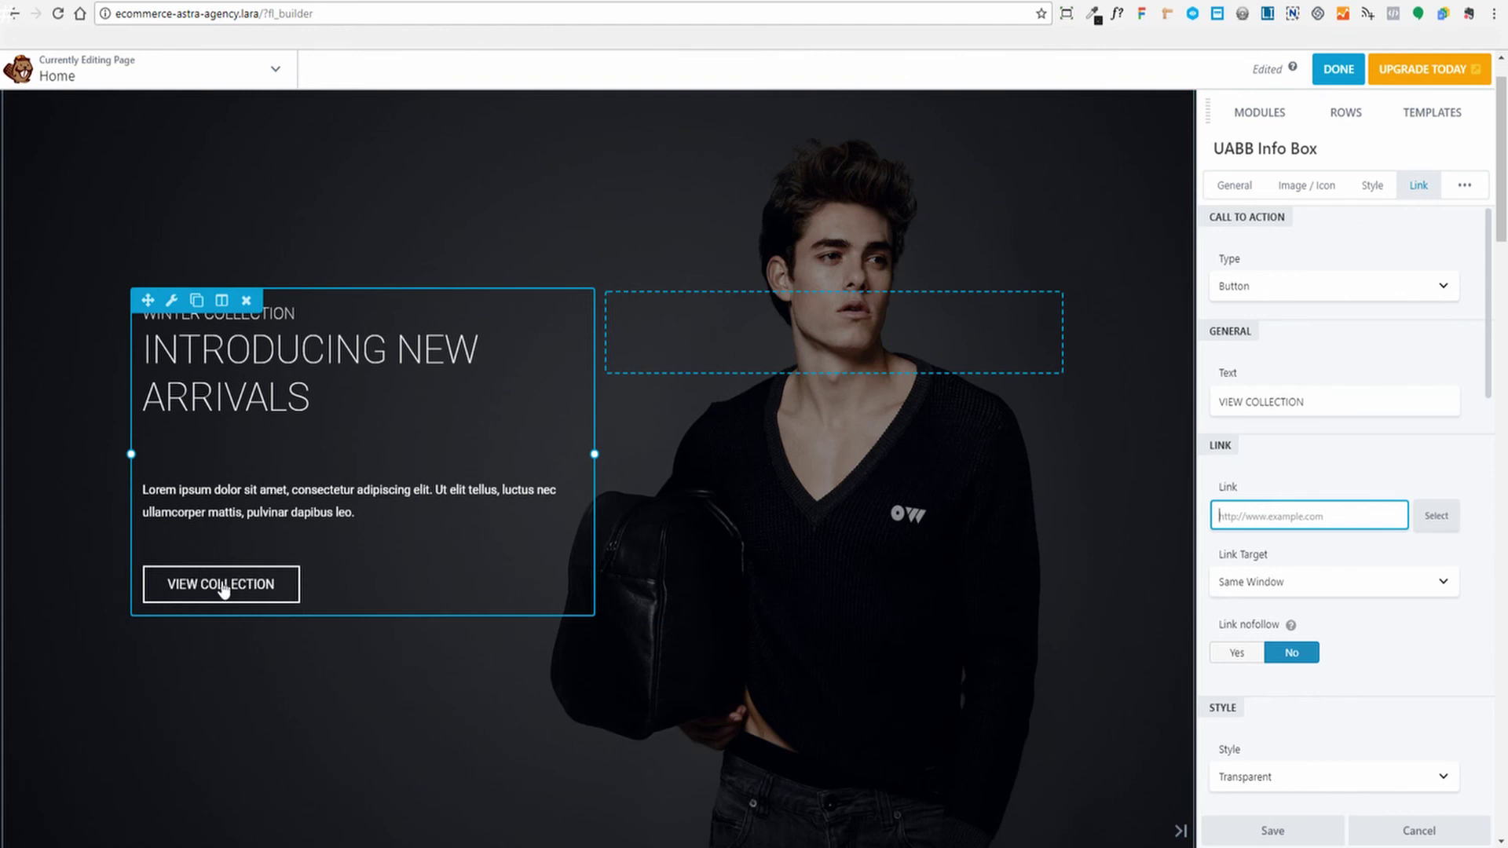
pyautogui.click(1343, 518)
pyautogui.click(1435, 516)
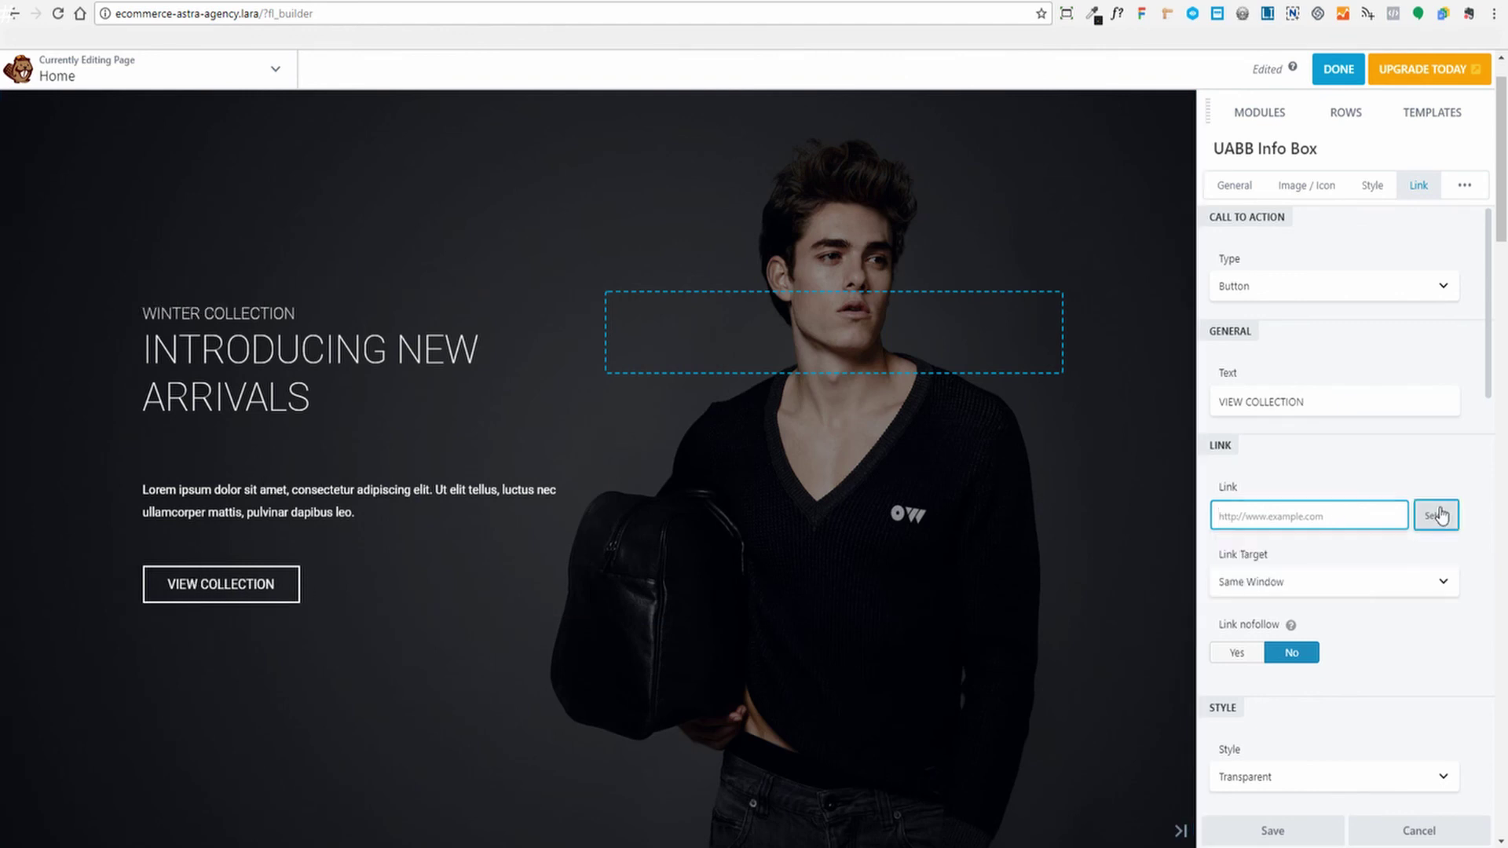
pyautogui.write('shop')
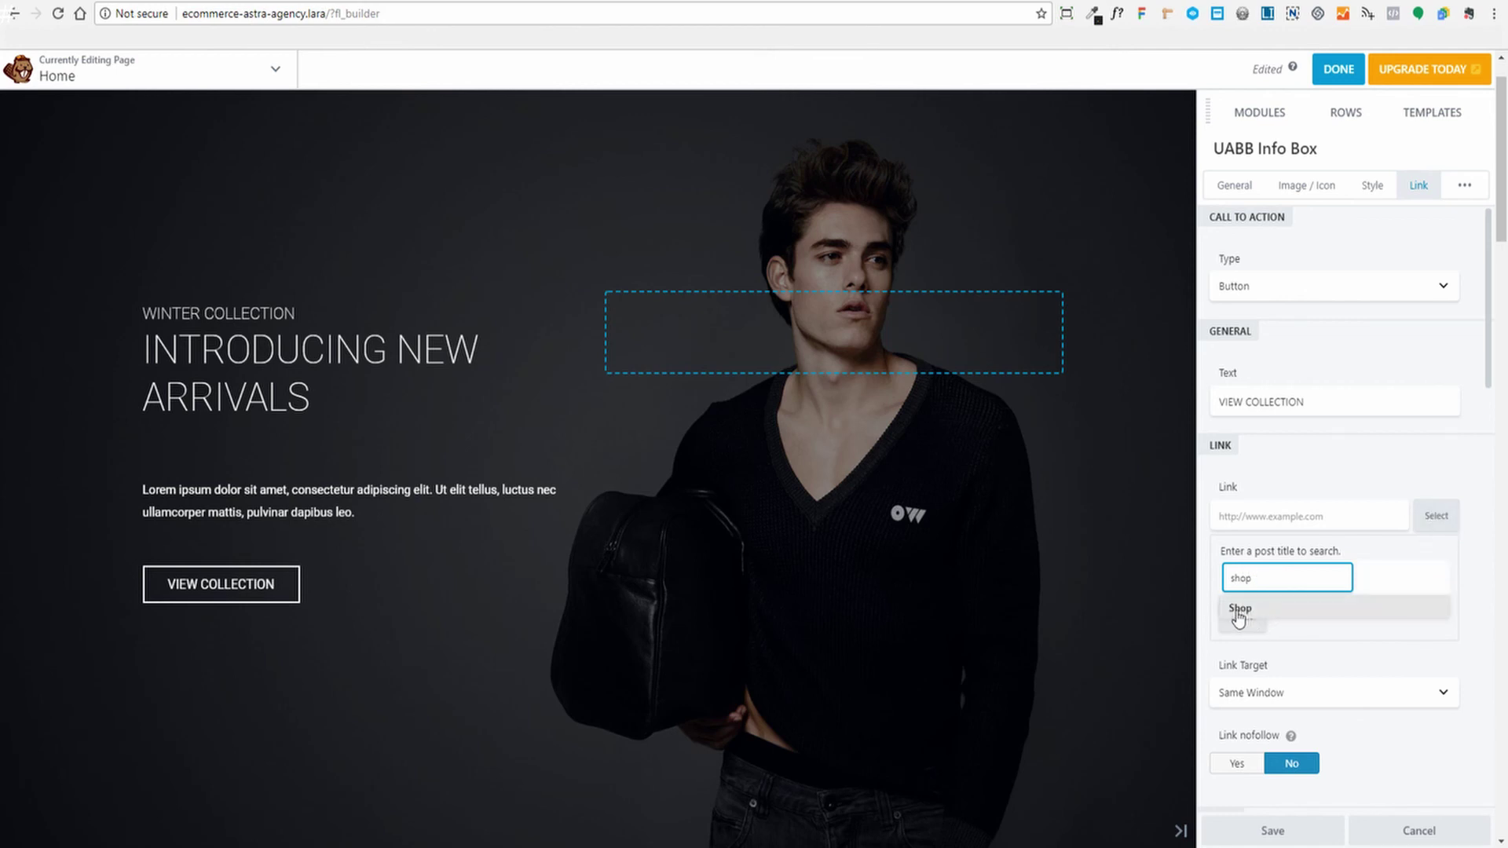
pyautogui.click(1238, 611)
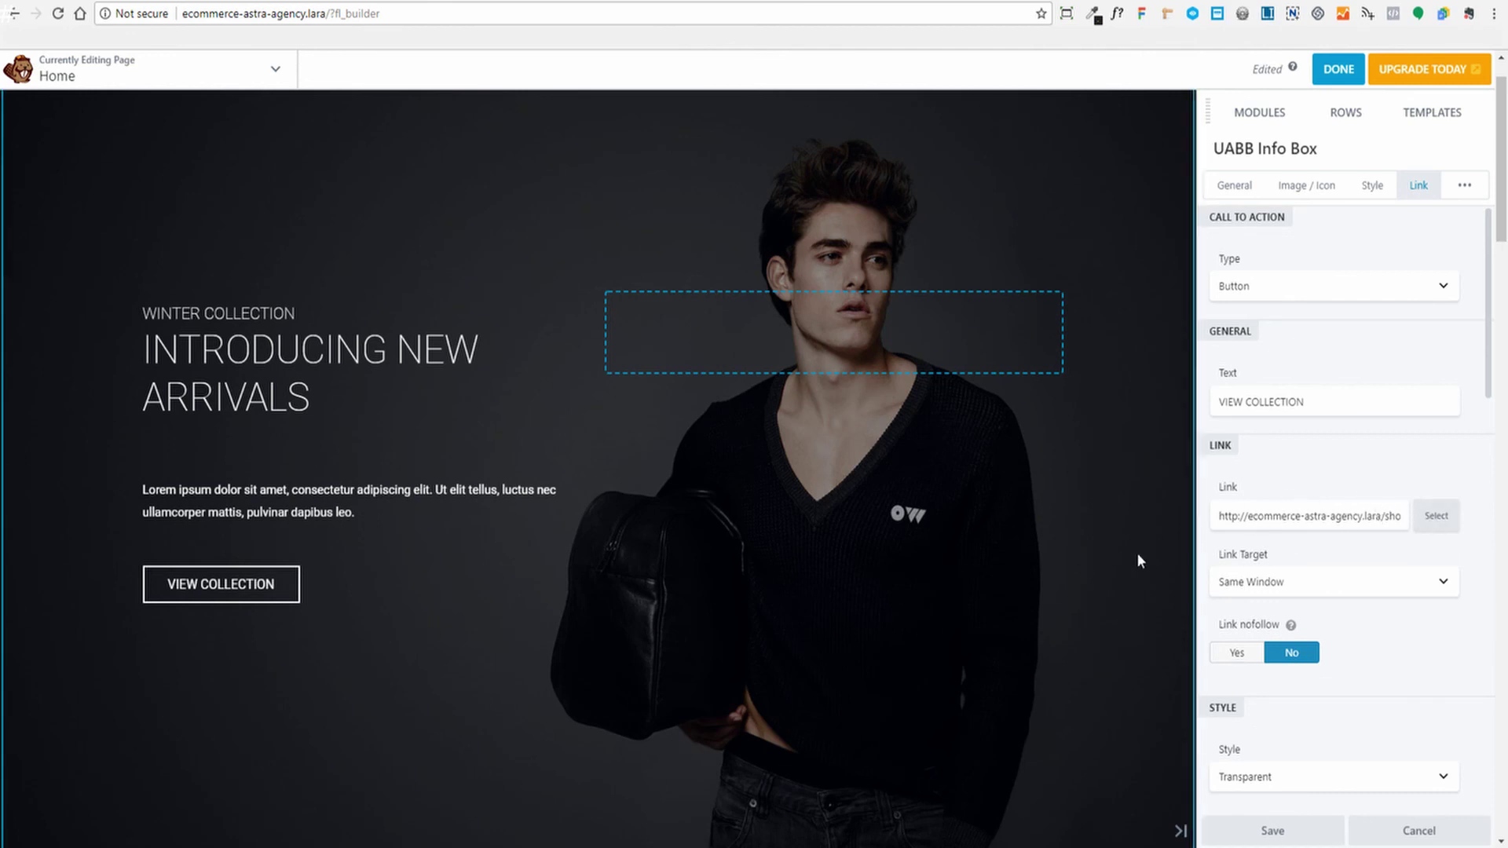
pyautogui.press('p')
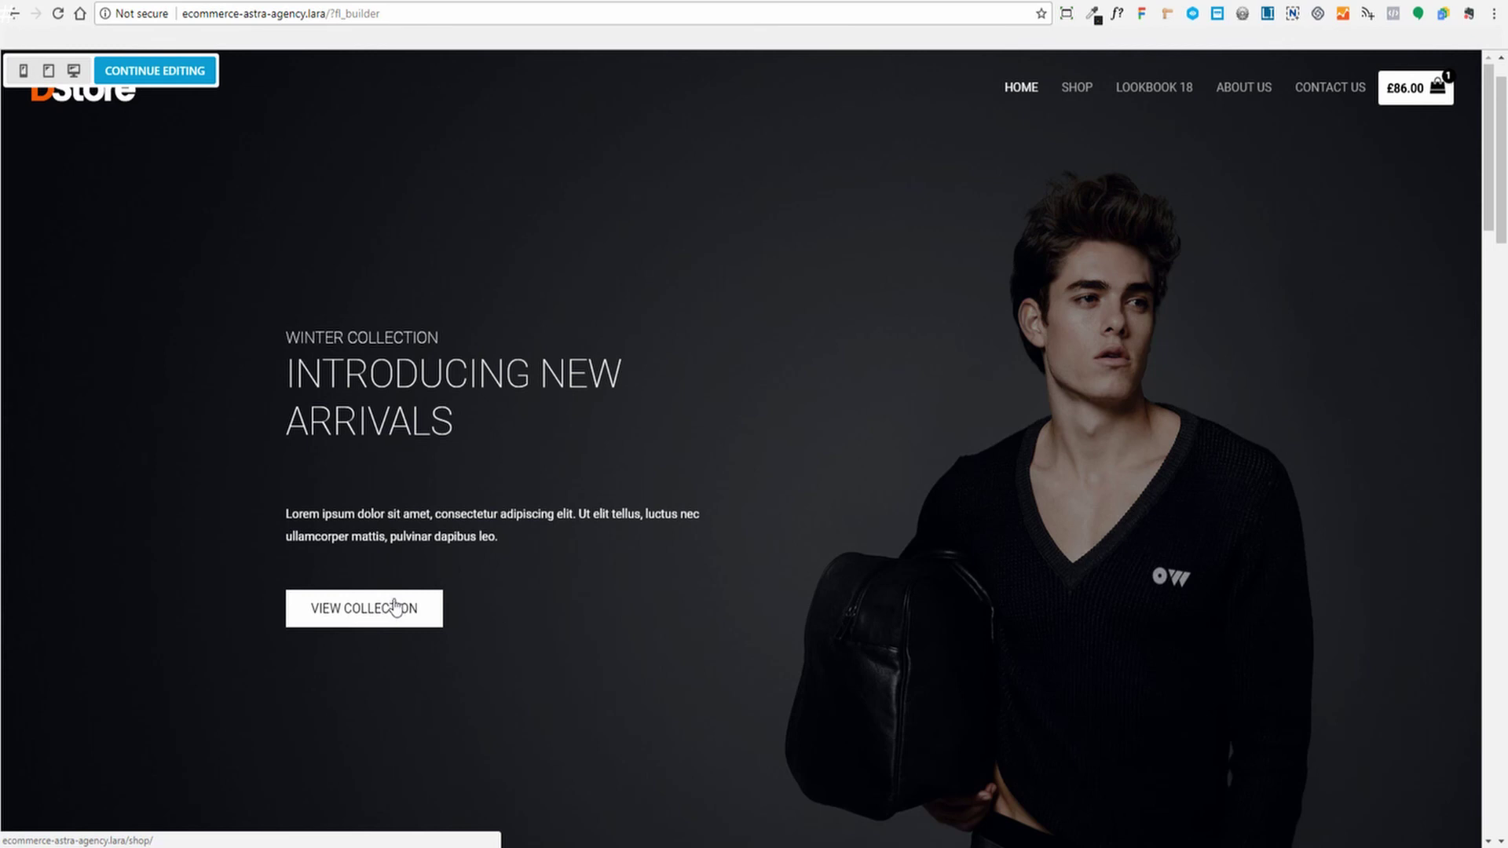
# Back in the editor, review the WOMEN'S COLLECTION column's Background Photo settings and save
pyautogui.click(177, 75)
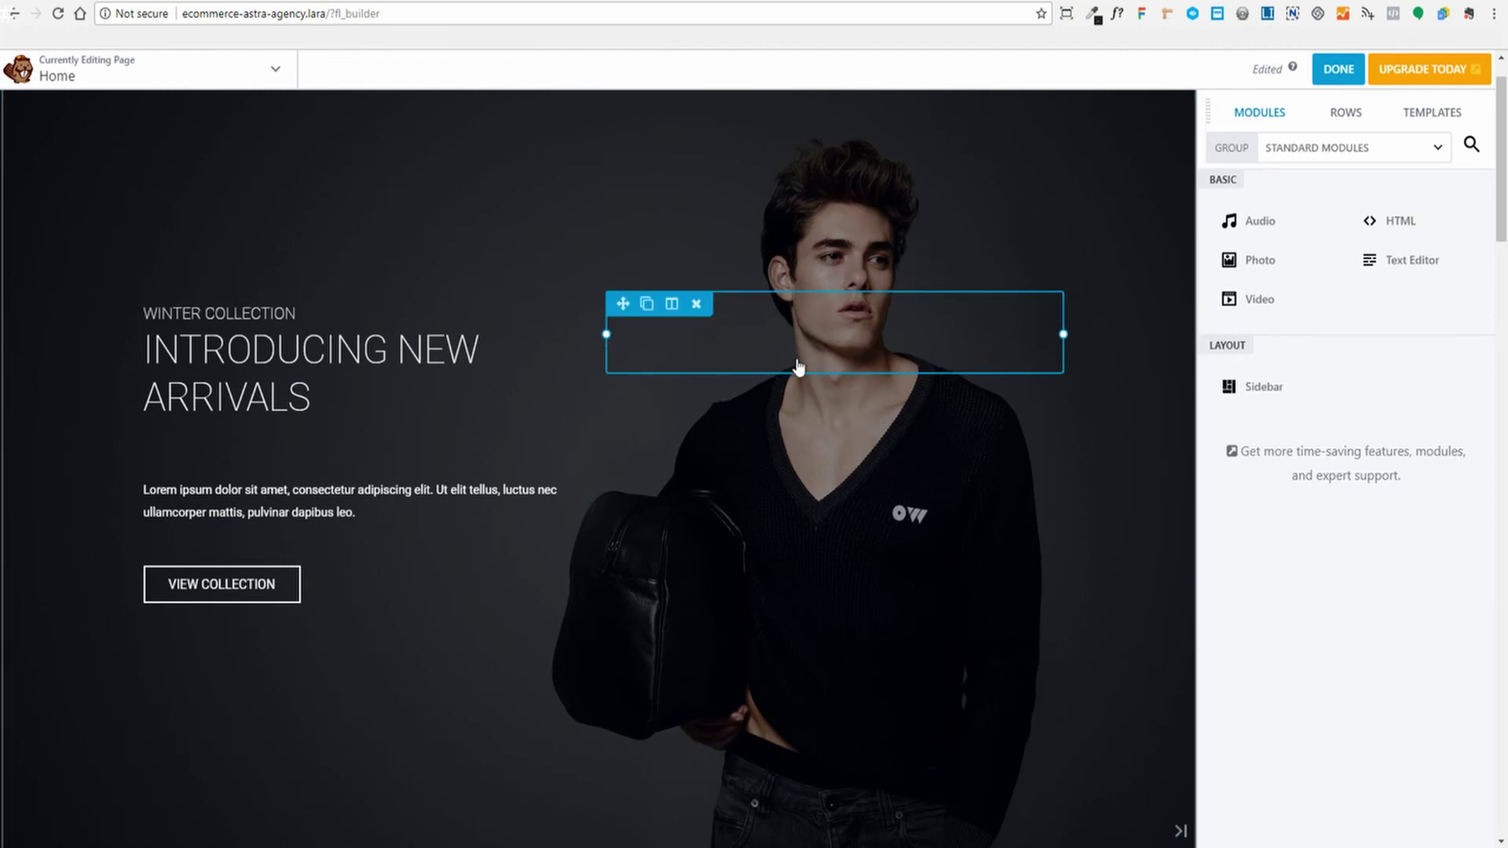
pyautogui.scroll(-3, 936, 353)
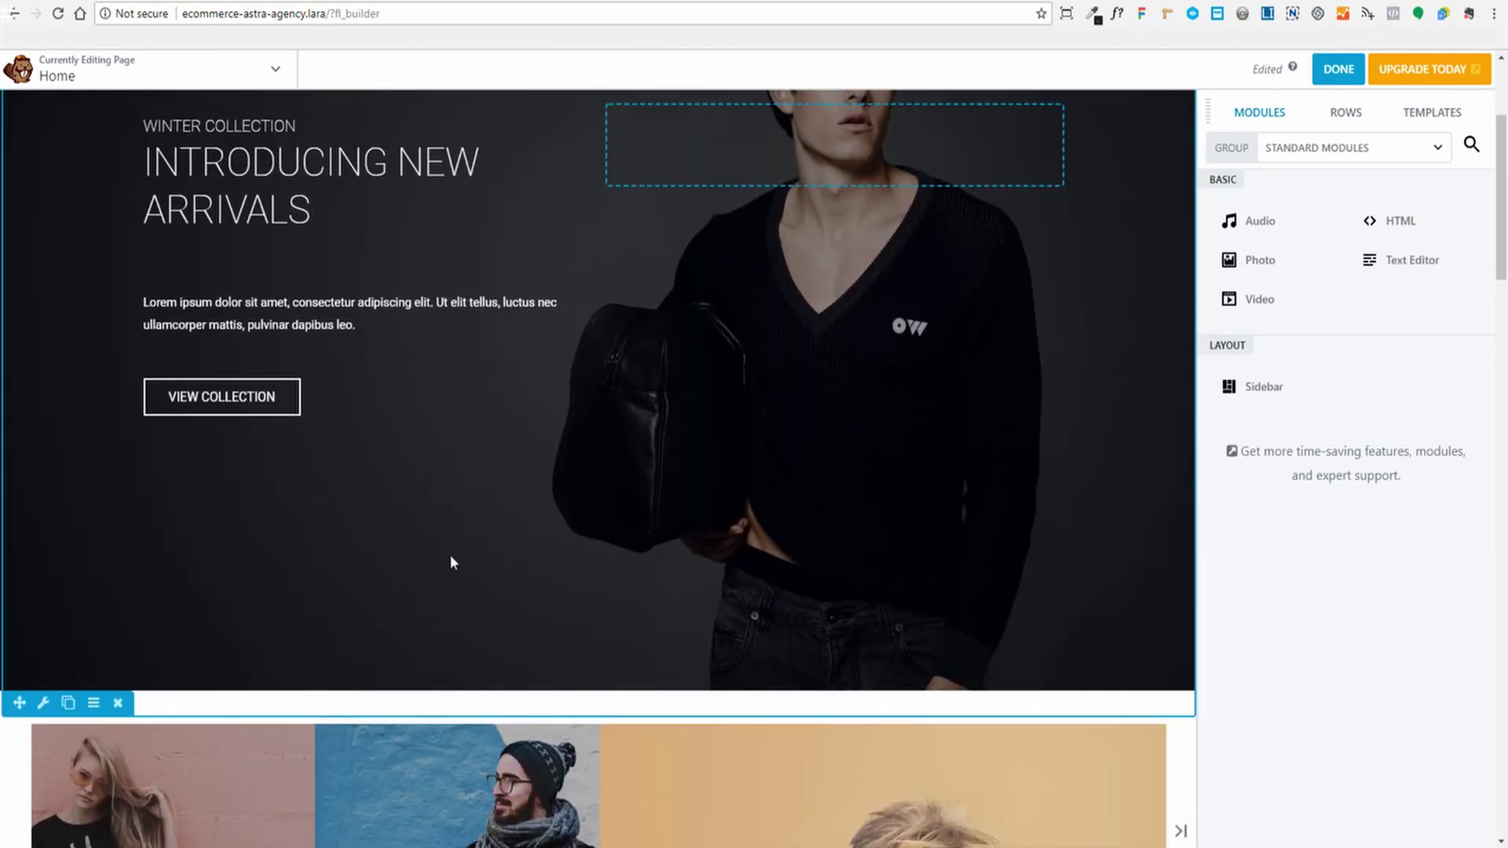
pyautogui.scroll(-9, 451, 562)
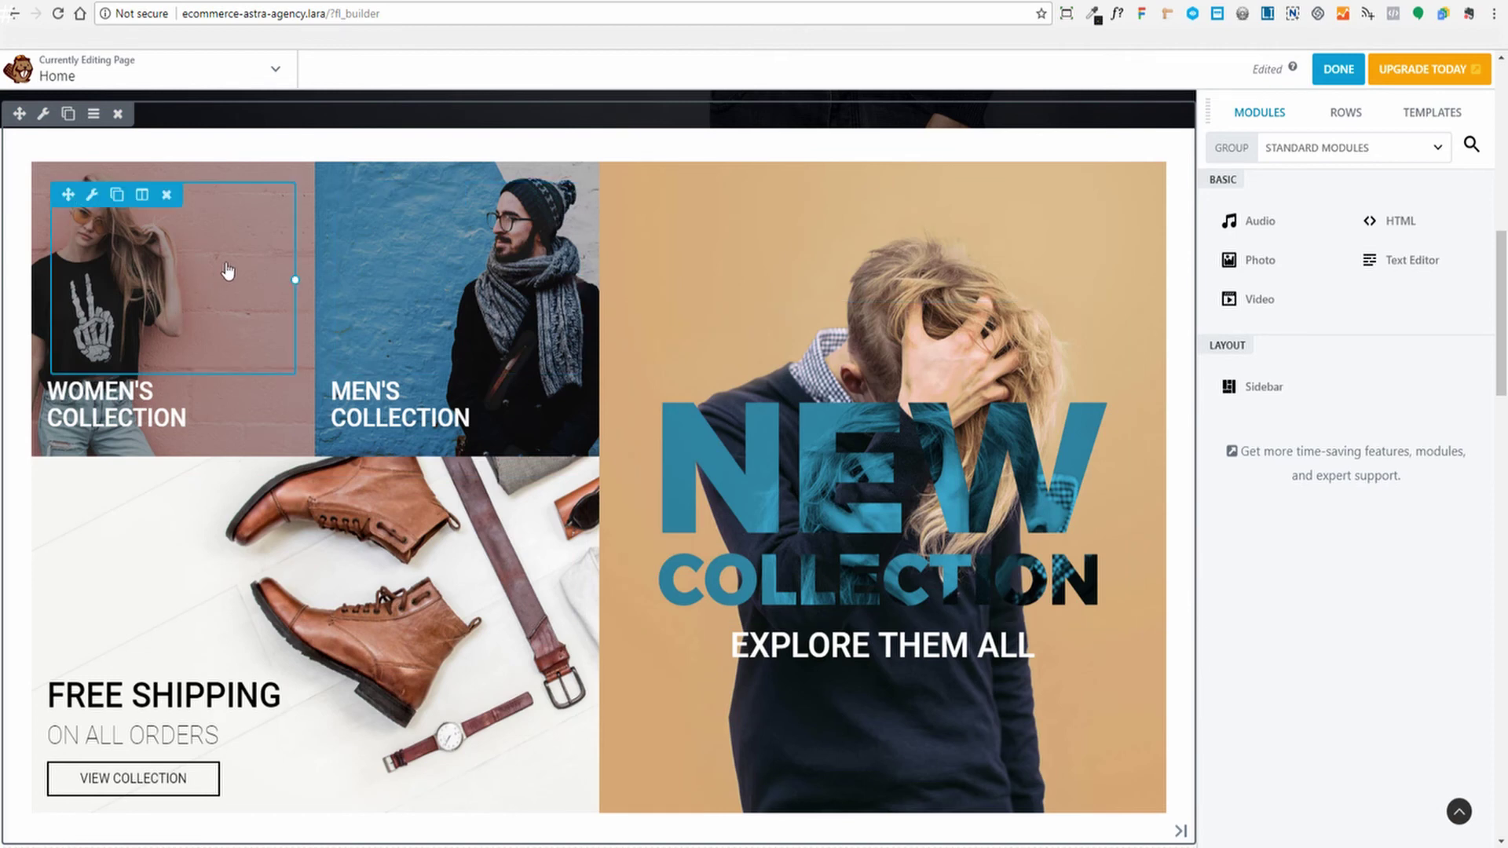
pyautogui.click(141, 198)
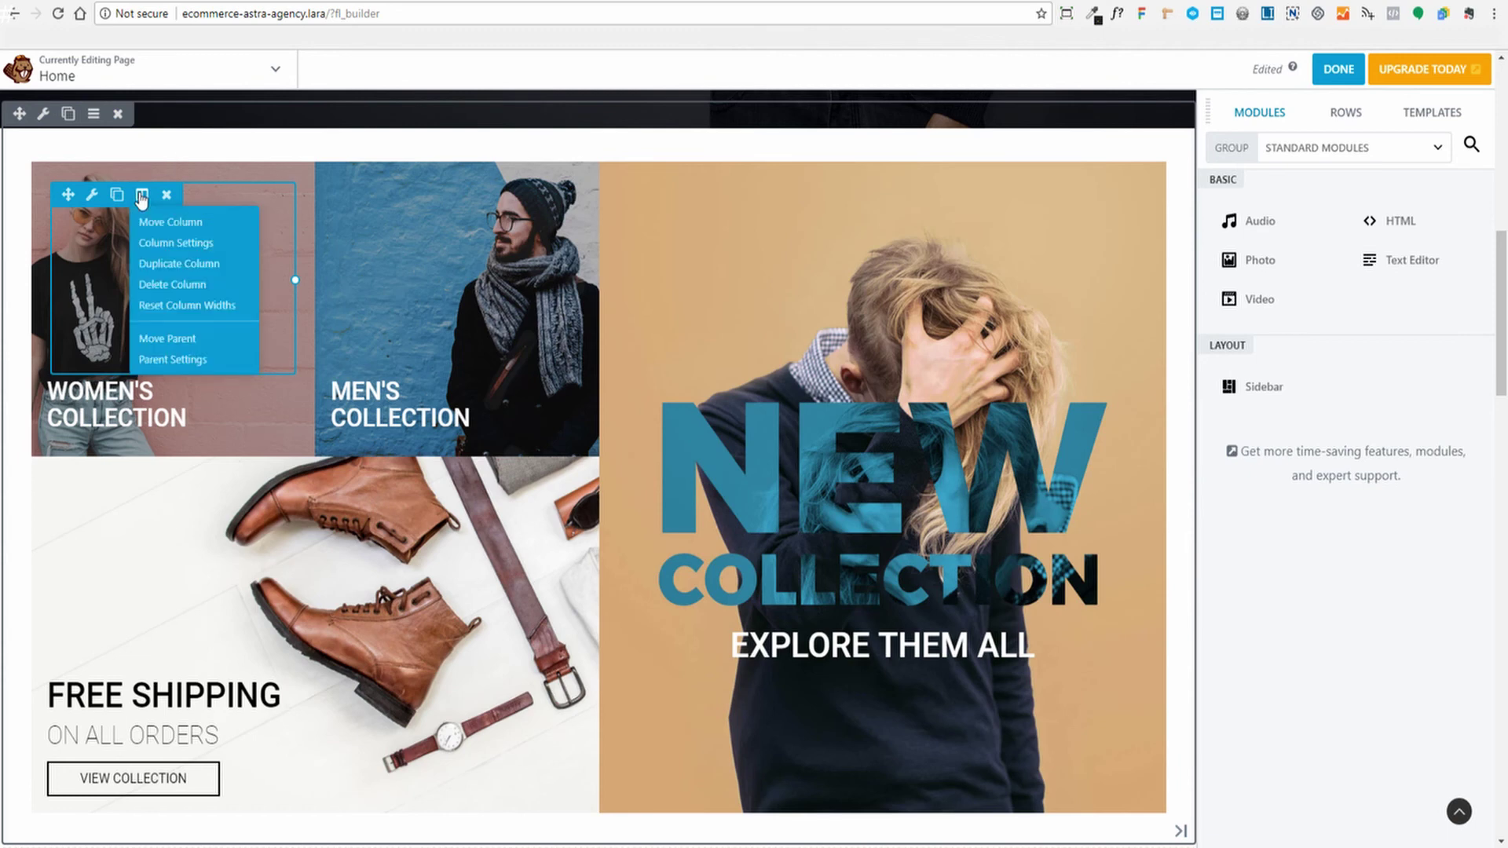
pyautogui.click(161, 248)
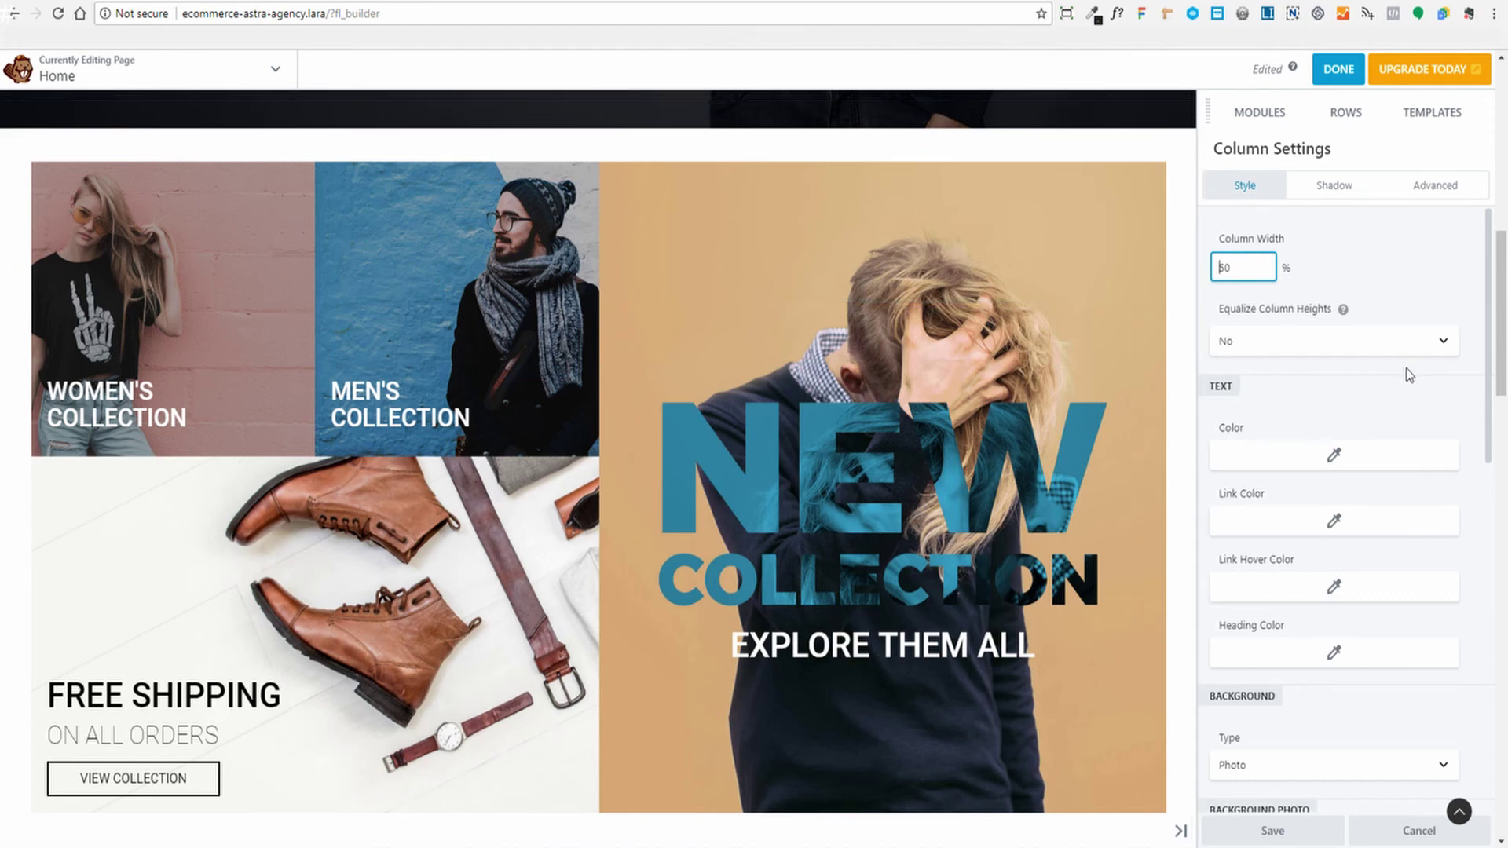
pyautogui.scroll(-6, 1449, 314)
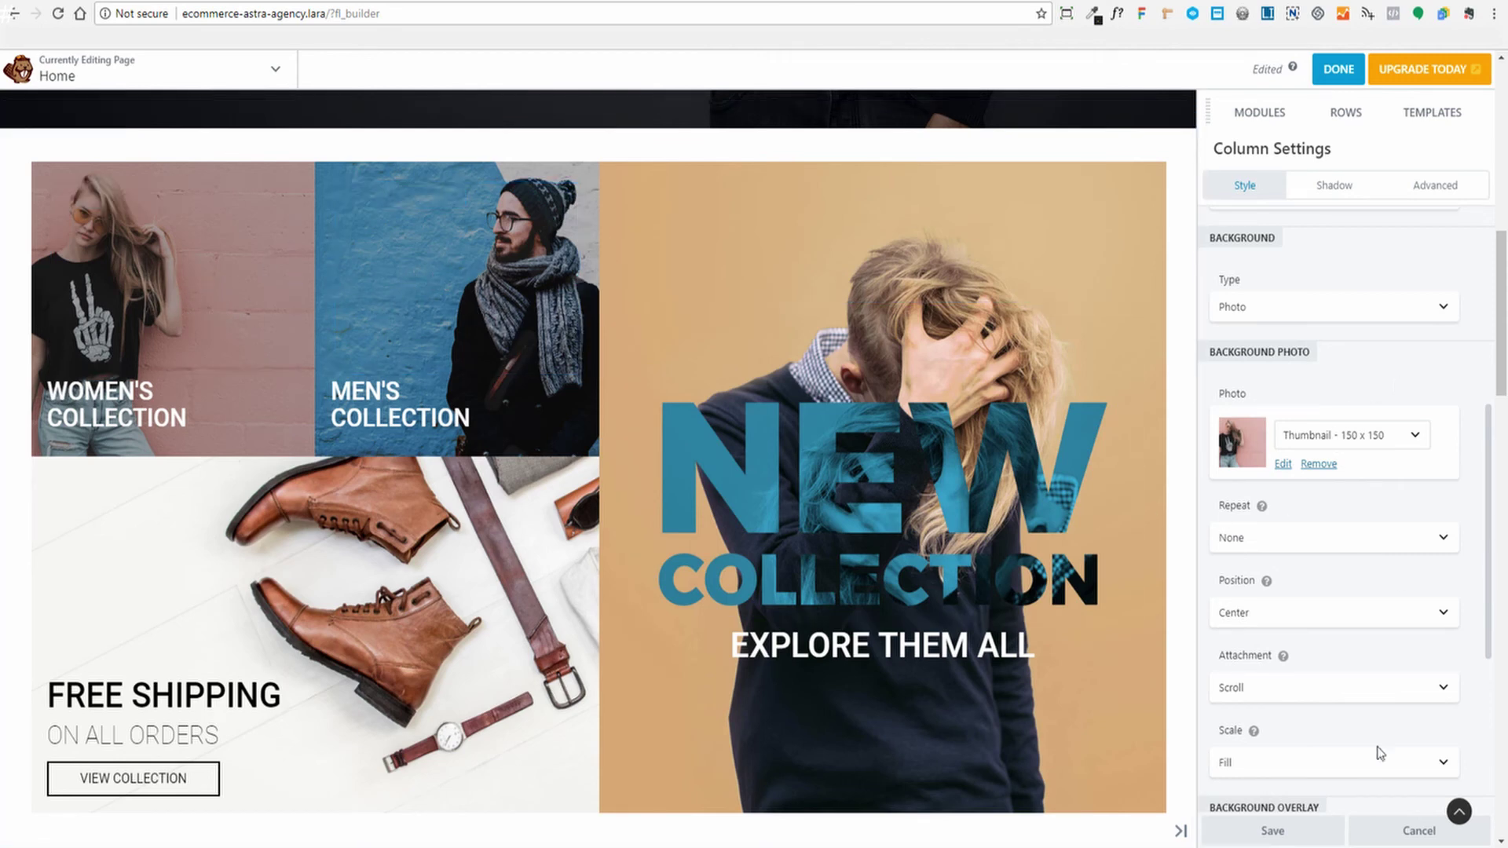
pyautogui.click(1304, 840)
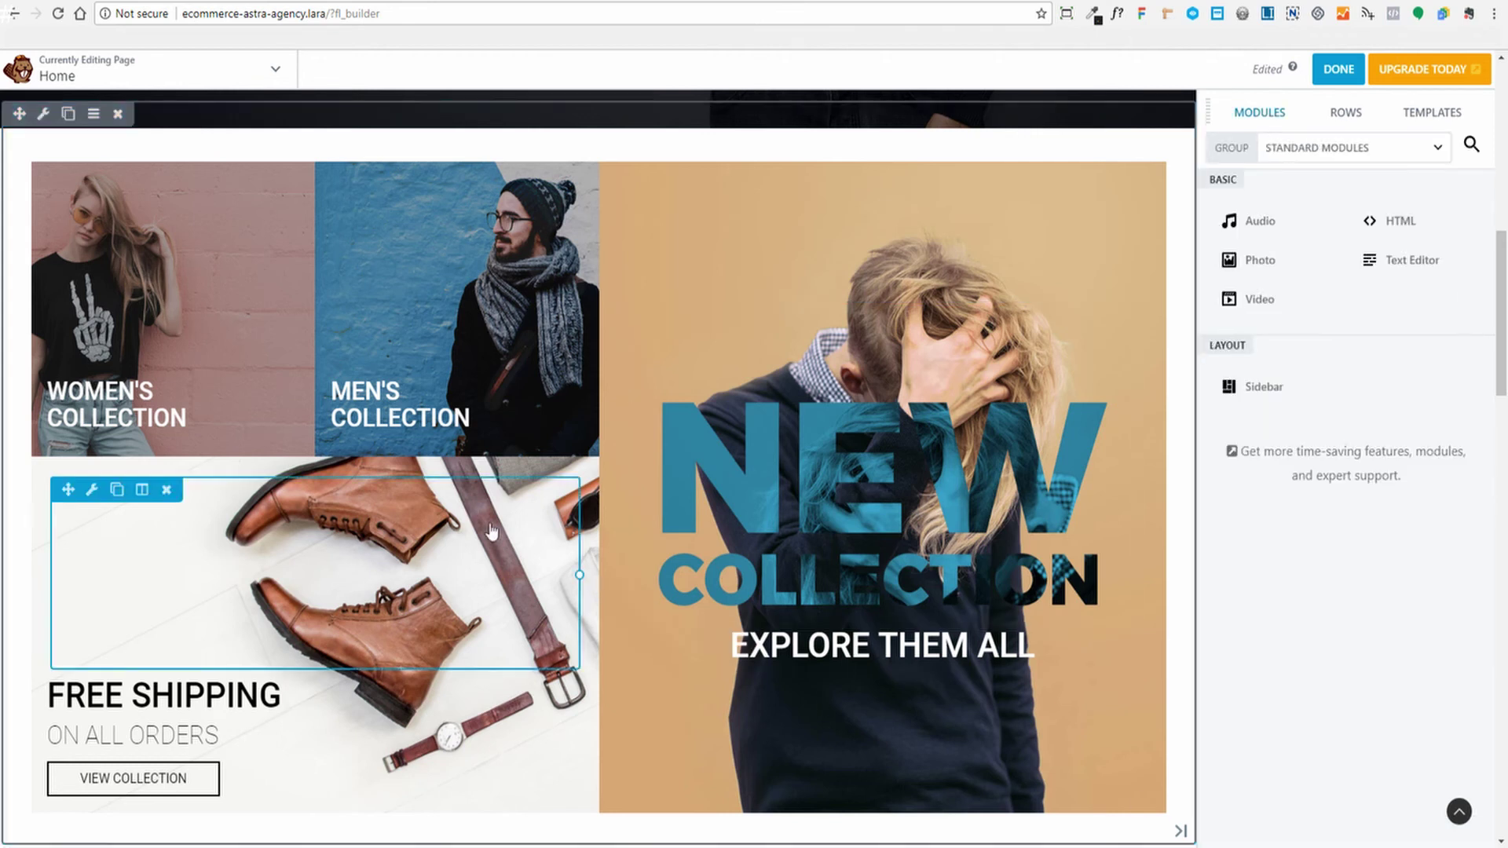
pyautogui.click(200, 421)
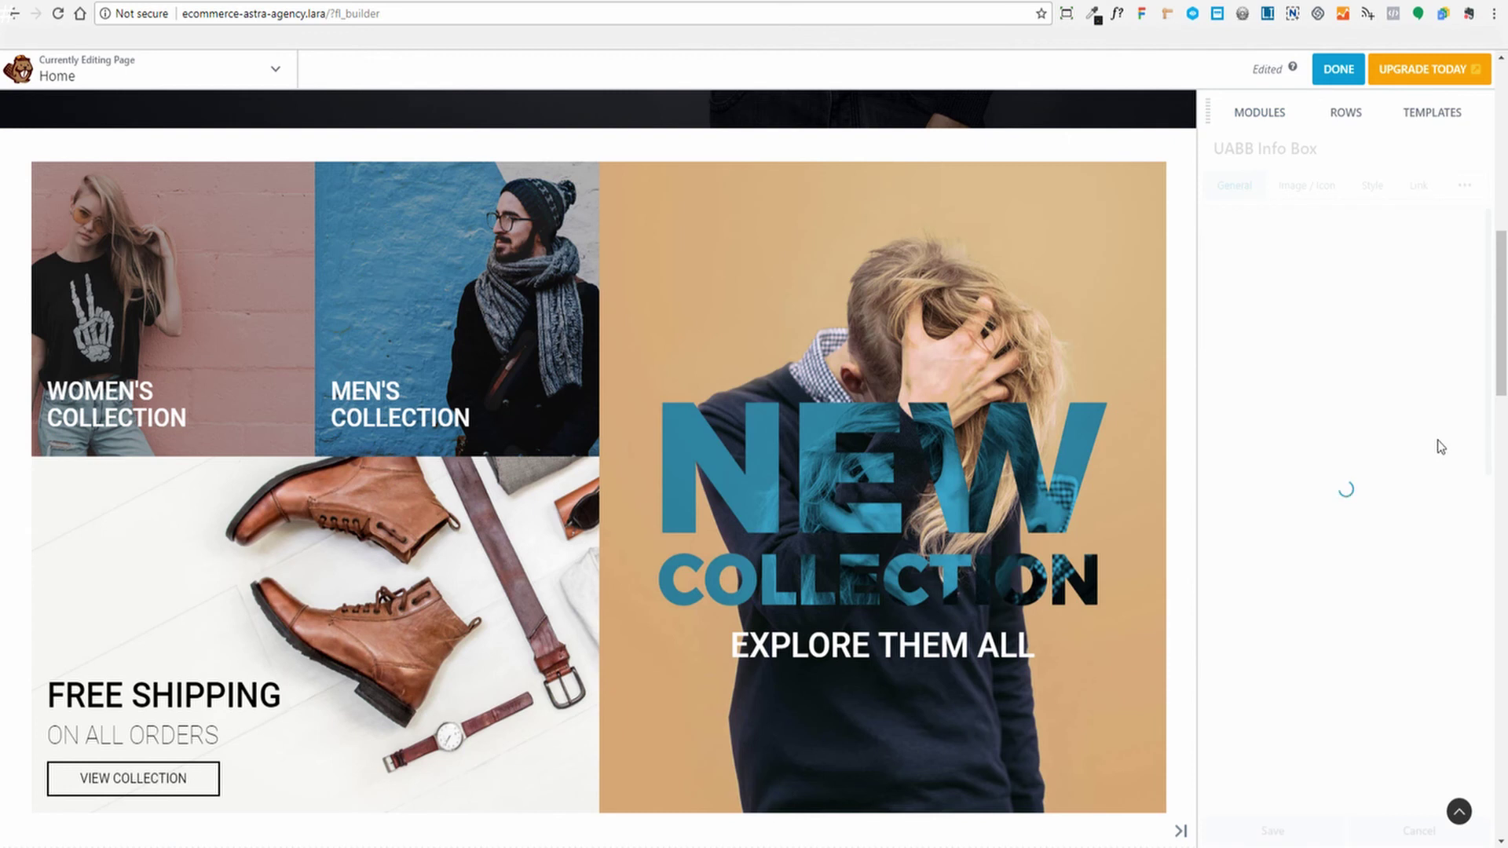
pyautogui.click(1310, 363)
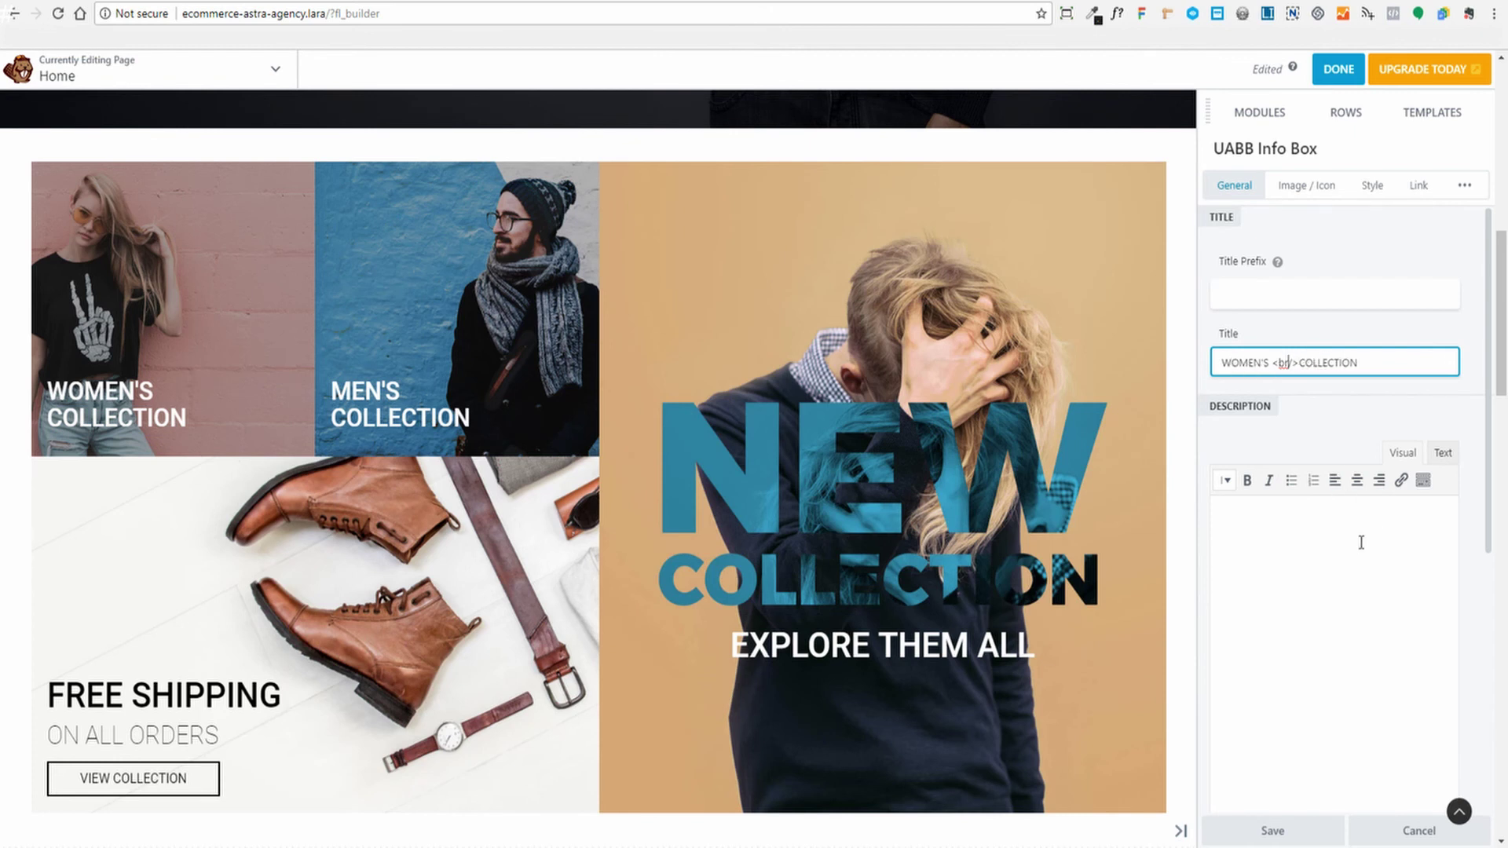
pyautogui.click(1294, 842)
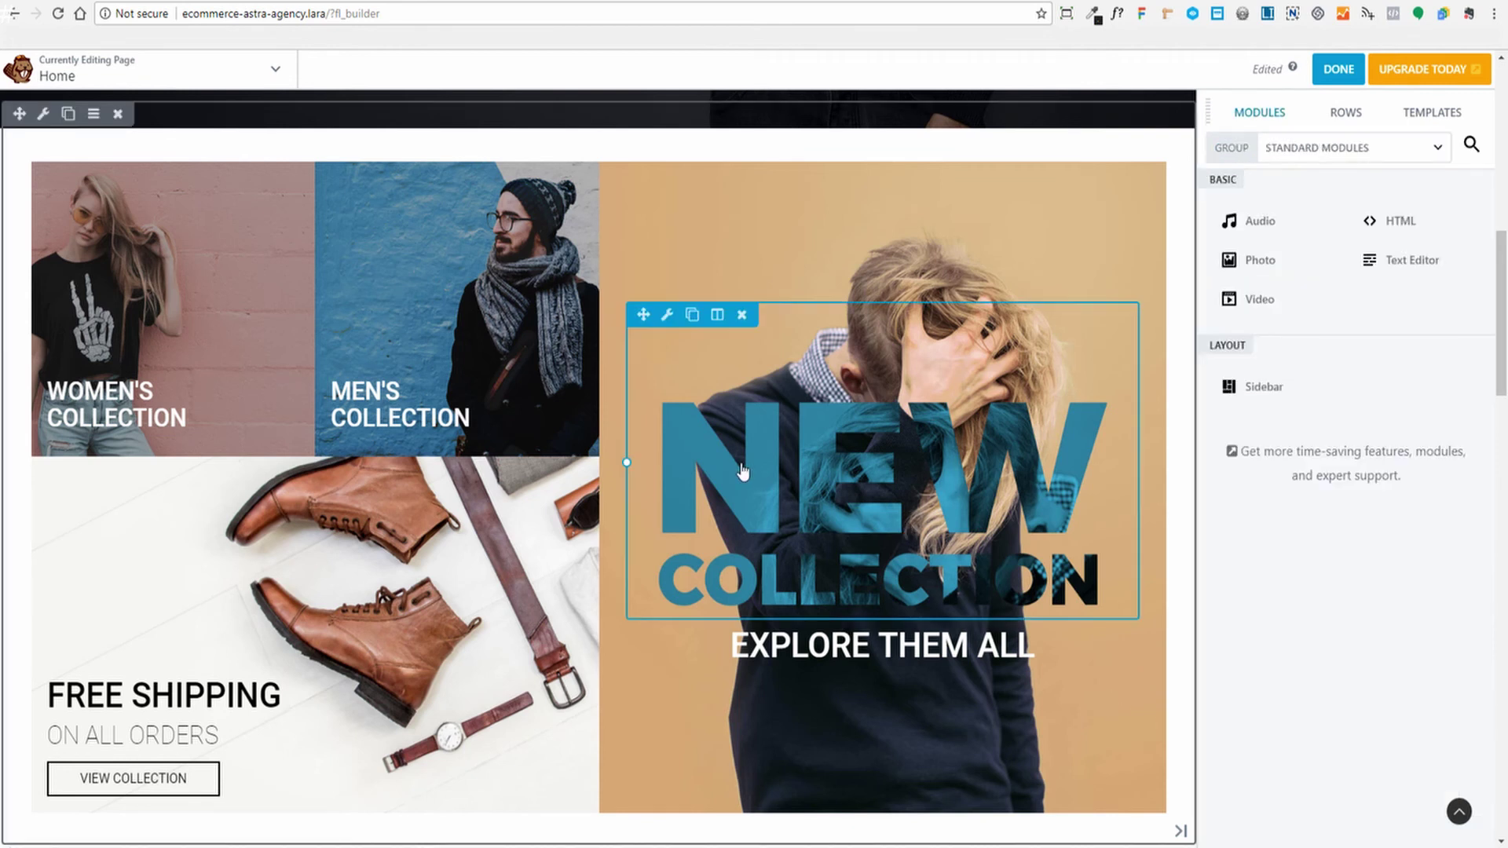
pyautogui.moveTo(512, 415)
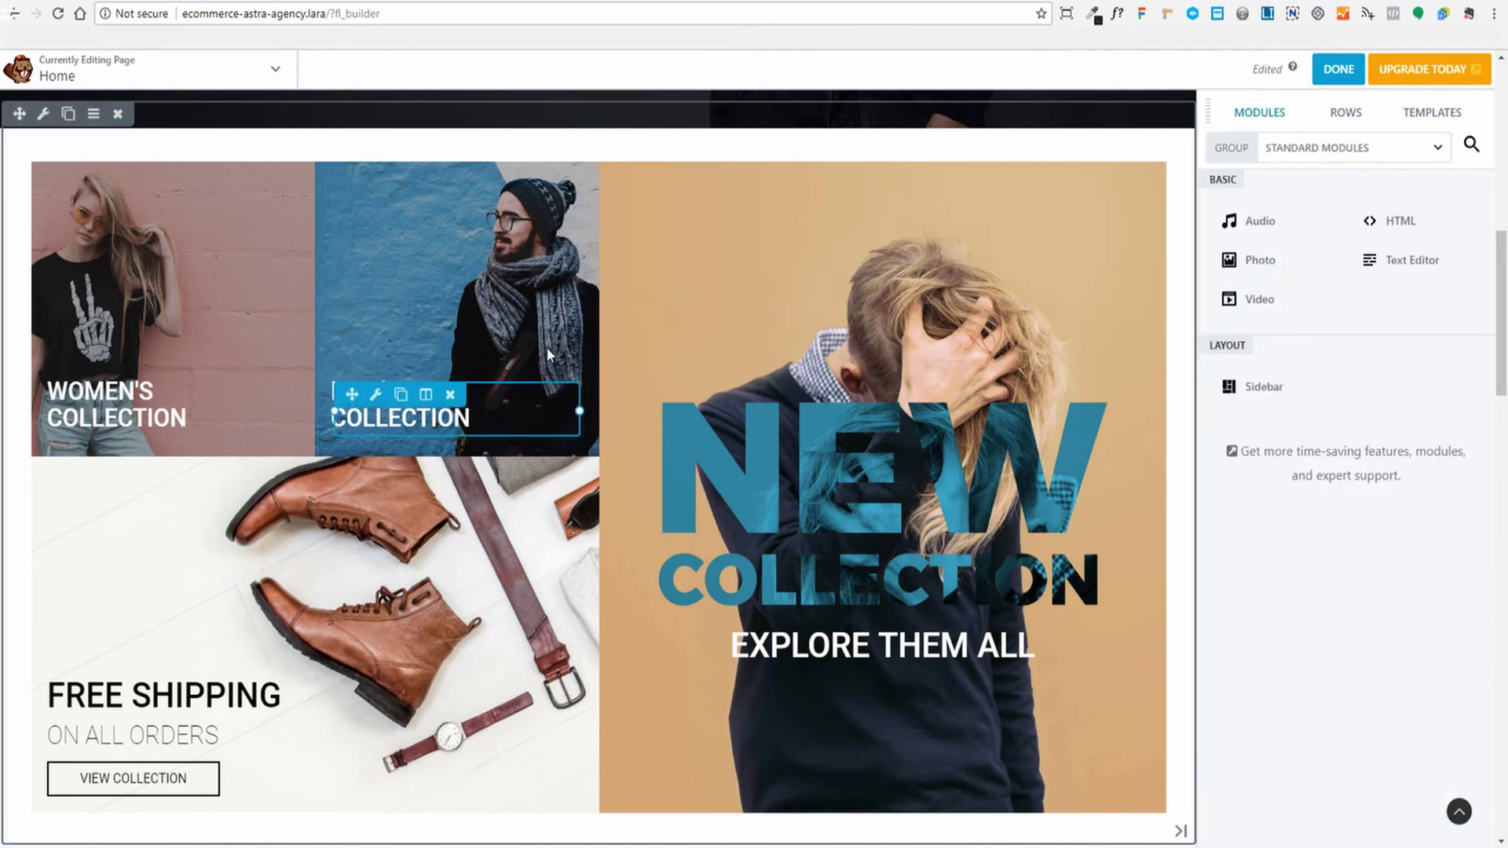
pyautogui.scroll(-2, 903, 503)
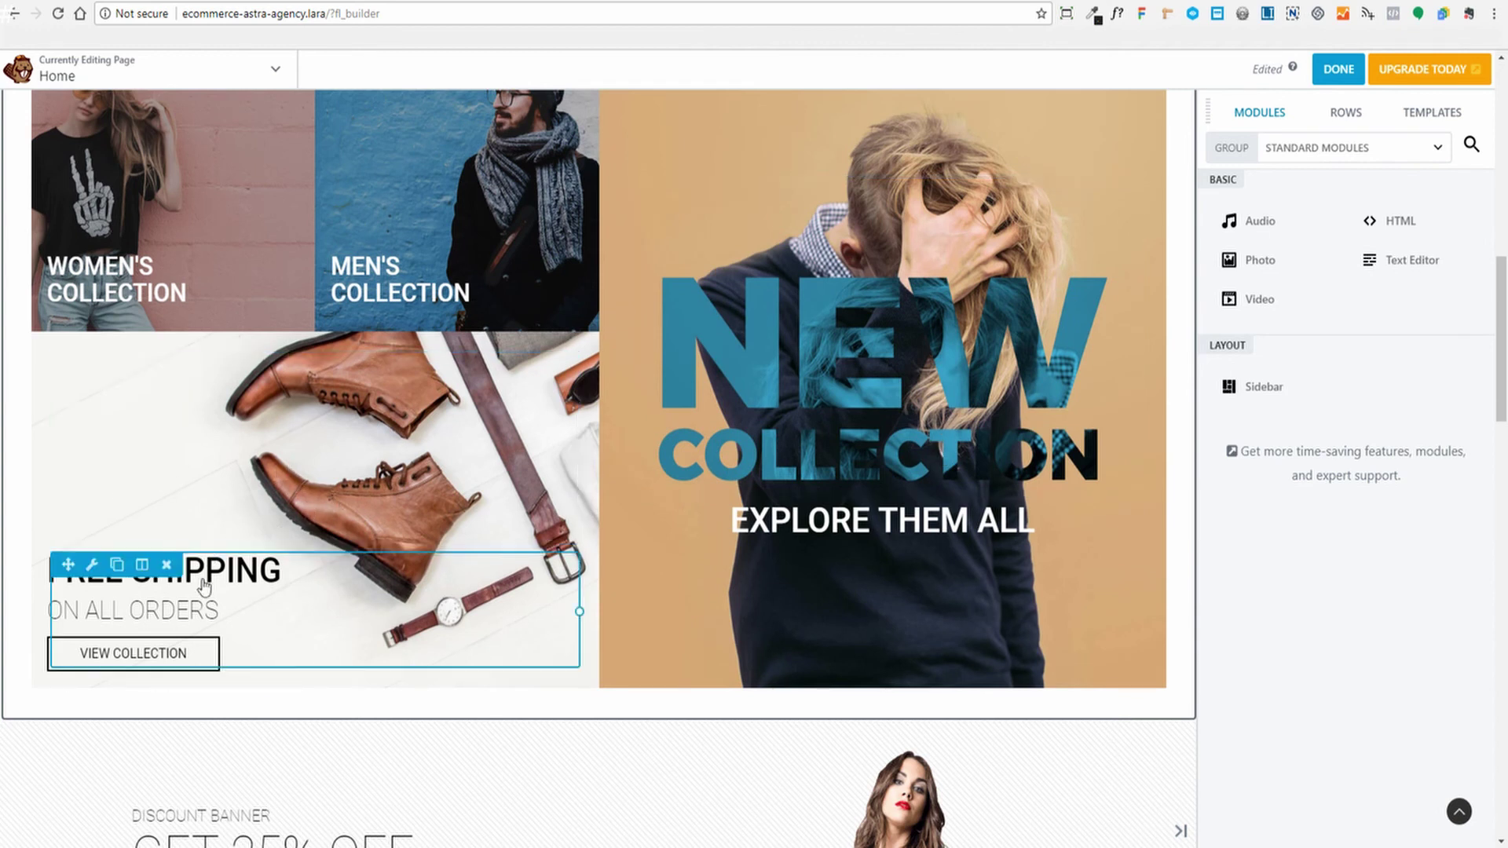
# Open the FREE SHIPPING info box's Link settings and focus its empty Link field
pyautogui.click(560, 592)
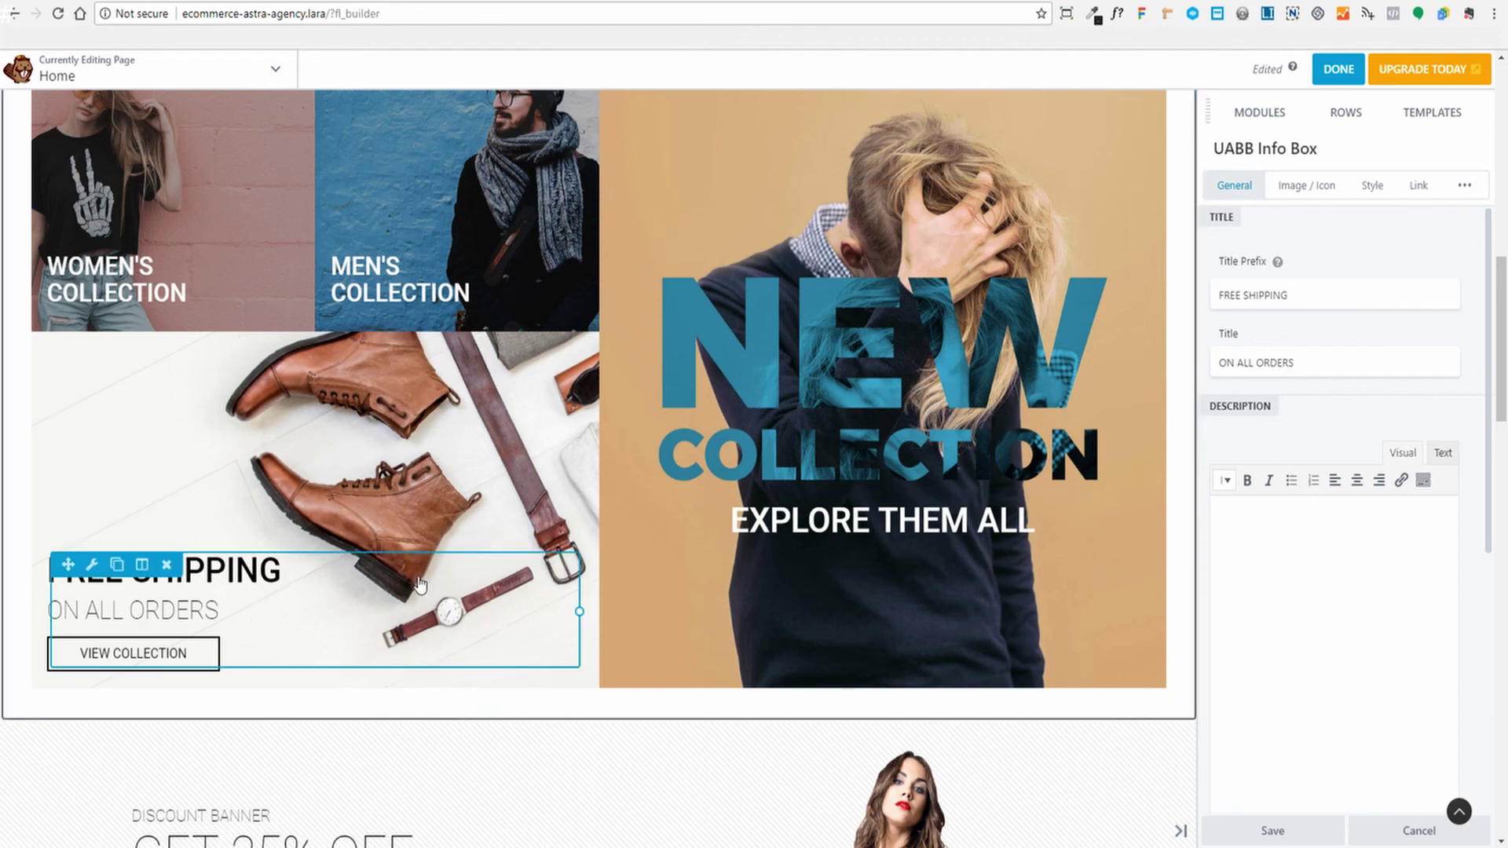
pyautogui.click(1419, 185)
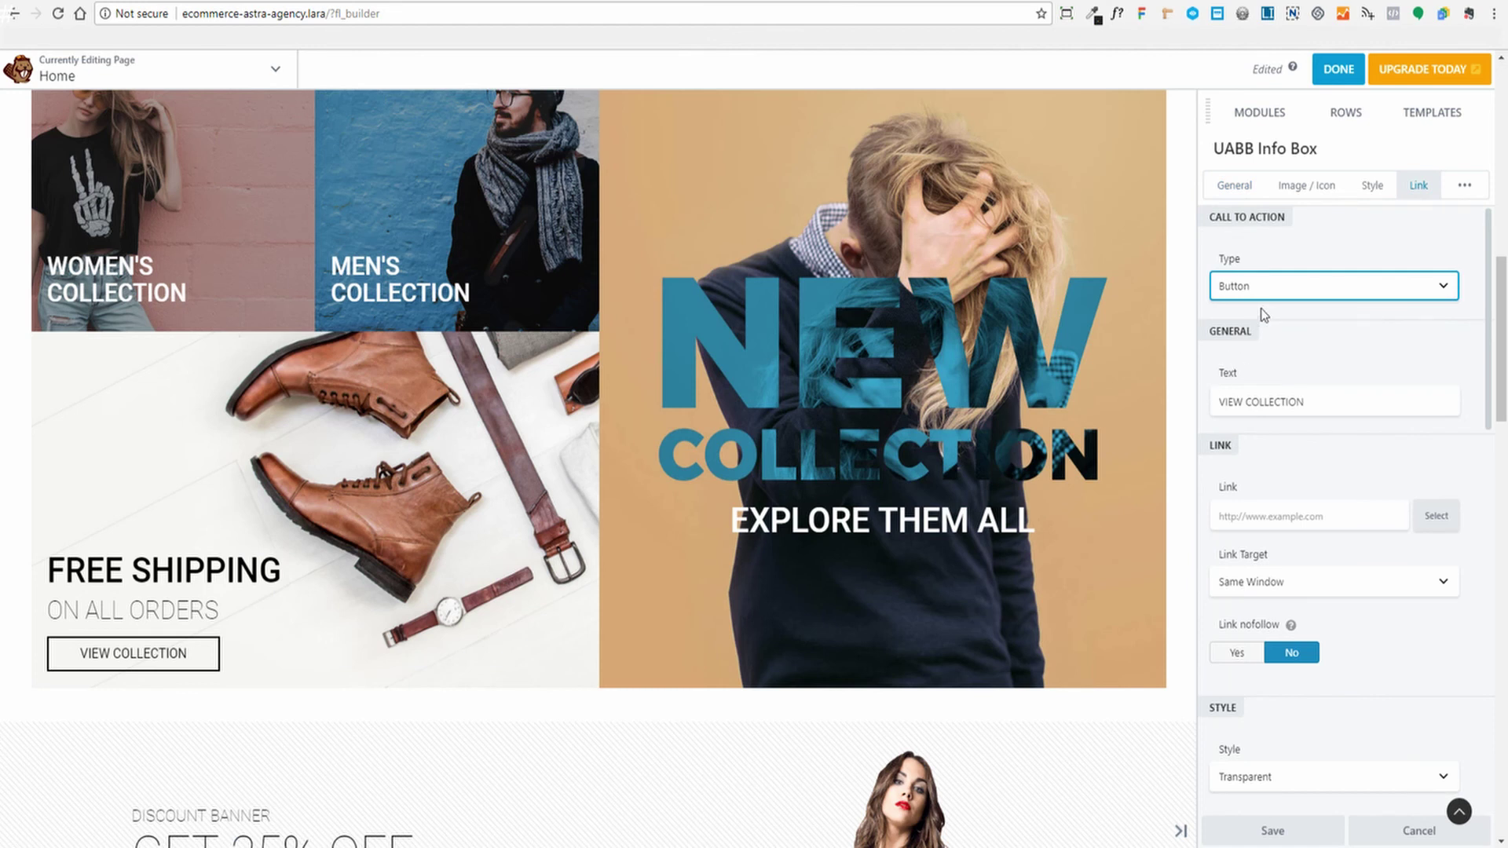
pyautogui.click(1308, 516)
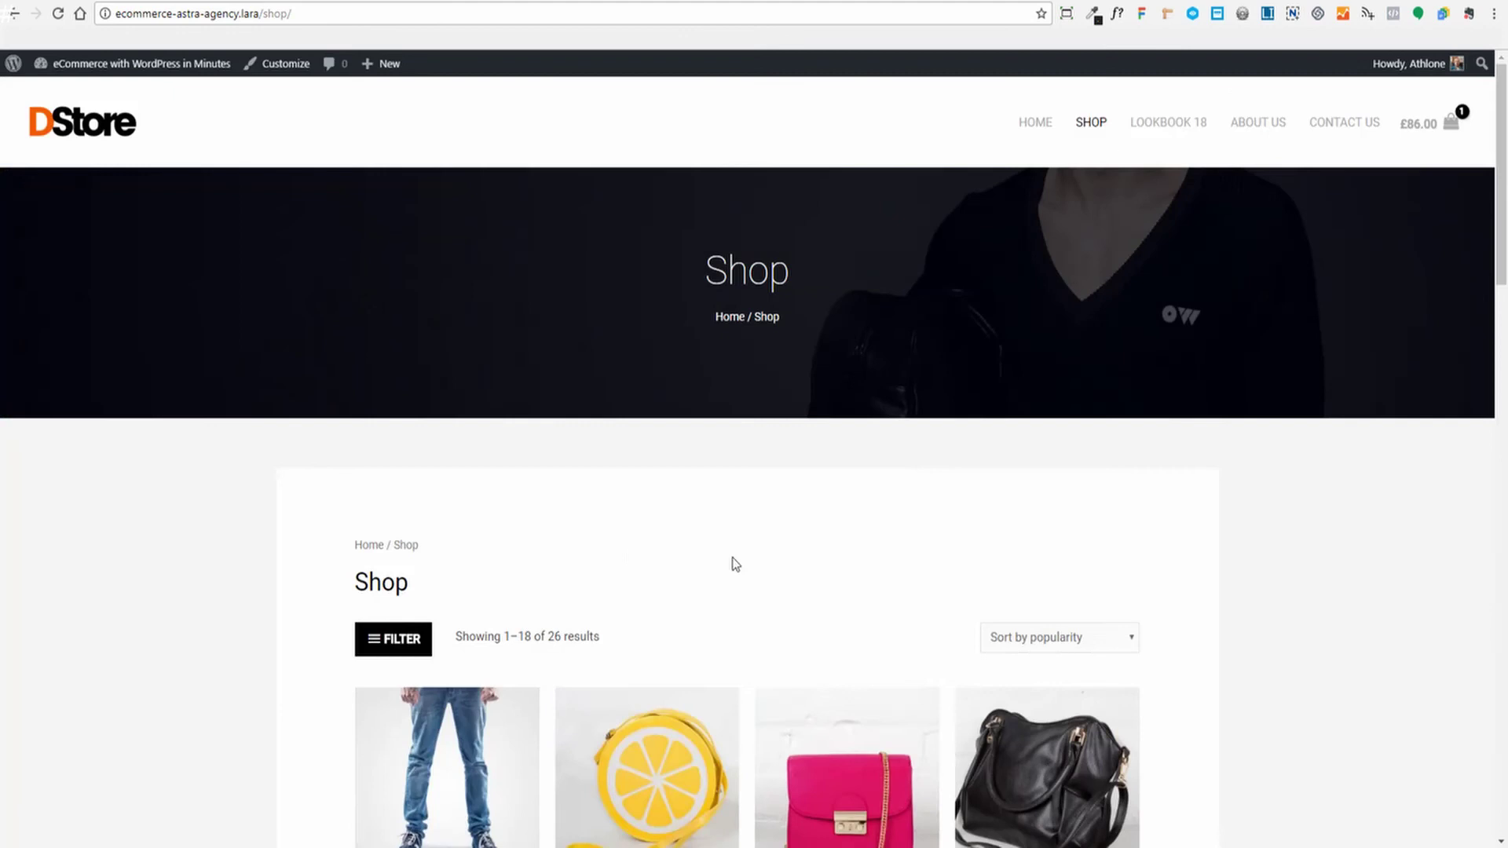
# Filter the Shop page to Men's Shoes and select the category page's URL to copy
pyautogui.scroll(-2, 735, 564)
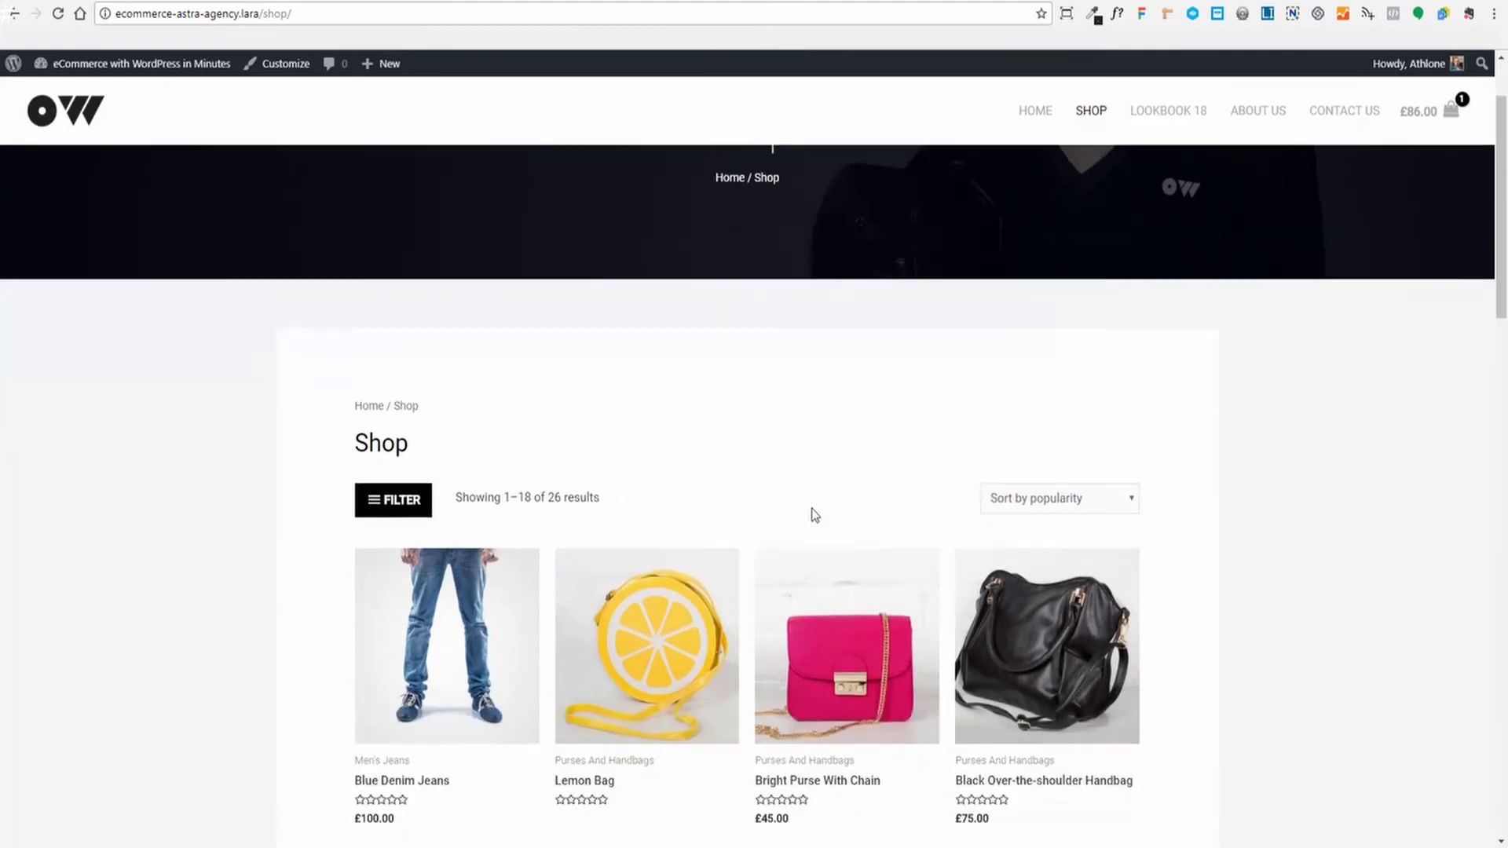
pyautogui.scroll(2, 812, 516)
pyautogui.scroll(-2, 871, 538)
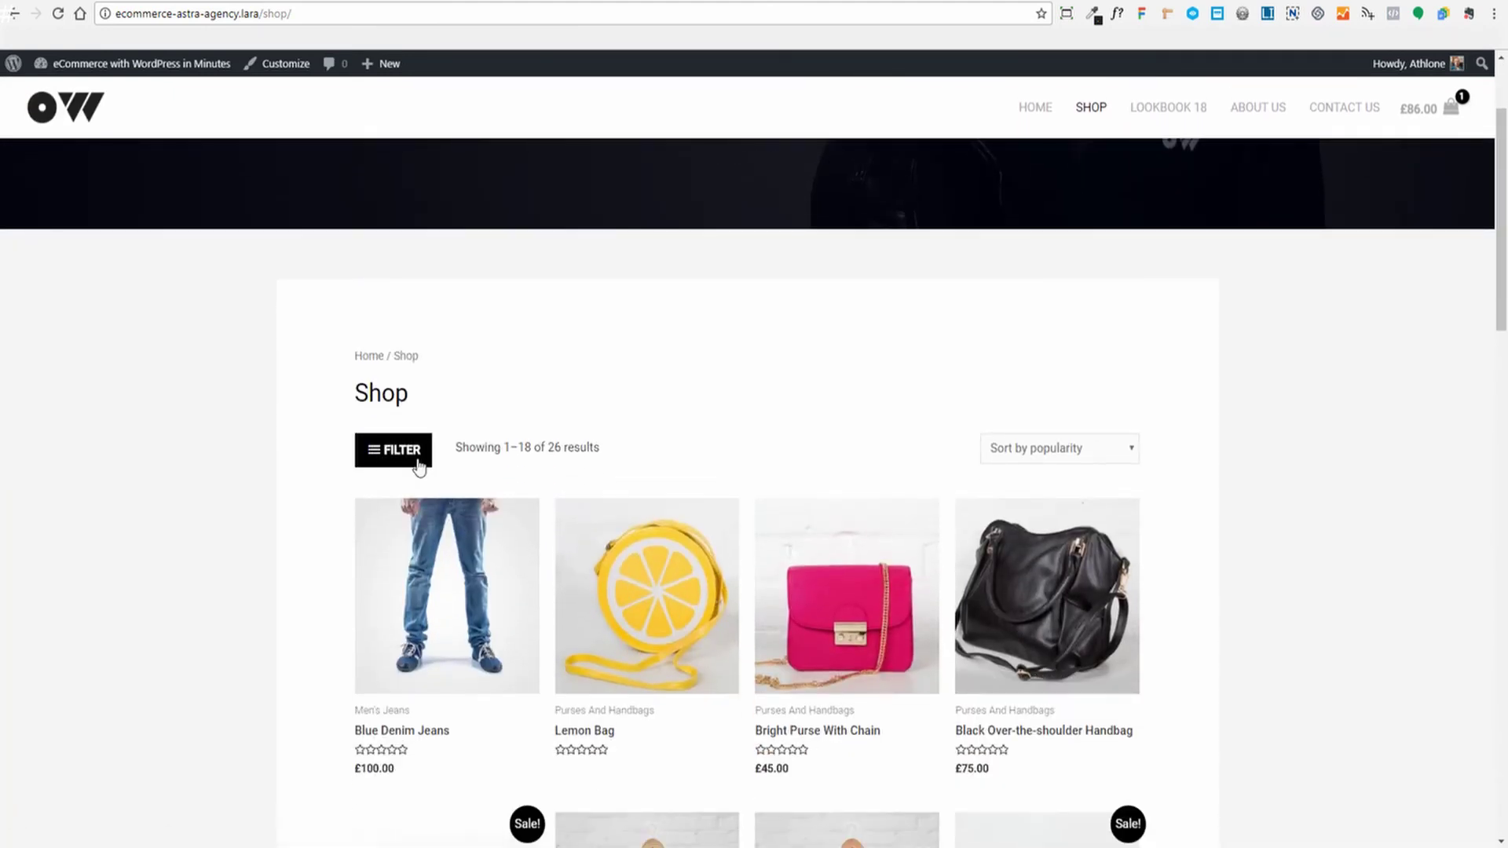
pyautogui.click(399, 458)
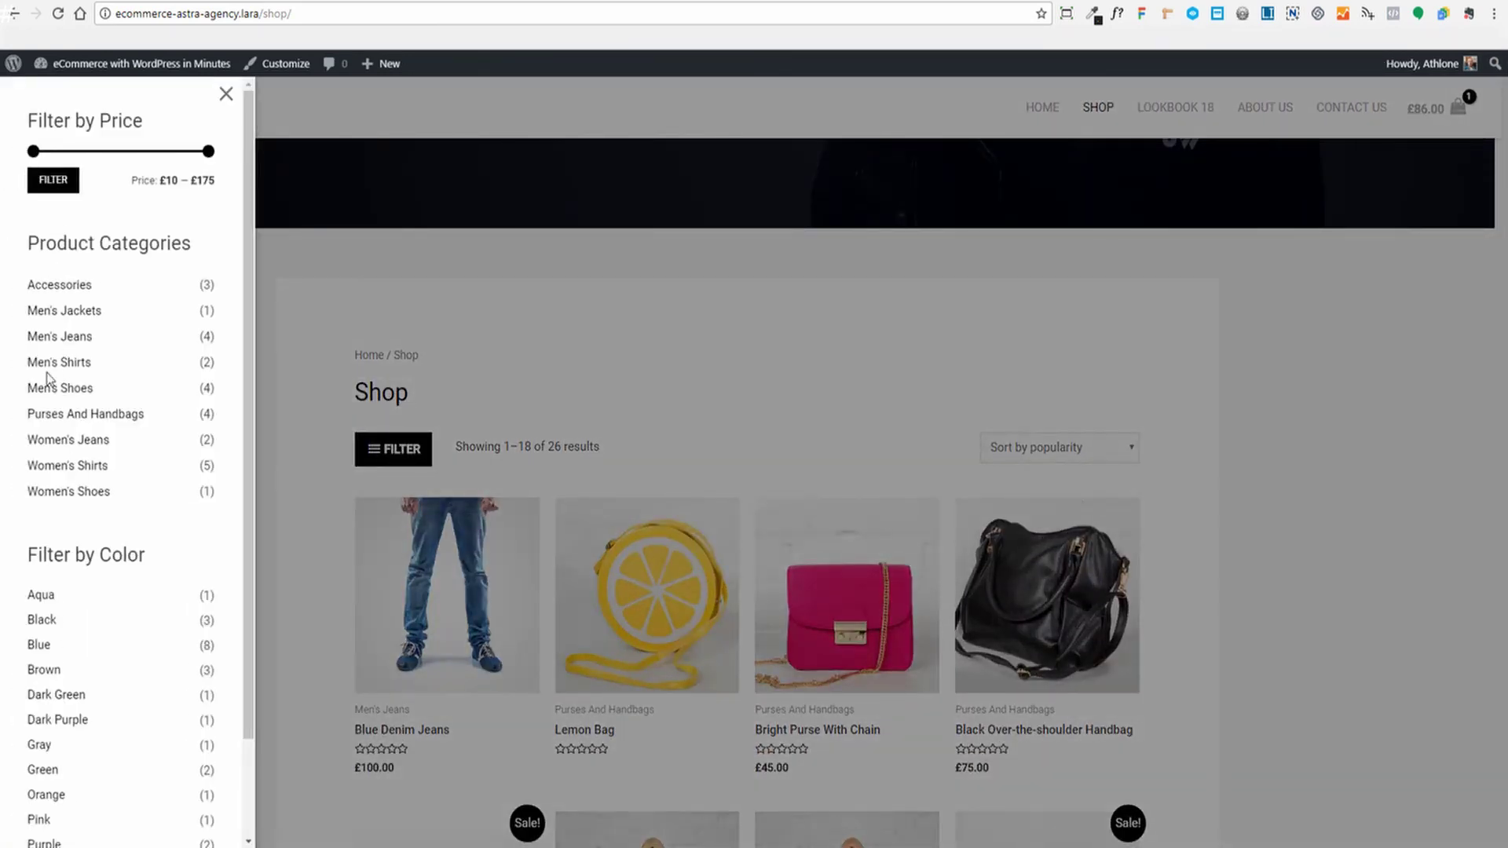
pyautogui.click(40, 389)
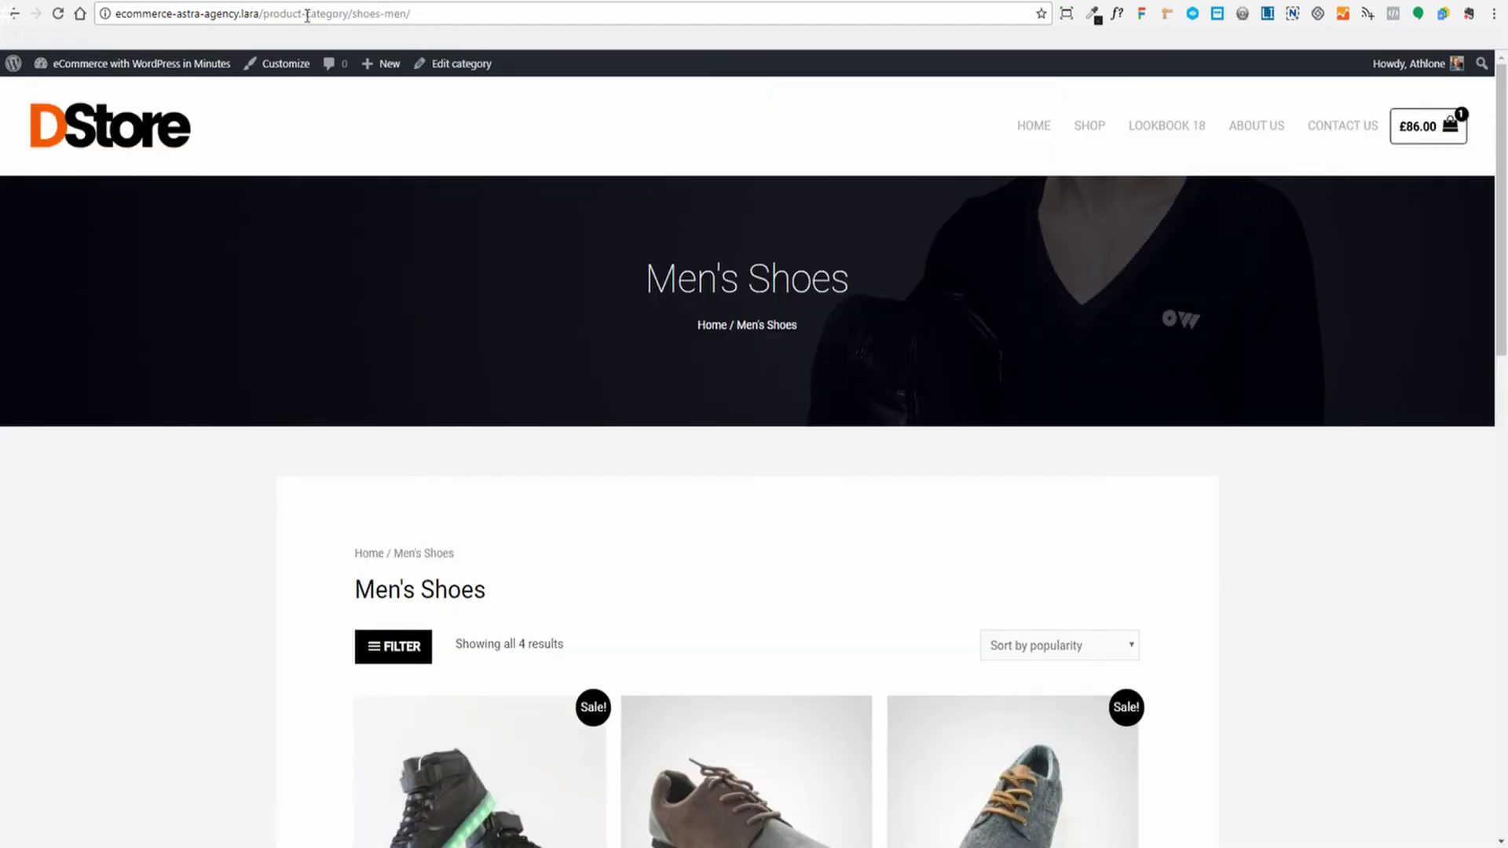
pyautogui.moveTo(429, 12); pyautogui.dragTo(114, 13)
pyautogui.hotkey('ctrl', 'c')
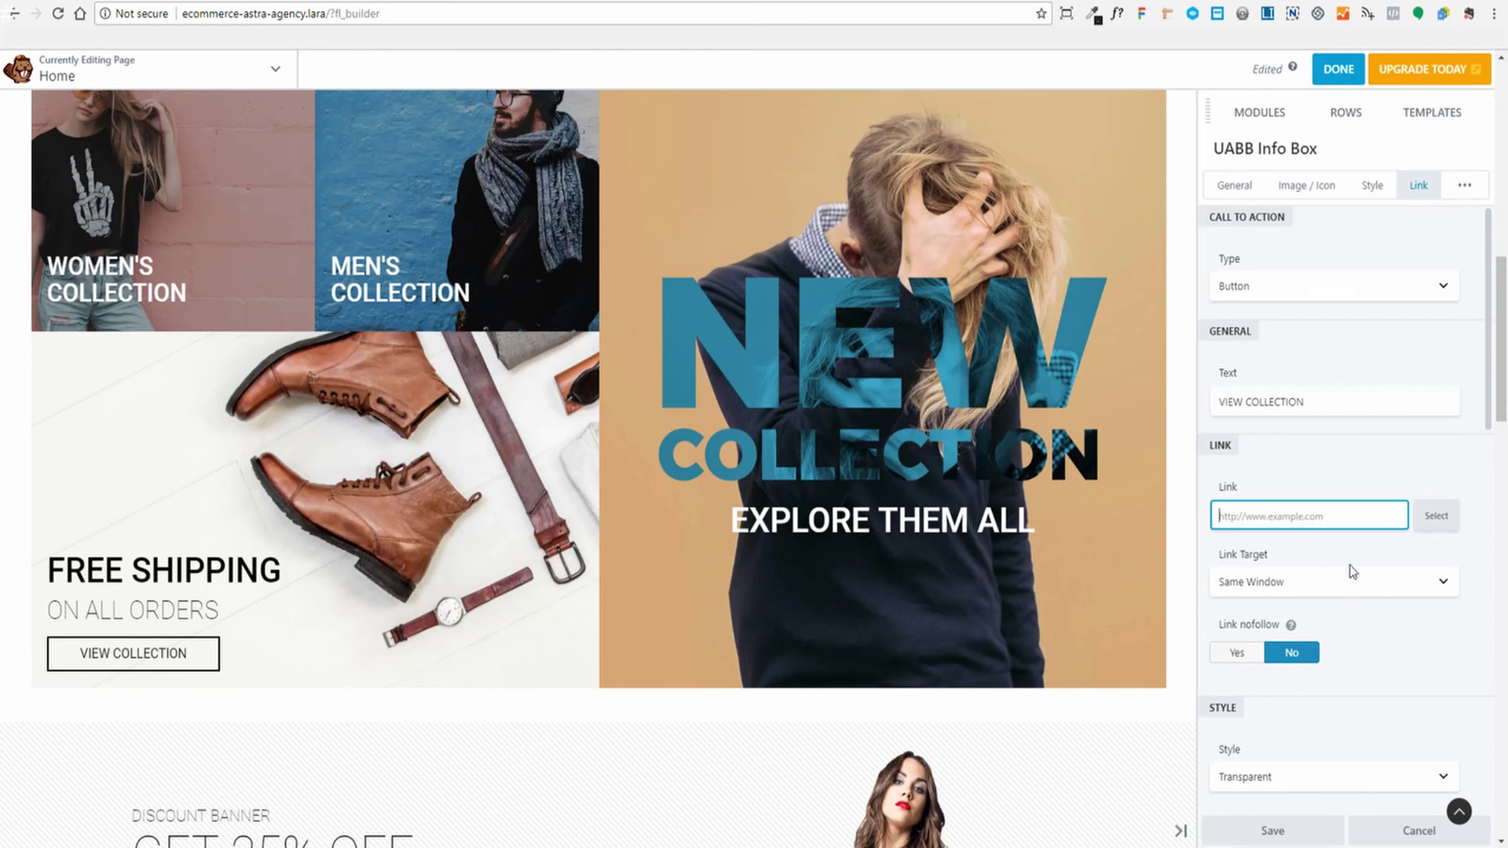
# Paste the Men's Shoes category URL as the Free Shipping button's link and save
pyautogui.click(1349, 513)
pyautogui.hotkey('ctrl', 'v')
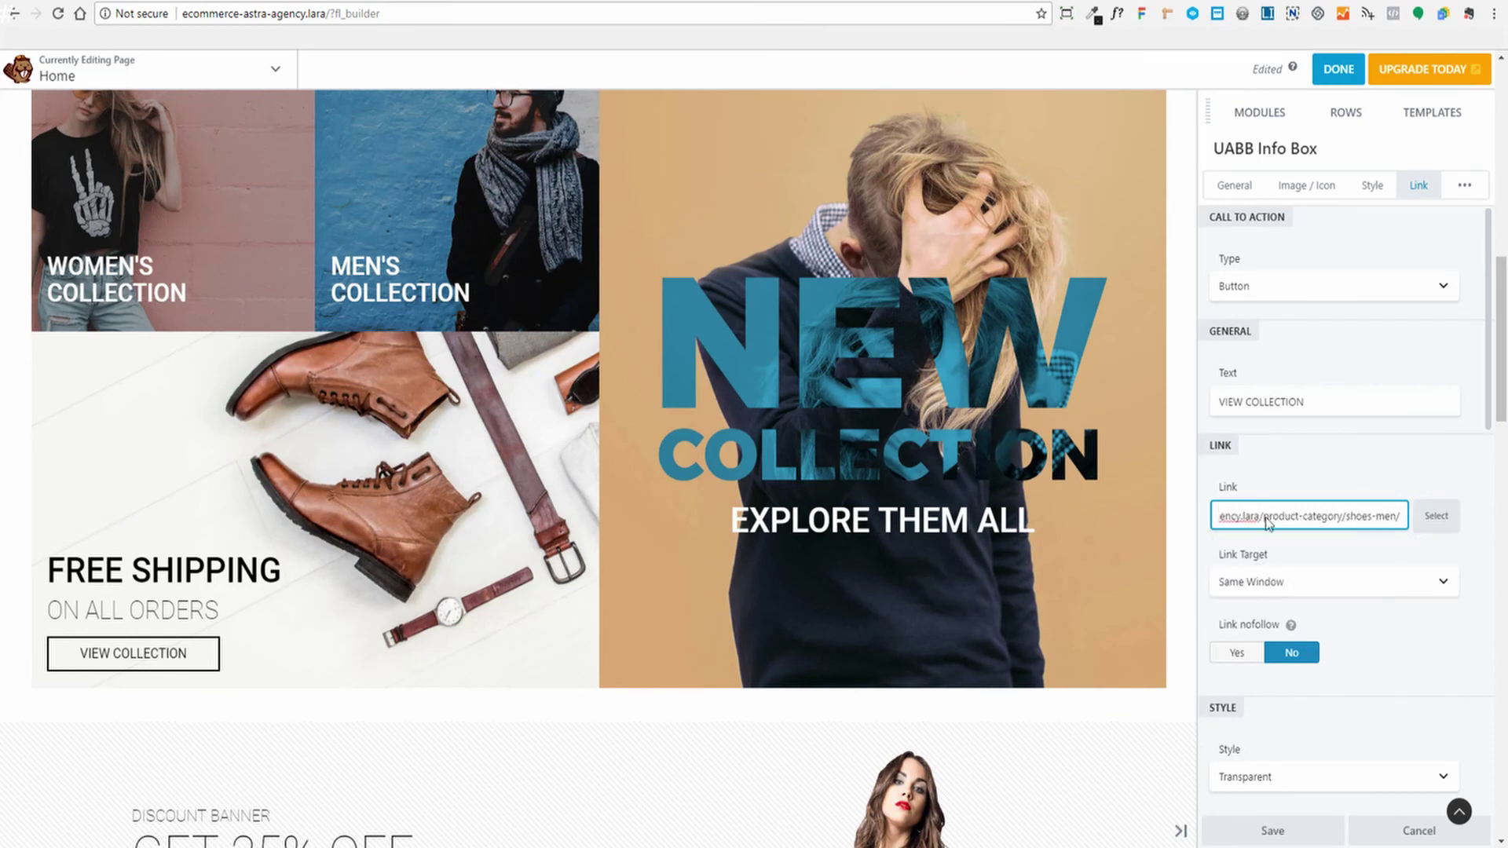
pyautogui.click(1272, 831)
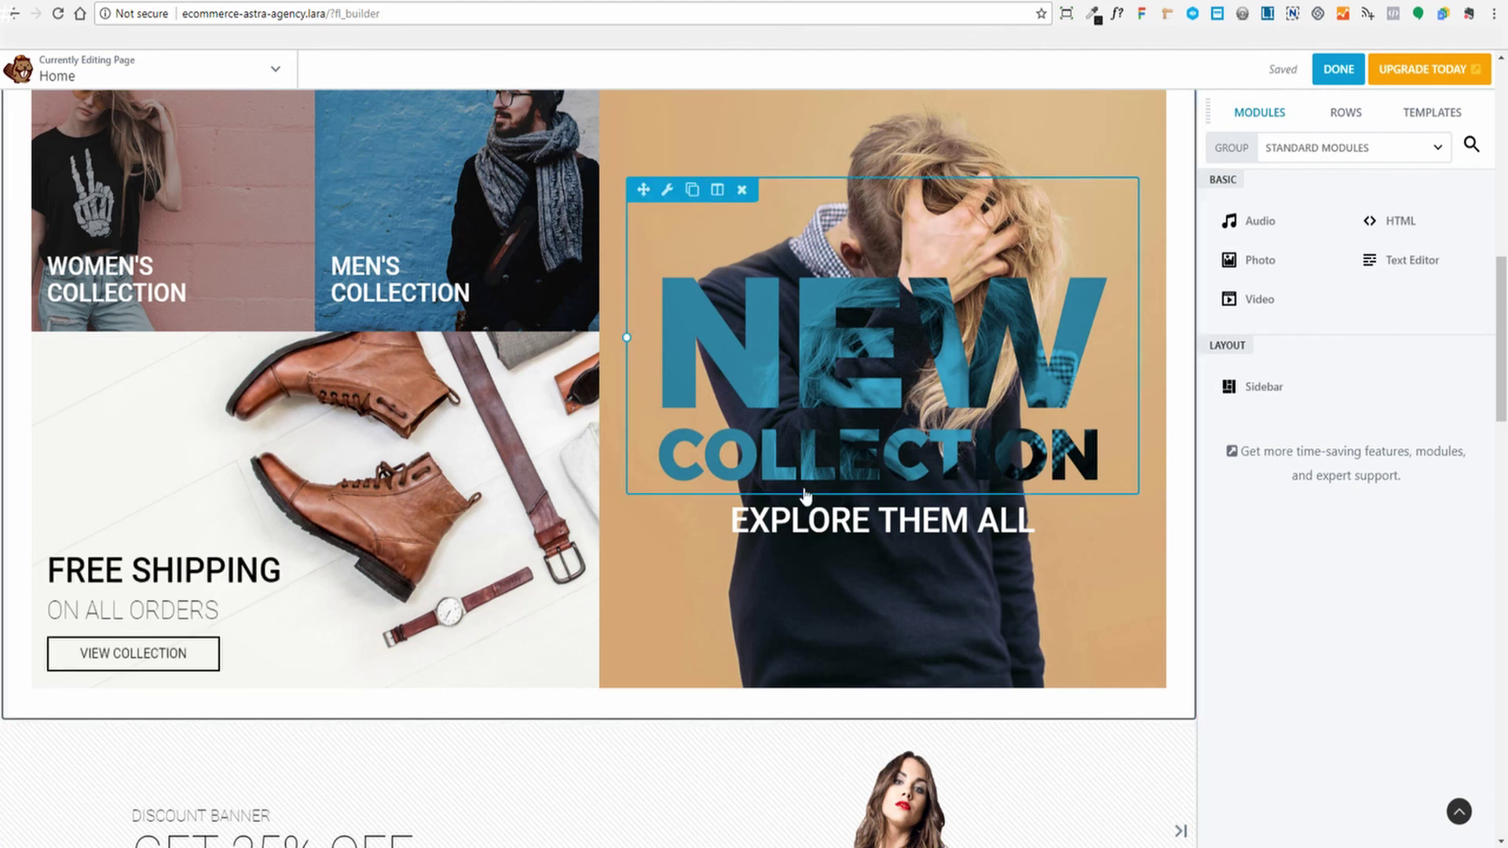
# Preview the homepage, then return to editing in Beaver Builder
pyautogui.press('p')
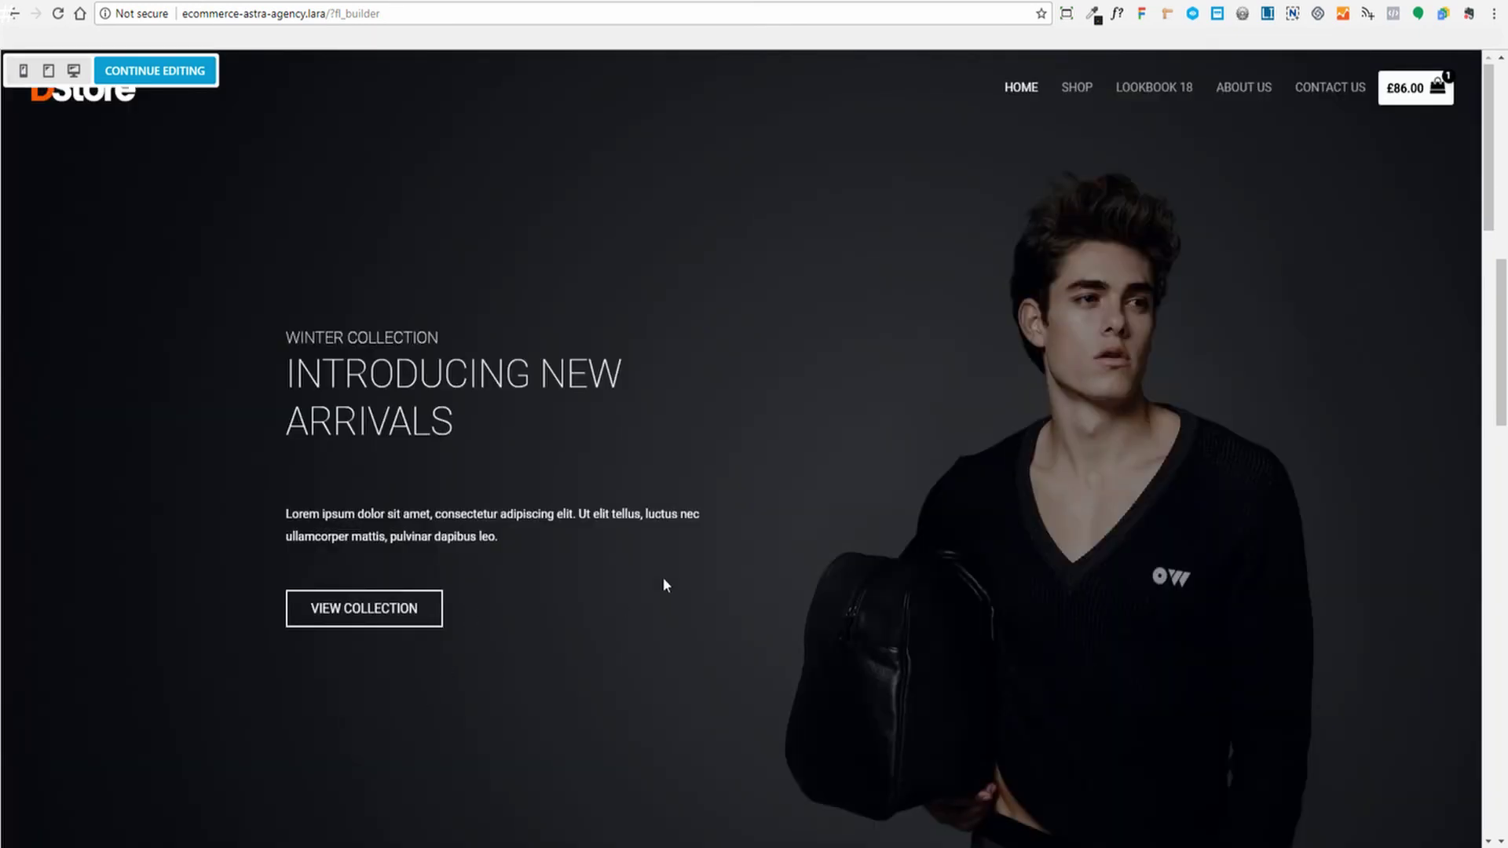
pyautogui.scroll(-12, 663, 585)
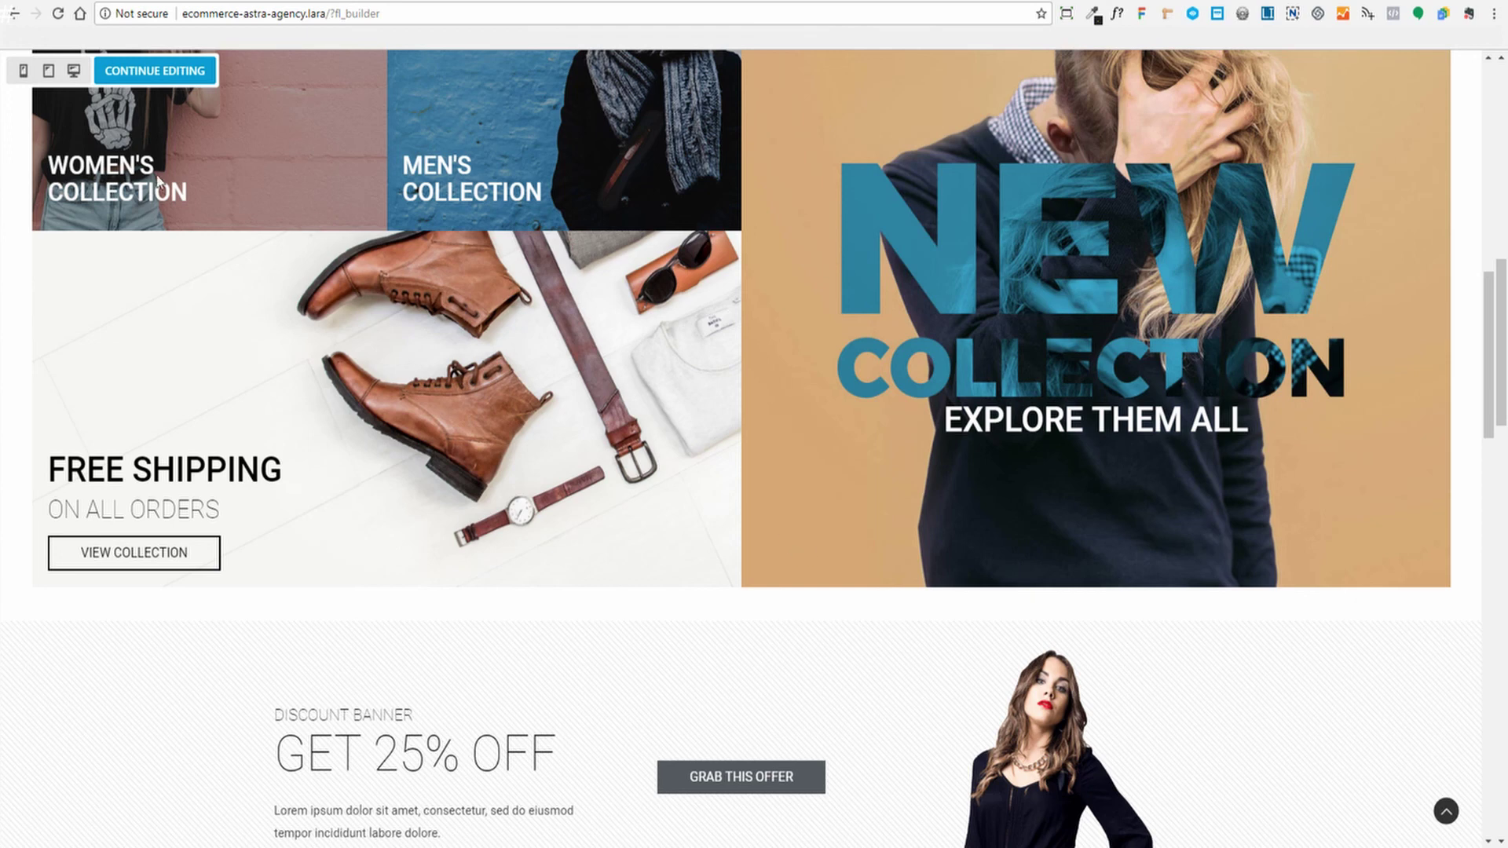
pyautogui.click(149, 72)
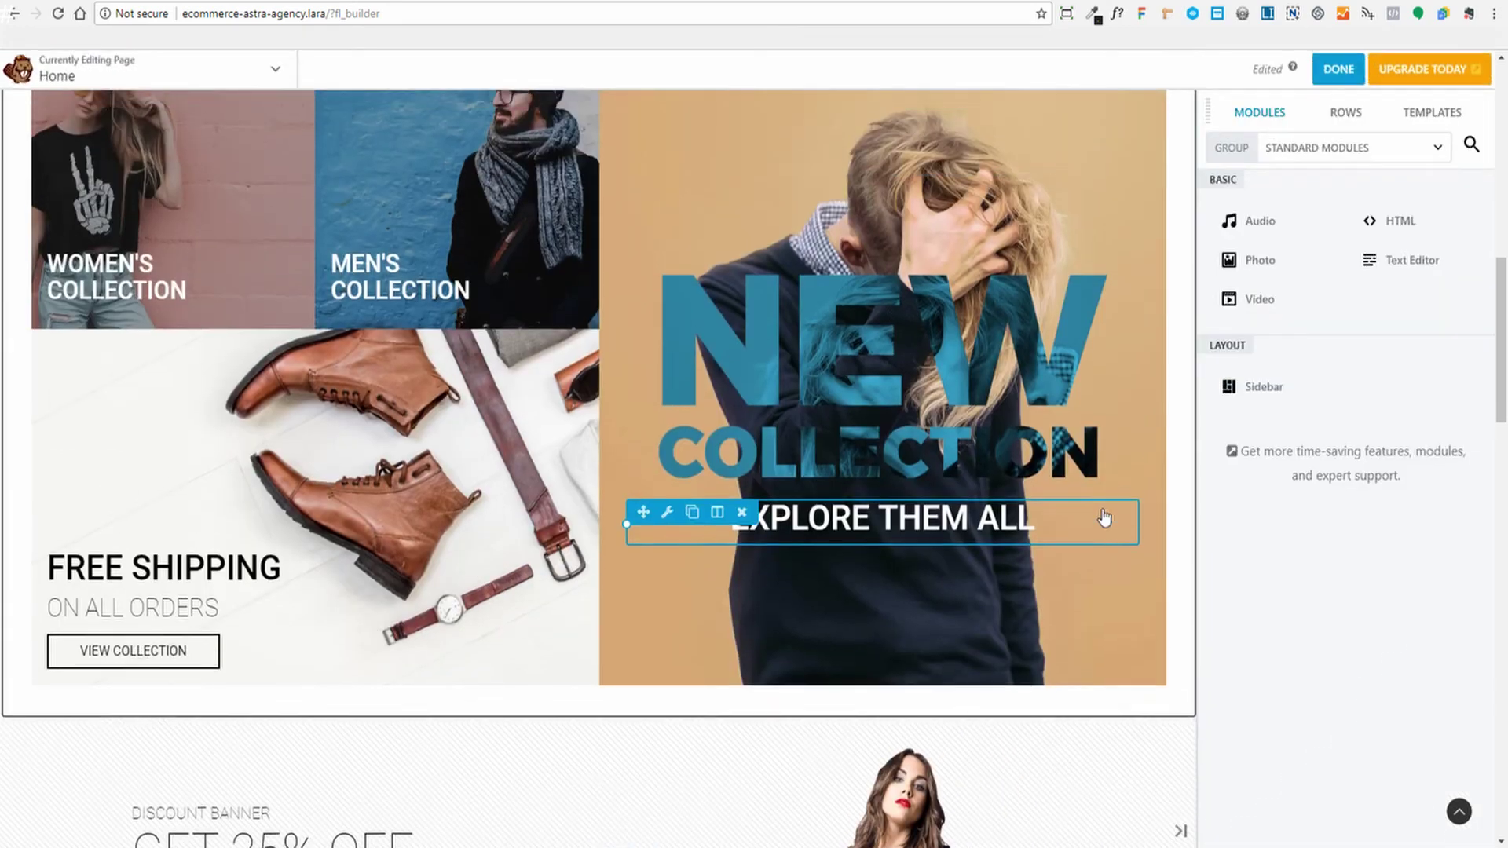
pyautogui.scroll(-4, 1155, 505)
pyautogui.scroll(6, 1162, 501)
pyautogui.scroll(-1, 1167, 499)
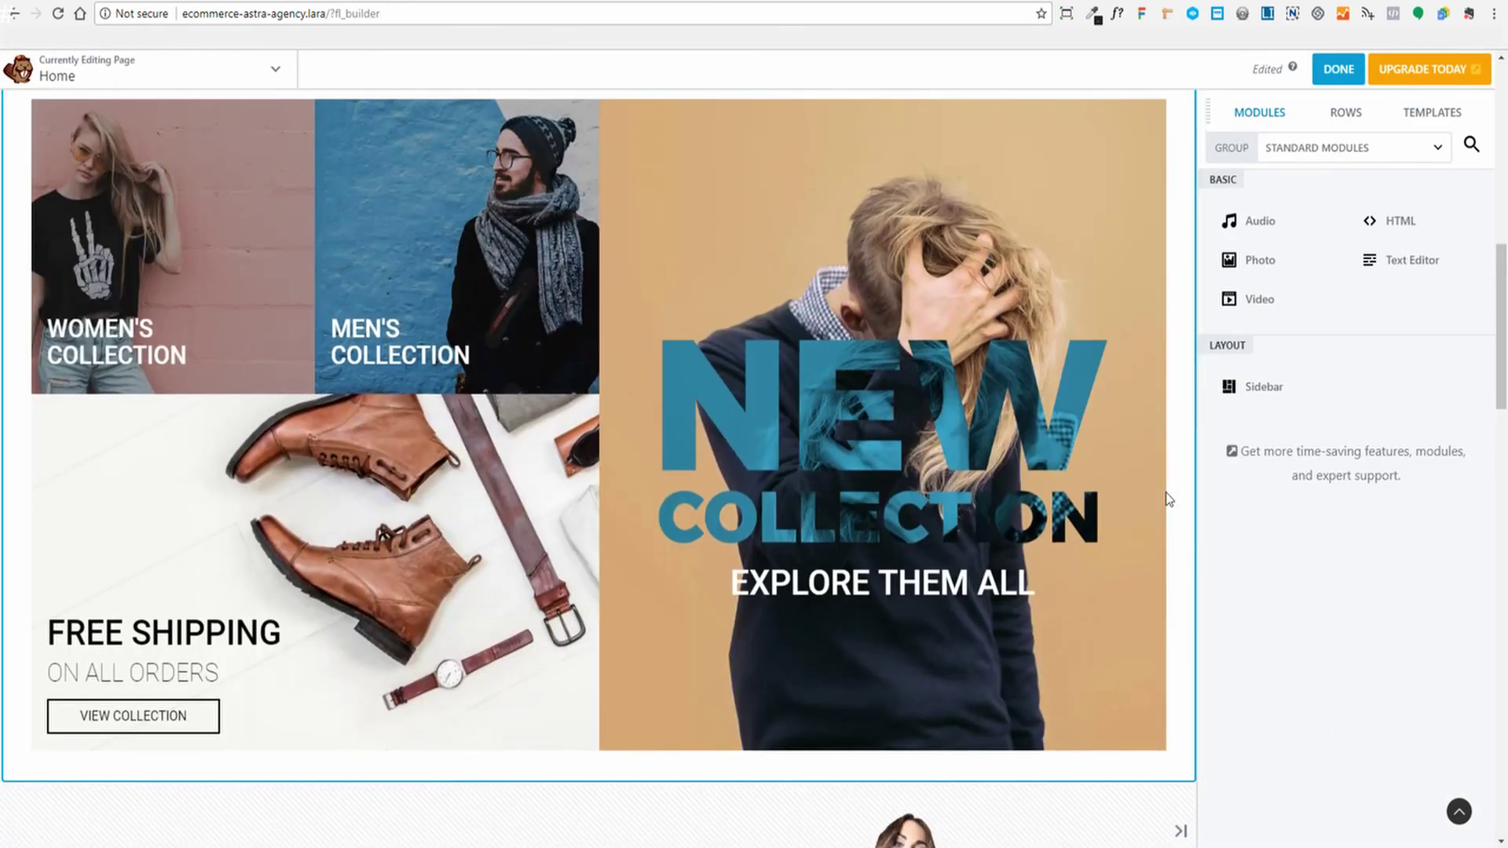
pyautogui.scroll(-5, 1168, 500)
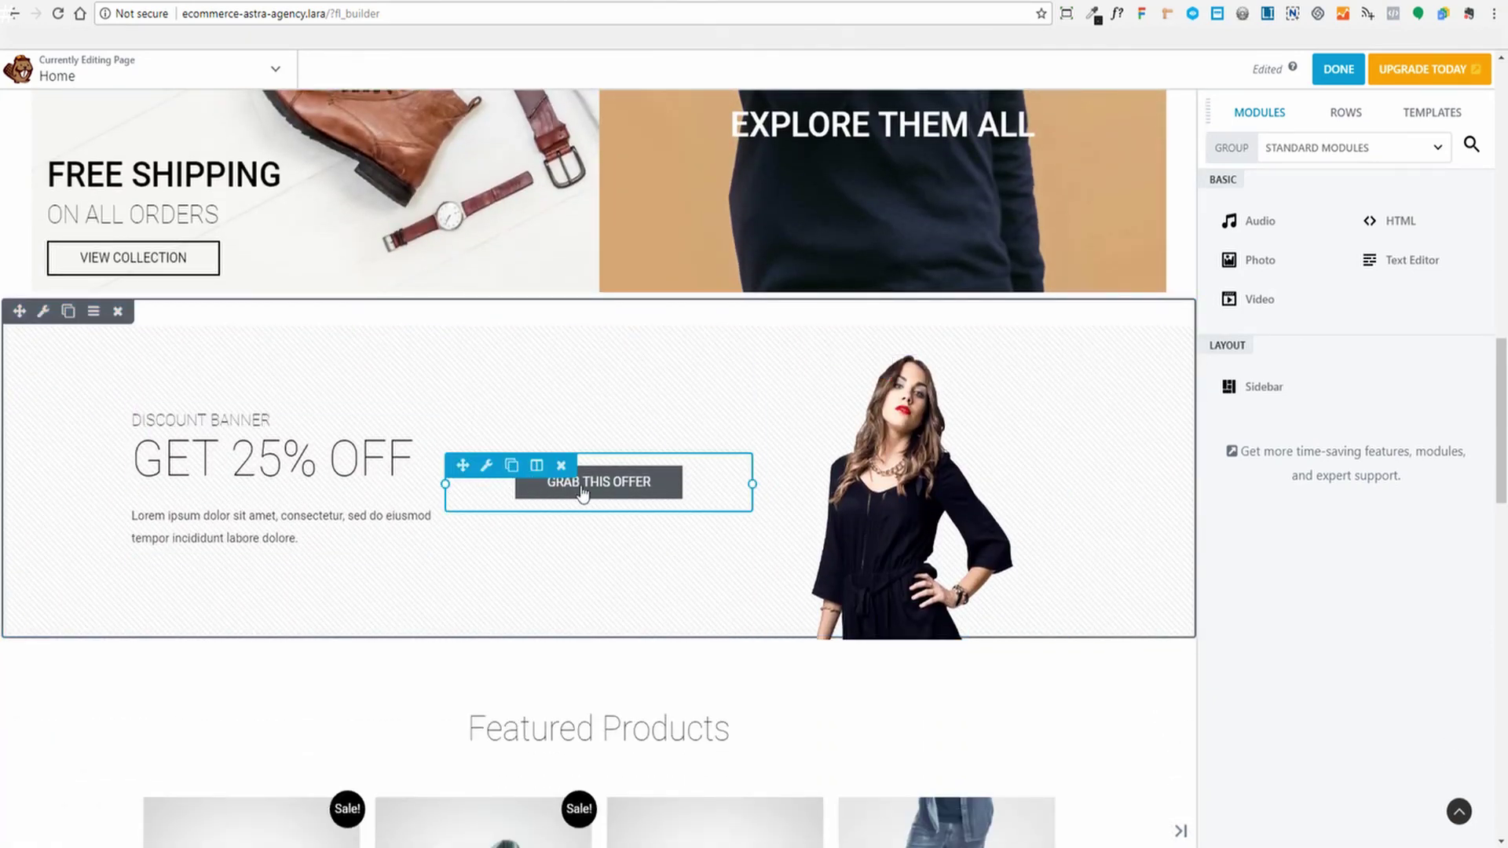
pyautogui.click(914, 463)
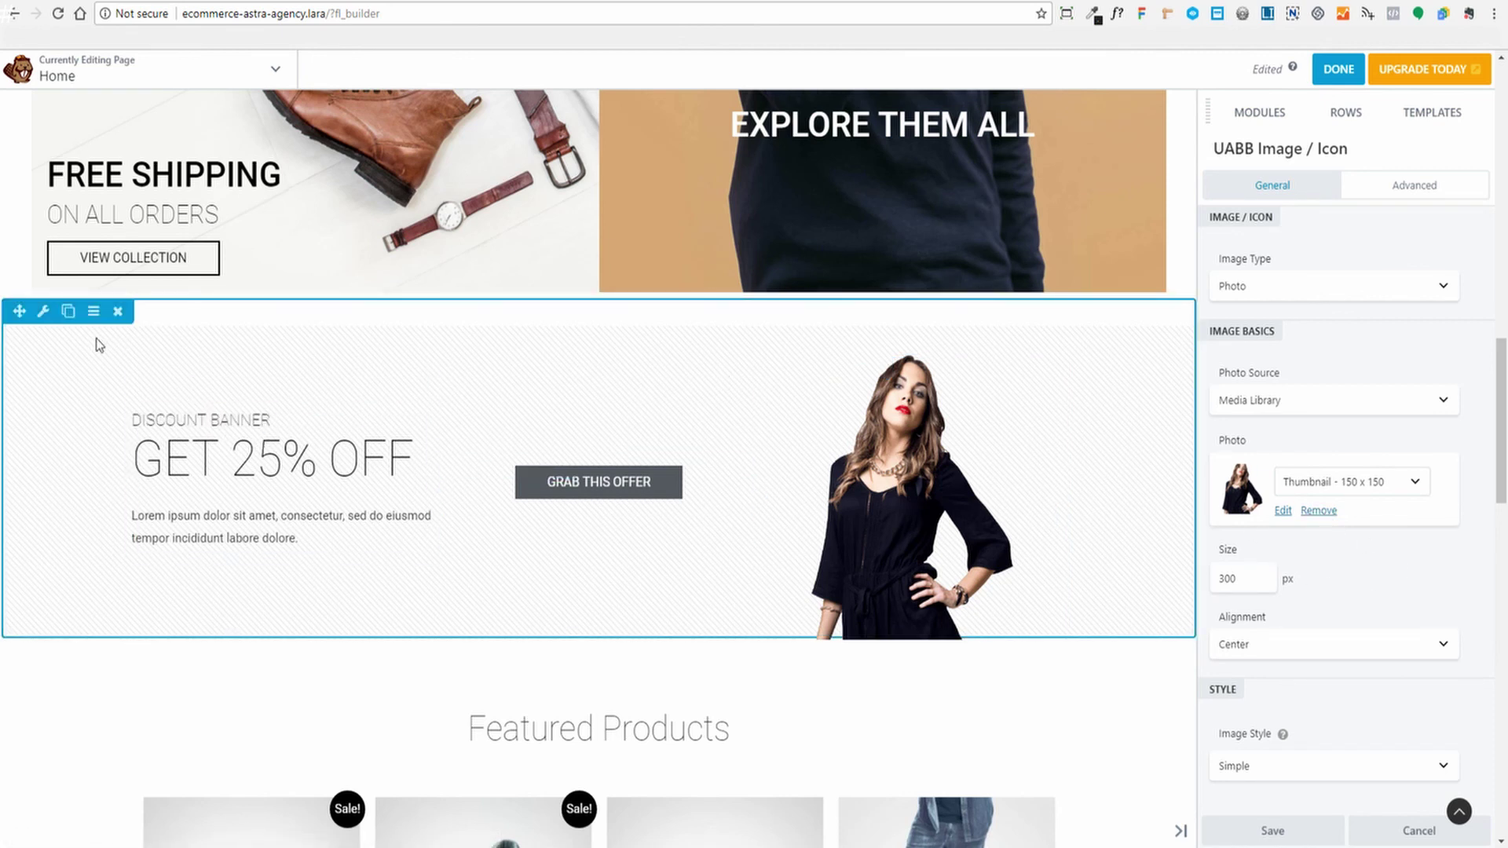
pyautogui.click(43, 312)
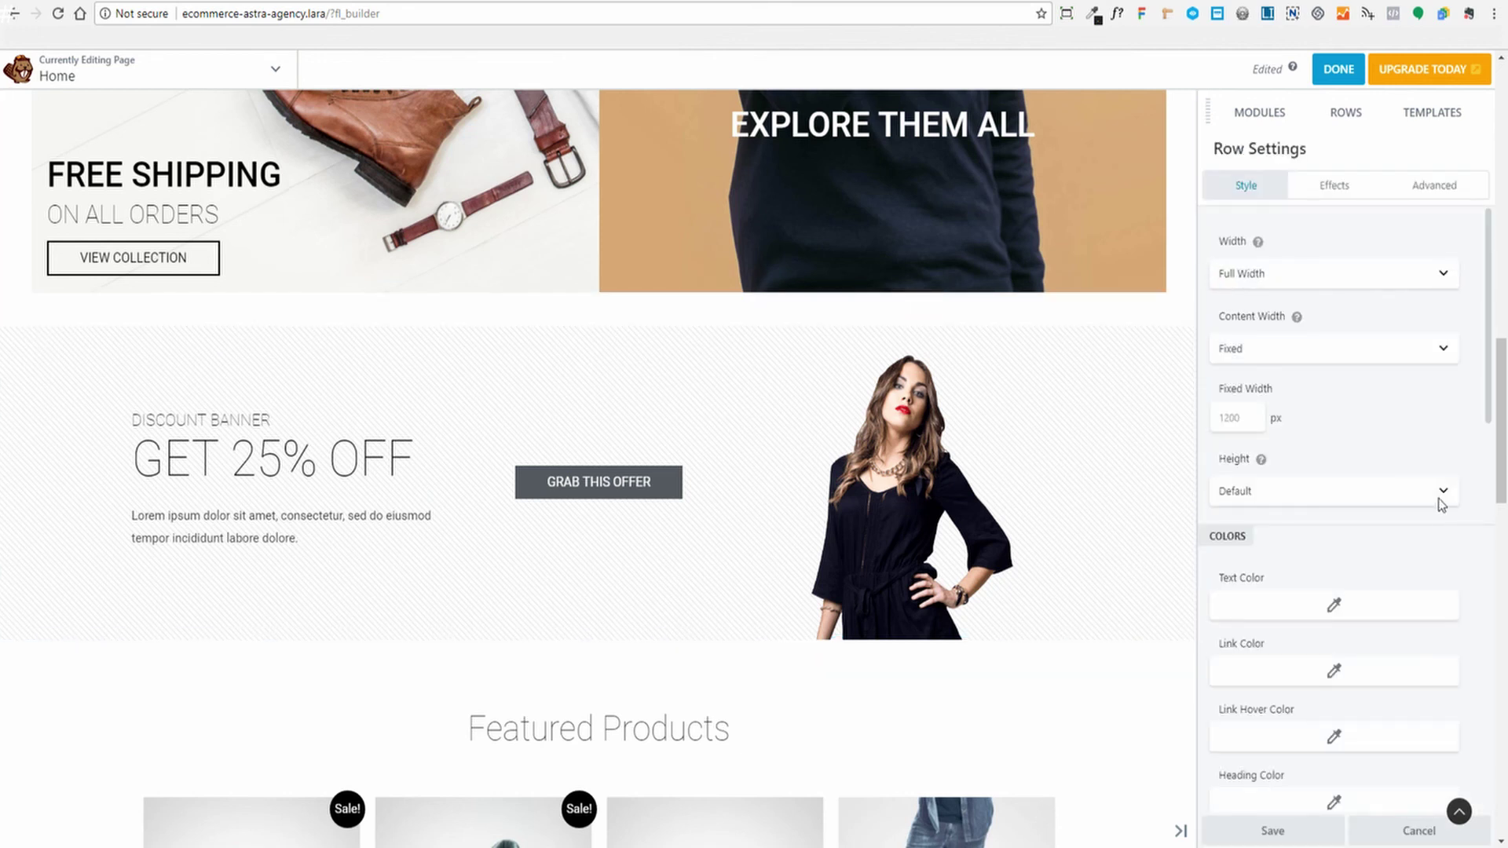
pyautogui.scroll(-9, 1440, 502)
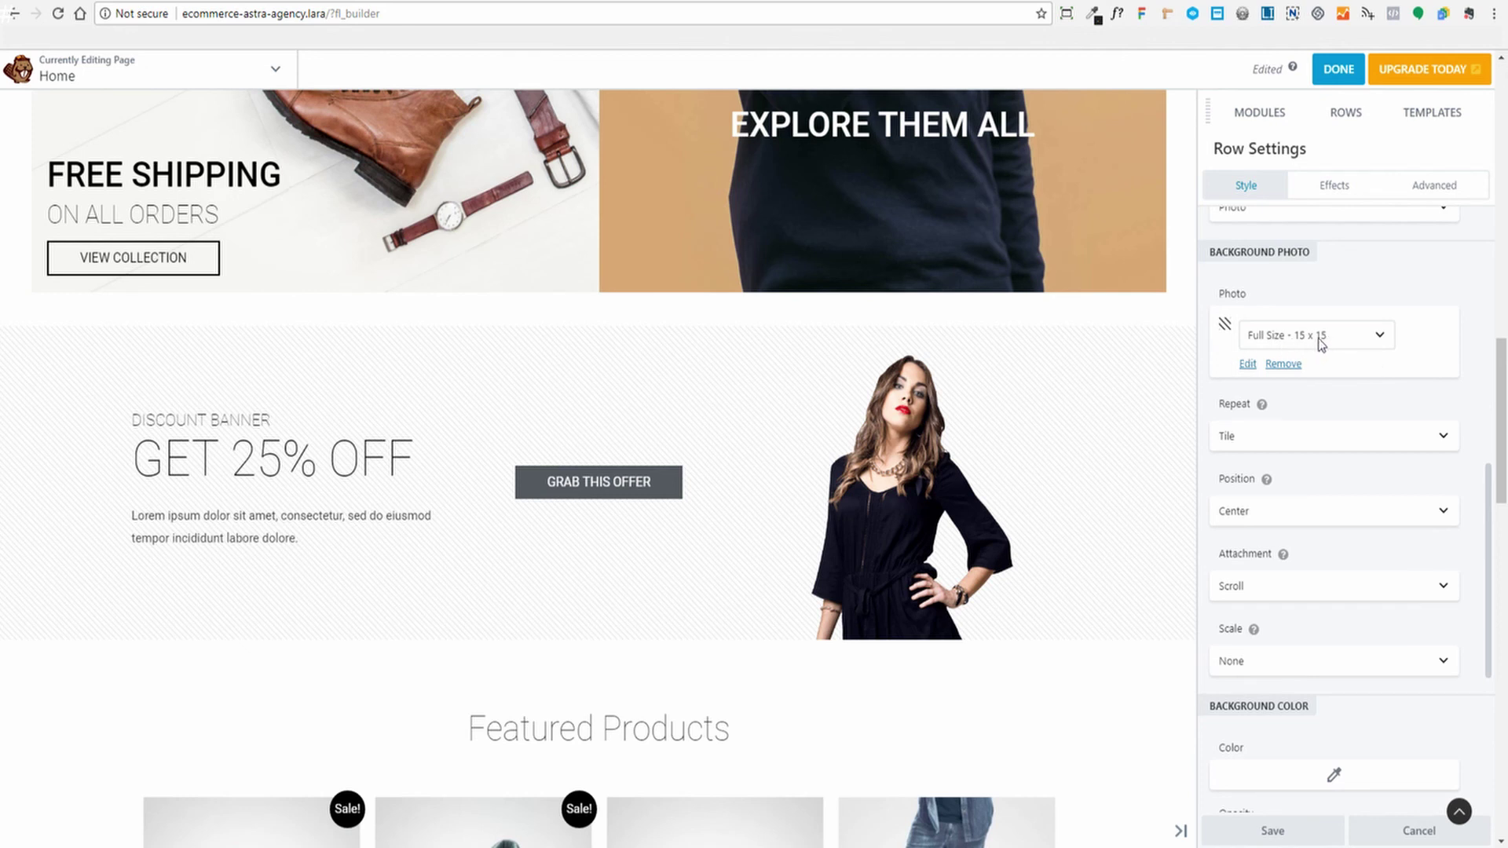
pyautogui.moveTo(1261, 403)
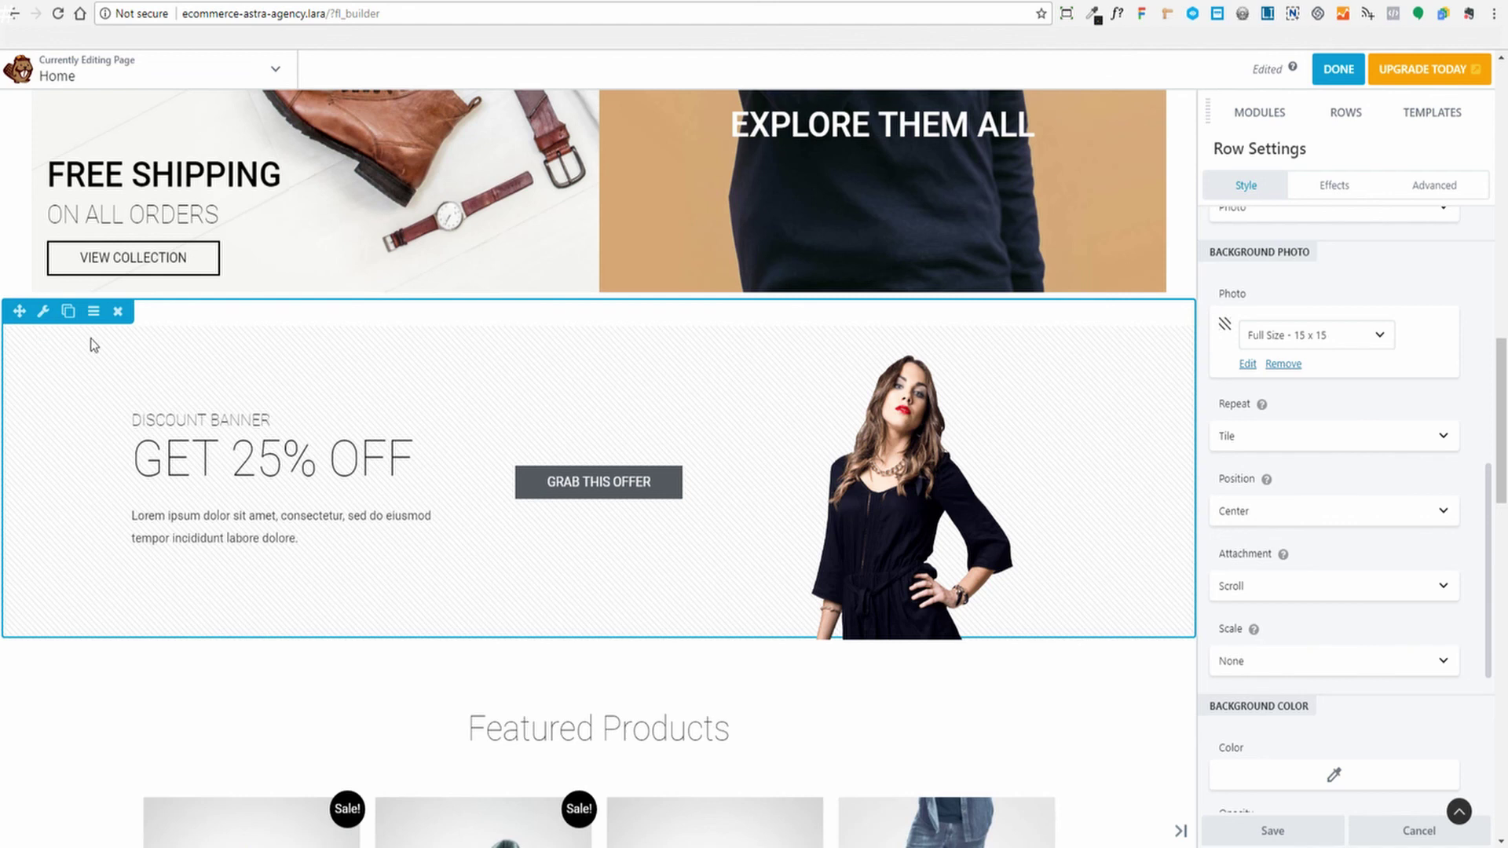
pyautogui.scroll(-2, 1328, 454)
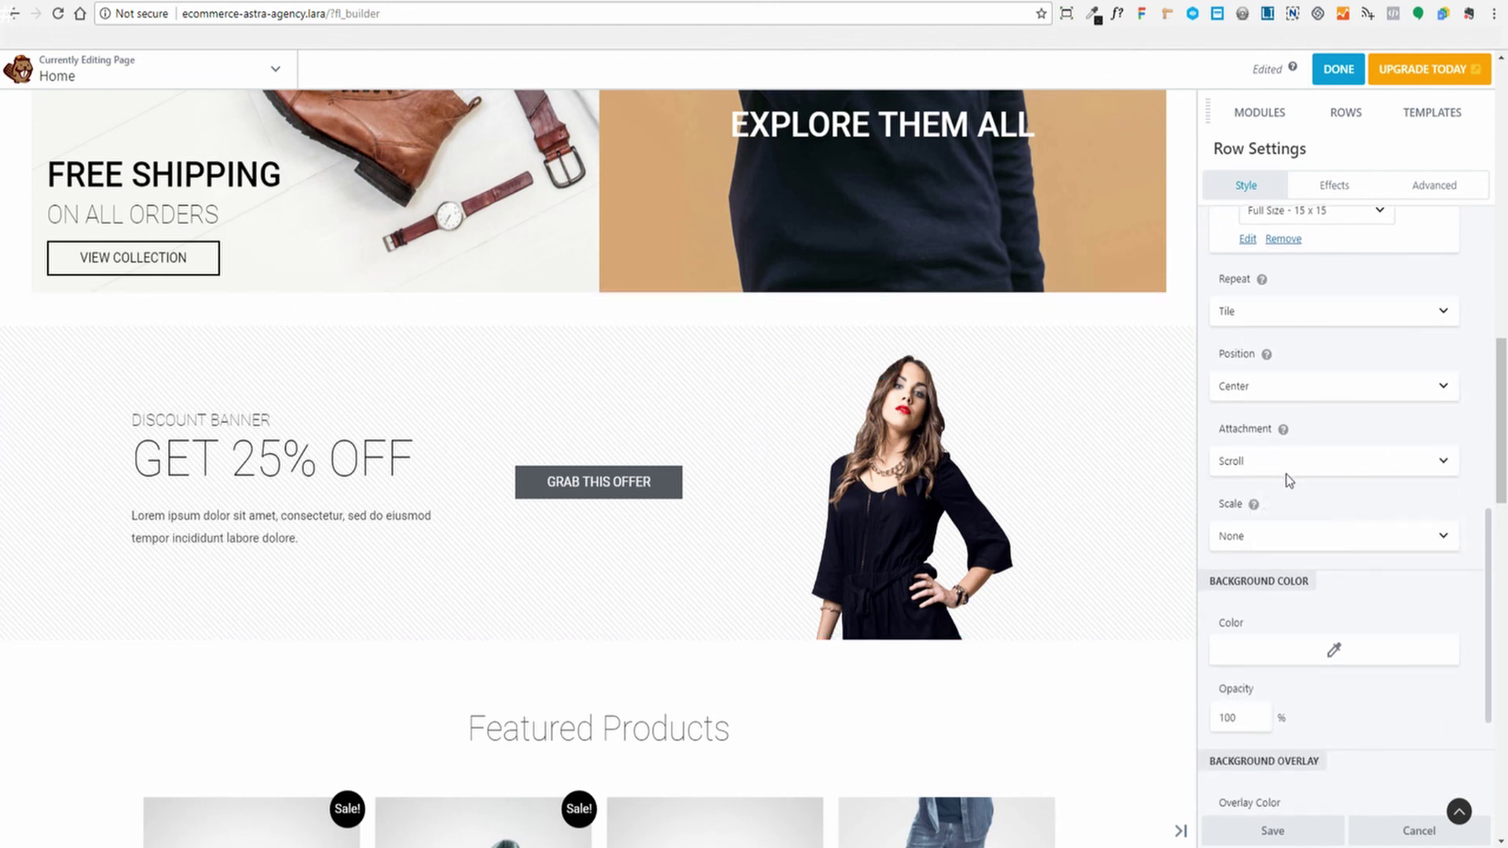
pyautogui.click(1295, 311)
pyautogui.click(1397, 265)
pyautogui.click(1272, 831)
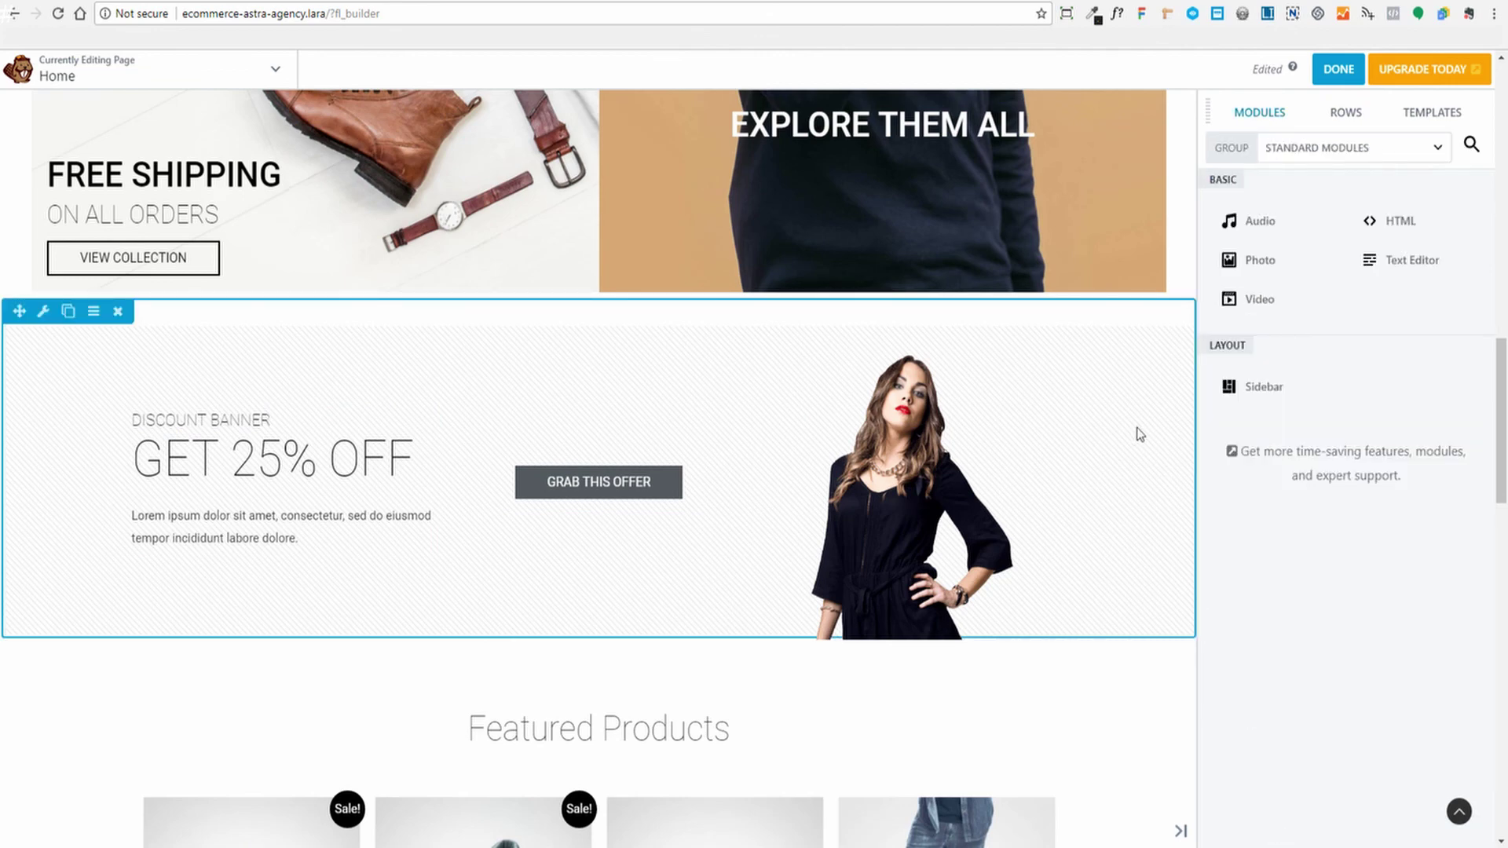
# Open the Featured Products HTML module to view its shortcode, widen the panel, then go to the Dashboard
pyautogui.scroll(-5, 1140, 435)
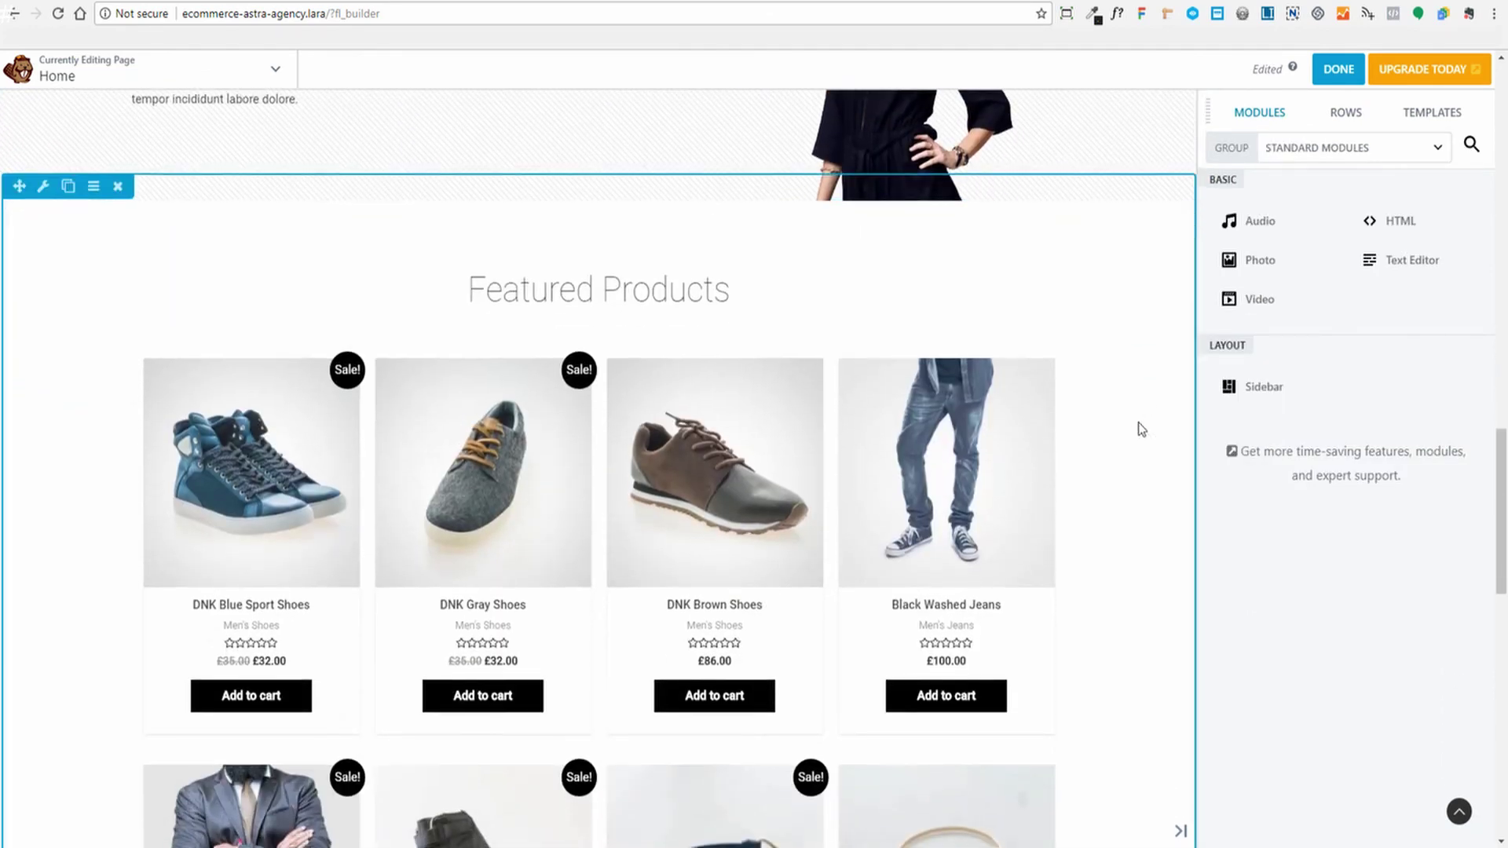
pyautogui.scroll(-1, 1140, 429)
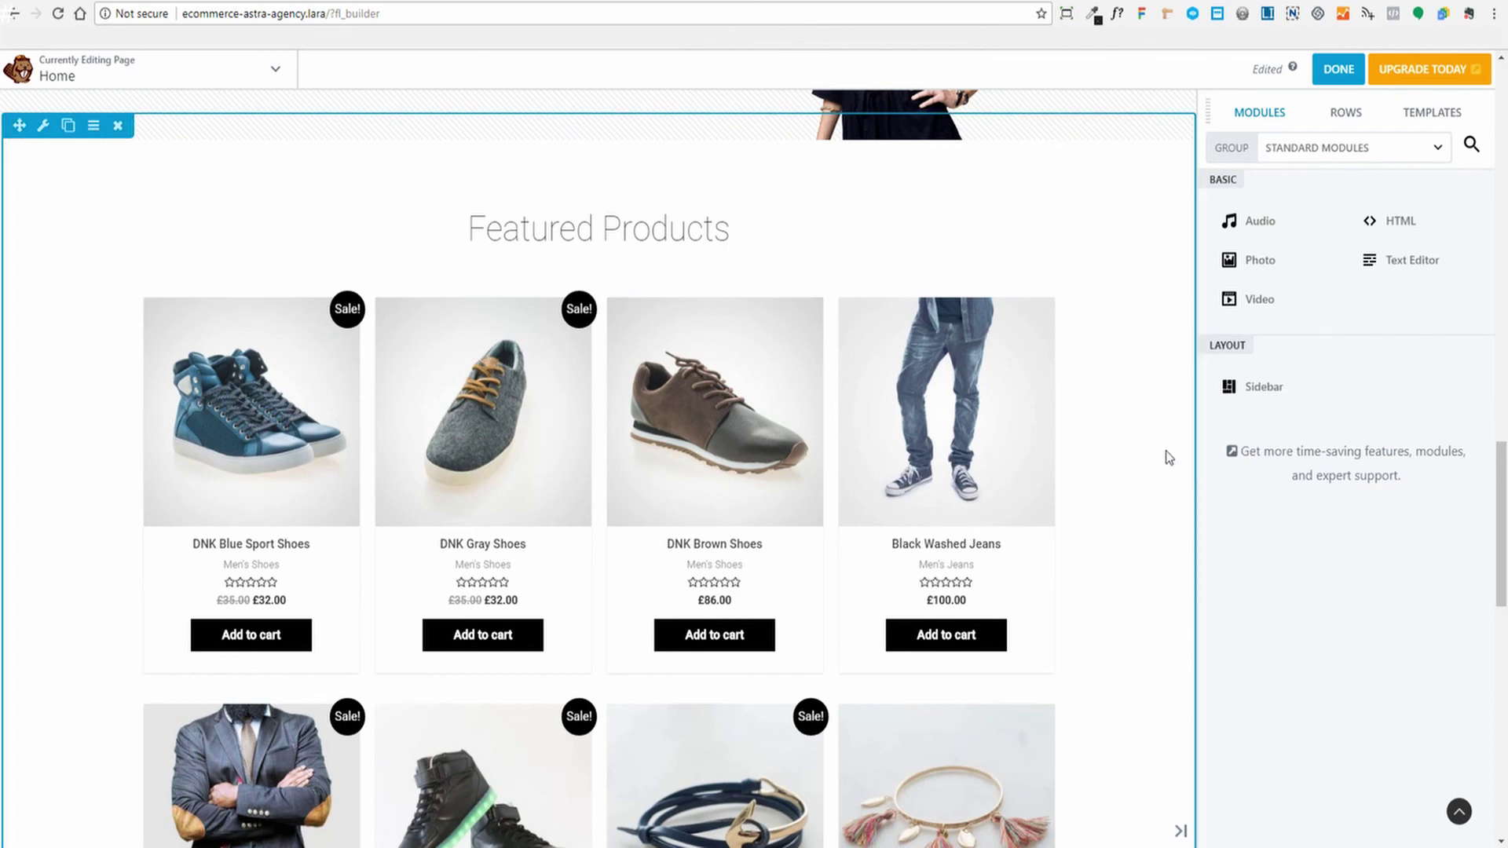
pyautogui.scroll(-4, 1169, 457)
pyautogui.scroll(3, 1170, 457)
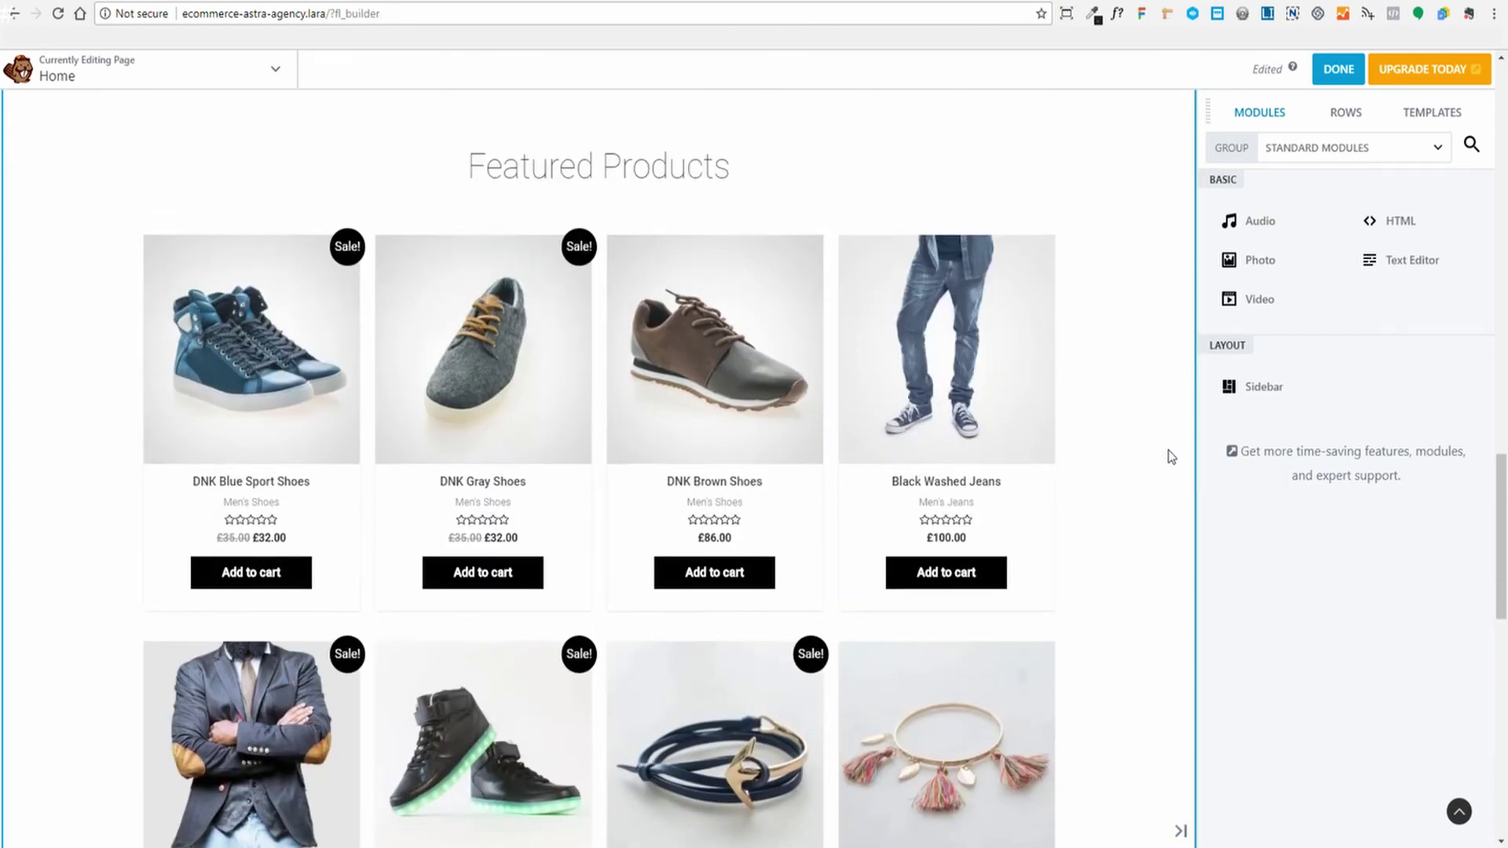
pyautogui.scroll(-2, 1170, 457)
pyautogui.scroll(1, 1172, 457)
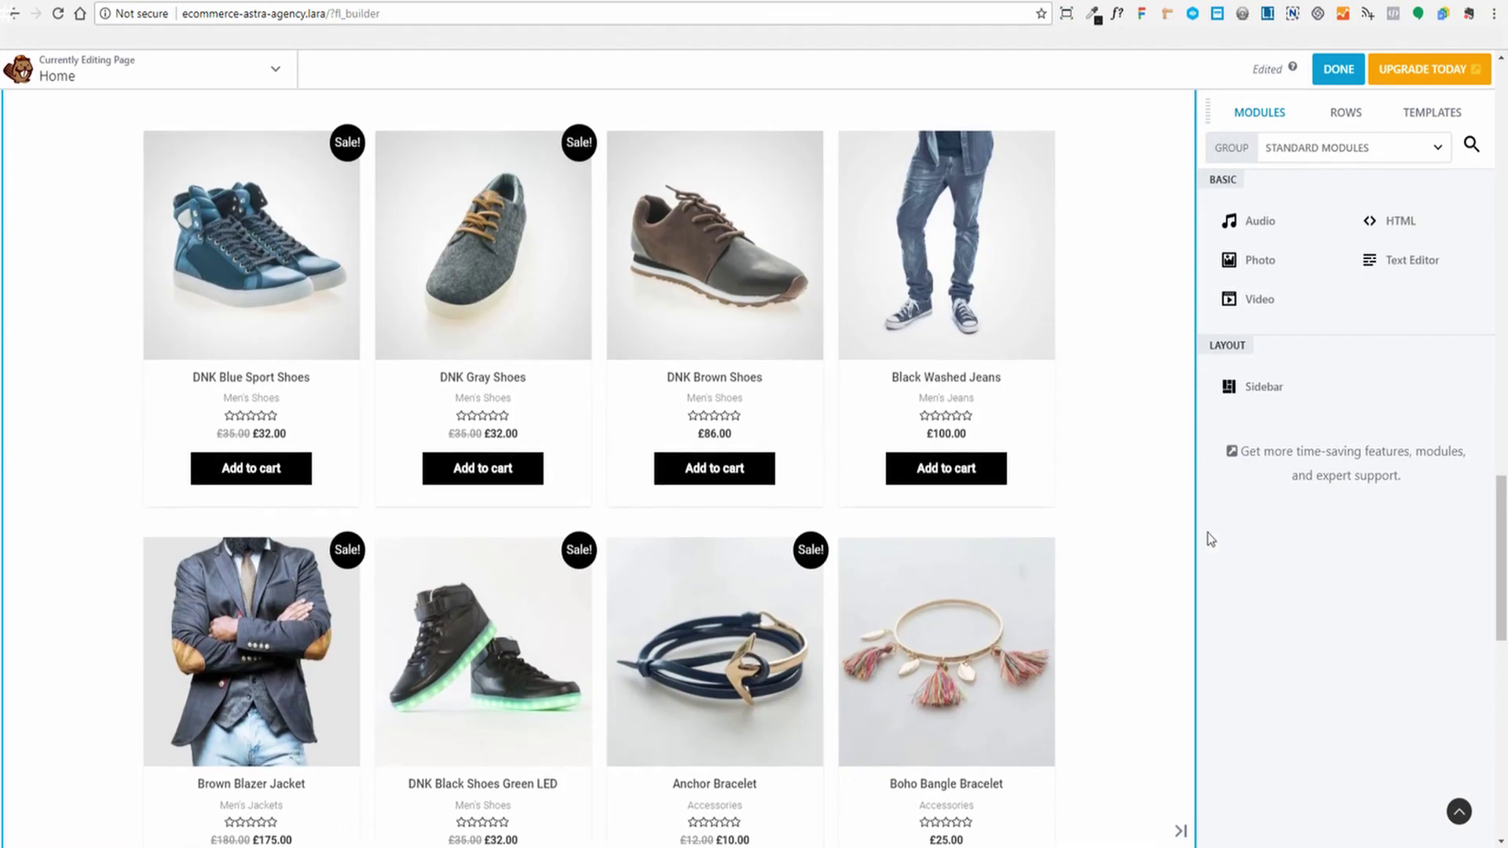
pyautogui.click(639, 285)
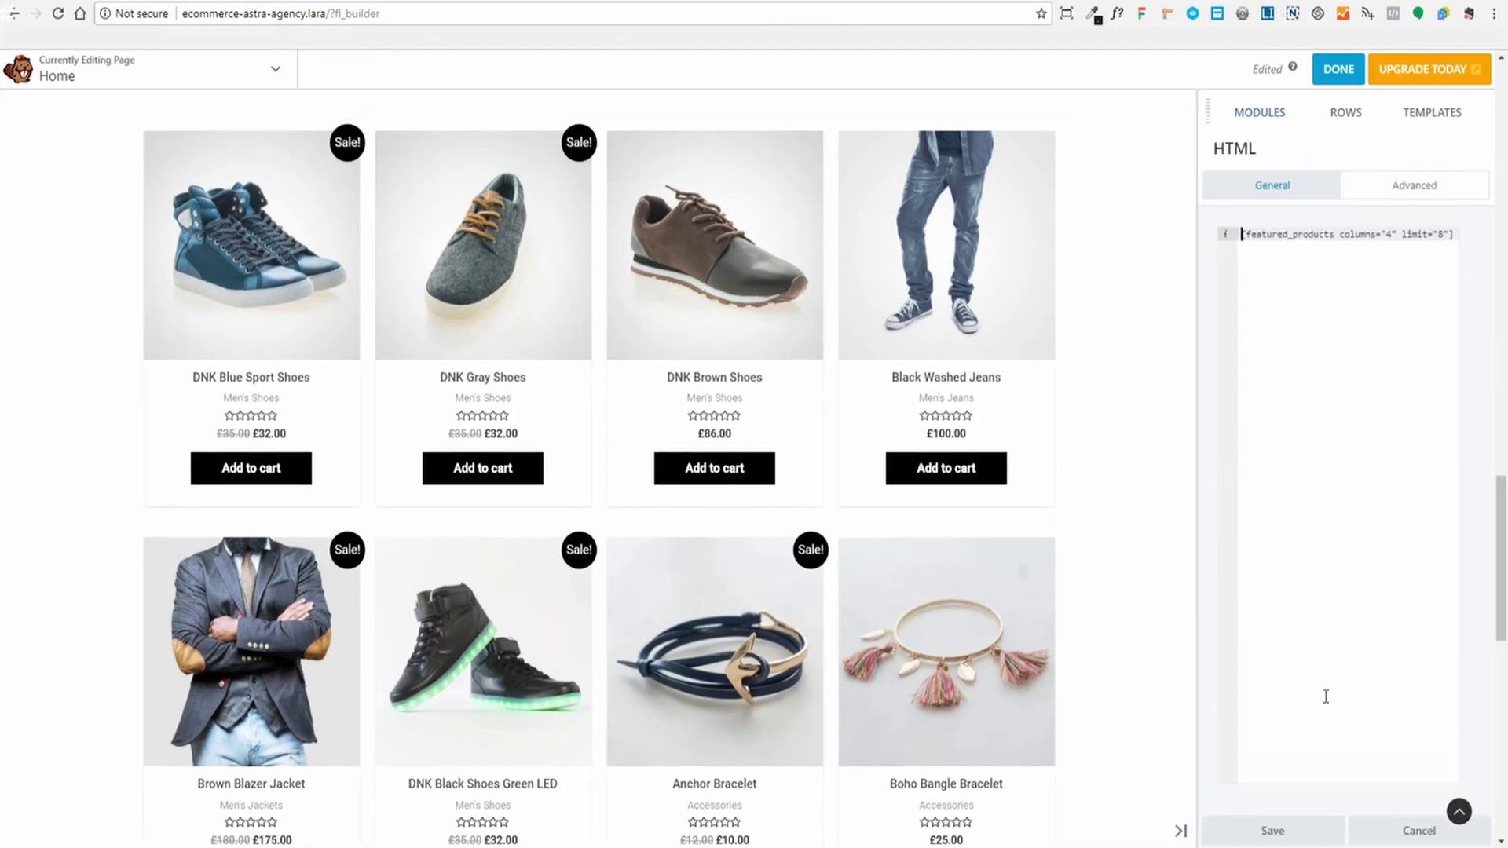
pyautogui.moveTo(1194, 672); pyautogui.dragTo(1094, 656)
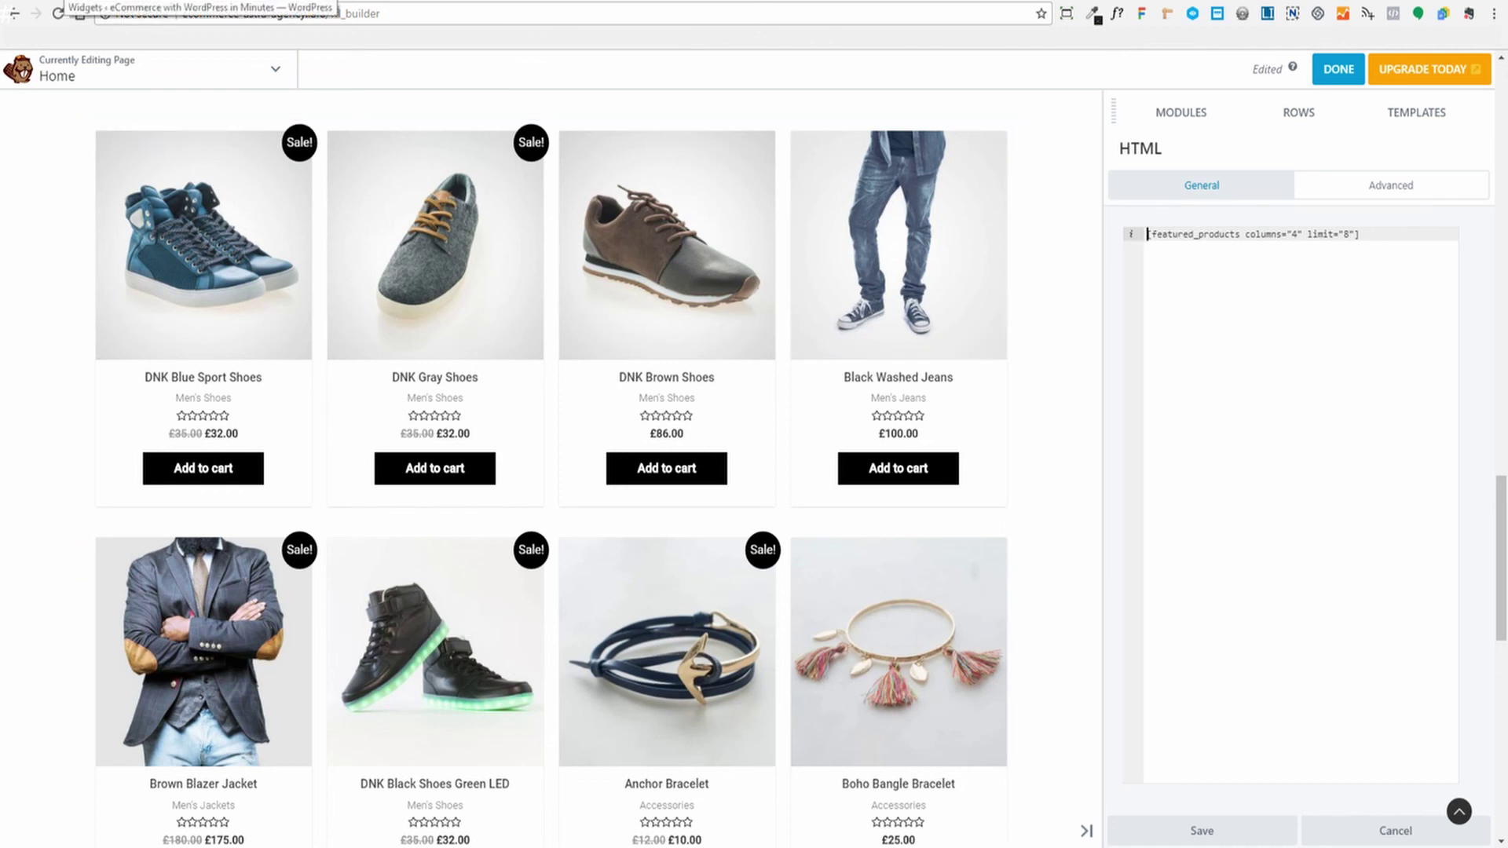
pyautogui.click(66, 1)
# Star DNK White Shoes with LED as featured in the All Products list
pyautogui.moveTo(55, 355)
pyautogui.moveTo(47, 384)
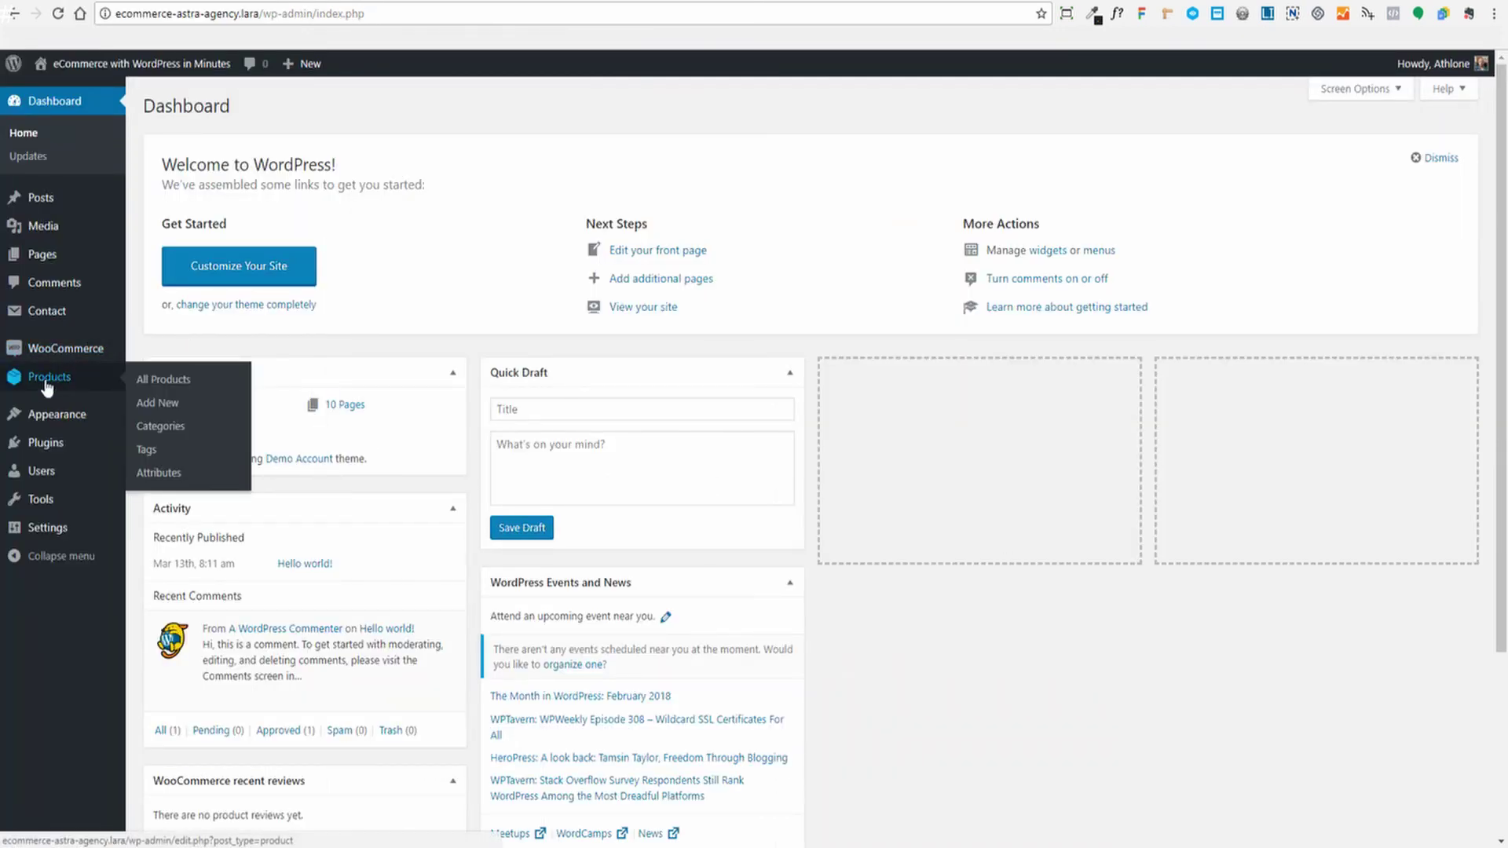
pyautogui.click(155, 381)
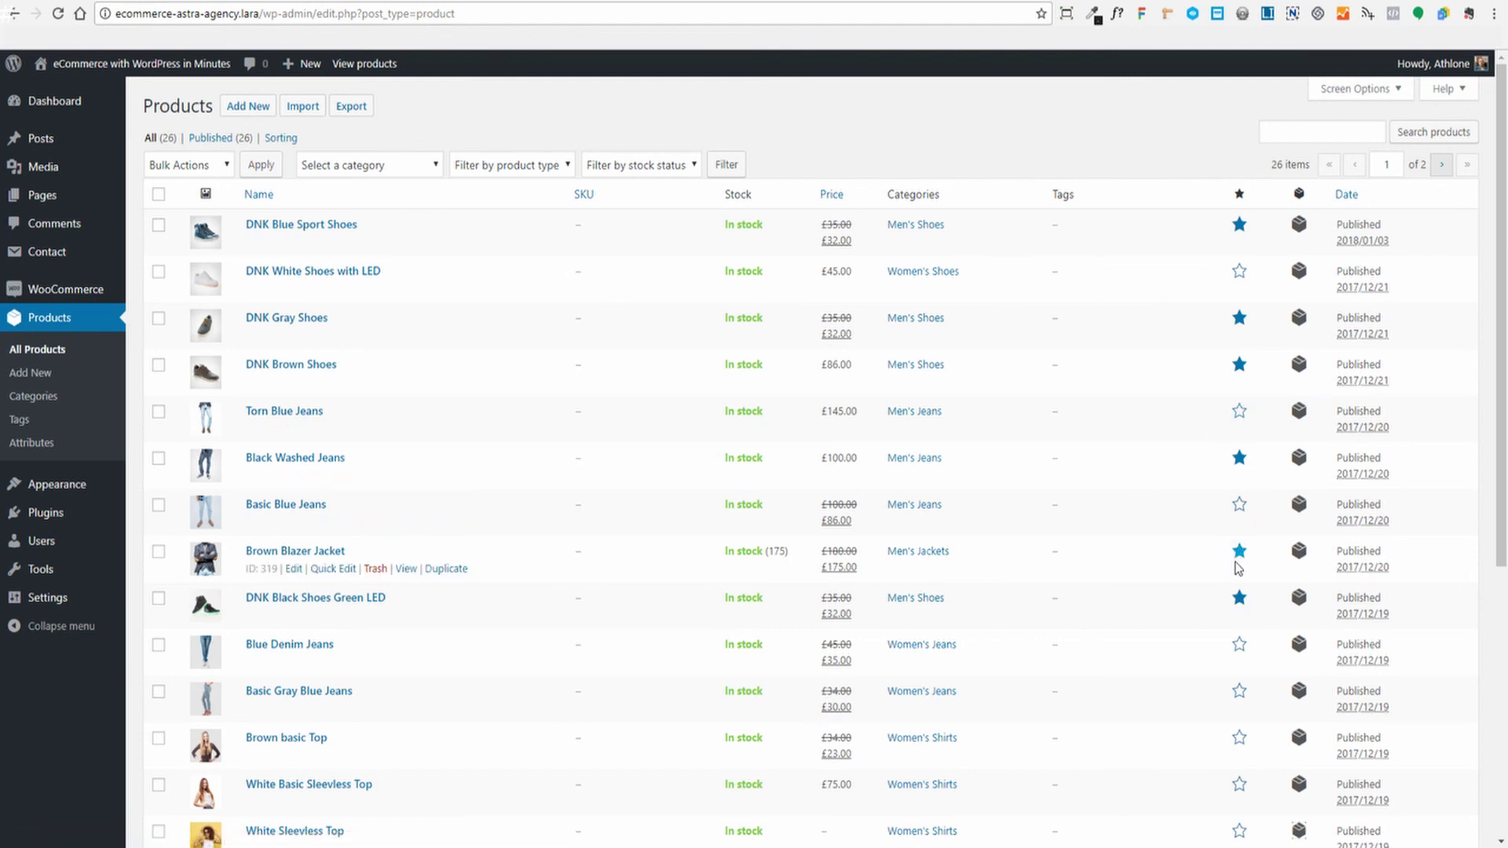
pyautogui.click(1240, 273)
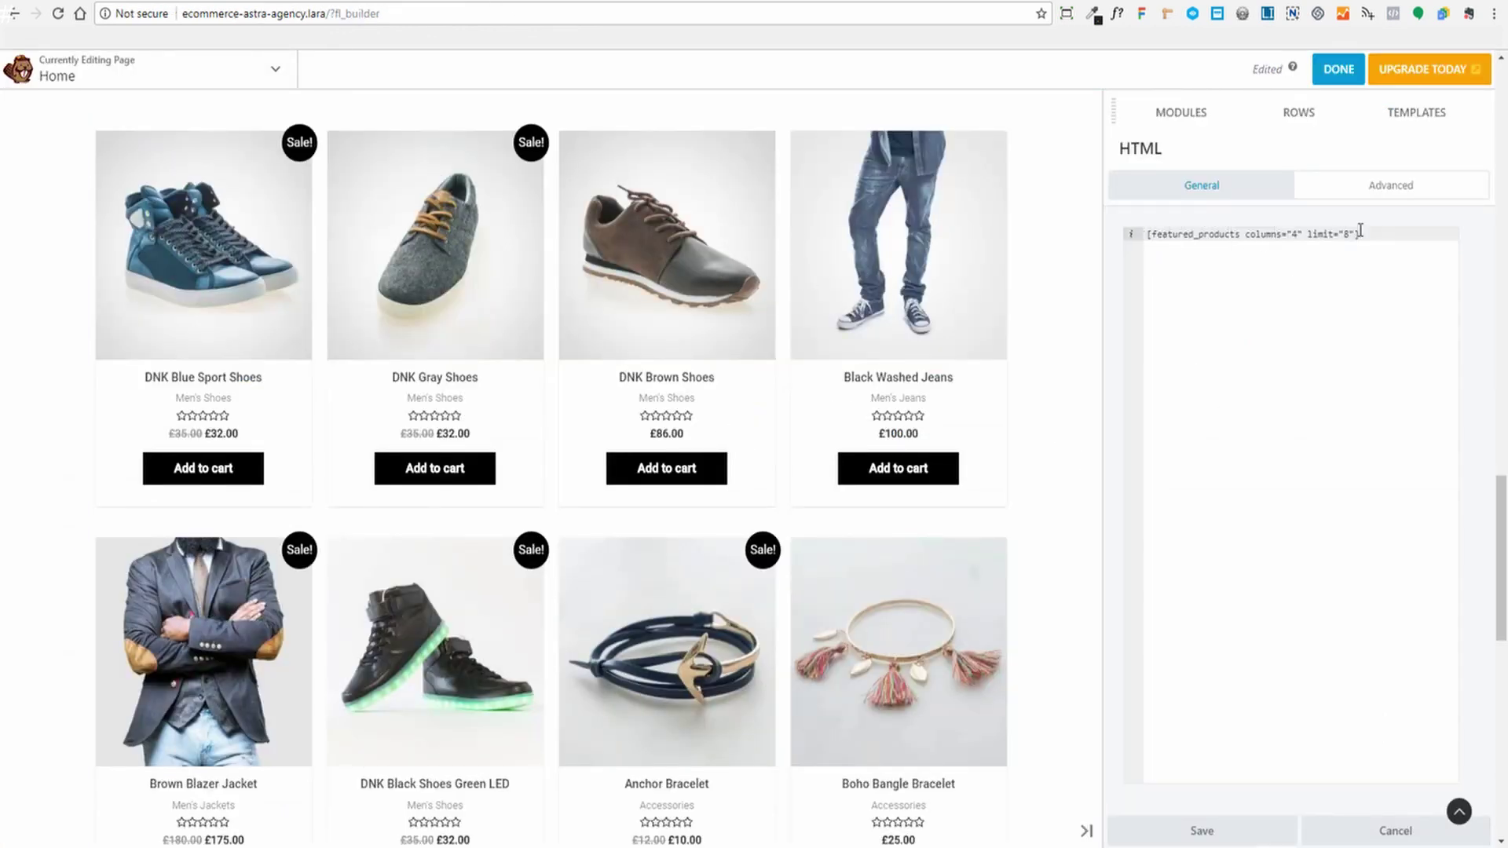
# Change the featured products shortcode to columns="3" and save the module
pyautogui.scroll(-3, 969, 380)
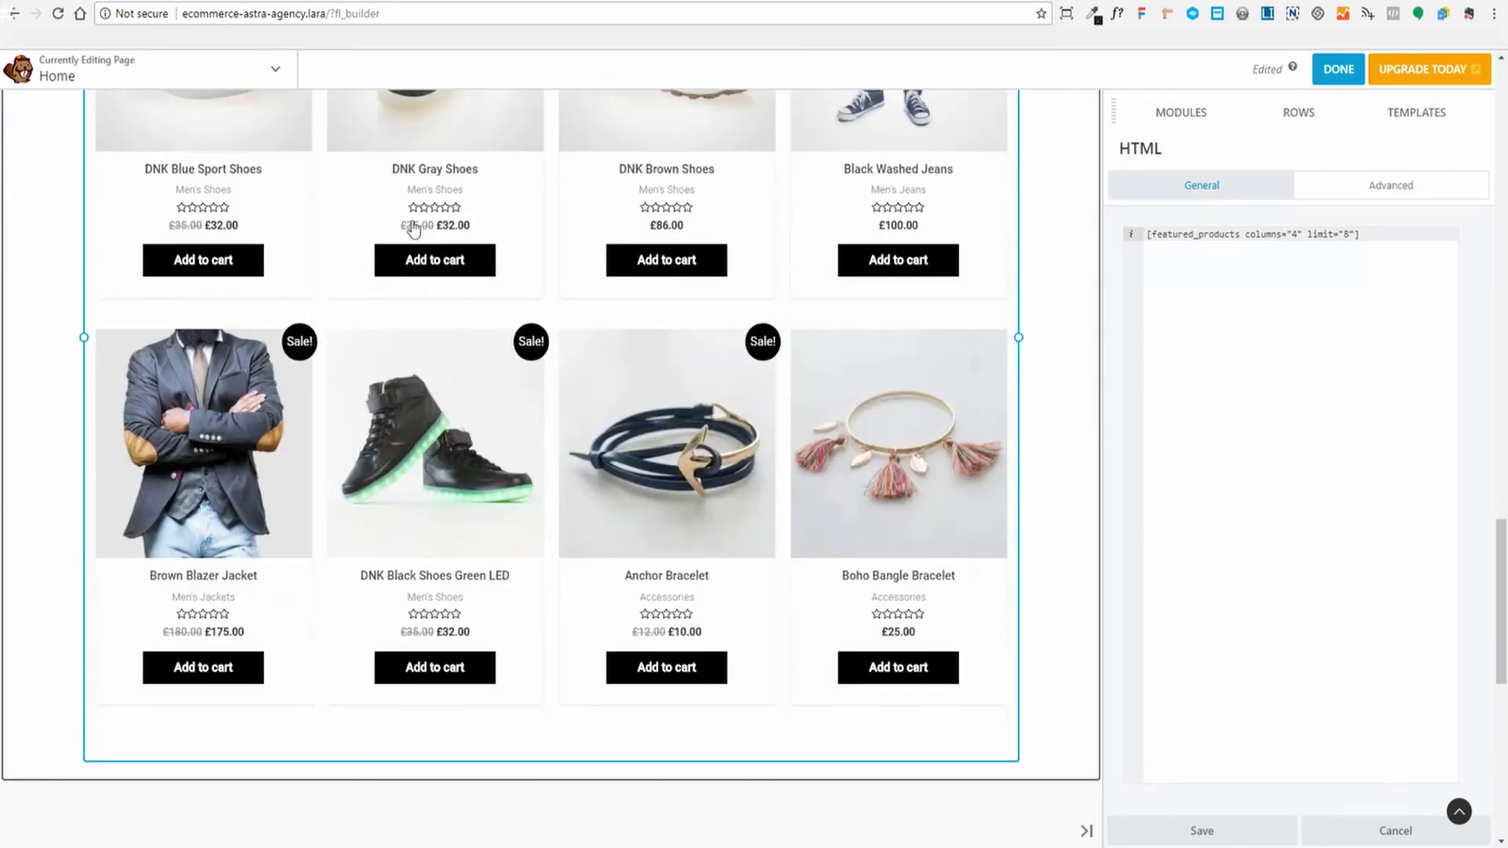
pyautogui.scroll(1, 413, 230)
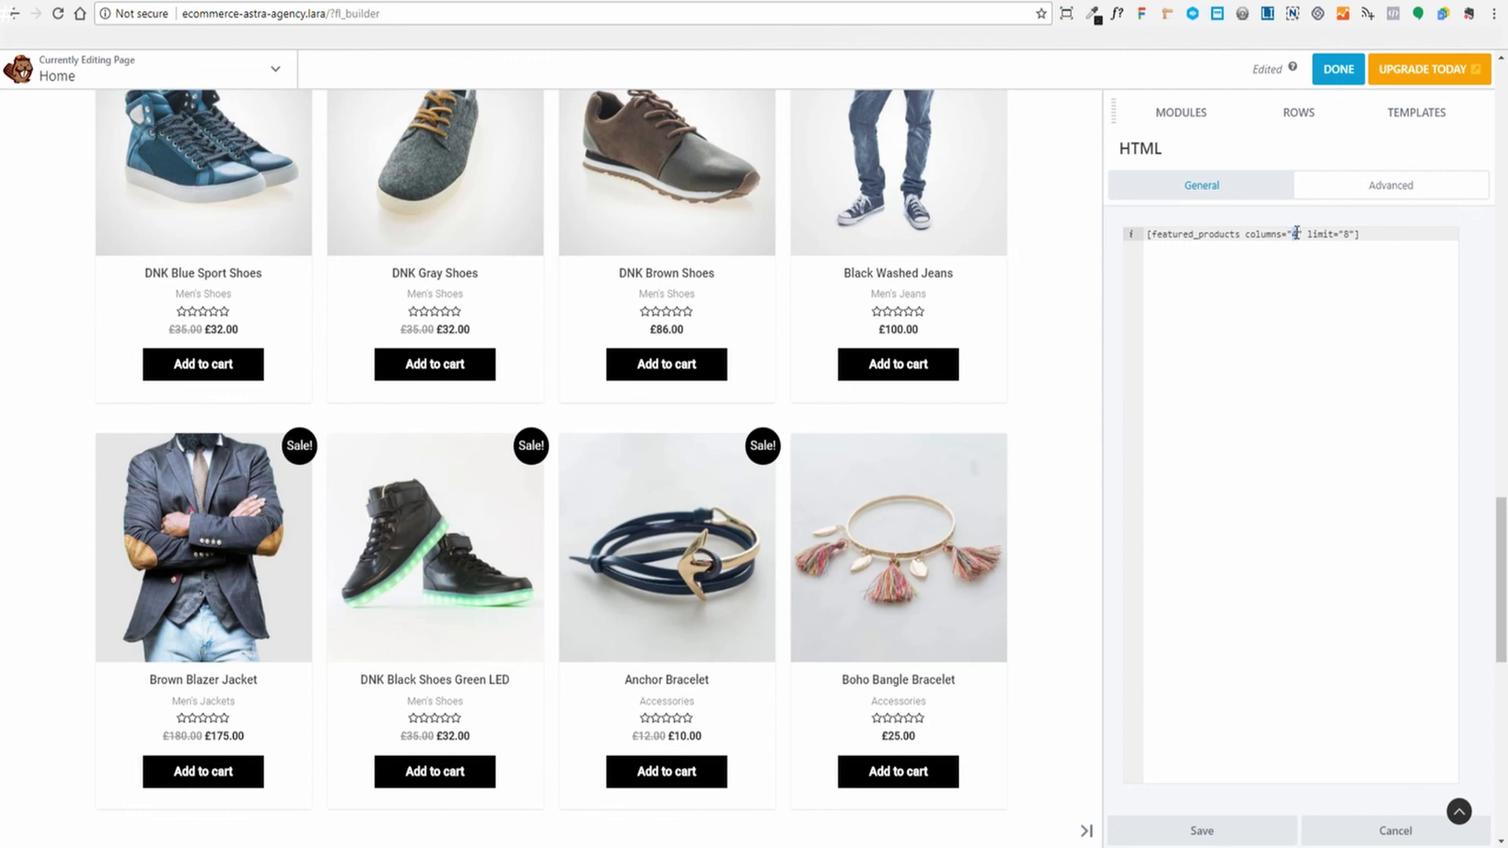
pyautogui.write('3')
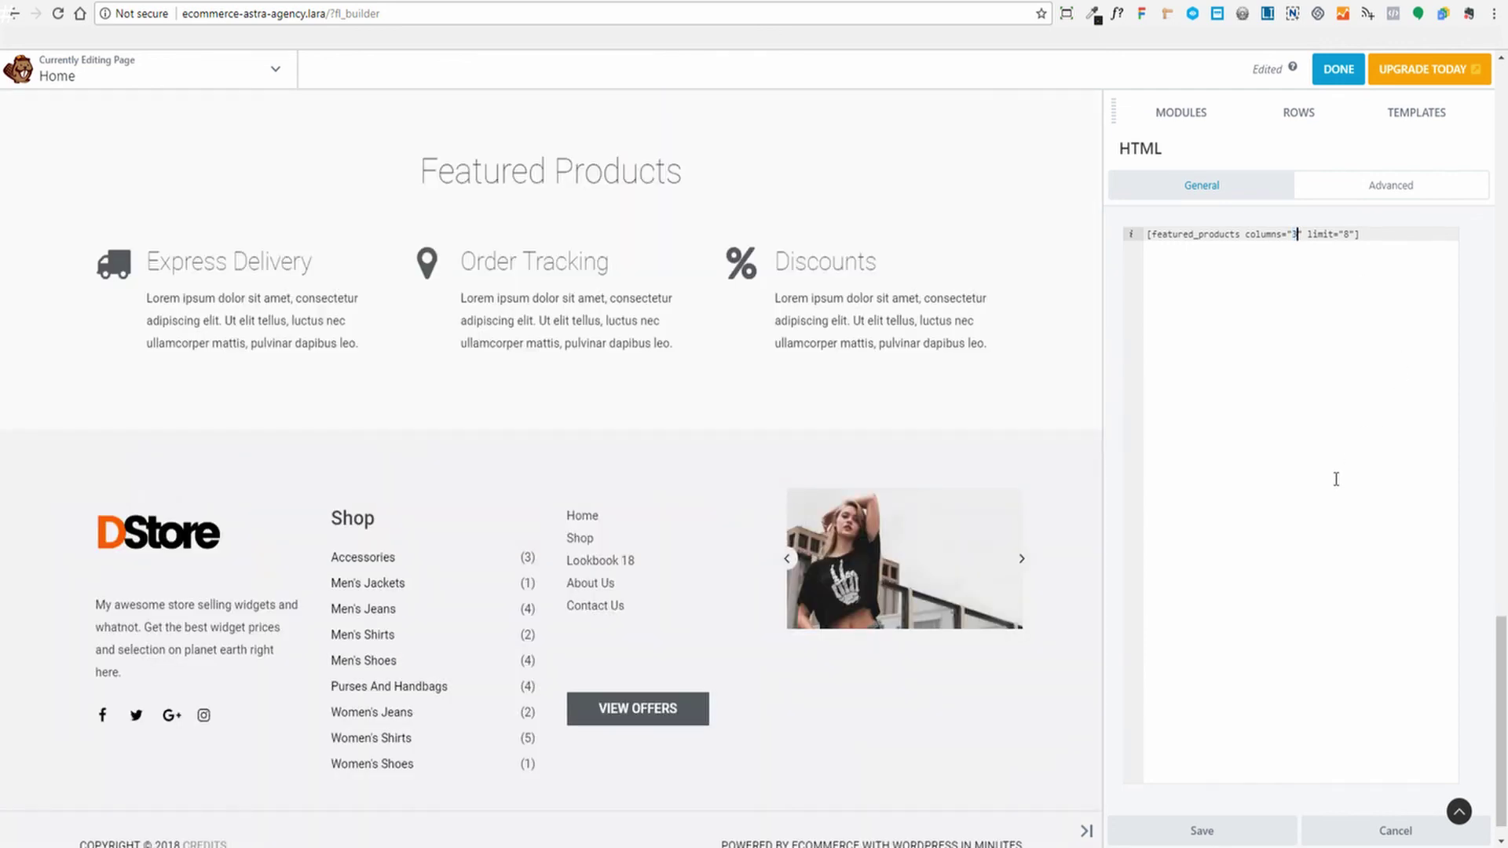
pyautogui.scroll(6, 1063, 501)
pyautogui.scroll(-2, 1063, 501)
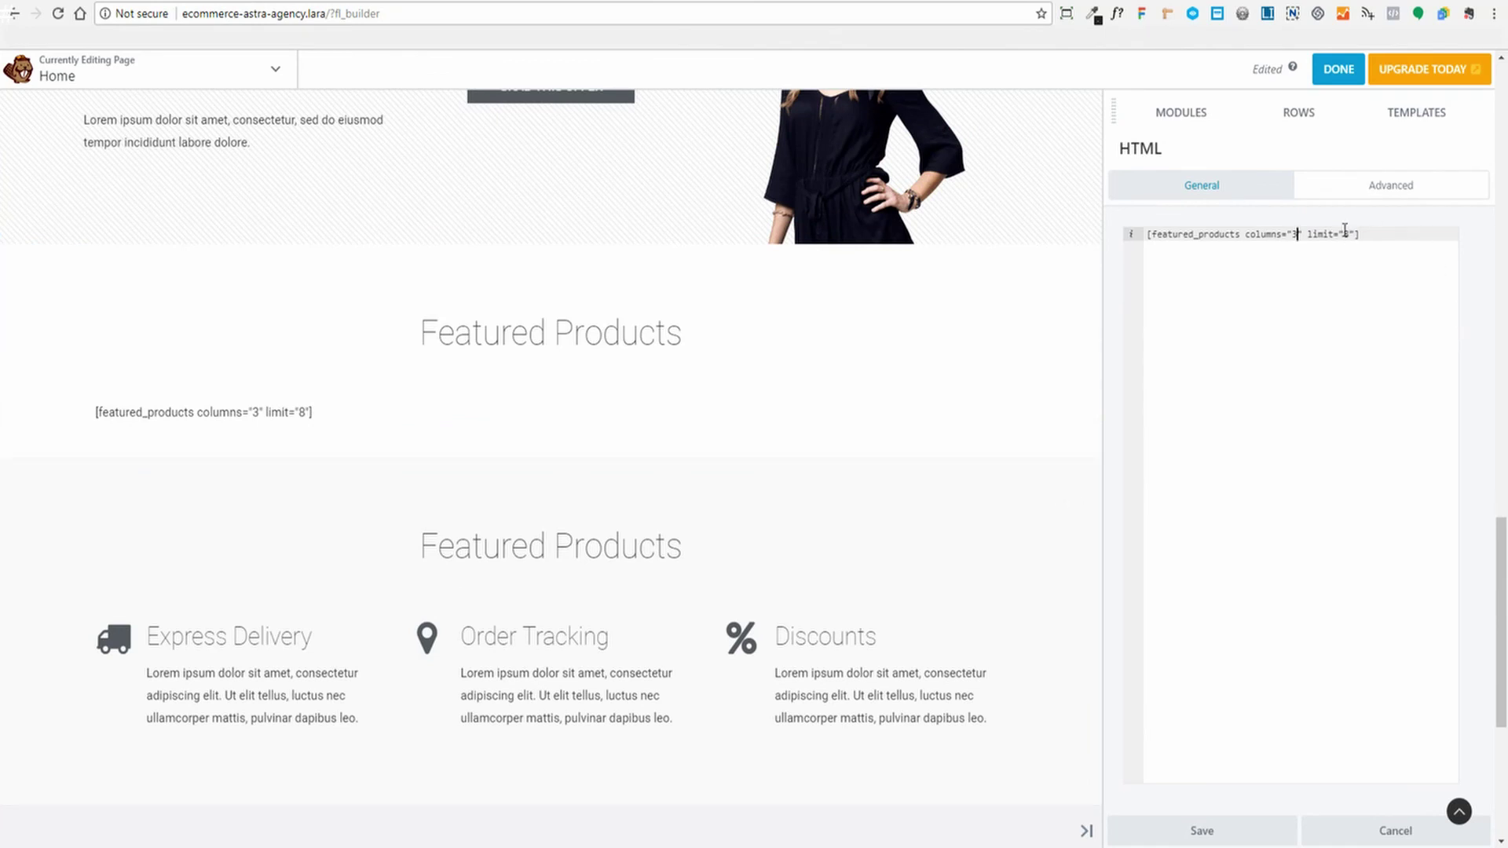
pyautogui.click(1235, 830)
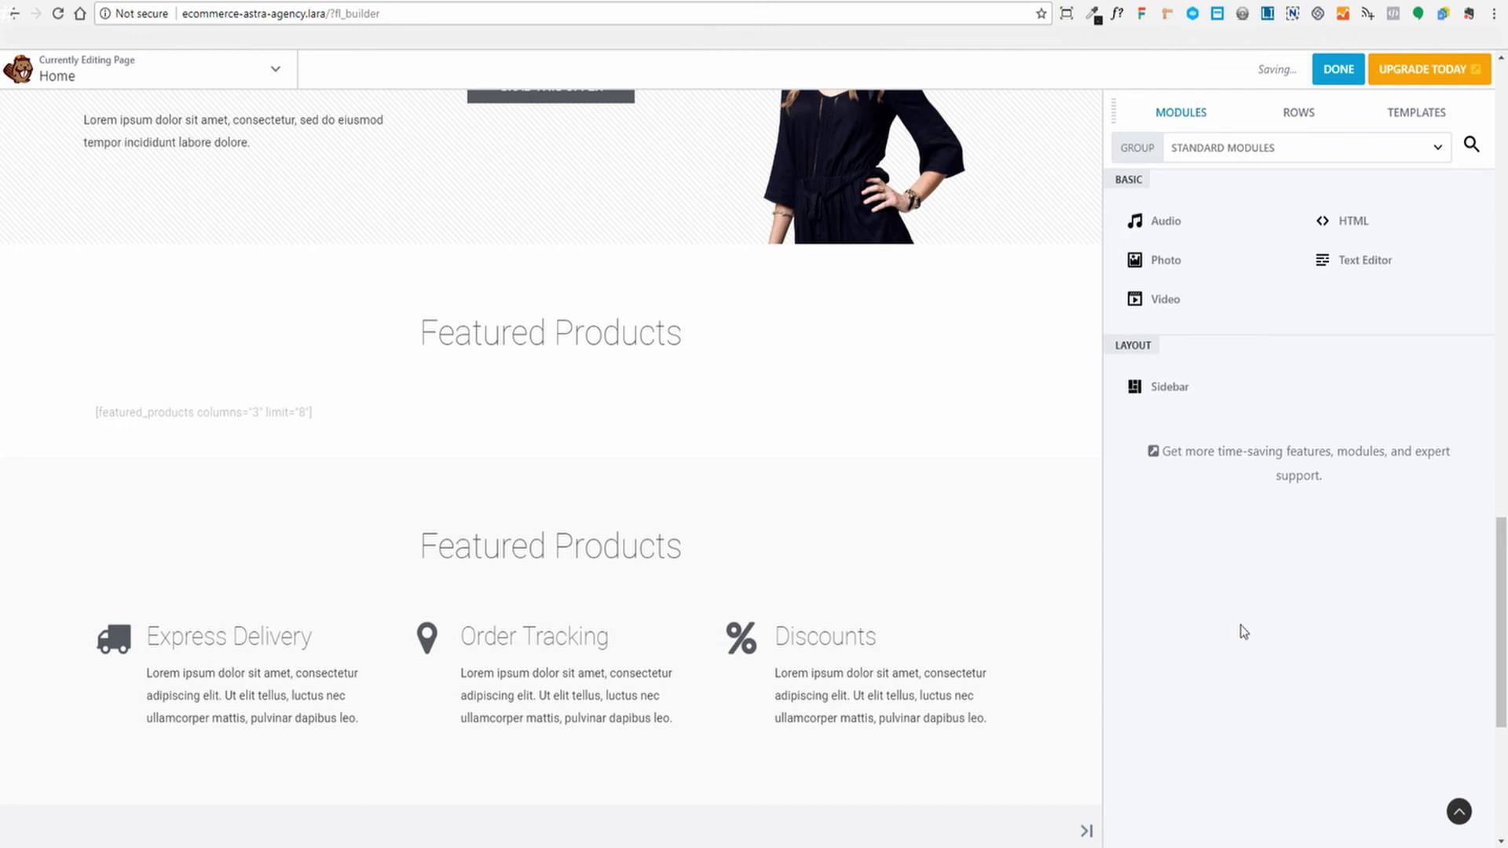
pyautogui.scroll(-10, 1025, 490)
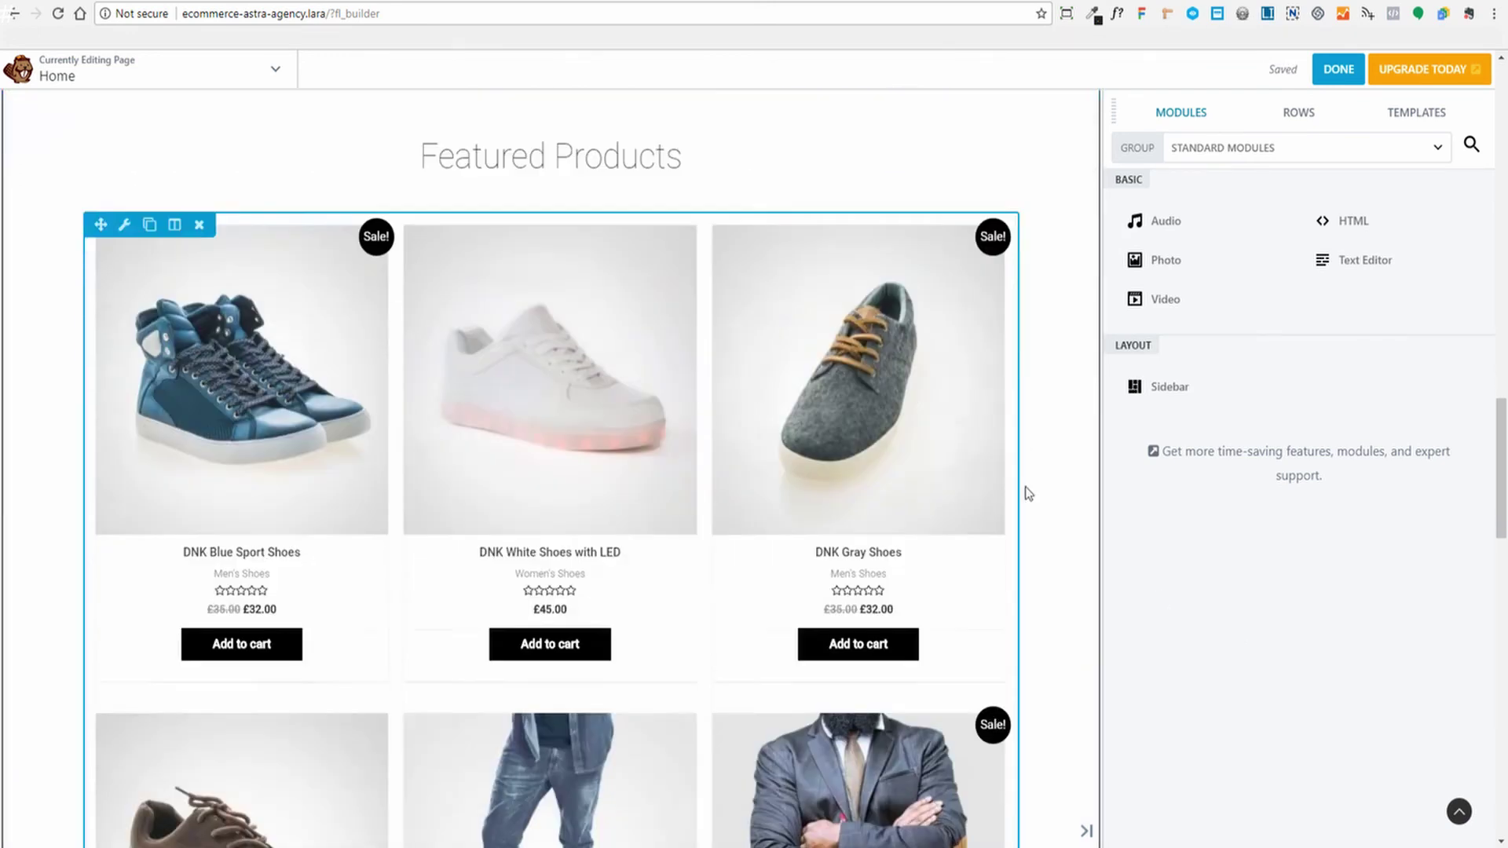
pyautogui.scroll(-2, 1024, 490)
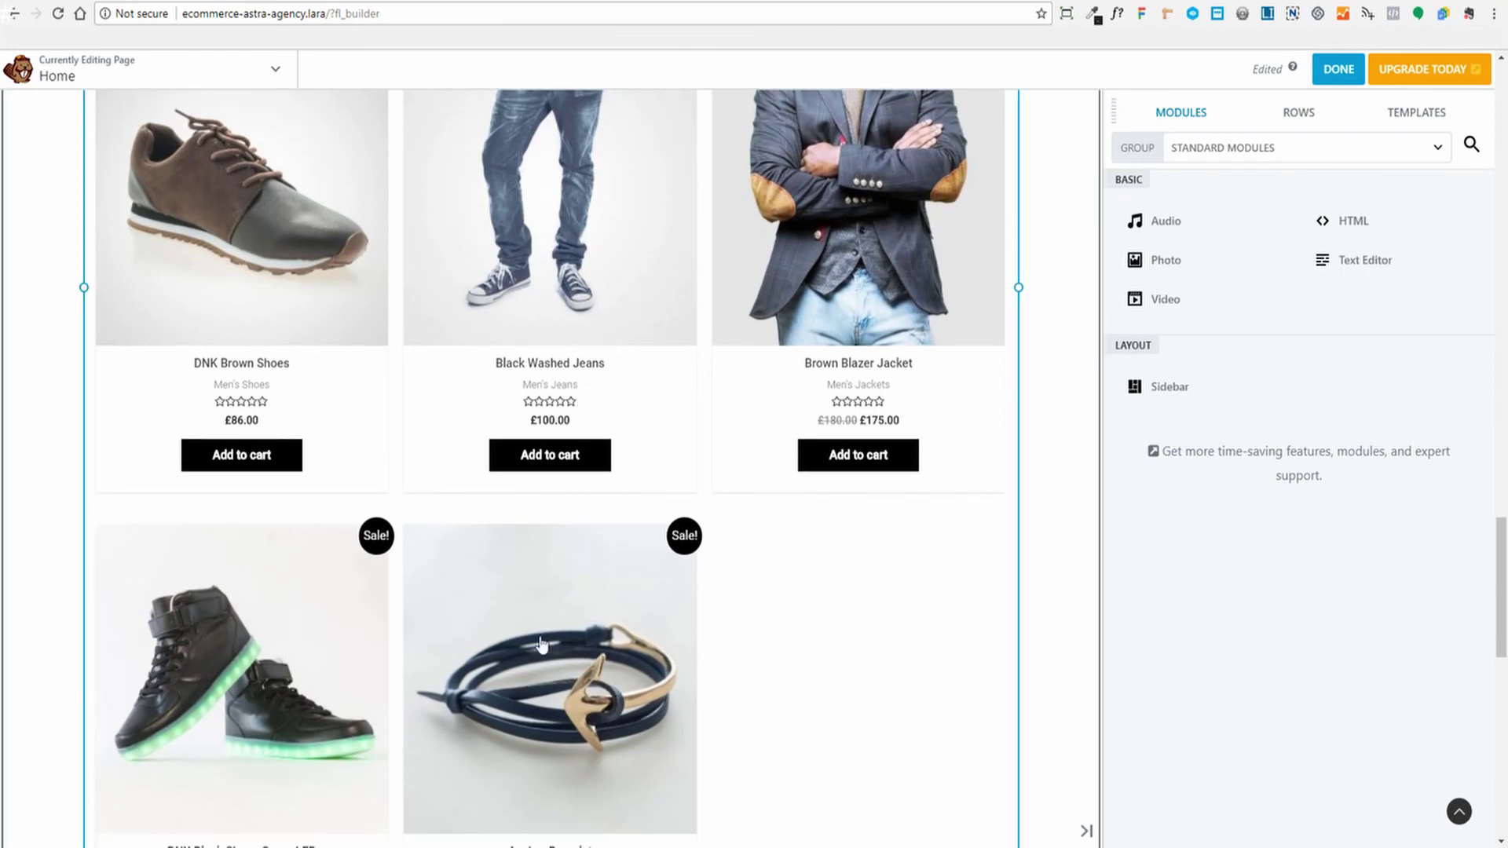
# Set the featured products shortcode back to columns="4" with limit 8 and save
pyautogui.scroll(3, 373, 247)
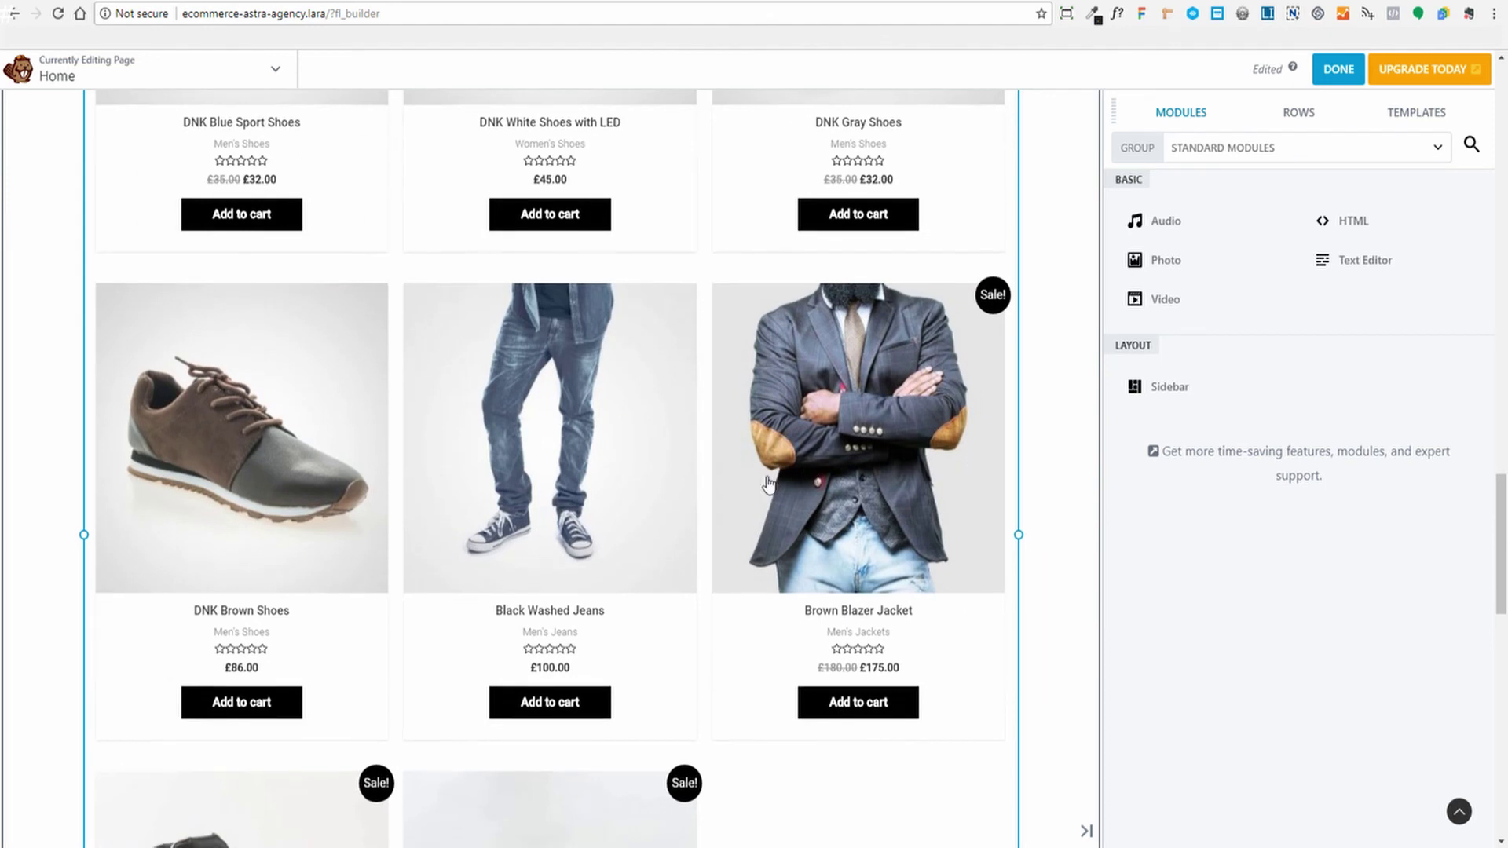
pyautogui.scroll(-2, 970, 464)
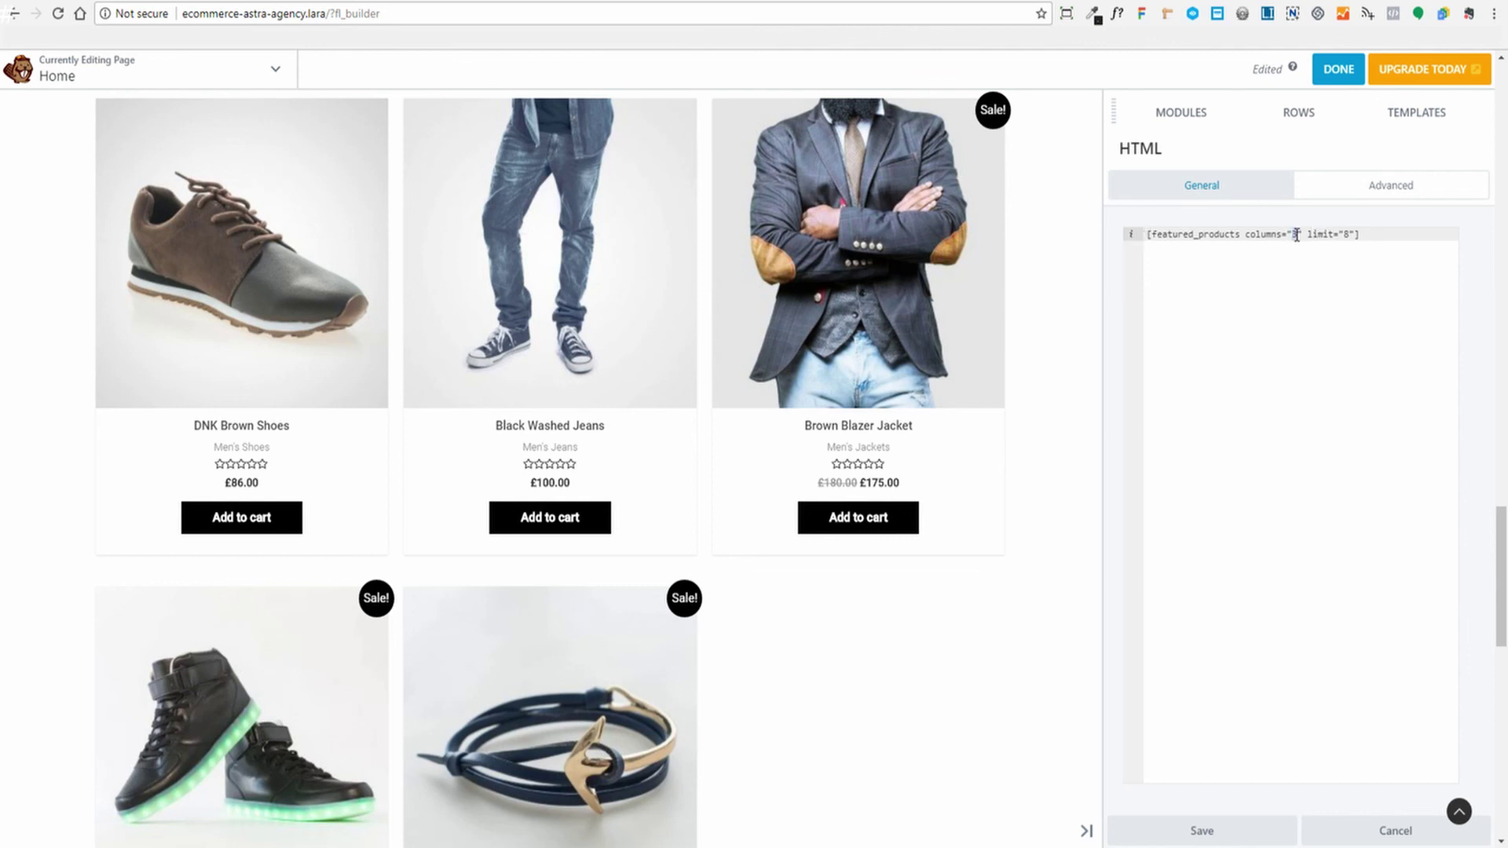
pyautogui.write('4')
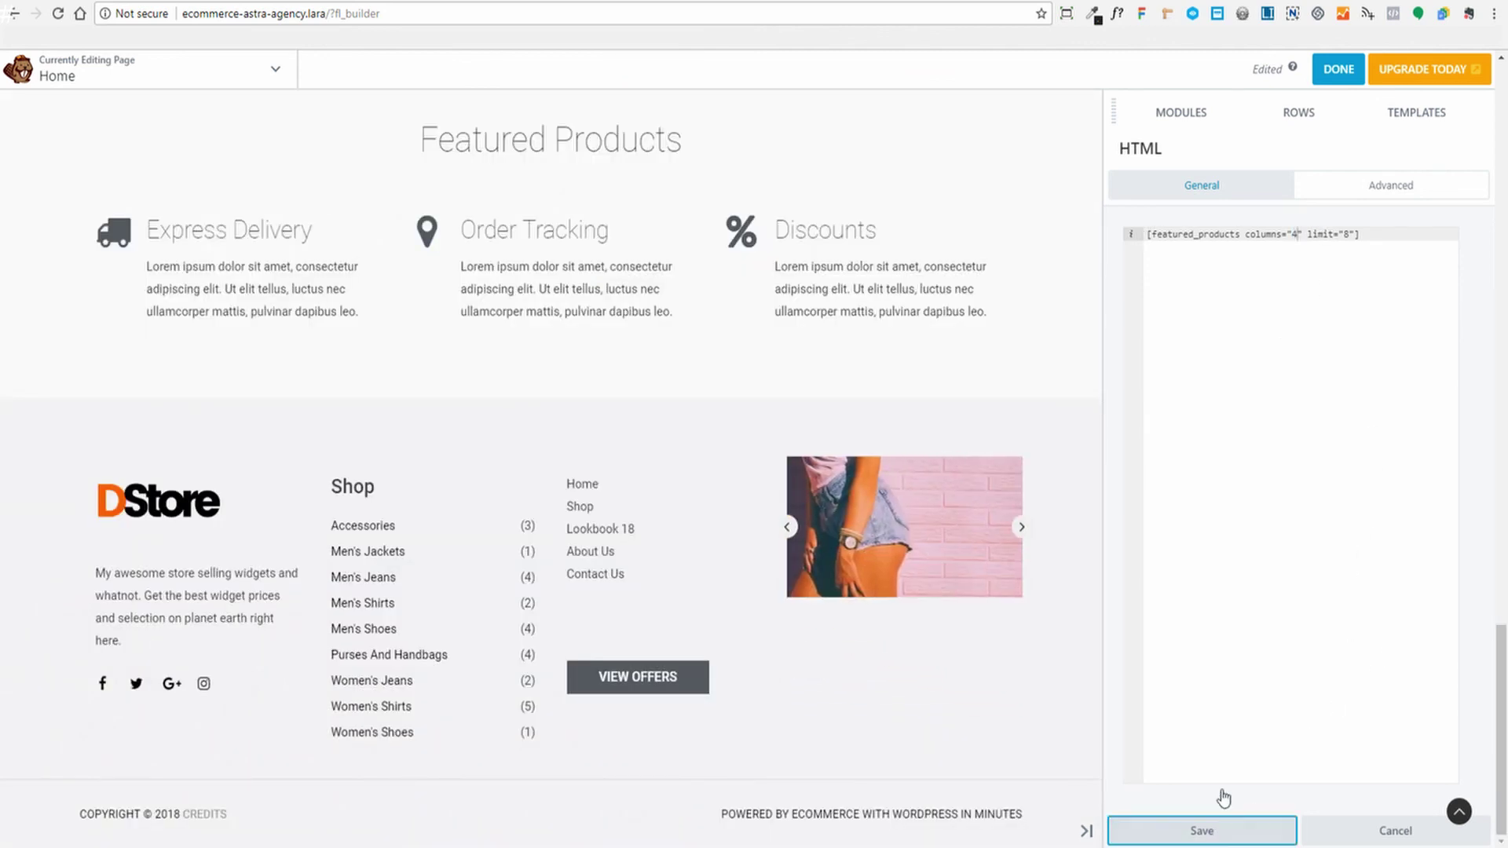
pyautogui.click(1218, 830)
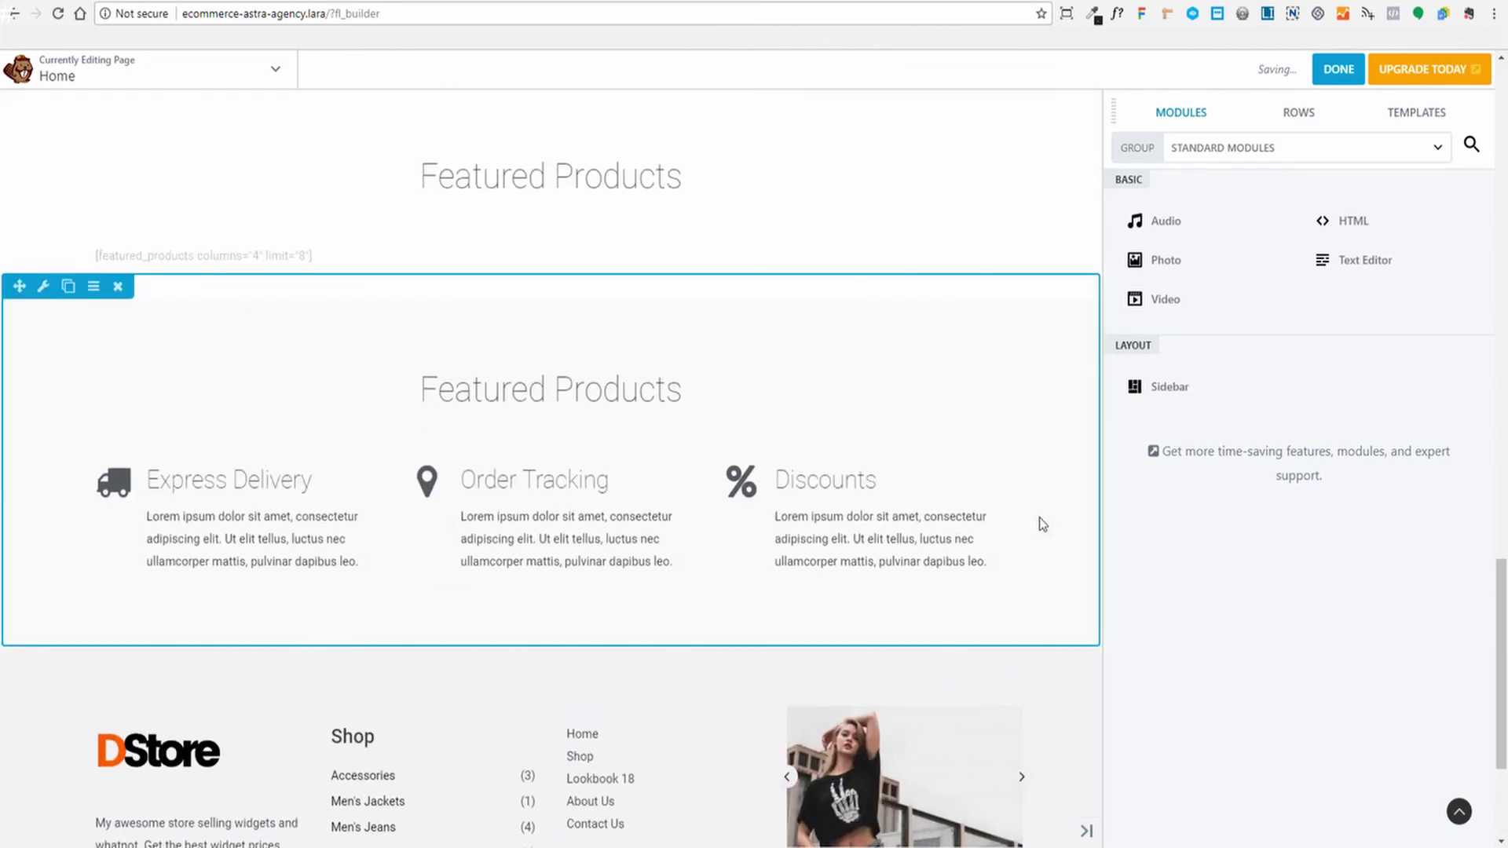
pyautogui.scroll(-8, 925, 437)
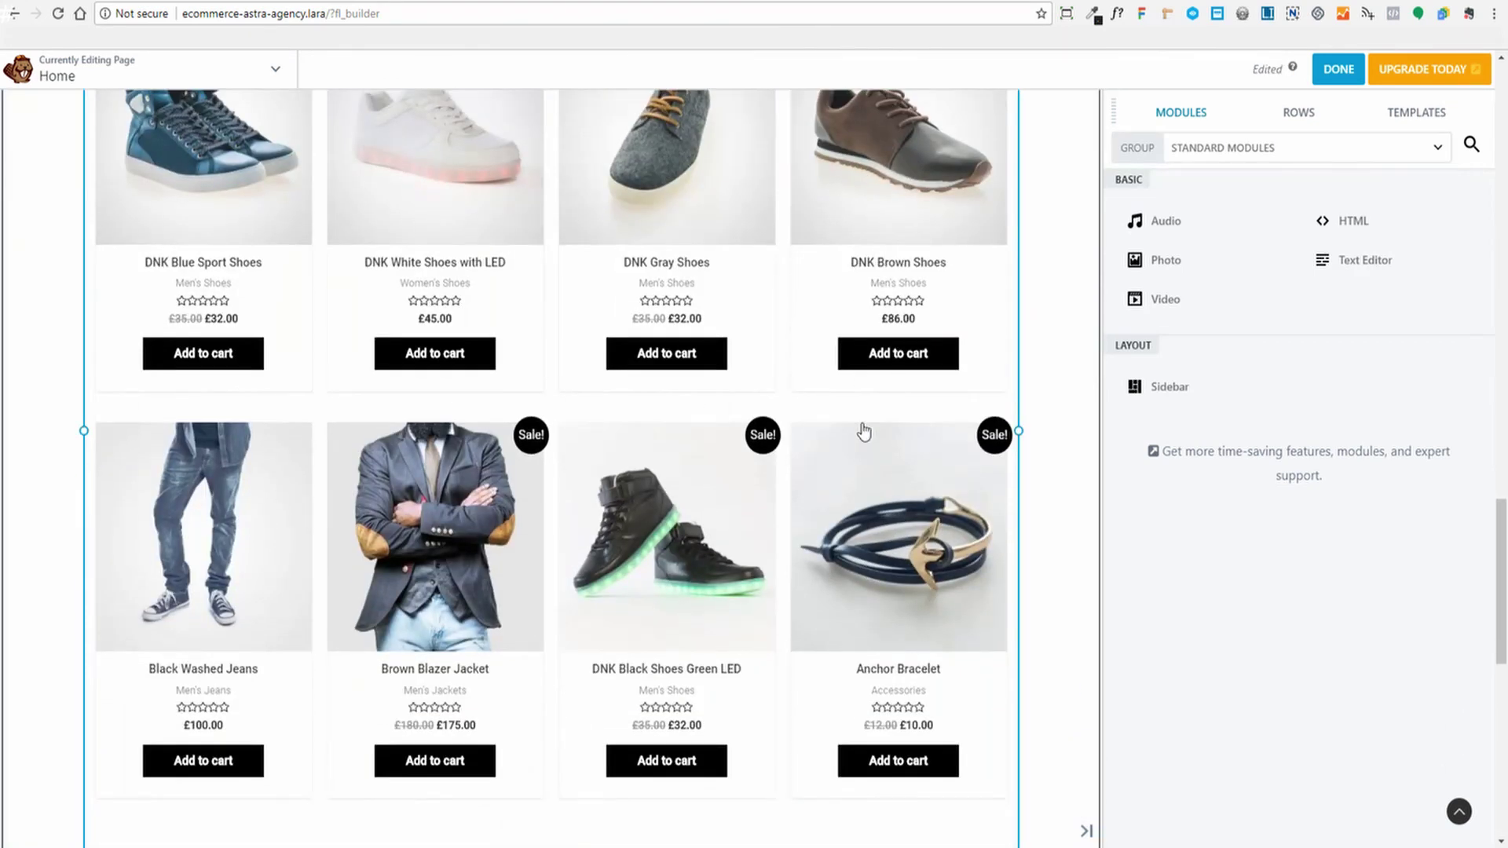
pyautogui.scroll(-8, 863, 432)
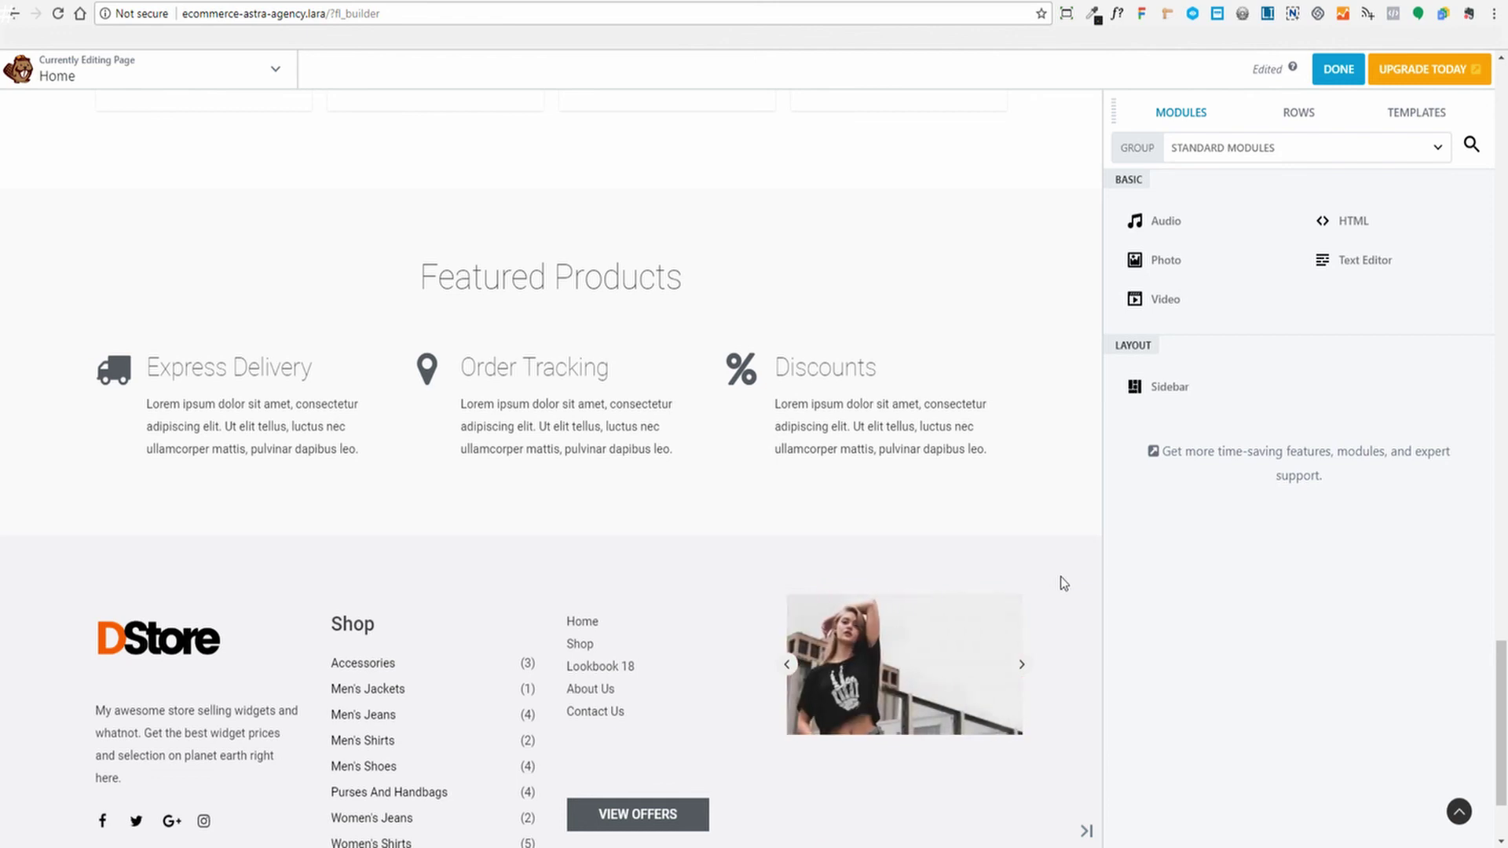
pyautogui.scroll(-1, 1090, 604)
pyautogui.scroll(2, 1090, 604)
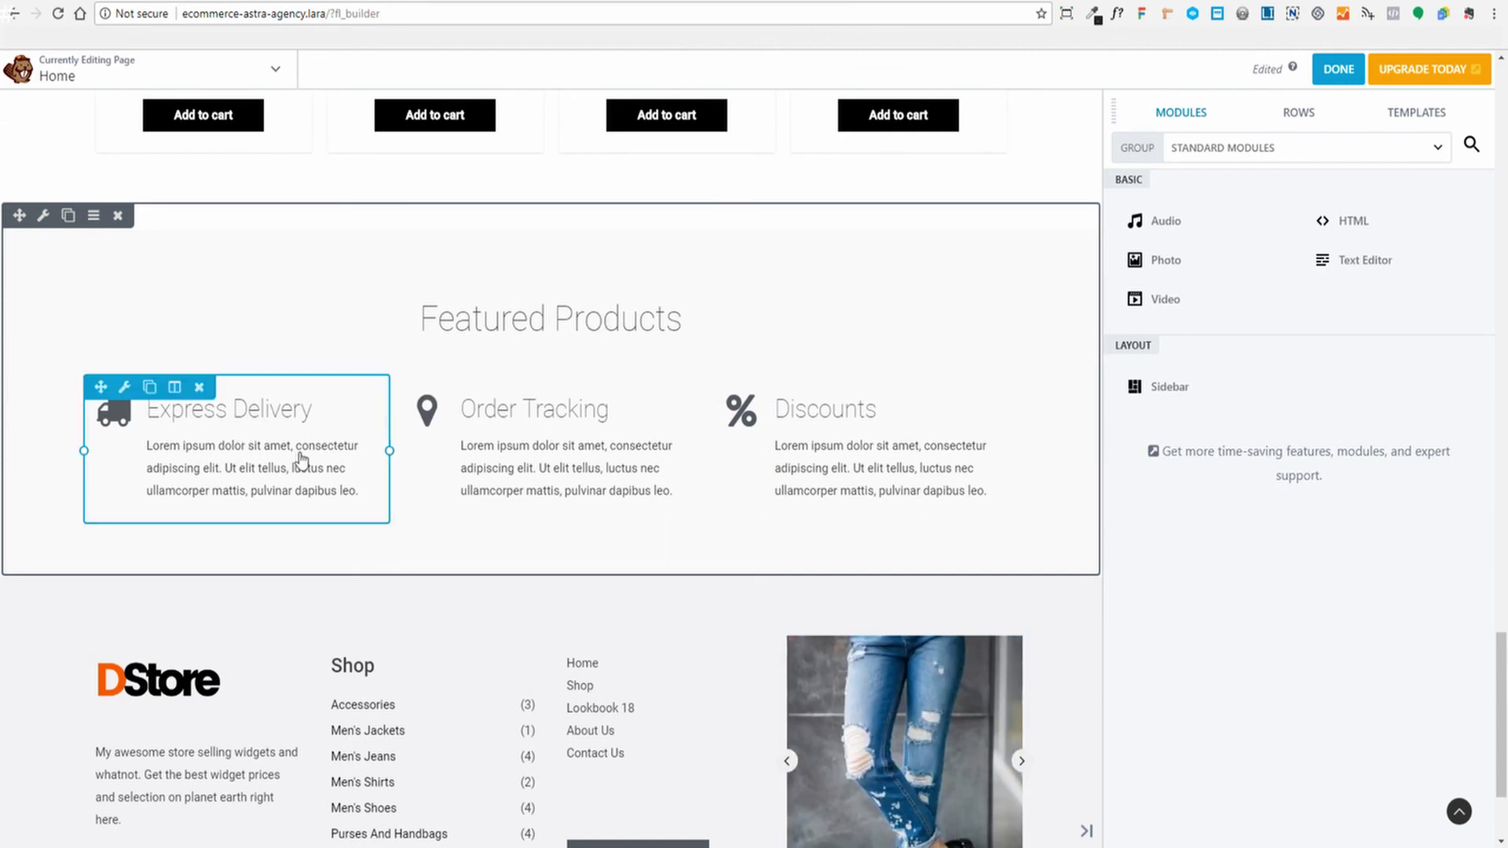
# Open the Express Delivery info box's Image / Icon settings, keeping the truck icon and simple background
pyautogui.click(242, 441)
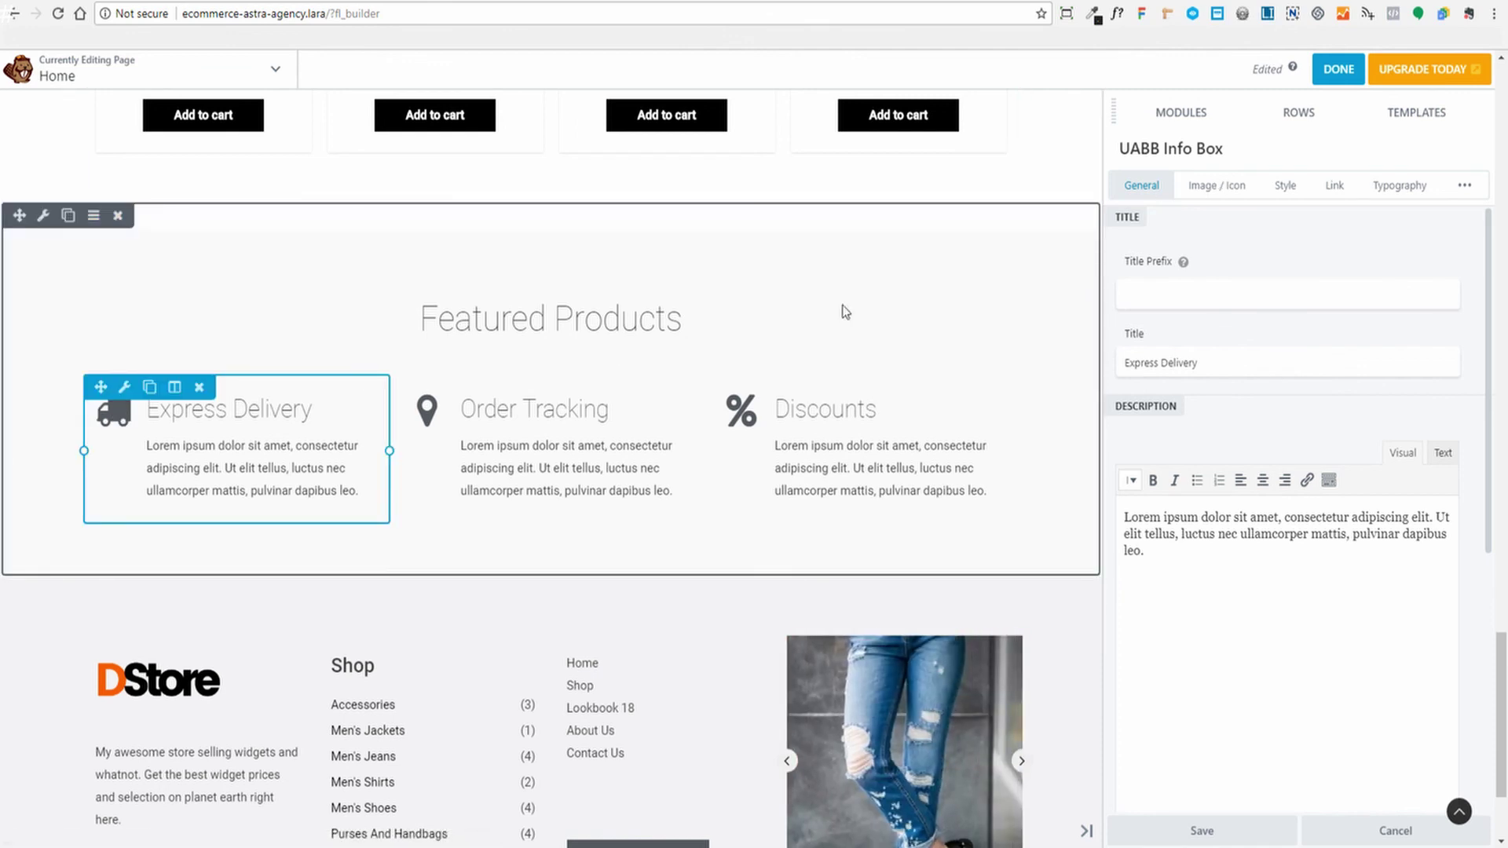
pyautogui.click(1204, 189)
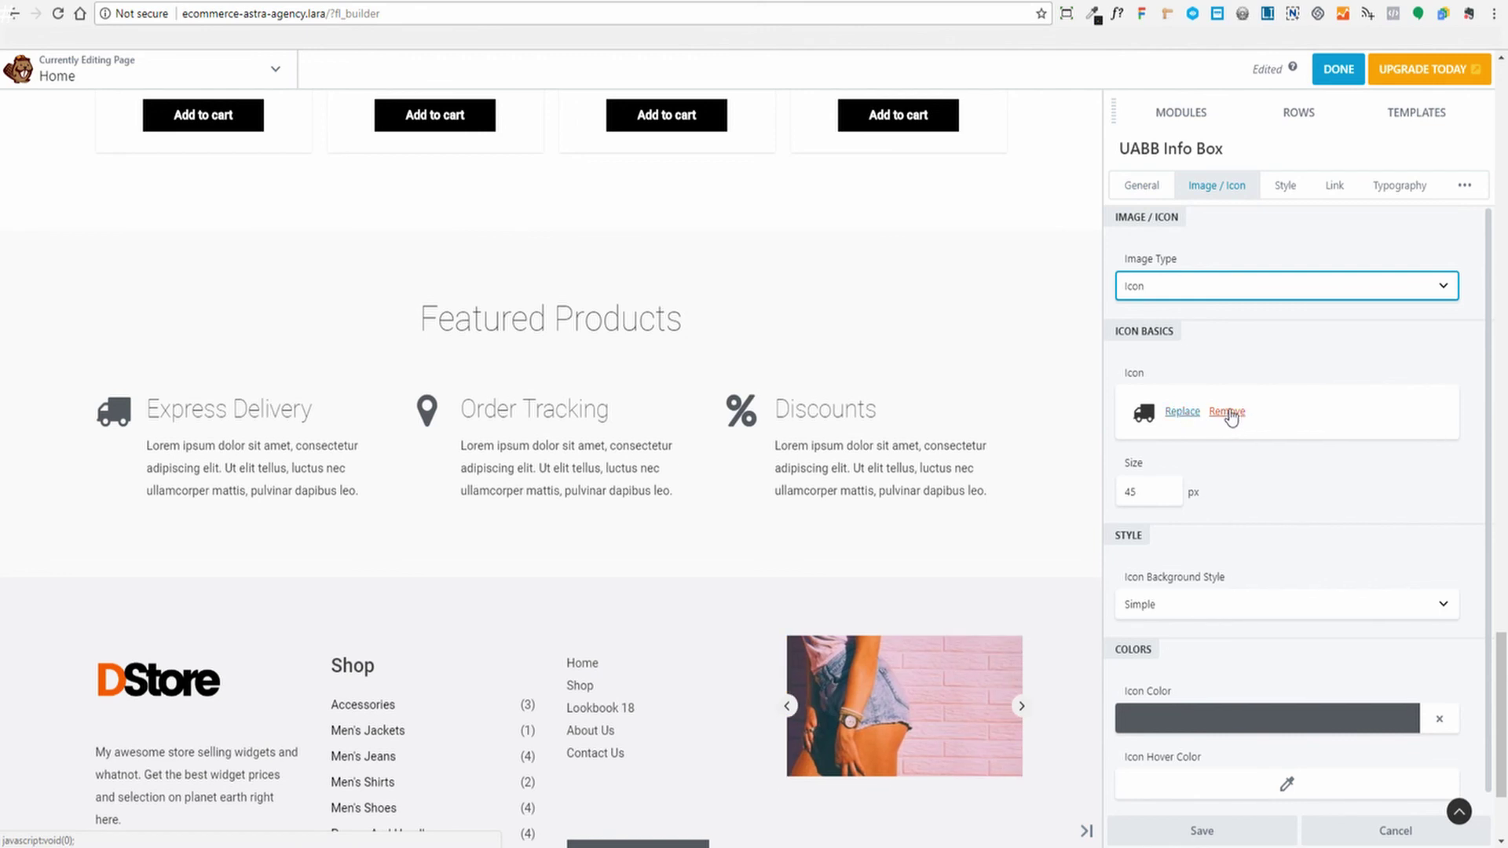
pyautogui.click(1179, 413)
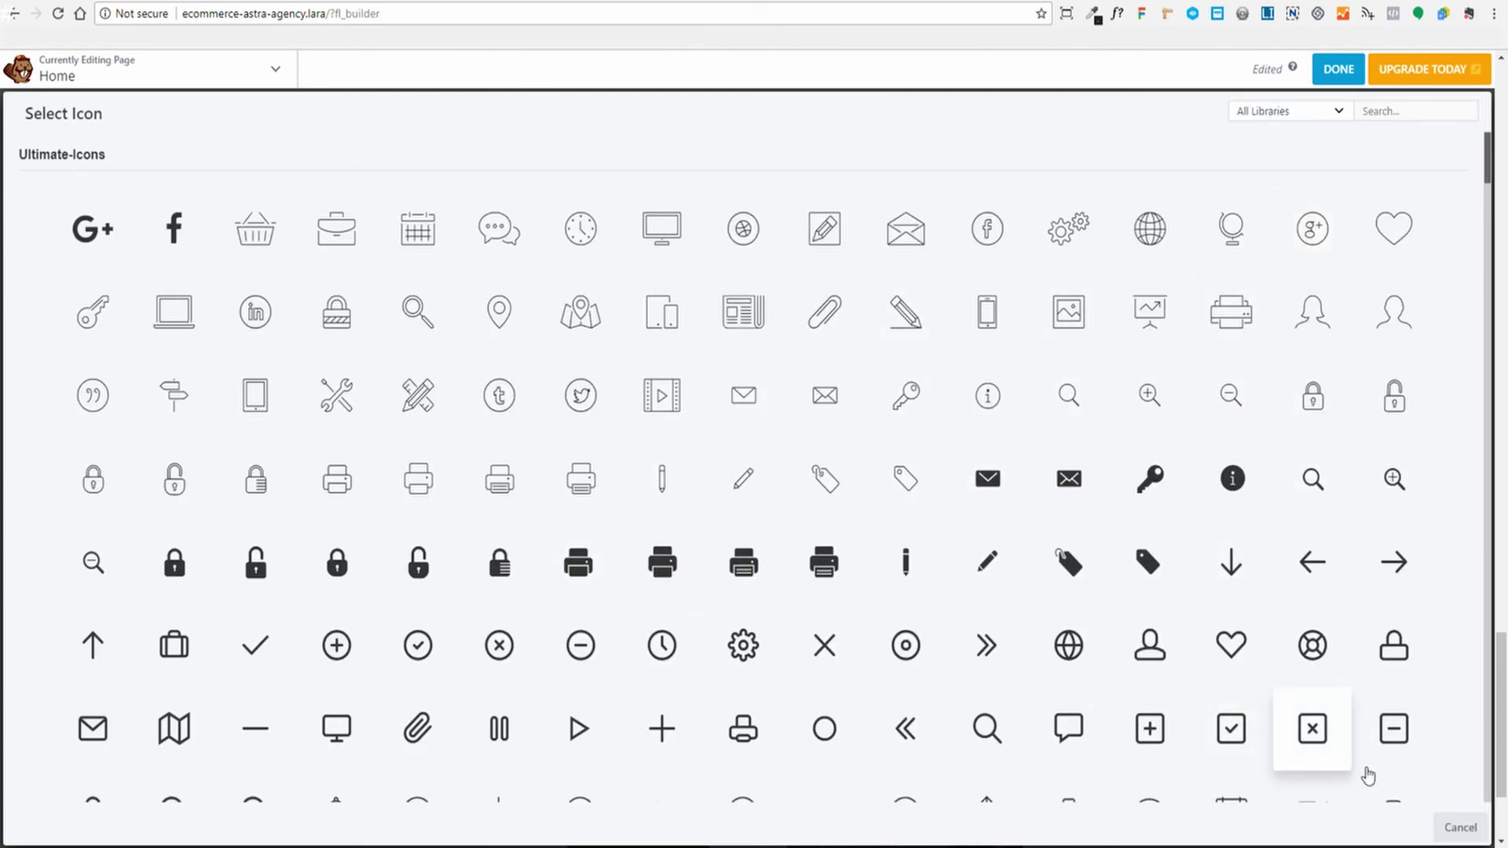
pyautogui.click(1454, 827)
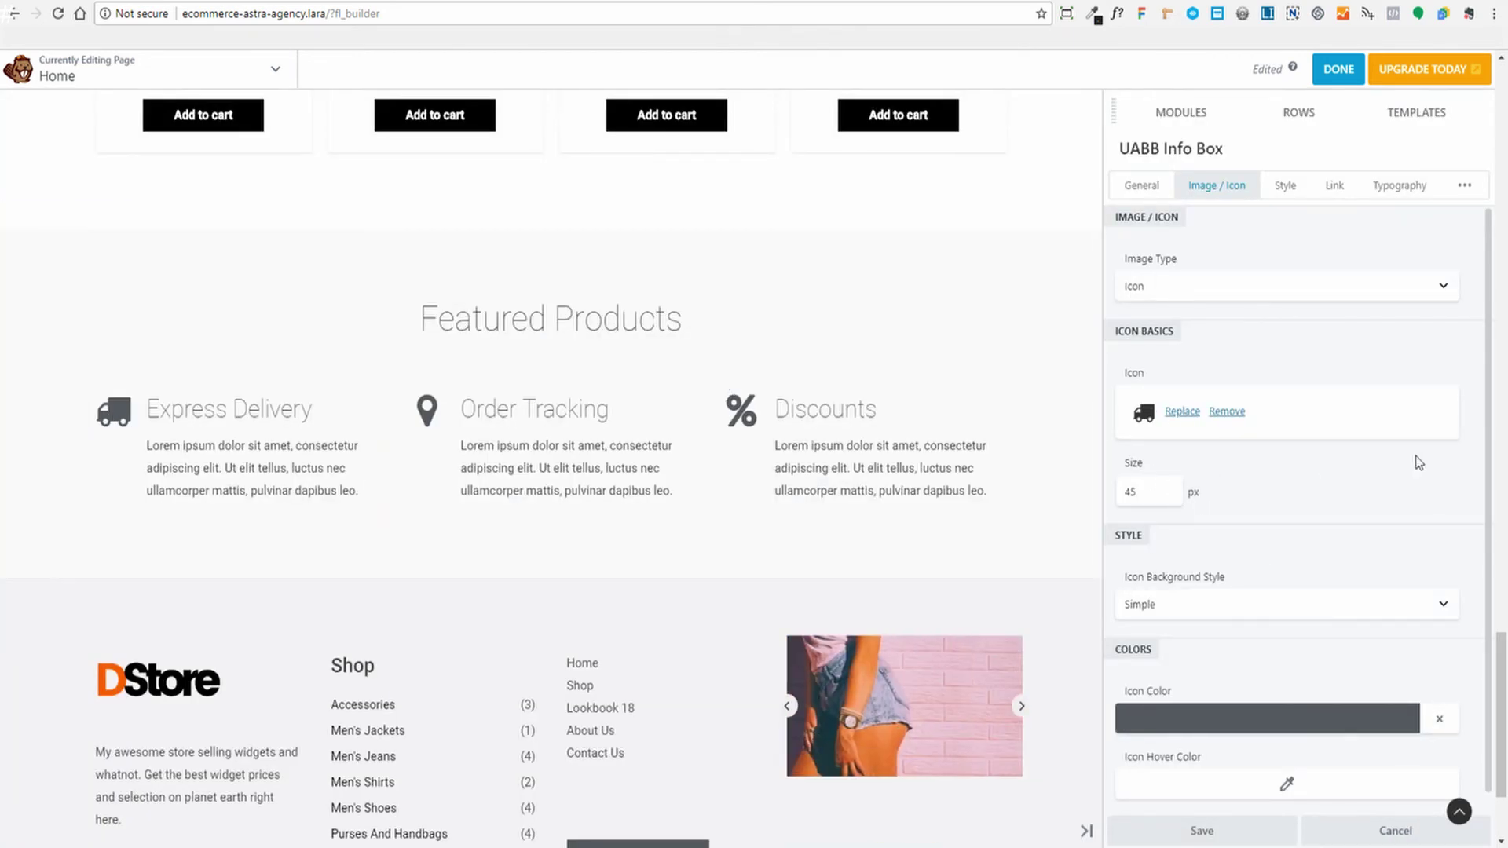
pyautogui.scroll(-1, 1387, 443)
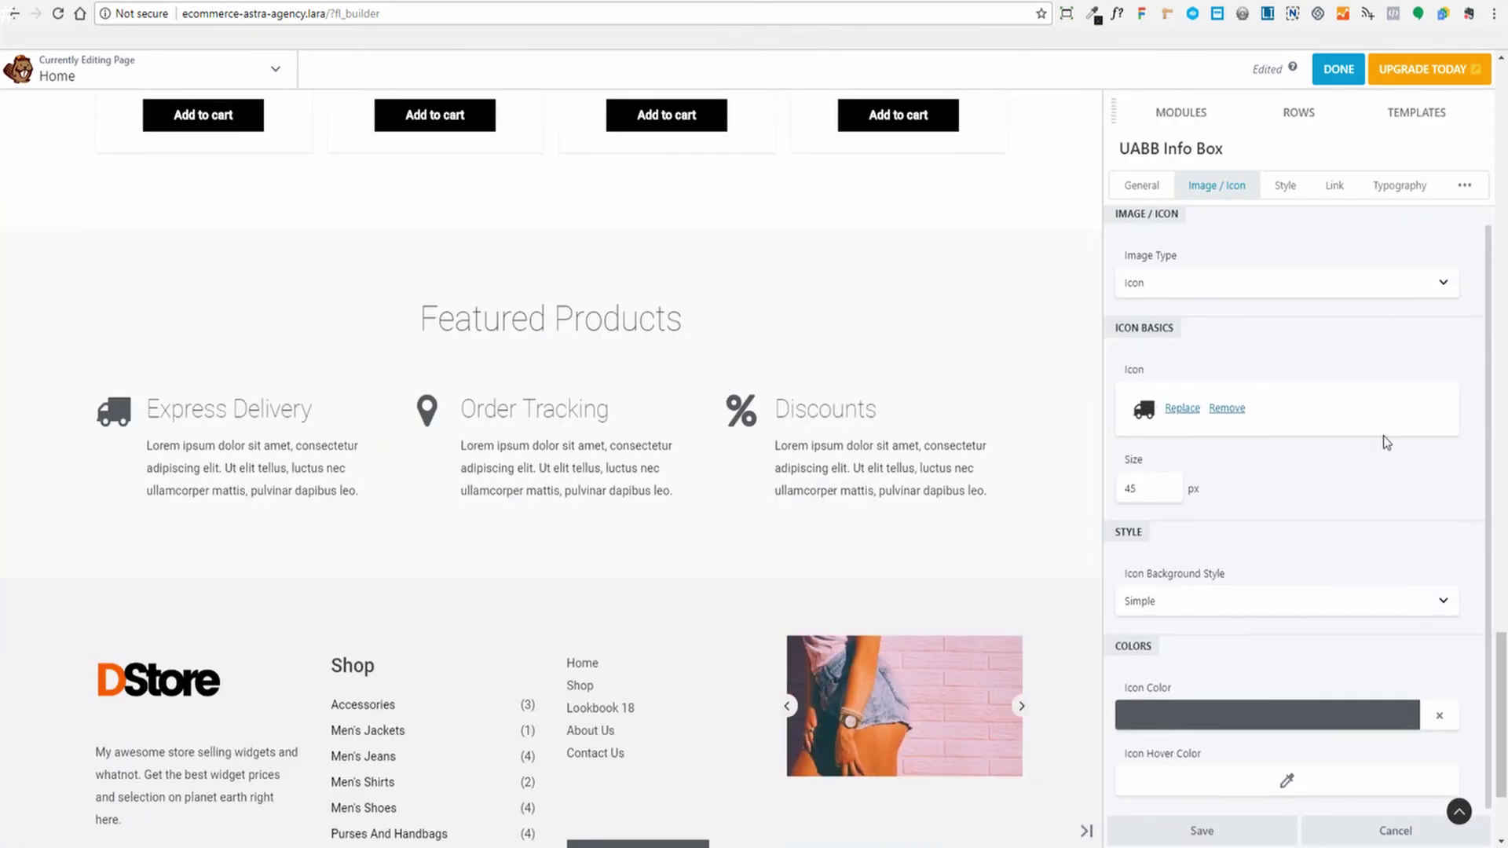
pyautogui.click(1148, 603)
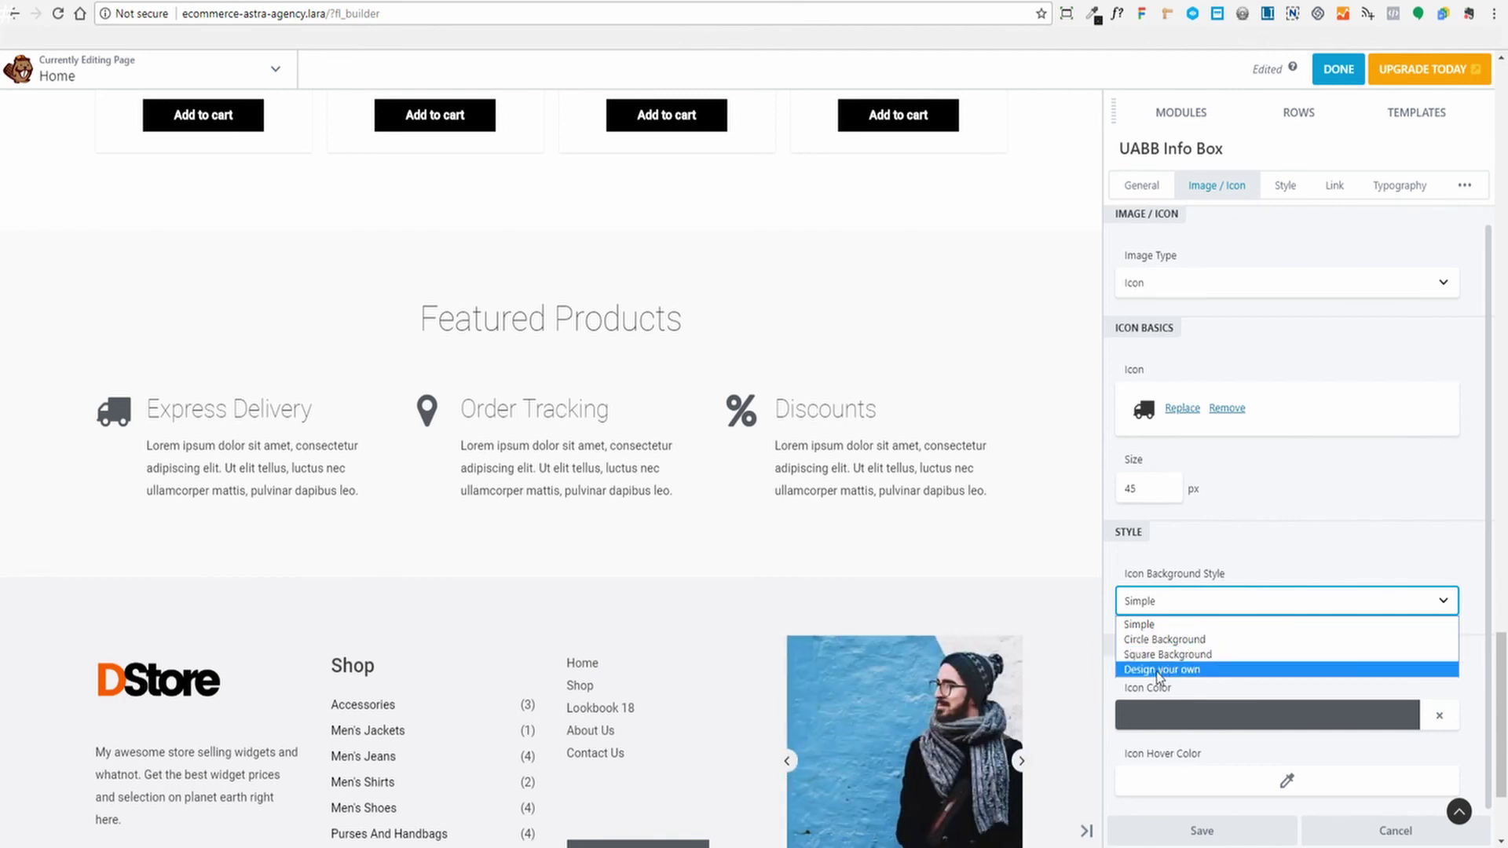
pyautogui.click(1304, 493)
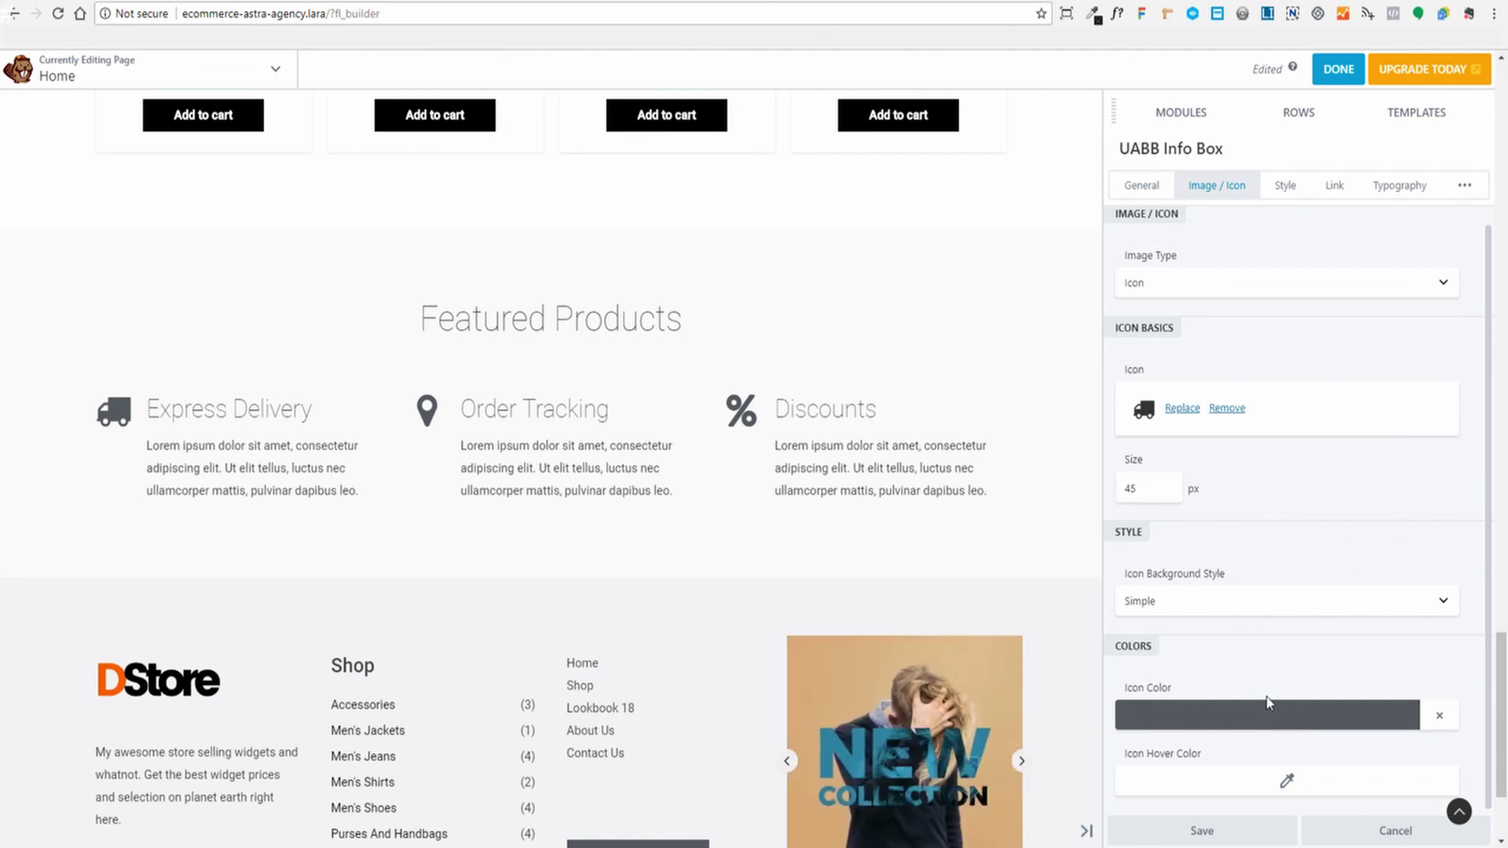
# Set the icon colour to #ff5900 in the colour picker
pyautogui.click(1231, 719)
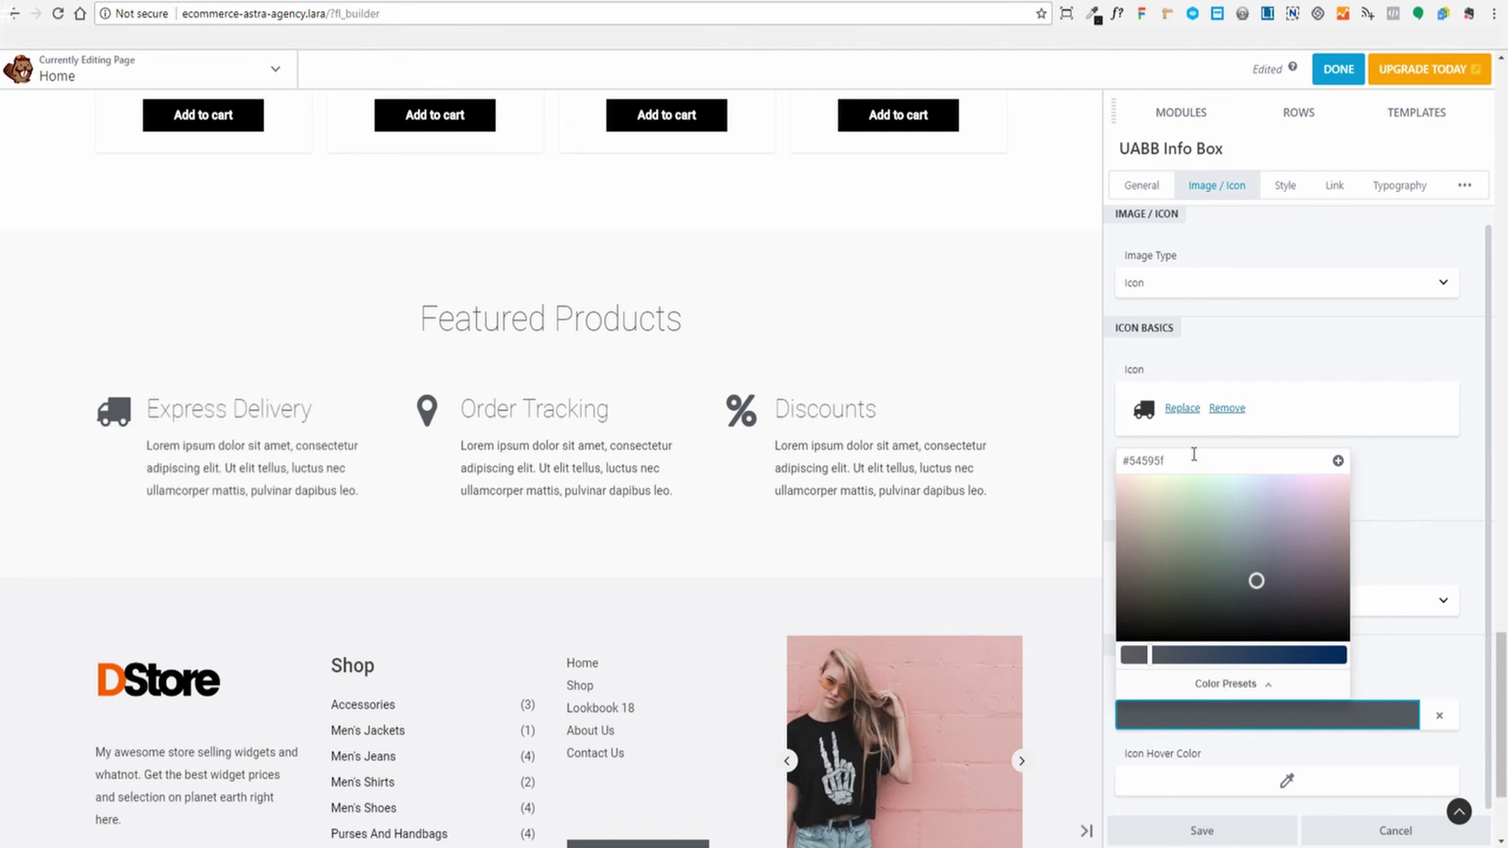
pyautogui.click(1202, 524)
pyautogui.moveTo(1184, 652); pyautogui.dragTo(1282, 654)
pyautogui.moveTo(1200, 525); pyautogui.dragTo(1146, 522)
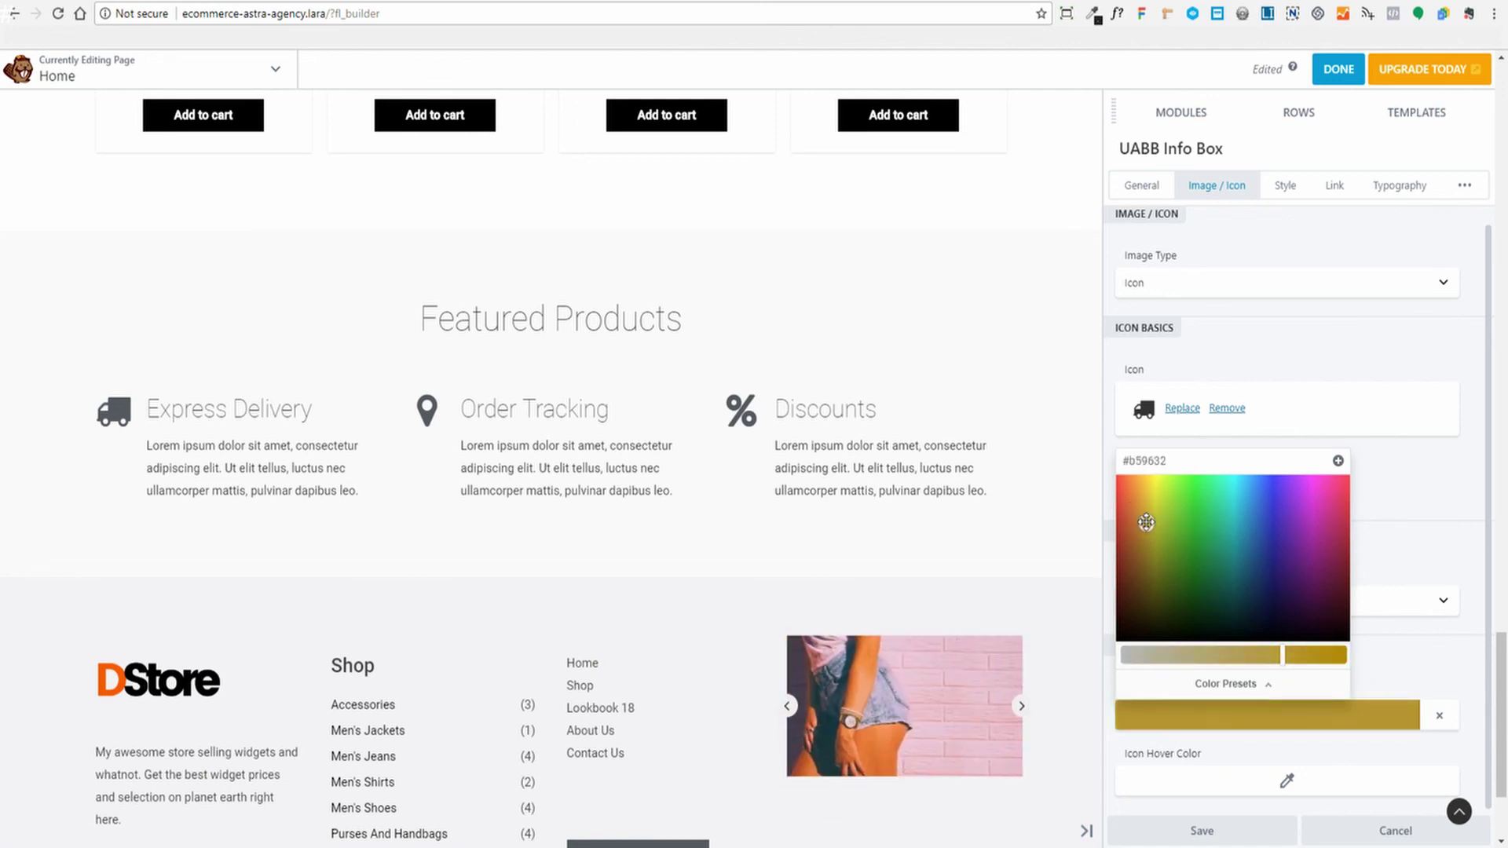
pyautogui.tripleClick(1191, 465)
pyautogui.write('f')
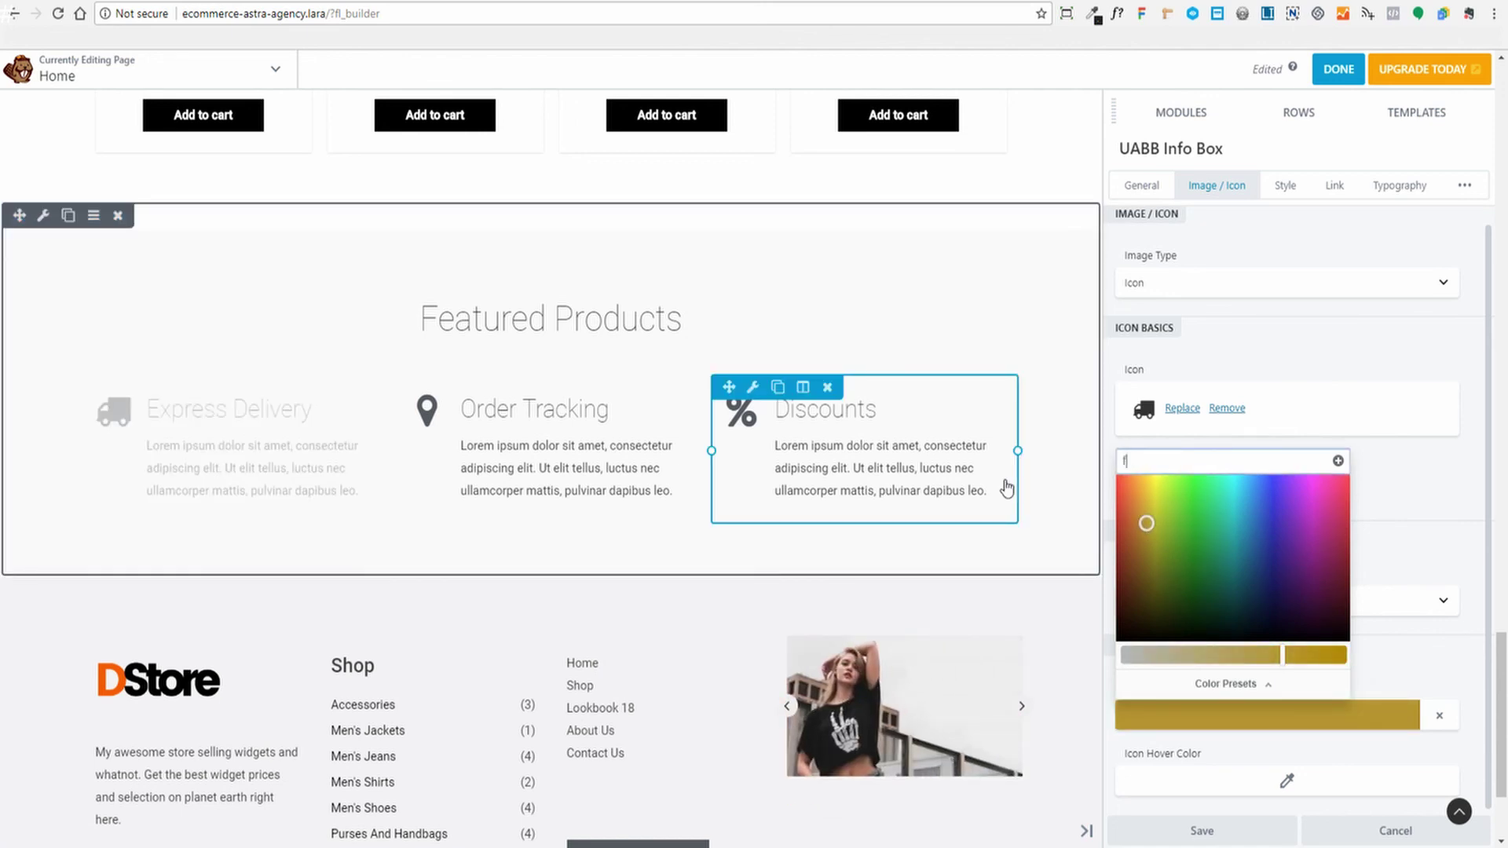
pyautogui.write('f5900')
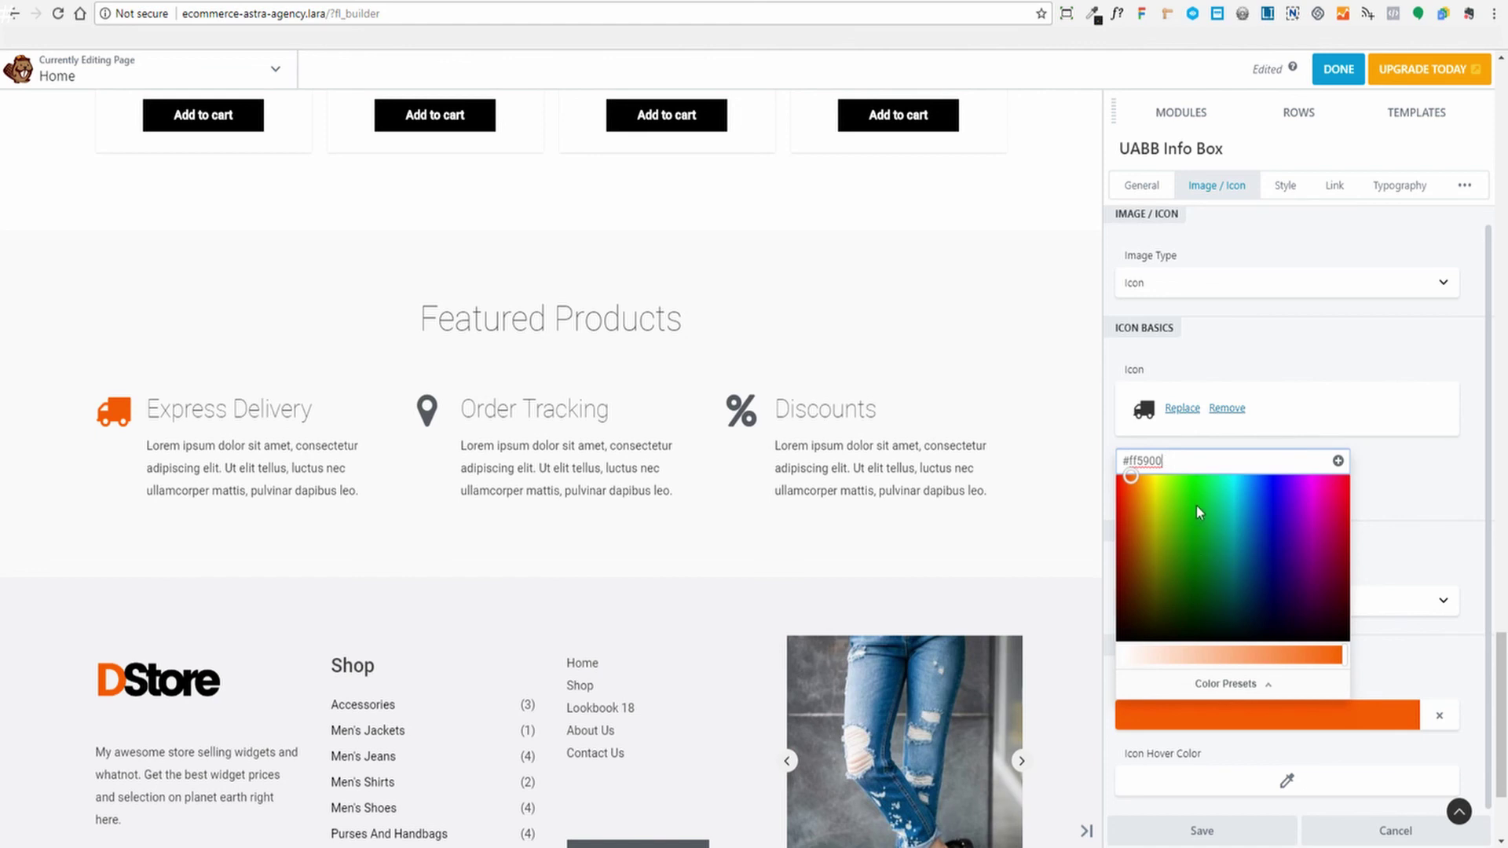
# Save #ff5900 as a colour preset, then cancel the info box changes
pyautogui.click(1338, 462)
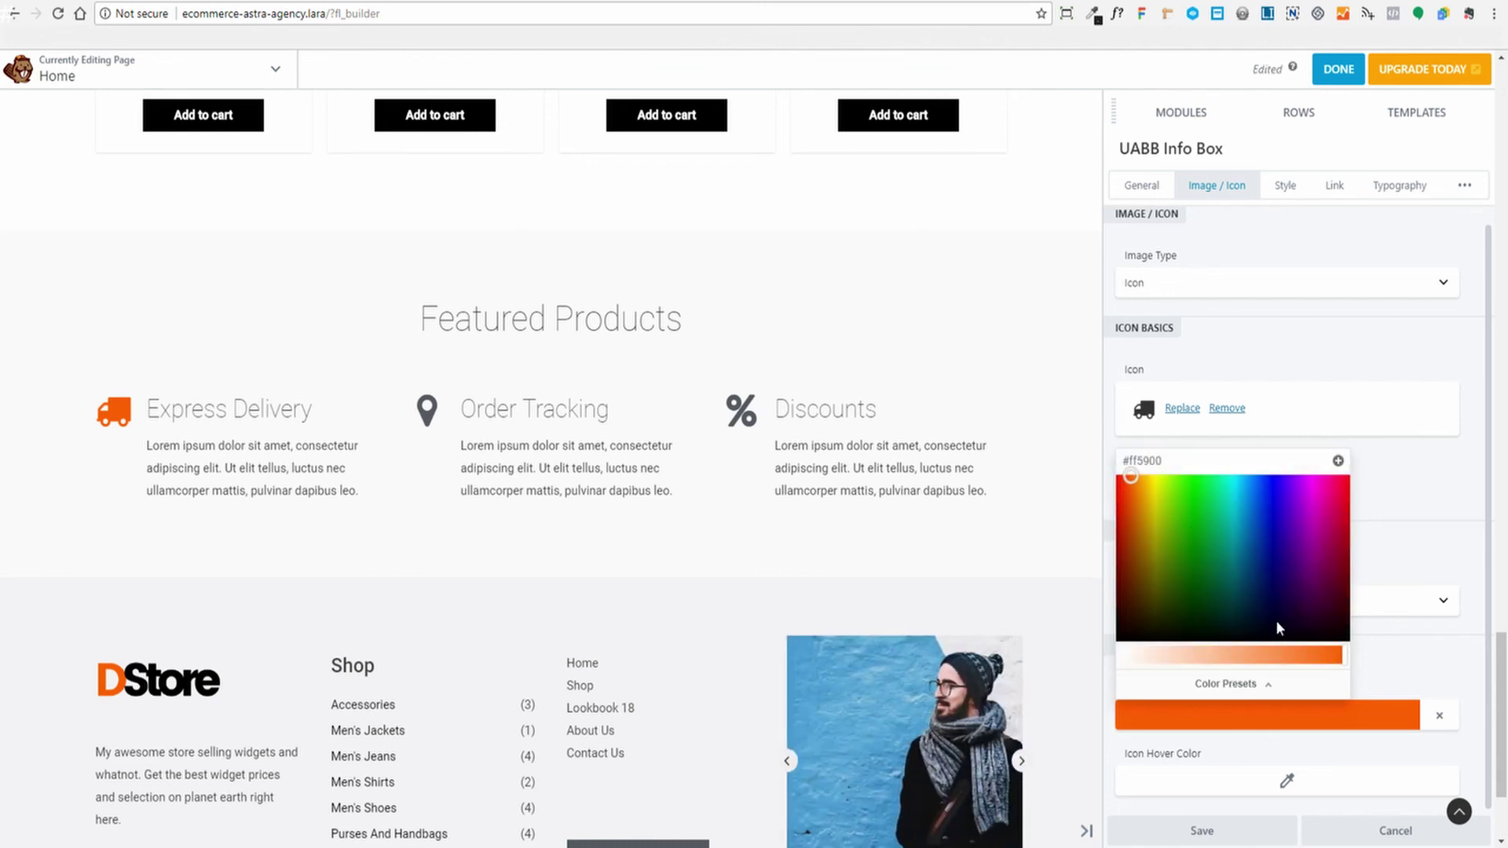
pyautogui.click(1230, 688)
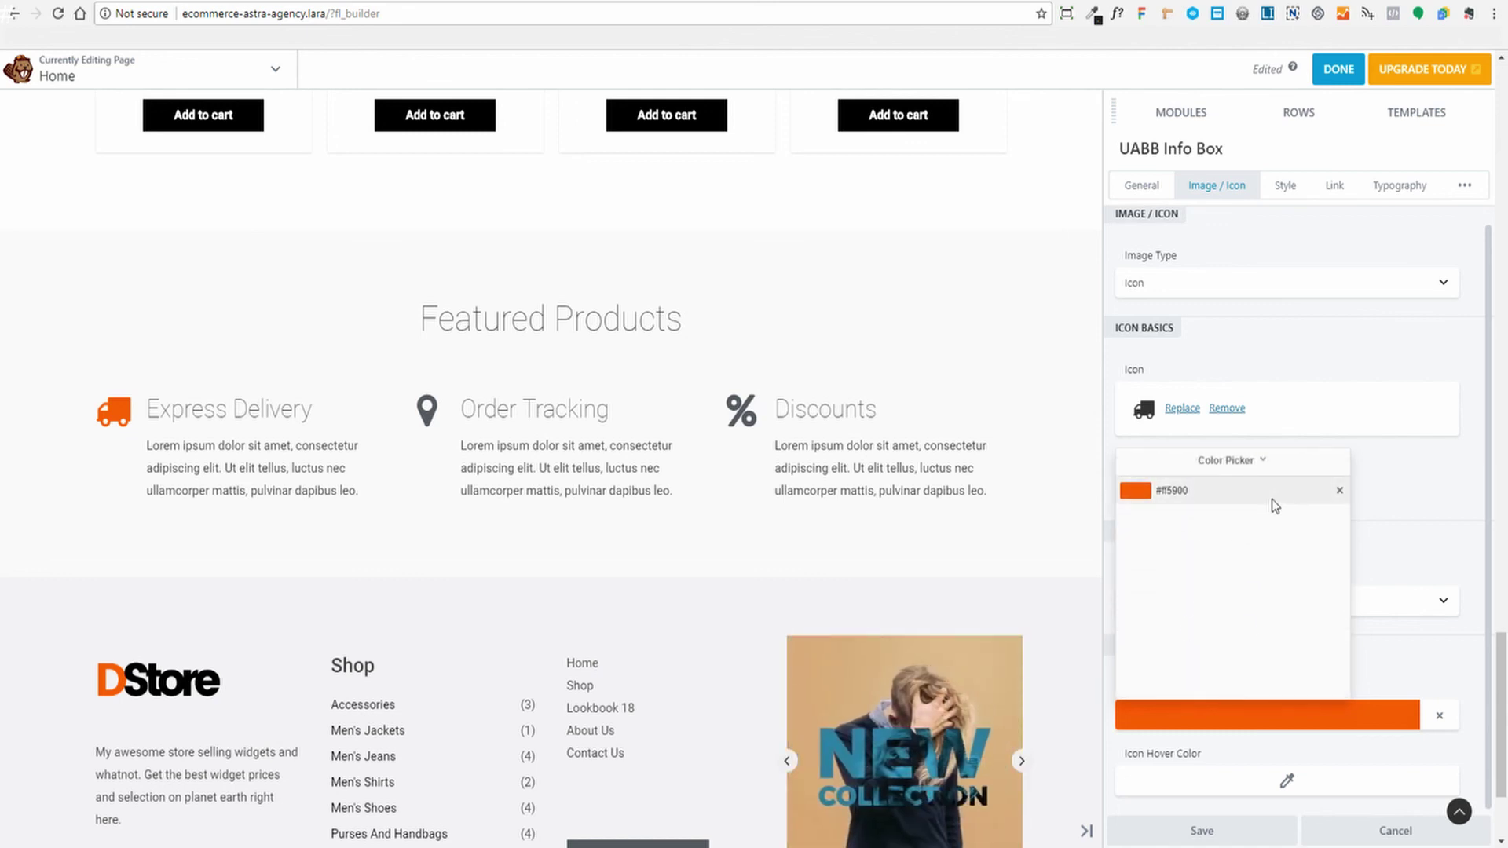
pyautogui.click(1417, 468)
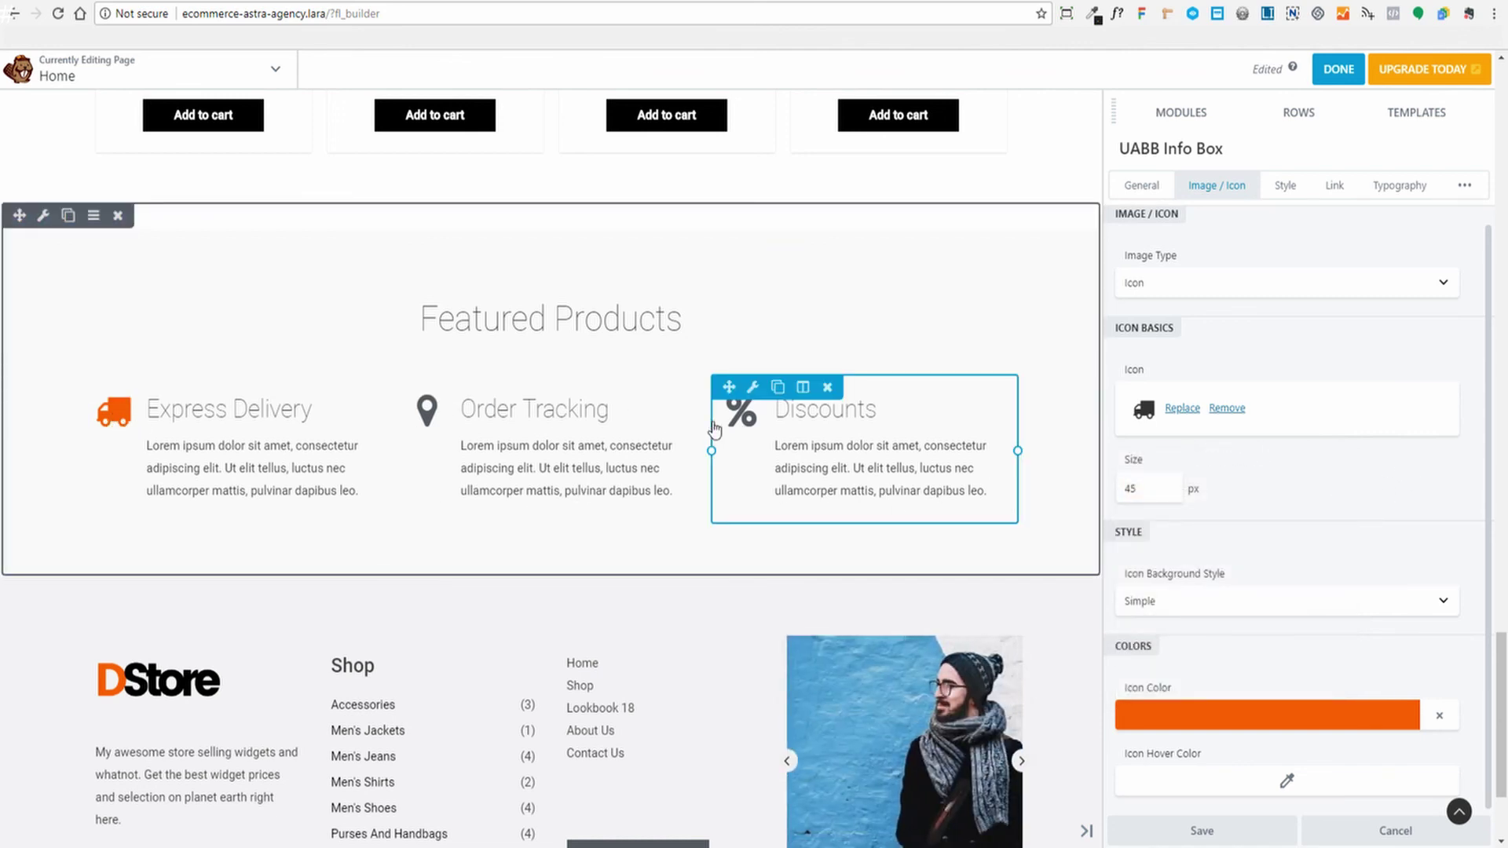
pyautogui.click(1392, 830)
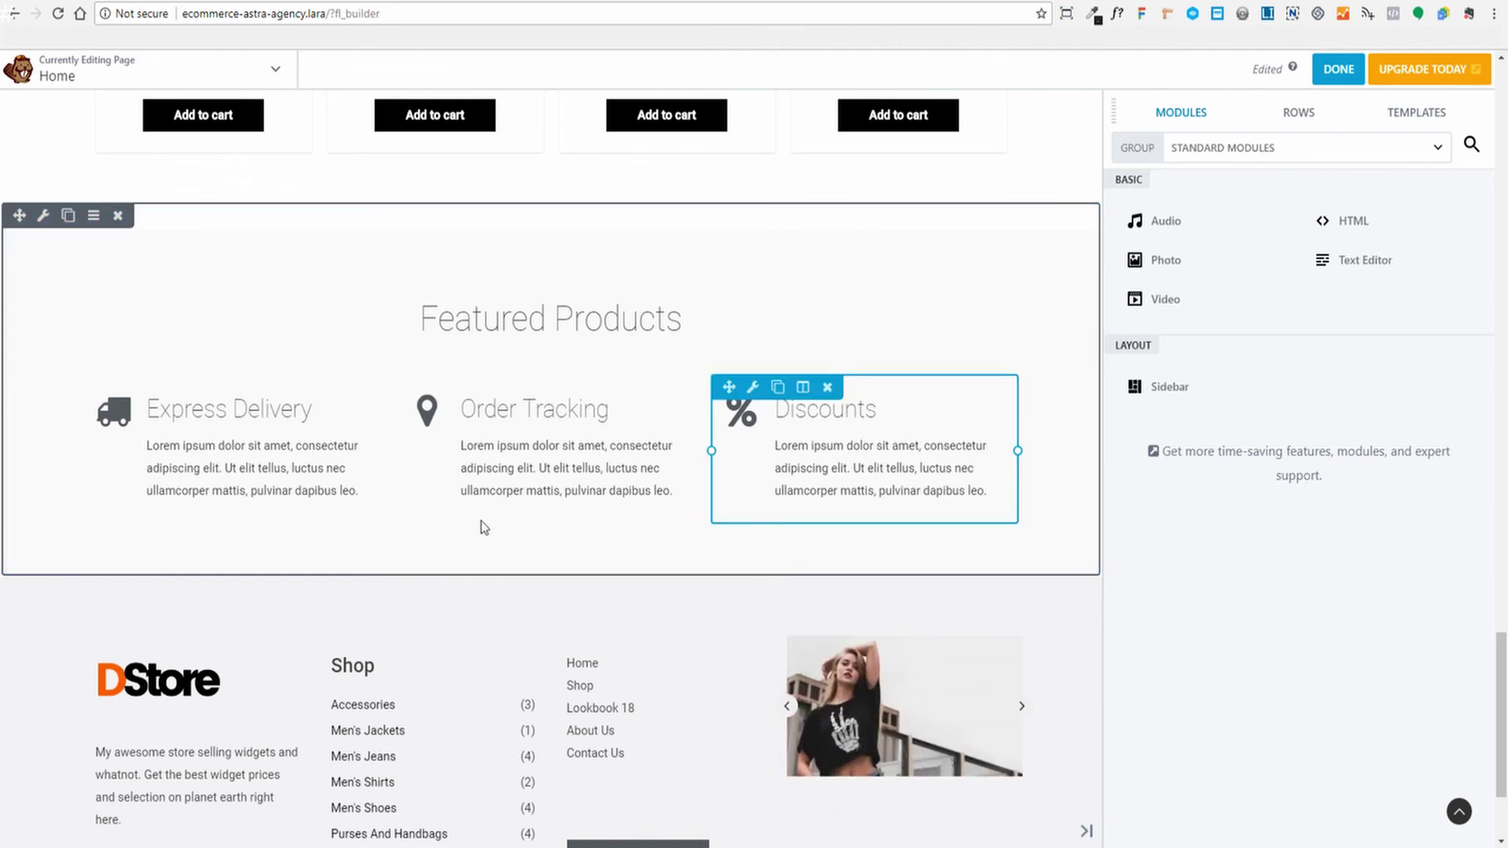
pyautogui.click(43, 217)
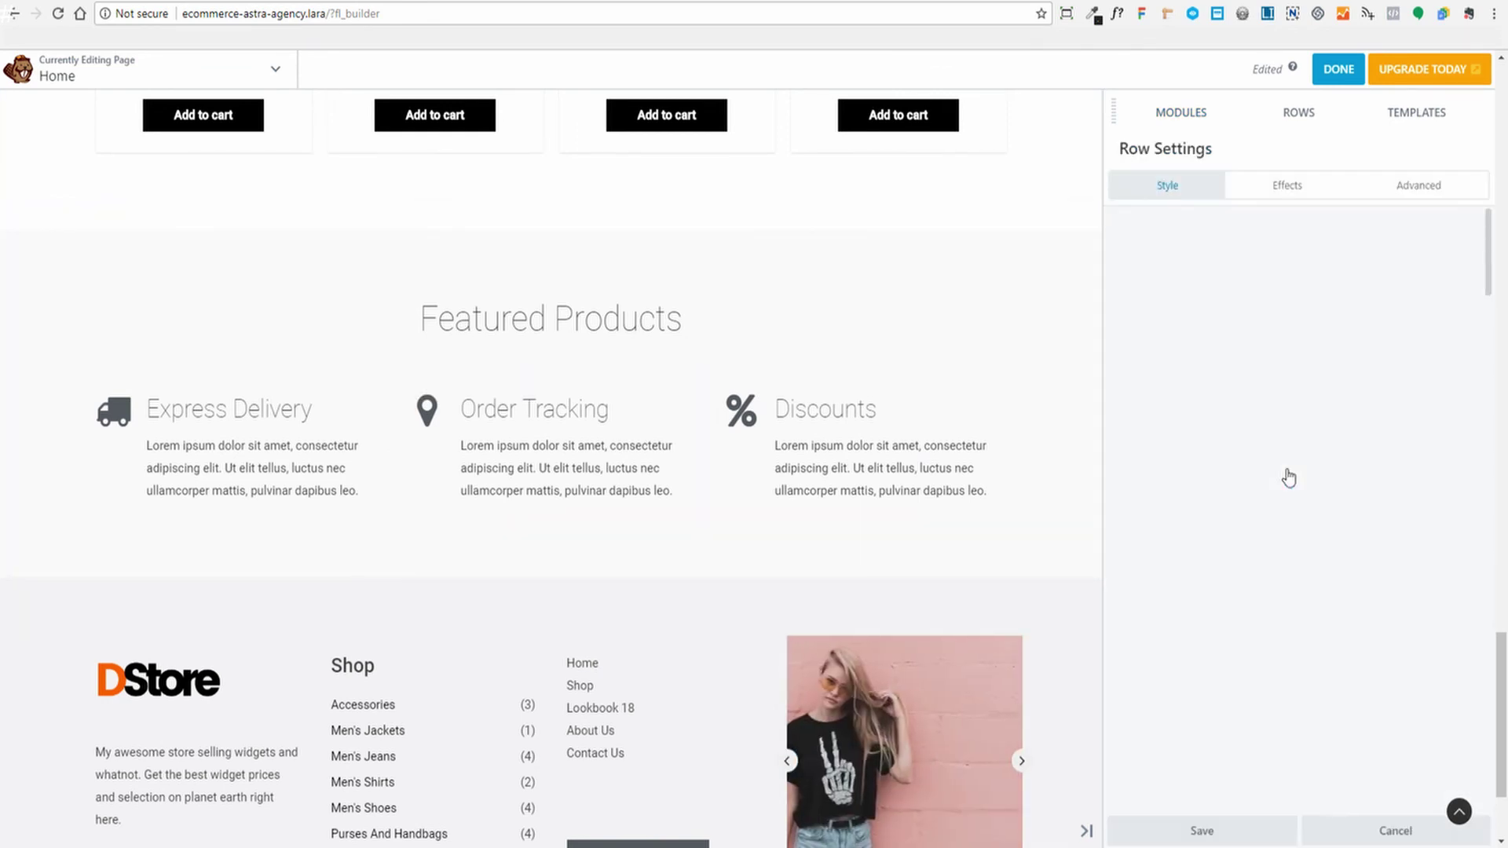
pyautogui.scroll(-5, 1294, 471)
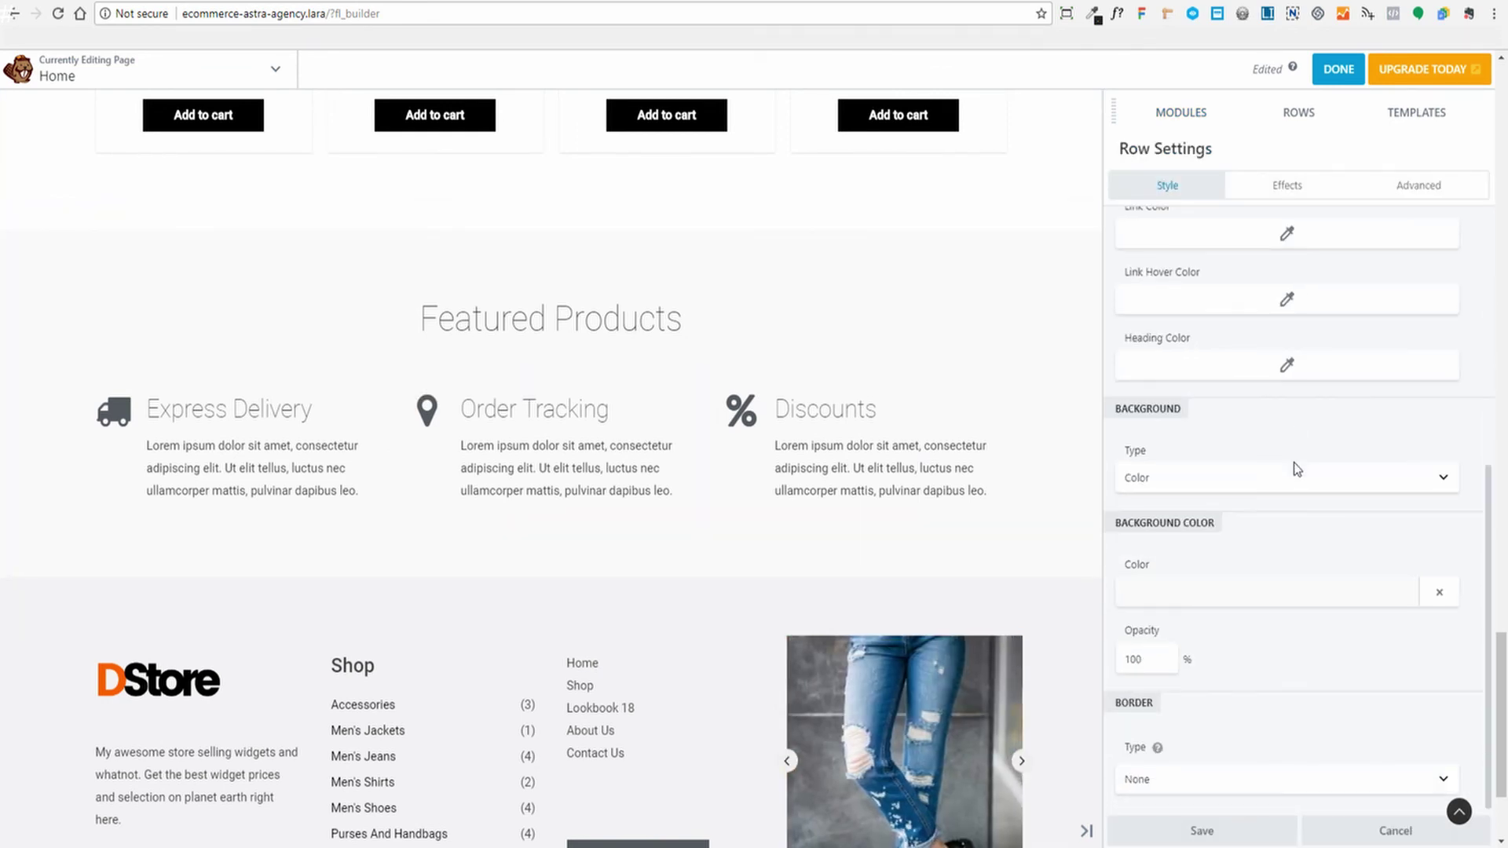
pyautogui.click(1177, 600)
pyautogui.moveTo(1174, 463)
pyautogui.mouseDown()
pyautogui.moveTo(1136, 412)
pyautogui.moveTo(1117, 419)
pyautogui.mouseUp()
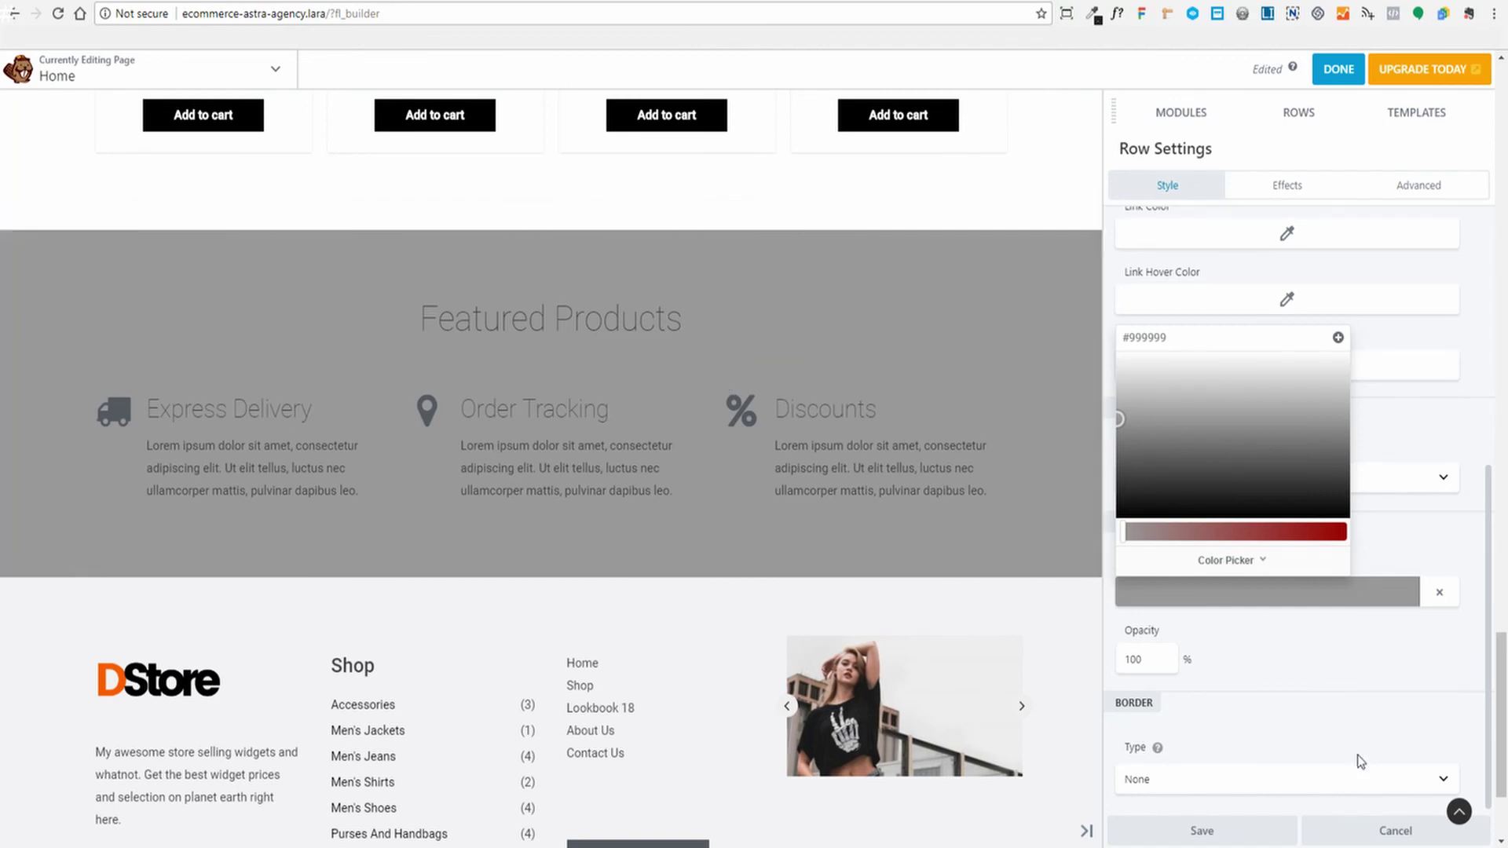
pyautogui.click(1391, 447)
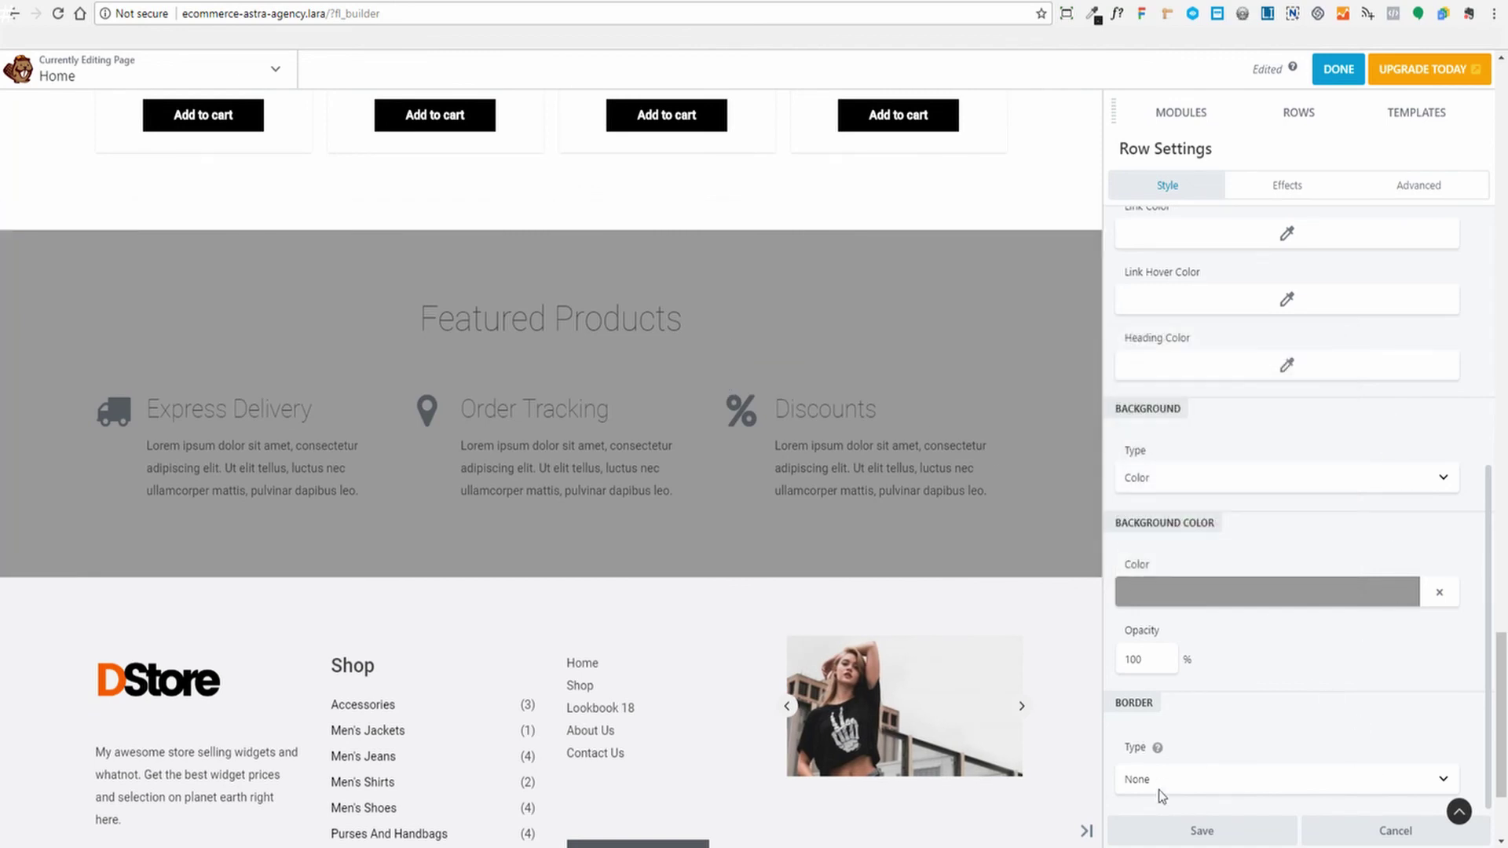
pyautogui.click(1396, 831)
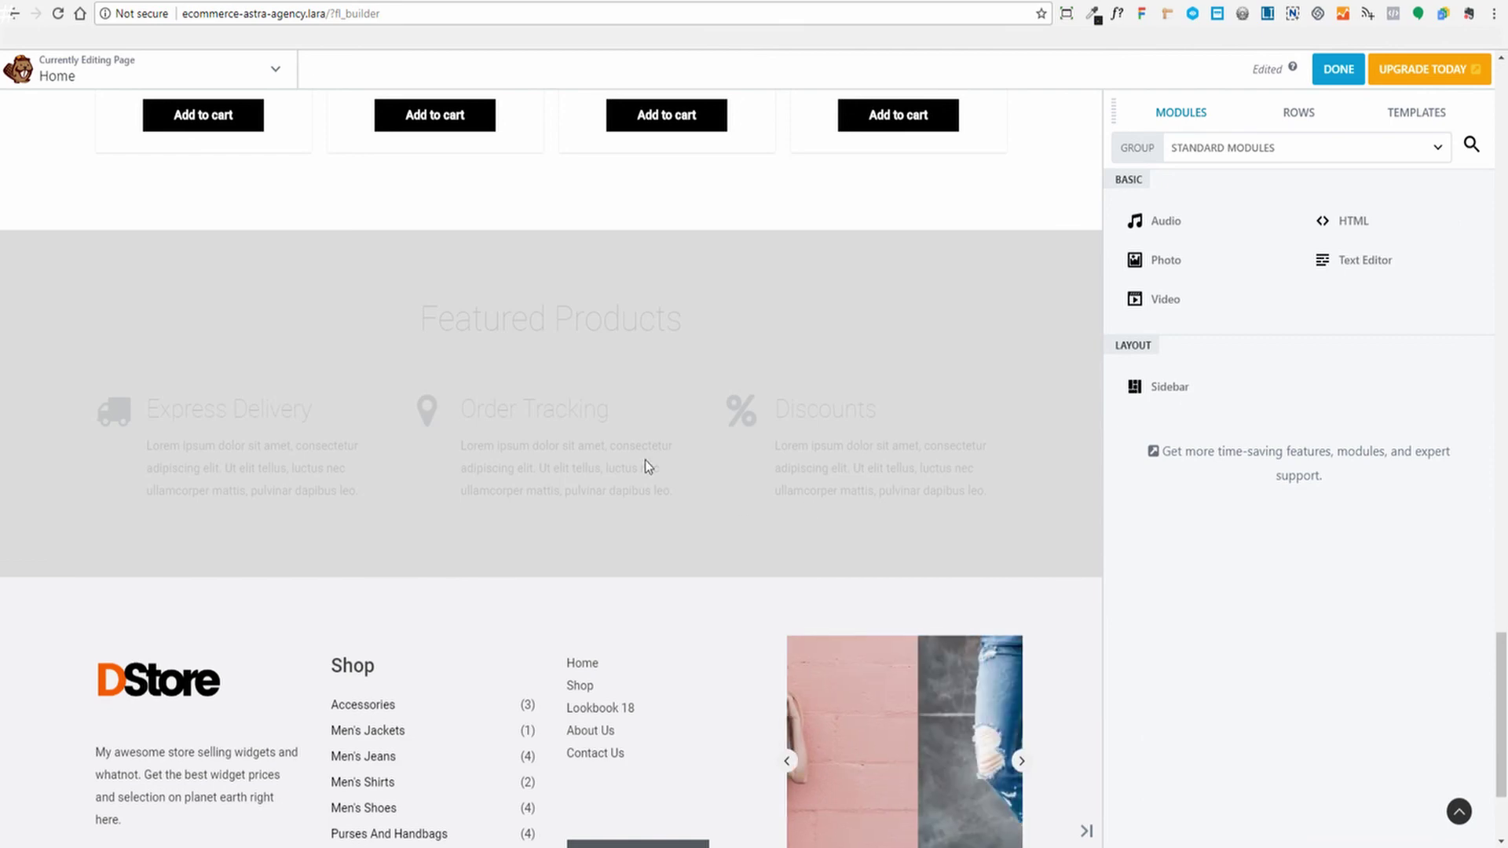
# Scroll to the top of the page builder and publish the Home page changes
pyautogui.scroll(-2, 648, 469)
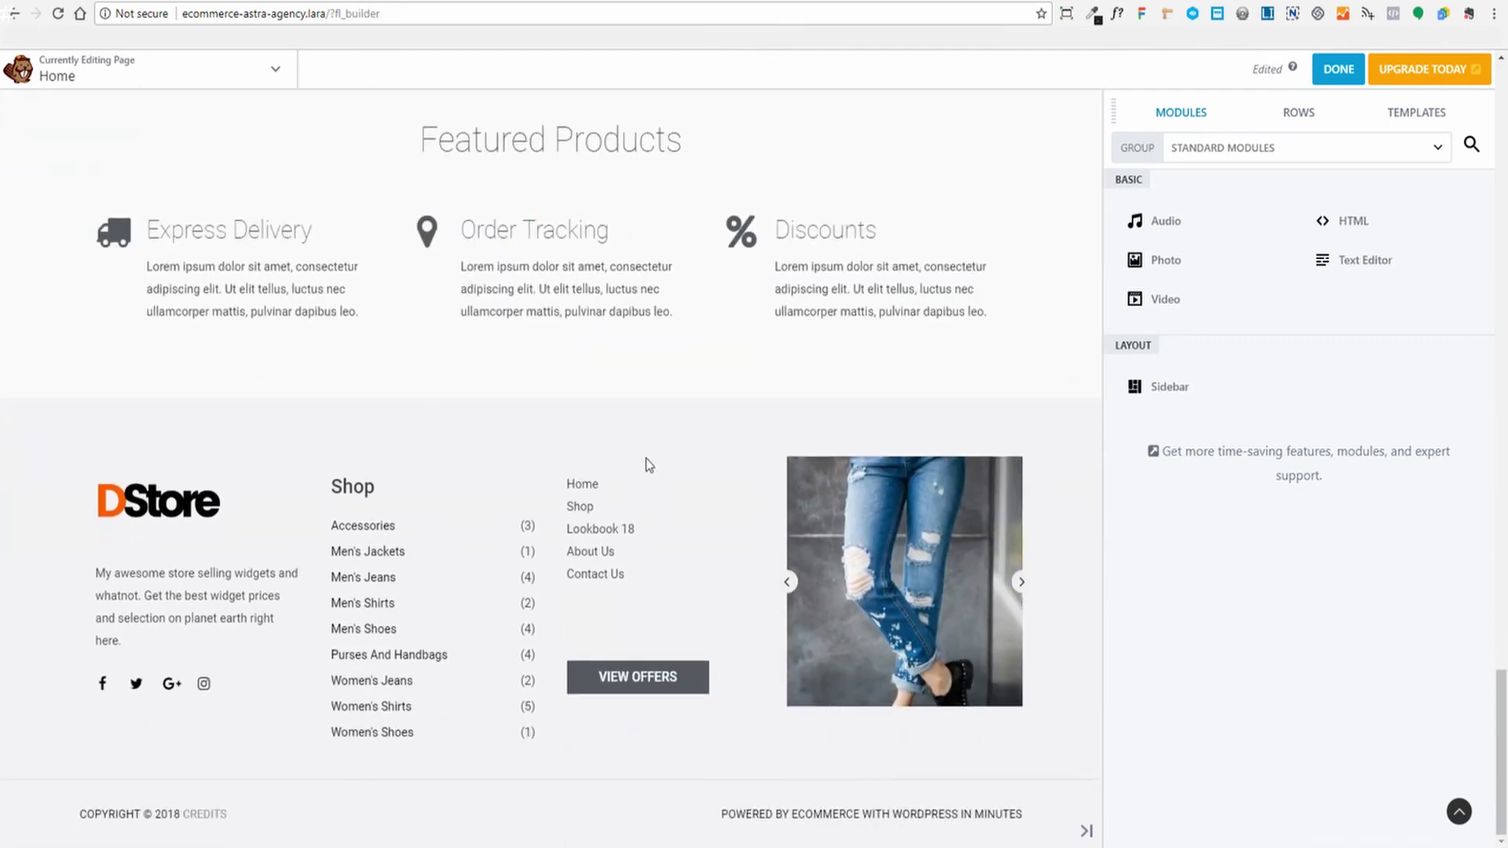
pyautogui.scroll(15, 647, 465)
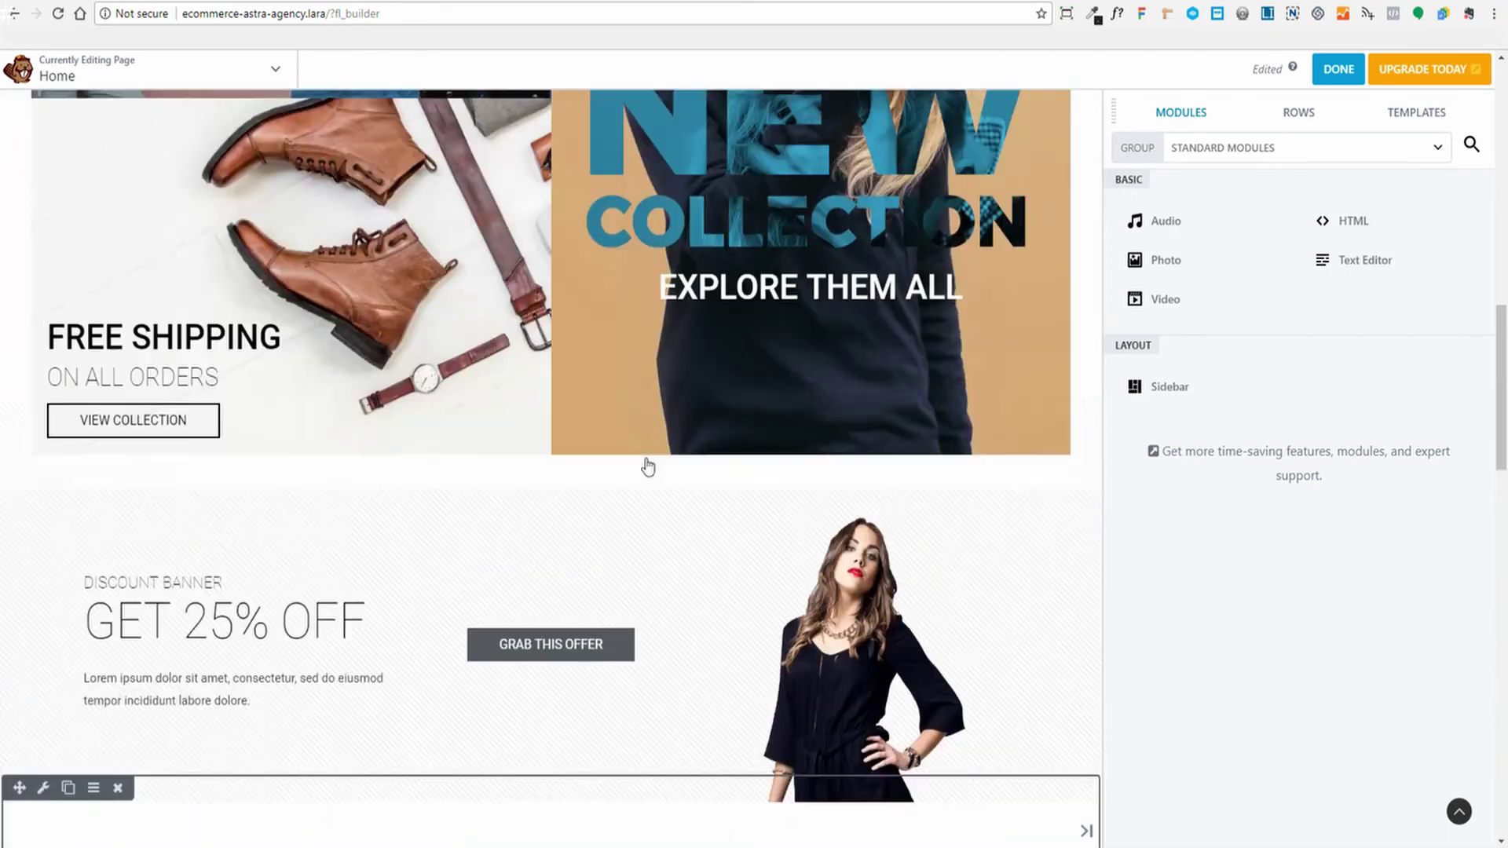
pyautogui.scroll(12, 647, 462)
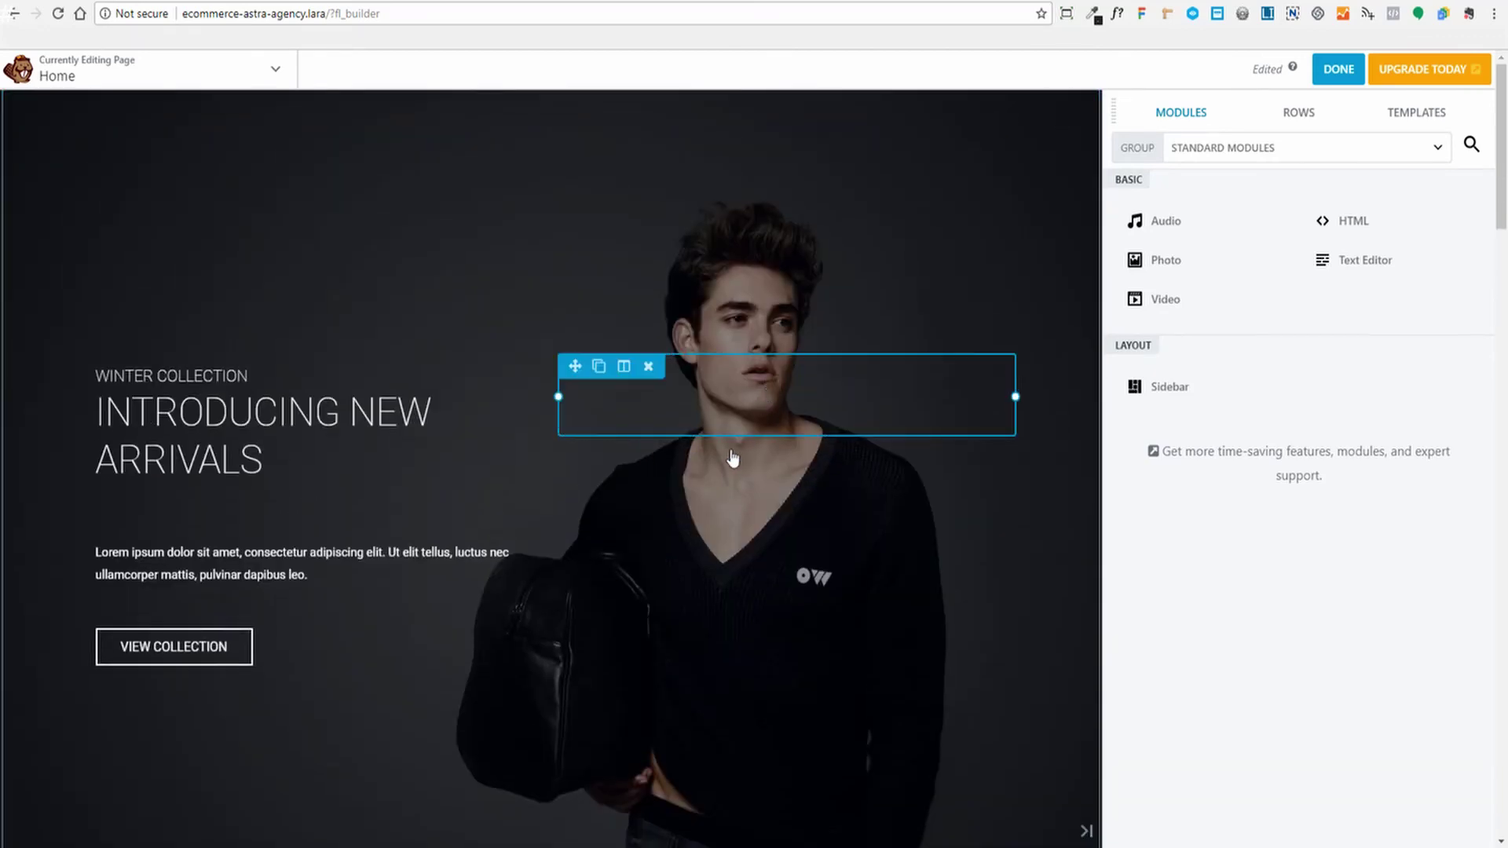
pyautogui.click(1338, 71)
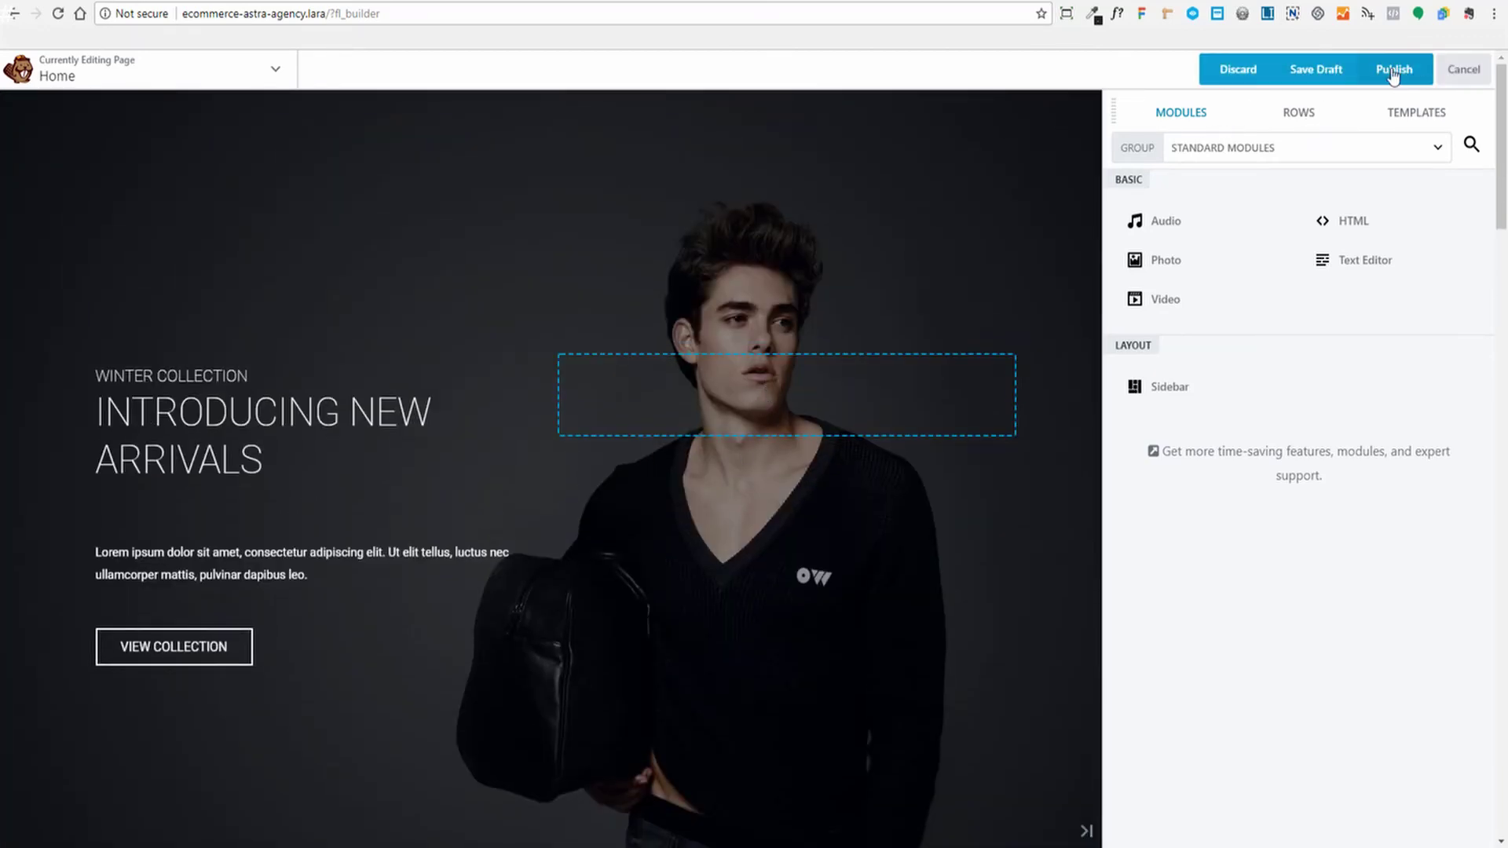
pyautogui.click(1392, 69)
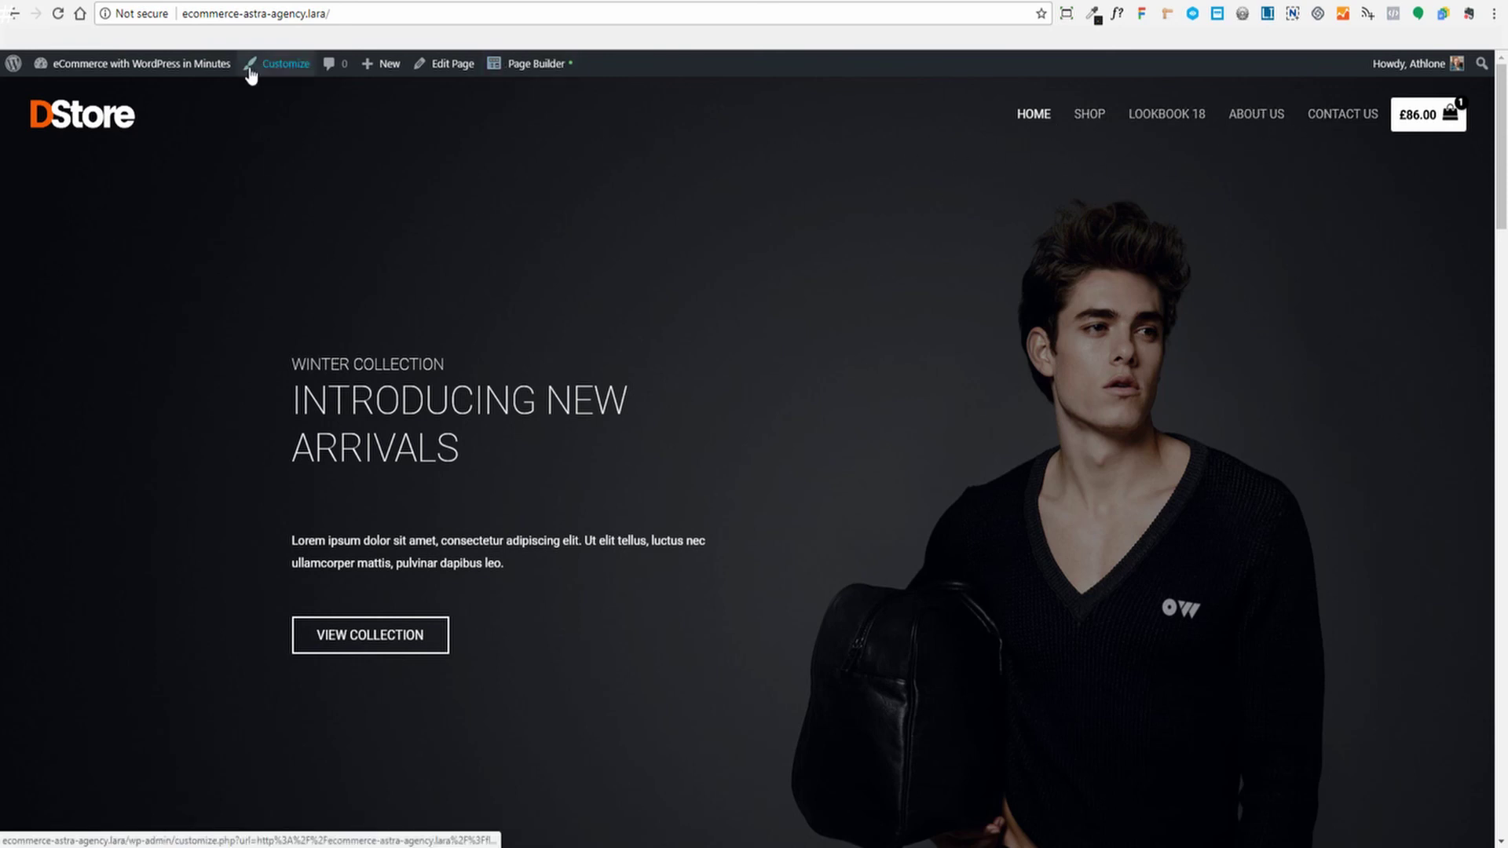
# Review the homepage footer, then launch the Customizer from the admin bar
pyautogui.scroll(-20, 733, 261)
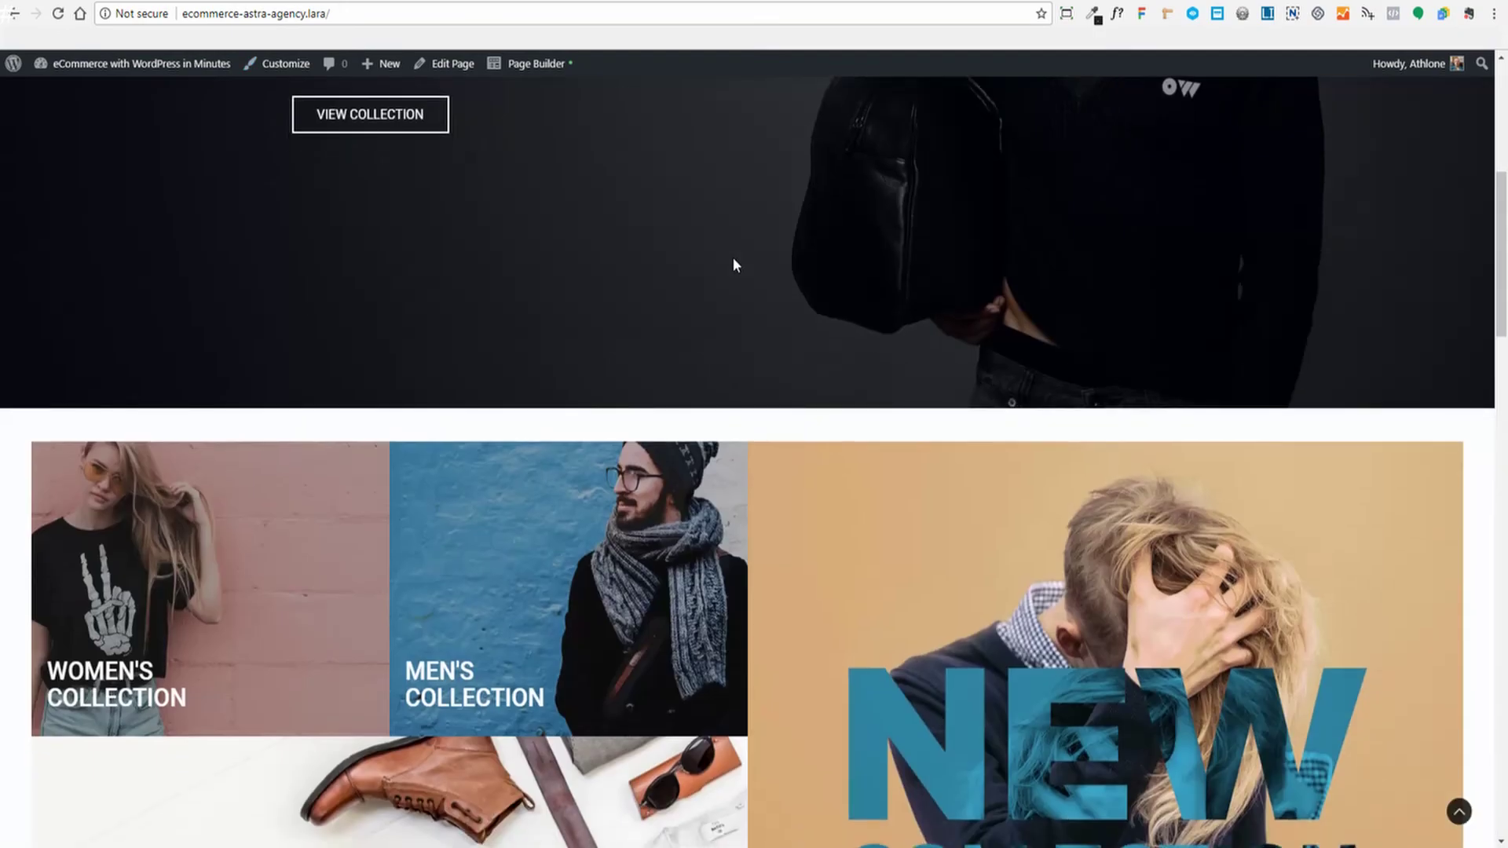
pyautogui.scroll(-8, 732, 264)
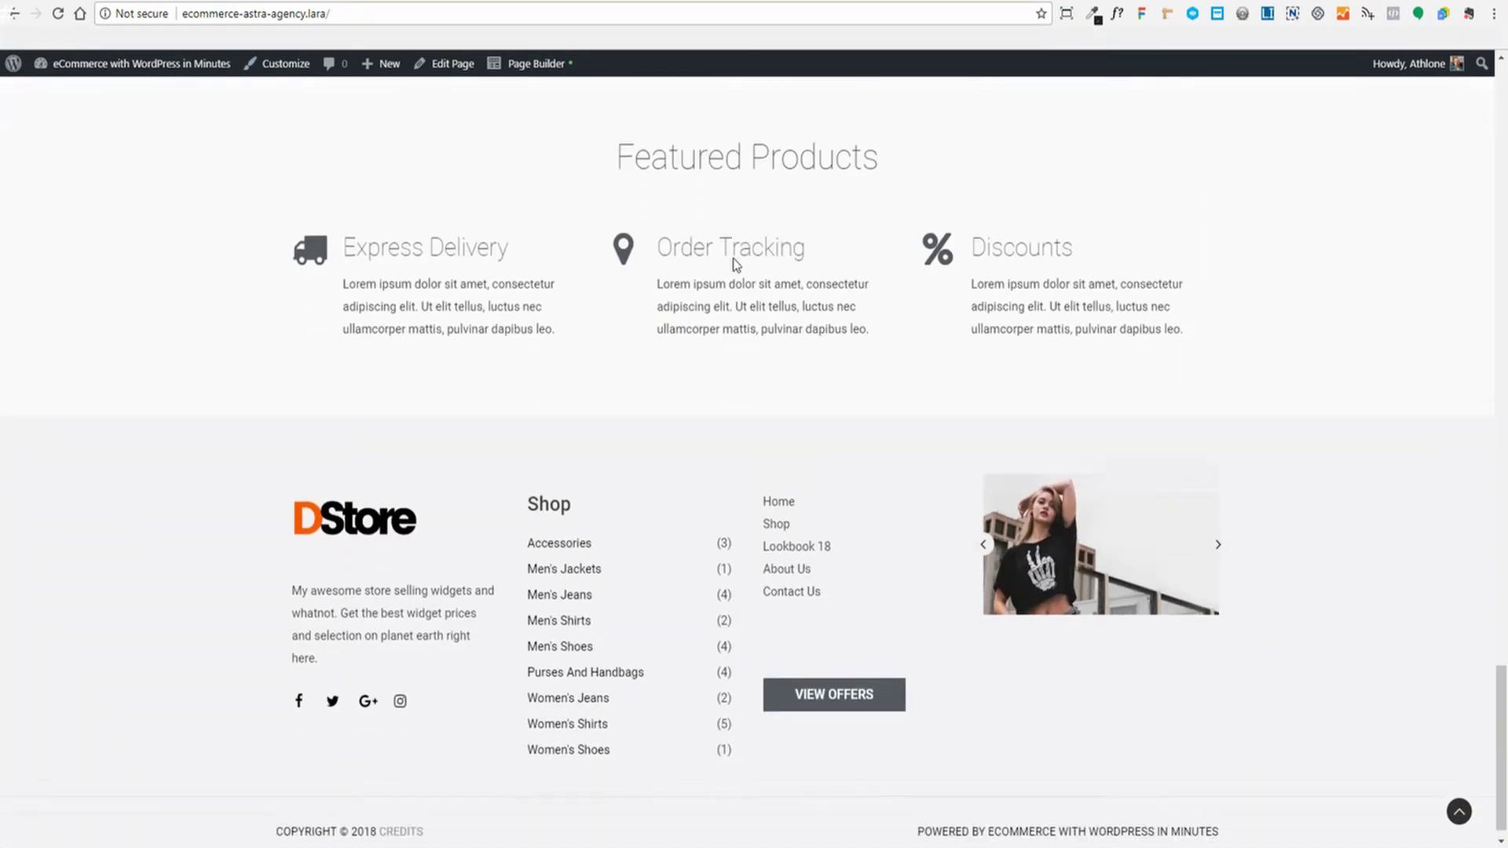
pyautogui.scroll(20, 734, 263)
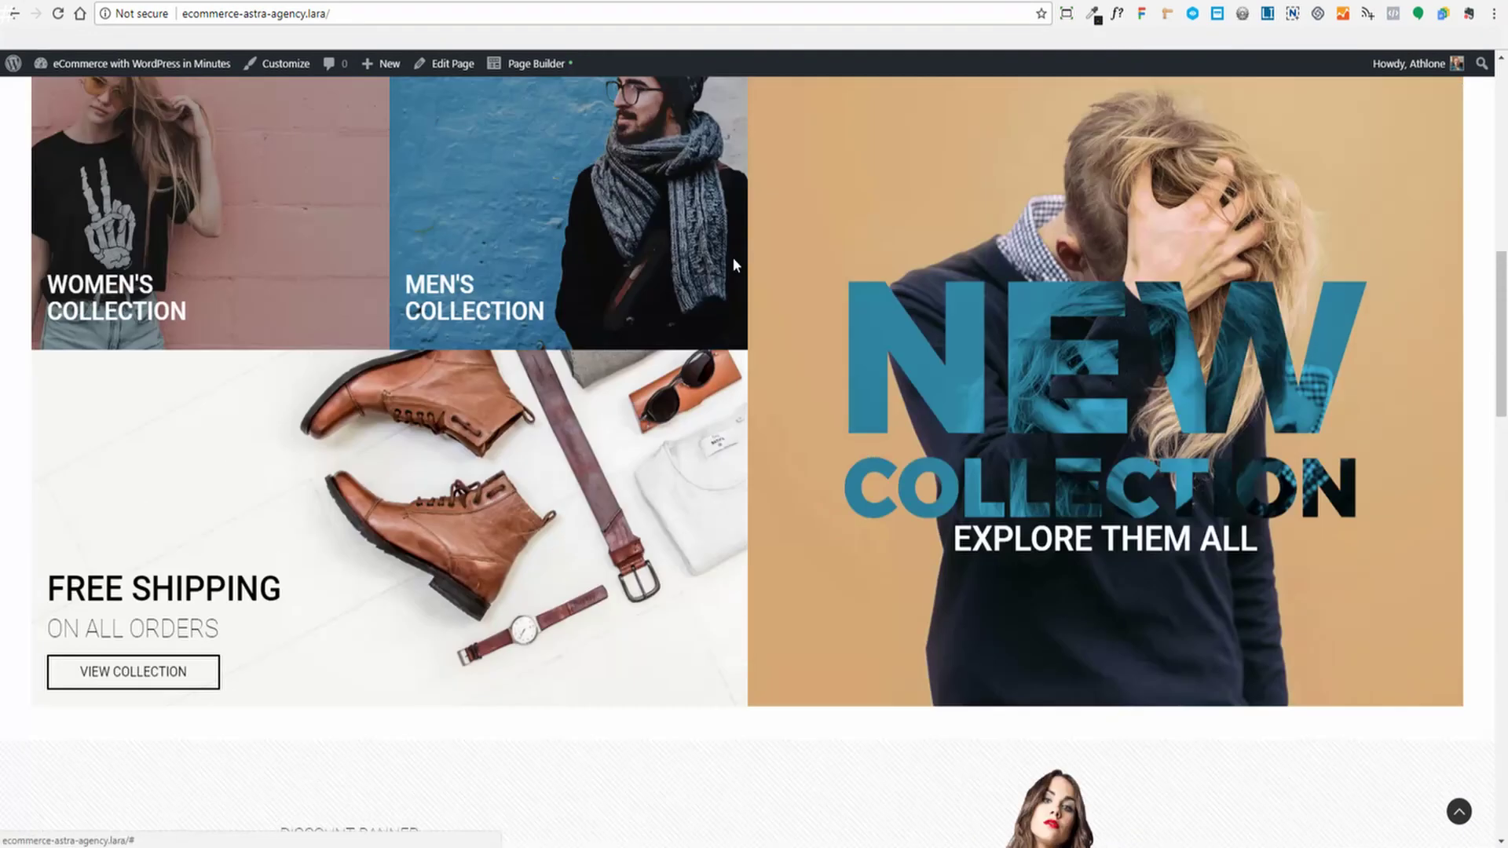
pyautogui.scroll(-20, 1458, 732)
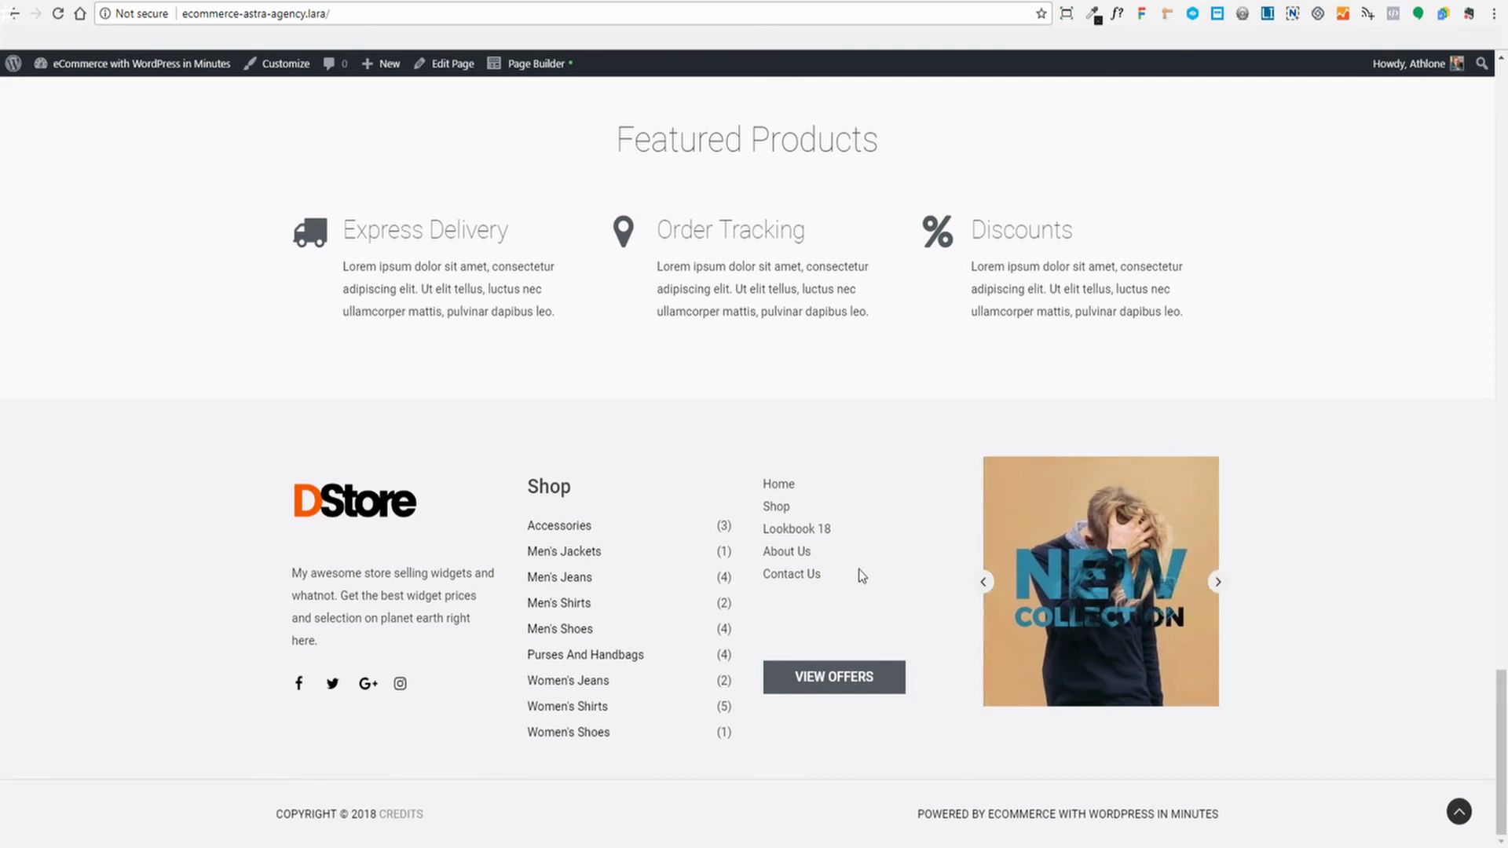
pyautogui.click(264, 69)
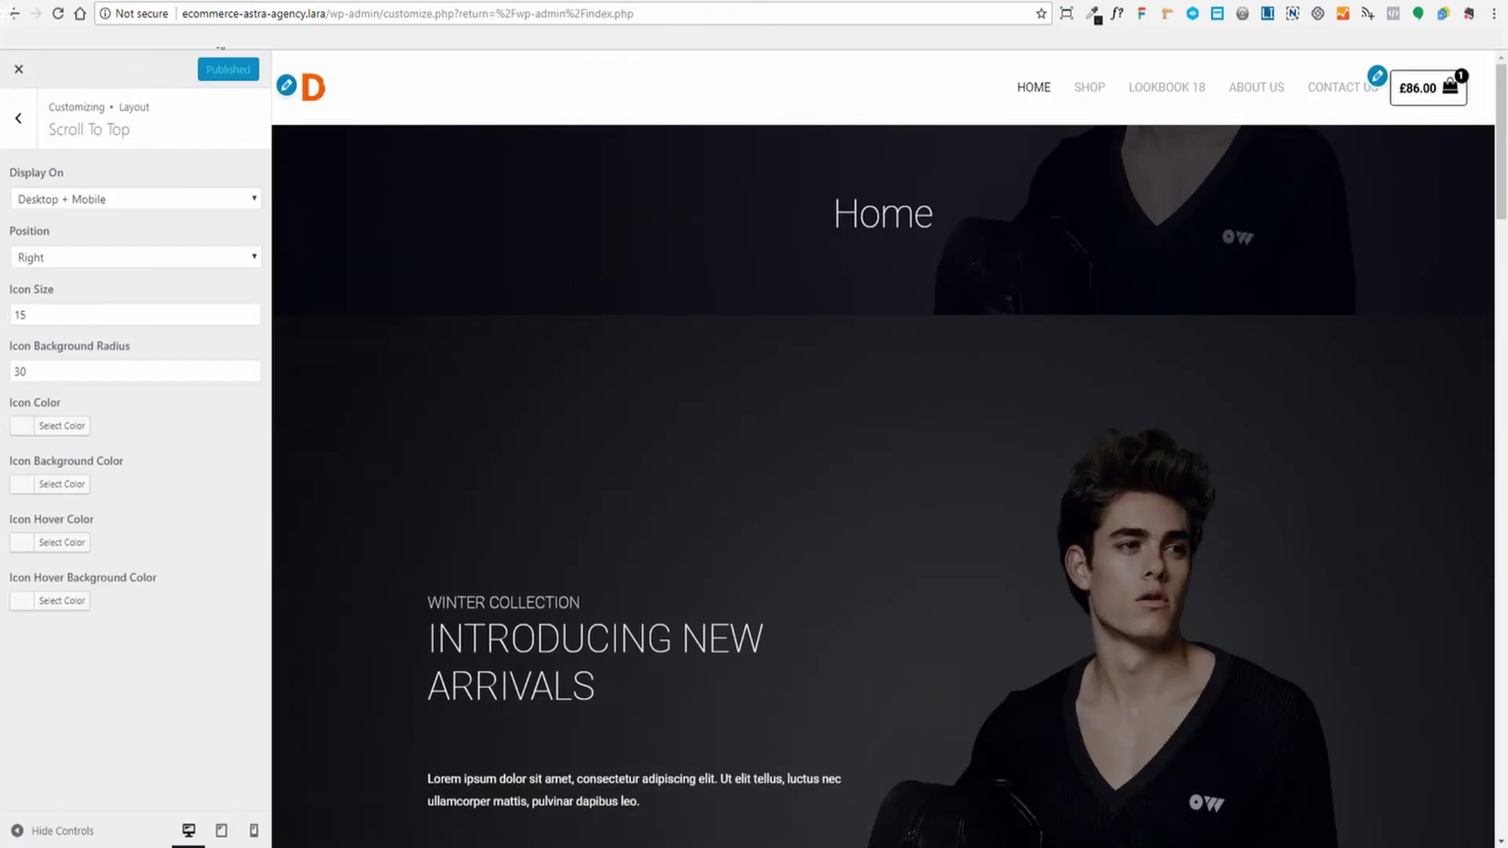
# Navigate the Customizer to Layout > Footer and inspect the Footer Widgets options
pyautogui.click(31, 129)
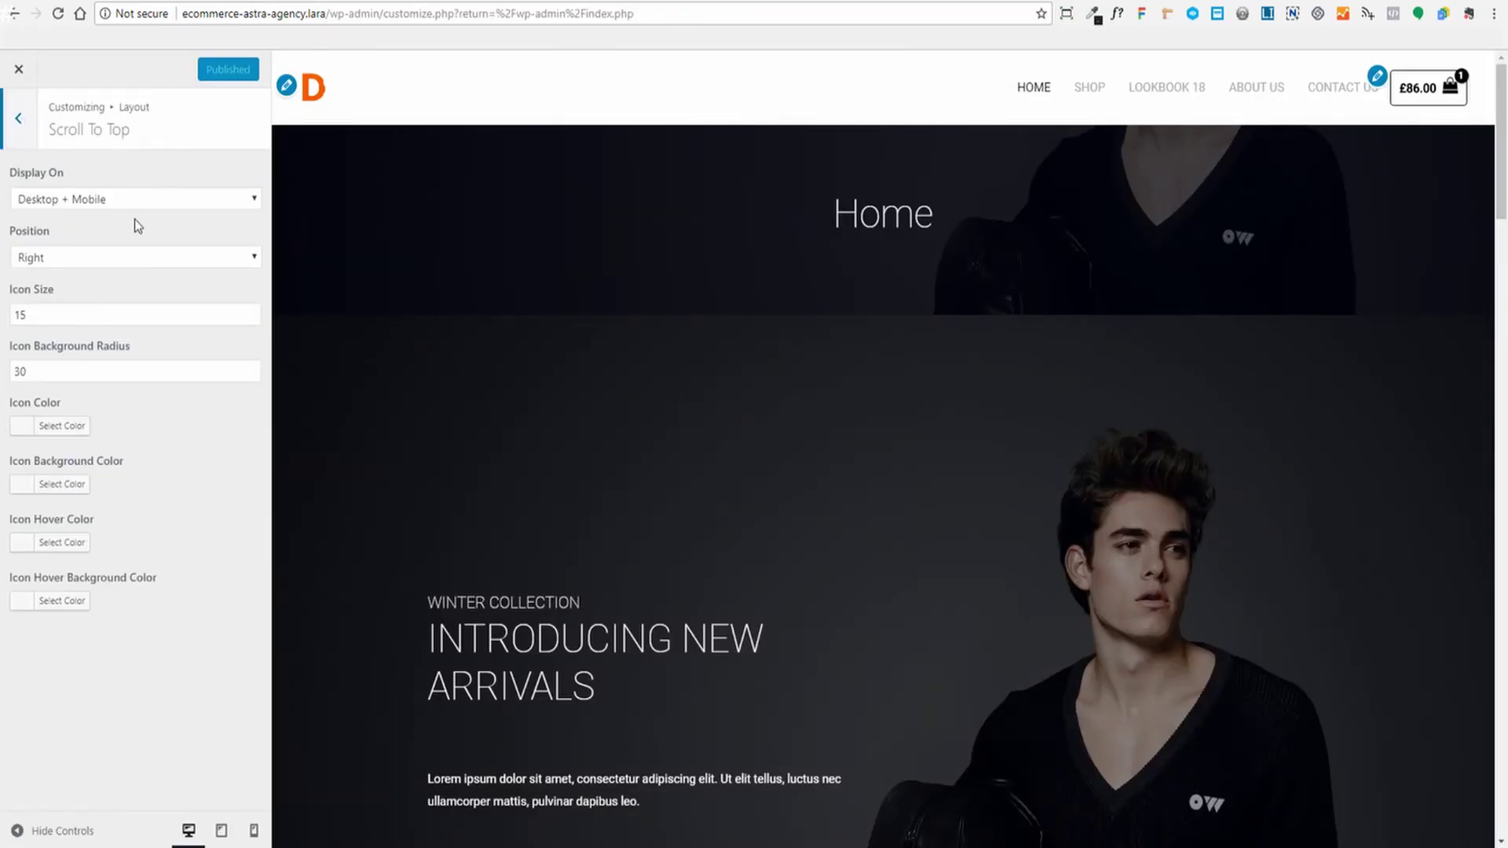
pyautogui.click(31, 124)
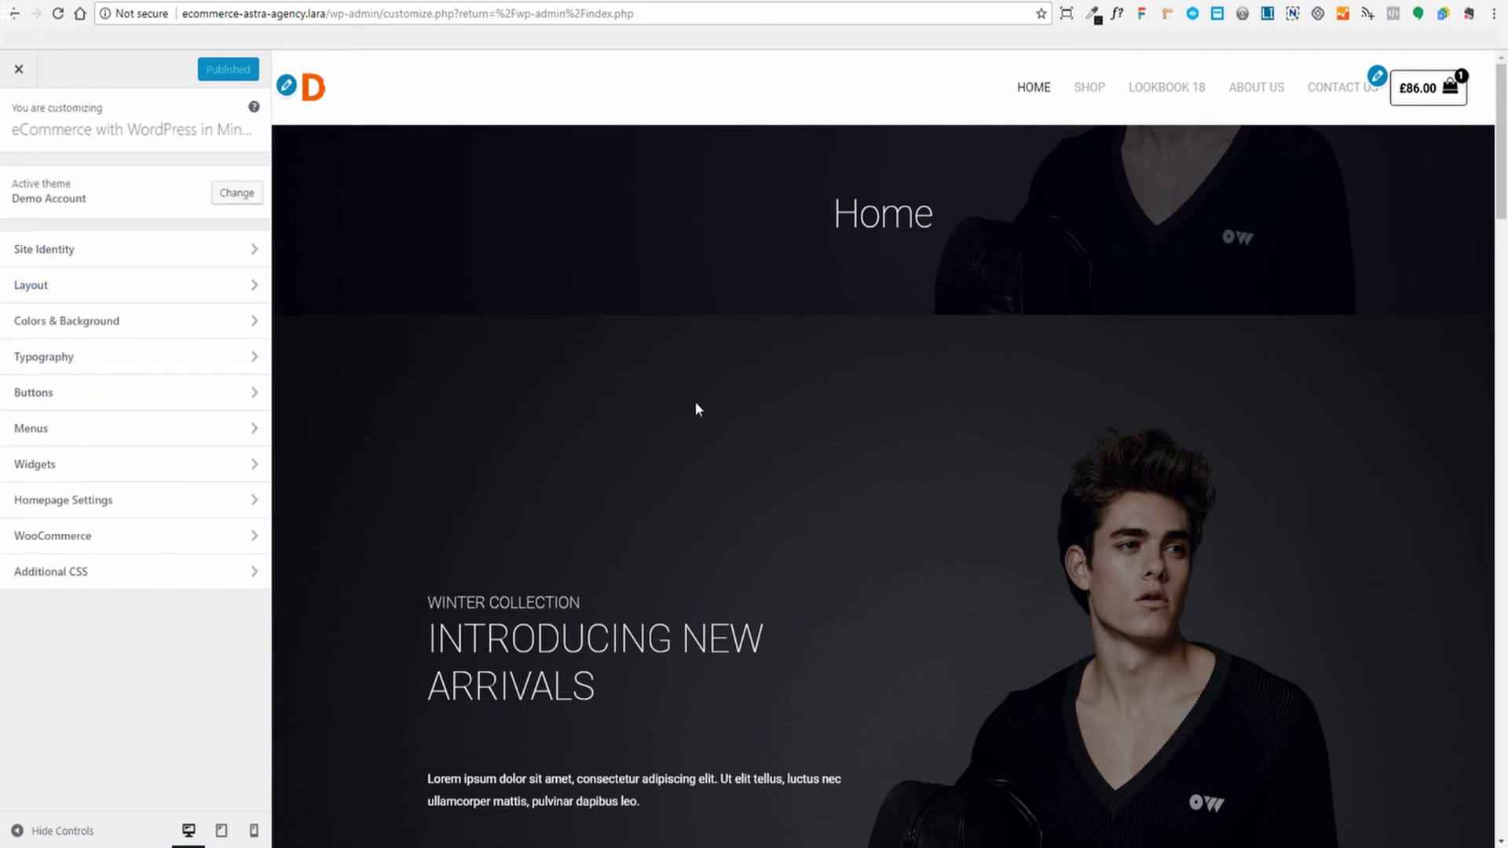
pyautogui.click(32, 287)
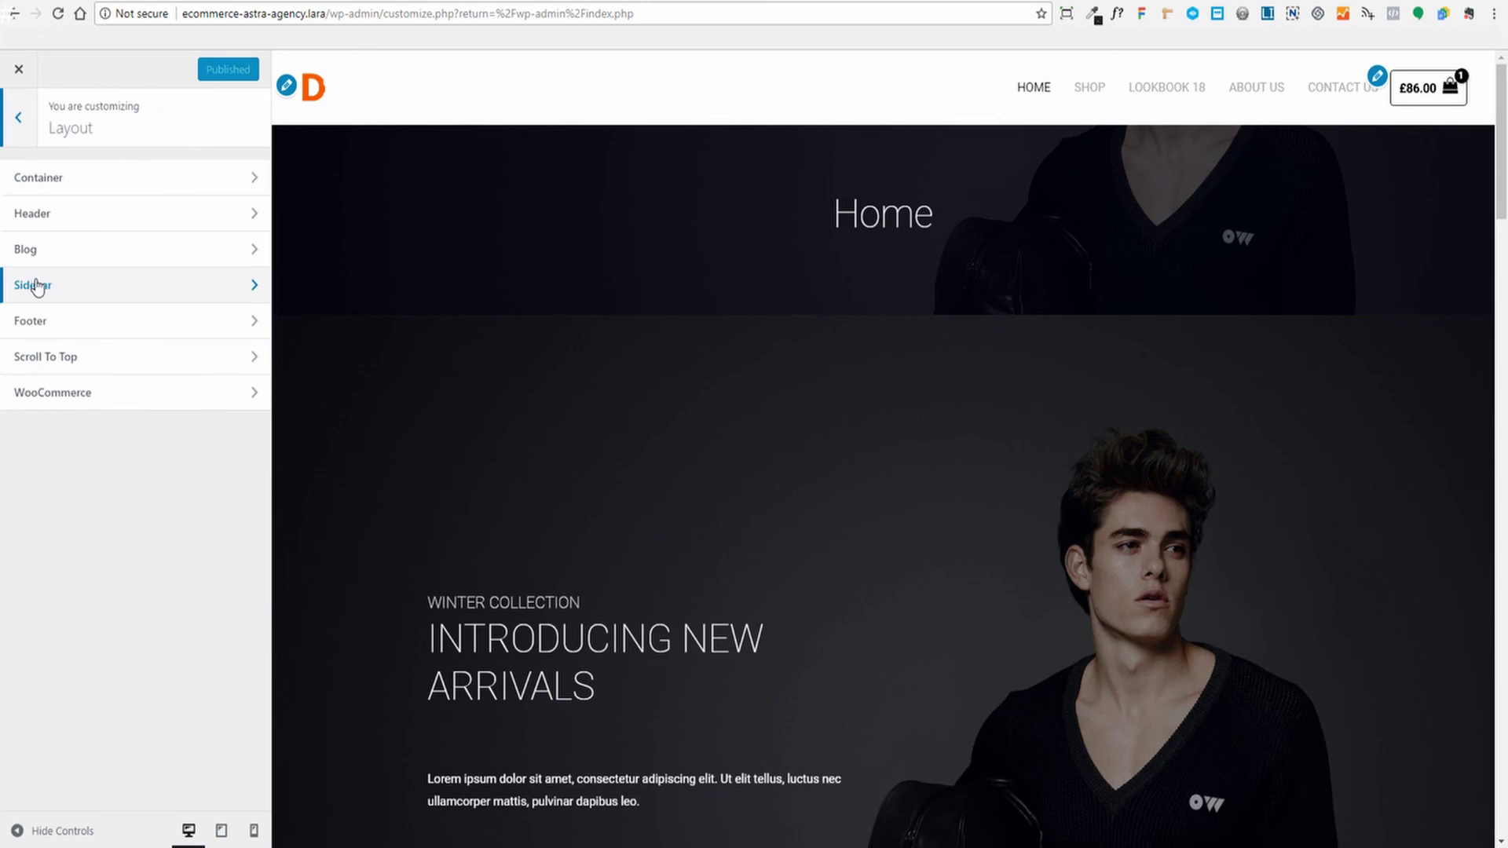
pyautogui.click(55, 322)
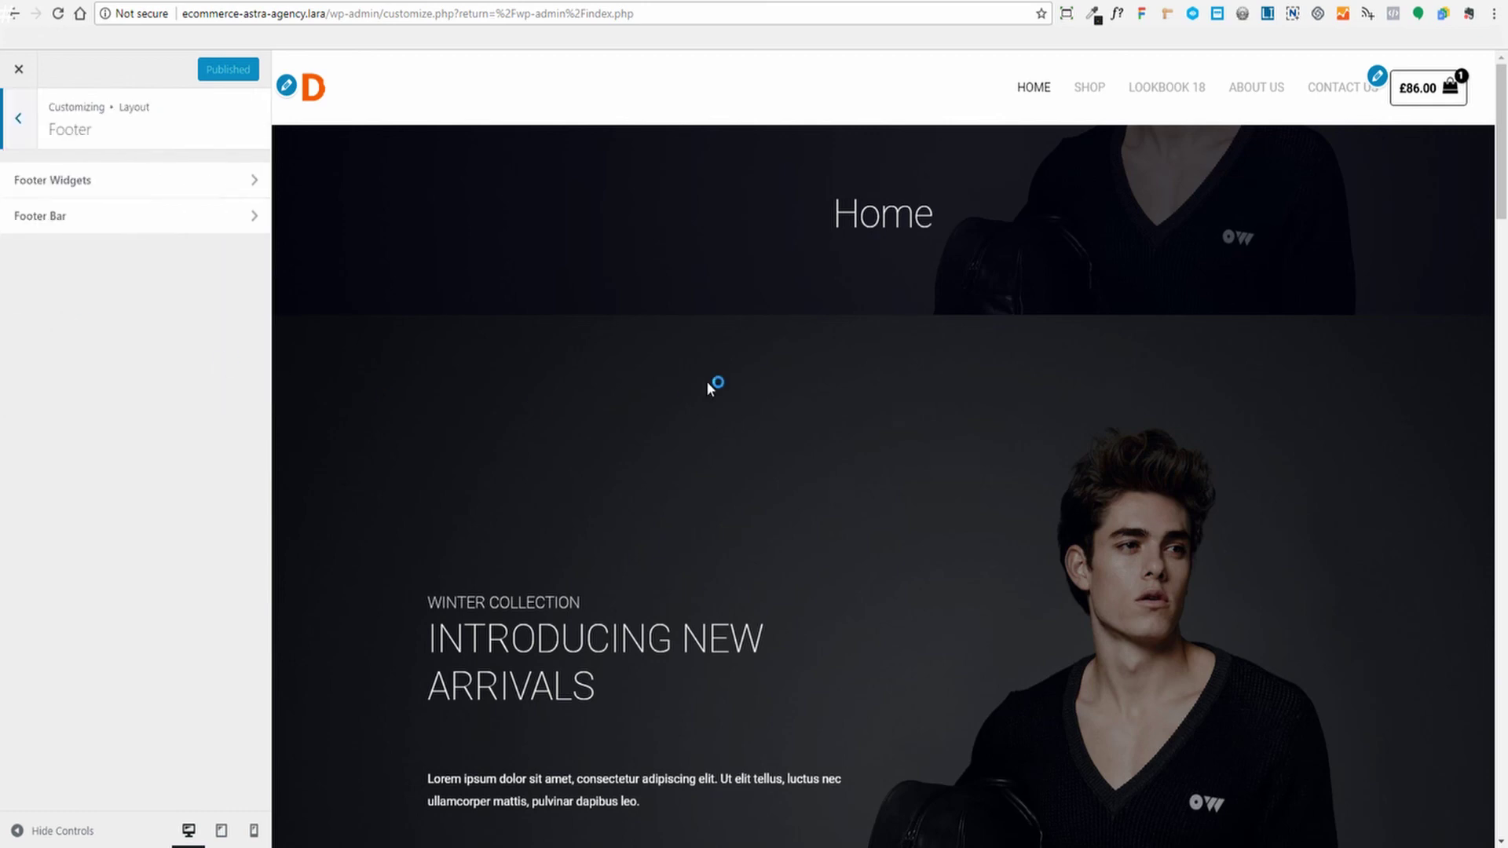
pyautogui.scroll(-20, 709, 389)
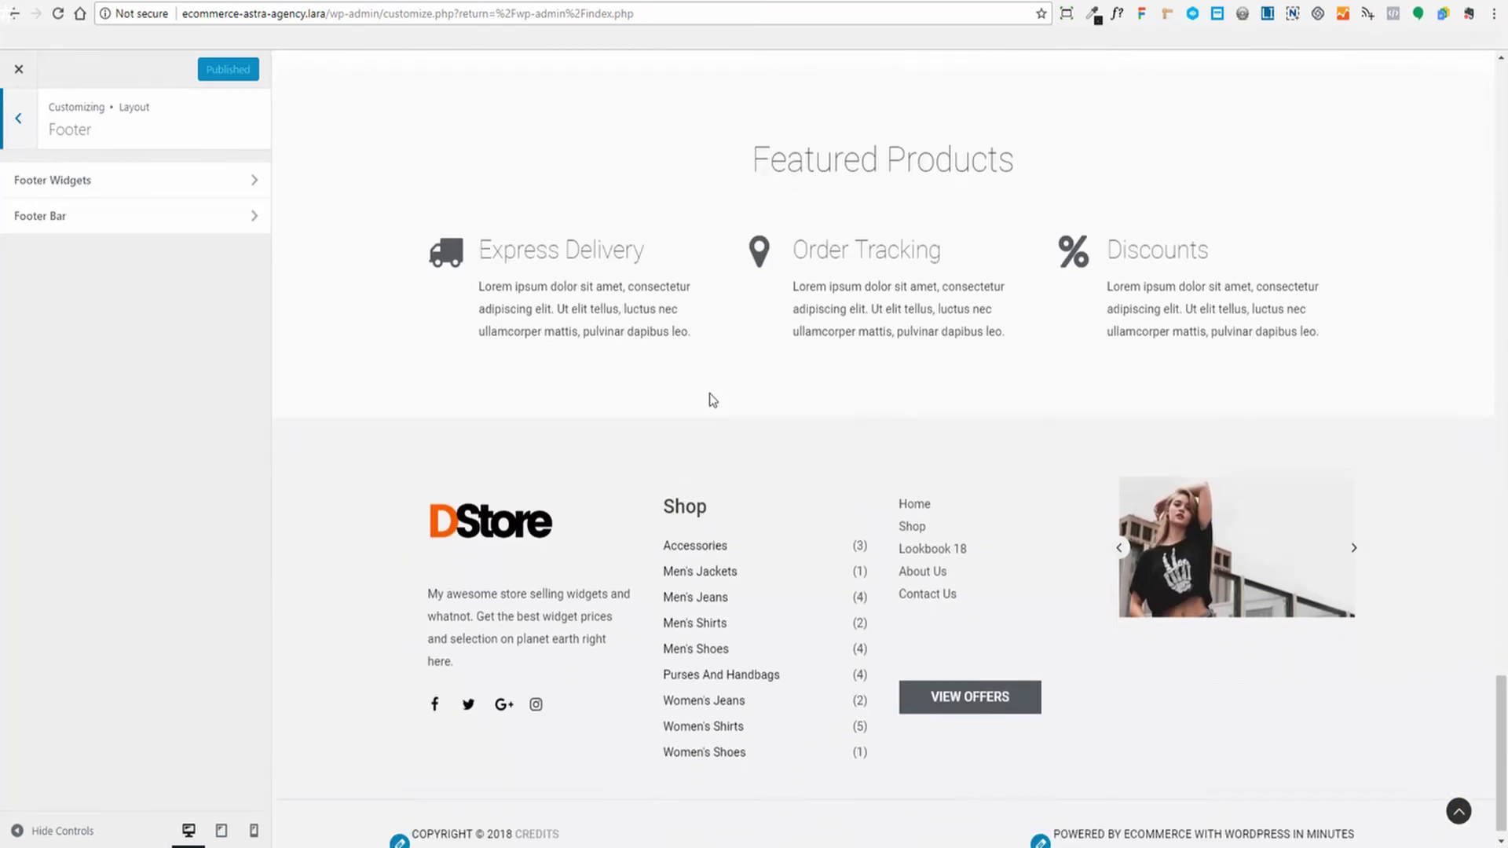
pyautogui.click(125, 195)
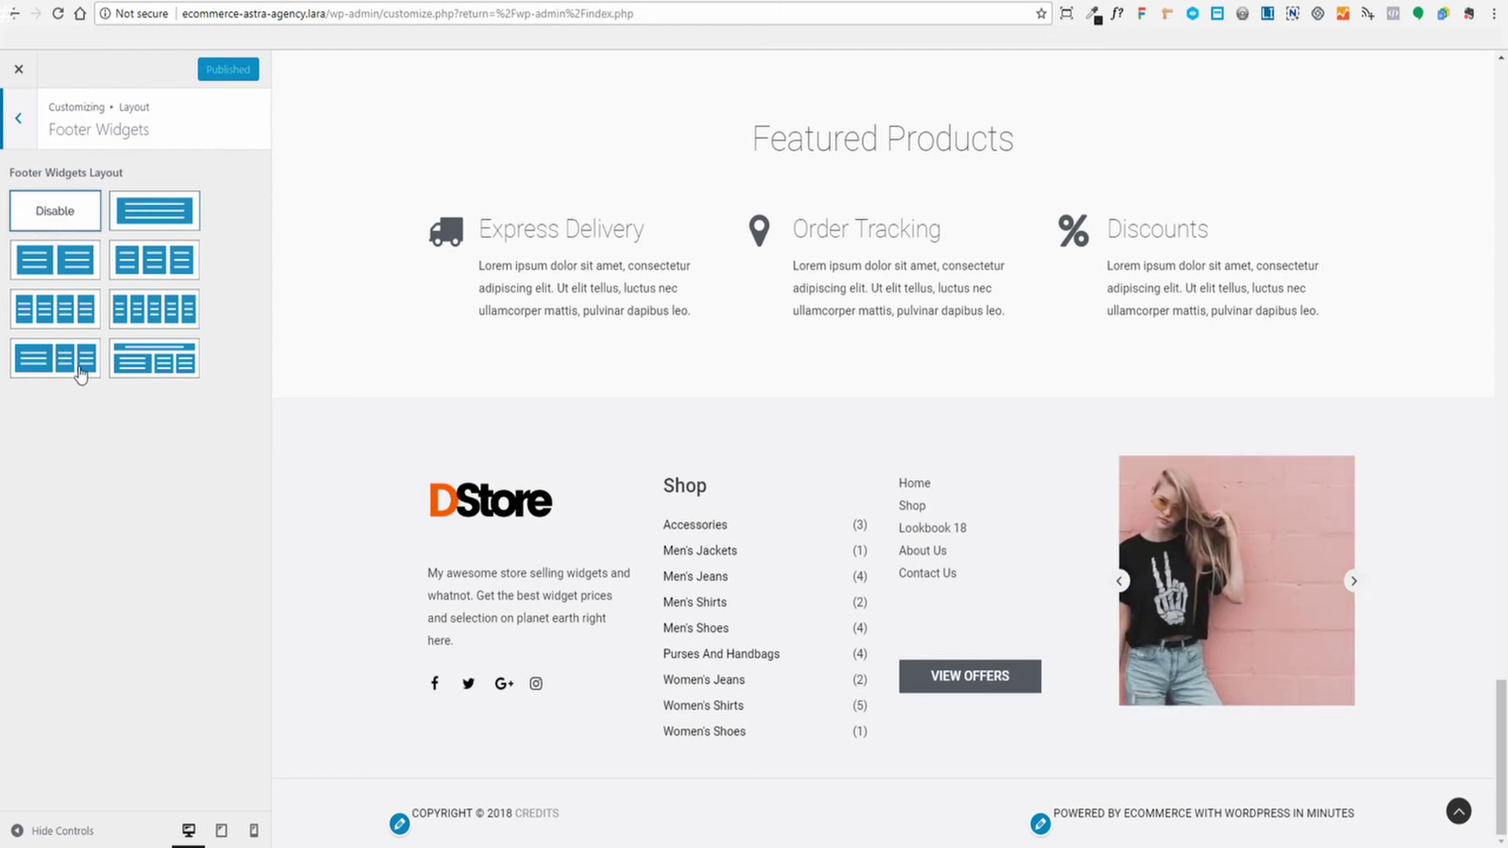
# Check the Footer Bar settings, then leave for the admin Dashboard to set up a footer menu
pyautogui.click(18, 122)
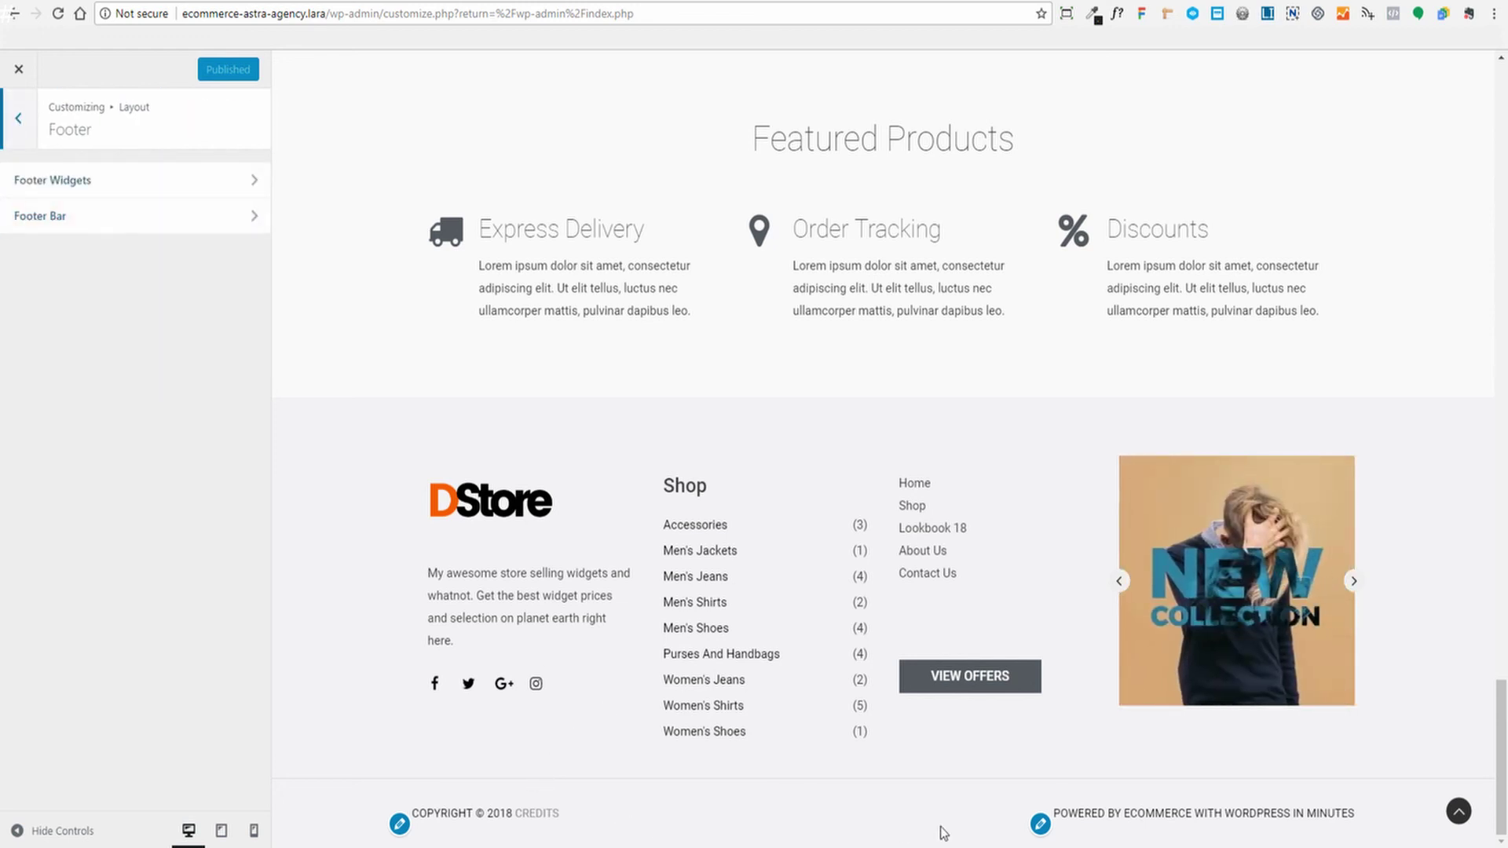
pyautogui.click(61, 218)
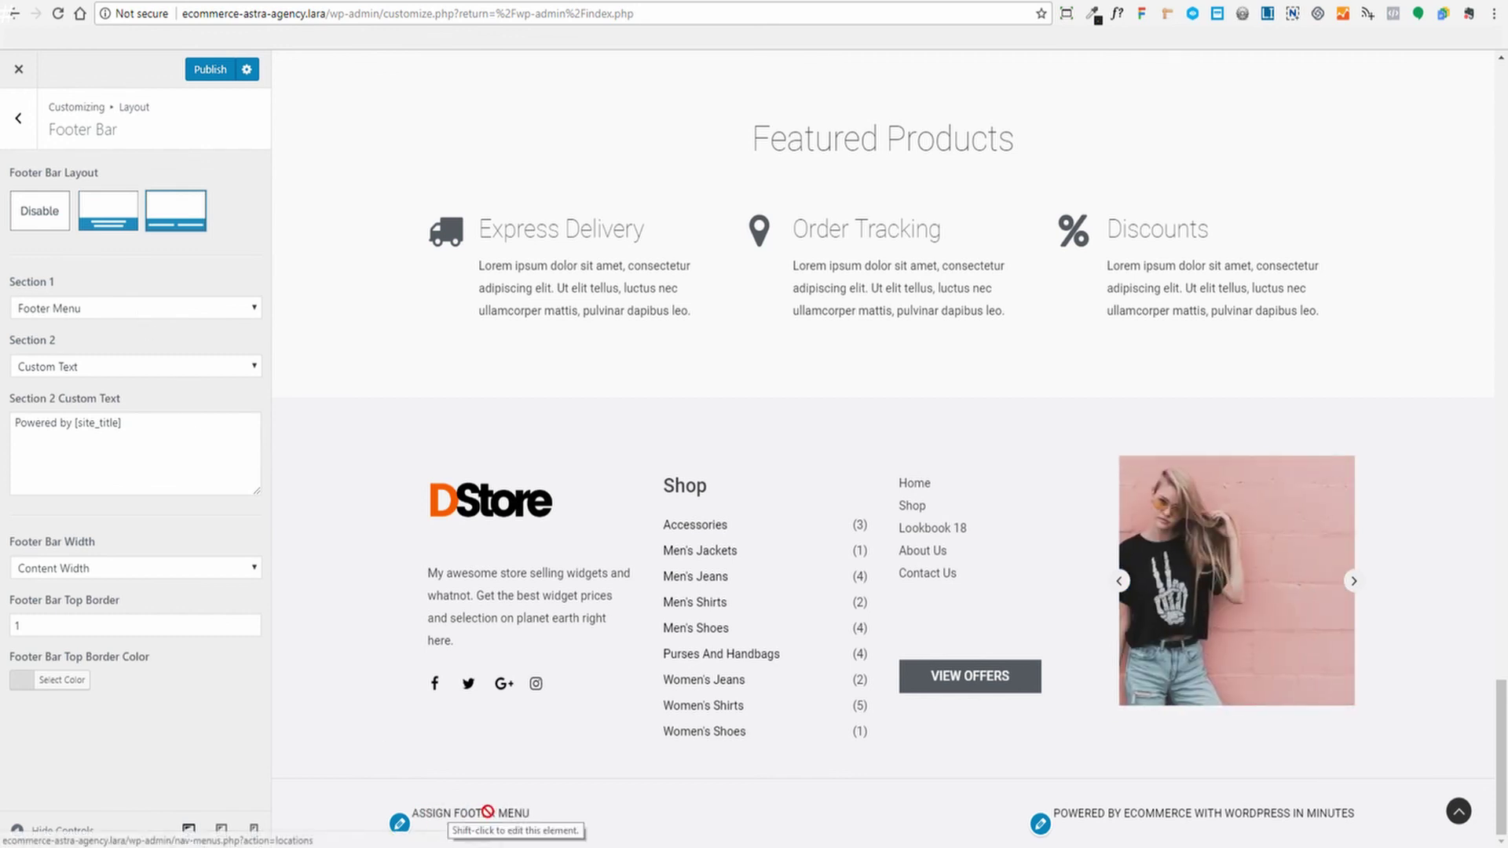
pyautogui.click(19, 70)
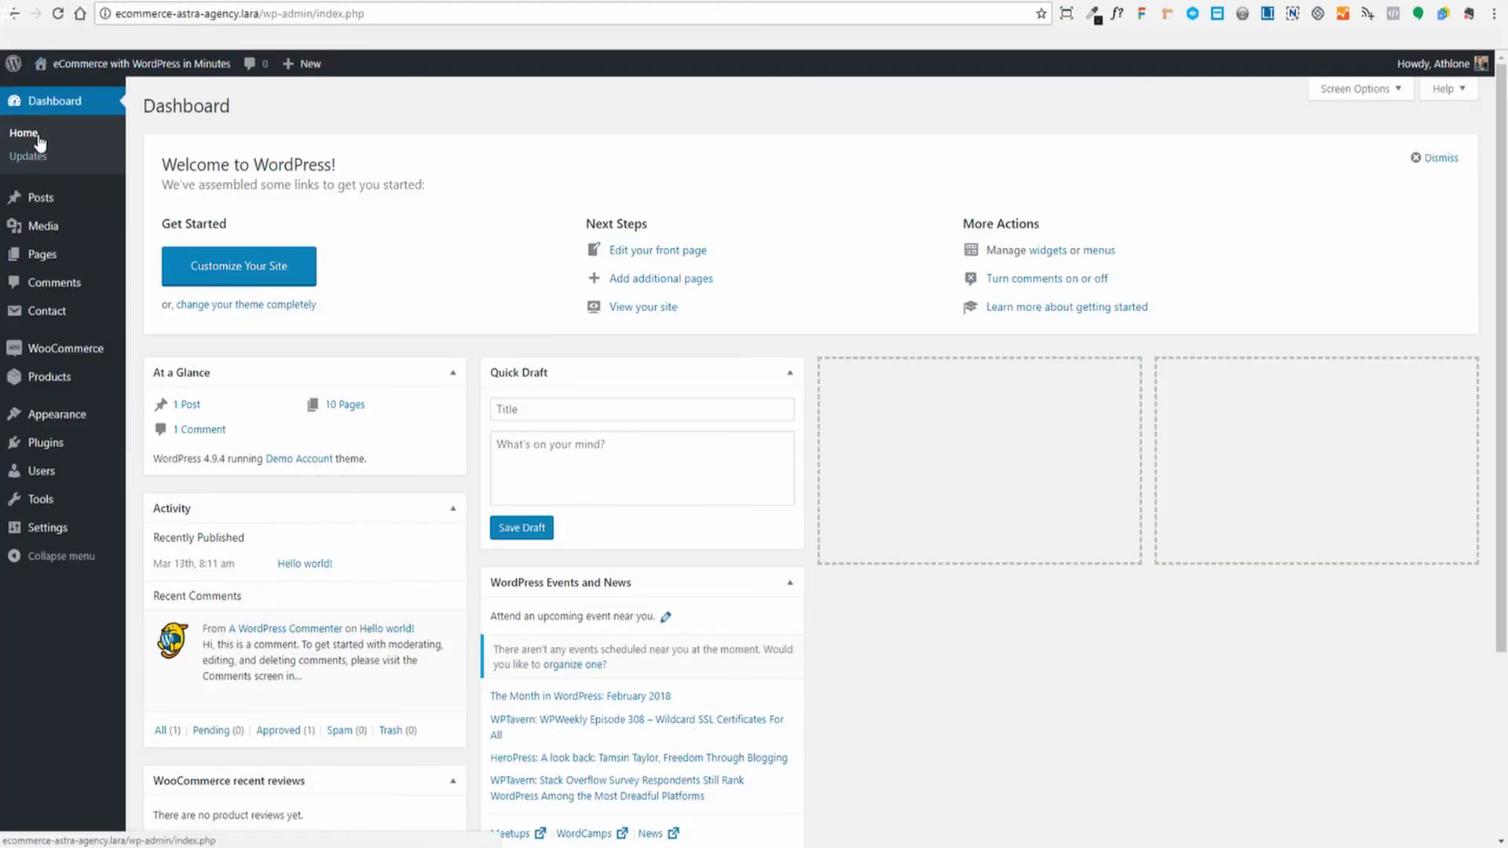
# Create a new menu named 'Footer Menu' under Appearance > Menus
pyautogui.moveTo(55, 416)
pyautogui.click(149, 488)
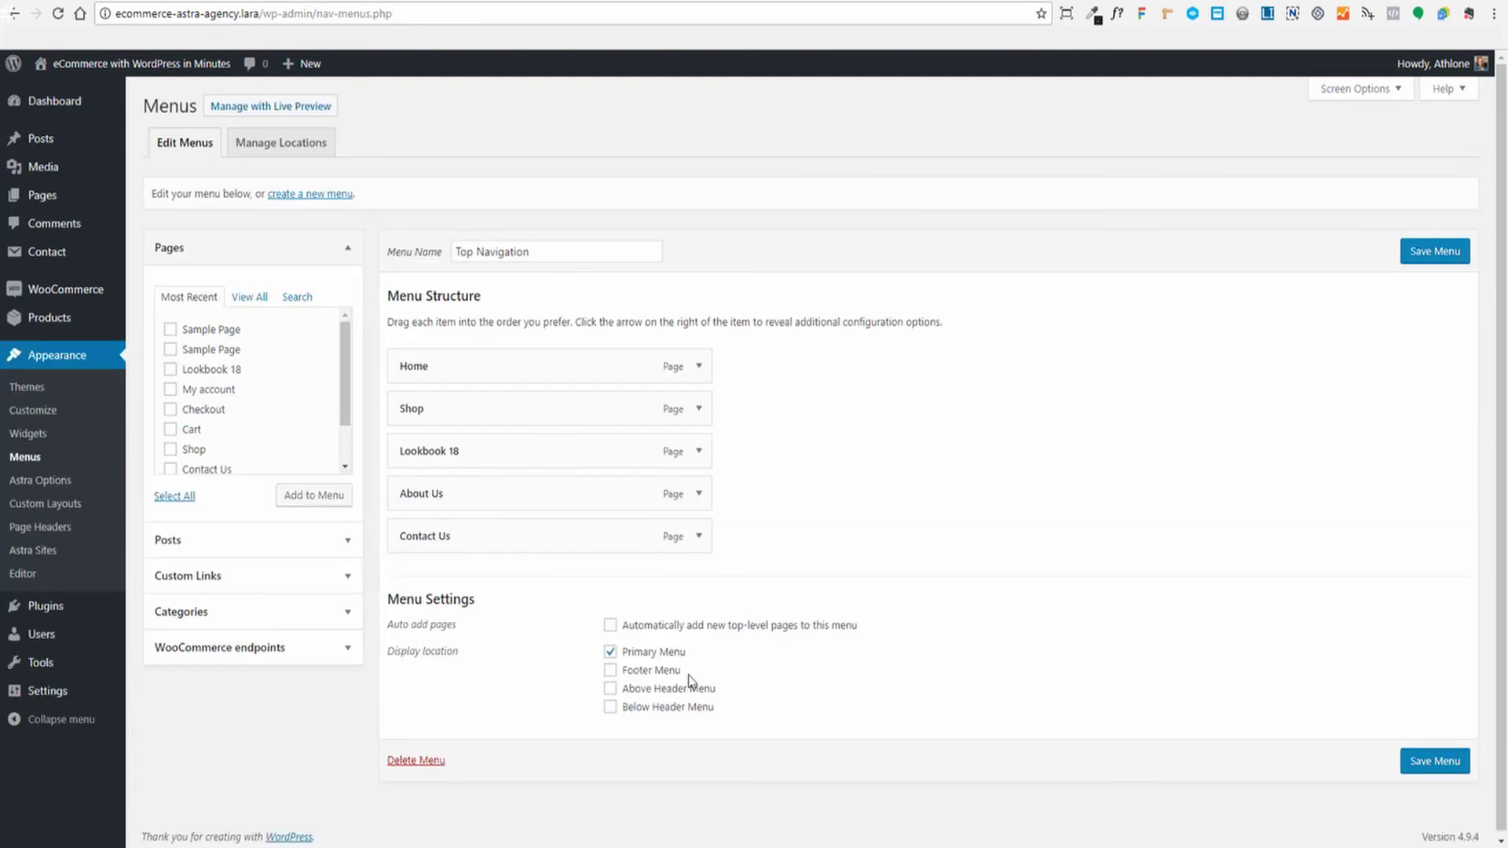
pyautogui.click(306, 196)
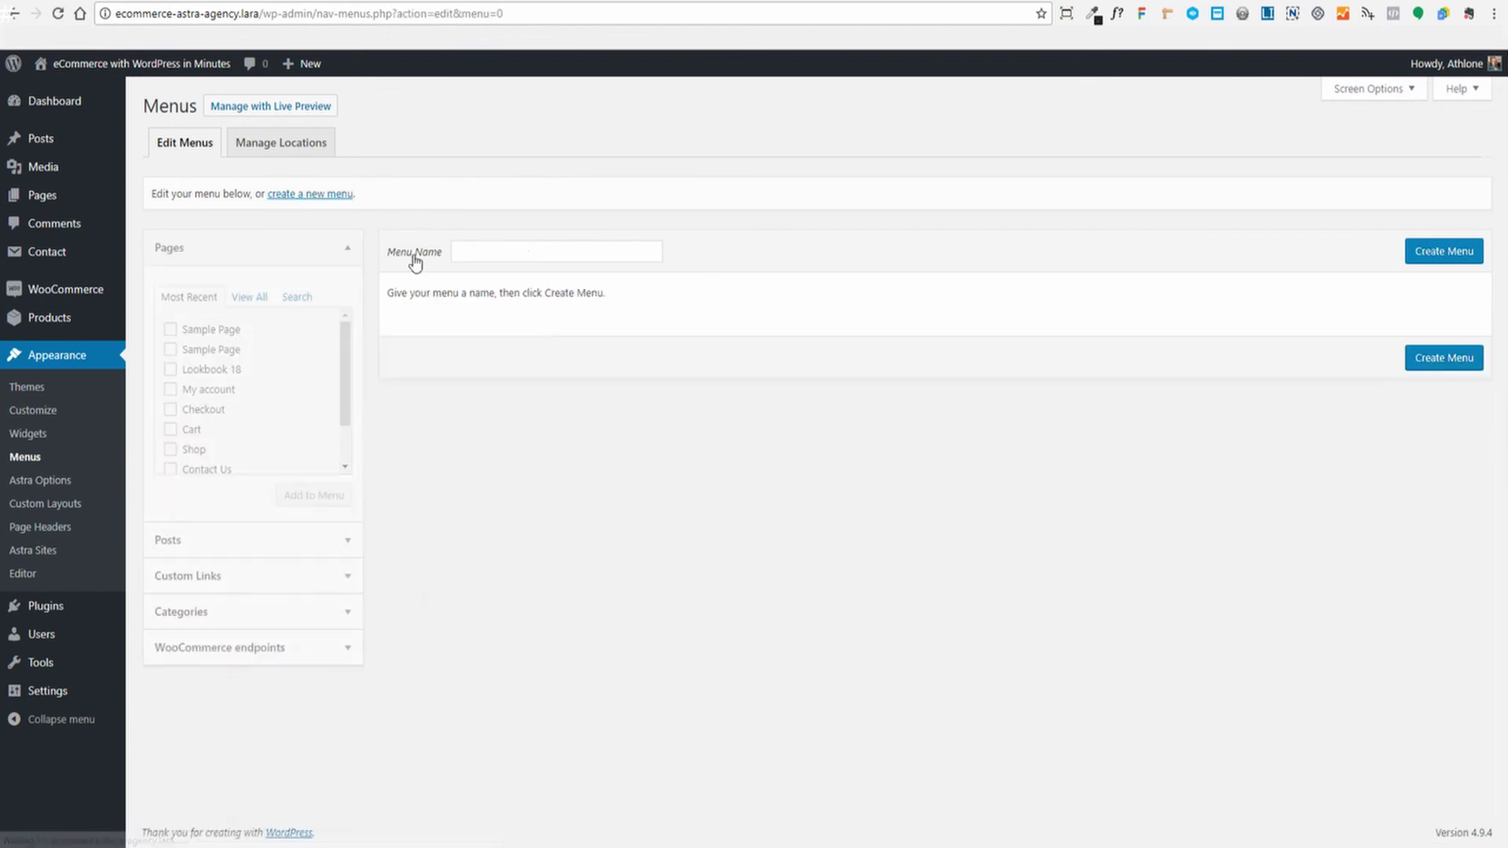
pyautogui.click(534, 247)
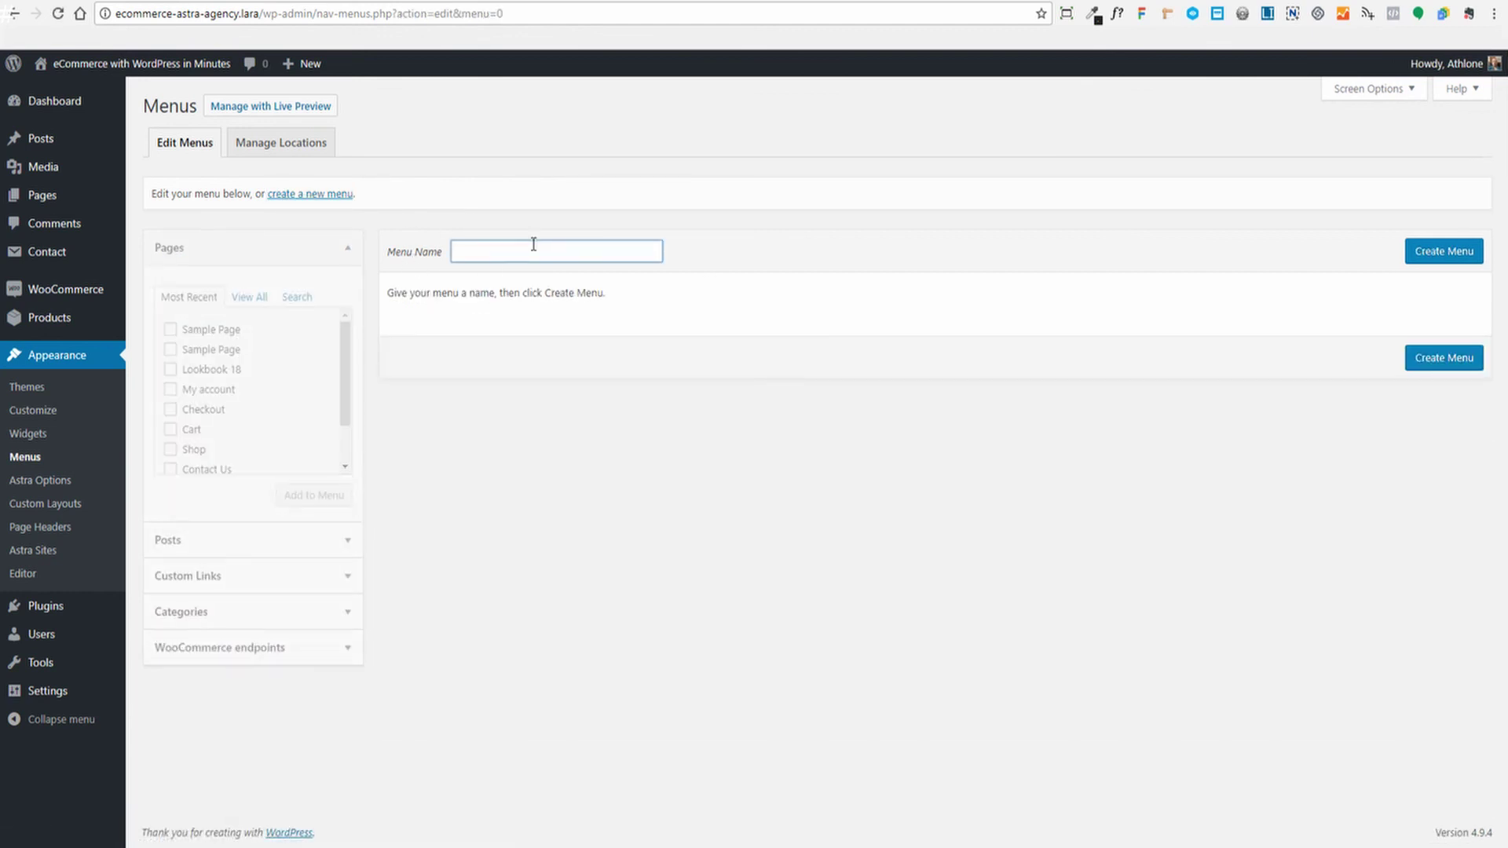
pyautogui.write('Footer Menu')
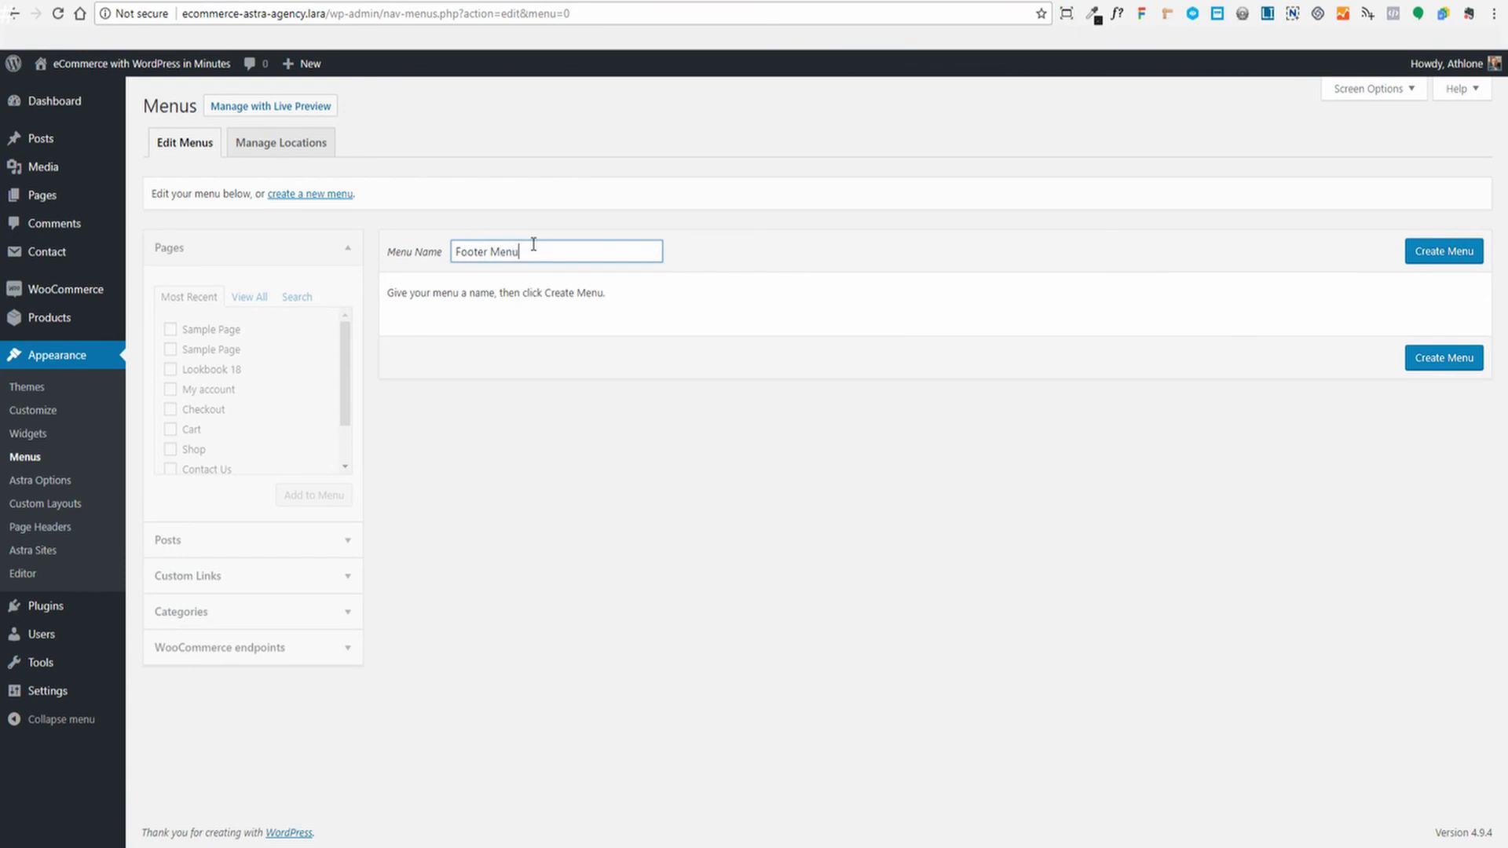
pyautogui.click(1426, 259)
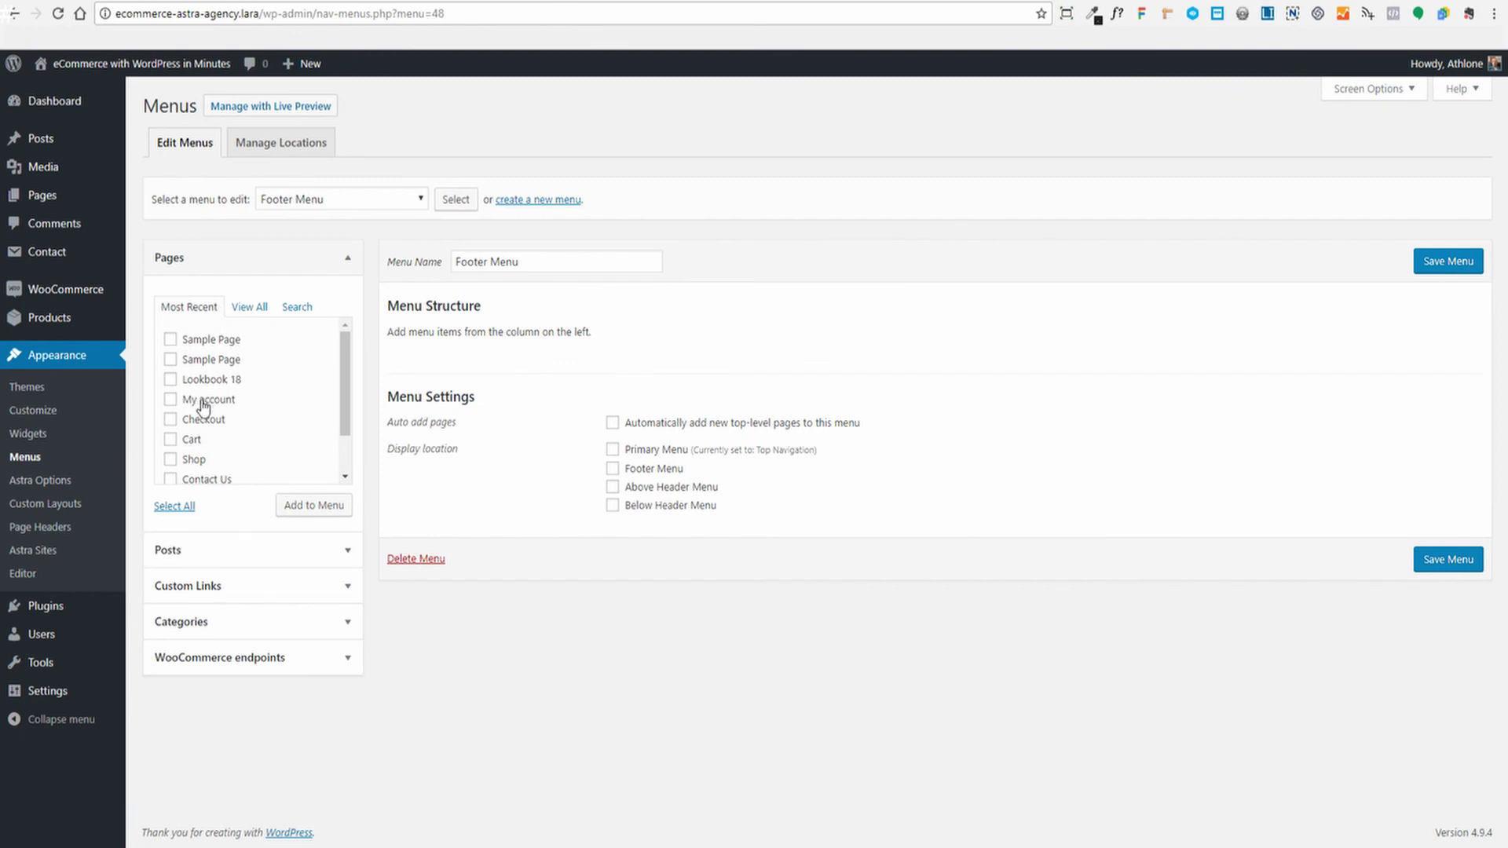
# Add the Checkout, Cart and Shop pages to Footer Menu
pyautogui.click(348, 552)
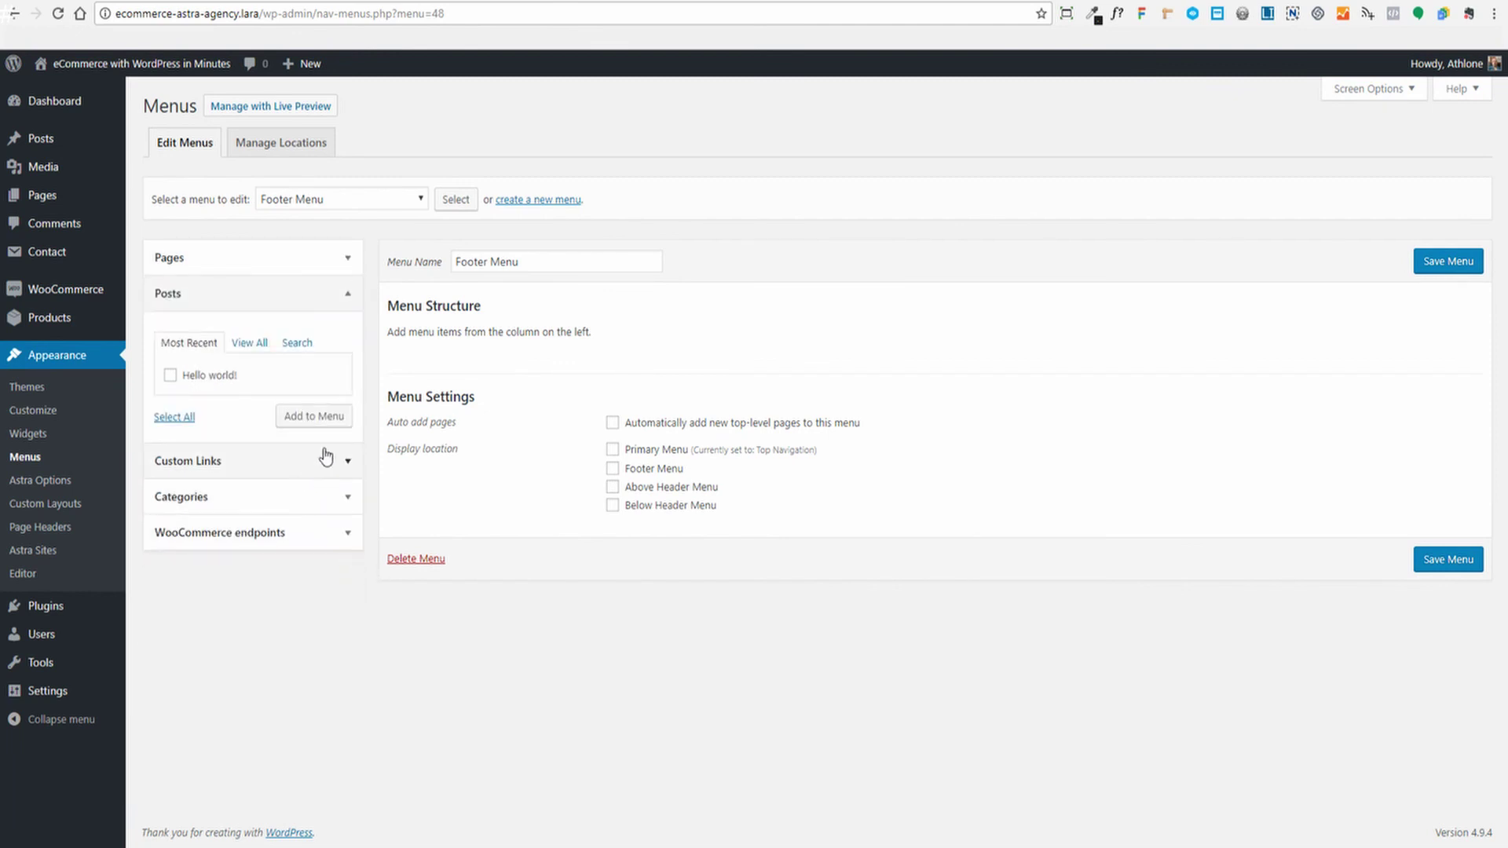
pyautogui.click(343, 470)
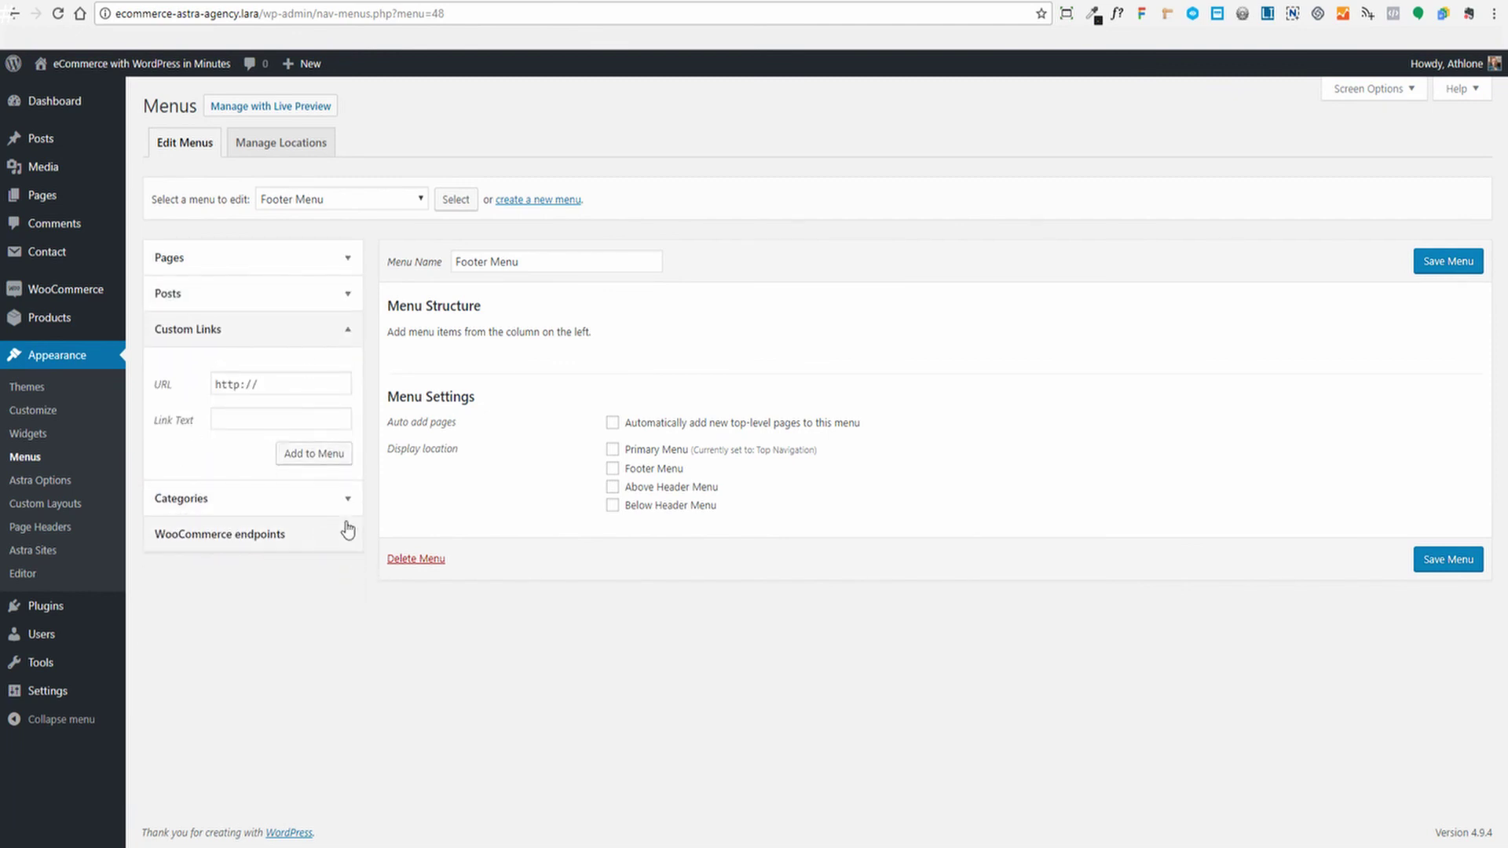
pyautogui.click(341, 500)
pyautogui.click(351, 542)
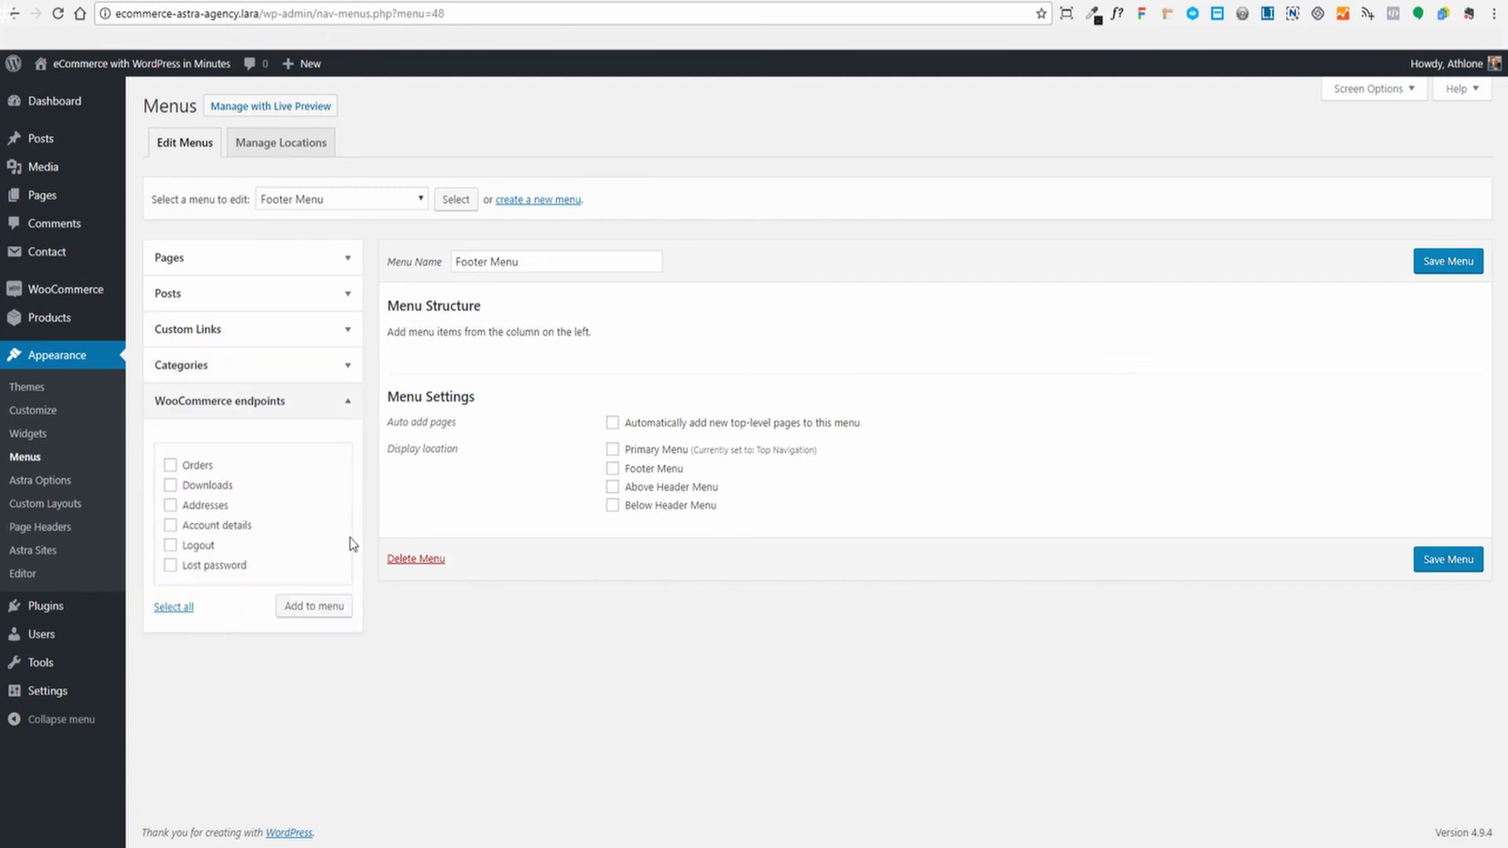
pyautogui.click(344, 258)
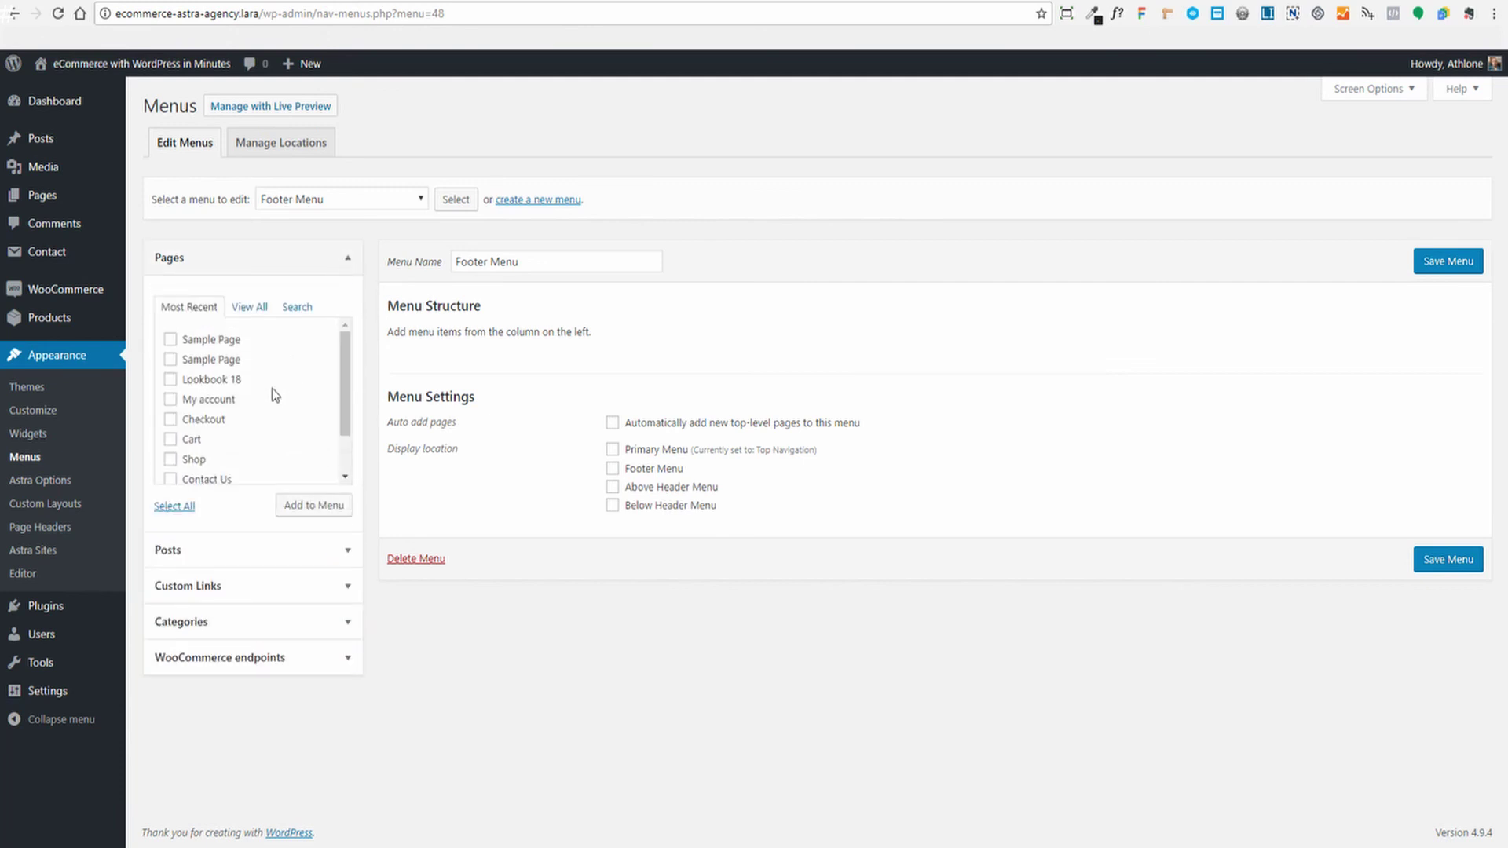
pyautogui.click(170, 441)
pyautogui.click(169, 461)
pyautogui.click(312, 507)
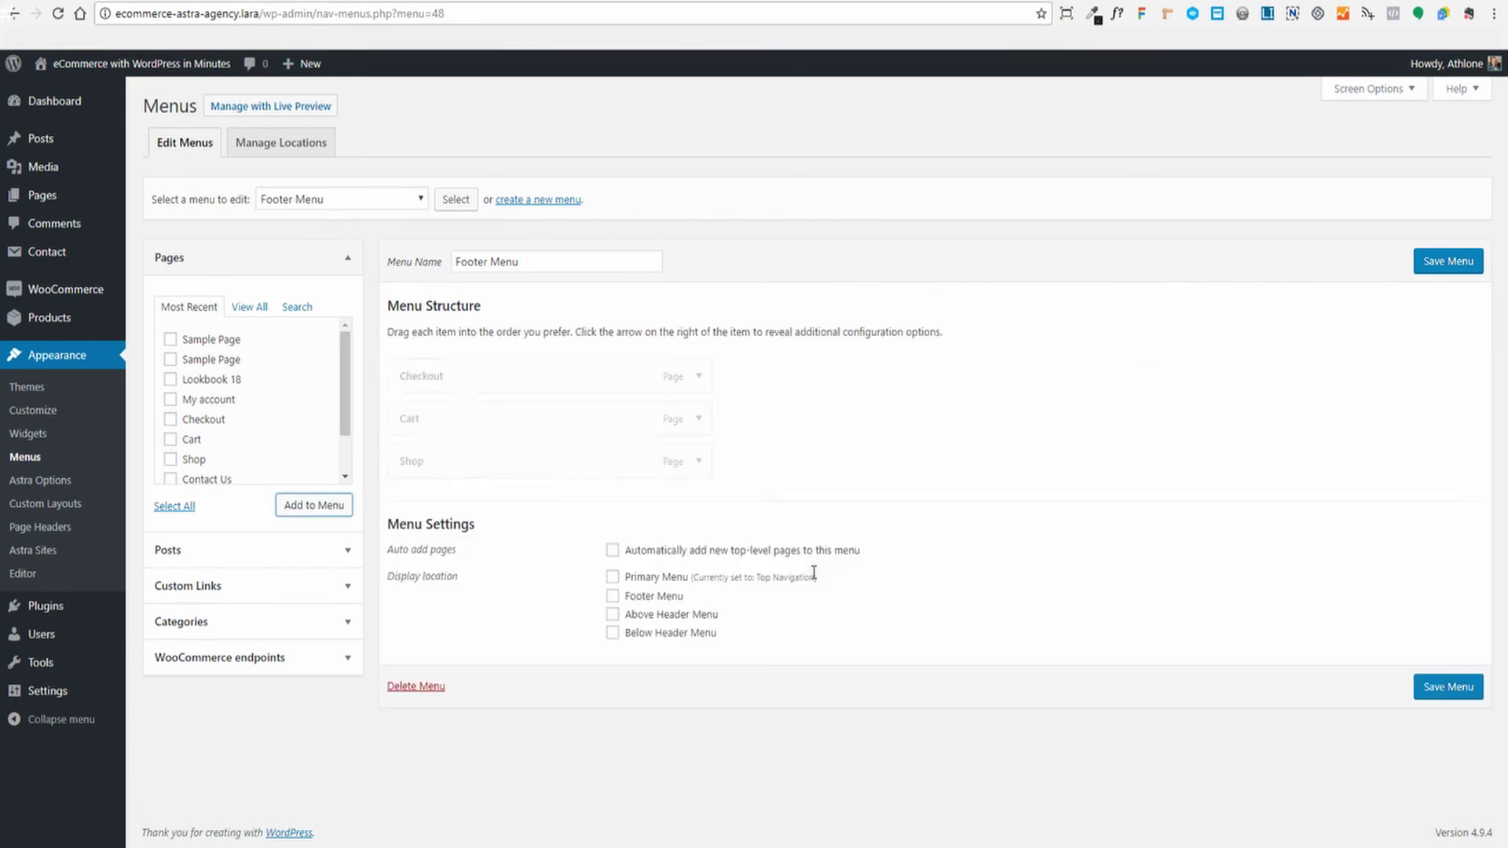
# Assign Footer Menu to the footer display location and save it
pyautogui.click(612, 597)
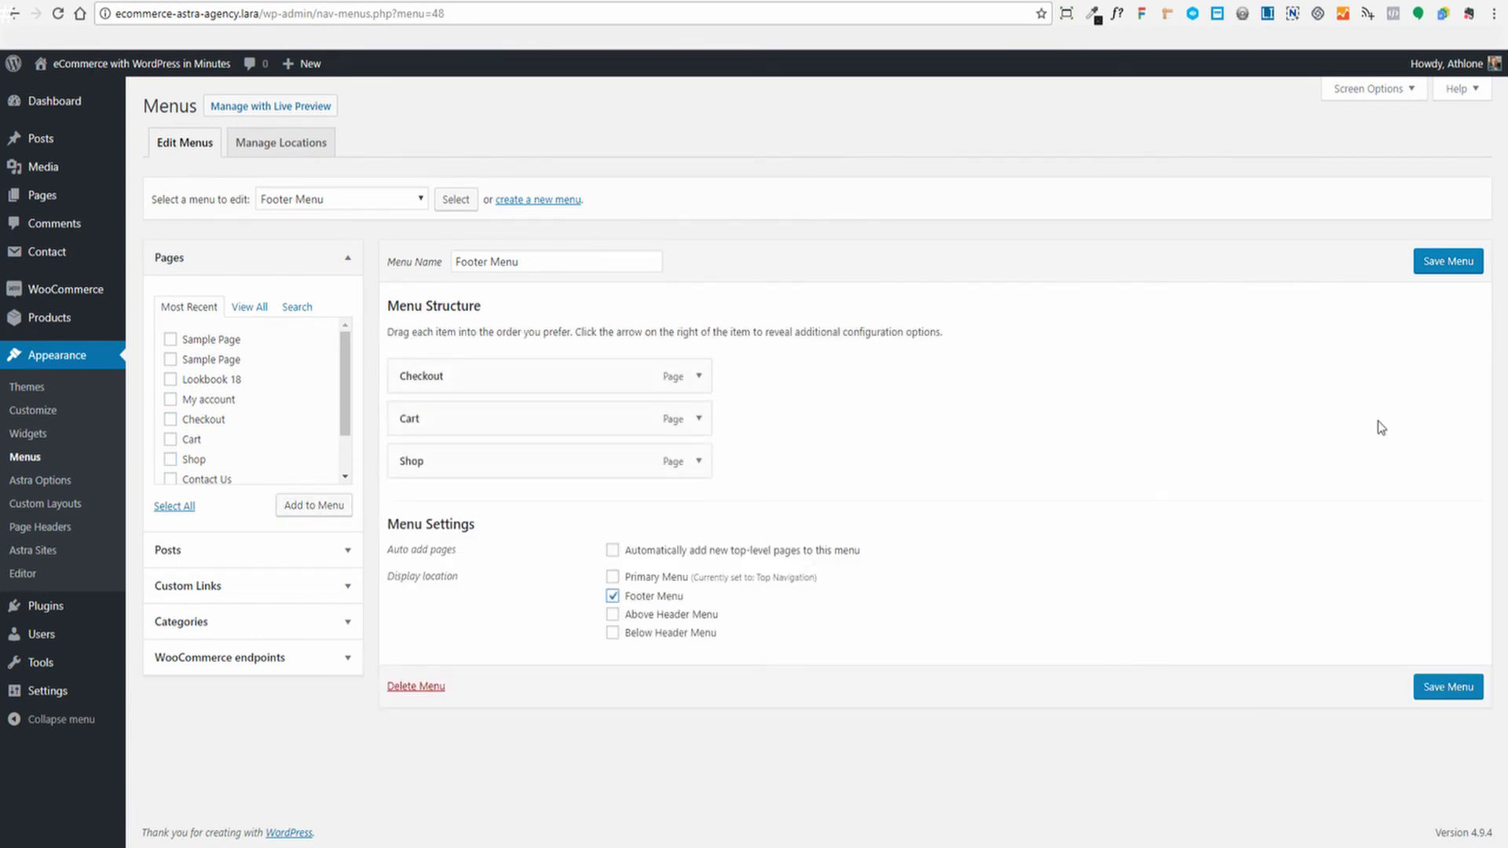
pyautogui.click(1449, 264)
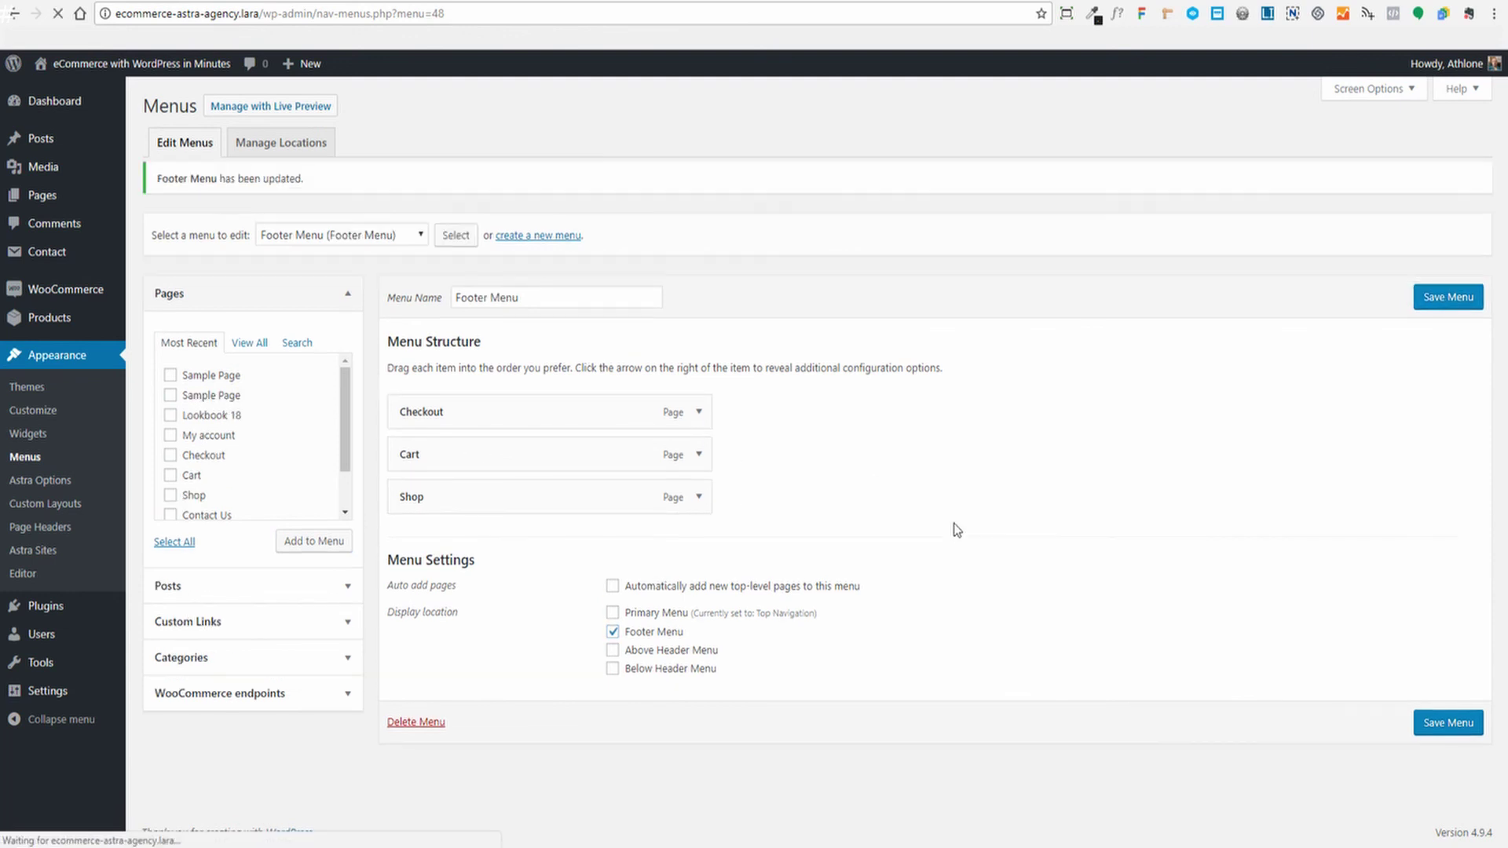
pyautogui.moveTo(576, 511)
pyautogui.mouseDown()
pyautogui.moveTo(589, 411)
pyautogui.moveTo(569, 461)
pyautogui.moveTo(577, 518)
pyautogui.mouseUp()
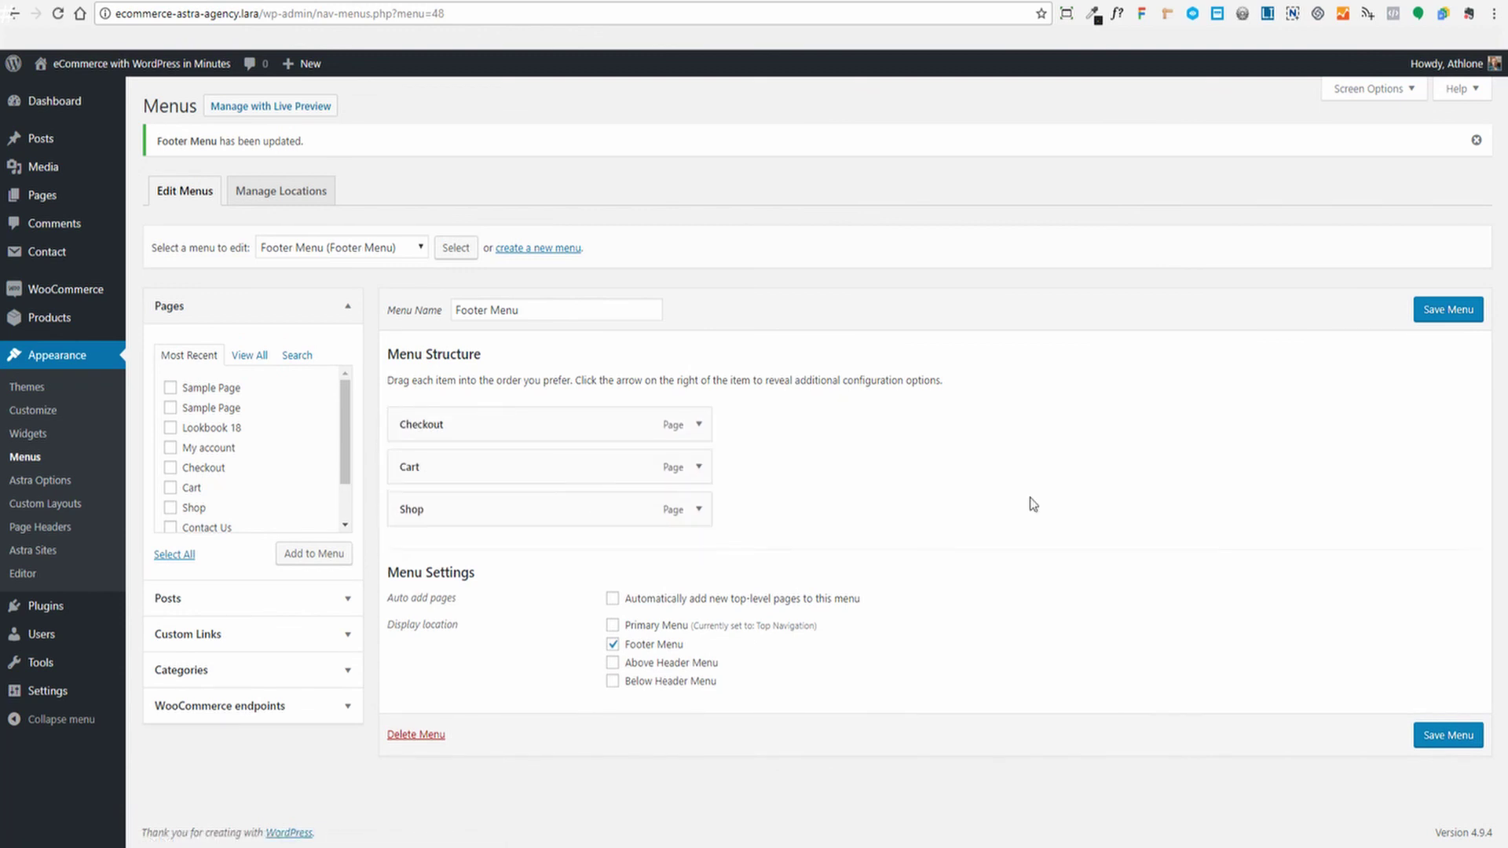
pyautogui.click(1445, 310)
pyautogui.click(198, 1)
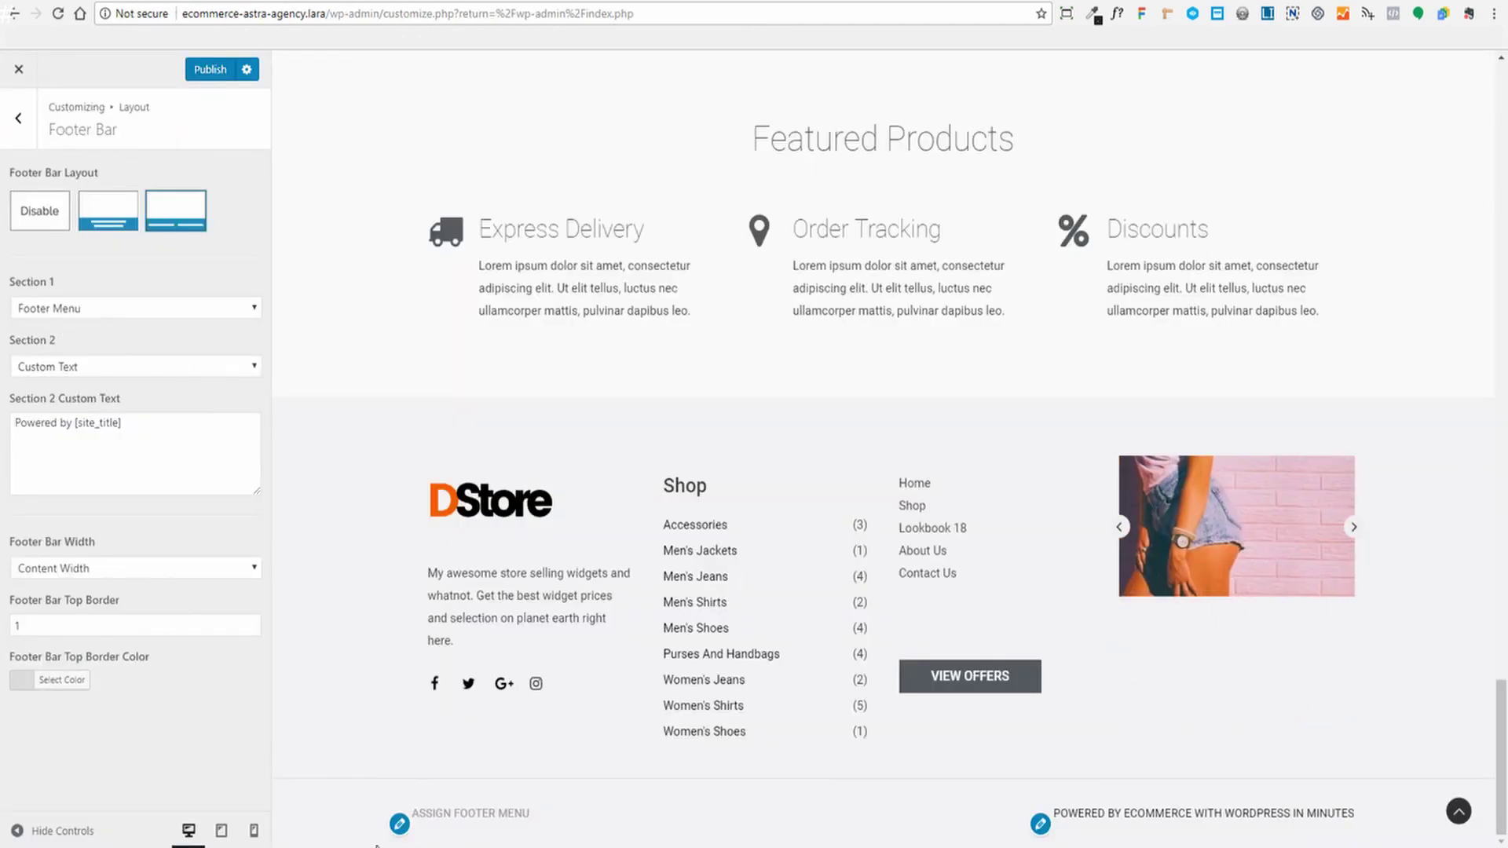
# Publish the Footer Bar changes and switch Section 1 back to Custom Text
pyautogui.click(208, 70)
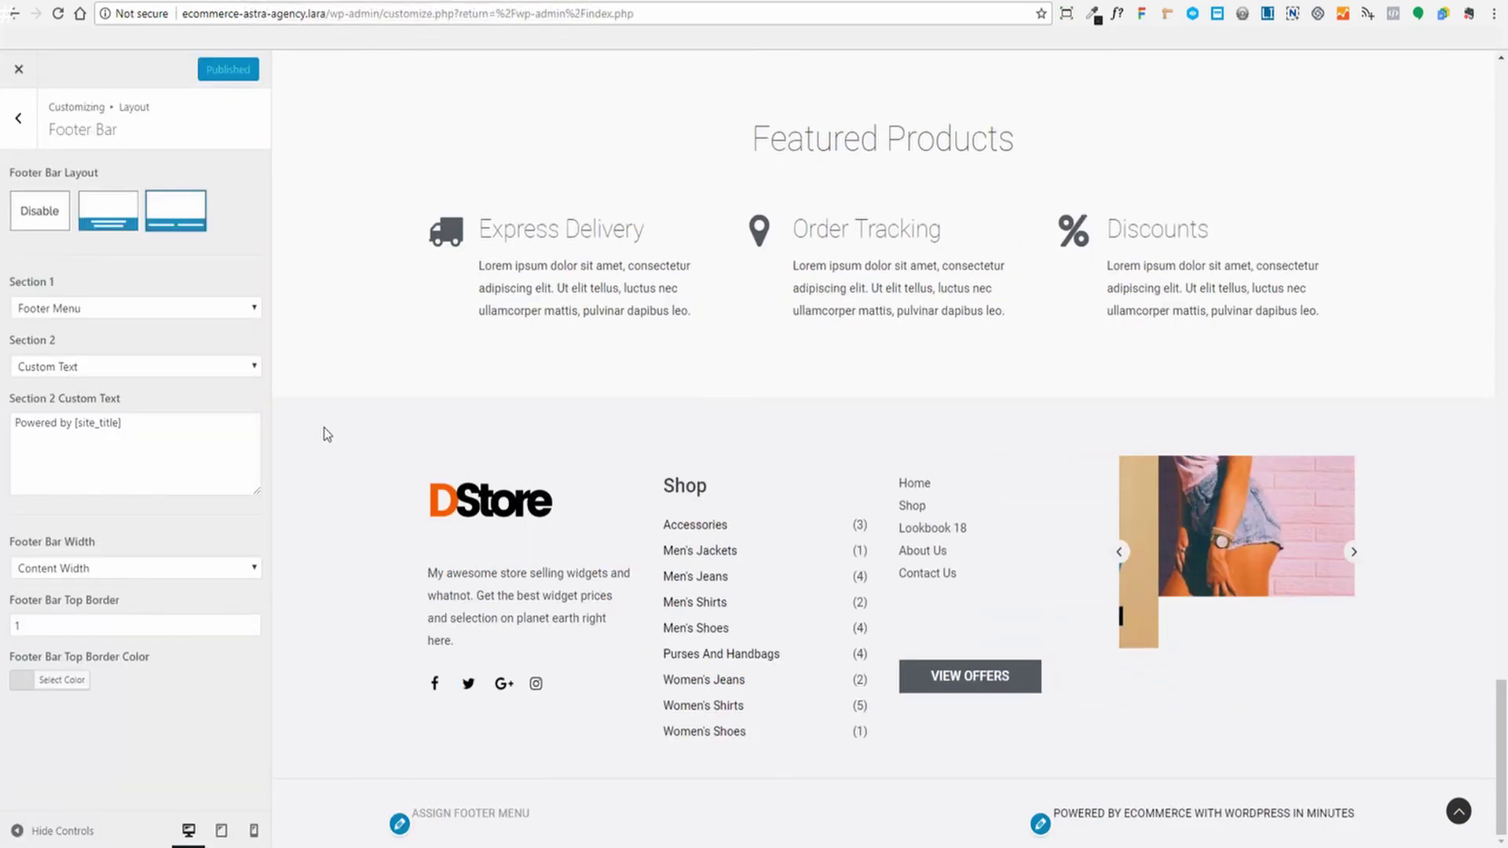
pyautogui.click(154, 309)
pyautogui.click(83, 361)
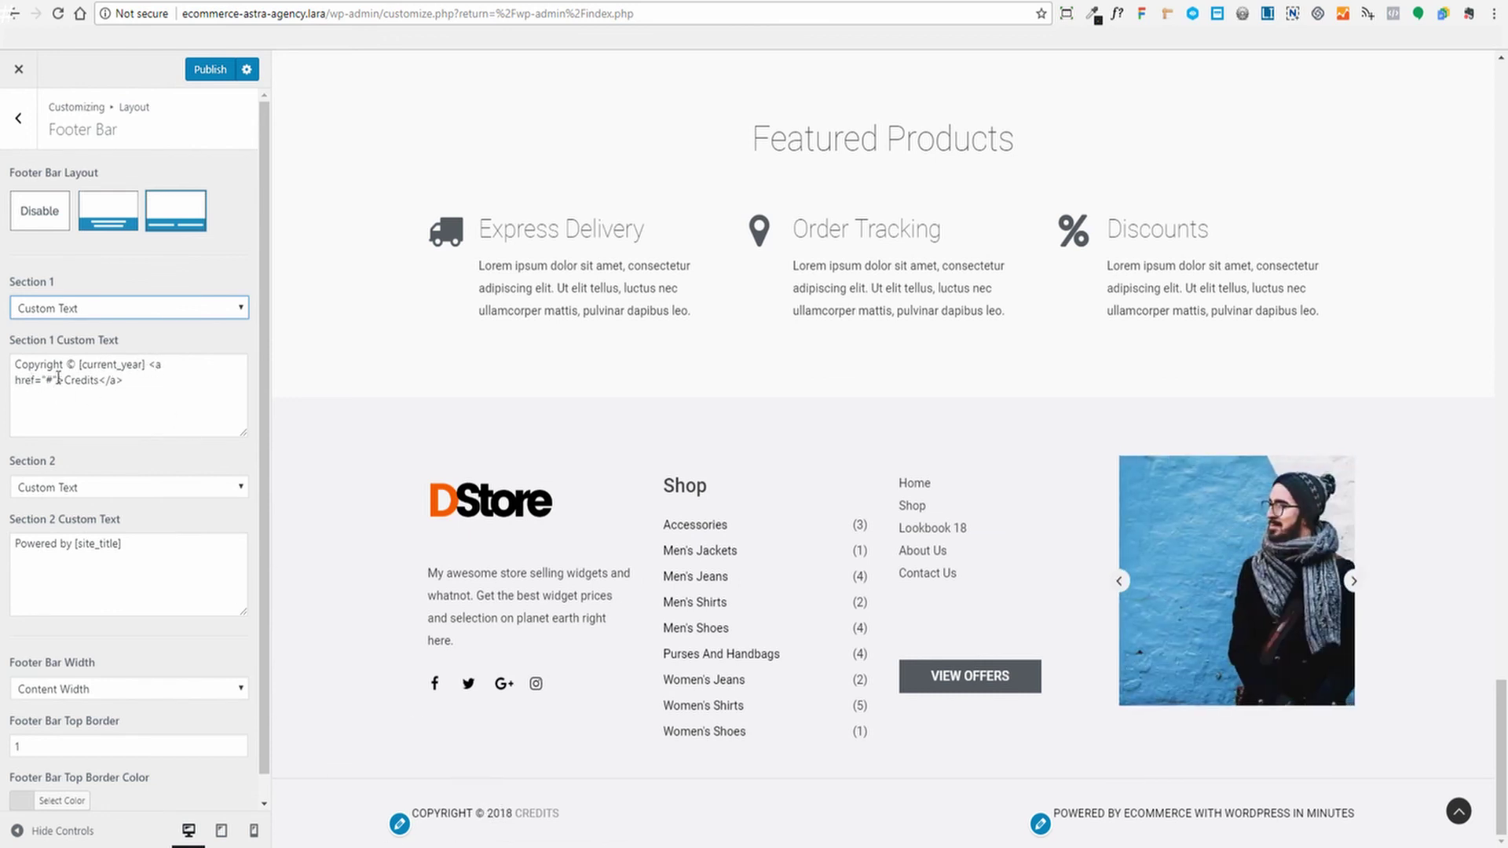
# Replace the Credits link address and text in Section 1 with placeholder values
pyautogui.click(55, 418)
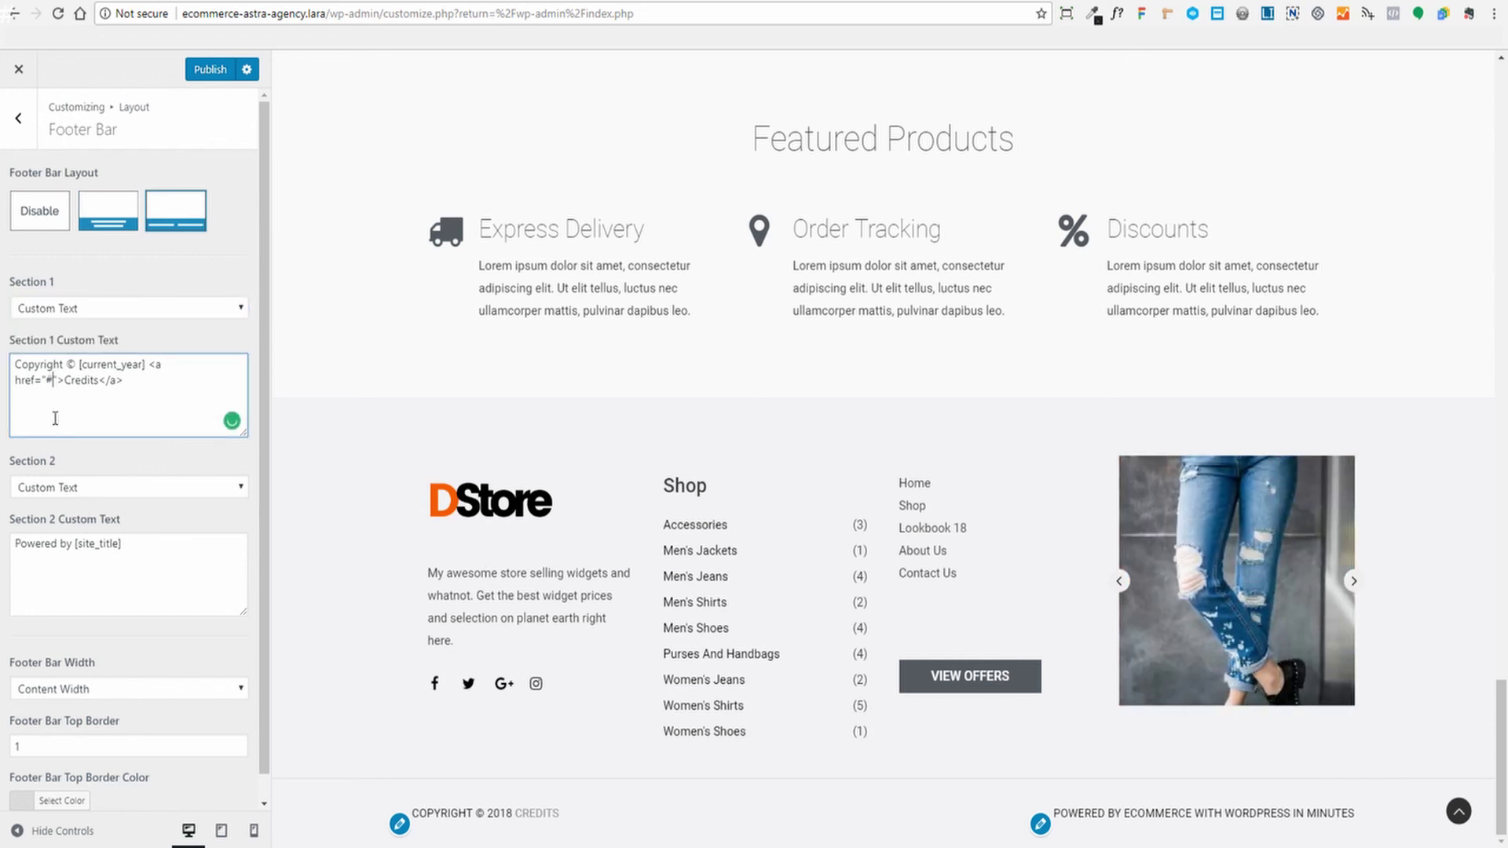
pyautogui.press('BackSpace')
pyautogui.write('htt')
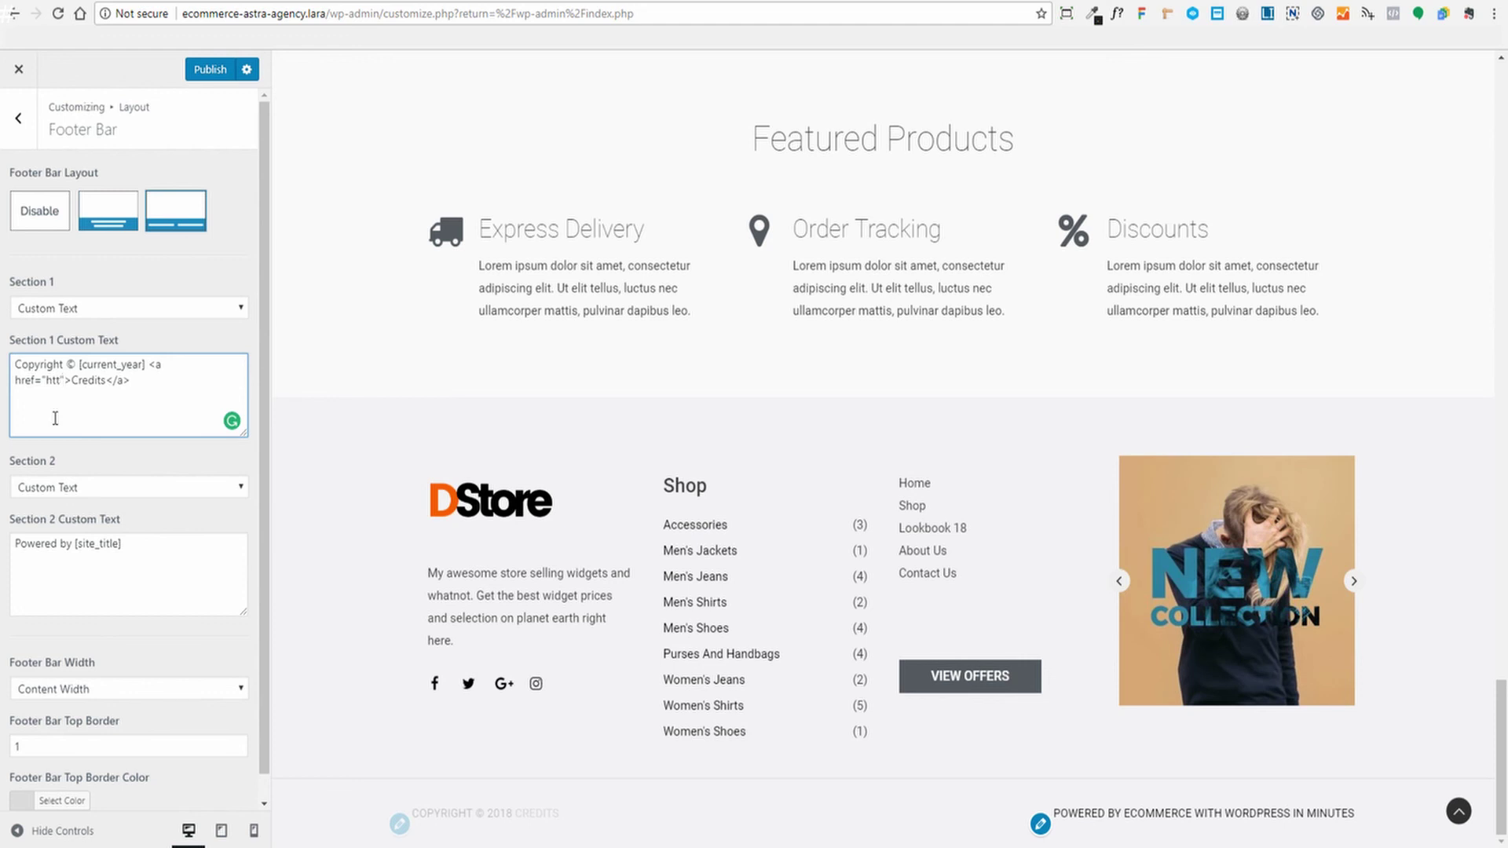
pyautogui.write('ps://d')
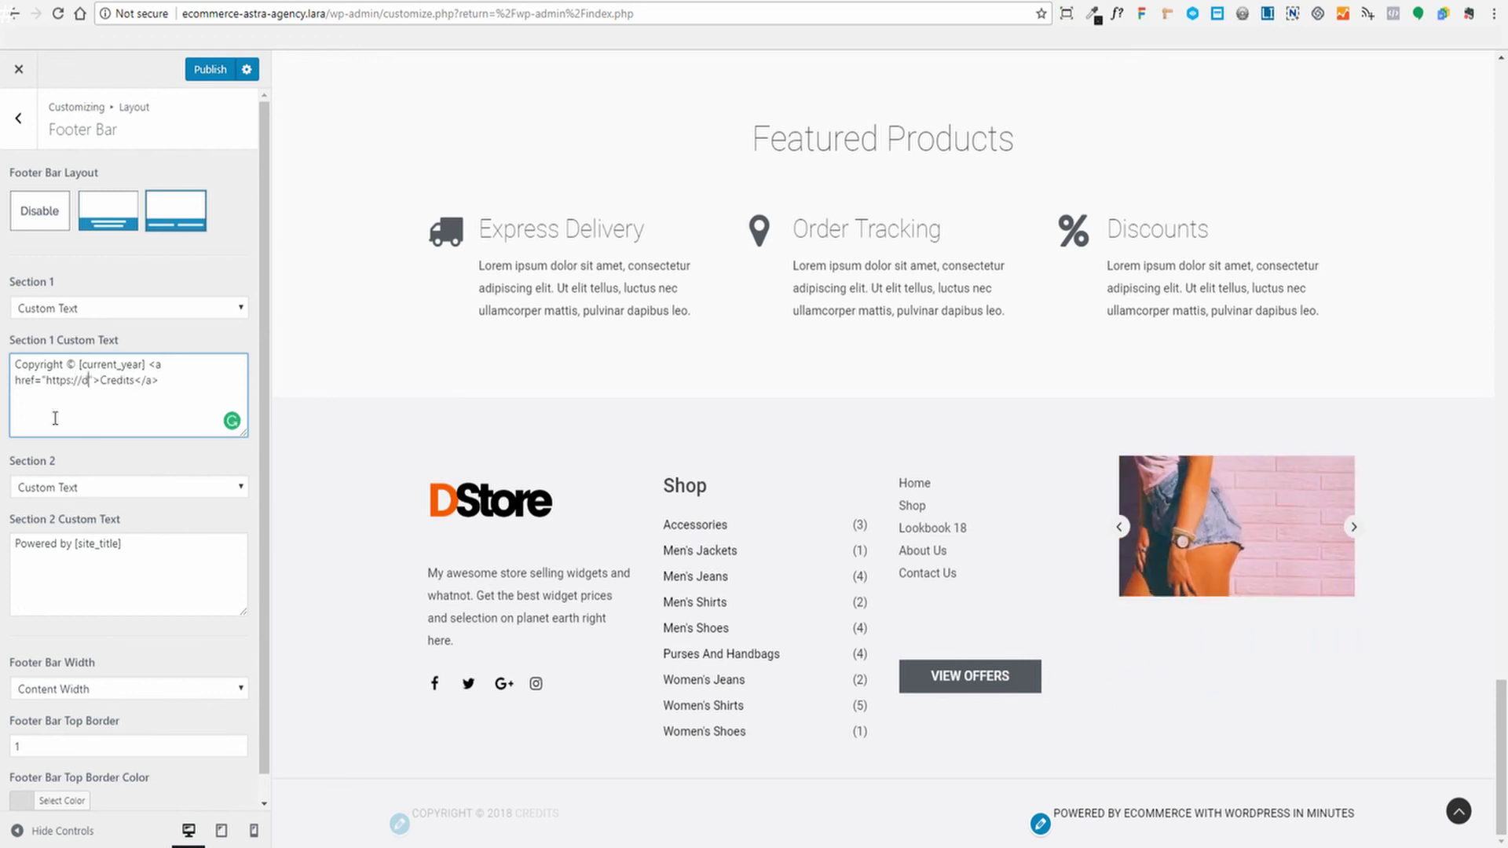
pyautogui.write('emo-account.c')
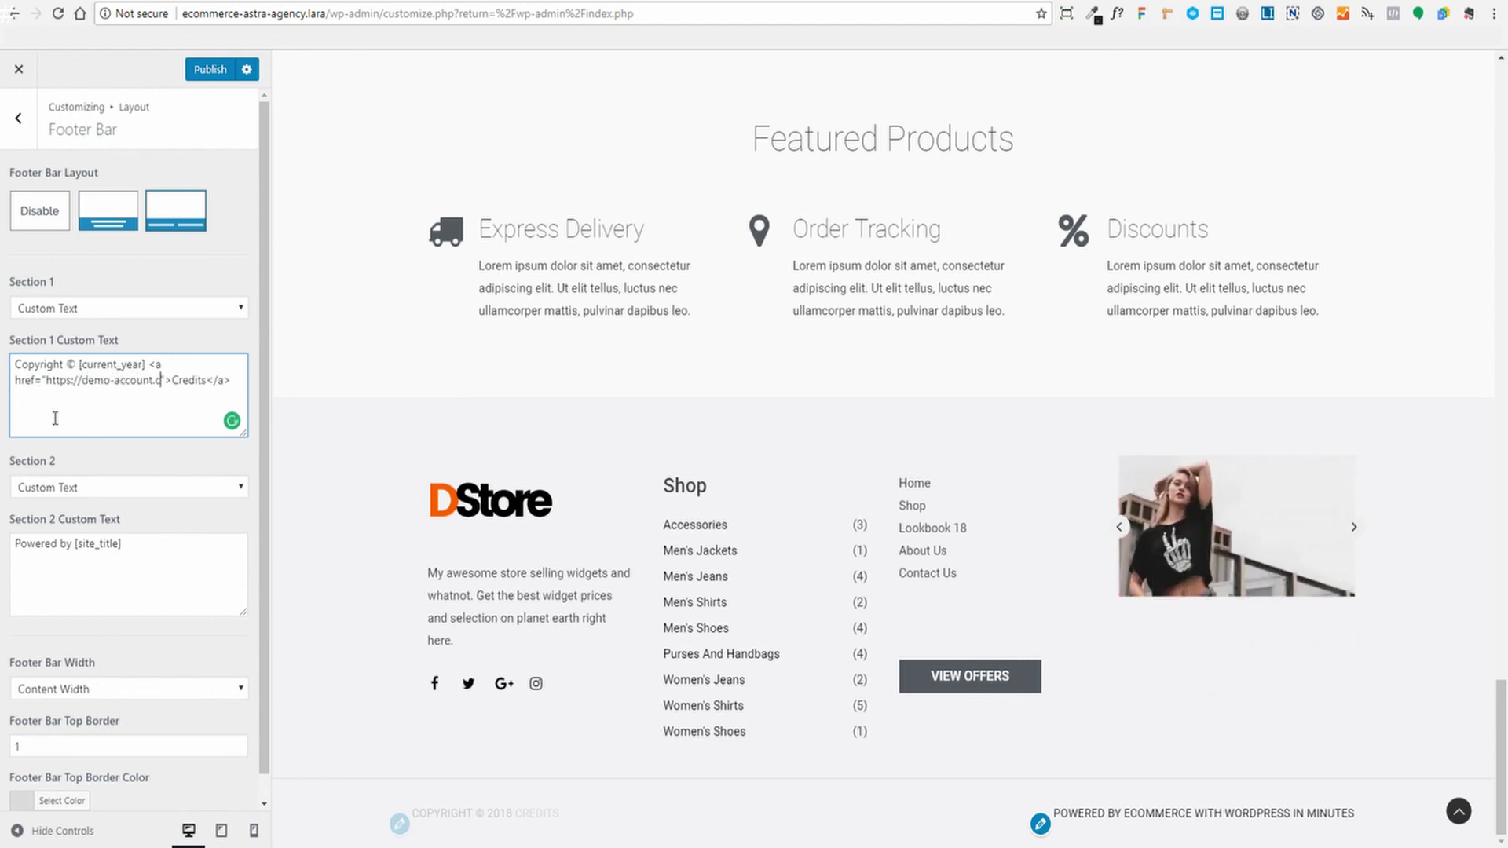
pyautogui.write('om')
pyautogui.press('Right')
pyautogui.press('Right')
pyautogui.press('Right')
pyautogui.press('Right')
pyautogui.press('Right')
pyautogui.press('Right')
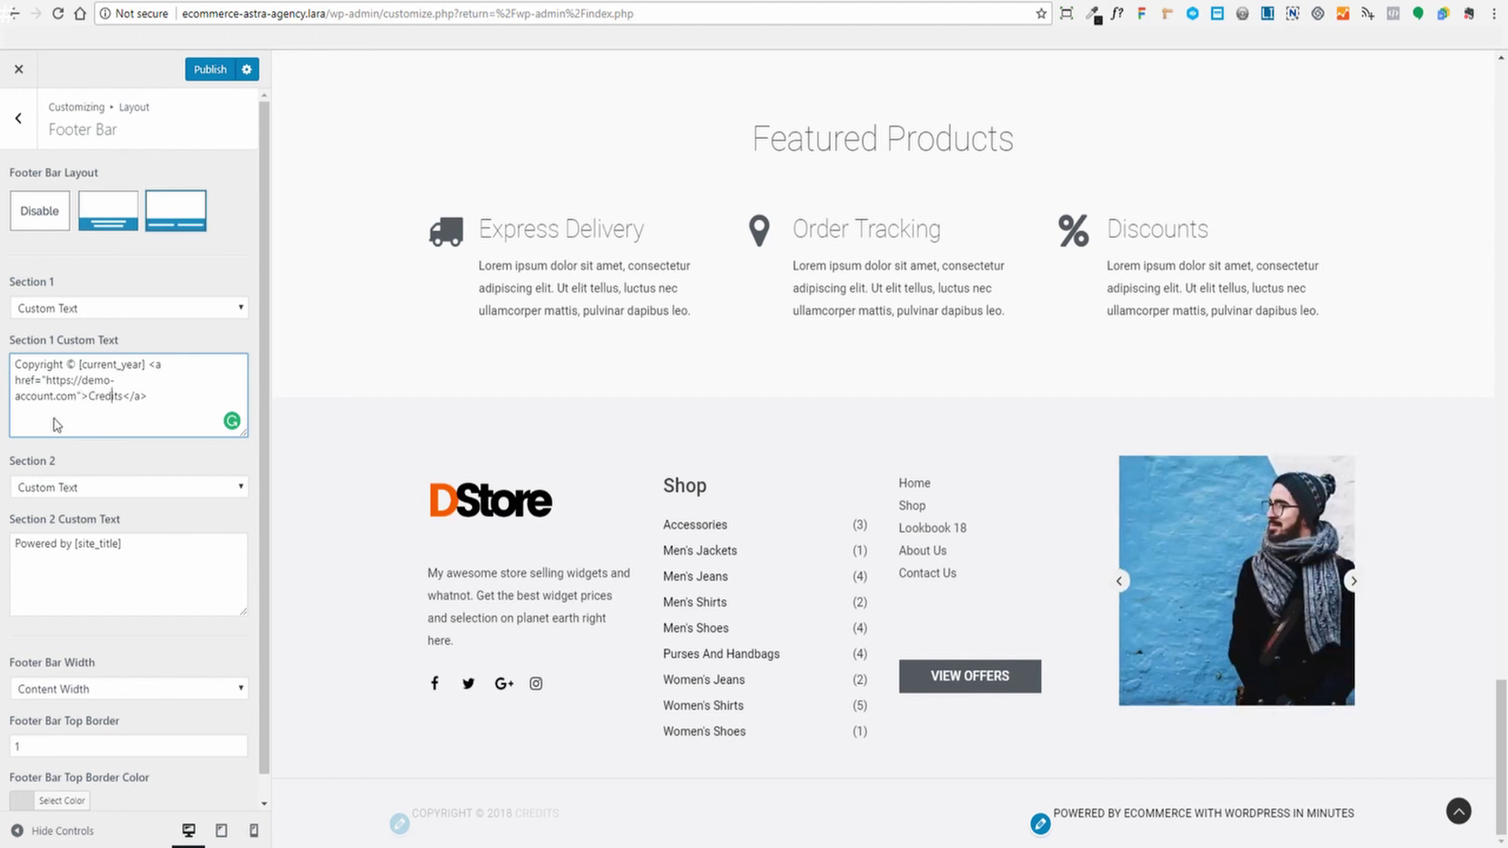
pyautogui.press('BackSpace')
pyautogui.press('BackSpace')
pyautogui.press('BackSpace')
pyautogui.press('BackSpace')
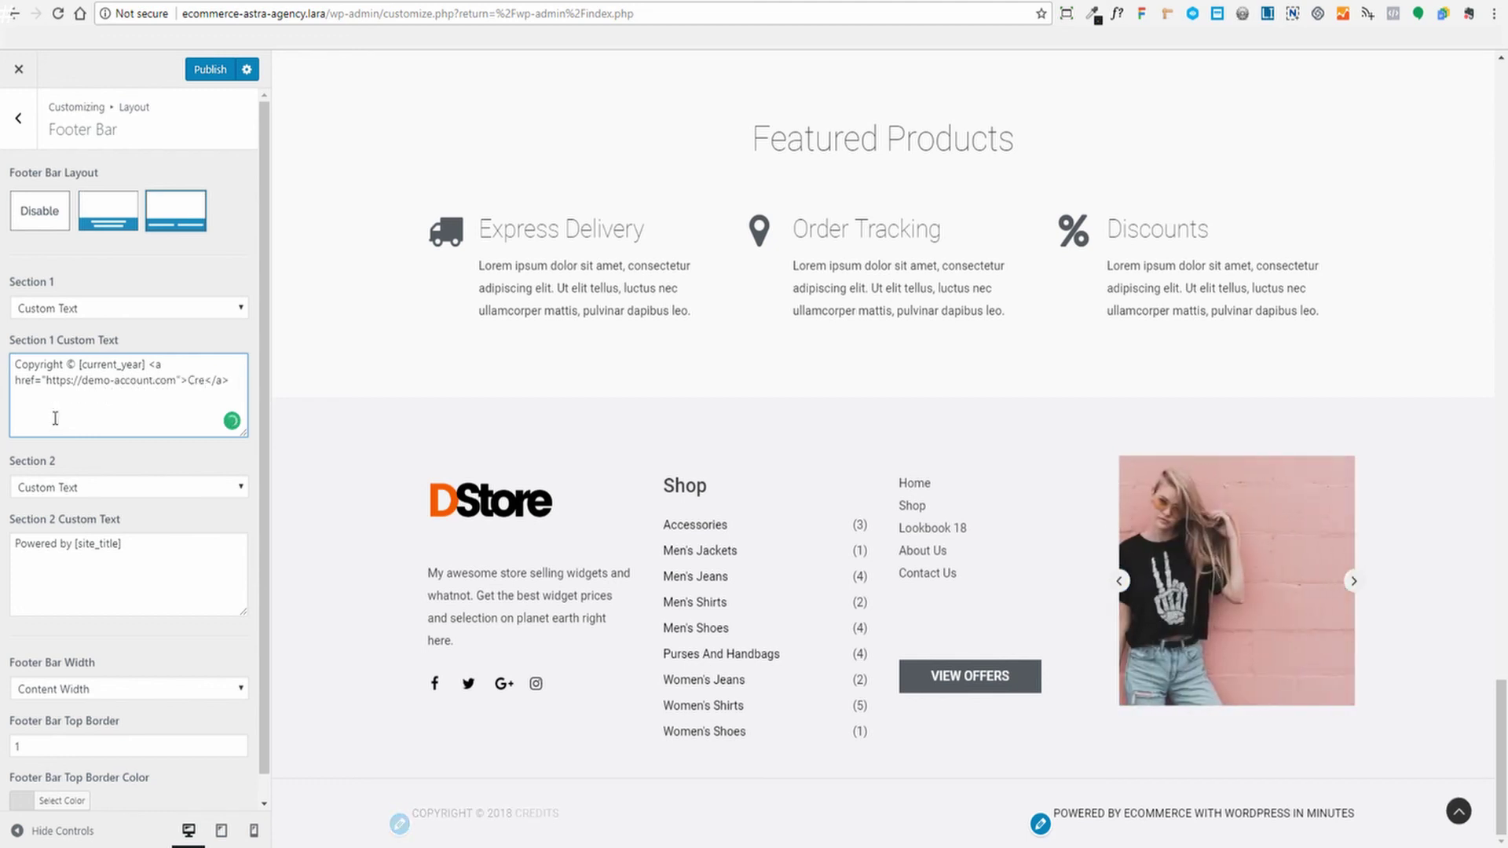
pyautogui.write('Demo A')
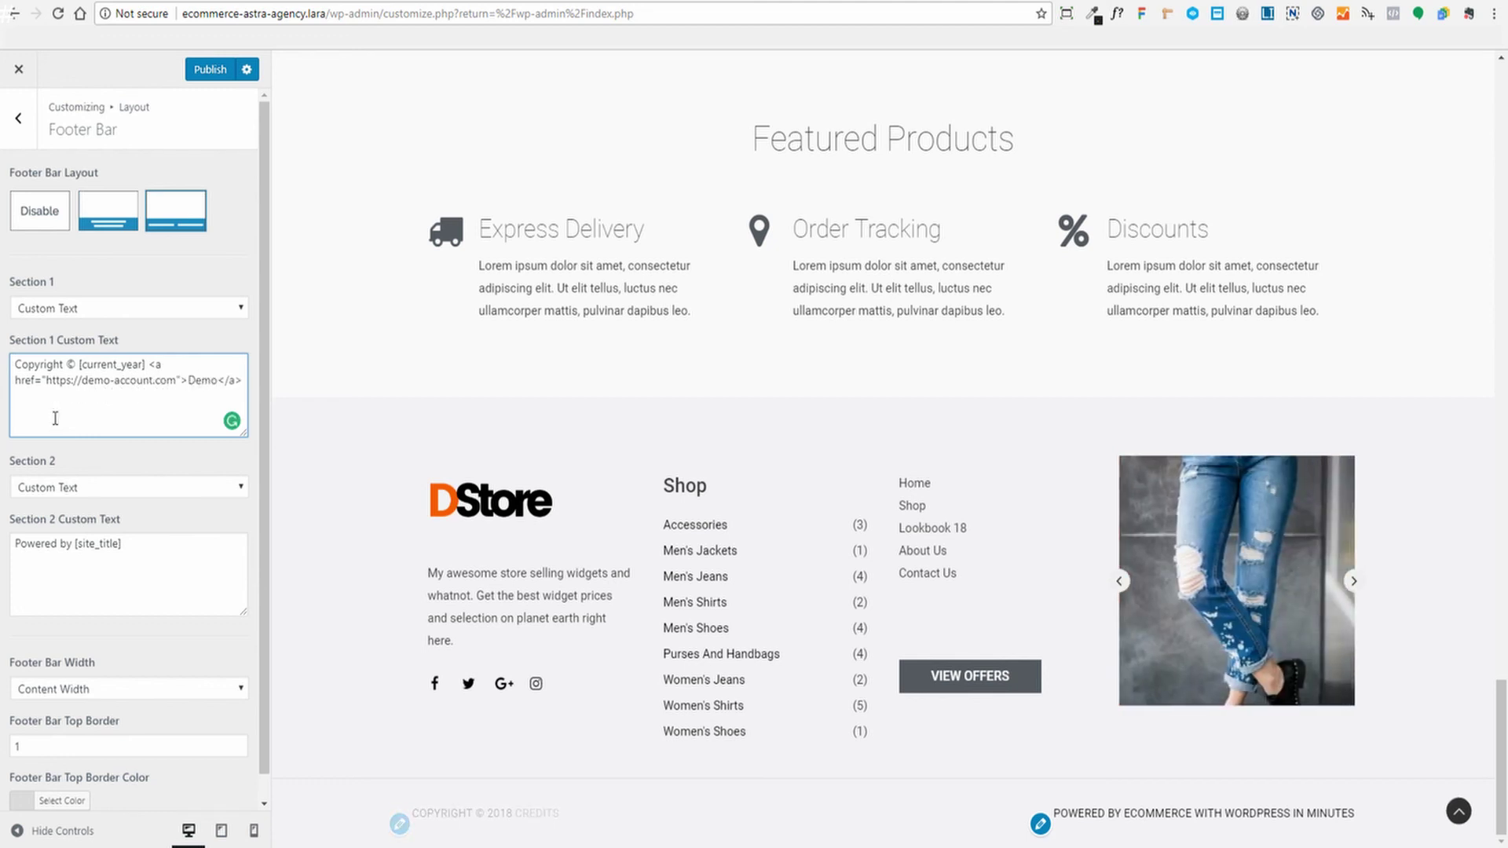
pyautogui.write('ccount')
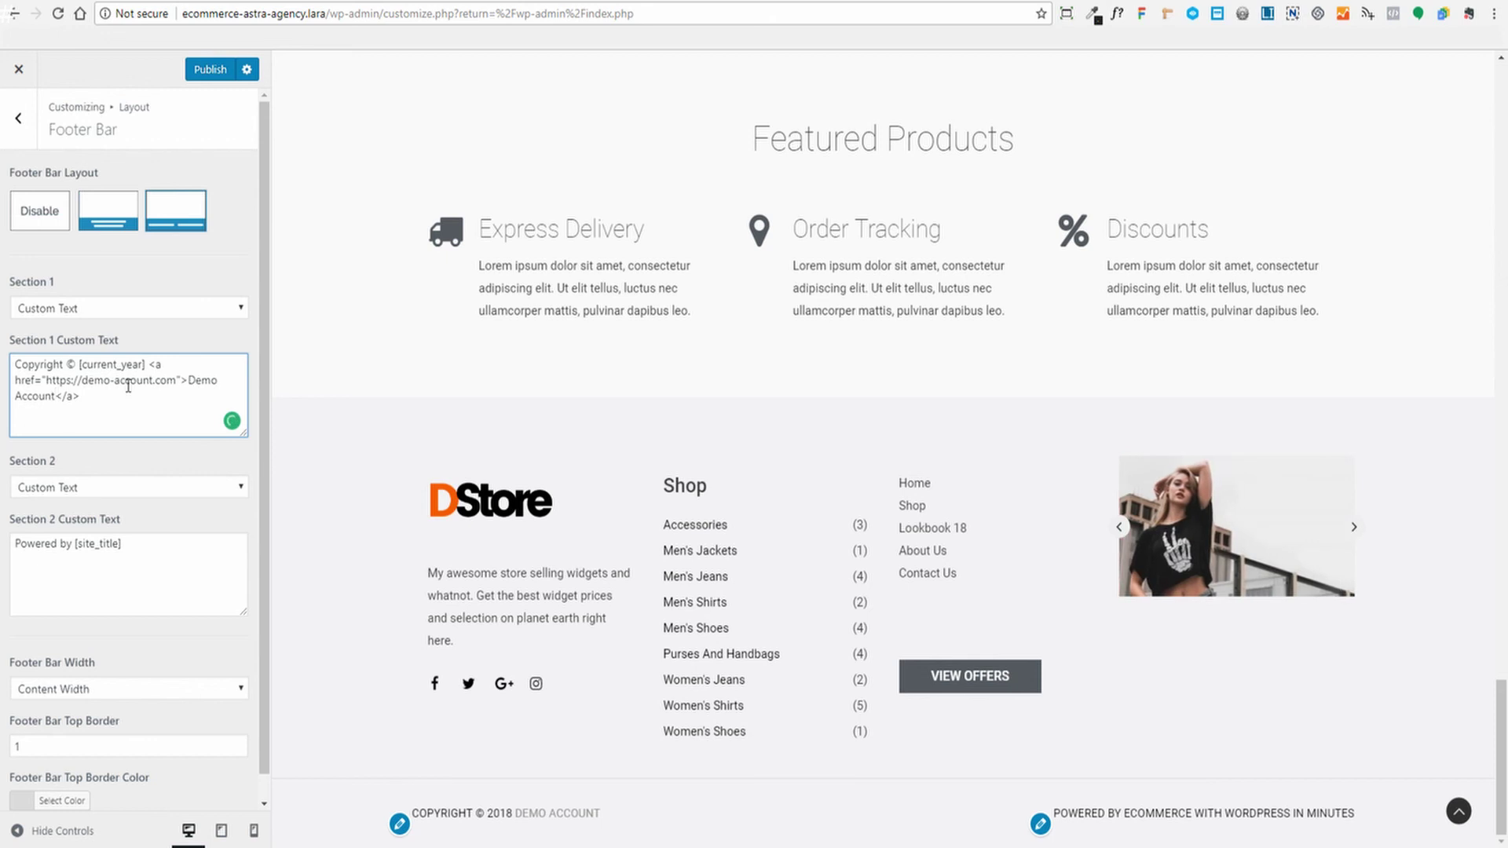
pyautogui.moveTo(176, 380); pyautogui.dragTo(79, 381)
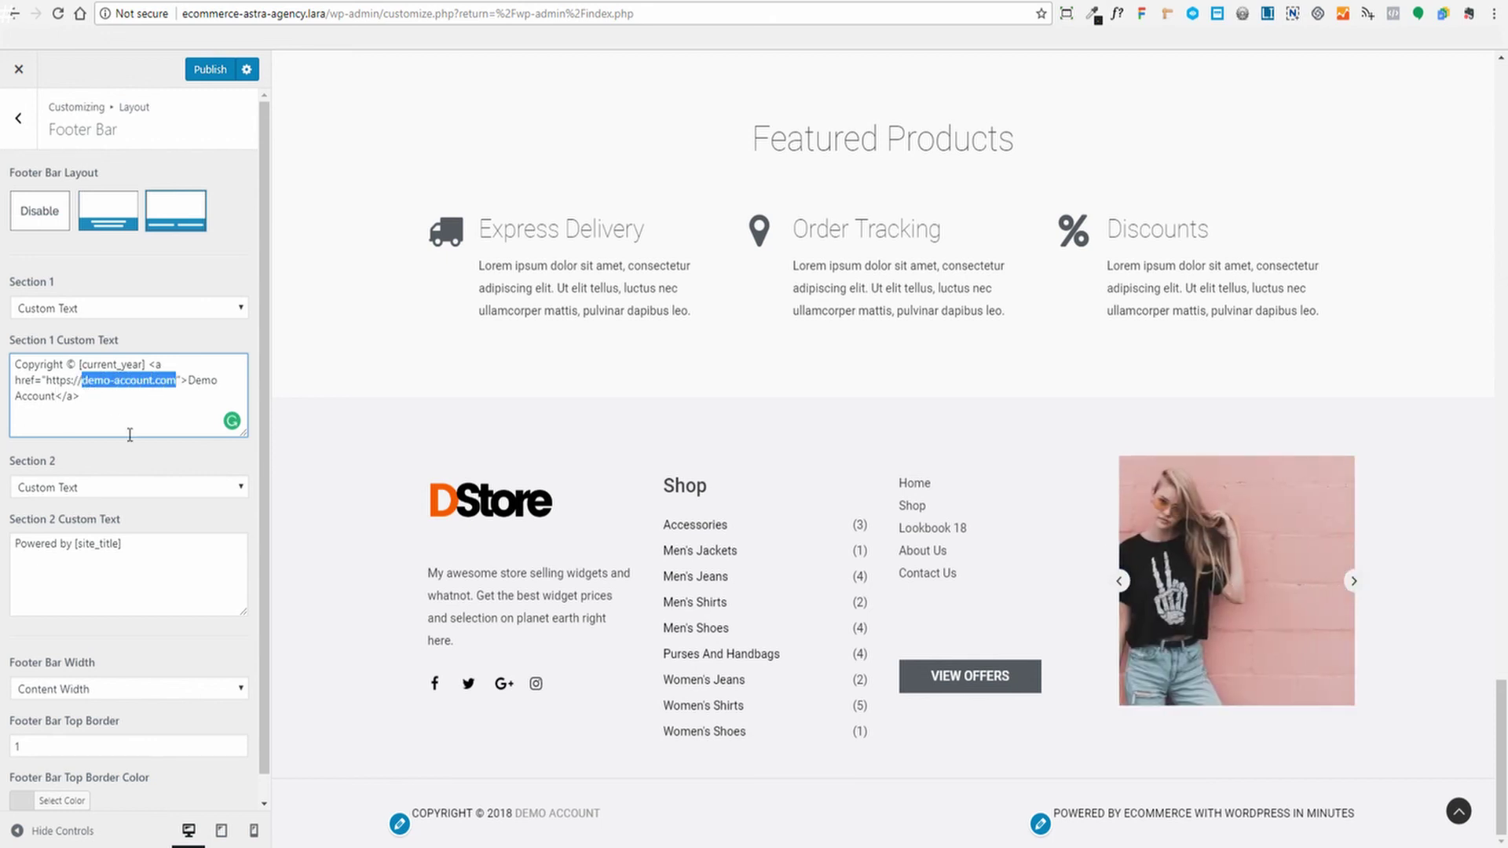
pyautogui.write('d-sot')
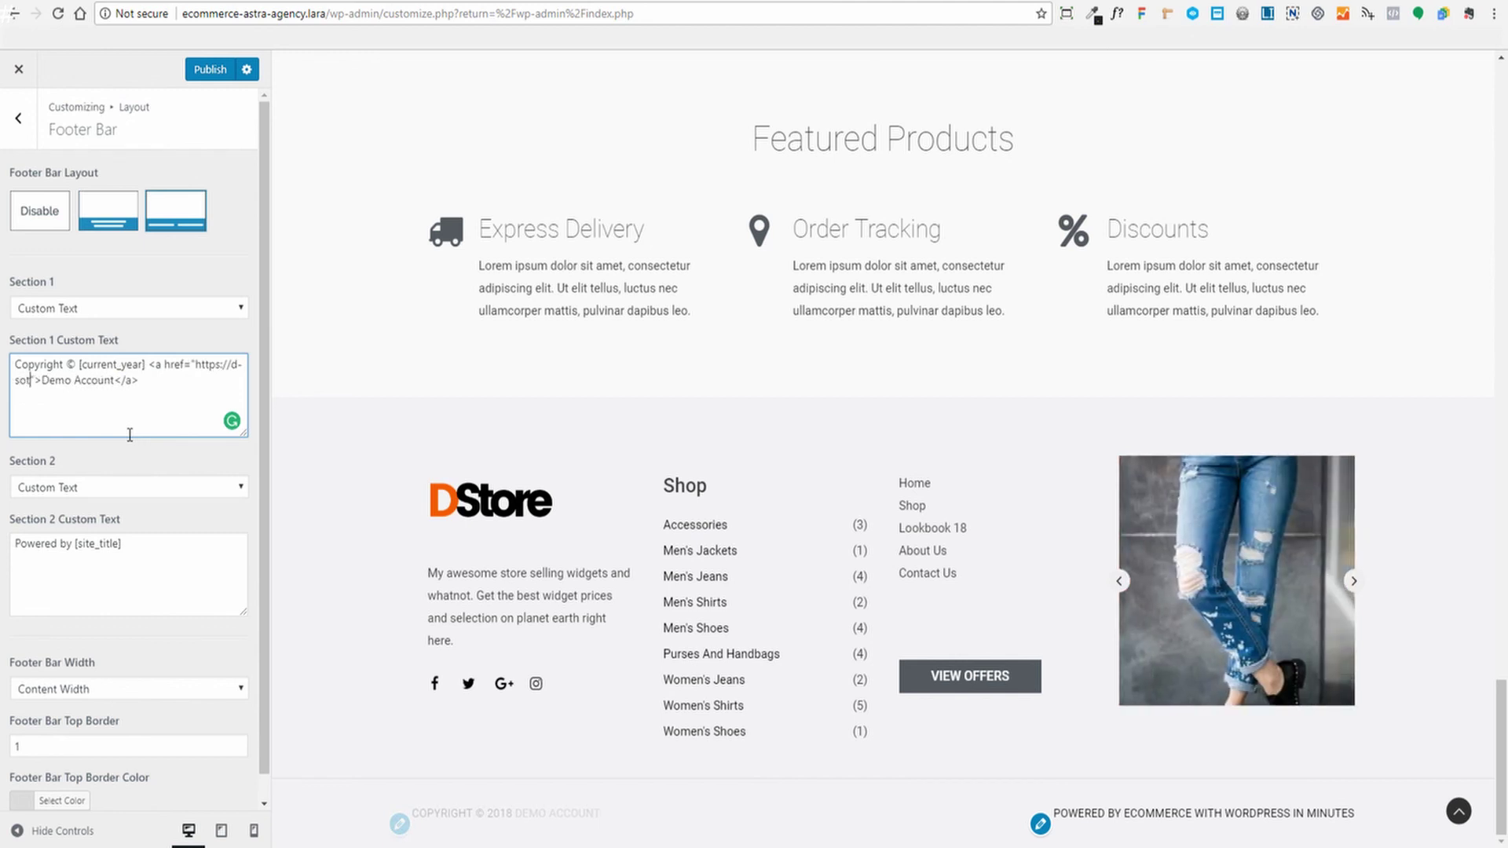
pyautogui.press('BackSpace')
pyautogui.press('BackSpace')
pyautogui.write('tore.com')
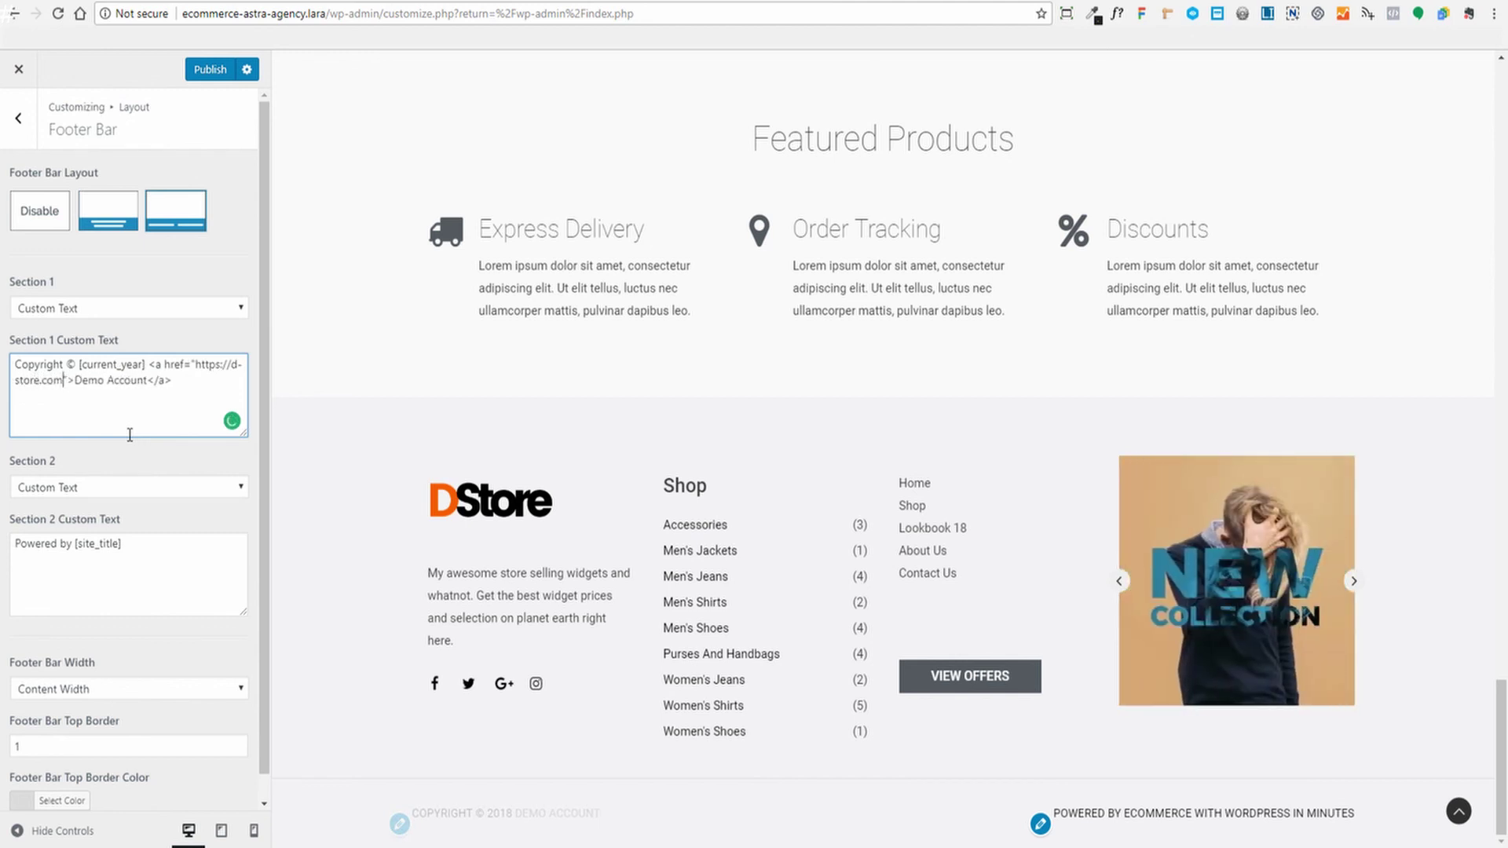
pyautogui.press('Right')
pyautogui.press('Right')
pyautogui.press('Right')
pyautogui.press('Right')
pyautogui.press('Right')
pyautogui.press('Right')
pyautogui.press('Right')
pyautogui.press('Right')
pyautogui.press('Right')
pyautogui.press('Right')
pyautogui.press('Right')
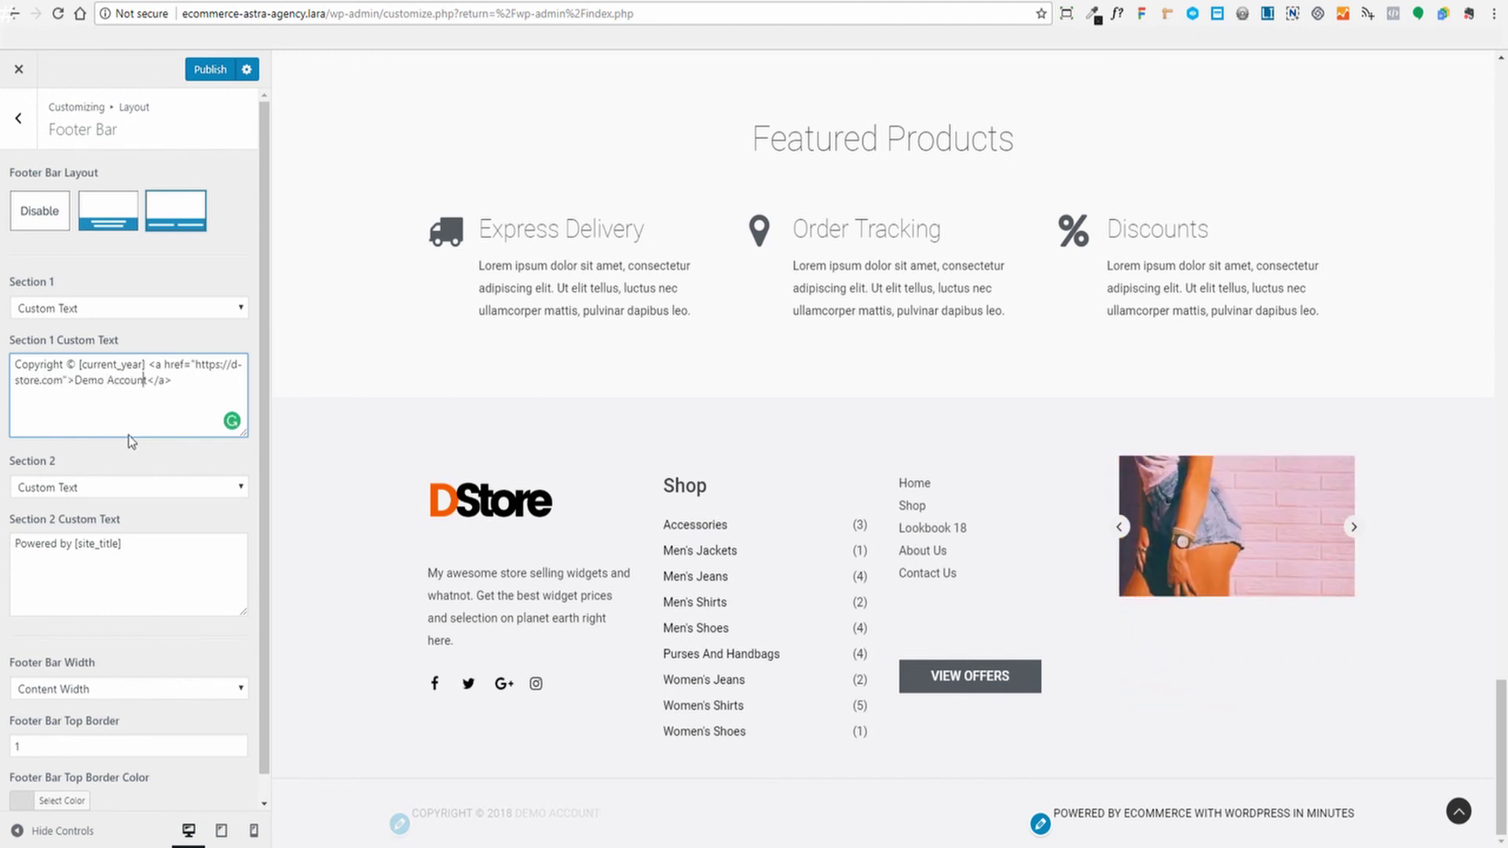
pyautogui.press('BackSpace')
pyautogui.press('BackSpace')
pyautogui.press('BackSpace')
pyautogui.press('BackSpace')
pyautogui.press('BackSpace')
pyautogui.press('BackSpace')
pyautogui.press('BackSpace')
pyautogui.press('BackSpace')
pyautogui.press('BackSpace')
pyautogui.press('BackSpace')
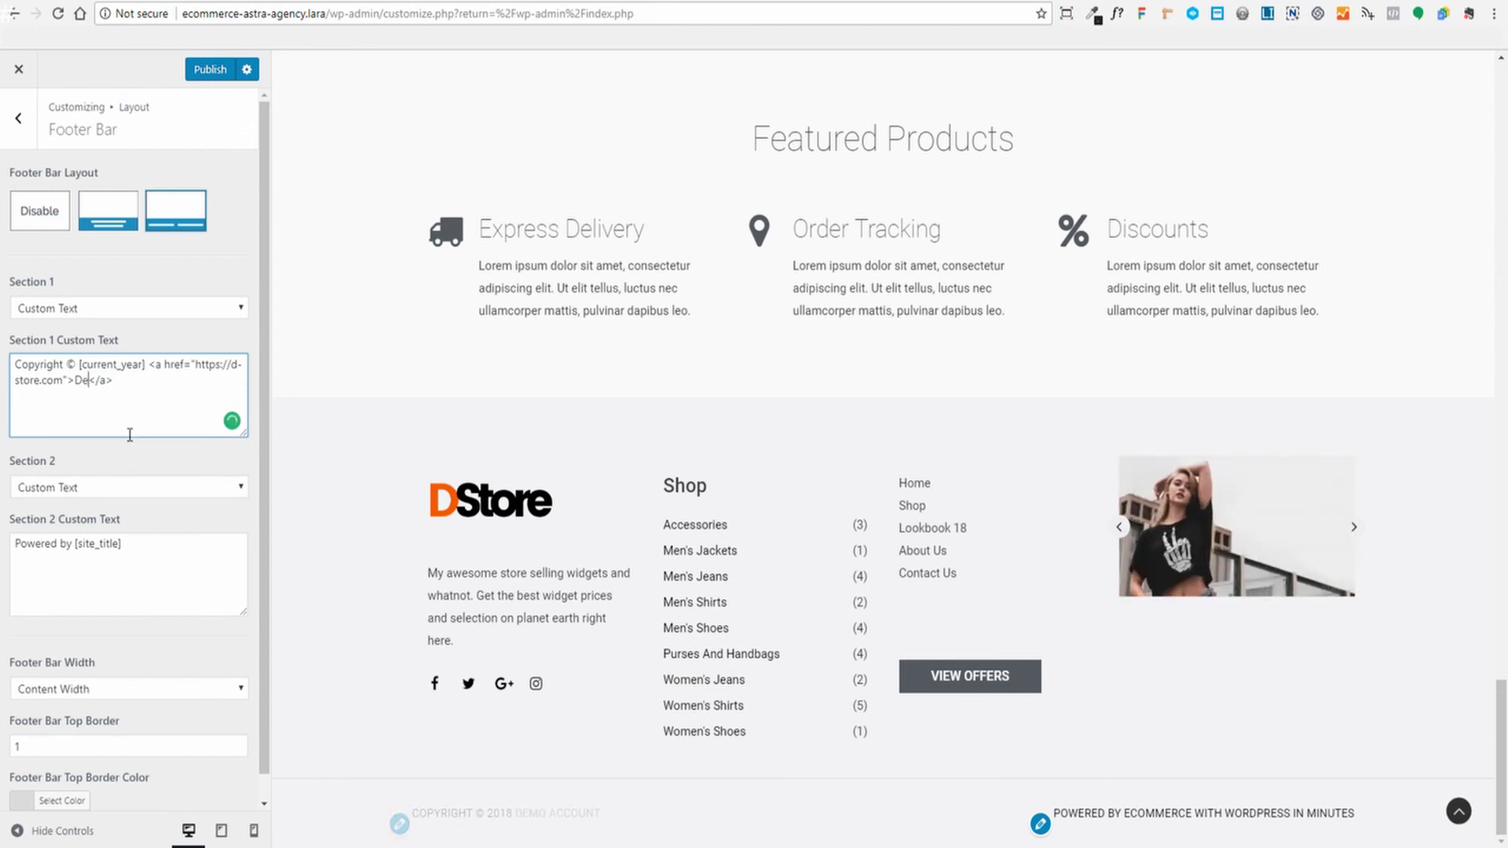
pyautogui.write('tore')
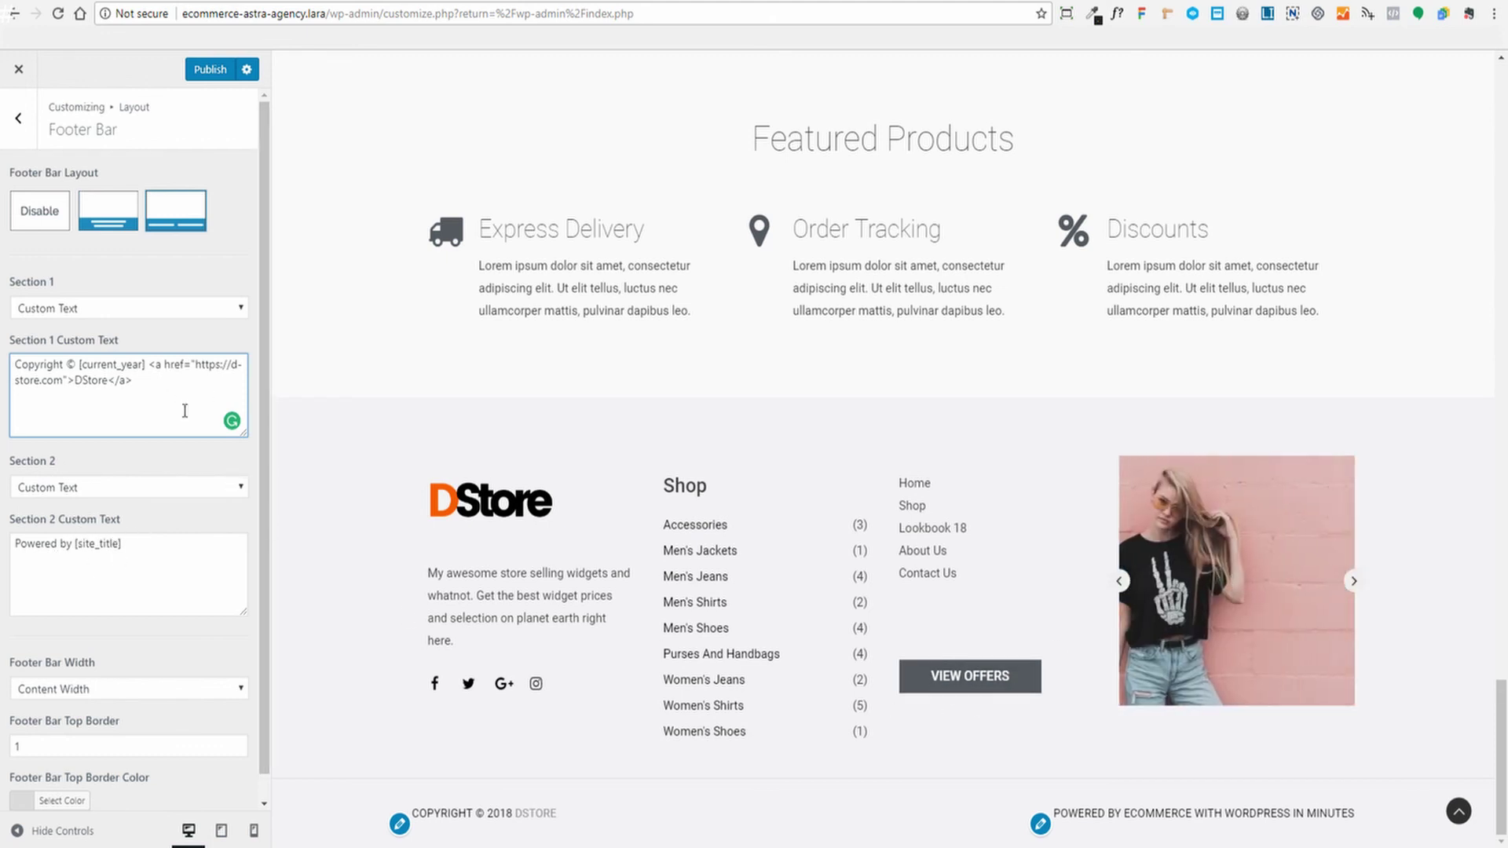
pyautogui.scroll(-1, 219, 525)
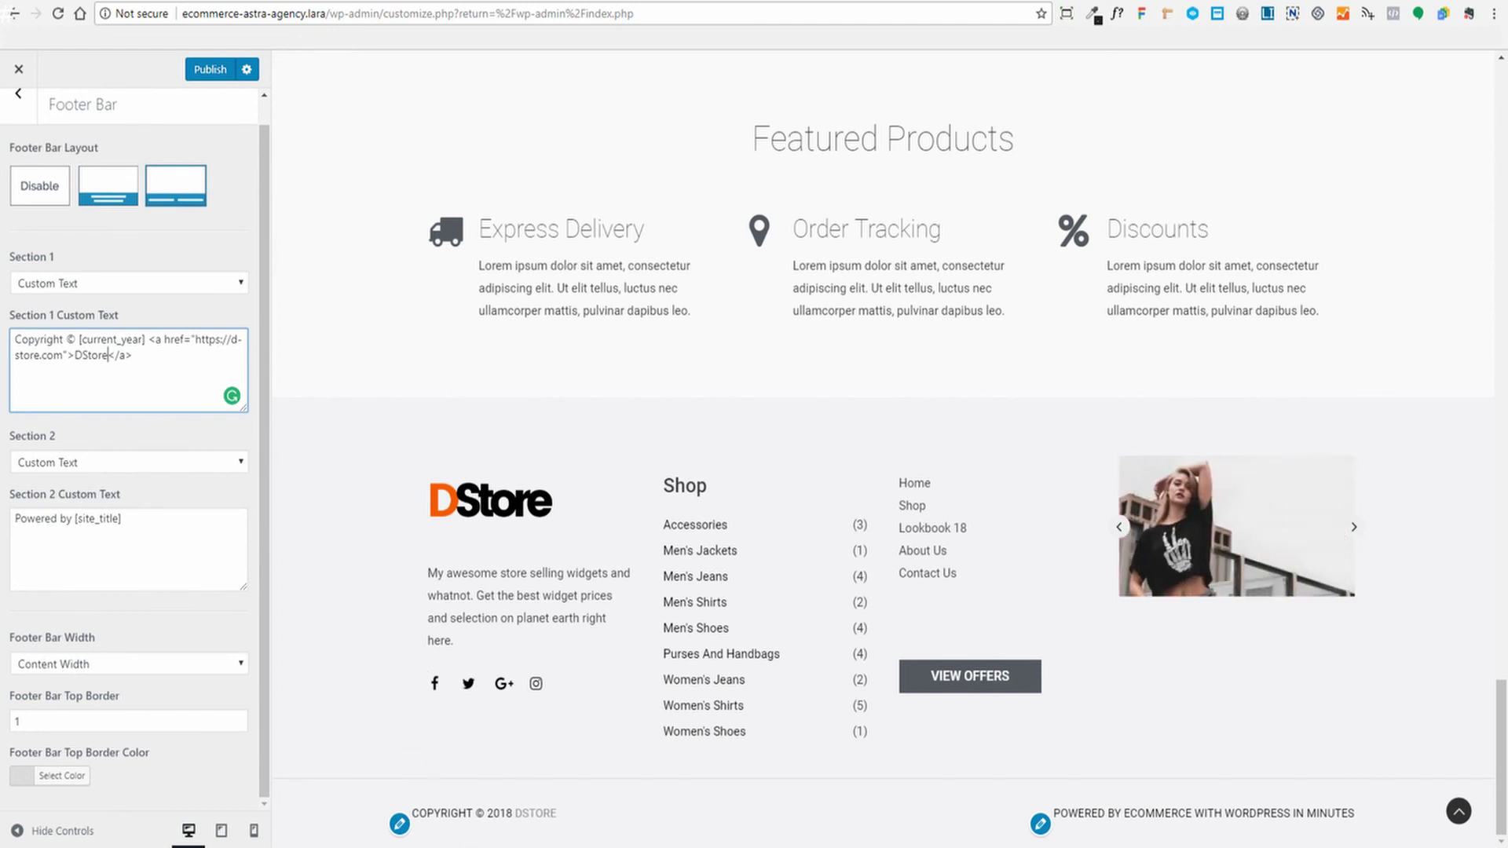
# Keep Footer Bar width at Content Width, set the top border to 1, and publish
pyautogui.click(107, 663)
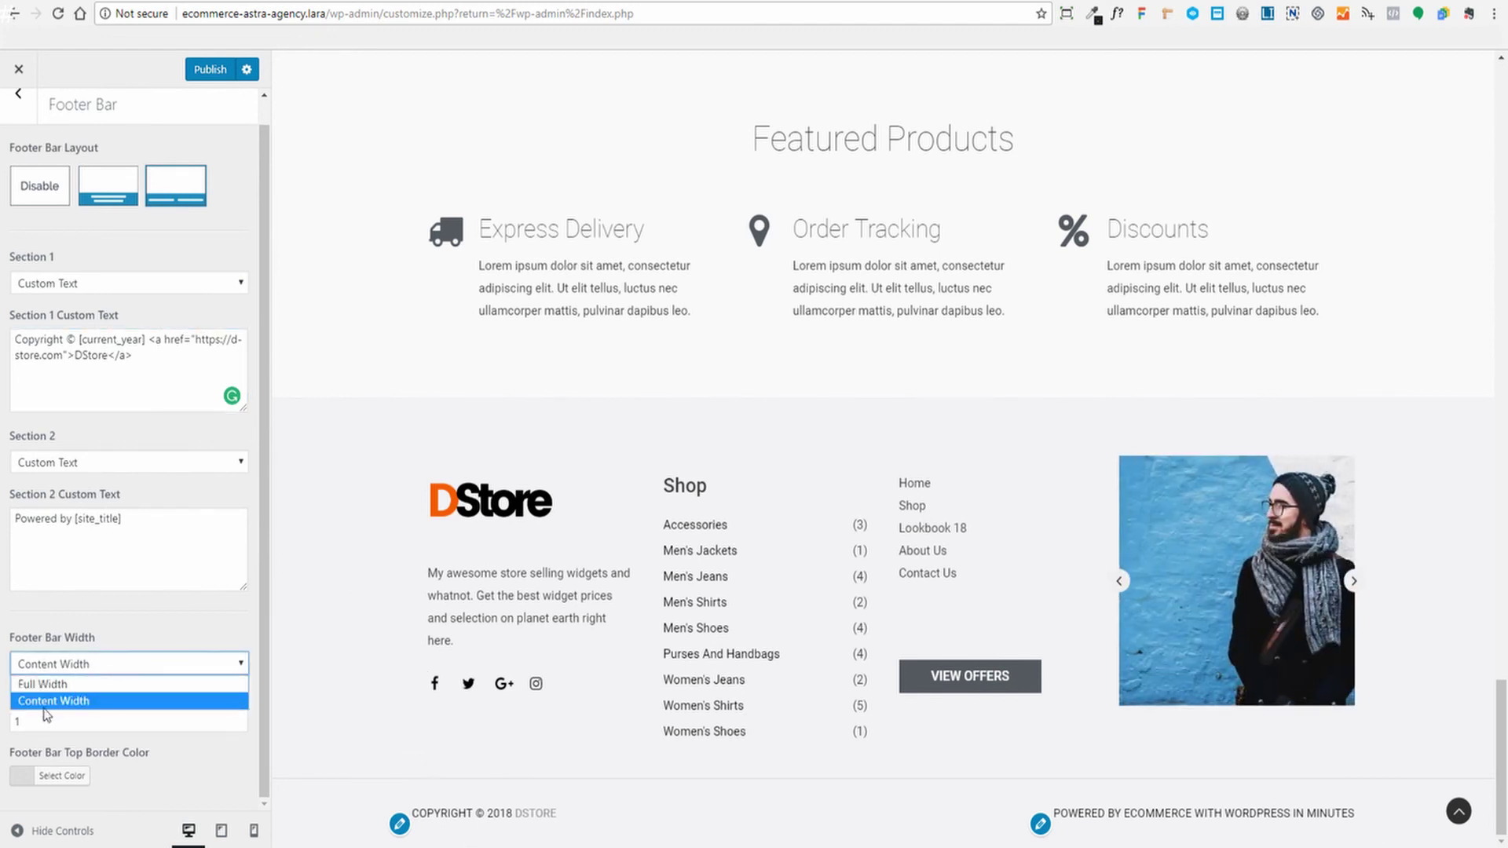
pyautogui.click(315, 617)
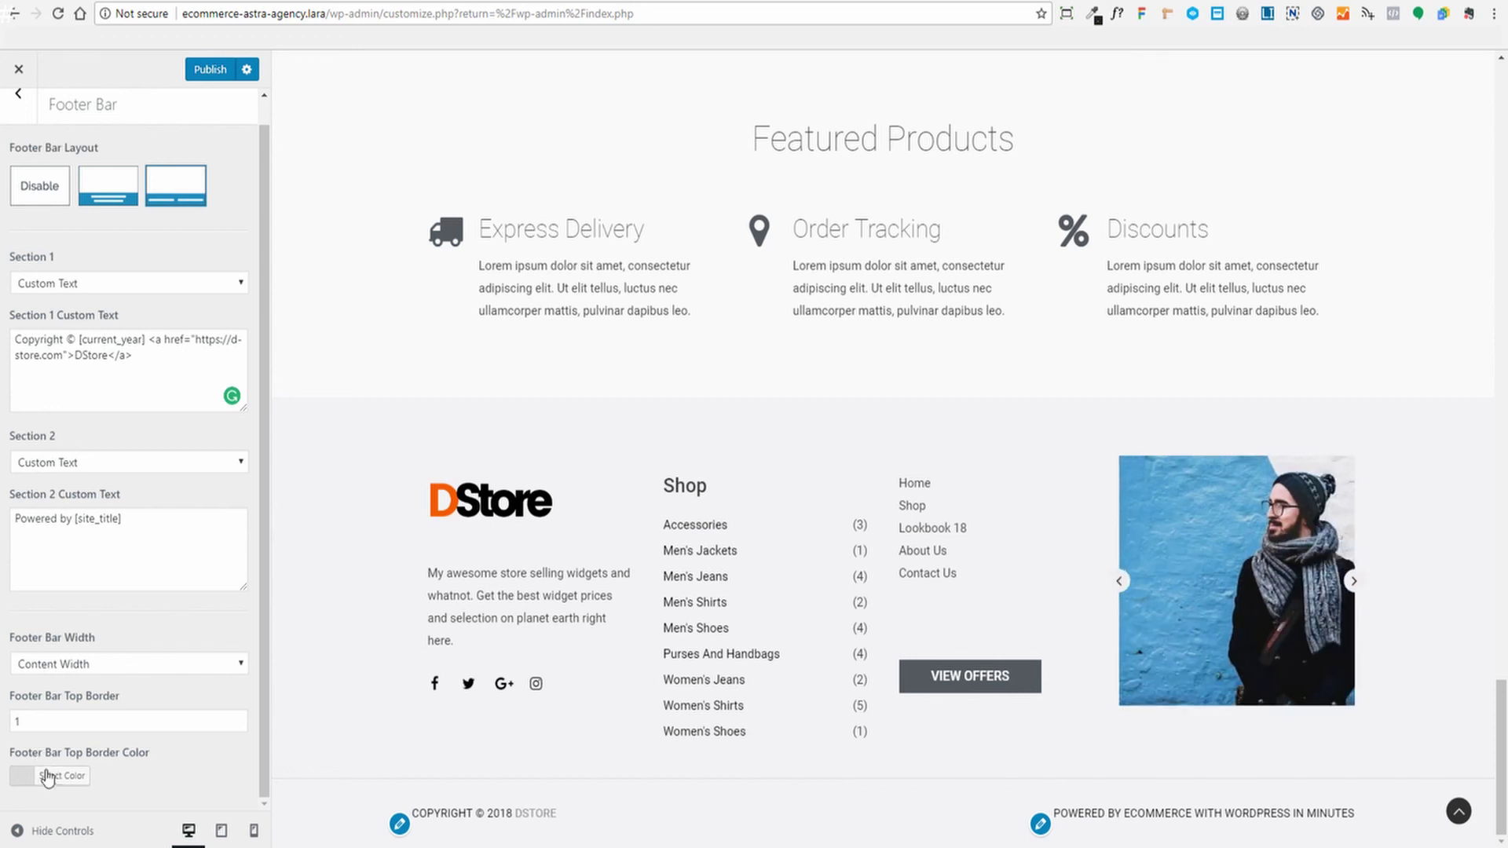
pyautogui.click(109, 721)
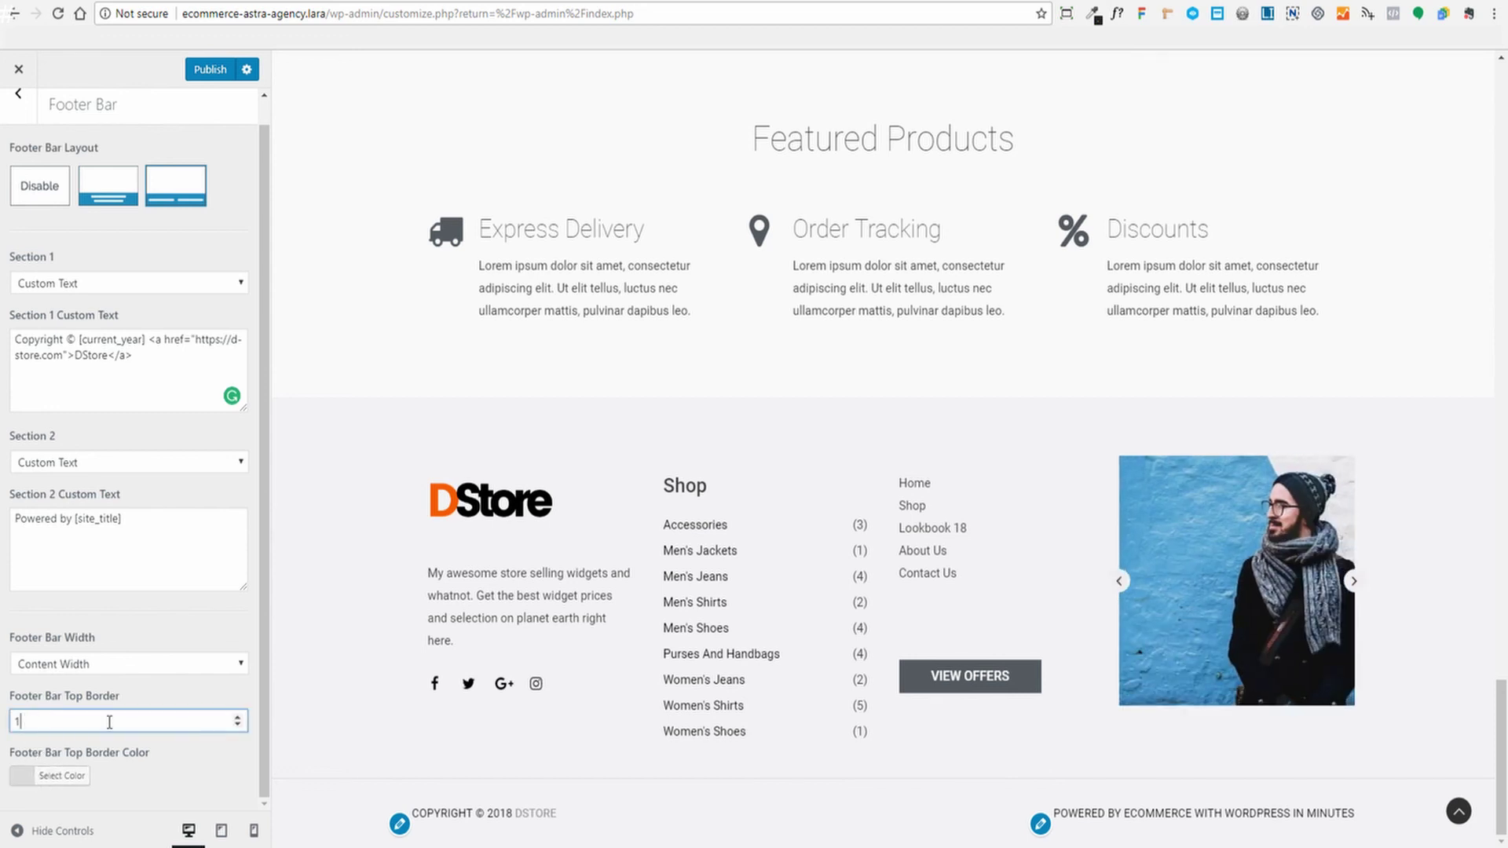
pyautogui.click(238, 717)
pyautogui.click(238, 718)
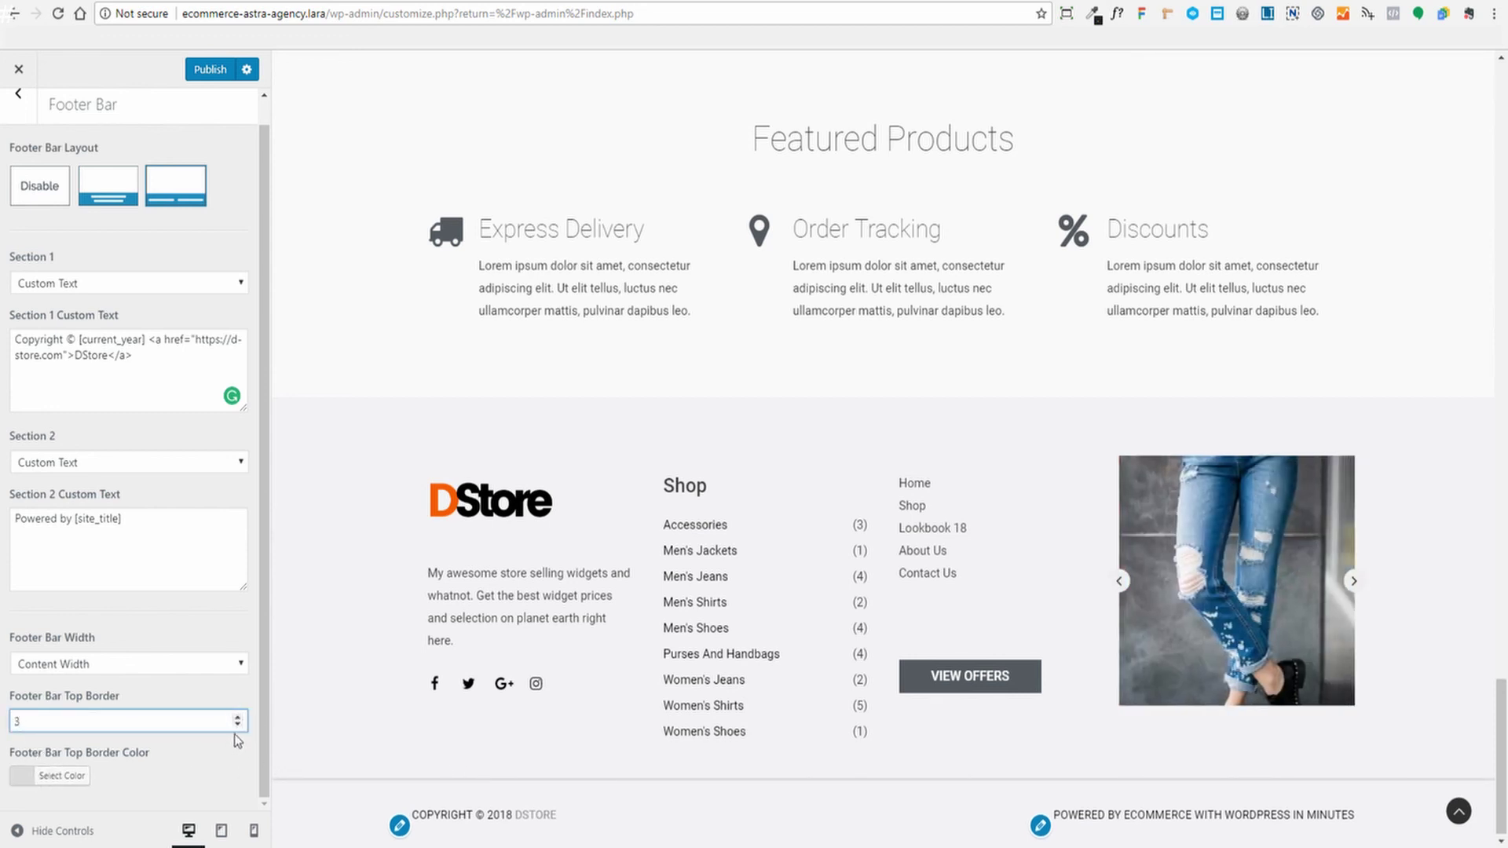
pyautogui.click(238, 726)
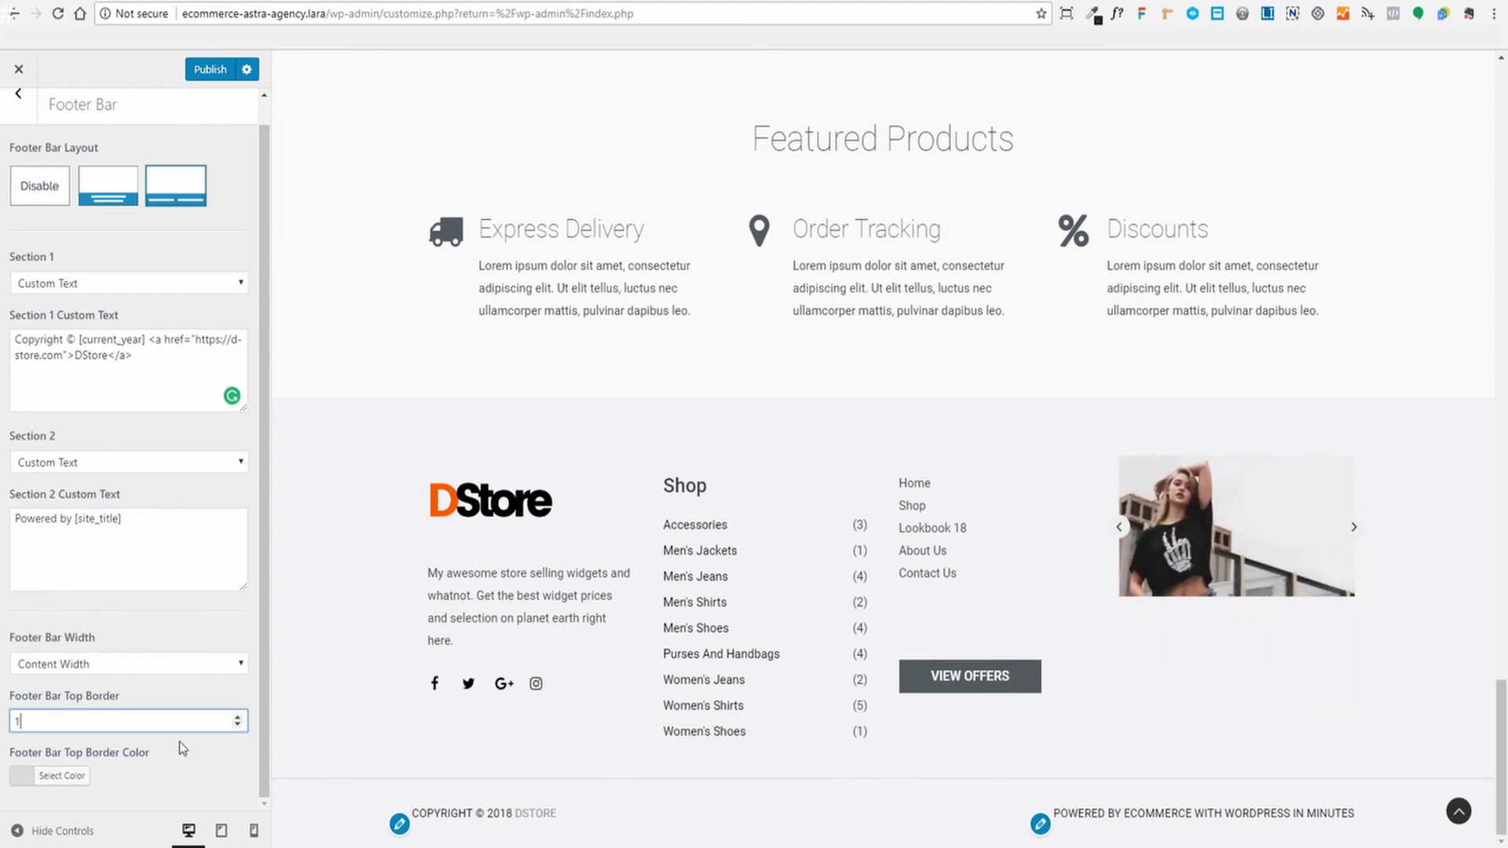
pyautogui.click(208, 70)
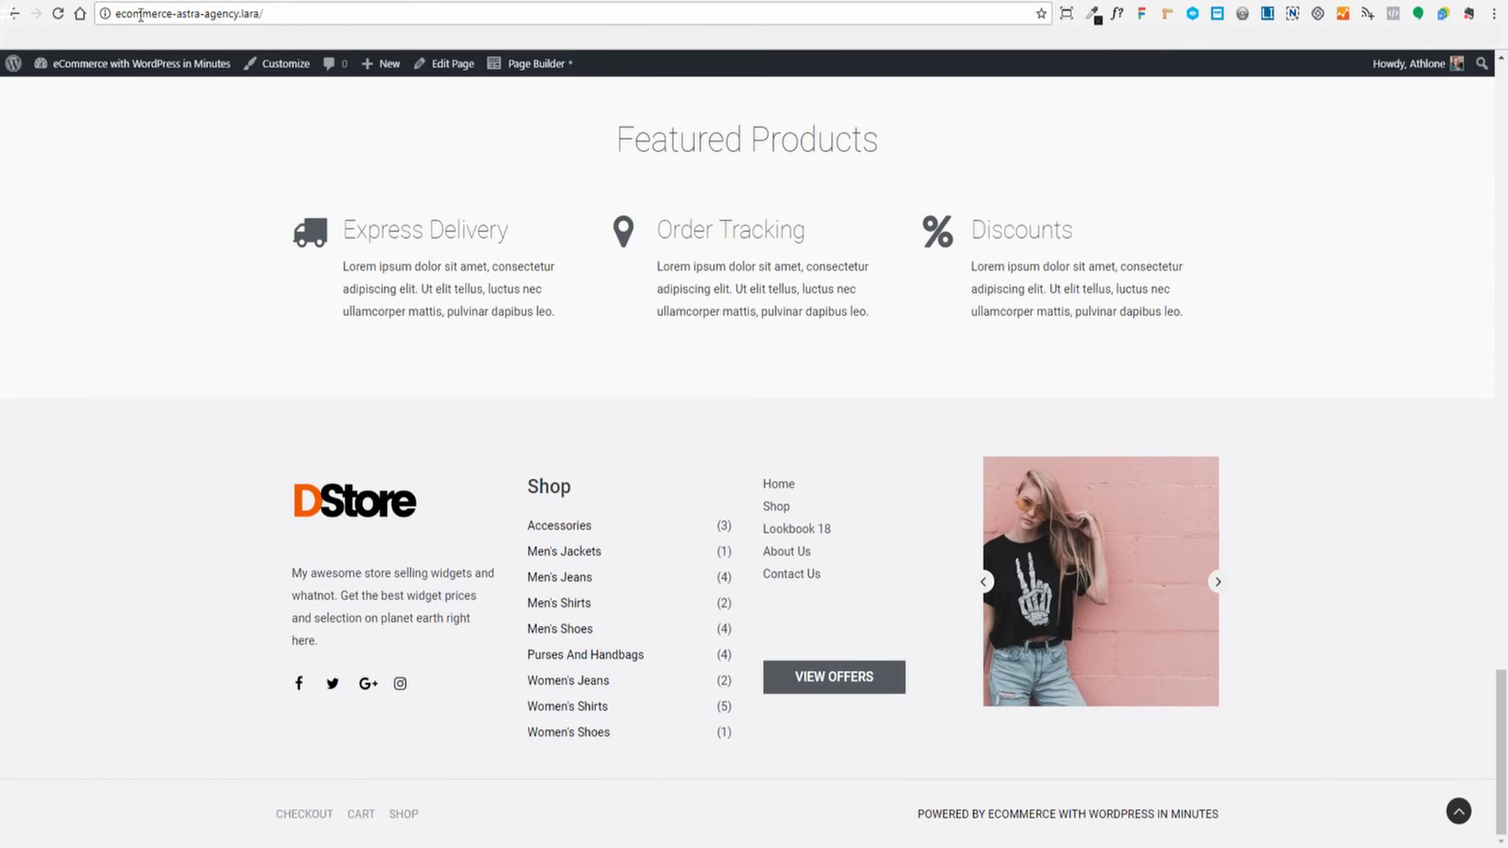
# Reload the live homepage and check the footer reads COPYRIGHT © 2018 DSTORE
pyautogui.click(57, 14)
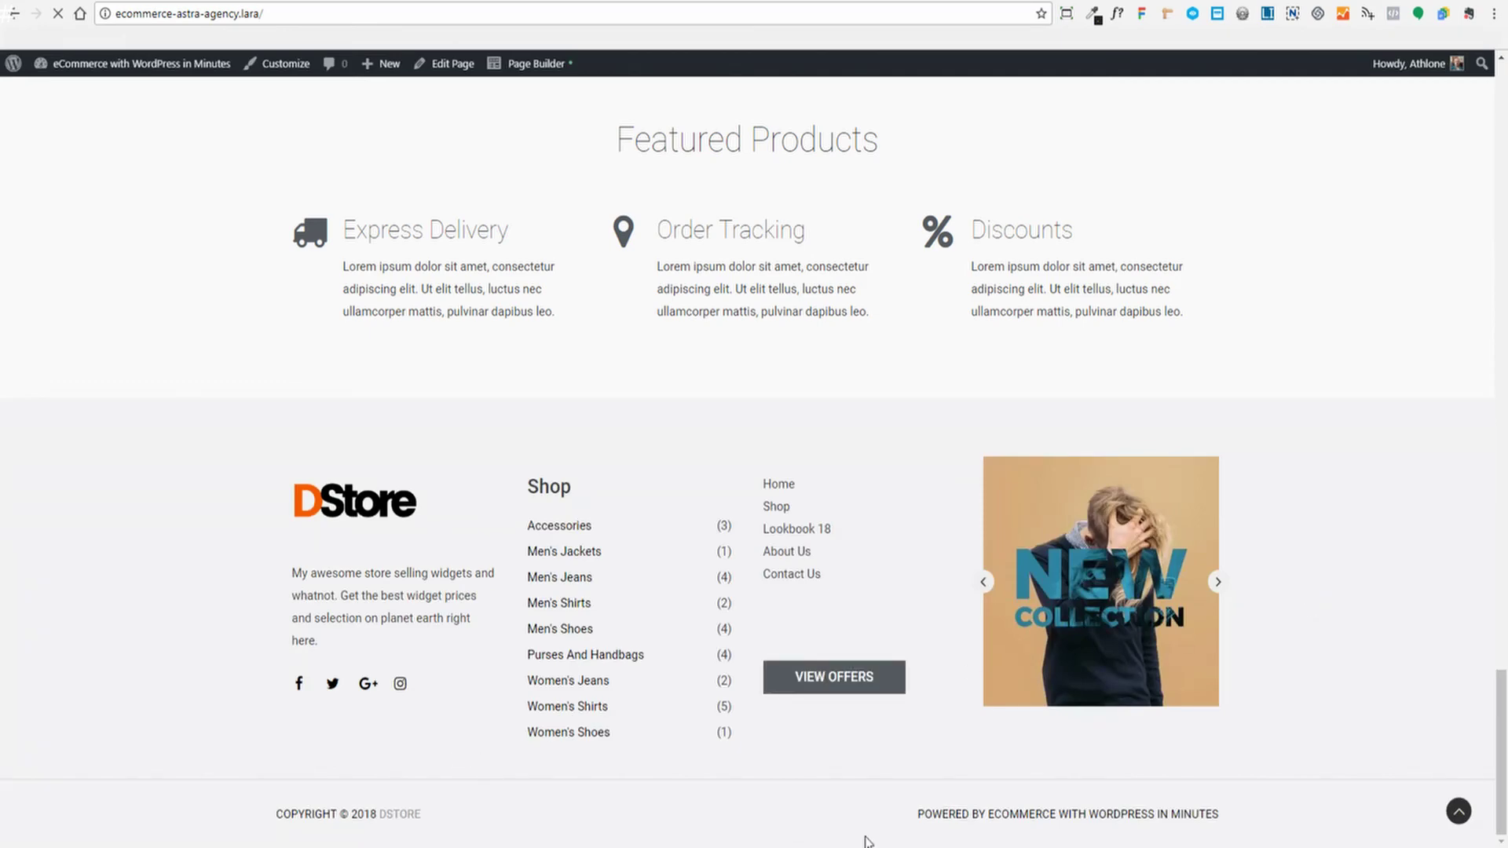
pyautogui.scroll(20, 1343, 608)
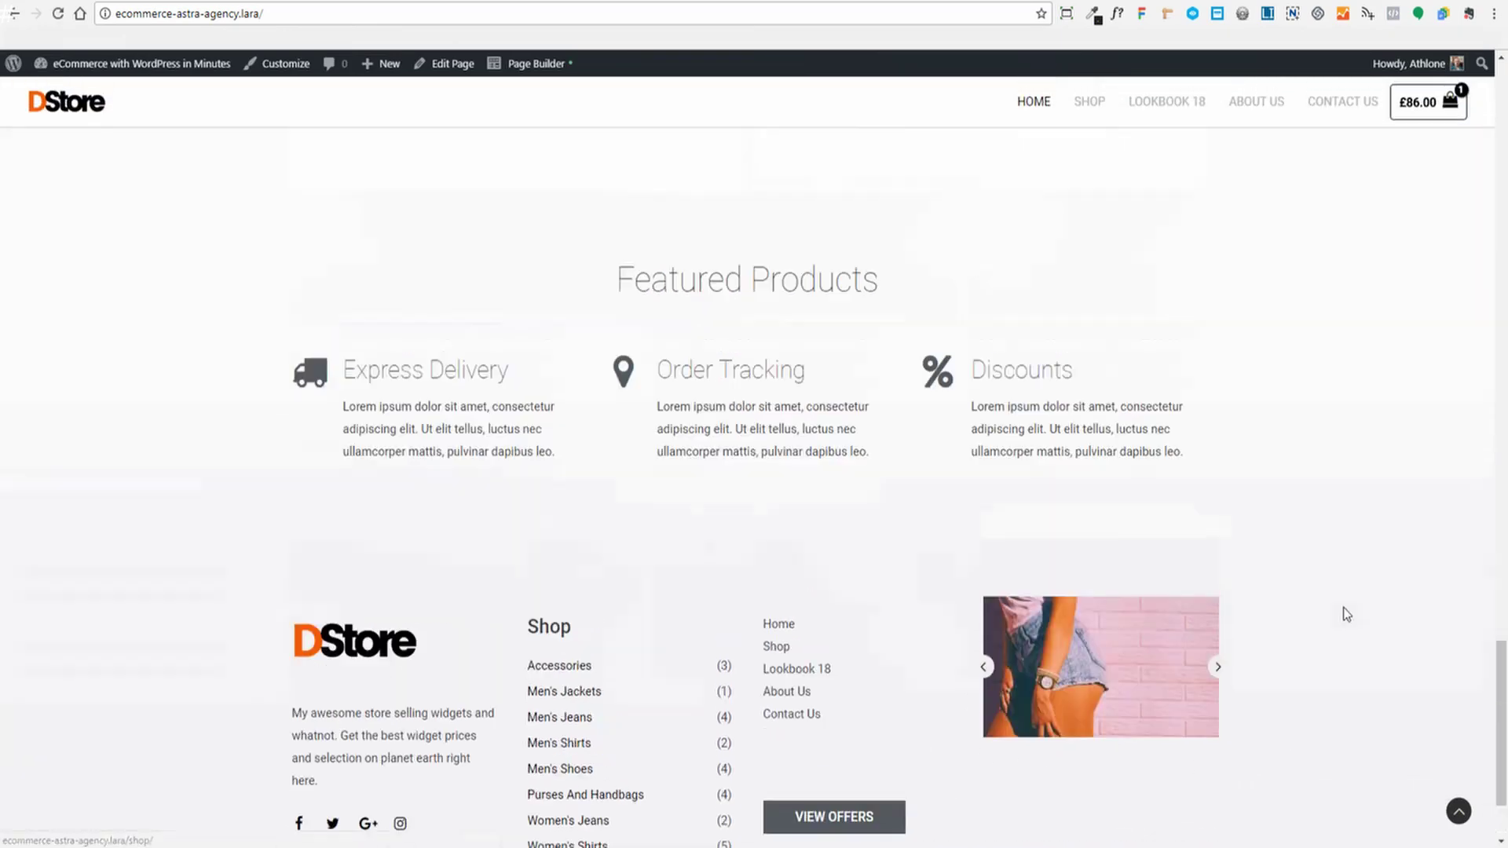
pyautogui.scroll(-2, 1349, 615)
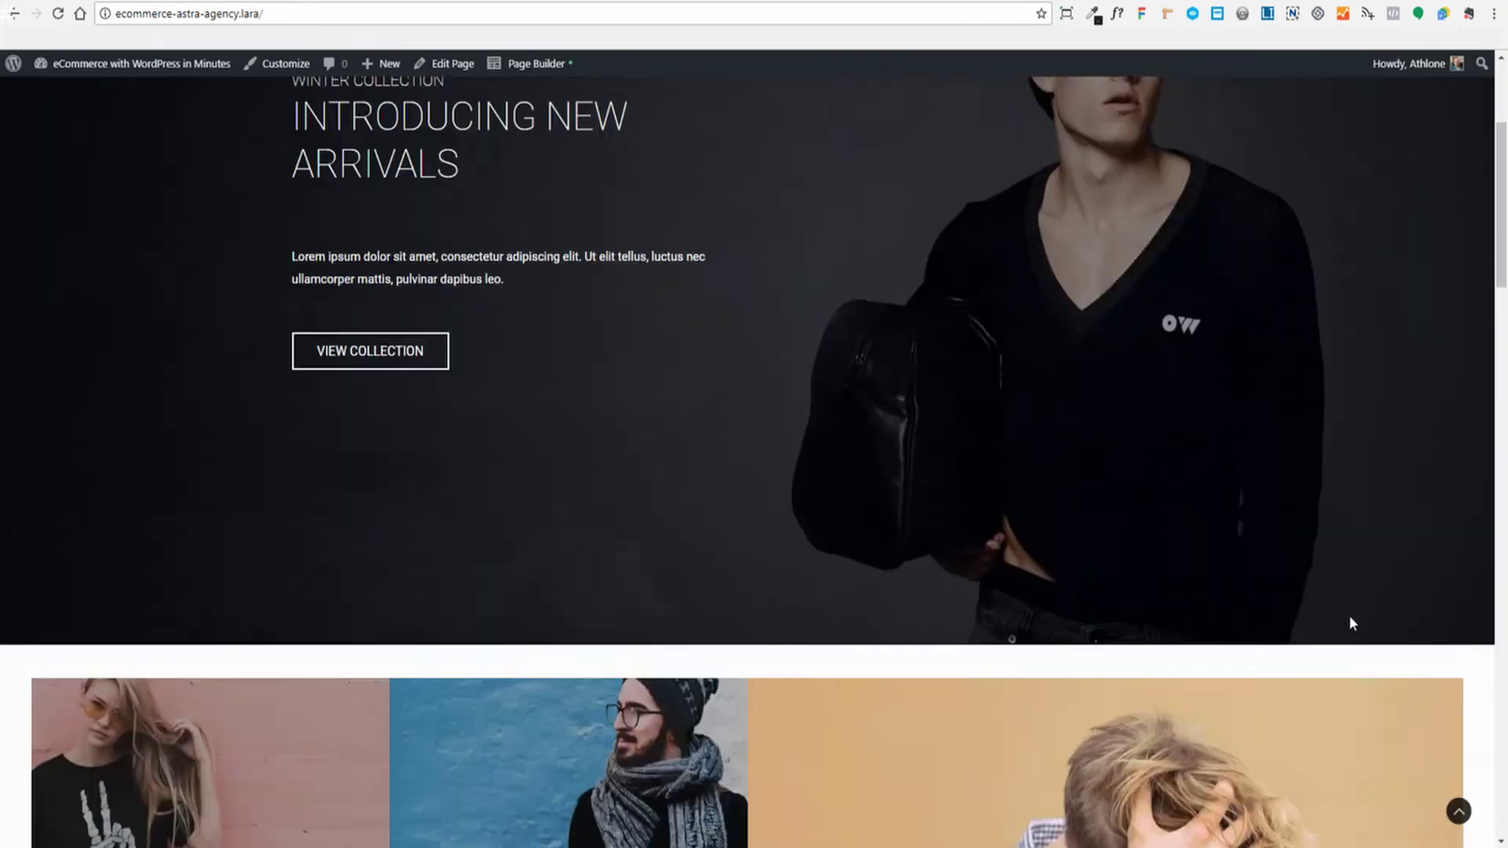
pyautogui.scroll(4, 1319, 610)
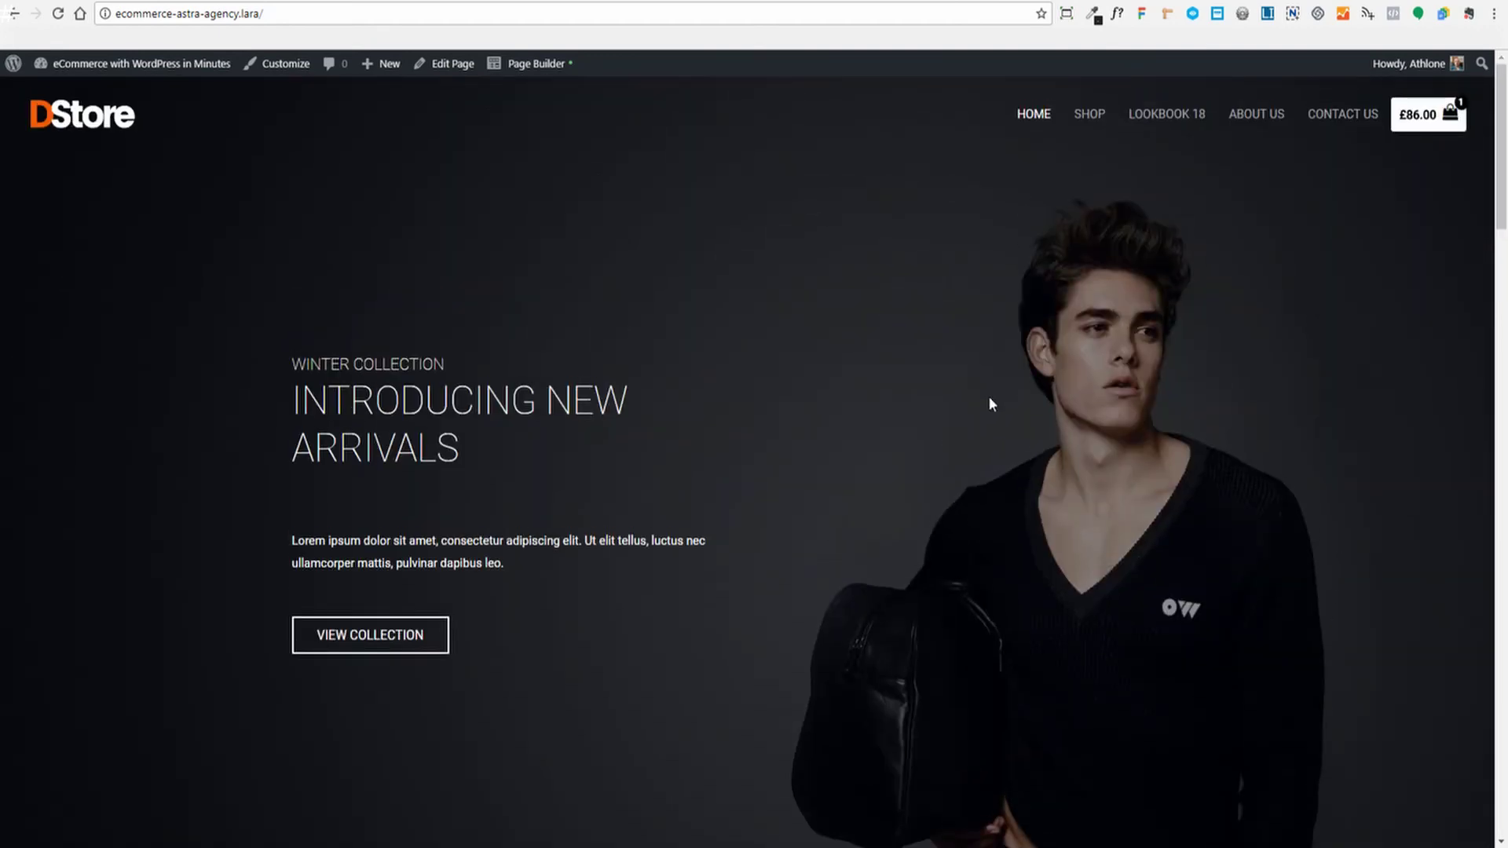